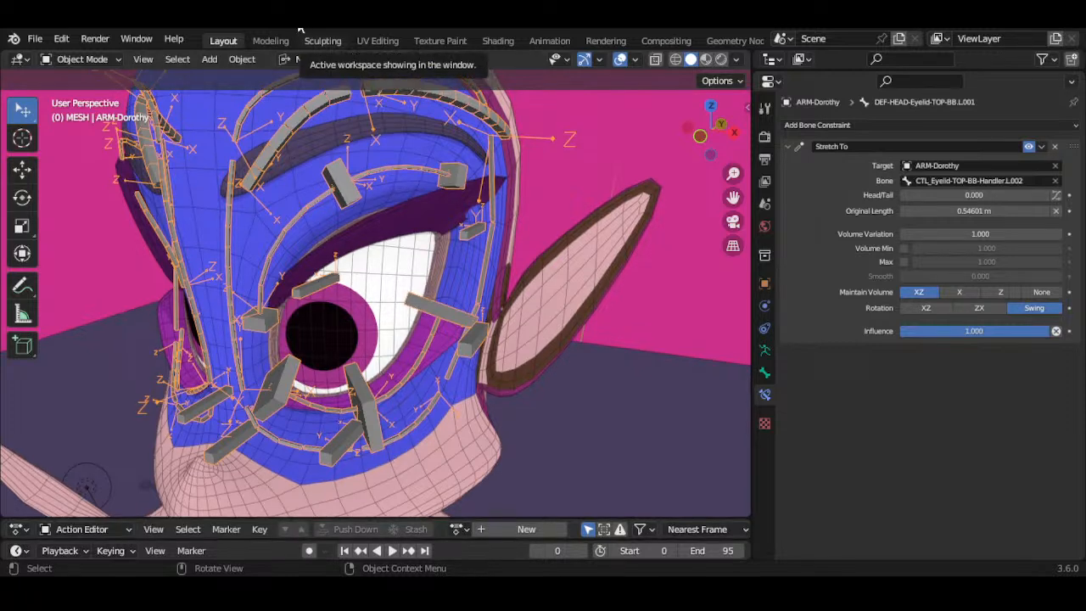
# Narrow the Blender window and bring the Firefox live chat up beside it, with Blender active again.
pyautogui.moveTo(1, 78); pyautogui.dragTo(237, 78)
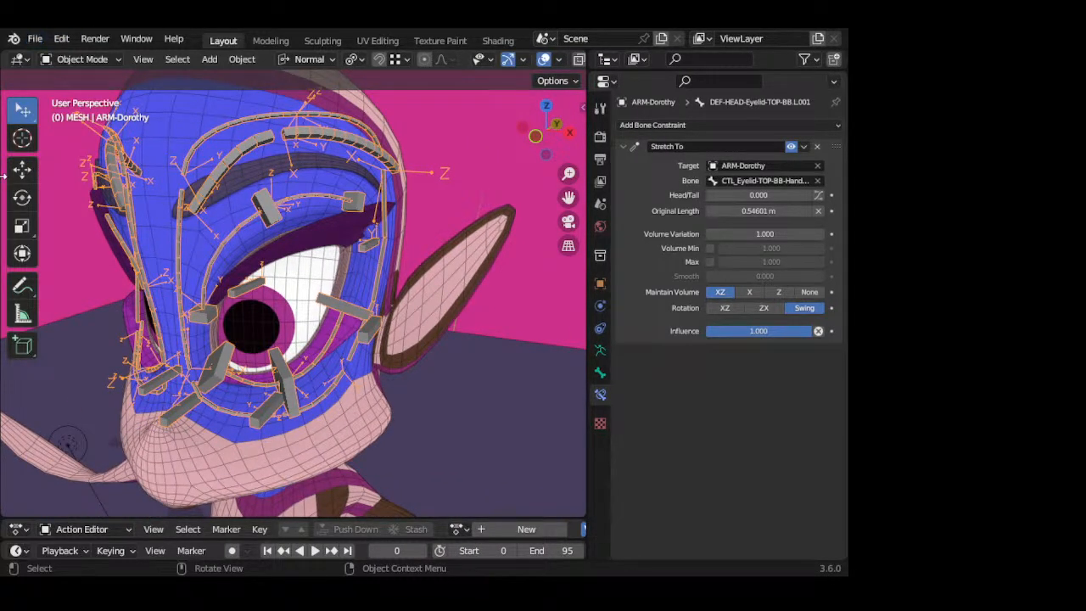
pyautogui.moveTo(3, 176); pyautogui.dragTo(0, 176)
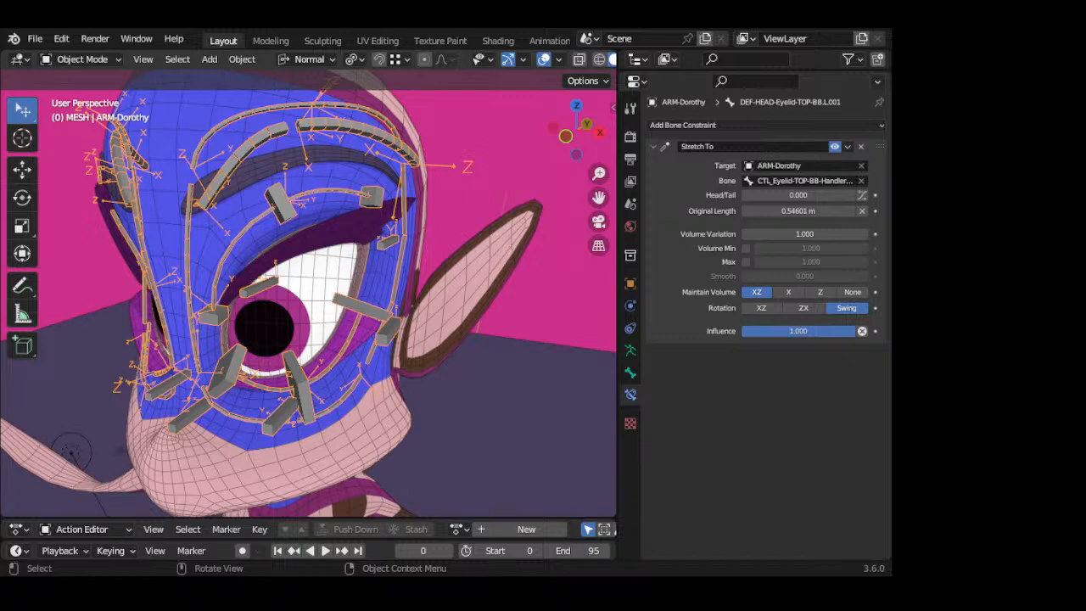
pyautogui.moveTo(356, 339); pyautogui.dragTo(269, 339, button='middle')
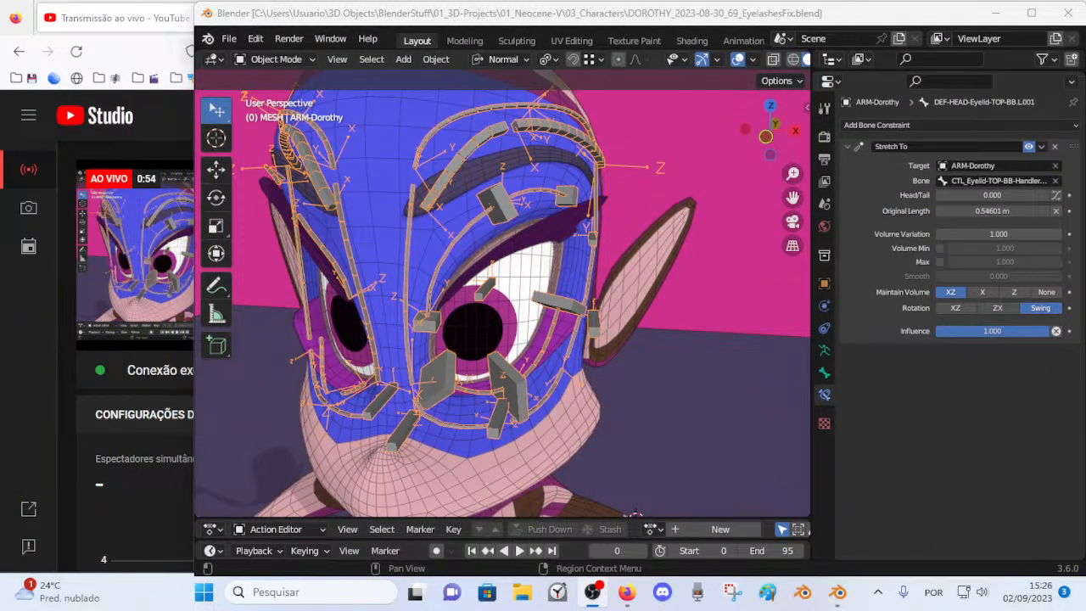
pyautogui.click(626, 591)
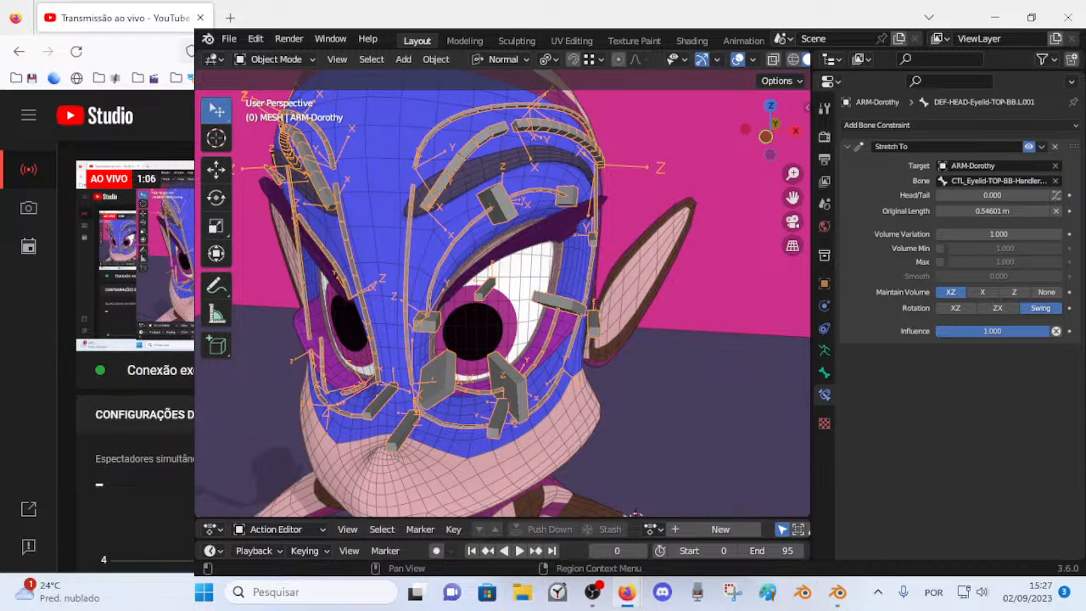
pyautogui.click(626, 592)
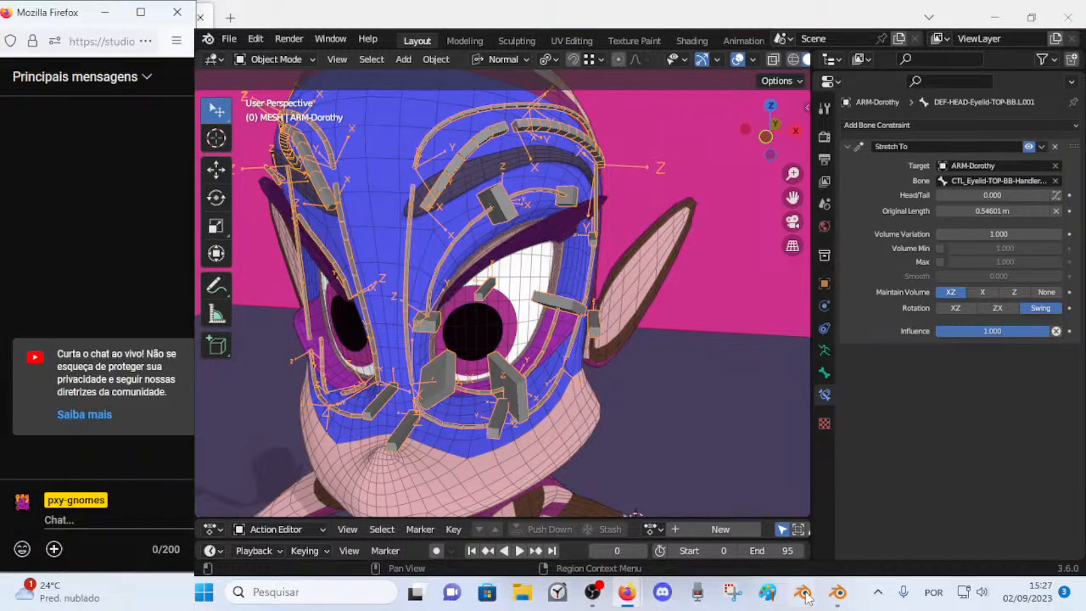
pyautogui.click(837, 592)
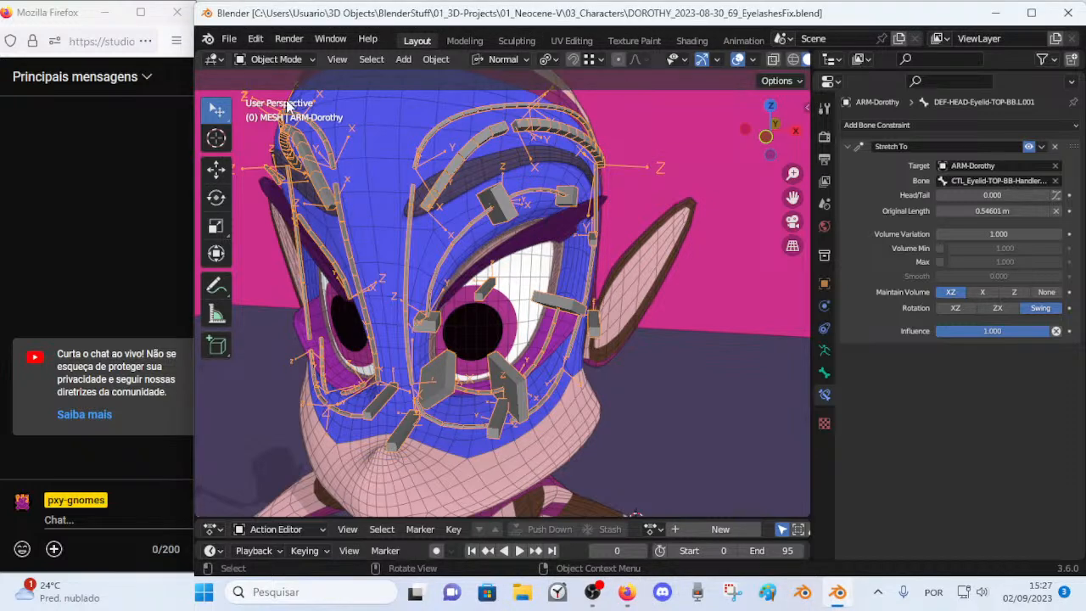
pyautogui.moveTo(193, 109); pyautogui.dragTo(188, 110)
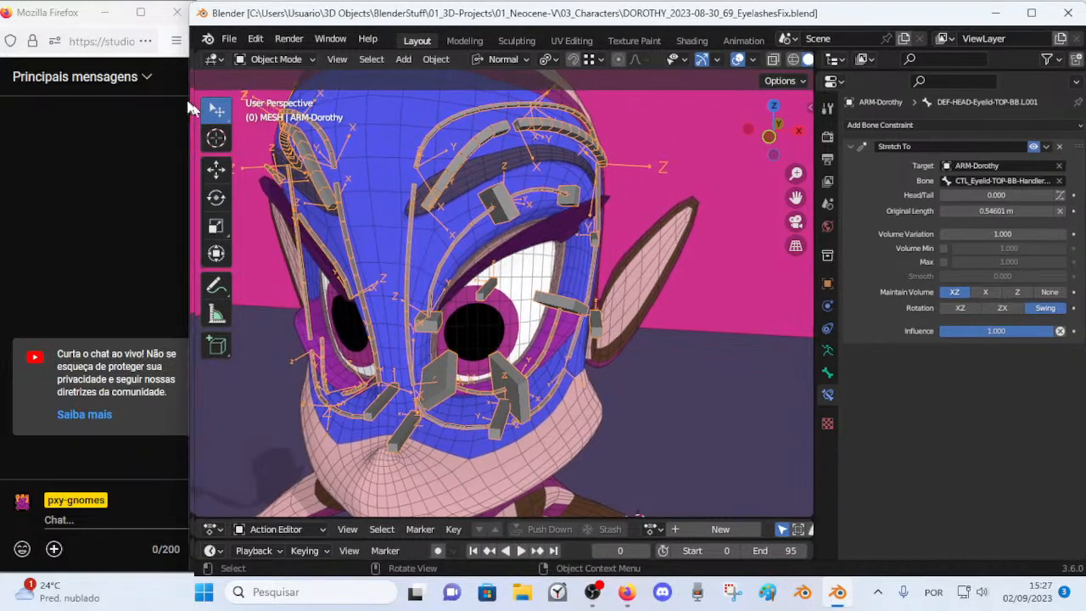
# Select the 00_Body mesh instead of the armature and enter Edit Mode on it.
pyautogui.moveTo(555, 288); pyautogui.dragTo(485, 288, button='middle')
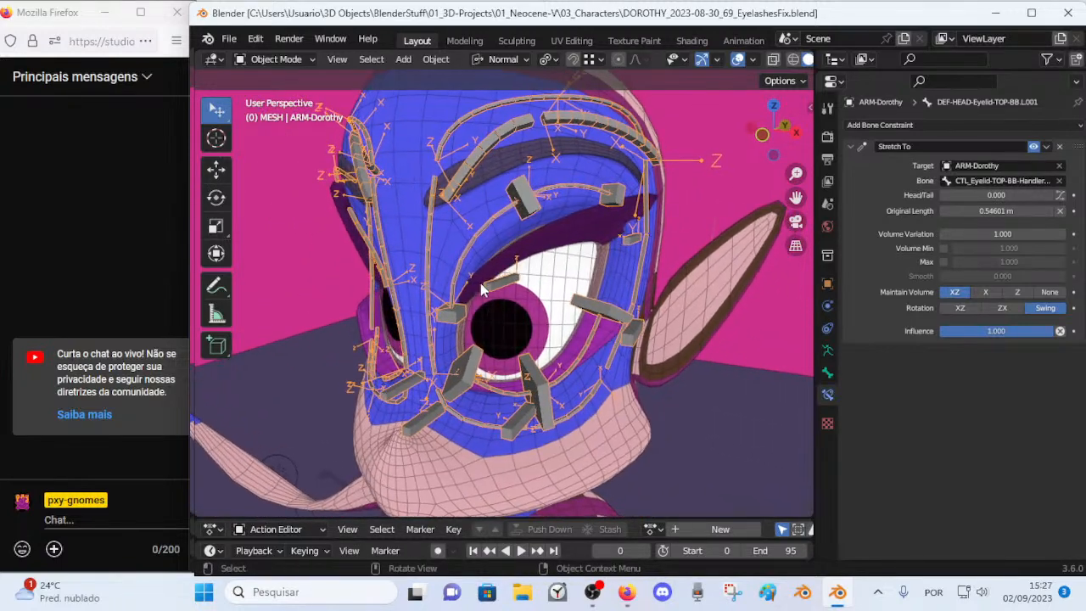
pyautogui.press('Tab')
pyautogui.press('Tab')
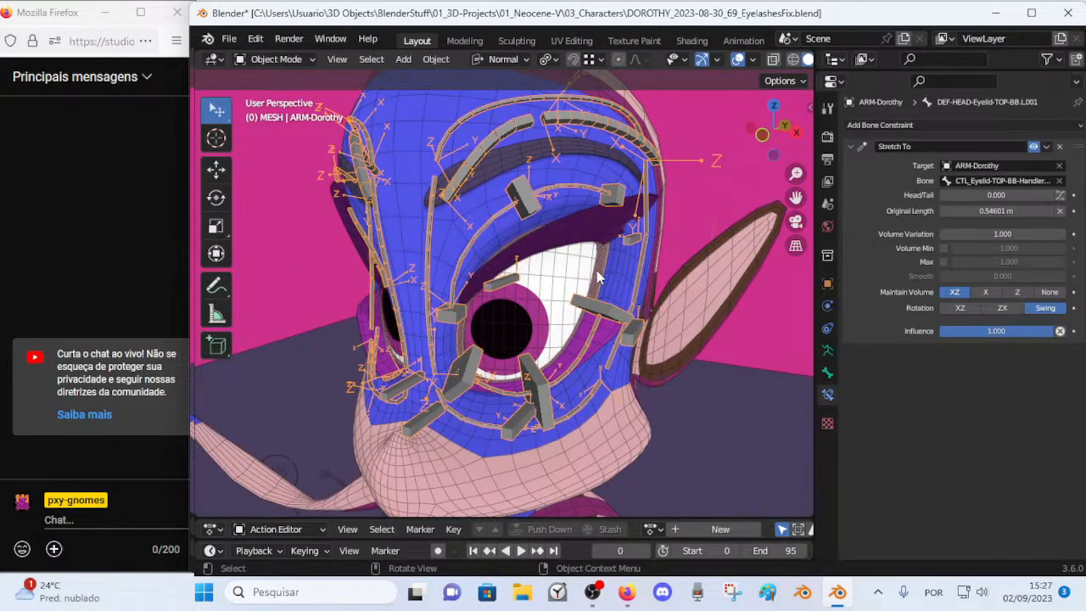
pyautogui.click(598, 277)
pyautogui.moveTo(594, 275); pyautogui.dragTo(548, 238, button='middle')
pyautogui.press('Tab')
pyautogui.press('Tab')
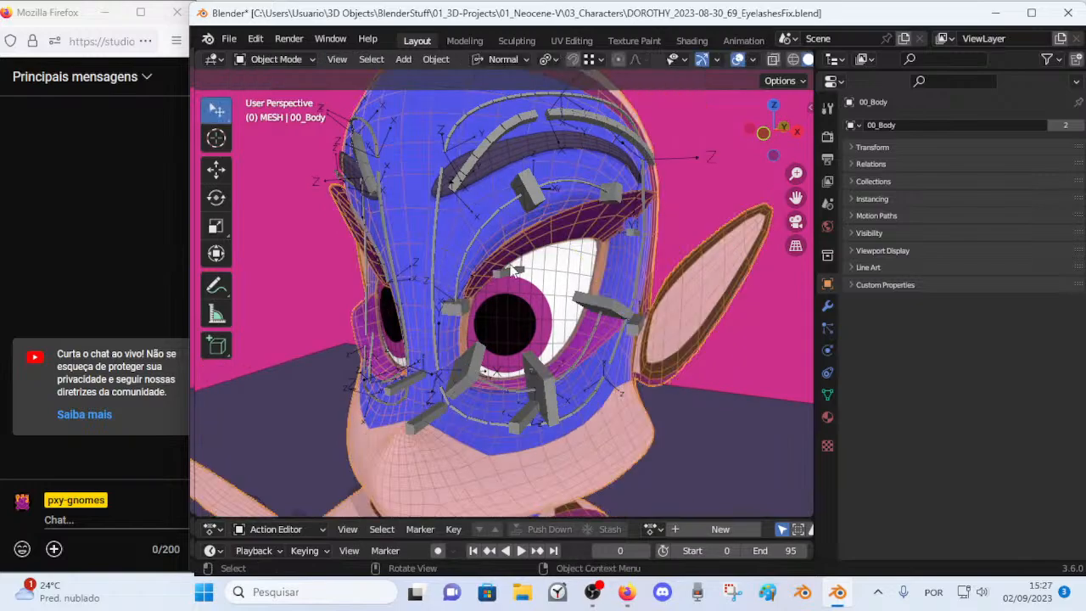
pyautogui.press('Tab')
# Examine the eyelid and eyelash topology around the left eye in vertex select mode, and show the body mesh's vertex groups.
pyautogui.moveTo(517, 288); pyautogui.dragTo(558, 266, button='middle')
pyautogui.moveTo(581, 228); pyautogui.dragTo(572, 287, button='middle')
pyautogui.moveTo(509, 322)
pyautogui.mouseDown(button='middle')
pyautogui.moveTo(523, 296)
pyautogui.moveTo(517, 282)
pyautogui.moveTo(526, 313)
pyautogui.moveTo(499, 310)
pyautogui.moveTo(543, 289)
pyautogui.moveTo(504, 315)
pyautogui.moveTo(516, 332)
pyautogui.mouseUp(button='middle')
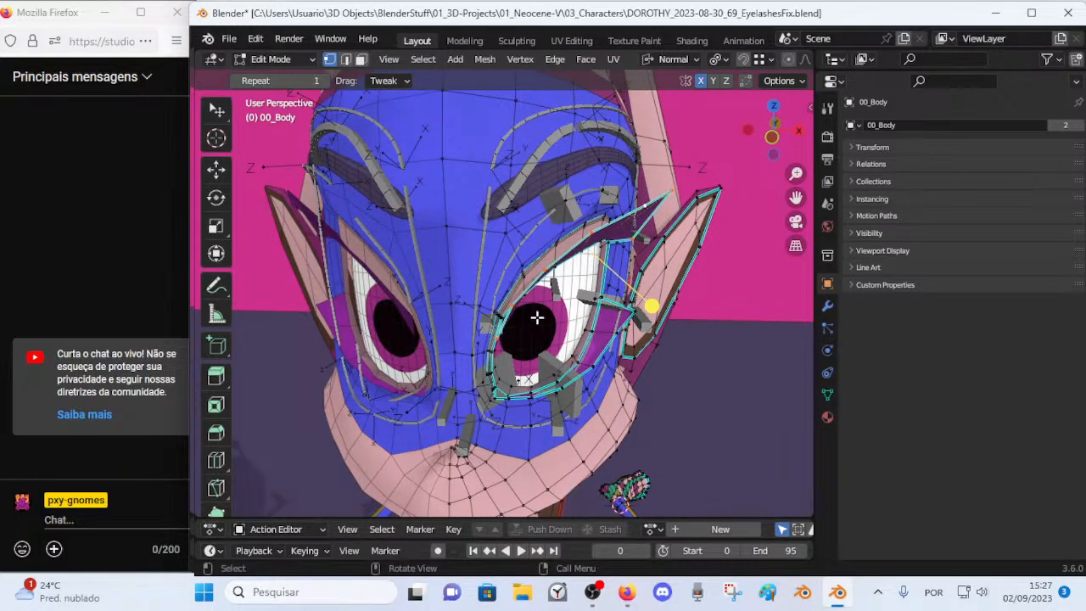
pyautogui.moveTo(525, 291); pyautogui.dragTo(515, 296, button='middle')
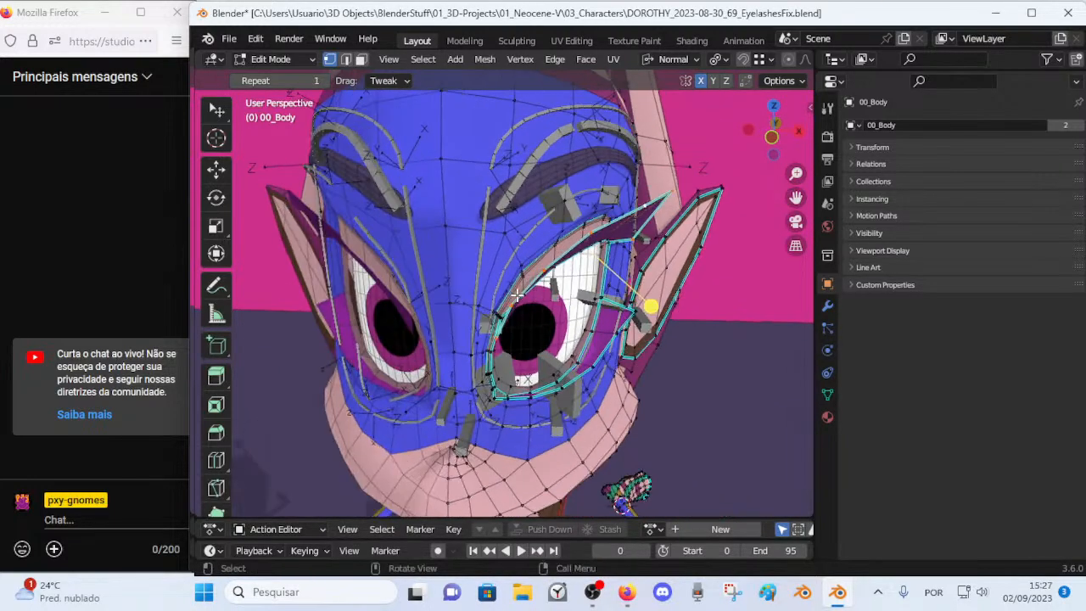
pyautogui.scroll(6, 563, 259)
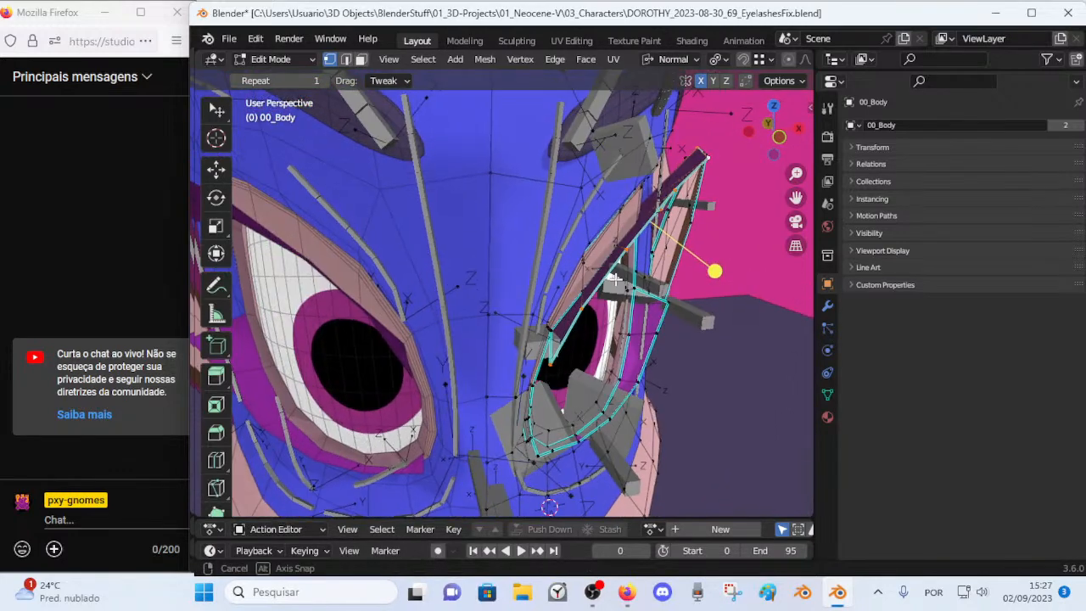
pyautogui.moveTo(596, 288); pyautogui.dragTo(607, 412, button='middle')
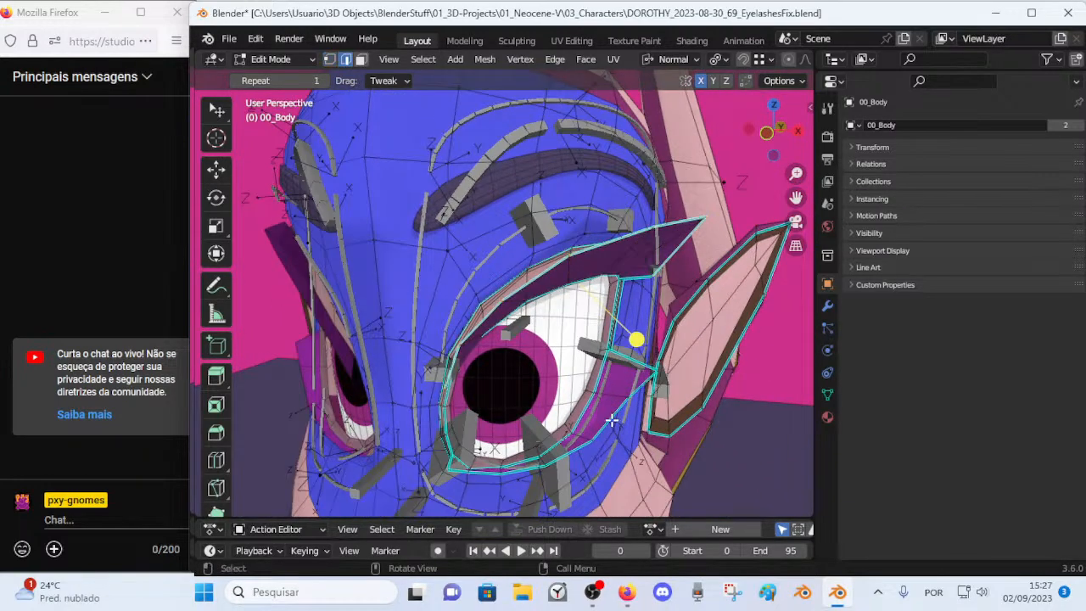
pyautogui.press('1')
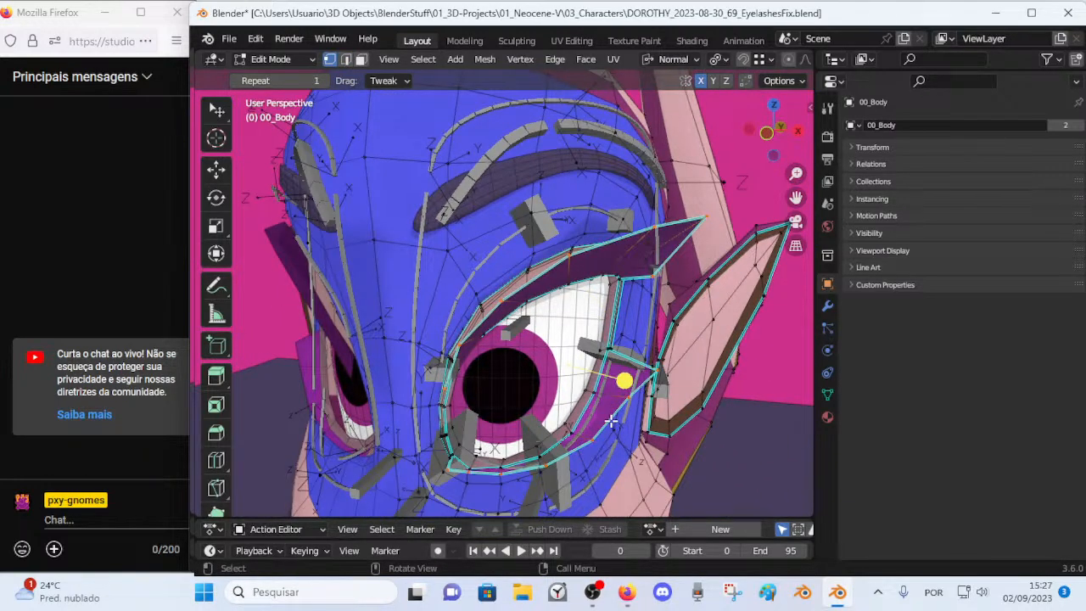
pyautogui.keyDown('alt'); pyautogui.keyDown('shift'); pyautogui.click(602, 244); pyautogui.keyUp('shift'); pyautogui.keyUp('alt')
pyautogui.hotkey('alt', 'a')
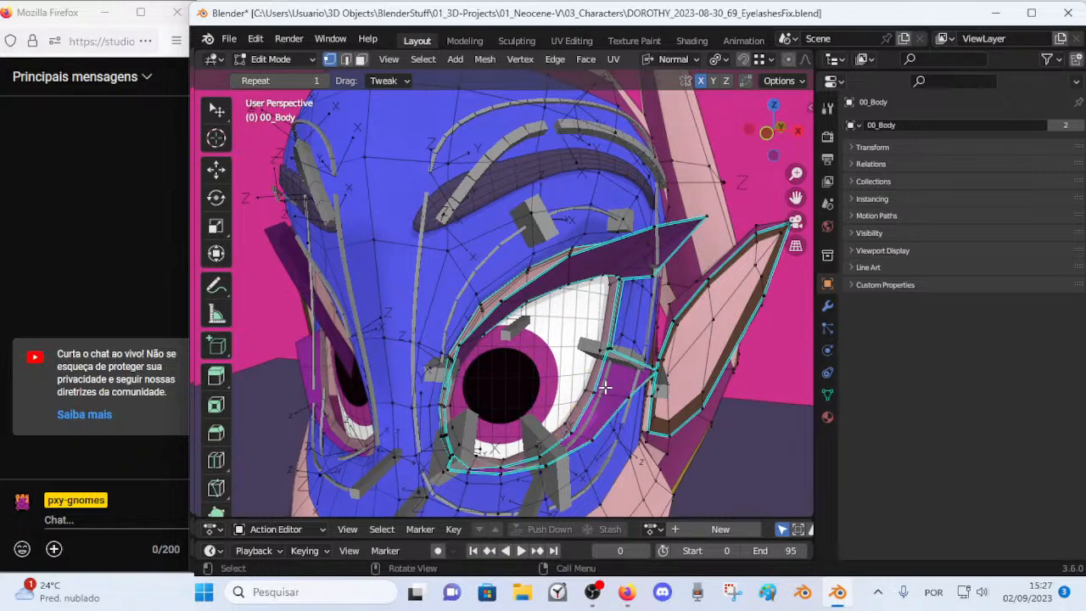
pyautogui.scroll(-4, 604, 387)
pyautogui.click(827, 394)
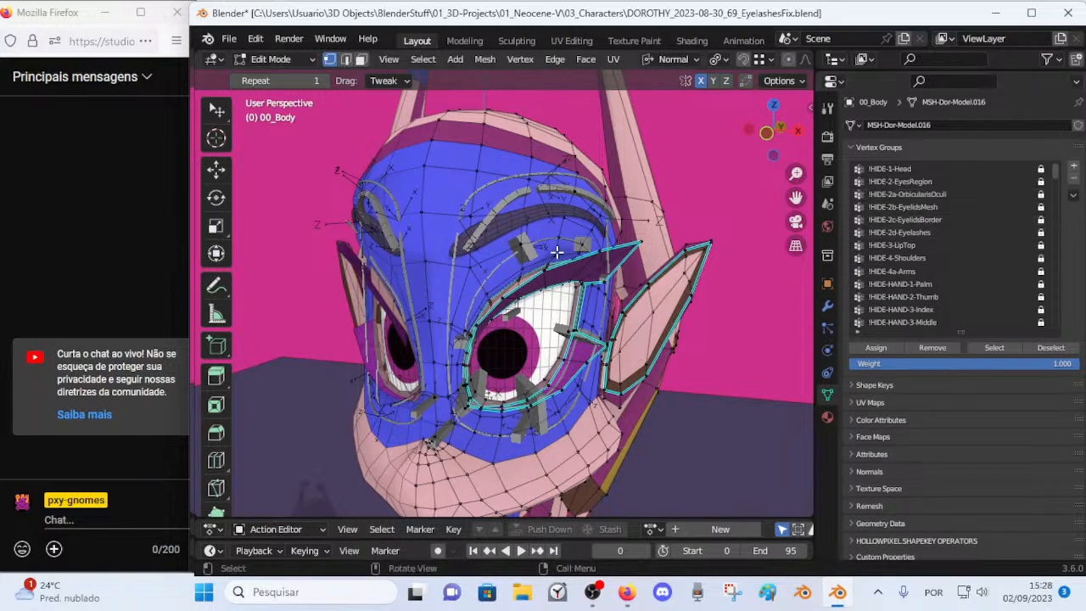
# Leave the mesh's Edit Mode, select the ARM-Dorothy armature and enter its Edit Mode.
pyautogui.hotkey('ctrl', 'Tab')
pyautogui.click(458, 287)
pyautogui.click(526, 248)
pyautogui.scroll(1, 528, 269)
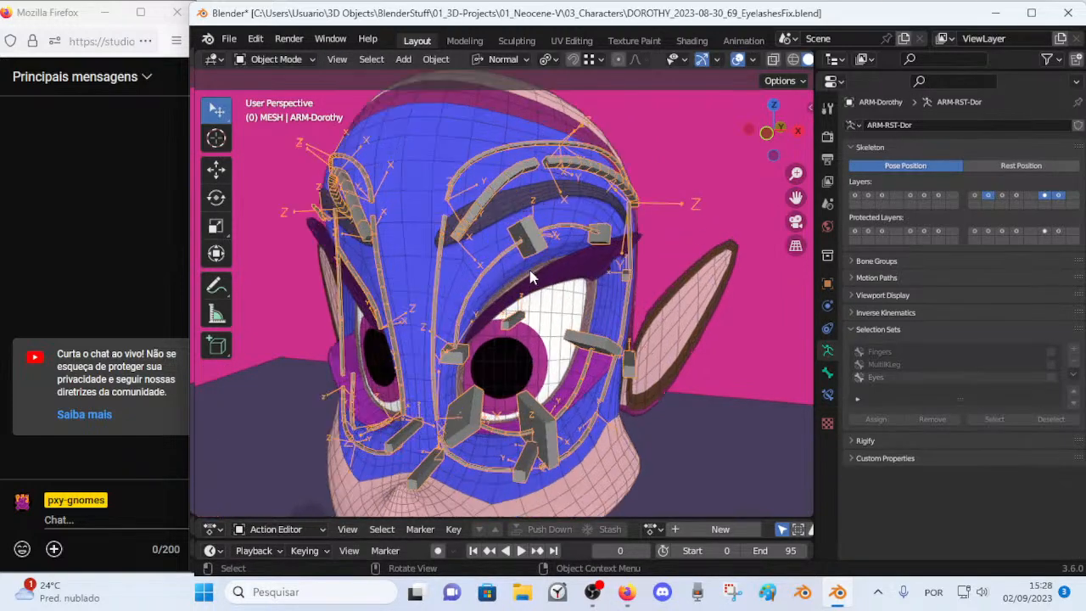
pyautogui.press('Tab')
pyautogui.scroll(4, 543, 254)
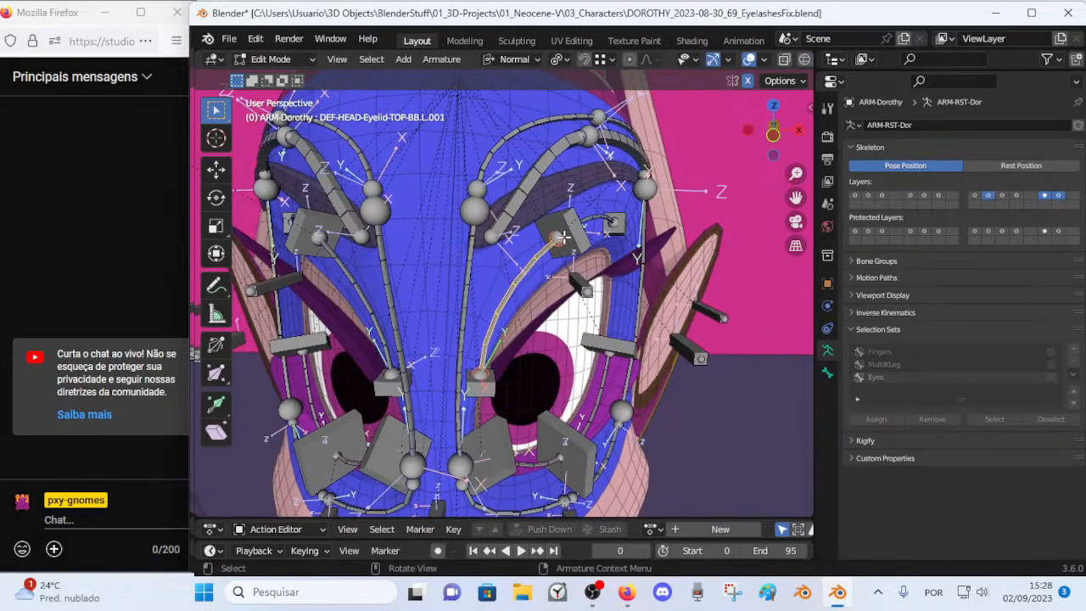
# In Pose Mode, select the bones of the Eyes selection set and hide all other bones.
pyautogui.scroll(-2, 564, 238)
pyautogui.hotkey('ctrl', 'Tab')
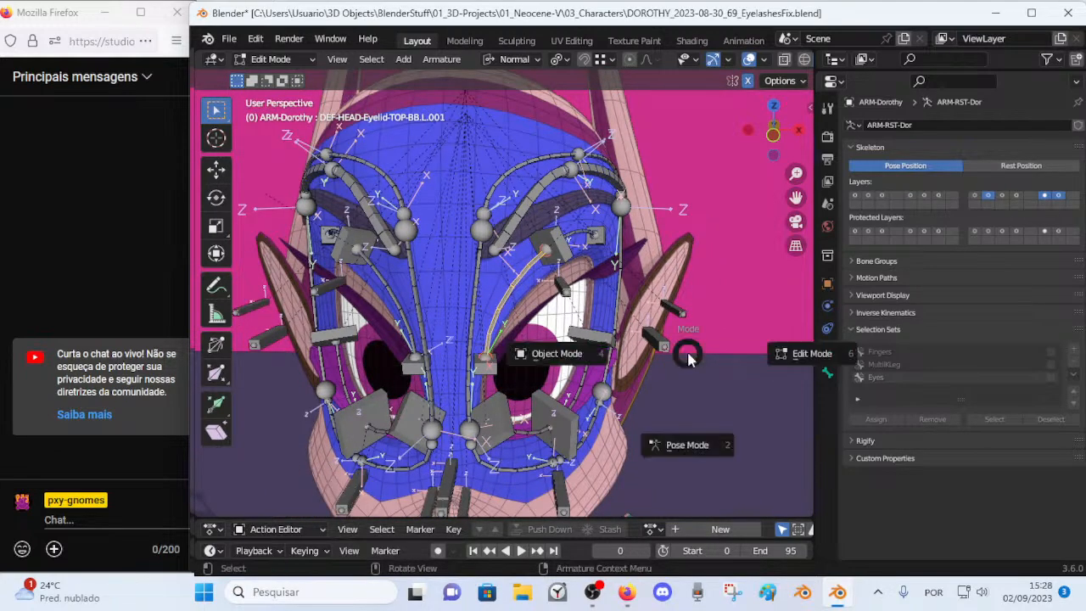
pyautogui.press('2')
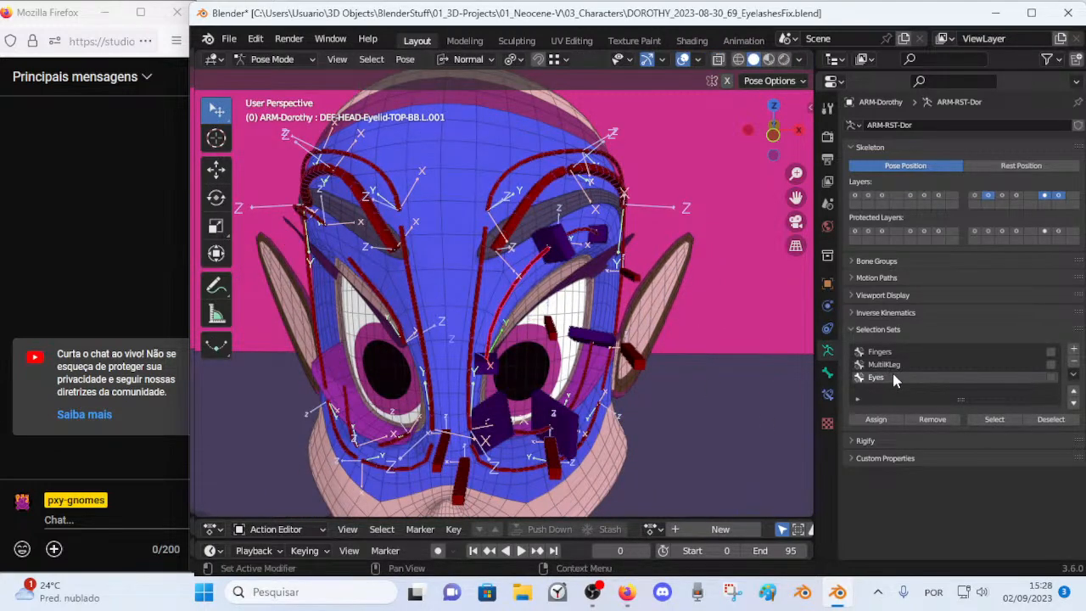
pyautogui.click(993, 419)
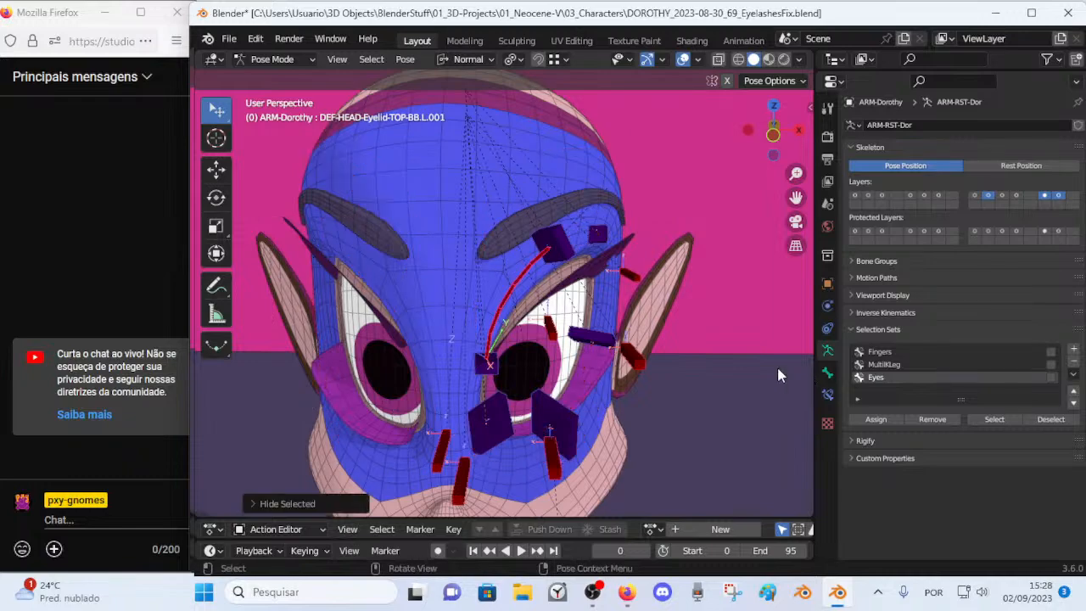
# In Edit Mode, add the left upper and lower eyelid bones to the selection, hide all other bones, and save the file.
pyautogui.press('Tab')
pyautogui.moveTo(668, 360); pyautogui.dragTo(781, 361, button='middle')
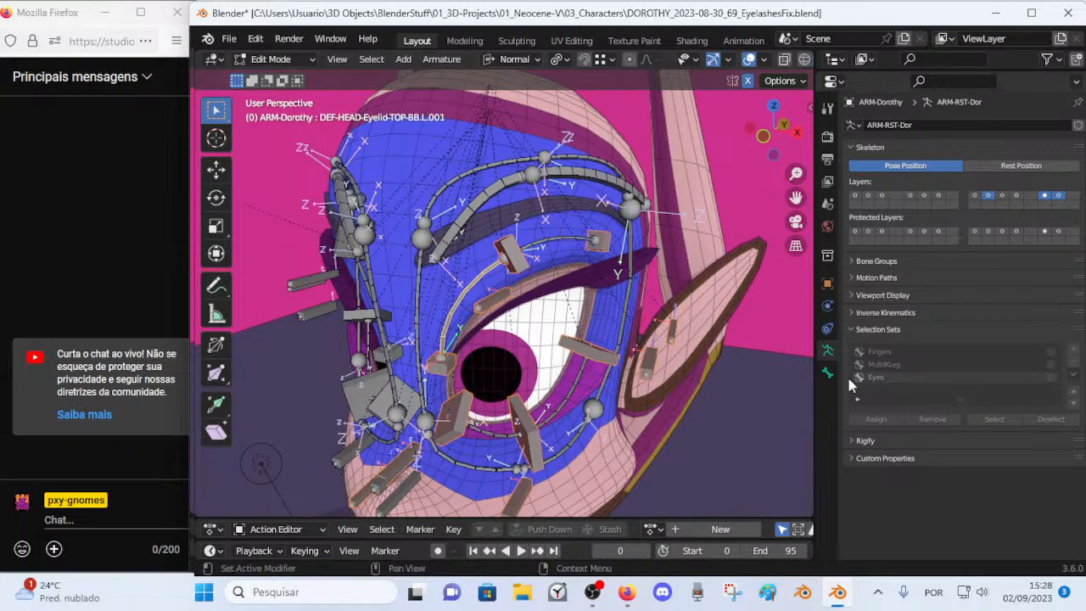
pyautogui.hotkey('shift', 'h')
pyautogui.hotkey('ctrl', 'z')
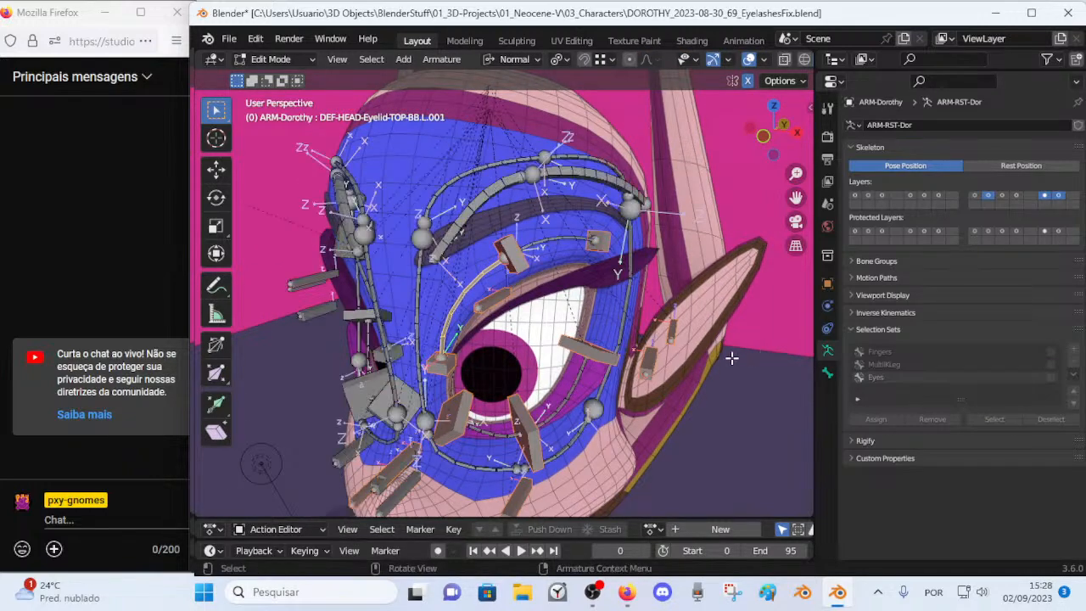
pyautogui.keyDown('shift'); pyautogui.click(541, 245); pyautogui.keyUp('shift')
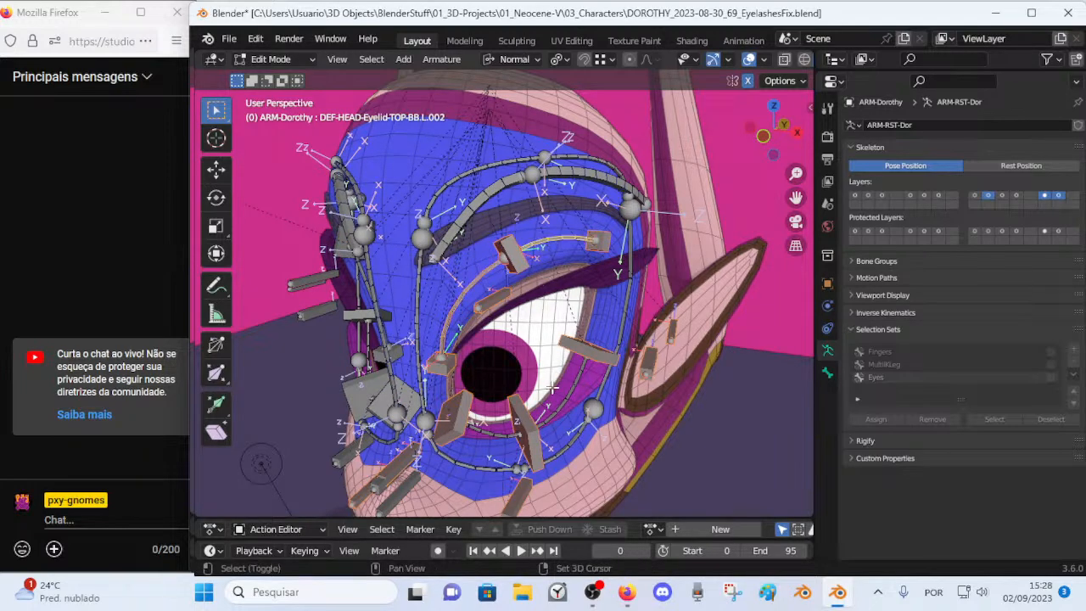
pyautogui.keyDown('shift'); pyautogui.click(563, 409); pyautogui.keyUp('shift')
pyautogui.keyDown('shift'); pyautogui.click(496, 435); pyautogui.keyUp('shift')
pyautogui.moveTo(496, 435); pyautogui.dragTo(505, 431, button='middle')
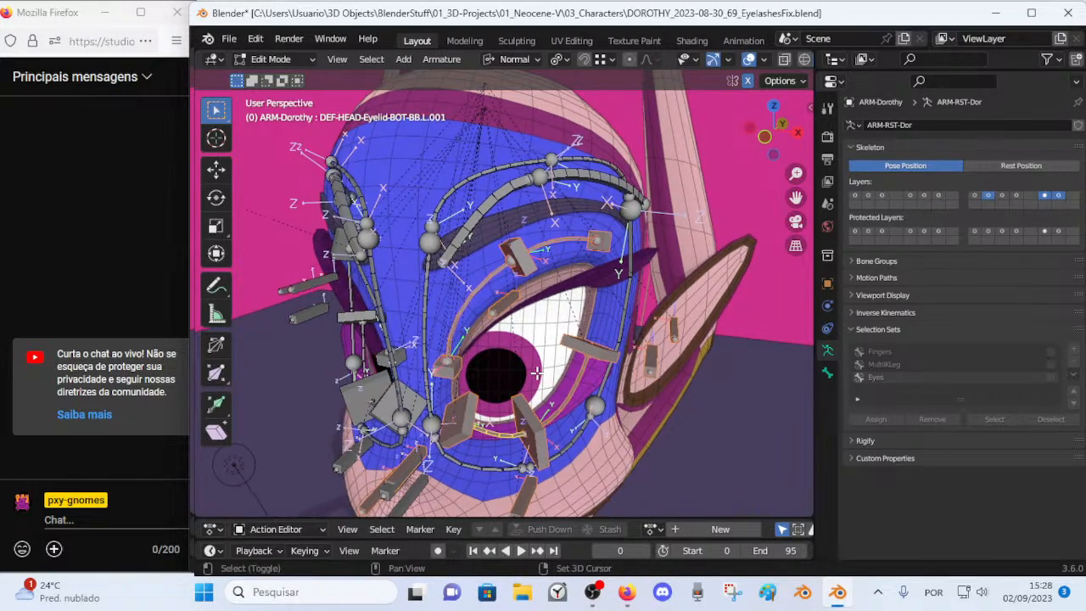
pyautogui.hotkey('shift', 'h')
pyautogui.moveTo(526, 370); pyautogui.dragTo(577, 335, button='middle')
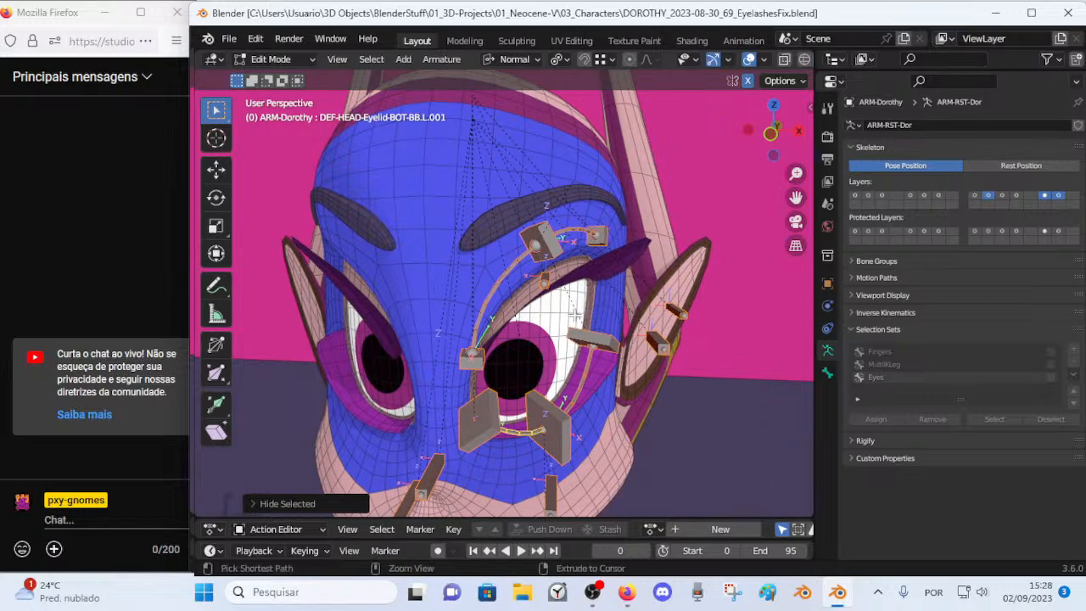
pyautogui.hotkey('ctrl', 's')
# Compare which of the isolated eye bones are visible in Object Mode and in Edit Mode.
pyautogui.hotkey('ctrl', 'Tab')
pyautogui.press('Tab')
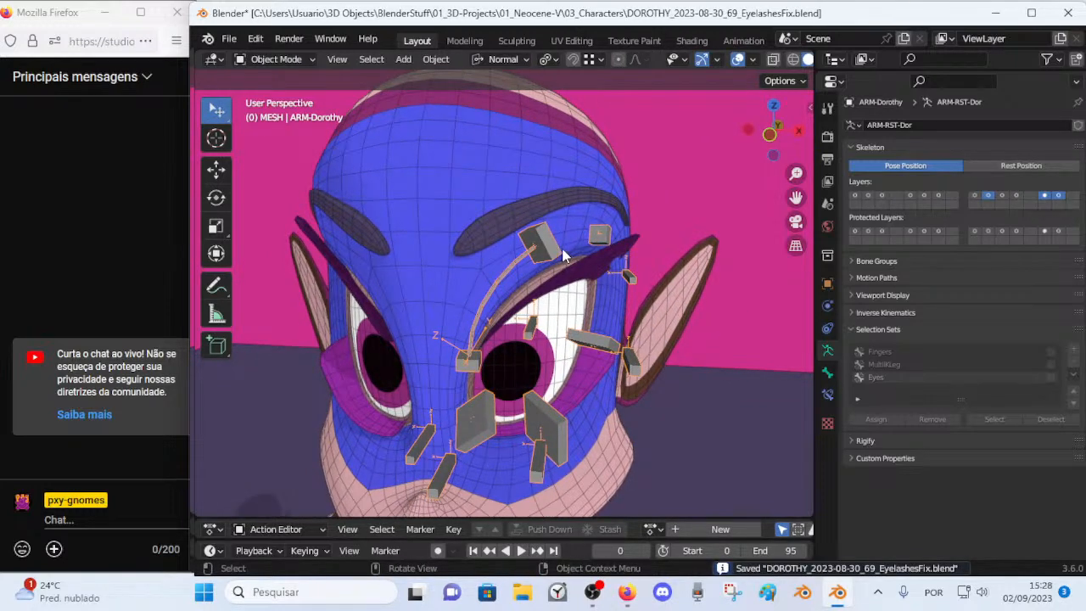
pyautogui.press('Tab')
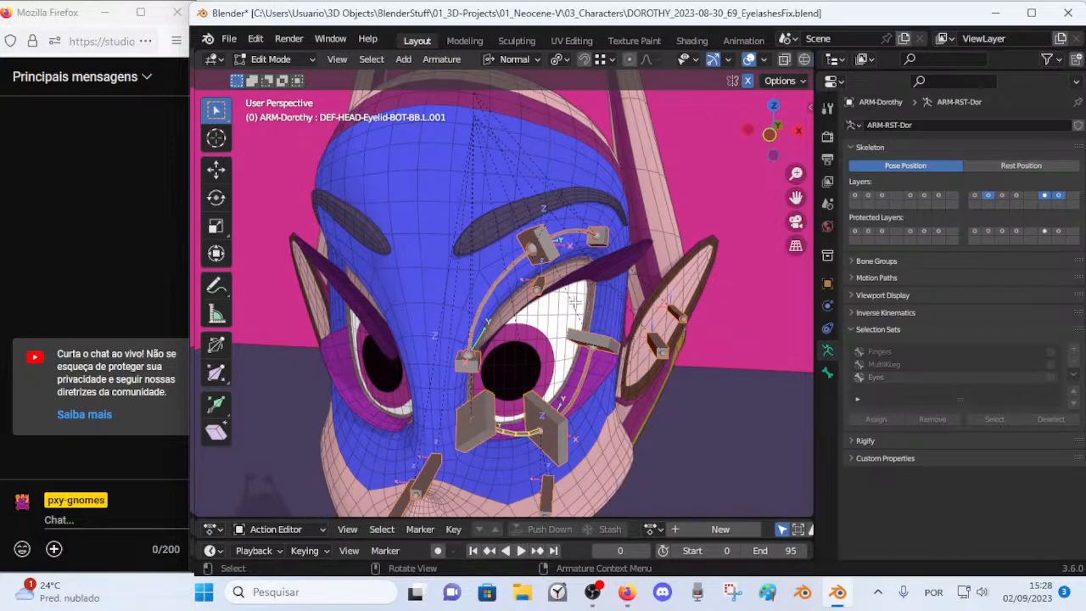
pyautogui.hotkey('shift', 'h')
pyautogui.press('Tab')
pyautogui.moveTo(564, 240); pyautogui.dragTo(543, 306, button='middle')
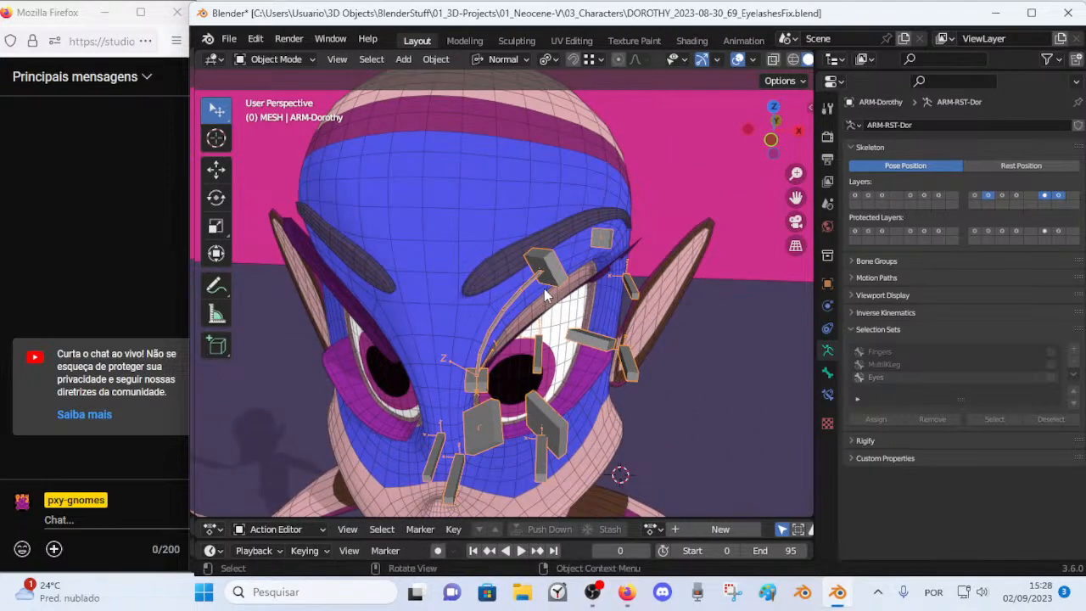
pyautogui.hotkey('ctrl', 'Tab')
pyautogui.moveTo(598, 313); pyautogui.dragTo(509, 280, button='middle')
pyautogui.press('Tab')
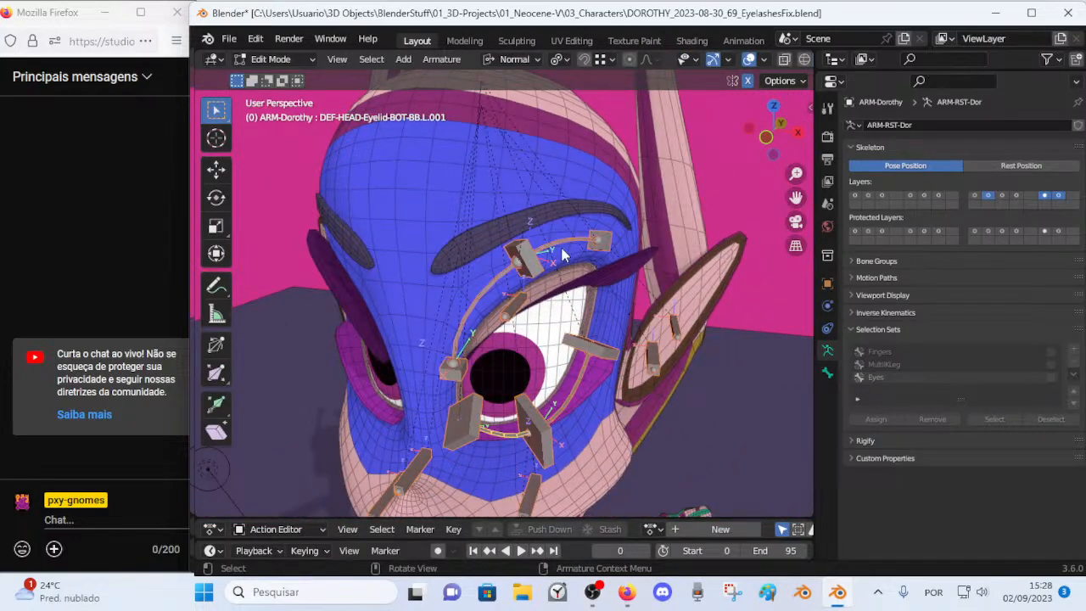
# In Pose Mode, reveal all bones, select the Eyes set plus the outer upper and both lower left eyelid bones, and hide the rest.
pyautogui.press('Tab')
pyautogui.hotkey('alt', 'h')
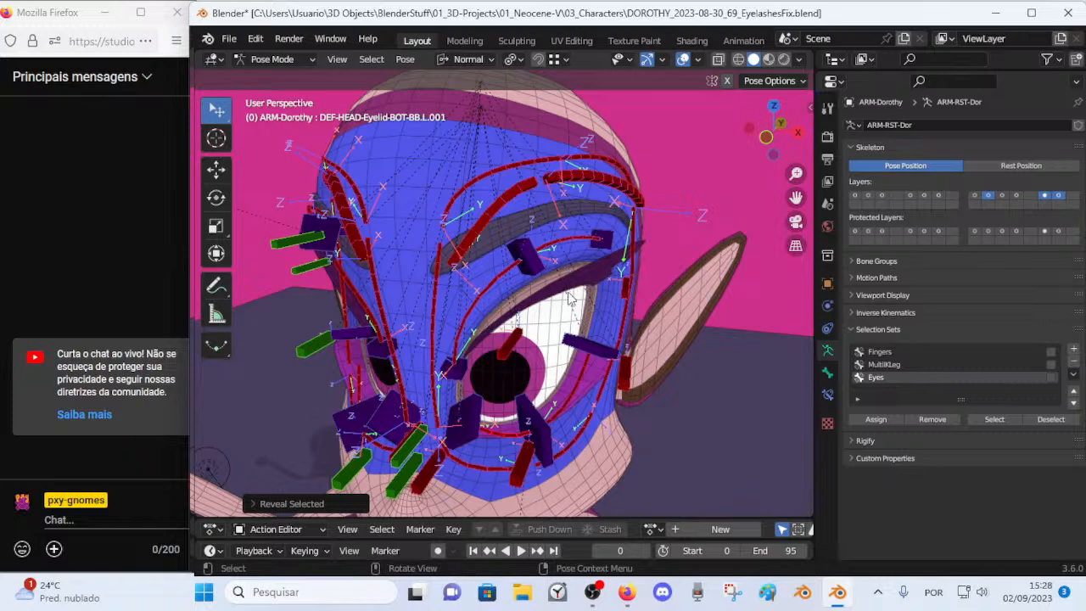
pyautogui.hotkey('alt', 'a')
pyautogui.click(998, 416)
pyautogui.keyDown('shift'); pyautogui.click(551, 239); pyautogui.keyUp('shift')
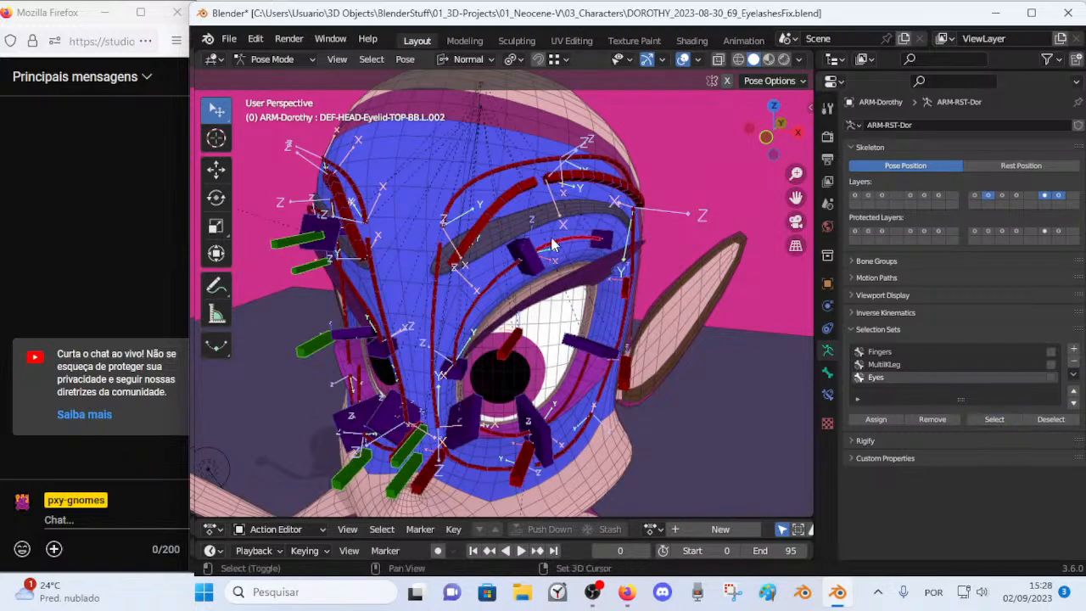
pyautogui.keyDown('shift'); pyautogui.click(527, 420); pyautogui.keyUp('shift')
pyautogui.keyDown('shift'); pyautogui.click(499, 434); pyautogui.keyUp('shift')
pyautogui.press('h')
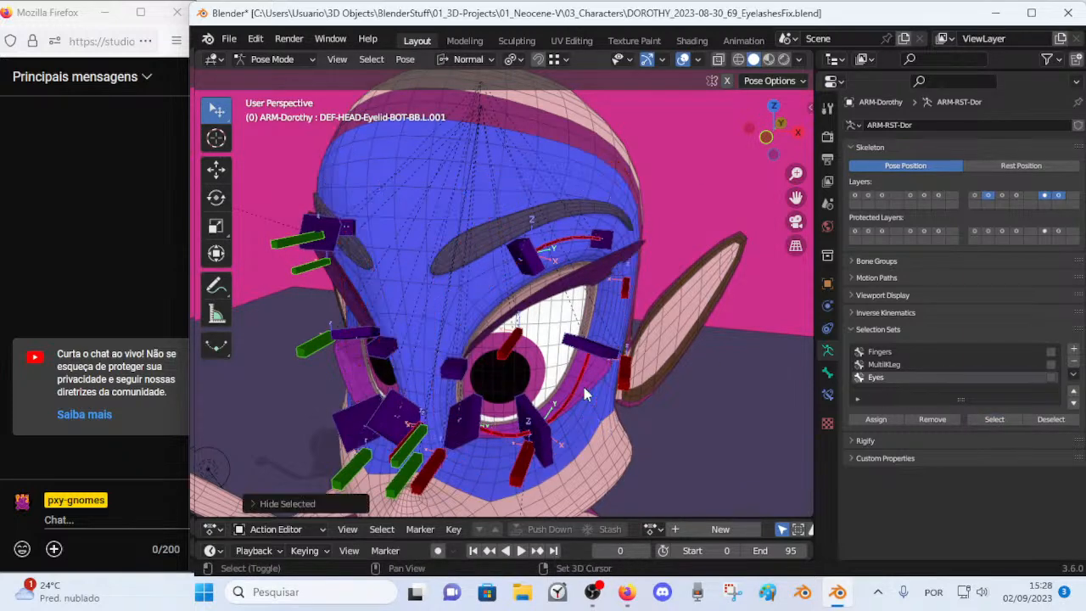
# Reveal the bones, add the inner upper eyelid bone DEF-HEAD-Eyelid-TOP-BB.L.001 to the selection, and hide the unselected bones again.
pyautogui.hotkey('alt', 'h')
pyautogui.keyDown('shift'); pyautogui.click(485, 288); pyautogui.keyUp('shift')
pyautogui.keyDown('shift'); pyautogui.click(485, 289); pyautogui.keyUp('shift')
pyautogui.press('h')
pyautogui.moveTo(766, 451); pyautogui.dragTo(615, 390, button='middle')
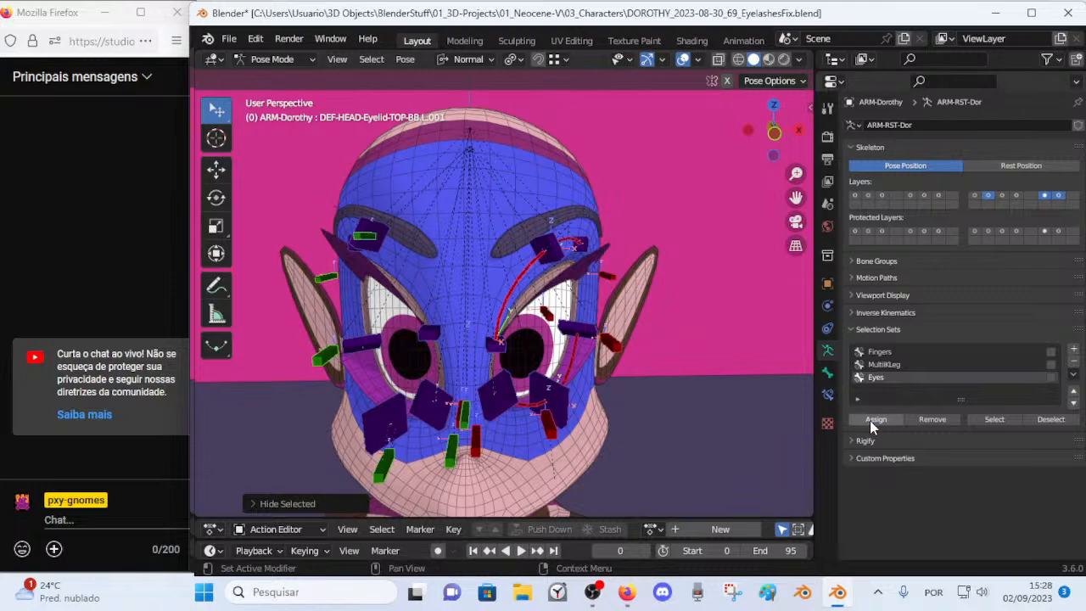
# Box-select the eye-area bones on the character's right side and hide them.
pyautogui.moveTo(280, 190); pyautogui.dragTo(446, 508)
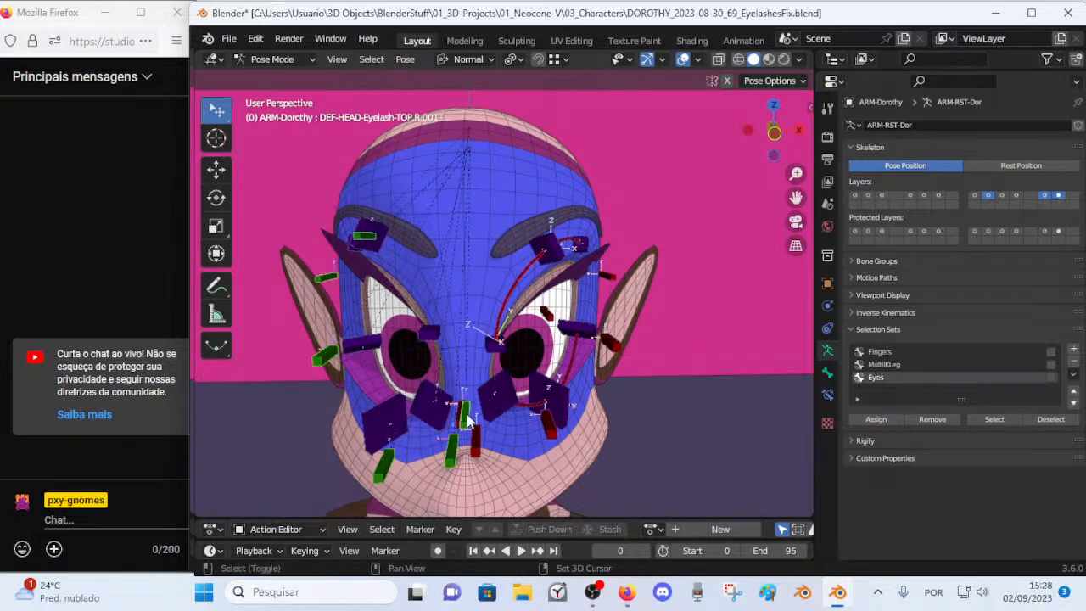
pyautogui.press('h')
pyautogui.click(556, 422)
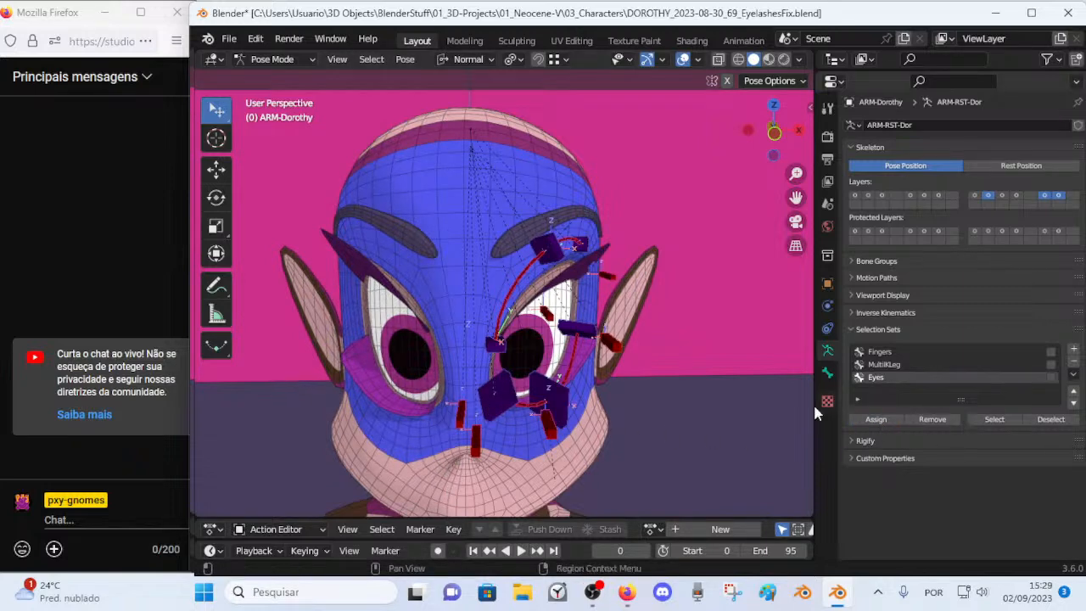
# Reveal the hidden bones, hide them again around the left eye's bones, and select the Eyes set.
pyautogui.hotkey('alt', 'a')
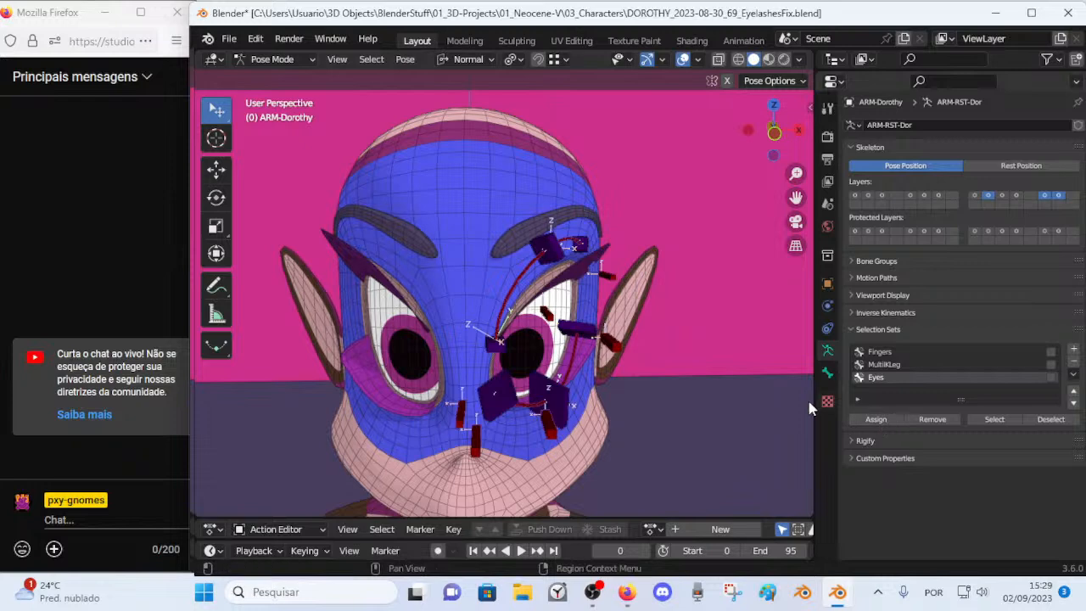
pyautogui.hotkey('alt', 'h')
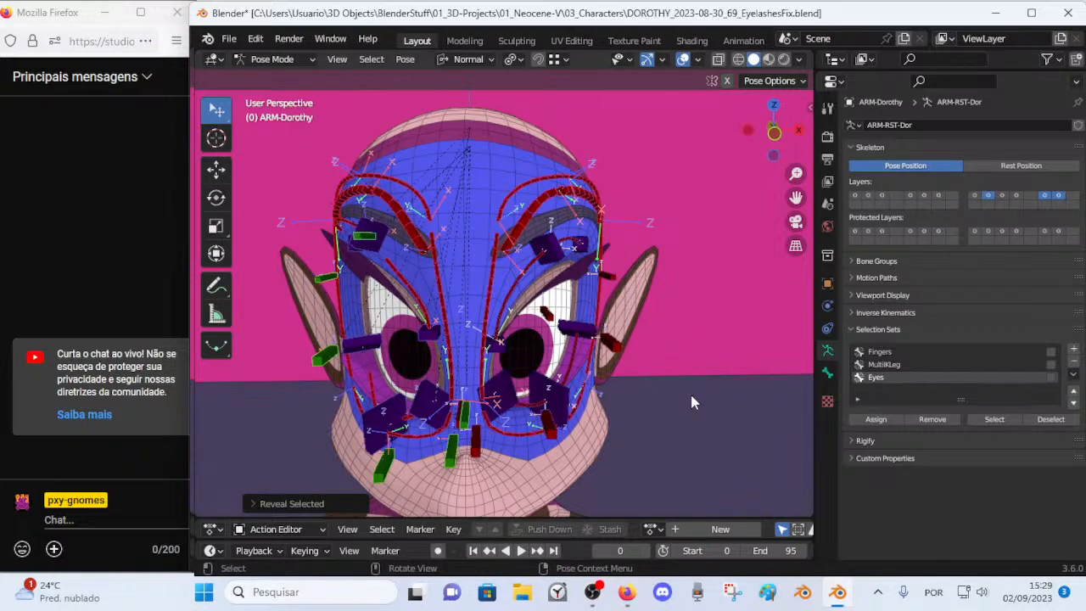
pyautogui.press('h')
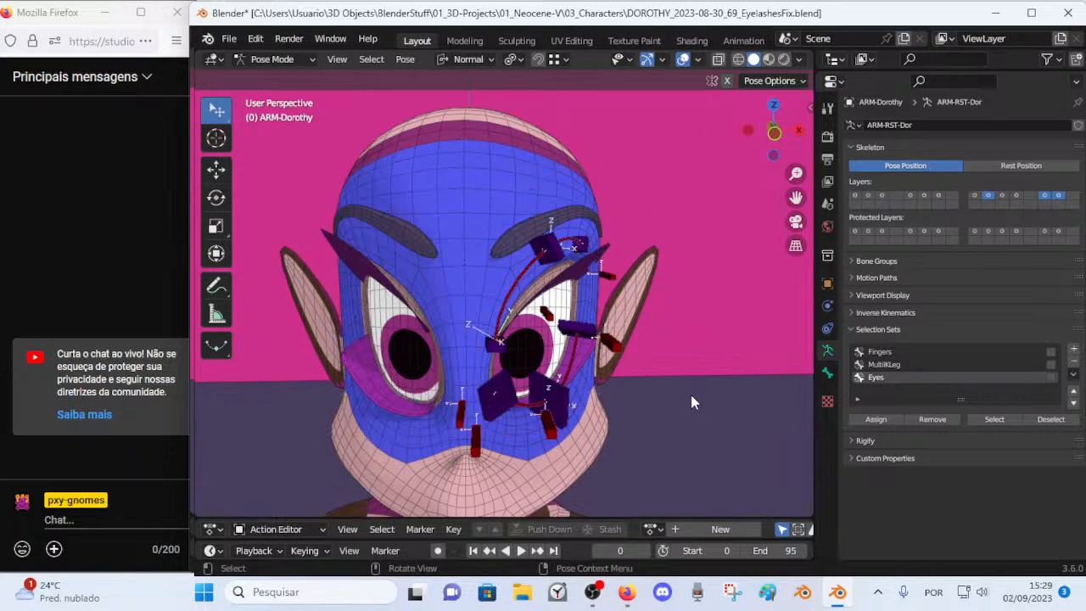
pyautogui.click(994, 419)
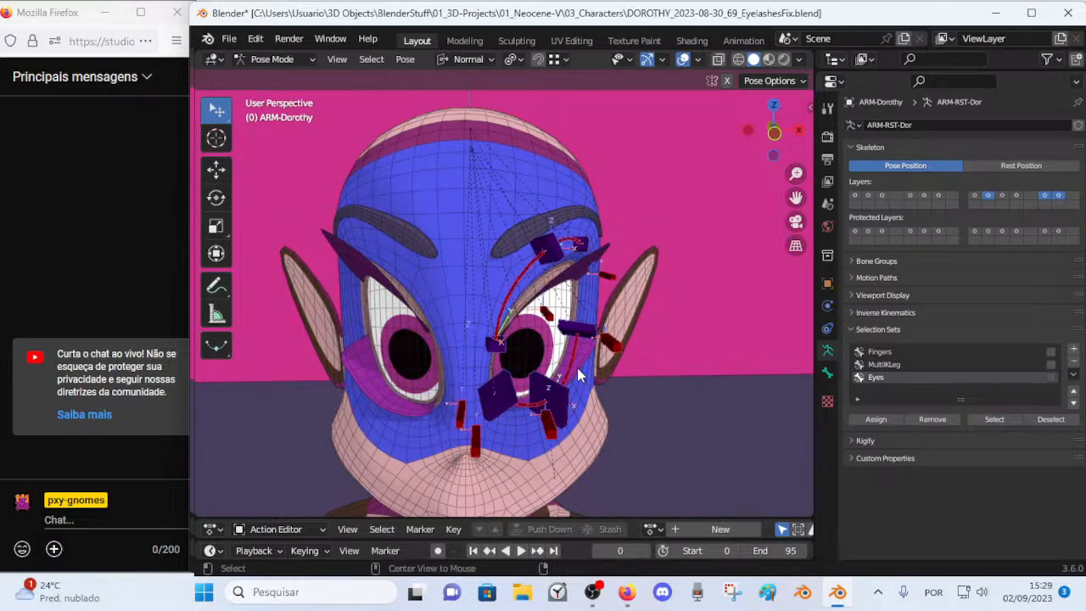
# Reveal all bones, select the bones around the Eyes set, and hide those outside the set.
pyautogui.hotkey('alt', 'h')
pyautogui.hotkey('ctrl', 'i')
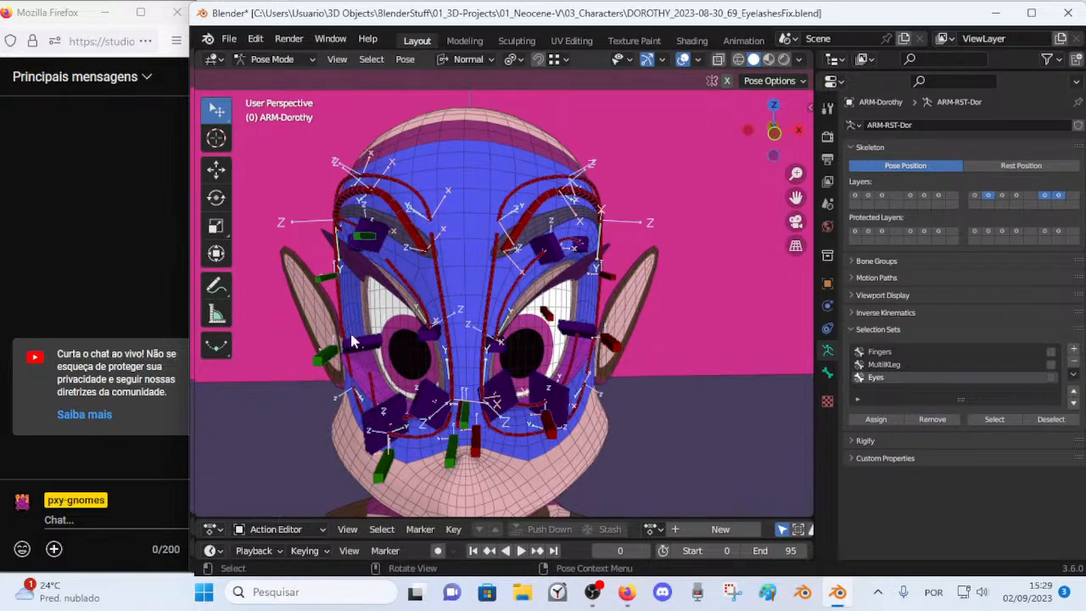
pyautogui.click(994, 419)
pyautogui.hotkey('ctrl', 'z')
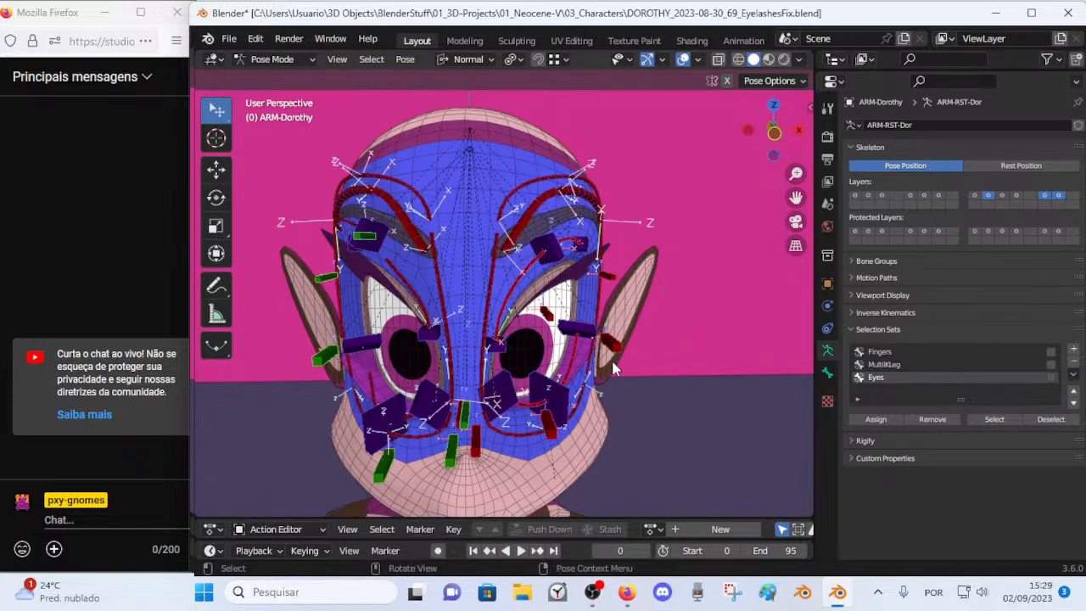
pyautogui.click(970, 416)
pyautogui.moveTo(630, 358); pyautogui.dragTo(571, 355, button='middle')
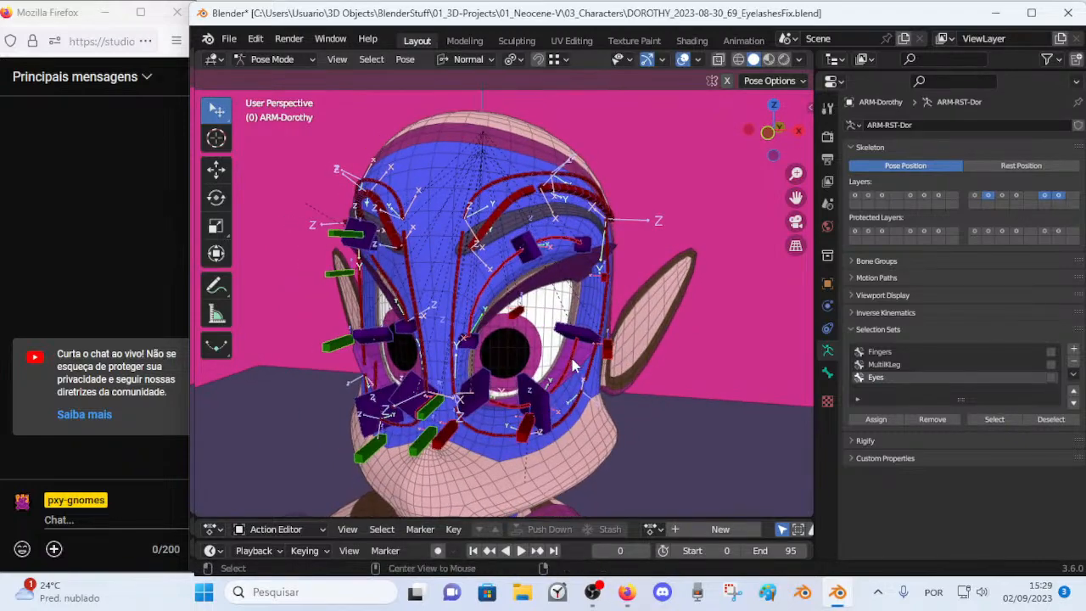
pyautogui.press('h')
# Select the eye-area bones on the character's right side and store them in a new selection set named Eyes.R.
pyautogui.moveTo(677, 347); pyautogui.dragTo(347, 190, button='middle')
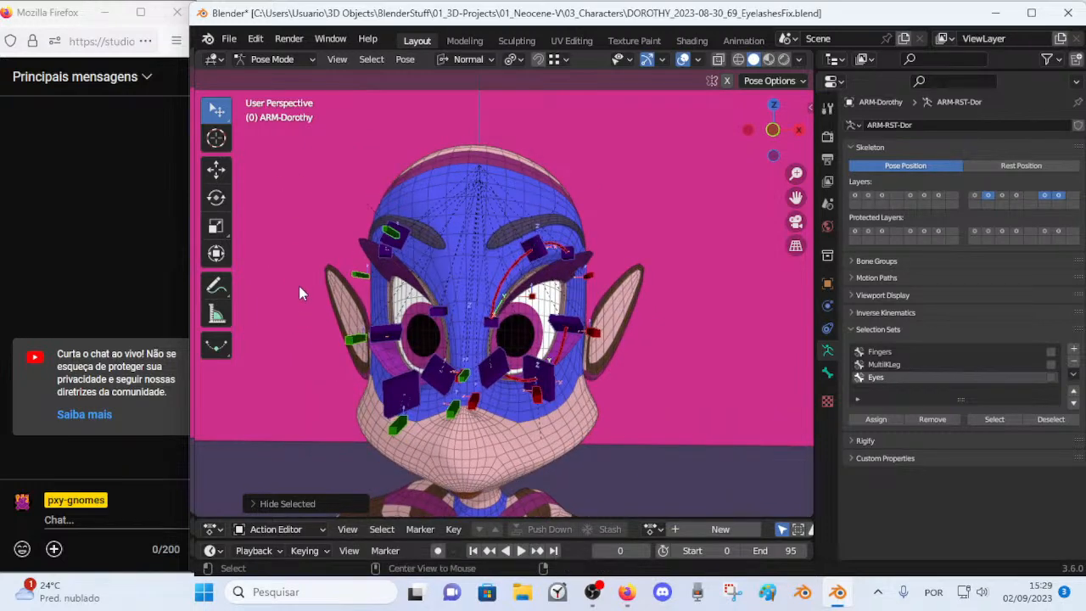
pyautogui.moveTo(301, 177); pyautogui.dragTo(445, 437)
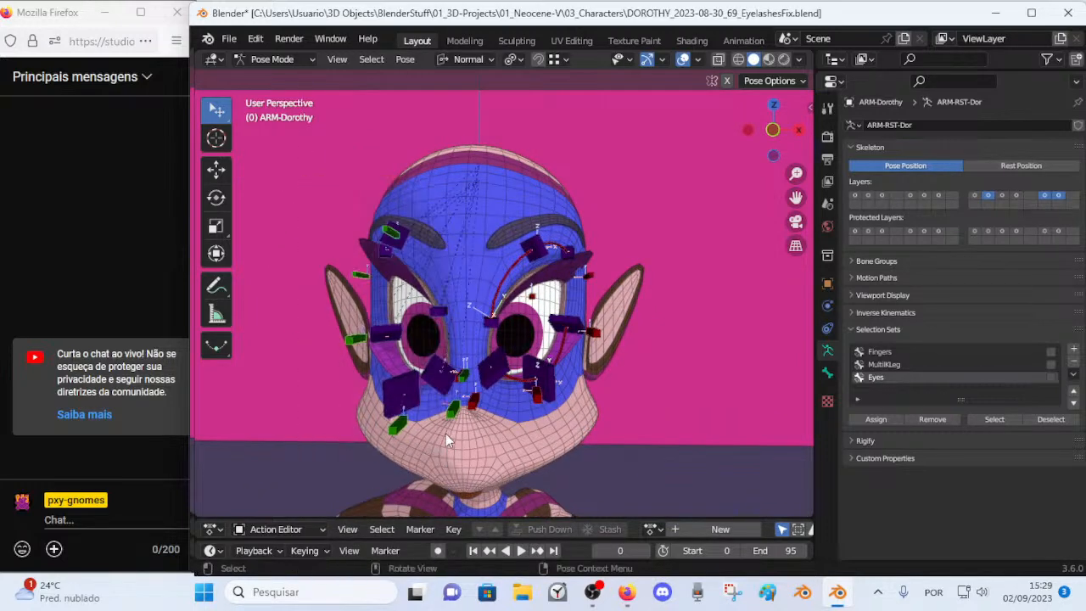
pyautogui.click(472, 393)
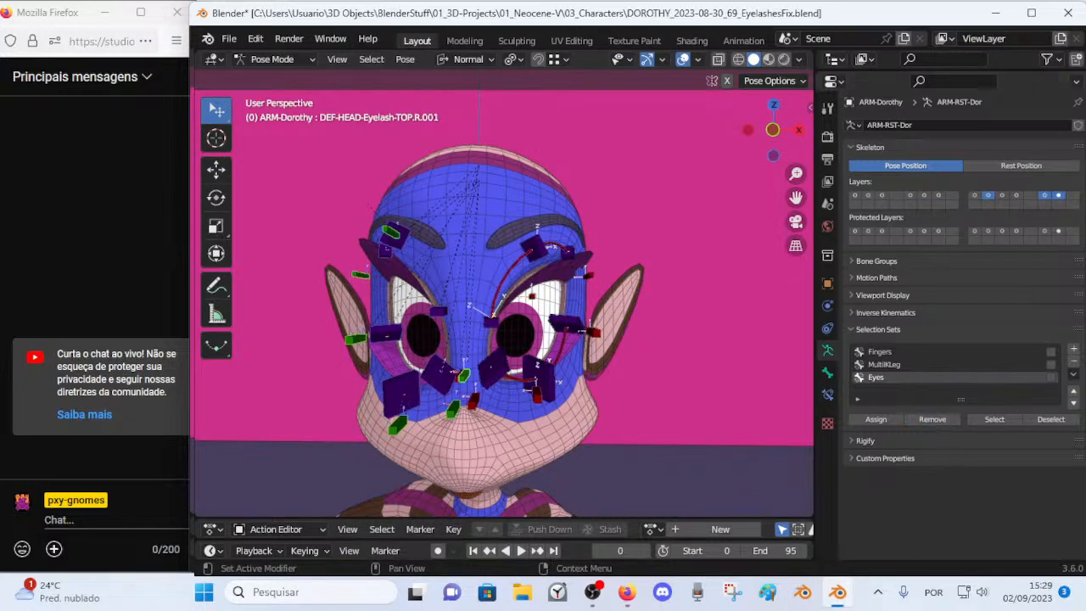
pyautogui.click(1073, 352)
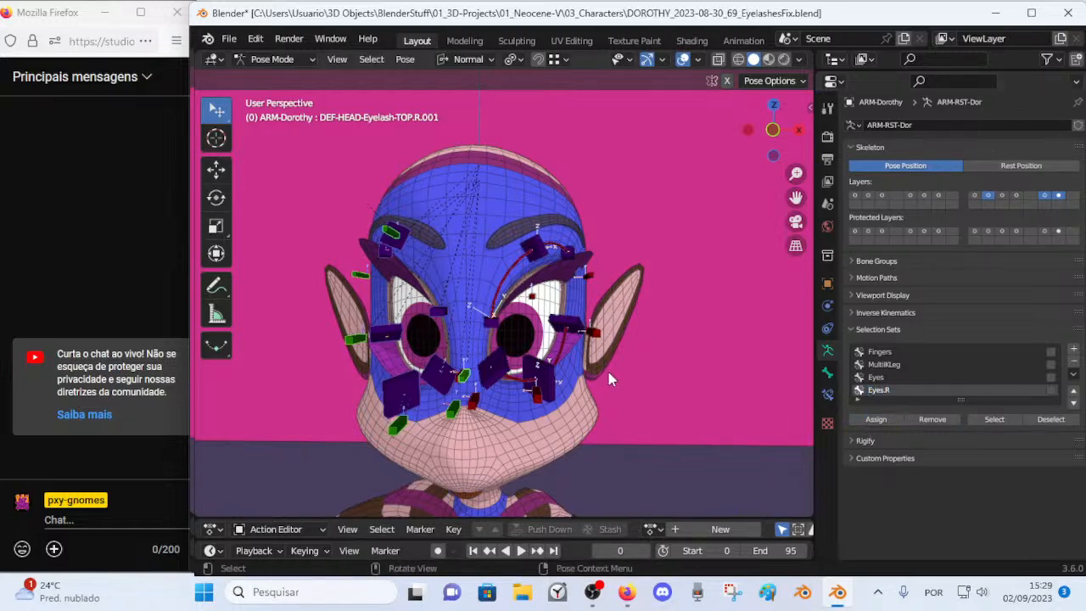
# Hide the right-side eye bones so that only the left-side ones remain displayed.
pyautogui.press('h')
pyautogui.hotkey('ctrl', 'z')
pyautogui.press('h')
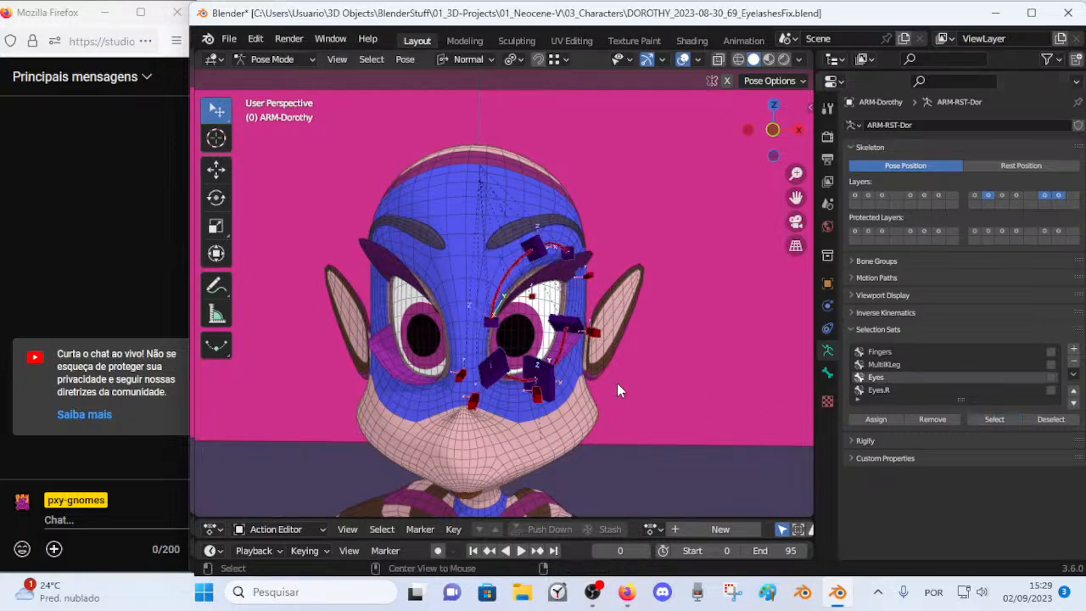
# Reveal all bones, select the Eyes set, and hide every bone outside it.
pyautogui.hotkey('alt', 'h')
pyautogui.click(617, 383)
pyautogui.click(994, 419)
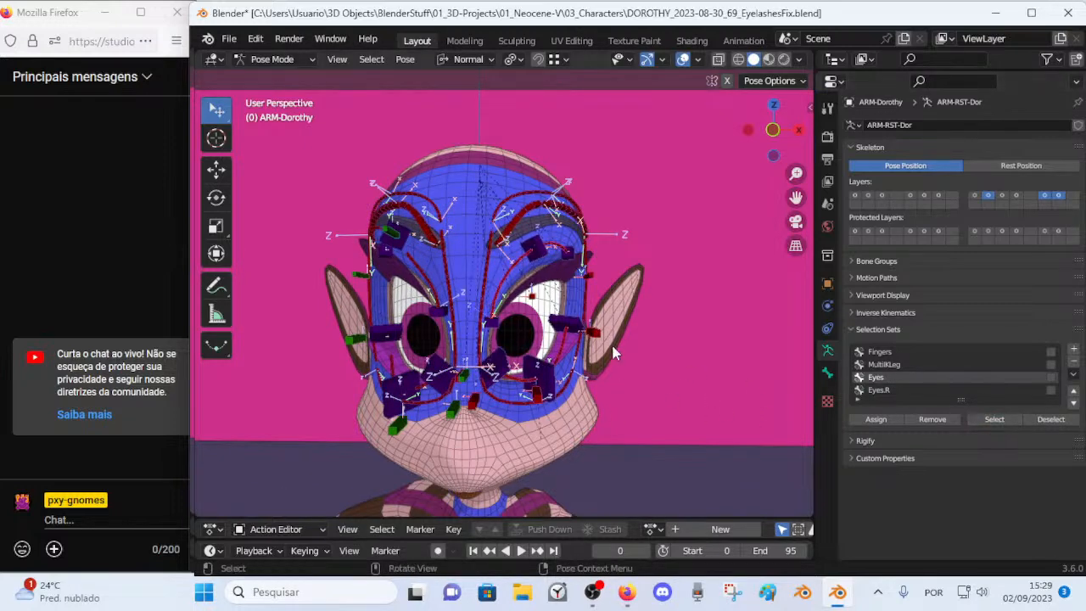
pyautogui.hotkey('shift', 'h')
# Collapse the Layer Management section and enable Screencast Keys for the viewport.
pyautogui.moveTo(603, 348); pyautogui.dragTo(702, 301, button='middle')
pyautogui.press('n')
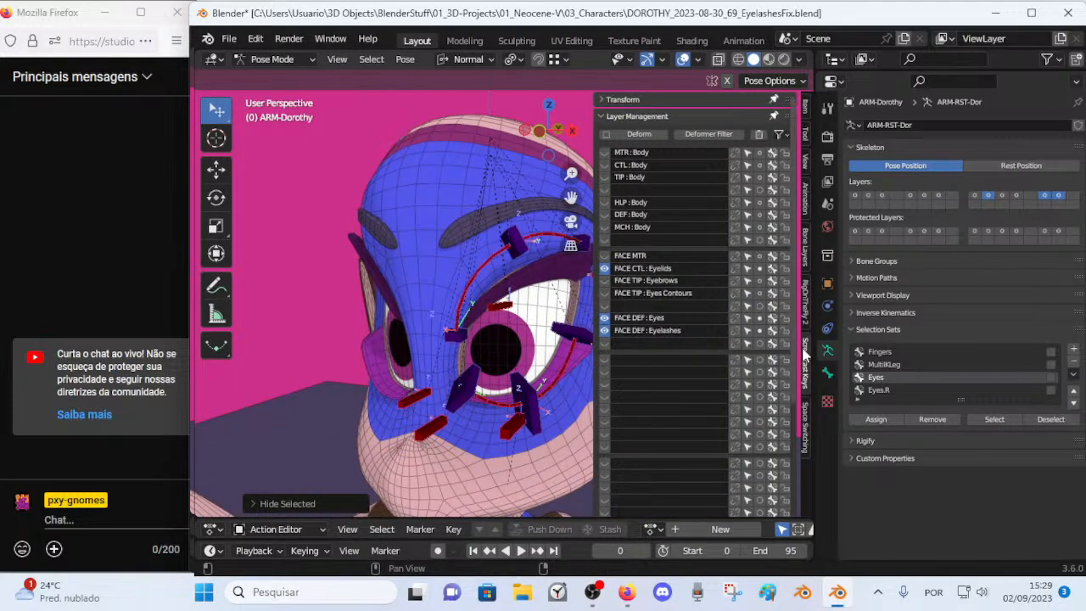
pyautogui.click(659, 116)
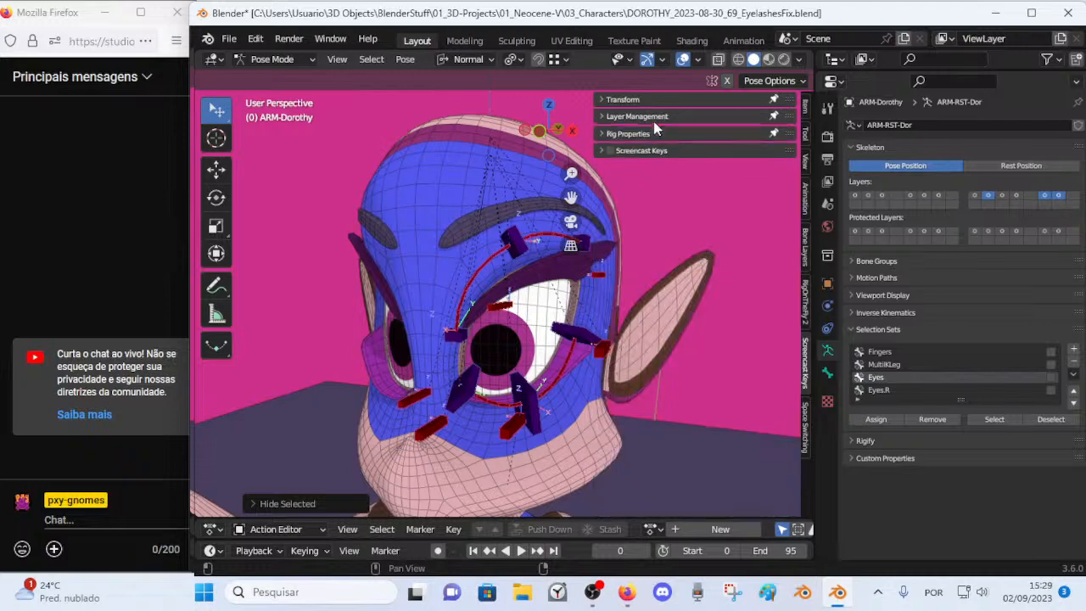
pyautogui.press('n')
# Switch the armature to Object Mode and save the file.
pyautogui.moveTo(509, 383); pyautogui.dragTo(524, 360, button='middle')
pyautogui.scroll(1, 620, 376)
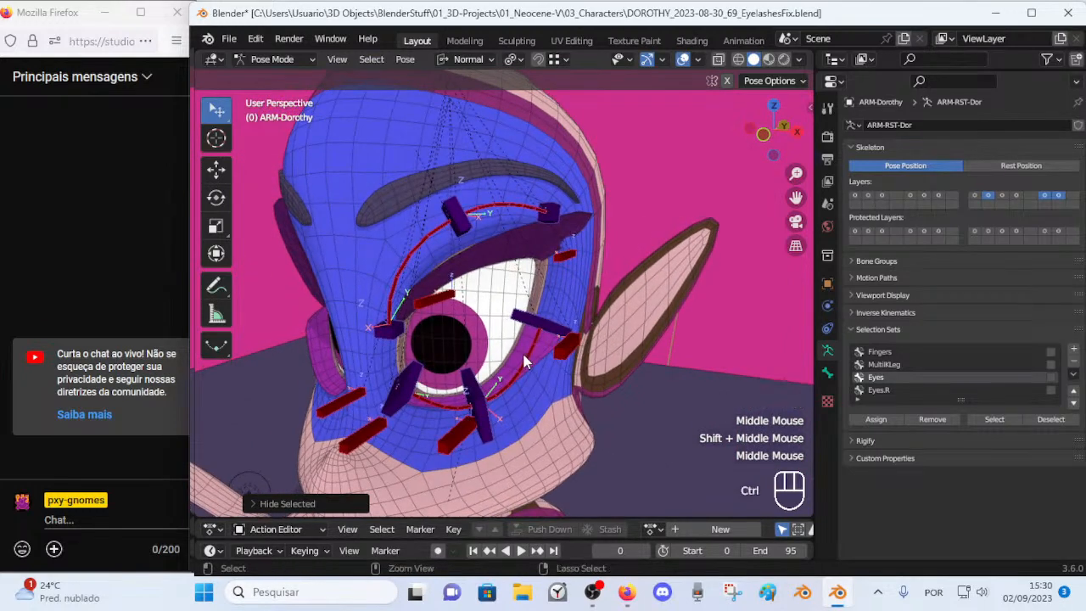
pyautogui.hotkey('ctrl', 'Tab')
pyautogui.press('4')
pyautogui.hotkey('ctrl', 'z')
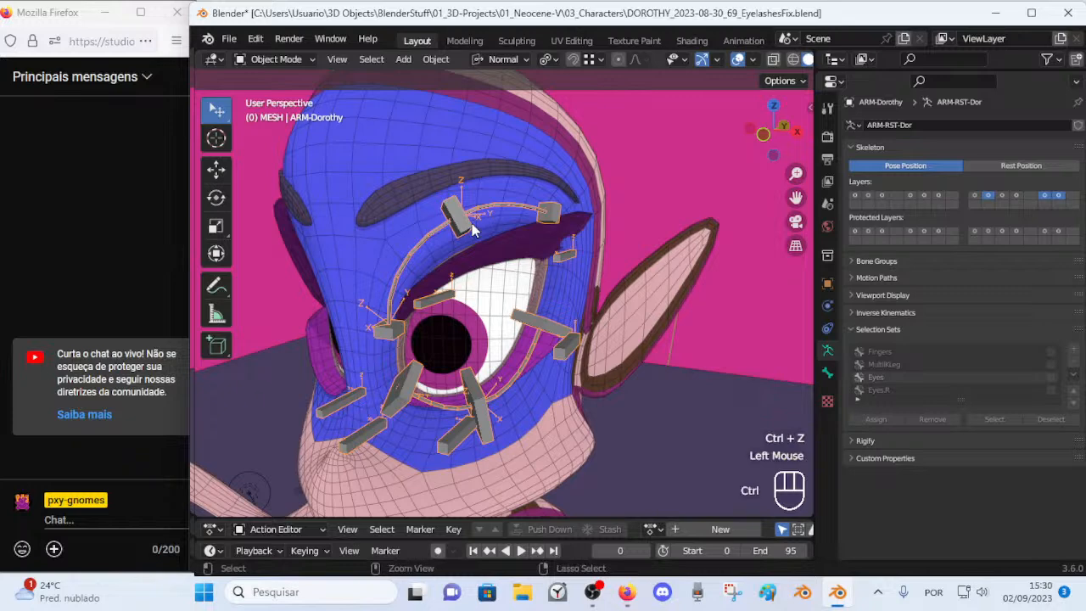
pyautogui.hotkey('ctrl', 's')
pyautogui.hotkey('ctrl', 's')
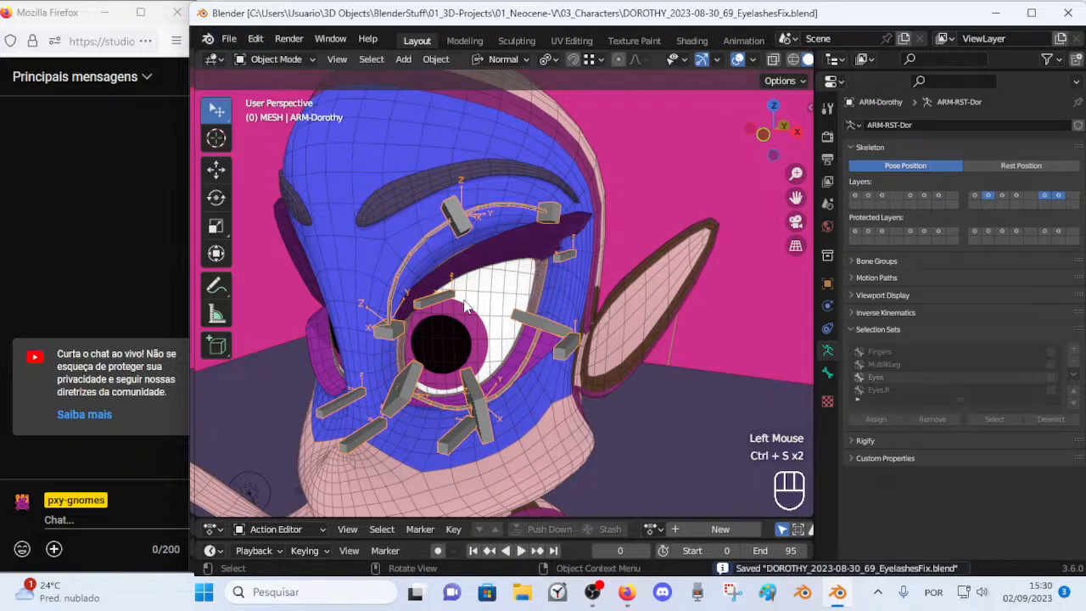
# Select the 00_Body mesh and enter Edit Mode on it.
pyautogui.click(535, 290)
pyautogui.click(566, 275)
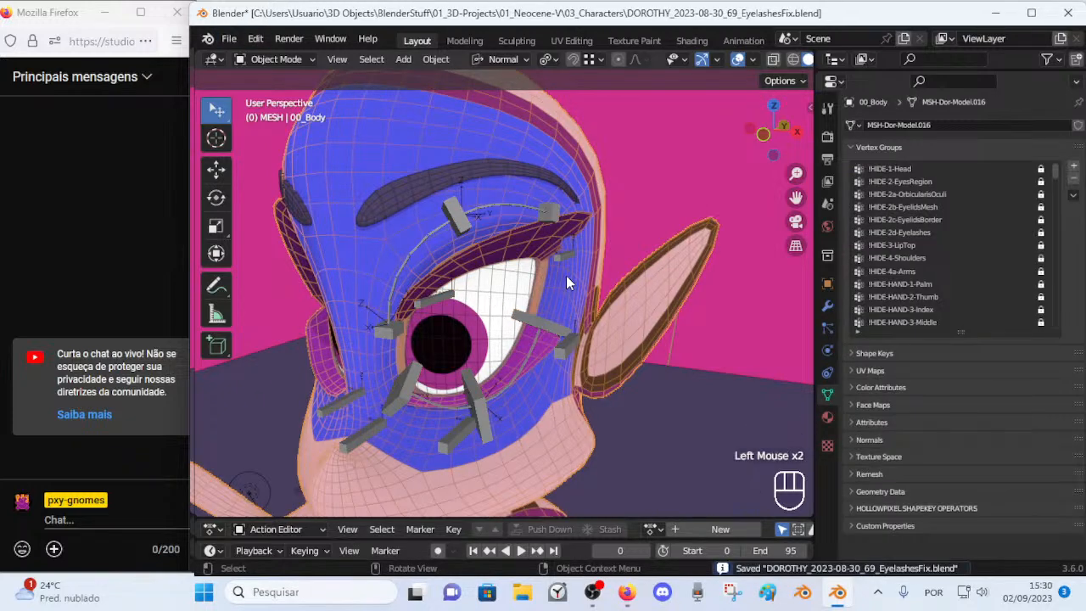
pyautogui.press('Tab')
pyautogui.moveTo(566, 276); pyautogui.dragTo(555, 317, button='middle')
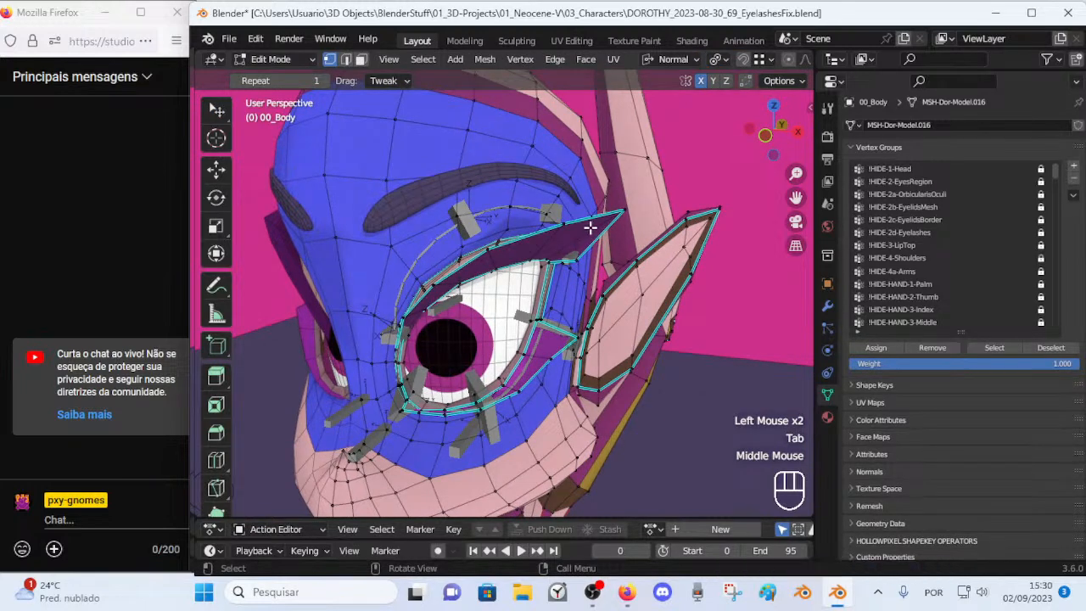
pyautogui.press('1')
pyautogui.keyDown('alt'); pyautogui.keyDown('shift'); pyautogui.click(544, 224); pyautogui.keyUp('shift'); pyautogui.keyUp('alt')
pyautogui.hotkey('alt', 'a')
pyautogui.moveTo(544, 228); pyautogui.dragTo(531, 250, button='middle')
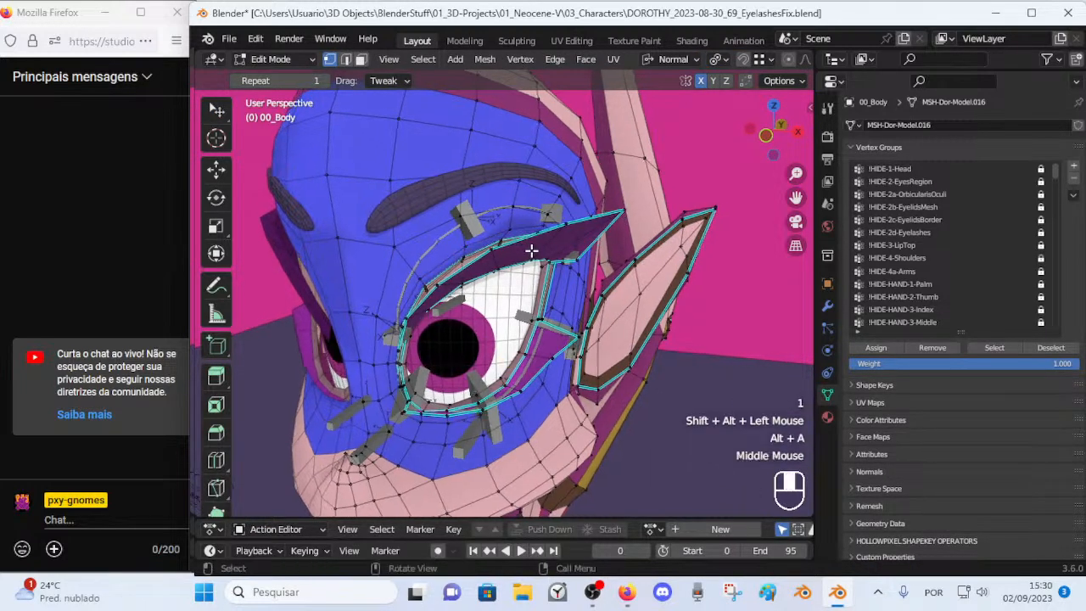
pyautogui.keyDown('alt'); pyautogui.keyDown('shift'); pyautogui.click(531, 240); pyautogui.keyUp('shift'); pyautogui.keyUp('alt')
pyautogui.moveTo(528, 288); pyautogui.dragTo(414, 334, button='middle')
pyautogui.hotkey('alt', 'a')
# Select the left eye's eyelash geometry on the body mesh and hide it.
pyautogui.keyDown('alt'); pyautogui.keyDown('shift'); pyautogui.click(533, 255); pyautogui.keyUp('shift'); pyautogui.keyUp('alt')
pyautogui.keyDown('alt'); pyautogui.keyDown('shift'); pyautogui.click(524, 205); pyautogui.keyUp('shift'); pyautogui.keyUp('alt')
pyautogui.press('h')
# Compare the left eyelid and eyelash mesh in Object Mode and Edit Mode from several angles, relative to the surrounding bones.
pyautogui.scroll(3, 527, 284)
pyautogui.press('Tab')
pyautogui.press('Tab')
pyautogui.press('Tab')
pyautogui.press('Tab')
pyautogui.press('Tab')
pyautogui.press('Tab')
pyautogui.scroll(-1, 388, 334)
pyautogui.press('Tab')
pyautogui.click(405, 318)
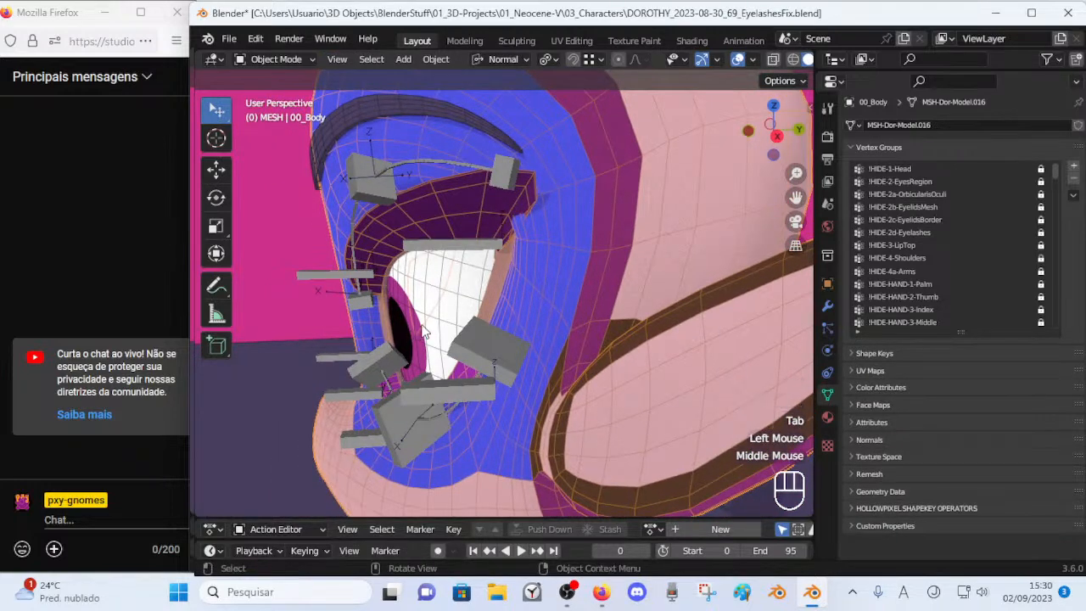
pyautogui.moveTo(423, 333); pyautogui.dragTo(391, 337, button='middle')
pyautogui.press('Tab')
pyautogui.press('Tab')
pyautogui.press('Tab')
pyautogui.press('Tab')
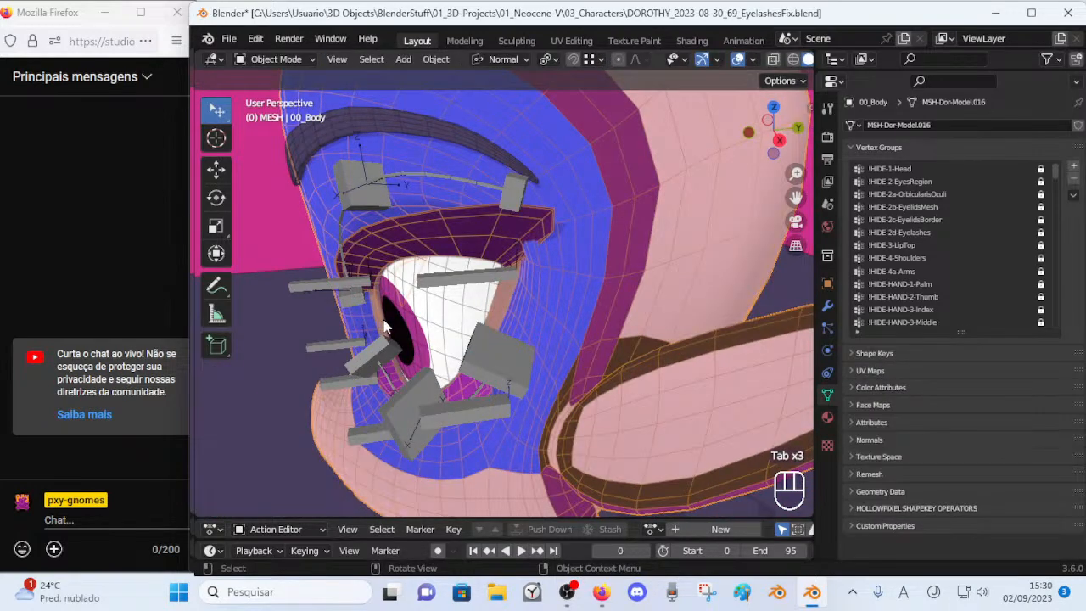
pyautogui.press('Tab')
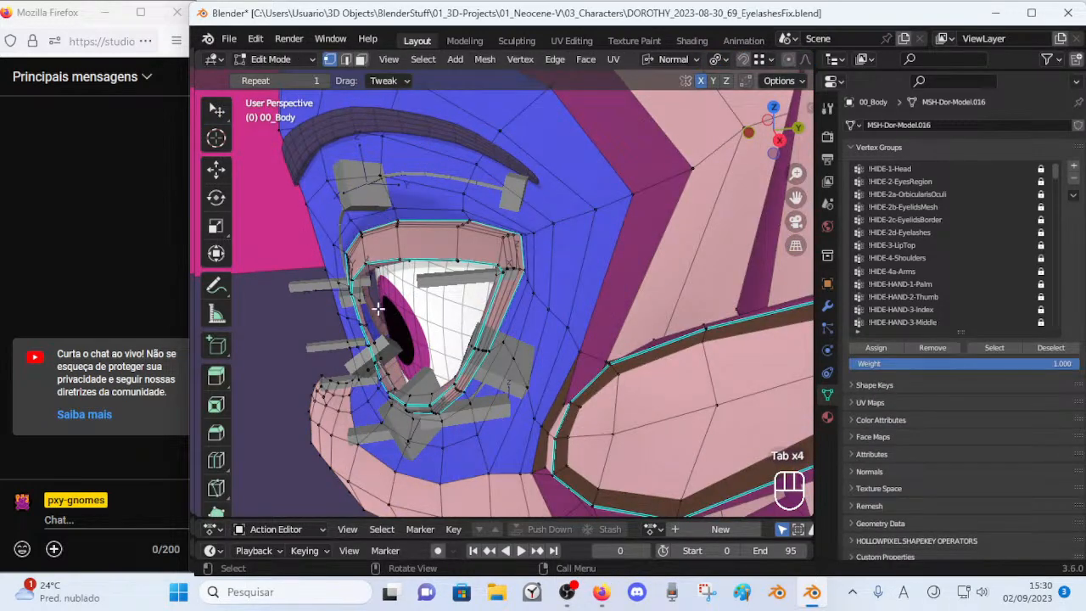
pyautogui.scroll(-2, 413, 305)
pyautogui.moveTo(413, 305); pyautogui.dragTo(396, 283, button='middle')
pyautogui.scroll(2, 422, 299)
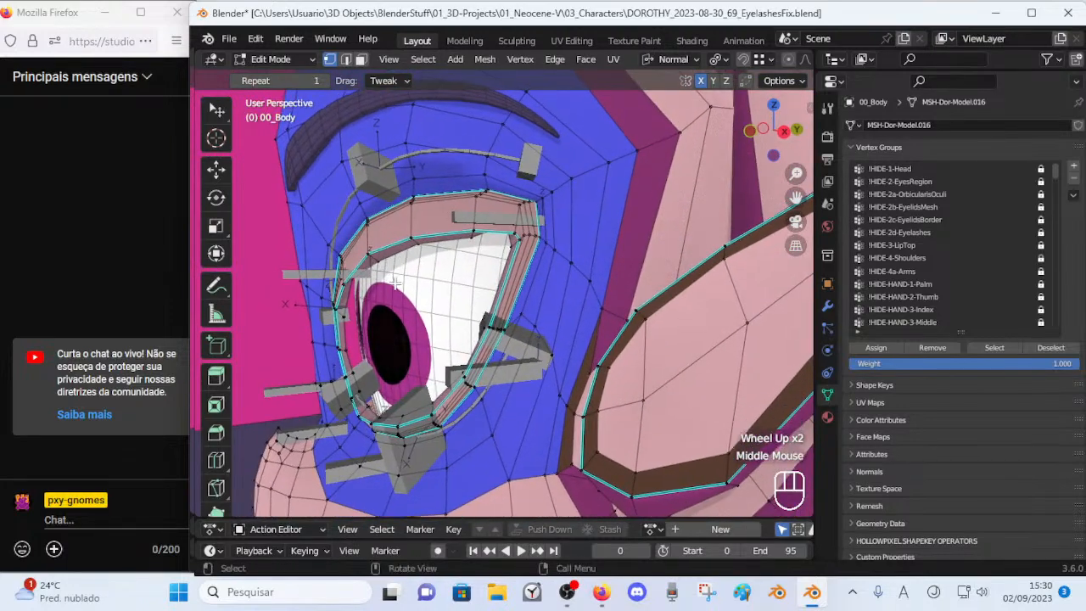
pyautogui.press('Tab')
pyautogui.moveTo(405, 320); pyautogui.dragTo(484, 332, button='middle')
pyautogui.press('Tab')
pyautogui.press('Tab')
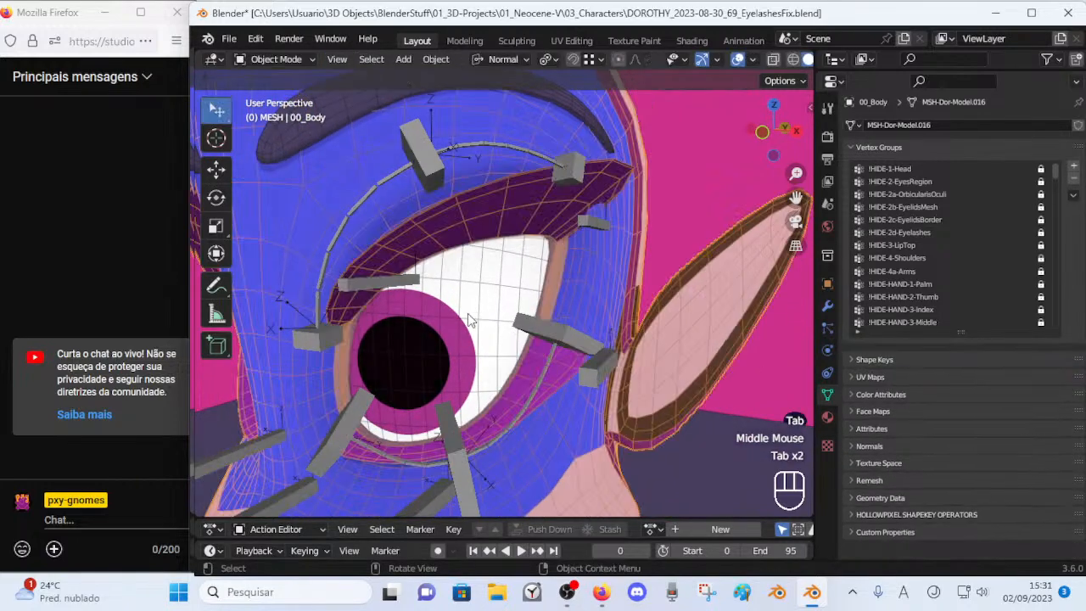
# Enlarge the Outliner area and collapse the ARMATURE collection.
pyautogui.moveTo(904, 70); pyautogui.dragTo(886, 288)
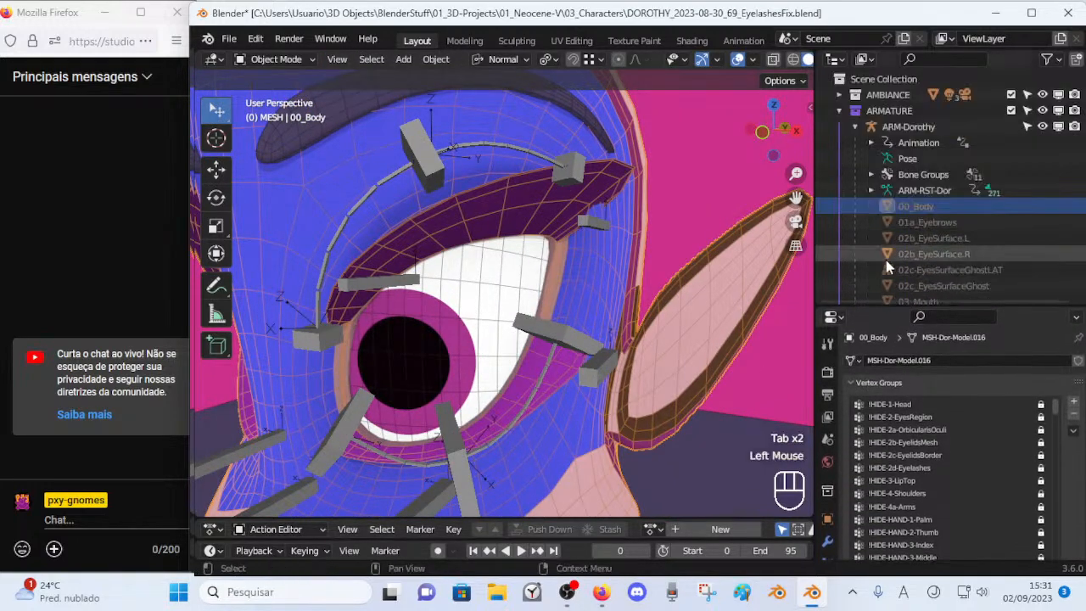
pyautogui.scroll(-2, 936, 216)
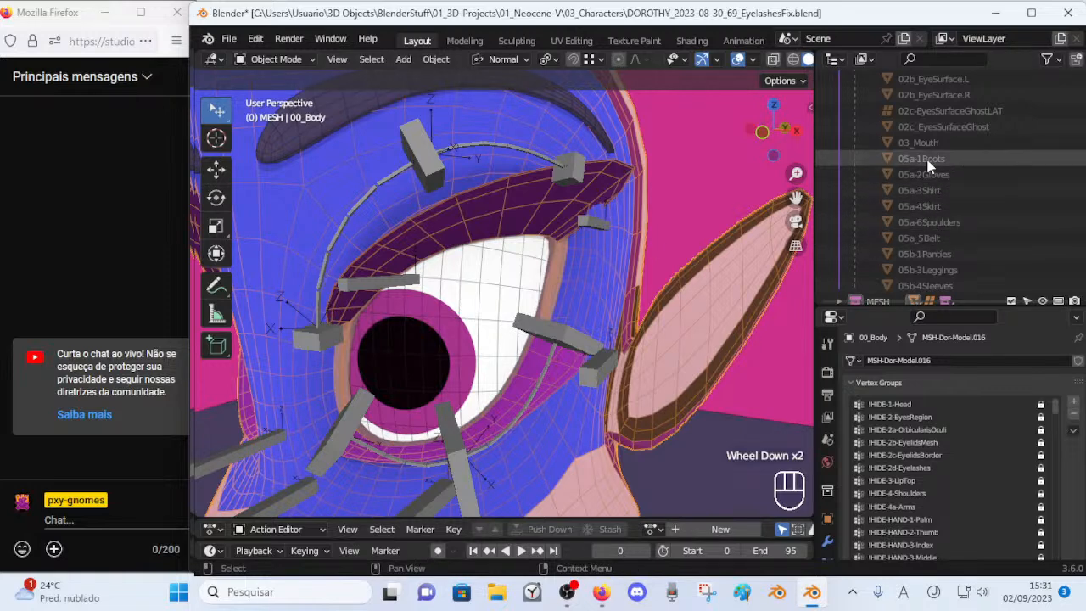
pyautogui.scroll(4, 924, 166)
pyautogui.scroll(-1, 895, 219)
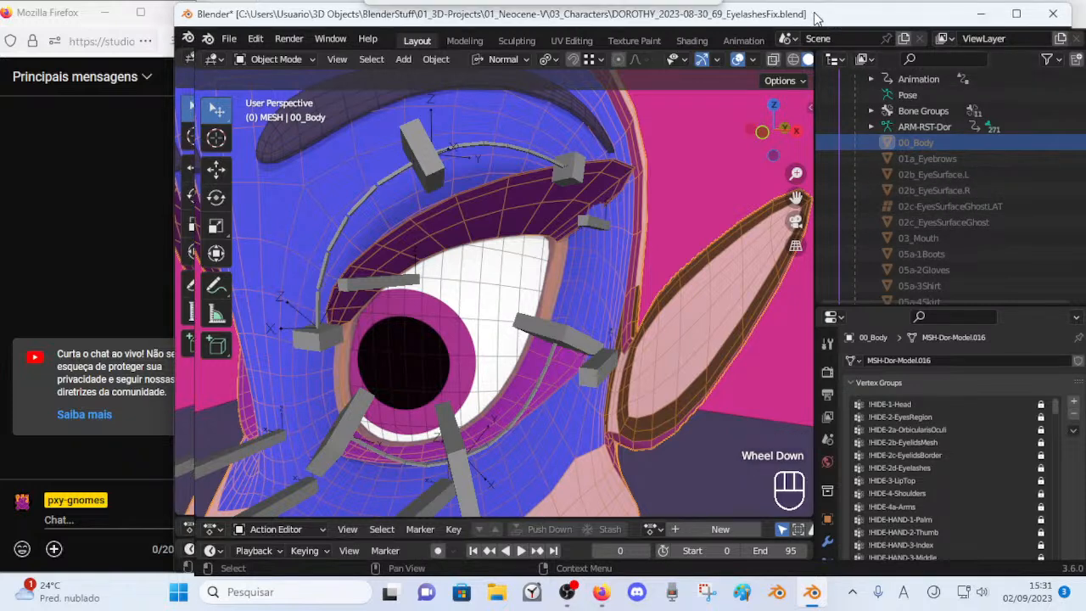
pyautogui.keyDown('shift'); pyautogui.scroll(-2, 943, 147); pyautogui.keyUp('shift')
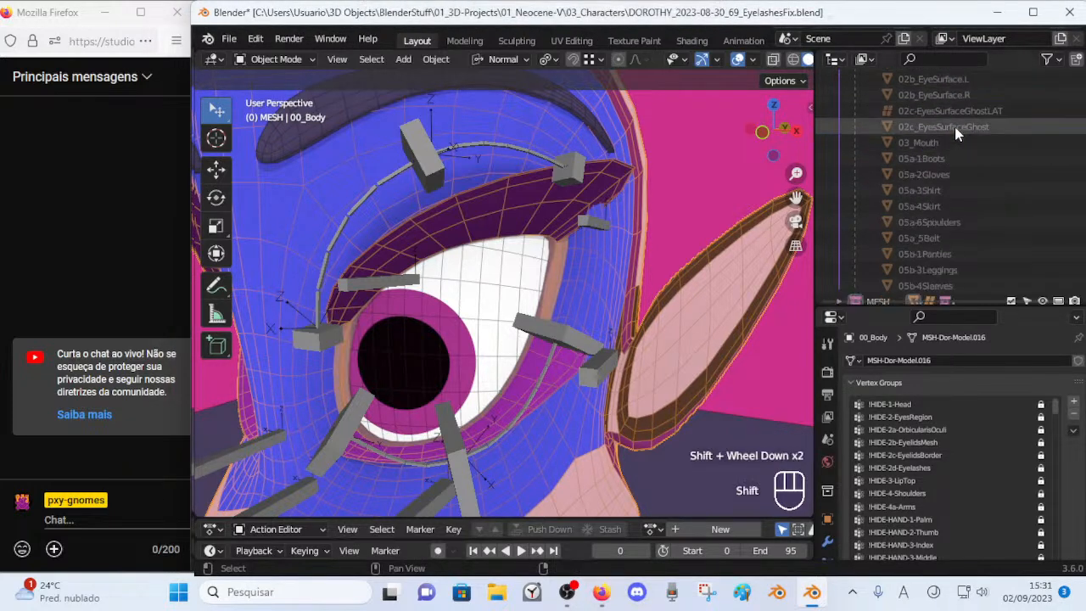
pyautogui.keyDown('shift'); pyautogui.scroll(4, 946, 153); pyautogui.keyUp('shift')
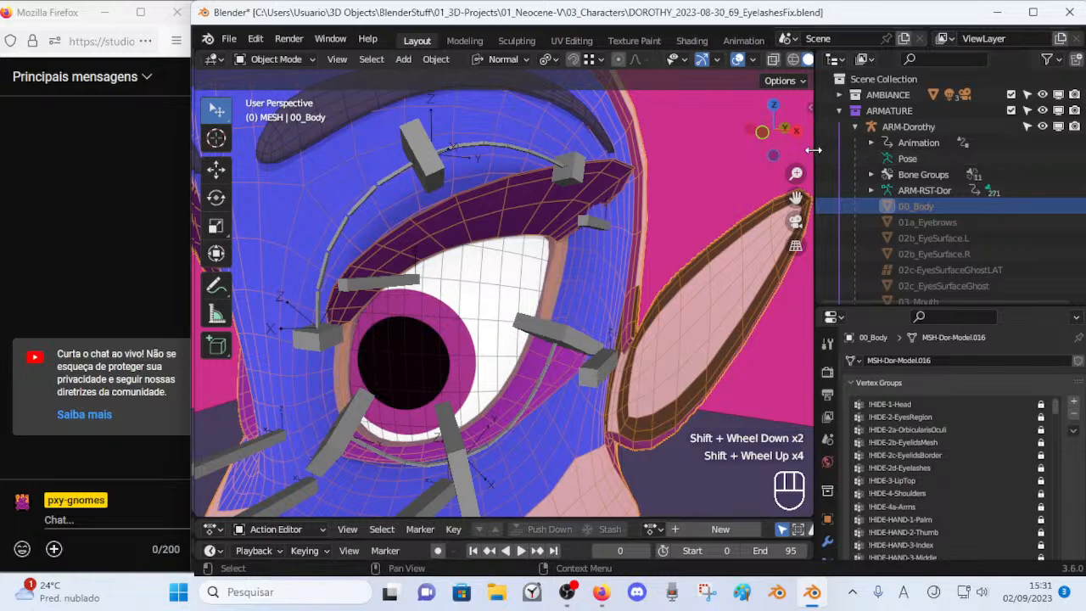
pyautogui.moveTo(813, 151); pyautogui.dragTo(779, 143)
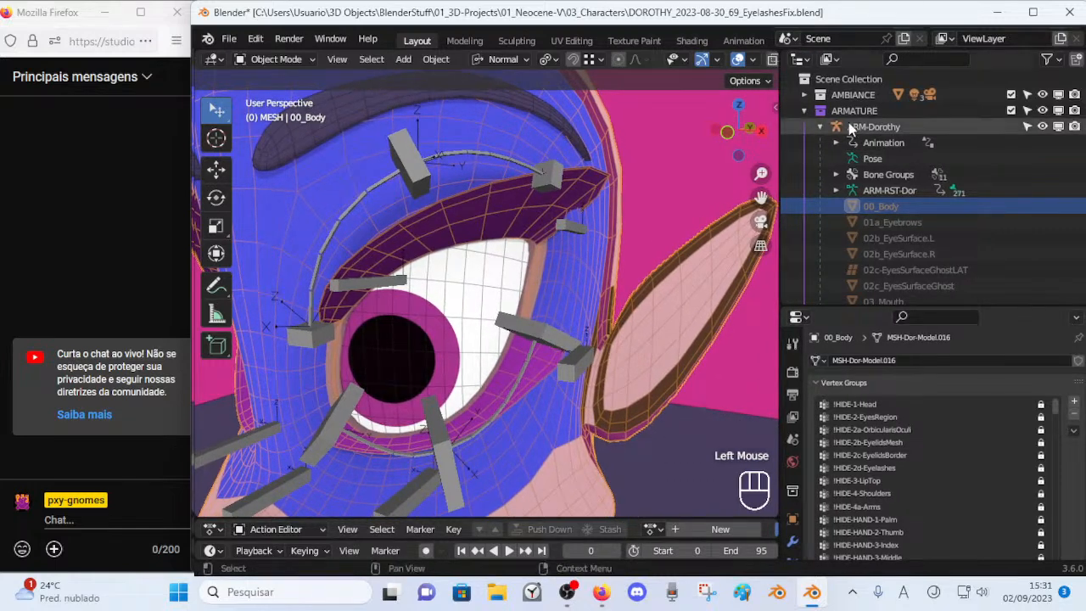
pyautogui.click(804, 110)
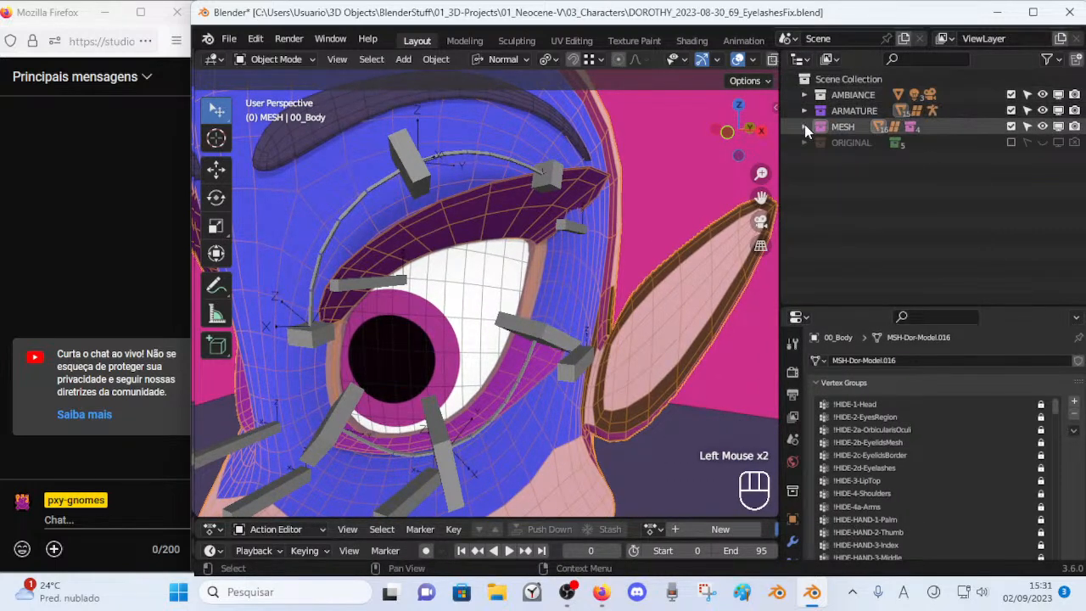
# Expand the MESH collection and its DUP-Face collection, and make 02b_EyeSurface.L and 02b_EyeSurface.R selectable.
pyautogui.click(804, 127)
pyautogui.click(820, 159)
pyautogui.scroll(-1, 907, 195)
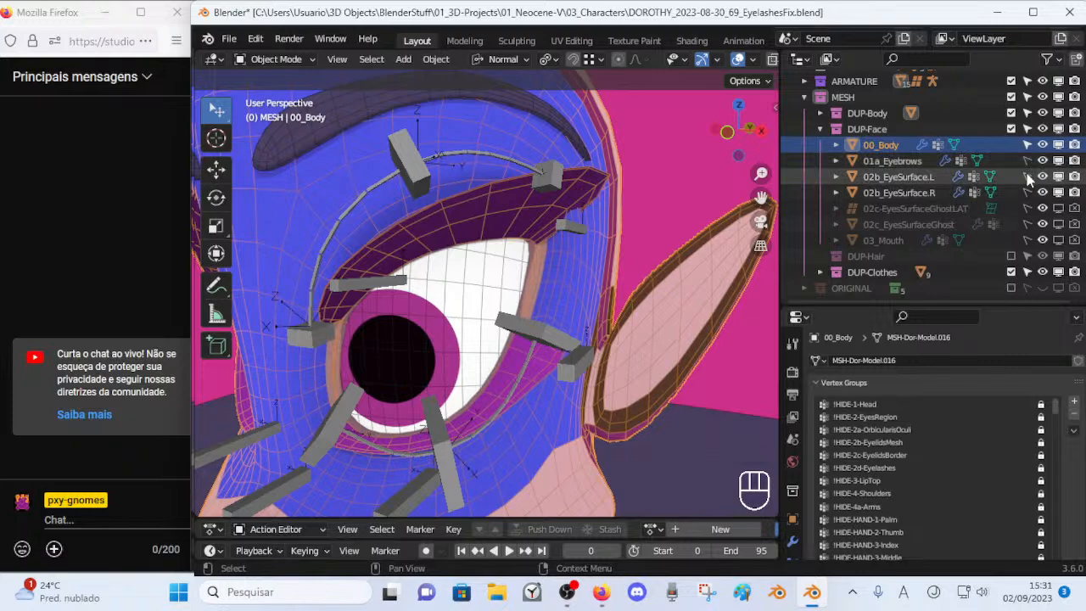
pyautogui.click(1028, 176)
pyautogui.click(1027, 193)
# Select both eye surfaces, turn off the wireframe display, and view the eye region in right side view.
pyautogui.scroll(-2, 424, 322)
pyautogui.moveTo(420, 322); pyautogui.dragTo(477, 324, button='middle')
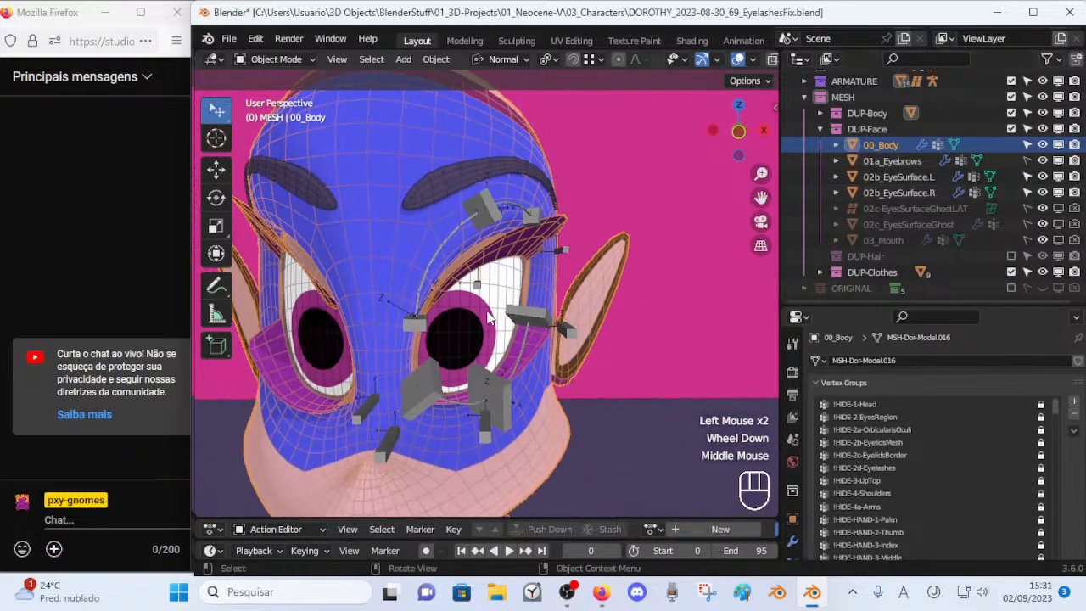
pyautogui.click(477, 323)
pyautogui.keyDown('shift'); pyautogui.click(316, 337); pyautogui.keyUp('shift')
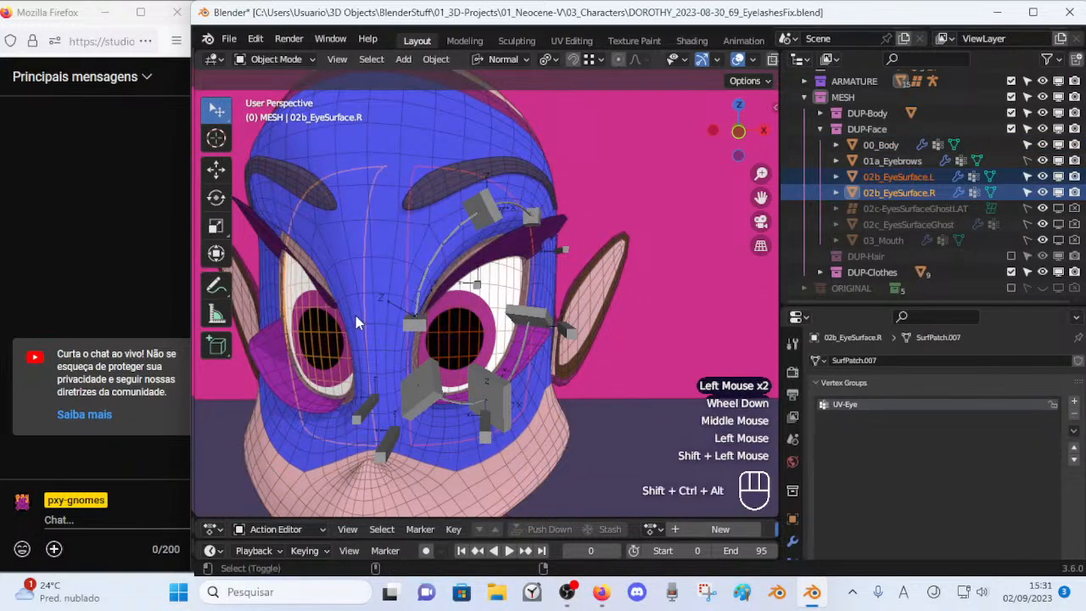
pyautogui.hotkey('shift', 'ctrl', 'alt', 'z')
pyautogui.moveTo(357, 315)
pyautogui.mouseDown(button='middle')
pyautogui.moveTo(499, 322)
pyautogui.moveTo(365, 314)
pyautogui.mouseUp(button='middle')
pyautogui.scroll(-1, 471, 321)
pyautogui.scroll(3, 442, 322)
pyautogui.scroll(-1, 390, 296)
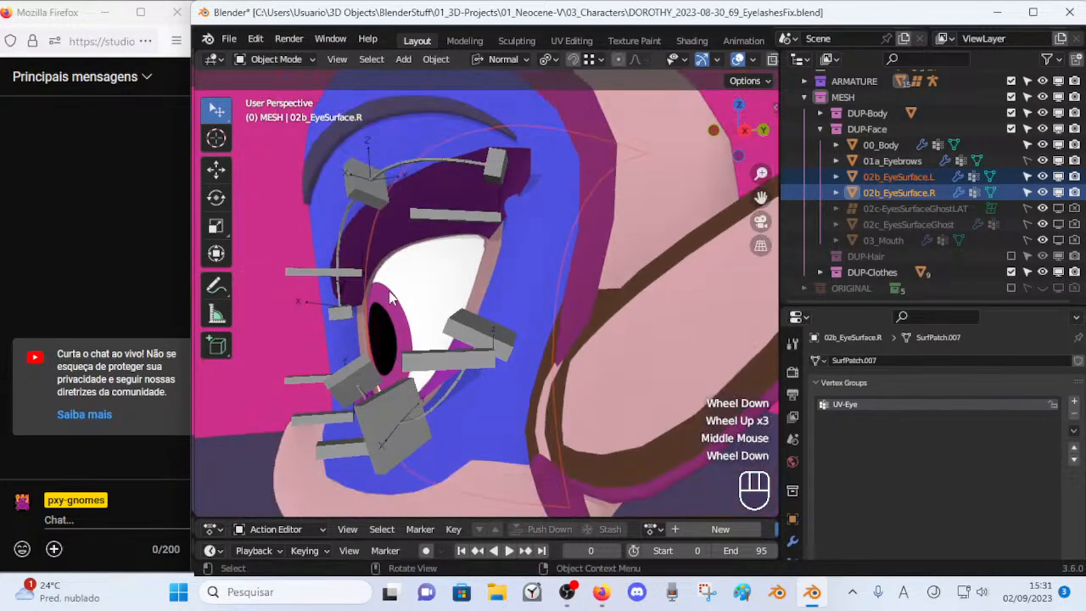
pyautogui.scroll(-1, 392, 298)
pyautogui.press('KP_3')
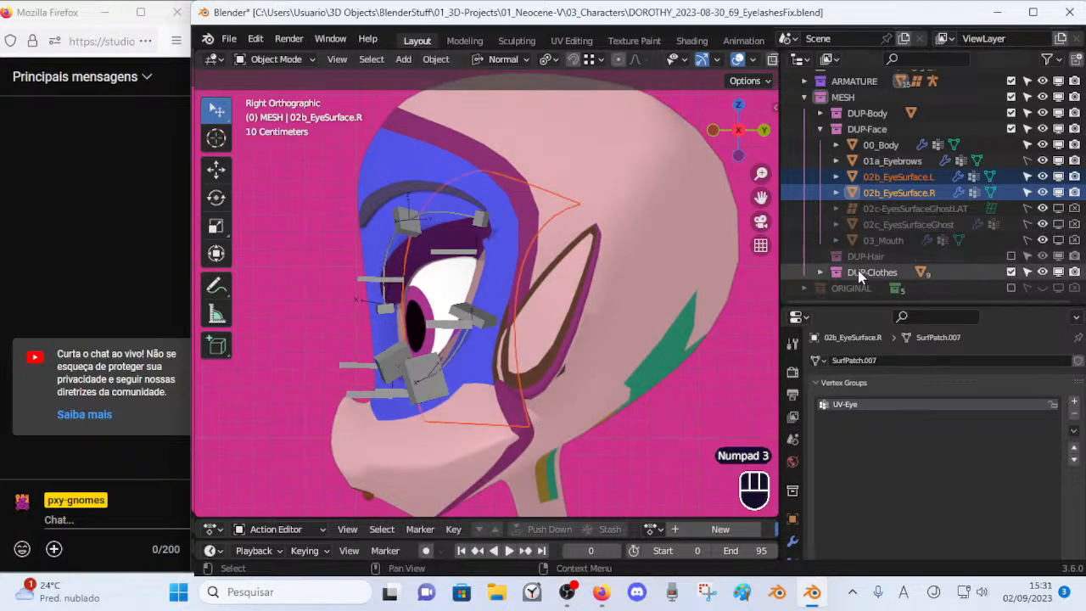
# Enable the ORIGINAL collection in the view layer and viewports, and show its GP_DorothyModelSheet collection.
pyautogui.click(1007, 288)
pyautogui.scroll(-1, 905, 263)
pyautogui.click(803, 288)
pyautogui.scroll(-2, 835, 269)
pyautogui.scroll(-1, 893, 255)
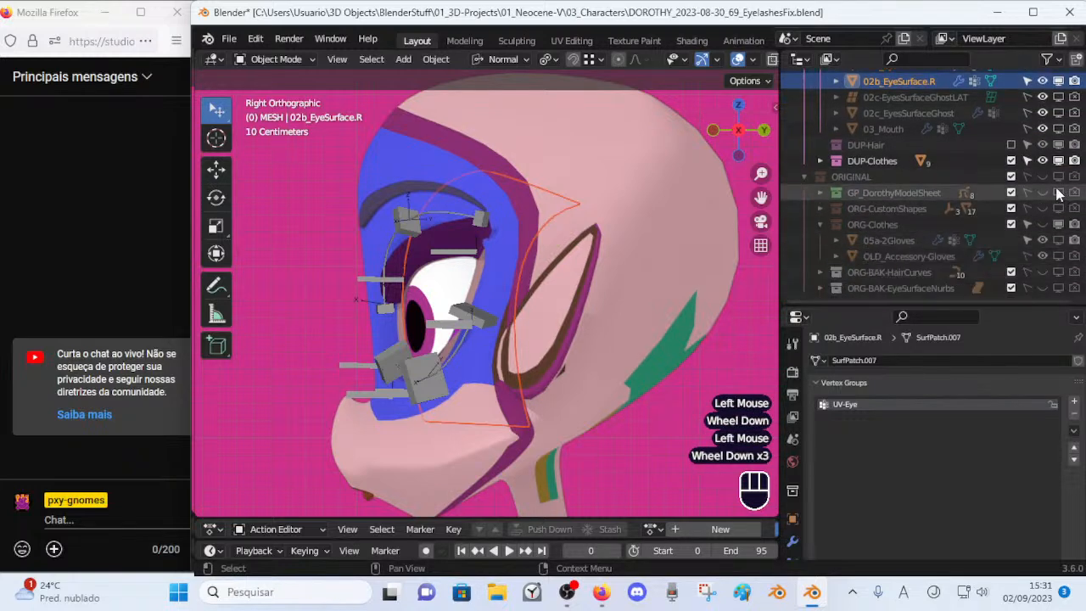
pyautogui.click(1057, 176)
pyautogui.click(1043, 173)
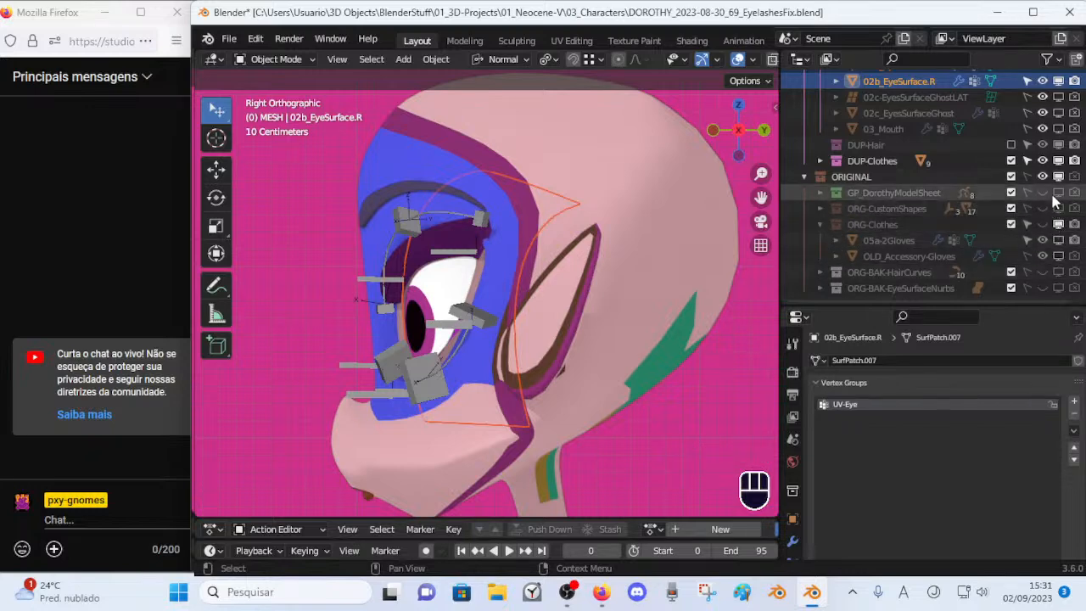
pyautogui.click(1042, 193)
pyautogui.scroll(-2, 543, 284)
pyautogui.moveTo(543, 284); pyautogui.dragTo(564, 299, button='middle')
pyautogui.scroll(-2, 586, 303)
# Look through the viewport sidebar's Item and View settings, including the Annotations section.
pyautogui.press('n')
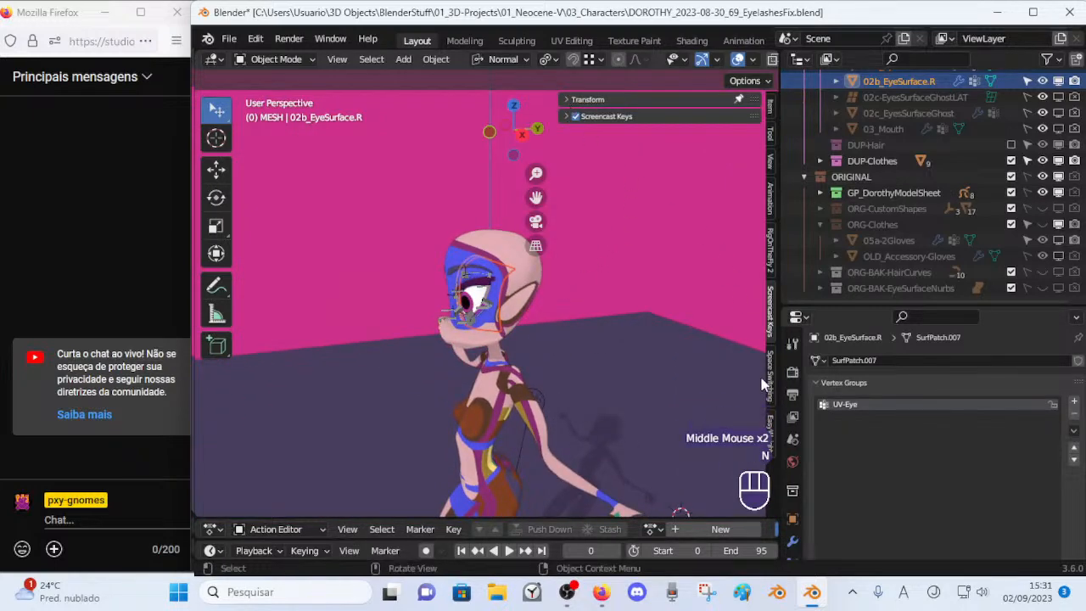
pyautogui.doubleClick(770, 104)
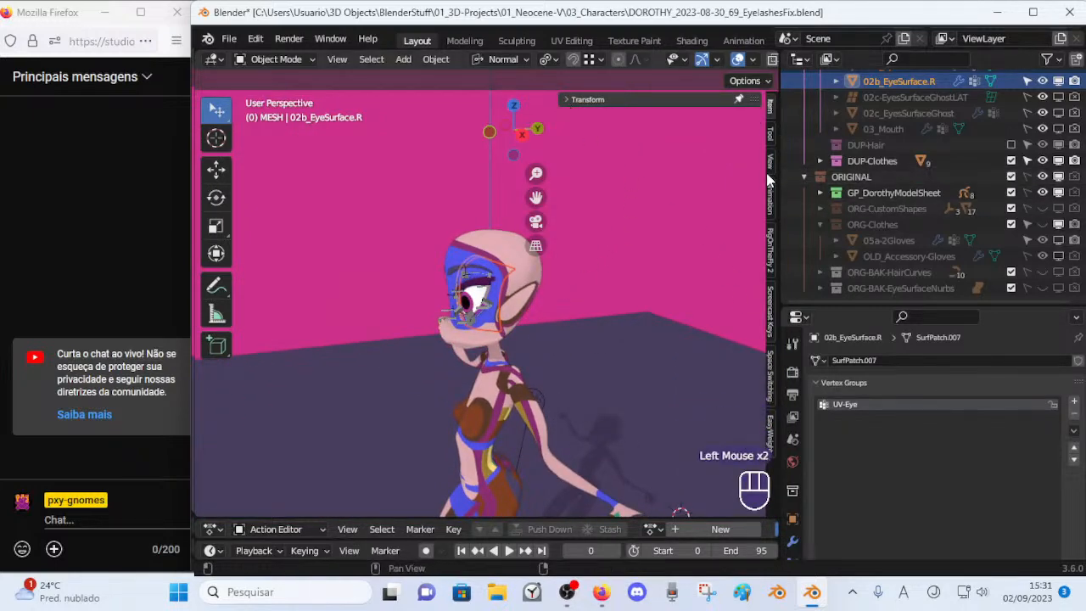
pyautogui.press('n')
pyautogui.press('n')
pyautogui.press('n')
pyautogui.press('n')
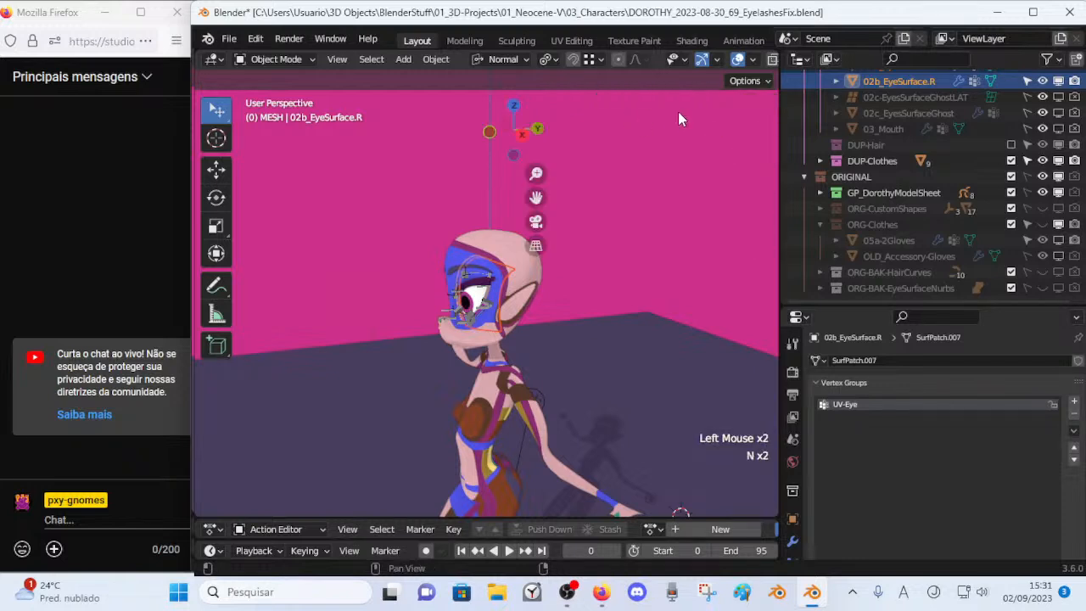
pyautogui.click(771, 133)
pyautogui.click(769, 161)
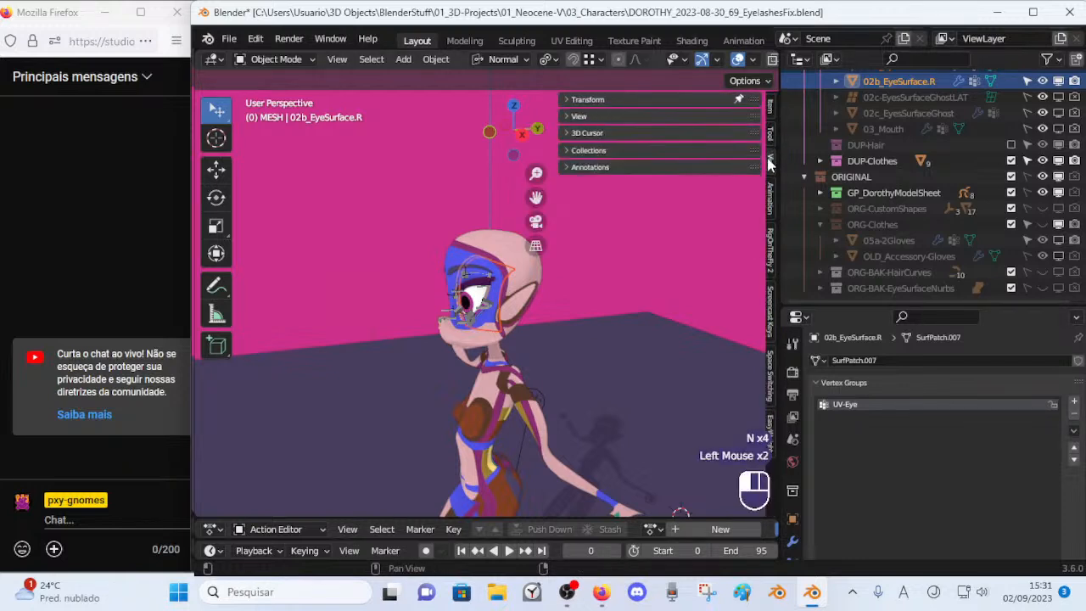
pyautogui.click(709, 167)
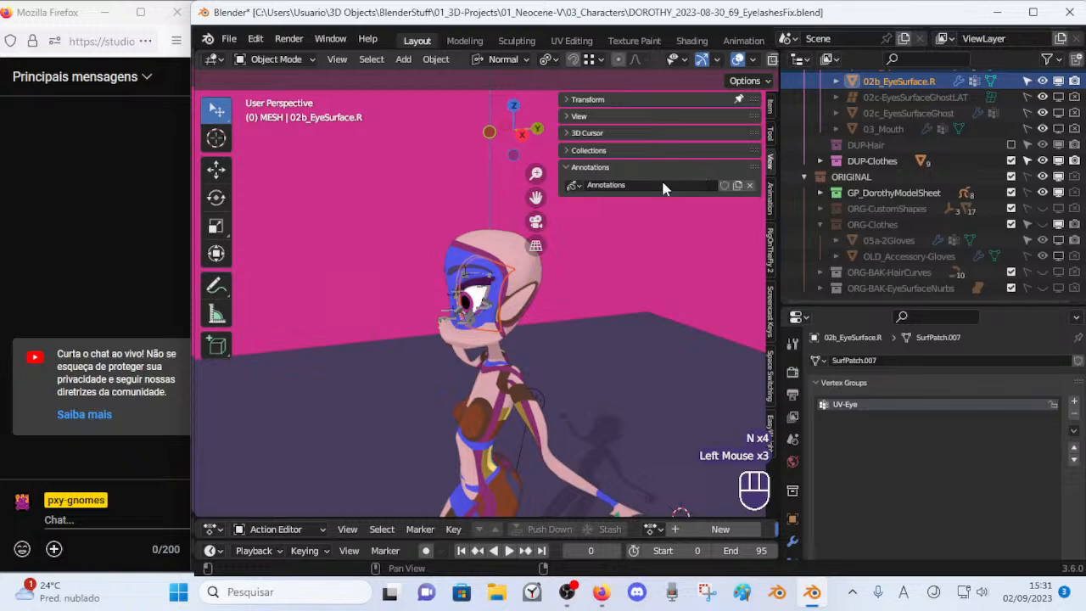
pyautogui.click(565, 169)
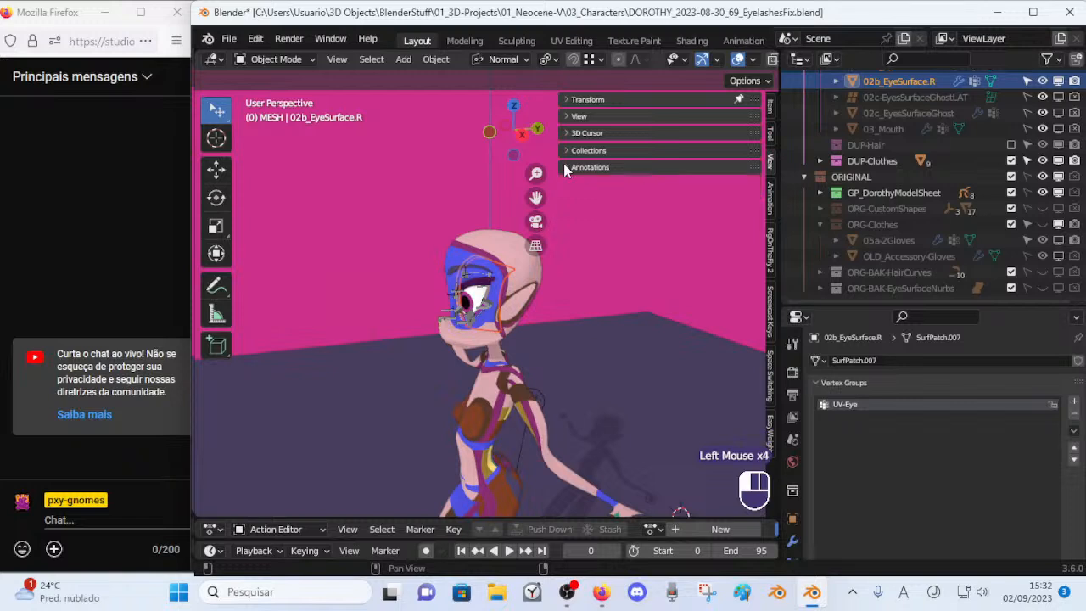
# Make GP_DorothyModelSheet the active collection and unhide any hidden objects in the viewport.
pyautogui.click(936, 194)
pyautogui.moveTo(670, 222); pyautogui.dragTo(636, 373, button='middle')
pyautogui.hotkey('alt', 'h')
pyautogui.scroll(-2, 453, 450)
pyautogui.scroll(1, 619, 424)
pyautogui.scroll(1, 623, 415)
pyautogui.scroll(1, 670, 347)
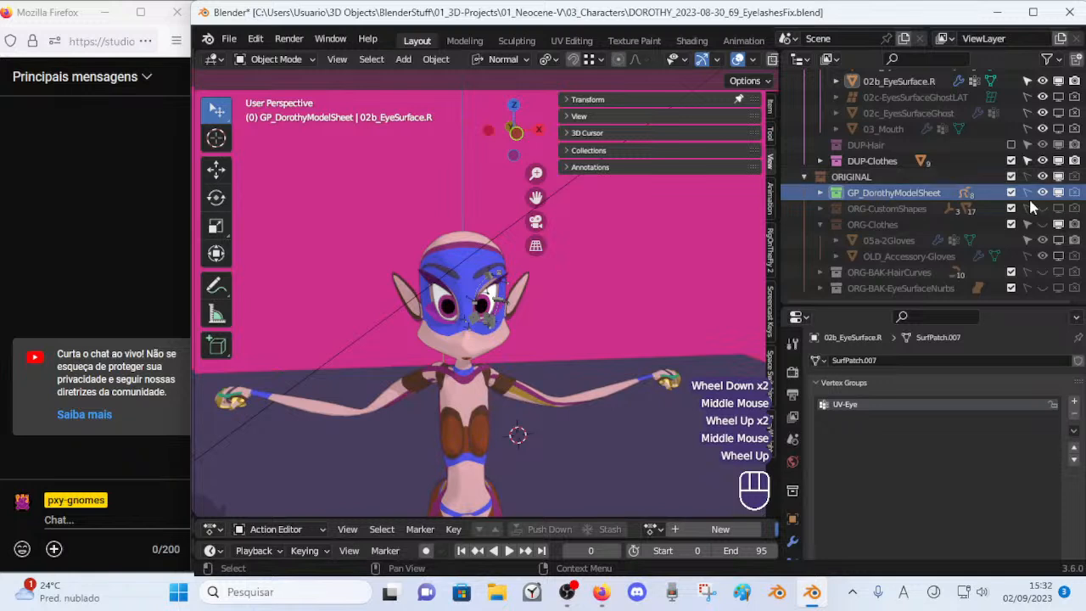
# Enable the 01-Front, 02-3/4 and 03-Side model sheet drawings in the viewports and switch to right side view.
pyautogui.click(819, 192)
pyautogui.scroll(-3, 1008, 216)
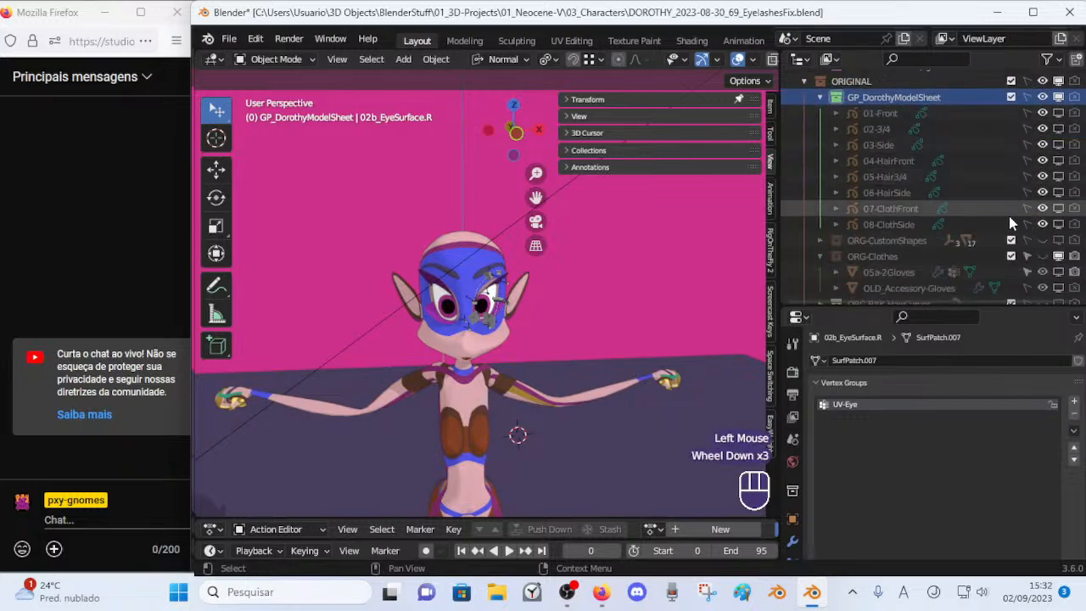
pyautogui.click(1058, 113)
pyautogui.click(1057, 129)
pyautogui.click(1058, 145)
pyautogui.moveTo(610, 365); pyautogui.dragTo(579, 387, button='middle')
pyautogui.press('KP_3')
pyautogui.scroll(3, 579, 387)
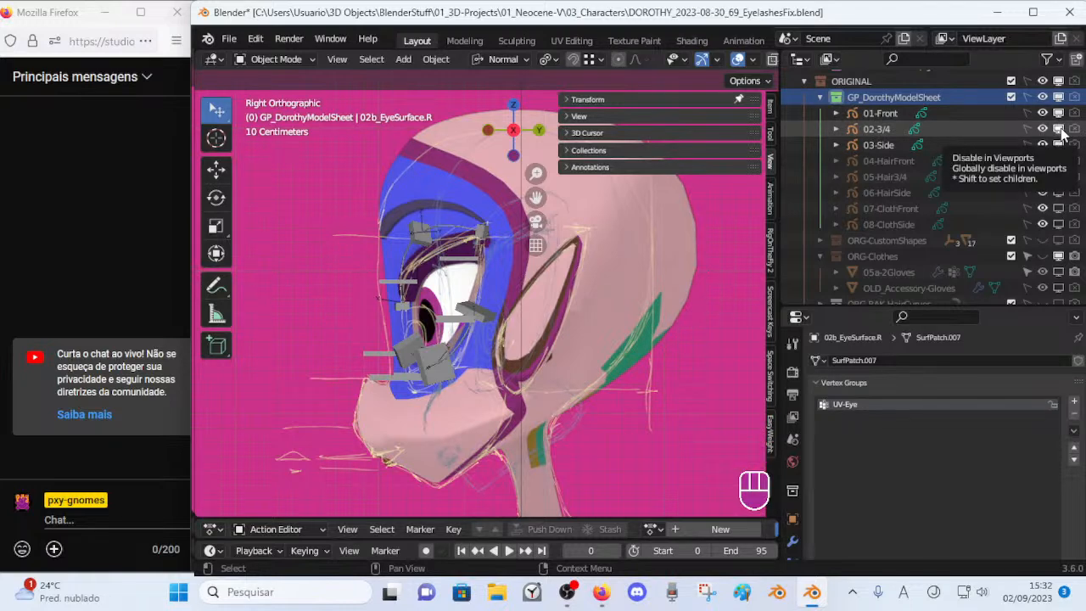
# Compare the eye mesh and bones with the model sheet sketch lines in the side view.
pyautogui.scroll(2, 380, 356)
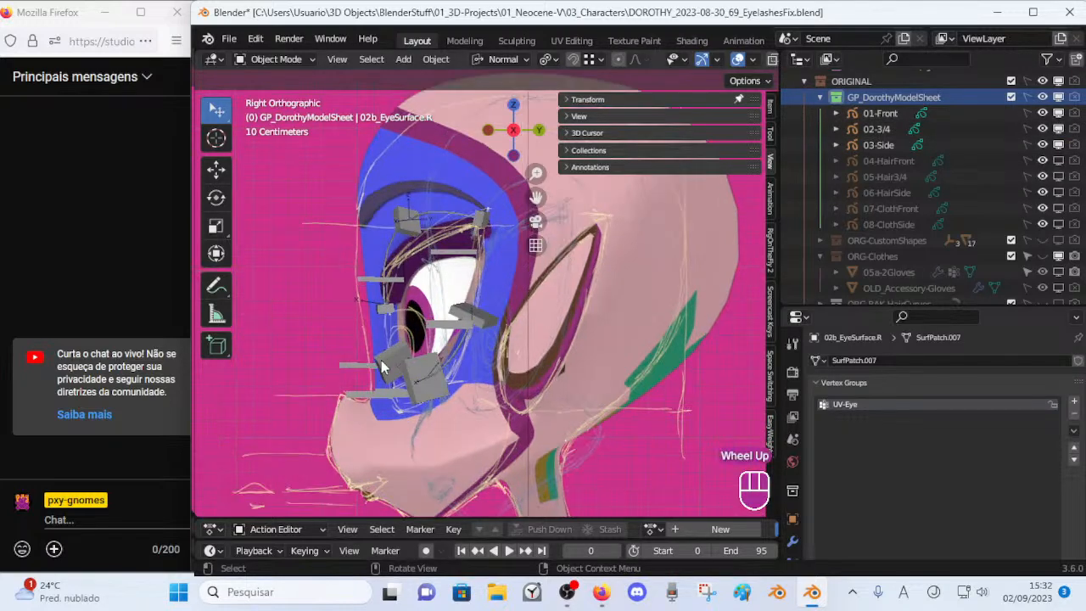
pyautogui.keyDown('shift'); pyautogui.moveTo(381, 356); pyautogui.dragTo(420, 394, button='middle'); pyautogui.keyUp('shift')
pyautogui.scroll(2, 420, 394)
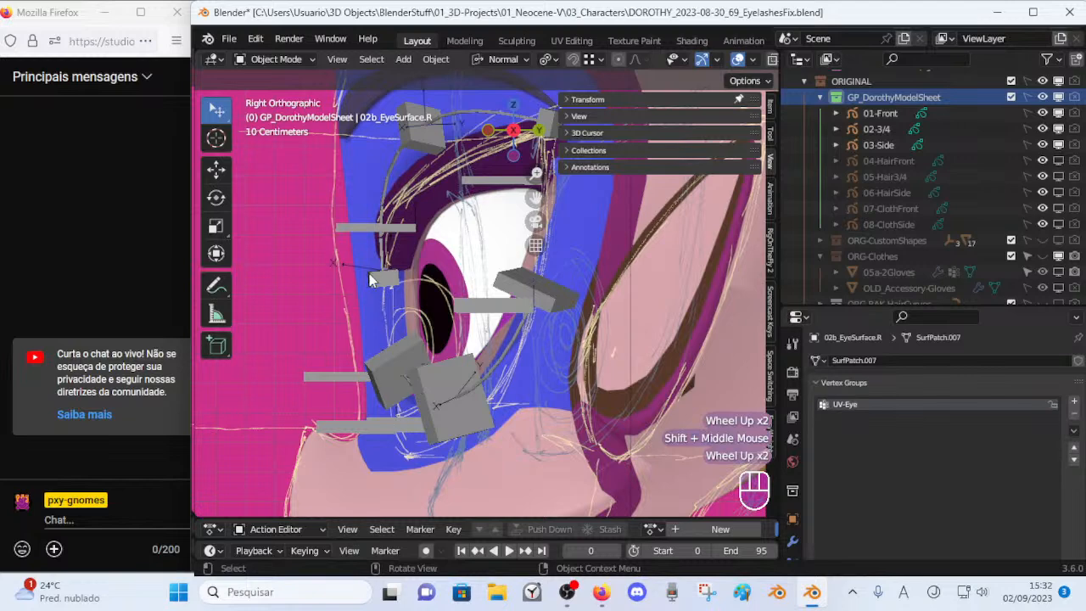
pyautogui.scroll(-2, 410, 373)
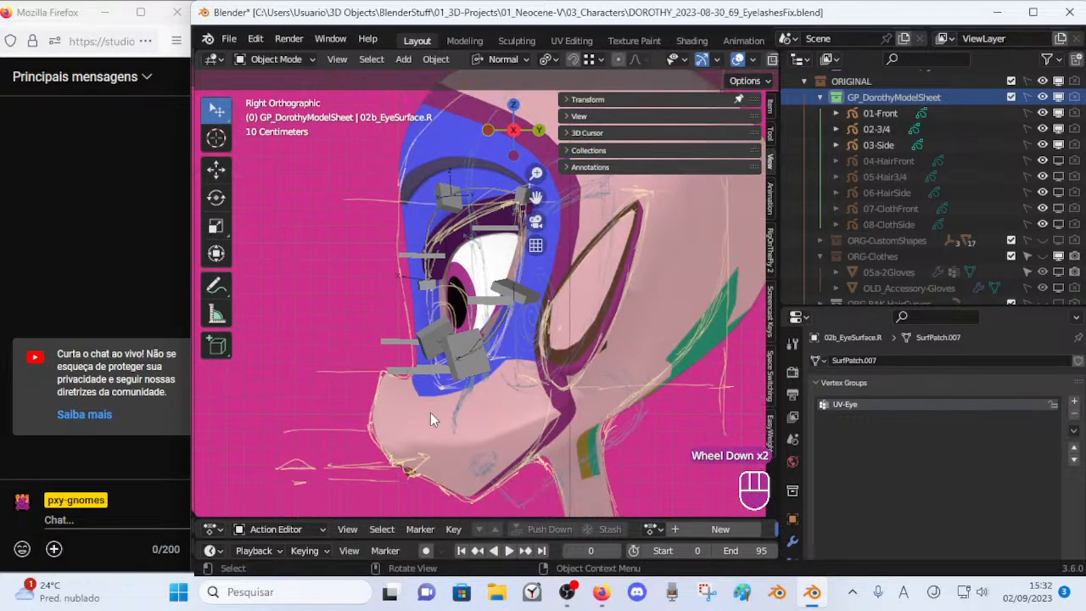
pyautogui.scroll(2, 461, 384)
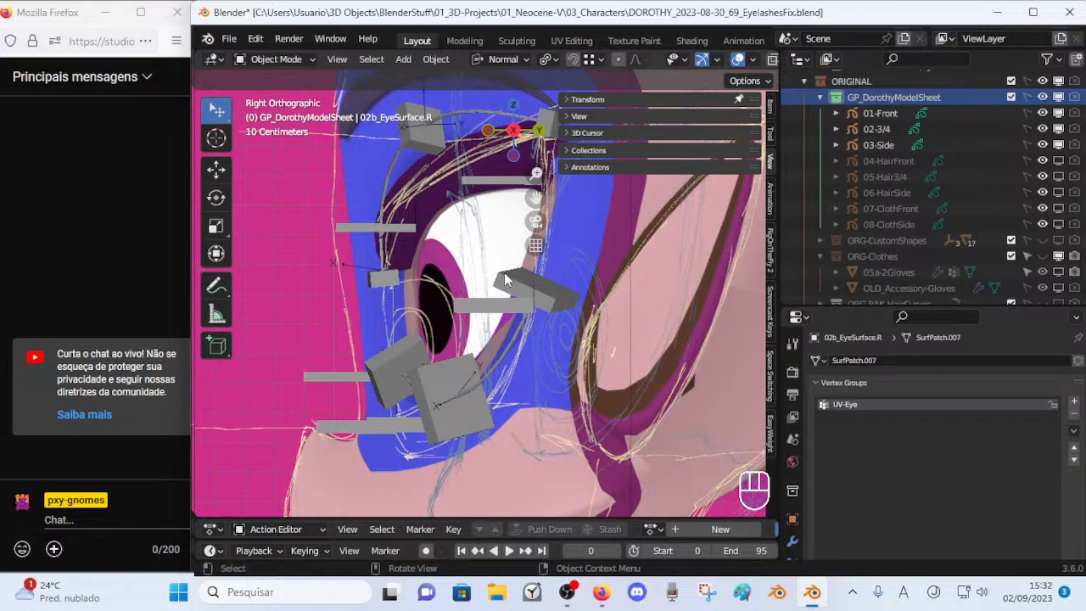
pyautogui.scroll(-1, 462, 295)
pyautogui.scroll(2, 454, 318)
pyautogui.scroll(-2, 454, 318)
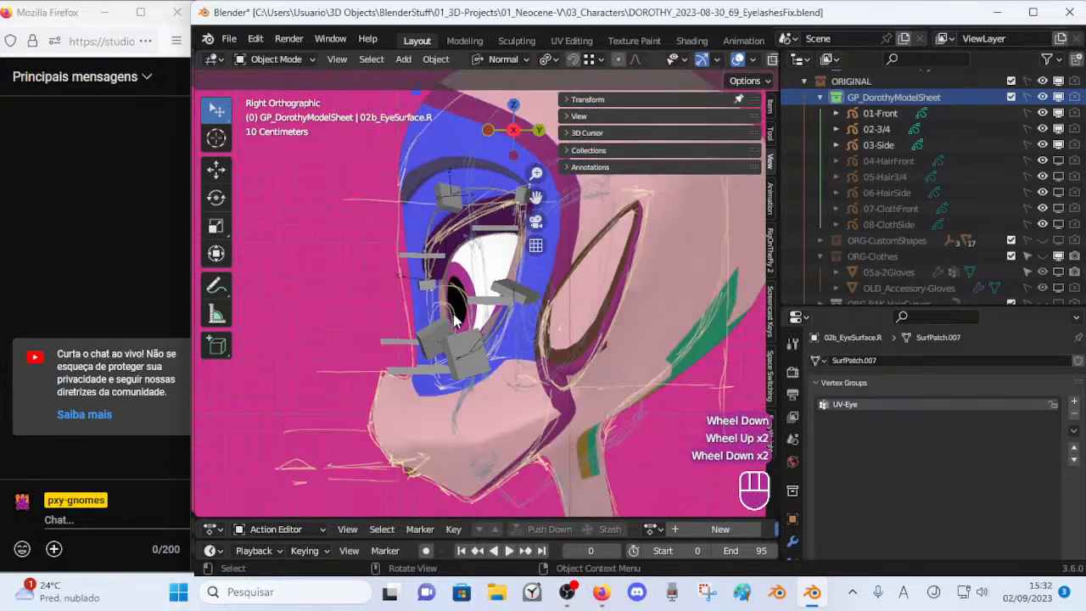
# Disable the 02-3/4 and 01-Front drawings in the viewports, keeping only 03-Side enabled.
pyautogui.click(1052, 129)
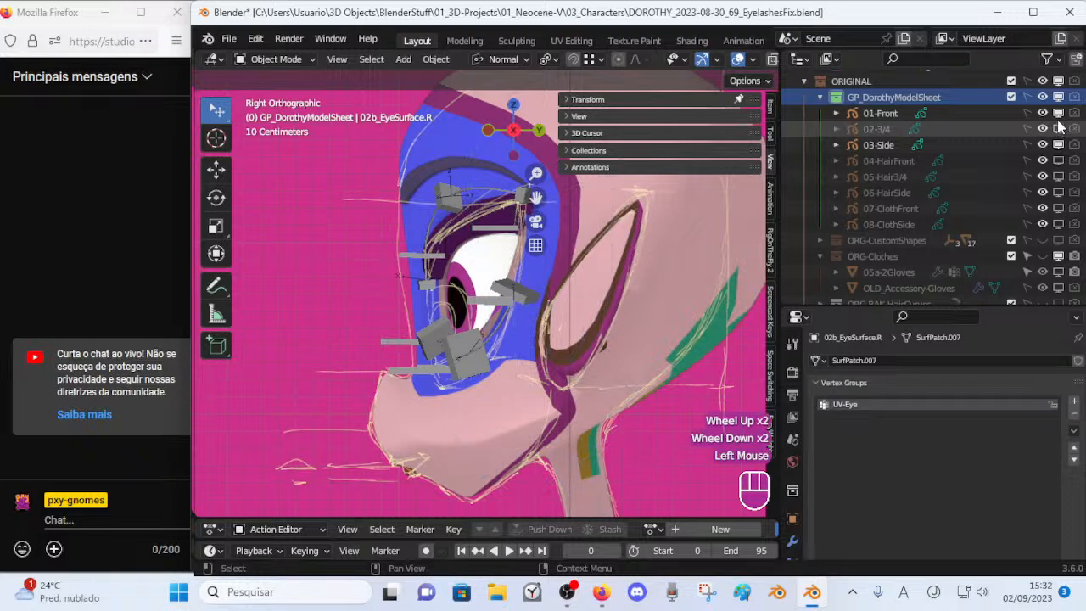
pyautogui.click(1052, 113)
pyautogui.scroll(-1, 416, 293)
pyautogui.scroll(1, 418, 332)
pyautogui.scroll(1, 419, 333)
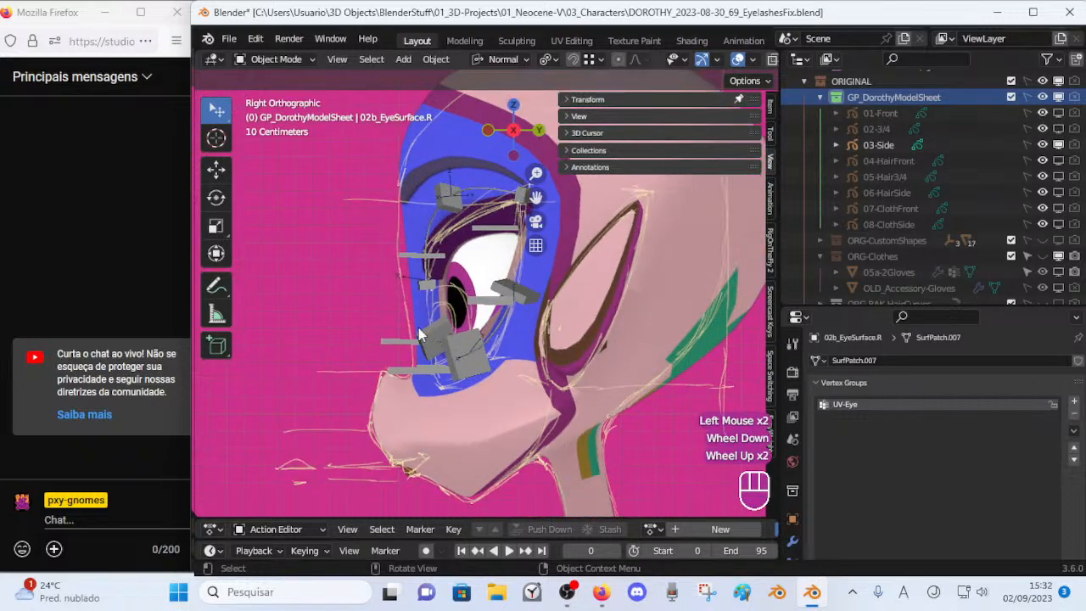
# Select both eye surfaces, 02b_EyeSurface.L and 02b_EyeSurface.R, on the face.
pyautogui.click(481, 277)
pyautogui.moveTo(420, 292); pyautogui.dragTo(363, 311, button='middle')
pyautogui.keyDown('shift'); pyautogui.click(363, 311); pyautogui.keyUp('shift')
pyautogui.scroll(2, 1021, 163)
pyautogui.scroll(2, 1033, 207)
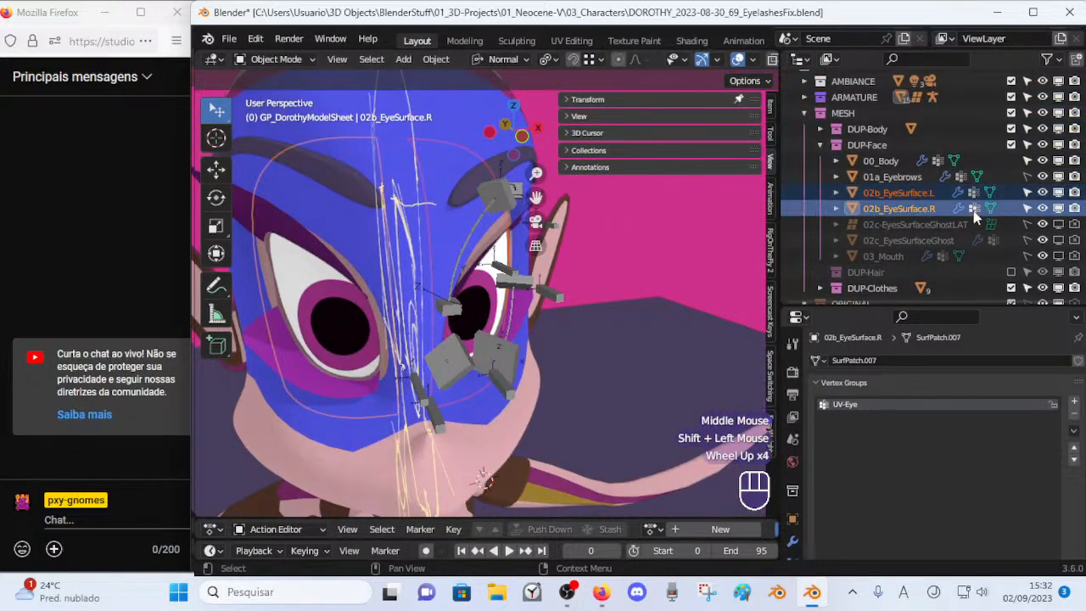
# Enable 02c-EyesSurfaceGhostLAT and 02c_EyesSurfaceGhost in the viewports, and undo any accidental selection of the body mesh.
pyautogui.click(1059, 224)
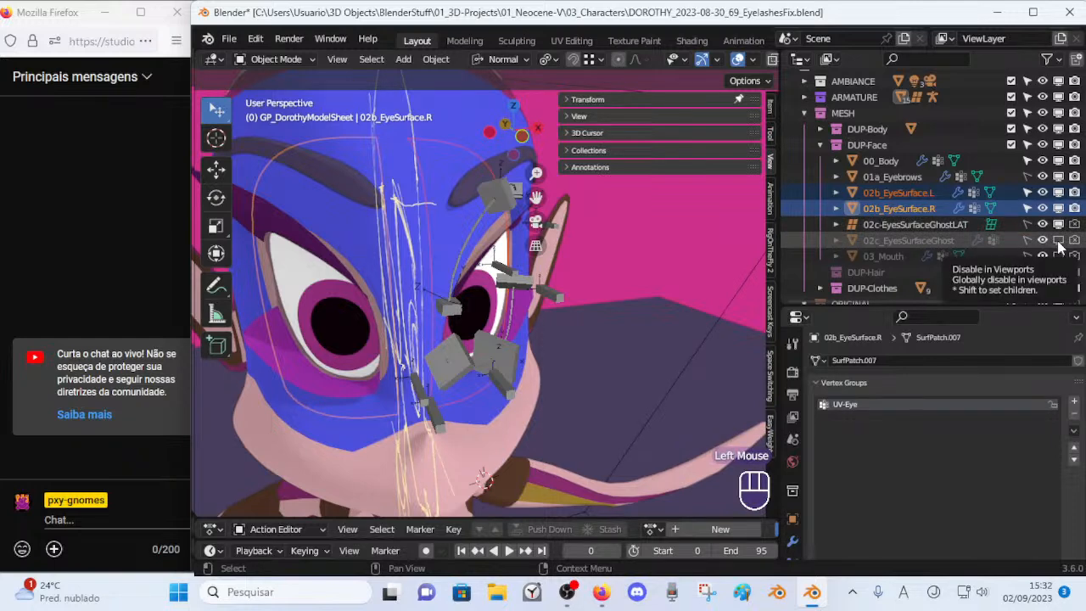
pyautogui.click(1059, 240)
pyautogui.moveTo(644, 280); pyautogui.dragTo(579, 259, button='middle')
pyautogui.keyDown('shift'); pyautogui.click(591, 261); pyautogui.keyUp('shift')
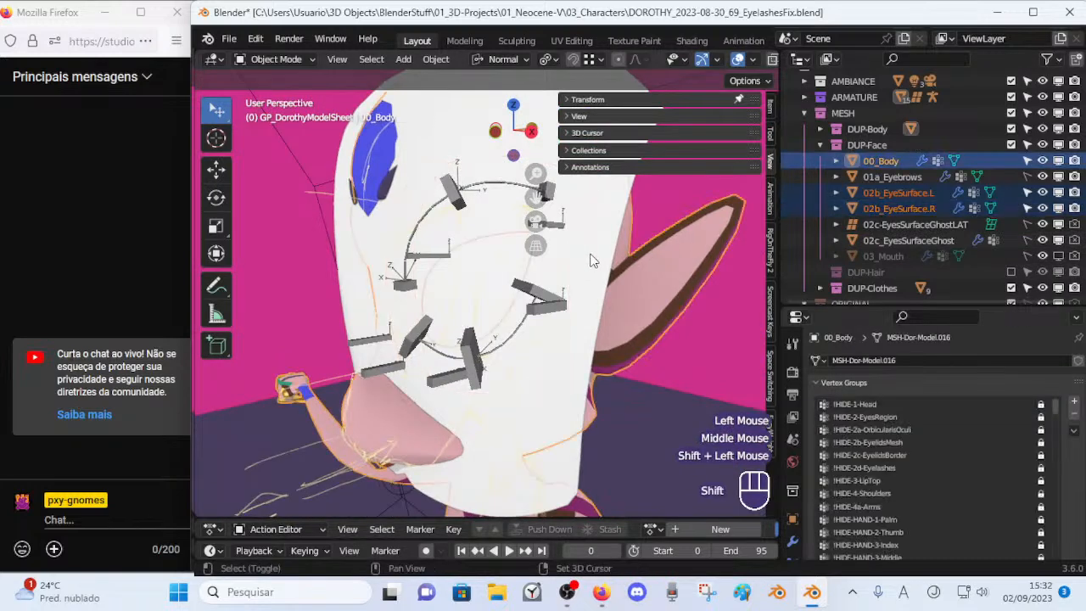
pyautogui.hotkey('ctrl', 'z')
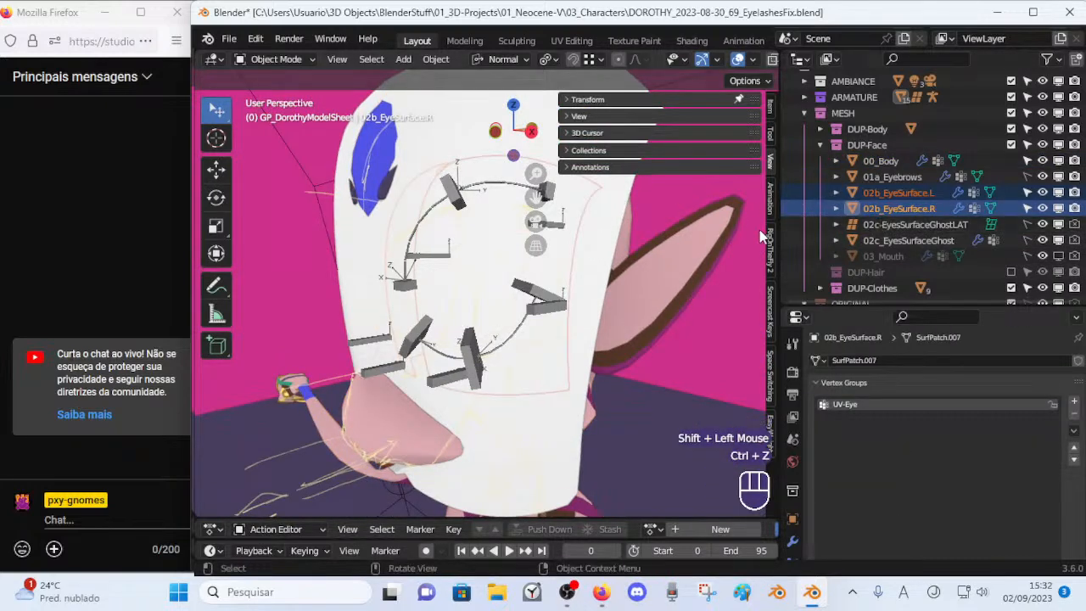
# Deselect all objects and make 02c-EyesSurfaceGhostLAT and 02c_EyesSurfaceGhost selectable.
pyautogui.hotkey('alt', 'a')
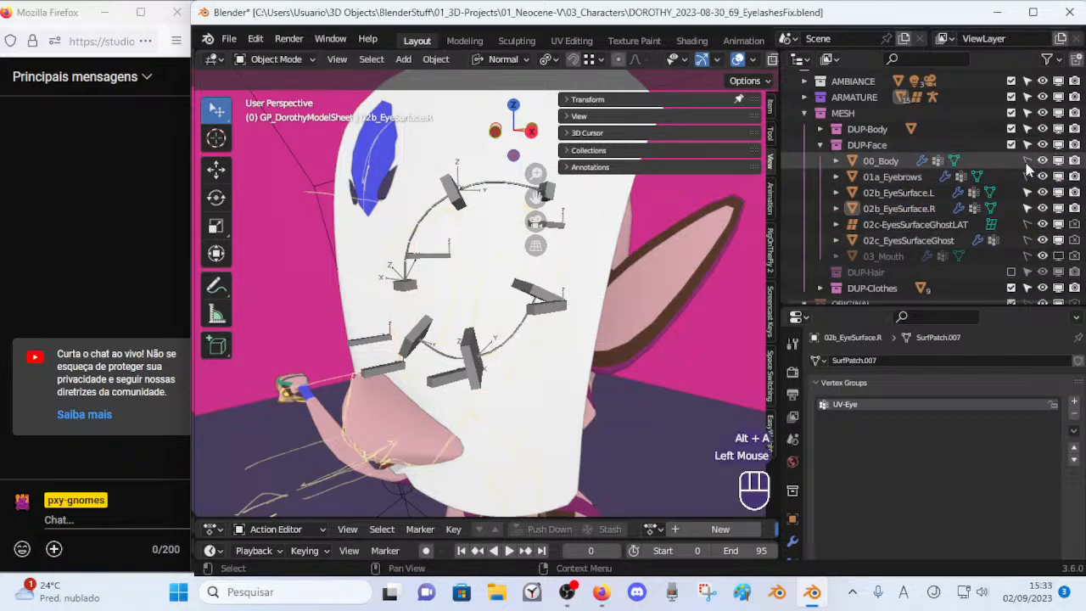
pyautogui.click(1029, 226)
pyautogui.click(1028, 241)
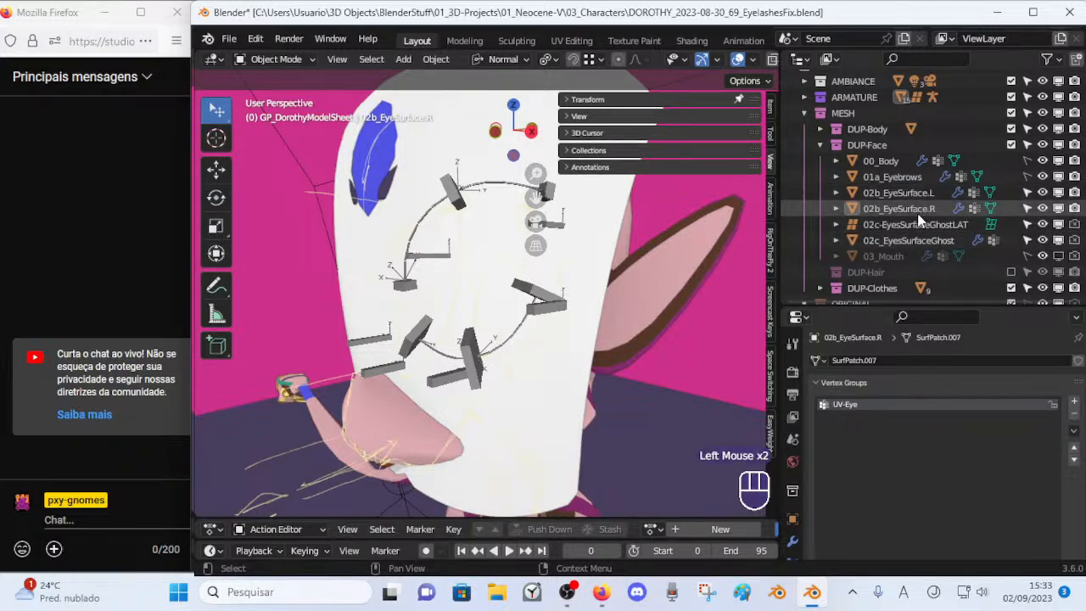
pyautogui.moveTo(434, 285); pyautogui.dragTo(382, 288, button='middle')
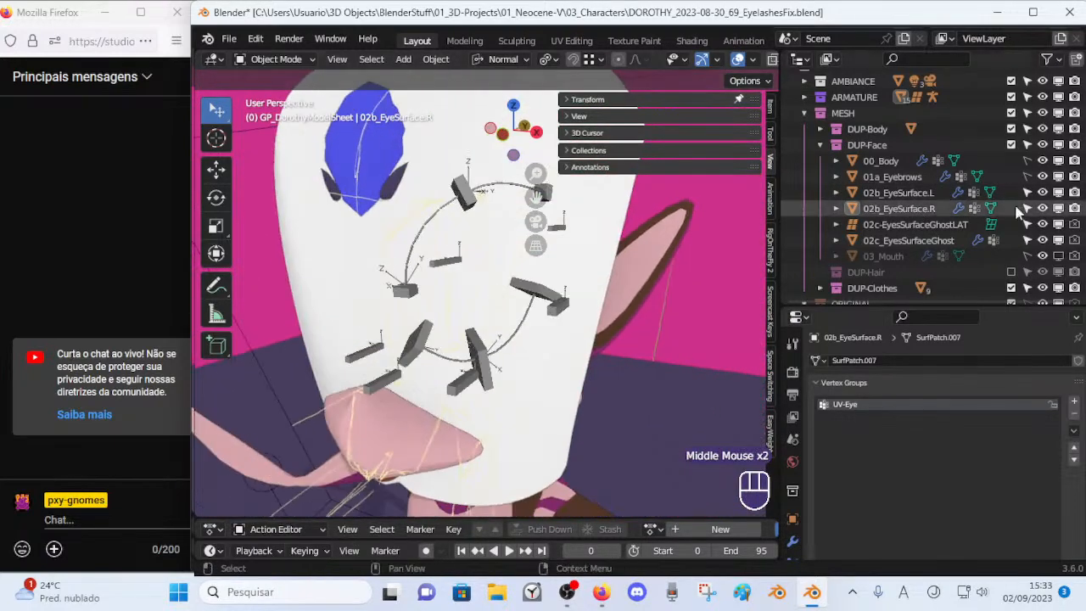
# Select the four objects from 02b_EyeSurface.L through 02c_EyesSurfaceGhost together.
pyautogui.click(897, 192)
pyautogui.keyDown('shift'); pyautogui.click(919, 209); pyautogui.keyUp('shift')
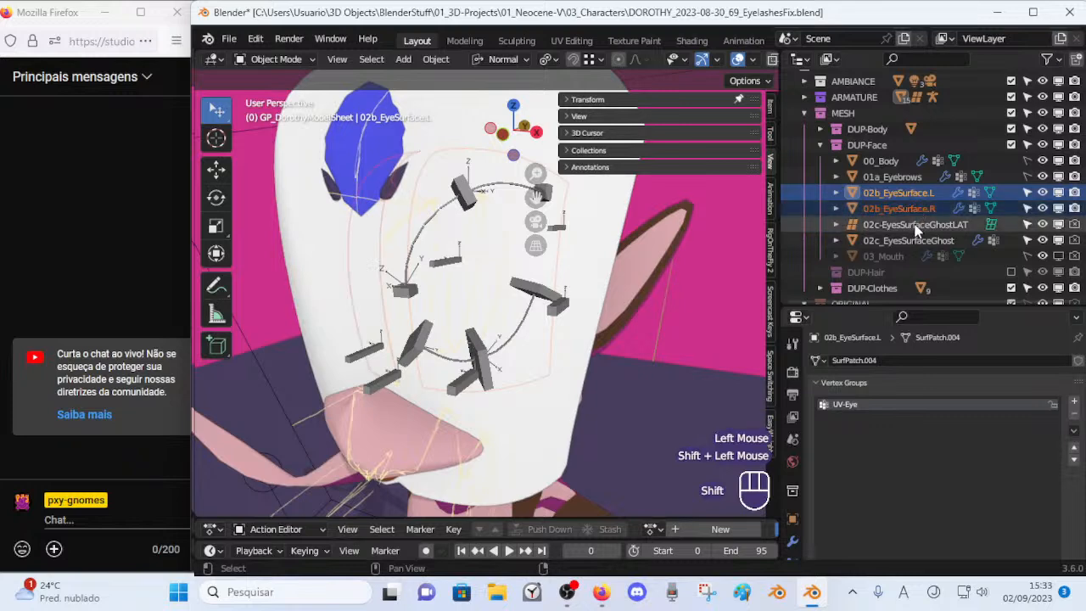
pyautogui.keyDown('shift'); pyautogui.click(916, 242); pyautogui.keyUp('shift')
pyautogui.moveTo(381, 255); pyautogui.dragTo(416, 245, button='middle')
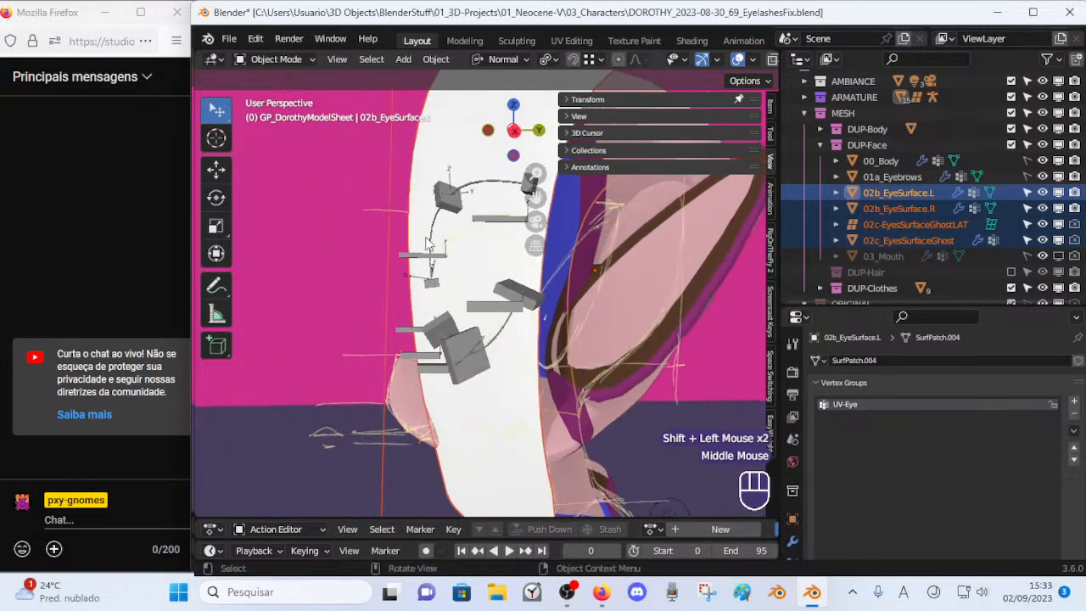
# Toggle the viewport visibility of 02c_EyesSurfaceGhost repeatedly to compare the face with and without it.
pyautogui.click(1059, 241)
pyautogui.click(1060, 242)
pyautogui.click(1059, 242)
pyautogui.click(1060, 241)
pyautogui.click(1059, 241)
pyautogui.click(1060, 242)
# Examine the ghost eye surface's curvature against the eye bones and face from several side angles.
pyautogui.moveTo(543, 289)
pyautogui.mouseDown(button='middle')
pyautogui.moveTo(519, 330)
pyautogui.moveTo(569, 294)
pyautogui.moveTo(529, 285)
pyautogui.mouseUp(button='middle')
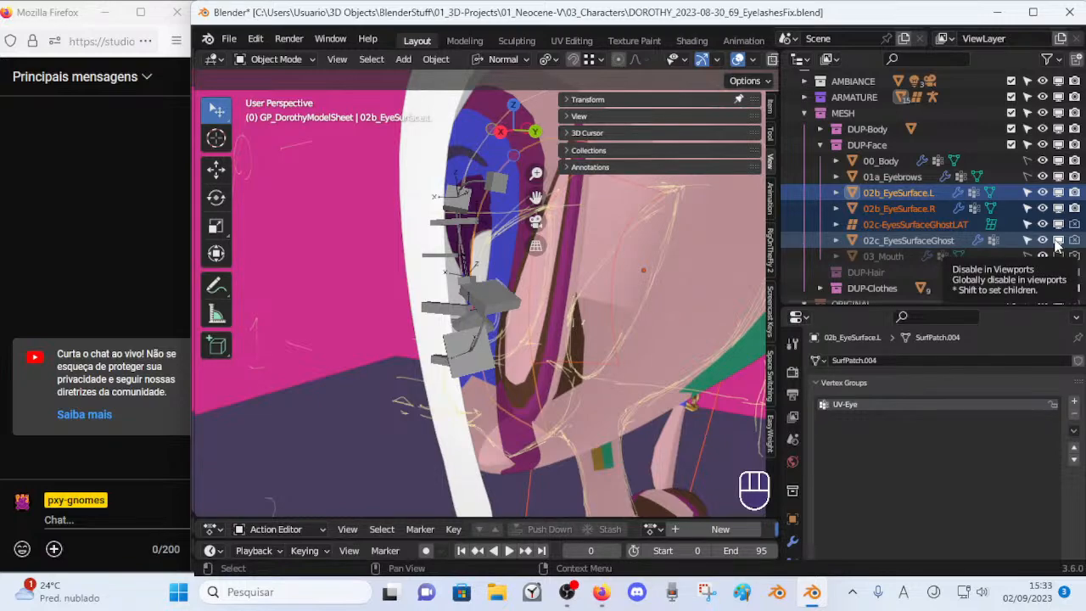
pyautogui.moveTo(339, 255); pyautogui.dragTo(255, 284, button='middle')
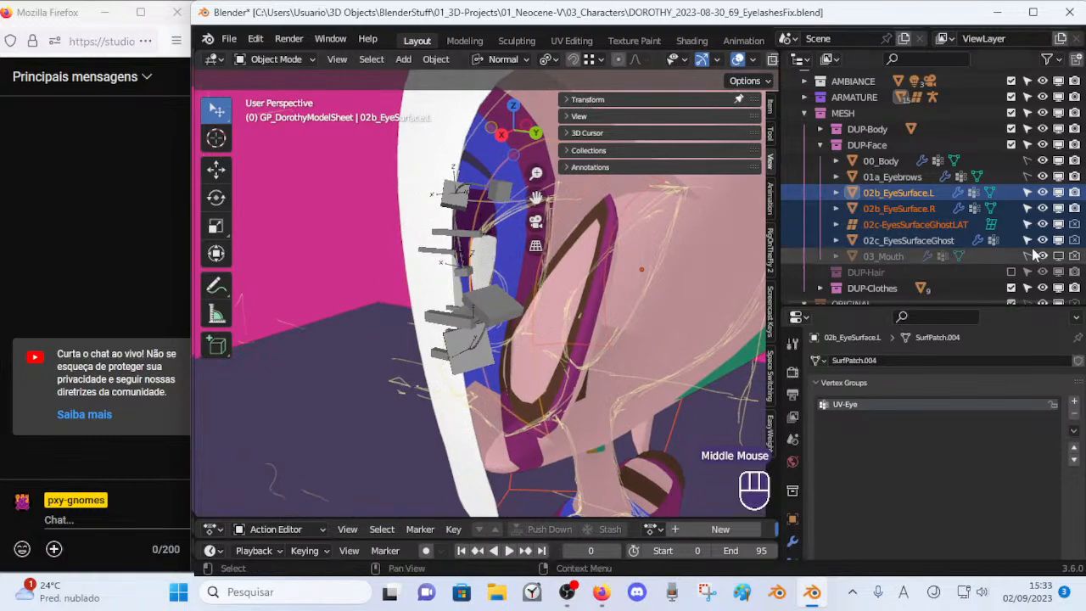
pyautogui.moveTo(711, 245); pyautogui.dragTo(420, 298, button='middle')
pyautogui.scroll(-2, 433, 301)
pyautogui.scroll(2, 396, 327)
pyautogui.scroll(-2, 462, 314)
pyautogui.scroll(3, 464, 312)
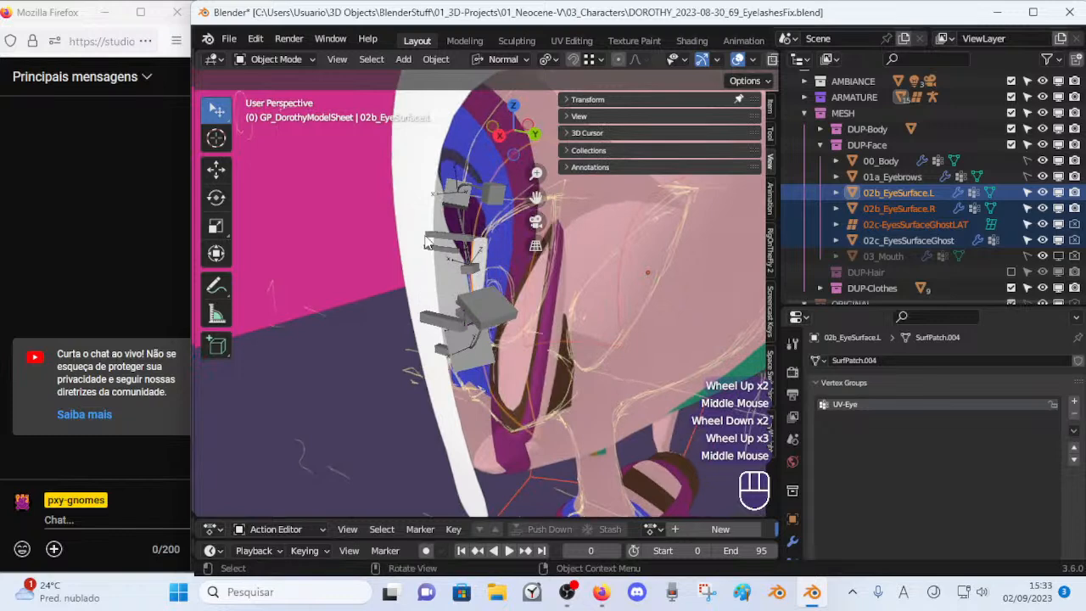
# Examine the ghost eye surface against the eye bones, ear and whole head from side and three-quarter angles.
pyautogui.scroll(-1, 424, 242)
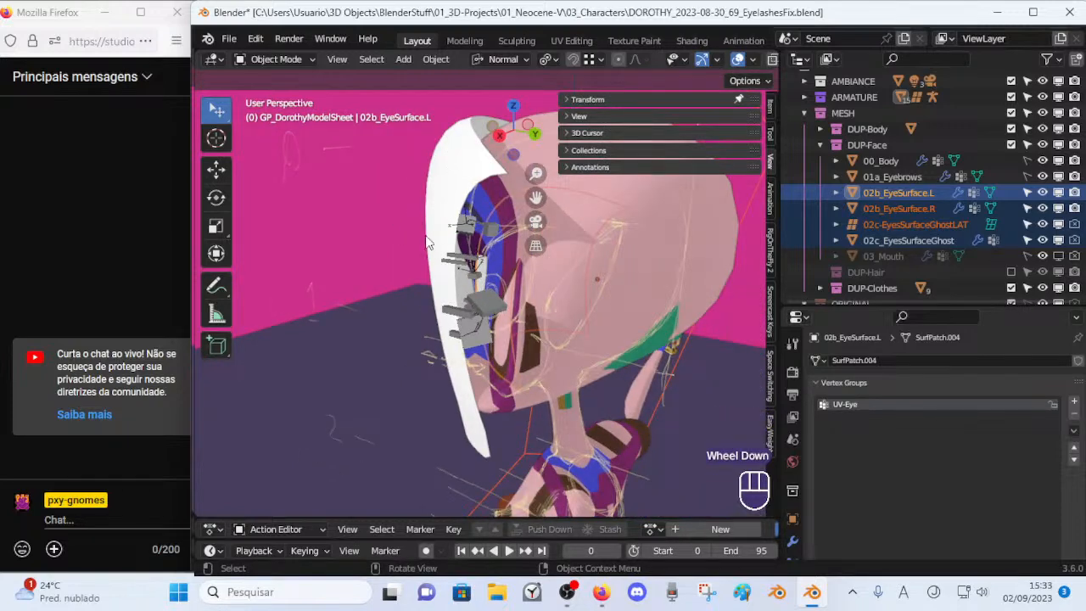
pyautogui.scroll(1, 424, 241)
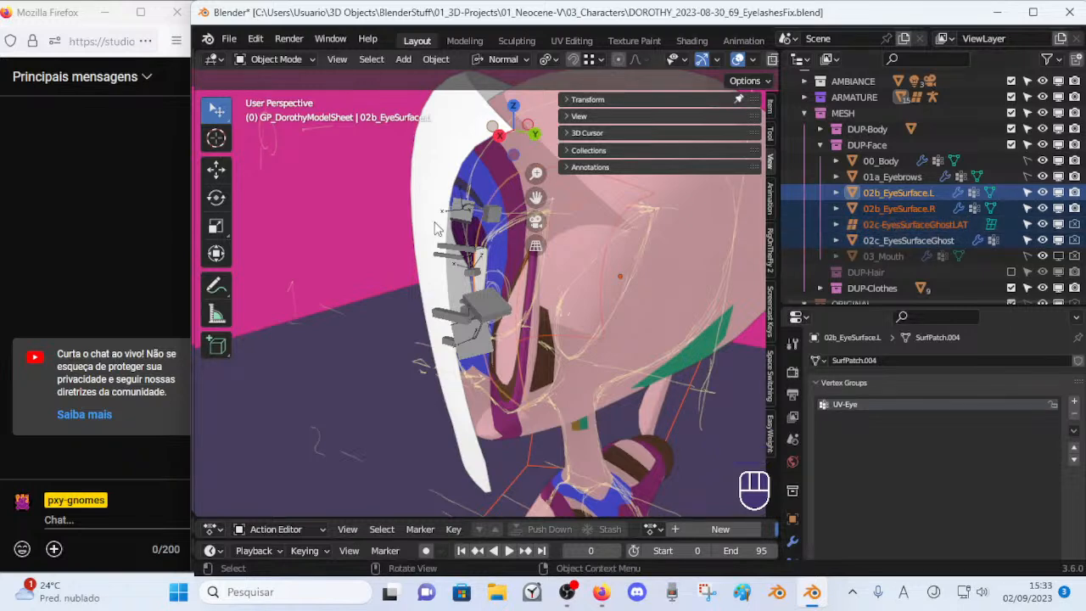
pyautogui.scroll(-2, 455, 231)
pyautogui.moveTo(455, 230); pyautogui.dragTo(585, 229, button='middle')
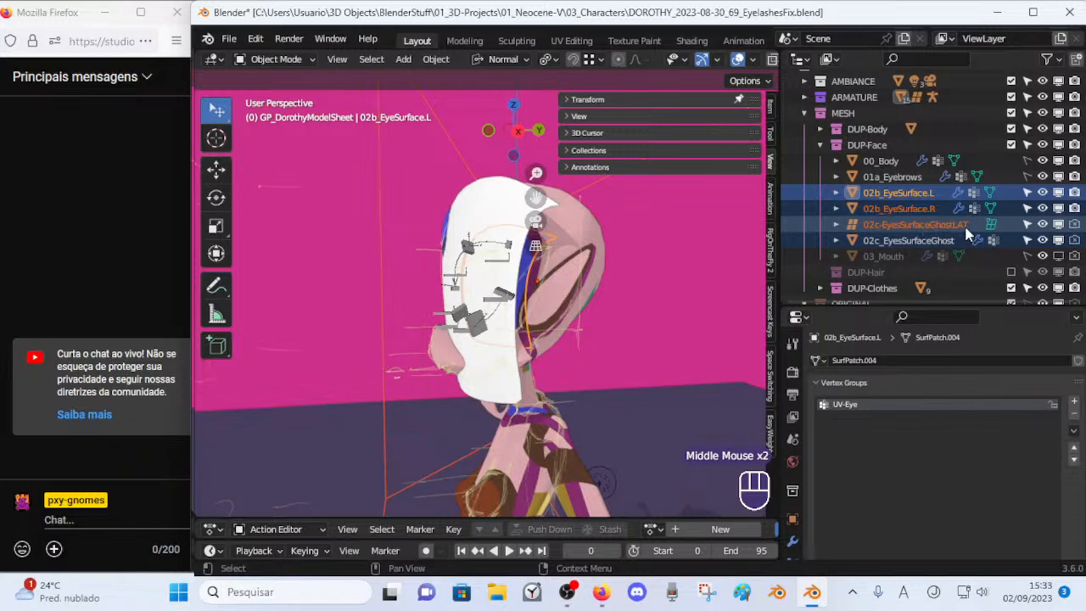
pyautogui.scroll(3, 537, 285)
pyautogui.moveTo(552, 297); pyautogui.dragTo(272, 288, button='middle')
pyautogui.scroll(-2, 458, 305)
pyautogui.scroll(-4, 266, 279)
pyautogui.moveTo(356, 259); pyautogui.dragTo(585, 240, button='middle')
pyautogui.scroll(1, 543, 242)
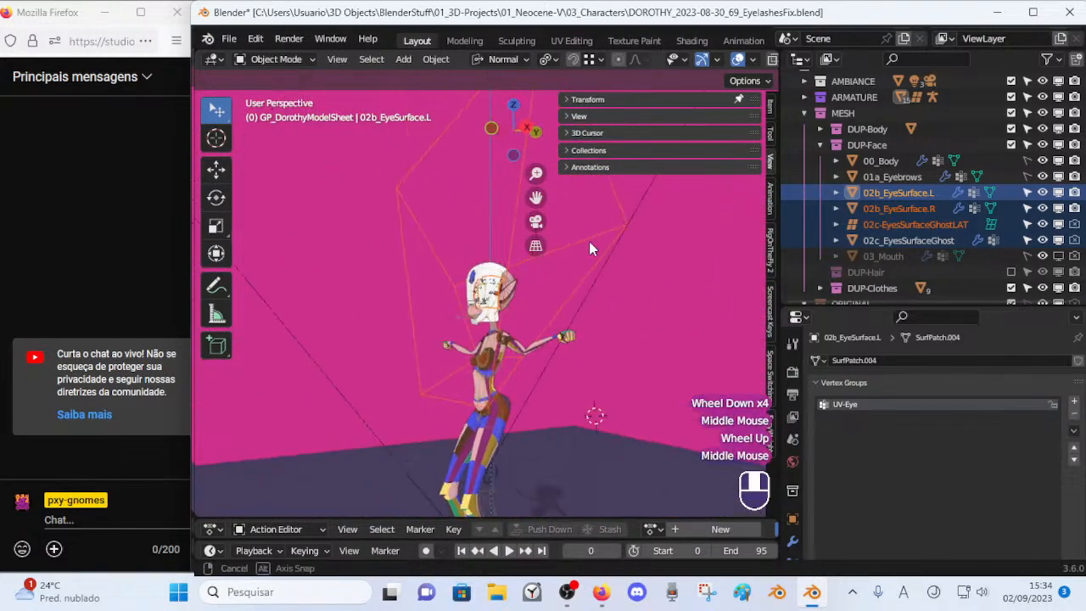
pyautogui.scroll(2, 547, 322)
pyautogui.moveTo(547, 322); pyautogui.dragTo(504, 320, button='middle')
pyautogui.scroll(3, 504, 320)
pyautogui.scroll(-5, 503, 318)
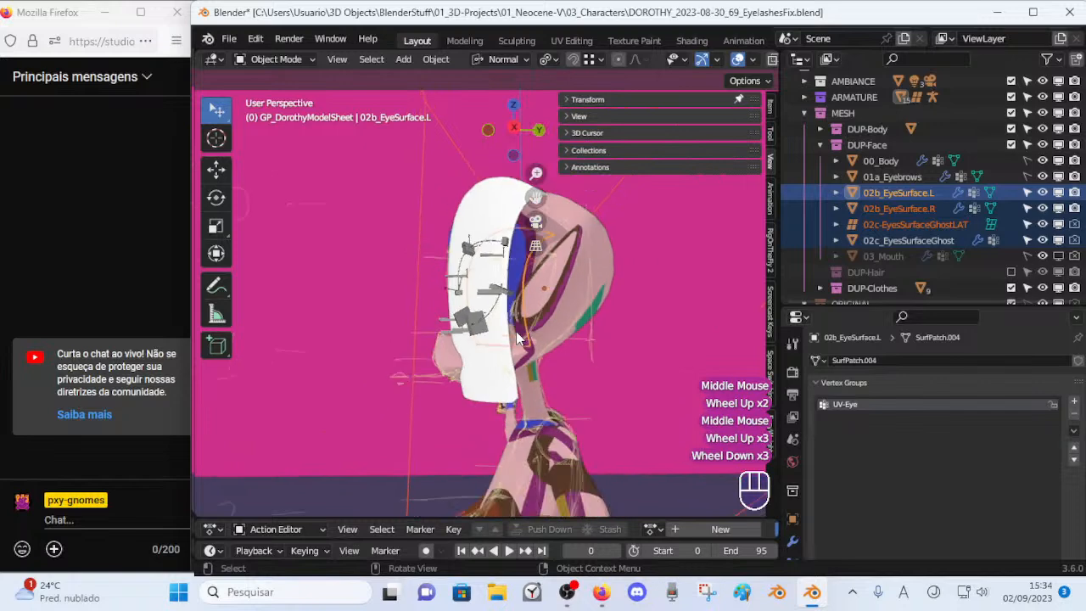
pyautogui.scroll(4, 436, 253)
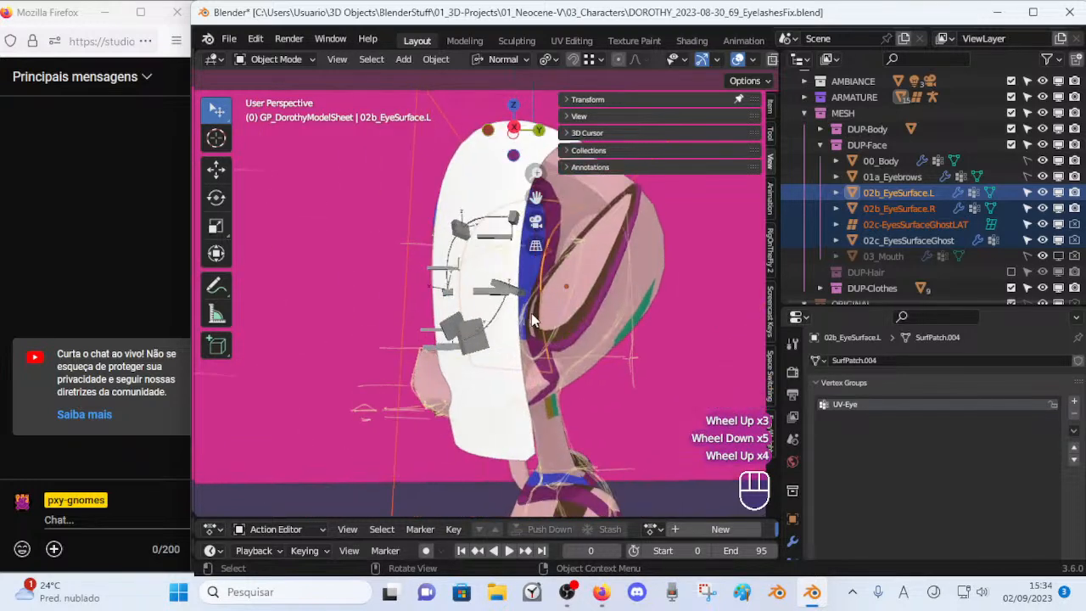
pyautogui.scroll(1, 531, 319)
pyautogui.moveTo(578, 278); pyautogui.dragTo(503, 298, button='middle')
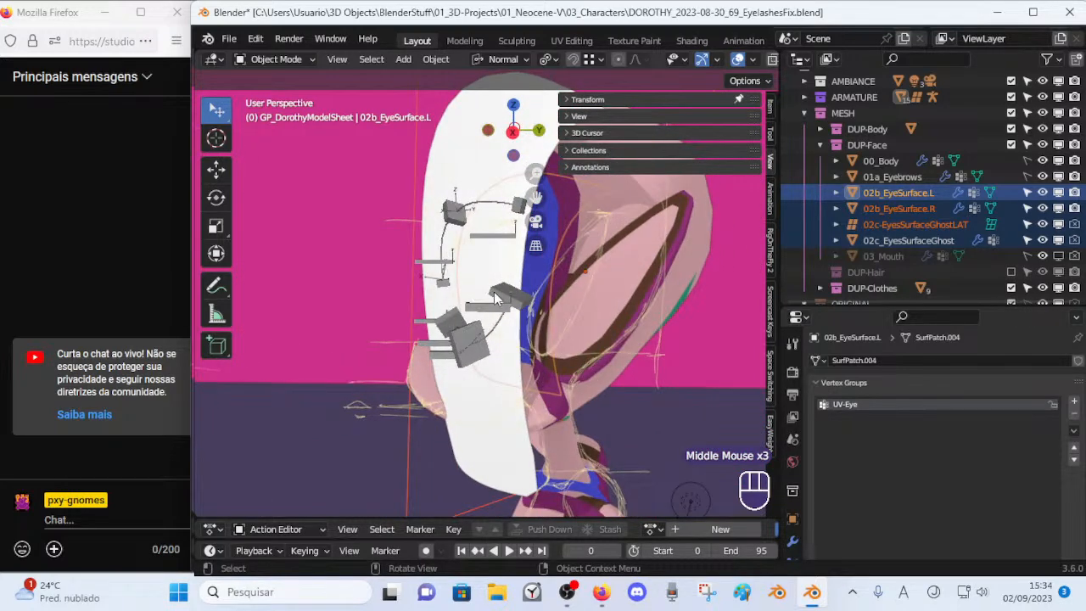
pyautogui.moveTo(500, 314); pyautogui.dragTo(492, 323, button='middle')
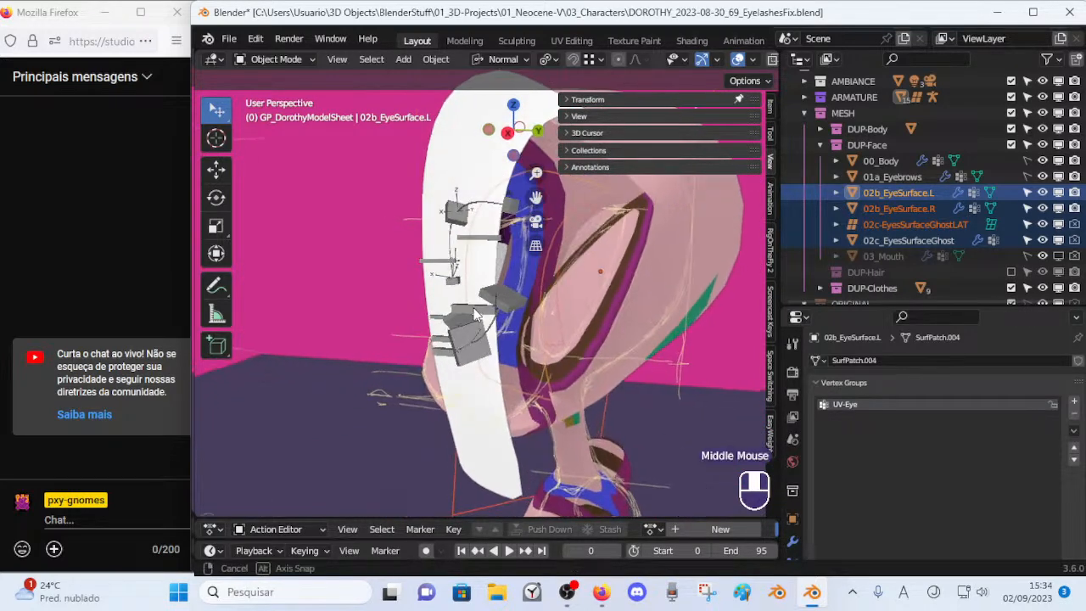
pyautogui.scroll(1, 492, 322)
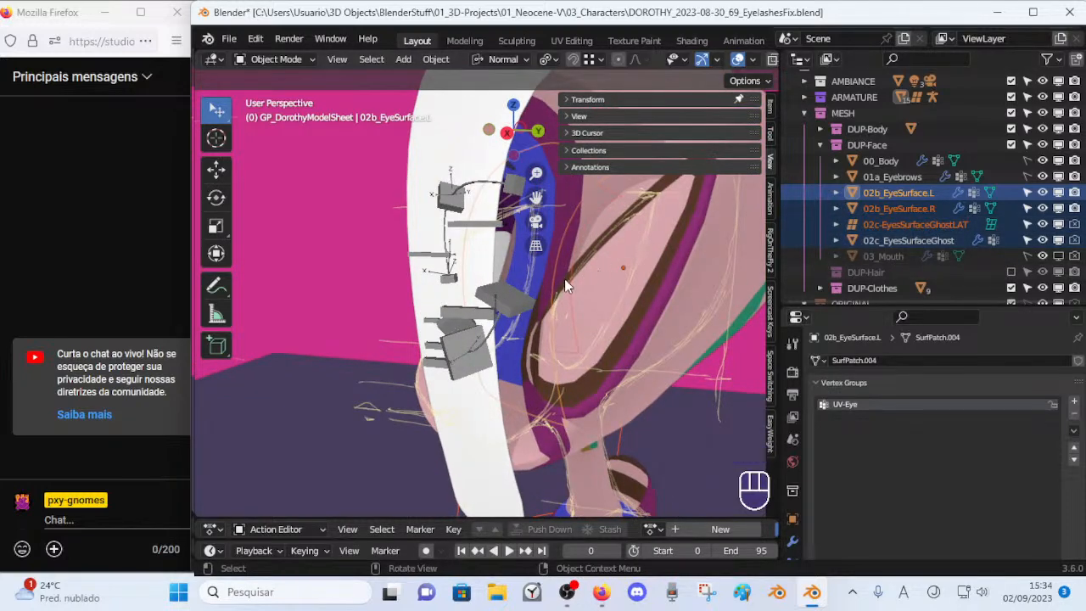
# Switch to the right orthographic view and unlock the location of the selected eye surface objects.
pyautogui.press('KP_3')
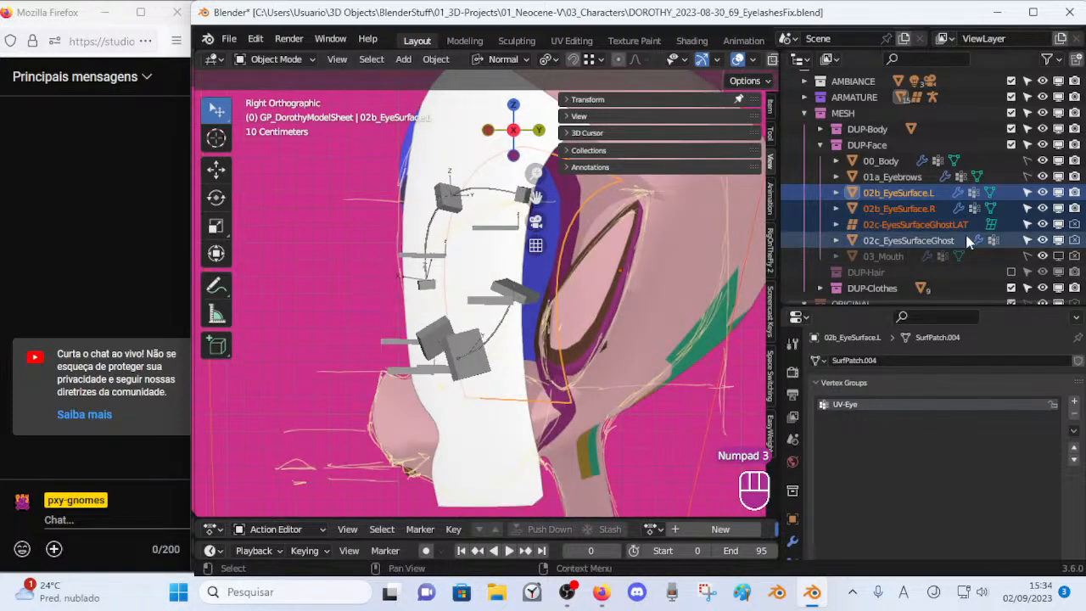
pyautogui.press('g')
pyautogui.press('y')
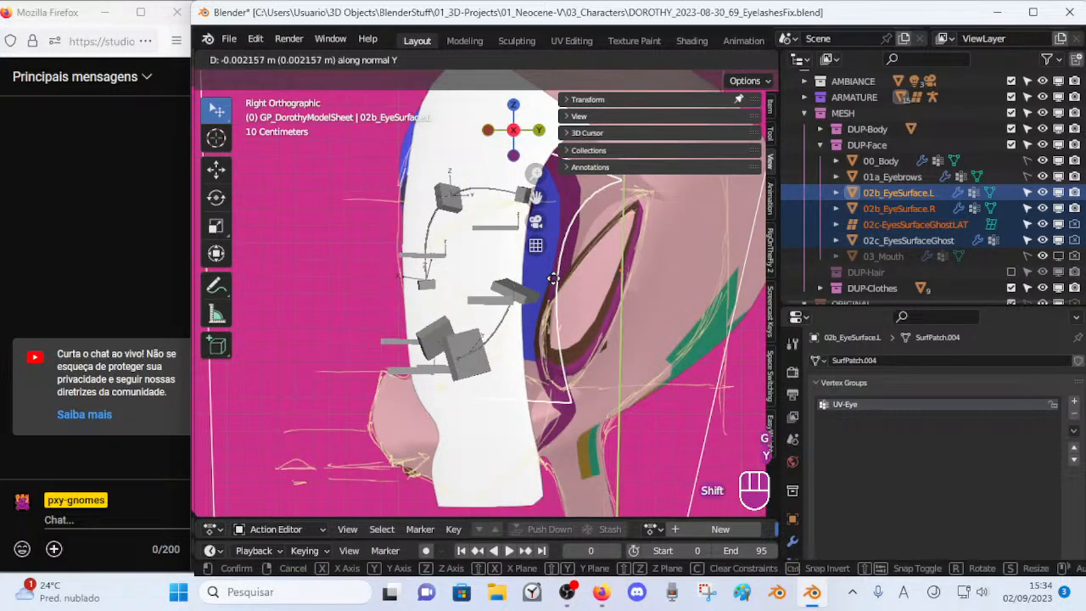
pyautogui.press('Escape')
pyautogui.click(580, 100)
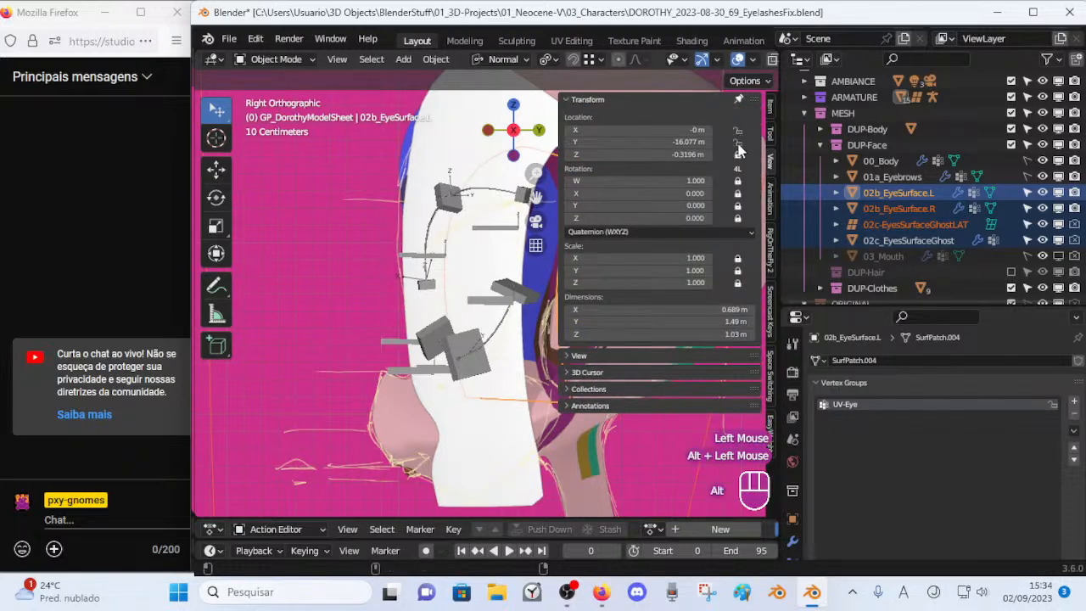
pyautogui.press('n')
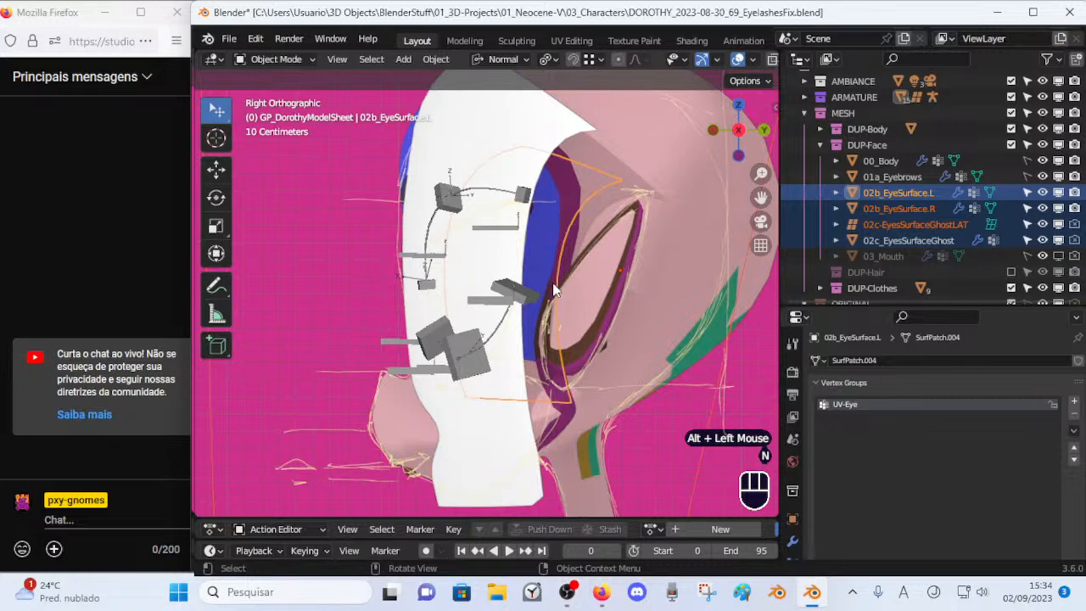
pyautogui.press('g')
pyautogui.press('y')
pyautogui.press('Escape')
pyautogui.press('g')
pyautogui.press('y')
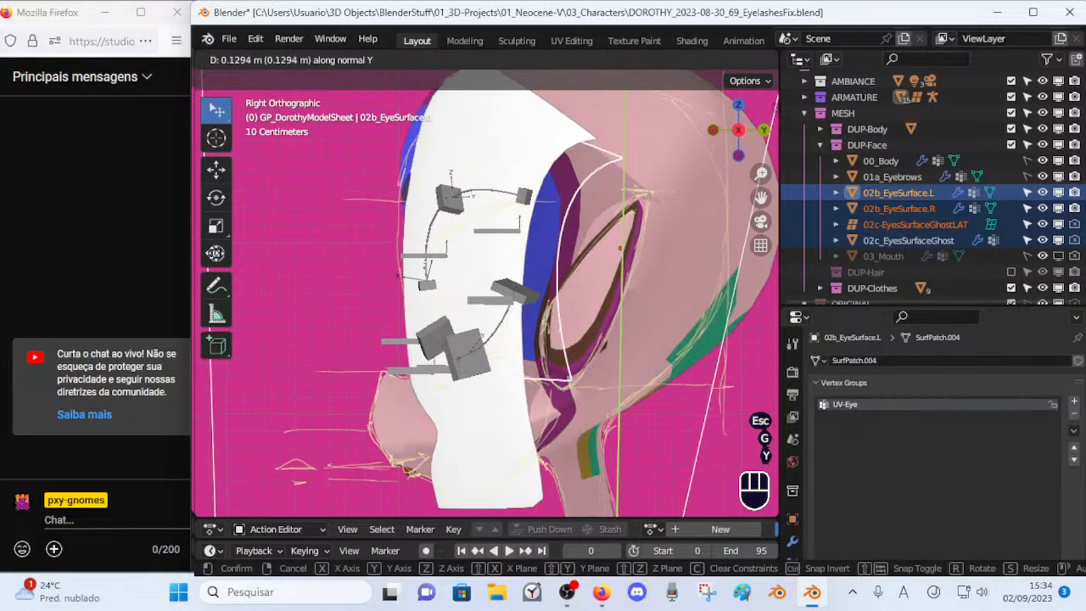
pyautogui.press('Escape')
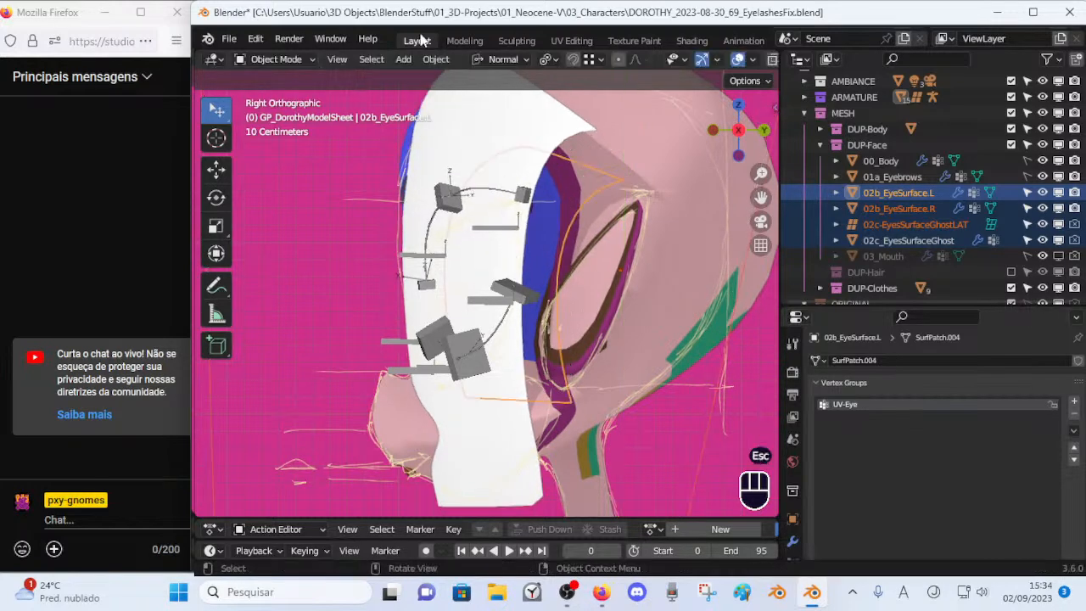
# Set the transform orientation to Global and try moving the selected eye surface objects along the global Y axis.
pyautogui.click(492, 59)
pyautogui.click(478, 107)
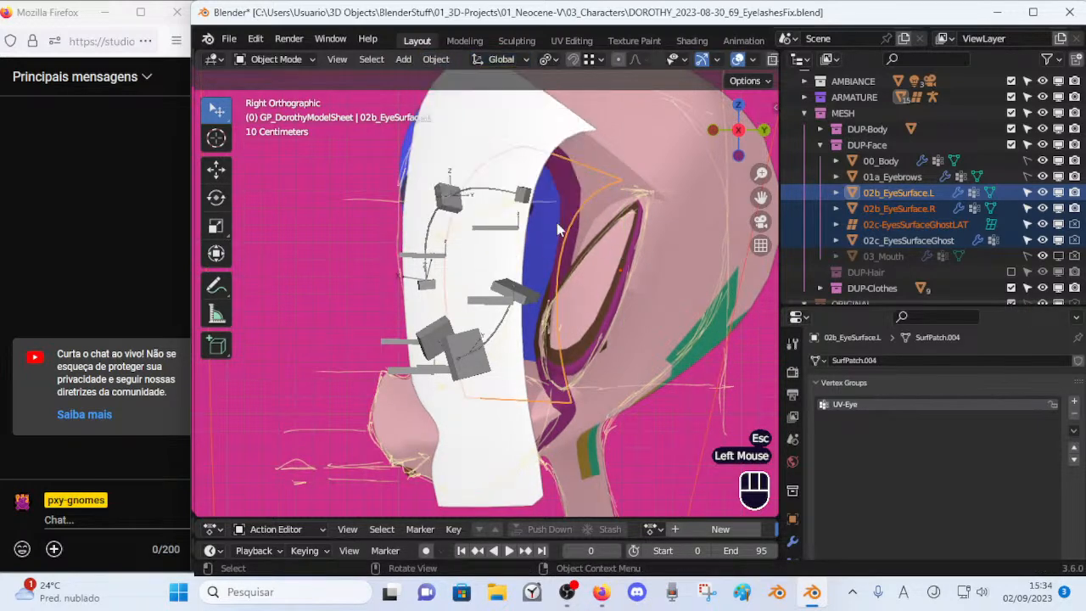
pyautogui.press('g')
pyautogui.press('y')
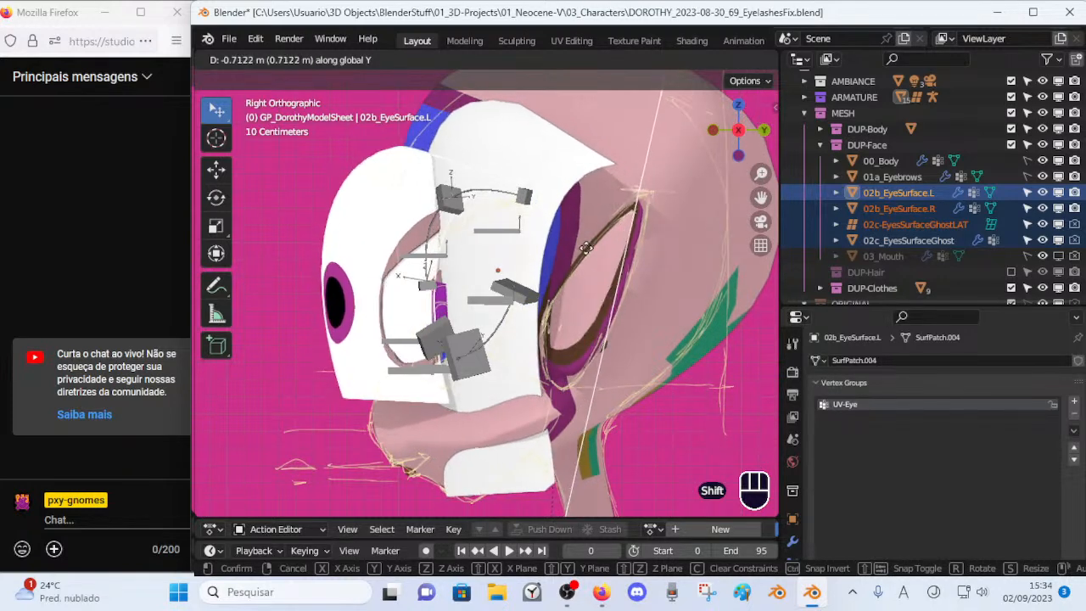
pyautogui.press('Escape')
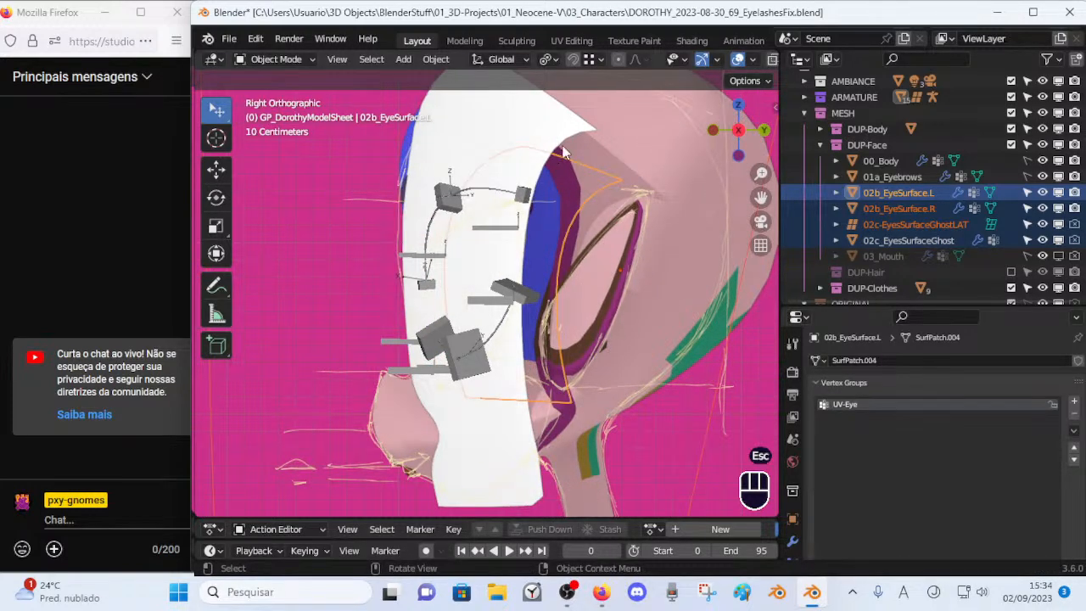
pyautogui.scroll(-2, 530, 236)
pyautogui.scroll(1, 463, 289)
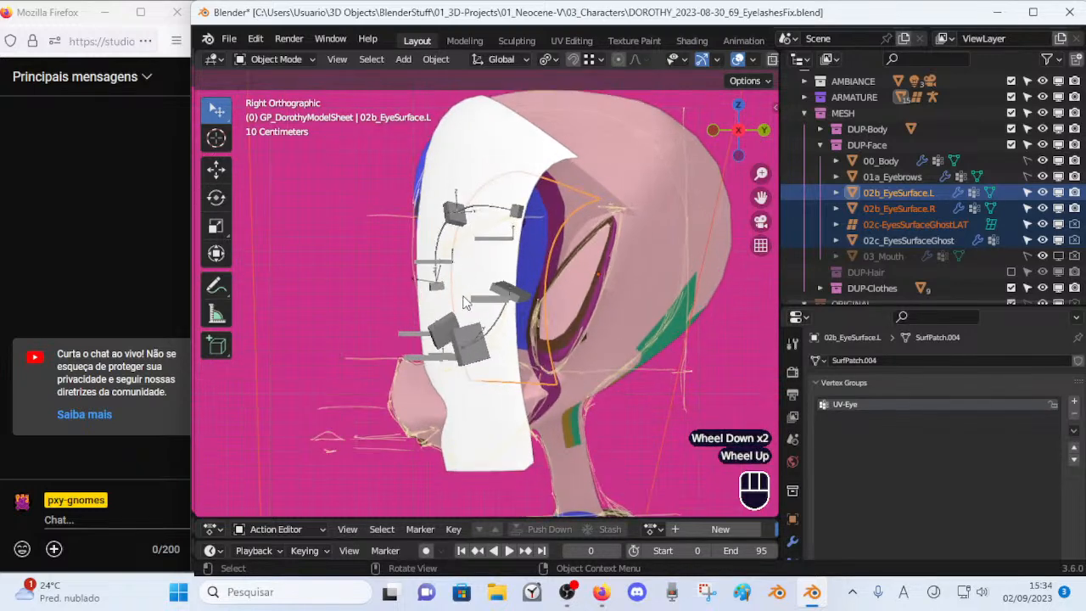
pyautogui.scroll(-2, 512, 400)
pyautogui.scroll(3, 505, 390)
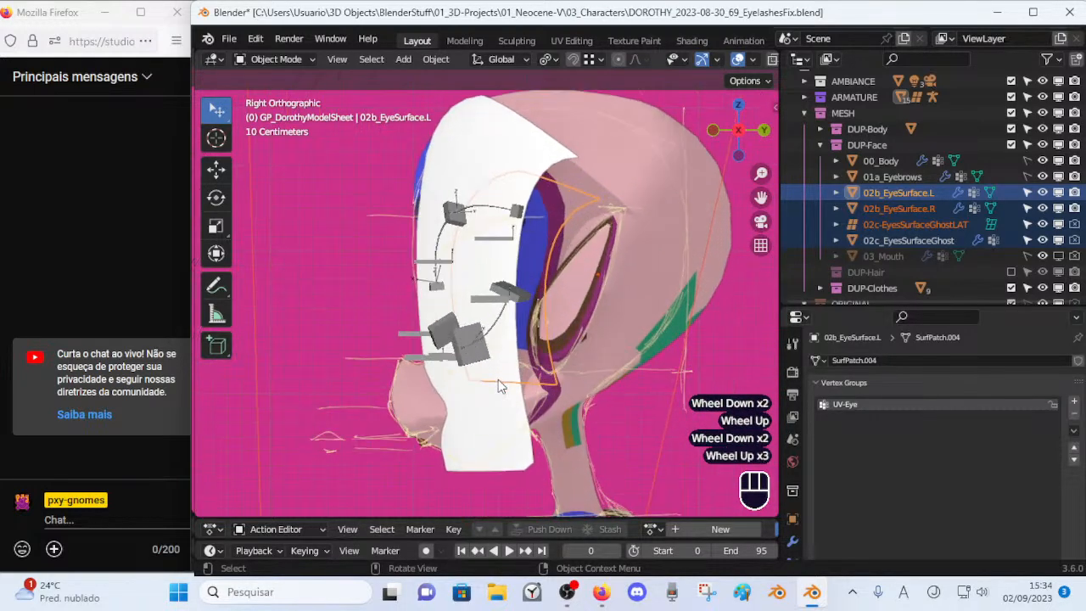
# Try moving both eye surfaces with the ghost lattice along global Y, and the ghost eye surface on its own.
pyautogui.click(521, 461)
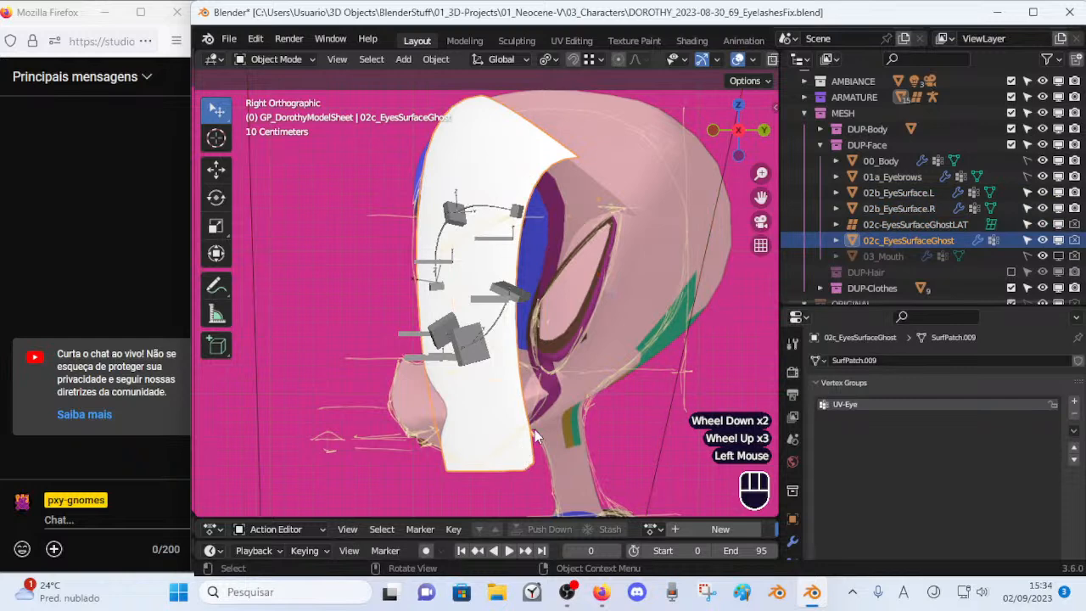
pyautogui.keyDown('shift'); pyautogui.click(896, 224); pyautogui.keyUp('shift')
pyautogui.keyDown('shift'); pyautogui.click(898, 209); pyautogui.keyUp('shift')
pyautogui.keyDown('shift'); pyautogui.click(898, 192); pyautogui.keyUp('shift')
pyautogui.press('g')
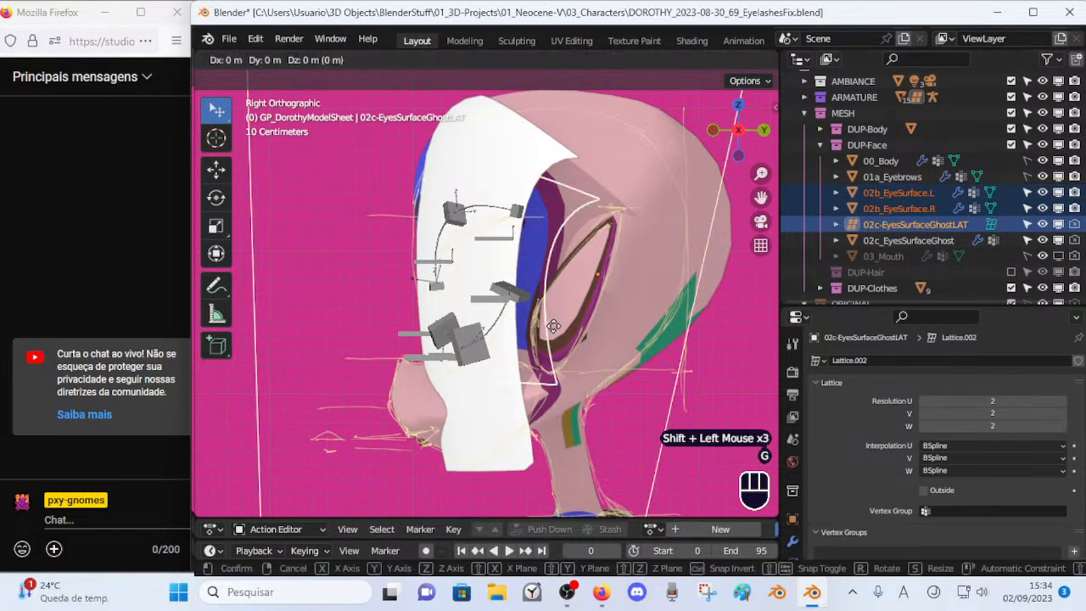
pyautogui.press('y')
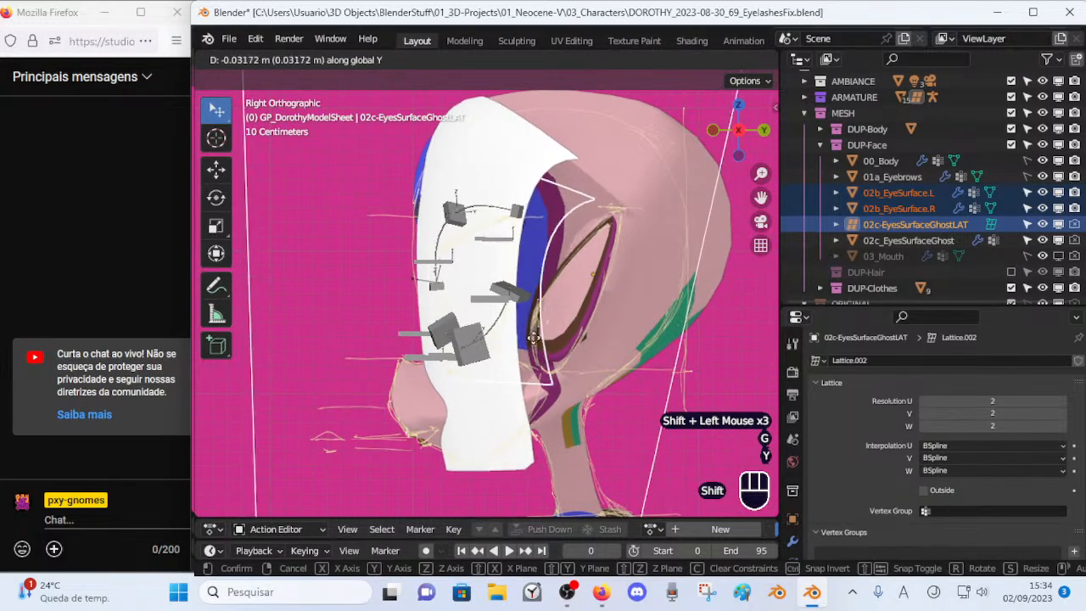
pyautogui.press('Escape')
pyautogui.click(528, 462)
pyautogui.press('g')
pyautogui.press('y')
pyautogui.press('Escape')
# Select 02c_EyesSurfaceGhost and unlock its location.
pyautogui.click(535, 466)
pyautogui.press('n')
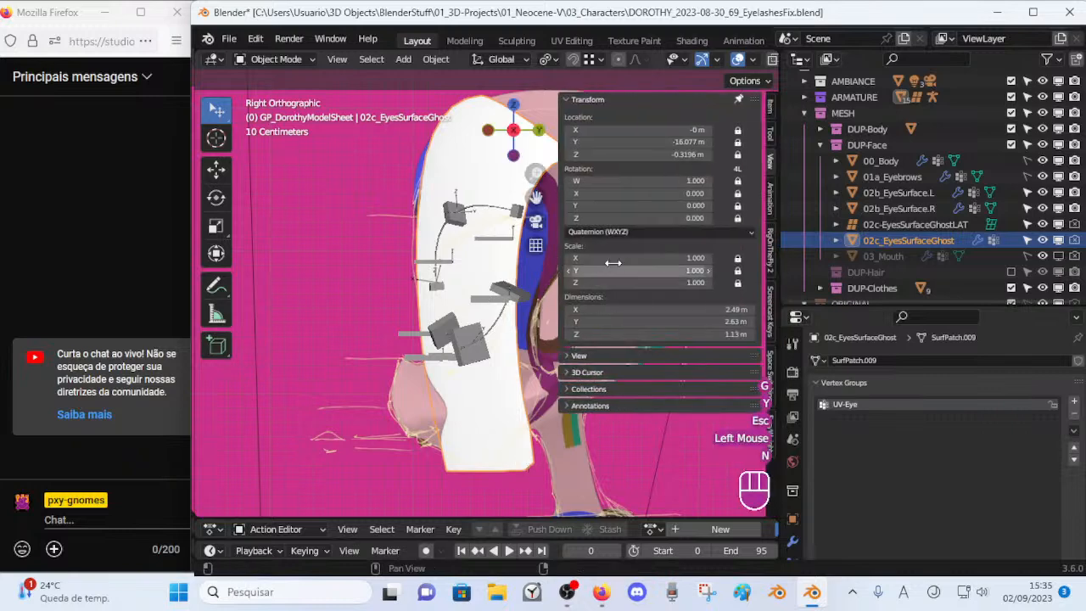
pyautogui.keyDown('alt'); pyautogui.click(737, 132); pyautogui.keyUp('alt')
pyautogui.press('n')
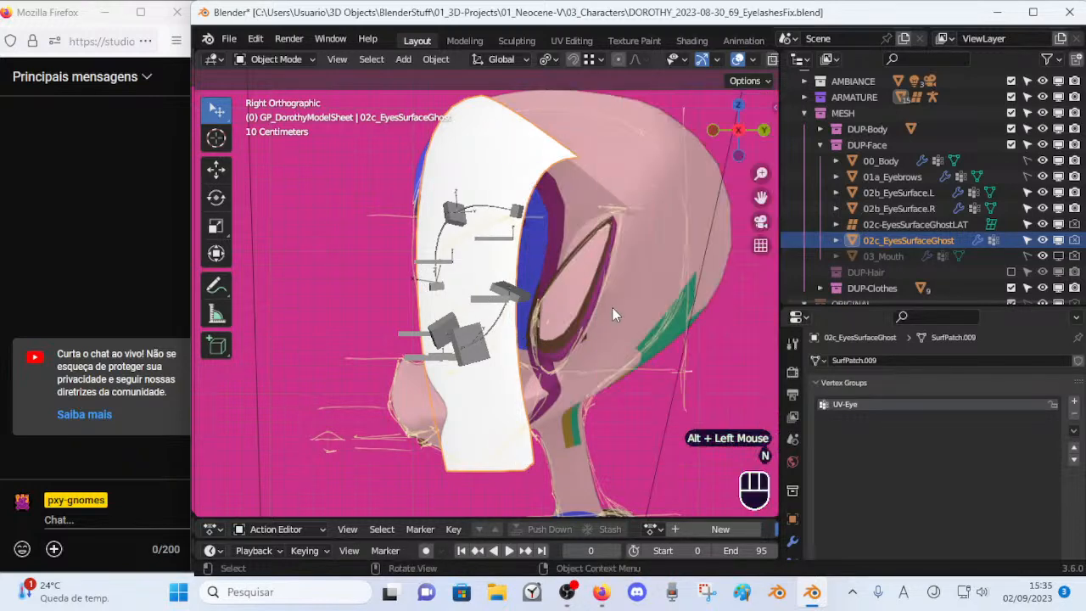
# Check the transform settings of each face object from 01a_Eyebrows through 02c_EyesSurfaceGhost.
pyautogui.click(935, 198)
pyautogui.click(932, 208)
pyautogui.press('n')
pyautogui.press('n')
pyautogui.click(872, 215)
pyautogui.click(874, 223)
pyautogui.press('n')
pyautogui.click(897, 178)
pyautogui.click(899, 193)
pyautogui.click(895, 208)
pyautogui.click(894, 224)
pyautogui.click(891, 241)
pyautogui.press('n')
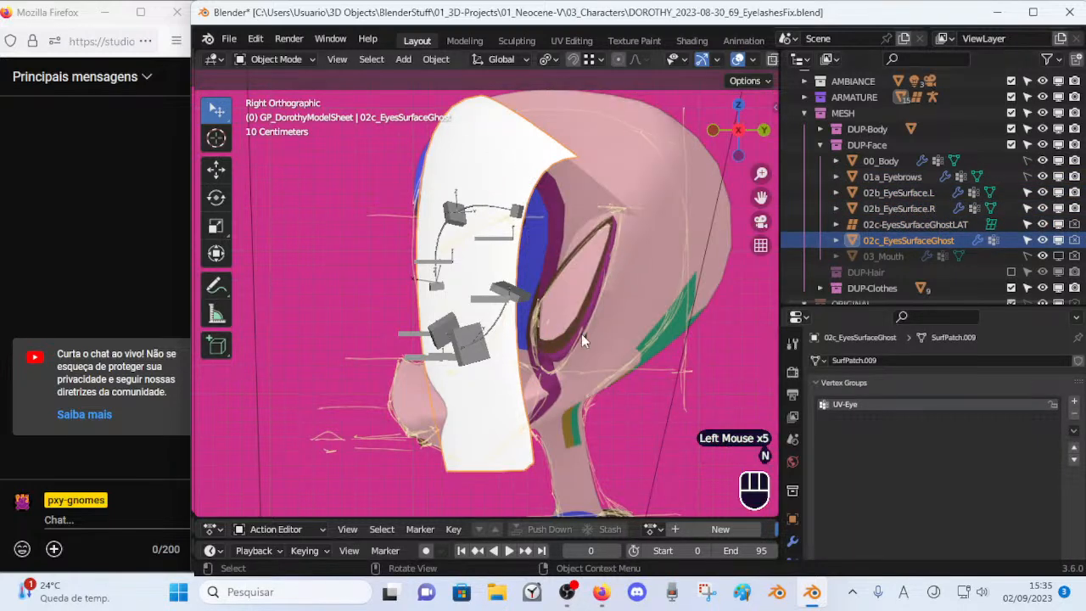
# Select the objects from 02b_EyeSurface.L through 02c_EyesSurfaceGhost and try moving them together along the global Y axis.
pyautogui.click(917, 199)
pyautogui.keyDown('shift'); pyautogui.click(923, 240); pyautogui.keyUp('shift')
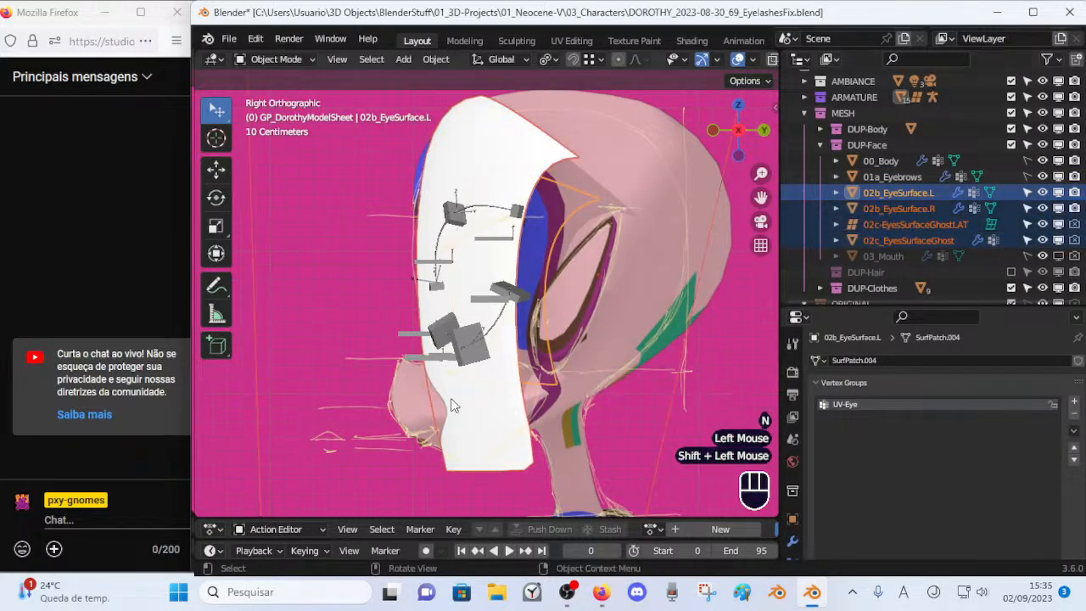
pyautogui.scroll(2, 492, 375)
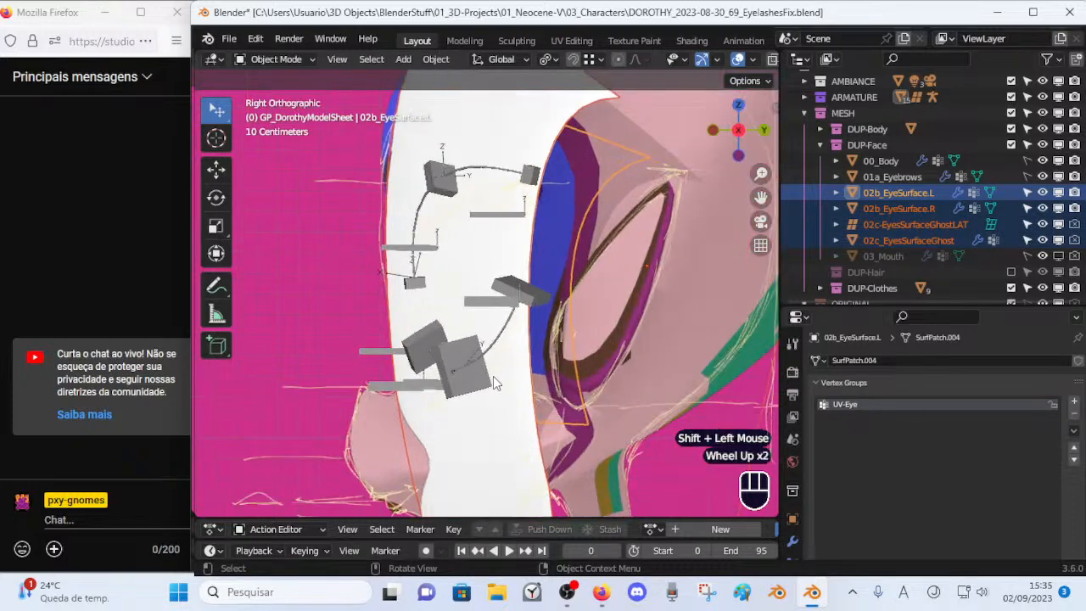
pyautogui.press('g')
pyautogui.press('y')
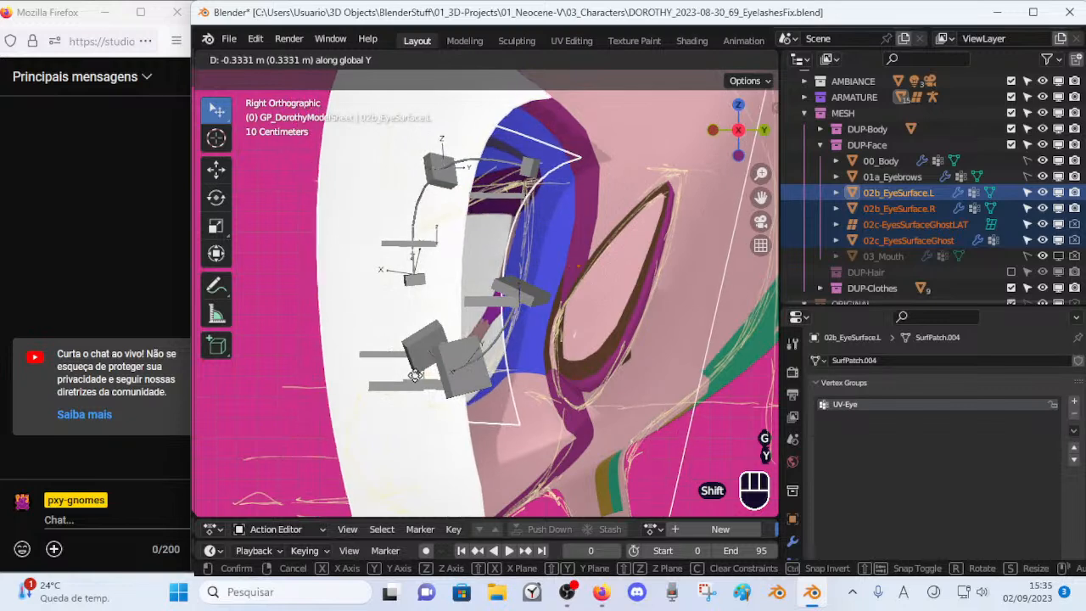
pyautogui.press('Escape')
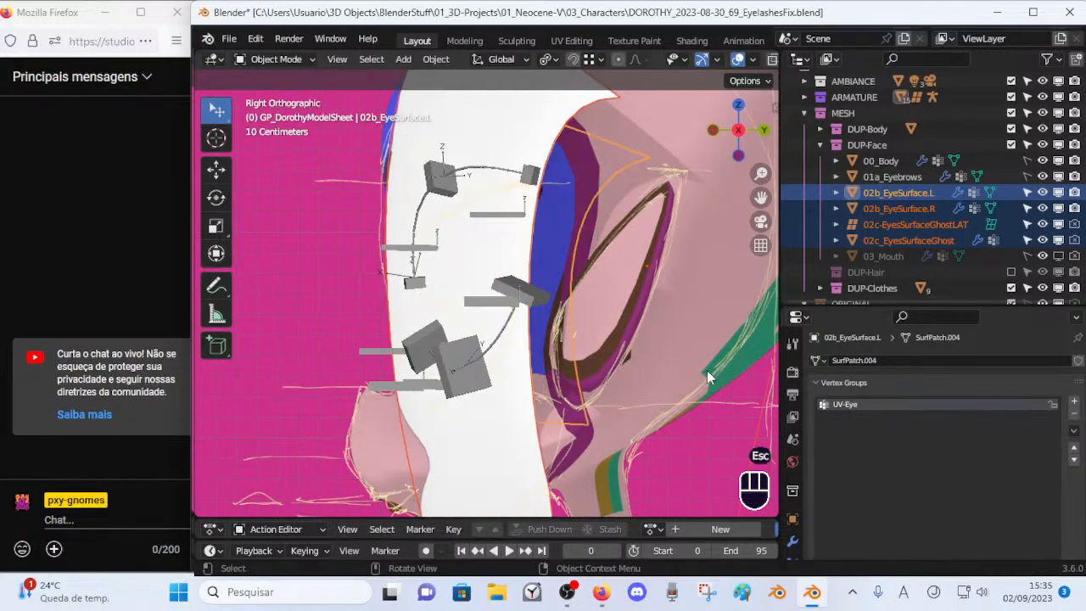
# Switch the viewport to wireframe shading and test moving the four selected eye objects along global Y.
pyautogui.scroll(-2, 717, 63)
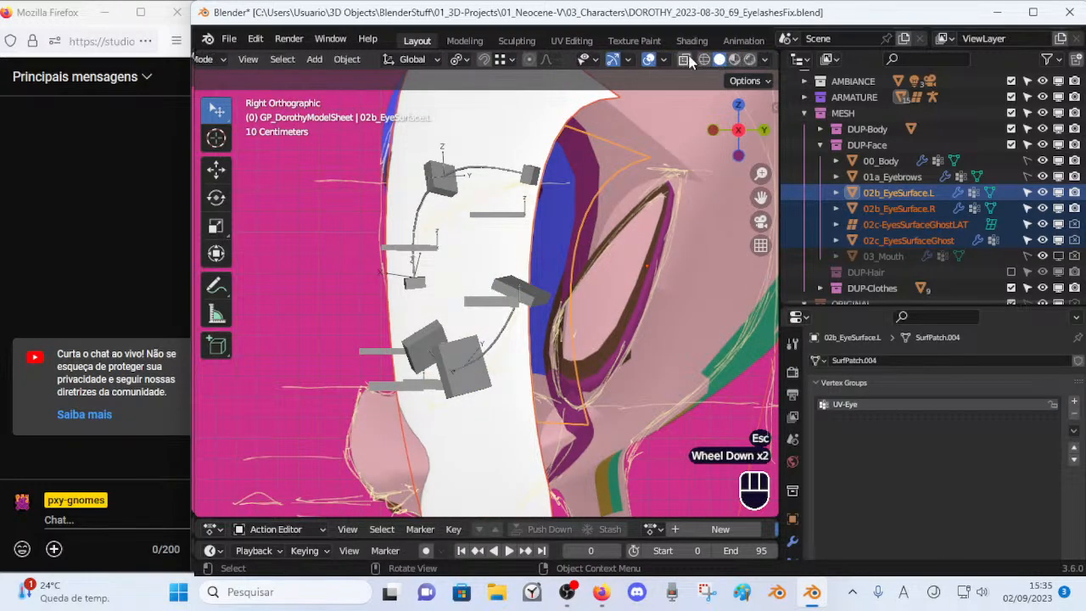
pyautogui.click(703, 59)
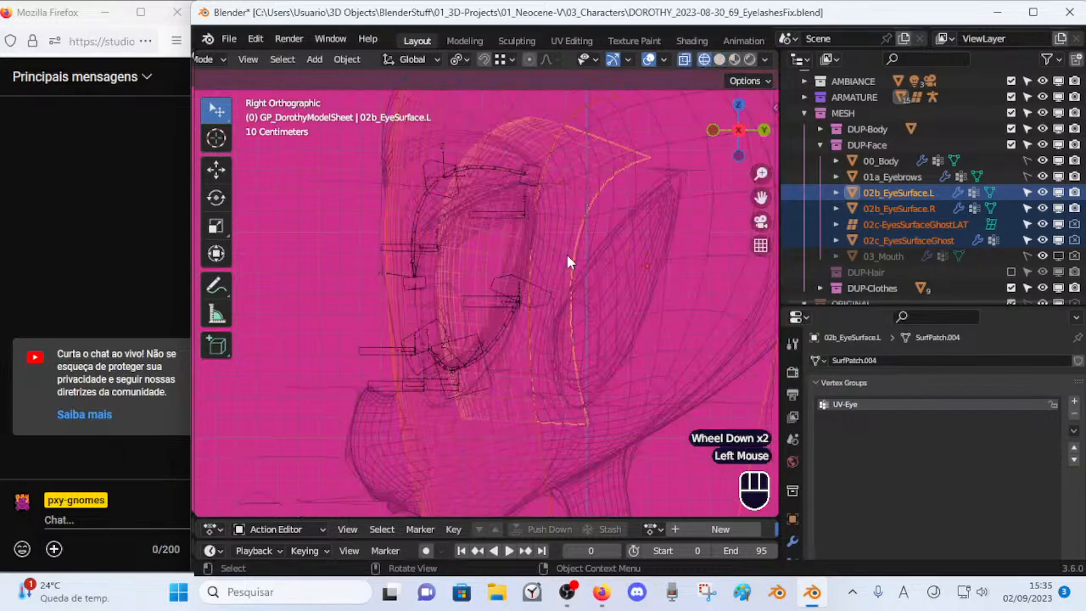
pyautogui.press('g')
pyautogui.press('y')
pyautogui.press('shift')
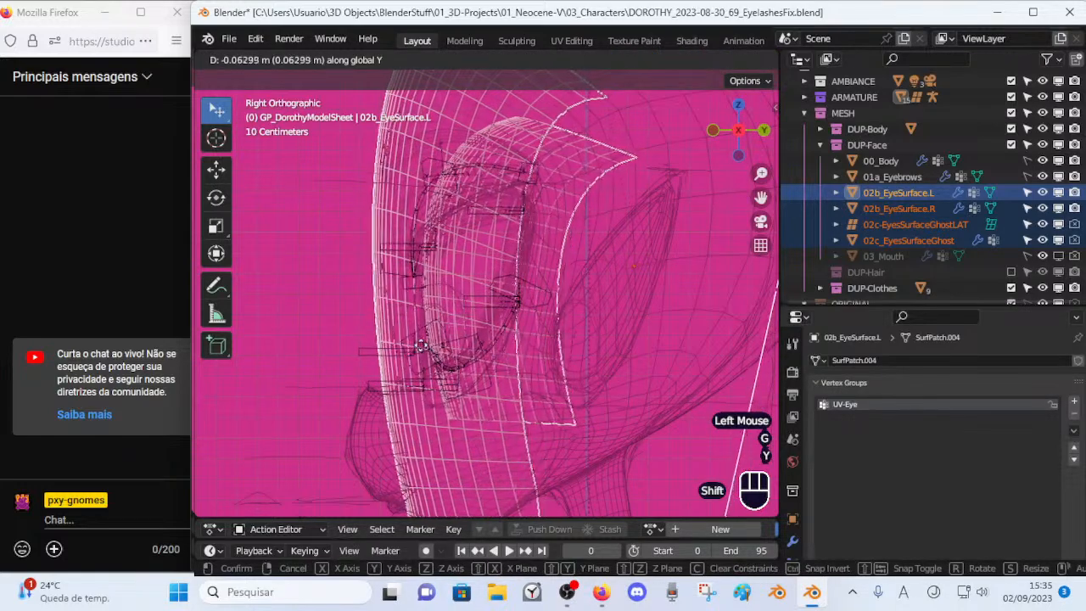
pyautogui.press('Escape')
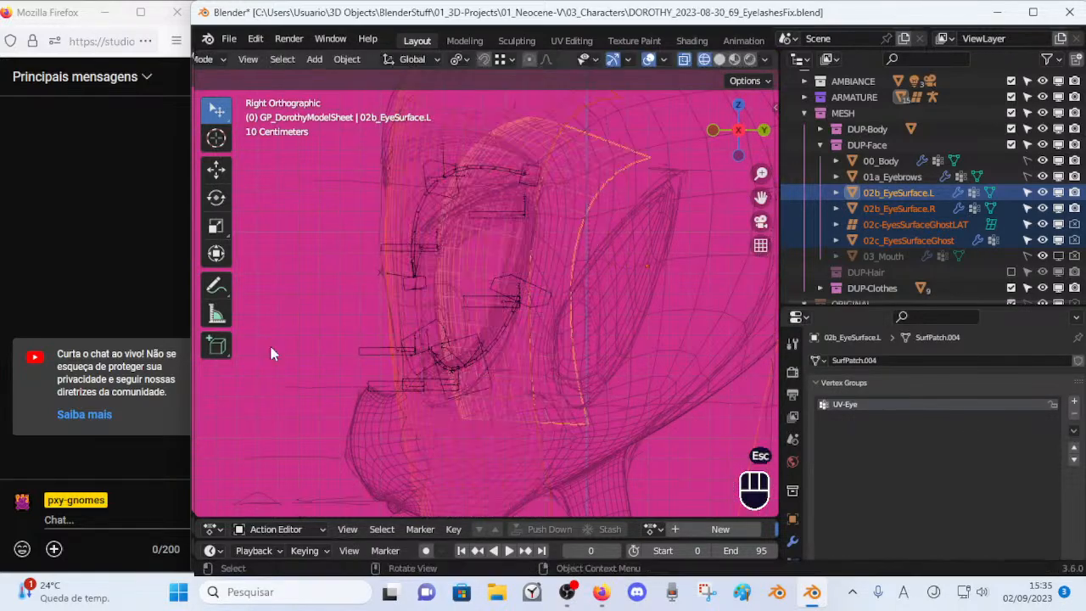
pyautogui.scroll(-1, 469, 356)
pyautogui.scroll(1, 467, 353)
pyautogui.scroll(-4, 467, 357)
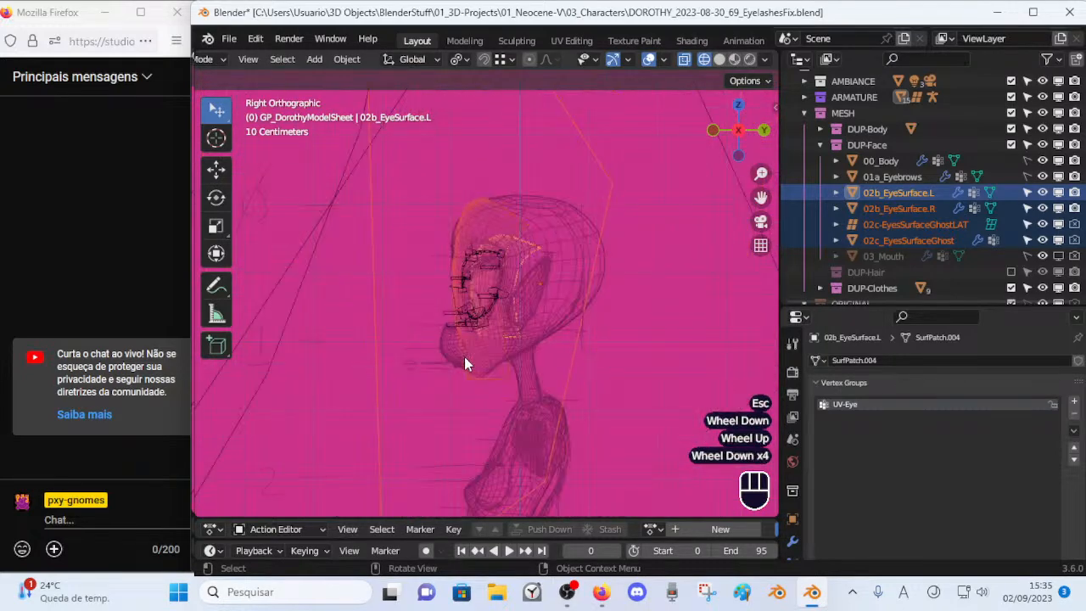
# Switch the viewport to solid shading and hide the 02c_EyesSurfaceGhost object.
pyautogui.scroll(5, 464, 356)
pyautogui.click(719, 59)
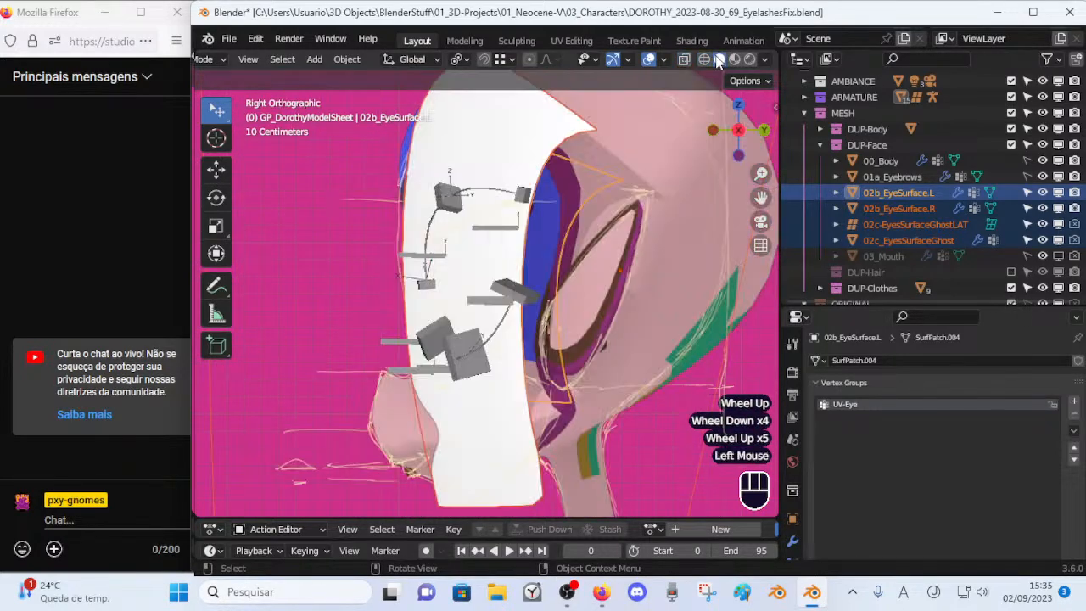
pyautogui.click(704, 60)
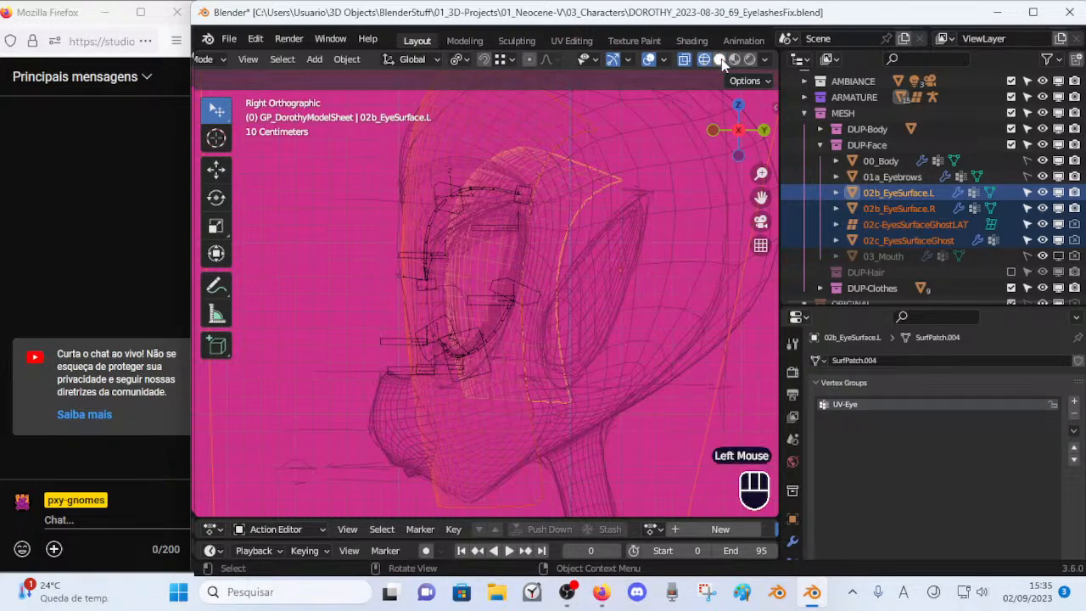
pyautogui.click(719, 60)
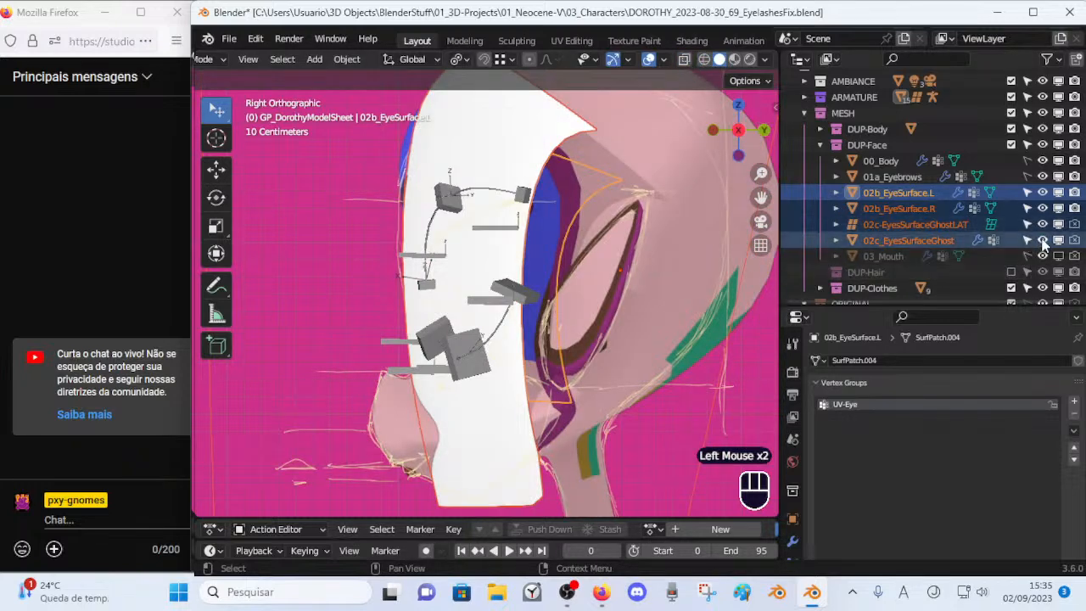
pyautogui.click(1043, 241)
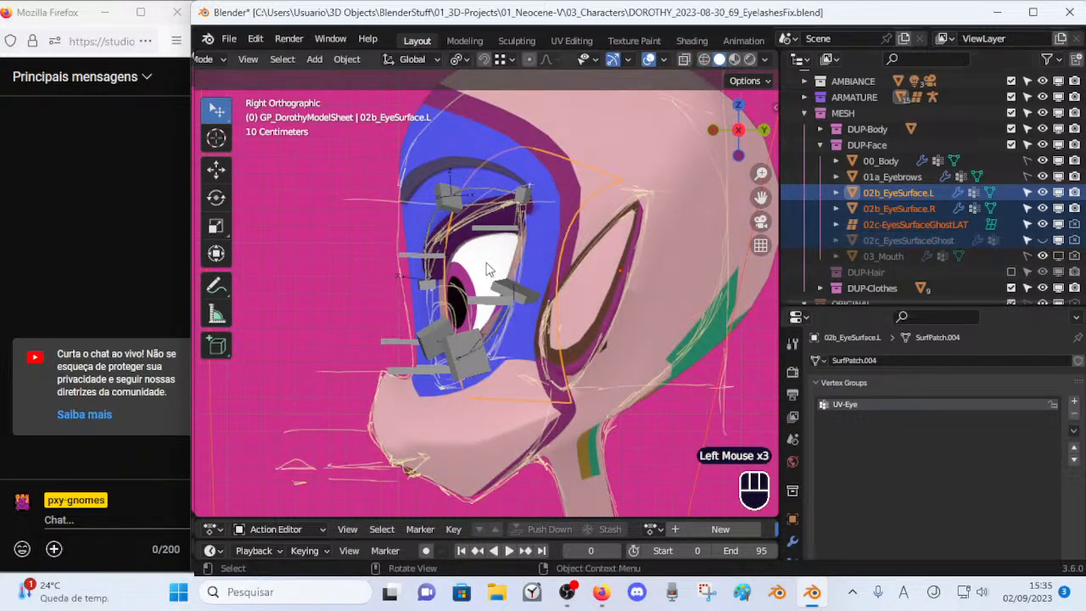
# Try moving the eye surfaces and lattice along global Y, compare them with the ghost surface, and undo the move.
pyautogui.press('g')
pyautogui.press('y')
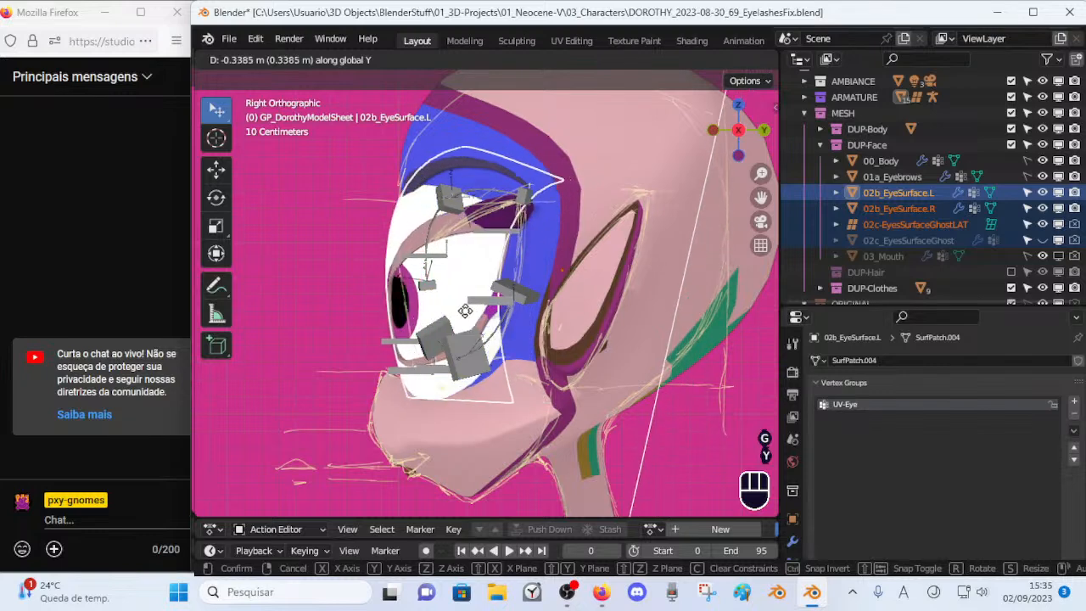
pyautogui.click(465, 317)
pyautogui.click(1044, 240)
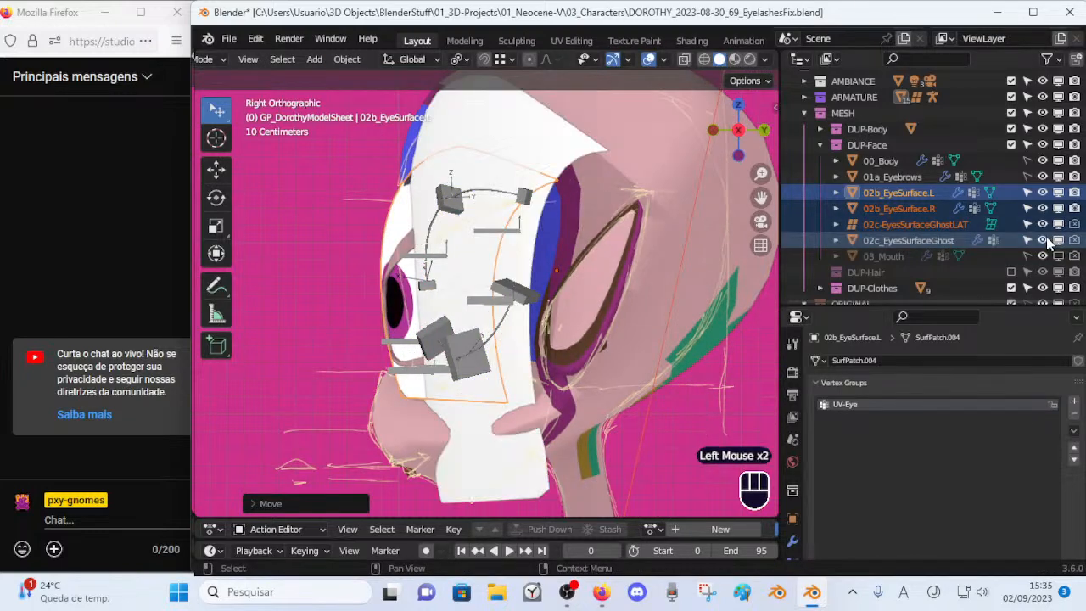
pyautogui.click(1045, 240)
pyautogui.hotkey('ctrl', 'z')
pyautogui.hotkey('ctrl', 'z')
pyautogui.hotkey('ctrl', 'z')
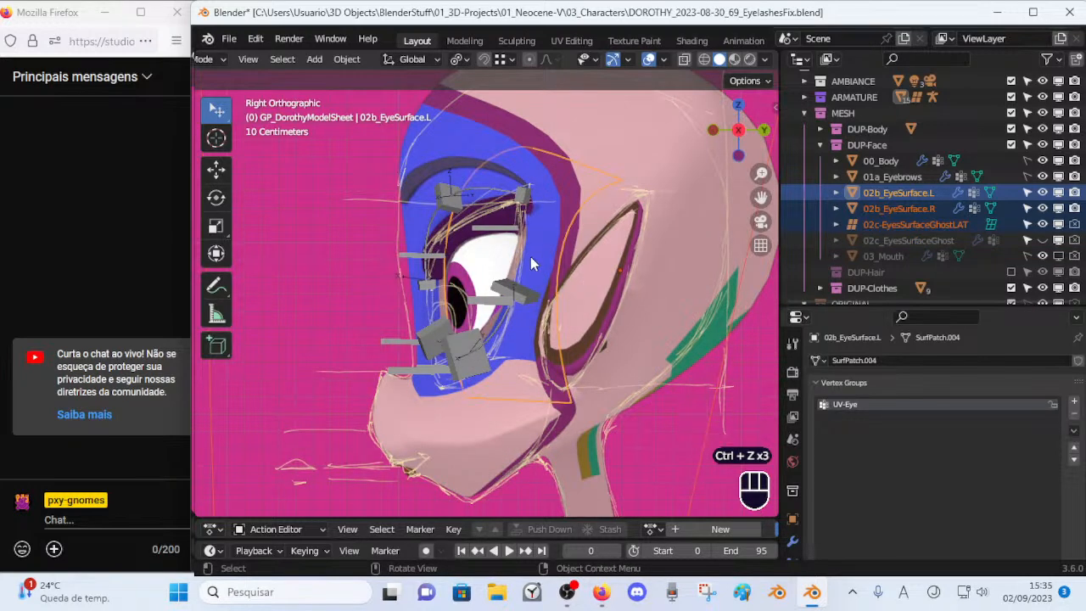
# Test shifting the eye surfaces and lattice about -0.11 m along global Y in a closer side view.
pyautogui.scroll(1, 525, 297)
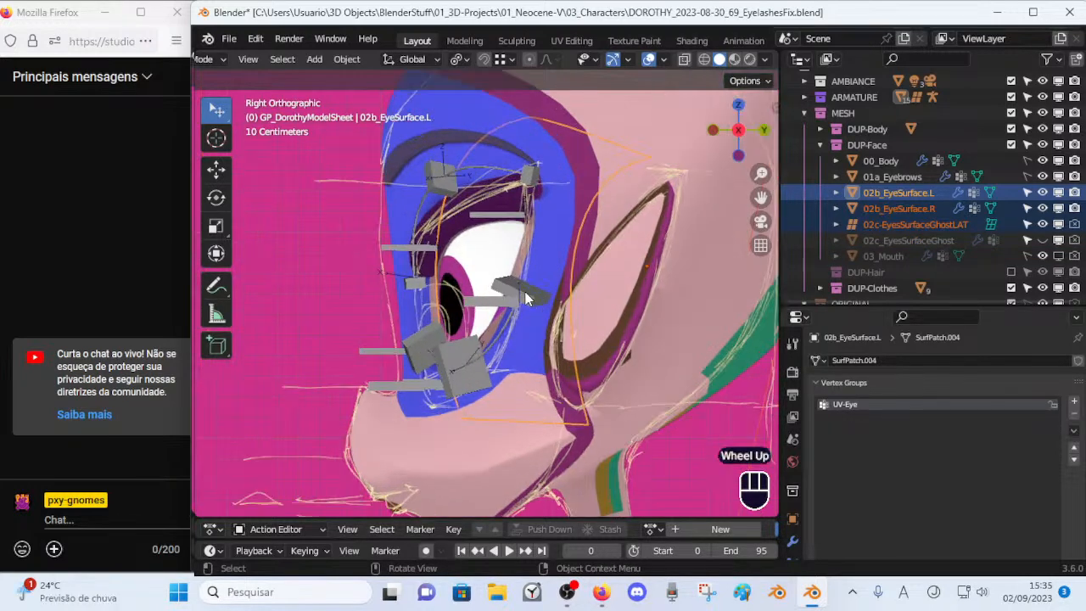
pyautogui.press('g')
pyautogui.press('y')
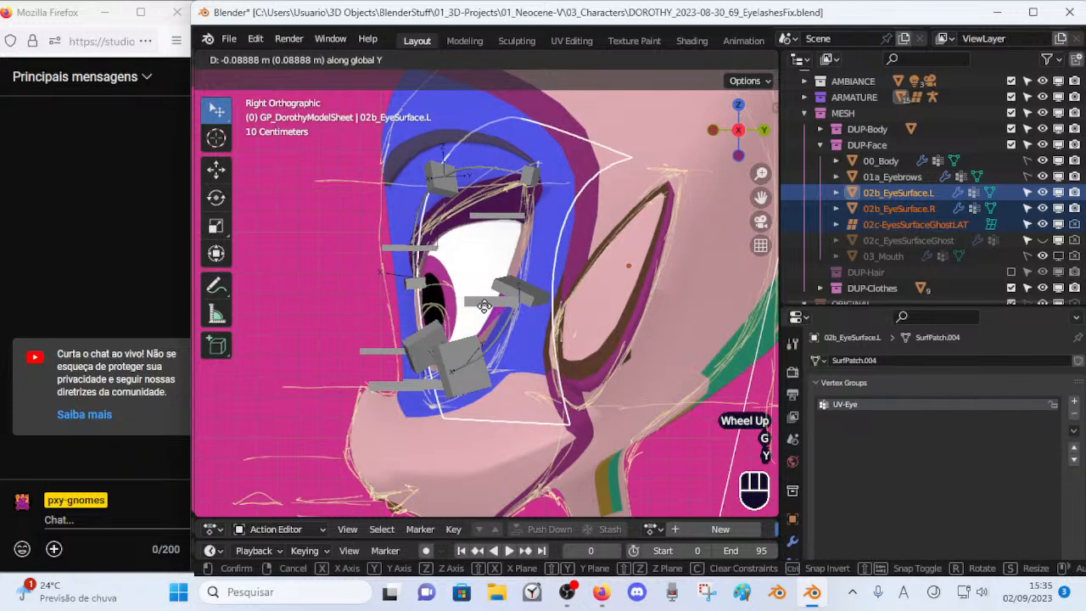
pyautogui.press('Escape')
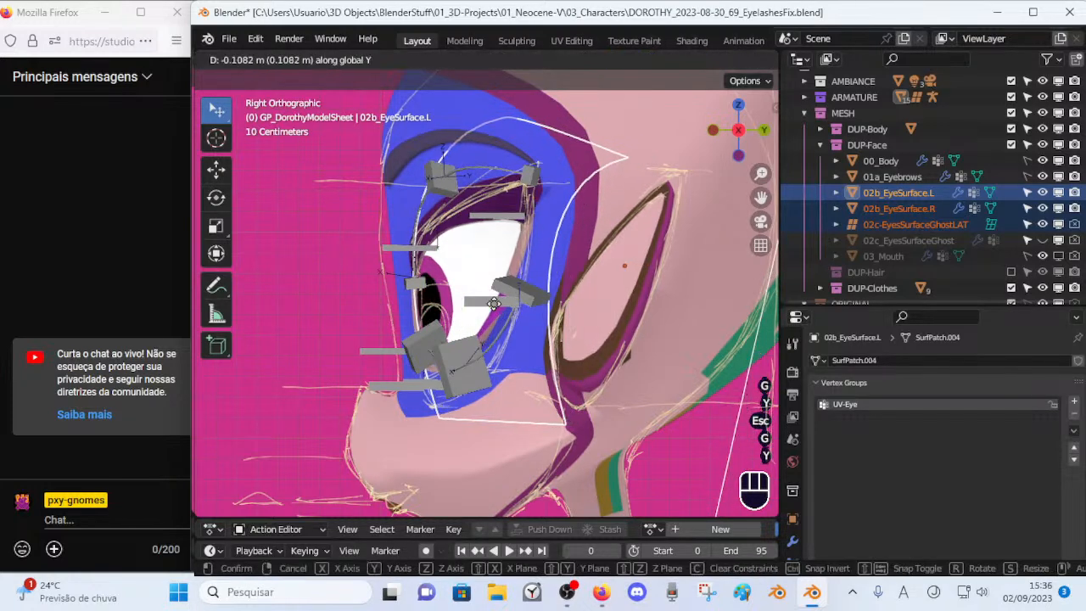
pyautogui.press('Escape')
pyautogui.press('g')
pyautogui.press('y')
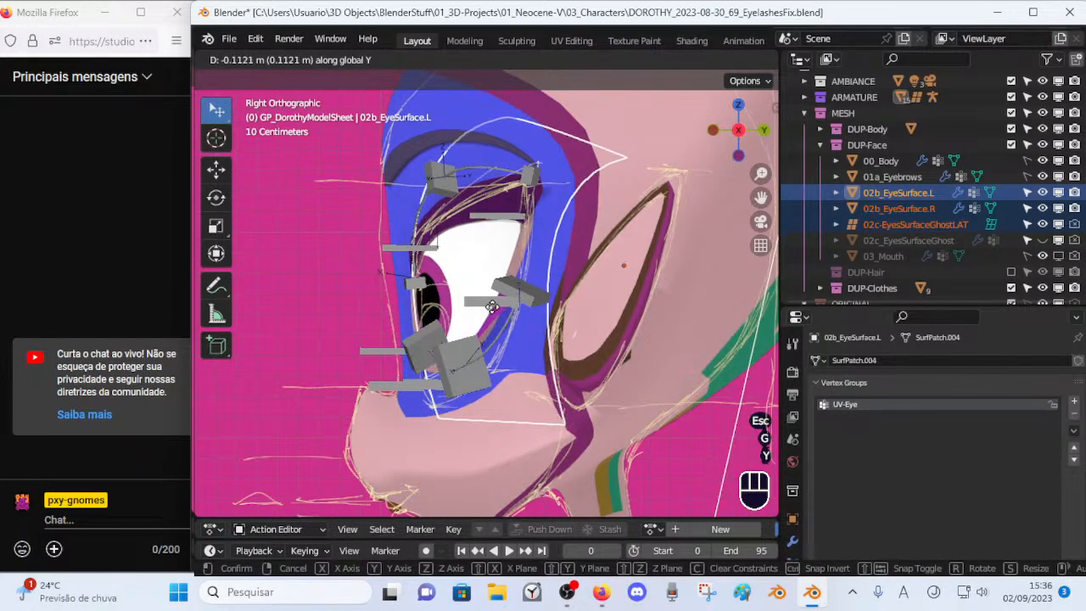
pyautogui.press('Escape')
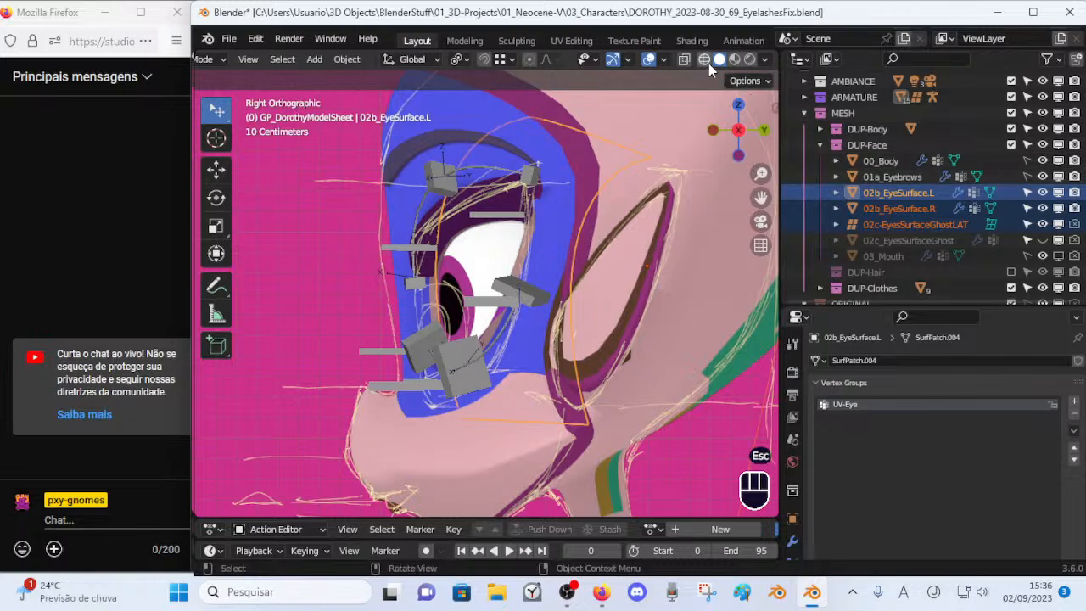
# Compare wireframe and solid shading, and try moving the eye surfaces and lattice along global Y again.
pyautogui.click(704, 60)
pyautogui.click(719, 60)
pyautogui.click(704, 59)
pyautogui.click(719, 60)
pyautogui.press('g')
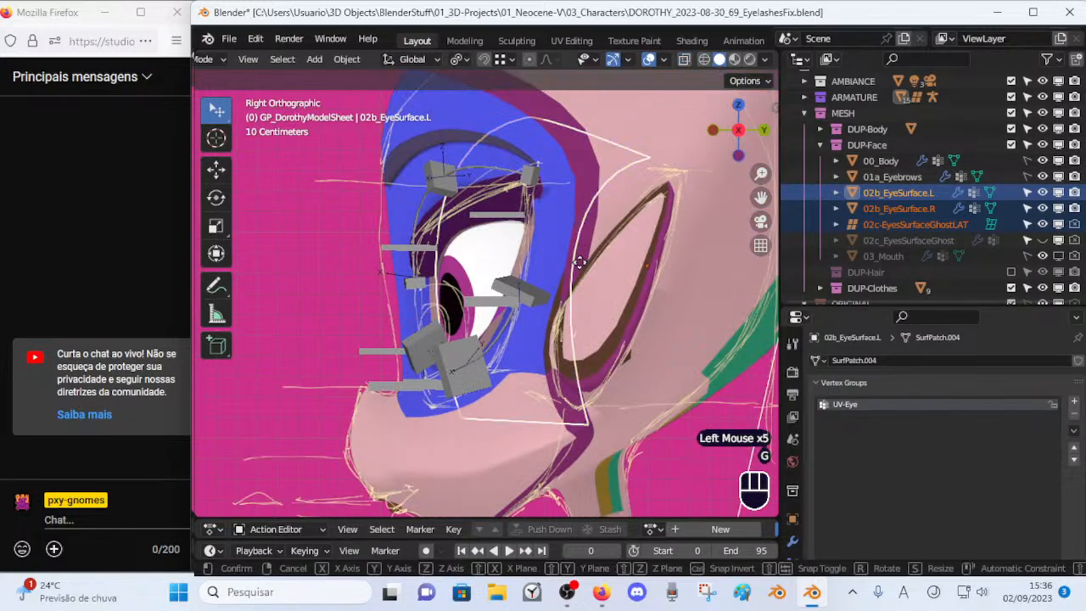
pyautogui.press('y')
pyautogui.press('Escape')
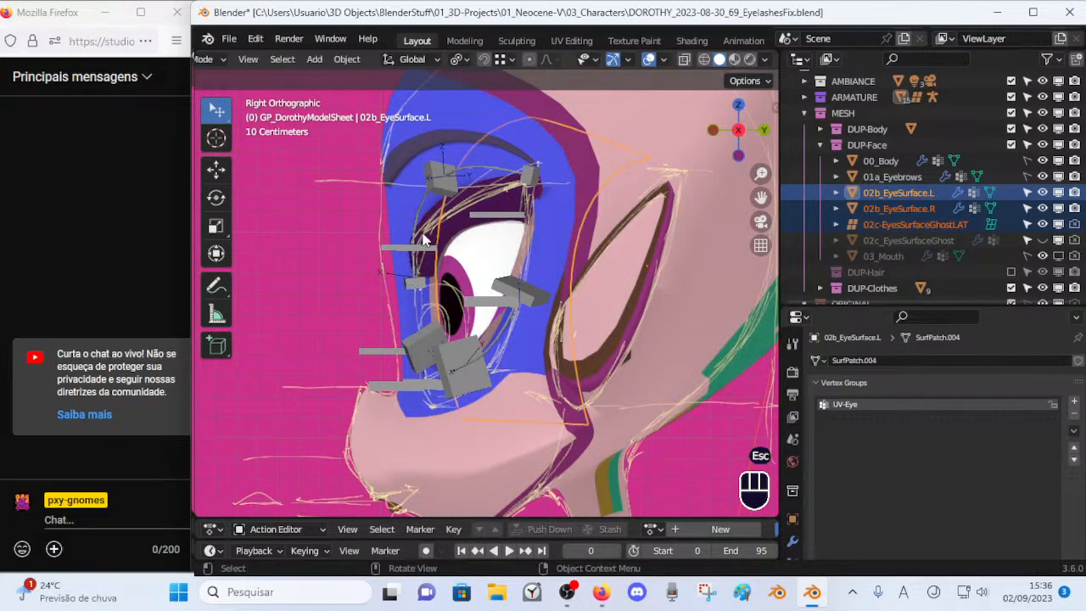
# Show 02c_EyesSurfaceGhost again and try a move along global Y with the current selection.
pyautogui.click(1038, 240)
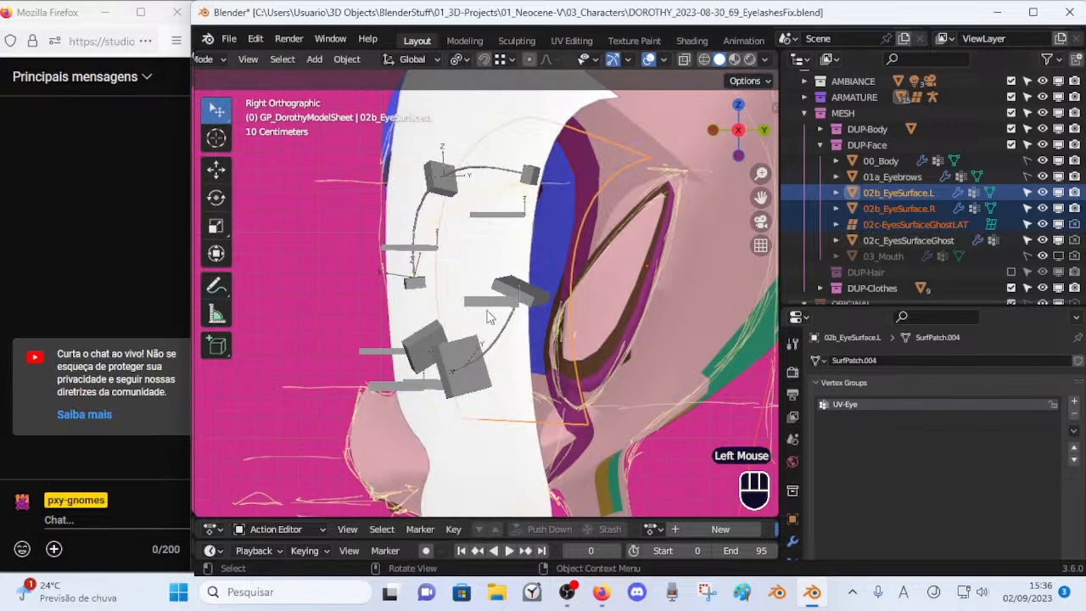
pyautogui.press('g')
pyautogui.press('y')
pyautogui.press('Escape')
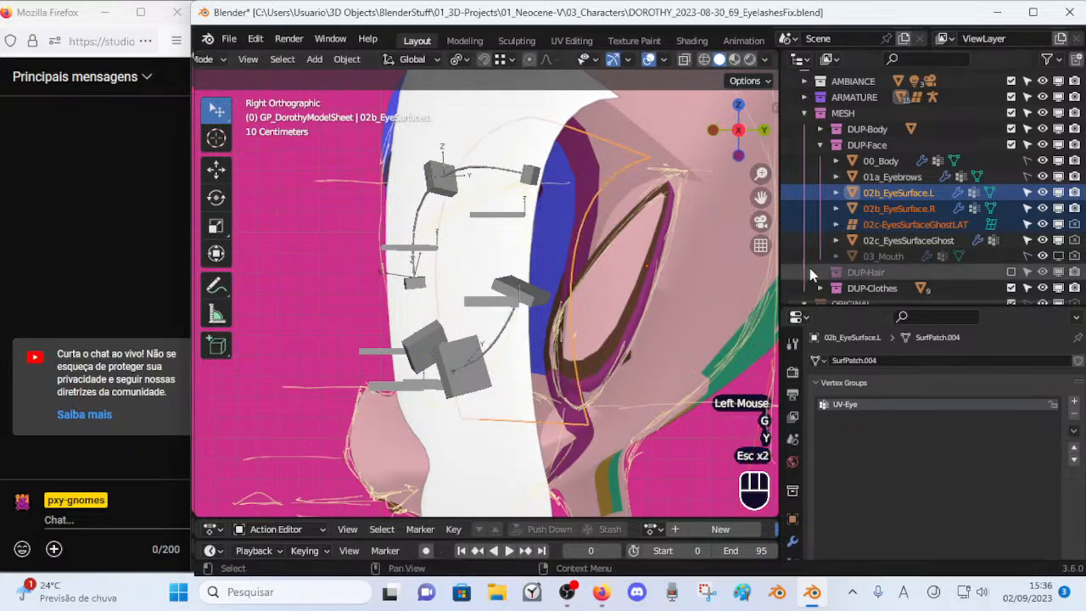
# Select 02b_EyeSurface.L through 02c_EyesSurfaceGhost and test moving the four objects together along global Y.
pyautogui.click(956, 193)
pyautogui.keyDown('shift'); pyautogui.click(923, 241); pyautogui.keyUp('shift')
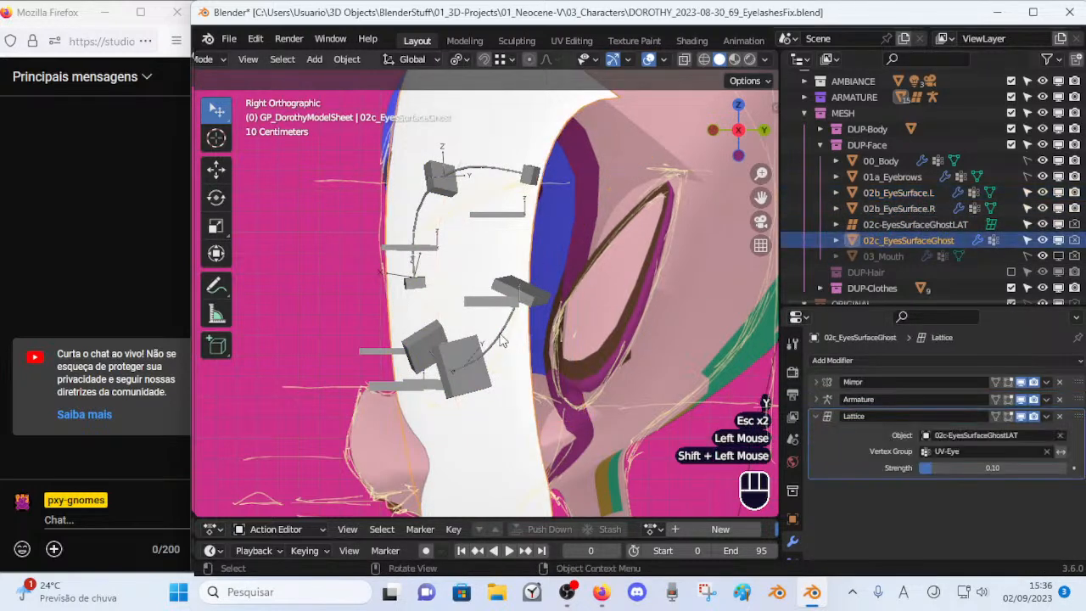
pyautogui.click(898, 192)
pyautogui.keyDown('shift'); pyautogui.click(907, 240); pyautogui.keyUp('shift')
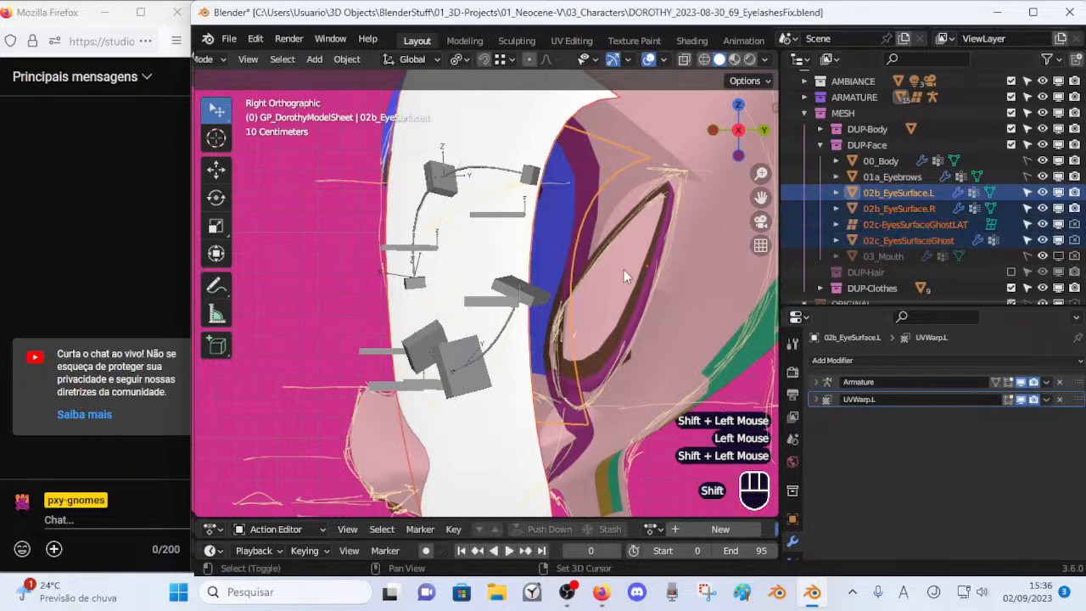
pyautogui.press('g')
pyautogui.press('y')
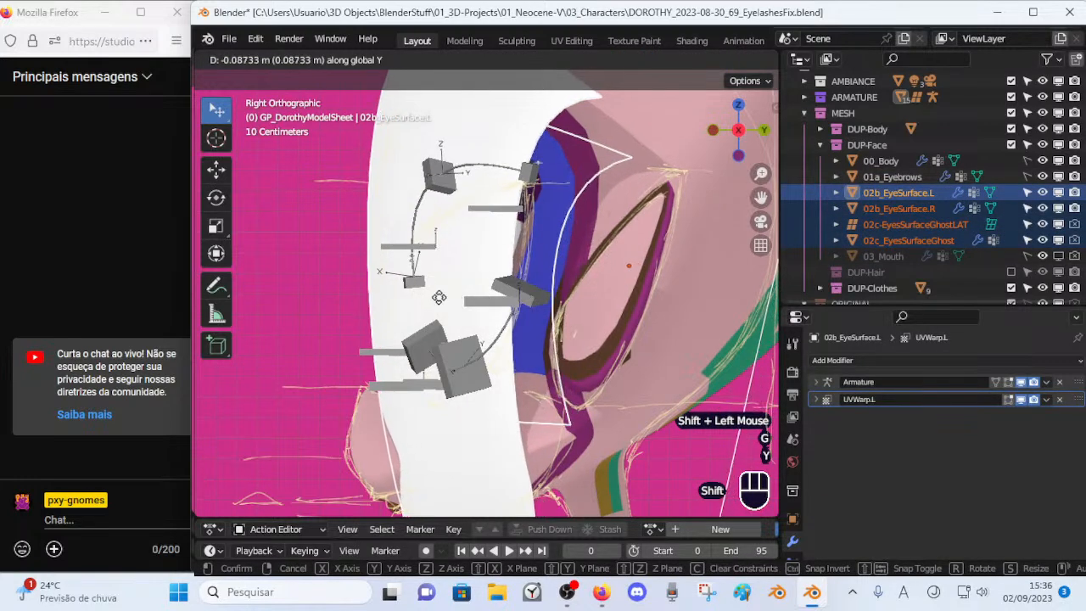
pyautogui.press('Escape')
pyautogui.press('g')
pyautogui.press('y')
pyautogui.press('Escape')
# Switch to wireframe shading and move the four selected eye objects about -0.1 m along global Y.
pyautogui.click(704, 59)
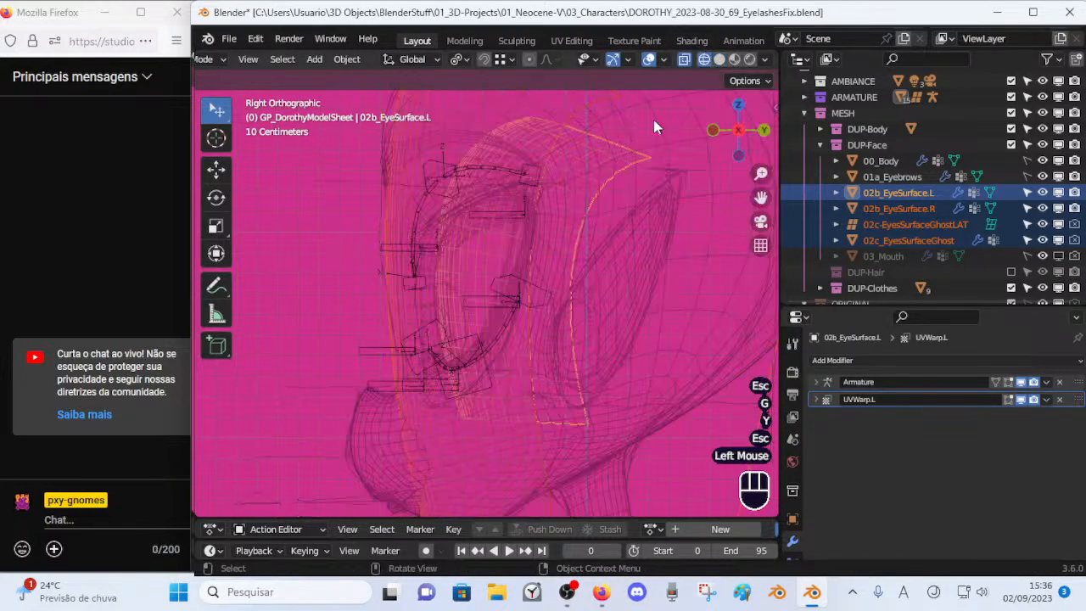
pyautogui.press('g')
pyautogui.press('y')
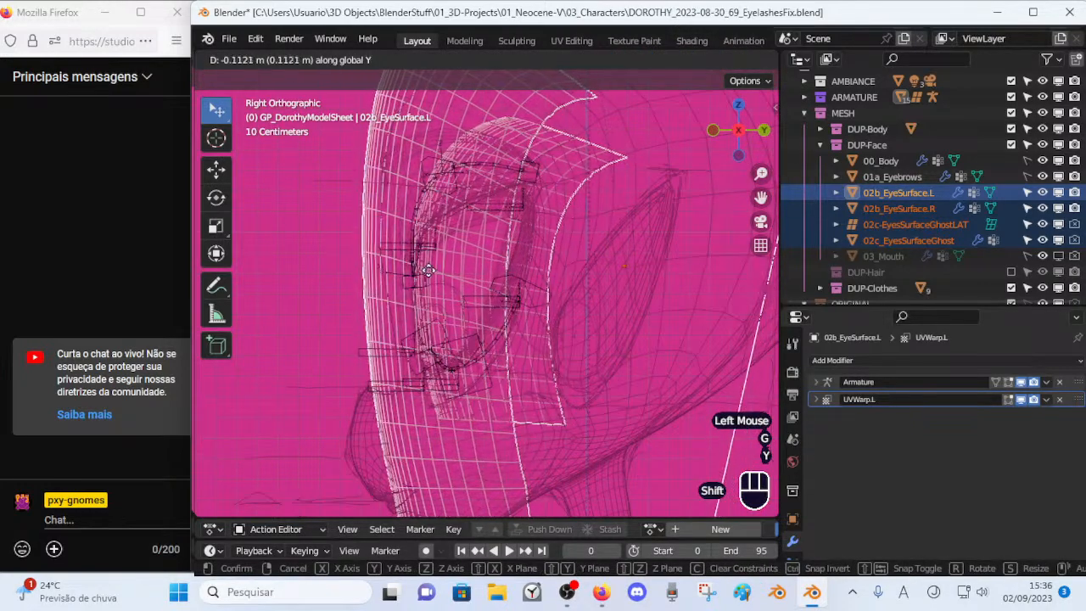
pyautogui.keyDown('shift'); pyautogui.click(456, 275); pyautogui.keyUp('shift')
pyautogui.scroll(-3, 443, 288)
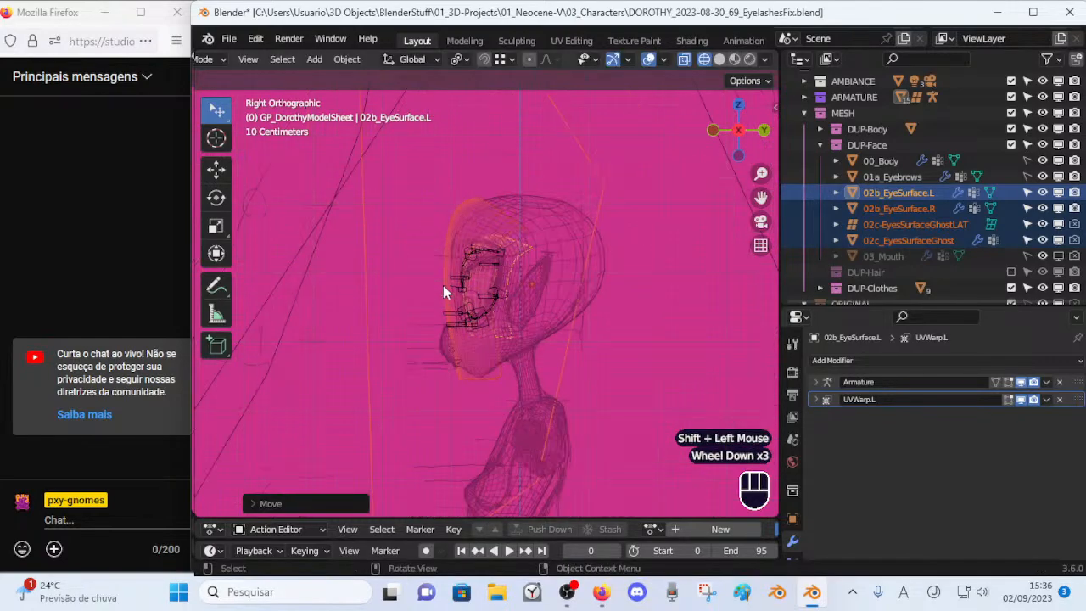
pyautogui.scroll(2, 443, 297)
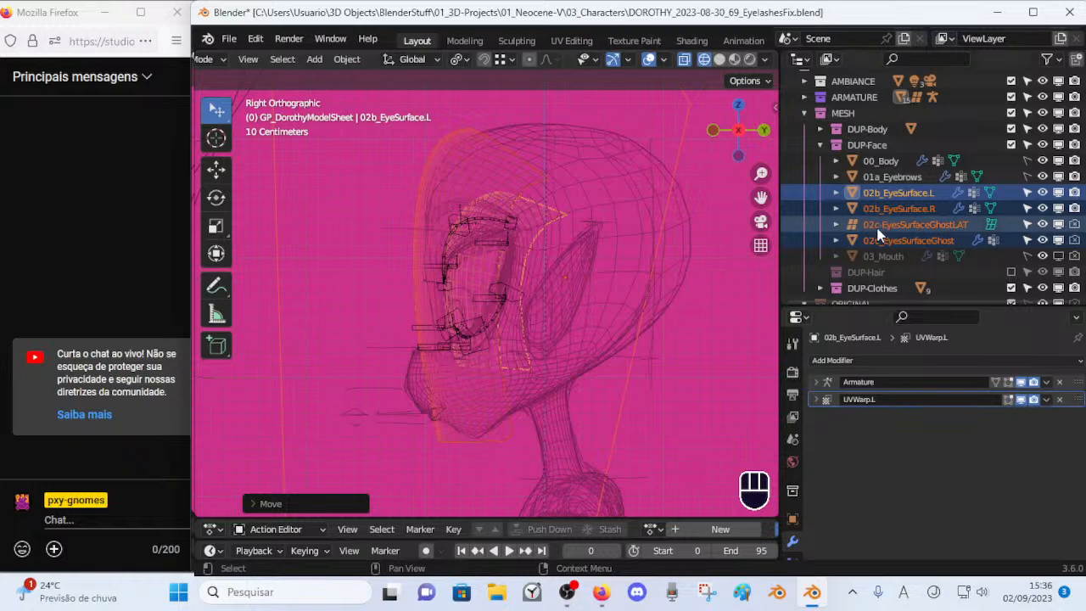
# Lock the location of all four selected eye objects in their transform settings.
pyautogui.press('n')
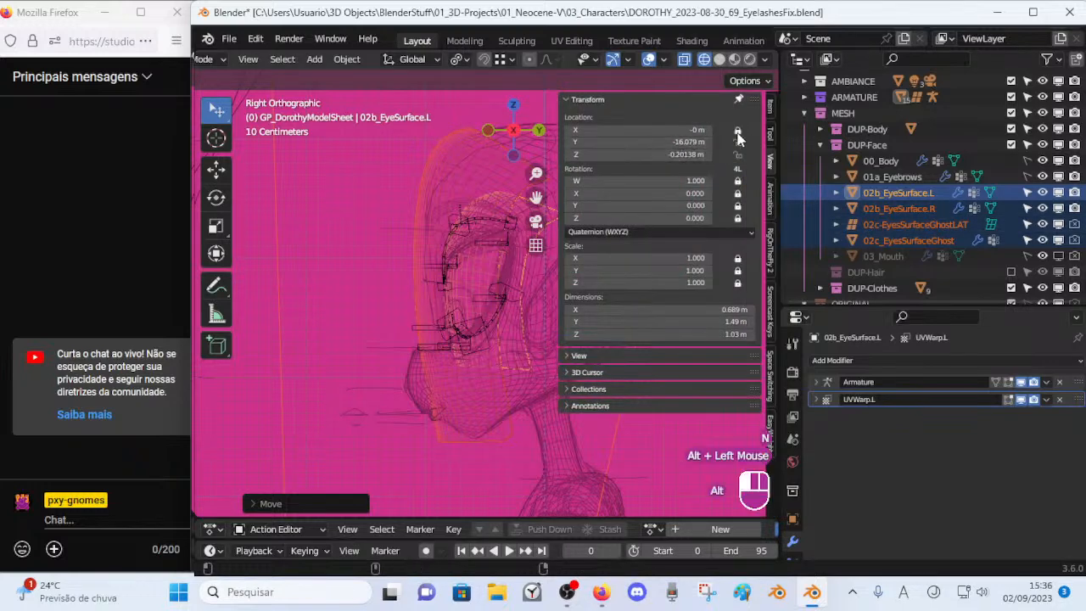
pyautogui.press('n')
pyautogui.moveTo(445, 213); pyautogui.dragTo(642, 286, button='middle')
pyautogui.scroll(-4, 425, 257)
pyautogui.scroll(1, 521, 296)
pyautogui.scroll(2, 518, 289)
pyautogui.moveTo(556, 289); pyautogui.dragTo(446, 281, button='middle')
# Select 02c-EyesSurfaceGhostLAT and examine the lattice's extent around the whole character.
pyautogui.click(928, 195)
pyautogui.click(914, 221)
pyautogui.scroll(-2, 543, 276)
pyautogui.scroll(-1, 457, 334)
pyautogui.keyDown('shift'); pyautogui.moveTo(457, 334); pyautogui.dragTo(676, 258, button='middle'); pyautogui.keyUp('shift')
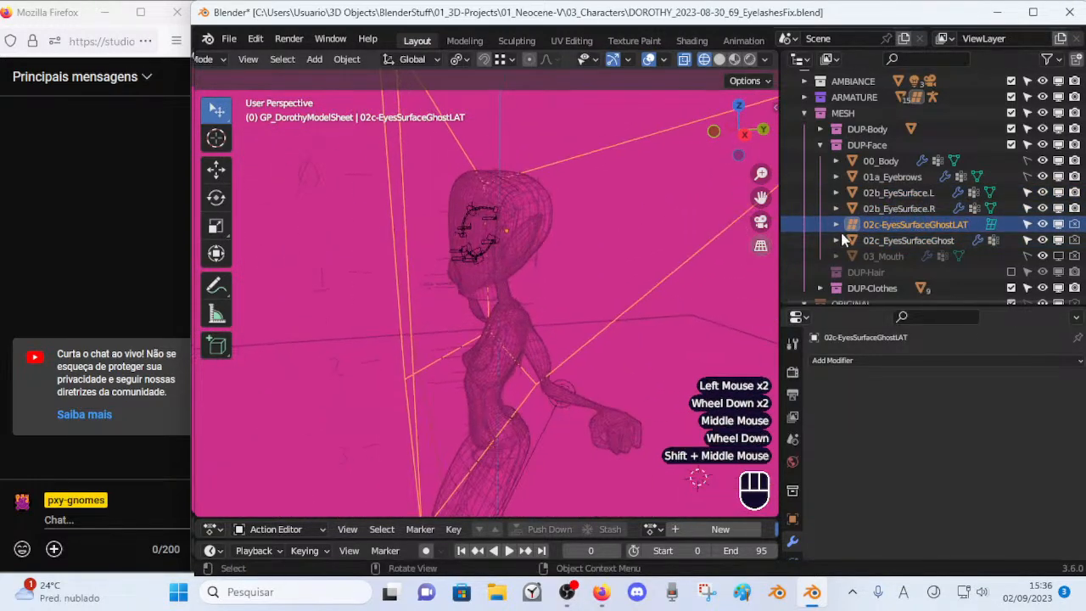
# Make 00_Body, 01a_Eyebrows and 03_Mouth selectable in the viewport.
pyautogui.click(1028, 161)
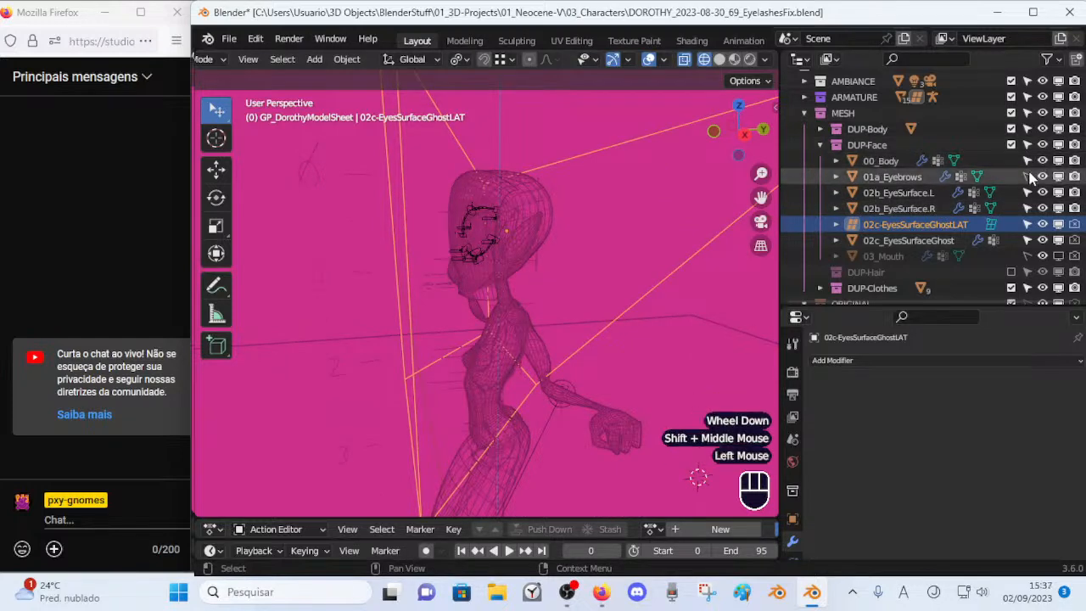
pyautogui.click(1023, 256)
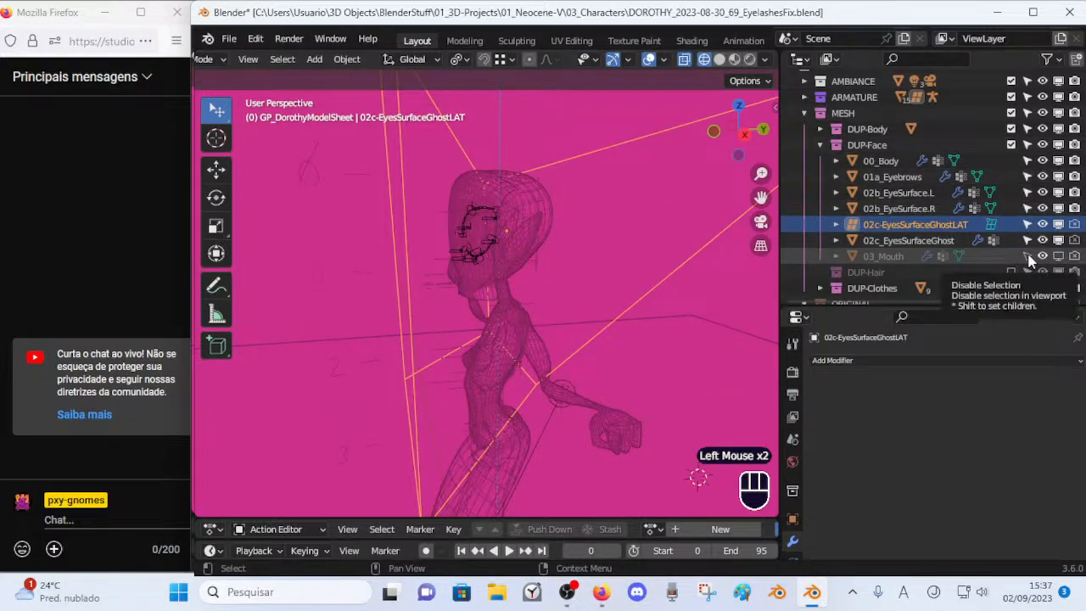
pyautogui.click(1028, 257)
# Pick the body, ghost surface and left eye surface on the model to examine each object and its modifiers.
pyautogui.scroll(2, 497, 277)
pyautogui.moveTo(497, 279); pyautogui.dragTo(543, 293, button='middle')
pyautogui.keyDown('shift'); pyautogui.moveTo(543, 292); pyautogui.dragTo(533, 315, button='middle'); pyautogui.keyUp('shift')
pyautogui.click(544, 338)
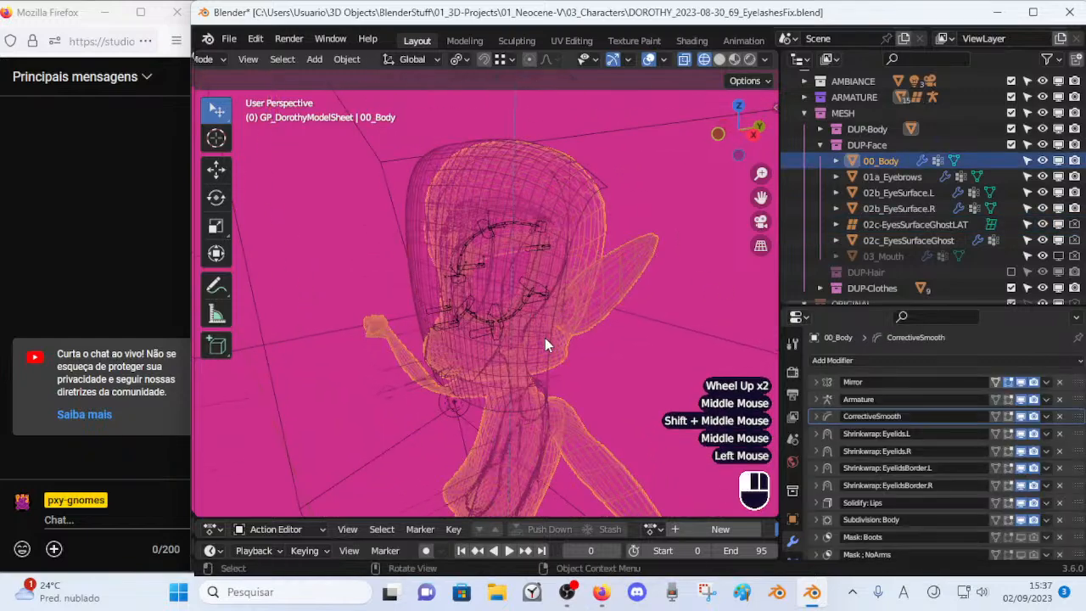
pyautogui.click(632, 179)
pyautogui.scroll(1, 571, 264)
pyautogui.moveTo(571, 264); pyautogui.dragTo(583, 263, button='middle')
pyautogui.click(570, 255)
pyautogui.scroll(-1, 626, 251)
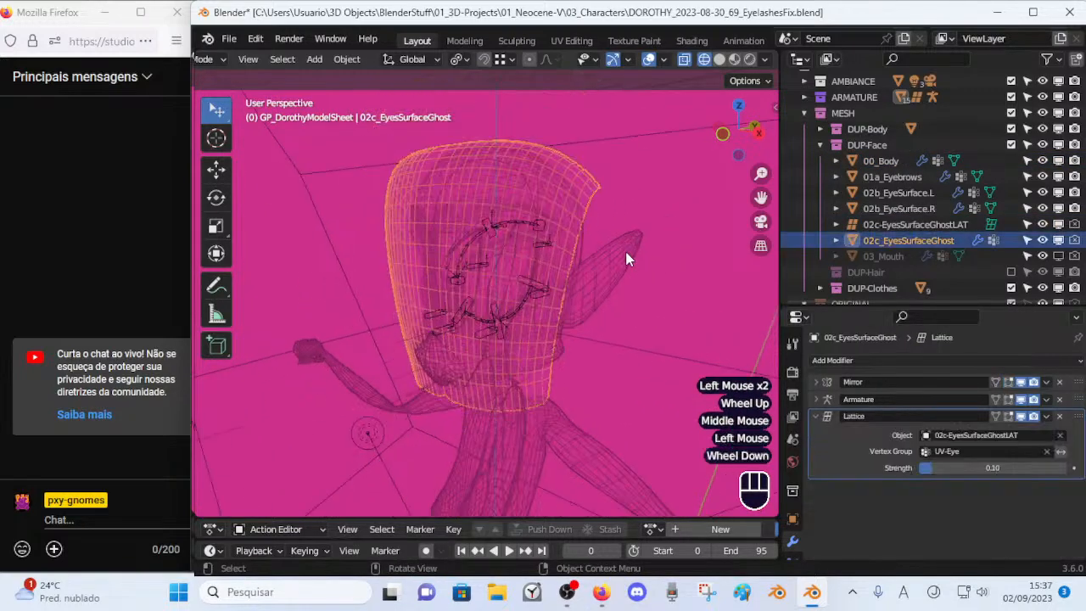
pyautogui.scroll(1, 543, 259)
pyautogui.click(524, 267)
# Select 02b_EyeSurface.L and snap the 3D cursor to the world origin at the character's feet.
pyautogui.scroll(-2, 509, 315)
pyautogui.keyDown('shift'); pyautogui.moveTo(508, 315); pyautogui.dragTo(530, 96, button='middle'); pyautogui.keyUp('shift')
pyautogui.press('KP_1')
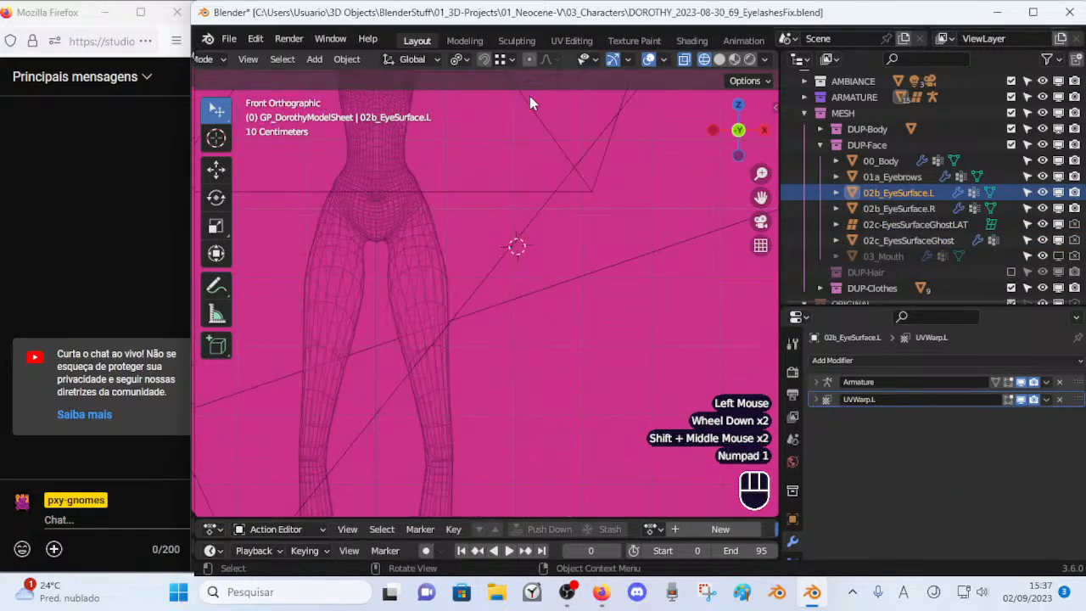
pyautogui.scroll(-4, 509, 253)
pyautogui.keyDown('shift'); pyautogui.moveTo(509, 252); pyautogui.dragTo(424, 296, button='middle'); pyautogui.keyUp('shift')
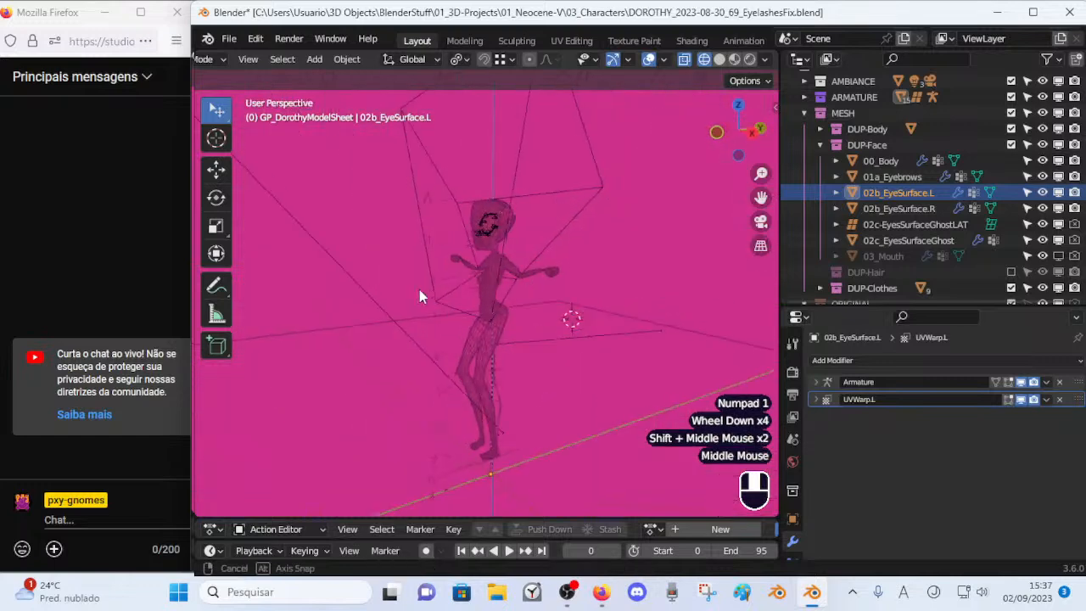
pyautogui.scroll(1, 477, 292)
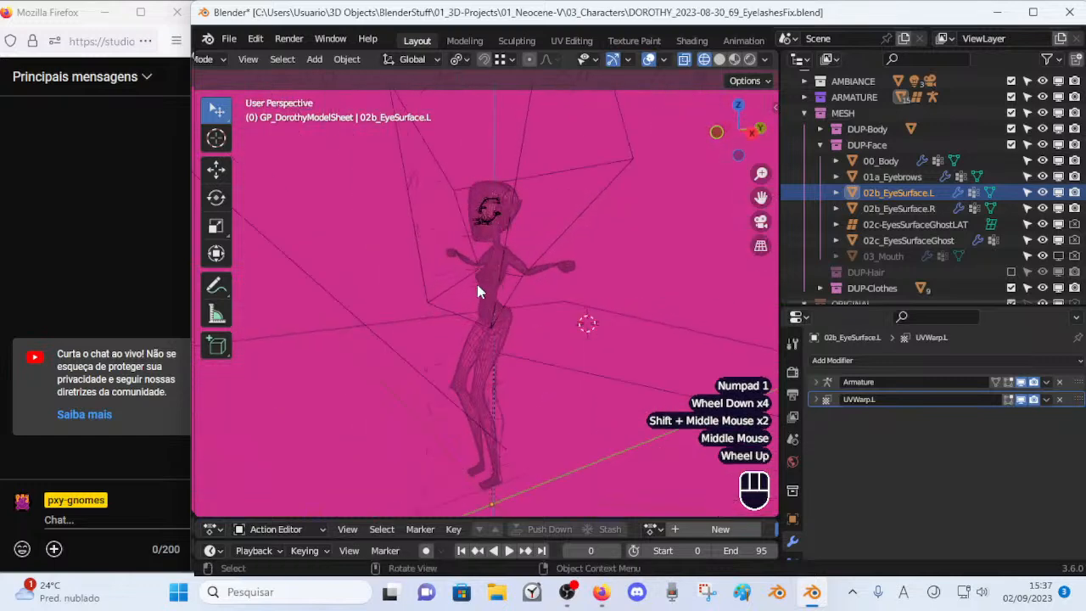
pyautogui.click(899, 177)
pyautogui.click(904, 193)
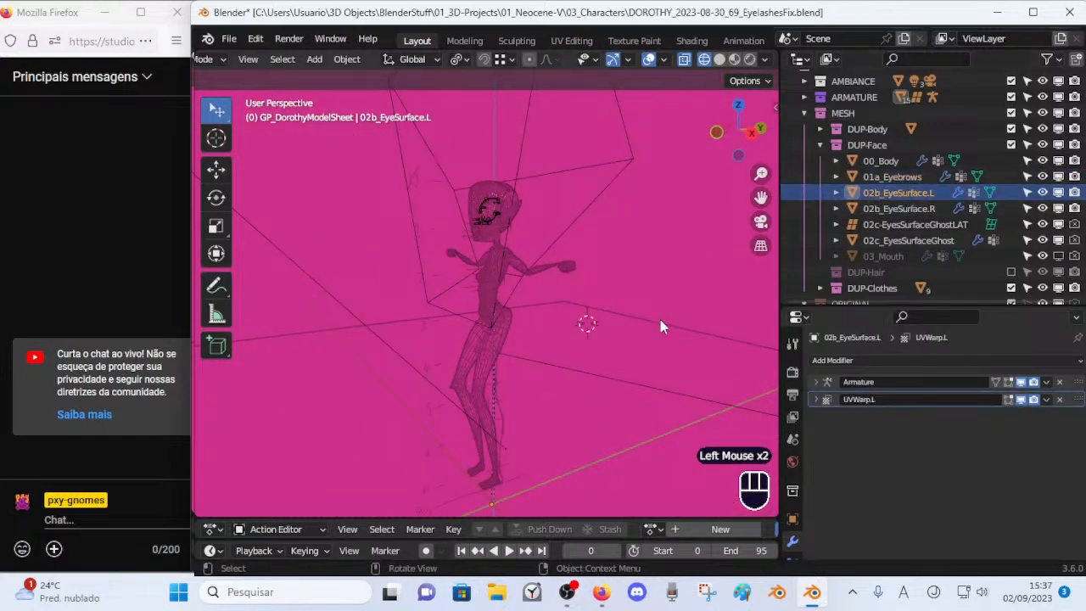
pyautogui.hotkey('shift', 's')
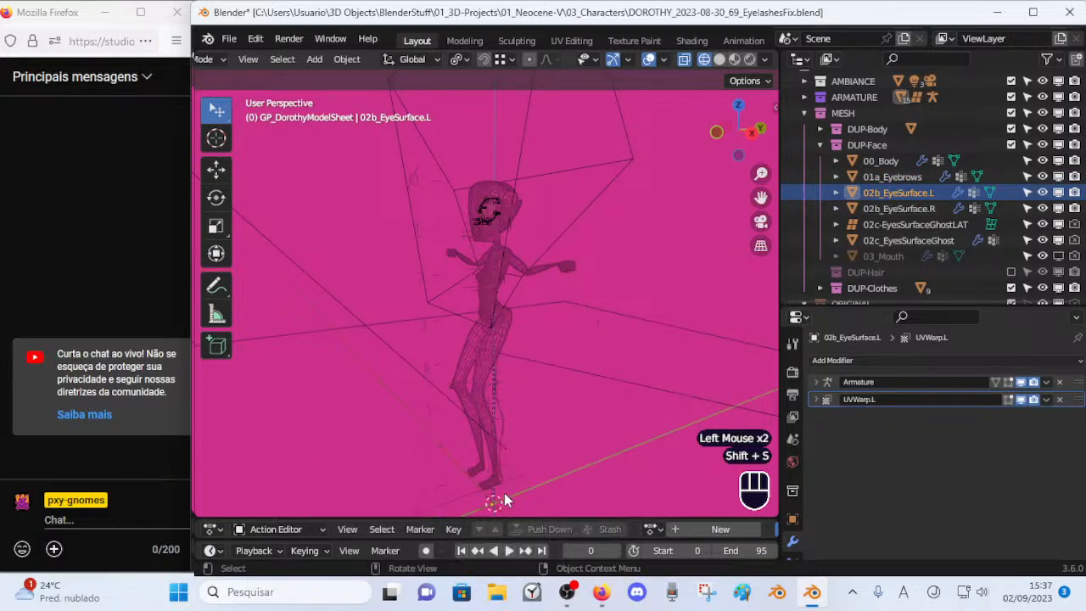
# Alternate between 01a_Eyebrows and 00_Body to compare their origin points with the 3D cursor.
pyautogui.click(907, 175)
pyautogui.click(902, 160)
pyautogui.click(904, 176)
pyautogui.click(904, 163)
pyautogui.click(906, 177)
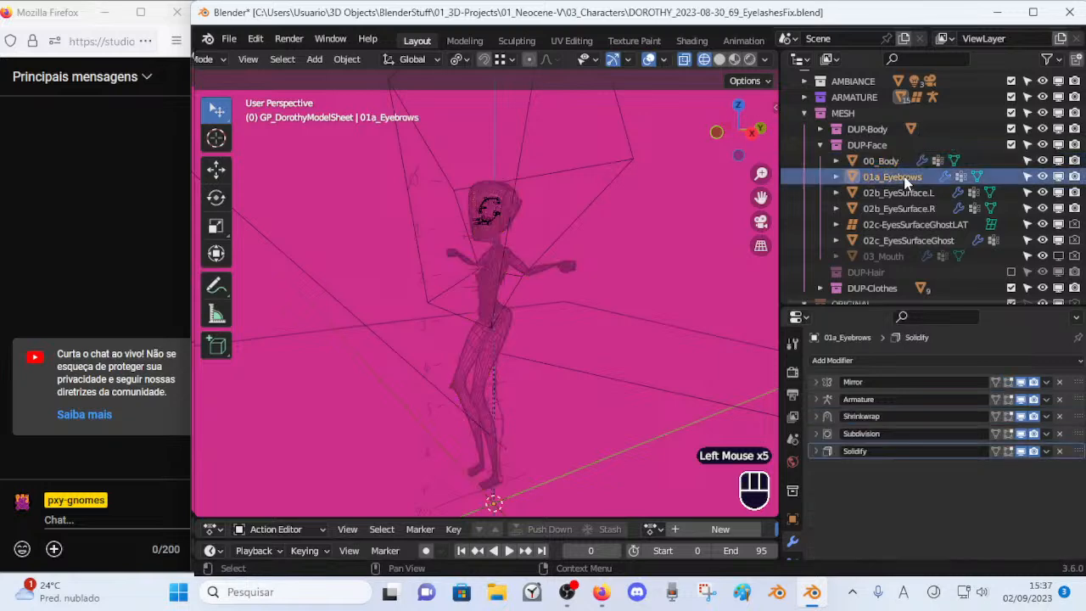
# Set the origin of 02b_EyeSurface.L to the 3D cursor.
pyautogui.click(904, 192)
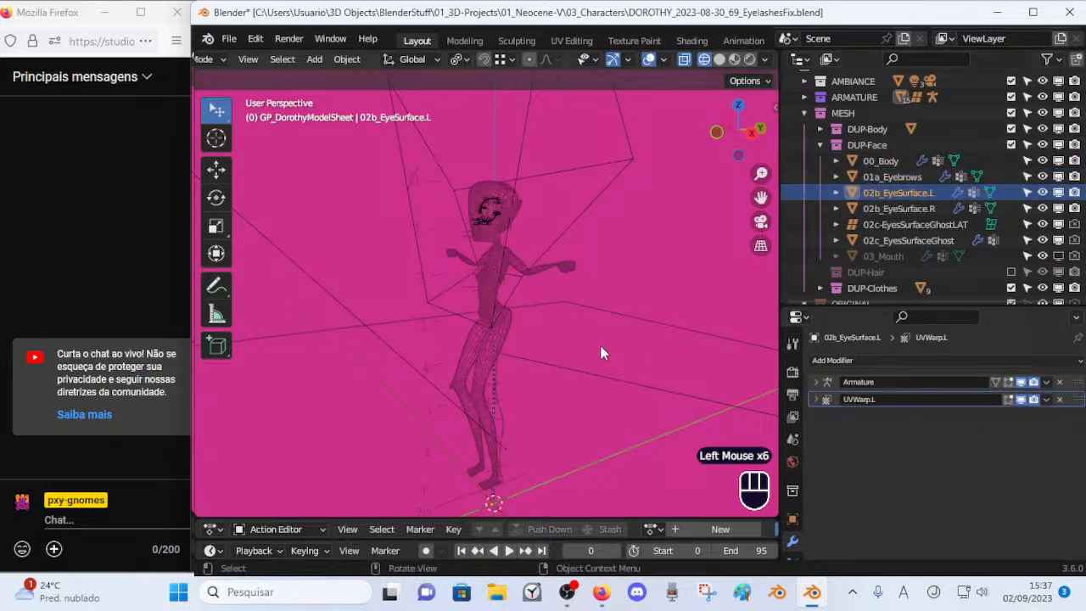
pyautogui.click(346, 59)
pyautogui.moveTo(375, 94)
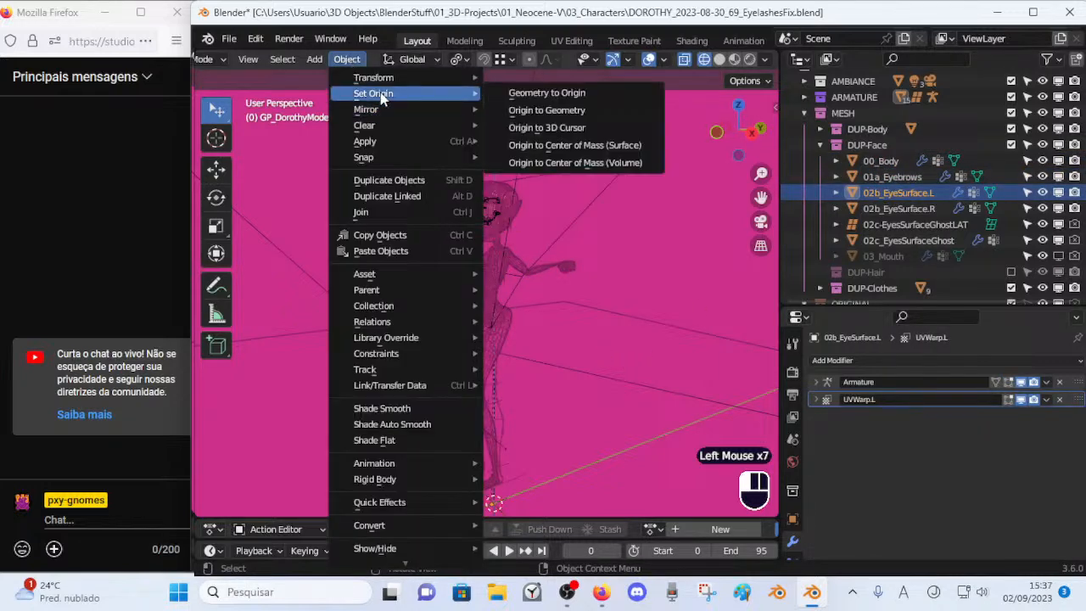
pyautogui.click(558, 129)
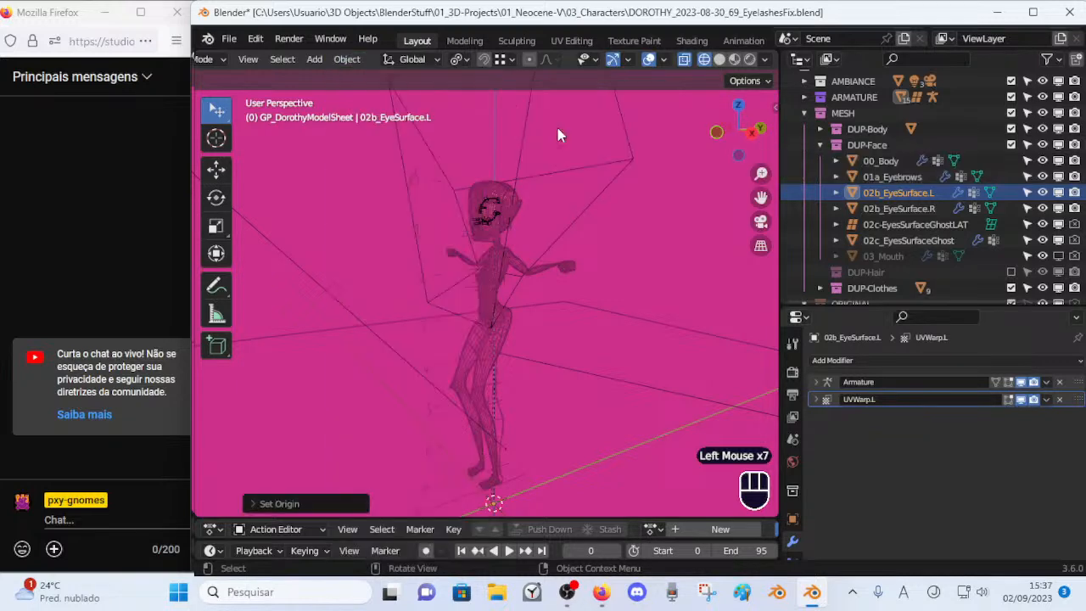
# Set the origin of 02b_EyeSurface.R to the 3D cursor.
pyautogui.click(899, 208)
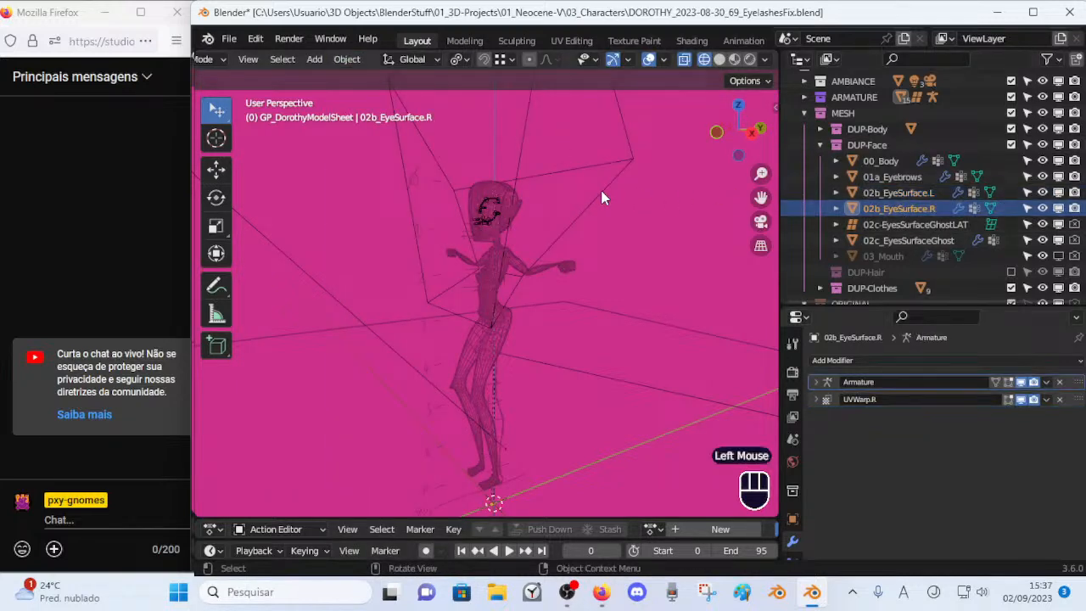
pyautogui.click(346, 58)
pyautogui.moveTo(376, 93)
pyautogui.click(574, 129)
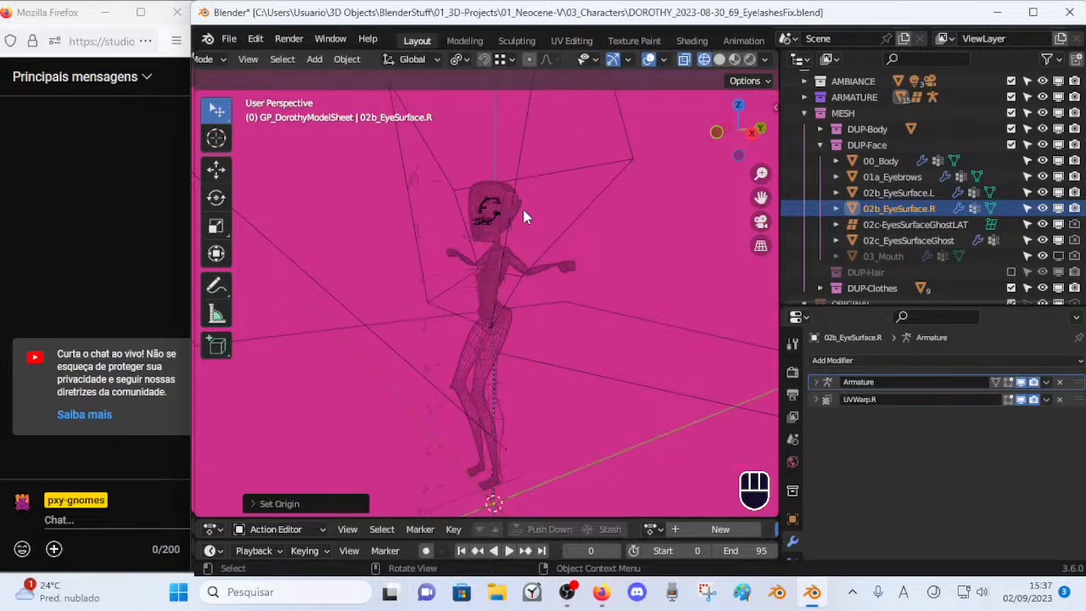
# Select the lattice to check its origin, and set the origin of 02c_EyesSurfaceGhost to the 3D cursor.
pyautogui.click(886, 228)
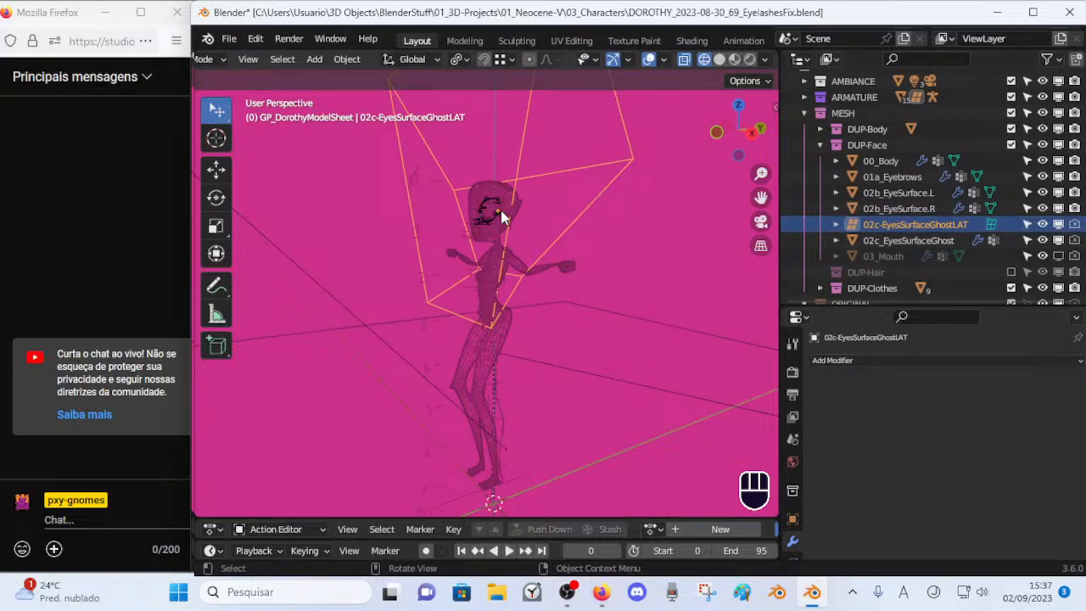
pyautogui.click(908, 241)
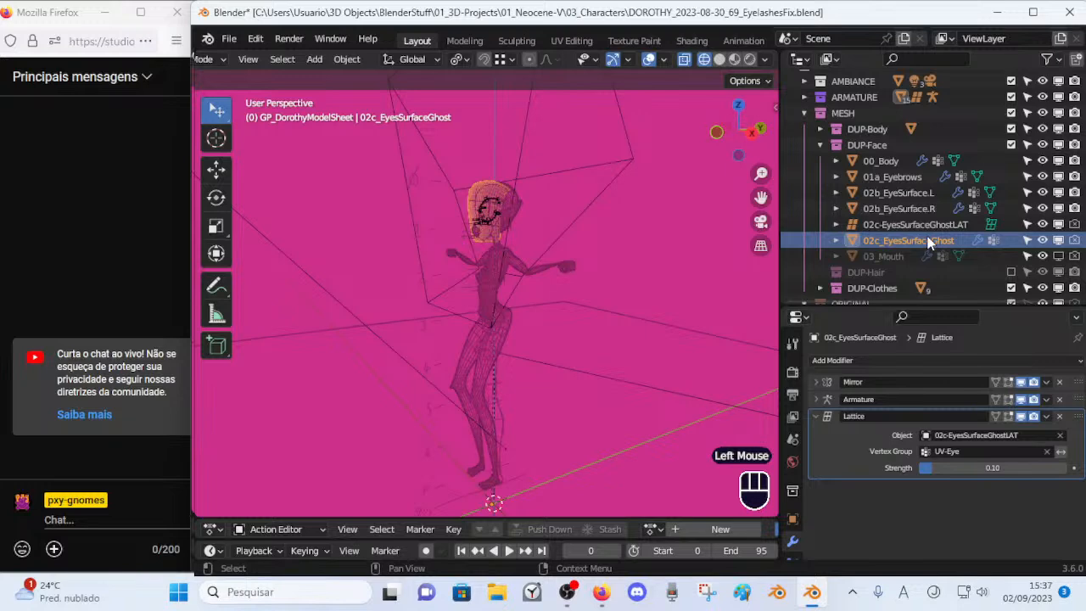
pyautogui.keyDown('shift'); pyautogui.moveTo(434, 334); pyautogui.dragTo(452, 360, button='middle'); pyautogui.keyUp('shift')
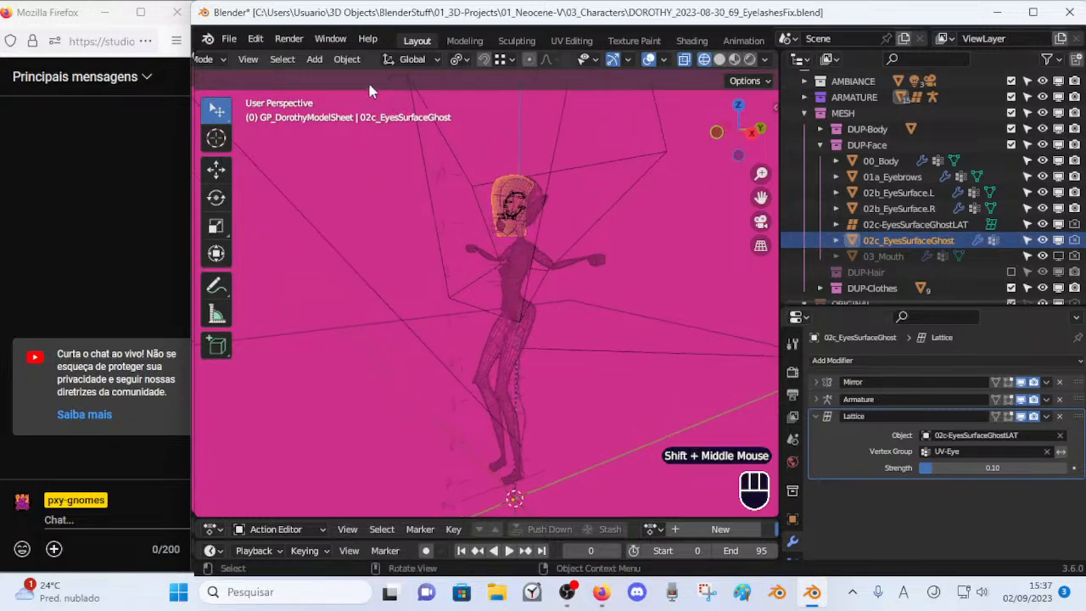
pyautogui.click(346, 60)
pyautogui.moveTo(377, 94)
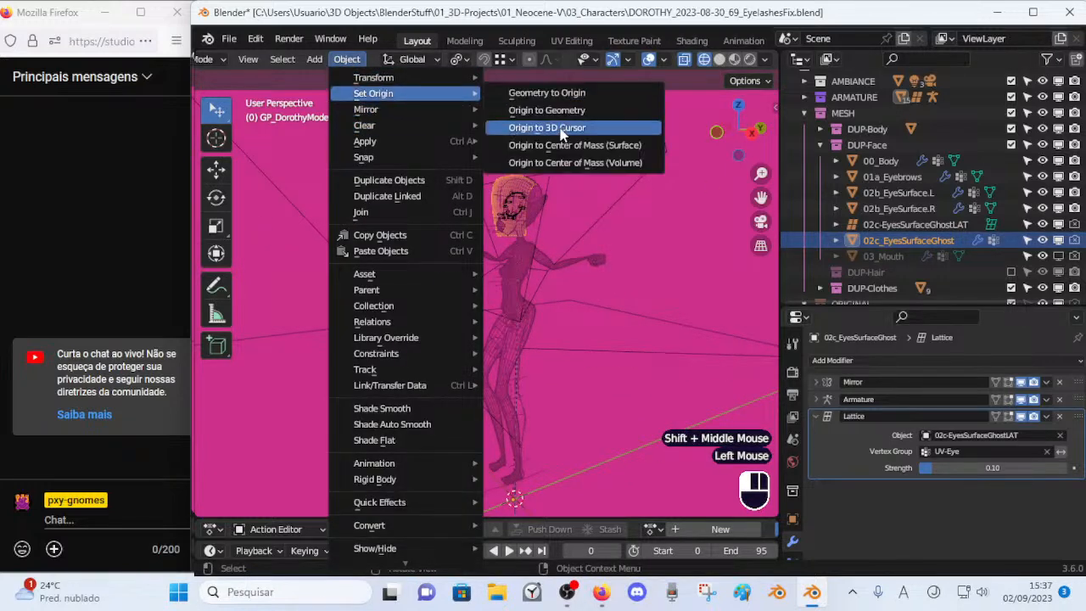
pyautogui.click(560, 128)
# Examine the ghost surface and the 02c-EyesSurfaceGhostLAT lattice around the head from several angles, including the lattice's origin.
pyautogui.keyDown('shift'); pyautogui.moveTo(540, 193); pyautogui.dragTo(519, 250, button='middle'); pyautogui.keyUp('shift')
pyautogui.scroll(4, 470, 340)
pyautogui.keyDown('shift'); pyautogui.moveTo(452, 247); pyautogui.dragTo(398, 252, button='middle'); pyautogui.keyUp('shift')
pyautogui.moveTo(399, 253); pyautogui.dragTo(538, 368, button='middle')
pyautogui.scroll(1, 504, 369)
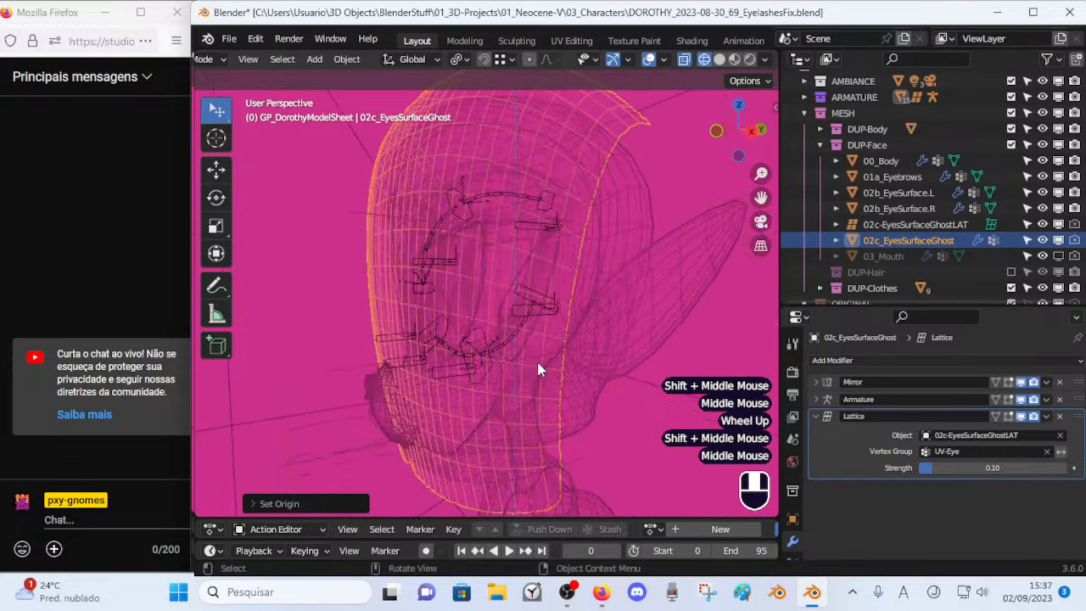
pyautogui.click(936, 222)
pyautogui.scroll(-2, 566, 298)
pyautogui.scroll(-1, 565, 298)
pyautogui.moveTo(566, 298); pyautogui.dragTo(501, 301, button='middle')
pyautogui.scroll(2, 485, 305)
pyautogui.scroll(-2, 399, 317)
pyautogui.scroll(-2, 479, 294)
pyautogui.scroll(3, 528, 331)
pyautogui.scroll(-1, 423, 248)
pyautogui.moveTo(435, 323); pyautogui.dragTo(523, 299, button='middle')
pyautogui.scroll(2, 473, 315)
pyautogui.scroll(2, 509, 306)
pyautogui.scroll(-2, 553, 296)
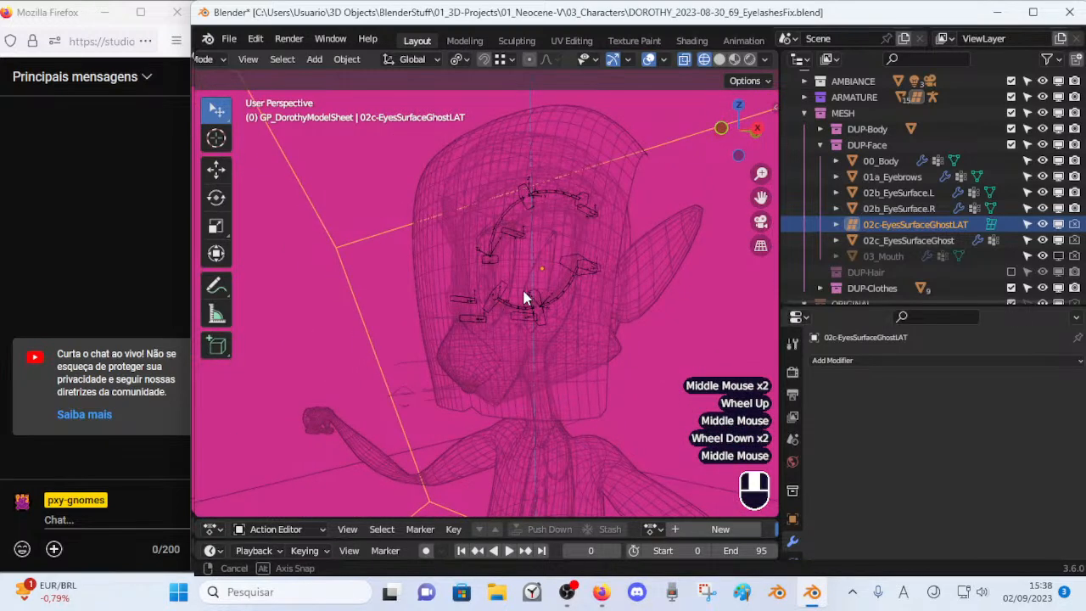
# Alternate between the two eye surfaces, the lattice and the ghost surface to compare their origins and extents.
pyautogui.click(921, 208)
pyautogui.click(923, 194)
pyautogui.click(921, 208)
pyautogui.click(921, 194)
pyautogui.click(920, 208)
pyautogui.click(919, 194)
pyautogui.click(921, 207)
pyautogui.click(921, 194)
pyautogui.click(920, 207)
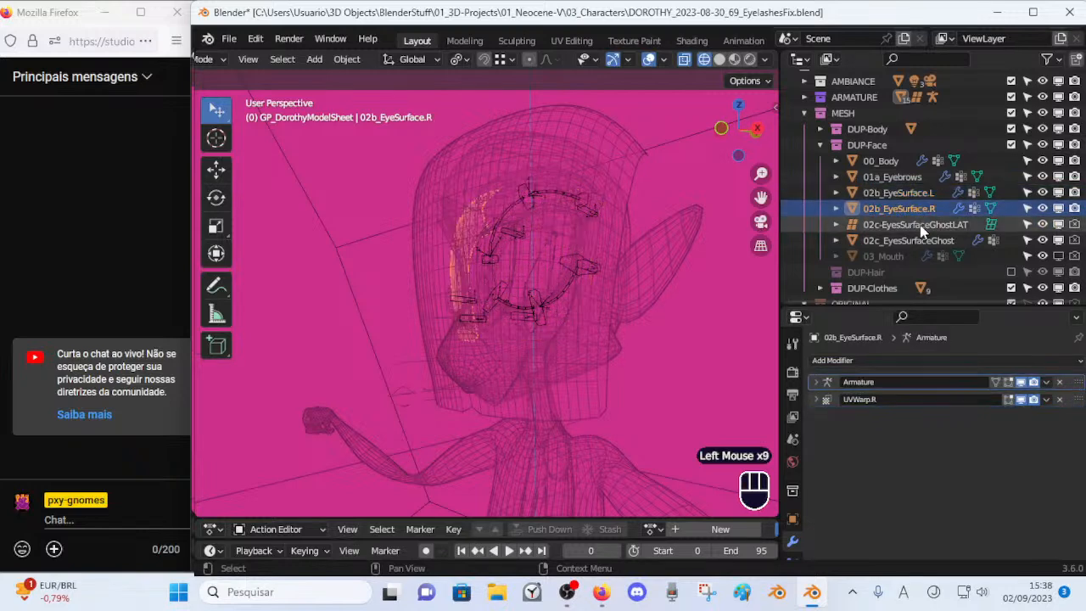
pyautogui.click(921, 240)
pyautogui.click(921, 224)
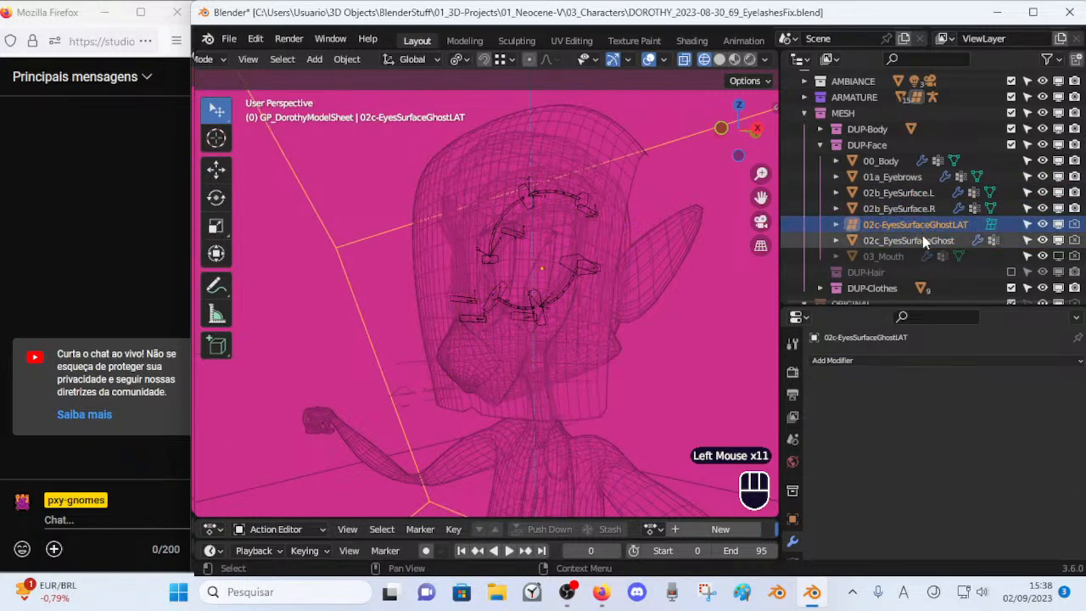
pyautogui.click(921, 238)
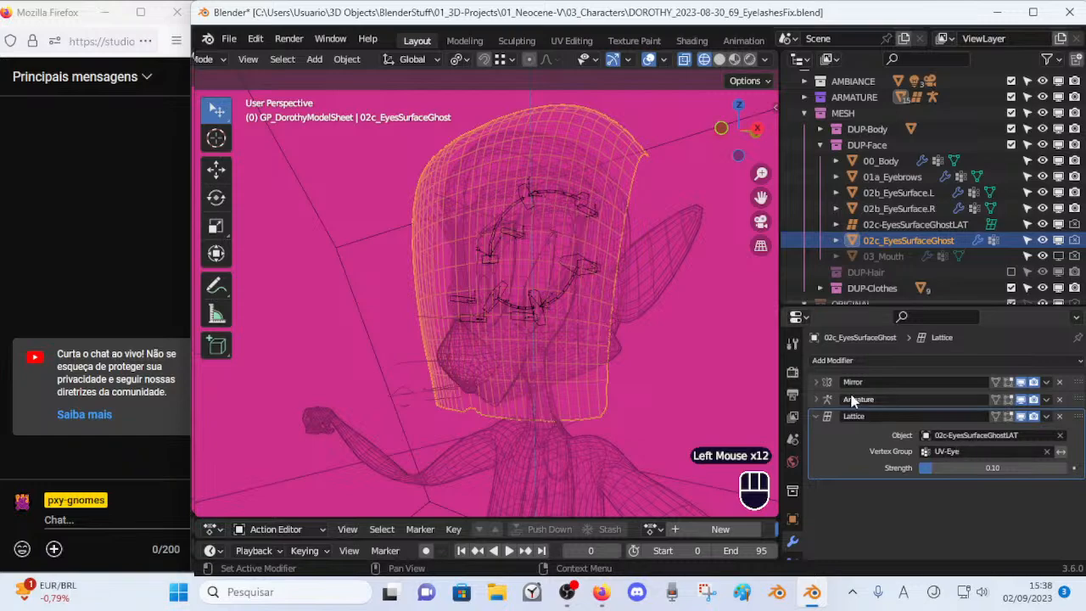
# Switch the viewport to solid shading with the head in view.
pyautogui.moveTo(589, 269)
pyautogui.mouseDown(button='middle')
pyautogui.moveTo(477, 295)
pyautogui.moveTo(470, 320)
pyautogui.moveTo(577, 344)
pyautogui.mouseUp(button='middle')
pyautogui.scroll(-3, 439, 297)
pyautogui.click(719, 58)
pyautogui.scroll(2, 471, 320)
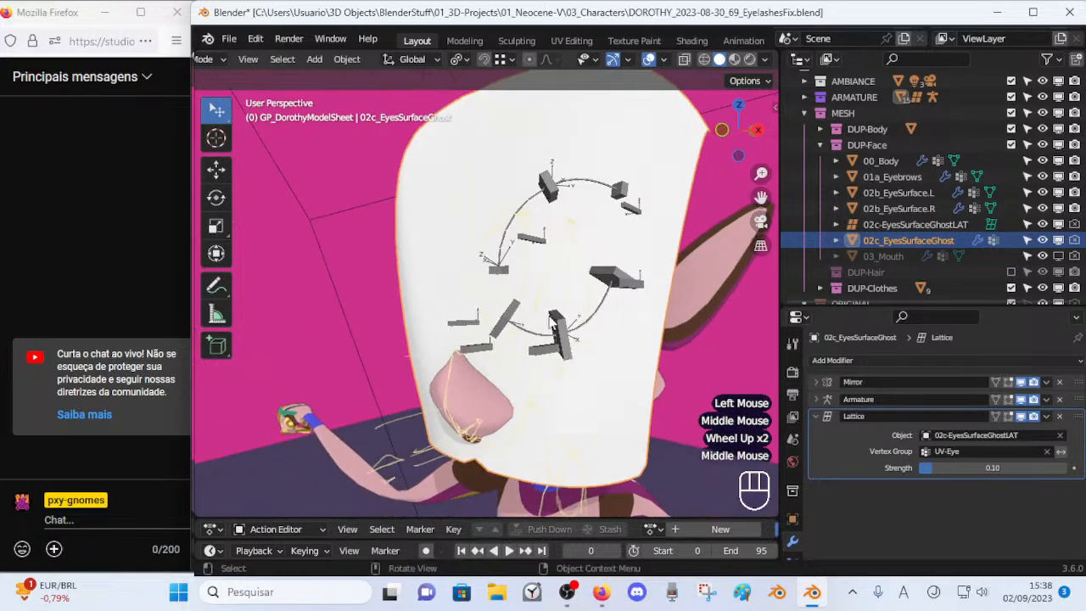
# Make both eye surfaces, the lattice and the ghost surface unselectable, and hide the lattice and ghost surface in the viewport.
pyautogui.click(1027, 240)
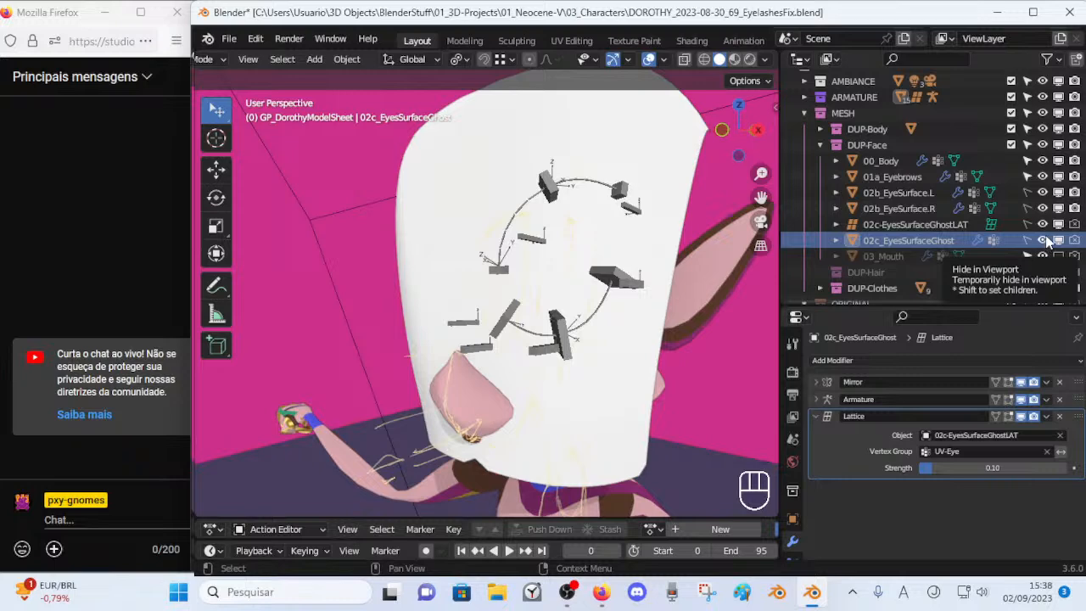
pyautogui.click(1042, 241)
pyautogui.moveTo(517, 348); pyautogui.dragTo(567, 360, button='middle')
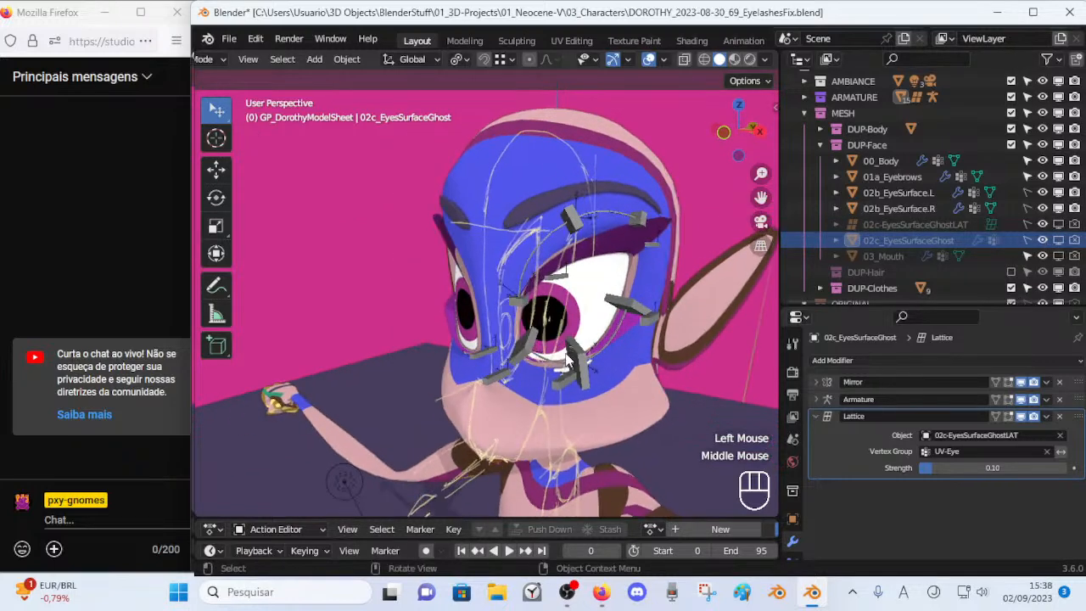
# Show the wireframe overlay on the model and save the file under the new name DOROTHY_2023-09-02_70_EyelashesFix.blend.
pyautogui.hotkey('shift', 'ctrl', 'alt', 'z')
pyautogui.scroll(2, 565, 352)
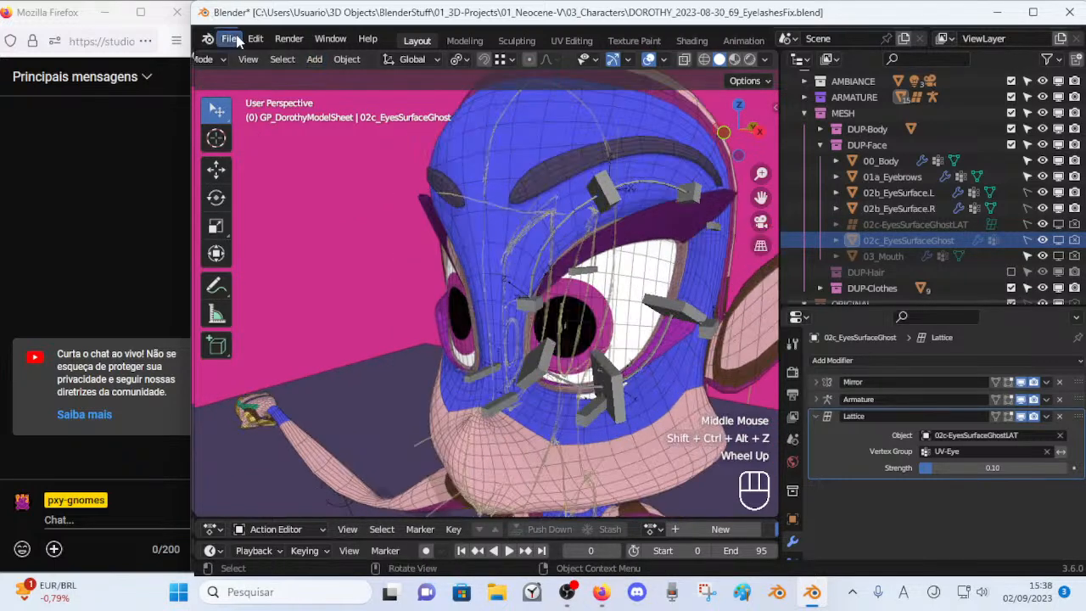
pyautogui.click(229, 38)
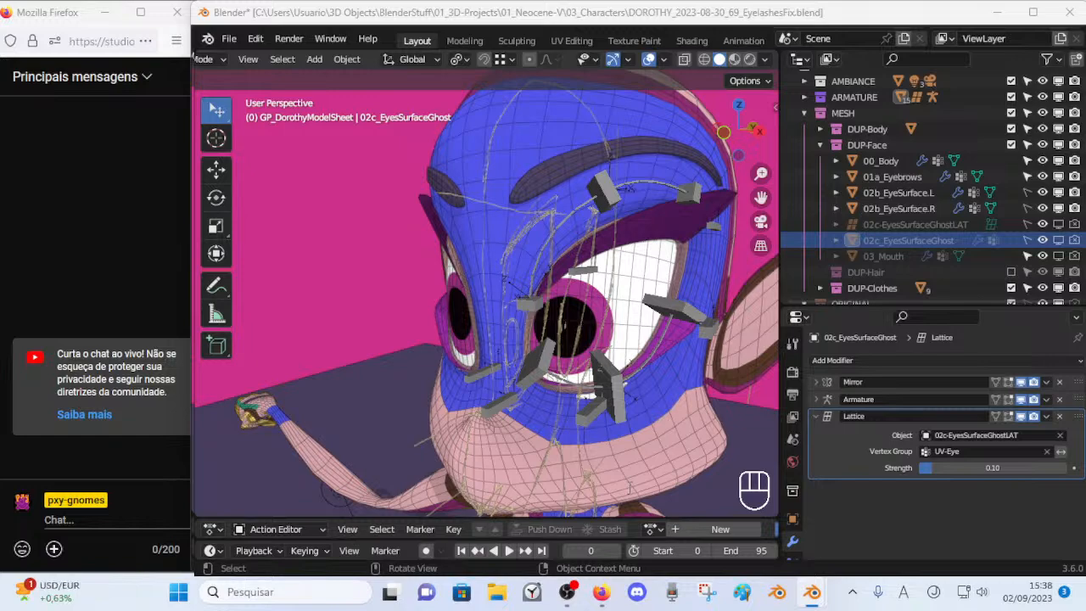
# Exclude the ORIGINAL collection with its model sheet drawings from the view layer and save the file.
pyautogui.keyDown('shift'); pyautogui.scroll(-1, 565, 317); pyautogui.keyUp('shift')
pyautogui.keyDown('shift'); pyautogui.moveTo(566, 316); pyautogui.dragTo(532, 304, button='middle'); pyautogui.keyUp('shift')
pyautogui.moveTo(532, 304); pyautogui.dragTo(769, 252, button='middle')
pyautogui.scroll(1, 507, 289)
pyautogui.scroll(-6, 968, 249)
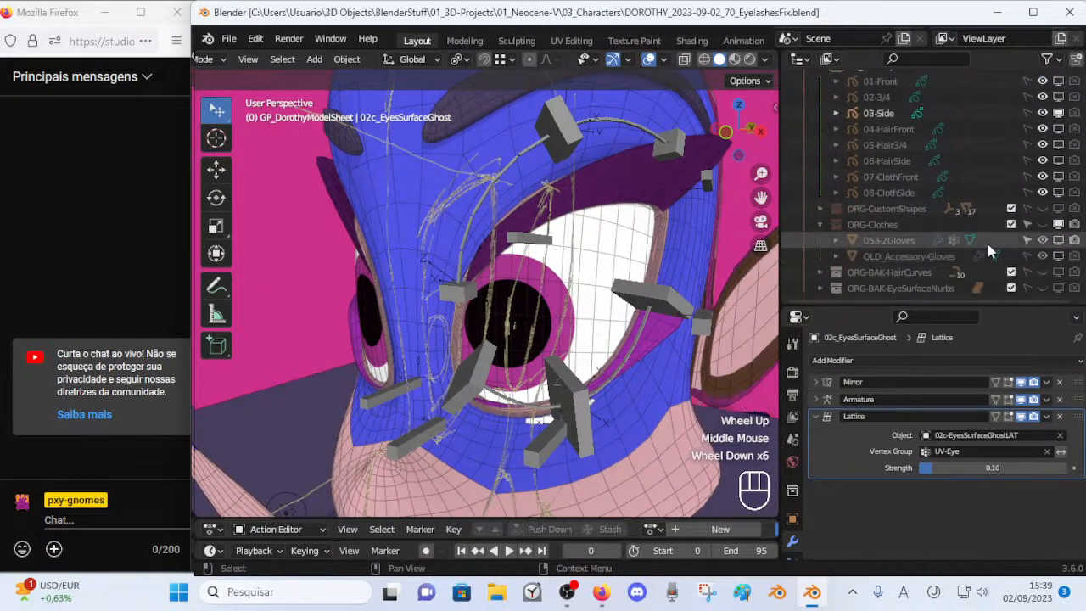
pyautogui.click(818, 226)
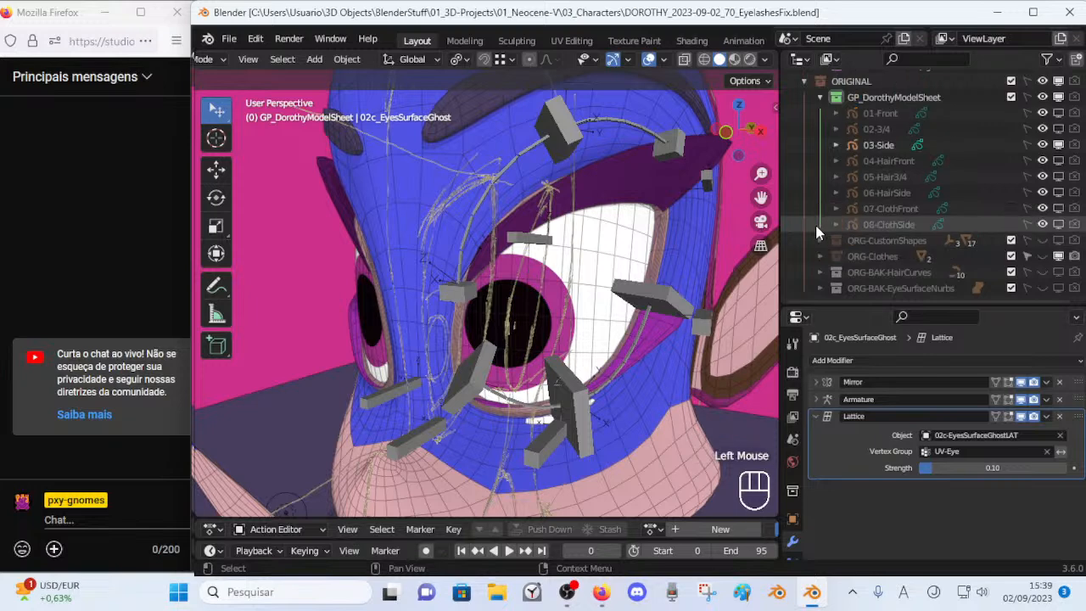
pyautogui.click(821, 82)
pyautogui.click(1011, 207)
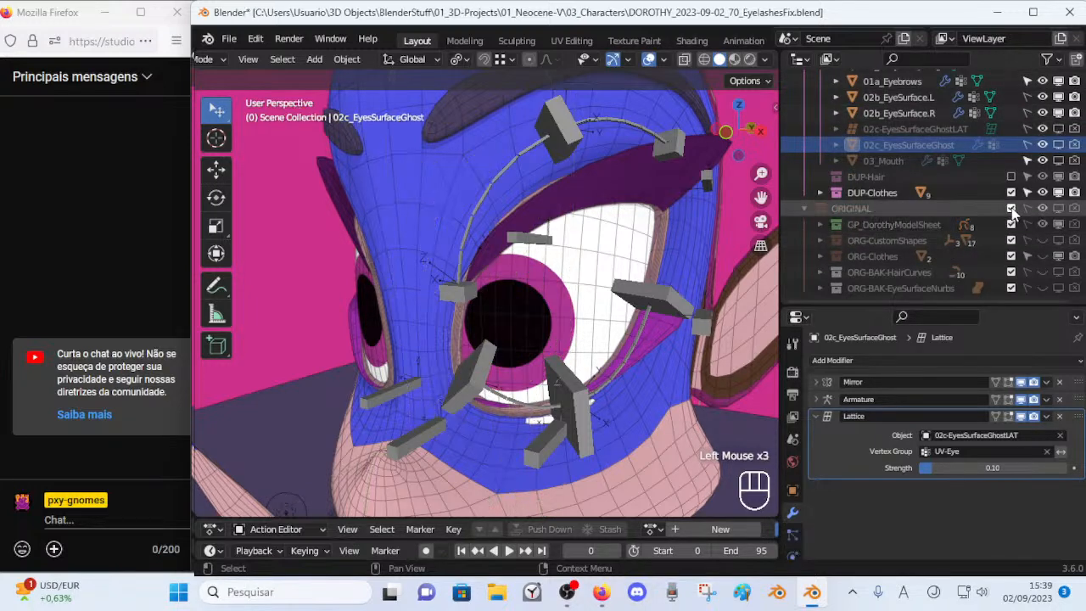
pyautogui.hotkey('ctrl', 's')
# Examine the eyelid, eyeball and surrounding control bones on the character's left eye from several angles.
pyautogui.scroll(-2, 647, 287)
pyautogui.moveTo(647, 286); pyautogui.dragTo(511, 339, button='middle')
pyautogui.scroll(1, 443, 315)
pyautogui.scroll(1, 508, 313)
pyautogui.scroll(1, 545, 311)
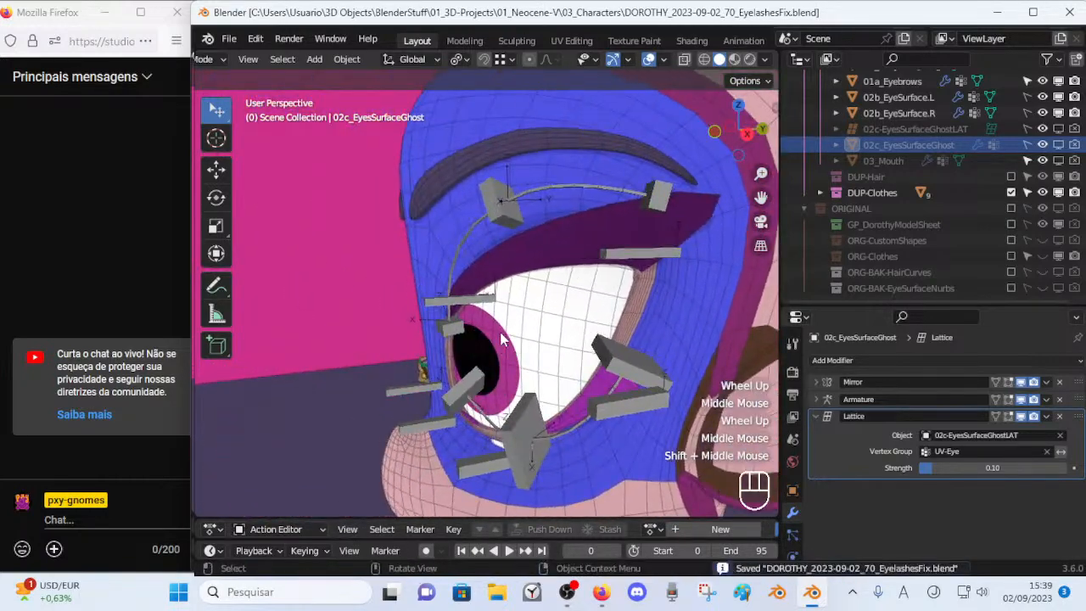
pyautogui.click(511, 339)
pyautogui.scroll(2, 511, 339)
pyautogui.moveTo(556, 305); pyautogui.dragTo(560, 339, button='middle')
pyautogui.scroll(1, 523, 344)
pyautogui.hotkey('alt', 'a')
pyautogui.moveTo(560, 339); pyautogui.dragTo(516, 325, button='middle')
pyautogui.moveTo(501, 362); pyautogui.dragTo(599, 265, button='middle')
pyautogui.scroll(-2, 476, 335)
# Put 00_Body into Edit Mode around the left eye, and reveal its hidden geometry and undo that reveal.
pyautogui.click(590, 189)
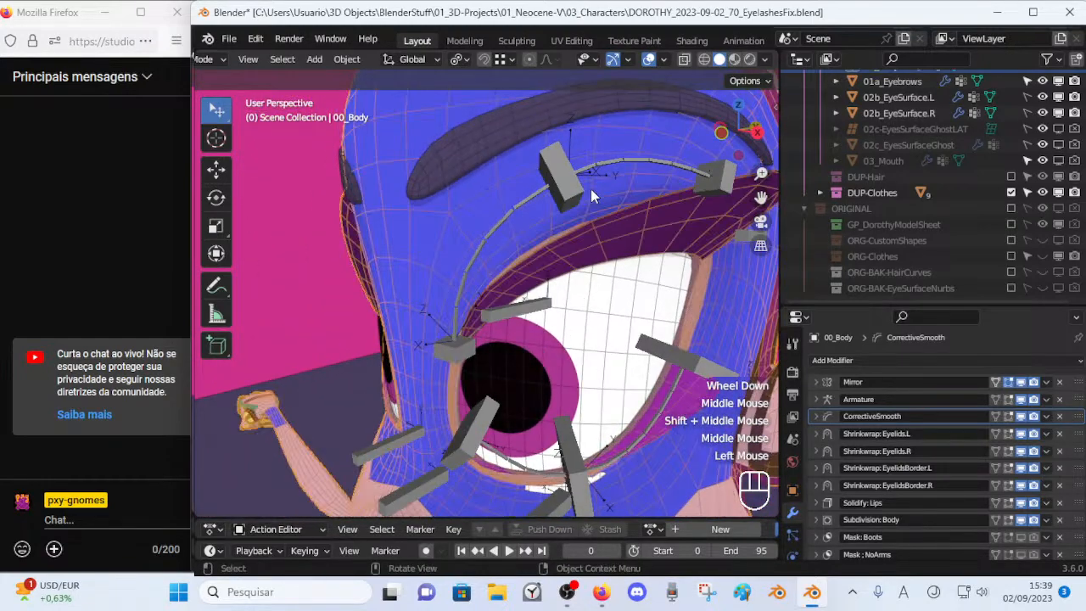
pyautogui.press('Tab')
pyautogui.moveTo(592, 227); pyautogui.dragTo(641, 280, button='middle')
pyautogui.keyDown('shift'); pyautogui.moveTo(641, 280); pyautogui.dragTo(500, 329, button='middle'); pyautogui.keyUp('shift')
pyautogui.scroll(1, 563, 295)
pyautogui.scroll(1, 549, 257)
pyautogui.scroll(-2, 552, 253)
pyautogui.hotkey('alt', 'h')
pyautogui.hotkey('ctrl', 'z')
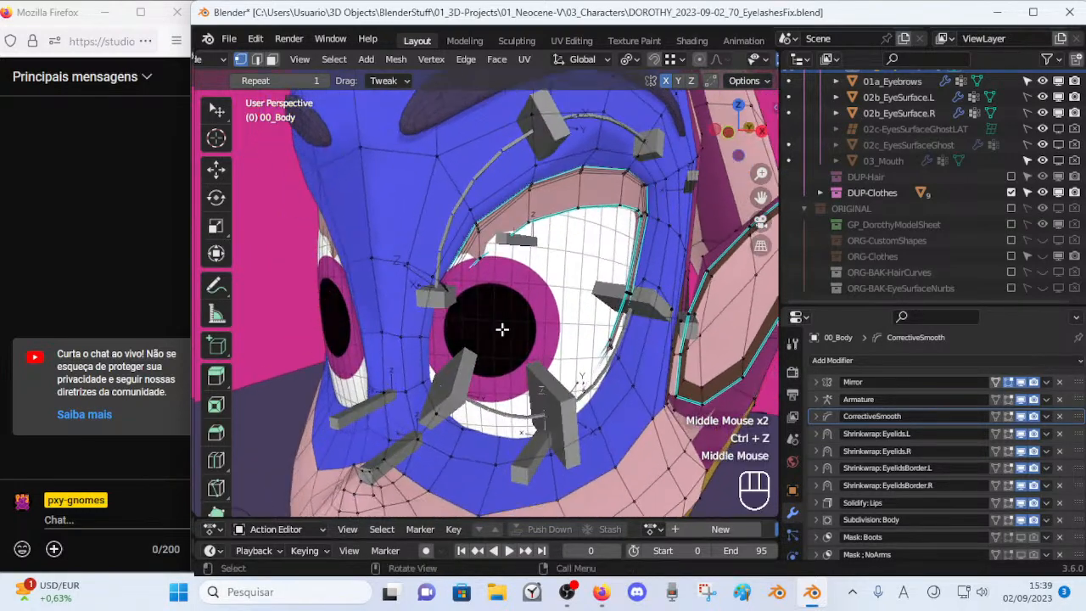
# Hide the wireframe overlay and enable snapping with faces as the snap target.
pyautogui.hotkey('ctrl', 'shift', 'alt', 'z')
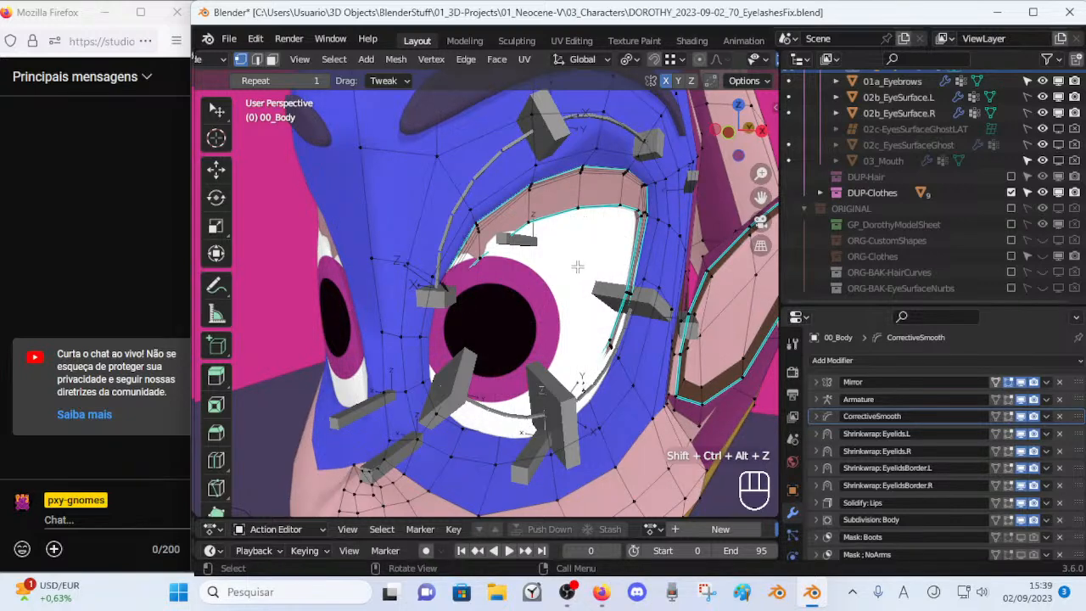
pyautogui.scroll(2, 577, 267)
pyautogui.keyDown('shift'); pyautogui.moveTo(577, 267); pyautogui.dragTo(558, 293, button='middle'); pyautogui.keyUp('shift')
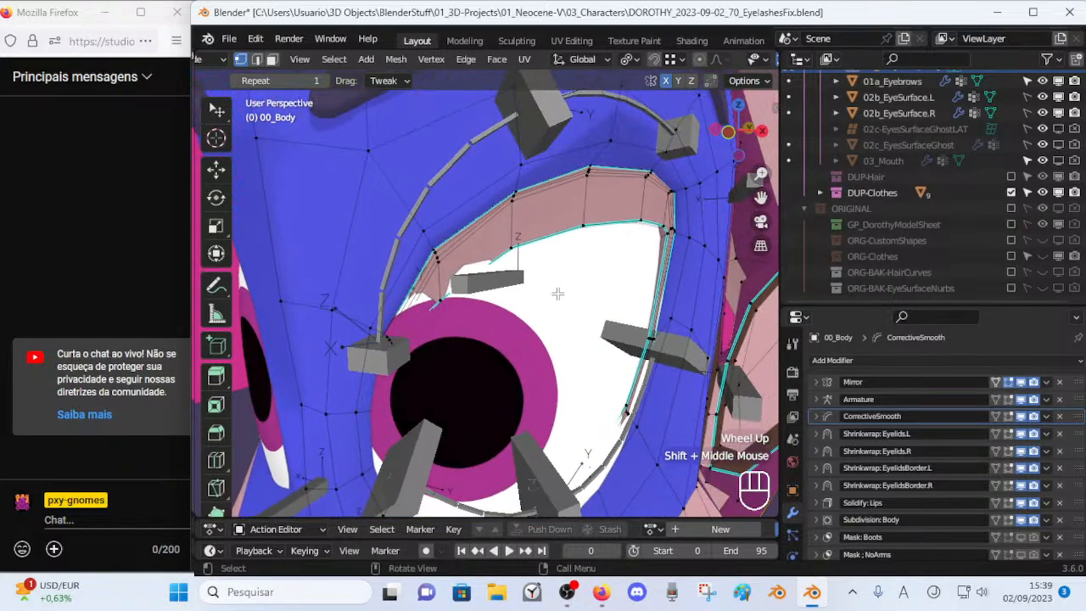
pyautogui.click(655, 59)
pyautogui.click(674, 59)
pyautogui.click(634, 156)
pyautogui.keyDown('shift'); pyautogui.moveTo(515, 246); pyautogui.dragTo(515, 246, button='middle'); pyautogui.keyUp('shift')
pyautogui.keyDown('shift'); pyautogui.moveTo(642, 80); pyautogui.dragTo(599, 105, button='middle'); pyautogui.keyUp('shift')
pyautogui.click(627, 58)
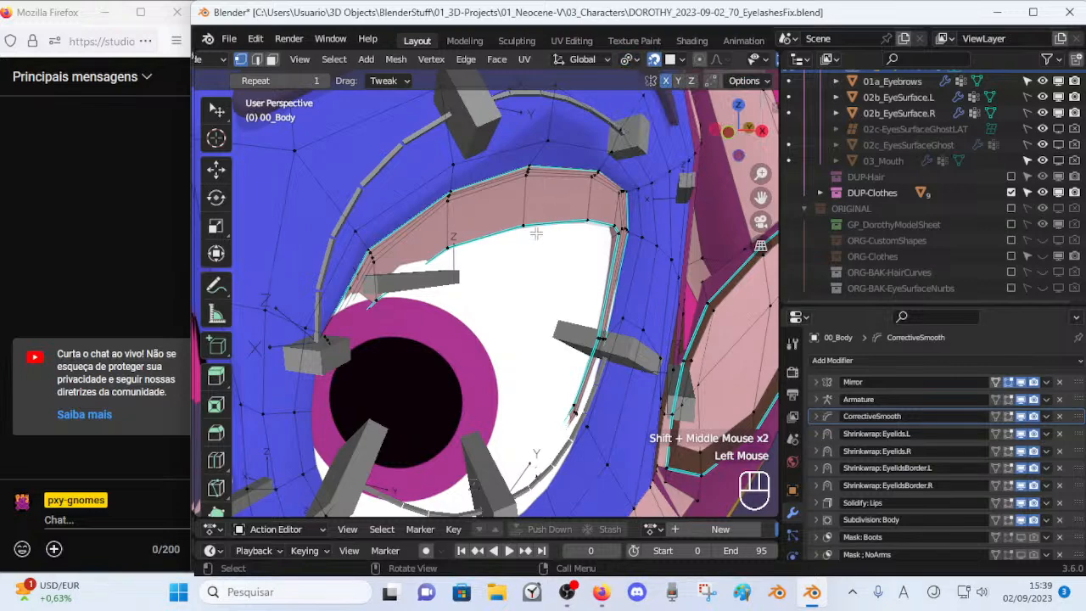
# Move two vertices on the lower edge of the left eye's upper eyelid up toward the eyelid crease.
pyautogui.moveTo(453, 248); pyautogui.dragTo(480, 226, button='middle')
pyautogui.press('g')
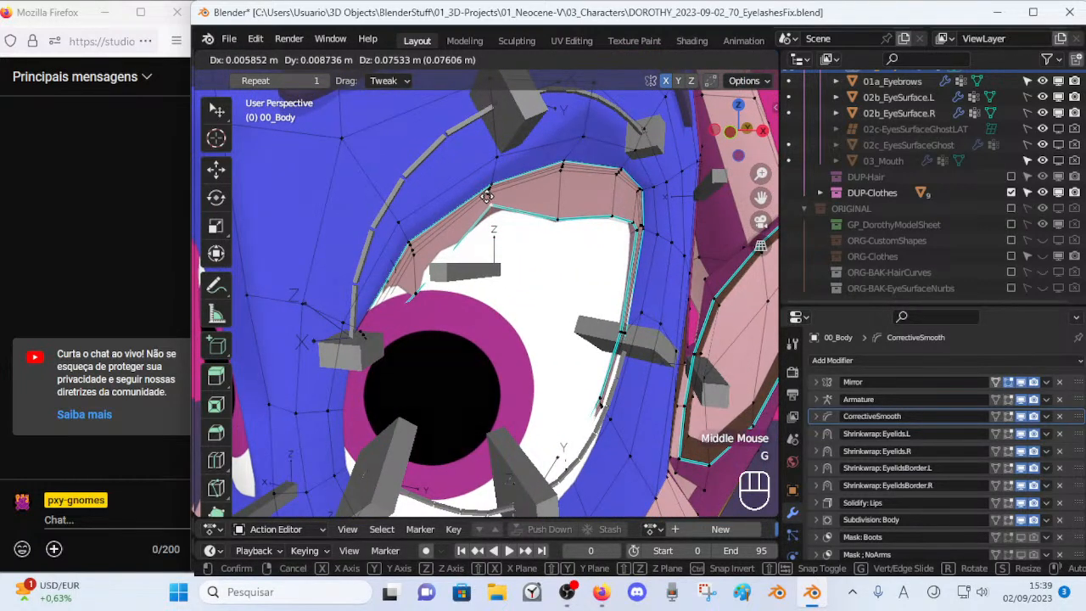
pyautogui.click(485, 193)
pyautogui.click(563, 224)
pyautogui.press('g')
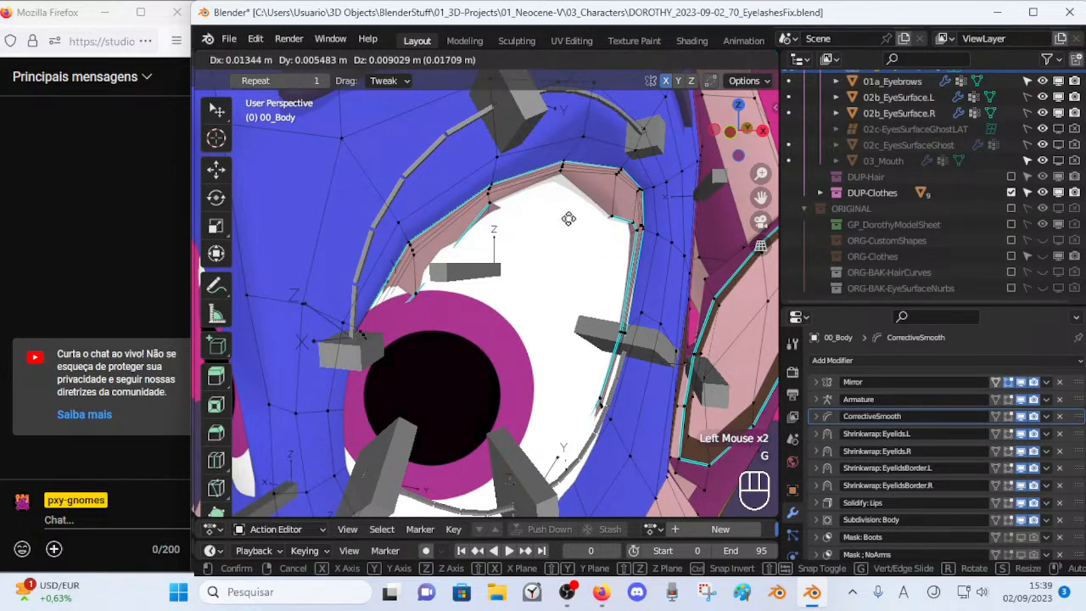
pyautogui.click(567, 200)
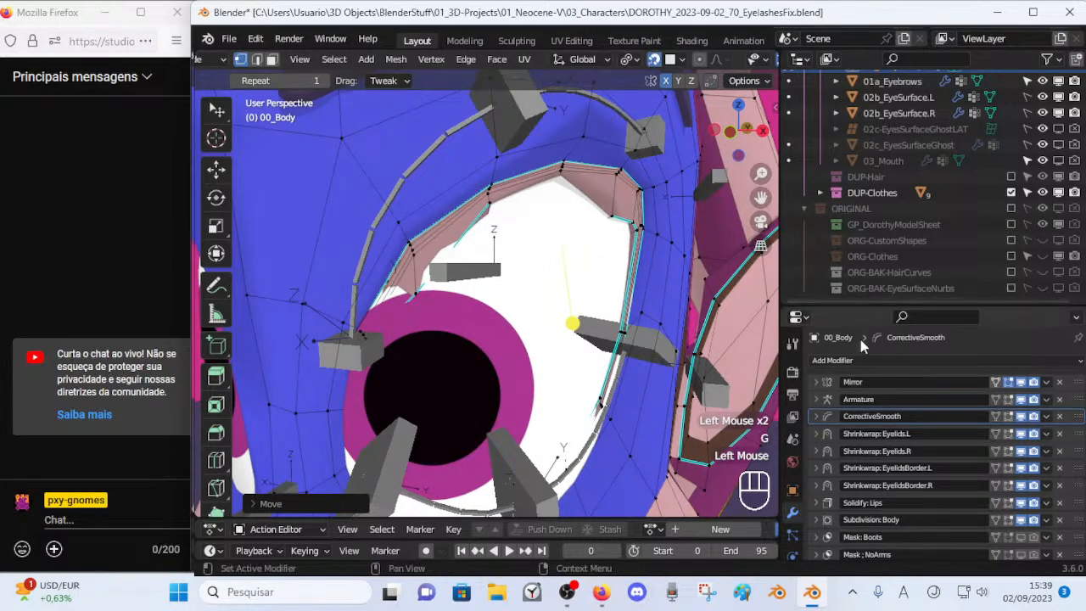
# Enlarge the modifier list of 00_Body, and toggle the Mirror modifier's edit-mode display and X-ray to check the mesh.
pyautogui.moveTo(869, 304); pyautogui.dragTo(869, 243)
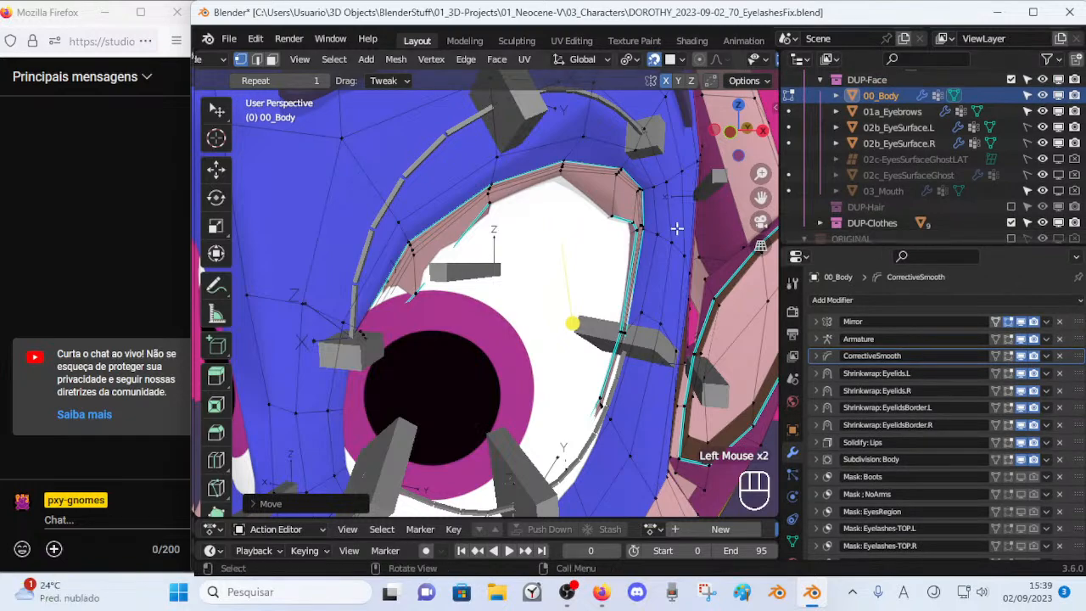
pyautogui.keyDown('shift'); pyautogui.moveTo(636, 212); pyautogui.dragTo(638, 296, button='middle'); pyautogui.keyUp('shift')
pyautogui.doubleClick(1010, 320)
pyautogui.scroll(2, 535, 274)
pyautogui.hotkey('alt', 'z')
pyautogui.hotkey('alt', 'z')
pyautogui.scroll(-2, 597, 301)
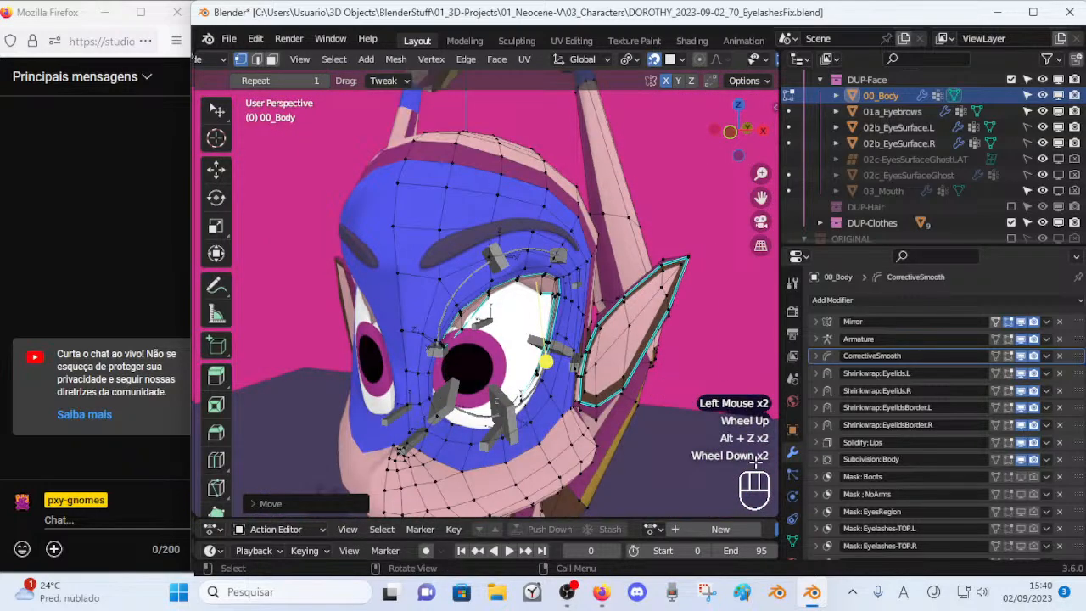
# Select the vertices of 00_Body's !HIDE-2-EyesRegion vertex group.
pyautogui.click(791, 541)
pyautogui.click(879, 344)
pyautogui.click(884, 356)
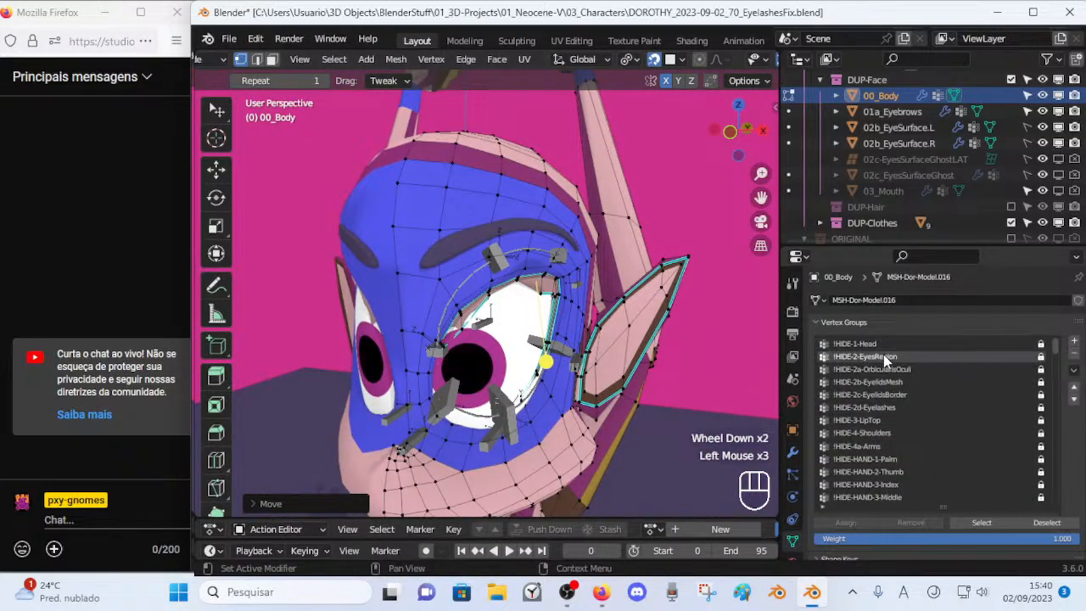
pyautogui.click(991, 522)
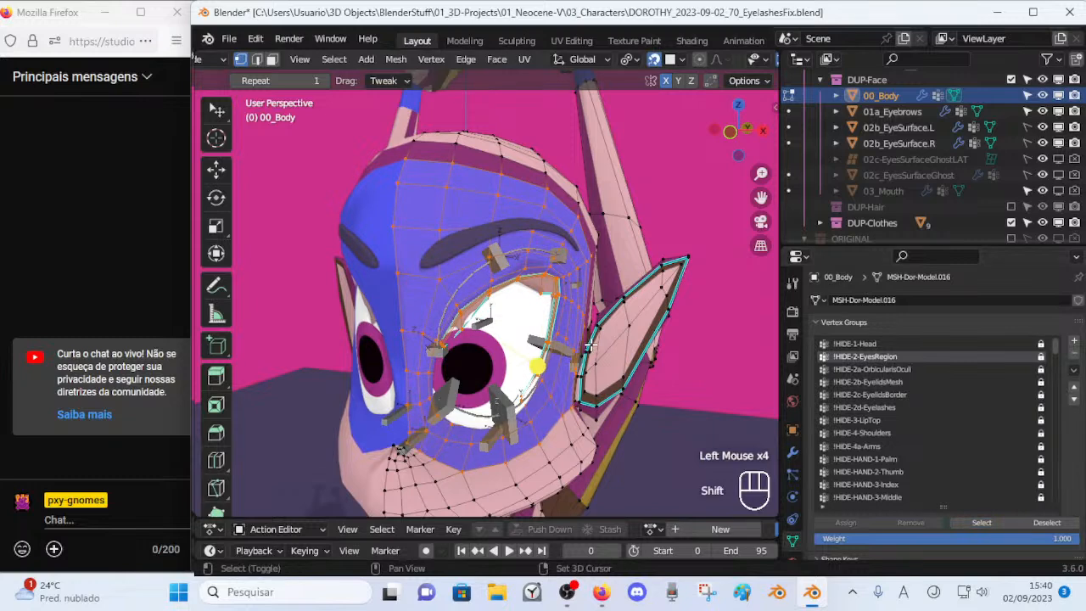
# Isolate the selected eye-region vertices of 00_Body by hiding the rest of the mesh, and compare it with X-ray on and off.
pyautogui.hotkey('shift', 'h')
pyautogui.moveTo(543, 339); pyautogui.dragTo(541, 331, button='middle')
pyautogui.hotkey('alt', 'z')
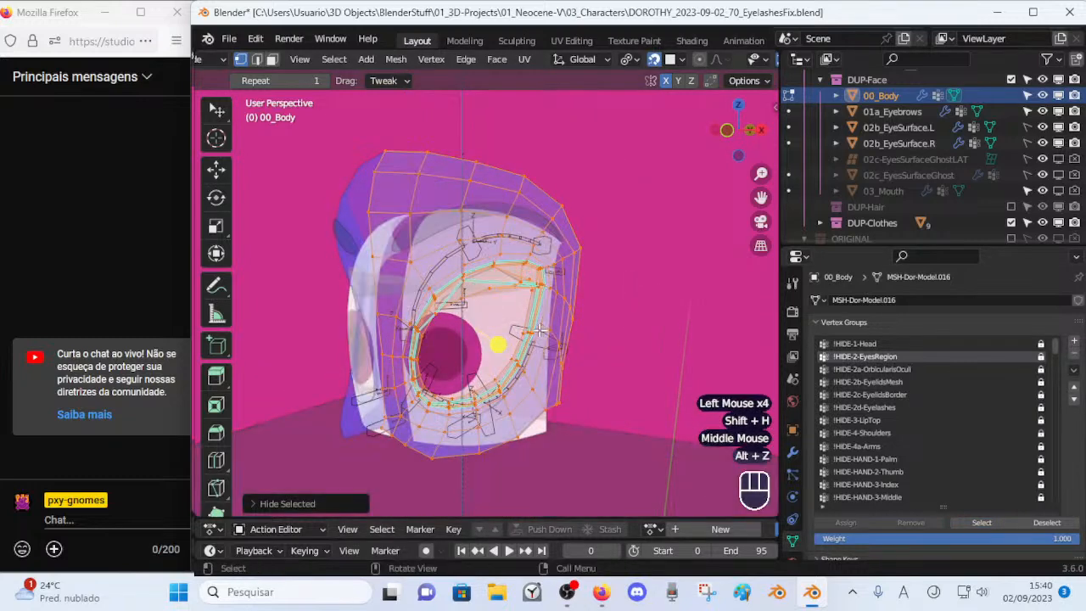
pyautogui.press('Tab')
pyautogui.scroll(2, 534, 333)
pyautogui.press('Tab')
pyautogui.hotkey('alt', 'z')
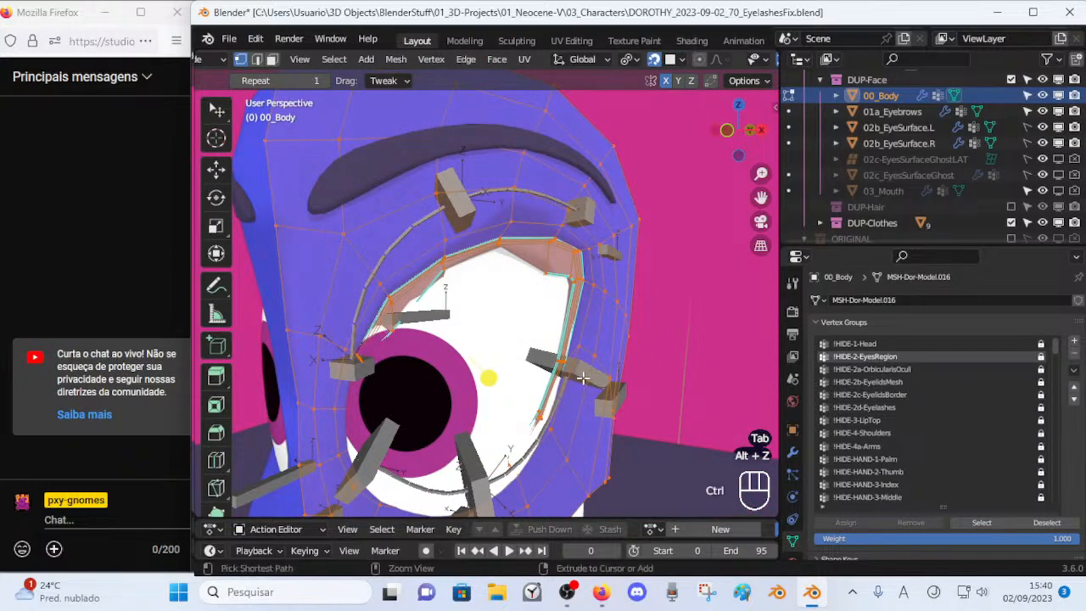
# Undo the last change, clear the selection and try to move a vertex near the left eye's outer corner in X-ray.
pyautogui.hotkey('ctrl', 'z')
pyautogui.press('Tab')
pyautogui.scroll(1, 544, 283)
pyautogui.hotkey('alt', 'a')
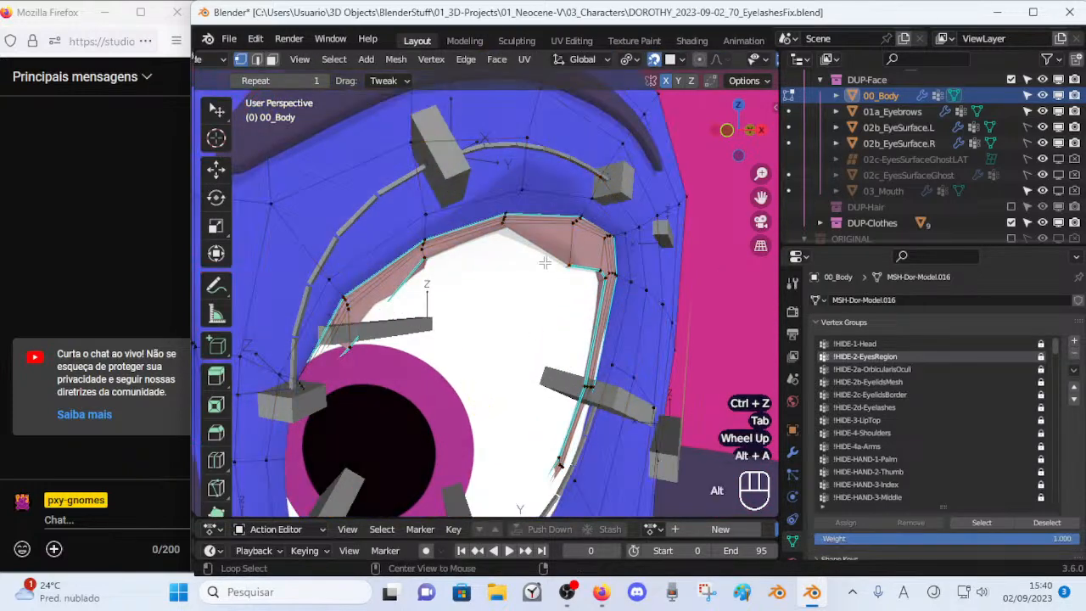
pyautogui.hotkey('alt', 'z')
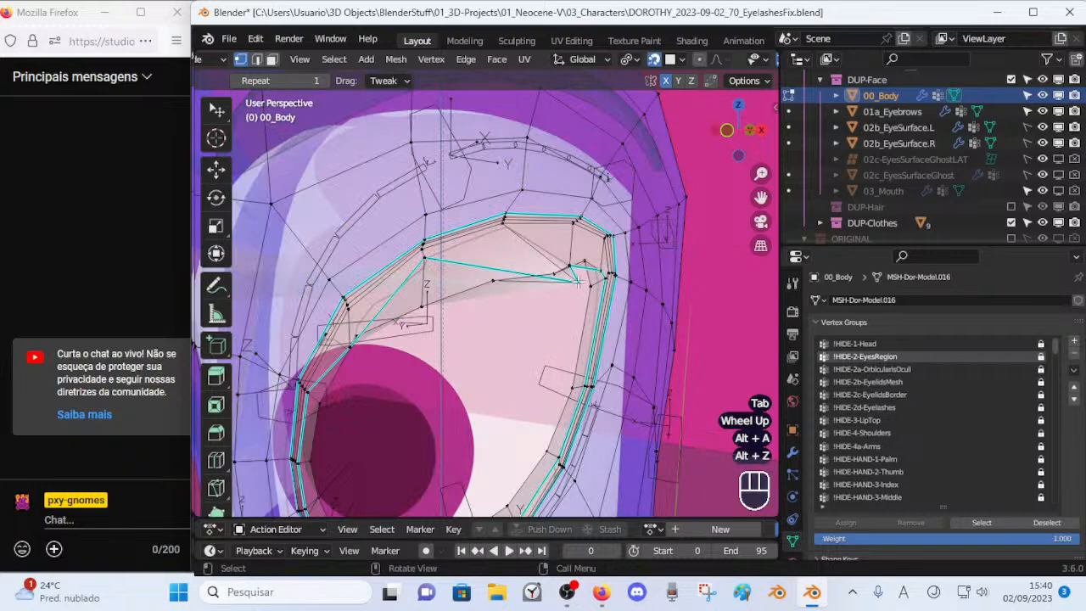
pyautogui.click(588, 363)
pyautogui.press('g')
pyautogui.press('Escape')
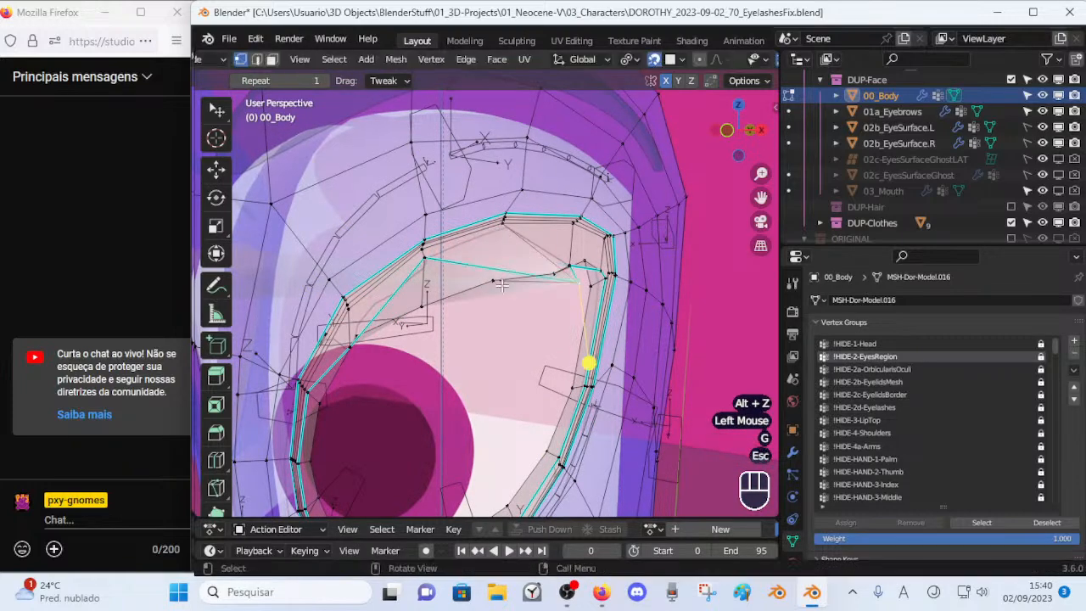
# Undo the recent eyelid edits back to before the eye-region selection and the hiding of the surrounding mesh.
pyautogui.scroll(-1, 497, 296)
pyautogui.keyDown('shift'); pyautogui.moveTo(497, 296); pyautogui.dragTo(416, 314, button='middle'); pyautogui.keyUp('shift')
pyautogui.scroll(1, 454, 327)
pyautogui.hotkey('ctrl', 'z')
pyautogui.hotkey('ctrl', 'z')
pyautogui.hotkey('ctrl', 'z')
pyautogui.hotkey('ctrl', 'z')
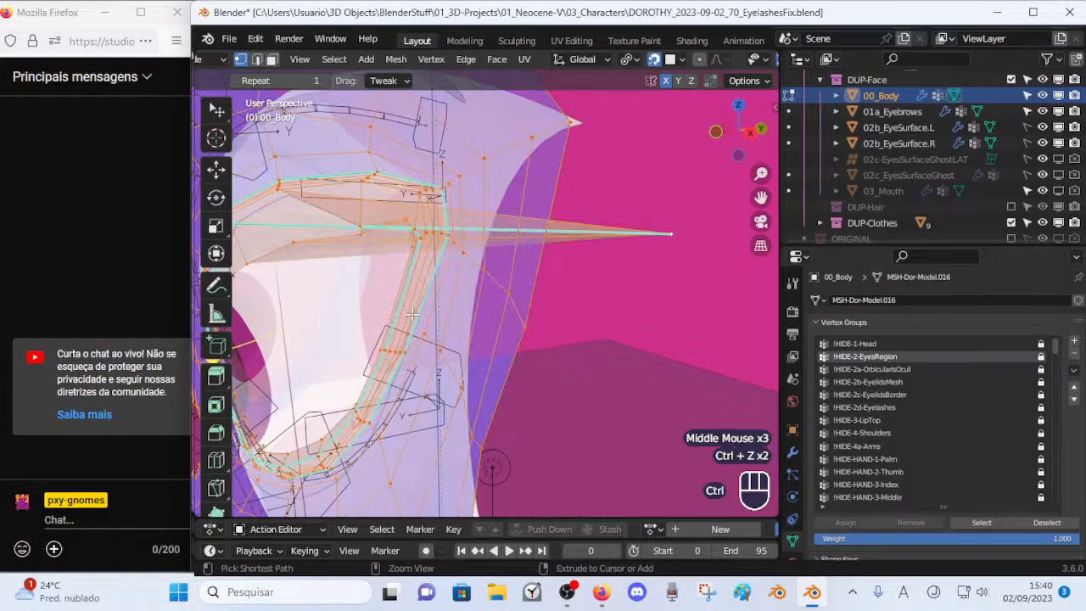
pyautogui.hotkey('ctrl', 'z')
pyautogui.hotkey('ctrl', 'z')
pyautogui.hotkey('ctrl', 'z')
# Move the raised vertex on the left upper eyelid's inner edge about 0.07 m down in line with its neighbours, and deselect it.
pyautogui.scroll(-3, 413, 314)
pyautogui.moveTo(413, 314); pyautogui.dragTo(491, 291, button='middle')
pyautogui.moveTo(506, 226); pyautogui.dragTo(585, 339, button='middle')
pyautogui.scroll(2, 588, 300)
pyautogui.scroll(2, 588, 300)
pyautogui.scroll(1, 525, 323)
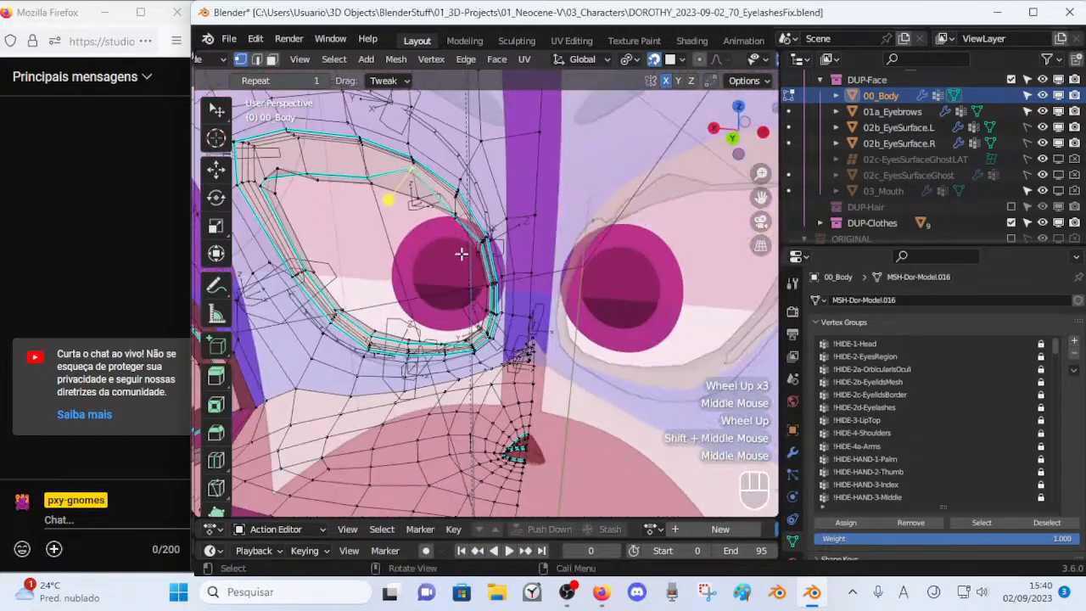
pyautogui.scroll(1, 467, 260)
pyautogui.keyDown('shift'); pyautogui.moveTo(467, 260); pyautogui.dragTo(485, 268, button='middle'); pyautogui.keyUp('shift')
pyautogui.keyDown('shift'); pyautogui.moveTo(479, 323); pyautogui.dragTo(523, 371, button='middle'); pyautogui.keyUp('shift')
pyautogui.scroll(2, 468, 326)
pyautogui.scroll(3, 468, 326)
pyautogui.keyDown('shift'); pyautogui.moveTo(468, 326); pyautogui.dragTo(433, 306, button='middle'); pyautogui.keyUp('shift')
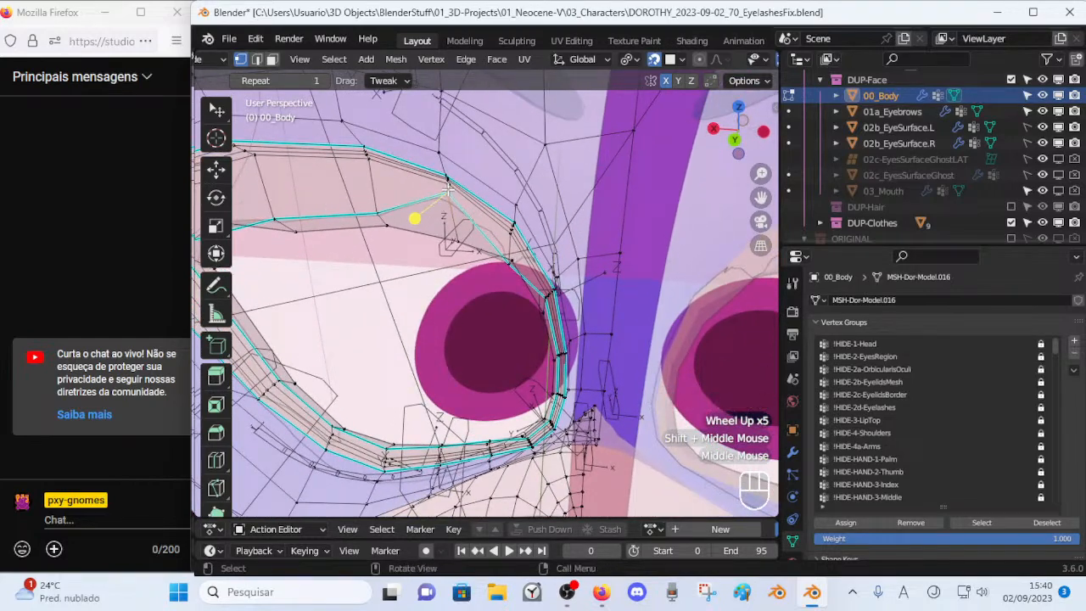
pyautogui.press('g')
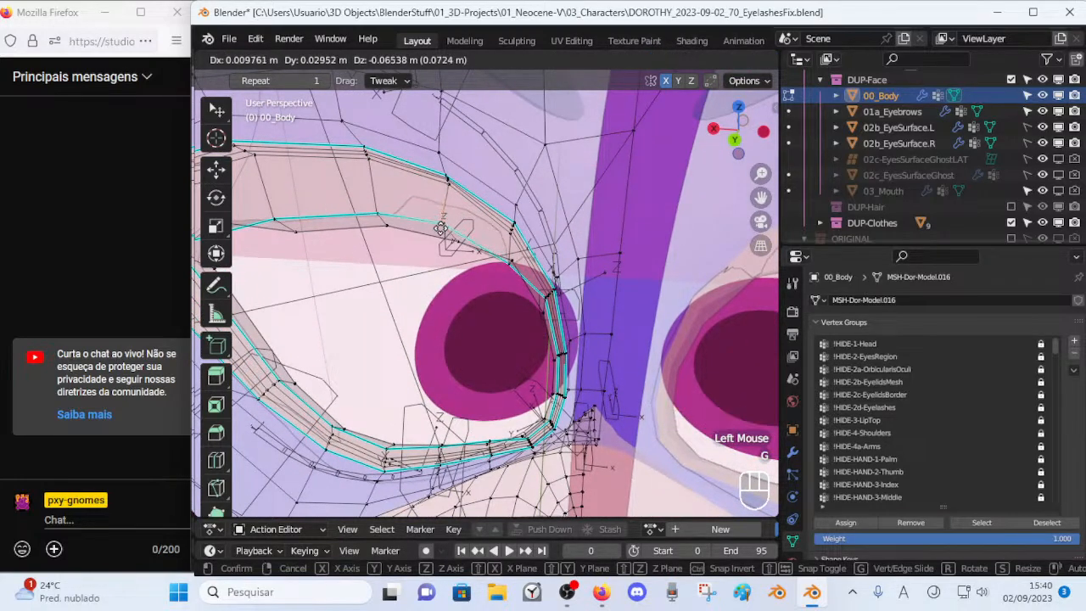
pyautogui.click(441, 227)
pyautogui.hotkey('alt', 'a')
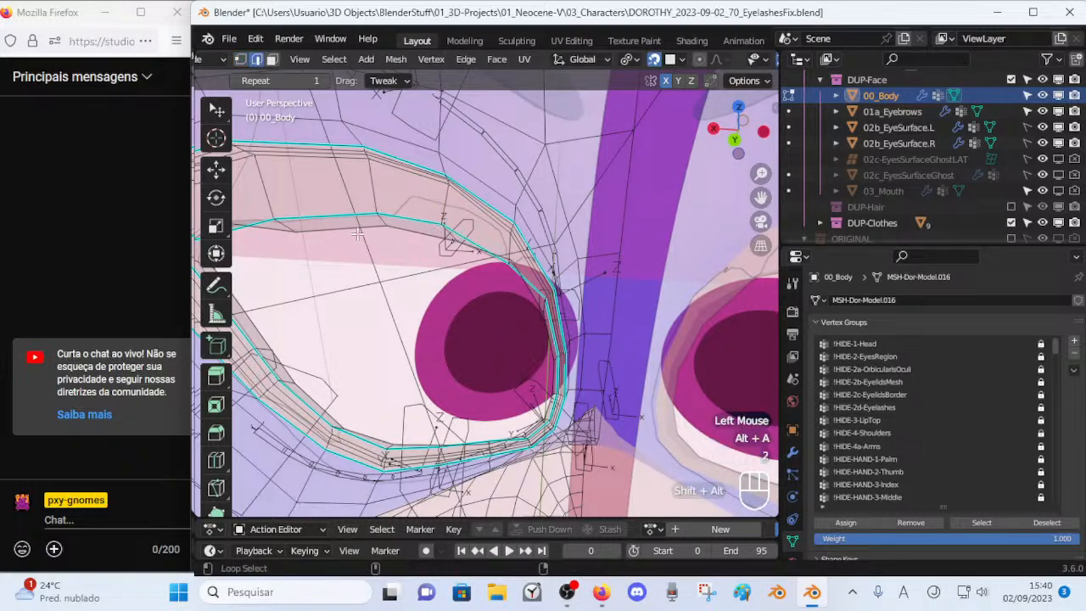
# Move the vertex at the outer corner of the left eyelid's inner edge loop about 0.04 m down and toward the nose.
pyautogui.keyDown('alt'); pyautogui.keyDown('shift'); pyautogui.click(359, 235); pyautogui.keyUp('shift'); pyautogui.keyUp('alt')
pyautogui.keyDown('shift'); pyautogui.moveTo(341, 279); pyautogui.dragTo(535, 289, button='middle'); pyautogui.keyUp('shift')
pyautogui.scroll(-4, 525, 296)
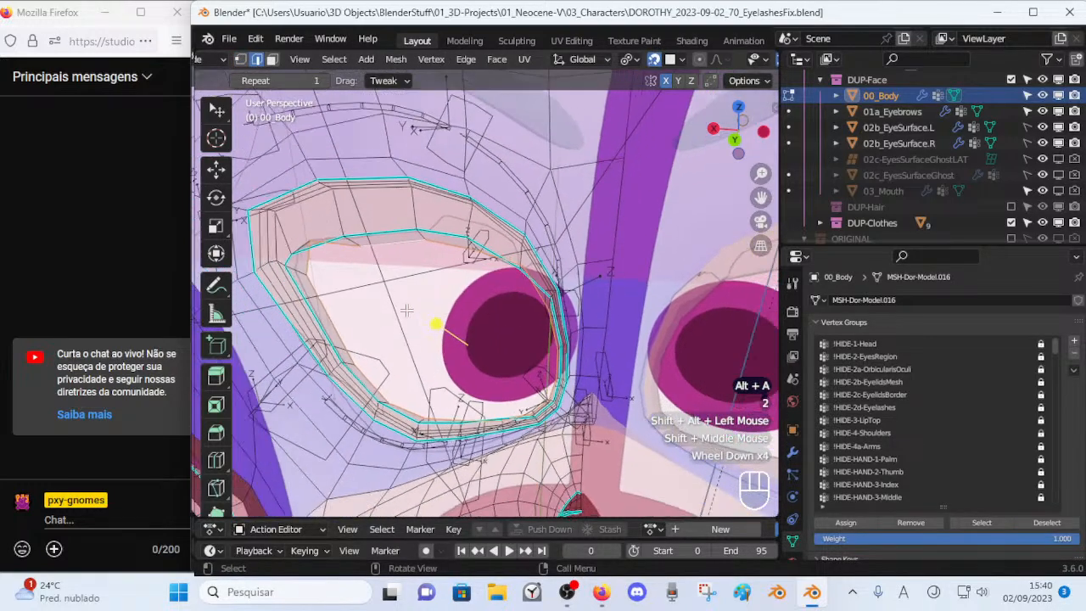
pyautogui.moveTo(416, 312); pyautogui.dragTo(355, 266, button='middle')
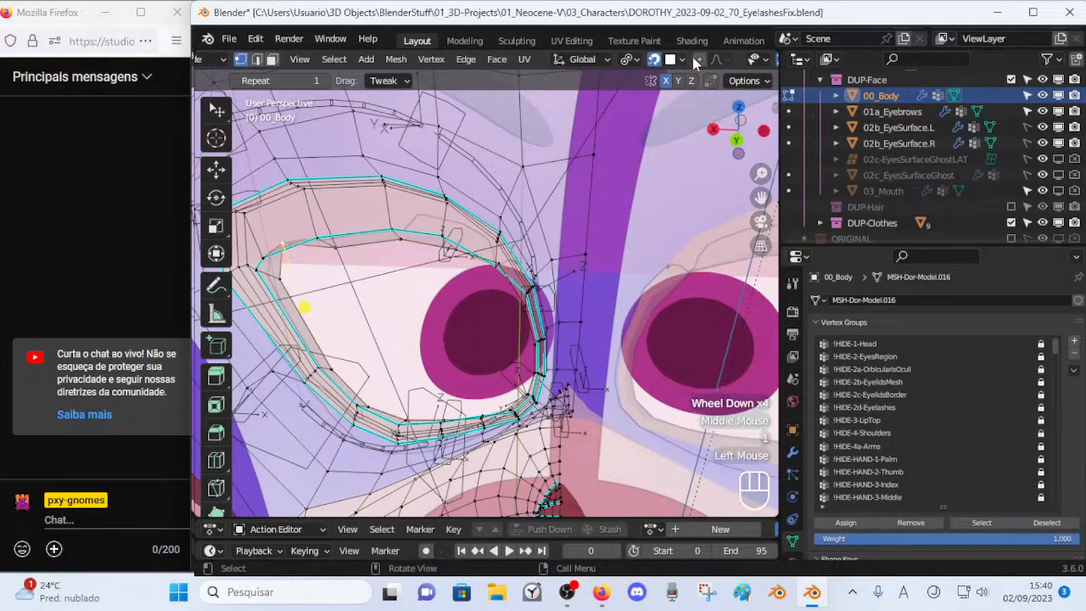
pyautogui.press('g')
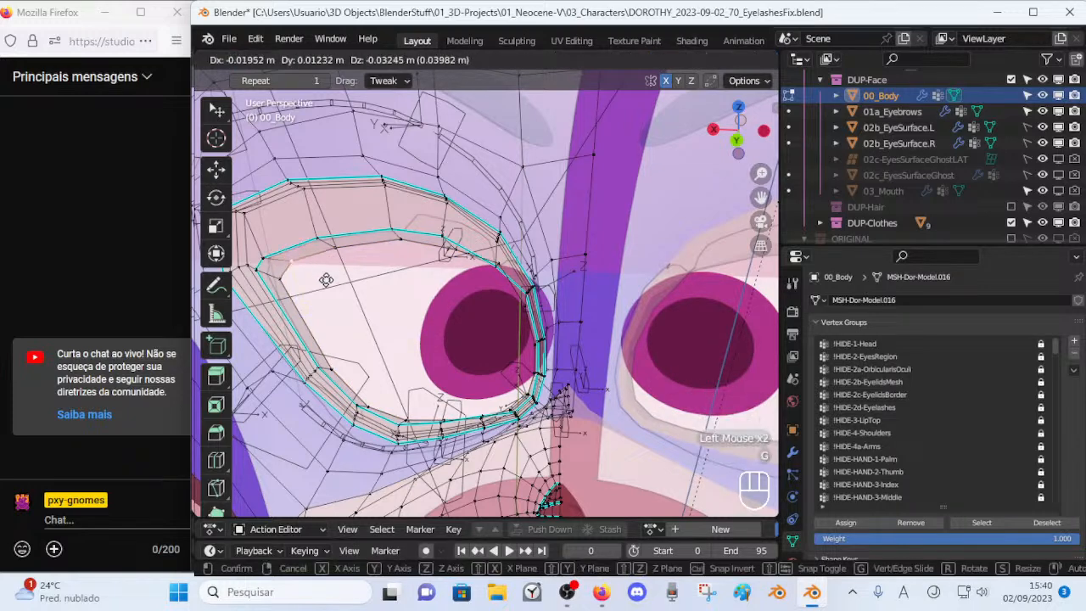
pyautogui.click(325, 280)
# Turn off snapping and smooth the left eyelid's whole inner edge loop.
pyautogui.keyDown('alt'); pyautogui.keyDown('shift'); pyautogui.click(358, 243); pyautogui.keyUp('shift'); pyautogui.keyUp('alt')
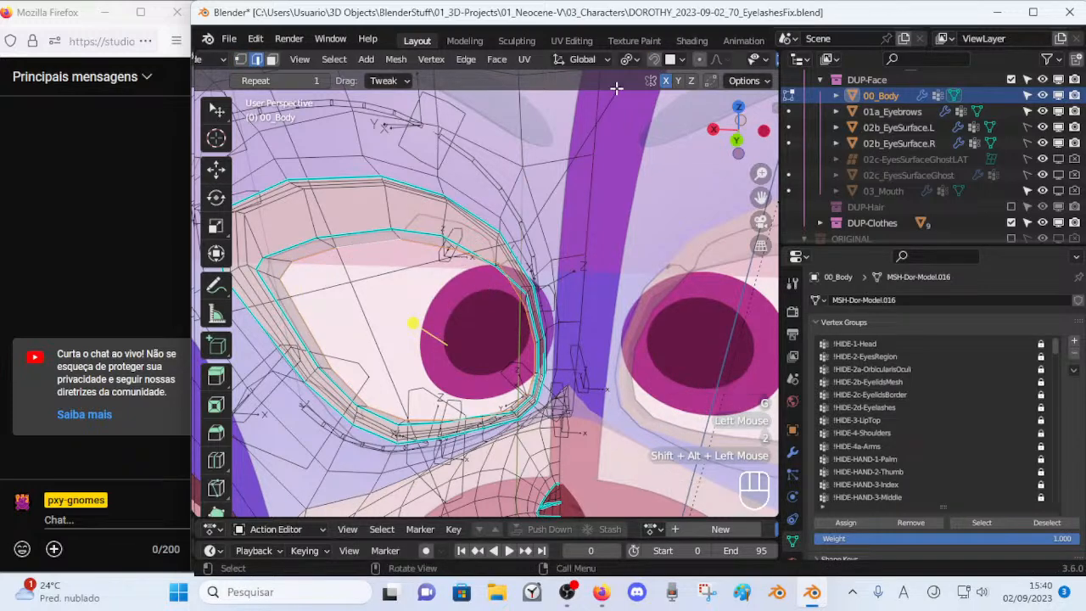
pyautogui.moveTo(414, 323); pyautogui.dragTo(463, 298)
pyautogui.moveTo(461, 314); pyautogui.dragTo(499, 325, button='middle')
pyautogui.keyDown('shift'); pyautogui.moveTo(390, 333); pyautogui.dragTo(594, 358, button='middle'); pyautogui.keyUp('shift')
pyautogui.scroll(-1, 593, 359)
pyautogui.moveTo(458, 344); pyautogui.dragTo(543, 346, button='middle')
pyautogui.keyDown('shift'); pyautogui.moveTo(399, 359); pyautogui.dragTo(473, 330, button='middle'); pyautogui.keyUp('shift')
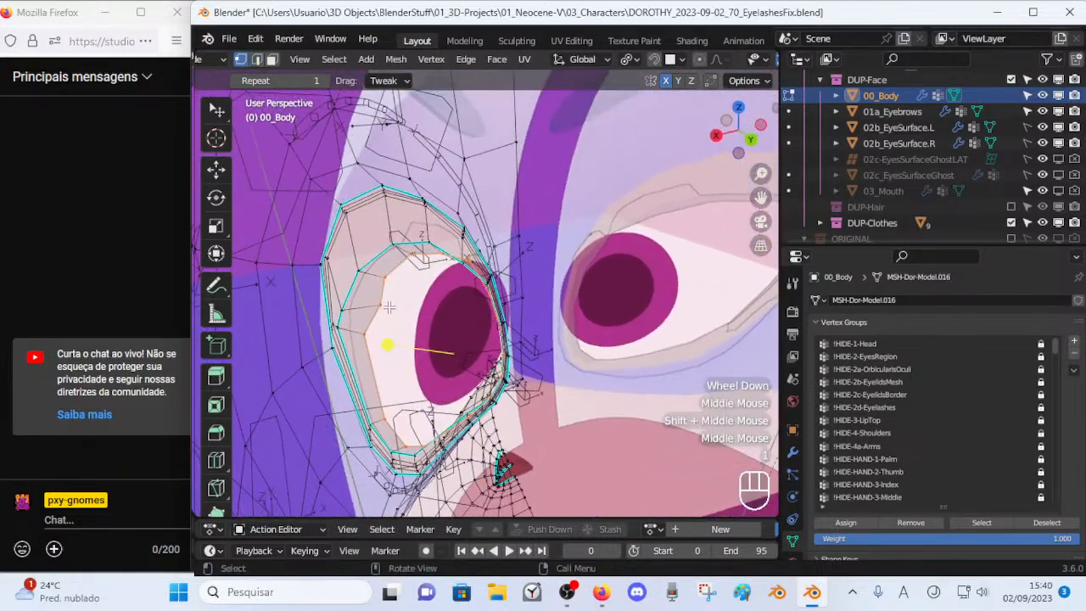
# Nudge the outer-corner vertex of the inner eyelid loop outward by about 0.02 m and clear the selection.
pyautogui.moveTo(583, 357); pyautogui.dragTo(497, 342, button='middle')
pyautogui.press('g')
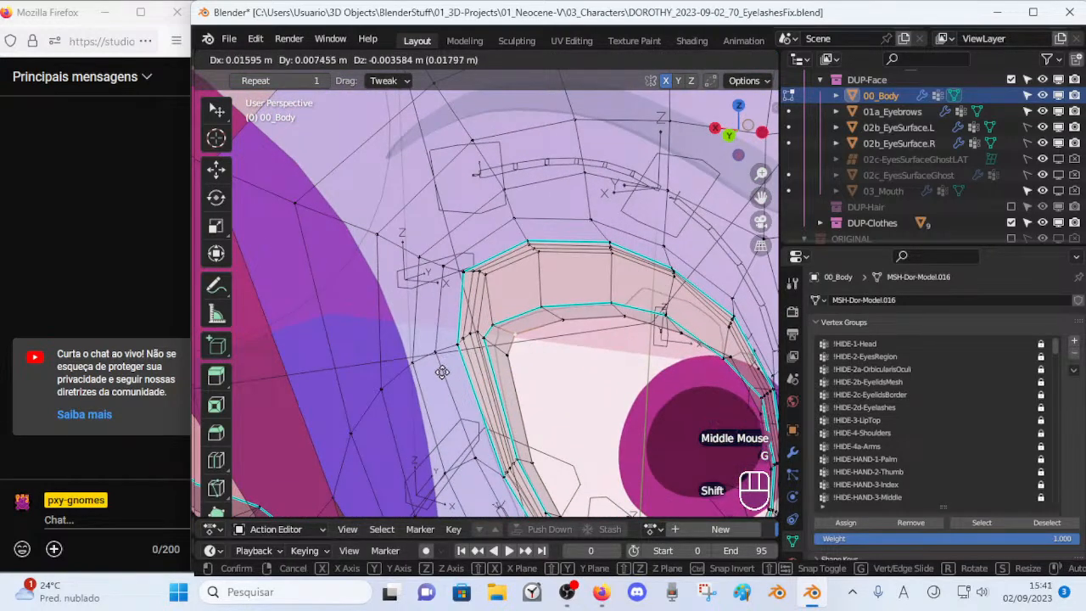
pyautogui.keyDown('shift'); pyautogui.click(565, 377); pyautogui.keyUp('shift')
pyautogui.keyDown('shift'); pyautogui.click(550, 360); pyautogui.keyUp('shift')
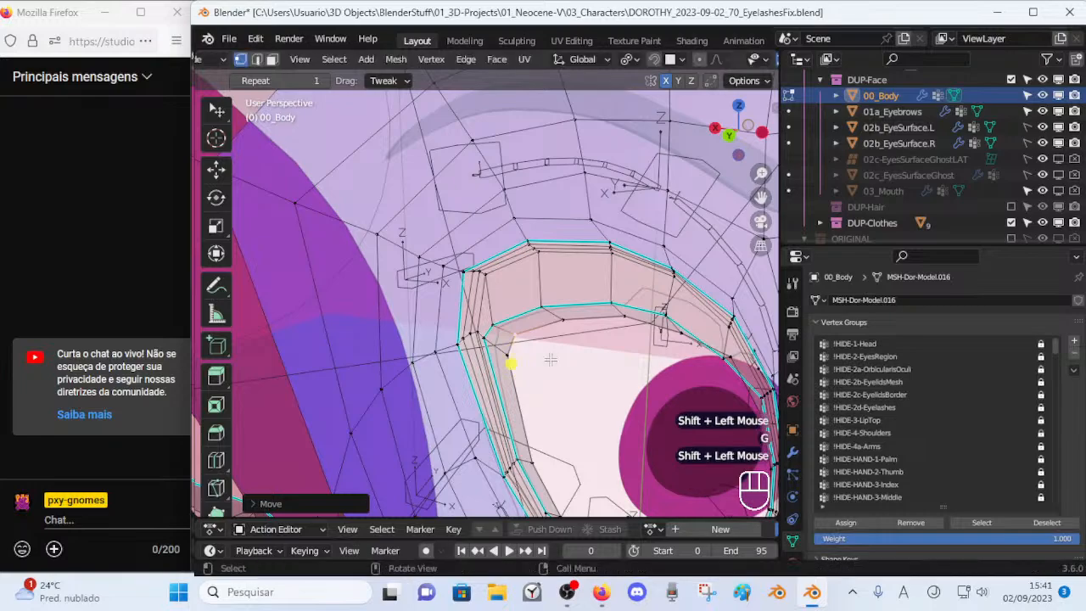
pyautogui.hotkey('alt', 'a')
# Select the left eyelid's inner edge loop and reposition it in two moves to fit around the eye surface.
pyautogui.moveTo(554, 364); pyautogui.dragTo(512, 353, button='middle')
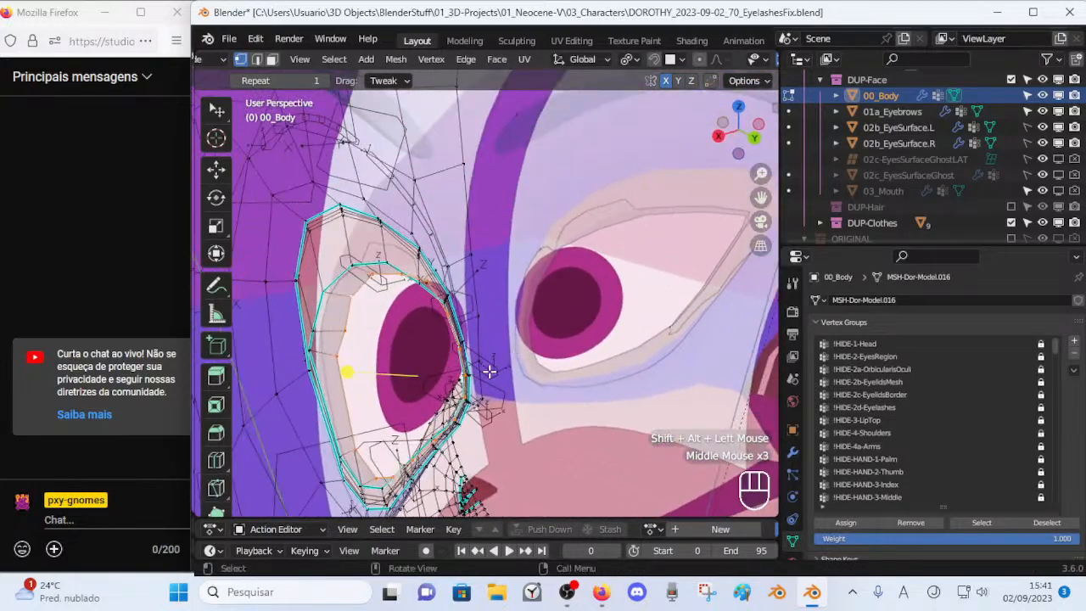
pyautogui.press('g')
pyautogui.keyDown('shift'); pyautogui.click(585, 374); pyautogui.keyUp('shift')
pyautogui.moveTo(585, 373); pyautogui.dragTo(514, 382, button='middle')
pyautogui.scroll(-1, 514, 383)
pyautogui.keyDown('shift'); pyautogui.moveTo(676, 378); pyautogui.dragTo(349, 252, button='middle'); pyautogui.keyUp('shift')
pyautogui.moveTo(693, 321); pyautogui.dragTo(593, 325, button='middle')
pyautogui.moveTo(599, 366); pyautogui.dragTo(481, 371, button='middle')
pyautogui.scroll(-2, 628, 372)
pyautogui.scroll(2, 632, 315)
pyautogui.press('g')
pyautogui.keyDown('shift'); pyautogui.click(473, 352); pyautogui.keyUp('shift')
pyautogui.scroll(-1, 483, 365)
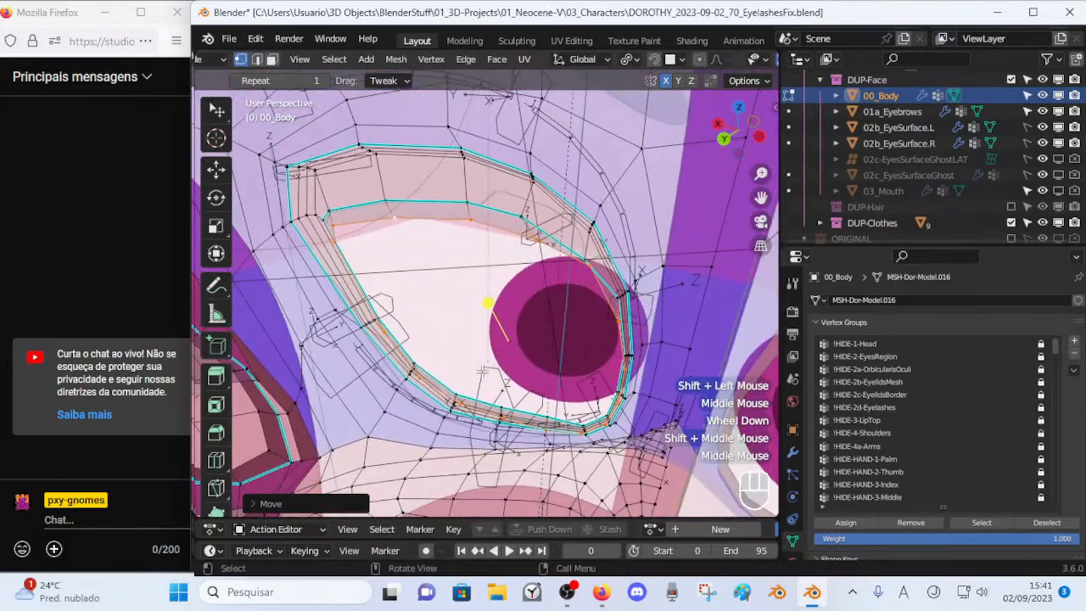
# Move the inner-loop vertex above the iris slightly down, and smooth the complete inner eyelid loop.
pyautogui.click(579, 272)
pyautogui.press('g')
pyautogui.click(572, 281)
pyautogui.hotkey('alt', 'a')
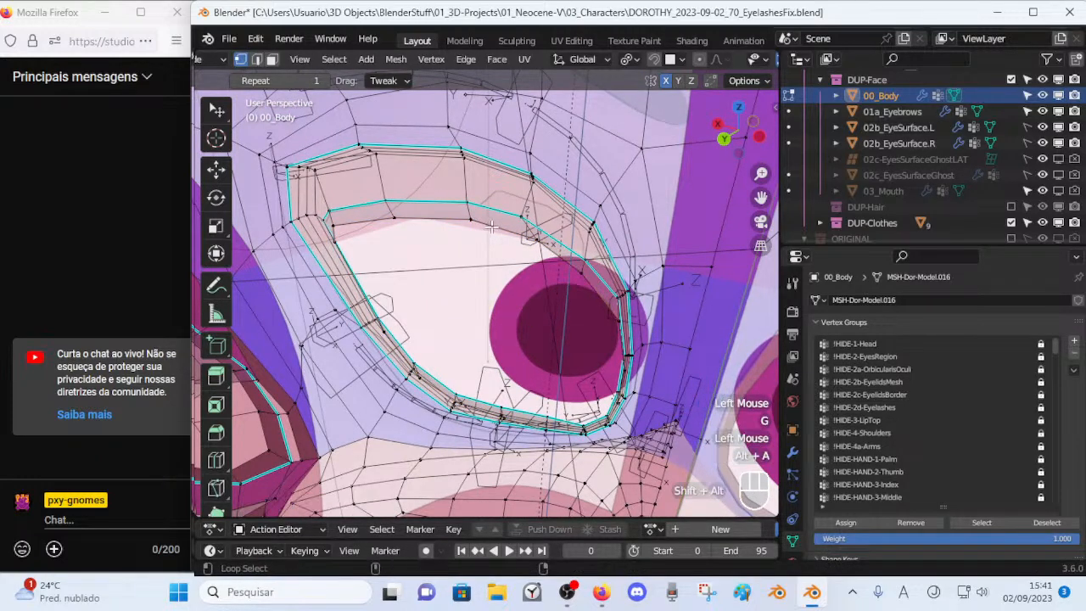
pyautogui.moveTo(487, 298); pyautogui.dragTo(504, 303)
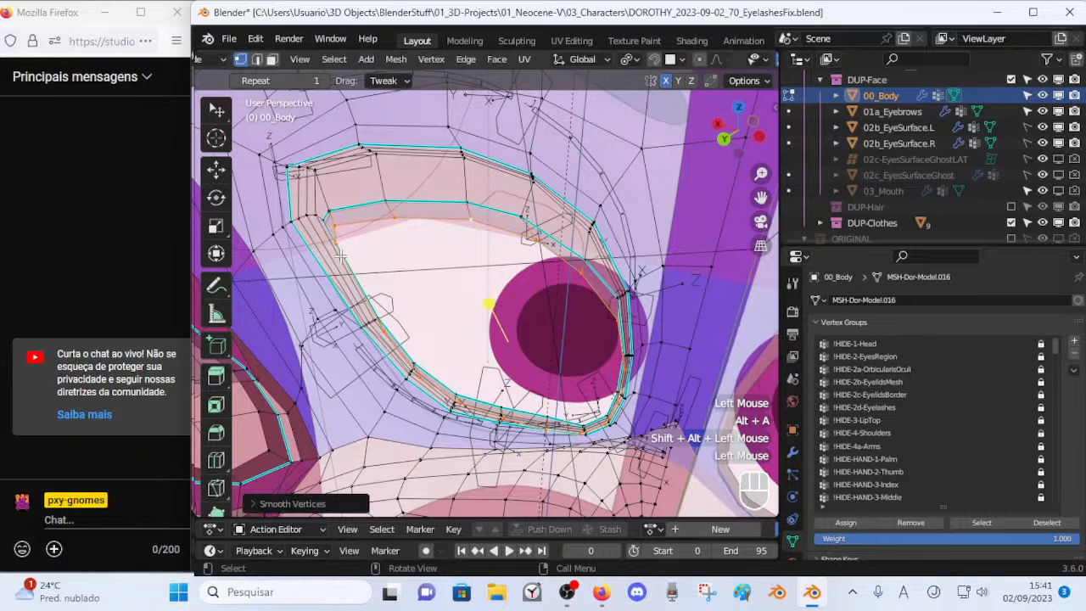
# Adjust the vertices at the outer corner of the inner eyelid loop, and smooth the whole loop again.
pyautogui.press('g')
pyautogui.keyDown('shift'); pyautogui.click(363, 231); pyautogui.keyUp('shift')
pyautogui.click(360, 226)
pyautogui.press('g')
pyautogui.press('shift')
pyautogui.click(407, 229)
pyautogui.hotkey('alt', 'a')
pyautogui.keyDown('alt'); pyautogui.keyDown('shift'); pyautogui.click(502, 309); pyautogui.keyUp('shift'); pyautogui.keyUp('alt')
pyautogui.moveTo(502, 308); pyautogui.dragTo(605, 331)
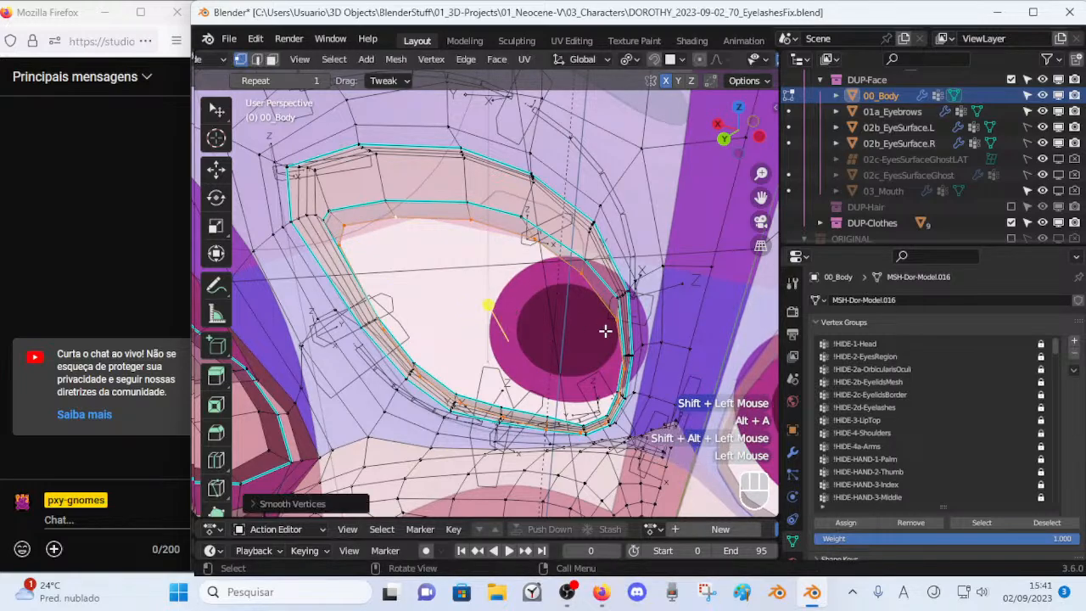
# Move the left eyelid's inner edge loop about 0.035 m back and up into the head.
pyautogui.moveTo(600, 330); pyautogui.dragTo(546, 345, button='middle')
pyautogui.scroll(-1, 530, 335)
pyautogui.scroll(-1, 543, 399)
pyautogui.moveTo(567, 412); pyautogui.dragTo(521, 390, button='middle')
pyautogui.press('g')
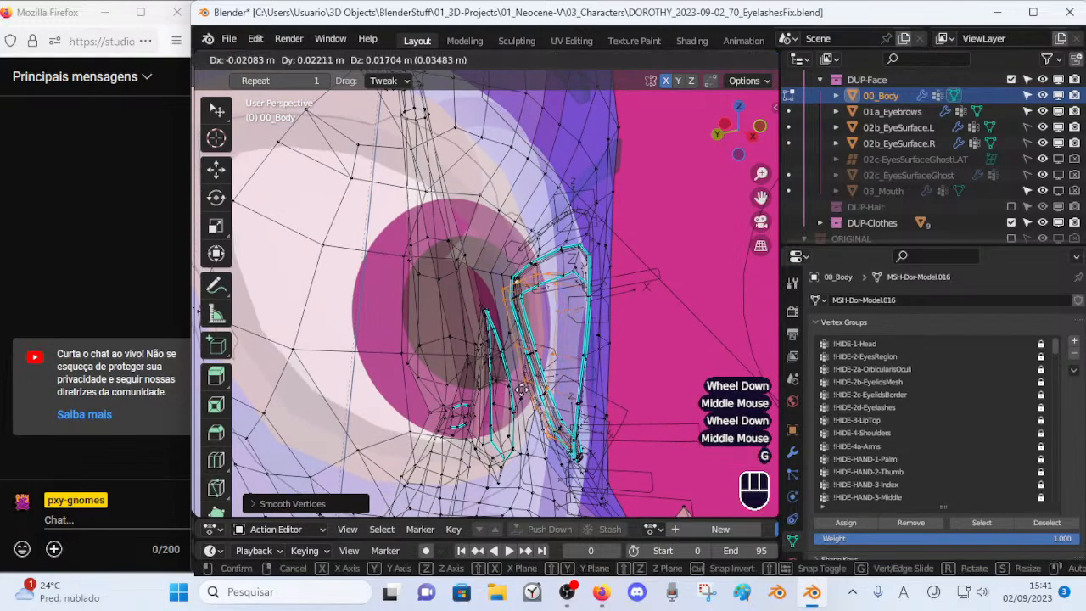
pyautogui.click(515, 388)
pyautogui.moveTo(588, 349); pyautogui.dragTo(393, 311, button='middle')
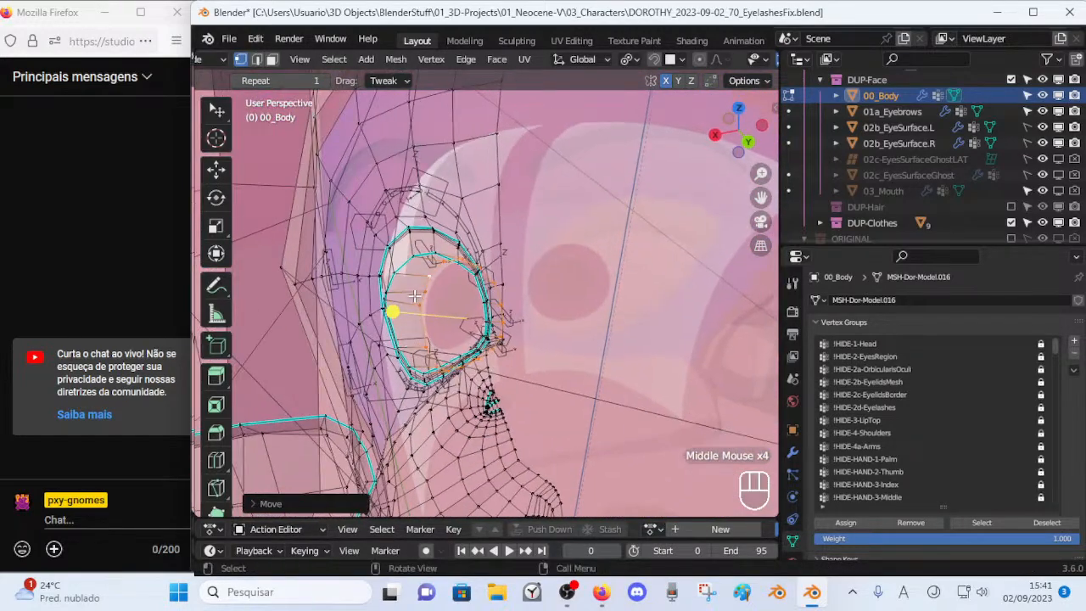
# Slide the vertex on the outer side of the inner eyelid loop along its edge.
pyautogui.scroll(3, 394, 312)
pyautogui.click(362, 299)
pyautogui.hotkey('shift', 'v')
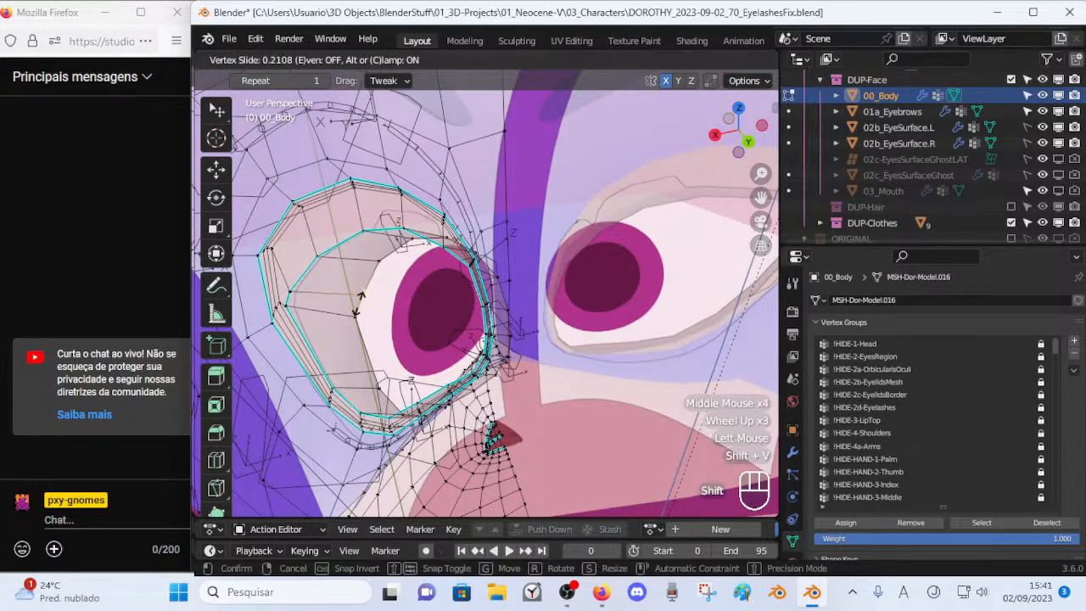
pyautogui.keyDown('shift'); pyautogui.click(354, 309); pyautogui.keyUp('shift')
pyautogui.click(354, 314)
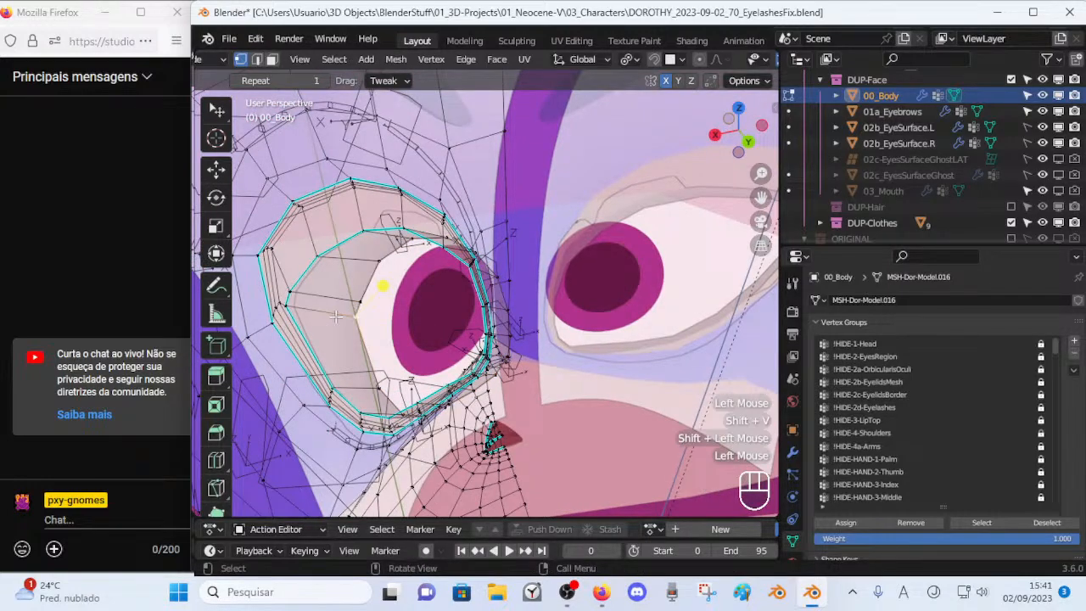
# Select the edges along the lower outer part of the inner eyelid loop and move them about 0.03 m down toward the lid border.
pyautogui.moveTo(331, 329); pyautogui.dragTo(457, 402, button='middle')
pyautogui.scroll(-2, 439, 299)
pyautogui.keyDown('alt'); pyautogui.keyDown('shift'); pyautogui.click(506, 441); pyautogui.keyUp('shift'); pyautogui.keyUp('alt')
pyautogui.keyDown('shift'); pyautogui.moveTo(506, 441); pyautogui.dragTo(519, 388, button='middle'); pyautogui.keyUp('shift')
pyautogui.hotkey('alt', 'a')
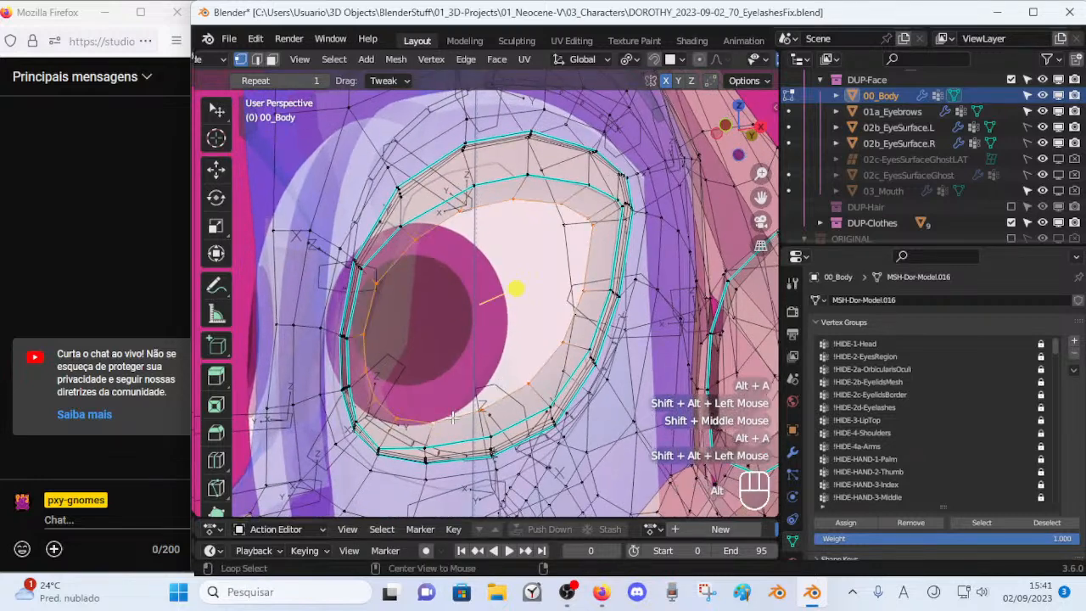
pyautogui.press('2')
pyautogui.click(509, 395)
pyautogui.keyDown('shift'); pyautogui.click(511, 394); pyautogui.keyUp('shift')
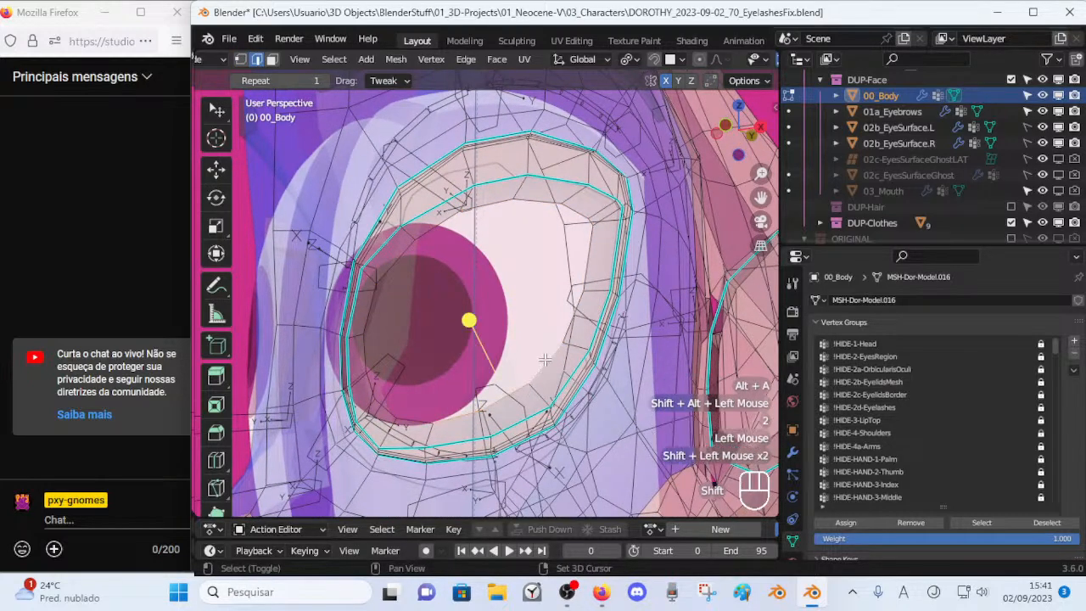
pyautogui.keyDown('shift'); pyautogui.click(567, 331); pyautogui.keyUp('shift')
pyautogui.press('g')
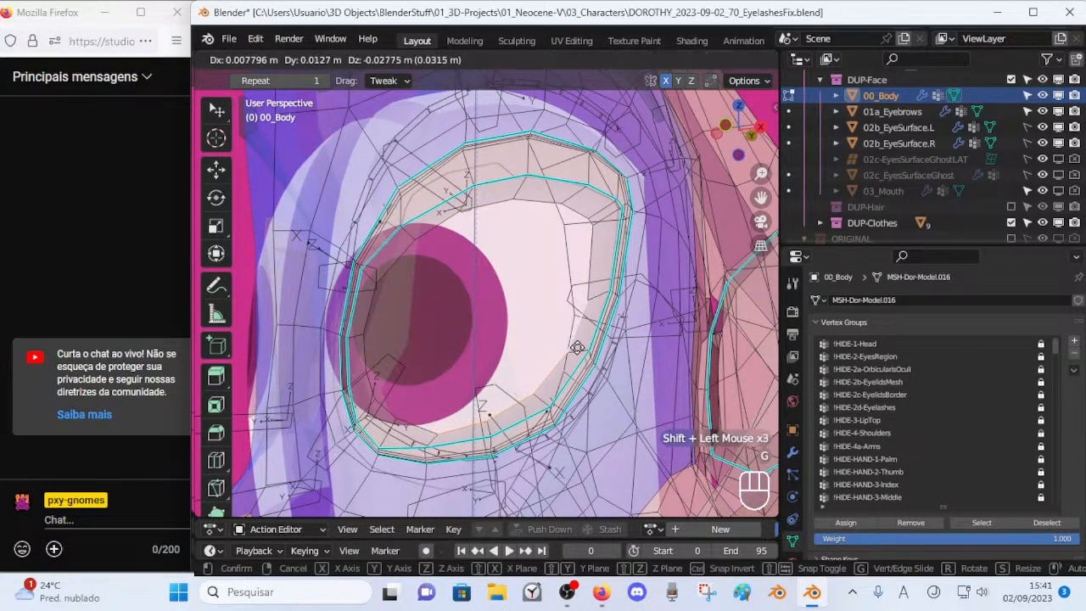
pyautogui.click(581, 349)
# Move the edge on the lower inner part of the eyelid loop closer to the lower lid border.
pyautogui.click(417, 421)
pyautogui.moveTo(421, 424); pyautogui.dragTo(467, 438, button='middle')
pyautogui.press('g')
pyautogui.keyDown('shift'); pyautogui.click(439, 434); pyautogui.keyUp('shift')
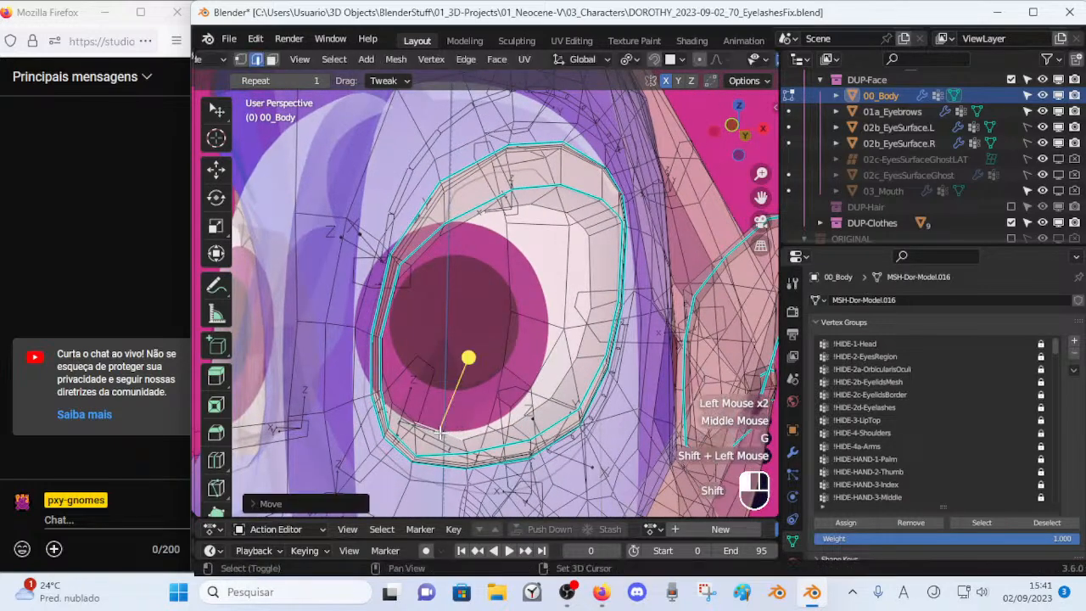
# Switch to vertex selection and move the inner-loop vertices at the eye's lower inner corner to round out the curve.
pyautogui.click(399, 402)
pyautogui.press('1')
pyautogui.click(395, 405)
pyautogui.press('g')
pyautogui.keyDown('shift'); pyautogui.click(460, 368); pyautogui.keyUp('shift')
pyautogui.click(417, 425)
pyautogui.press('g')
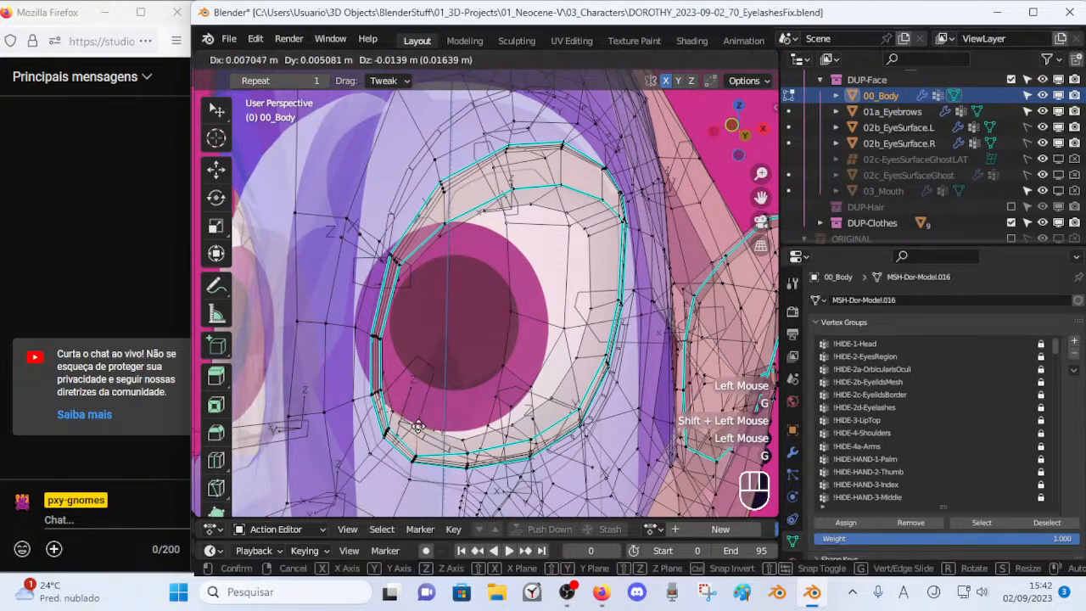
pyautogui.click(418, 433)
pyautogui.press('g')
pyautogui.click(434, 436)
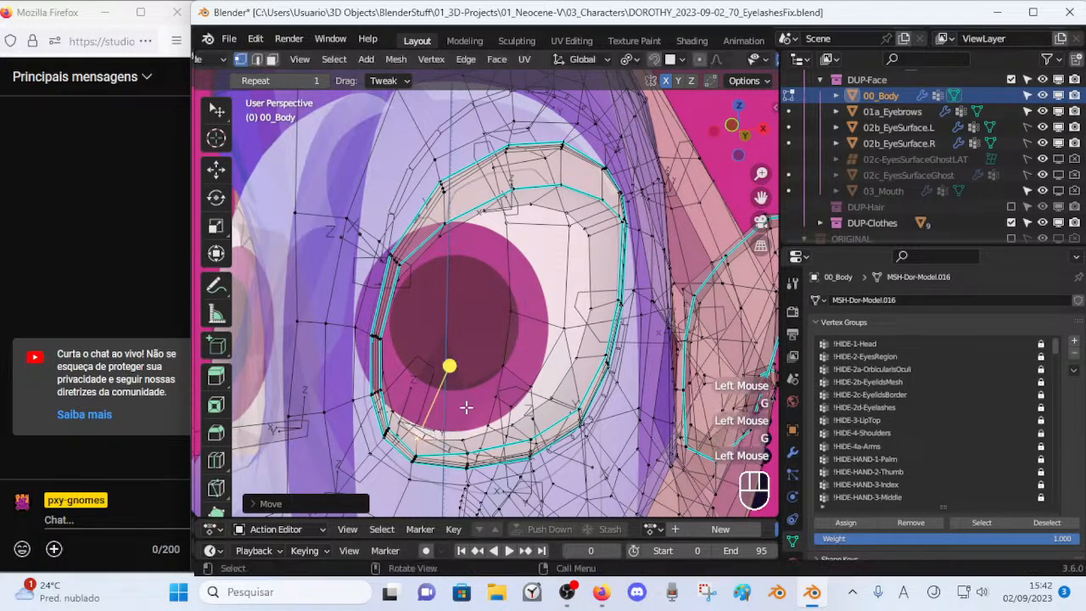
# Reposition two vertices on the lower outer part of the inner eyelid loop to even out its curve.
pyautogui.click(573, 359)
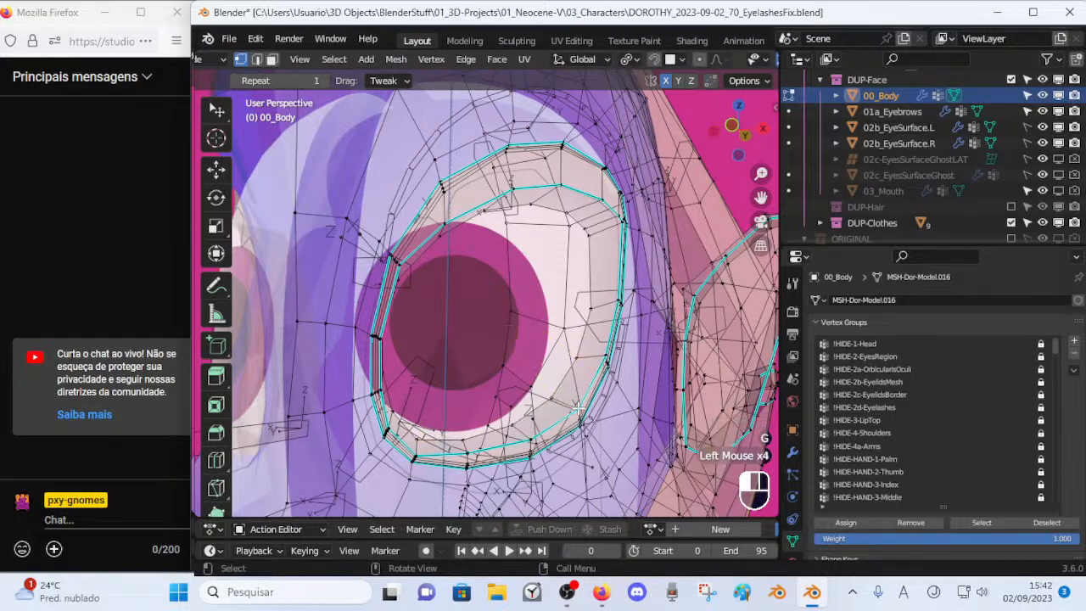
pyautogui.press('g')
pyautogui.click(558, 396)
pyautogui.click(518, 417)
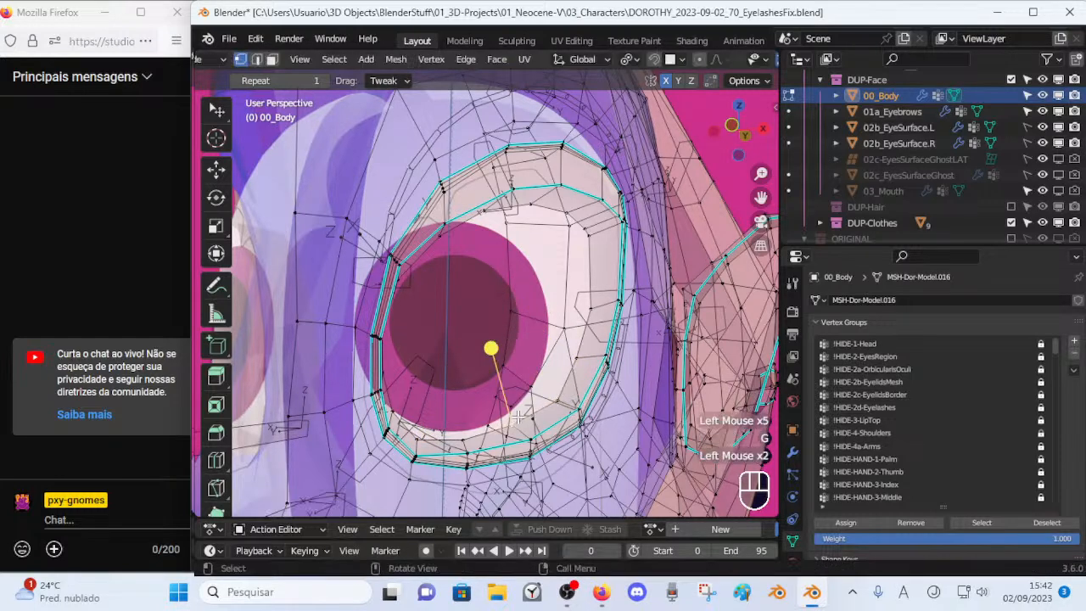
pyautogui.press('g')
pyautogui.click(526, 427)
# Reposition the vertex at the upper outer corner of the inner eyelid loop to refine the corner's curve.
pyautogui.moveTo(573, 381); pyautogui.dragTo(502, 329, button='middle')
pyautogui.click(529, 302)
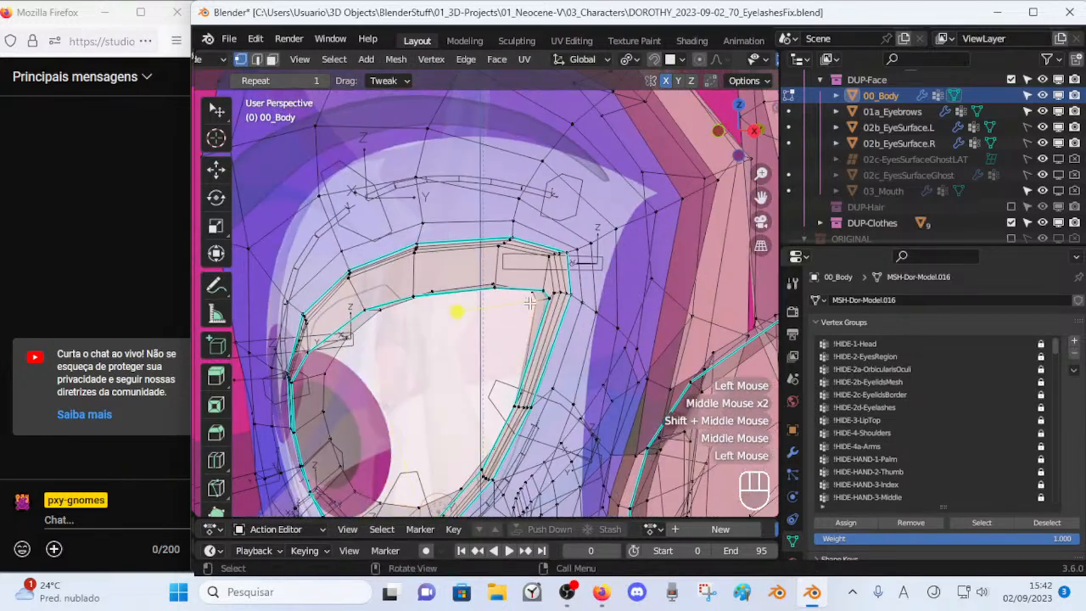
pyautogui.press('g')
pyautogui.press('shift')
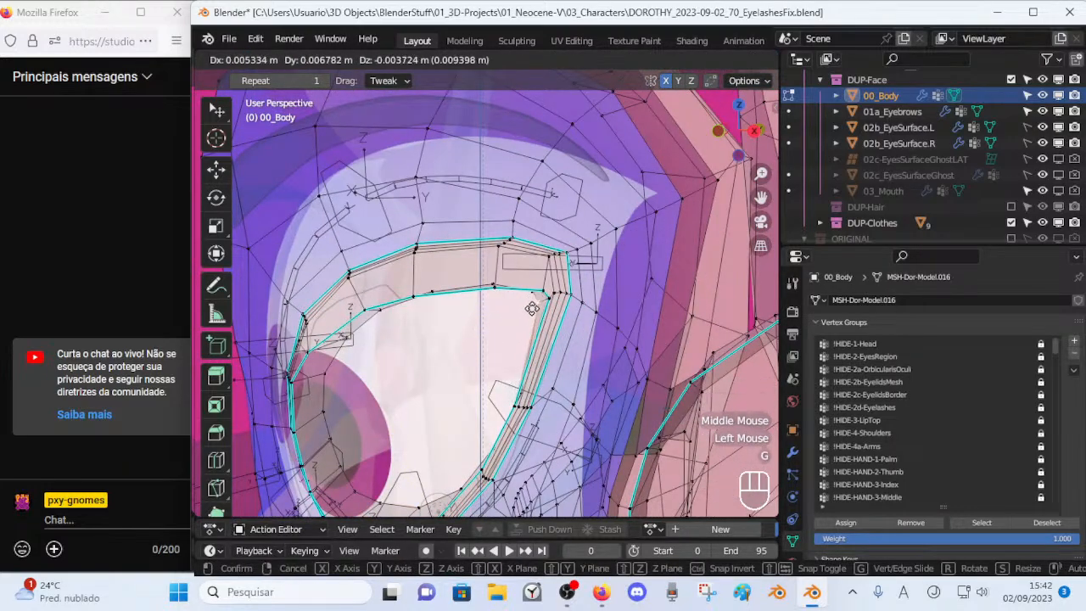
pyautogui.click(530, 306)
pyautogui.click(527, 301)
pyautogui.press('g')
pyautogui.click(529, 297)
pyautogui.press('g')
pyautogui.click(526, 298)
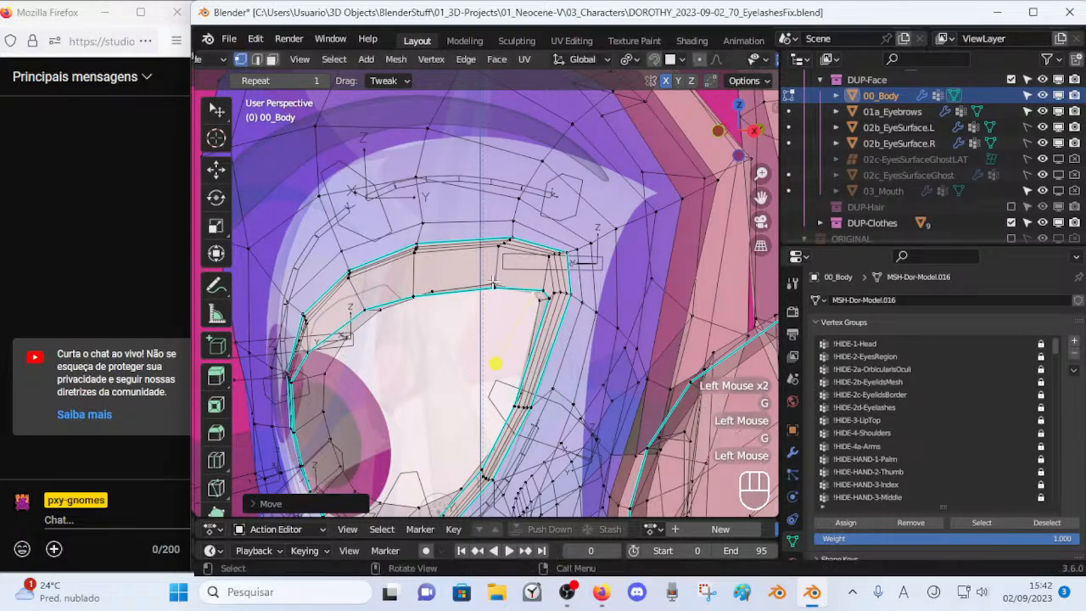
# Move the three vertices along the upper part of the inner eyelid loop to even out its curve.
pyautogui.click(493, 290)
pyautogui.press('g')
pyautogui.click(489, 300)
pyautogui.click(429, 288)
pyautogui.press('g')
pyautogui.click(428, 291)
pyautogui.press('g')
pyautogui.click(422, 307)
pyautogui.click(382, 317)
pyautogui.press('g')
pyautogui.click(380, 318)
# Reposition two vertices on the upper inner side of the inner eyelid loop to follow the eye opening.
pyautogui.moveTo(336, 384); pyautogui.dragTo(368, 260, button='middle')
pyautogui.click(366, 259)
pyautogui.press('g')
pyautogui.click(386, 253)
pyautogui.click(417, 231)
pyautogui.press('g')
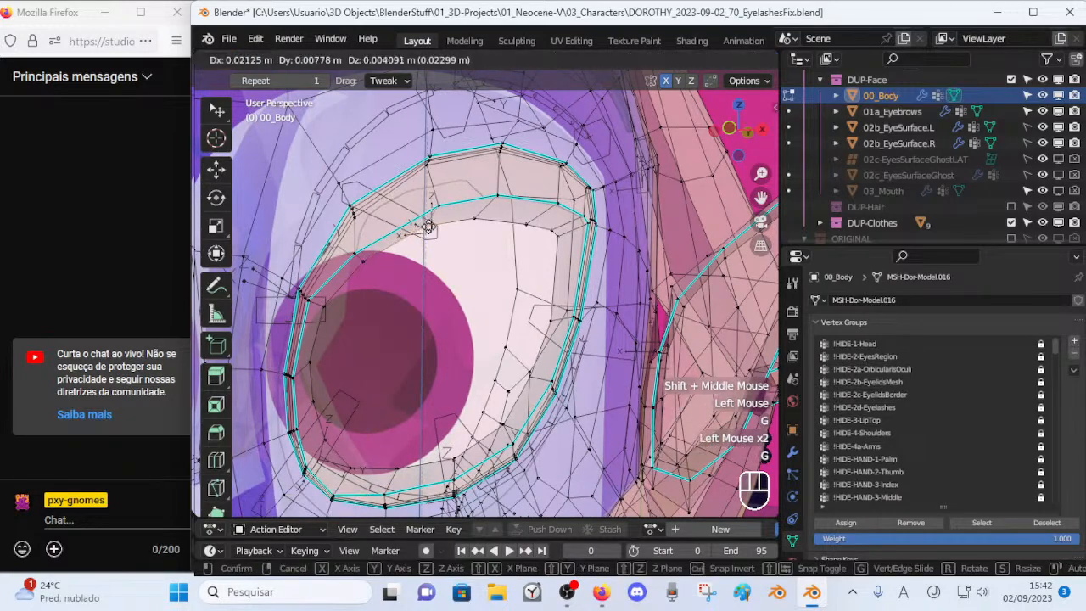
pyautogui.click(428, 227)
# Smooth the vertices of the whole inner eyelid edge loop, and scale and shift the loop to refine its fit.
pyautogui.scroll(-2, 433, 229)
pyautogui.hotkey('alt', 'a')
pyautogui.keyDown('alt'); pyautogui.keyDown('shift'); pyautogui.click(497, 316); pyautogui.keyUp('shift'); pyautogui.keyUp('alt')
pyautogui.moveTo(497, 315); pyautogui.dragTo(562, 330)
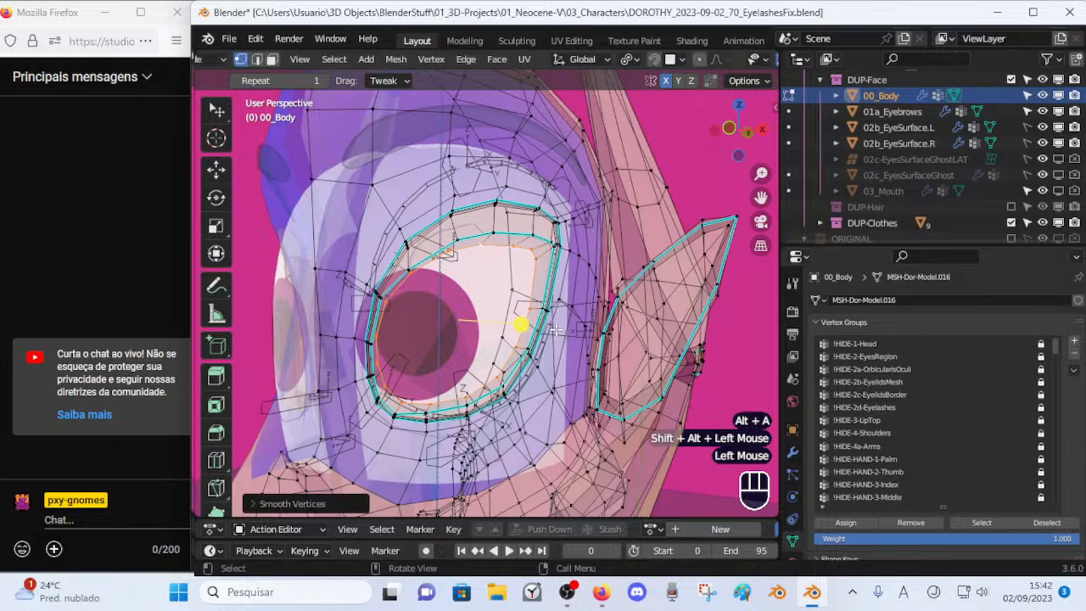
pyautogui.press('s')
pyautogui.press('shift')
pyautogui.keyDown('shift'); pyautogui.click(509, 323); pyautogui.keyUp('shift')
pyautogui.press('g')
pyautogui.keyDown('shift'); pyautogui.click(532, 341); pyautogui.keyUp('shift')
# Check the reshaped eyelid in Object Mode and return 00_Body to Edit Mode.
pyautogui.press('Tab')
pyautogui.moveTo(545, 343)
pyautogui.mouseDown(button='middle')
pyautogui.moveTo(492, 343)
pyautogui.moveTo(761, 390)
pyautogui.moveTo(226, 438)
pyautogui.moveTo(345, 432)
pyautogui.moveTo(557, 356)
pyautogui.mouseUp(button='middle')
pyautogui.scroll(1, 491, 399)
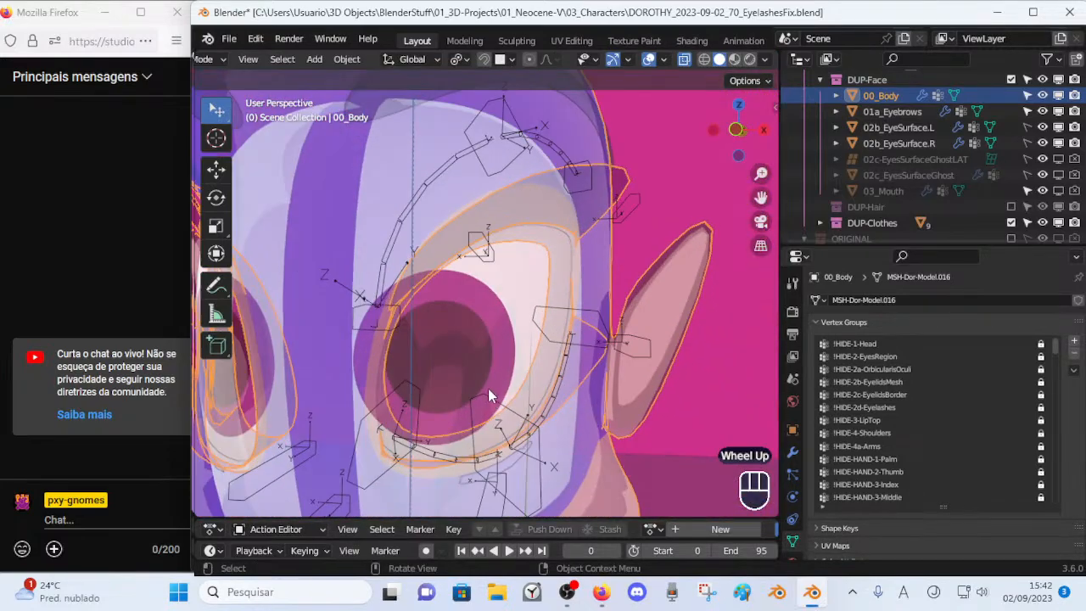
pyautogui.hotkey('ctrl', 'Tab')
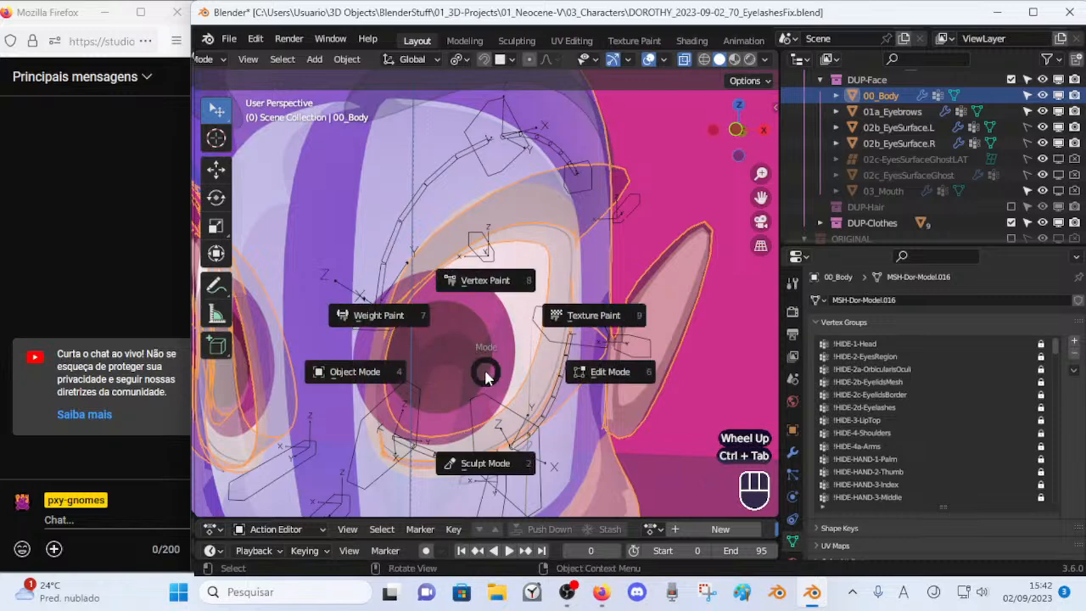
pyautogui.click(490, 236)
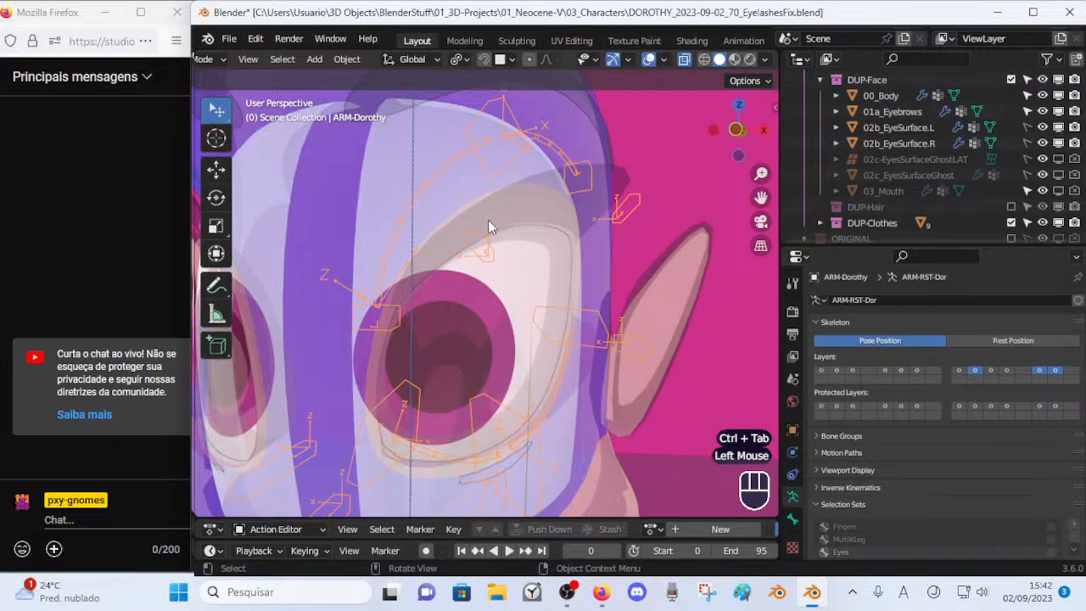
pyautogui.doubleClick(536, 236)
pyautogui.press('Tab')
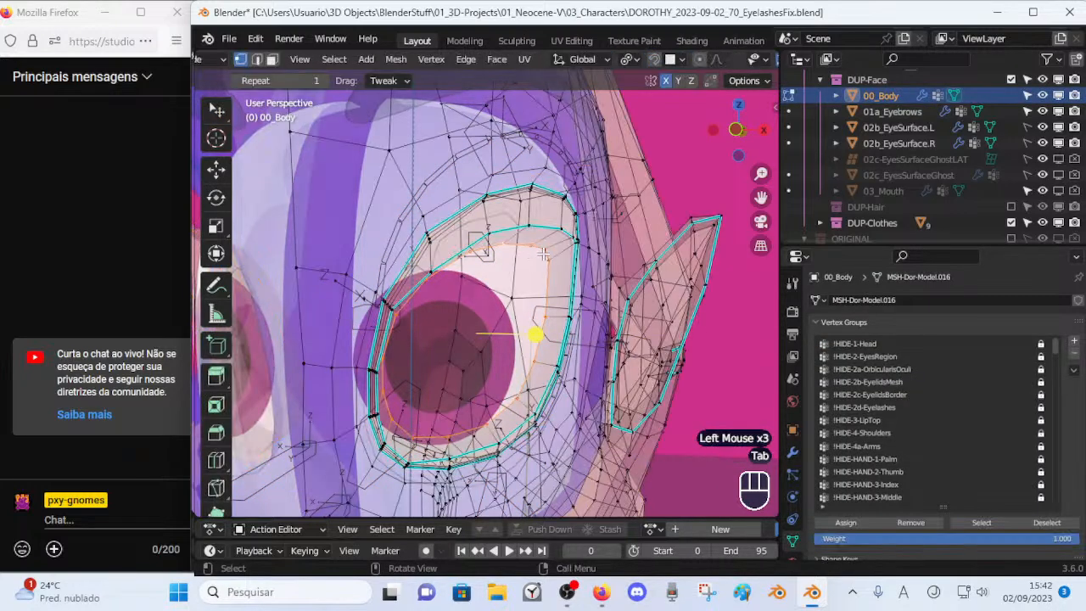
# Select the innermost eyelid edge loop and hide it.
pyautogui.hotkey('alt', 'a')
pyautogui.keyDown('alt'); pyautogui.keyDown('shift'); pyautogui.click(550, 278); pyautogui.keyUp('shift'); pyautogui.keyUp('alt')
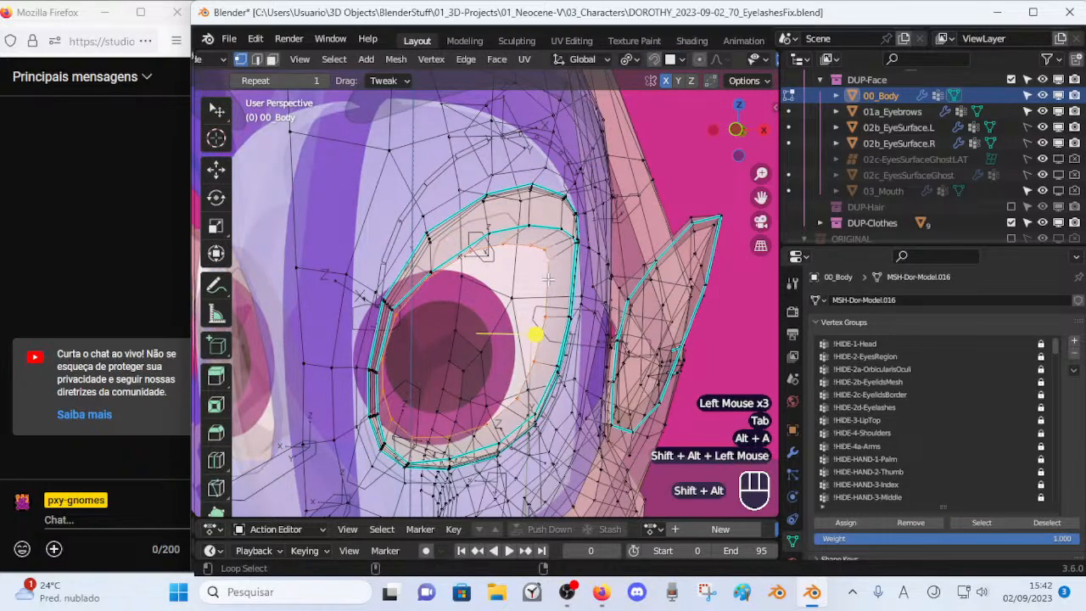
pyautogui.moveTo(536, 334); pyautogui.dragTo(552, 335)
pyautogui.press('h')
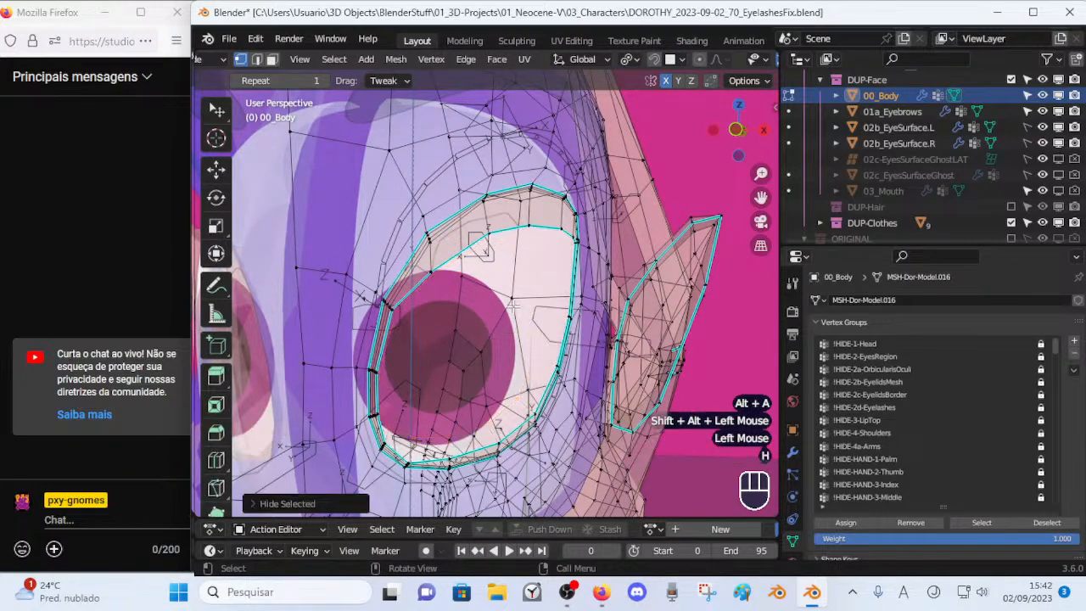
# Return to Object Mode, turn off X-ray, and examine how the eyelid border meets the eye surface.
pyautogui.moveTo(519, 300); pyautogui.dragTo(407, 286, button='middle')
pyautogui.hotkey('ctrl', 'Tab')
pyautogui.moveTo(399, 290); pyautogui.dragTo(513, 251, button='middle')
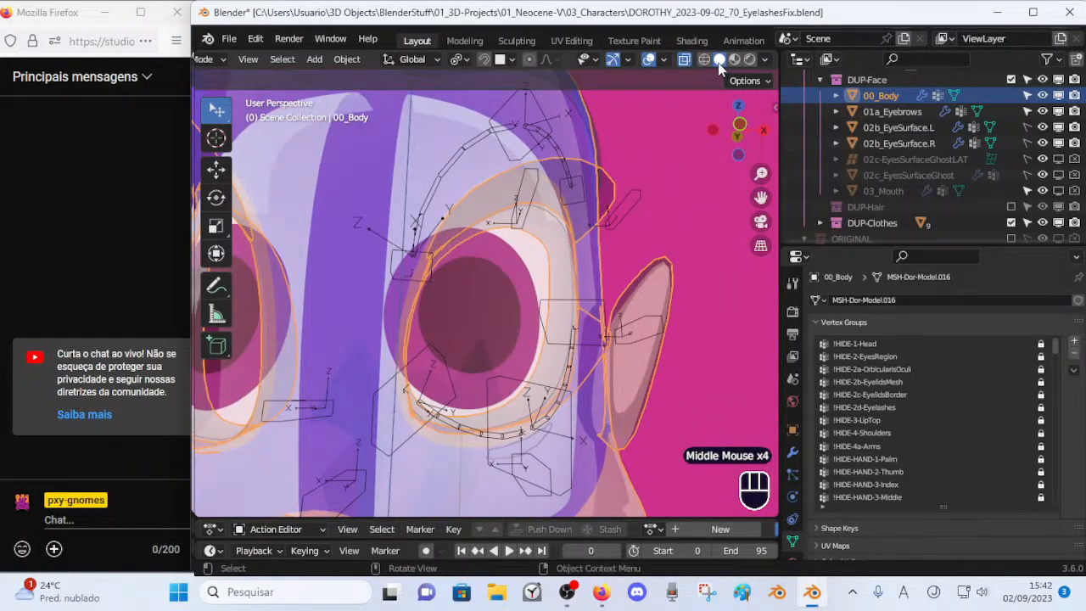
pyautogui.hotkey('alt', 'z')
pyautogui.moveTo(649, 181); pyautogui.dragTo(509, 272, button='middle')
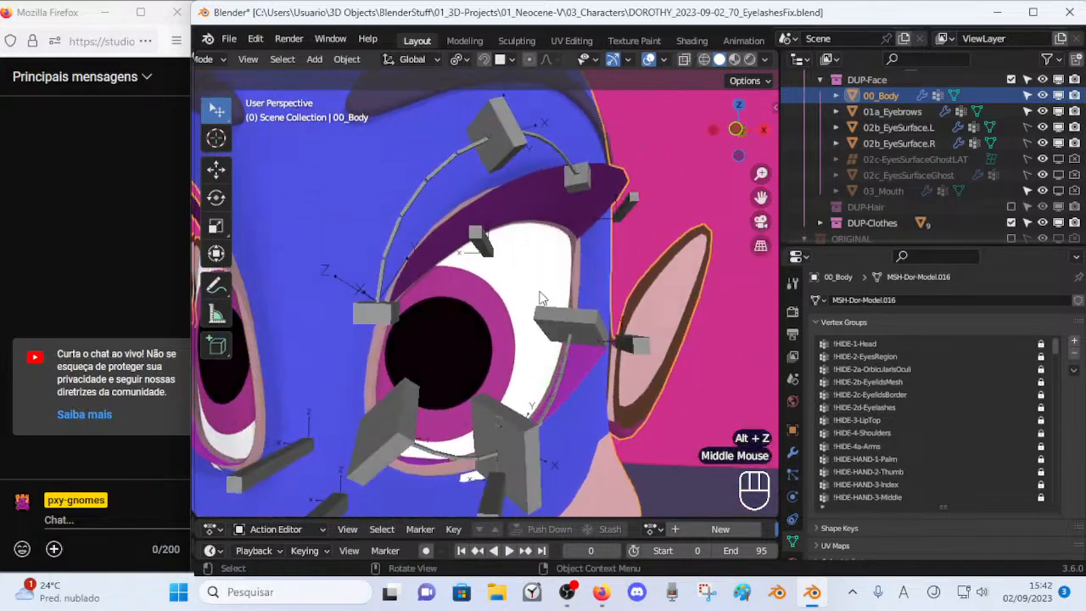
pyautogui.scroll(2, 535, 234)
pyautogui.moveTo(570, 179); pyautogui.dragTo(731, 358, button='middle')
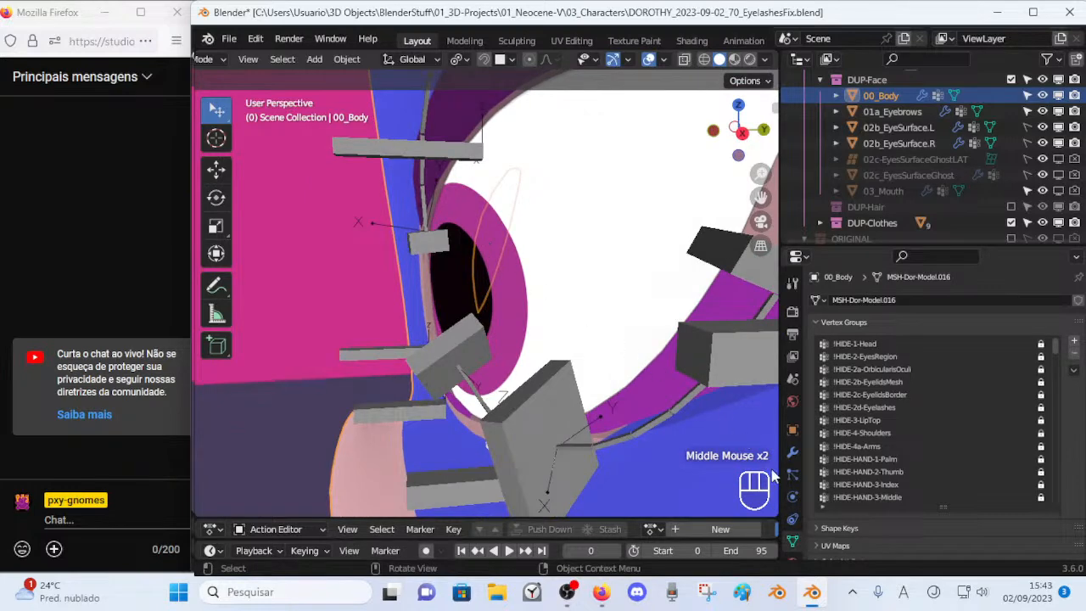
# Examine the settings of 00_Body's Shrinkwrap: EyelidsBorder.L modifier and the eyelid border around the eye.
pyautogui.click(792, 454)
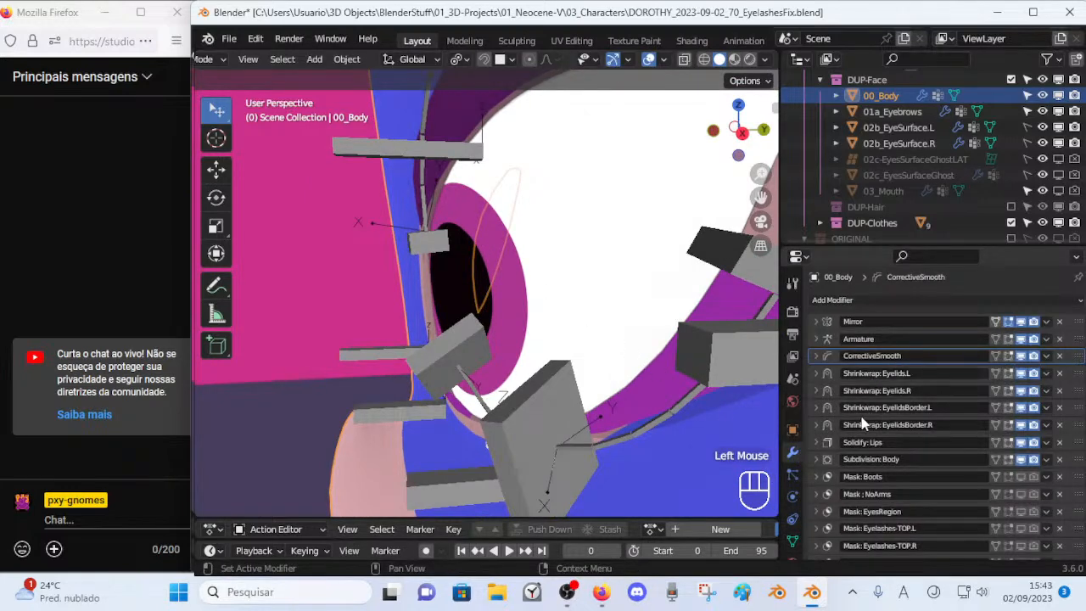
pyautogui.click(815, 407)
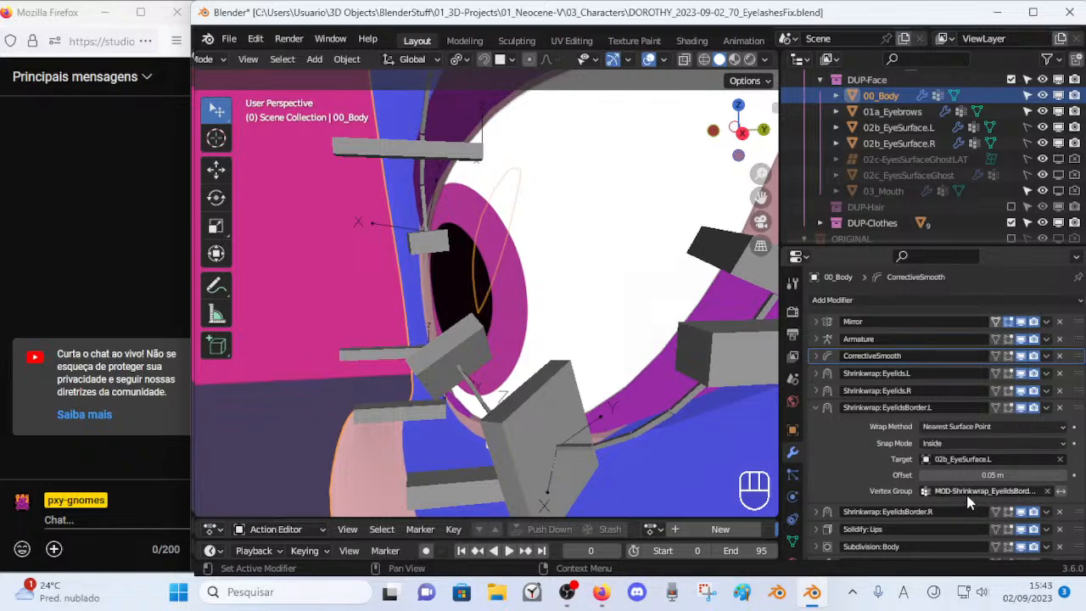
pyautogui.click(1021, 490)
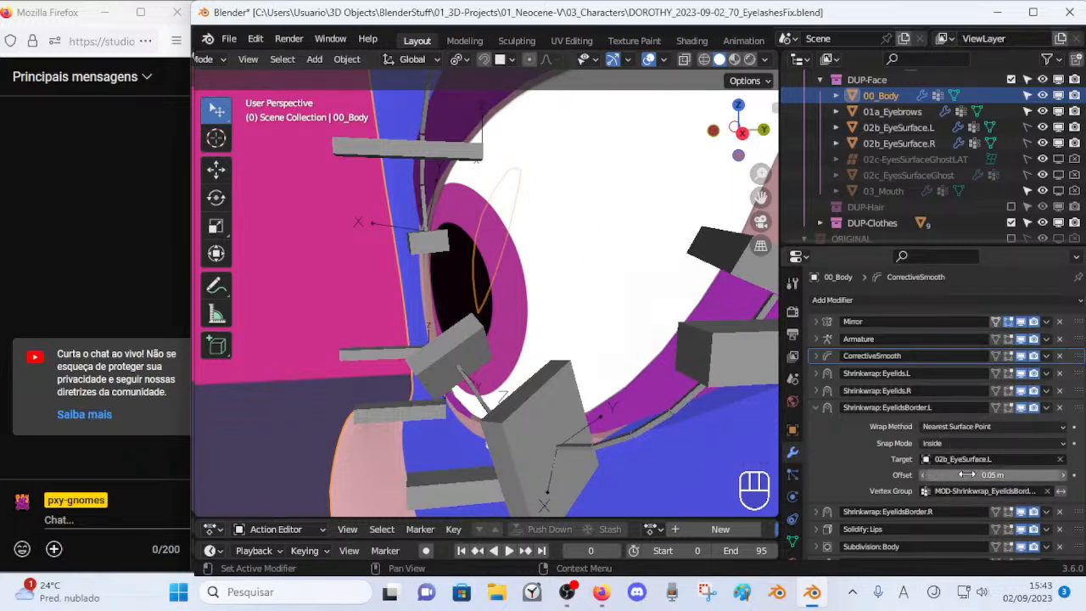
pyautogui.moveTo(501, 247); pyautogui.dragTo(464, 254, button='middle')
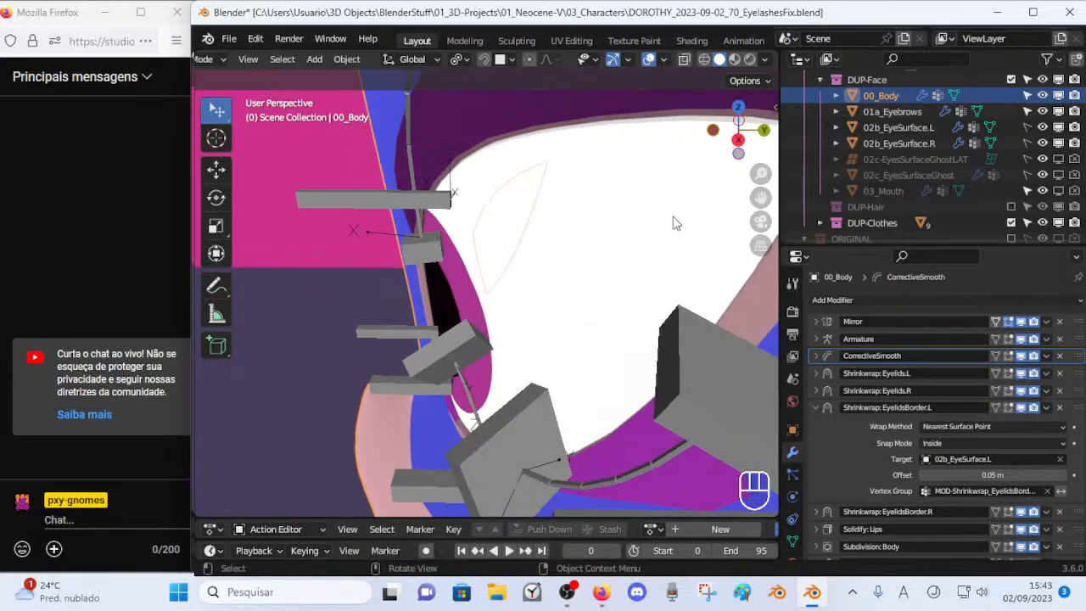
pyautogui.moveTo(642, 228); pyautogui.dragTo(433, 319, button='middle')
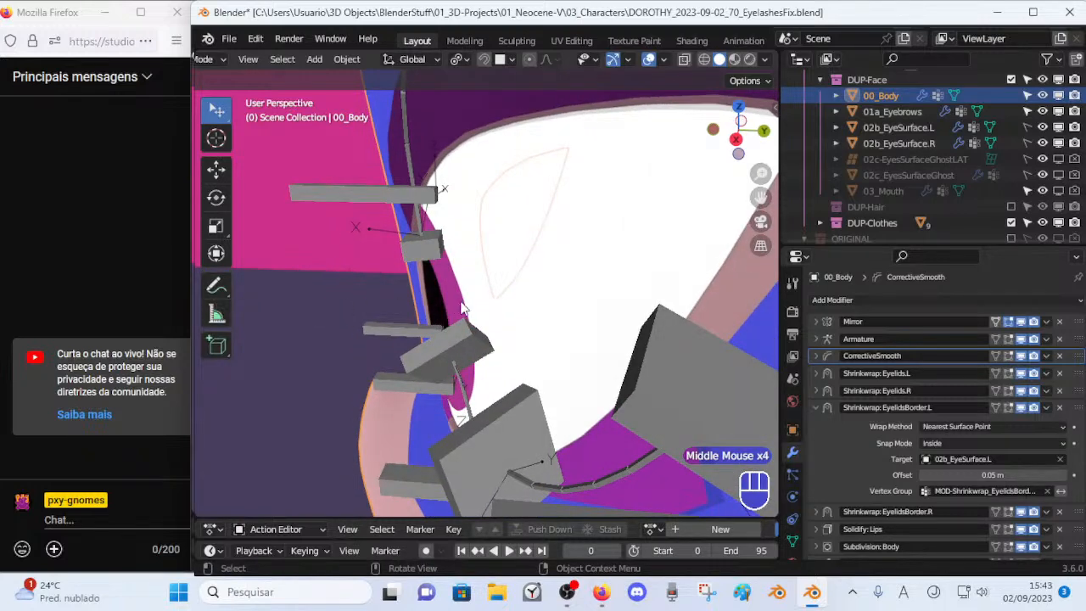
pyautogui.moveTo(404, 310); pyautogui.dragTo(555, 208, button='middle')
pyautogui.scroll(1, 474, 253)
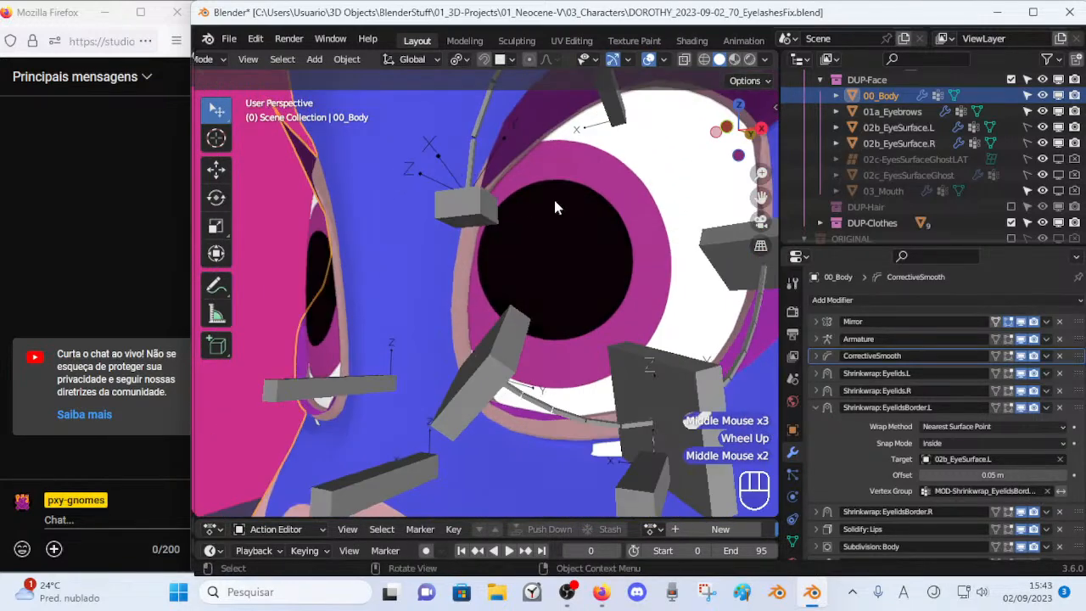
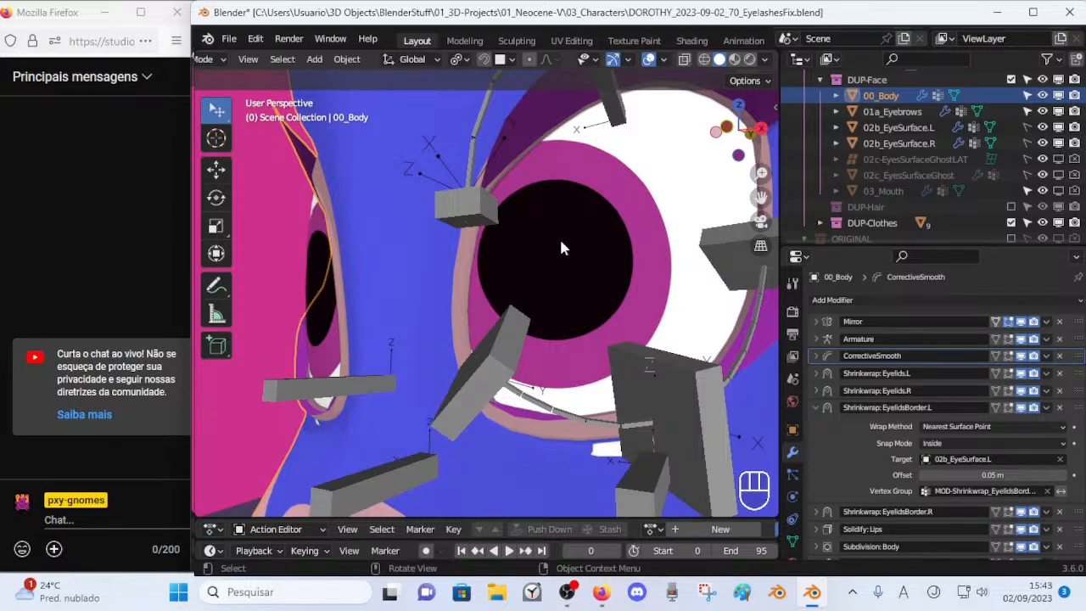
# Save the file and reopen 00_Body in Edit Mode with X-ray on.
pyautogui.keyDown('shift'); pyautogui.moveTo(583, 218); pyautogui.dragTo(517, 273, button='middle'); pyautogui.keyUp('shift')
pyautogui.scroll(-2, 419, 306)
pyautogui.click(582, 250)
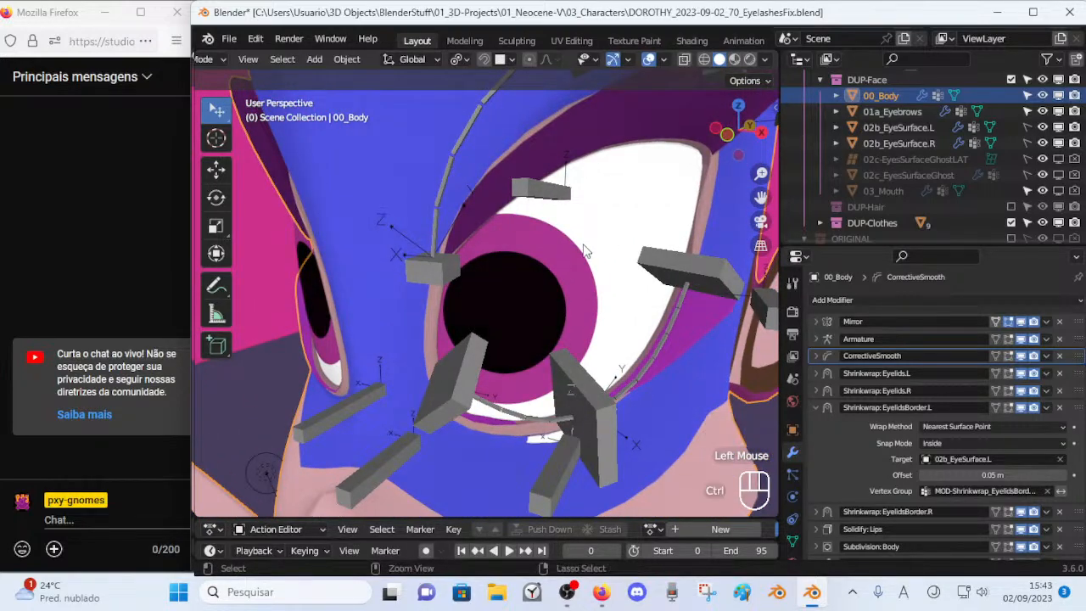
pyautogui.hotkey('ctrl', 's')
pyautogui.press('Tab')
pyautogui.moveTo(521, 245)
pyautogui.keyDown('shift'); pyautogui.mouseDown(button='middle')
pyautogui.moveTo(512, 284)
pyautogui.moveTo(543, 263)
pyautogui.moveTo(514, 244)
pyautogui.mouseUp(button='middle'); pyautogui.keyUp('shift')
pyautogui.hotkey('alt', 'z')
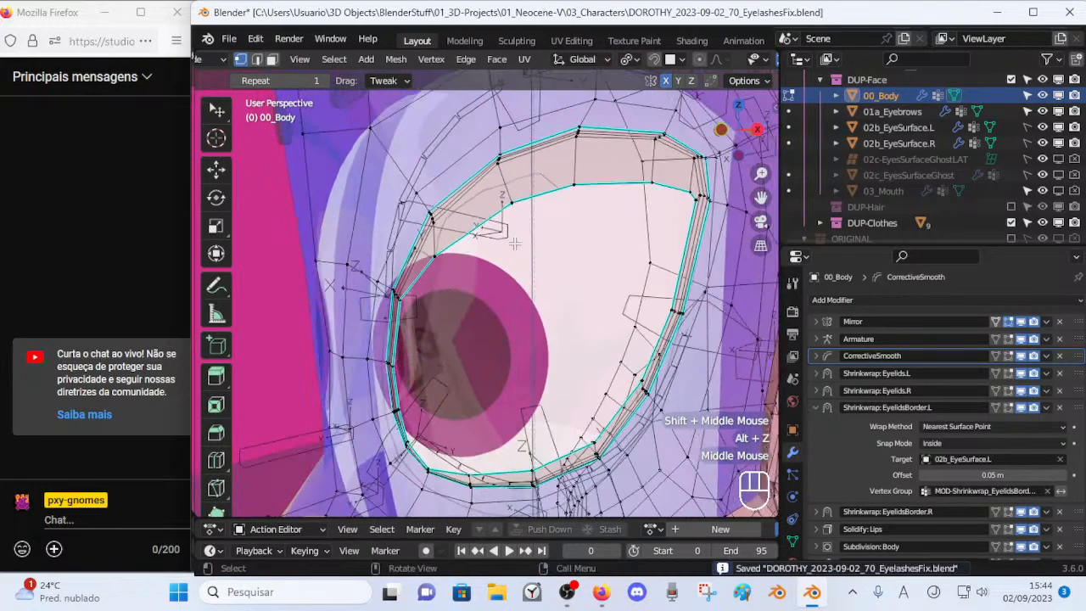
# Select the vertices of the !HIDE-2-EyesRegion vertex group, hide the rest of the mesh, and save the file.
pyautogui.scroll(-2, 514, 246)
pyautogui.moveTo(537, 299); pyautogui.dragTo(521, 312, button='middle')
pyautogui.scroll(1, 519, 314)
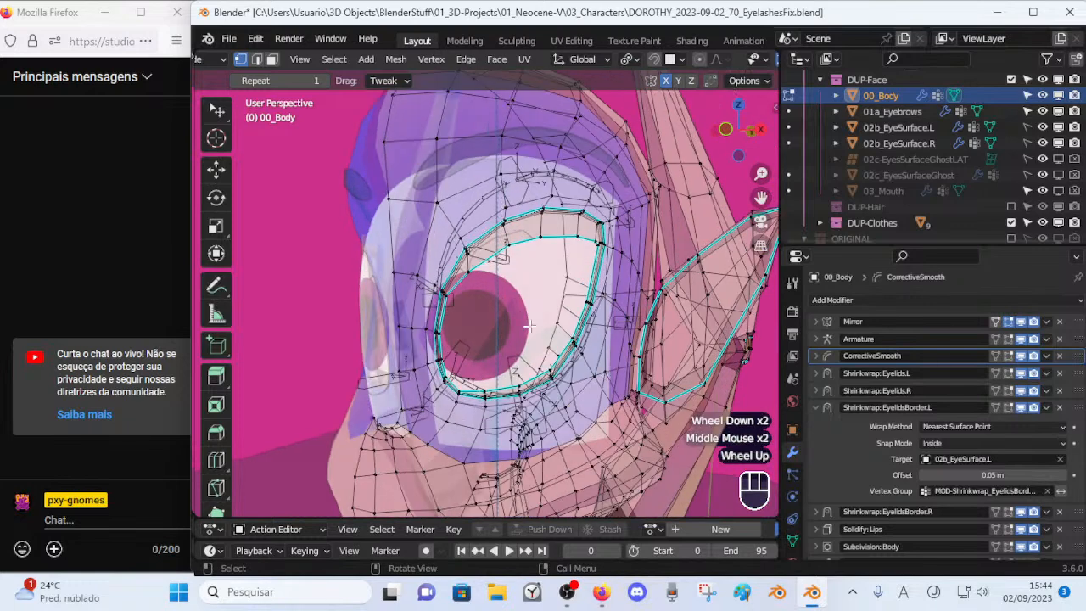
pyautogui.click(791, 540)
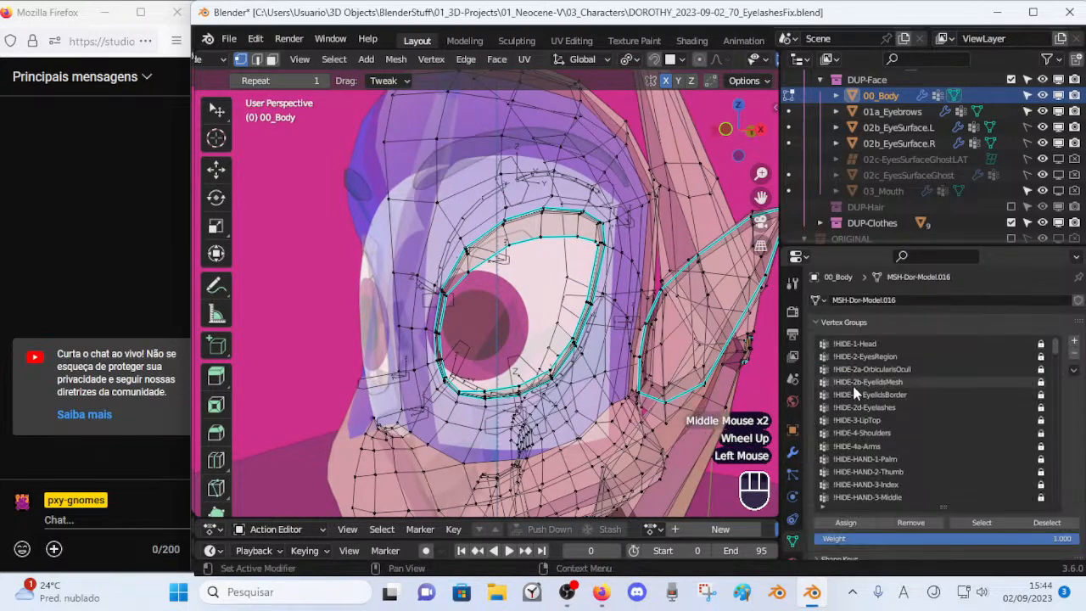
pyautogui.hotkey('alt', 'a')
pyautogui.click(897, 359)
pyautogui.click(905, 382)
pyautogui.click(901, 357)
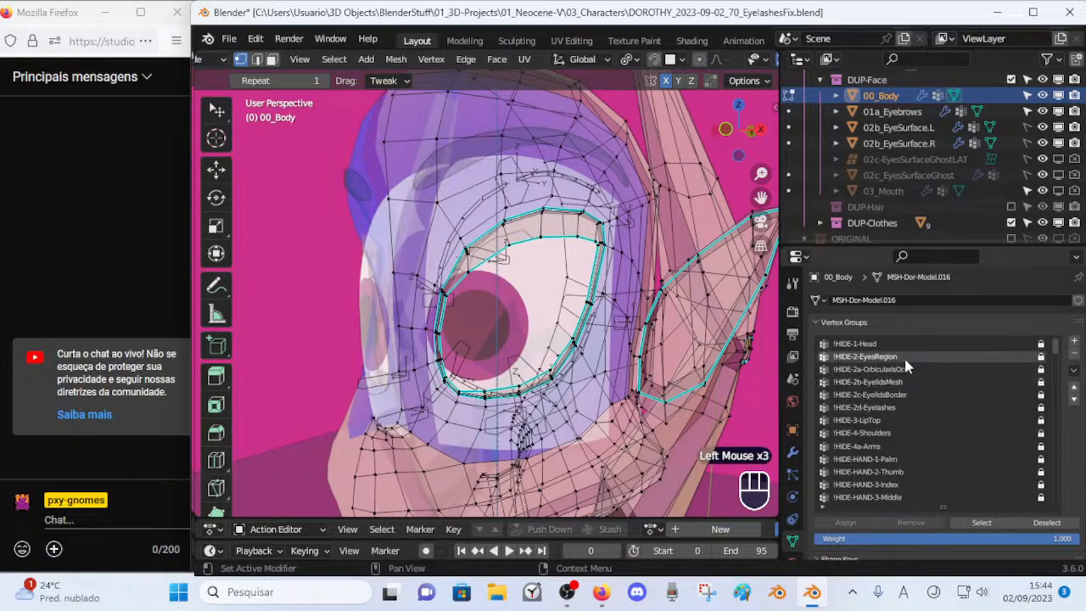
pyautogui.click(984, 521)
pyautogui.hotkey('shift', 'h')
pyautogui.moveTo(604, 302); pyautogui.dragTo(451, 269, button='middle')
pyautogui.hotkey('alt', 'a')
pyautogui.hotkey('ctrl', 's')
# Turn on snapping for mesh editing and open the snap target options.
pyautogui.scroll(3, 539, 290)
pyautogui.scroll(2, 455, 302)
pyautogui.click(653, 59)
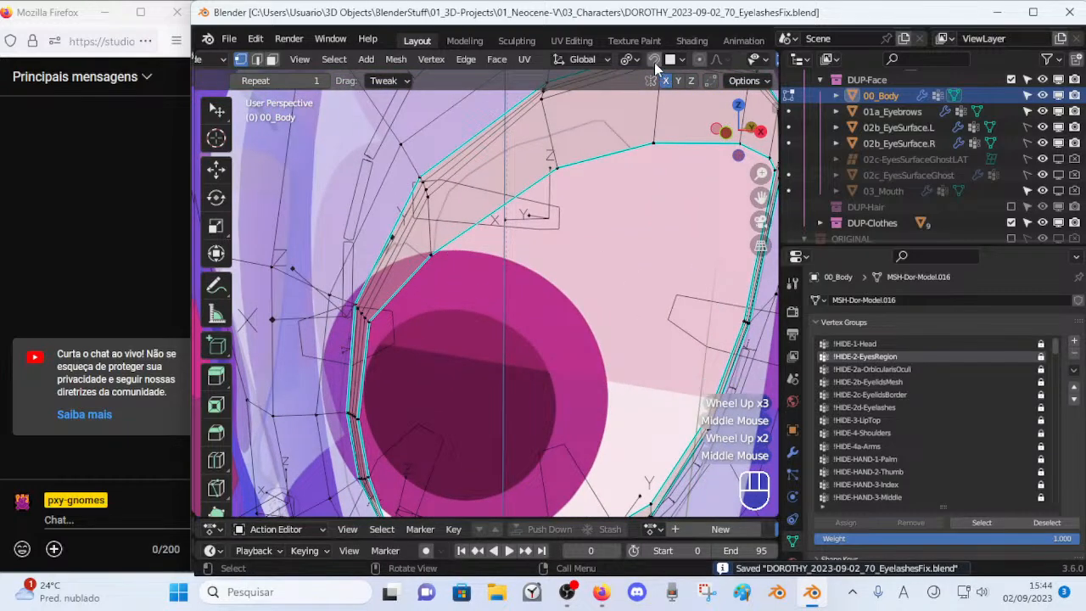
pyautogui.moveTo(554, 168); pyautogui.dragTo(559, 195)
pyautogui.scroll(-1, 558, 196)
pyautogui.moveTo(559, 195); pyautogui.dragTo(610, 170, button='middle')
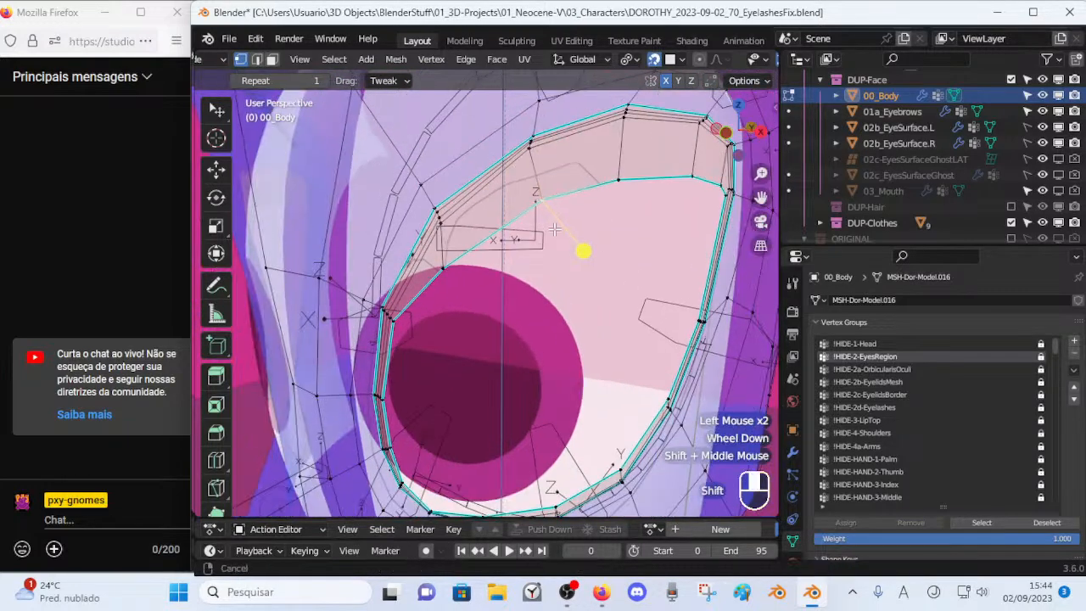
pyautogui.click(681, 59)
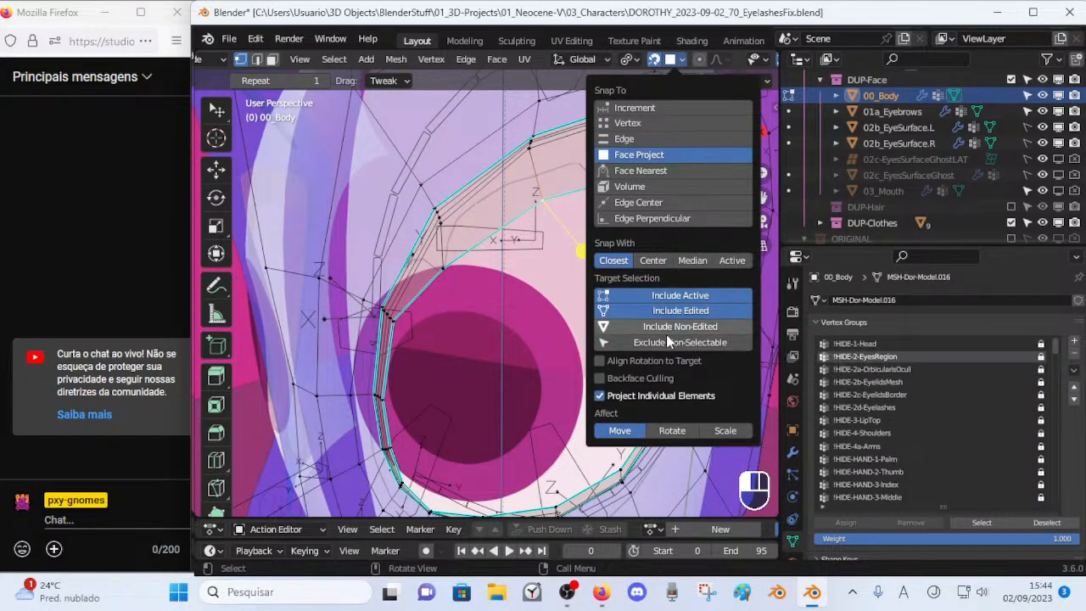
# Move the three upper vertices of the visible inner eyelid loop up close to the upper lid border.
pyautogui.click(547, 200)
pyautogui.press('g')
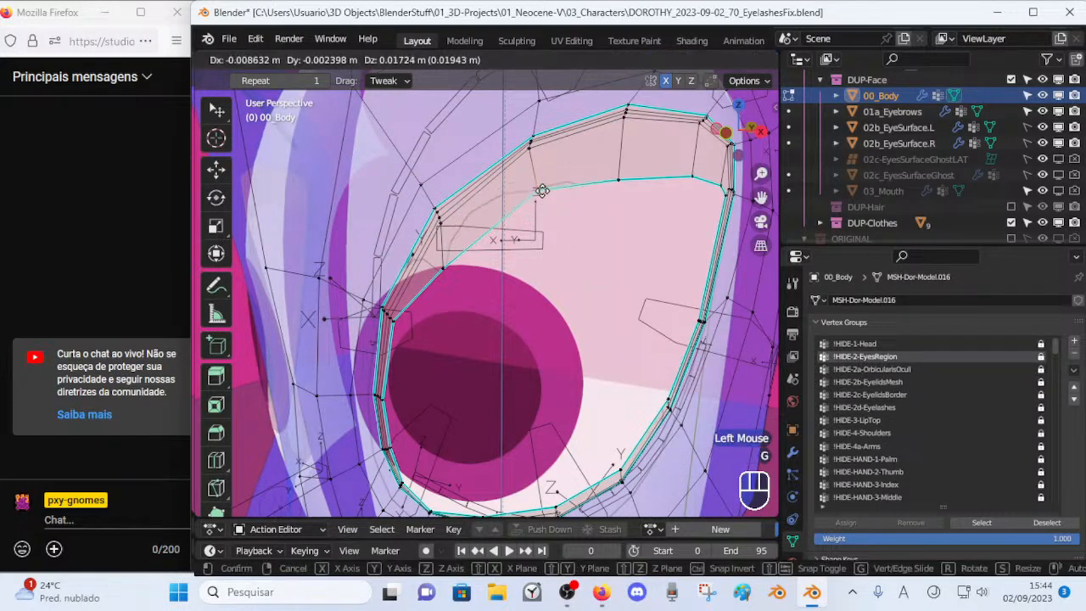
pyautogui.click(582, 169)
pyautogui.scroll(-2, 582, 169)
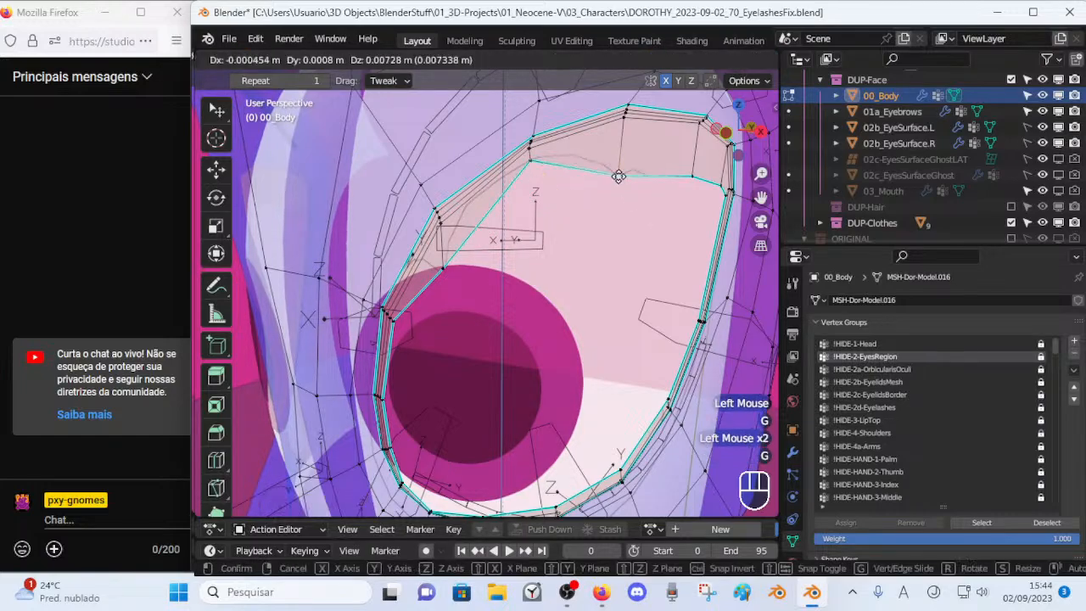
pyautogui.scroll(1, 581, 168)
pyautogui.moveTo(585, 171); pyautogui.dragTo(589, 109, button='middle')
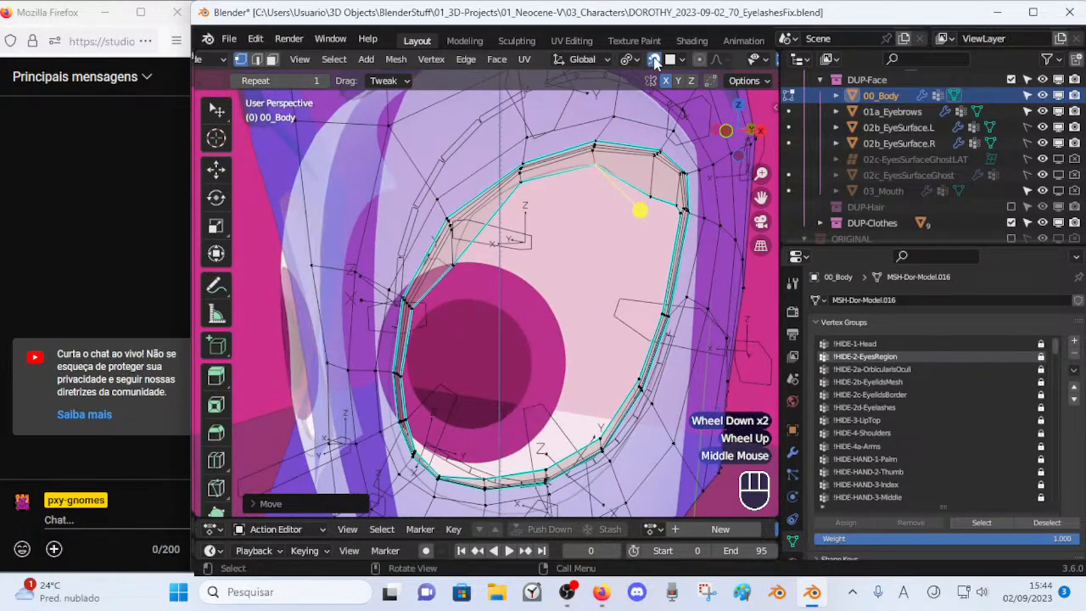
pyautogui.click(649, 185)
pyautogui.press('g')
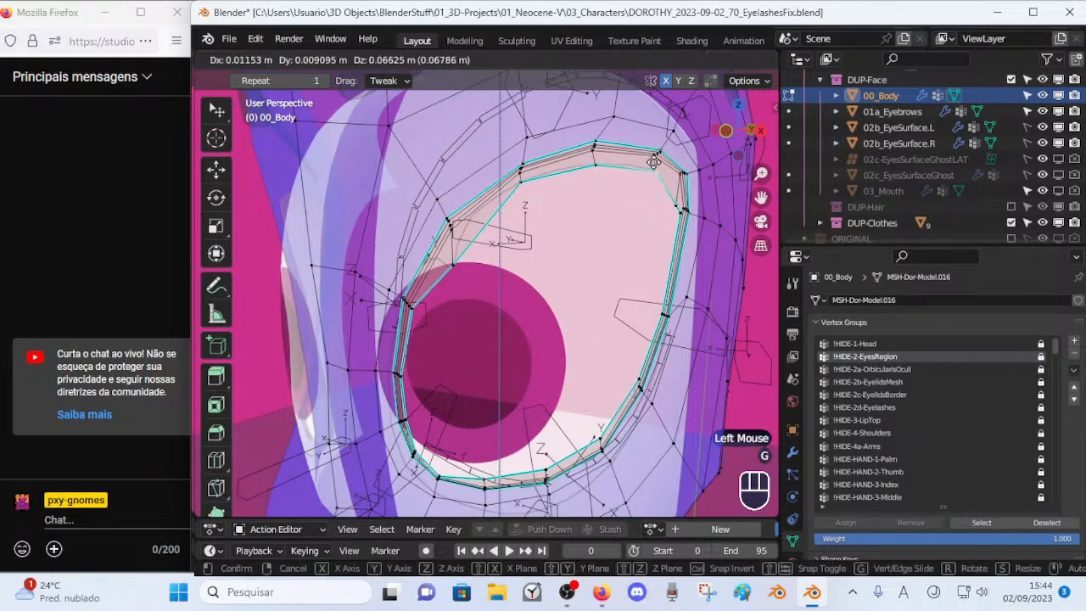
pyautogui.click(655, 166)
# Adjust the two inner-loop vertices on the upper inner side of the eye to sit close to the lid border.
pyautogui.click(516, 181)
pyautogui.press('g')
pyautogui.click(518, 181)
pyautogui.click(457, 271)
pyautogui.press('g')
pyautogui.click(458, 244)
# Move three innermost eyelid loop vertices along the lower lid down close to the lid border.
pyautogui.keyDown('shift'); pyautogui.scroll(-1, 404, 325); pyautogui.keyUp('shift')
pyautogui.keyDown('shift'); pyautogui.moveTo(404, 325); pyautogui.dragTo(463, 282, button='middle'); pyautogui.keyUp('shift')
pyautogui.scroll(2, 478, 280)
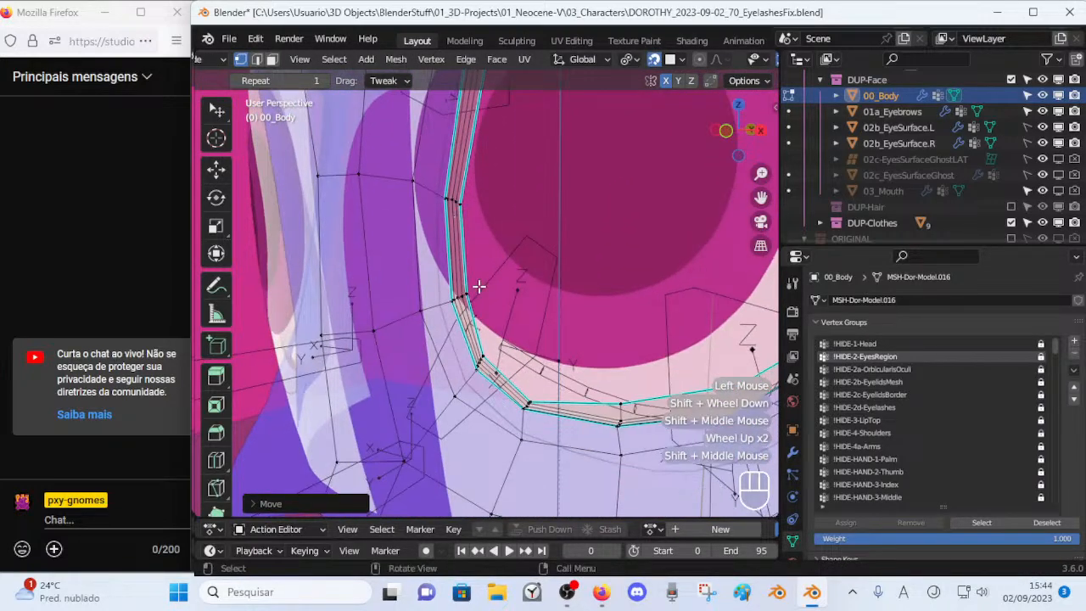
pyautogui.keyDown('shift'); pyautogui.moveTo(499, 353); pyautogui.dragTo(436, 283, button='middle'); pyautogui.keyUp('shift')
pyautogui.click(471, 317)
pyautogui.press('g')
pyautogui.keyDown('shift'); pyautogui.click(474, 306); pyautogui.keyUp('shift')
pyautogui.click(554, 321)
pyautogui.press('g')
pyautogui.click(557, 332)
pyautogui.click(660, 306)
pyautogui.press('g')
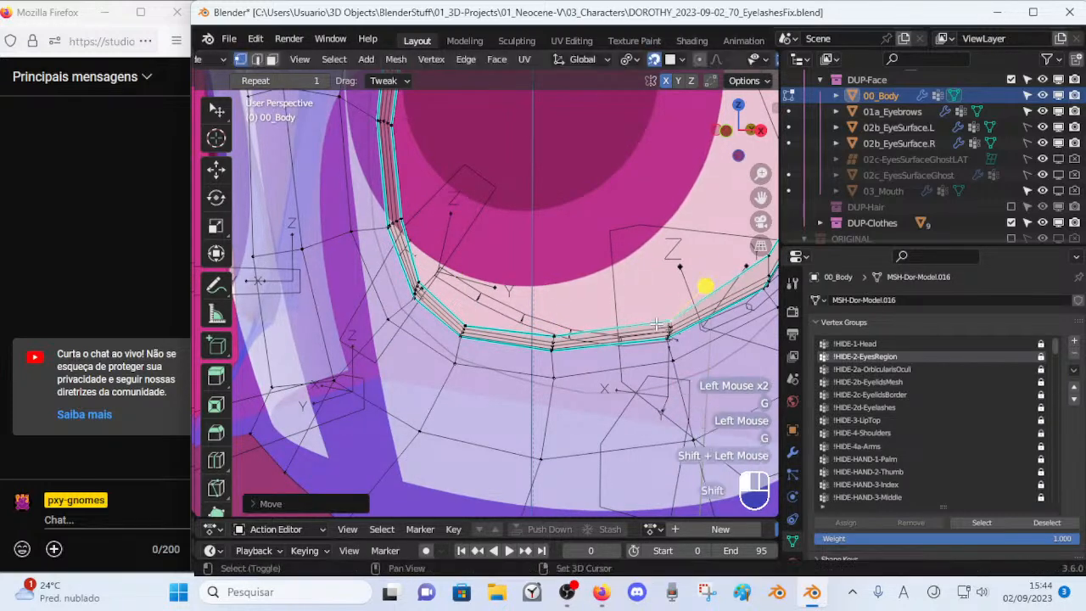
pyautogui.keyDown('shift'); pyautogui.click(650, 323); pyautogui.keyUp('shift')
# Refine the innermost loop vertices from the middle of the lower lid around to the nose side of the eye.
pyautogui.click(562, 325)
pyautogui.press('g')
pyautogui.keyDown('shift'); pyautogui.click(514, 323); pyautogui.keyUp('shift')
pyautogui.click(458, 313)
pyautogui.press('g')
pyautogui.keyDown('shift'); pyautogui.click(459, 302); pyautogui.keyUp('shift')
pyautogui.click(426, 281)
pyautogui.press('g')
pyautogui.keyDown('shift'); pyautogui.click(437, 276); pyautogui.keyUp('shift')
pyautogui.click(401, 216)
pyautogui.press('g')
pyautogui.keyDown('shift'); pyautogui.click(398, 213); pyautogui.keyUp('shift')
# Adjust the innermost loop vertices at the lower nose-side curve to follow the lid border.
pyautogui.keyDown('shift'); pyautogui.moveTo(420, 135); pyautogui.dragTo(421, 222, button='middle'); pyautogui.keyUp('shift')
pyautogui.moveTo(421, 223); pyautogui.dragTo(488, 286, button='middle')
pyautogui.keyDown('shift'); pyautogui.moveTo(488, 285); pyautogui.dragTo(532, 288, button='middle'); pyautogui.keyUp('shift')
pyautogui.moveTo(532, 288); pyautogui.dragTo(479, 320, button='middle')
pyautogui.click(451, 357)
pyautogui.press('g')
pyautogui.click(443, 357)
pyautogui.click(497, 391)
pyautogui.press('g')
pyautogui.keyDown('shift'); pyautogui.click(495, 389); pyautogui.keyUp('shift')
pyautogui.keyDown('shift'); pyautogui.moveTo(495, 389); pyautogui.dragTo(451, 397, button='middle'); pyautogui.keyUp('shift')
pyautogui.click(451, 397)
pyautogui.press('g')
pyautogui.keyDown('shift'); pyautogui.click(462, 388); pyautogui.keyUp('shift')
# Move the two innermost loop vertices on the lower outer curve closer to the lid border.
pyautogui.click(548, 385)
pyautogui.press('g')
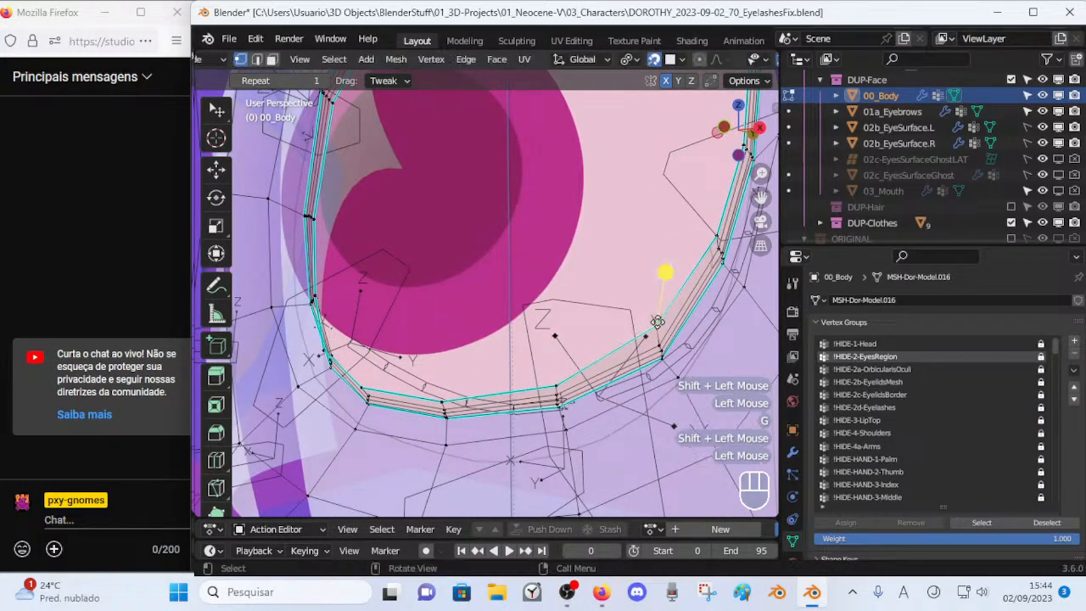
pyautogui.click(652, 329)
pyautogui.moveTo(651, 329); pyautogui.dragTo(585, 306, button='middle')
pyautogui.press('g')
pyautogui.keyDown('shift'); pyautogui.click(671, 335); pyautogui.keyUp('shift')
# Bring the innermost loop vertices on the outer side of the eye close to the lid border.
pyautogui.keyDown('shift'); pyautogui.moveTo(671, 335); pyautogui.dragTo(508, 438, button='middle'); pyautogui.keyUp('shift')
pyautogui.moveTo(570, 315); pyautogui.dragTo(545, 337)
pyautogui.press('g')
pyautogui.press('g')
pyautogui.keyDown('shift'); pyautogui.click(621, 256); pyautogui.keyUp('shift')
pyautogui.keyDown('shift'); pyautogui.moveTo(620, 256); pyautogui.dragTo(515, 384, button='middle'); pyautogui.keyUp('shift')
pyautogui.click(541, 295)
pyautogui.press('g')
pyautogui.keyDown('shift'); pyautogui.click(537, 289); pyautogui.keyUp('shift')
# Reposition the innermost loop vertices around the upper outer corner of the eye to even out the lid rim.
pyautogui.keyDown('shift'); pyautogui.moveTo(575, 139); pyautogui.dragTo(527, 355, button='middle'); pyautogui.keyUp('shift')
pyautogui.click(565, 257)
pyautogui.press('g')
pyautogui.keyDown('shift'); pyautogui.click(565, 244); pyautogui.keyUp('shift')
pyautogui.click(558, 244)
pyautogui.press('g')
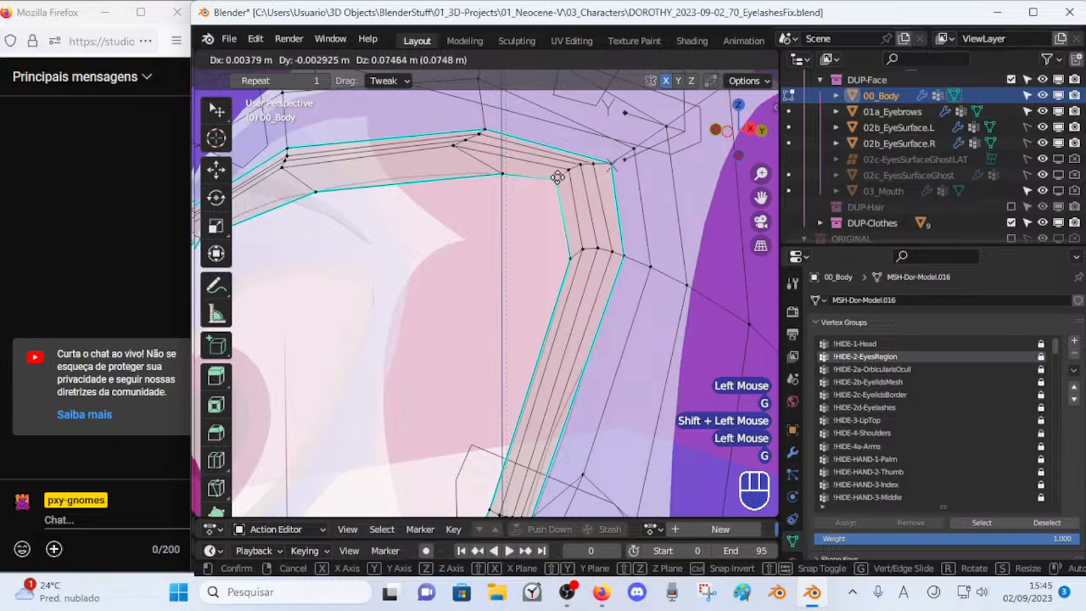
pyautogui.click(526, 213)
pyautogui.click(497, 172)
pyautogui.press('g')
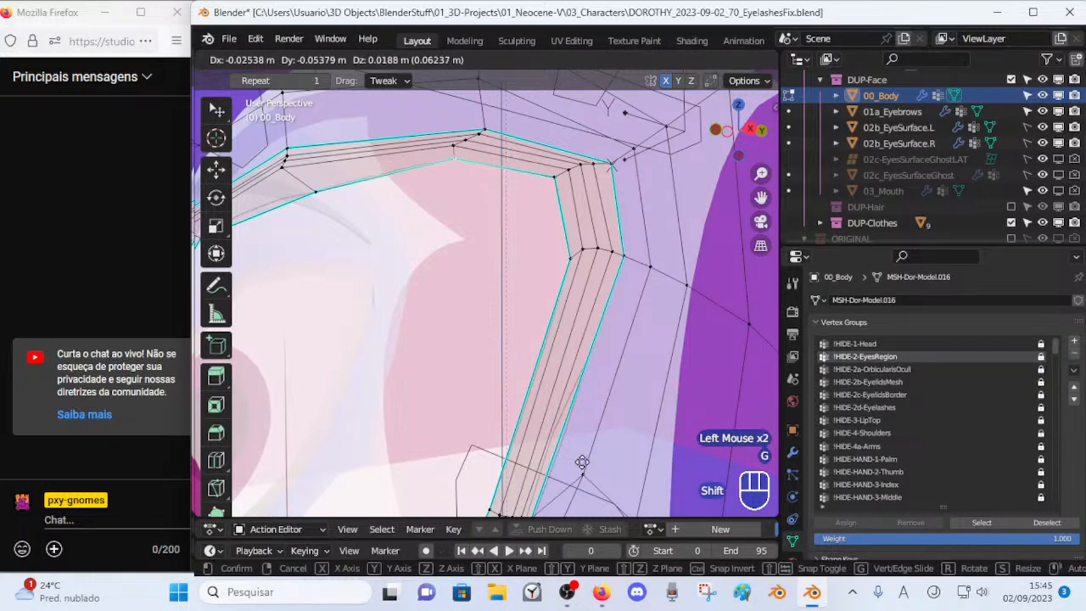
pyautogui.keyDown('shift'); pyautogui.click(532, 436); pyautogui.keyUp('shift')
# Adjust three innermost loop vertices along the upper lid so they run parallel to the lid border.
pyautogui.keyDown('shift'); pyautogui.moveTo(425, 315); pyautogui.dragTo(584, 311, button='middle'); pyautogui.keyUp('shift')
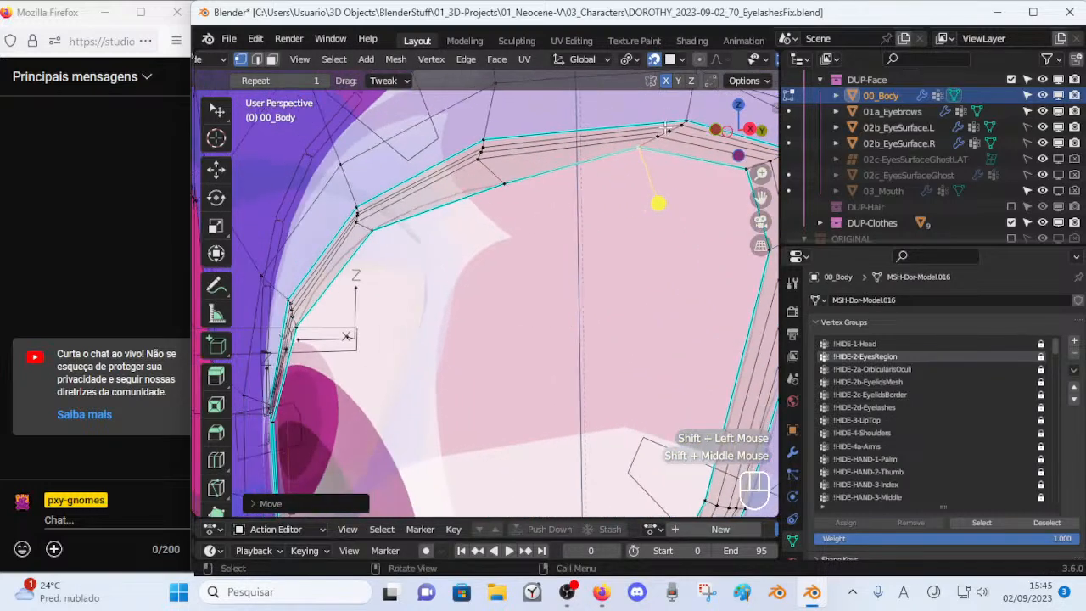
pyautogui.press('g')
pyautogui.keyDown('shift'); pyautogui.click(650, 161); pyautogui.keyUp('shift')
pyautogui.click(491, 174)
pyautogui.press('g')
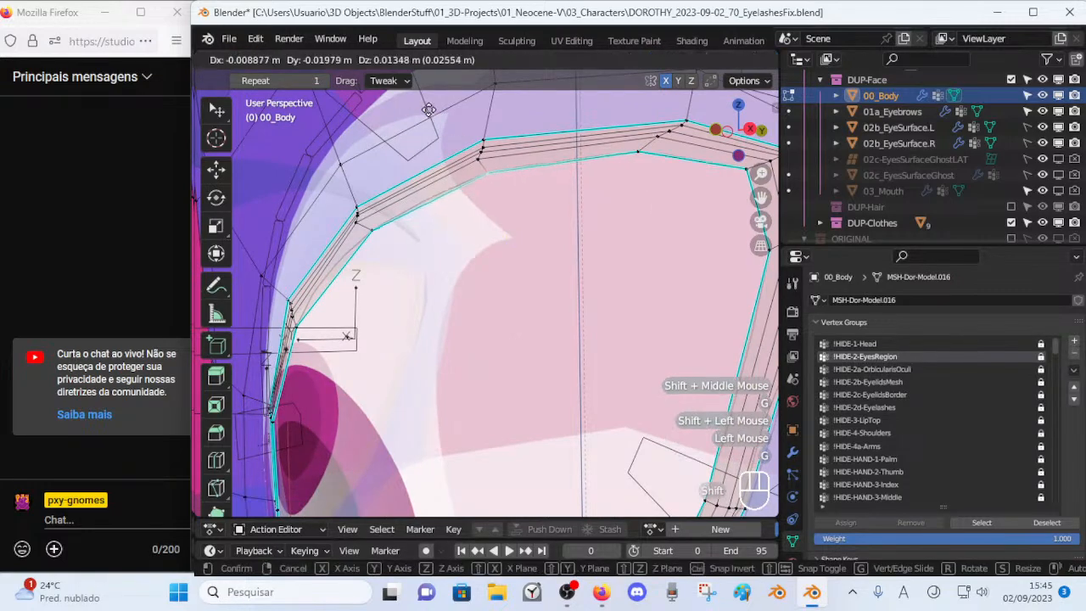
pyautogui.keyDown('shift'); pyautogui.click(484, 235); pyautogui.keyUp('shift')
pyautogui.scroll(-2, 500, 246)
pyautogui.moveTo(514, 260); pyautogui.dragTo(552, 258, button='middle')
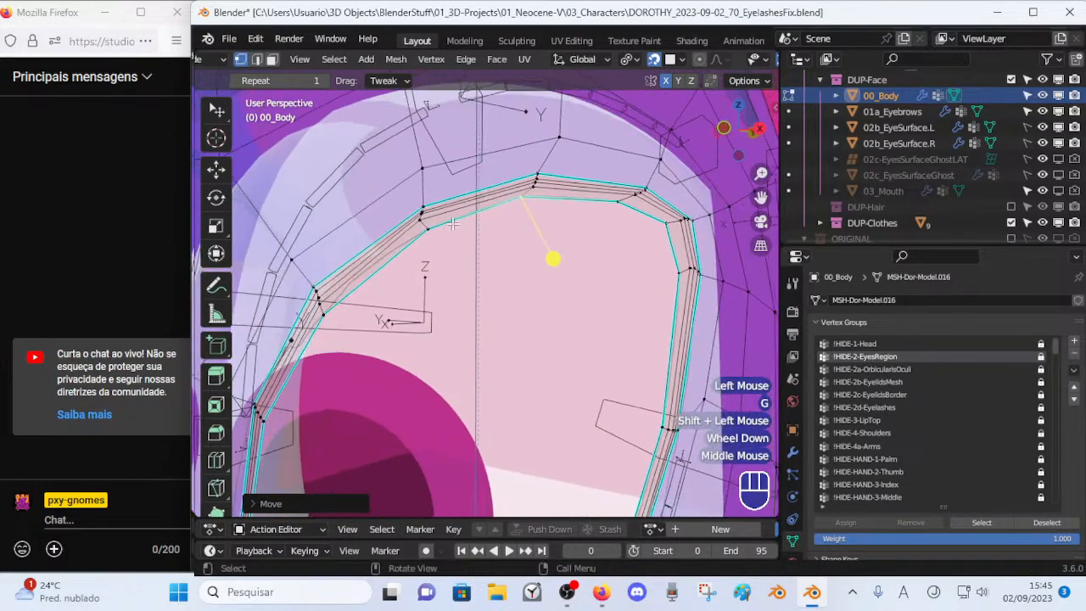
pyautogui.click(435, 235)
pyautogui.press('g')
pyautogui.keyDown('shift'); pyautogui.click(332, 287); pyautogui.keyUp('shift')
# Reposition three innermost loop vertices down the nose side of the eye to even out the rim's width.
pyautogui.moveTo(333, 335); pyautogui.dragTo(512, 261, button='middle')
pyautogui.click(391, 317)
pyautogui.press('g')
pyautogui.keyDown('shift'); pyautogui.click(395, 321); pyautogui.keyUp('shift')
pyautogui.click(512, 261)
pyautogui.press('g')
pyautogui.keyDown('shift'); pyautogui.click(529, 286); pyautogui.keyUp('shift')
pyautogui.click(473, 405)
pyautogui.press('g')
pyautogui.keyDown('shift'); pyautogui.click(492, 450); pyautogui.keyUp('shift')
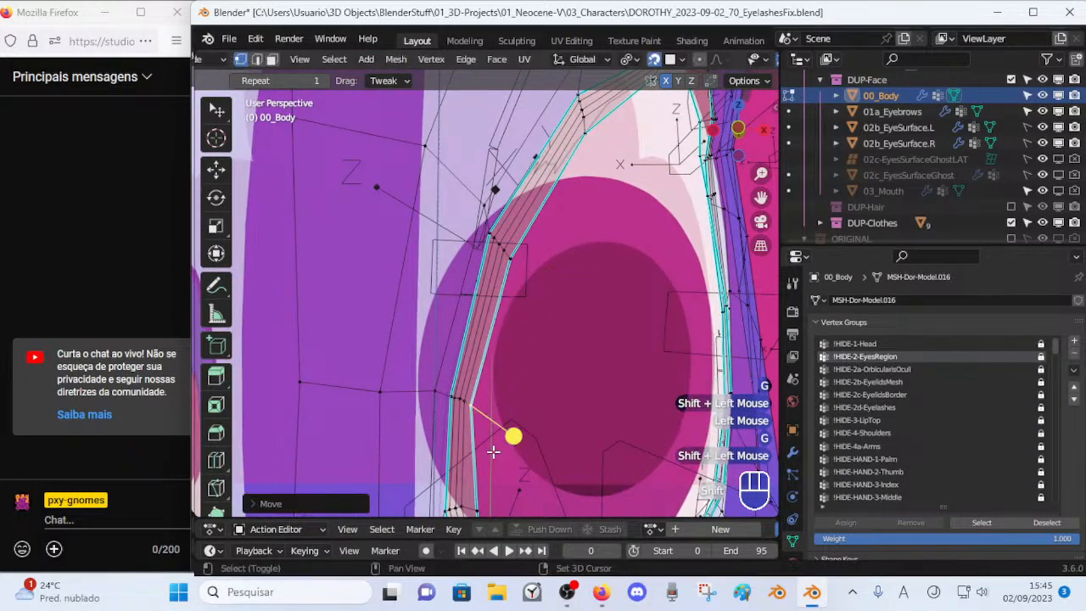
# Move two innermost loop vertices at the lower nose-side corner closer to the lid border.
pyautogui.keyDown('shift'); pyautogui.moveTo(492, 449); pyautogui.dragTo(534, 175, button='middle'); pyautogui.keyUp('shift')
pyautogui.click(539, 297)
pyautogui.press('g')
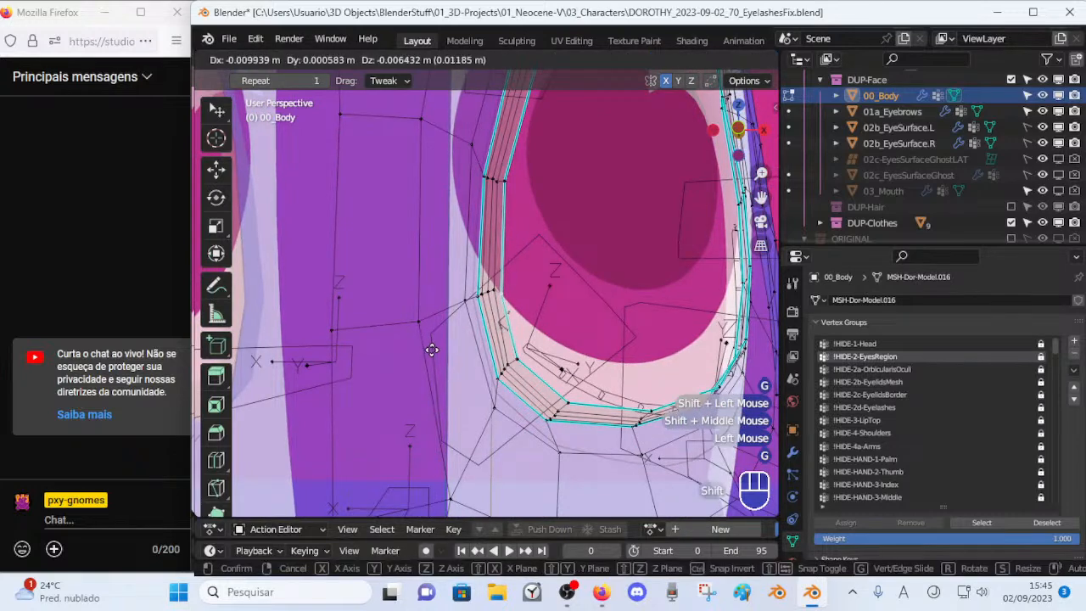
pyautogui.keyDown('shift'); pyautogui.click(432, 349); pyautogui.keyUp('shift')
pyautogui.click(523, 360)
pyautogui.press('g')
pyautogui.keyDown('shift'); pyautogui.click(529, 394); pyautogui.keyUp('shift')
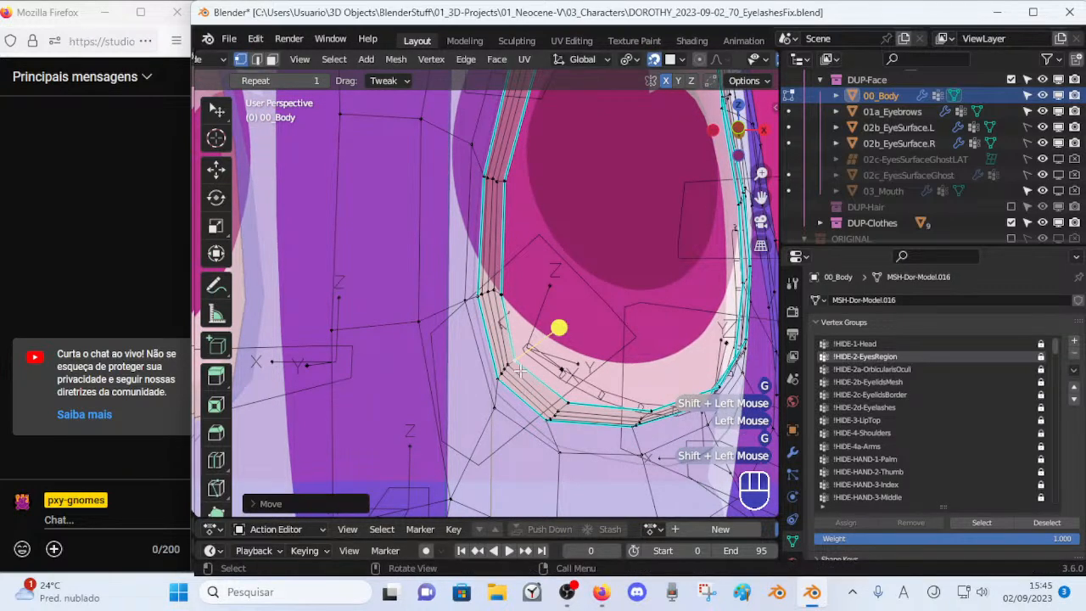
# Select the outer eyelid border edge loop and clear its sharp marking.
pyautogui.press('c')
pyautogui.rightClick(512, 367)
pyautogui.hotkey('alt', 'a')
pyautogui.keyDown('alt'); pyautogui.keyDown('shift'); pyautogui.click(480, 338); pyautogui.keyUp('shift'); pyautogui.keyUp('alt')
pyautogui.hotkey('alt', 'a')
pyautogui.keyDown('alt'); pyautogui.keyDown('shift'); pyautogui.click(483, 332); pyautogui.keyUp('shift'); pyautogui.keyUp('alt')
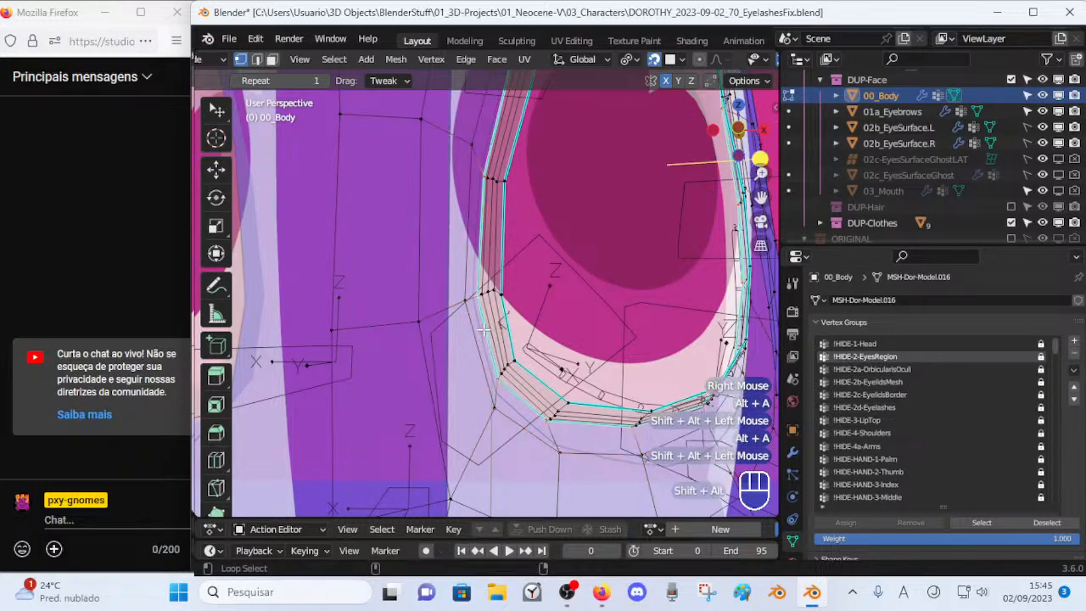
pyautogui.moveTo(501, 334); pyautogui.dragTo(466, 258, button='middle')
pyautogui.scroll(-2, 466, 258)
pyautogui.keyDown('shift'); pyautogui.moveTo(502, 189); pyautogui.dragTo(485, 183, button='middle'); pyautogui.keyUp('shift')
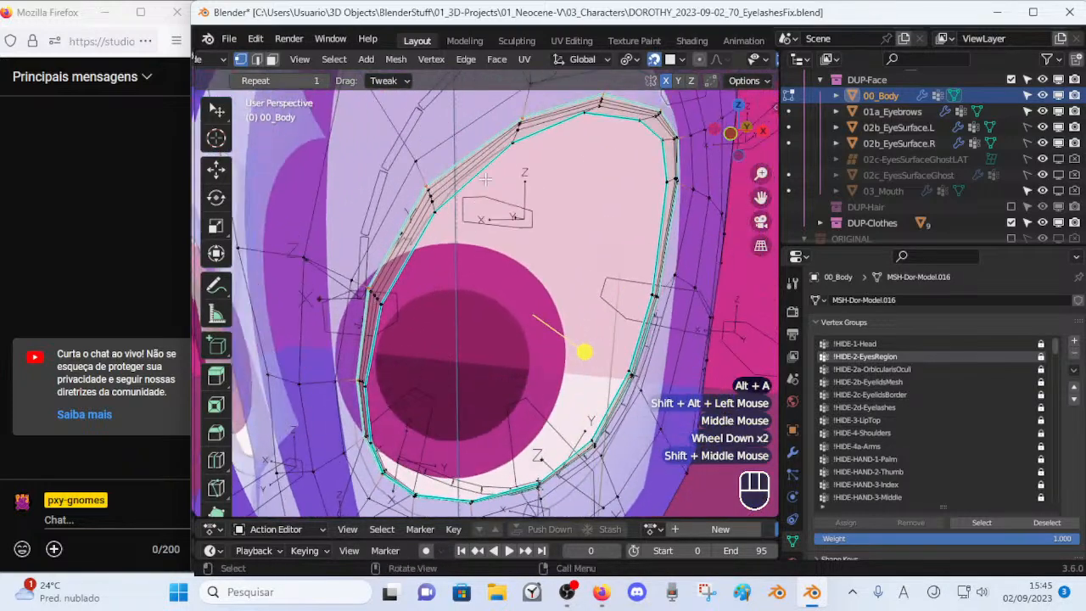
pyautogui.hotkey('alt', 'a')
pyautogui.keyDown('alt'); pyautogui.keyDown('shift'); pyautogui.click(463, 155); pyautogui.keyUp('shift'); pyautogui.keyUp('alt')
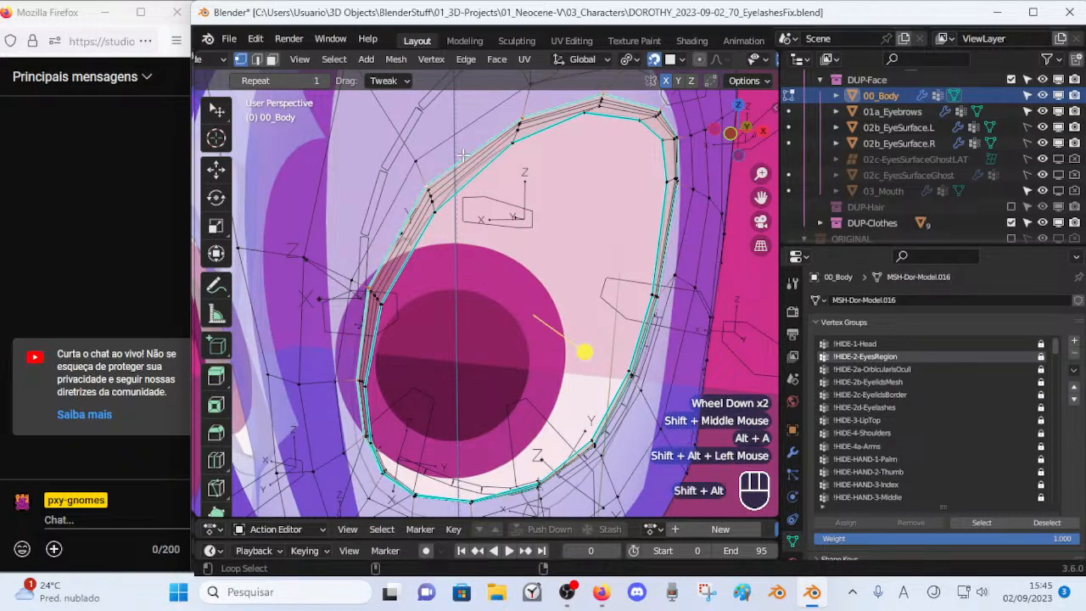
pyautogui.hotkey('ctrl', 'e')
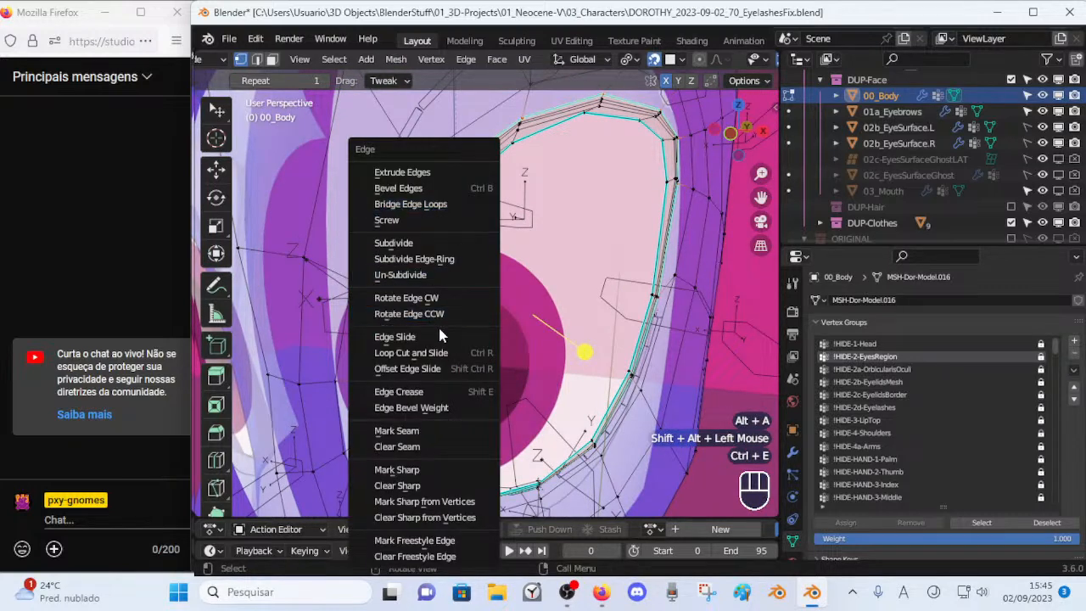
pyautogui.click(424, 469)
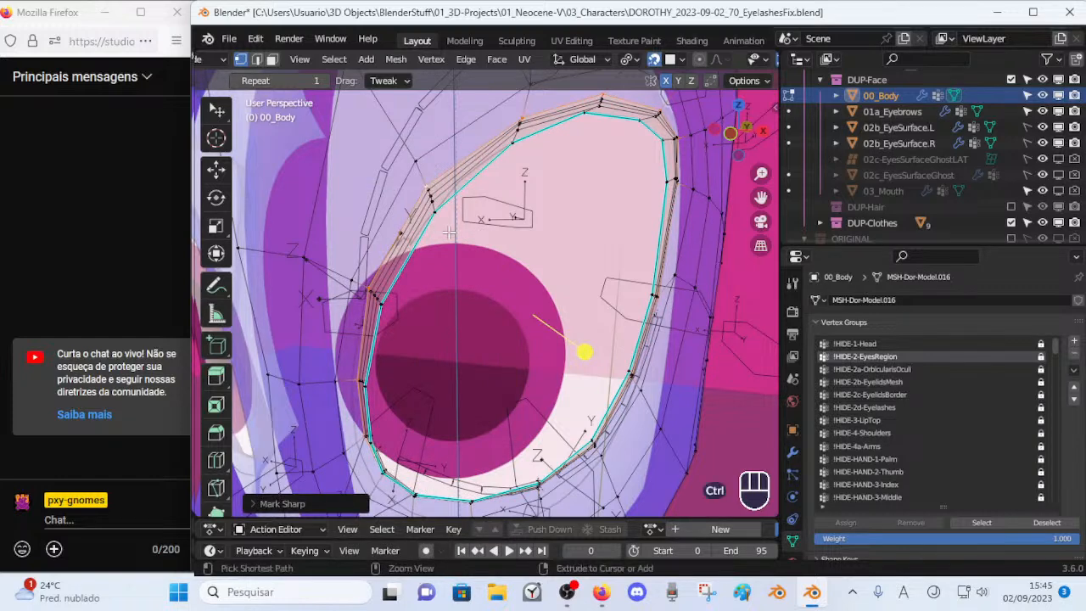
# Mark the selected outer eyelid border loop as a seam and deselect it.
pyautogui.hotkey('ctrl', 'e')
pyautogui.click(424, 334)
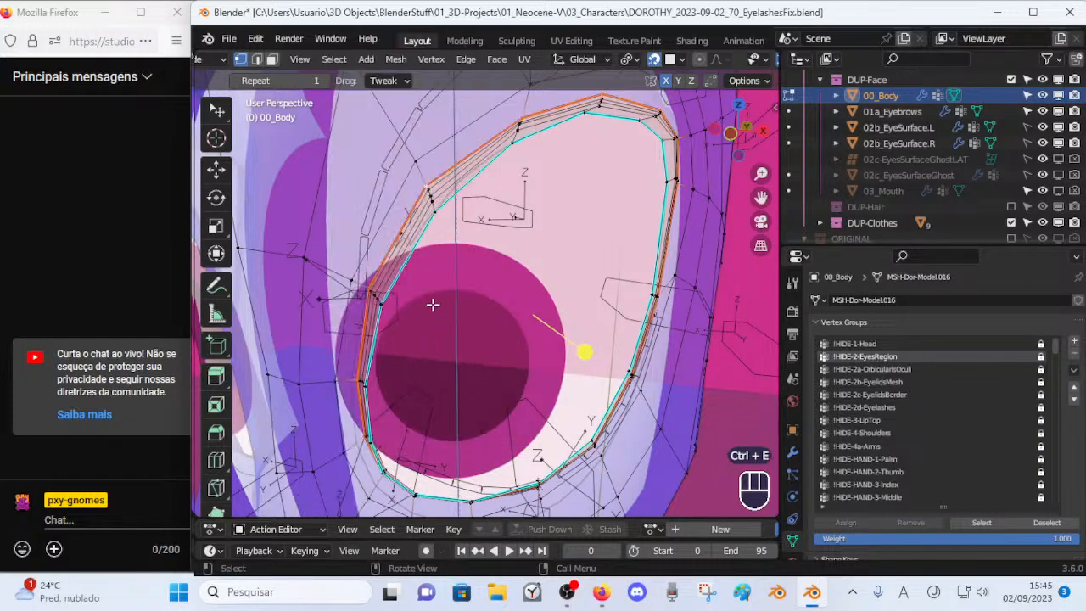
pyautogui.hotkey('alt', 'a')
pyautogui.moveTo(421, 255)
pyautogui.mouseDown(button='middle')
pyautogui.moveTo(442, 184)
pyautogui.moveTo(440, 252)
pyautogui.mouseUp(button='middle')
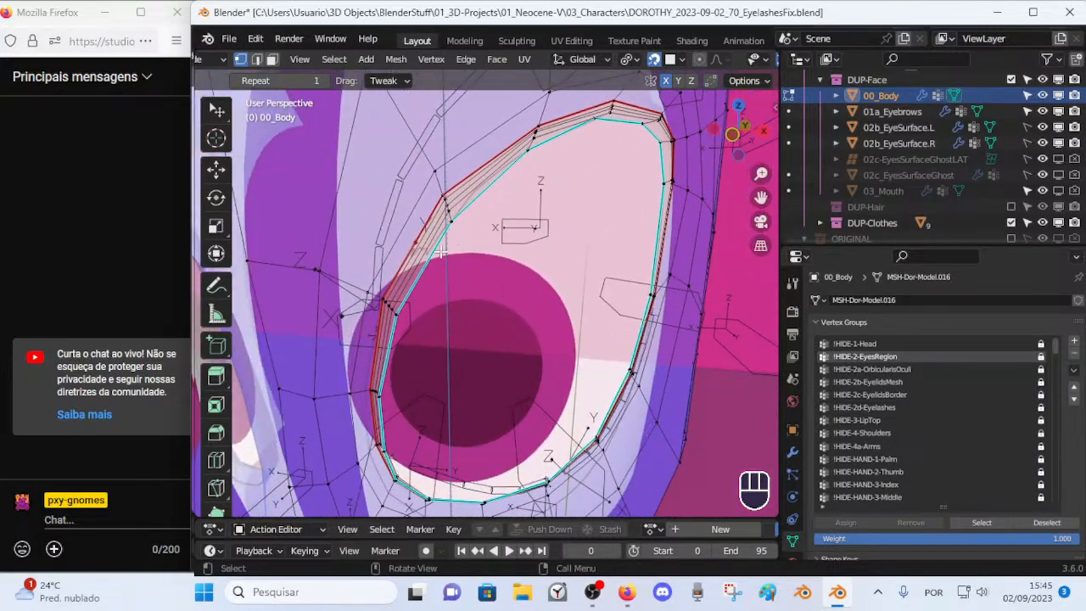
# Select the upper part of the innermost eyelid edge loop and clear its sharp marking.
pyautogui.hotkey('alt', 'a')
pyautogui.keyDown('alt'); pyautogui.keyDown('shift'); pyautogui.click(624, 229); pyautogui.keyUp('shift'); pyautogui.keyUp('alt')
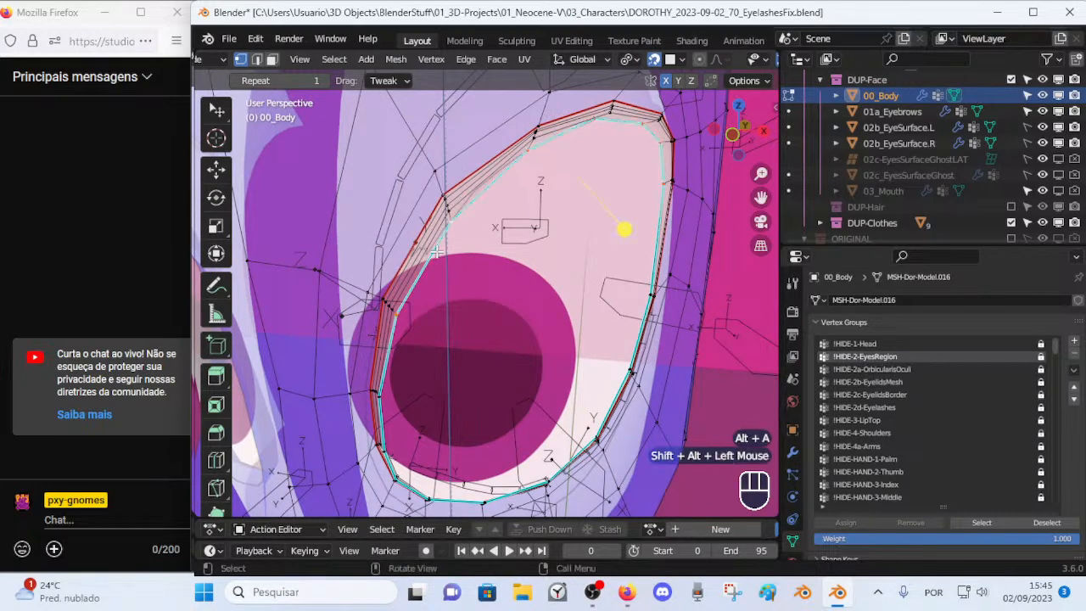
pyautogui.hotkey('ctrl', 'e')
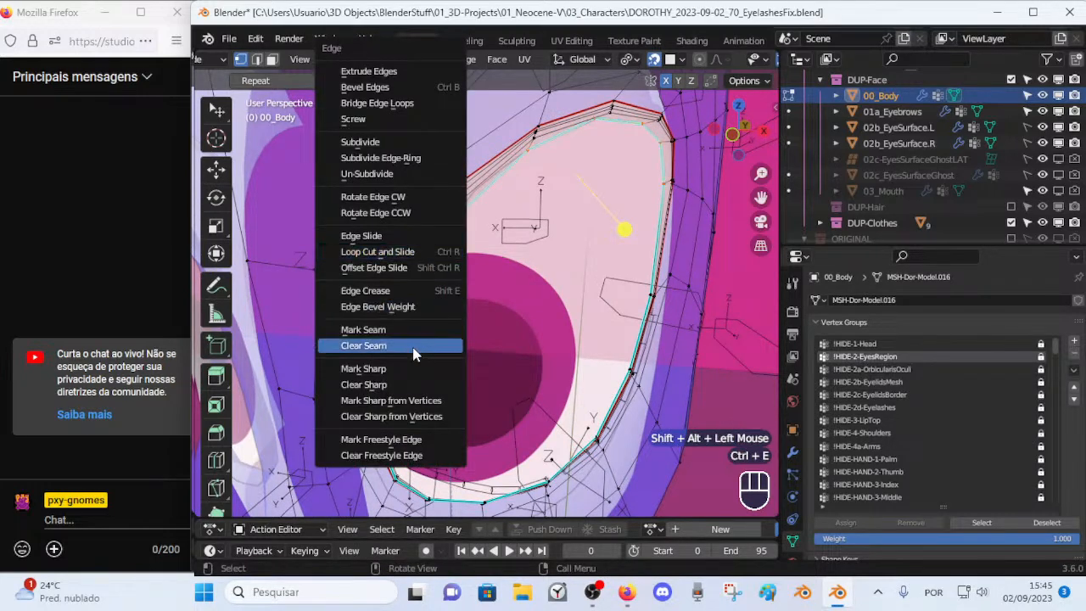
pyautogui.click(411, 384)
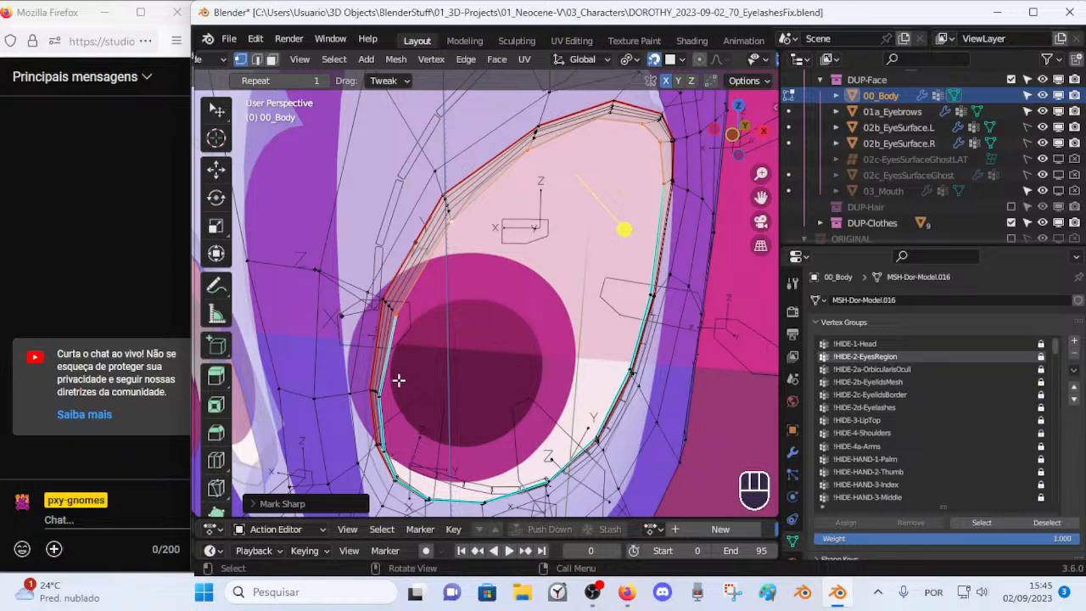
# Add the remaining side and lower edges of the innermost eyelid loop to the selection and clear their sharp marking.
pyautogui.keyDown('alt'); pyautogui.keyDown('shift'); pyautogui.click(391, 363); pyautogui.keyUp('shift'); pyautogui.keyUp('alt')
pyautogui.moveTo(410, 489); pyautogui.dragTo(486, 322, button='middle')
pyautogui.keyDown('alt'); pyautogui.keyDown('shift'); pyautogui.click(608, 241); pyautogui.keyUp('shift'); pyautogui.keyUp('alt')
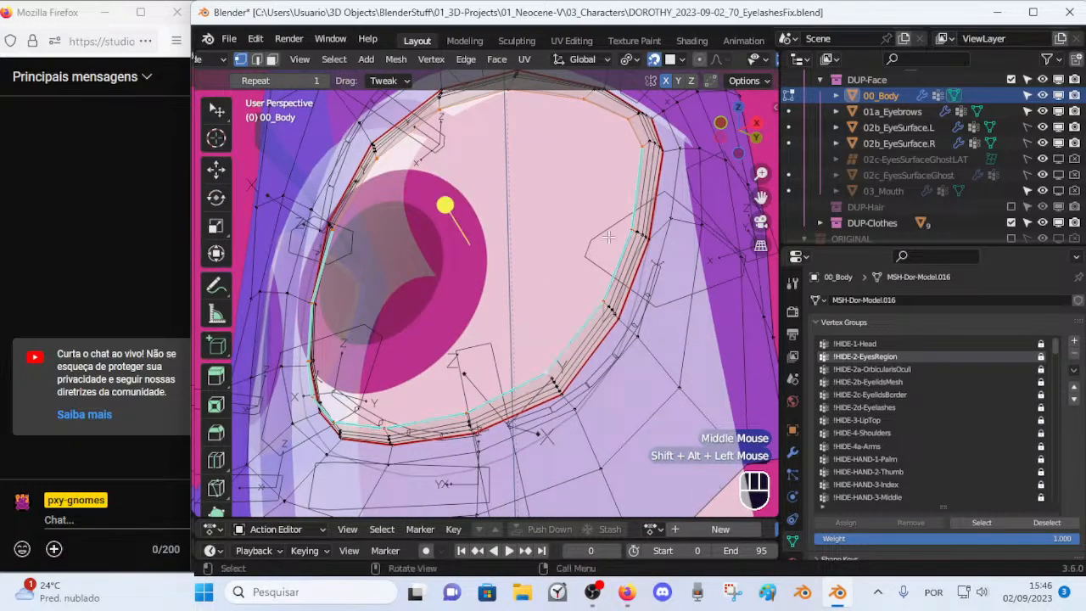
pyautogui.hotkey('ctrl', 'e')
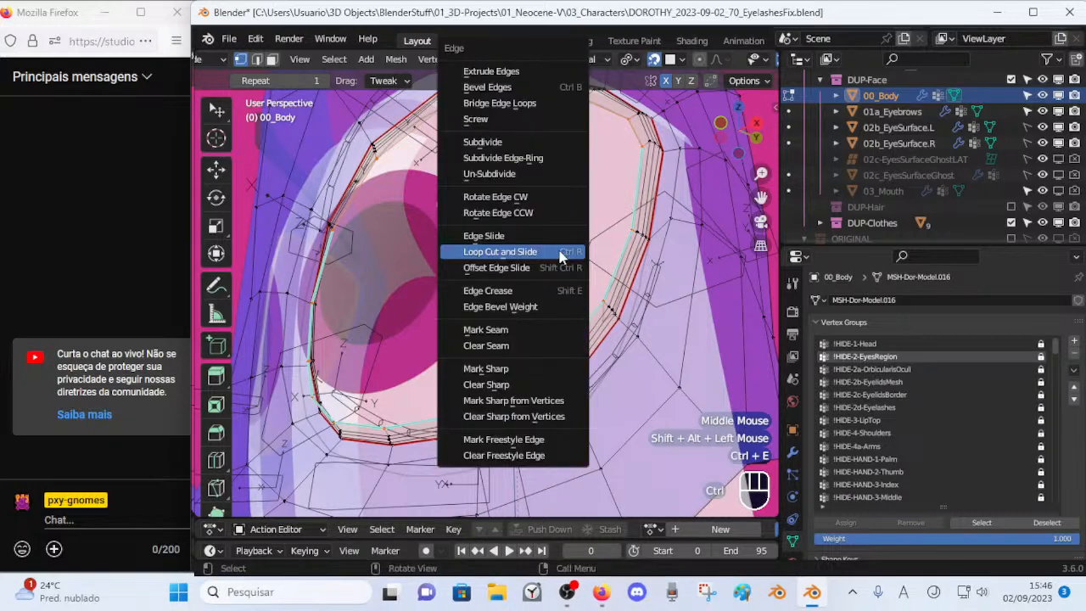
pyautogui.click(530, 345)
pyautogui.hotkey('ctrl', 'e')
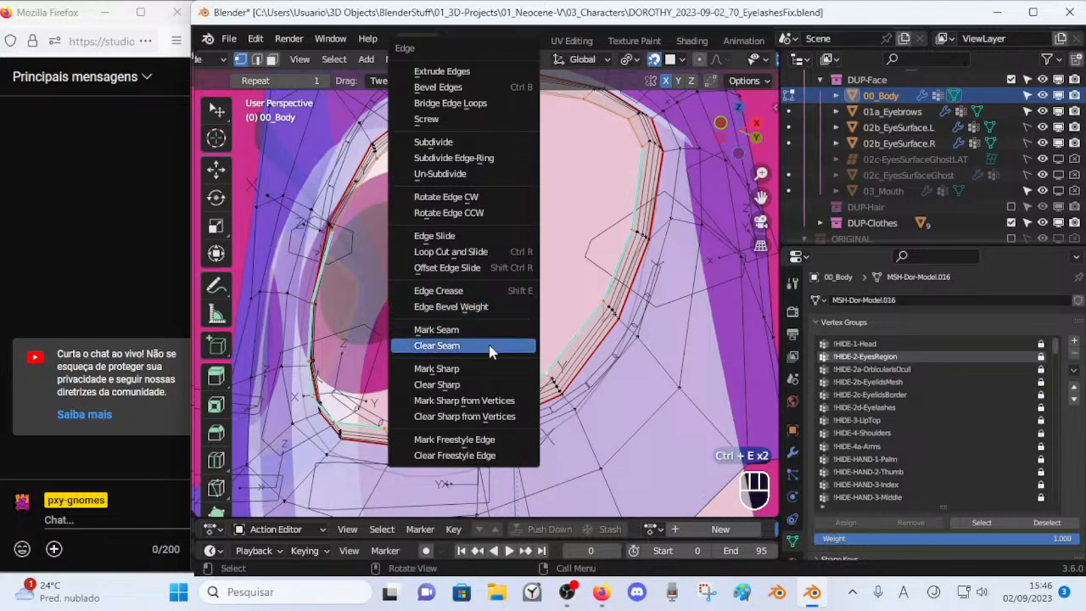
pyautogui.click(477, 384)
# Deselect everything and reposition a single vertex of the eyelid rim along the lower lid.
pyautogui.moveTo(477, 384); pyautogui.dragTo(440, 395, button='middle')
pyautogui.hotkey('alt', 'a')
pyautogui.press('1')
pyautogui.click(440, 402)
pyautogui.press('g')
pyautogui.keyDown('shift'); pyautogui.click(468, 440); pyautogui.keyUp('shift')
pyautogui.moveTo(469, 440); pyautogui.dragTo(524, 391, button='middle')
# Select the lower eyelid border edge loop, mark it as a seam and deselect it.
pyautogui.hotkey('alt', 'a')
pyautogui.keyDown('alt'); pyautogui.keyDown('shift'); pyautogui.click(452, 422); pyautogui.keyUp('shift'); pyautogui.keyUp('alt')
pyautogui.moveTo(446, 351); pyautogui.dragTo(547, 210, button='middle')
pyautogui.hotkey('ctrl', 'e')
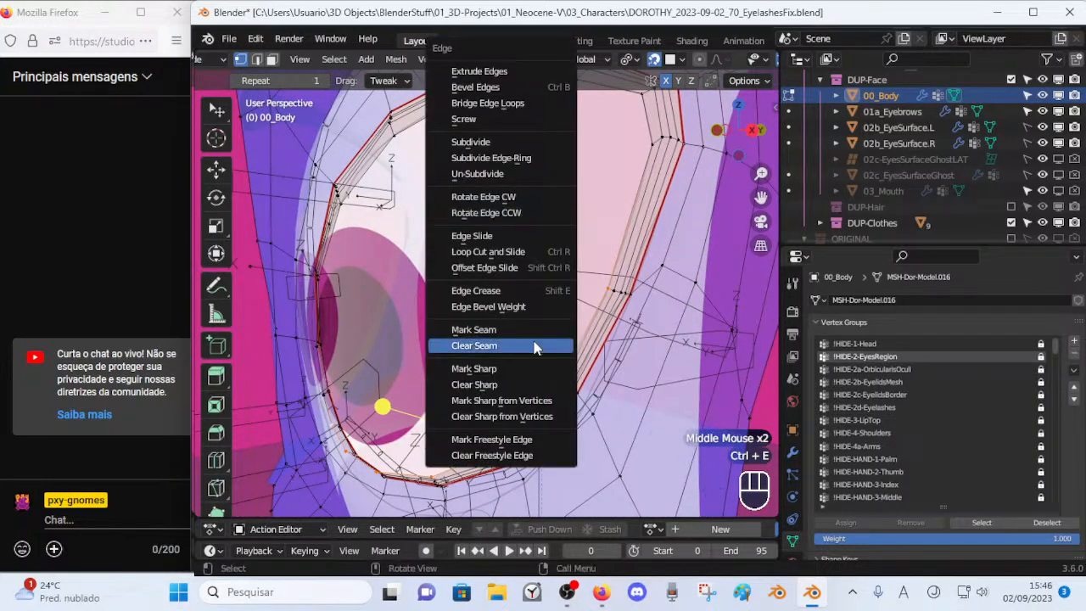
pyautogui.click(500, 329)
pyautogui.moveTo(501, 329); pyautogui.dragTo(582, 183, button='middle')
pyautogui.hotkey('alt', 'a')
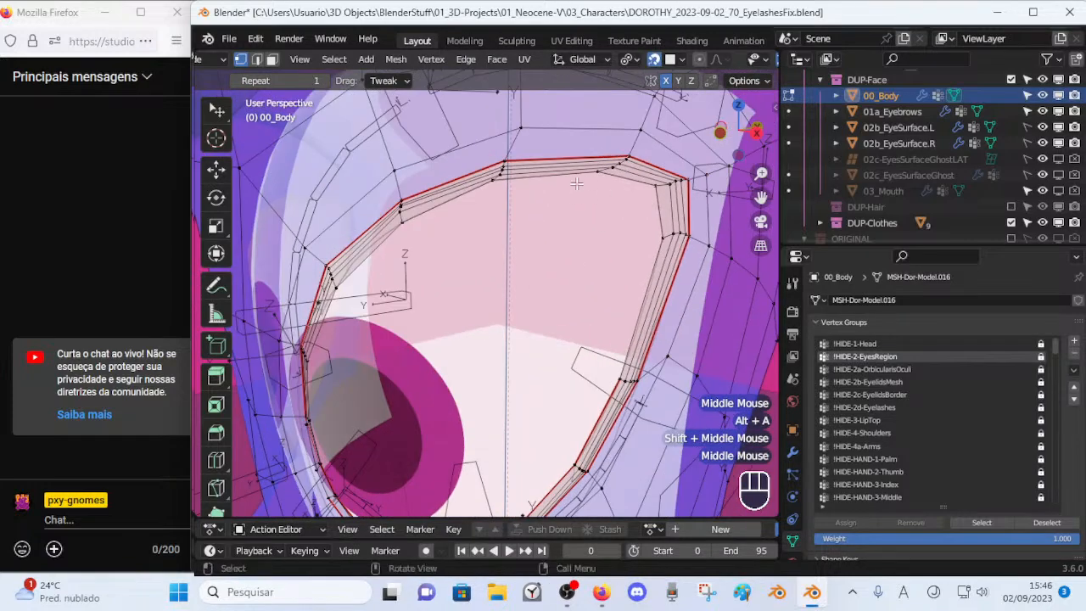
# Fine-tune three eyelid rim vertices along the upper lid toward the nose side.
pyautogui.keyDown('shift'); pyautogui.moveTo(464, 214); pyautogui.dragTo(509, 179, button='middle'); pyautogui.keyUp('shift')
pyautogui.click(563, 128)
pyautogui.press('g')
pyautogui.keyDown('shift'); pyautogui.click(609, 128); pyautogui.keyUp('shift')
pyautogui.click(466, 167)
pyautogui.press('g')
pyautogui.keyDown('shift'); pyautogui.click(431, 200); pyautogui.keyUp('shift')
pyautogui.moveTo(431, 201); pyautogui.dragTo(476, 173, button='middle')
pyautogui.click(472, 199)
pyautogui.press('g')
pyautogui.keyDown('shift'); pyautogui.click(437, 246); pyautogui.keyUp('shift')
pyautogui.moveTo(437, 246); pyautogui.dragTo(465, 262, button='middle')
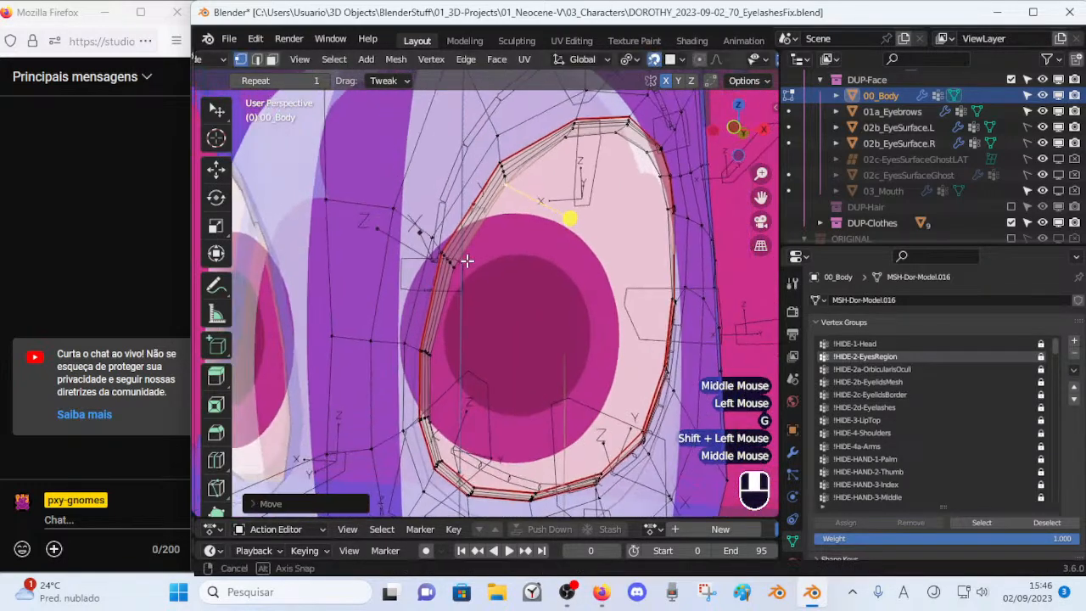
pyautogui.hotkey('alt', 'a')
pyautogui.keyDown('alt'); pyautogui.keyDown('shift'); pyautogui.click(451, 320); pyautogui.keyUp('shift'); pyautogui.keyUp('alt')
pyautogui.moveTo(507, 299); pyautogui.dragTo(513, 179, button='middle')
pyautogui.moveTo(606, 183); pyautogui.dragTo(592, 192, button='middle')
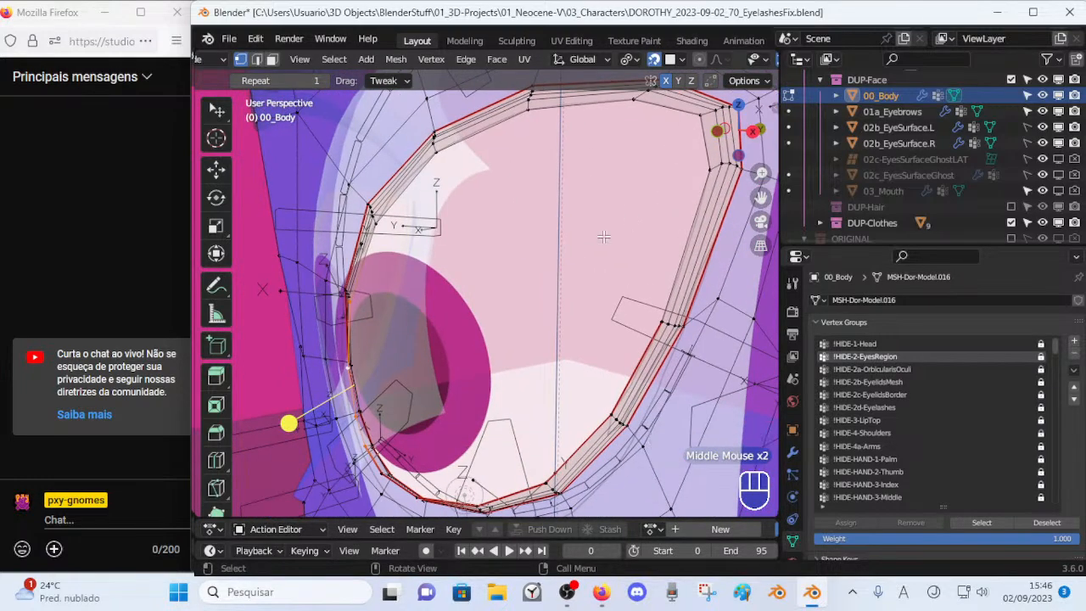
# Select the innermost eyelid edge loop bordering the eye opening, mark it as a seam and deselect it.
pyautogui.hotkey('alt', 'a')
pyautogui.keyDown('alt'); pyautogui.keyDown('shift'); pyautogui.click(676, 106); pyautogui.keyUp('shift'); pyautogui.keyUp('alt')
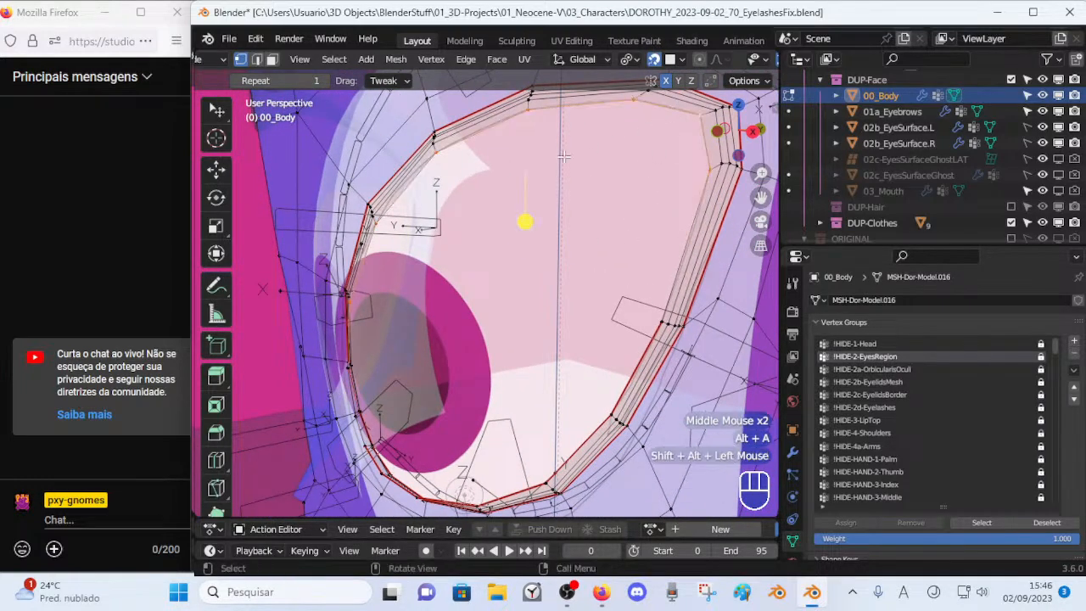
pyautogui.moveTo(506, 212); pyautogui.dragTo(557, 192, button='middle')
pyautogui.moveTo(432, 233); pyautogui.dragTo(491, 234, button='middle')
pyautogui.hotkey('ctrl', 'n')
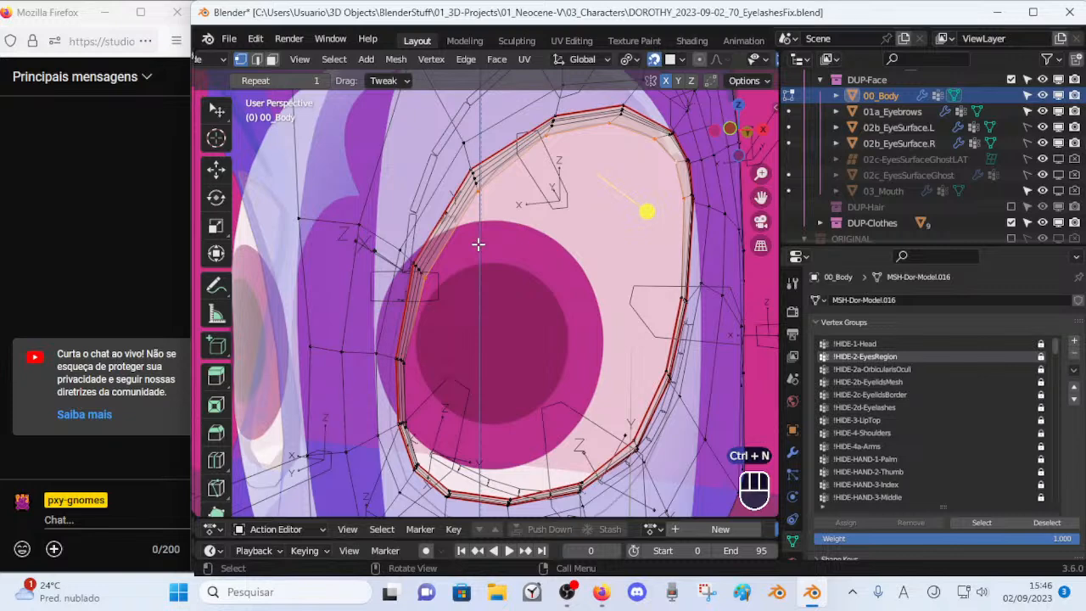
pyautogui.hotkey('ctrl', 'e')
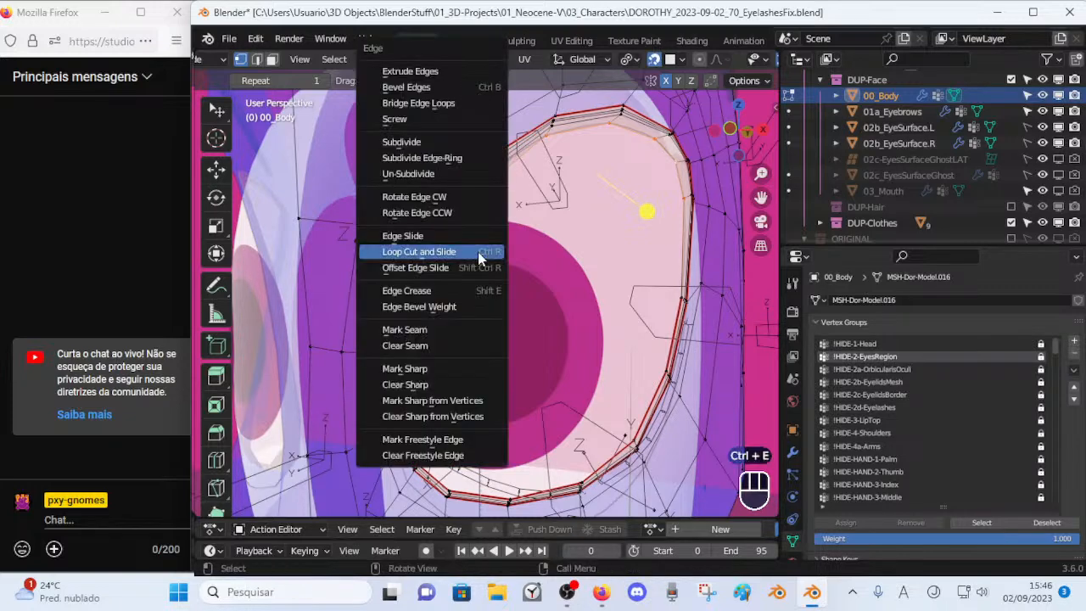
pyautogui.click(472, 331)
pyautogui.hotkey('alt', 'a')
# Return to Object Mode with X-ray off and examine the shaded eyelid rim around the eye from several angles.
pyautogui.moveTo(489, 237); pyautogui.dragTo(528, 240, button='middle')
pyautogui.scroll(-1, 487, 234)
pyautogui.hotkey('ctrl', 'Tab')
pyautogui.hotkey('alt', 'a')
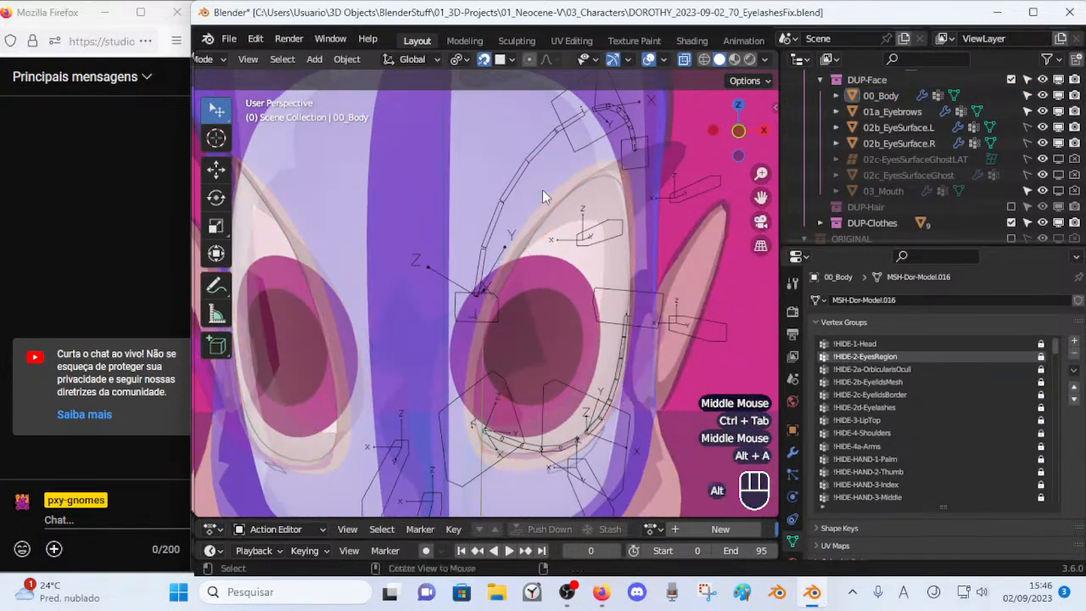
pyautogui.hotkey('alt', 'z')
pyautogui.moveTo(543, 196); pyautogui.dragTo(503, 235, button='middle')
pyautogui.scroll(-1, 503, 235)
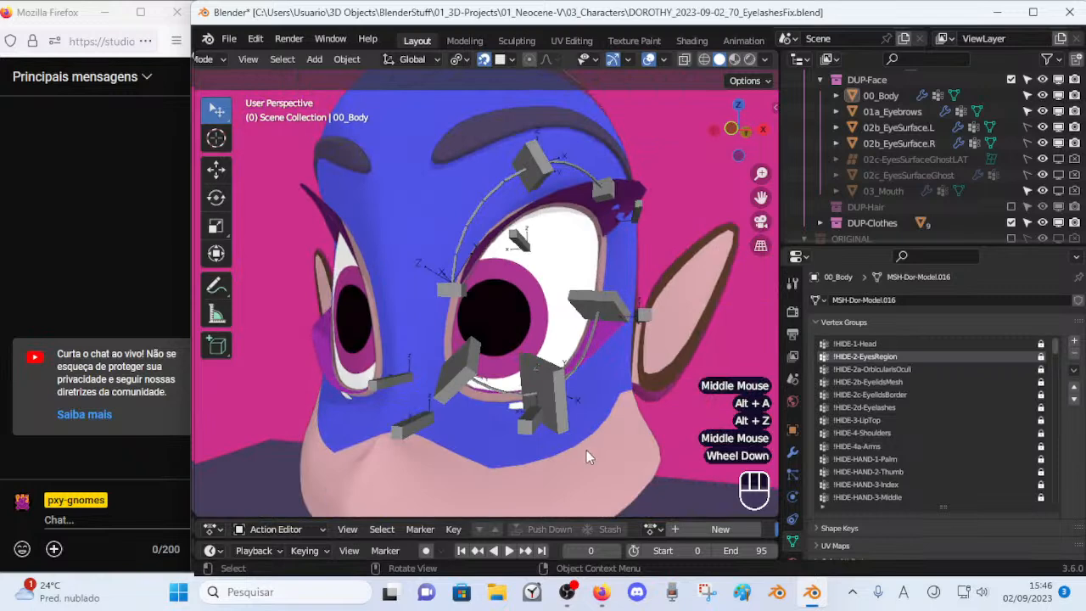
pyautogui.click(620, 455)
pyautogui.scroll(2, 604, 403)
pyautogui.moveTo(415, 337); pyautogui.dragTo(477, 297, button='middle')
pyautogui.click(431, 343)
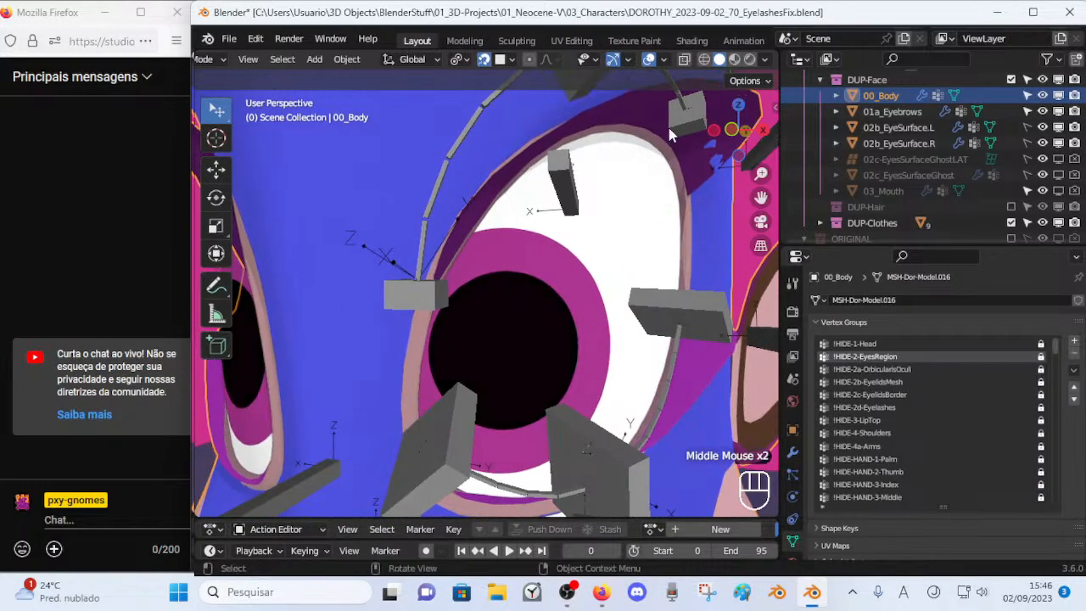
pyautogui.moveTo(635, 159); pyautogui.dragTo(637, 191, button='middle')
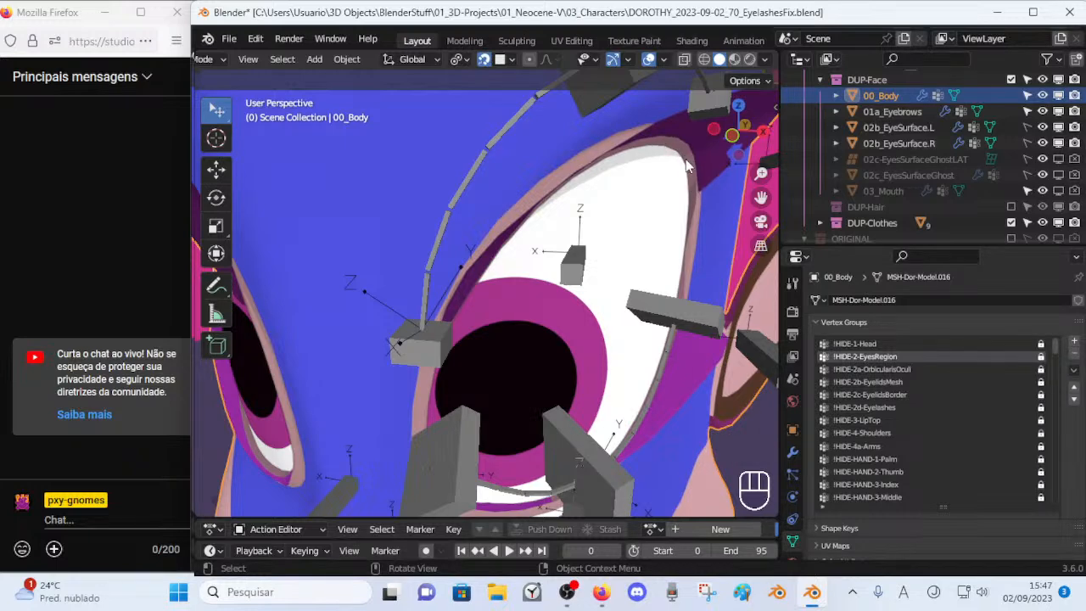
pyautogui.moveTo(618, 199); pyautogui.dragTo(667, 153, button='middle')
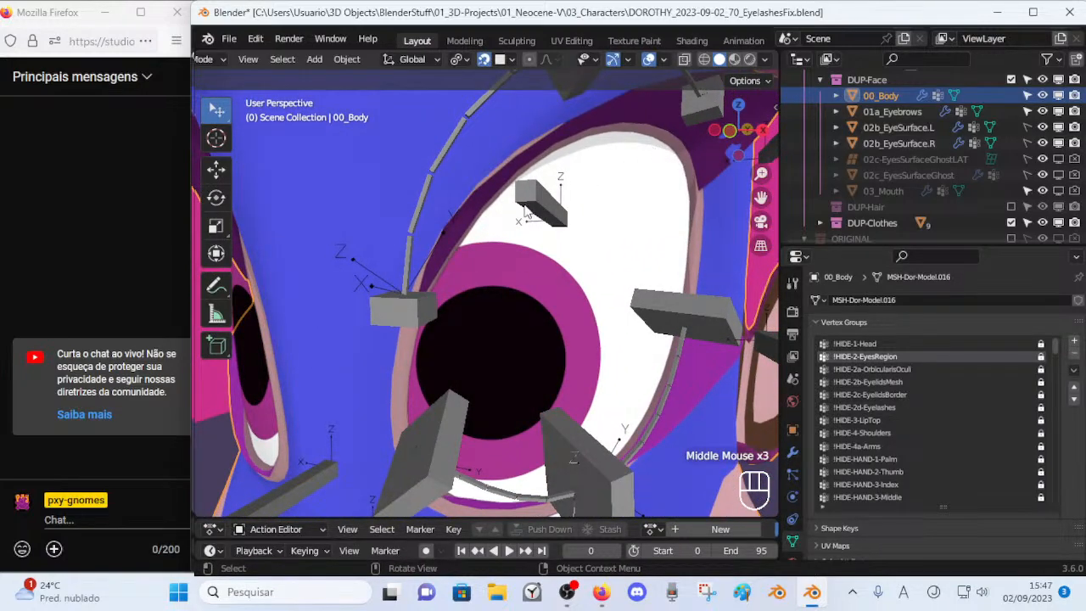
# Compare the 00_Body eyelid in Object and Edit Mode, ending in Edit Mode with X-ray on.
pyautogui.press('Tab')
pyautogui.press('Tab')
pyautogui.press('Tab')
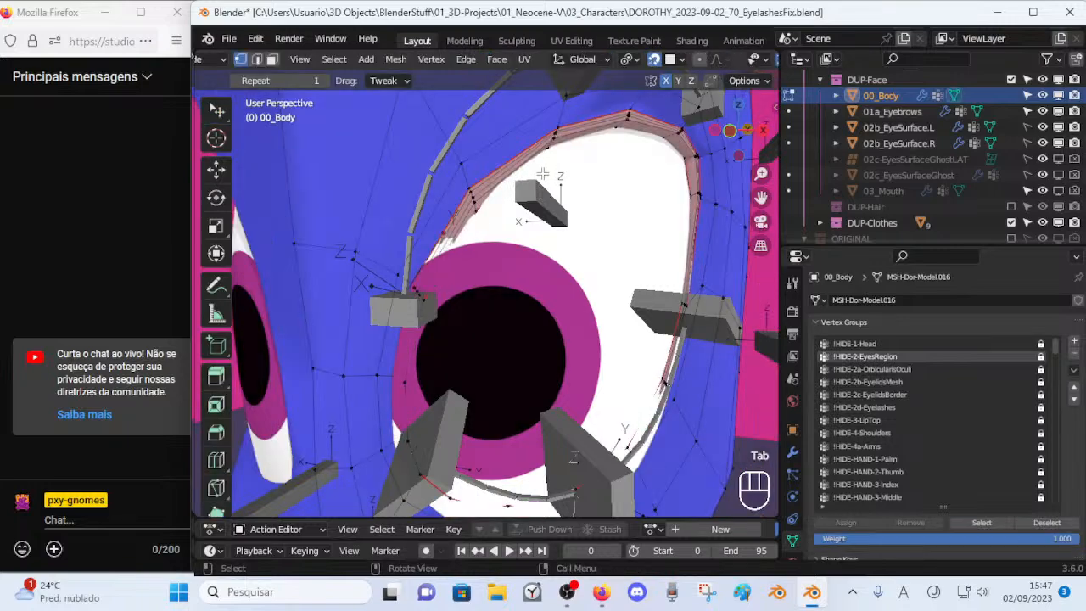
pyautogui.press('Tab')
pyautogui.press('Tab')
pyautogui.hotkey('alt', 'z')
pyautogui.moveTo(533, 212); pyautogui.dragTo(512, 225, button='middle')
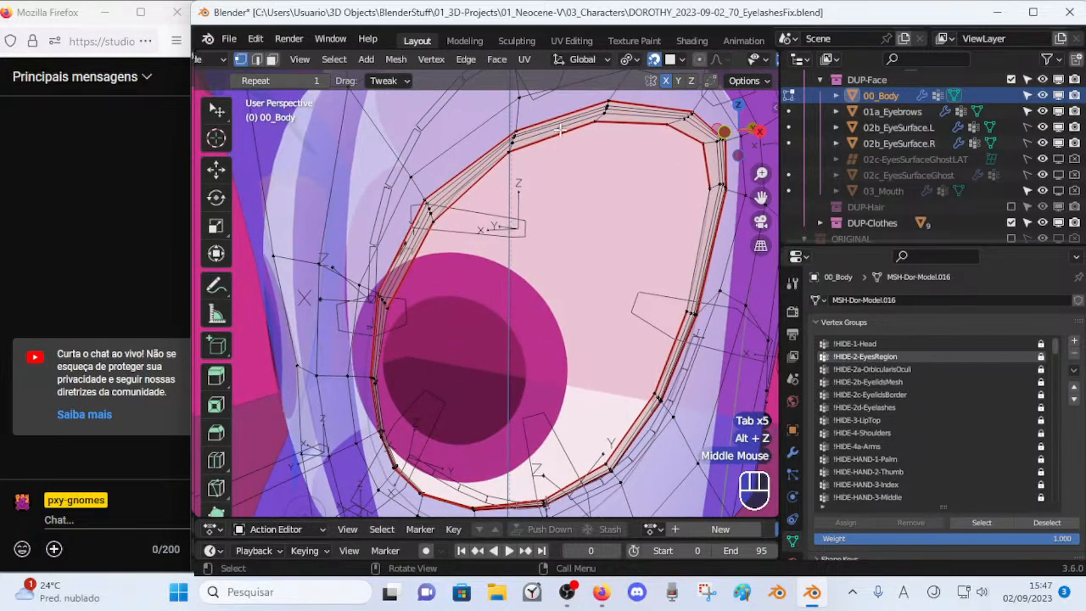
# In edge selection, select the innermost eyelid loop's remaining unmarked edges, mark them as a seam, deselect all and save the file.
pyautogui.keyDown('shift'); pyautogui.click(698, 212); pyautogui.keyUp('shift')
pyautogui.moveTo(697, 212)
pyautogui.mouseDown(button='middle')
pyautogui.moveTo(516, 332)
pyautogui.moveTo(502, 315)
pyautogui.mouseUp(button='middle')
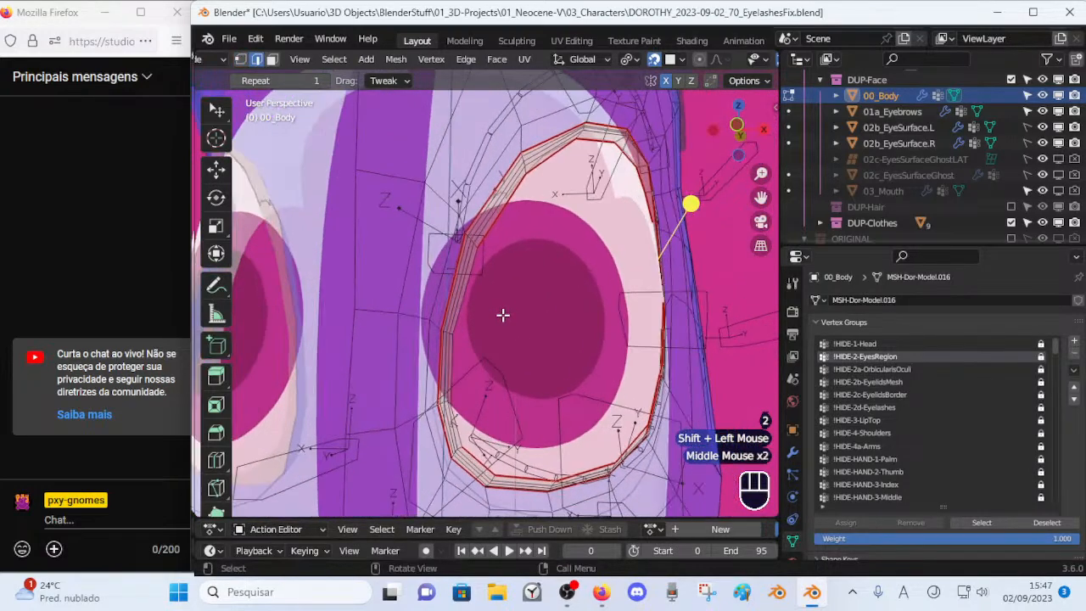
pyautogui.keyDown('alt'); pyautogui.keyDown('shift'); pyautogui.click(462, 298); pyautogui.keyUp('shift'); pyautogui.keyUp('alt')
pyautogui.hotkey('ctrl', 'e')
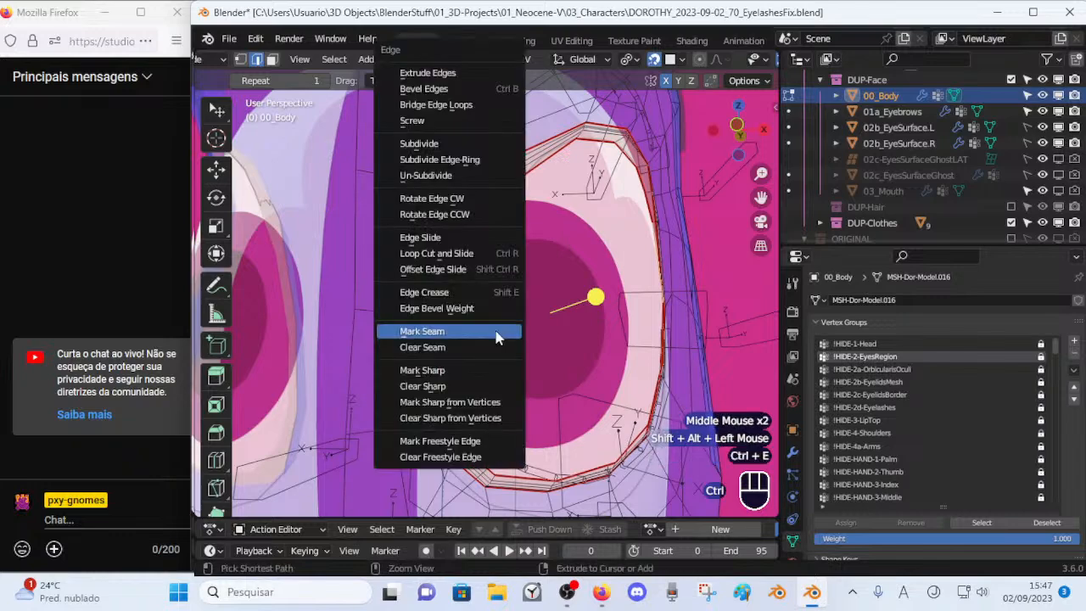
pyautogui.click(494, 329)
pyautogui.moveTo(495, 327); pyautogui.dragTo(466, 243, button='middle')
pyautogui.hotkey('alt', 'a')
pyautogui.hotkey('ctrl', 's')
# Circle-select the rim vertices at the upper lid's bend and reposition the inner one.
pyautogui.scroll(2, 498, 230)
pyautogui.scroll(2, 532, 212)
pyautogui.press('c')
pyautogui.moveTo(532, 212); pyautogui.dragTo(541, 193)
pyautogui.rightClick(541, 193)
pyautogui.moveTo(582, 229); pyautogui.dragTo(577, 226)
pyautogui.press('g')
pyautogui.keyDown('shift'); pyautogui.click(582, 218); pyautogui.keyUp('shift')
# Deselect everything and nudge two inner rim vertices along the upper lid toward the outer corner.
pyautogui.hotkey('alt', 'a')
pyautogui.click(576, 209)
pyautogui.press('g')
pyautogui.keyDown('shift'); pyautogui.click(621, 208); pyautogui.keyUp('shift')
pyautogui.click(665, 199)
pyautogui.press('g')
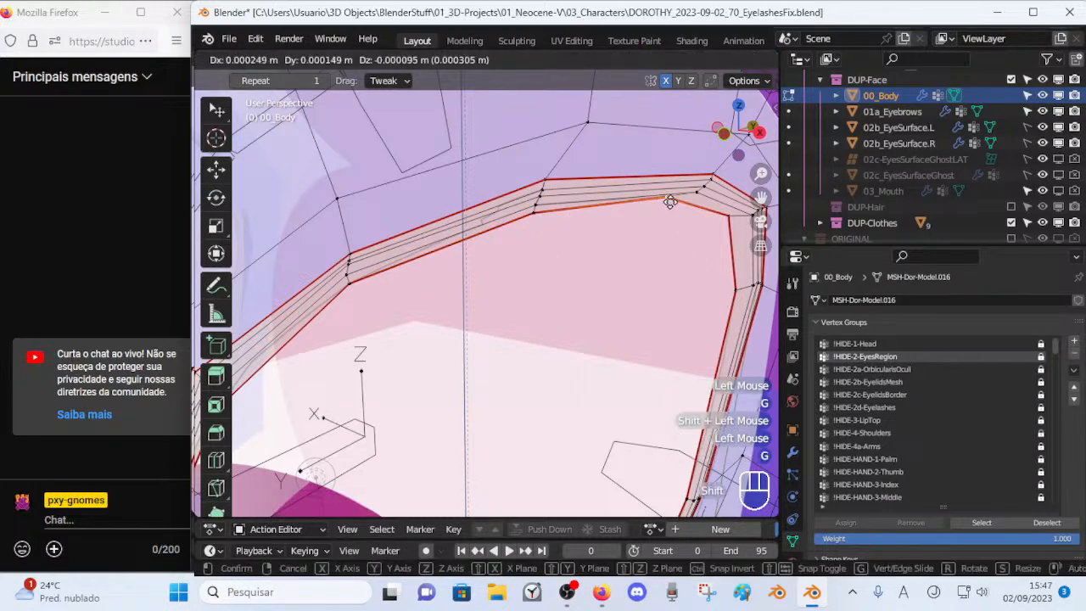
pyautogui.keyDown('shift'); pyautogui.click(303, 224); pyautogui.keyUp('shift')
# Reposition the innermost rim vertex on the upper lid just before the outer corner.
pyautogui.keyDown('shift'); pyautogui.moveTo(687, 274); pyautogui.dragTo(536, 296, button='middle'); pyautogui.keyUp('shift')
pyautogui.press('c')
pyautogui.rightClick(529, 209)
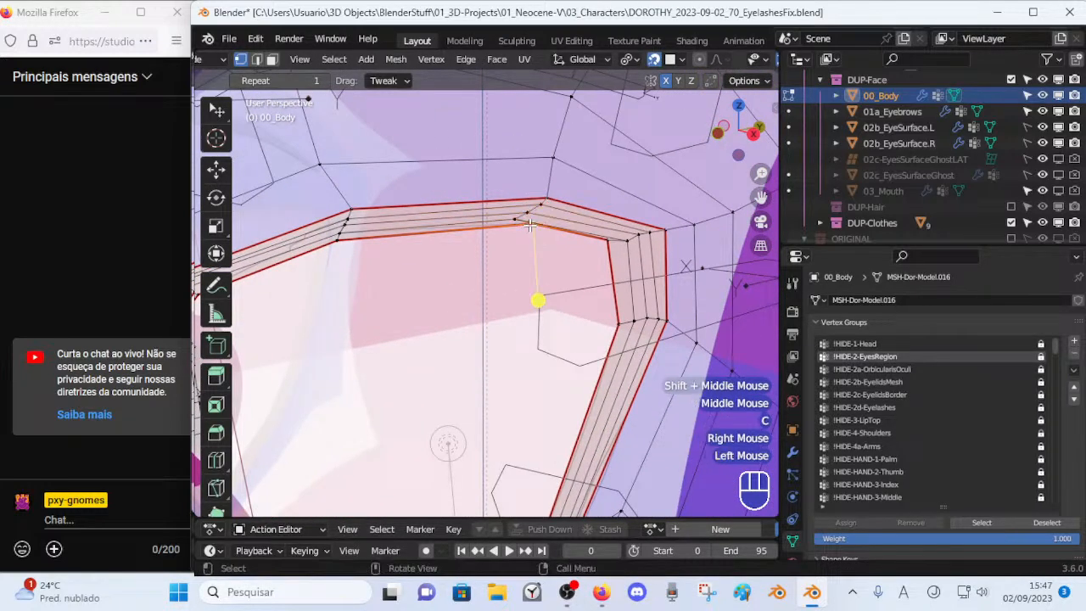
pyautogui.press('g')
pyautogui.click(524, 209)
pyautogui.press('c')
pyautogui.rightClick(527, 205)
pyautogui.moveTo(544, 232); pyautogui.dragTo(561, 235)
# Deselect everything and realign two intermediate rim vertices in the upper lid row before the outer corner.
pyautogui.hotkey('alt', 'a')
pyautogui.click(534, 205)
pyautogui.press('g')
pyautogui.keyDown('shift'); pyautogui.click(558, 203); pyautogui.keyUp('shift')
pyautogui.click(527, 212)
pyautogui.press('g')
pyautogui.keyDown('shift'); pyautogui.click(545, 151); pyautogui.keyUp('shift')
pyautogui.press('g')
pyautogui.keyDown('shift'); pyautogui.click(542, 151); pyautogui.keyUp('shift')
# Move the remaining inner vertices of that upper lid row into line with the rest of the row.
pyautogui.click(513, 300)
pyautogui.press('g')
pyautogui.keyDown('shift'); pyautogui.click(514, 222); pyautogui.keyUp('shift')
pyautogui.click(514, 217)
pyautogui.press('g')
pyautogui.keyDown('shift'); pyautogui.click(520, 236); pyautogui.keyUp('shift')
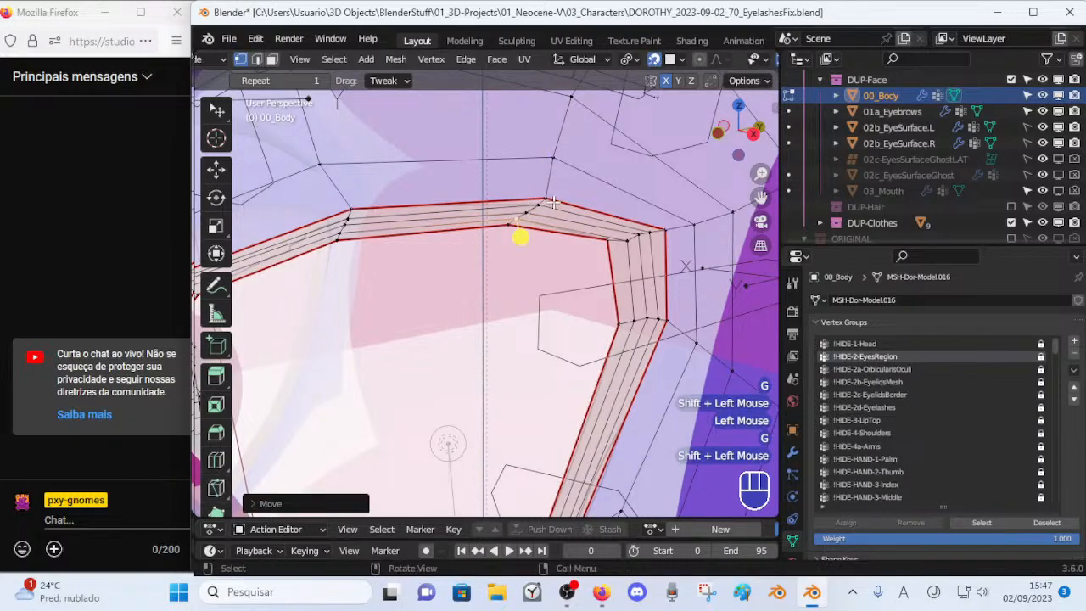
# Space out the rim vertices across the eyelid's upper outer corner row evenly.
pyautogui.click(625, 238)
pyautogui.press('g')
pyautogui.click(619, 232)
pyautogui.click(636, 231)
pyautogui.press('g')
pyautogui.keyDown('shift'); pyautogui.click(619, 222); pyautogui.keyUp('shift')
pyautogui.click(651, 227)
pyautogui.press('g')
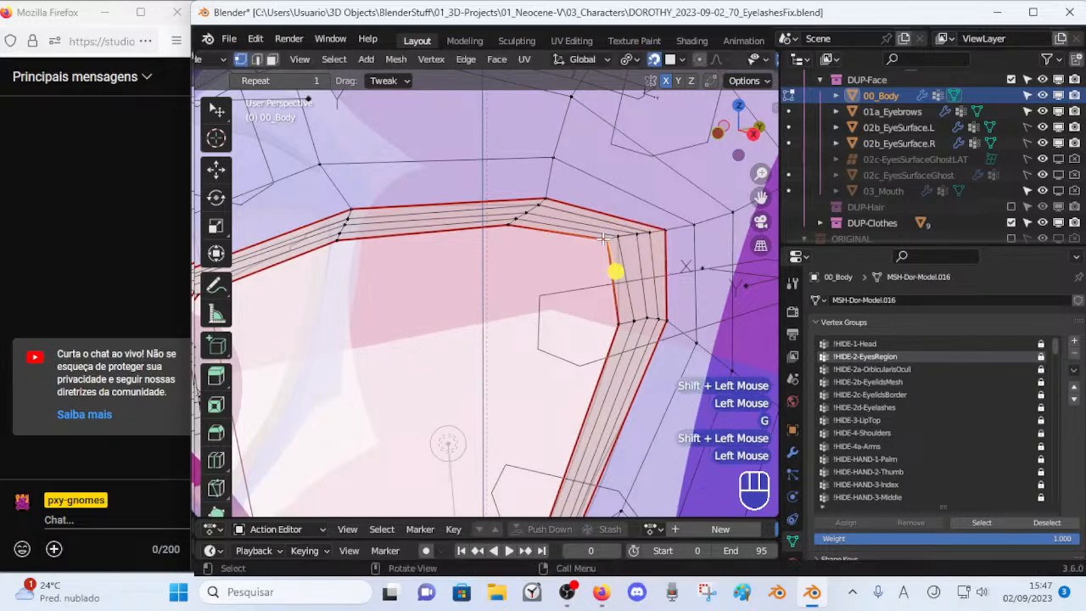
pyautogui.keyDown('shift'); pyautogui.click(606, 245); pyautogui.keyUp('shift')
# Adjust the row of rim vertices just below the upper outer corner, spacing them across the lid.
pyautogui.click(656, 317)
pyautogui.press('g')
pyautogui.keyDown('shift'); pyautogui.click(698, 340); pyautogui.keyUp('shift')
pyautogui.click(646, 319)
pyautogui.press('g')
pyautogui.keyDown('shift'); pyautogui.click(646, 322); pyautogui.keyUp('shift')
pyautogui.click(631, 320)
pyautogui.press('g')
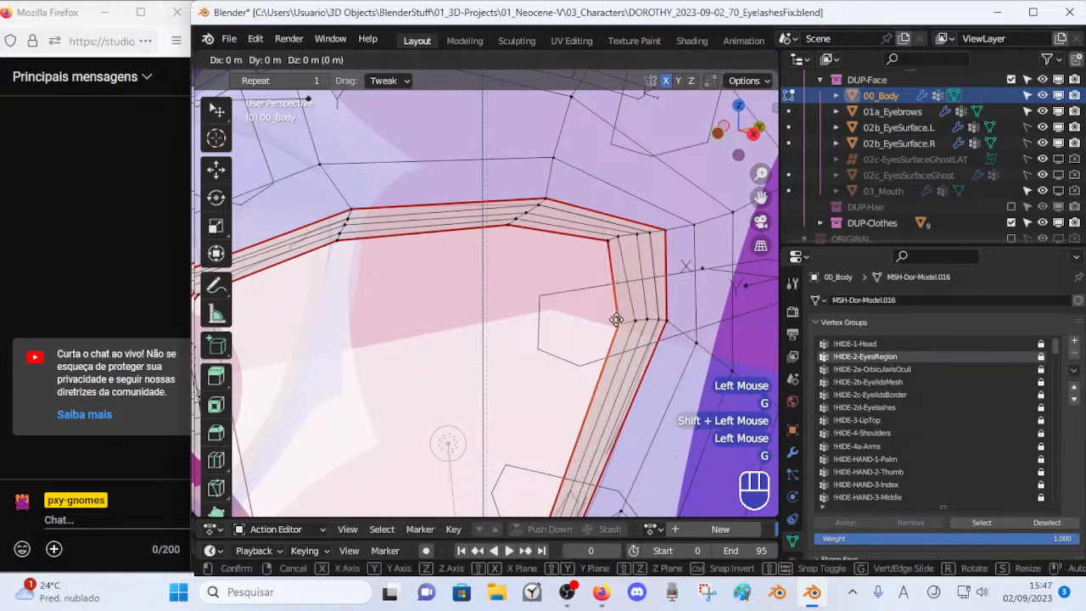
pyautogui.keyDown('shift'); pyautogui.click(668, 327); pyautogui.keyUp('shift')
# Nudge the rim vertex closest to the outer border at the upper outer corner and save the file.
pyautogui.moveTo(668, 326); pyautogui.dragTo(630, 324, button='middle')
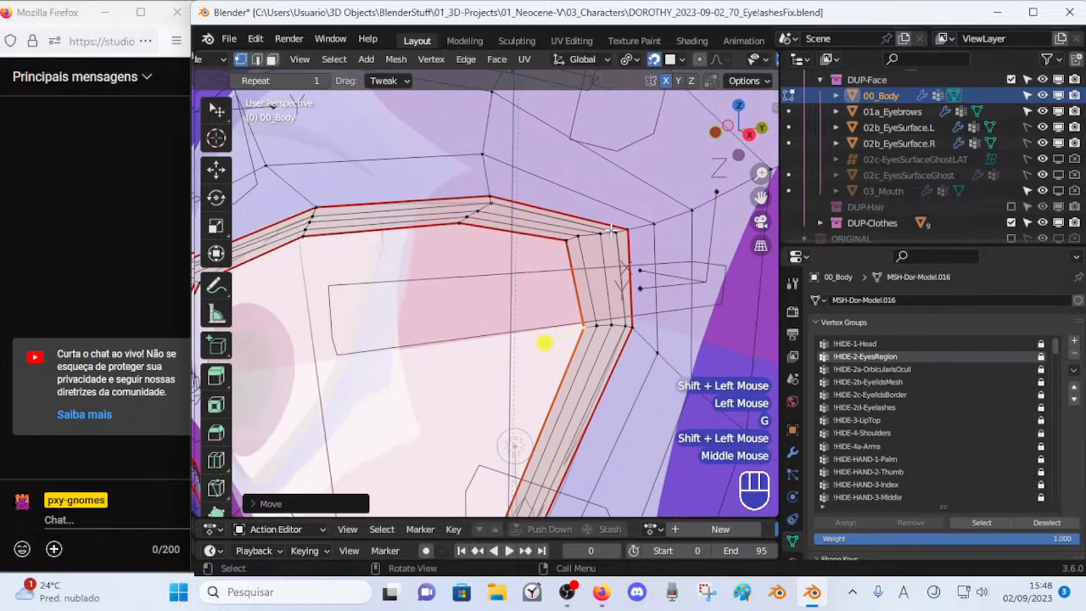
pyautogui.click(610, 229)
pyautogui.press('g')
pyautogui.keyDown('shift'); pyautogui.click(588, 271); pyautogui.keyUp('shift')
pyautogui.hotkey('ctrl', 's')
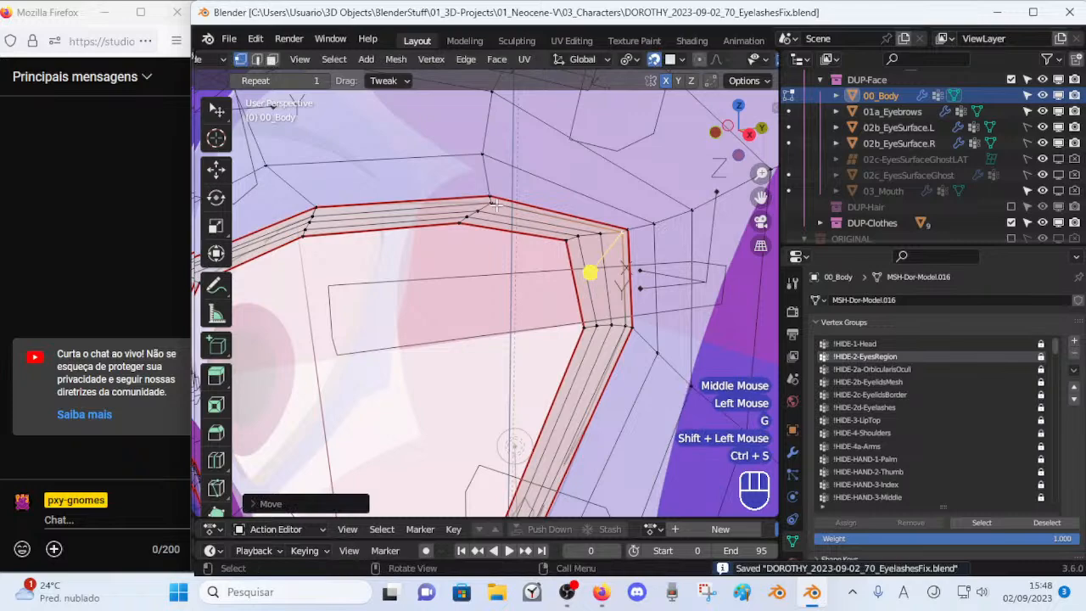
# Reposition one rim vertex near the outer border in each of the next two rows along the upper lid.
pyautogui.click(487, 197)
pyautogui.press('g')
pyautogui.keyDown('shift'); pyautogui.click(482, 247); pyautogui.keyUp('shift')
pyautogui.hotkey('ctrl', 's')
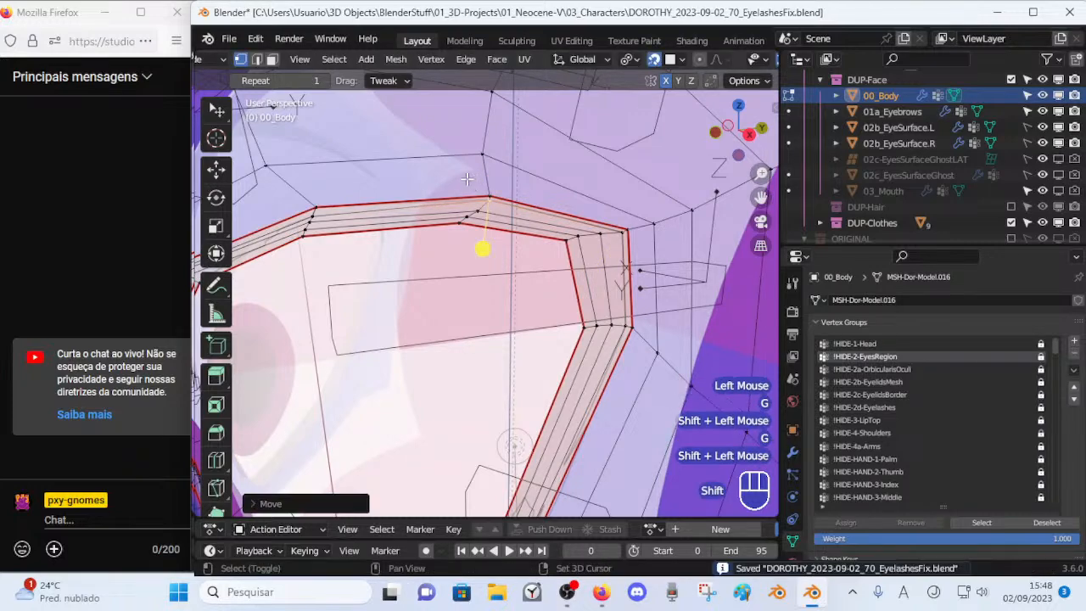
pyautogui.keyDown('shift'); pyautogui.moveTo(482, 247); pyautogui.dragTo(611, 272, button='middle'); pyautogui.keyUp('shift')
pyautogui.click(392, 253)
pyautogui.press('g')
pyautogui.keyDown('shift'); pyautogui.click(397, 256); pyautogui.keyUp('shift')
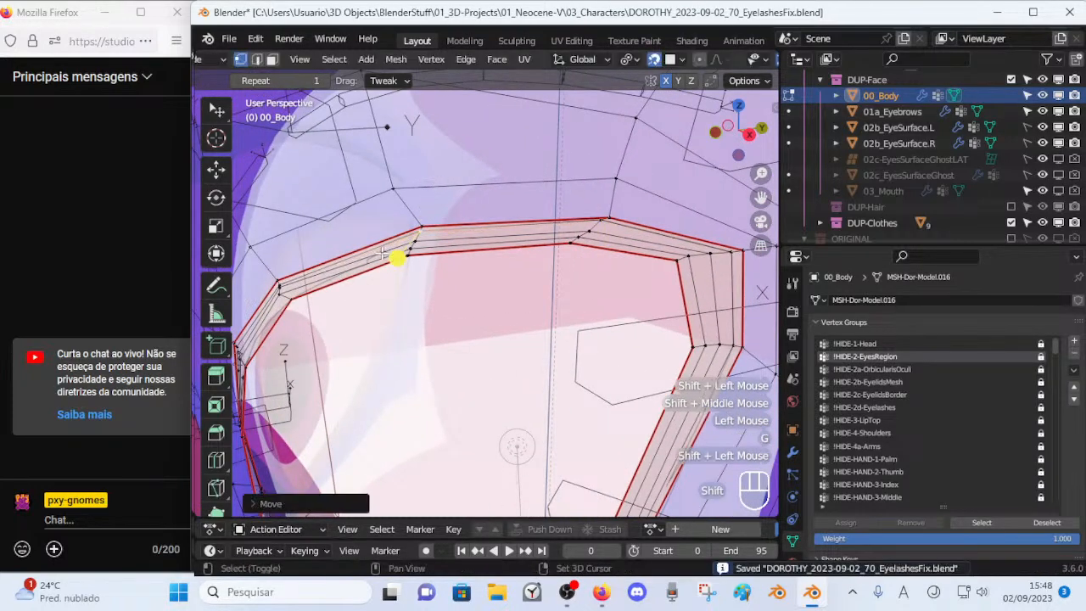
# Nudge the near-border rim vertex at the upper lid's bend toward the nose side.
pyautogui.keyDown('shift'); pyautogui.moveTo(397, 257); pyautogui.dragTo(604, 182, button='middle'); pyautogui.keyUp('shift')
pyautogui.moveTo(604, 182); pyautogui.dragTo(670, 150, button='middle')
pyautogui.scroll(1, 527, 235)
pyautogui.scroll(1, 527, 236)
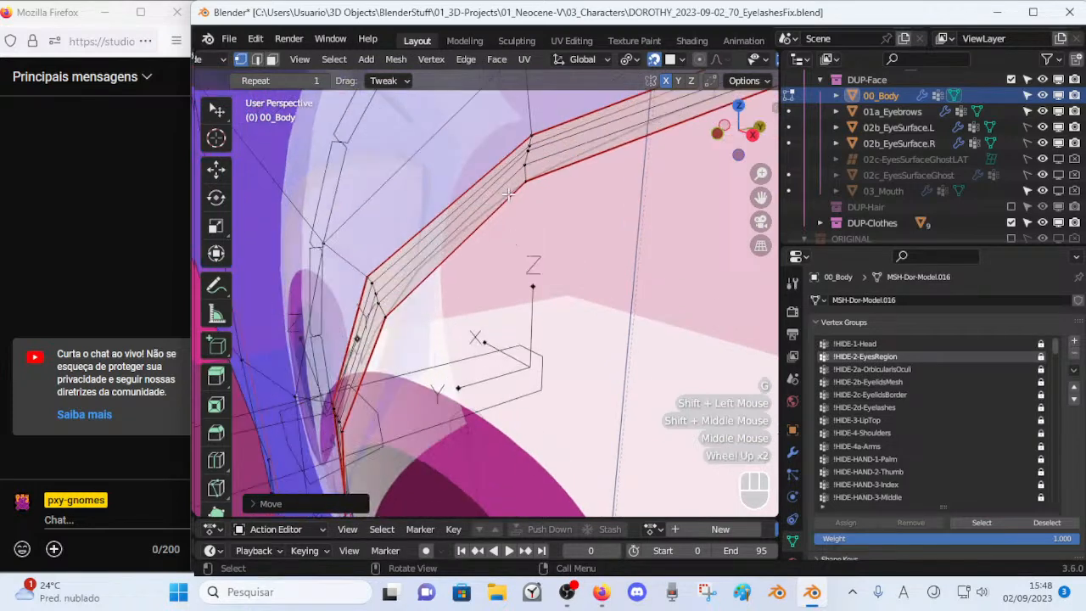
pyautogui.click(535, 135)
pyautogui.press('g')
pyautogui.press('Escape')
pyautogui.click(530, 140)
pyautogui.press('g')
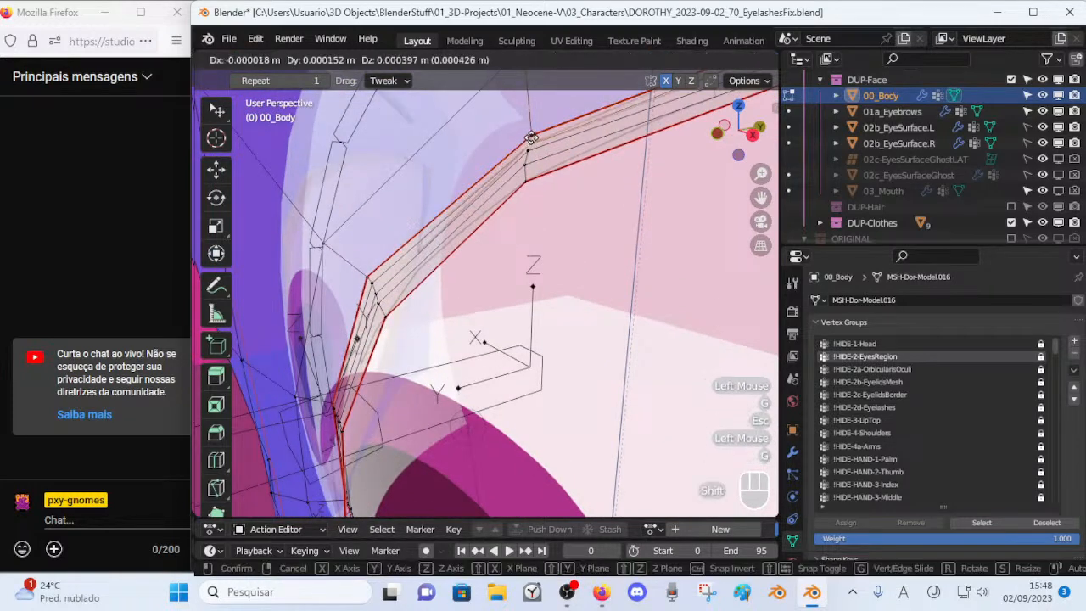
pyautogui.keyDown('shift'); pyautogui.click(531, 155); pyautogui.keyUp('shift')
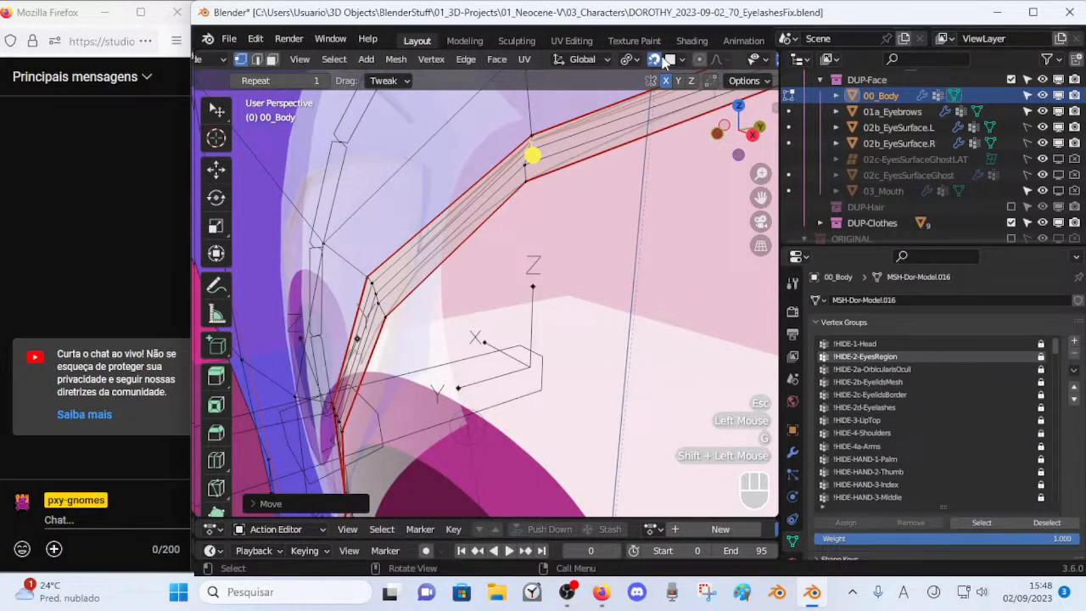
# Select all the eyelid rim edge loops around the eye and move them together with snapping on.
pyautogui.click(528, 129)
pyautogui.hotkey('alt', 'a')
pyautogui.keyDown('alt'); pyautogui.keyDown('shift'); pyautogui.click(495, 153); pyautogui.keyUp('shift'); pyautogui.keyUp('alt')
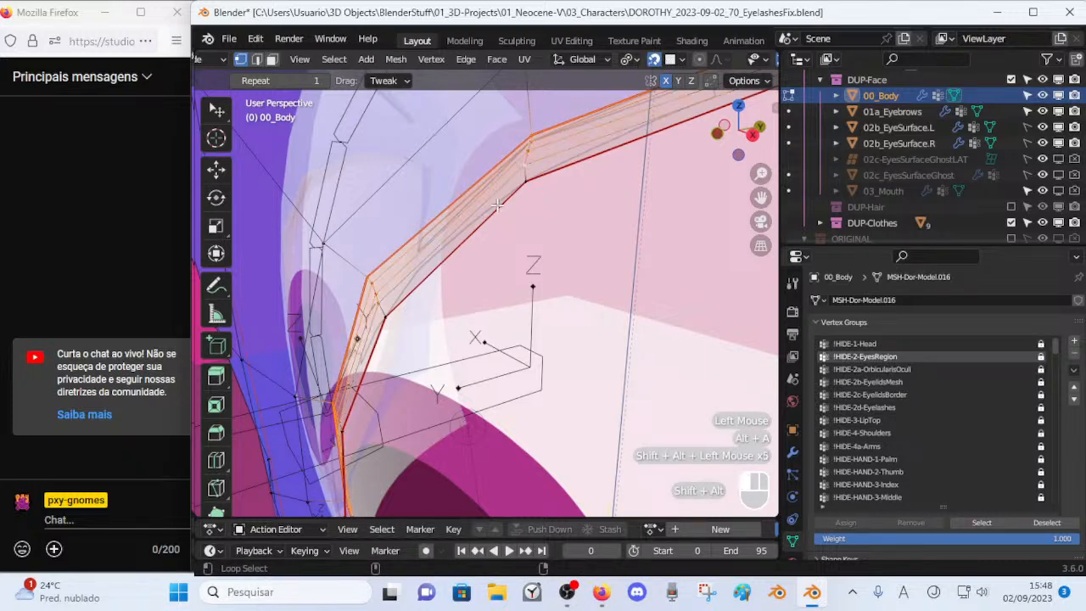
pyautogui.scroll(-2, 449, 221)
pyautogui.keyDown('shift'); pyautogui.scroll(1, 449, 221); pyautogui.keyUp('shift')
pyautogui.keyDown('shift'); pyautogui.moveTo(450, 221); pyautogui.dragTo(458, 362, button='middle'); pyautogui.keyUp('shift')
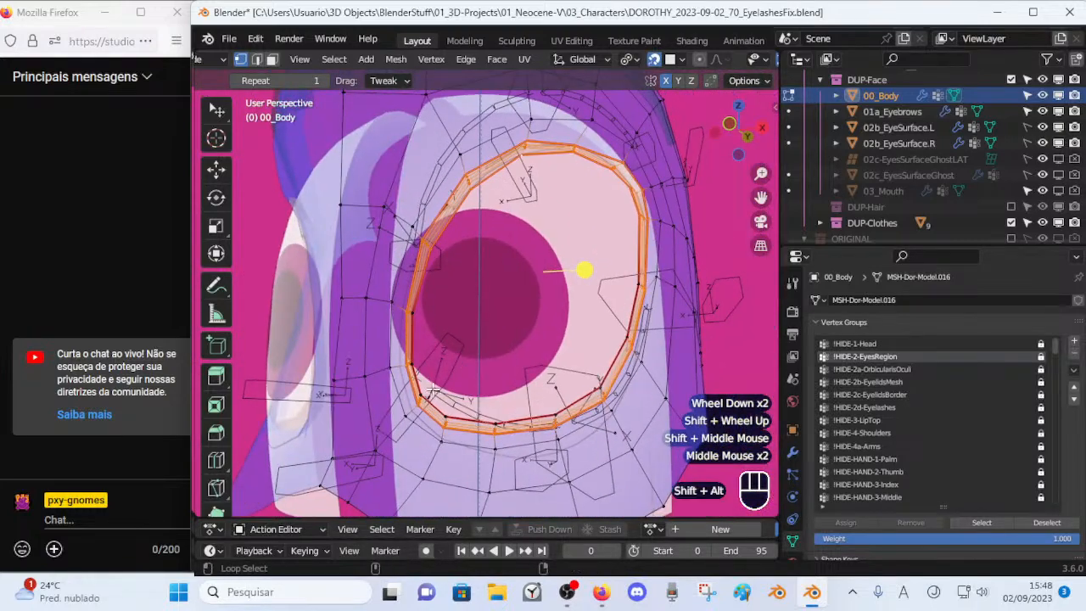
pyautogui.keyDown('alt'); pyautogui.keyDown('shift'); pyautogui.click(465, 417); pyautogui.keyUp('shift'); pyautogui.keyUp('alt')
pyautogui.moveTo(465, 413); pyautogui.dragTo(509, 406, button='middle')
pyautogui.scroll(1, 537, 399)
pyautogui.keyDown('alt'); pyautogui.keyDown('shift'); pyautogui.click(648, 370); pyautogui.keyUp('shift'); pyautogui.keyUp('alt')
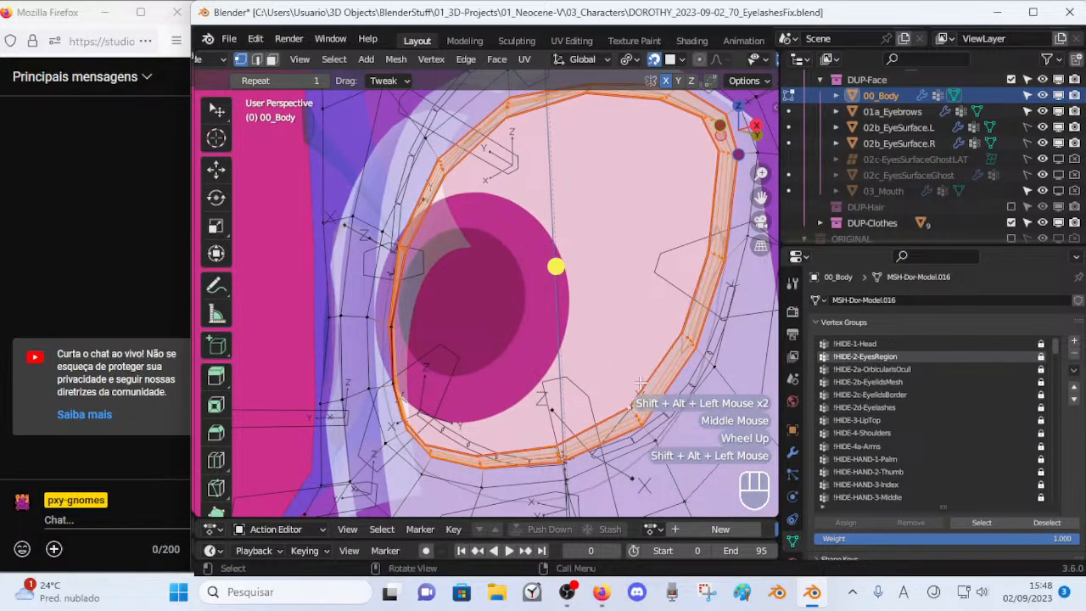
pyautogui.press('g')
pyautogui.keyDown('shift'); pyautogui.click(484, 254); pyautogui.keyUp('shift')
# Deselect everything and move the innermost rim vertex on the lower nose side inward over the iris.
pyautogui.moveTo(484, 255); pyautogui.dragTo(482, 294, button='middle')
pyautogui.scroll(2, 466, 327)
pyautogui.scroll(2, 434, 301)
pyautogui.moveTo(378, 311); pyautogui.dragTo(413, 339, button='middle')
pyautogui.hotkey('alt', 'a')
pyautogui.moveTo(473, 401); pyautogui.dragTo(440, 284, button='middle')
pyautogui.press('g')
pyautogui.click(450, 368)
pyautogui.click(399, 288)
pyautogui.press('g')
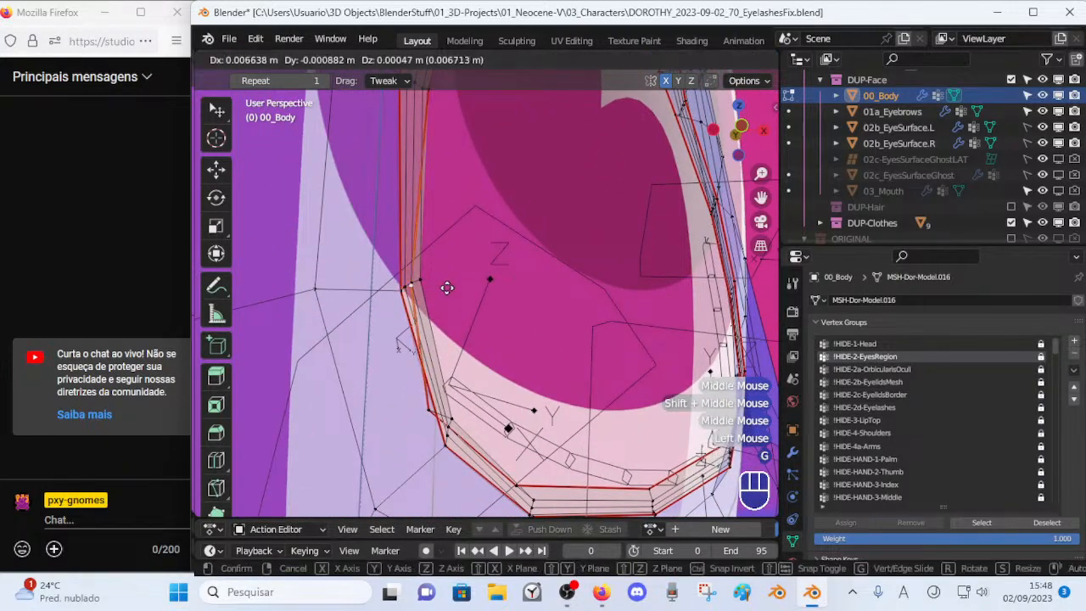
pyautogui.click(448, 317)
# Pull two innermost rim vertices at the lower nose-side corner inward to widen the lid rim.
pyautogui.click(429, 412)
pyautogui.press('g')
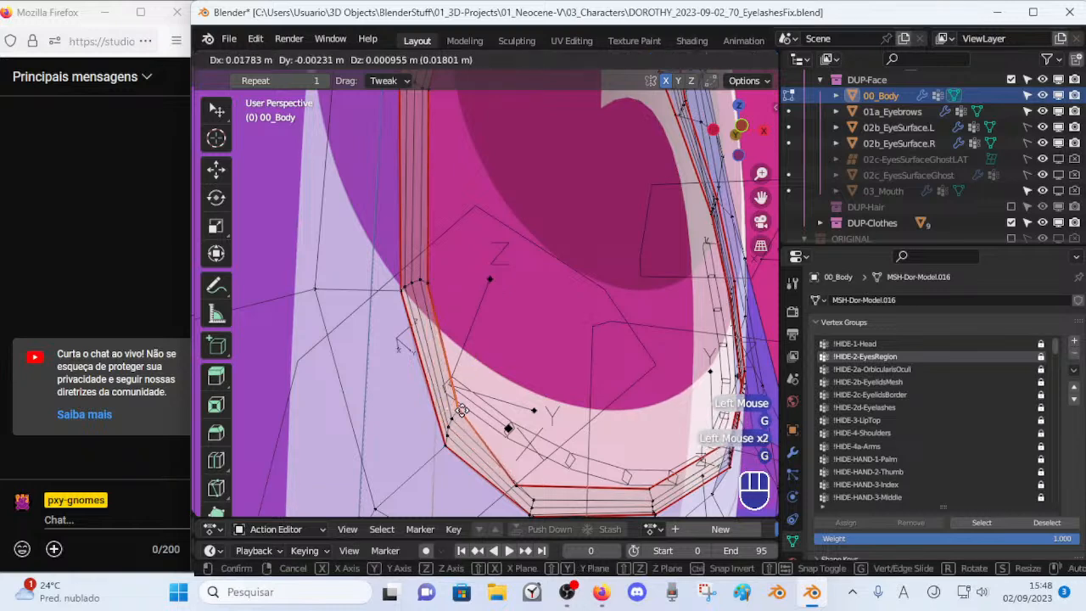
pyautogui.click(458, 416)
pyautogui.click(527, 481)
pyautogui.press('g')
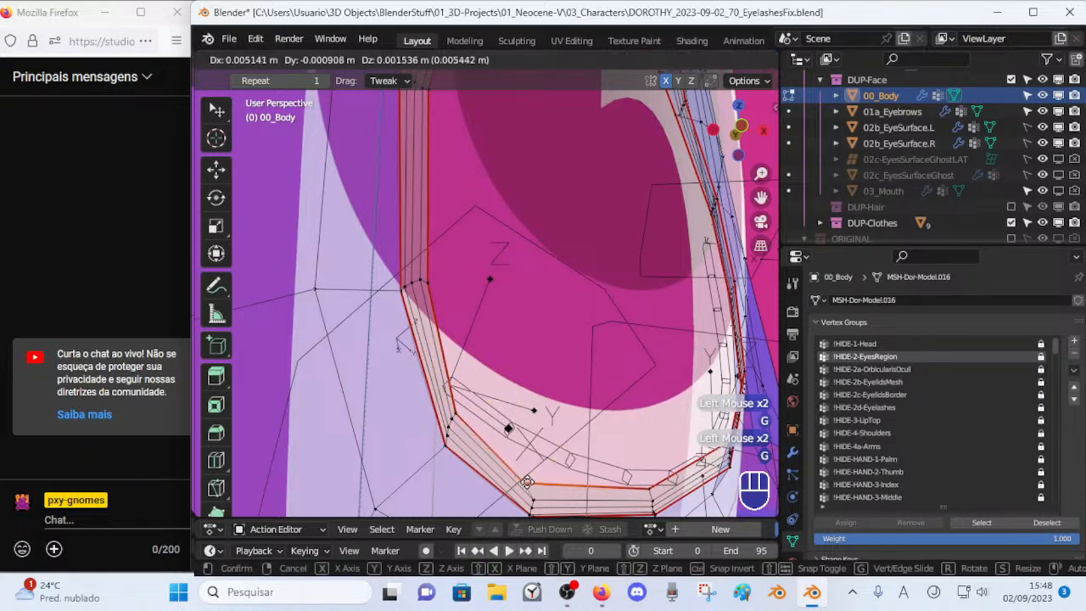
pyautogui.click(528, 480)
# Reposition the innermost rim vertex at the bottom of the lower lid.
pyautogui.moveTo(527, 480); pyautogui.dragTo(515, 406, button='middle')
pyautogui.click(594, 422)
pyautogui.press('g')
pyautogui.click(597, 424)
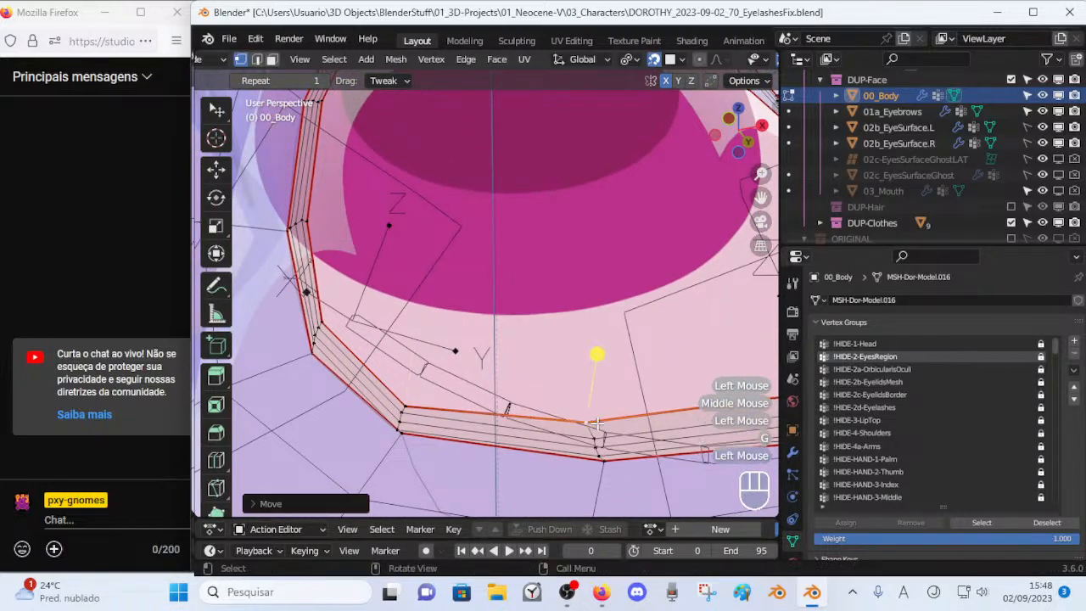
pyautogui.keyDown('shift'); pyautogui.moveTo(515, 269); pyautogui.dragTo(521, 292, button='middle'); pyautogui.keyUp('shift')
pyautogui.scroll(-2, 509, 271)
pyautogui.moveTo(501, 242); pyautogui.dragTo(514, 178, button='middle')
pyautogui.scroll(-2, 470, 259)
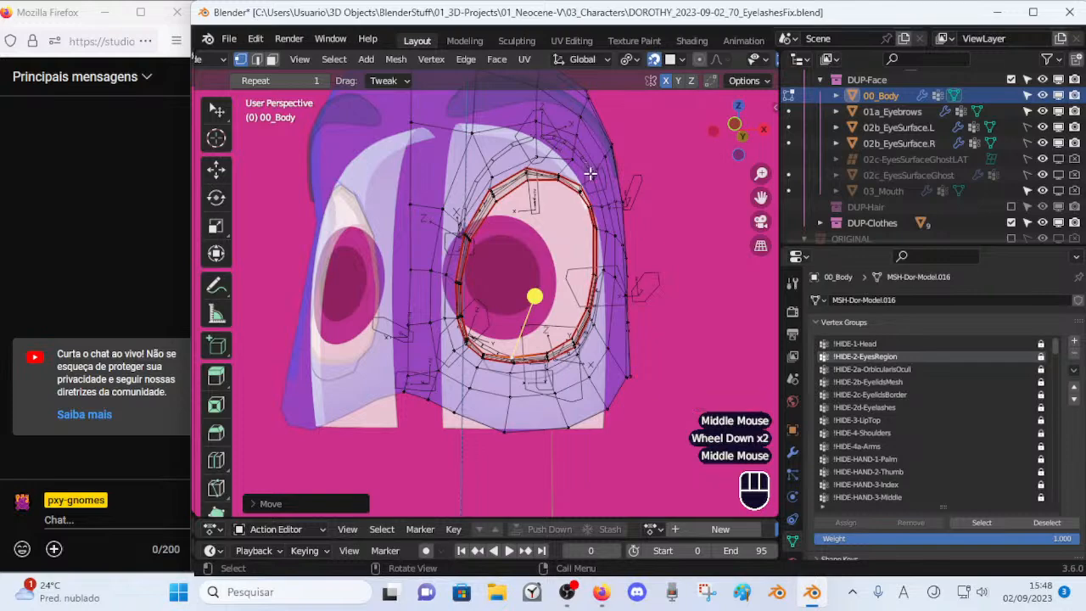
# Toggle X-ray, switch 00_Body to Object Mode and examine the eyelid rim's fit against the eye surface up close on the nose side.
pyautogui.moveTo(611, 219); pyautogui.dragTo(479, 293, button='middle')
pyautogui.press('Tab')
pyautogui.hotkey('alt', 'z')
pyautogui.press('Tab')
pyautogui.scroll(2, 497, 259)
pyautogui.press('Tab')
pyautogui.scroll(2, 479, 286)
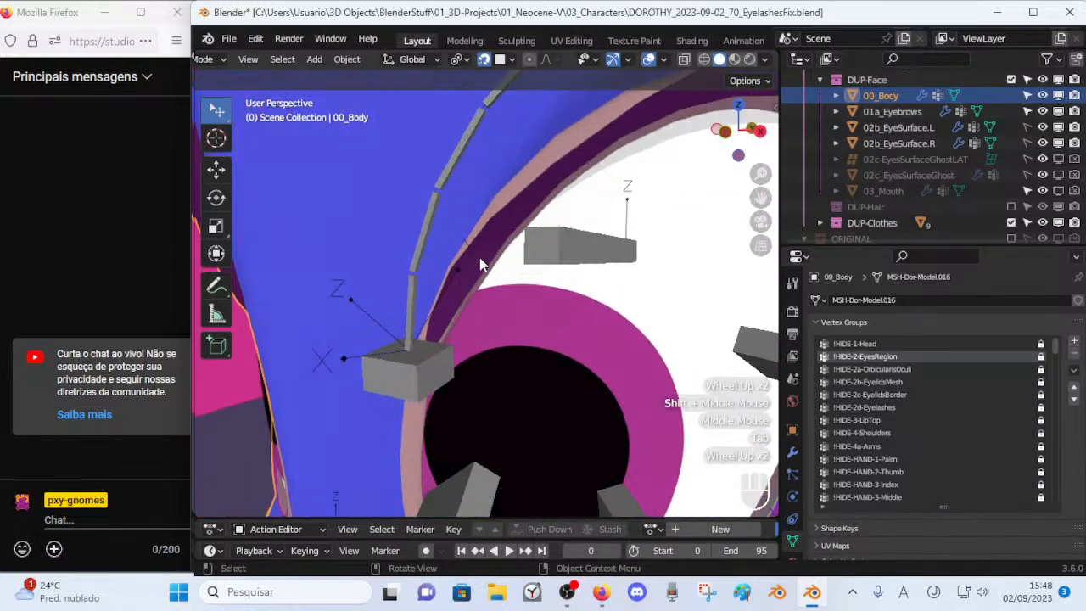
# Open the body mesh for vertex editing with see-through display around the eye's upper lid border.
pyautogui.press('Tab')
pyautogui.moveTo(519, 207); pyautogui.dragTo(565, 237, button='middle')
pyautogui.hotkey('alt', 'z')
pyautogui.press('Tab')
pyautogui.press('Tab')
pyautogui.press('Tab')
pyautogui.press('Tab')
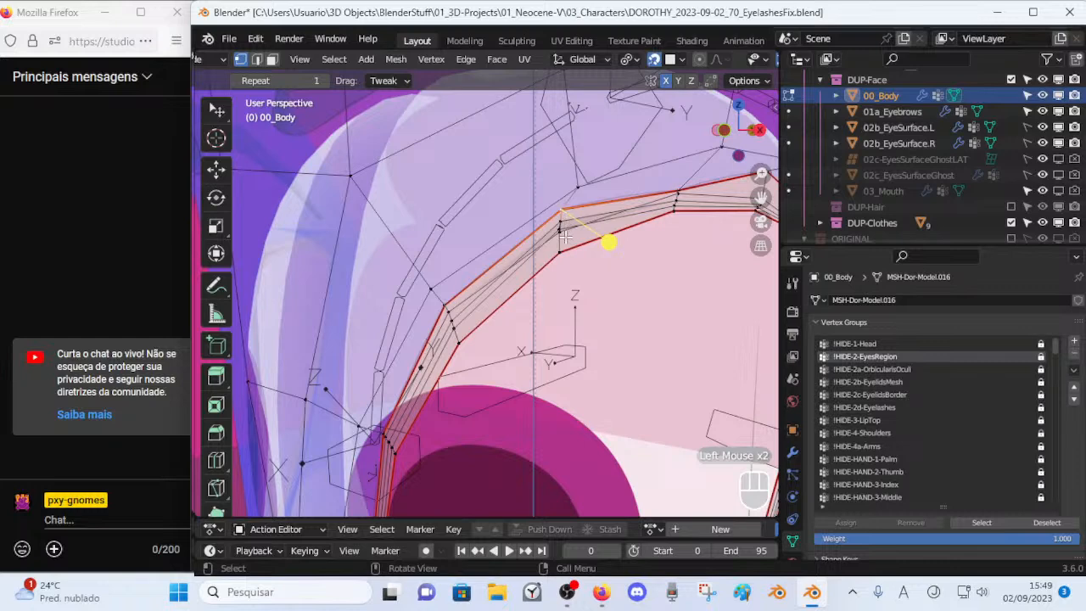
# Lower the inner-rim vertex of the upper lid border above the iris to widen the strip there.
pyautogui.keyDown('shift'); pyautogui.click(563, 219); pyautogui.keyUp('shift')
pyautogui.click(563, 254)
pyautogui.press('g')
pyautogui.click(567, 270)
pyautogui.click(566, 238)
pyautogui.press('g')
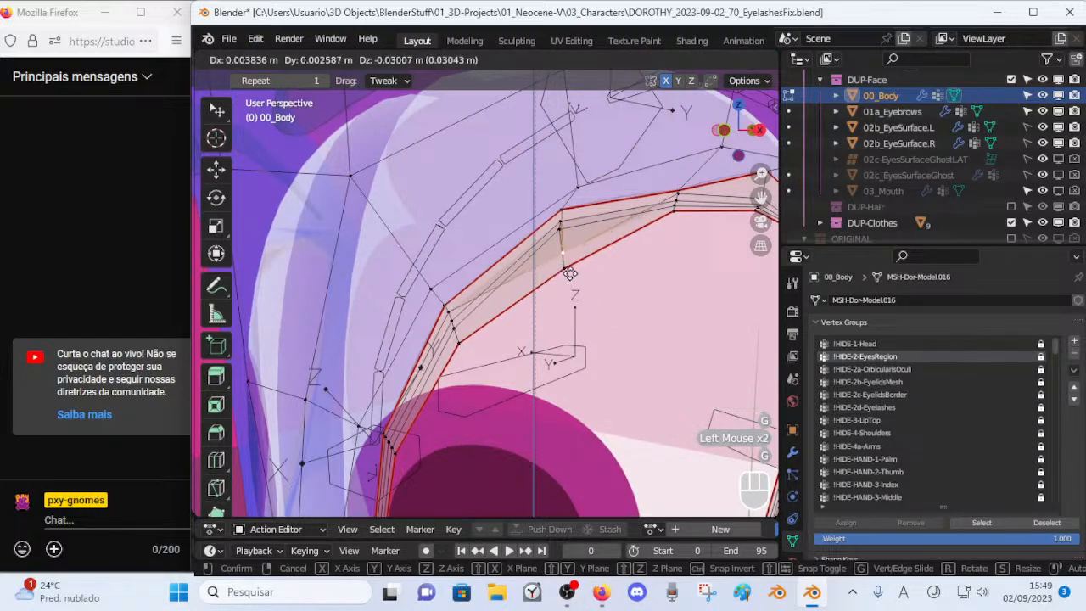
pyautogui.press('Escape')
# Move the intermediate vertices of the widened upper lid column down toward the inner rim.
pyautogui.click(563, 222)
pyautogui.press('g')
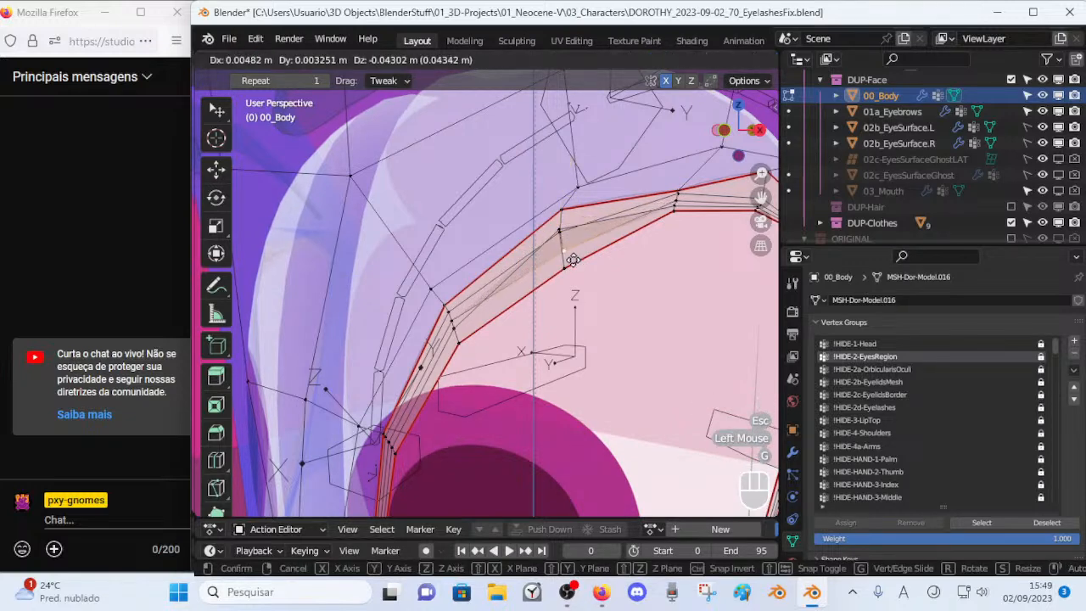
pyautogui.click(559, 217)
pyautogui.click(559, 219)
pyautogui.press('g')
pyautogui.click(564, 243)
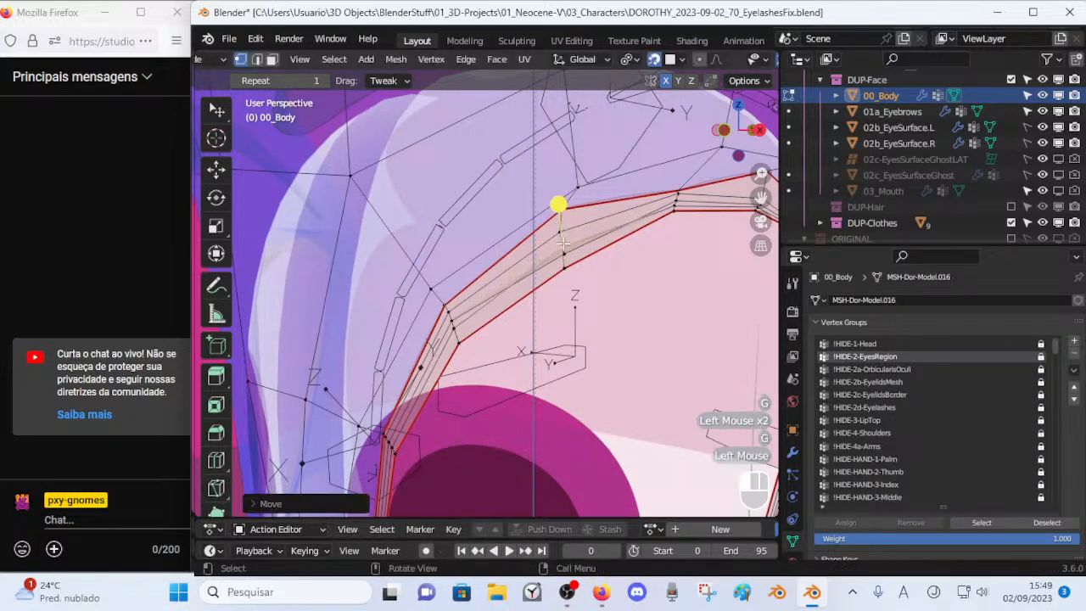
# Respace the remaining intermediate and outer-edge vertices of the same upper lid column.
pyautogui.press('g')
pyautogui.click(568, 254)
pyautogui.click(561, 227)
pyautogui.press('g')
pyautogui.click(563, 207)
pyautogui.click(566, 229)
pyautogui.moveTo(565, 229); pyautogui.dragTo(298, 336, button='middle')
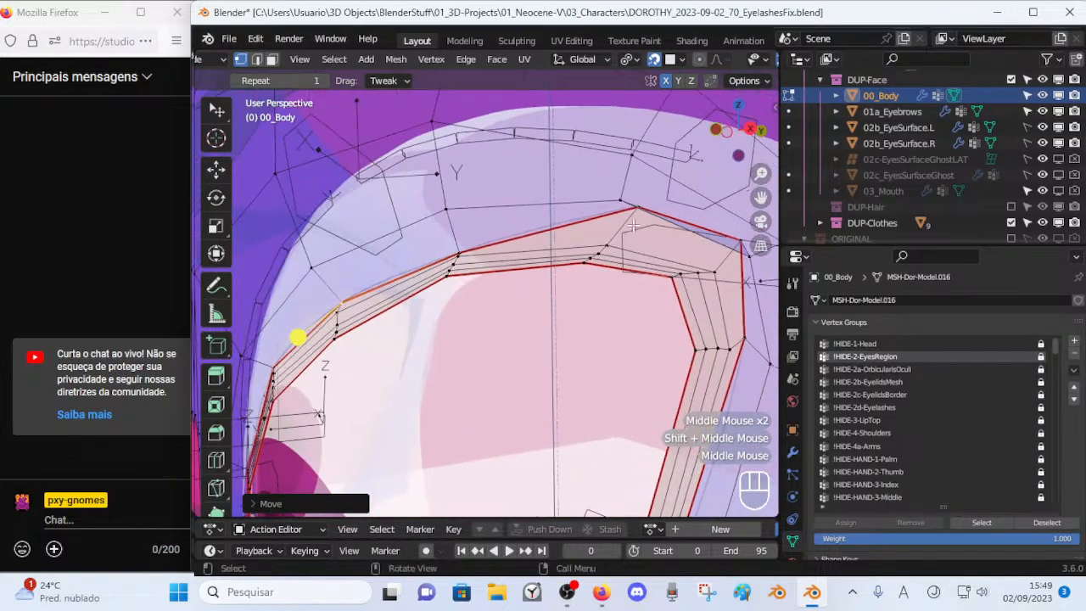
# Reposition the outer-edge vertex at the top of the upper lid border, just before the outer eye corner.
pyautogui.moveTo(325, 263); pyautogui.dragTo(331, 244, button='middle')
pyautogui.click(636, 204)
pyautogui.press('g')
pyautogui.click(633, 211)
pyautogui.moveTo(660, 227); pyautogui.dragTo(594, 295, button='middle')
pyautogui.scroll(-2, 598, 255)
pyautogui.press('g')
pyautogui.click(564, 289)
# Move the lid border's outer-corner vertex so the outline follows the eye shape.
pyautogui.scroll(2, 615, 297)
pyautogui.press('g')
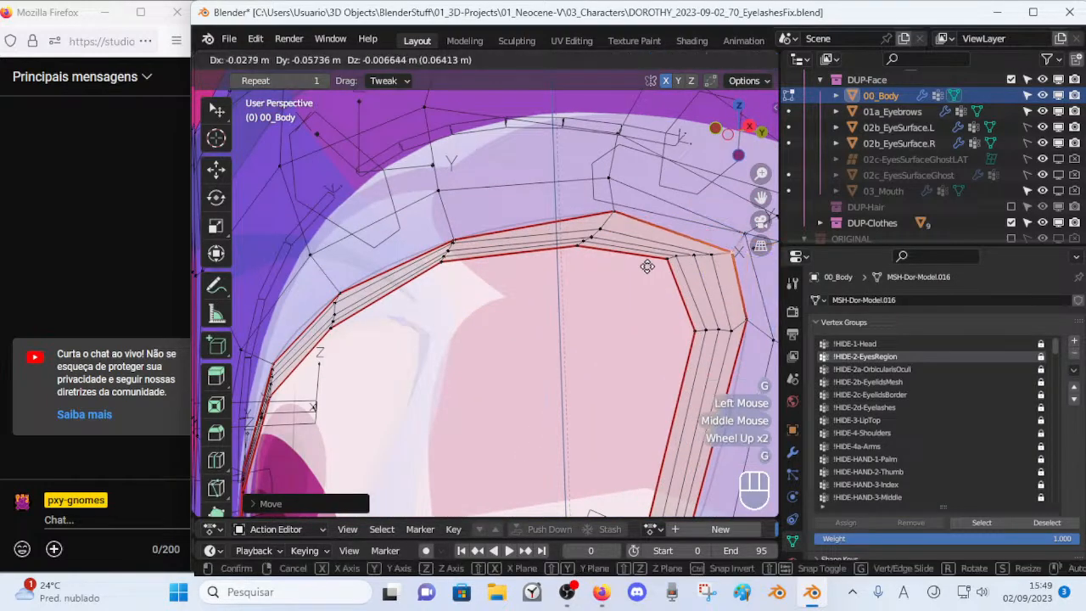
pyautogui.click(637, 266)
pyautogui.moveTo(636, 267); pyautogui.dragTo(718, 314, button='middle')
pyautogui.press('g')
pyautogui.click(639, 256)
# Adjust another border vertex beside the outer eye corner.
pyautogui.moveTo(638, 256); pyautogui.dragTo(521, 294, button='middle')
pyautogui.scroll(-2, 662, 284)
pyautogui.scroll(-1, 662, 306)
pyautogui.scroll(2, 719, 271)
pyautogui.click(717, 273)
pyautogui.press('g')
pyautogui.click(705, 279)
# Examine the reshaped lid border in Object Mode with solid display, and return to see-through vertex editing.
pyautogui.scroll(-3, 705, 279)
pyautogui.press('Tab')
pyautogui.hotkey('alt', 'z')
pyautogui.press('Tab')
pyautogui.scroll(2, 424, 310)
pyautogui.hotkey('alt', 'z')
pyautogui.scroll(1, 416, 312)
pyautogui.scroll(1, 415, 311)
pyautogui.scroll(3, 521, 295)
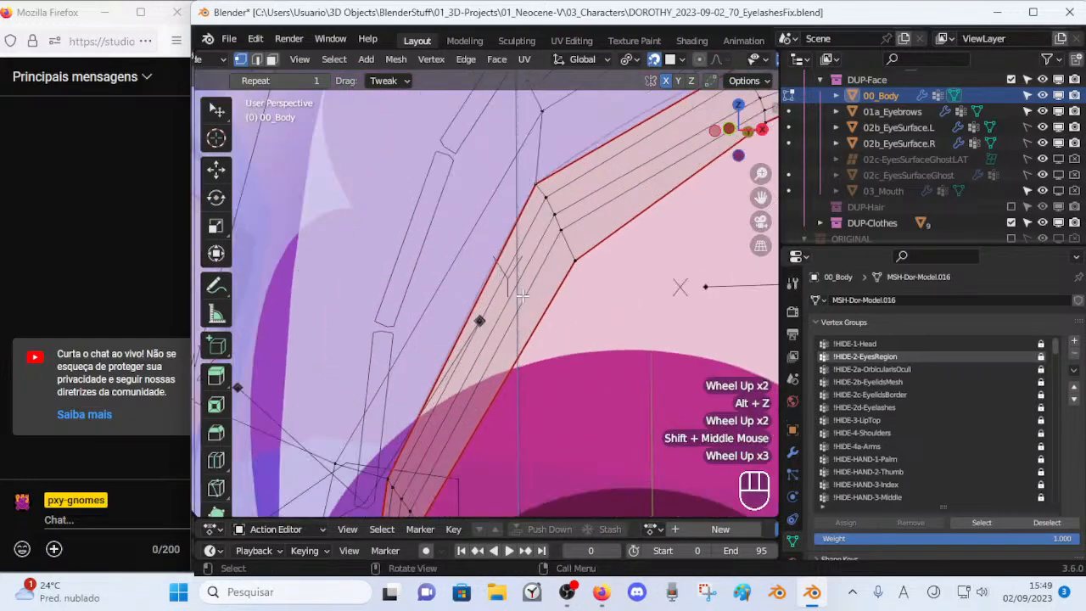
# Nudge the second-row vertex at the upper inner bend of the lid border close to the outer edge.
pyautogui.click(550, 200)
pyautogui.press('g')
pyautogui.keyDown('shift'); pyautogui.click(552, 197); pyautogui.keyUp('shift')
pyautogui.moveTo(552, 197); pyautogui.dragTo(483, 174, button='middle')
pyautogui.press('g')
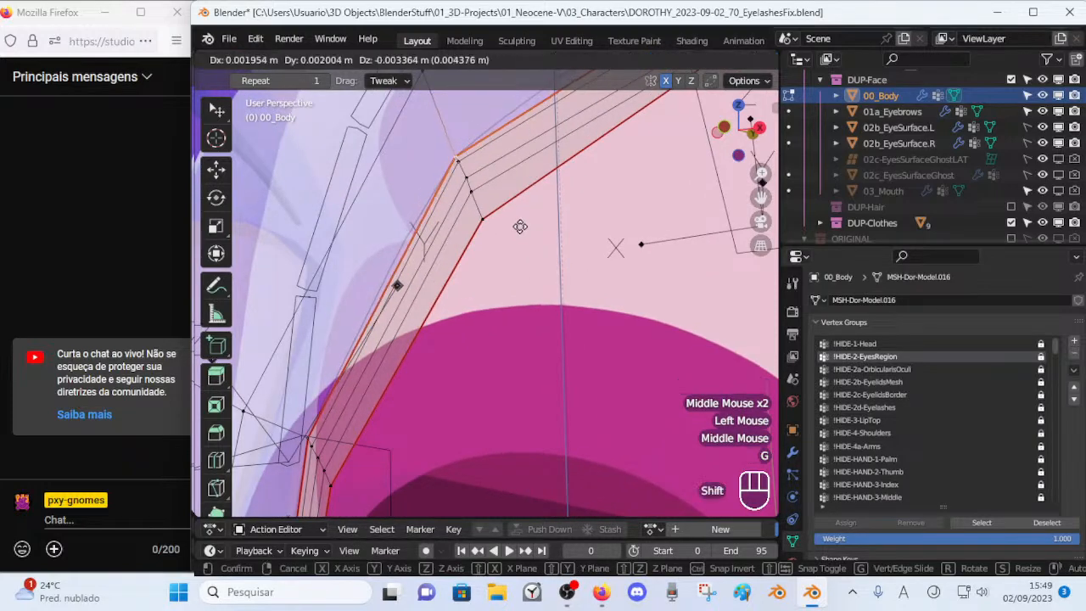
pyautogui.keyDown('shift'); pyautogui.click(473, 138); pyautogui.keyUp('shift')
# Fine-tune the vertex at the outer edge of the upper inner bend.
pyautogui.scroll(-1, 472, 138)
pyautogui.scroll(1, 472, 138)
pyautogui.click(464, 163)
pyautogui.press('g')
pyautogui.keyDown('shift'); pyautogui.click(463, 160); pyautogui.keyUp('shift')
# Move the second-row vertex of the next upper lid column toward the outer edge, and adjust its outer-edge vertex.
pyautogui.keyDown('shift'); pyautogui.moveTo(424, 104); pyautogui.dragTo(279, 327, button='middle'); pyautogui.keyUp('shift')
pyautogui.click(567, 200)
pyautogui.press('g')
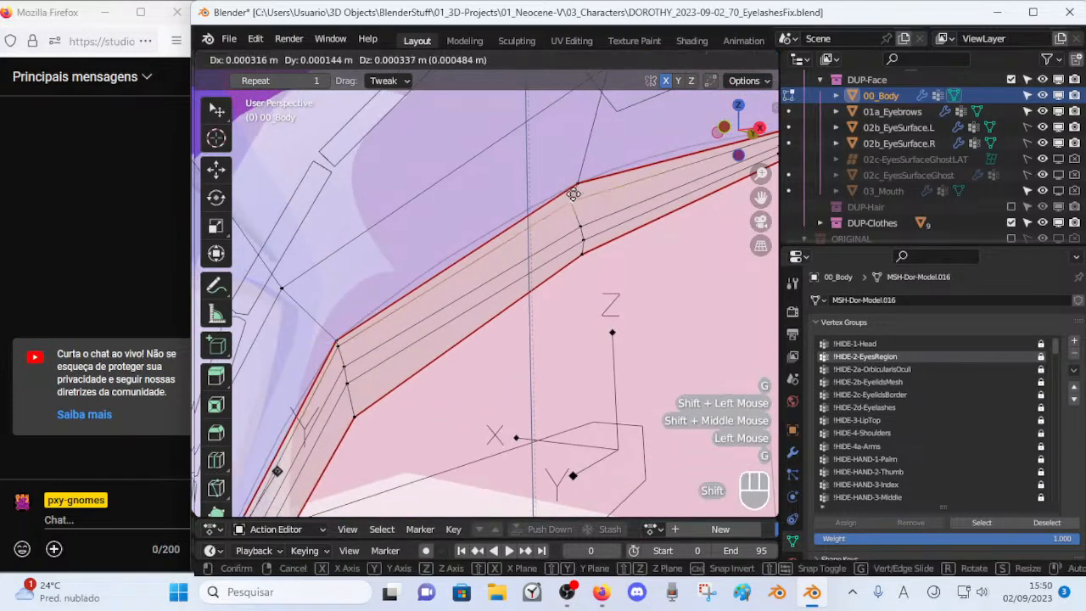
pyautogui.keyDown('shift'); pyautogui.click(588, 144); pyautogui.keyUp('shift')
pyautogui.click(580, 185)
pyautogui.press('g')
pyautogui.keyDown('shift'); pyautogui.click(579, 187); pyautogui.keyUp('shift')
pyautogui.press('g')
pyautogui.keyDown('shift'); pyautogui.click(619, 181); pyautogui.keyUp('shift')
# Tighten the second-row vertex against the outer edge at the middle column of the upper lid, and refine the edge vertex.
pyautogui.keyDown('shift'); pyautogui.moveTo(619, 182); pyautogui.dragTo(289, 308, button='middle'); pyautogui.keyUp('shift')
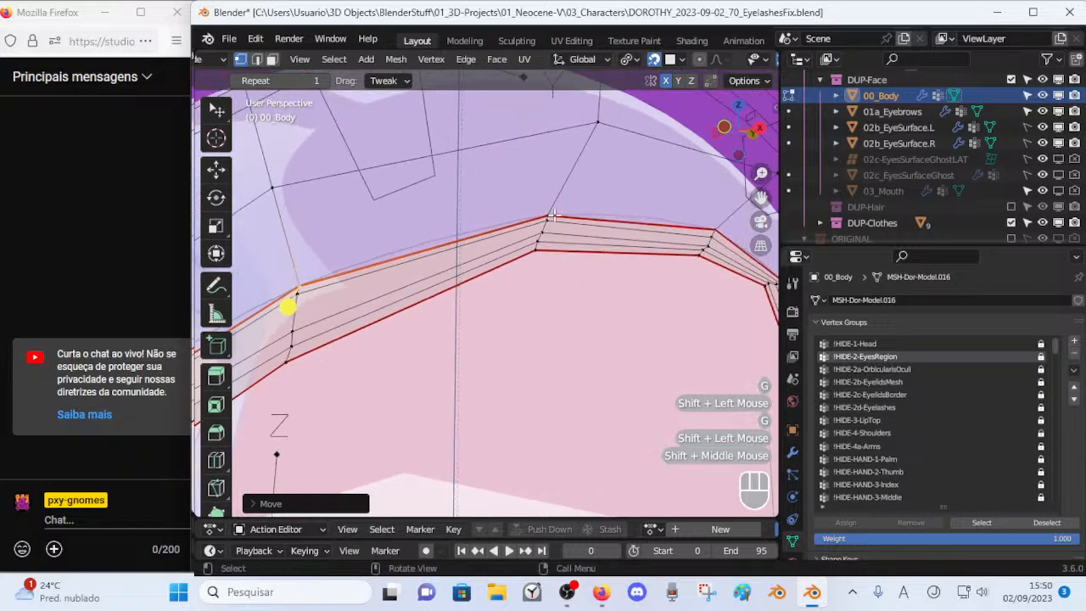
pyautogui.click(552, 221)
pyautogui.press('g')
pyautogui.keyDown('shift'); pyautogui.click(548, 221); pyautogui.keyUp('shift')
pyautogui.click(550, 216)
pyautogui.press('g')
pyautogui.keyDown('shift'); pyautogui.click(555, 216); pyautogui.keyUp('shift')
# Move the second-row vertices at the last upper lid column and the outer eye corner close to the outer edge.
pyautogui.moveTo(555, 215); pyautogui.dragTo(303, 252, button='middle')
pyautogui.click(579, 230)
pyautogui.press('g')
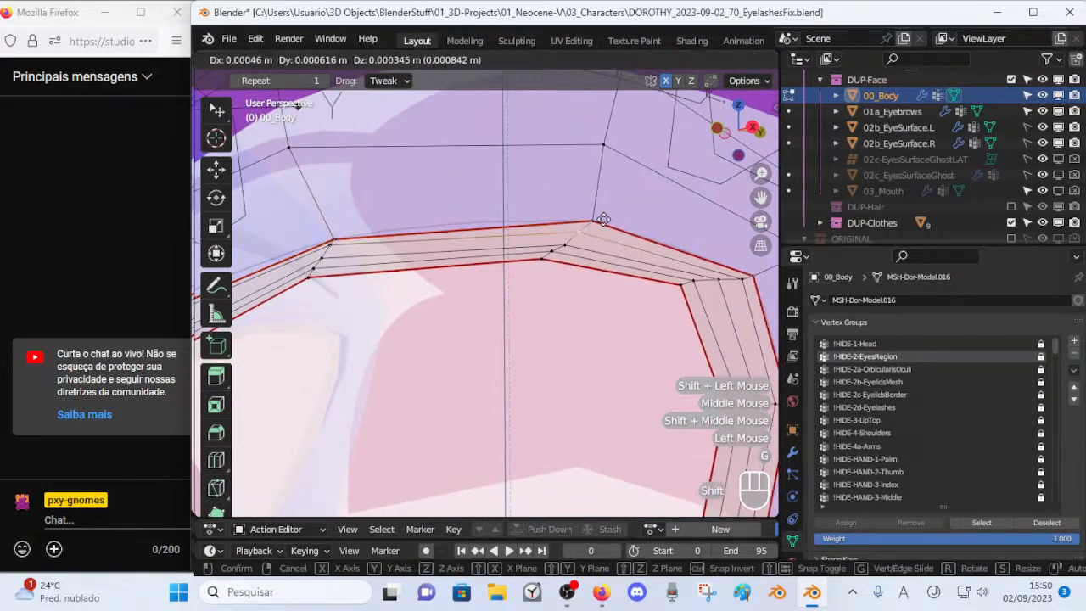
pyautogui.keyDown('shift'); pyautogui.click(643, 182); pyautogui.keyUp('shift')
pyautogui.keyDown('shift'); pyautogui.moveTo(616, 174); pyautogui.dragTo(475, 161, button='middle'); pyautogui.keyUp('shift')
pyautogui.click(605, 267)
pyautogui.press('g')
pyautogui.keyDown('shift'); pyautogui.click(649, 264); pyautogui.keyUp('shift')
# Adjust the lid border vertex at the side bend below the outer eye corner, and clear the selection.
pyautogui.keyDown('shift'); pyautogui.moveTo(659, 229); pyautogui.dragTo(633, 181, button='middle'); pyautogui.keyUp('shift')
pyautogui.click(610, 341)
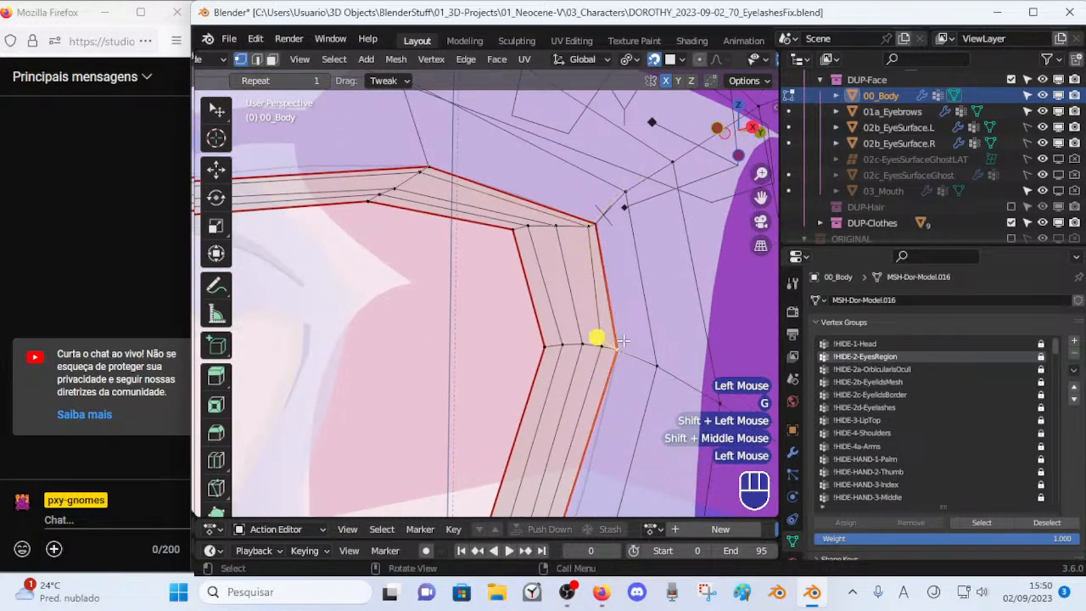
pyautogui.press('g')
pyautogui.keyDown('shift'); pyautogui.click(615, 339); pyautogui.keyUp('shift')
pyautogui.hotkey('alt', 'a')
pyautogui.scroll(-1, 615, 339)
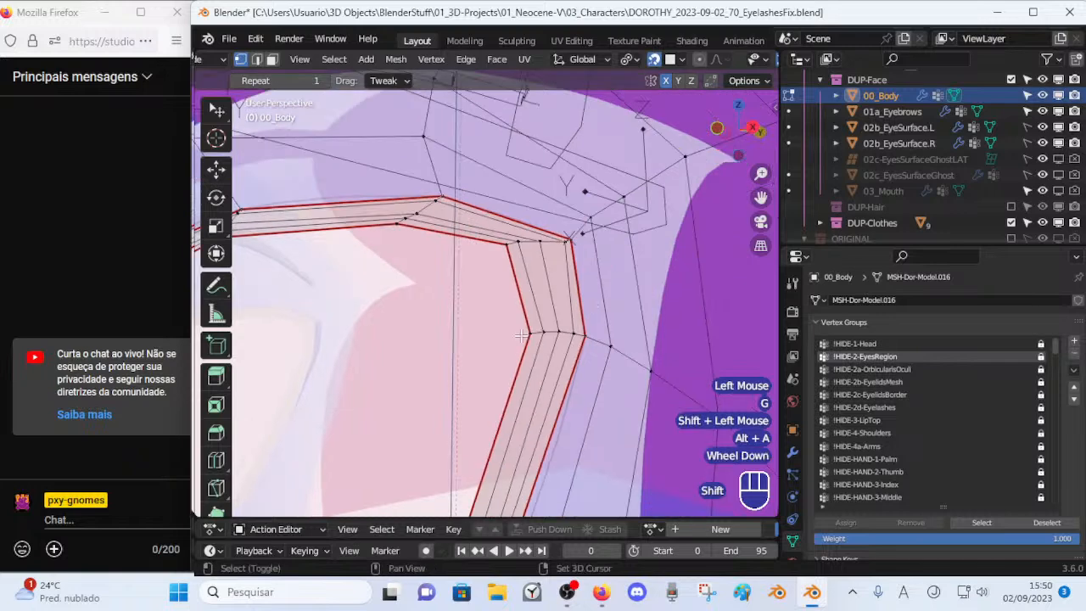
# Slide the second-row vertex of the side bend below the outer corner against the border's outer edge.
pyautogui.keyDown('shift'); pyautogui.moveTo(579, 334); pyautogui.dragTo(588, 315, button='middle'); pyautogui.keyUp('shift')
pyautogui.click(589, 315)
pyautogui.press('g')
pyautogui.keyDown('shift'); pyautogui.click(636, 297); pyautogui.keyUp('shift')
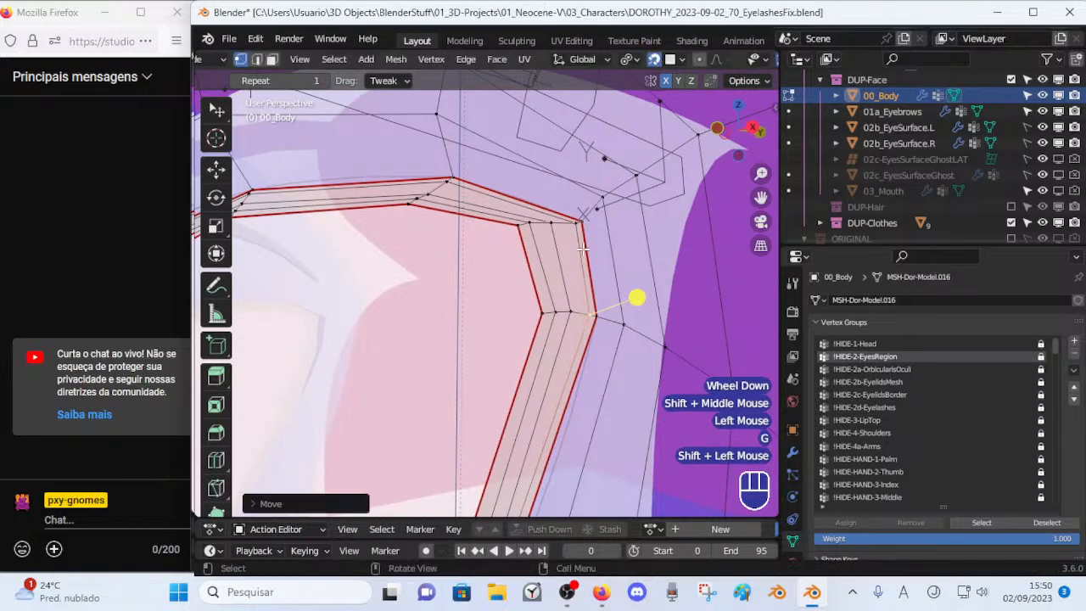
pyautogui.click(439, 114)
pyautogui.press('g')
pyautogui.keyDown('shift'); pyautogui.click(443, 115); pyautogui.keyUp('shift')
pyautogui.keyDown('shift'); pyautogui.moveTo(444, 119); pyautogui.dragTo(528, 240, button='middle'); pyautogui.keyUp('shift')
pyautogui.scroll(-2, 501, 280)
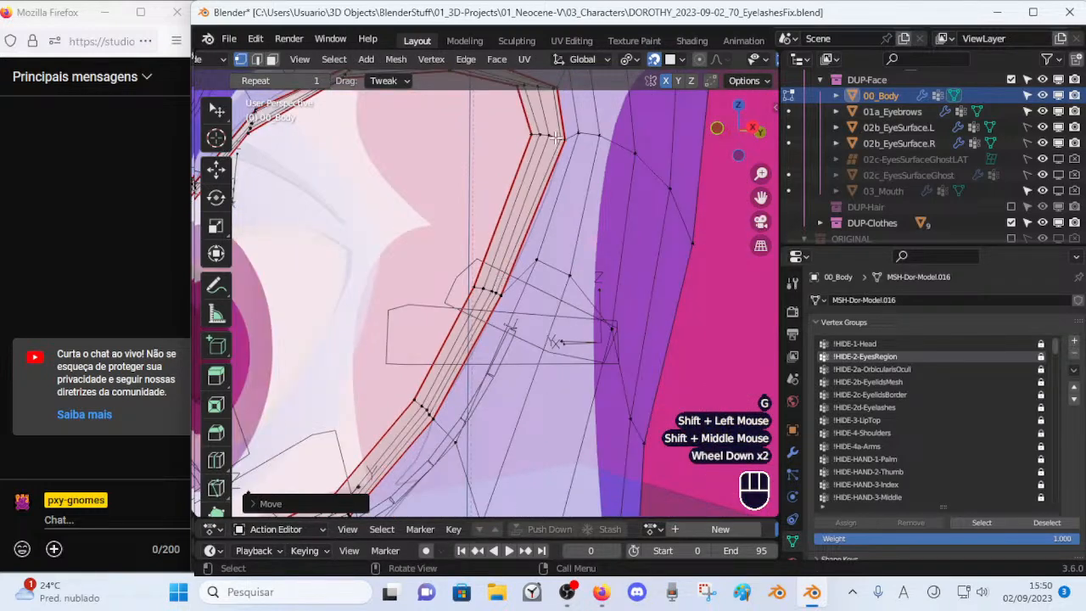
pyautogui.click(555, 137)
pyautogui.press('g')
pyautogui.keyDown('shift'); pyautogui.click(557, 134); pyautogui.keyUp('shift')
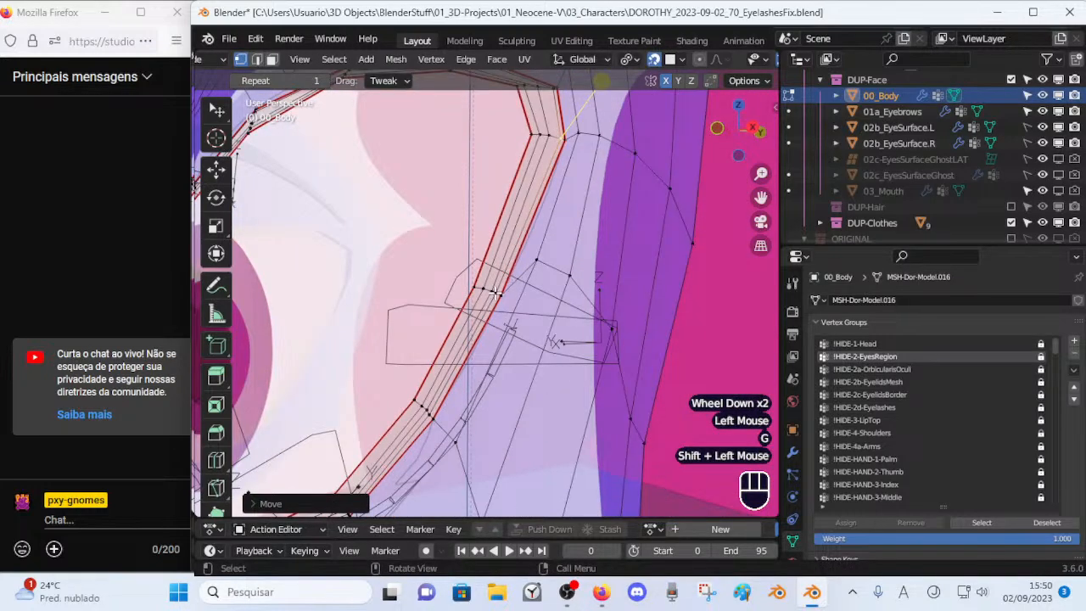
# Raise the outer-edge vertex midway down the outer side of the lid border, and bring the second-row vertex closer to it.
pyautogui.scroll(2, 496, 293)
pyautogui.click(507, 295)
pyautogui.press('g')
pyautogui.click(514, 254)
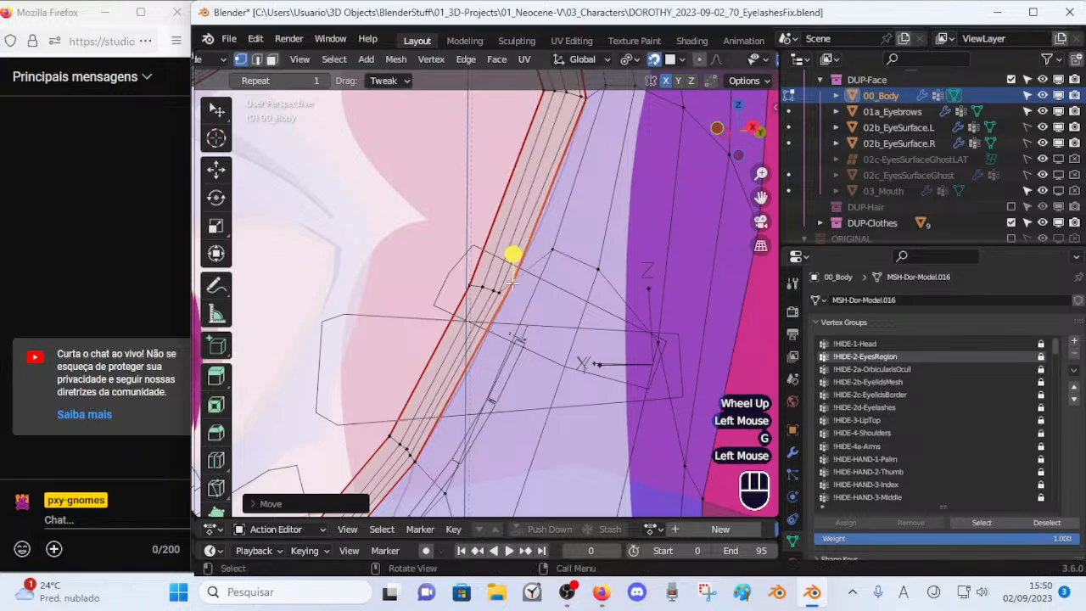
pyautogui.click(499, 292)
pyautogui.press('g')
pyautogui.keyDown('shift'); pyautogui.click(582, 195); pyautogui.keyUp('shift')
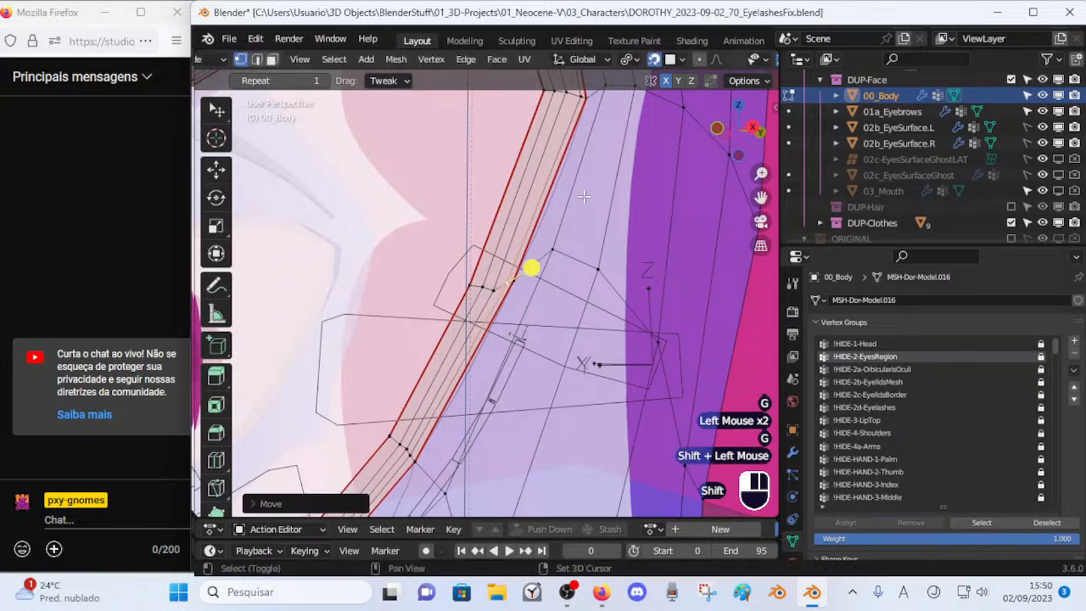
# Adjust the outer-edge and second-row vertices of the next column down toward the lower lid.
pyautogui.keyDown('shift'); pyautogui.moveTo(428, 417); pyautogui.dragTo(559, 306, button='middle'); pyautogui.keyUp('shift')
pyautogui.click(550, 345)
pyautogui.press('g')
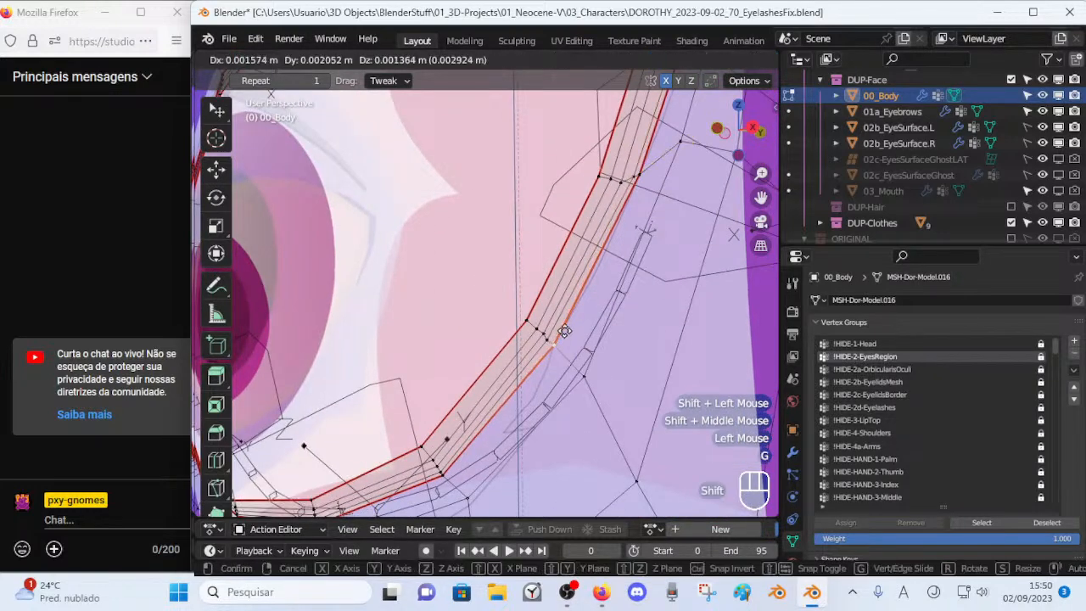
pyautogui.keyDown('shift'); pyautogui.click(568, 345); pyautogui.keyUp('shift')
pyautogui.click(571, 345)
pyautogui.press('g')
pyautogui.keyDown('shift'); pyautogui.click(568, 346); pyautogui.keyUp('shift')
# Move the second-row vertex at the lower outer bend of the lid border close to the outer edge.
pyautogui.keyDown('shift'); pyautogui.moveTo(577, 346); pyautogui.dragTo(655, 245, button='middle'); pyautogui.keyUp('shift')
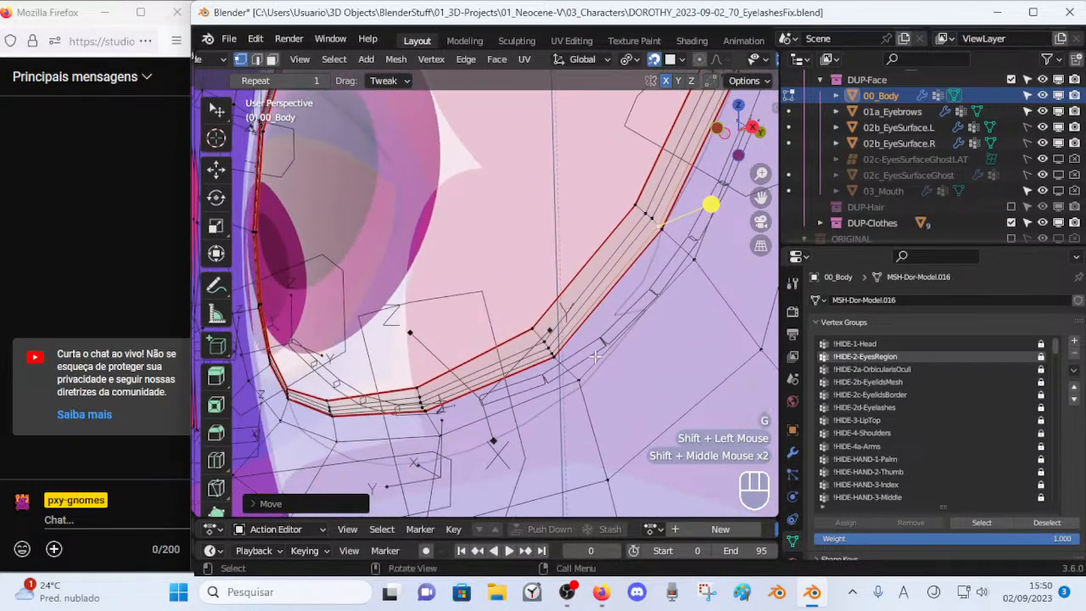
pyautogui.click(550, 351)
pyautogui.press('g')
pyautogui.keyDown('shift'); pyautogui.click(563, 351); pyautogui.keyUp('shift')
pyautogui.click(552, 354)
pyautogui.press('g')
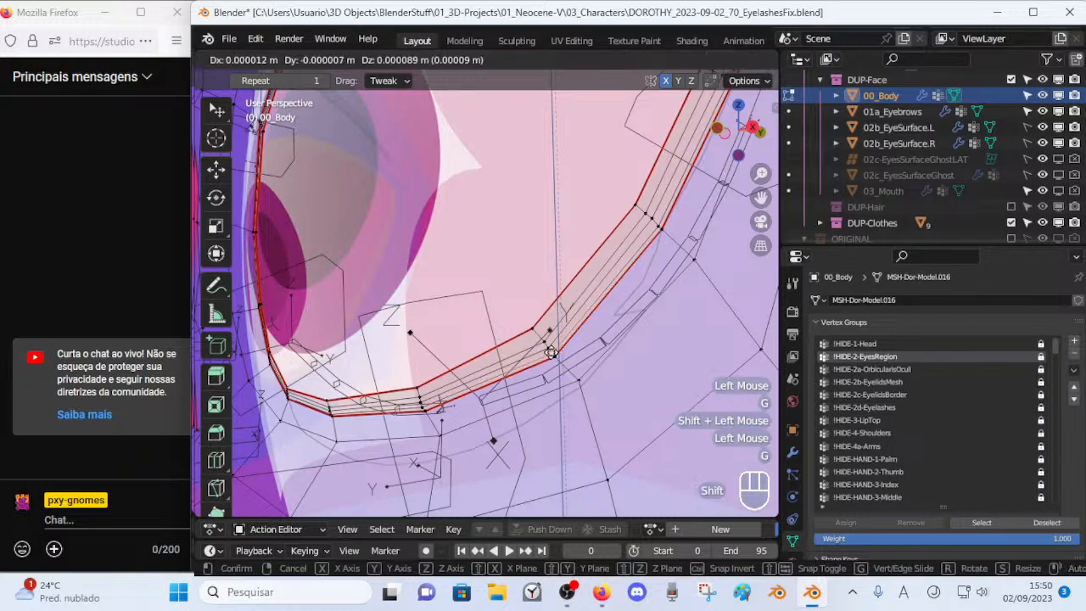
pyautogui.keyDown('shift'); pyautogui.click(556, 356); pyautogui.keyUp('shift')
# Lower the outer-edge and second-row vertices of the first lower lid column after the outer bend.
pyautogui.moveTo(559, 363); pyautogui.dragTo(604, 335, button='middle')
pyautogui.scroll(2, 527, 370)
pyautogui.click(528, 370)
pyautogui.press('g')
pyautogui.keyDown('shift'); pyautogui.click(551, 376); pyautogui.keyUp('shift')
pyautogui.click(535, 363)
pyautogui.press('g')
pyautogui.keyDown('shift'); pyautogui.click(537, 381); pyautogui.keyUp('shift')
# Nudge the outer-edge and second-row vertices of the lower lid column beneath the iris.
pyautogui.keyDown('shift'); pyautogui.moveTo(548, 359); pyautogui.dragTo(580, 343, button='middle'); pyautogui.keyUp('shift')
pyautogui.click(593, 331)
pyautogui.press('g')
pyautogui.keyDown('shift'); pyautogui.click(599, 334); pyautogui.keyUp('shift')
pyautogui.click(586, 322)
pyautogui.press('g')
pyautogui.keyDown('shift'); pyautogui.click(593, 327); pyautogui.keyUp('shift')
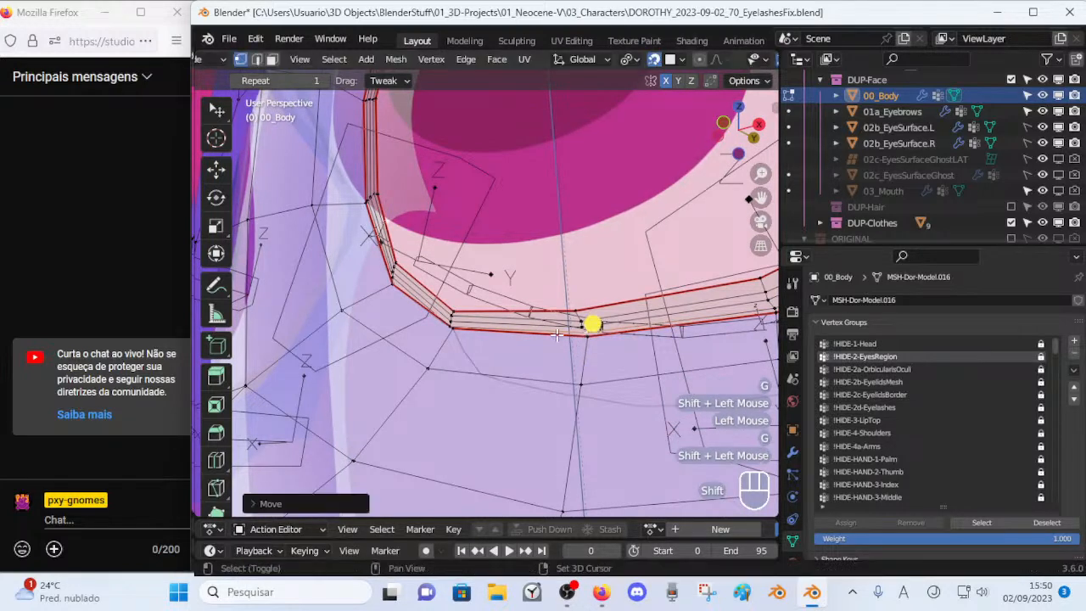
# Shift the outer-edge and second-row vertices of the next lower lid column outward, toward the inner side of the eye.
pyautogui.scroll(1, 450, 328)
pyautogui.moveTo(450, 328); pyautogui.dragTo(461, 359, button='middle')
pyautogui.click(466, 345)
pyautogui.press('g')
pyautogui.keyDown('shift'); pyautogui.click(442, 343); pyautogui.keyUp('shift')
pyautogui.press('g')
pyautogui.keyDown('shift'); pyautogui.click(442, 344); pyautogui.keyUp('shift')
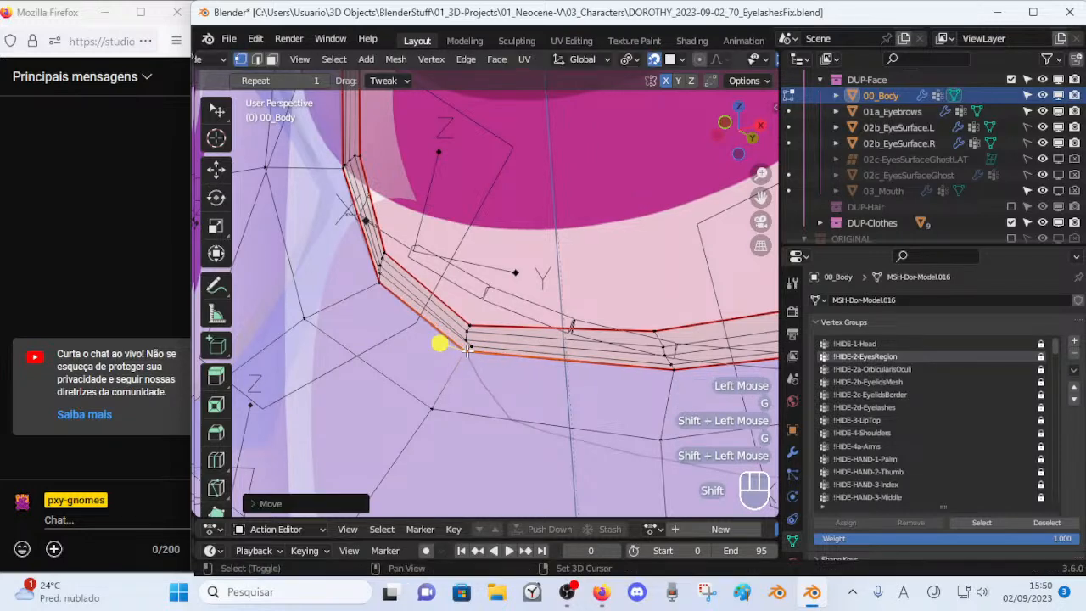
pyautogui.click(466, 347)
pyautogui.press('g')
pyautogui.keyDown('shift'); pyautogui.click(415, 358); pyautogui.keyUp('shift')
# Nudge the outer-edge and second-row vertices of the lid column at the lower inner bend outward, then clear the selection.
pyautogui.click(372, 285)
pyautogui.keyDown('shift'); pyautogui.moveTo(354, 293); pyautogui.dragTo(467, 358, button='middle'); pyautogui.keyUp('shift')
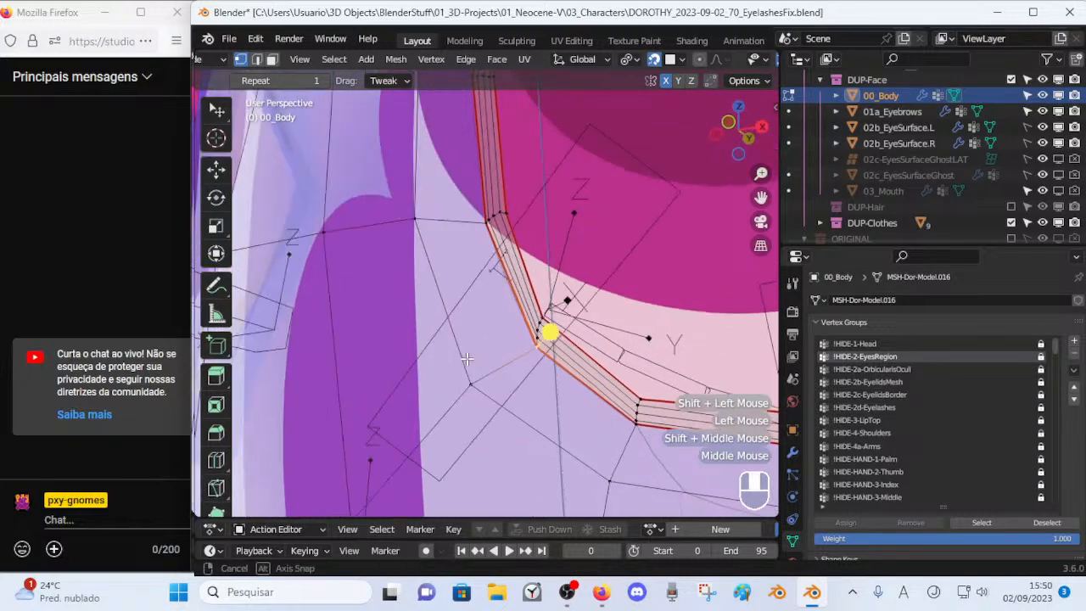
pyautogui.press('g')
pyautogui.keyDown('shift'); pyautogui.click(534, 349); pyautogui.keyUp('shift')
pyautogui.click(544, 348)
pyautogui.press('g')
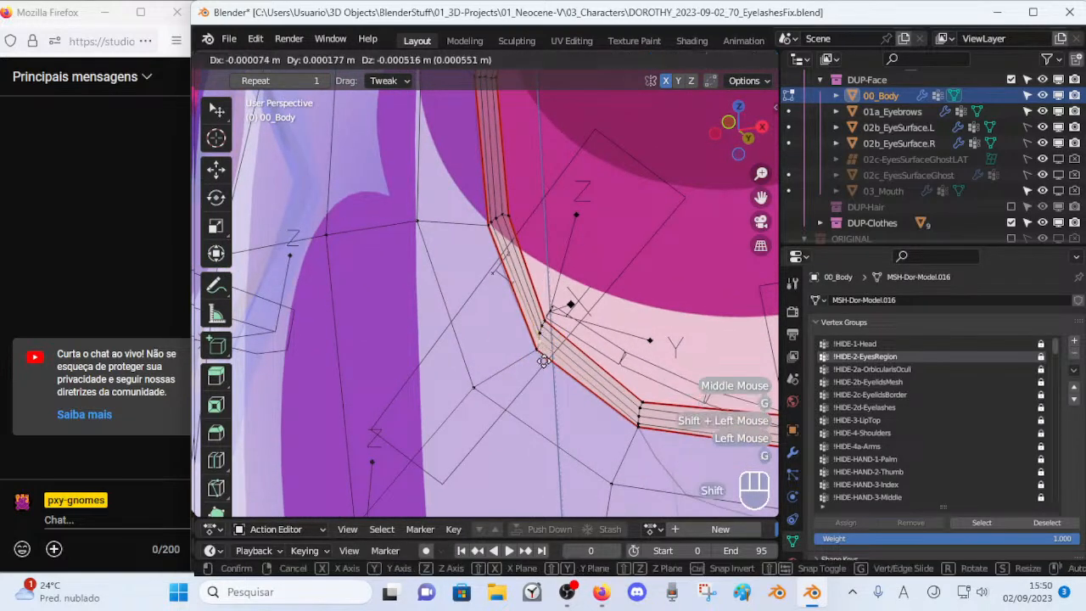
pyautogui.keyDown('shift'); pyautogui.click(551, 392); pyautogui.keyUp('shift')
pyautogui.hotkey('alt', 'a')
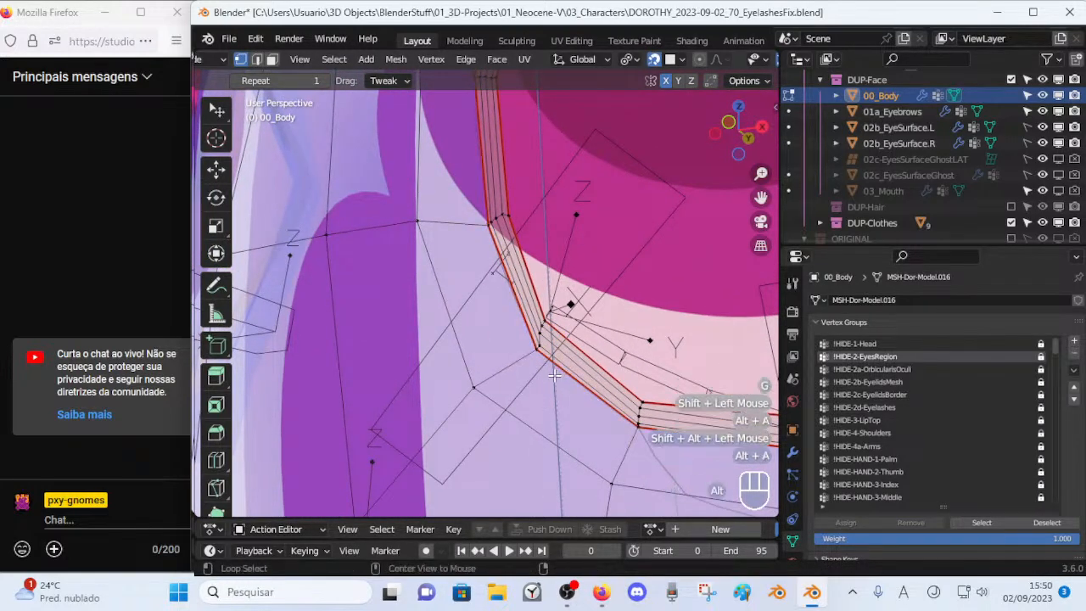
# Shift the outer-edge and second-row vertices of the column above the lower inner bend slightly outward.
pyautogui.keyDown('shift'); pyautogui.moveTo(526, 314); pyautogui.dragTo(490, 338, button='middle'); pyautogui.keyUp('shift')
pyautogui.press('g')
pyautogui.keyDown('shift'); pyautogui.click(492, 339); pyautogui.keyUp('shift')
pyautogui.click(465, 339)
pyautogui.press('g')
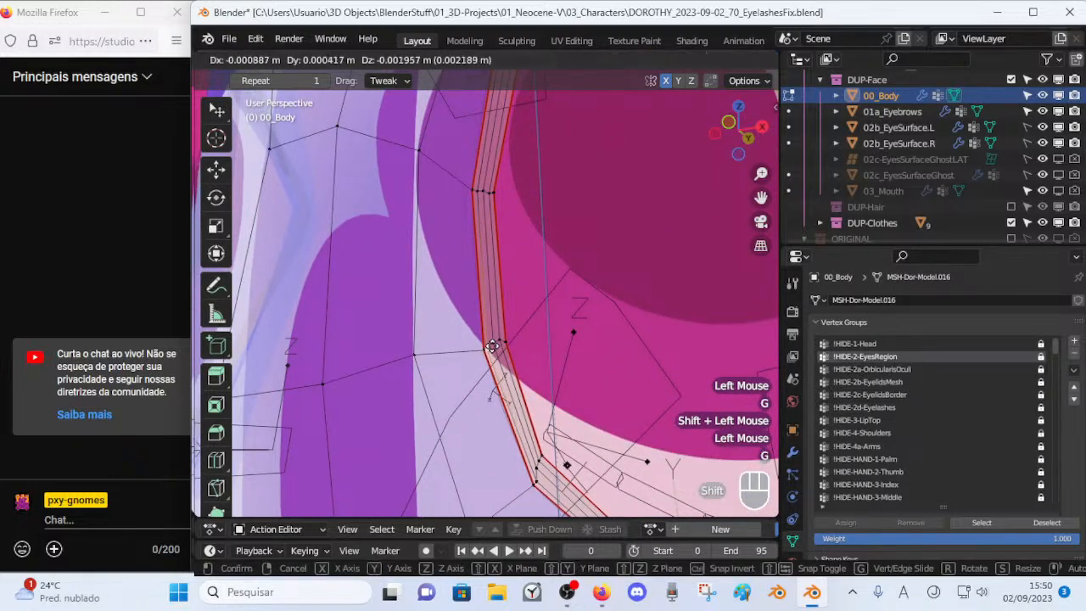
pyautogui.keyDown('shift'); pyautogui.click(492, 330); pyautogui.keyUp('shift')
# Shift the outer-edge and second-row vertices of the inner side column beside the iris slightly outward.
pyautogui.keyDown('shift'); pyautogui.moveTo(501, 208); pyautogui.dragTo(507, 280, button='middle'); pyautogui.keyUp('shift')
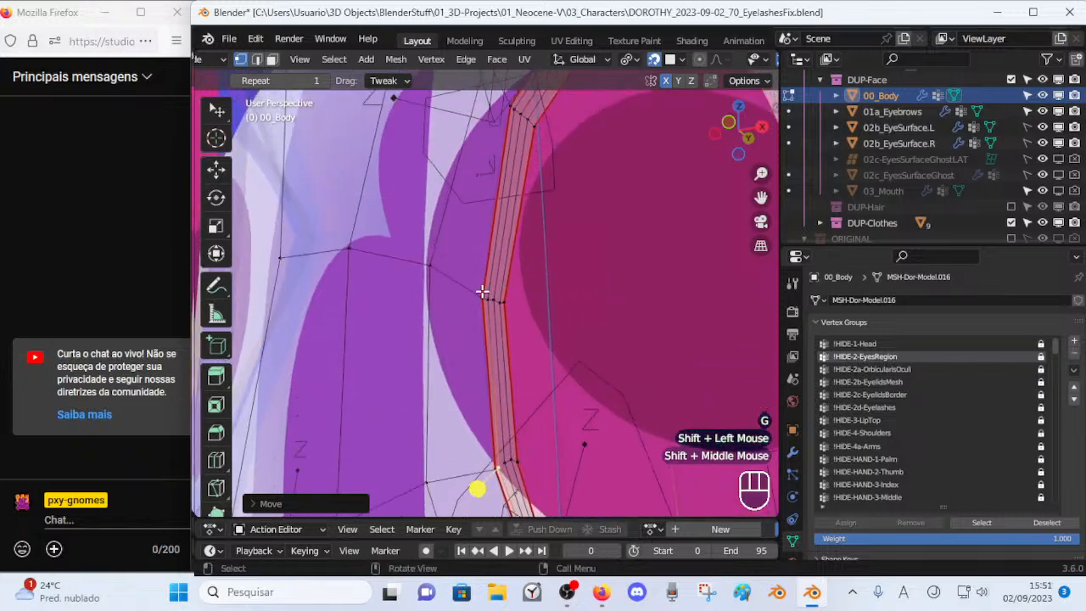
pyautogui.click(483, 294)
pyautogui.press('g')
pyautogui.keyDown('shift'); pyautogui.click(483, 286); pyautogui.keyUp('shift')
pyautogui.click(465, 276)
pyautogui.press('g')
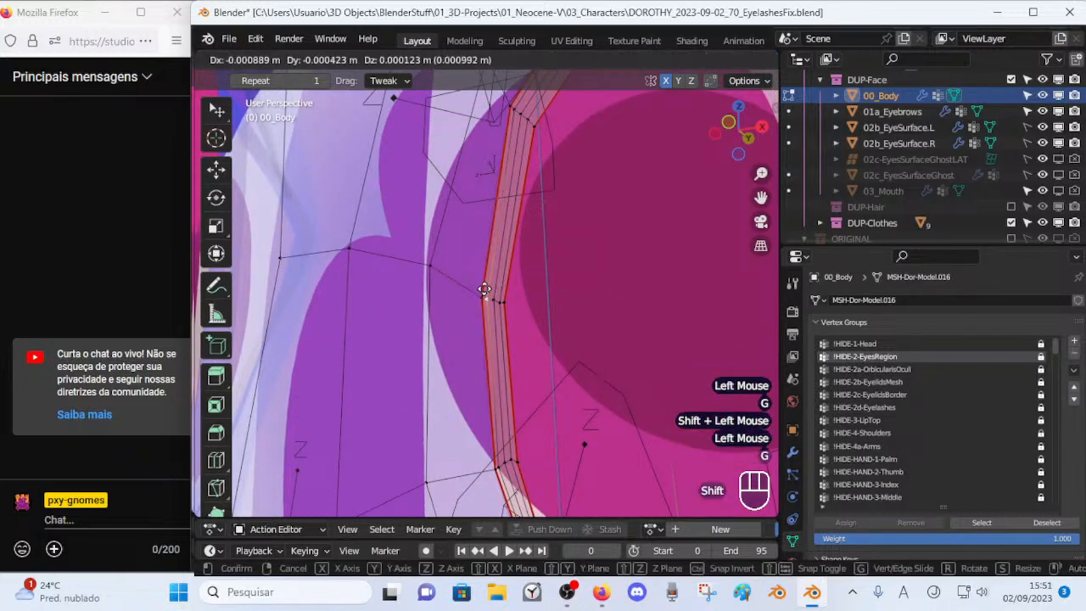
pyautogui.keyDown('shift'); pyautogui.click(482, 280); pyautogui.keyUp('shift')
# Move the outer-edge and second-row vertices of the inner side column near the iris's upper part up and outward.
pyautogui.keyDown('shift'); pyautogui.moveTo(535, 201); pyautogui.dragTo(519, 313, button='middle'); pyautogui.keyUp('shift')
pyautogui.click(498, 254)
pyautogui.press('g')
pyautogui.keyDown('shift'); pyautogui.click(493, 238); pyautogui.keyUp('shift')
pyautogui.click(495, 251)
pyautogui.press('g')
pyautogui.keyDown('shift'); pyautogui.click(488, 235); pyautogui.keyUp('shift')
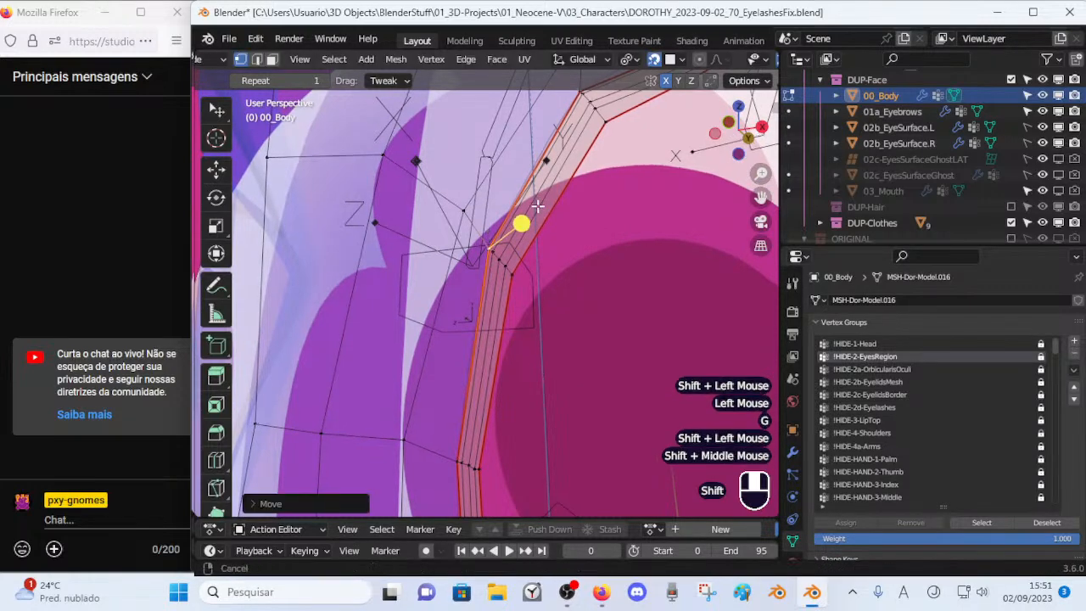
# Raise the outer-edge and second-row vertices of the column at the upper inner bend of the lid border.
pyautogui.keyDown('shift'); pyautogui.moveTo(549, 171); pyautogui.dragTo(485, 316, button='middle'); pyautogui.keyUp('shift')
pyautogui.click(520, 234)
pyautogui.press('g')
pyautogui.keyDown('shift'); pyautogui.click(515, 217); pyautogui.keyUp('shift')
pyautogui.click(516, 218)
pyautogui.press('g')
pyautogui.keyDown('shift'); pyautogui.click(519, 210); pyautogui.keyUp('shift')
# Raise the outer border vertices of the two upper lid columns following the upper inner bend.
pyautogui.keyDown('shift'); pyautogui.moveTo(565, 213); pyautogui.dragTo(344, 390, button='middle'); pyautogui.keyUp('shift')
pyautogui.click(493, 281)
pyautogui.press('g')
pyautogui.keyDown('shift'); pyautogui.click(487, 233); pyautogui.keyUp('shift')
pyautogui.click(516, 283)
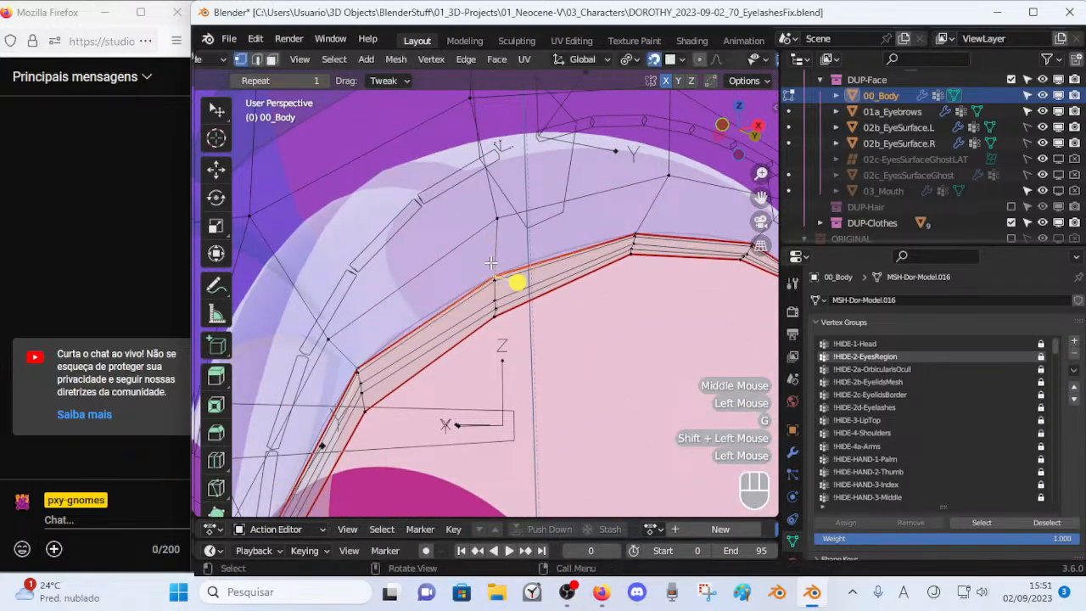
pyautogui.press('g')
pyautogui.keyDown('shift'); pyautogui.click(493, 263); pyautogui.keyUp('shift')
pyautogui.press('g')
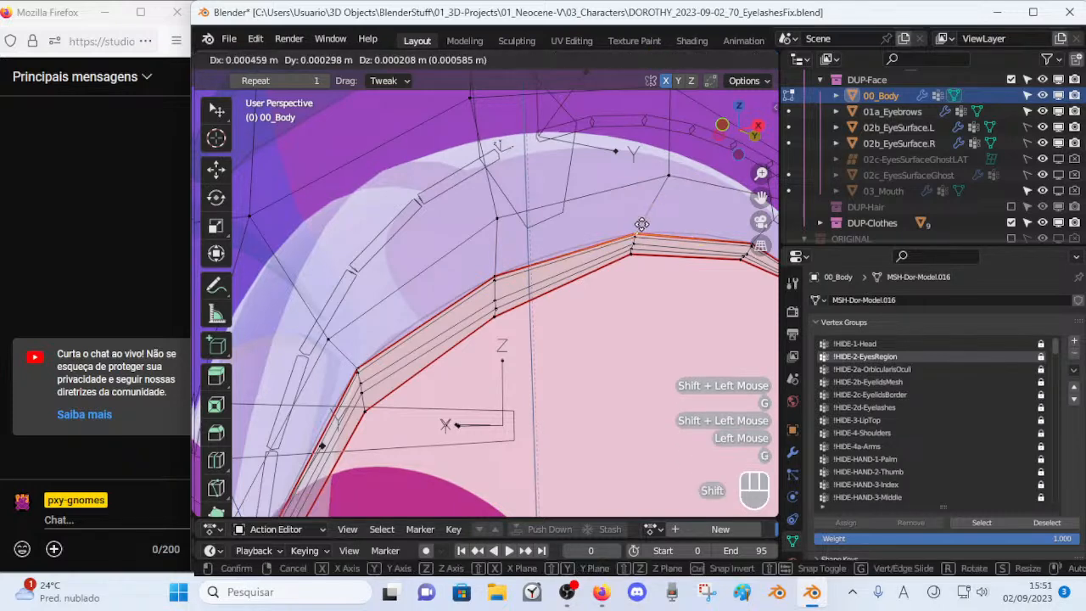
pyautogui.keyDown('shift'); pyautogui.click(698, 235); pyautogui.keyUp('shift')
# Save the file and raise the third-row vertices of the same two upper lid columns toward the outer edge.
pyautogui.moveTo(698, 235); pyautogui.dragTo(497, 306, button='middle')
pyautogui.click(480, 302)
pyautogui.hotkey('ctrl', 's')
pyautogui.press('g')
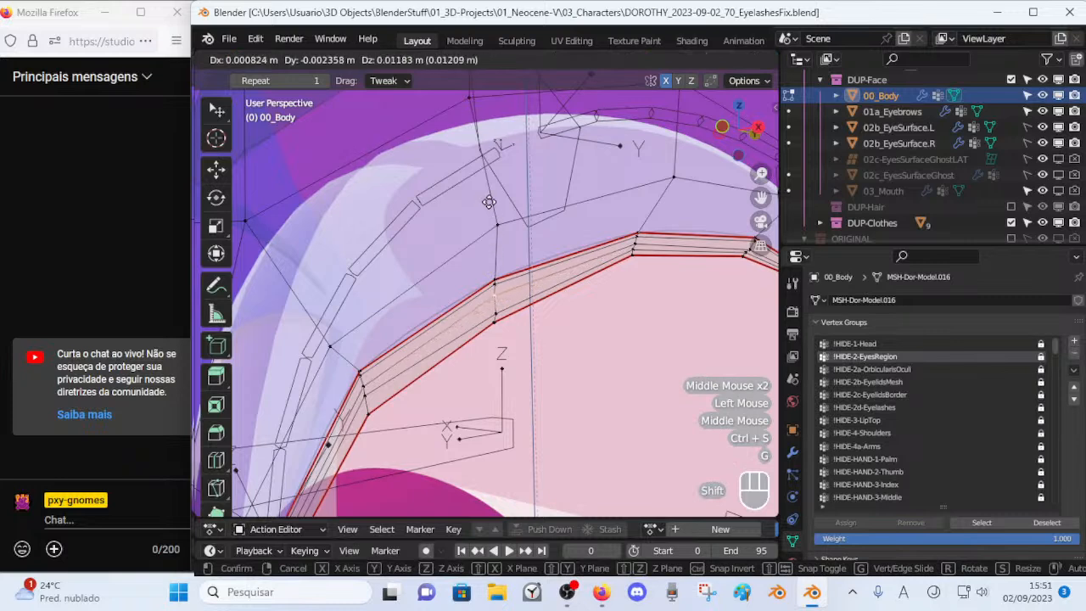
pyautogui.keyDown('shift'); pyautogui.click(484, 251); pyautogui.keyUp('shift')
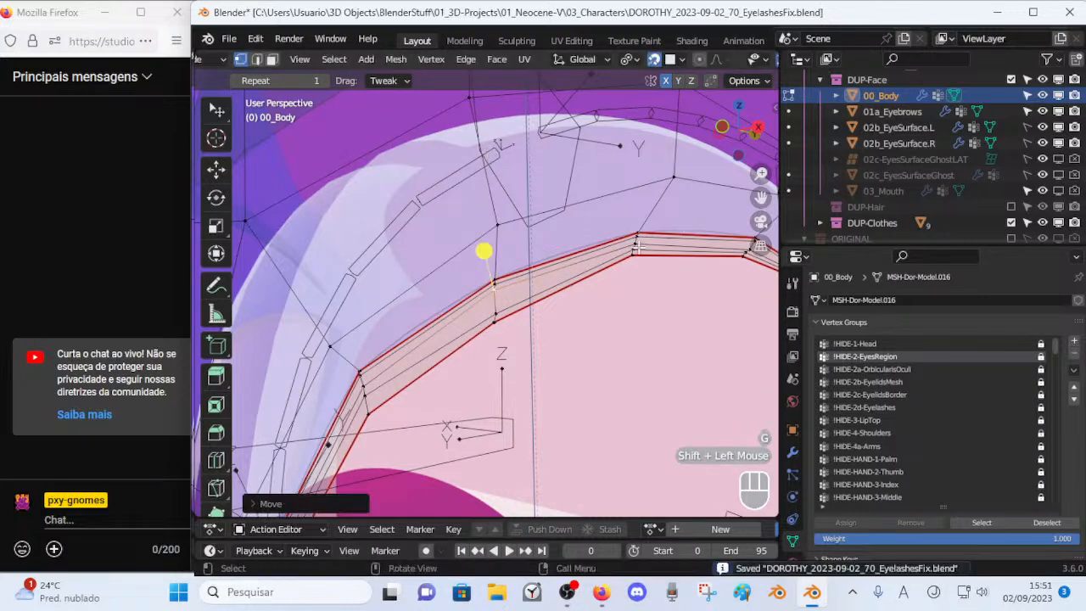
pyautogui.click(636, 244)
pyautogui.press('g')
pyautogui.keyDown('shift'); pyautogui.click(639, 210); pyautogui.keyUp('shift')
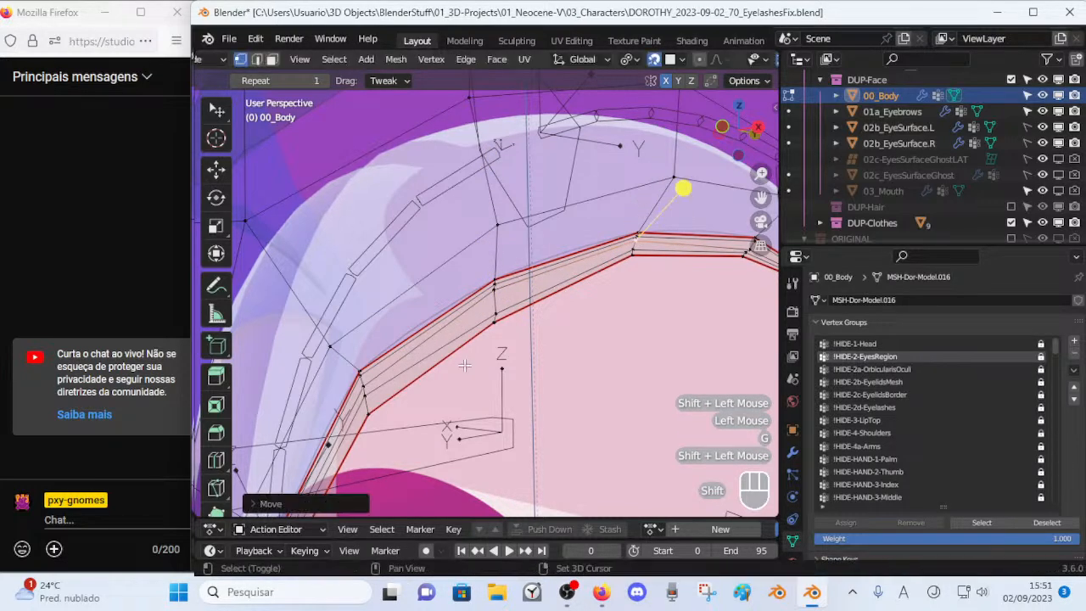
# Move the third-row vertices of the upper inner bend and the column below it toward the outer edge.
pyautogui.keyDown('shift'); pyautogui.moveTo(639, 210); pyautogui.dragTo(536, 337, button='middle'); pyautogui.keyUp('shift')
pyautogui.click(427, 346)
pyautogui.press('g')
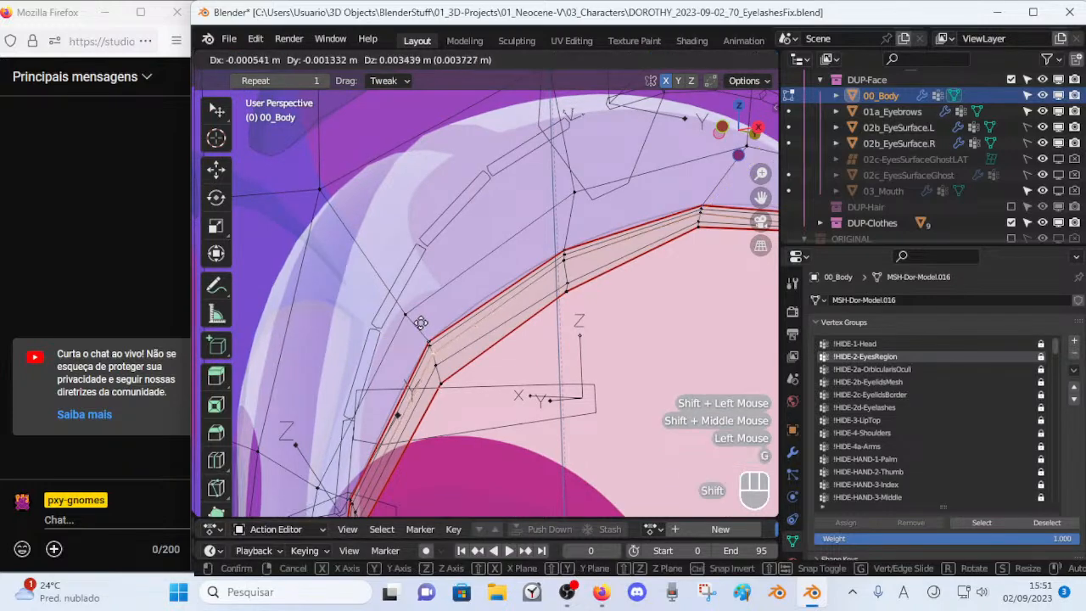
pyautogui.keyDown('shift'); pyautogui.click(407, 310); pyautogui.keyUp('shift')
pyautogui.keyDown('shift'); pyautogui.moveTo(407, 310); pyautogui.dragTo(551, 165, button='middle'); pyautogui.keyUp('shift')
pyautogui.moveTo(462, 356); pyautogui.dragTo(494, 368, button='middle')
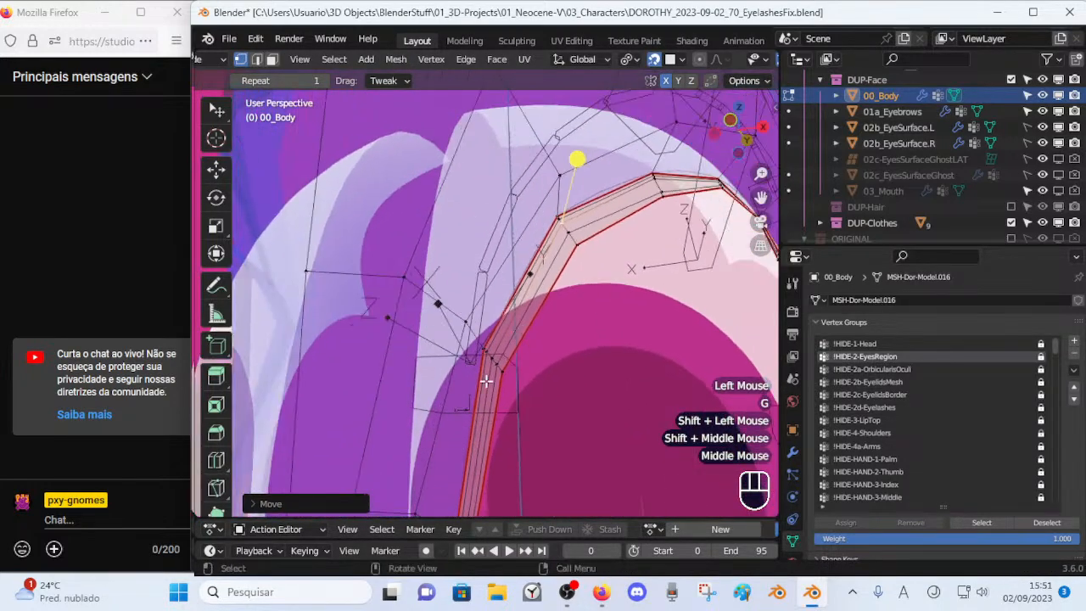
pyautogui.scroll(2, 490, 382)
pyautogui.click(498, 408)
pyautogui.press('g')
pyautogui.keyDown('shift'); pyautogui.click(463, 428); pyautogui.keyUp('shift')
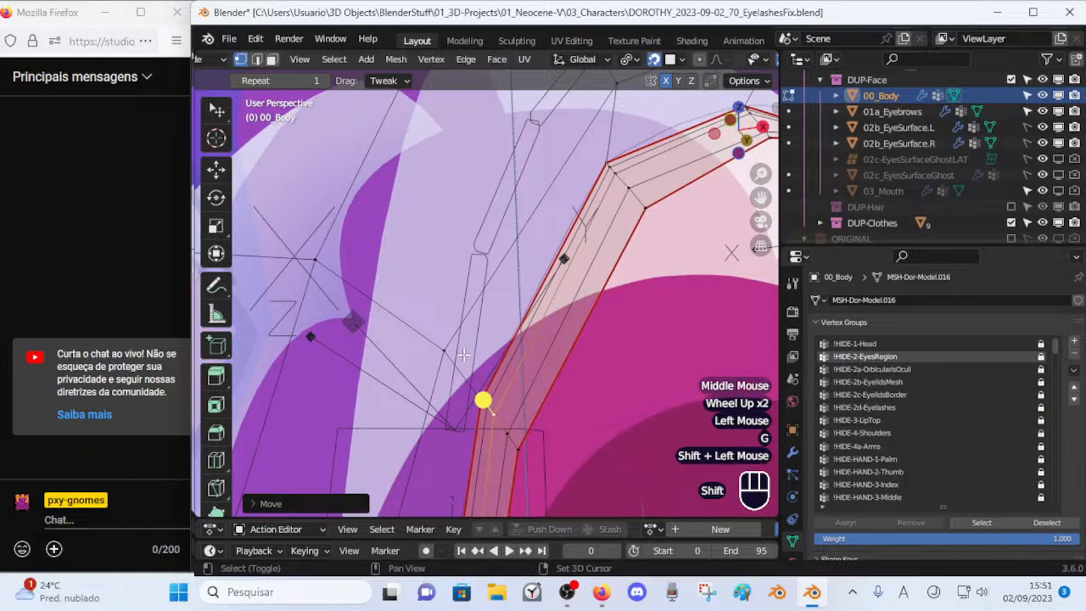
# Move the third-row vertex of the inner side column beside the iris toward the outer edge.
pyautogui.keyDown('shift'); pyautogui.moveTo(460, 433); pyautogui.dragTo(477, 213, button='middle'); pyautogui.keyUp('shift')
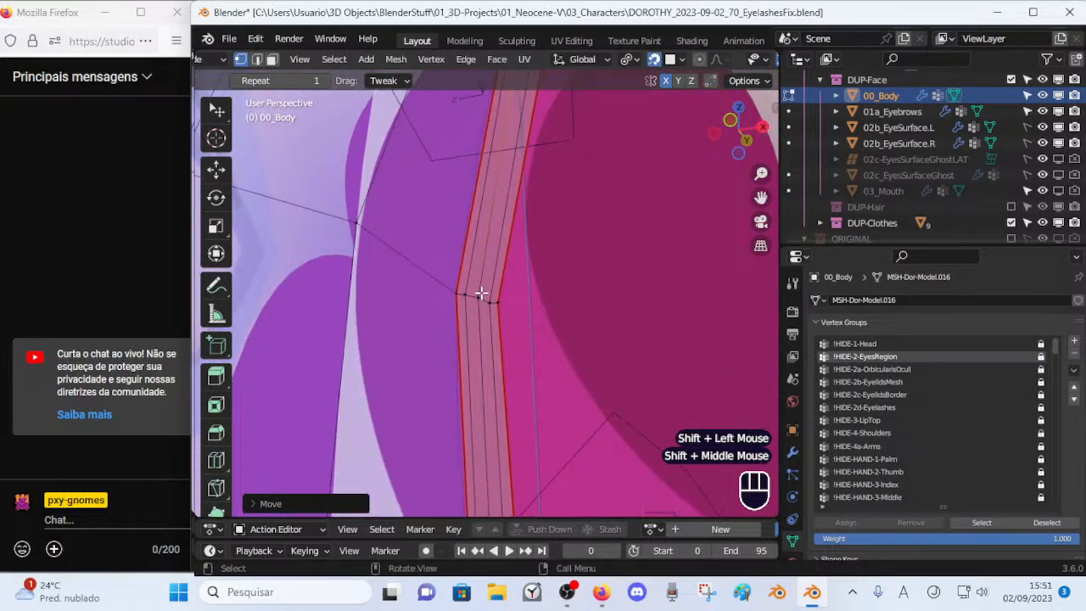
pyautogui.click(480, 294)
pyautogui.press('g')
pyautogui.keyDown('shift'); pyautogui.click(460, 289); pyautogui.keyUp('shift')
# Move the third-row vertex of the column just above the lower inner bend toward the outer edge.
pyautogui.keyDown('shift'); pyautogui.moveTo(460, 291); pyautogui.dragTo(468, 85, button='middle'); pyautogui.keyUp('shift')
pyautogui.keyDown('shift'); pyautogui.moveTo(526, 167); pyautogui.dragTo(483, 232, button='middle'); pyautogui.keyUp('shift')
pyautogui.click(473, 237)
pyautogui.press('g')
pyautogui.press('Escape')
pyautogui.click(469, 238)
pyautogui.press('g')
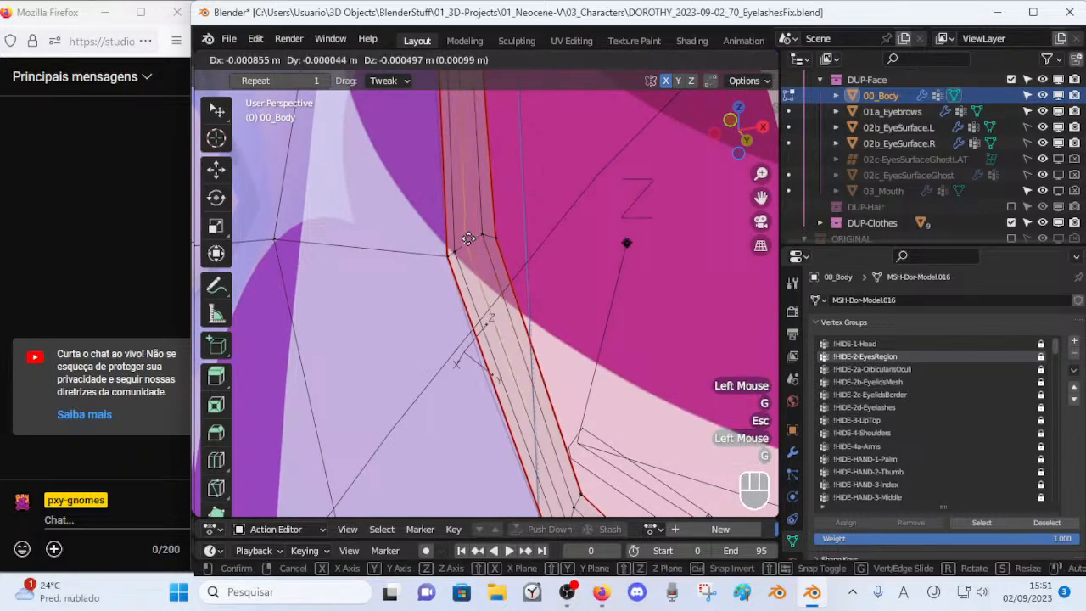
pyautogui.keyDown('shift'); pyautogui.click(462, 252); pyautogui.keyUp('shift')
# Move the third-row vertices of the lower inner bend and the adjoining lower lid column toward the outer edge.
pyautogui.keyDown('shift'); pyautogui.moveTo(574, 500); pyautogui.dragTo(467, 212, button='middle'); pyautogui.keyUp('shift')
pyautogui.click(477, 246)
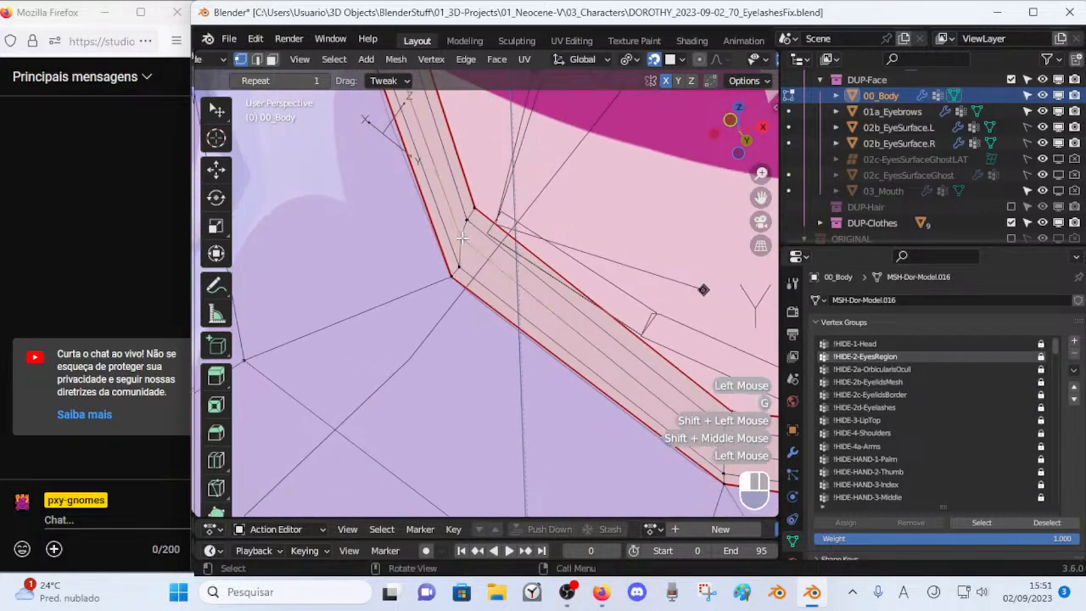
pyautogui.press('g')
pyautogui.keyDown('shift'); pyautogui.click(509, 406); pyautogui.keyUp('shift')
pyautogui.keyDown('shift'); pyautogui.moveTo(721, 461); pyautogui.dragTo(337, 359, button='middle'); pyautogui.keyUp('shift')
pyautogui.click(338, 359)
pyautogui.press('g')
pyautogui.click(317, 398)
# Lower the third-row vertices of the next two lower lid columns, toward the outer side of the eye.
pyautogui.keyDown('shift'); pyautogui.moveTo(678, 392); pyautogui.dragTo(458, 386, button='middle'); pyautogui.keyUp('shift')
pyautogui.click(460, 405)
pyautogui.press('g')
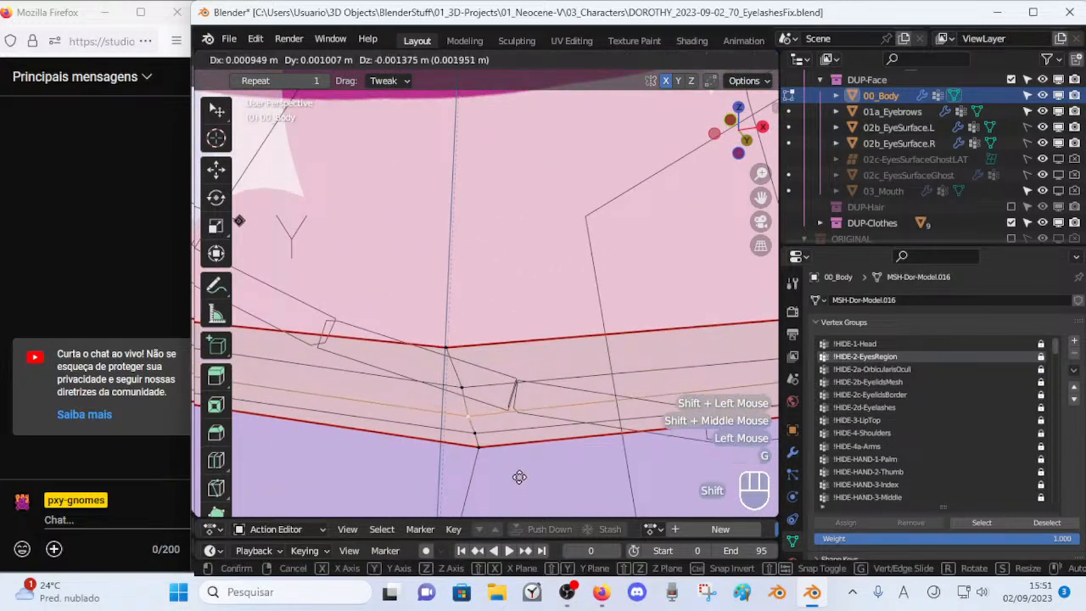
pyautogui.keyDown('shift'); pyautogui.click(530, 484); pyautogui.keyUp('shift')
pyautogui.keyDown('shift'); pyautogui.moveTo(678, 428); pyautogui.dragTo(414, 432, button='middle'); pyautogui.keyUp('shift')
pyautogui.click(450, 377)
pyautogui.press('g')
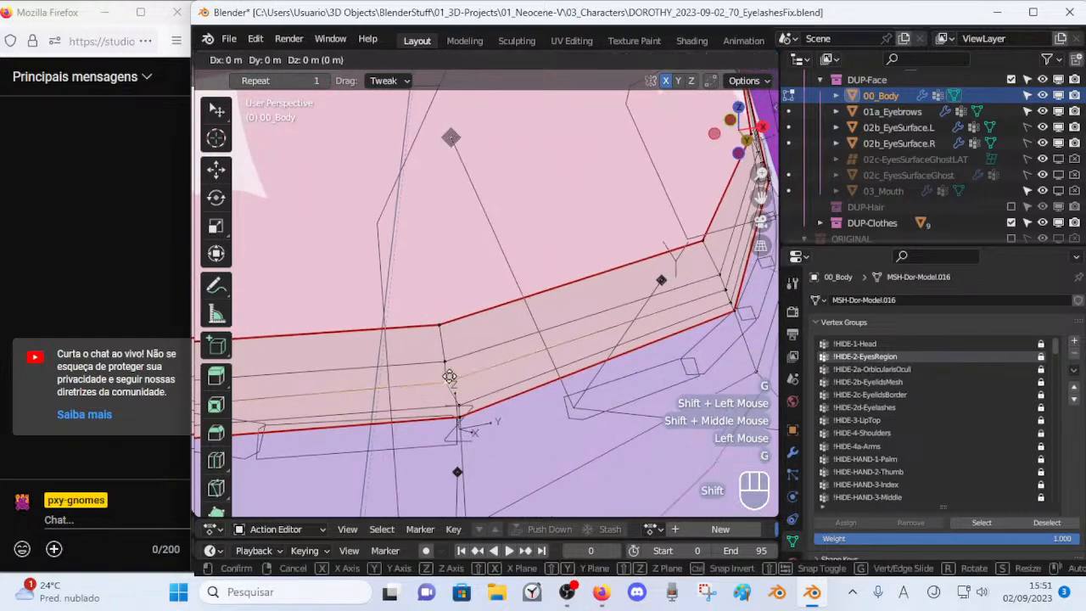
pyautogui.keyDown('shift'); pyautogui.click(523, 422); pyautogui.keyUp('shift')
pyautogui.press('g')
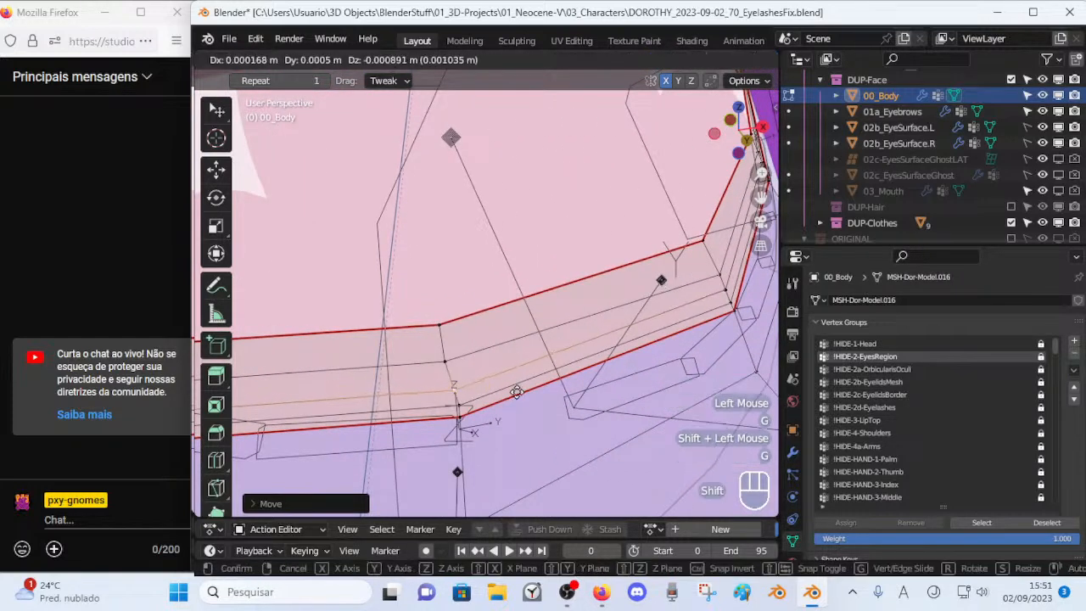
pyautogui.keyDown('shift'); pyautogui.click(617, 327); pyautogui.keyUp('shift')
# Move the third-row vertices of the lower outer bend and the column after it toward the outer edge.
pyautogui.keyDown('shift'); pyautogui.moveTo(616, 328); pyautogui.dragTo(511, 355, button='middle'); pyautogui.keyUp('shift')
pyautogui.click(547, 342)
pyautogui.press('g')
pyautogui.keyDown('shift'); pyautogui.click(637, 261); pyautogui.keyUp('shift')
pyautogui.keyDown('shift'); pyautogui.moveTo(638, 261); pyautogui.dragTo(498, 349, button='middle'); pyautogui.keyUp('shift')
pyautogui.click(578, 309)
pyautogui.press('g')
pyautogui.keyDown('shift'); pyautogui.click(585, 339); pyautogui.keyUp('shift')
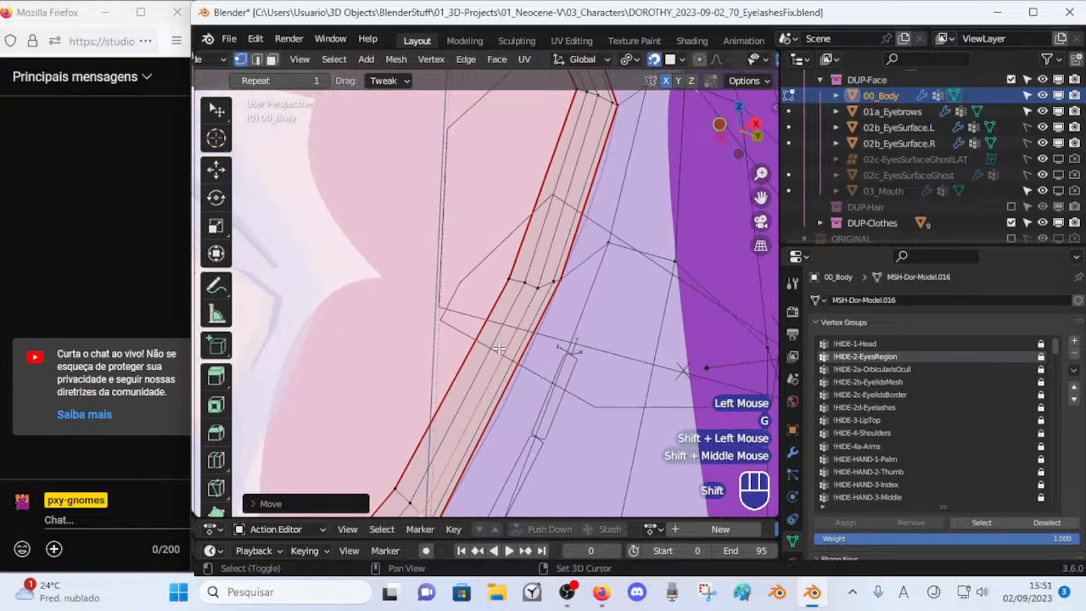
# Move the third-row vertices of the two upper columns on the eye's outer side toward the outer edge.
pyautogui.click(535, 285)
pyautogui.press('g')
pyautogui.keyDown('shift'); pyautogui.click(558, 236); pyautogui.keyUp('shift')
pyautogui.keyDown('shift'); pyautogui.moveTo(558, 236); pyautogui.dragTo(491, 391, button='middle'); pyautogui.keyUp('shift')
pyautogui.click(542, 222)
pyautogui.press('g')
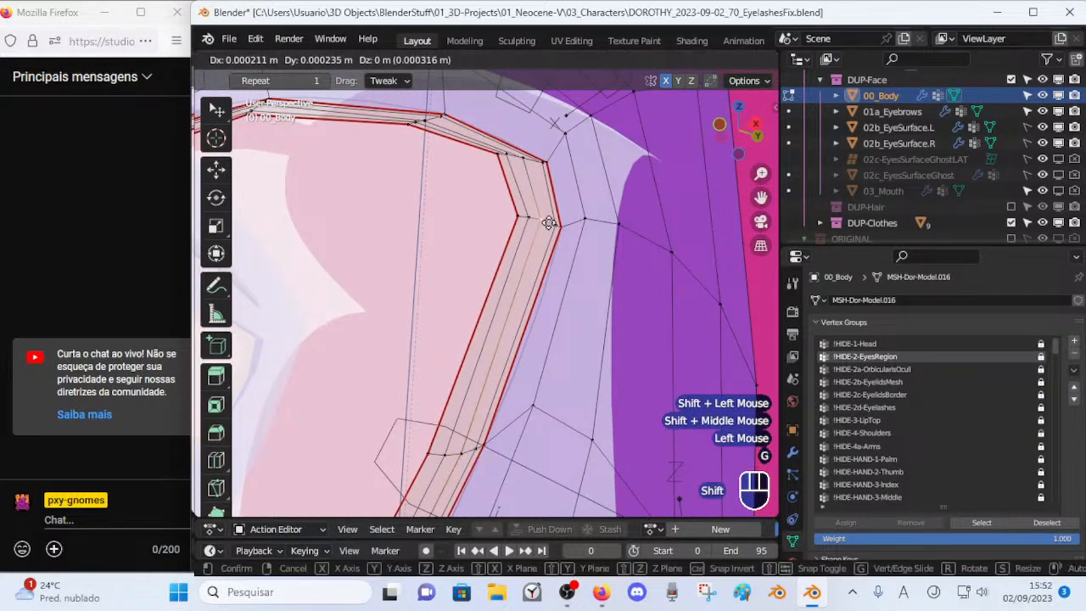
pyautogui.keyDown('shift'); pyautogui.click(605, 248); pyautogui.keyUp('shift')
# Move the third-row vertices of the upper outer corner and the adjoining upper lid column toward the outer edge.
pyautogui.keyDown('shift'); pyautogui.moveTo(560, 169); pyautogui.dragTo(543, 257, button='middle'); pyautogui.keyUp('shift')
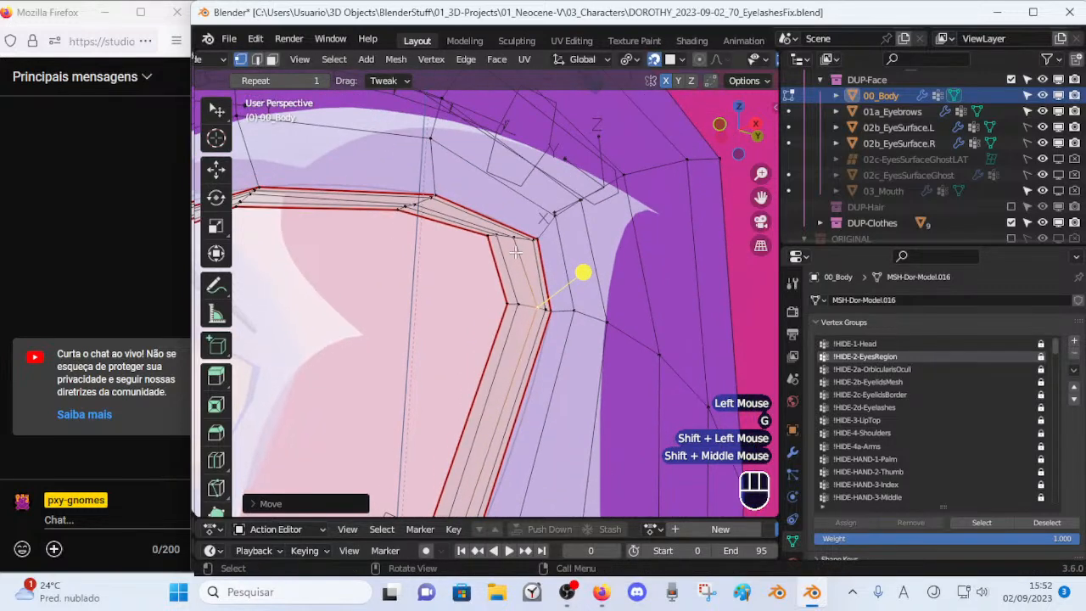
pyautogui.click(514, 242)
pyautogui.press('g')
pyautogui.keyDown('shift'); pyautogui.click(631, 287); pyautogui.keyUp('shift')
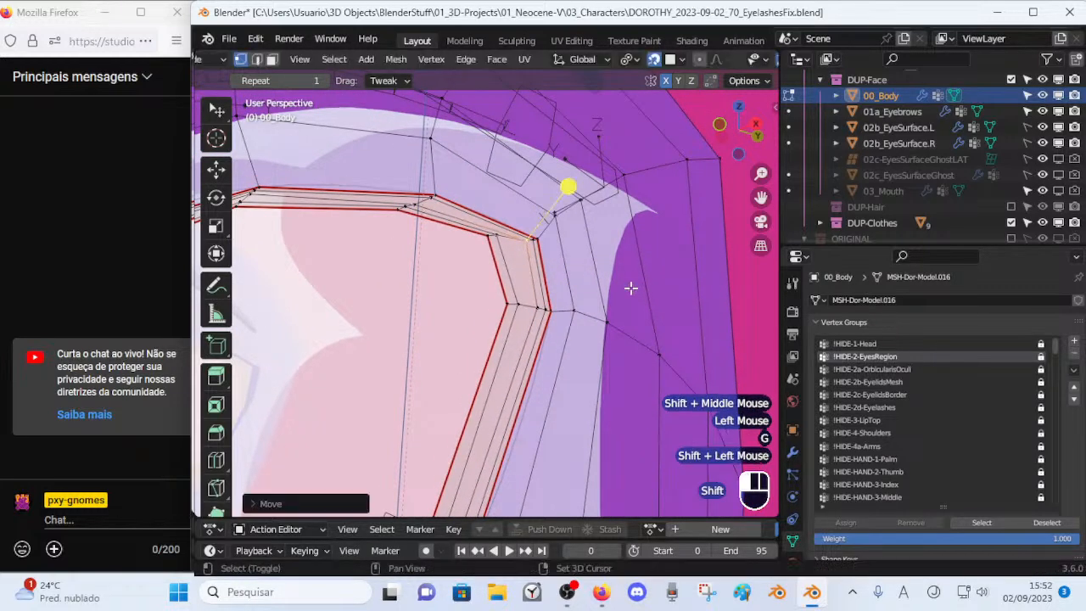
pyautogui.click(427, 134)
pyautogui.press('g')
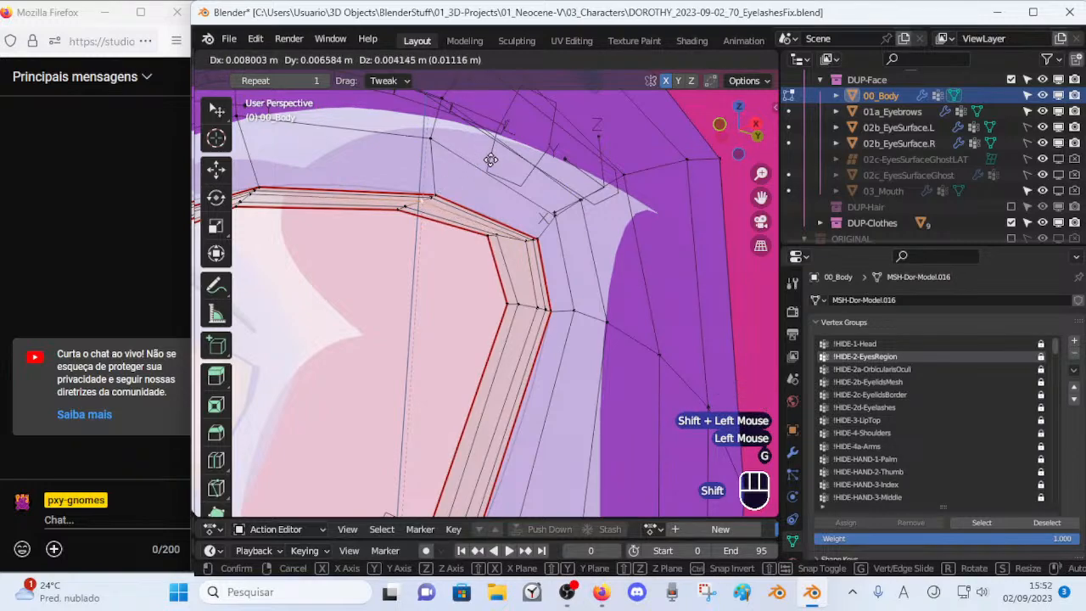
pyautogui.keyDown('shift'); pyautogui.click(507, 155); pyautogui.keyUp('shift')
# Adjust the third-row vertex of the second upper lid column from the outer corner toward the outer edge.
pyautogui.keyDown('shift'); pyautogui.moveTo(330, 234); pyautogui.dragTo(597, 283, button='middle'); pyautogui.keyUp('shift')
pyautogui.scroll(1, 497, 237)
pyautogui.moveTo(497, 237); pyautogui.dragTo(525, 282, button='middle')
pyautogui.click(485, 240)
pyautogui.press('g')
pyautogui.keyDown('shift'); pyautogui.click(483, 240); pyautogui.keyUp('shift')
# Raise the fourth-row vertex of the middle upper lid column to just below the third row.
pyautogui.keyDown('shift'); pyautogui.moveTo(431, 315); pyautogui.dragTo(574, 303, button='middle'); pyautogui.keyUp('shift')
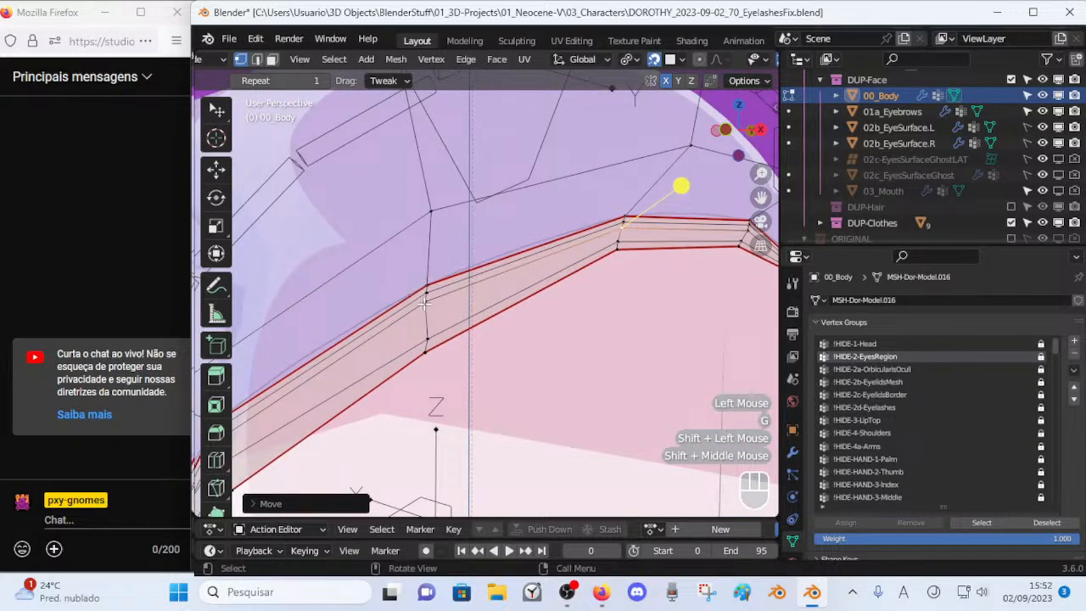
pyautogui.scroll(-4, 623, 243)
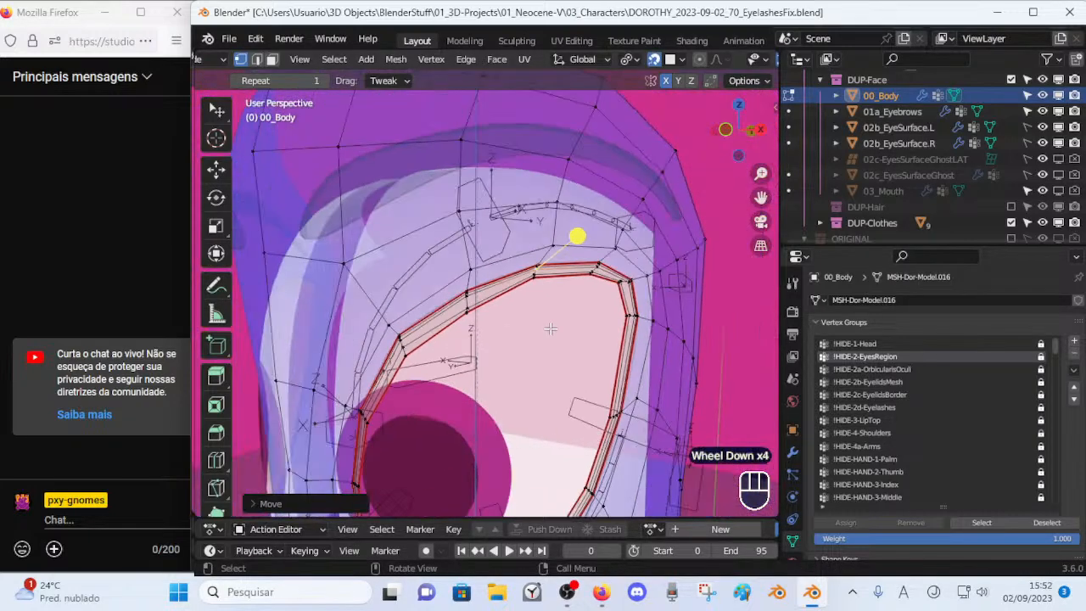
pyautogui.scroll(1, 547, 295)
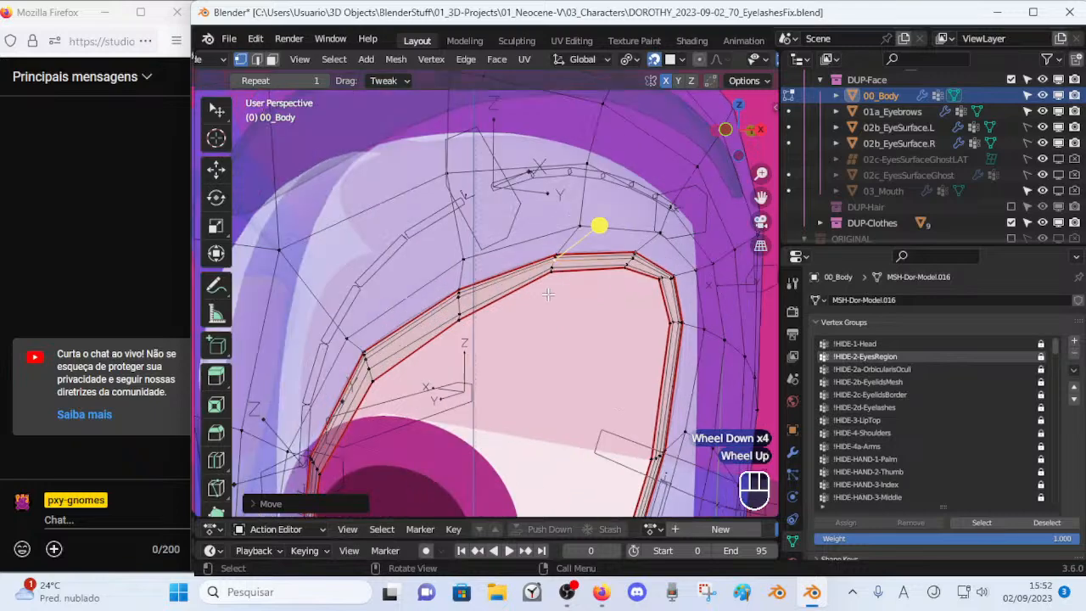
pyautogui.scroll(2, 537, 296)
pyautogui.click(450, 325)
pyautogui.scroll(-2, 443, 314)
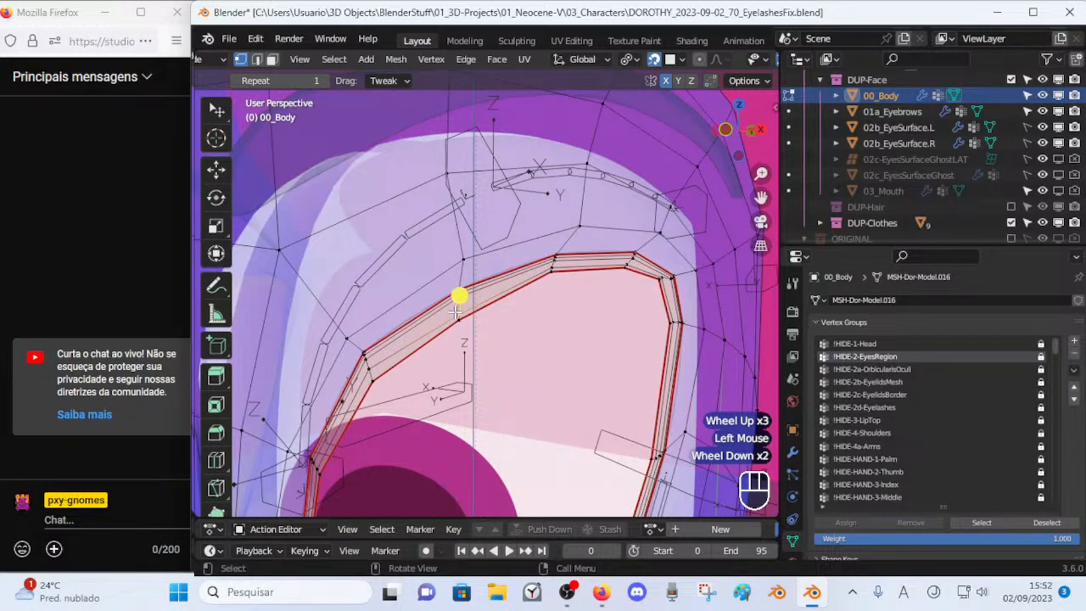
pyautogui.scroll(4, 395, 331)
pyautogui.moveTo(392, 330); pyautogui.dragTo(388, 333, button='middle')
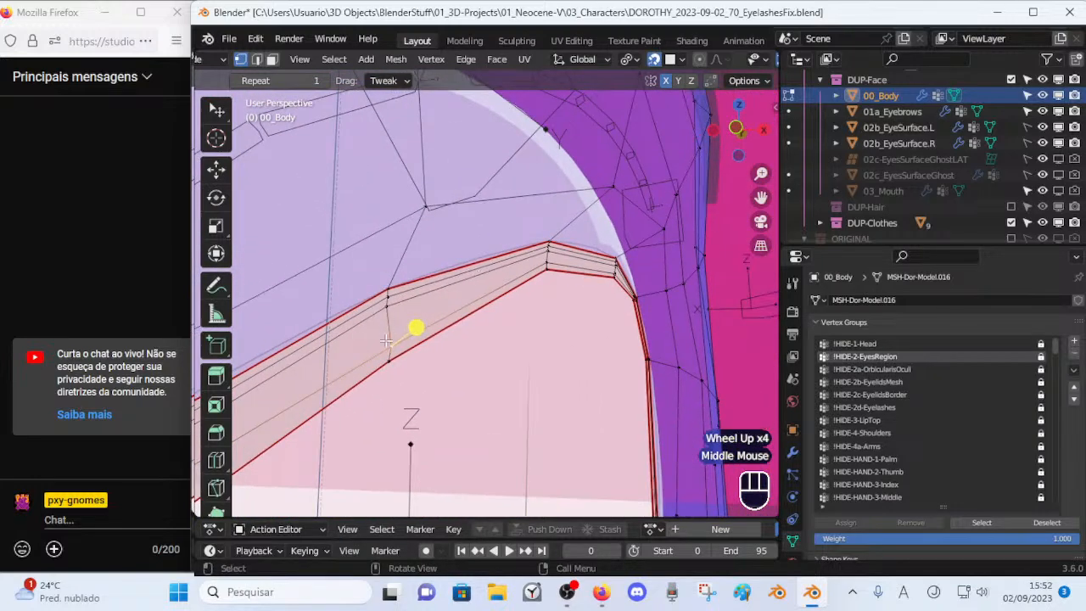
pyautogui.press('g')
pyautogui.press('Escape')
pyautogui.click(416, 326)
pyautogui.press('g')
pyautogui.keyDown('shift'); pyautogui.click(411, 278); pyautogui.keyUp('shift')
pyautogui.click(388, 352)
pyautogui.press('g')
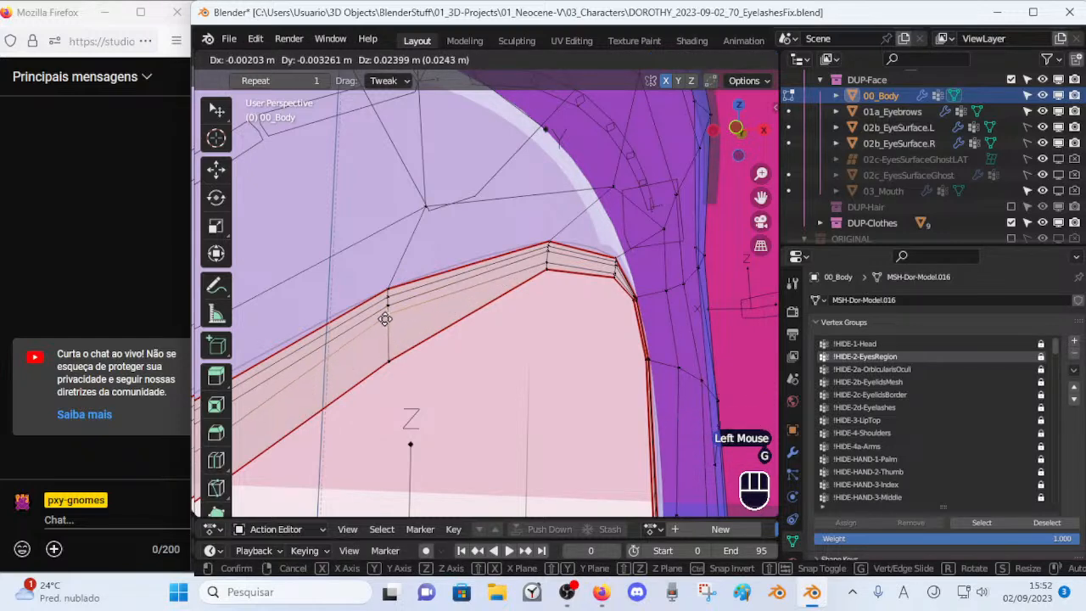
pyautogui.click(412, 286)
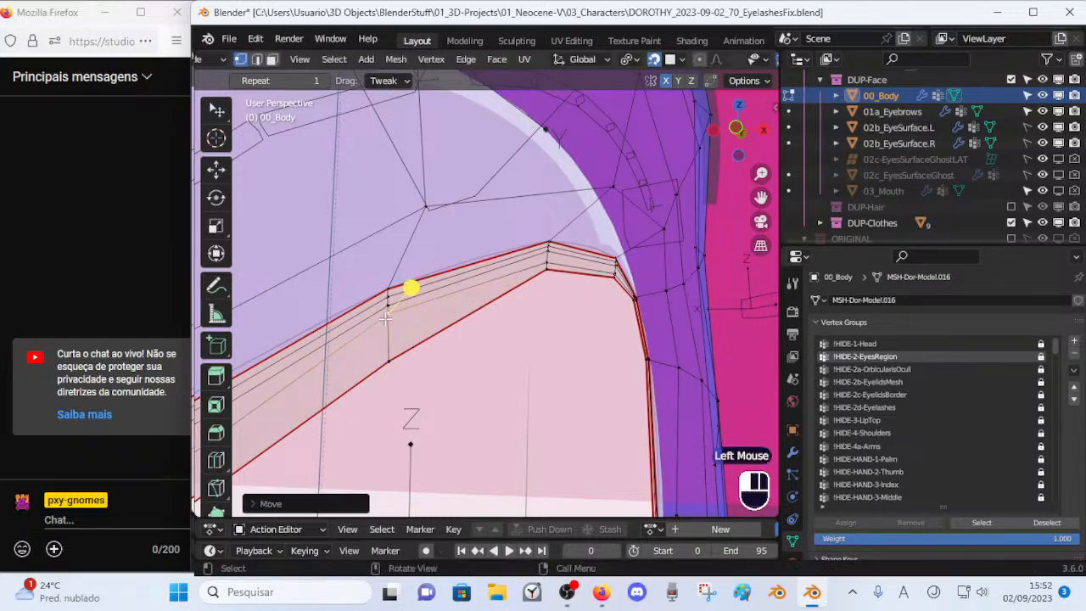
pyautogui.press('g')
pyautogui.keyDown('shift'); pyautogui.click(412, 287); pyautogui.keyUp('shift')
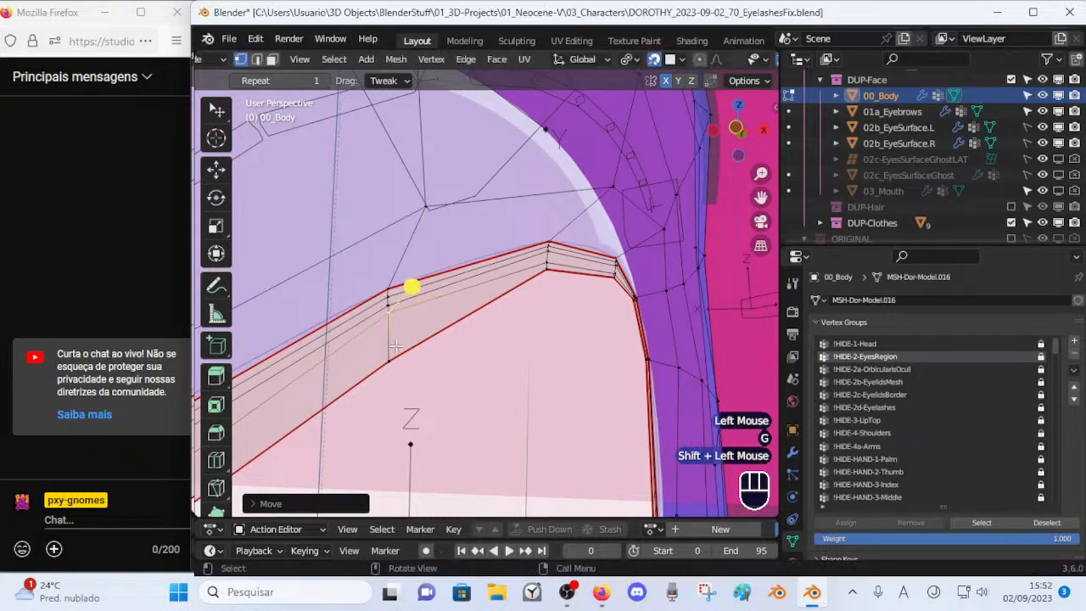
# Raise the middle upper lid column's inner-edge vertex to just below its fourth row, and lift the adjacent outward column's fourth-row and inner-edge vertices.
pyautogui.click(389, 358)
pyautogui.press('g')
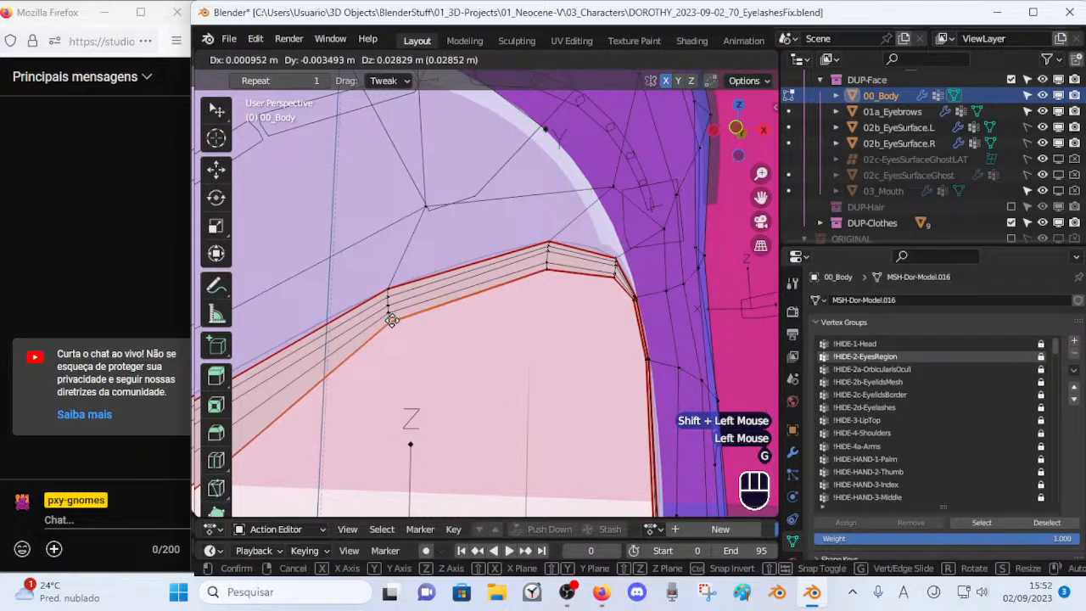
pyautogui.click(390, 321)
pyautogui.click(550, 264)
pyautogui.press('g')
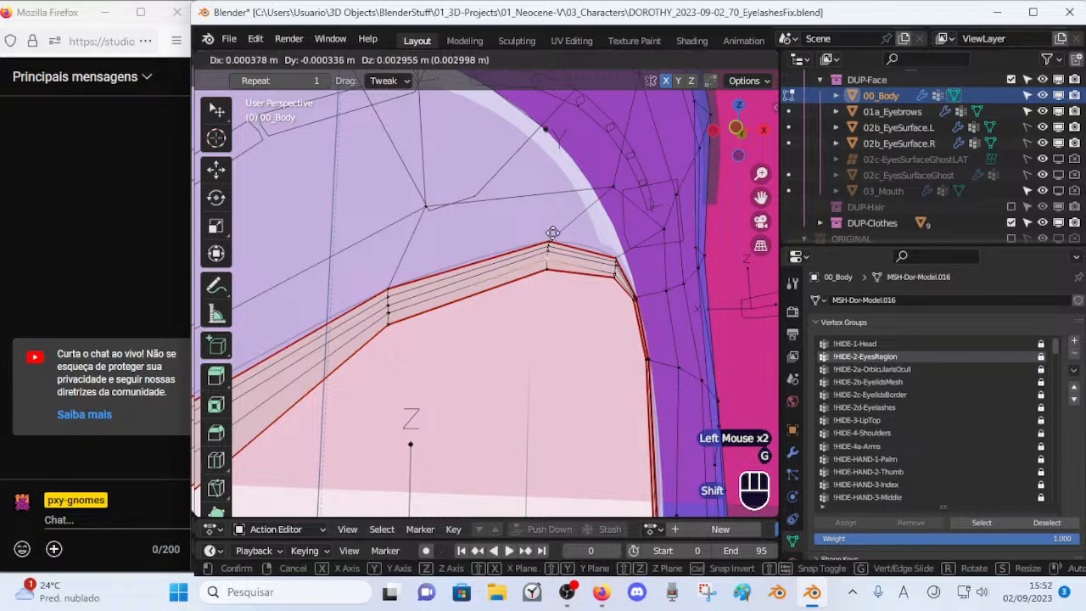
pyautogui.keyDown('shift'); pyautogui.click(556, 207); pyautogui.keyUp('shift')
pyautogui.click(546, 273)
pyautogui.press('g')
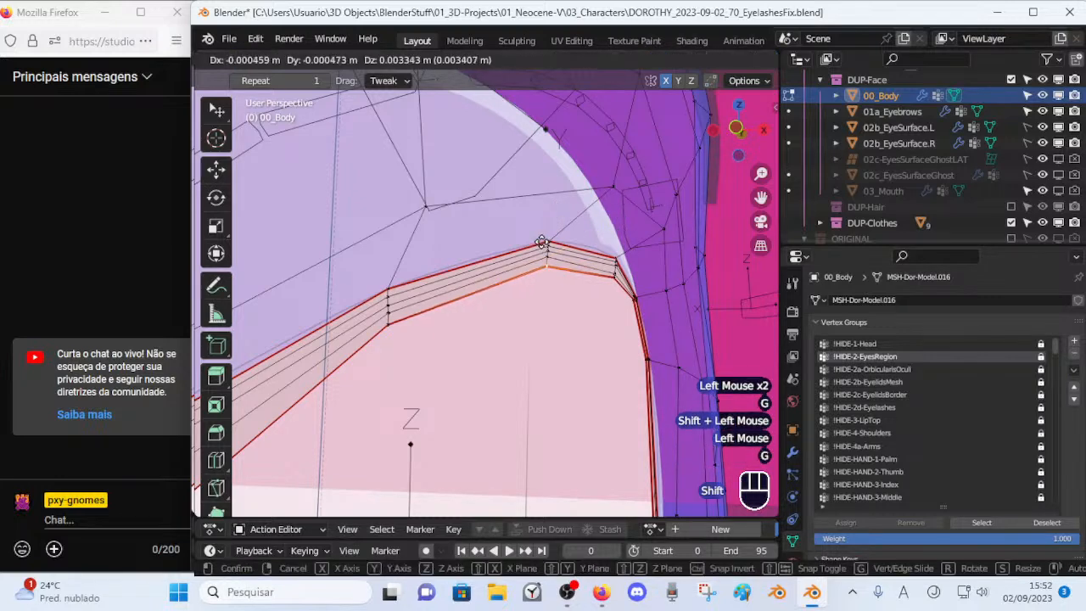
pyautogui.keyDown('shift'); pyautogui.click(543, 243); pyautogui.keyUp('shift')
# Move the fourth-row and inner-edge vertices of the upper lid column adjoining the upper outer corner toward the outer edge.
pyautogui.moveTo(613, 303); pyautogui.dragTo(552, 292, button='middle')
pyautogui.moveTo(507, 255); pyautogui.dragTo(377, 254, button='middle')
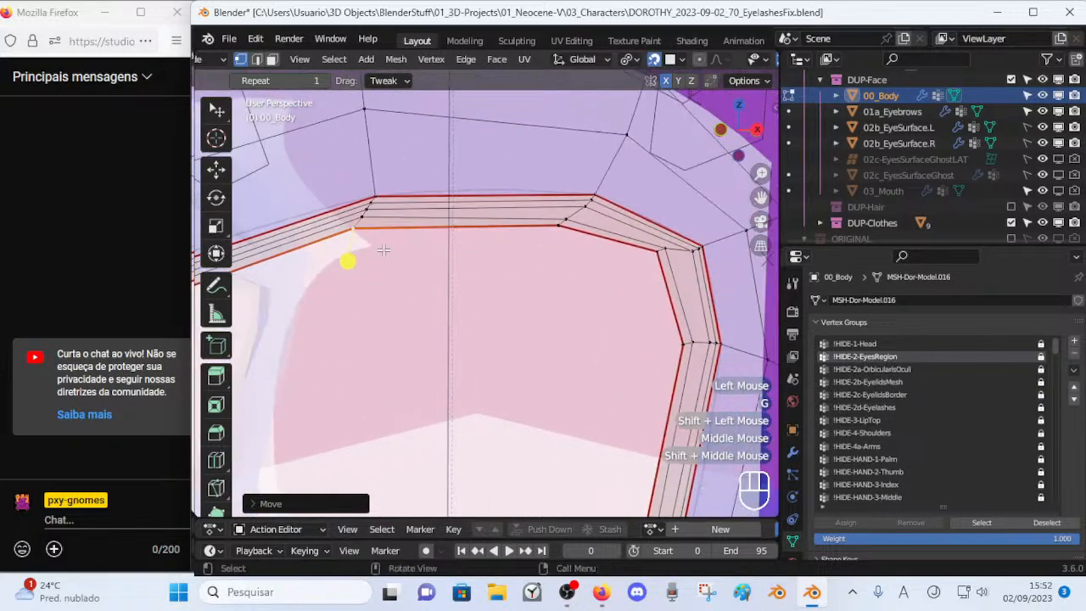
pyautogui.click(568, 218)
pyautogui.press('g')
pyautogui.keyDown('shift'); pyautogui.click(677, 167); pyautogui.keyUp('shift')
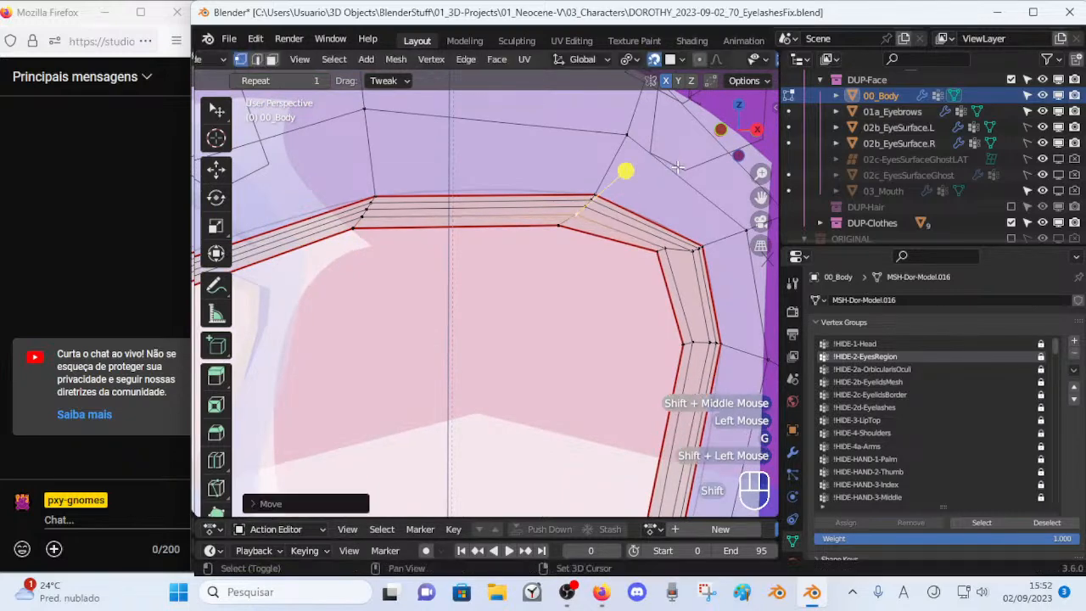
pyautogui.click(562, 227)
pyautogui.click(594, 214)
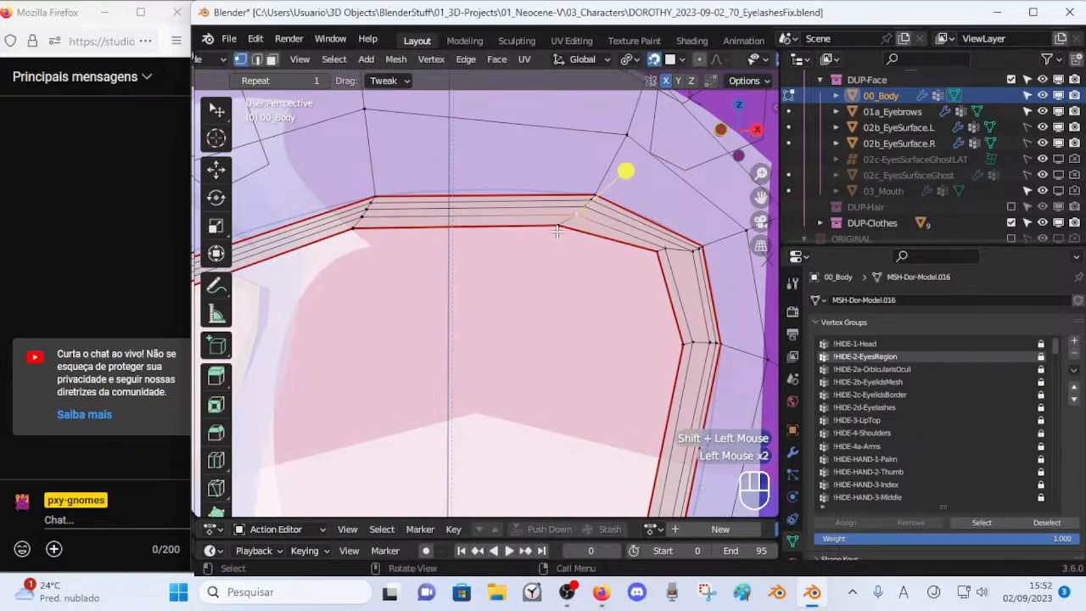
pyautogui.click(558, 229)
pyautogui.press('g')
pyautogui.keyDown('shift'); pyautogui.click(634, 212); pyautogui.keyUp('shift')
# Move the fourth-row and inner-edge vertices of the upper outer corner column toward the outer edge.
pyautogui.click(674, 251)
pyautogui.press('g')
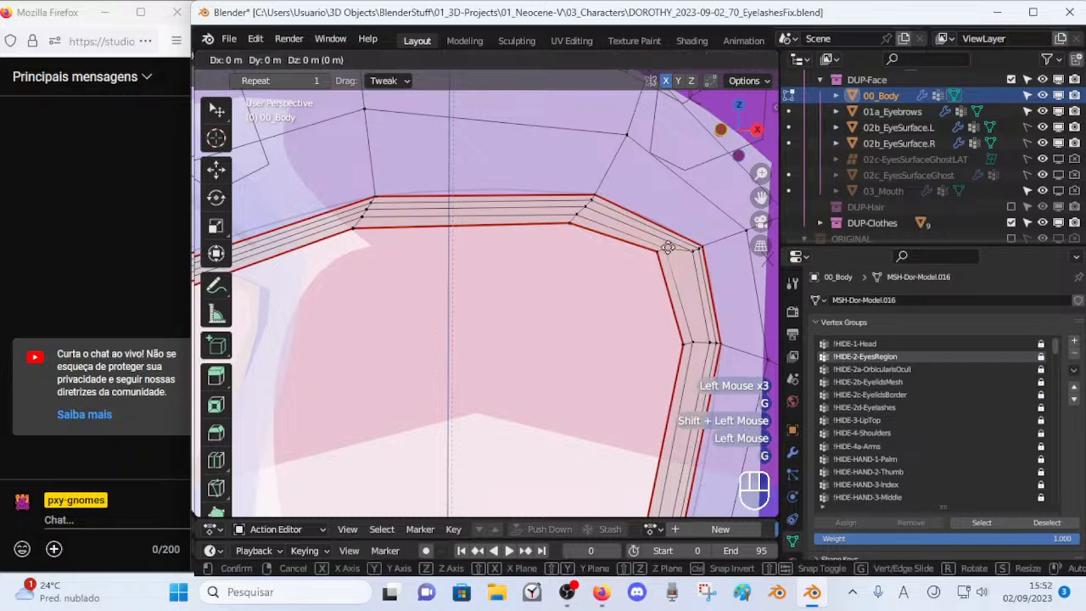
pyautogui.keyDown('shift'); pyautogui.click(240, 308); pyautogui.keyUp('shift')
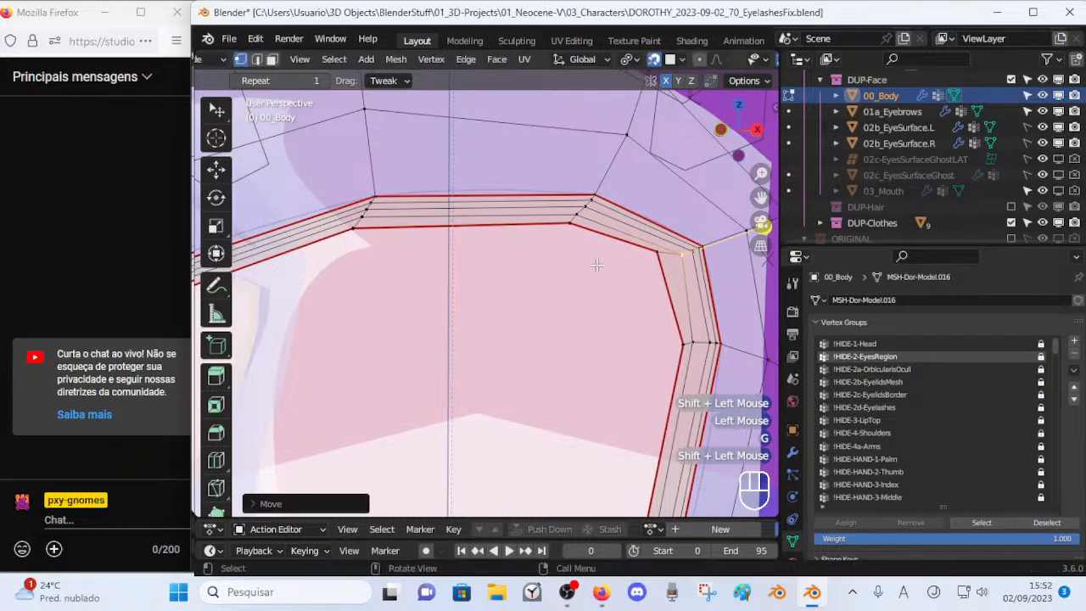
pyautogui.click(670, 258)
pyautogui.press('g')
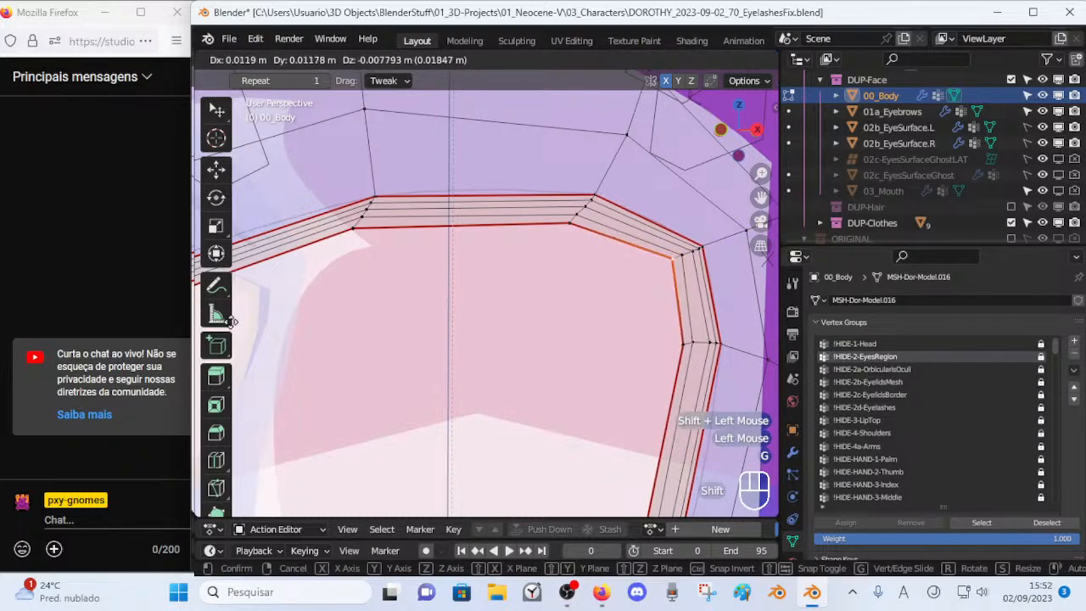
pyautogui.keyDown('shift'); pyautogui.click(209, 327); pyautogui.keyUp('shift')
pyautogui.keyDown('shift'); pyautogui.moveTo(342, 374); pyautogui.dragTo(300, 368, button='middle'); pyautogui.keyUp('shift')
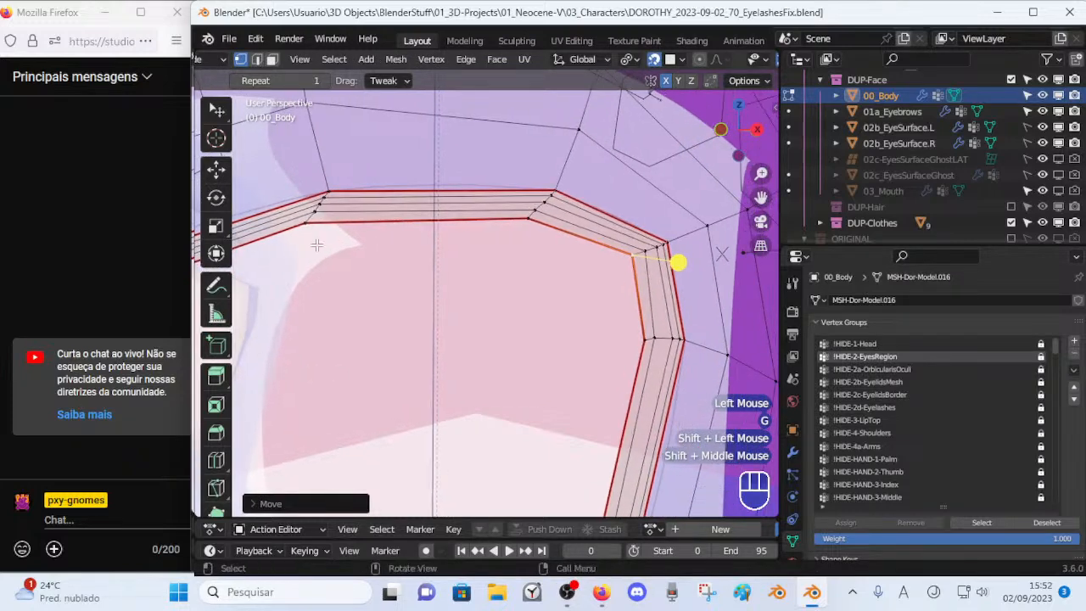
# Fine-tune the spacing of the fourth-row and inner-edge vertices at the upper outer corner.
pyautogui.click(647, 255)
pyautogui.press('g')
pyautogui.keyDown('shift'); pyautogui.click(645, 251); pyautogui.keyUp('shift')
pyautogui.moveTo(636, 253); pyautogui.dragTo(642, 255)
pyautogui.keyDown('shift'); pyautogui.click(638, 255); pyautogui.keyUp('shift')
# Adjust the inner rows and inner-edge vertex of the first column below the upper outer corner to space them evenly.
pyautogui.click(682, 339)
pyautogui.press('g')
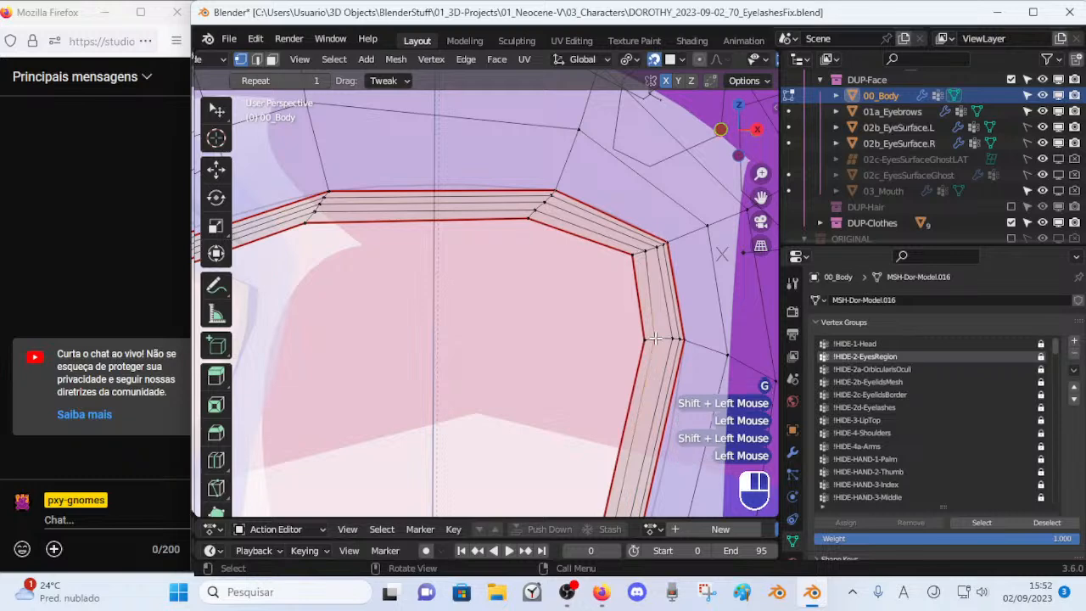
pyautogui.keyDown('shift'); pyautogui.click(733, 338); pyautogui.keyUp('shift')
pyautogui.click(646, 338)
pyautogui.press('g')
pyautogui.keyDown('shift'); pyautogui.click(658, 335); pyautogui.keyUp('shift')
pyautogui.click(663, 334)
pyautogui.press('g')
pyautogui.keyDown('shift'); pyautogui.click(740, 334); pyautogui.keyUp('shift')
pyautogui.click(644, 337)
pyautogui.press('g')
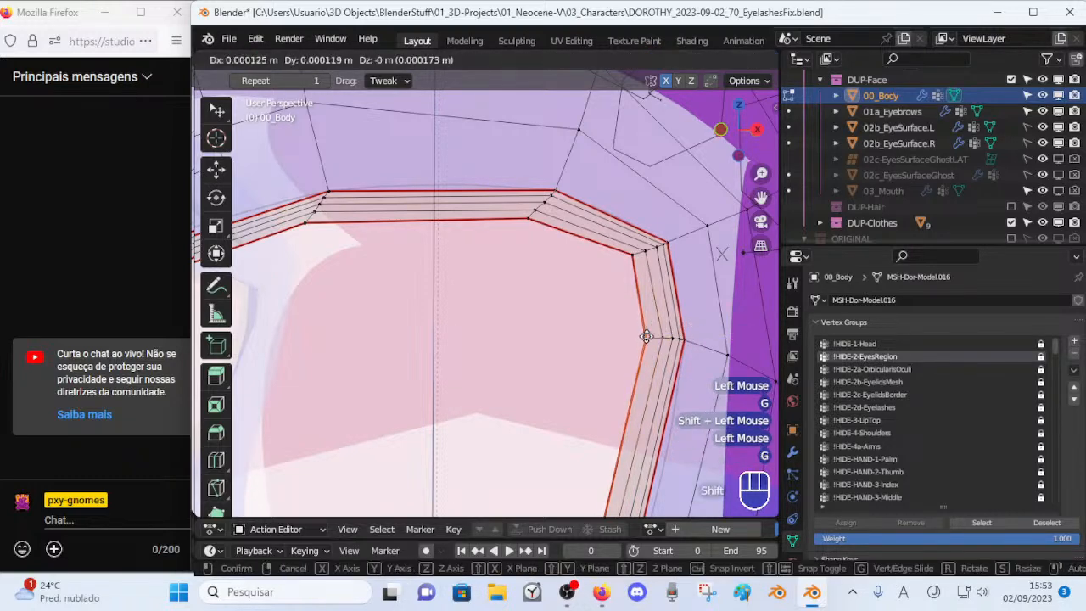
pyautogui.keyDown('shift'); pyautogui.click(656, 332); pyautogui.keyUp('shift')
# Reposition the inner-row vertices of the second column down the eye's outer side to even out their spacing.
pyautogui.keyDown('shift'); pyautogui.moveTo(657, 333); pyautogui.dragTo(636, 85, button='middle'); pyautogui.keyUp('shift')
pyautogui.click(599, 383)
pyautogui.press('g')
pyautogui.keyDown('shift'); pyautogui.click(647, 417); pyautogui.keyUp('shift')
pyautogui.click(579, 393)
pyautogui.press('g')
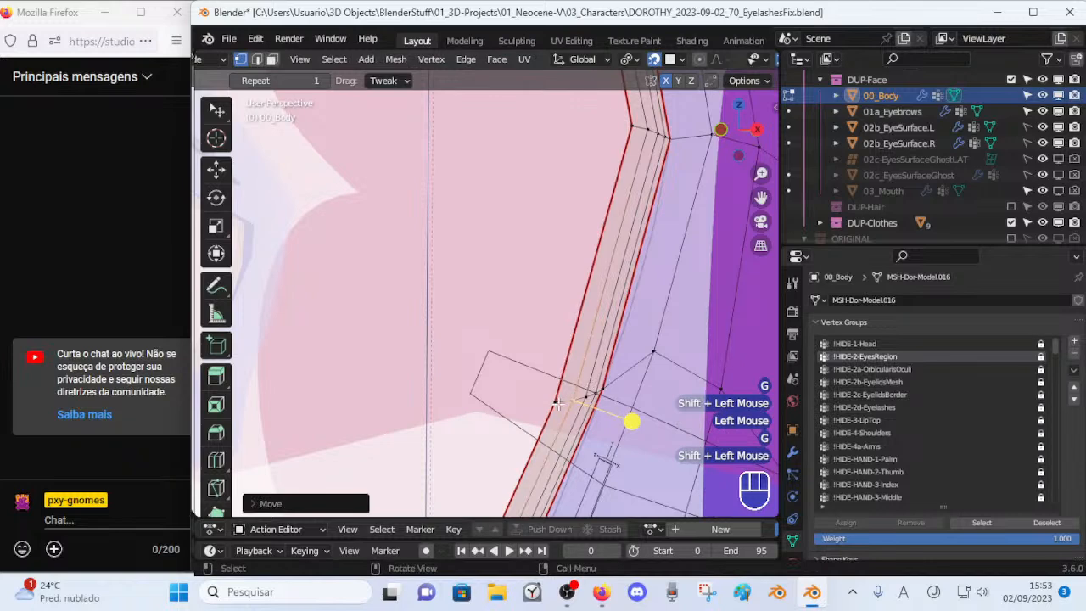
pyautogui.keyDown('shift'); pyautogui.click(601, 402); pyautogui.keyUp('shift')
# Adjust the third- and fourth-row vertices of the column just above the lower outer corner.
pyautogui.keyDown('shift'); pyautogui.moveTo(501, 435); pyautogui.dragTo(589, 230, button='middle'); pyautogui.keyUp('shift')
pyautogui.keyDown('shift'); pyautogui.moveTo(546, 405); pyautogui.dragTo(548, 325, button='middle'); pyautogui.keyUp('shift')
pyautogui.click(560, 378)
pyautogui.press('g')
pyautogui.keyDown('shift'); pyautogui.click(560, 379); pyautogui.keyUp('shift')
pyautogui.click(552, 370)
pyautogui.press('g')
pyautogui.keyDown('shift'); pyautogui.click(560, 384); pyautogui.keyUp('shift')
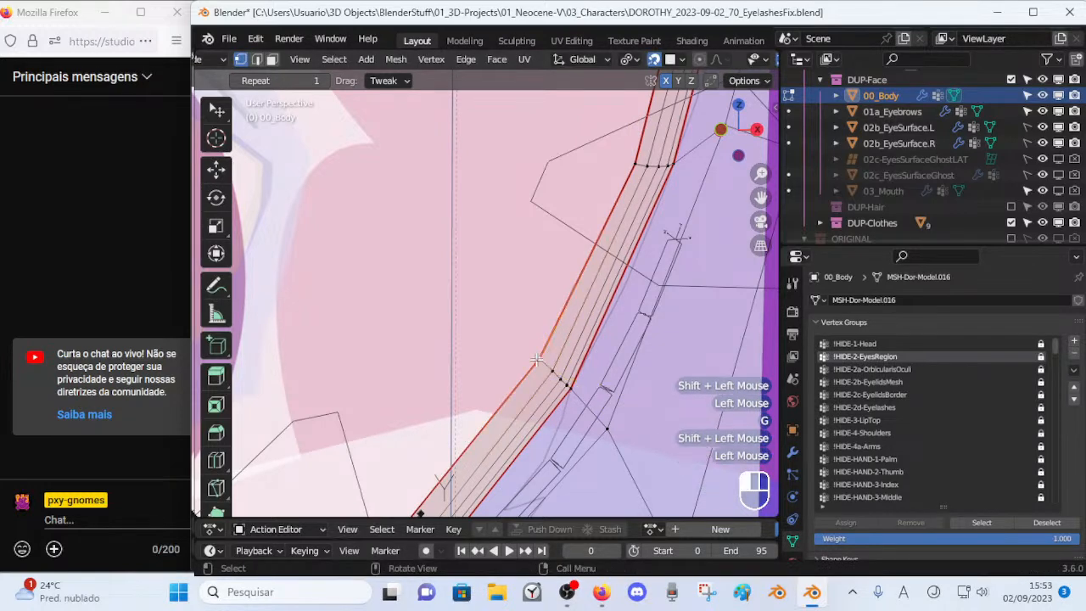
# Move the inner-edge vertex of the lower outer corner column toward the outer edge.
pyautogui.keyDown('shift'); pyautogui.moveTo(521, 354); pyautogui.dragTo(564, 290, button='middle'); pyautogui.keyUp('shift')
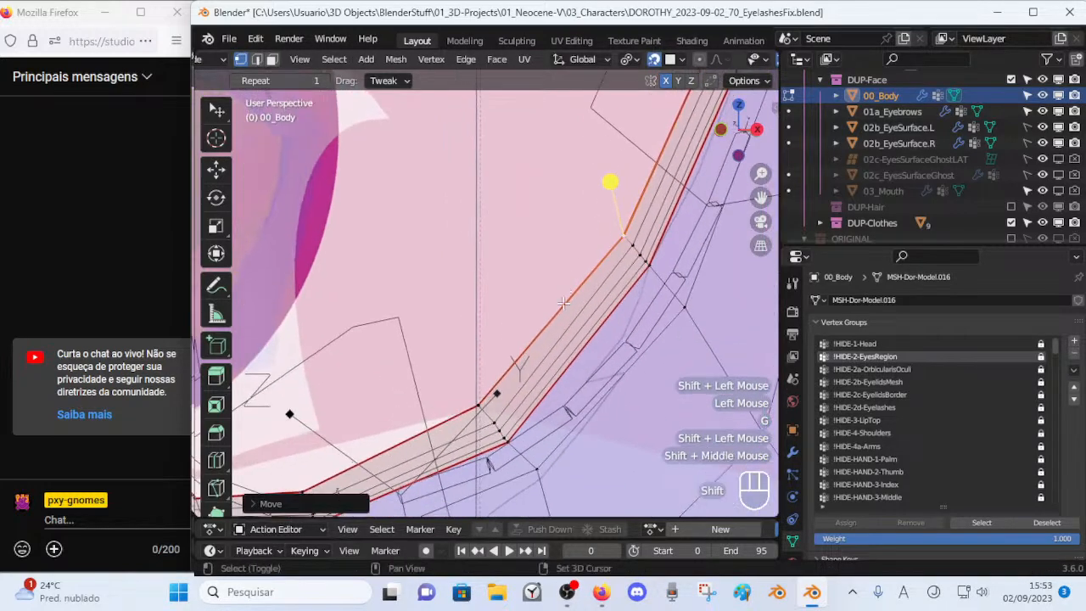
pyautogui.click(493, 420)
pyautogui.click(475, 401)
pyautogui.press('g')
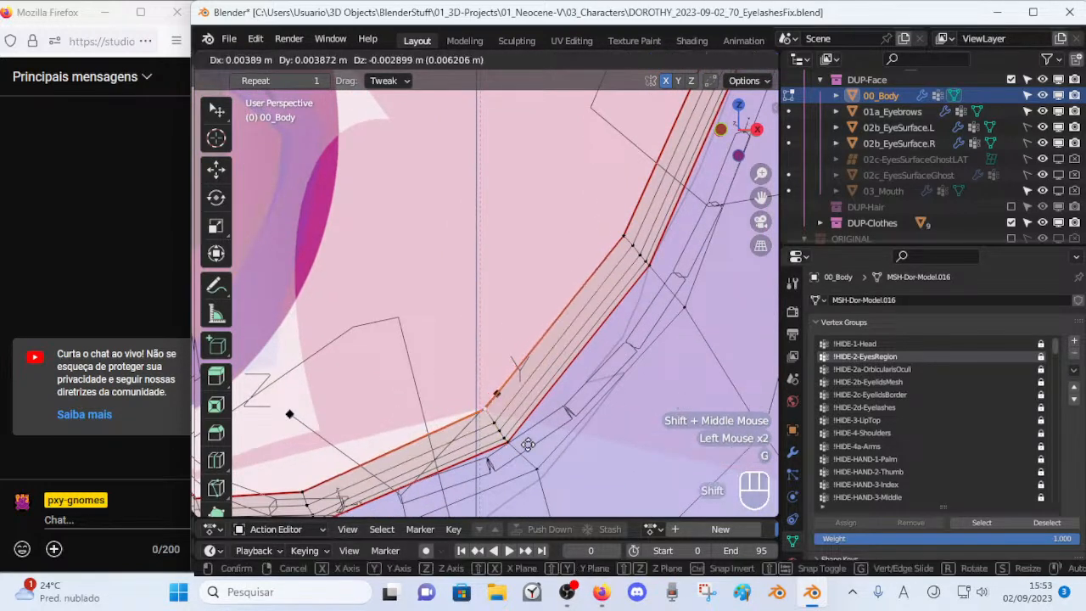
pyautogui.keyDown('shift'); pyautogui.click(553, 469); pyautogui.keyUp('shift')
# Space the second-, third- and fourth-row vertices of the lower outer corner column evenly and readjust its inner-edge vertex.
pyautogui.click(503, 436)
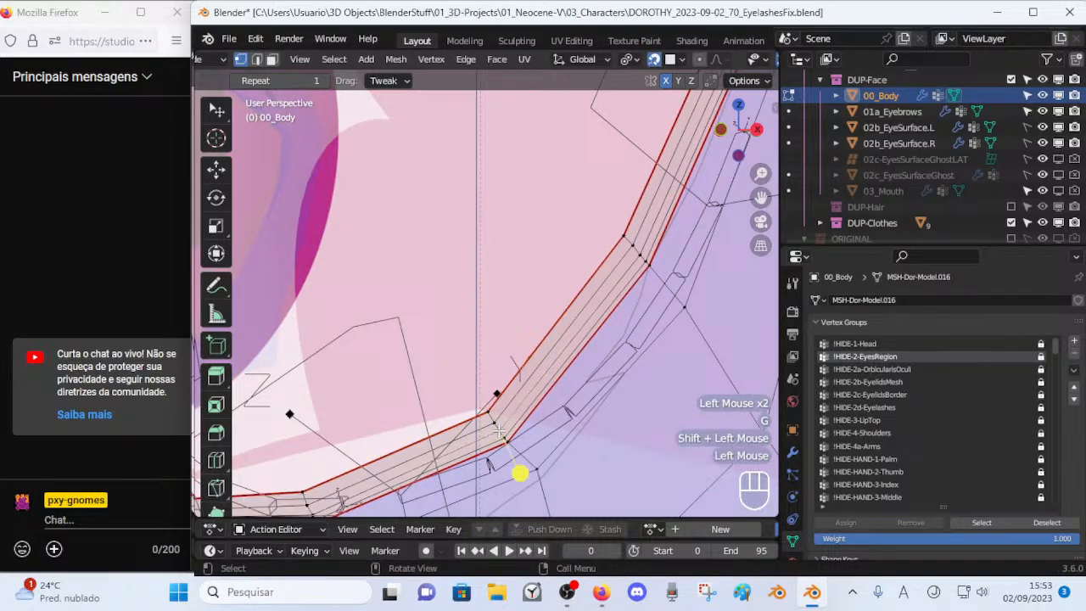
pyautogui.press('g')
pyautogui.keyDown('shift'); pyautogui.click(507, 447); pyautogui.keyUp('shift')
pyautogui.click(497, 428)
pyautogui.press('g')
pyautogui.keyDown('shift'); pyautogui.click(526, 481); pyautogui.keyUp('shift')
pyautogui.click(498, 431)
pyautogui.press('g')
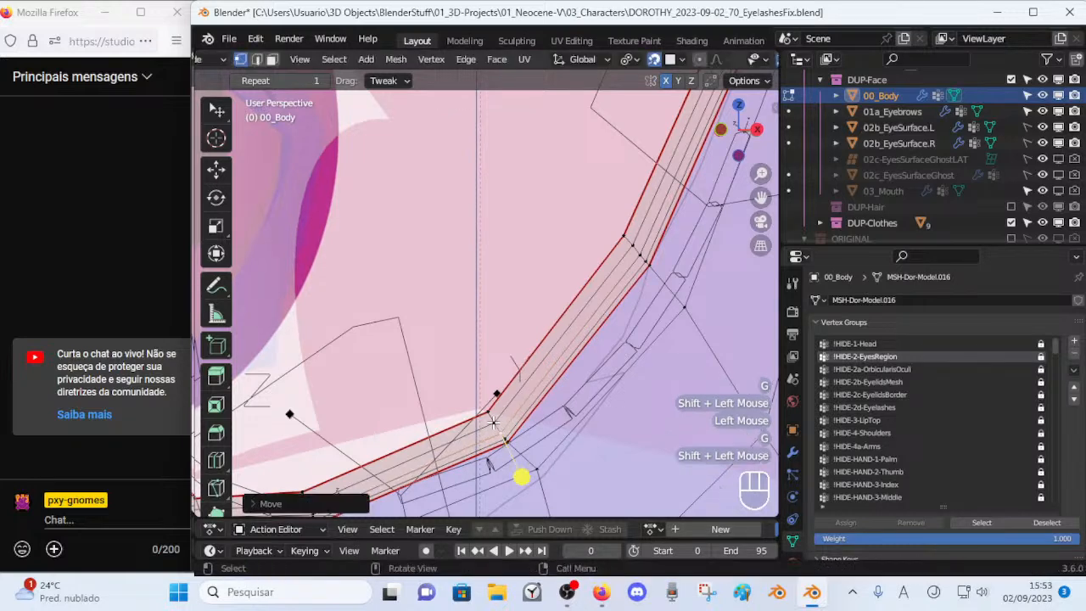
pyautogui.keyDown('shift'); pyautogui.click(515, 463); pyautogui.keyUp('shift')
pyautogui.click(491, 418)
pyautogui.press('g')
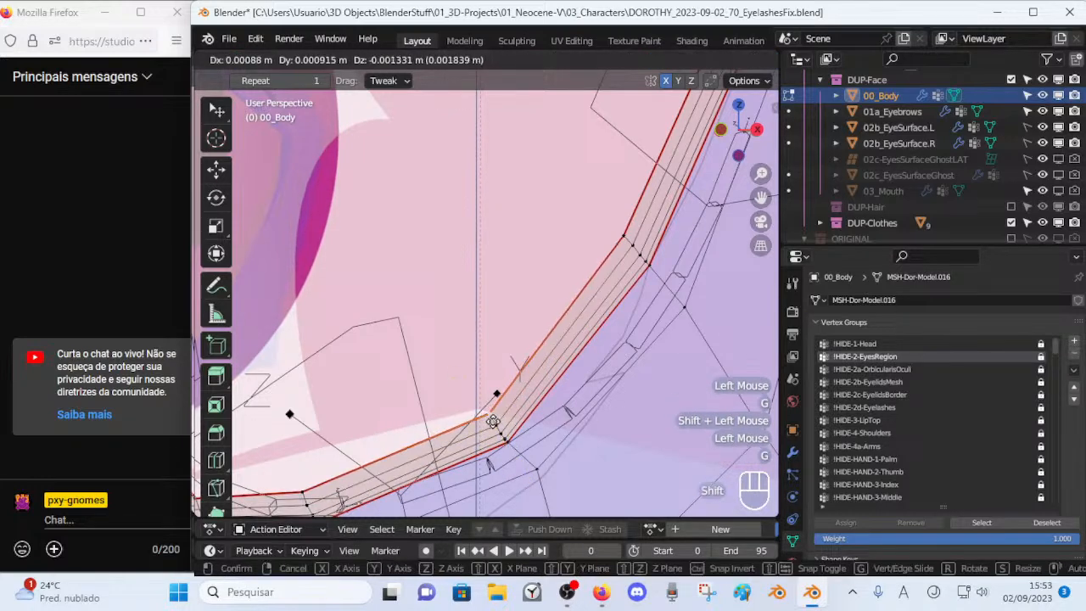
pyautogui.keyDown('shift'); pyautogui.click(462, 383); pyautogui.keyUp('shift')
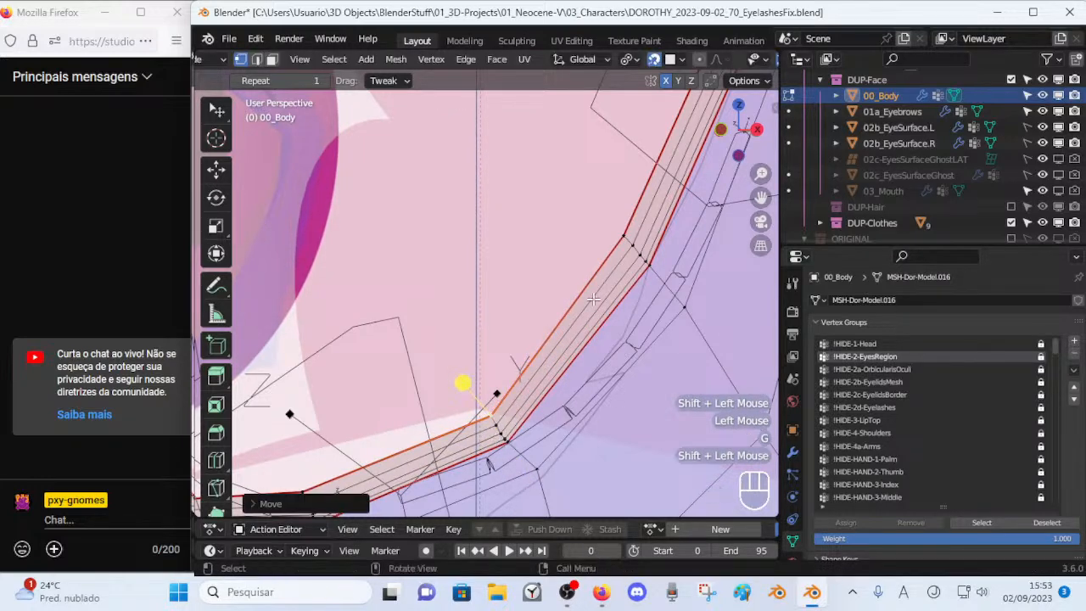
# Respace the second-, third- and fourth-row vertices of the column just above the lower outer corner.
pyautogui.click(642, 254)
pyautogui.click(647, 260)
pyautogui.press('g')
pyautogui.keyDown('shift'); pyautogui.click(646, 261); pyautogui.keyUp('shift')
pyautogui.click(635, 248)
pyautogui.press('g')
pyautogui.keyDown('shift'); pyautogui.click(638, 249); pyautogui.keyUp('shift')
pyautogui.click(639, 252)
pyautogui.press('g')
pyautogui.keyDown('shift'); pyautogui.click(628, 244); pyautogui.keyUp('shift')
pyautogui.click(633, 247)
pyautogui.press('g')
pyautogui.keyDown('shift'); pyautogui.click(638, 254); pyautogui.keyUp('shift')
# Shift the second- and third-row vertices of the first lower lid column inward from the lower outer corner toward the outer edge.
pyautogui.keyDown('shift'); pyautogui.moveTo(638, 255); pyautogui.dragTo(540, 316, button='middle'); pyautogui.keyUp('shift')
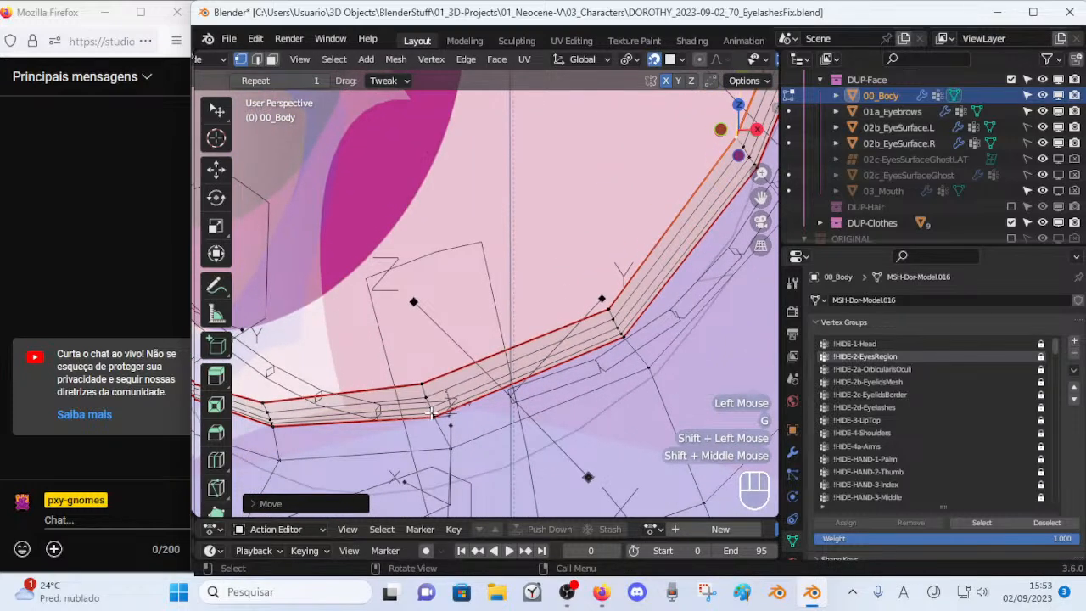
pyautogui.click(431, 412)
pyautogui.press('g')
pyautogui.keyDown('shift'); pyautogui.click(434, 409); pyautogui.keyUp('shift')
pyautogui.press('g')
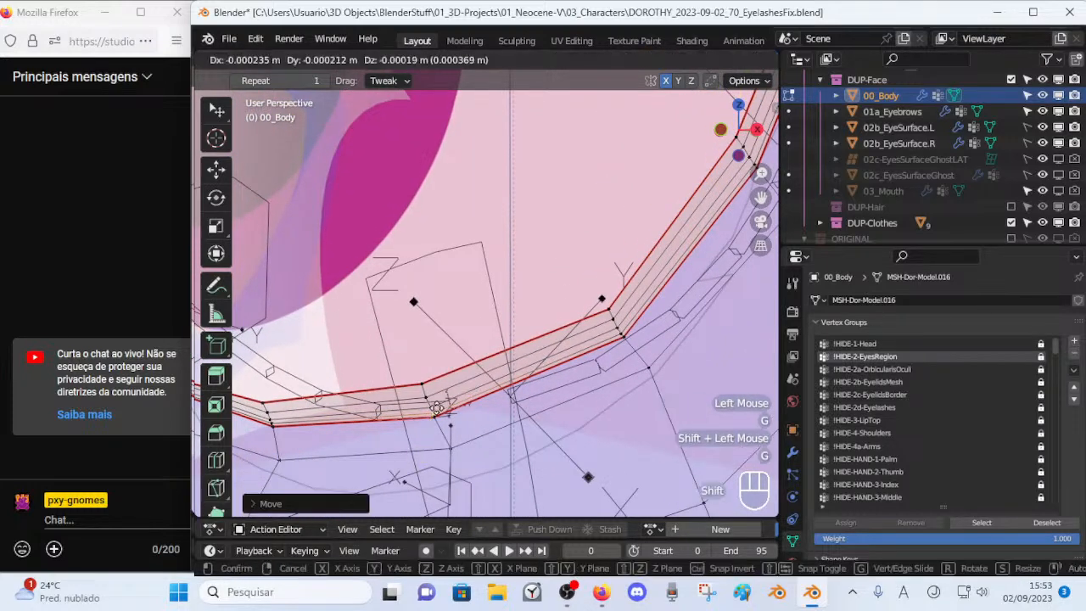
pyautogui.keyDown('shift'); pyautogui.click(436, 409); pyautogui.keyUp('shift')
pyautogui.click(429, 401)
pyautogui.press('g')
pyautogui.keyDown('shift'); pyautogui.click(430, 409); pyautogui.keyUp('shift')
# Lower the fourth-row and inner-edge vertices of the same lower lid column toward the outer edge and save the file.
pyautogui.click(426, 394)
pyautogui.press('g')
pyautogui.keyDown('shift'); pyautogui.click(430, 408); pyautogui.keyUp('shift')
pyautogui.click(423, 378)
pyautogui.press('g')
pyautogui.keyDown('shift'); pyautogui.click(429, 389); pyautogui.keyUp('shift')
pyautogui.keyDown('shift'); pyautogui.moveTo(392, 354); pyautogui.dragTo(611, 348, button='middle'); pyautogui.keyUp('shift')
pyautogui.hotkey('ctrl', 's')
# Adjust the inner-edge, second-row and third-row vertices of the second lower lid column from the lower outer corner.
pyautogui.scroll(2, 612, 348)
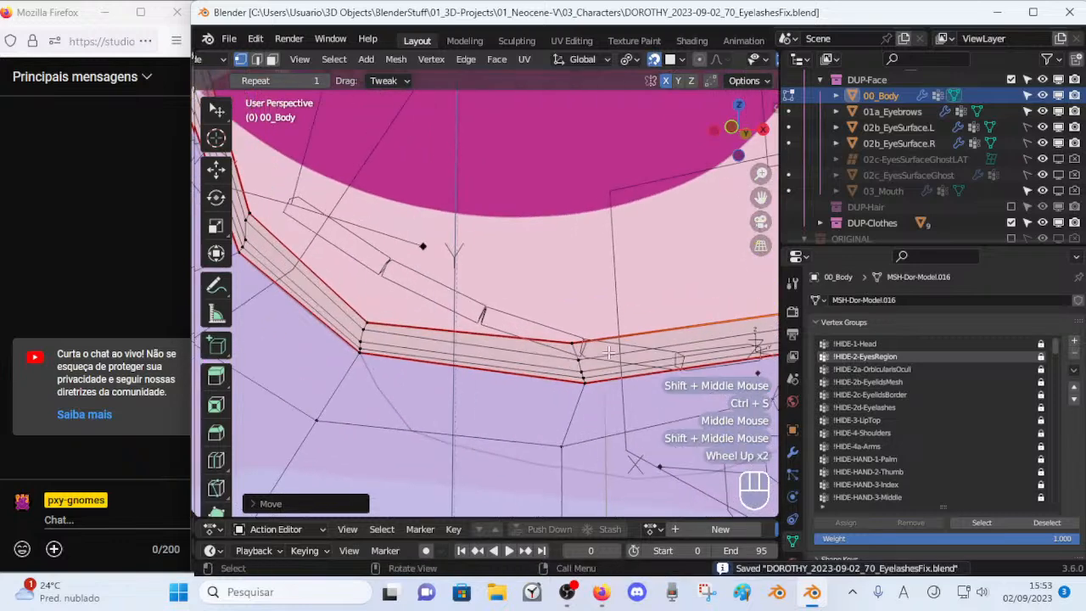
pyautogui.click(580, 342)
pyautogui.press('g')
pyautogui.keyDown('shift'); pyautogui.click(585, 347); pyautogui.keyUp('shift')
pyautogui.click(583, 375)
pyautogui.press('g')
pyautogui.keyDown('shift'); pyautogui.click(584, 379); pyautogui.keyUp('shift')
pyautogui.click(582, 370)
pyautogui.press('g')
pyautogui.keyDown('shift'); pyautogui.click(583, 374); pyautogui.keyUp('shift')
# Lower the fourth-row and inner-edge vertices of the second lower lid column toward the outer edge.
pyautogui.click(578, 360)
pyautogui.press('g')
pyautogui.keyDown('shift'); pyautogui.click(581, 365); pyautogui.keyUp('shift')
pyautogui.click(575, 340)
pyautogui.press('g')
pyautogui.keyDown('shift'); pyautogui.click(583, 351); pyautogui.keyUp('shift')
# Adjust the second- and third-row vertices of the third lower lid column from the lower outer corner.
pyautogui.click(363, 349)
pyautogui.press('g')
pyautogui.keyDown('shift'); pyautogui.click(360, 348); pyautogui.keyUp('shift')
pyautogui.click(361, 343)
pyautogui.press('g')
pyautogui.keyDown('shift'); pyautogui.click(365, 345); pyautogui.keyUp('shift')
# Move the fourth-row and inner-edge vertices of the third lower lid column toward the outer edge.
pyautogui.click(362, 329)
pyautogui.press('g')
pyautogui.keyDown('shift'); pyautogui.click(330, 346); pyautogui.keyUp('shift')
pyautogui.click(345, 312)
pyautogui.press('g')
pyautogui.keyDown('shift'); pyautogui.click(319, 311); pyautogui.keyUp('shift')
pyautogui.press('g')
pyautogui.keyDown('shift'); pyautogui.click(333, 303); pyautogui.keyUp('shift')
# Shift the second- and third-row vertices of the lower inner corner column toward the outer edge.
pyautogui.keyDown('shift'); pyautogui.moveTo(333, 303); pyautogui.dragTo(448, 333, button='middle'); pyautogui.keyUp('shift')
pyautogui.click(424, 324)
pyautogui.press('g')
pyautogui.keyDown('shift'); pyautogui.click(403, 321); pyautogui.keyUp('shift')
pyautogui.click(419, 311)
pyautogui.press('g')
pyautogui.keyDown('shift'); pyautogui.click(391, 322); pyautogui.keyUp('shift')
# Reposition the fourth-row and inner-edge vertices of the lower inner corner column to even out the row spacing.
pyautogui.click(421, 293)
pyautogui.press('g')
pyautogui.keyDown('shift'); pyautogui.click(416, 415); pyautogui.keyUp('shift')
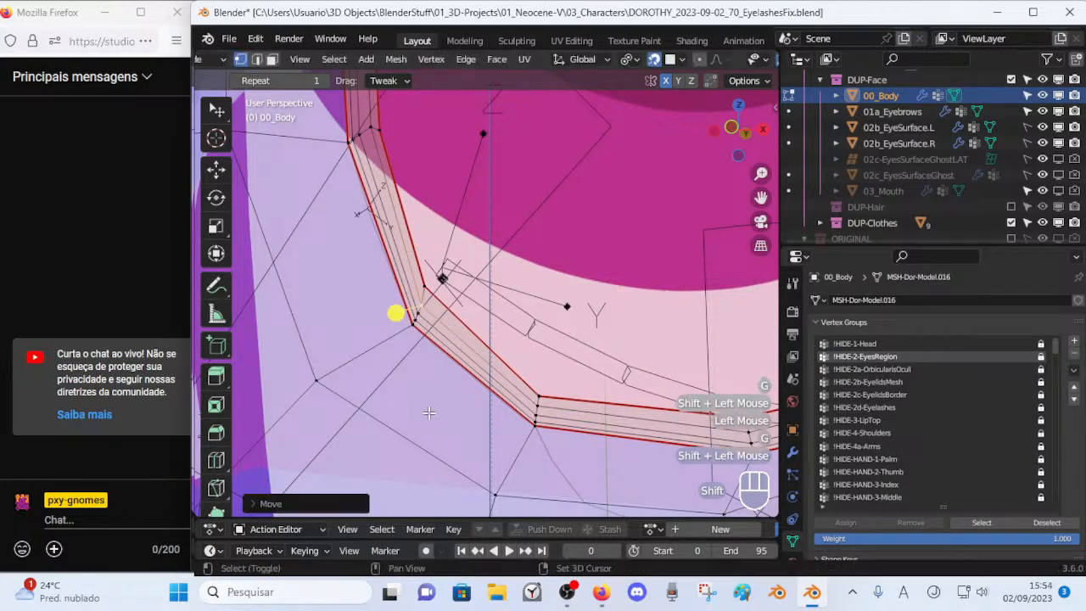
pyautogui.click(424, 302)
pyautogui.press('g')
pyautogui.keyDown('shift'); pyautogui.click(434, 350); pyautogui.keyUp('shift')
# Nudge the second-row vertex of the inner side column just above the lower inner corner toward the outer edge.
pyautogui.keyDown('shift'); pyautogui.moveTo(456, 250); pyautogui.dragTo(536, 475, button='middle'); pyautogui.keyUp('shift')
pyautogui.click(419, 327)
pyautogui.press('g')
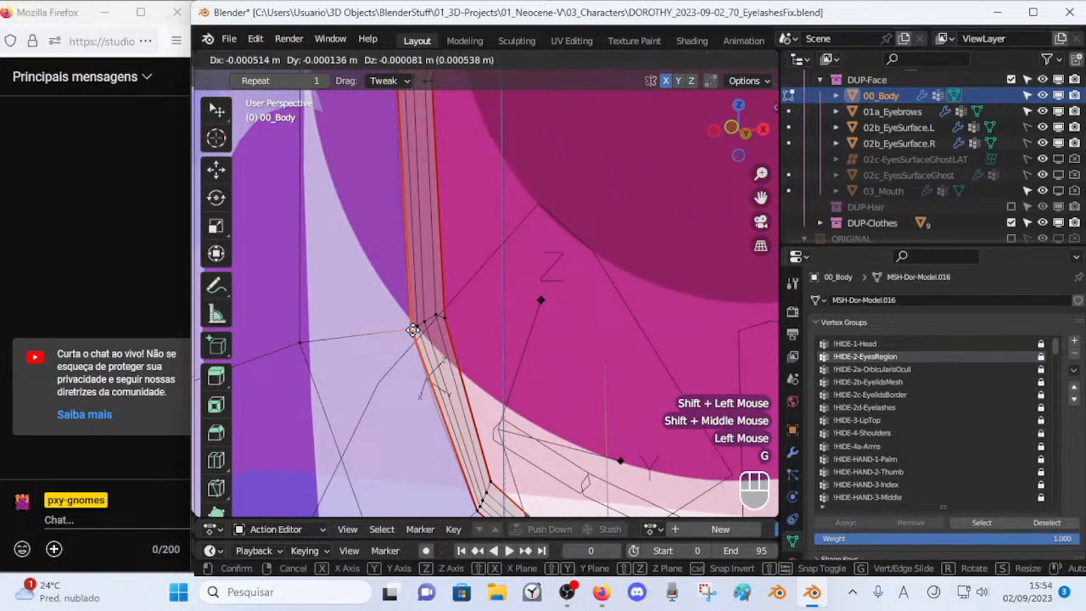
pyautogui.press('Escape')
pyautogui.click(411, 326)
pyautogui.press('g')
pyautogui.keyDown('shift'); pyautogui.click(414, 329); pyautogui.keyUp('shift')
# Shift the third- and fourth-row vertices of the inner side column above the lower inner corner toward the outer edge.
pyautogui.click(416, 325)
pyautogui.press('g')
pyautogui.keyDown('shift'); pyautogui.click(389, 333); pyautogui.keyUp('shift')
pyautogui.click(434, 317)
pyautogui.click(422, 321)
pyautogui.press('g')
pyautogui.keyDown('shift'); pyautogui.click(396, 331); pyautogui.keyUp('shift')
pyautogui.click(412, 326)
pyautogui.press('g')
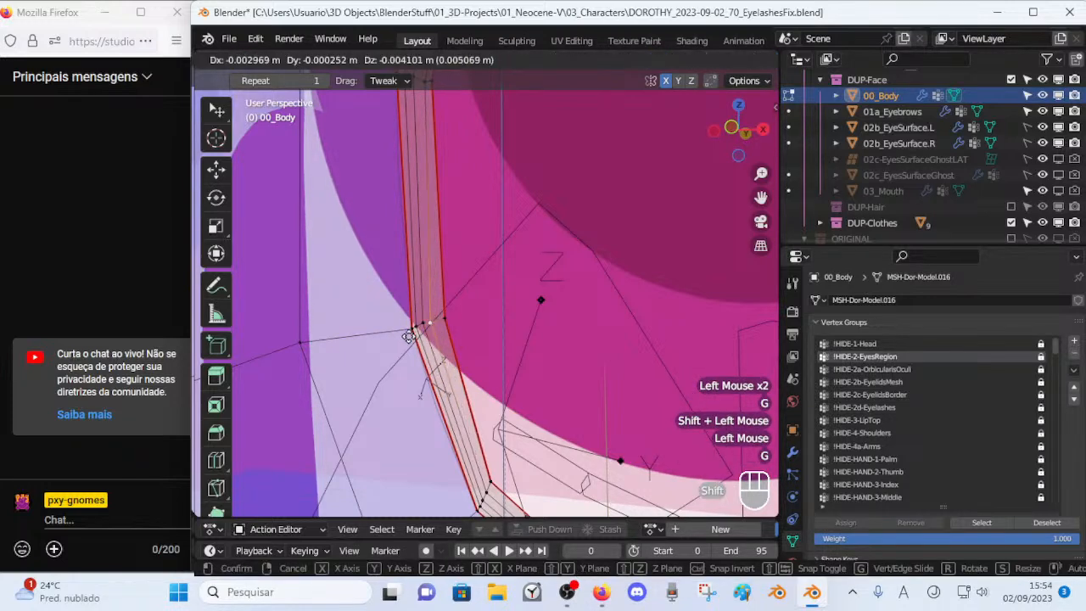
pyautogui.keyDown('shift'); pyautogui.click(432, 280); pyautogui.keyUp('shift')
# Move the second- and third-row vertices of the middle inner side column toward the outer edge.
pyautogui.keyDown('shift'); pyautogui.moveTo(432, 280); pyautogui.dragTo(495, 452, button='middle'); pyautogui.keyUp('shift')
pyautogui.click(410, 342)
pyautogui.press('g')
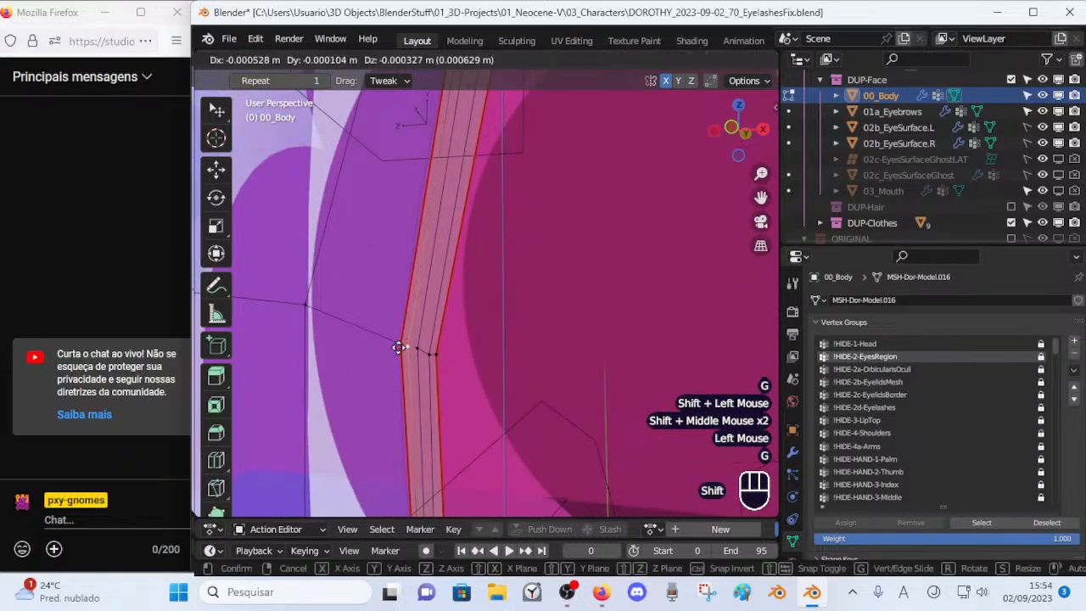
pyautogui.keyDown('shift'); pyautogui.click(398, 343); pyautogui.keyUp('shift')
pyautogui.click(416, 347)
pyautogui.press('g')
pyautogui.keyDown('shift'); pyautogui.click(407, 346); pyautogui.keyUp('shift')
# Move the fourth-row vertex of the middle inner side column toward the outer edge.
pyautogui.click(429, 354)
pyautogui.press('g')
pyautogui.keyDown('shift'); pyautogui.click(409, 361); pyautogui.keyUp('shift')
pyautogui.click(435, 356)
pyautogui.click(427, 351)
pyautogui.press('g')
pyautogui.keyDown('shift'); pyautogui.click(413, 348); pyautogui.keyUp('shift')
# Refine the row spacing of the middle inner side column, repositioning its inner rows and the inner-edge vertex.
pyautogui.click(402, 347)
pyautogui.press('g')
pyautogui.keyDown('shift'); pyautogui.click(399, 348); pyautogui.keyUp('shift')
pyautogui.click(415, 347)
pyautogui.press('g')
pyautogui.keyDown('shift'); pyautogui.click(386, 355); pyautogui.keyUp('shift')
pyautogui.click(399, 348)
pyautogui.press('g')
pyautogui.keyDown('shift'); pyautogui.click(400, 347); pyautogui.keyUp('shift')
pyautogui.click(437, 352)
pyautogui.press('g')
pyautogui.keyDown('shift'); pyautogui.click(453, 323); pyautogui.keyUp('shift')
# Shift the second- and third-row vertices of the upper inner side column toward the outer edge.
pyautogui.moveTo(453, 323)
pyautogui.keyDown('shift'); pyautogui.mouseDown(button='middle')
pyautogui.moveTo(468, 383)
pyautogui.moveTo(448, 342)
pyautogui.mouseUp(button='middle'); pyautogui.keyUp('shift')
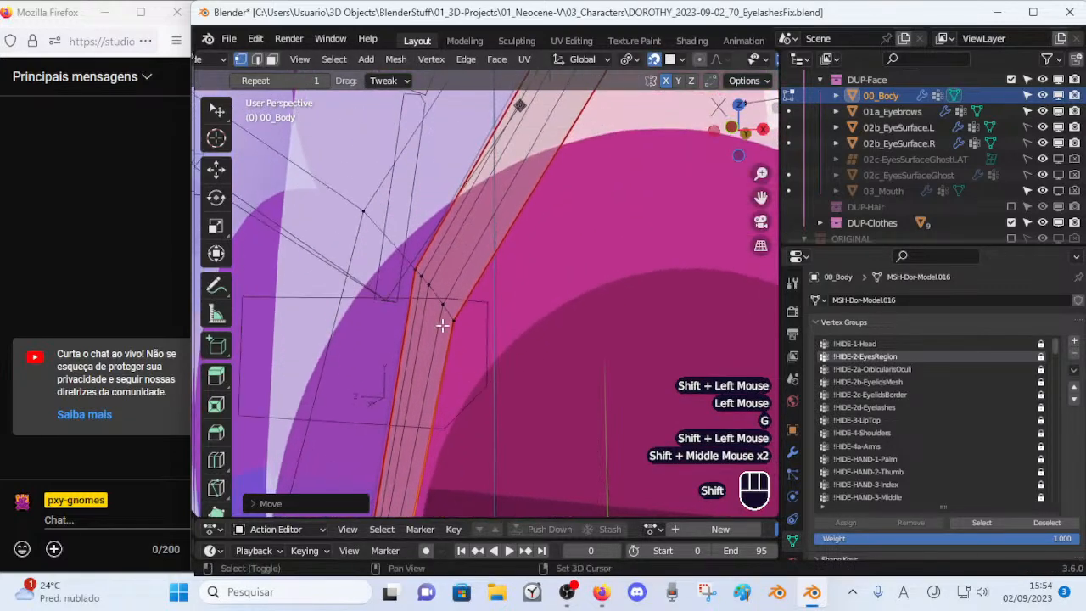
pyautogui.doubleClick(416, 272)
pyautogui.press('g')
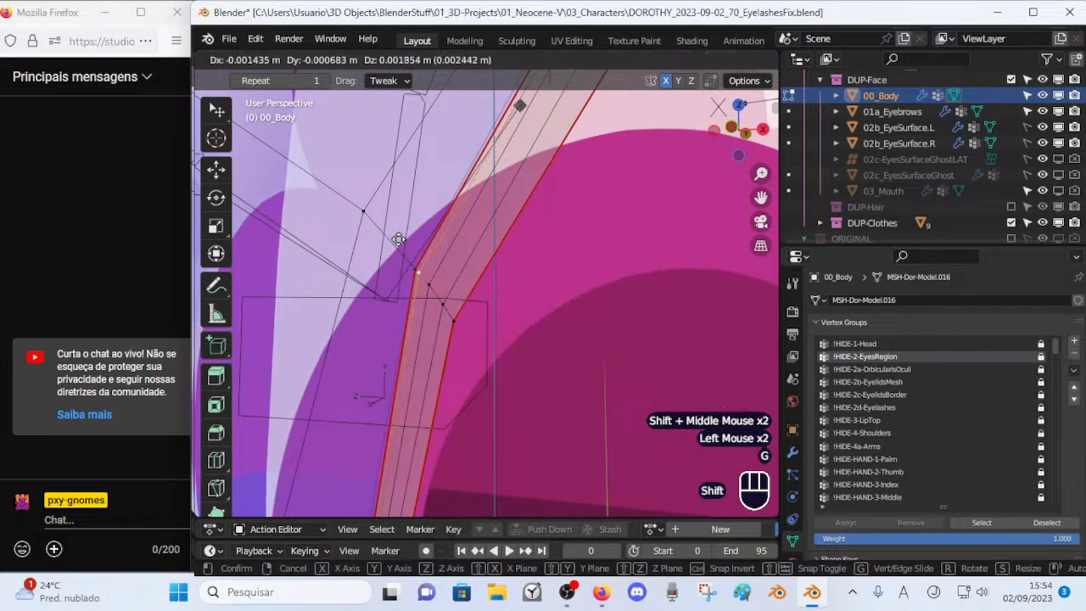
pyautogui.keyDown('shift'); pyautogui.click(397, 248); pyautogui.keyUp('shift')
pyautogui.press('g')
pyautogui.keyDown('shift'); pyautogui.click(402, 259); pyautogui.keyUp('shift')
# Pull the fourth-row and inner-edge vertices of the upper inner side column toward the outer edge.
pyautogui.click(442, 301)
pyautogui.press('g')
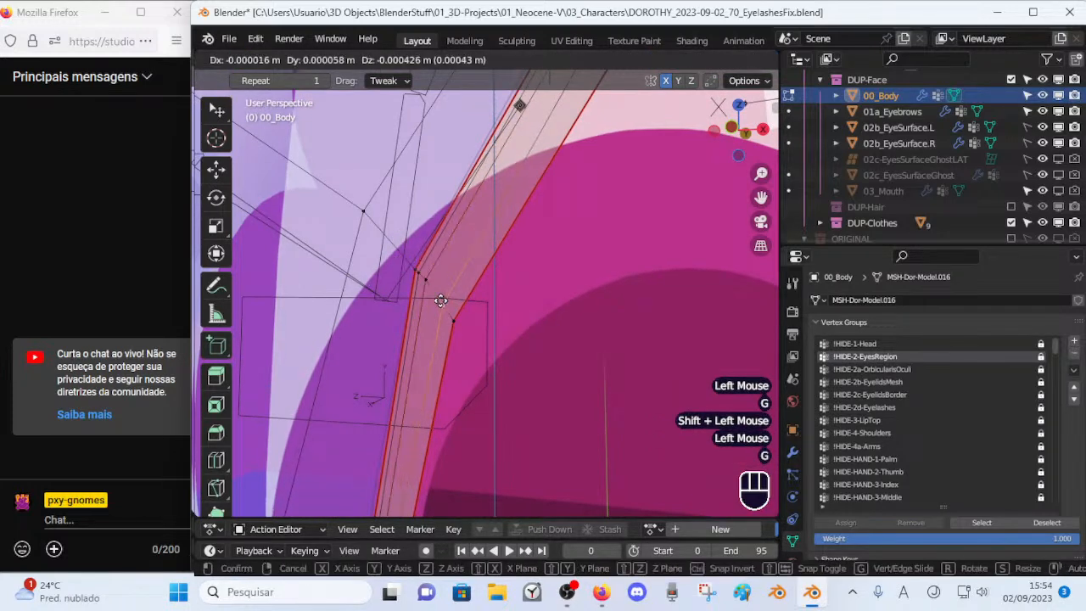
pyautogui.keyDown('shift'); pyautogui.click(418, 279); pyautogui.keyUp('shift')
pyautogui.click(450, 301)
pyautogui.press('g')
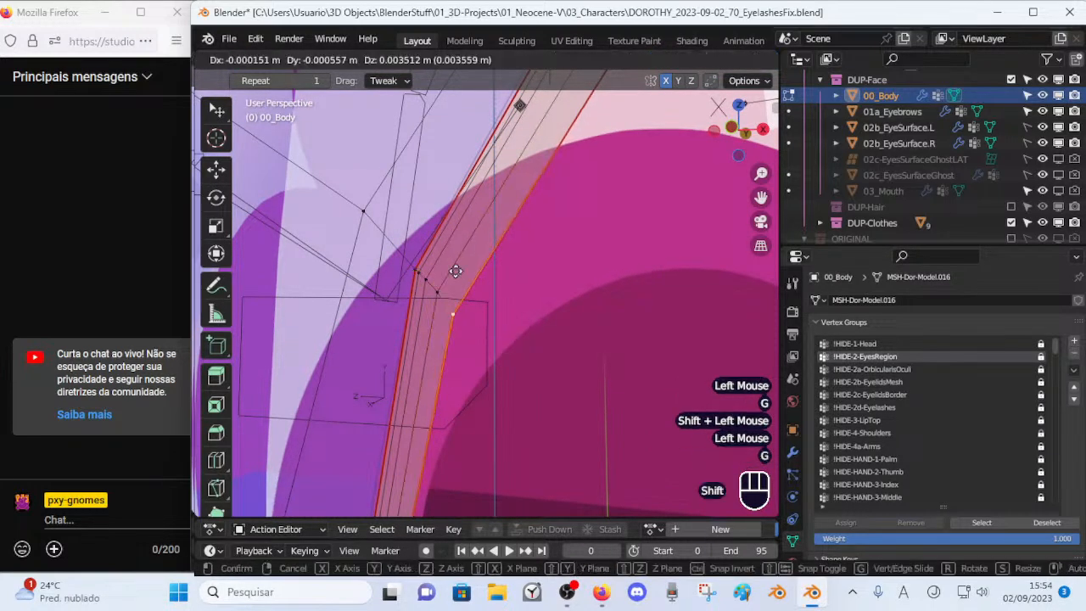
pyautogui.keyDown('shift'); pyautogui.click(423, 193); pyautogui.keyUp('shift')
# Move the second- and third-row vertices of the upper inner corner column closer to the outer edge.
pyautogui.keyDown('shift'); pyautogui.moveTo(465, 195); pyautogui.dragTo(390, 325, button='middle'); pyautogui.keyUp('shift')
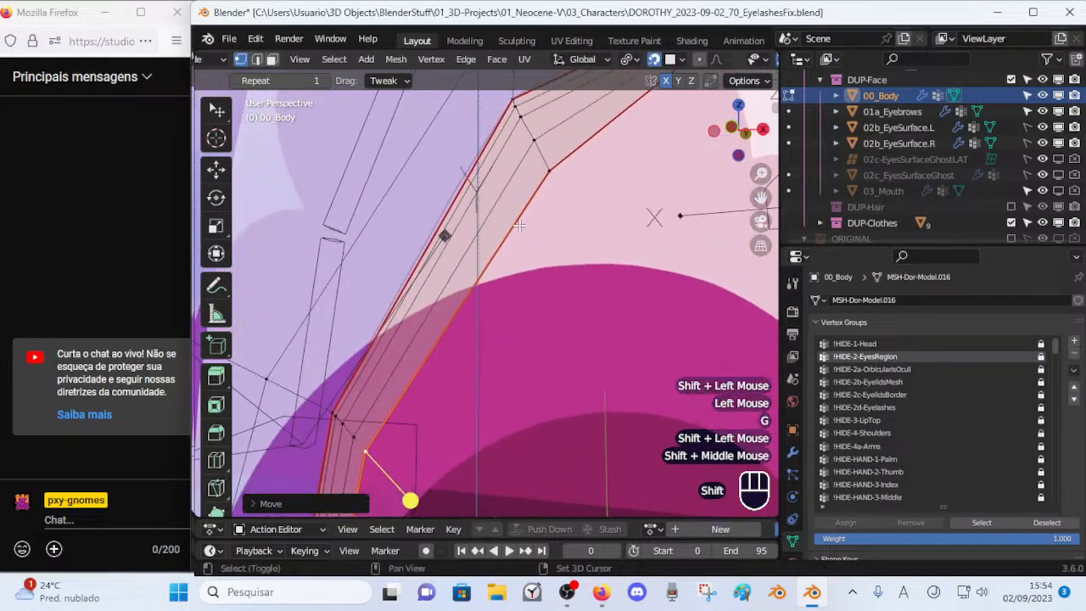
pyautogui.keyDown('shift'); pyautogui.moveTo(501, 126); pyautogui.dragTo(449, 228, button='middle'); pyautogui.keyUp('shift')
pyautogui.click(466, 204)
pyautogui.press('g')
pyautogui.keyDown('shift'); pyautogui.click(463, 192); pyautogui.keyUp('shift')
pyautogui.click(471, 216)
pyautogui.press('g')
pyautogui.keyDown('shift'); pyautogui.click(467, 208); pyautogui.keyUp('shift')
# Reposition the fourth-row and inner-edge vertices of the upper inner corner column to narrow the border.
pyautogui.click(474, 231)
pyautogui.press('g')
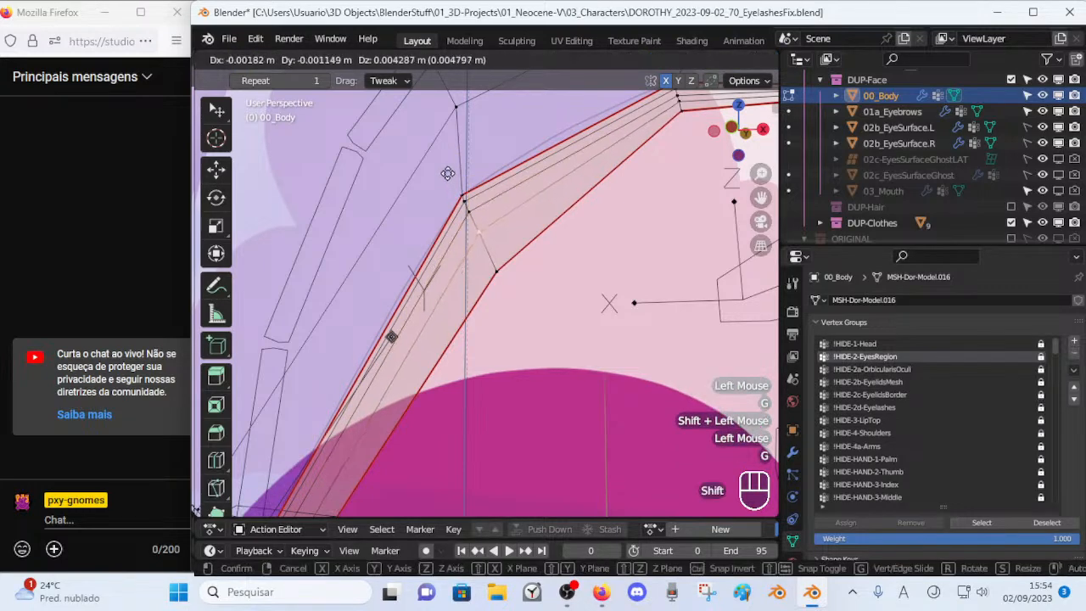
pyautogui.keyDown('shift'); pyautogui.click(482, 192); pyautogui.keyUp('shift')
pyautogui.press('g')
pyautogui.keyDown('shift'); pyautogui.click(460, 173); pyautogui.keyUp('shift')
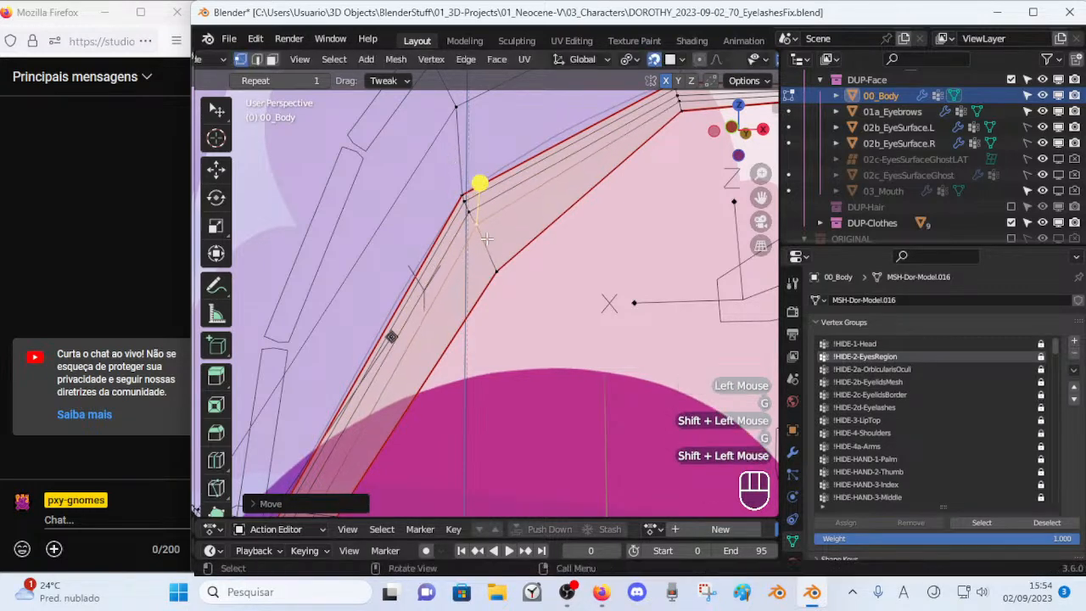
pyautogui.click(497, 274)
pyautogui.press('g')
pyautogui.keyDown('shift'); pyautogui.click(408, 464); pyautogui.keyUp('shift')
# Readjust the second- and third-row vertices of the upper inner corner column tightly against the outer edge.
pyautogui.keyDown('shift'); pyautogui.moveTo(646, 241); pyautogui.dragTo(370, 279, button='middle'); pyautogui.keyUp('shift')
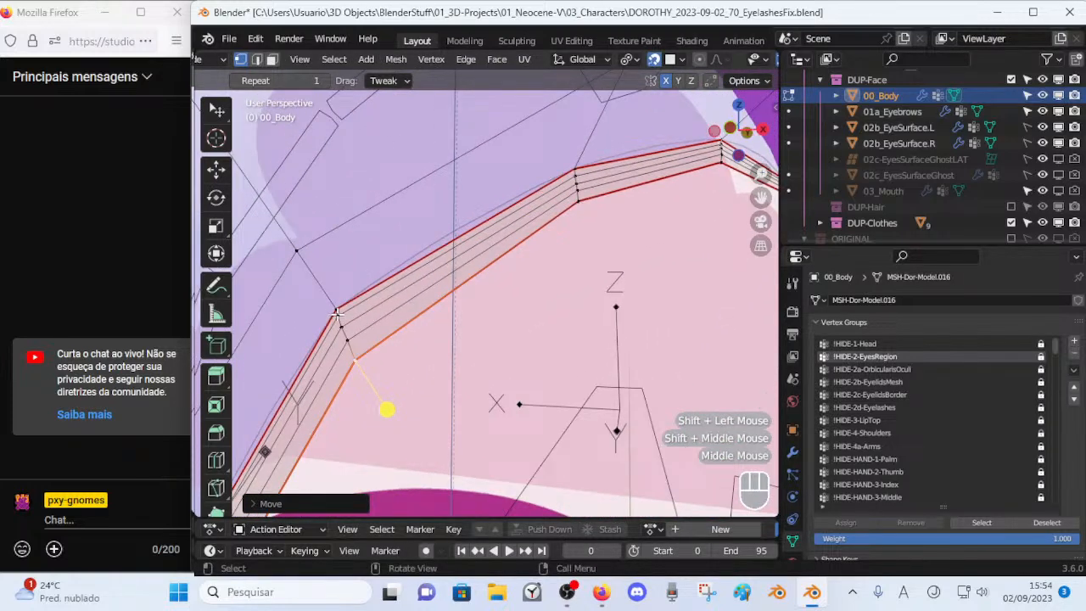
pyautogui.click(337, 313)
pyautogui.press('g')
pyautogui.keyDown('shift'); pyautogui.click(331, 306); pyautogui.keyUp('shift')
pyautogui.click(338, 312)
pyautogui.press('g')
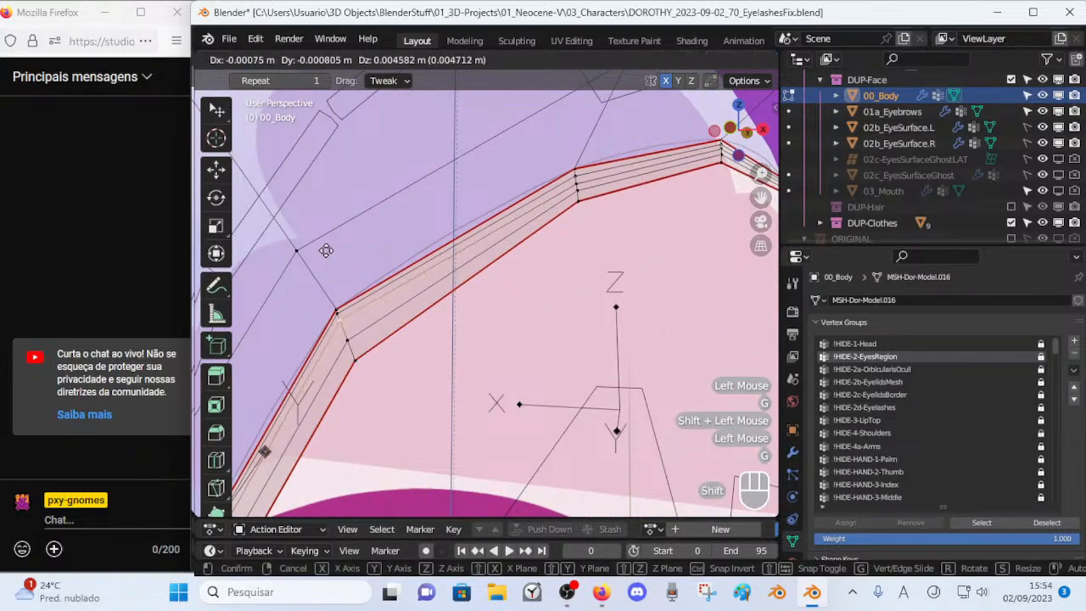
pyautogui.keyDown('shift'); pyautogui.click(327, 255); pyautogui.keyUp('shift')
# Pull the fourth-row and inner-edge vertices of the upper inner corner column further toward the outer edge.
pyautogui.click(346, 340)
pyautogui.press('g')
pyautogui.keyDown('shift'); pyautogui.click(313, 210); pyautogui.keyUp('shift')
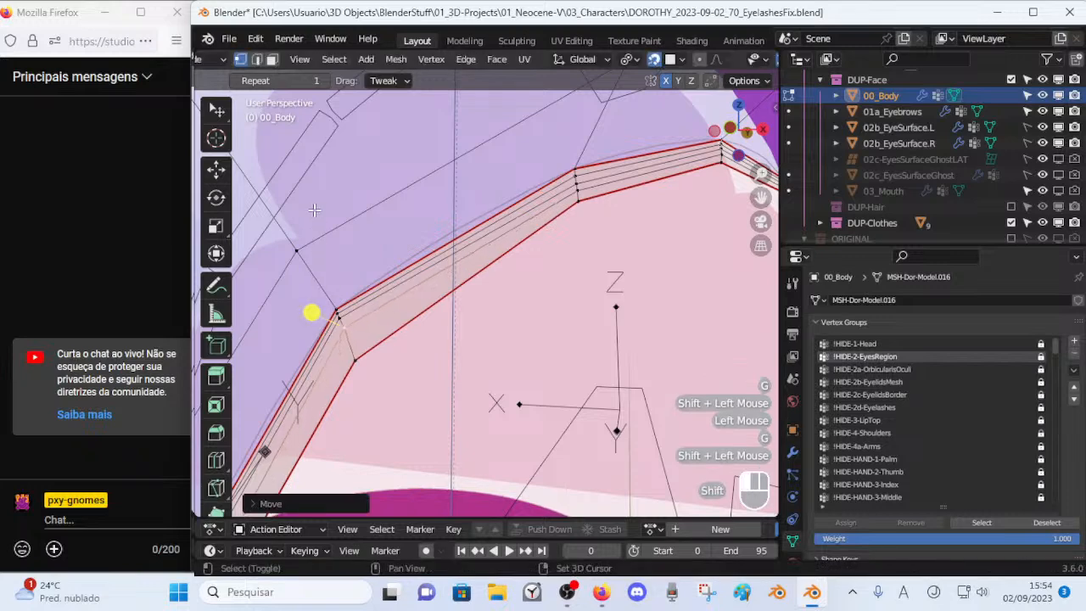
pyautogui.click(353, 354)
pyautogui.press('g')
pyautogui.keyDown('shift'); pyautogui.click(310, 187); pyautogui.keyUp('shift')
# Return to the upper inner side column and bring its second- and third-row vertices closer to the outer edge.
pyautogui.keyDown('shift'); pyautogui.moveTo(353, 392); pyautogui.dragTo(603, 131, button='middle'); pyautogui.keyUp('shift')
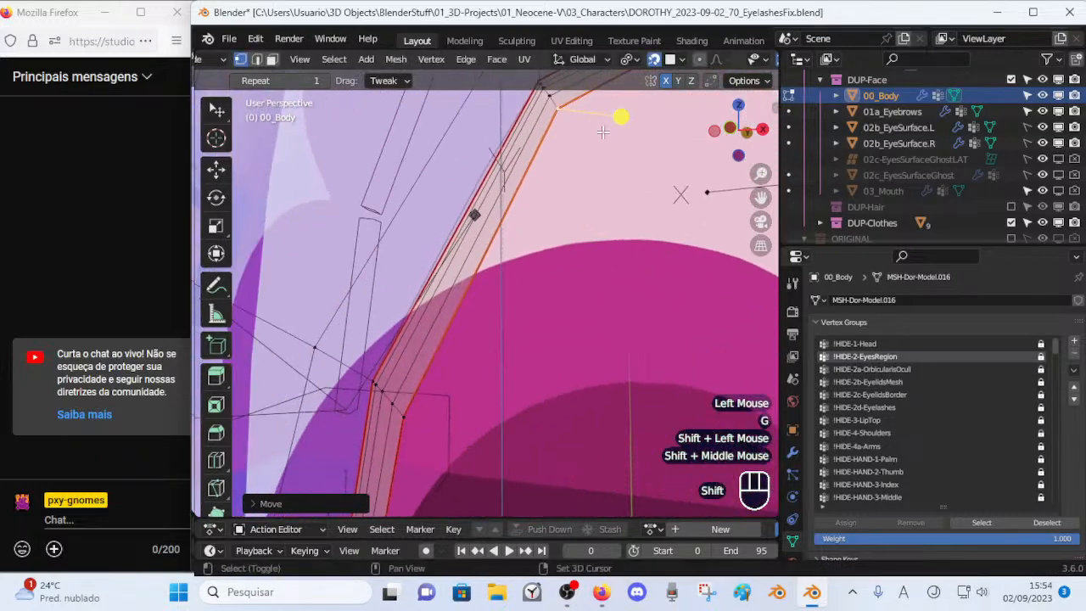
pyautogui.click(344, 399)
pyautogui.click(380, 383)
pyautogui.press('g')
pyautogui.keyDown('shift'); pyautogui.click(390, 384); pyautogui.keyUp('shift')
pyautogui.click(385, 391)
pyautogui.press('g')
pyautogui.keyDown('shift'); pyautogui.click(356, 343); pyautogui.keyUp('shift')
# Tighten the fourth-row and inner-edge vertices of the upper inner side column to match its other rows.
pyautogui.click(381, 391)
pyautogui.press('g')
pyautogui.keyDown('shift'); pyautogui.click(322, 307); pyautogui.keyUp('shift')
pyautogui.click(396, 411)
pyautogui.press('g')
pyautogui.keyDown('shift'); pyautogui.click(330, 279); pyautogui.keyUp('shift')
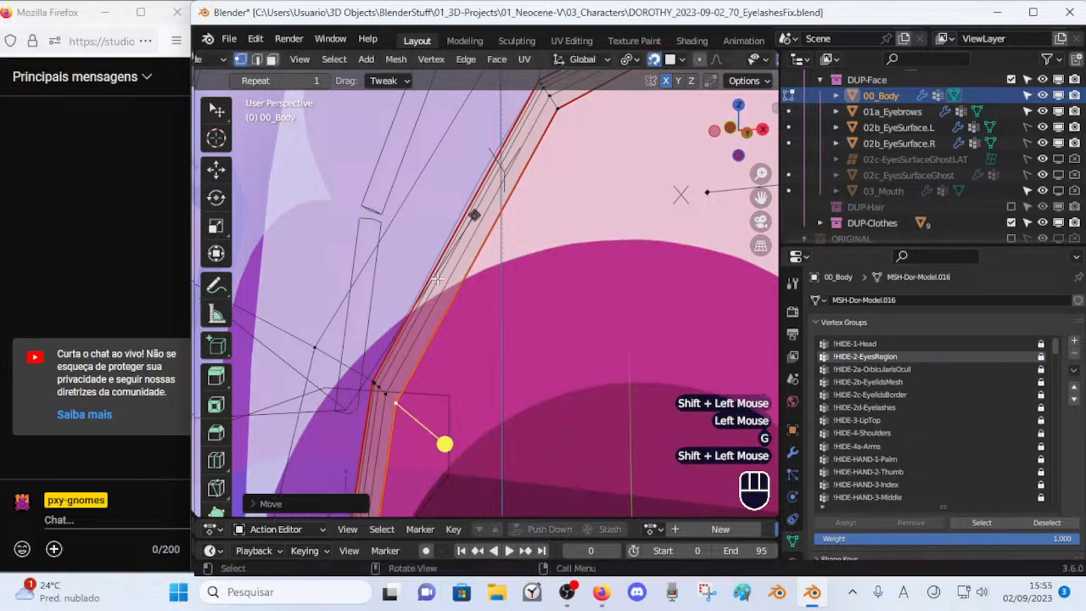
# Fine-tune the fourth-row and inner-edge vertices of the upper inner corner column to even out the row spacing.
pyautogui.keyDown('shift'); pyautogui.moveTo(436, 280); pyautogui.dragTo(358, 346, button='middle'); pyautogui.keyUp('shift')
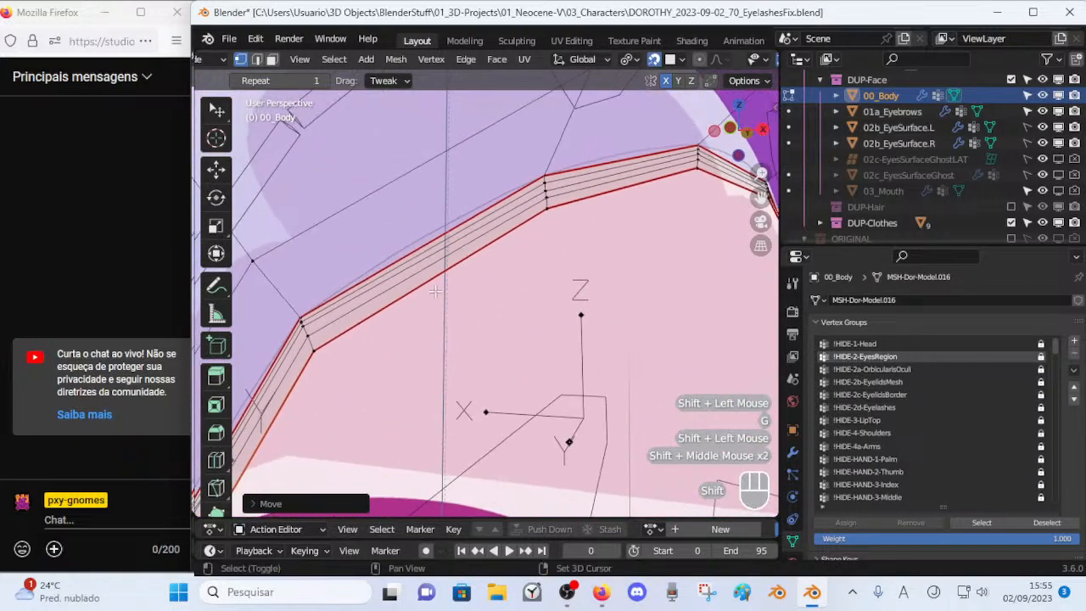
pyautogui.click(307, 337)
pyautogui.press('g')
pyautogui.keyDown('shift'); pyautogui.click(300, 330); pyautogui.keyUp('shift')
pyautogui.click(314, 351)
pyautogui.press('g')
pyautogui.keyDown('shift'); pyautogui.click(313, 352); pyautogui.keyUp('shift')
# Raise the second- and third-row vertices of the first upper lid column from the upper inner corner.
pyautogui.keyDown('shift'); pyautogui.moveTo(313, 352); pyautogui.dragTo(259, 428, button='middle'); pyautogui.keyUp('shift')
pyautogui.scroll(1, 259, 428)
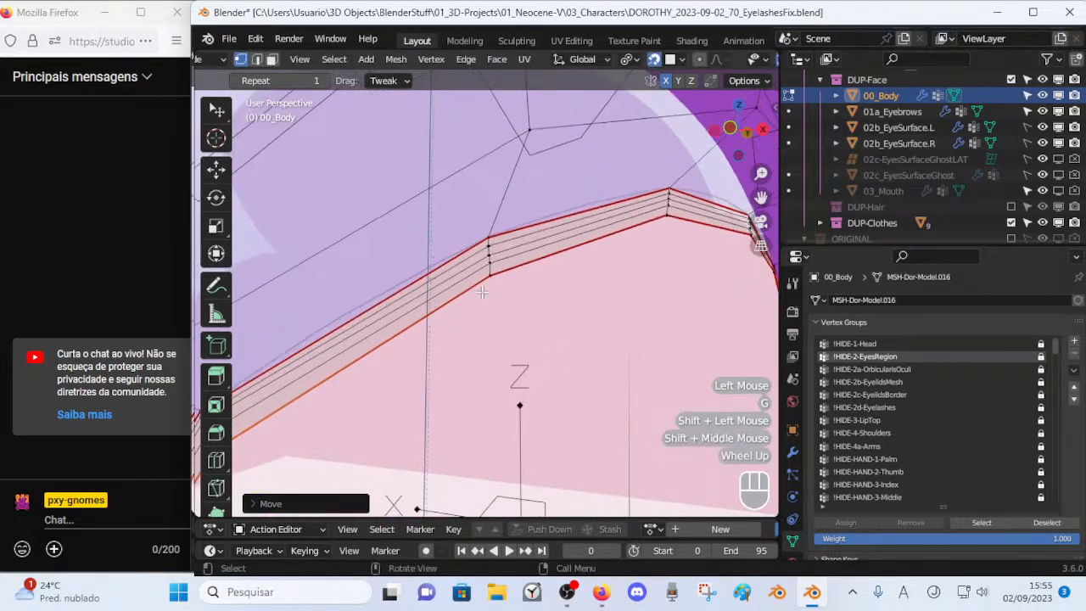
pyautogui.click(492, 240)
pyautogui.press('g')
pyautogui.keyDown('shift'); pyautogui.click(493, 240); pyautogui.keyUp('shift')
pyautogui.click(491, 242)
pyautogui.press('g')
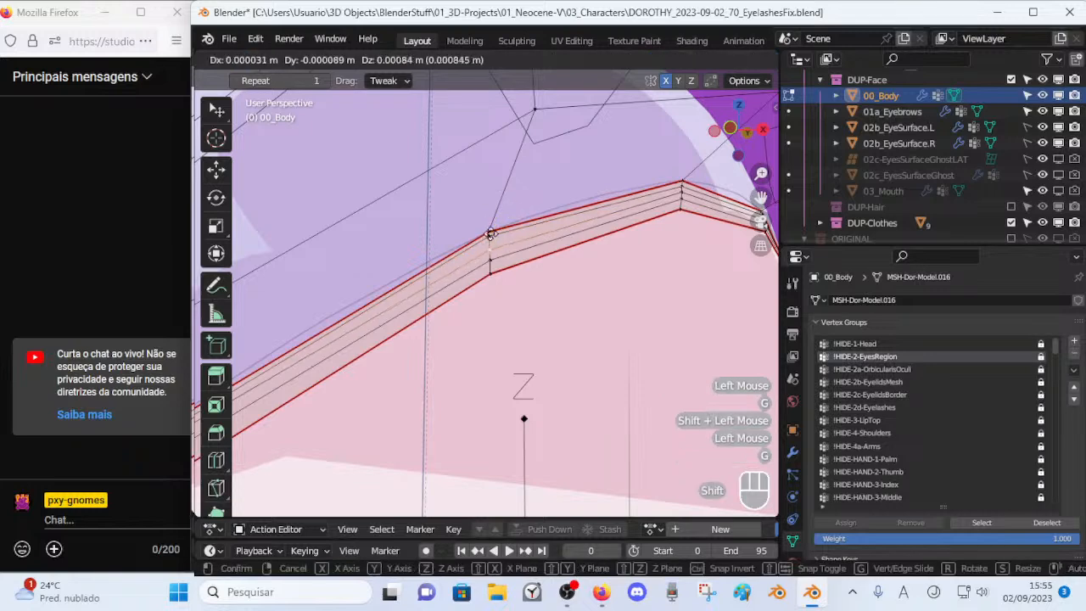
pyautogui.keyDown('shift'); pyautogui.click(489, 162); pyautogui.keyUp('shift')
# Raise the fourth-row and inner-edge vertices of the first upper lid column toward the outer edge.
pyautogui.click(490, 252)
pyautogui.press('g')
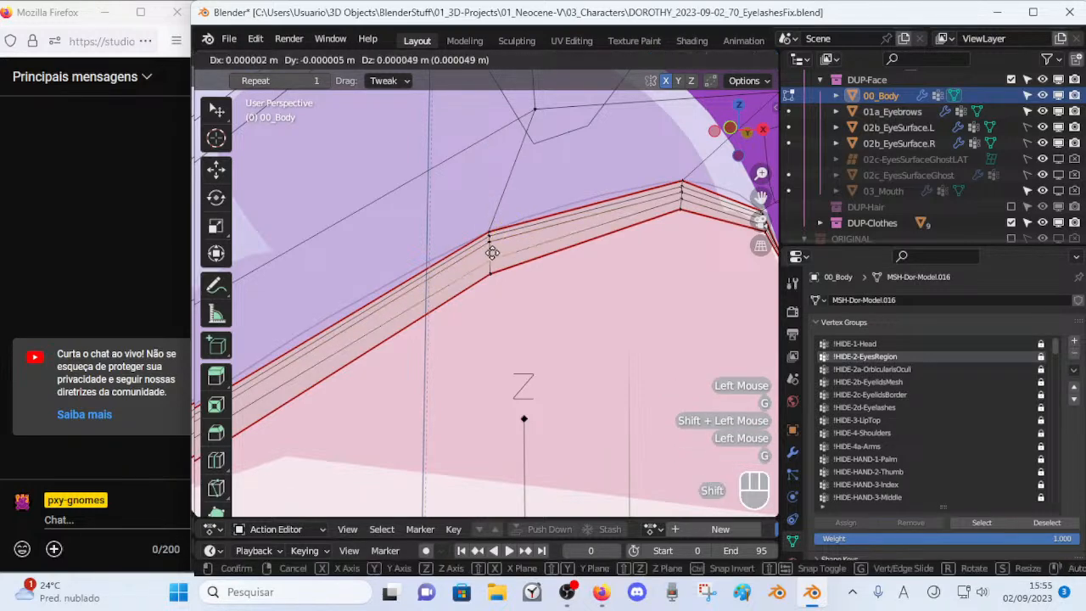
pyautogui.keyDown('shift'); pyautogui.click(514, 209); pyautogui.keyUp('shift')
pyautogui.click(484, 265)
pyautogui.press('g')
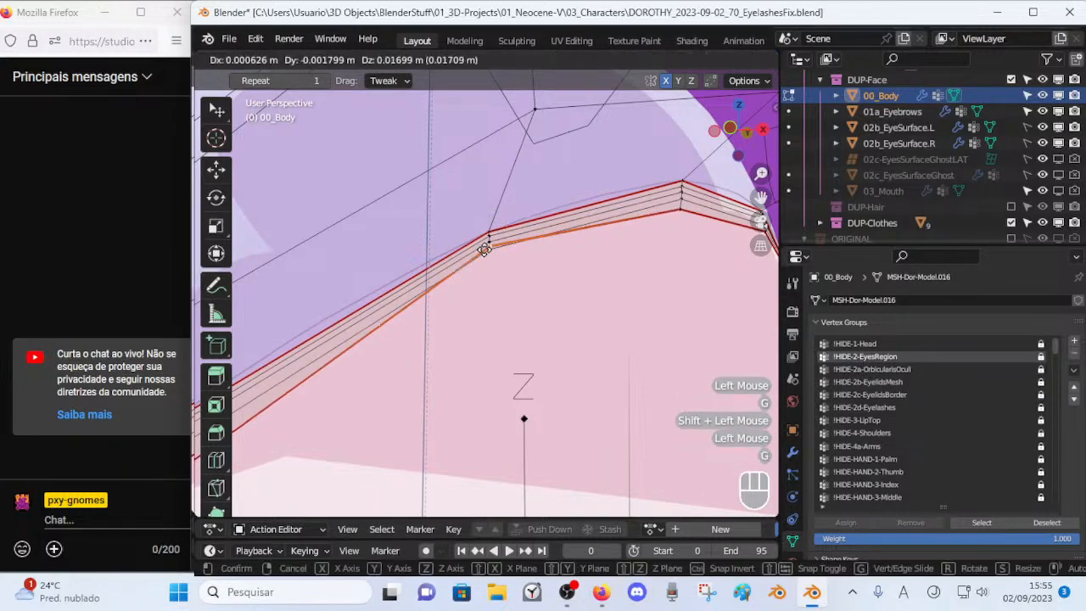
pyautogui.click(485, 265)
# Save the project file.
pyautogui.keyDown('shift'); pyautogui.moveTo(538, 298); pyautogui.dragTo(353, 348, button='middle'); pyautogui.keyUp('shift')
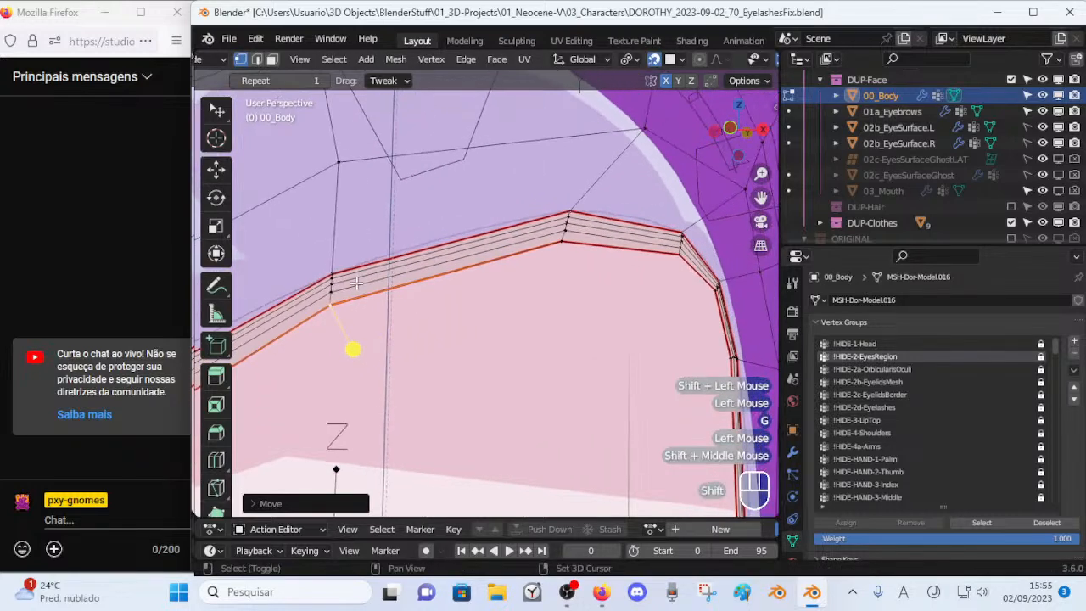
pyautogui.keyDown('shift'); pyautogui.moveTo(641, 225); pyautogui.dragTo(280, 356, button='middle'); pyautogui.keyUp('shift')
pyautogui.keyDown('shift'); pyautogui.moveTo(713, 240); pyautogui.dragTo(494, 218, button='middle'); pyautogui.keyUp('shift')
pyautogui.hotkey('ctrl', 's')
# Shift the second- and third-row vertices of the second upper lid column from the inner corner toward the outer edge.
pyautogui.click(497, 218)
pyautogui.press('g')
pyautogui.keyDown('shift'); pyautogui.click(505, 233); pyautogui.keyUp('shift')
pyautogui.click(500, 216)
pyautogui.press('g')
pyautogui.keyDown('shift'); pyautogui.click(502, 241); pyautogui.keyUp('shift')
pyautogui.click(502, 243)
pyautogui.press('g')
pyautogui.keyDown('shift'); pyautogui.click(536, 201); pyautogui.keyUp('shift')
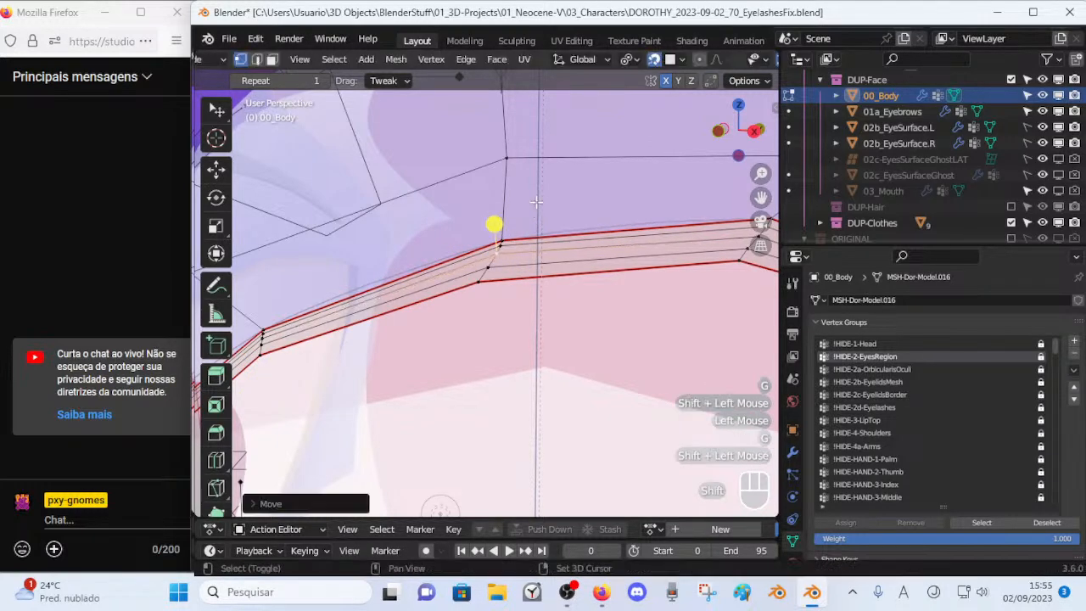
# Move the fourth-row and inner-edge vertices of the second upper lid column up to even out the rows.
pyautogui.click(489, 267)
pyautogui.press('g')
pyautogui.keyDown('shift'); pyautogui.click(532, 230); pyautogui.keyUp('shift')
pyautogui.click(482, 273)
pyautogui.press('g')
pyautogui.keyDown('shift'); pyautogui.click(517, 242); pyautogui.keyUp('shift')
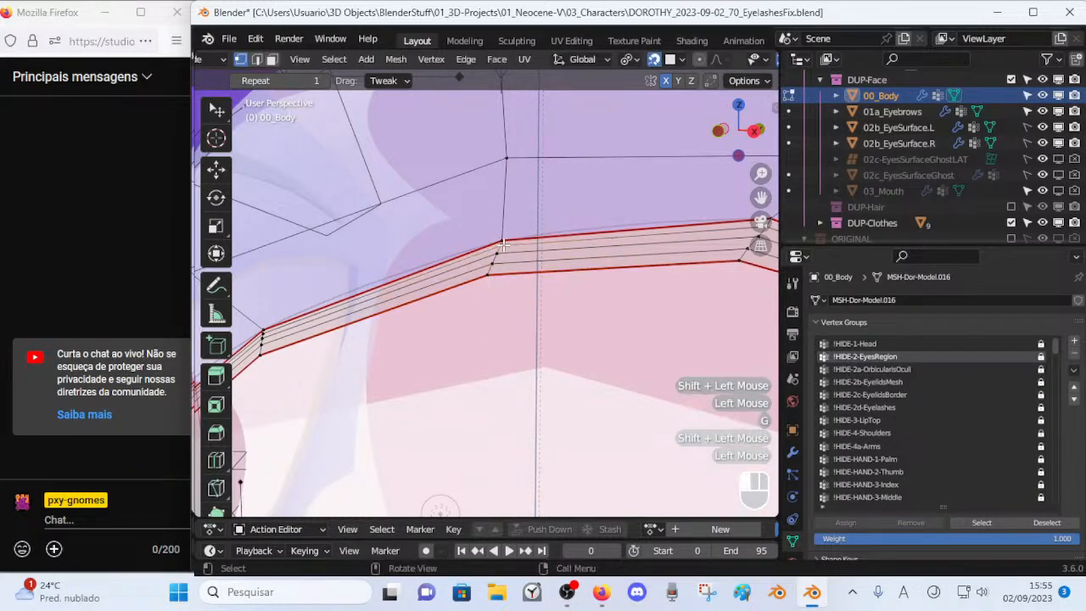
pyautogui.click(507, 238)
# Move the second- and third-row vertices of the third upper lid column up toward the outer edge.
pyautogui.keyDown('shift'); pyautogui.moveTo(627, 266); pyautogui.dragTo(377, 294, button='middle'); pyautogui.keyUp('shift')
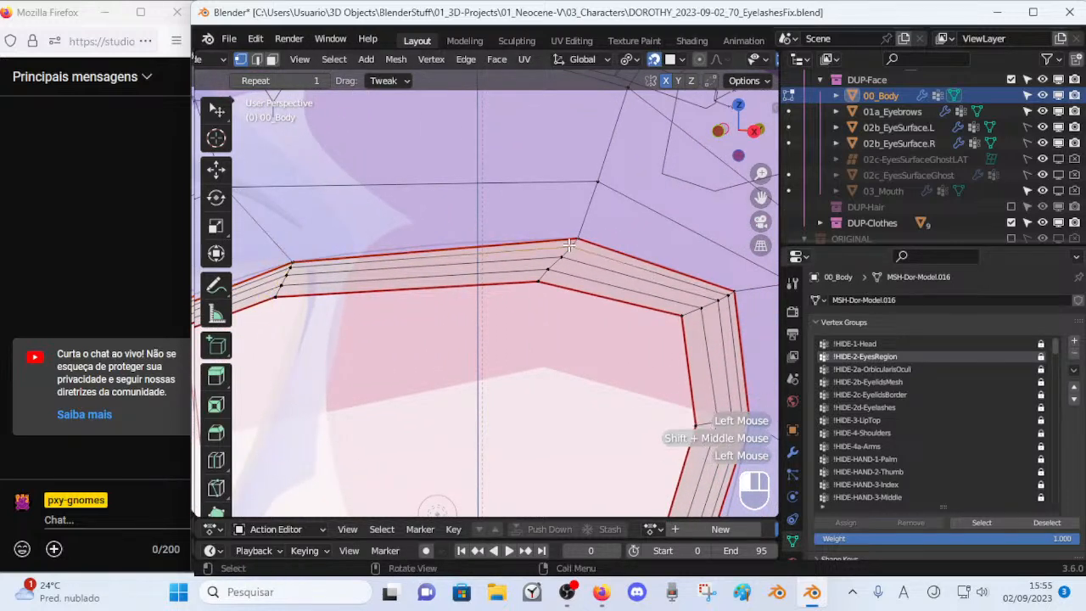
pyautogui.press('g')
pyautogui.keyDown('shift'); pyautogui.click(610, 212); pyautogui.keyUp('shift')
pyautogui.click(561, 262)
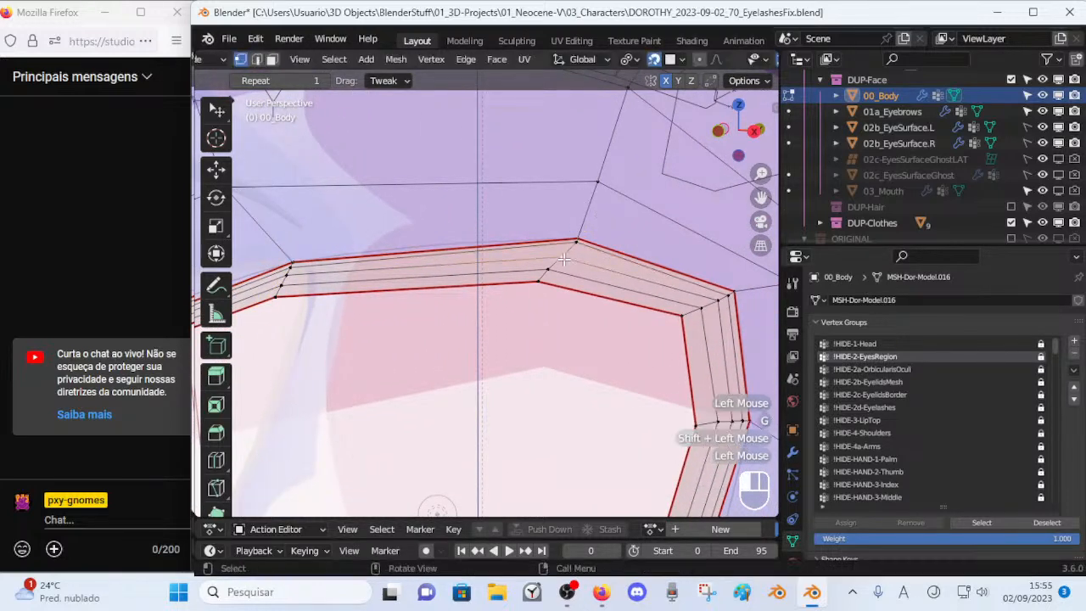
pyautogui.press('g')
pyautogui.click(573, 248)
# Raise the fourth-row and inner-edge vertices of the third upper lid column to narrow the border.
pyautogui.click(548, 270)
pyautogui.press('g')
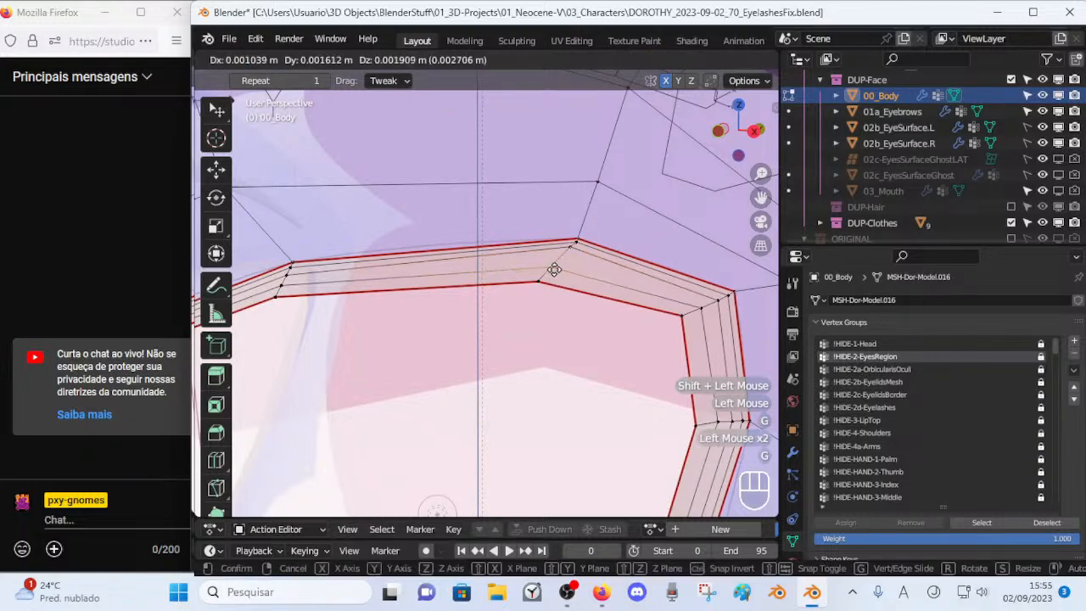
pyautogui.click(565, 258)
pyautogui.click(543, 285)
pyautogui.press('g')
pyautogui.click(566, 266)
# Tighten the second- and third-row vertices of the second upper lid column toward the outer edge.
pyautogui.keyDown('shift'); pyautogui.click(288, 273); pyautogui.keyUp('shift')
pyautogui.click(288, 266)
pyautogui.press('g')
pyautogui.keyDown('shift'); pyautogui.click(290, 261); pyautogui.keyUp('shift')
pyautogui.click(285, 273)
pyautogui.press('g')
pyautogui.keyDown('shift'); pyautogui.click(288, 270); pyautogui.keyUp('shift')
# Raise the fourth-row and inner-edge vertices of the second upper lid column to match the narrower border.
pyautogui.click(285, 284)
pyautogui.press('g')
pyautogui.keyDown('shift'); pyautogui.click(283, 285); pyautogui.keyUp('shift')
pyautogui.click(278, 287)
pyautogui.press('g')
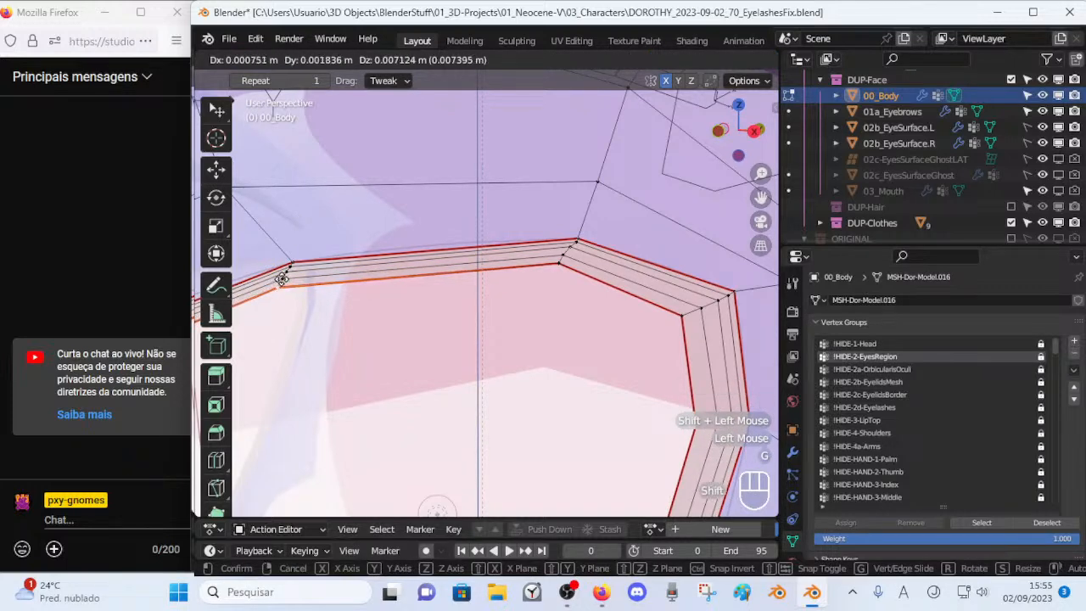
pyautogui.keyDown('shift'); pyautogui.click(248, 340); pyautogui.keyUp('shift')
# Move the second- and third-row vertices of the upper outer corner column toward the corner's outer edge.
pyautogui.click(728, 293)
pyautogui.press('g')
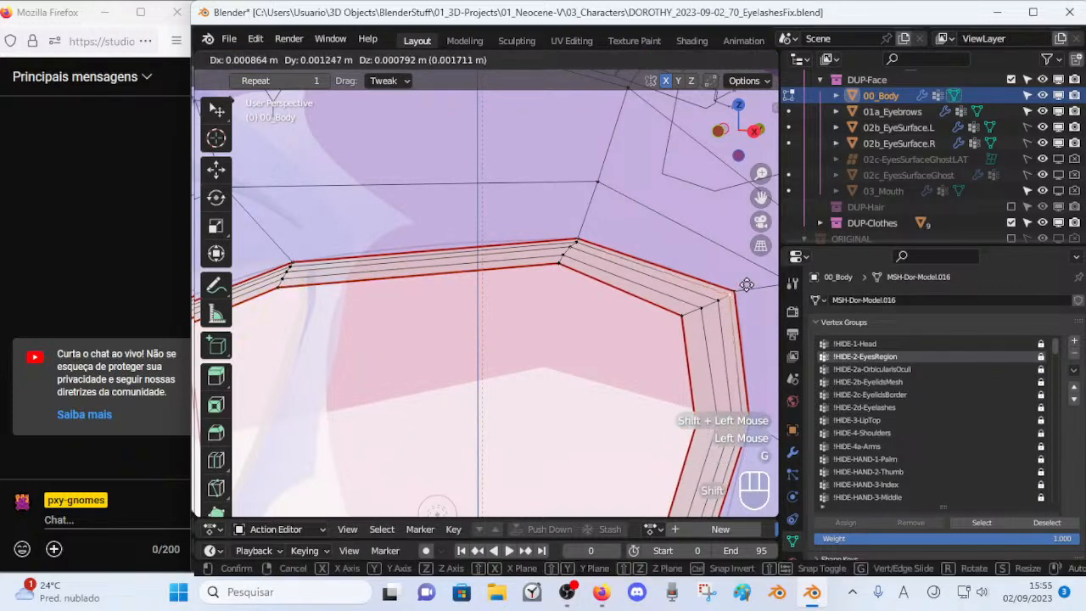
pyautogui.keyDown('shift'); pyautogui.click(745, 287); pyautogui.keyUp('shift')
pyautogui.press('g')
pyautogui.keyDown('shift'); pyautogui.click(725, 297); pyautogui.keyUp('shift')
pyautogui.click(720, 303)
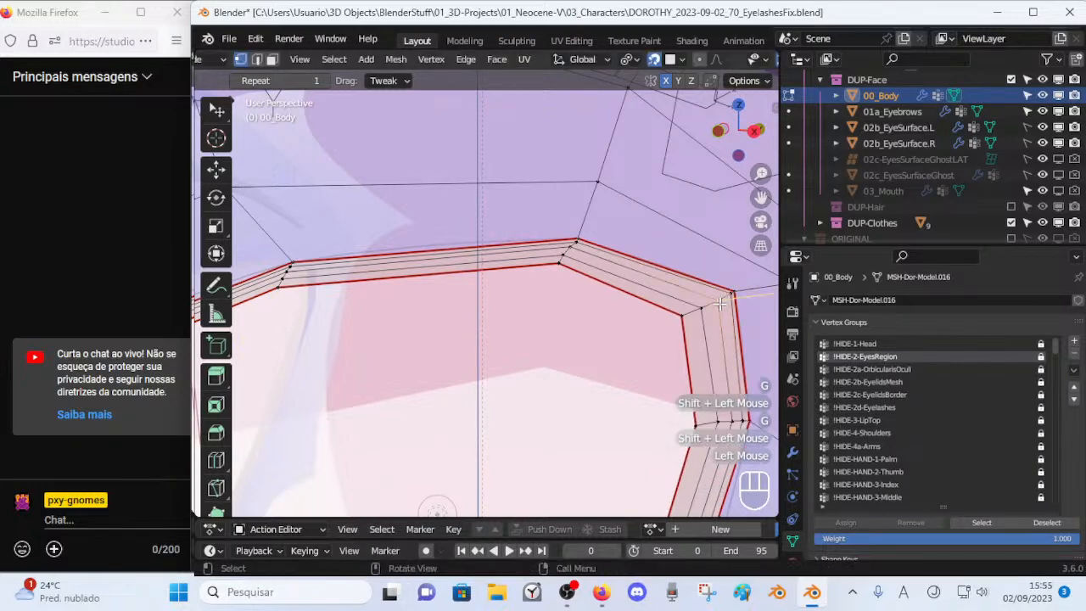
pyautogui.press('g')
pyautogui.keyDown('shift'); pyautogui.click(725, 300); pyautogui.keyUp('shift')
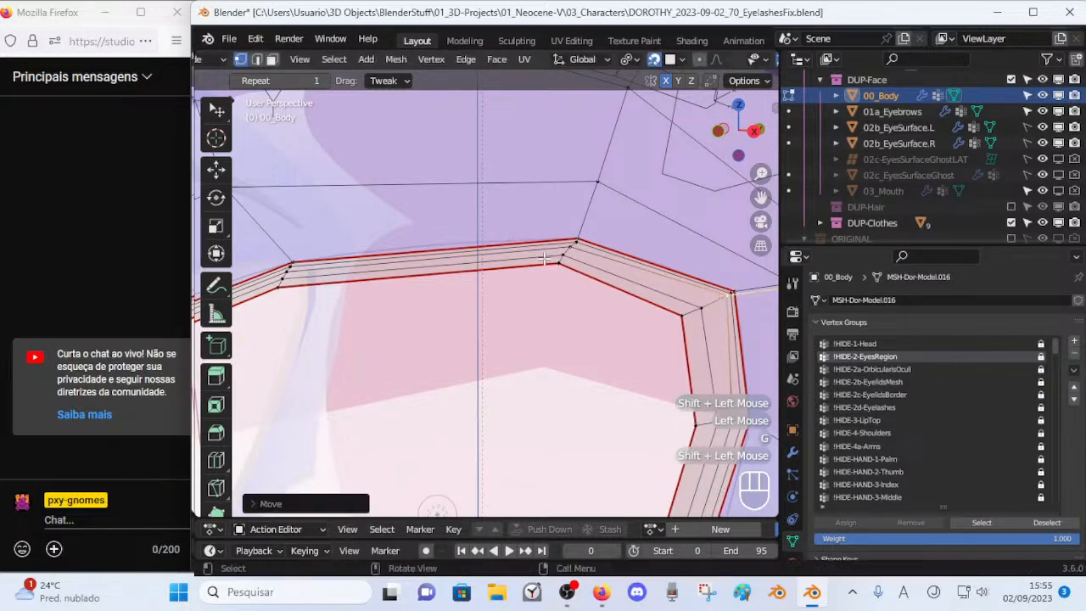
# Refine the middle-row vertices of the third upper lid column so they sit closer to the outer edge.
pyautogui.click(567, 249)
pyautogui.press('g')
pyautogui.keyDown('shift'); pyautogui.click(597, 228); pyautogui.keyUp('shift')
pyautogui.keyDown('shift'); pyautogui.click(564, 254); pyautogui.keyUp('shift')
pyautogui.press('g')
pyautogui.keyDown('shift'); pyautogui.click(576, 243); pyautogui.keyUp('shift')
pyautogui.click(565, 253)
pyautogui.press('g')
pyautogui.keyDown('shift'); pyautogui.click(572, 245); pyautogui.keyUp('shift')
# Move the corner column's fourth-row and inner-edge vertices outward, and raise the third column's inner-edge vertex slightly.
pyautogui.click(720, 297)
pyautogui.press('g')
pyautogui.click(721, 299)
pyautogui.click(705, 306)
pyautogui.press('g')
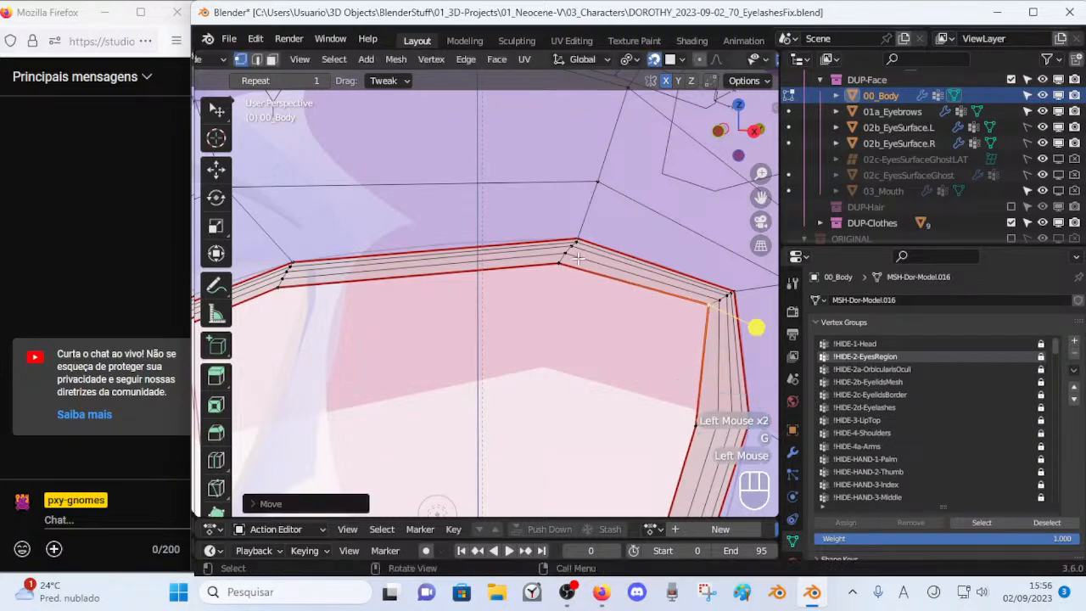
pyautogui.click(580, 261)
pyautogui.press('g')
pyautogui.keyDown('shift'); pyautogui.click(573, 243); pyautogui.keyUp('shift')
# Shift the vertices of the column below the upper outer corner, including its inner-edge vertex, toward the outer edge.
pyautogui.keyDown('shift'); pyautogui.moveTo(561, 322); pyautogui.dragTo(323, 242, button='middle'); pyautogui.keyUp('shift')
pyautogui.click(666, 392)
pyautogui.press('g')
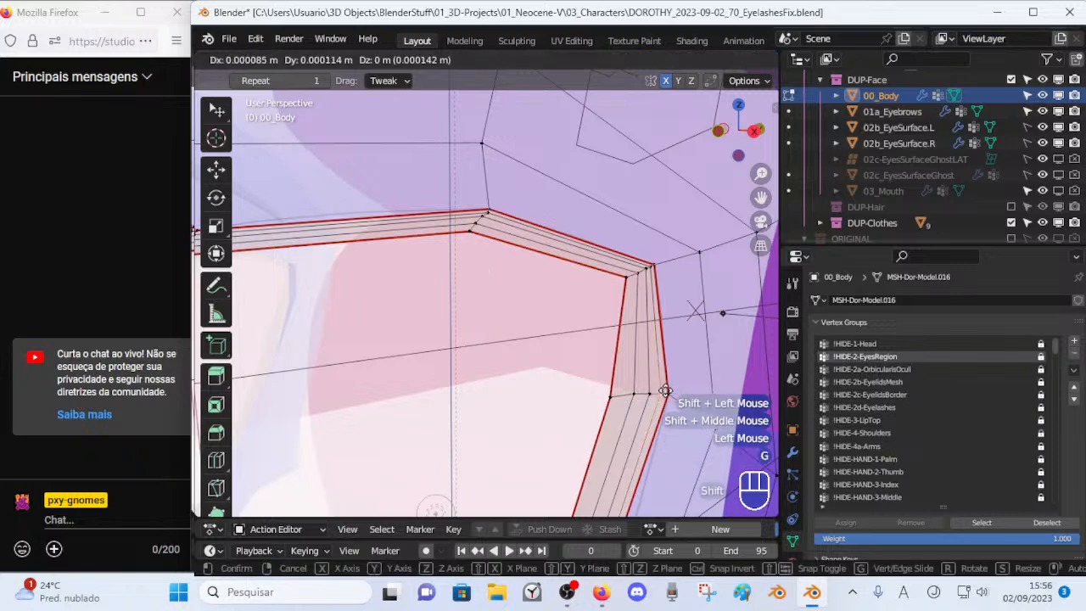
pyautogui.keyDown('shift'); pyautogui.click(688, 391); pyautogui.keyUp('shift')
pyautogui.click(676, 397)
pyautogui.press('g')
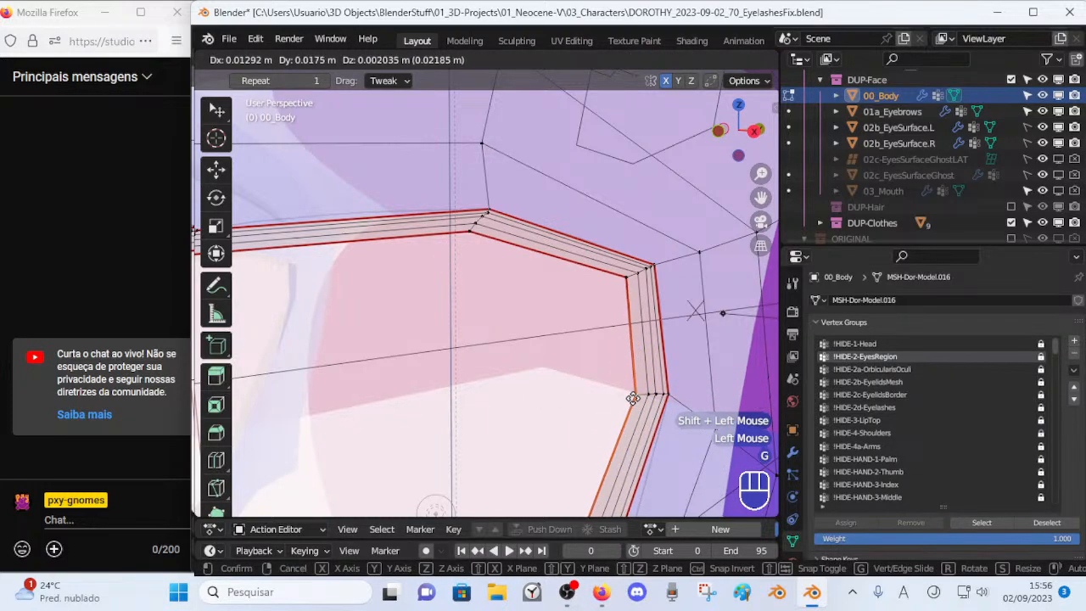
pyautogui.click(634, 399)
# Save the project file.
pyautogui.keyDown('shift'); pyautogui.moveTo(635, 407); pyautogui.dragTo(647, 252, button='middle'); pyautogui.keyUp('shift')
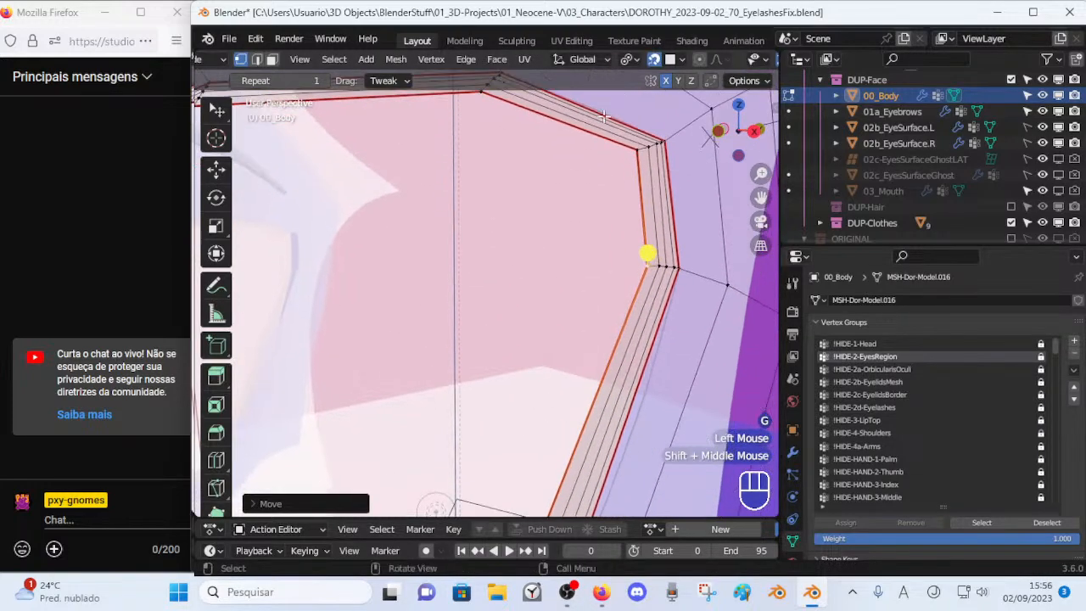
pyautogui.scroll(-2, 500, 282)
pyautogui.scroll(-5, 500, 282)
pyautogui.moveTo(501, 281); pyautogui.dragTo(278, 360, button='middle')
pyautogui.hotkey('ctrl', 's')
# Return to Object Mode with X-ray turned off and inspect the reshaped eyelid border around the eye.
pyautogui.scroll(3, 560, 286)
pyautogui.scroll(-1, 517, 314)
pyautogui.scroll(-2, 477, 333)
pyautogui.scroll(-3, 473, 334)
pyautogui.hotkey('ctrl', 'Tab')
pyautogui.scroll(2, 403, 306)
pyautogui.hotkey('alt', 'z')
pyautogui.scroll(-1, 415, 314)
pyautogui.scroll(3, 432, 335)
pyautogui.moveTo(322, 333); pyautogui.dragTo(344, 273, button='middle')
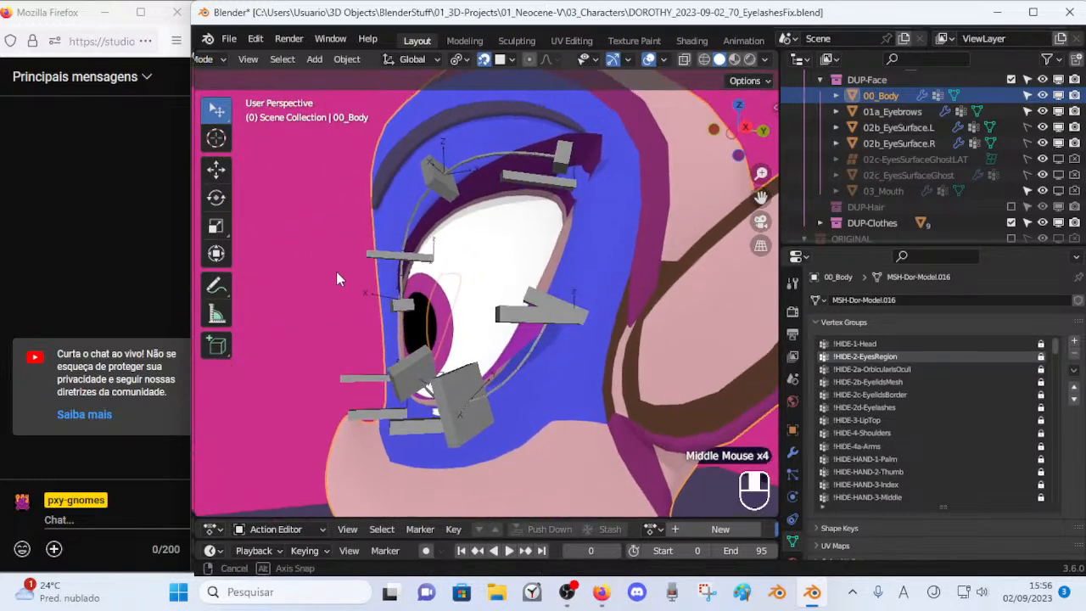
# Switch to the right side view and enable the ORIGINAL collection in the viewport to show the model sheet sketch.
pyautogui.press('KP_3')
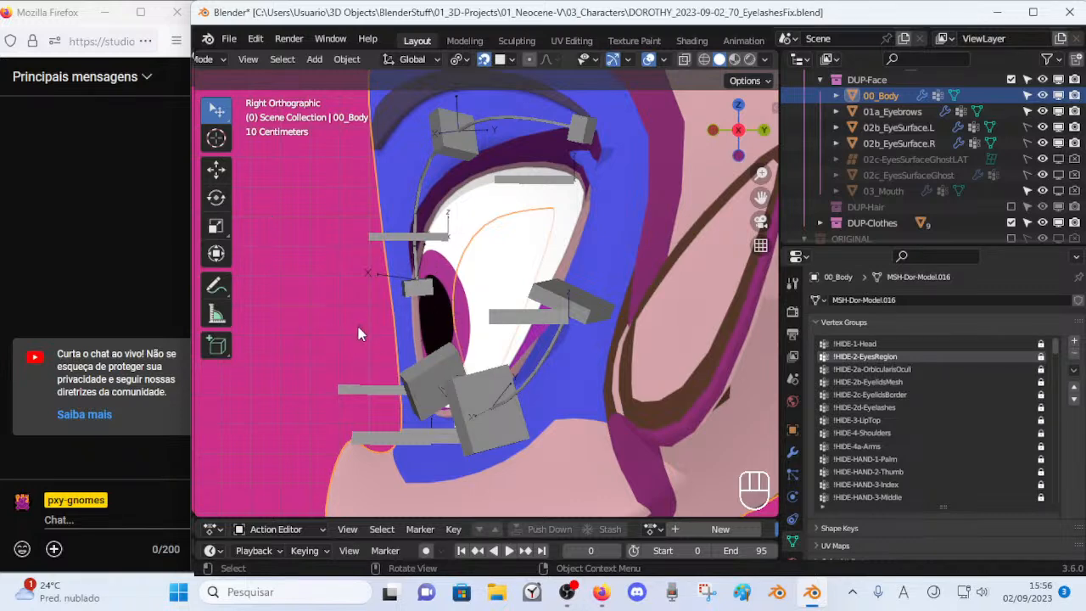
pyautogui.scroll(-3, 1043, 174)
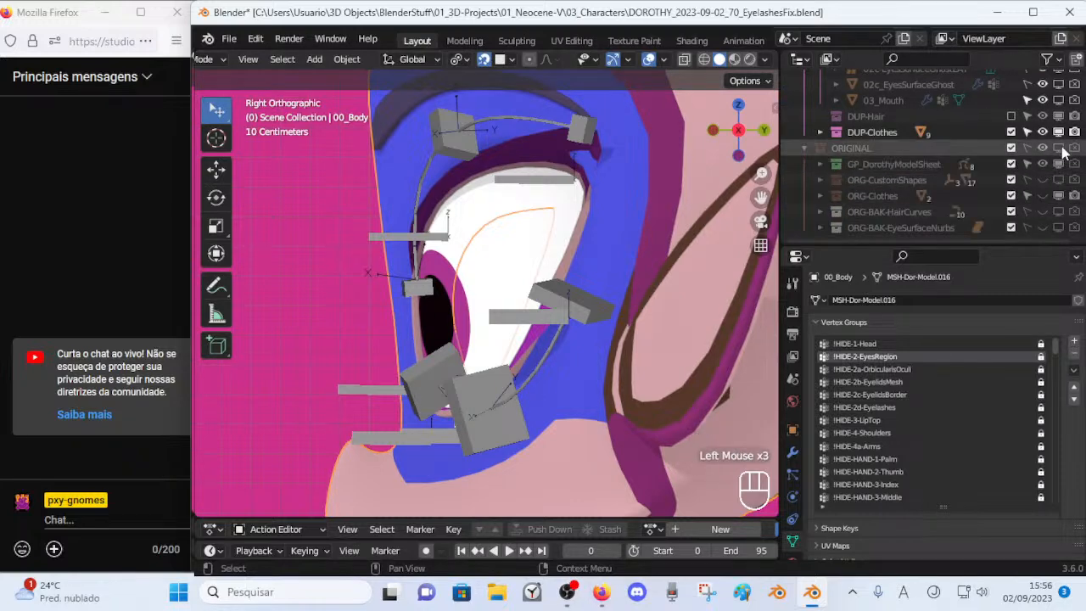
pyautogui.click(1058, 148)
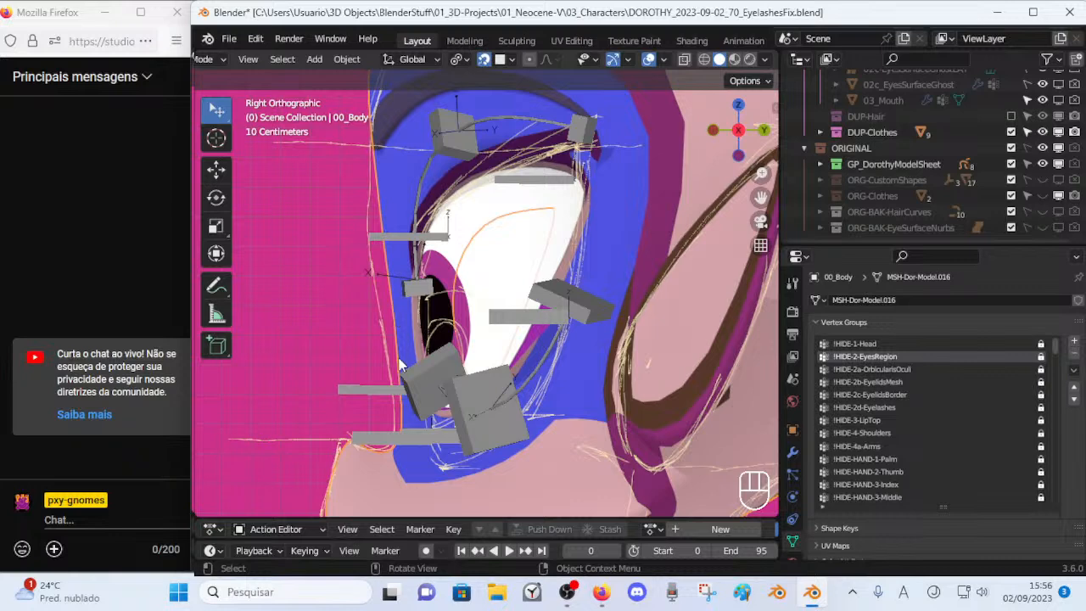
pyautogui.scroll(-3, 401, 344)
pyautogui.scroll(2, 405, 344)
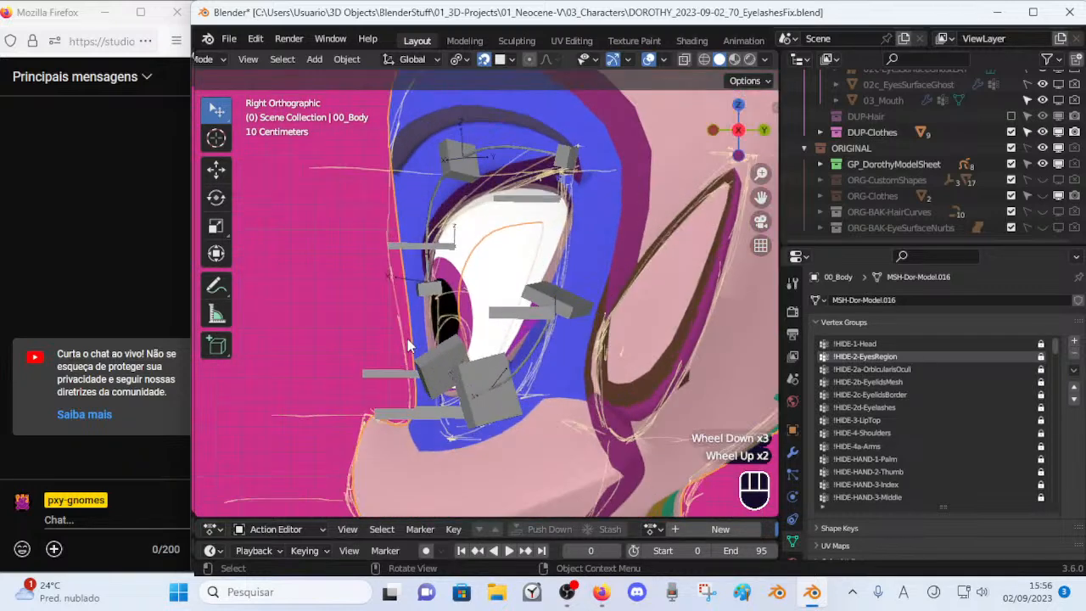
# Enter Edit Mode on the body mesh and turn off snapping.
pyautogui.click(406, 216)
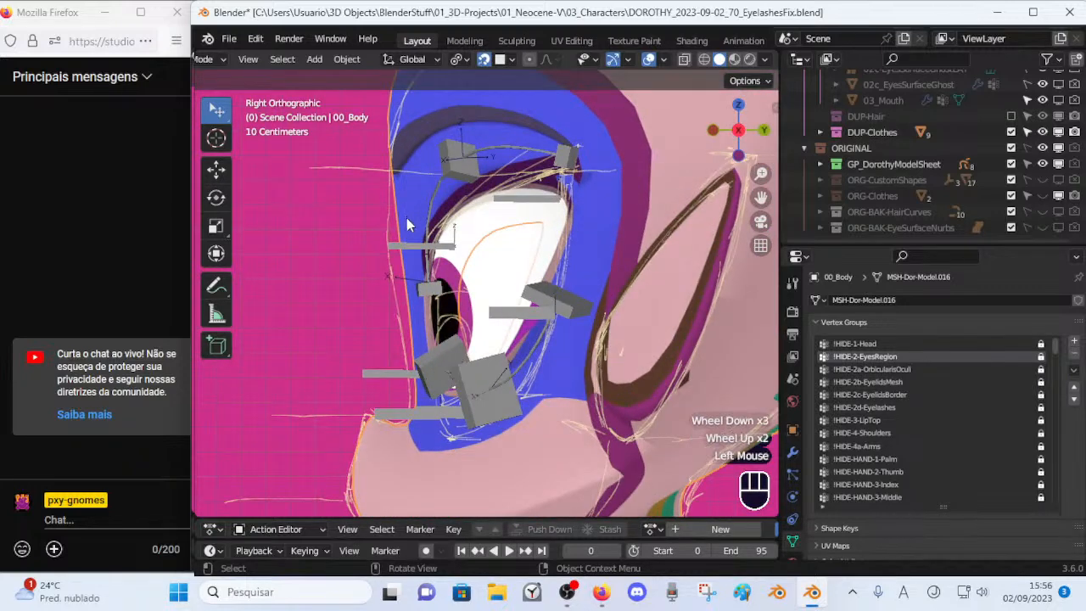
pyautogui.press('Tab')
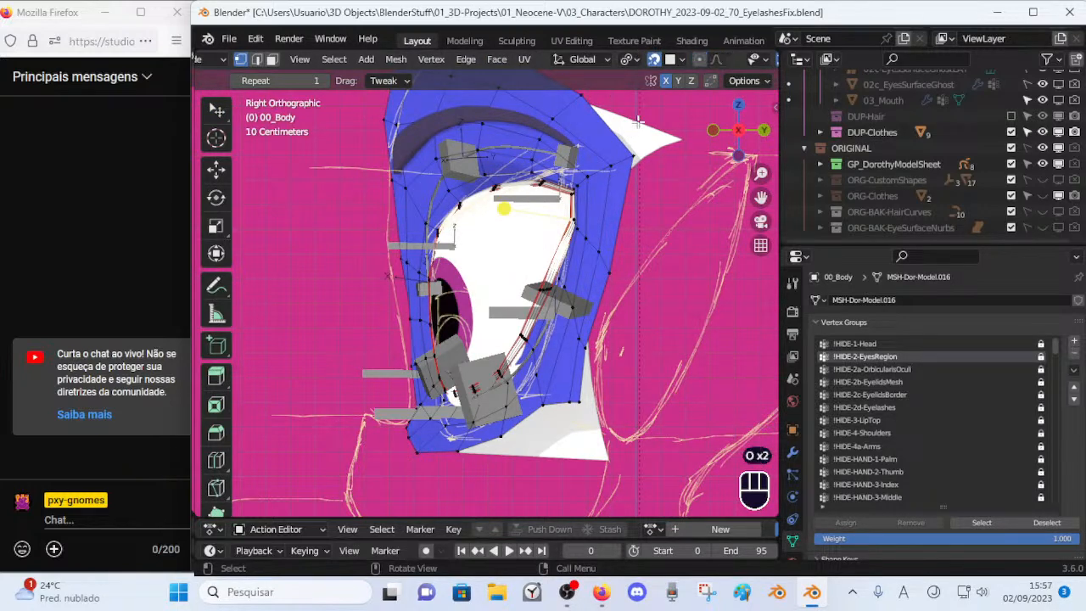
pyautogui.hotkey('shift', 'Tab')
pyautogui.keyDown('shift'); pyautogui.moveTo(417, 299); pyautogui.dragTo(507, 300, button='middle'); pyautogui.keyUp('shift')
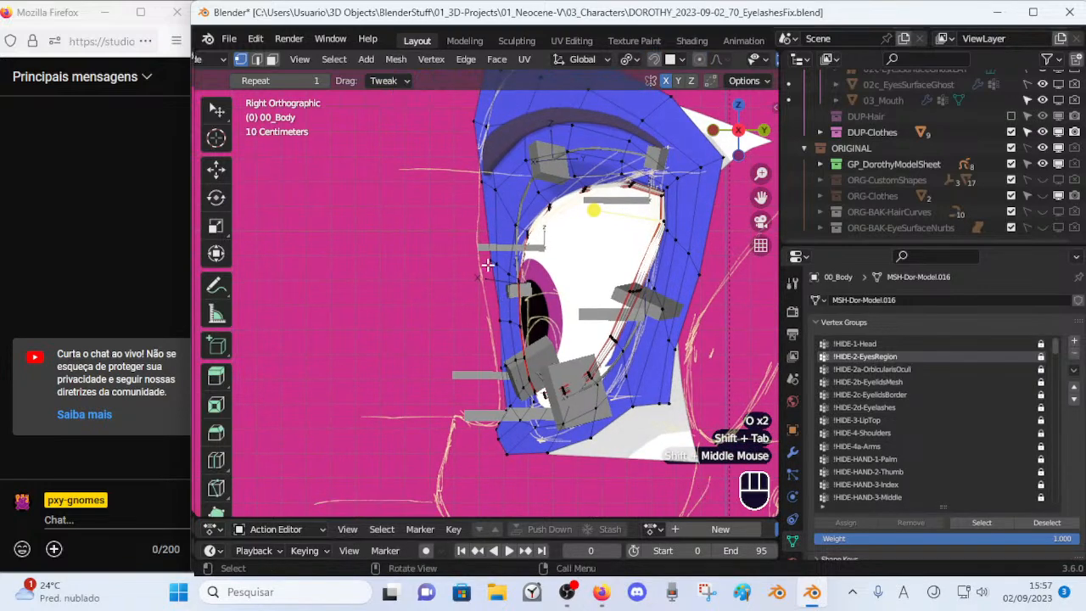
# Move the front profile vertex of the eye region, level with the iris top, onto the sketch line in side view.
pyautogui.click(484, 259)
pyautogui.moveTo(473, 254); pyautogui.dragTo(591, 279, button='middle')
pyautogui.scroll(2, 591, 279)
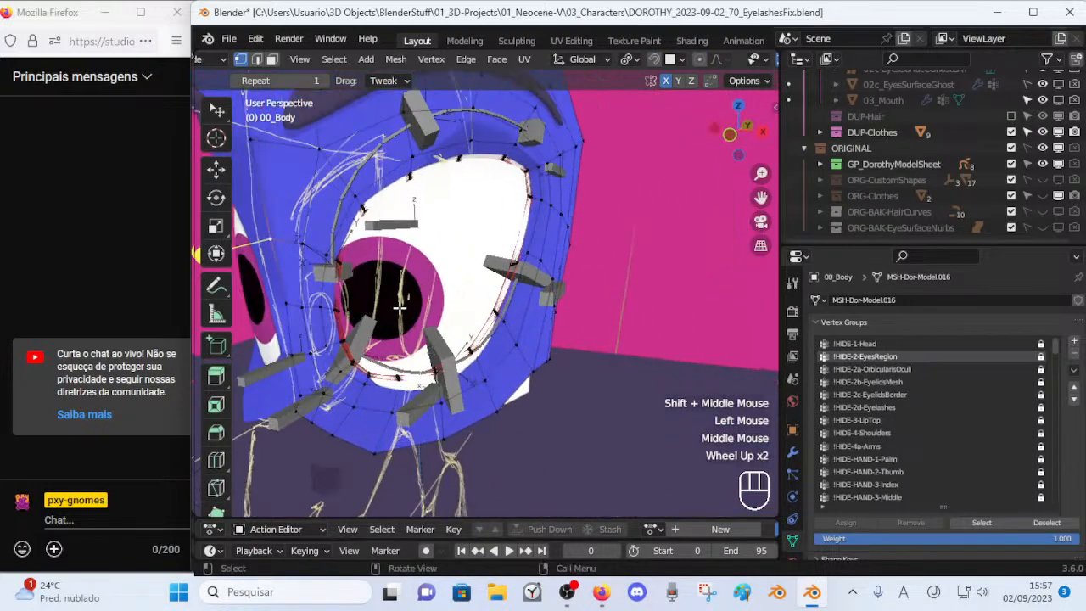
pyautogui.keyDown('shift'); pyautogui.moveTo(407, 301); pyautogui.dragTo(560, 373, button='middle'); pyautogui.keyUp('shift')
pyautogui.press('KP_3')
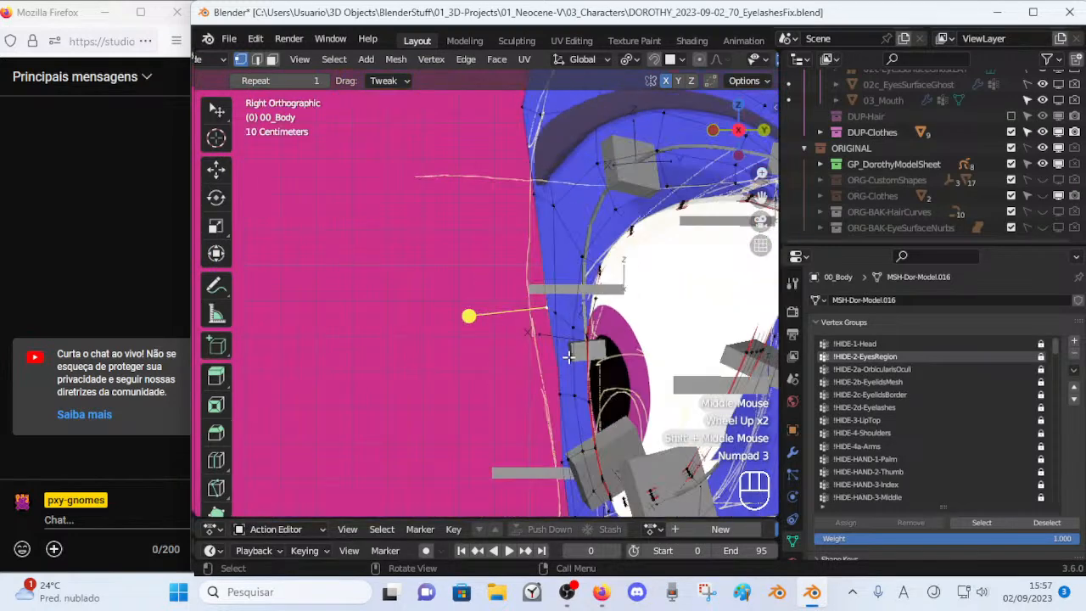
pyautogui.press('g')
pyautogui.click(528, 336)
# Move the front profile vertex below the eyebrow and its inner neighbour forward in side view.
pyautogui.click(529, 221)
pyautogui.press('g')
pyautogui.click(513, 199)
pyautogui.click(553, 201)
pyautogui.press('g')
pyautogui.keyDown('shift'); pyautogui.click(467, 197); pyautogui.keyUp('shift')
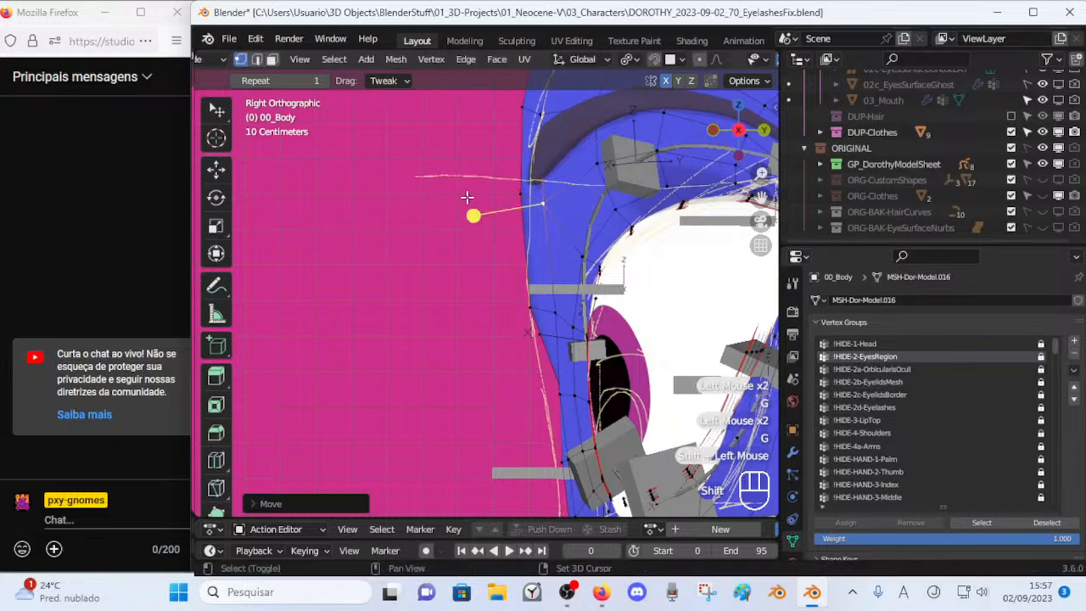
# Move the front profile vertex level with the middle of the iris forward onto the sketch line.
pyautogui.click(532, 343)
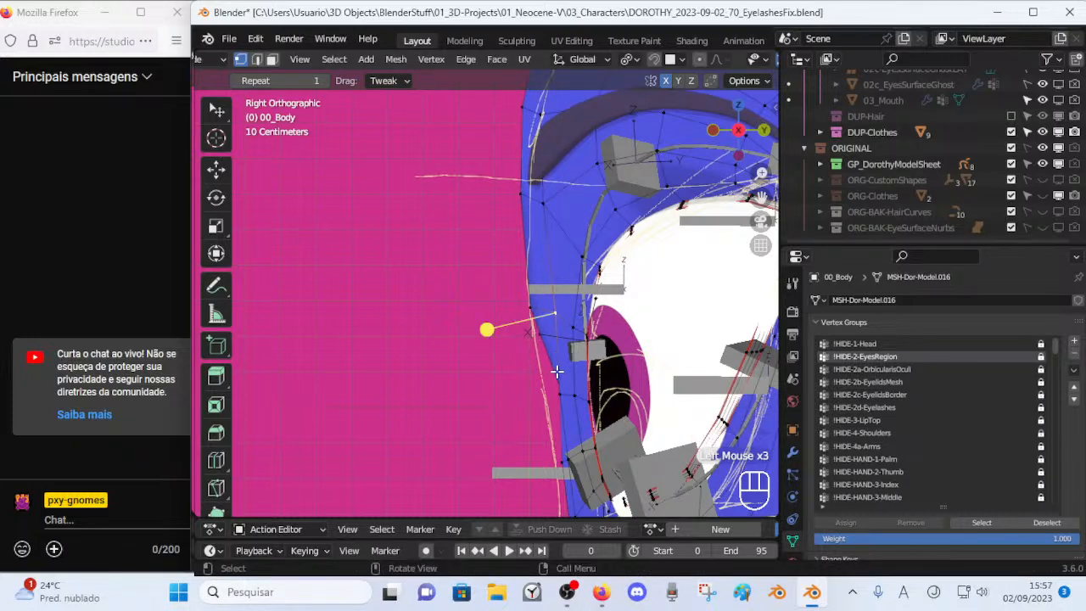
pyautogui.click(560, 388)
pyautogui.press('g')
pyautogui.click(568, 391)
pyautogui.keyDown('shift'); pyautogui.click(559, 392); pyautogui.keyUp('shift')
pyautogui.press('g')
pyautogui.click(541, 392)
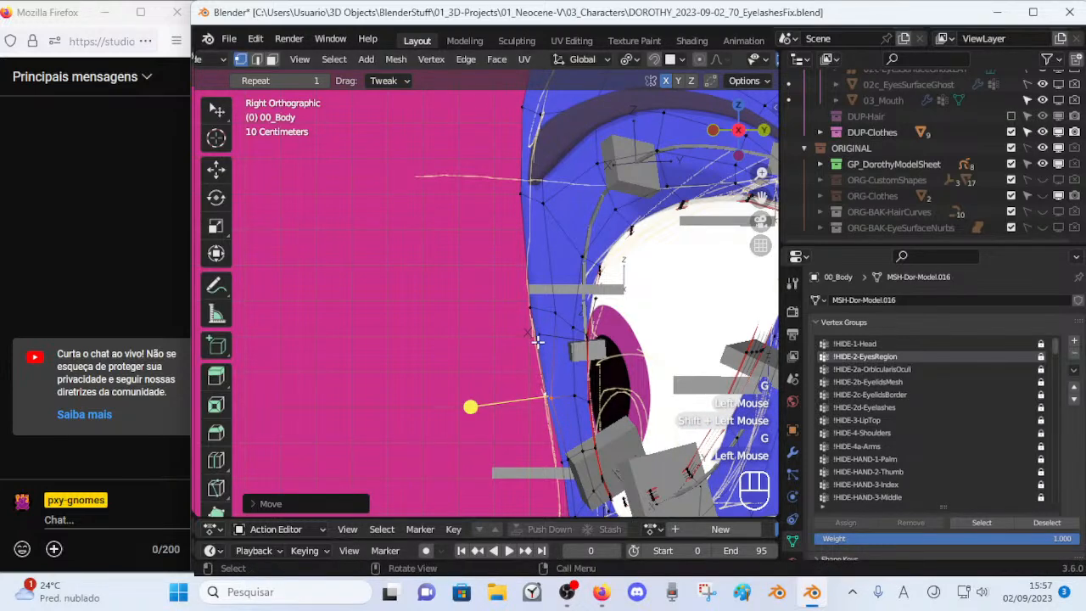
# Adjust the second-row vertices behind the front profile and the vertex above the iris to follow the new contour.
pyautogui.click(549, 392)
pyautogui.press('g')
pyautogui.click(554, 370)
pyautogui.click(552, 318)
pyautogui.press('g')
pyautogui.click(524, 352)
pyautogui.click(578, 259)
pyautogui.press('g')
pyautogui.click(568, 253)
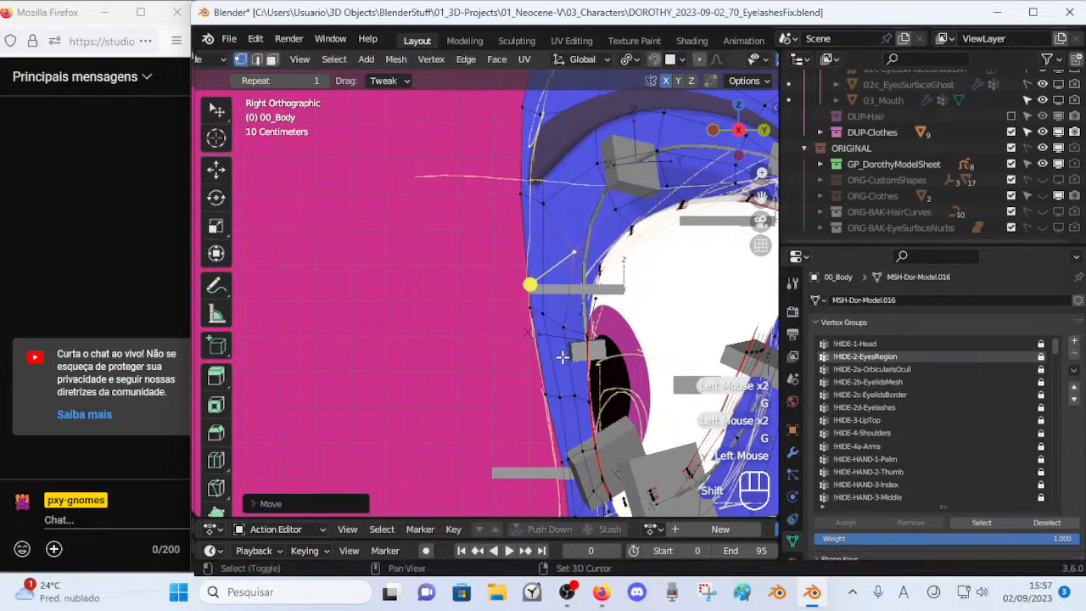
# Reposition the two inner vertices of the row level with the middle of the iris to even their spacing.
pyautogui.keyDown('shift'); pyautogui.moveTo(567, 358); pyautogui.dragTo(555, 313, button='middle'); pyautogui.keyUp('shift')
pyautogui.click(565, 349)
pyautogui.press('g')
pyautogui.click(565, 359)
pyautogui.click(554, 351)
pyautogui.press('g')
pyautogui.click(552, 371)
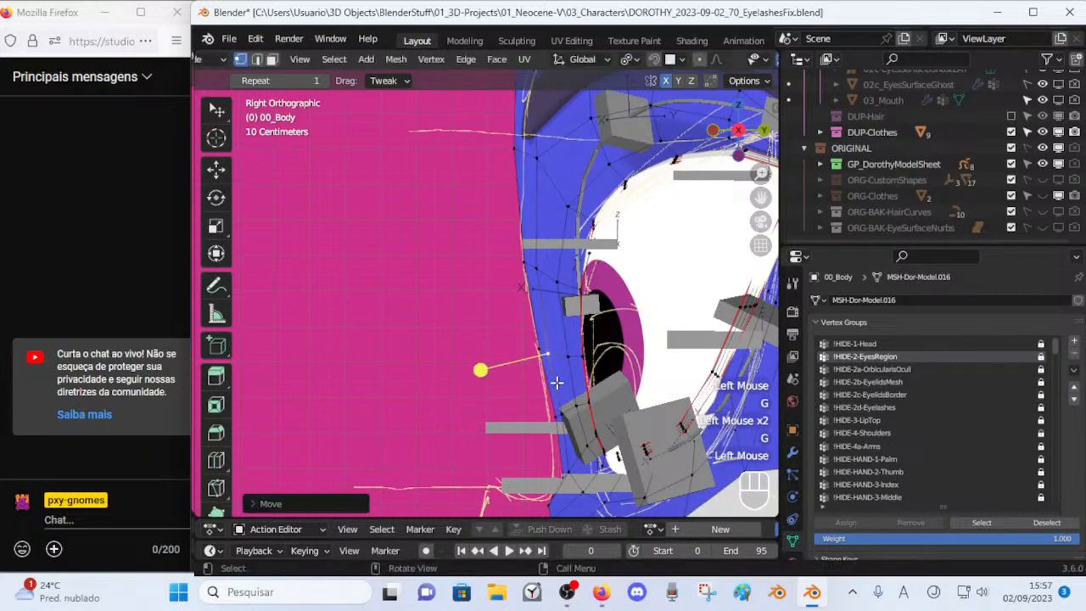
# Move the vertices of the row below the iris, from the front profile inward, to follow the sketch.
pyautogui.click(558, 408)
pyautogui.press('g')
pyautogui.click(553, 416)
pyautogui.click(555, 417)
pyautogui.press('g')
pyautogui.click(556, 418)
pyautogui.click(576, 403)
pyautogui.press('g')
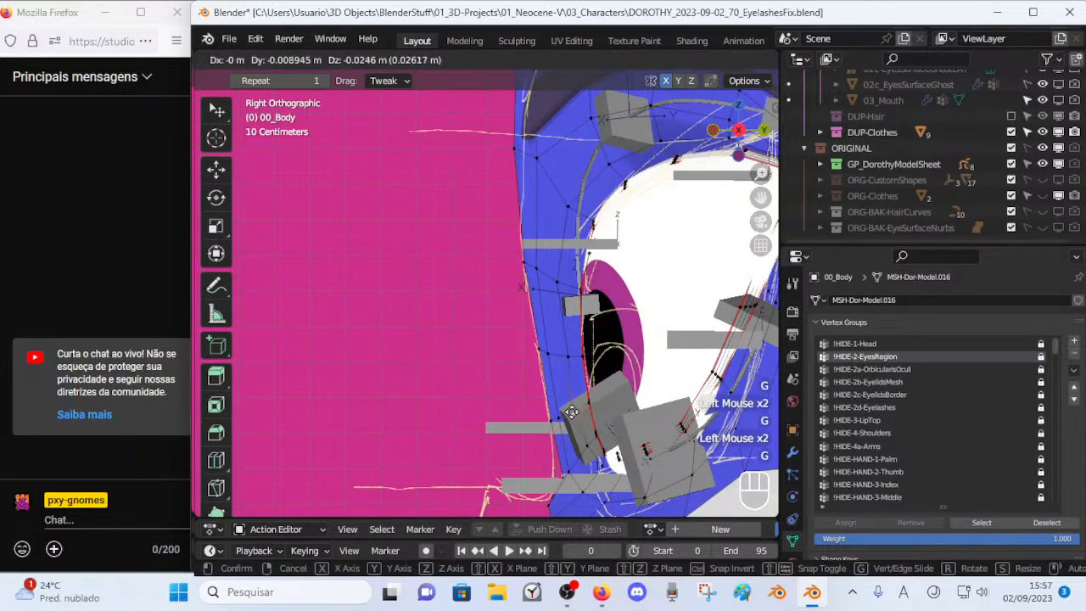
pyautogui.click(570, 416)
# Move the vertex beneath the inner lower lid forward and align the nearby front profile vertex with the sketch line.
pyautogui.scroll(-1, 551, 421)
pyautogui.keyDown('shift'); pyautogui.moveTo(542, 427); pyautogui.dragTo(530, 361, button='middle'); pyautogui.keyUp('shift')
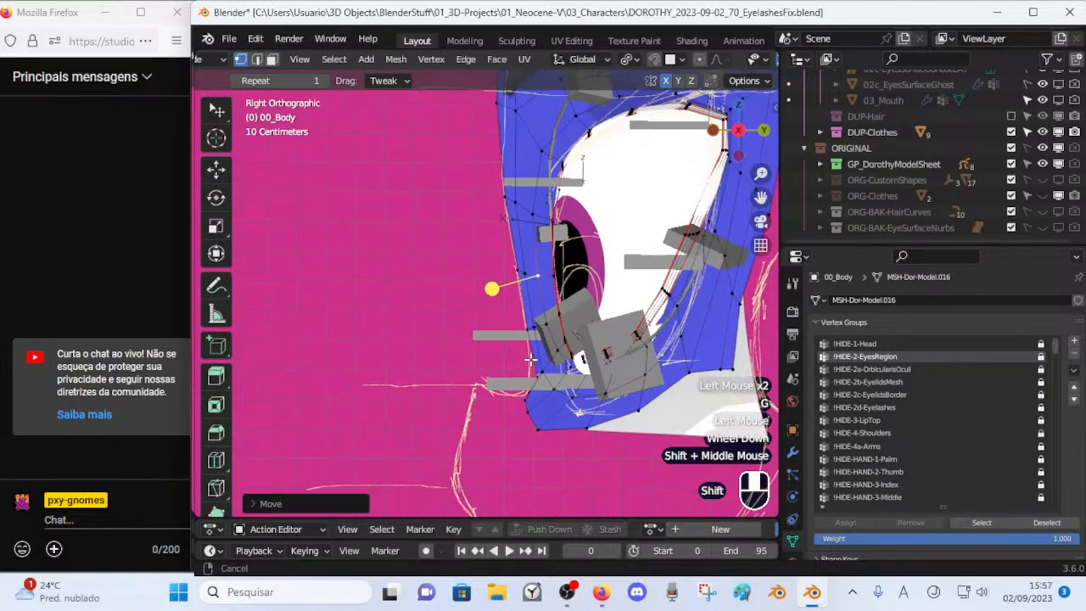
pyautogui.scroll(2, 528, 362)
pyautogui.click(606, 400)
pyautogui.press('g')
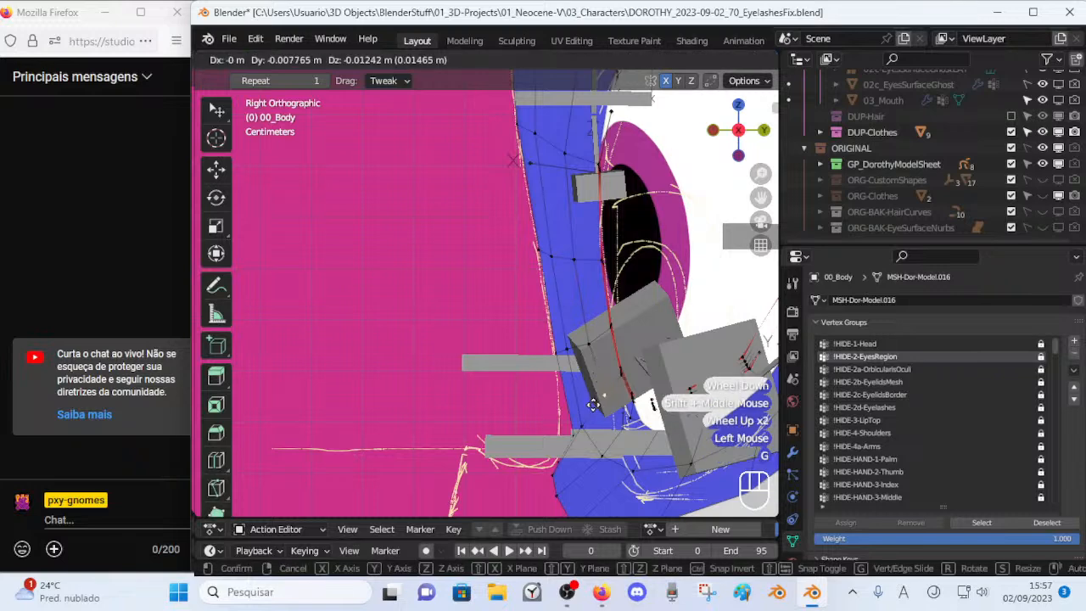
pyautogui.click(562, 362)
pyautogui.click(554, 356)
pyautogui.press('g')
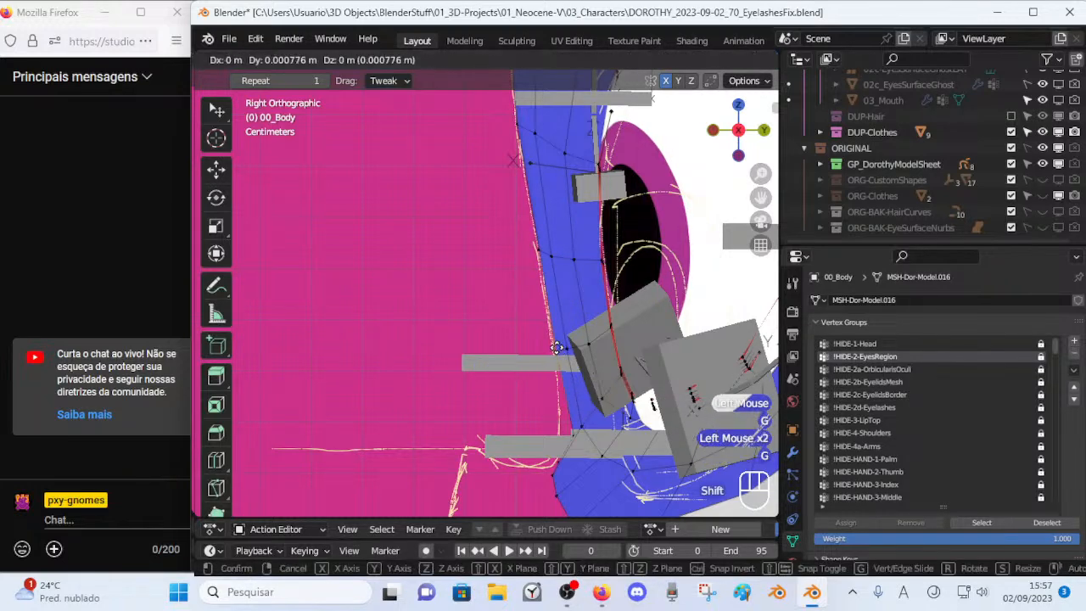
pyautogui.keyDown('shift'); pyautogui.click(558, 396); pyautogui.keyUp('shift')
# Reposition the lowest front vertices of the eye region, beside the cheek line, to smooth the lower profile.
pyautogui.keyDown('shift'); pyautogui.moveTo(559, 461); pyautogui.dragTo(561, 347, button='middle'); pyautogui.keyUp('shift')
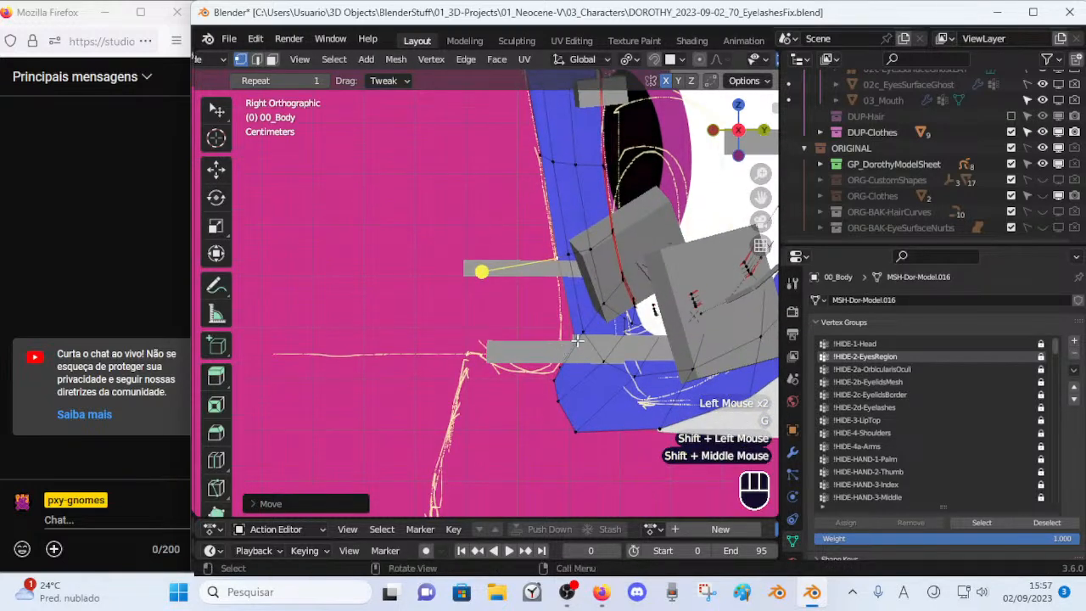
pyautogui.press('g')
pyautogui.rightClick(585, 381)
pyautogui.click(582, 333)
pyautogui.press('g')
pyautogui.click(586, 333)
pyautogui.click(587, 331)
pyautogui.press('g')
pyautogui.click(575, 348)
pyautogui.click(598, 359)
pyautogui.press('g')
pyautogui.click(600, 366)
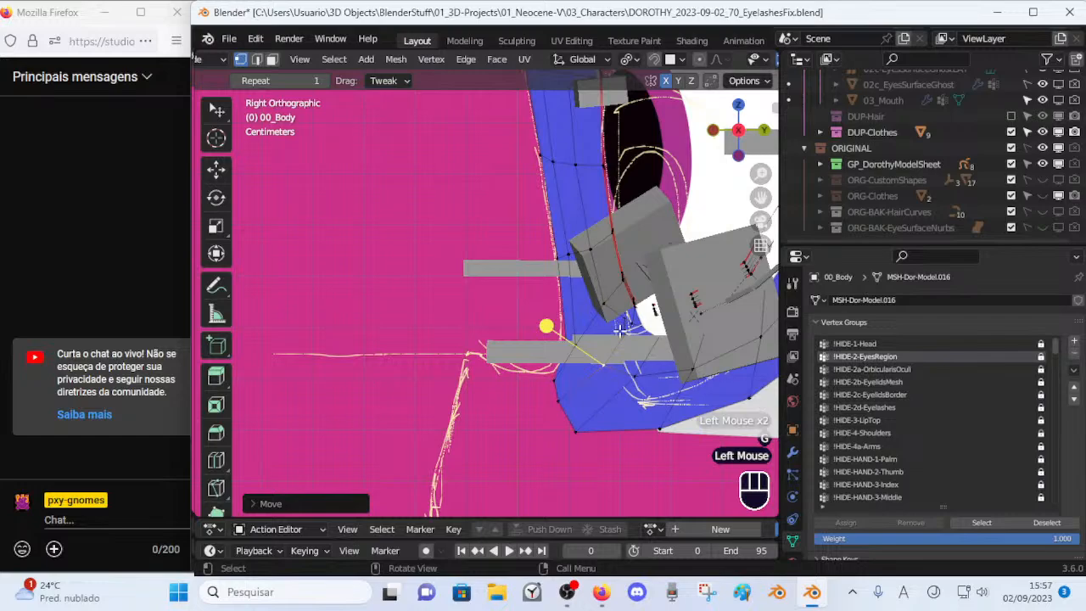
# Select two vertices beneath the lower eyelid through the see-through mesh and reposition them to smooth the row.
pyautogui.scroll(-3, 623, 326)
pyautogui.keyDown('shift'); pyautogui.moveTo(623, 326); pyautogui.dragTo(594, 340, button='middle'); pyautogui.keyUp('shift')
pyautogui.moveTo(593, 339); pyautogui.dragTo(522, 398, button='middle')
pyautogui.scroll(2, 493, 375)
pyautogui.hotkey('alt', 'z')
pyautogui.click(585, 409)
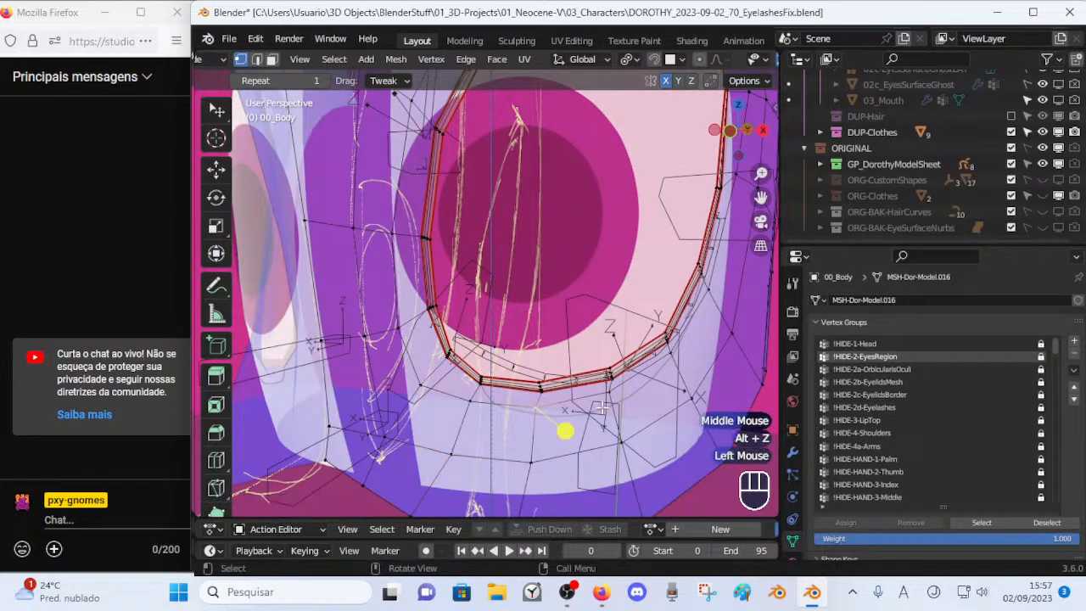
pyautogui.keyDown('shift'); pyautogui.click(680, 359); pyautogui.keyUp('shift')
pyautogui.moveTo(679, 359); pyautogui.dragTo(599, 395, button='middle')
pyautogui.scroll(-2, 514, 392)
pyautogui.hotkey('alt', 'z')
pyautogui.press('g')
pyautogui.click(591, 420)
# Reposition the vertices below the outer part of the lower lid to even out their spacing.
pyautogui.moveTo(475, 386); pyautogui.dragTo(504, 414, button='middle')
pyautogui.scroll(2, 526, 383)
pyautogui.moveTo(574, 344); pyautogui.dragTo(636, 352)
pyautogui.moveTo(637, 355); pyautogui.dragTo(492, 373, button='middle')
pyautogui.scroll(-1, 606, 345)
pyautogui.moveTo(605, 345); pyautogui.dragTo(559, 369, button='middle')
pyautogui.moveTo(629, 384); pyautogui.dragTo(668, 397, button='middle')
pyautogui.scroll(-1, 577, 412)
pyautogui.click(734, 323)
pyautogui.moveTo(734, 322); pyautogui.dragTo(501, 357, button='middle')
pyautogui.press('g')
pyautogui.click(551, 369)
# Nudge individual vertices between the lower lid and the cheek from several angles to smooth the surface.
pyautogui.scroll(2, 525, 365)
pyautogui.press('g')
pyautogui.keyDown('shift'); pyautogui.click(516, 318); pyautogui.keyUp('shift')
pyautogui.moveTo(516, 317); pyautogui.dragTo(497, 347, button='middle')
pyautogui.click(571, 342)
pyautogui.press('g')
pyautogui.click(564, 330)
pyautogui.click(550, 336)
pyautogui.press('g')
pyautogui.click(371, 318)
pyautogui.click(340, 300)
pyautogui.press('g')
pyautogui.click(356, 291)
# Hide the gray rig shapes overlapping the eye and resume editing the body mesh.
pyautogui.scroll(-2, 386, 399)
pyautogui.press('Tab')
pyautogui.press('Tab')
pyautogui.press('Tab')
pyautogui.click(505, 364)
pyautogui.press('h')
pyautogui.click(525, 365)
pyautogui.press('Tab')
pyautogui.scroll(1, 526, 359)
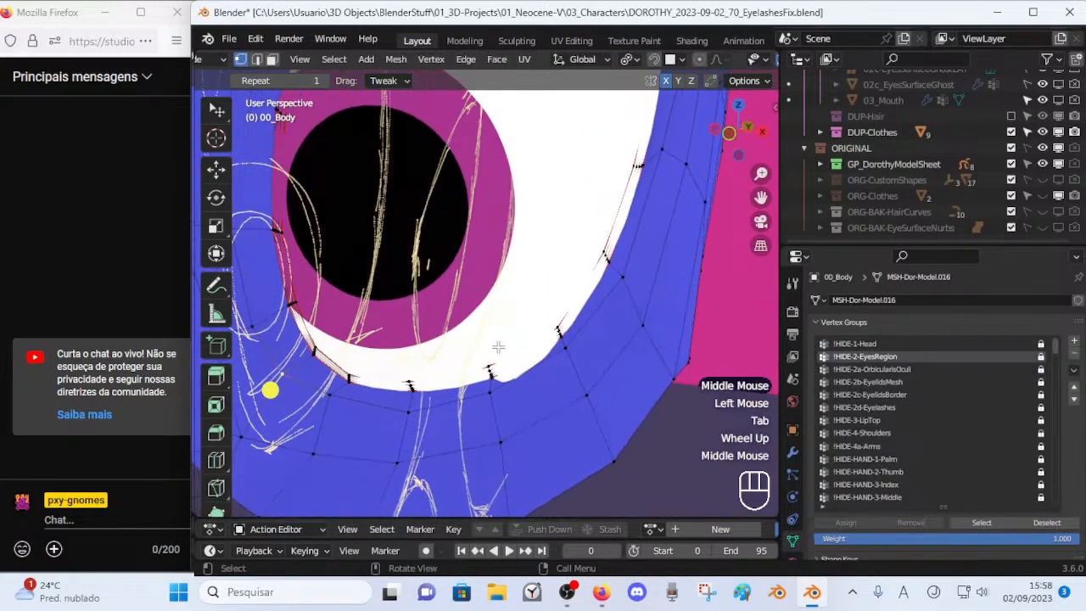
# Adjust the vertices directly under the lower eyelid border so the row follows the curve of the lid.
pyautogui.scroll(1, 514, 393)
pyautogui.moveTo(513, 393); pyautogui.dragTo(386, 400, button='middle')
pyautogui.press('2')
pyautogui.click(560, 355)
pyautogui.press('1')
pyautogui.press('g')
pyautogui.click(402, 372)
pyautogui.click(404, 368)
pyautogui.press('g')
pyautogui.click(399, 371)
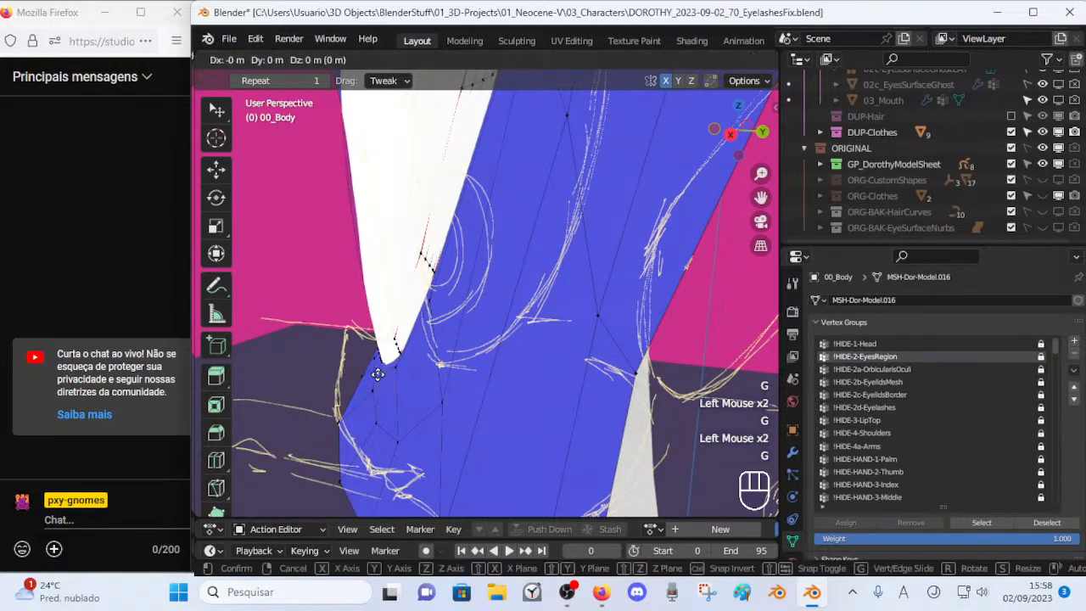
# Reposition the vertex below the lower lid and the ones along the outer side of the eye region.
pyautogui.moveTo(398, 371); pyautogui.dragTo(626, 329, button='middle')
pyautogui.click(535, 368)
pyautogui.scroll(1, 626, 329)
pyautogui.press('g')
pyautogui.click(670, 262)
pyautogui.click(669, 262)
pyautogui.moveTo(669, 262)
pyautogui.mouseDown(button='middle')
pyautogui.moveTo(721, 220)
pyautogui.moveTo(727, 229)
pyautogui.moveTo(681, 247)
pyautogui.mouseUp(button='middle')
pyautogui.press('g')
pyautogui.click(683, 250)
pyautogui.click(669, 175)
pyautogui.press('g')
pyautogui.click(669, 176)
pyautogui.moveTo(669, 175); pyautogui.dragTo(643, 216, button='middle')
# Move the front profile vertices just above the cheek line to follow the model sheet sketch.
pyautogui.scroll(-1, 642, 217)
pyautogui.moveTo(468, 315); pyautogui.dragTo(436, 353, button='middle')
pyautogui.scroll(1, 364, 376)
pyautogui.click(438, 354)
pyautogui.press('g')
pyautogui.click(425, 342)
pyautogui.click(409, 350)
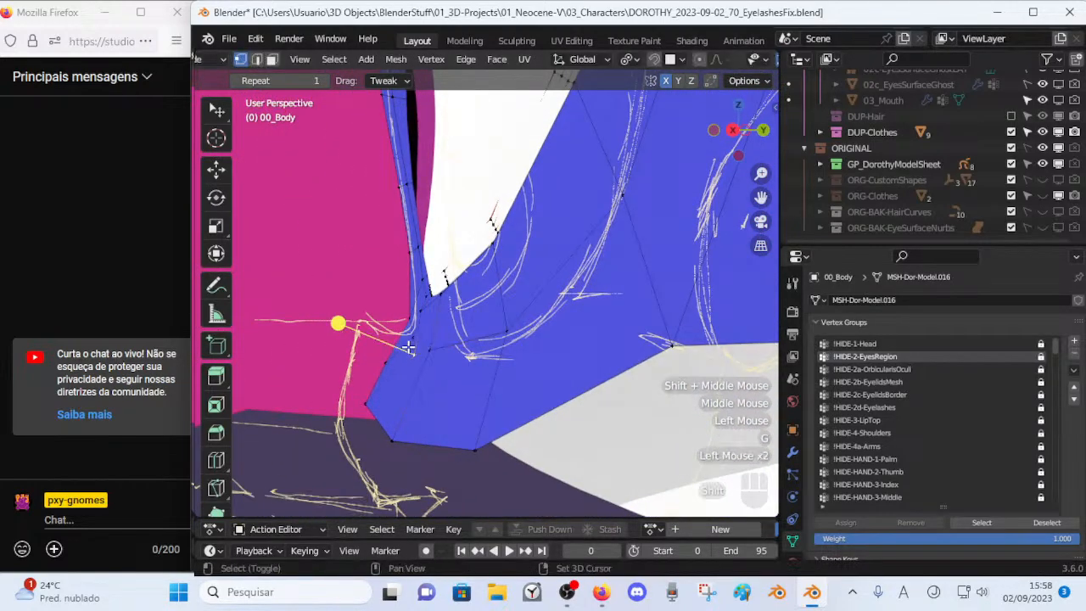
pyautogui.press('g')
pyautogui.click(408, 341)
# Reposition the vertices around the inner lower corner of the eye to smooth the transition toward the front profile.
pyautogui.moveTo(408, 341); pyautogui.dragTo(492, 363, button='middle')
pyautogui.moveTo(398, 355); pyautogui.dragTo(476, 348, button='middle')
pyautogui.click(483, 329)
pyautogui.press('g')
pyautogui.click(480, 320)
pyautogui.moveTo(420, 309); pyautogui.dragTo(469, 280, button='middle')
pyautogui.click(497, 314)
pyautogui.press('g')
pyautogui.click(497, 309)
pyautogui.click(379, 265)
pyautogui.press('g')
pyautogui.click(381, 265)
pyautogui.click(337, 201)
pyautogui.scroll(-2, 368, 254)
# Select the edges beneath the inner lower lid and move them to even out the edge loop.
pyautogui.moveTo(337, 200); pyautogui.dragTo(509, 388, button='middle')
pyautogui.scroll(-2, 406, 326)
pyautogui.scroll(1, 454, 424)
pyautogui.click(456, 403)
pyautogui.press('2')
pyautogui.click(492, 385)
pyautogui.keyDown('shift'); pyautogui.click(445, 392); pyautogui.keyUp('shift')
pyautogui.press('g')
pyautogui.keyDown('shift'); pyautogui.click(480, 381); pyautogui.keyUp('shift')
# Reveal the hidden parts of the body mesh and check the eye region's shape without overlays.
pyautogui.press('1')
pyautogui.hotkey('alt', 'h')
pyautogui.hotkey('alt', 'z')
pyautogui.hotkey('alt', 'z')
pyautogui.hotkey('shift', 'ctrl', 'alt', 'z')
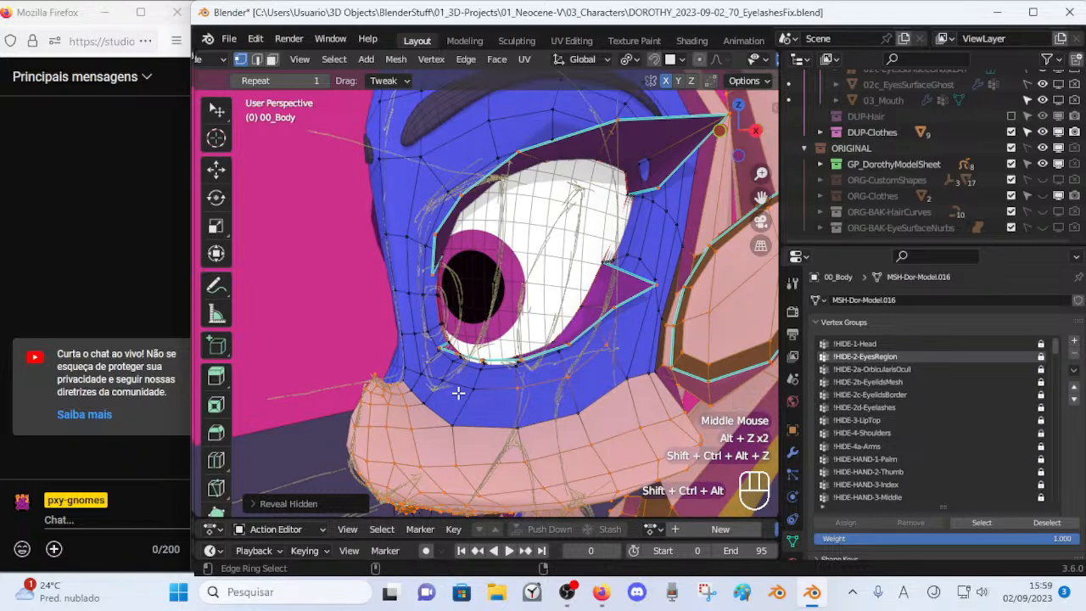
pyautogui.hotkey('shift', 'ctrl', 'alt', 'z')
pyautogui.press('Tab')
pyautogui.moveTo(451, 392)
pyautogui.mouseDown(button='middle')
pyautogui.moveTo(571, 343)
pyautogui.moveTo(432, 391)
pyautogui.mouseUp(button='middle')
pyautogui.moveTo(395, 374)
pyautogui.mouseDown(button='middle')
pyautogui.moveTo(359, 365)
pyautogui.moveTo(385, 407)
pyautogui.moveTo(643, 353)
pyautogui.moveTo(515, 357)
pyautogui.moveTo(612, 405)
pyautogui.moveTo(612, 446)
pyautogui.moveTo(551, 415)
pyautogui.moveTo(461, 415)
pyautogui.moveTo(373, 373)
pyautogui.mouseUp(button='middle')
pyautogui.hotkey('shift', 'ctrl', 'alt', 'z')
pyautogui.scroll(2, 559, 383)
pyautogui.press('Tab')
# Move an edge below the lower lid, and rotate another edge nearer the front profile to improve the loop flow.
pyautogui.press('2')
pyautogui.click(610, 436)
pyautogui.click(611, 408)
pyautogui.scroll(1, 612, 433)
pyautogui.click(611, 430)
pyautogui.scroll(1, 572, 416)
pyautogui.press('g')
pyautogui.keyDown('shift'); pyautogui.click(562, 415); pyautogui.keyUp('shift')
pyautogui.click(563, 415)
pyautogui.click(354, 380)
pyautogui.press('r')
pyautogui.click(441, 388)
# Slide two vertices below the inner lower lid along their edges to even the spacing.
pyautogui.moveTo(414, 405); pyautogui.dragTo(342, 393, button='middle')
pyautogui.press('1')
pyautogui.click(321, 422)
pyautogui.hotkey('shift', 'v')
pyautogui.keyDown('shift'); pyautogui.click(391, 407); pyautogui.keyUp('shift')
pyautogui.scroll(-2, 386, 408)
pyautogui.hotkey('shift', 'v')
pyautogui.keyDown('shift'); pyautogui.click(342, 422); pyautogui.keyUp('shift')
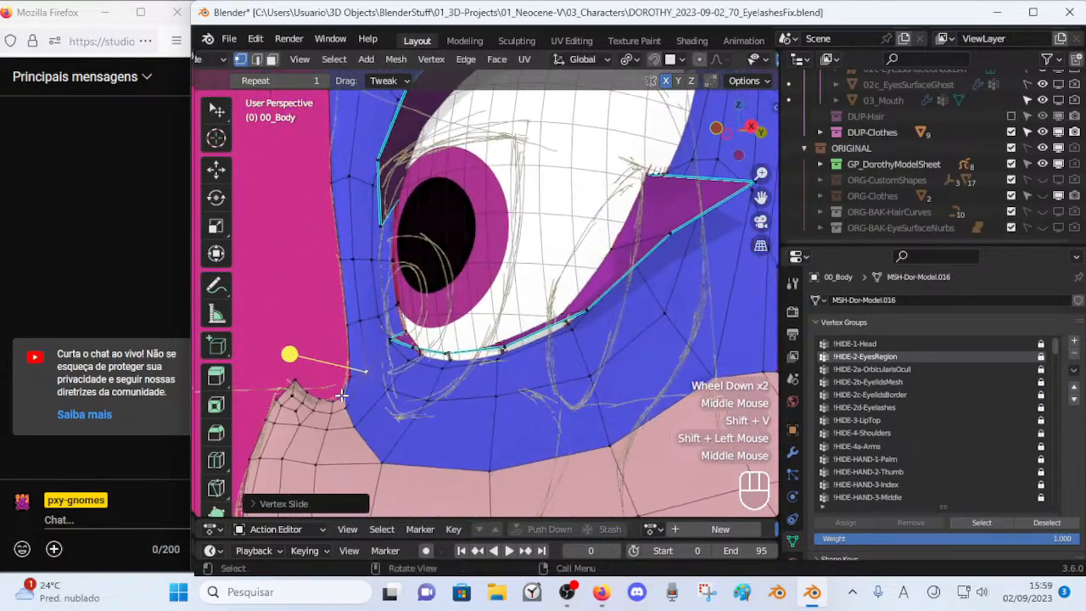
# Move and rotate the front profile edge where the eye region meets the cheek.
pyautogui.click(346, 396)
pyautogui.press('2')
pyautogui.click(342, 399)
pyautogui.press('g')
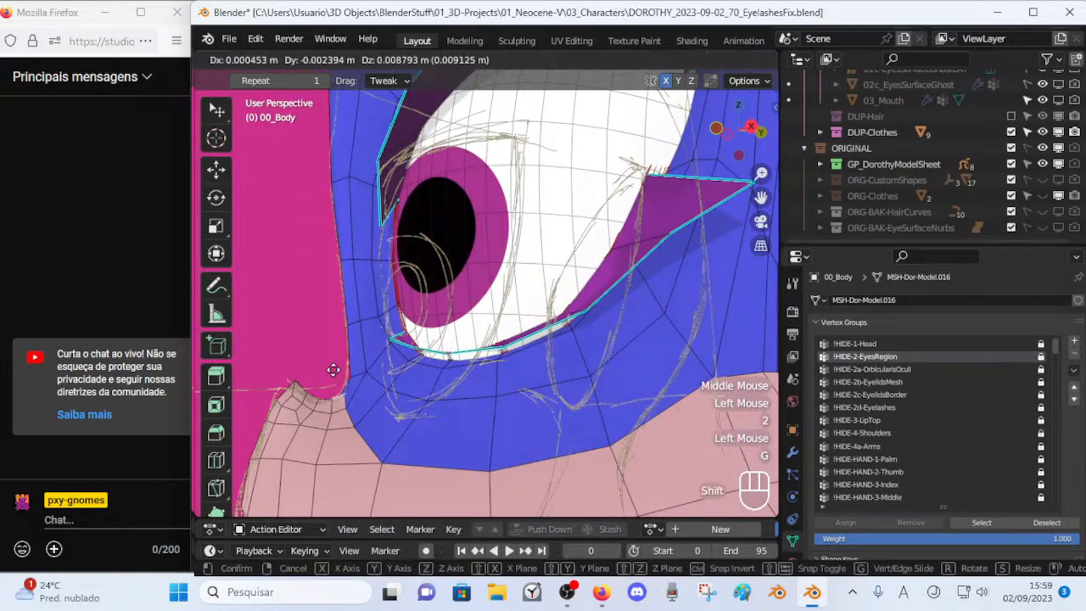
pyautogui.keyDown('shift'); pyautogui.click(332, 366); pyautogui.keyUp('shift')
pyautogui.press('r')
pyautogui.click(414, 390)
# Reposition the vertex just above the front cheek junction to align it with its neighbors.
pyautogui.press('1')
pyautogui.click(357, 376)
pyautogui.press('g')
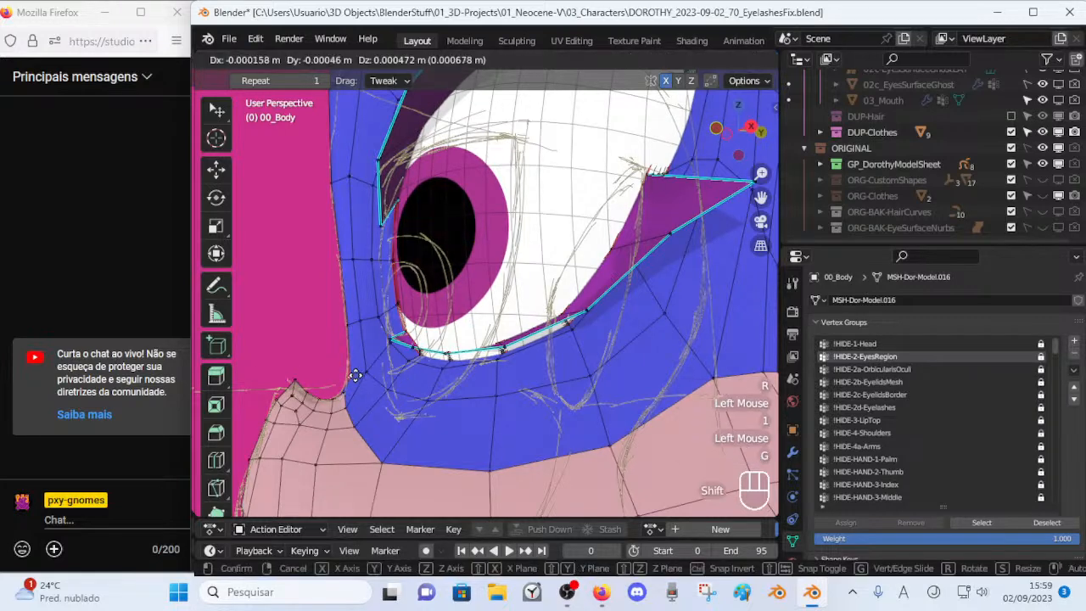
pyautogui.keyDown('shift'); pyautogui.click(361, 333); pyautogui.keyUp('shift')
pyautogui.scroll(-2, 362, 309)
pyautogui.scroll(1, 422, 378)
pyautogui.press('2')
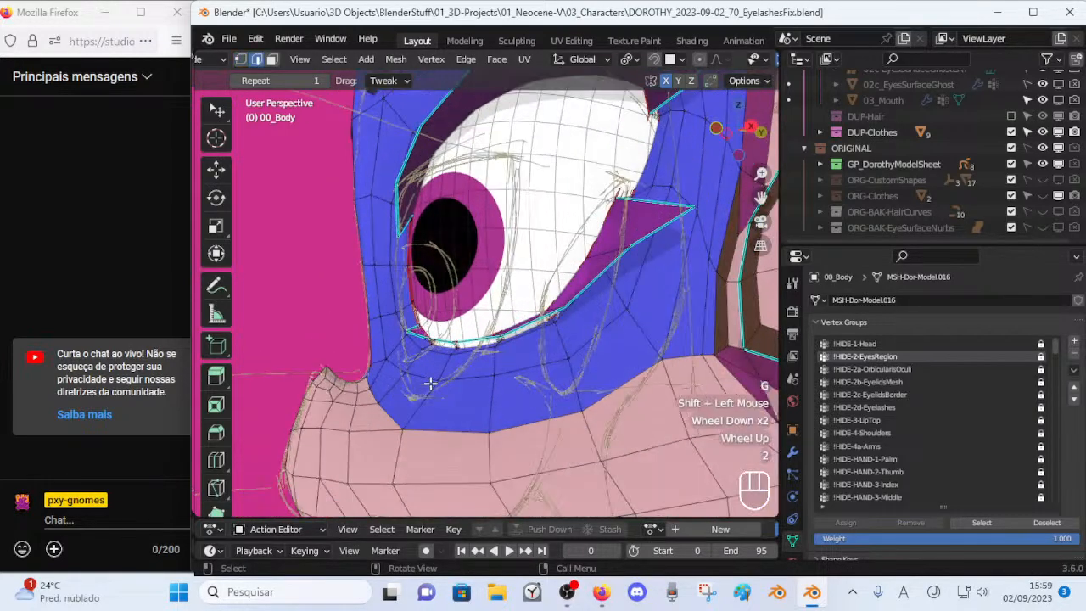
# Try to slide the vertex near the front cheek junction along its edge, and undo the slide.
pyautogui.moveTo(405, 425); pyautogui.dragTo(381, 357, button='middle')
pyautogui.press('2')
pyautogui.press('1')
pyautogui.hotkey('shift', 'v')
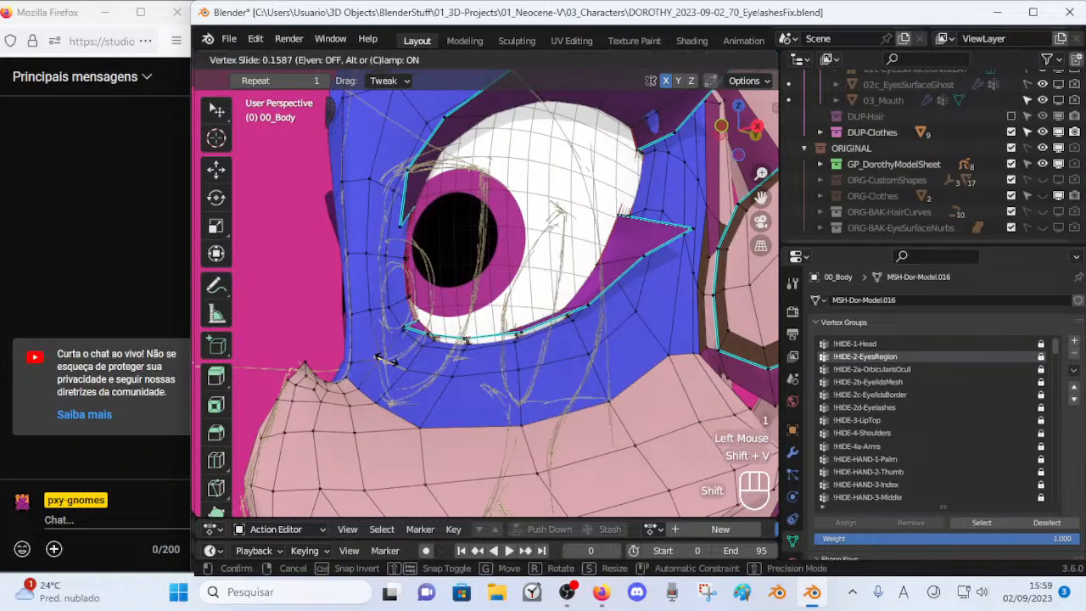
pyautogui.keyDown('shift'); pyautogui.click(365, 359); pyautogui.keyUp('shift')
pyautogui.hotkey('ctrl', 'z')
pyautogui.moveTo(557, 404); pyautogui.dragTo(559, 413, button='middle')
pyautogui.press('1')
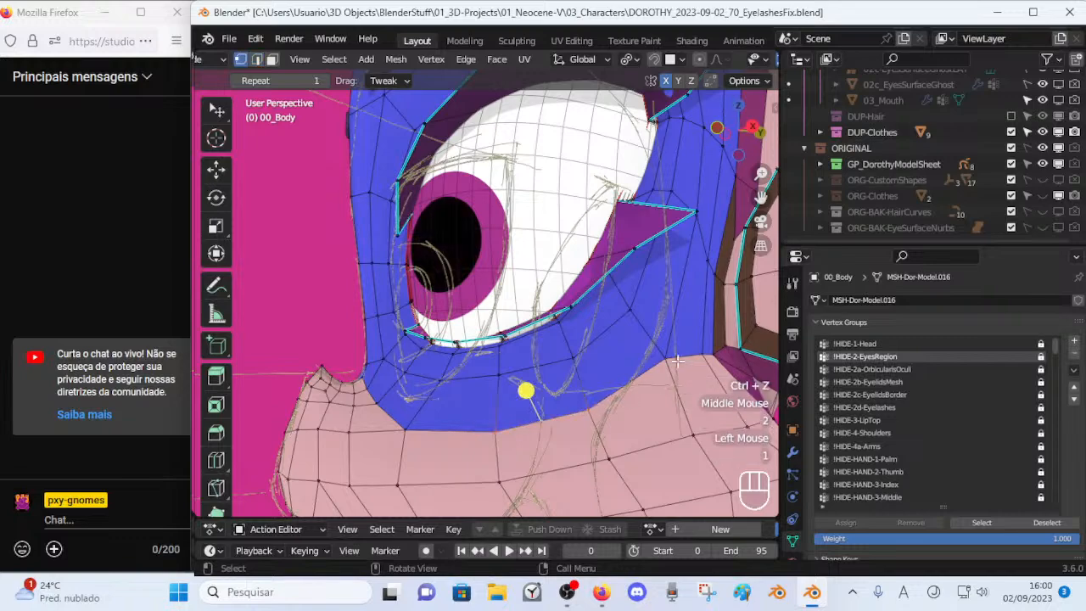
# Reposition the front vertices on the boundary between eye region and cheek to follow the profile.
pyautogui.click(587, 384)
pyautogui.moveTo(587, 383); pyautogui.dragTo(392, 407, button='middle')
pyautogui.press('g')
pyautogui.click(461, 421)
pyautogui.click(430, 426)
pyautogui.press('g')
pyautogui.click(430, 412)
pyautogui.click(414, 413)
pyautogui.press('g')
pyautogui.keyDown('shift'); pyautogui.click(409, 408); pyautogui.keyUp('shift')
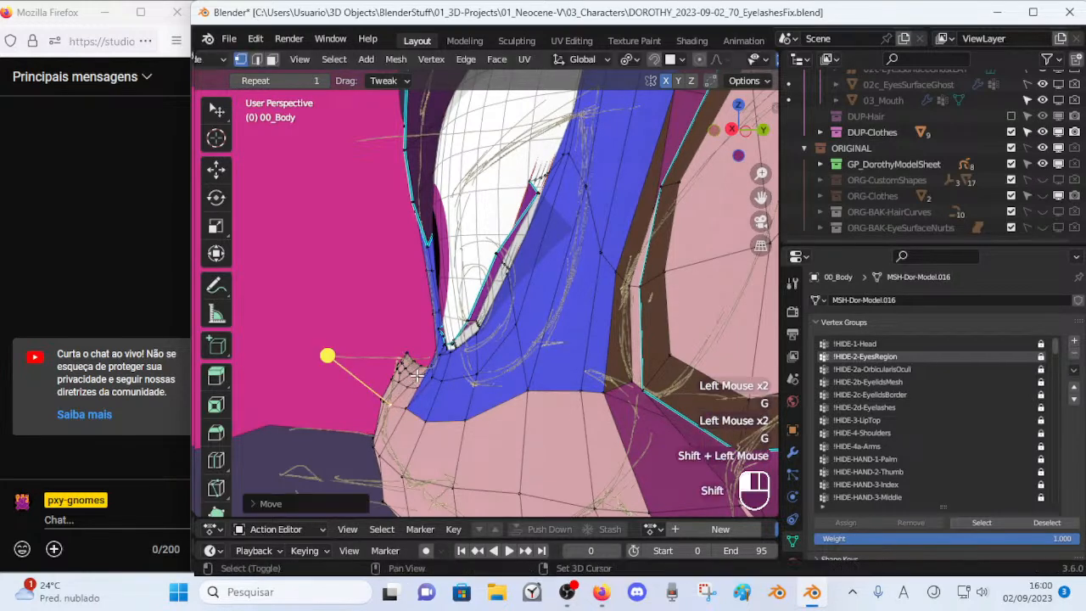
# Nudge the neighboring vertices further back along the cheek boundary, refining the curve below the lower eyelid in profile.
pyautogui.click(410, 409)
pyautogui.press('g')
pyautogui.keyDown('shift'); pyautogui.click(407, 404); pyautogui.keyUp('shift')
pyautogui.click(427, 419)
pyautogui.press('g')
pyautogui.keyDown('shift'); pyautogui.click(438, 386); pyautogui.keyUp('shift')
pyautogui.click(466, 418)
pyautogui.press('g')
pyautogui.keyDown('shift'); pyautogui.click(482, 393); pyautogui.keyUp('shift')
# Circle-select the vertices below the lower eyelid and across the upper cheek, and smooth them.
pyautogui.scroll(-1, 483, 393)
pyautogui.moveTo(483, 392); pyautogui.dragTo(609, 406, button='middle')
pyautogui.hotkey('alt', 'a')
pyautogui.press('c')
pyautogui.moveTo(428, 360); pyautogui.dragTo(553, 372)
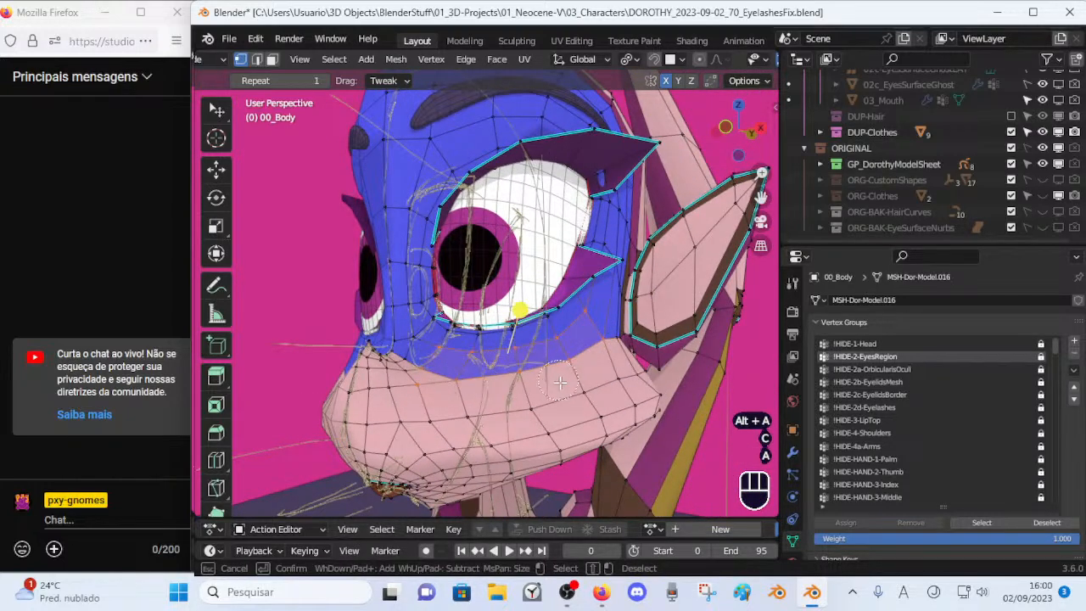
pyautogui.rightClick(413, 371)
pyautogui.moveTo(498, 309); pyautogui.dragTo(537, 317)
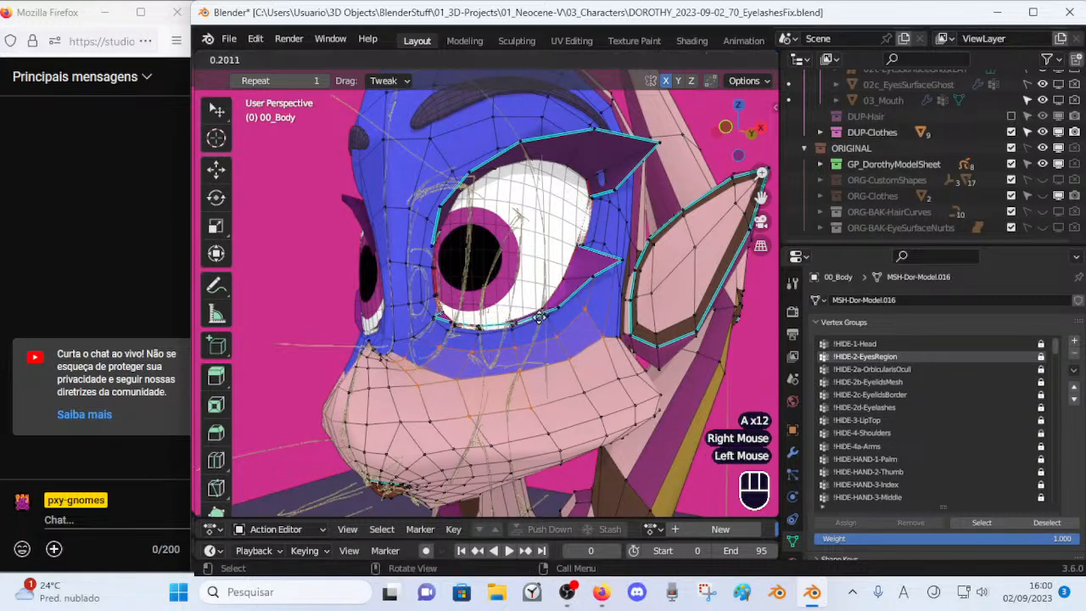
# Circle-select the band of vertices just under the lower eyelid and smooth it lightly.
pyautogui.hotkey('alt', 'a')
pyautogui.press('c')
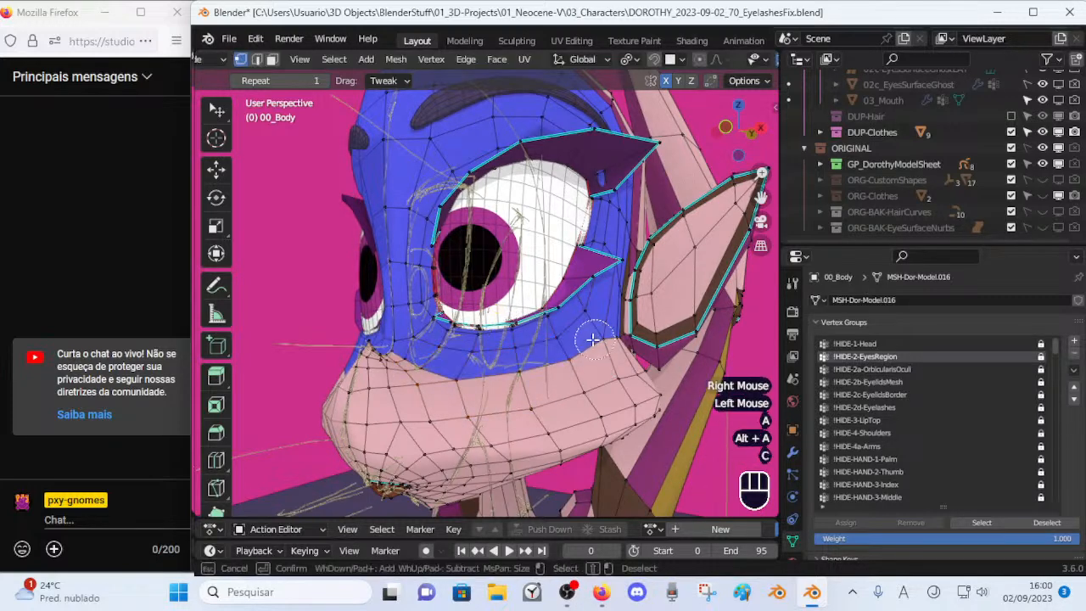
pyautogui.rightClick(411, 359)
pyautogui.moveTo(489, 305); pyautogui.dragTo(509, 310)
pyautogui.hotkey('alt', 'a')
# Move the edge on the inner part of the lower eyelid rim to fit the eyeball.
pyautogui.moveTo(603, 338); pyautogui.dragTo(430, 347, button='middle')
pyautogui.press('Tab')
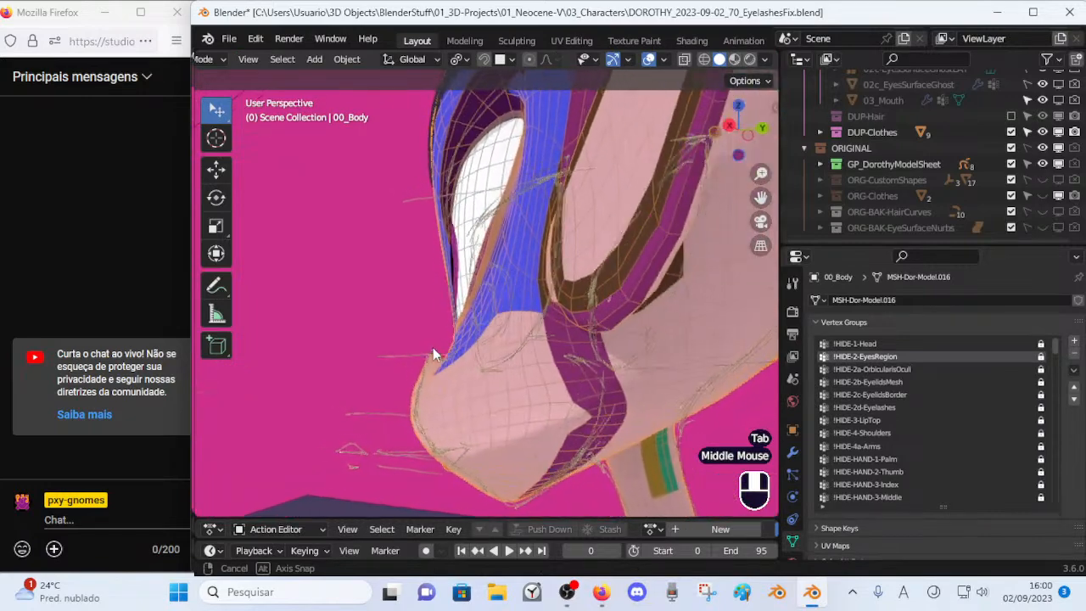
pyautogui.scroll(3, 430, 347)
pyautogui.press('Tab')
pyautogui.scroll(1, 448, 387)
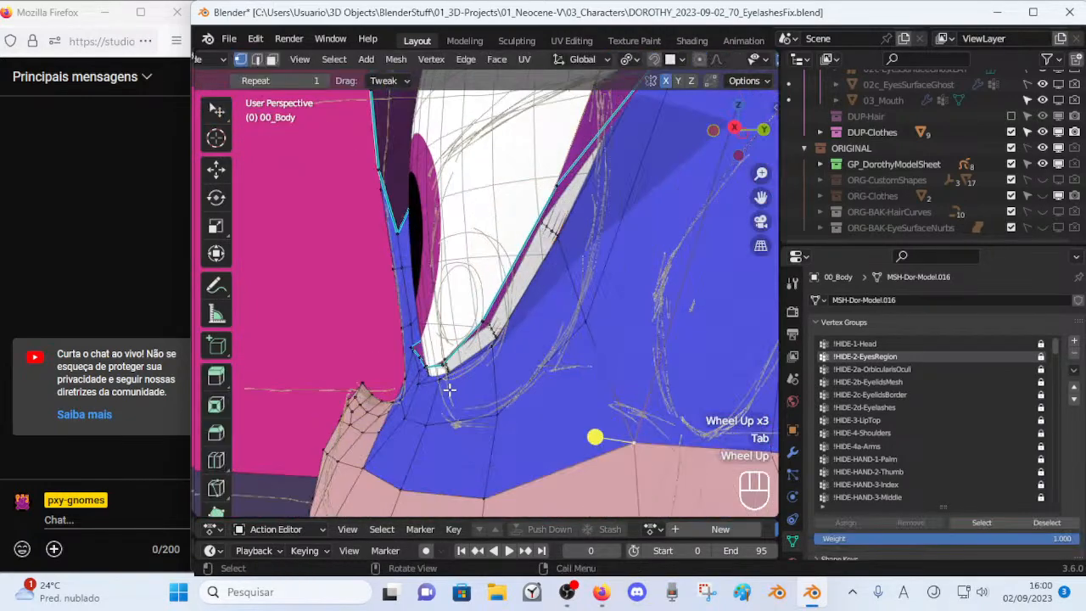
pyautogui.click(475, 353)
pyautogui.moveTo(475, 354); pyautogui.dragTo(630, 371, button='middle')
pyautogui.press('g')
pyautogui.keyDown('shift'); pyautogui.click(606, 390); pyautogui.keyUp('shift')
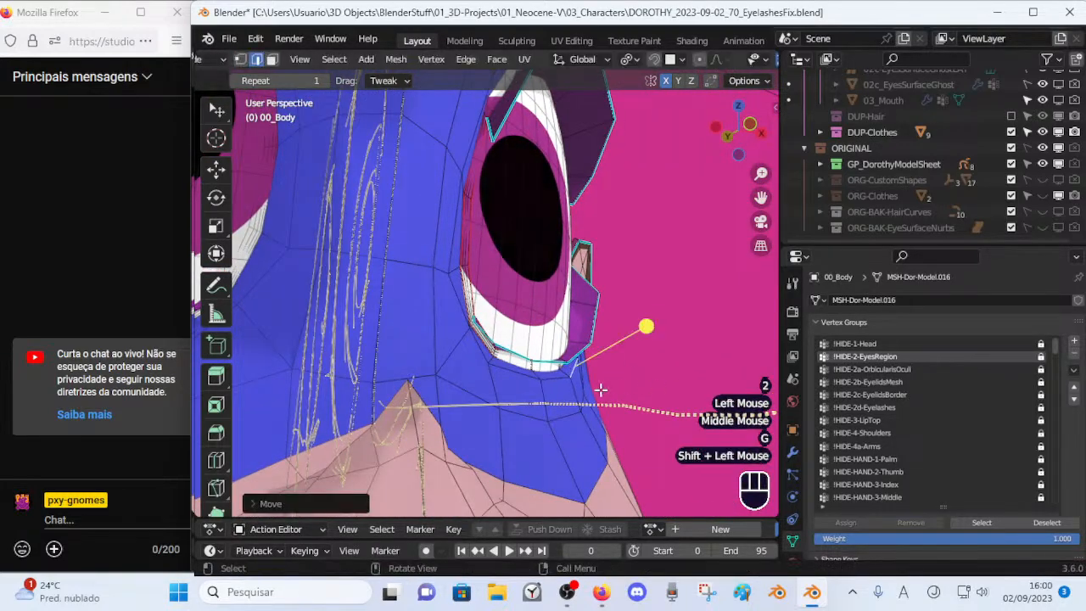
# Move the edges just below the lower eyelid to even out their flow toward the cheek.
pyautogui.click(563, 413)
pyautogui.keyDown('shift'); pyautogui.click(586, 397); pyautogui.keyUp('shift')
pyautogui.moveTo(586, 397); pyautogui.dragTo(424, 402, button='middle')
pyautogui.press('g')
pyautogui.keyDown('shift'); pyautogui.click(672, 382); pyautogui.keyUp('shift')
pyautogui.click(559, 416)
pyautogui.press('g')
pyautogui.keyDown('shift'); pyautogui.click(373, 398); pyautogui.keyUp('shift')
# Reposition two vertices beside the inner corner of the lower eyelid individually.
pyautogui.press('1')
pyautogui.click(396, 399)
pyautogui.press('g')
pyautogui.keyDown('shift'); pyautogui.click(385, 396); pyautogui.keyUp('shift')
pyautogui.click(419, 378)
pyautogui.press('g')
pyautogui.keyDown('shift'); pyautogui.click(400, 364); pyautogui.keyUp('shift')
pyautogui.moveTo(382, 384); pyautogui.dragTo(486, 400, button='middle')
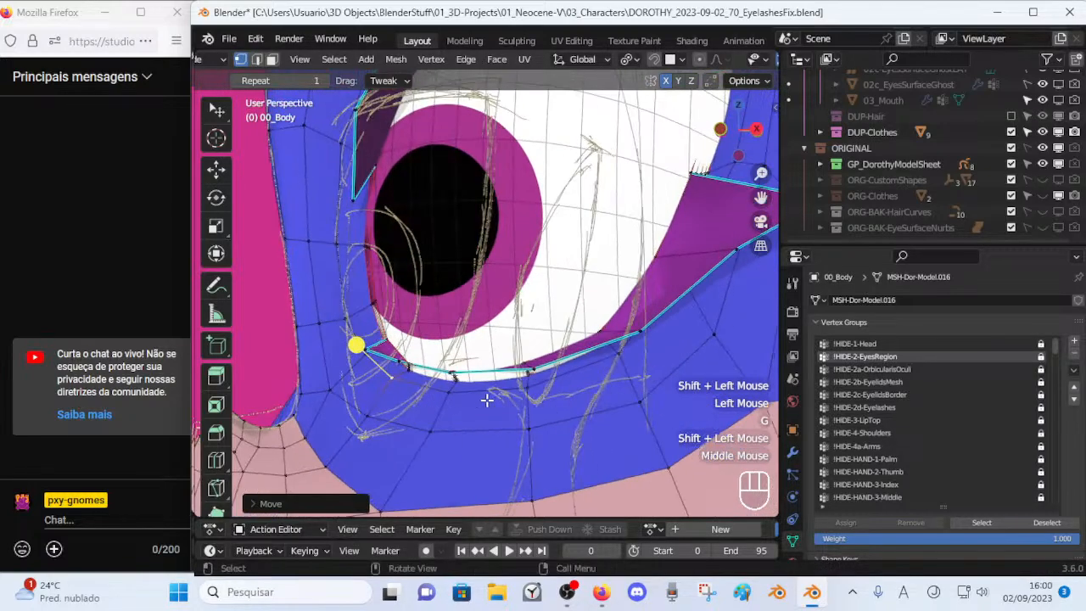
# Select the edge loop running just outside the eyelid rim and smooth its vertices.
pyautogui.press('2')
pyautogui.keyDown('alt'); pyautogui.keyDown('shift'); pyautogui.click(480, 393); pyautogui.keyUp('shift'); pyautogui.keyUp('alt')
pyautogui.scroll(-2, 487, 322)
pyautogui.keyDown('shift'); pyautogui.moveTo(494, 240); pyautogui.dragTo(447, 359, button='middle'); pyautogui.keyUp('shift')
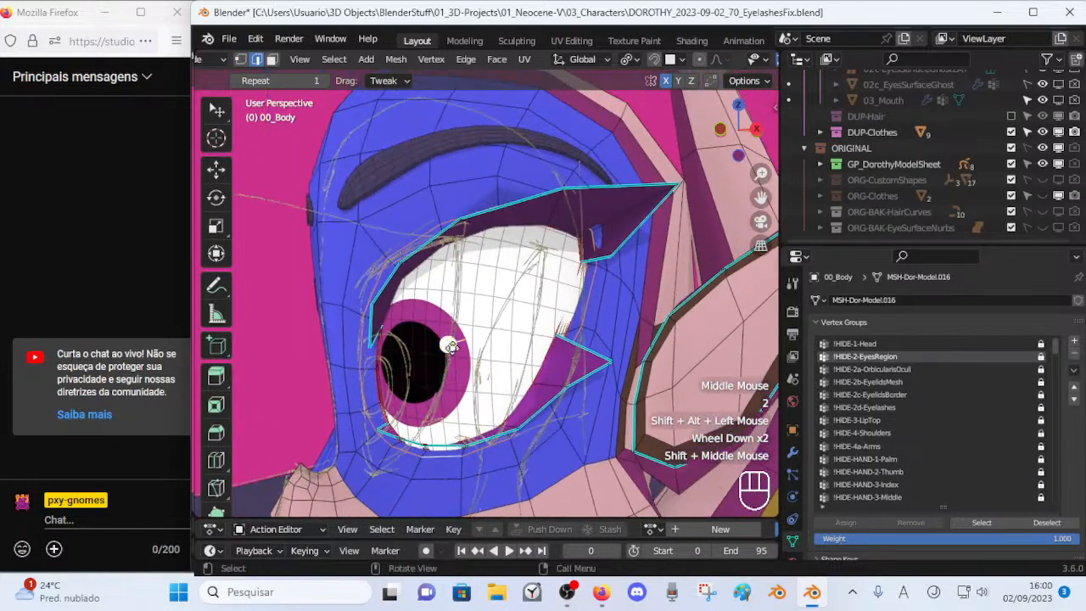
pyautogui.moveTo(447, 343); pyautogui.dragTo(467, 347)
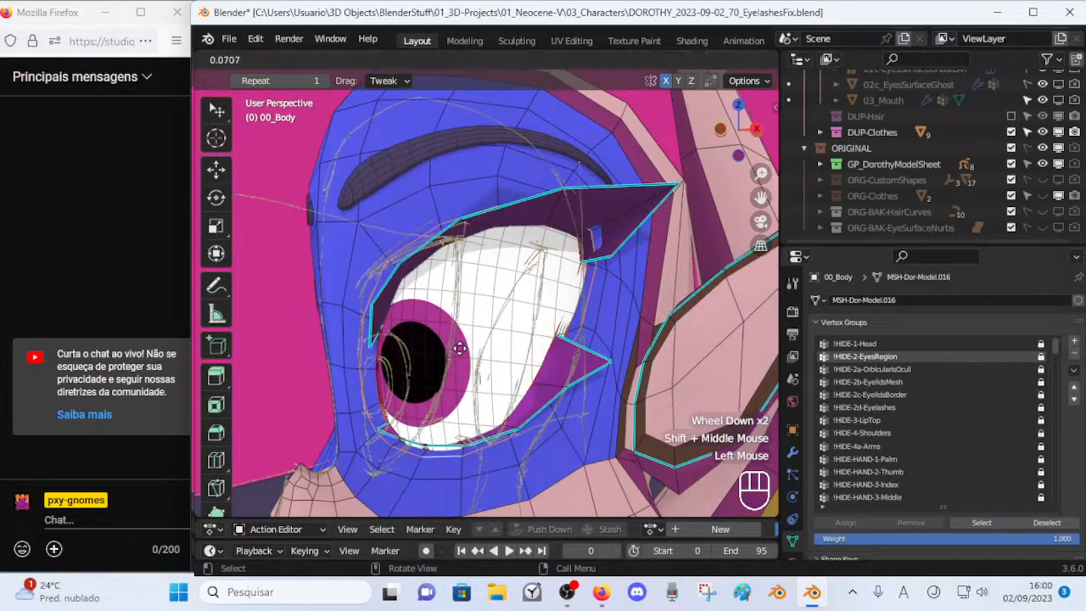
pyautogui.click(466, 352)
pyautogui.moveTo(480, 359); pyautogui.dragTo(470, 337, button='middle')
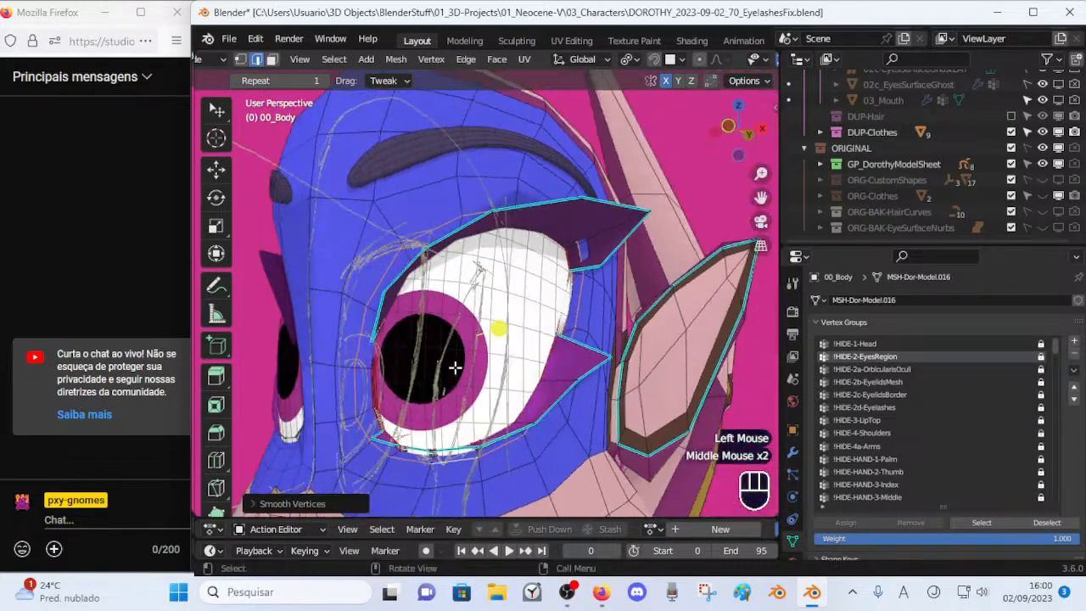
# Smooth the wider edge loop that circles the eye between brow and cheek.
pyautogui.hotkey('alt', 'a')
pyautogui.keyDown('alt'); pyautogui.keyDown('shift'); pyautogui.click(395, 481); pyautogui.keyUp('shift'); pyautogui.keyUp('alt')
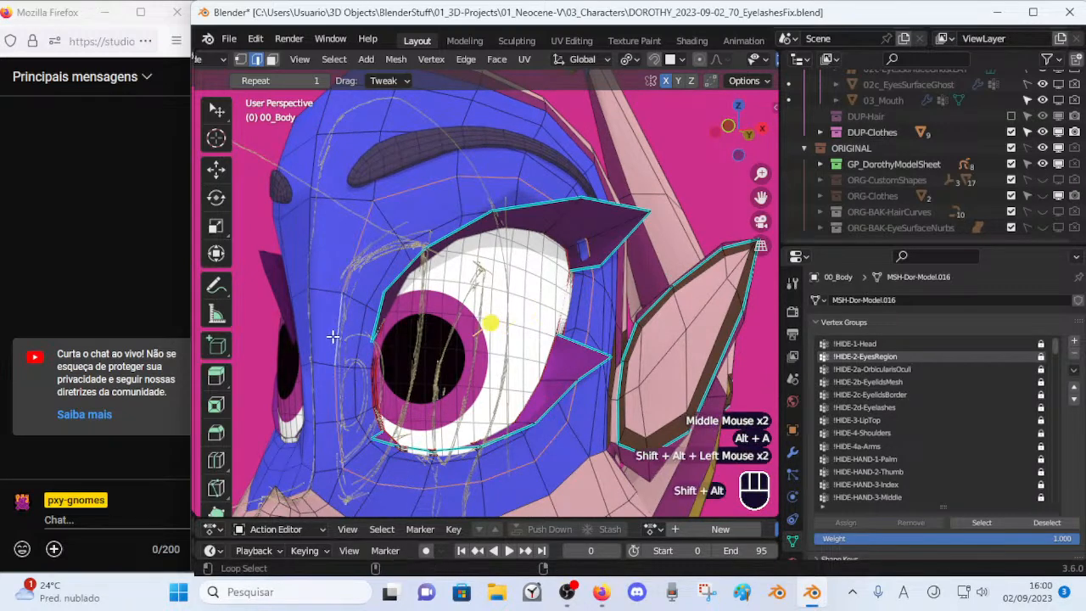
pyautogui.click(495, 316)
pyautogui.hotkey('alt', 'a')
# Select the complete face loop encircling the eye and smooth it.
pyautogui.press('3')
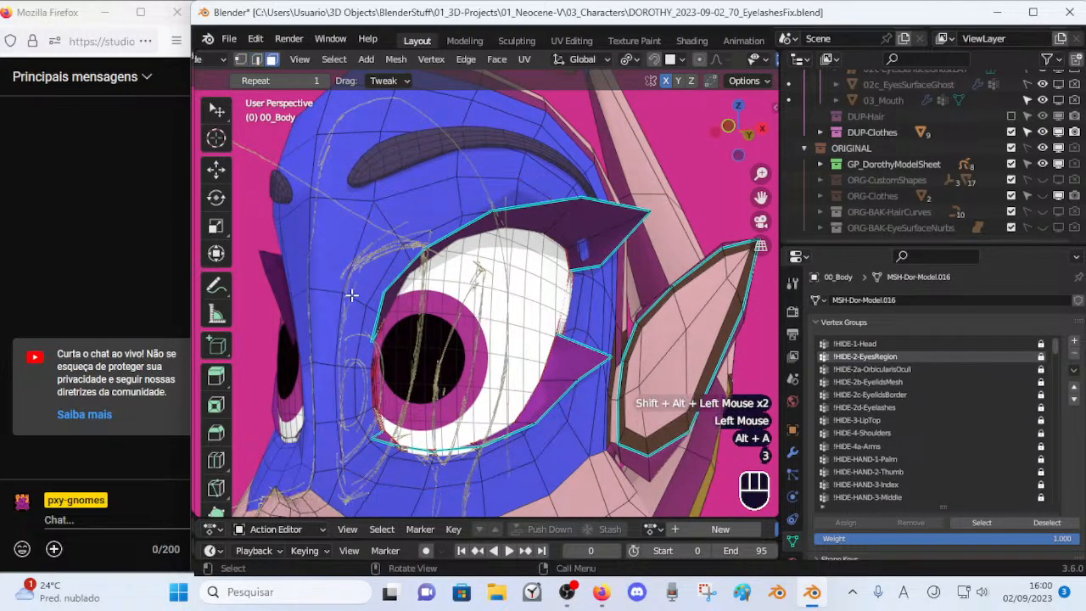
pyautogui.keyDown('alt'); pyautogui.keyDown('shift'); pyautogui.click(401, 324); pyautogui.keyUp('shift'); pyautogui.keyUp('alt')
pyautogui.hotkey('alt', 'a')
pyautogui.keyDown('alt'); pyautogui.keyDown('shift'); pyautogui.click(365, 406); pyautogui.keyUp('shift'); pyautogui.keyUp('alt')
pyautogui.hotkey('alt', 'a')
pyautogui.keyDown('alt'); pyautogui.keyDown('shift'); pyautogui.click(367, 365); pyautogui.keyUp('shift'); pyautogui.keyUp('alt')
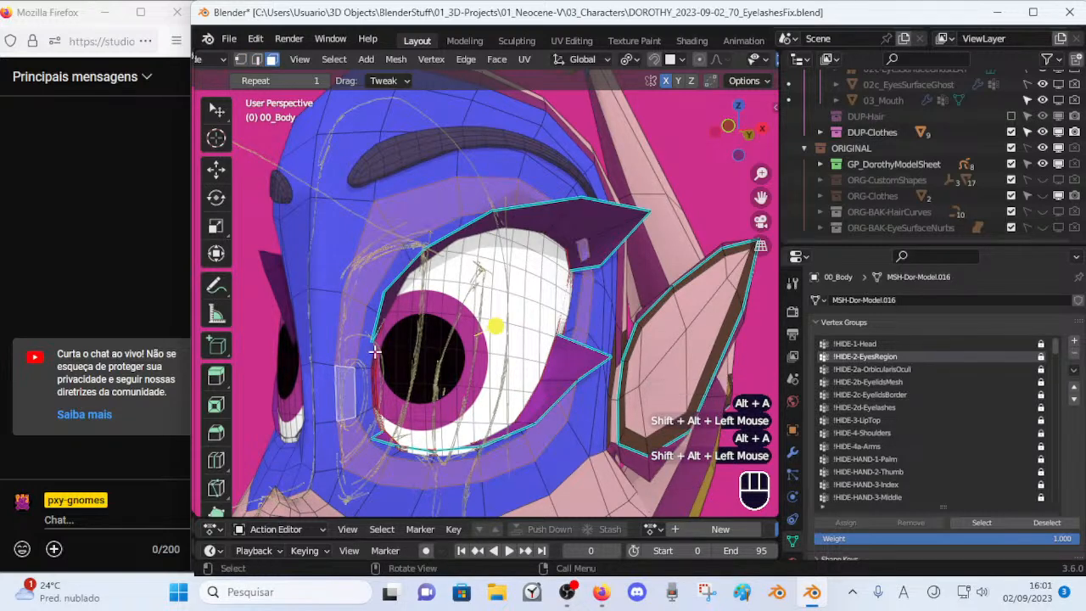
pyautogui.moveTo(491, 325); pyautogui.dragTo(520, 336)
pyautogui.moveTo(519, 428); pyautogui.dragTo(492, 460, button='middle')
pyautogui.keyDown('shift'); pyautogui.moveTo(462, 468); pyautogui.dragTo(478, 379, button='middle'); pyautogui.keyUp('shift')
pyautogui.hotkey('alt', 'a')
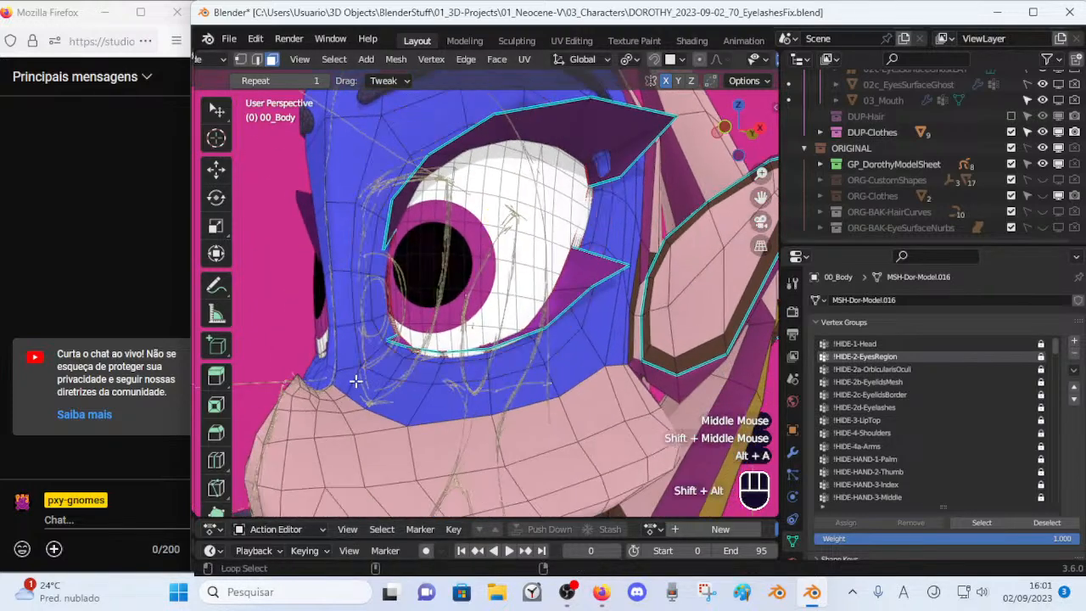
# Circle-select the faces between the inner eye corner and the nose bridge and smooth them.
pyautogui.keyDown('alt'); pyautogui.keyDown('shift'); pyautogui.click(355, 381); pyautogui.keyUp('shift'); pyautogui.keyUp('alt')
pyautogui.hotkey('alt', 'a')
pyautogui.press('c')
pyautogui.rightClick(346, 368)
pyautogui.click(337, 343)
pyautogui.hotkey('alt', 'a')
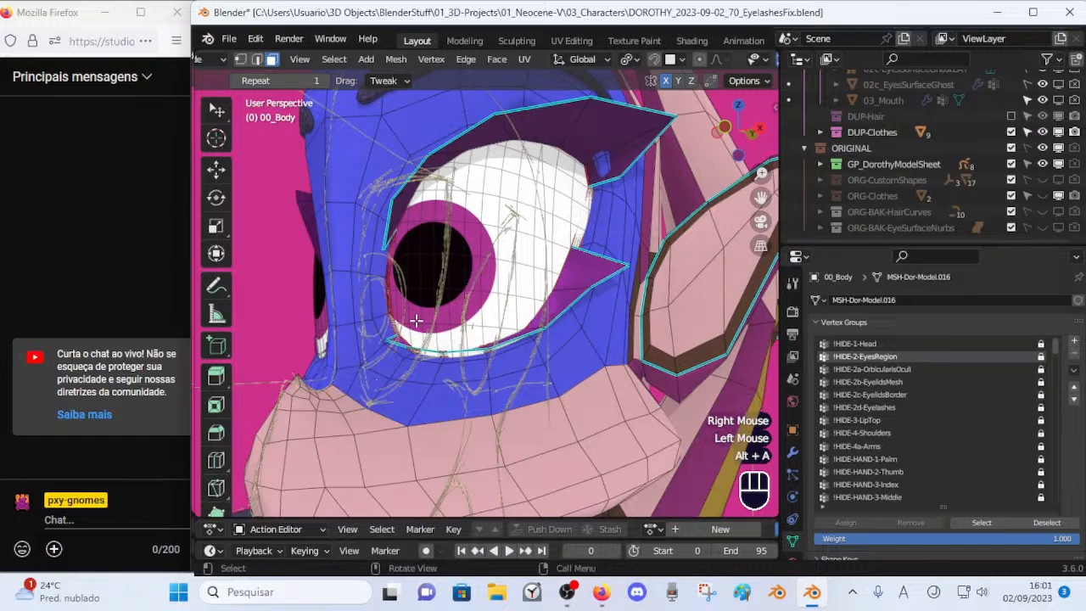
# Check the eye region from several angles and save the file.
pyautogui.press('1')
pyautogui.moveTo(583, 205); pyautogui.dragTo(462, 222, button='middle')
pyautogui.keyDown('shift'); pyautogui.moveTo(463, 222); pyautogui.dragTo(449, 241, button='middle'); pyautogui.keyUp('shift')
pyautogui.moveTo(450, 242); pyautogui.dragTo(498, 208, button='middle')
pyautogui.moveTo(574, 241); pyautogui.dragTo(541, 404, button='middle')
pyautogui.scroll(1, 517, 427)
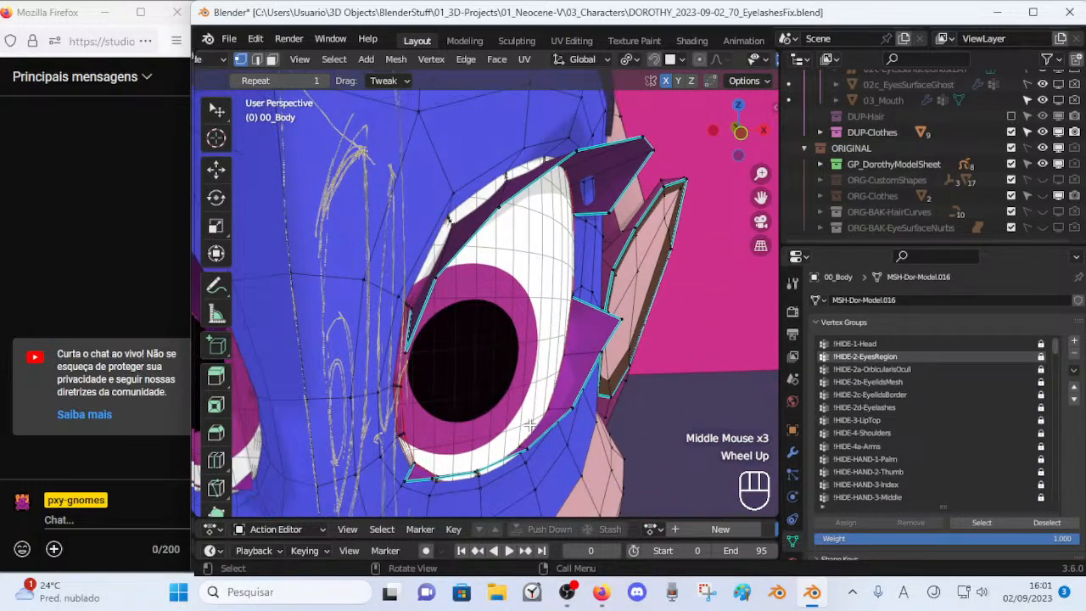
pyautogui.hotkey('ctrl', 's')
# Move the lower eyelash's base vertex slightly outward from the eyelid rim.
pyautogui.keyDown('shift'); pyautogui.moveTo(521, 449); pyautogui.dragTo(548, 408, button='middle'); pyautogui.keyUp('shift')
pyautogui.scroll(2, 489, 382)
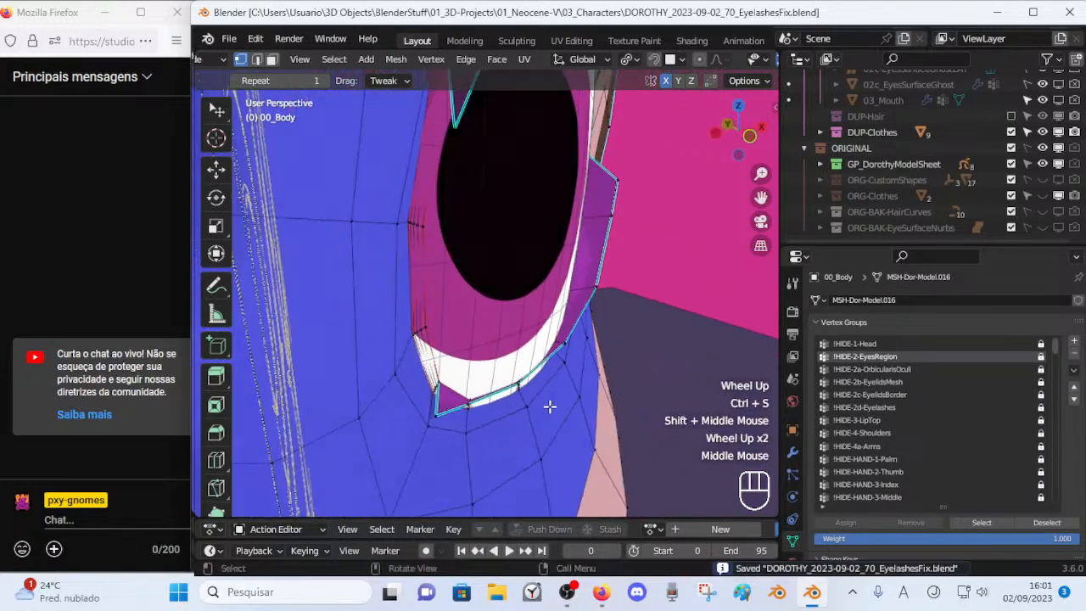
pyautogui.click(568, 343)
pyautogui.press('g')
pyautogui.click(576, 348)
pyautogui.click(540, 398)
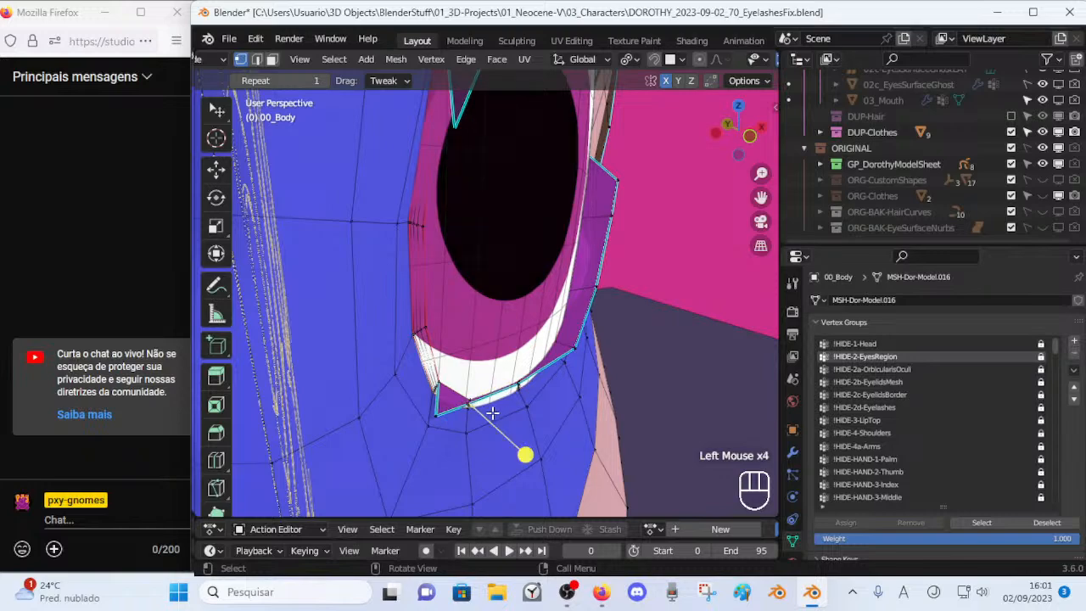
# Examine the eyelashes and eyelid rim from several angles, in both the edit cage and the subdivided surface.
pyautogui.keyDown('shift'); pyautogui.moveTo(608, 264); pyautogui.dragTo(492, 314, button='middle'); pyautogui.keyUp('shift')
pyautogui.scroll(-1, 492, 298)
pyautogui.moveTo(492, 314); pyautogui.dragTo(548, 186, button='middle')
pyautogui.press('2')
pyautogui.keyDown('alt'); pyautogui.keyDown('shift'); pyautogui.click(557, 150); pyautogui.keyUp('shift'); pyautogui.keyUp('alt')
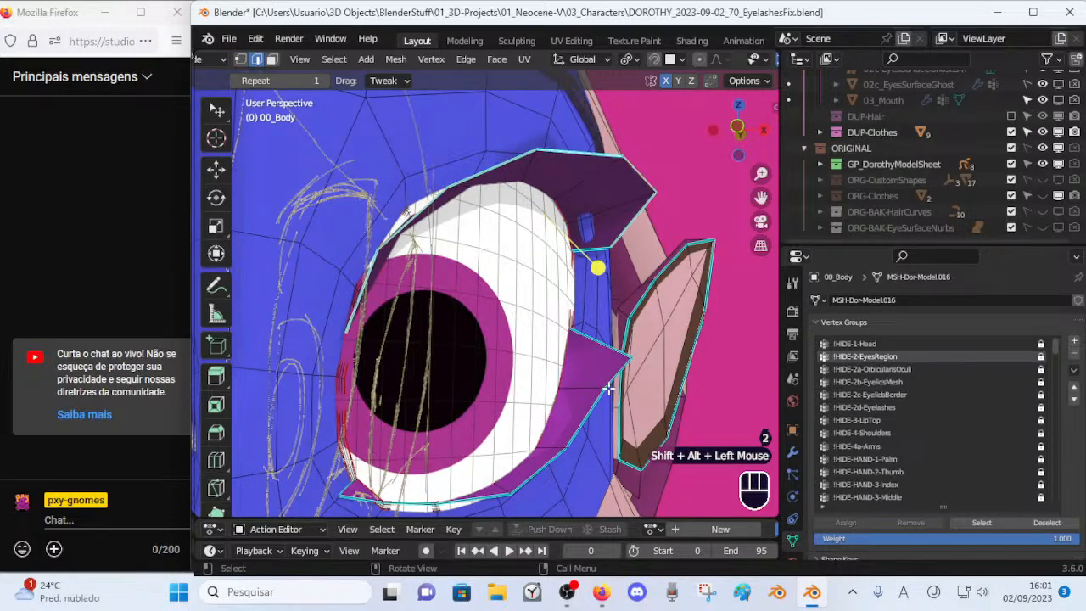
pyautogui.moveTo(586, 386); pyautogui.dragTo(516, 398, button='middle')
pyautogui.scroll(-1, 509, 373)
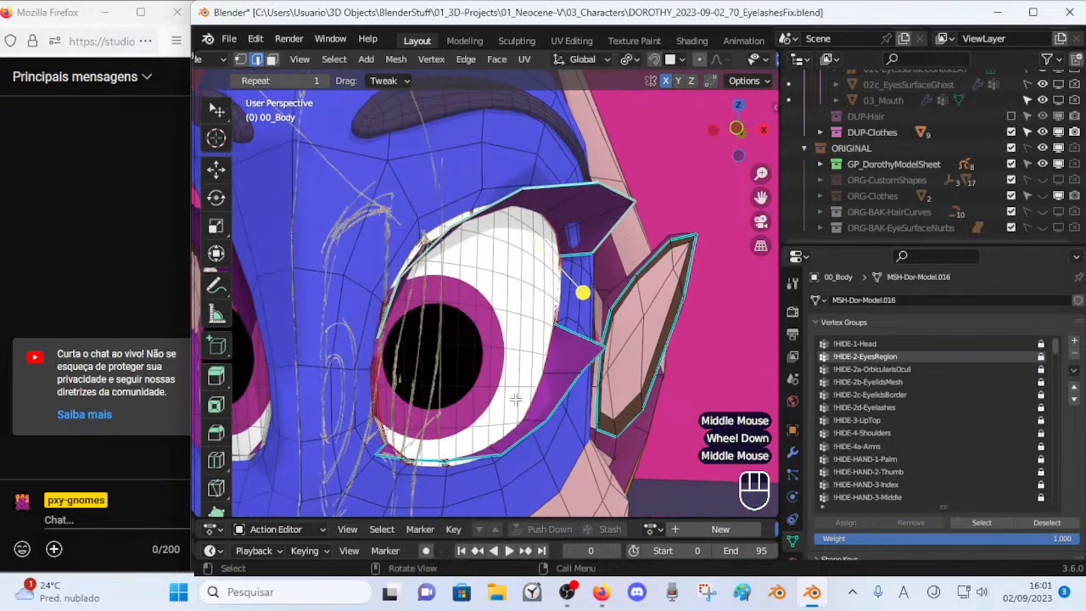
pyautogui.moveTo(458, 305); pyautogui.dragTo(593, 308, button='middle')
pyautogui.hotkey('alt', 'a')
pyautogui.moveTo(594, 218); pyautogui.dragTo(571, 235, button='middle')
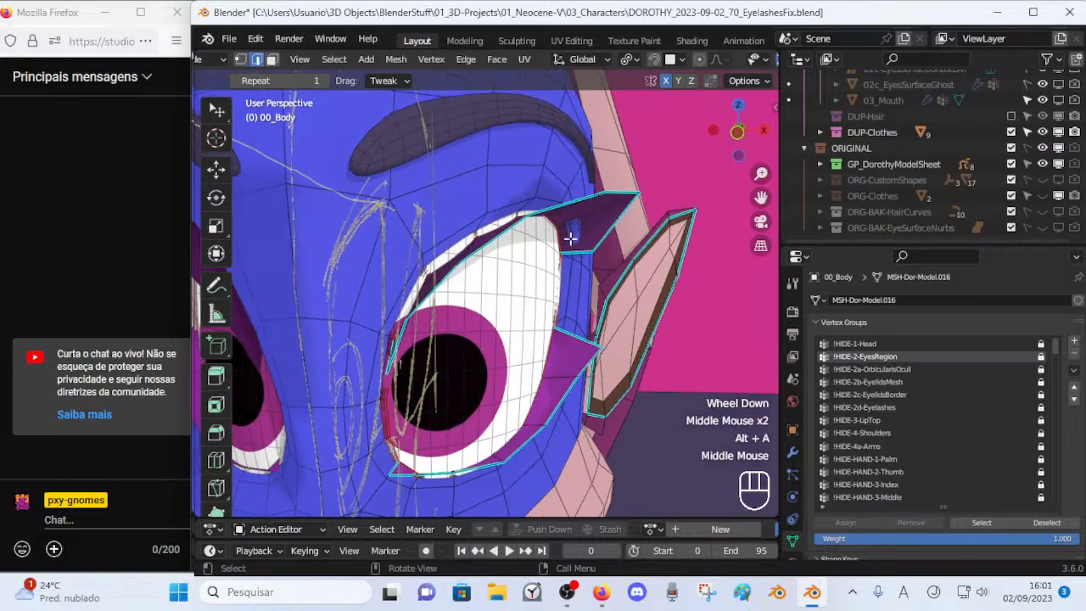
pyautogui.scroll(2, 567, 277)
pyautogui.moveTo(567, 278); pyautogui.dragTo(559, 342, button='middle')
pyautogui.scroll(-1, 555, 288)
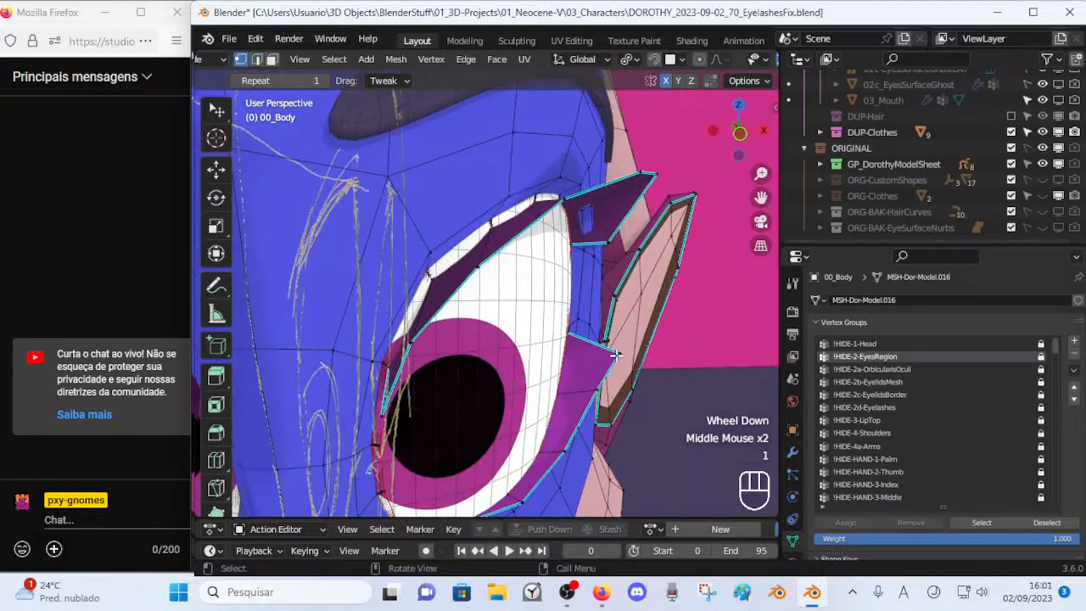
pyautogui.moveTo(622, 362); pyautogui.dragTo(477, 367, button='middle')
pyautogui.press('Tab')
pyautogui.scroll(-2, 482, 332)
pyautogui.scroll(3, 537, 381)
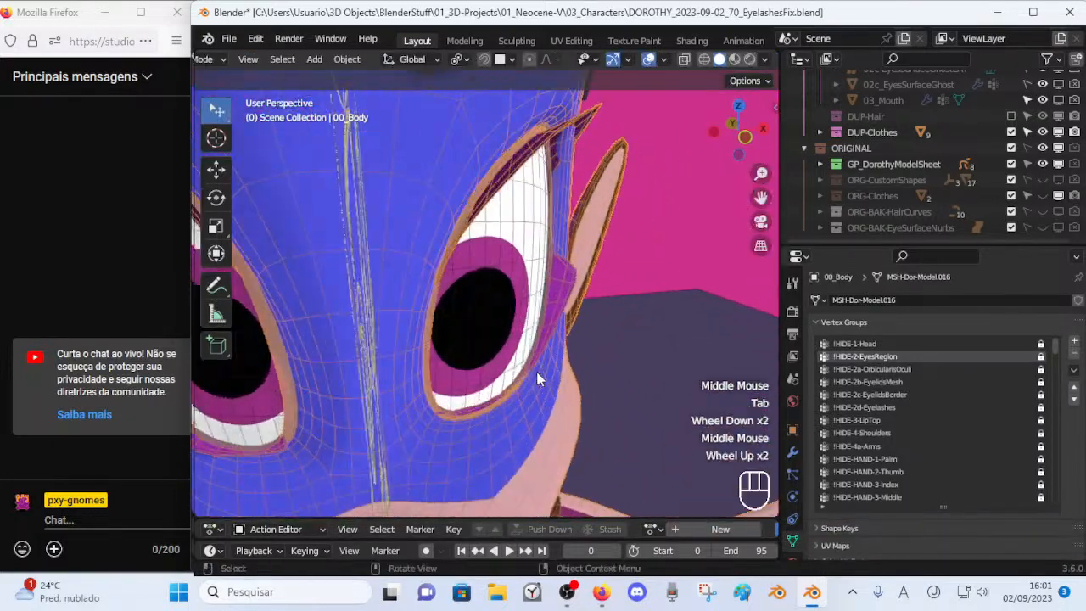
# Shift the vertices at the base of the lower eyelash to follow the eyelid curve.
pyautogui.press('Tab')
pyautogui.moveTo(538, 423)
pyautogui.mouseDown(button='middle')
pyautogui.moveTo(511, 453)
pyautogui.moveTo(543, 422)
pyautogui.mouseUp(button='middle')
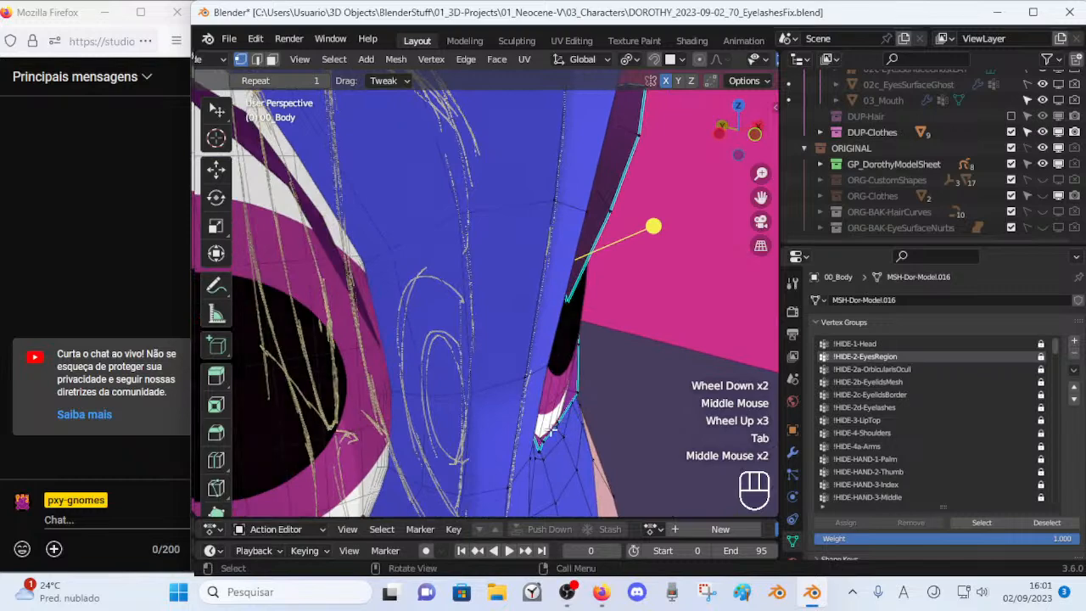
pyautogui.press('g')
pyautogui.click(558, 437)
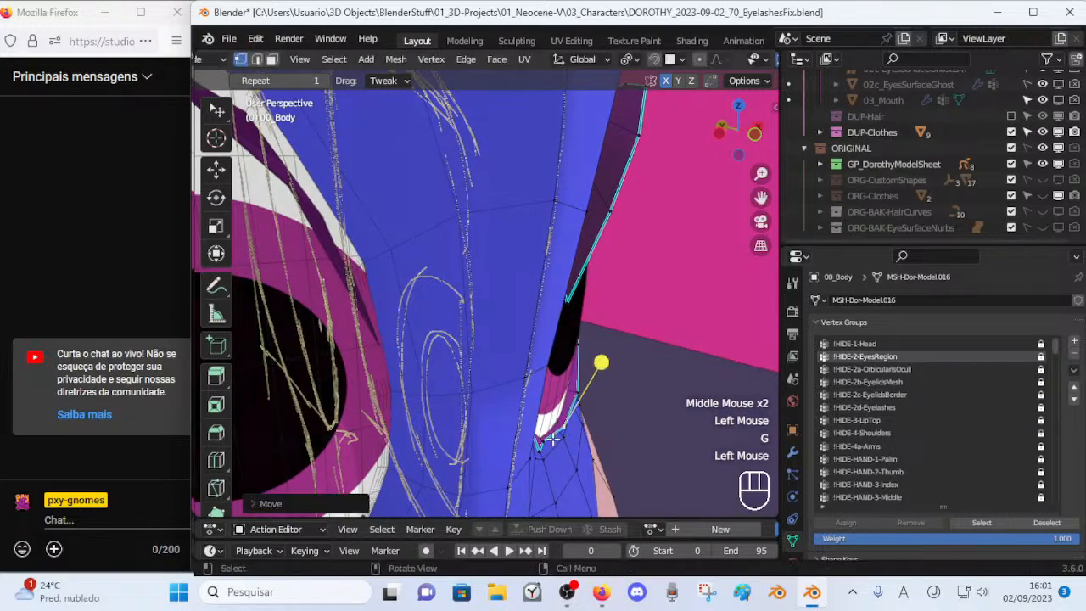
pyautogui.press('g')
pyautogui.keyDown('shift'); pyautogui.click(571, 453); pyautogui.keyUp('shift')
# Fine-tune the lower eyelash vertex position from the side against the eyelid rim.
pyautogui.moveTo(572, 454); pyautogui.dragTo(551, 354, button='middle')
pyautogui.press('Tab')
pyautogui.press('Tab')
pyautogui.moveTo(551, 355); pyautogui.dragTo(501, 359, button='middle')
pyautogui.scroll(2, 512, 374)
pyautogui.press('g')
pyautogui.keyDown('shift'); pyautogui.click(557, 410); pyautogui.keyUp('shift')
# Select the inner edges of the lower eyelash and move them slightly toward the eyelid rim.
pyautogui.keyDown('shift'); pyautogui.moveTo(556, 411); pyautogui.dragTo(484, 332, button='middle'); pyautogui.keyUp('shift')
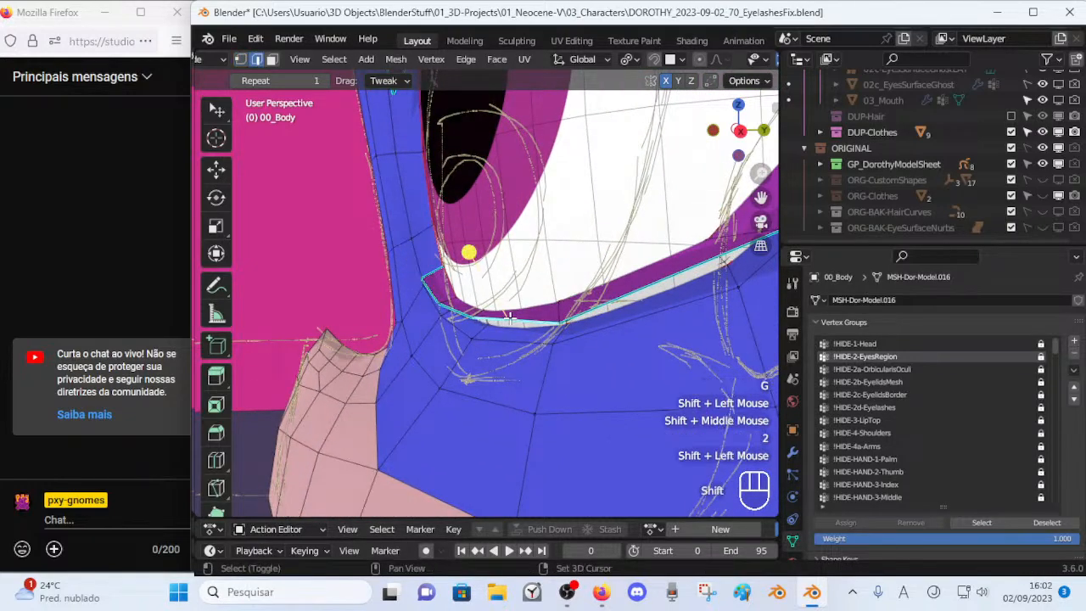
pyautogui.scroll(-2, 623, 294)
pyautogui.keyDown('shift'); pyautogui.moveTo(624, 295); pyautogui.dragTo(712, 392, button='middle'); pyautogui.keyUp('shift')
pyautogui.scroll(-1, 624, 347)
pyautogui.press('g')
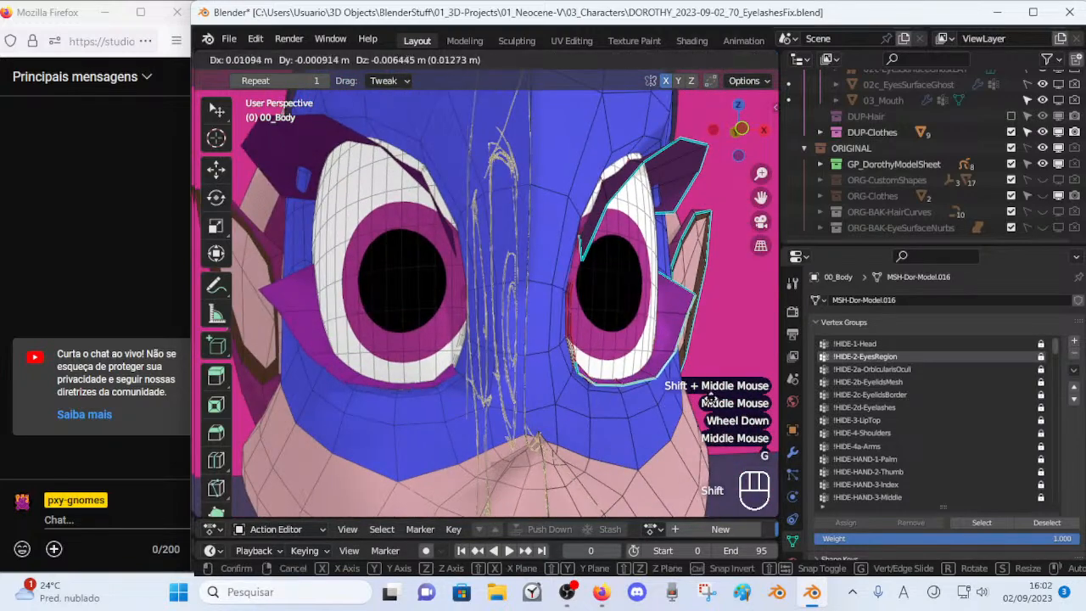
pyautogui.keyDown('shift'); pyautogui.click(713, 399); pyautogui.keyUp('shift')
# Smooth the selected lower eyelash edges slightly and shift them along the Y axis.
pyautogui.moveTo(706, 297)
pyautogui.mouseDown()
pyautogui.moveTo(725, 291)
pyautogui.moveTo(711, 295)
pyautogui.mouseUp()
pyautogui.moveTo(711, 294); pyautogui.dragTo(666, 344, button='middle')
pyautogui.moveTo(705, 315); pyautogui.dragTo(713, 307)
pyautogui.press('g')
pyautogui.press('y')
pyautogui.keyDown('shift'); pyautogui.click(652, 367); pyautogui.keyUp('shift')
pyautogui.moveTo(652, 367); pyautogui.dragTo(528, 376, button='middle')
pyautogui.hotkey('alt', 'a')
pyautogui.press('1')
pyautogui.press('Tab')
pyautogui.press('Tab')
# Move the middle edge of the lower eyelash to line up with the eyelid rim.
pyautogui.press('2')
pyautogui.click(616, 376)
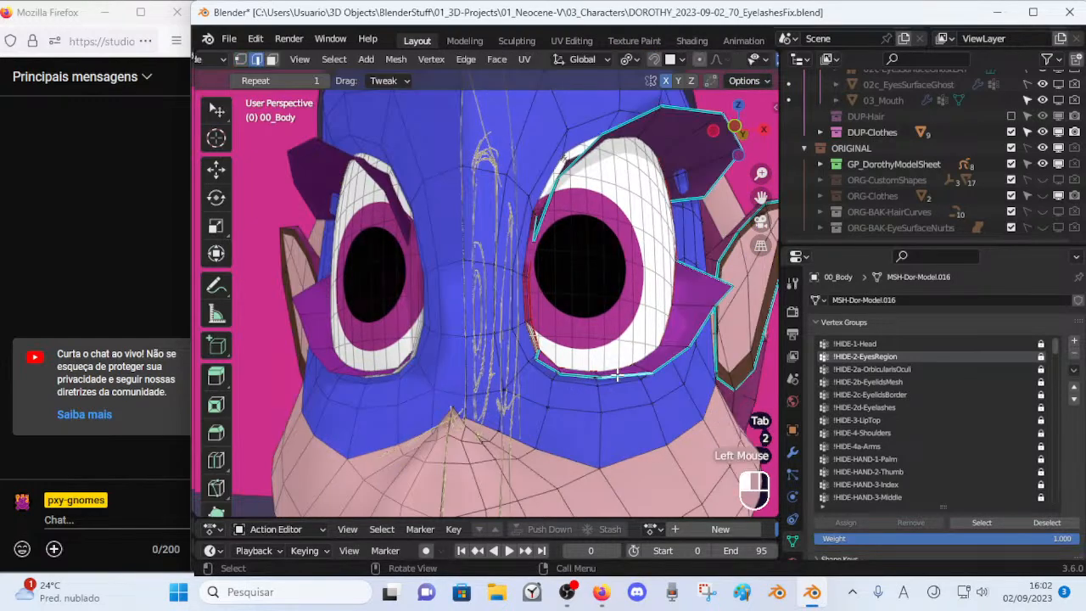
pyautogui.press('g')
pyautogui.keyDown('shift'); pyautogui.click(614, 402); pyautogui.keyUp('shift')
# Rotate and reposition the adjacent inner edge of the lower eyelash to match the eyelid's curvature.
pyautogui.click(578, 375)
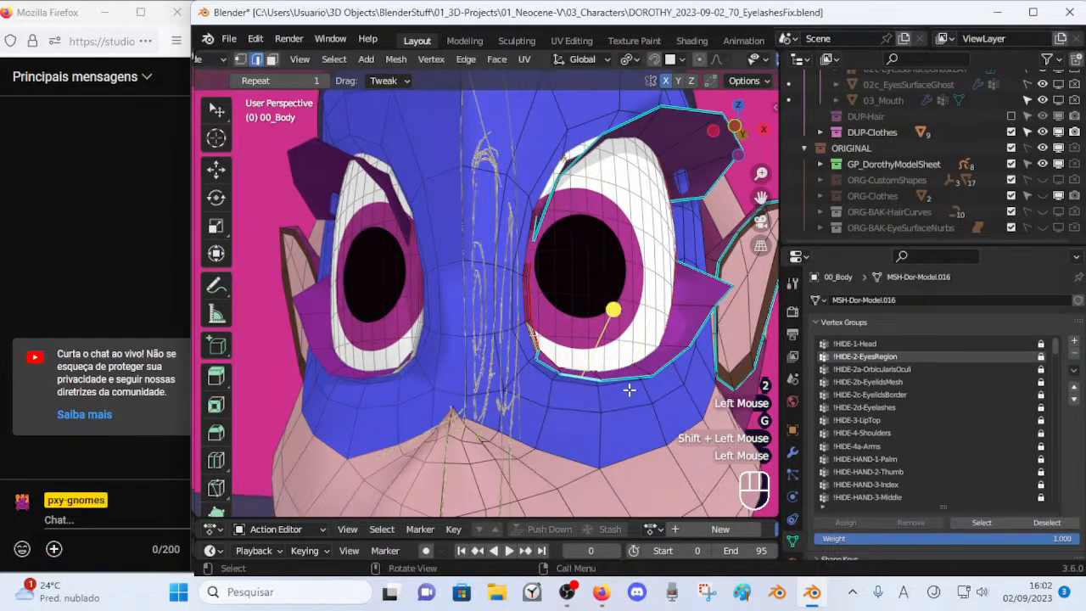
pyautogui.press('r')
pyautogui.click(640, 396)
pyautogui.press('g')
pyautogui.keyDown('shift'); pyautogui.click(616, 395); pyautogui.keyUp('shift')
pyautogui.press('g')
pyautogui.keyDown('shift'); pyautogui.click(661, 344); pyautogui.keyUp('shift')
pyautogui.press('Tab')
pyautogui.moveTo(668, 346); pyautogui.dragTo(577, 421, button='middle')
pyautogui.press('Tab')
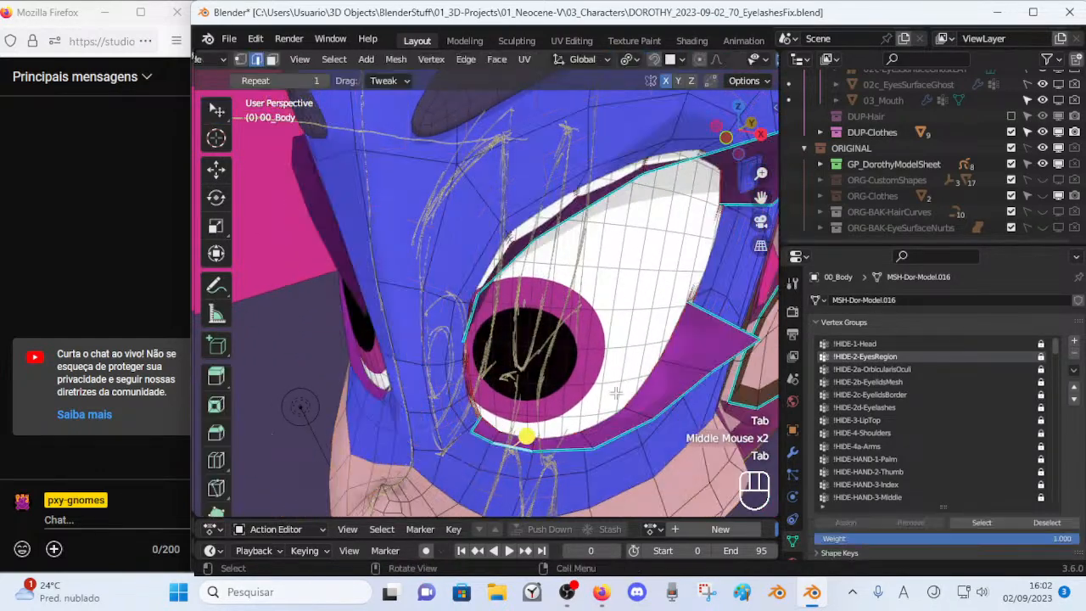
# Nudge the selected inner edge of the lower eyelash to follow the eyelid rim.
pyautogui.press('g')
pyautogui.keyDown('shift'); pyautogui.click(465, 434); pyautogui.keyUp('shift')
pyautogui.press('Tab')
pyautogui.press('Tab')
# Move the next edge along the lower eyelash into line with the eyeball and compare it on the smoothed mesh.
pyautogui.click(515, 438)
pyautogui.moveTo(577, 331); pyautogui.dragTo(550, 410, button='middle')
pyautogui.press('g')
pyautogui.keyDown('shift'); pyautogui.click(550, 410); pyautogui.keyUp('shift')
pyautogui.press('Tab')
pyautogui.moveTo(640, 399); pyautogui.dragTo(684, 259, button='middle')
pyautogui.moveTo(553, 380); pyautogui.dragTo(601, 404, button='middle')
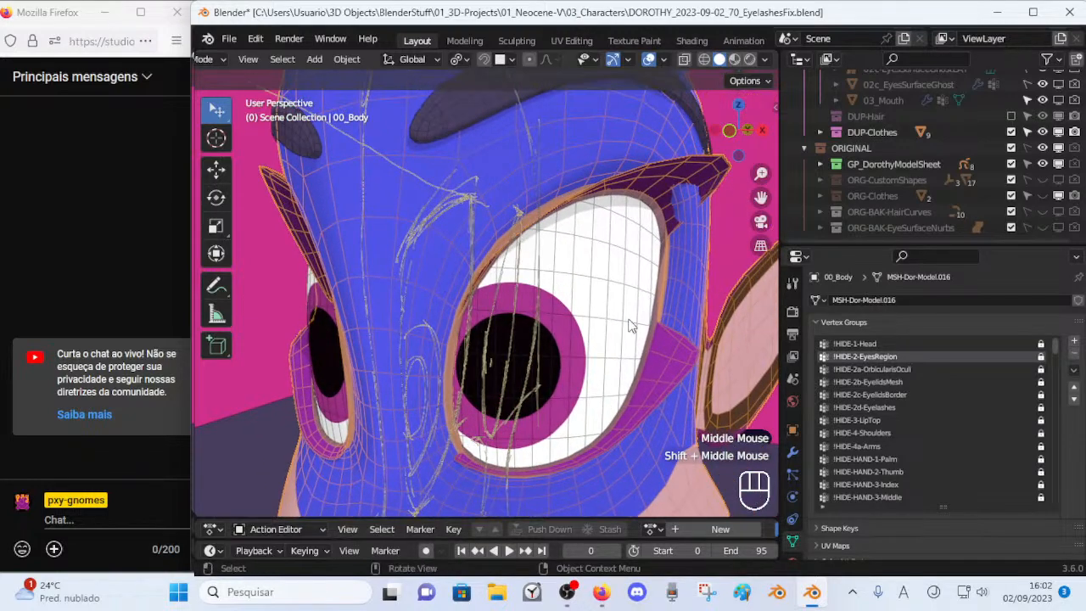
pyautogui.press('Tab')
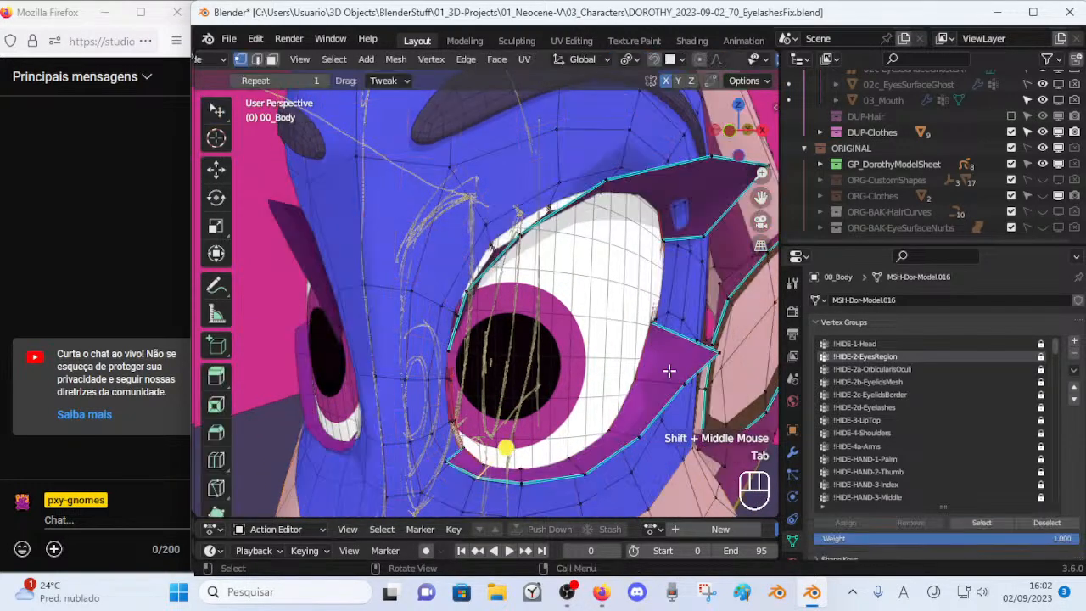
pyautogui.press('Tab')
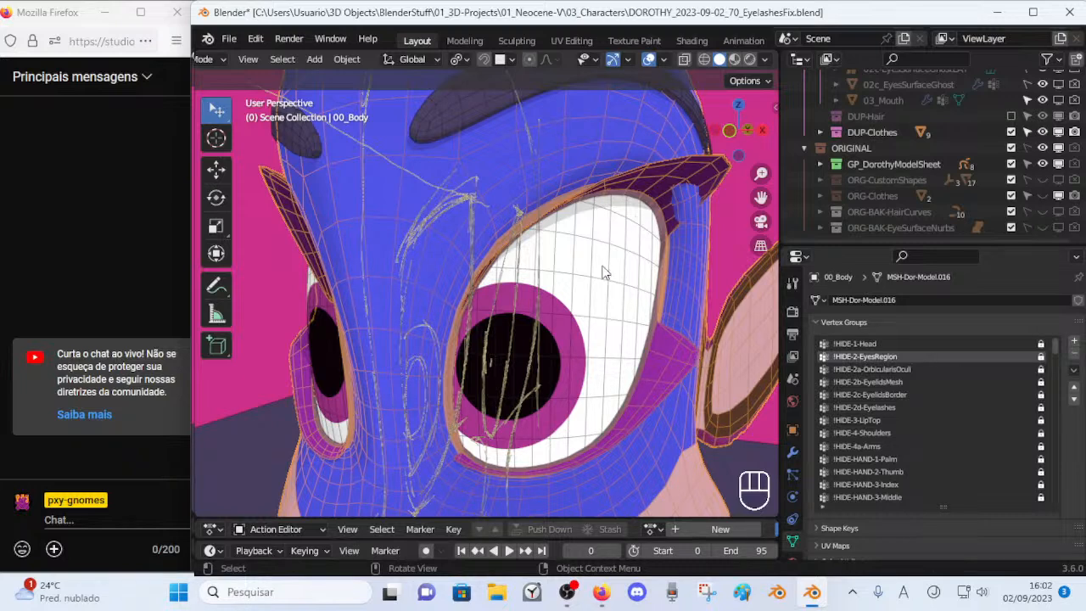
# Select the edge loop along the upper eyelash and raise it slightly above the eyelid rim.
pyautogui.press('Tab')
pyautogui.press('2')
pyautogui.click(634, 173)
pyautogui.hotkey('alt', 'a')
pyautogui.keyDown('alt'); pyautogui.keyDown('shift'); pyautogui.click(635, 175); pyautogui.keyUp('shift'); pyautogui.keyUp('alt')
pyautogui.scroll(-2, 601, 274)
pyautogui.moveTo(601, 274); pyautogui.dragTo(585, 255, button='middle')
pyautogui.scroll(2, 586, 254)
pyautogui.press('g')
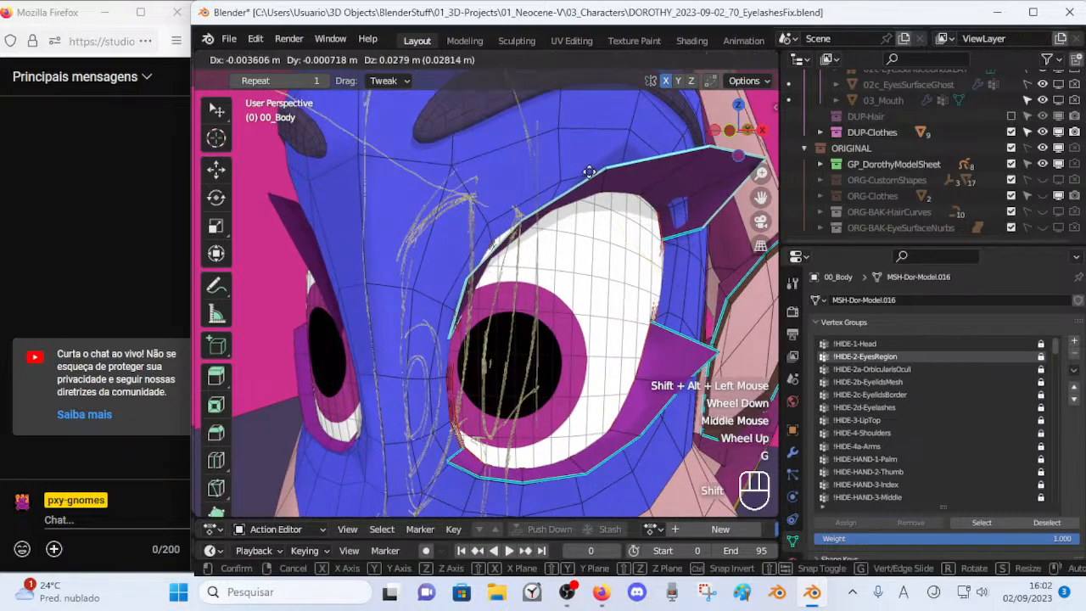
pyautogui.keyDown('shift'); pyautogui.click(564, 204); pyautogui.keyUp('shift')
pyautogui.press('Tab')
pyautogui.press('Tab')
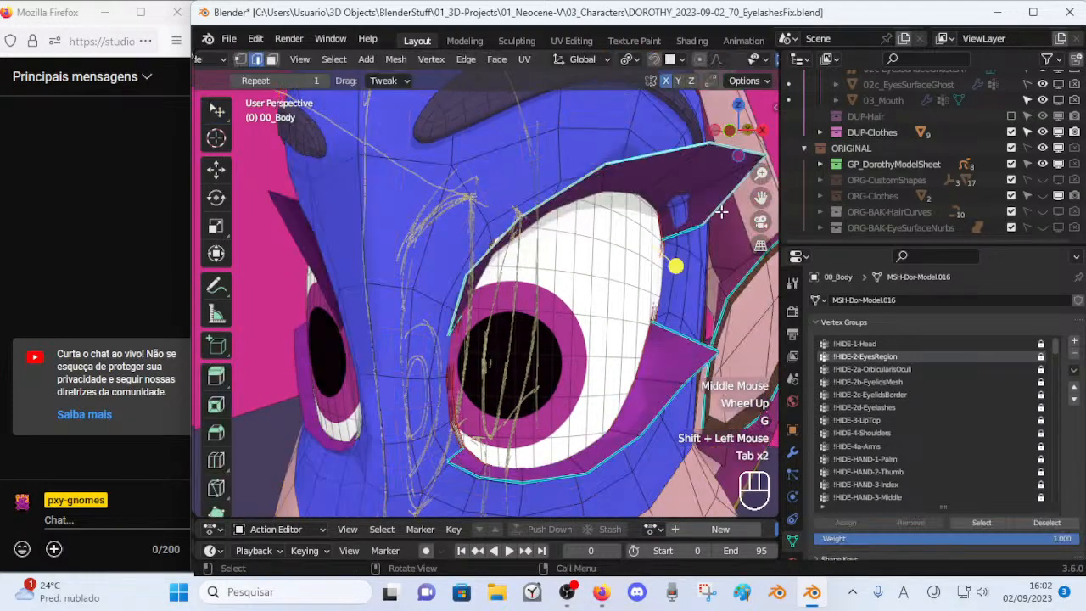
# Nudge a vertex near the outer tip of the upper eyelash slightly outward.
pyautogui.press('1')
pyautogui.click(717, 184)
pyautogui.press('g')
pyautogui.press('shift')
pyautogui.keyDown('shift'); pyautogui.click(752, 211); pyautogui.keyUp('shift')
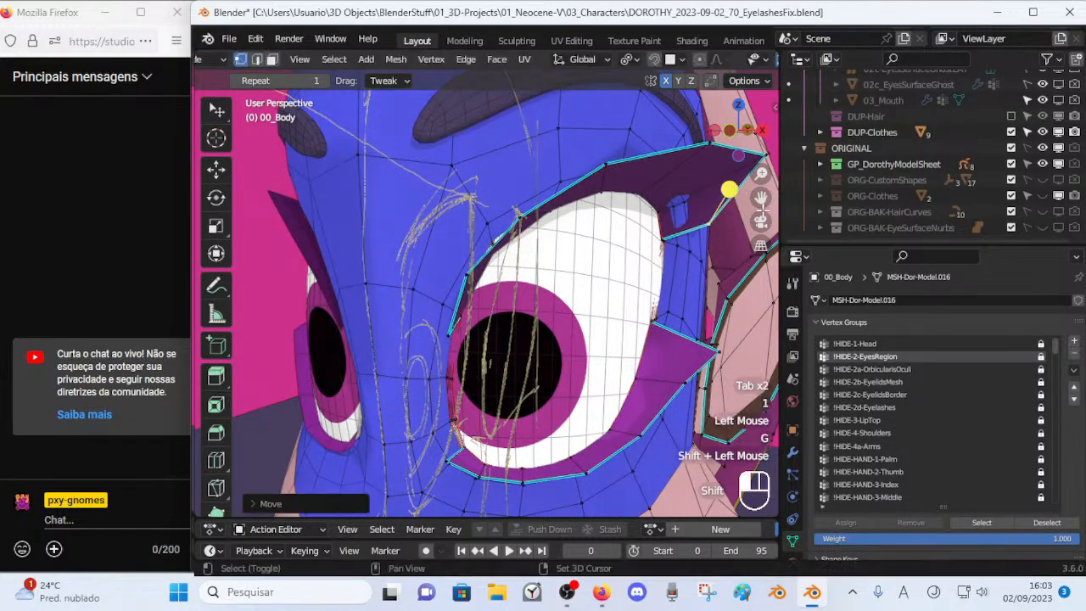
# Reposition the outer tip vertex of the upper eyelash as seen from the side of the head.
pyautogui.moveTo(703, 227); pyautogui.dragTo(626, 223, button='middle')
pyautogui.scroll(-2, 624, 222)
pyautogui.moveTo(672, 194); pyautogui.dragTo(530, 235, button='middle')
pyautogui.click(462, 284)
pyautogui.press('g')
pyautogui.click(521, 266)
pyautogui.press('g')
pyautogui.click(553, 147)
pyautogui.click(553, 146)
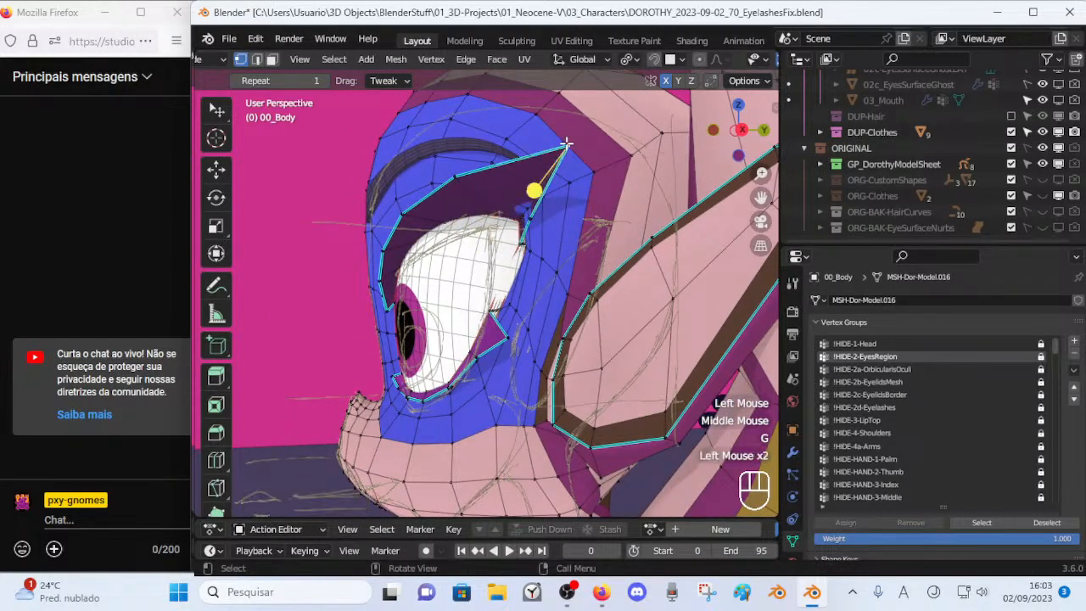
pyautogui.press('g')
pyautogui.click(524, 153)
# Move the upper eyelash's top rim vertices one by one to lift the arc over the eye.
pyautogui.click(448, 176)
pyautogui.press('g')
pyautogui.click(437, 166)
pyautogui.moveTo(432, 174); pyautogui.dragTo(538, 213, button='middle')
pyautogui.press('g')
pyautogui.click(533, 214)
pyautogui.press('g')
pyautogui.click(559, 197)
pyautogui.click(485, 210)
pyautogui.press('g')
pyautogui.click(475, 195)
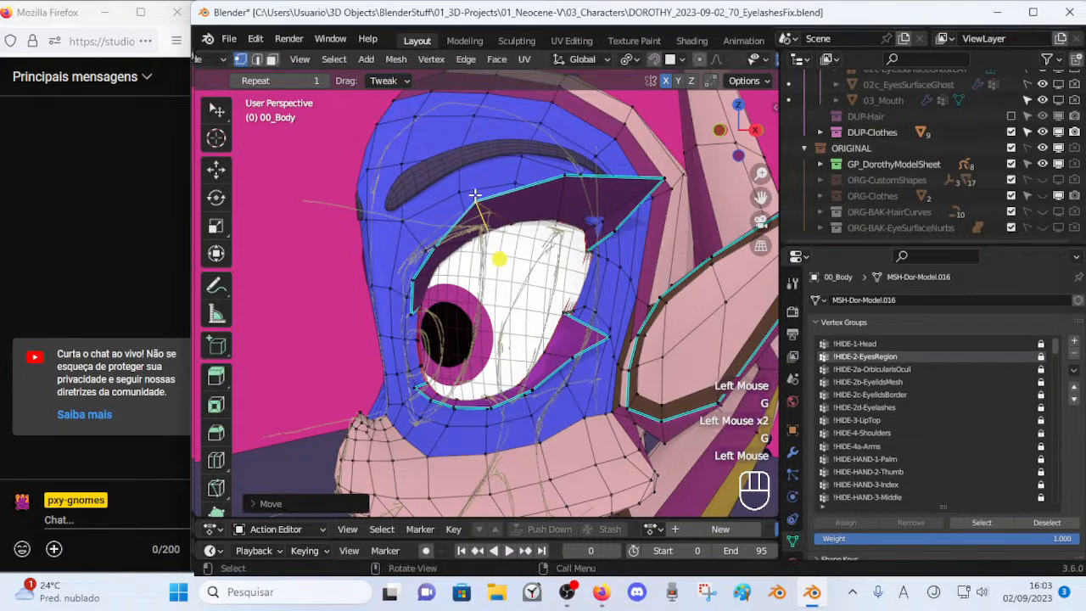
# Adjust the upper eyelash's inner rim vertices to round its curve toward the nose.
pyautogui.moveTo(475, 195); pyautogui.dragTo(526, 165, button='middle')
pyautogui.press('g')
pyautogui.click(485, 194)
pyautogui.click(476, 204)
pyautogui.press('g')
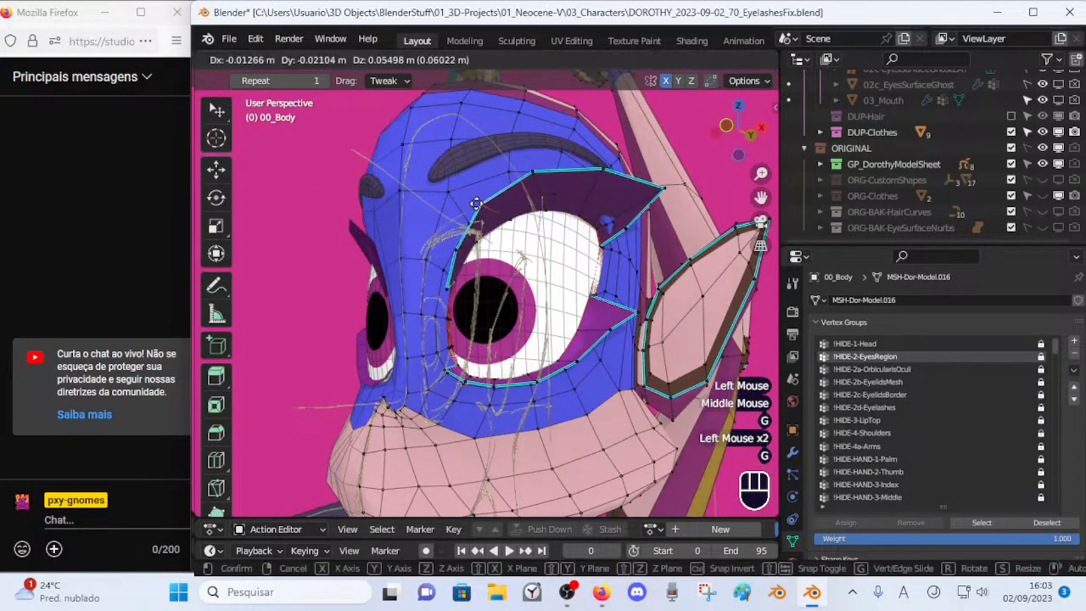
pyautogui.click(458, 242)
# Move an outer vertex of the upper eyelash closer to the eye after comparing the smoothed shape.
pyautogui.press('Tab')
pyautogui.moveTo(470, 254); pyautogui.dragTo(606, 271, button='middle')
pyautogui.scroll(2, 605, 272)
pyautogui.press('Tab')
pyautogui.click(697, 197)
pyautogui.press('g')
pyautogui.click(664, 234)
# Slide the vertex on the underside of the upper eyelash's outer wing along its edge, then reposition it.
pyautogui.press('Tab')
pyautogui.moveTo(659, 225); pyautogui.dragTo(681, 285, button='middle')
pyautogui.press('Tab')
pyautogui.click(626, 279)
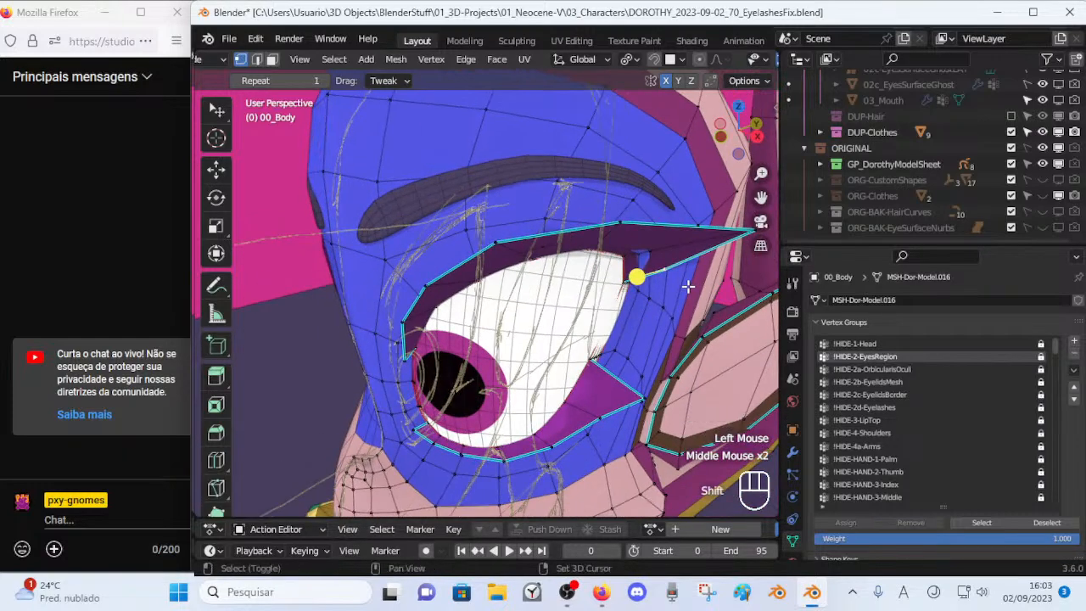
pyautogui.hotkey('shift', 'v')
pyautogui.keyDown('shift'); pyautogui.click(681, 268); pyautogui.keyUp('shift')
pyautogui.press('g')
pyautogui.click(703, 268)
# Raise the outer tip vertex of the upper eyelash.
pyautogui.press('Tab')
pyautogui.moveTo(680, 295); pyautogui.dragTo(525, 285, button='middle')
pyautogui.press('Tab')
pyautogui.click(495, 284)
pyautogui.press('g')
pyautogui.click(508, 245)
pyautogui.moveTo(509, 246); pyautogui.dragTo(553, 272, button='middle')
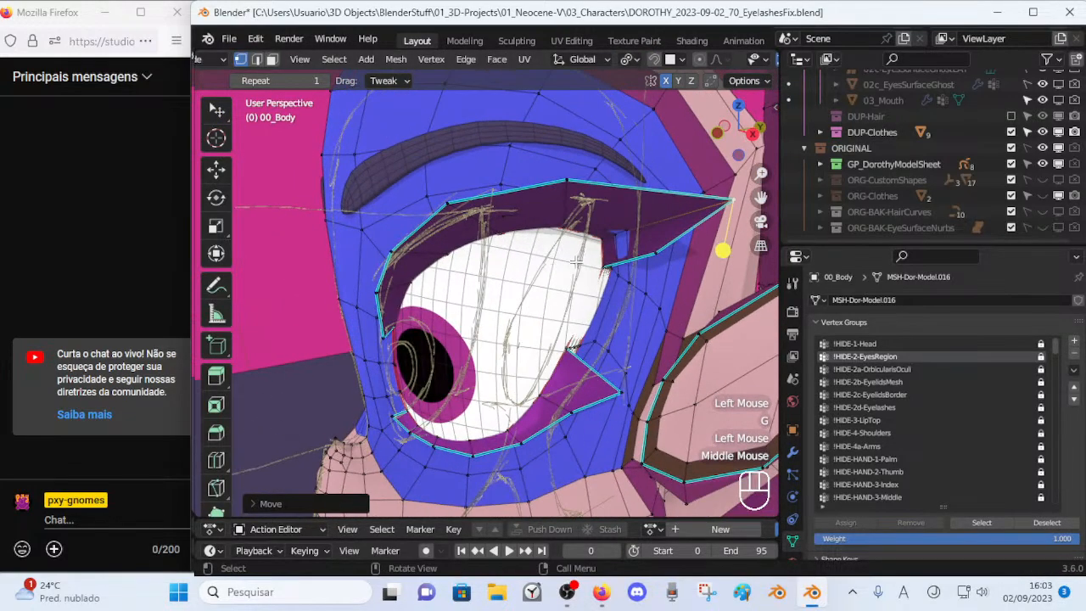
# Slide the upper eyelash's top rim vertex toward the outer tip and readjust its position.
pyautogui.click(570, 178)
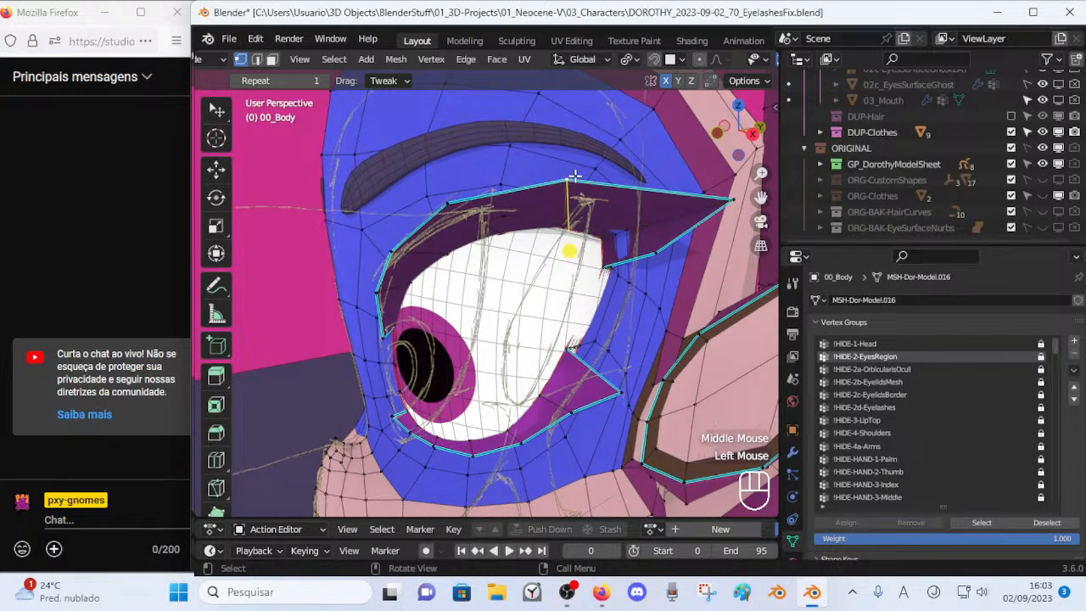
pyautogui.hotkey('shift', 'v')
pyautogui.keyDown('shift'); pyautogui.click(634, 257); pyautogui.keyUp('shift')
pyautogui.press('g')
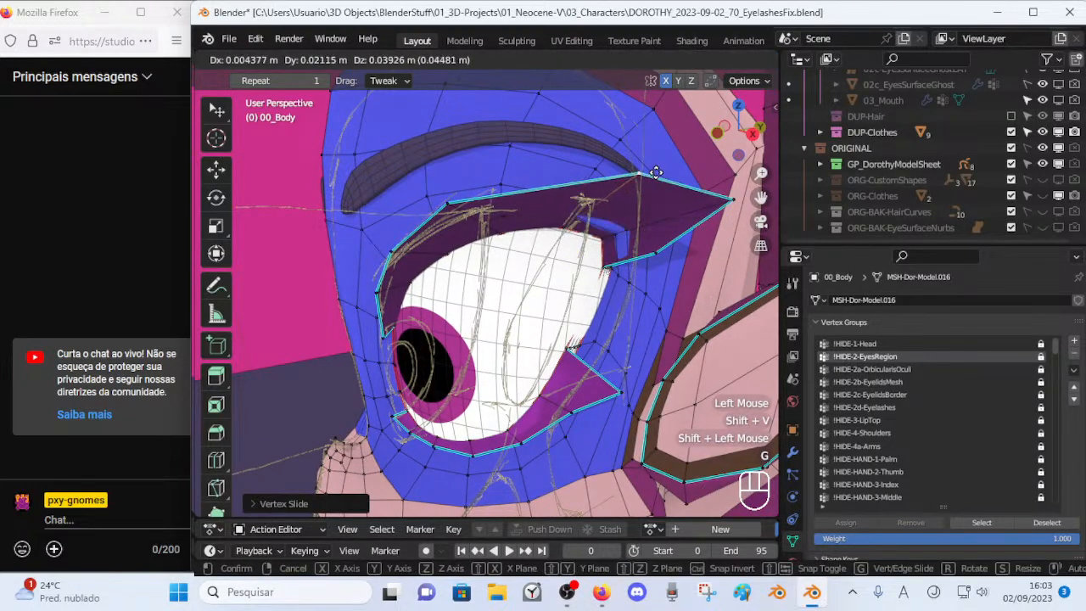
pyautogui.click(642, 237)
# Move the upper eyelash's tip vertex in a side-on view and examine the smoothed profile.
pyautogui.click(735, 202)
pyautogui.moveTo(734, 202); pyautogui.dragTo(512, 249, button='middle')
pyautogui.press('g')
pyautogui.click(607, 235)
pyautogui.press('Tab')
pyautogui.scroll(-1, 514, 251)
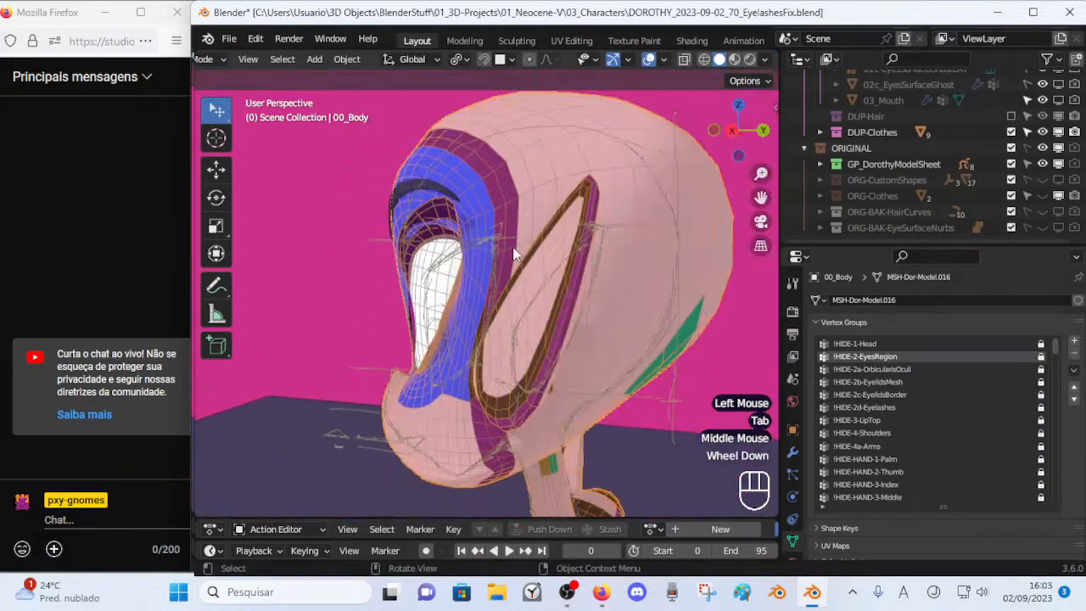
# Move the upper eyelash's front top vertex slightly in the right orthographic view.
pyautogui.press('KP_3')
pyautogui.press('Tab')
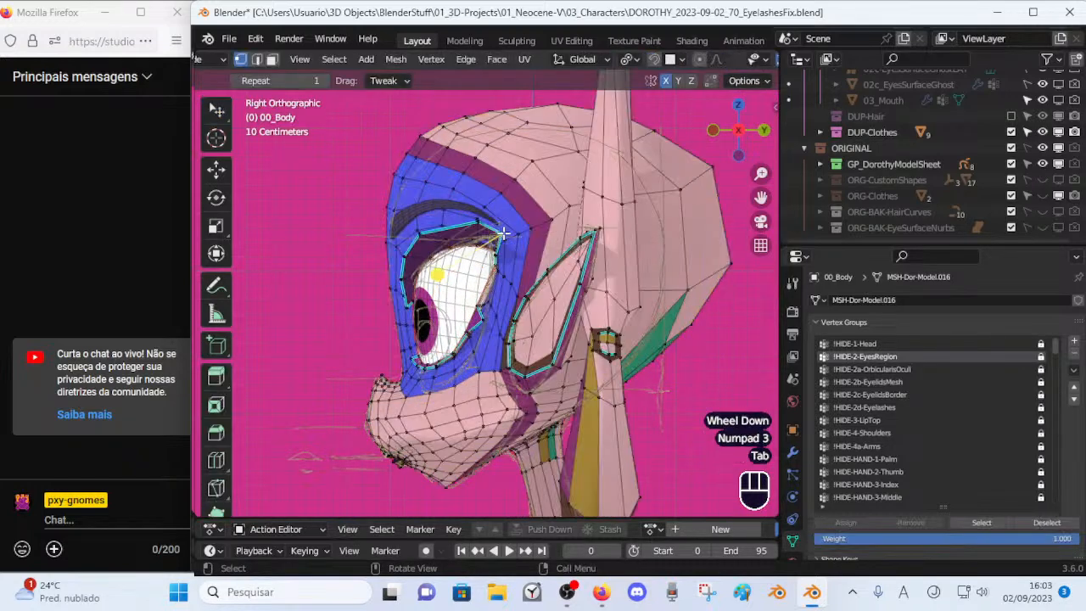
pyautogui.click(506, 234)
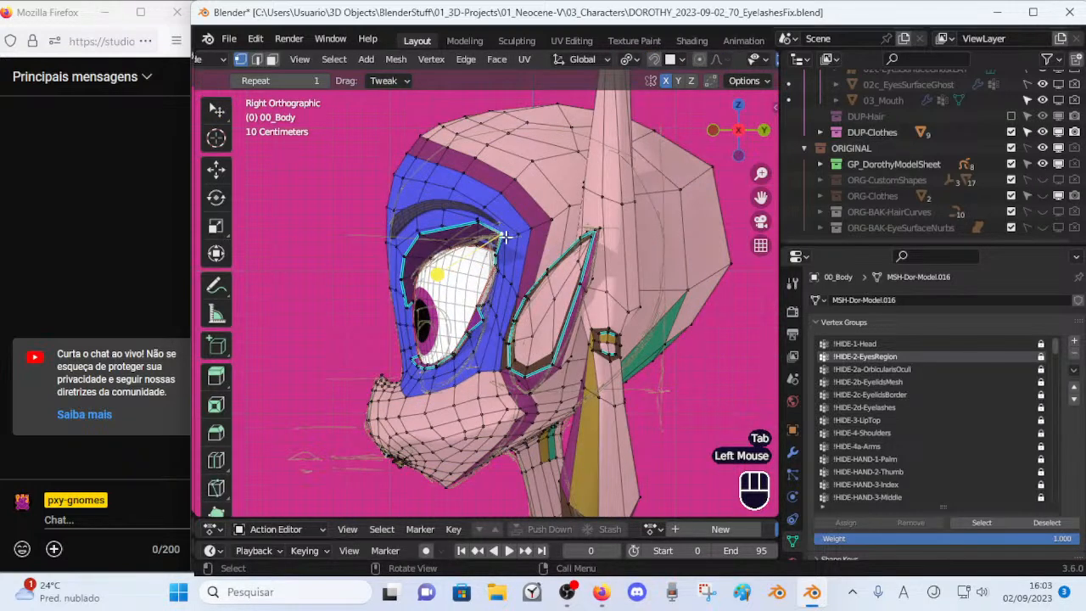
pyautogui.click(479, 224)
pyautogui.click(419, 228)
pyautogui.click(429, 227)
pyautogui.press('g')
pyautogui.click(443, 225)
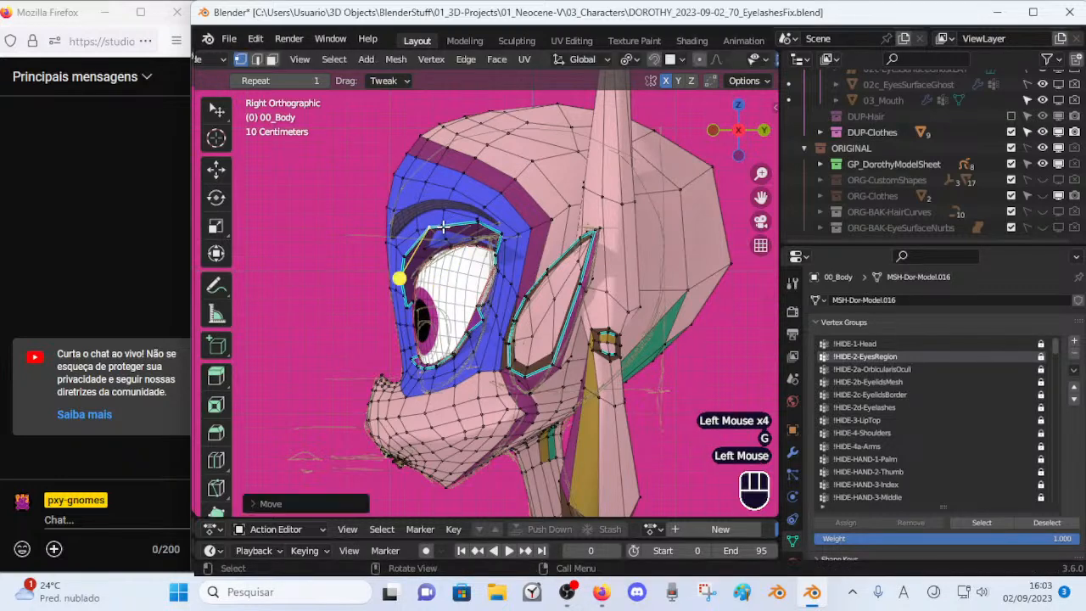
# Split the 3D viewport vertically into two side-by-side views and hide their toolbars.
pyautogui.press('KP_1')
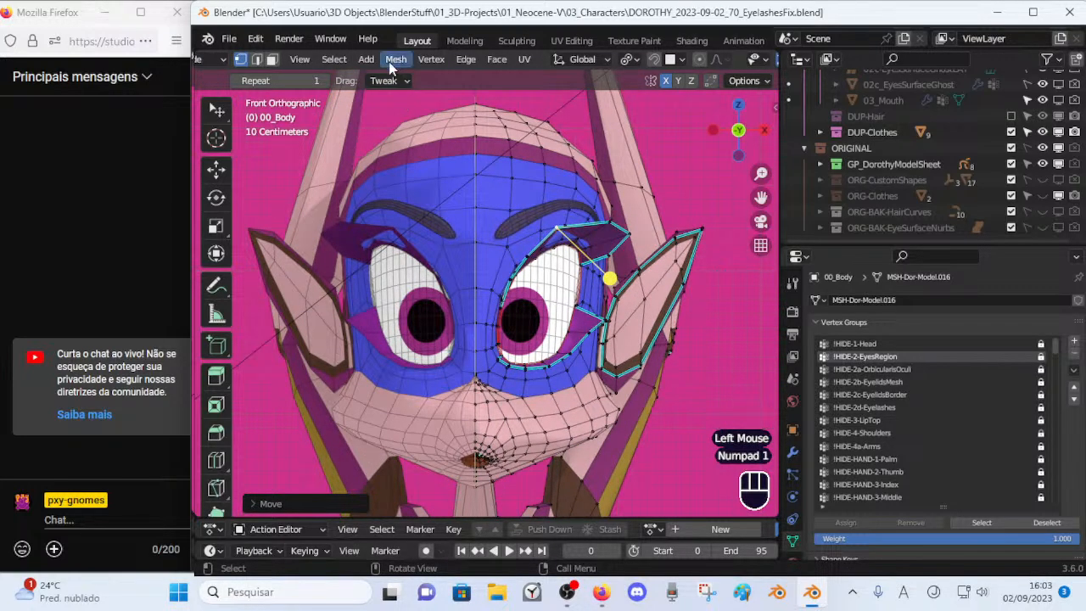
pyautogui.rightClick(387, 55)
pyautogui.click(375, 74)
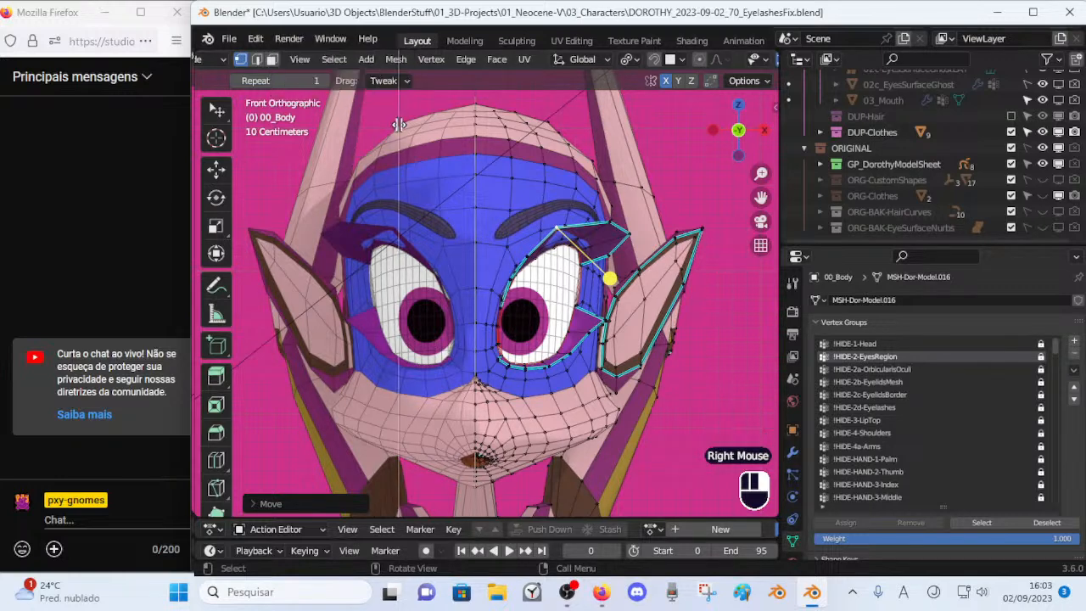
pyautogui.click(398, 212)
pyautogui.press('t')
pyautogui.press('t')
# Set one viewport to front orthographic and the other to right orthographic, both framed on the eye.
pyautogui.press('KP_1')
pyautogui.scroll(2, 282, 214)
pyautogui.keyDown('shift'); pyautogui.moveTo(509, 357); pyautogui.dragTo(390, 370, button='middle'); pyautogui.keyUp('shift')
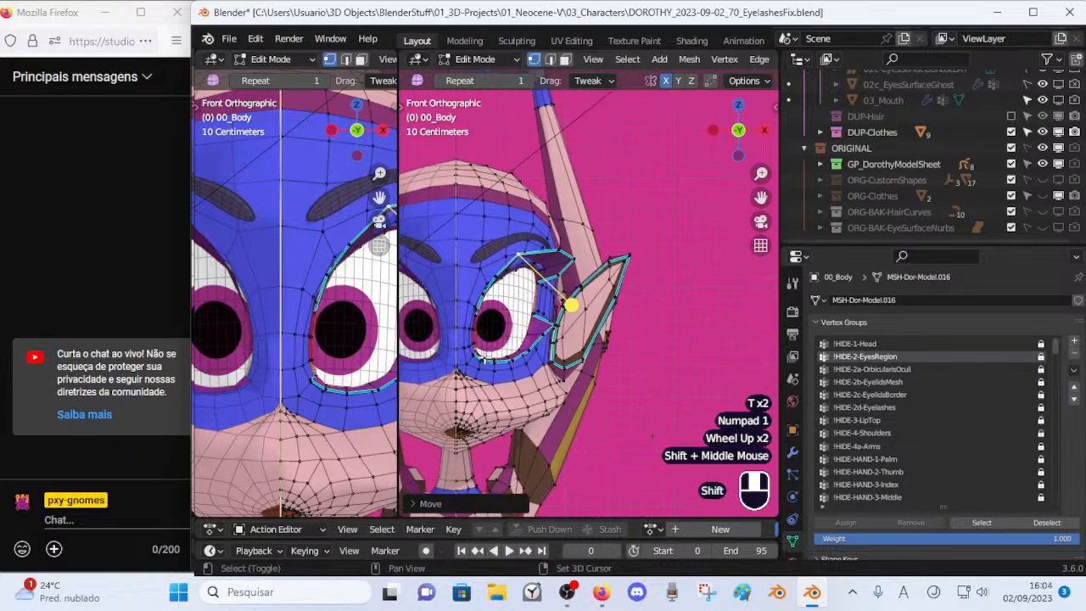
pyautogui.scroll(2, 528, 360)
pyautogui.press('KP_3')
pyautogui.scroll(2, 568, 323)
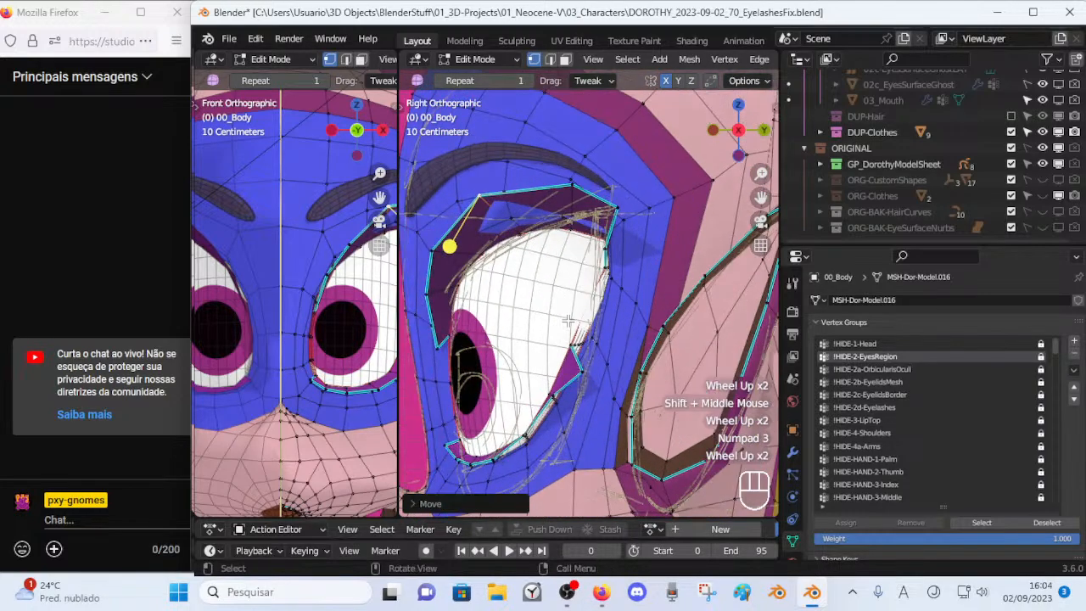
pyautogui.keyDown('shift'); pyautogui.moveTo(342, 258); pyautogui.dragTo(203, 243, button='middle'); pyautogui.keyUp('shift')
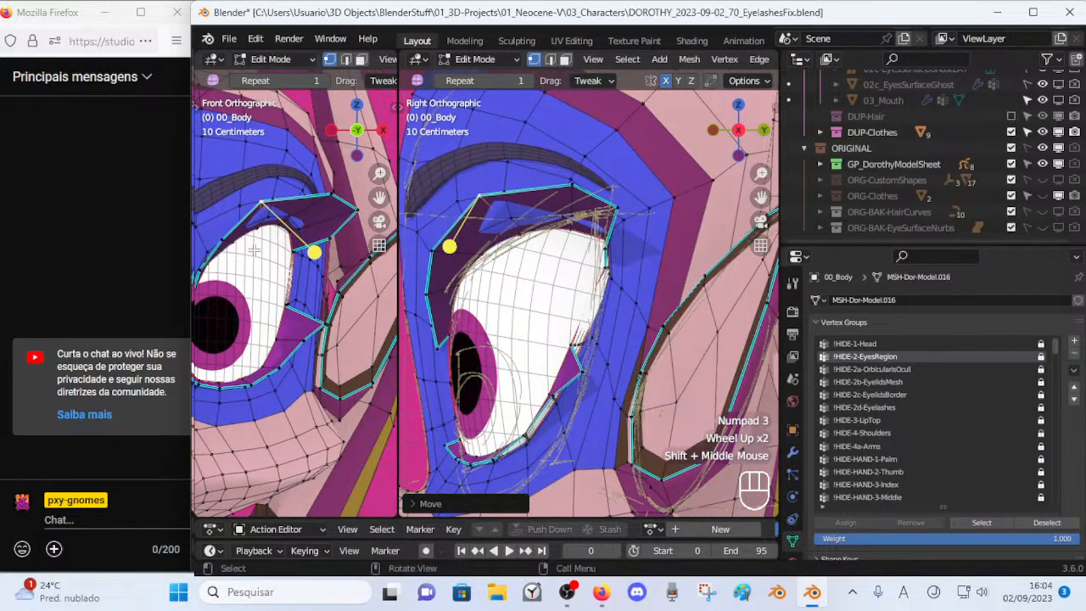
pyautogui.scroll(-1, 282, 266)
pyautogui.keyDown('shift'); pyautogui.moveTo(282, 267); pyautogui.dragTo(312, 272, button='middle'); pyautogui.keyUp('shift')
pyautogui.hotkey('shift', 'ctrl', 'alt', 'z')
pyautogui.hotkey('shift', 'ctrl', 'alt', 'z')
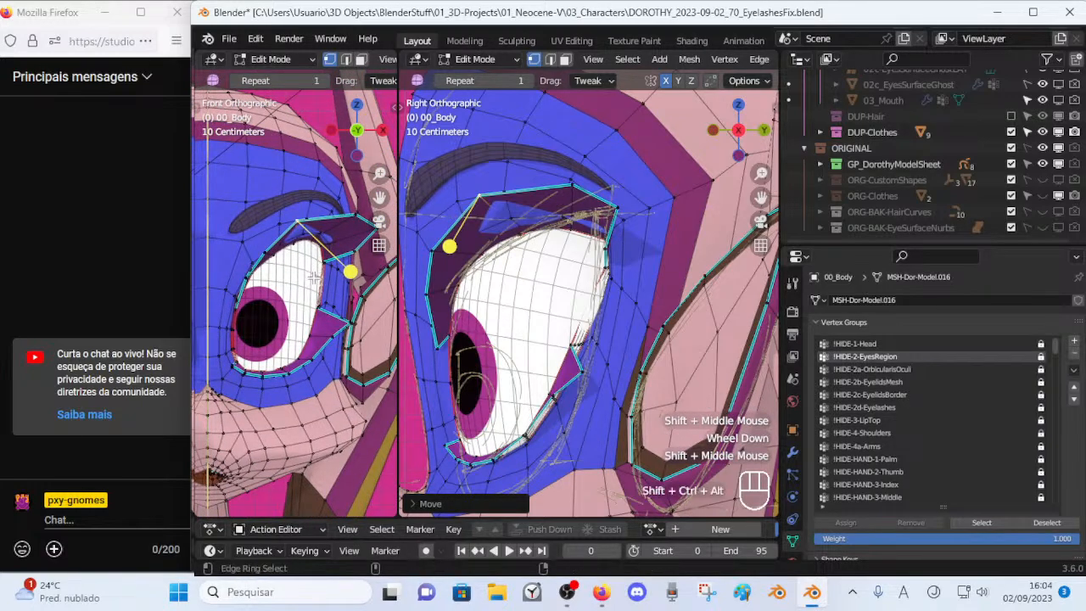
pyautogui.press('Tab')
pyautogui.press('Tab')
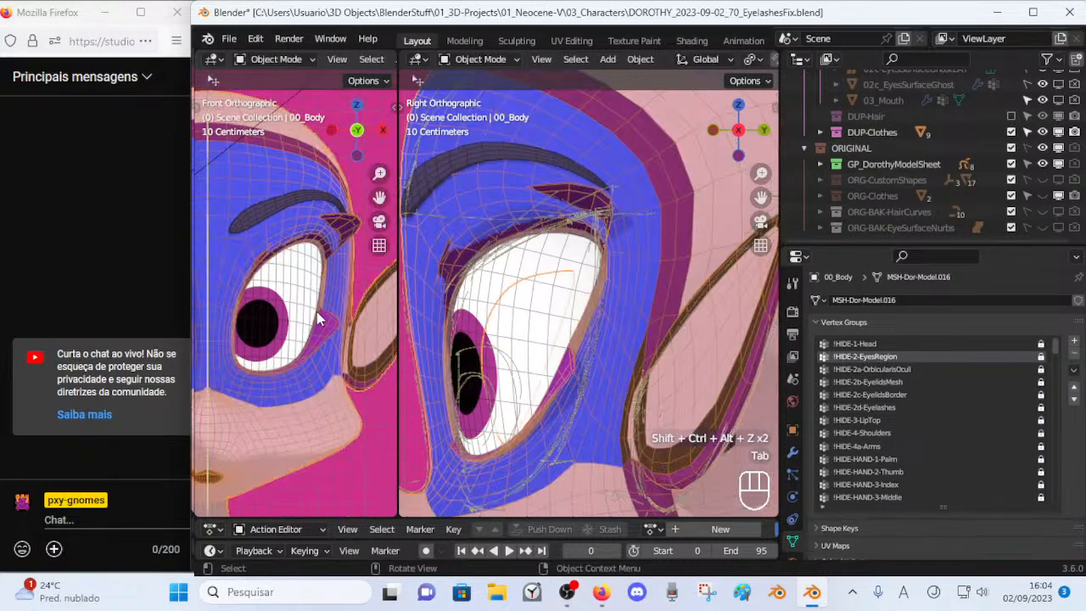
# Reposition the front and top corner vertices on the upper eyelash's top rim.
pyautogui.press('g')
pyautogui.click(488, 194)
pyautogui.click(566, 184)
pyautogui.press('g')
pyautogui.click(529, 183)
# Move the two front rim vertices of the upper eyelash slightly back toward the eyeball.
pyautogui.click(434, 249)
pyautogui.press('g')
pyautogui.click(437, 251)
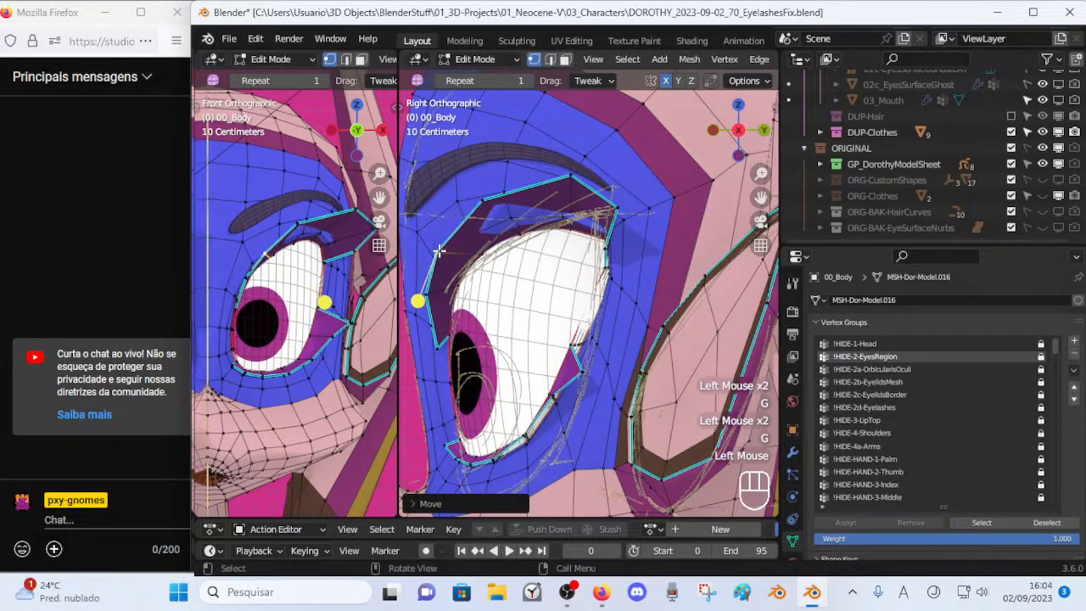
pyautogui.click(424, 292)
pyautogui.press('g')
pyautogui.click(442, 303)
# Raise the innermost end vertex of the upper eyelash and nudge the rim vertices above it.
pyautogui.moveTo(259, 293); pyautogui.dragTo(340, 303, button='middle')
pyautogui.click(434, 348)
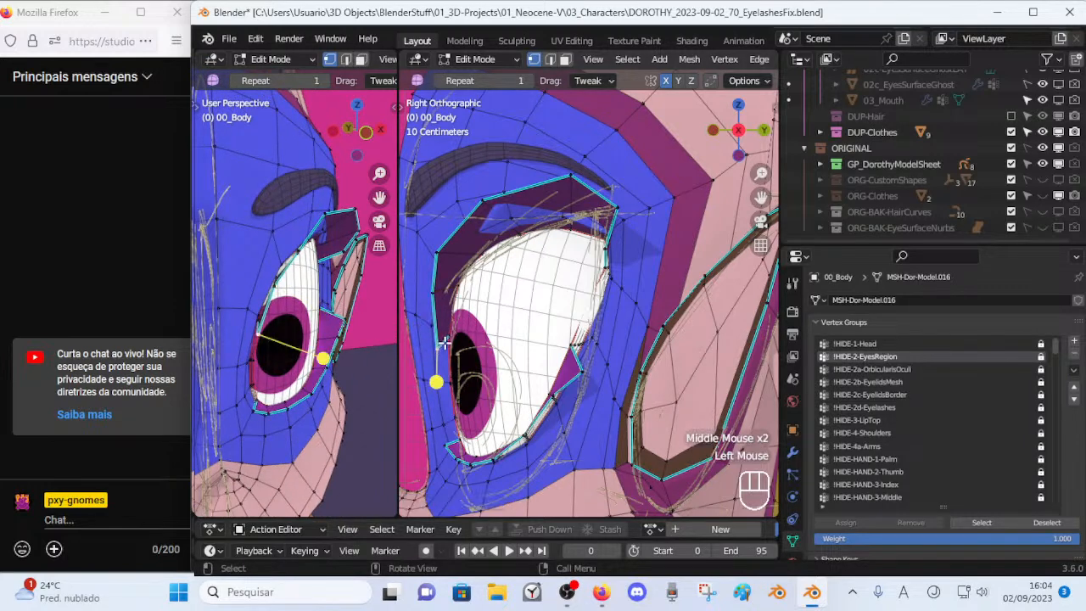
pyautogui.press('g')
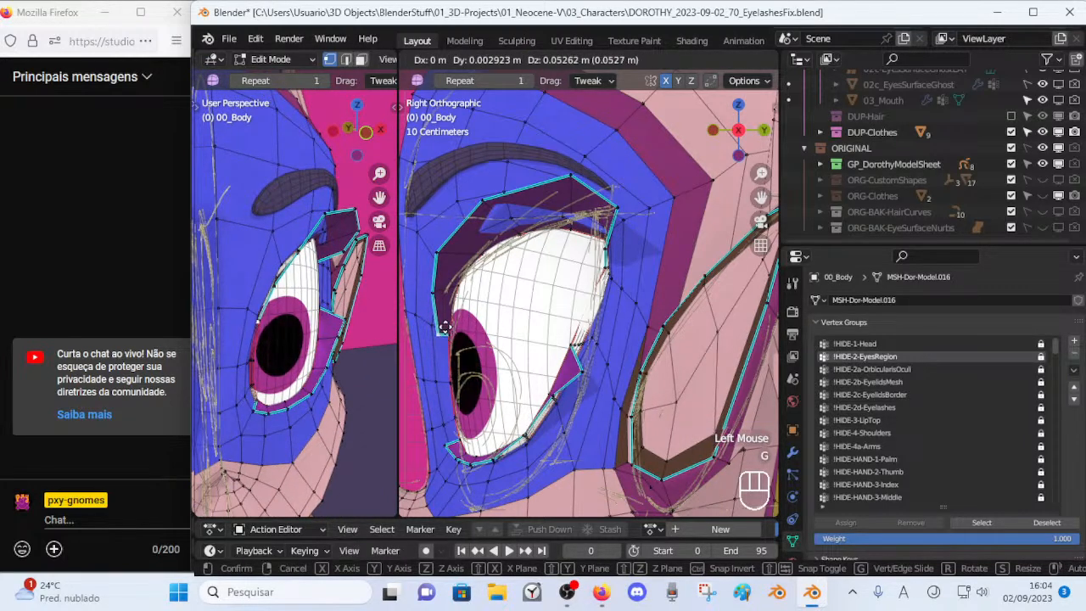
pyautogui.click(444, 329)
pyautogui.click(436, 286)
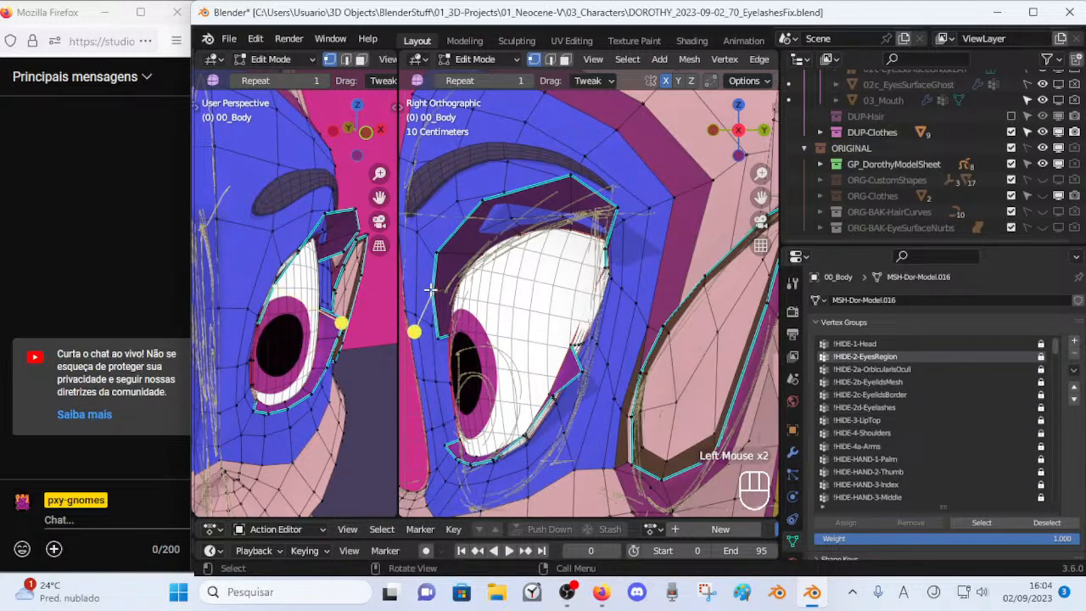
pyautogui.press('g')
pyautogui.click(433, 254)
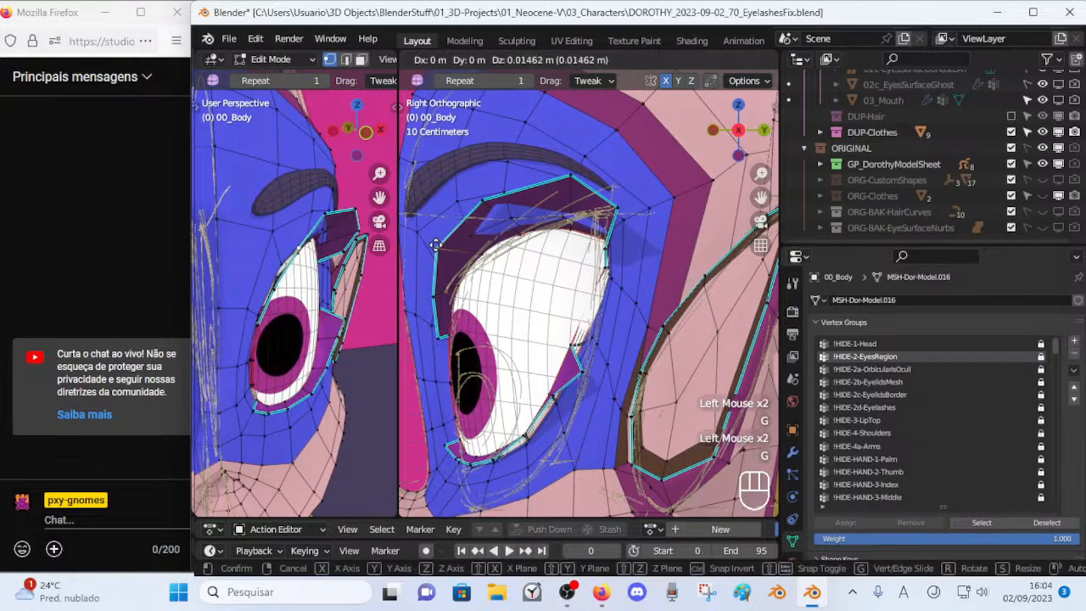
# Raise the front top vertex of the upper eyelash slightly and shift it toward the outer tip.
pyautogui.click(482, 199)
pyautogui.press('g')
pyautogui.click(489, 190)
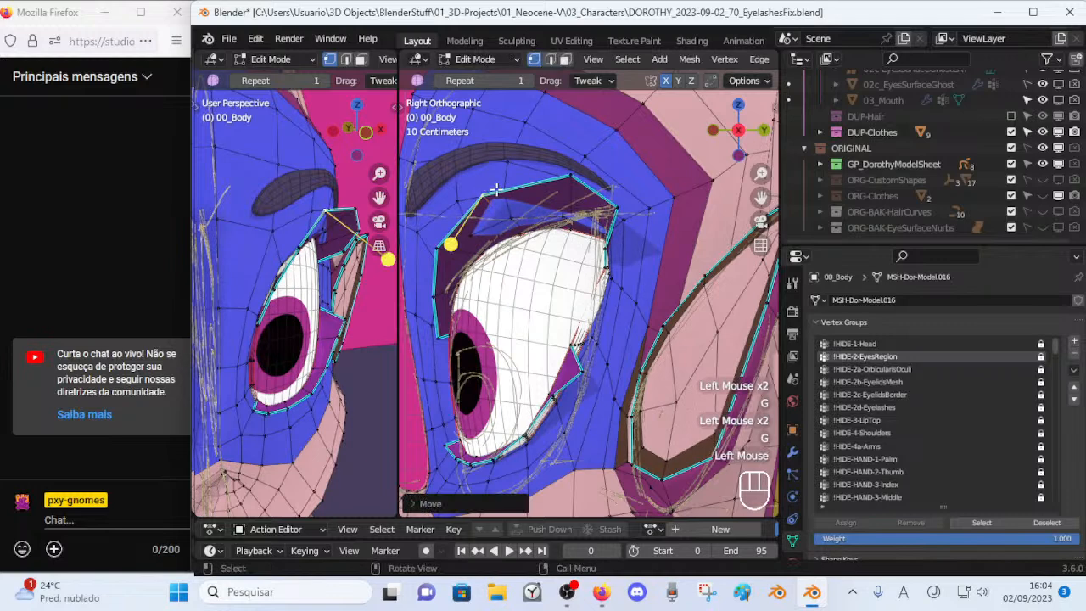
pyautogui.doubleClick(482, 194)
pyautogui.press('g')
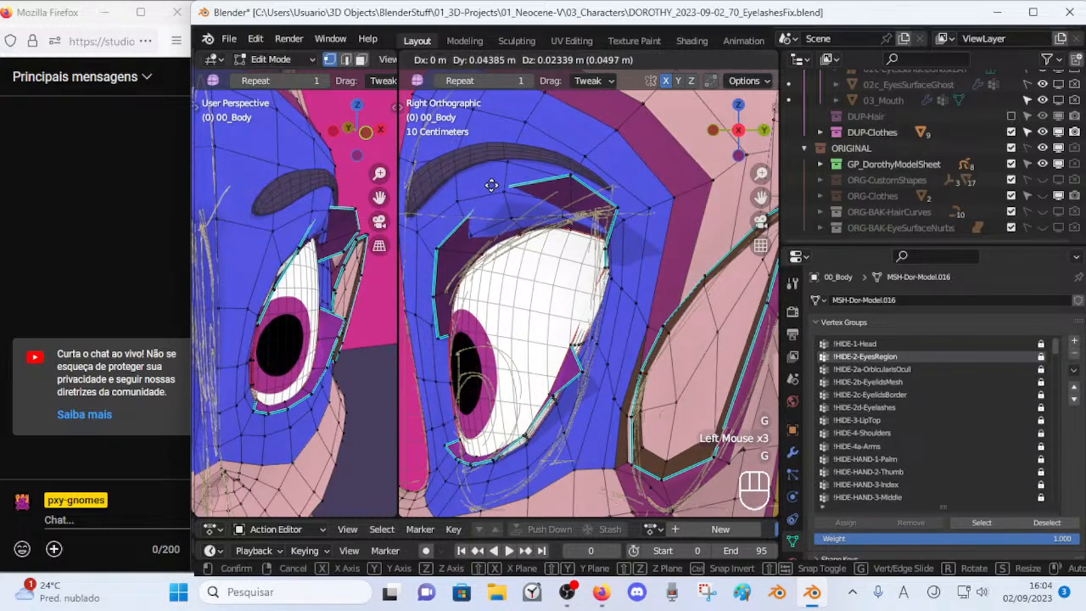
pyautogui.click(492, 187)
# Shift the front top vertex of the upper eyelash along the X axis, then fine-tune its position freely.
pyautogui.press('g')
pyautogui.press('y')
pyautogui.press('Escape')
pyautogui.press('g')
pyautogui.press('x')
pyautogui.click(339, 213)
pyautogui.press('g')
pyautogui.click(336, 217)
# Raise the next front rim vertex of the upper eyelash along Z, then shift it forward along Y.
pyautogui.click(295, 248)
pyautogui.click(436, 249)
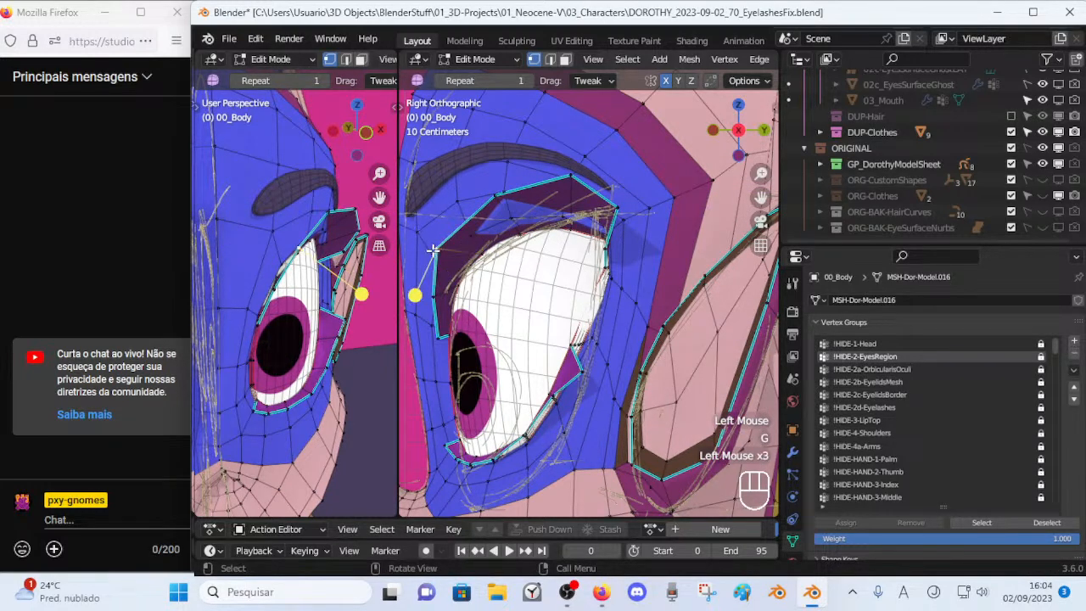
pyautogui.press('g')
pyautogui.press('z')
pyautogui.click(307, 236)
pyautogui.press('g')
pyautogui.press('y')
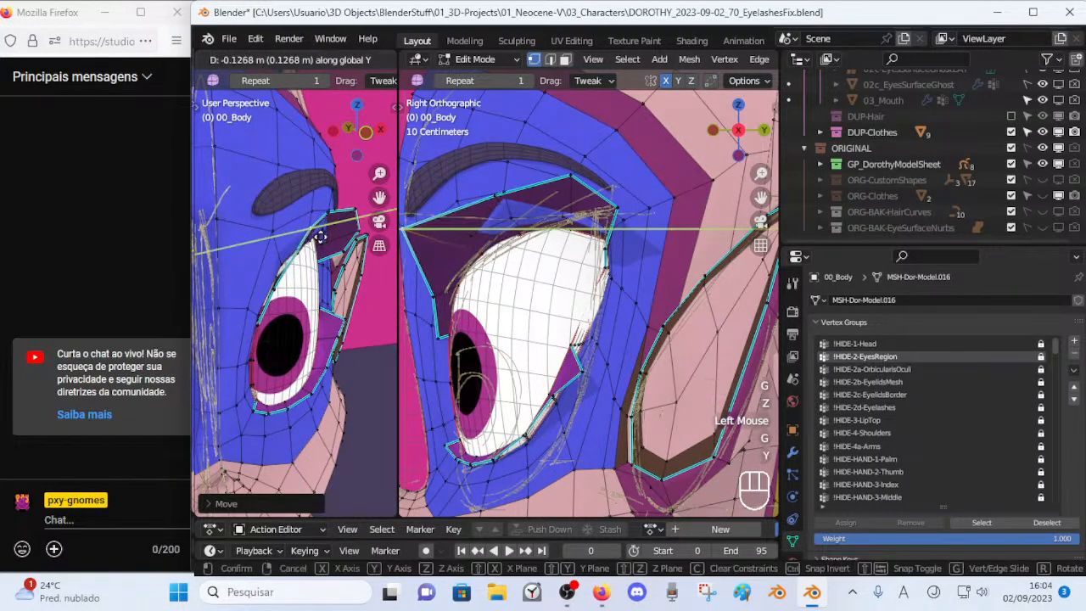
pyautogui.click(369, 271)
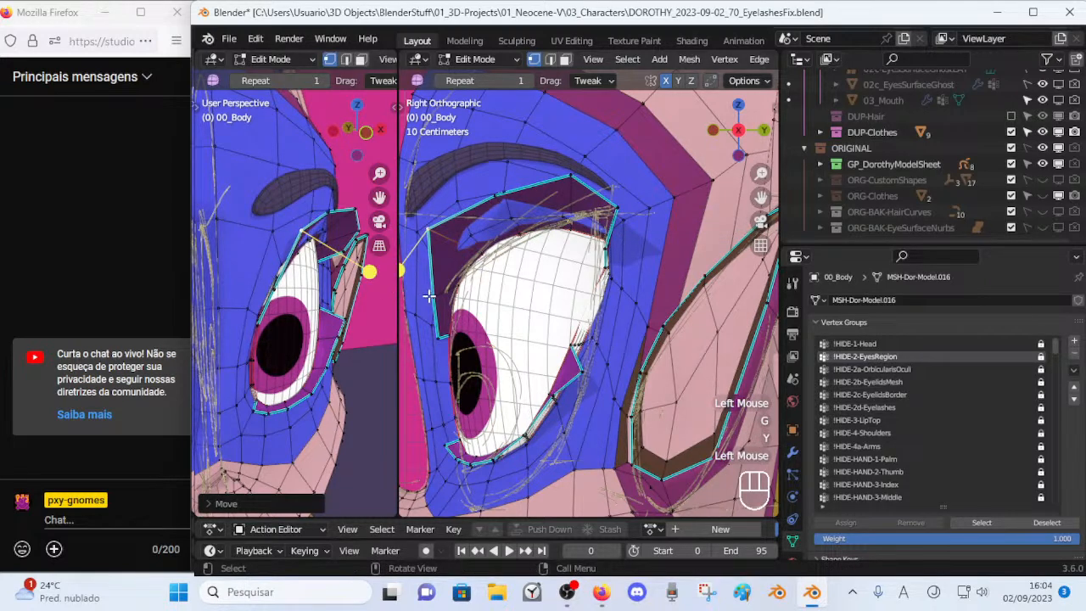
# Reposition the inner front rim vertex of the upper eyelash, then shift it along the X axis.
pyautogui.click(427, 293)
pyautogui.press('g')
pyautogui.click(298, 279)
pyautogui.press('g')
pyautogui.click(303, 279)
pyautogui.press('g')
pyautogui.press('x')
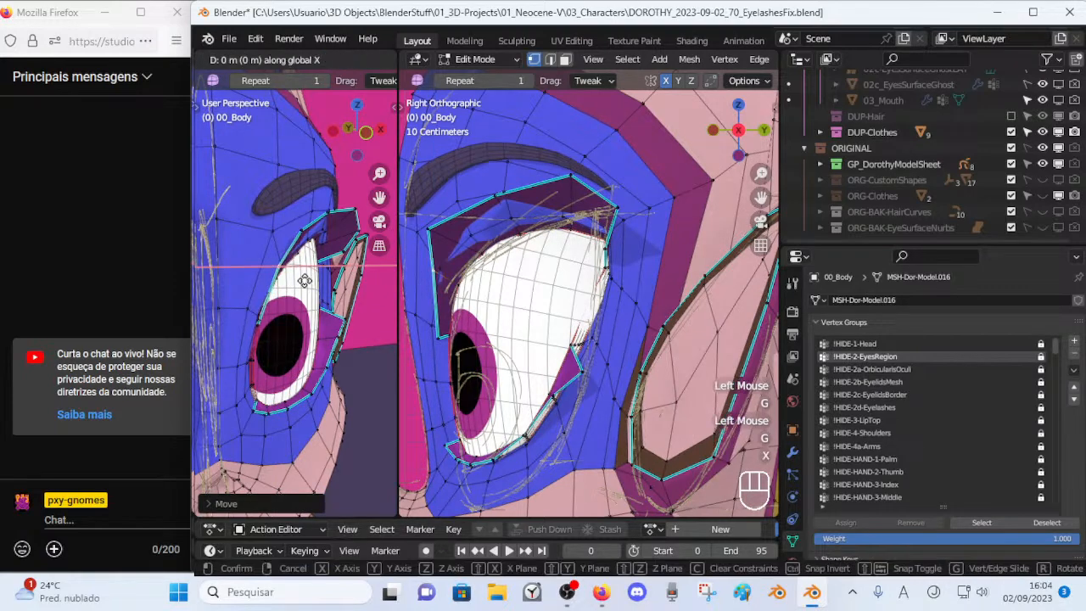
pyautogui.click(300, 281)
pyautogui.moveTo(300, 281)
pyautogui.mouseDown(button='middle')
pyautogui.moveTo(264, 280)
pyautogui.moveTo(329, 293)
pyautogui.moveTo(280, 284)
pyautogui.mouseUp(button='middle')
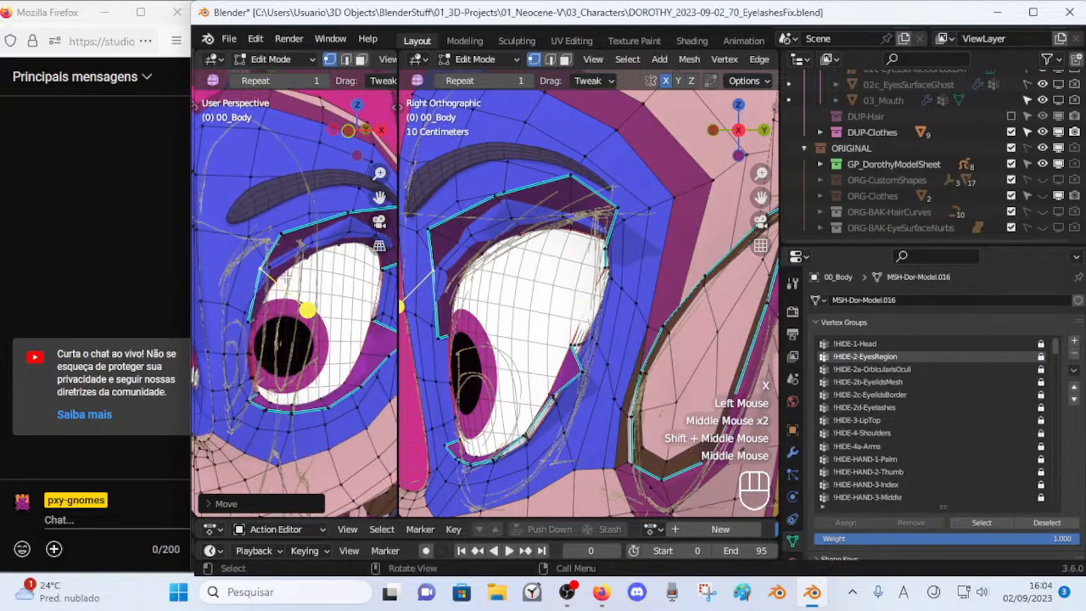
# Shift the inner front rim vertex of the upper eyelash forward along Y, followed by the middle top rim vertex.
pyautogui.press('g')
pyautogui.press('y')
pyautogui.click(445, 287)
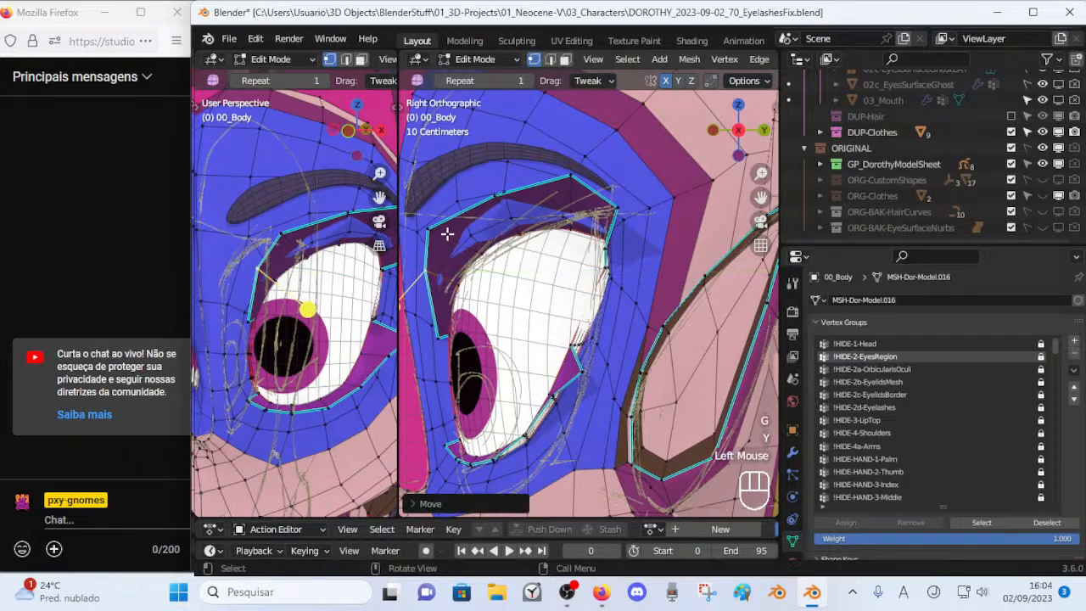
pyautogui.click(494, 205)
pyautogui.press('g')
pyautogui.press('y')
pyautogui.click(493, 261)
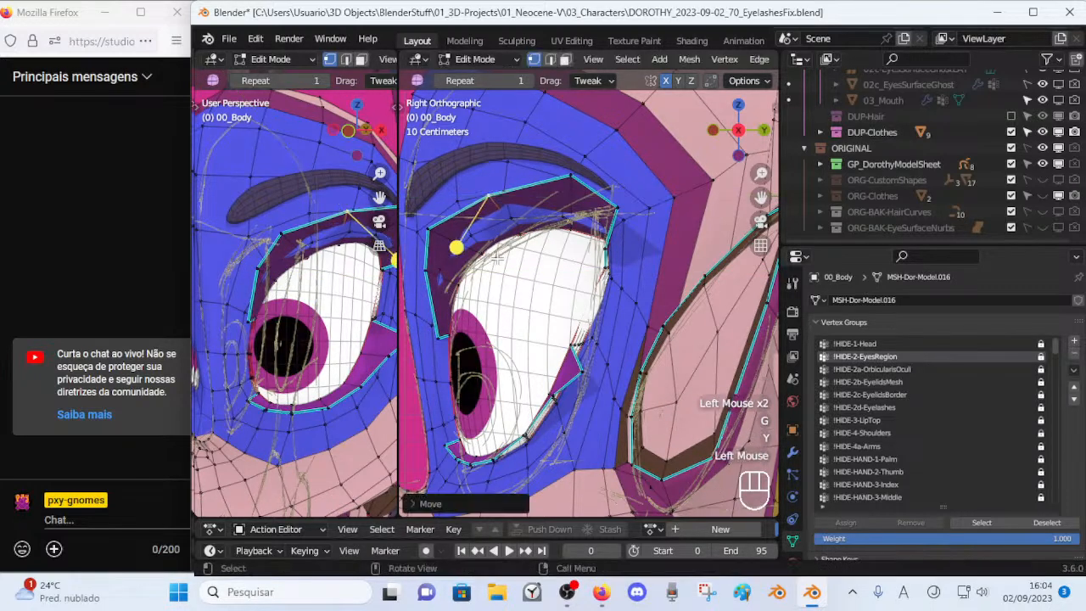
# Shift the rear top rim vertex of the upper eyelash forward along Y and toggle Edit Mode to refresh the mesh.
pyautogui.click(530, 228)
pyautogui.press('g')
pyautogui.press('y')
pyautogui.click(530, 246)
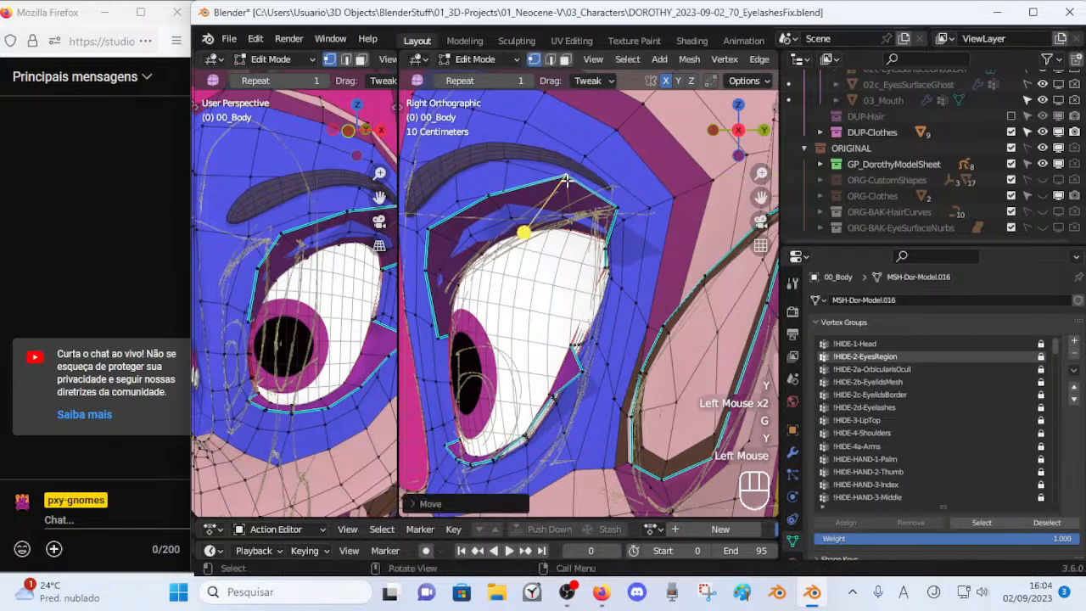
pyautogui.press('Tab')
pyautogui.press('Tab')
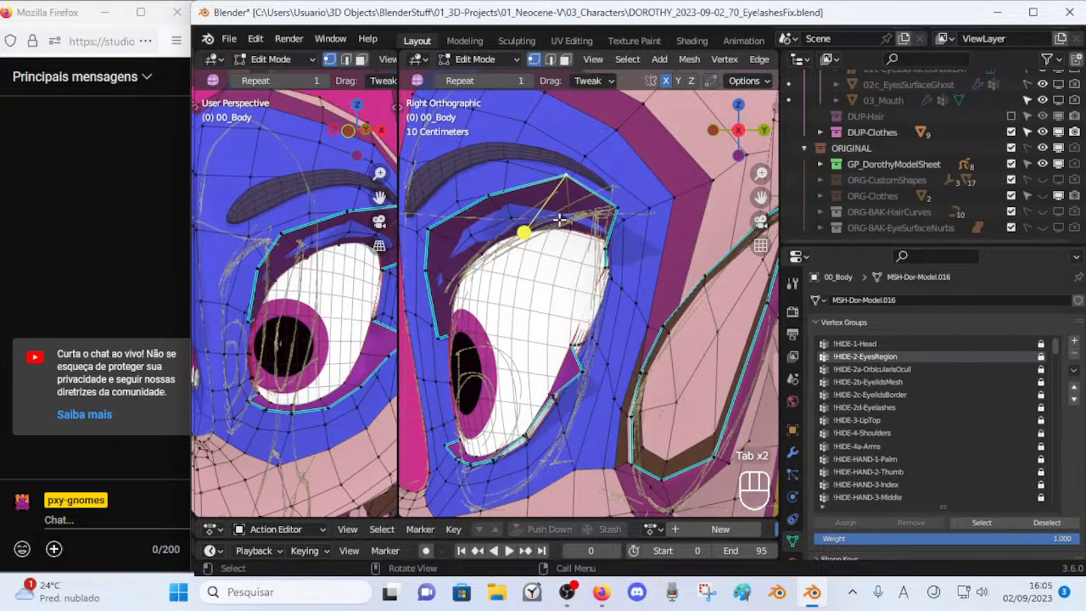
# Move the outer tip vertex of the upper eyelash backward, then move the vertex below it backward and slightly up.
pyautogui.click(618, 205)
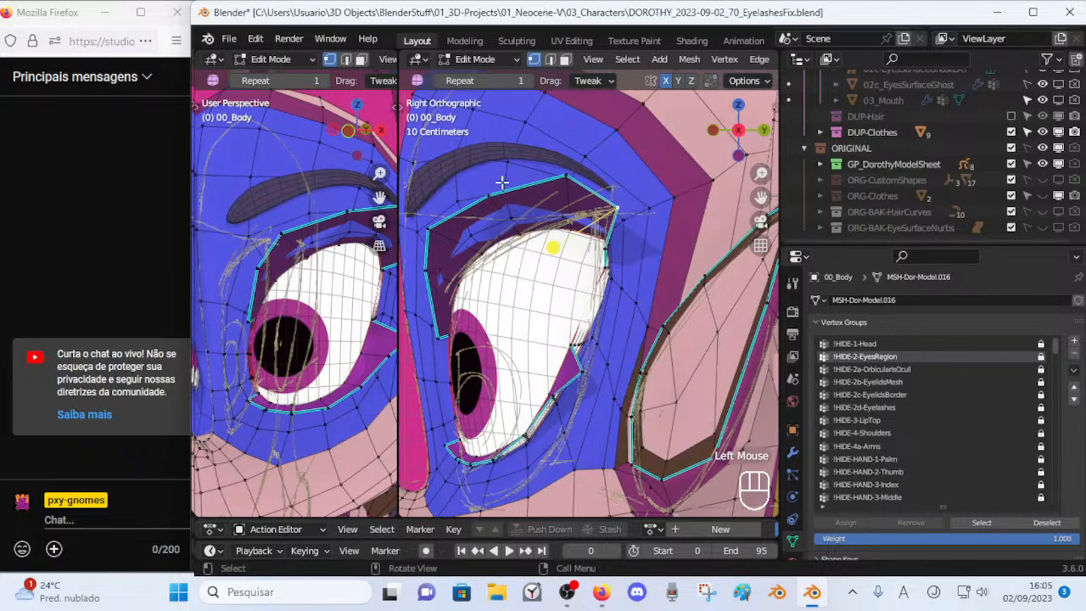
pyautogui.press('g')
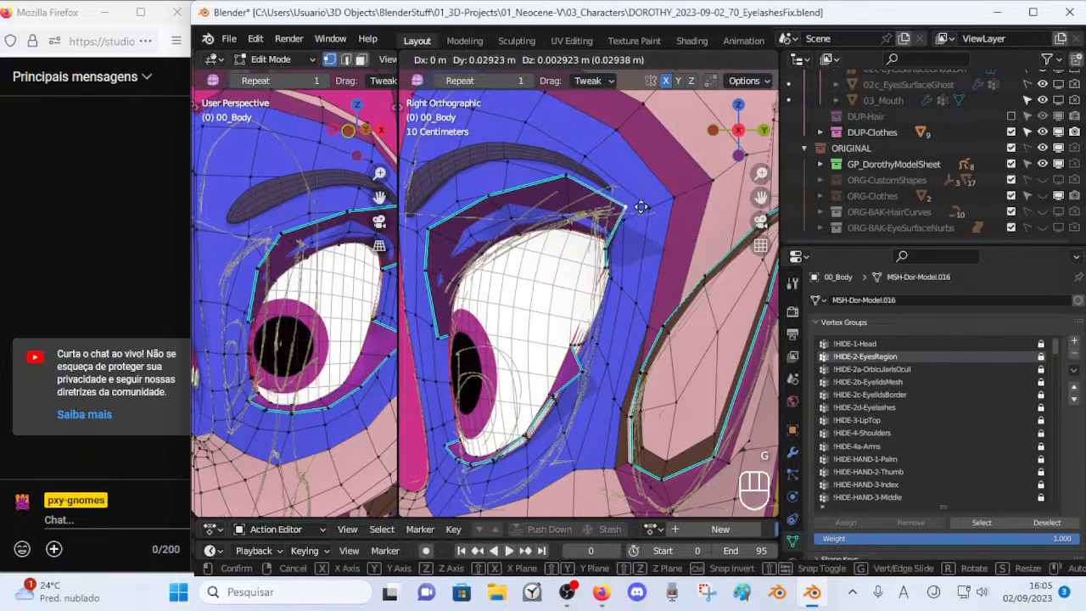
pyautogui.click(648, 206)
pyautogui.click(564, 268)
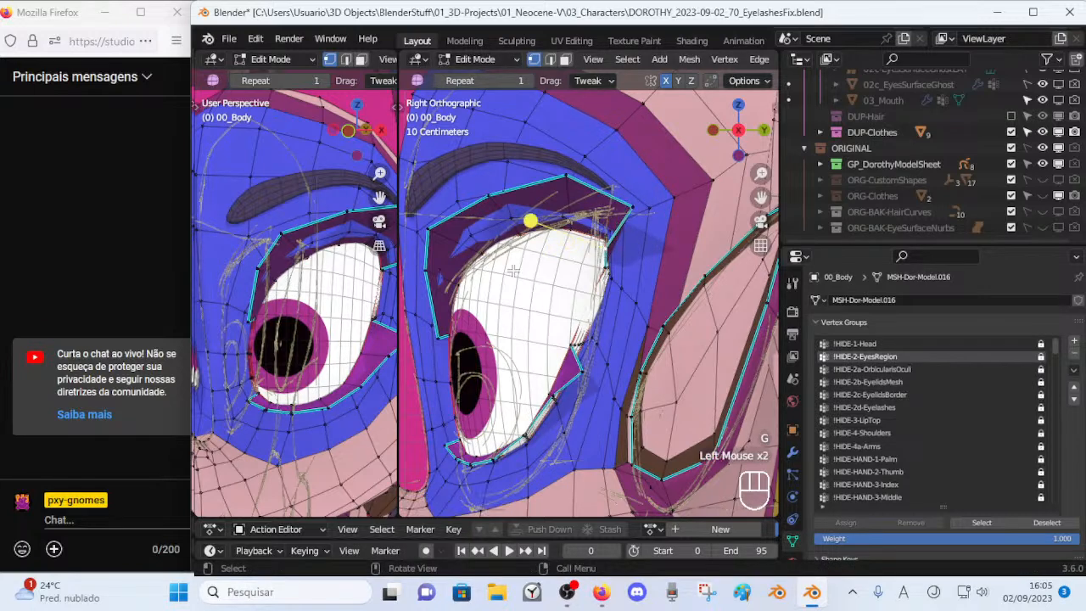
pyautogui.keyDown('shift'); pyautogui.moveTo(379, 256); pyautogui.dragTo(311, 265, button='middle'); pyautogui.keyUp('shift')
pyautogui.press('g')
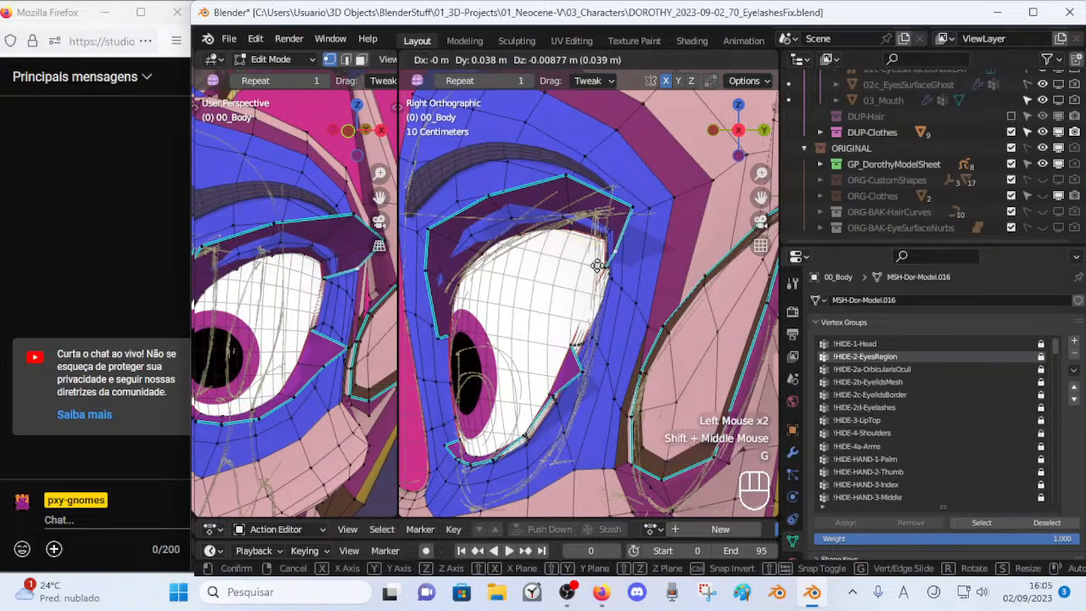
pyautogui.click(606, 266)
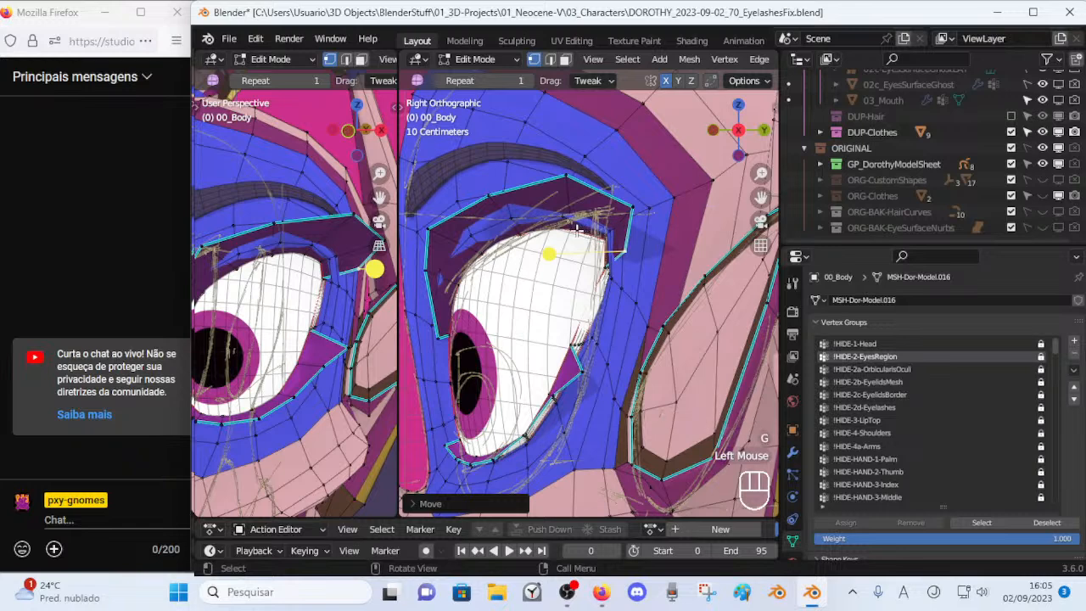
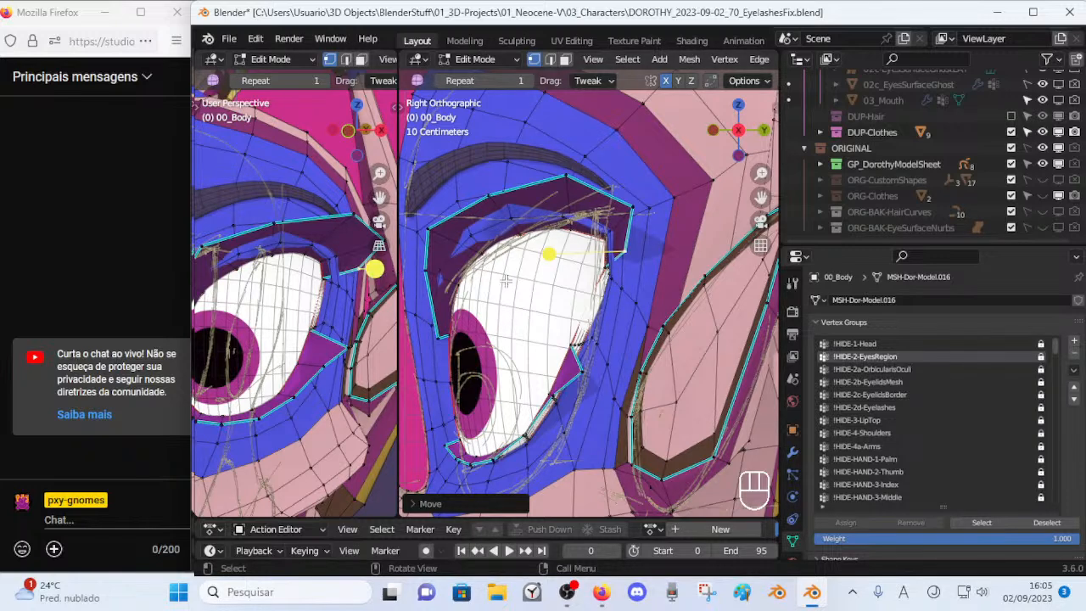
# Lower the inner front rim vertex of the upper eyelash, then move the front corner vertex above it down and back.
pyautogui.keyDown('shift'); pyautogui.moveTo(503, 299); pyautogui.dragTo(504, 266, button='middle'); pyautogui.keyUp('shift')
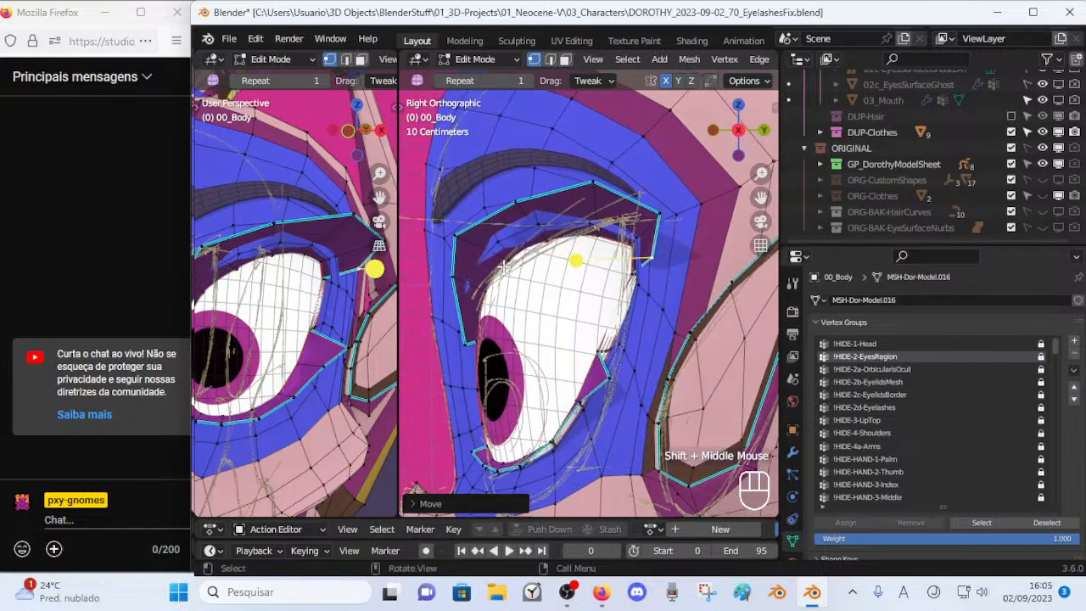
pyautogui.click(452, 280)
pyautogui.press('g')
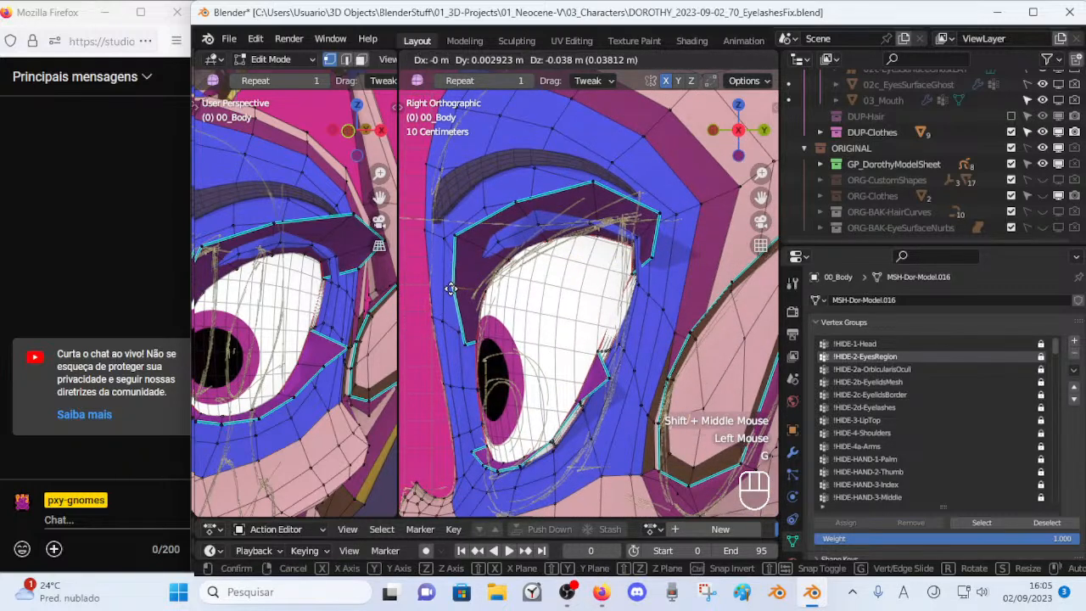
pyautogui.click(453, 296)
pyautogui.click(452, 235)
pyautogui.press('g')
pyautogui.click(461, 253)
# Adjust the front corner vertex of the upper eyelash and lower the rim vertex beneath it further.
pyautogui.scroll(-1, 292, 288)
pyautogui.keyDown('shift'); pyautogui.moveTo(292, 287); pyautogui.dragTo(335, 314, button='middle'); pyautogui.keyUp('shift')
pyautogui.press('Tab')
pyautogui.press('Tab')
pyautogui.press('g')
pyautogui.click(454, 297)
pyautogui.click(453, 299)
pyautogui.press('g')
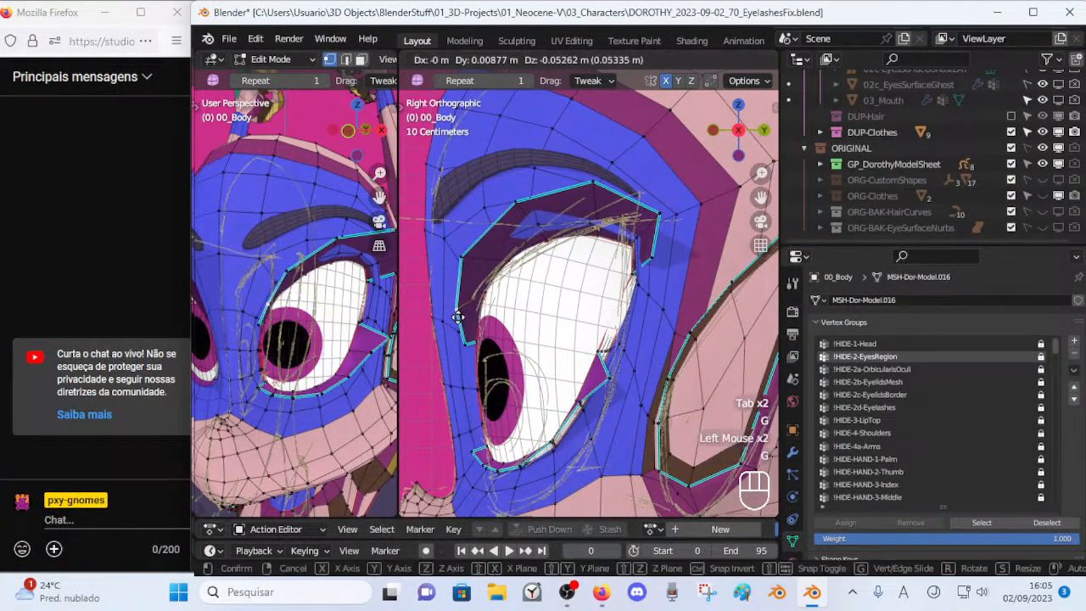
pyautogui.click(458, 317)
# Fine-tune the front corner vertex of the upper eyelash to round the rim's inner bend.
pyautogui.click(460, 253)
pyautogui.press('g')
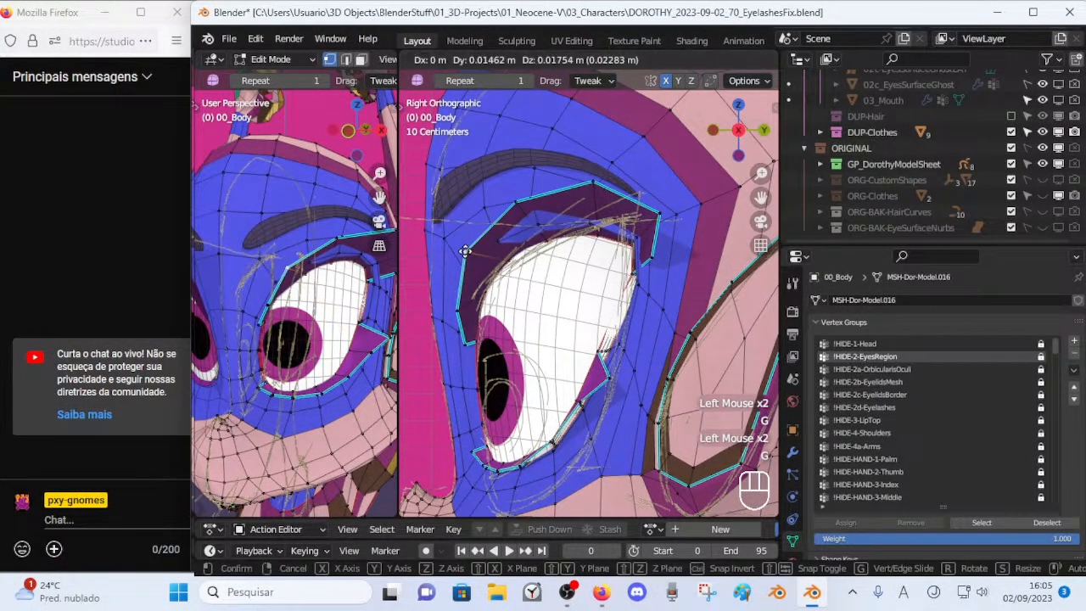
pyautogui.click(465, 251)
pyautogui.press('g')
pyautogui.click(460, 256)
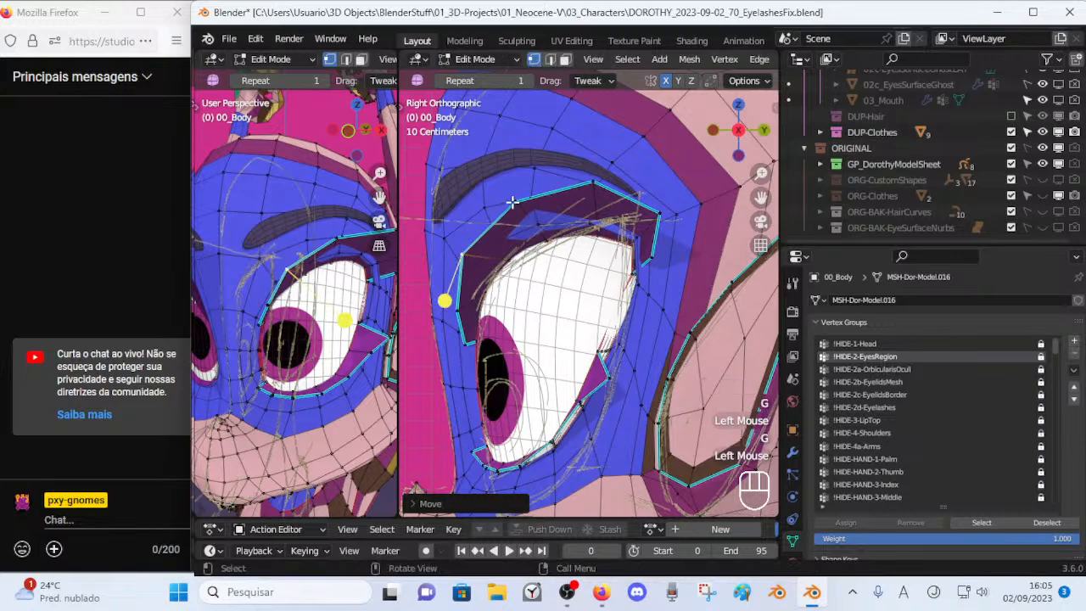
pyautogui.press('g')
pyautogui.click(428, 277)
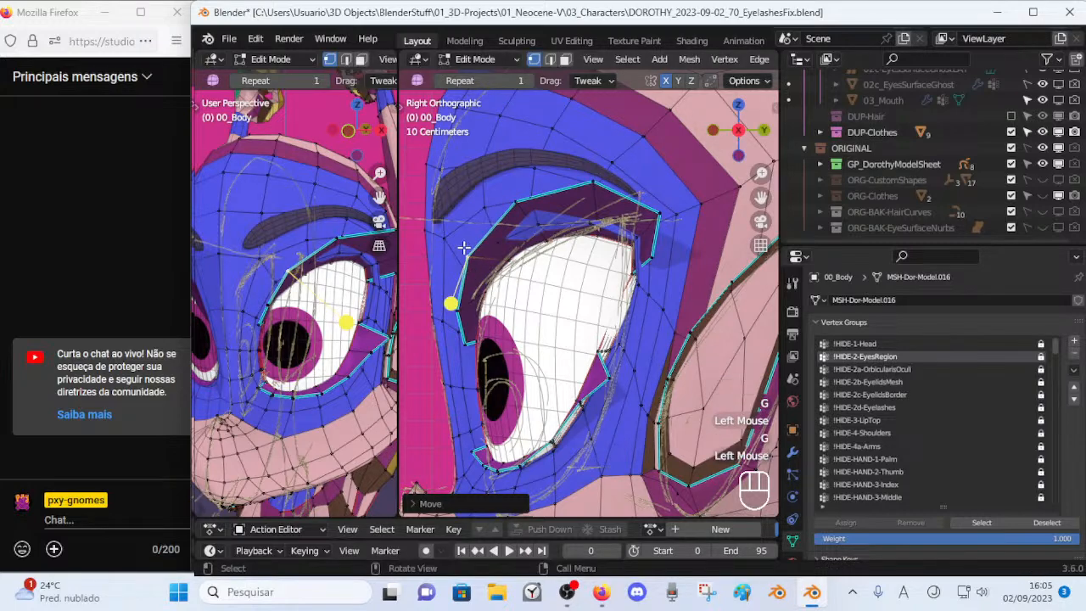
# From an angled view, pull the middle and rear top rim vertices of the upper eyelash away from the face.
pyautogui.click(515, 206)
pyautogui.moveTo(515, 208); pyautogui.dragTo(499, 237, button='middle')
pyautogui.press('g')
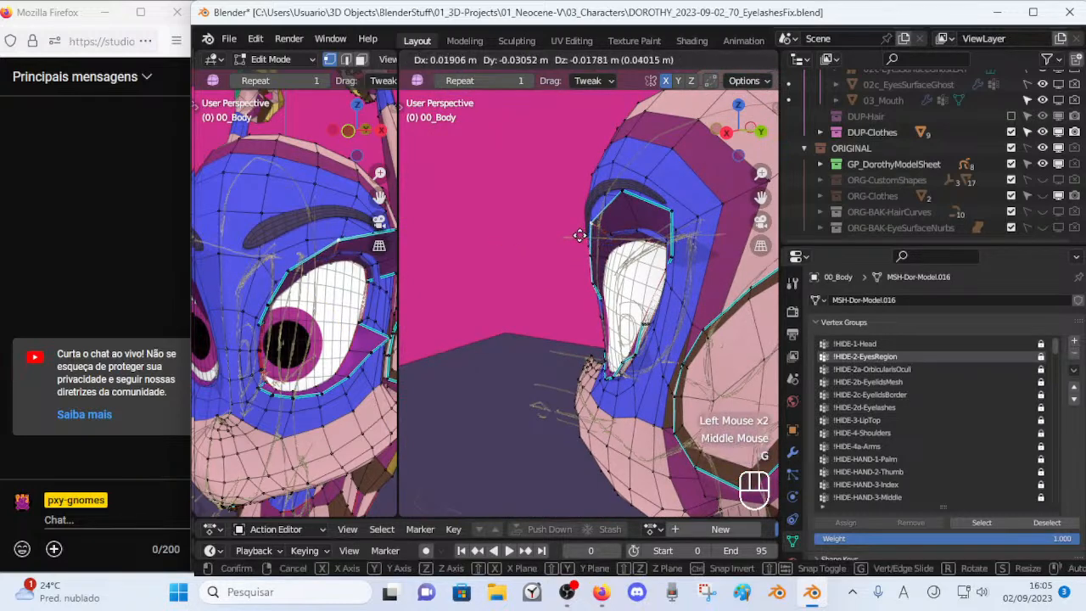
pyautogui.click(617, 195)
pyautogui.click(616, 193)
pyautogui.press('g')
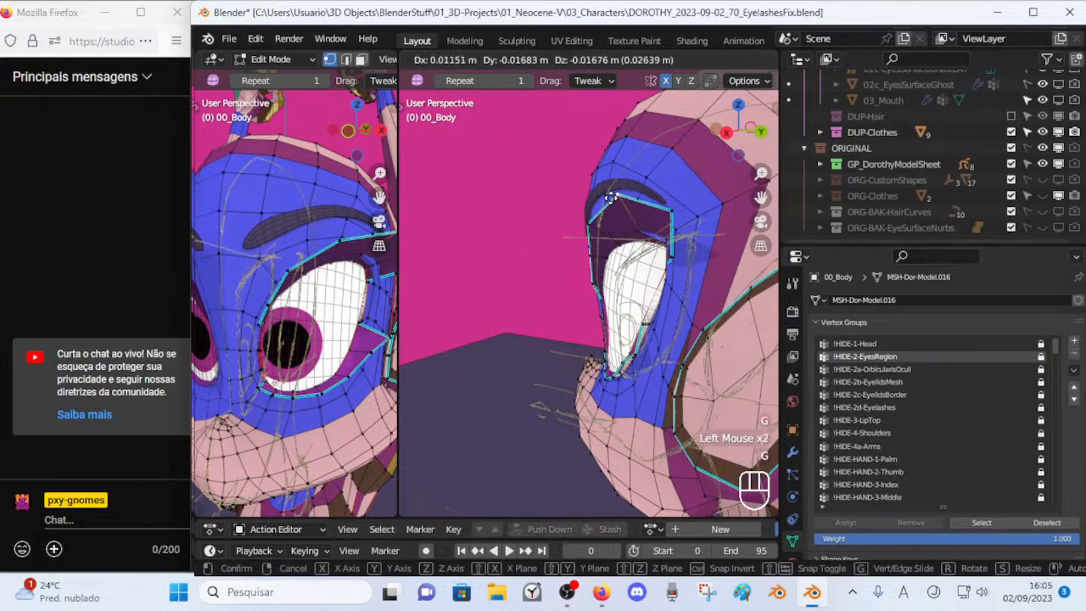
pyautogui.click(624, 198)
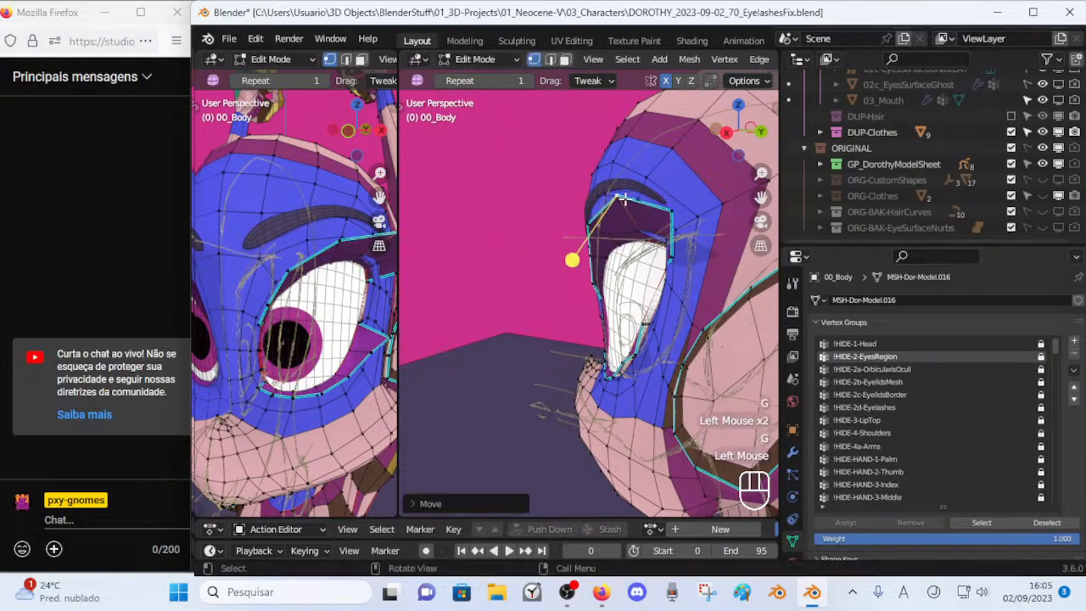
# Nudge the outer tip vertex of the upper eyelash back, then move the lower outer corner vertex outward.
pyautogui.click(670, 208)
pyautogui.press('g')
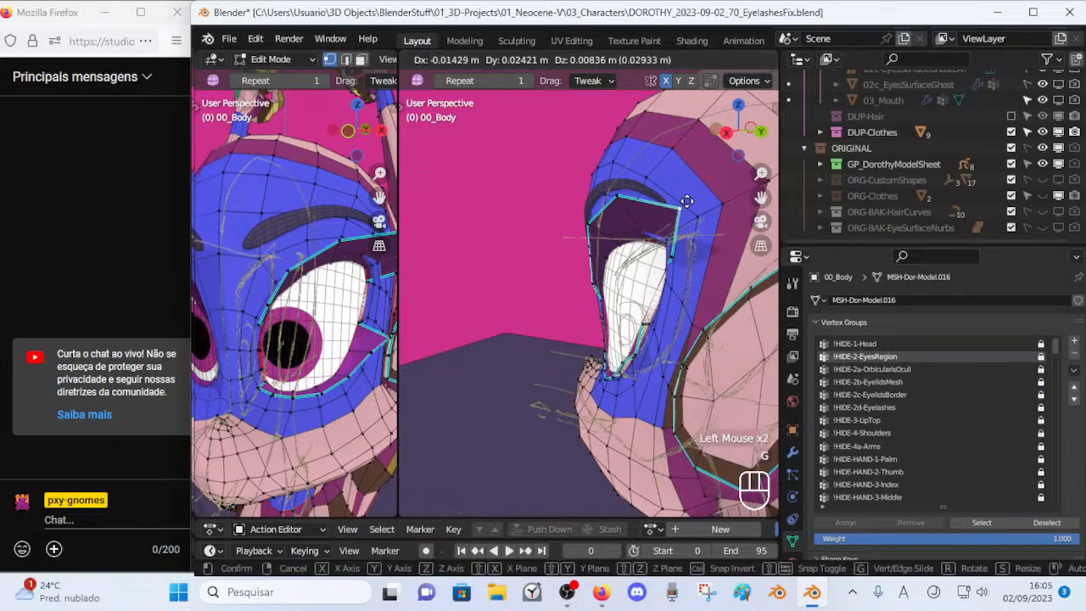
pyautogui.click(673, 207)
pyautogui.scroll(2, 709, 247)
pyautogui.keyDown('shift'); pyautogui.moveTo(616, 218); pyautogui.dragTo(609, 315, button='middle'); pyautogui.keyUp('shift')
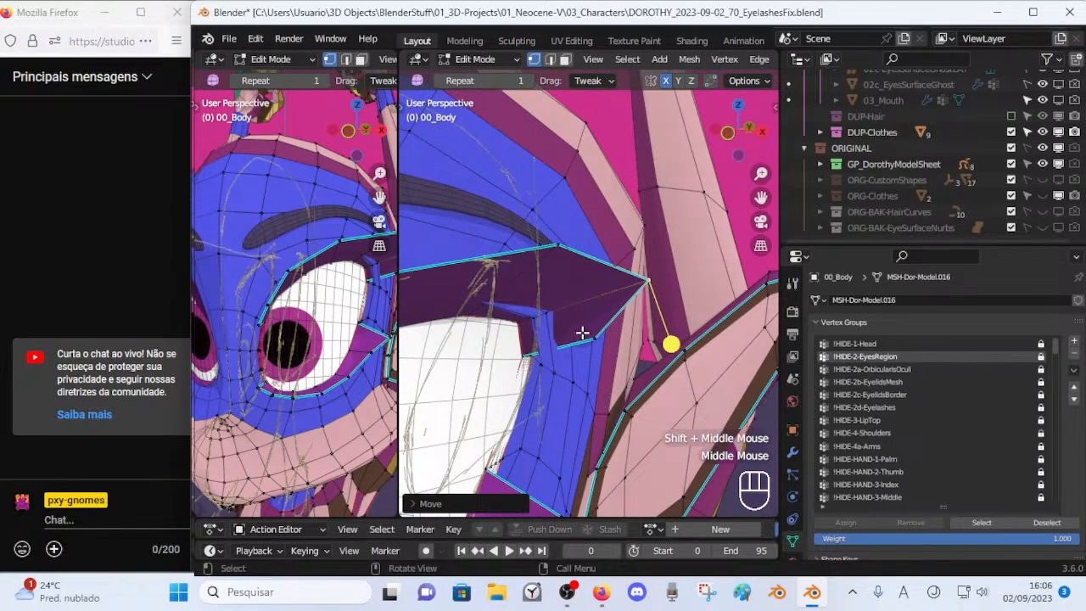
pyautogui.moveTo(585, 323); pyautogui.dragTo(595, 330, button='middle')
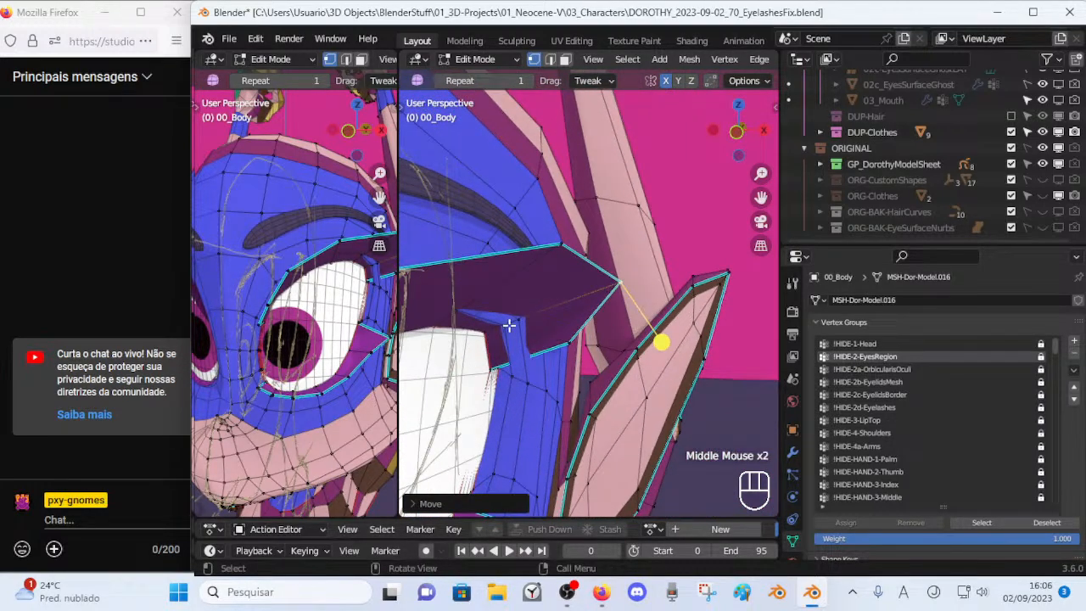
pyautogui.click(565, 353)
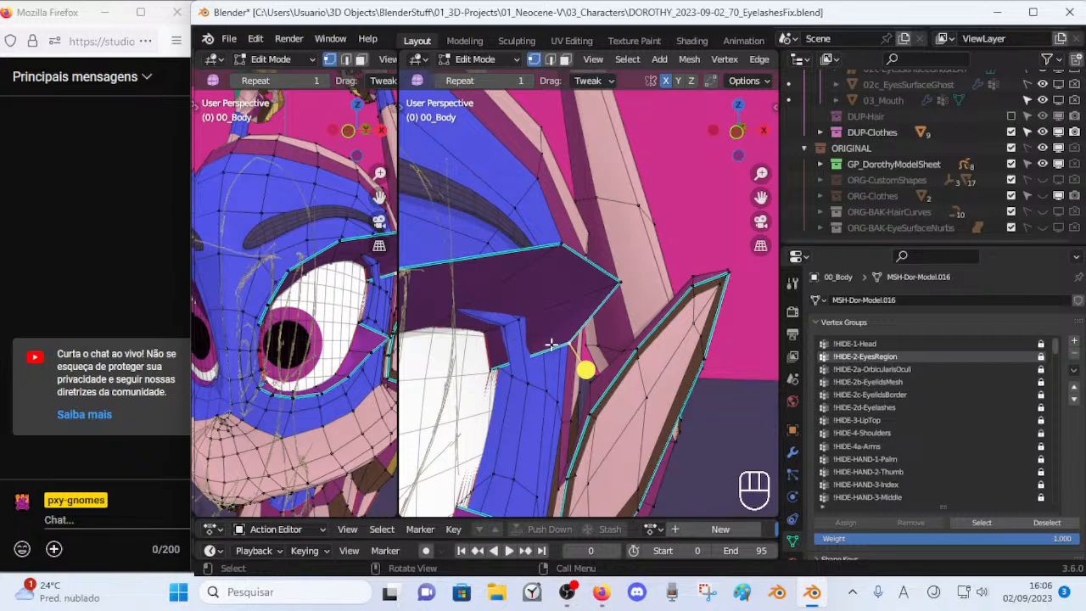
pyautogui.press('g')
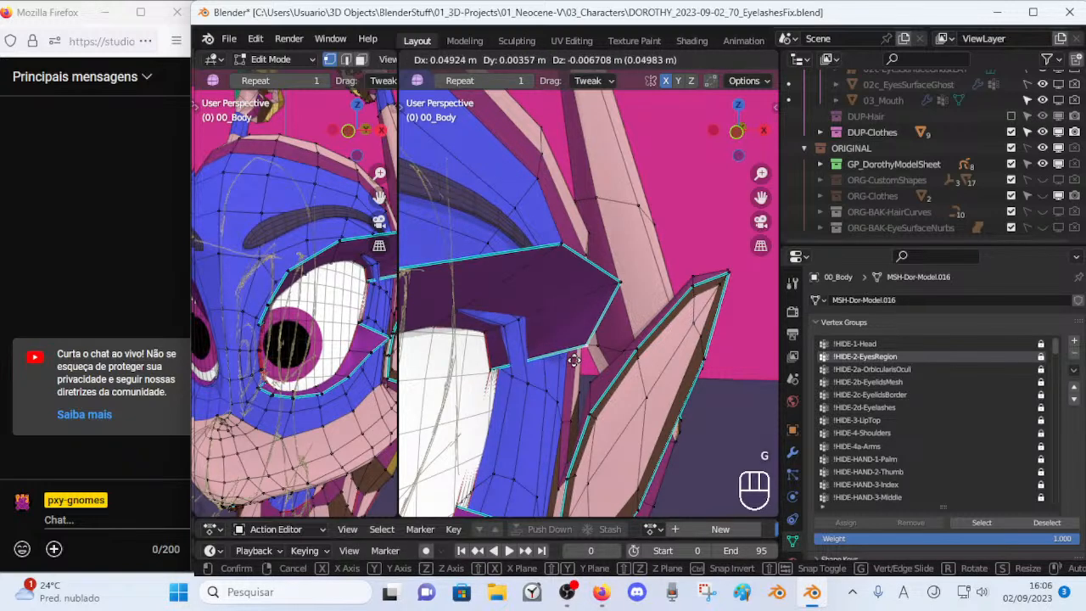
pyautogui.click(595, 365)
# Check the upper eyelash from the side and save the file.
pyautogui.moveTo(355, 288); pyautogui.dragTo(387, 281, button='middle')
pyautogui.moveTo(296, 306); pyautogui.dragTo(327, 329, button='middle')
pyautogui.scroll(2, 271, 309)
pyautogui.moveTo(327, 329); pyautogui.dragTo(285, 339, button='middle')
pyautogui.hotkey('ctrl', 's')
# Select the outer rim edge loop of the upper eyelash and smooth it slightly.
pyautogui.scroll(-2, 299, 334)
pyautogui.scroll(1, 287, 336)
pyautogui.moveTo(284, 339); pyautogui.dragTo(297, 350, button='middle')
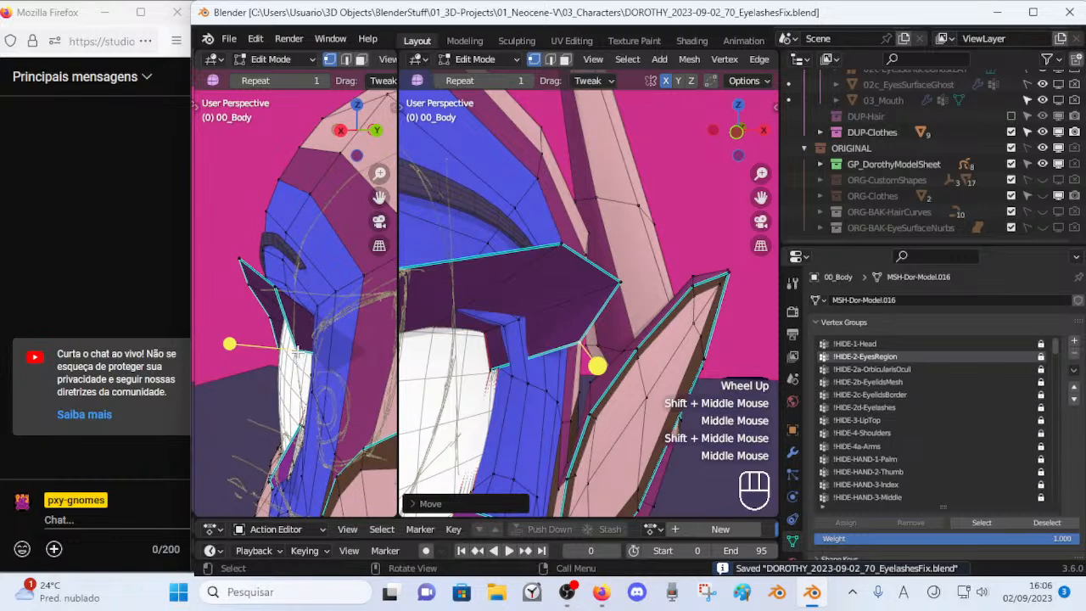
pyautogui.click(255, 295)
pyautogui.hotkey('alt', 'a')
pyautogui.press('2')
pyautogui.keyDown('alt'); pyautogui.keyDown('shift'); pyautogui.click(268, 294); pyautogui.keyUp('shift'); pyautogui.keyUp('alt')
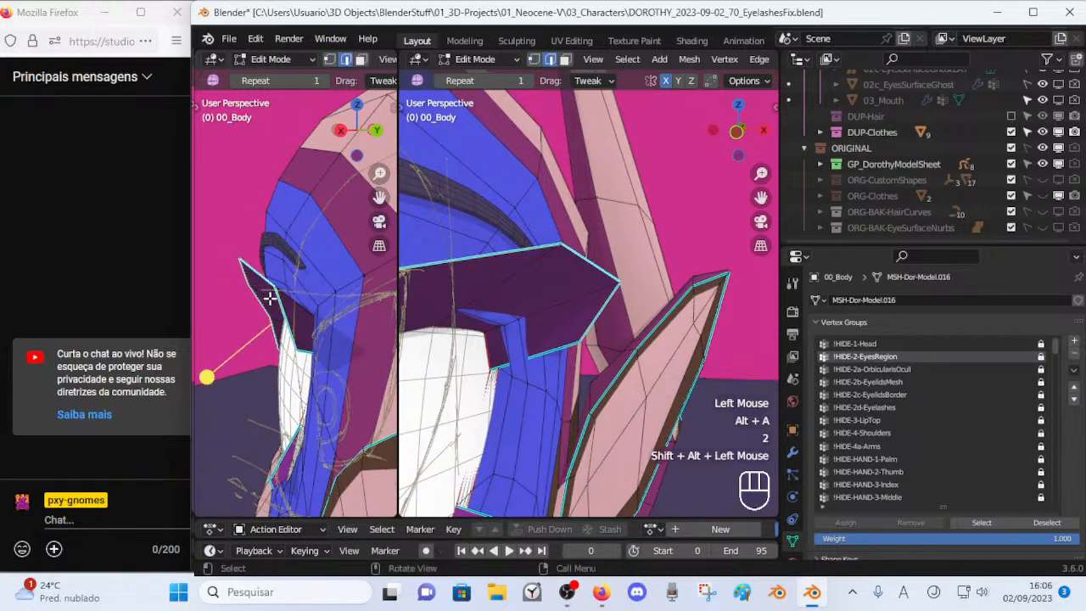
pyautogui.moveTo(206, 381); pyautogui.dragTo(251, 378)
pyautogui.press('Tab')
pyautogui.press('Tab')
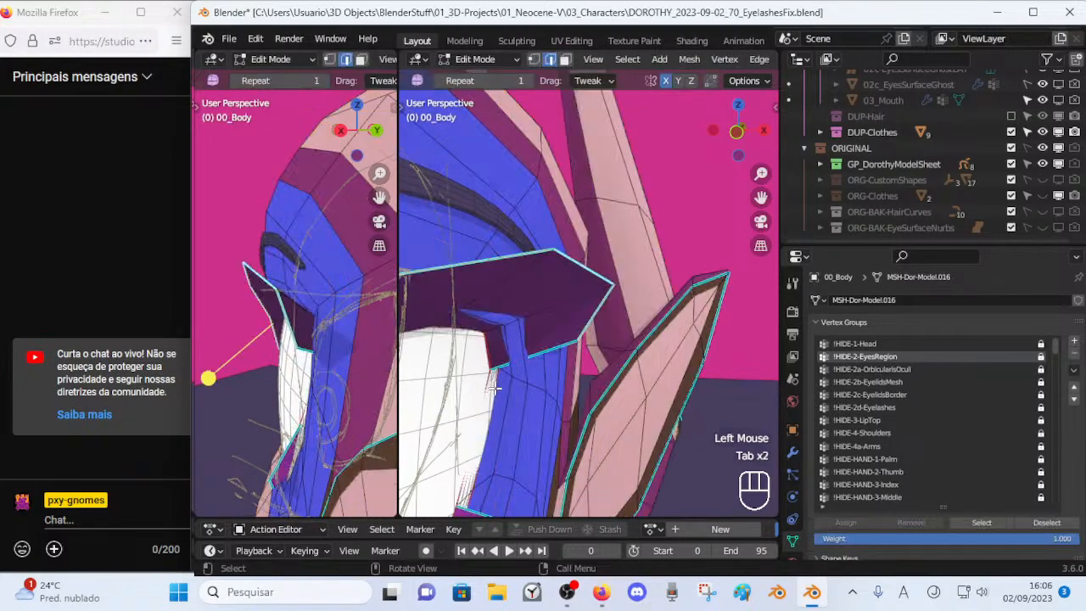
# Switch to vertex selection and reposition the outer tip vertex of the upper eyelash.
pyautogui.press('1')
pyautogui.click(608, 287)
pyautogui.press('g')
pyautogui.keyDown('shift'); pyautogui.click(544, 302); pyautogui.keyUp('shift')
# Knife-cut the outer end of the upper eyelash from its lower edge up to the rear top rim vertex.
pyautogui.moveTo(565, 277); pyautogui.dragTo(571, 312, button='middle')
pyautogui.keyDown('shift'); pyautogui.moveTo(571, 312); pyautogui.dragTo(550, 305, button='middle'); pyautogui.keyUp('shift')
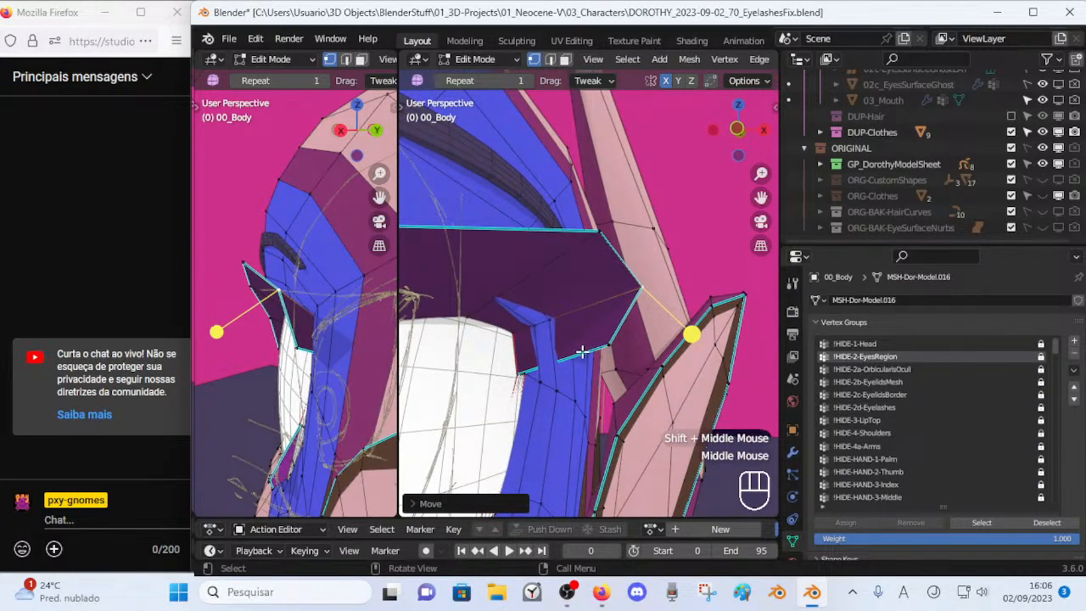
pyautogui.press('k')
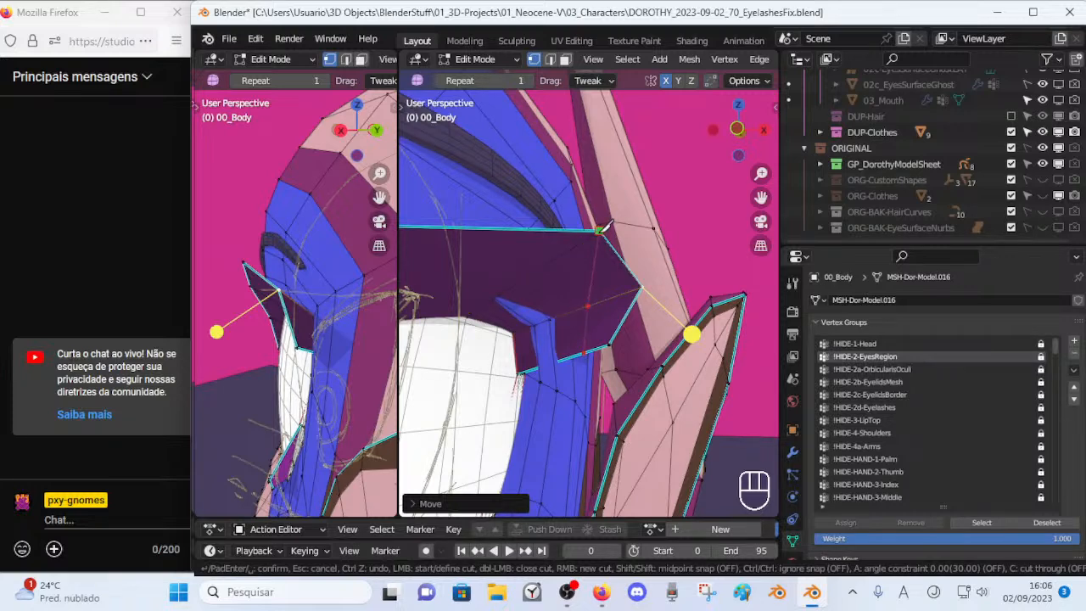
pyautogui.press('Return')
pyautogui.scroll(-1, 600, 280)
pyautogui.hotkey('alt', 'a')
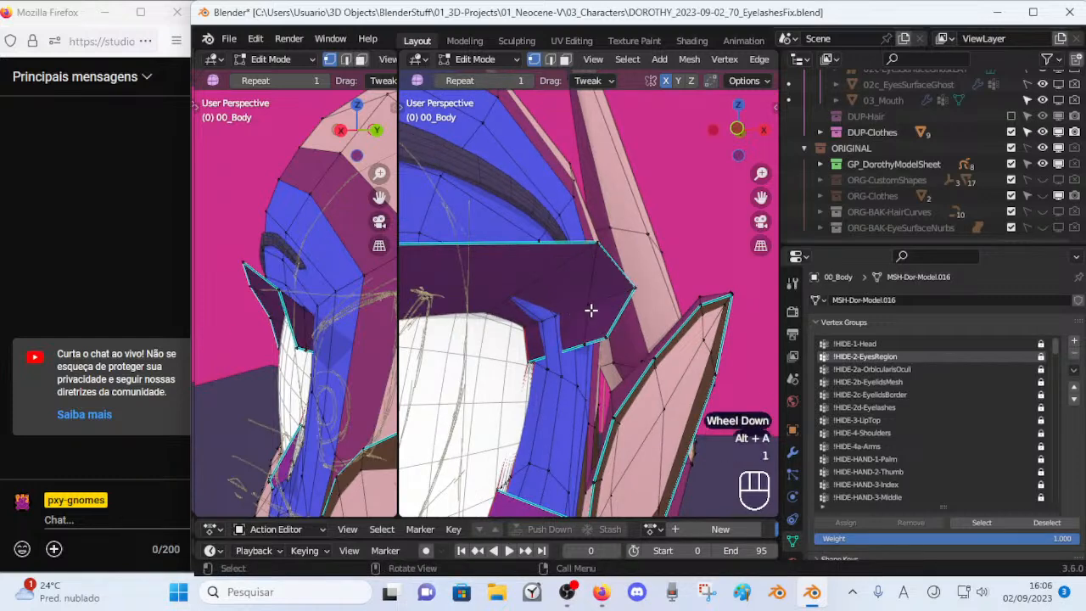
# Reposition the middle vertex of the new cut on the upper eyelash, then the cut's vertex on the lower edge.
pyautogui.click(590, 316)
pyautogui.moveTo(590, 323); pyautogui.dragTo(588, 335, button='middle')
pyautogui.press('g')
pyautogui.click(608, 325)
pyautogui.click(633, 327)
pyautogui.press('g')
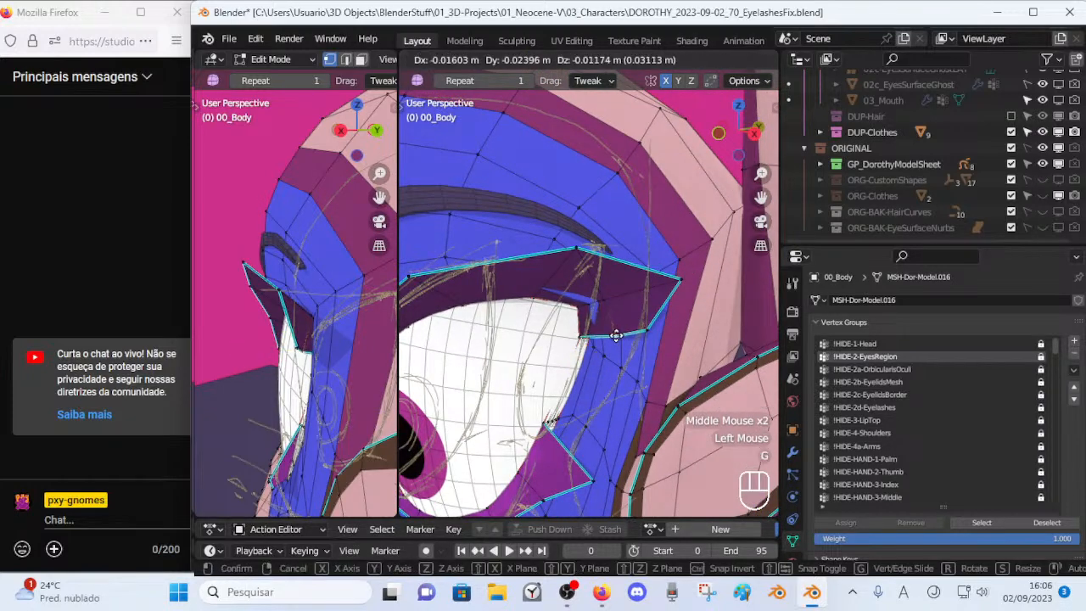
pyautogui.click(612, 322)
# Reposition the cut's middle vertex on the upper eyelash, then lower the top rim vertex beside it slightly.
pyautogui.click(624, 289)
pyautogui.moveTo(623, 289); pyautogui.dragTo(621, 290, button='middle')
pyautogui.press('g')
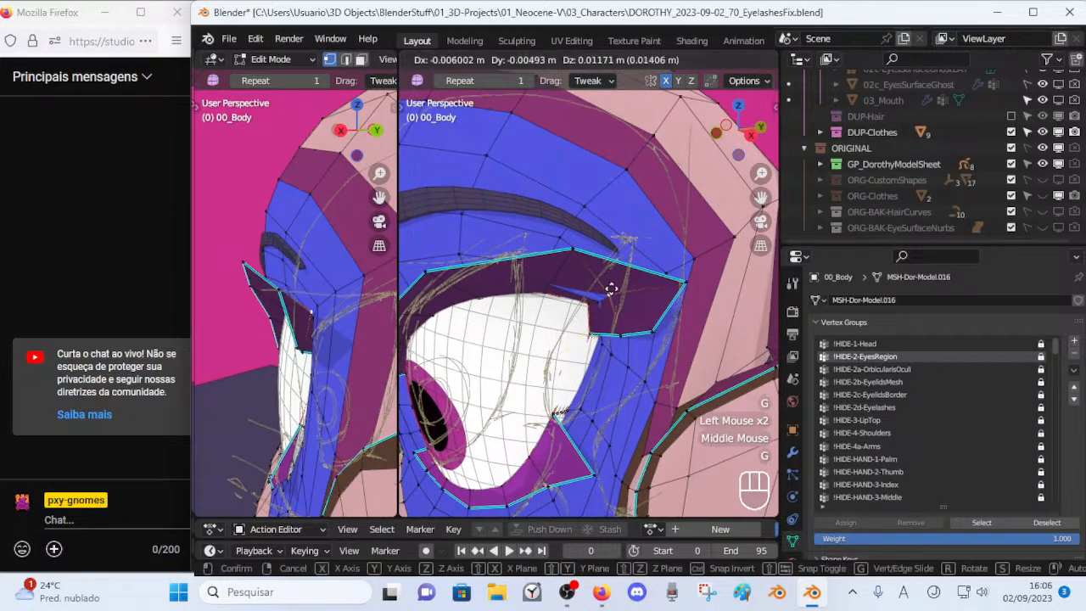
pyautogui.click(614, 291)
pyautogui.click(576, 251)
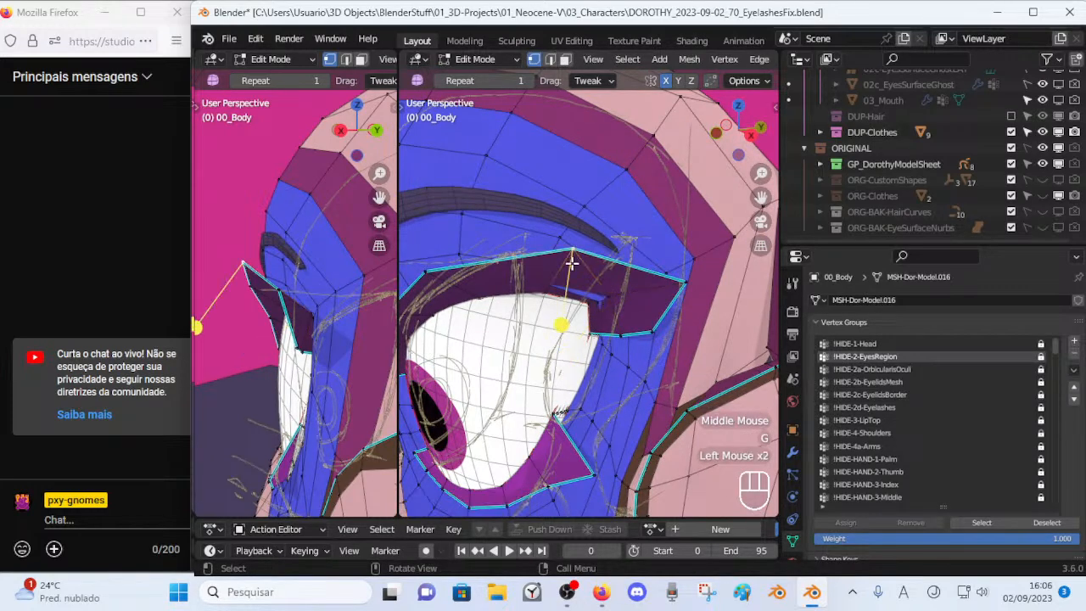
pyautogui.press('g')
pyautogui.click(557, 271)
# Raise the upper eyelash's outer tip vertex and adjust the vertex below it on the outer edge.
pyautogui.click(677, 282)
pyautogui.click(690, 284)
pyautogui.press('g')
pyautogui.click(690, 266)
pyautogui.click(653, 328)
pyautogui.press('g')
pyautogui.click(653, 324)
pyautogui.moveTo(653, 324); pyautogui.dragTo(602, 322, button='middle')
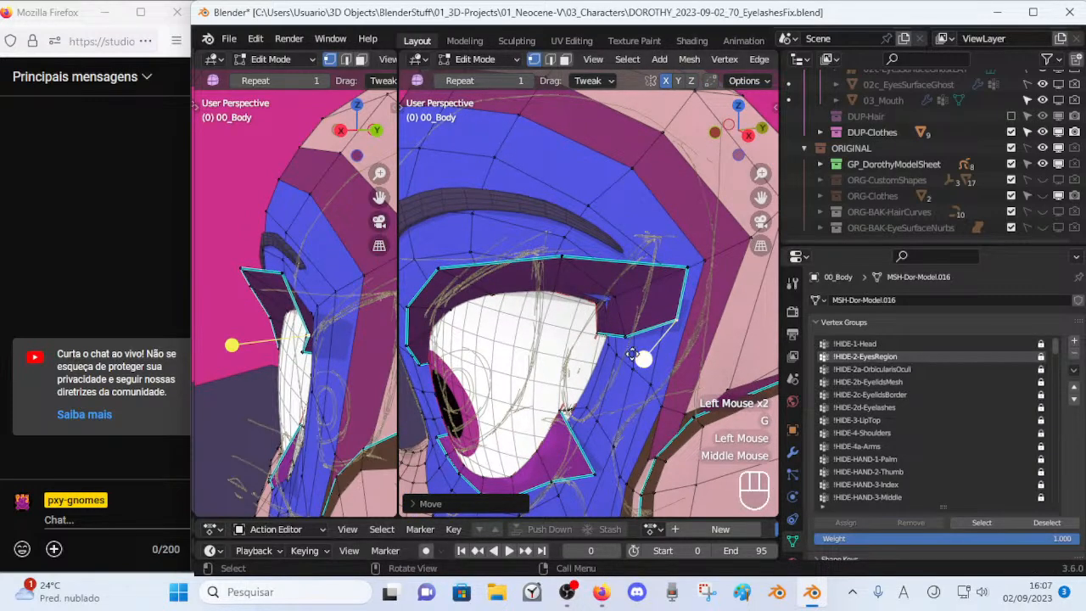
pyautogui.press('g')
pyautogui.click(355, 322)
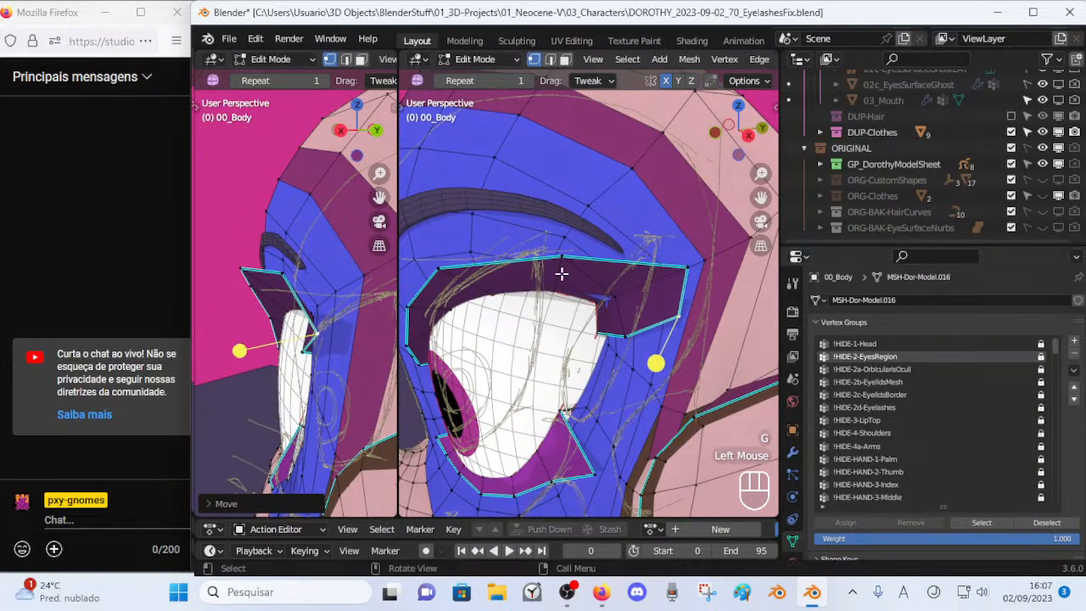
# From the side, pull the eyelash's outer tip vertex back and up, then shift the peak vertex of the top rim backward.
pyautogui.doubleClick(687, 267)
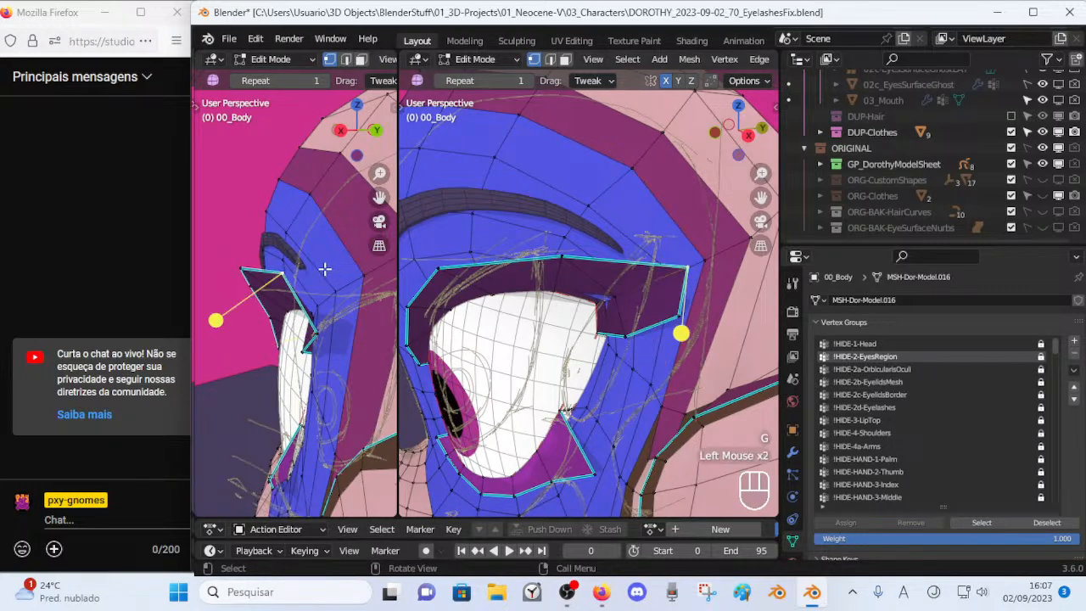
pyautogui.click(346, 279)
pyautogui.press('r')
pyautogui.click(355, 286)
pyautogui.click(247, 257)
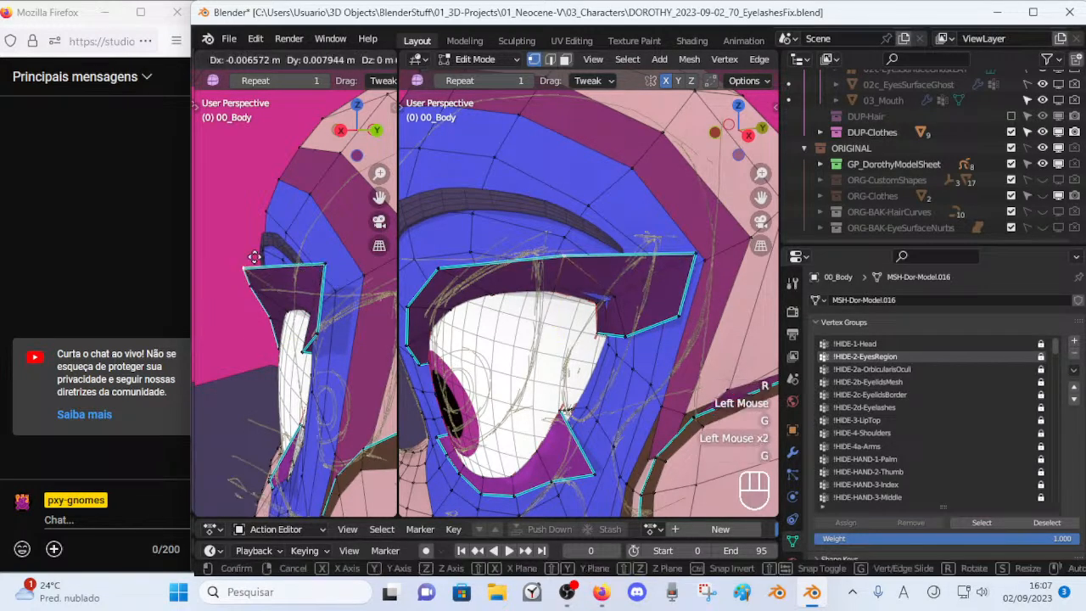
pyautogui.press('g')
pyautogui.click(266, 254)
# Adjust the front vertex of the eyelash's top rim, then select the outer rim loop and smooth it slightly.
pyautogui.click(258, 282)
pyautogui.press('g')
pyautogui.keyDown('shift'); pyautogui.click(296, 290); pyautogui.keyUp('shift')
pyautogui.hotkey('alt', 'a')
pyautogui.keyDown('alt'); pyautogui.keyDown('shift'); pyautogui.click(302, 264); pyautogui.keyUp('shift'); pyautogui.keyUp('alt')
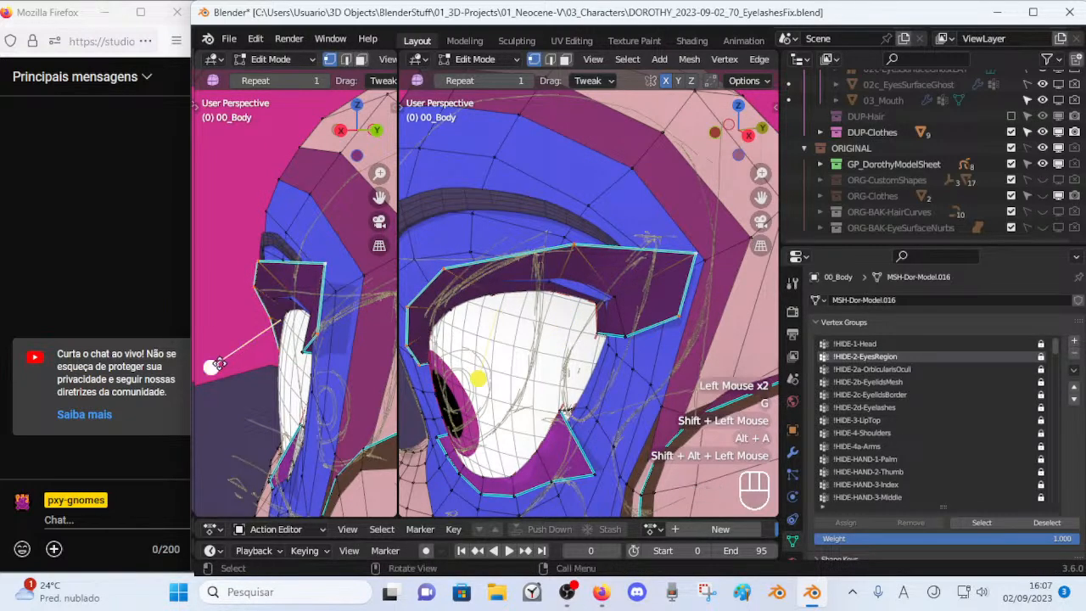
pyautogui.click(218, 365)
pyautogui.hotkey('alt', 'a')
pyautogui.press('1')
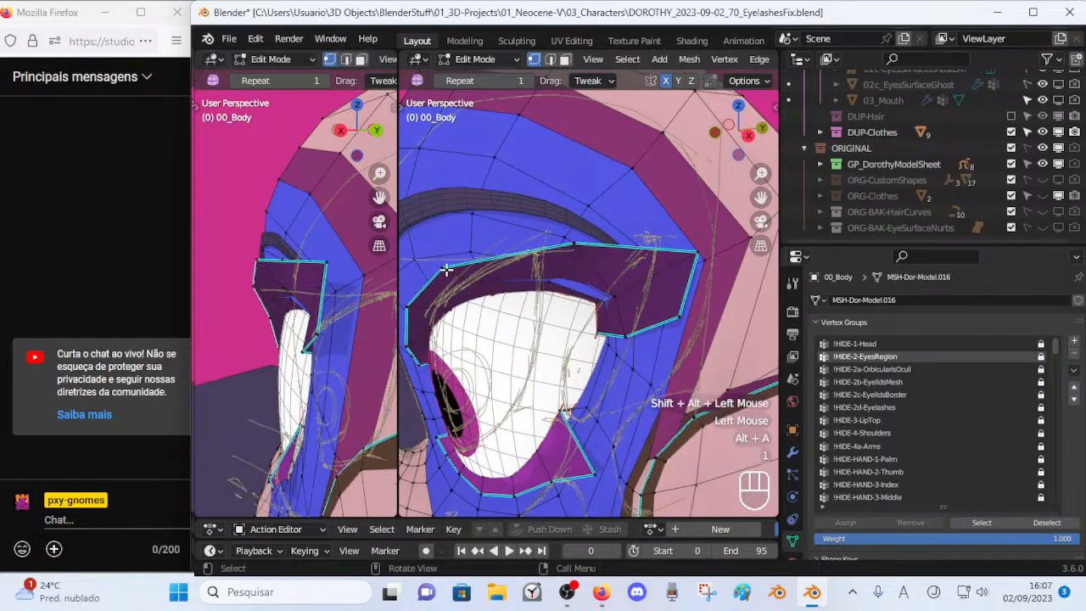
# Raise the front top rim vertex of the upper eyelash and slide it along the rim toward the outer end.
pyautogui.click(448, 270)
pyautogui.press('g')
pyautogui.click(448, 260)
pyautogui.hotkey('shift', 'v')
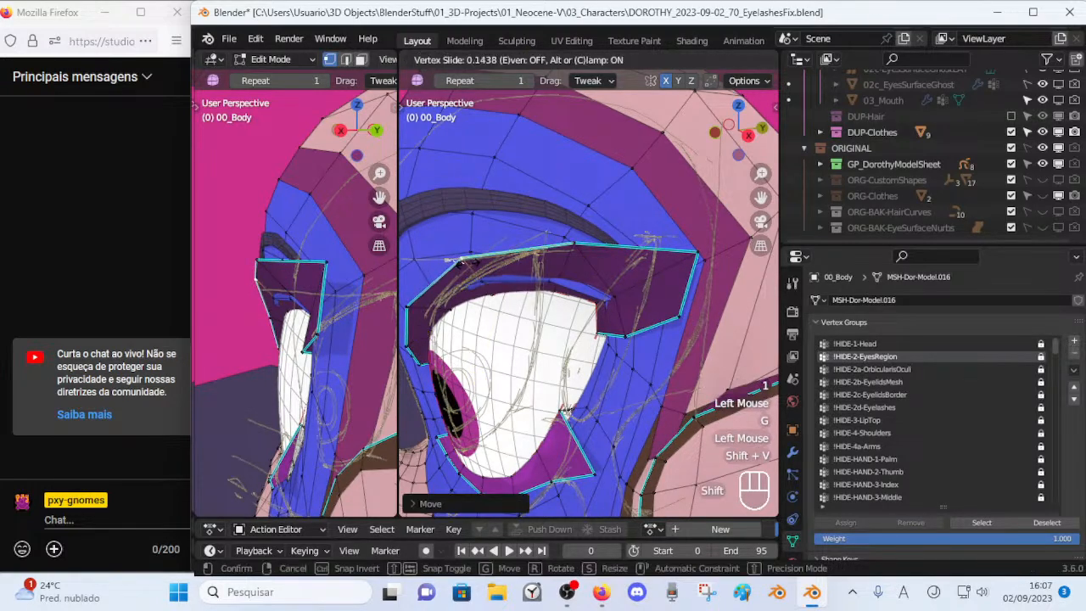
pyautogui.keyDown('shift'); pyautogui.click(458, 262); pyautogui.keyUp('shift')
# Knife-cut an edge across the upper eyelash from the inner middle vertex to the front top rim vertex.
pyautogui.scroll(-2, 458, 262)
pyautogui.moveTo(443, 303); pyautogui.dragTo(613, 317, button='middle')
pyautogui.scroll(-1, 560, 307)
pyautogui.scroll(1, 562, 295)
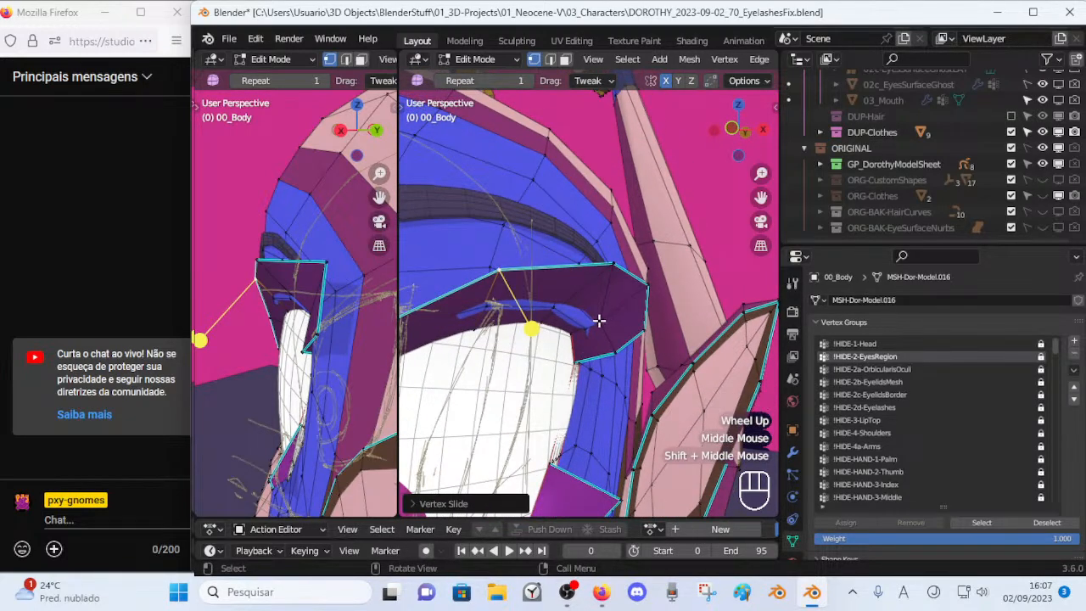
pyautogui.press('k')
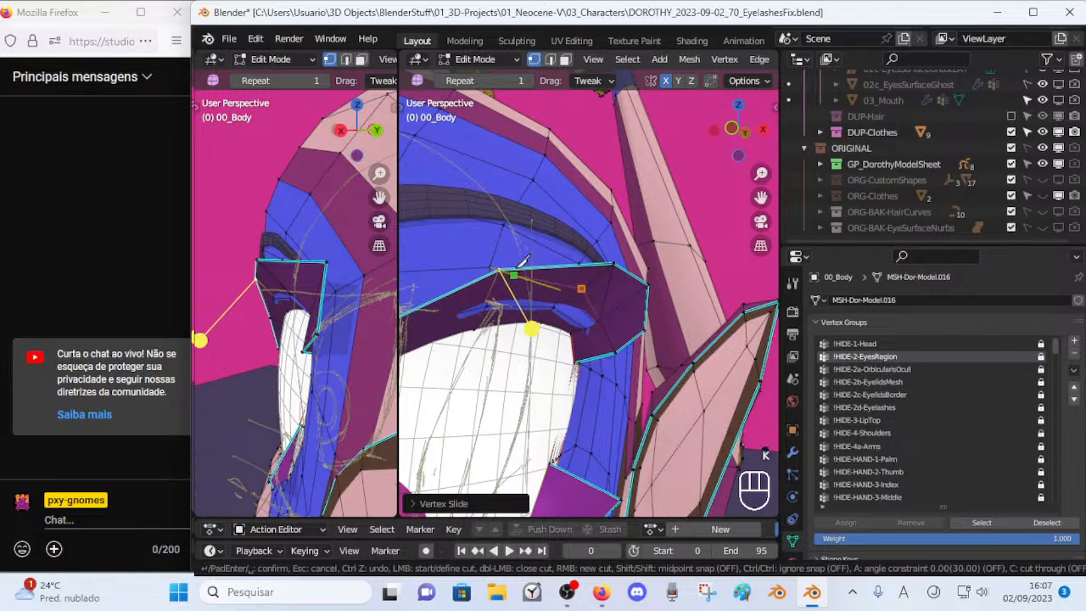
pyautogui.click(507, 270)
pyautogui.press('space')
pyautogui.moveTo(531, 274); pyautogui.dragTo(540, 282, button='middle')
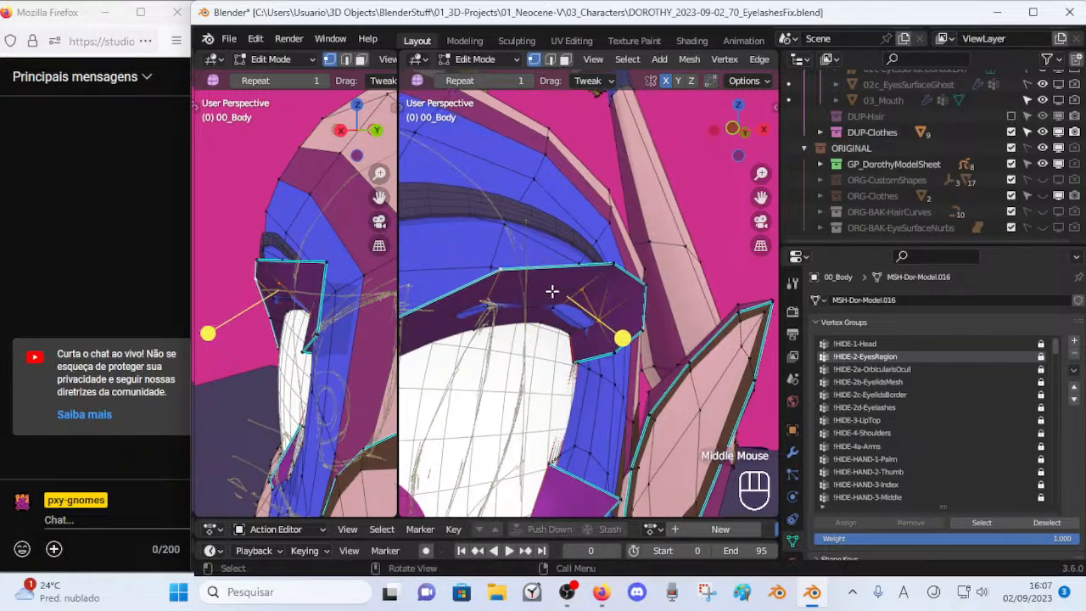
pyautogui.hotkey('alt', 'a')
pyautogui.press('k')
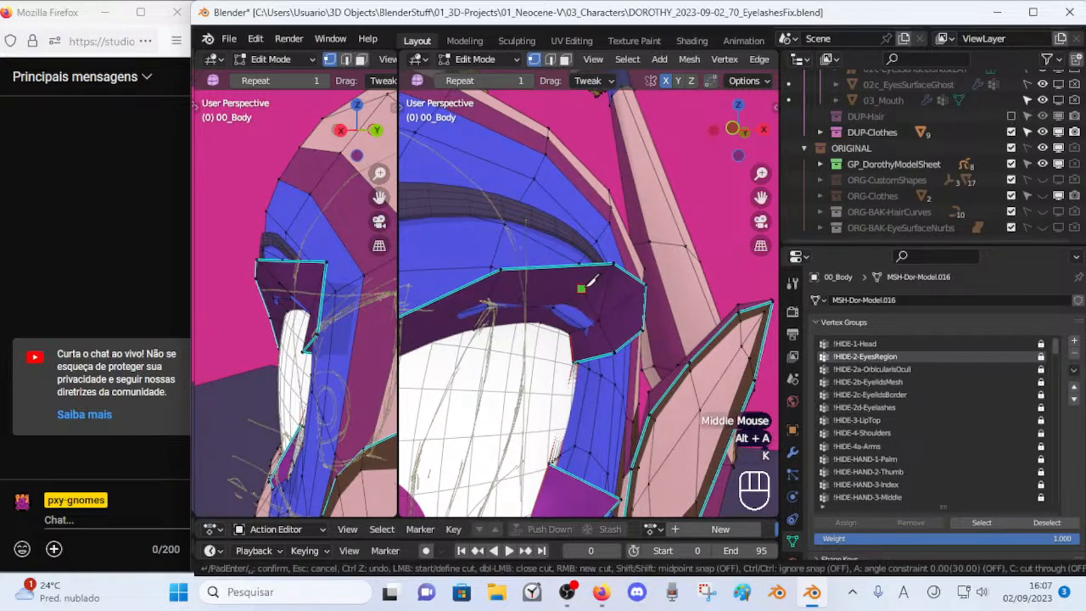
pyautogui.click(502, 270)
pyautogui.press('space')
pyautogui.hotkey('alt', 'a')
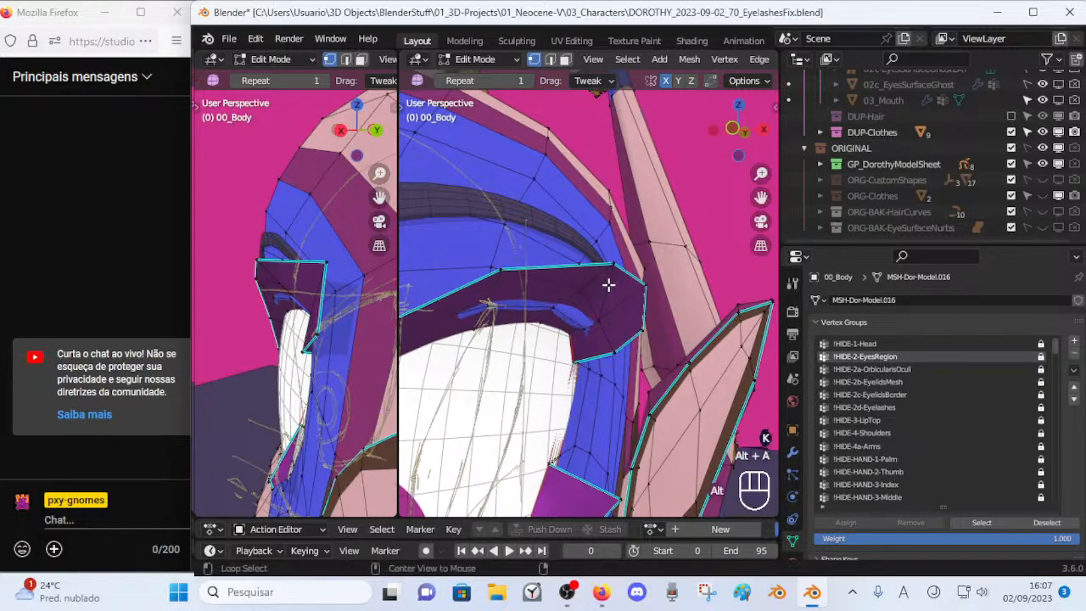
# Dissolve the edge between the rear top rim vertex and the inner vertex at the eyelash's outer end.
pyautogui.press('2')
pyautogui.click(609, 284)
pyautogui.press('x')
pyautogui.click(575, 396)
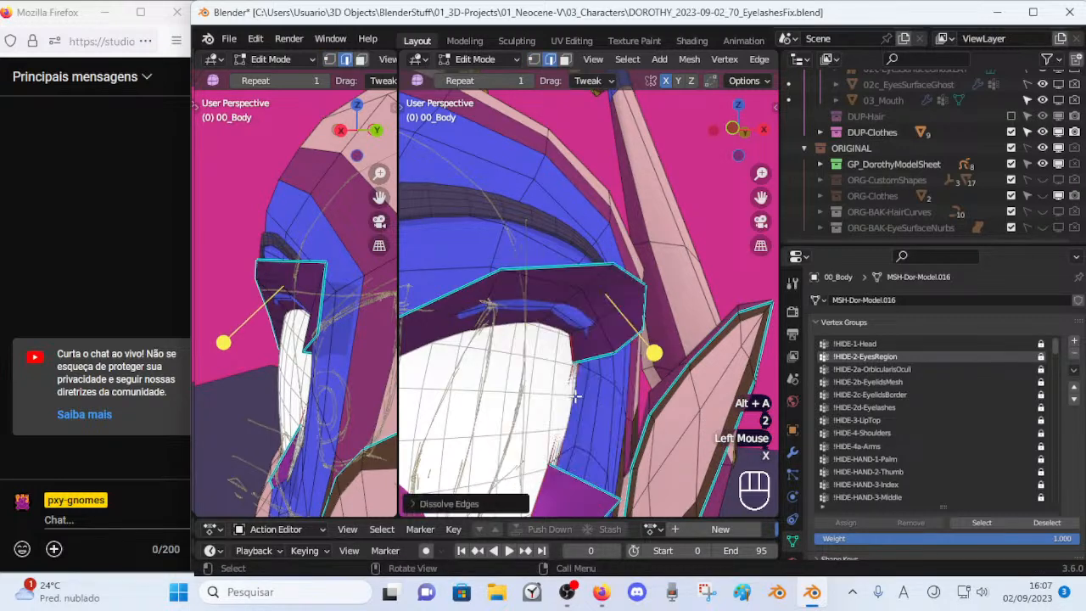
# Switch to vertex selection and reposition the outer tip vertex of the upper eyelash.
pyautogui.press('1')
pyautogui.moveTo(585, 313); pyautogui.dragTo(551, 270, button='middle')
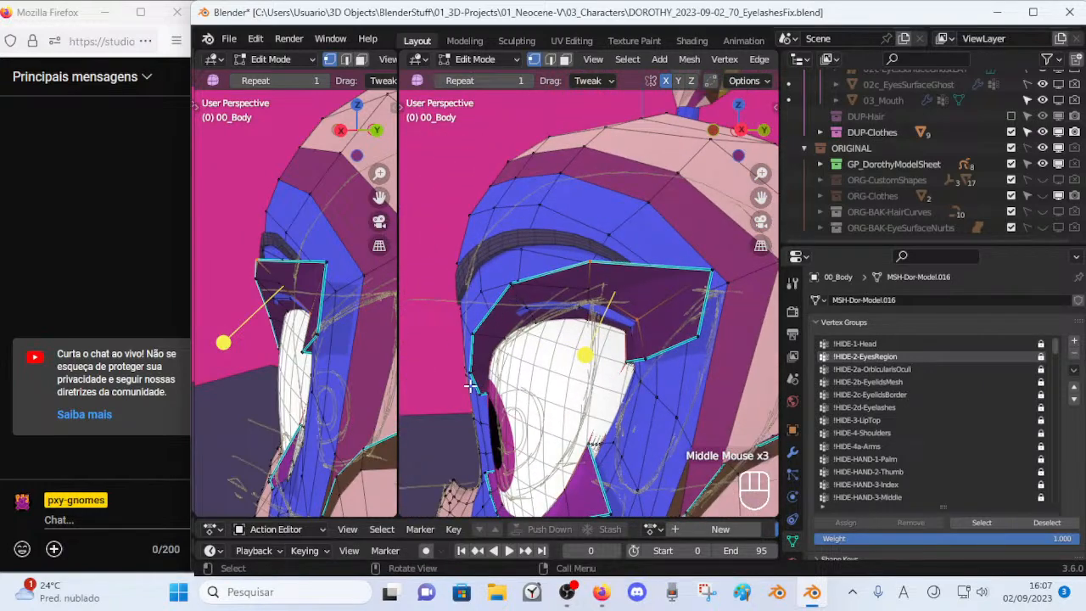
pyautogui.scroll(1, 505, 318)
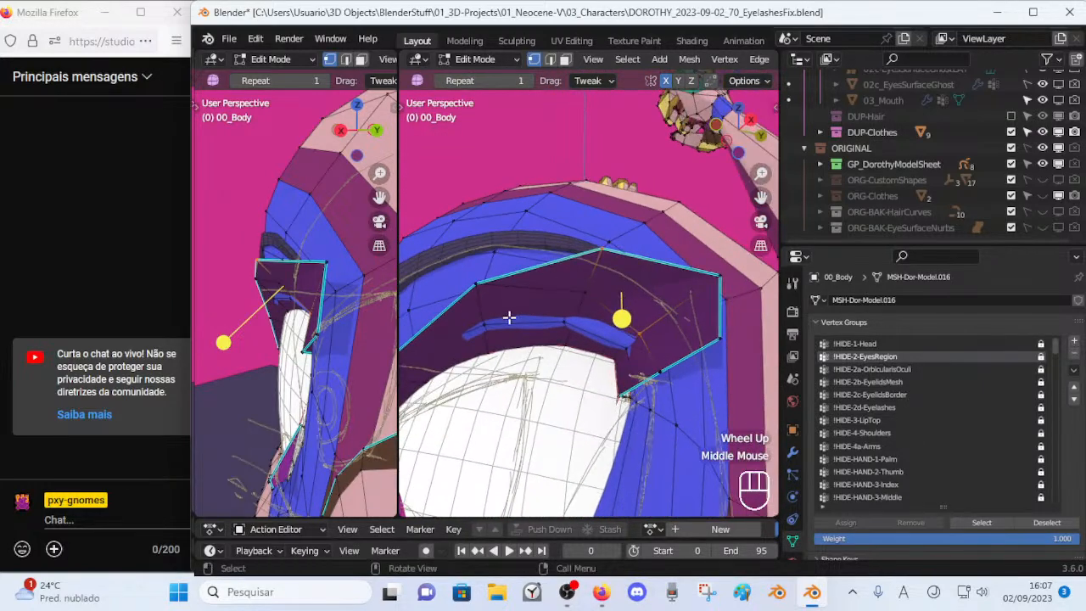
pyautogui.moveTo(509, 314); pyautogui.dragTo(540, 328, button='middle')
pyautogui.moveTo(628, 282); pyautogui.dragTo(583, 301, button='middle')
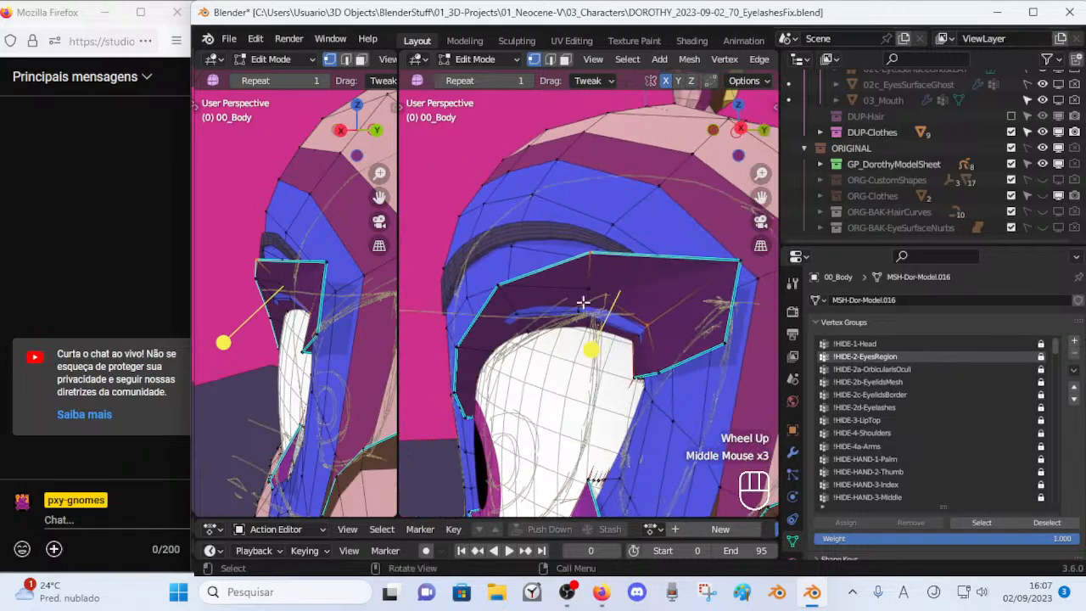
pyautogui.click(655, 324)
pyautogui.click(744, 264)
pyautogui.moveTo(744, 264); pyautogui.dragTo(682, 307, button='middle')
pyautogui.press('g')
pyautogui.click(682, 324)
# Adjust the two vertices along the lower edge of the upper eyelash's outer end.
pyautogui.click(711, 346)
pyautogui.press('g')
pyautogui.click(687, 348)
pyautogui.click(657, 378)
pyautogui.press('g')
pyautogui.click(659, 373)
# Lower the inner vertex at the eyelash's outer corner and shift it along the Y axis.
pyautogui.click(657, 328)
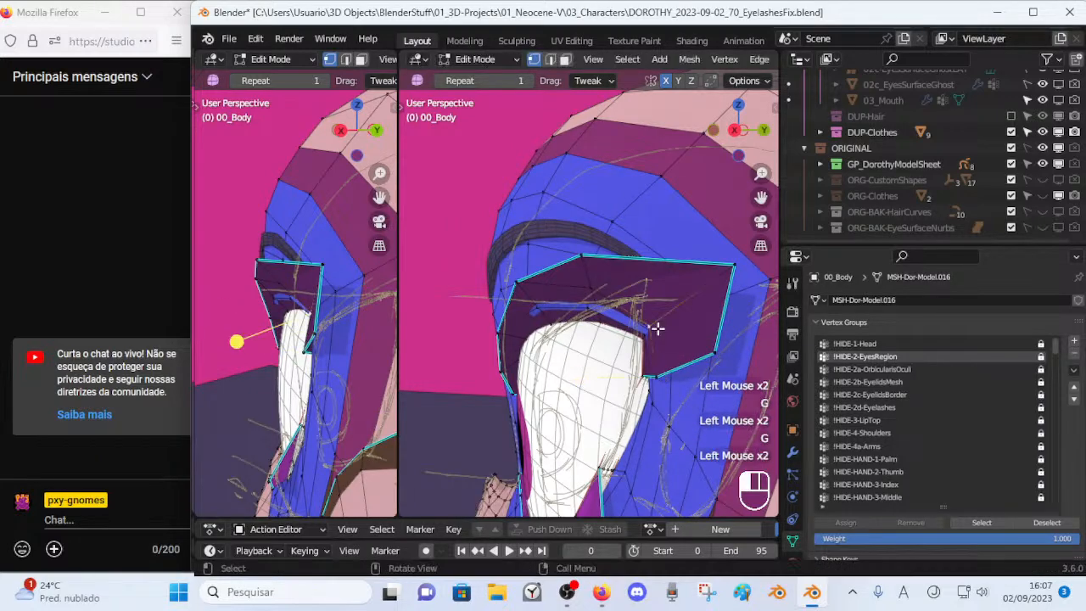
pyautogui.moveTo(657, 328); pyautogui.dragTo(577, 339, button='middle')
pyautogui.scroll(4, 598, 332)
pyautogui.press('g')
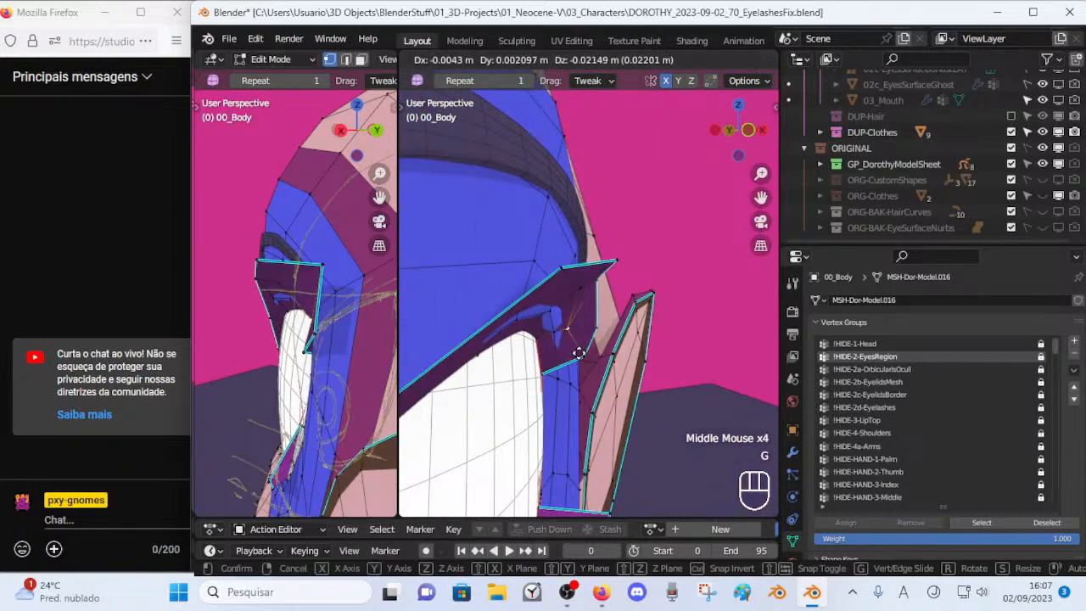
pyautogui.click(576, 343)
pyautogui.press('g')
pyautogui.press('y')
pyautogui.click(635, 373)
pyautogui.moveTo(635, 373); pyautogui.dragTo(495, 321, button='middle')
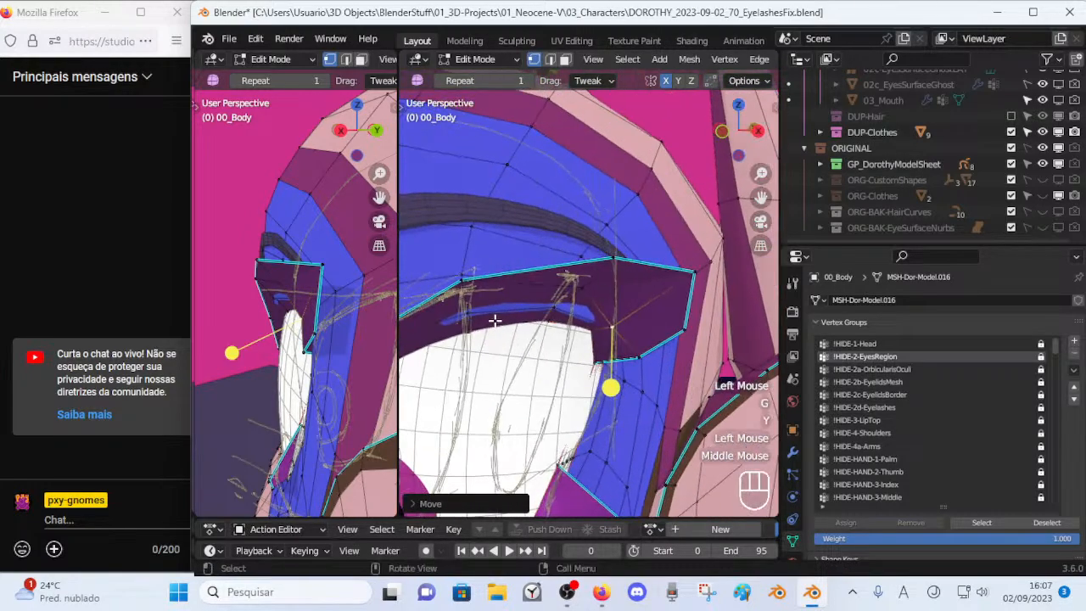
# Shift the inner middle vertex of the upper eyelash along the Y axis and slide it closer to the eyelid.
pyautogui.click(577, 287)
pyautogui.moveTo(577, 286); pyautogui.dragTo(633, 258, button='middle')
pyautogui.press('g')
pyautogui.press('y')
pyautogui.click(577, 298)
pyautogui.hotkey('shift', 'v')
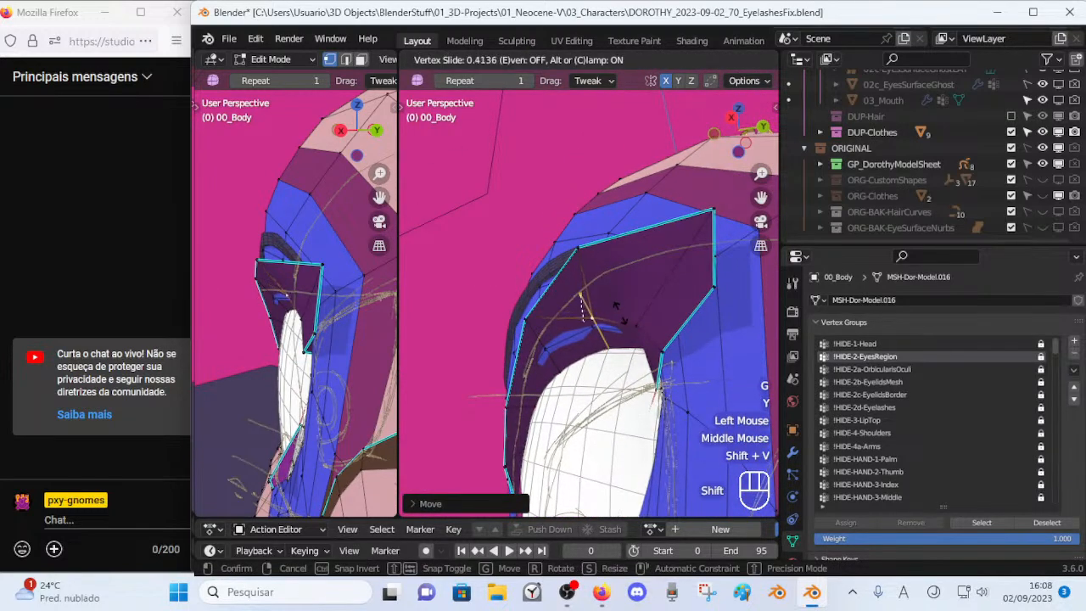
pyautogui.keyDown('shift'); pyautogui.click(617, 311); pyautogui.keyUp('shift')
pyautogui.press('g')
pyautogui.press('y')
pyautogui.click(568, 337)
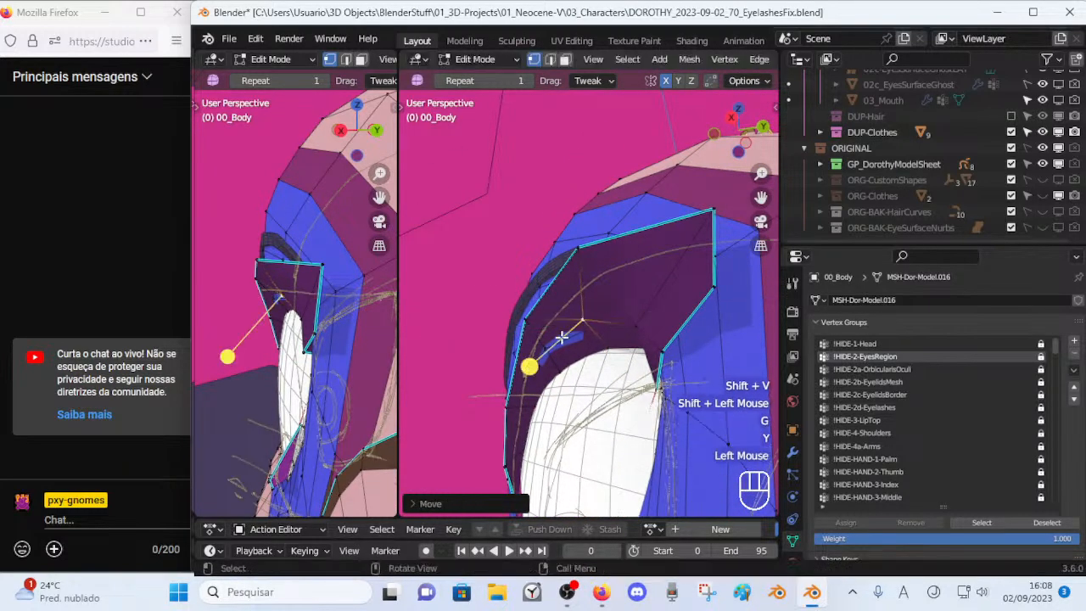
# Reposition the front top rim vertex of the upper eyelash.
pyautogui.moveTo(569, 337); pyautogui.dragTo(577, 356, button='middle')
pyautogui.click(499, 304)
pyautogui.moveTo(499, 329); pyautogui.dragTo(560, 304, button='middle')
pyautogui.press('g')
pyautogui.click(577, 348)
pyautogui.scroll(-1, 580, 344)
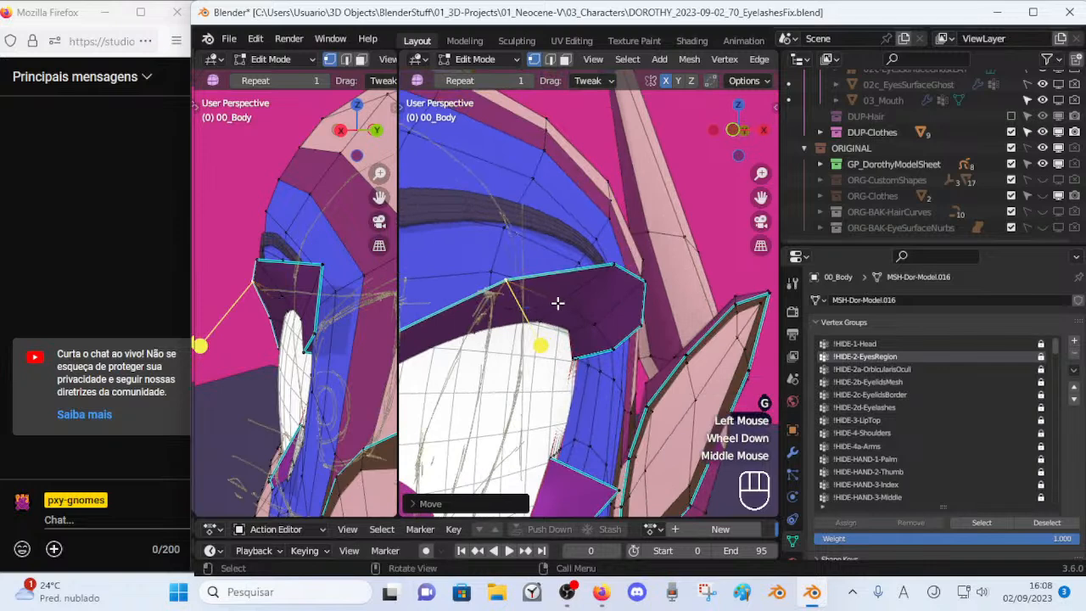
# Slide the inner middle vertex of the upper eyelash along its edge, then fine-tune its position.
pyautogui.click(560, 304)
pyautogui.hotkey('shift', 'v')
pyautogui.keyDown('shift'); pyautogui.click(576, 302); pyautogui.keyUp('shift')
pyautogui.press('g')
pyautogui.keyDown('shift'); pyautogui.click(595, 324); pyautogui.keyUp('shift')
pyautogui.click(595, 324)
# Select the inner edge near the eyelash's outer corner, then move and rotate it to follow the eyelid.
pyautogui.press('2')
pyautogui.click(583, 315)
pyautogui.moveTo(583, 315); pyautogui.dragTo(601, 327, button='middle')
pyautogui.press('g')
pyautogui.click(604, 333)
pyautogui.press('r')
pyautogui.click(649, 333)
pyautogui.press('r')
pyautogui.click(672, 323)
pyautogui.moveTo(672, 323); pyautogui.dragTo(700, 269, button='middle')
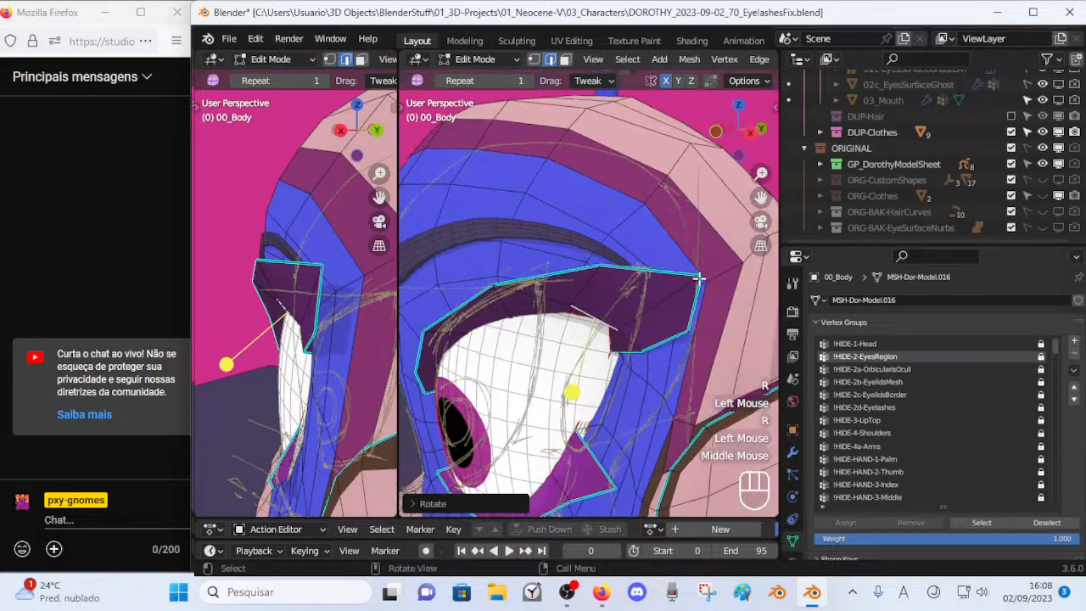
# Switch back to vertex selection, select the upper eyelash's outer rim loop and smooth it slightly.
pyautogui.click(701, 271)
pyautogui.press('1')
pyautogui.click(702, 273)
pyautogui.moveTo(667, 335); pyautogui.dragTo(557, 334, button='middle')
pyautogui.click(690, 336)
pyautogui.scroll(-1, 685, 348)
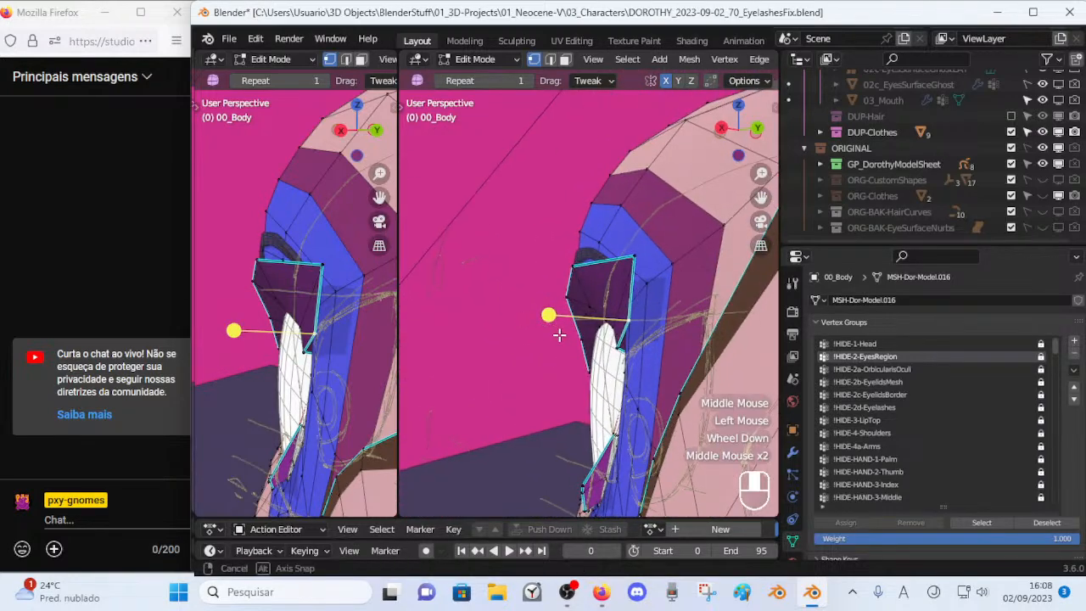
pyautogui.hotkey('alt', 'a')
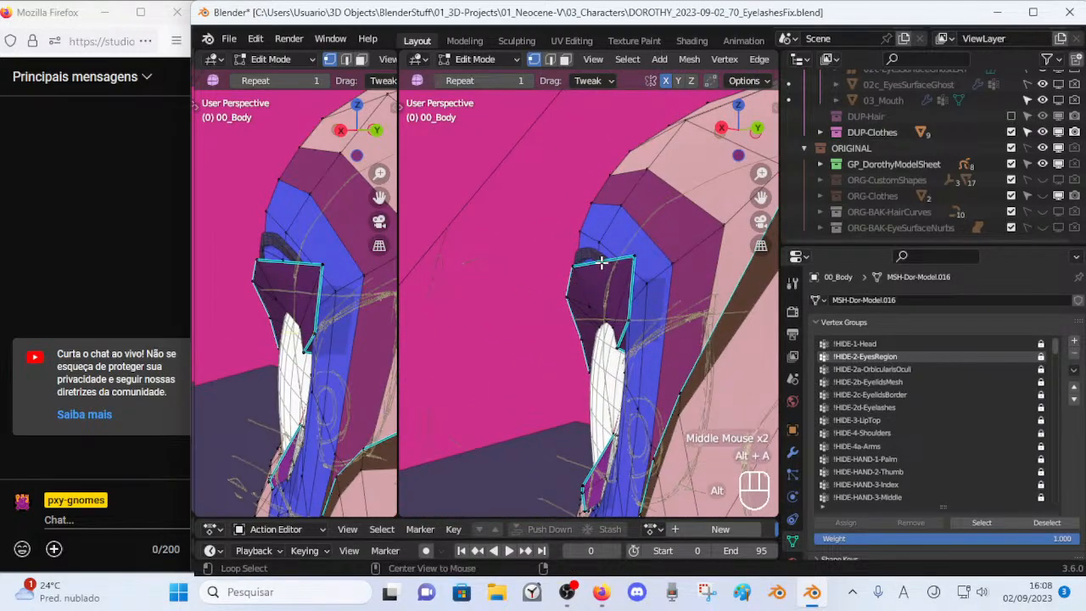
pyautogui.keyDown('alt'); pyautogui.keyDown('shift'); pyautogui.click(599, 263); pyautogui.keyUp('shift'); pyautogui.keyUp('alt')
pyautogui.hotkey('alt', 'a')
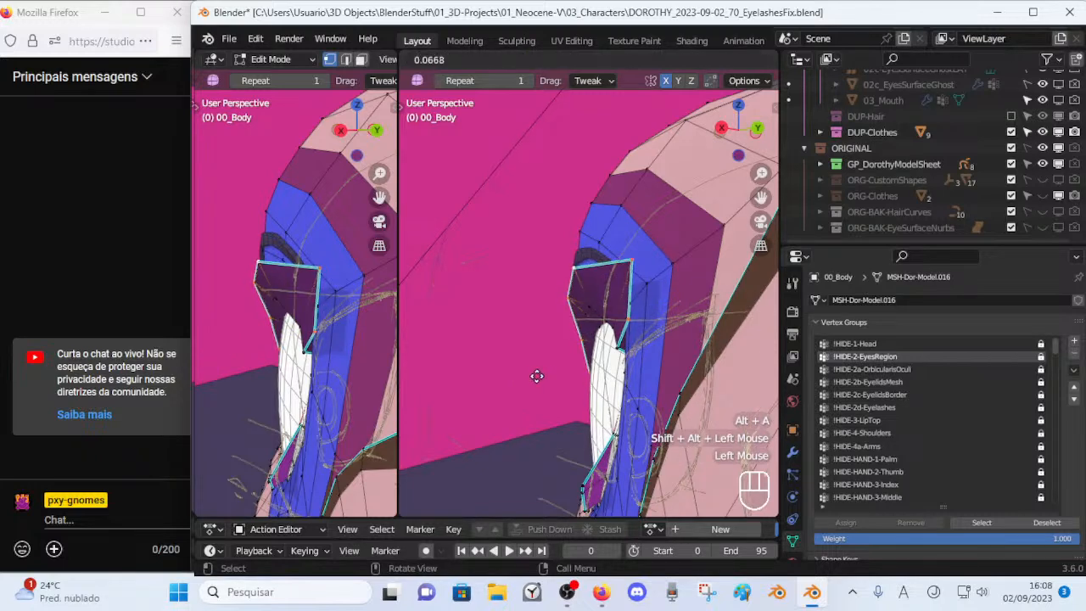
# In the right orthographic view, adjust the eyelash's outer tip vertex and the vertex below it.
pyautogui.scroll(-2, 355, 291)
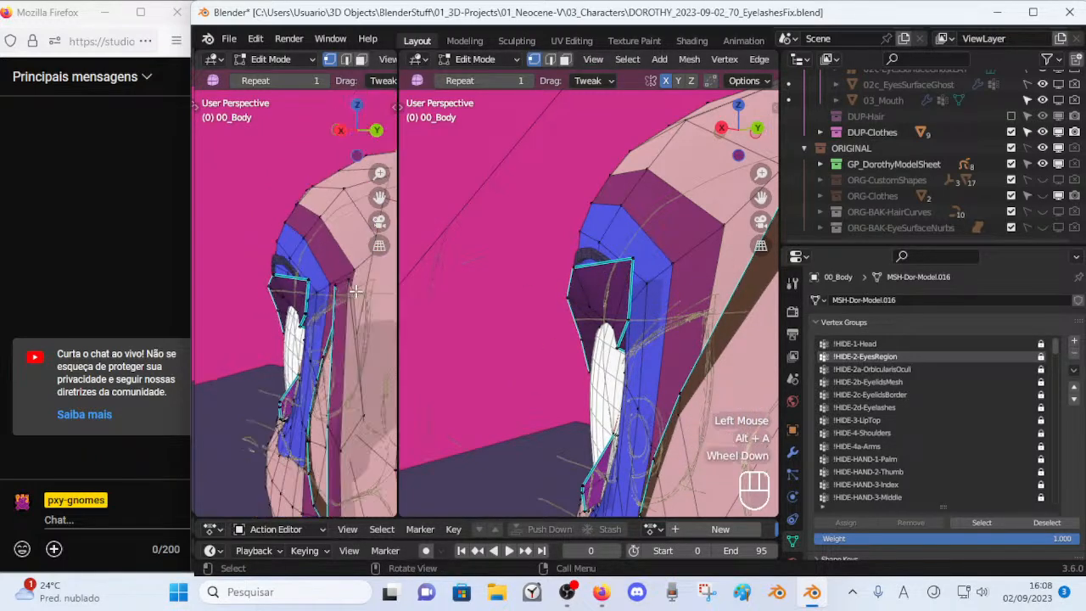
pyautogui.press('KP_3')
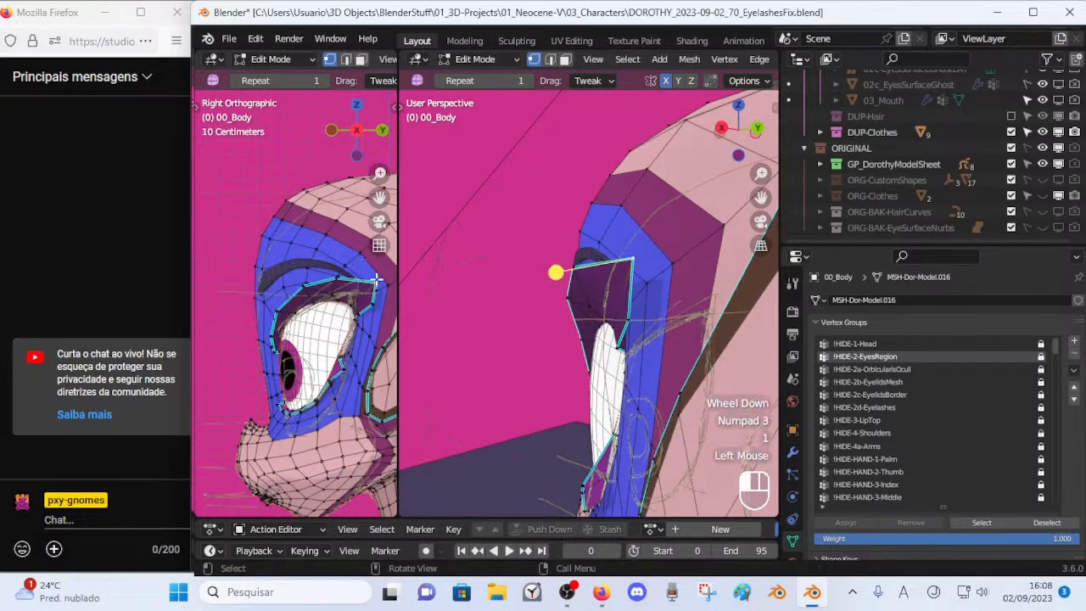
pyautogui.click(376, 280)
pyautogui.press('g')
pyautogui.keyDown('shift'); pyautogui.click(375, 276); pyautogui.keyUp('shift')
pyautogui.click(373, 302)
pyautogui.press('g')
pyautogui.keyDown('shift'); pyautogui.click(317, 270); pyautogui.keyUp('shift')
# Reposition the peak vertex of the upper eyelash's top rim using vertex selection.
pyautogui.press('2')
pyautogui.click(320, 281)
pyautogui.moveTo(548, 270); pyautogui.dragTo(616, 310, button='middle')
pyautogui.press('1')
pyautogui.click(577, 270)
pyautogui.press('g')
pyautogui.keyDown('shift'); pyautogui.click(630, 262); pyautogui.keyUp('shift')
# Slide the inner middle vertex of the upper eyelash along its connecting edge.
pyautogui.click(585, 313)
pyautogui.hotkey('shift', 'v')
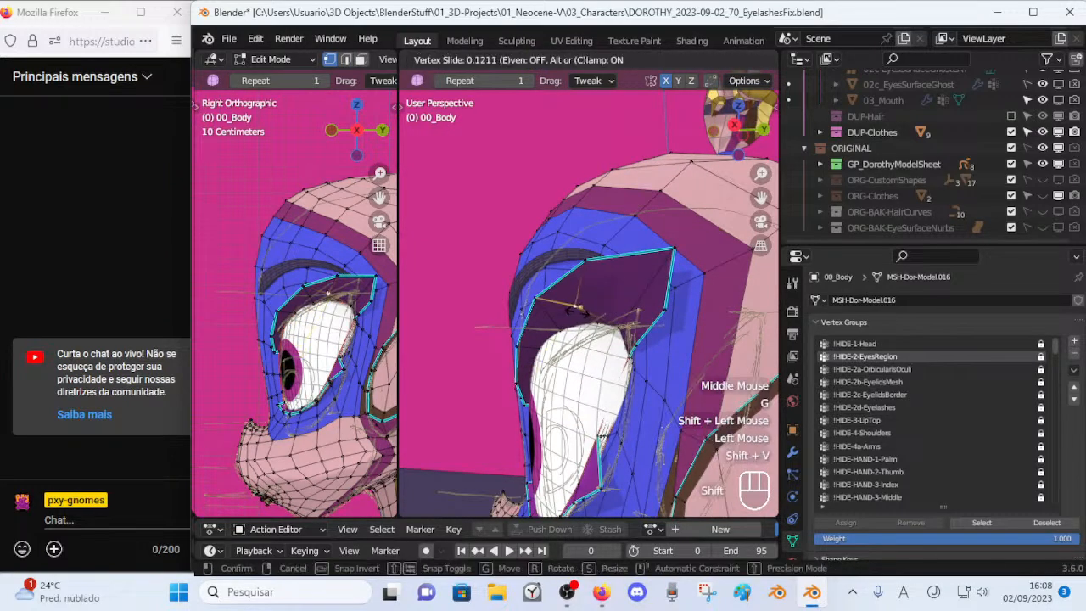
pyautogui.keyDown('shift'); pyautogui.click(560, 335); pyautogui.keyUp('shift')
pyautogui.moveTo(560, 335); pyautogui.dragTo(622, 322, button='middle')
# Slide the two vertices around the eyelash's outer eye corner along their edges to even out their spacing.
pyautogui.hotkey('alt', 'a')
pyautogui.click(614, 334)
pyautogui.hotkey('shift', 'v')
pyautogui.keyDown('shift'); pyautogui.click(631, 318); pyautogui.keyUp('shift')
pyautogui.click(635, 347)
pyautogui.hotkey('shift', 'v')
pyautogui.keyDown('shift'); pyautogui.click(626, 353); pyautogui.keyUp('shift')
# Slide the interior vertices of the upper eyelash along their edges to even out their spacing.
pyautogui.moveTo(626, 353); pyautogui.dragTo(564, 297, button='middle')
pyautogui.scroll(-1, 480, 377)
pyautogui.scroll(1, 453, 361)
pyautogui.scroll(1, 509, 331)
pyautogui.scroll(2, 564, 297)
pyautogui.click(557, 300)
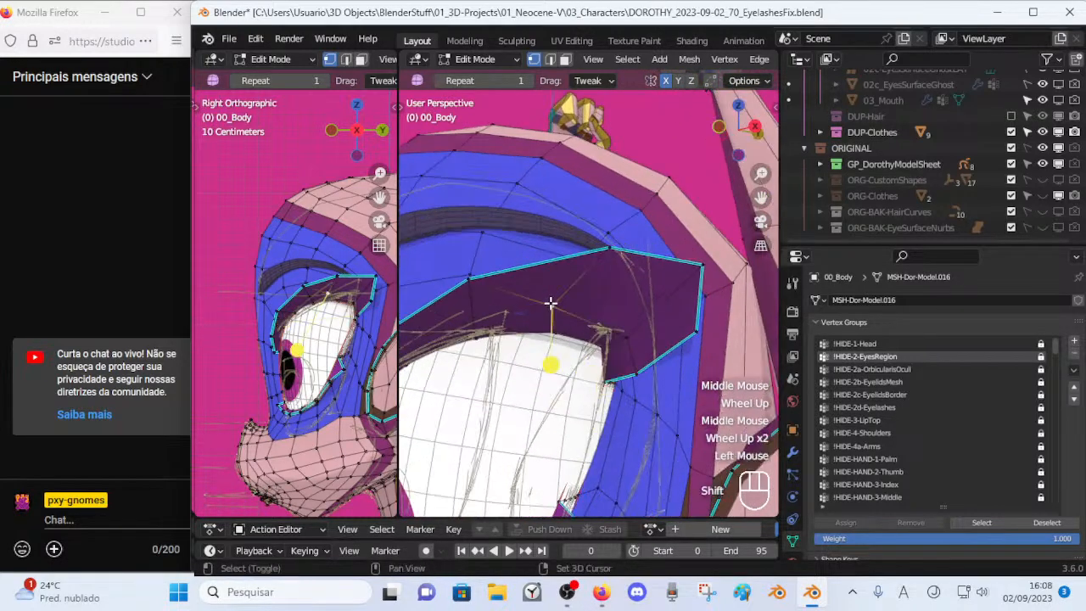
pyautogui.hotkey('shift', 'v')
pyautogui.keyDown('shift'); pyautogui.click(558, 299); pyautogui.keyUp('shift')
pyautogui.hotkey('shift', 'v')
pyautogui.keyDown('shift'); pyautogui.click(514, 295); pyautogui.keyUp('shift')
pyautogui.hotkey('shift', 'v')
pyautogui.keyDown('shift'); pyautogui.click(525, 286); pyautogui.keyUp('shift')
# Reposition the vertices of the upper eyelash's inner surface above the outer part of the eye with fine movements.
pyautogui.scroll(-1, 528, 287)
pyautogui.moveTo(528, 286); pyautogui.dragTo(608, 324, button='middle')
pyautogui.scroll(-2, 529, 328)
pyautogui.scroll(1, 546, 336)
pyautogui.press('g')
pyautogui.keyDown('shift'); pyautogui.click(594, 335); pyautogui.keyUp('shift')
pyautogui.click(597, 316)
pyautogui.scroll(-1, 608, 326)
pyautogui.press('g')
pyautogui.keyDown('shift'); pyautogui.click(591, 336); pyautogui.keyUp('shift')
pyautogui.click(616, 333)
pyautogui.press('g')
pyautogui.keyDown('shift'); pyautogui.click(607, 337); pyautogui.keyUp('shift')
# Check the smoothed eyelash in Object Mode and readjust its inner vertices near the outer eye corner.
pyautogui.press('Tab')
pyautogui.moveTo(624, 303)
pyautogui.mouseDown(button='middle')
pyautogui.moveTo(580, 349)
pyautogui.moveTo(518, 328)
pyautogui.moveTo(543, 339)
pyautogui.moveTo(703, 274)
pyautogui.moveTo(642, 346)
pyautogui.moveTo(625, 299)
pyautogui.moveTo(625, 329)
pyautogui.moveTo(561, 327)
pyautogui.moveTo(636, 276)
pyautogui.moveTo(630, 323)
pyautogui.mouseUp(button='middle')
pyautogui.press('Tab')
pyautogui.scroll(2, 543, 339)
pyautogui.press('Tab')
pyautogui.press('Tab')
pyautogui.press('g')
pyautogui.click(616, 322)
pyautogui.click(578, 319)
pyautogui.press('g')
pyautogui.click(573, 318)
# Move the eyelash's outer tip vertex and the vertex below it to tighten the outer end.
pyautogui.press('Tab')
pyautogui.press('Tab')
pyautogui.press('2')
pyautogui.click(647, 270)
pyautogui.press('1')
pyautogui.click(644, 288)
pyautogui.press('g')
pyautogui.click(635, 331)
pyautogui.press('Tab')
pyautogui.press('Tab')
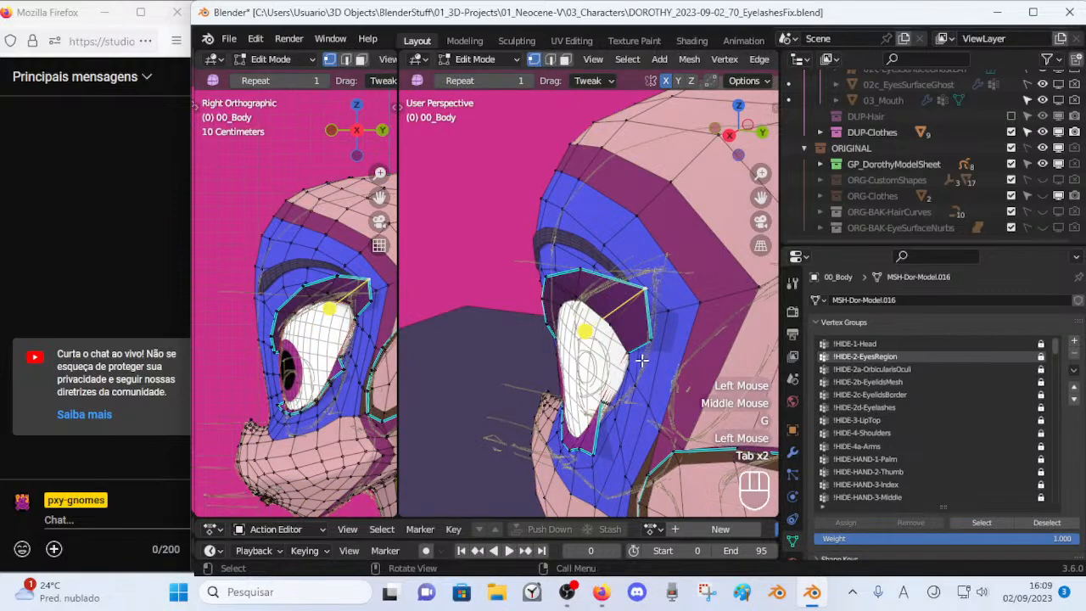
pyautogui.press('g')
pyautogui.click(651, 371)
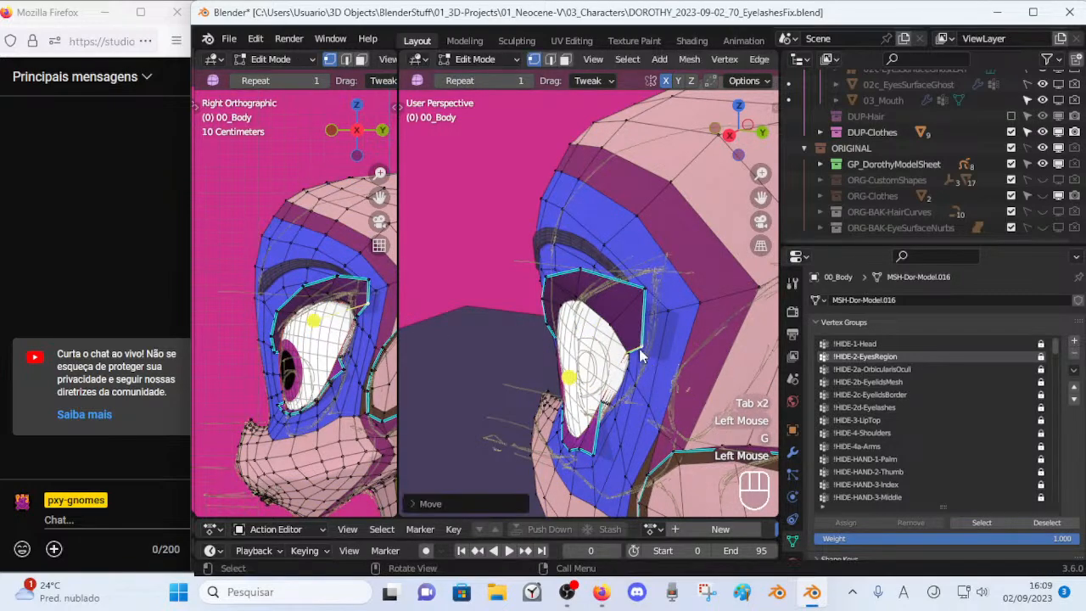
# Using edge selection, adjust the position of the eyelash's outer end, checking the smoothed shape between moves.
pyautogui.press('Tab')
pyautogui.press('Tab')
pyautogui.moveTo(637, 349); pyautogui.dragTo(572, 300, button='middle')
pyautogui.press('1')
pyautogui.moveTo(596, 307); pyautogui.dragTo(570, 269, button='middle')
pyautogui.scroll(-2, 501, 325)
pyautogui.press('Tab')
pyautogui.press('2')
pyautogui.press('g')
pyautogui.click(609, 330)
pyautogui.press('Tab')
pyautogui.press('Tab')
pyautogui.press('g')
pyautogui.click(591, 332)
pyautogui.press('Tab')
pyautogui.press('Tab')
# Reposition the vertices at the eyelash's outer eye corner, then adjust its outer end in the right orthographic view.
pyautogui.scroll(1, 625, 322)
pyautogui.click(625, 325)
pyautogui.moveTo(624, 325); pyautogui.dragTo(609, 365, button='middle')
pyautogui.press('1')
pyautogui.click(618, 328)
pyautogui.scroll(1, 619, 328)
pyautogui.press('g')
pyautogui.click(604, 383)
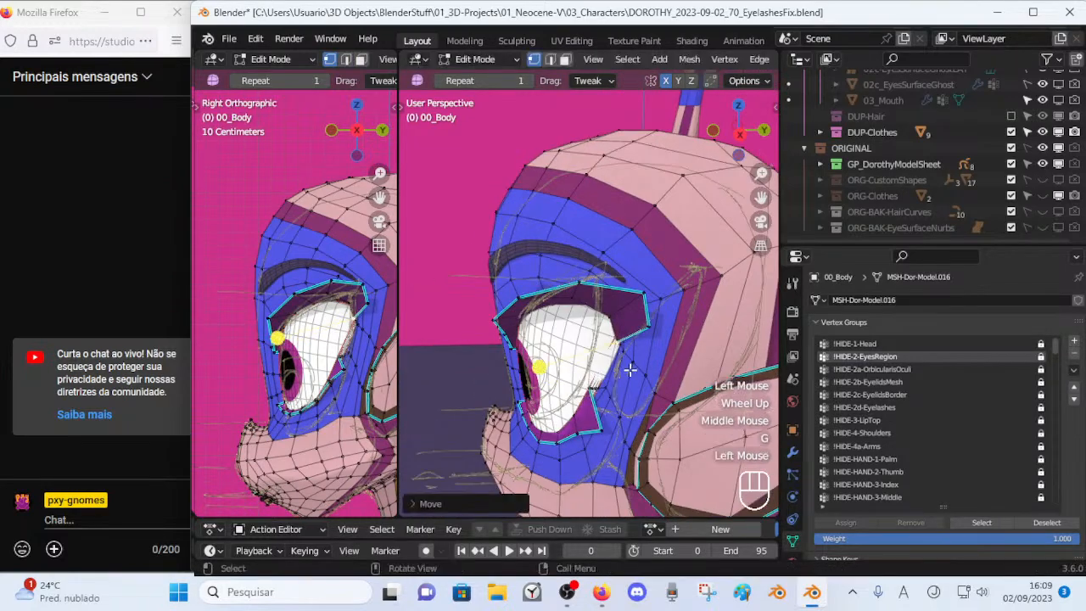
pyautogui.moveTo(650, 327); pyautogui.dragTo(633, 321, button='middle')
pyautogui.press('KP_3')
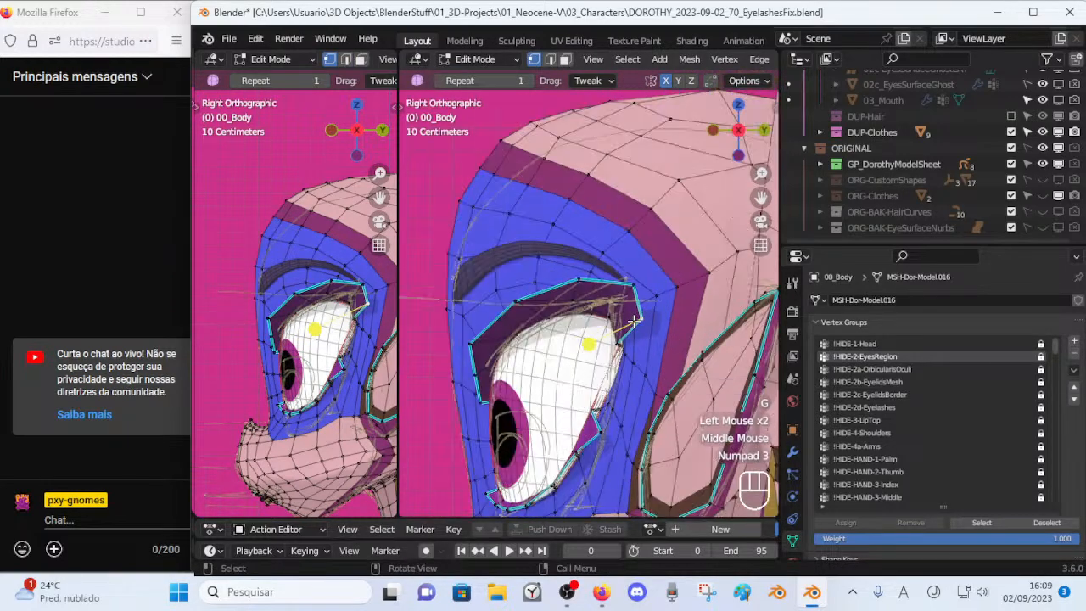
pyautogui.press('g')
pyautogui.click(632, 296)
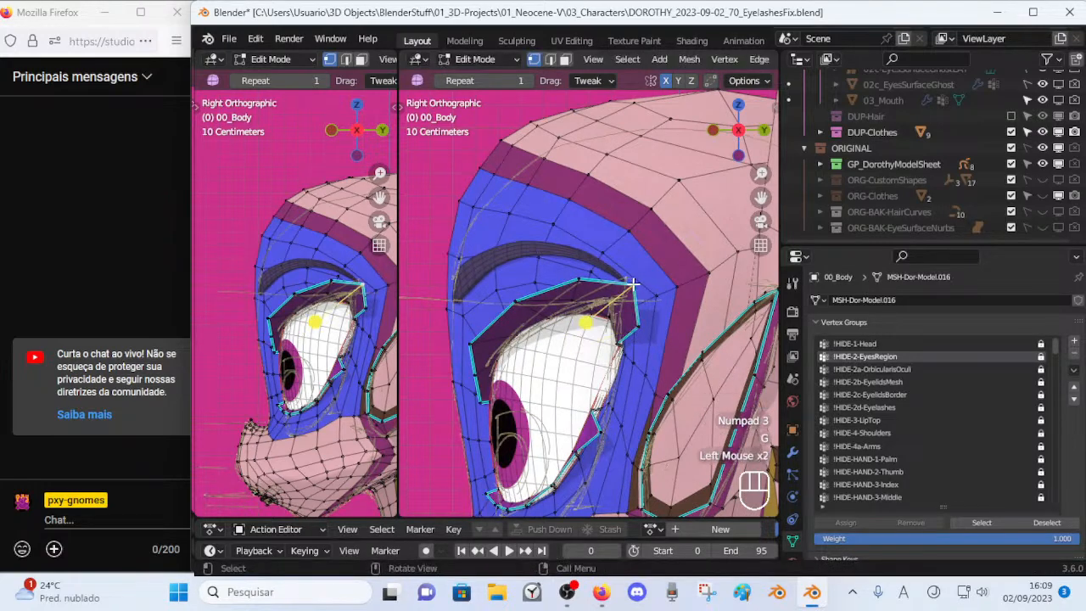
# Move the eyelash's outer tip vertex in perspective, comparing the result with the smoothed shape in Object Mode.
pyautogui.press('Tab')
pyautogui.moveTo(633, 286); pyautogui.dragTo(593, 373, button='middle')
pyautogui.press('Tab')
pyautogui.press('g')
pyautogui.click(598, 348)
pyautogui.press('Tab')
pyautogui.press('Tab')
pyautogui.press('g')
pyautogui.click(598, 333)
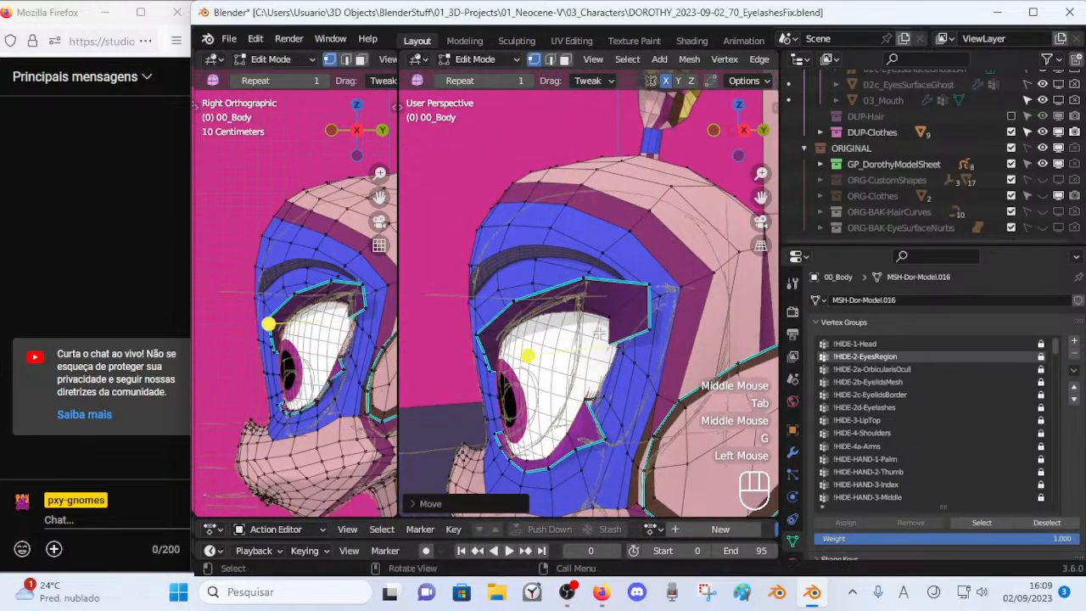
# Move the lower vertex of the eyelash's outer end and check the smoothed silhouette.
pyautogui.click(649, 331)
pyautogui.press('g')
pyautogui.click(638, 344)
pyautogui.press('Tab')
pyautogui.moveTo(633, 352); pyautogui.dragTo(579, 339, button='middle')
pyautogui.press('Tab')
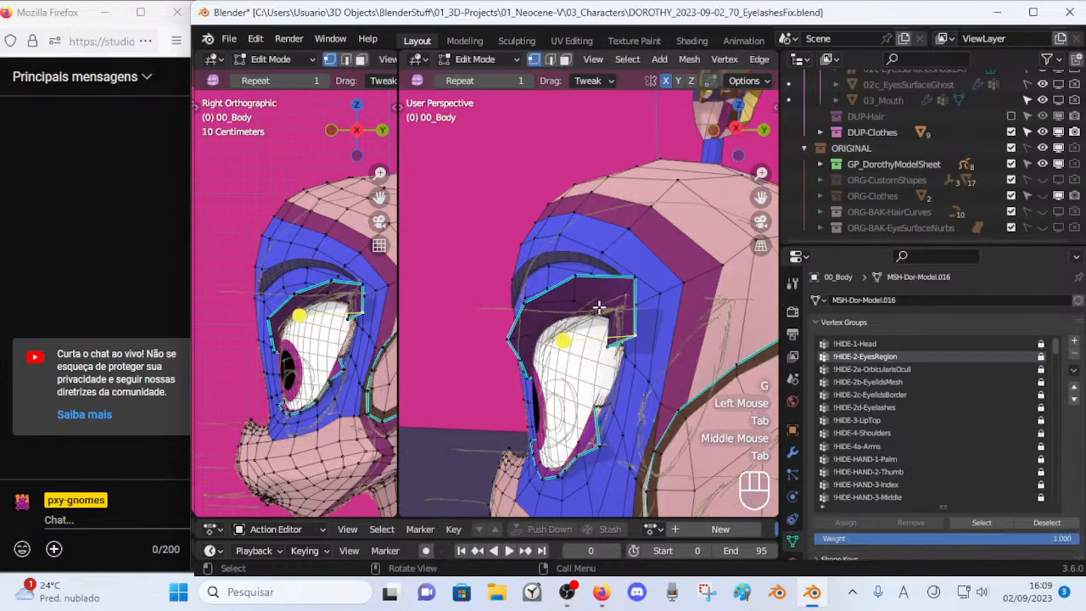
# Reposition the middle vertices inside the upper eyelash to refine its surface.
pyautogui.moveTo(599, 302); pyautogui.dragTo(609, 314, button='middle')
pyautogui.scroll(1, 616, 323)
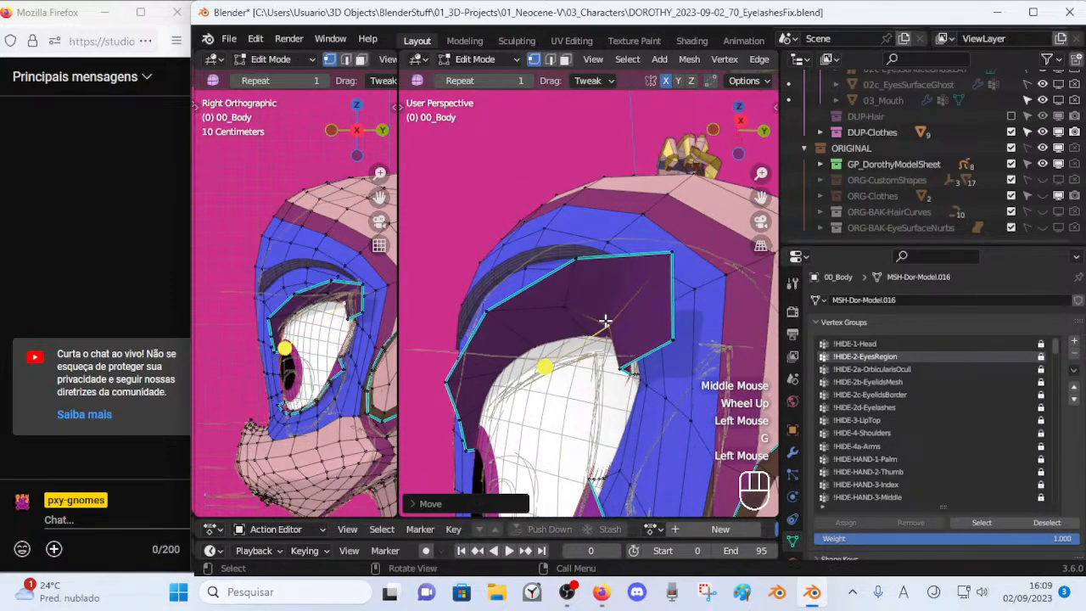
pyautogui.press('Tab')
pyautogui.moveTo(576, 346); pyautogui.dragTo(613, 345, button='middle')
pyautogui.press('Tab')
pyautogui.click(562, 298)
pyautogui.press('g')
pyautogui.click(568, 315)
pyautogui.press('Tab')
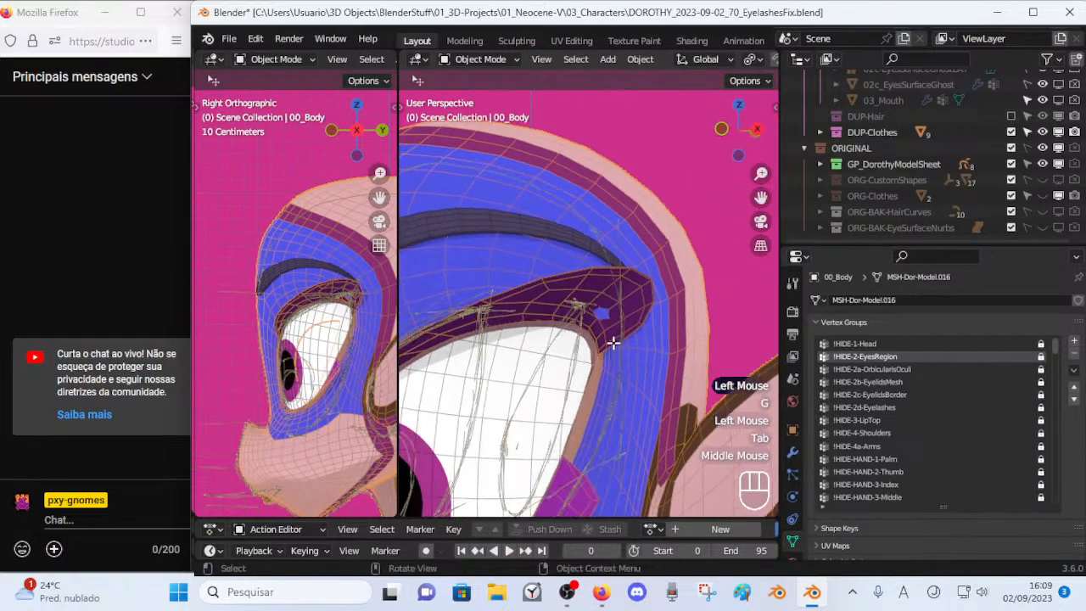
# Move the vertex at the eyelash's outer eye corner and the outer tip vertex.
pyautogui.press('Tab')
pyautogui.click(608, 332)
pyautogui.press('g')
pyautogui.click(625, 333)
pyautogui.click(676, 285)
pyautogui.press('g')
pyautogui.click(667, 291)
pyautogui.press('Tab')
# Shift the edge that closes the eyelash's outer end slightly inward and check the smoothed shape.
pyautogui.moveTo(668, 293); pyautogui.dragTo(528, 292, button='middle')
pyautogui.scroll(-2, 527, 292)
pyautogui.moveTo(662, 348); pyautogui.dragTo(679, 370, button='middle')
pyautogui.moveTo(564, 345); pyautogui.dragTo(631, 346, button='middle')
pyautogui.press('Tab')
pyautogui.scroll(1, 631, 346)
pyautogui.scroll(1, 631, 345)
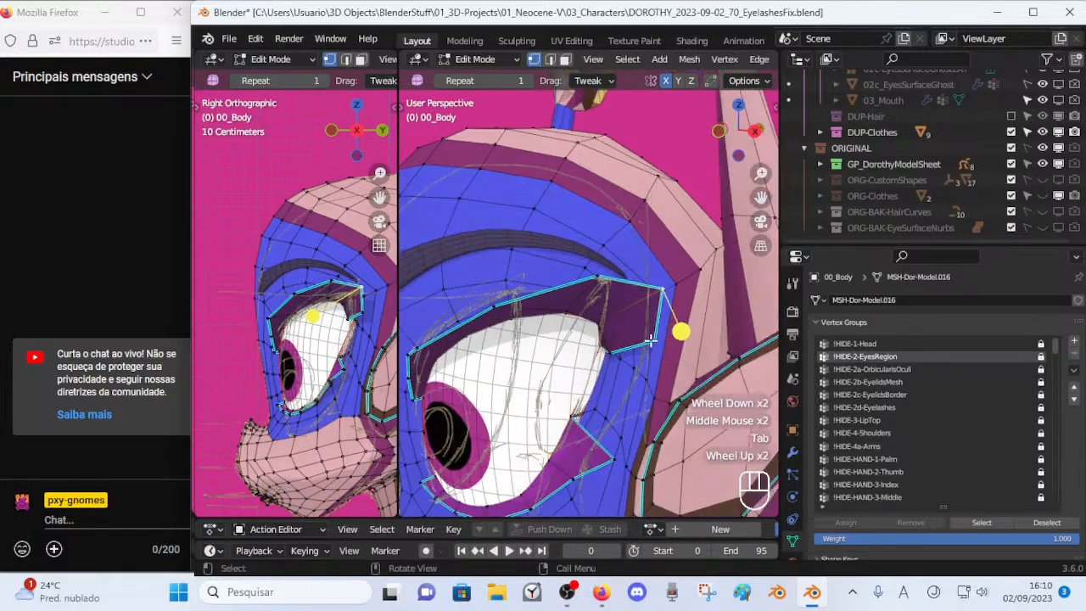
pyautogui.press('2')
pyautogui.keyDown('shift'); pyautogui.click(653, 331); pyautogui.keyUp('shift')
pyautogui.press('g')
pyautogui.click(654, 328)
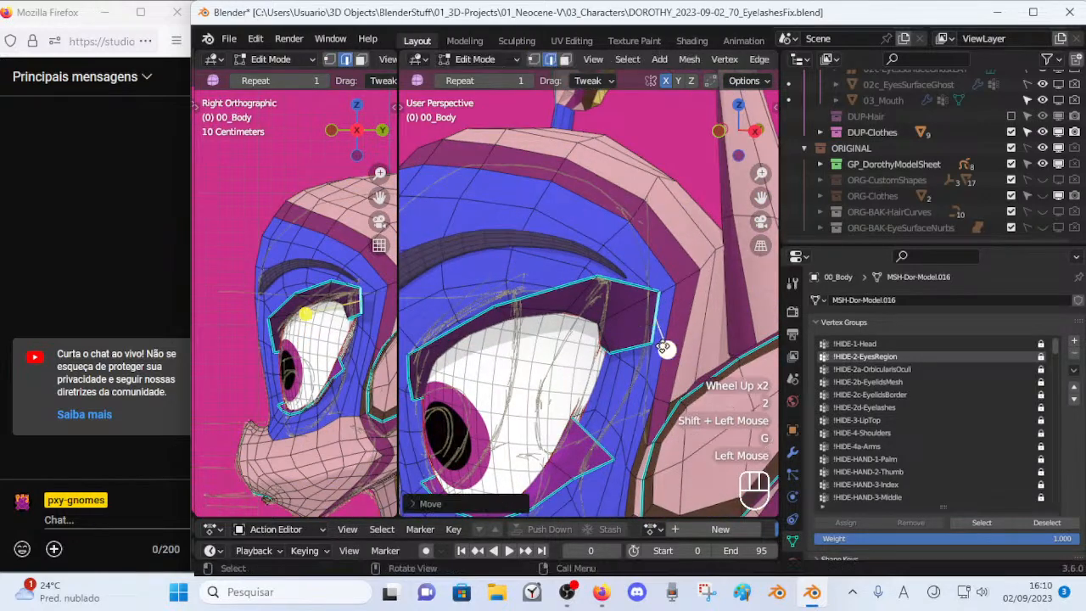
pyautogui.press('Tab')
pyautogui.press('Tab')
# Select the edge loop along the upper eyelash, smooth its vertices, and inspect the result in Object Mode.
pyautogui.hotkey('alt', 'a')
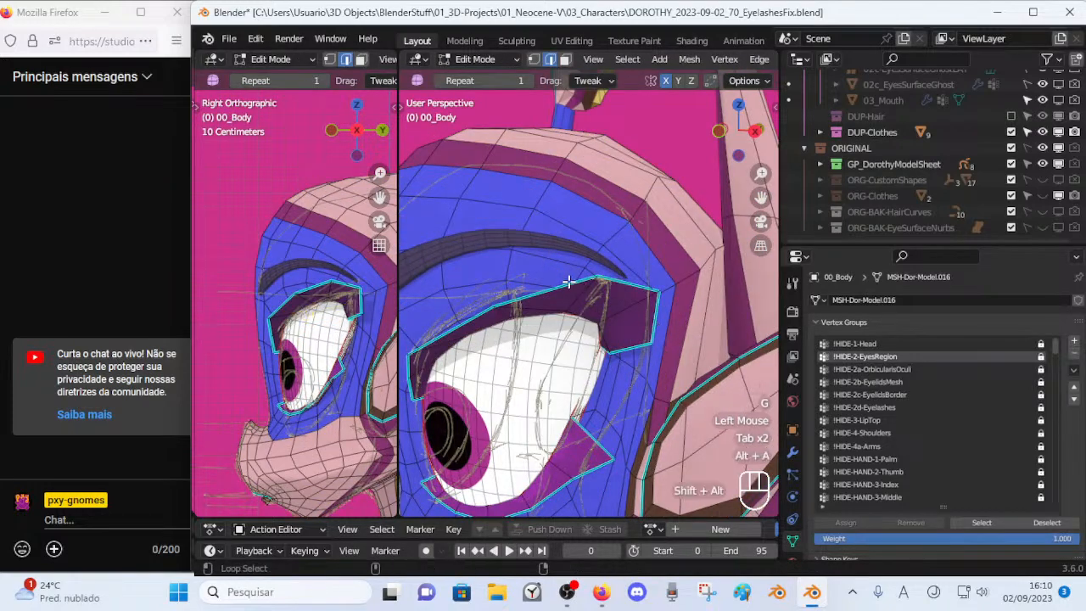
pyautogui.keyDown('alt'); pyautogui.keyDown('shift'); pyautogui.click(612, 307); pyautogui.keyUp('shift'); pyautogui.keyUp('alt')
pyautogui.click(518, 410)
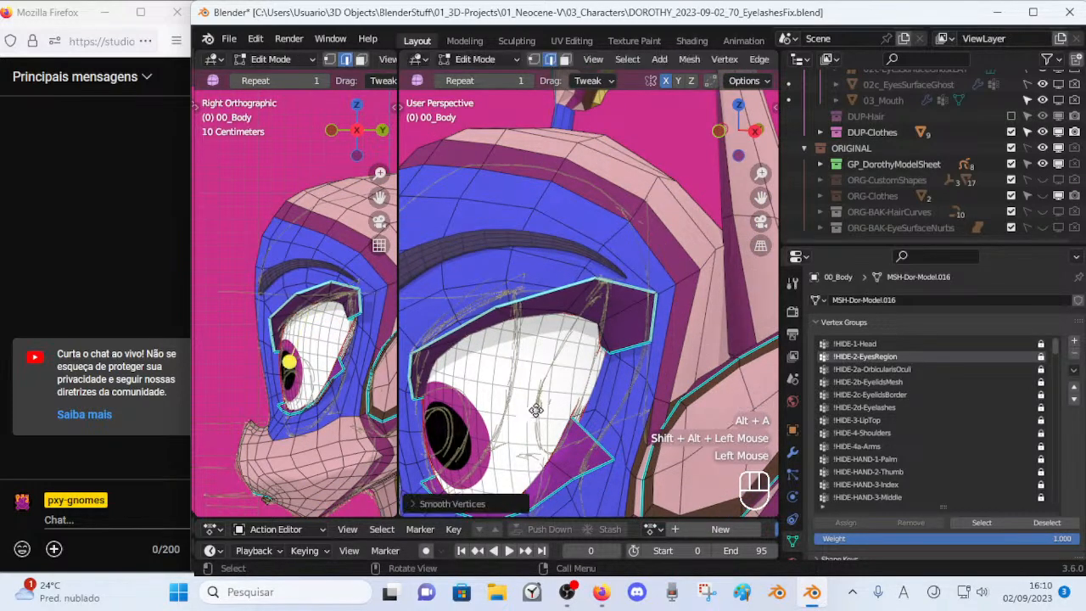
pyautogui.press('Tab')
pyautogui.moveTo(533, 385); pyautogui.dragTo(509, 350, button='middle')
pyautogui.scroll(-2, 547, 373)
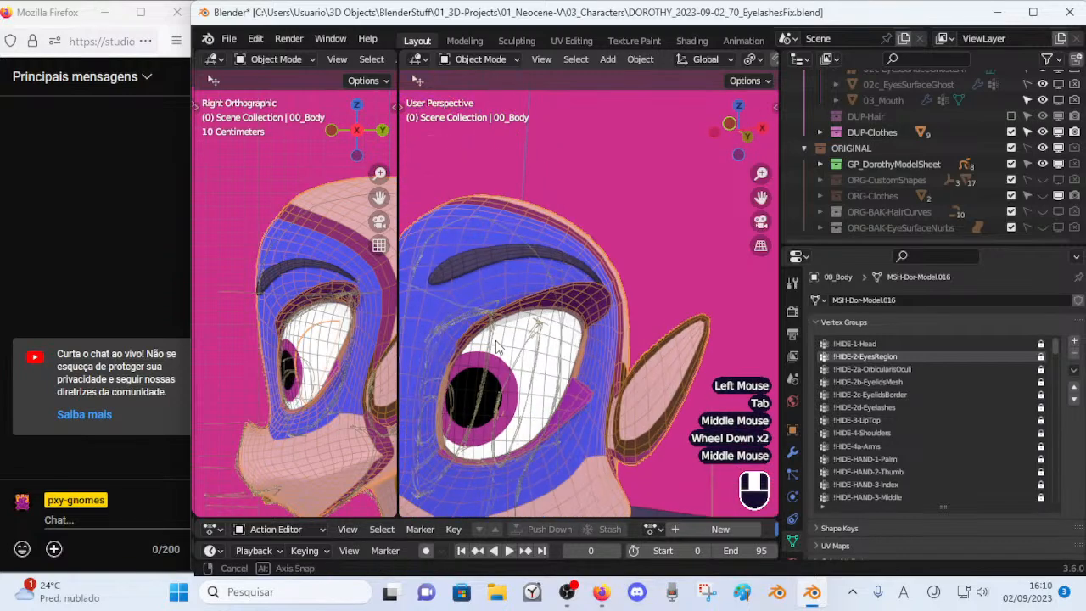
# In the front orthographic view, raise the upper eyelash's top rim vertex below the eyebrow's outer part.
pyautogui.press('KP_0')
pyautogui.press('KP_1')
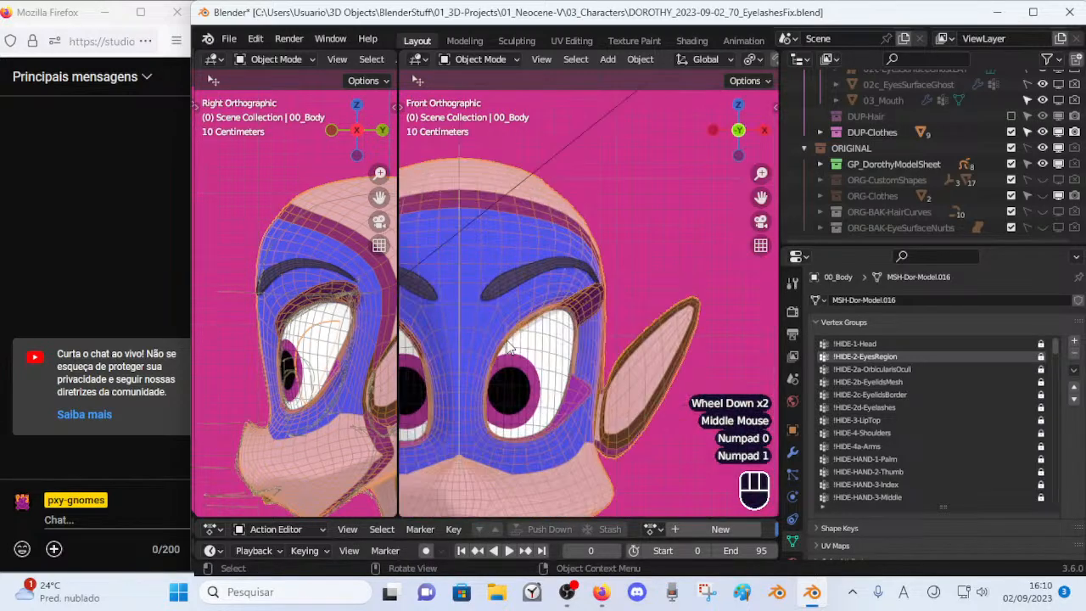
pyautogui.press('Tab')
pyautogui.click(550, 312)
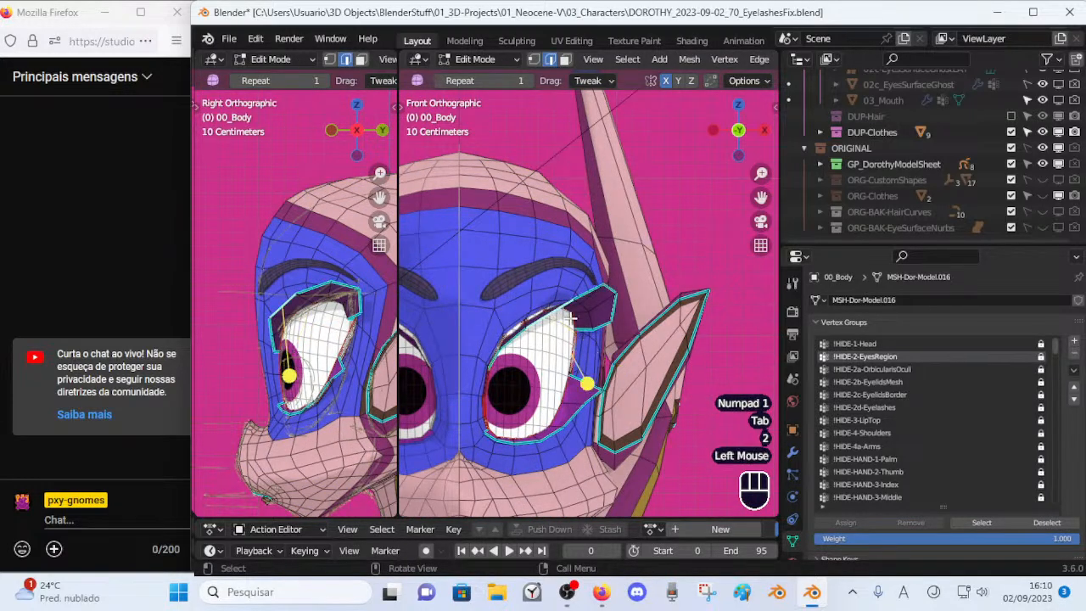
pyautogui.scroll(1, 555, 310)
pyautogui.press('1')
pyautogui.click(570, 303)
pyautogui.press('g')
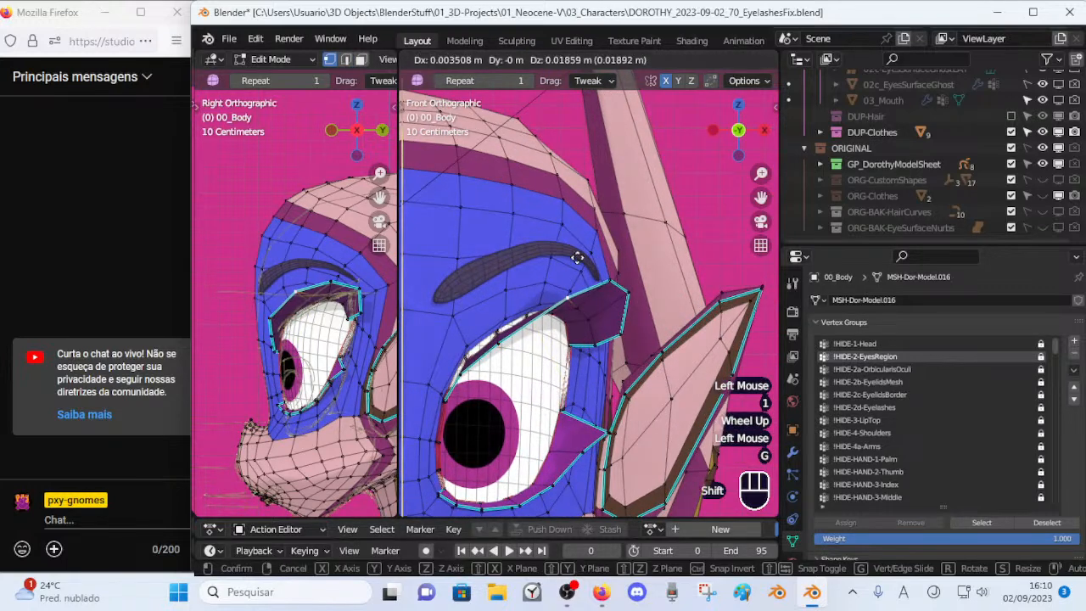
pyautogui.keyDown('shift'); pyautogui.click(539, 305); pyautogui.keyUp('shift')
# Raise the top rim vertex toward the inner side of the eyelash, then raise its outer neighbour on the rim.
pyautogui.click(505, 348)
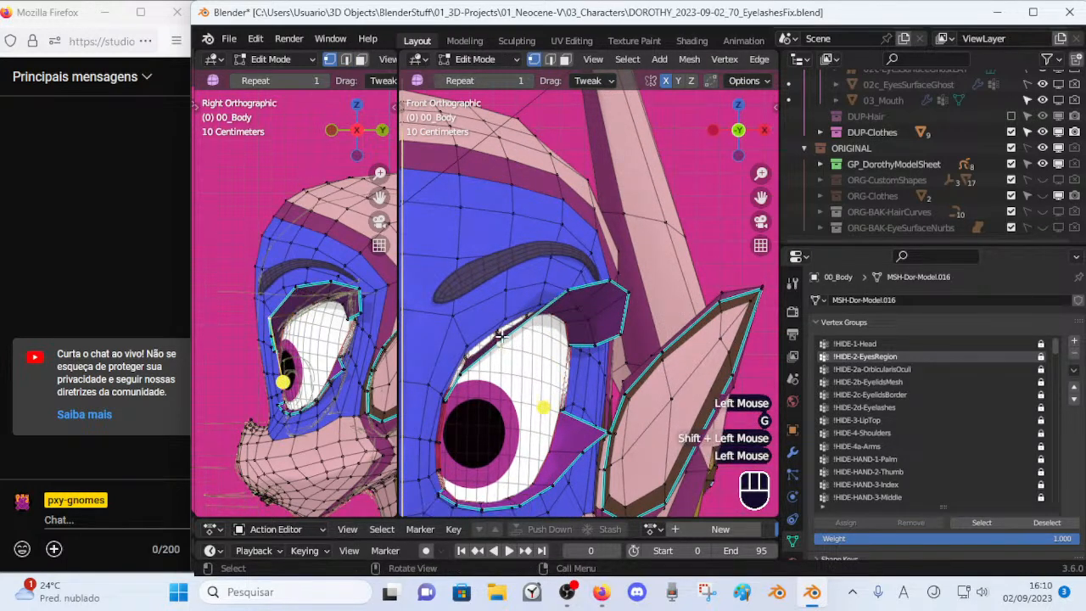
pyautogui.press('g')
pyautogui.click(511, 299)
pyautogui.click(569, 284)
pyautogui.press('g')
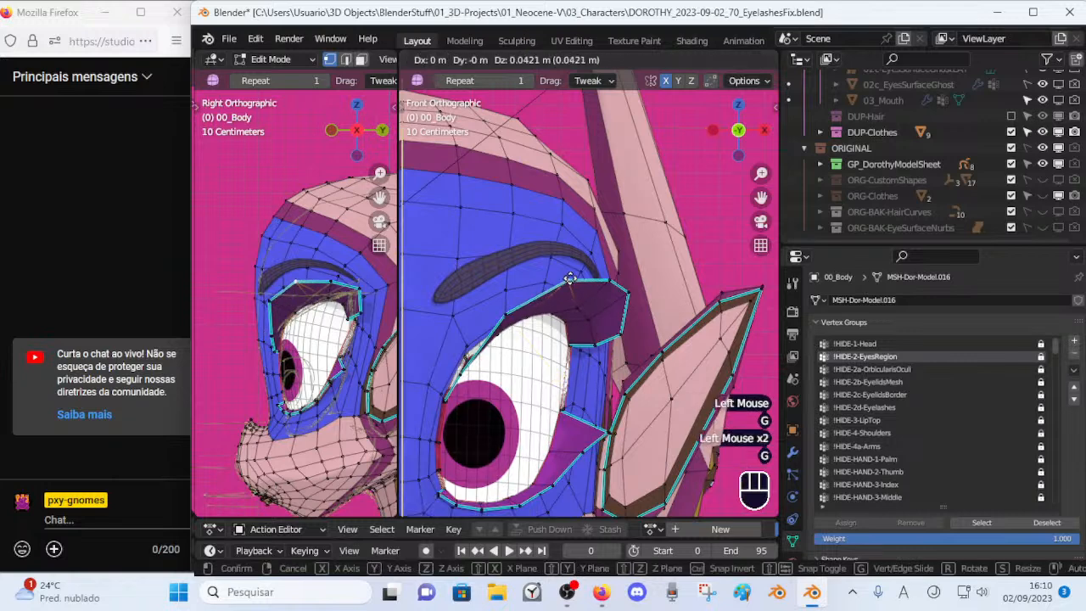
pyautogui.click(573, 280)
pyautogui.press('Tab')
pyautogui.press('Tab')
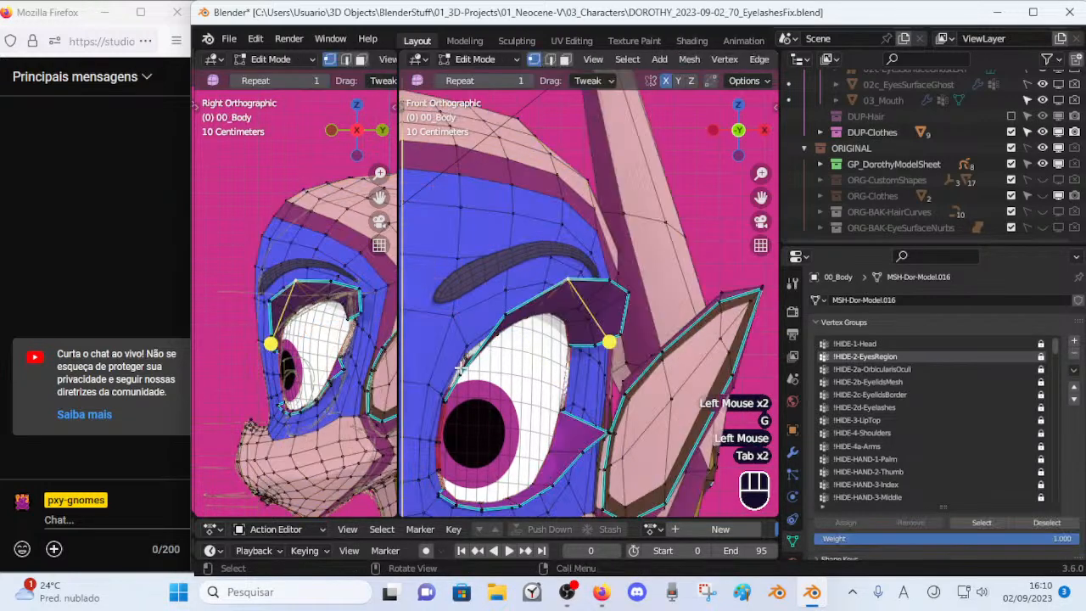
# Raise the rim vertex on the upper eyelash's inner slope in the front view and check the smoothed shape.
pyautogui.press('g')
pyautogui.click(467, 347)
pyautogui.press('Tab')
pyautogui.press('Tab')
# Shift the edge on the upper eyelash's inner rim in perspective and inspect the smoothed result in Object Mode.
pyautogui.keyDown('shift'); pyautogui.moveTo(467, 384); pyautogui.dragTo(576, 273, button='middle'); pyautogui.keyUp('shift')
pyautogui.press('2')
pyautogui.keyDown('shift'); pyautogui.click(627, 258); pyautogui.keyUp('shift')
pyautogui.press('g')
pyautogui.click(661, 297)
pyautogui.press('Tab')
pyautogui.press('Tab')
pyautogui.press('Tab')
pyautogui.press('Tab')
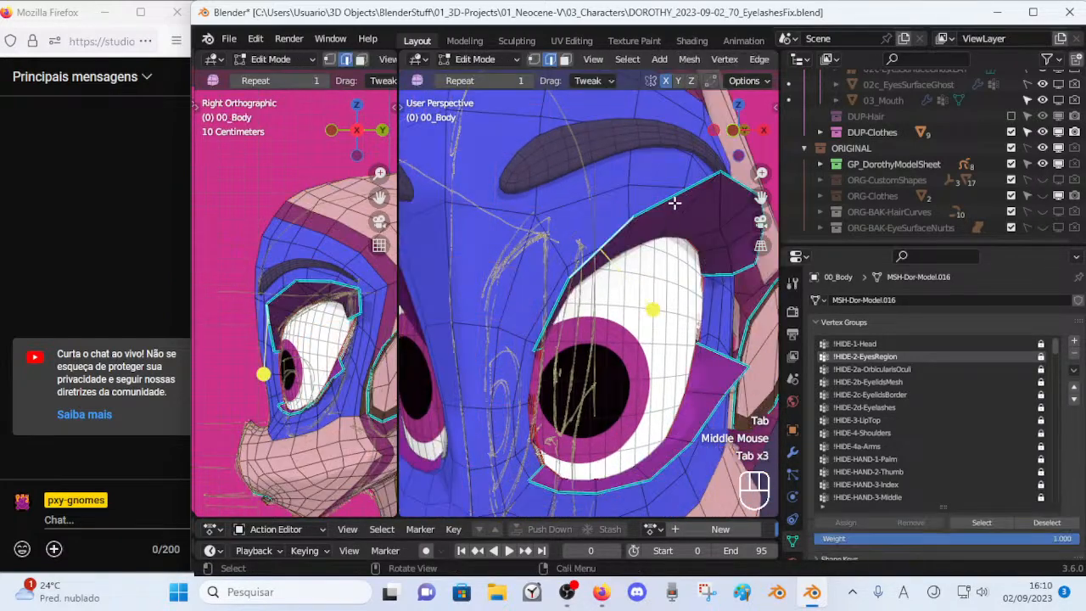
# From a turned perspective view, nudge the inner rim edge of the upper eyelash again and check the smoothing.
pyautogui.moveTo(622, 240); pyautogui.dragTo(640, 271, button='middle')
pyautogui.keyDown('shift'); pyautogui.moveTo(640, 271); pyautogui.dragTo(660, 294, button='middle'); pyautogui.keyUp('shift')
pyautogui.press('g')
pyautogui.click(653, 295)
pyautogui.press('Tab')
pyautogui.press('Tab')
# Move the neighbouring edge nearer the eyelash's inner end, then select the edge loop along the eyelash and smooth it.
pyautogui.click(624, 348)
pyautogui.press('g')
pyautogui.keyDown('shift'); pyautogui.click(681, 317); pyautogui.keyUp('shift')
pyautogui.hotkey('alt', 'a')
pyautogui.keyDown('alt'); pyautogui.keyDown('shift'); pyautogui.click(666, 293); pyautogui.keyUp('shift'); pyautogui.keyUp('alt')
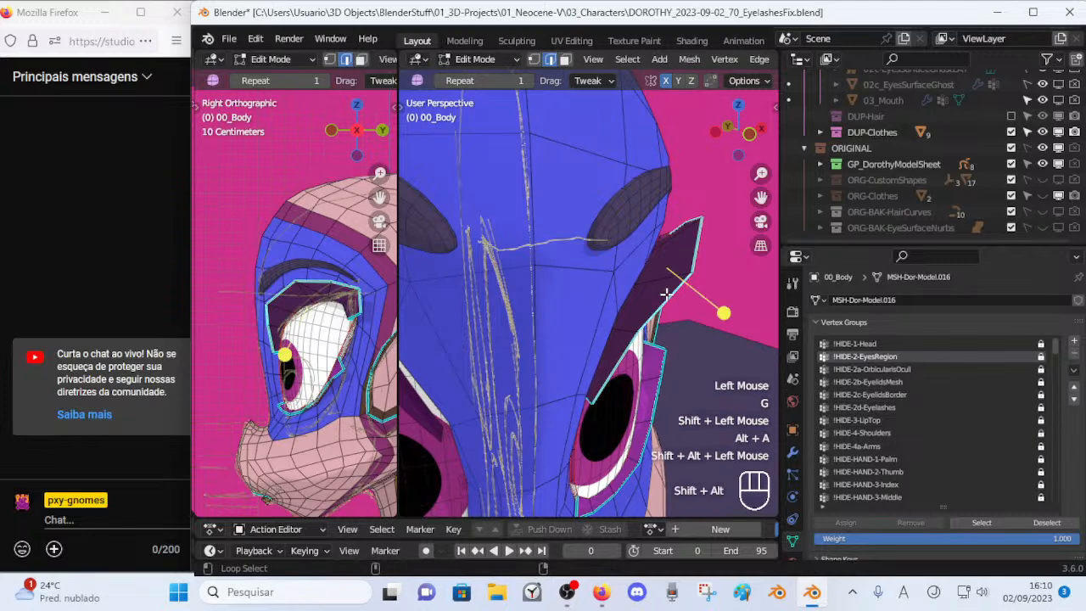
pyautogui.moveTo(715, 319); pyautogui.dragTo(736, 320)
# Nudge a vertex near the upper eyelash's inner end and inspect the eye in Object Mode from the side.
pyautogui.press('1')
pyautogui.click(729, 330)
pyautogui.press('g')
pyautogui.press('Escape')
pyautogui.press('g')
pyautogui.press('shift')
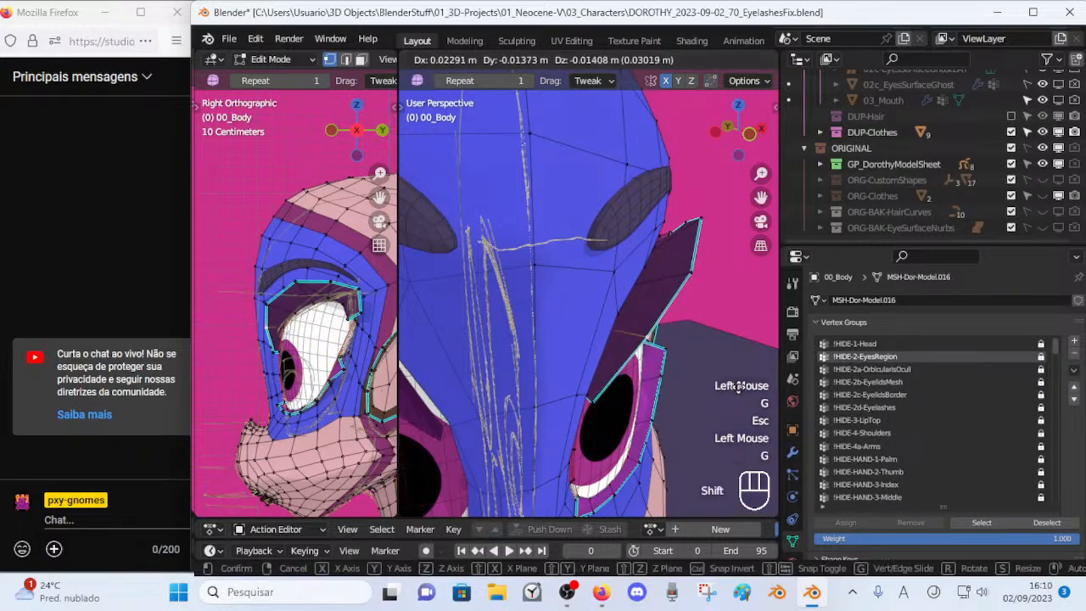
pyautogui.keyDown('shift'); pyautogui.click(737, 385); pyautogui.keyUp('shift')
pyautogui.press('Tab')
pyautogui.moveTo(655, 378); pyautogui.dragTo(593, 327, button='middle')
pyautogui.scroll(-2, 589, 323)
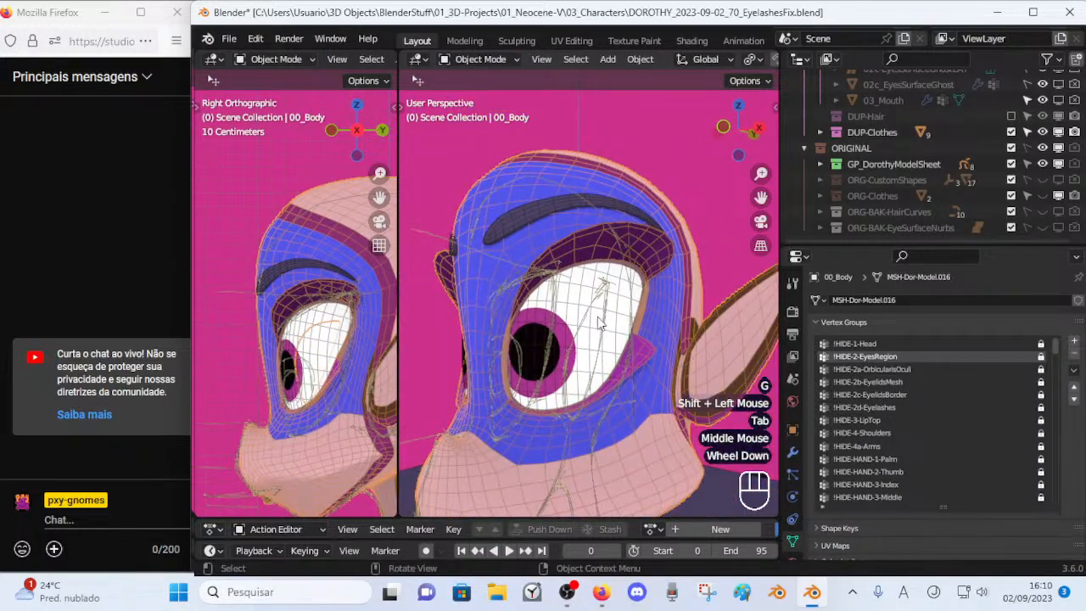
# In the front orthographic view, raise the rim vertex on the eyelash's inner slope and check the smoothed shape.
pyautogui.press('KP_1')
pyautogui.press('Tab')
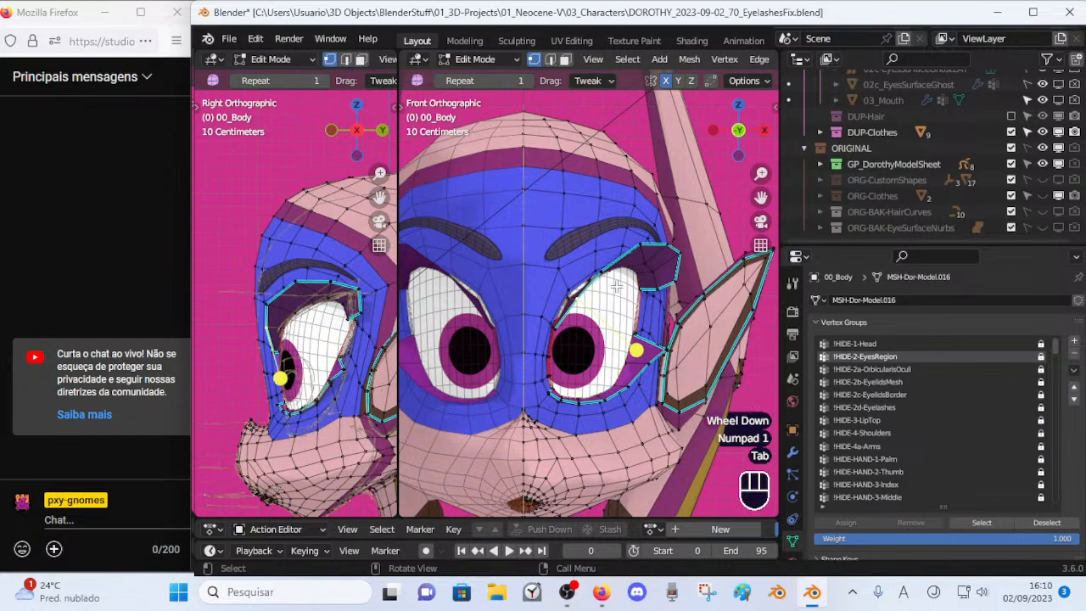
pyautogui.click(580, 297)
pyautogui.click(580, 297)
pyautogui.press('g')
pyautogui.click(596, 262)
pyautogui.press('Tab')
pyautogui.press('Tab')
# Adjust the next rim vertex toward the eyelash's inner corner in the front view and check the smoothing.
pyautogui.click(569, 293)
pyautogui.press('g')
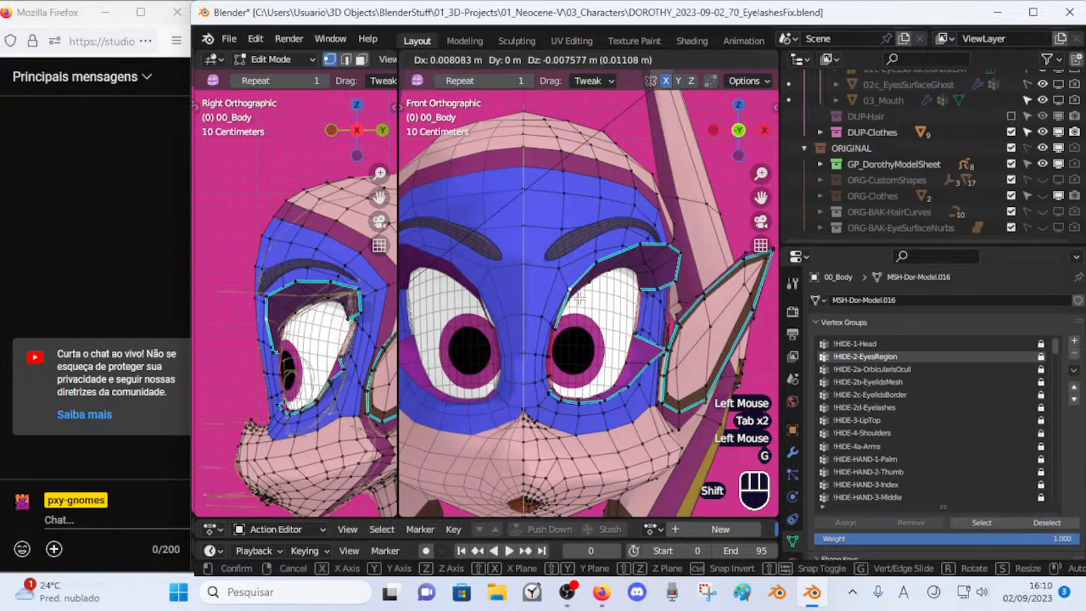
pyautogui.keyDown('shift'); pyautogui.click(577, 297); pyautogui.keyUp('shift')
pyautogui.press('Tab')
pyautogui.press('Tab')
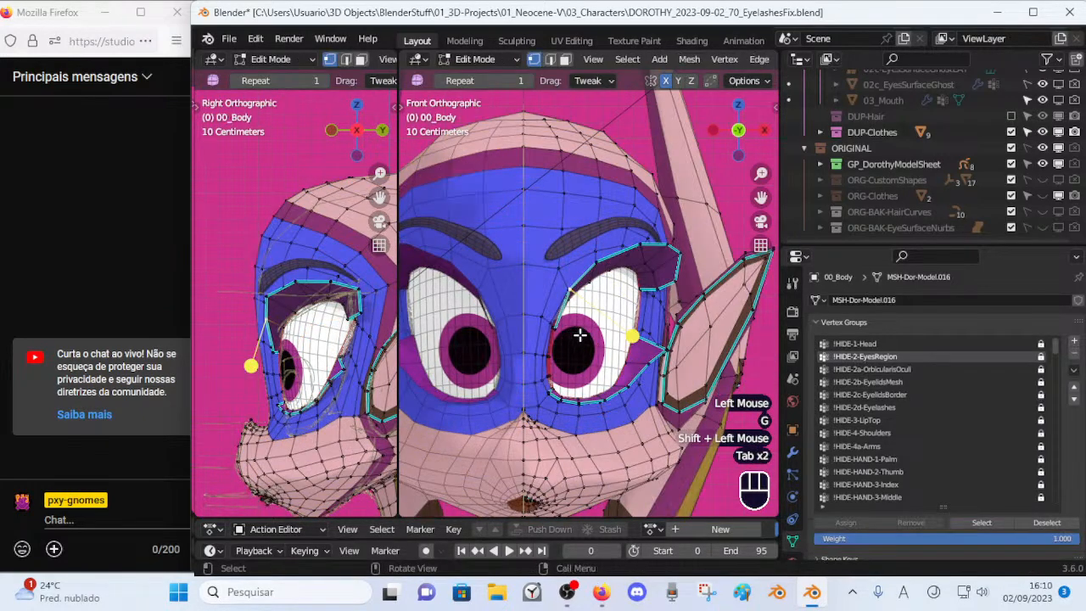
pyautogui.scroll(2, 576, 336)
pyautogui.keyDown('shift'); pyautogui.moveTo(576, 336); pyautogui.dragTo(496, 343, button='middle'); pyautogui.keyUp('shift')
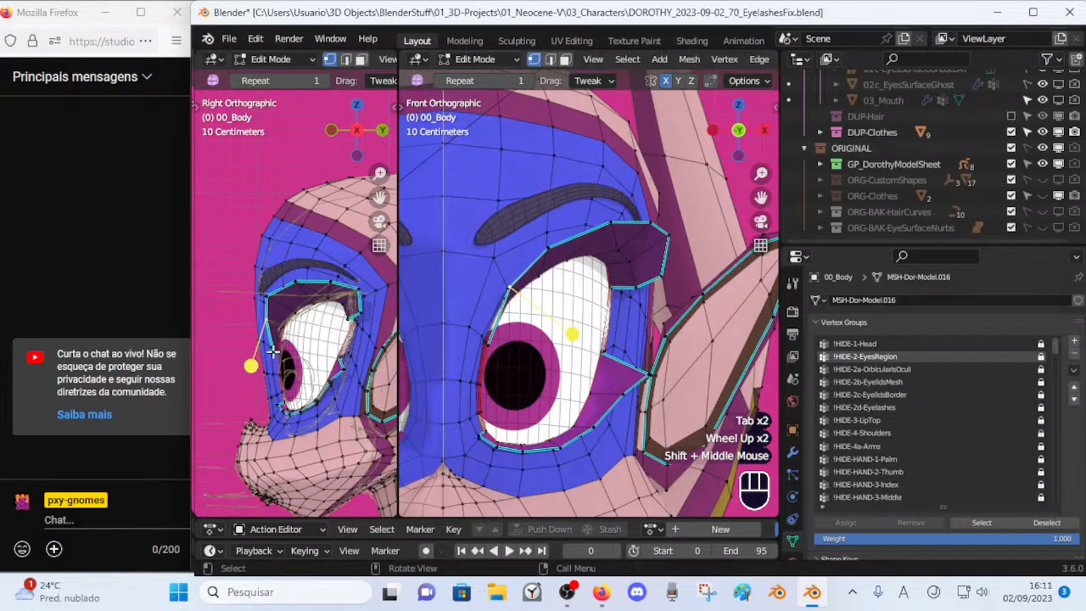
# Reposition the vertex at the upper eyelash's inner end in both the side and front views.
pyautogui.click(274, 378)
pyautogui.press('g')
pyautogui.keyDown('shift'); pyautogui.click(365, 377); pyautogui.keyUp('shift')
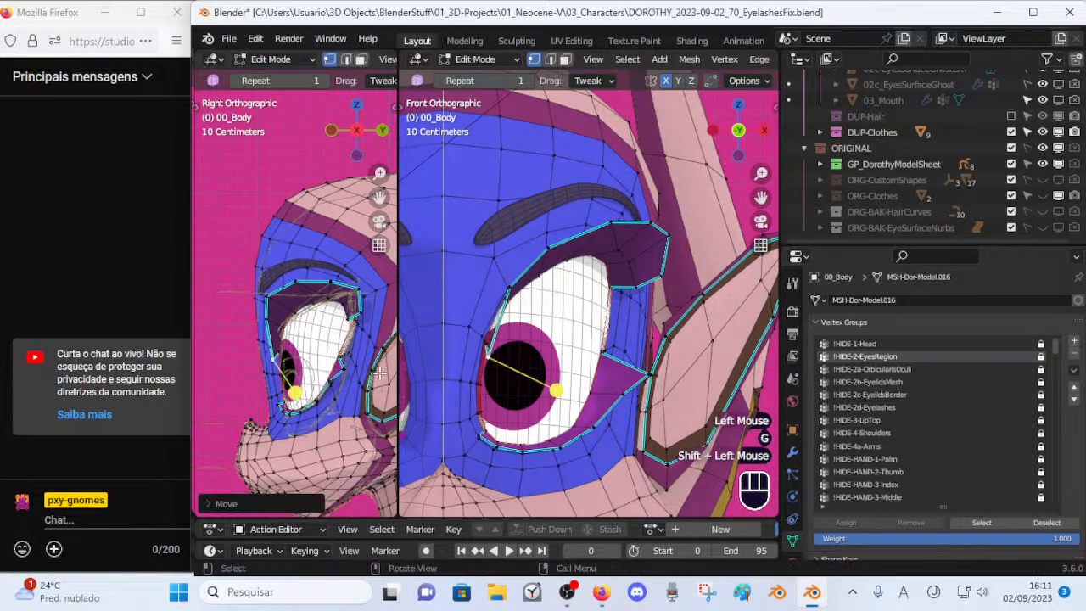
pyautogui.press('g')
pyautogui.keyDown('shift'); pyautogui.click(679, 308); pyautogui.keyUp('shift')
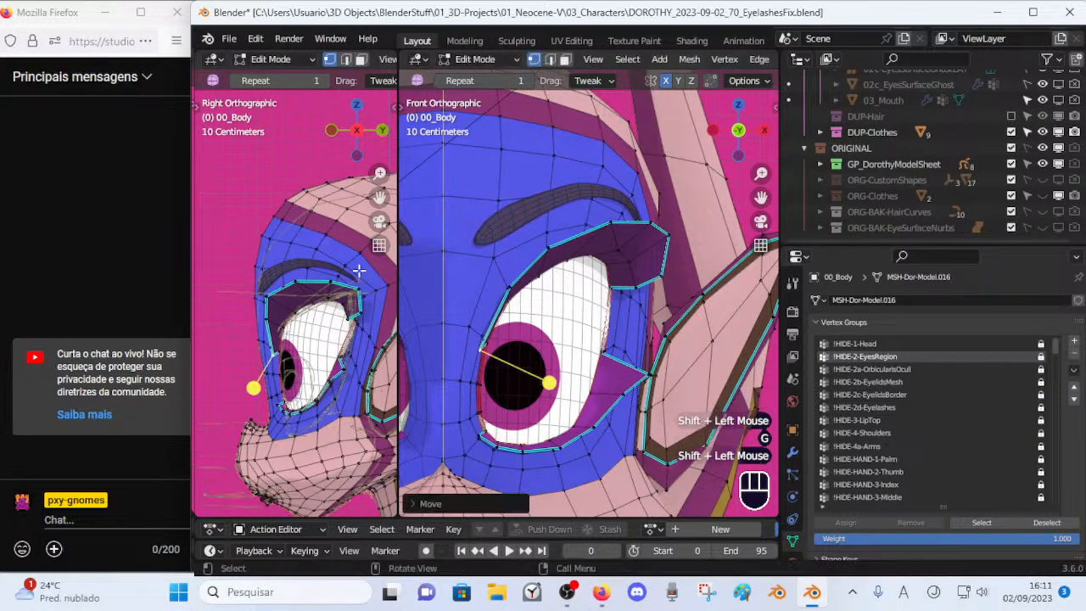
# Lower the rim vertex just above the eyelash's inner end and shift it inward, using the side and front views.
pyautogui.click(259, 378)
pyautogui.press('g')
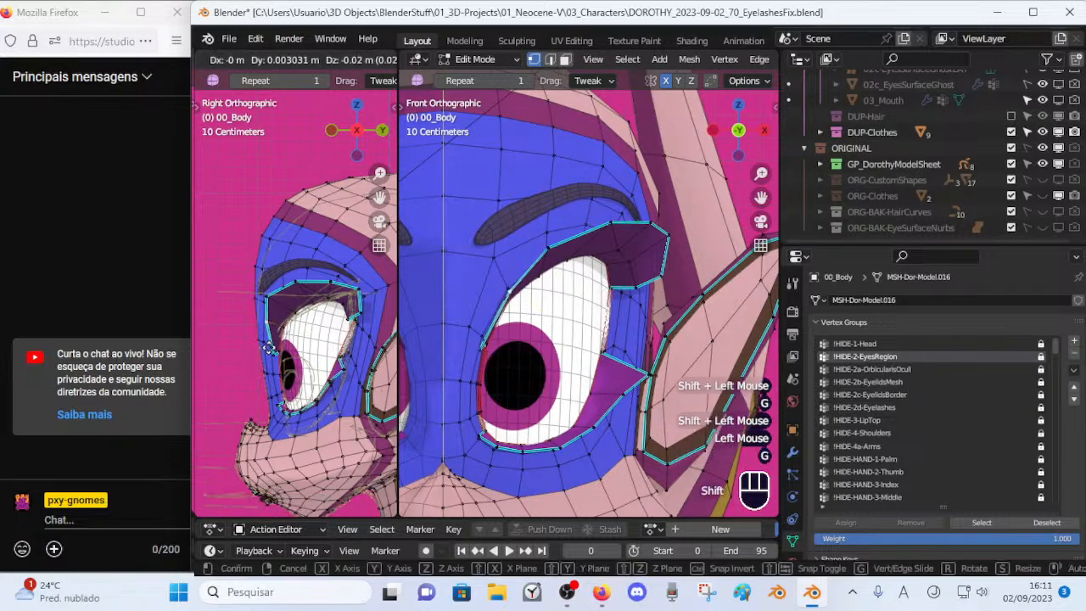
pyautogui.keyDown('shift'); pyautogui.click(287, 433); pyautogui.keyUp('shift')
pyautogui.press('g')
pyautogui.keyDown('shift'); pyautogui.click(289, 337); pyautogui.keyUp('shift')
pyautogui.press('g')
pyautogui.keyDown('shift'); pyautogui.click(424, 268); pyautogui.keyUp('shift')
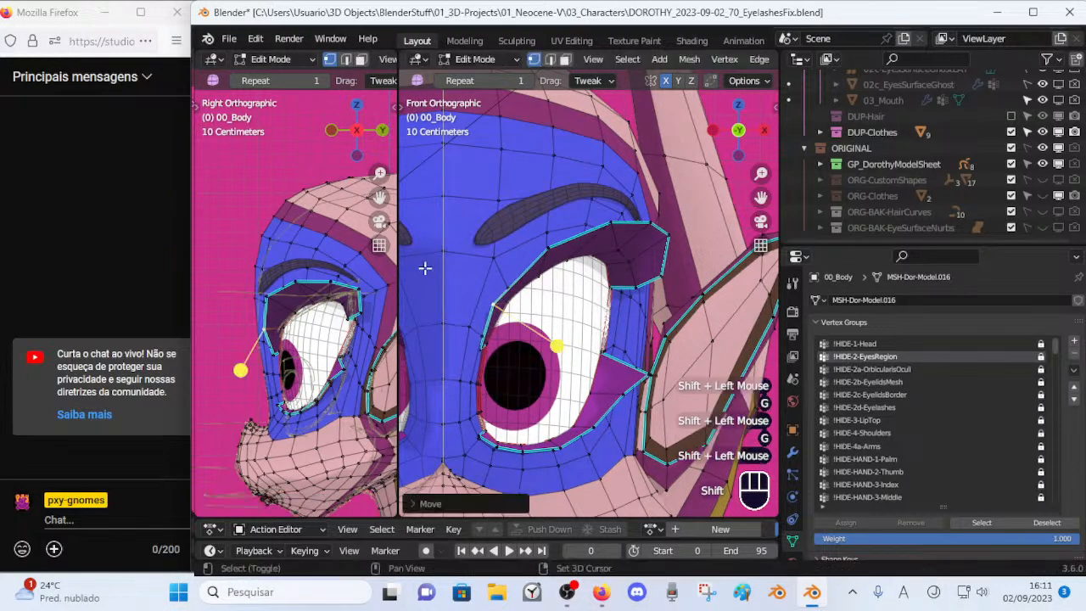
# Move the following rim vertex, below the eyebrow's inner part, slightly down and inward in the front and side views.
pyautogui.click(543, 247)
pyautogui.press('g')
pyautogui.keyDown('shift'); pyautogui.click(419, 310); pyautogui.keyUp('shift')
pyautogui.press('g')
pyautogui.keyDown('shift'); pyautogui.click(247, 357); pyautogui.keyUp('shift')
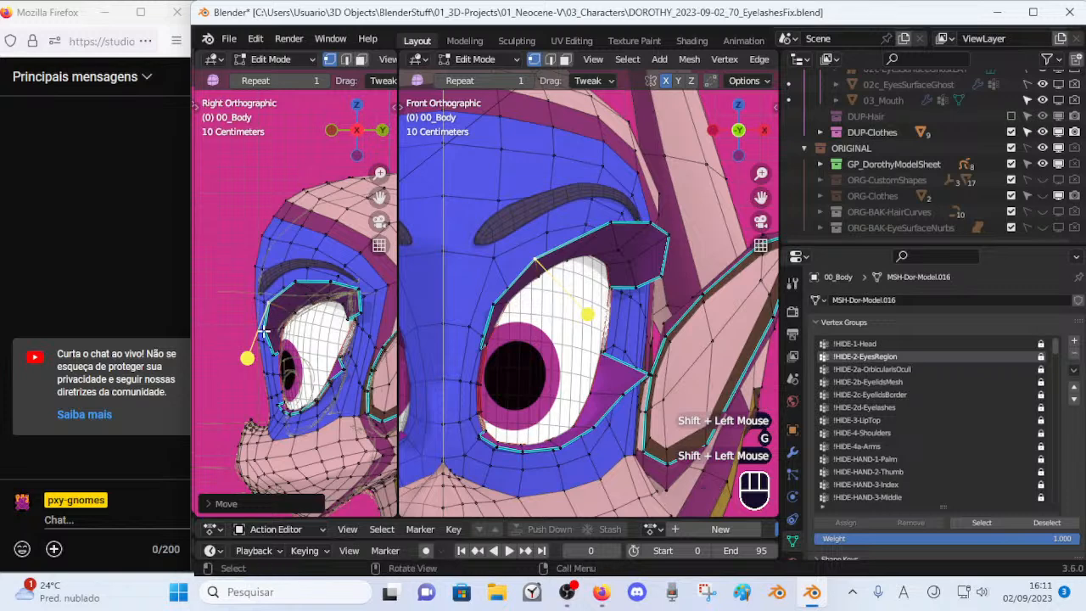
# Select the edge loop along the upper eyelash in the side view, smooth its vertices, and clear the selection.
pyautogui.hotkey('alt', 'a')
pyautogui.keyDown('alt'); pyautogui.keyDown('shift'); pyautogui.click(286, 294); pyautogui.keyUp('shift'); pyautogui.keyUp('alt')
pyautogui.moveTo(642, 308); pyautogui.dragTo(656, 314)
pyautogui.hotkey('alt', 'a')
# Raise the eyelash's top rim vertex slightly in the side view, then adjust its inner neighbour in the front view.
pyautogui.click(292, 295)
pyautogui.click(272, 340)
pyautogui.press('g')
pyautogui.keyDown('shift'); pyautogui.click(288, 248); pyautogui.keyUp('shift')
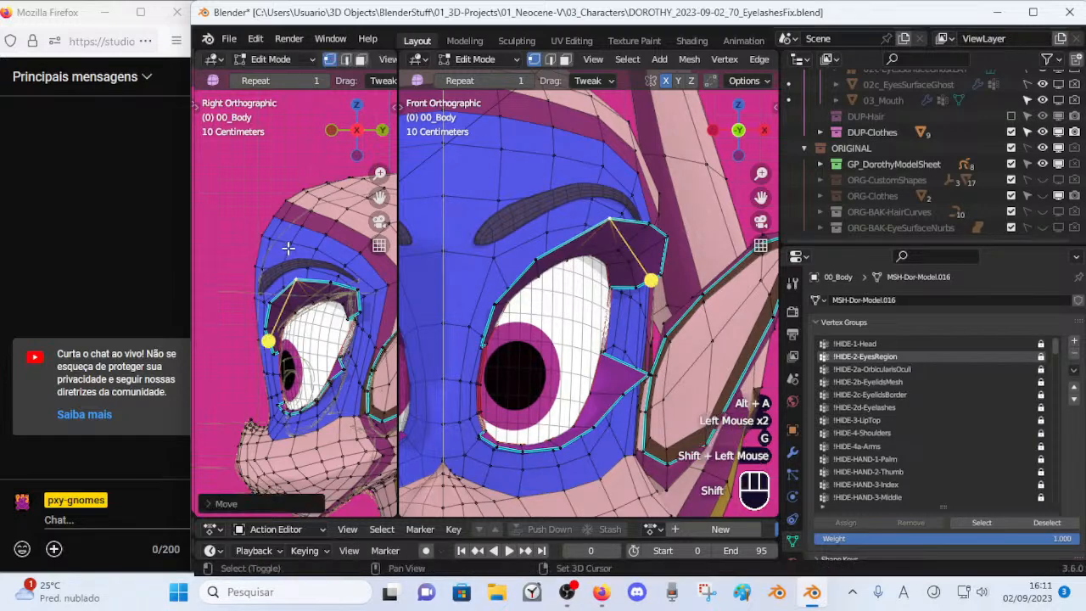
pyautogui.click(532, 256)
pyautogui.press('g')
pyautogui.keyDown('shift'); pyautogui.click(528, 161); pyautogui.keyUp('shift')
# Select the edge loops around the eye opening, smooth them one after the other, and clear the selection.
pyautogui.hotkey('alt', 'a')
pyautogui.keyDown('alt'); pyautogui.keyDown('shift'); pyautogui.click(571, 255); pyautogui.keyUp('shift'); pyautogui.keyUp('alt')
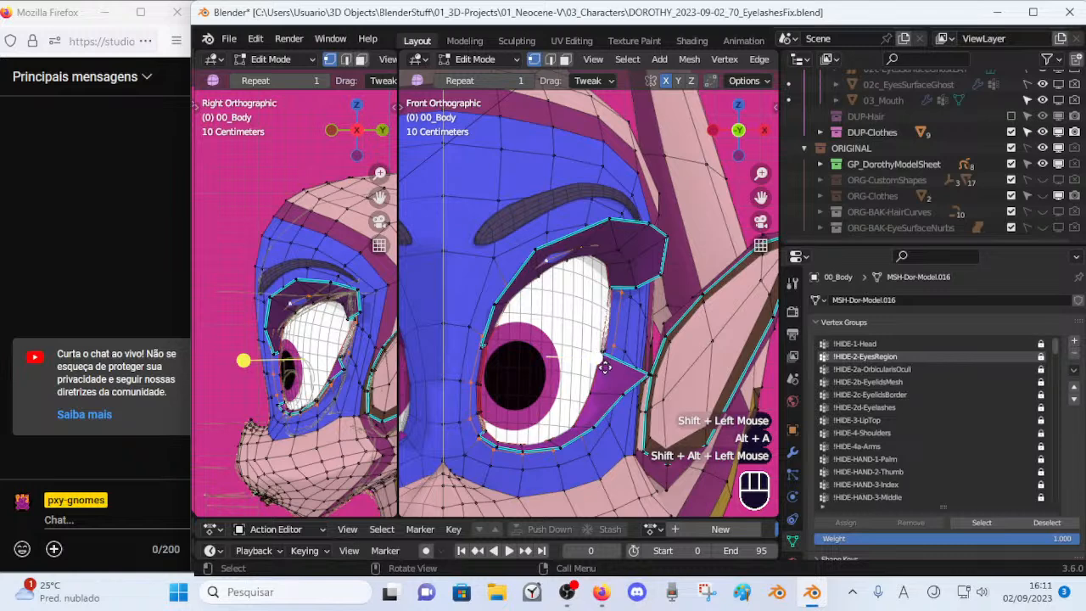
pyautogui.moveTo(611, 367); pyautogui.dragTo(606, 358)
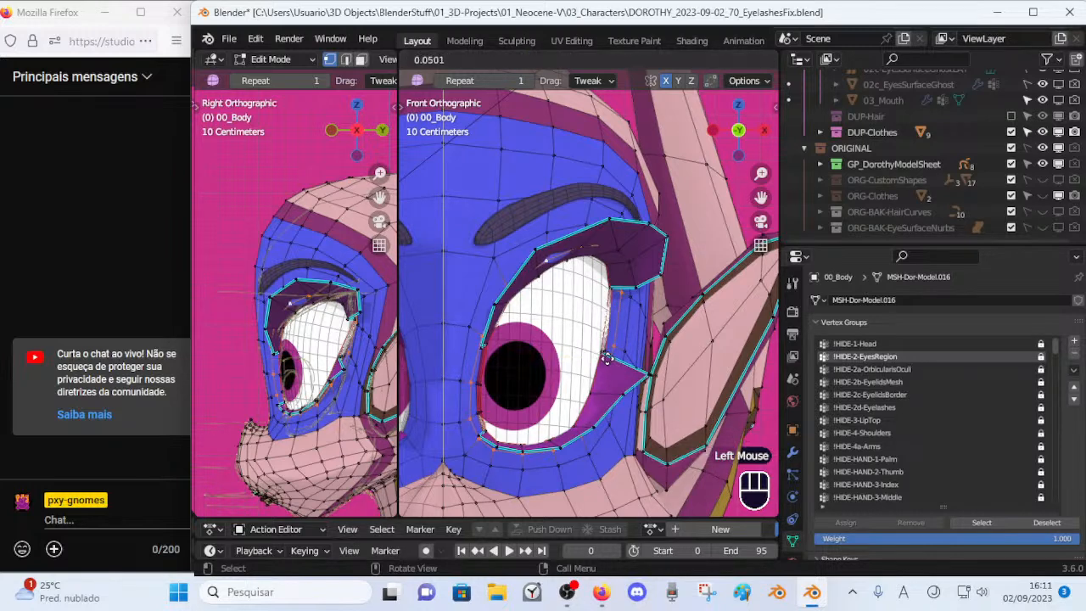
pyautogui.click(678, 367)
pyautogui.hotkey('alt', 'a')
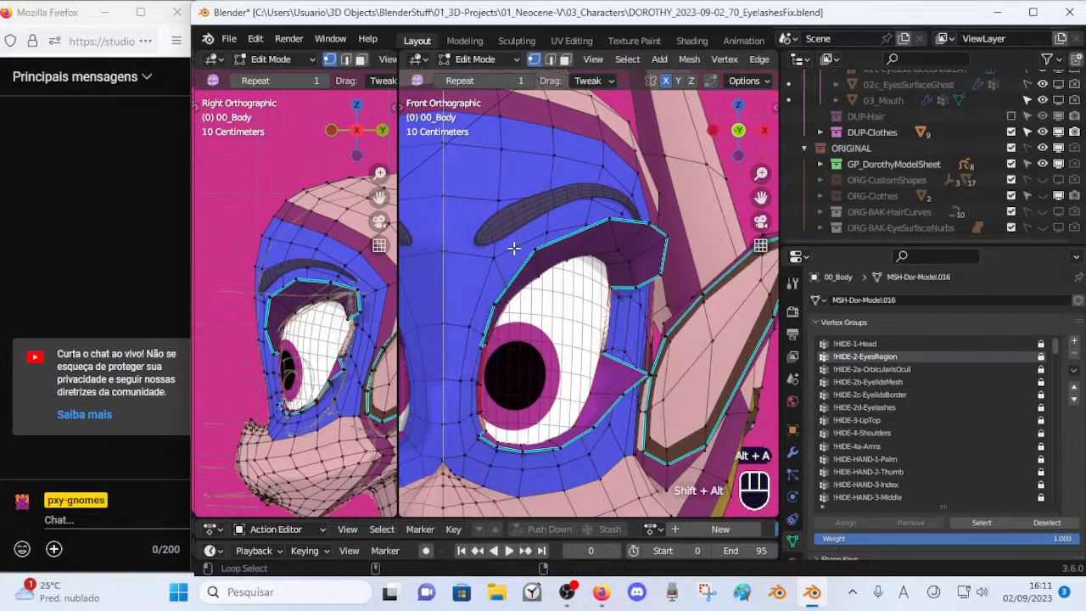
pyautogui.keyDown('alt'); pyautogui.keyDown('shift'); pyautogui.click(603, 376); pyautogui.keyUp('shift'); pyautogui.keyUp('alt')
pyautogui.moveTo(584, 359); pyautogui.dragTo(619, 348)
pyautogui.hotkey('alt', 'a')
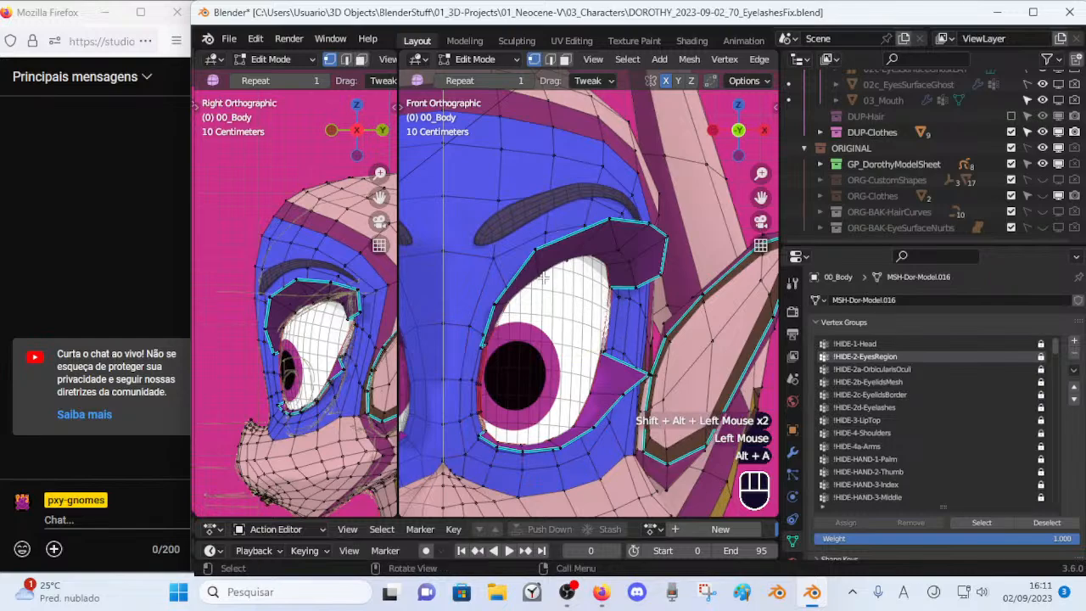
# From a perspective view, select the loop running along the eye opening under the eyelash and smooth its vertices.
pyautogui.scroll(2, 593, 291)
pyautogui.moveTo(594, 291); pyautogui.dragTo(597, 338, button='middle')
pyautogui.scroll(-2, 598, 314)
pyautogui.moveTo(597, 338); pyautogui.dragTo(651, 373, button='middle')
pyautogui.keyDown('alt'); pyautogui.keyDown('shift'); pyautogui.click(591, 311); pyautogui.keyUp('shift'); pyautogui.keyUp('alt')
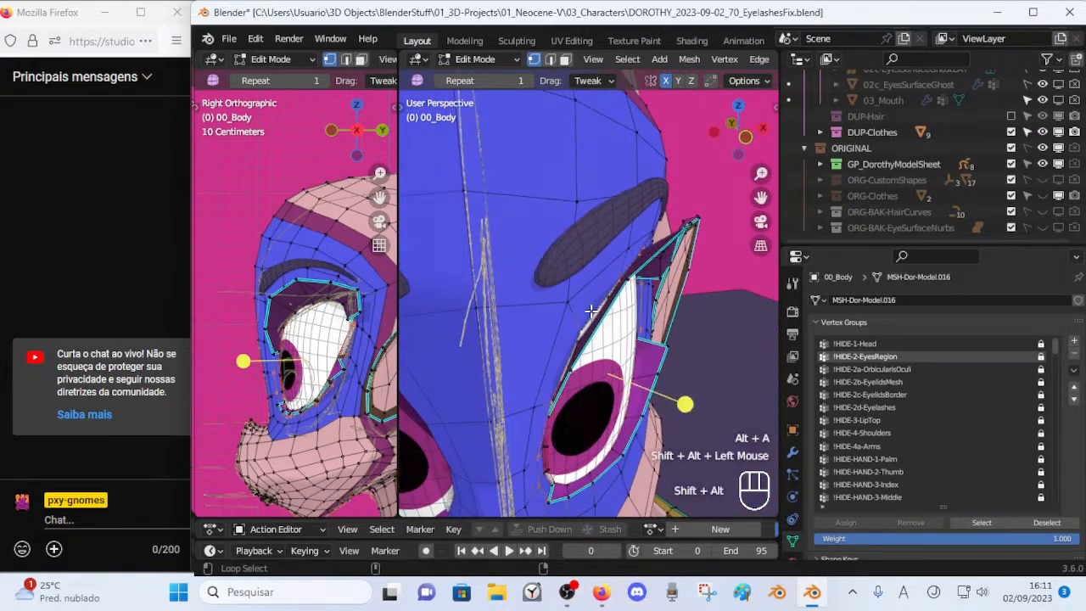
pyautogui.click(693, 405)
pyautogui.moveTo(706, 406); pyautogui.dragTo(706, 406)
pyautogui.moveTo(680, 351); pyautogui.dragTo(636, 292, button='middle')
# Slide two vertices inside the upper eyelash's outer half along their edges to even out the spacing.
pyautogui.moveTo(601, 339); pyautogui.dragTo(635, 226, button='middle')
pyautogui.hotkey('shift', 'v')
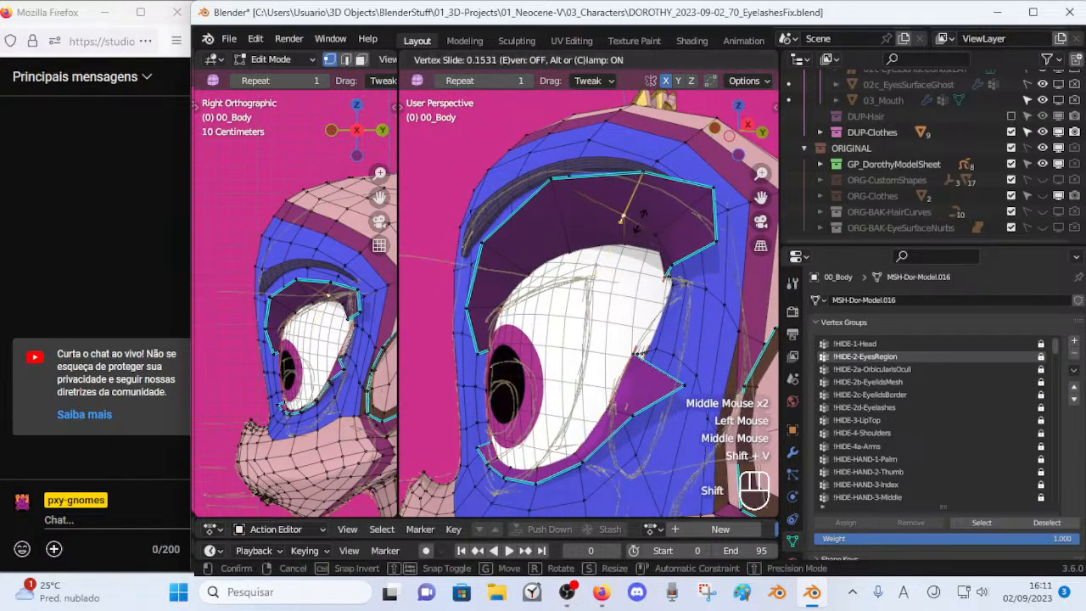
pyautogui.keyDown('shift'); pyautogui.click(669, 234); pyautogui.keyUp('shift')
pyautogui.hotkey('shift', 'v')
pyautogui.keyDown('shift'); pyautogui.click(672, 235); pyautogui.keyUp('shift')
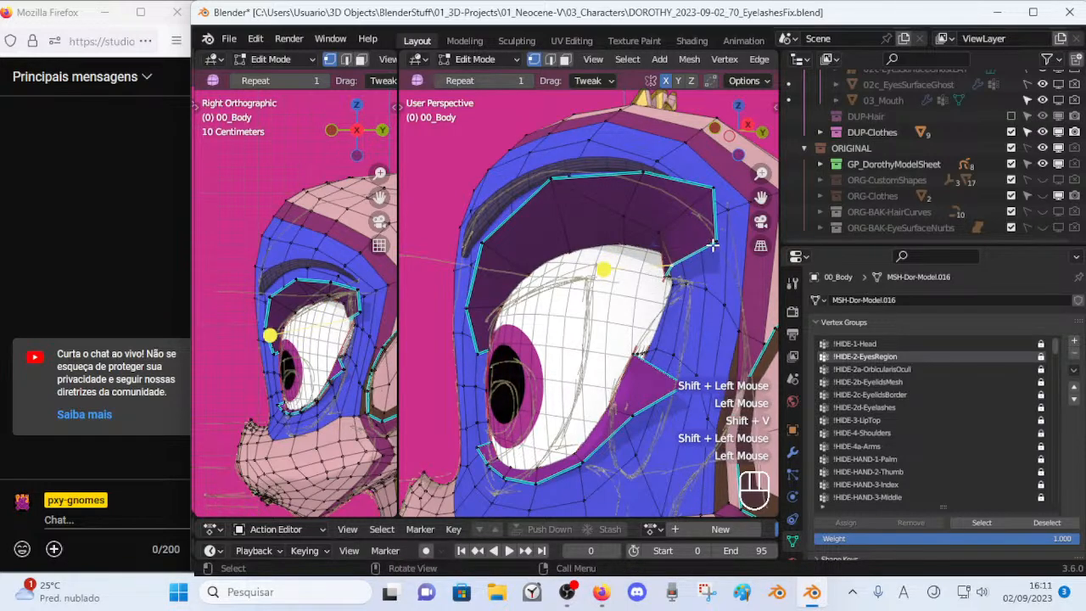
# Move the lower corner vertex at the upper eyelash's outer end in perspective.
pyautogui.moveTo(690, 269); pyautogui.dragTo(666, 268, button='middle')
pyautogui.press('Tab')
pyautogui.press('Tab')
pyautogui.press('g')
pyautogui.keyDown('shift'); pyautogui.click(585, 220); pyautogui.keyUp('shift')
# Reposition the neighbouring vertex at the eyelash's outer end and inspect the smoothed shape from several angles.
pyautogui.click(668, 230)
pyautogui.press('g')
pyautogui.click(614, 264)
pyautogui.press('Tab')
pyautogui.moveTo(614, 264); pyautogui.dragTo(594, 358, button='middle')
pyautogui.moveTo(601, 308); pyautogui.dragTo(550, 279, button='middle')
pyautogui.press('Tab')
pyautogui.press('Tab')
# In the right orthographic view, raise the eyelash's rear rim vertex and pull the outer corner vertices up and back.
pyautogui.press('KP_3')
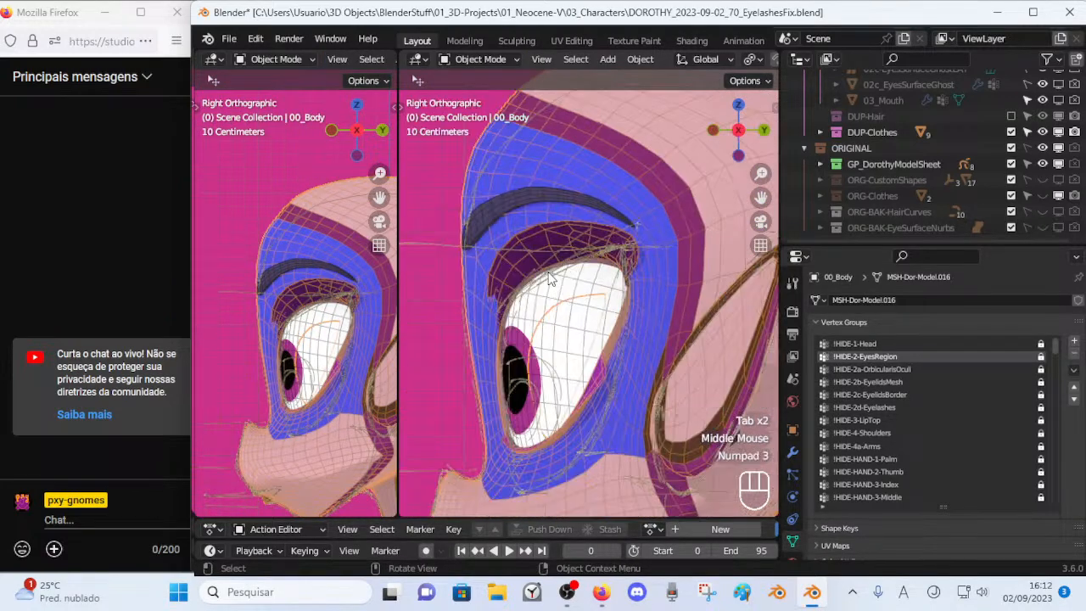
pyautogui.press('Tab')
pyautogui.press('g')
pyautogui.press('shift')
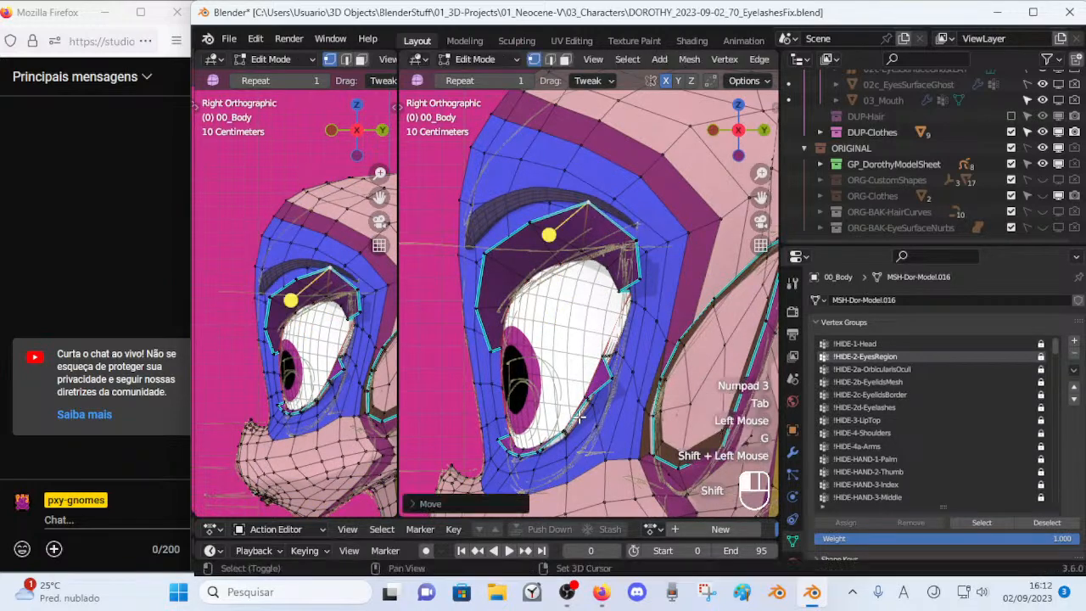
pyautogui.keyDown('shift'); pyautogui.click(578, 415); pyautogui.keyUp('shift')
pyautogui.press('Tab')
pyautogui.press('Tab')
pyautogui.click(633, 243)
pyautogui.press('g')
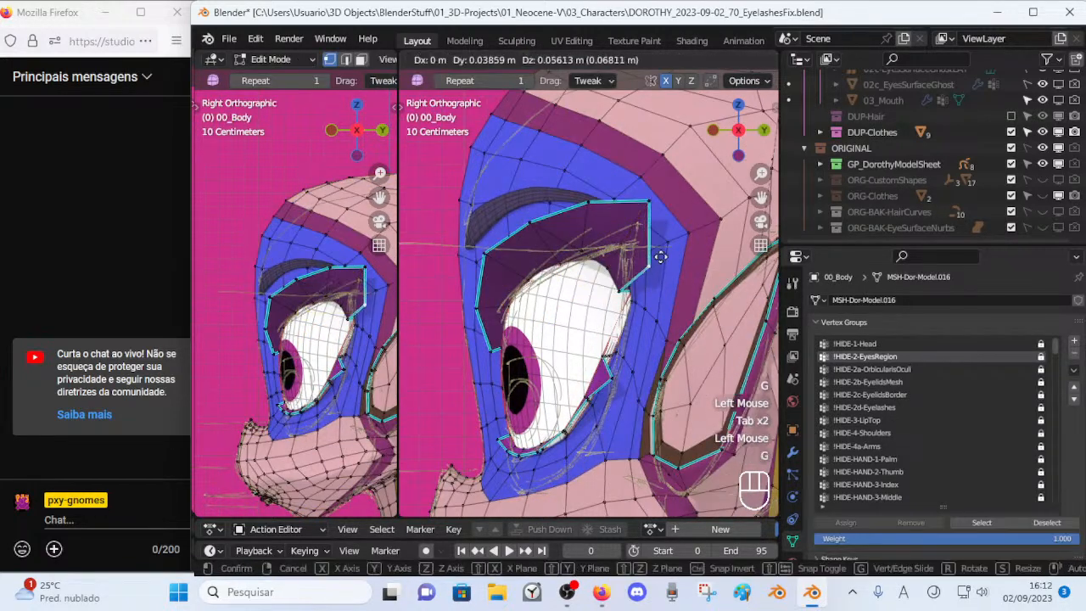
pyautogui.click(683, 264)
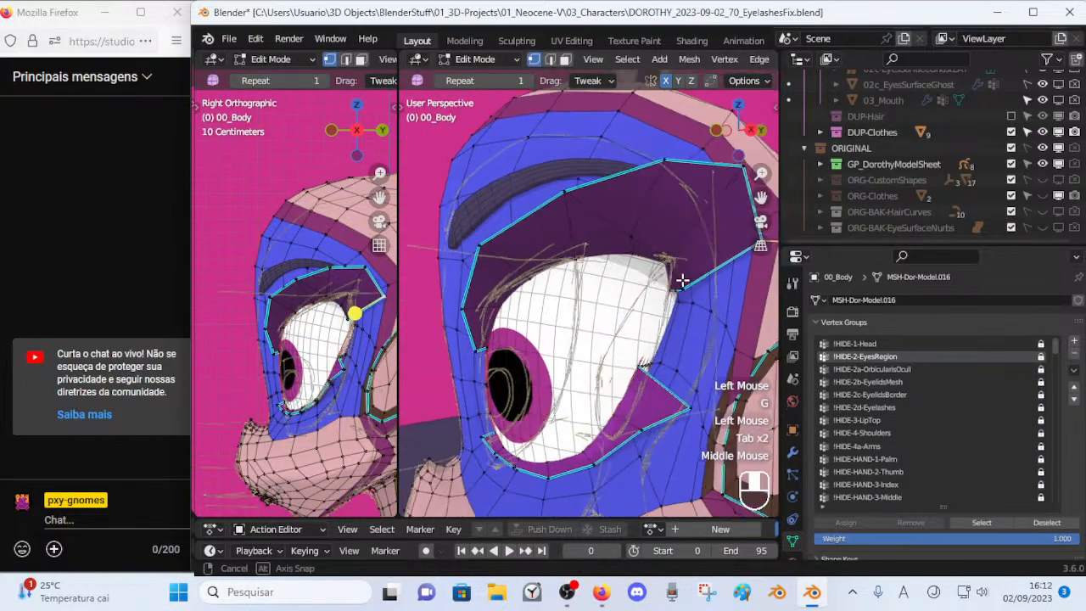
# Slide the interior vertices at the eyelash's outer end along their edges toward the extended corner.
pyautogui.moveTo(684, 280); pyautogui.dragTo(721, 277, button='middle')
pyautogui.click(695, 234)
pyautogui.hotkey('shift', 'v')
pyautogui.keyDown('shift'); pyautogui.click(712, 252); pyautogui.keyUp('shift')
pyautogui.moveTo(677, 252); pyautogui.dragTo(668, 247)
pyautogui.hotkey('shift', 'v')
pyautogui.keyDown('shift'); pyautogui.click(678, 235); pyautogui.keyUp('shift')
pyautogui.click(691, 255)
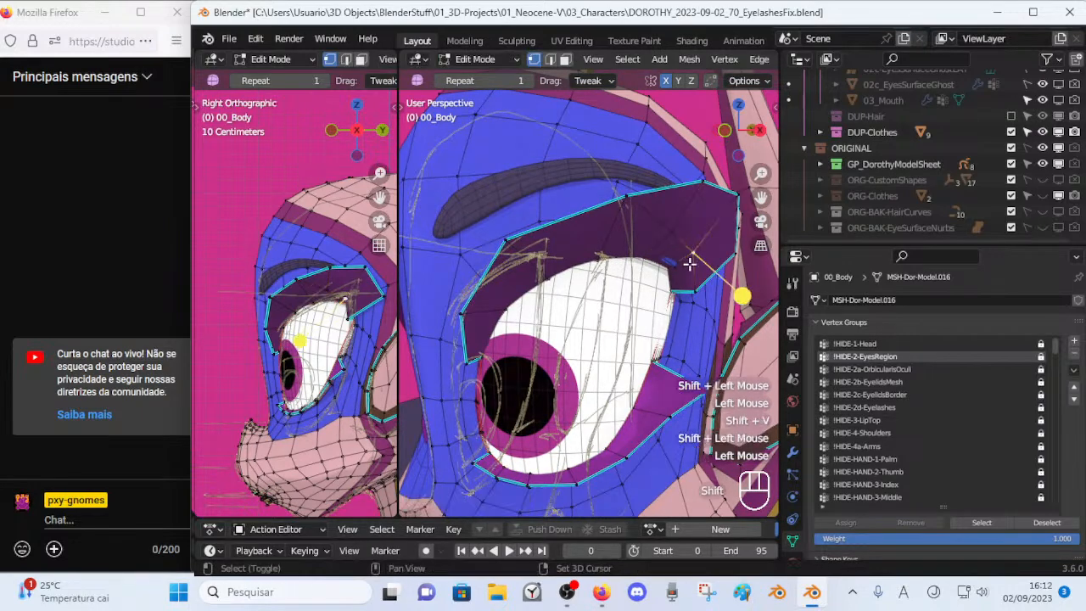
pyautogui.keyDown('shift'); pyautogui.click(678, 236); pyautogui.keyUp('shift')
# Move the vertices along the eyelash's outer end in perspective, checking the smoothed shape between moves.
pyautogui.moveTo(679, 236); pyautogui.dragTo(577, 325, button='middle')
pyautogui.press('g')
pyautogui.click(609, 322)
pyautogui.click(609, 323)
pyautogui.press('Tab')
pyautogui.press('Tab')
pyautogui.press('g')
pyautogui.click(648, 321)
# Slide a vertex at the eyelash's outer end along its edge, reposition it, and review the shape in Object Mode.
pyautogui.hotkey('shift', 'v')
pyautogui.keyDown('shift'); pyautogui.click(710, 279); pyautogui.keyUp('shift')
pyautogui.press('g')
pyautogui.click(691, 284)
pyautogui.press('Tab')
pyautogui.press('Tab')
pyautogui.press('Tab')
pyautogui.press('Tab')
pyautogui.scroll(-1, 632, 280)
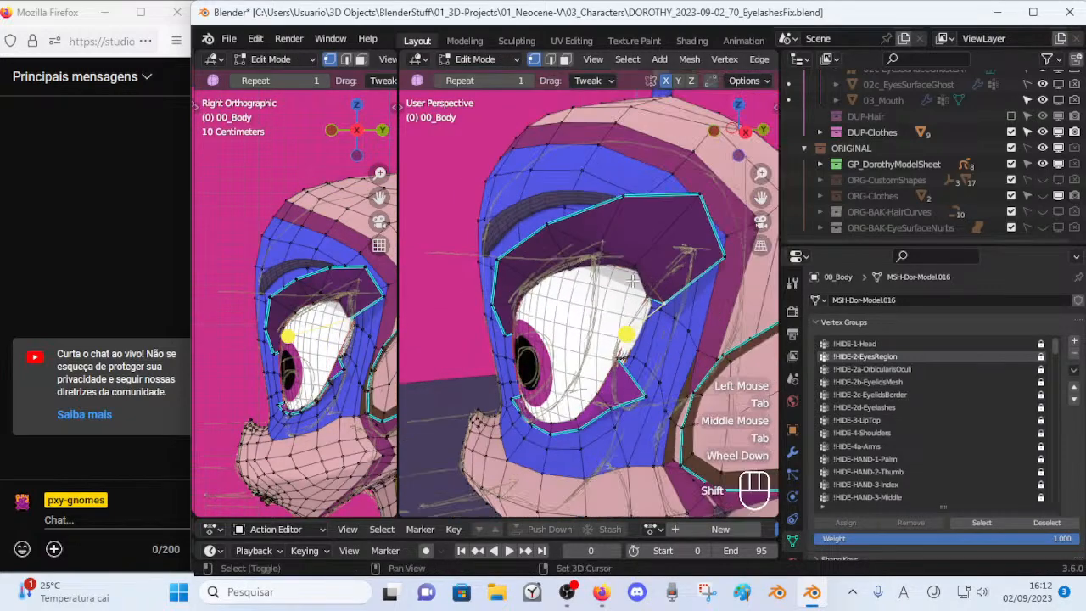
# Pull the lower corner vertex of the eyelash's outer end inward and compare the smoothed result in Object Mode.
pyautogui.press('g')
pyautogui.click(370, 283)
pyautogui.press('Tab')
pyautogui.press('Tab')
pyautogui.press('Tab')
pyautogui.press('Tab')
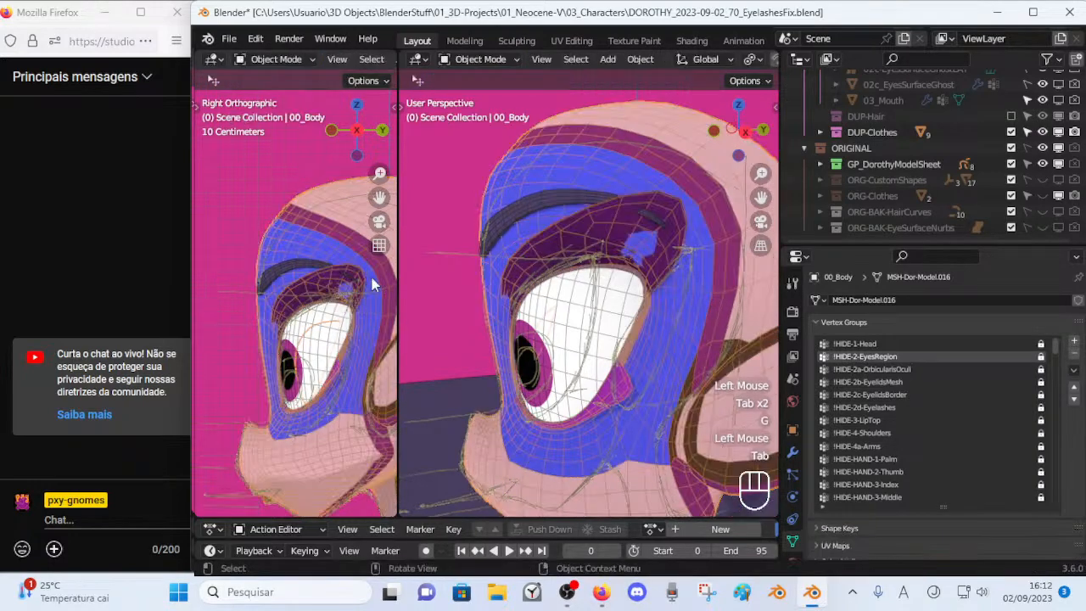
# Extend the upper corner vertex of the eyelash's outer end outward, check the smoothing, and switch to edge selection.
pyautogui.click(303, 272)
pyautogui.press('Tab')
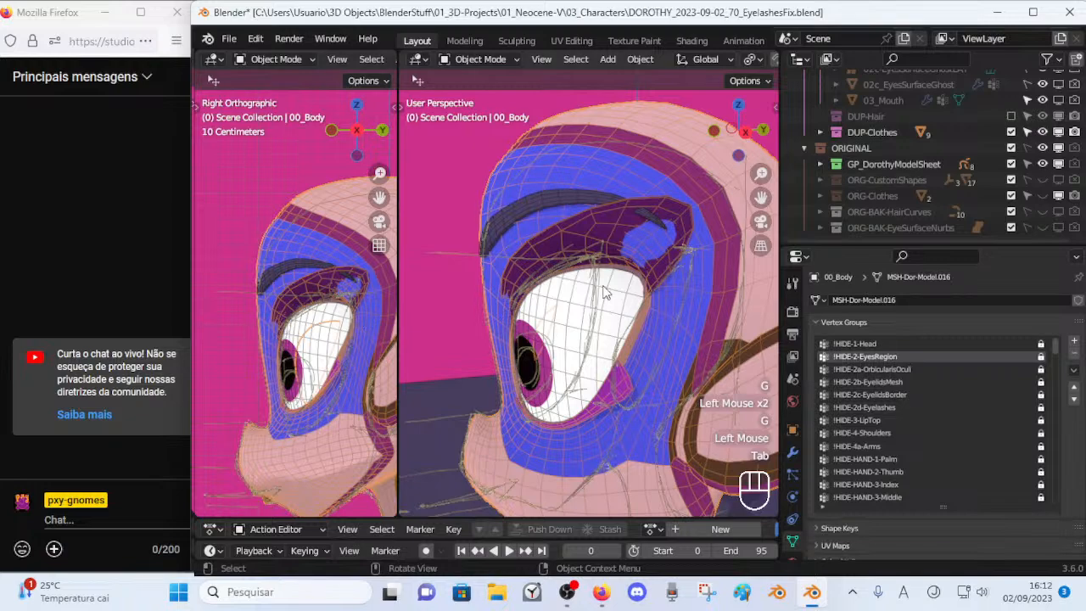
pyautogui.press('Tab')
pyautogui.press('1')
pyautogui.press('2')
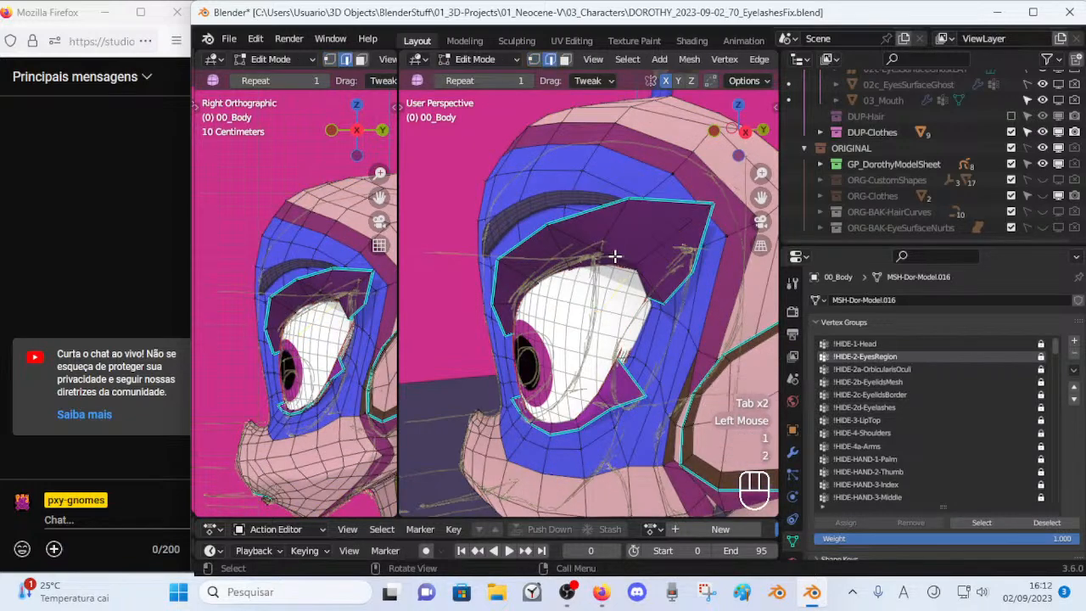
# Smooth the selected edges inside the eyelash's outer end, reposition them in a side perspective, and clear the selection.
pyautogui.moveTo(614, 257)
pyautogui.mouseDown(button='middle')
pyautogui.moveTo(681, 247)
pyautogui.moveTo(547, 275)
pyautogui.moveTo(532, 259)
pyautogui.moveTo(596, 219)
pyautogui.moveTo(617, 260)
pyautogui.mouseUp(button='middle')
pyautogui.keyDown('shift'); pyautogui.click(592, 247); pyautogui.keyUp('shift')
pyautogui.moveTo(531, 208); pyautogui.dragTo(607, 251)
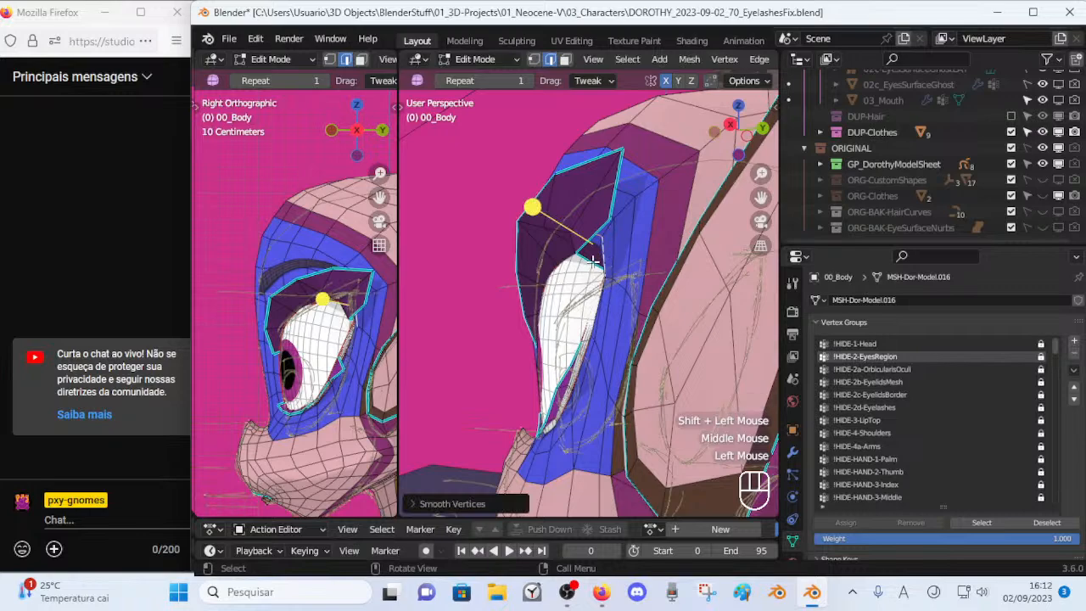
pyautogui.scroll(2, 594, 262)
pyautogui.press('g')
pyautogui.keyDown('shift'); pyautogui.click(630, 204); pyautogui.keyUp('shift')
pyautogui.hotkey('alt', 'a')
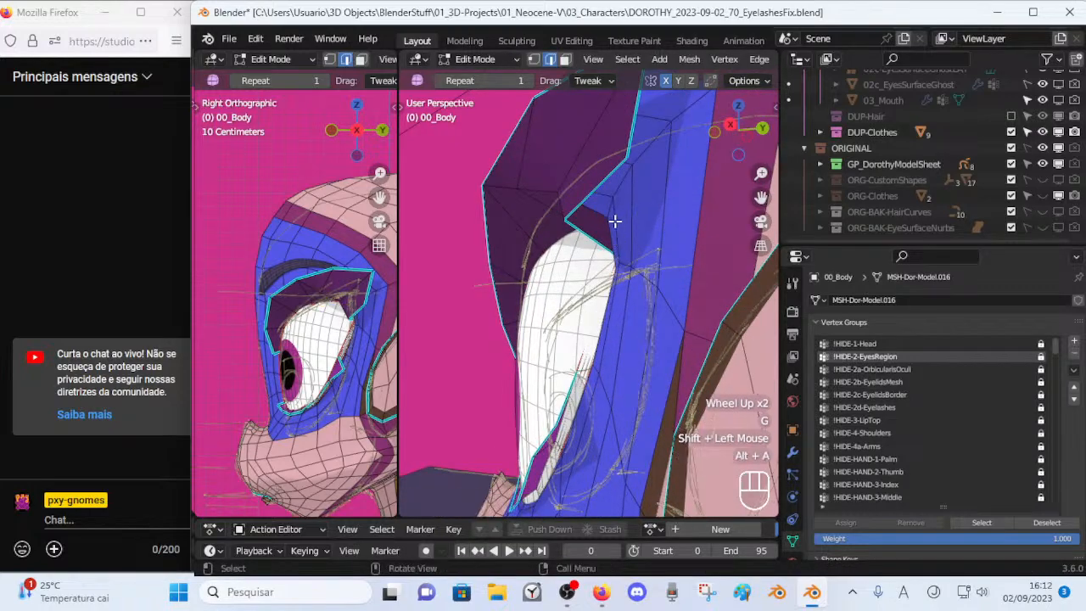
# Slide a vertex inside the eyelash's outer end along its edge.
pyautogui.moveTo(599, 227); pyautogui.dragTo(628, 174, button='middle')
pyautogui.press('1')
pyautogui.click(710, 240)
pyautogui.scroll(1, 626, 162)
pyautogui.keyDown('shift'); pyautogui.moveTo(628, 174); pyautogui.dragTo(581, 320, button='middle'); pyautogui.keyUp('shift')
pyautogui.hotkey('shift', 'v')
pyautogui.keyDown('shift'); pyautogui.click(573, 235); pyautogui.keyUp('shift')
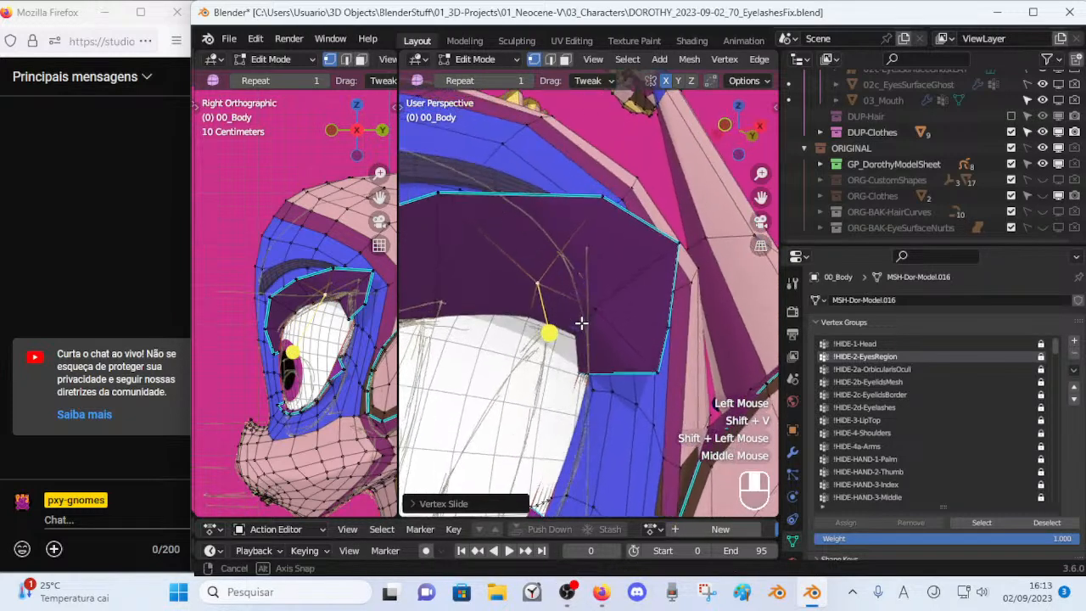
# Dissolve the surplus edges across the inside of the eyelash's outer end.
pyautogui.scroll(-2, 574, 310)
pyautogui.press('2')
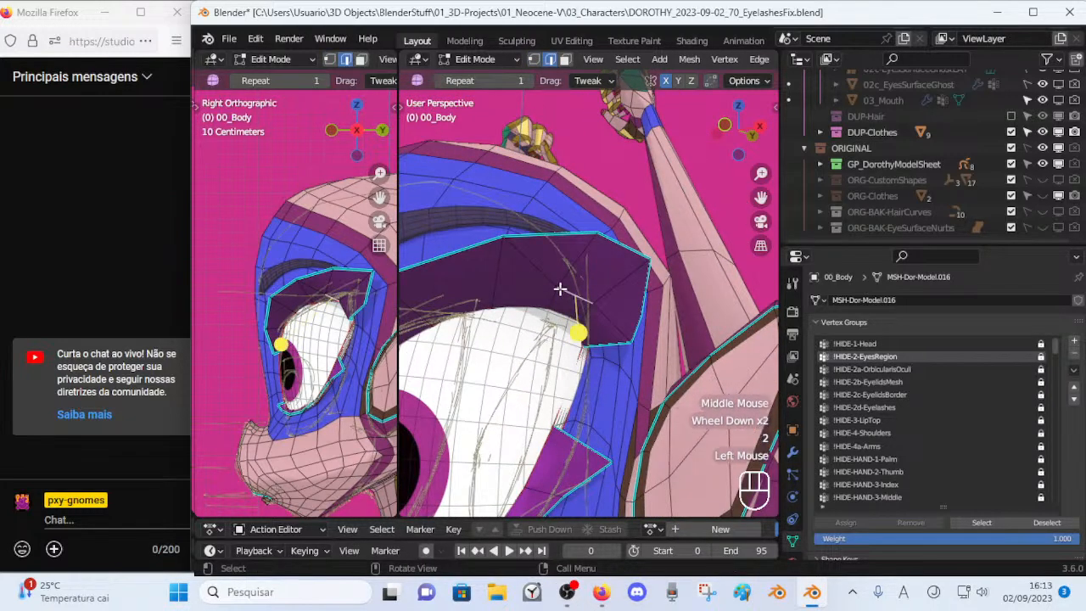
pyautogui.press('x')
pyautogui.click(608, 319)
pyautogui.moveTo(608, 320); pyautogui.dragTo(568, 363, button='middle')
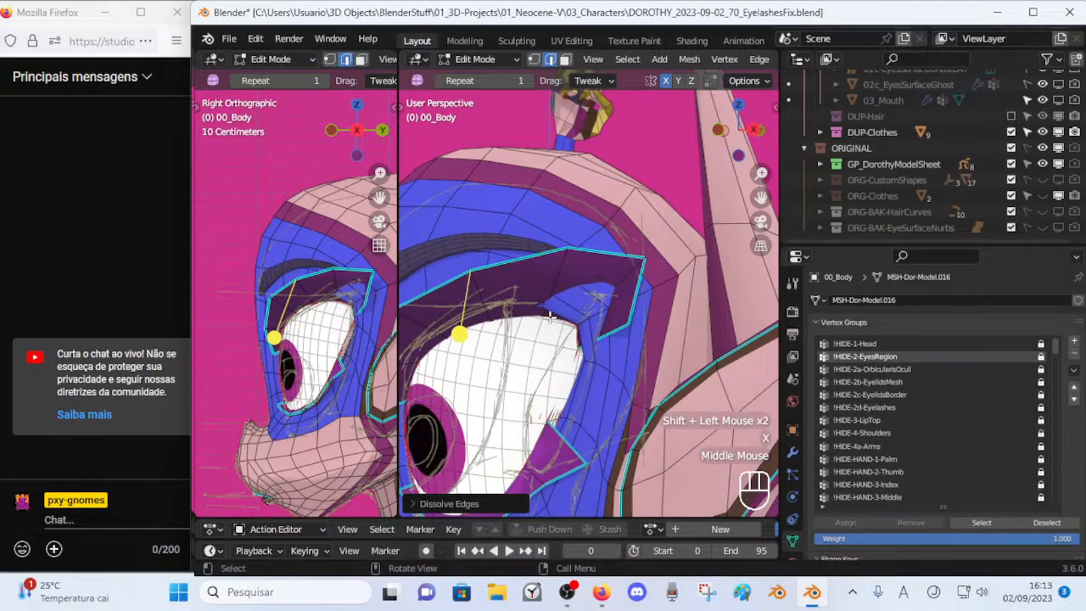
# Check the eyelash in Object Mode, and slide the lower corner vertex of its outer end along the edge toward the eye.
pyautogui.moveTo(550, 315); pyautogui.dragTo(631, 334, button='middle')
pyautogui.press('Tab')
pyautogui.press('Tab')
pyautogui.press('1')
pyautogui.hotkey('shift', 'v')
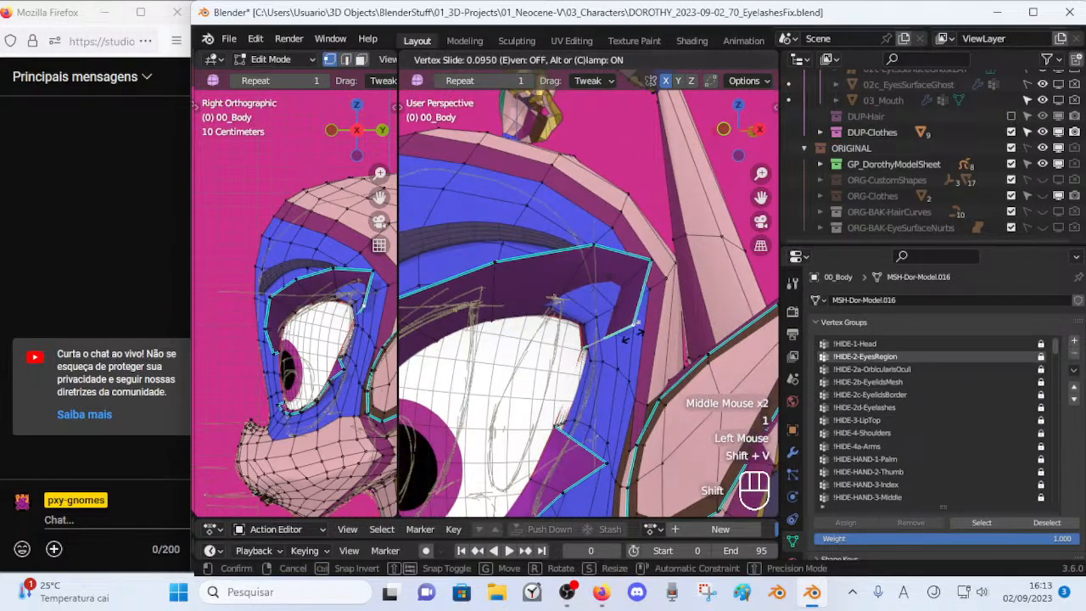
pyautogui.keyDown('shift'); pyautogui.click(620, 343); pyautogui.keyUp('shift')
# Move the upper corner vertex of the eyelash's outer end down and inward into a pointed tip, checking it in Object Mode.
pyautogui.press('g')
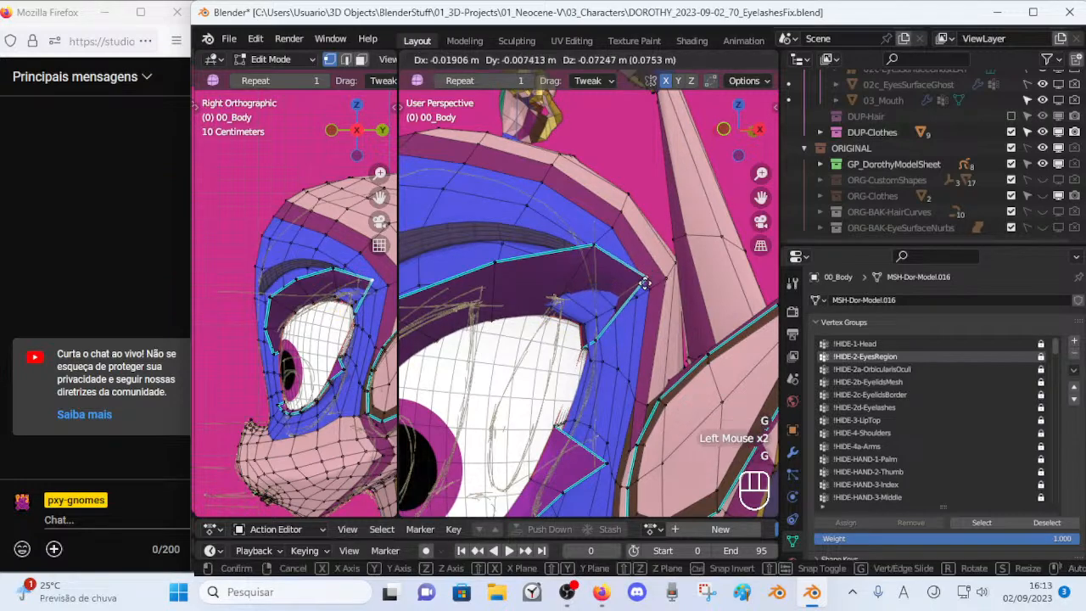
pyautogui.click(642, 287)
pyautogui.moveTo(642, 286); pyautogui.dragTo(588, 296, button='middle')
pyautogui.press('Tab')
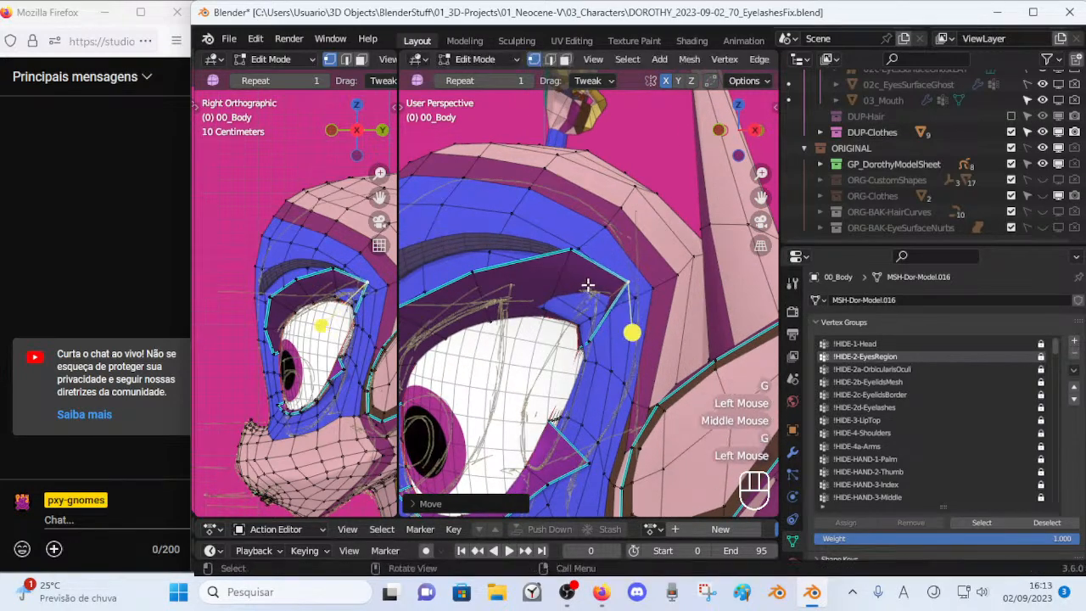
pyautogui.press('Tab')
# Reposition vertices along the upper eyelash near its outer end to even out the curve.
pyautogui.press('g')
pyautogui.click(534, 298)
pyautogui.moveTo(533, 298); pyautogui.dragTo(555, 292, button='middle')
pyautogui.click(515, 340)
pyautogui.press('g')
pyautogui.click(543, 306)
# Pull the eyelash's pointed tip vertex slightly outward.
pyautogui.click(633, 289)
pyautogui.press('g')
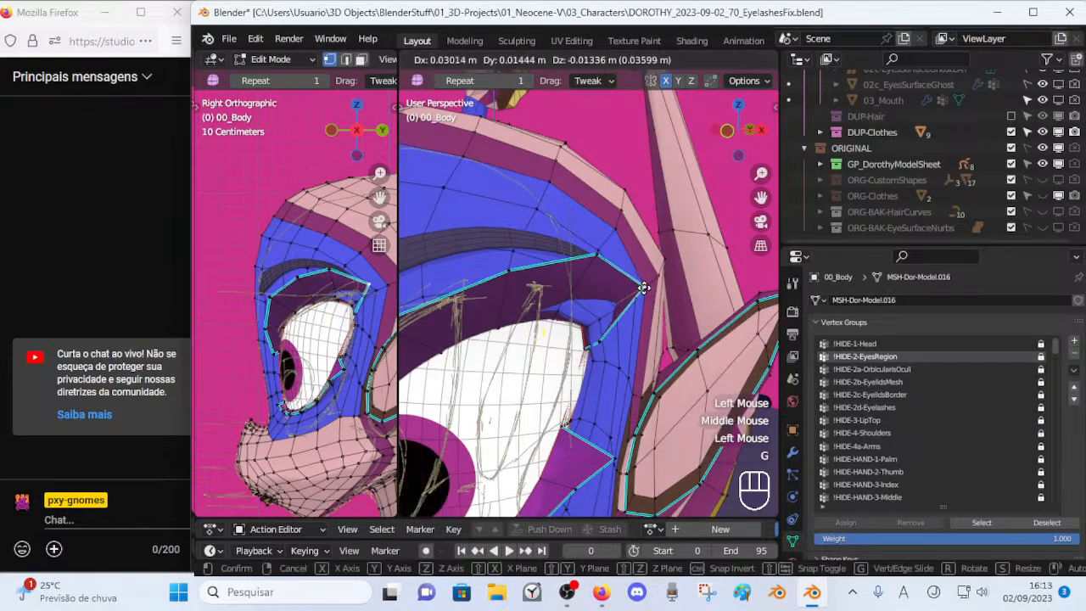
pyautogui.click(644, 289)
# Move the short edge beneath the eyelash's outer tip upward, and refine its placement from a side perspective.
pyautogui.moveTo(586, 325)
pyautogui.mouseDown(button='middle')
pyautogui.moveTo(564, 333)
pyautogui.moveTo(603, 319)
pyautogui.mouseUp(button='middle')
pyautogui.scroll(2, 560, 333)
pyautogui.press('2')
pyautogui.click(602, 323)
pyautogui.scroll(1, 610, 338)
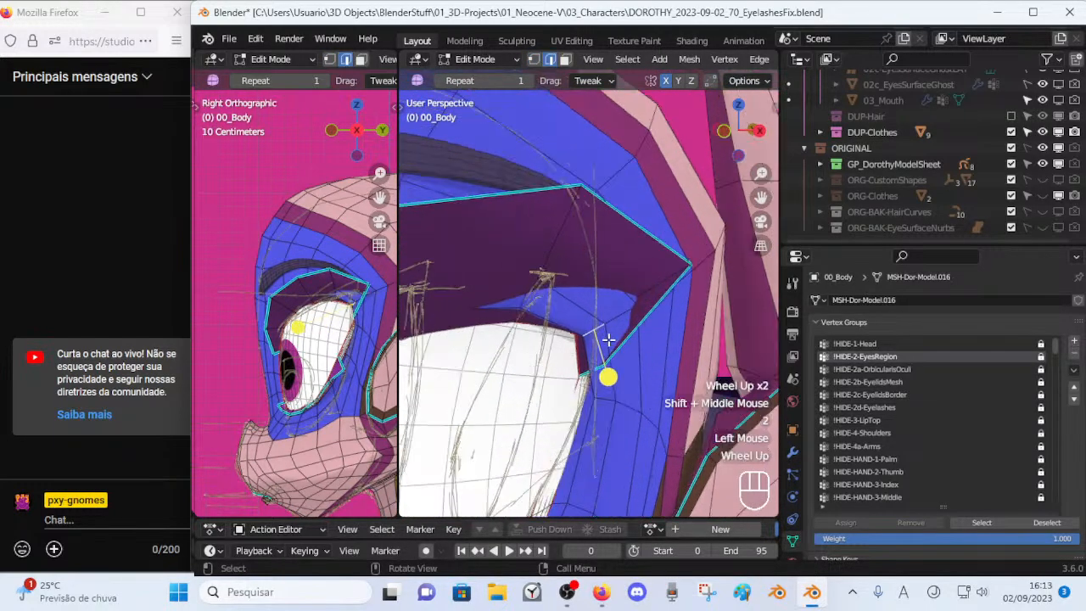
pyautogui.press('g')
pyautogui.click(612, 316)
pyautogui.moveTo(613, 316); pyautogui.dragTo(539, 337, button='middle')
pyautogui.press('g')
pyautogui.keyDown('shift'); pyautogui.click(602, 339); pyautogui.keyUp('shift')
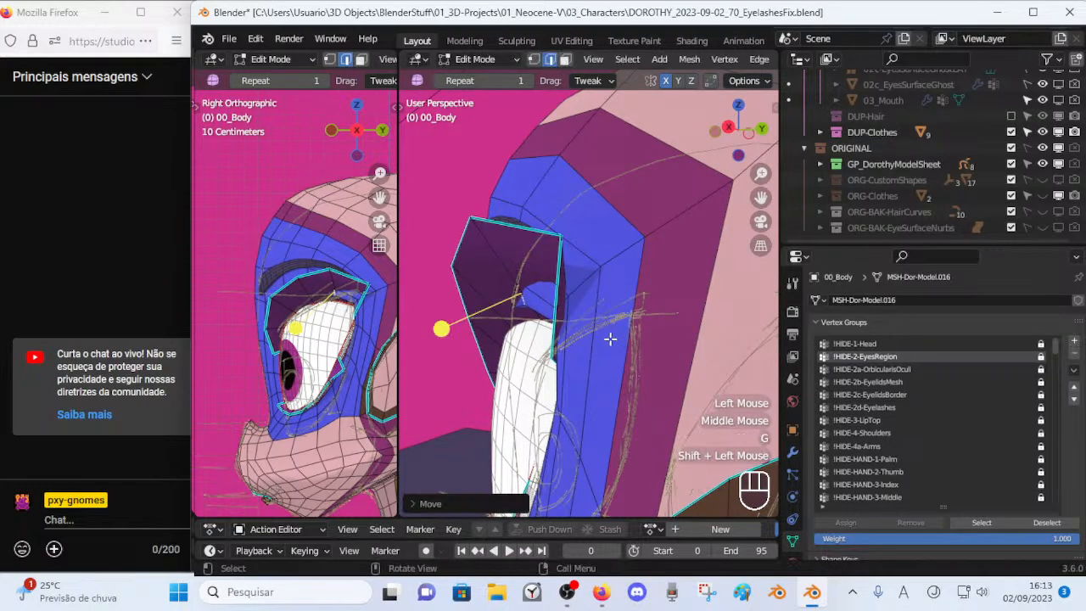
# Select the blue face poking through the upper eyelid near its outer corner and smooth its vertices.
pyautogui.moveTo(613, 334); pyautogui.dragTo(629, 367, button='middle')
pyautogui.press('3')
pyautogui.keyDown('alt'); pyautogui.keyDown('shift'); pyautogui.click(623, 348); pyautogui.keyUp('shift'); pyautogui.keyUp('alt')
pyautogui.scroll(-4, 583, 301)
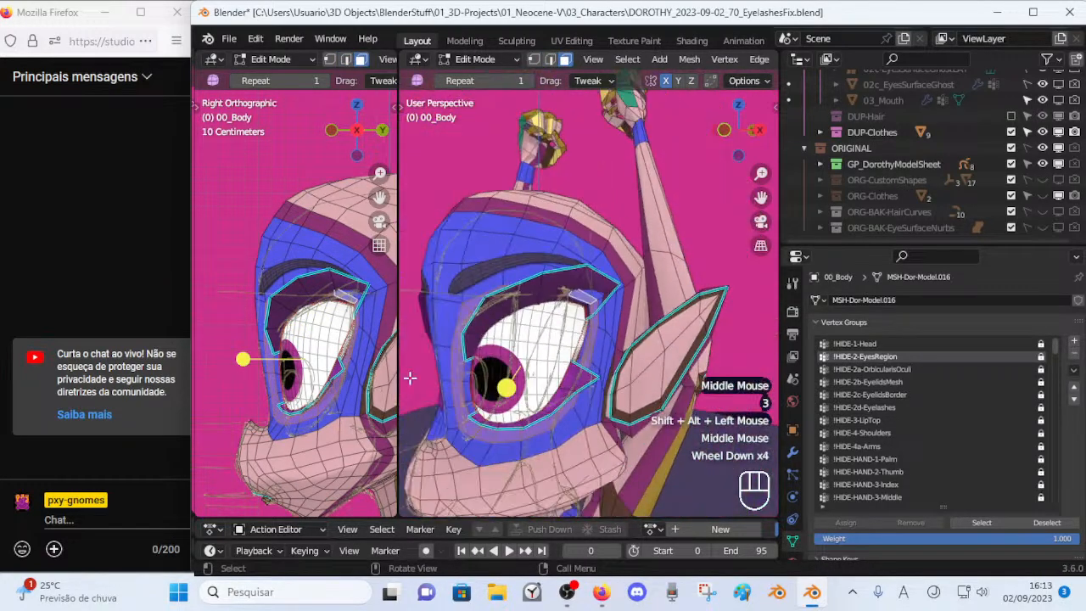
pyautogui.moveTo(506, 384); pyautogui.dragTo(534, 373)
# Move the vertex at the lower end of the eyelid's outer corner along the global X and Y axes.
pyautogui.scroll(5, 594, 352)
pyautogui.press('1')
pyautogui.click(611, 387)
pyautogui.moveTo(611, 387); pyautogui.dragTo(623, 324, button='middle')
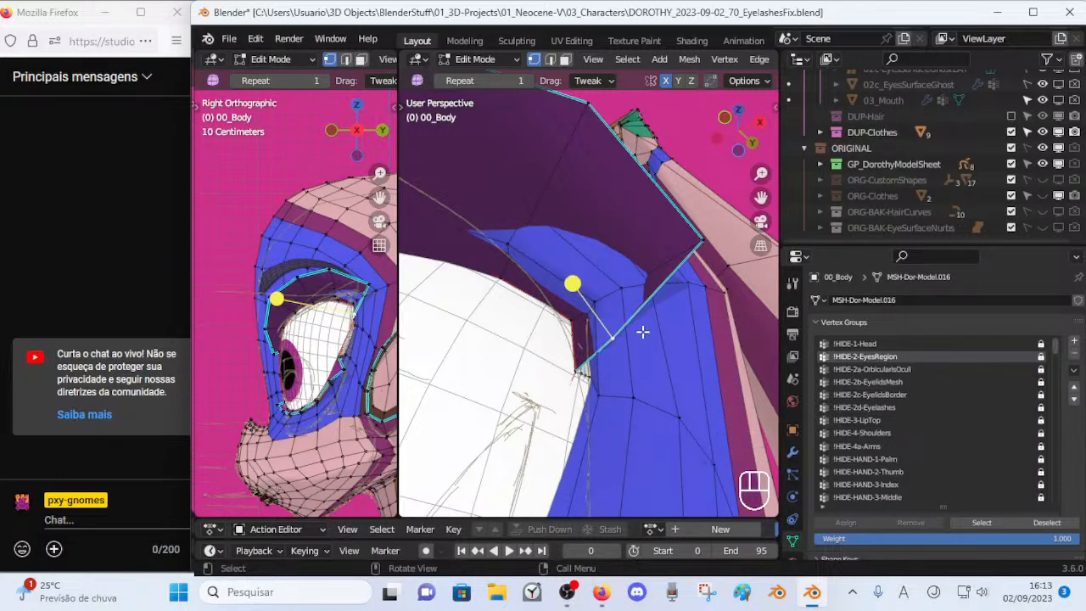
pyautogui.moveTo(615, 333); pyautogui.dragTo(600, 366, button='middle')
pyautogui.press('g')
pyautogui.press('x')
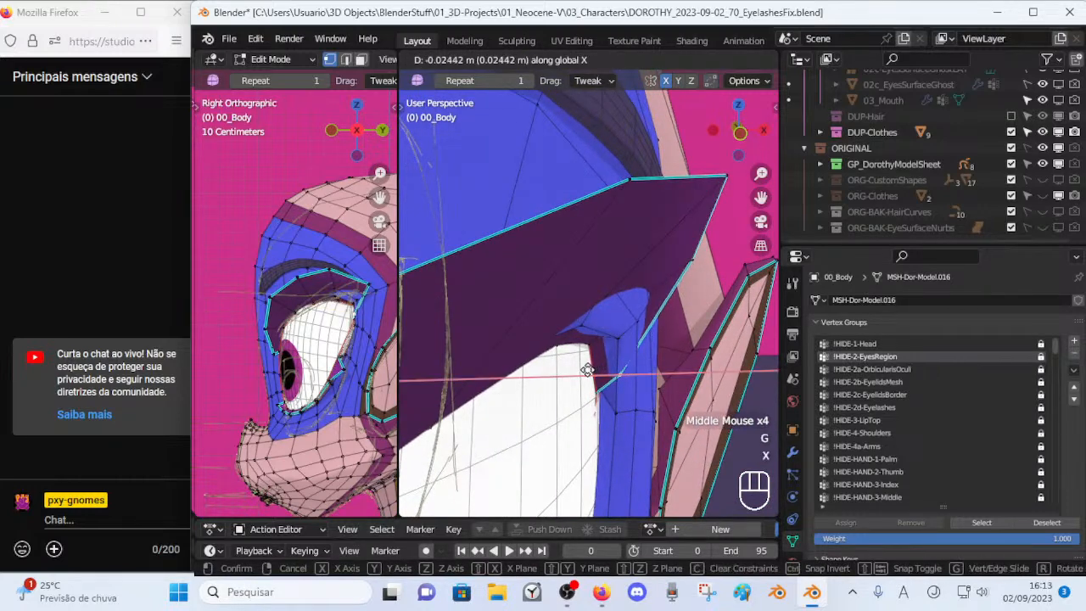
pyautogui.click(589, 370)
pyautogui.press('g')
pyautogui.press('y')
pyautogui.click(600, 383)
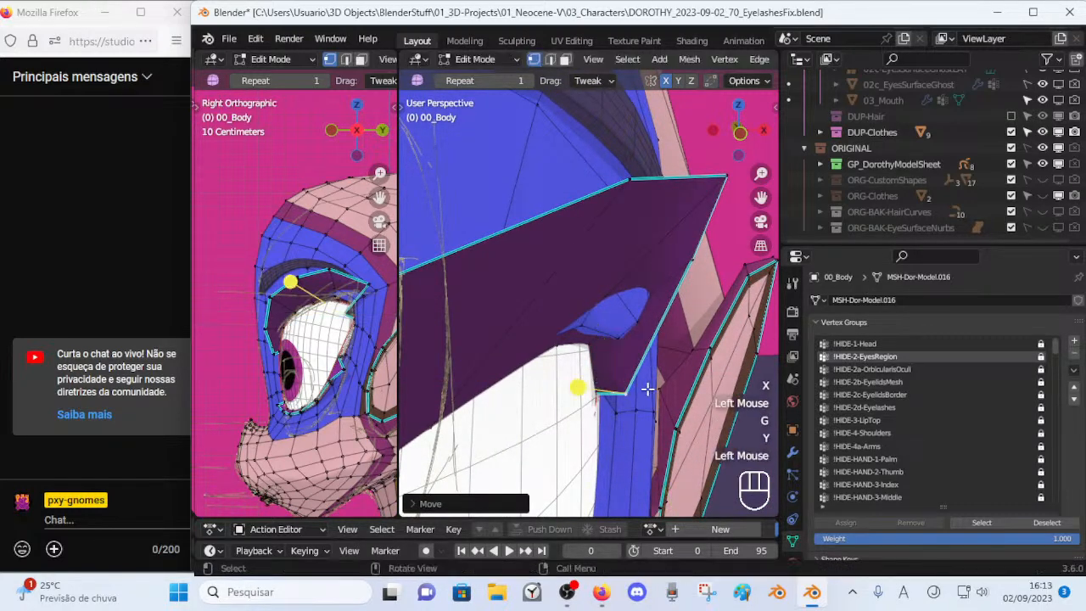
# Reposition the same outer-corner vertex freely so it meets the edge of the eyeball.
pyautogui.moveTo(647, 388); pyautogui.dragTo(592, 373, button='middle')
pyautogui.press('g')
pyautogui.click(664, 357)
pyautogui.scroll(-1, 628, 365)
pyautogui.press('g')
pyautogui.click(597, 374)
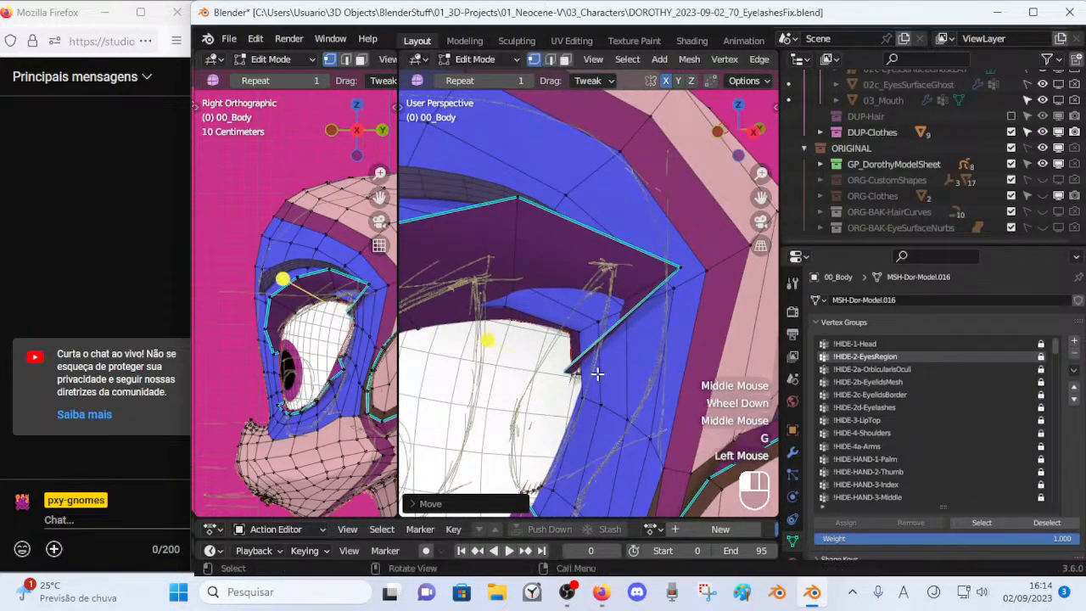
# Move the outermost vertices of the upper eyelid border inward to round off the pointed outer corner.
pyautogui.click(679, 267)
pyautogui.press('g')
pyautogui.click(629, 263)
pyautogui.scroll(-1, 558, 276)
pyautogui.click(555, 247)
pyautogui.moveTo(556, 247); pyautogui.dragTo(590, 337, button='middle')
pyautogui.press('g')
pyautogui.click(606, 309)
pyautogui.click(606, 286)
pyautogui.press('g')
pyautogui.click(606, 286)
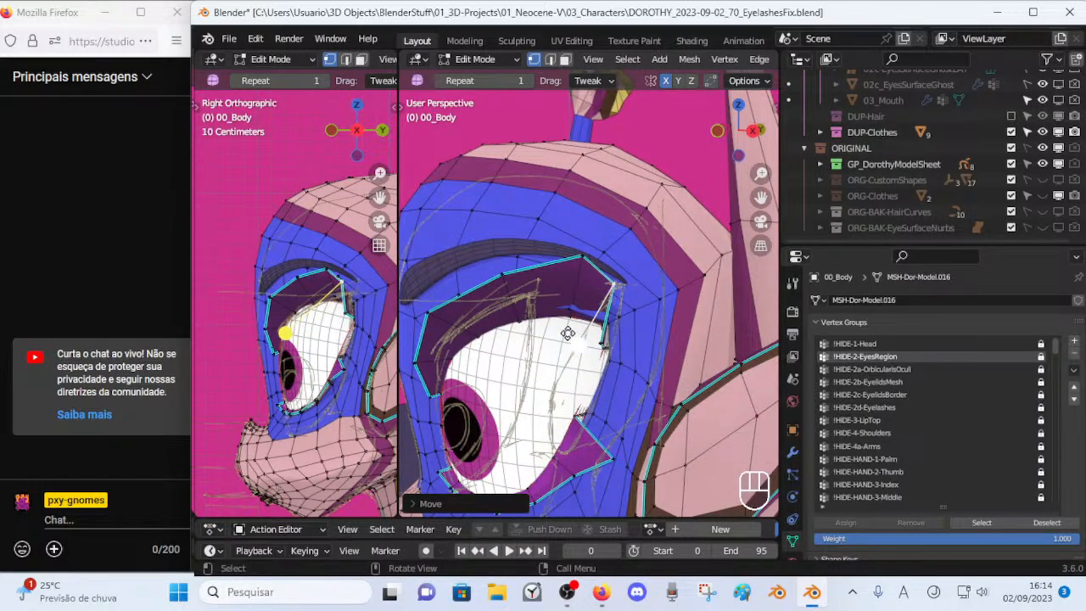
# Save the file after checking the outer eyelid corner.
pyautogui.moveTo(567, 334); pyautogui.dragTo(616, 339, button='middle')
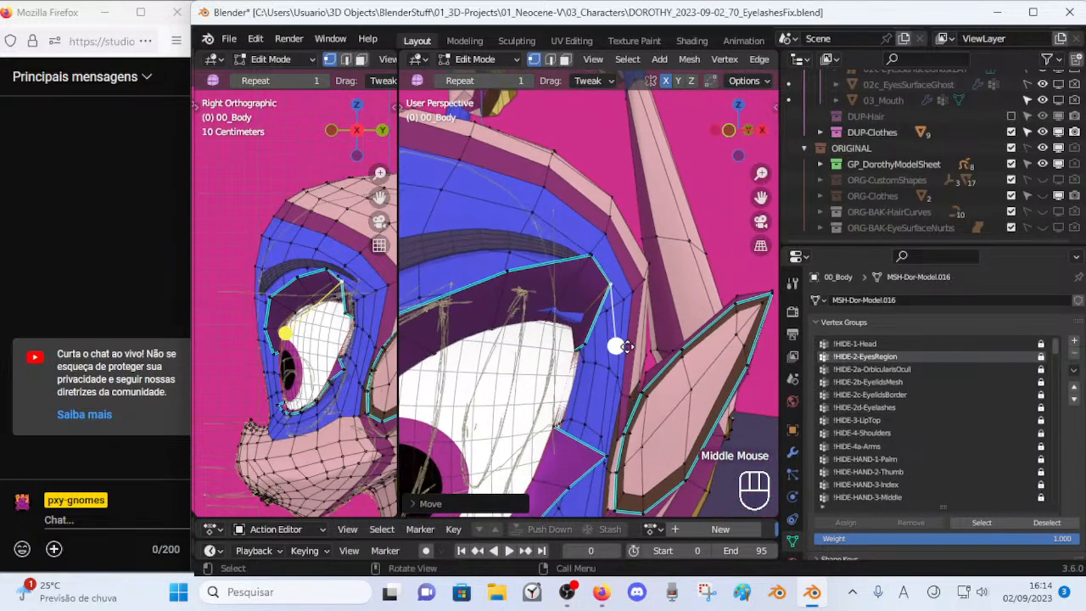
pyautogui.scroll(2, 625, 346)
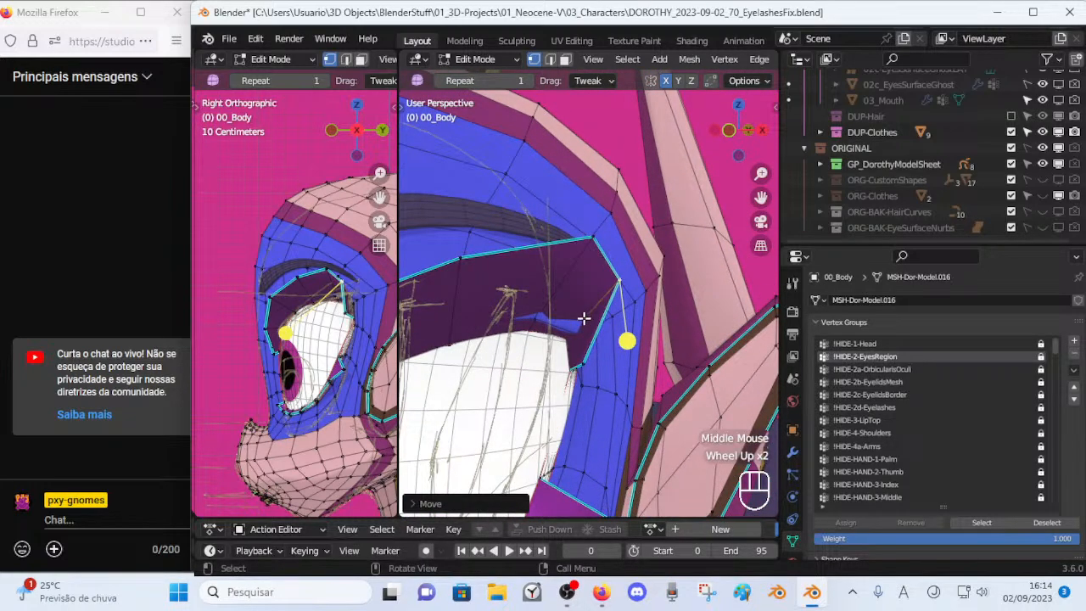
pyautogui.scroll(-2, 596, 283)
pyautogui.keyDown('shift'); pyautogui.moveTo(579, 271); pyautogui.dragTo(570, 290, button='middle'); pyautogui.keyUp('shift')
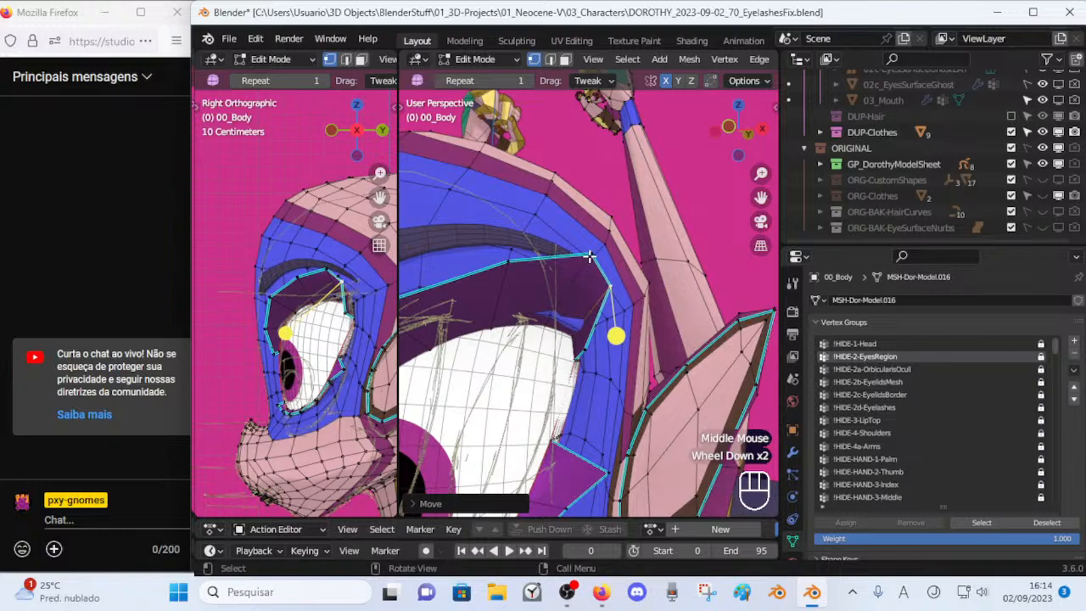
pyautogui.keyDown('shift'); pyautogui.moveTo(569, 333); pyautogui.dragTo(641, 301, button='middle'); pyautogui.keyUp('shift')
pyautogui.hotkey('ctrl', 's')
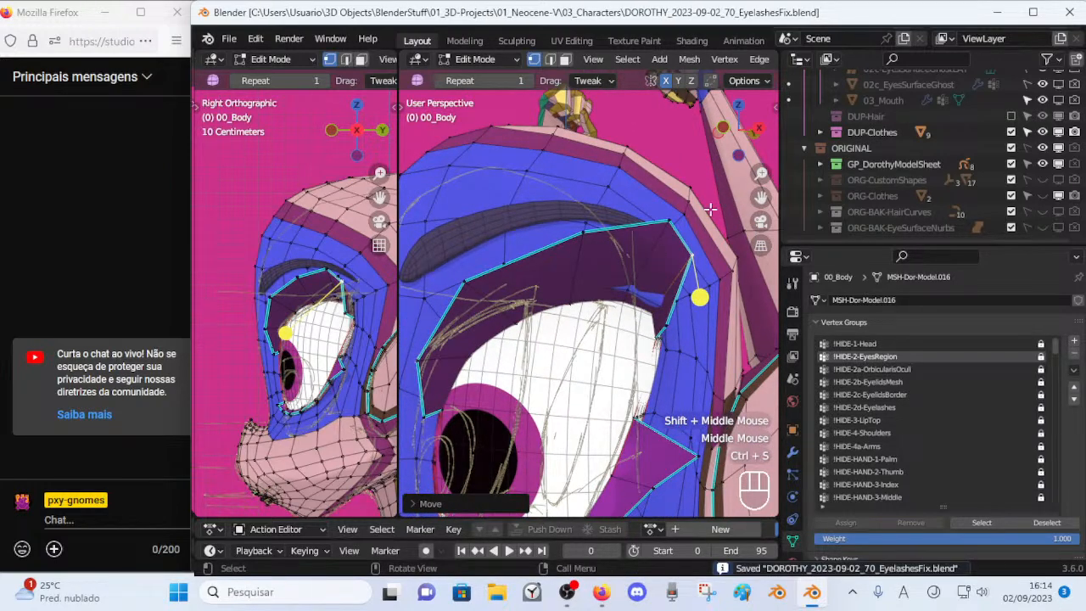
# Vertex-slide the upper eyelid border's middle vertex and its inner neighbour slightly toward the eyeball.
pyautogui.scroll(1, 627, 263)
pyautogui.click(575, 220)
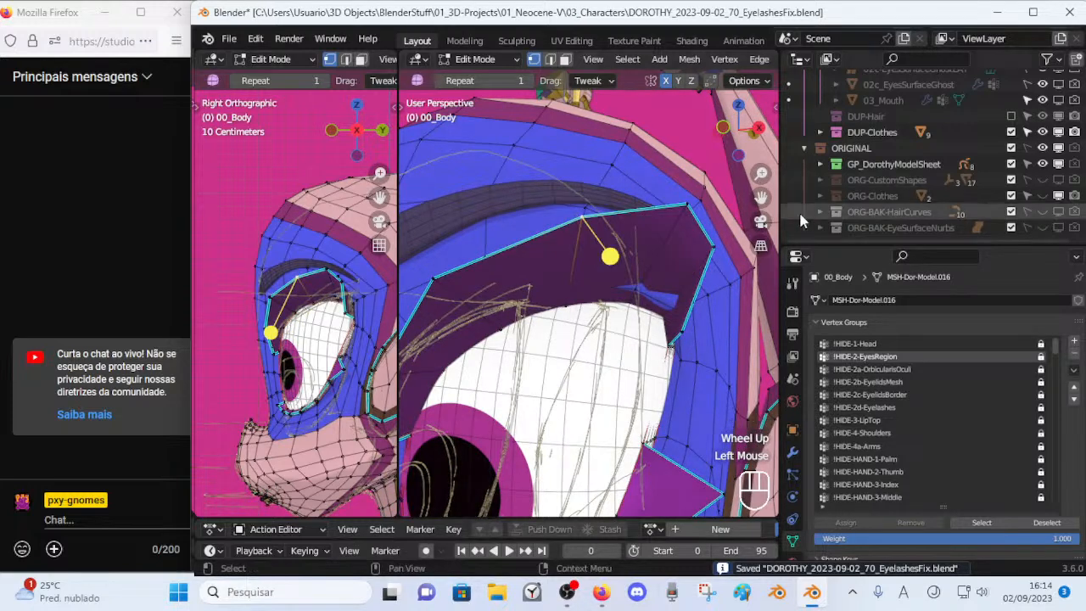
pyautogui.hotkey('shift', 'v')
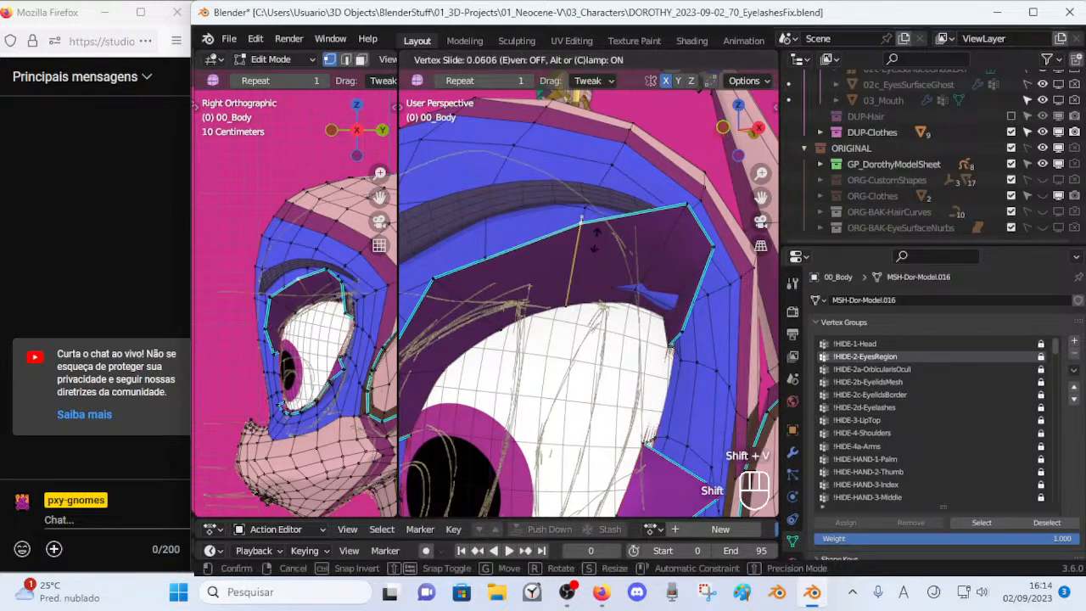
pyautogui.keyDown('shift'); pyautogui.click(593, 249); pyautogui.keyUp('shift')
pyautogui.click(435, 278)
pyautogui.hotkey('shift', 'v')
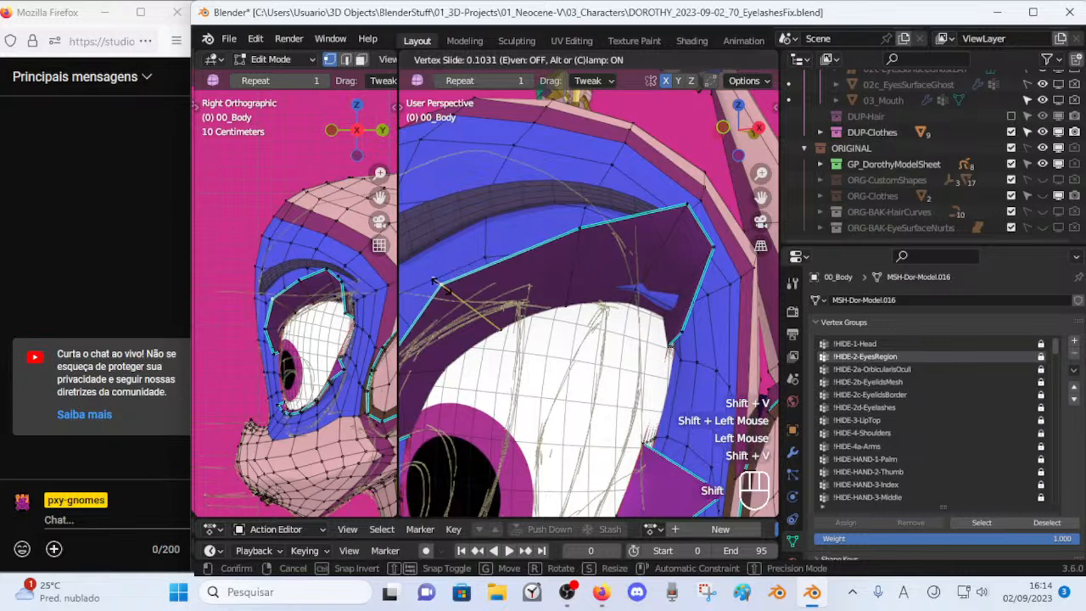
pyautogui.keyDown('shift'); pyautogui.click(500, 271); pyautogui.keyUp('shift')
# Vertex-slide the two border vertices at the upper eyelid's outer corner toward the eyeball.
pyautogui.click(683, 208)
pyautogui.hotkey('shift', 'v')
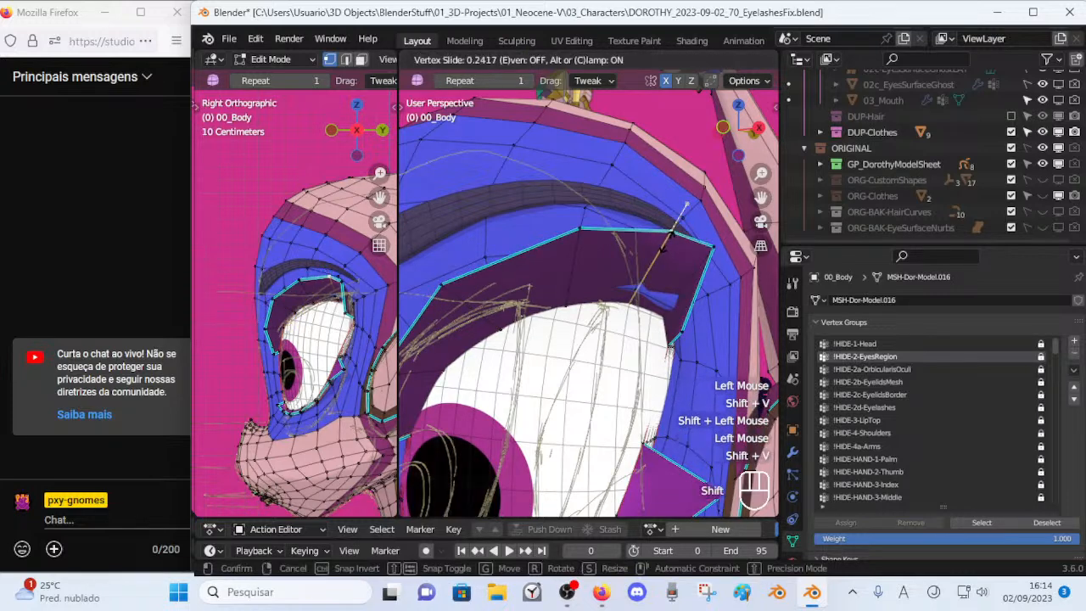
pyautogui.keyDown('shift'); pyautogui.click(674, 229); pyautogui.keyUp('shift')
pyautogui.click(709, 249)
pyautogui.hotkey('shift', 'v')
pyautogui.keyDown('shift'); pyautogui.click(689, 276); pyautogui.keyUp('shift')
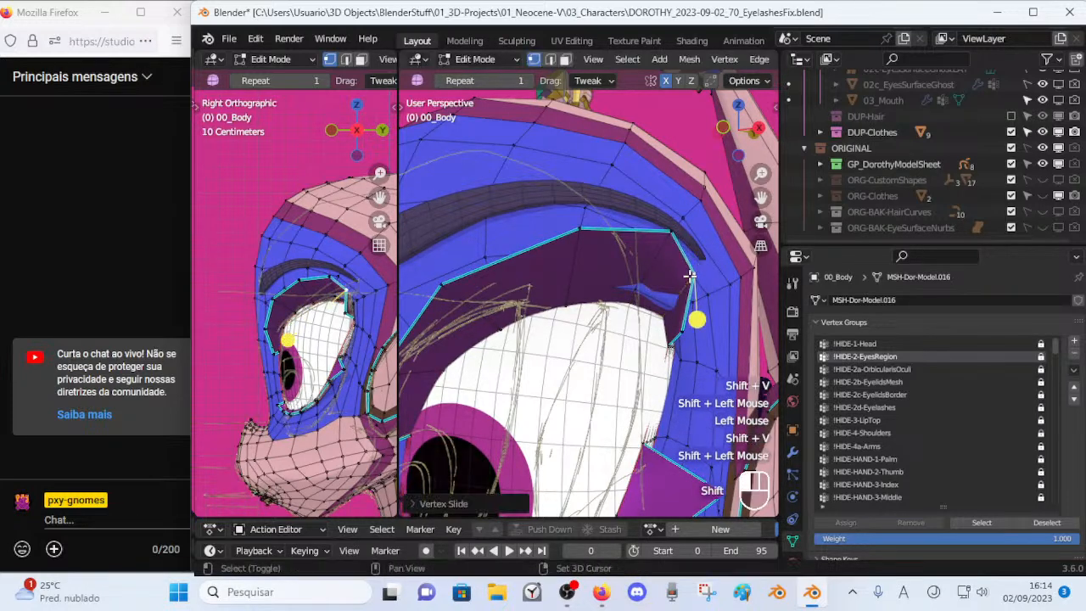
# Slide both outer-corner border vertices further down to tighten the curve below the eyebrow's end.
pyautogui.click(669, 231)
pyautogui.hotkey('shift', 'v')
pyautogui.keyDown('shift'); pyautogui.click(656, 256); pyautogui.keyUp('shift')
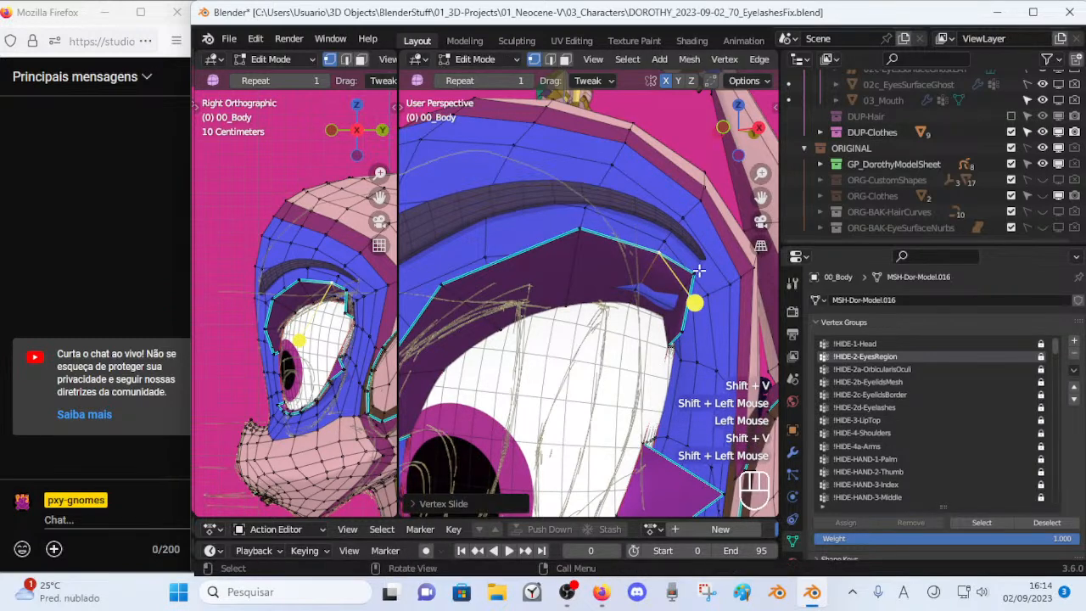
pyautogui.click(696, 271)
pyautogui.hotkey('shift', 'v')
pyautogui.keyDown('shift'); pyautogui.click(678, 270); pyautogui.keyUp('shift')
# Slide the border vertex before the outer corner and the one at the lid's peak closer to the eyeball.
pyautogui.click(662, 249)
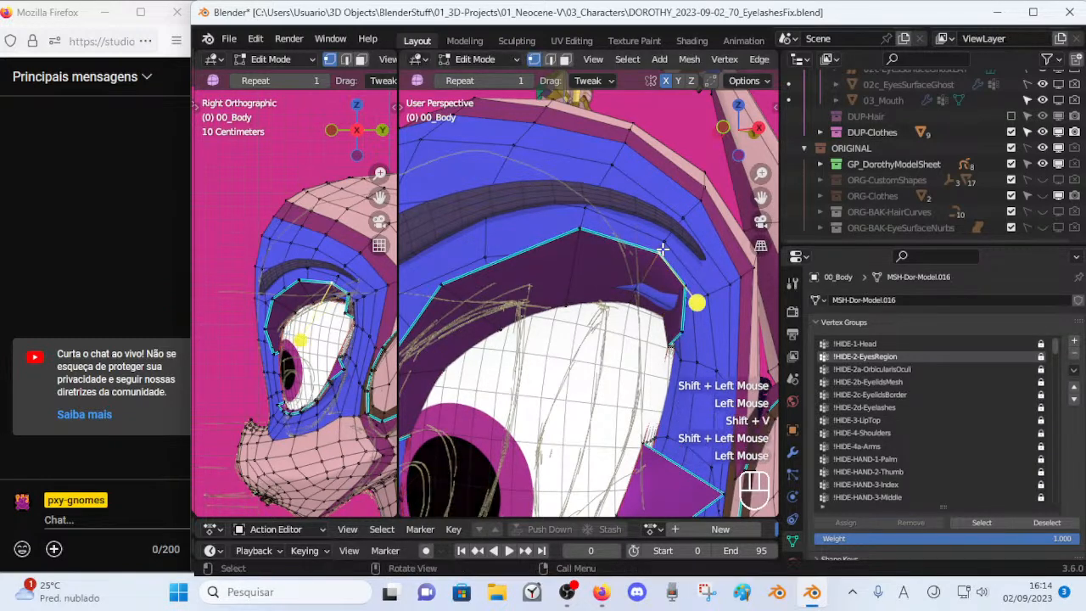
pyautogui.hotkey('shift', 'v')
pyautogui.keyDown('shift'); pyautogui.click(657, 265); pyautogui.keyUp('shift')
pyautogui.click(581, 229)
pyautogui.hotkey('shift', 'v')
pyautogui.keyDown('shift'); pyautogui.click(646, 307); pyautogui.keyUp('shift')
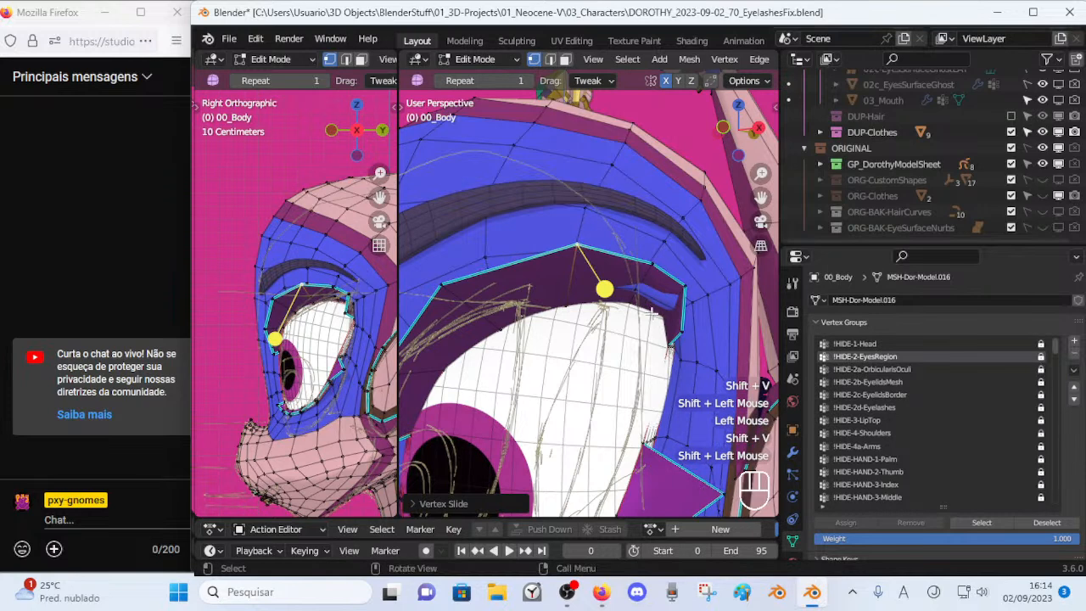
# Select the loop around the upper eyelid border, smooth its vertices and clear the selection.
pyautogui.click(682, 334)
pyautogui.hotkey('alt', 'a')
pyautogui.keyDown('alt'); pyautogui.keyDown('shift'); pyautogui.click(670, 277); pyautogui.keyUp('shift'); pyautogui.keyUp('alt')
pyautogui.moveTo(552, 370); pyautogui.dragTo(569, 369)
pyautogui.hotkey('alt', 'a')
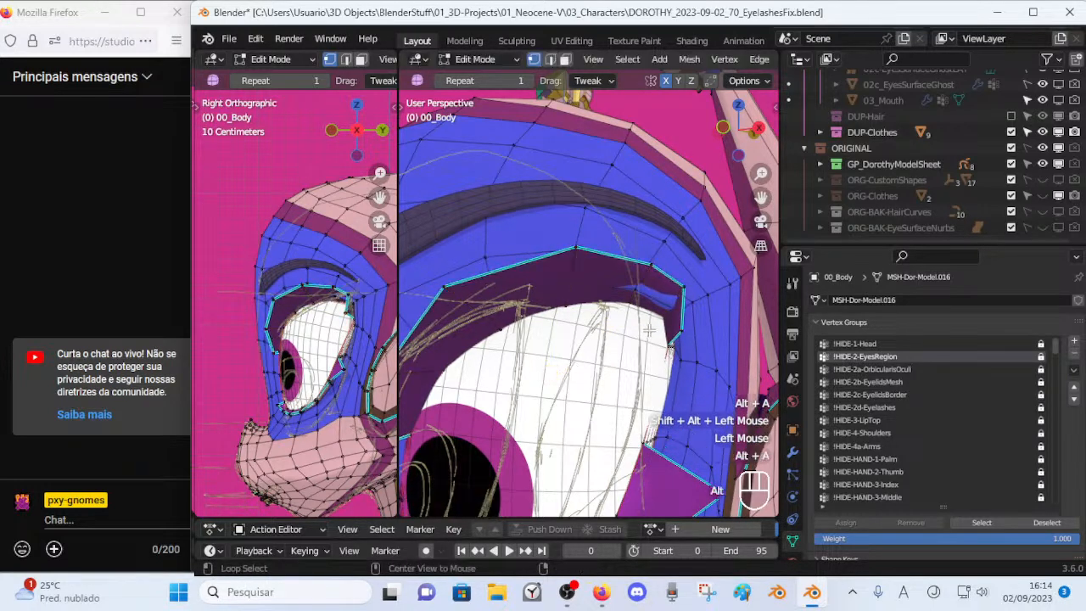
# Select the blue face poking through the lid and the face above the outer corner, and smooth their vertices.
pyautogui.moveTo(680, 319); pyautogui.dragTo(685, 297, button='middle')
pyautogui.scroll(3, 685, 297)
pyautogui.click(690, 297)
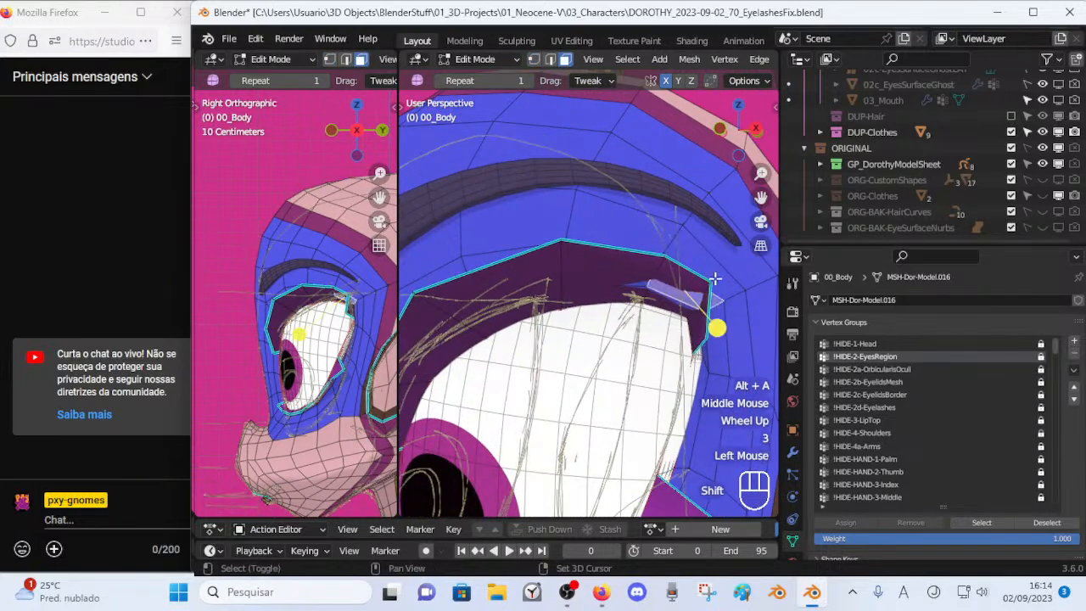
pyautogui.keyDown('shift'); pyautogui.click(718, 277); pyautogui.keyUp('shift')
pyautogui.moveTo(736, 304); pyautogui.dragTo(755, 301)
pyautogui.click(738, 307)
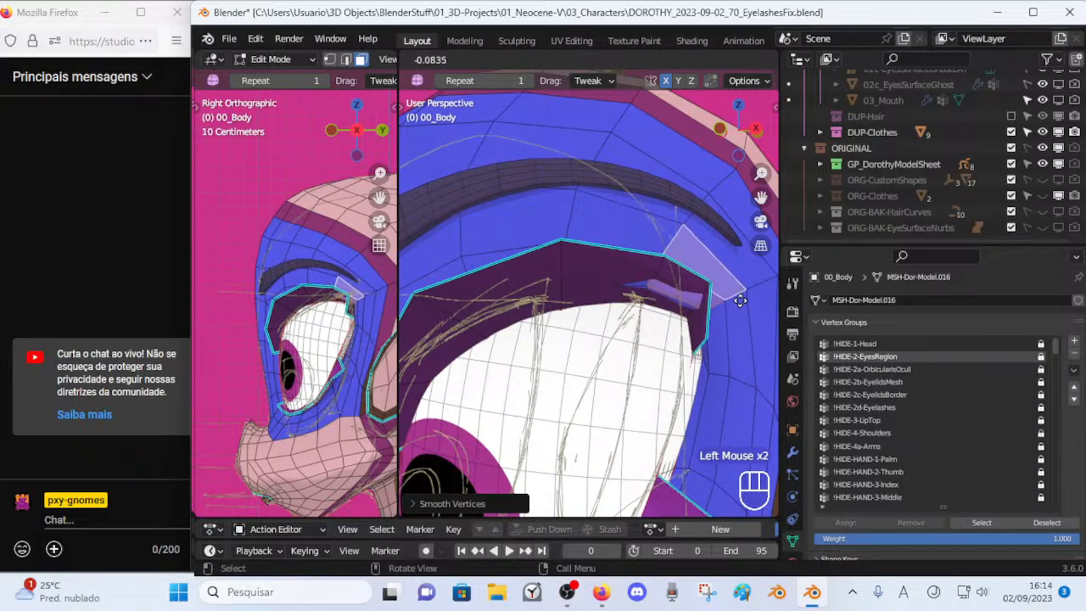
pyautogui.moveTo(762, 305); pyautogui.dragTo(766, 303)
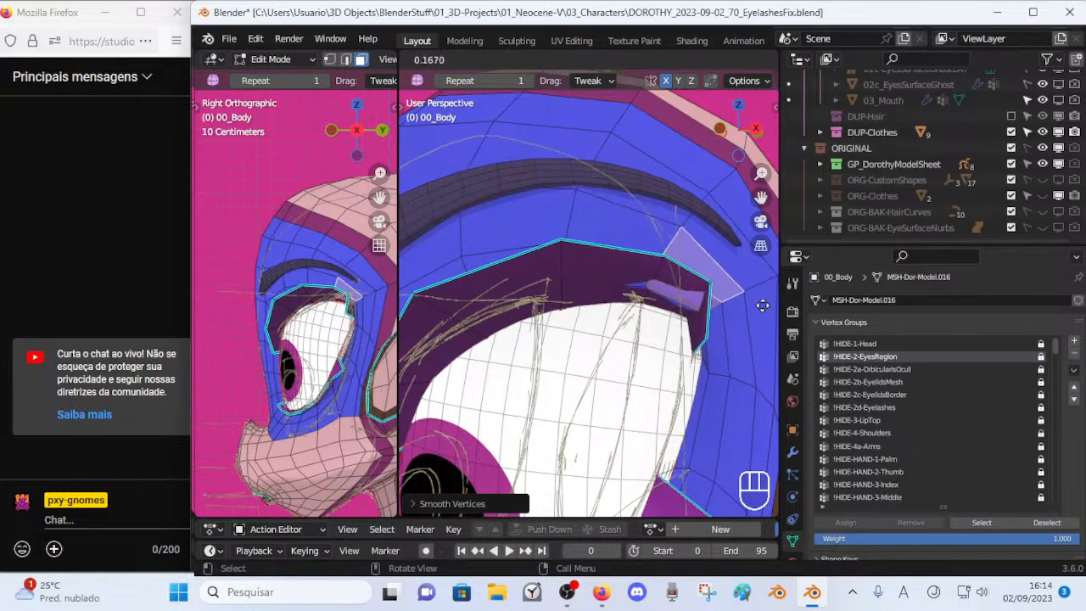
pyautogui.click(760, 305)
pyautogui.click(722, 339)
pyautogui.moveTo(714, 351); pyautogui.dragTo(733, 357)
# Slide the vertex at the inner end of the blue patch poking through the eyelid toward the outer corner.
pyautogui.press('1')
pyautogui.click(649, 284)
pyautogui.hotkey('shift', 'v')
pyautogui.keyDown('shift'); pyautogui.click(657, 290); pyautogui.keyUp('shift')
pyautogui.click(703, 312)
pyautogui.hotkey('shift', 'v')
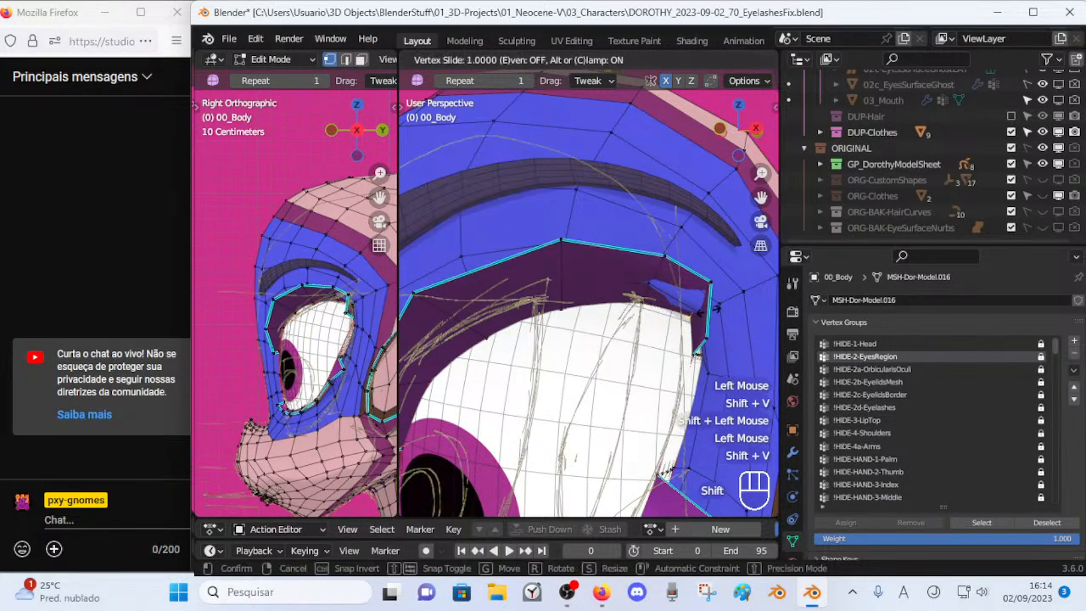
pyautogui.press('Escape')
# Vertex-slide two vertices behind the eyelid's outer corner away from the eyeball.
pyautogui.moveTo(708, 311); pyautogui.dragTo(584, 325, button='middle')
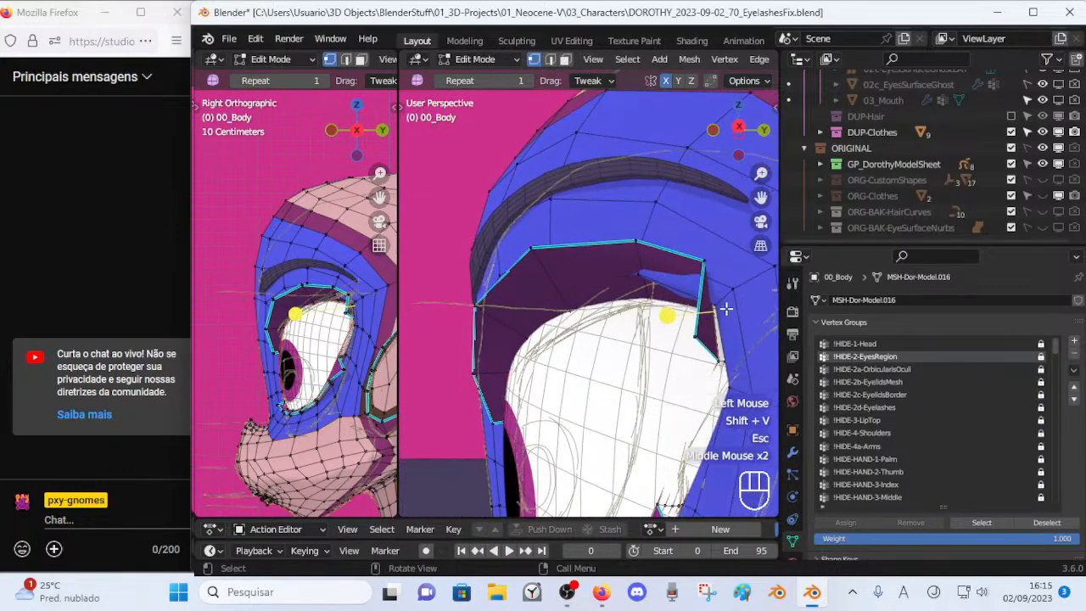
pyautogui.click(723, 307)
pyautogui.hotkey('shift', 'v')
pyautogui.keyDown('shift'); pyautogui.click(737, 332); pyautogui.keyUp('shift')
pyautogui.moveTo(737, 331); pyautogui.dragTo(743, 328, button='middle')
pyautogui.click(752, 341)
pyautogui.hotkey('shift', 'v')
pyautogui.keyDown('shift'); pyautogui.click(766, 338); pyautogui.keyUp('shift')
# Vertex-slide the vertex just outside the upper outer corner of the eyeball along its edges.
pyautogui.click(727, 283)
pyautogui.hotkey('shift', 'v')
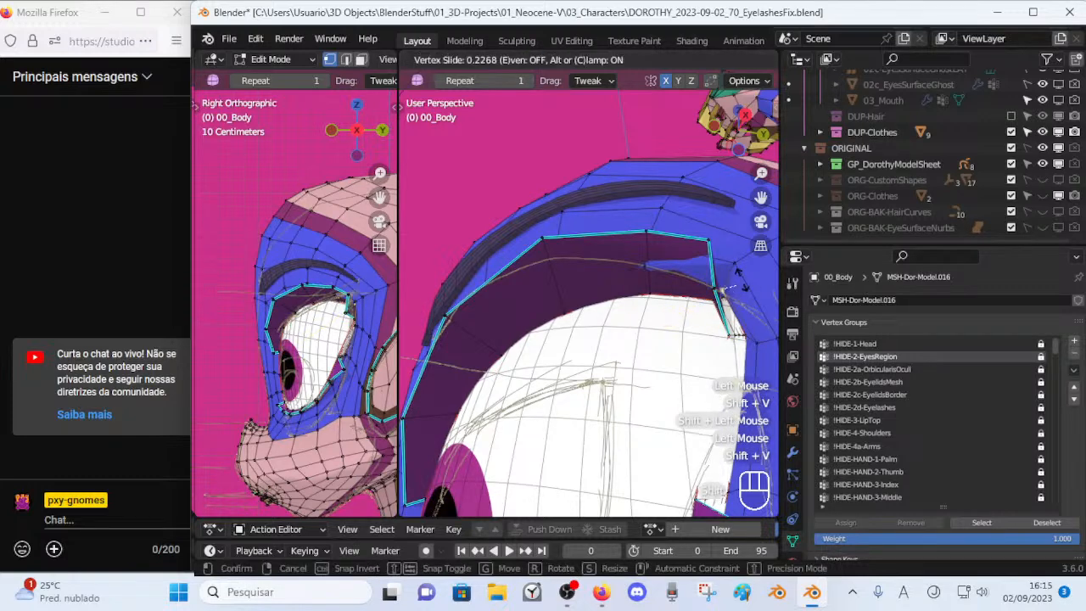
pyautogui.keyDown('shift'); pyautogui.click(729, 281); pyautogui.keyUp('shift')
pyautogui.scroll(2, 673, 286)
pyautogui.keyDown('shift'); pyautogui.moveTo(701, 286); pyautogui.dragTo(635, 273, button='middle'); pyautogui.keyUp('shift')
pyautogui.scroll(2, 635, 274)
pyautogui.hotkey('shift', 'v')
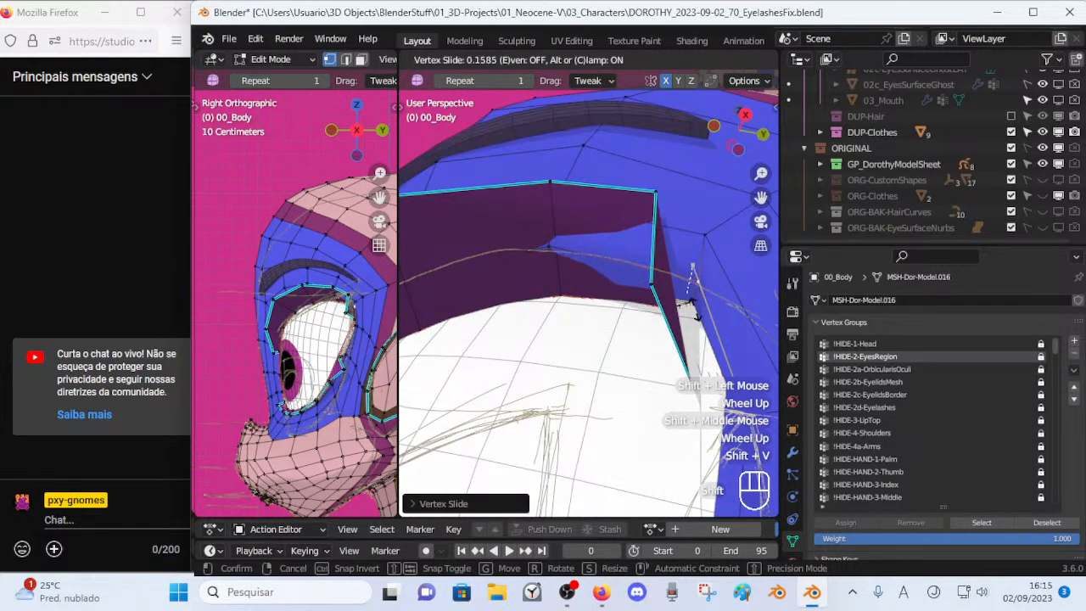
pyautogui.keyDown('shift'); pyautogui.click(694, 272); pyautogui.keyUp('shift')
# Slide that same vertex once more and move it outward from the eyeball.
pyautogui.hotkey('shift', 'v')
pyautogui.press('g')
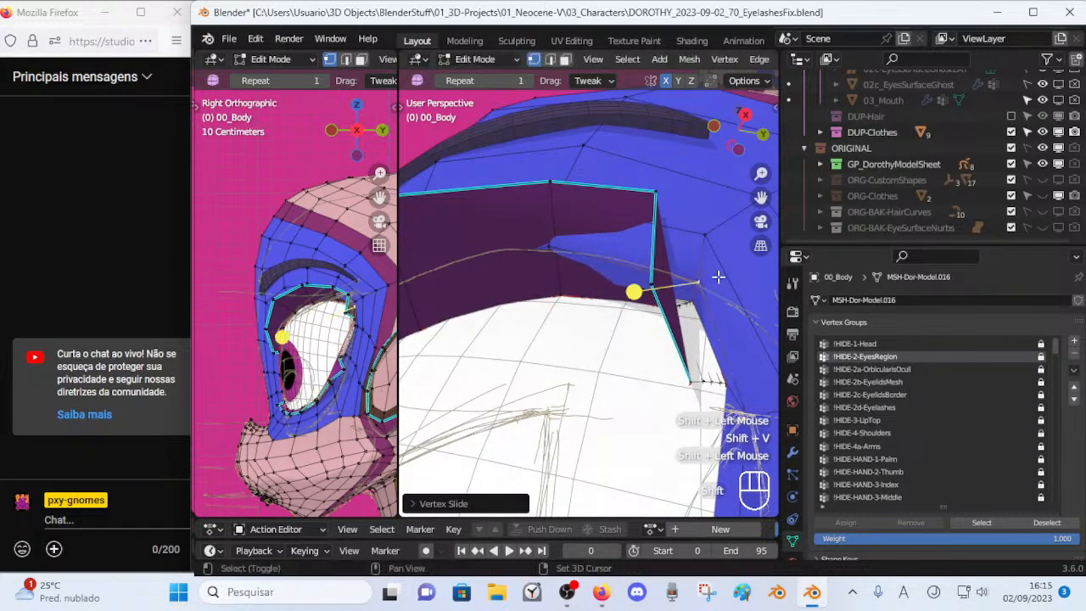
pyautogui.click(722, 272)
pyautogui.press('g')
pyautogui.click(721, 267)
# Turn on X-ray display, and slide and move the hidden lid vertex above the eye opening's top edge.
pyautogui.click(562, 245)
pyautogui.hotkey('alt', 'z')
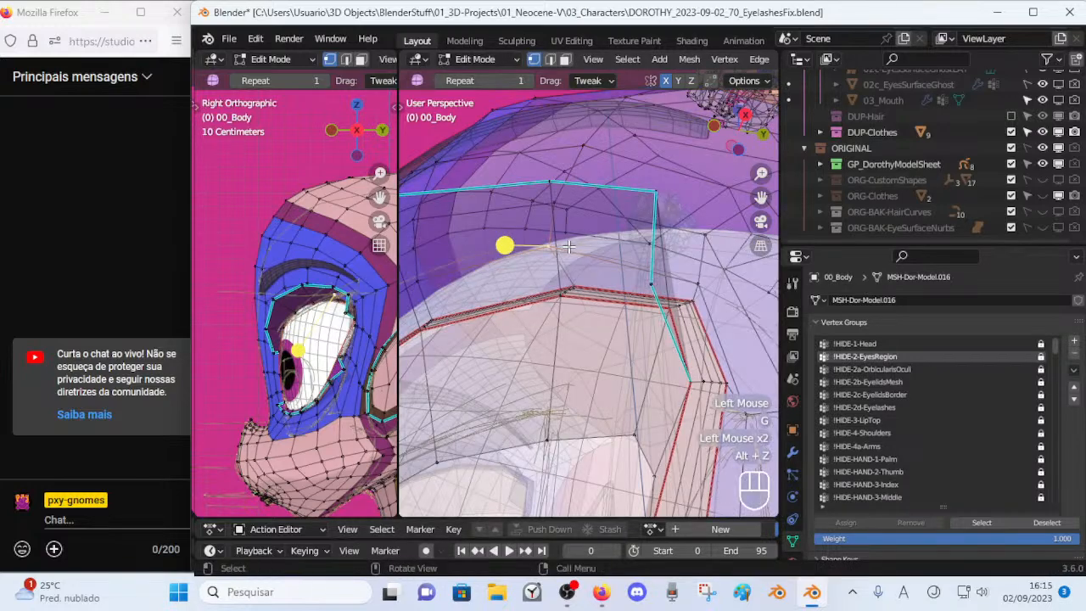
pyautogui.moveTo(572, 257); pyautogui.dragTo(587, 270, button='middle')
pyautogui.hotkey('shift', 'v')
pyautogui.keyDown('shift'); pyautogui.click(583, 262); pyautogui.keyUp('shift')
pyautogui.press('g')
pyautogui.click(583, 262)
# Vertex-slide the hidden lid vertex above the eye opening and its inner neighbour closer to the lid rim.
pyautogui.scroll(-1, 584, 263)
pyautogui.click(587, 270)
pyautogui.hotkey('shift', 'v')
pyautogui.keyDown('shift'); pyautogui.click(588, 276); pyautogui.keyUp('shift')
pyautogui.click(480, 304)
pyautogui.hotkey('shift', 'v')
pyautogui.keyDown('shift'); pyautogui.click(484, 314); pyautogui.keyUp('shift')
# Slide the hidden vertex beside the lid rim's outer corner along its edge and move it into place.
pyautogui.scroll(-1, 561, 296)
pyautogui.scroll(-1, 562, 296)
pyautogui.moveTo(562, 296); pyautogui.dragTo(585, 322, button='middle')
pyautogui.moveTo(678, 335)
pyautogui.keyDown('shift'); pyautogui.mouseDown(button='middle')
pyautogui.moveTo(576, 339)
pyautogui.moveTo(677, 339)
pyautogui.mouseUp(button='middle'); pyautogui.keyUp('shift')
pyautogui.scroll(1, 631, 337)
pyautogui.scroll(1, 631, 337)
pyautogui.click(663, 342)
pyautogui.hotkey('shift', 'v')
pyautogui.keyDown('shift'); pyautogui.click(640, 383); pyautogui.keyUp('shift')
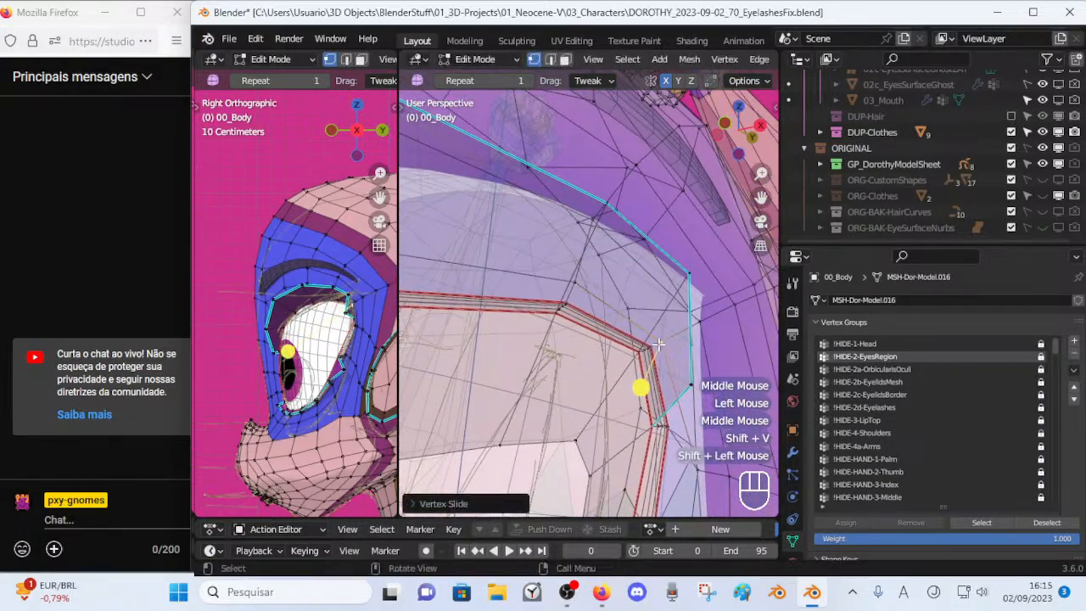
pyautogui.moveTo(641, 383); pyautogui.dragTo(554, 354, button='middle')
pyautogui.press('g')
pyautogui.click(576, 336)
# Move the vertex just below the lid rim's outer corner from two viewing angles.
pyautogui.scroll(-1, 631, 371)
pyautogui.moveTo(631, 371); pyautogui.dragTo(665, 322, button='middle')
pyautogui.click(634, 381)
pyautogui.press('g')
pyautogui.click(634, 384)
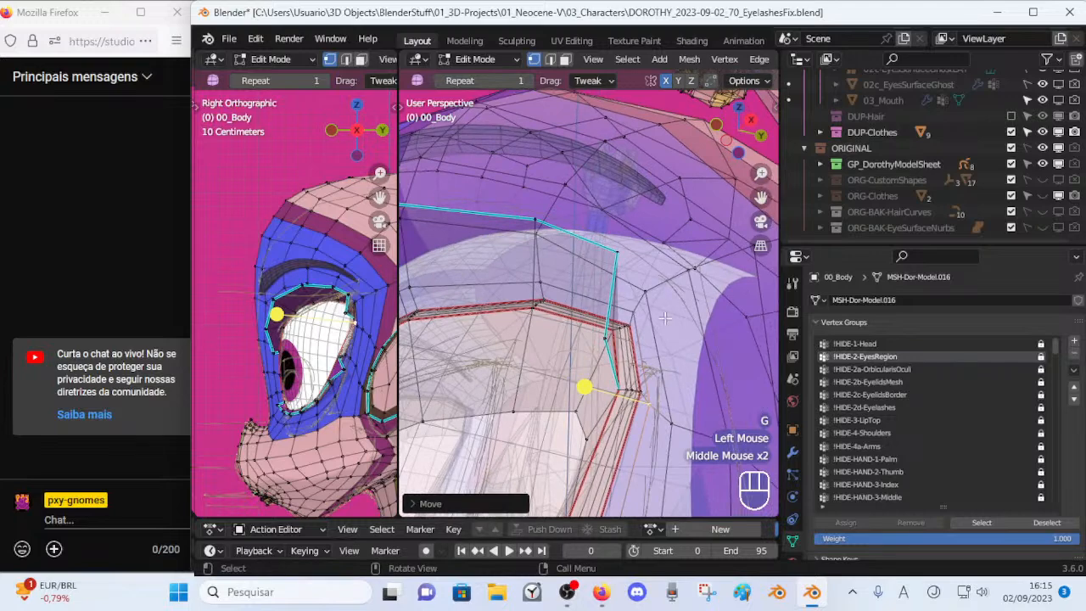
pyautogui.moveTo(673, 430); pyautogui.dragTo(626, 285, button='middle')
pyautogui.press('g')
pyautogui.click(663, 344)
# Reposition the vertices beside and above the lid rim's outer corner to even out their spacing.
pyautogui.click(639, 340)
pyautogui.press('g')
pyautogui.click(680, 314)
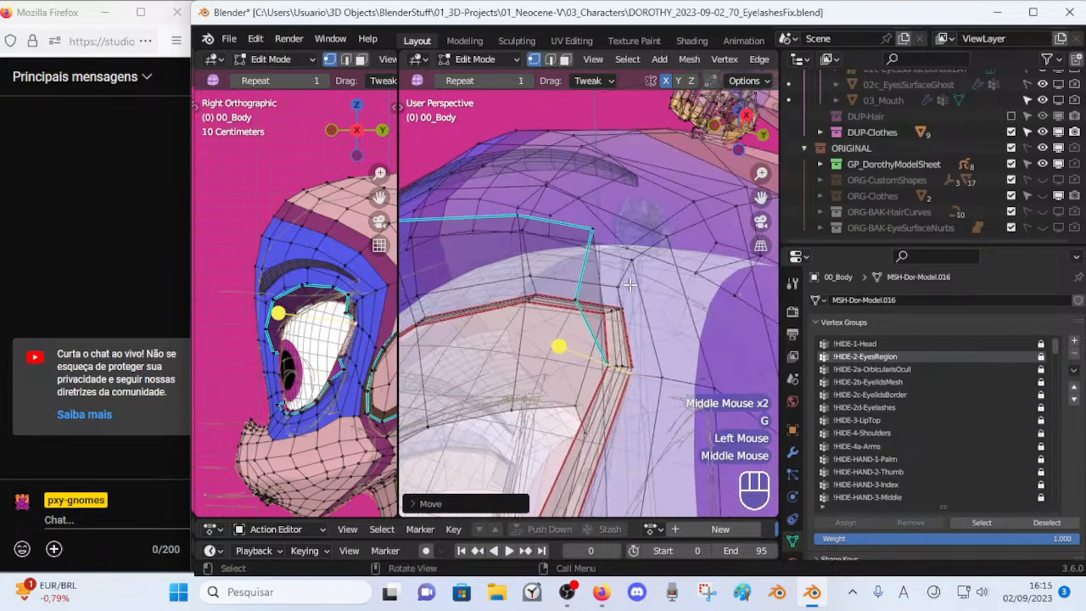
pyautogui.click(625, 284)
pyautogui.press('g')
pyautogui.click(627, 284)
# Move the lower vertex of the lid rim's outer corner from another viewing angle.
pyautogui.click(630, 367)
pyautogui.moveTo(630, 368)
pyautogui.mouseDown(button='middle')
pyautogui.moveTo(648, 376)
pyautogui.moveTo(603, 375)
pyautogui.moveTo(642, 354)
pyautogui.mouseUp(button='middle')
pyautogui.press('g')
pyautogui.click(654, 381)
# Turn off X-ray display while checking the eyelid in Object Mode, and return to Edit Mode.
pyautogui.press('Tab')
pyautogui.scroll(-1, 602, 374)
pyautogui.hotkey('alt', 'z')
pyautogui.press('Tab')
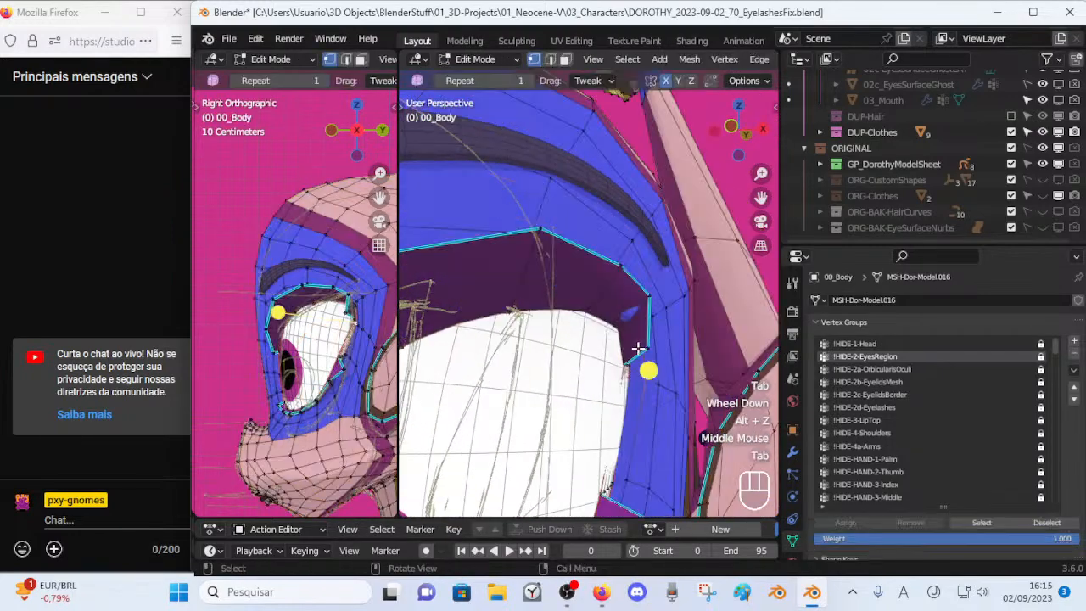
# Move the corner vertex of the lid rim's outer end from a more frontal angle.
pyautogui.click(649, 309)
pyautogui.moveTo(649, 303); pyautogui.dragTo(596, 325, button='middle')
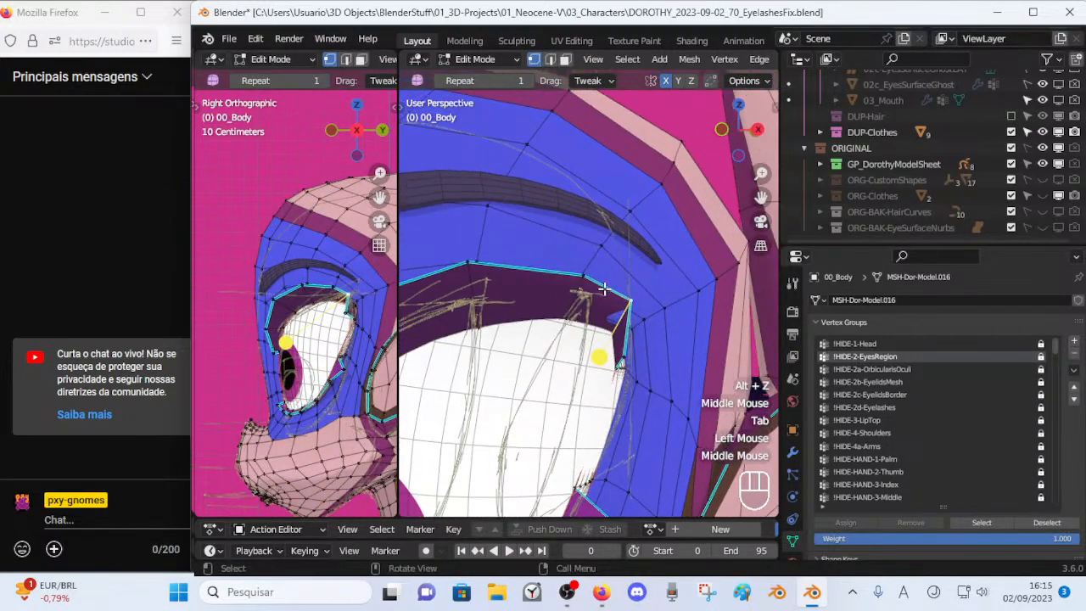
pyautogui.moveTo(589, 278); pyautogui.dragTo(620, 316, button='middle')
pyautogui.press('g')
pyautogui.click(635, 344)
# Move the lower vertex of the rim's outer corner outward, and shift the rim vertex above it.
pyautogui.click(618, 366)
pyautogui.moveTo(621, 367); pyautogui.dragTo(662, 372, button='middle')
pyautogui.press('g')
pyautogui.click(675, 368)
pyautogui.click(632, 309)
pyautogui.press('g')
pyautogui.click(613, 297)
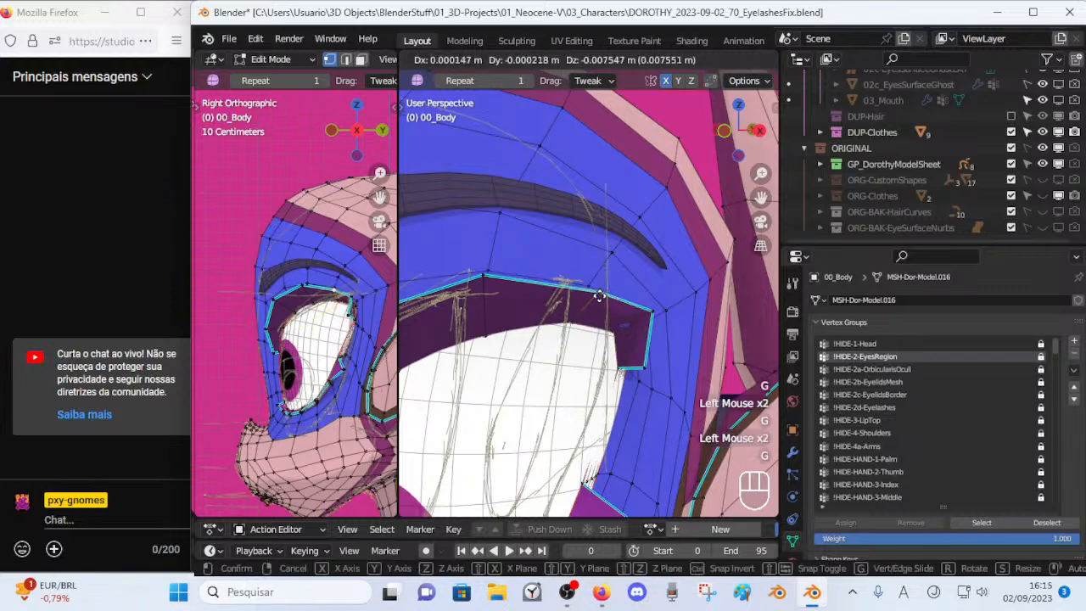
# Select the whole edge loop of the eyelid rim and smooth its vertices.
pyautogui.scroll(-2, 548, 317)
pyautogui.press('2')
pyautogui.keyDown('alt'); pyautogui.keyDown('shift'); pyautogui.click(563, 287); pyautogui.keyUp('shift'); pyautogui.keyUp('alt')
pyautogui.hotkey('alt', 'a')
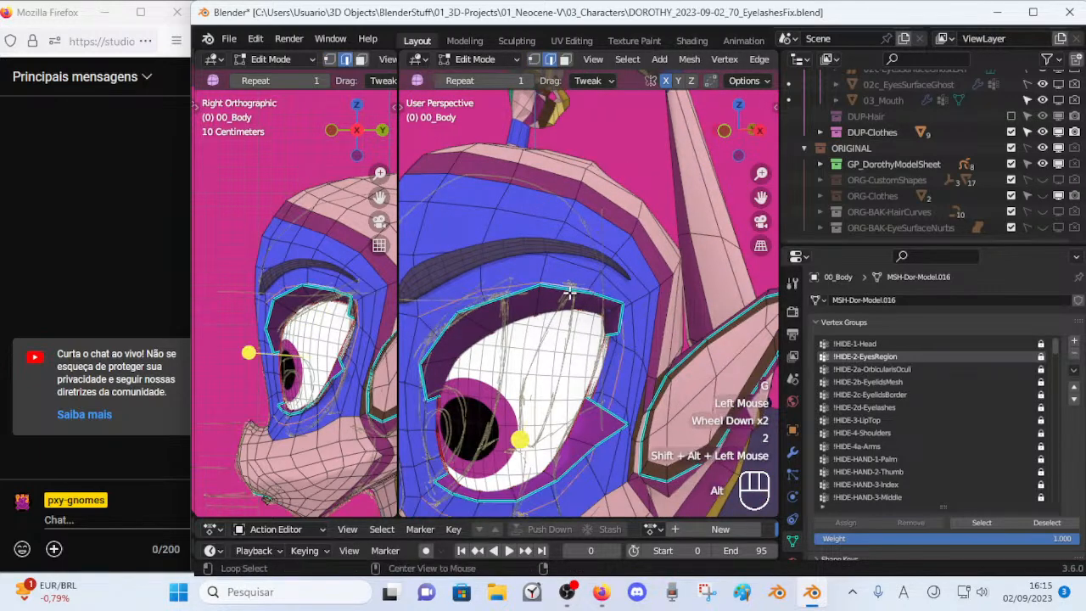
pyautogui.keyDown('alt'); pyautogui.keyDown('shift'); pyautogui.click(566, 289); pyautogui.keyUp('shift'); pyautogui.keyUp('alt')
pyautogui.click(540, 395)
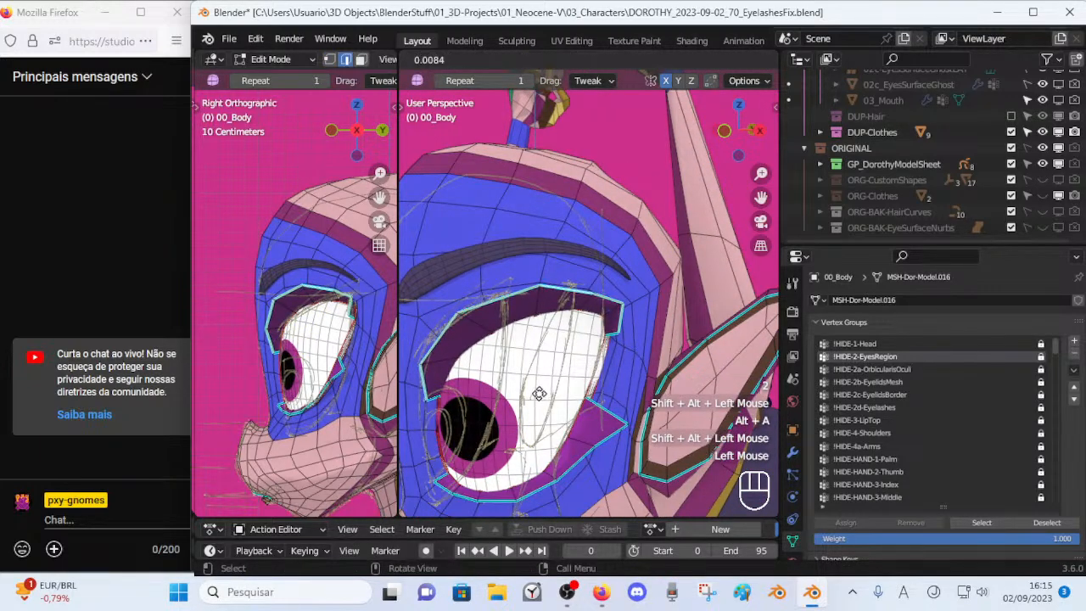
# Resize the eyelid rim's edge loop as a whole.
pyautogui.hotkey('alt', 'a')
pyautogui.press('2')
pyautogui.press('s')
pyautogui.keyDown('shift'); pyautogui.click(598, 309); pyautogui.keyUp('shift')
pyautogui.moveTo(598, 310); pyautogui.dragTo(501, 323, button='middle')
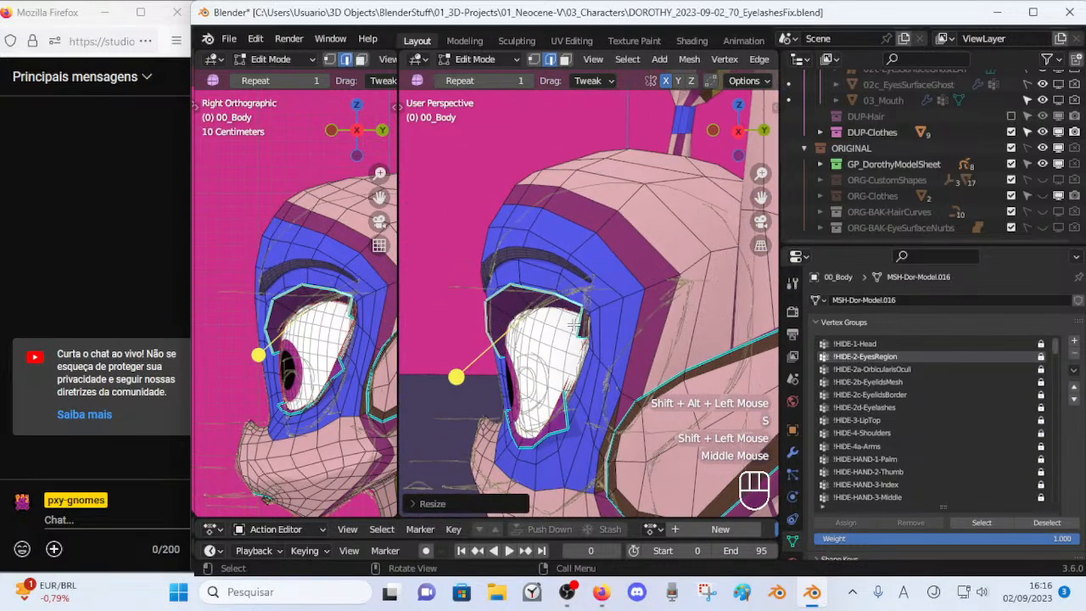
# Move the rim edges at the outer corner about 0.011 m along negative global Y.
pyautogui.hotkey('alt', 'a')
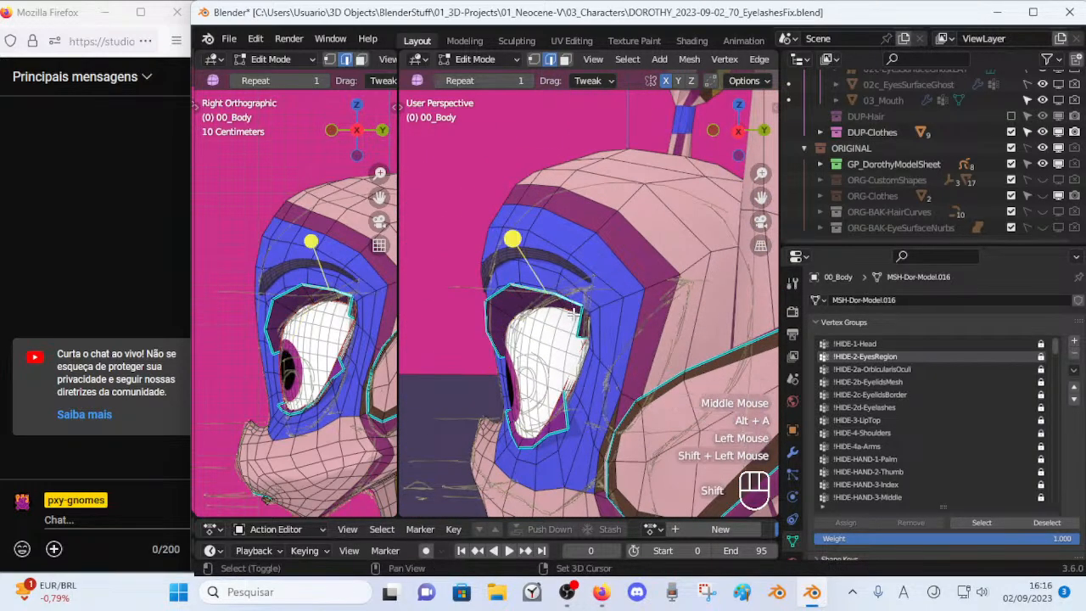
pyautogui.press('g')
pyautogui.press('y')
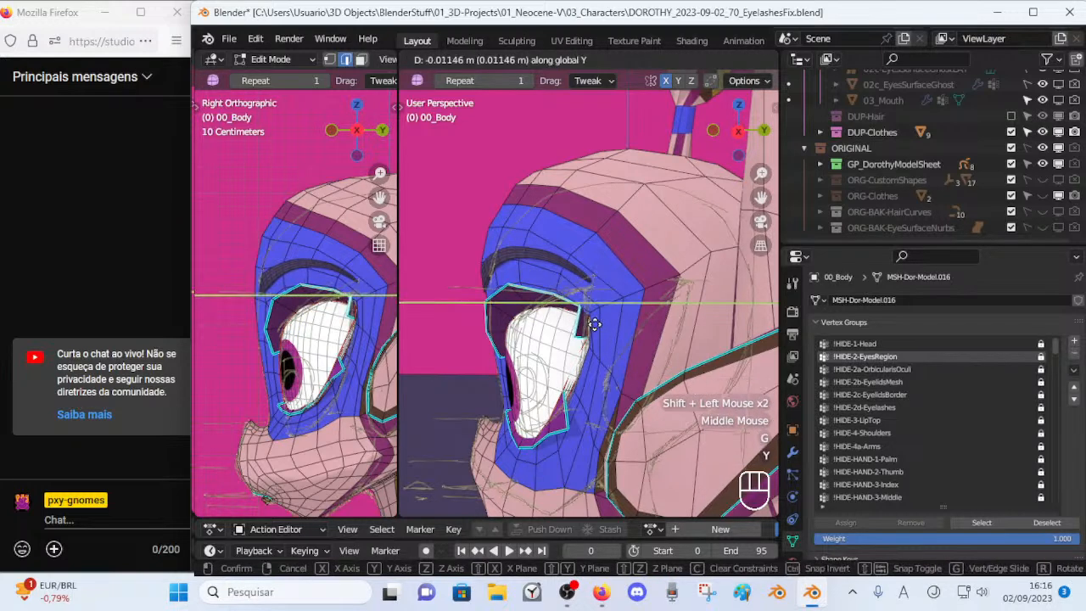
pyautogui.click(595, 324)
# Shift the upper edges beside the lid rim's outer corner from a different side angle.
pyautogui.hotkey('alt', 'a')
pyautogui.press('g')
pyautogui.moveTo(601, 326); pyautogui.dragTo(536, 306, button='middle')
pyautogui.click(589, 294)
pyautogui.press('g')
pyautogui.click(580, 315)
pyautogui.press('g')
pyautogui.keyDown('shift'); pyautogui.click(568, 318); pyautogui.keyUp('shift')
# Pull the lower vertex of the lid rim's outer corner outward in vertex selection mode.
pyautogui.press('1')
pyautogui.click(579, 327)
pyautogui.moveTo(579, 327); pyautogui.dragTo(676, 352, button='middle')
pyautogui.press('g')
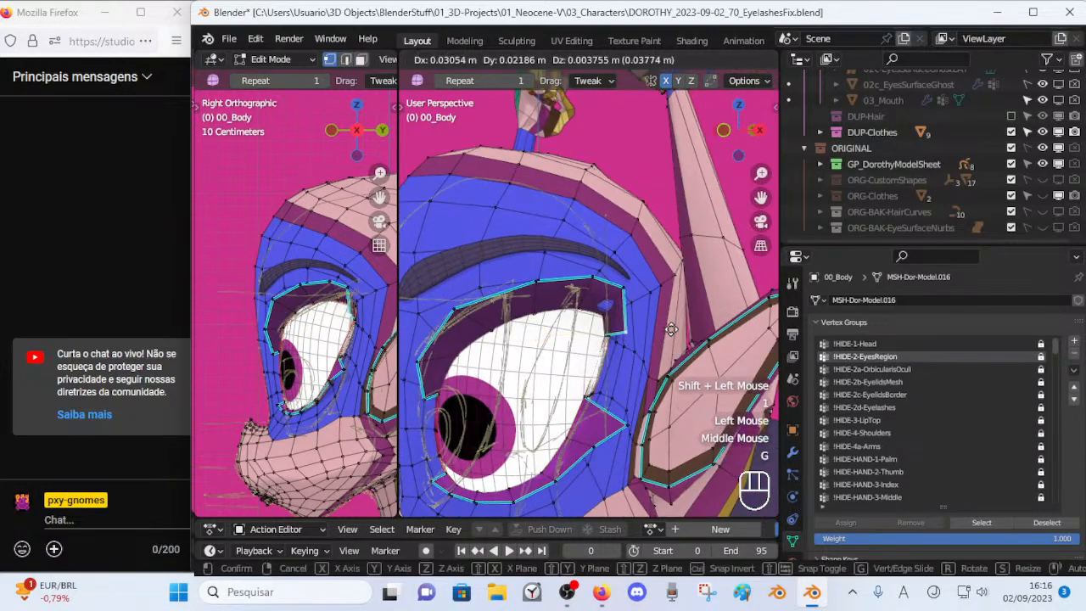
pyautogui.click(679, 327)
# Shift the upper outer corner vertex and its neighbour on the rim inward to round the corner.
pyautogui.moveTo(622, 291); pyautogui.dragTo(636, 297, button='middle')
pyautogui.scroll(2, 647, 302)
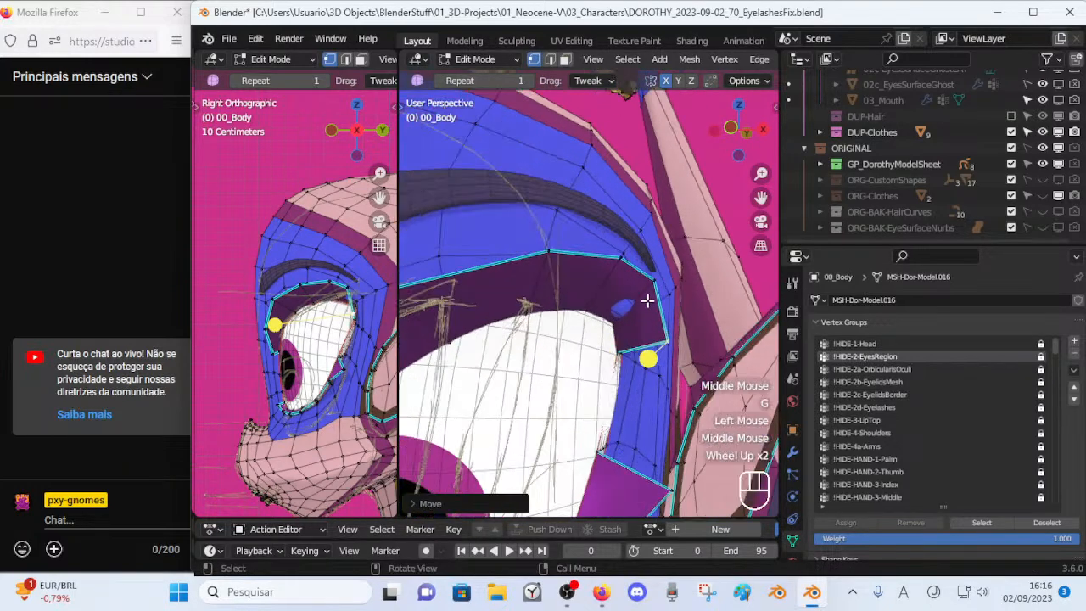
pyautogui.press('g')
pyautogui.click(659, 332)
pyautogui.click(659, 333)
pyautogui.press('g')
pyautogui.click(648, 284)
# Reposition the rim vertices along the top of the lid toward the outer corner from two viewing angles.
pyautogui.click(549, 251)
pyautogui.press('g')
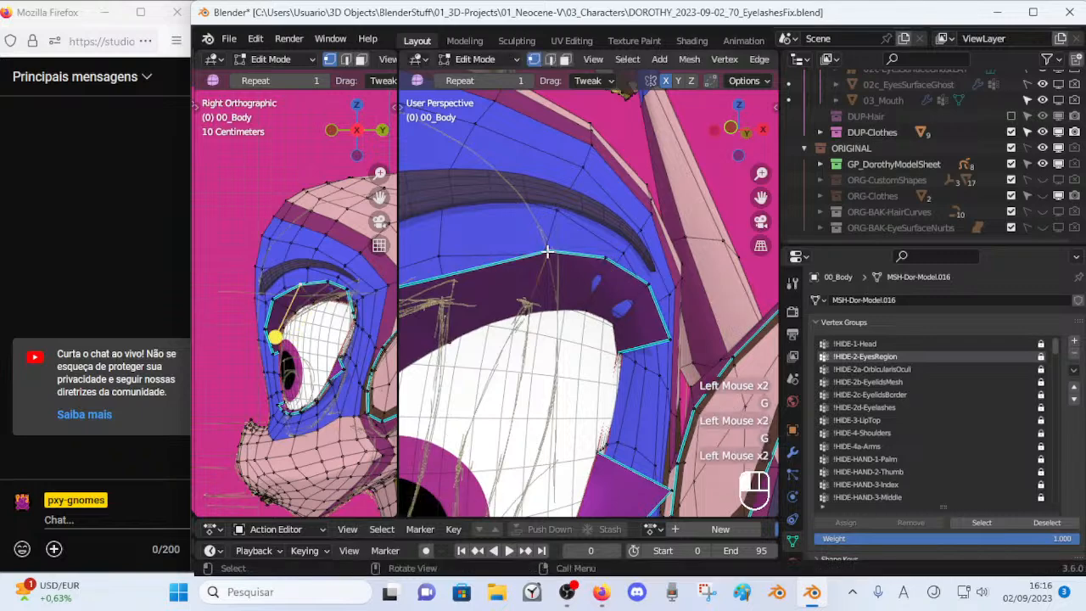
pyautogui.click(530, 257)
pyautogui.scroll(-2, 530, 257)
pyautogui.moveTo(535, 263); pyautogui.dragTo(562, 310, button='middle')
pyautogui.scroll(1, 551, 288)
pyautogui.scroll(1, 576, 308)
pyautogui.press('2')
pyautogui.click(602, 273)
pyautogui.moveTo(602, 273); pyautogui.dragTo(640, 342, button='middle')
pyautogui.press('g')
pyautogui.click(528, 304)
# Move the lower vertex of the rim's outer corner and the upper corner vertex from a side angle.
pyautogui.click(606, 325)
pyautogui.press('g')
pyautogui.click(648, 344)
pyautogui.click(593, 281)
pyautogui.press('g')
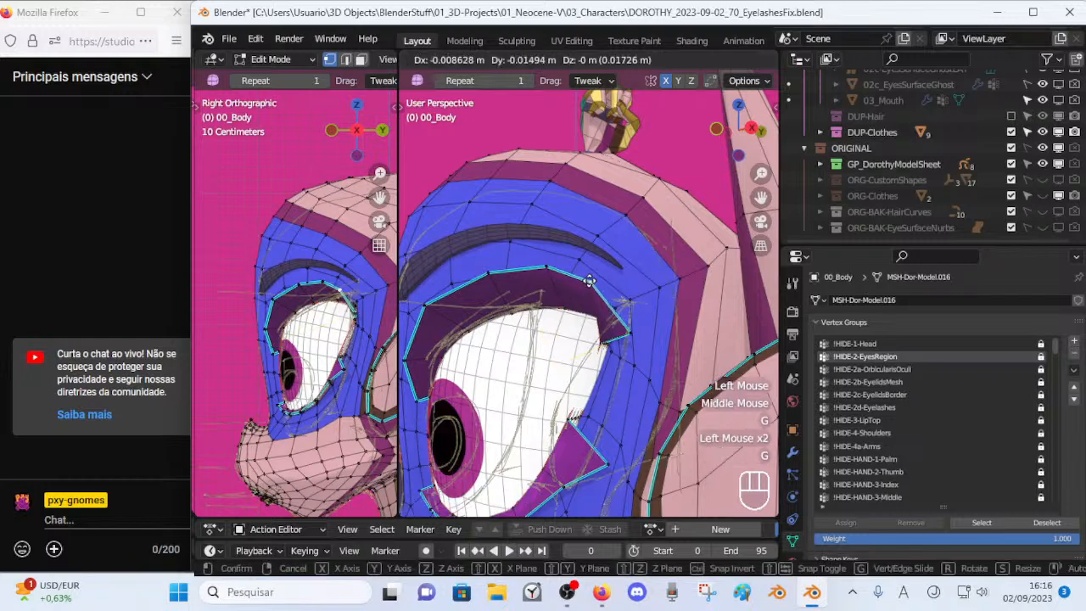
pyautogui.click(594, 281)
# Fine-tune the upper corner vertex of the lid rim from a closer frontal angle.
pyautogui.moveTo(586, 292); pyautogui.dragTo(635, 340, button='middle')
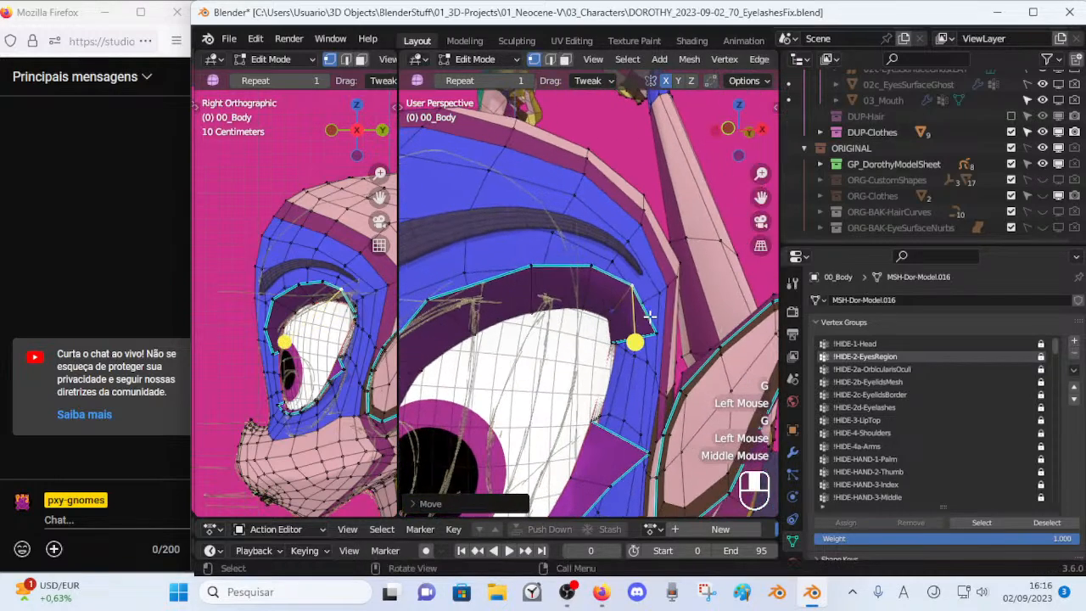
pyautogui.scroll(1, 631, 328)
pyautogui.press('g')
pyautogui.click(631, 327)
pyautogui.press('g')
pyautogui.click(615, 327)
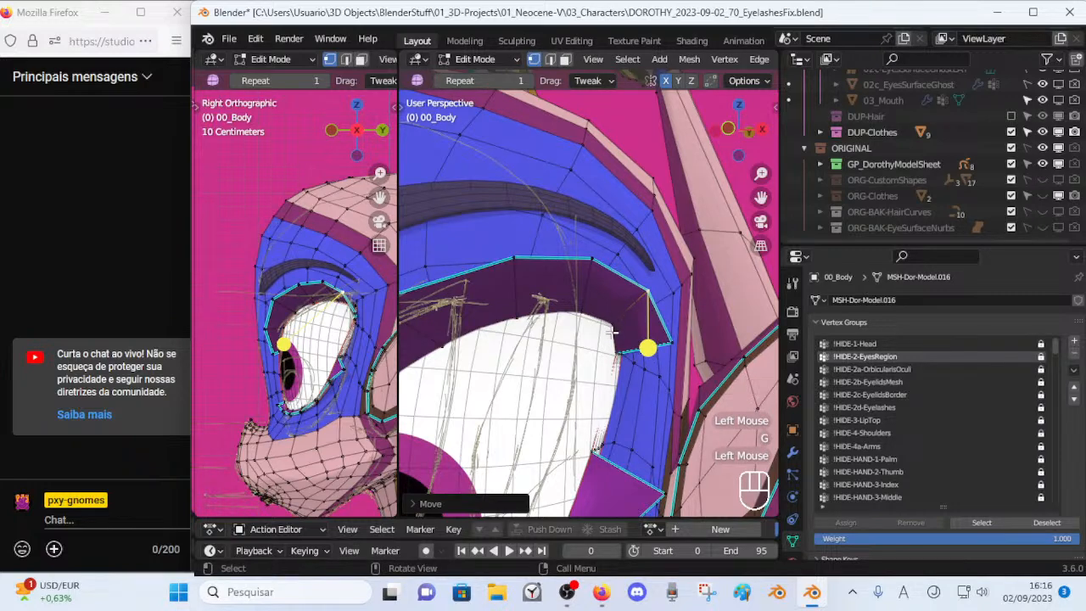
pyautogui.hotkey('alt', 'z')
pyautogui.scroll(3, 610, 331)
pyautogui.moveTo(610, 331); pyautogui.dragTo(594, 381, button='middle')
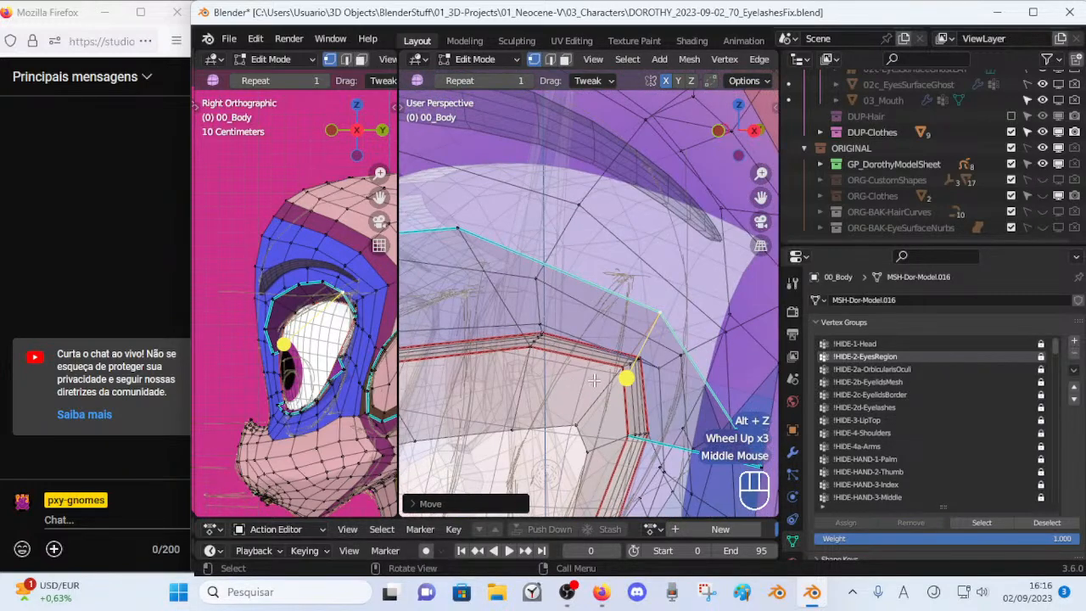
pyautogui.click(602, 381)
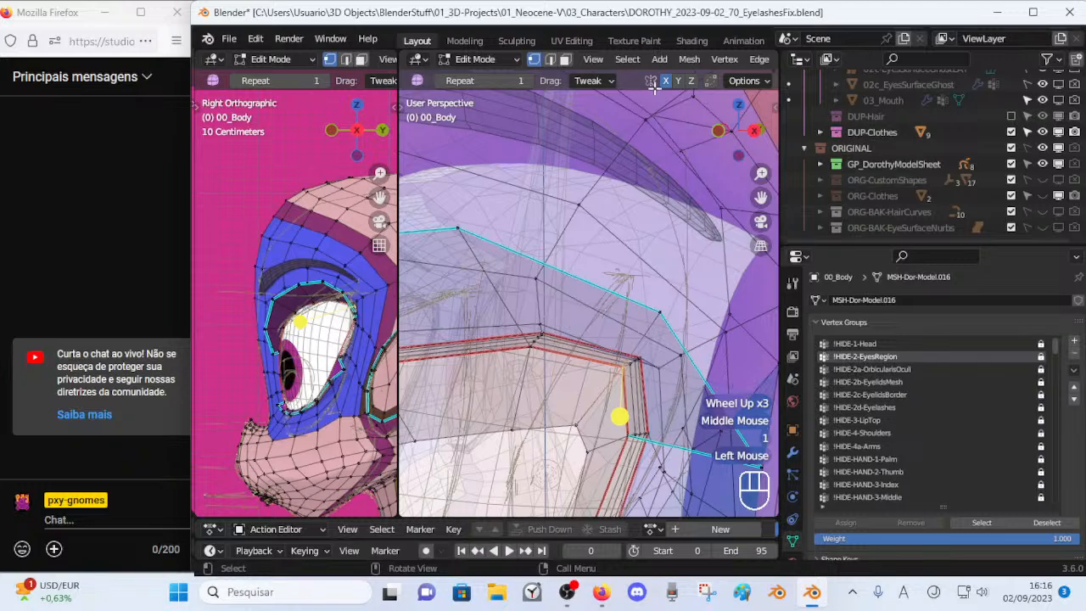
pyautogui.scroll(-1, 555, 365)
pyautogui.moveTo(553, 385); pyautogui.dragTo(623, 356, button='middle')
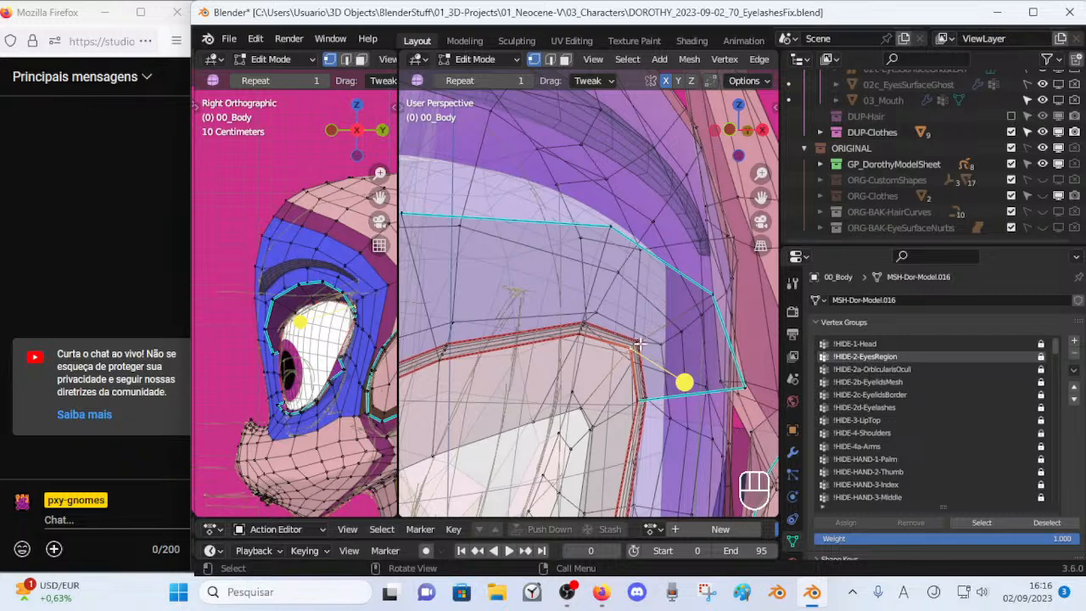
pyautogui.press('g')
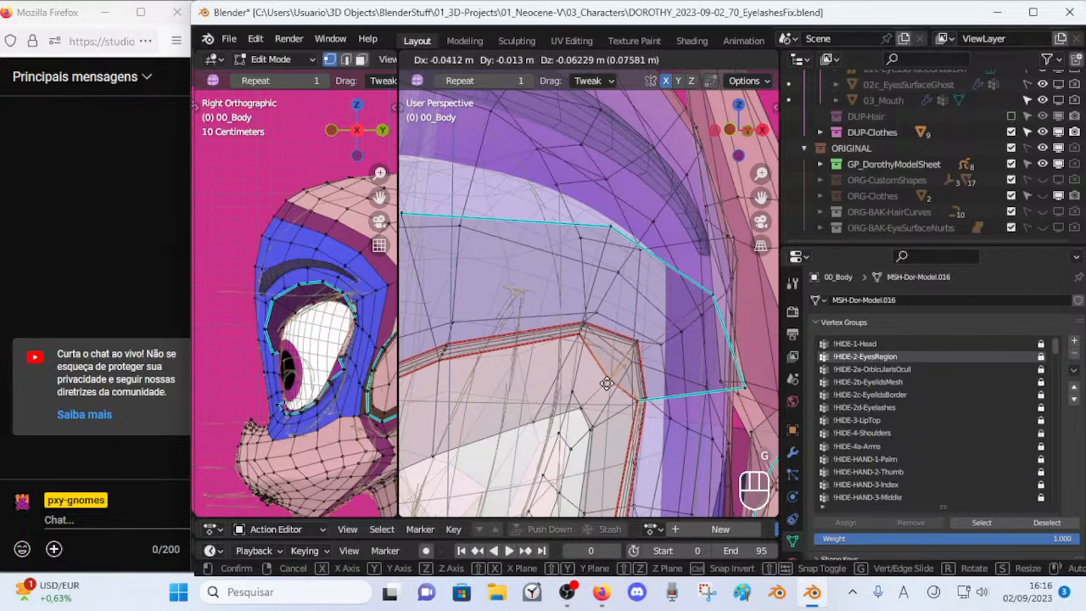
pyautogui.press('Escape')
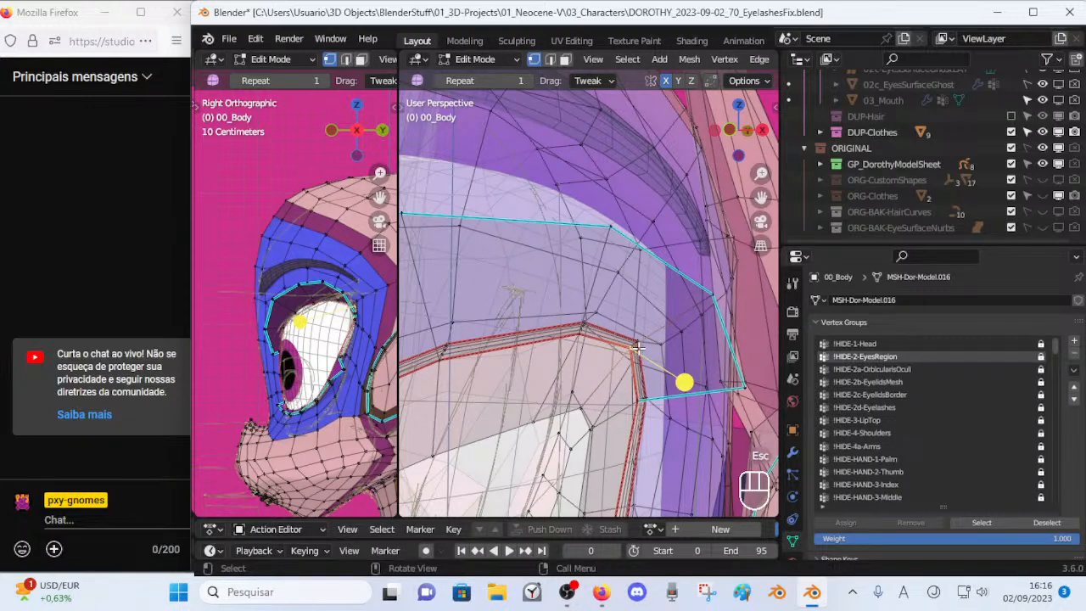
# Turn off X-ray display, inspect the outer eyelid corner in Object Mode, and return to Edit Mode.
pyautogui.press('Tab')
pyautogui.hotkey('alt', 'z')
pyautogui.scroll(-2, 644, 327)
pyautogui.moveTo(642, 332); pyautogui.dragTo(617, 348, button='middle')
pyautogui.scroll(-1, 620, 340)
pyautogui.press('Tab')
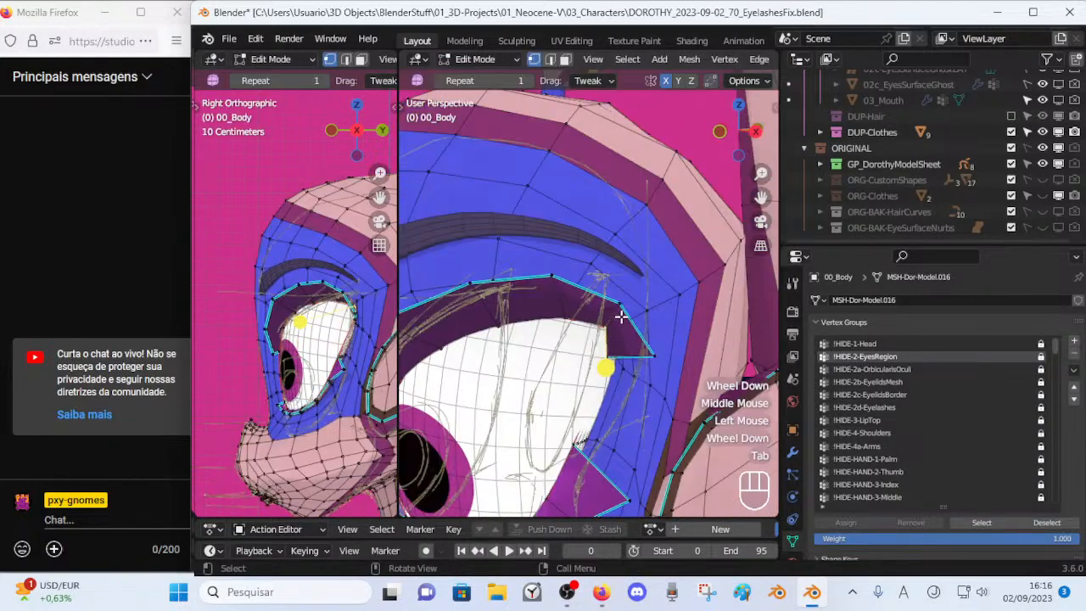
# Reposition the rim vertices leading into the outer corner, including its lowest one, as seen from below.
pyautogui.hotkey('alt', 'a')
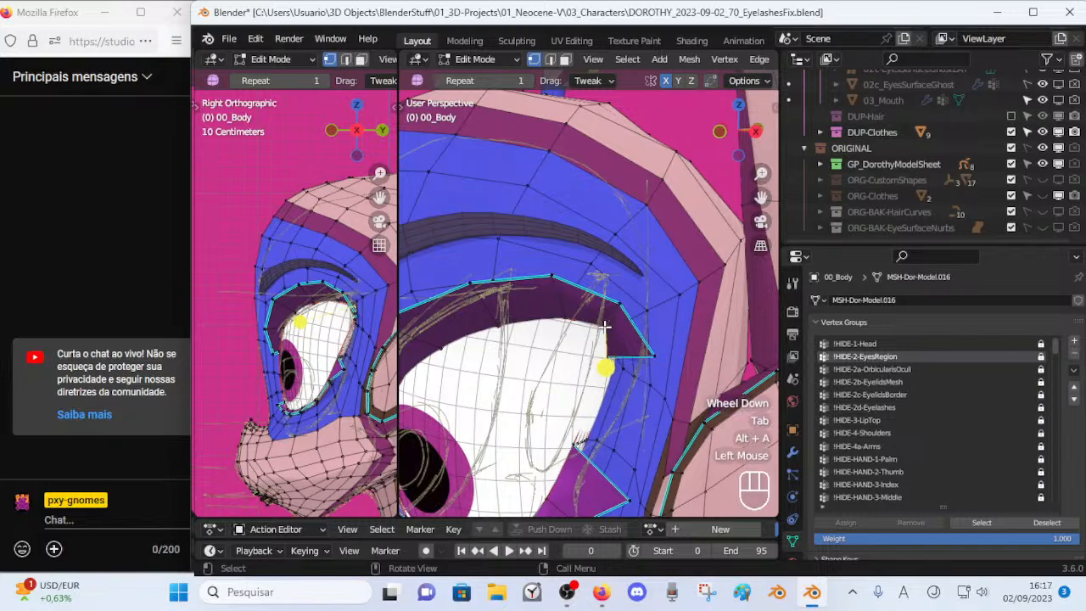
pyautogui.moveTo(633, 323); pyautogui.dragTo(638, 278, button='middle')
pyautogui.press('g')
pyautogui.click(536, 296)
pyautogui.press('g')
pyautogui.click(642, 275)
pyautogui.click(667, 322)
pyautogui.press('g')
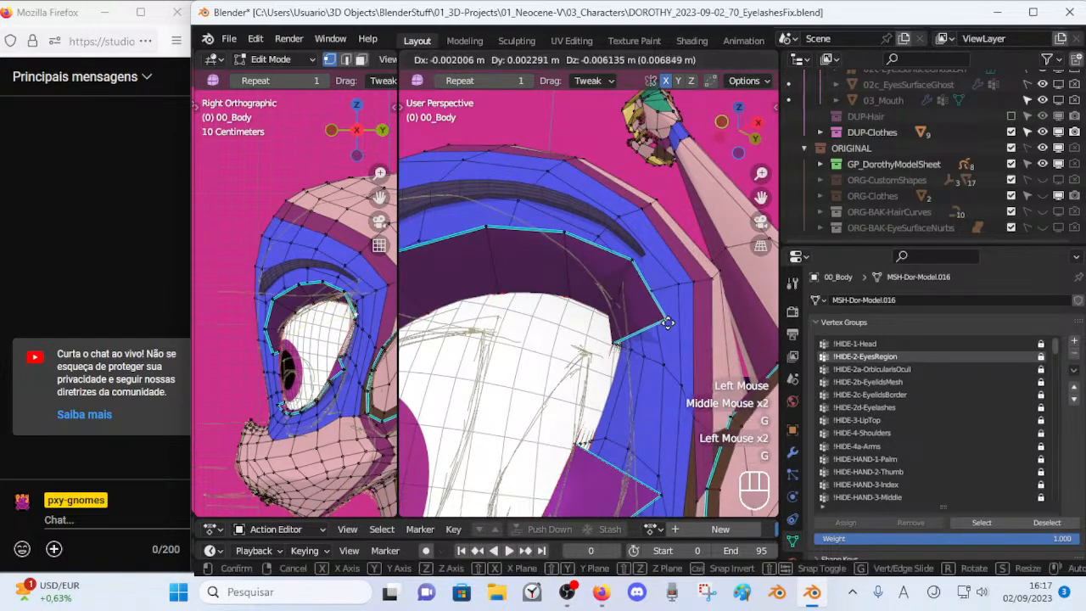
pyautogui.click(672, 333)
# Raise the upper rim vertex nearest the outer corner from the side of the head.
pyautogui.moveTo(672, 333); pyautogui.dragTo(560, 286, button='middle')
pyautogui.press('g')
pyautogui.click(558, 284)
pyautogui.click(558, 283)
pyautogui.press('g')
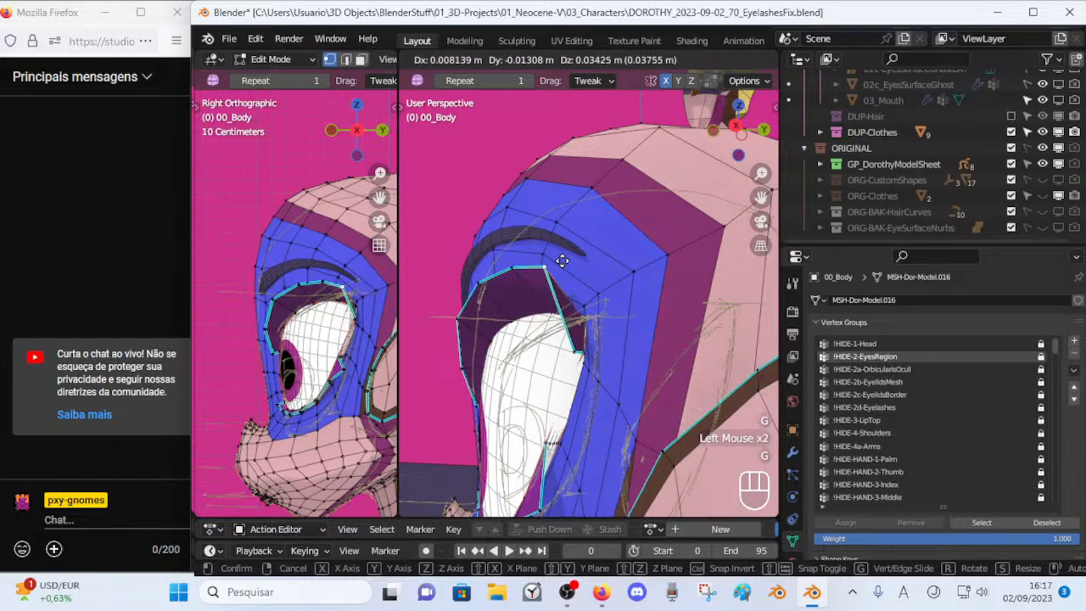
pyautogui.click(536, 265)
# Move the next two upper rim vertices outward, and adjust the outer one in the Right Orthographic view.
pyautogui.click(510, 267)
pyautogui.press('g')
pyautogui.click(500, 262)
pyautogui.click(477, 281)
pyautogui.press('g')
pyautogui.click(461, 284)
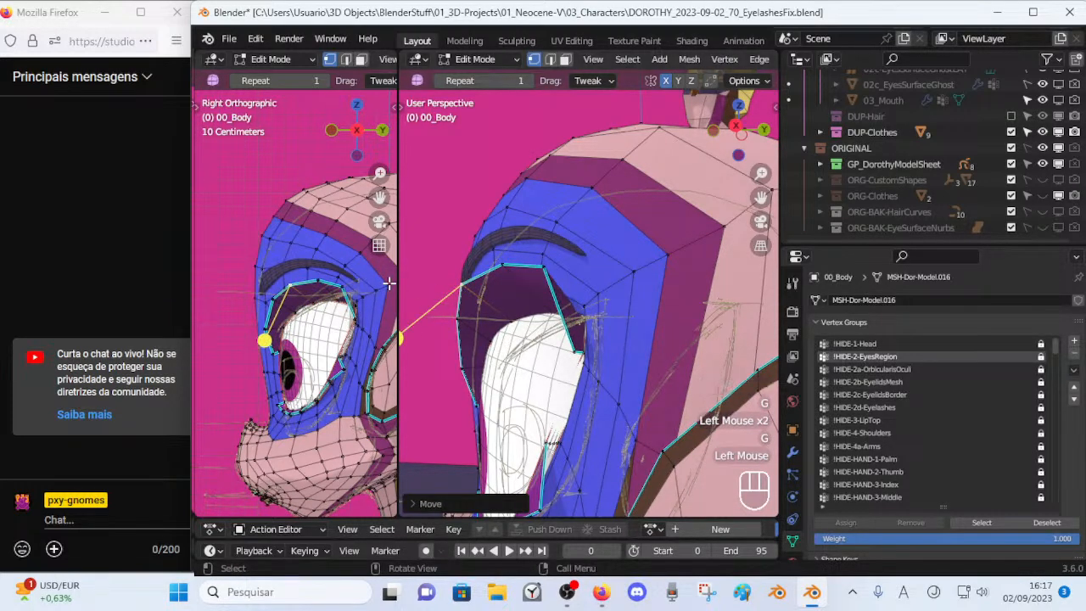
pyautogui.click(342, 282)
pyautogui.press('g')
pyautogui.click(346, 281)
# Reposition the lower vertex of the rim's outer corner and the top vertex preceding it.
pyautogui.click(585, 362)
pyautogui.moveTo(566, 355); pyautogui.dragTo(612, 338, button='middle')
pyautogui.press('g')
pyautogui.click(613, 330)
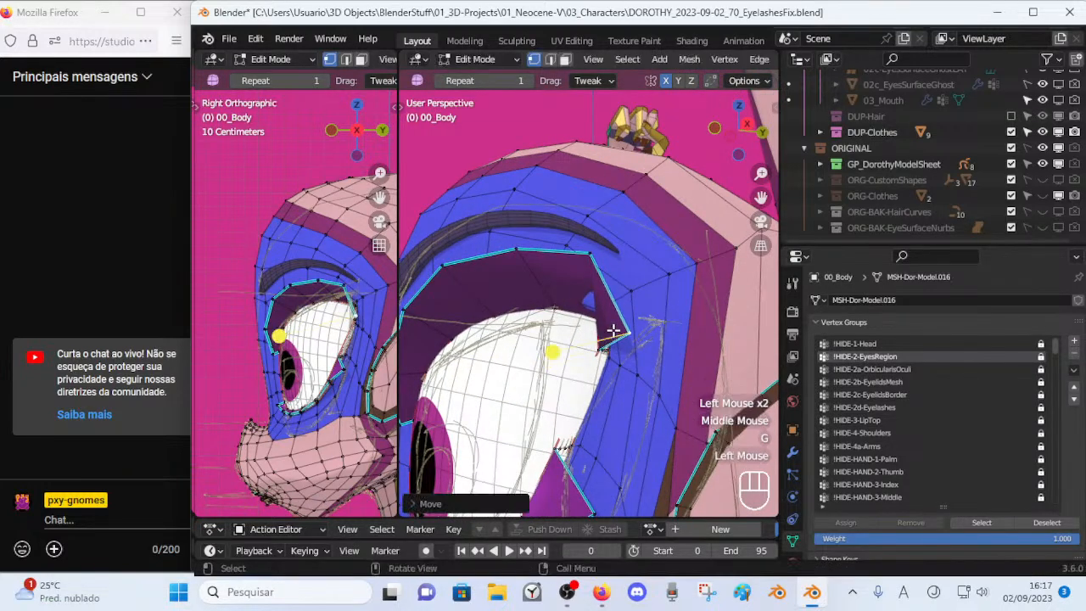
pyautogui.press('g')
pyautogui.click(594, 255)
pyautogui.moveTo(594, 254); pyautogui.dragTo(429, 364, button='middle')
# Move the selected rim vertex again, comparing the eyelid shape in Object Mode before and after.
pyautogui.press('Tab')
pyautogui.press('Tab')
pyautogui.press('g')
pyautogui.click(698, 313)
pyautogui.press('Tab')
pyautogui.press('Tab')
# Select an edge of the upper lid rim, move it, and check the result in Object Mode.
pyautogui.press('2')
pyautogui.click(630, 274)
pyautogui.scroll(-2, 606, 330)
pyautogui.press('g')
pyautogui.click(566, 339)
pyautogui.press('Tab')
pyautogui.press('Tab')
# Adjust the selected lid rim edge once more and recheck the eyelid in Object Mode.
pyautogui.middleClick(680, 314)
pyautogui.press('g')
pyautogui.click(679, 313)
pyautogui.press('Tab')
pyautogui.press('Tab')
# Reposition the selected rim geometry in two moves from a new angle, checking the eyelid in Object Mode.
pyautogui.moveTo(442, 324); pyautogui.dragTo(555, 395, button='middle')
pyautogui.press('g')
pyautogui.click(643, 384)
pyautogui.press('Tab')
pyautogui.press('Tab')
pyautogui.press('g')
pyautogui.click(582, 411)
pyautogui.press('Tab')
pyautogui.moveTo(555, 394); pyautogui.dragTo(624, 303, button='middle')
pyautogui.scroll(1, 593, 356)
pyautogui.scroll(-2, 618, 350)
pyautogui.press('Tab')
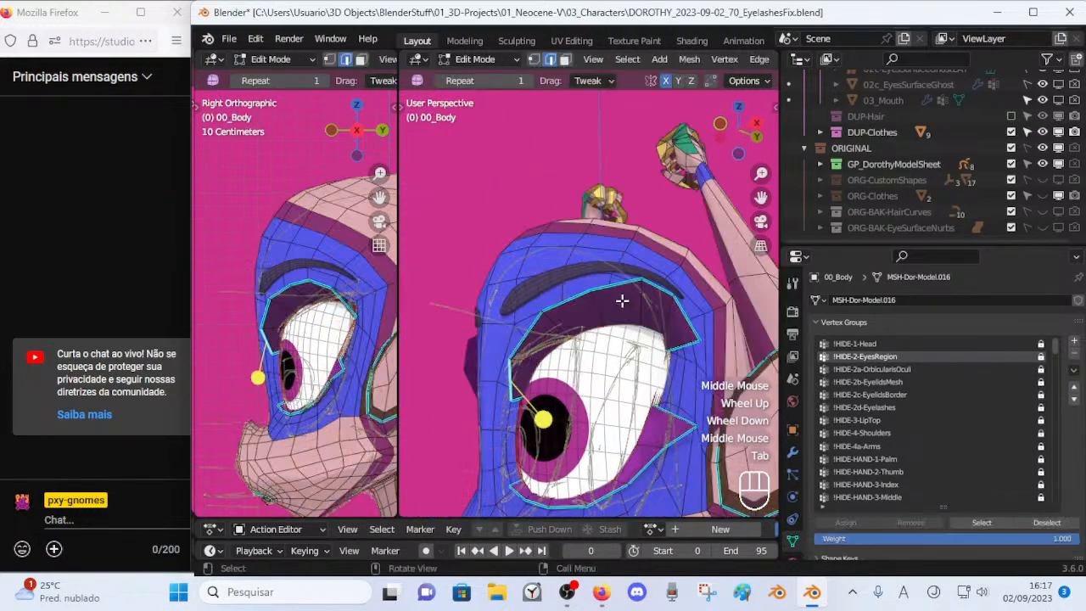
# Smooth the eyelid rim's edge loop, move a vertex on its inner upper side, and switch to Object Mode.
pyautogui.press('1')
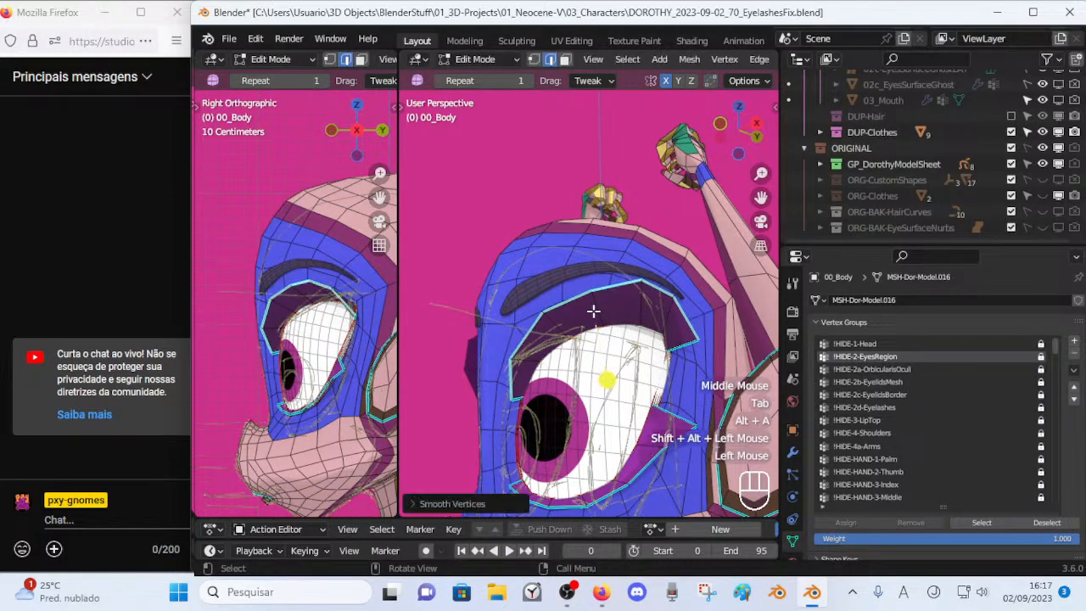
pyautogui.click(547, 339)
pyautogui.press('g')
pyautogui.click(565, 351)
pyautogui.press('Tab')
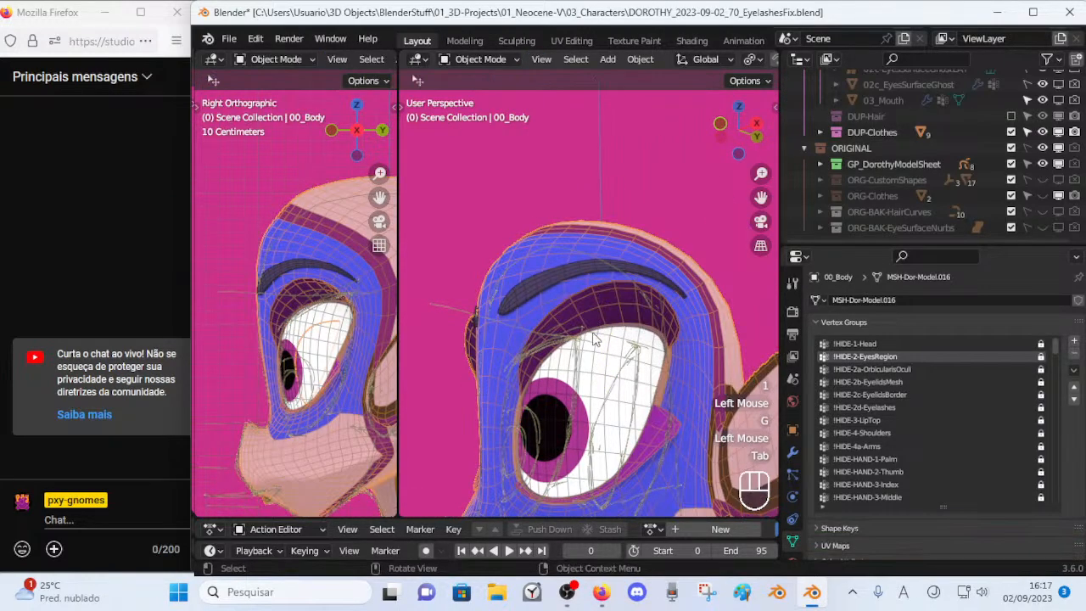
# Return to Edit Mode and move the vertex at the lid rim's inner end.
pyautogui.middleClick(593, 338)
pyautogui.press('Tab')
pyautogui.click(518, 360)
pyautogui.press('g')
pyautogui.click(552, 318)
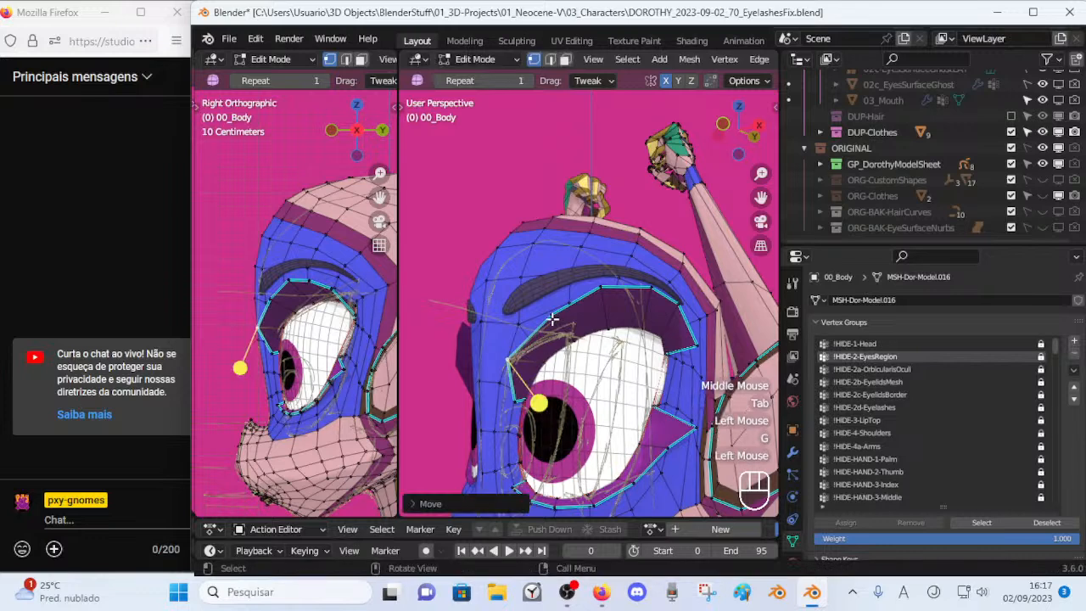
# Move three neighbouring vertices along the upper eyelid rim toward its outer end, checking the eyelid in Object Mode.
pyautogui.press('g')
pyautogui.click(549, 306)
pyautogui.click(602, 285)
pyautogui.press('g')
pyautogui.click(600, 277)
pyautogui.click(650, 289)
pyautogui.press('g')
pyautogui.click(665, 321)
pyautogui.press('Tab')
pyautogui.press('Tab')
# Move one vertex at the outer end of the eyelid rim from a new angle and check it in Object Mode.
pyautogui.moveTo(661, 335); pyautogui.dragTo(621, 377, button='middle')
pyautogui.press('Tab')
pyautogui.press('Tab')
pyautogui.click(678, 326)
pyautogui.press('g')
pyautogui.click(682, 355)
pyautogui.press('Tab')
pyautogui.scroll(2, 617, 346)
pyautogui.press('Tab')
# Reposition the rim's outer corner vertex in two moves and recheck the eyelid in Object Mode.
pyautogui.click(624, 338)
pyautogui.press('g')
pyautogui.click(606, 381)
pyautogui.press('Tab')
pyautogui.press('Tab')
pyautogui.press('g')
pyautogui.click(667, 352)
pyautogui.press('Tab')
pyautogui.press('Tab')
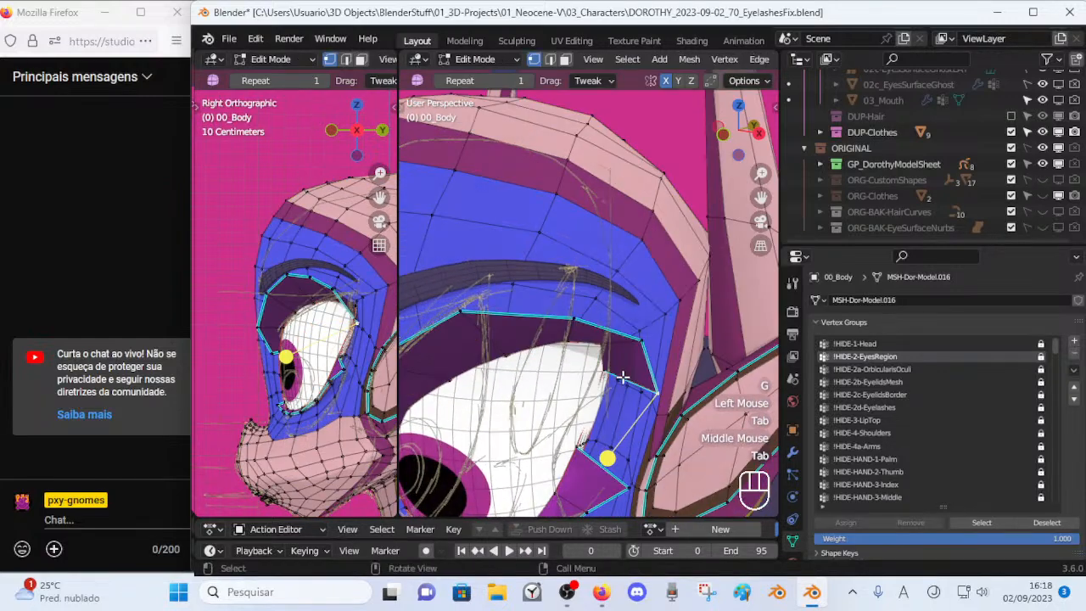
pyautogui.scroll(-3, 653, 373)
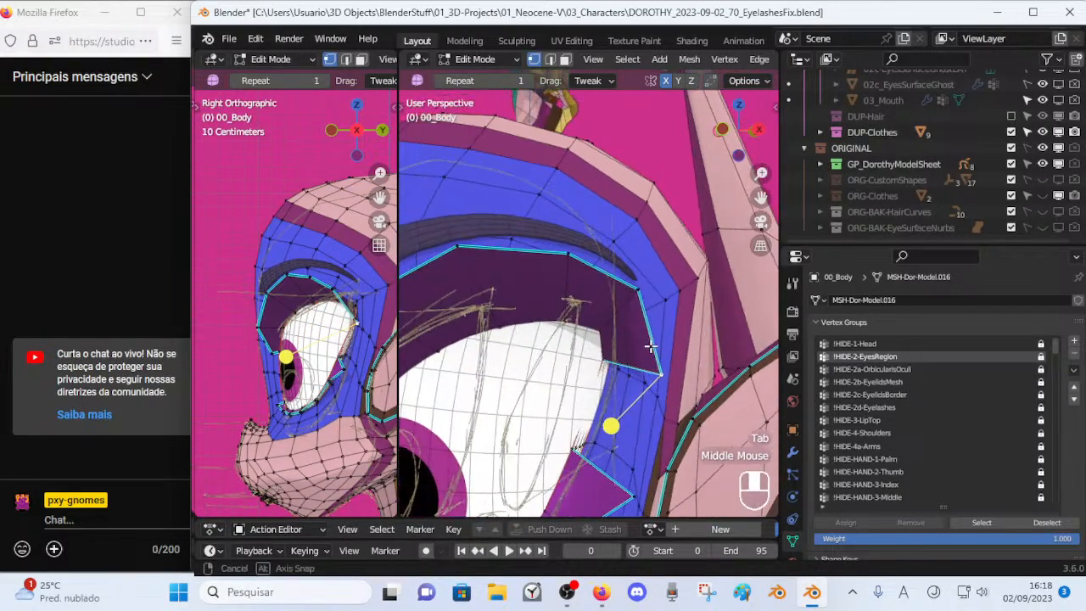
pyautogui.press('Tab')
pyautogui.press('Tab')
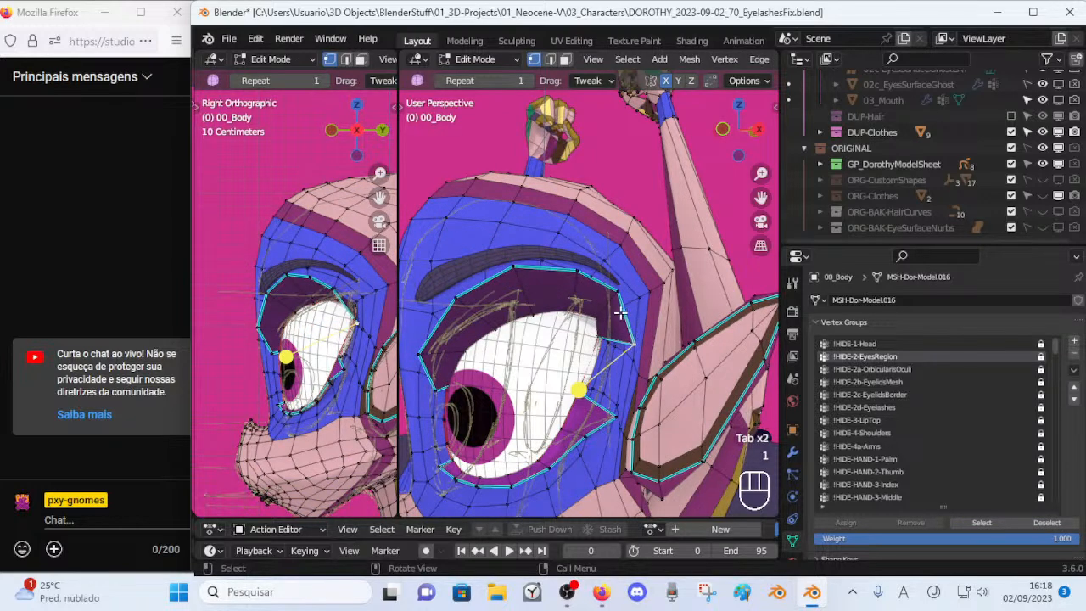
# Extrude the two rim edges at the eyelid's outer corner outward and smooth the new edges.
pyautogui.press('2')
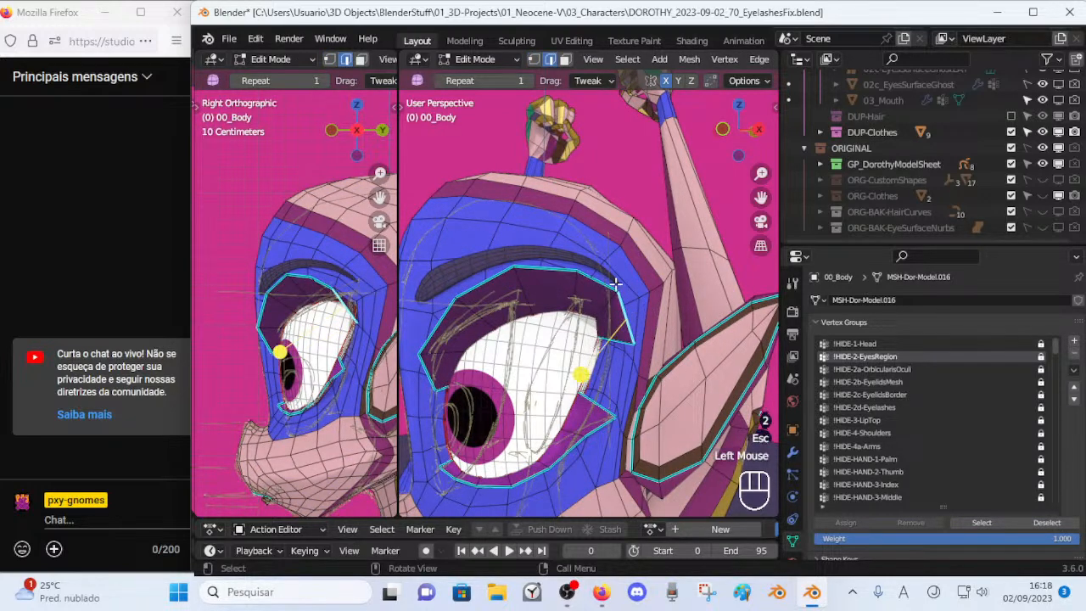
pyautogui.keyDown('shift'); pyautogui.click(597, 281); pyautogui.keyUp('shift')
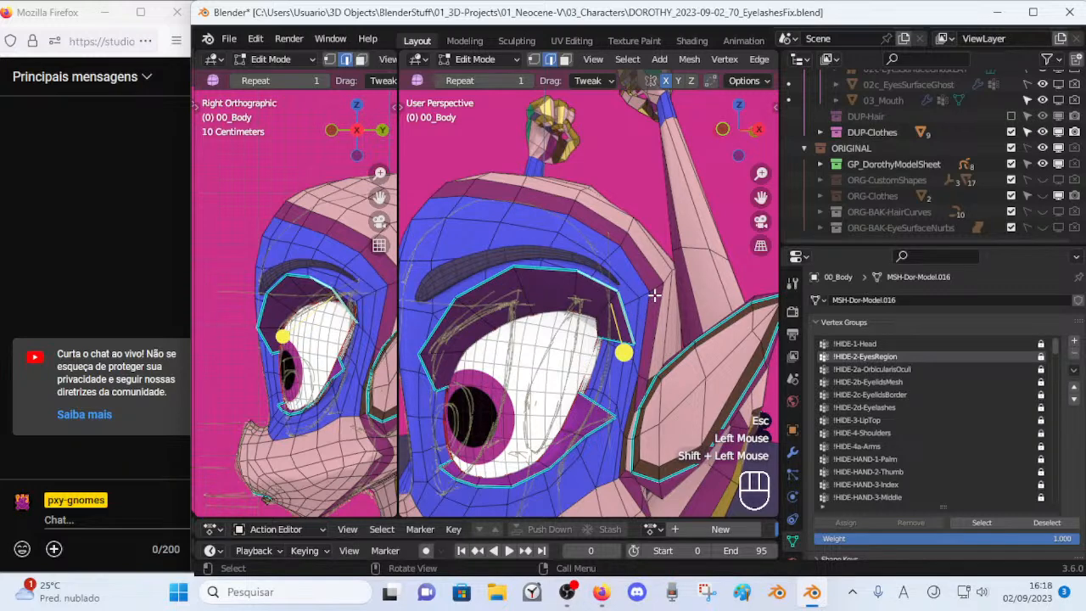
pyautogui.press('e')
pyautogui.click(670, 314)
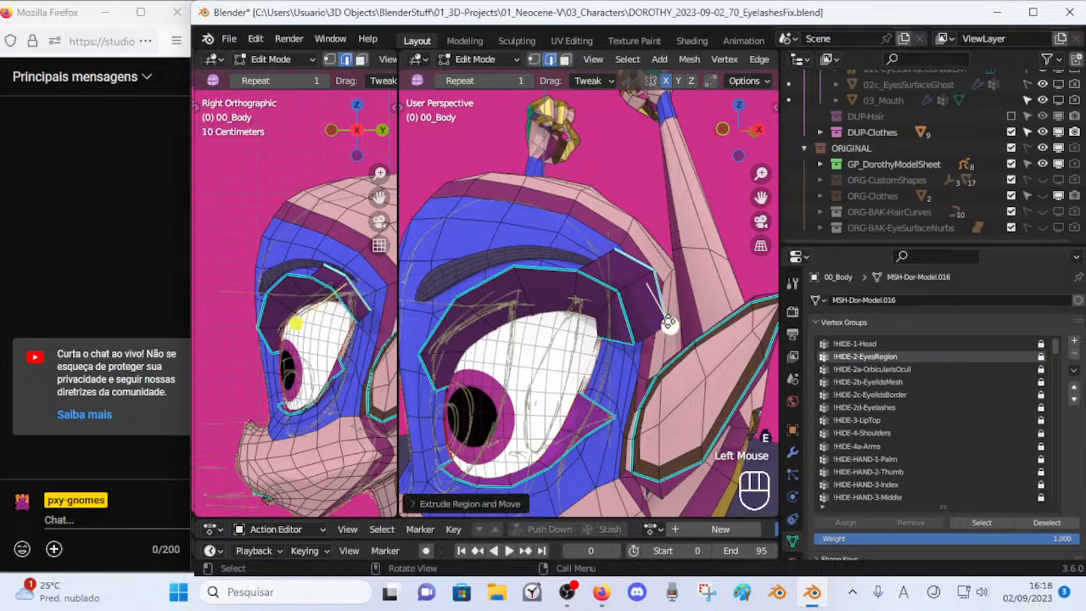
pyautogui.moveTo(677, 325); pyautogui.dragTo(718, 348)
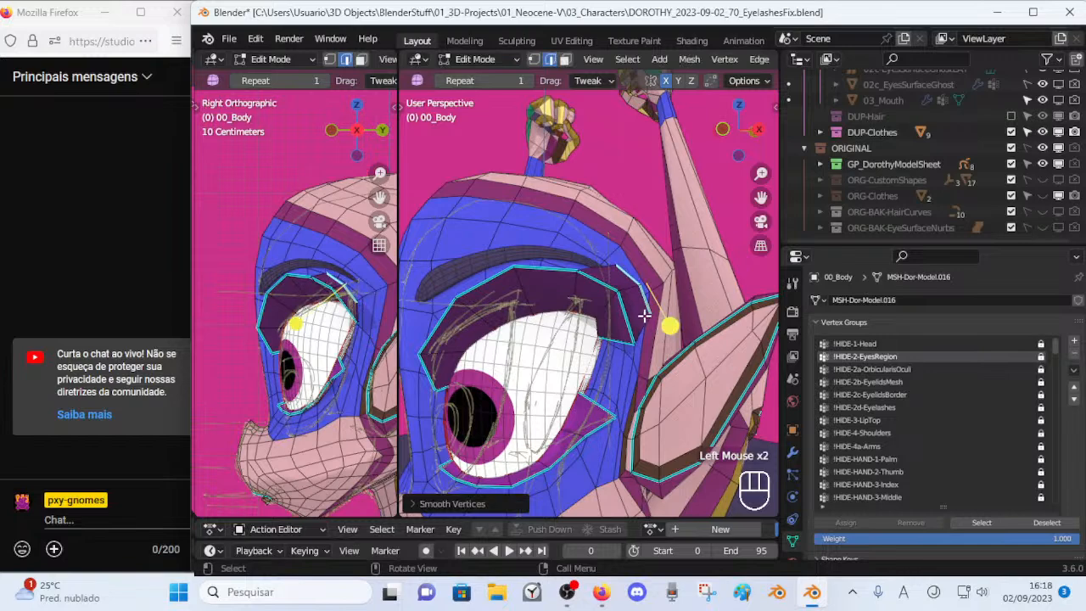
# Check the extruded lid strip in Object Mode, then move its upper vertex outward.
pyautogui.press('Tab')
pyautogui.moveTo(650, 315); pyautogui.dragTo(627, 284, button='middle')
pyautogui.press('Tab')
pyautogui.press('1')
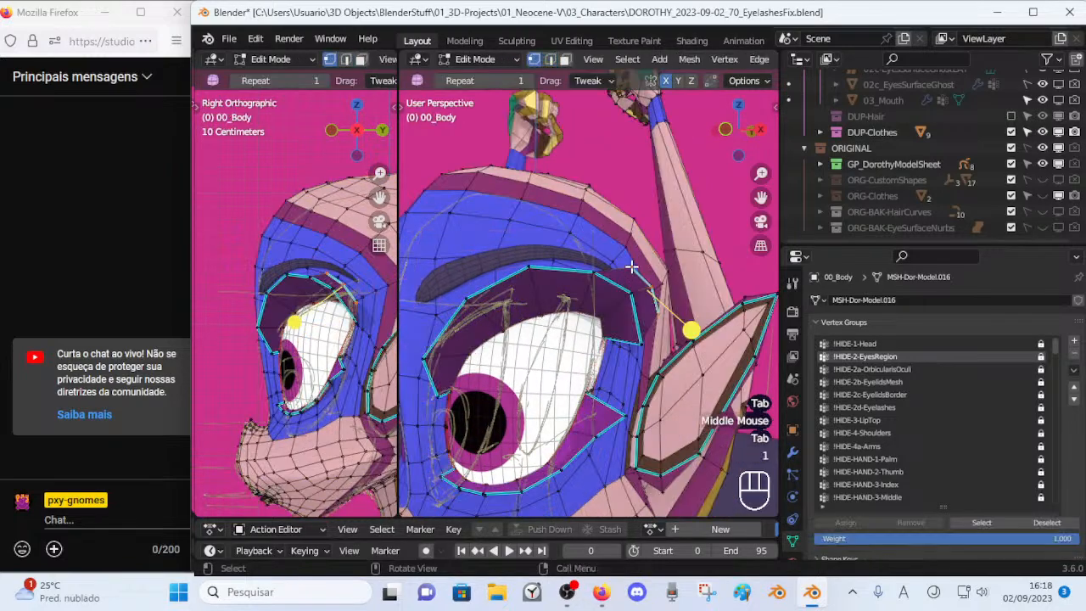
pyautogui.click(636, 271)
pyautogui.press('g')
pyautogui.click(651, 299)
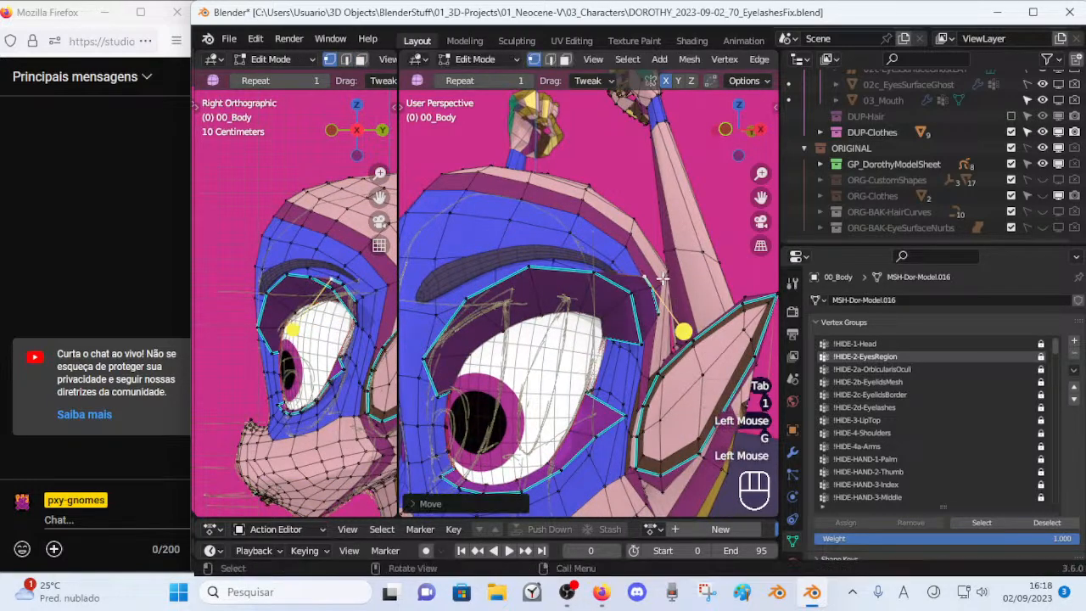
# Reposition two vertices of the extruded lid strip from another angle.
pyautogui.press('Tab')
pyautogui.moveTo(650, 300); pyautogui.dragTo(574, 247, button='middle')
pyautogui.press('Tab')
pyautogui.scroll(1, 563, 284)
pyautogui.press('g')
pyautogui.click(574, 262)
pyautogui.click(578, 289)
pyautogui.press('g')
pyautogui.click(602, 276)
pyautogui.click(536, 243)
# Pull the extruded strip's outer vertex further outward and check the eyelid in the right side view.
pyautogui.press('Tab')
pyautogui.moveTo(536, 244); pyautogui.dragTo(603, 313, button='middle')
pyautogui.scroll(-1, 629, 291)
pyautogui.scroll(2, 635, 318)
pyautogui.press('Tab')
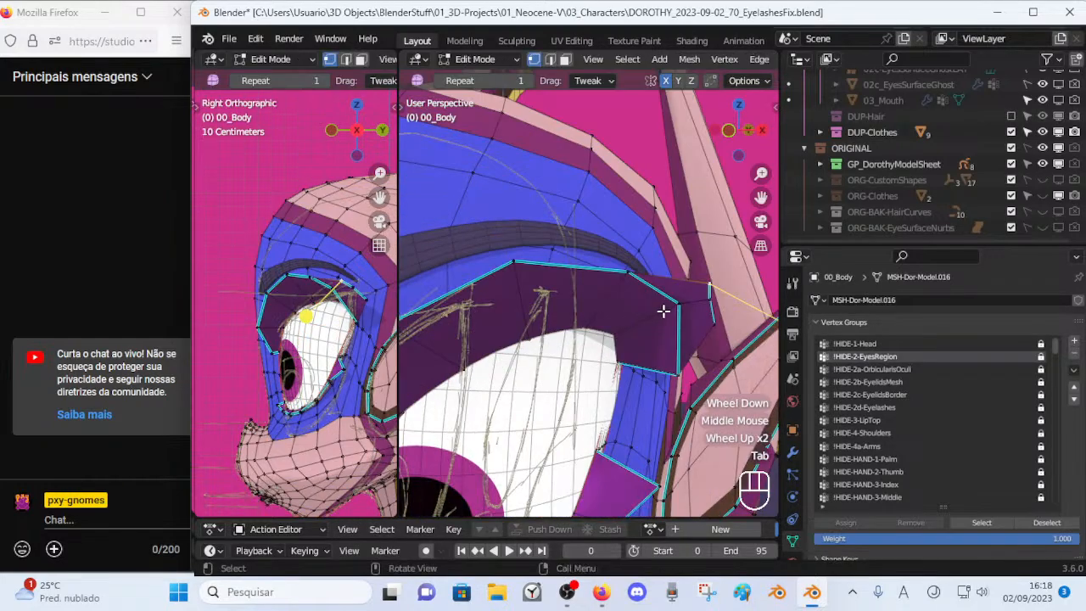
pyautogui.press('g')
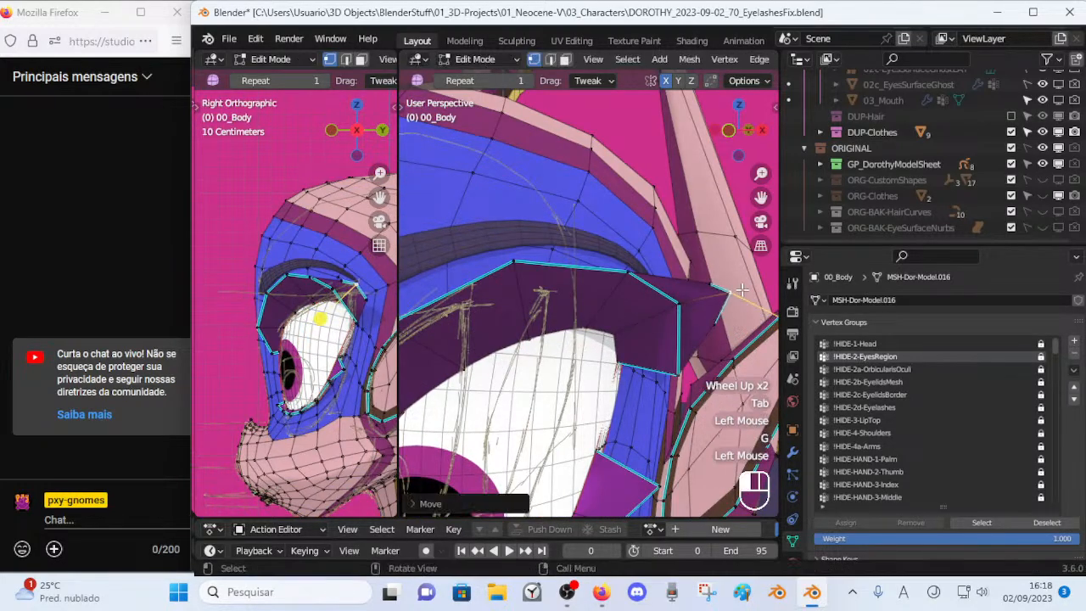
pyautogui.click(717, 298)
pyautogui.press('Tab')
pyautogui.scroll(-1, 704, 307)
pyautogui.moveTo(704, 307); pyautogui.dragTo(534, 311, button='middle')
pyautogui.press('KP_3')
pyautogui.press('Tab')
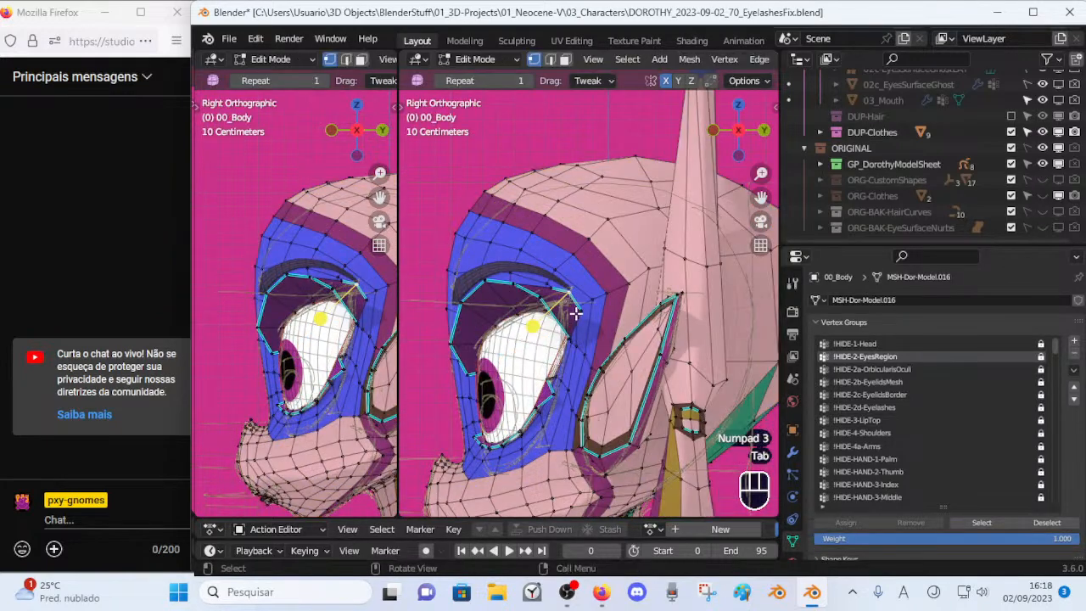
# Mark the outer edges of the extruded lid strip as a seam.
pyautogui.scroll(2, 576, 293)
pyautogui.moveTo(576, 293); pyautogui.dragTo(501, 255, button='middle')
pyautogui.press('2')
pyautogui.hotkey('ctrl', 'e')
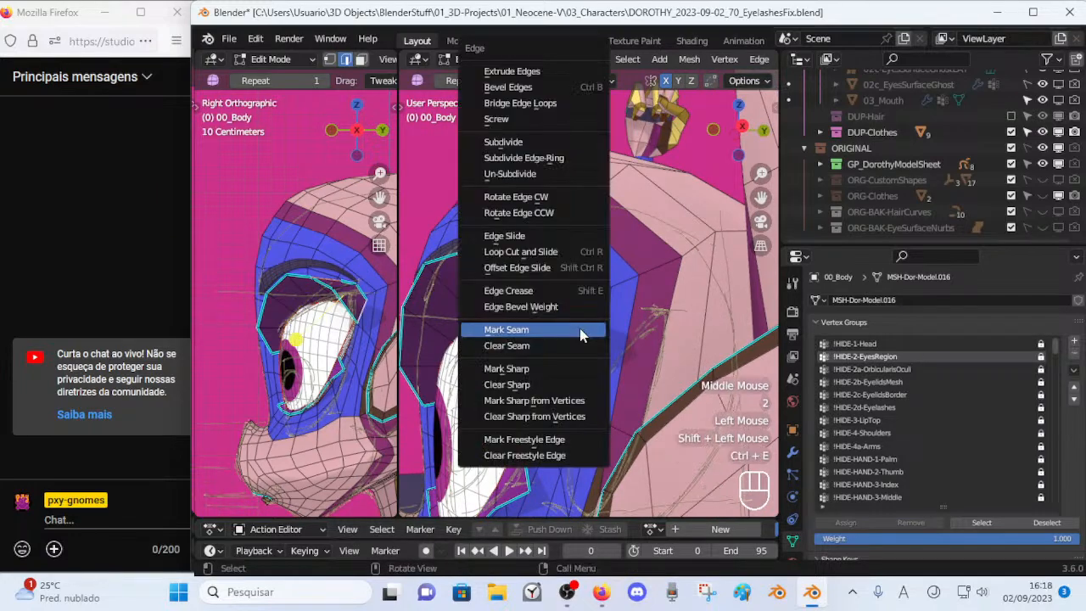
pyautogui.click(561, 374)
pyautogui.hotkey('alt', 'a')
# Clear the seam from the old rim edges now inside the extended eyelid.
pyautogui.moveTo(513, 275); pyautogui.dragTo(586, 280, button='middle')
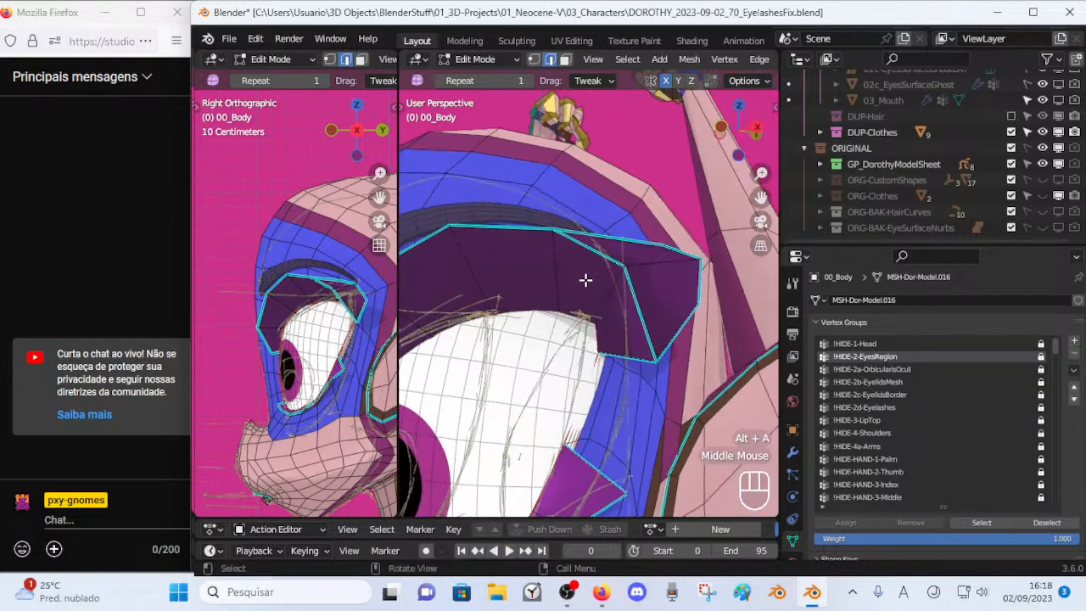
pyautogui.hotkey('ctrl', 'e')
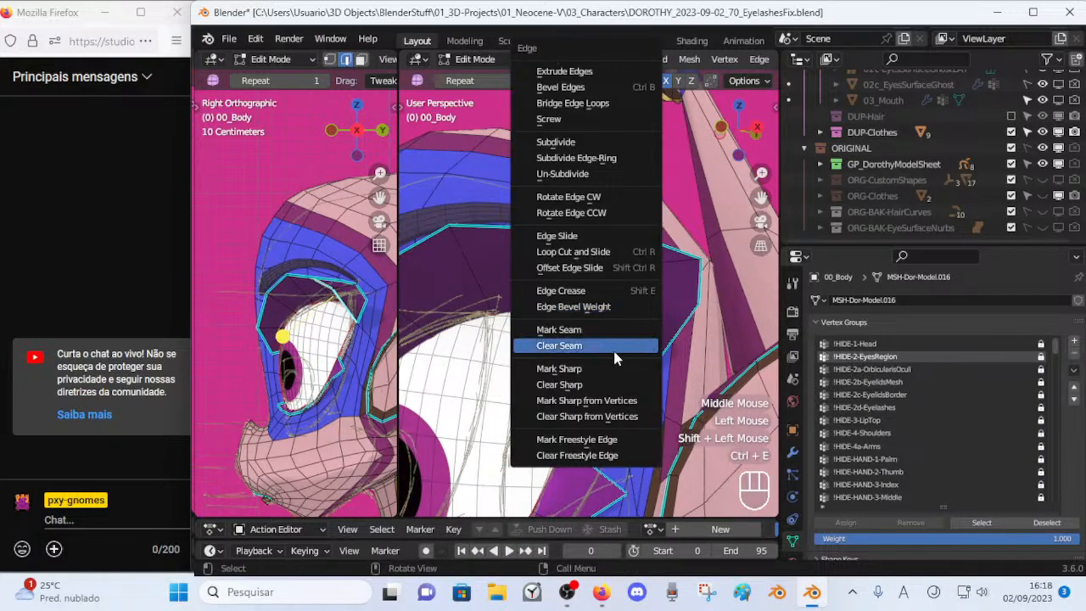
pyautogui.click(606, 381)
pyautogui.hotkey('alt', 'a')
# Reposition the extended eyelid's outer corner vertex and the neighbouring vertex on its upper rim.
pyautogui.scroll(-2, 621, 337)
pyautogui.moveTo(621, 338); pyautogui.dragTo(569, 295, button='middle')
pyautogui.press('Tab')
pyautogui.press('Tab')
pyautogui.press('1')
pyautogui.click(630, 293)
pyautogui.press('g')
pyautogui.click(539, 286)
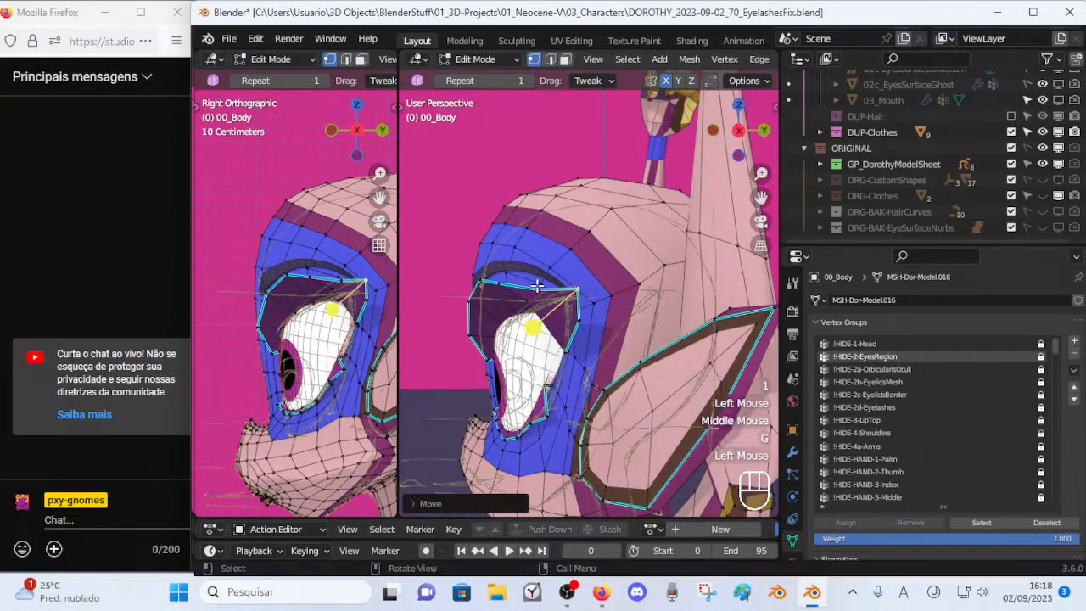
pyautogui.press('g')
pyautogui.click(535, 287)
# Raise two vertices along the lid's upper rim and adjust the vertex below its outer corner.
pyautogui.click(500, 281)
pyautogui.press('g')
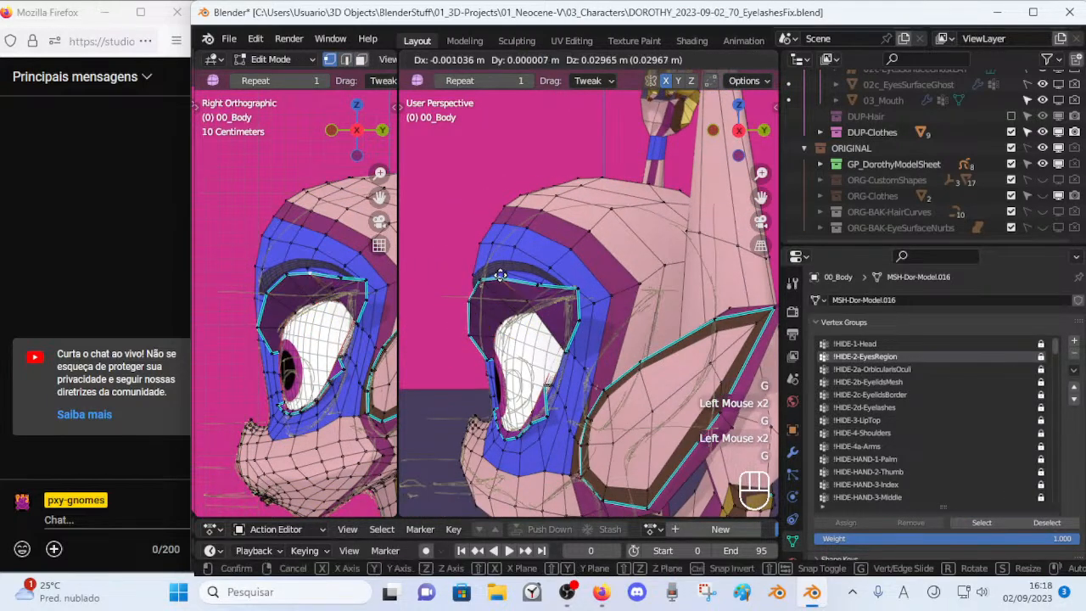
pyautogui.click(564, 288)
pyautogui.moveTo(541, 289); pyautogui.dragTo(620, 299, button='middle')
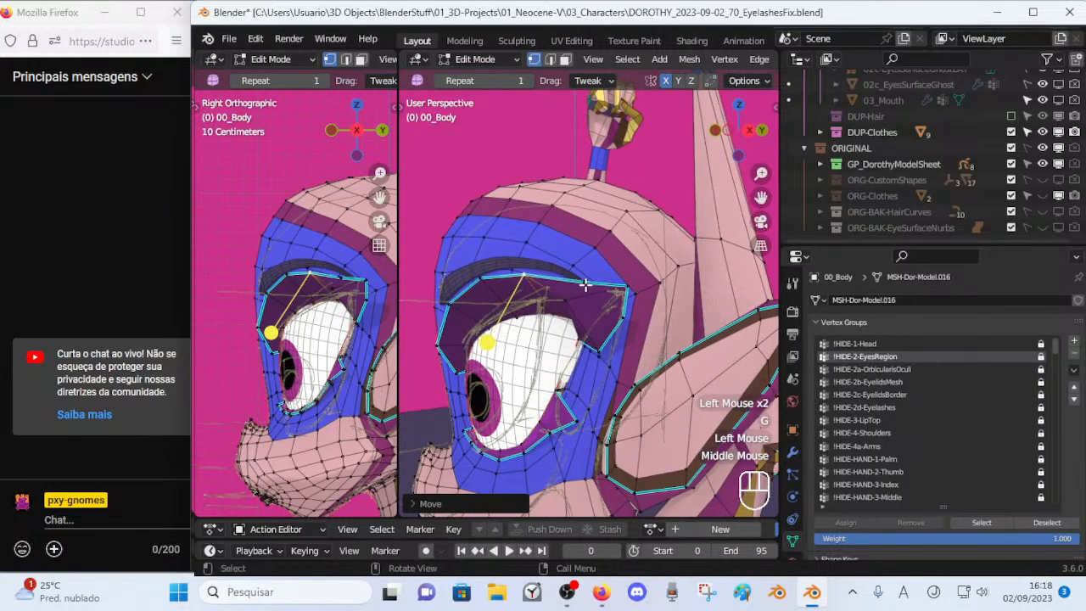
pyautogui.click(584, 285)
pyautogui.press('g')
pyautogui.click(582, 276)
pyautogui.click(625, 317)
pyautogui.press('g')
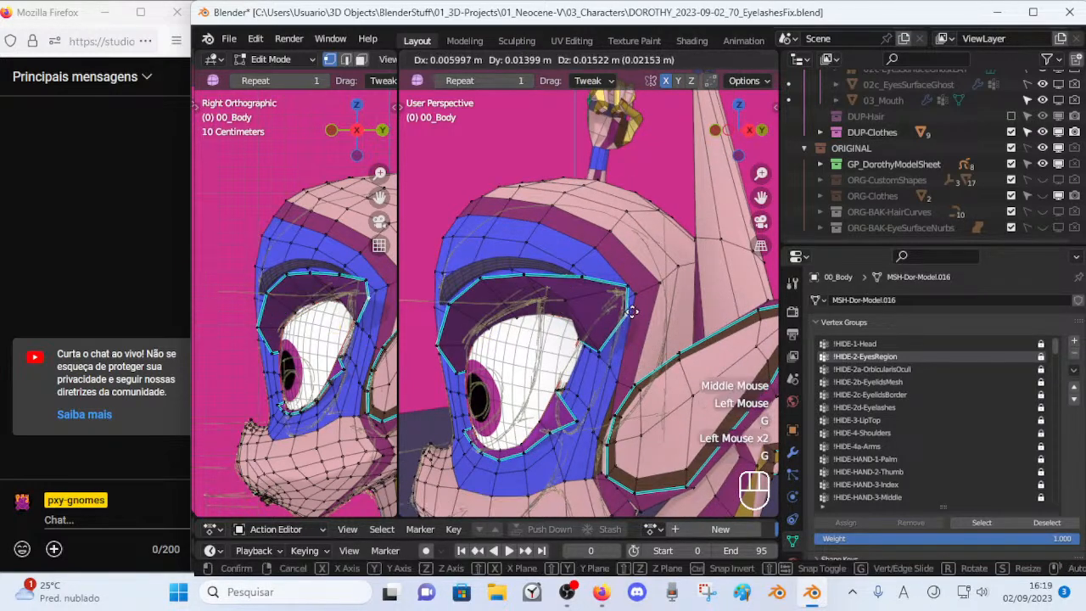
pyautogui.click(636, 310)
# Move another vertex at the eyelid's outer end after viewing it from the side, and recheck in Object Mode.
pyautogui.press('Tab')
pyautogui.moveTo(636, 310); pyautogui.dragTo(530, 313, button='middle')
pyautogui.press('Tab')
pyautogui.click(653, 337)
pyautogui.press('g')
pyautogui.click(673, 339)
pyautogui.press('Tab')
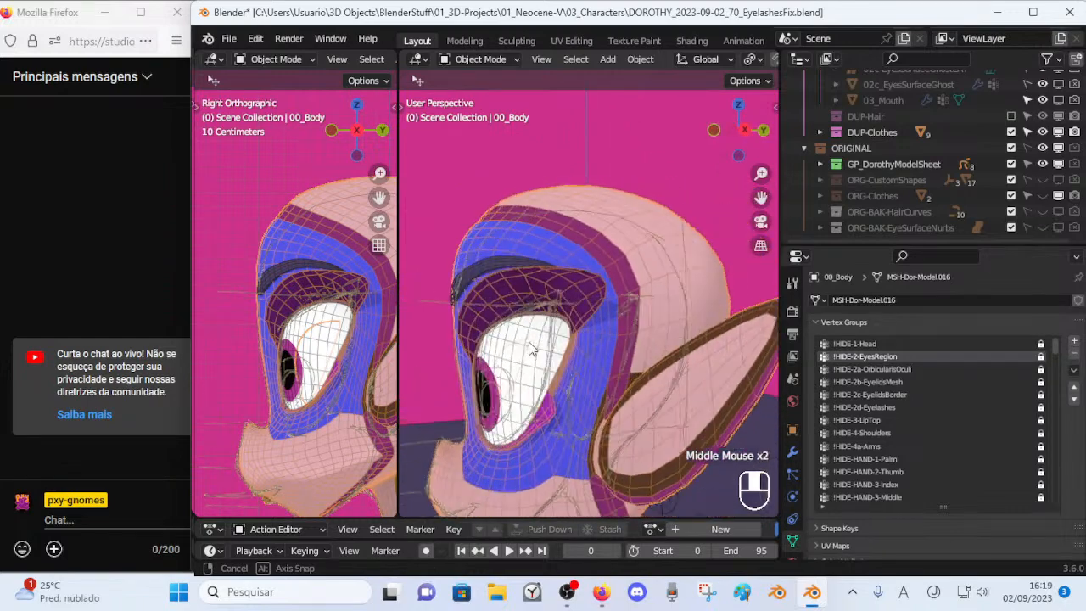
# Move two vertices on the front part of the upper eyelid rim and check the curve in Object Mode.
pyautogui.press('Tab')
pyautogui.moveTo(520, 277); pyautogui.dragTo(552, 256, button='middle')
pyautogui.click(553, 255)
pyautogui.press('g')
pyautogui.click(514, 258)
pyautogui.click(502, 259)
pyautogui.press('g')
pyautogui.click(489, 259)
pyautogui.press('Tab')
pyautogui.moveTo(500, 280); pyautogui.dragTo(642, 271, button='middle')
pyautogui.press('Tab')
pyautogui.scroll(1, 605, 308)
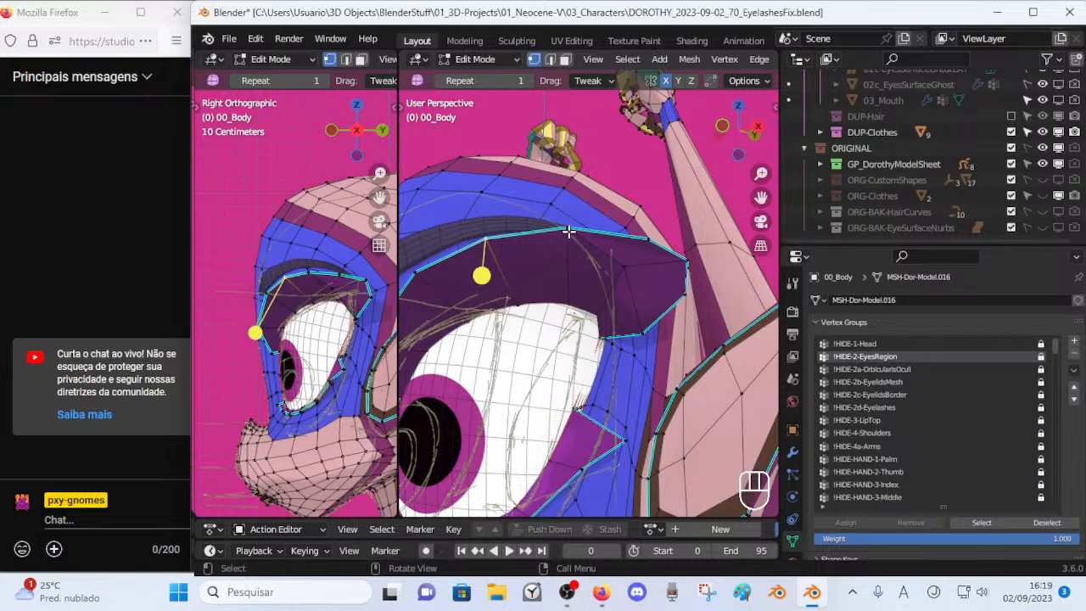
# Dissolve the extra rim vertex just before the lid's outer corner and inspect the eyelid in Object Mode.
pyautogui.moveTo(623, 307); pyautogui.dragTo(626, 248, button='middle')
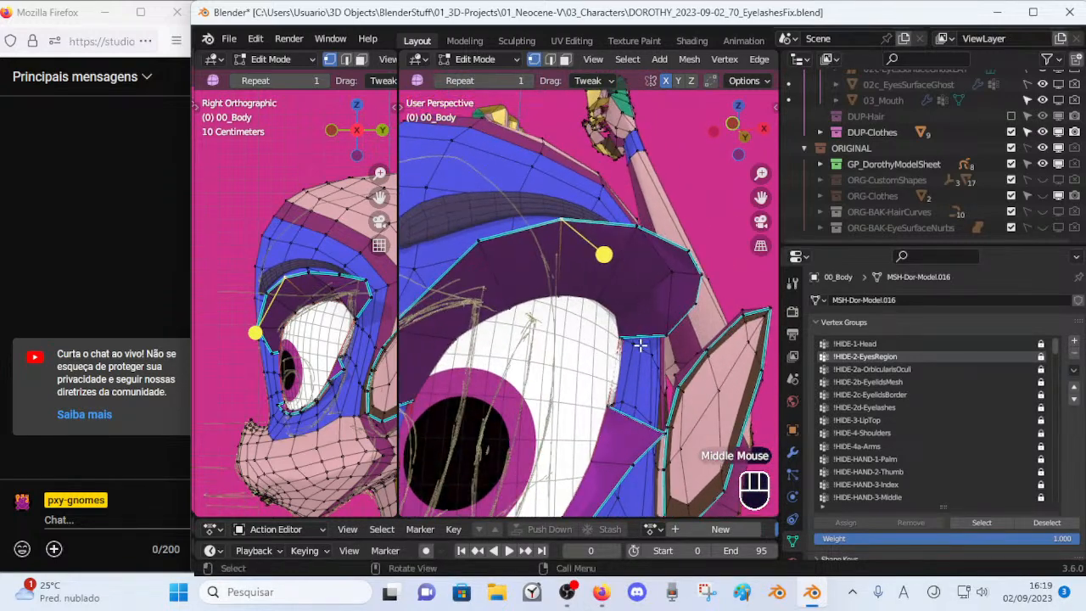
pyautogui.moveTo(697, 280); pyautogui.dragTo(626, 282, button='middle')
pyautogui.press('Tab')
pyautogui.press('Tab')
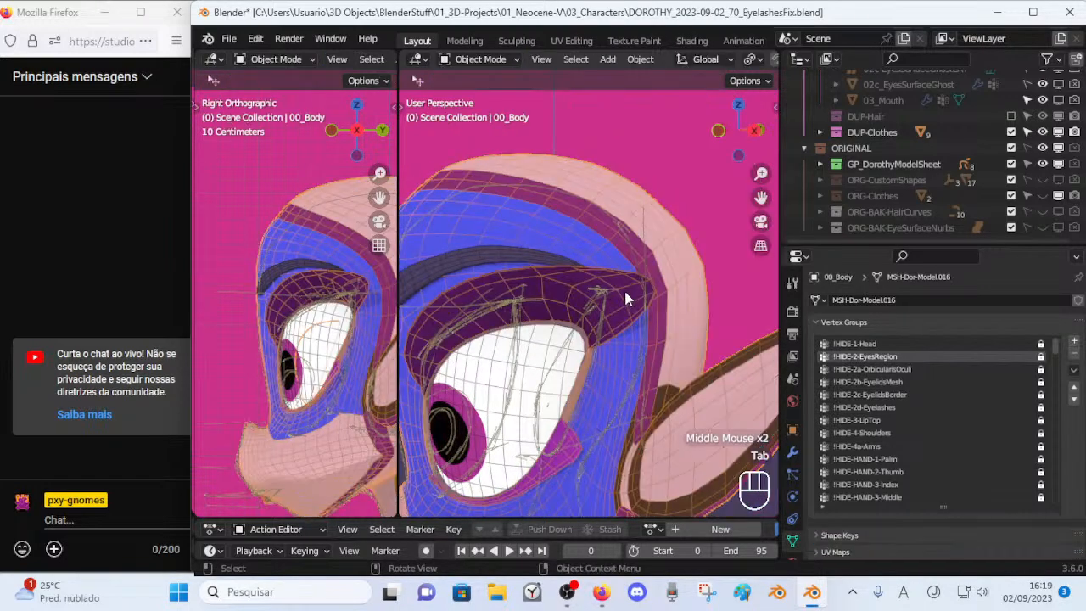
pyautogui.click(612, 275)
pyautogui.press('x')
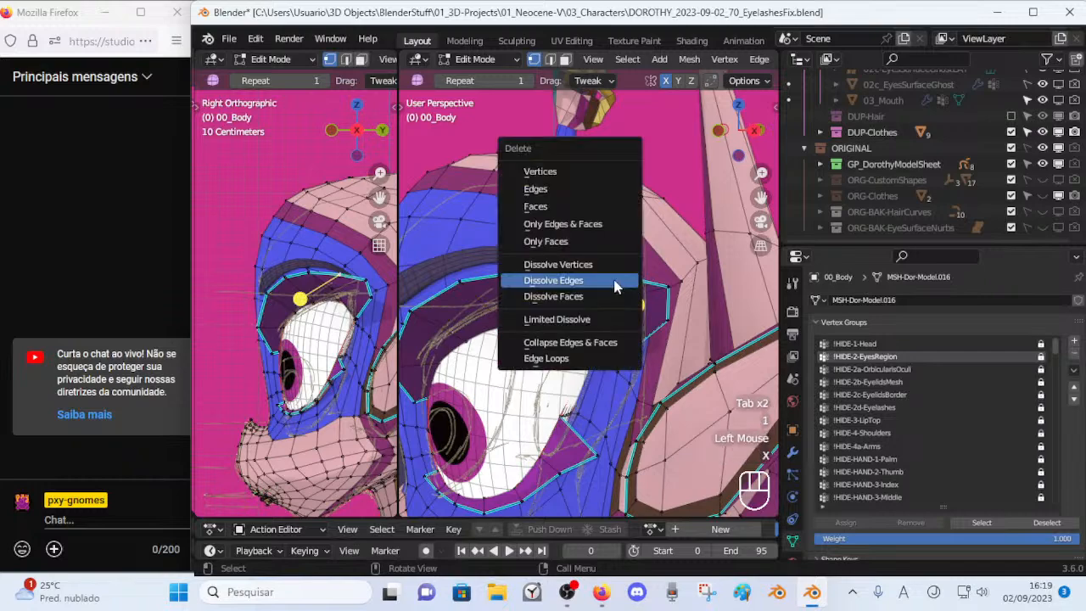
pyautogui.click(616, 293)
pyautogui.moveTo(616, 293)
pyautogui.mouseDown(button='middle')
pyautogui.moveTo(694, 310)
pyautogui.moveTo(614, 307)
pyautogui.mouseUp(button='middle')
pyautogui.press('Tab')
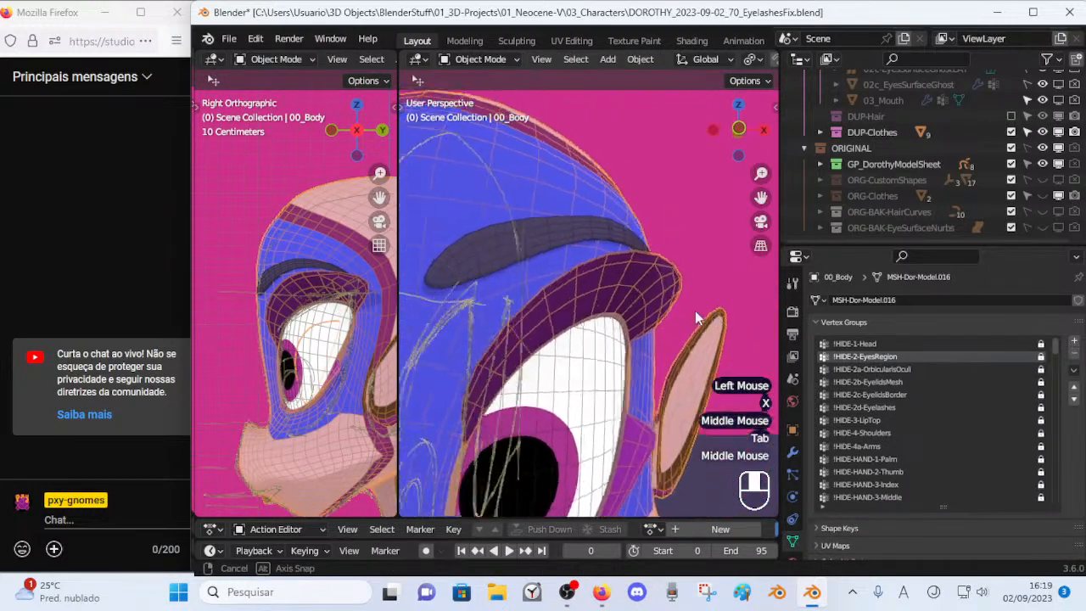
pyautogui.press('Tab')
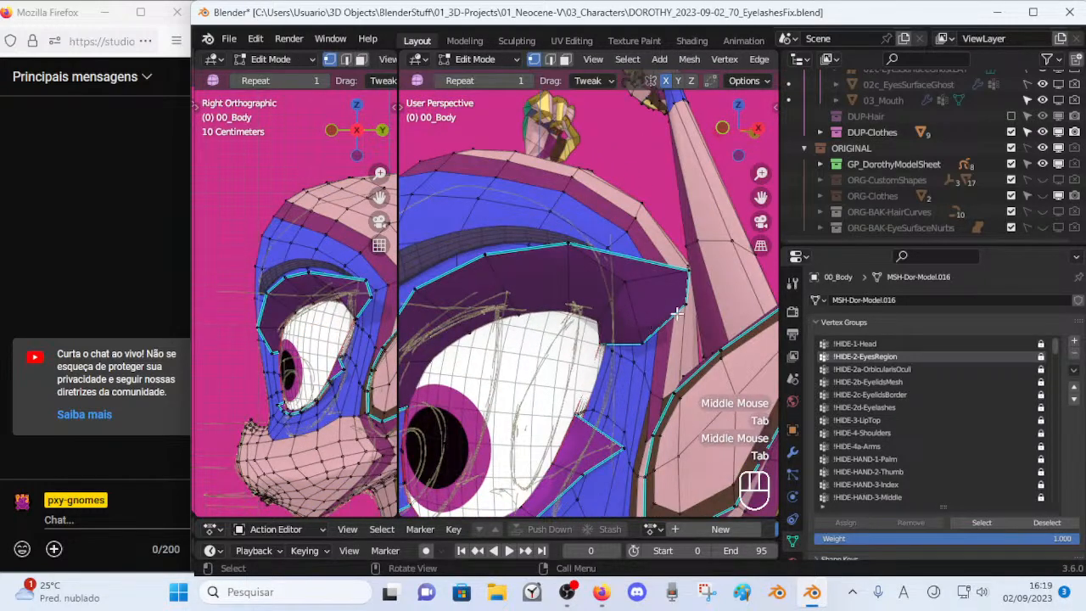
# Dissolve the rim vertex just below the eyelid's outer corner and check the shape in Object Mode.
pyautogui.moveTo(628, 286); pyautogui.dragTo(676, 312, button='middle')
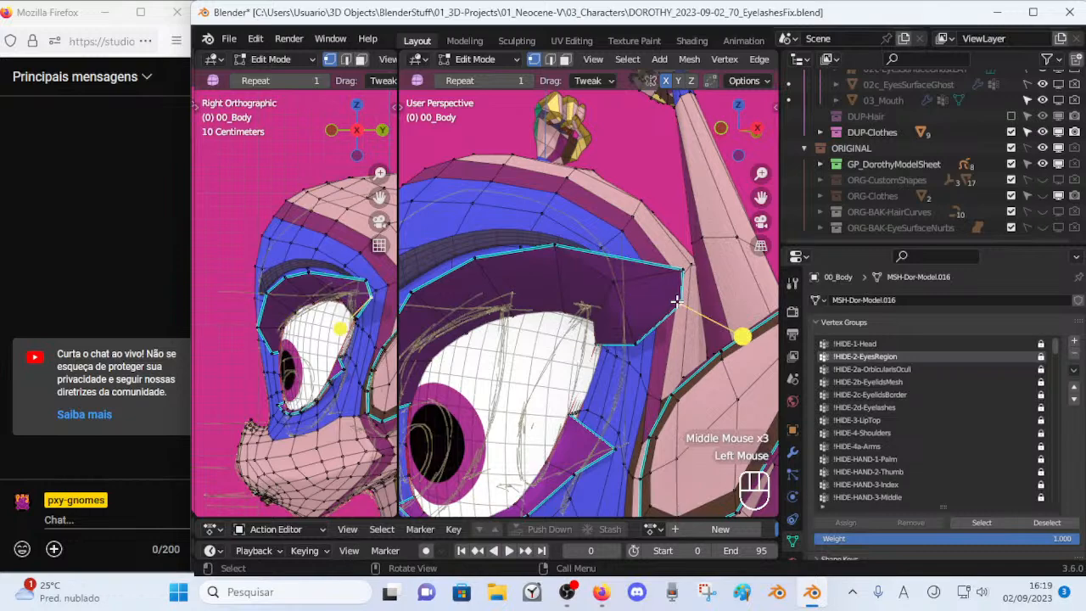
pyautogui.press('x')
pyautogui.click(681, 311)
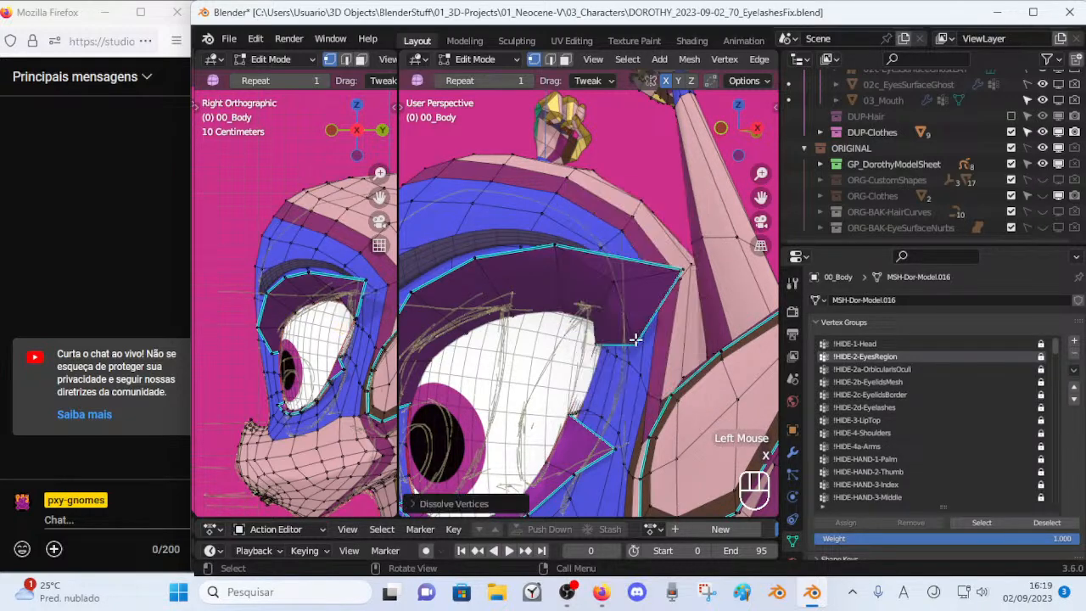
pyautogui.press('Tab')
pyautogui.moveTo(664, 354); pyautogui.dragTo(566, 369, button='middle')
pyautogui.press('Tab')
pyautogui.press('Tab')
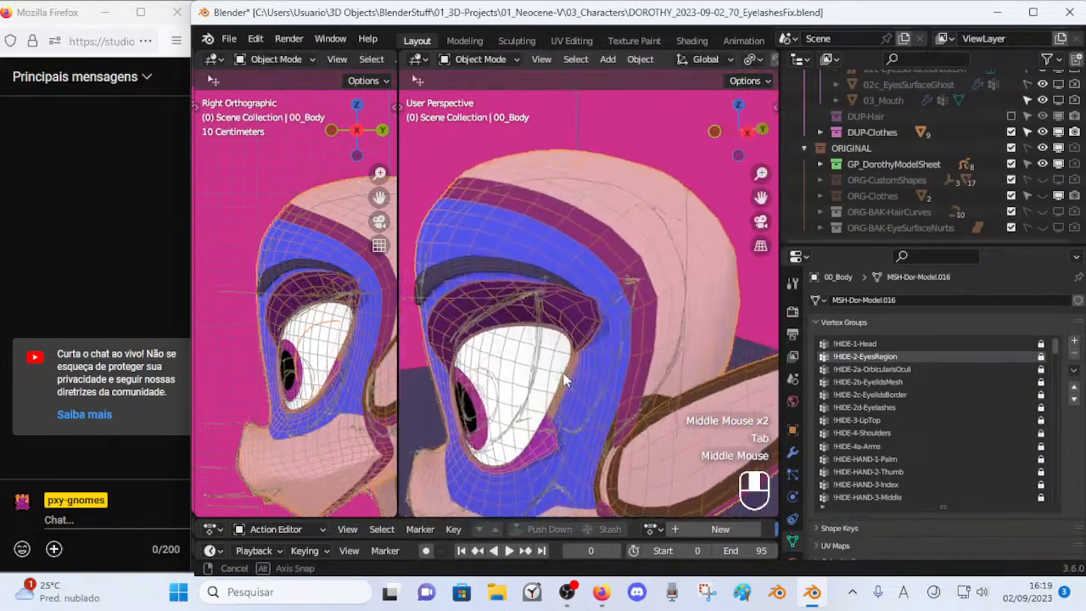
# Move the eyelid's outer corner vertex outward and check the lid in the right side view.
pyautogui.press('Tab')
pyautogui.moveTo(619, 307); pyautogui.dragTo(661, 317, button='middle')
pyautogui.press('g')
pyautogui.click(593, 309)
pyautogui.press('Tab')
pyautogui.press('KP_3')
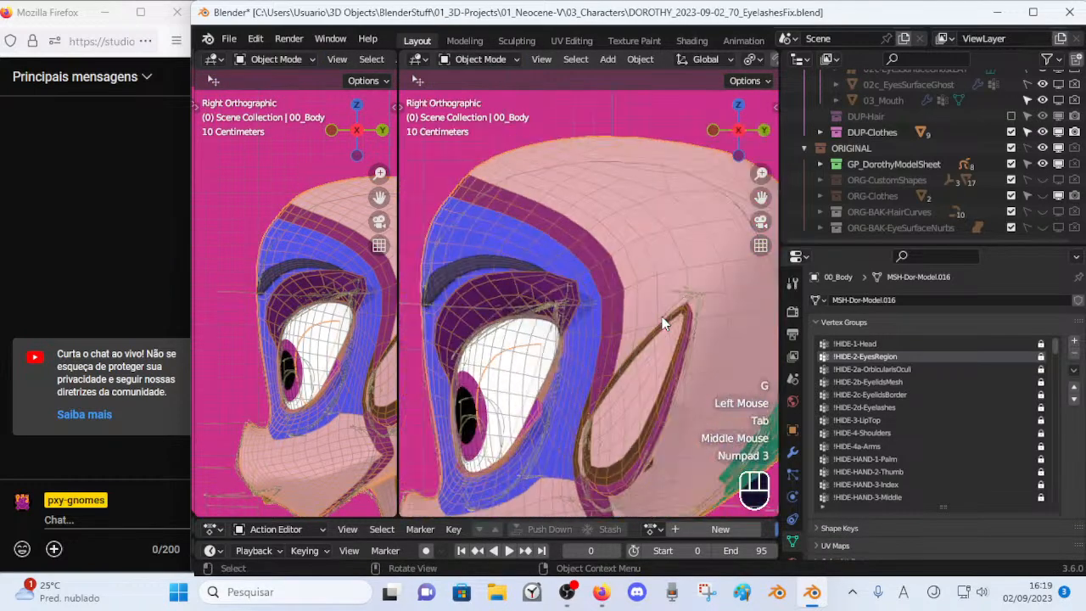
pyautogui.press('Tab')
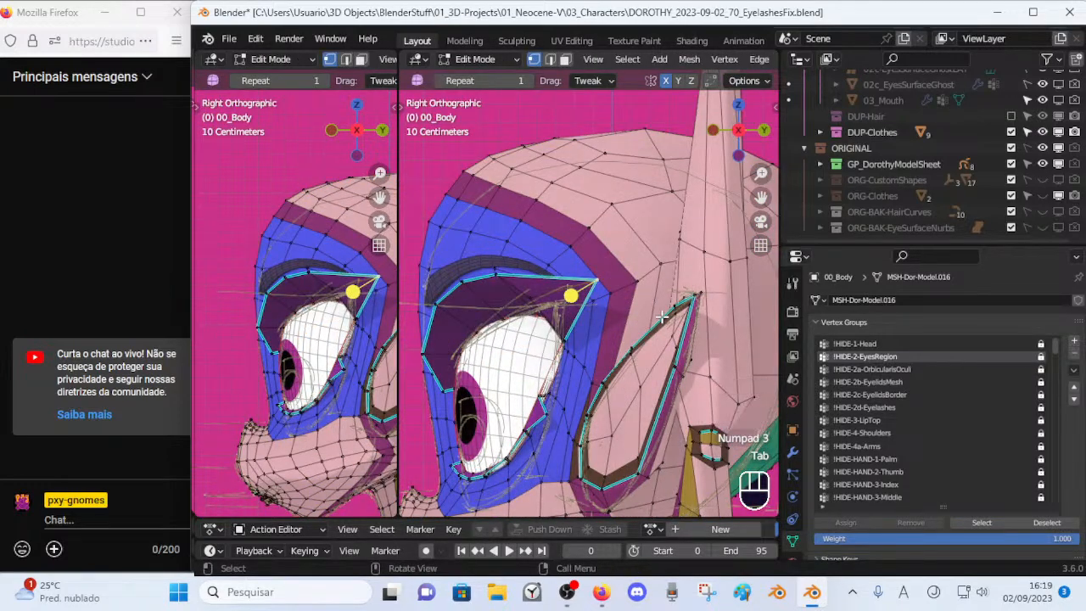
# Reposition a vertex inside the outer part of the eyelid surface in side view and check it in Object Mode.
pyautogui.scroll(1, 602, 304)
pyautogui.click(547, 308)
pyautogui.press('g')
pyautogui.keyDown('shift'); pyautogui.click(601, 331); pyautogui.keyUp('shift')
pyautogui.press('Tab')
pyautogui.moveTo(552, 322); pyautogui.dragTo(668, 335, button='middle')
pyautogui.press('Tab')
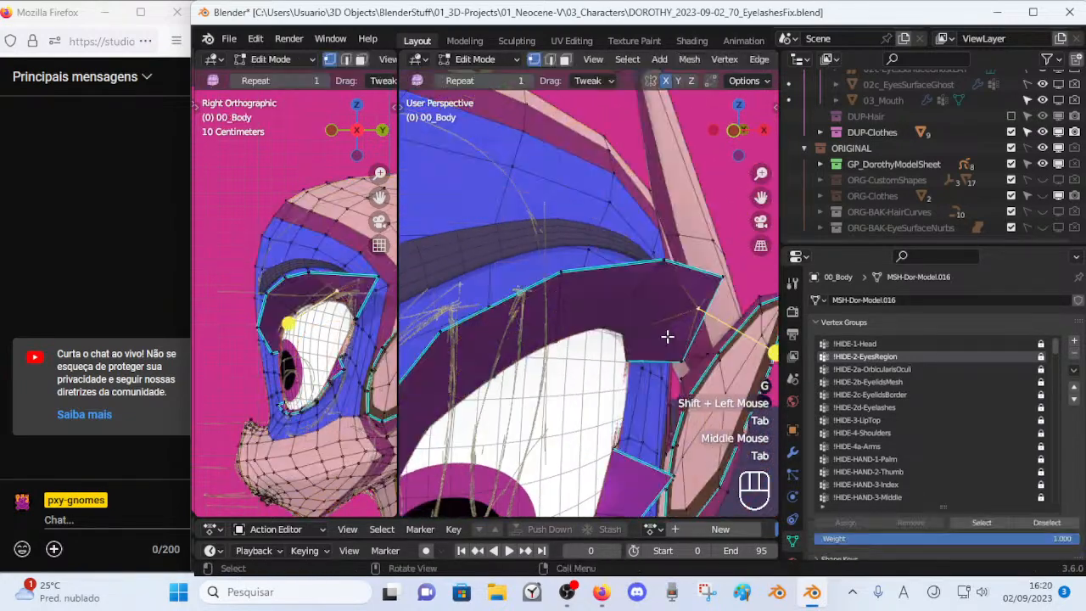
# Move the selected inner lid vertex again from the front angle and recheck in Object Mode.
pyautogui.press('g')
pyautogui.keyDown('shift'); pyautogui.click(555, 250); pyautogui.keyUp('shift')
pyautogui.press('Tab')
pyautogui.moveTo(567, 300); pyautogui.dragTo(614, 328, button='middle')
pyautogui.scroll(-2, 631, 328)
pyautogui.press('Tab')
# Move another vertex within the eyelid surface and inspect the lid from a new angle in Object Mode.
pyautogui.click(604, 325)
pyautogui.press('g')
pyautogui.keyDown('shift'); pyautogui.click(693, 392); pyautogui.keyUp('shift')
pyautogui.press('Tab')
pyautogui.moveTo(692, 392); pyautogui.dragTo(638, 360, button='middle')
pyautogui.press('Tab')
# Try to smooth the upper eyelid's outer rim edge loop.
pyautogui.press('2')
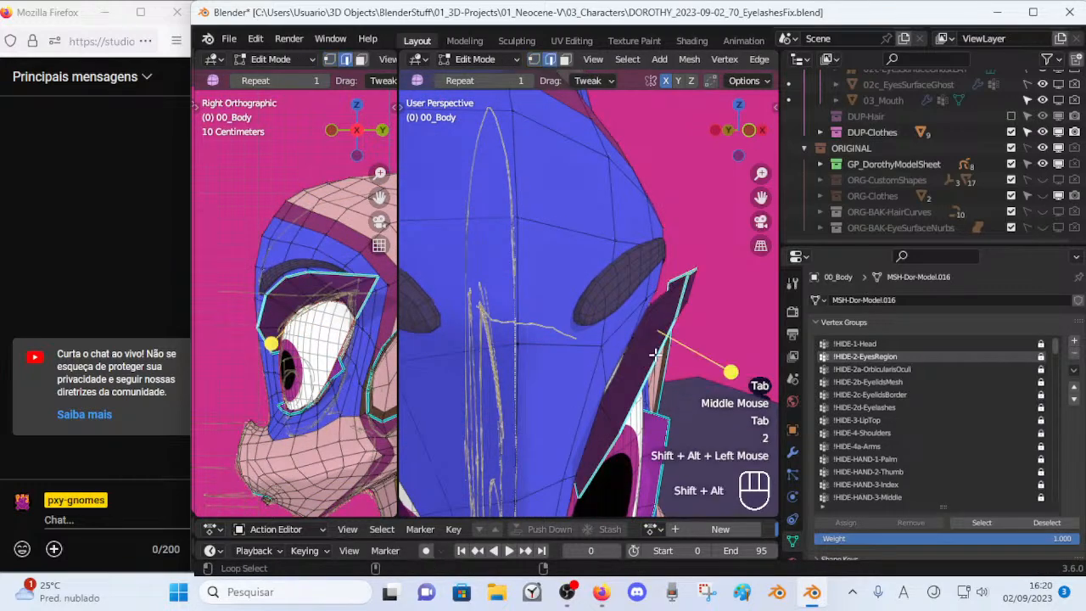
pyautogui.moveTo(725, 369); pyautogui.dragTo(649, 252, button='middle')
pyautogui.hotkey('alt', 'a')
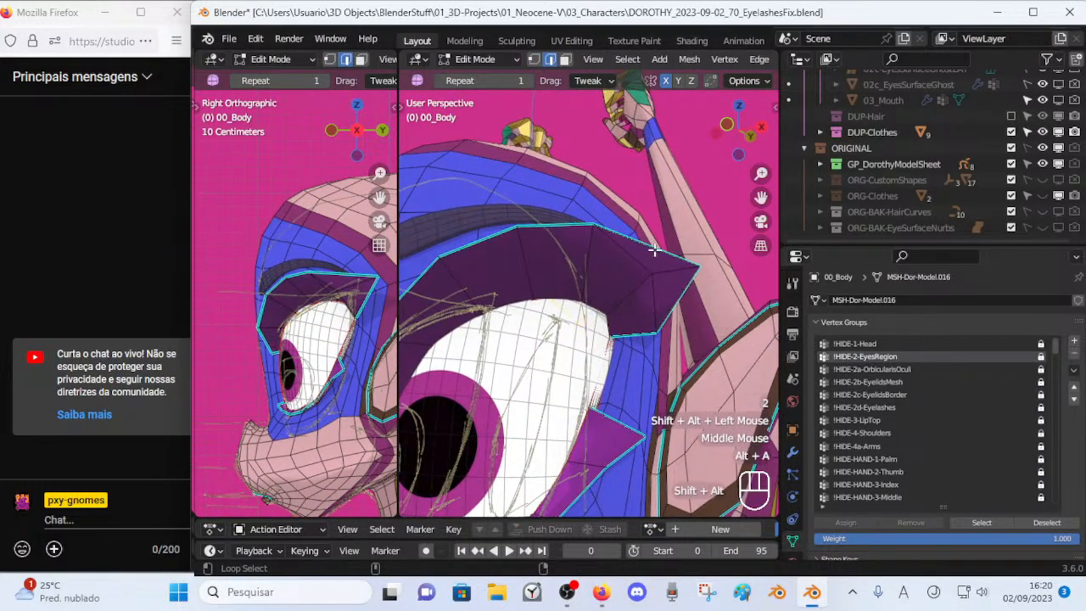
pyautogui.keyDown('alt'); pyautogui.keyDown('shift'); pyautogui.click(646, 244); pyautogui.keyUp('shift'); pyautogui.keyUp('alt')
pyautogui.moveTo(588, 328); pyautogui.dragTo(607, 332)
pyautogui.hotkey('ctrl', 'z')
pyautogui.hotkey('alt', 'a')
pyautogui.scroll(-2, 609, 336)
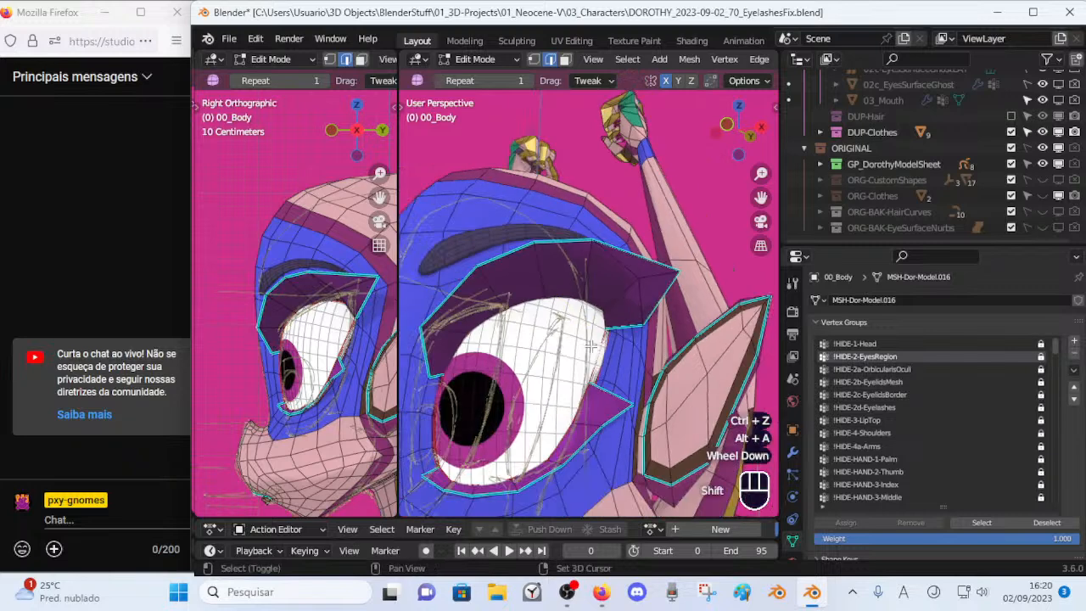
pyautogui.hotkey('alt', 'a')
pyautogui.keyDown('alt'); pyautogui.keyDown('shift'); pyautogui.click(423, 338); pyautogui.keyUp('shift'); pyautogui.keyUp('alt')
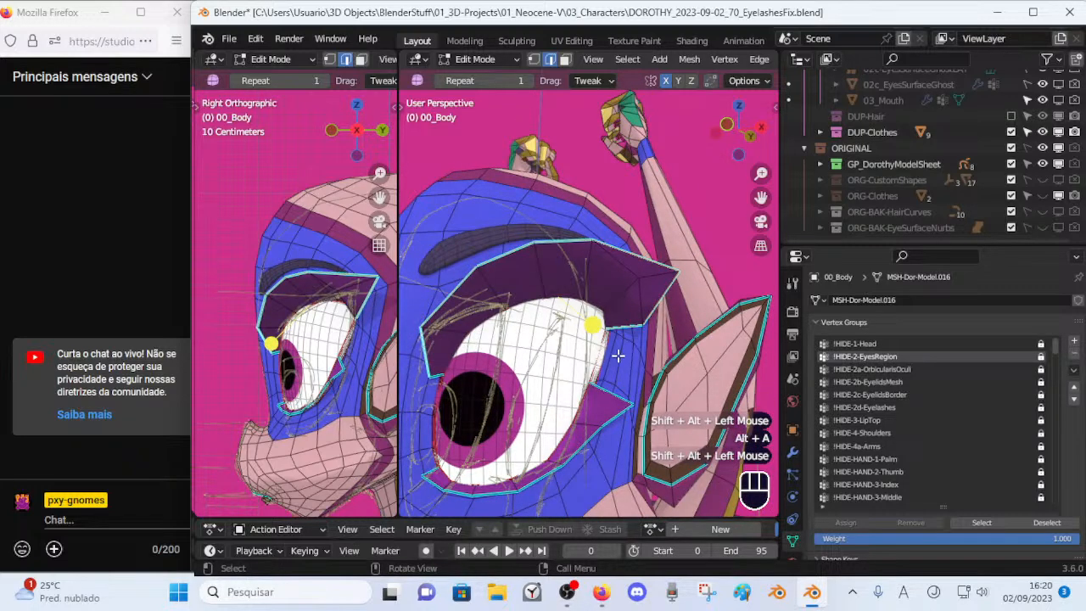
pyautogui.press('g')
pyautogui.press('Escape')
pyautogui.press('1')
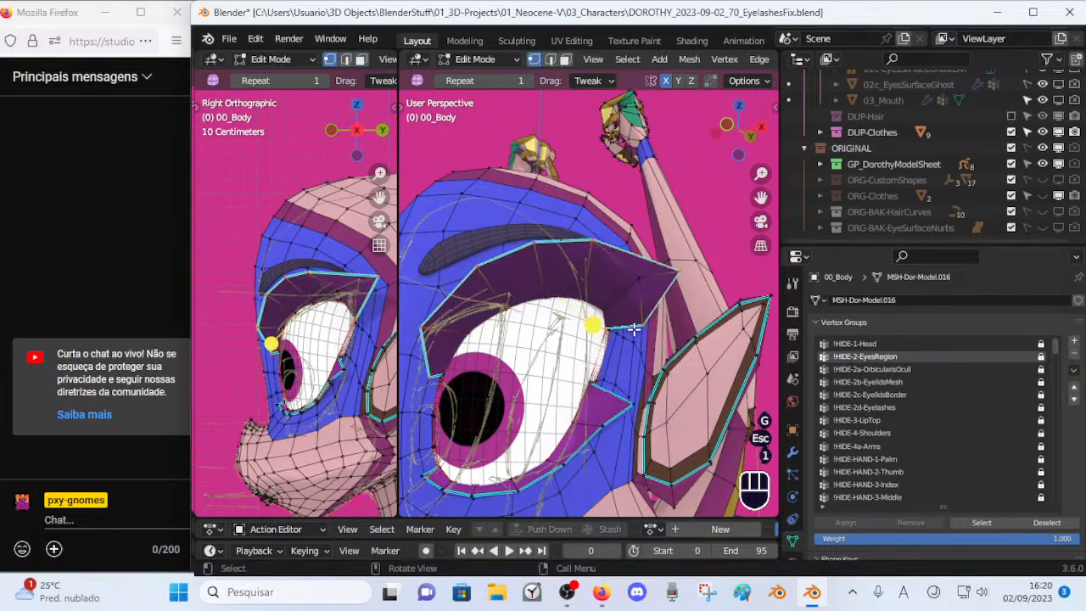
# Nudge the vertex at the upper eyelid's lower outer corner and apply an edge command to the lid's outer corner edge.
pyautogui.scroll(2, 632, 329)
pyautogui.click(674, 340)
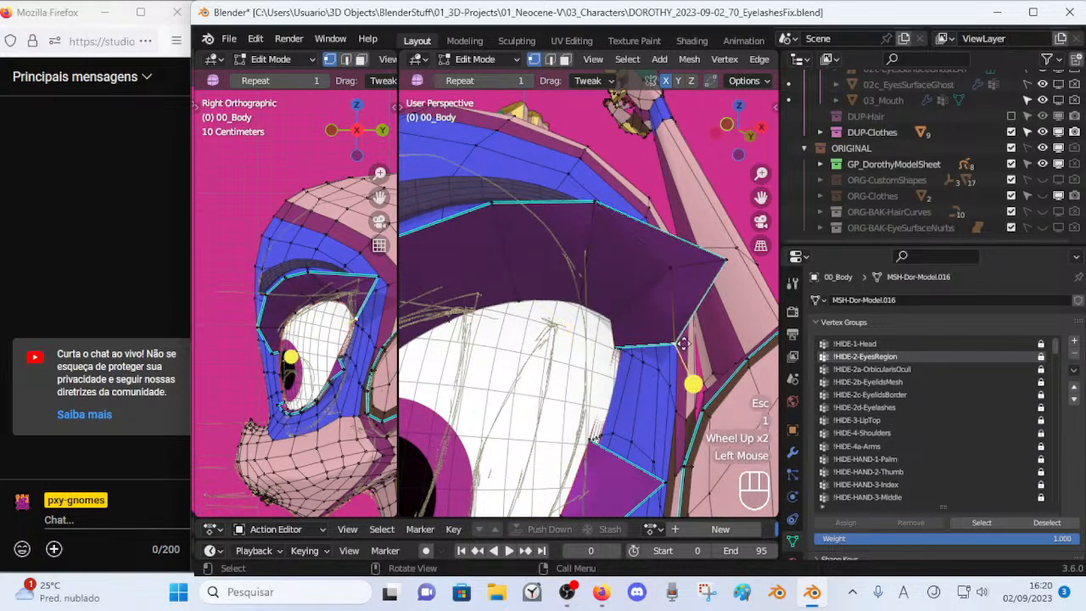
pyautogui.press('g')
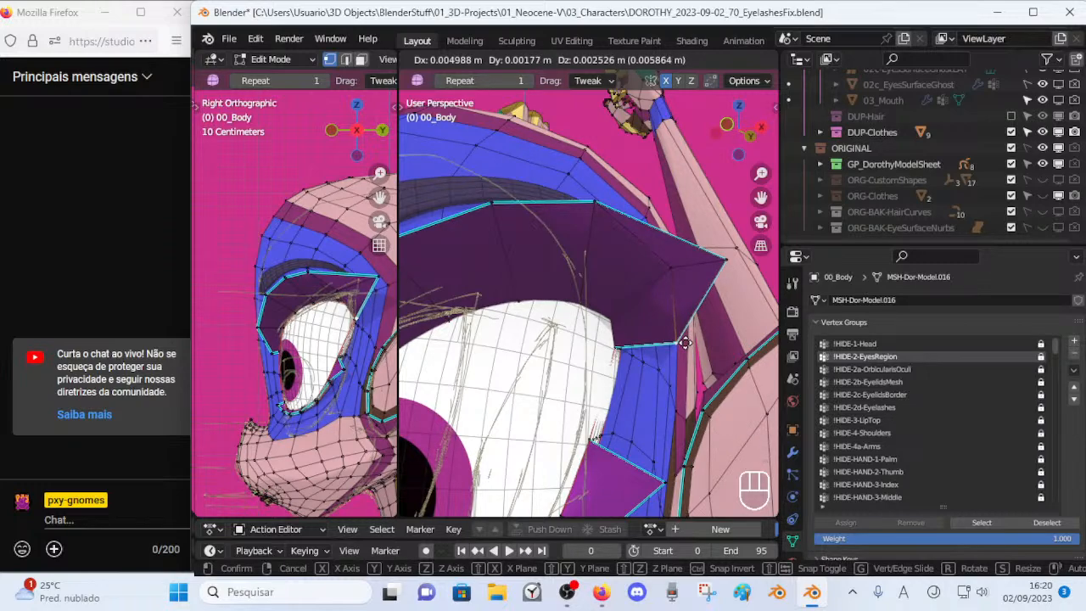
pyautogui.click(685, 341)
pyautogui.scroll(-2, 678, 306)
pyautogui.moveTo(679, 306); pyautogui.dragTo(611, 328, button='middle')
pyautogui.press('2')
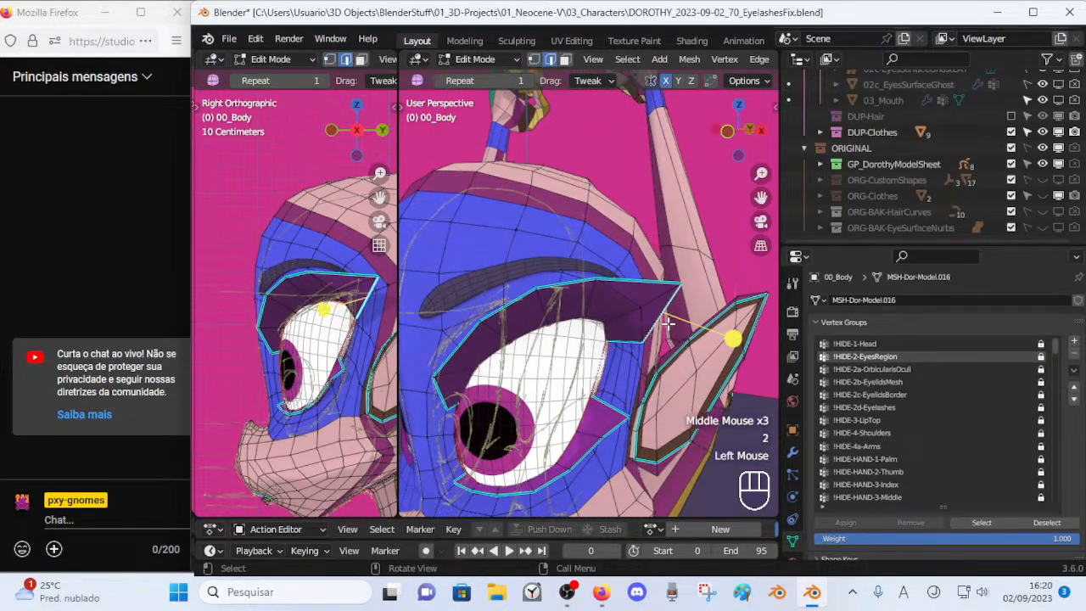
pyautogui.hotkey('ctrl', 'e')
pyautogui.click(628, 144)
pyautogui.hotkey('alt', 'a')
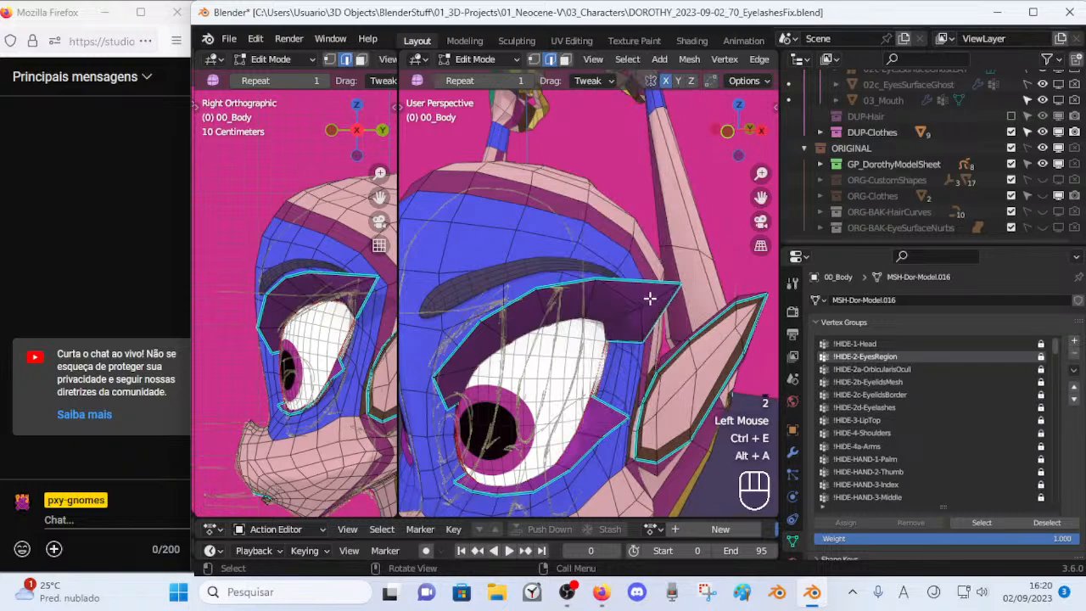
pyautogui.moveTo(642, 281); pyautogui.dragTo(613, 317, button='middle')
pyautogui.press('g')
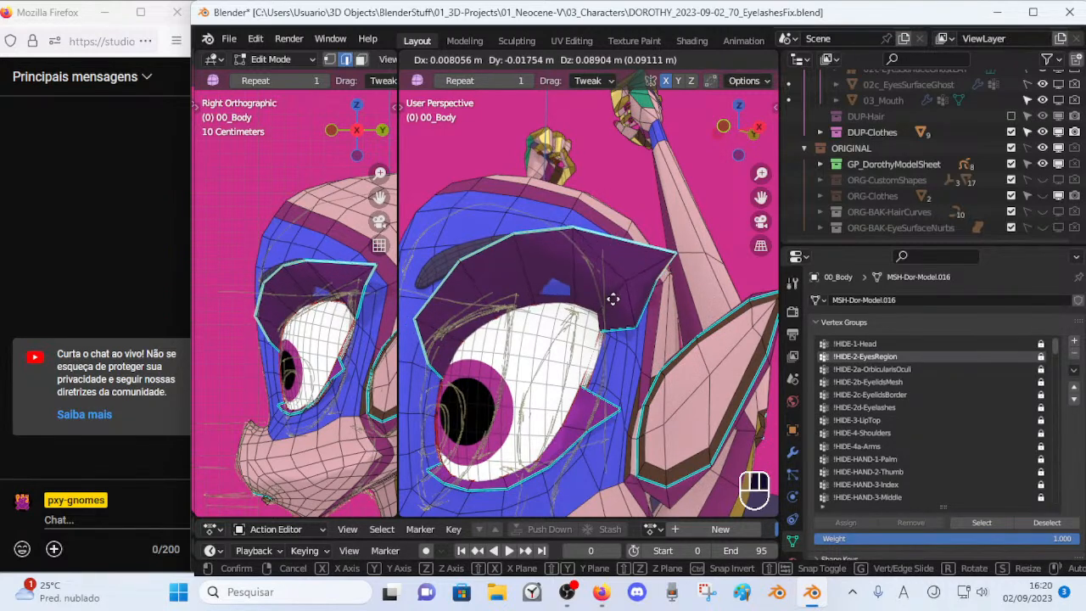
pyautogui.press('Escape')
pyautogui.press('1')
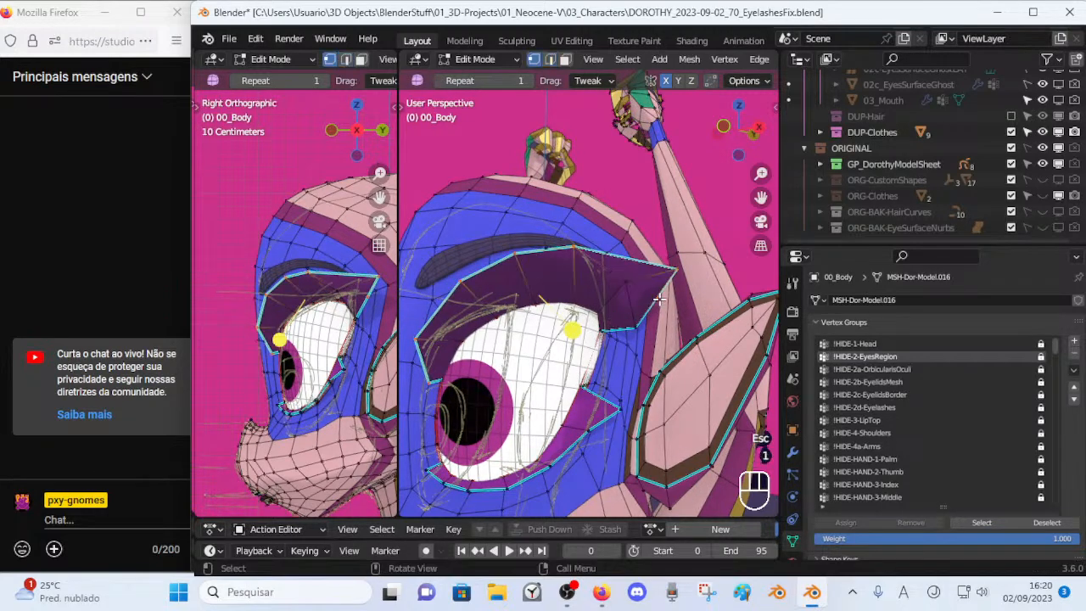
# Move the vertex midway along the lid's outer corner edge to round the corner outward.
pyautogui.click(661, 300)
pyautogui.press('g')
pyautogui.keyDown('shift'); pyautogui.click(716, 347); pyautogui.keyUp('shift')
pyautogui.scroll(-2, 704, 356)
pyautogui.moveTo(703, 356); pyautogui.dragTo(643, 331, button='middle')
pyautogui.scroll(2, 678, 343)
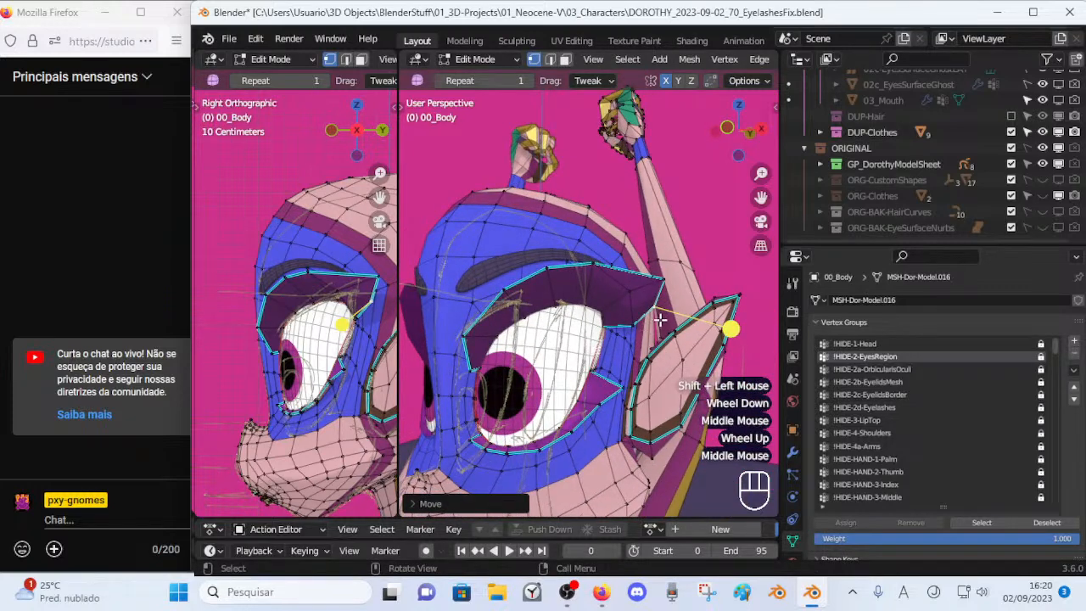
# Select the upper eyelid's outer rim loop and smooth its vertices.
pyautogui.hotkey('alt', 'a')
pyautogui.keyDown('alt'); pyautogui.keyDown('shift'); pyautogui.click(628, 278); pyautogui.keyUp('shift'); pyautogui.keyUp('alt')
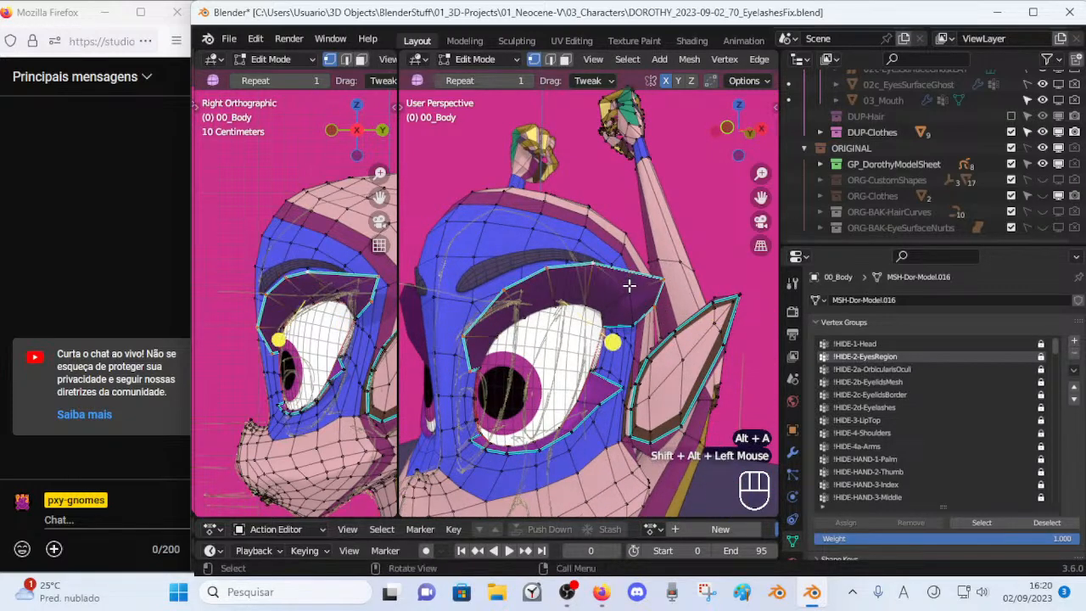
pyautogui.hotkey('alt', 'a')
pyautogui.keyDown('alt'); pyautogui.keyDown('shift'); pyautogui.click(474, 323); pyautogui.keyUp('shift'); pyautogui.keyUp('alt')
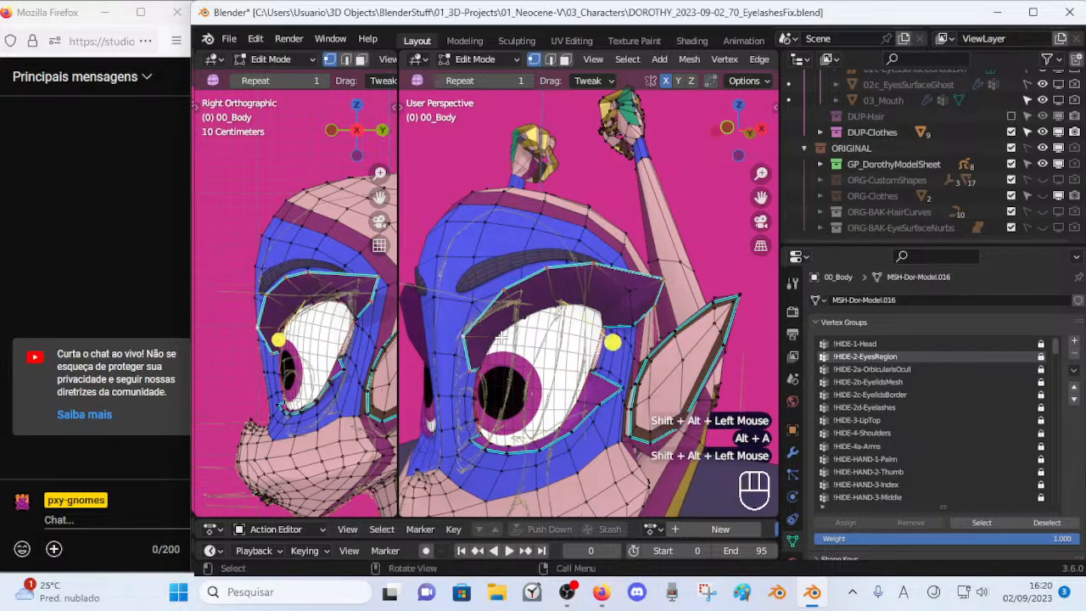
pyautogui.moveTo(601, 348)
pyautogui.mouseDown()
pyautogui.moveTo(628, 350)
pyautogui.moveTo(617, 342)
pyautogui.mouseUp()
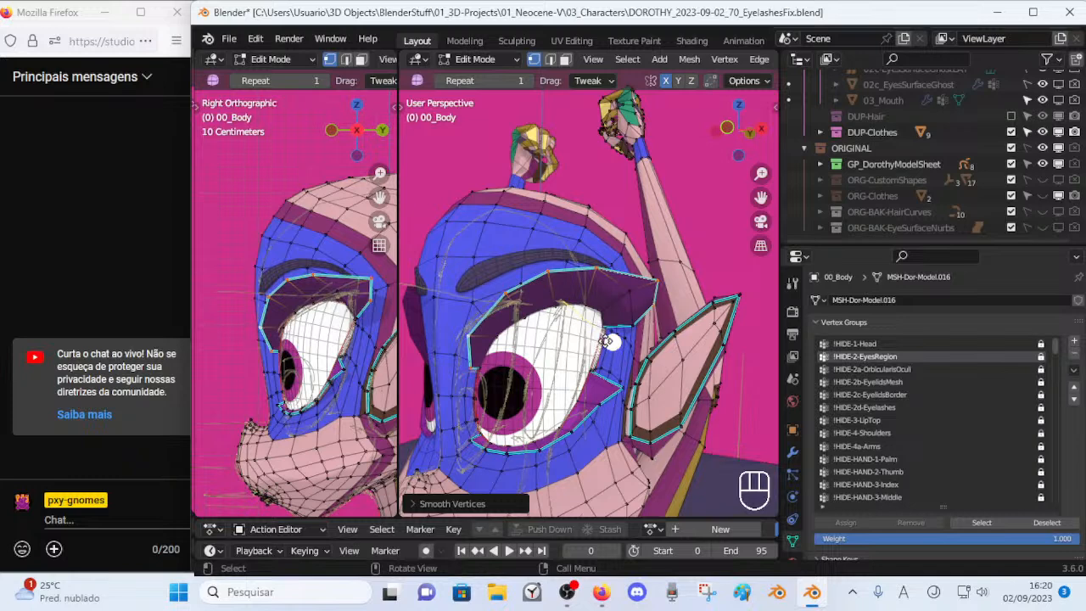
pyautogui.scroll(2, 602, 333)
pyautogui.scroll(-2, 603, 345)
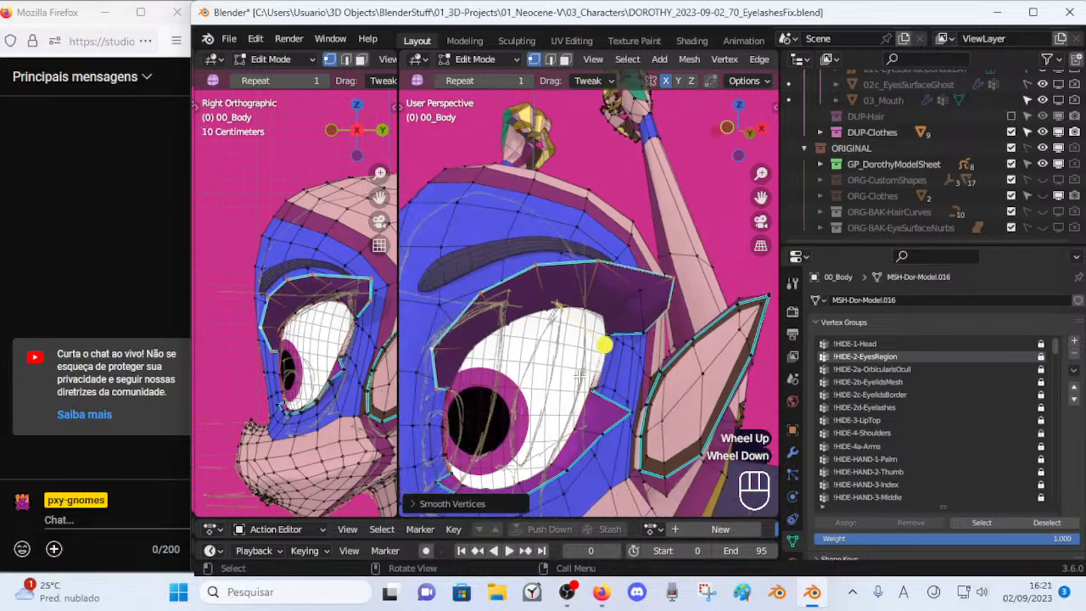
# Scale the selected upper rim loop slightly and smooth its vertices again.
pyautogui.press('g')
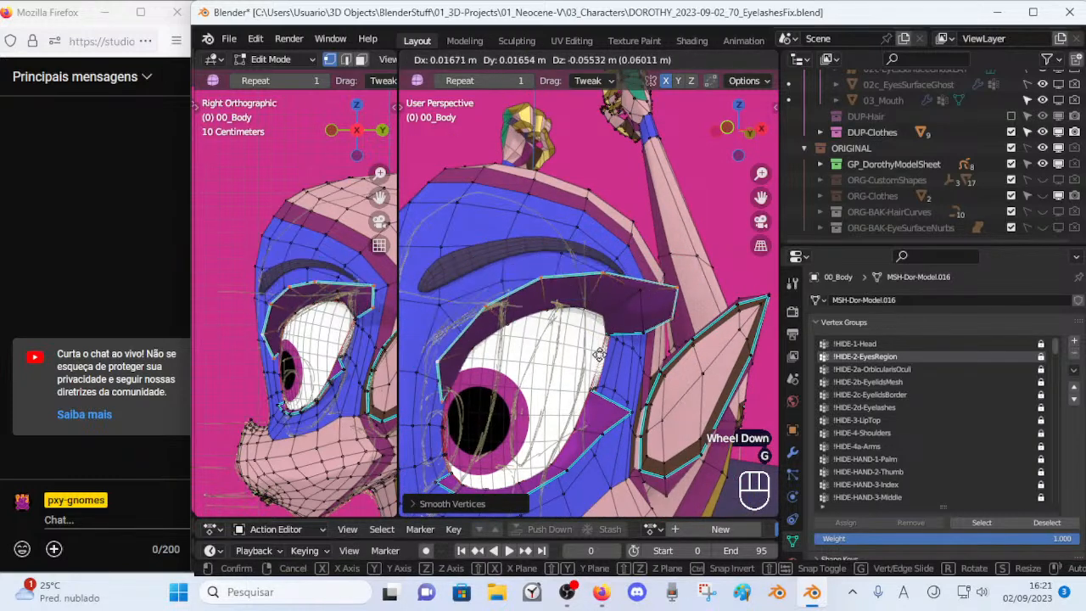
pyautogui.press('Escape')
pyautogui.press('s')
pyautogui.keyDown('shift'); pyautogui.click(607, 358); pyautogui.keyUp('shift')
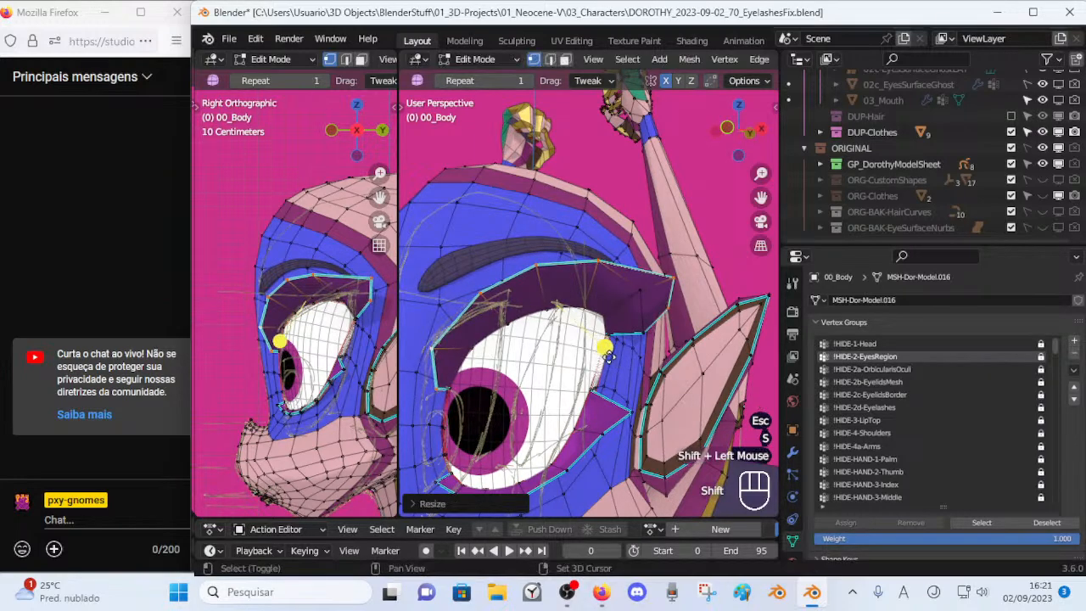
pyautogui.moveTo(608, 349); pyautogui.dragTo(619, 352)
pyautogui.moveTo(617, 353); pyautogui.dragTo(634, 346, button='middle')
pyautogui.keyDown('shift'); pyautogui.moveTo(519, 438); pyautogui.dragTo(500, 375, button='middle'); pyautogui.keyUp('shift')
pyautogui.scroll(2, 588, 419)
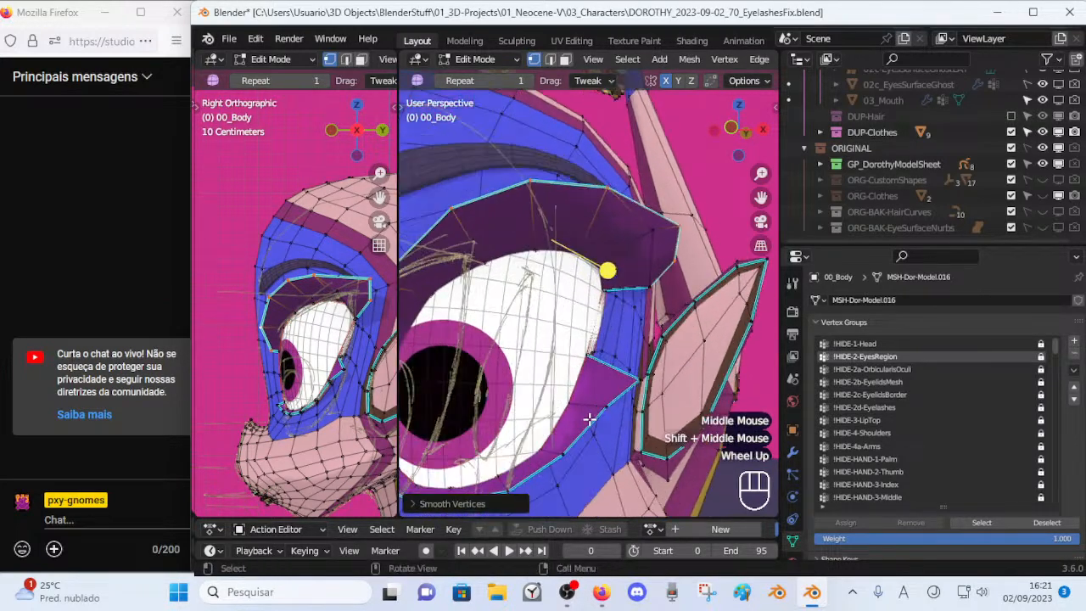
# Reposition three vertices along the lower eyelid's rim and check the eye in Object Mode from the front.
pyautogui.click(606, 412)
pyautogui.press('g')
pyautogui.keyDown('shift'); pyautogui.click(606, 443); pyautogui.keyUp('shift')
pyautogui.click(566, 454)
pyautogui.press('g')
pyautogui.keyDown('shift'); pyautogui.click(562, 464); pyautogui.keyUp('shift')
pyautogui.click(508, 486)
pyautogui.press('g')
pyautogui.click(508, 486)
pyautogui.press('Tab')
pyautogui.moveTo(500, 392); pyautogui.dragTo(634, 263, button='middle')
pyautogui.scroll(-2, 611, 373)
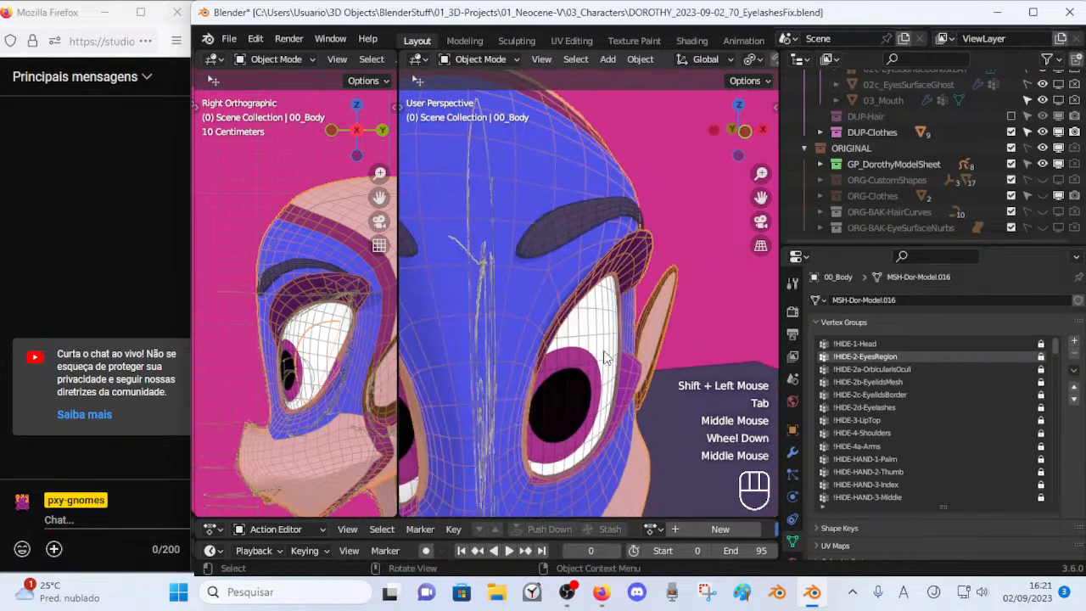
# Smooth the eyelid's edge loop again, move a front vertex of the upper rim, and check it in Object Mode.
pyautogui.press('Tab')
pyautogui.press('2')
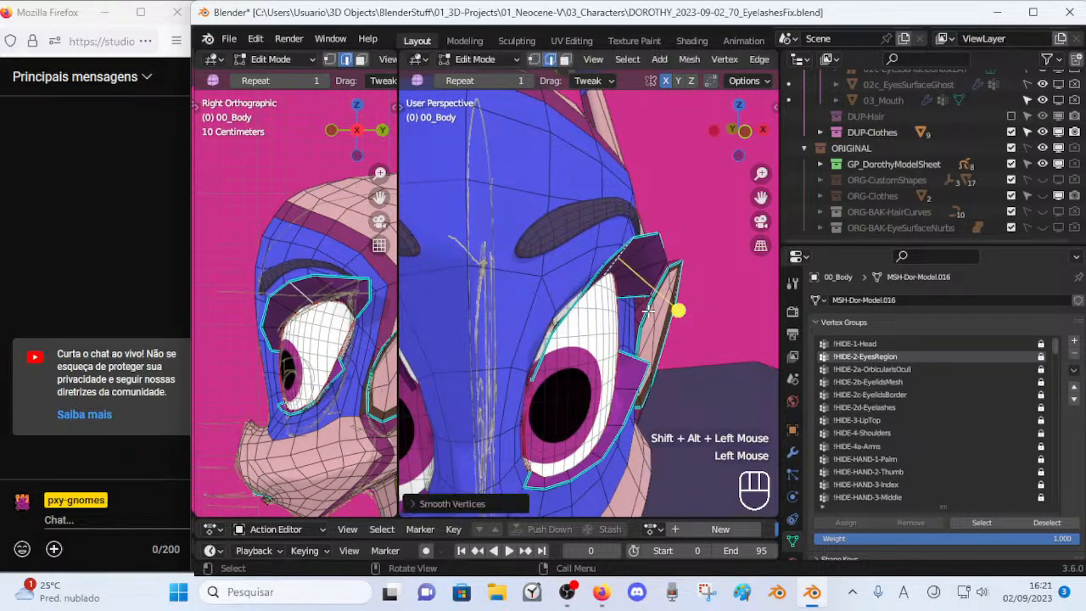
pyautogui.press('1')
pyautogui.moveTo(572, 335); pyautogui.dragTo(549, 291, button='middle')
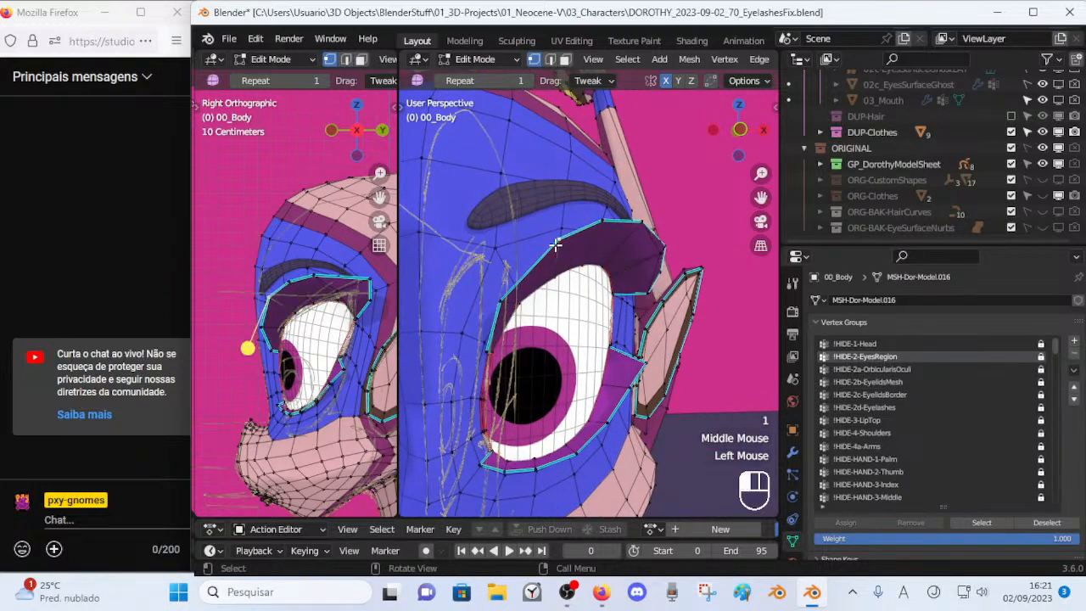
pyautogui.press('g')
pyautogui.keyDown('shift'); pyautogui.click(502, 302); pyautogui.keyUp('shift')
pyautogui.press('Tab')
pyautogui.moveTo(509, 305); pyautogui.dragTo(615, 255, button='middle')
# Raise the selected upper eyelid vertex in the right orthographic view and check it in Object Mode.
pyautogui.press('Tab')
pyautogui.scroll(1, 503, 283)
pyautogui.scroll(-1, 507, 278)
pyautogui.press('Tab')
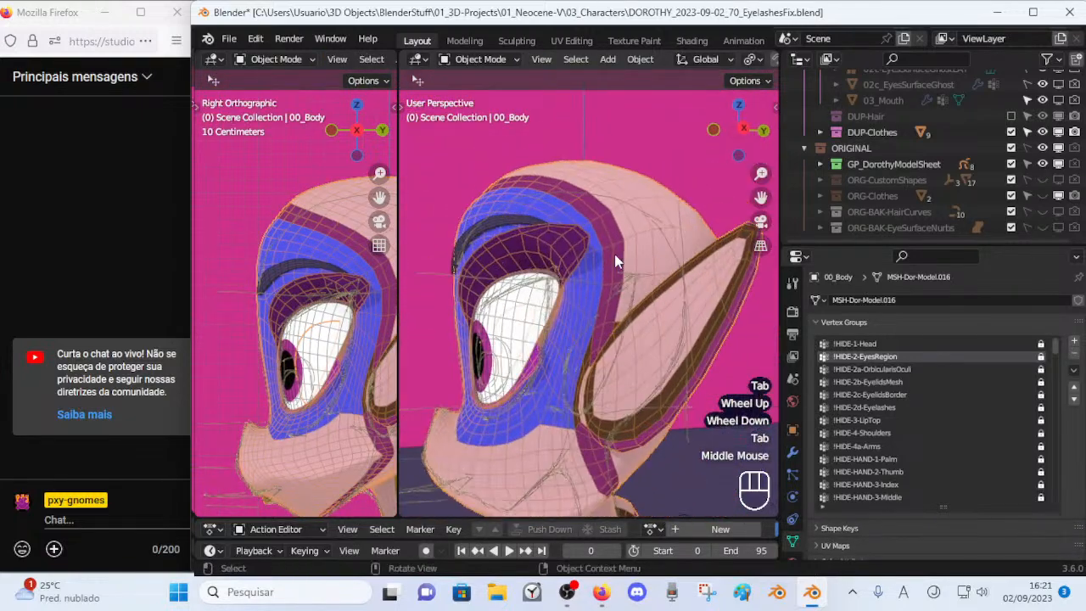
pyautogui.press('KP_3')
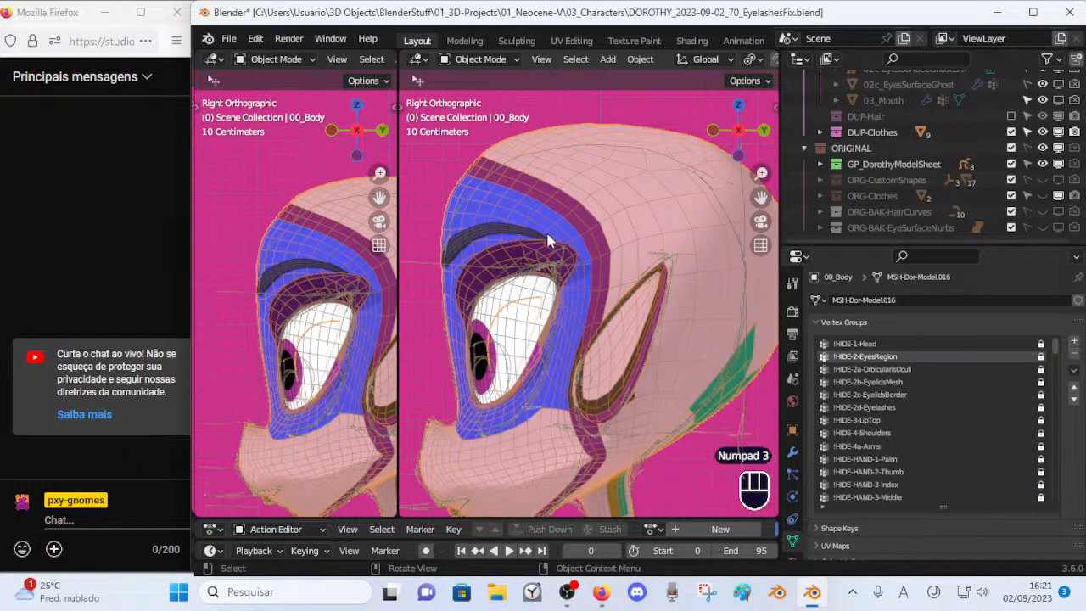
pyautogui.press('Tab')
pyautogui.scroll(1, 557, 246)
pyautogui.press('g')
pyautogui.click(546, 225)
pyautogui.press('Tab')
# Move two vertices on the upper rim up and forward beneath the eyebrow in the right view.
pyautogui.press('Tab')
pyautogui.click(496, 228)
pyautogui.press('g')
pyautogui.click(491, 216)
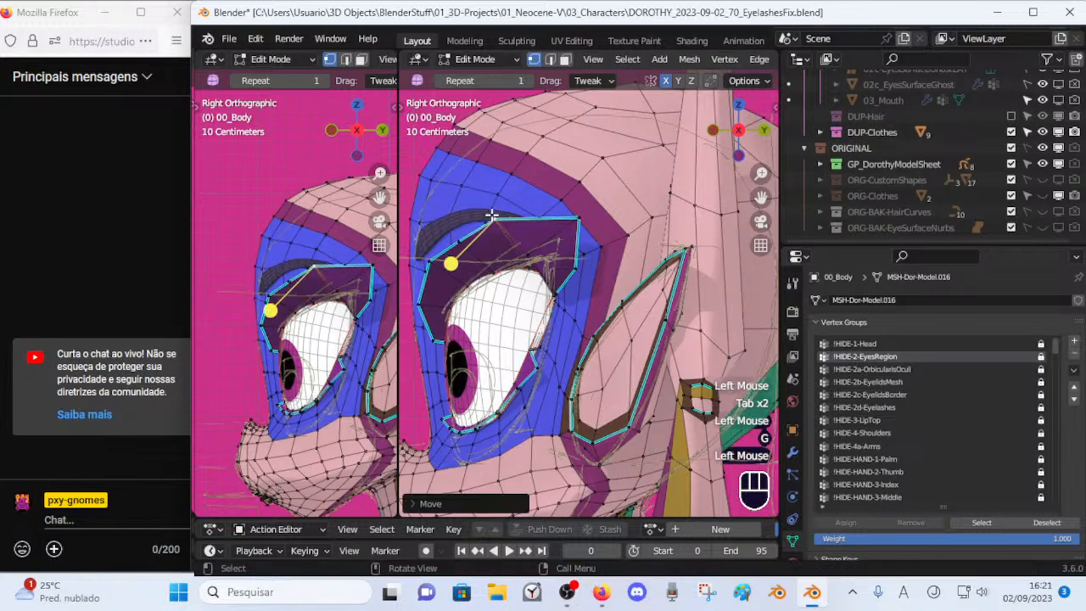
pyautogui.click(457, 233)
pyautogui.press('g')
pyautogui.click(450, 230)
pyautogui.press('Tab')
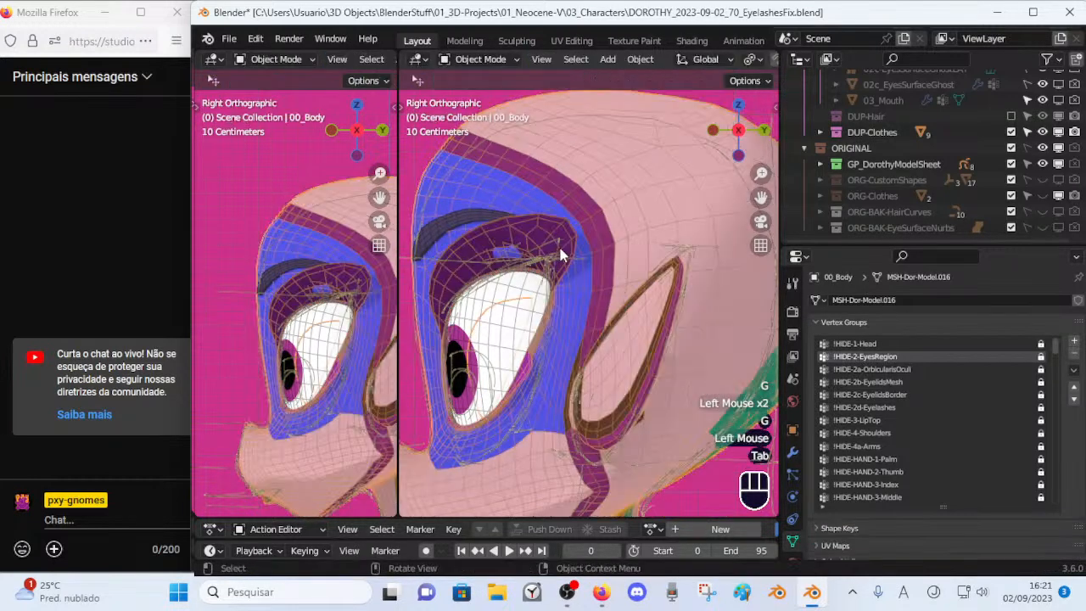
# Readjust the selected upper eyelid vertex in the right view and inspect the lid from a rotated angle.
pyautogui.press('Tab')
pyautogui.press('g')
pyautogui.click(508, 233)
pyautogui.press('Tab')
pyautogui.moveTo(530, 255); pyautogui.dragTo(555, 297, button='middle')
pyautogui.press('Tab')
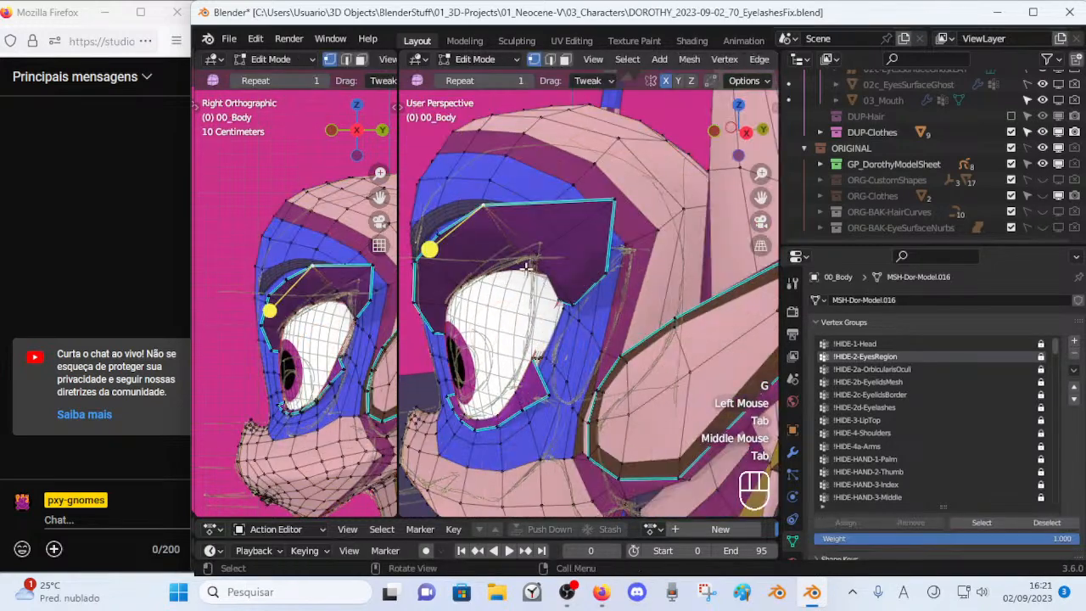
# Move a vertex of the upper lid, slide the vertex inside its outer part, and compare both modes.
pyautogui.moveTo(545, 256); pyautogui.dragTo(625, 282, button='middle')
pyautogui.press('g')
pyautogui.keyDown('shift'); pyautogui.click(518, 298); pyautogui.keyUp('shift')
pyautogui.press('Tab')
pyautogui.press('Tab')
pyautogui.hotkey('shift', 'v')
pyautogui.keyDown('shift'); pyautogui.click(618, 303); pyautogui.keyUp('shift')
pyautogui.press('Tab')
pyautogui.press('Tab')
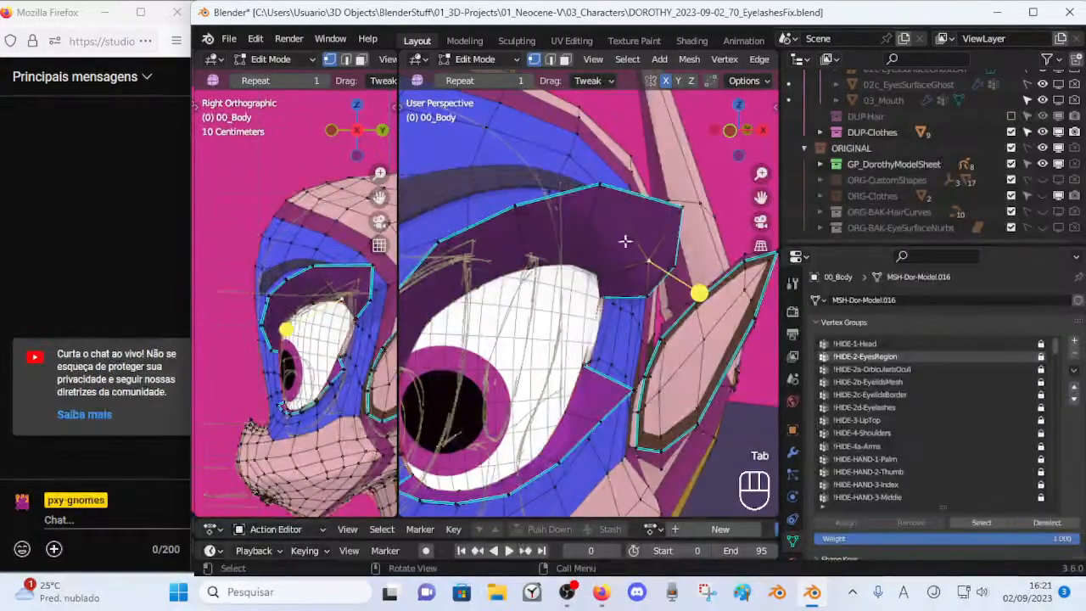
pyautogui.press('Tab')
pyautogui.press('Tab')
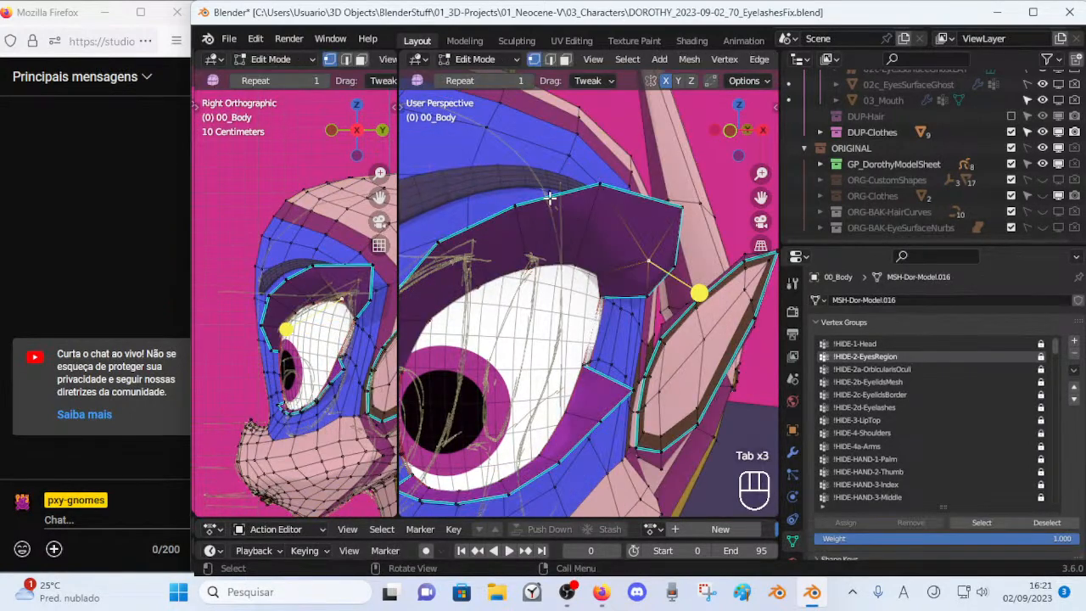
# Move an edge inside the upper eyelid's outer part and save the file.
pyautogui.press('2')
pyautogui.click(600, 230)
pyautogui.moveTo(600, 230); pyautogui.dragTo(658, 298, button='middle')
pyautogui.press('g')
pyautogui.keyDown('shift'); pyautogui.click(460, 262); pyautogui.keyUp('shift')
pyautogui.press('Tab')
pyautogui.hotkey('ctrl', 's')
# Slide a vertex near the eyelid's outer corner along its edge and check the shape in Object Mode.
pyautogui.scroll(-2, 644, 289)
pyautogui.moveTo(484, 268); pyautogui.dragTo(640, 306, button='middle')
pyautogui.scroll(-1, 606, 321)
pyautogui.scroll(3, 616, 322)
pyautogui.press('Tab')
pyautogui.click(660, 300)
pyautogui.hotkey('shift', 'v')
pyautogui.keyDown('shift'); pyautogui.click(720, 320); pyautogui.keyUp('shift')
pyautogui.press('Tab')
pyautogui.press('Tab')
# Slide the same outer corner vertex twice more to refine its position on the lid.
pyautogui.hotkey('shift', 'v')
pyautogui.keyDown('shift'); pyautogui.click(657, 293); pyautogui.keyUp('shift')
pyautogui.hotkey('shift', 'v')
pyautogui.keyDown('shift'); pyautogui.click(670, 305); pyautogui.keyUp('shift')
pyautogui.press('Tab')
# Move the selected eyelid vertex twice from a new angle, checking the lid in Object Mode after each move.
pyautogui.moveTo(670, 305); pyautogui.dragTo(601, 296, button='middle')
pyautogui.press('Tab')
pyautogui.press('g')
pyautogui.click(525, 323)
pyautogui.press('Tab')
pyautogui.press('Tab')
pyautogui.press('g')
pyautogui.click(523, 290)
pyautogui.press('Tab')
# Undo the last two operations on the body mesh.
pyautogui.scroll(-1, 635, 295)
pyautogui.press('g')
pyautogui.press('Escape')
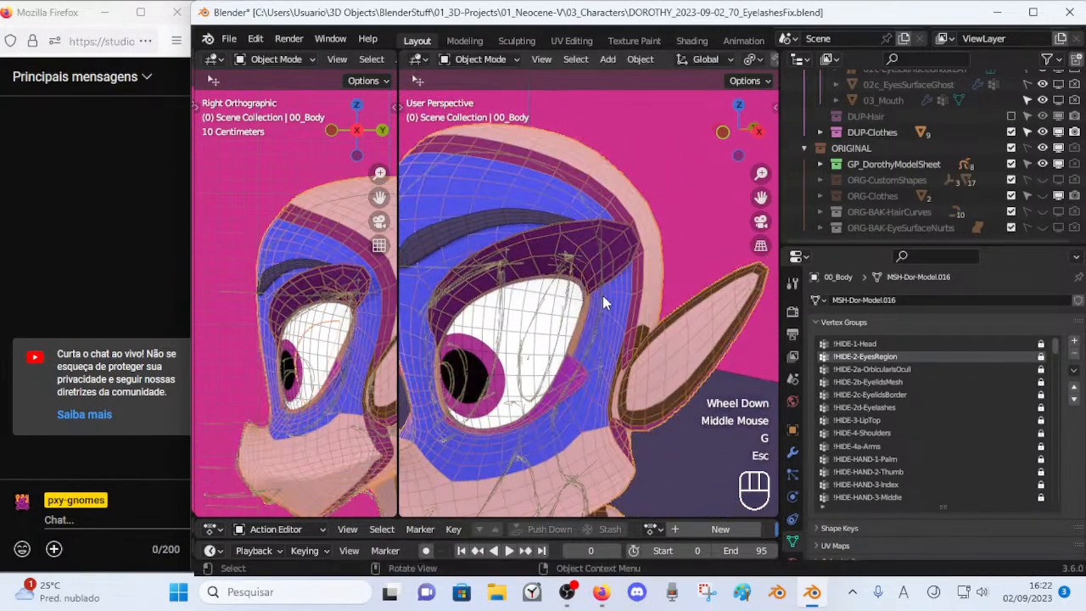
pyautogui.hotkey('ctrl', 'z')
pyautogui.hotkey('ctrl', 'z')
# Make 02b_EyeSurface.L and 02b_EyeSurface.R selectable and select them together with 01a_Eyebrows in the Outliner.
pyautogui.scroll(4, 1003, 216)
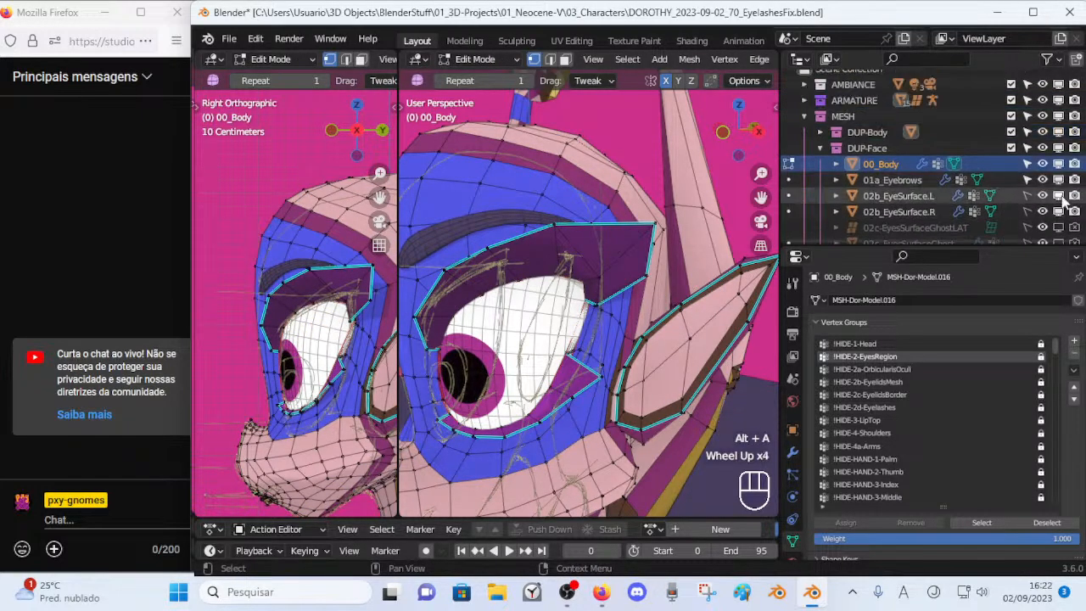
pyautogui.click(1027, 211)
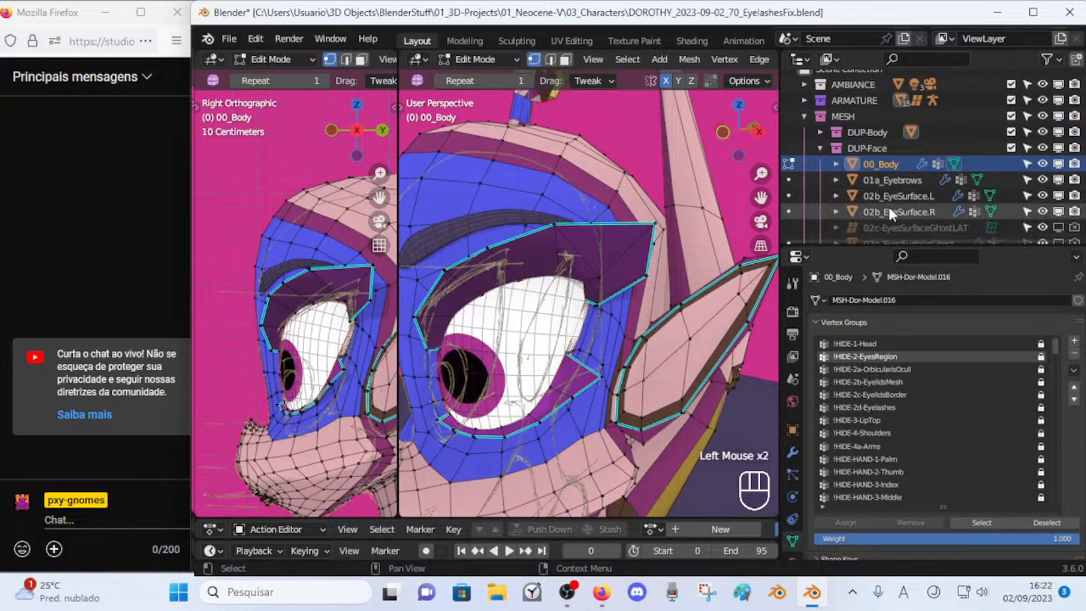
pyautogui.click(933, 211)
pyautogui.keyDown('shift'); pyautogui.click(899, 180); pyautogui.keyUp('shift')
pyautogui.keyDown('shift'); pyautogui.click(899, 195); pyautogui.keyUp('shift')
pyautogui.scroll(-1, 959, 209)
# Enable 02c-EyesSurfaceGhostLAT in the viewports and expand the Transform properties with the body in Object Mode.
pyautogui.click(1057, 195)
pyautogui.press('n')
pyautogui.click(594, 100)
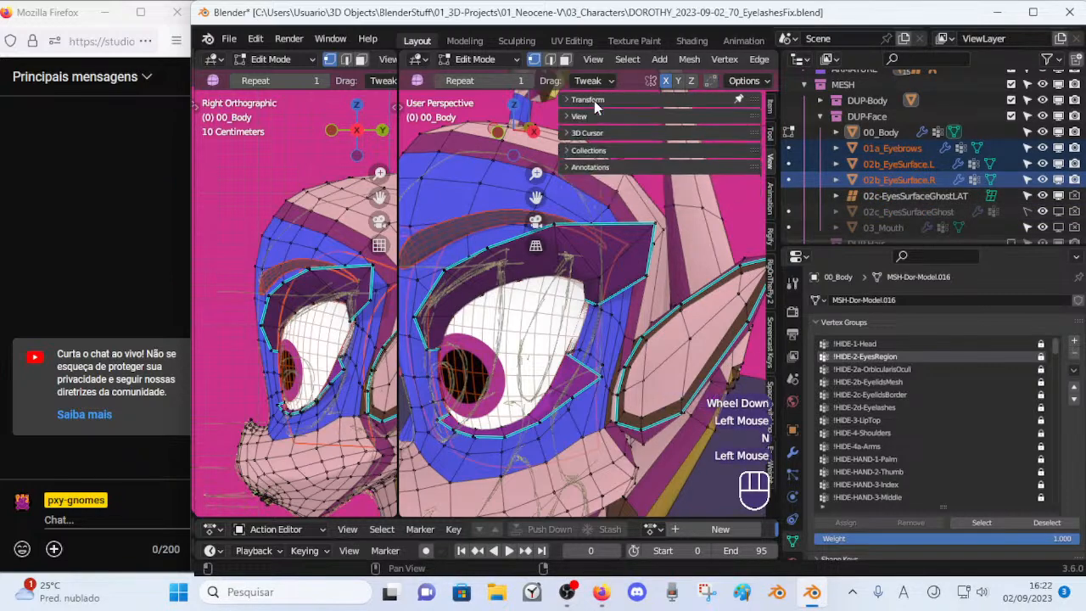
pyautogui.click(601, 101)
pyautogui.scroll(-2, 524, 263)
pyautogui.keyDown('shift'); pyautogui.moveTo(525, 262); pyautogui.dragTo(510, 320, button='middle'); pyautogui.keyUp('shift')
pyautogui.hotkey('ctrl', 'Tab')
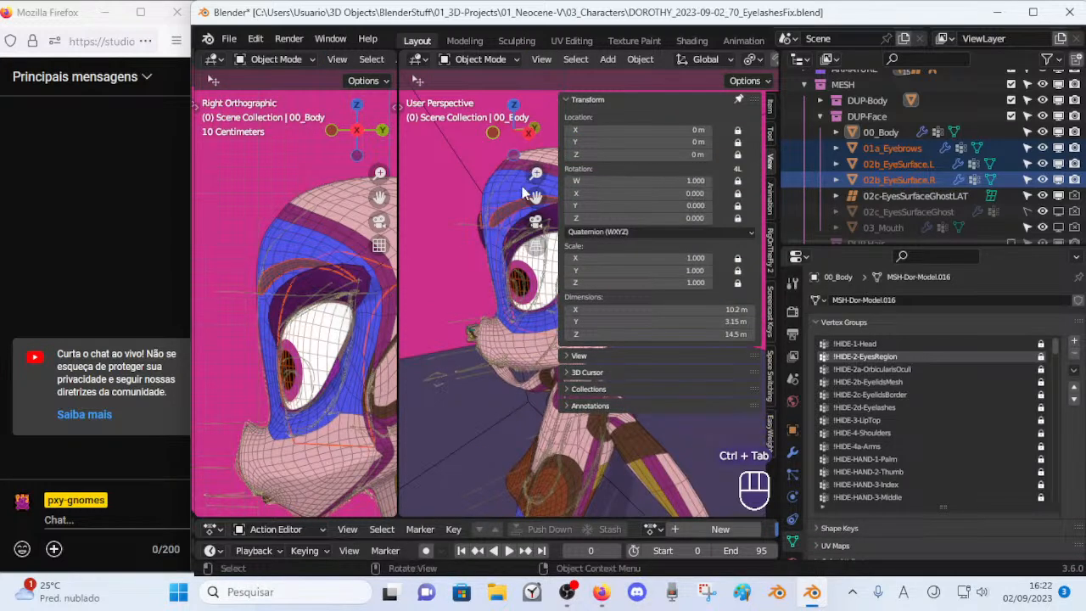
# Check the transforms of 01a_Eyebrows, 02b_EyeSurface.L, 02b_EyeSurface.R and 02c-EyesSurfaceGhostLAT one by one, closing the properties when done.
pyautogui.hotkey('alt', 'a')
pyautogui.click(851, 147)
pyautogui.click(893, 164)
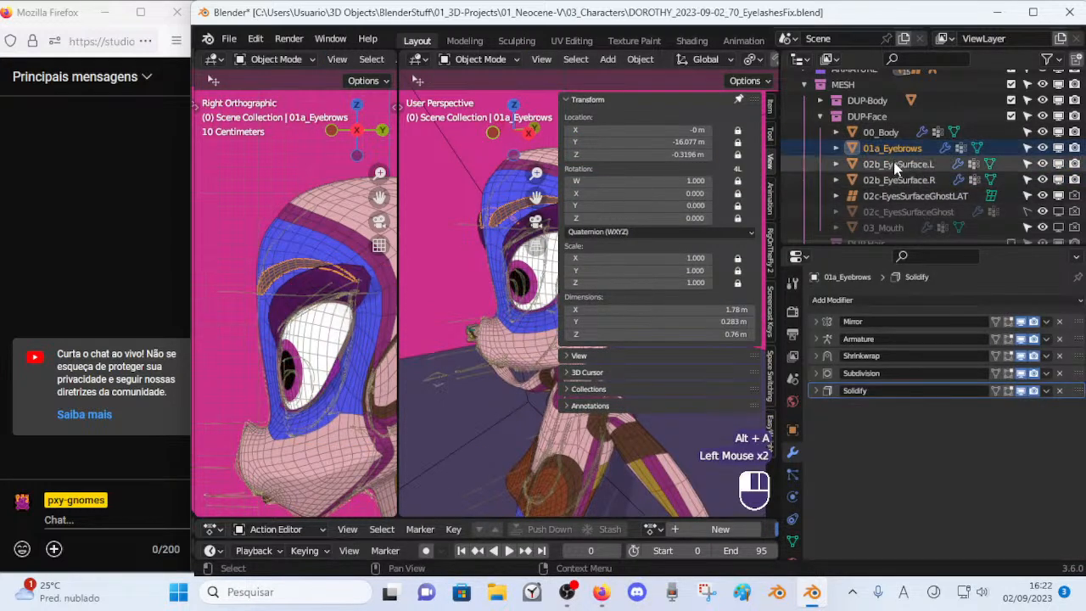
pyautogui.click(893, 179)
pyautogui.click(893, 195)
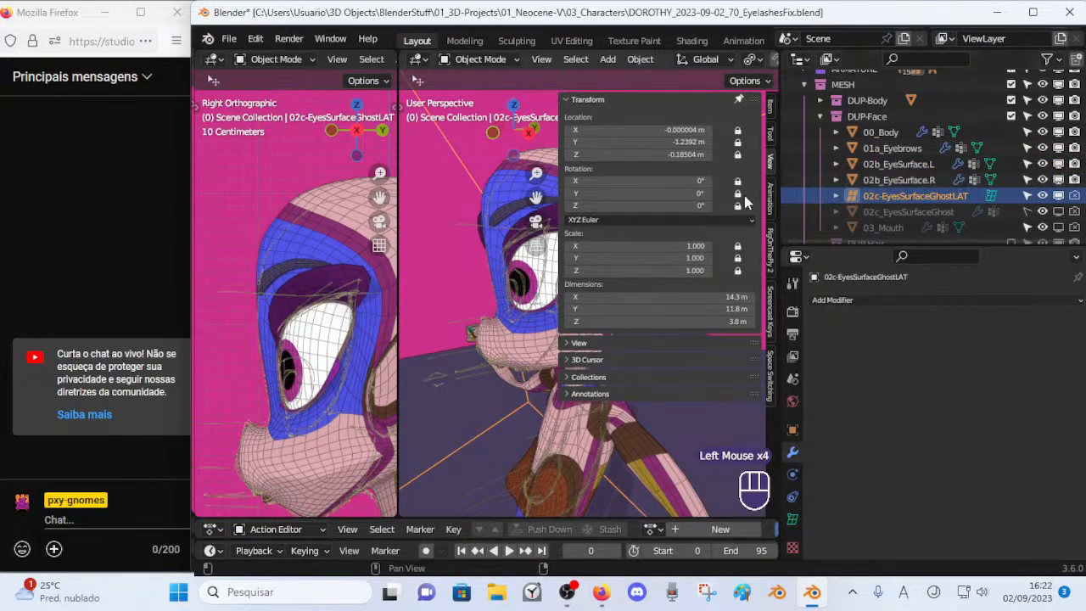
pyautogui.press('n')
pyautogui.moveTo(512, 246); pyautogui.dragTo(587, 292, button='middle')
pyautogui.scroll(2, 586, 281)
pyautogui.keyDown('shift'); pyautogui.moveTo(586, 292); pyautogui.dragTo(547, 354, button='middle'); pyautogui.keyUp('shift')
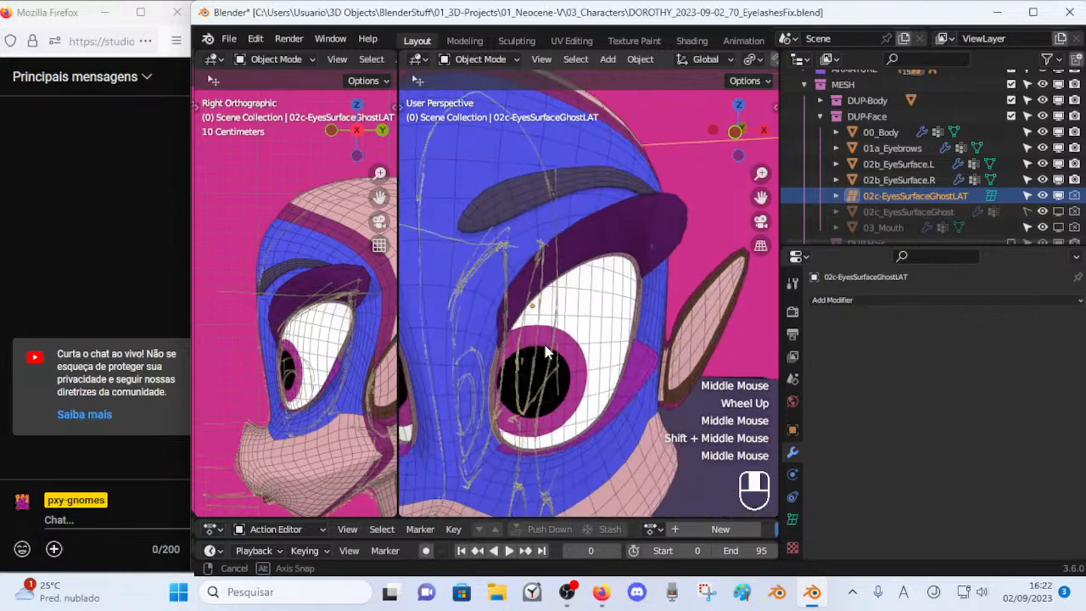
# Enter Edit Mode on 00_Body and slightly move a vertex near the outer end of the upper eyelash.
pyautogui.click(649, 245)
pyautogui.press('Tab')
pyautogui.moveTo(650, 250); pyautogui.dragTo(708, 292, button='middle')
pyautogui.click(647, 266)
pyautogui.press('g')
pyautogui.keyDown('shift'); pyautogui.click(639, 262); pyautogui.keyUp('shift')
# Move a vertex farther in along the upper eyelash on the Y axis and check the shape in Object Mode.
pyautogui.click(583, 223)
pyautogui.press('g')
pyautogui.press('y')
pyautogui.keyDown('shift'); pyautogui.click(531, 278); pyautogui.keyUp('shift')
pyautogui.keyDown('shift'); pyautogui.click(616, 334); pyautogui.keyUp('shift')
pyautogui.press('Tab')
pyautogui.press('Tab')
# Move an outer eyelash vertex twice, checking the smoothed lash in Object Mode after each move.
pyautogui.click(684, 303)
pyautogui.press('g')
pyautogui.keyDown('shift'); pyautogui.click(682, 301); pyautogui.keyUp('shift')
pyautogui.press('Tab')
pyautogui.press('Tab')
pyautogui.press('g')
pyautogui.keyDown('shift'); pyautogui.click(737, 265); pyautogui.keyUp('shift')
pyautogui.press('Tab')
pyautogui.press('Tab')
# Adjust an outer upper-eyelash vertex with two more moves, check the lid in Object Mode and save the file.
pyautogui.click(697, 265)
pyautogui.press('g')
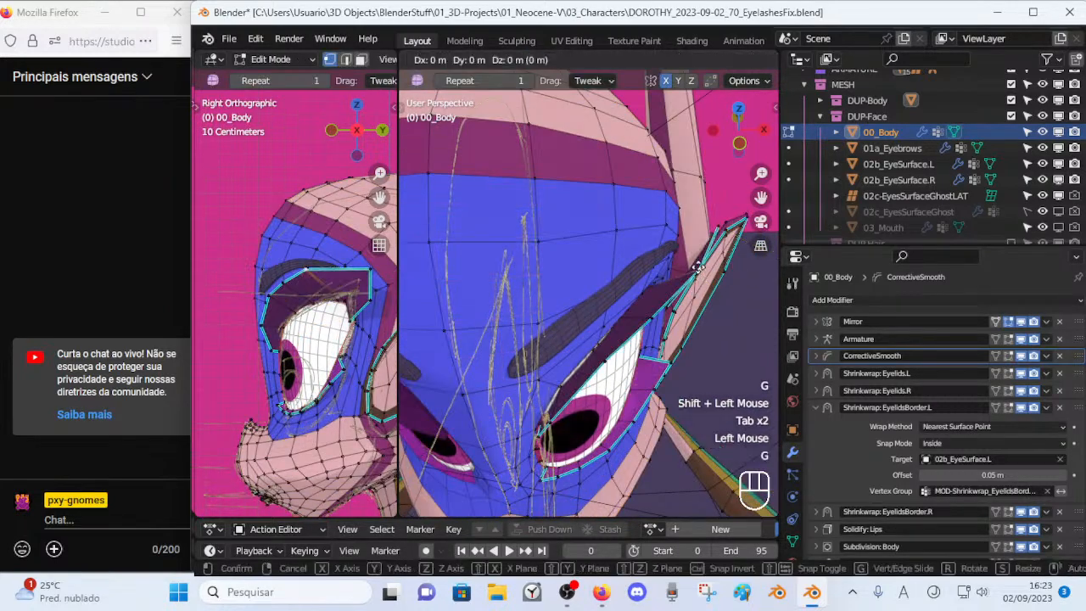
pyautogui.keyDown('shift'); pyautogui.click(683, 301); pyautogui.keyUp('shift')
pyautogui.press('Tab')
pyautogui.press('Tab')
pyautogui.press('g')
pyautogui.keyDown('shift'); pyautogui.click(758, 376); pyautogui.keyUp('shift')
pyautogui.press('Tab')
pyautogui.moveTo(705, 341); pyautogui.dragTo(536, 316, button='middle')
pyautogui.press('Tab')
pyautogui.press('Tab')
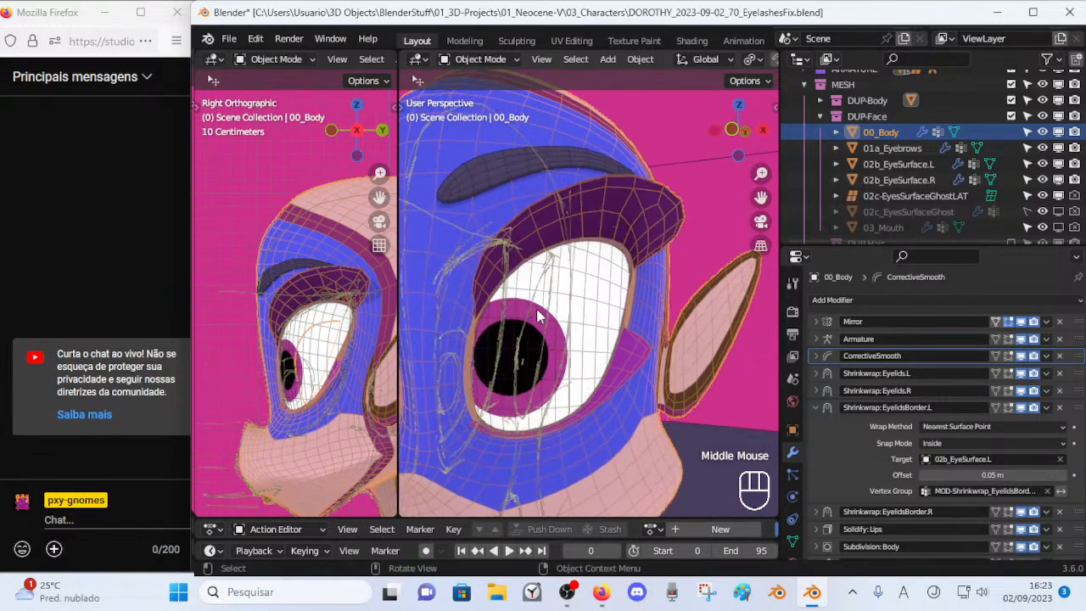
pyautogui.hotkey('ctrl', 's')
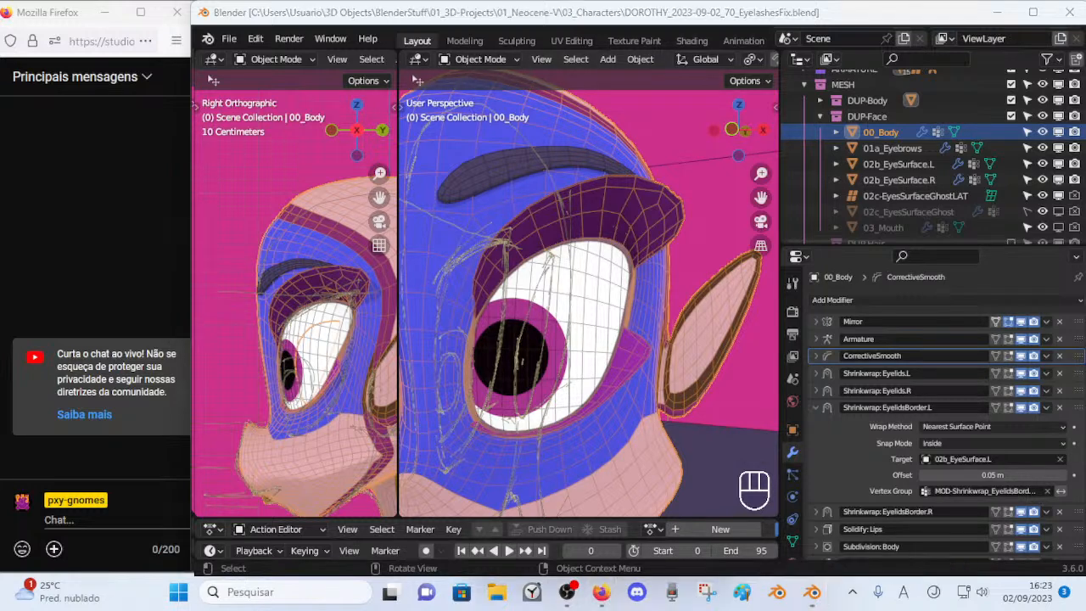
# Switch to Firefox to check the YouTube Studio live stream, and return to Blender.
pyautogui.click(601, 592)
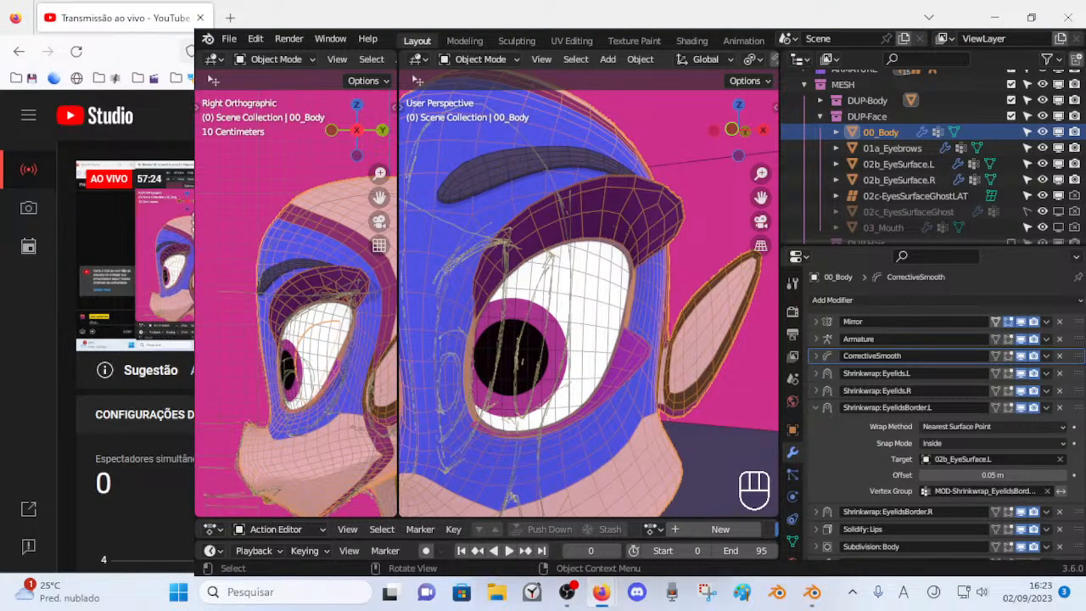
pyautogui.click(601, 592)
pyautogui.click(812, 592)
# Save the file, unhide the hidden objects and select the ARM-Dorothy armature.
pyautogui.moveTo(567, 290); pyautogui.dragTo(579, 278, button='middle')
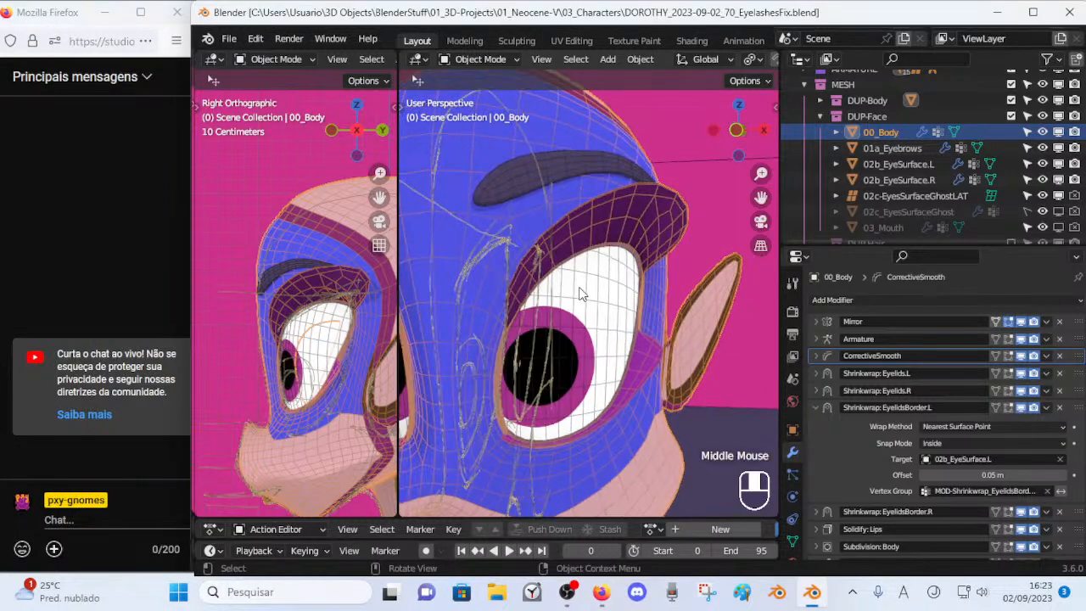
pyautogui.click(630, 232)
pyautogui.hotkey('ctrl', 's')
pyautogui.click(613, 288)
pyautogui.scroll(-2, 642, 244)
pyautogui.scroll(2, 642, 243)
pyautogui.click(589, 250)
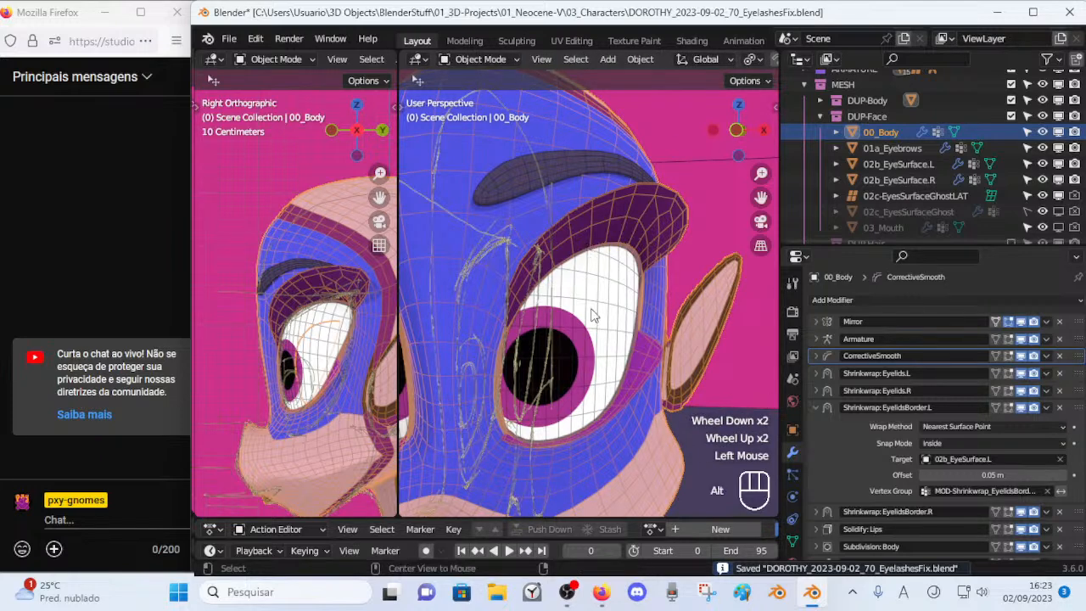
pyautogui.hotkey('alt', 'h')
pyautogui.click(621, 332)
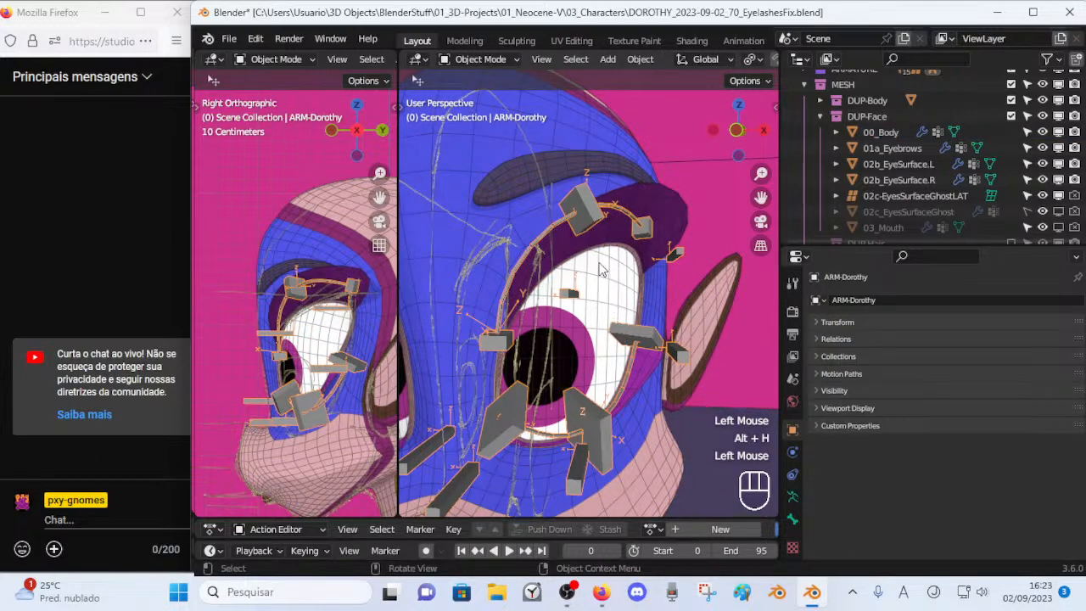
# Save the file and inspect handler bones CTL_Eyelid-TOP-BB-Handler.L.002 and L.001 of ARM-Dorothy in Edit Mode from the front.
pyautogui.press('KP_4')
pyautogui.press('KP_1')
pyautogui.scroll(2, 603, 272)
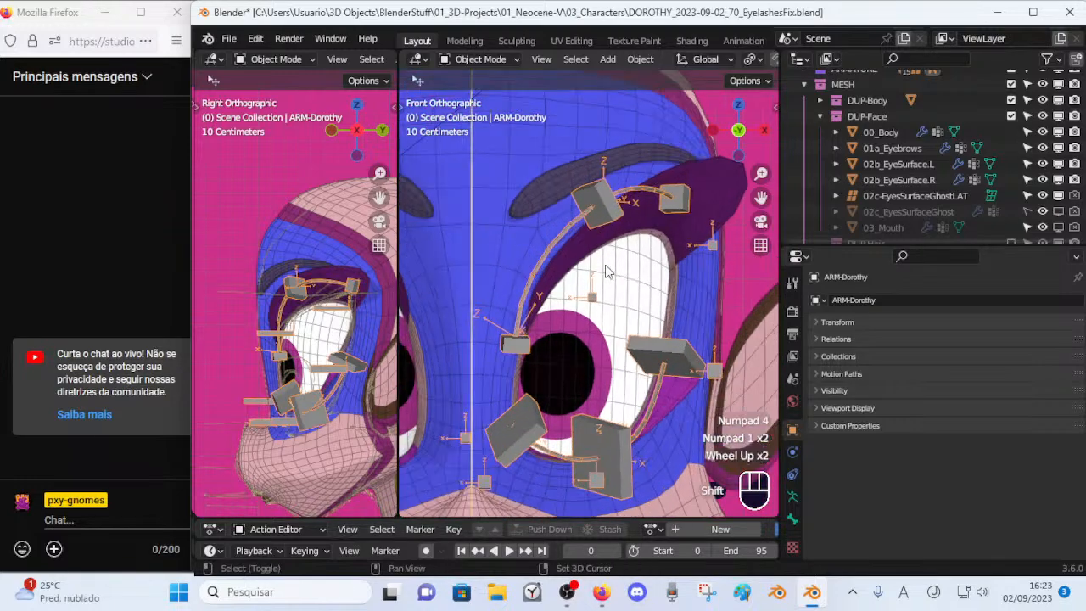
pyautogui.keyDown('shift'); pyautogui.moveTo(593, 272); pyautogui.dragTo(575, 270, button='middle'); pyautogui.keyUp('shift')
pyautogui.hotkey('ctrl', 's')
pyautogui.click(570, 210)
pyautogui.press('Tab')
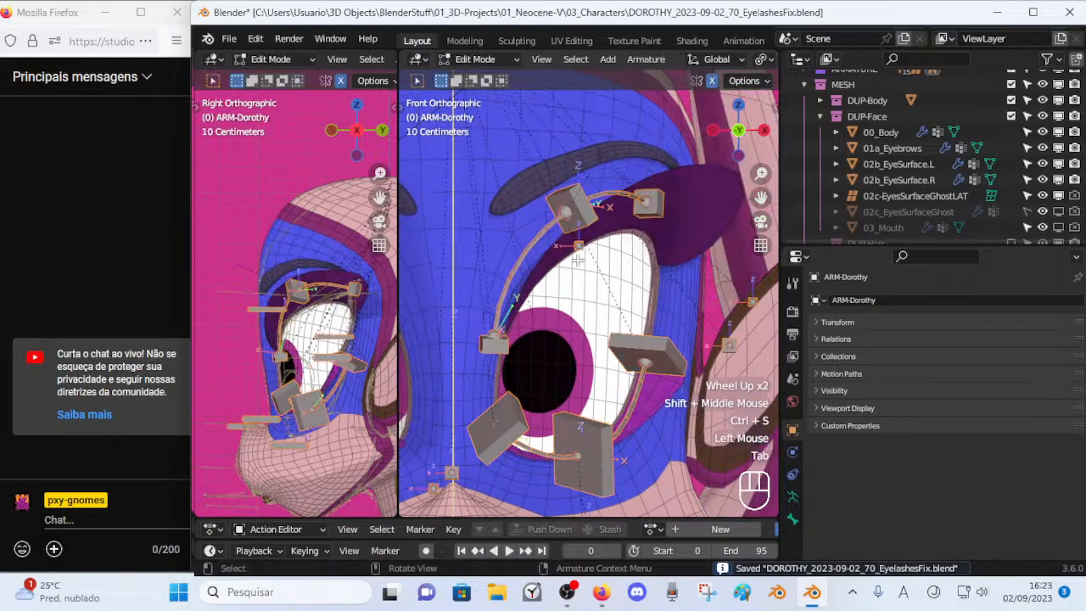
pyautogui.click(592, 221)
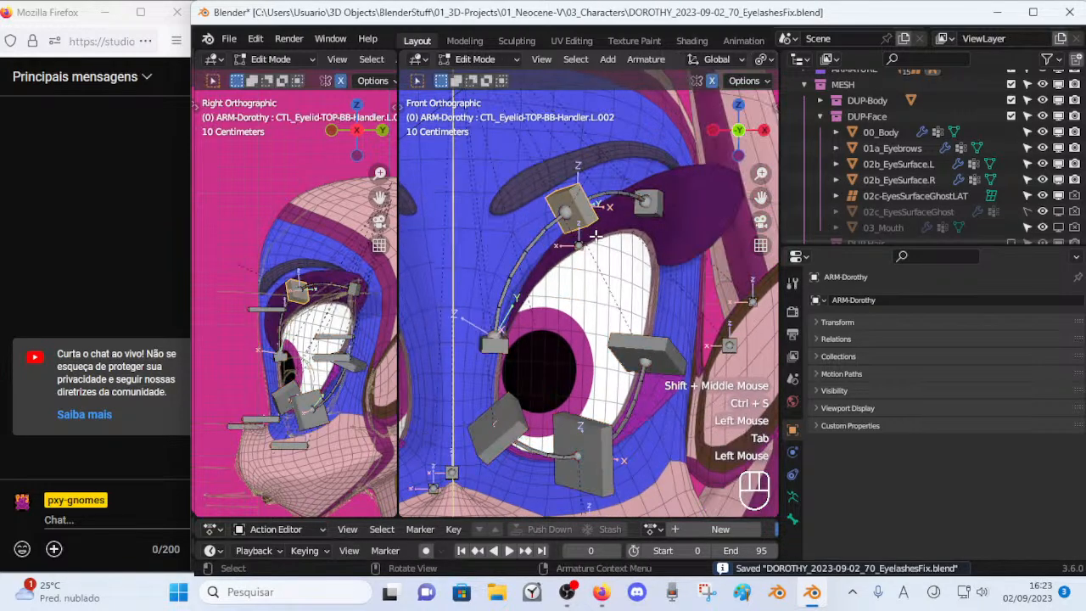
pyautogui.click(496, 352)
pyautogui.keyDown('shift'); pyautogui.moveTo(516, 360); pyautogui.dragTo(521, 340, button='middle'); pyautogui.keyUp('shift')
pyautogui.scroll(2, 516, 339)
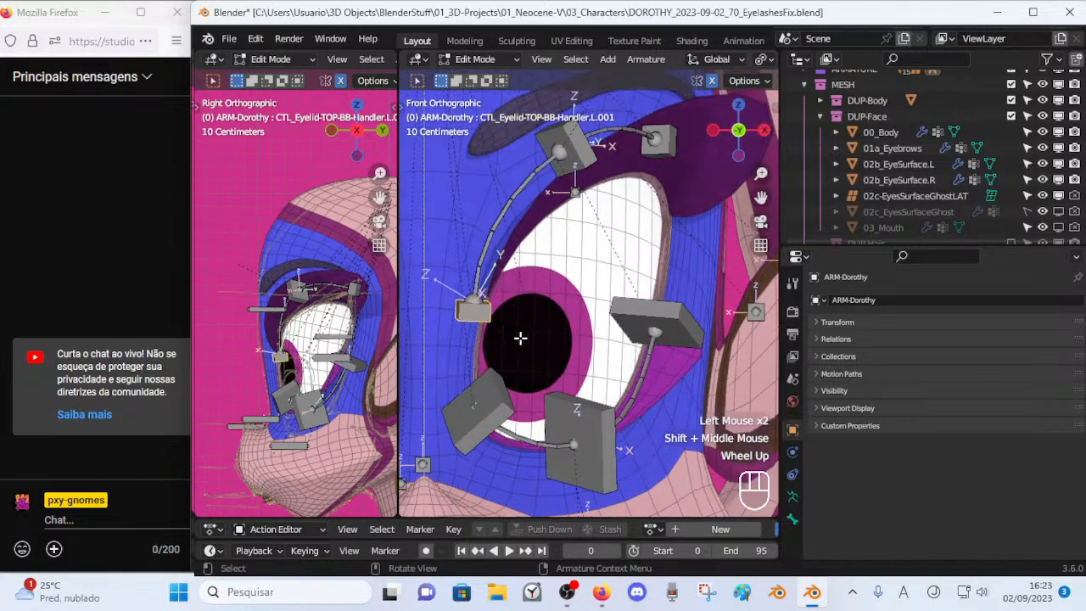
pyautogui.scroll(-1, 516, 336)
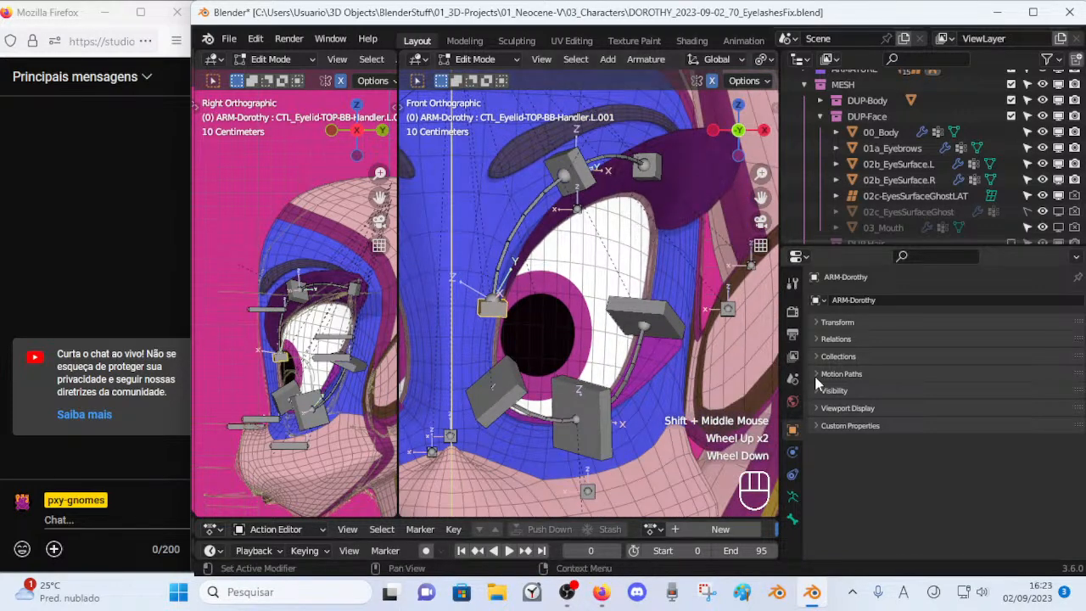
# Return to Object Mode, select 00_Body and enable its Eyelashes-TOP.L, Eyelashes-TOP.R and Eyelashes-BOT.L masks in the viewport.
pyautogui.hotkey('ctrl', 'Tab')
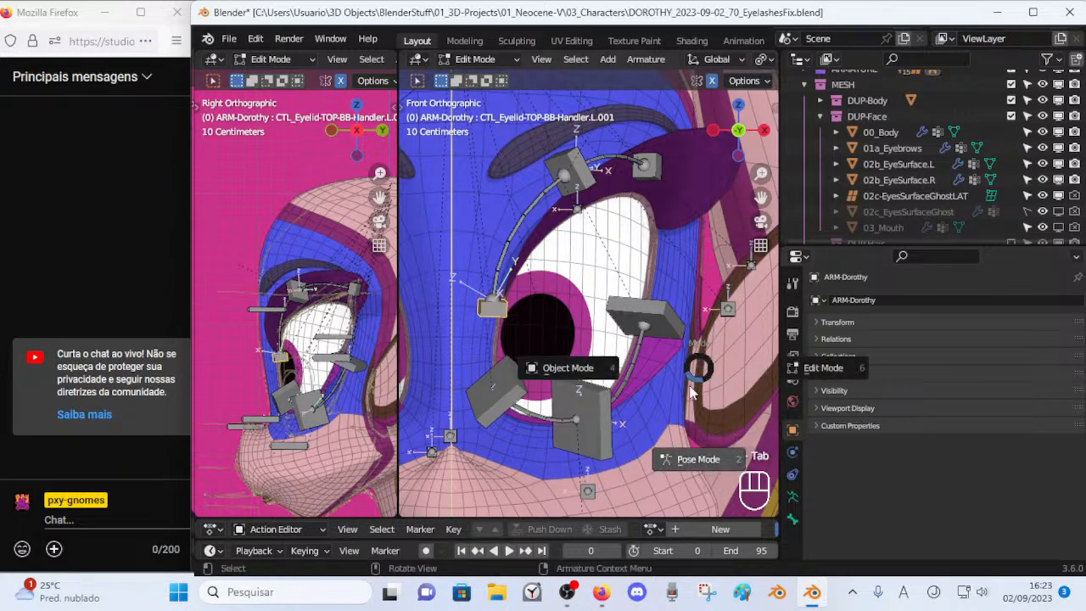
pyautogui.hotkey('ctrl', 'Tab')
pyautogui.click(655, 407)
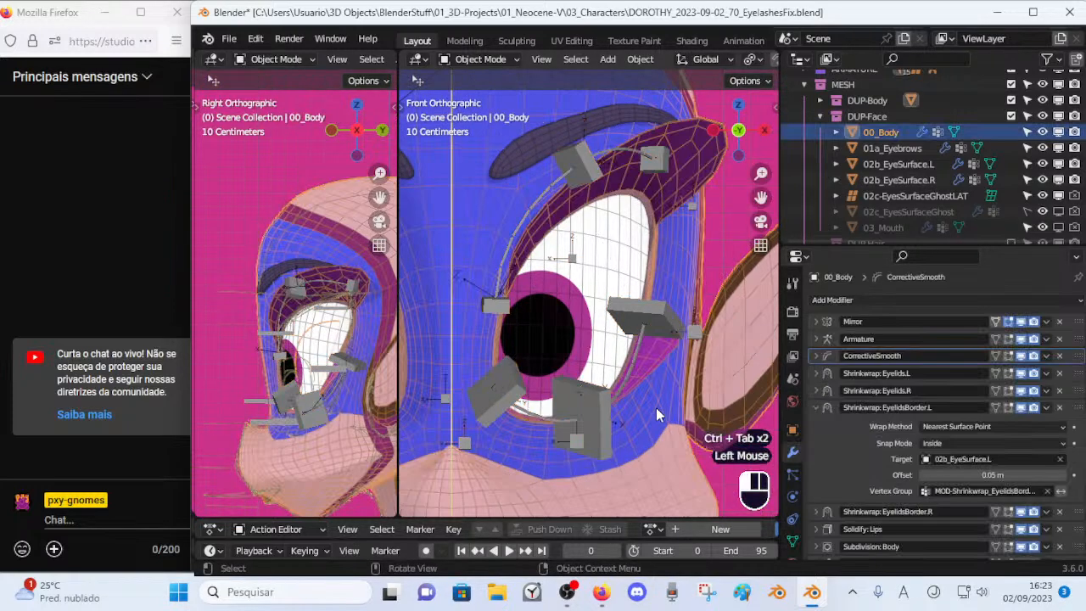
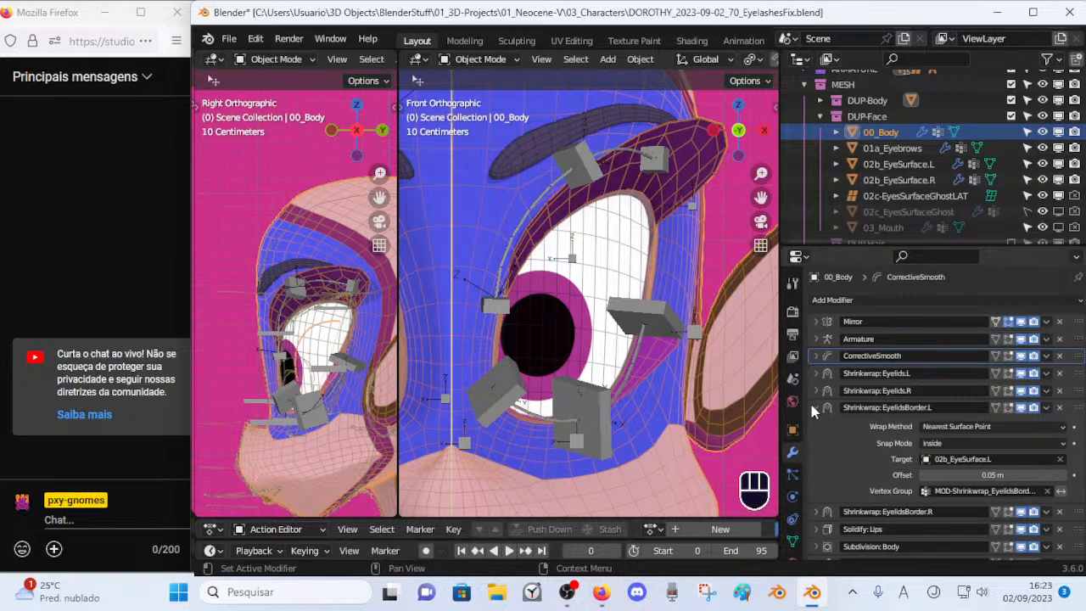
pyautogui.click(813, 406)
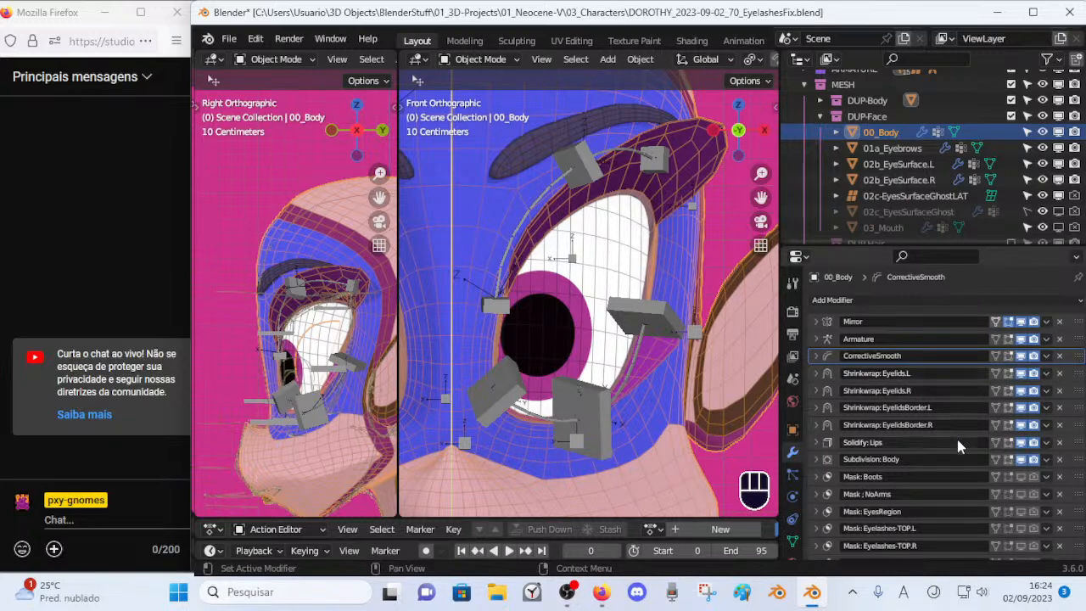
pyautogui.scroll(-4, 958, 444)
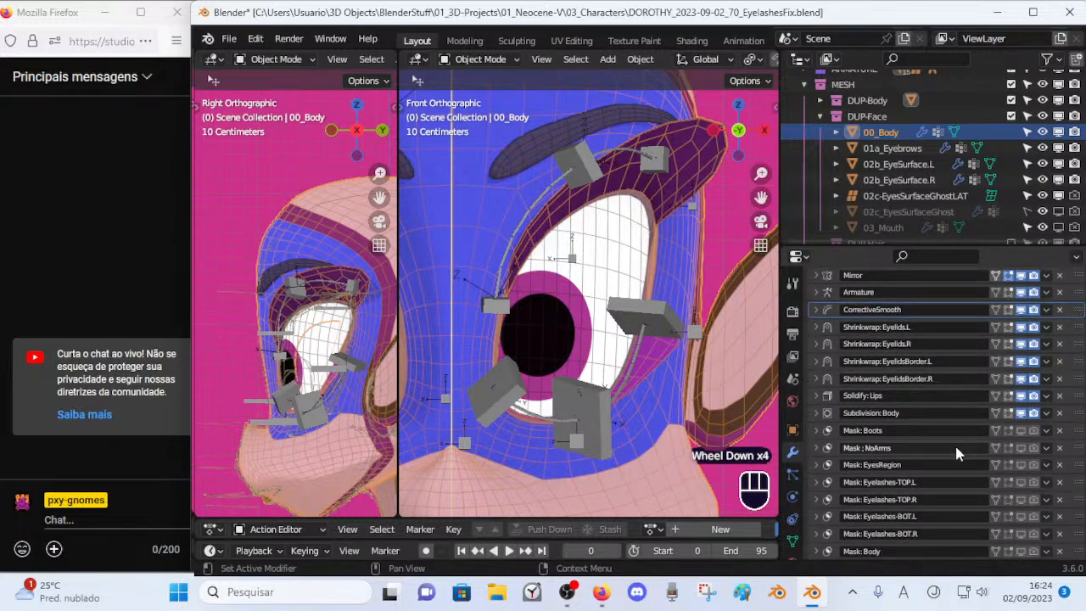
pyautogui.click(1020, 481)
pyautogui.click(1020, 482)
pyautogui.click(1020, 482)
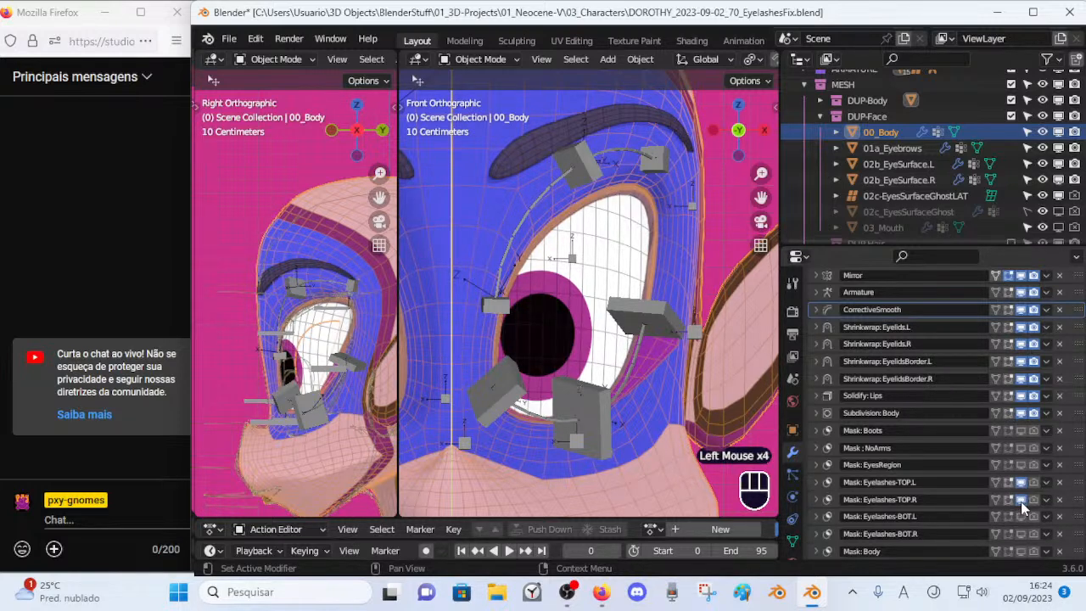
pyautogui.click(1020, 515)
pyautogui.scroll(-2, 577, 310)
pyautogui.scroll(3, 570, 305)
# Select the ARM-Dorothy armature, enter its Edit Mode and save the file.
pyautogui.moveTo(616, 157); pyautogui.dragTo(523, 317, button='middle')
pyautogui.scroll(-2, 641, 191)
pyautogui.click(524, 321)
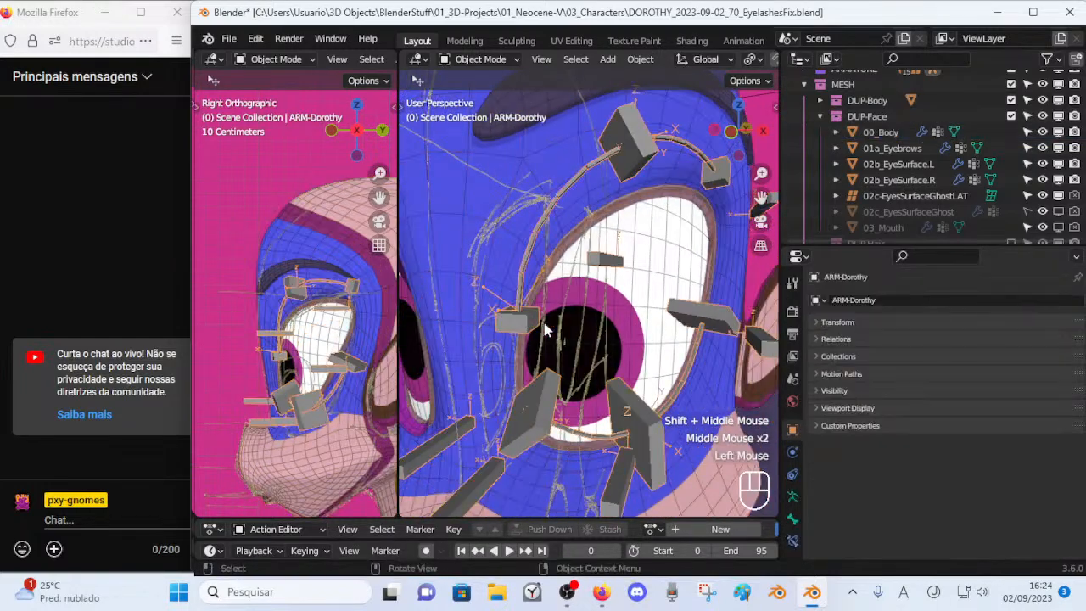
pyautogui.press('ctrl')
pyautogui.hotkey('ctrl', 'Tab')
pyautogui.hotkey('ctrl', 'Tab')
pyautogui.press('Tab')
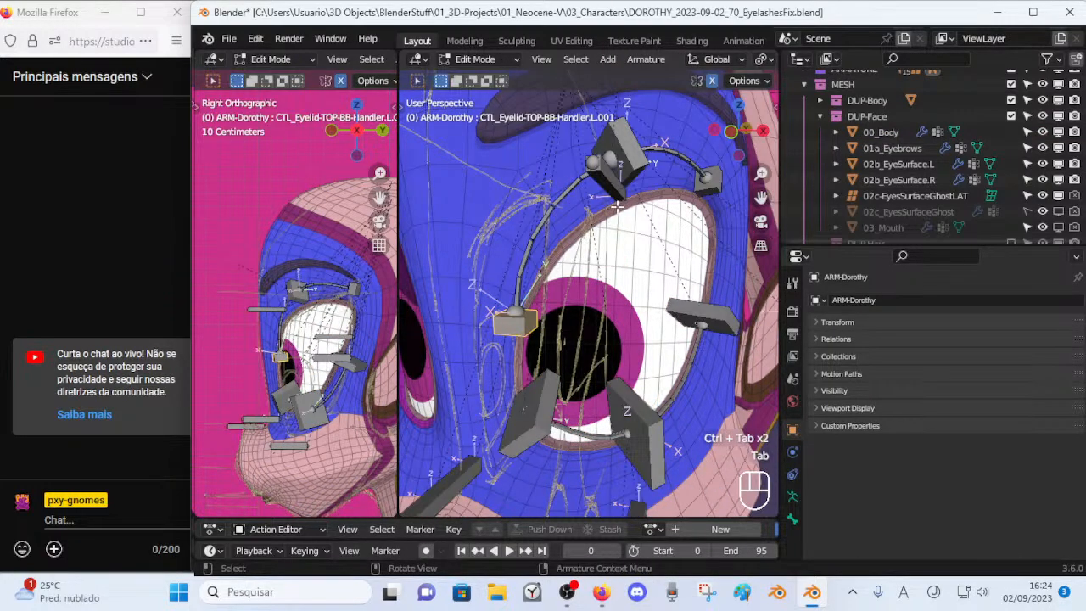
pyautogui.hotkey('ctrl', 's')
# Examine the left eyelid handler bones from several angles, with and without X-ray, and clear the selection.
pyautogui.moveTo(617, 206); pyautogui.dragTo(553, 314, button='middle')
pyautogui.scroll(-2, 553, 314)
pyautogui.click(515, 415)
pyautogui.moveTo(516, 416); pyautogui.dragTo(579, 347, button='middle')
pyautogui.click(569, 363)
pyautogui.hotkey('alt', 'z')
pyautogui.scroll(2, 578, 373)
pyautogui.hotkey('alt', 'z')
pyautogui.click(646, 136)
pyautogui.keyDown('shift'); pyautogui.moveTo(646, 137); pyautogui.dragTo(556, 239, button='middle'); pyautogui.keyUp('shift')
pyautogui.click(469, 283)
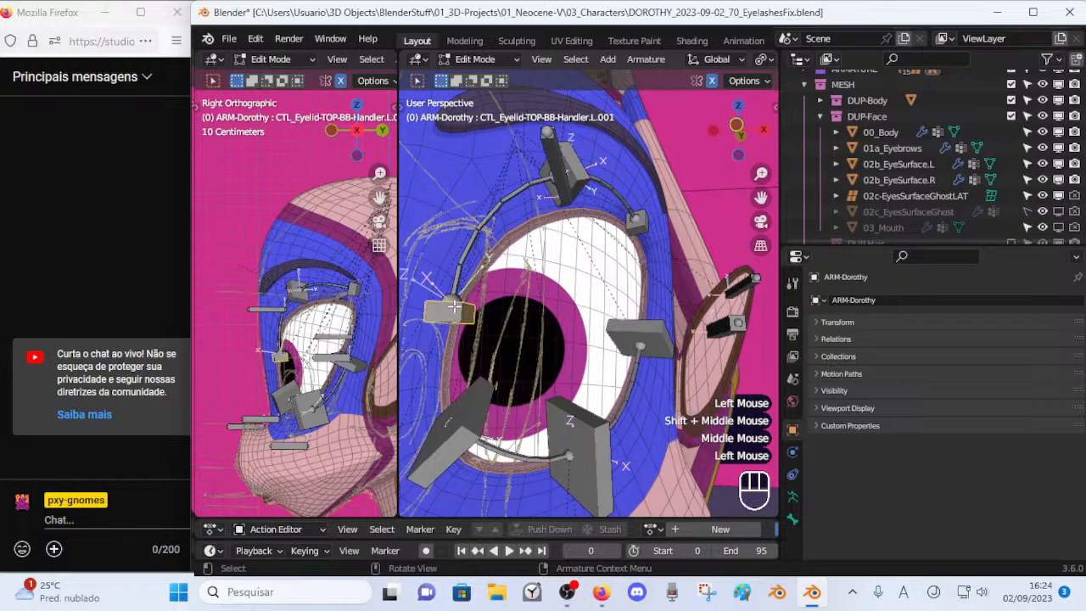
pyautogui.keyDown('shift'); pyautogui.click(557, 189); pyautogui.keyUp('shift')
pyautogui.keyDown('shift'); pyautogui.click(578, 171); pyautogui.keyUp('shift')
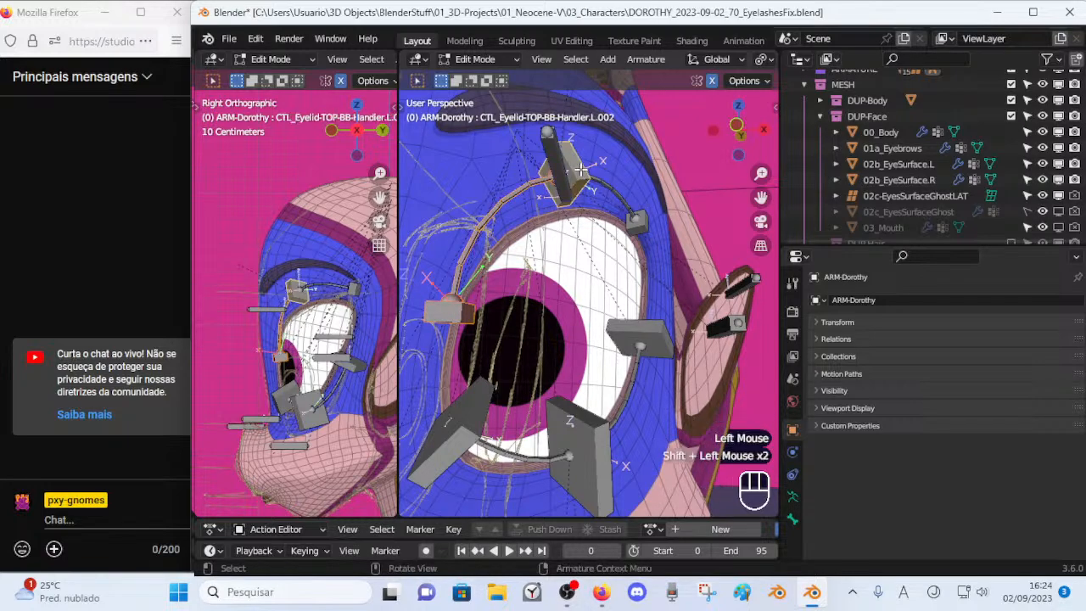
pyautogui.hotkey('alt', 'a')
# Set the transform pivot point to Median Point for editing the eyelid bones.
pyautogui.keyDown('shift'); pyautogui.moveTo(458, 316); pyautogui.dragTo(556, 213, button='middle'); pyautogui.keyUp('shift')
pyautogui.scroll(1, 509, 309)
pyautogui.scroll(-1, 510, 312)
pyautogui.scroll(1, 509, 329)
pyautogui.scroll(1, 509, 329)
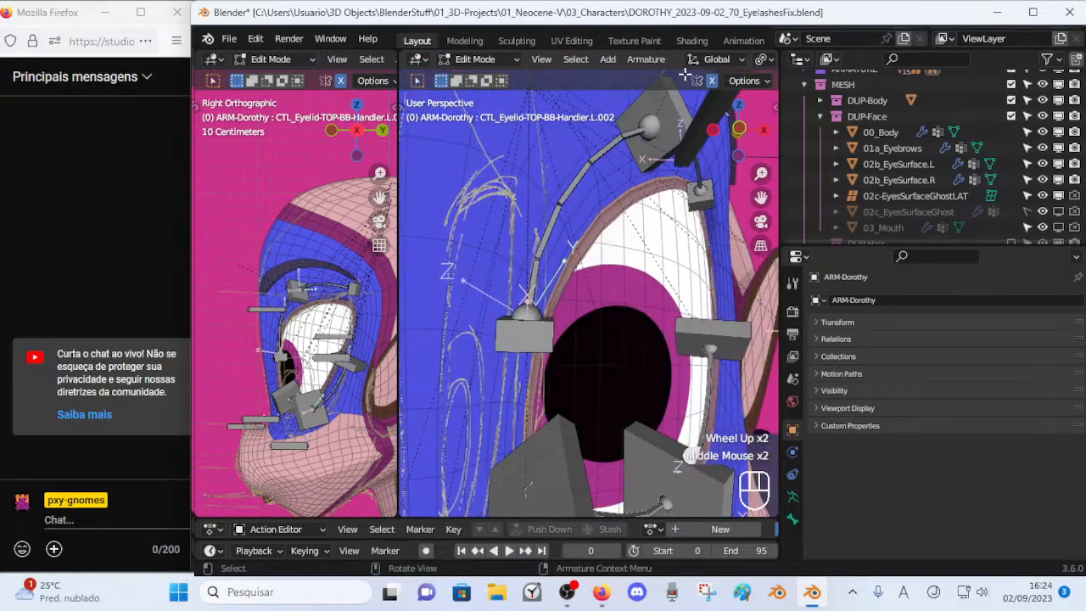
pyautogui.scroll(-3, 732, 60)
pyautogui.click(607, 60)
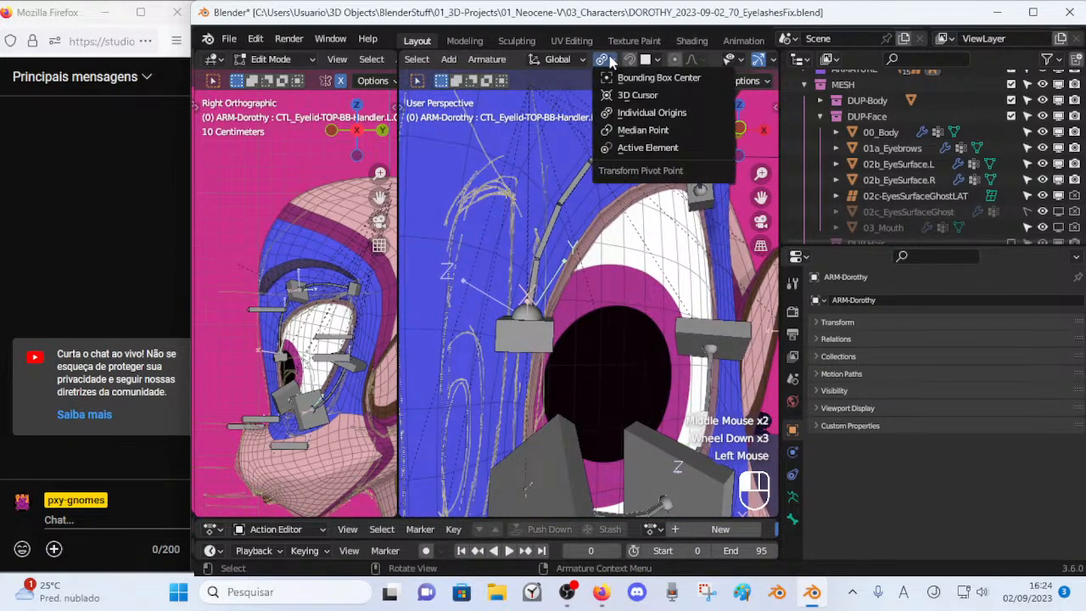
pyautogui.click(614, 129)
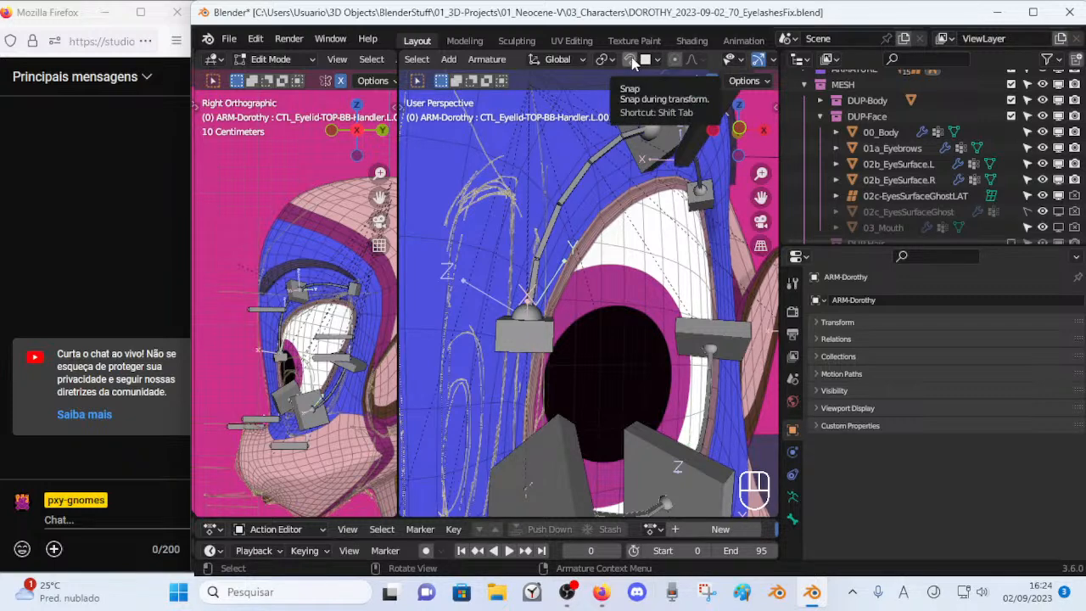
# Circle-select the upper eyelid's inner-corner handler bone and move it down closer to the eyelid rim.
pyautogui.hotkey('alt', 'a')
pyautogui.press('c')
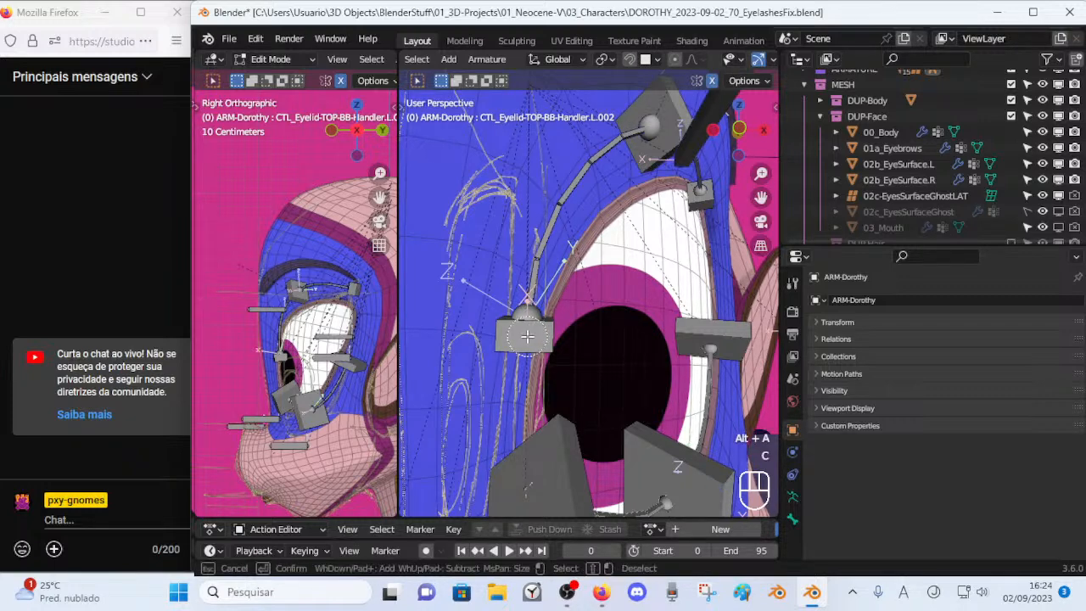
pyautogui.rightClick(521, 339)
pyautogui.scroll(-2, 517, 339)
pyautogui.moveTo(517, 340); pyautogui.dragTo(495, 339, button='middle')
pyautogui.scroll(2, 495, 339)
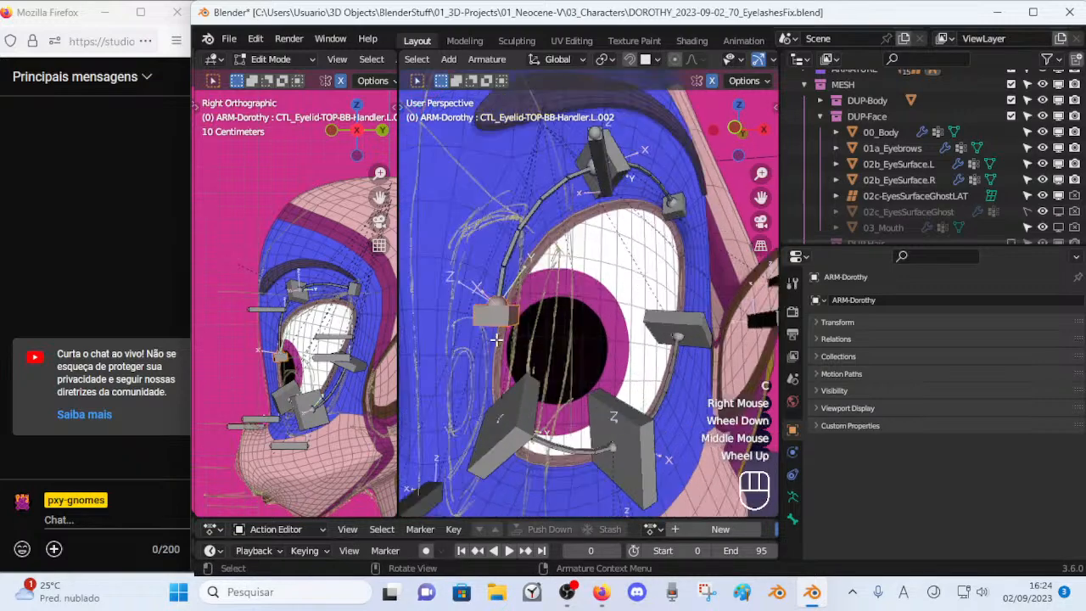
pyautogui.press('g')
pyautogui.click(514, 333)
# Turn on snapping and move the inner-corner handler bone onto the eyelid rim.
pyautogui.click(629, 60)
pyautogui.click(649, 61)
pyautogui.click(648, 61)
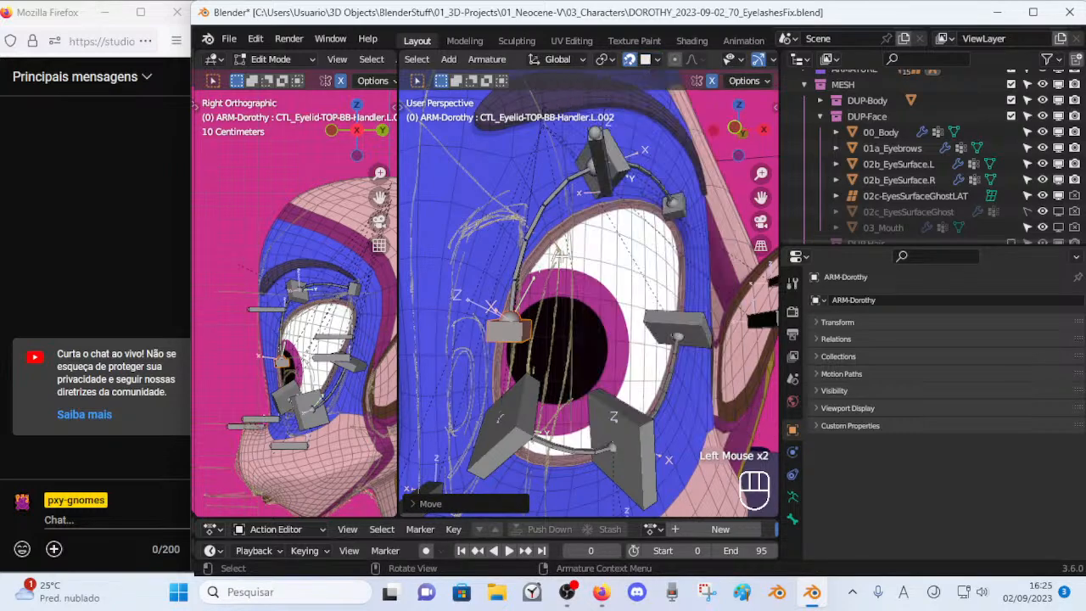
pyautogui.press('g')
pyautogui.click(529, 320)
pyautogui.scroll(2, 509, 339)
pyautogui.moveTo(529, 321); pyautogui.dragTo(771, 456, button='middle')
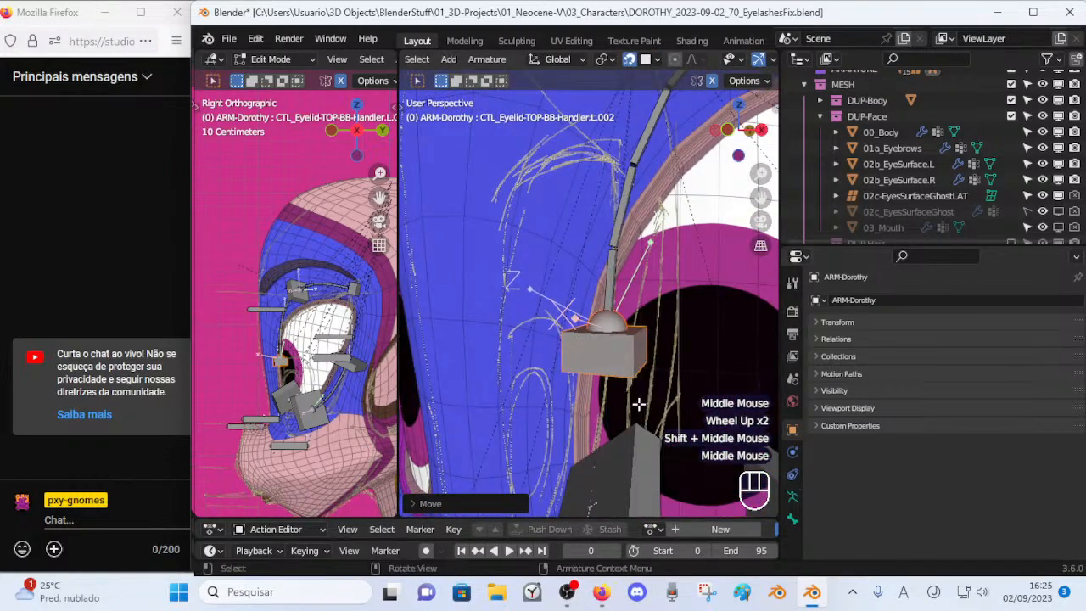
# Refine the inner-corner handler bone's position with two more snapped moves and return the armature to Object Mode.
pyautogui.hotkey('ctrl', 'Tab')
pyautogui.moveTo(634, 380); pyautogui.dragTo(704, 322, button='middle')
pyautogui.press('g')
pyautogui.click(741, 317)
pyautogui.moveTo(611, 314)
pyautogui.mouseDown(button='middle')
pyautogui.moveTo(657, 311)
pyautogui.moveTo(624, 303)
pyautogui.moveTo(664, 324)
pyautogui.moveTo(623, 299)
pyautogui.moveTo(601, 307)
pyautogui.mouseUp(button='middle')
pyautogui.scroll(1, 656, 310)
pyautogui.press('g')
pyautogui.click(607, 310)
pyautogui.scroll(-2, 608, 310)
pyautogui.hotkey('ctrl', 'Tab')
pyautogui.press('4')
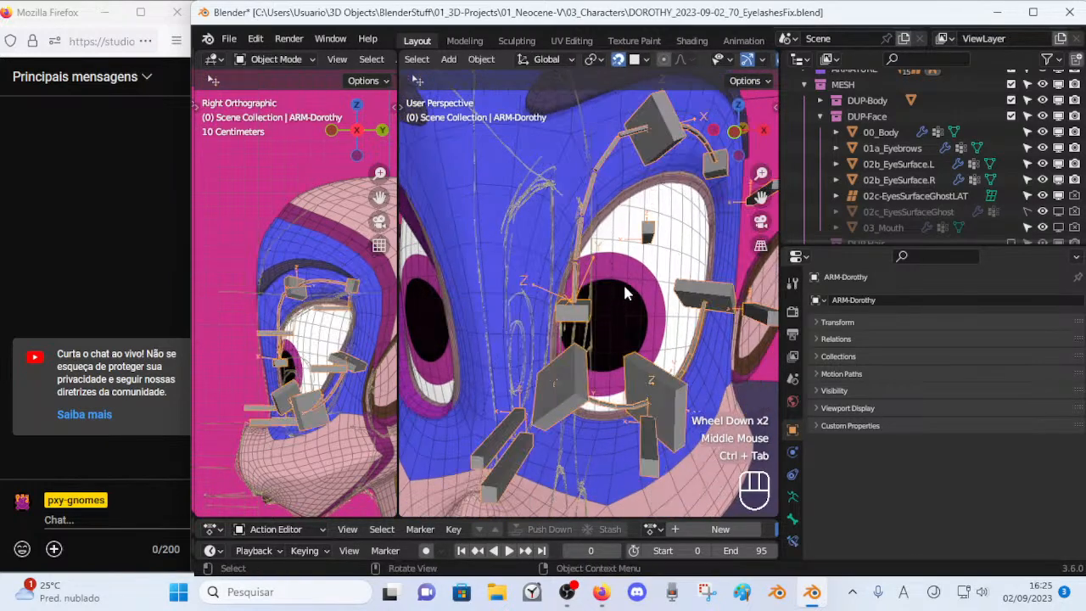
# Select the 00_Body mesh and bring the eyelash masks of its modifier stack into view.
pyautogui.click(624, 288)
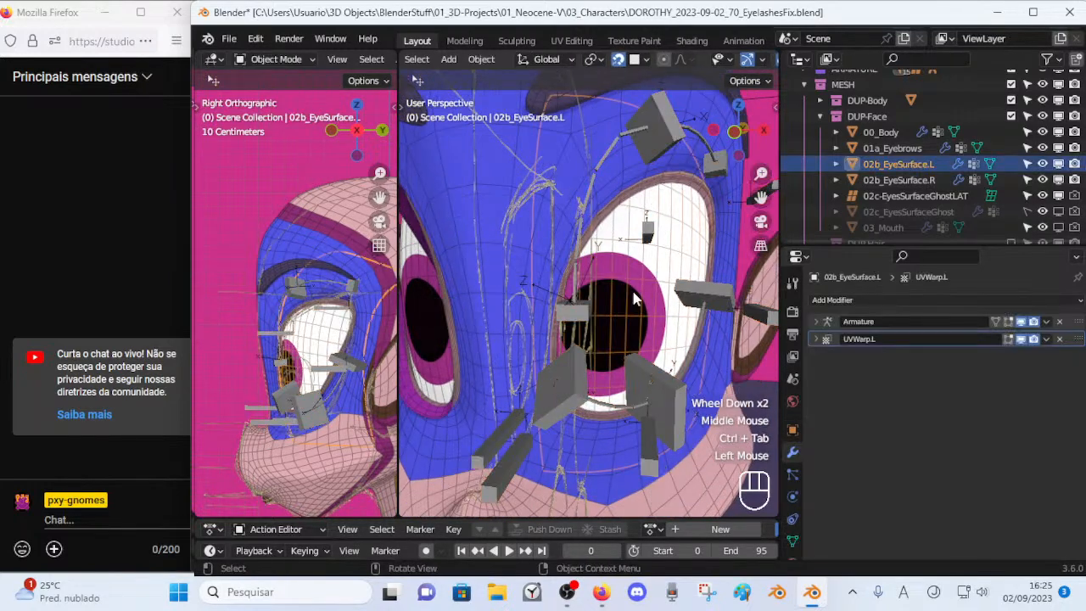
pyautogui.click(793, 542)
pyautogui.click(792, 455)
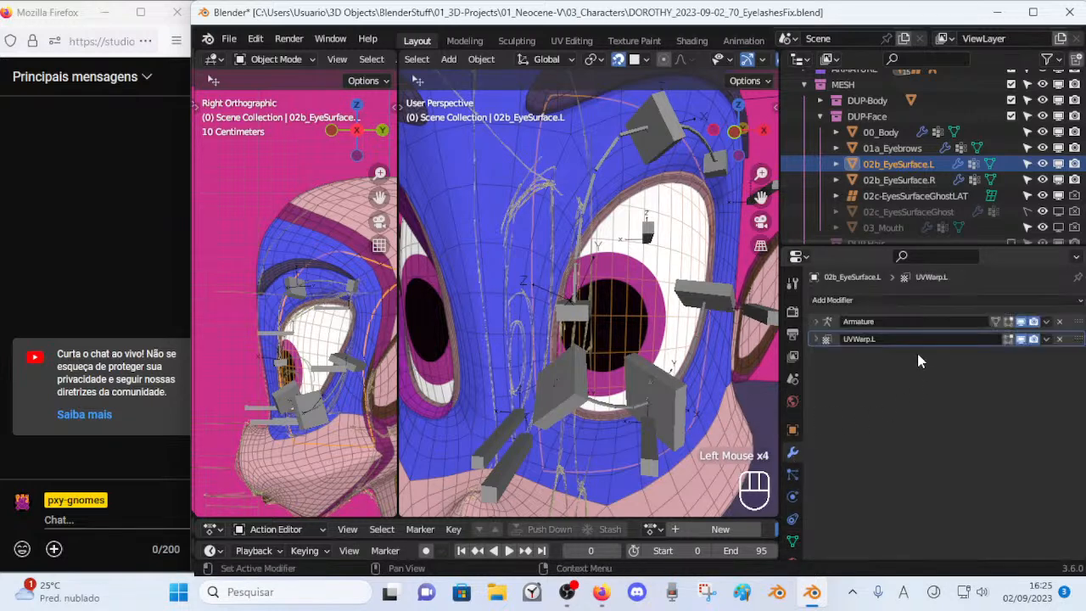
pyautogui.click(707, 359)
pyautogui.click(710, 363)
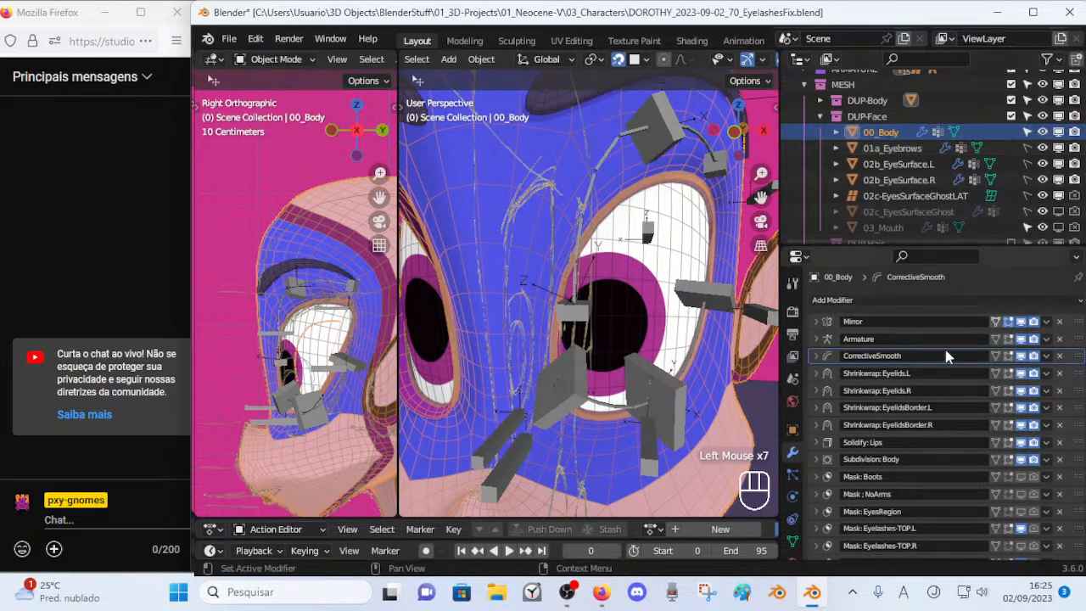
pyautogui.scroll(-2, 975, 487)
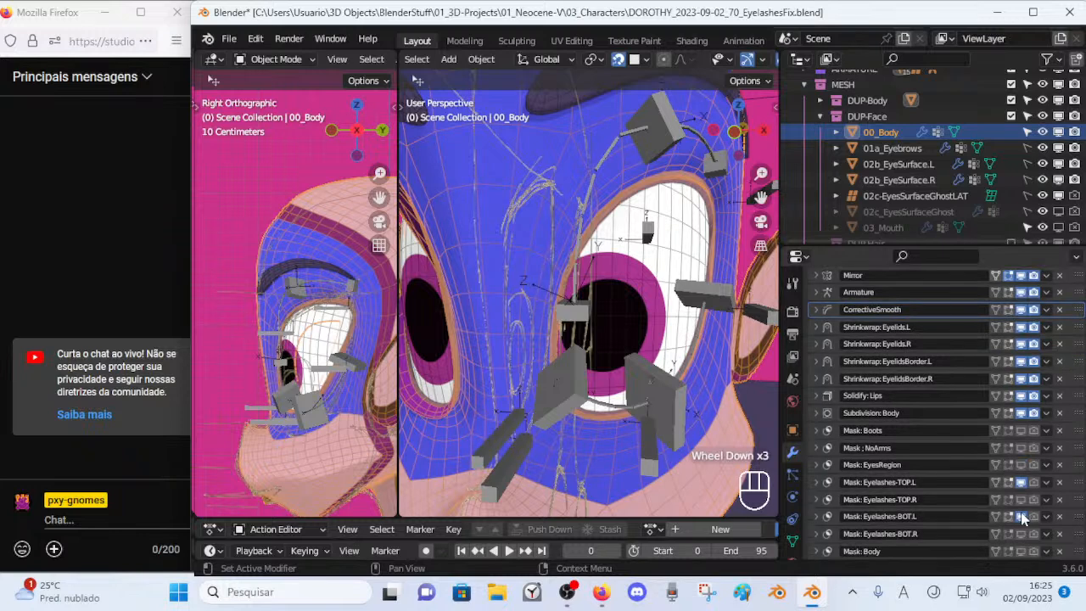
# Toggle the Eyelashes-TOP.L mask's viewport visibility repeatedly to compare the upper eyelid with and without its lashes.
pyautogui.click(1021, 482)
pyautogui.click(1021, 481)
pyautogui.click(1021, 481)
pyautogui.click(1021, 481)
pyautogui.click(1021, 481)
pyautogui.click(1021, 482)
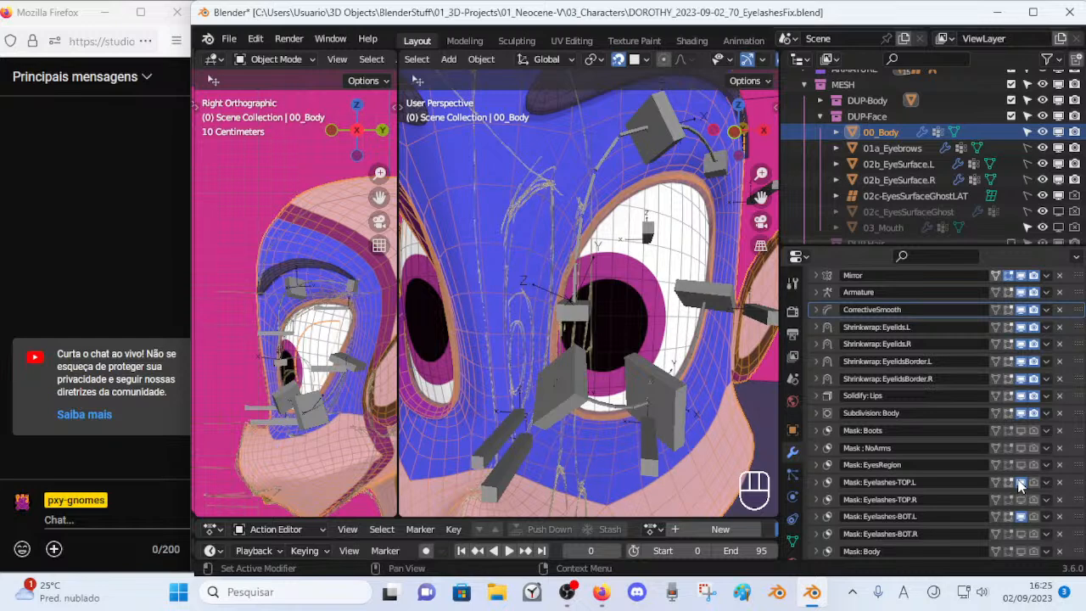
pyautogui.click(1021, 481)
pyautogui.click(1022, 482)
pyautogui.click(1022, 482)
pyautogui.click(1022, 482)
pyautogui.click(1021, 481)
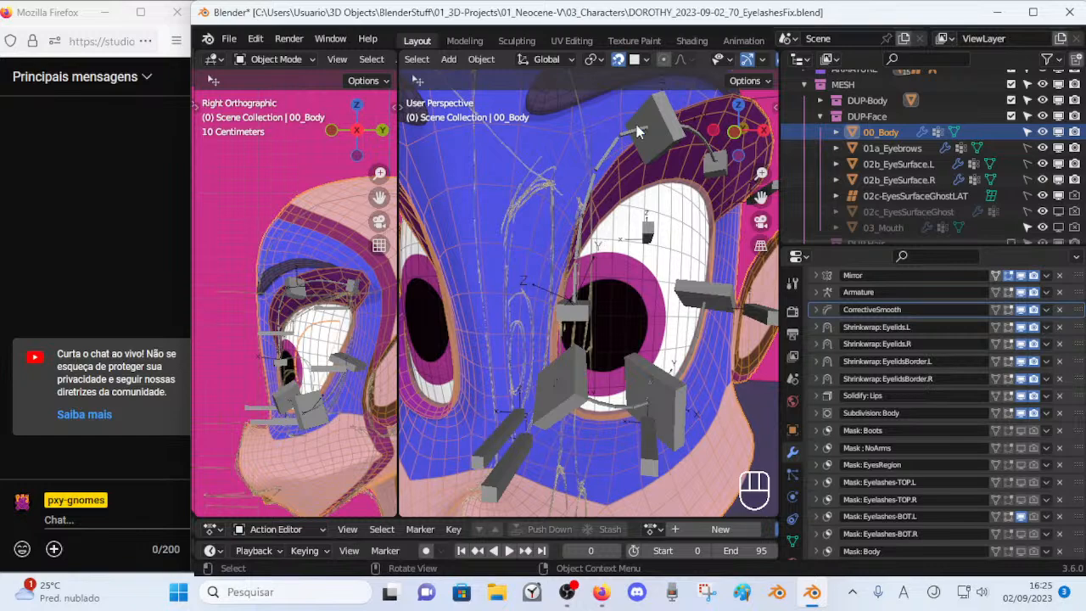
# Compare both eyelid rims from another angle by toggling the Eyelashes-TOP.L and Eyelashes-BOT.L masks in the viewport.
pyautogui.keyDown('shift'); pyautogui.moveTo(613, 273); pyautogui.dragTo(582, 234, button='middle'); pyautogui.keyUp('shift')
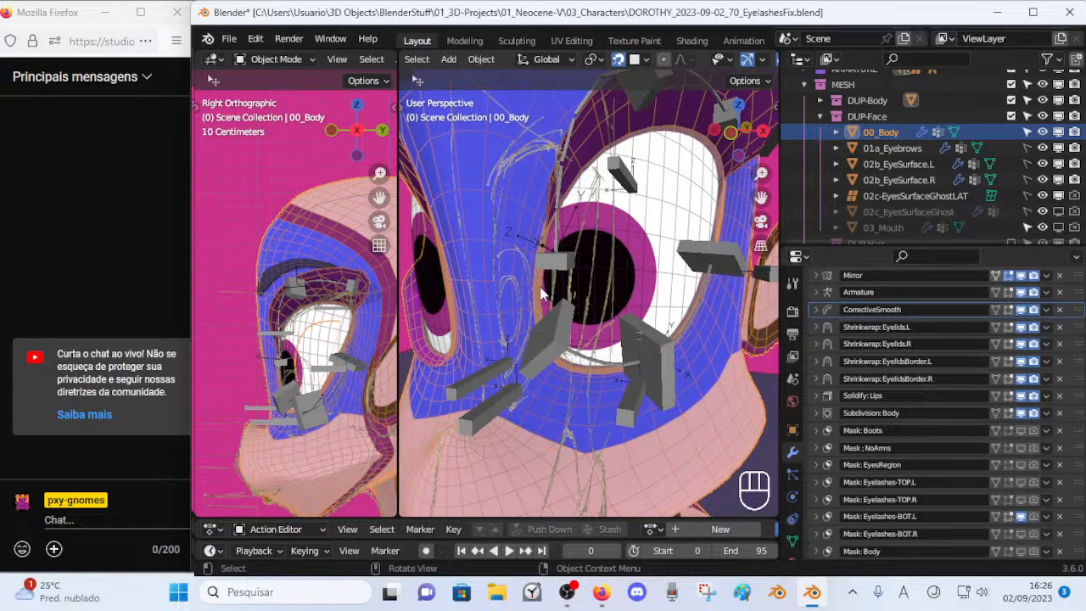
pyautogui.moveTo(613, 286); pyautogui.dragTo(566, 296, button='middle')
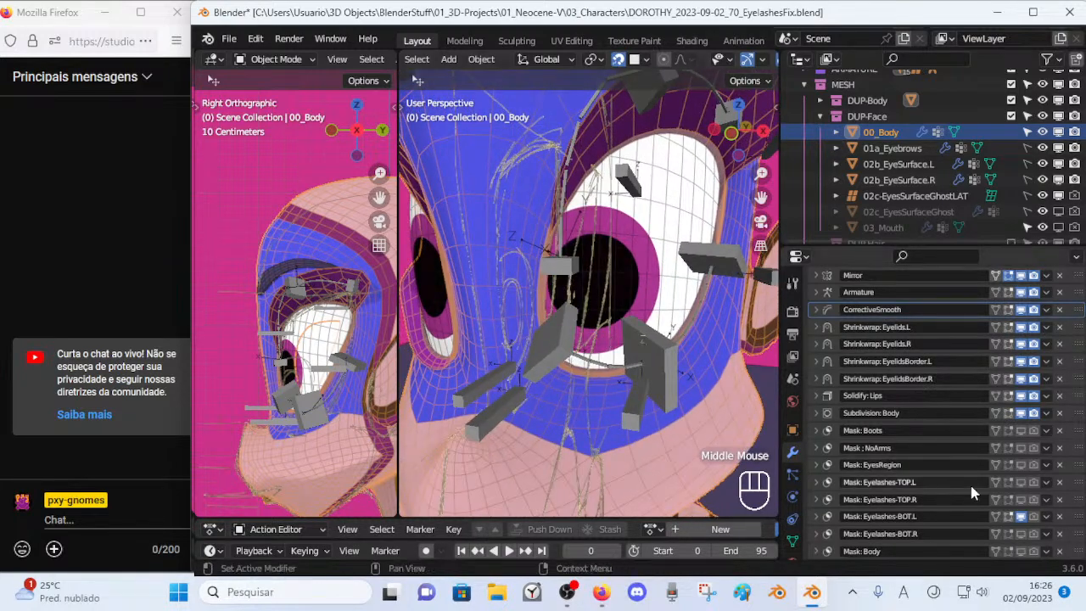
pyautogui.click(1020, 482)
pyautogui.click(1020, 482)
pyautogui.click(1019, 482)
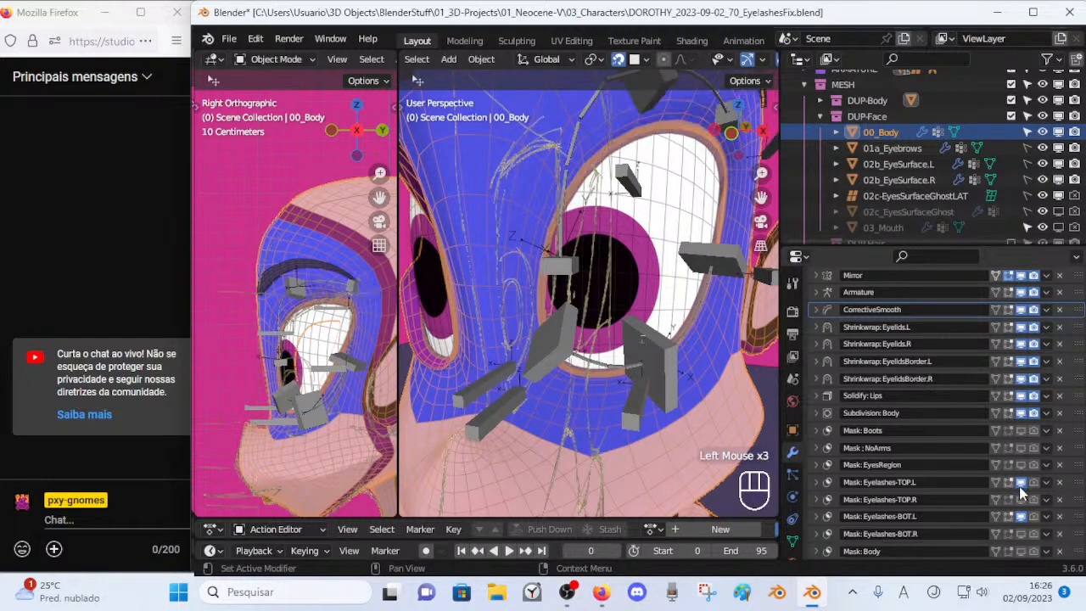
pyautogui.click(1018, 516)
pyautogui.click(1019, 514)
pyautogui.click(1018, 514)
# Inspect the lower eyelid rim up close and re-enable the Eyelashes-TOP.L and Eyelashes-BOT.L masks in the viewport.
pyautogui.moveTo(736, 345); pyautogui.dragTo(689, 313, button='middle')
pyautogui.scroll(2, 594, 321)
pyautogui.moveTo(593, 322); pyautogui.dragTo(488, 320, button='middle')
pyautogui.hotkey('alt', 'z')
pyautogui.hotkey('alt', 'z')
pyautogui.click(1021, 482)
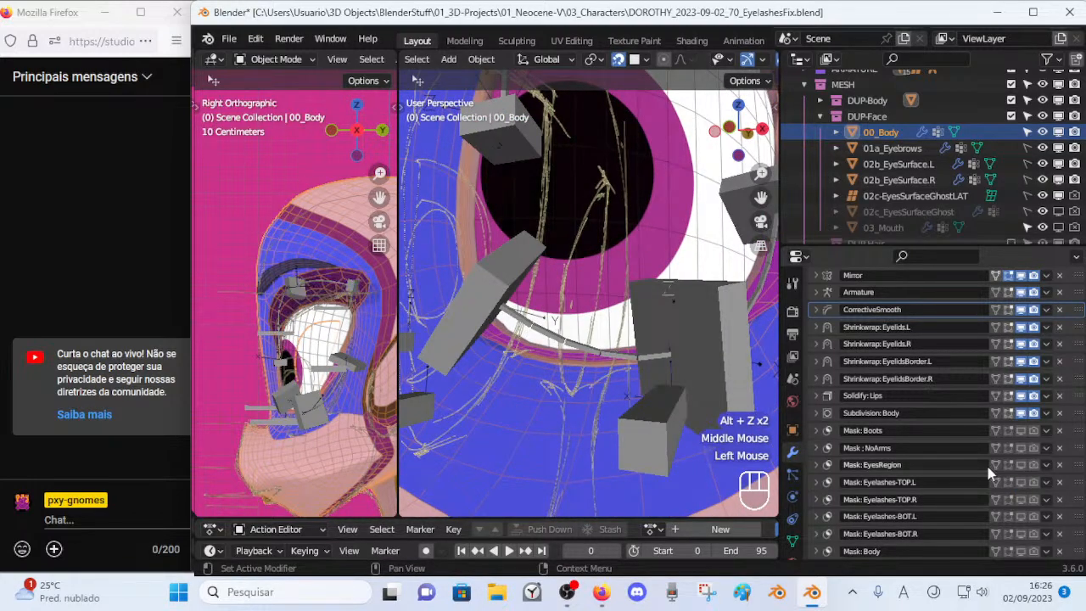
pyautogui.scroll(-1, 497, 277)
pyautogui.moveTo(497, 278); pyautogui.dragTo(519, 300, button='middle')
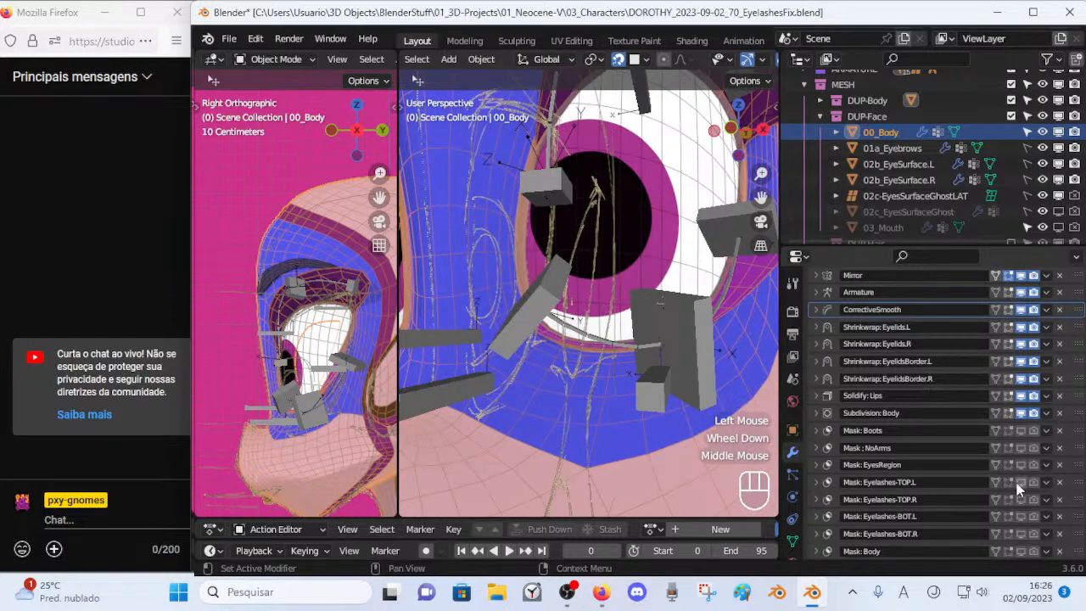
pyautogui.click(1018, 482)
pyautogui.click(1021, 515)
# Enter Edit Mode on the armature, circle-select the upper eyelid's inner-corner handler bone, and move it lower along the rim.
pyautogui.keyDown('shift'); pyautogui.moveTo(467, 153); pyautogui.dragTo(551, 312, button='middle'); pyautogui.keyUp('shift')
pyautogui.click(513, 273)
pyautogui.press('Tab')
pyautogui.hotkey('alt', 'a')
pyautogui.press('c')
pyautogui.rightClick(537, 295)
pyautogui.press('g')
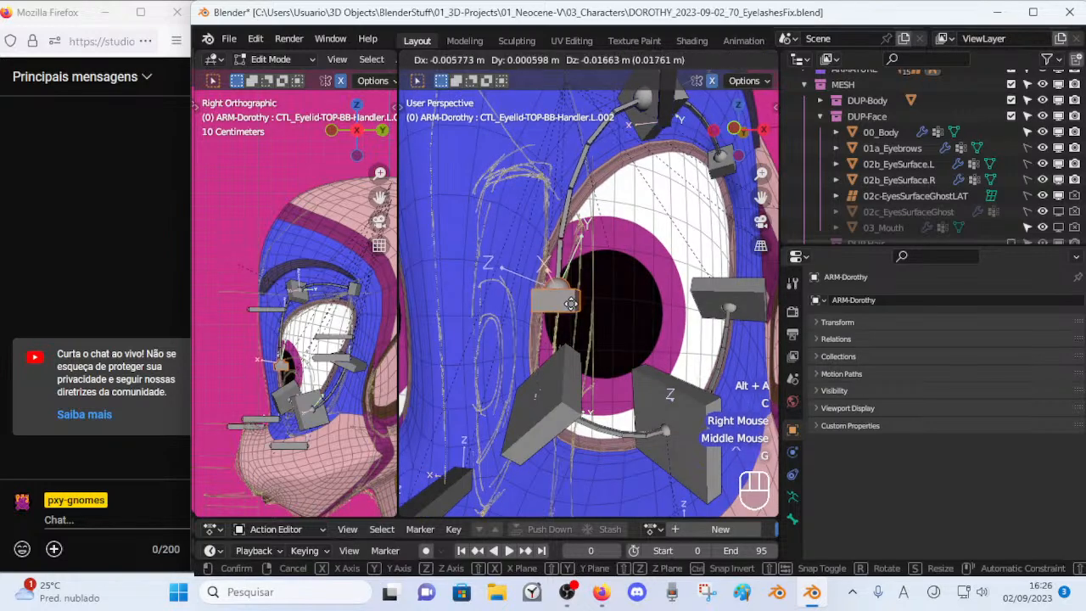
pyautogui.click(559, 364)
# Fine-tune the inner-corner handler bone's position on the eyelid rim with further snapped moves.
pyautogui.keyDown('shift'); pyautogui.moveTo(559, 386); pyautogui.dragTo(530, 290, button='middle'); pyautogui.keyUp('shift')
pyautogui.scroll(2, 552, 294)
pyautogui.press('g')
pyautogui.middleClick(525, 288)
pyautogui.press('g')
pyautogui.press('g')
pyautogui.click(570, 281)
# Turn on X-ray and move the upper eyelid's middle handler bone down from the brow onto the eyelid rim.
pyautogui.keyDown('shift'); pyautogui.moveTo(604, 148); pyautogui.dragTo(573, 464, button='middle'); pyautogui.keyUp('shift')
pyautogui.scroll(-2, 548, 230)
pyautogui.moveTo(575, 245); pyautogui.dragTo(569, 219, button='middle')
pyautogui.hotkey('alt', 'a')
pyautogui.press('c')
pyautogui.rightClick(582, 209)
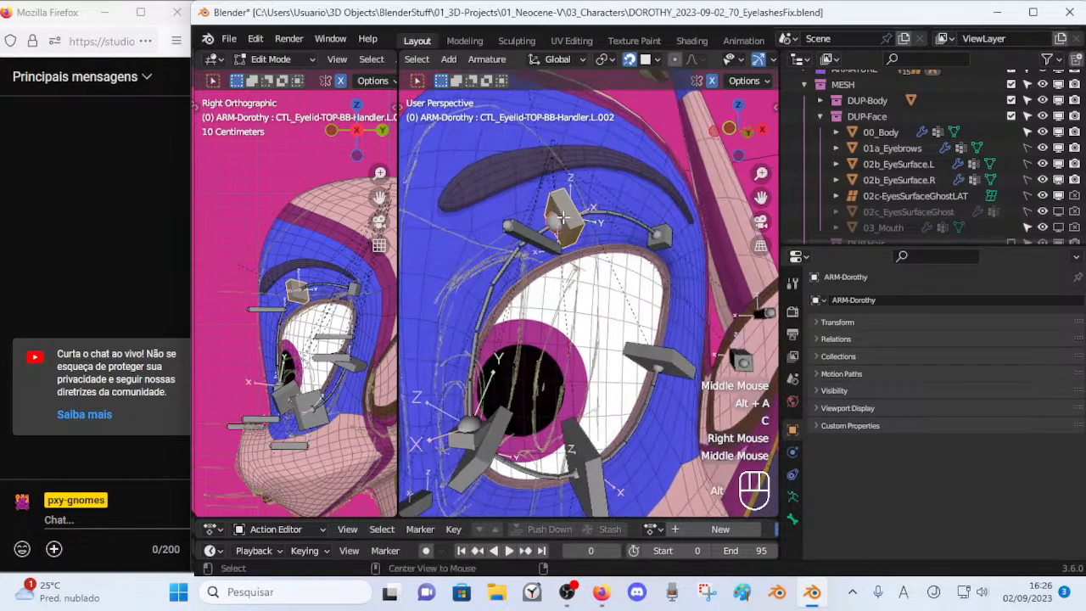
pyautogui.hotkey('alt', 'z')
pyautogui.press('c')
pyautogui.rightClick(571, 227)
pyautogui.press('g')
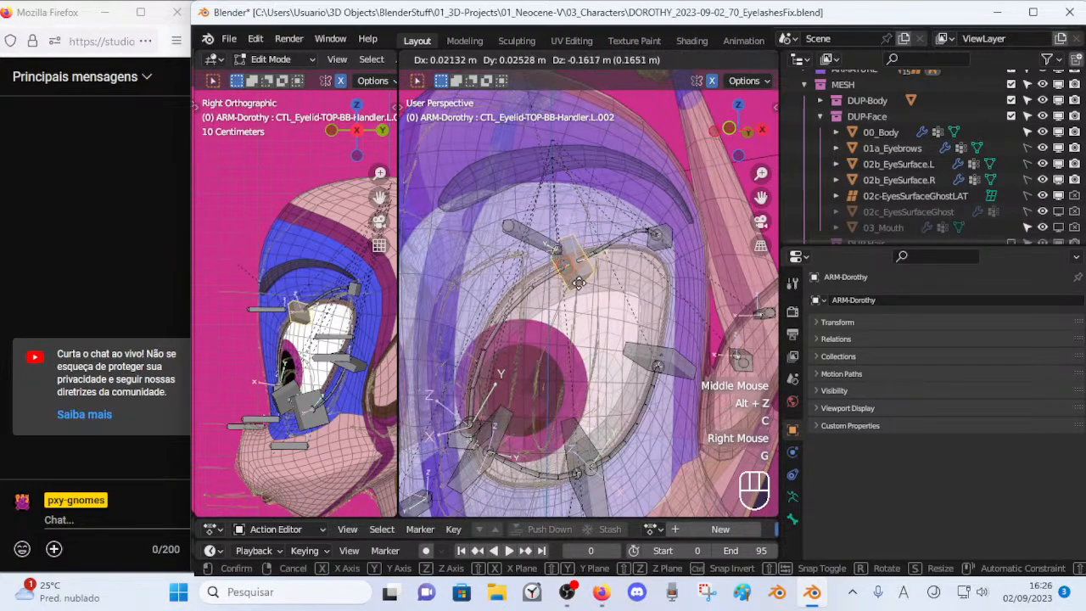
pyautogui.click(572, 283)
# Refine the upper-middle handler bone's placement on the rim with a close-up move.
pyautogui.scroll(4, 572, 283)
pyautogui.keyDown('shift'); pyautogui.moveTo(572, 283); pyautogui.dragTo(627, 221, button='middle'); pyautogui.keyUp('shift')
pyautogui.keyDown('shift'); pyautogui.scroll(1, 628, 221); pyautogui.keyUp('shift')
pyautogui.press('g')
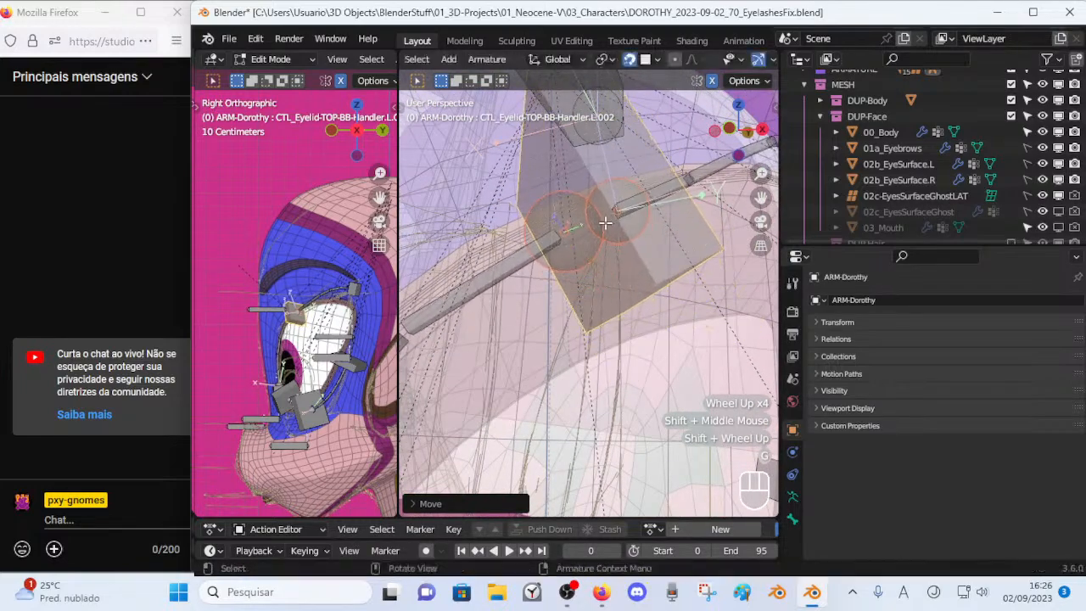
pyautogui.click(628, 262)
# Circle-select the upper eyelid's outer handler bone and move it down toward the outer eyelid rim.
pyautogui.scroll(-2, 629, 262)
pyautogui.moveTo(628, 262); pyautogui.dragTo(651, 234, button='middle')
pyautogui.hotkey('alt', 'a')
pyautogui.press('c')
pyautogui.rightClick(651, 234)
pyautogui.press('g')
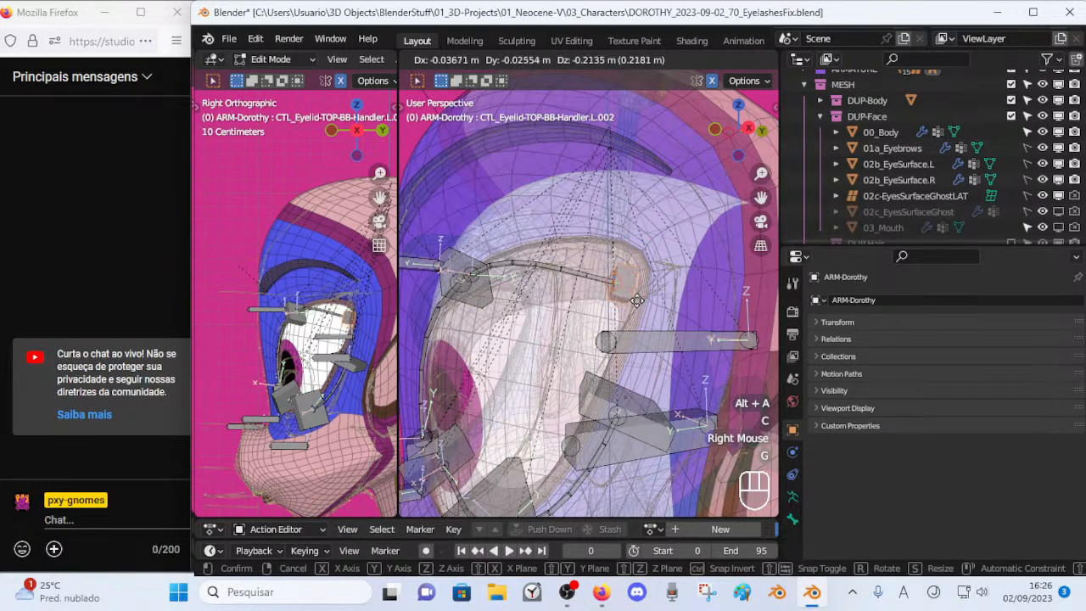
pyautogui.click(643, 305)
# Rotate and reposition the outer handler bone so it follows the outer curve of the eyelid rim.
pyautogui.scroll(1, 643, 305)
pyautogui.press('r')
pyautogui.click(675, 290)
pyautogui.press('g')
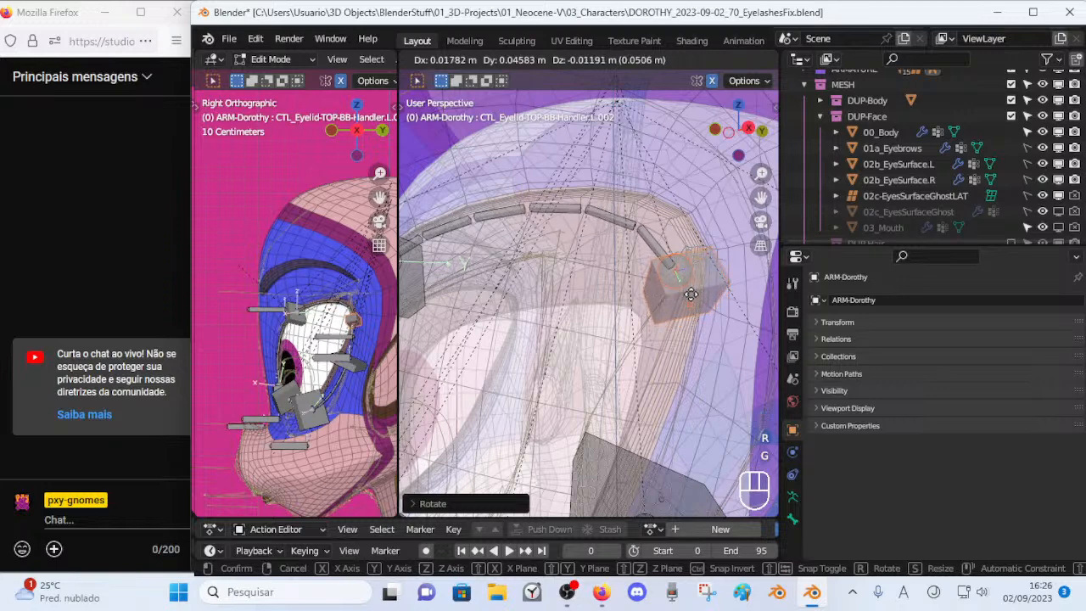
pyautogui.click(663, 350)
pyautogui.press('r')
pyautogui.click(679, 344)
pyautogui.press('g')
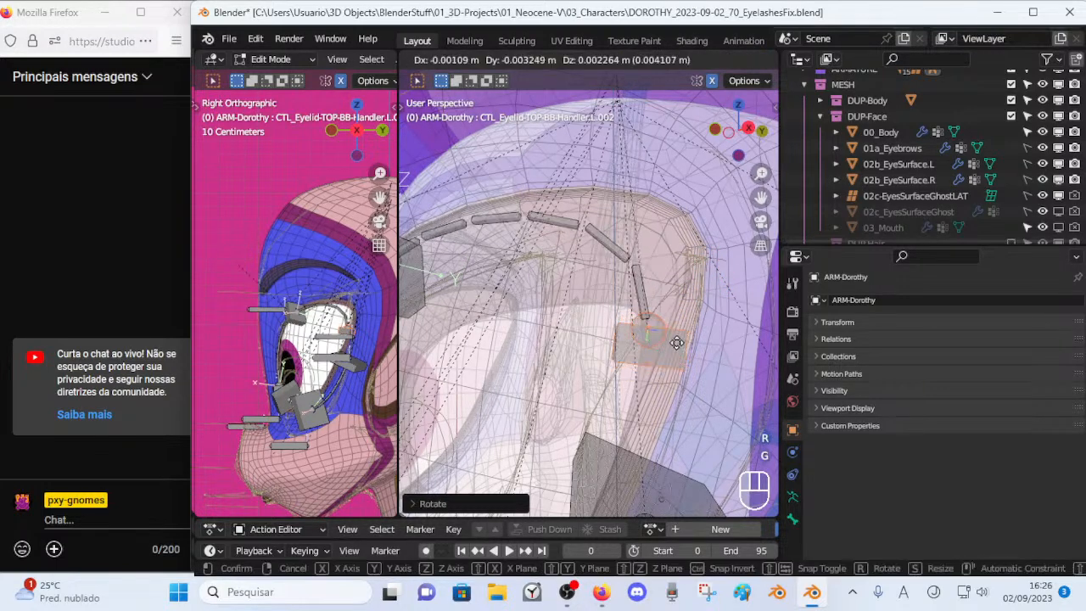
pyautogui.click(690, 311)
# Reselect the upper-middle handler bone with its adjoining joint and adjust it along the rim with two moves.
pyautogui.scroll(-3, 585, 313)
pyautogui.moveTo(551, 312); pyautogui.dragTo(619, 274, button='middle')
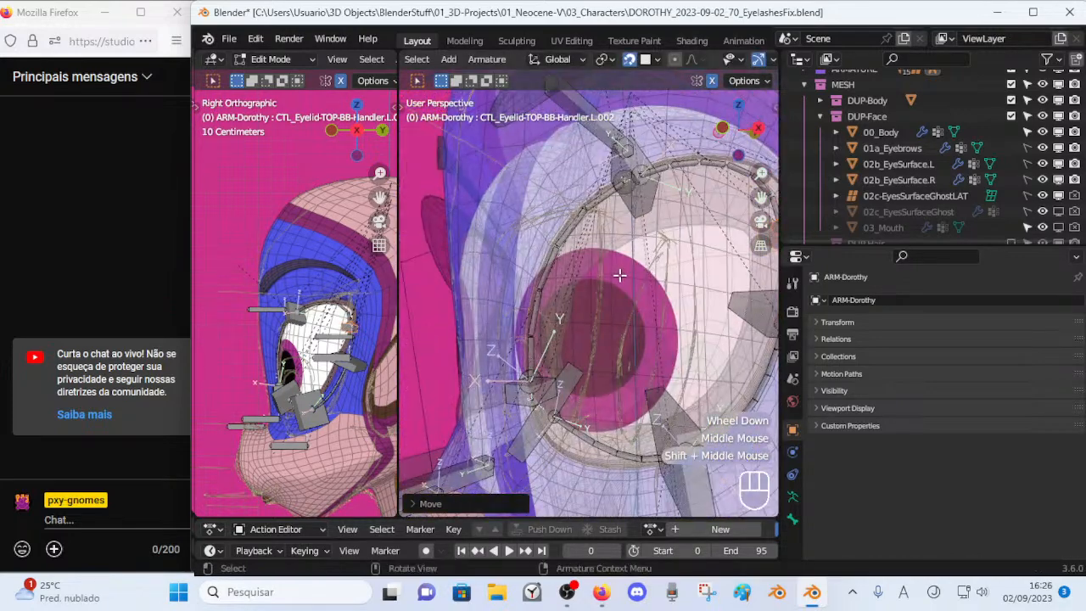
pyautogui.hotkey('alt', 'a')
pyautogui.press('c')
pyautogui.moveTo(637, 181); pyautogui.dragTo(626, 194)
pyautogui.rightClick(626, 193)
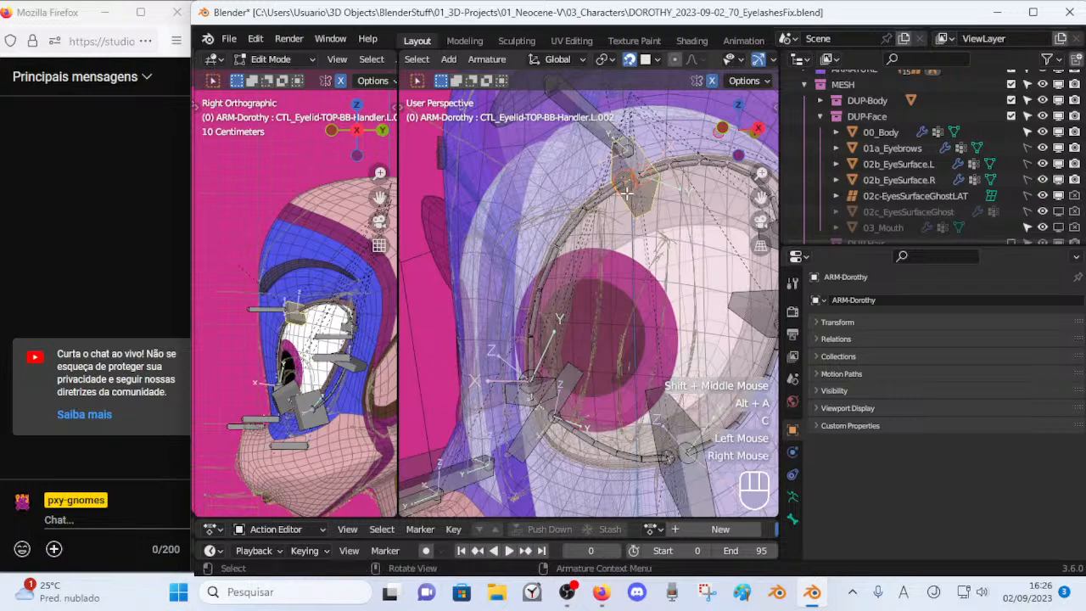
pyautogui.press('g')
pyautogui.click(638, 204)
pyautogui.press('g')
pyautogui.click(657, 204)
pyautogui.keyDown('shift'); pyautogui.moveTo(659, 203); pyautogui.dragTo(650, 184, button='middle'); pyautogui.keyUp('shift')
# Set the Bendy Bones segments of DEF-HEAD-Eyelid-TOP-BB.L.002 to 8.
pyautogui.click(651, 183)
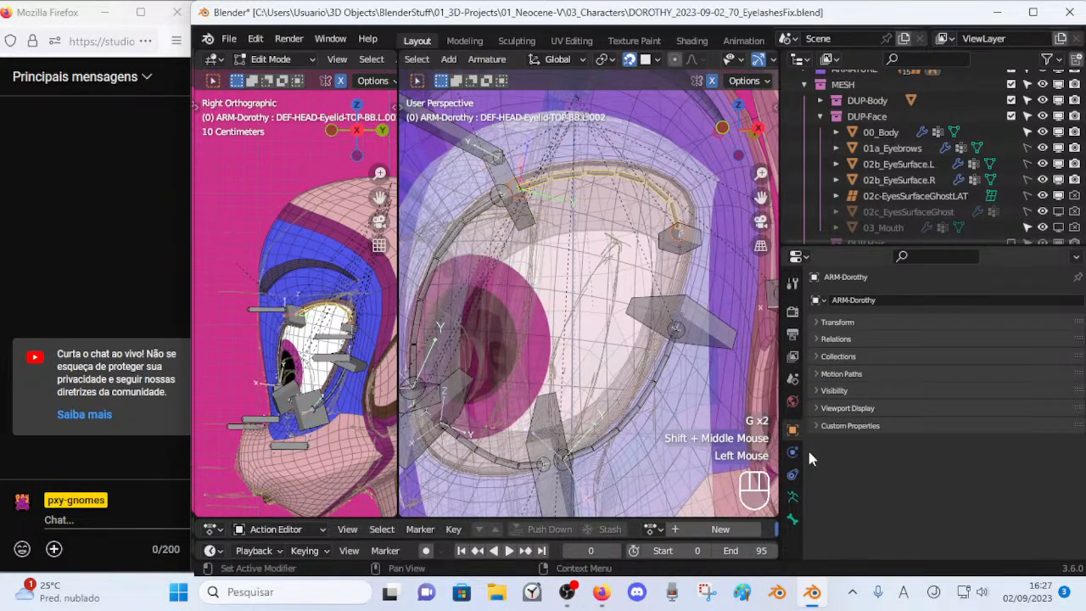
pyautogui.click(794, 517)
pyautogui.click(819, 339)
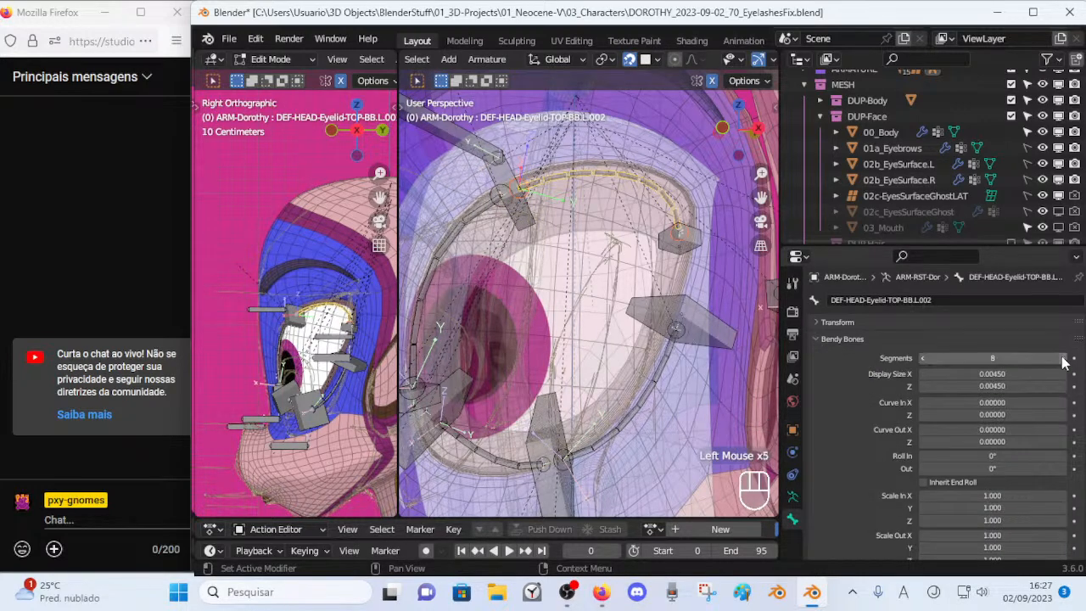
pyautogui.keyDown('shift'); pyautogui.moveTo(475, 280); pyautogui.dragTo(560, 276, button='middle'); pyautogui.keyUp('shift')
# Set DEF-HEAD-Eyelid-TOP-BB.L.001 to 6 Bendy Bones segments and adjust the segments of the upper eyelid's outer deform bone.
pyautogui.click(527, 257)
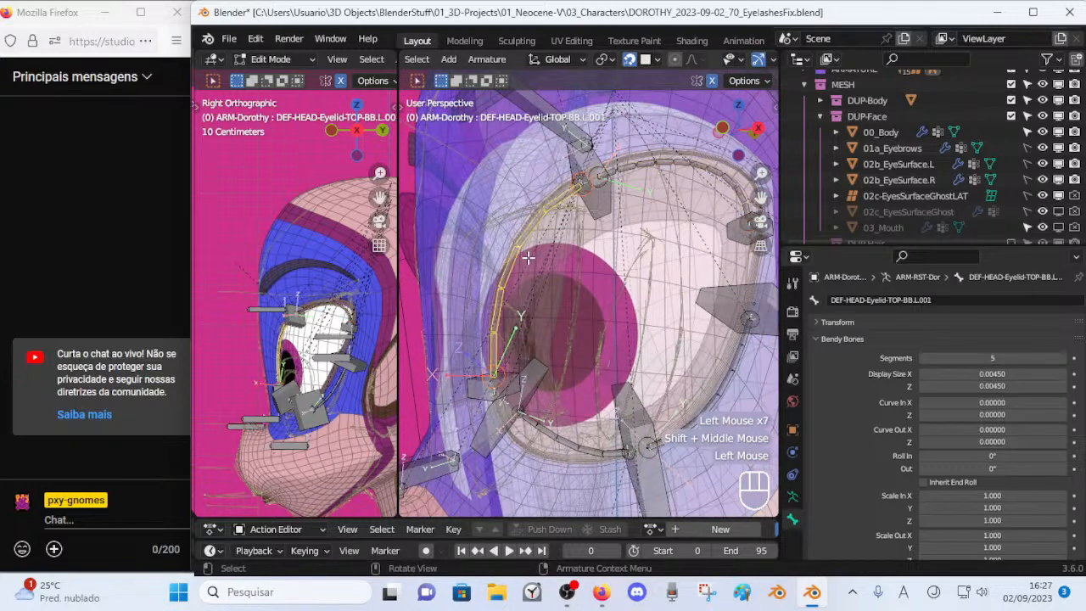
pyautogui.click(1061, 359)
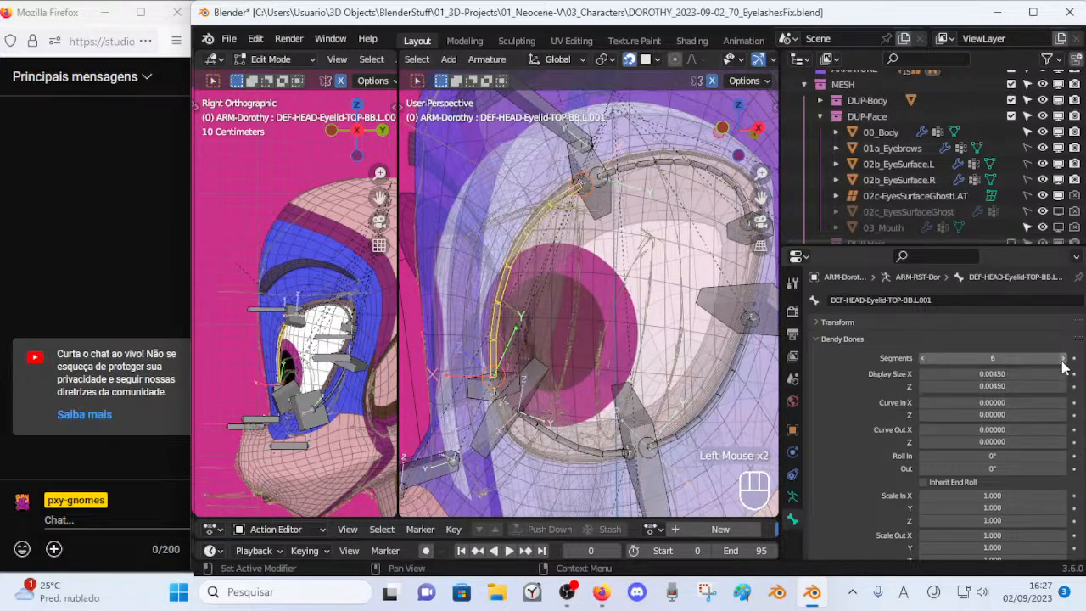
pyautogui.click(730, 181)
pyautogui.click(1062, 360)
pyautogui.click(1063, 360)
pyautogui.click(545, 227)
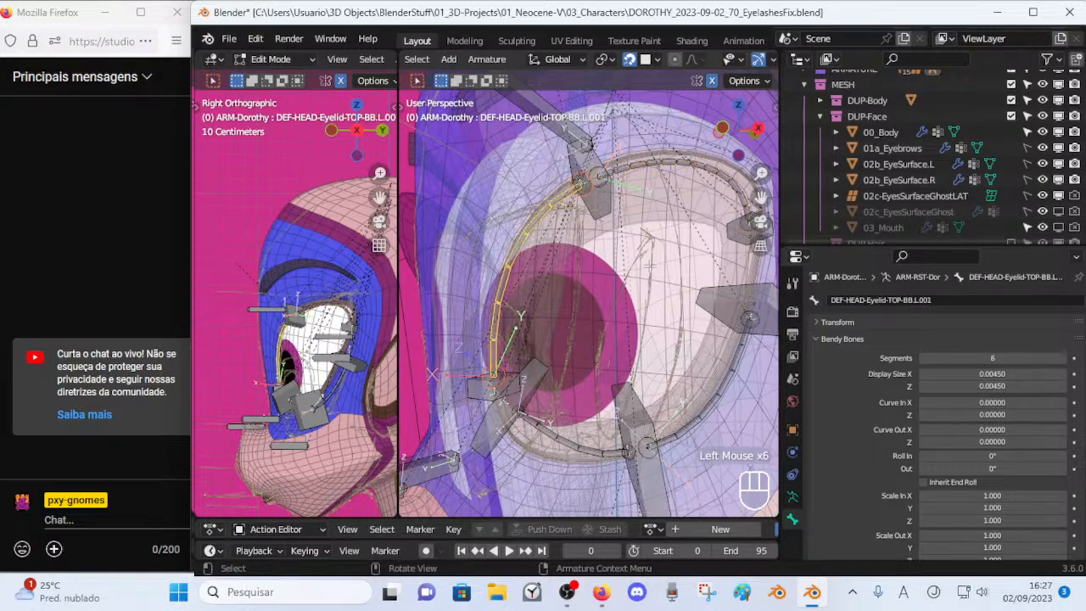
pyautogui.keyDown('shift'); pyautogui.moveTo(707, 382); pyautogui.dragTo(655, 359, button='middle'); pyautogui.keyUp('shift')
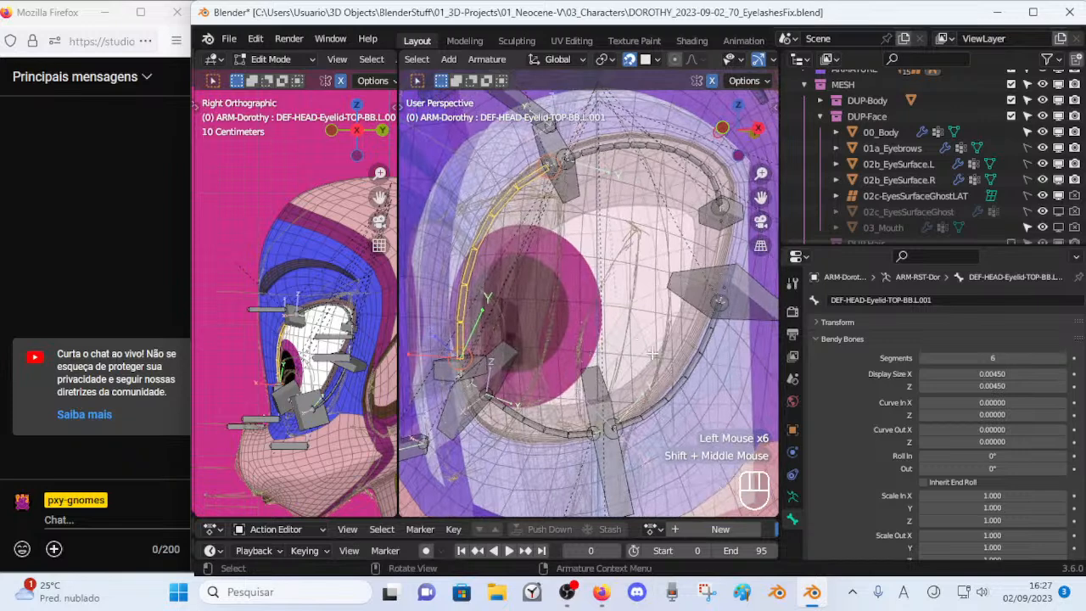
# Set the Bendy Bones segments of DEF-HEAD-Eyelid-BOT-BB.L.001 to 6.
pyautogui.click(514, 414)
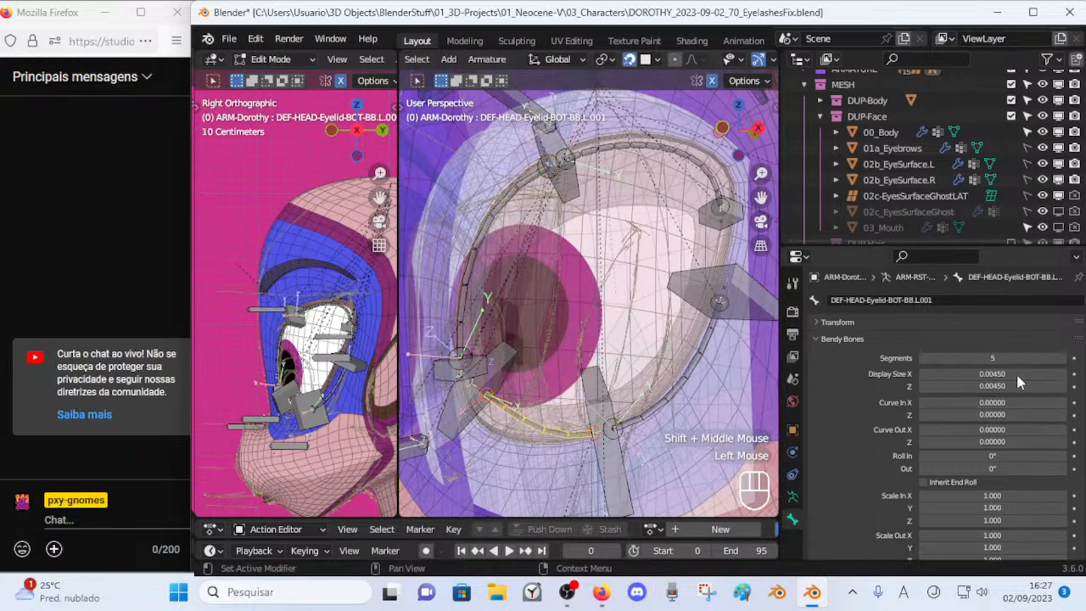
pyautogui.click(1057, 357)
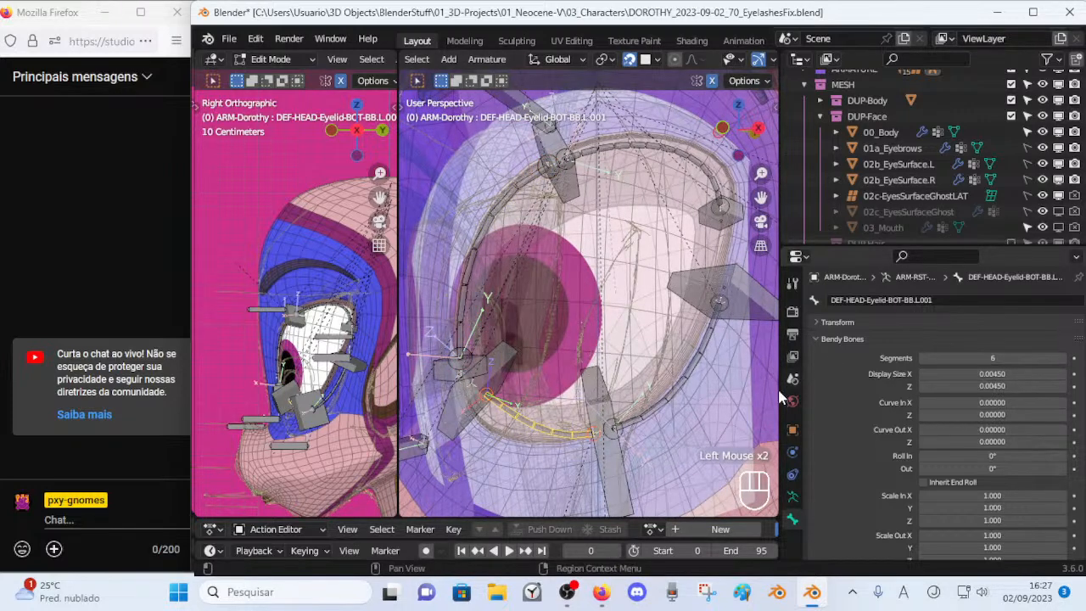
pyautogui.click(685, 380)
# Select the lower eyelid's inner handler bone with its adjoining joint and move it onto the lower rim.
pyautogui.keyDown('shift'); pyautogui.moveTo(534, 373); pyautogui.dragTo(548, 342, button='middle'); pyautogui.keyUp('shift')
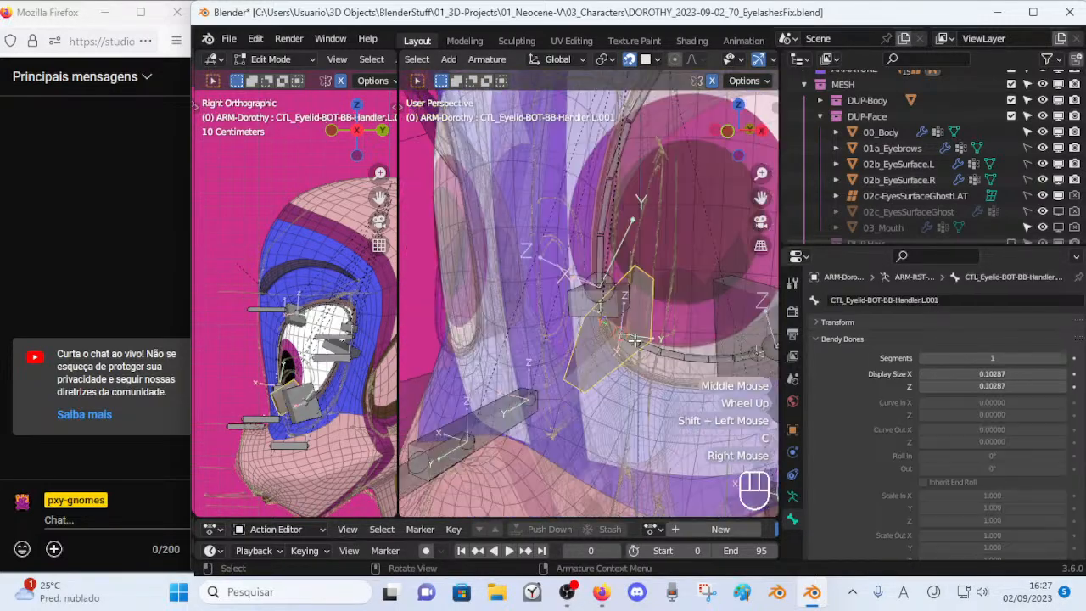
pyautogui.press('g')
pyautogui.click(627, 344)
pyautogui.moveTo(646, 338); pyautogui.dragTo(633, 314, button='middle')
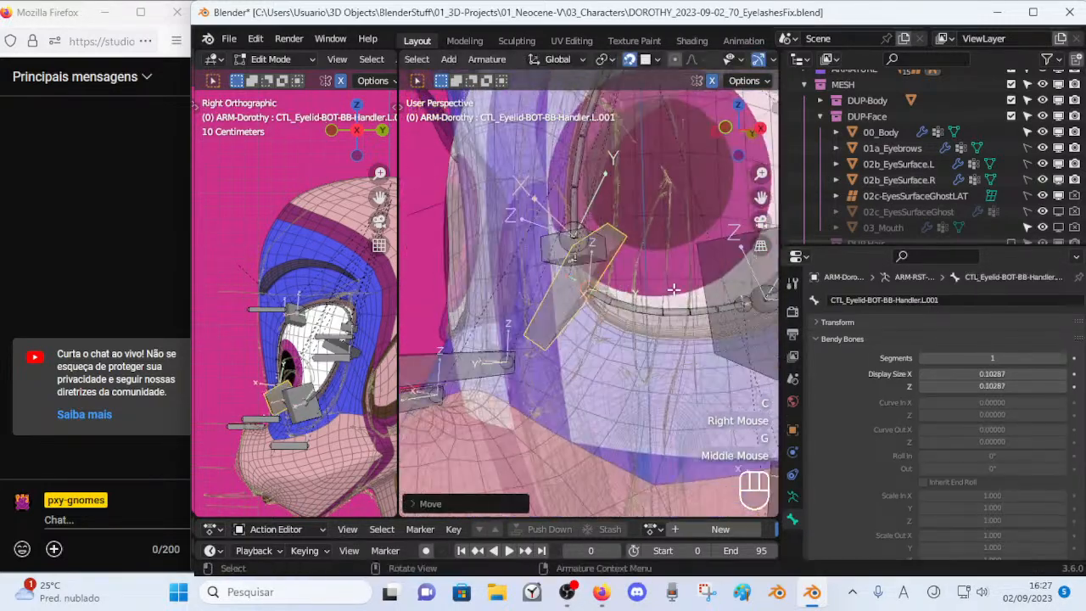
# Rotate and reposition the lower eyelid's inner handler bone to align it with the inner corner of the rim.
pyautogui.press('r')
pyautogui.press('g')
pyautogui.press('g')
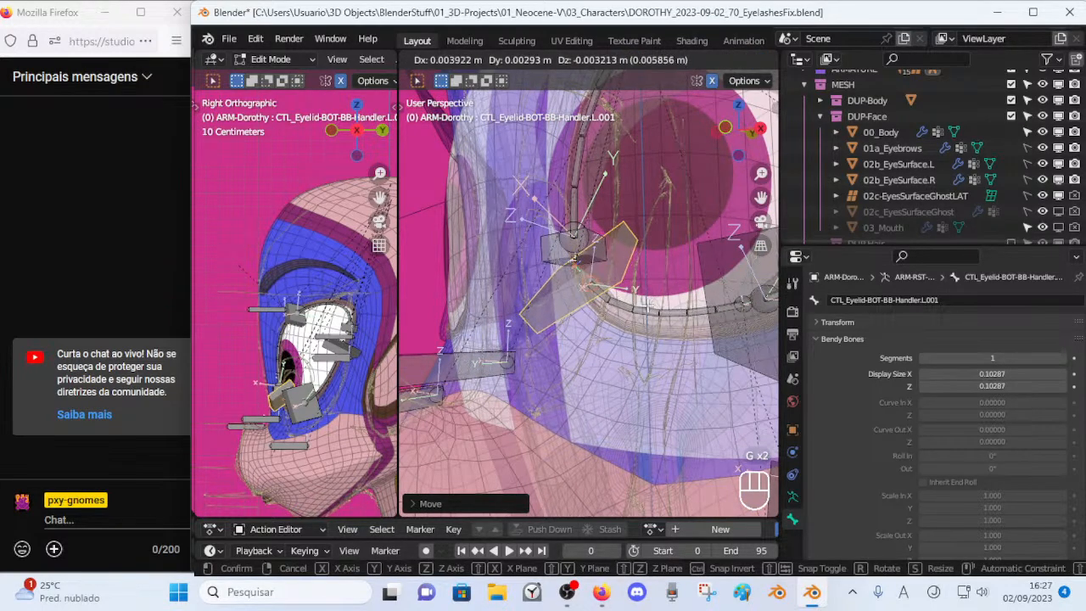
pyautogui.click(647, 306)
pyautogui.press('r')
pyautogui.click(648, 308)
pyautogui.keyDown('shift'); pyautogui.moveTo(649, 308); pyautogui.dragTo(657, 318, button='middle'); pyautogui.keyUp('shift')
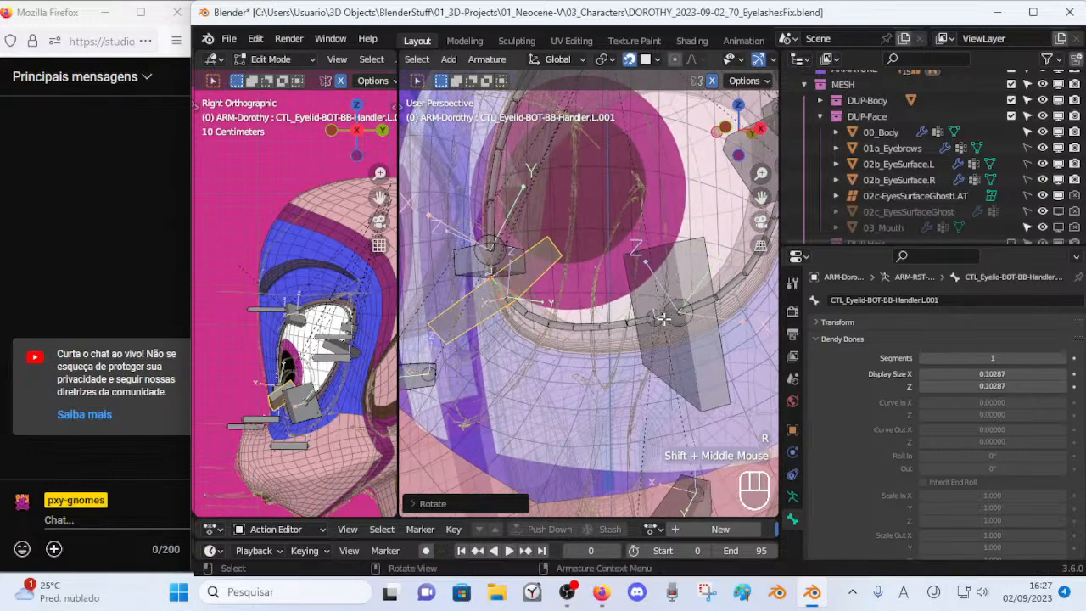
# Circle-select the lower eyelid's middle handler bone, move it down onto the lower rim, and rotate it to match.
pyautogui.hotkey('alt', 'a')
pyautogui.press('c')
pyautogui.click(670, 316)
pyautogui.rightClick(670, 315)
pyautogui.press('g')
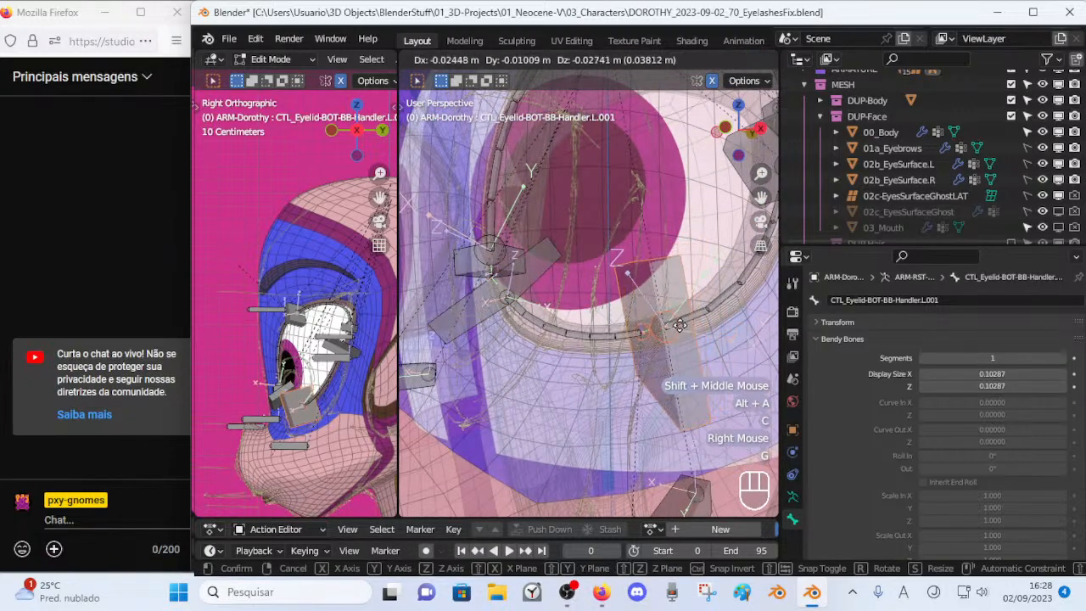
pyautogui.click(681, 329)
pyautogui.moveTo(681, 329); pyautogui.dragTo(637, 373, button='middle')
pyautogui.press('r')
pyautogui.click(680, 326)
# Select the upper-middle handler bone and check the eyelid bones' alignment from several angles in Object and Edit Mode.
pyautogui.scroll(-2, 680, 327)
pyautogui.moveTo(638, 373); pyautogui.dragTo(640, 275, button='middle')
pyautogui.scroll(2, 610, 373)
pyautogui.click(686, 218)
pyautogui.scroll(-1, 667, 255)
pyautogui.press('Tab')
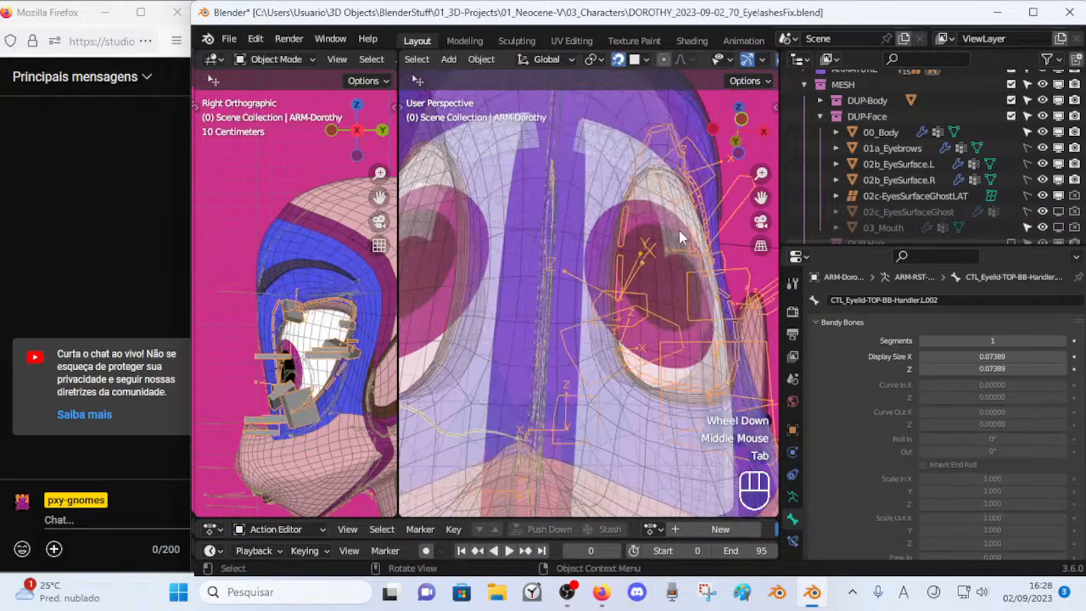
pyautogui.moveTo(685, 230); pyautogui.dragTo(670, 212, button='middle')
pyautogui.press('Tab')
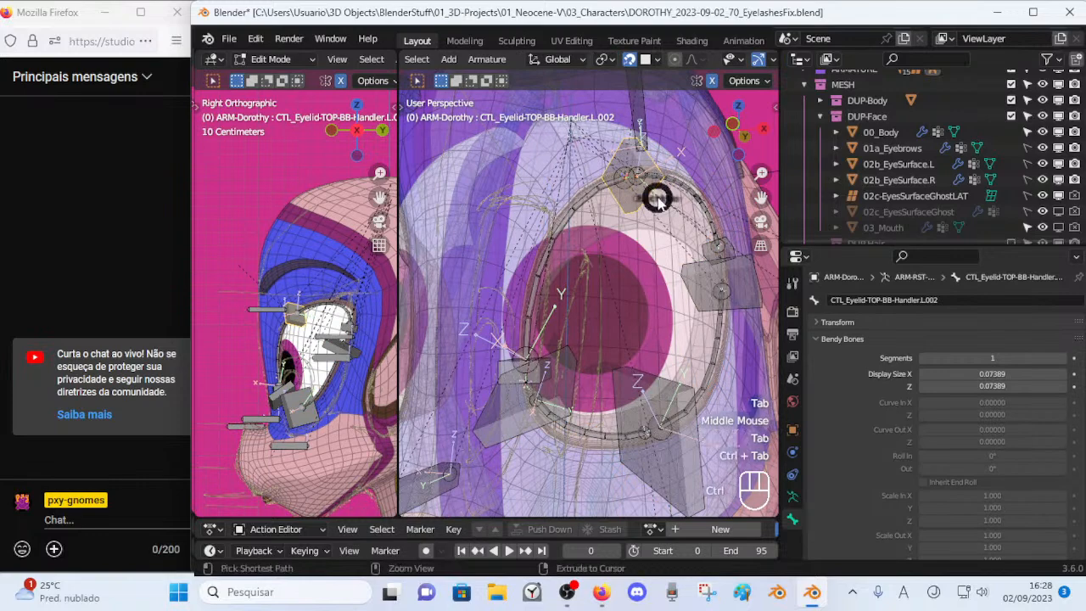
# Examine the bone constraints on the upper eyelid's handler bones and the upper eyelash bone in Pose Mode.
pyautogui.hotkey('ctrl', 'Tab')
pyautogui.click(647, 183)
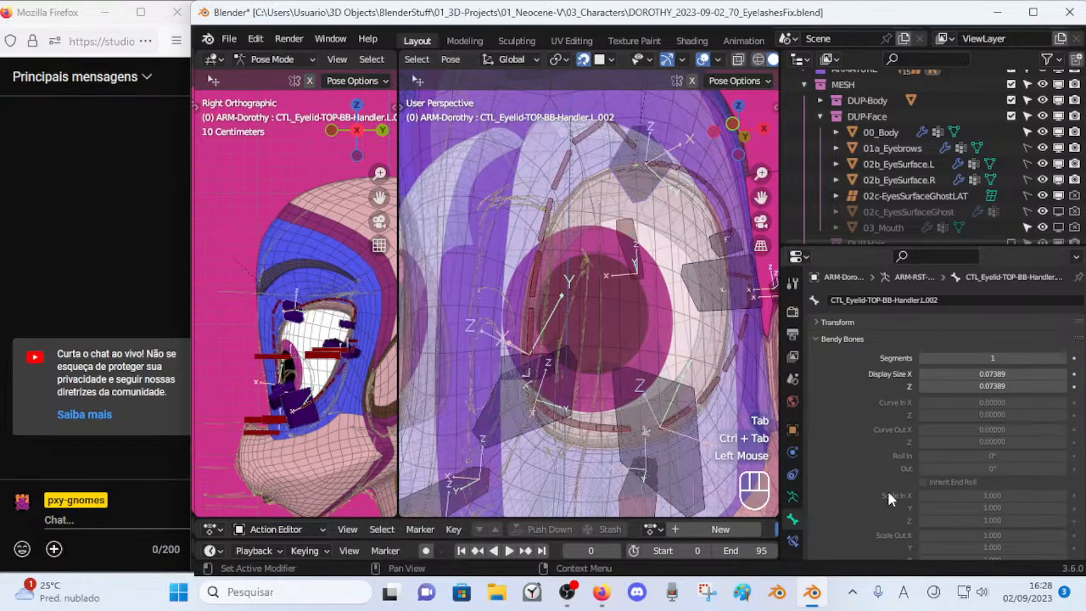
pyautogui.click(792, 540)
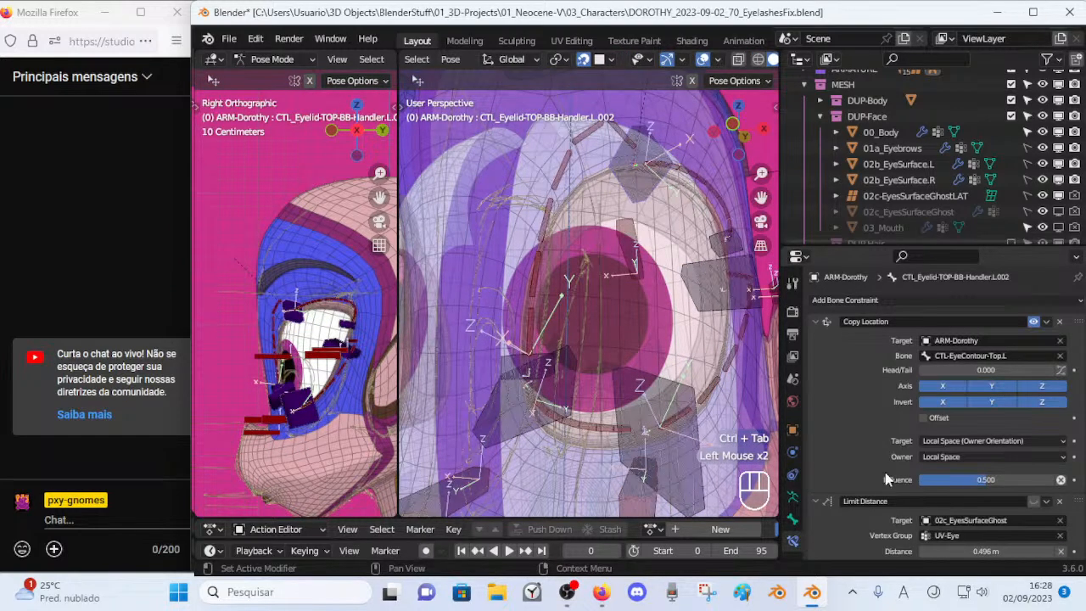
pyautogui.click(818, 323)
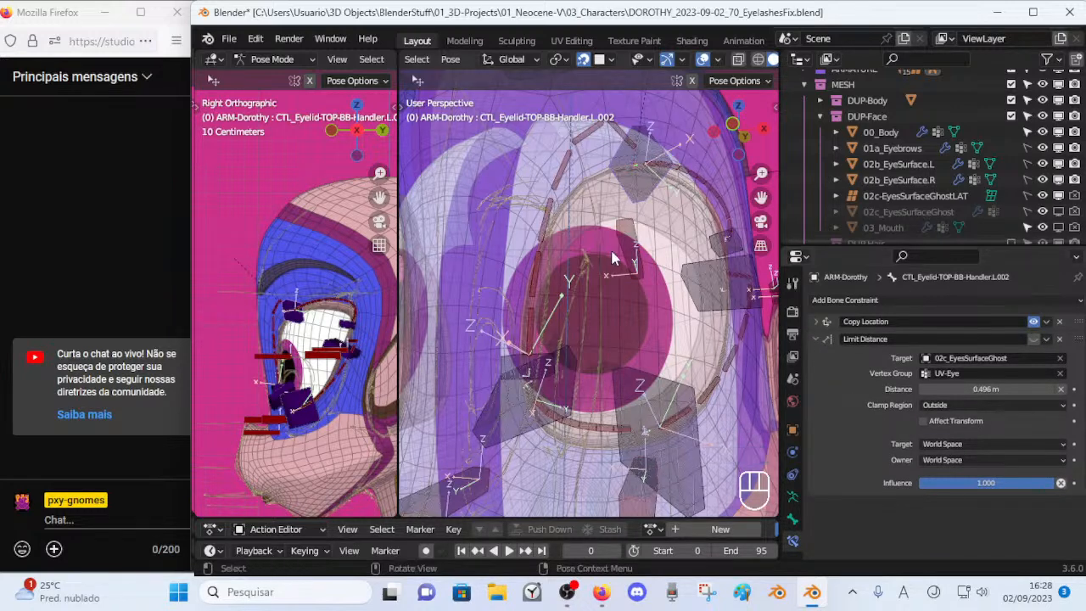
pyautogui.click(649, 259)
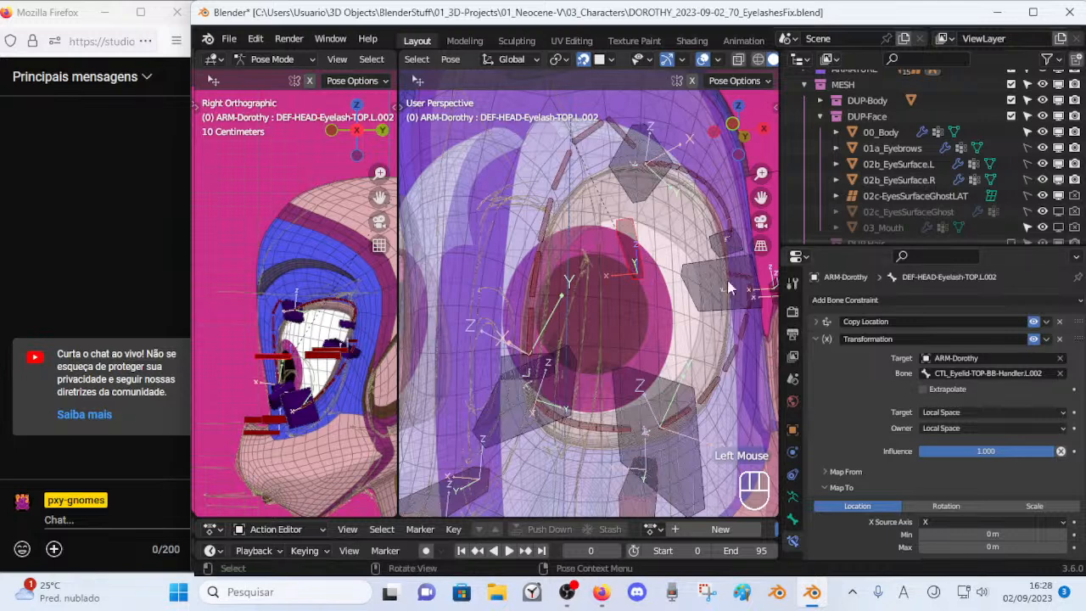
pyautogui.click(628, 165)
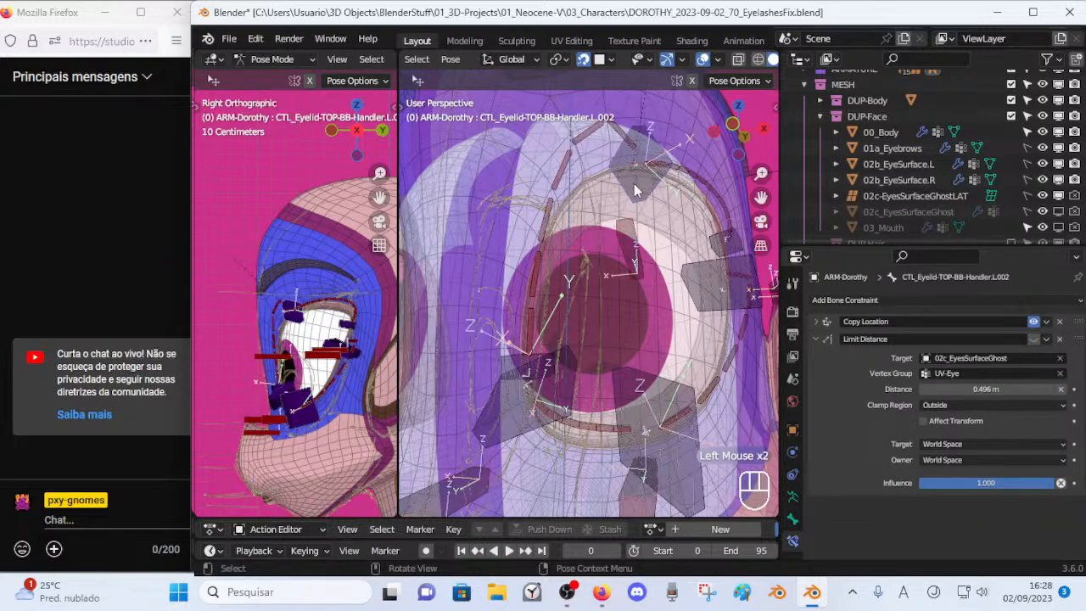
pyautogui.doubleClick(719, 252)
pyautogui.click(711, 277)
pyautogui.click(631, 256)
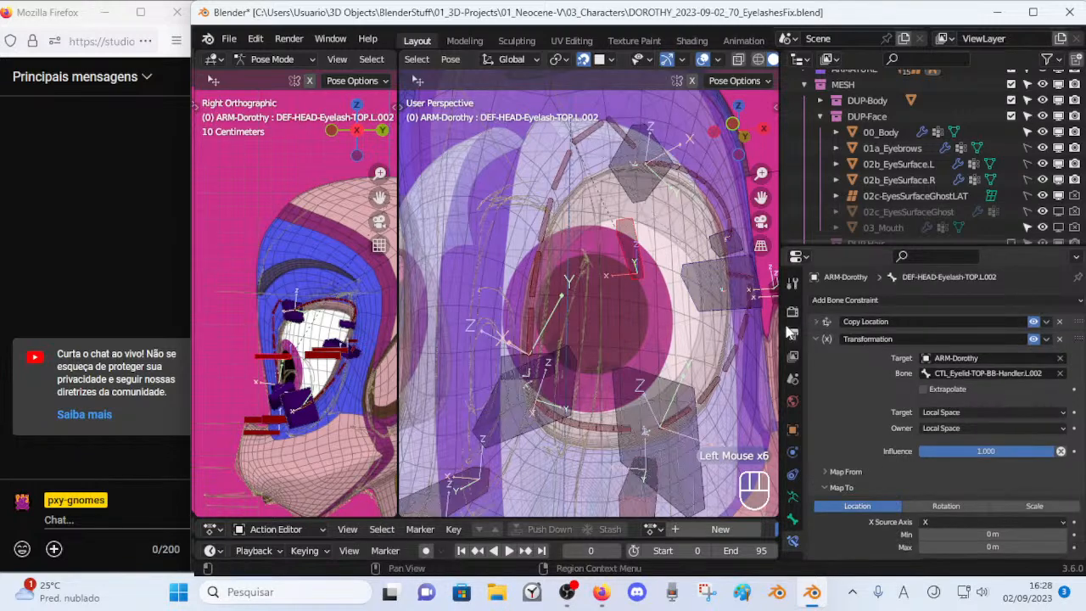
# Inspect how the left eye's eyelid bones sit against the rim from several angles, toggling between Edit Mode and Pose Mode.
pyautogui.press('Tab')
pyautogui.moveTo(593, 288); pyautogui.dragTo(594, 293, button='middle')
pyautogui.scroll(2, 600, 312)
pyautogui.scroll(-1, 581, 322)
pyautogui.keyDown('shift'); pyautogui.moveTo(543, 332); pyautogui.dragTo(523, 258, button='middle'); pyautogui.keyUp('shift')
pyautogui.moveTo(564, 373); pyautogui.dragTo(589, 306, button='middle')
pyautogui.scroll(1, 570, 385)
pyautogui.click(552, 342)
pyautogui.press('Tab')
pyautogui.scroll(1, 560, 352)
pyautogui.click(605, 251)
pyautogui.scroll(-1, 604, 254)
# Rotate and roll the upper-middle handler bone in Edit Mode to line it up with the upper rim.
pyautogui.press('Tab')
pyautogui.moveTo(600, 268); pyautogui.dragTo(589, 314, button='middle')
pyautogui.scroll(1, 610, 313)
pyautogui.scroll(-1, 653, 255)
pyautogui.keyDown('shift'); pyautogui.moveTo(660, 228); pyautogui.dragTo(589, 308, button='middle'); pyautogui.keyUp('shift')
pyautogui.moveTo(588, 309); pyautogui.dragTo(648, 249, button='middle')
pyautogui.scroll(1, 614, 247)
pyautogui.press('r')
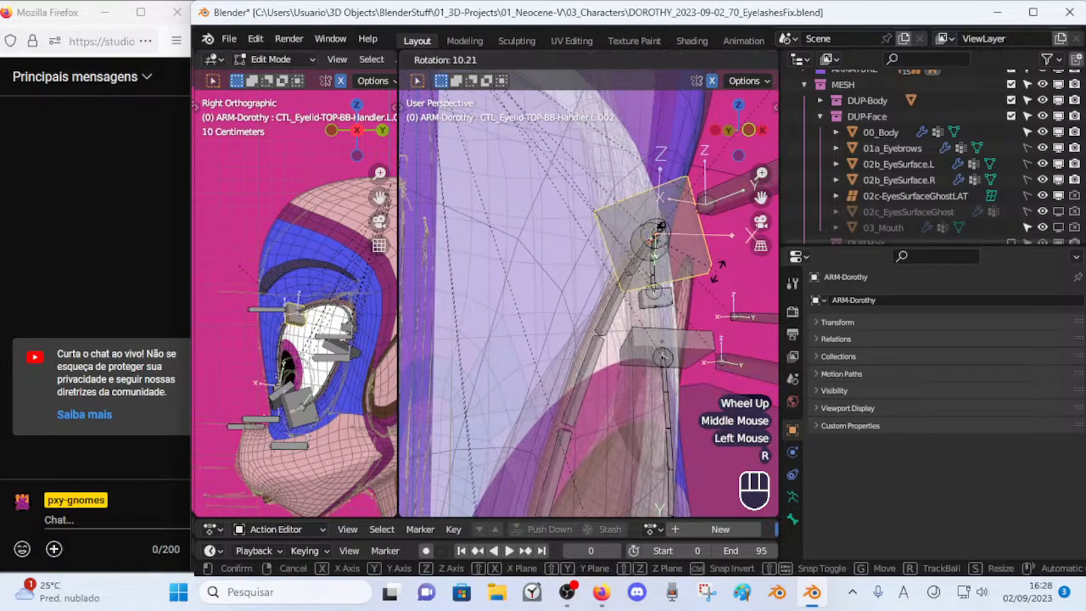
pyautogui.hotkey('ctrl', 'r')
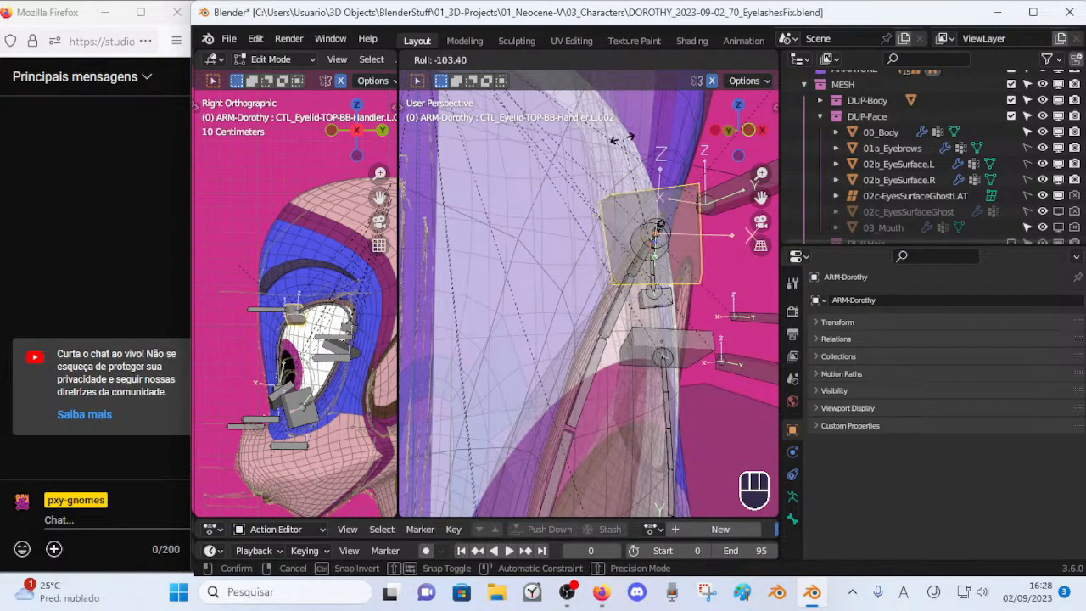
pyautogui.click(641, 168)
# Circle-select the upper-middle handler bone with its adjoining joint and adjust its roll to match the lid's slope.
pyautogui.moveTo(672, 242); pyautogui.dragTo(664, 267, button='middle')
pyautogui.moveTo(610, 198); pyautogui.dragTo(635, 302, button='middle')
pyautogui.scroll(-1, 636, 282)
pyautogui.scroll(-1, 615, 302)
pyautogui.scroll(1, 599, 305)
pyautogui.scroll(1, 635, 303)
pyautogui.scroll(1, 630, 305)
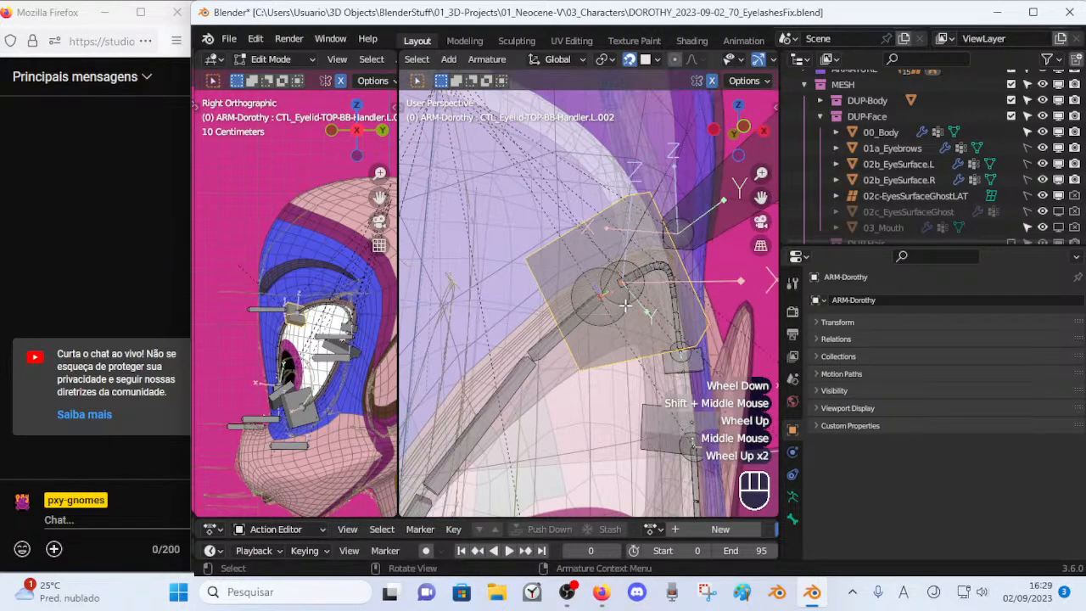
pyautogui.press('c')
pyautogui.rightClick(674, 325)
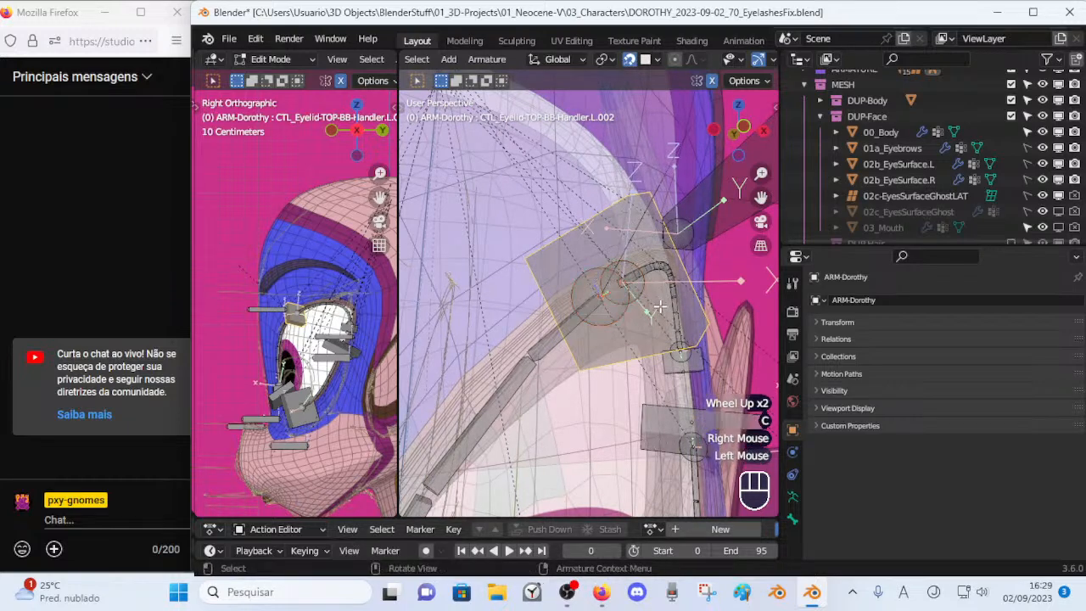
pyautogui.hotkey('ctrl', 'r')
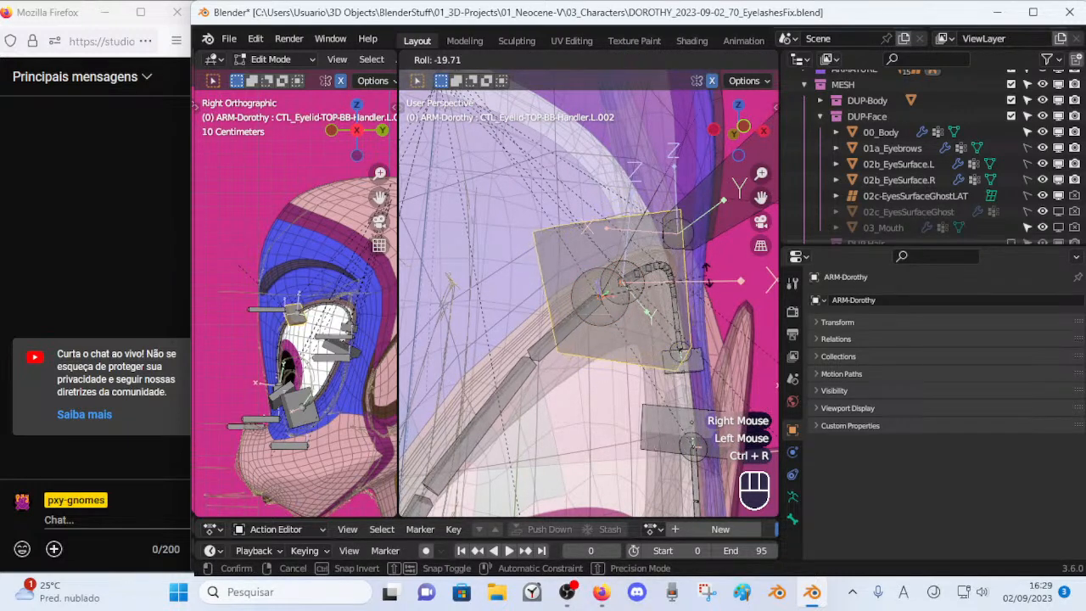
pyautogui.click(694, 265)
# Refine the roll of the upper eyelid's handler bones, finishing with the outer handler bone.
pyautogui.moveTo(694, 266); pyautogui.dragTo(666, 318, button='middle')
pyautogui.keyDown('shift'); pyautogui.scroll(1, 715, 303); pyautogui.keyUp('shift')
pyautogui.hotkey('ctrl', 'r')
pyautogui.click(674, 339)
pyautogui.scroll(2, 625, 269)
pyautogui.hotkey('ctrl', 'r')
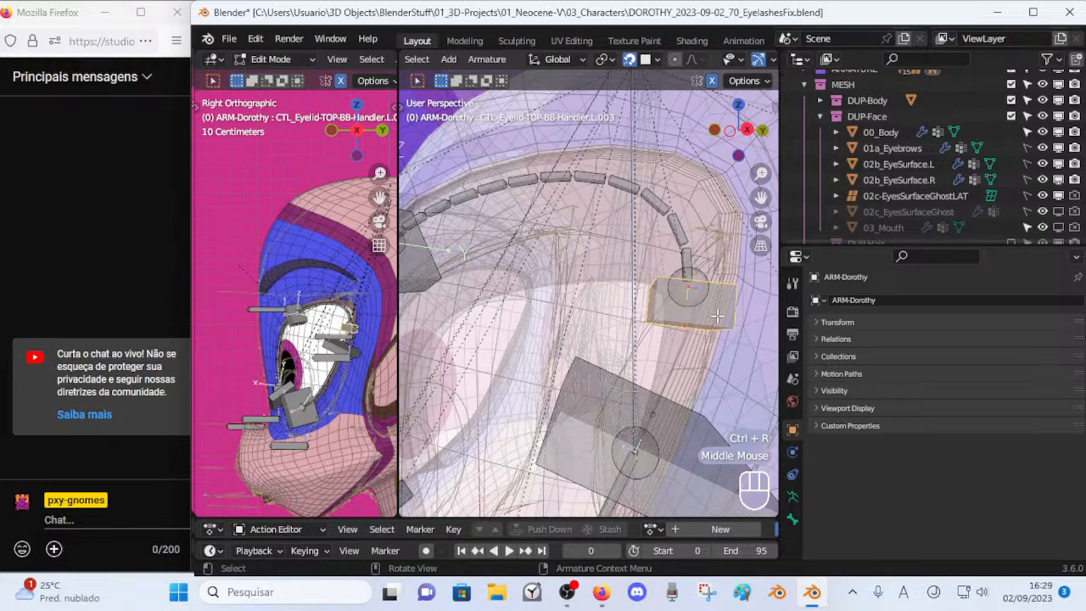
pyautogui.scroll(2, 717, 312)
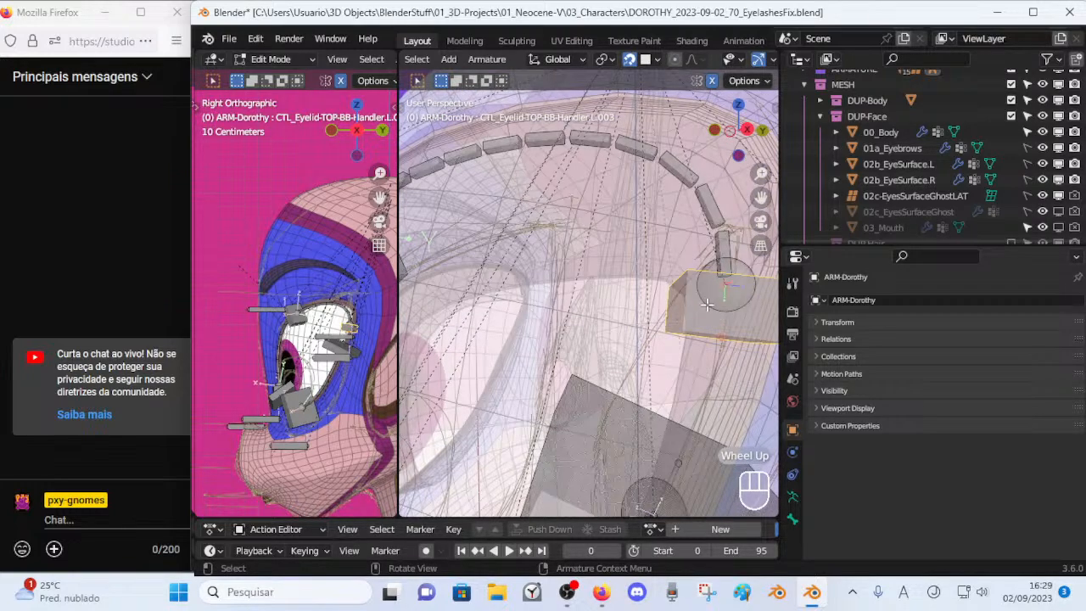
# Circle-select the upper eyelid's outer handler bone, then rotate and move it up onto the rim's outer corner.
pyautogui.scroll(-2, 709, 306)
pyautogui.press('c')
pyautogui.rightClick(713, 298)
pyautogui.press('r')
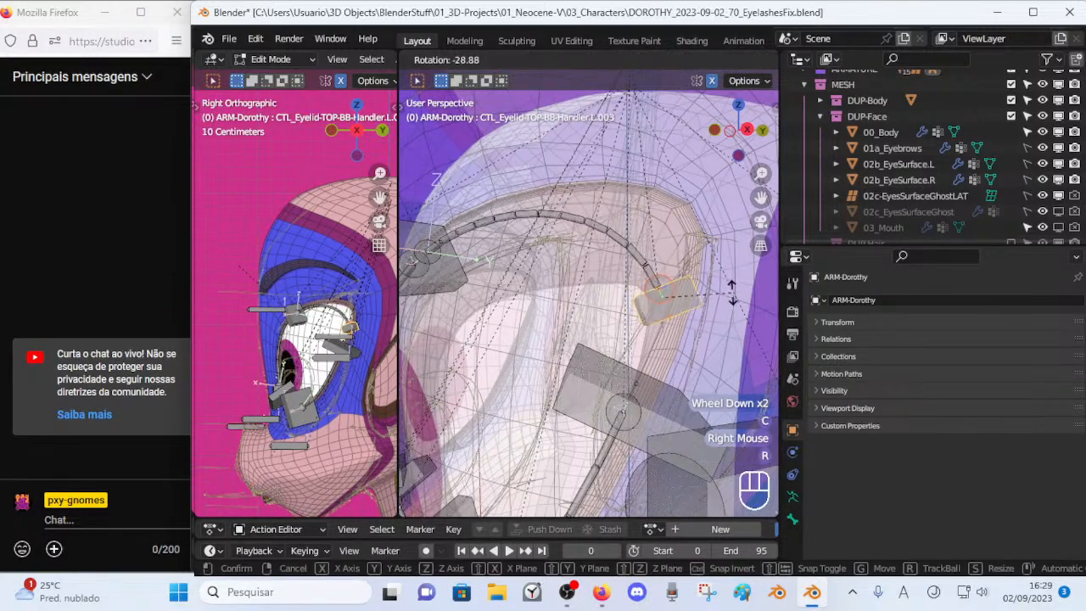
pyautogui.click(727, 255)
pyautogui.press('g')
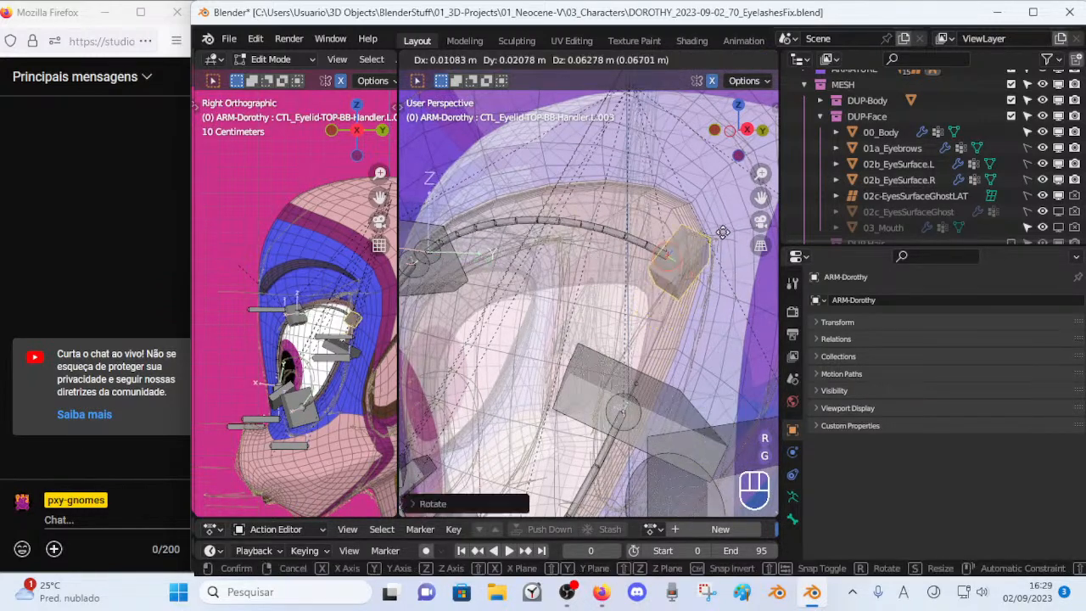
pyautogui.click(729, 253)
pyautogui.press('r')
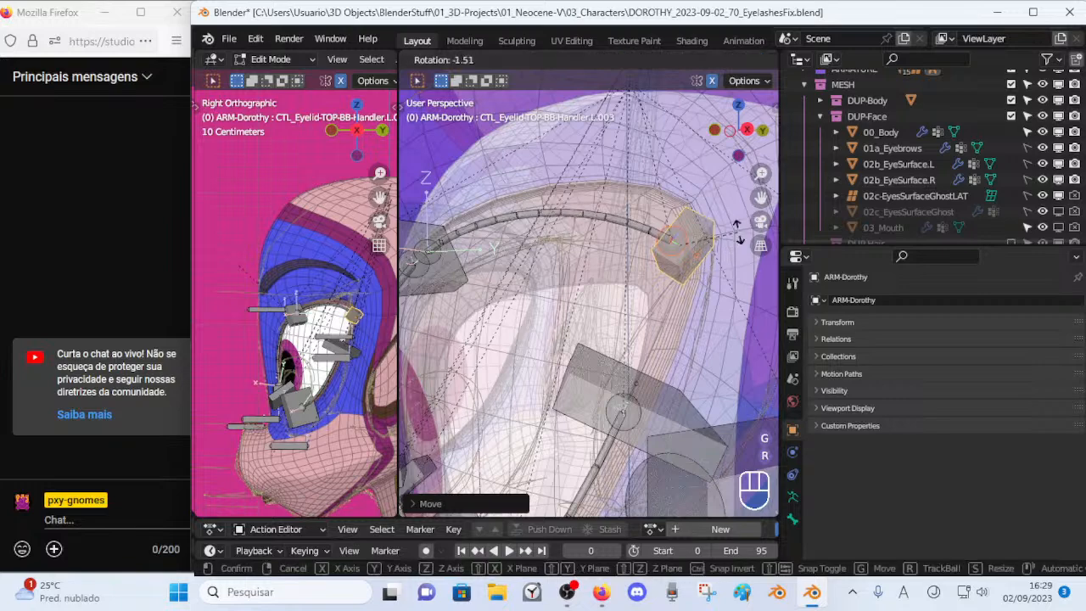
pyautogui.click(735, 234)
# Circle-select the outer end joint of the upper eyelid's outer bendy bone and move it onto the rim's upper outer corner.
pyautogui.click(710, 298)
pyautogui.scroll(-2, 711, 299)
pyautogui.moveTo(711, 298); pyautogui.dragTo(687, 346, button='middle')
pyautogui.press('g')
pyautogui.rightClick(675, 270)
pyautogui.press('c')
pyautogui.rightClick(675, 270)
pyautogui.hotkey('alt', 'a')
pyautogui.press('c')
pyautogui.click(675, 270)
pyautogui.rightClick(675, 271)
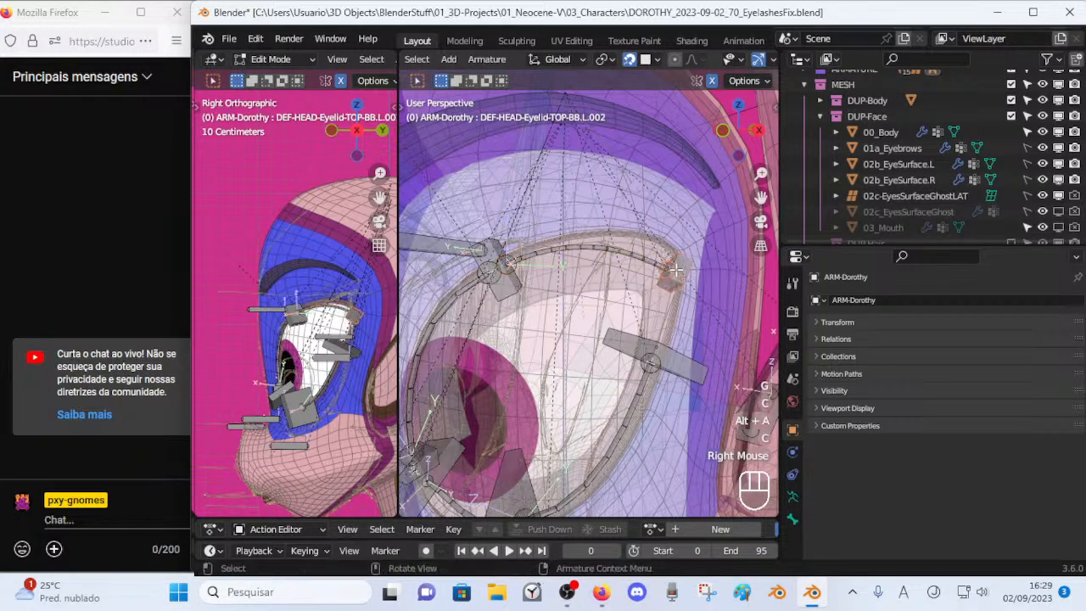
pyautogui.press('g')
pyautogui.click(677, 255)
# Select the upper eyelid's outer bendy bone and reduce its number of segments by six.
pyautogui.click(642, 244)
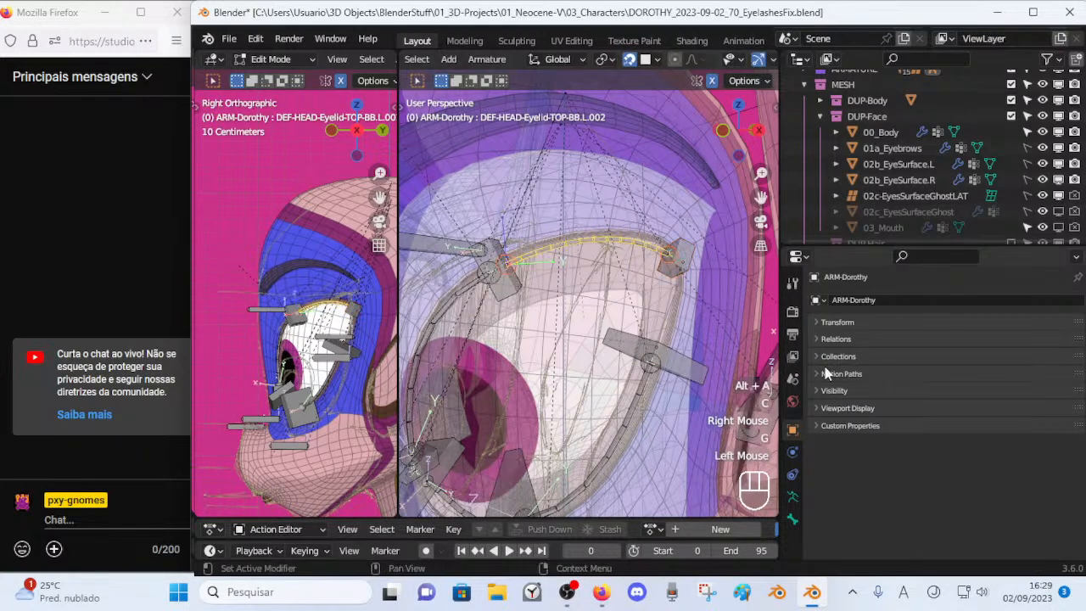
pyautogui.click(792, 518)
pyautogui.click(923, 358)
pyautogui.click(923, 357)
pyautogui.click(923, 358)
pyautogui.click(923, 358)
pyautogui.click(922, 358)
pyautogui.click(923, 358)
# Circle-select the upper eyelid's outer handler bone with its joint, then rotate and move it to fit the outer rim.
pyautogui.scroll(2, 592, 257)
pyautogui.keyDown('shift'); pyautogui.moveTo(592, 257); pyautogui.dragTo(688, 274, button='middle'); pyautogui.keyUp('shift')
pyautogui.hotkey('alt', 'a')
pyautogui.press('c')
pyautogui.rightClick(676, 254)
pyautogui.scroll(1, 704, 273)
pyautogui.click(688, 273)
pyautogui.press('c')
pyautogui.rightClick(688, 273)
pyautogui.press('r')
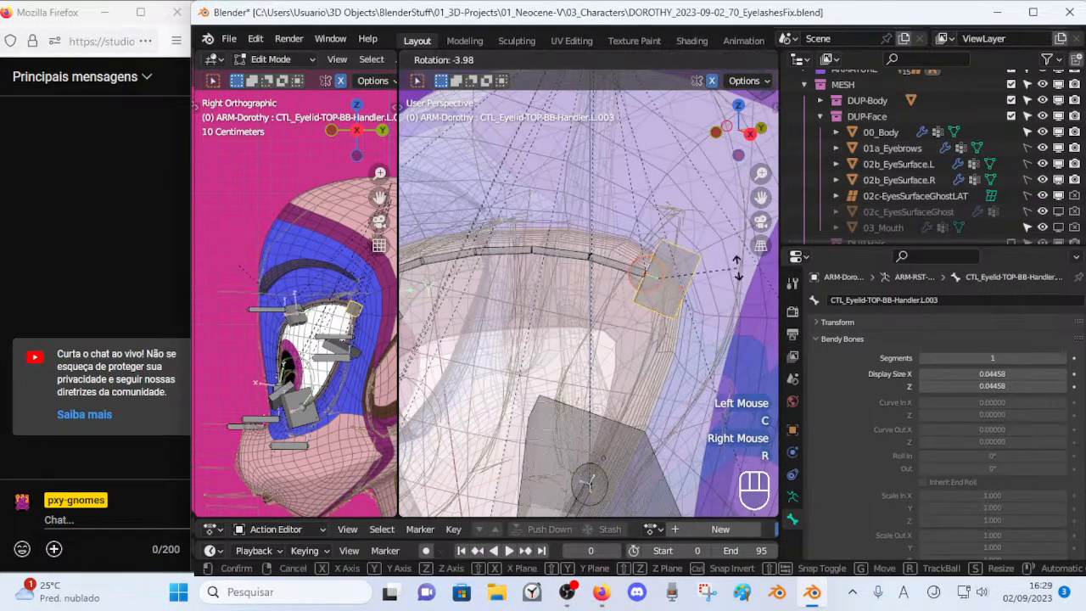
pyautogui.press('g')
pyautogui.click(656, 264)
pyautogui.scroll(-1, 655, 264)
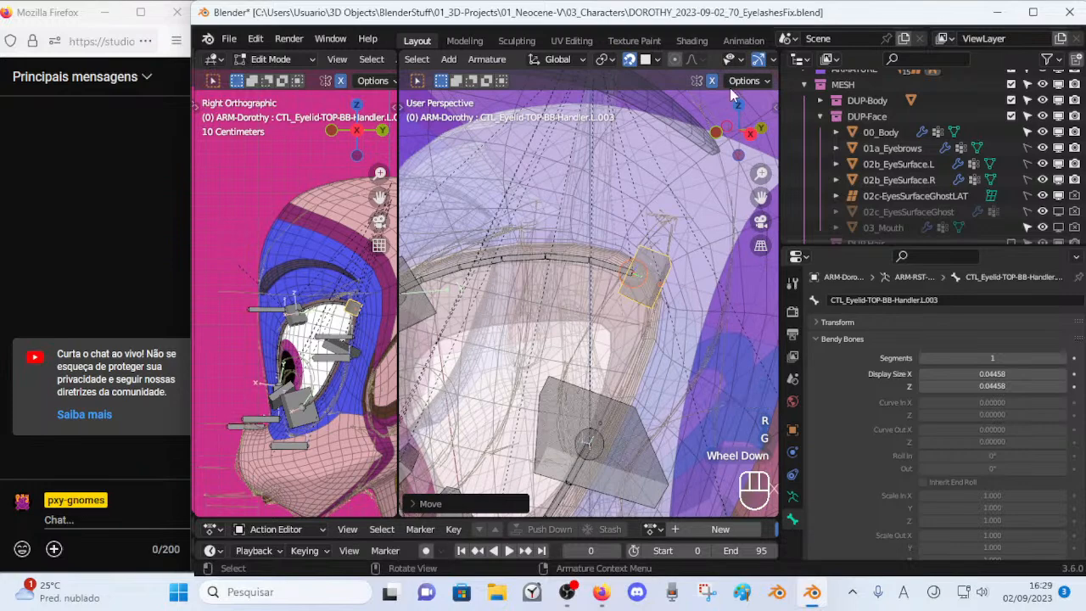
# Try moving the outer handler bone's joint farther along the upper rim, and undo the move.
pyautogui.scroll(2, 657, 307)
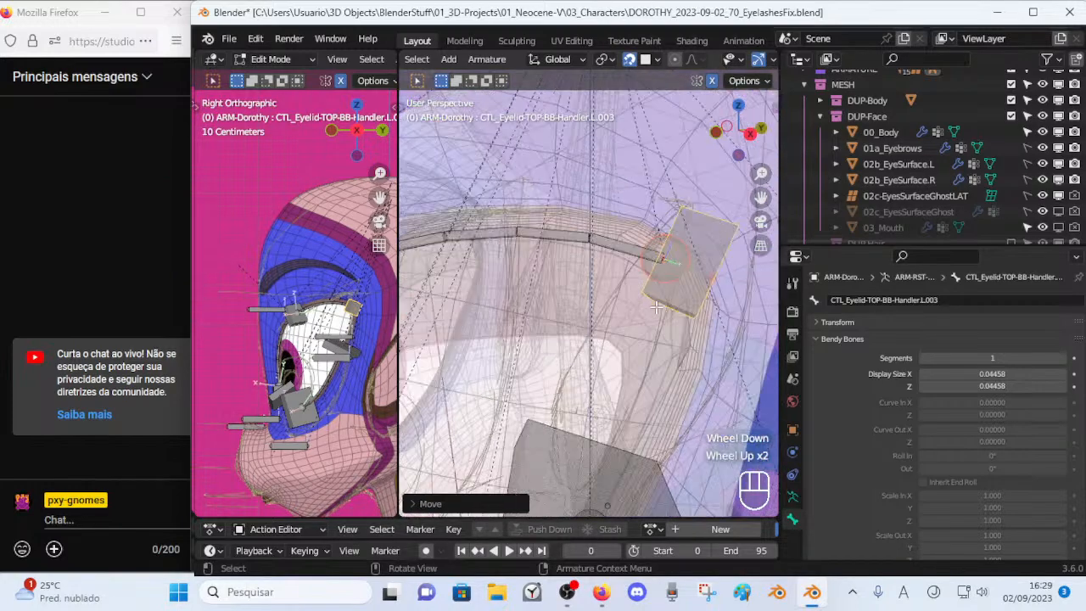
pyautogui.hotkey('alt', 'a')
pyautogui.moveTo(694, 234); pyautogui.dragTo(706, 301, button='middle')
pyautogui.click(653, 261)
pyautogui.rightClick(653, 260)
pyautogui.press('g')
pyautogui.click(673, 300)
pyautogui.hotkey('ctrl', 'z')
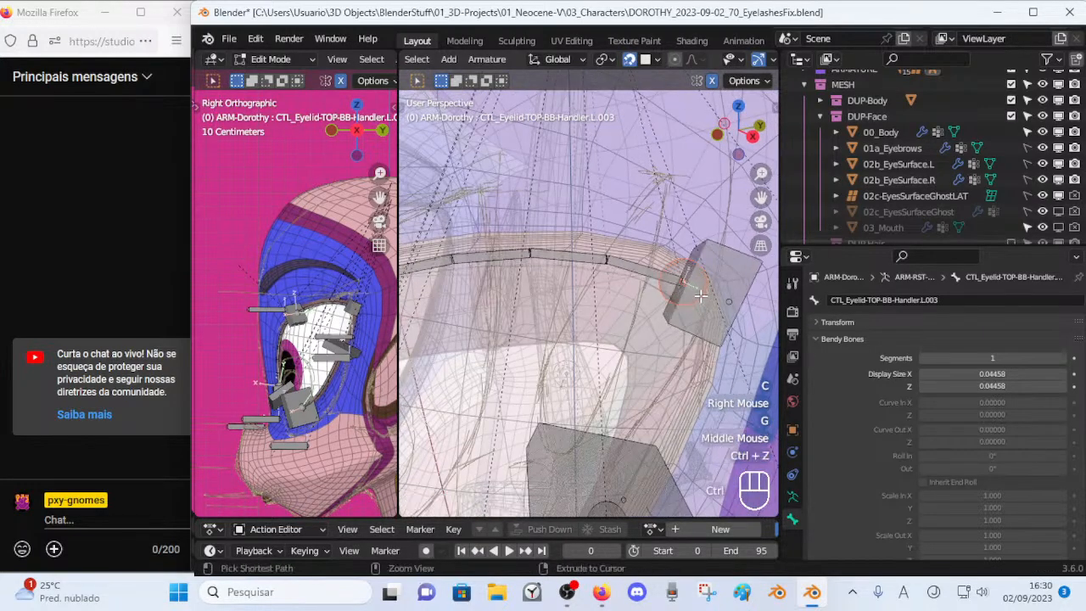
# Reselect the upper eyelid's outer handler bone with its joint, then move and rotate it to follow the outer corner.
pyautogui.rightClick(709, 317)
pyautogui.press('g')
pyautogui.click(710, 326)
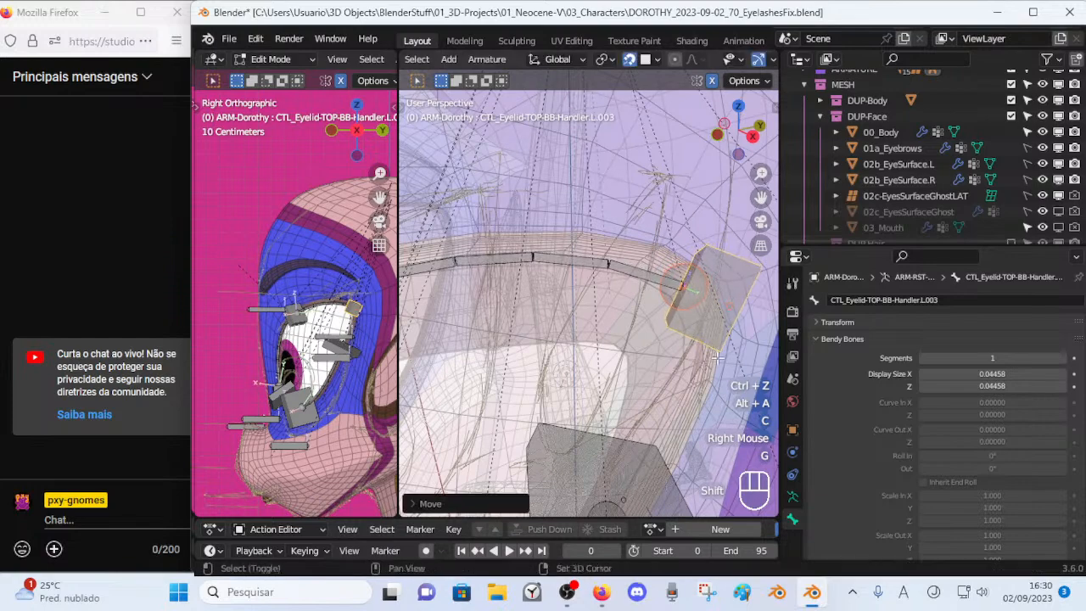
pyautogui.scroll(-1, 710, 325)
pyautogui.press('g')
pyautogui.click(700, 342)
pyautogui.press('r')
pyautogui.click(727, 300)
pyautogui.scroll(-2, 647, 300)
pyautogui.keyDown('shift'); pyautogui.moveTo(647, 300); pyautogui.dragTo(730, 257, button='middle'); pyautogui.keyUp('shift')
pyautogui.press('g')
pyautogui.click(679, 289)
# Circle-select the upper-middle handler bone with its adjoining joints and move it slightly onto the upper rim.
pyautogui.moveTo(678, 289); pyautogui.dragTo(530, 256, button='middle')
pyautogui.hotkey('alt', 'a')
pyautogui.press('c')
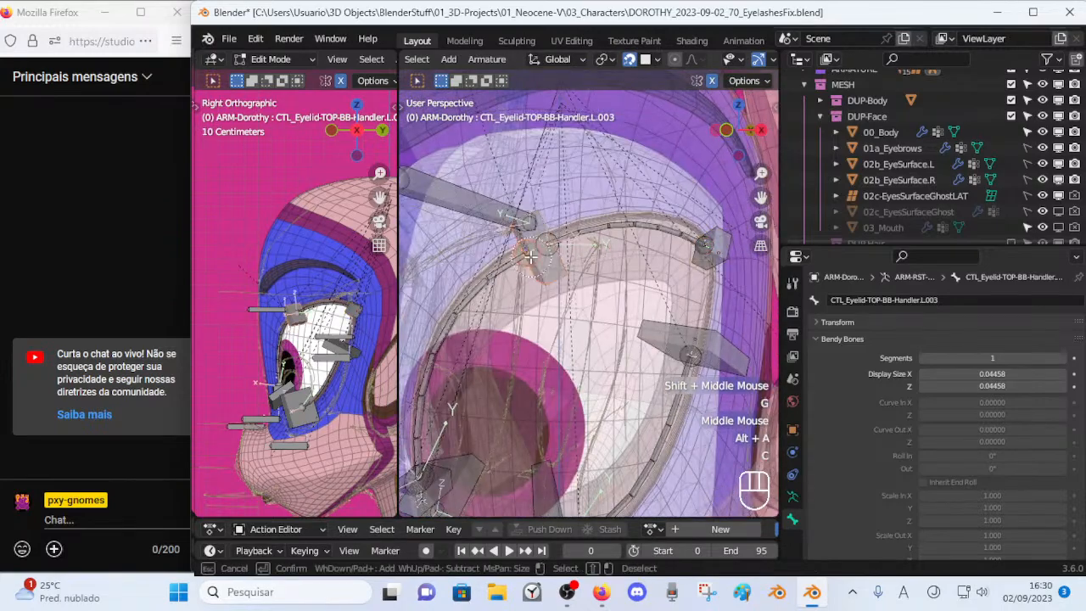
pyautogui.rightClick(571, 254)
pyautogui.press('g')
pyautogui.click(559, 259)
pyautogui.moveTo(560, 259); pyautogui.dragTo(626, 273, button='middle')
pyautogui.click(618, 261)
pyautogui.moveTo(591, 310); pyautogui.dragTo(625, 288, button='middle')
pyautogui.scroll(1, 625, 288)
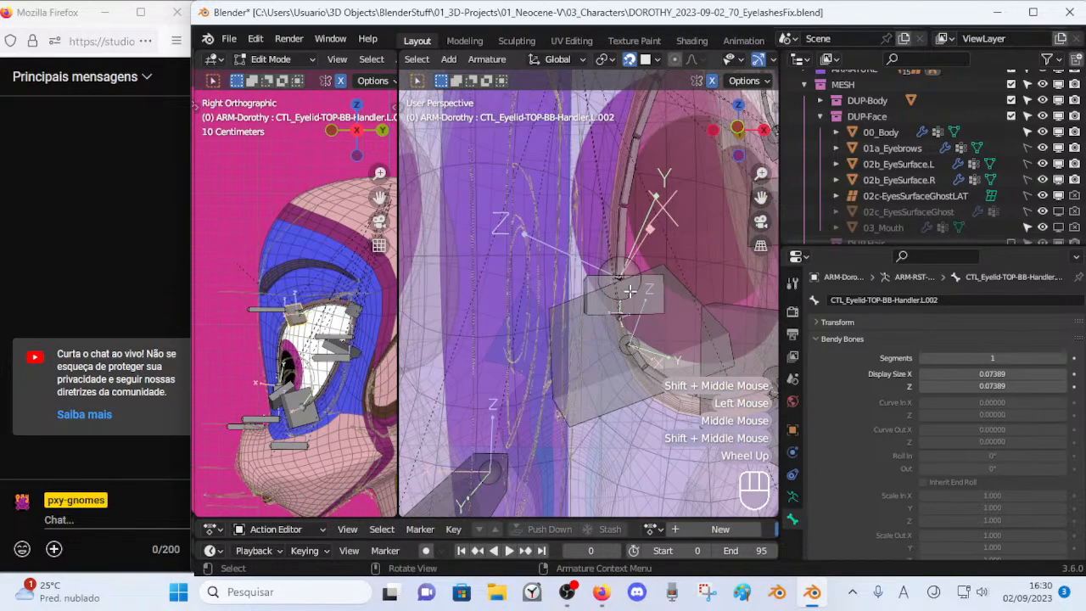
pyautogui.press('c')
pyautogui.rightClick(650, 262)
pyautogui.press('r')
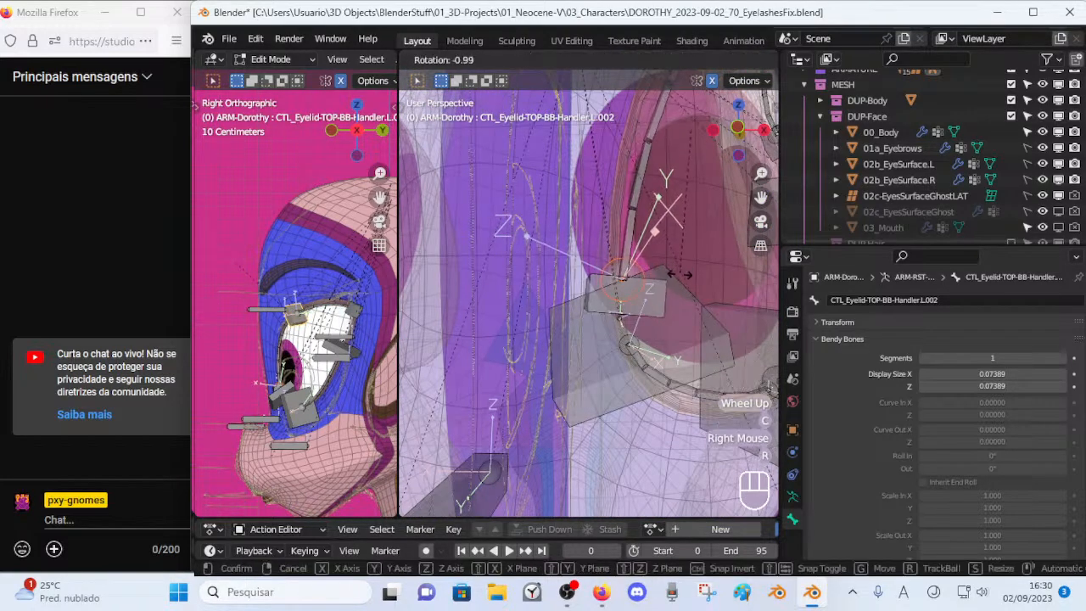
pyautogui.rightClick(671, 276)
pyautogui.keyDown('shift'); pyautogui.click(648, 301); pyautogui.keyUp('shift')
pyautogui.press('r')
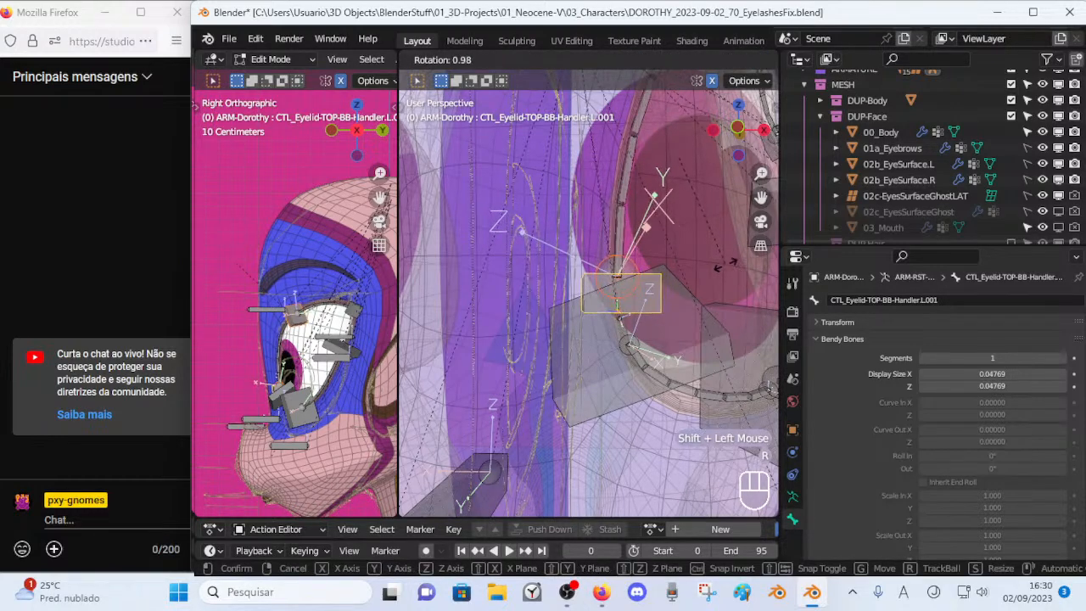
pyautogui.rightClick(725, 267)
# Select the upper eyelid's inner handler bone with its adjoining joint, then rotate and move it toward the inner rim.
pyautogui.hotkey('alt', 'a')
pyautogui.press('c')
pyautogui.rightClick(630, 288)
pyautogui.keyDown('shift'); pyautogui.click(590, 276); pyautogui.keyUp('shift')
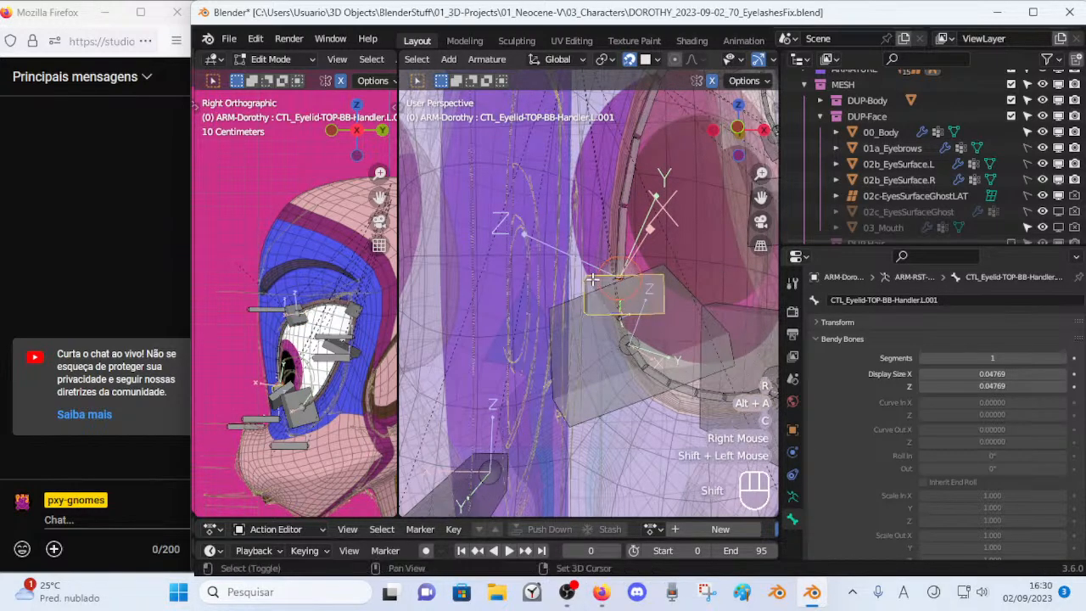
pyautogui.press('r')
pyautogui.press('g')
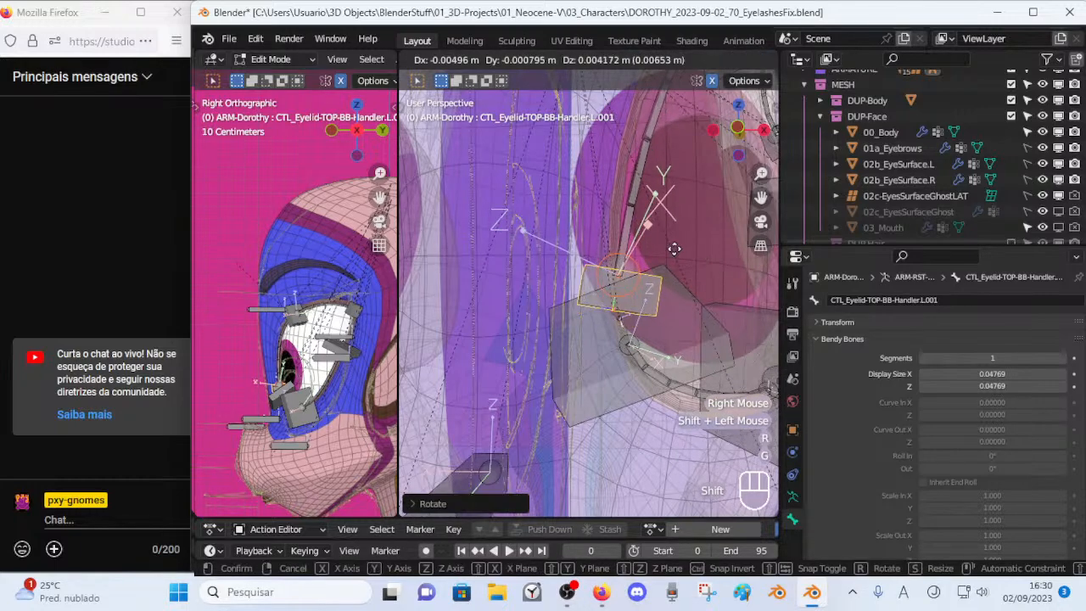
pyautogui.click(671, 245)
pyautogui.press('r')
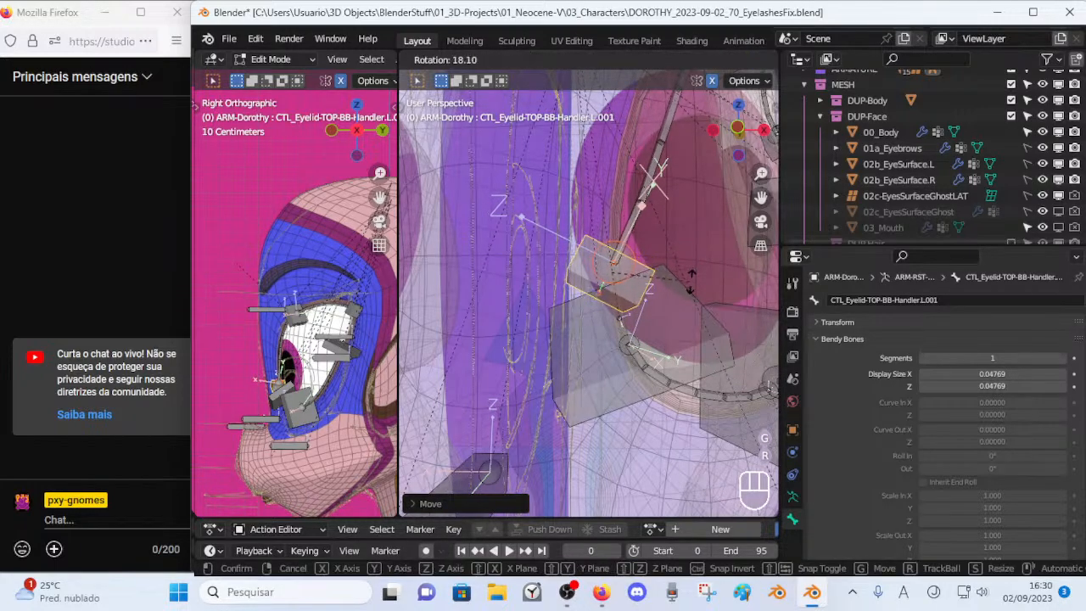
pyautogui.click(685, 269)
pyautogui.scroll(-2, 685, 270)
pyautogui.keyDown('shift'); pyautogui.moveTo(686, 270); pyautogui.dragTo(569, 356, button='middle'); pyautogui.keyUp('shift')
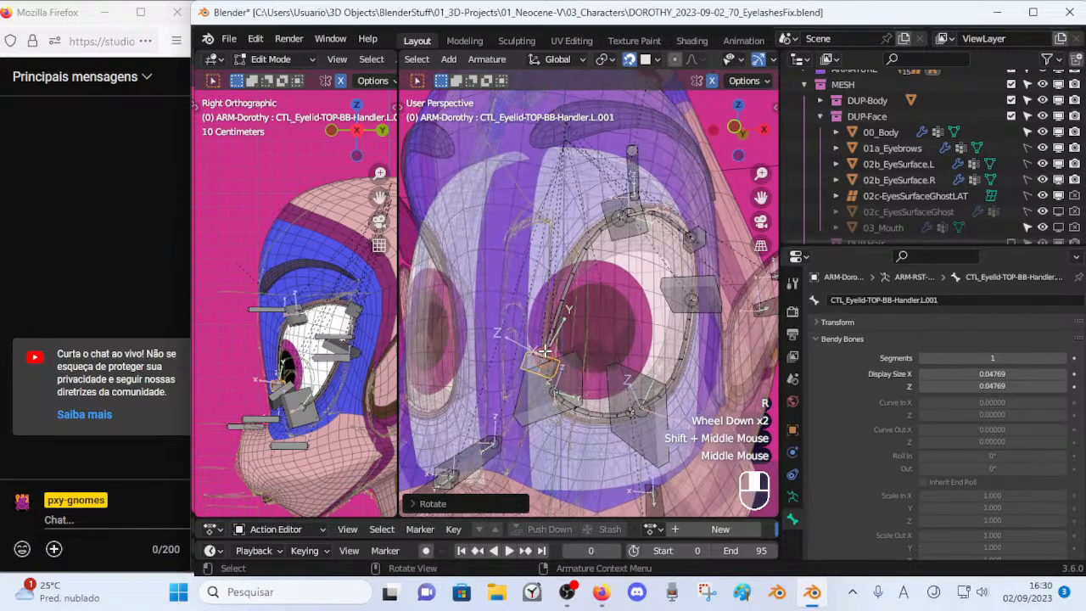
# Move the upper eyelid's inner handler bone up along the inner rim and rotate it to match the rim's direction.
pyautogui.press('g')
pyautogui.click(558, 293)
pyautogui.scroll(2, 562, 312)
pyautogui.moveTo(563, 317); pyautogui.dragTo(593, 326, button='middle')
pyautogui.press('r')
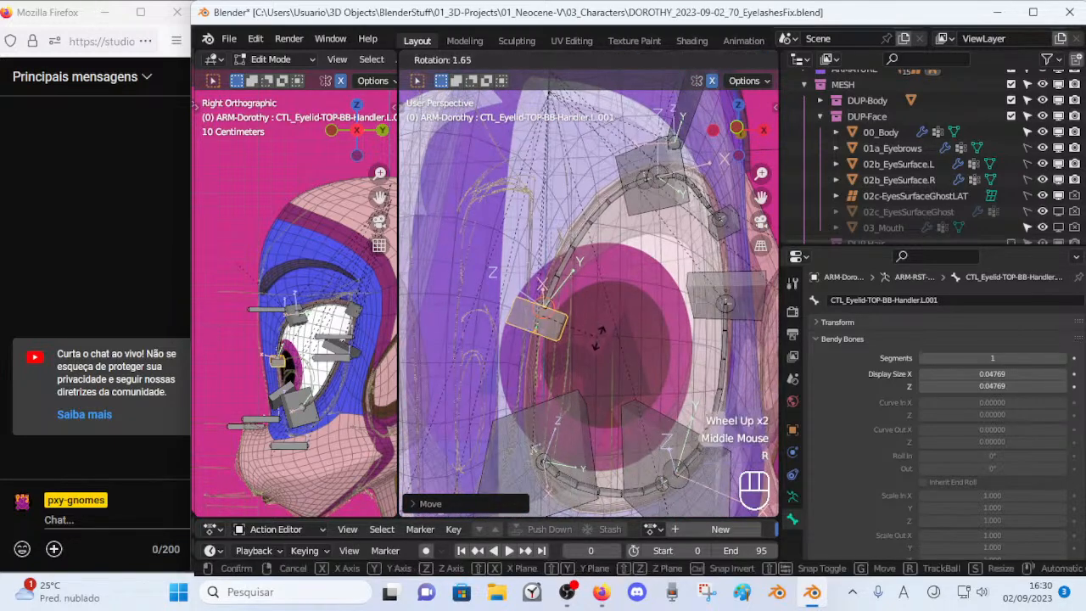
pyautogui.press('g')
pyautogui.press('r')
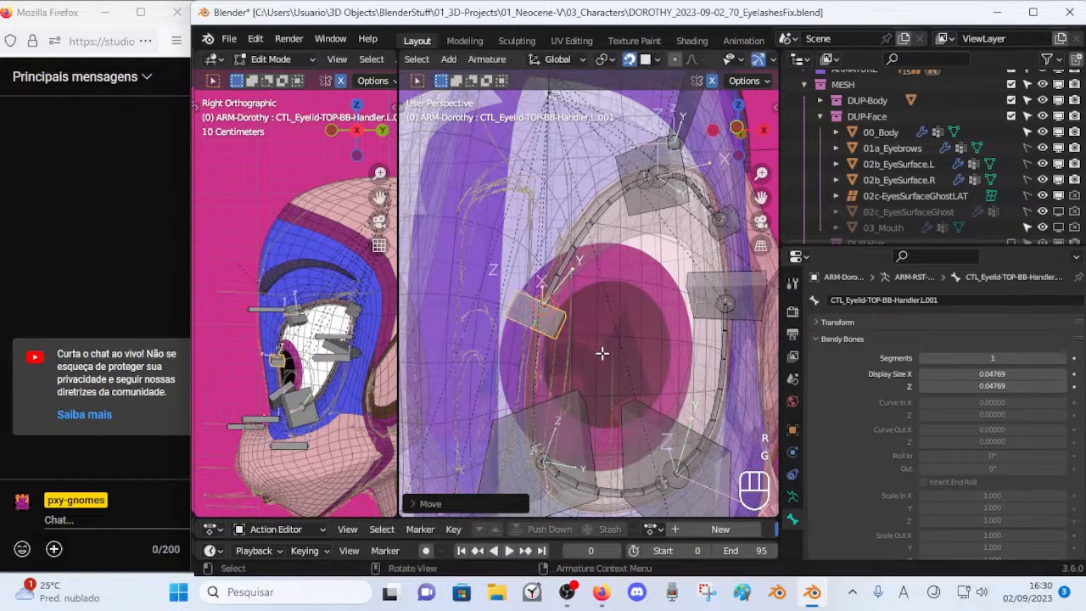
pyautogui.click(608, 342)
# Move the upper eyelid's inner handler bone toward the inner rim, rotate it slightly and raise it a little.
pyautogui.press('g')
pyautogui.click(614, 366)
pyautogui.moveTo(618, 335); pyautogui.dragTo(596, 337, button='middle')
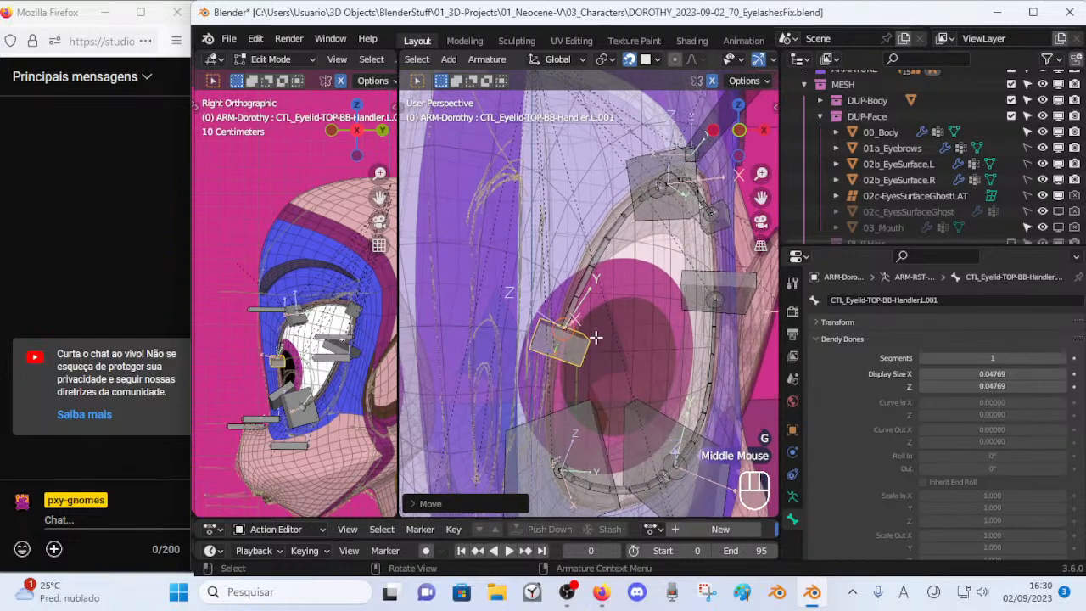
pyautogui.press('r')
pyautogui.press('g')
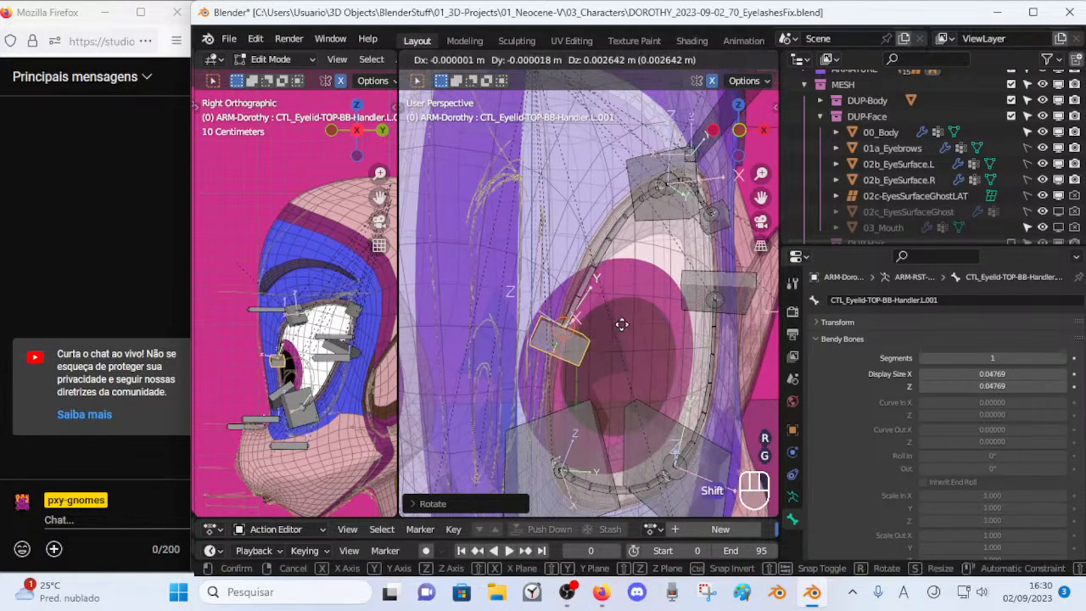
pyautogui.click(622, 309)
# Check the upper eyelid's inner handler bone against the rim from several angles, then refine its position and rotation.
pyautogui.moveTo(563, 330); pyautogui.dragTo(583, 310, button='middle')
pyautogui.scroll(2, 556, 326)
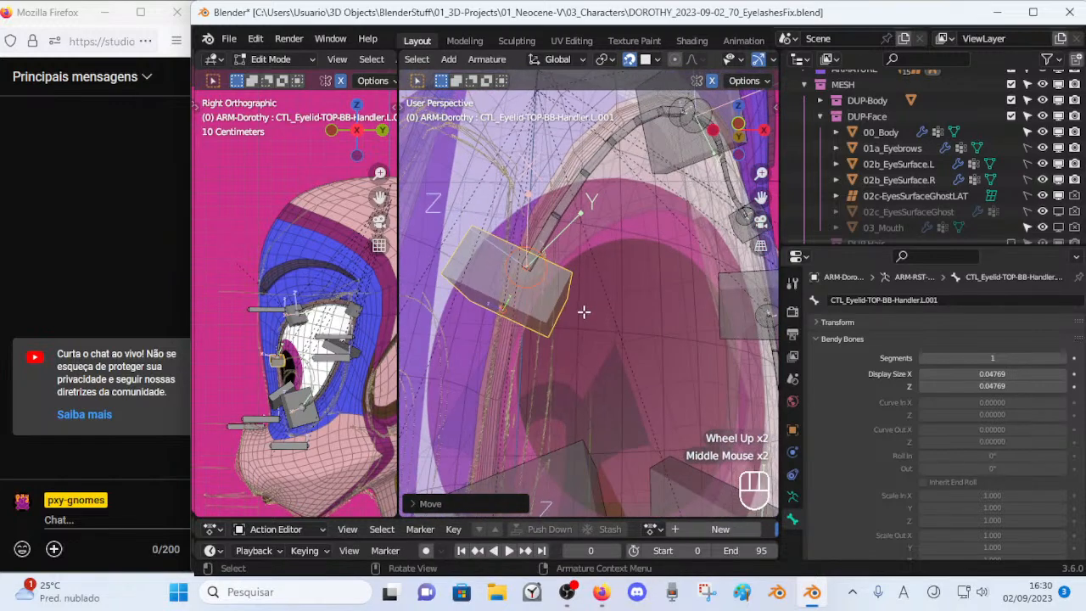
pyautogui.scroll(-1, 512, 319)
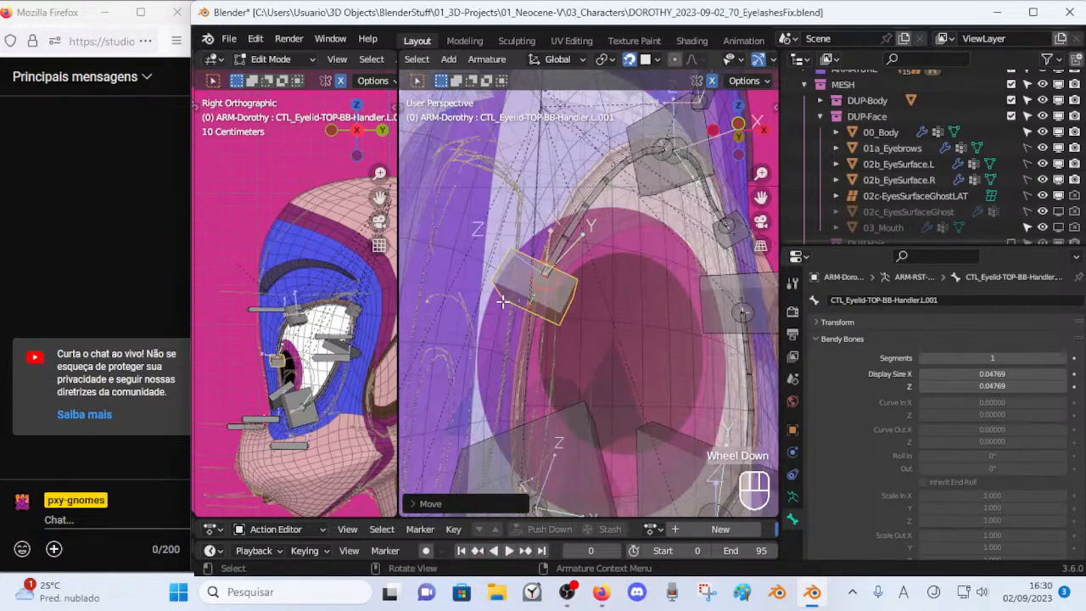
pyautogui.scroll(1, 523, 311)
pyautogui.moveTo(523, 312); pyautogui.dragTo(523, 359, button='middle')
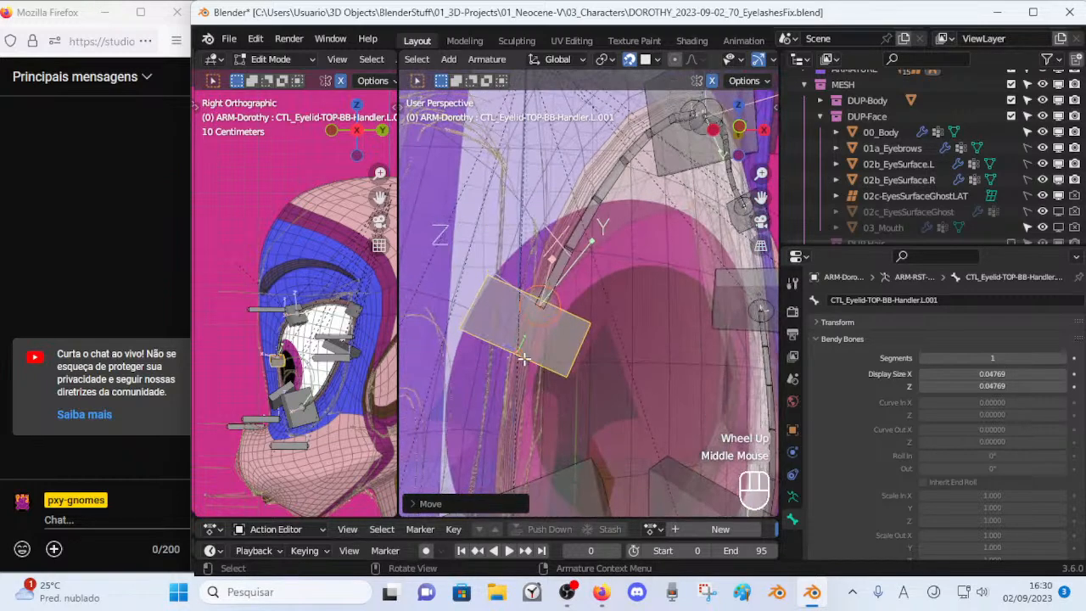
pyautogui.scroll(-2, 525, 353)
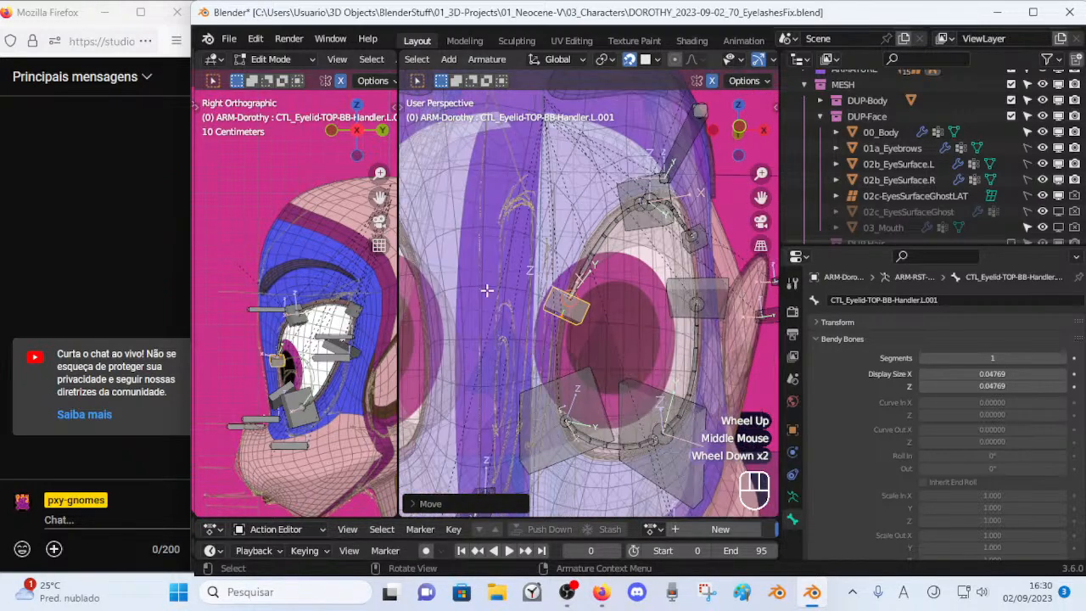
pyautogui.moveTo(477, 260); pyautogui.dragTo(577, 345, button='middle')
pyautogui.press('g')
pyautogui.press('g')
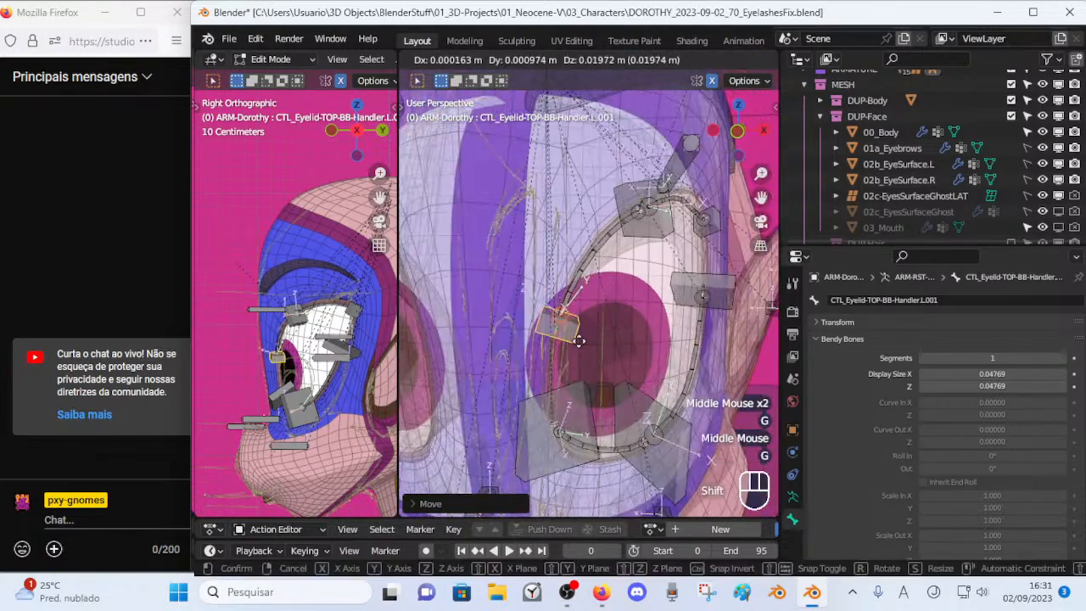
pyautogui.press('r')
pyautogui.click(694, 328)
pyautogui.press('g')
pyautogui.click(670, 326)
# Select the lower eyelid's inner handler bone with its joint, then rotate and move it onto the lower inner rim.
pyautogui.moveTo(670, 327); pyautogui.dragTo(636, 233, button='middle')
pyautogui.scroll(1, 626, 339)
pyautogui.moveTo(626, 348); pyautogui.dragTo(607, 301, button='middle')
pyautogui.scroll(1, 613, 359)
pyautogui.click(607, 300)
pyautogui.press('c')
pyautogui.rightClick(599, 307)
pyautogui.press('r')
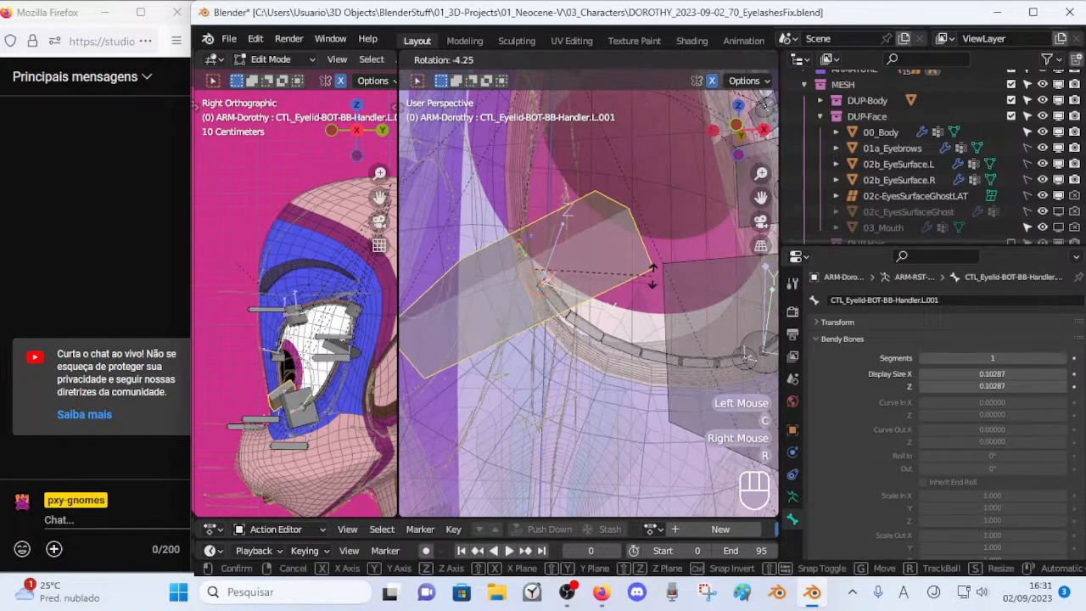
pyautogui.click(627, 240)
pyautogui.press('g')
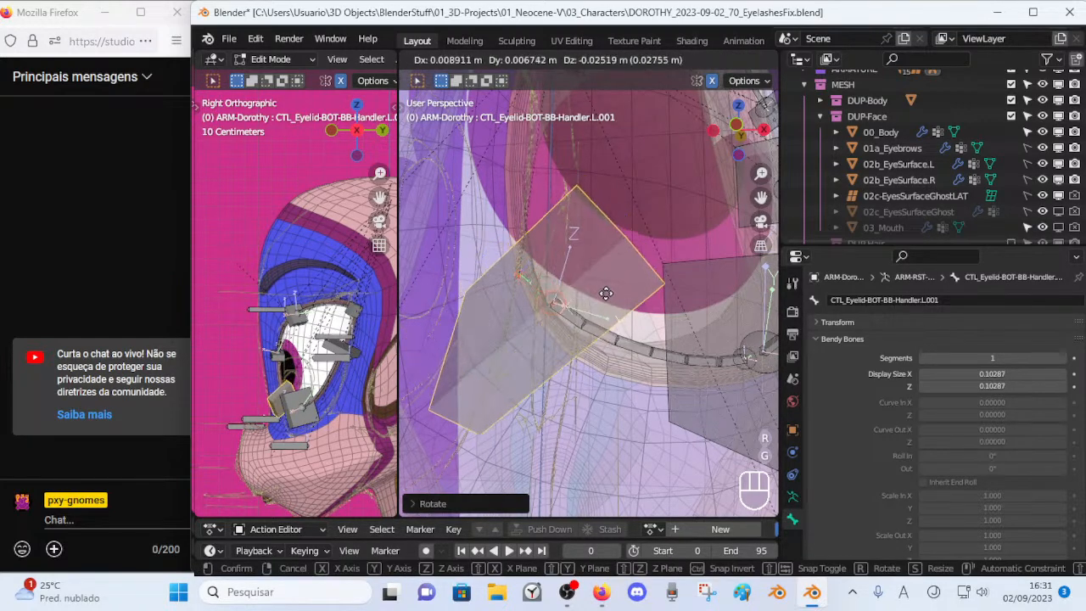
pyautogui.click(639, 358)
pyautogui.moveTo(640, 358); pyautogui.dragTo(587, 365, button='middle')
pyautogui.press('g')
pyautogui.click(594, 322)
# Circle-select the lower eyelid's middle handler bone with its adjoining joints and move it onto the lower rim.
pyautogui.scroll(-1, 594, 321)
pyautogui.hotkey('alt', 'a')
pyautogui.press('c')
pyautogui.moveTo(620, 337); pyautogui.dragTo(644, 335)
pyautogui.rightClick(644, 334)
pyautogui.moveTo(644, 334); pyautogui.dragTo(624, 346, button='middle')
pyautogui.press('g')
pyautogui.click(645, 335)
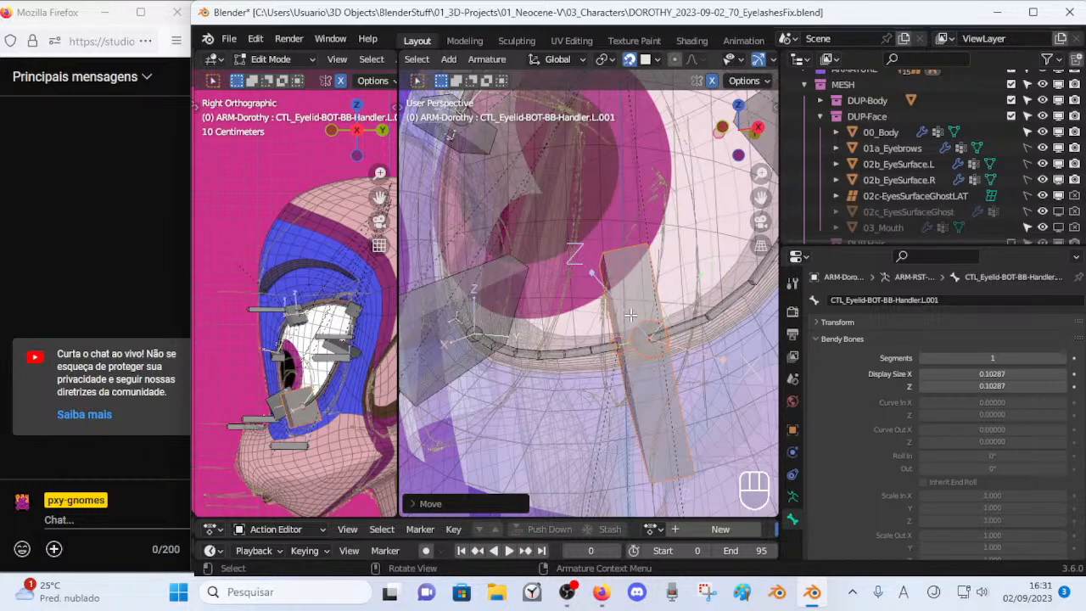
pyautogui.press('g')
pyautogui.rightClick(639, 229)
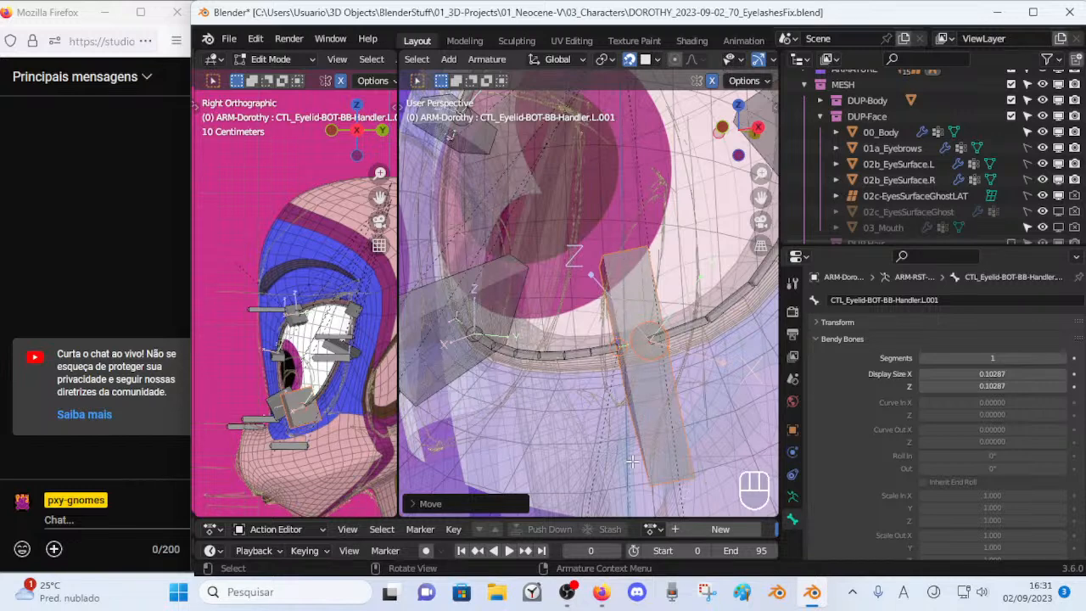
# Select only the lower eyelid's middle handler bone and adjust its roll.
pyautogui.scroll(2, 612, 337)
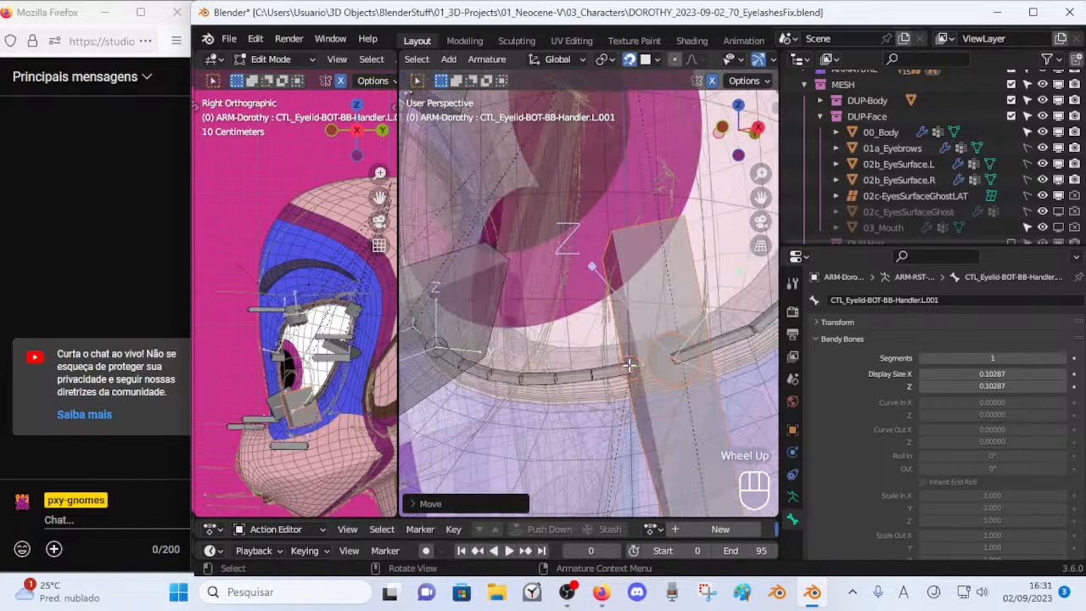
pyautogui.scroll(-2, 677, 389)
pyautogui.click(632, 373)
pyautogui.hotkey('ctrl', 'r')
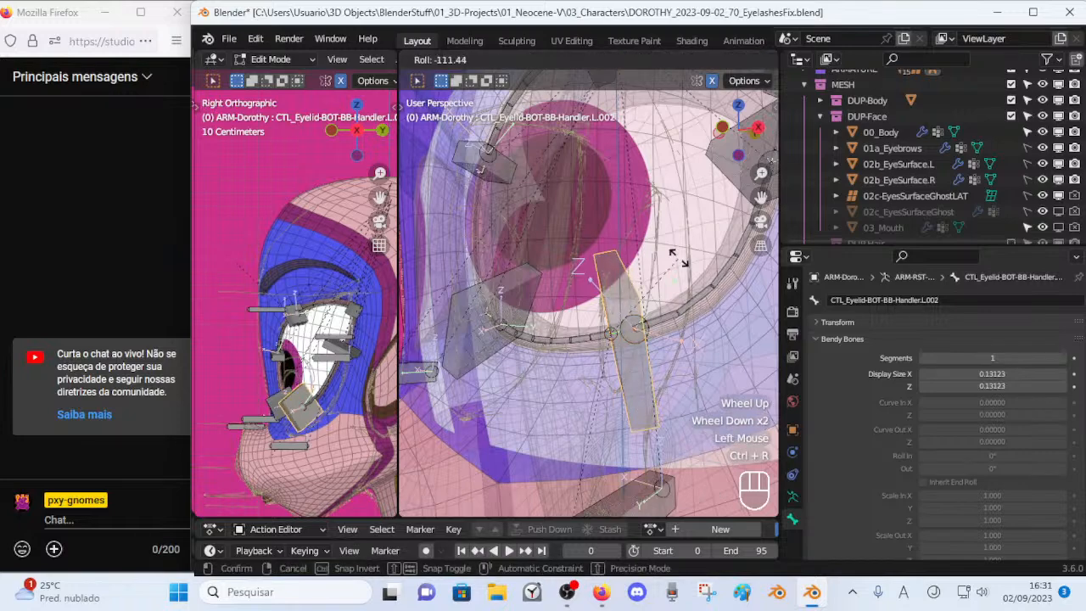
pyautogui.click(620, 203)
pyautogui.scroll(1, 625, 339)
pyautogui.moveTo(625, 339); pyautogui.dragTo(623, 367, button='middle')
pyautogui.hotkey('alt', 'a')
pyautogui.scroll(1, 670, 368)
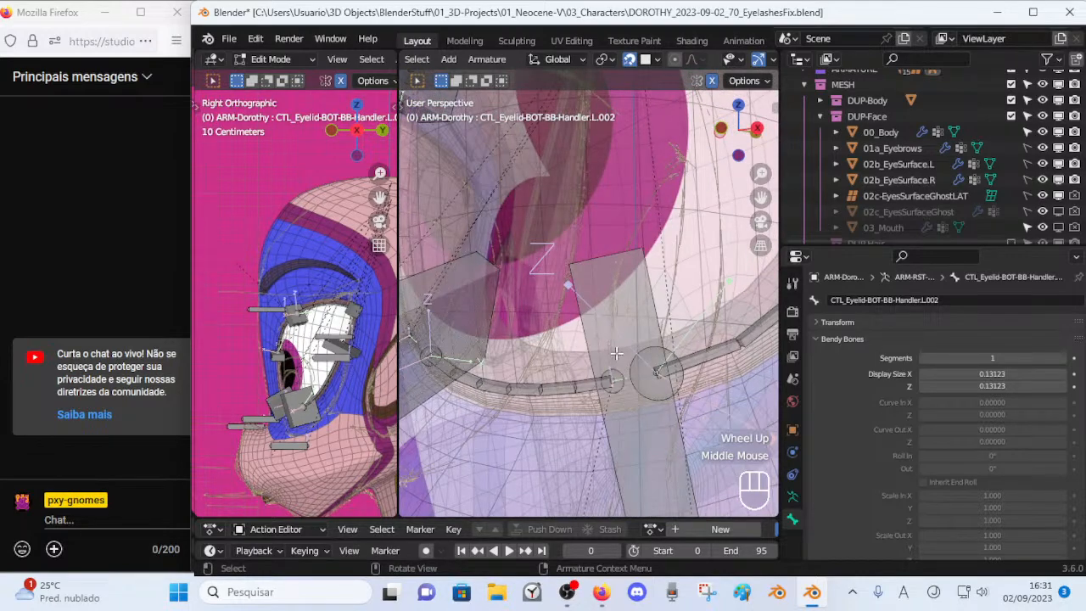
pyautogui.moveTo(632, 379); pyautogui.dragTo(573, 326, button='middle')
pyautogui.scroll(-3, 642, 314)
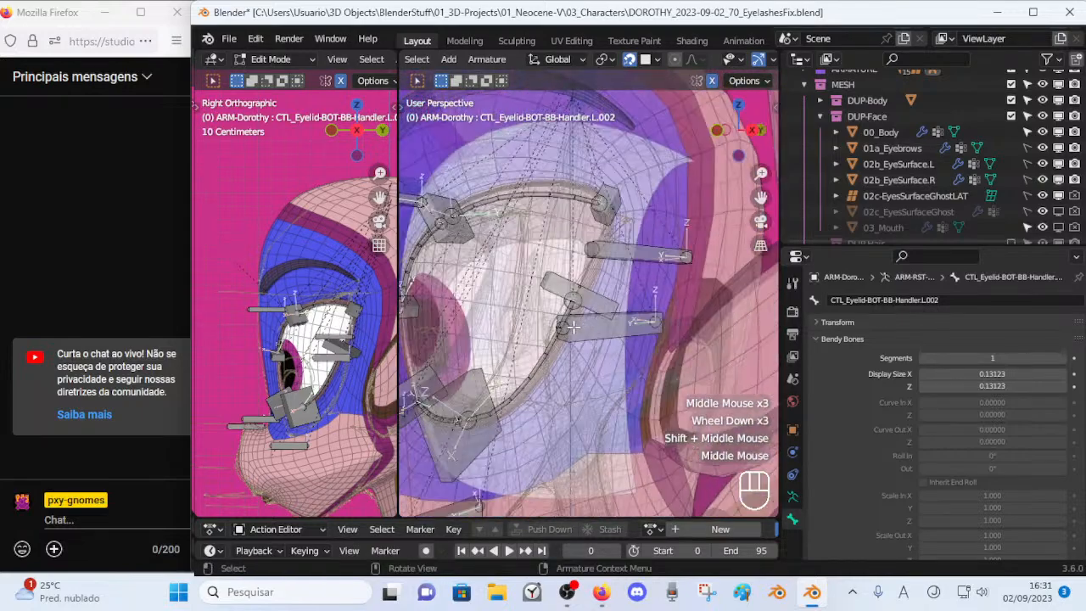
pyautogui.scroll(1, 573, 327)
pyautogui.click(570, 302)
pyautogui.press('c')
pyautogui.rightClick(564, 302)
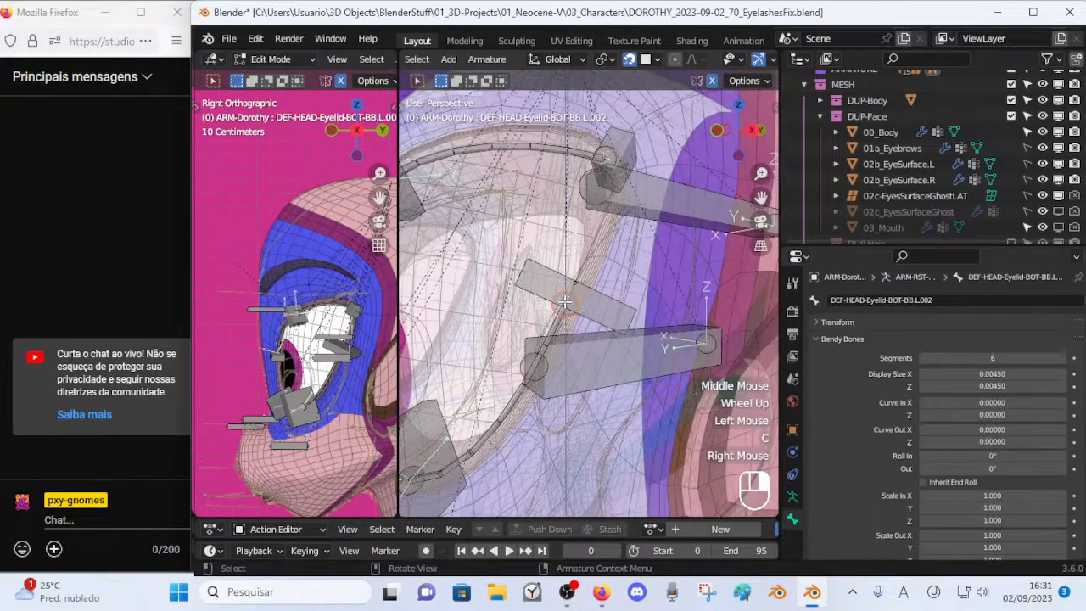
pyautogui.press('r')
pyautogui.click(637, 307)
pyautogui.hotkey('alt', 'a')
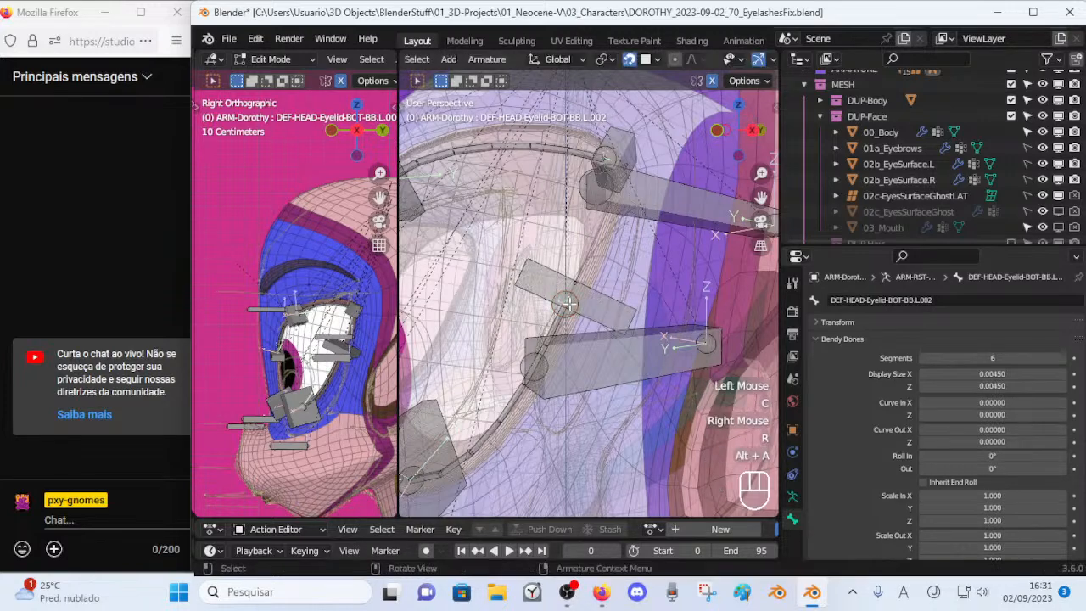
# Circle-select the lower eyelid's outer handler bone with its joints, then rotate and move it to follow the outer rim.
pyautogui.press('c')
pyautogui.click(570, 300)
pyautogui.rightClick(570, 301)
pyautogui.press('r')
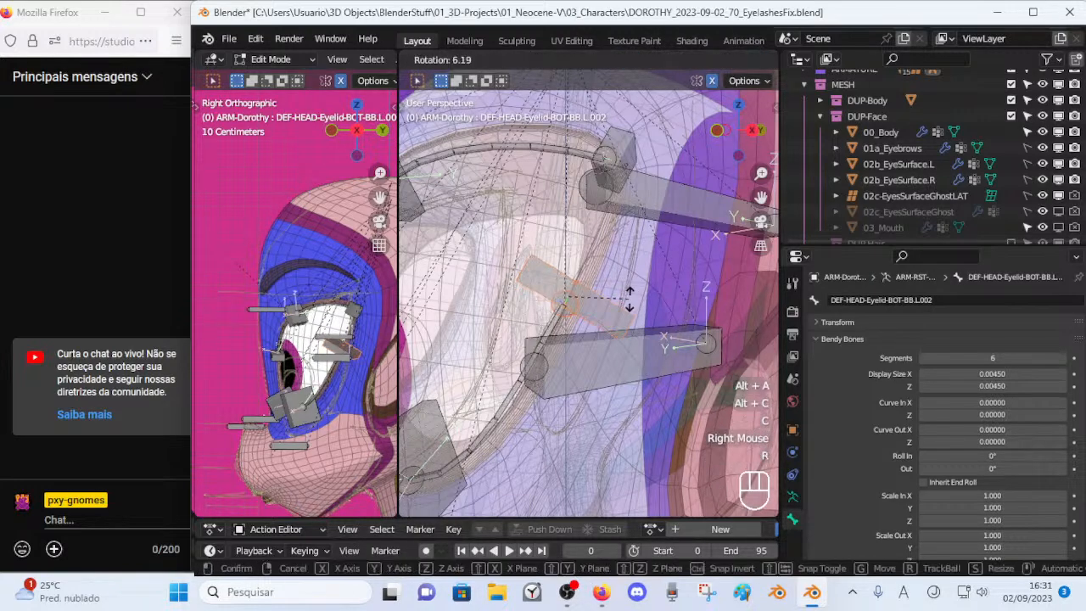
pyautogui.click(628, 302)
pyautogui.press('g')
pyautogui.click(639, 329)
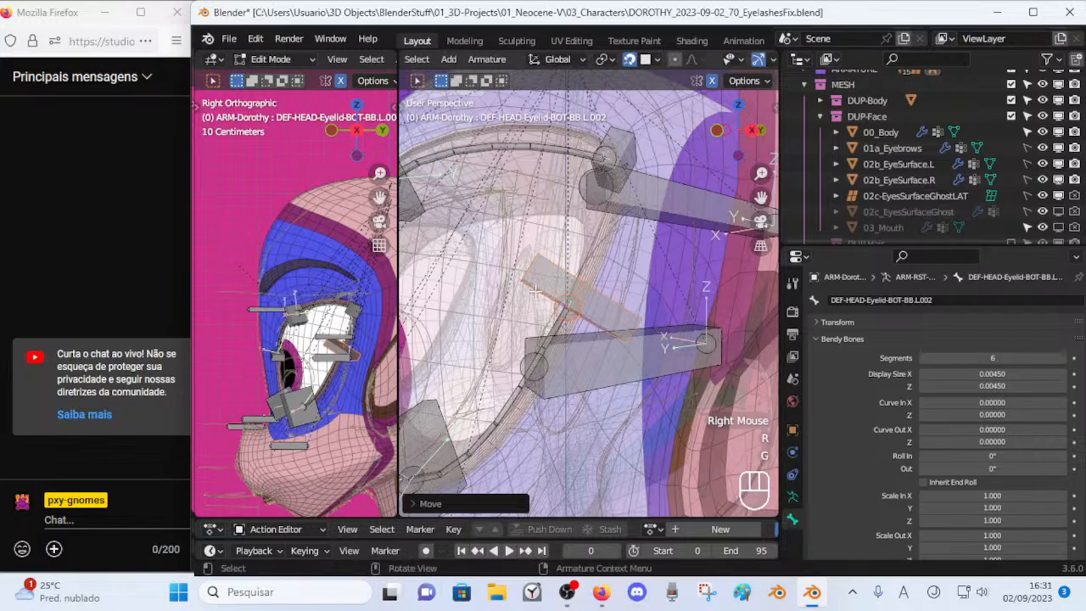
# Circle-select the upper eyelid's outer-corner handler bone with its joints and move it slightly onto the corner of the rim.
pyautogui.scroll(-2, 534, 292)
pyautogui.moveTo(534, 292); pyautogui.dragTo(614, 212, button='middle')
pyautogui.scroll(-1, 571, 309)
pyautogui.scroll(2, 628, 306)
pyautogui.hotkey('alt', 'a')
pyautogui.press('c')
pyautogui.click(610, 207)
pyautogui.rightClick(610, 206)
pyautogui.press('g')
pyautogui.click(611, 206)
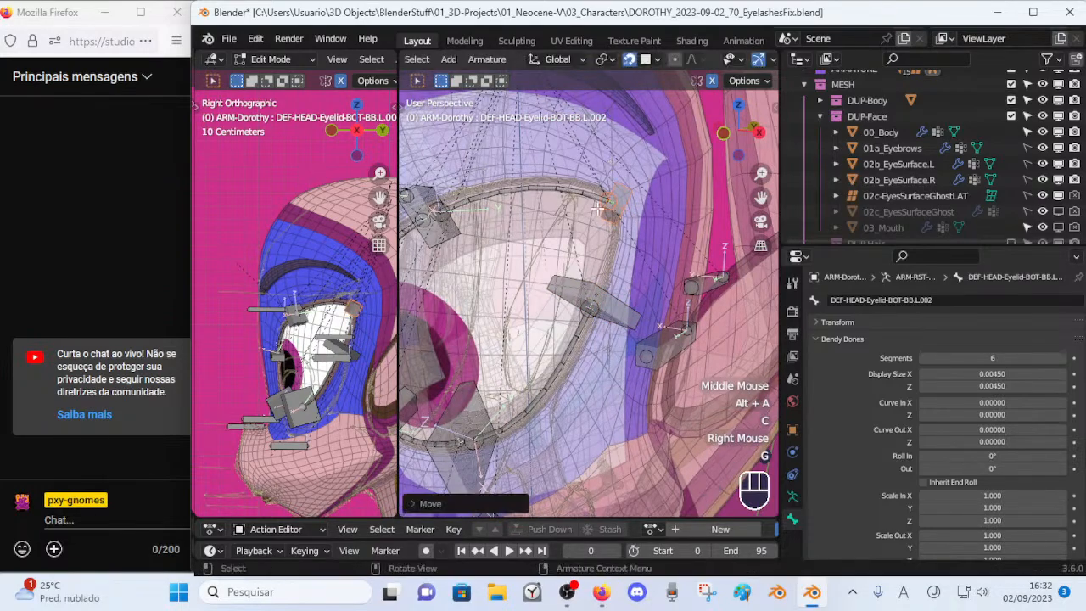
# Select the lower eyelid's inner handler bone and adjust its roll to face along the rim.
pyautogui.scroll(-2, 610, 206)
pyautogui.moveTo(610, 206); pyautogui.dragTo(683, 302, button='middle')
pyautogui.scroll(1, 613, 348)
pyautogui.moveTo(613, 349); pyautogui.dragTo(653, 424, button='middle')
pyautogui.click(610, 378)
pyautogui.scroll(1, 664, 408)
pyautogui.hotkey('ctrl', 'r')
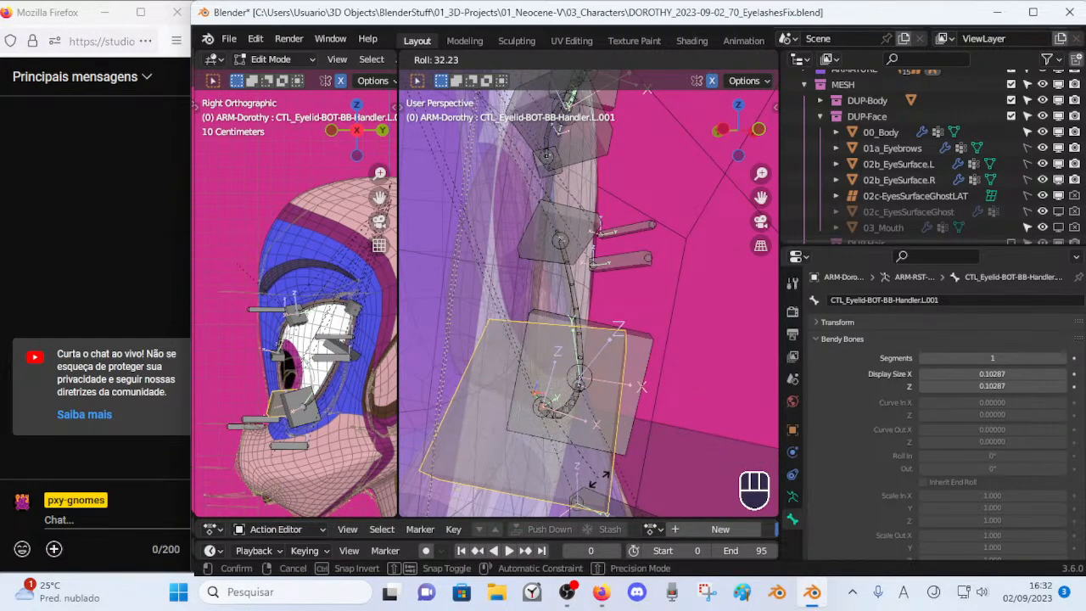
pyautogui.click(595, 481)
# Reselect the lower eyelid's middle handler bone and correct its roll to match the eye surface.
pyautogui.moveTo(632, 378)
pyautogui.mouseDown(button='middle')
pyautogui.moveTo(538, 383)
pyautogui.moveTo(624, 391)
pyautogui.moveTo(649, 380)
pyautogui.mouseUp(button='middle')
pyautogui.click(537, 382)
pyautogui.hotkey('ctrl', 'r')
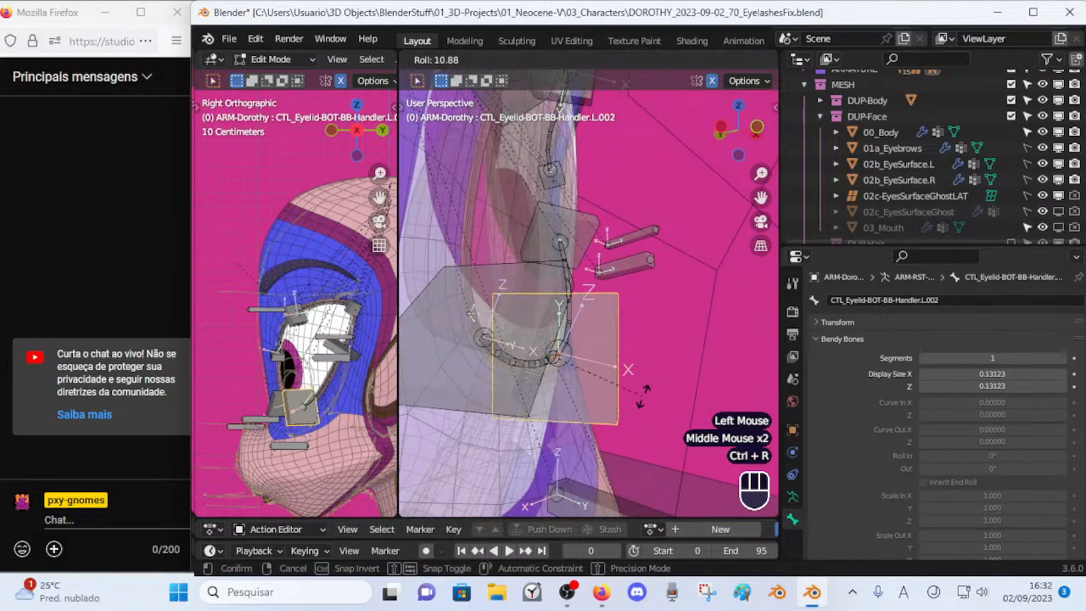
pyautogui.click(630, 403)
# Select the lower eyelid's outer handler bone and adjust its roll twice, checking its alignment from different angles.
pyautogui.moveTo(653, 349); pyautogui.dragTo(553, 373, button='middle')
pyautogui.moveTo(553, 373); pyautogui.dragTo(481, 390, button='middle')
pyautogui.scroll(2, 509, 398)
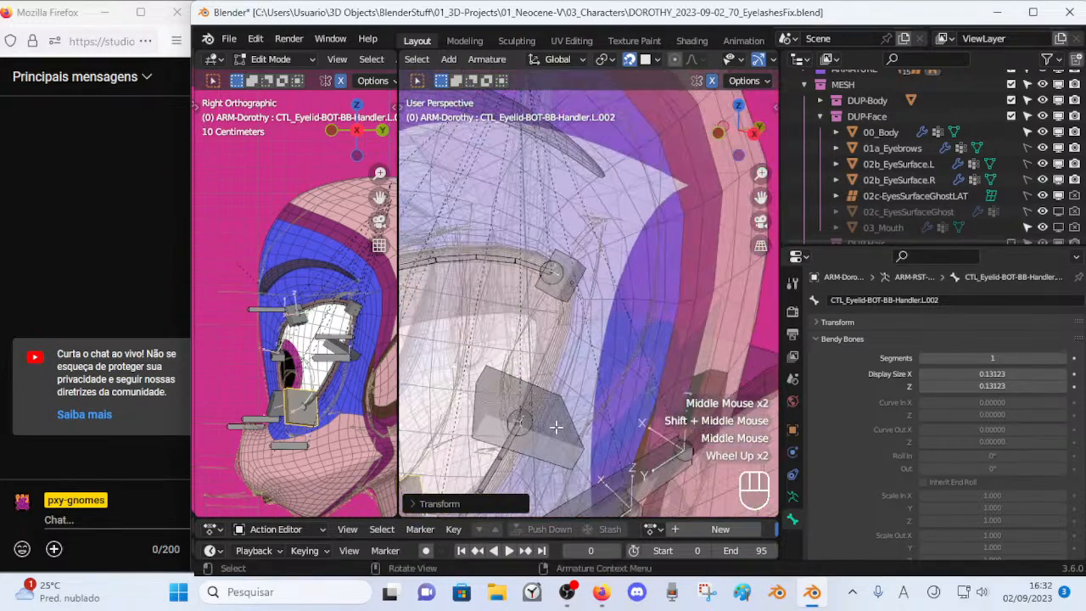
pyautogui.click(554, 429)
pyautogui.moveTo(554, 429); pyautogui.dragTo(587, 437, button='middle')
pyautogui.hotkey('ctrl', 'r')
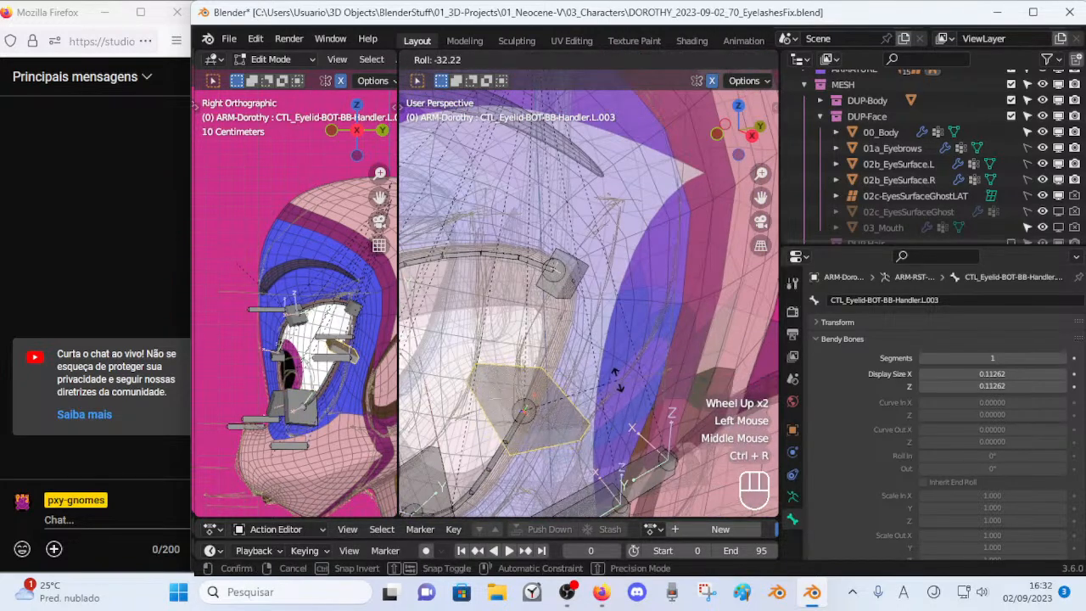
pyautogui.click(554, 429)
pyautogui.moveTo(555, 428); pyautogui.dragTo(612, 376, button='middle')
pyautogui.scroll(-2, 611, 371)
pyautogui.scroll(2, 636, 365)
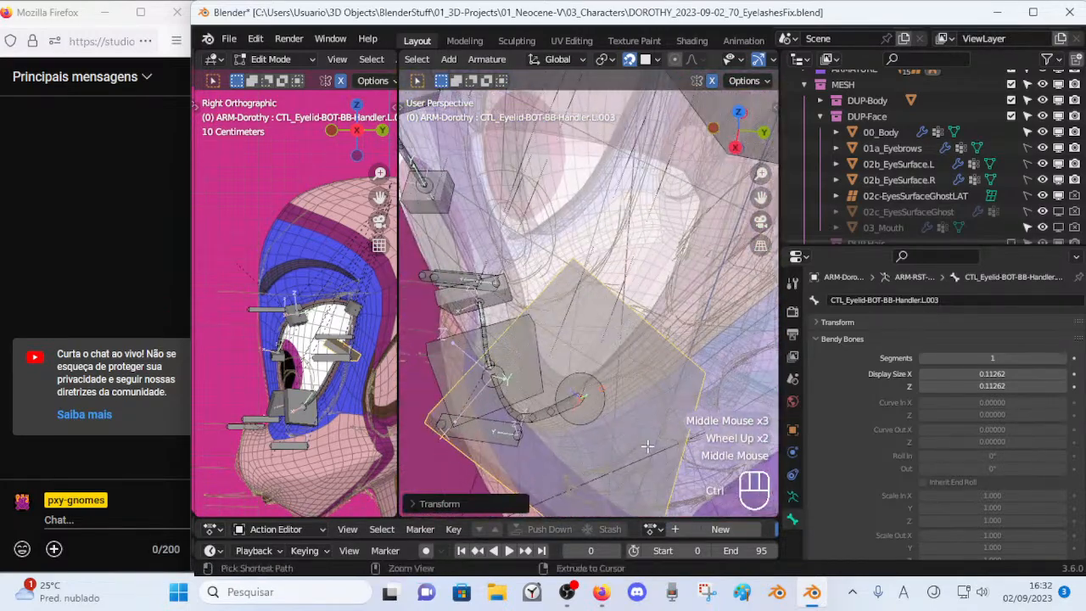
pyautogui.hotkey('ctrl', 'r')
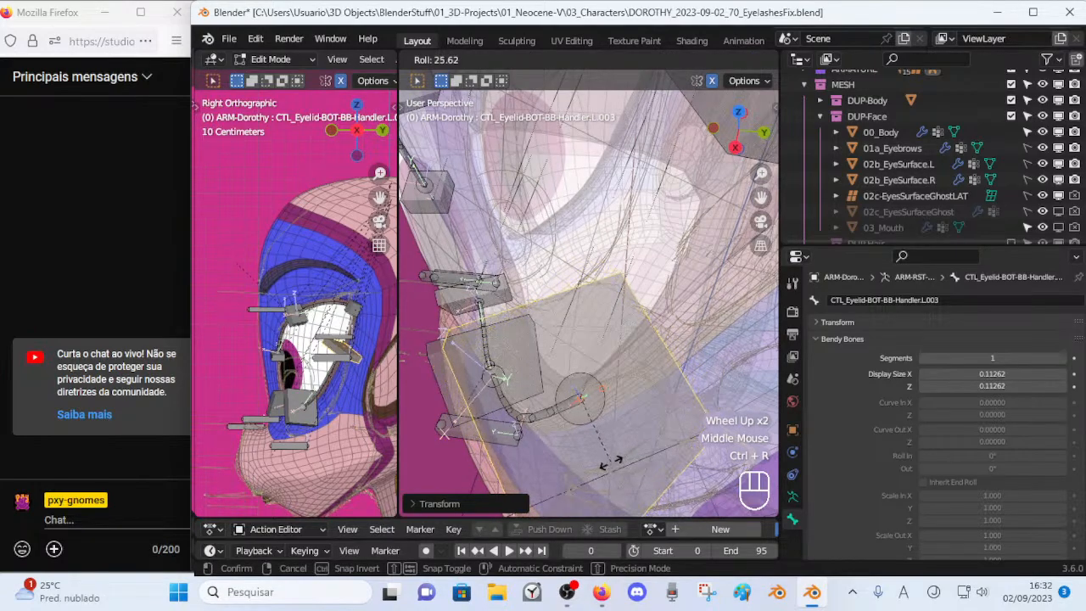
pyautogui.click(617, 460)
# Refine the roll of the lower eyelid's middle handler bone, then readjust the roll of its inner handler bone.
pyautogui.moveTo(616, 460); pyautogui.dragTo(689, 295, button='middle')
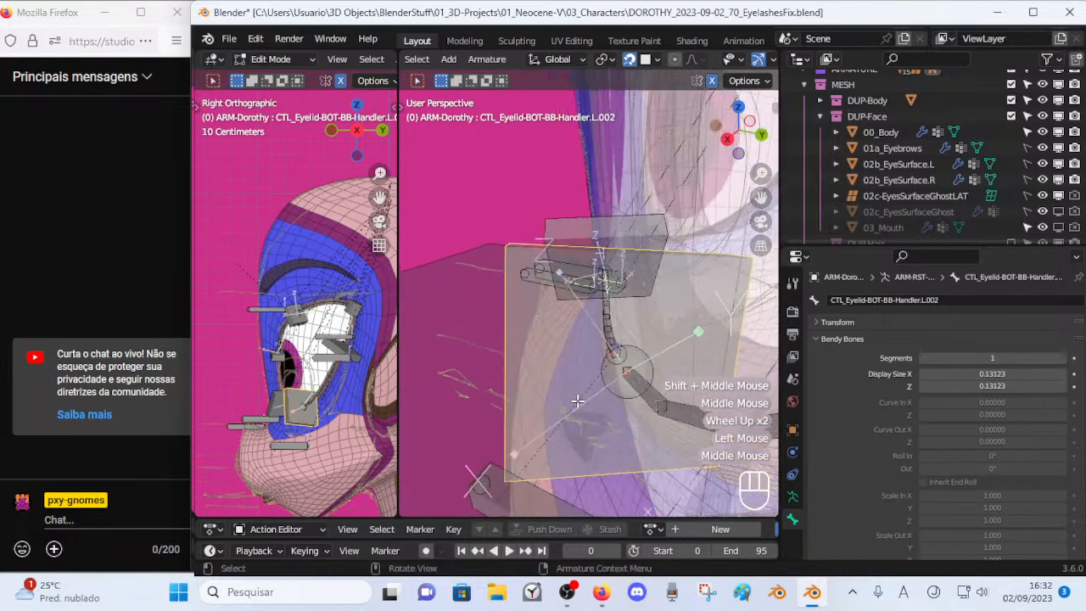
pyautogui.hotkey('ctrl', 'r')
pyautogui.moveTo(609, 408); pyautogui.dragTo(519, 295, button='middle')
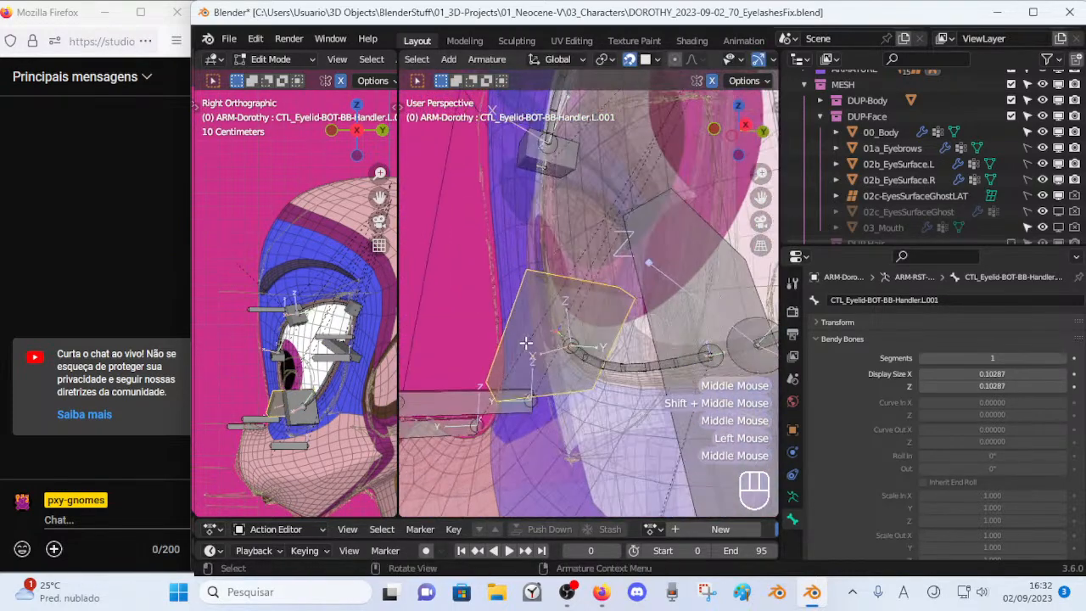
pyautogui.click(524, 348)
pyautogui.moveTo(524, 348); pyautogui.dragTo(577, 416, button='middle')
pyautogui.click(582, 315)
pyautogui.hotkey('ctrl', 'r')
pyautogui.click(620, 341)
pyautogui.hotkey('ctrl', 'r')
pyautogui.click(608, 358)
# Inspect the upper handler bones, then select the upper eyelid's outer-corner handler and adjust its roll.
pyautogui.moveTo(577, 415); pyautogui.dragTo(576, 356, button='middle')
pyautogui.scroll(-1, 581, 289)
pyautogui.moveTo(577, 357); pyautogui.dragTo(552, 281, button='middle')
pyautogui.click(589, 320)
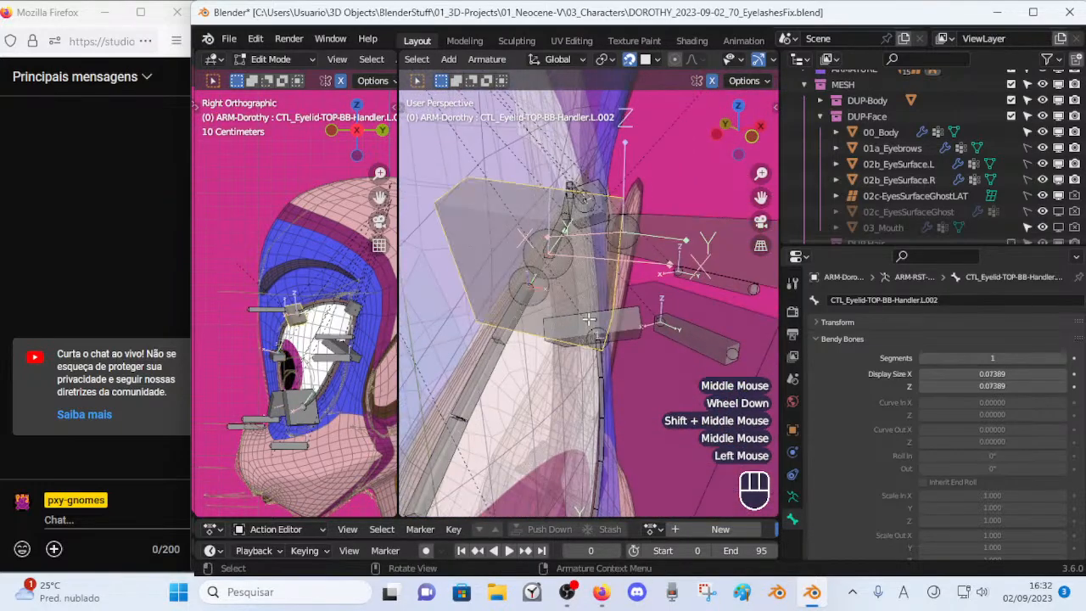
pyautogui.moveTo(615, 298); pyautogui.dragTo(528, 253, button='middle')
pyautogui.click(653, 198)
pyautogui.moveTo(731, 219); pyautogui.dragTo(717, 210, button='middle')
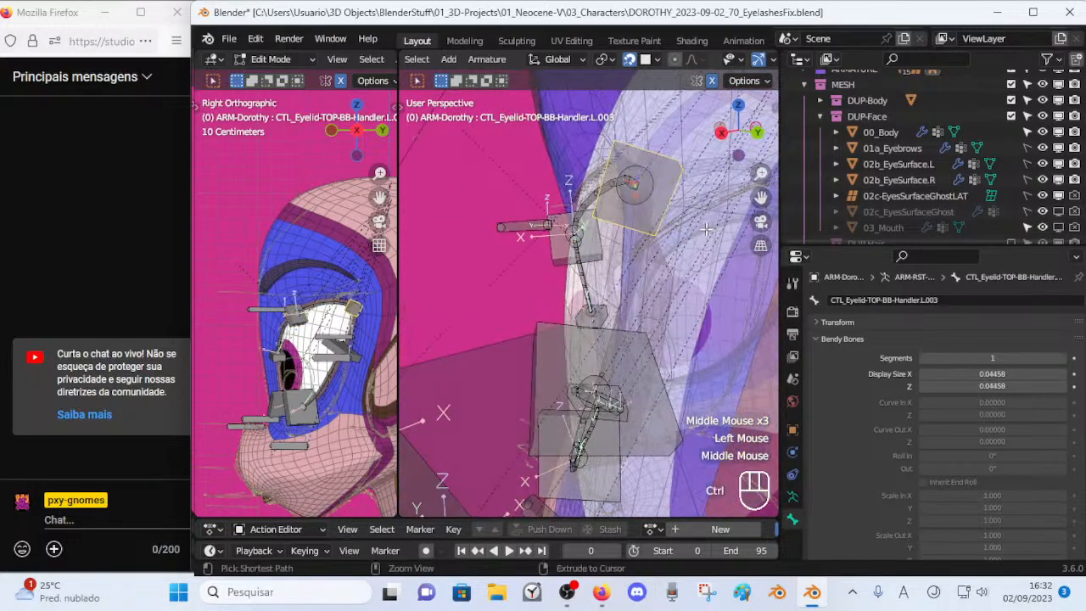
pyautogui.hotkey('ctrl', 'r')
pyautogui.click(685, 219)
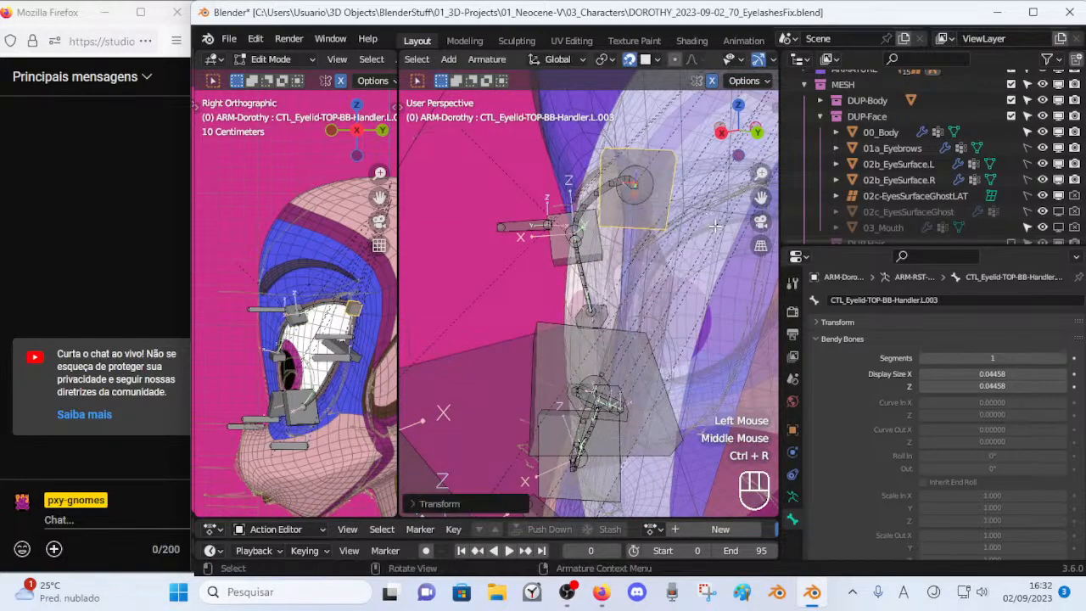
# Leave Edit Mode to save the file, then resume editing the armature.
pyautogui.scroll(-1, 715, 225)
pyautogui.moveTo(715, 225); pyautogui.dragTo(494, 361, button='middle')
pyautogui.scroll(-2, 490, 356)
pyautogui.press('Tab')
pyautogui.hotkey('ctrl', 's')
pyautogui.moveTo(568, 366); pyautogui.dragTo(583, 316, button='middle')
pyautogui.press('Tab')
# Turn on X-ray, select the upper eyelid's middle handler bone and snap the 3D cursor to it.
pyautogui.scroll(3, 584, 357)
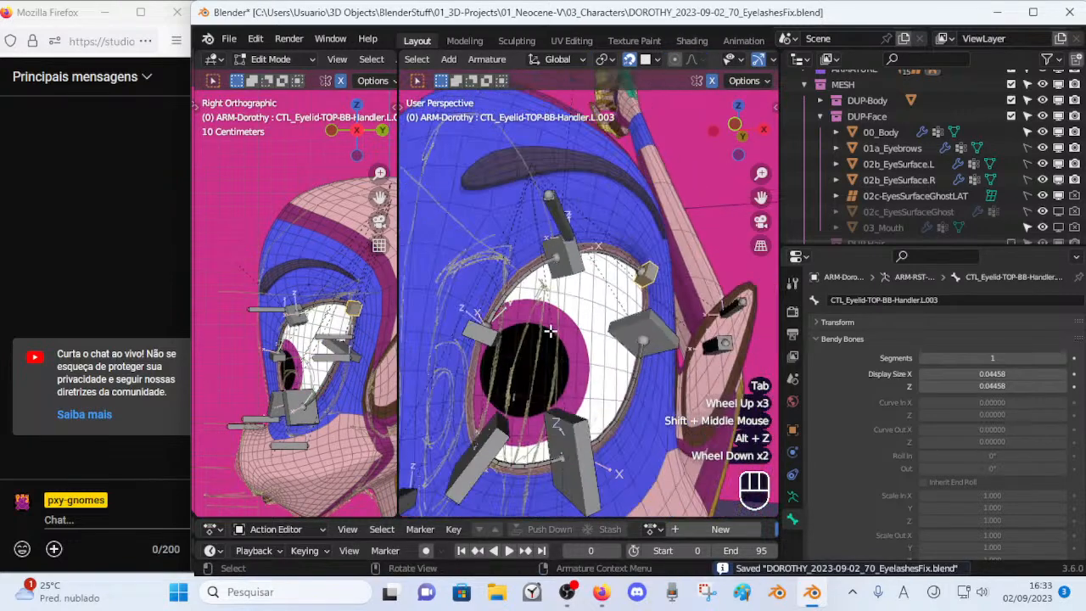
pyautogui.hotkey('alt', 'z')
pyautogui.click(575, 286)
pyautogui.hotkey('shift', 's')
pyautogui.scroll(2, 568, 285)
pyautogui.moveTo(568, 285); pyautogui.dragTo(515, 335, button='middle')
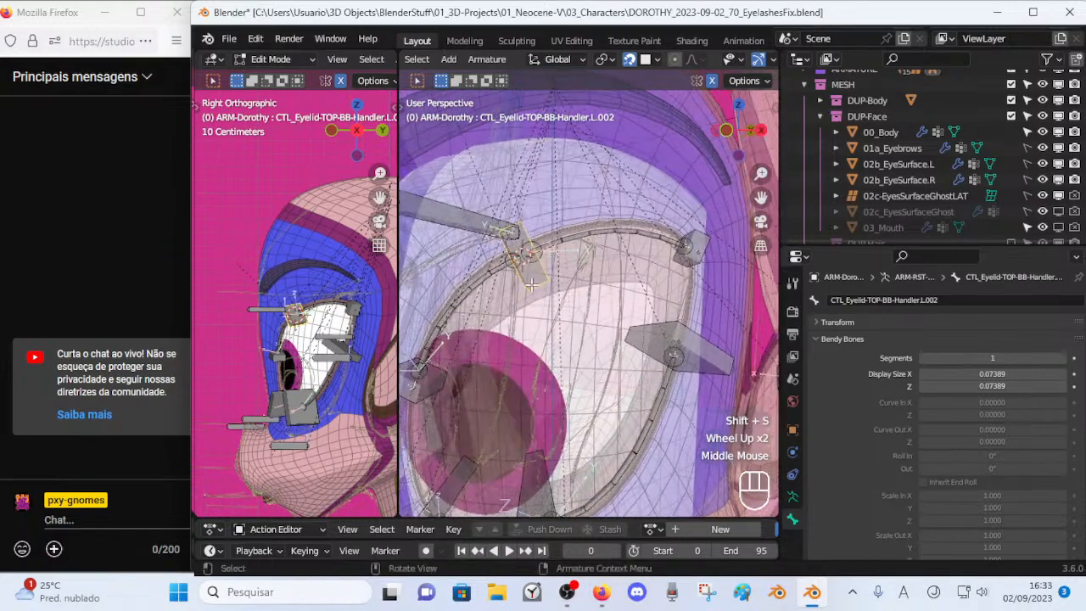
pyautogui.hotkey('shift', 's')
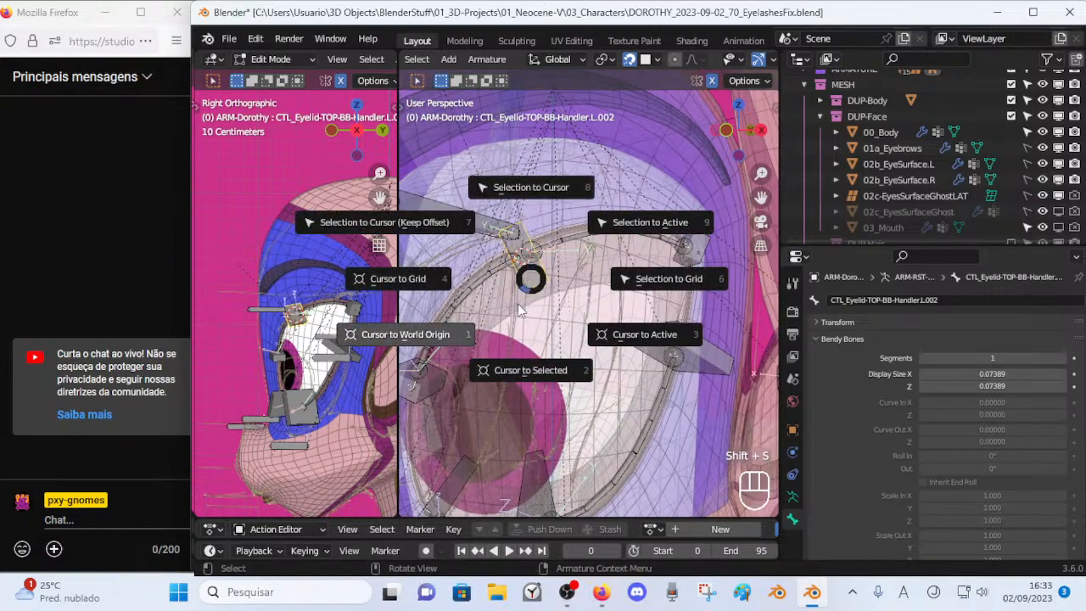
pyautogui.click(530, 370)
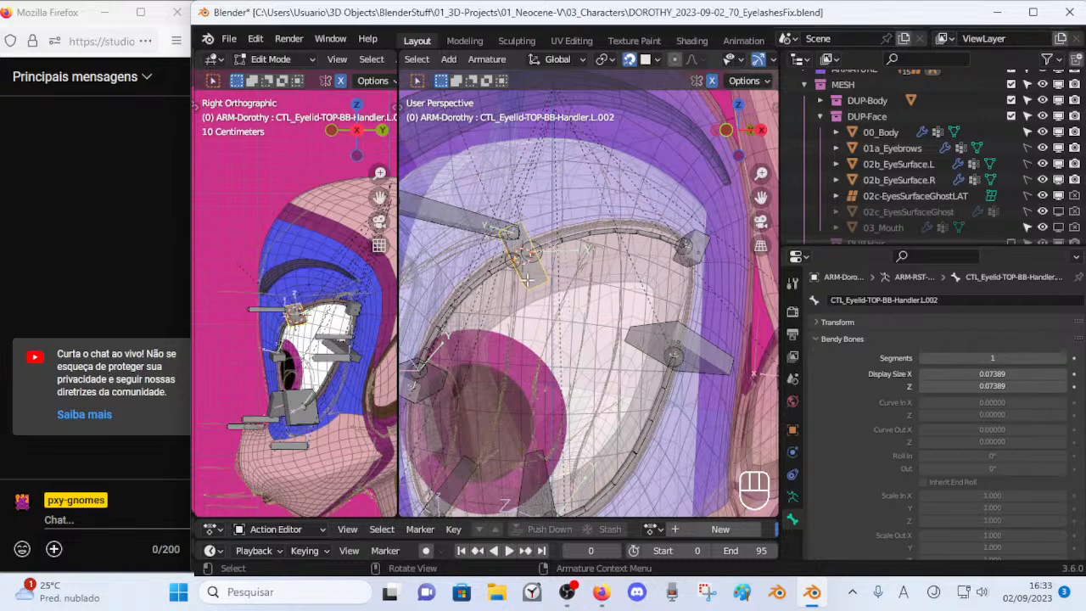
# Snap the upper middle eyelash bone to the 3D cursor at the upper eyelid's middle handler.
pyautogui.scroll(-1, 526, 280)
pyautogui.click(495, 244)
pyautogui.hotkey('shift', 's')
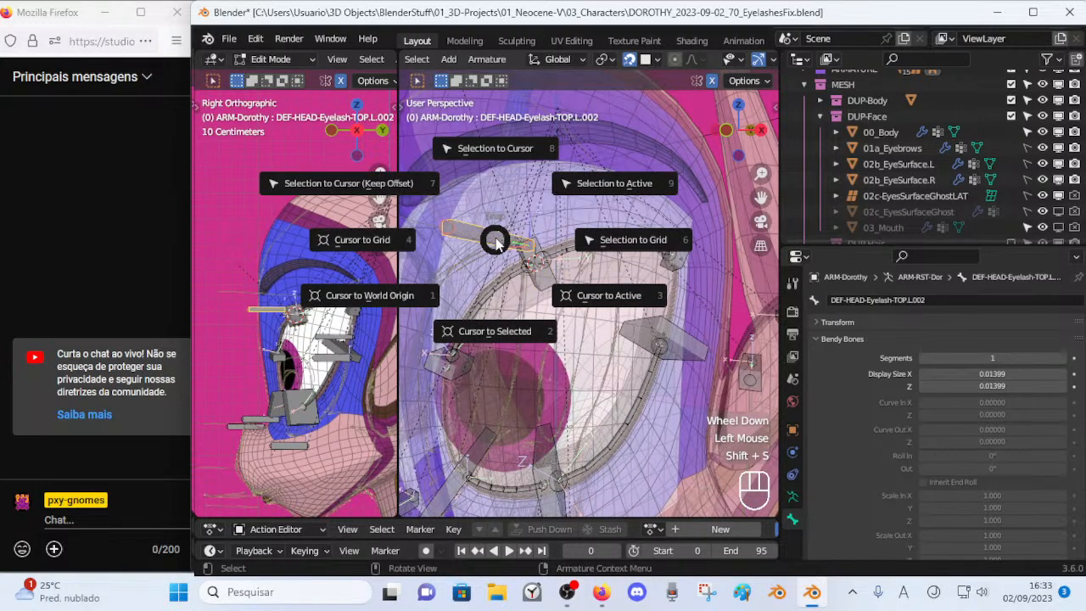
pyautogui.click(506, 150)
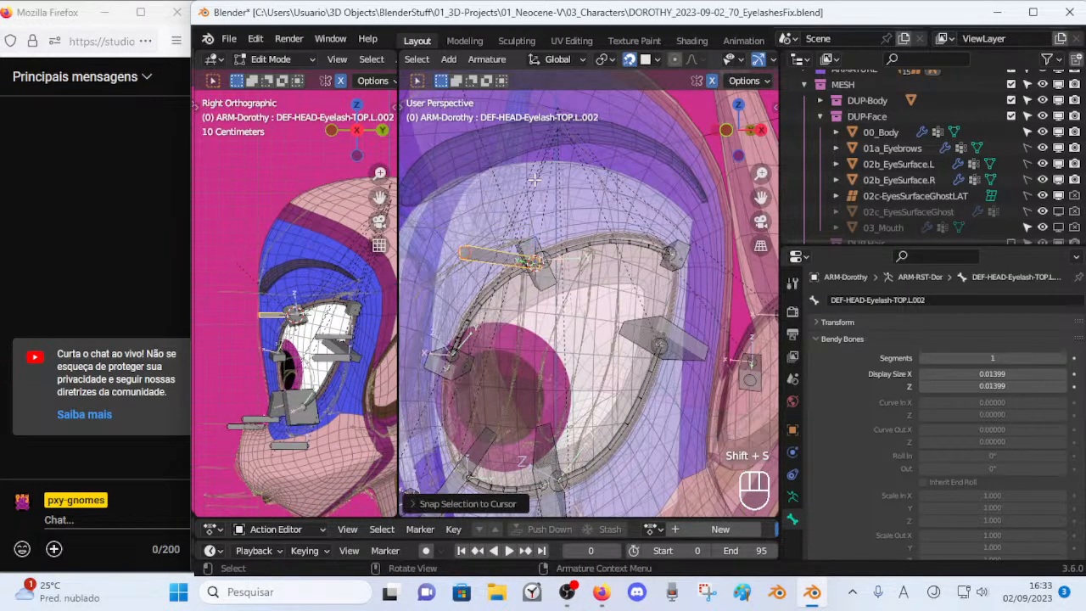
# Snap the 3D cursor to the upper eyelid's outer handler and move the upper outer eyelash bone onto it.
pyautogui.scroll(-2, 521, 170)
pyautogui.moveTo(521, 170); pyautogui.dragTo(661, 316, button='middle')
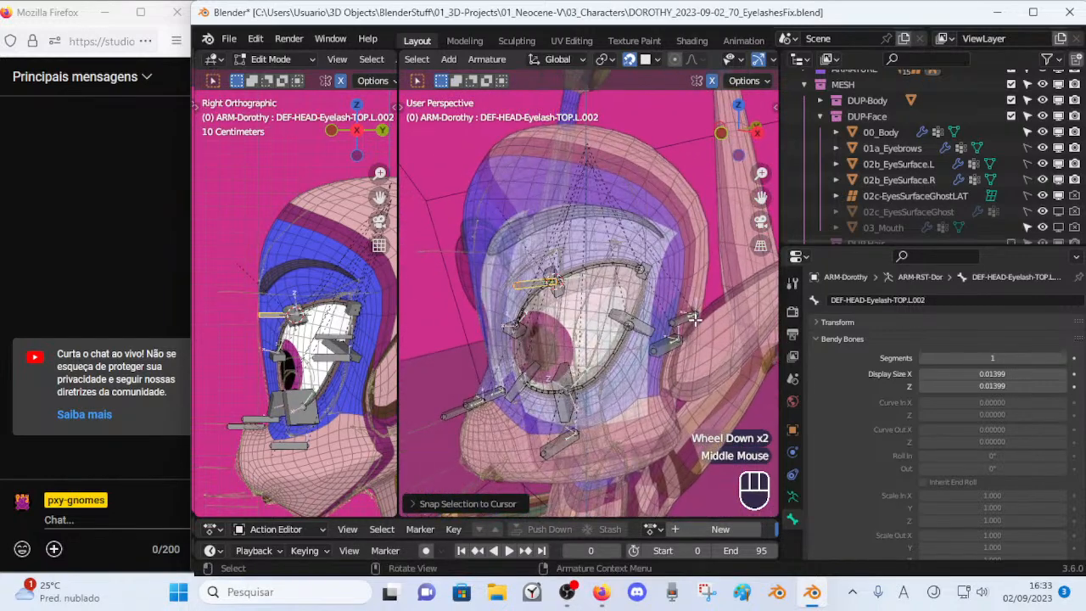
pyautogui.scroll(2, 555, 128)
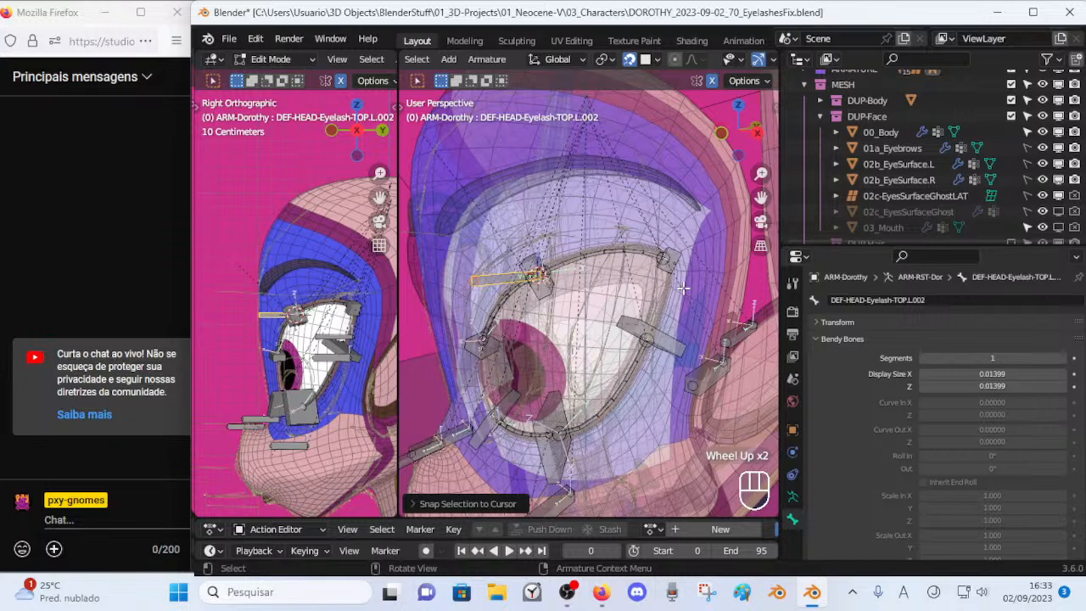
pyautogui.click(739, 332)
pyautogui.click(676, 252)
pyautogui.click(676, 252)
pyautogui.hotkey('shift', 's')
pyautogui.press('Escape')
pyautogui.click(739, 334)
pyautogui.hotkey('shift', 's')
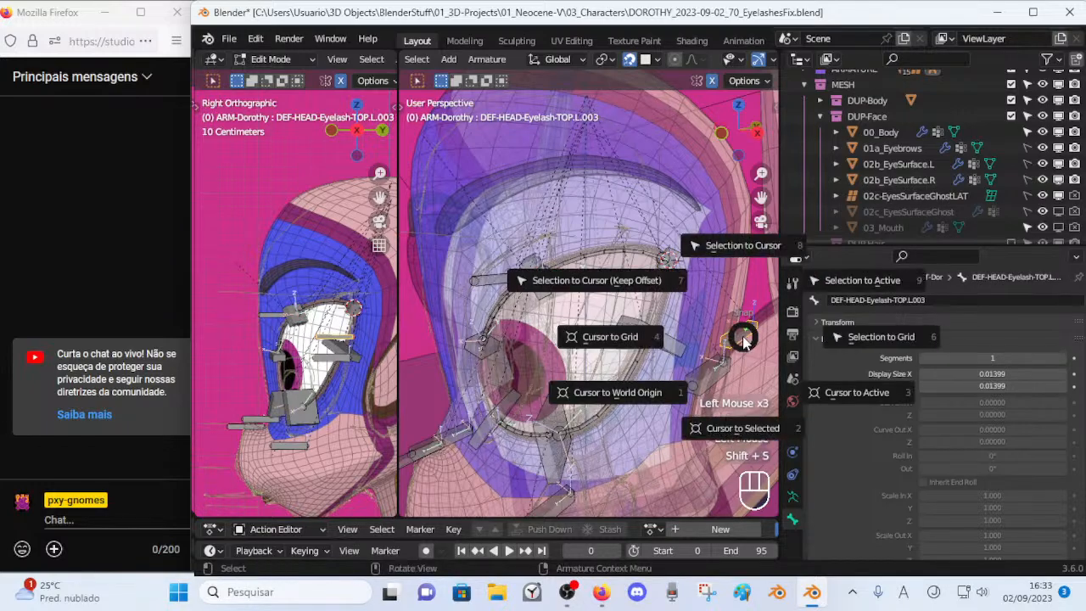
pyautogui.click(729, 270)
# Snap the 3D cursor to the upper eyelid's inner handler and move the upper inner eyelash bone onto it.
pyautogui.keyDown('shift'); pyautogui.moveTo(703, 298); pyautogui.dragTo(737, 267, button='middle'); pyautogui.keyUp('shift')
pyautogui.moveTo(411, 346); pyautogui.dragTo(509, 335, button='middle')
pyautogui.keyDown('shift'); pyautogui.moveTo(489, 421); pyautogui.dragTo(492, 314, button='middle'); pyautogui.keyUp('shift')
pyautogui.moveTo(477, 352); pyautogui.dragTo(488, 356, button='middle')
pyautogui.click(503, 359)
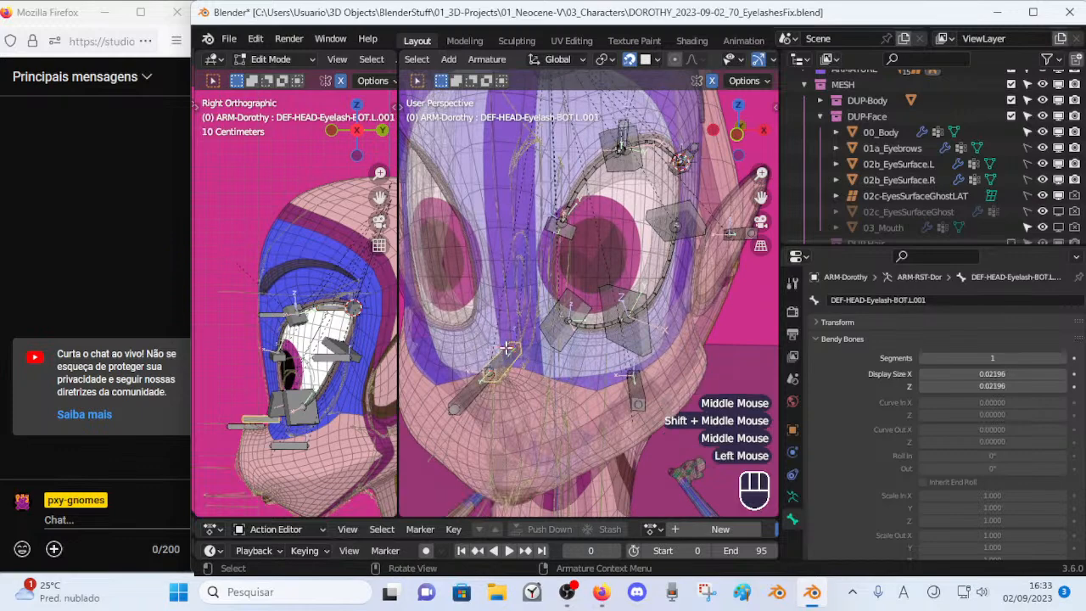
pyautogui.scroll(1, 506, 347)
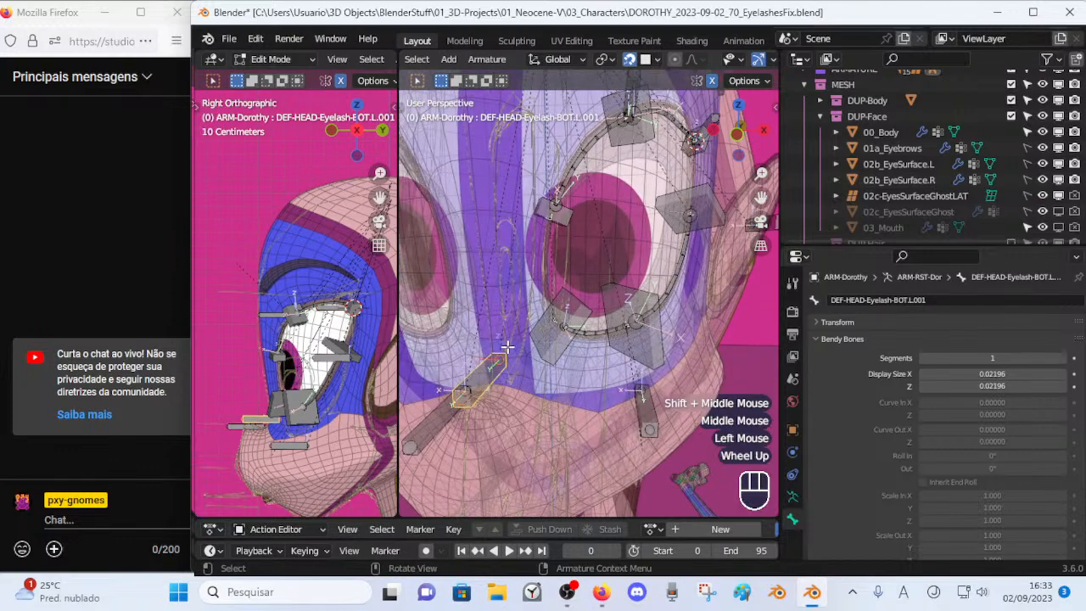
pyautogui.click(452, 418)
pyautogui.click(560, 219)
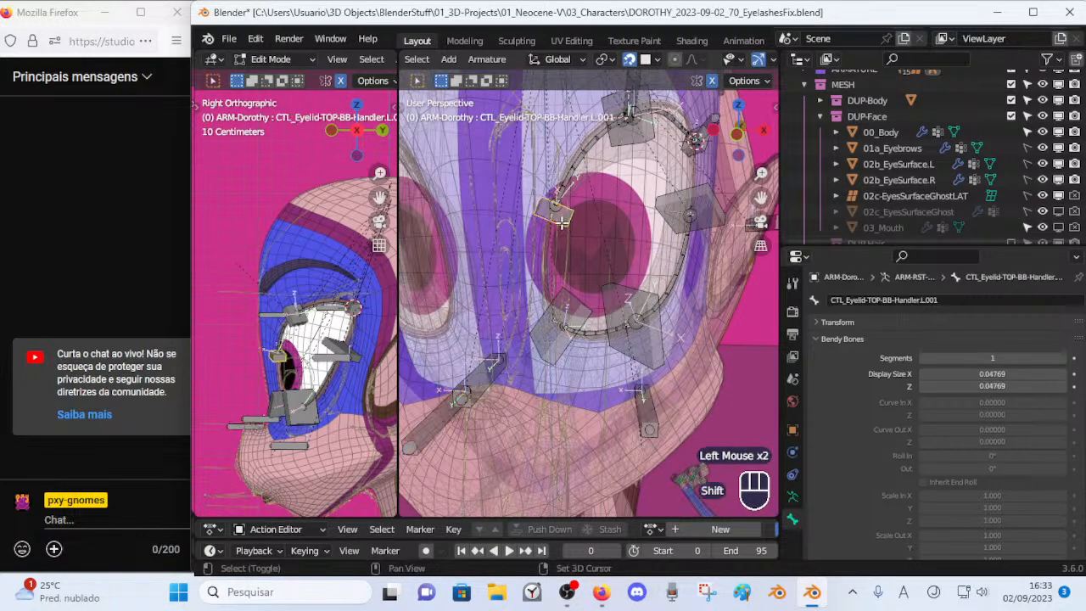
pyautogui.hotkey('shift', 's')
pyautogui.click(442, 409)
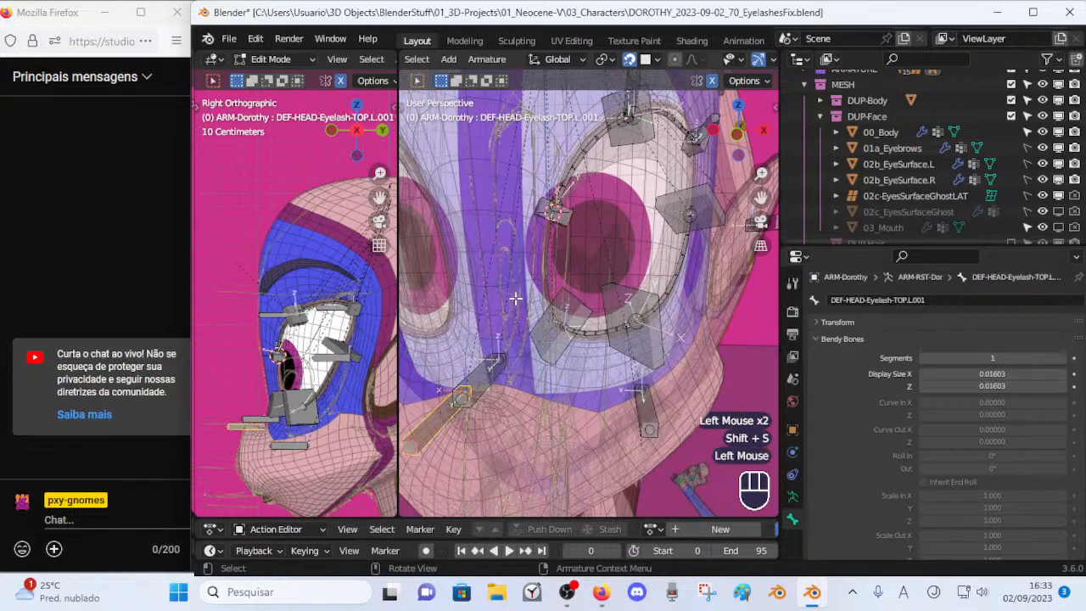
pyautogui.hotkey('shift', 's')
# Snap the 3D cursor to the lower eyelid's inner handler and move the lower inner eyelash bone onto it.
pyautogui.moveTo(544, 238)
pyautogui.mouseDown(button='middle')
pyautogui.moveTo(527, 245)
pyautogui.moveTo(561, 263)
pyautogui.moveTo(588, 252)
pyautogui.moveTo(555, 252)
pyautogui.mouseUp(button='middle')
pyautogui.click(537, 352)
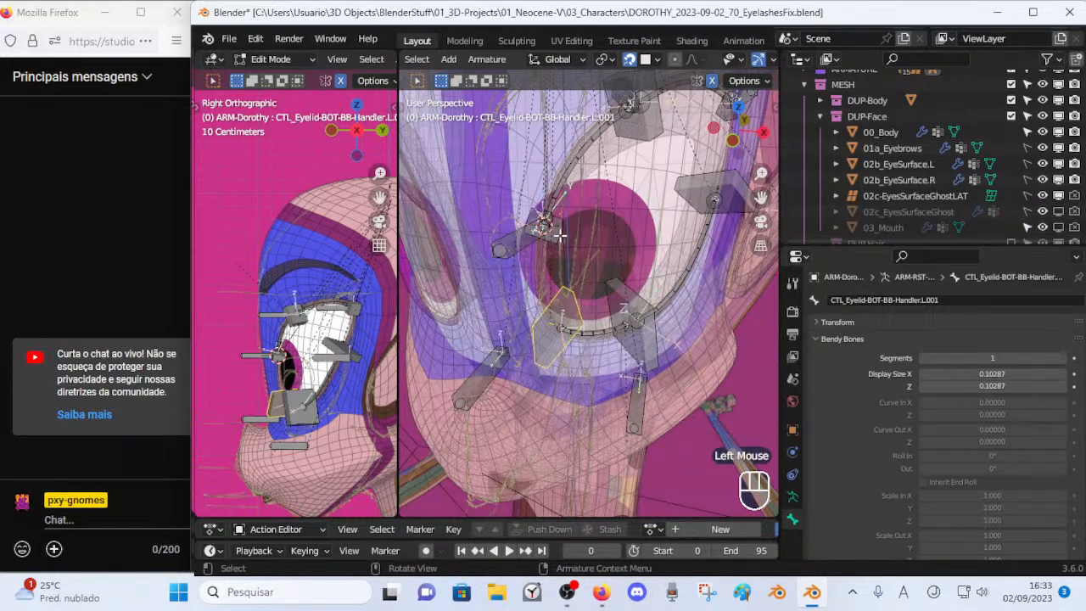
pyautogui.click(510, 236)
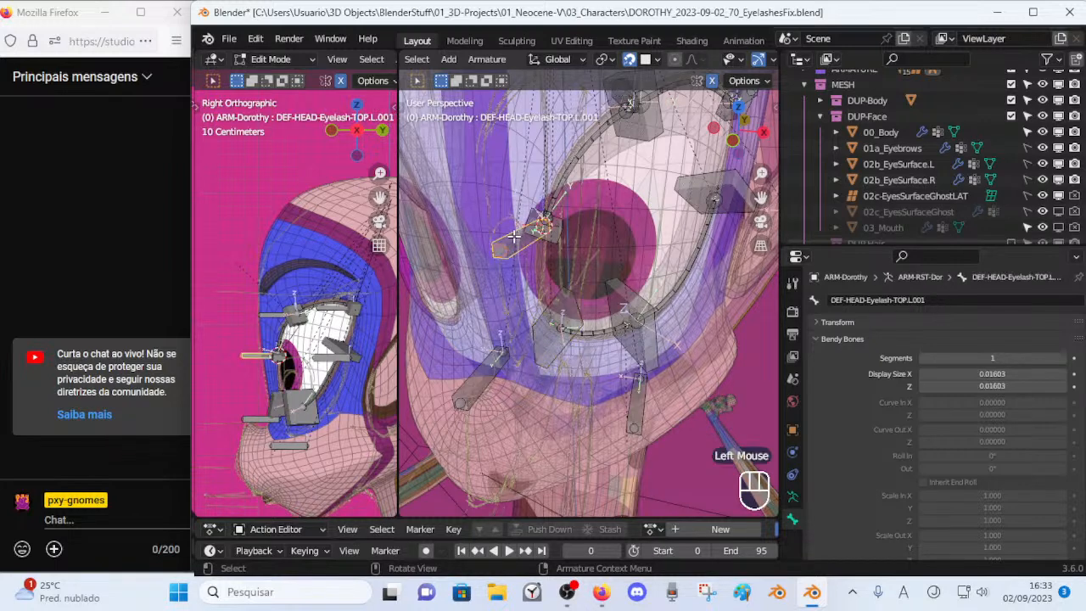
pyautogui.click(558, 222)
pyautogui.click(481, 376)
pyautogui.click(551, 356)
pyautogui.hotkey('shift', 's')
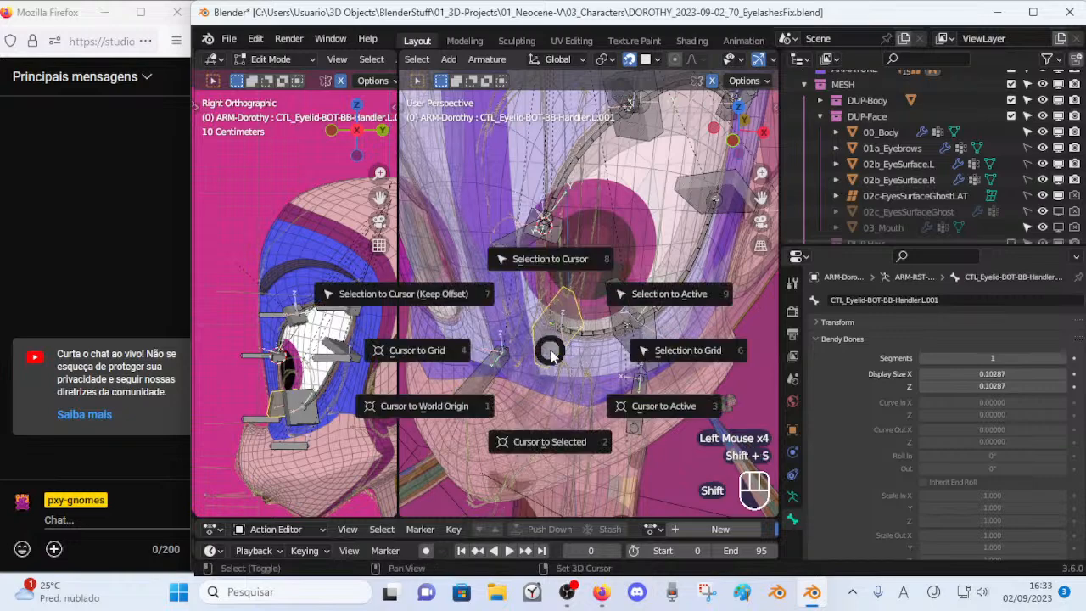
pyautogui.click(492, 370)
pyautogui.hotkey('shift', 's')
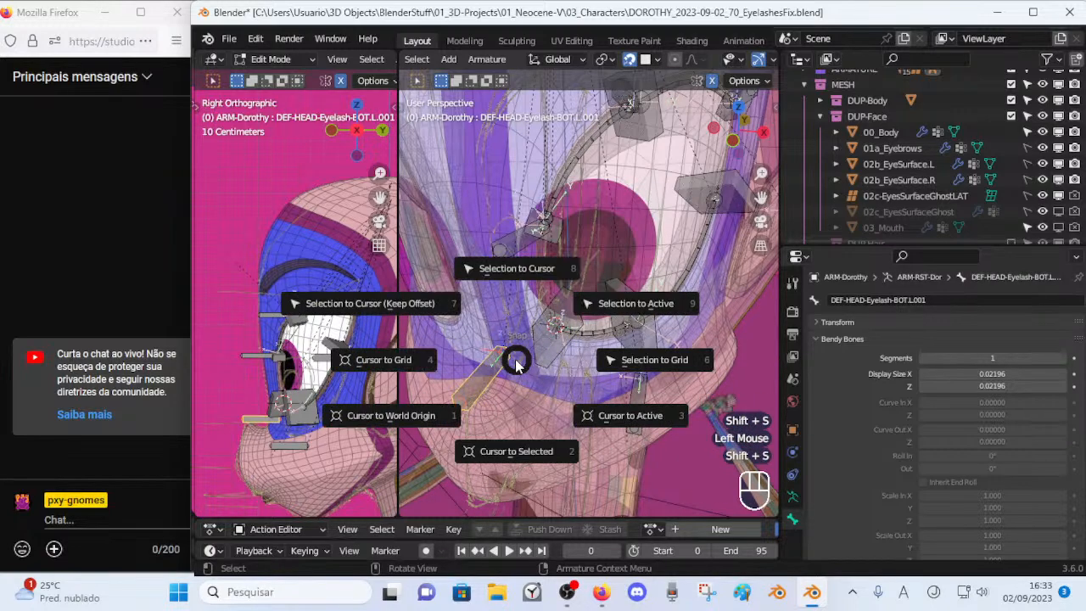
pyautogui.moveTo(566, 344); pyautogui.dragTo(565, 355, button='middle')
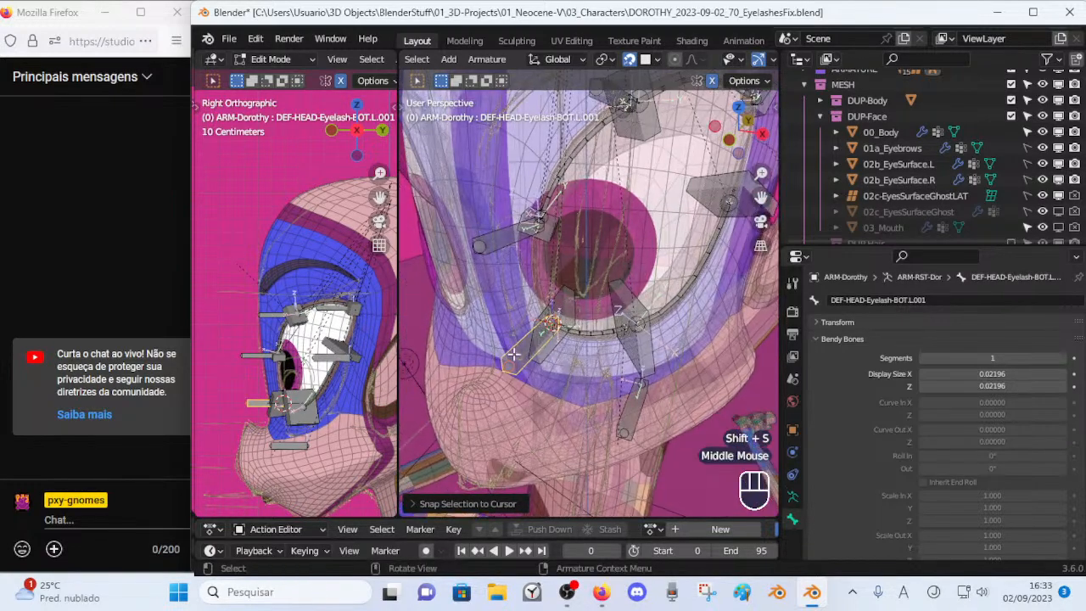
# Snap the 3D cursor to the lower eyelid's middle handler and move the lower middle eyelash bone onto it.
pyautogui.click(628, 411)
pyautogui.click(642, 363)
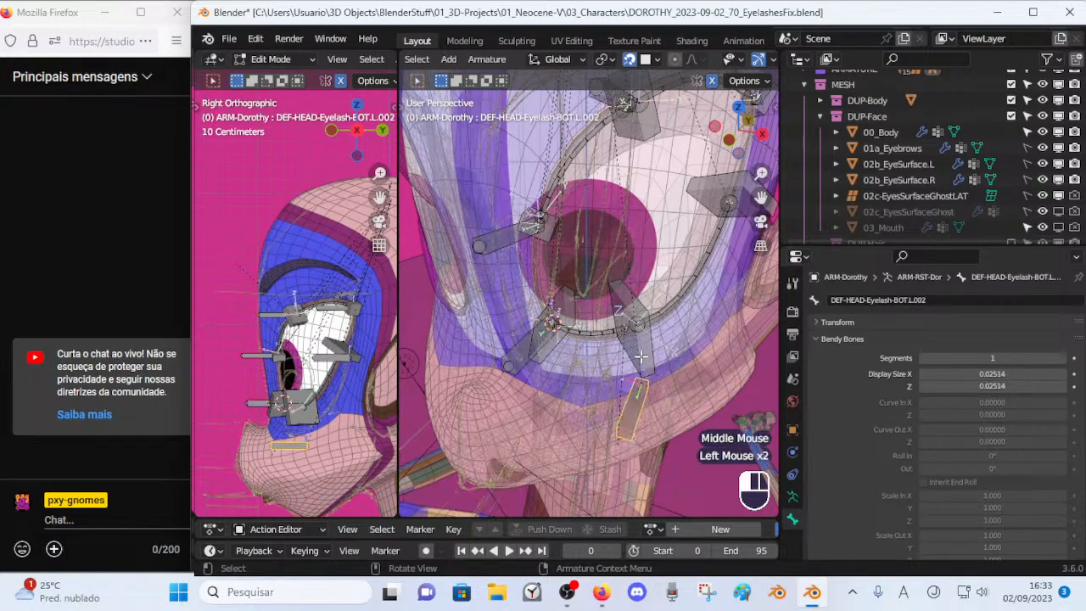
pyautogui.hotkey('shift', 's')
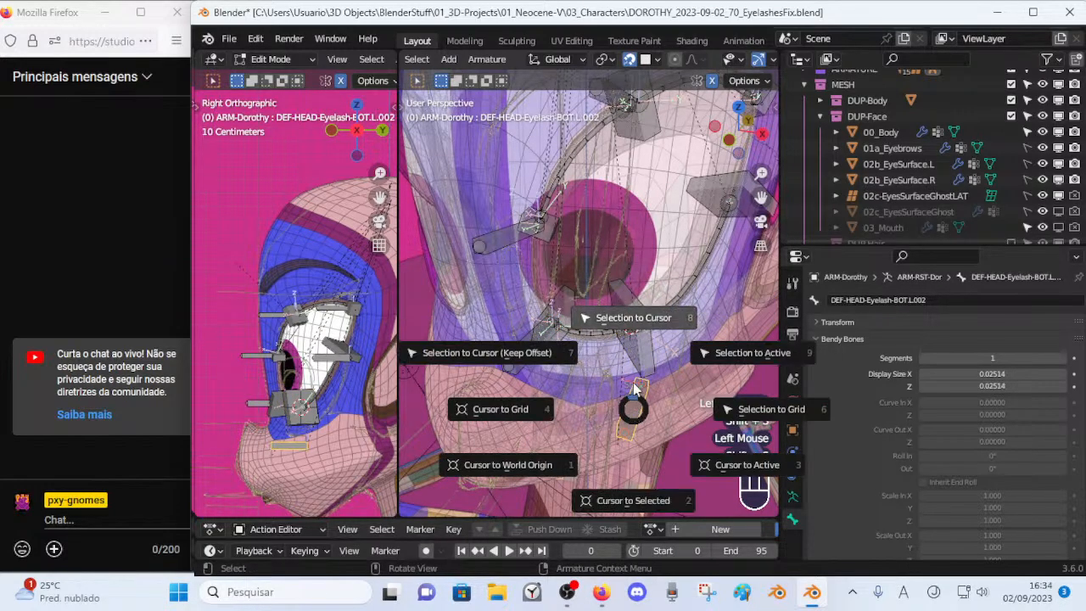
pyautogui.click(634, 386)
# Snap the 3D cursor to the lower eyelid's outer handler and move the lower outer eyelash bone onto it.
pyautogui.moveTo(632, 386); pyautogui.dragTo(591, 313, button='middle')
pyautogui.keyDown('shift'); pyautogui.moveTo(735, 219); pyautogui.dragTo(576, 314, button='middle'); pyautogui.keyUp('shift')
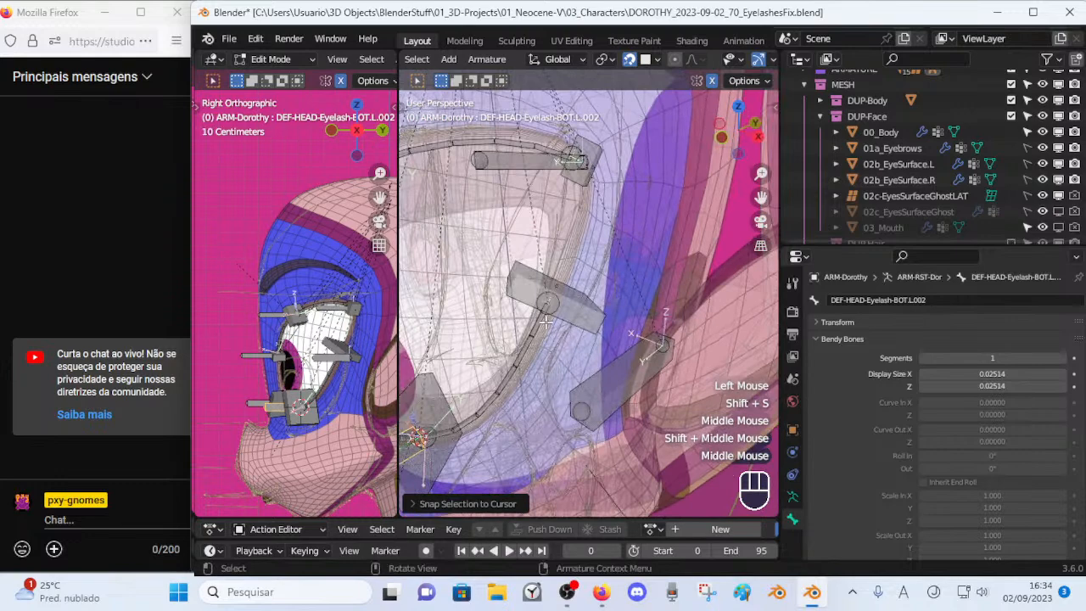
pyautogui.click(578, 314)
pyautogui.click(580, 314)
pyautogui.hotkey('shift', 's')
pyautogui.click(627, 359)
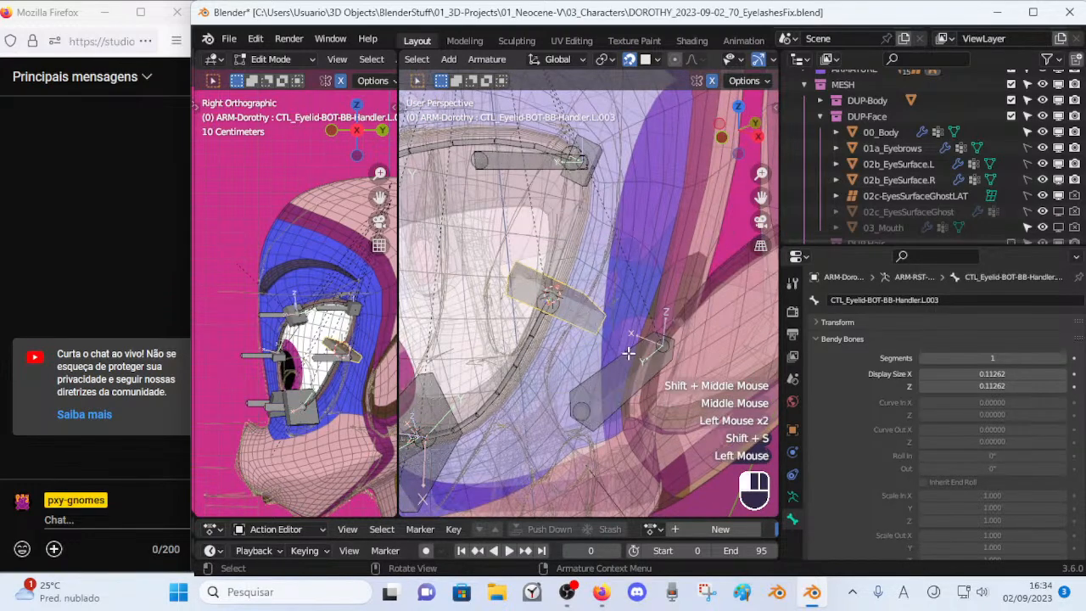
pyautogui.hotkey('shift', 's')
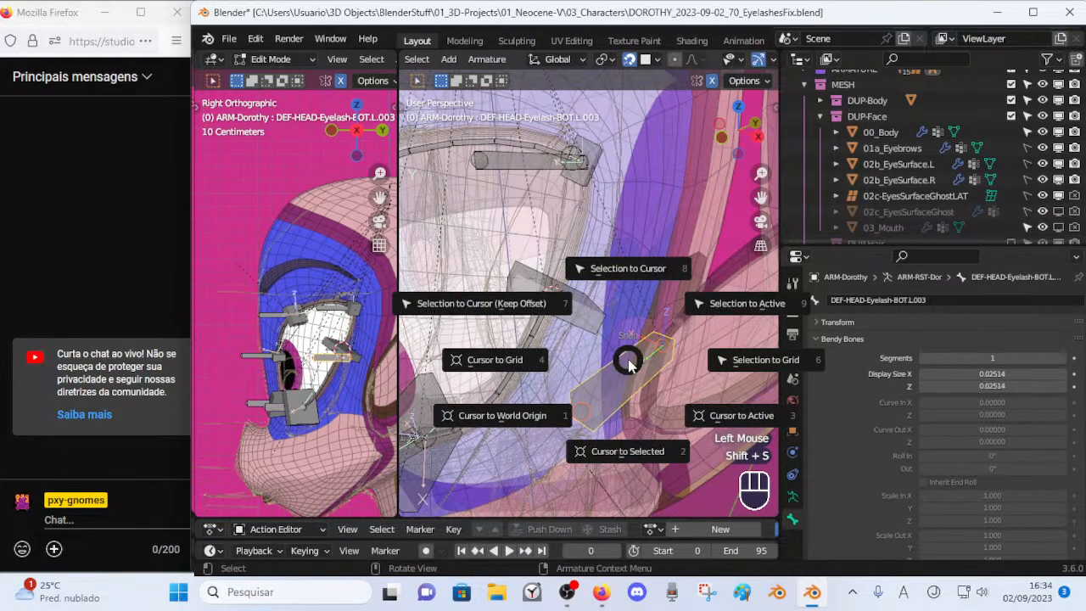
pyautogui.click(628, 268)
# Inspect the placement of the snapped eyelash bones around the eye from several angles.
pyautogui.moveTo(543, 339); pyautogui.dragTo(581, 339, button='middle')
pyautogui.scroll(-3, 594, 352)
pyautogui.scroll(-2, 587, 362)
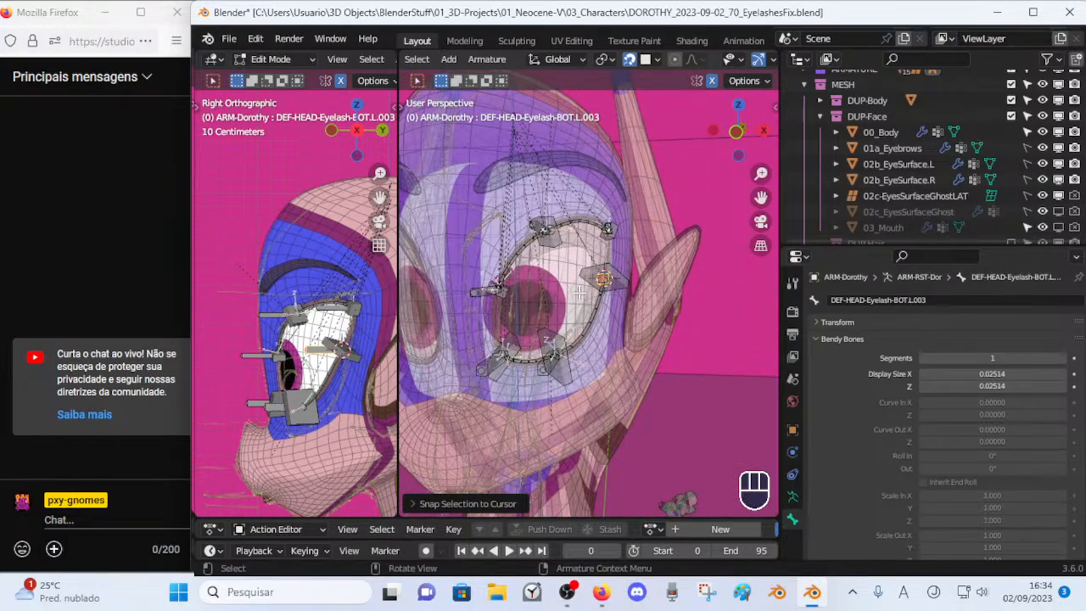
pyautogui.moveTo(576, 296); pyautogui.dragTo(532, 387, button='middle')
pyautogui.moveTo(556, 337); pyautogui.dragTo(441, 303, button='middle')
pyautogui.moveTo(552, 325); pyautogui.dragTo(544, 343, button='middle')
pyautogui.moveTo(545, 343)
pyautogui.mouseDown(button='middle')
pyautogui.moveTo(637, 354)
pyautogui.moveTo(512, 347)
pyautogui.moveTo(557, 330)
pyautogui.mouseUp(button='middle')
pyautogui.scroll(1, 637, 353)
pyautogui.scroll(-1, 584, 370)
pyautogui.moveTo(525, 410); pyautogui.dragTo(508, 373, button='middle')
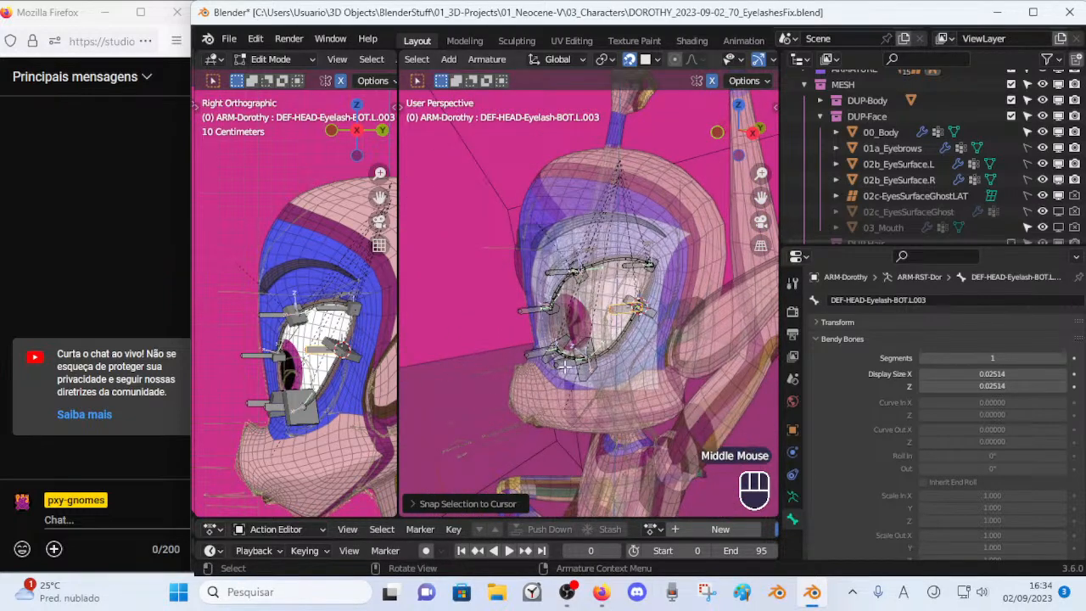
pyautogui.scroll(2, 470, 375)
pyautogui.moveTo(470, 375); pyautogui.dragTo(620, 369, button='middle')
# Save the file and switch the armature to Pose Mode.
pyautogui.hotkey('ctrl', 's')
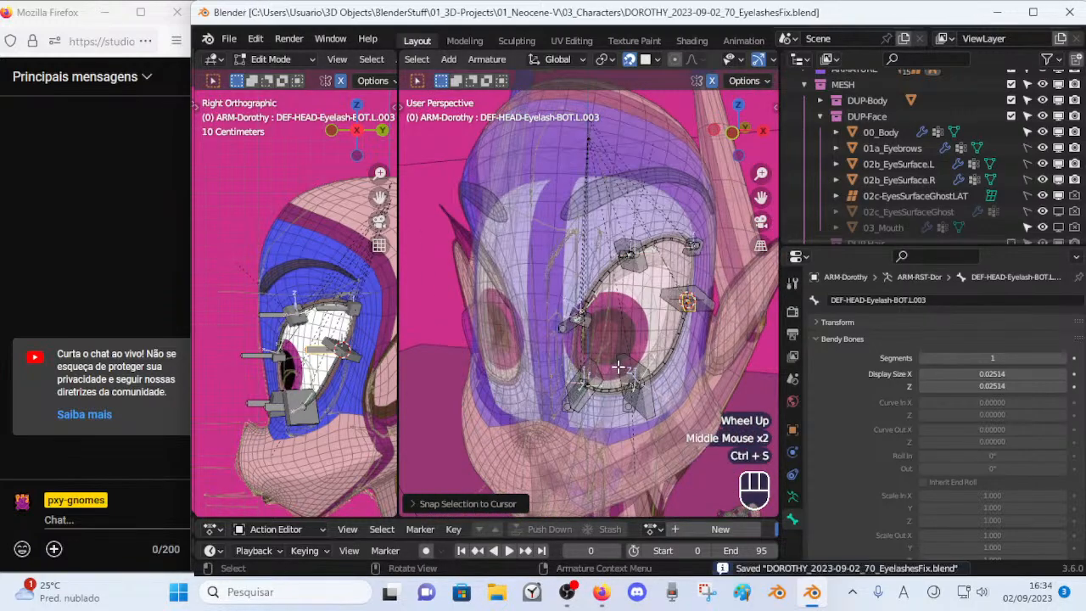
pyautogui.press('Tab')
pyautogui.moveTo(551, 373); pyautogui.dragTo(572, 301, button='middle')
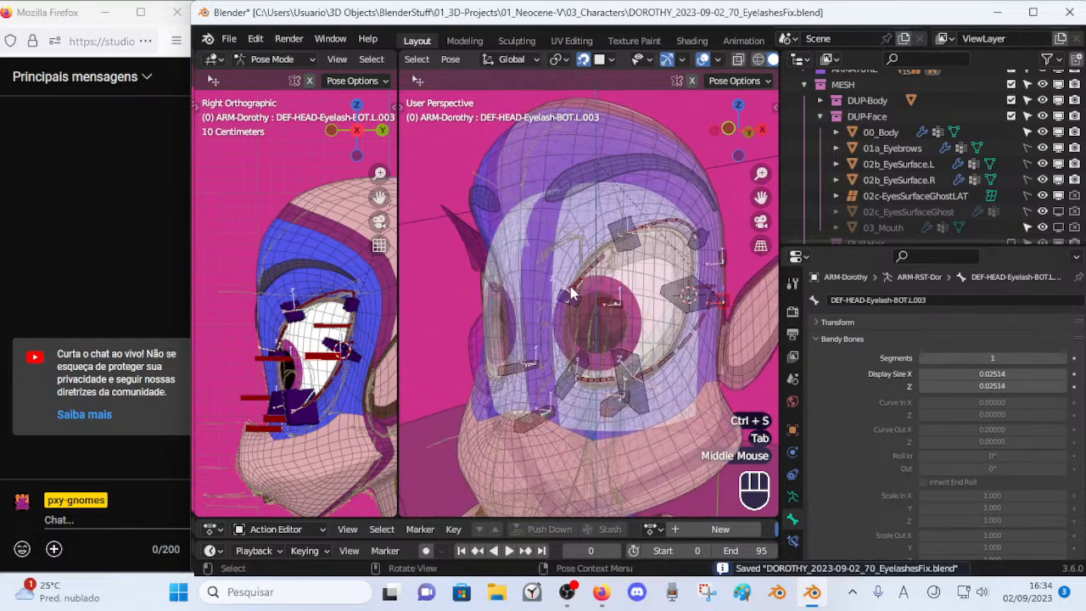
# Reset the Stretch To constraint's original length on the upper eyelid's inner bendy bone and collapse the constraint.
pyautogui.click(577, 296)
pyautogui.scroll(2, 591, 297)
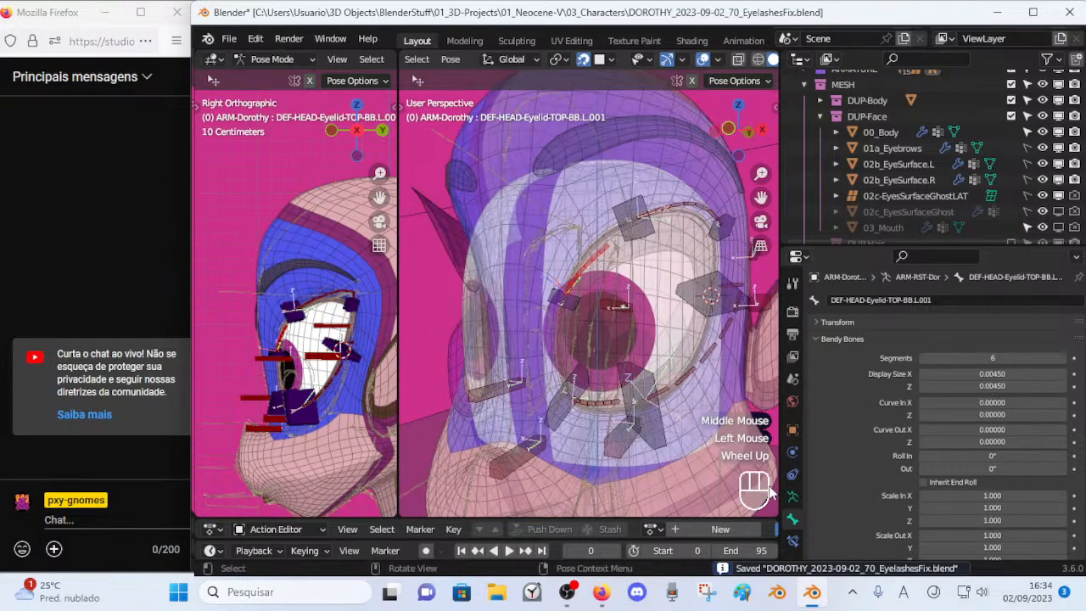
pyautogui.click(792, 540)
pyautogui.press('BackSpace')
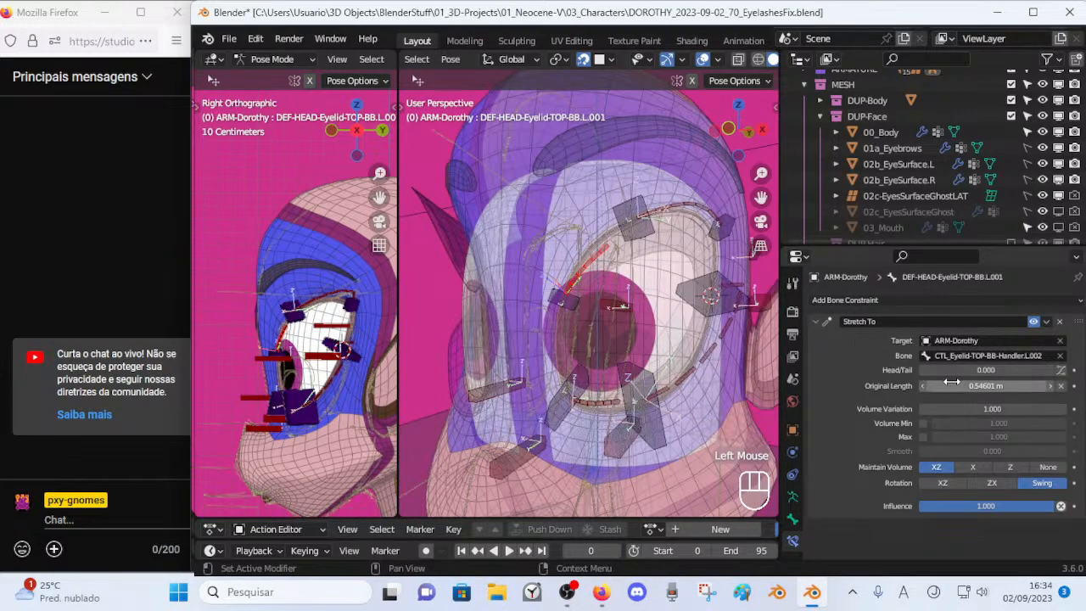
pyautogui.click(812, 318)
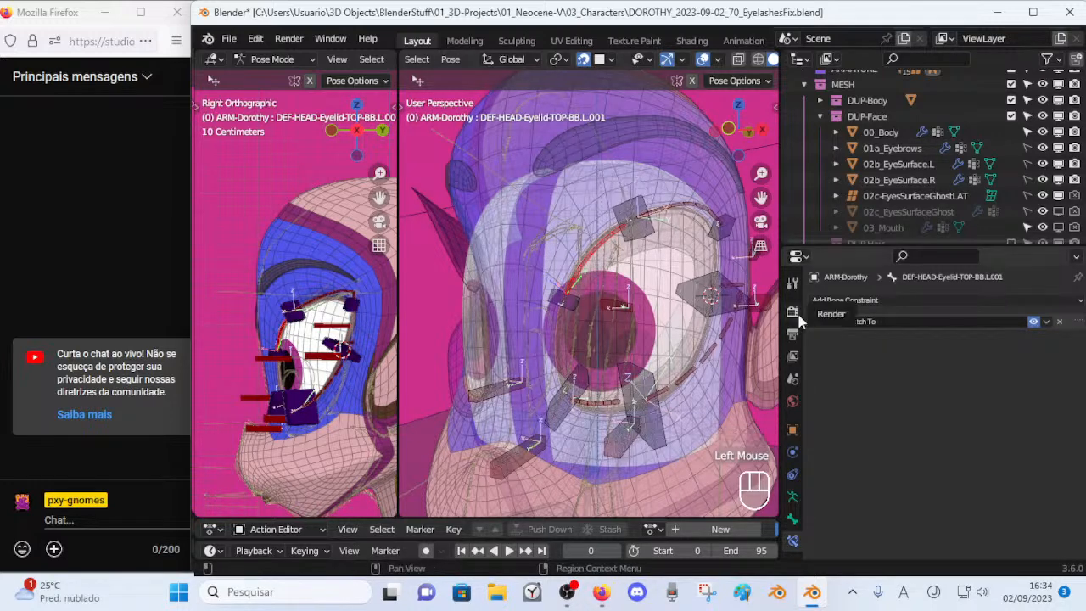
pyautogui.click(818, 323)
pyautogui.click(814, 325)
# Collapse the upper inner handler's constraints, then disable the upper middle handler's Copy Location constraint and collapse its settings.
pyautogui.click(578, 305)
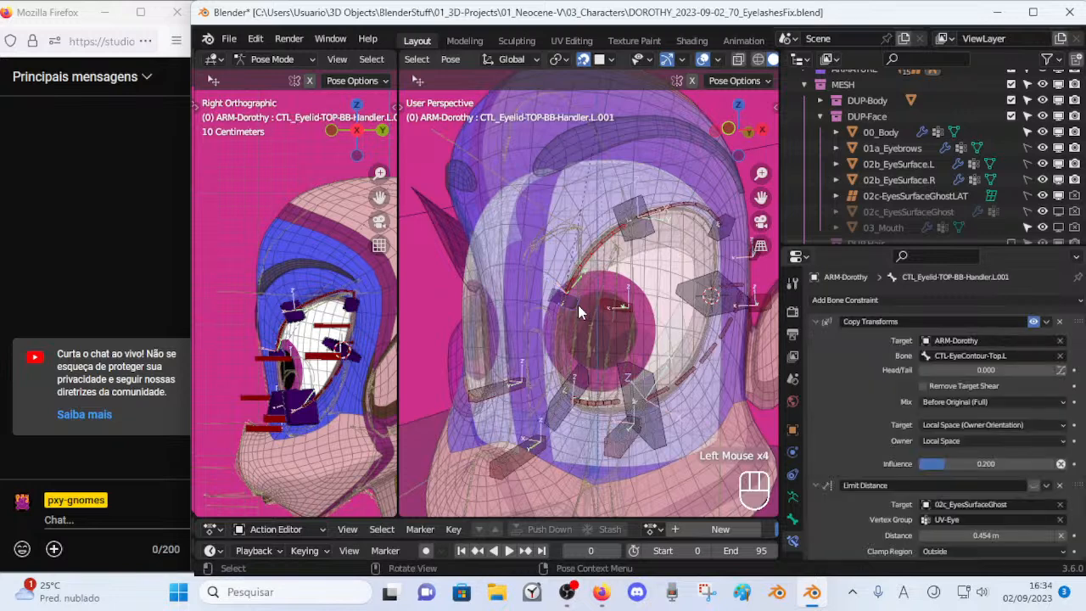
pyautogui.click(812, 322)
pyautogui.click(814, 338)
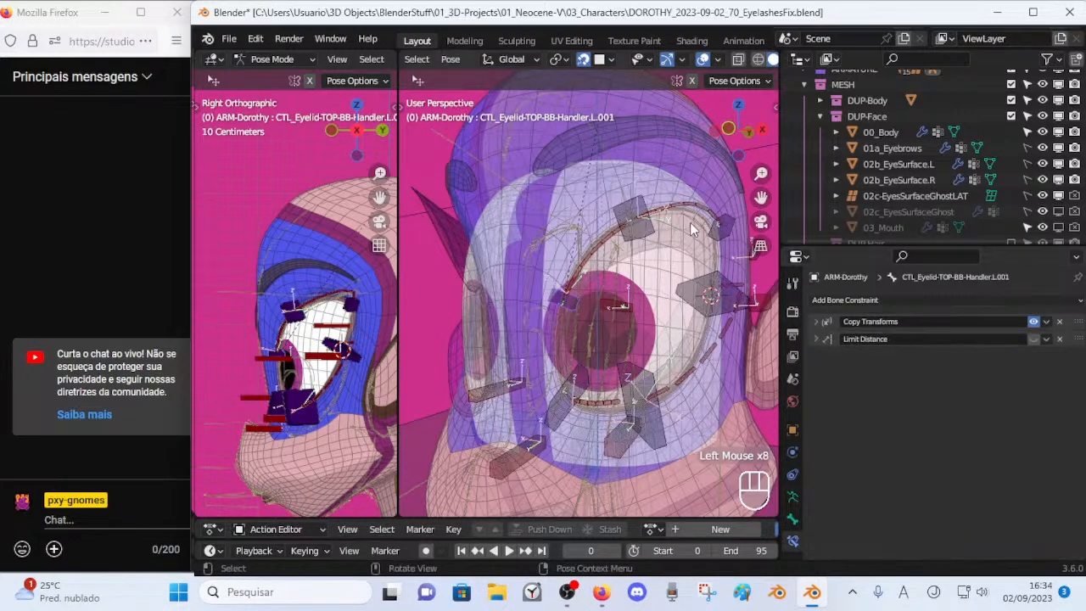
pyautogui.click(640, 227)
pyautogui.click(933, 322)
pyautogui.click(1032, 322)
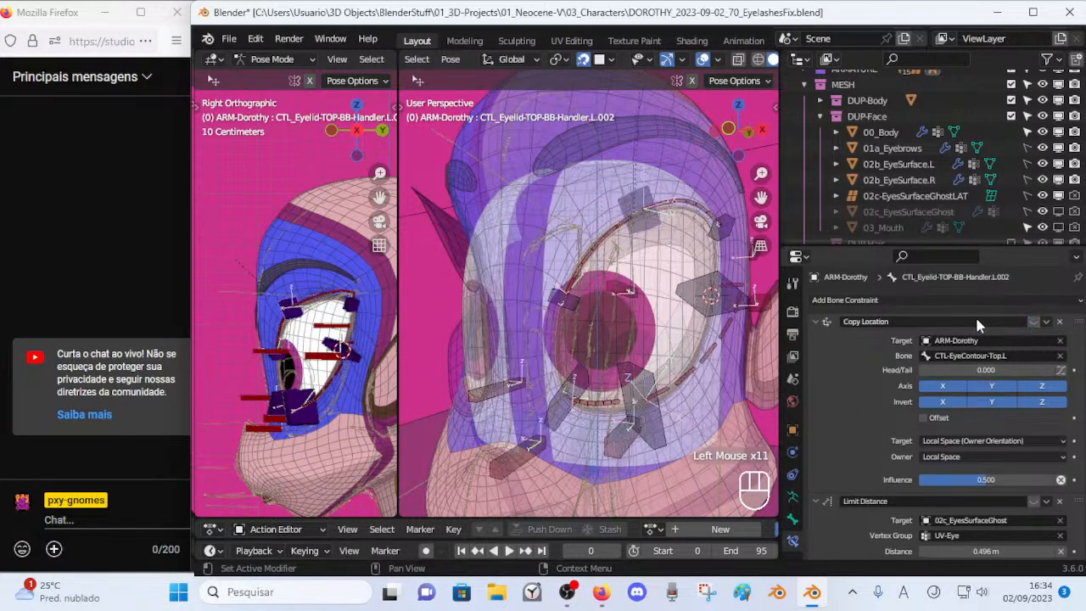
pyautogui.click(809, 322)
# With the upper outer handler active, select all bones, collapse their constraints and disable the first constraint on all of them.
pyautogui.click(731, 242)
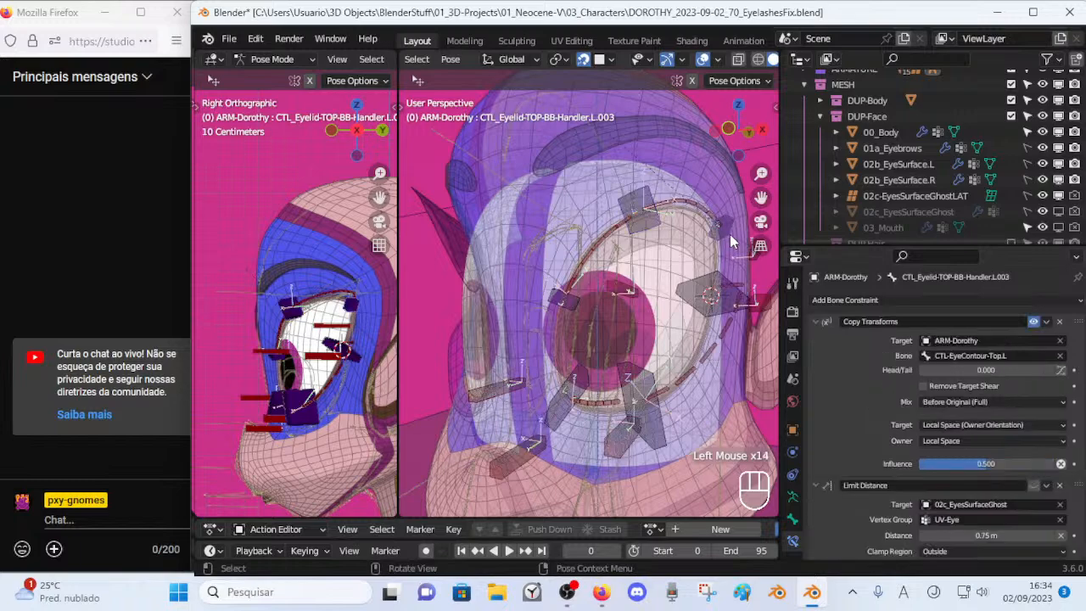
pyautogui.scroll(-2, 712, 299)
pyautogui.moveTo(682, 299); pyautogui.dragTo(604, 302, button='middle')
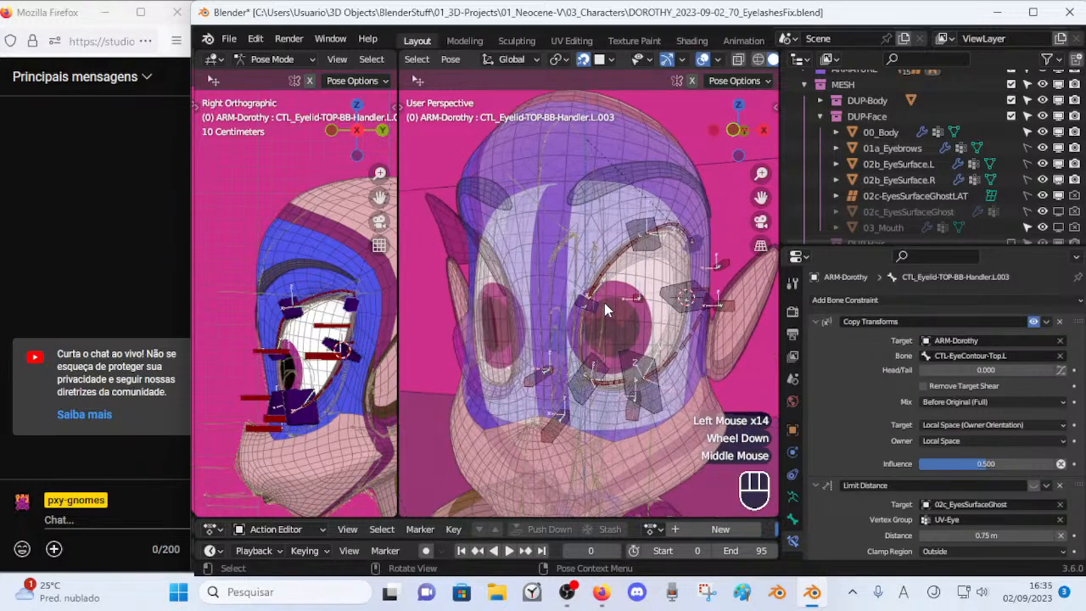
pyautogui.press('a')
pyautogui.keyDown('alt'); pyautogui.click(816, 323); pyautogui.keyUp('alt')
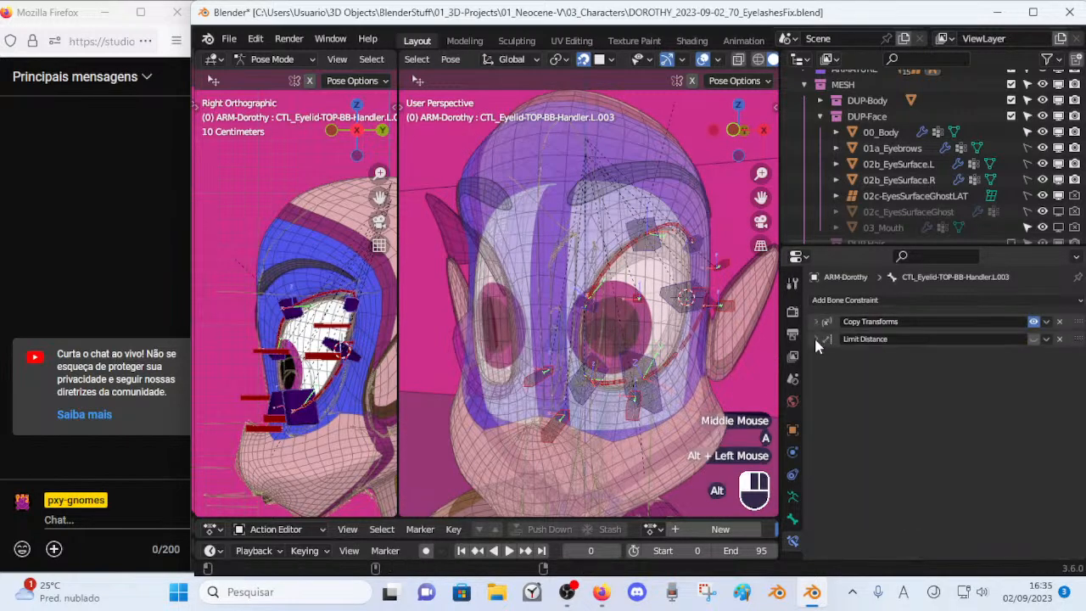
pyautogui.keyDown('alt'); pyautogui.click(1033, 322); pyautogui.keyUp('alt')
# With the upper inner eyelash bone active, disable Copy Location and Transformation across all selected bones.
pyautogui.hotkey('alt', 'a')
pyautogui.click(545, 377)
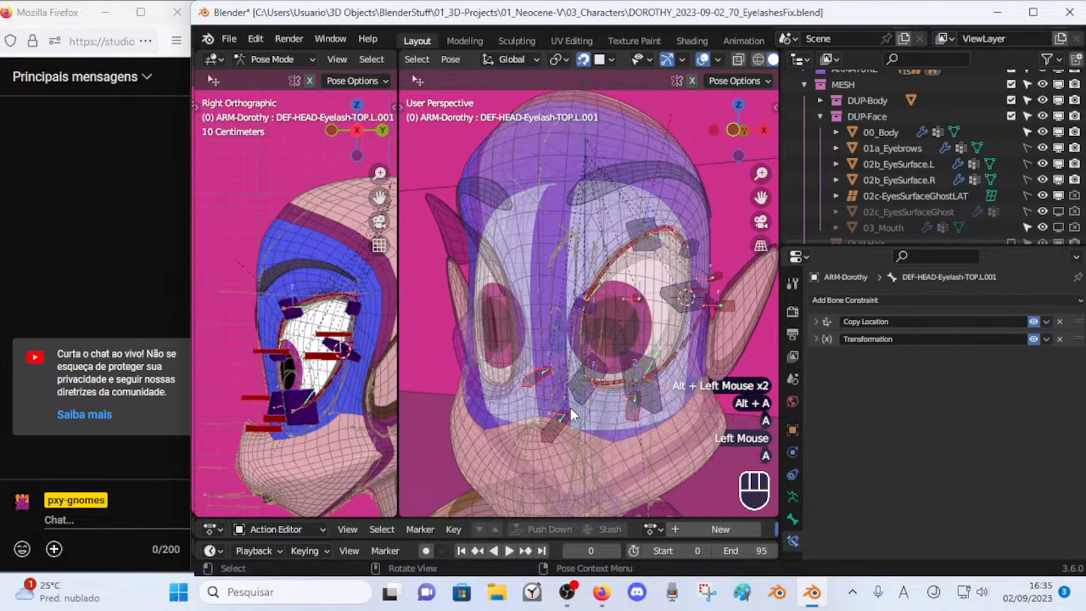
pyautogui.keyDown('alt'); pyautogui.moveTo(1033, 321); pyautogui.dragTo(1033, 343); pyautogui.keyUp('alt')
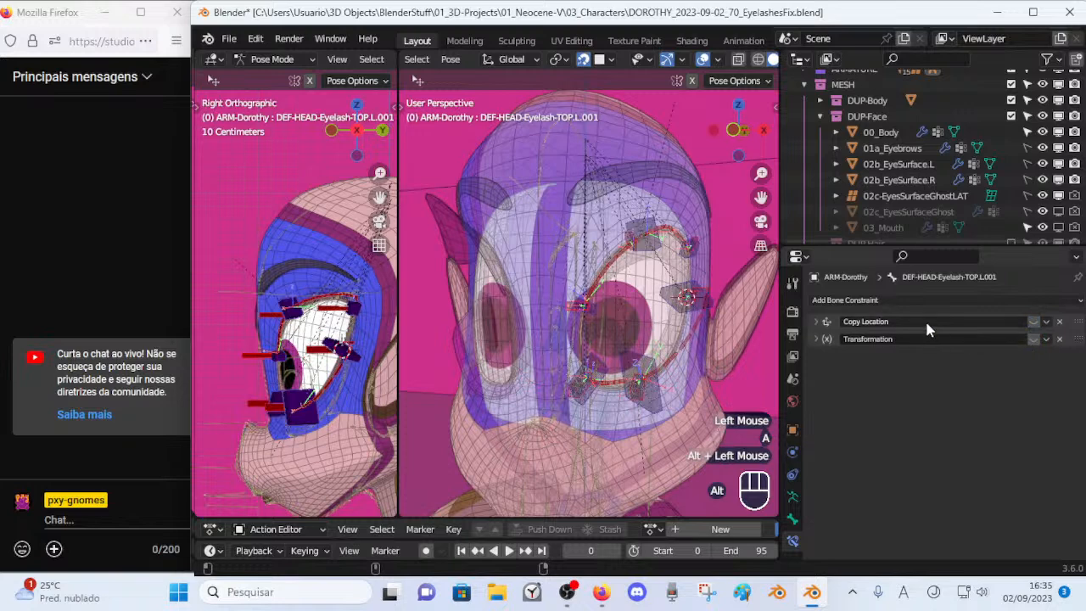
# Collapse both constraints on the lower eyelid's middle bone, then make the upper eyelid's inner bendy bone active.
pyautogui.press('a')
pyautogui.click(598, 365)
pyautogui.click(597, 360)
pyautogui.click(637, 360)
pyautogui.moveTo(816, 321); pyautogui.dragTo(817, 341)
pyautogui.click(598, 311)
pyautogui.click(596, 309)
pyautogui.click(608, 273)
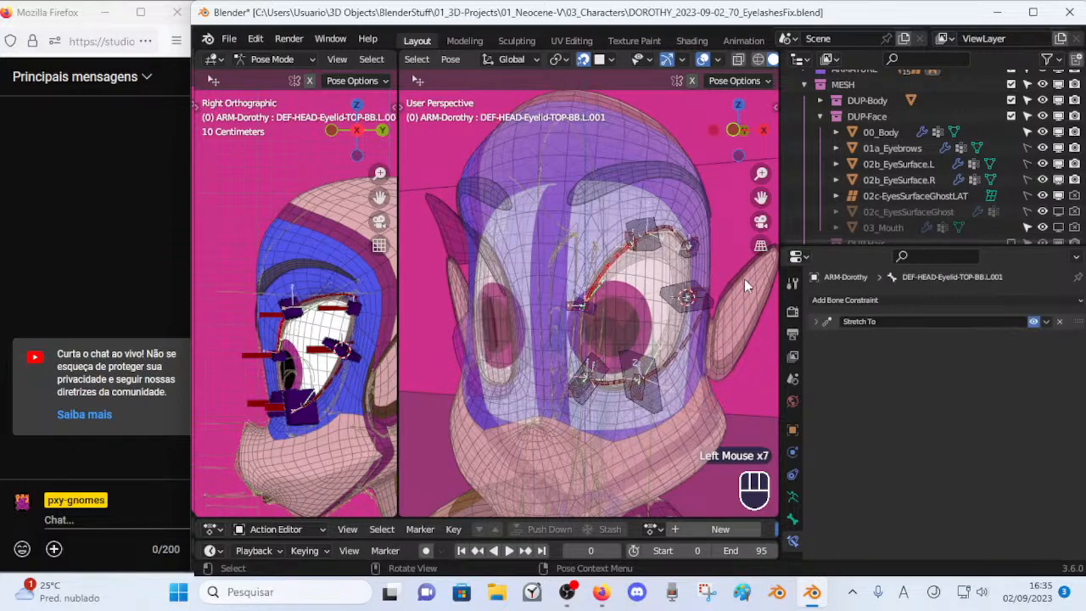
# Collapse the Limit Distance constraint on the upper middle eyelid handler, then make the upper outer handler active.
pyautogui.click(645, 251)
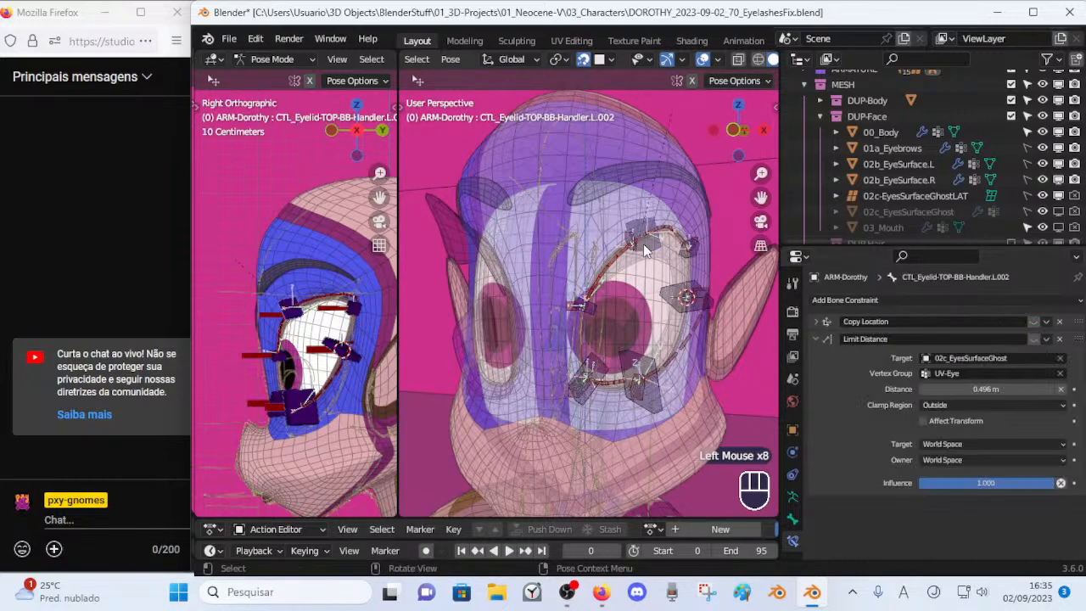
pyautogui.scroll(2, 638, 265)
pyautogui.middleClick(637, 266)
pyautogui.scroll(-1, 638, 265)
pyautogui.click(679, 230)
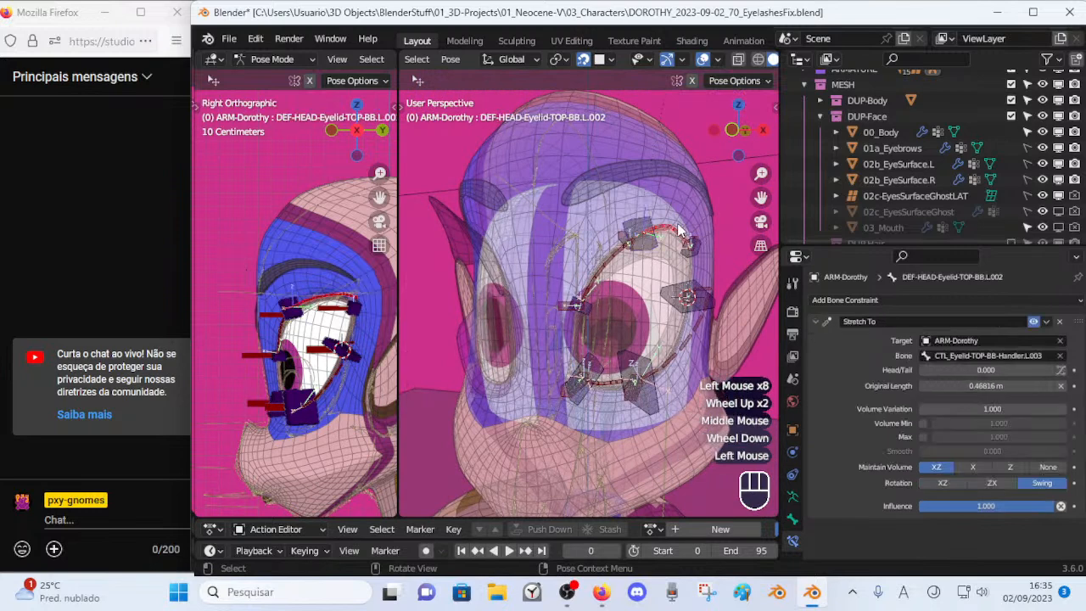
pyautogui.click(638, 236)
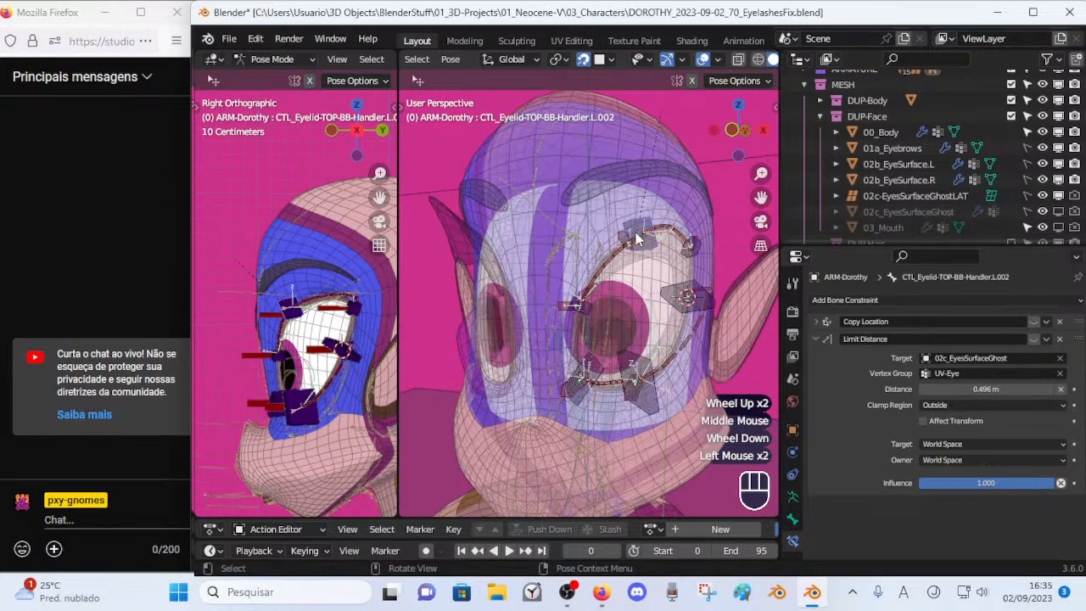
pyautogui.click(817, 339)
pyautogui.click(703, 248)
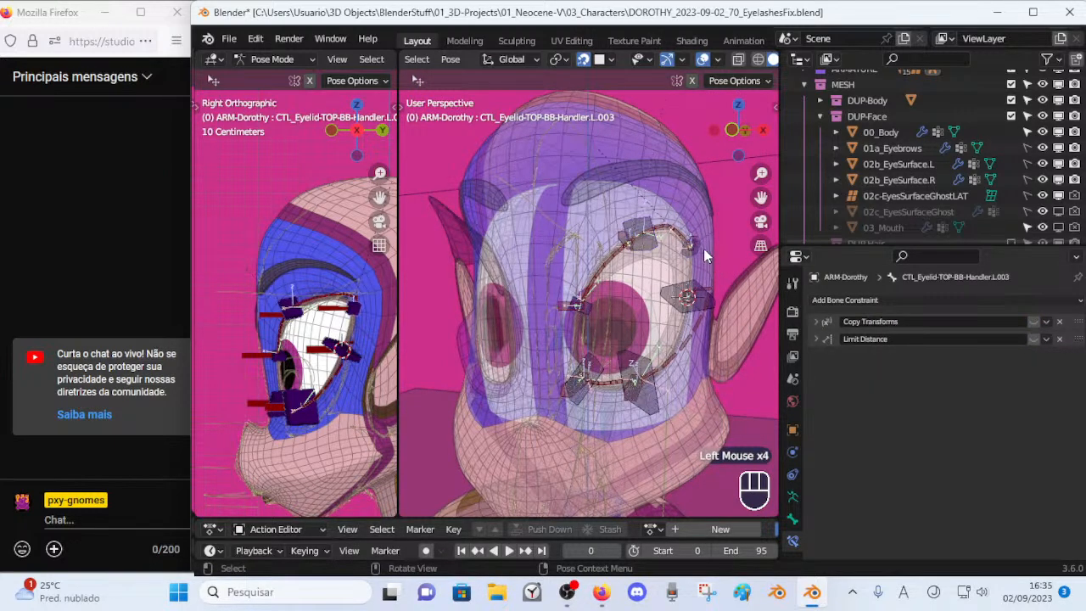
# Collapse the Copy Transforms and Limit Distance constraints on the lower eyelid's inner handler.
pyautogui.click(586, 314)
pyautogui.click(606, 361)
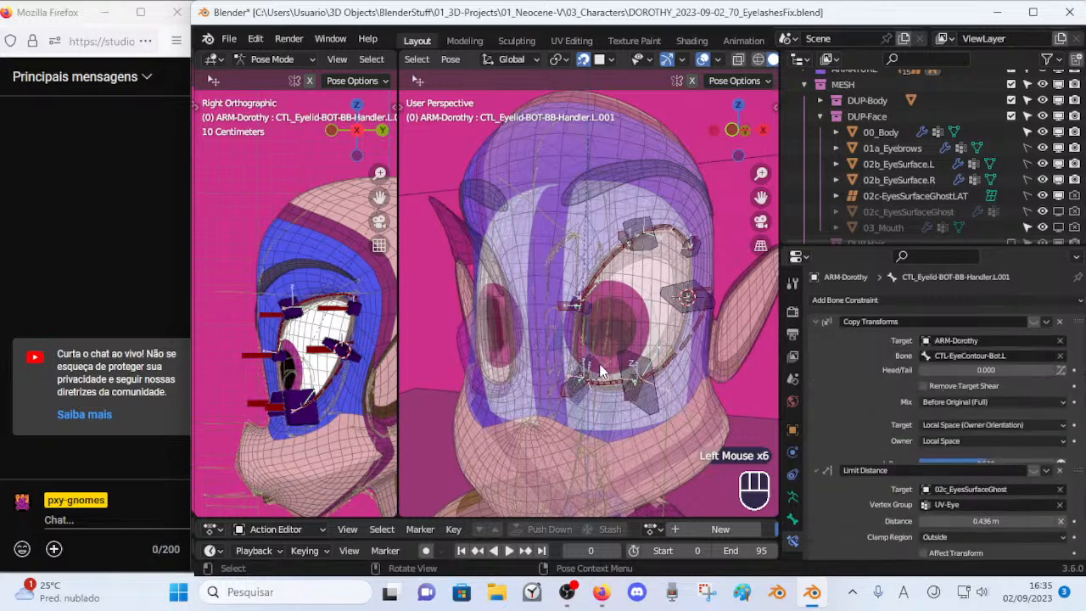
pyautogui.click(816, 321)
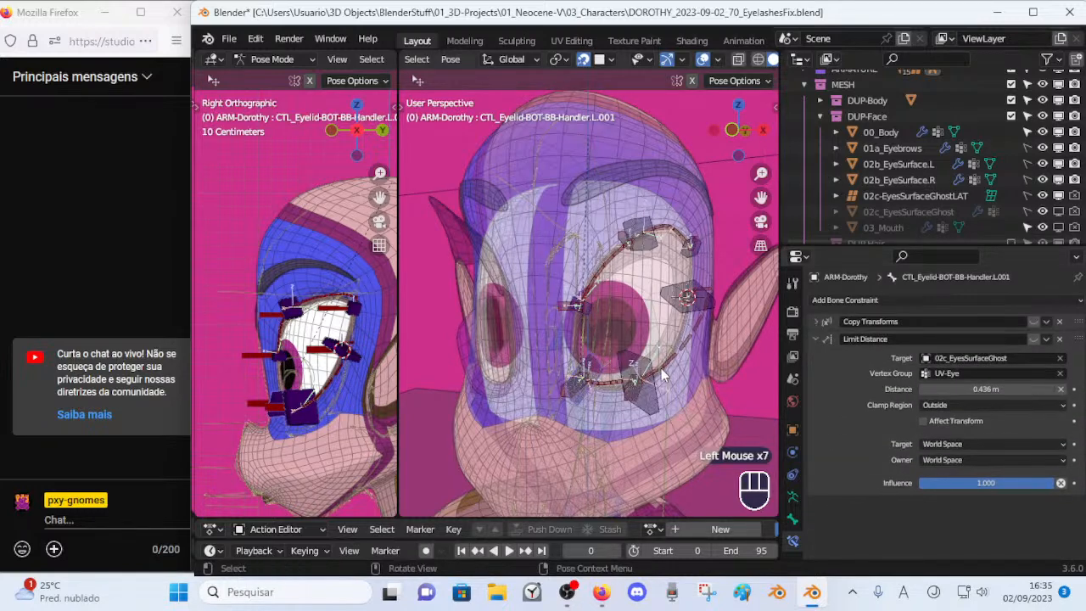
pyautogui.click(817, 339)
# Collapse the lower outer handler's Copy Transforms and Limit Distance constraints and save the file.
pyautogui.click(689, 317)
pyautogui.click(680, 304)
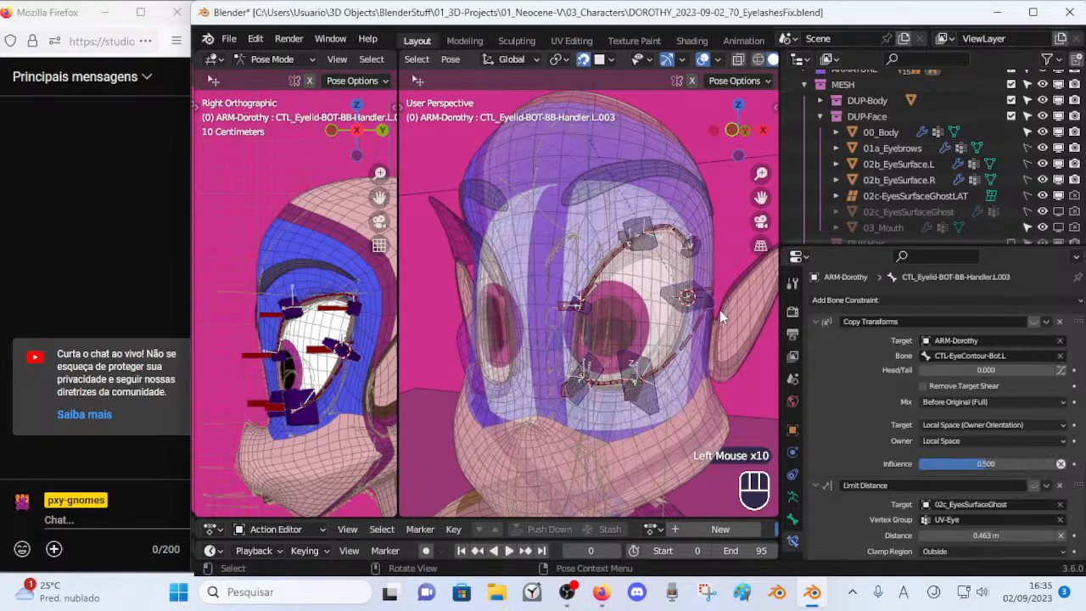
pyautogui.click(816, 321)
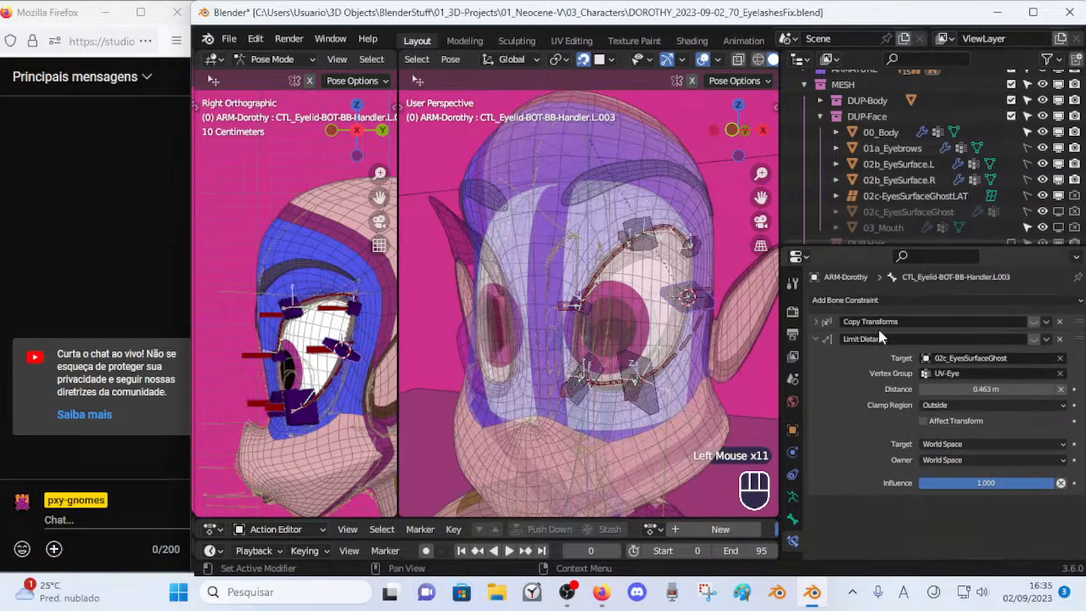
pyautogui.click(817, 339)
pyautogui.moveTo(627, 293); pyautogui.dragTo(564, 297, button='middle')
pyautogui.hotkey('ctrl', 's')
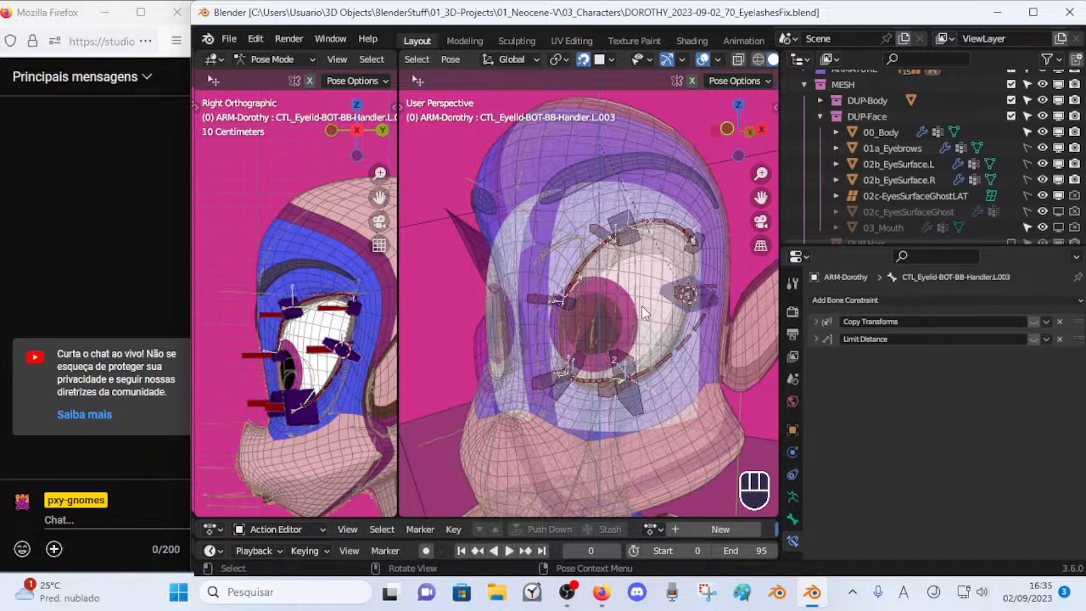
# Toggle X-ray and inspect the constraints of the upper middle handler and the upper eyelash bones.
pyautogui.hotkey('alt', 'z')
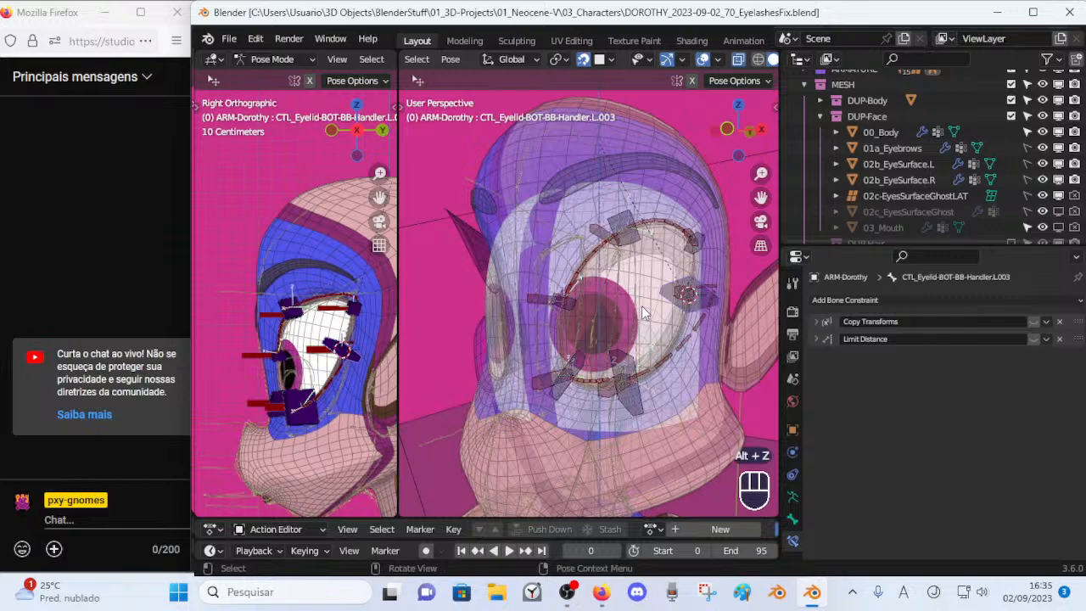
pyautogui.scroll(2, 642, 305)
pyautogui.keyDown('shift'); pyautogui.moveTo(626, 296); pyautogui.dragTo(575, 303, button='middle'); pyautogui.keyUp('shift')
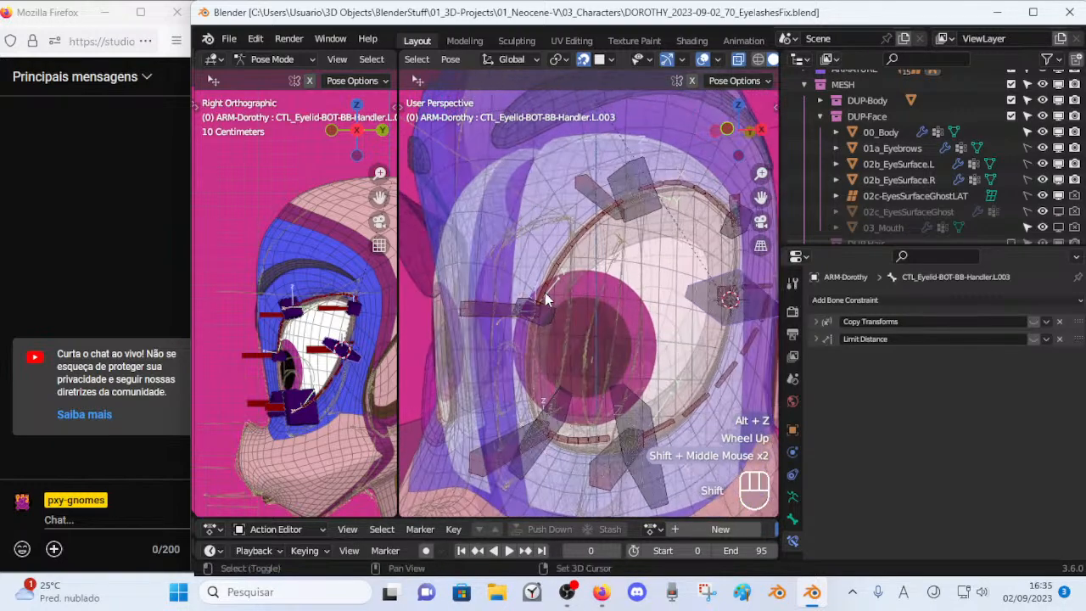
pyautogui.click(635, 189)
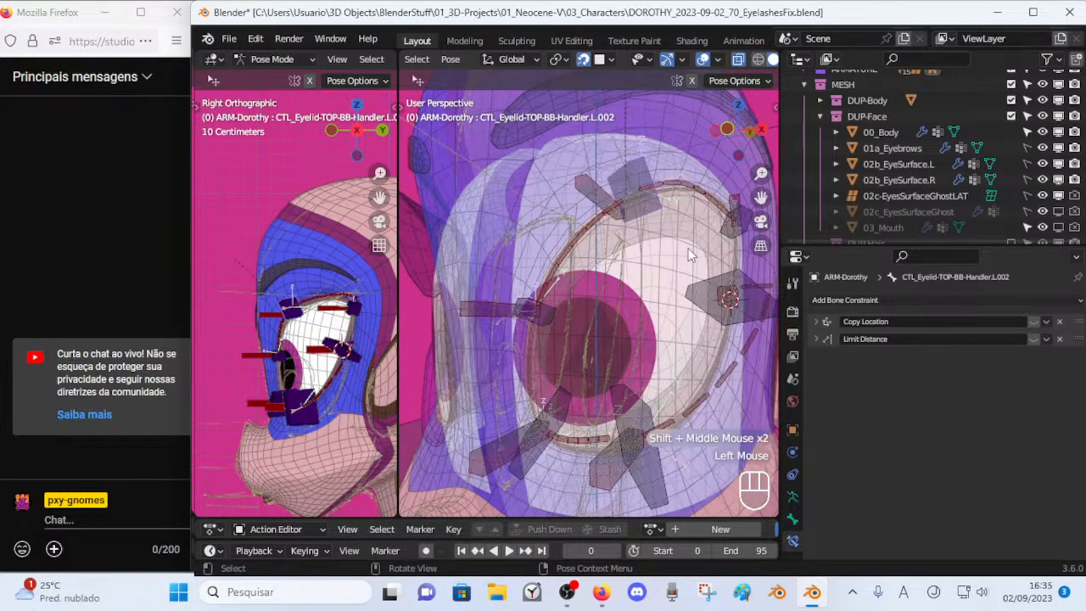
pyautogui.click(727, 212)
pyautogui.click(733, 201)
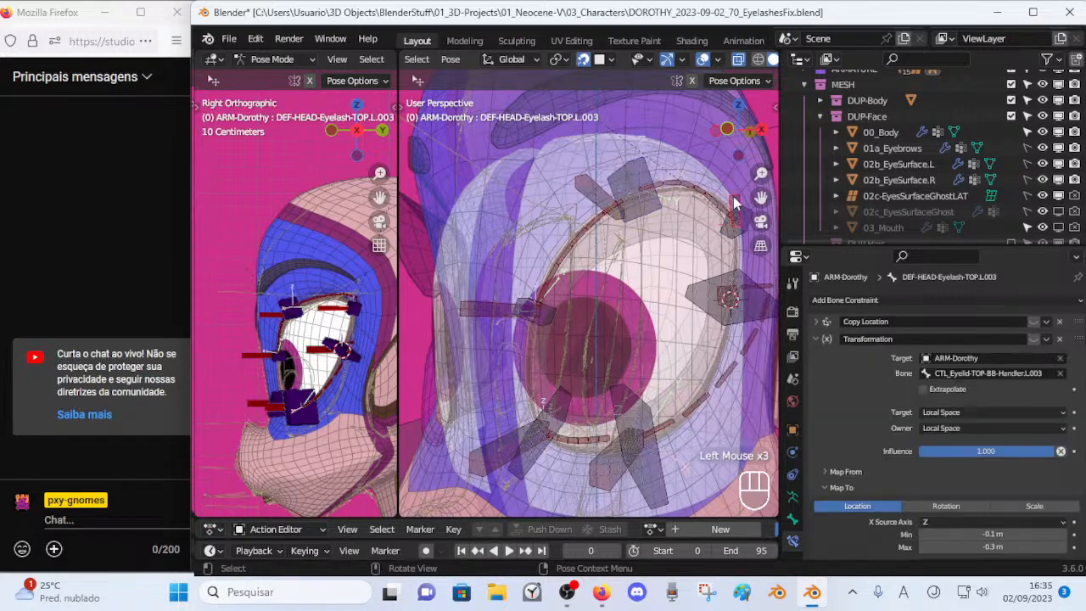
pyautogui.click(589, 182)
pyautogui.click(474, 319)
pyautogui.scroll(-1, 526, 414)
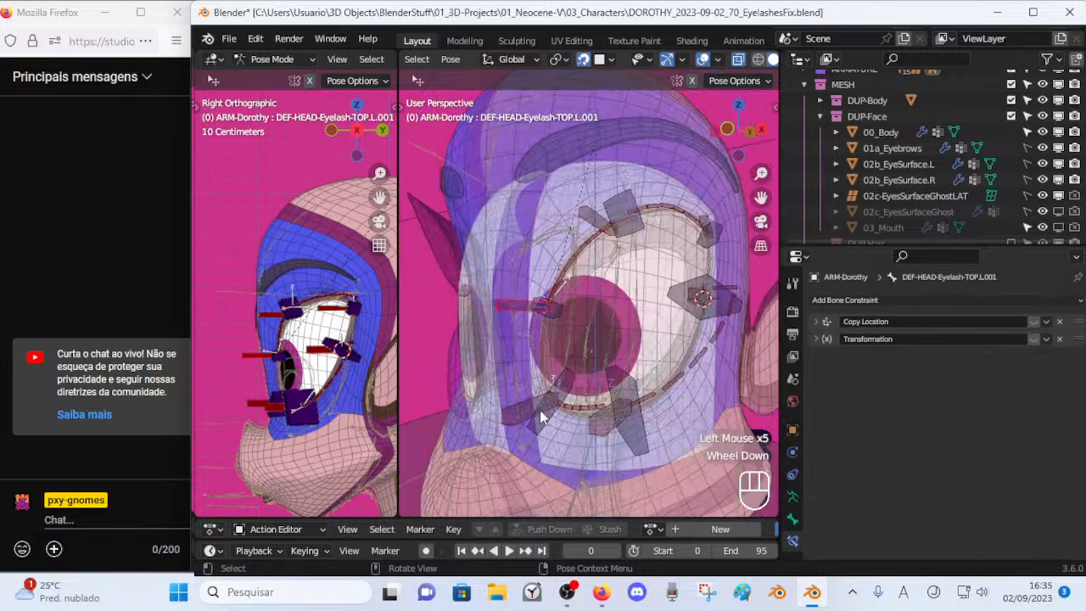
# Collapse the Transformation constraint on the lower middle and lower inner eyelash bones.
pyautogui.click(602, 424)
pyautogui.click(602, 426)
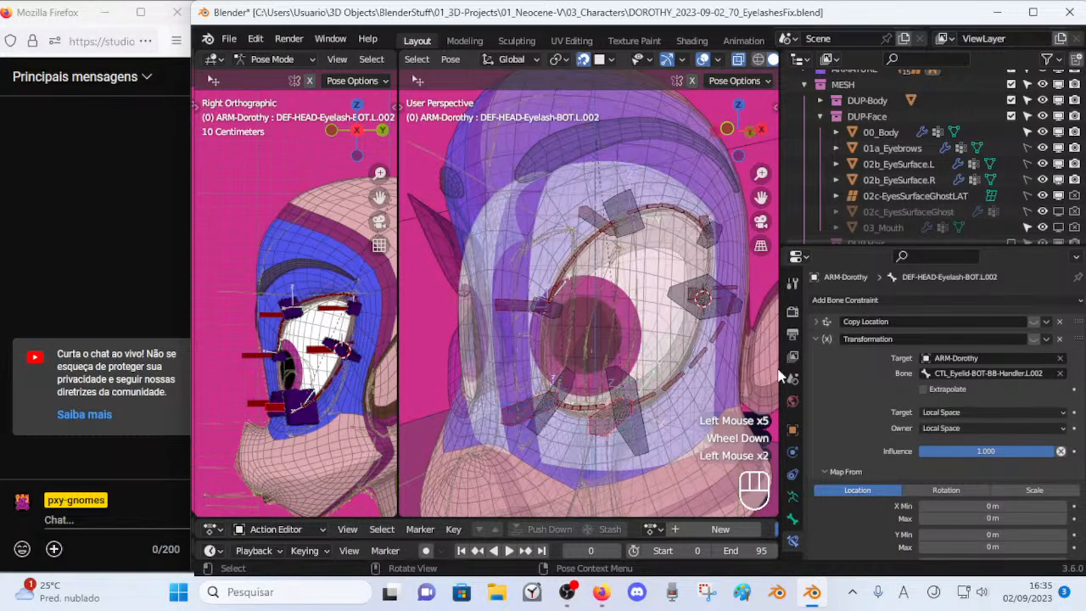
pyautogui.click(813, 338)
pyautogui.click(508, 416)
pyautogui.click(814, 338)
# Collapse the Transformation constraint on the upper middle, upper outer and lower outer eyelash bones.
pyautogui.click(530, 313)
pyautogui.click(814, 338)
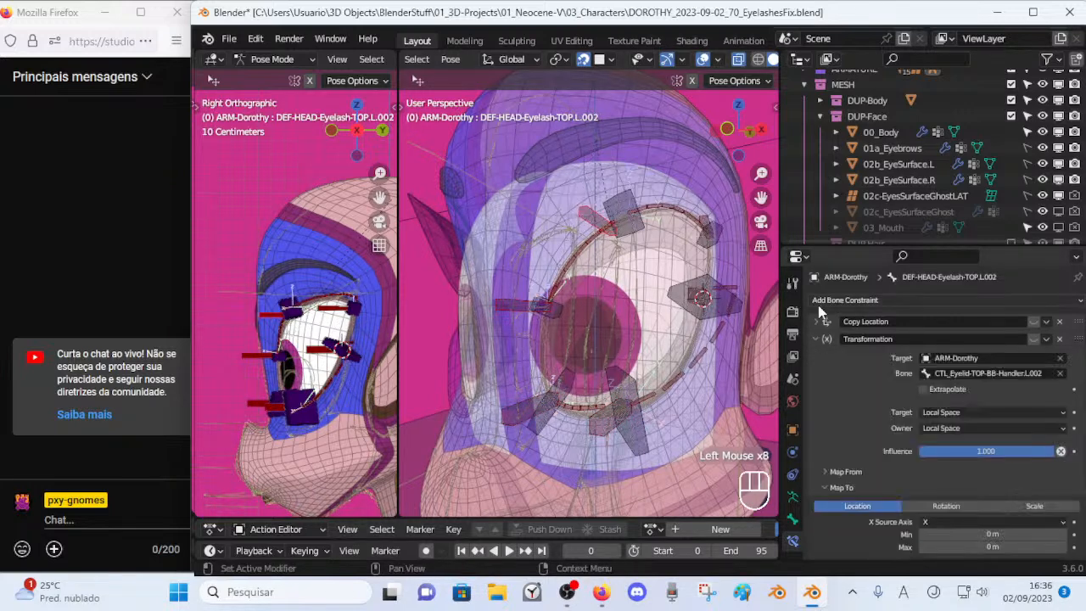
pyautogui.click(814, 339)
pyautogui.click(726, 235)
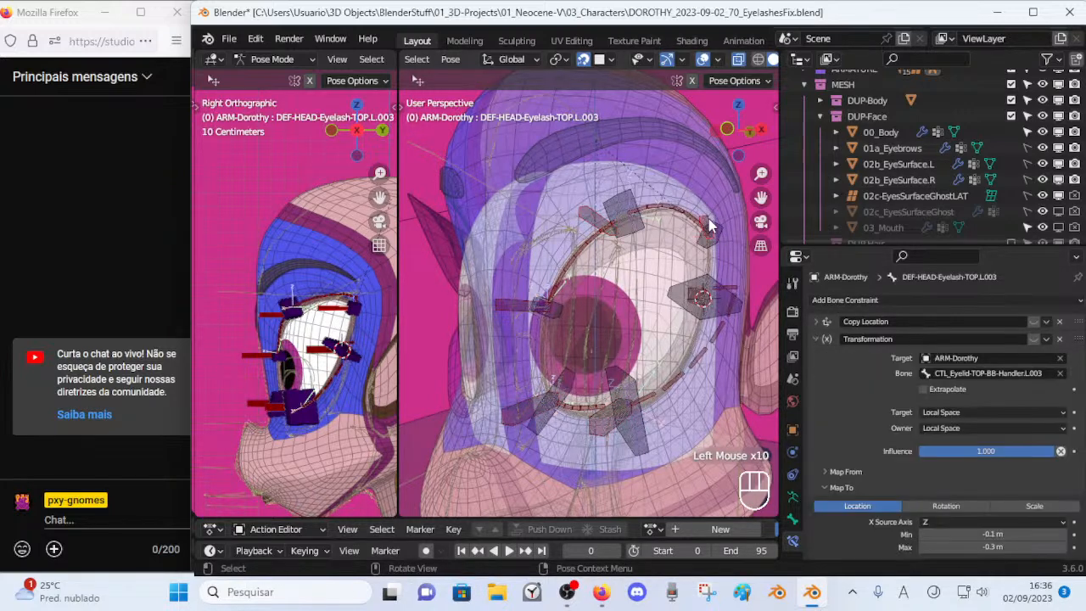
pyautogui.click(822, 340)
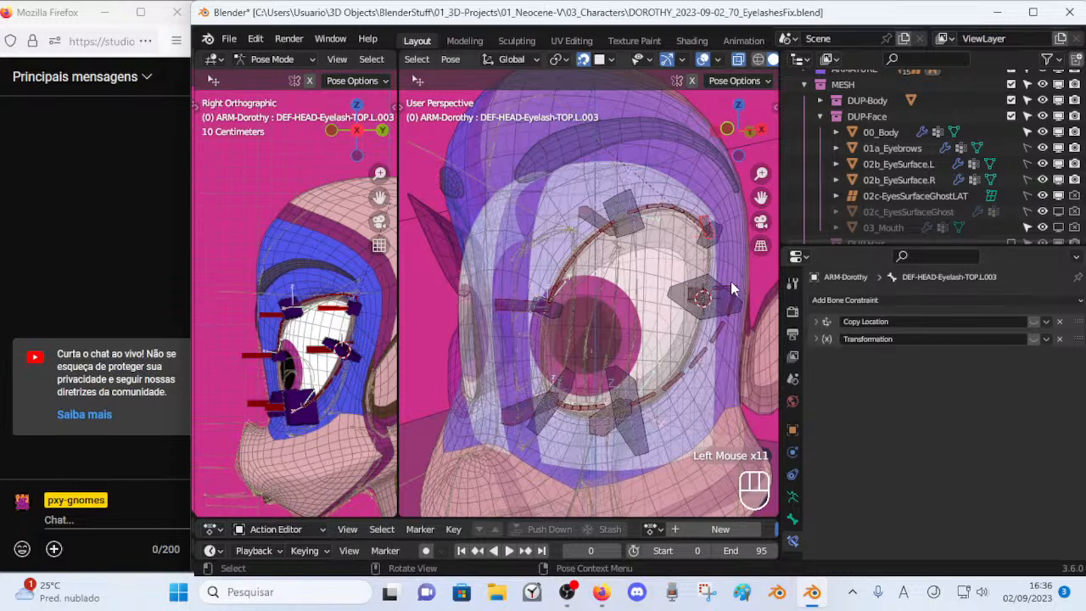
pyautogui.click(731, 289)
pyautogui.click(816, 339)
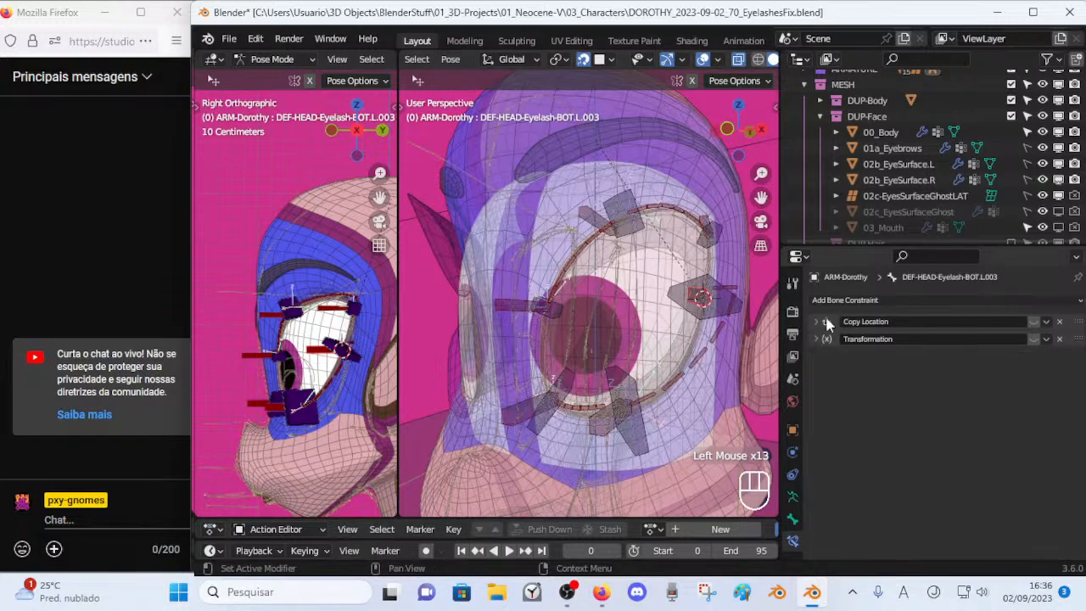
# Try moving the lower outer eyelid handler to test how the nearby bones respond, cancelling each move.
pyautogui.moveTo(708, 298)
pyautogui.mouseDown(button='middle')
pyautogui.moveTo(684, 332)
pyautogui.moveTo(721, 312)
pyautogui.mouseUp(button='middle')
pyautogui.click(721, 312)
pyautogui.press('g')
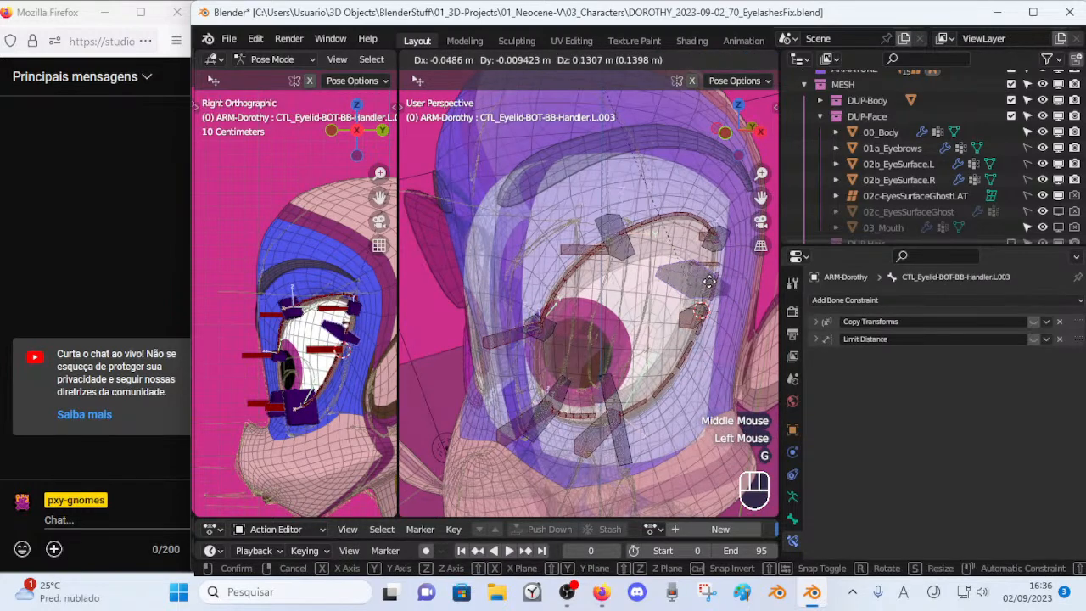
pyautogui.press('Escape')
pyautogui.click(698, 311)
pyautogui.click(697, 312)
pyautogui.click(697, 312)
pyautogui.press('g')
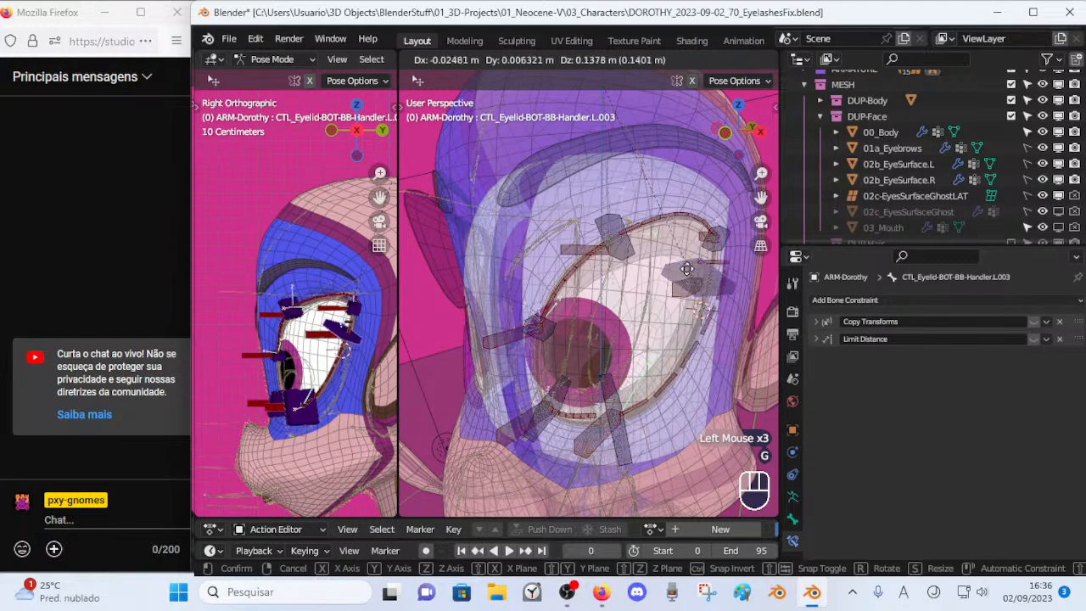
pyautogui.press('Escape')
# Enable Copy Transforms on the lower outer handler, select all bones and compare their positions between Edit and Pose Mode.
pyautogui.click(1034, 322)
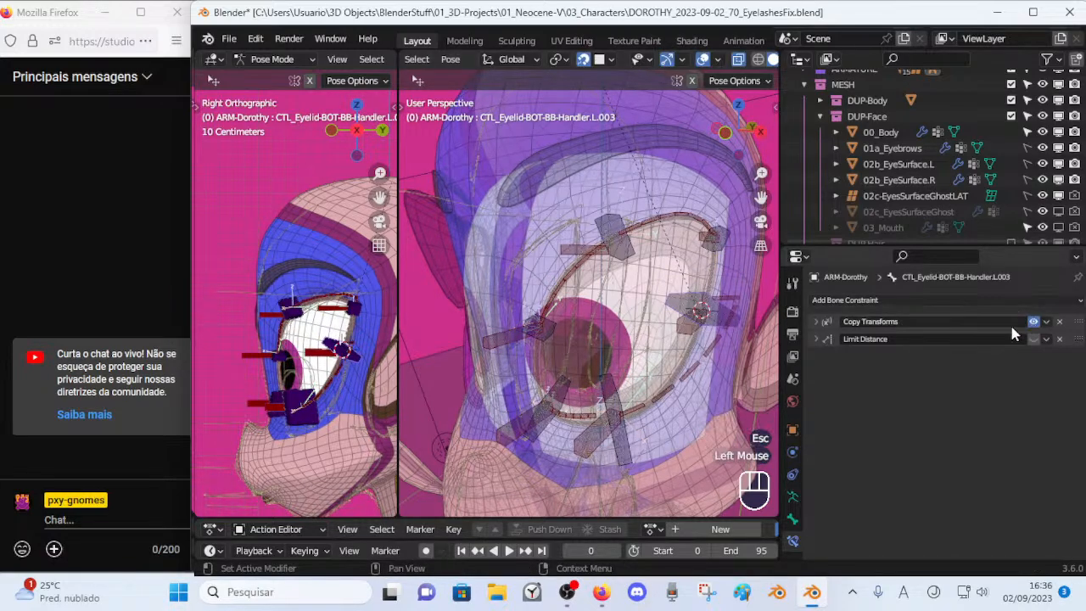
pyautogui.press('a')
pyautogui.hotkey('alt', 'q')
pyautogui.hotkey('alt', 'q')
pyautogui.press('Tab')
pyautogui.press('Tab')
pyautogui.press('Tab')
pyautogui.press('Tab')
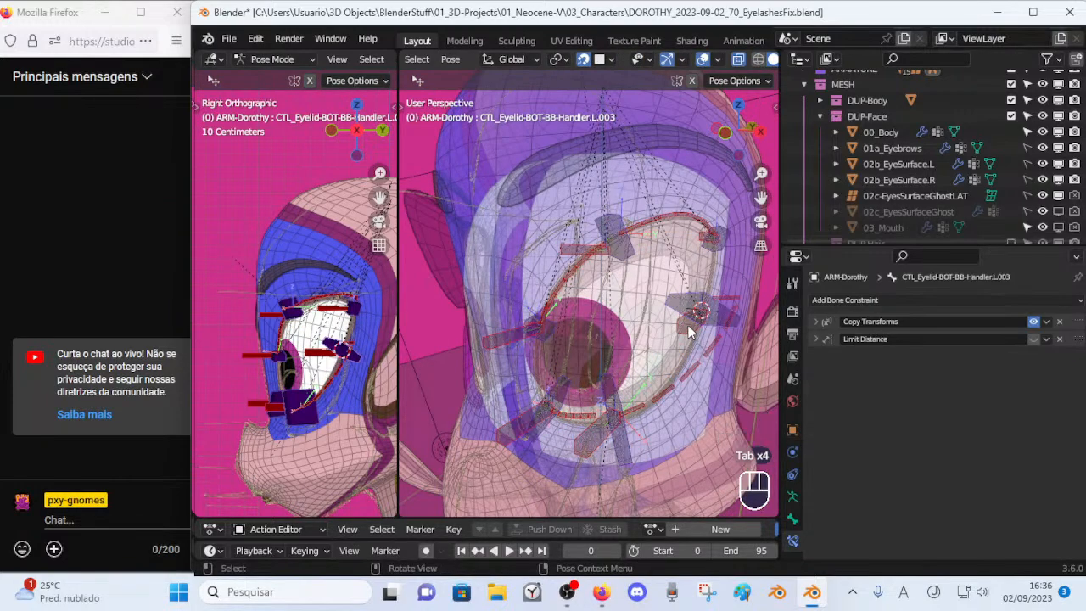
pyautogui.press('Tab')
pyautogui.press('Tab')
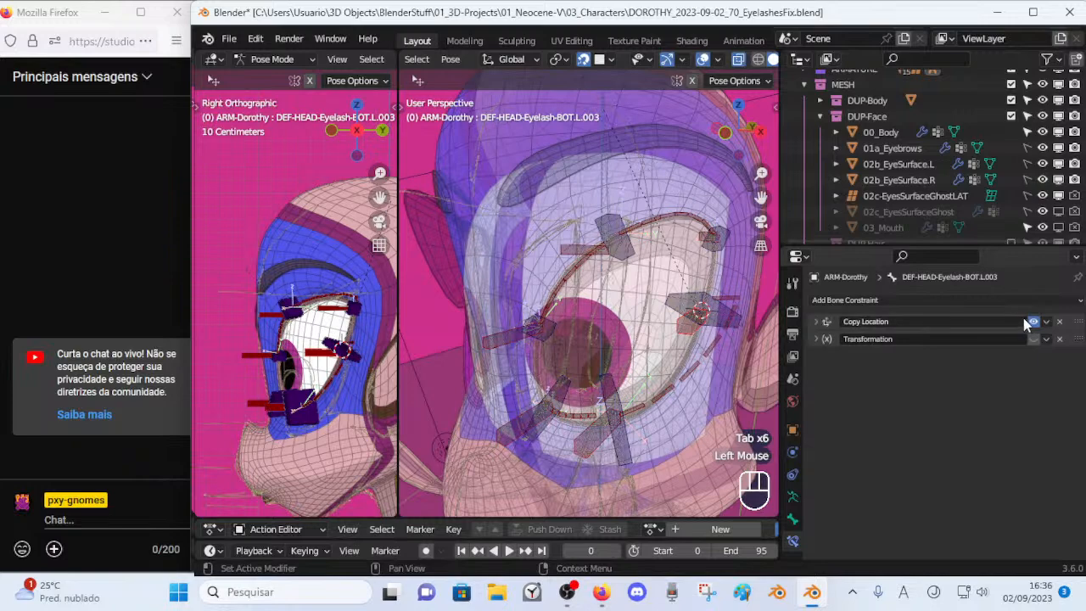
# Compare the lower outer eyelash bone's rest and posed positions, leaving its Copy Location constraint disabled.
pyautogui.click(686, 311)
pyautogui.press('Tab')
pyautogui.press('Tab')
pyautogui.press('Tab')
pyautogui.press('Tab')
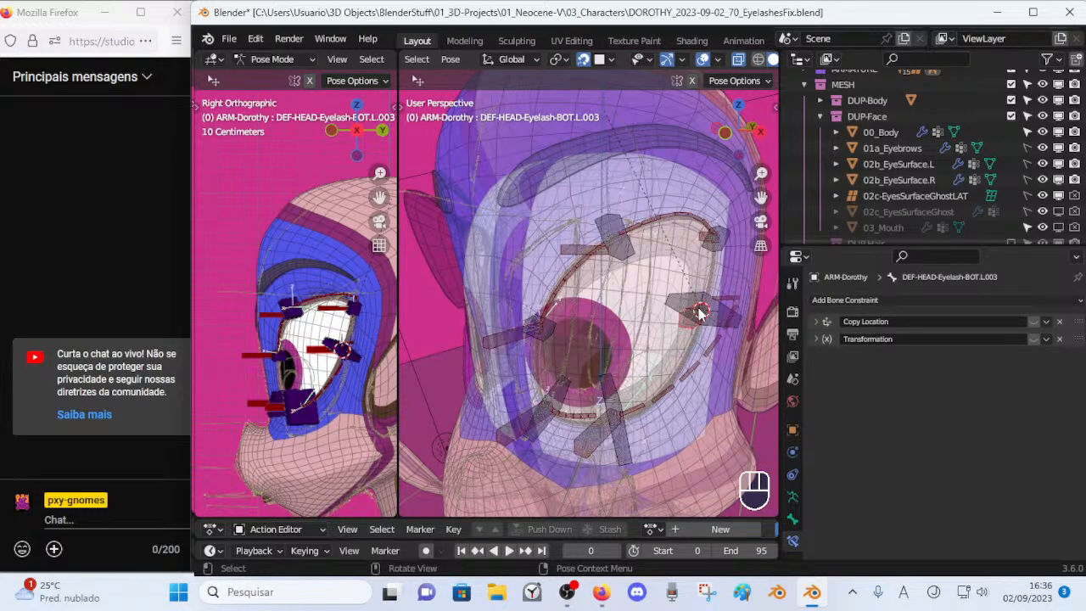
# Try a Head/Tail value of 0.5 on the lower outer handler's Copy Transforms constraint, then undo it.
pyautogui.click(687, 328)
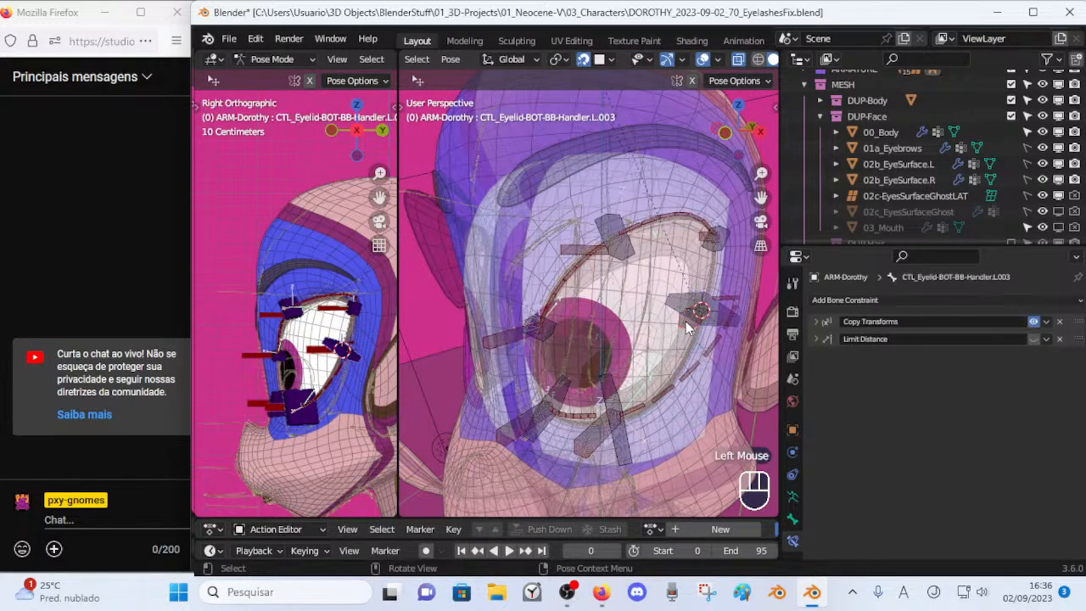
pyautogui.click(816, 321)
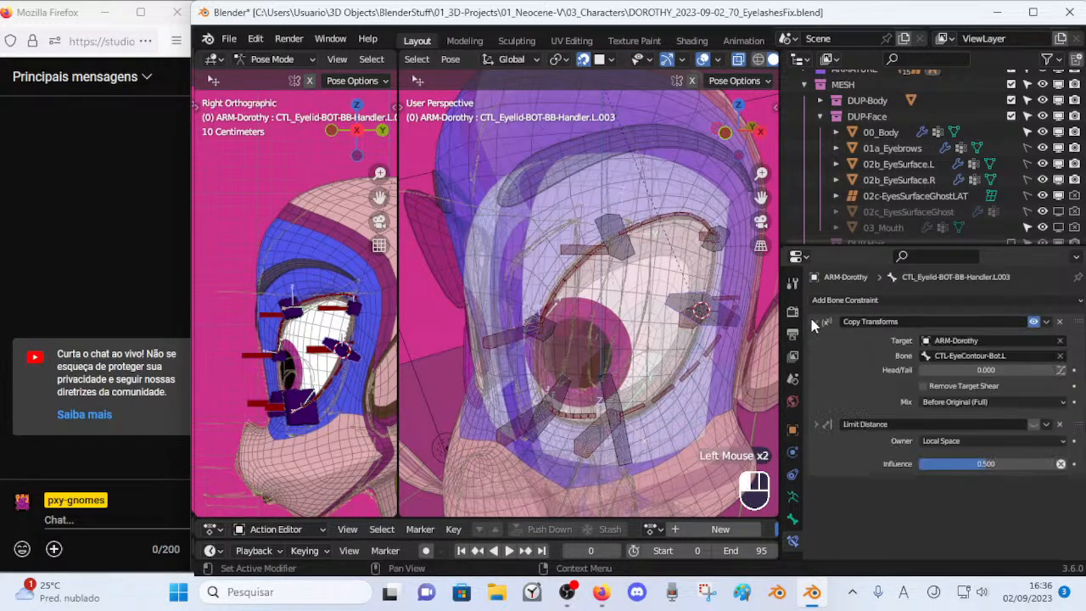
pyautogui.click(951, 368)
pyautogui.write('0.5')
pyautogui.press('Return')
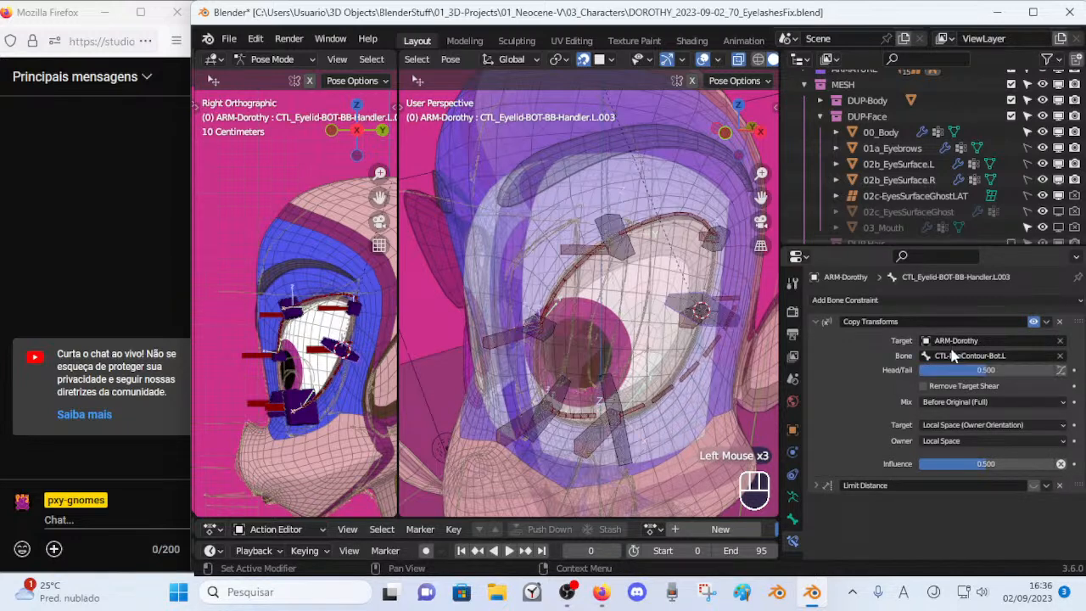
pyautogui.hotkey('ctrl', 'z')
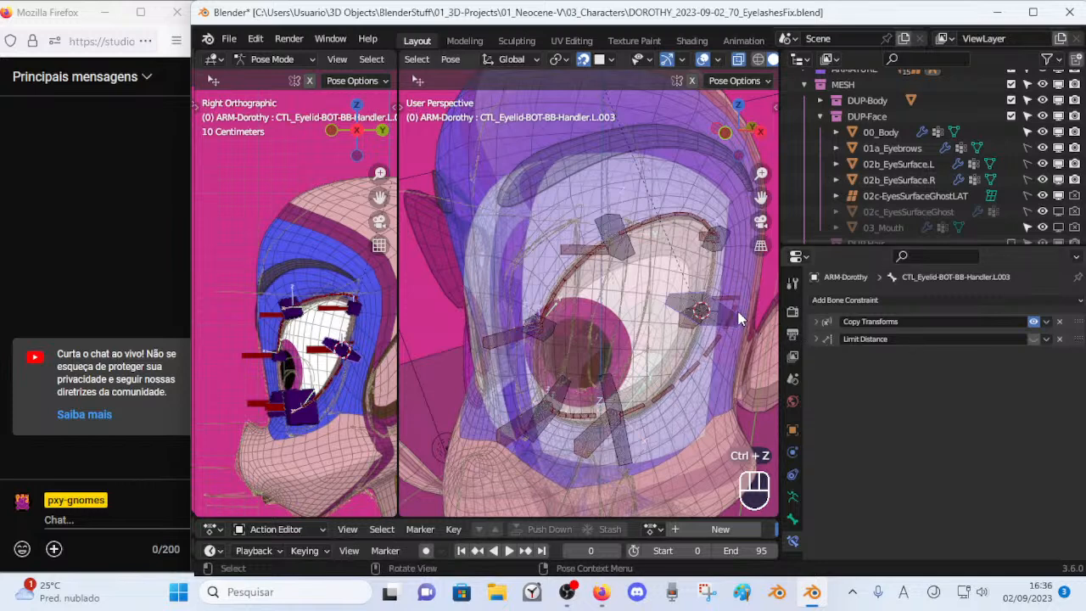
# Expand the Copy Location constraint on the lower outer eyelash bone and enable it.
pyautogui.click(817, 322)
pyautogui.click(818, 322)
pyautogui.click(692, 328)
pyautogui.click(817, 321)
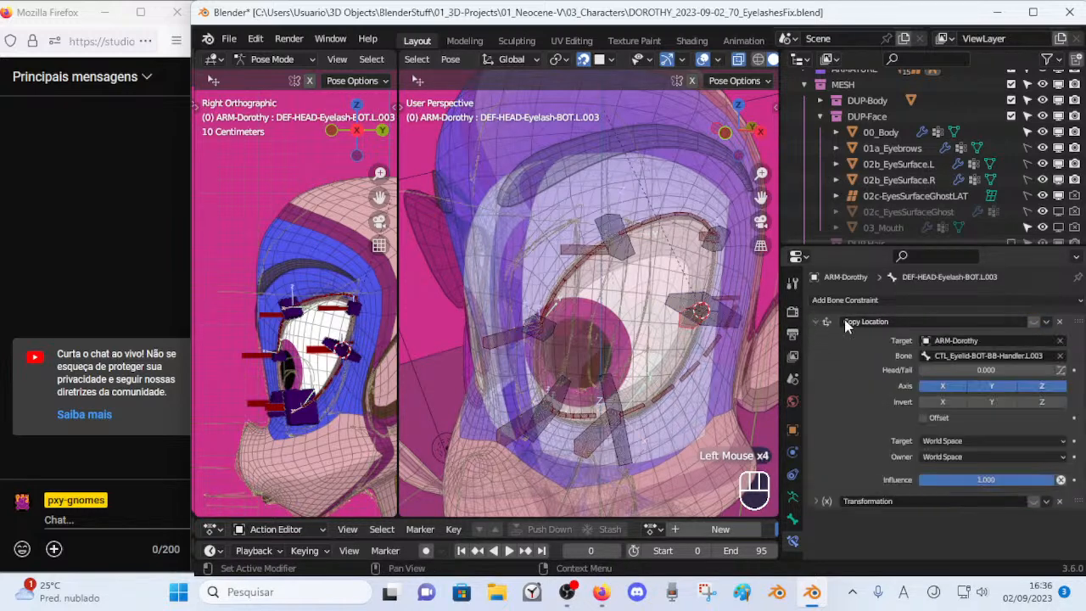
pyautogui.click(1033, 321)
pyautogui.click(1033, 322)
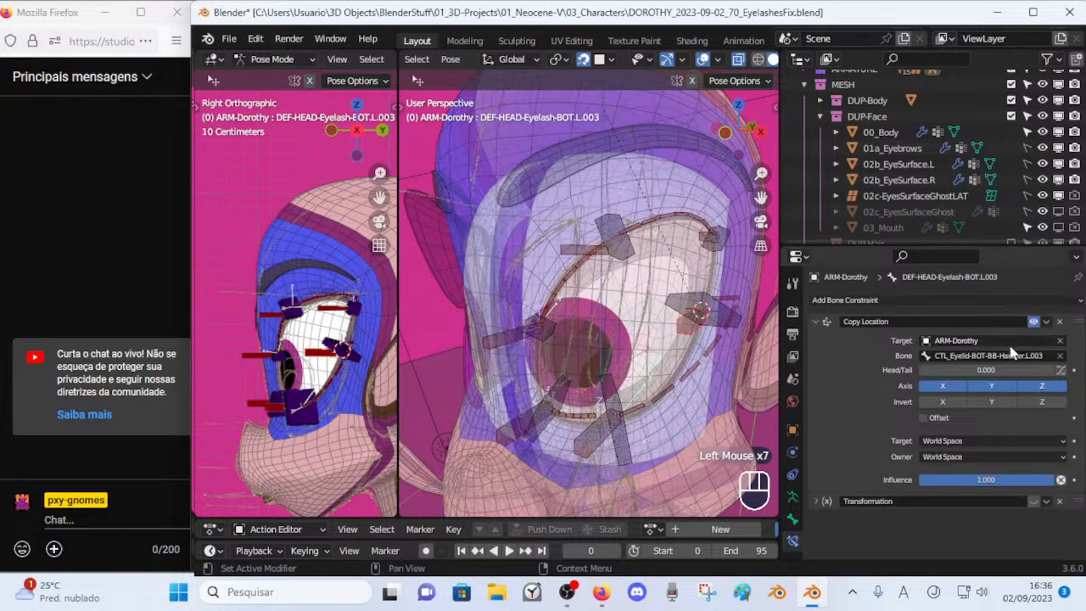
# Set the eyelash bone's Copy Location Head/Tail to 0.5, check it by toggling the constraint, and save the file.
pyautogui.doubleClick(999, 370)
pyautogui.write('0.5')
pyautogui.press('Return')
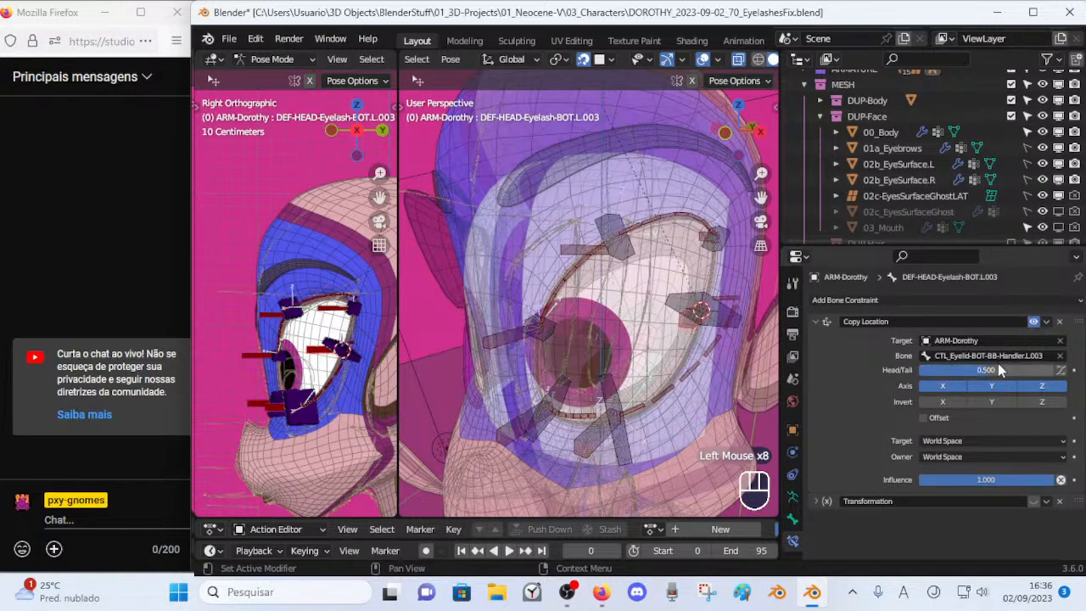
pyautogui.click(1033, 321)
pyautogui.click(1033, 322)
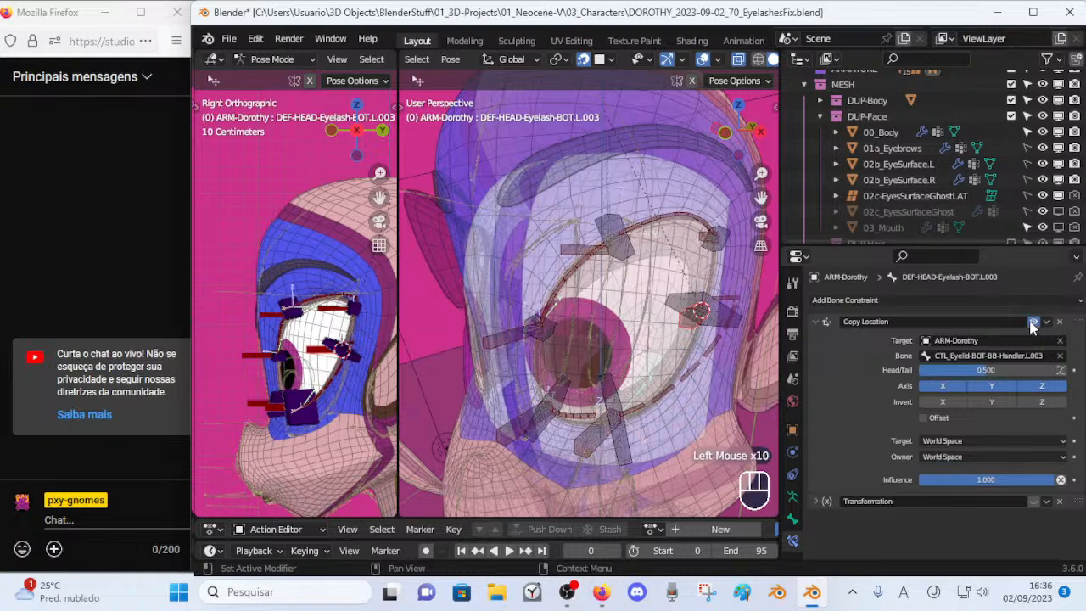
pyautogui.hotkey('ctrl', 's')
# Select the three upper eyelash bones and the inner and middle lower ones, and enable Copy Location on all of them.
pyautogui.click(703, 238)
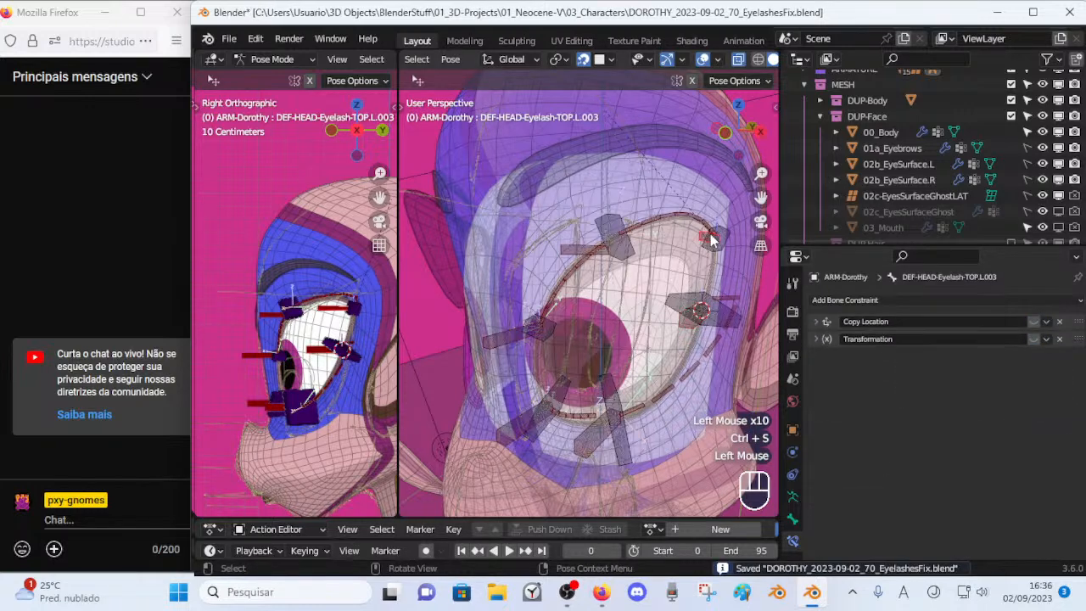
pyautogui.keyDown('shift'); pyautogui.click(494, 356); pyautogui.keyUp('shift')
pyautogui.keyDown('shift'); pyautogui.click(492, 349); pyautogui.keyUp('shift')
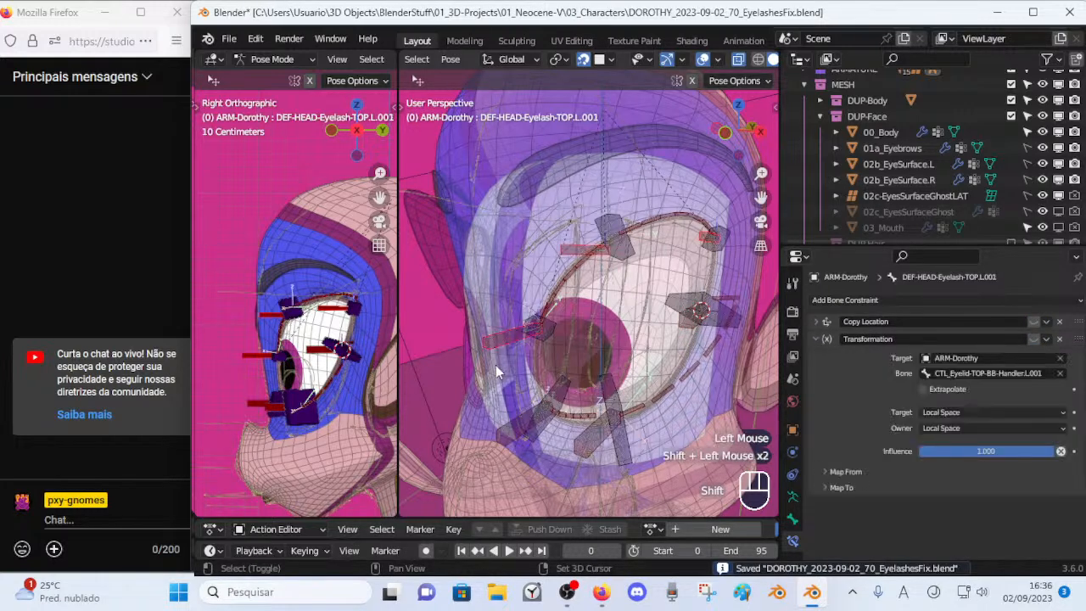
pyautogui.keyDown('shift'); pyautogui.click(532, 415); pyautogui.keyUp('shift')
pyautogui.keyDown('shift'); pyautogui.click(590, 433); pyautogui.keyUp('shift')
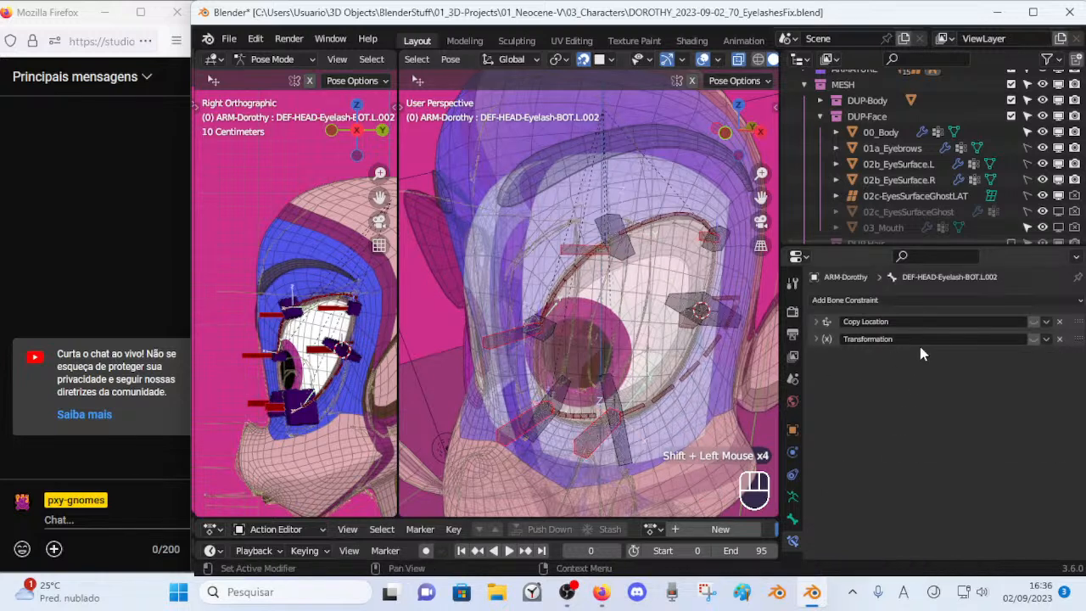
pyautogui.keyDown('alt'); pyautogui.click(1033, 321); pyautogui.keyUp('alt')
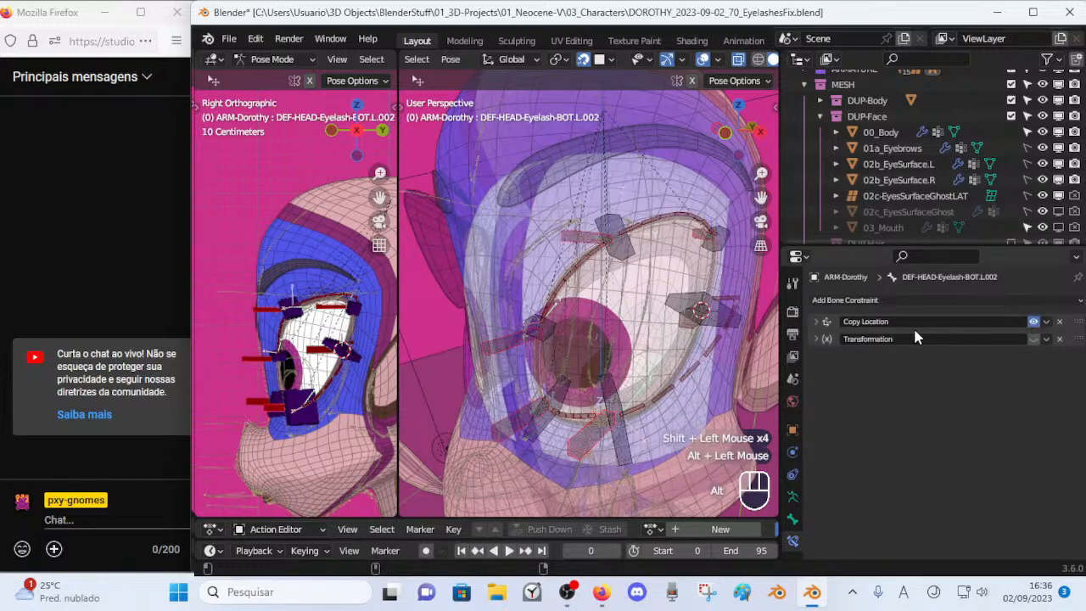
# Set the Copy Location Head/Tail to 0.5 for all the selected eyelash bones.
pyautogui.click(840, 324)
pyautogui.click(981, 370)
pyautogui.write('0.5')
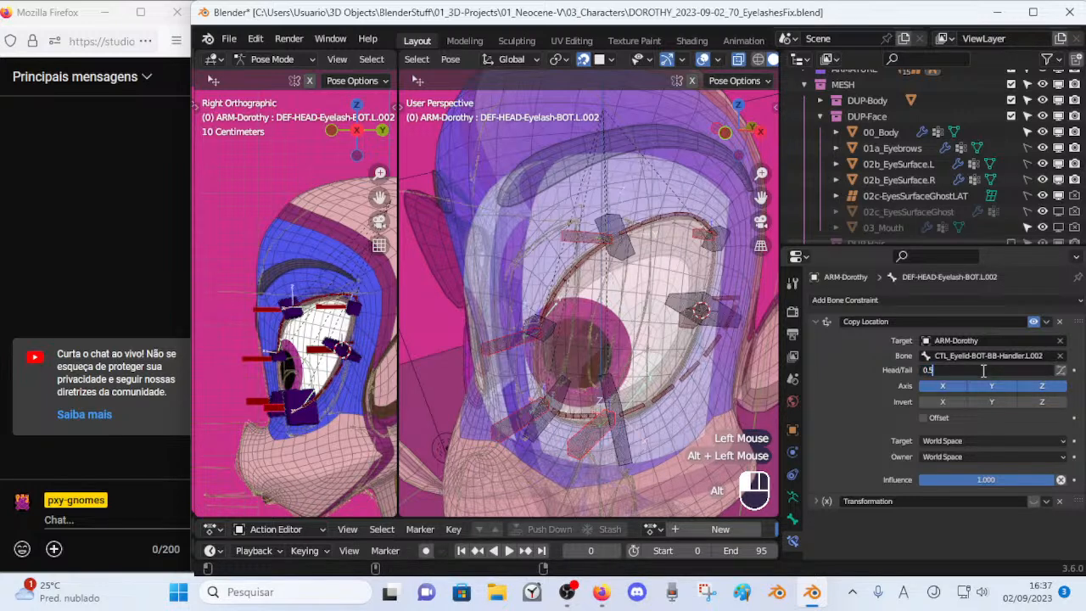
pyautogui.press('Return')
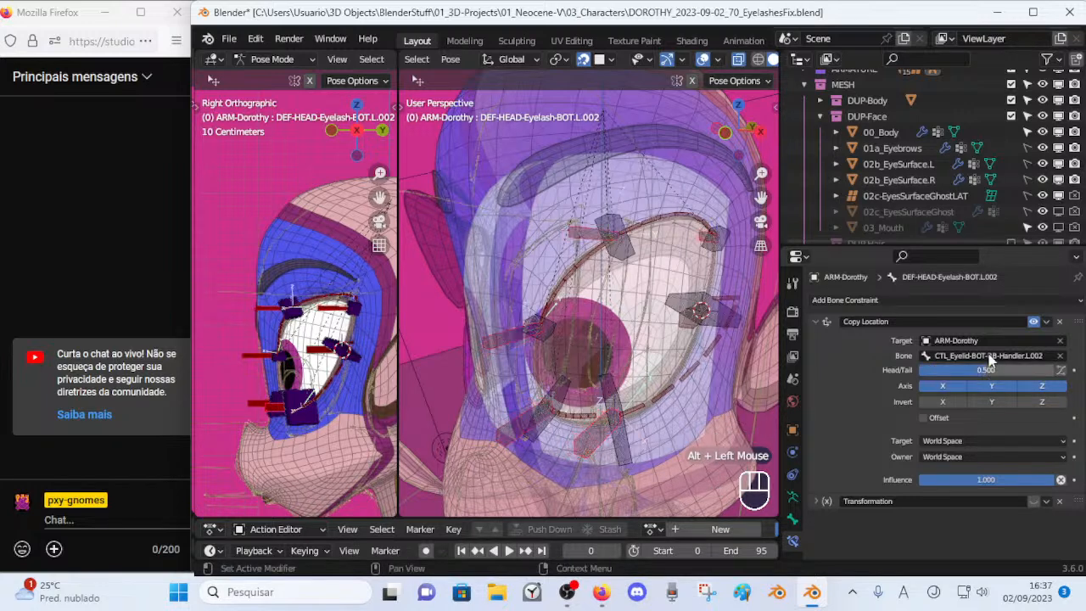
# Toggle Copy Location off and on for the selected eyelash bones to compare their rest and constrained positions.
pyautogui.keyDown('alt'); pyautogui.click(1033, 322); pyautogui.keyUp('alt')
pyautogui.keyDown('alt'); pyautogui.click(1033, 322); pyautogui.keyUp('alt')
pyautogui.keyDown('alt'); pyautogui.click(1033, 323); pyautogui.keyUp('alt')
pyautogui.keyDown('alt'); pyautogui.click(1033, 323); pyautogui.keyUp('alt')
pyautogui.keyDown('alt'); pyautogui.click(1033, 322); pyautogui.keyUp('alt')
pyautogui.keyDown('alt'); pyautogui.click(1033, 322); pyautogui.keyUp('alt')
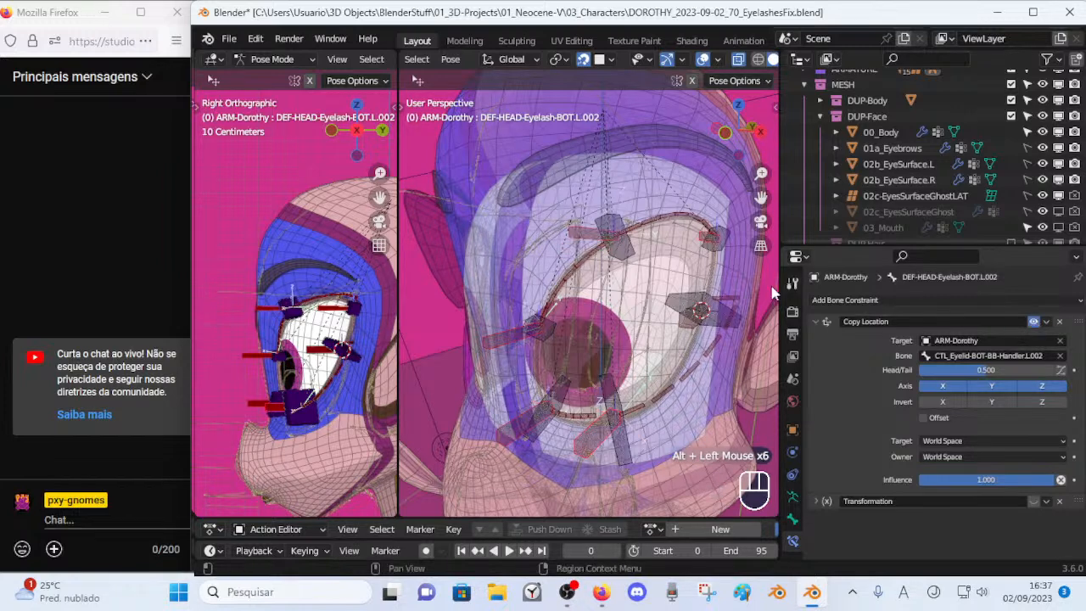
# Expand the Copy Location constraint on the upper middle eyelash bone.
pyautogui.click(592, 238)
pyautogui.click(813, 320)
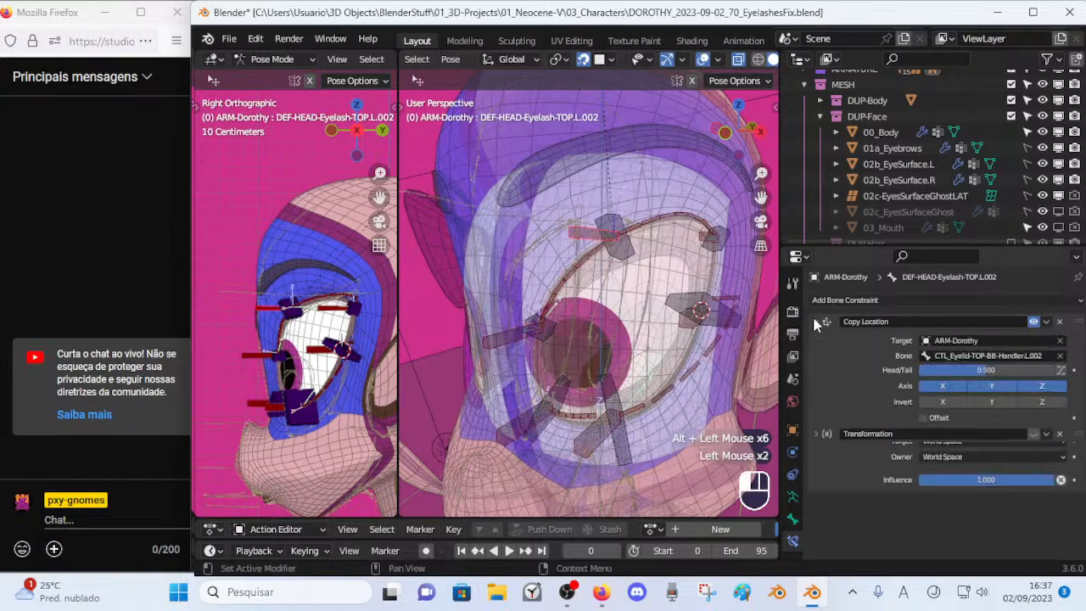
# Copy the upper eyelid handler bone's name, CTL_Eyelid-TOP-BB-Handler.L.002, and paste it as the Copy Location target bone of DEF-HEAD-Eyelash-TOP.L.002.
pyautogui.click(621, 250)
pyautogui.press('F2')
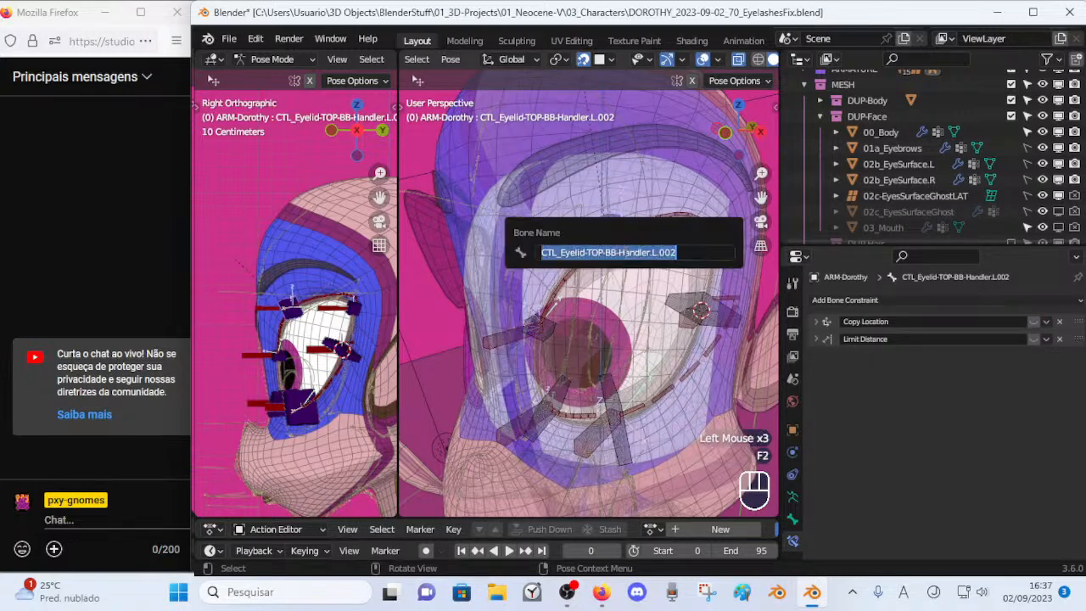
pyautogui.click(594, 232)
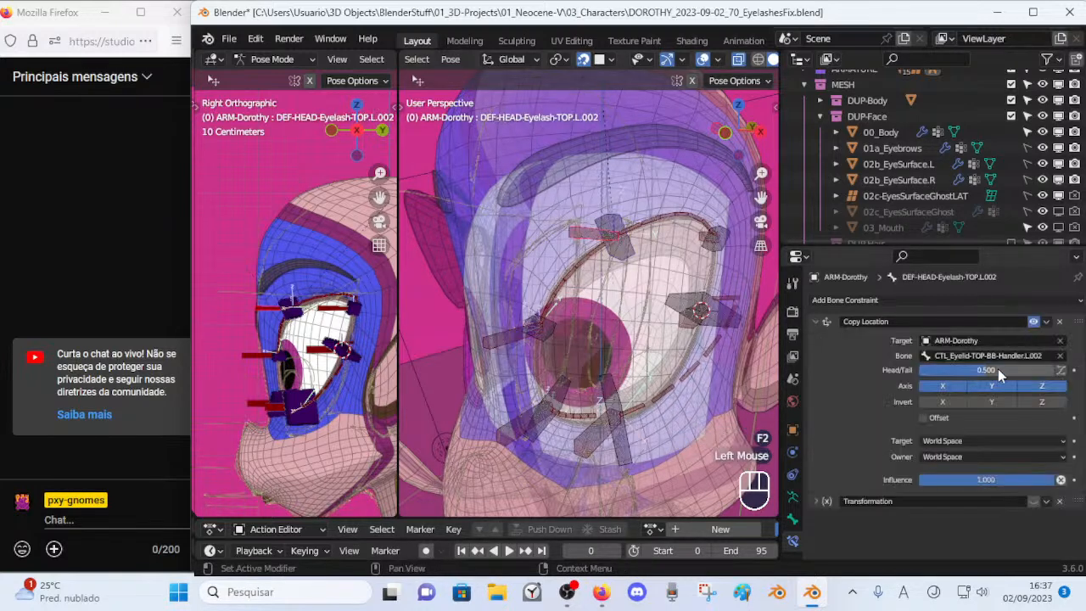
pyautogui.hotkey('ctrl', 'v')
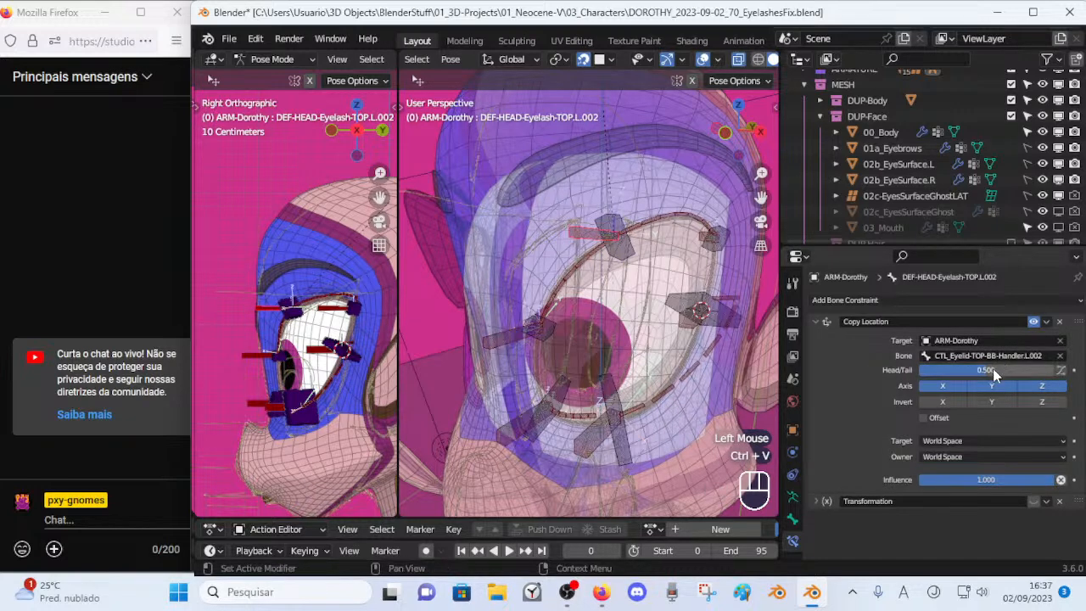
# Toggle the Copy Location constraint of DEF-HEAD-Eyelash-TOP.L.002 off and on repeatedly to compare the bone's position.
pyautogui.click(1032, 322)
pyautogui.click(1033, 321)
pyautogui.click(1032, 321)
pyautogui.click(1032, 321)
pyautogui.click(1033, 322)
pyautogui.click(1032, 322)
pyautogui.click(1032, 321)
pyautogui.click(1032, 322)
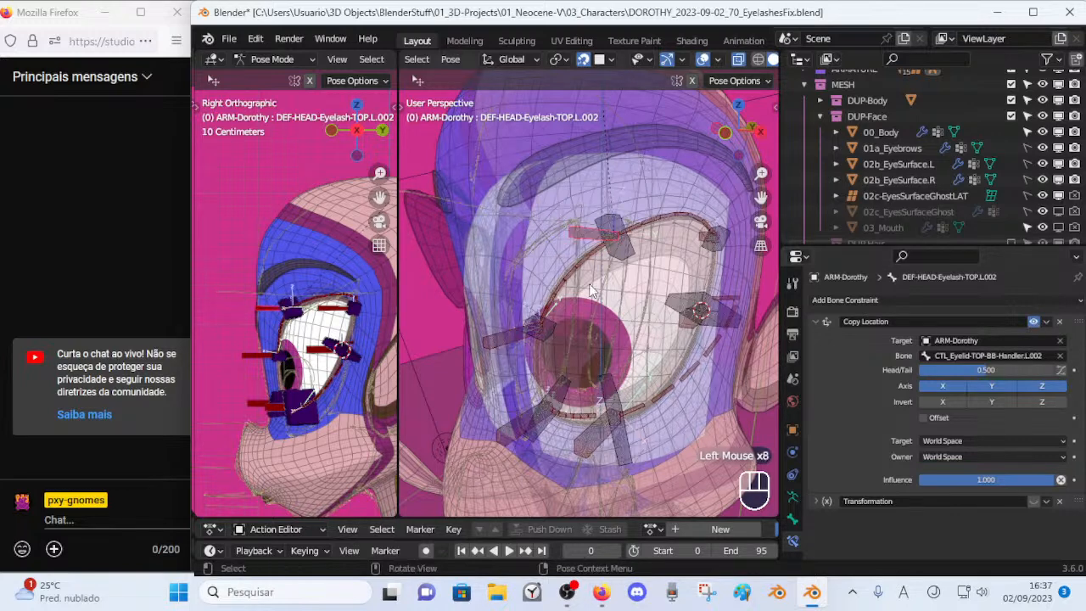
# In Edit Mode, snap the DEF-HEAD-Eyelash-TOP.L.002 bone to the upper eyelid handler bone through the 3D cursor, and return to Pose Mode.
pyautogui.press('Tab')
pyautogui.click(612, 266)
pyautogui.hotkey('shift', 's')
pyautogui.click(596, 250)
pyautogui.hotkey('shift', 's')
pyautogui.press('8')
pyautogui.click(614, 267)
pyautogui.hotkey('shift', 's')
pyautogui.click(575, 246)
pyautogui.click(584, 250)
pyautogui.hotkey('shift', 's')
pyautogui.click(589, 188)
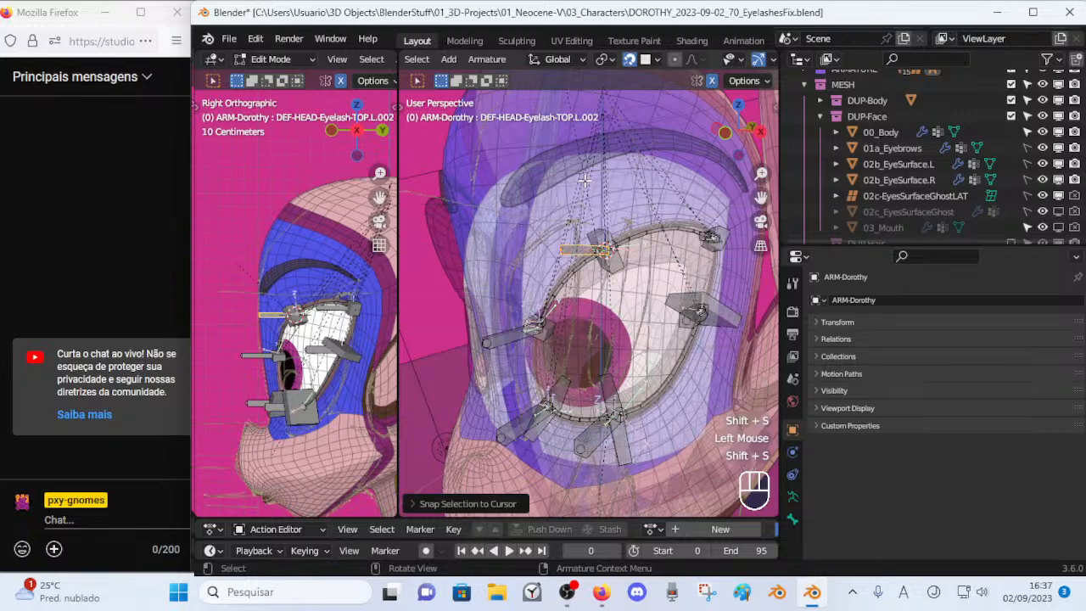
pyautogui.press('Tab')
pyautogui.click(587, 235)
# Compare the constraints of the DEF-HEAD-Eyelash-TOP.L.002 bone with those of DEF-HEAD-Eyelash-TOP.L.001.
pyautogui.moveTo(593, 266); pyautogui.dragTo(695, 297, button='middle')
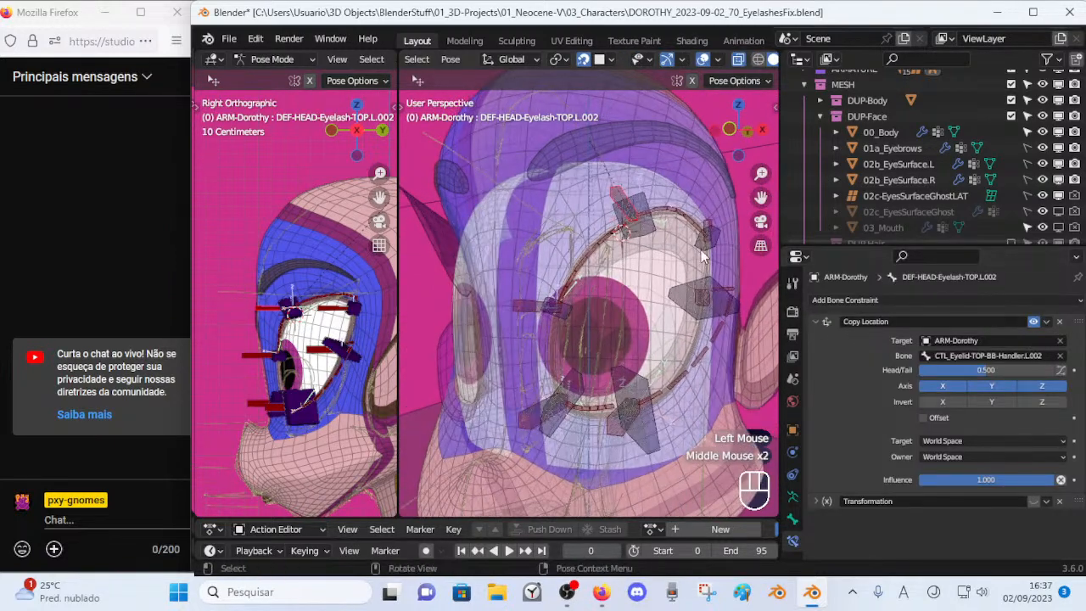
pyautogui.click(653, 235)
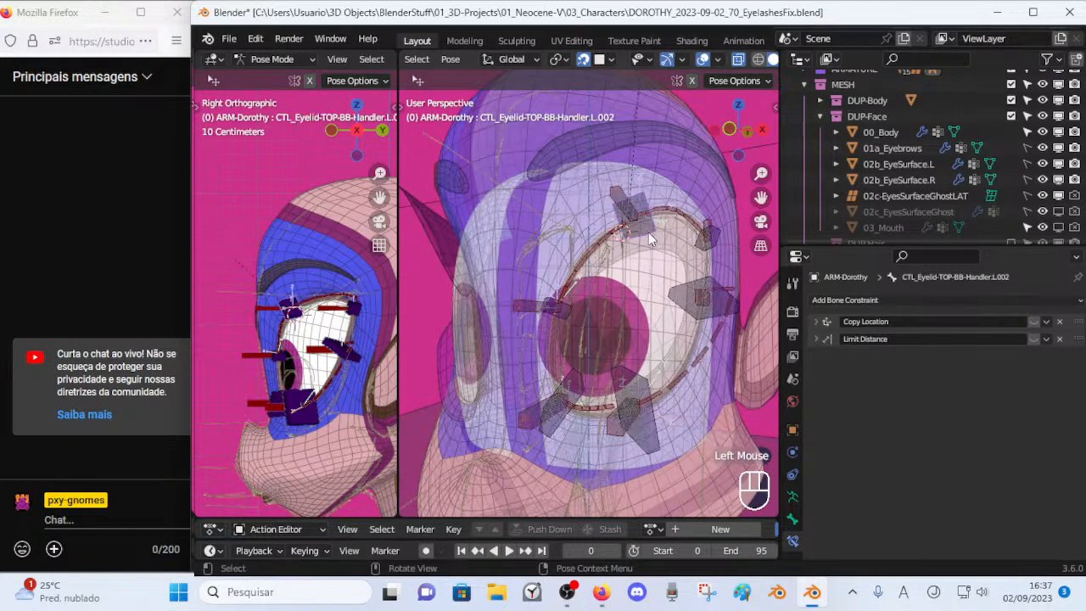
pyautogui.click(619, 196)
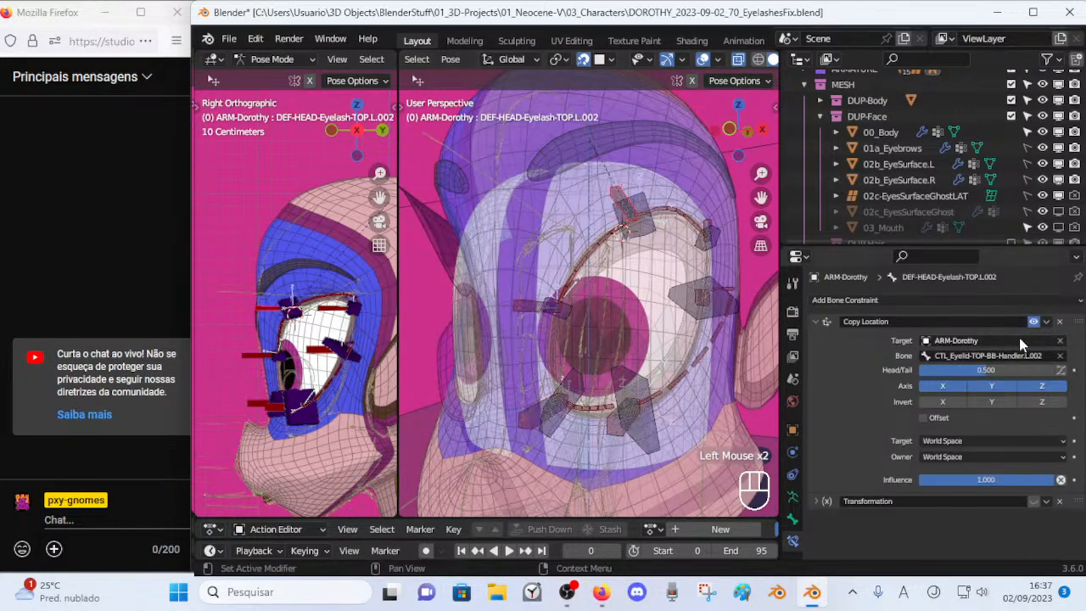
pyautogui.click(528, 311)
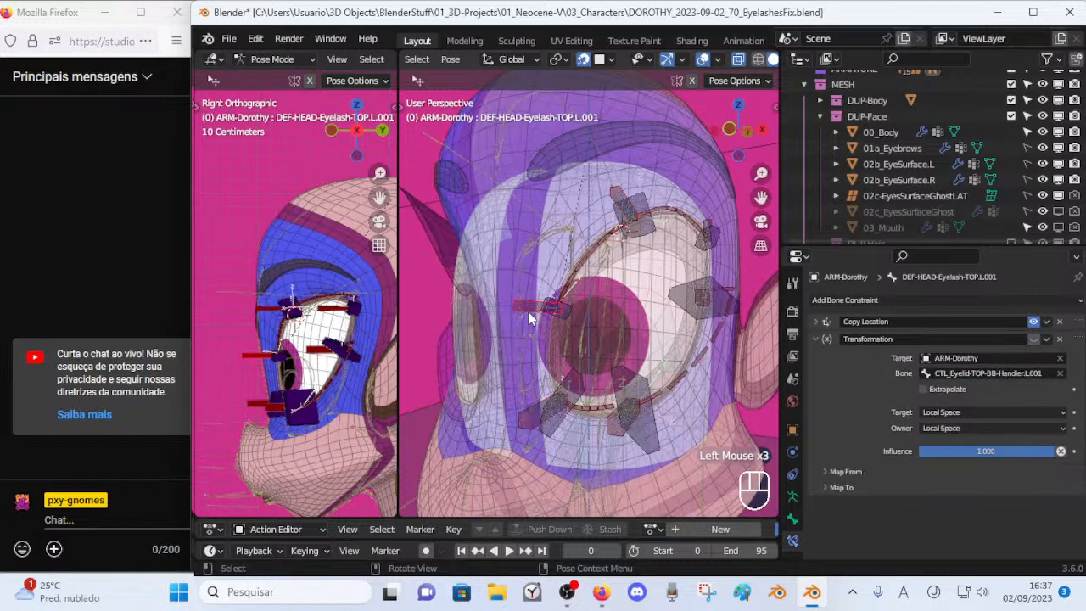
pyautogui.click(815, 321)
pyautogui.click(617, 186)
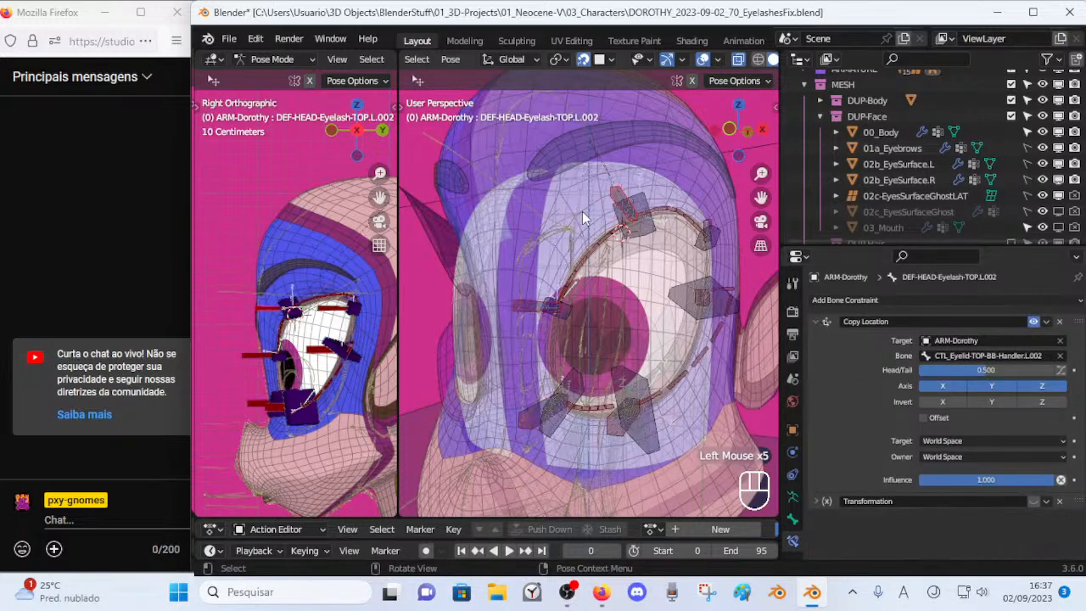
pyautogui.click(520, 301)
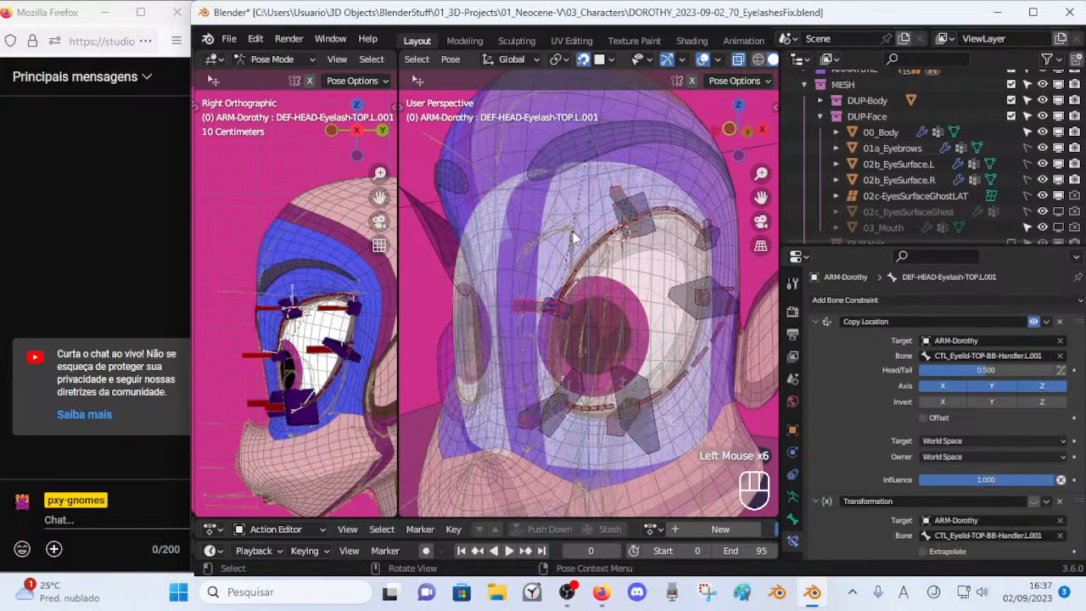
pyautogui.click(617, 194)
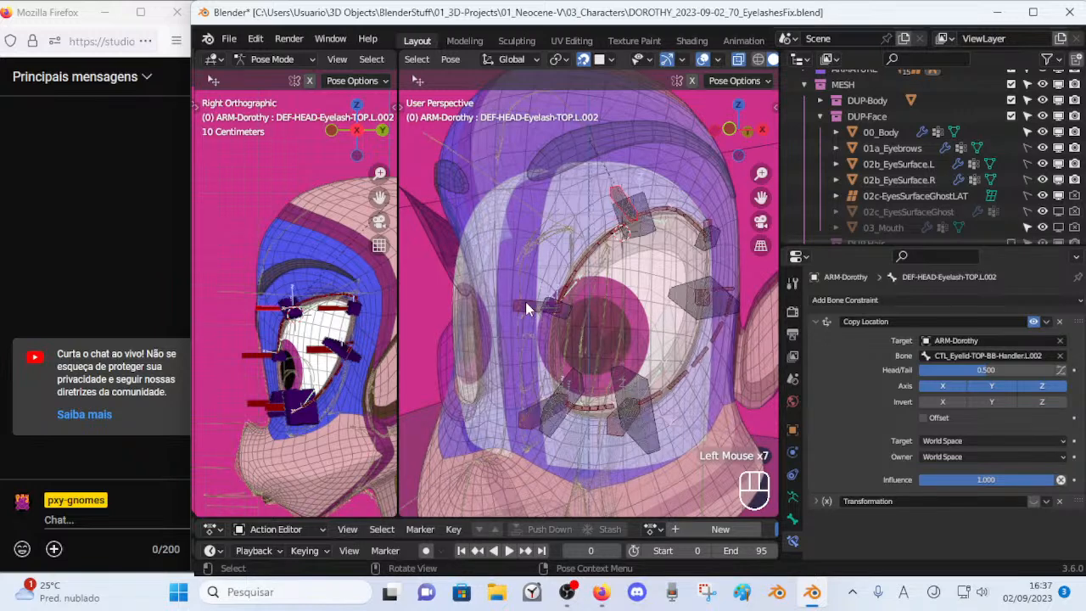
pyautogui.click(528, 302)
pyautogui.click(618, 196)
pyautogui.click(524, 307)
pyautogui.click(621, 199)
pyautogui.press('Tab')
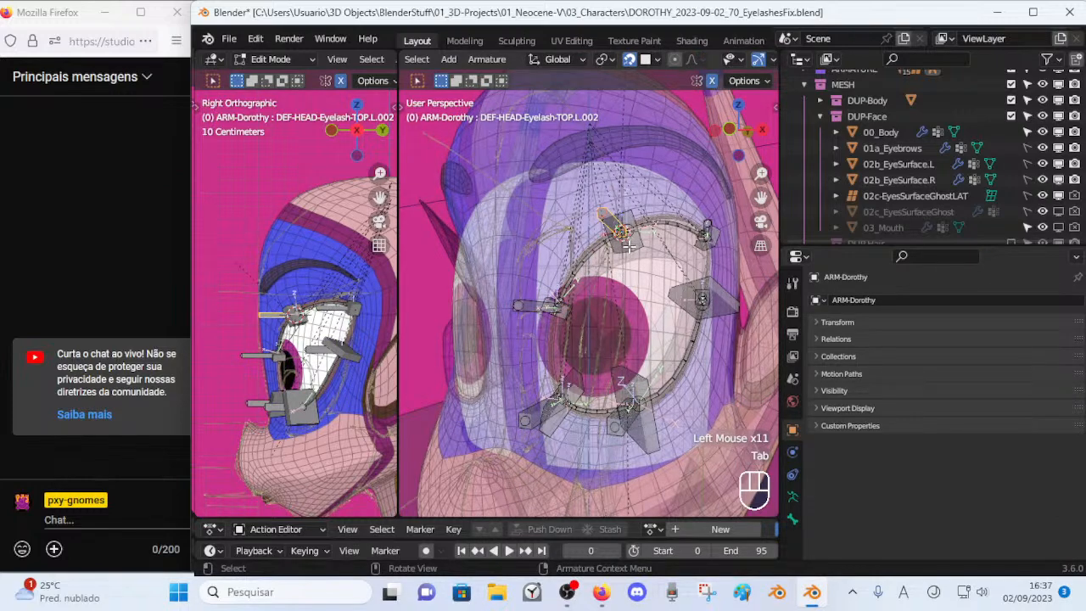
pyautogui.press('Tab')
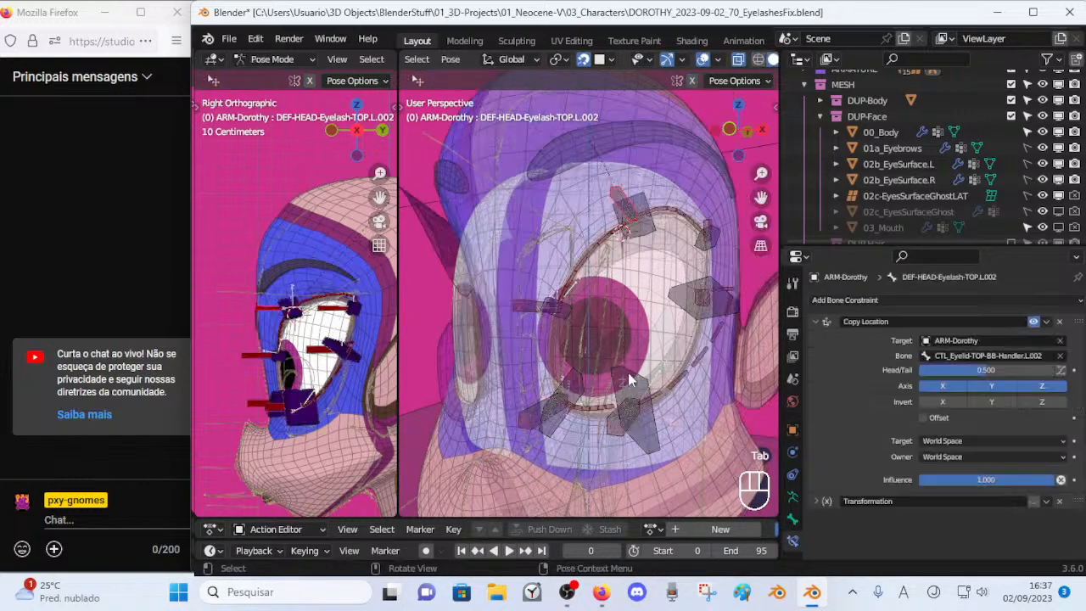
# Toggle the Copy Location constraint of the lower DEF-HEAD-Eyelash-BOT.L.002 bone to check how it affects the bone.
pyautogui.click(617, 420)
pyautogui.click(1034, 328)
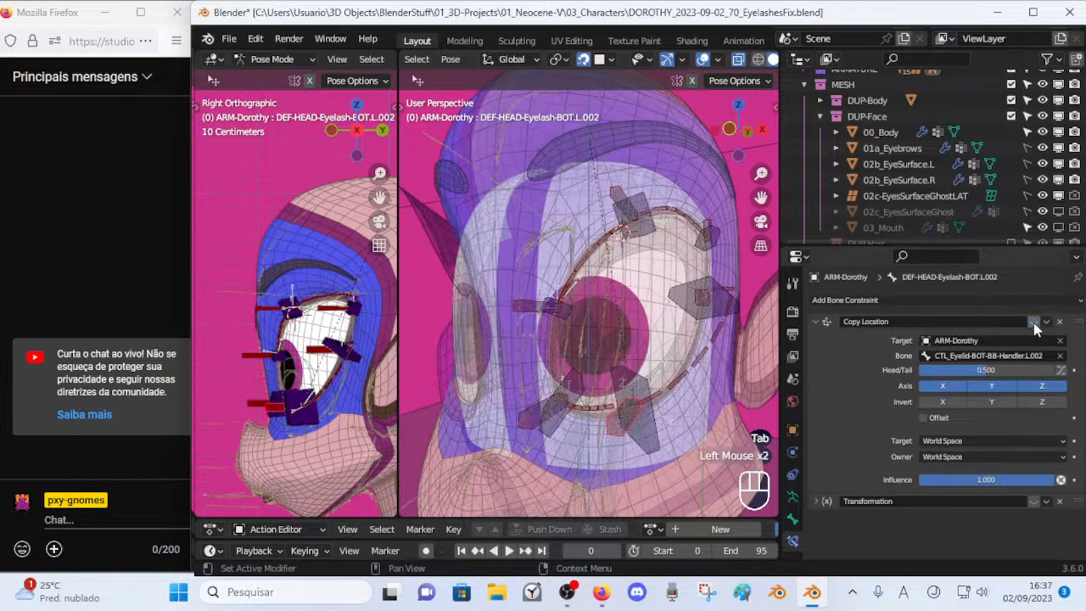
pyautogui.click(1033, 324)
pyautogui.click(1033, 323)
pyautogui.click(1033, 323)
# Disable the Copy Location constraint on the DEF-HEAD-Eyelash-TOP.L.002 bone.
pyautogui.click(628, 201)
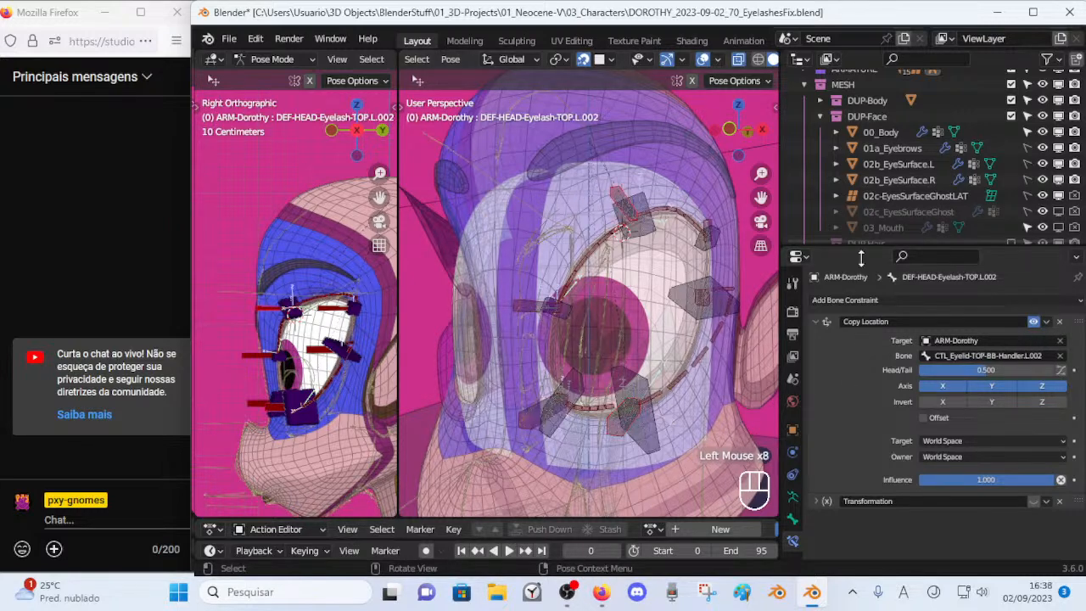
pyautogui.click(1033, 322)
pyautogui.click(1033, 322)
pyautogui.click(1033, 322)
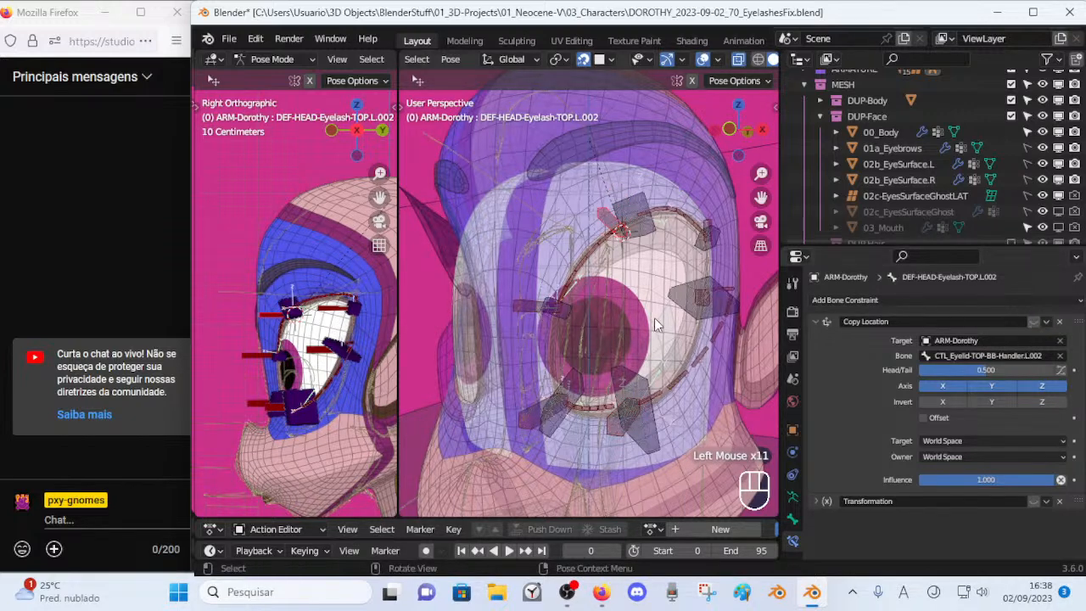
# Compare the eye bones between Edit Mode and Pose Mode and review the constraints of DEF-HEAD-Eyelash-TOP.L.002.
pyautogui.hotkey('alt', 'q')
pyautogui.hotkey('alt', 'q')
pyautogui.hotkey('alt', 'q')
pyautogui.hotkey('alt', 'q')
pyautogui.hotkey('alt', 'q')
pyautogui.press('Tab')
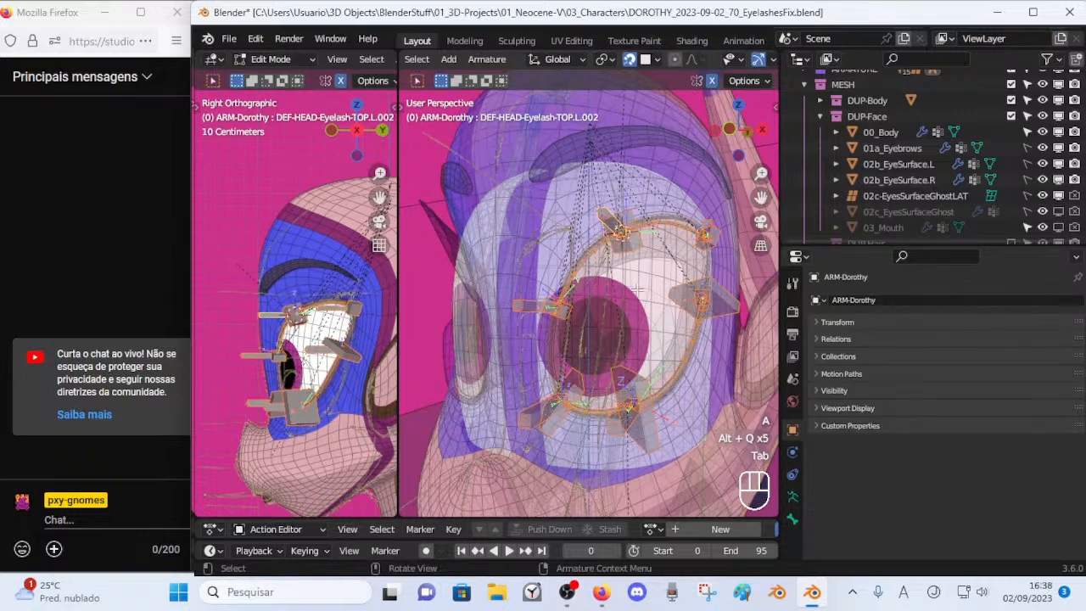
pyautogui.press('Tab')
pyautogui.click(609, 217)
pyautogui.scroll(-2, 969, 480)
pyautogui.scroll(1, 899, 463)
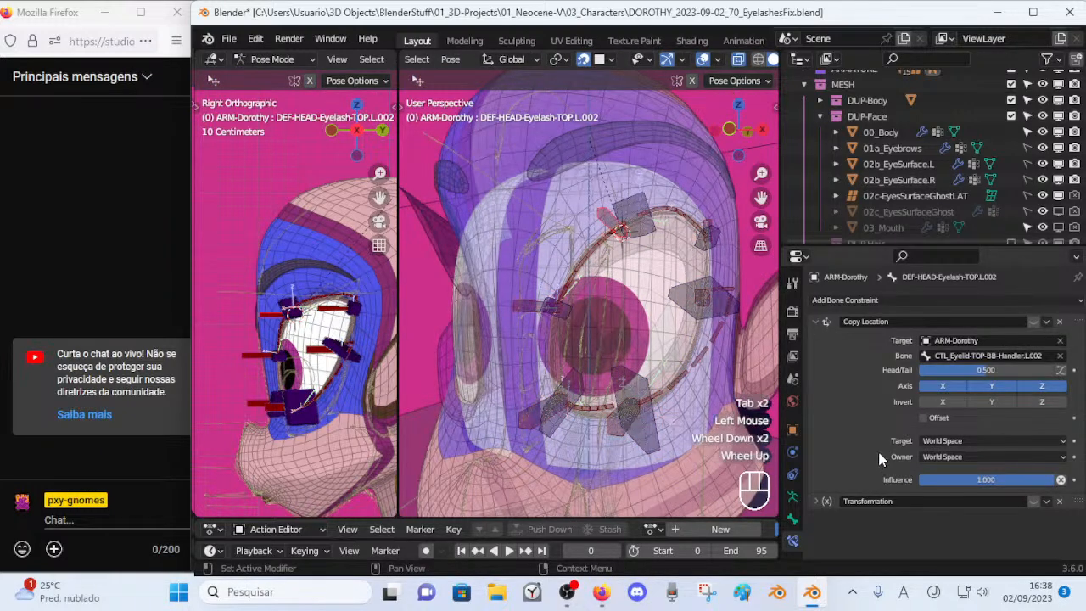
pyautogui.click(606, 227)
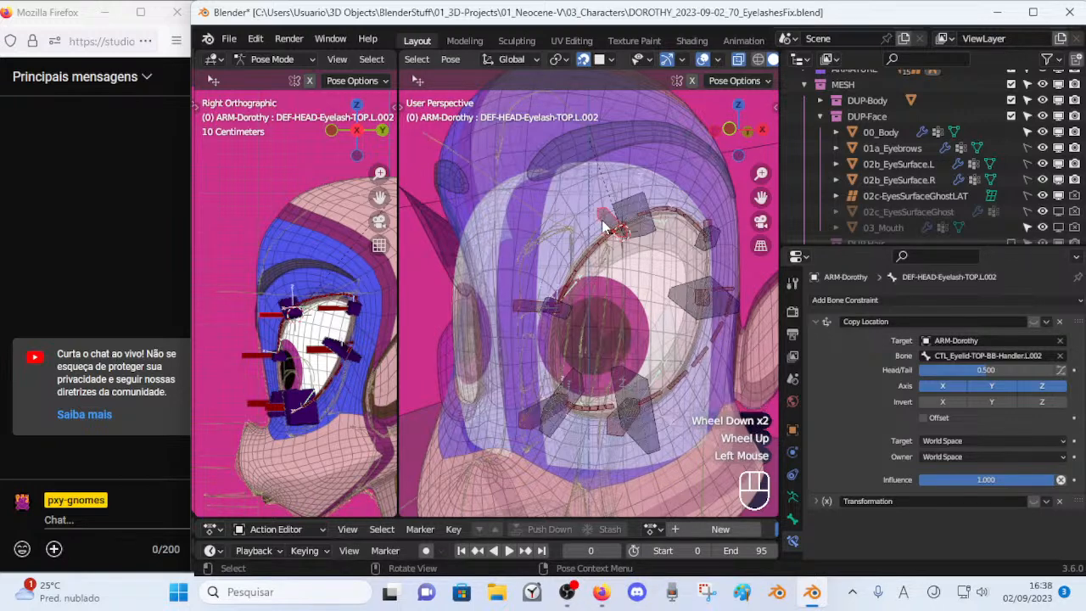
pyautogui.press('Tab')
pyautogui.press('g')
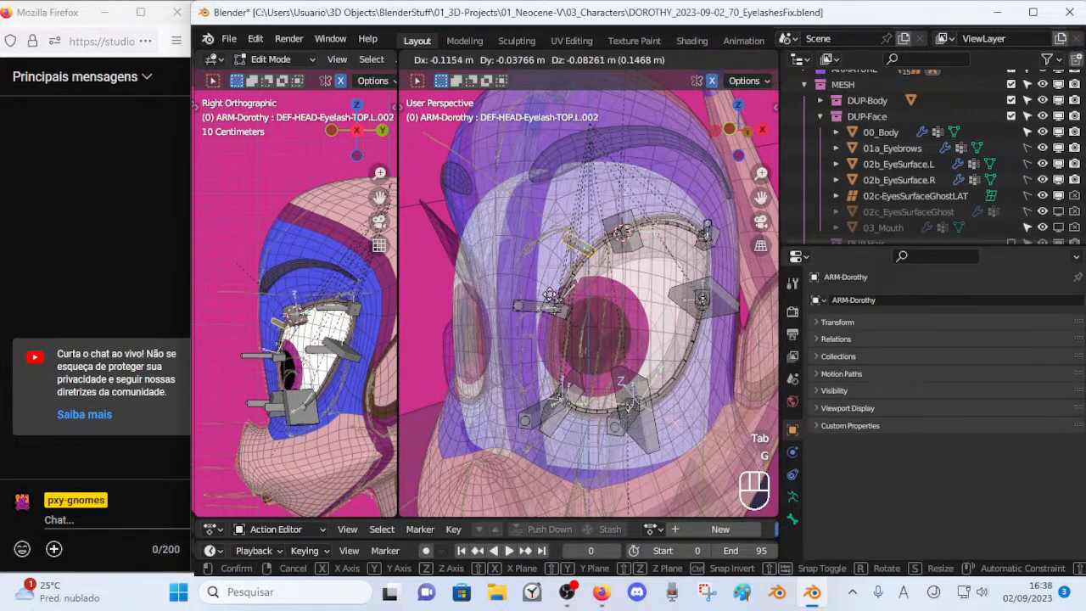
pyautogui.press('Escape')
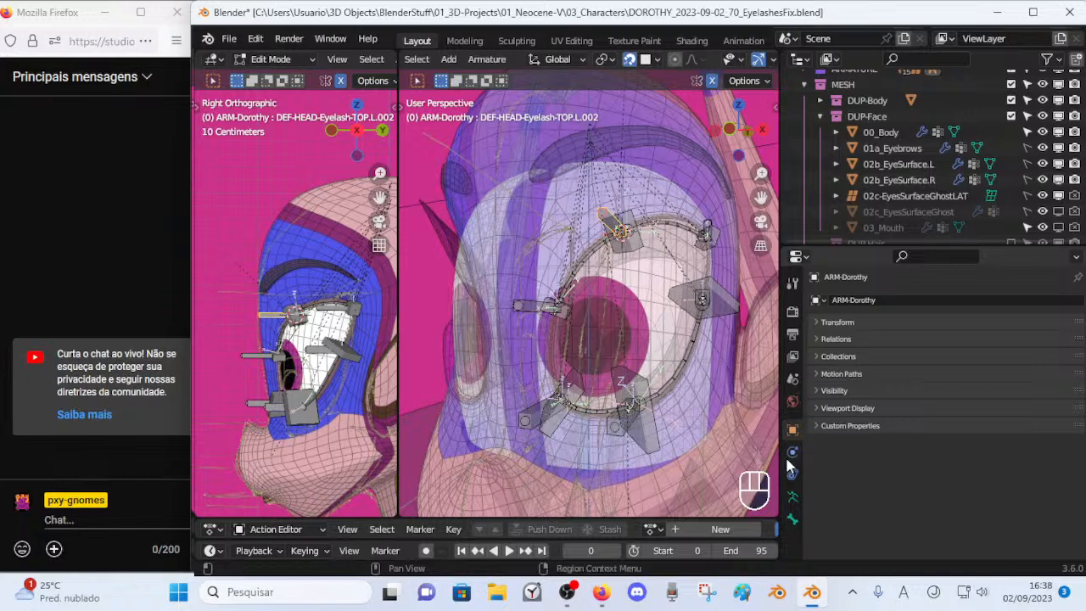
# Examine the Relations settings of the DEF-HEAD-Eyelash-TOP.L.002 and DEF-HEAD-Eyelash-BOT.L.002 bones.
pyautogui.click(792, 517)
pyautogui.click(821, 339)
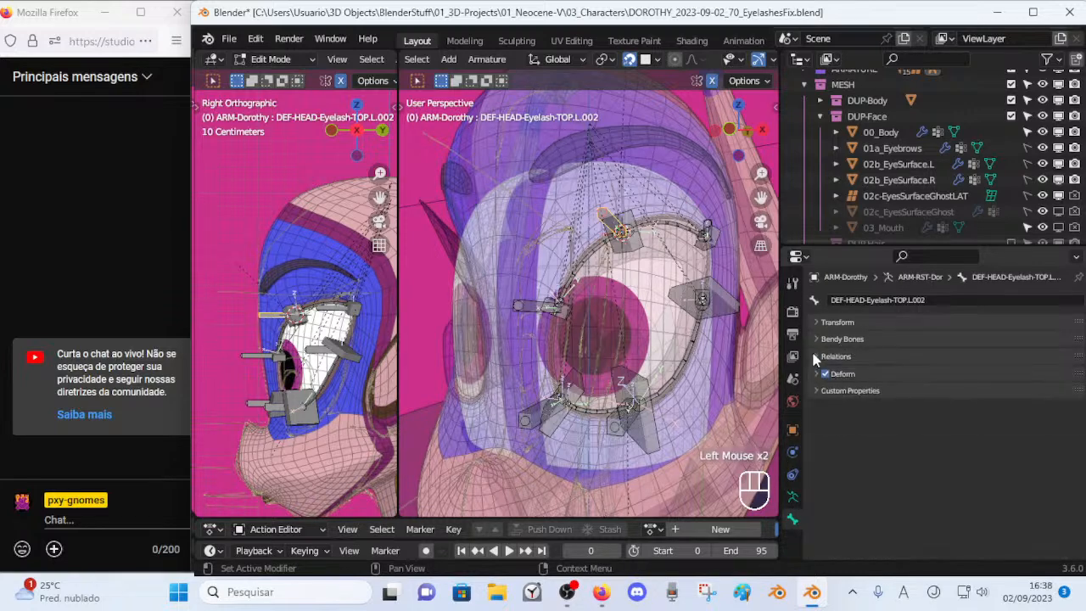
pyautogui.click(814, 356)
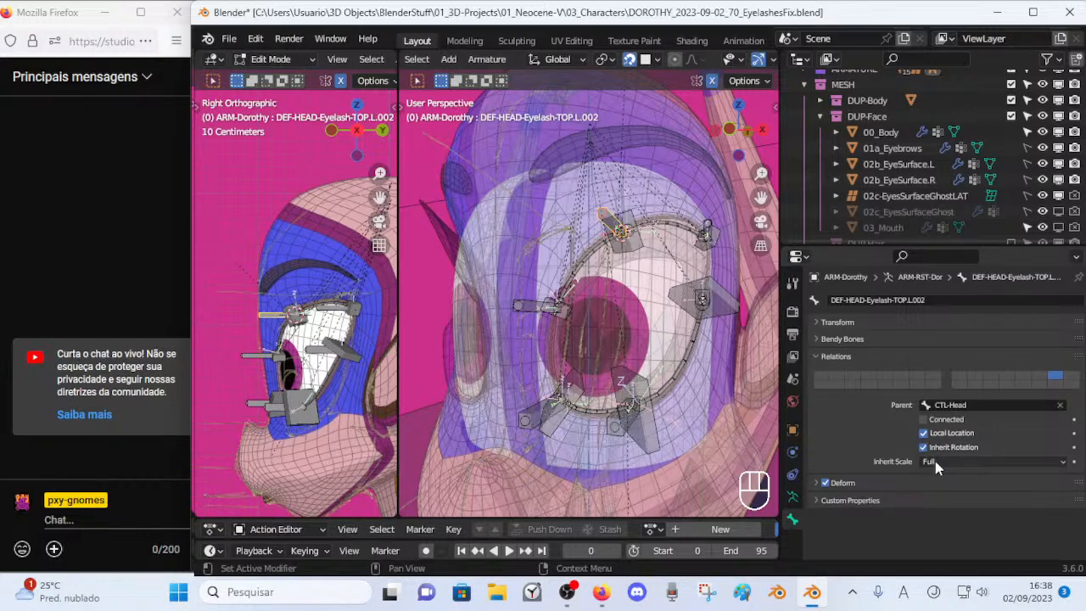
pyautogui.click(609, 420)
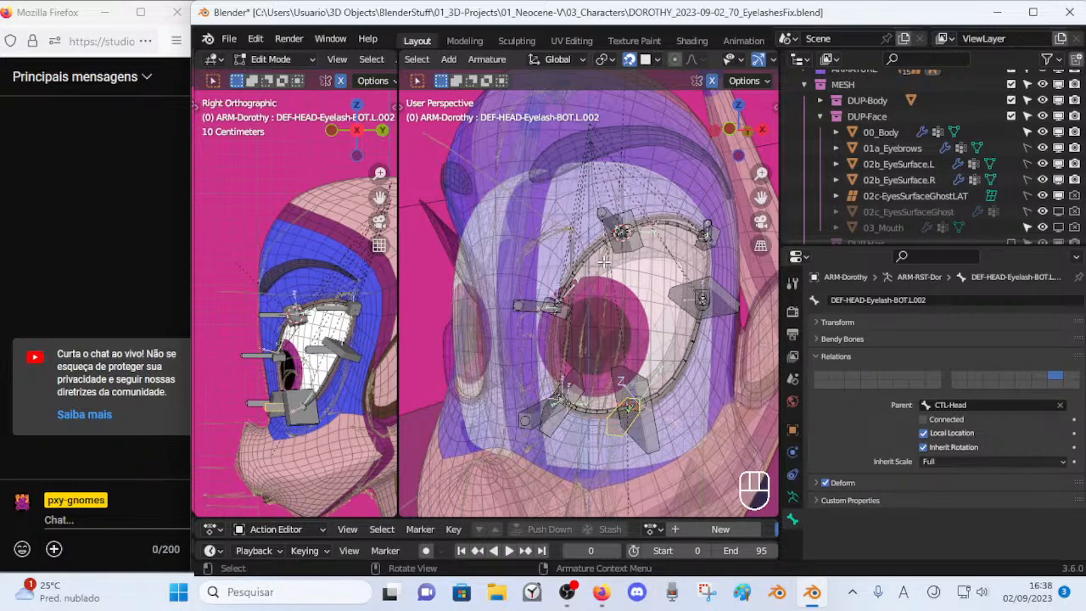
pyautogui.scroll(5, 618, 232)
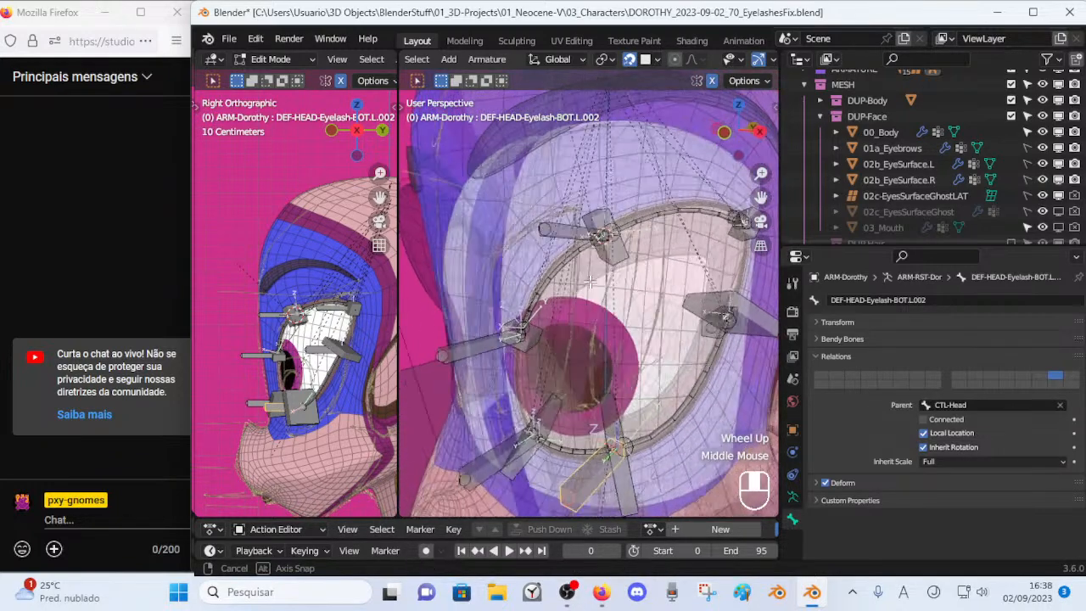
pyautogui.moveTo(578, 272); pyautogui.dragTo(604, 375, button='middle')
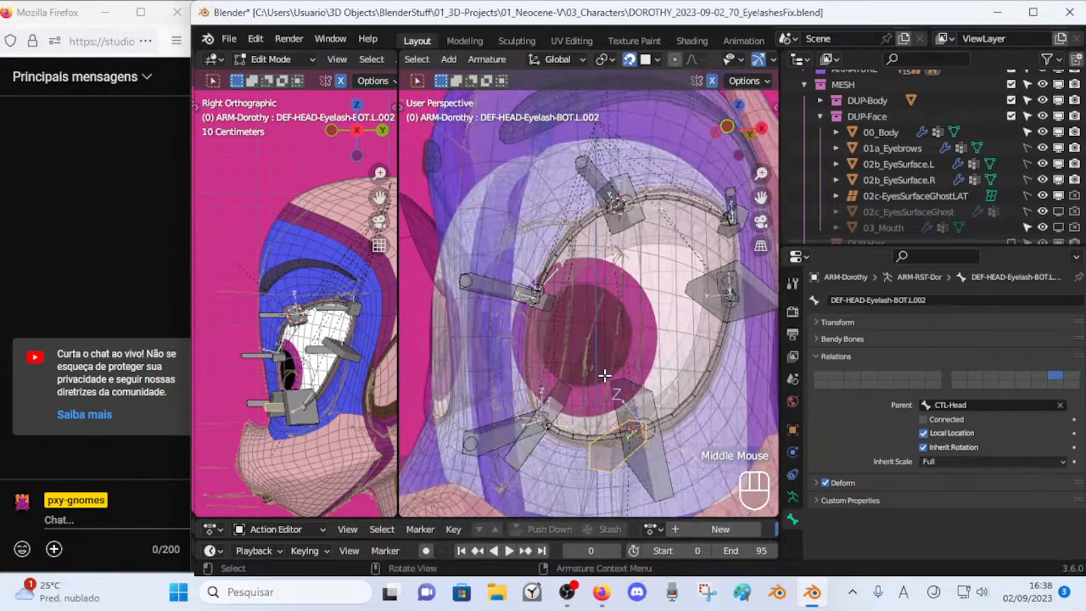
# Select all the visible eye bones in Pose Mode and save the file.
pyautogui.press('Tab')
pyautogui.click(609, 193)
pyautogui.scroll(-2, 609, 197)
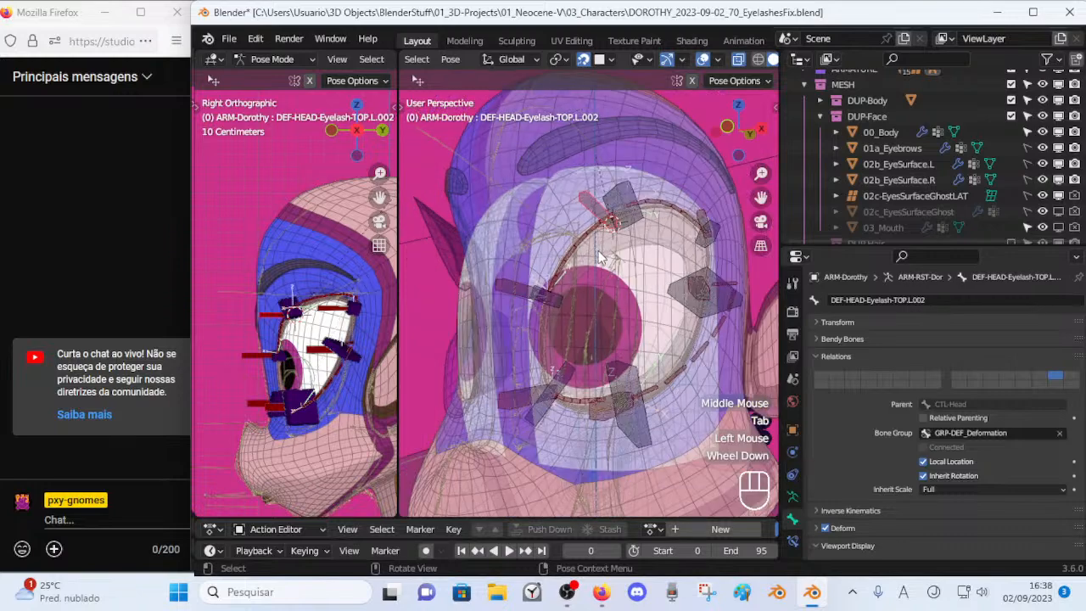
pyautogui.press('Tab')
pyautogui.press('Tab')
pyautogui.press('a')
pyautogui.hotkey('alt', 'q')
pyautogui.hotkey('alt', 'q')
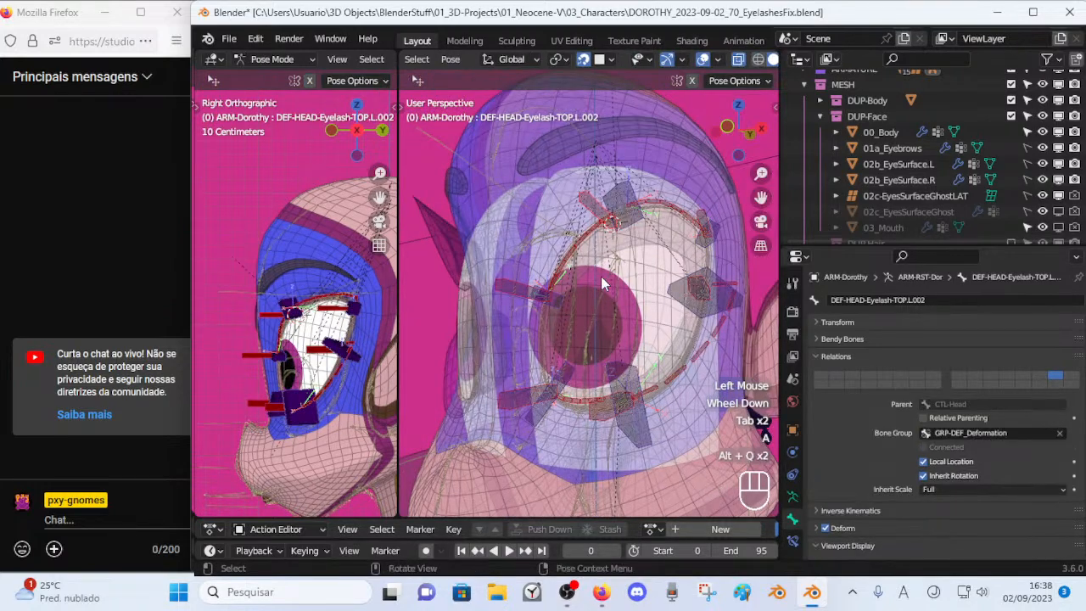
pyautogui.hotkey('ctrl', 's')
# Try moving the CTL_Eyelid-TOP-BB-Handler.L.002 bone in Pose Mode and cancel the move.
pyautogui.click(534, 268)
pyautogui.moveTo(512, 294); pyautogui.dragTo(636, 229, button='middle')
pyautogui.click(639, 227)
pyautogui.press('g')
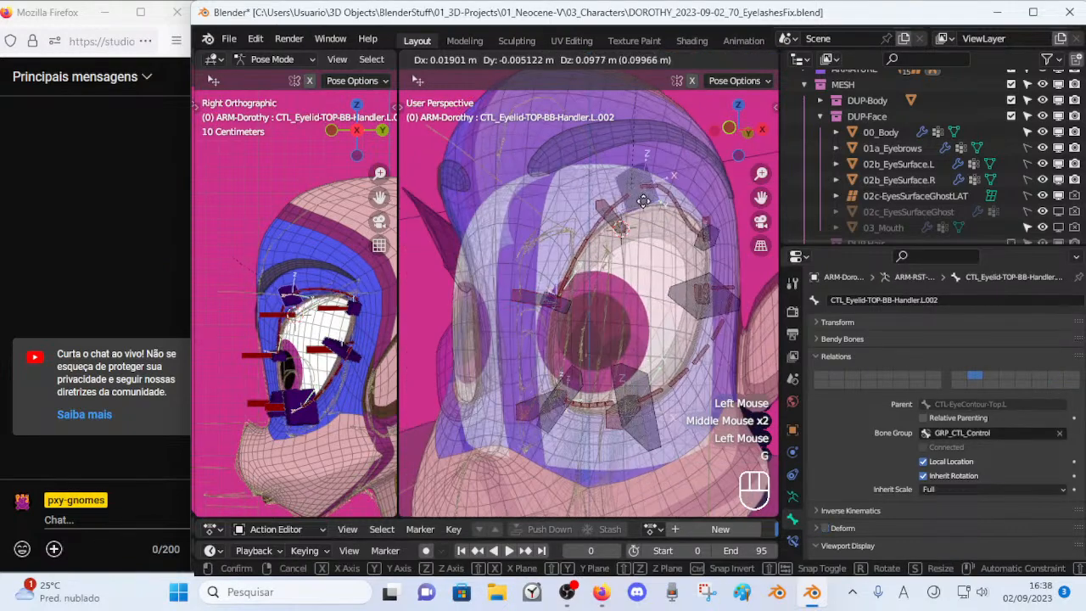
pyautogui.press('Escape')
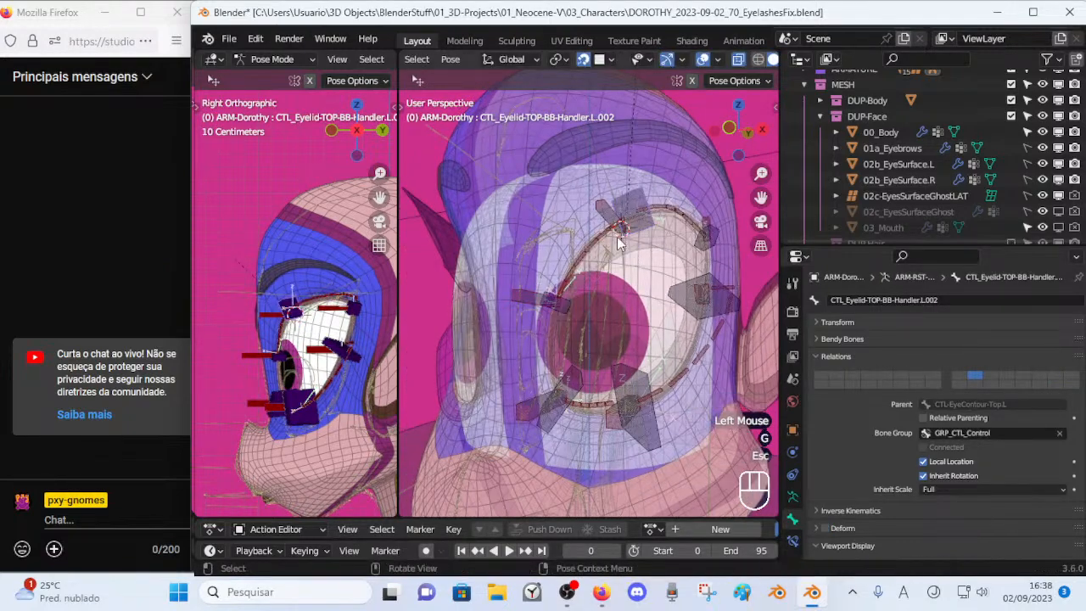
# Switch repeatedly between Edit Mode and Pose Mode to compare the upper eyelid handler bone's position.
pyautogui.press('Tab')
pyautogui.press('Tab')
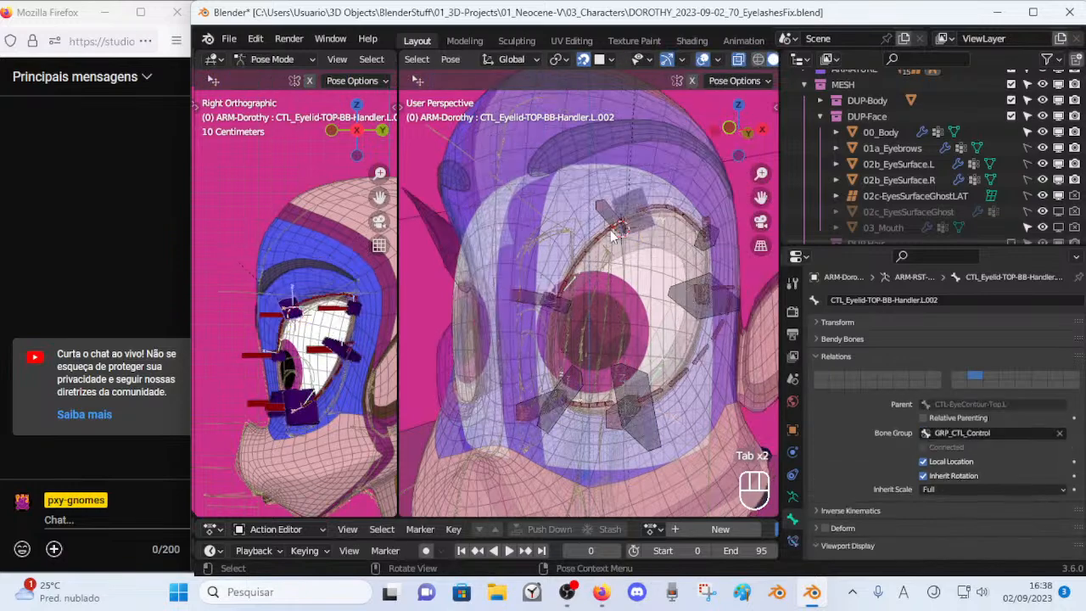
pyautogui.press('Tab')
pyautogui.press('Tab')
pyautogui.press('Tab')
pyautogui.press('Tab')
pyautogui.press('Tab')
pyautogui.press('Tab')
pyautogui.press('Tab')
pyautogui.press('Tab')
# Show the constraints of CTL_Eyelid-TOP-BB-Handler.L.002 and compare its edit and pose positions against them.
pyautogui.click(643, 226)
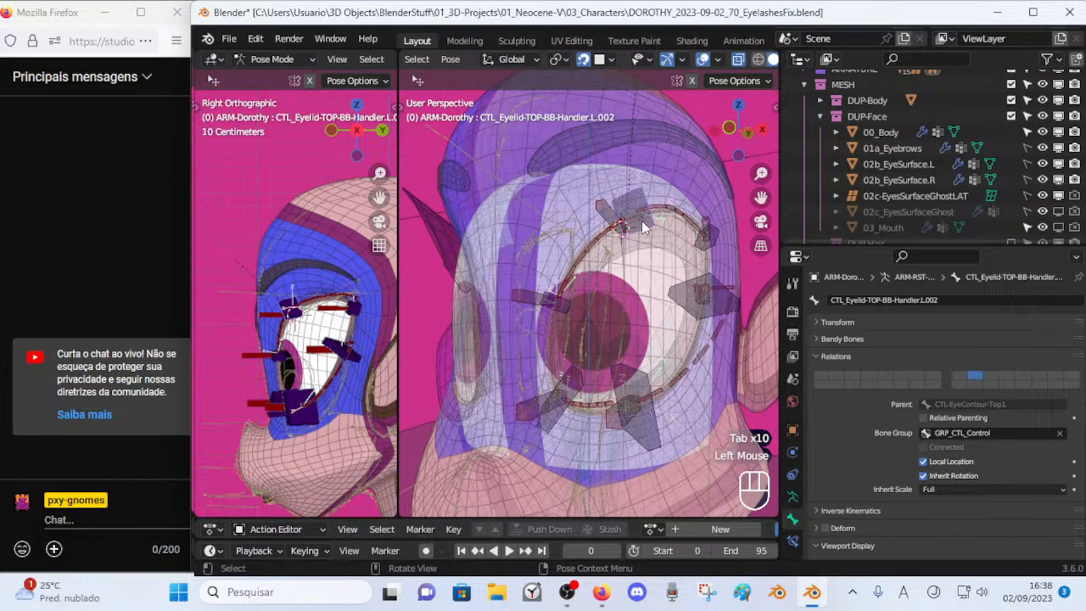
pyautogui.click(792, 541)
pyautogui.press('Tab')
pyautogui.press('Tab')
pyautogui.press('Tab')
pyautogui.press('Tab')
pyautogui.press('Tab')
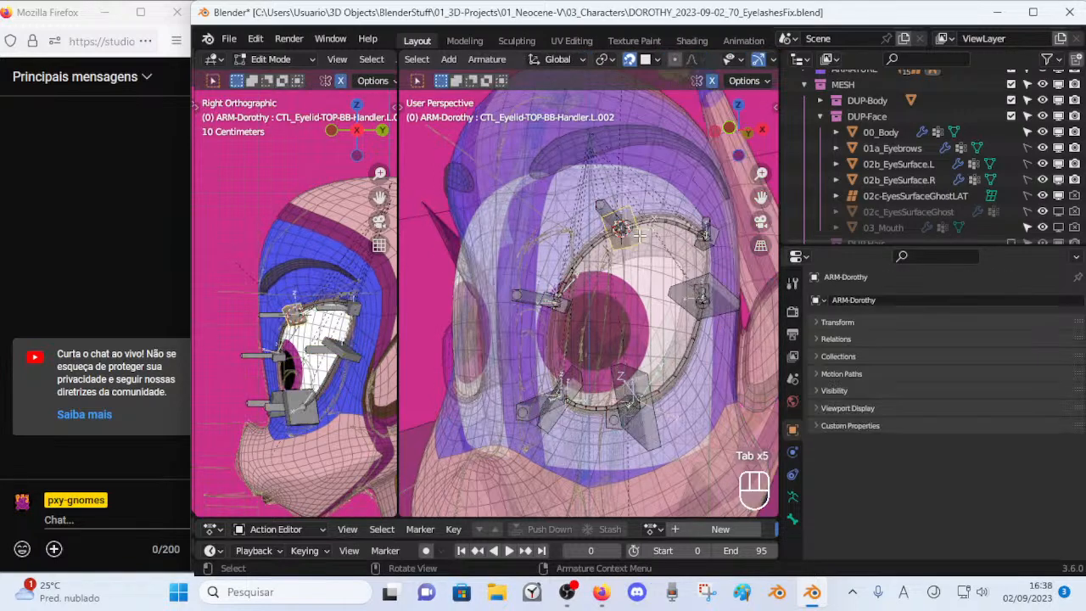
pyautogui.press('Tab')
pyautogui.press('Tab')
pyautogui.press('Tab')
pyautogui.press('Tab')
pyautogui.press('Tab')
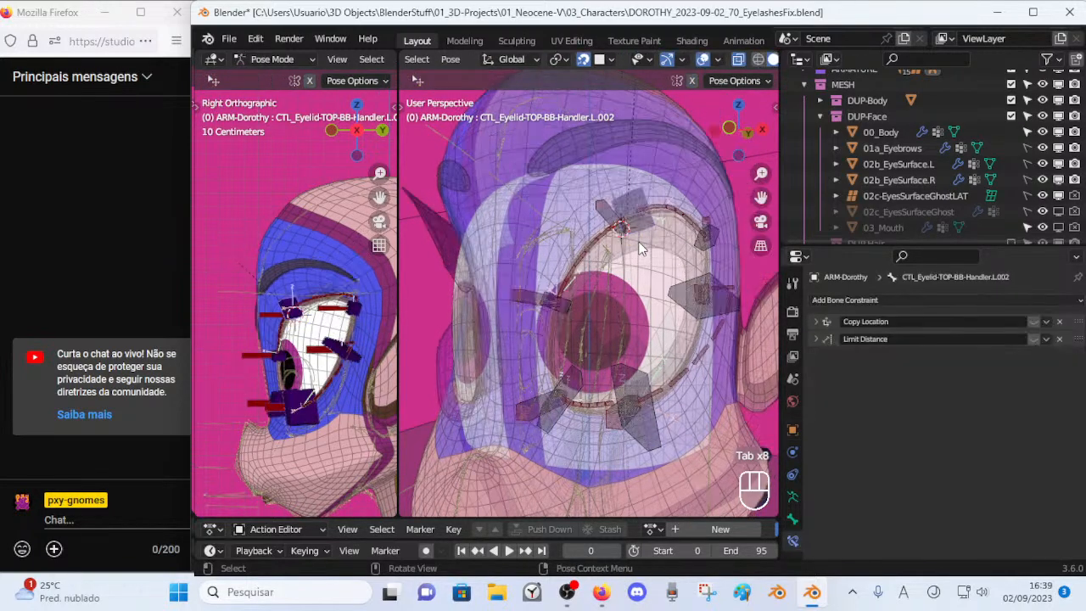
# Compare the constraints of CTL_Eyelid-TOP-BB-Handler.L.002 with those of CTL_Eyelid-BOT-BB-Handler.L.002 in Pose Mode.
pyautogui.click(637, 234)
pyautogui.click(567, 306)
pyautogui.click(641, 373)
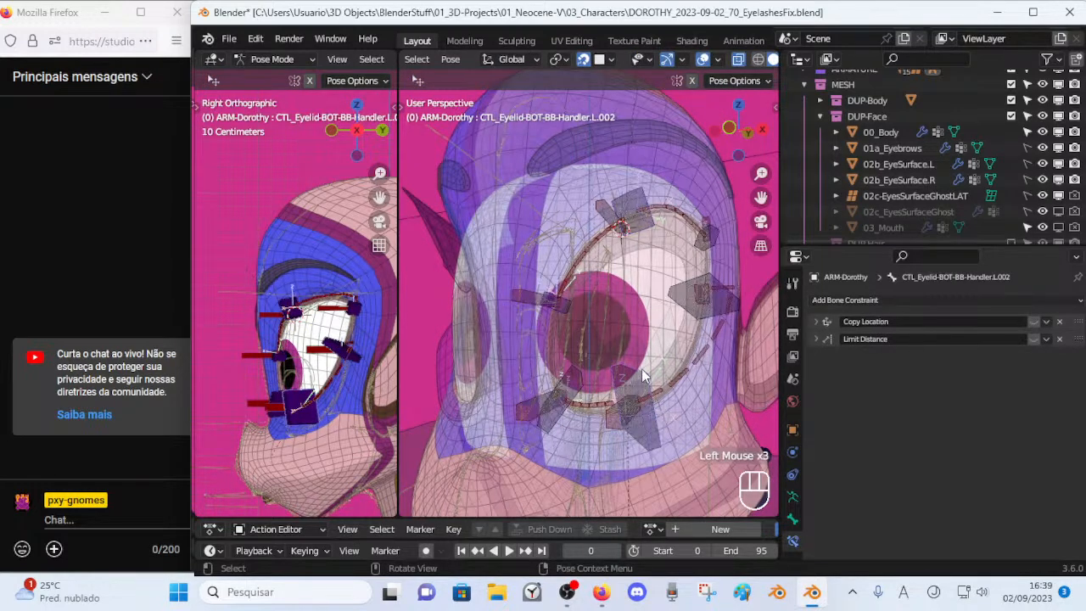
pyautogui.click(647, 236)
pyautogui.click(628, 376)
pyautogui.click(649, 231)
# Switch repeatedly between Edit Mode and Pose Mode to examine how CTL_Eyelid-TOP-BB-Handler.L.002 is displaced.
pyautogui.press('Tab')
pyautogui.press('Tab')
pyautogui.press('Tab')
pyautogui.press('Tab')
pyautogui.press('Tab')
pyautogui.press('Tab')
pyautogui.press('Tab')
pyautogui.press('Tab')
pyautogui.press('Tab')
pyautogui.press('Tab')
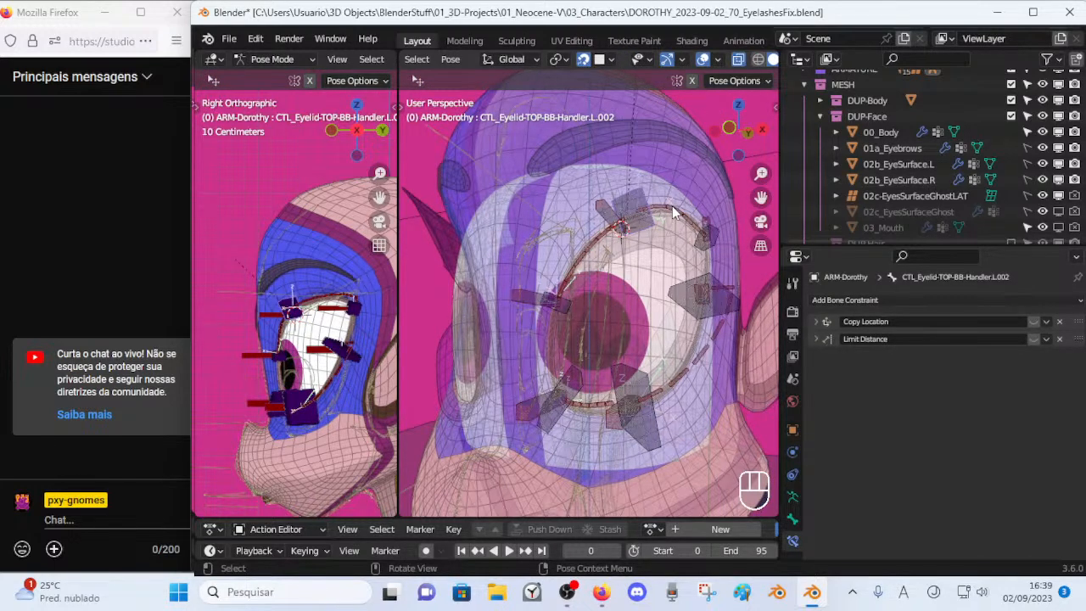
pyautogui.press('Tab')
pyautogui.press('Tab')
# Reset the Stretch To original length on the upper eyelid bones DEF-HEAD-Eyelid-TOP-BB.L.002 and DEF-HEAD-Eyelid-TOP-BB.L.001.
pyautogui.click(680, 222)
pyautogui.press('BackSpace')
pyautogui.press('BackSpace')
pyautogui.press('BackSpace')
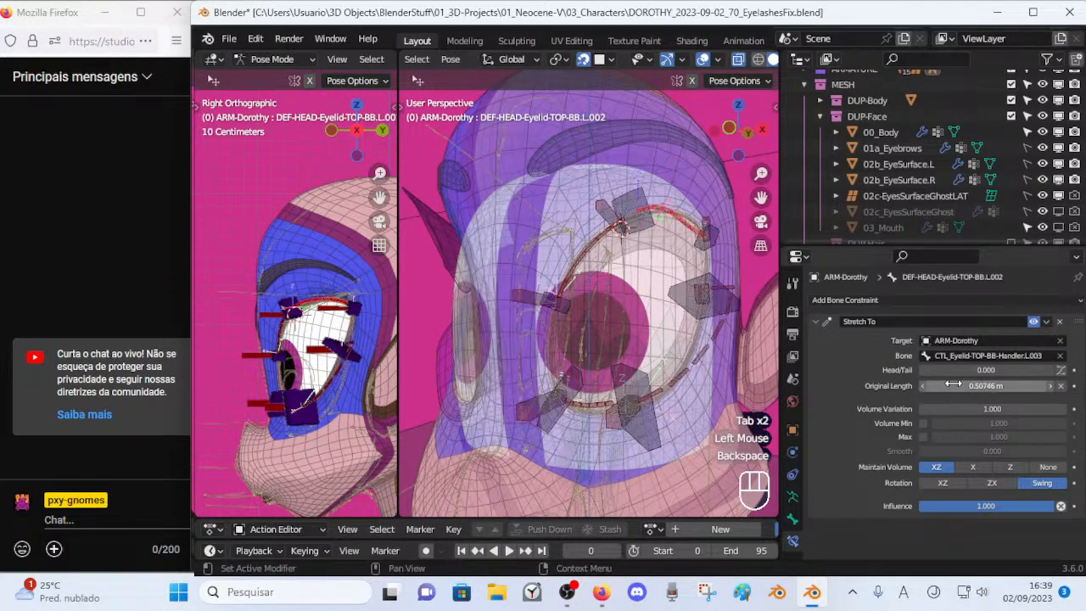
pyautogui.click(575, 252)
pyautogui.click(819, 320)
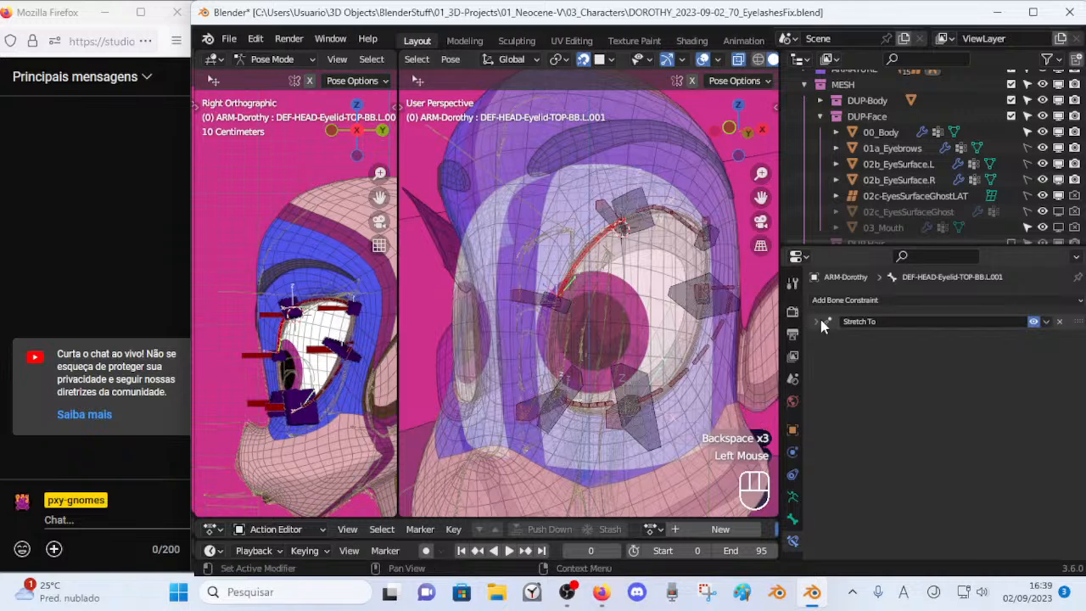
pyautogui.press('BackSpace')
pyautogui.press('BackSpace')
pyautogui.click(683, 241)
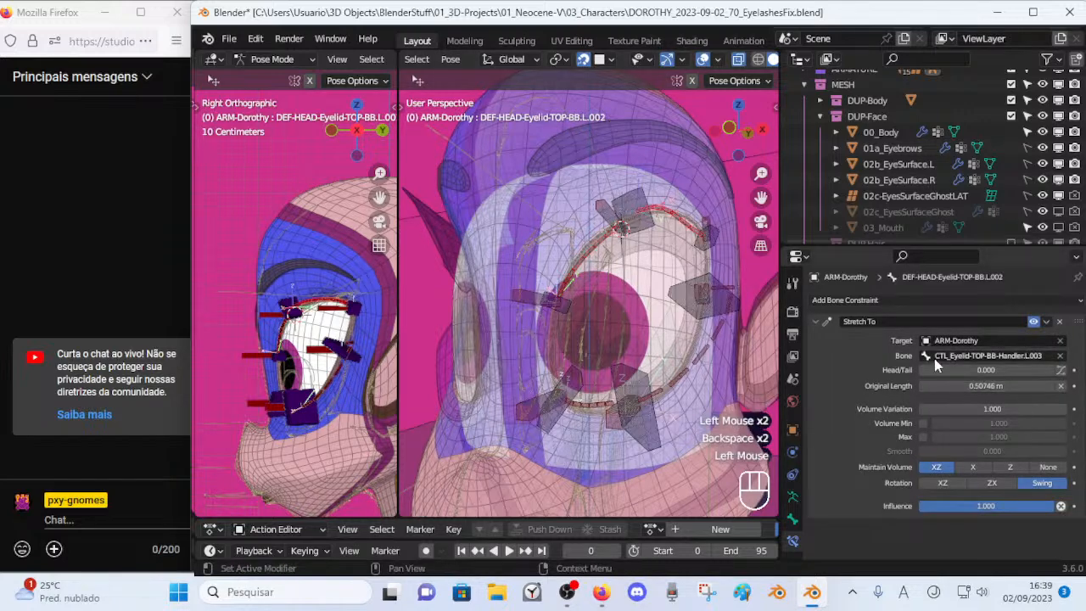
pyautogui.click(583, 263)
# Reset the Stretch To original length on the lower eyelid bones DEF-HEAD-Eyelid-BOT-BB.L.002 and DEF-HEAD-Eyelid-BOT-BB.L.001.
pyautogui.click(696, 343)
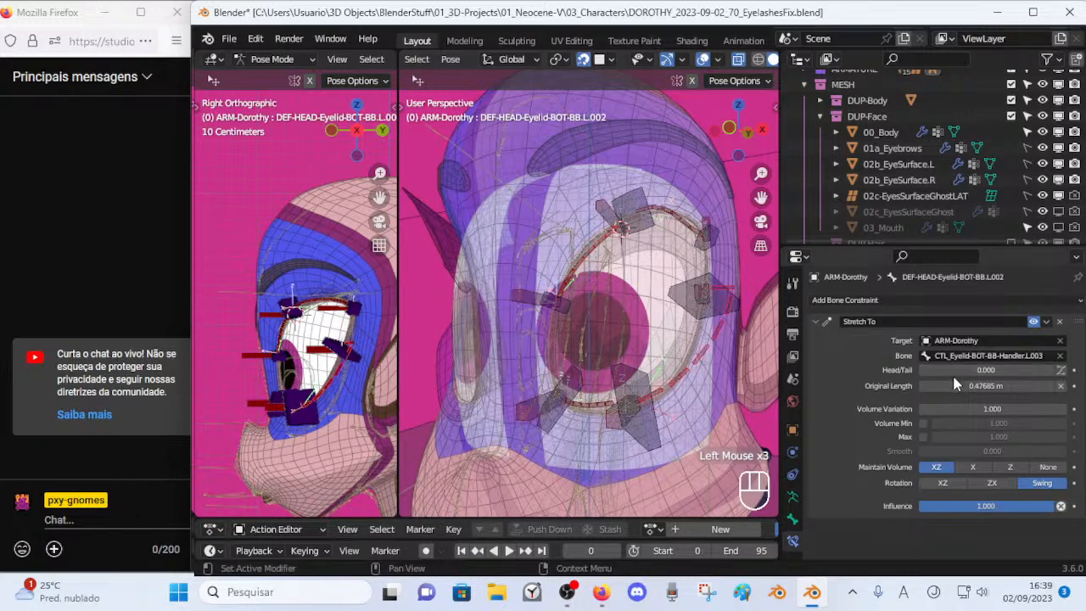
pyautogui.press('BackSpace')
pyautogui.click(581, 404)
pyautogui.press('BackSpace')
pyautogui.press('BackSpace')
# Compare CTL_Eyelid-TOP-BB-Handler.L.002 and DEF-HEAD-Eyelid-TOP-BB.L.002 between Edit Mode and Pose Mode.
pyautogui.click(622, 223)
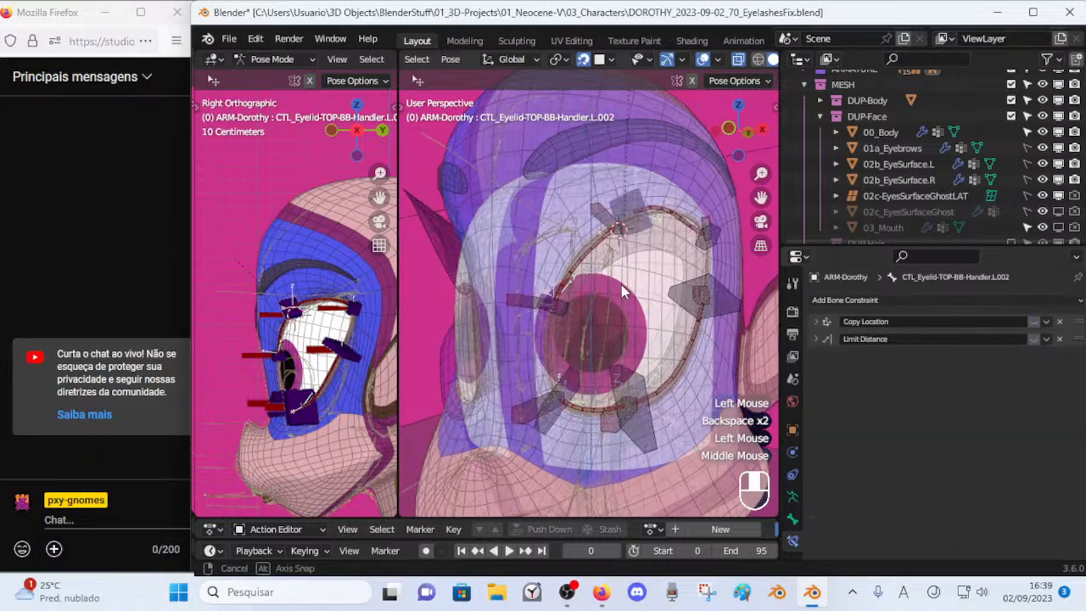
pyautogui.moveTo(622, 222); pyautogui.dragTo(609, 256, button='middle')
pyautogui.press('Tab')
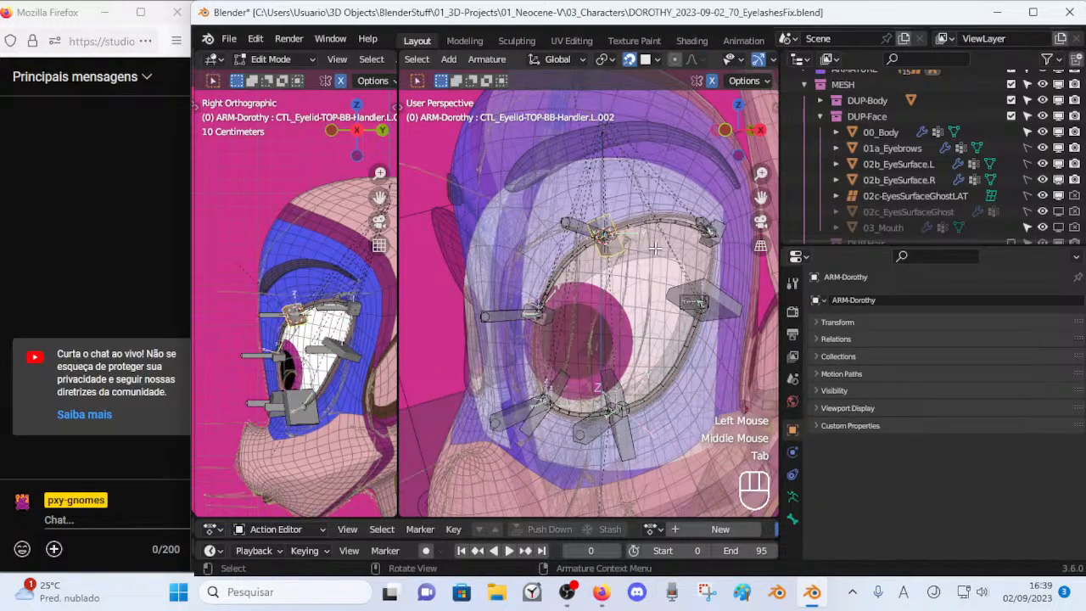
pyautogui.press('Tab')
pyautogui.press('Tab')
pyautogui.press('Tab')
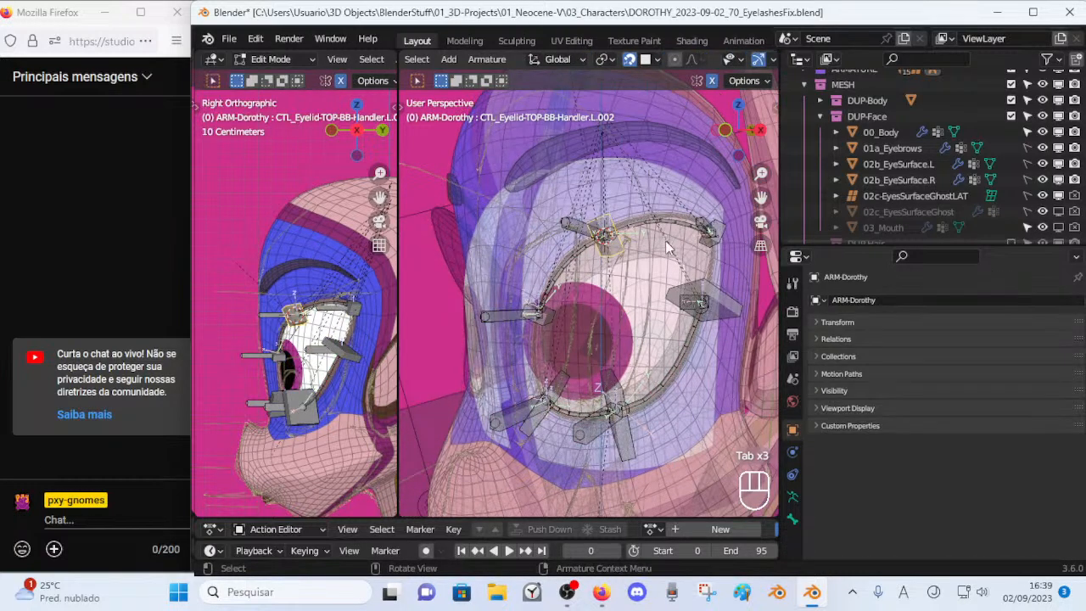
pyautogui.click(691, 227)
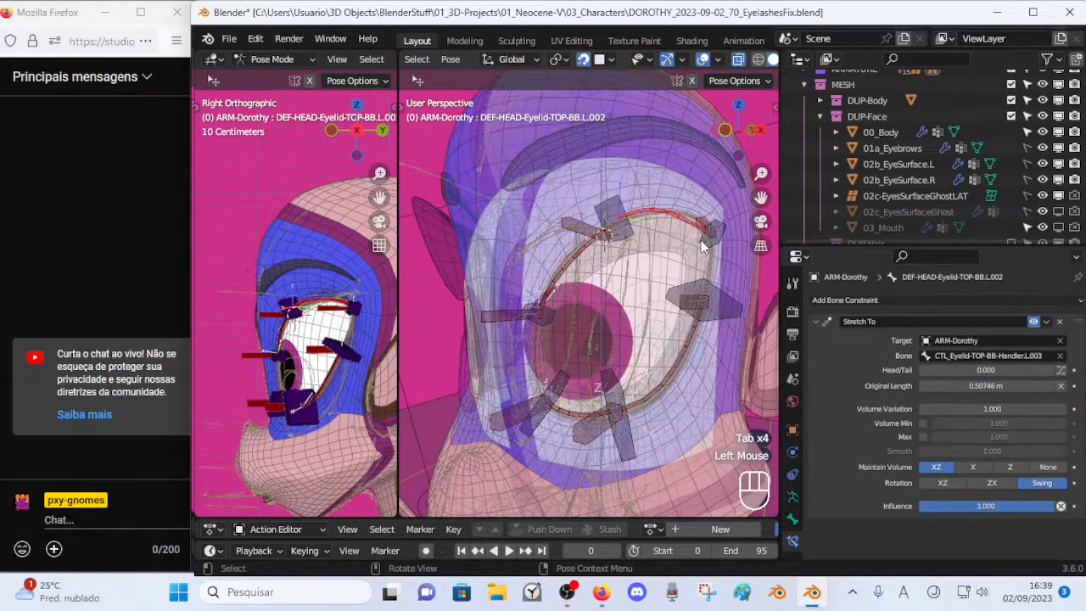
pyautogui.click(675, 222)
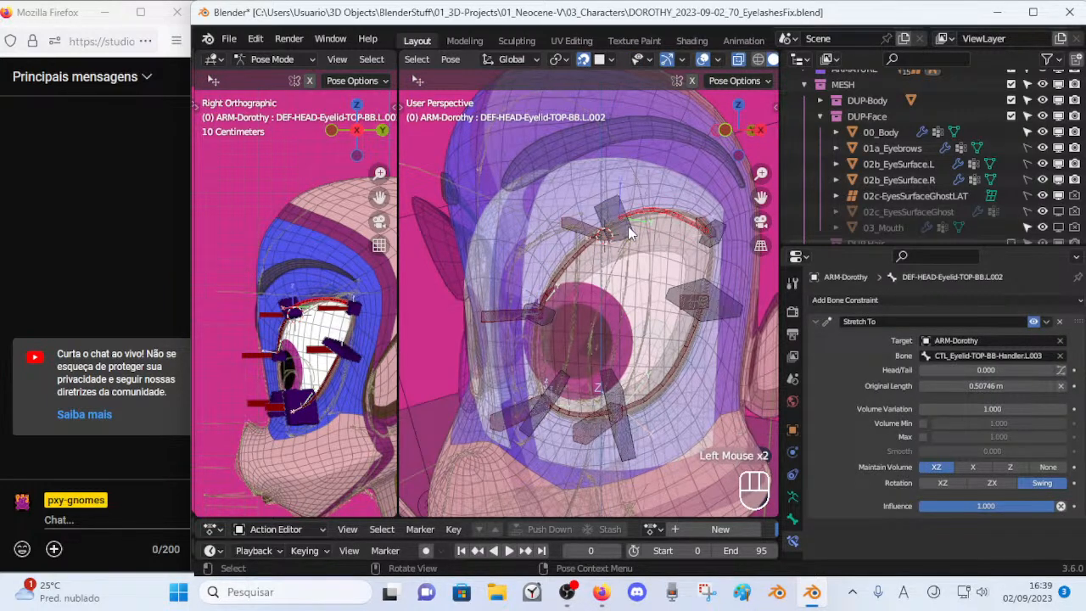
pyautogui.press('Tab')
pyautogui.press('Tab')
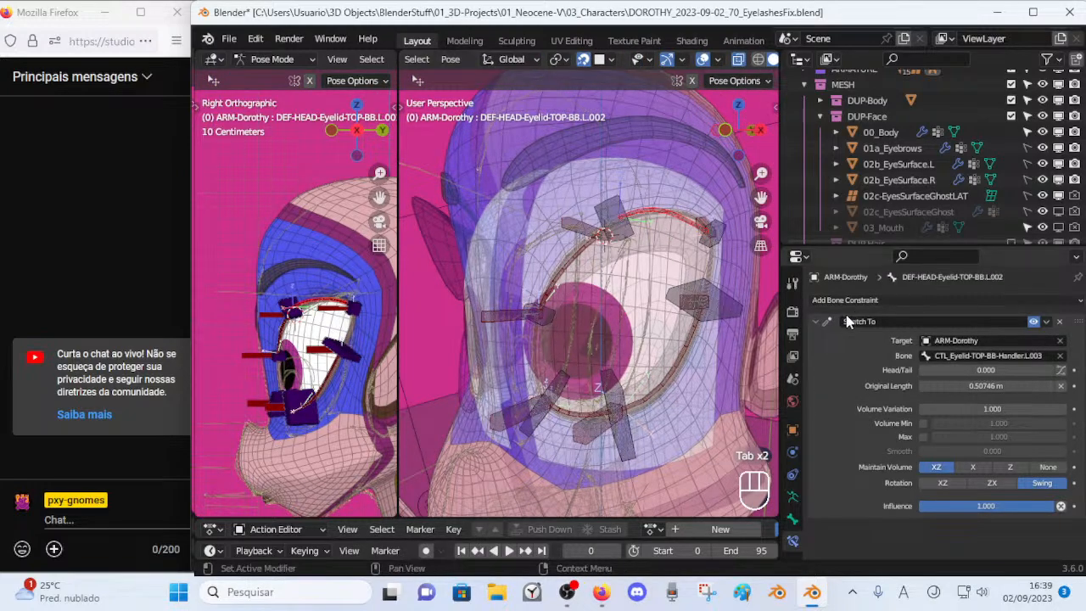
# Disable and re-enable the Stretch To constraints of DEF-HEAD-Eyelid-TOP-BB.L.001 and DEF-HEAD-Eyelid-TOP-BB.L.002 to compare the eyelid curve.
pyautogui.click(577, 266)
pyautogui.click(664, 227)
pyautogui.click(665, 220)
pyautogui.click(1033, 321)
pyautogui.click(1033, 322)
pyautogui.click(1033, 321)
pyautogui.click(1032, 321)
pyautogui.click(577, 255)
pyautogui.click(1034, 321)
pyautogui.click(647, 213)
pyautogui.click(1033, 321)
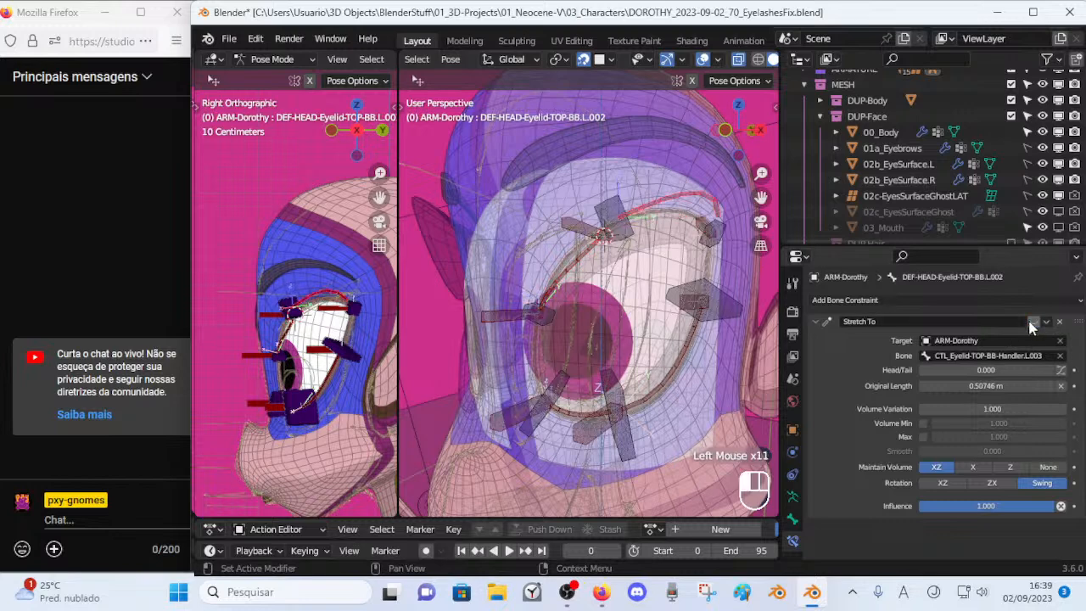
pyautogui.click(1030, 322)
pyautogui.click(563, 273)
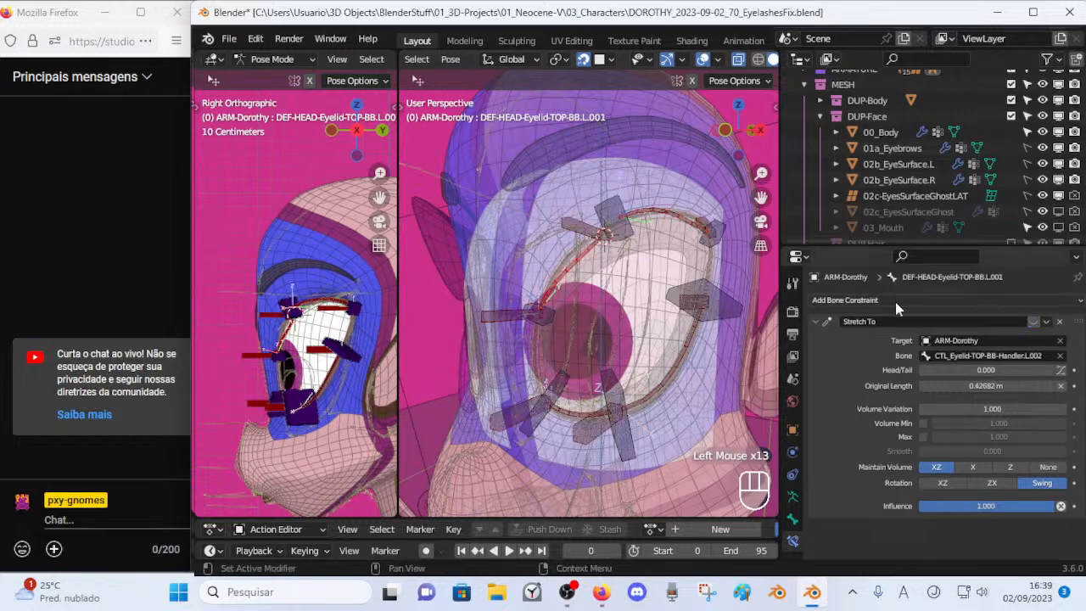
pyautogui.click(1032, 321)
# Examine the Bendy Bones start and end handles of DEF-HEAD-Eyelid-TOP-BB.L.001 and DEF-HEAD-Eyelid-TOP-BB.L.002.
pyautogui.click(623, 229)
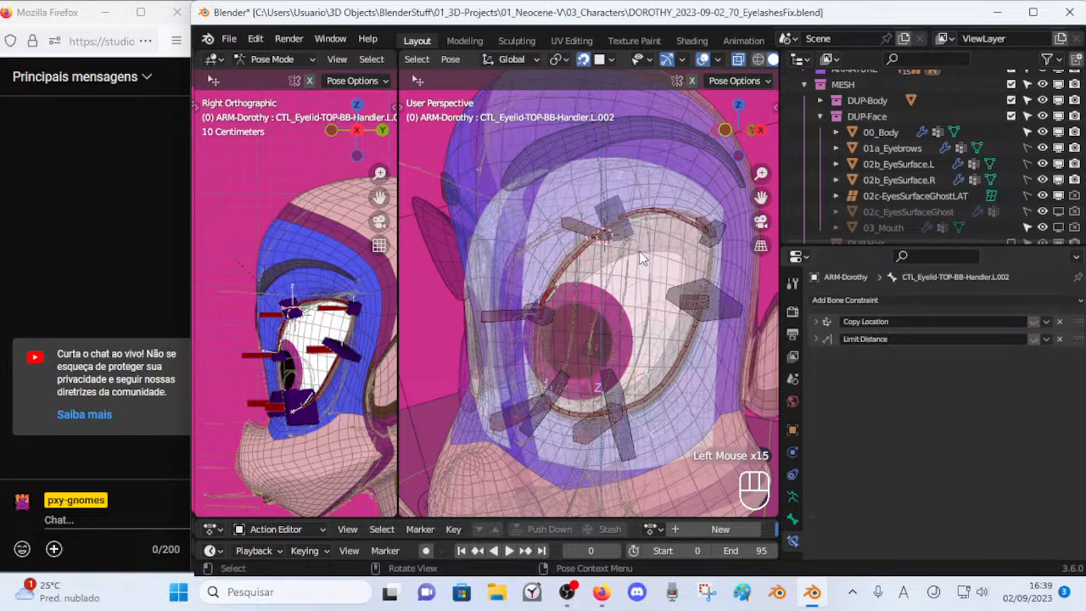
pyautogui.click(586, 257)
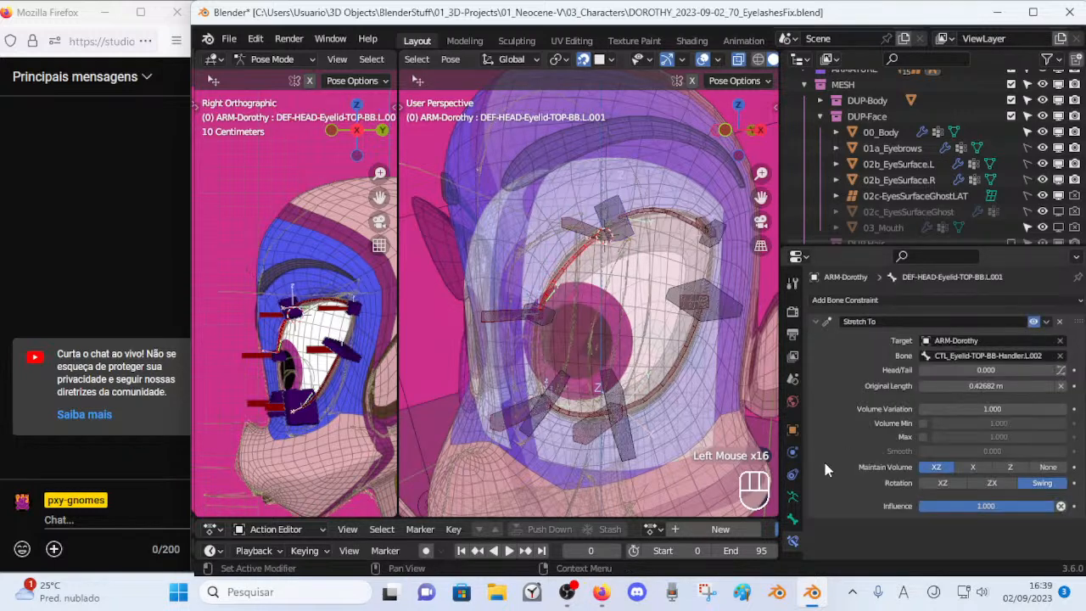
pyautogui.scroll(-3, 834, 438)
pyautogui.click(788, 490)
pyautogui.scroll(-5, 877, 437)
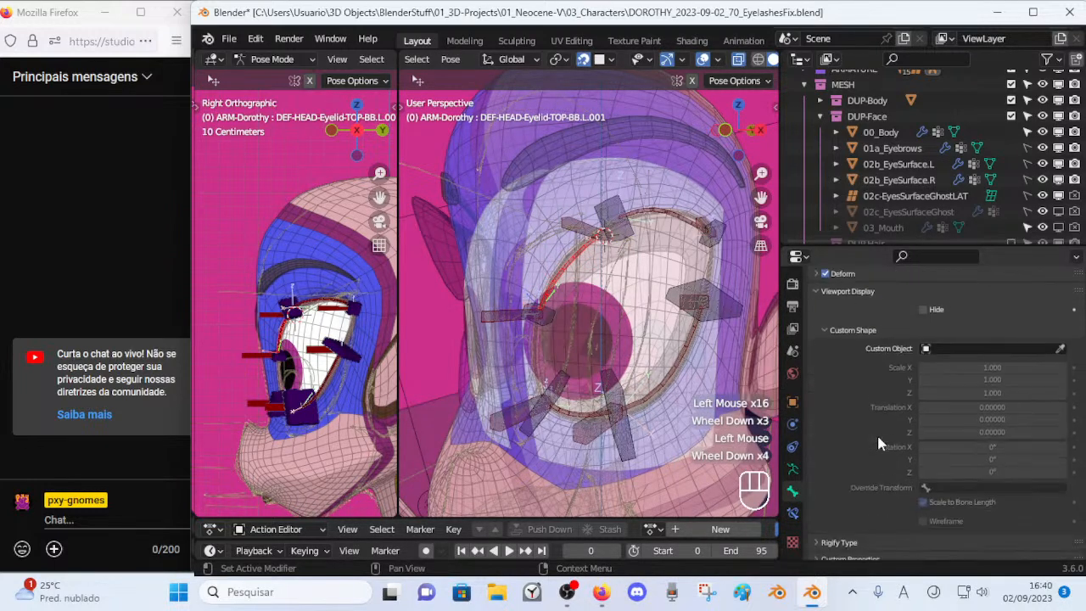
pyautogui.scroll(2, 853, 359)
pyautogui.scroll(1, 852, 358)
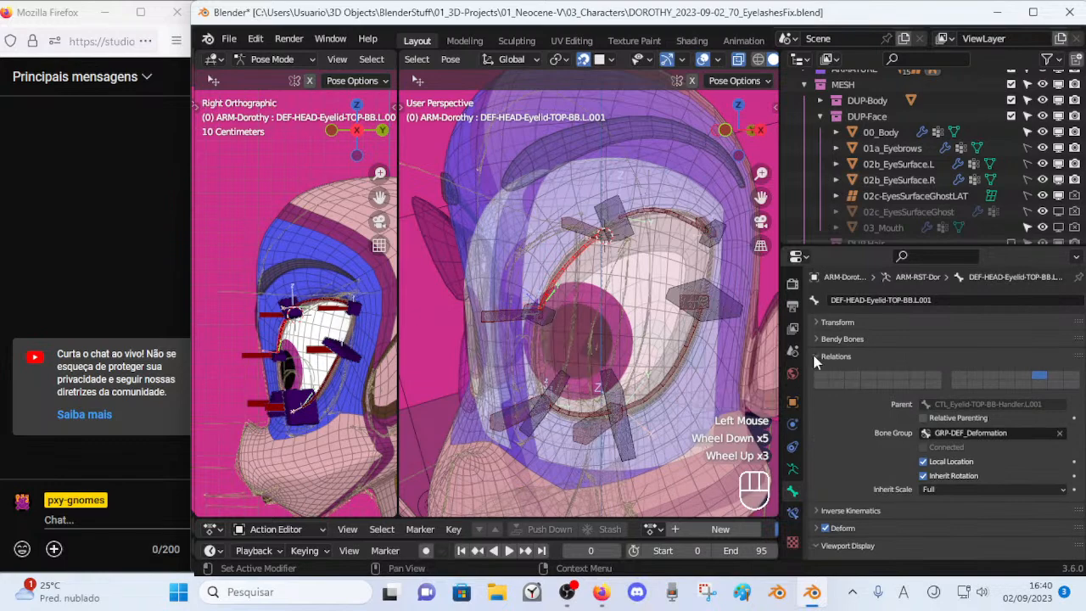
pyautogui.click(815, 356)
pyautogui.click(817, 339)
pyautogui.scroll(-2, 877, 399)
pyautogui.scroll(-2, 876, 403)
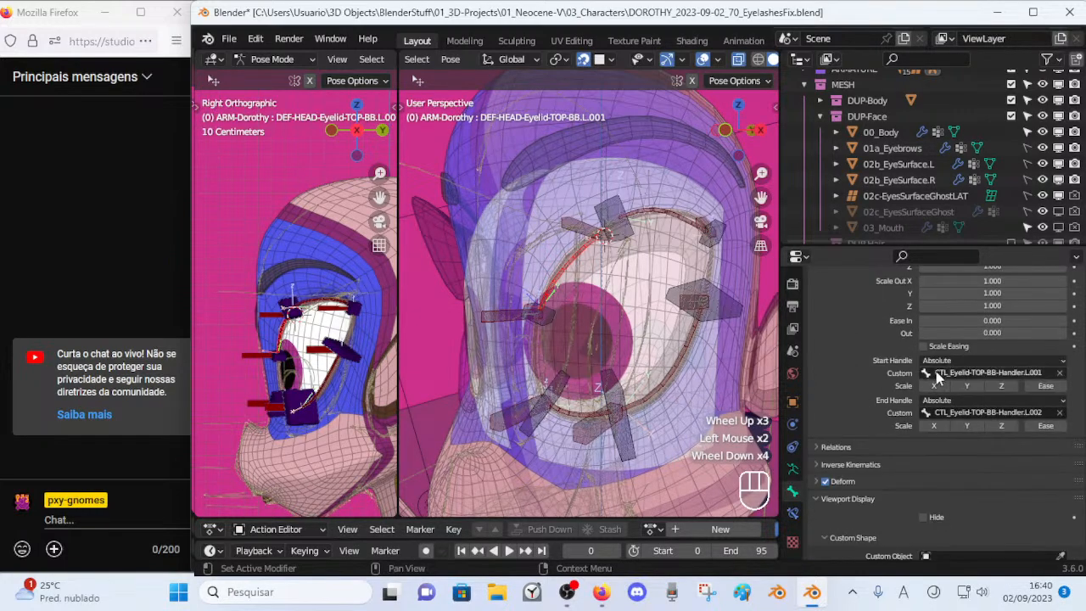
pyautogui.click(661, 215)
pyautogui.click(671, 216)
pyautogui.click(672, 216)
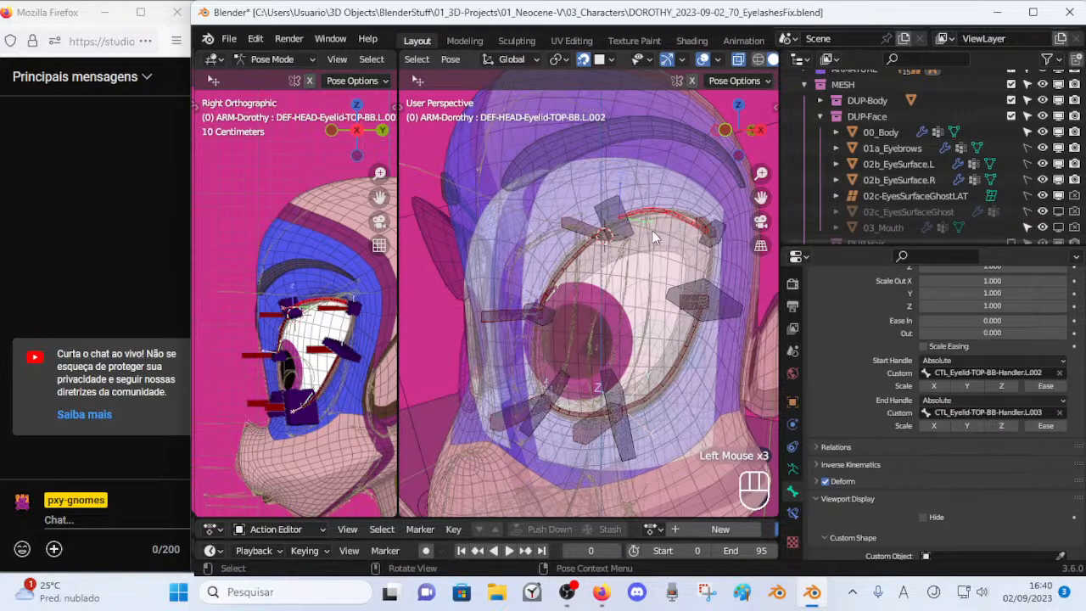
# Switch repeatedly between Edit Mode and Pose Mode to compare the curve of DEF-HEAD-Eyelid-TOP-BB.L.002.
pyautogui.press('Tab')
pyautogui.press('Tab')
pyautogui.press('Tab')
pyautogui.press('Tab')
pyautogui.press('Tab')
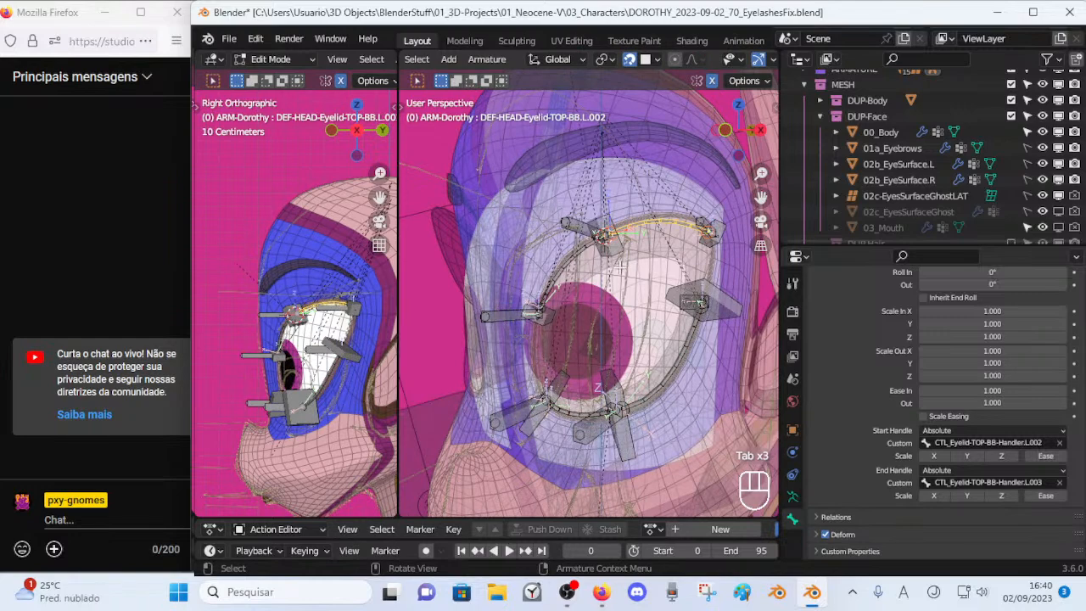
pyautogui.press('Tab')
pyautogui.press('Tab')
pyautogui.press('Tab')
pyautogui.press('Tab')
pyautogui.press('Tab')
pyautogui.press('Tab')
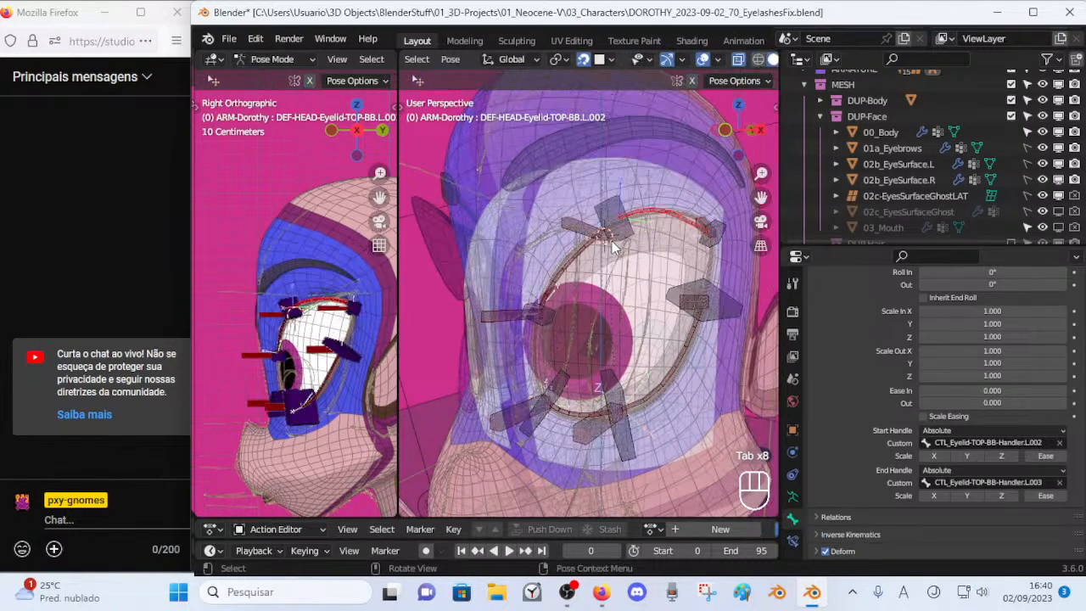
pyautogui.press('Tab')
# Show the constraints of the lower eyelid bones and reset the Stretch To original length of DEF-HEAD-Eyelid-BOT-BB.L.001.
pyautogui.click(582, 412)
pyautogui.click(671, 377)
pyautogui.click(792, 540)
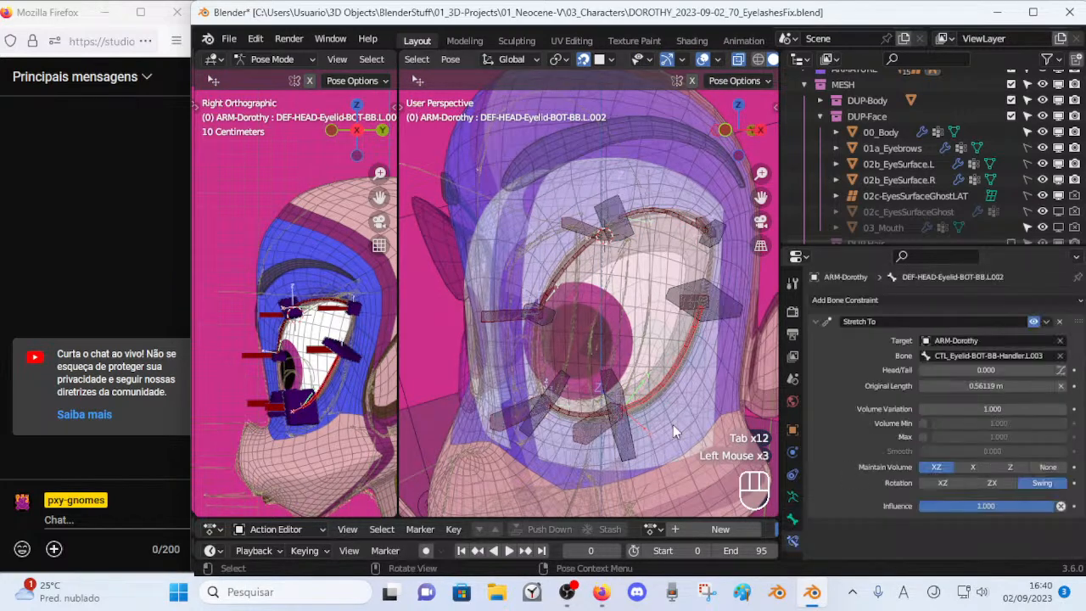
pyautogui.click(582, 414)
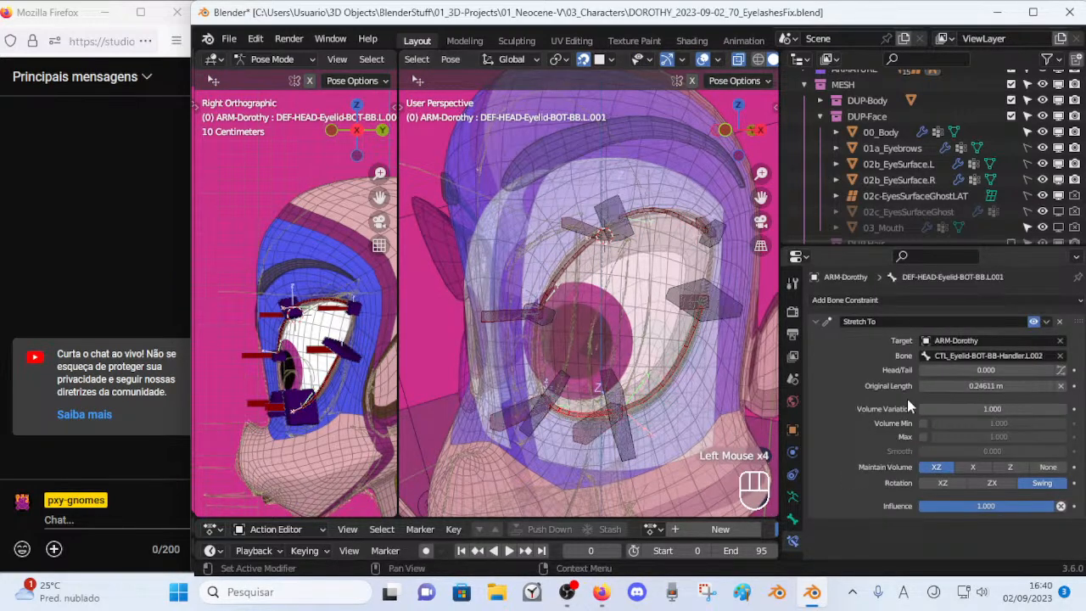
pyautogui.press('BackSpace')
pyautogui.click(664, 374)
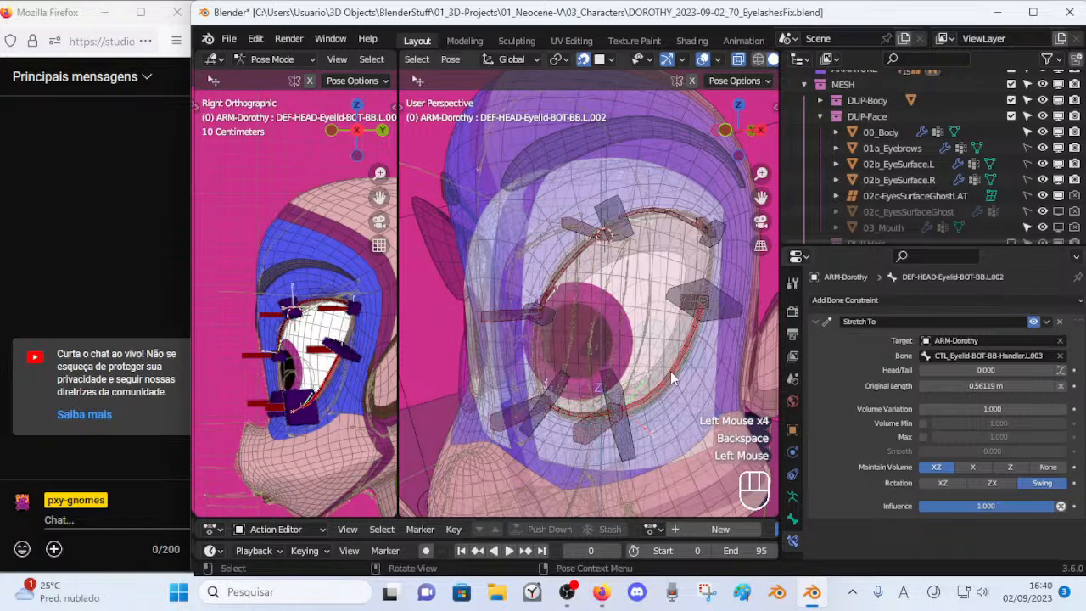
pyautogui.press('BackSpace')
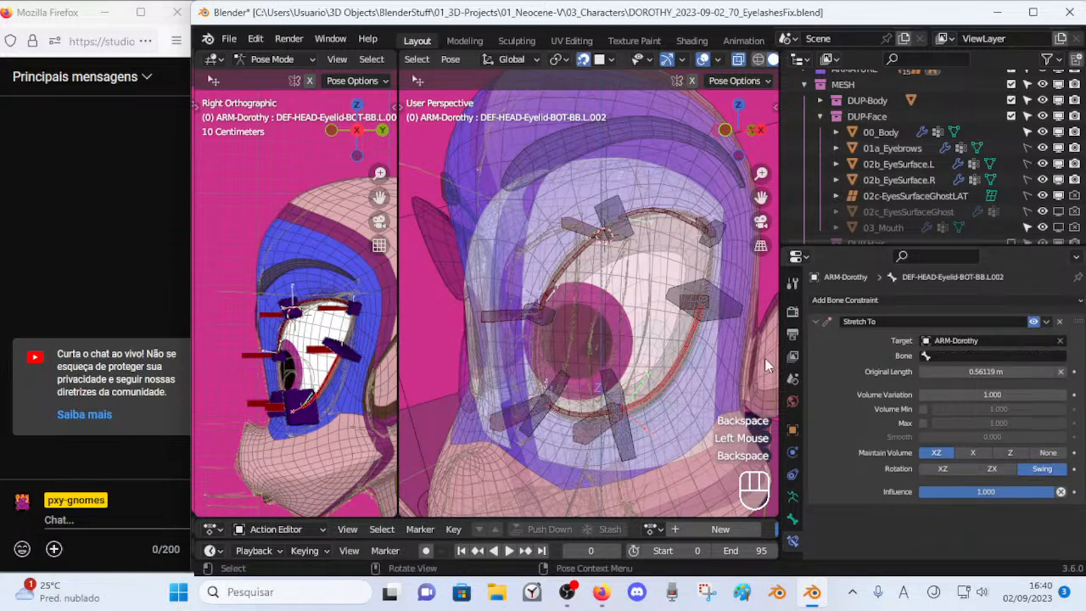
pyautogui.hotkey('ctrl', 'z')
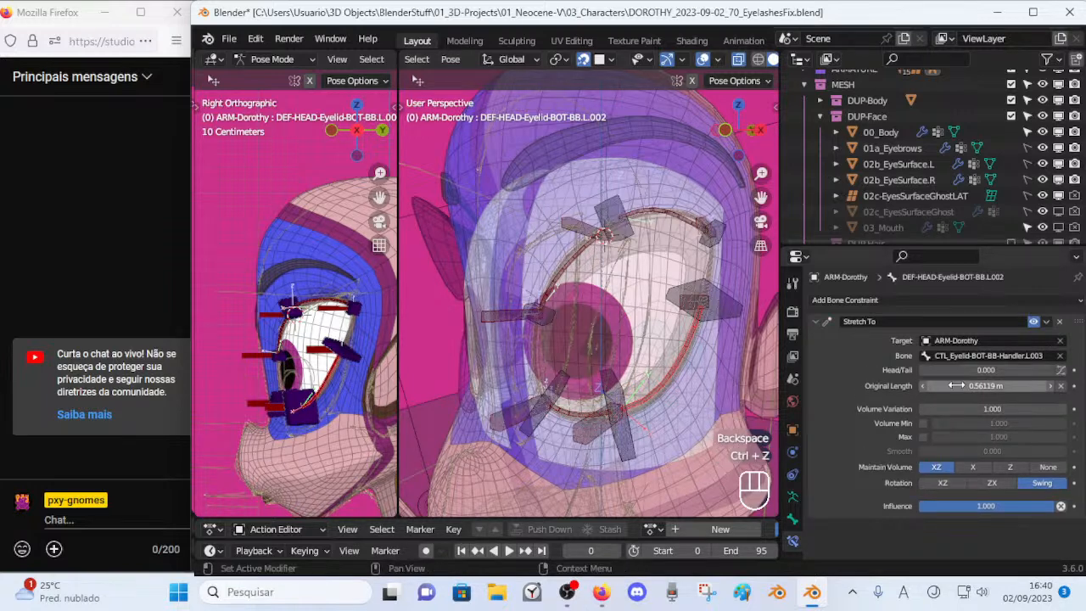
# Reset the Stretch To original length again on DEF-HEAD-Eyelid-TOP-BB.L.001 and DEF-HEAD-Eyelid-TOP-BB.L.002.
pyautogui.click(578, 257)
pyautogui.press('BackSpace')
pyautogui.click(677, 218)
pyautogui.press('BackSpace')
pyautogui.press('BackSpace')
# Compare the upper eyelid bones between Edit Mode and Pose Mode from several viewing angles.
pyautogui.press('Tab')
pyautogui.moveTo(655, 232); pyautogui.dragTo(652, 257, button='middle')
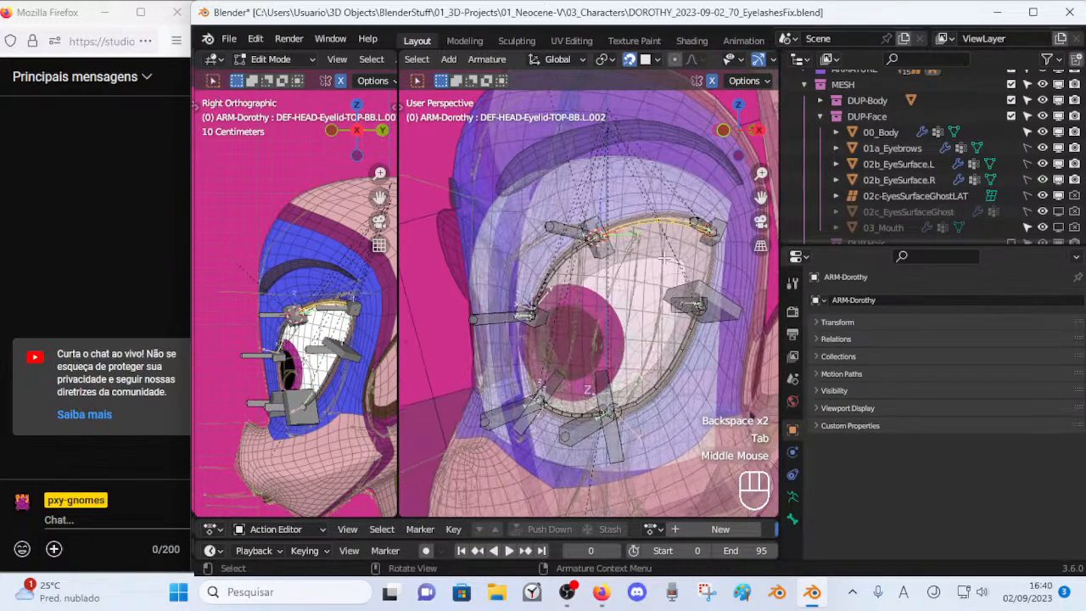
pyautogui.press('Tab')
pyautogui.press('Tab')
pyautogui.press('Tab')
pyautogui.press('Tab')
pyautogui.press('Tab')
pyautogui.press('Tab')
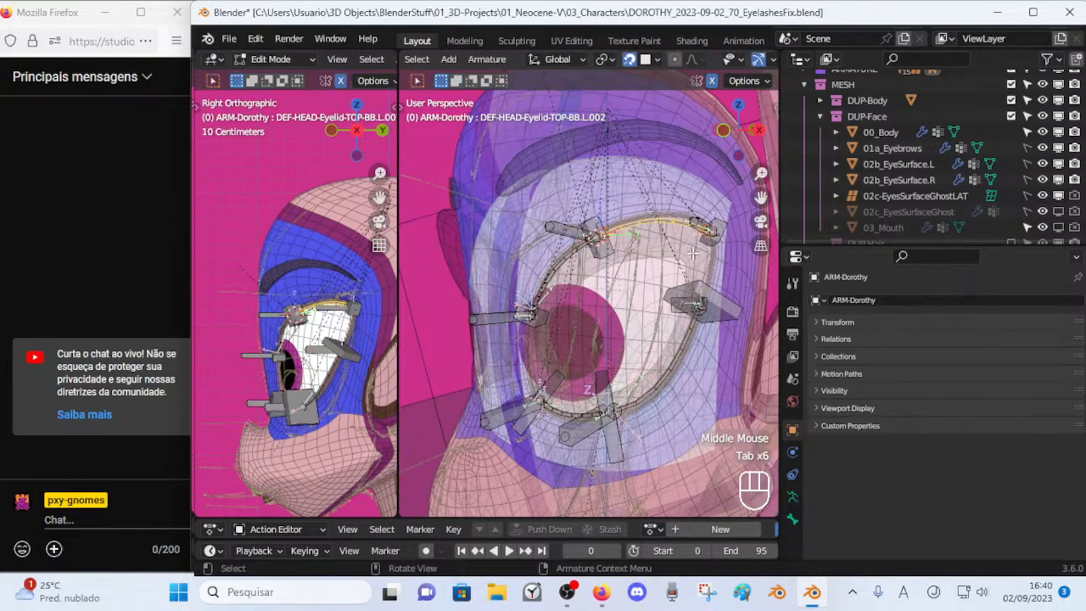
pyautogui.press('Tab')
pyautogui.press('Tab')
pyautogui.press('Tab')
pyautogui.press('Tab')
pyautogui.press('Tab')
pyautogui.press('Tab')
pyautogui.moveTo(627, 245); pyautogui.dragTo(630, 247, button='middle')
pyautogui.press('Tab')
pyautogui.press('Tab')
pyautogui.press('Tab')
pyautogui.press('Tab')
pyautogui.press('Tab')
pyautogui.press('Tab')
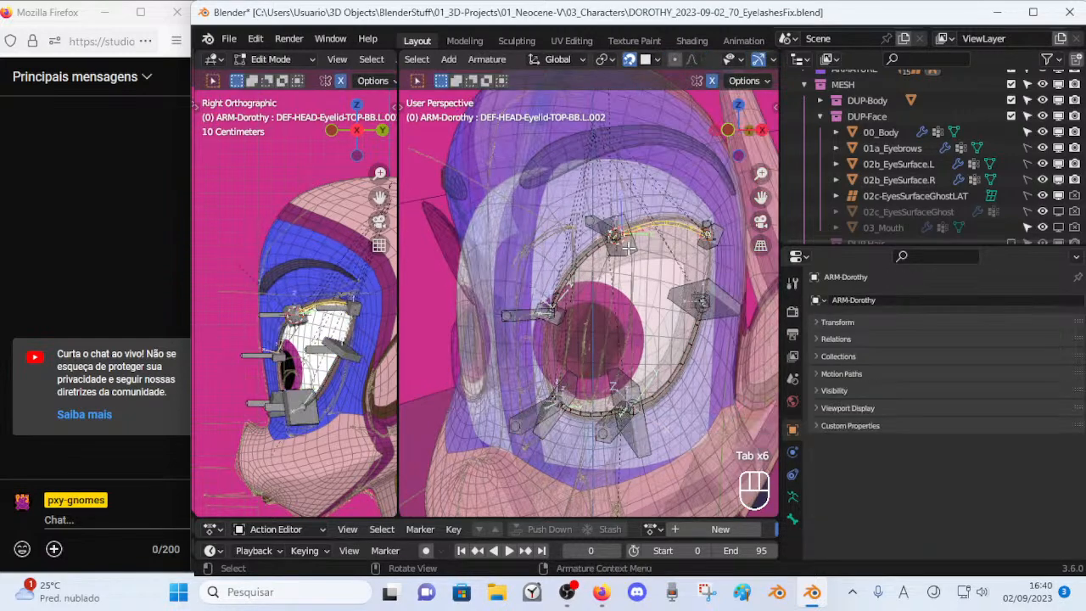
pyautogui.press('Tab')
pyautogui.press('Tab')
# Try moving the upper and lower eyelid deform bones one by one in Edit Mode and cancel each move.
pyautogui.press('g')
pyautogui.click(588, 247)
pyautogui.press('g')
pyautogui.rightClick(599, 176)
pyautogui.click(670, 379)
pyautogui.press('g')
pyautogui.rightClick(693, 306)
pyautogui.click(589, 415)
pyautogui.press('g')
pyautogui.rightClick(612, 343)
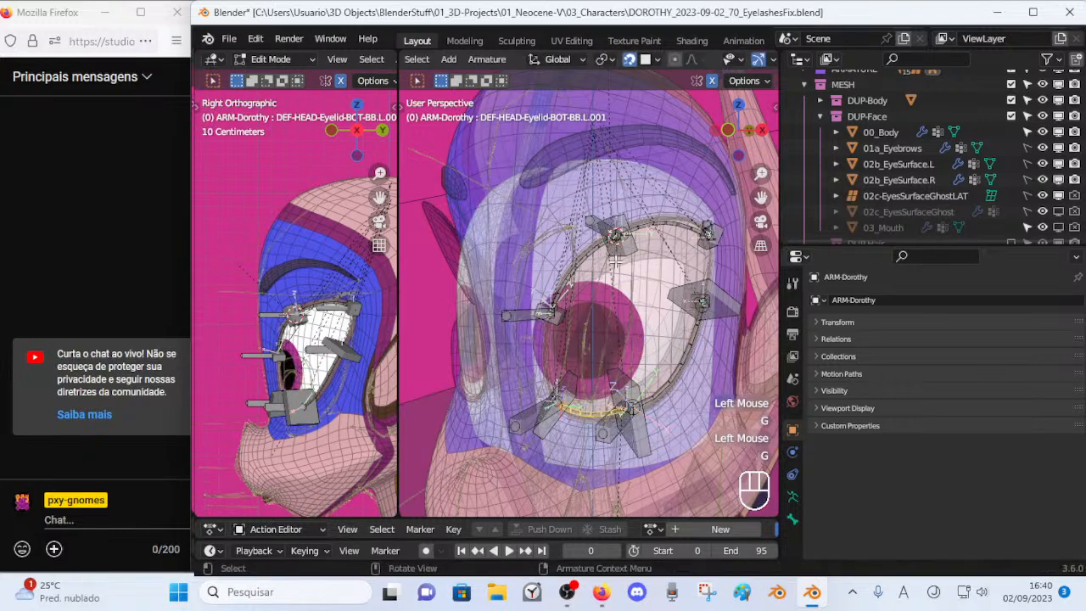
# Try moving CTL_Eyelid-TOP-BB-Handler.L.002 and CTL_Eyelid-BOT-BB-Handler.L.002 in Edit Mode and cancel each move.
pyautogui.click(625, 252)
pyautogui.press('g')
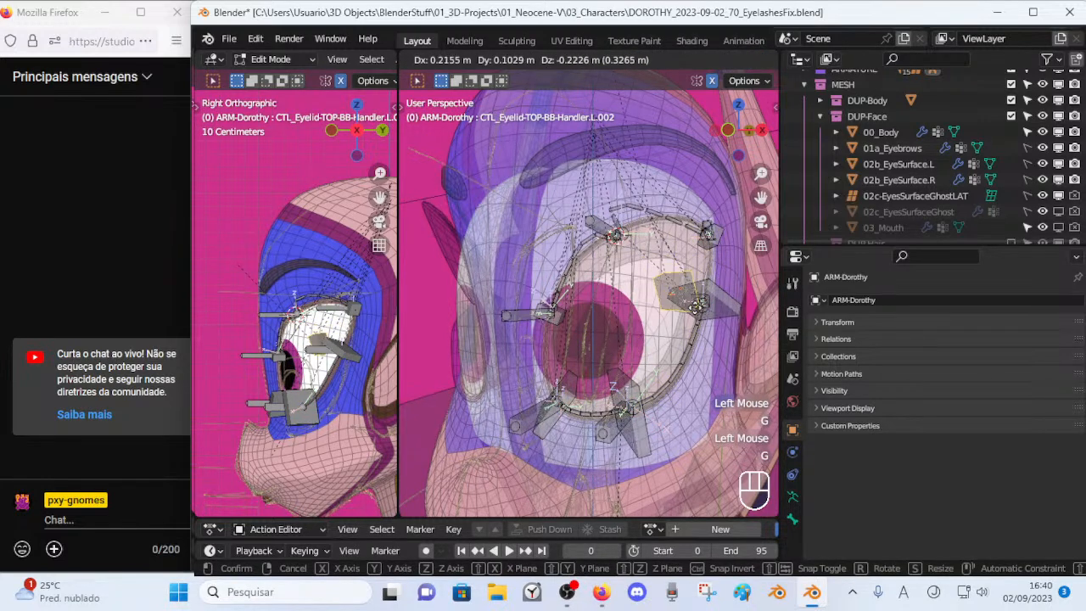
pyautogui.rightClick(658, 238)
pyautogui.click(638, 434)
pyautogui.press('g')
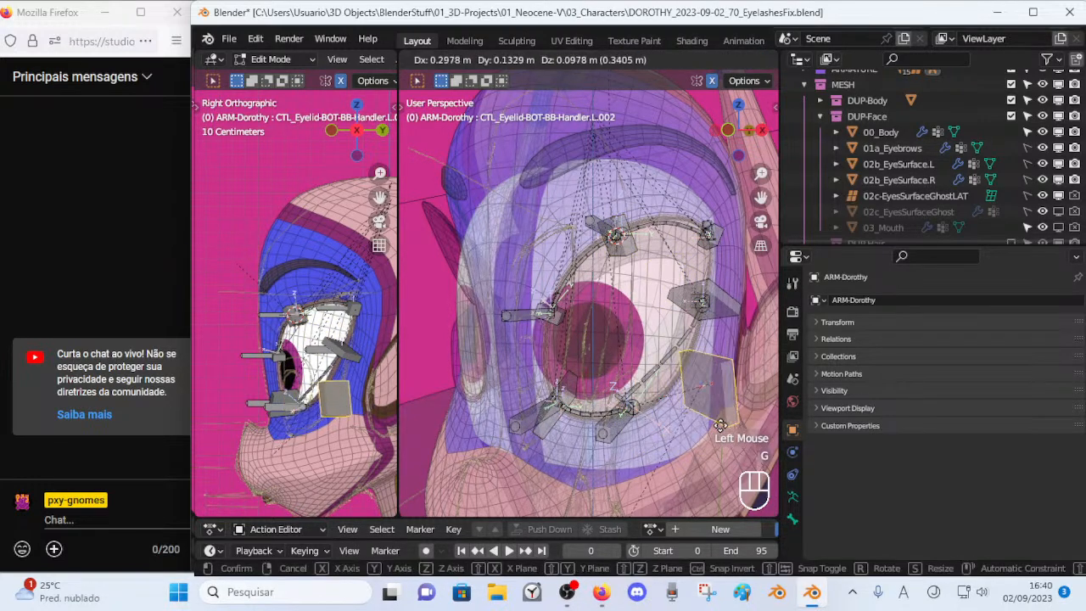
pyautogui.rightClick(691, 400)
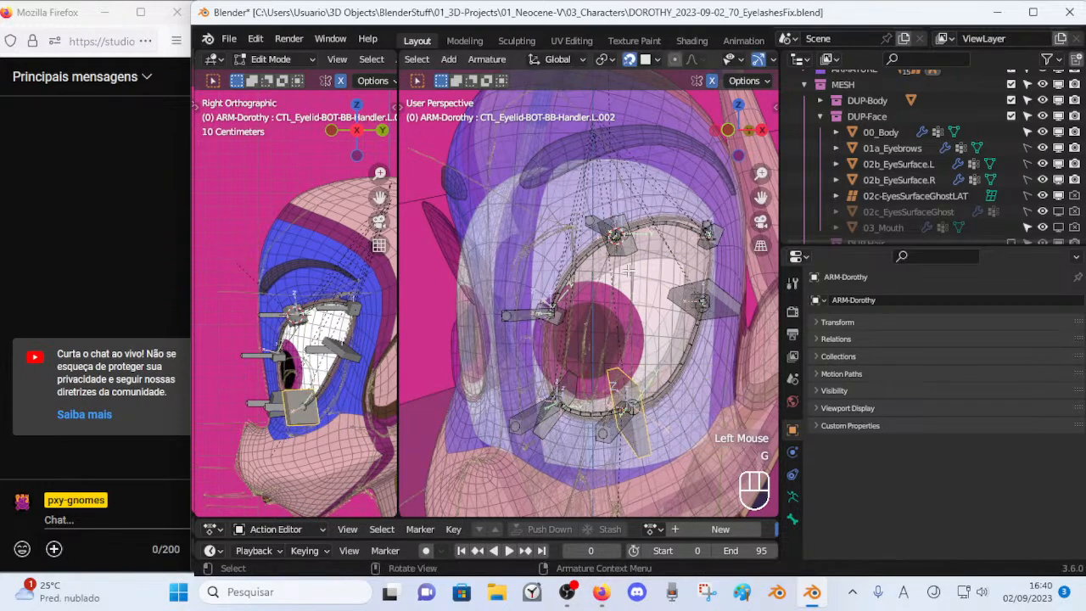
pyautogui.click(629, 263)
pyautogui.press('g')
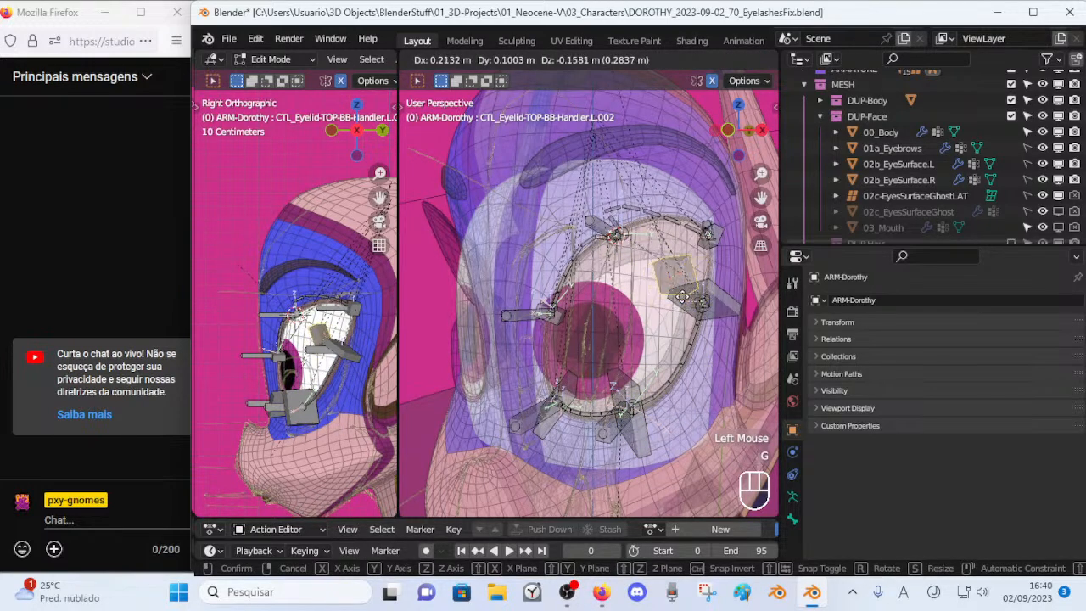
pyautogui.rightClick(670, 305)
# Show the bone relations of CTL_Eyelid-TOP-BB-Handler.L.002 and collapse its Bendy Bones settings.
pyautogui.click(792, 518)
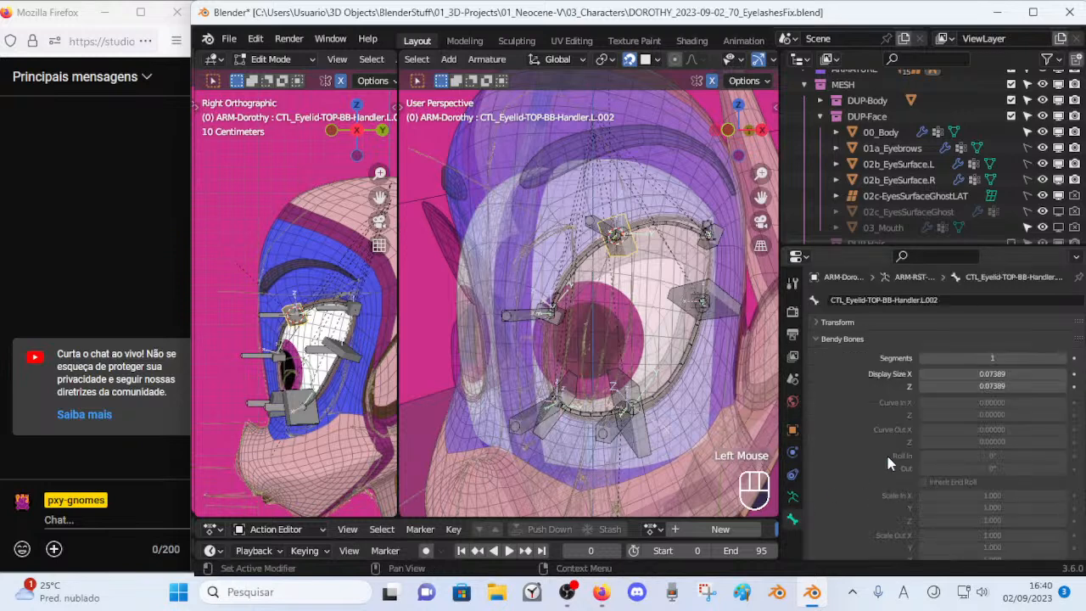
pyautogui.scroll(-2, 946, 418)
pyautogui.scroll(-3, 945, 417)
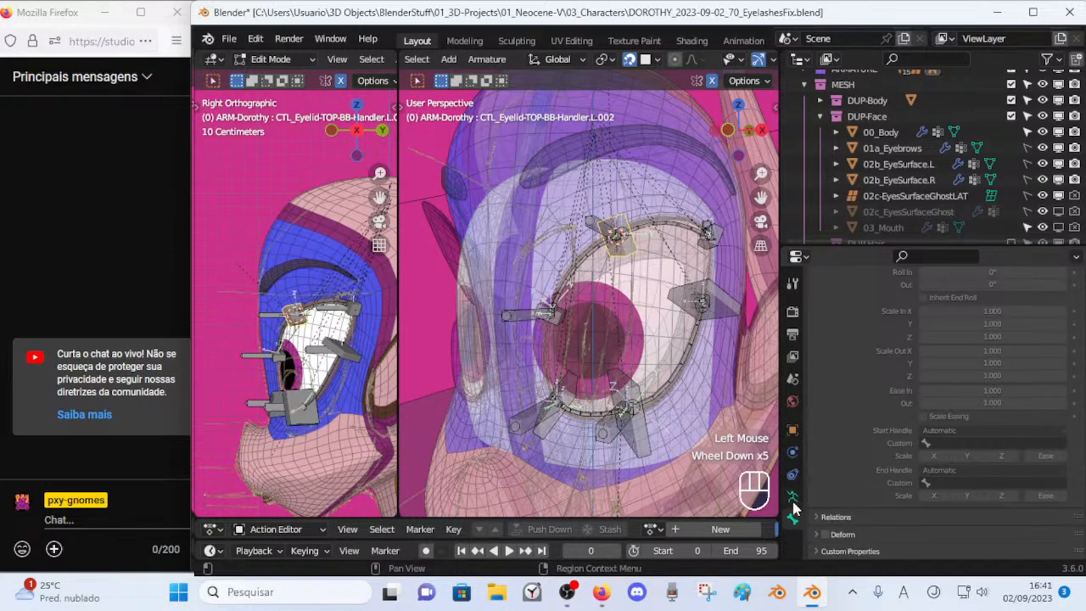
pyautogui.scroll(2, 859, 438)
pyautogui.scroll(-4, 859, 439)
pyautogui.scroll(3, 856, 445)
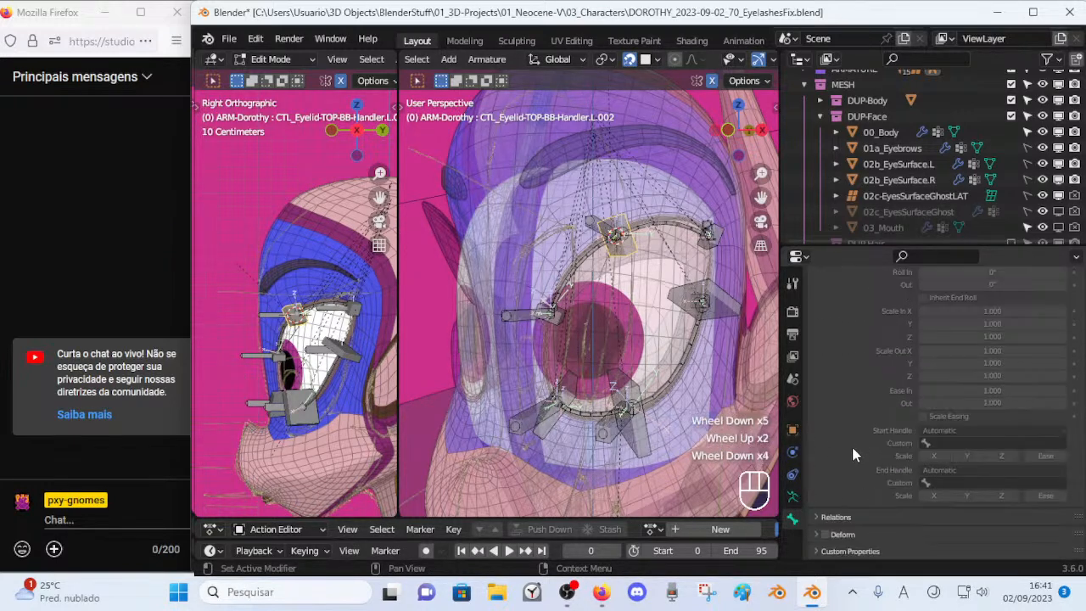
pyautogui.click(826, 340)
pyautogui.click(836, 356)
pyautogui.scroll(-1, 902, 426)
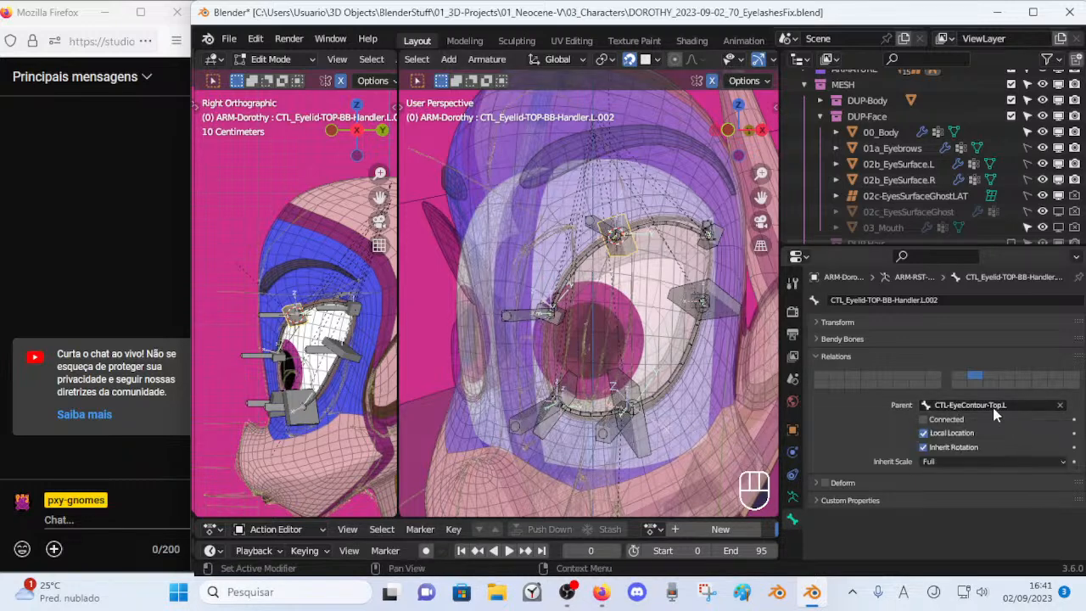
# Compare the relations and parent of the upper and lower .L.002 eyelid handler bones.
pyautogui.click(646, 447)
pyautogui.click(633, 248)
pyautogui.click(637, 435)
pyautogui.click(638, 271)
pyautogui.click(650, 431)
pyautogui.click(633, 254)
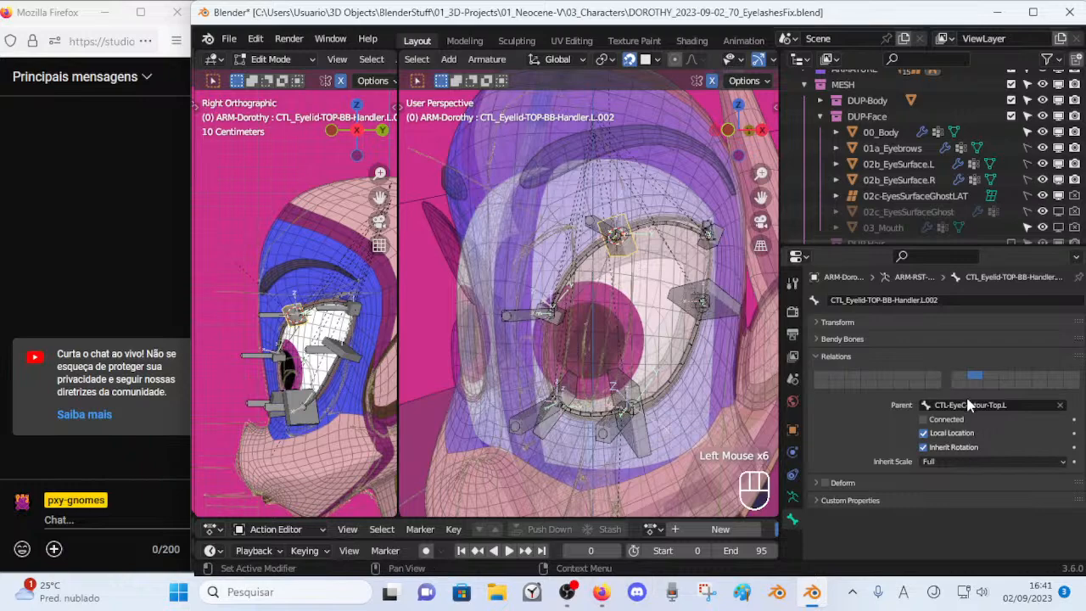
# Compare the upper eyelid handler bone's placement between Edit Mode and Pose Mode, and save the file.
pyautogui.press('Tab')
pyautogui.press('Tab')
pyautogui.press('Tab')
pyautogui.press('Tab')
pyautogui.press('Tab')
pyautogui.press('Tab')
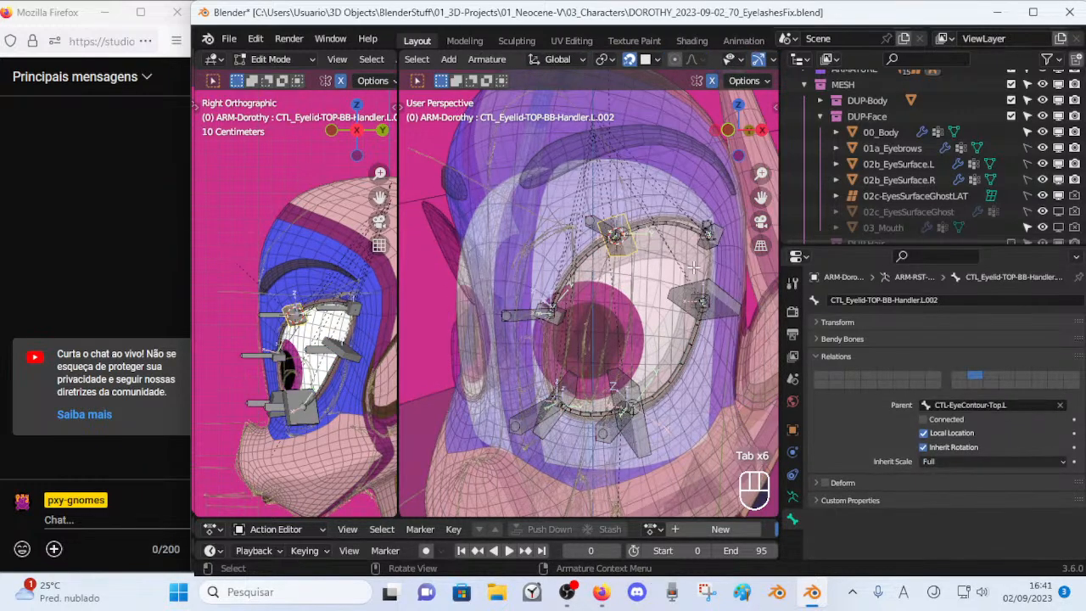
pyautogui.press('Tab')
pyautogui.press('Tab')
pyautogui.press('Tab')
pyautogui.press('Tab')
pyautogui.press('Tab')
pyautogui.press('Tab')
pyautogui.press('Tab')
pyautogui.press('Tab')
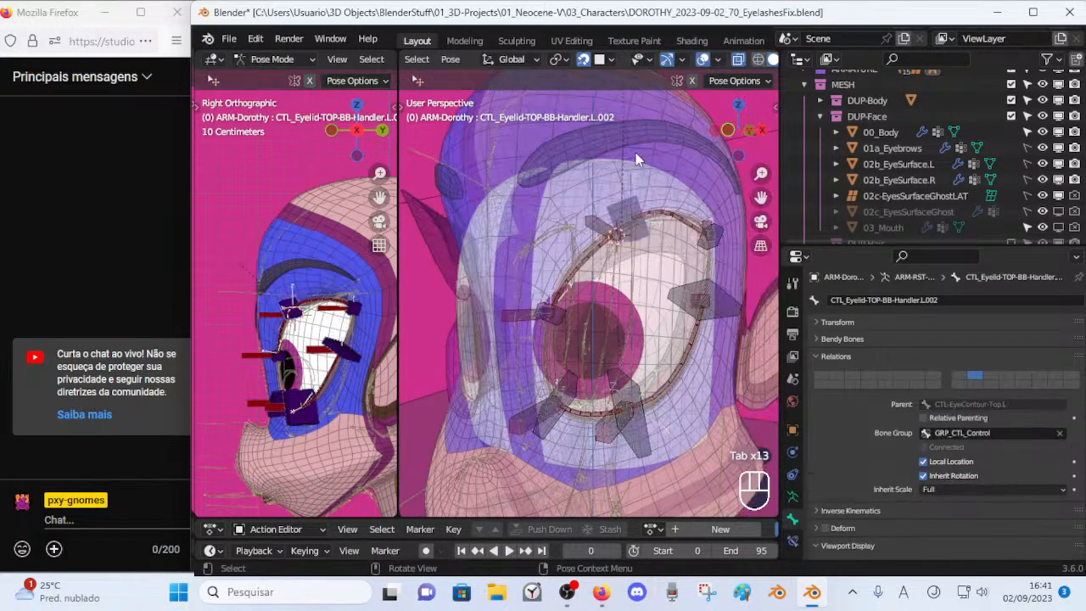
pyautogui.press('Tab')
pyautogui.press('Tab')
pyautogui.press('Tab')
pyautogui.press('Tab')
pyautogui.press('Tab')
pyautogui.press('Tab')
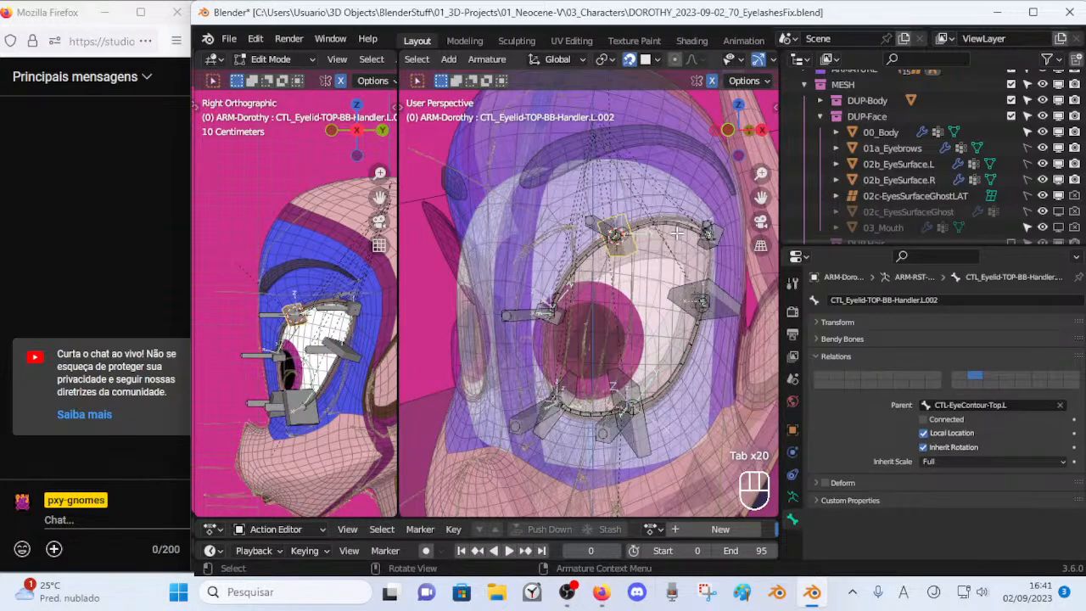
pyautogui.hotkey('ctrl', 's')
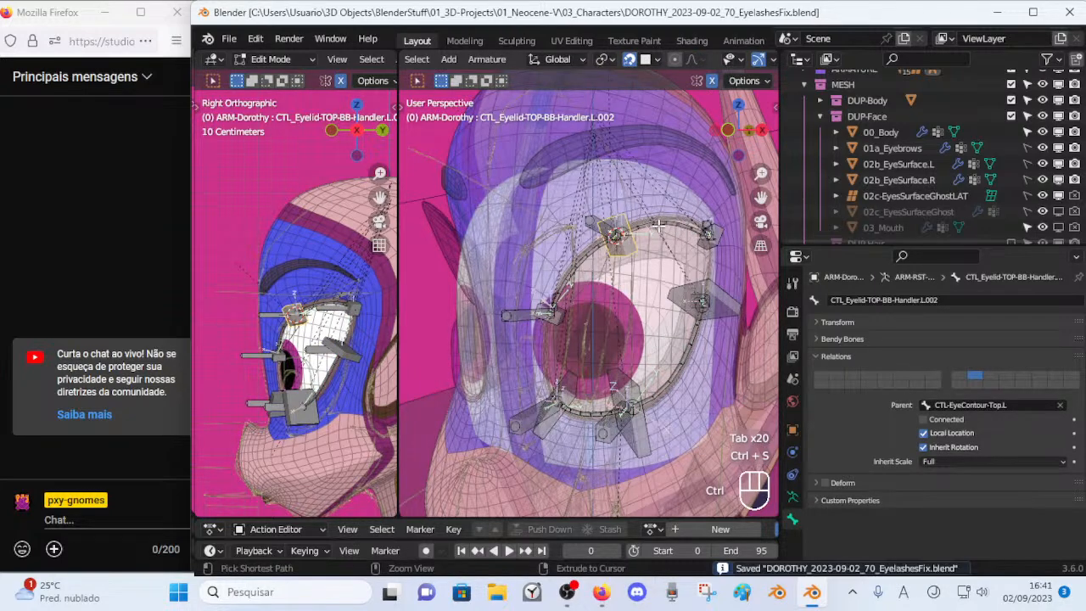
# Try clearing the parent of CTL_Eyelid-TOP-BB-Handler.L.002, check it in both modes, and undo the change.
pyautogui.click(1059, 405)
pyautogui.press('Tab')
pyautogui.press('Tab')
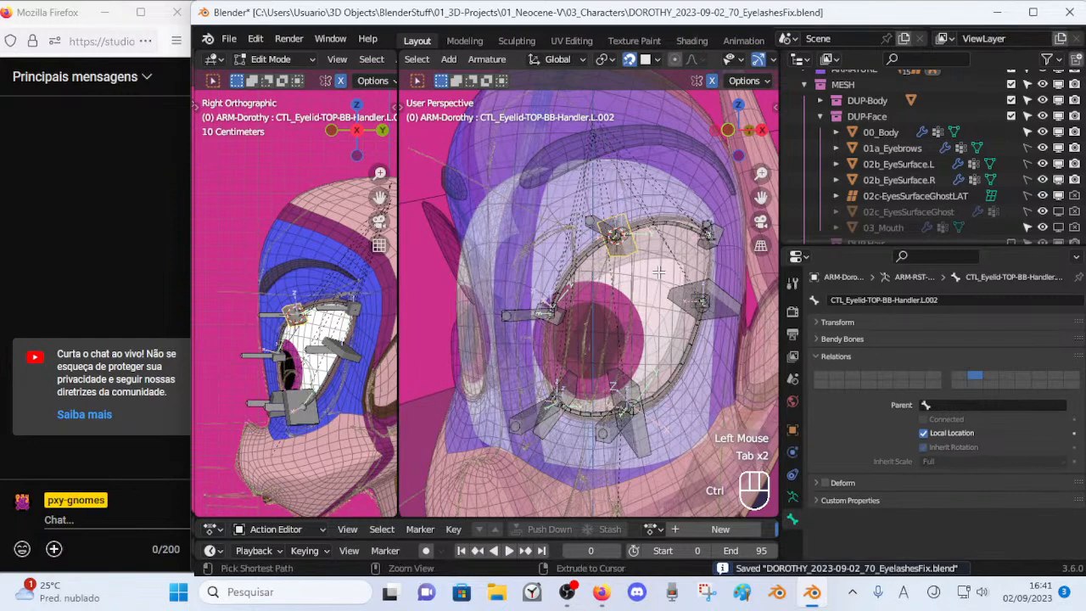
pyautogui.hotkey('ctrl', 'z')
pyautogui.hotkey('ctrl', 'z')
pyautogui.hotkey('ctrl', 'z')
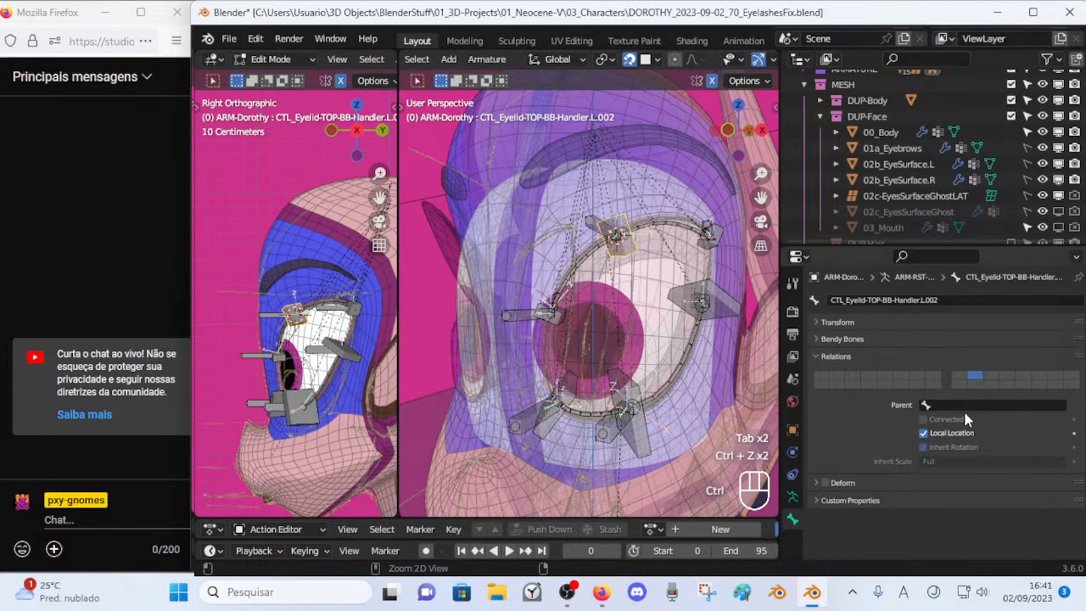
pyautogui.hotkey('ctrl', 'z')
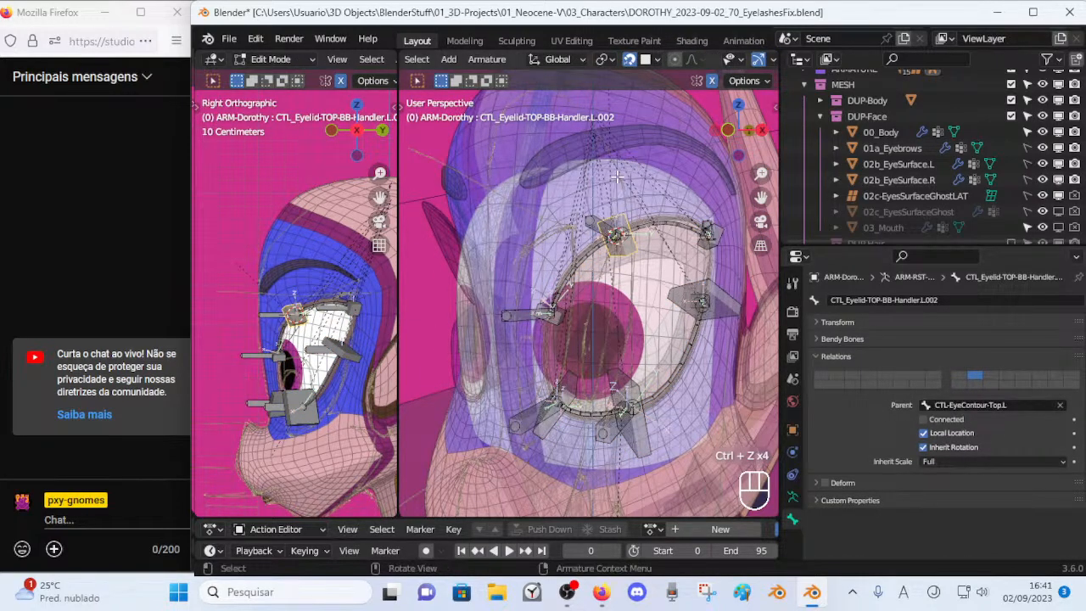
# Check the parented upper eyelid handler again in Edit Mode and Pose Mode.
pyautogui.press('Tab')
pyautogui.press('Tab')
pyautogui.press('Tab')
pyautogui.press('Tab')
pyautogui.press('Tab')
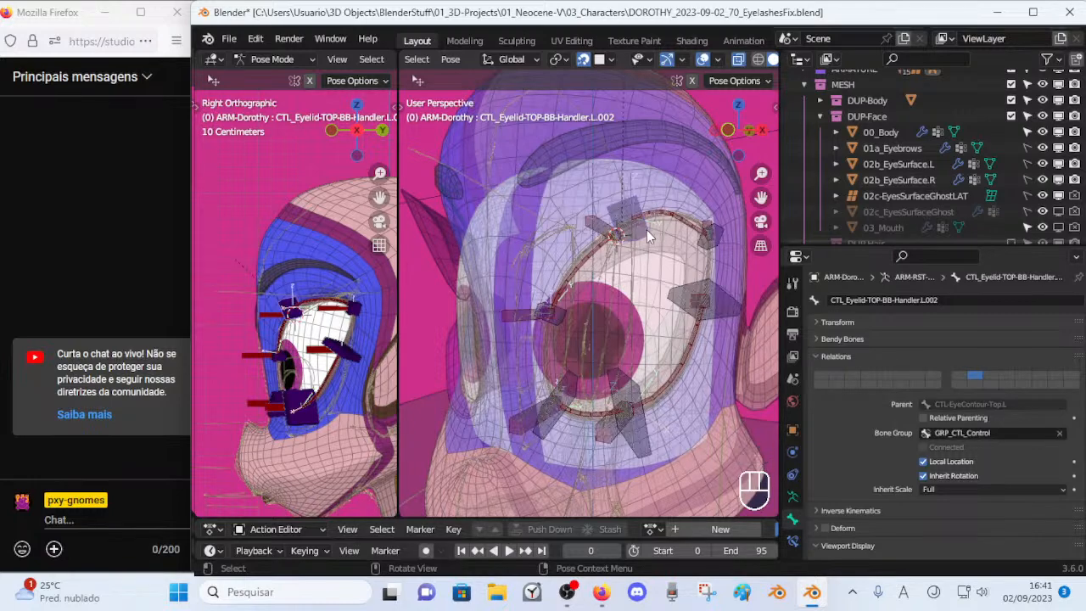
# Reset the Stretch To original length on DEF-HEAD-Eyelid-TOP-BB.L.002 in Pose Mode.
pyautogui.moveTo(615, 253); pyautogui.dragTo(594, 232, button='middle')
pyautogui.click(618, 216)
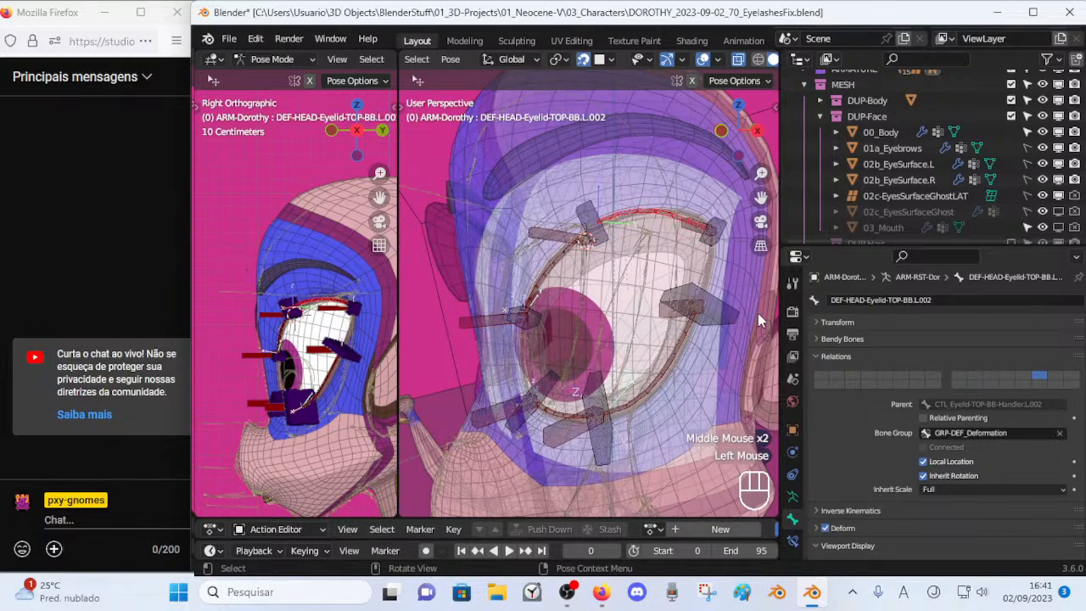
pyautogui.click(792, 540)
pyautogui.press('BackSpace')
pyautogui.press('BackSpace')
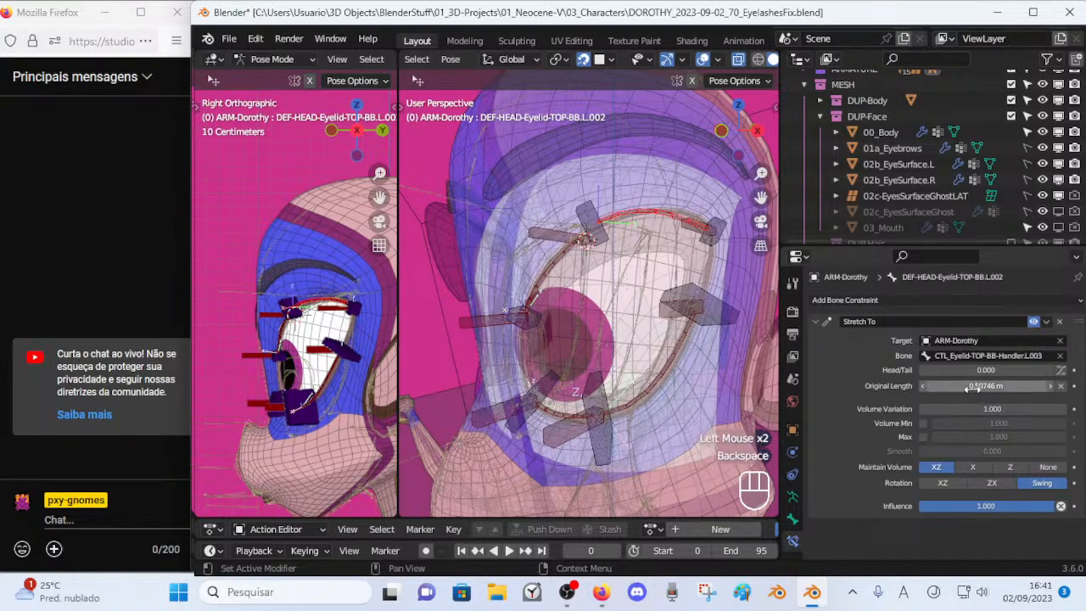
pyautogui.moveTo(583, 256); pyautogui.dragTo(605, 247, button='middle')
pyautogui.scroll(1, 605, 248)
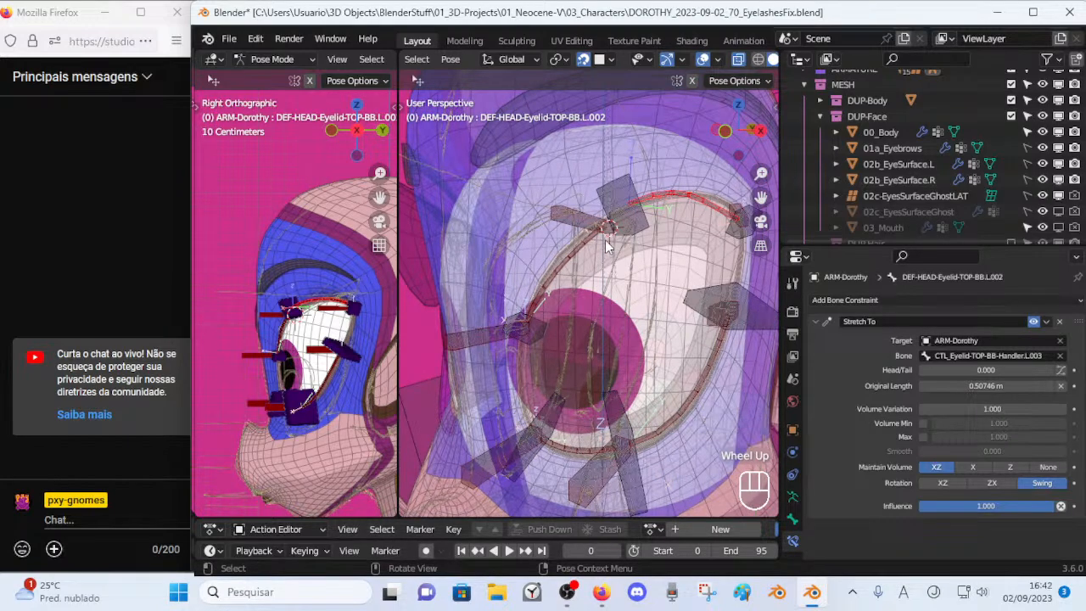
pyautogui.scroll(-2, 629, 236)
pyautogui.scroll(1, 632, 260)
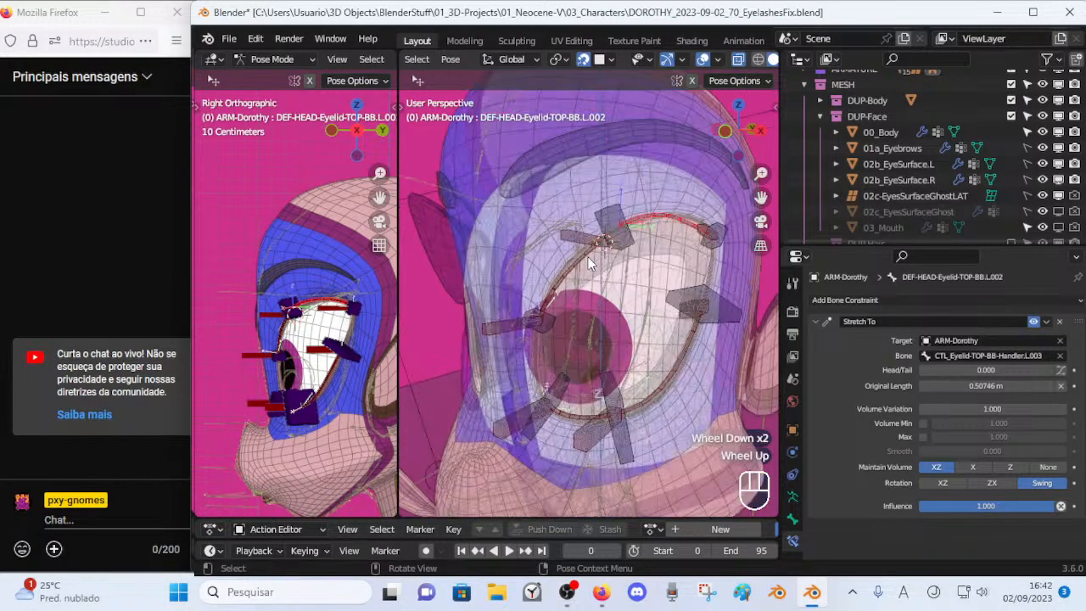
# Reset the Stretch To original length on DEF-HEAD-Eyelid-TOP-BB.L.001 and check the bone in both modes.
pyautogui.click(615, 242)
pyautogui.click(644, 223)
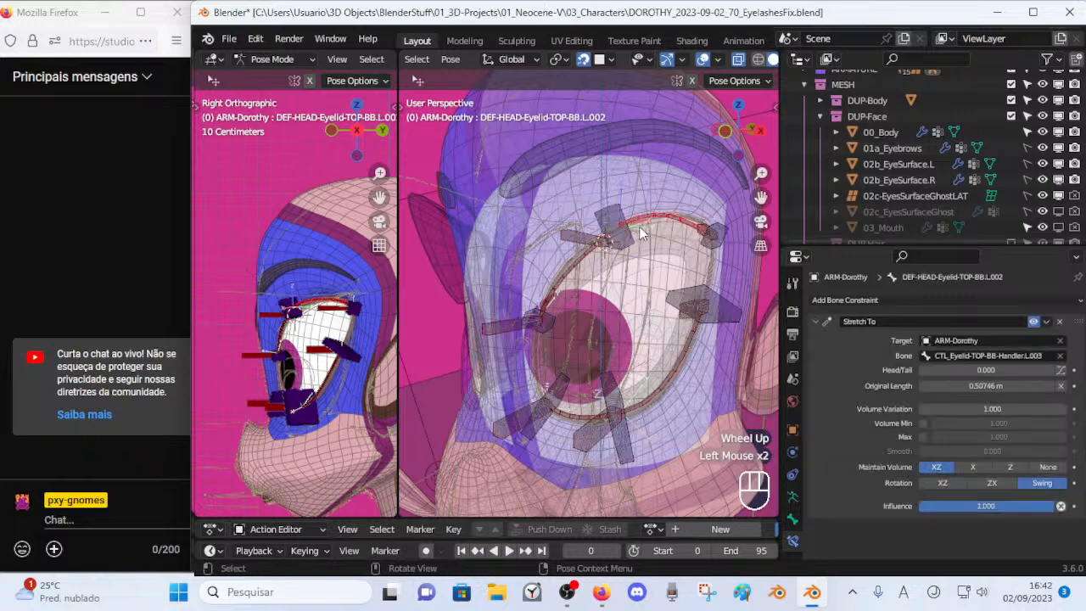
pyautogui.moveTo(610, 248); pyautogui.dragTo(636, 249, button='middle')
pyautogui.click(612, 249)
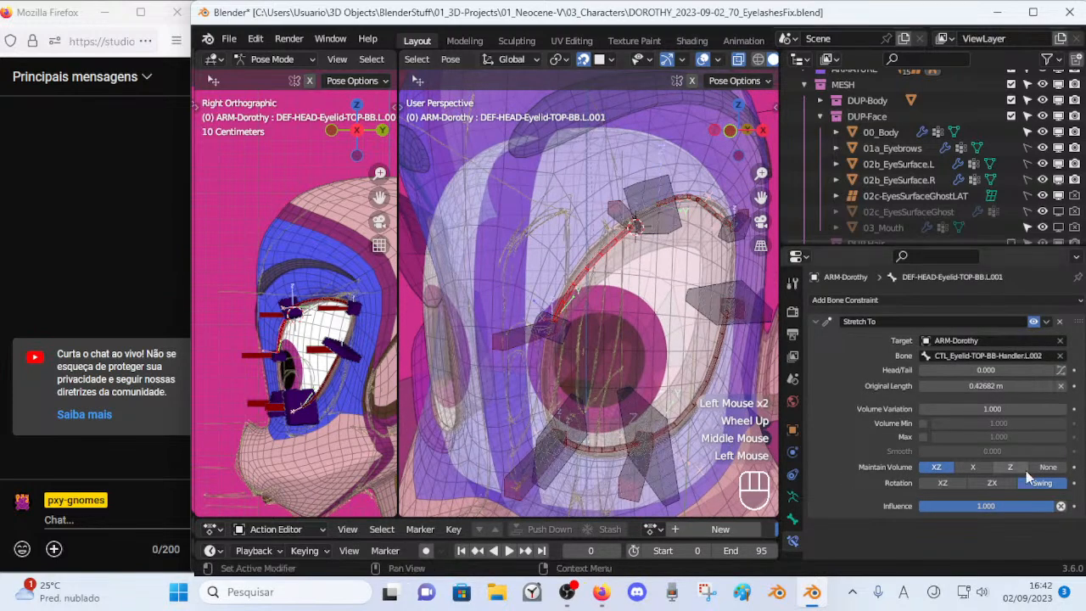
pyautogui.press('BackSpace')
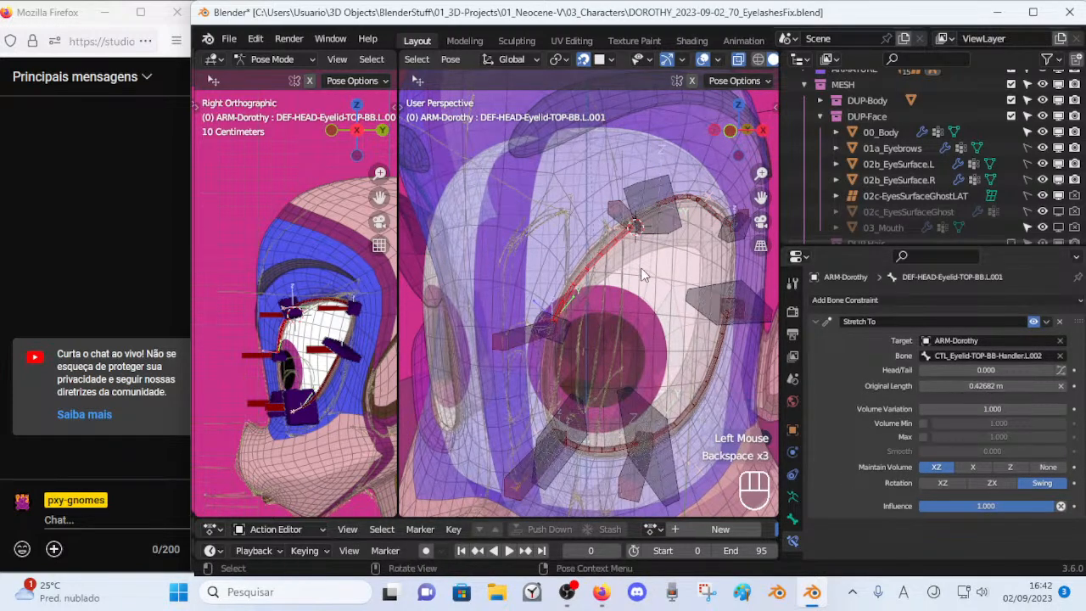
pyautogui.press('Tab')
pyautogui.press('Tab')
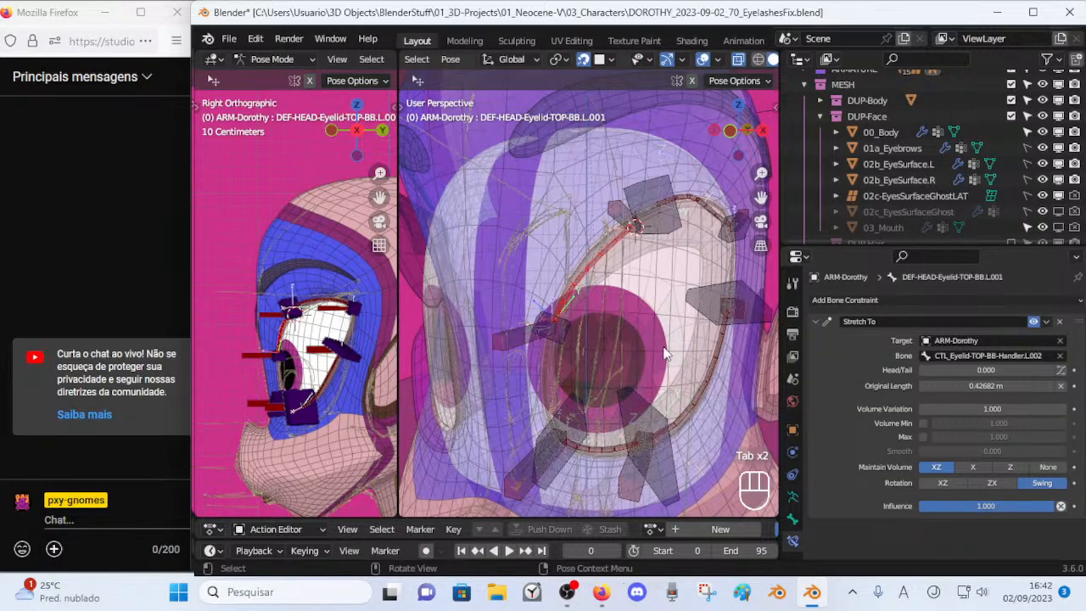
# Reveal all hidden bones in Pose Mode, deselect everything, and save the file.
pyautogui.scroll(-2, 641, 331)
pyautogui.scroll(1, 641, 332)
pyautogui.moveTo(641, 332); pyautogui.dragTo(593, 324, button='middle')
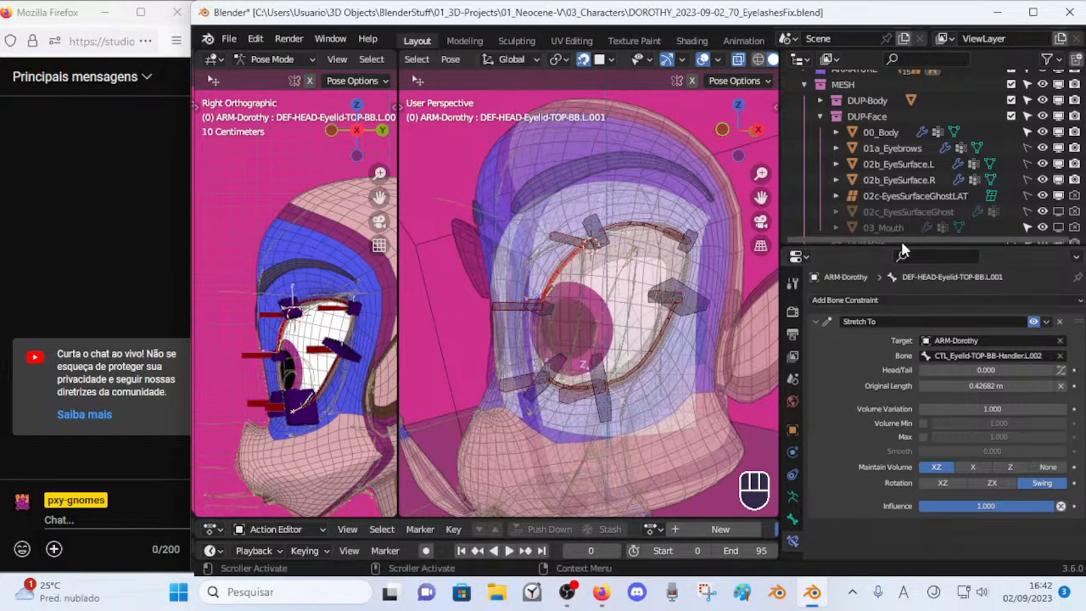
pyautogui.hotkey('alt', 'h')
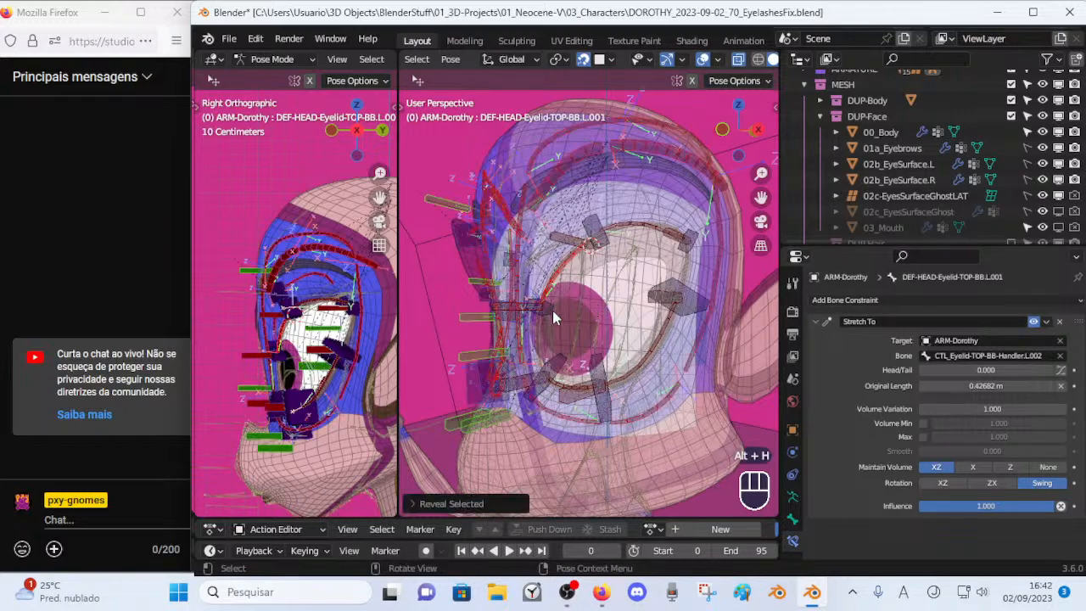
pyautogui.moveTo(555, 317); pyautogui.dragTo(547, 273, button='middle')
pyautogui.hotkey('alt', 'a')
pyautogui.press('n')
pyautogui.hotkey('ctrl', 's')
pyautogui.hotkey('ctrl', 's')
# Turn on the FACE TIP : Eyes Contours bone layer, leaving the FACE TIP : Eyebrows layer off.
pyautogui.click(578, 99)
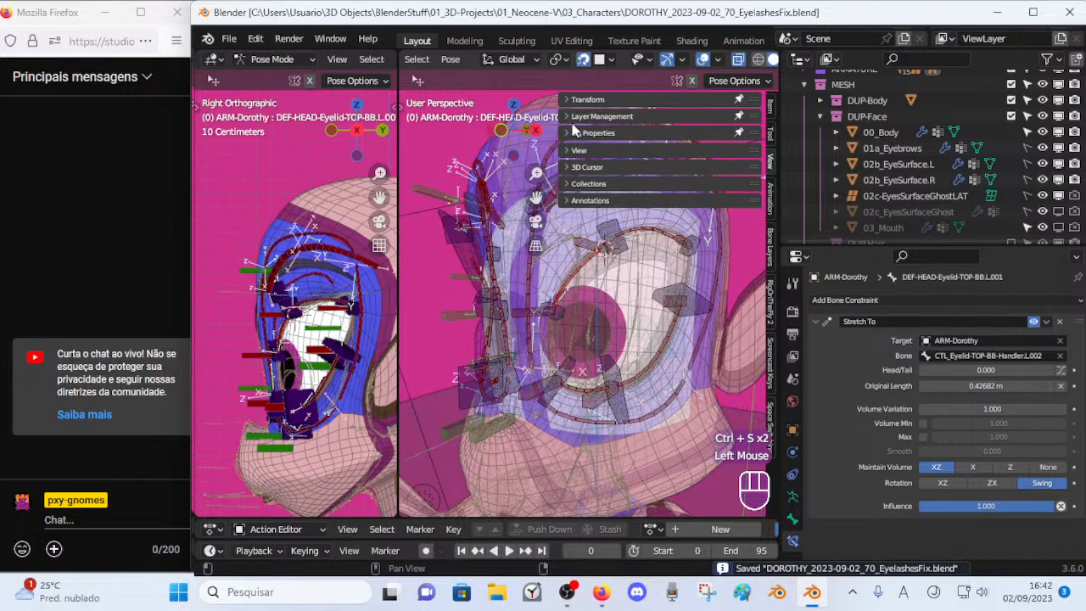
pyautogui.click(572, 116)
pyautogui.click(569, 280)
pyautogui.click(569, 280)
pyautogui.click(569, 279)
pyautogui.click(569, 280)
pyautogui.click(569, 293)
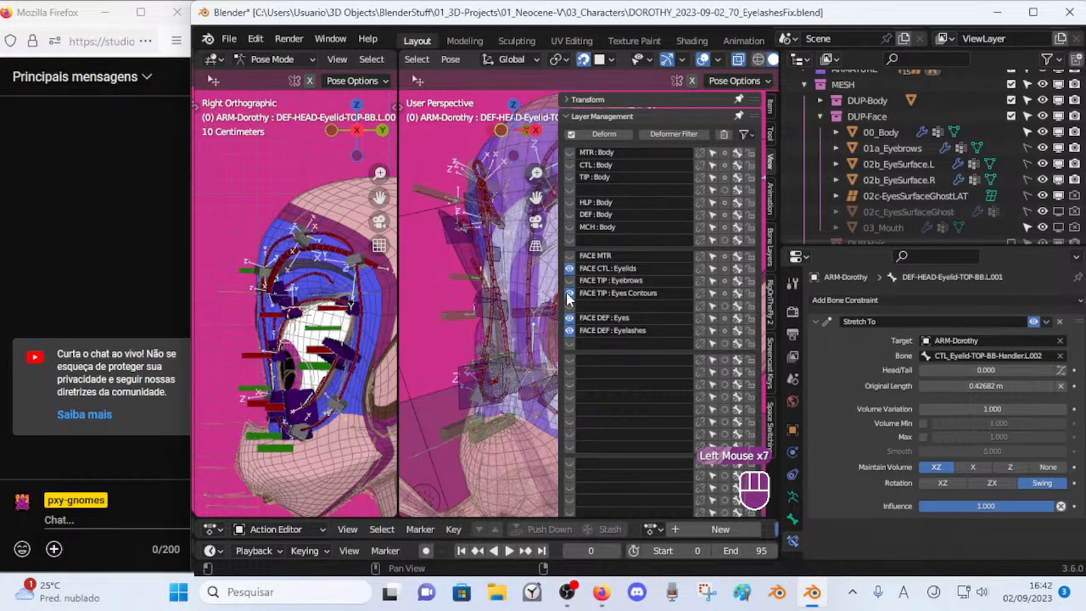
pyautogui.press('n')
# Compare the eye contour and eyelid bones between Edit Mode and Pose Mode from different angles.
pyautogui.moveTo(527, 285); pyautogui.dragTo(590, 265, button='middle')
pyautogui.press('Tab')
pyautogui.press('Tab')
pyautogui.press('Tab')
pyautogui.press('Tab')
pyautogui.press('Tab')
pyautogui.press('Tab')
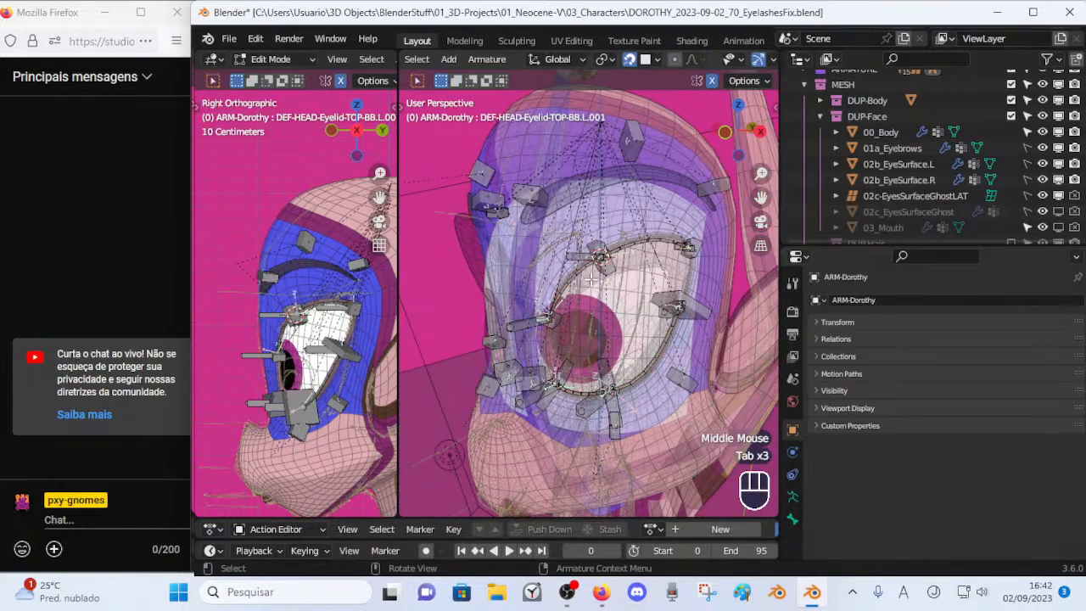
pyautogui.moveTo(591, 273); pyautogui.dragTo(623, 183, button='middle')
pyautogui.press('Tab')
pyautogui.press('Tab')
pyautogui.press('Tab')
pyautogui.press('Tab')
pyautogui.press('Tab')
pyautogui.press('Tab')
pyautogui.press('Tab')
pyautogui.press('Tab')
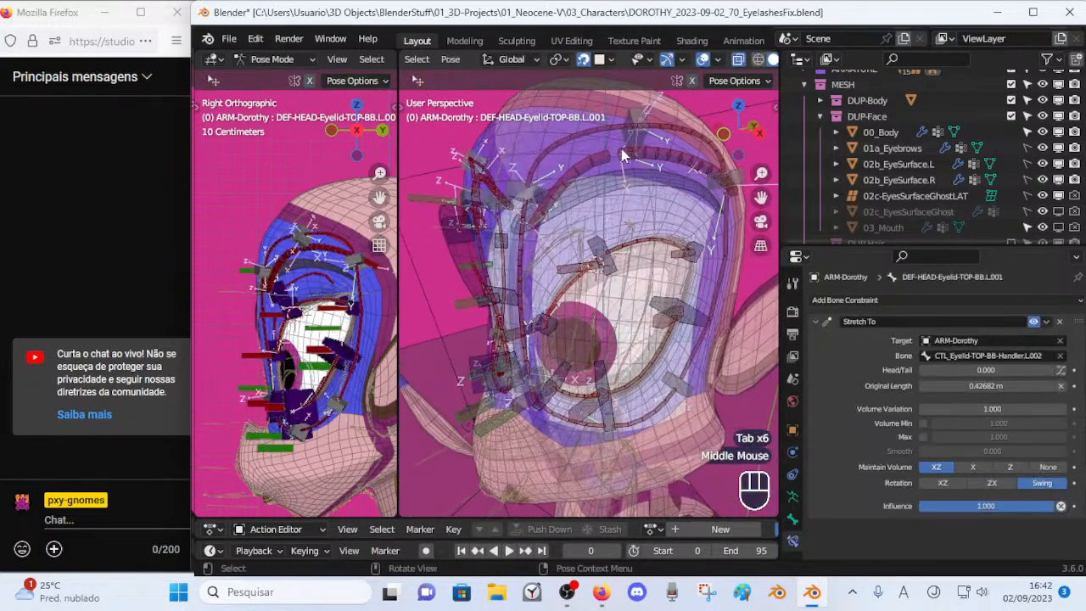
pyautogui.press('Tab')
pyautogui.press('Tab')
pyautogui.press('Tab')
pyautogui.press('Tab')
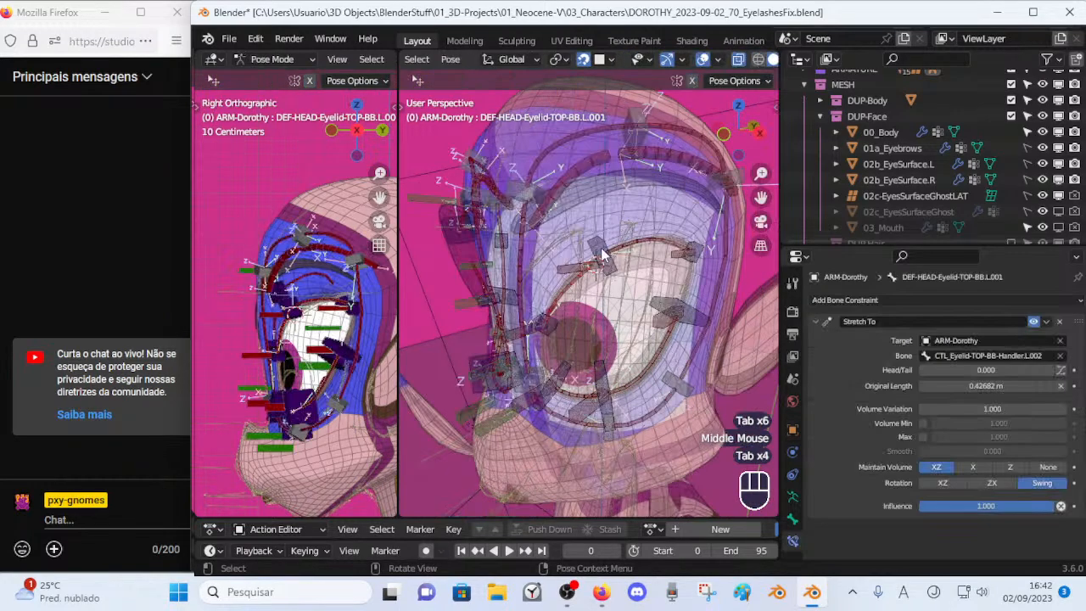
# Select CTL_Eyelid-TOP-BB-Handler.L.002 in Pose Mode and compare its position with Edit Mode.
pyautogui.click(603, 250)
pyautogui.moveTo(605, 227)
pyautogui.mouseDown(button='middle')
pyautogui.moveTo(628, 220)
pyautogui.moveTo(617, 245)
pyautogui.moveTo(653, 251)
pyautogui.moveTo(625, 249)
pyautogui.moveTo(637, 252)
pyautogui.moveTo(654, 211)
pyautogui.moveTo(613, 242)
pyautogui.mouseUp(button='middle')
pyautogui.scroll(1, 637, 254)
pyautogui.scroll(-2, 645, 246)
pyautogui.press('Tab')
pyautogui.press('Tab')
pyautogui.press('Tab')
pyautogui.press('Tab')
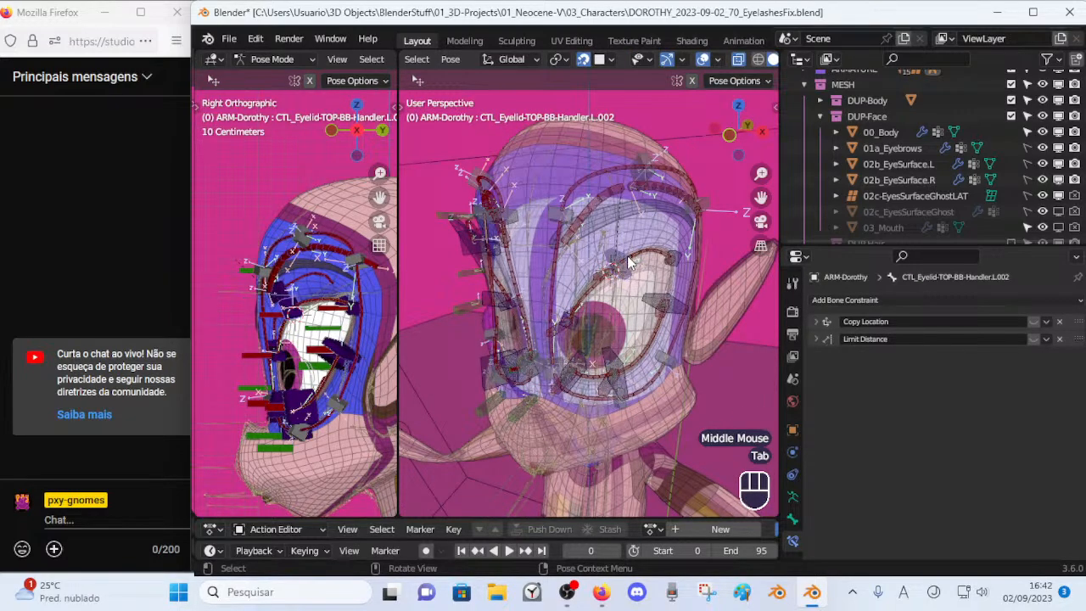
# Hide the FACE TIP : Eyes Contours bone layer in Edit Mode.
pyautogui.press('Tab')
pyautogui.press('n')
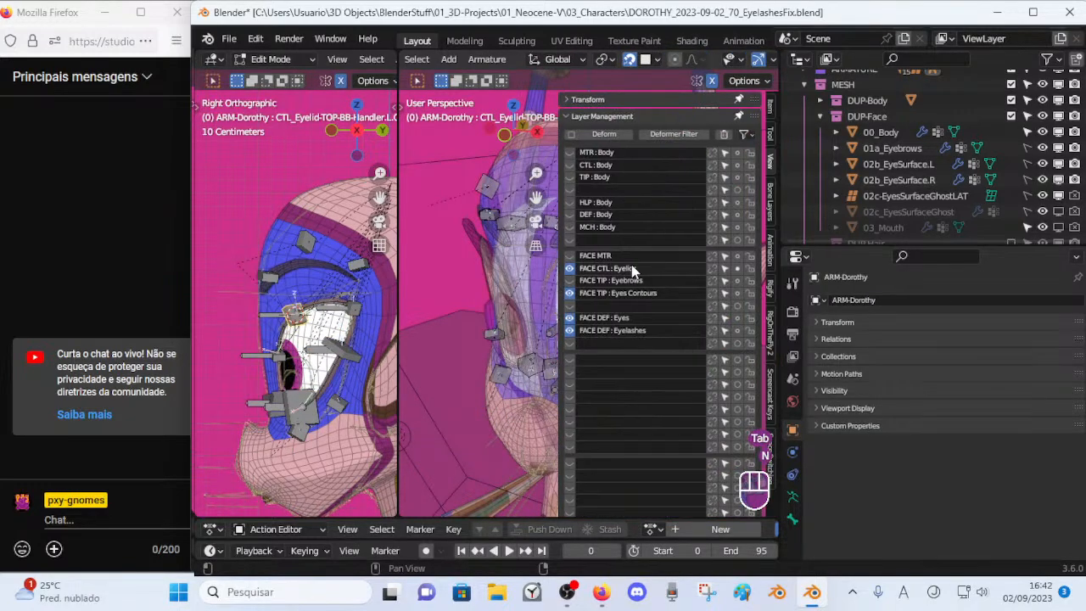
pyautogui.click(569, 292)
pyautogui.press('n')
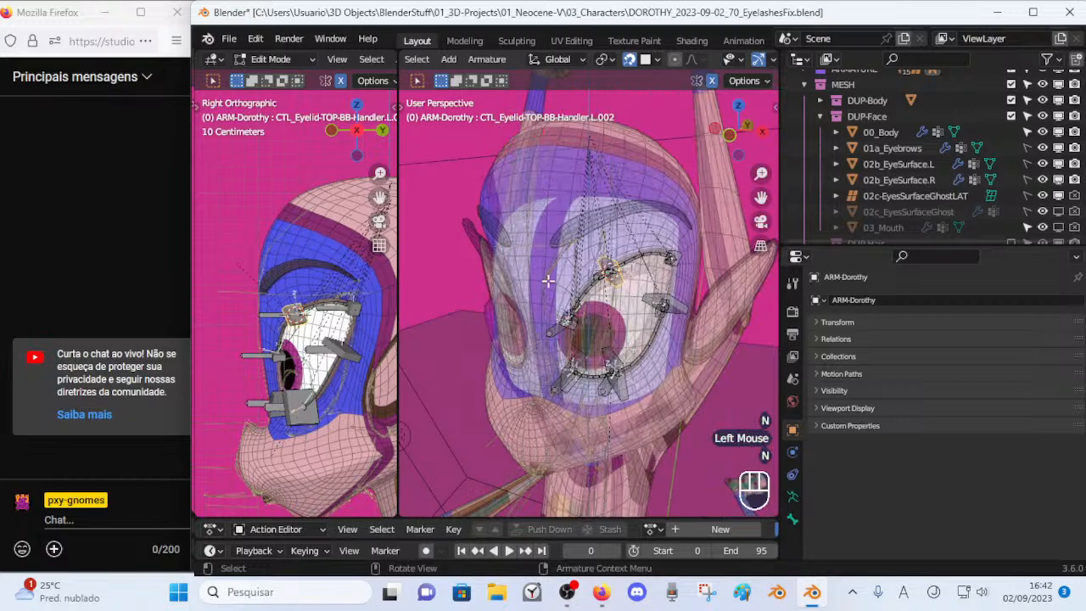
# Compare the upper eyelid handler bone's position between Edit Mode and Pose Mode up close.
pyautogui.scroll(2, 609, 286)
pyautogui.press('Tab')
pyautogui.press('Tab')
pyautogui.press('Tab')
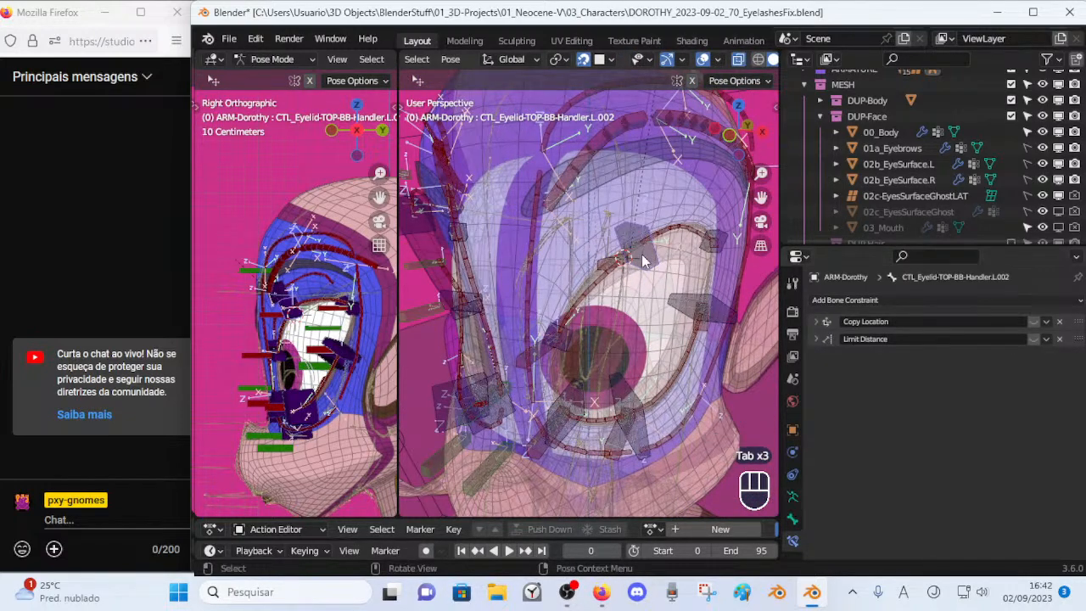
pyautogui.press('Tab')
# Copy the parent name CTL-EyeContour-Top.L from CTL_Eyelid-TOP-BB-Handler.L.002, clear its parent, and return to Pose Mode.
pyautogui.click(792, 518)
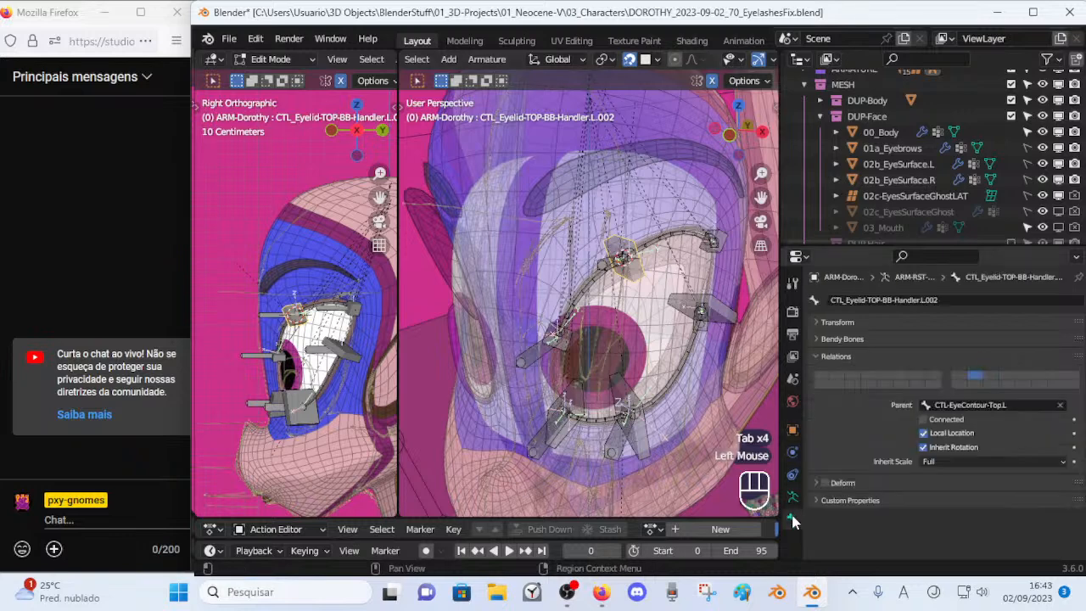
pyautogui.hotkey('ctrl', 'c')
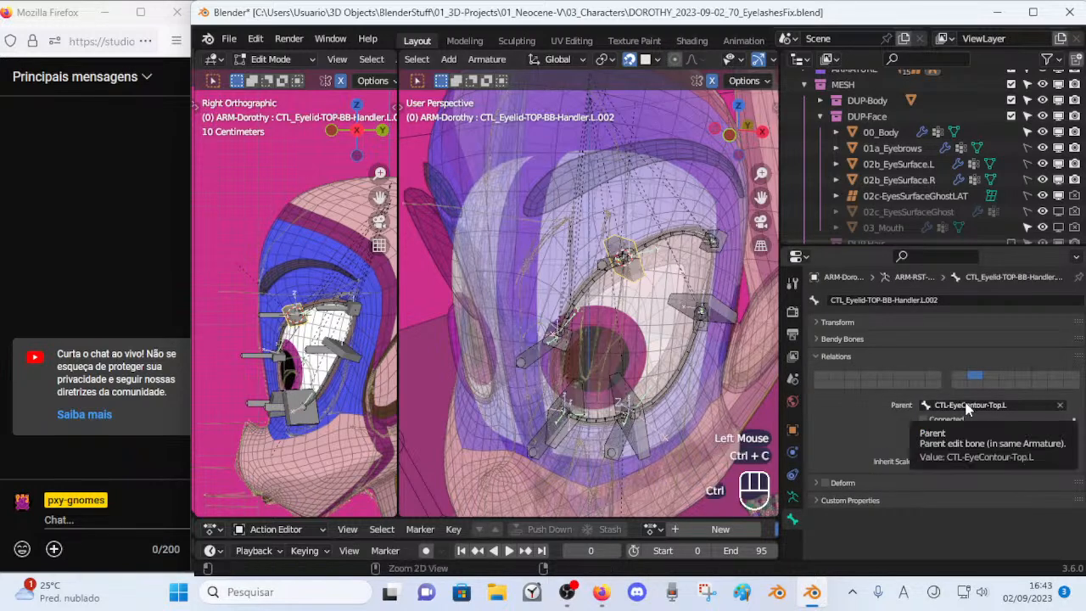
pyautogui.press('Tab')
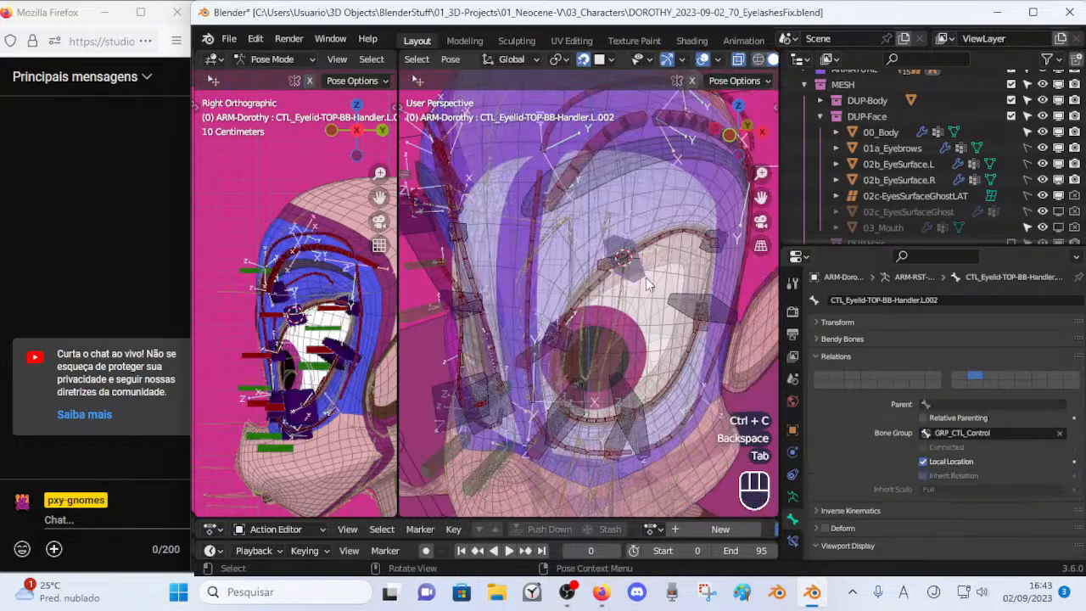
# Reset the Stretch To original length on DEF-HEAD-Eyelid-TOP-BB.L.002 and DEF-HEAD-Eyelid-TOP-BB.L.001.
pyautogui.click(653, 255)
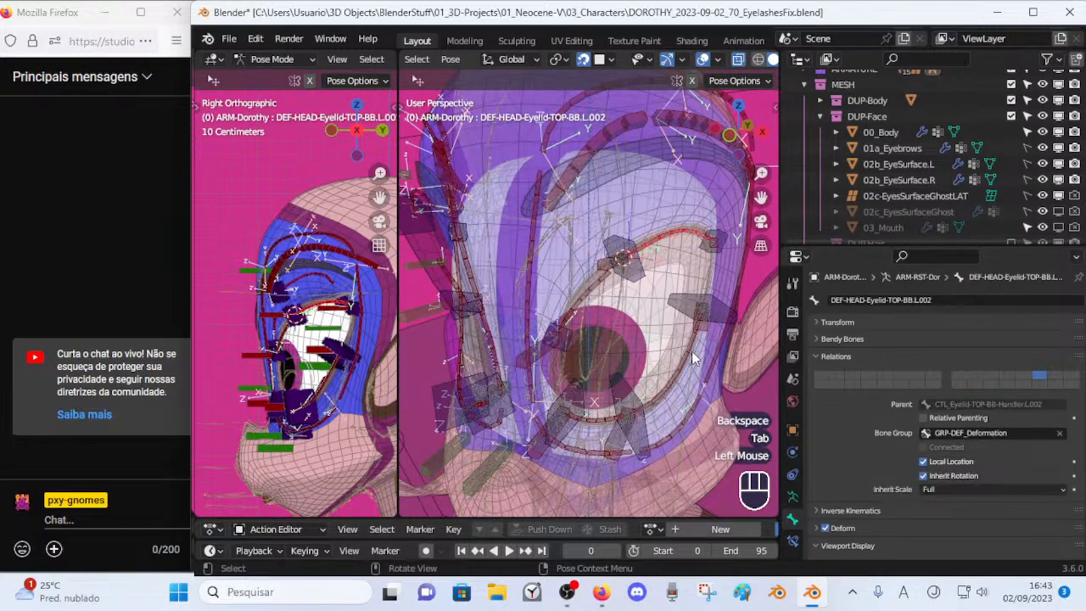
pyautogui.click(793, 543)
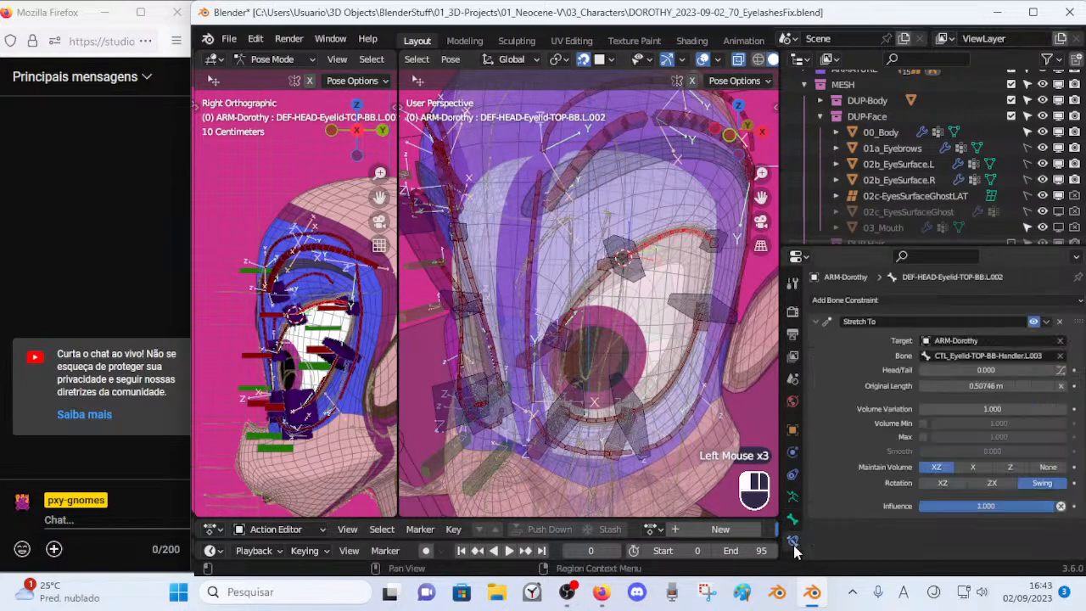
pyautogui.press('BackSpace')
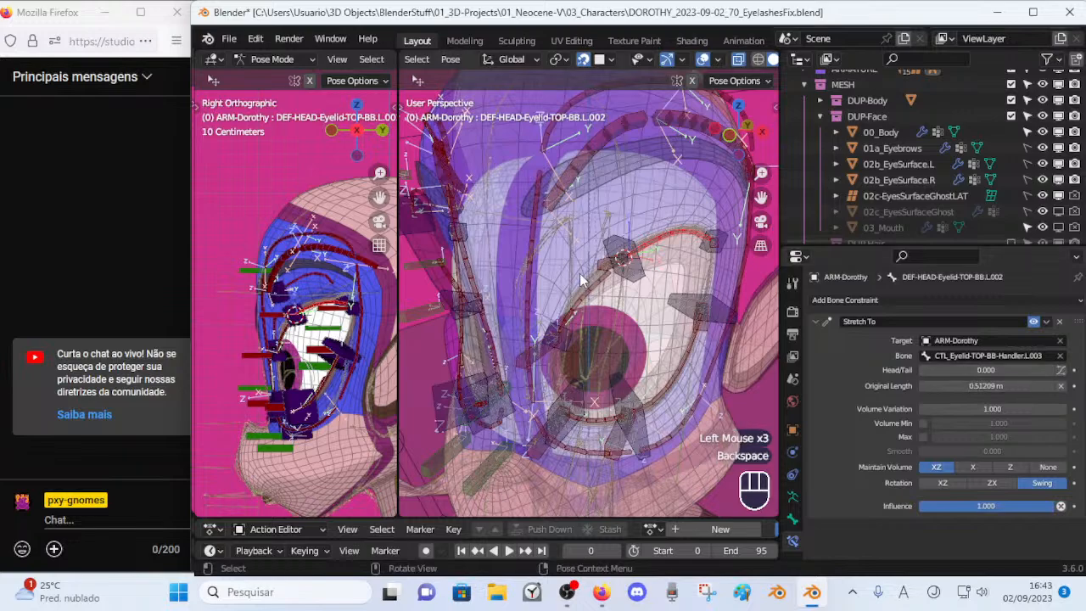
pyautogui.click(583, 290)
pyautogui.press('BackSpace')
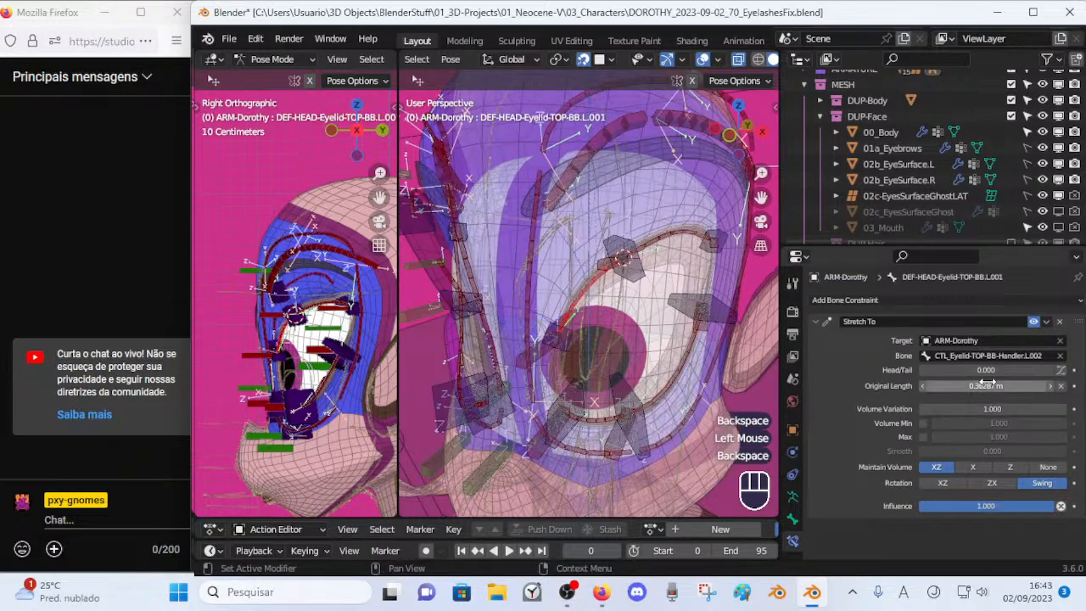
# Set CTL-EyeContour-Top.L as the parent of CTL_Eyelid-TOP-BB-Handler.L.002 again in Edit Mode.
pyautogui.moveTo(594, 280); pyautogui.dragTo(614, 229, button='middle')
pyautogui.click(591, 249)
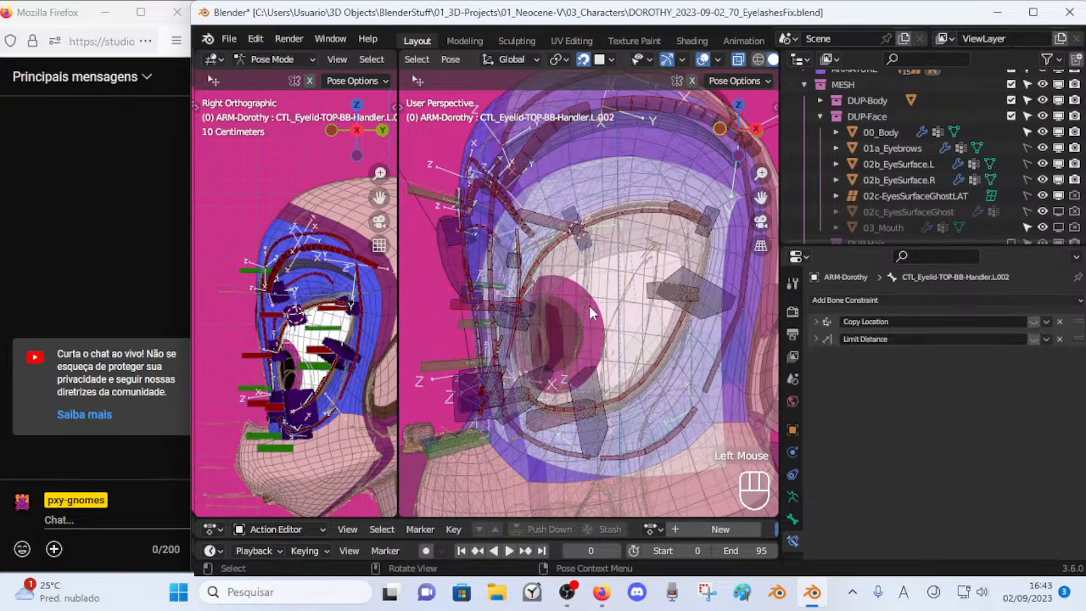
pyautogui.press('Tab')
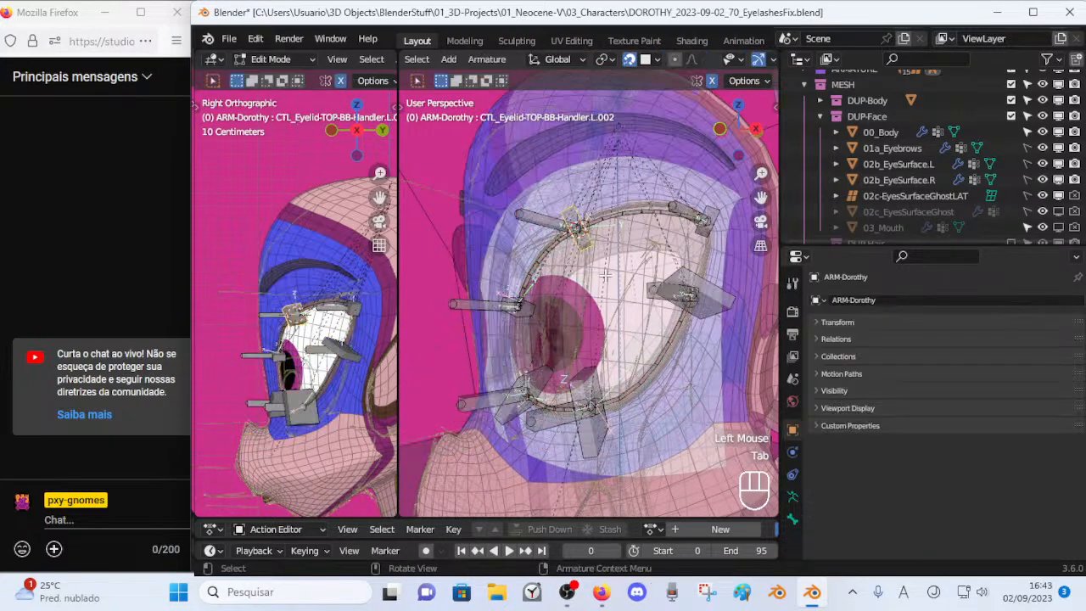
pyautogui.click(792, 519)
pyautogui.hotkey('ctrl', 'v')
# Compare the reparented upper eyelid handler and its neighbouring bones between Edit Mode and Pose Mode from several angles.
pyautogui.moveTo(610, 272); pyautogui.dragTo(628, 255, button='middle')
pyautogui.press('Tab')
pyautogui.press('Tab')
pyautogui.press('Tab')
pyautogui.press('Tab')
pyautogui.press('Tab')
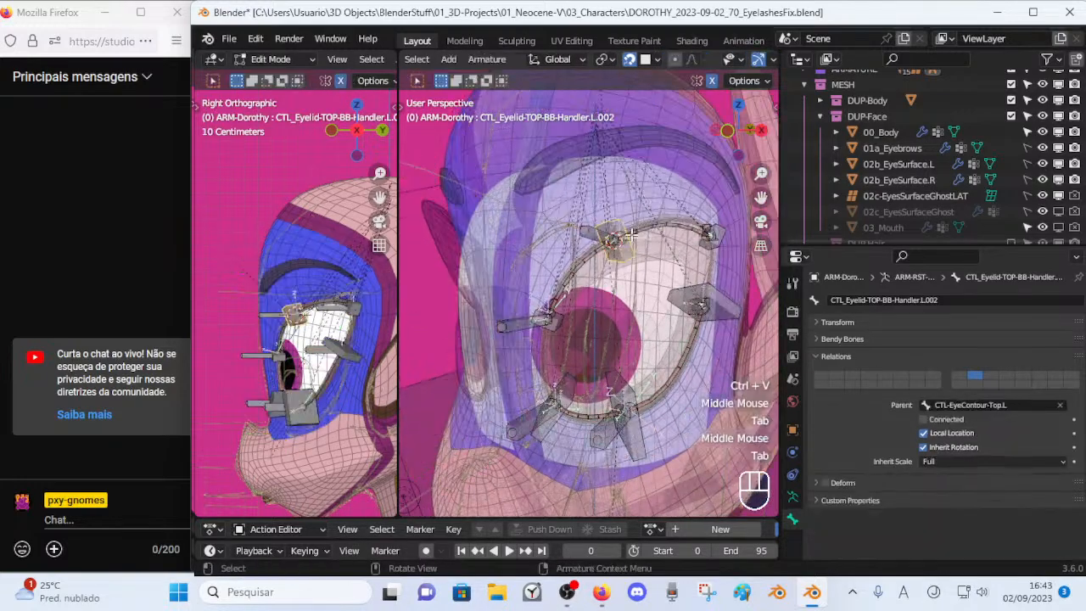
pyautogui.moveTo(617, 242); pyautogui.dragTo(596, 294, button='middle')
pyautogui.press('Tab')
pyautogui.press('Tab')
pyautogui.press('Tab')
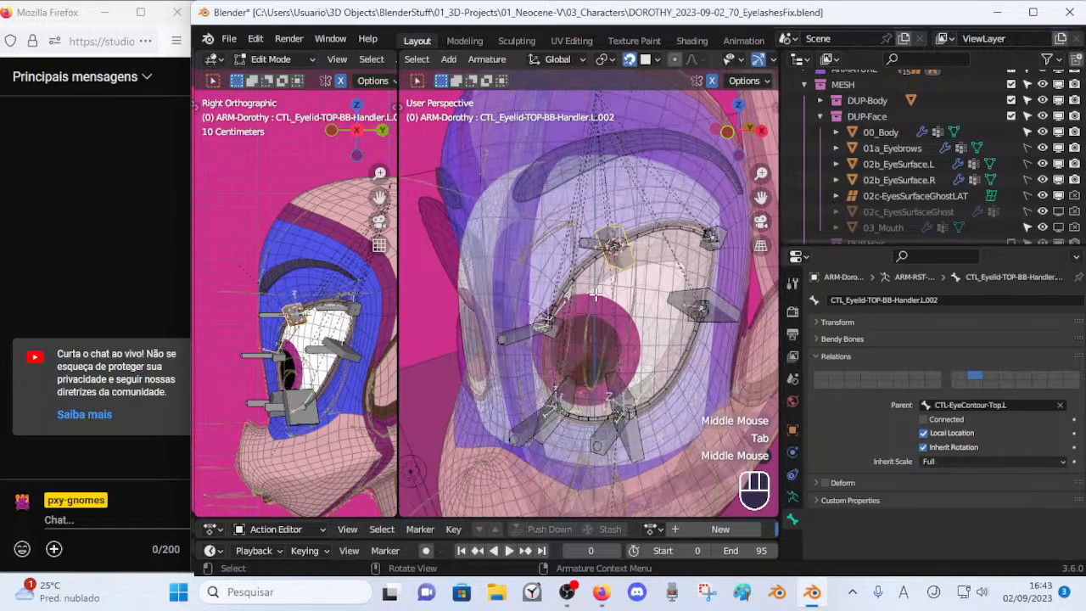
pyautogui.press('Tab')
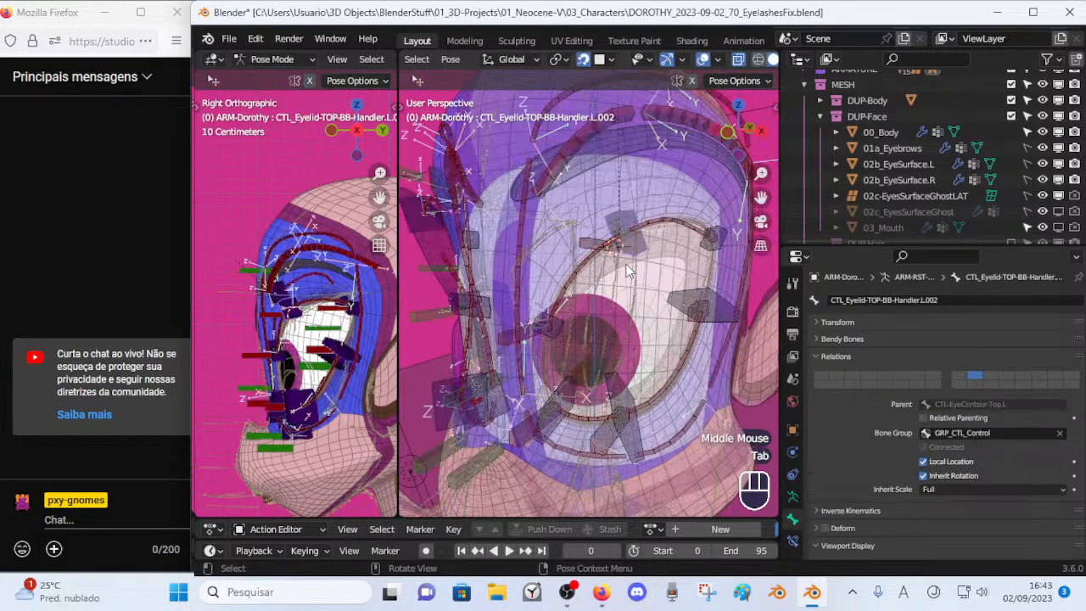
# Save the file and examine the bone constraints on CTL_Eyelid-TOP-BB-Handler.L.002.
pyautogui.hotkey('ctrl', 's')
pyautogui.click(686, 250)
pyautogui.moveTo(686, 250); pyautogui.dragTo(645, 251, button='middle')
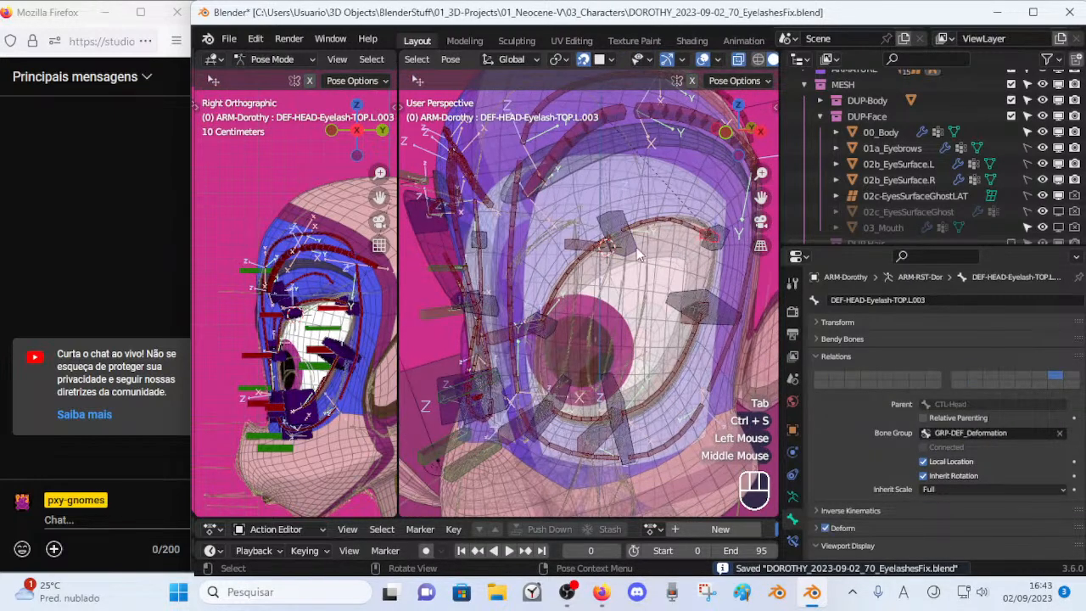
pyautogui.click(673, 282)
pyautogui.click(792, 539)
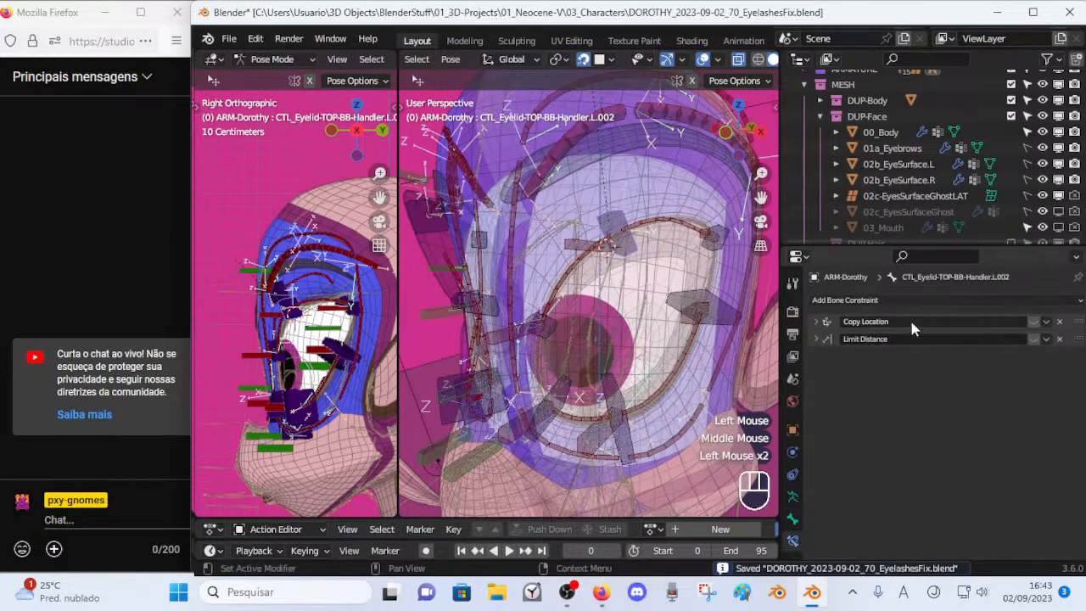
pyautogui.moveTo(668, 268); pyautogui.dragTo(627, 276, button='middle')
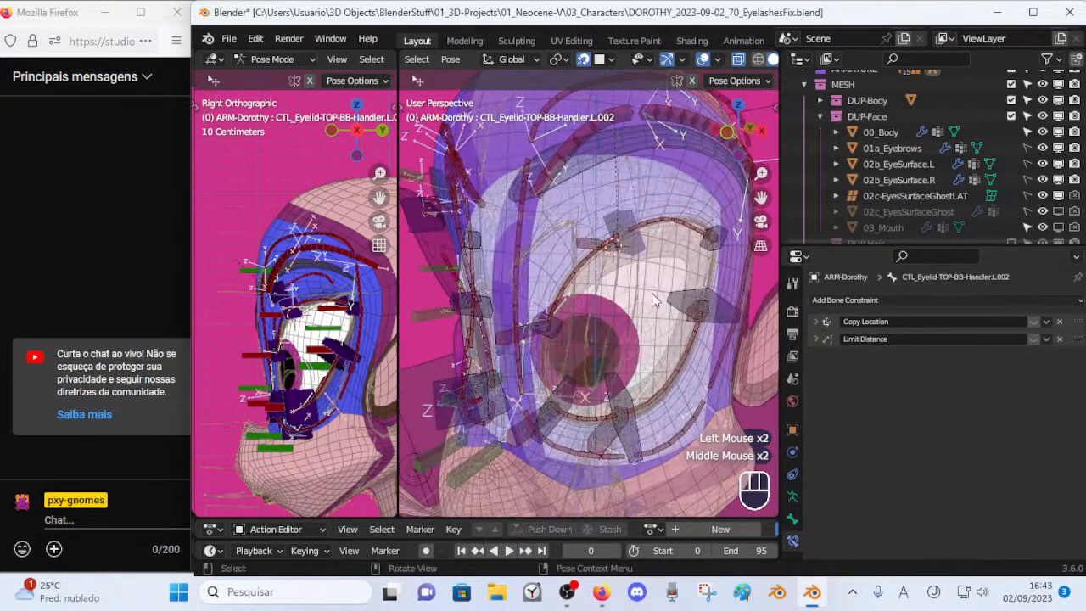
pyautogui.moveTo(570, 340); pyautogui.dragTo(582, 342, button='middle')
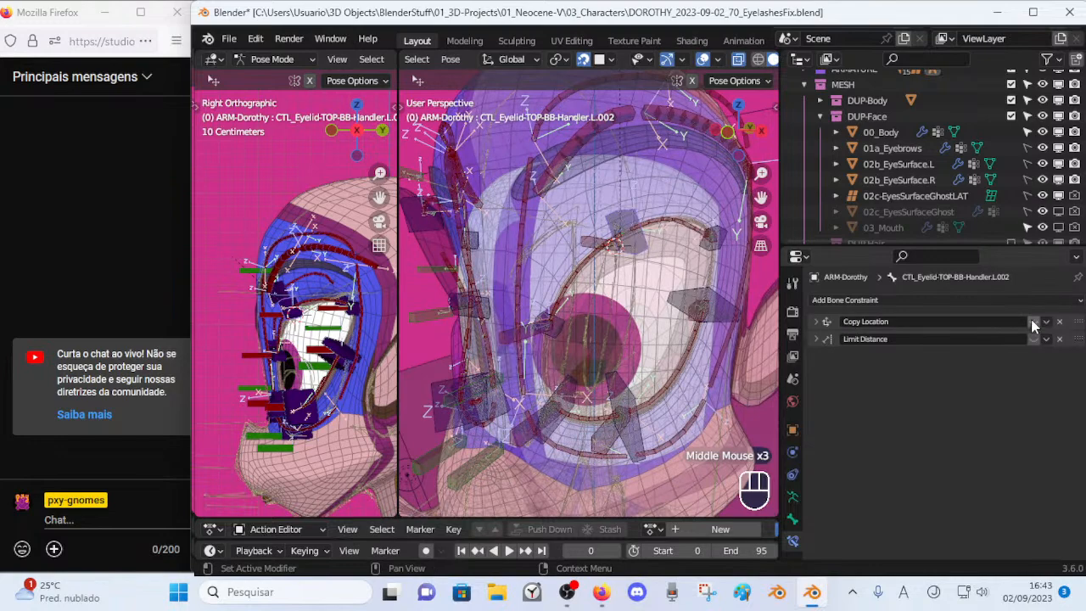
# Select the left upper and lower eyelash deform bones and toggle their Copy Location constraints together, leaving them enabled.
pyautogui.click(604, 244)
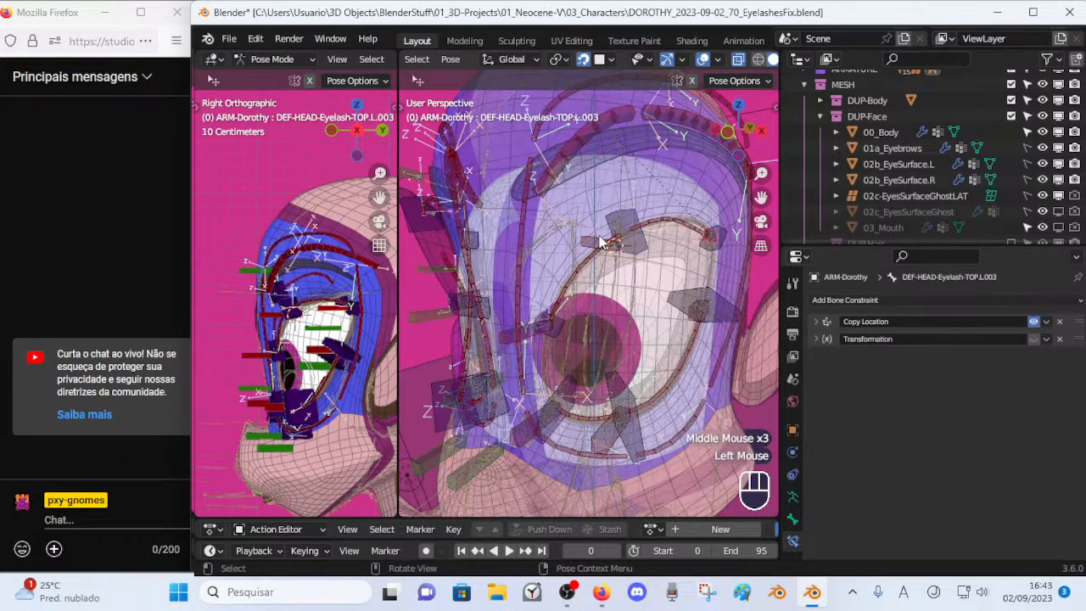
pyautogui.keyDown('shift'); pyautogui.click(584, 254); pyautogui.keyUp('shift')
pyautogui.keyDown('shift'); pyautogui.click(529, 333); pyautogui.keyUp('shift')
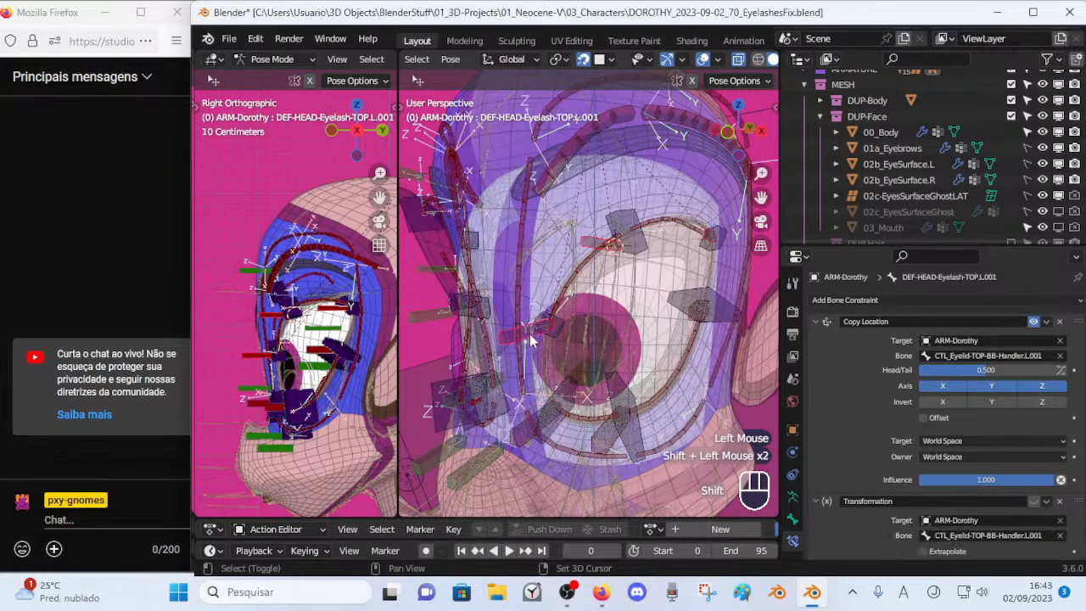
pyautogui.keyDown('shift'); pyautogui.click(530, 428); pyautogui.keyUp('shift')
pyautogui.keyDown('shift'); pyautogui.click(596, 445); pyautogui.keyUp('shift')
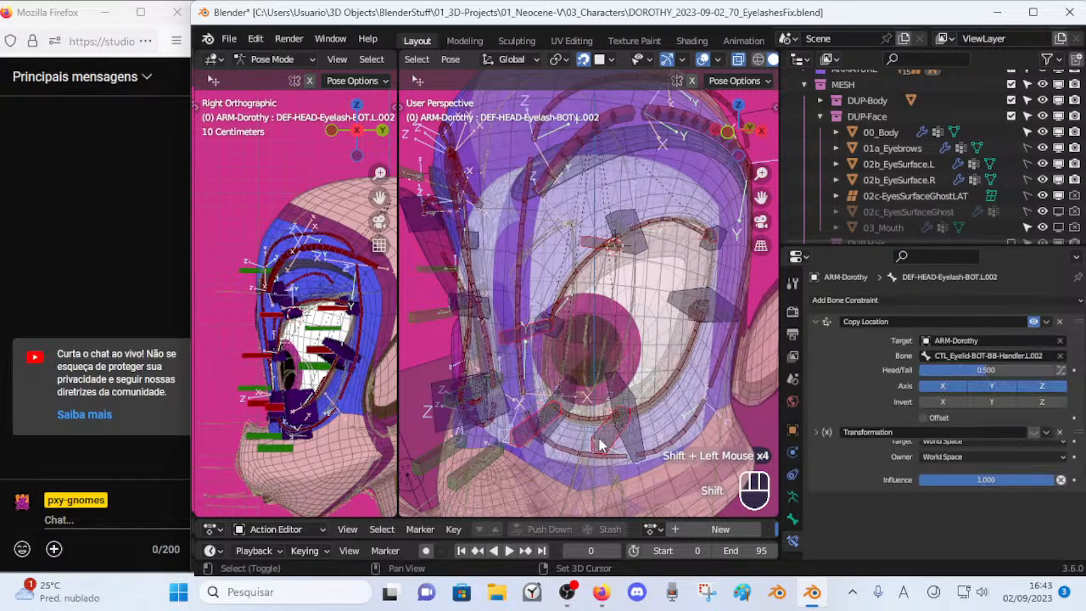
pyautogui.moveTo(669, 326); pyautogui.dragTo(679, 324, button='middle')
pyautogui.keyDown('shift'); pyautogui.click(692, 315); pyautogui.keyUp('shift')
pyautogui.keyDown('alt'); pyautogui.click(1034, 323); pyautogui.keyUp('alt')
pyautogui.keyDown('alt'); pyautogui.click(1034, 323); pyautogui.keyUp('alt')
pyautogui.moveTo(601, 311); pyautogui.dragTo(614, 316, button='middle')
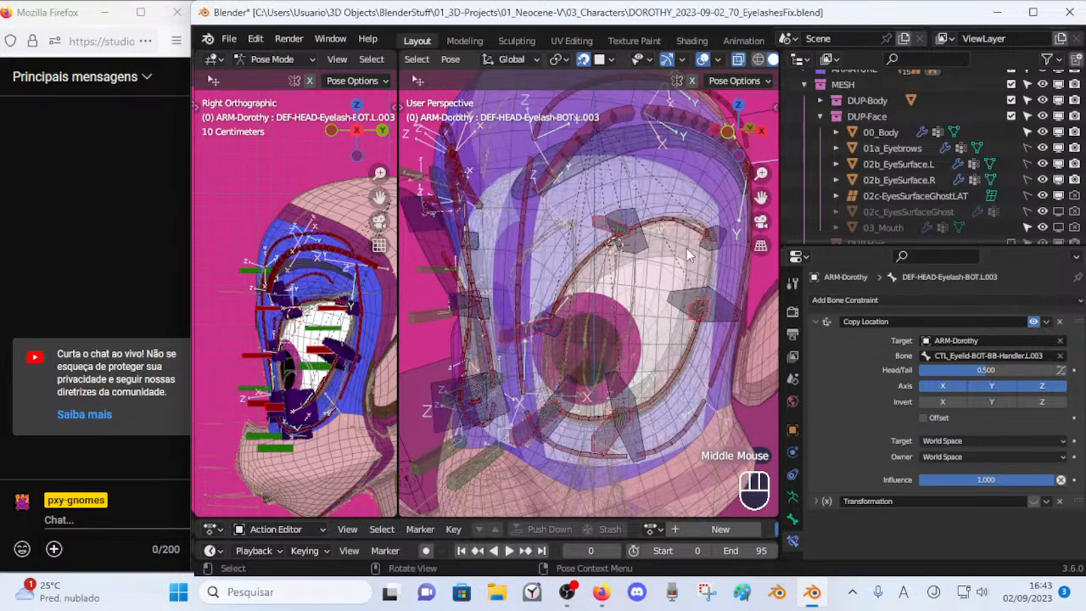
# Go through the left DEF-HEAD-Eyelash BOT and TOP bones and collapse their expanded constraint settings.
pyautogui.click(818, 323)
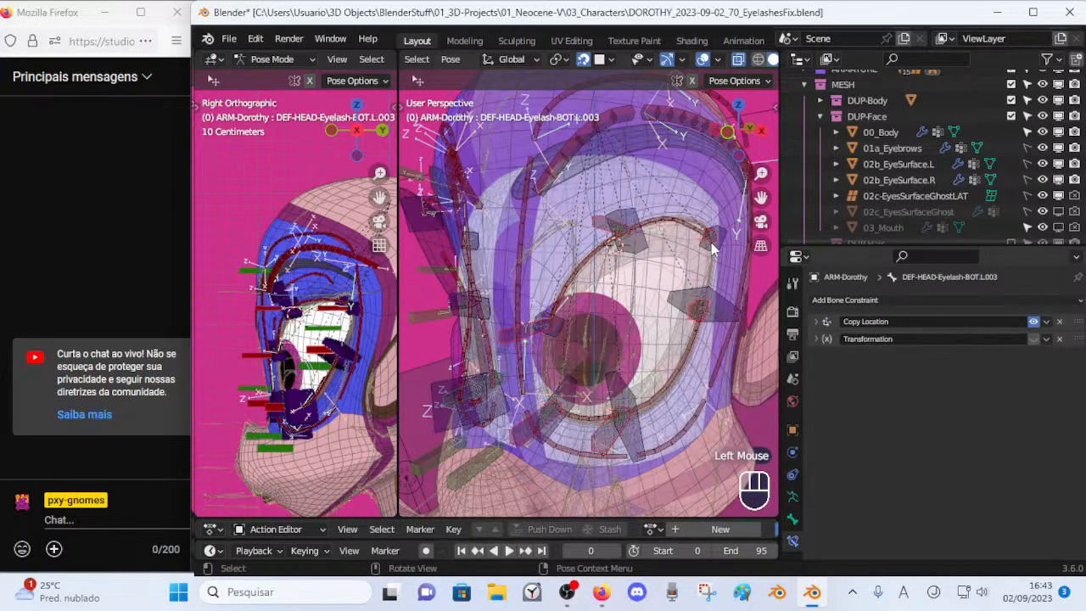
pyautogui.click(711, 241)
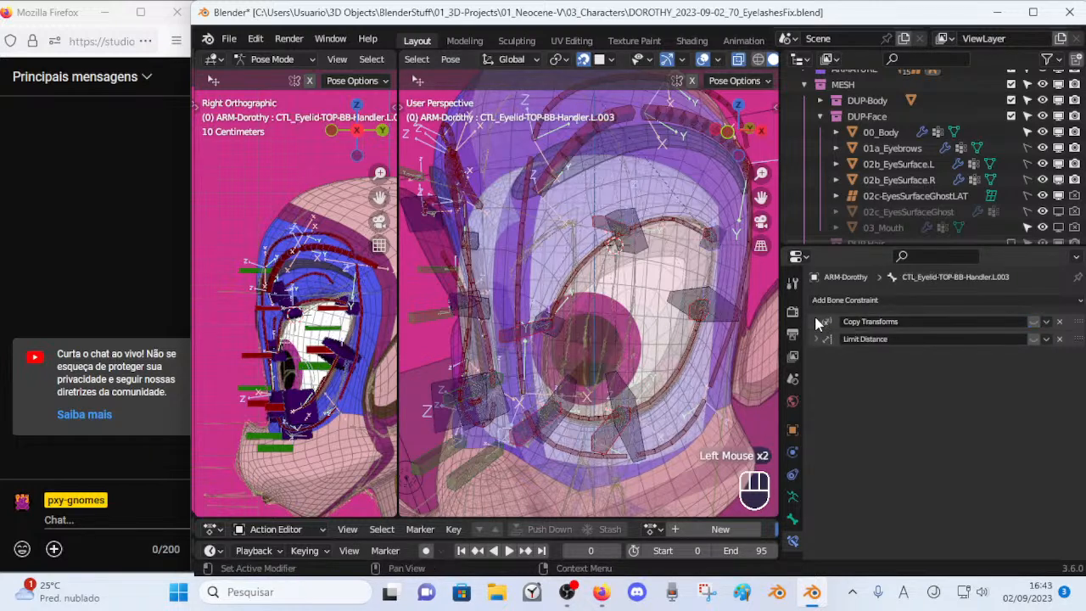
pyautogui.click(714, 241)
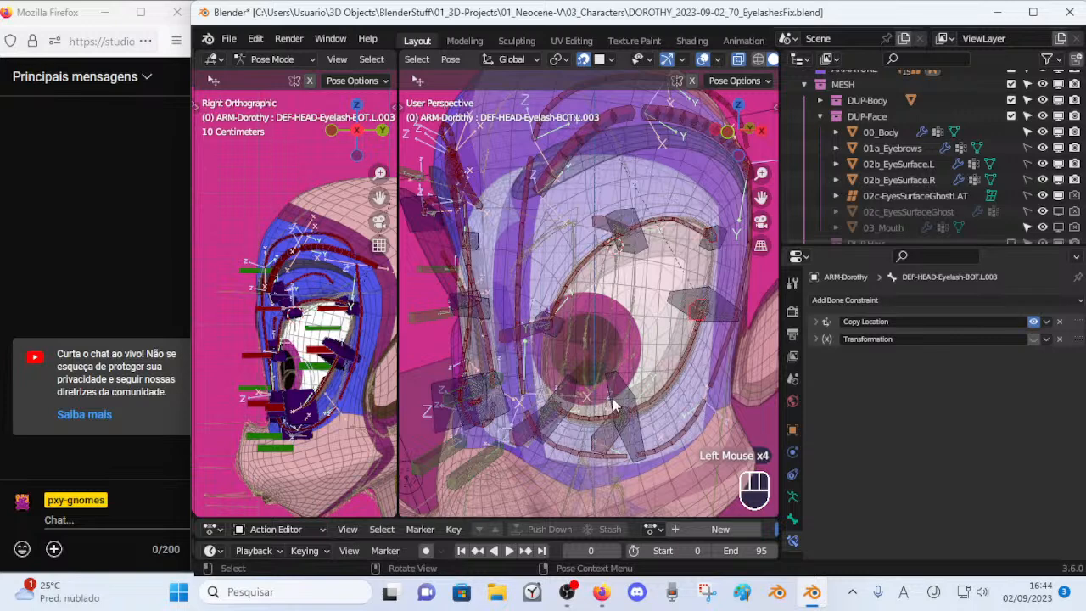
pyautogui.click(595, 439)
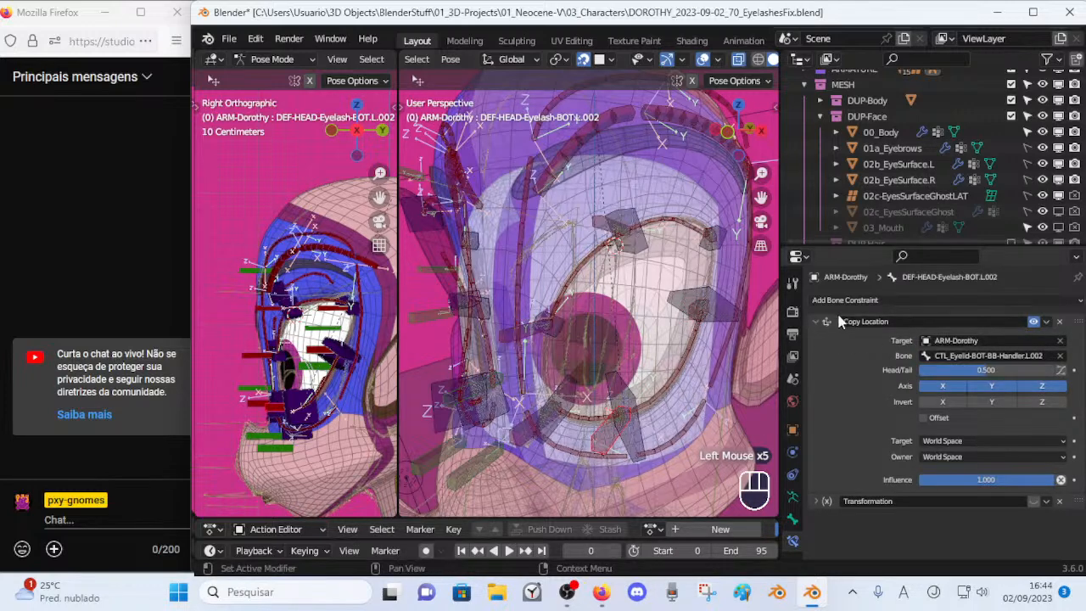
pyautogui.click(849, 321)
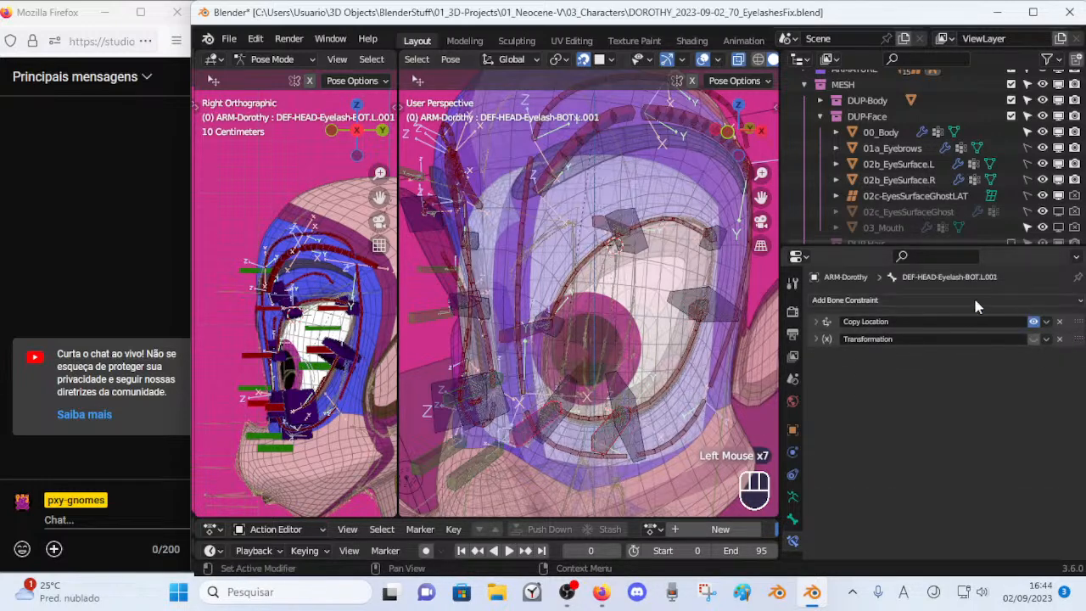
pyautogui.click(516, 334)
pyautogui.click(812, 323)
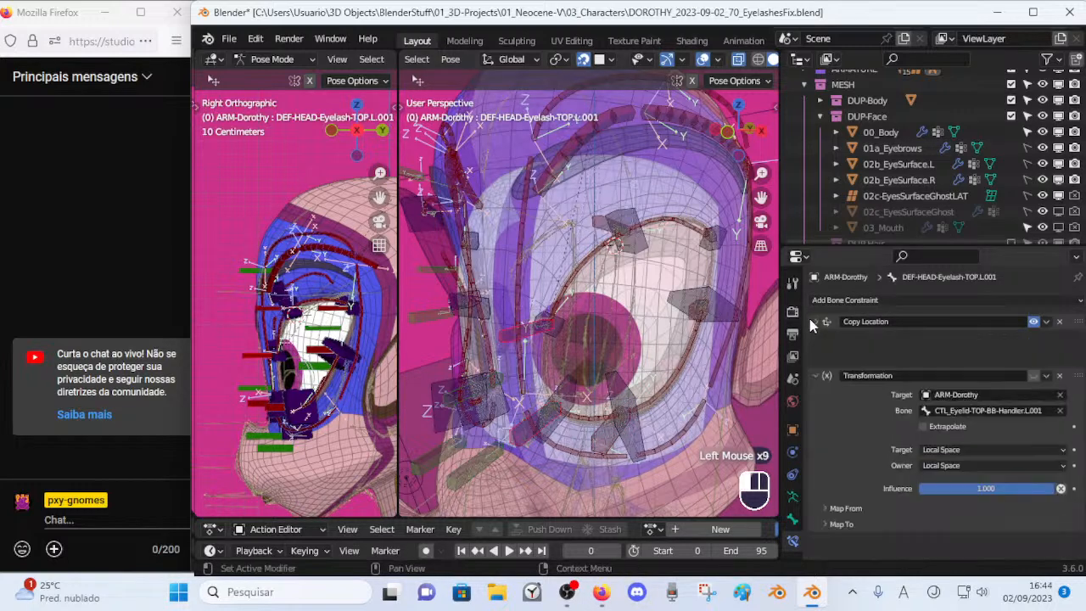
pyautogui.click(596, 218)
pyautogui.click(814, 321)
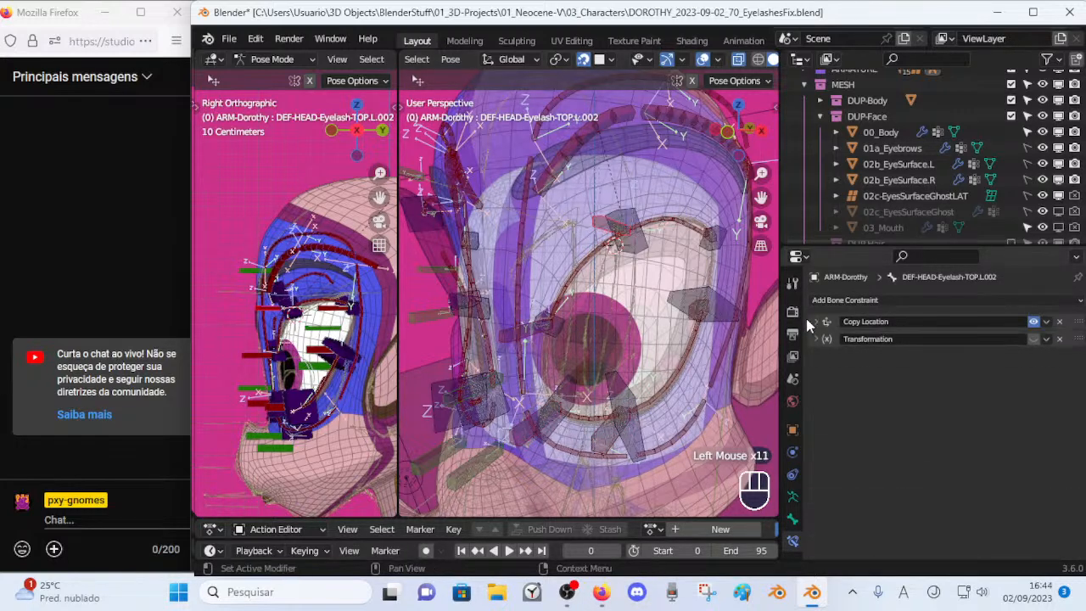
pyautogui.moveTo(593, 223); pyautogui.dragTo(564, 215, button='middle')
pyautogui.click(711, 240)
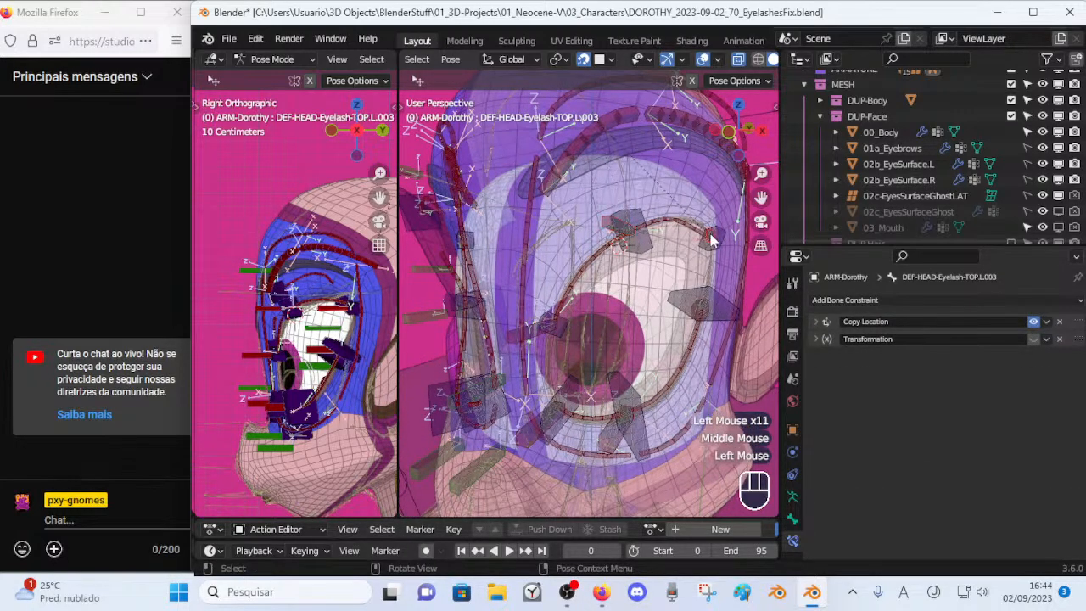
# Save the file with CTL_Eyelid-TOP-BB-Handler.L.002 selected and review its Copy Location constraint settings.
pyautogui.click(623, 227)
pyautogui.hotkey('ctrl', 's')
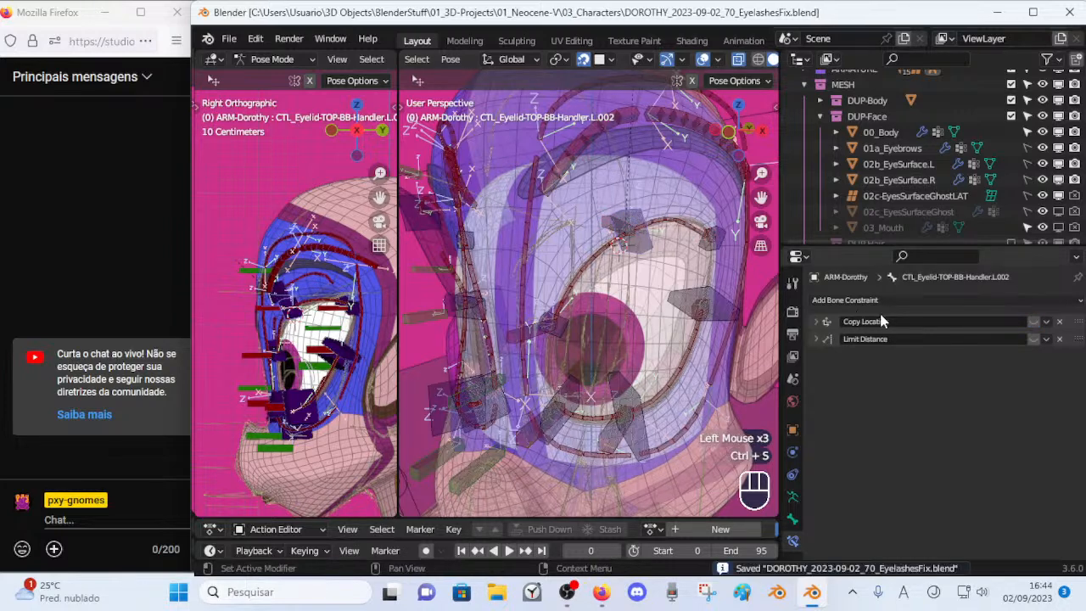
pyautogui.click(816, 322)
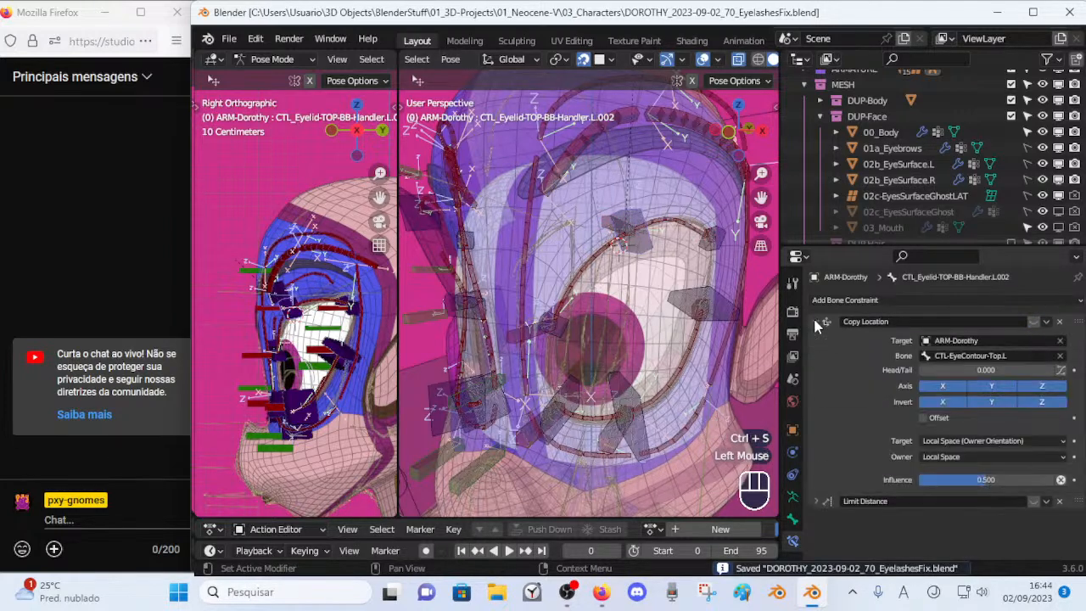
pyautogui.click(816, 322)
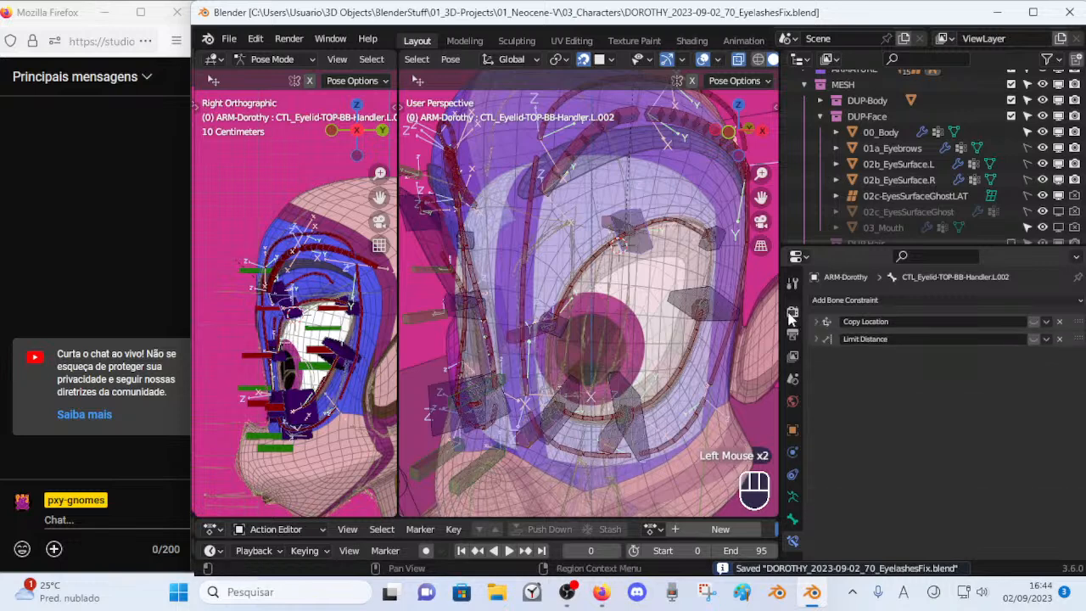
# Go through the left CTL_Eyelid-TOP-BB-Handler bones and re-enable their copy constraints, including Copy Transforms on handler L.001.
pyautogui.click(722, 241)
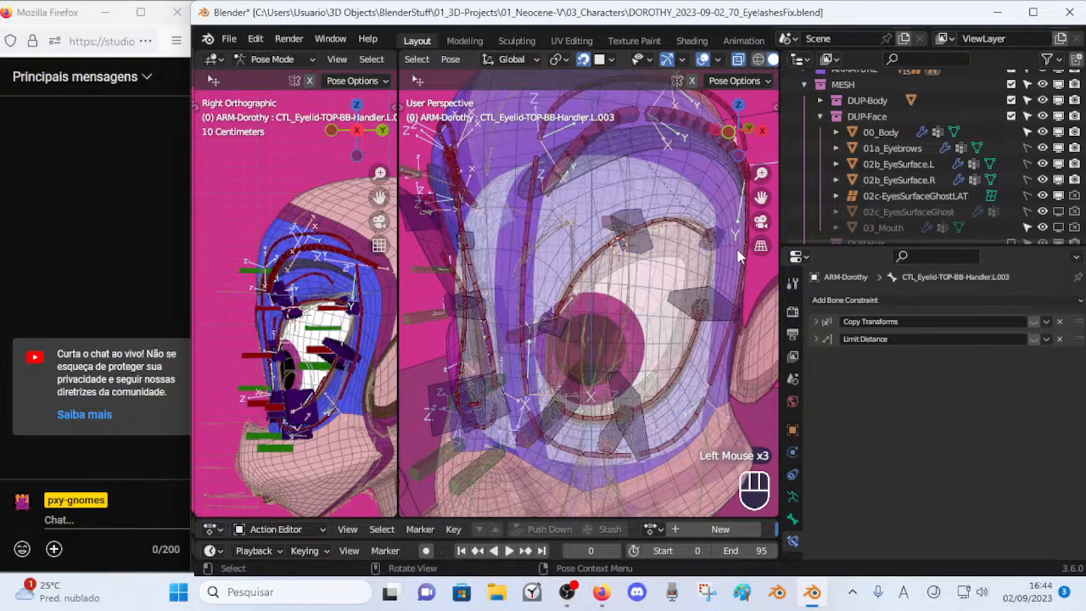
pyautogui.click(726, 235)
pyautogui.click(649, 240)
pyautogui.click(1034, 322)
pyautogui.click(1033, 321)
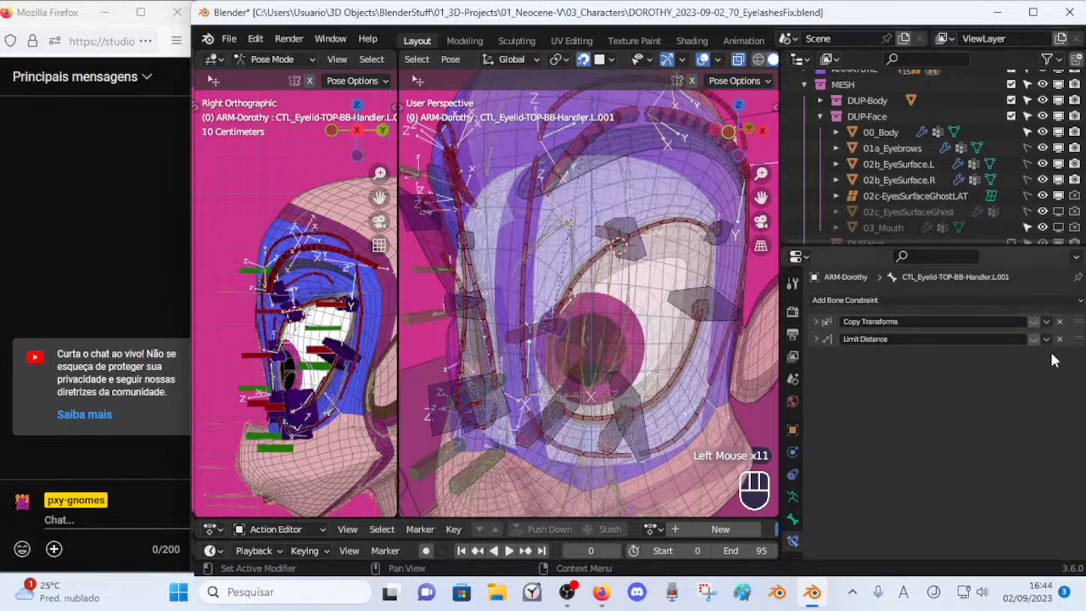
pyautogui.click(1034, 322)
# Make sure Copy Transforms is enabled on CTL_Eyelid-BOT-BB-Handler.L.003 and L.001, and save the file.
pyautogui.click(741, 312)
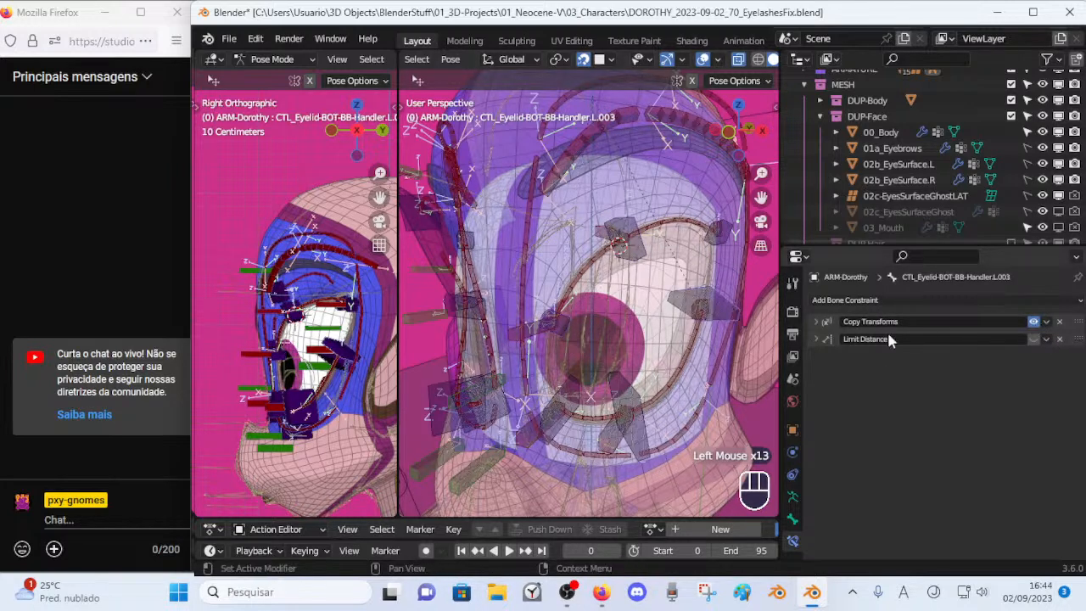
pyautogui.click(570, 423)
pyautogui.click(1033, 322)
pyautogui.scroll(-2, 611, 363)
pyautogui.hotkey('ctrl', 's')
pyautogui.hotkey('ctrl', 's')
# Make the FACE MTR bone layer visible alongside the eyelid control layer.
pyautogui.press('n')
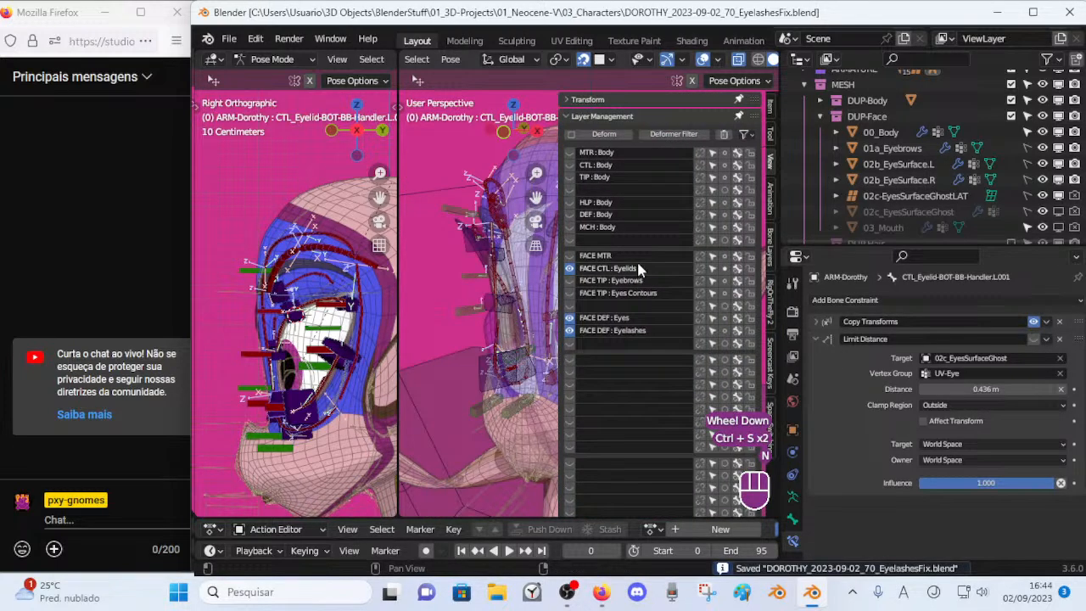
pyautogui.click(573, 258)
pyautogui.click(573, 258)
pyautogui.click(573, 258)
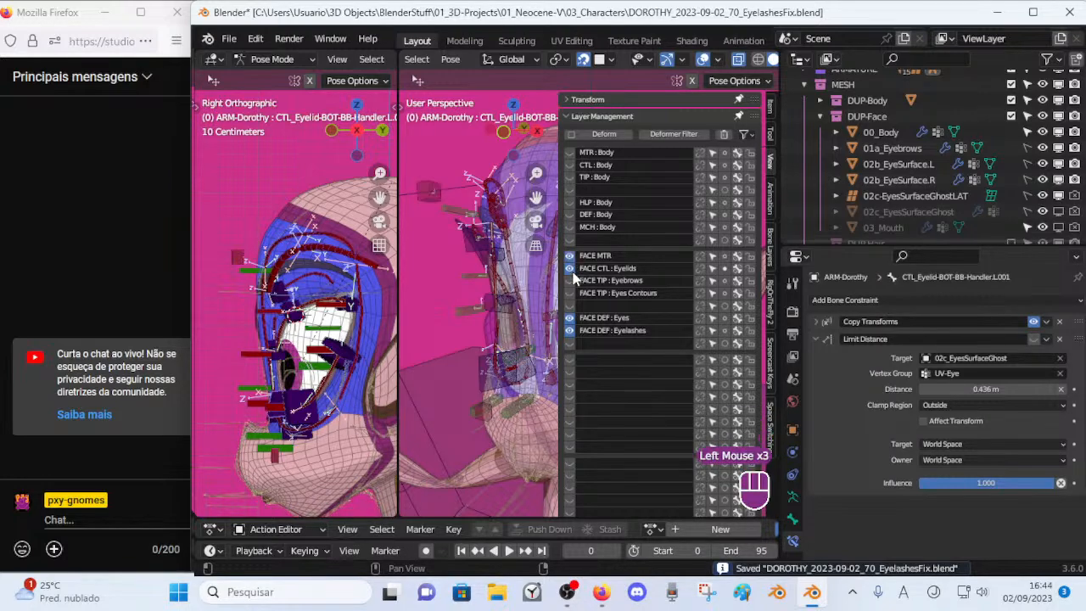
pyautogui.press('n')
# Try moving CTL-EyeContour-Top.L with its Limit Distance constraint active, cancelling each move.
pyautogui.moveTo(480, 272); pyautogui.dragTo(615, 214, button='middle')
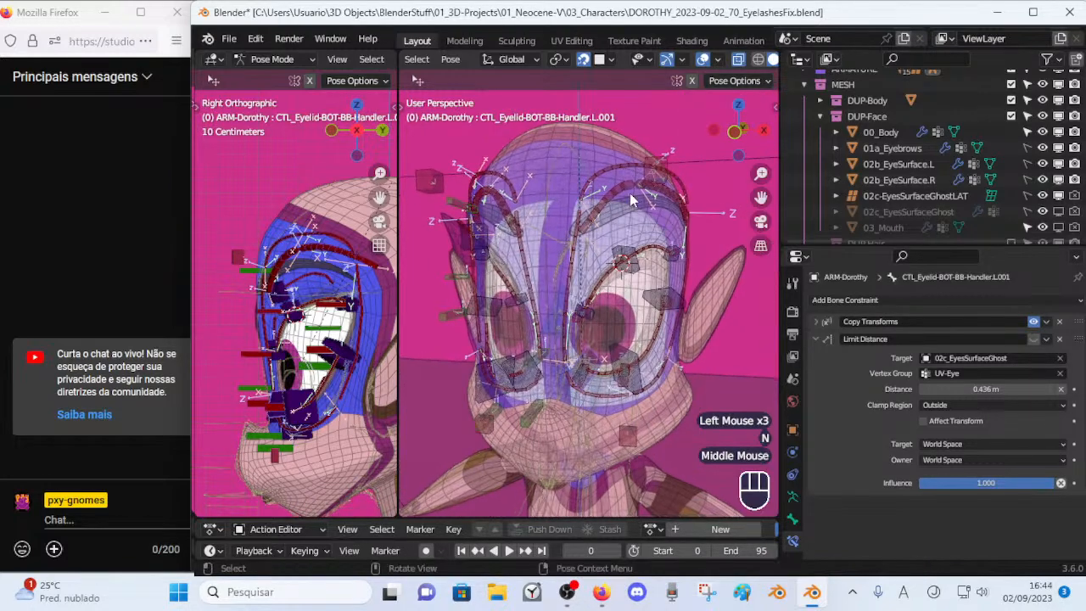
pyautogui.click(665, 172)
pyautogui.press('g')
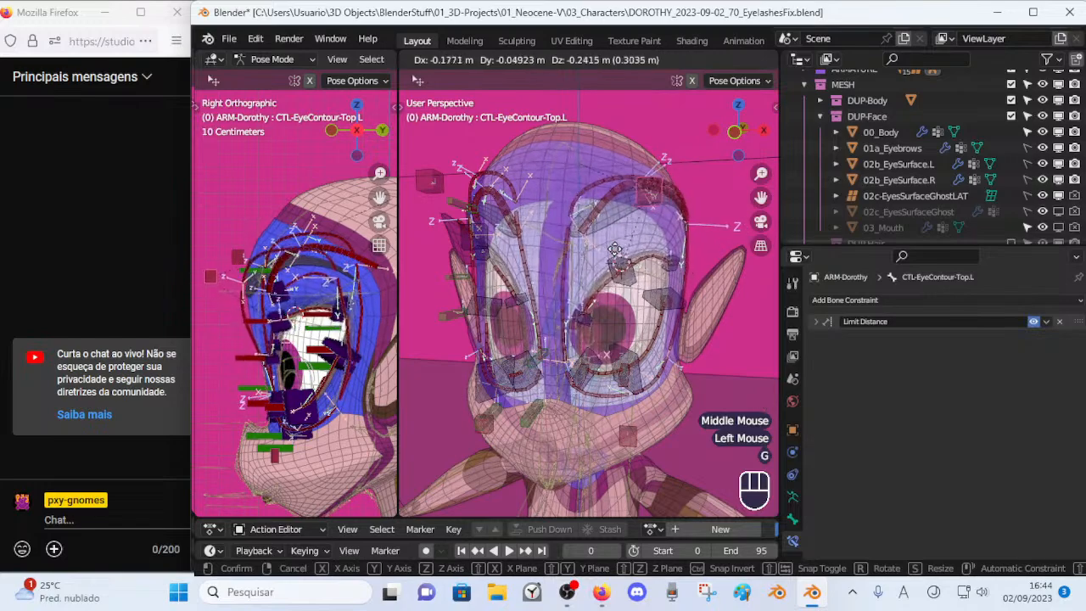
pyautogui.press('Escape')
pyautogui.press('g')
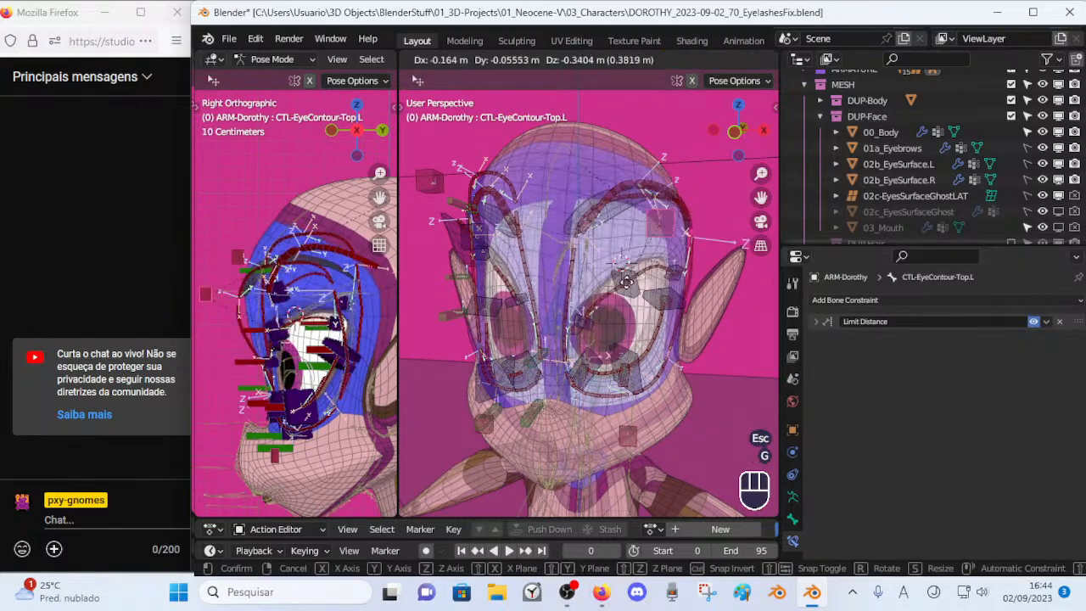
pyautogui.press('Escape')
pyautogui.moveTo(596, 272); pyautogui.dragTo(635, 266, button='middle')
pyautogui.moveTo(508, 267); pyautogui.dragTo(606, 213, button='middle')
pyautogui.press('g')
pyautogui.press('Escape')
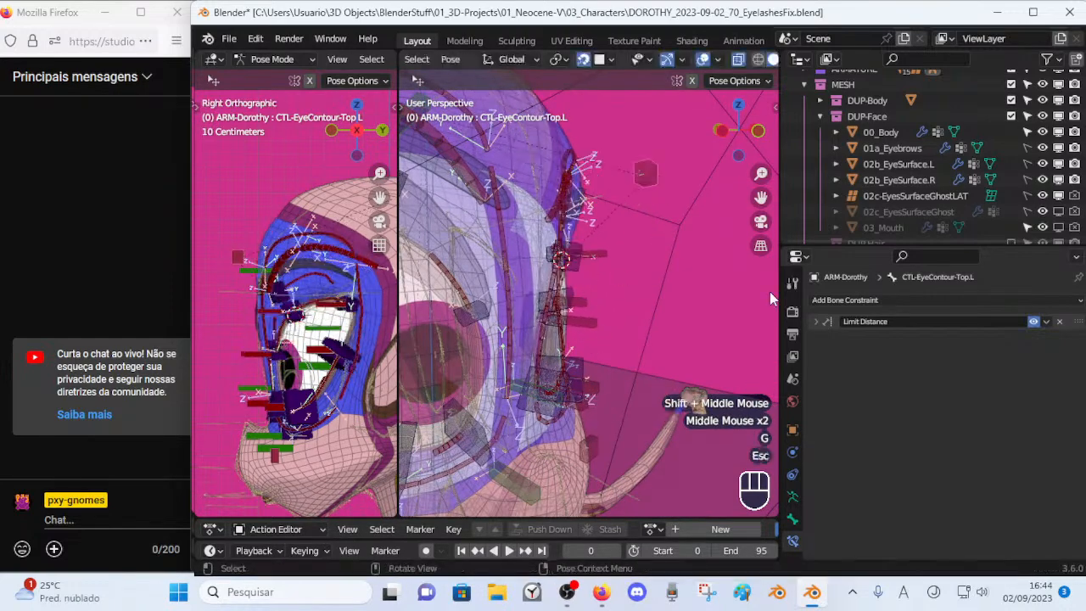
# Disable the Limit Distance constraint on CTL-EyeContour-Top.L and test the control by moving and rotating it.
pyautogui.click(1034, 323)
pyautogui.moveTo(718, 269); pyautogui.dragTo(577, 265, button='middle')
pyautogui.keyDown('shift'); pyautogui.moveTo(576, 264); pyautogui.dragTo(534, 274, button='middle'); pyautogui.keyUp('shift')
pyautogui.press('g')
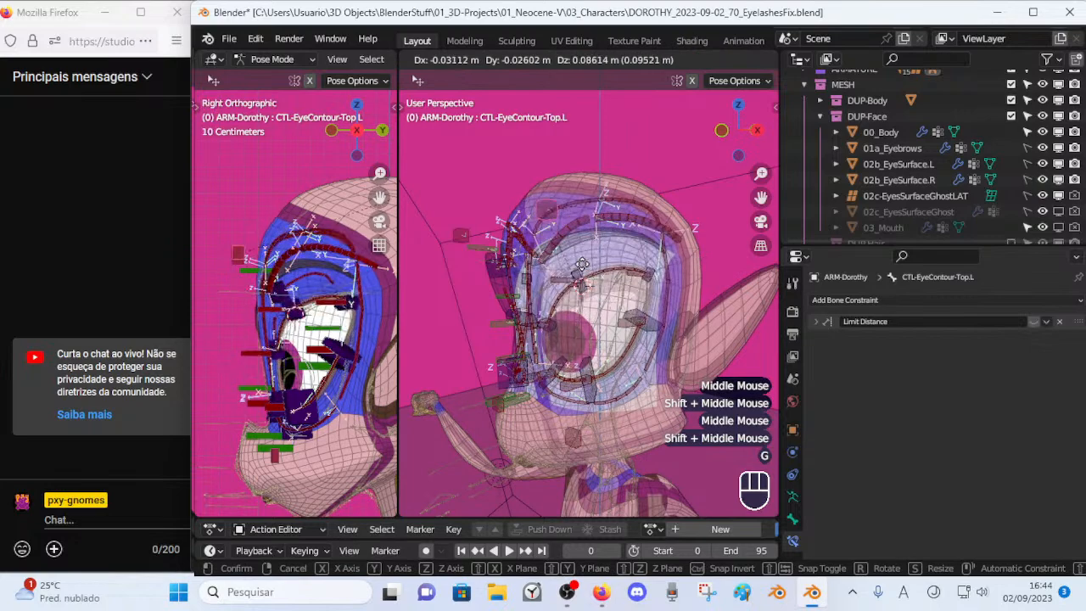
pyautogui.click(623, 312)
pyautogui.moveTo(623, 312); pyautogui.dragTo(646, 311, button='middle')
pyautogui.press('r')
pyautogui.click(638, 349)
pyautogui.press('g')
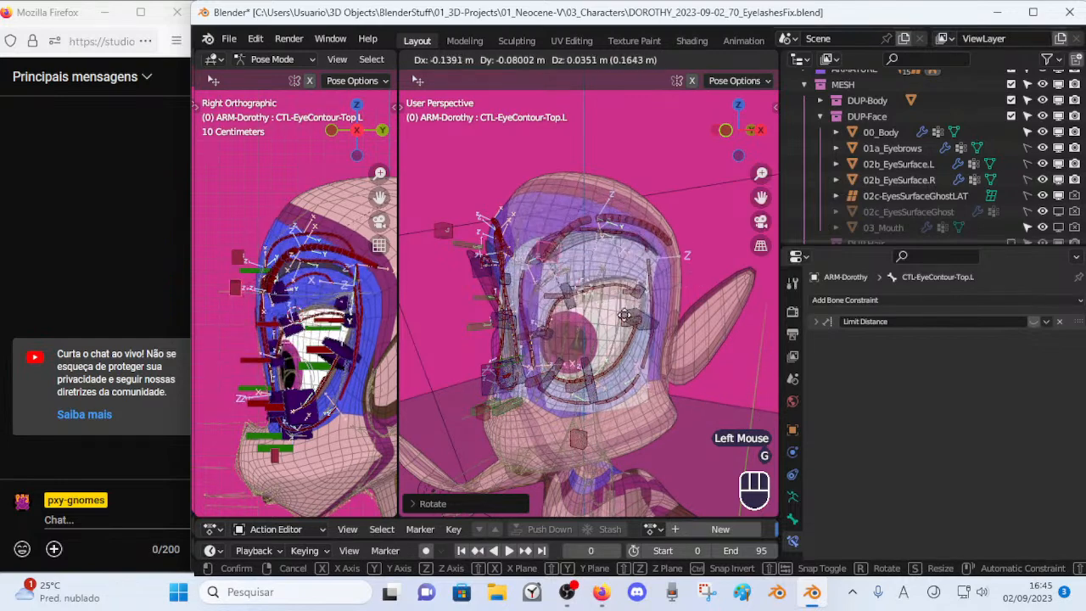
pyautogui.press('Escape')
# Move CTL-EyeContour-Top.L to several positions around the upper left eye to test the eyelid deformation.
pyautogui.moveTo(625, 337); pyautogui.dragTo(631, 348, button='middle')
pyautogui.scroll(2, 629, 341)
pyautogui.press('g')
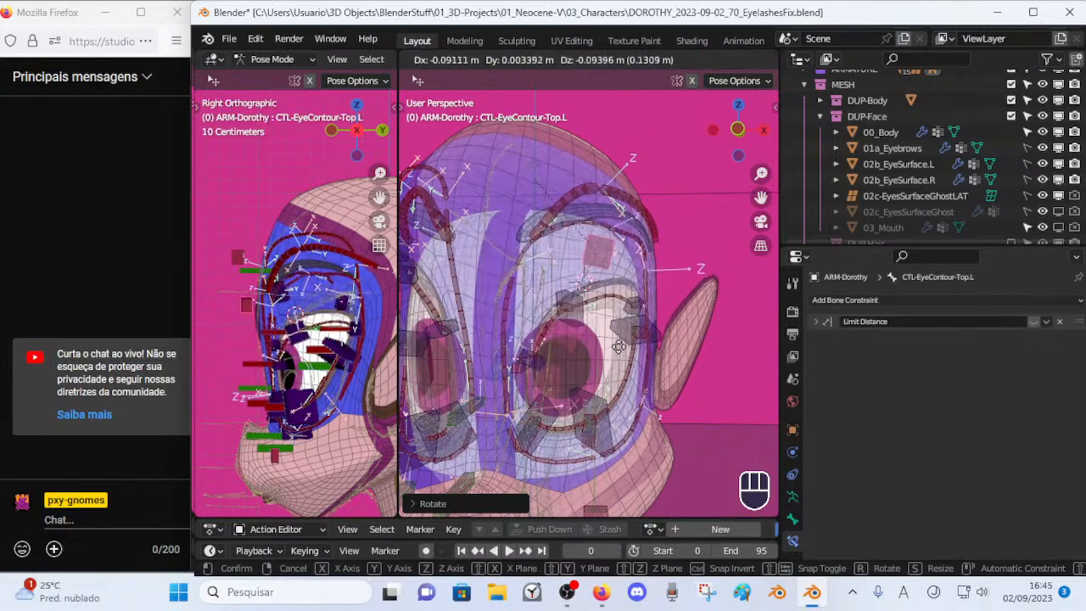
pyautogui.click(528, 271)
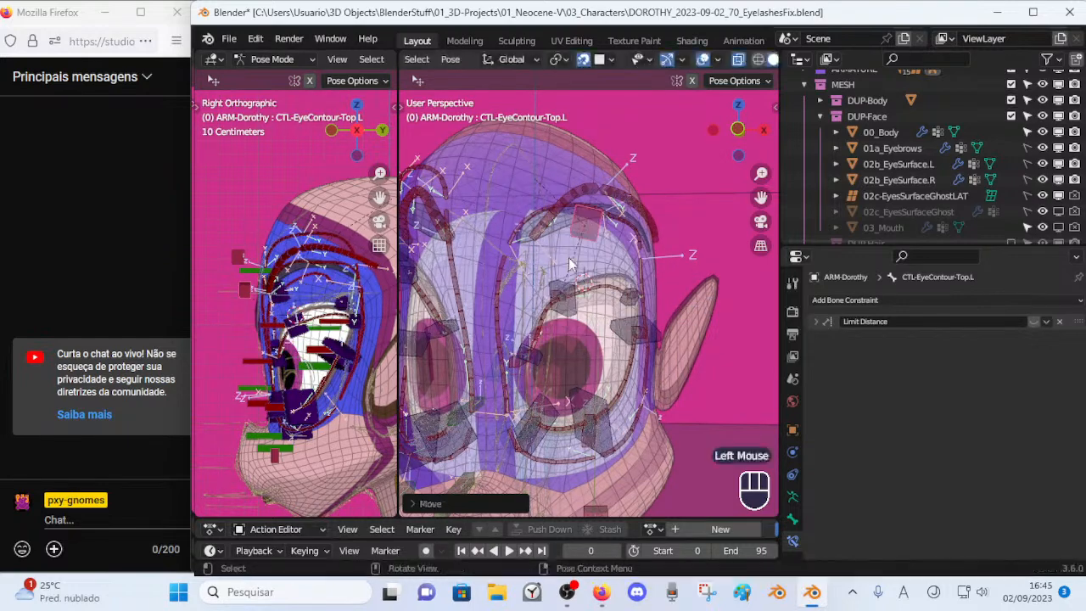
pyautogui.press('g')
pyautogui.click(536, 285)
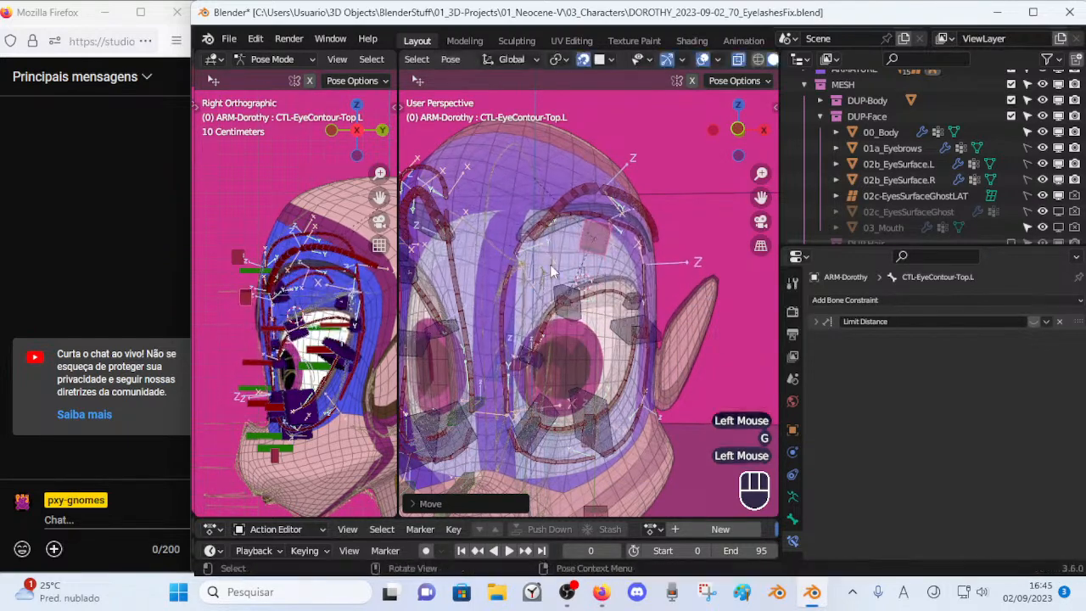
pyautogui.press('g')
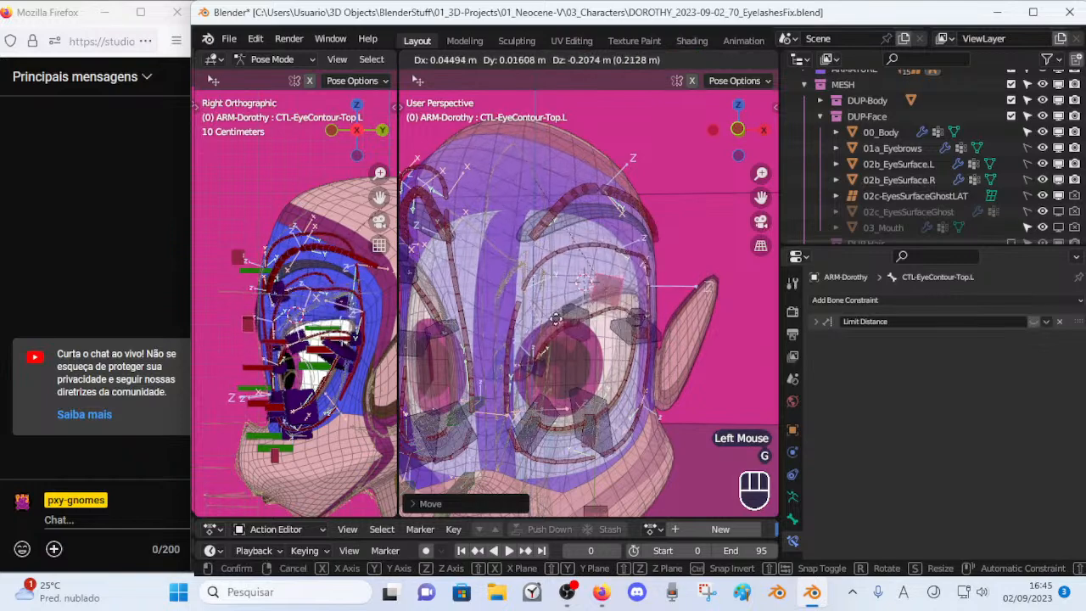
pyautogui.click(611, 247)
# Rotate CTL-EyeContour-Top.L and shift it again to test how the eyelid handlers follow its orientation.
pyautogui.press('r')
pyautogui.click(608, 248)
pyautogui.press('g')
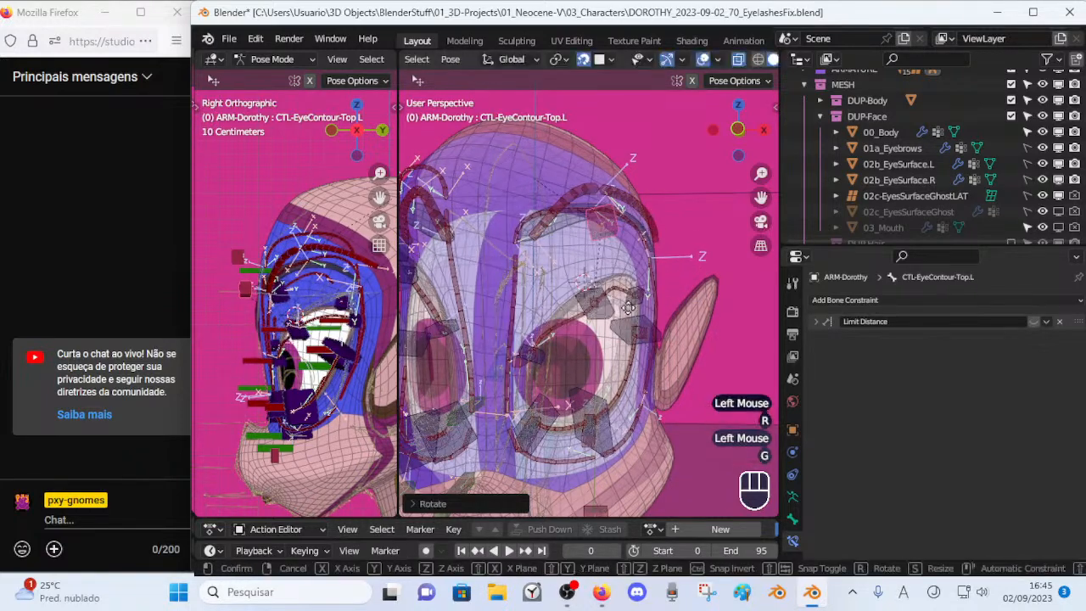
pyautogui.click(611, 307)
pyautogui.press('r')
pyautogui.click(613, 312)
# Test CTL_Eyelid-TOP-BB-Handler.L.002 by moving it and rotating it above the left eye.
pyautogui.click(598, 299)
pyautogui.press('g')
pyautogui.click(582, 272)
pyautogui.press('r')
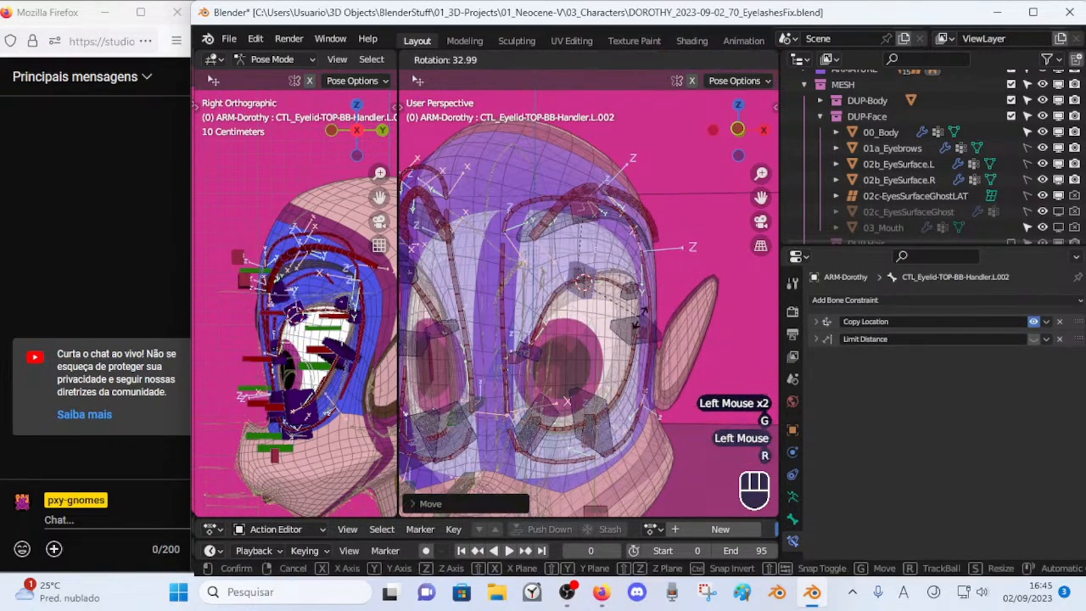
pyautogui.click(604, 230)
# Select all visible bones and reset their pose transforms.
pyautogui.moveTo(604, 230); pyautogui.dragTo(569, 233, button='middle')
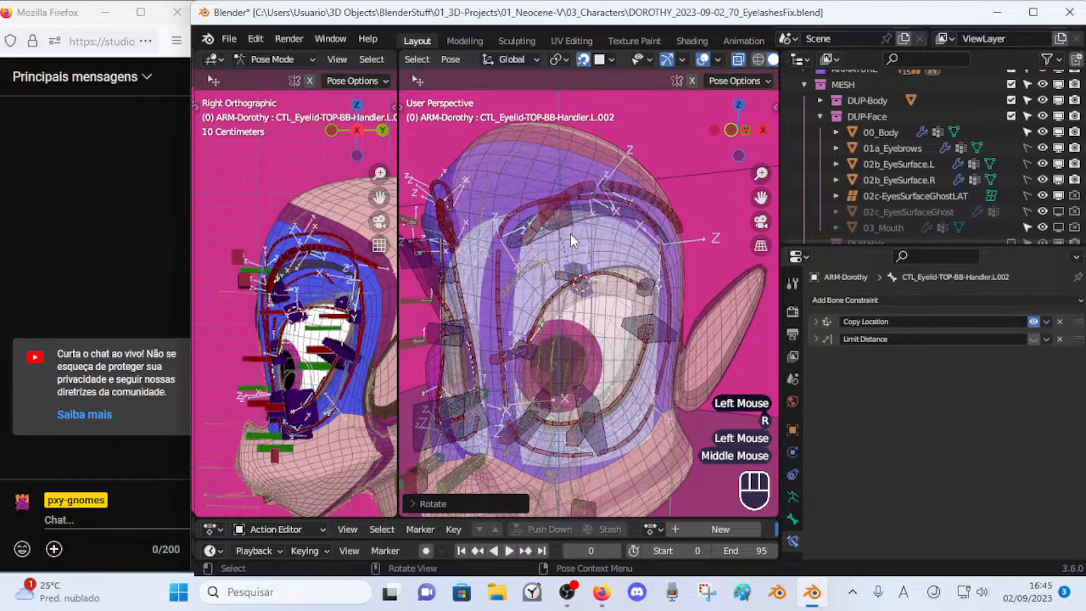
pyautogui.press('a')
pyautogui.hotkey('alt', 'q')
pyautogui.hotkey('alt', 'q')
pyautogui.hotkey('alt', 'q')
pyautogui.hotkey('alt', 'q')
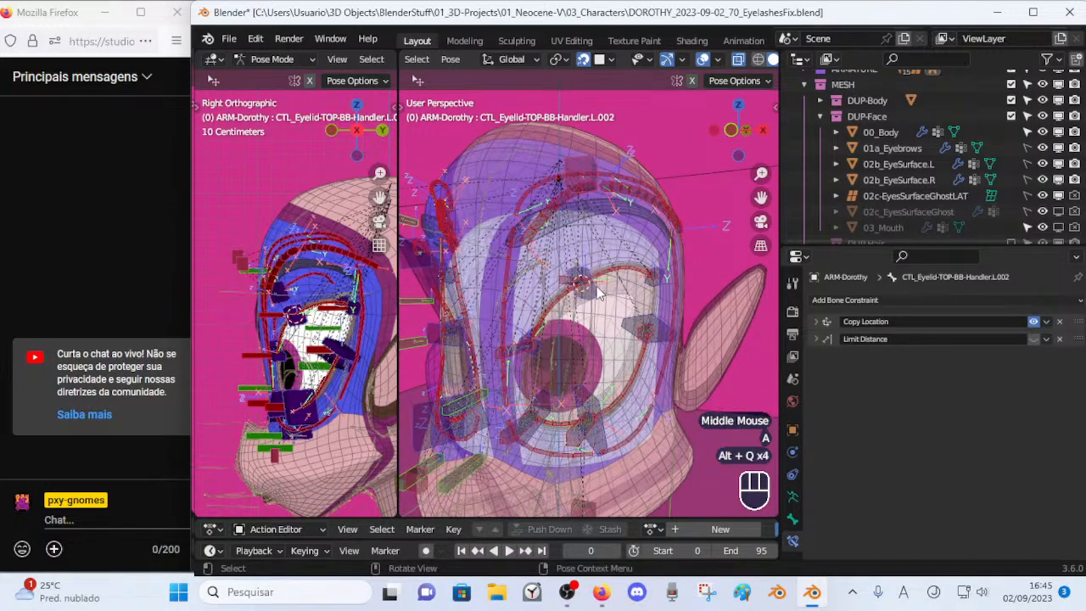
# Show only the FACE TIP : Eyes Contours bone layer, hiding the master, eyelid control and deform layers.
pyautogui.press('n')
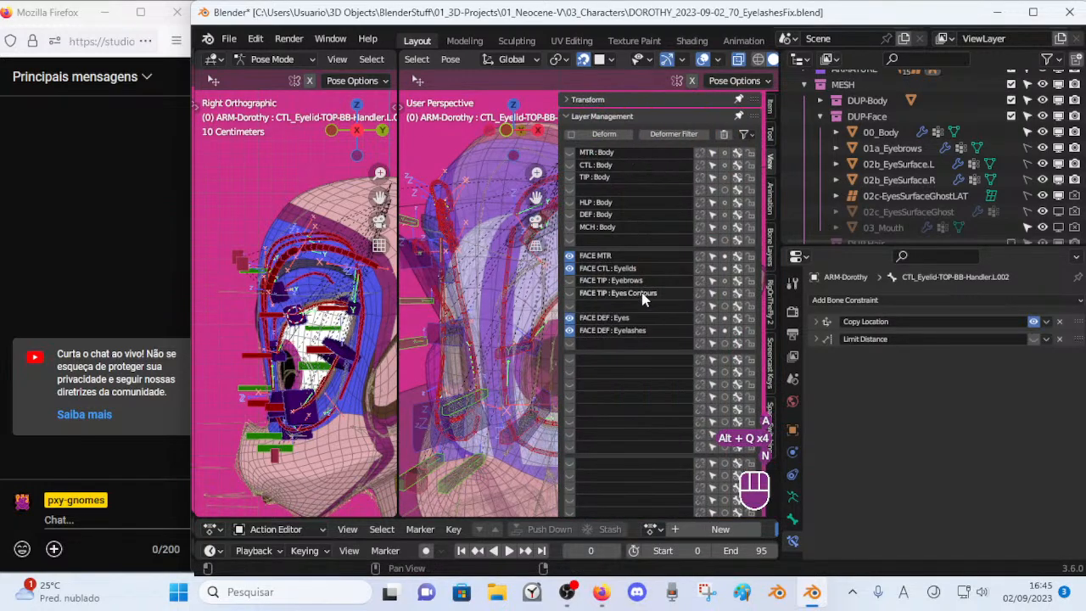
pyautogui.click(569, 294)
pyautogui.click(568, 270)
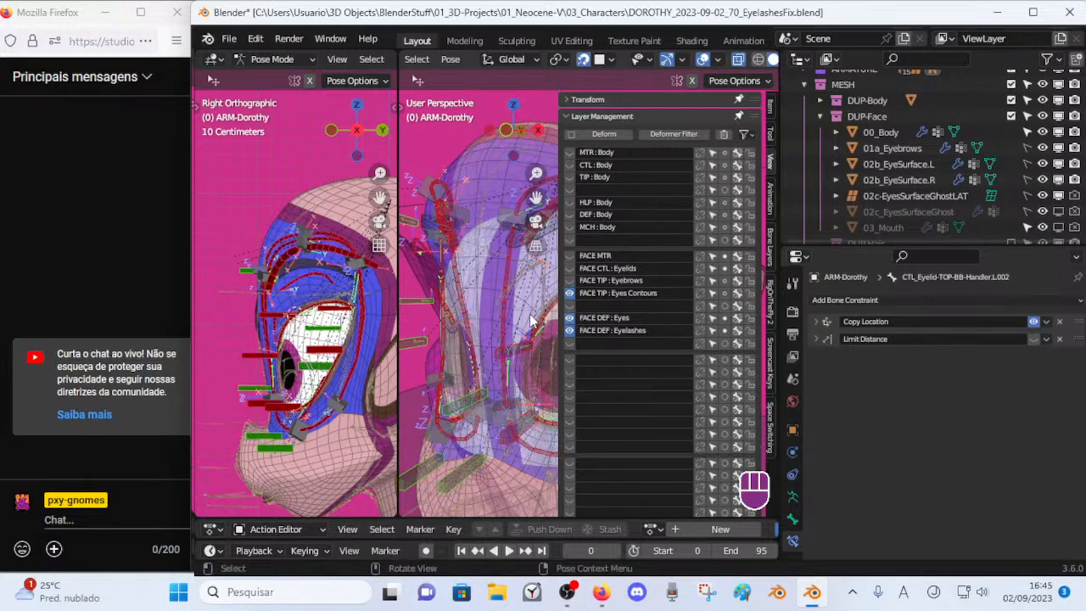
pyautogui.click(569, 330)
pyautogui.click(568, 294)
pyautogui.press('n')
# Test-move CTL-OrbicularisOculi-BBH.L.003 above the left eye.
pyautogui.moveTo(544, 311); pyautogui.dragTo(564, 256, button='middle')
pyautogui.click(616, 184)
pyautogui.press('g')
pyautogui.press('Escape')
pyautogui.scroll(-2, 564, 256)
pyautogui.press('g')
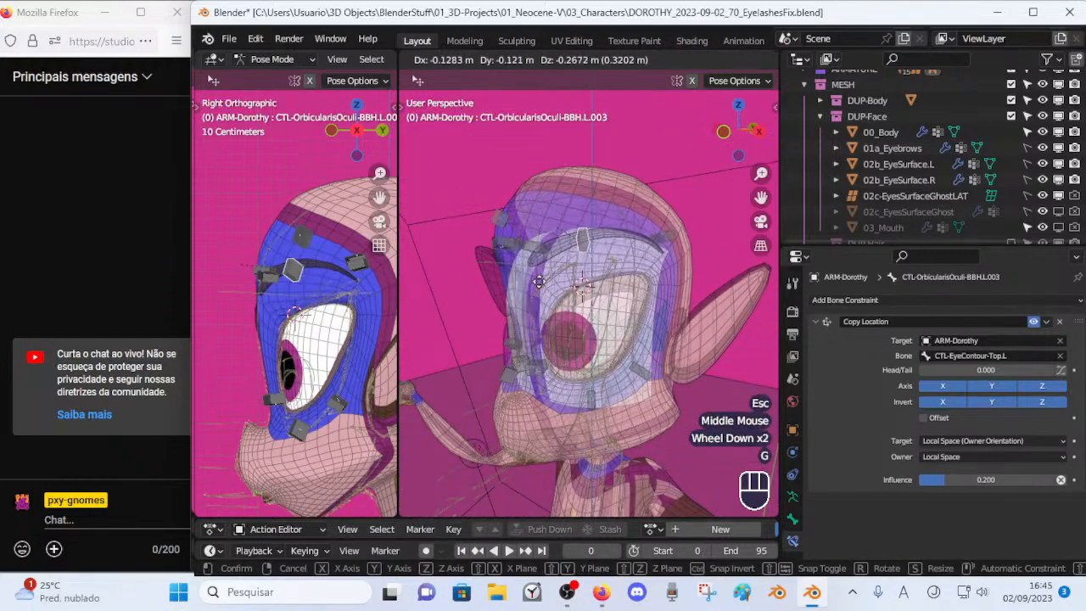
pyautogui.click(647, 254)
# Move and rotate CTL-OrbicularisOculi-BBH.L.004 around the outer upper corner of the left eye.
pyautogui.moveTo(647, 254); pyautogui.dragTo(652, 256, button='middle')
pyautogui.click(679, 242)
pyautogui.press('g')
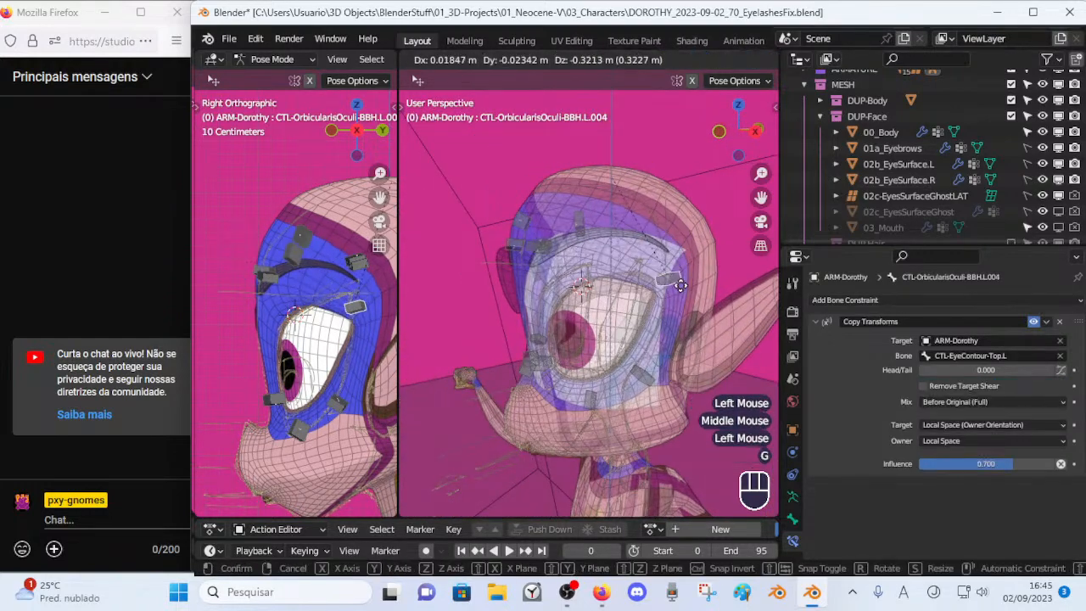
pyautogui.click(673, 277)
pyautogui.press('g')
pyautogui.click(676, 310)
pyautogui.press('r')
pyautogui.click(699, 288)
pyautogui.moveTo(699, 289)
pyautogui.mouseDown(button='middle')
pyautogui.moveTo(700, 302)
pyautogui.moveTo(719, 283)
pyautogui.mouseUp(button='middle')
pyautogui.press('g')
pyautogui.click(714, 259)
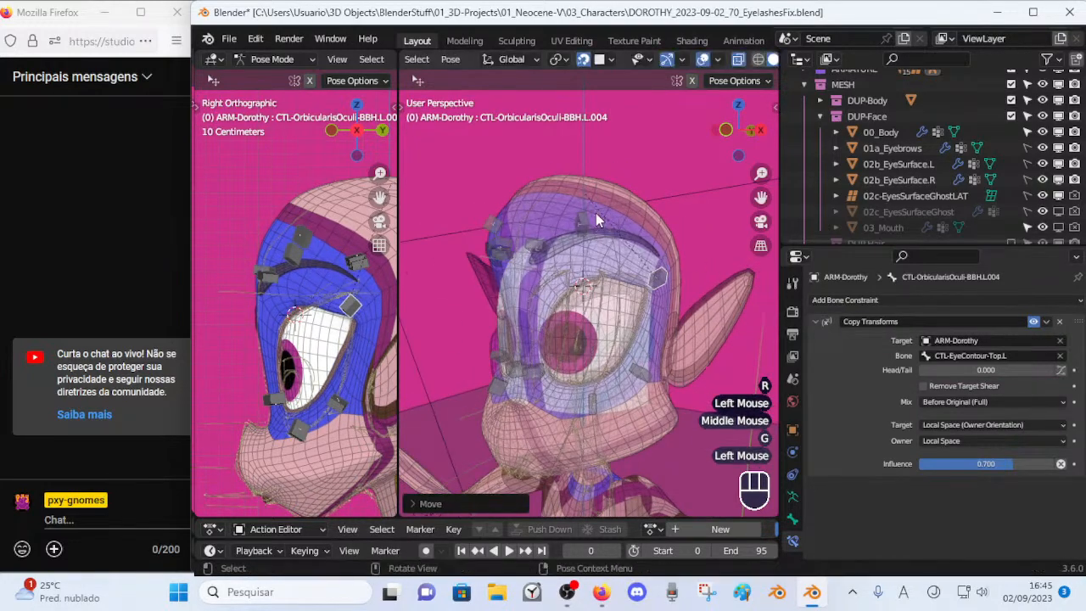
# Lower CTL-OrbicularisOculi-BBH.L.002 and L.003 from the brow toward the left upper eyelid.
pyautogui.click(584, 226)
pyautogui.press('g')
pyautogui.click(585, 238)
pyautogui.click(544, 253)
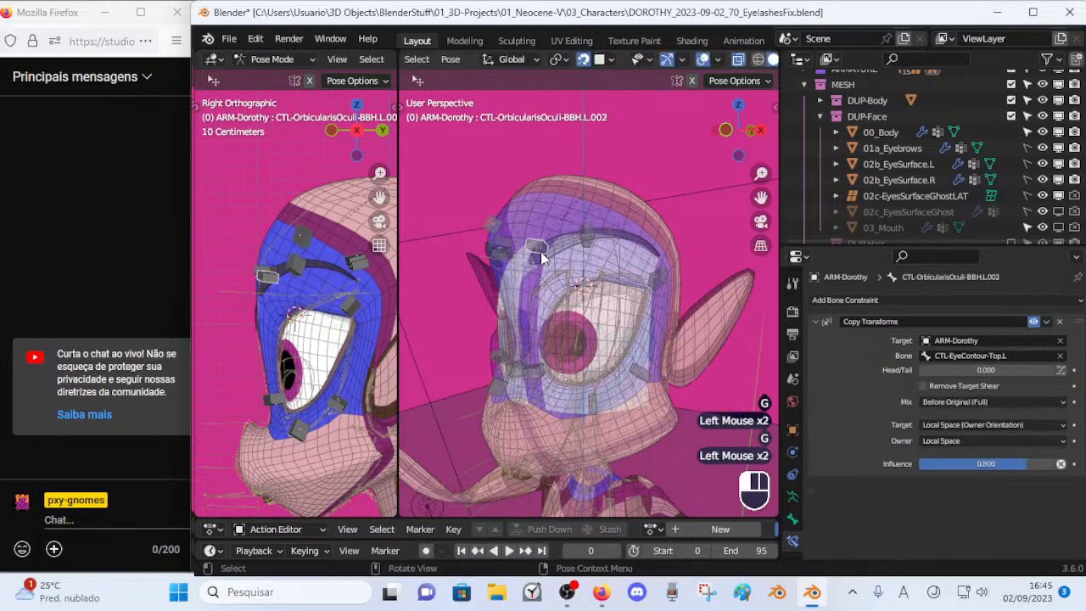
pyautogui.press('g')
pyautogui.click(530, 291)
pyautogui.moveTo(529, 291); pyautogui.dragTo(551, 283, button='middle')
pyautogui.press('g')
pyautogui.click(571, 332)
pyautogui.click(597, 239)
pyautogui.press('g')
pyautogui.click(601, 398)
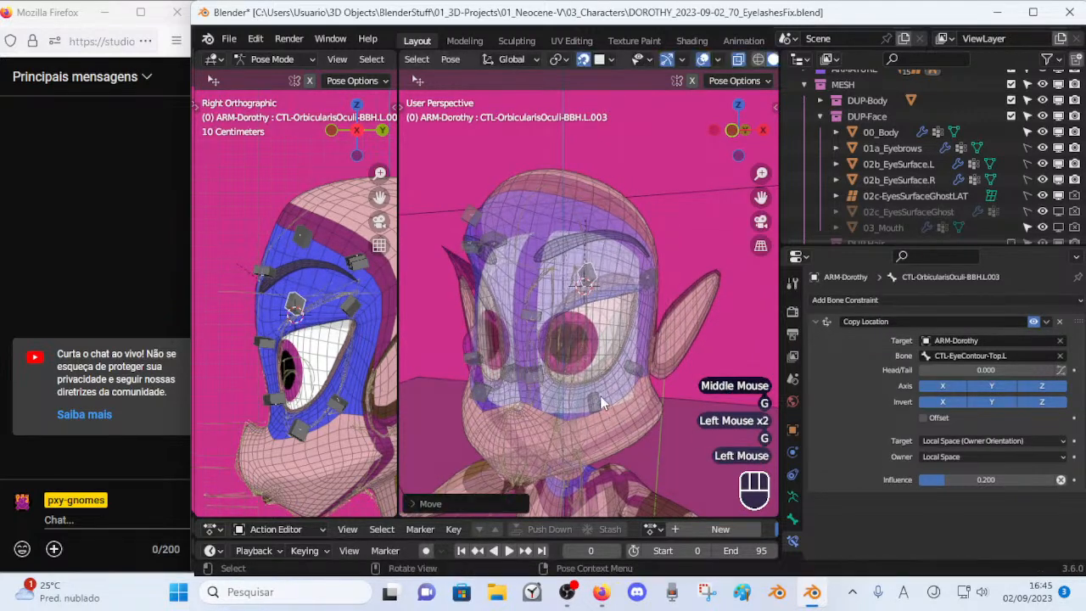
# Raise CTL-OrbicularisOculi-BBH.L.006 under the left eye and test-move L.005 at its lower outer corner.
pyautogui.click(600, 397)
pyautogui.moveTo(600, 397); pyautogui.dragTo(604, 386, button='middle')
pyautogui.press('g')
pyautogui.click(602, 286)
pyautogui.press('g')
pyautogui.click(641, 378)
pyautogui.click(641, 371)
pyautogui.press('g')
pyautogui.click(608, 365)
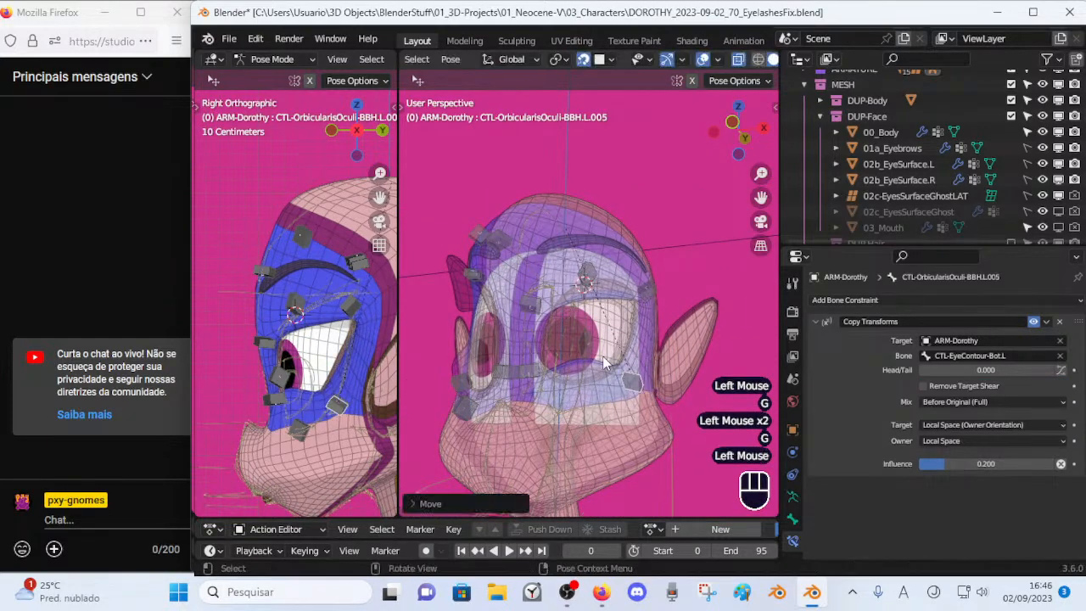
# Move CTL-OrbicularisOculi-BBH.L.006 back down below the left eye and rotate it.
pyautogui.click(605, 370)
pyautogui.press('g')
pyautogui.click(586, 386)
pyautogui.press('r')
pyautogui.click(570, 384)
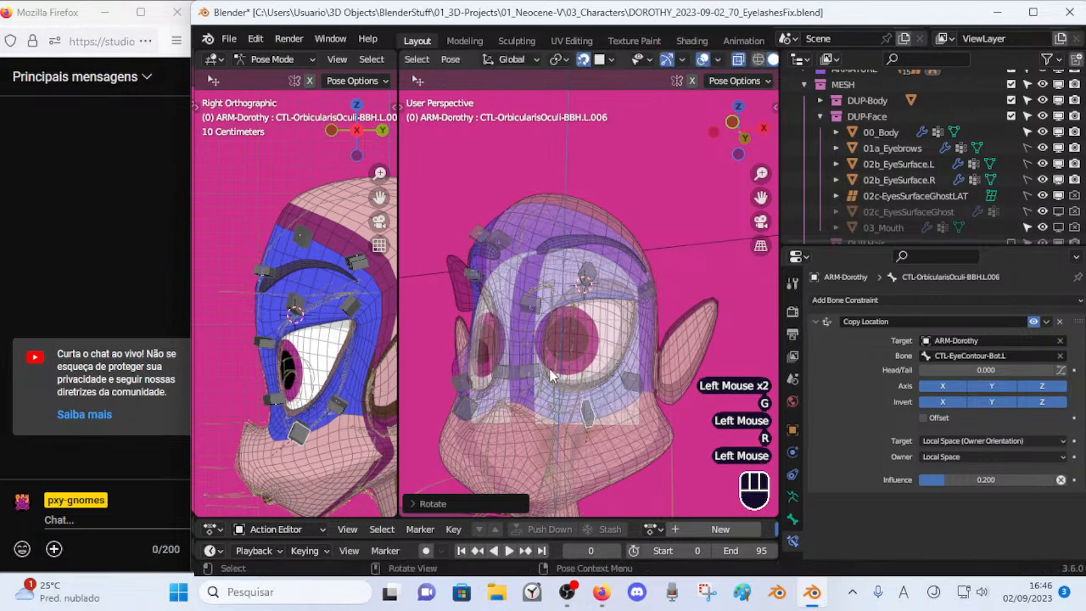
# Rotate and reposition the OrbicularisOculi handler at the lower inner corner of the left eye.
pyautogui.click(544, 375)
pyautogui.press('r')
pyautogui.click(549, 377)
pyautogui.press('g')
pyautogui.click(600, 319)
pyautogui.press('g')
pyautogui.click(601, 371)
# Move CTL-OrbicularisOculi-BBH.L.002 up and down along the inner side of the left eye.
pyautogui.click(535, 304)
pyautogui.press('g')
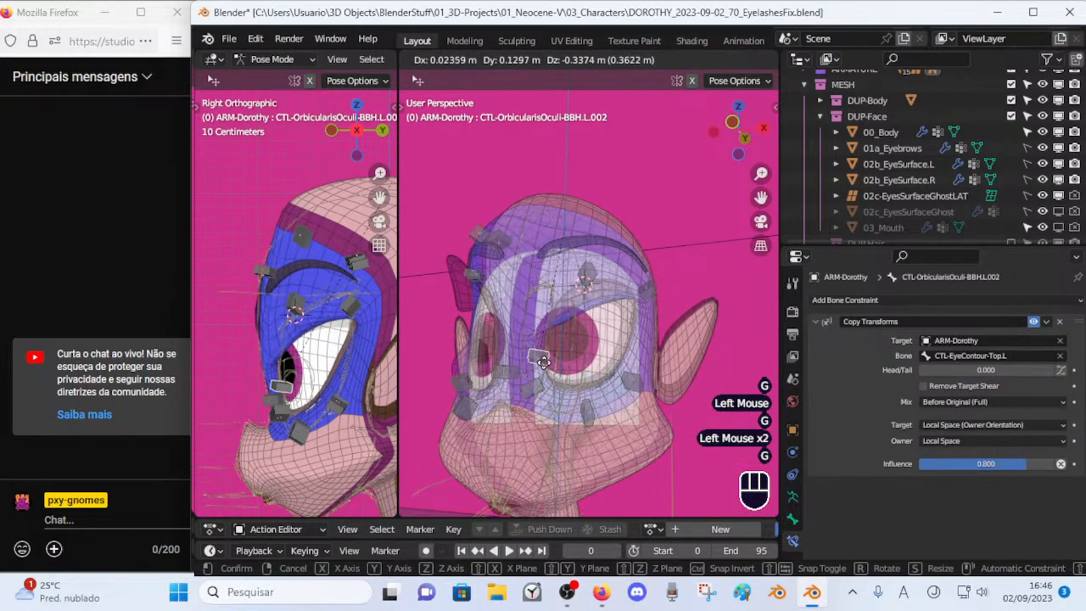
pyautogui.click(542, 362)
pyautogui.moveTo(547, 356); pyautogui.dragTo(552, 322, button='middle')
pyautogui.scroll(1, 552, 322)
pyautogui.press('g')
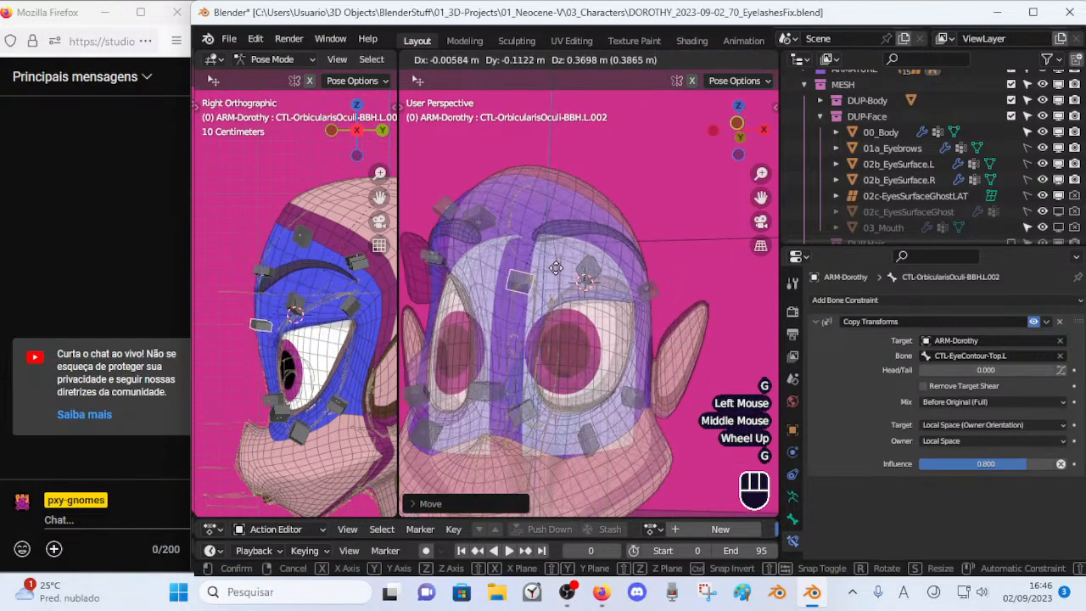
pyautogui.click(556, 268)
pyautogui.press('g')
pyautogui.click(543, 347)
# Raise CTL-OrbicularisOculi-BBH.L.003 toward the left brow and rotate and adjust it there.
pyautogui.click(582, 234)
pyautogui.press('g')
pyautogui.click(584, 234)
pyautogui.moveTo(584, 238); pyautogui.dragTo(611, 280, button='middle')
pyautogui.press('r')
pyautogui.click(638, 320)
pyautogui.press('g')
pyautogui.click(649, 301)
# Shift CTL-OrbicularisOculi-BBH.L.004 outward at the outer upper corner of the left eye.
pyautogui.click(667, 278)
pyautogui.press('g')
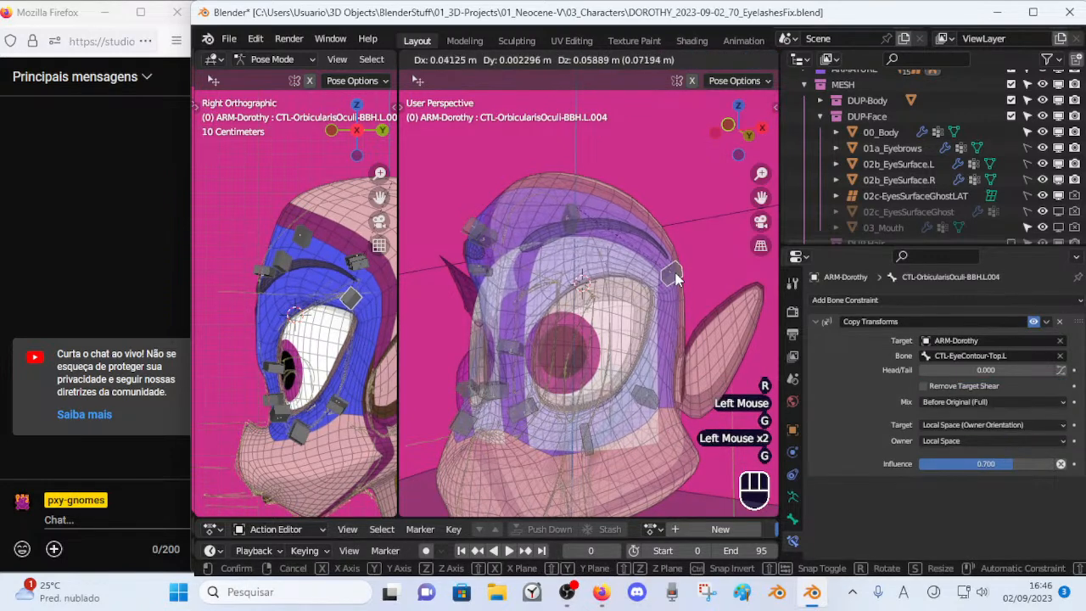
pyautogui.click(676, 278)
pyautogui.press('g')
pyautogui.click(683, 289)
# Raise CTL-OrbicularisOculi-BBH.L.005 and L.006 toward the left lower eyelid.
pyautogui.click(643, 388)
pyautogui.press('g')
pyautogui.click(652, 373)
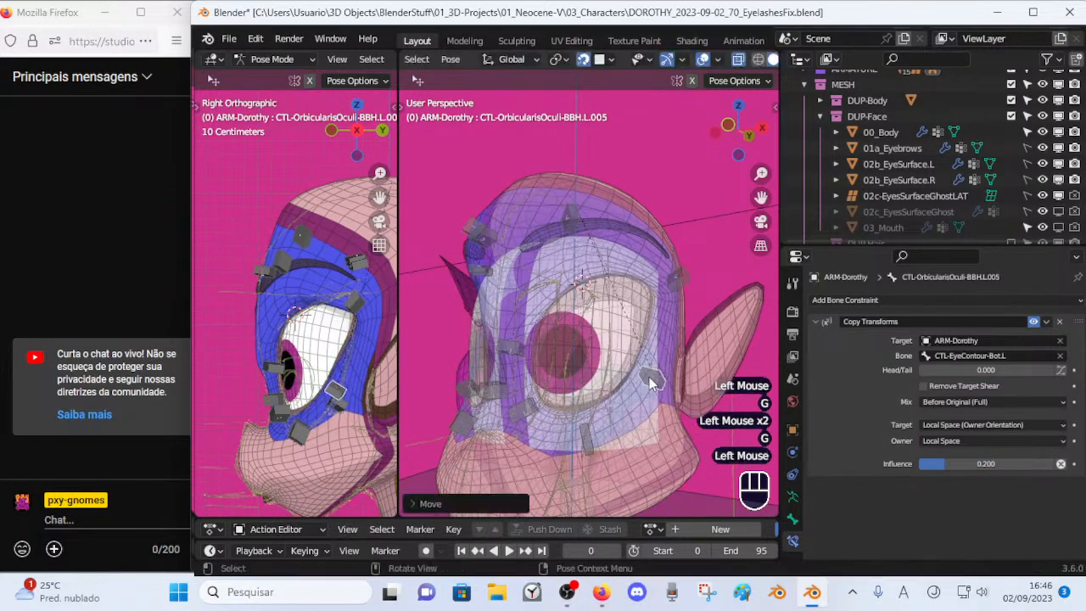
pyautogui.click(590, 431)
pyautogui.press('g')
pyautogui.click(589, 365)
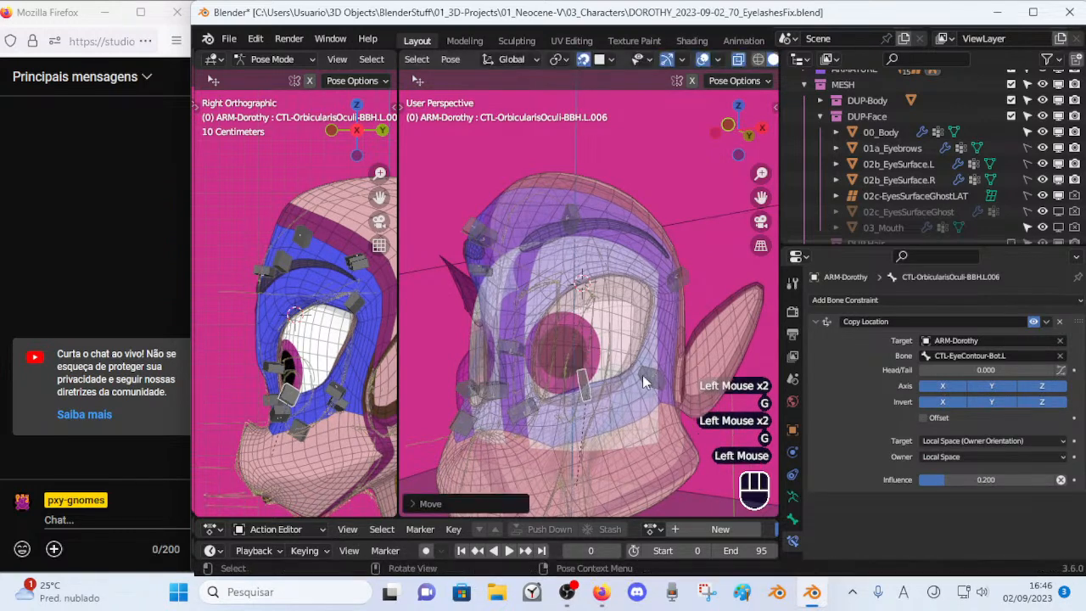
# Lower CTL-OrbicularisOculi-BBH.L.005 away from the eye and move L.004 inward at the outer upper corner.
pyautogui.click(640, 379)
pyautogui.press('g')
pyautogui.click(646, 413)
pyautogui.click(681, 285)
pyautogui.press('g')
pyautogui.click(668, 285)
pyautogui.press('g')
pyautogui.click(666, 286)
# Reposition CTL-OrbicularisOculi-BBH.L.003 under the left brow and lower L.006 below the eye.
pyautogui.click(607, 243)
pyautogui.press('g')
pyautogui.click(568, 243)
pyautogui.click(576, 393)
pyautogui.click(574, 441)
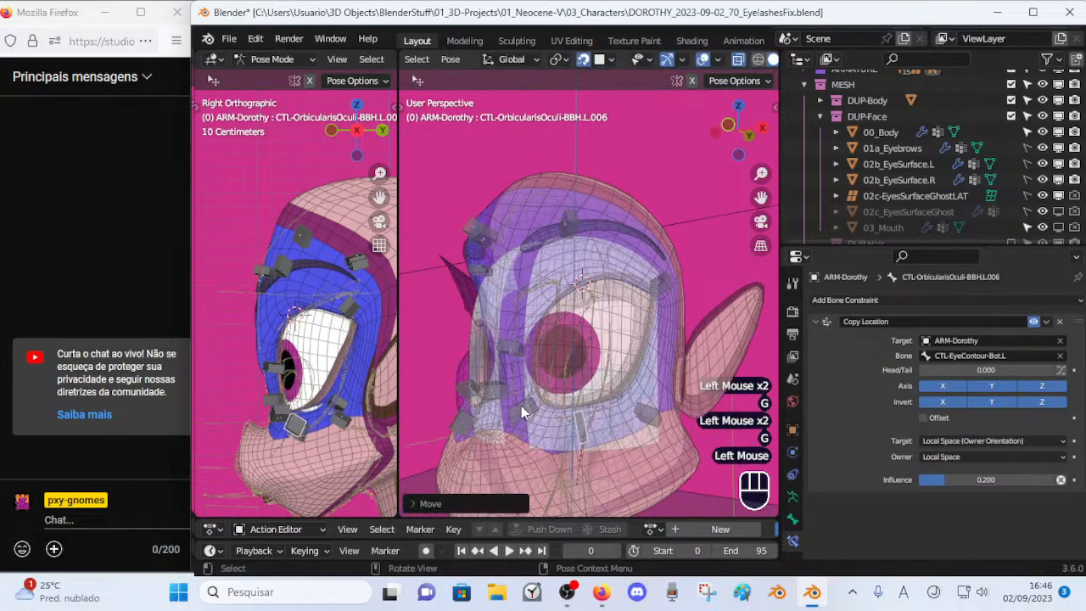
# Nudge CTL-OrbicularisOculi-BBH.L.001 toward the left eye's lower inner corner and raise L.002 beside the inner corner.
pyautogui.click(520, 405)
pyautogui.press('g')
pyautogui.click(532, 397)
pyautogui.click(518, 351)
pyautogui.press('g')
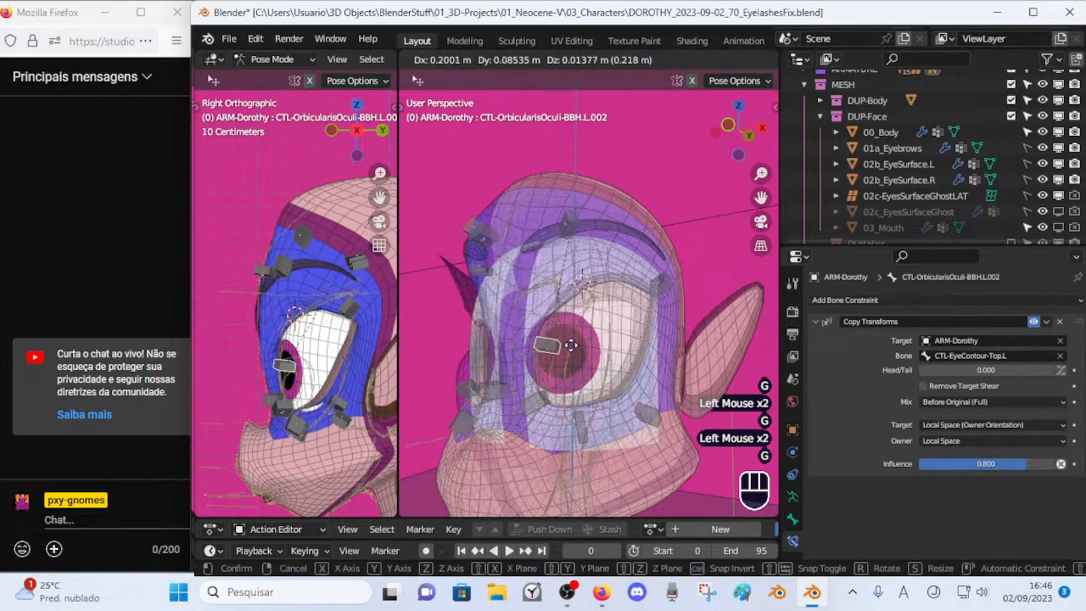
pyautogui.click(576, 227)
# Reposition CTL-OrbicularisOculi-BBH.L.003 under the left brow, then move and rotate L.004 up toward the brow's outer end.
pyautogui.click(577, 227)
pyautogui.press('g')
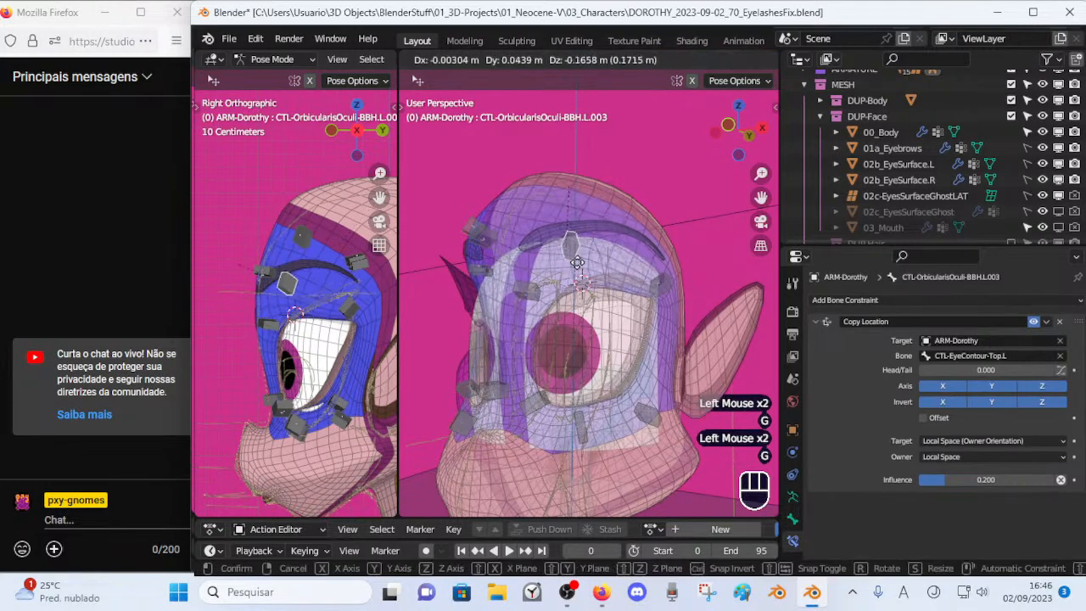
pyautogui.click(678, 299)
pyautogui.click(667, 285)
pyautogui.press('g')
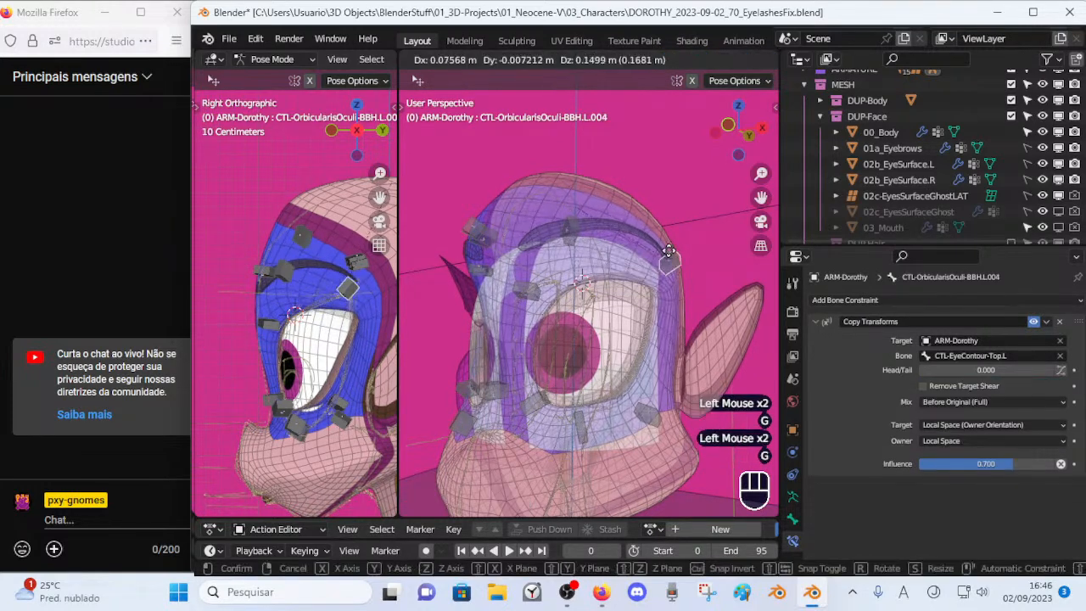
pyautogui.click(674, 252)
pyautogui.press('r')
pyautogui.press('g')
pyautogui.click(693, 247)
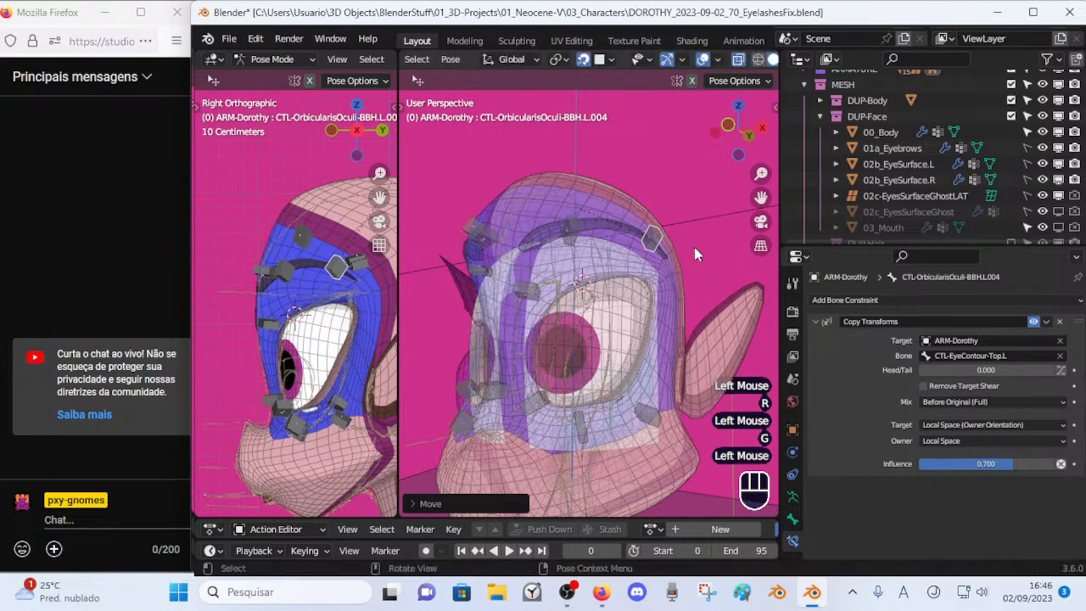
# Move and rotate CTL-OrbicularisOculi-BBH.L.003 above the middle of the left brow.
pyautogui.click(579, 221)
pyautogui.press('g')
pyautogui.click(568, 191)
pyautogui.press('r')
pyautogui.click(618, 238)
pyautogui.press('g')
pyautogui.click(589, 258)
# Raise CTL-OrbicularisOculi-BBH.L.002 toward the left brow's inner end and shift L.001 toward the nose.
pyautogui.click(534, 288)
pyautogui.press('g')
pyautogui.click(508, 280)
pyautogui.press('g')
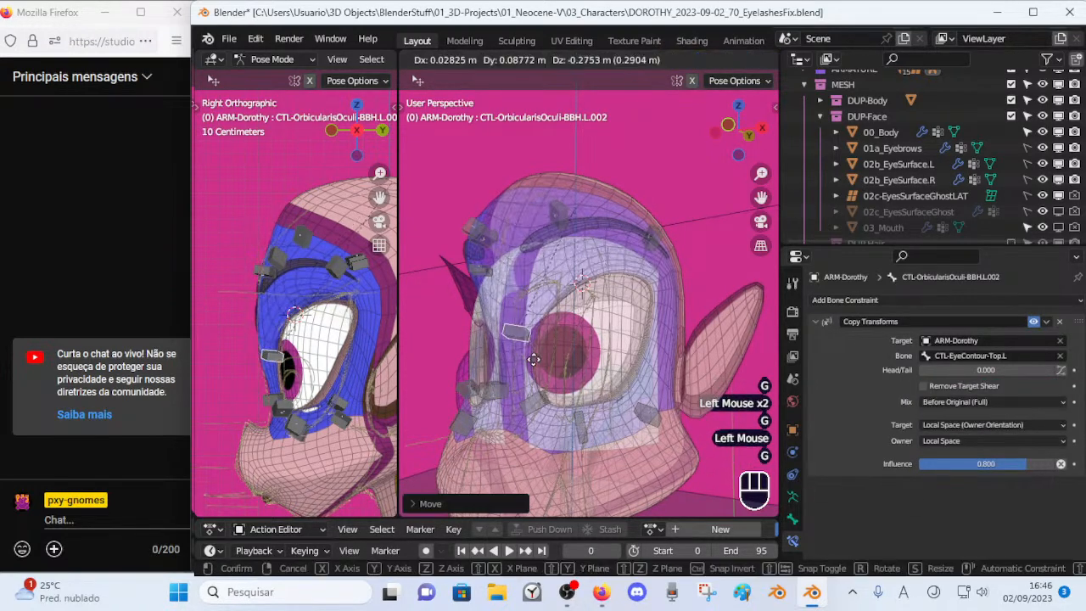
pyautogui.click(531, 293)
pyautogui.click(530, 394)
pyautogui.press('g')
pyautogui.click(531, 394)
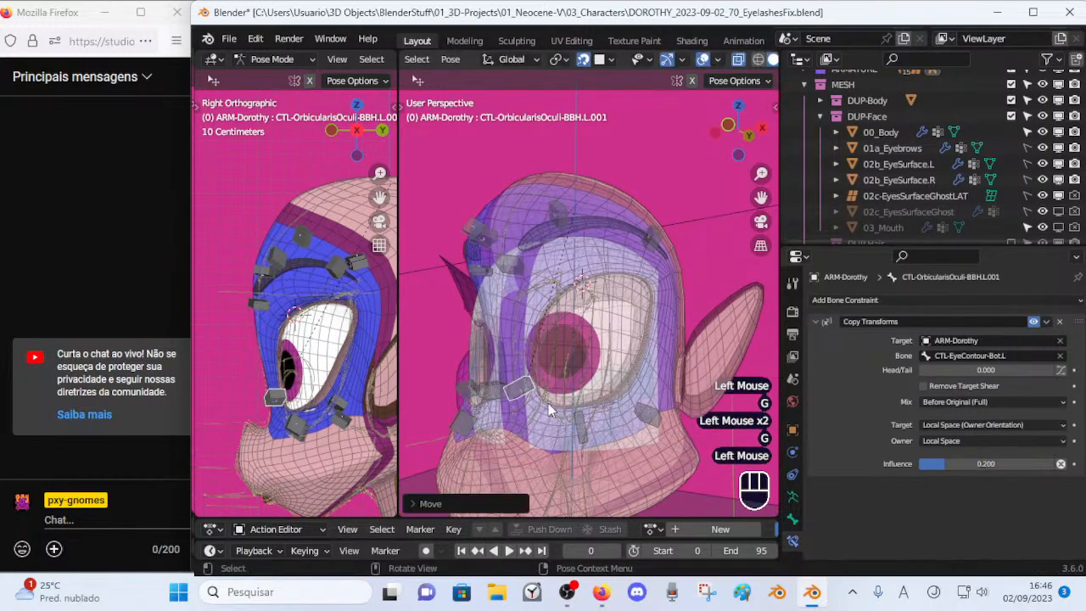
# Shift CTL-OrbicularisOculi-BBH.L.006 and L.005 inward below the left eye.
pyautogui.click(577, 420)
pyautogui.press('g')
pyautogui.click(550, 419)
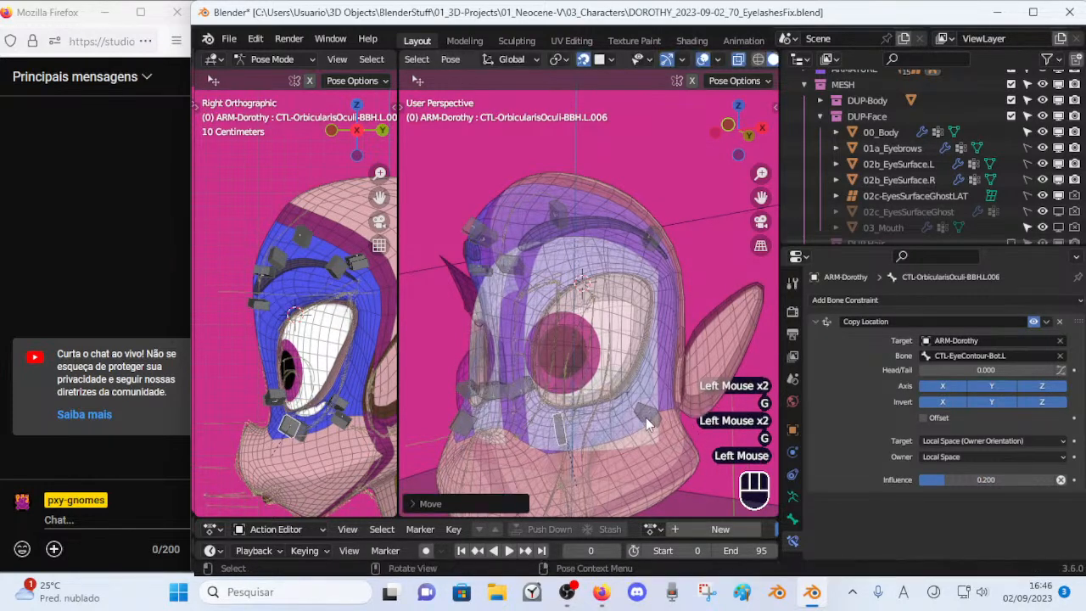
pyautogui.click(645, 417)
pyautogui.press('g')
pyautogui.click(634, 416)
# Test CTL-OrbicularisOculi-BBH.L.006 by raising it to the left lower eyelid and lowering it onto the cheek.
pyautogui.click(572, 425)
pyautogui.press('g')
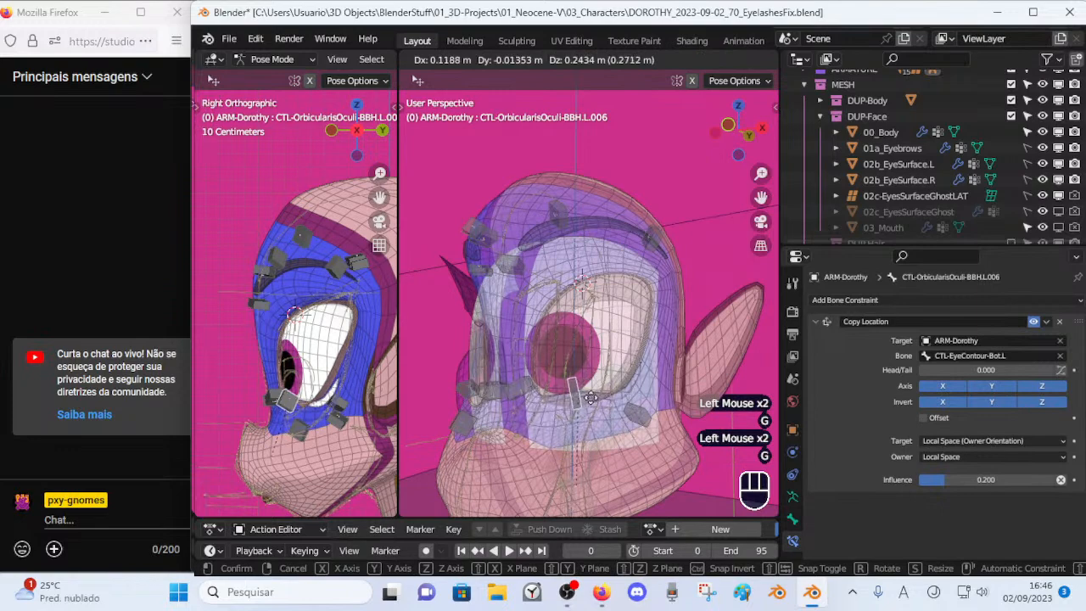
pyautogui.click(588, 430)
pyautogui.press('g')
pyautogui.click(592, 418)
pyautogui.press('g')
pyautogui.click(592, 450)
# Nudge CTL-OrbicularisOculi-BBH.L.001 toward the eye and lower L.002 slightly between the brows.
pyautogui.click(567, 422)
pyautogui.moveTo(566, 422); pyautogui.dragTo(562, 395, button='middle')
pyautogui.click(532, 396)
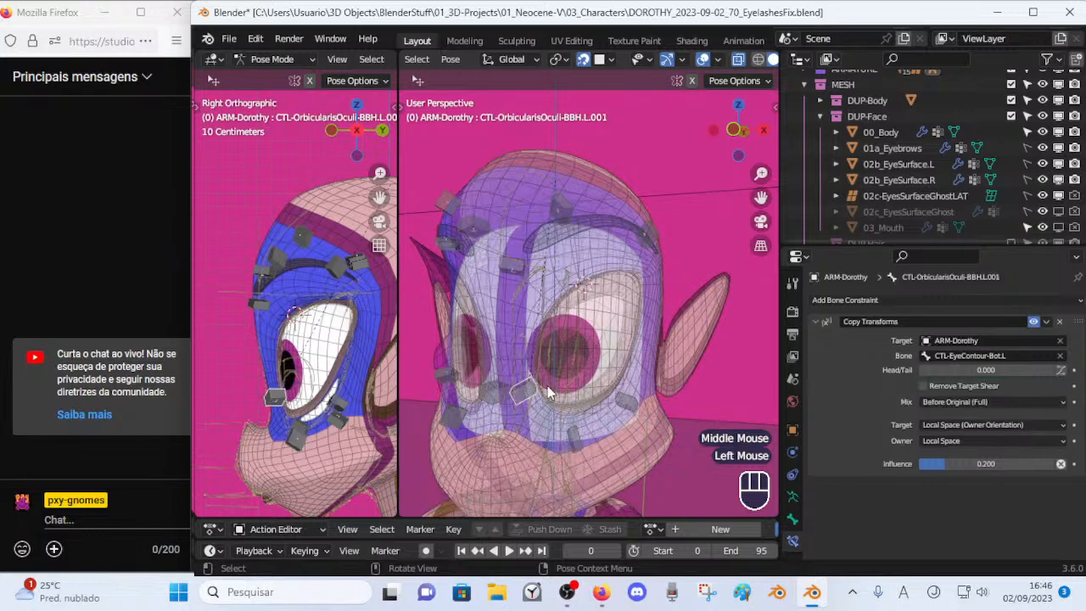
pyautogui.press('g')
pyautogui.click(556, 373)
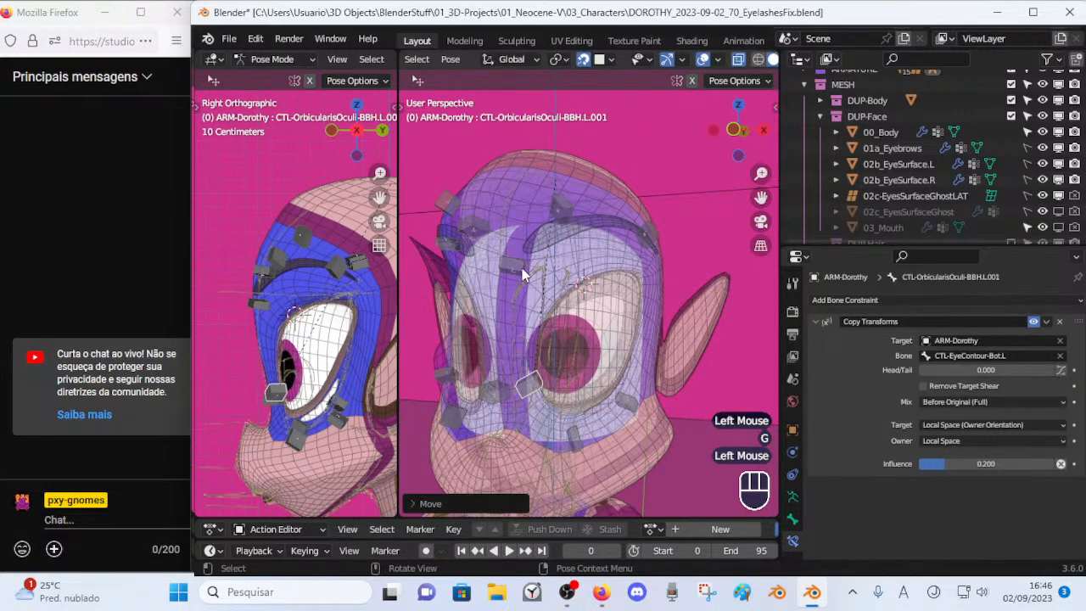
pyautogui.click(522, 261)
pyautogui.press('g')
pyautogui.click(525, 309)
pyautogui.press('g')
pyautogui.click(526, 277)
# Lower CTL-OrbicularisOculi-BBH.L.003 over the left upper eyelid and bring L.002 further down the nose bridge.
pyautogui.click(563, 205)
pyautogui.press('g')
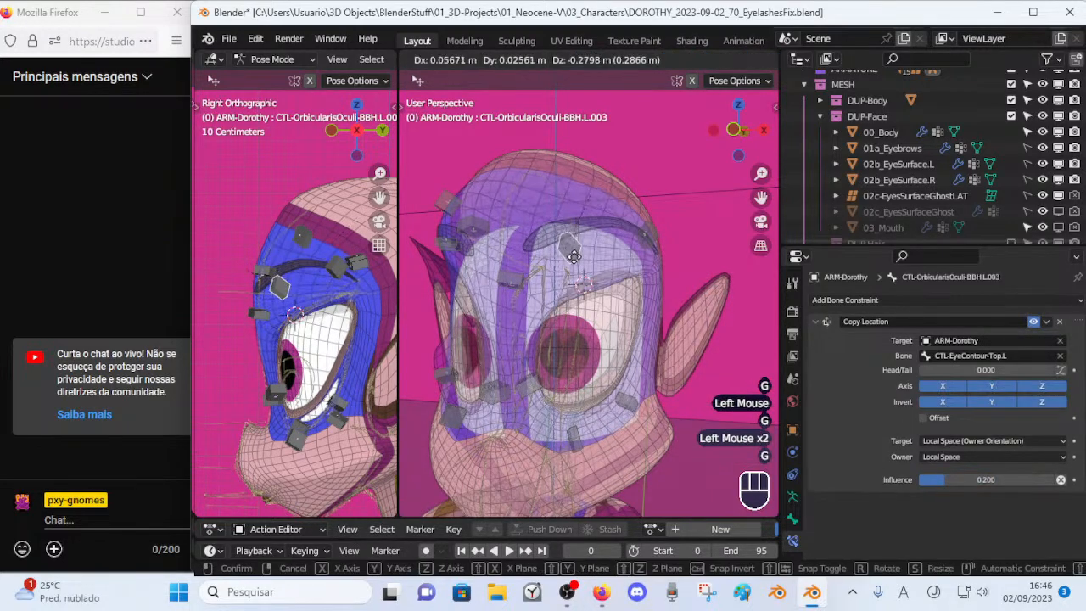
pyautogui.click(575, 259)
pyautogui.moveTo(577, 273); pyautogui.dragTo(626, 288, button='middle')
pyautogui.press('g')
pyautogui.click(629, 296)
pyautogui.click(518, 278)
pyautogui.press('g')
pyautogui.click(517, 308)
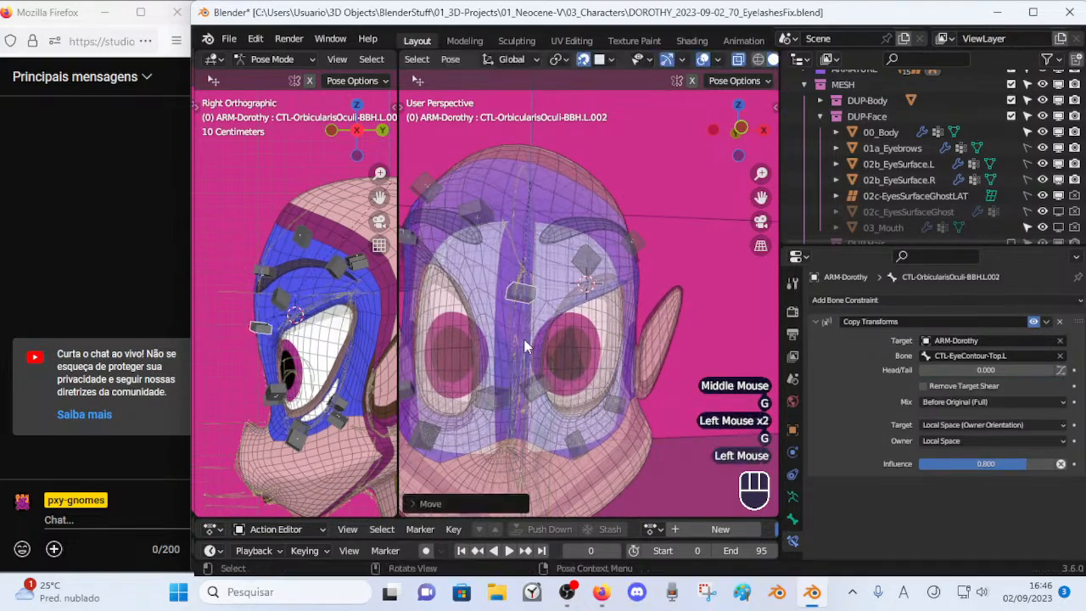
# Lower CTL-OrbicularisOculi-BBH.L.001 beside the nose and swing L.006 up to the lower eyelid and back down.
pyautogui.click(531, 395)
pyautogui.press('g')
pyautogui.click(572, 438)
pyautogui.click(572, 434)
pyautogui.press('g')
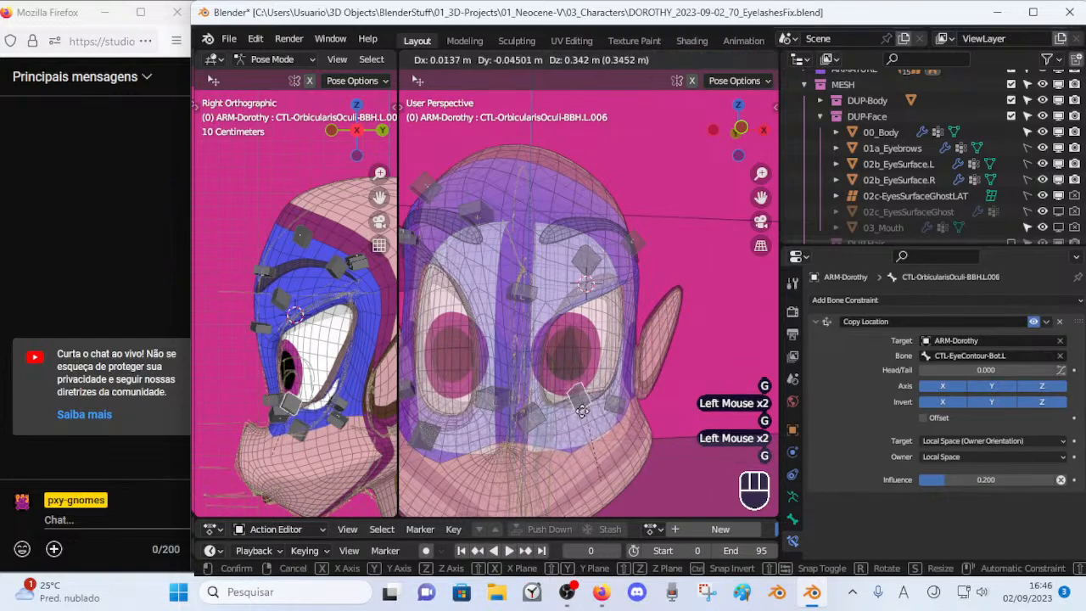
pyautogui.click(593, 400)
pyautogui.moveTo(596, 402); pyautogui.dragTo(570, 390, button='middle')
pyautogui.press('g')
pyautogui.click(567, 444)
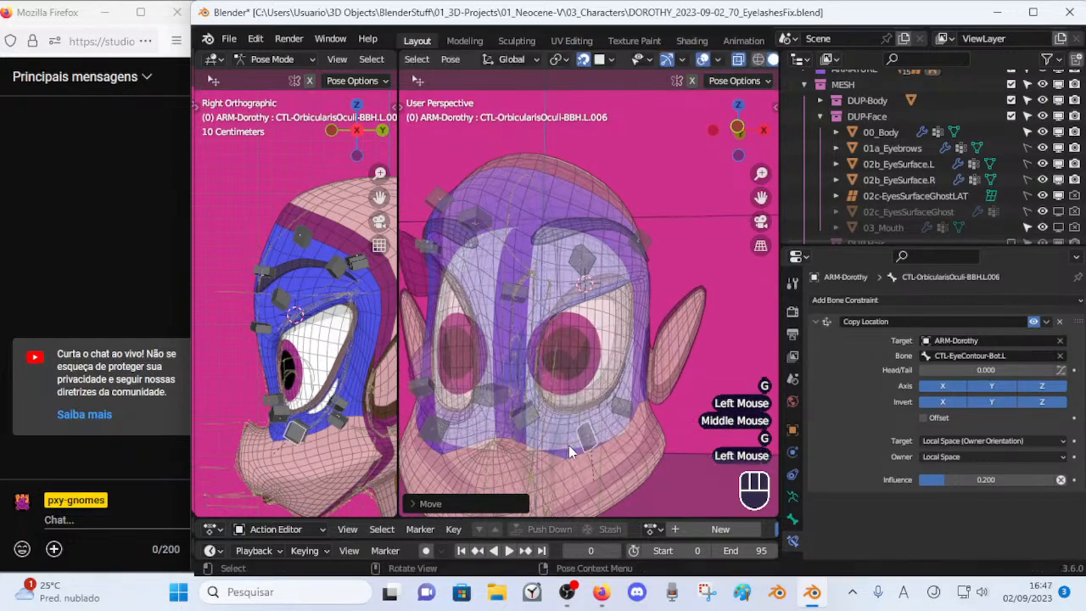
# Adjust CTL-OrbicularisOculi-BBH.L.005 at the left eye's lower outer corner and raise L.006 toward the lower eyelid.
pyautogui.click(619, 409)
pyautogui.press('g')
pyautogui.click(626, 412)
pyautogui.moveTo(626, 416); pyautogui.dragTo(582, 436, button='middle')
pyautogui.click(582, 431)
pyautogui.press('g')
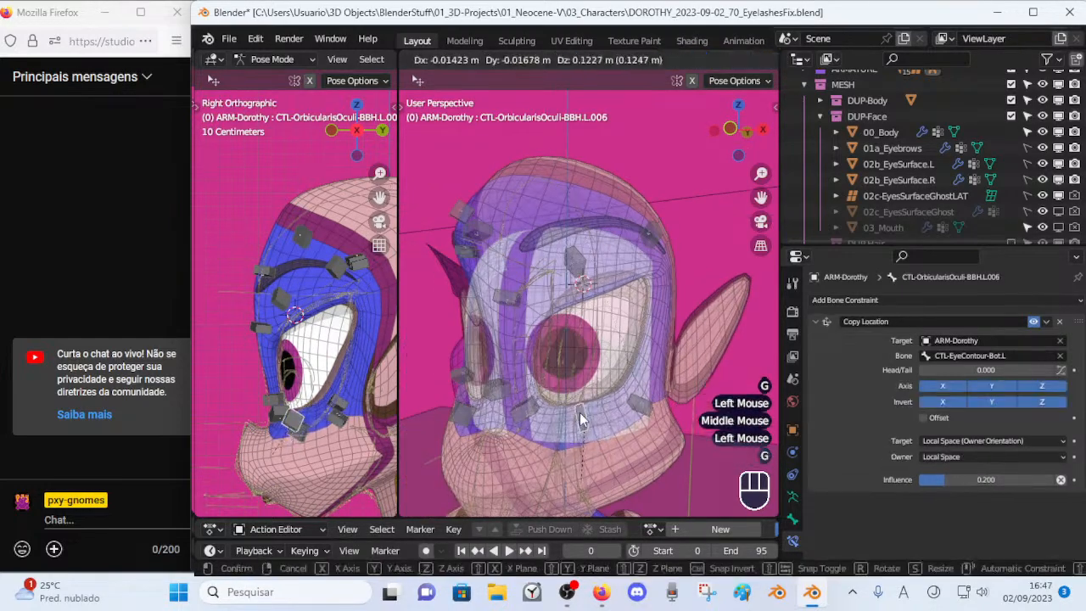
pyautogui.click(582, 416)
# Test CTL-OrbicularisOculi-BBH.L.004 by moving it up and down at the left eye's outer upper corner.
pyautogui.moveTo(619, 373); pyautogui.dragTo(582, 370, button='middle')
pyautogui.click(667, 235)
pyautogui.press('g')
pyautogui.click(662, 264)
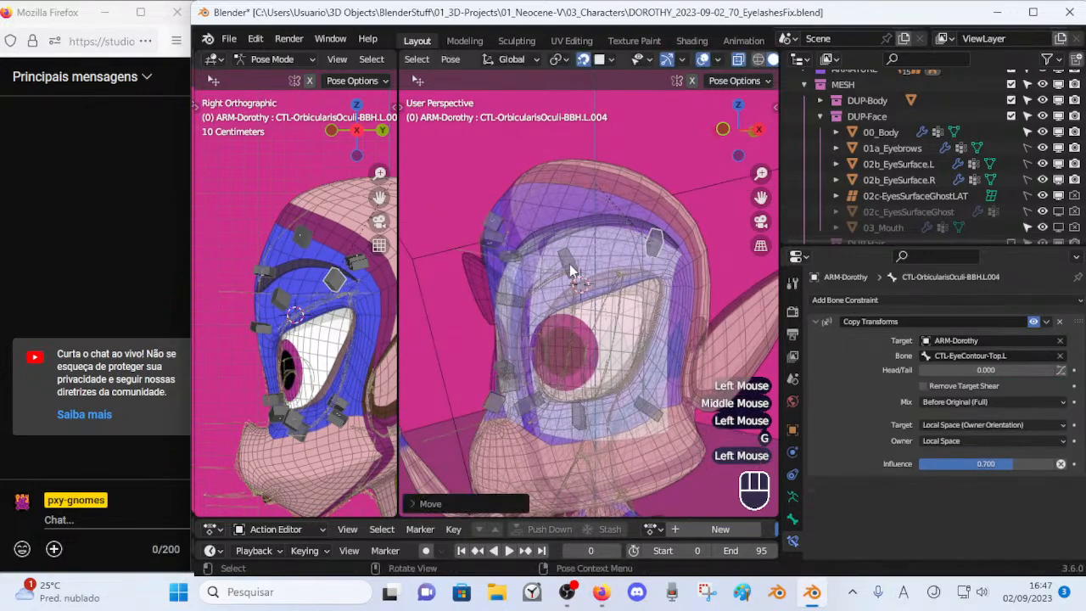
pyautogui.click(657, 248)
pyautogui.press('g')
pyautogui.click(667, 227)
pyautogui.click(656, 246)
pyautogui.press('g')
pyautogui.click(661, 260)
# Raise CTL-OrbicularisOculi-BBH.L.005 toward the outer lower eyelid and reposition L.006 below the left eye.
pyautogui.click(658, 411)
pyautogui.press('g')
pyautogui.click(648, 397)
pyautogui.click(582, 415)
pyautogui.press('g')
pyautogui.click(563, 402)
pyautogui.moveTo(565, 408); pyautogui.dragTo(602, 406, button='middle')
pyautogui.press('g')
pyautogui.click(589, 437)
pyautogui.press('g')
pyautogui.click(593, 453)
# Pull CTL-OrbicularisOculi-BBH.L.003 down onto the left upper eyelid.
pyautogui.click(575, 186)
pyautogui.press('g')
pyautogui.click(565, 291)
pyautogui.moveTo(565, 291); pyautogui.dragTo(604, 299, button='middle')
pyautogui.press('g')
pyautogui.click(612, 332)
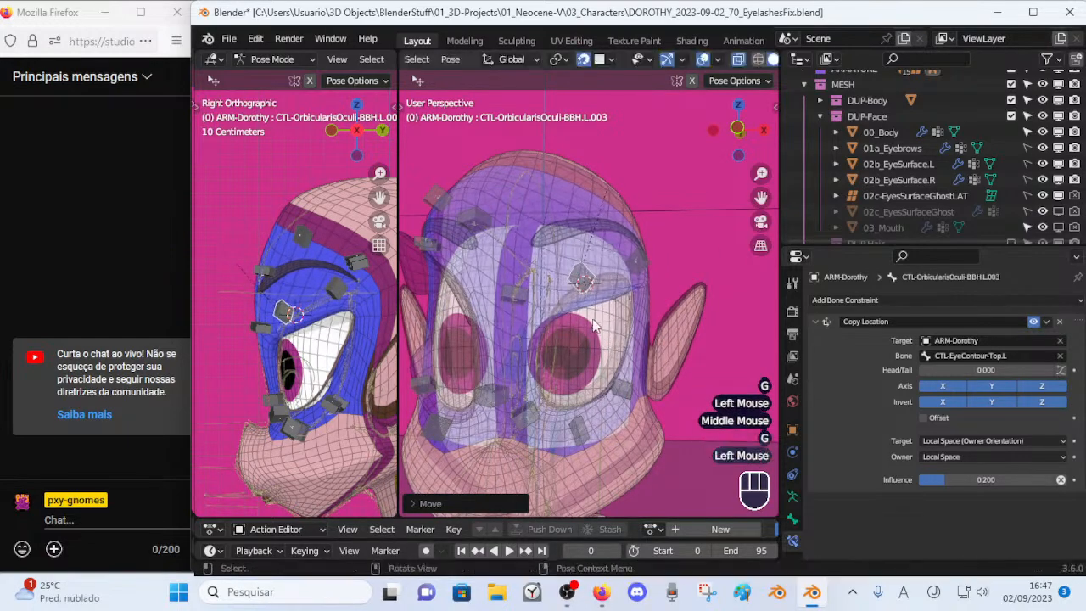
# Raise CTL-OrbicularisOculi-BBH.L.002 above the left brow's inner end and lift L.003 back toward the brow.
pyautogui.click(515, 291)
pyautogui.press('g')
pyautogui.click(510, 191)
pyautogui.press('g')
pyautogui.click(553, 234)
pyautogui.click(578, 267)
pyautogui.press('g')
pyautogui.click(582, 234)
# Move and rotate CTL-OrbicularisOculi-BBH.L.004 at the left eye's outer upper corner.
pyautogui.moveTo(658, 288); pyautogui.dragTo(645, 261, button='middle')
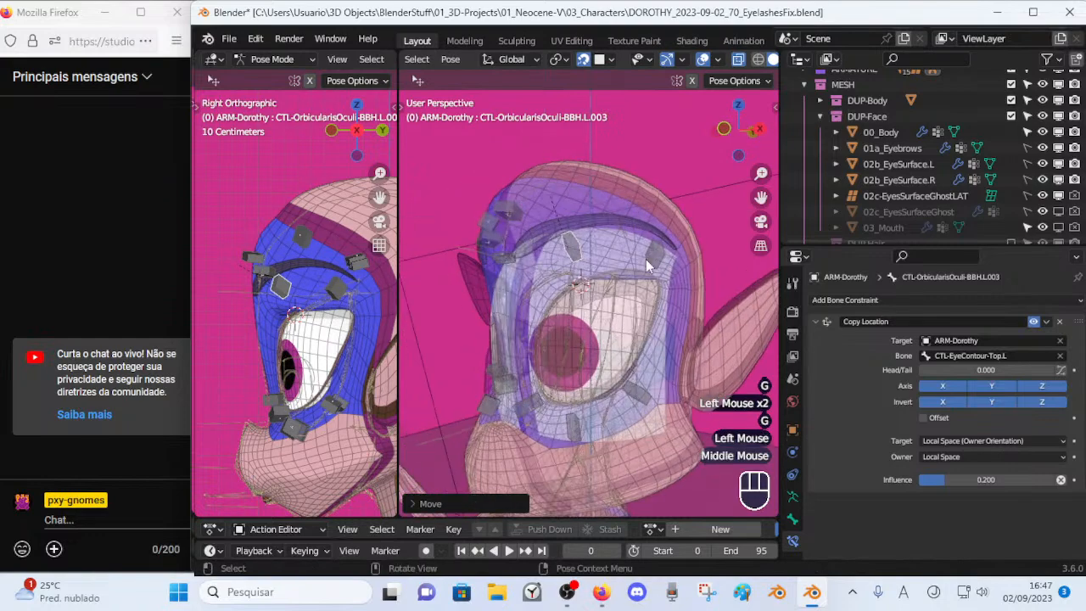
pyautogui.click(646, 263)
pyautogui.press('g')
pyautogui.click(672, 276)
pyautogui.press('r')
pyautogui.click(645, 322)
pyautogui.press('g')
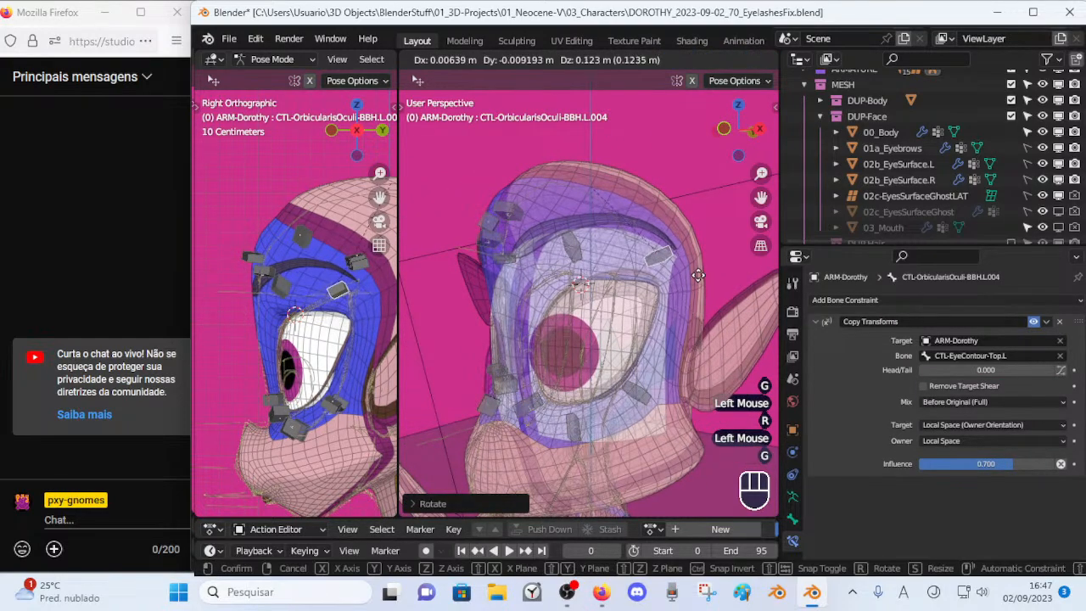
pyautogui.click(641, 308)
# Select all visible pose bones and reset their transforms to the rest pose.
pyautogui.press('a')
pyautogui.hotkey('alt', 'q')
pyautogui.hotkey('alt', 'q')
pyautogui.moveTo(640, 314); pyautogui.dragTo(626, 322, button='middle')
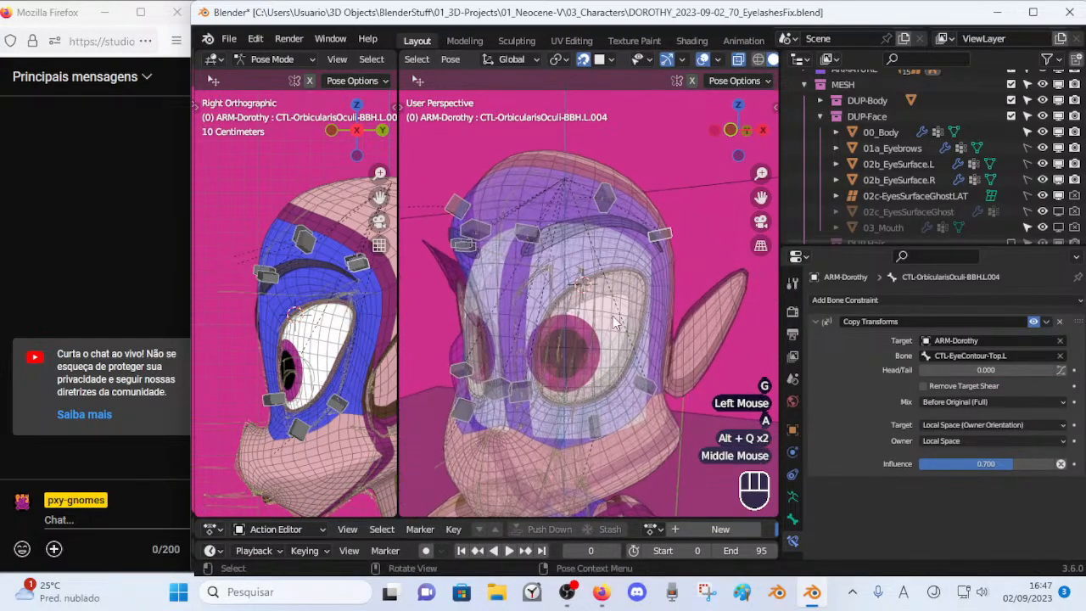
# Show the FACE CTL : Eyelids bone layer.
pyautogui.press('n')
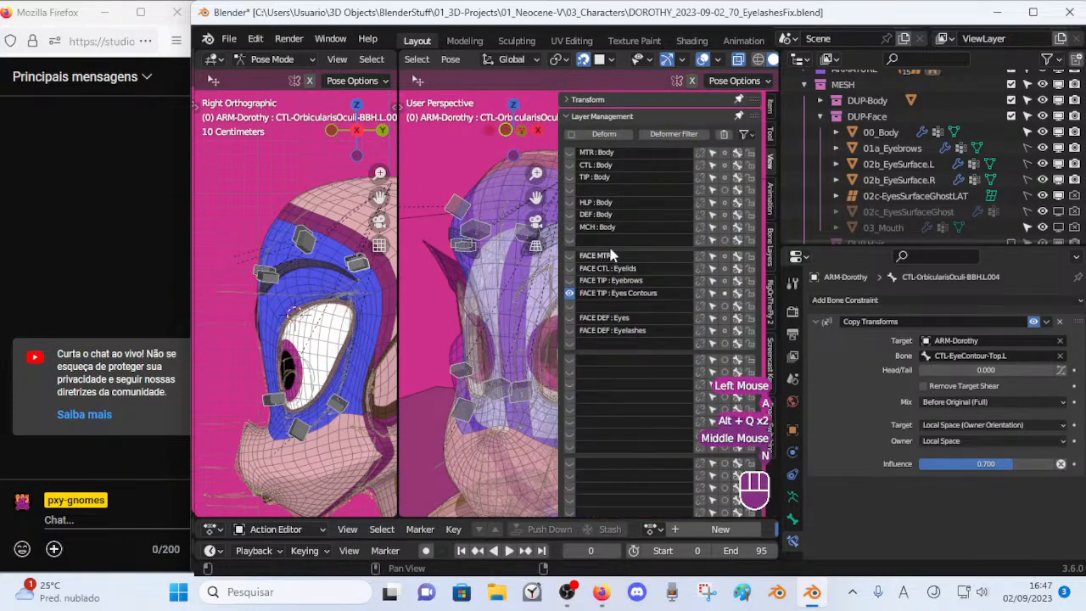
pyautogui.click(569, 268)
pyautogui.press('n')
pyautogui.moveTo(491, 283); pyautogui.dragTo(511, 273, button='middle')
# Lower CTL_Eyelid-TOP-BB-Handler.L.002 to below the left eye and raise CTL_Eyelid-BOT-BB-Handler.L.002 over the eye.
pyautogui.click(598, 290)
pyautogui.press('g')
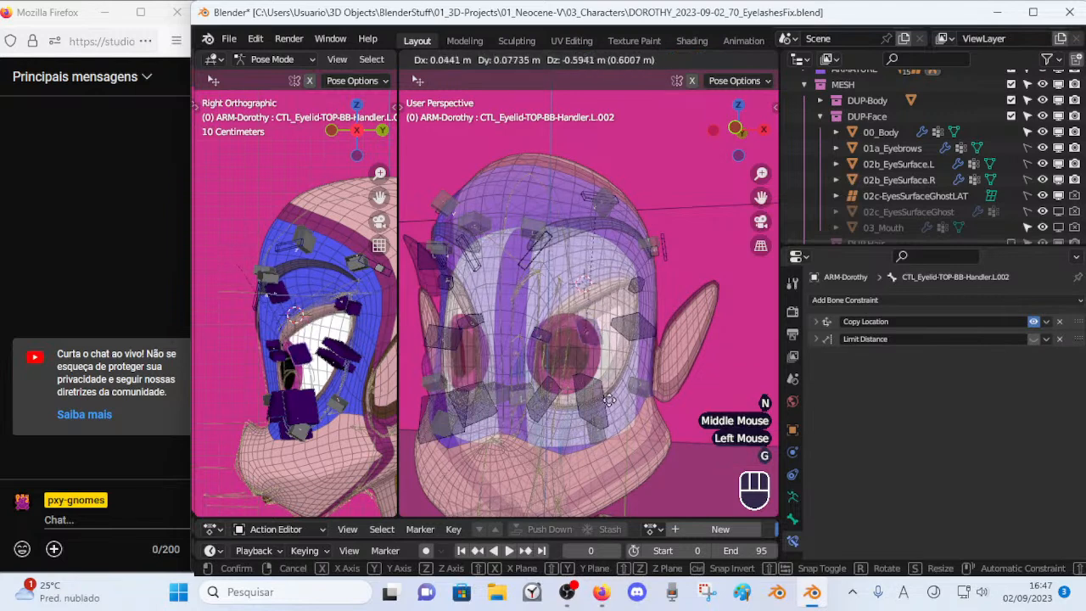
pyautogui.click(616, 492)
pyautogui.click(594, 427)
pyautogui.press('g')
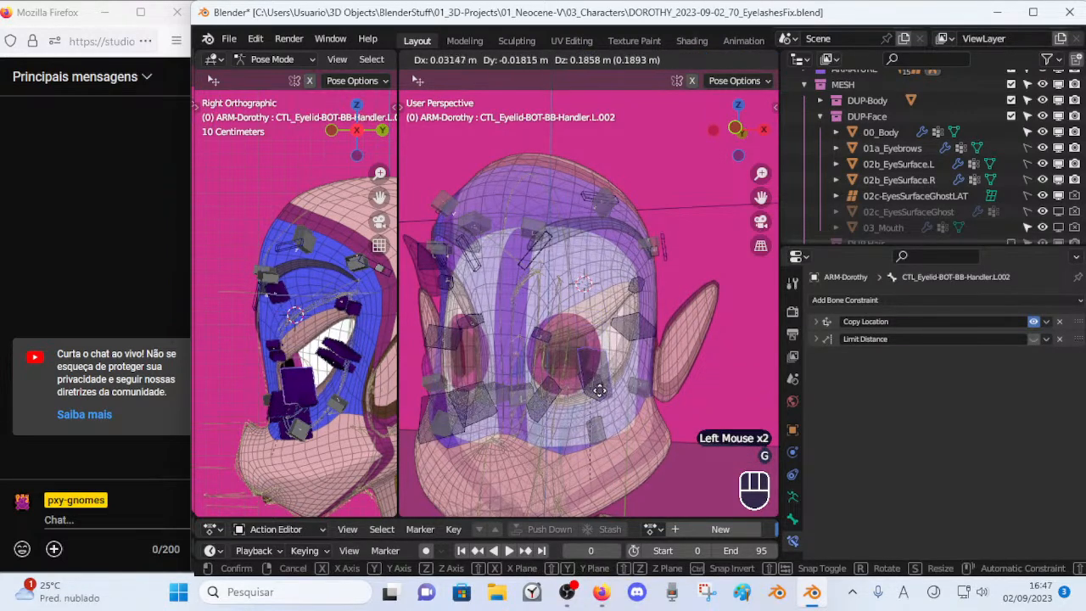
pyautogui.click(585, 397)
pyautogui.moveTo(585, 396); pyautogui.dragTo(626, 409, button='middle')
pyautogui.scroll(1, 594, 405)
pyautogui.press('g')
pyautogui.click(567, 355)
pyautogui.moveTo(567, 354); pyautogui.dragTo(563, 354, button='middle')
# Turn off X-ray display and check CTL_Eyelid-BOT-BB-Handler.L.002 in Edit Mode without moving it, returning to Pose Mode.
pyautogui.hotkey('alt', 'z')
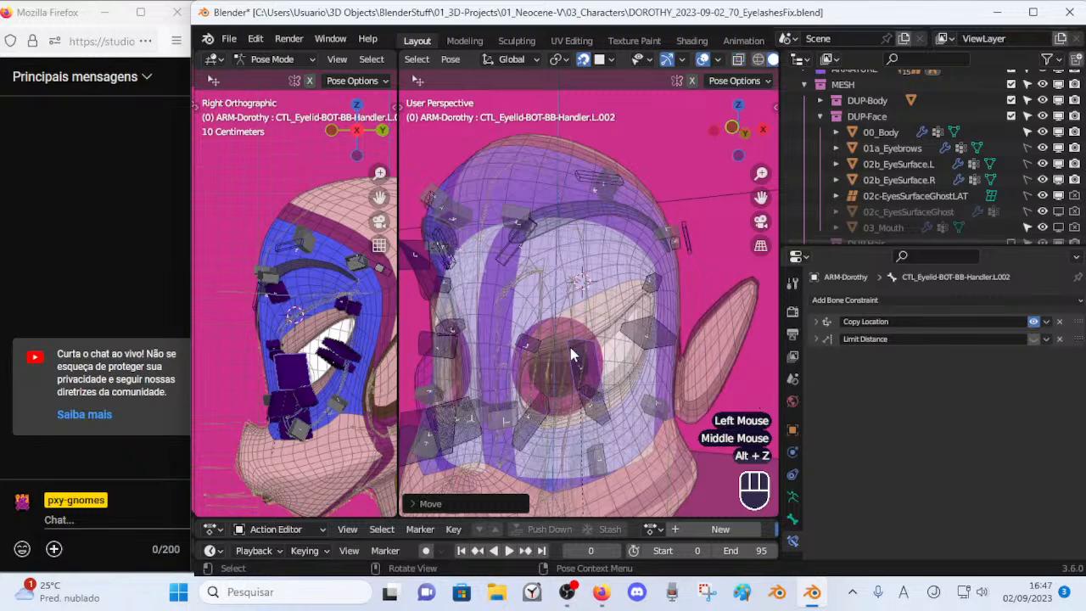
pyautogui.press('Tab')
pyautogui.hotkey('alt', 'z')
pyautogui.click(591, 423)
pyautogui.press('g')
pyautogui.rightClick(595, 359)
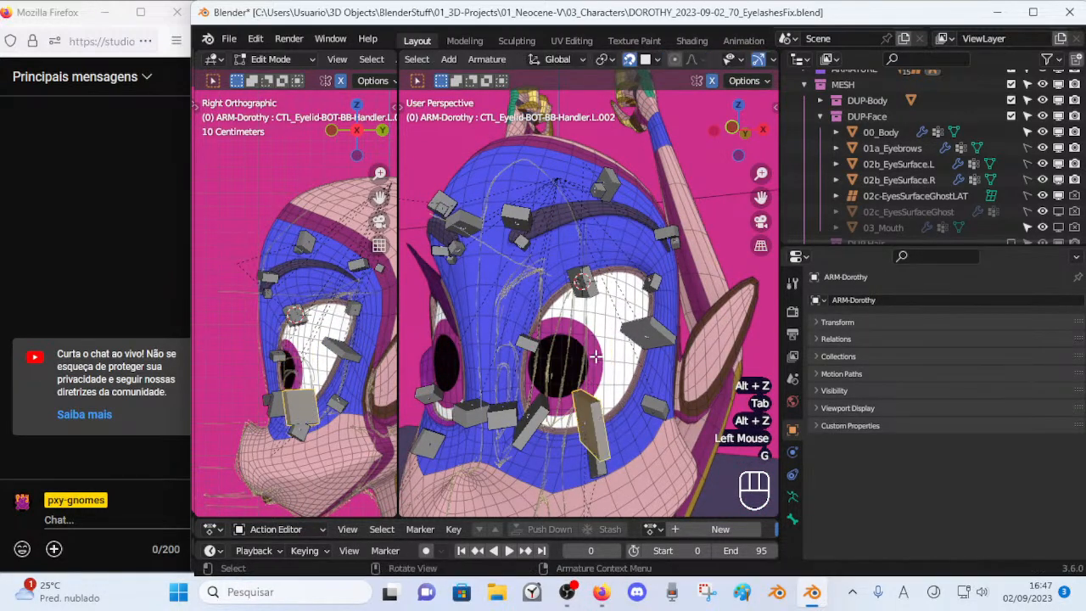
pyautogui.hotkey('ctrl', 'Tab')
# Raise CTL_Eyelid-BOT-BB-Handler.L.002 above the left eye and lower CTL_Eyelid-TOP-BB-Handler.L.003 to the outer lower eyelid.
pyautogui.click(592, 410)
pyautogui.press('g')
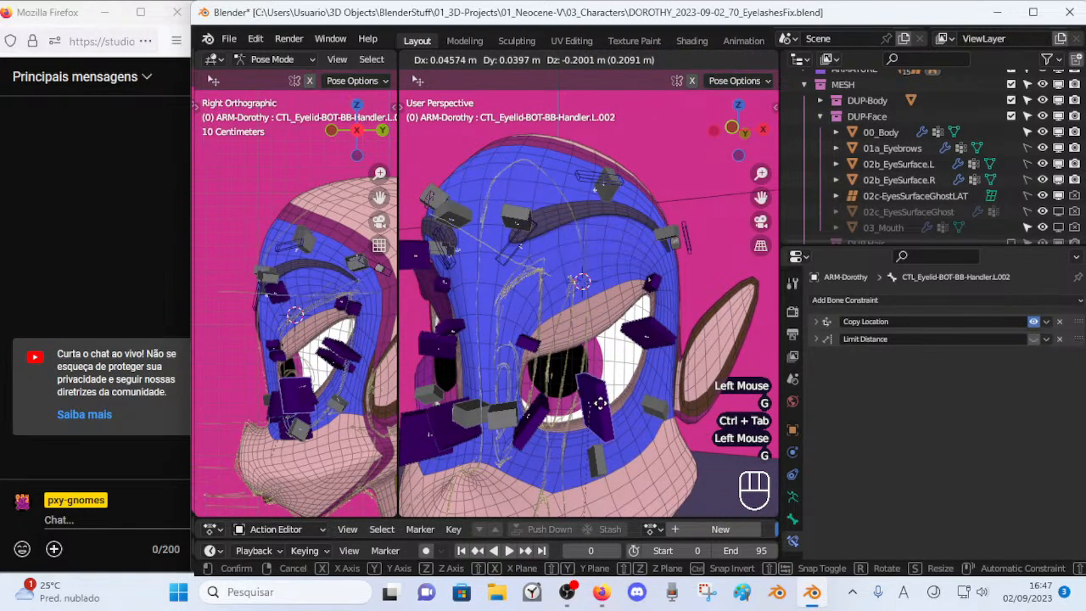
pyautogui.click(664, 286)
pyautogui.click(660, 296)
pyautogui.press('g')
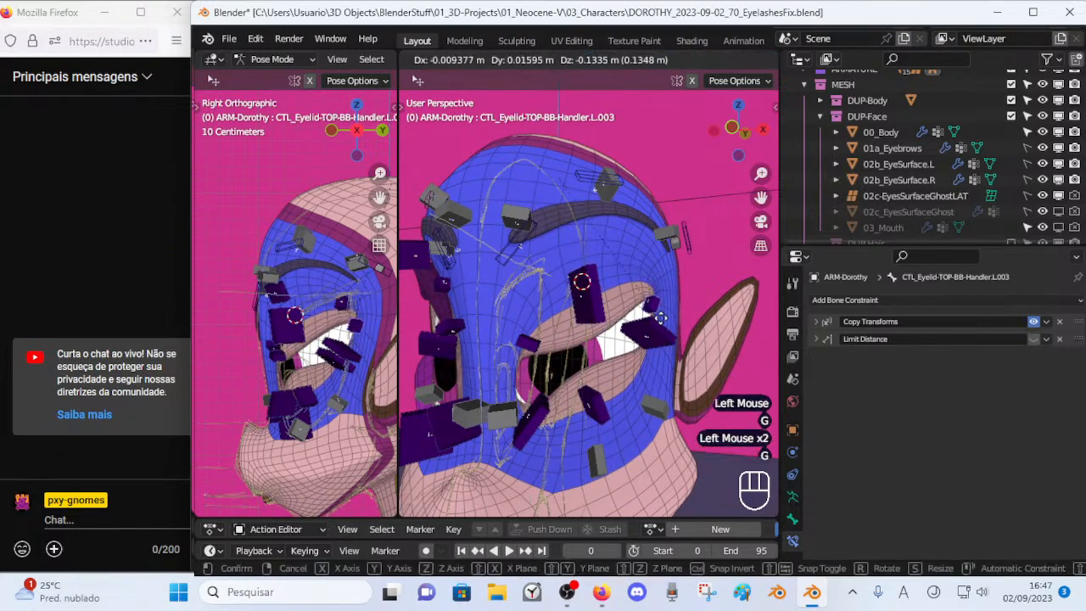
pyautogui.click(645, 404)
# Raise CTL_Eyelid-BOT-BB-Handler.L.003 to the brow's outer end and CTL_Eyelid-BOT-BB-Handler.L.001 beside the left eye's inner corner.
pyautogui.click(653, 339)
pyautogui.press('g')
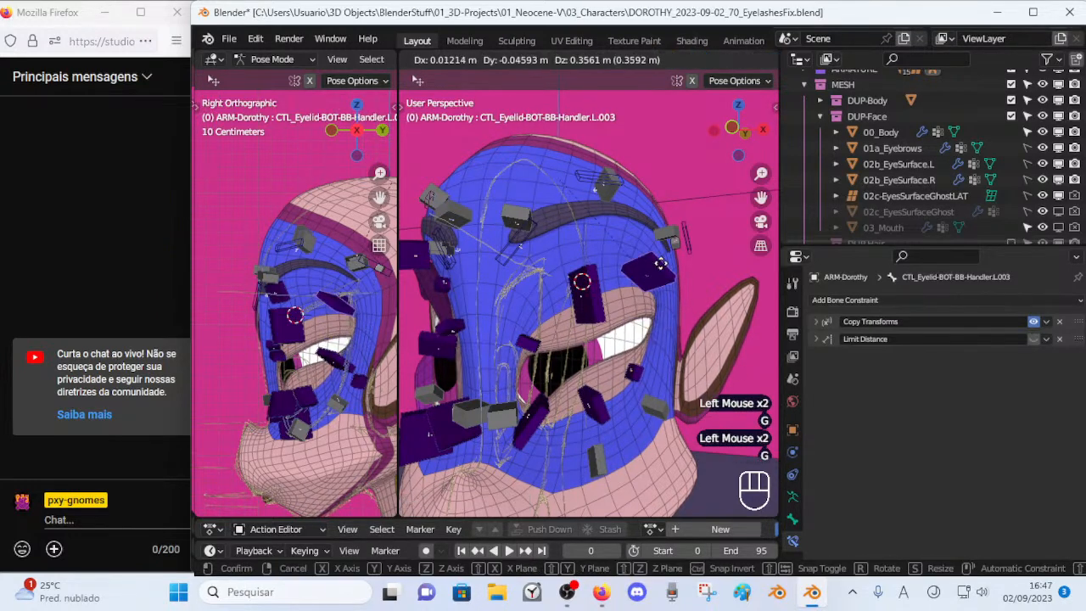
pyautogui.click(665, 235)
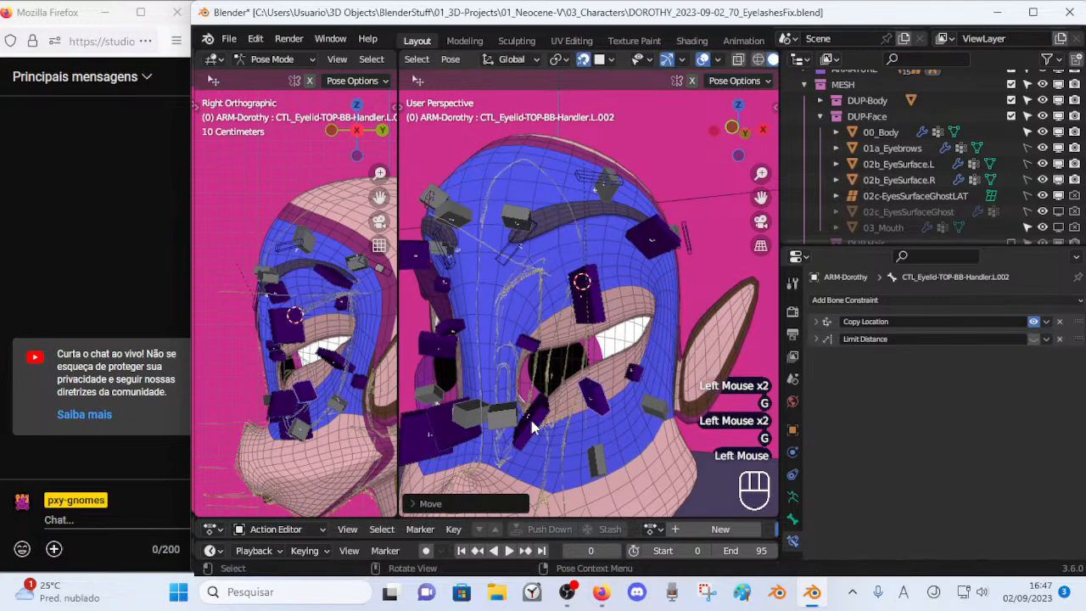
pyautogui.click(533, 360)
pyautogui.press('g')
pyautogui.click(525, 329)
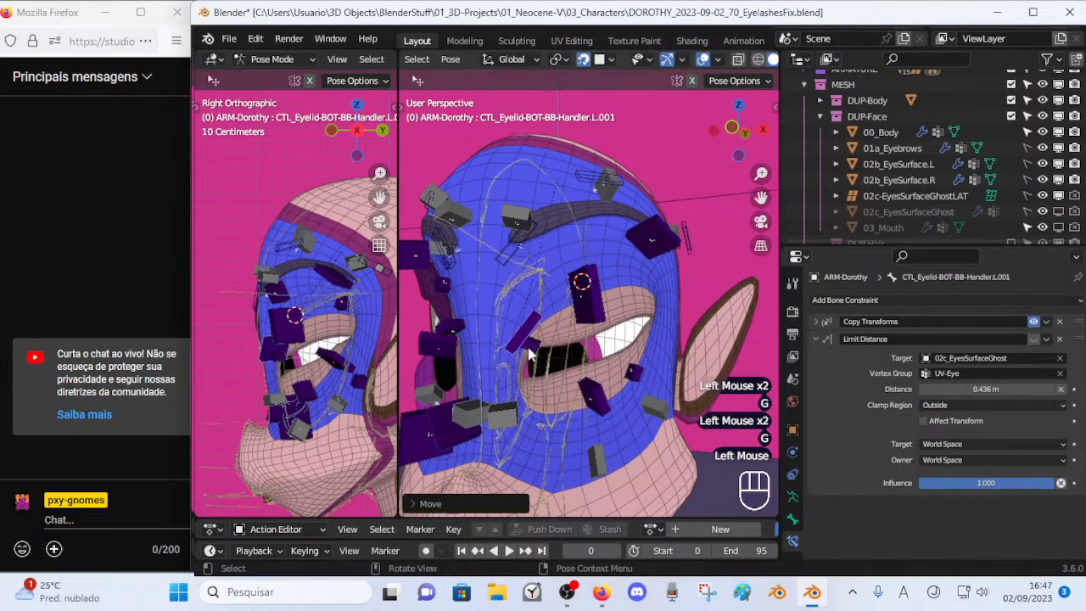
# Reposition CTL_Eyelid-BOT-BB-Handler.L.002 on the left upper eyelid, and reset the pose of all visible bones.
pyautogui.click(585, 356)
pyautogui.press('g')
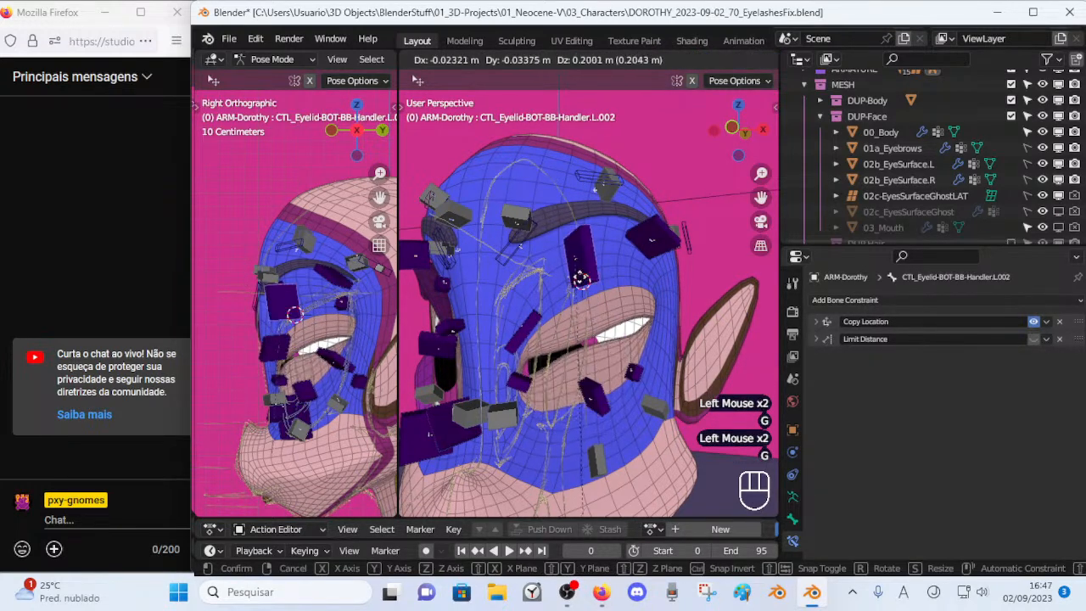
pyautogui.click(583, 356)
pyautogui.press('a')
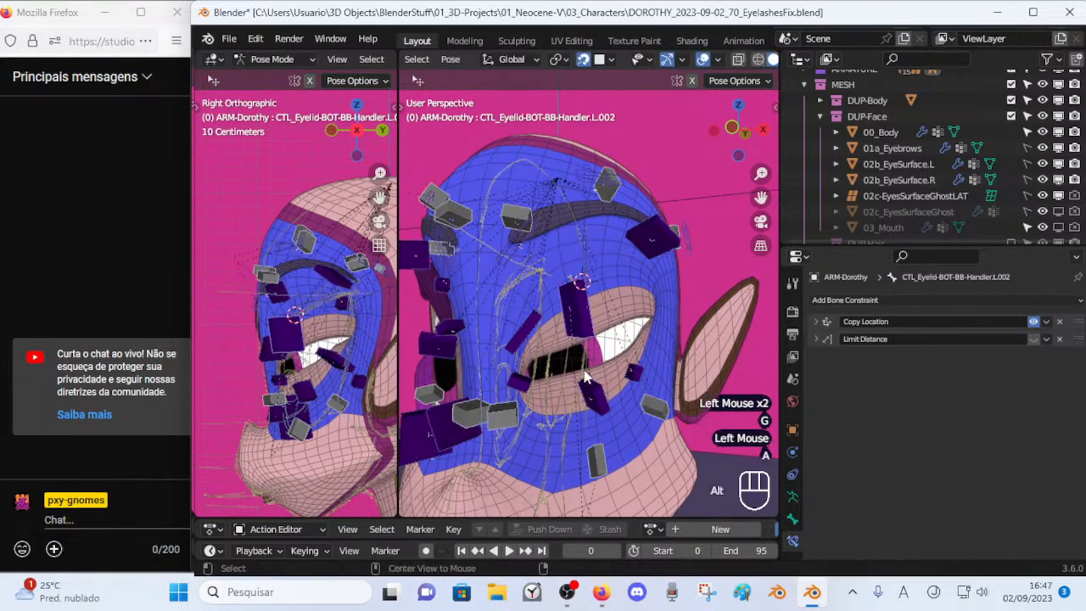
pyautogui.hotkey('alt', 'q')
pyautogui.hotkey('alt', 'q')
# Lower CTL_Eyelid-TOP-BB-Handler.L.002 to the lower outer side of the left pupil.
pyautogui.click(584, 285)
pyautogui.press('g')
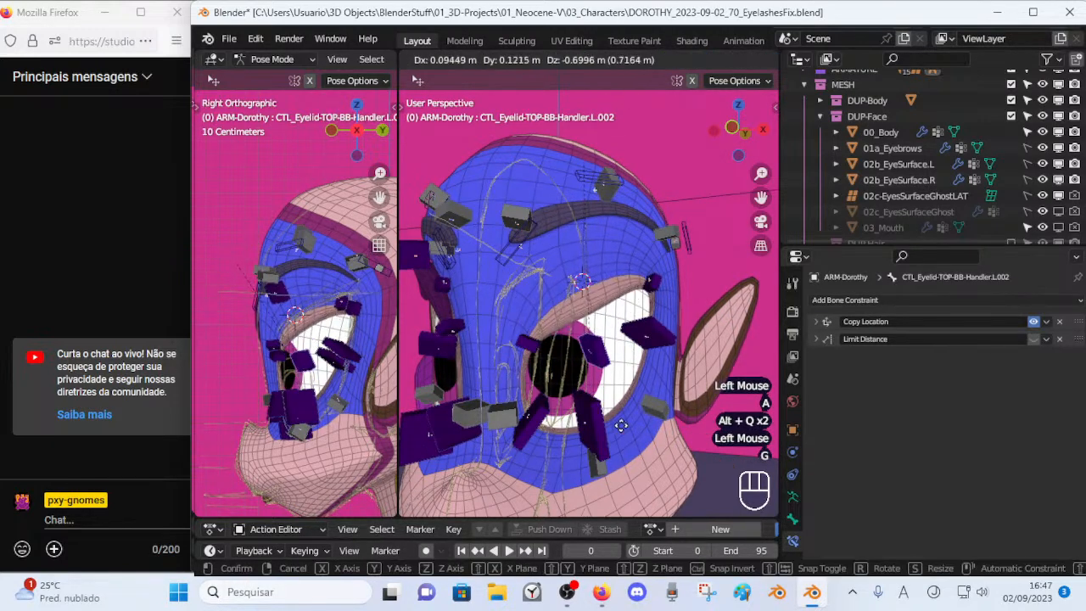
pyautogui.click(647, 341)
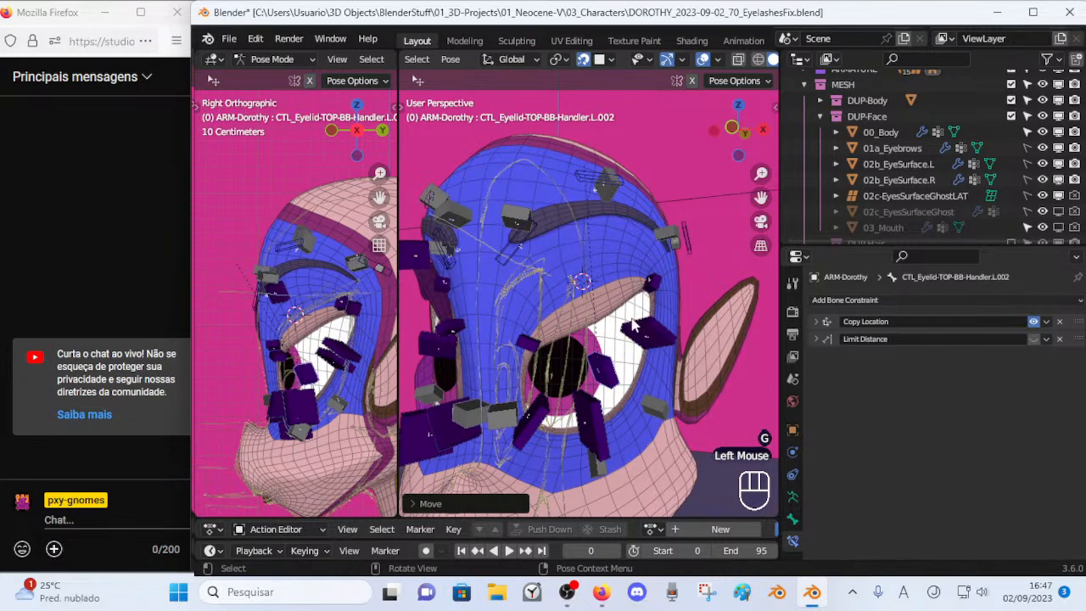
pyautogui.press('g')
pyautogui.click(642, 341)
pyautogui.press('g')
pyautogui.click(647, 285)
# Raise CTL_Eyelid-BOT-BB-Handler.L.002 over the left eye and CTL_Eyelid-BOT-BB-Handler.L.001 to the eye's inner corner.
pyautogui.click(597, 409)
pyautogui.press('g')
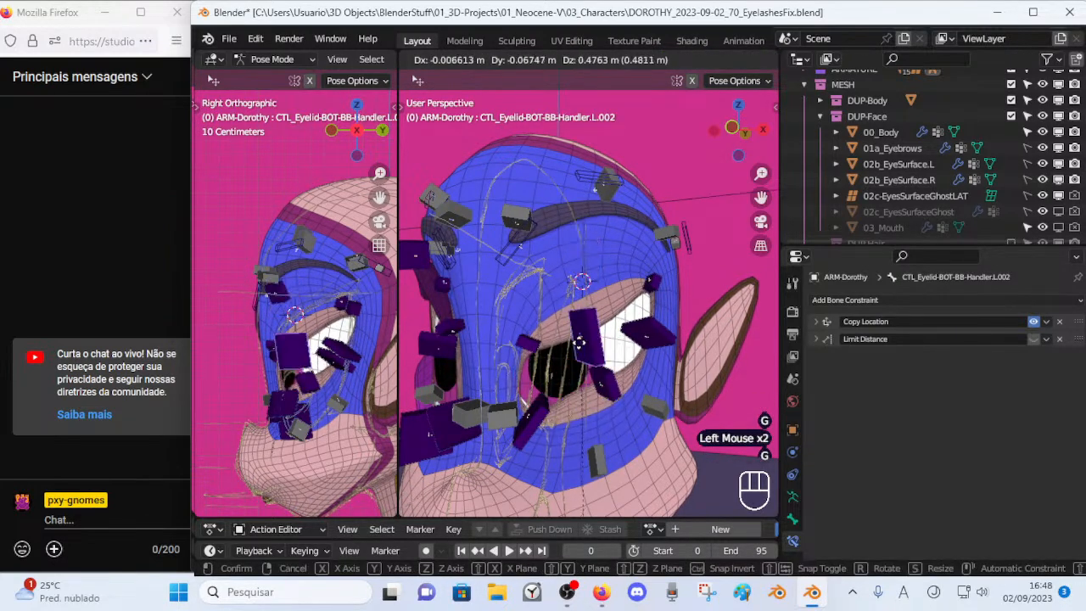
pyautogui.click(582, 378)
pyautogui.click(534, 406)
pyautogui.press('g')
pyautogui.click(545, 326)
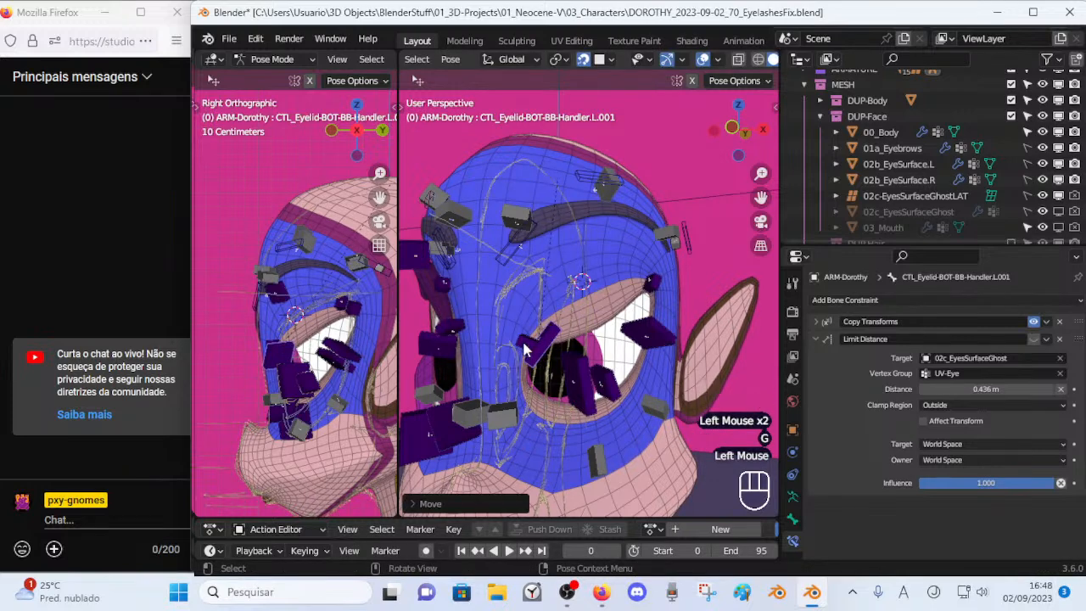
# Move the TOP handler at the left eye's inner corner up the eyelid and place CTL_Eyelid-BOT-BB-Handler.L.001 over the pupil.
pyautogui.click(523, 355)
pyautogui.press('g')
pyautogui.click(543, 384)
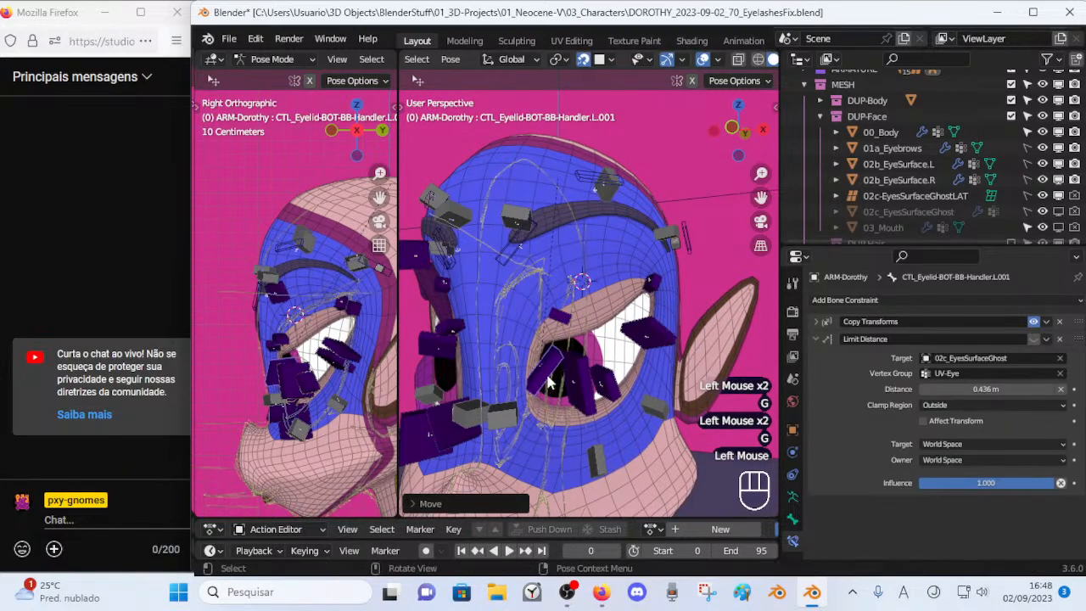
# Raise CTL_Eyelid-BOT-BB-Handler.L.002 to the left upper eyelid, and move and rotate CTL_Eyelid-BOT-BB-Handler.L.001 beside it.
pyautogui.click(547, 377)
pyautogui.press('g')
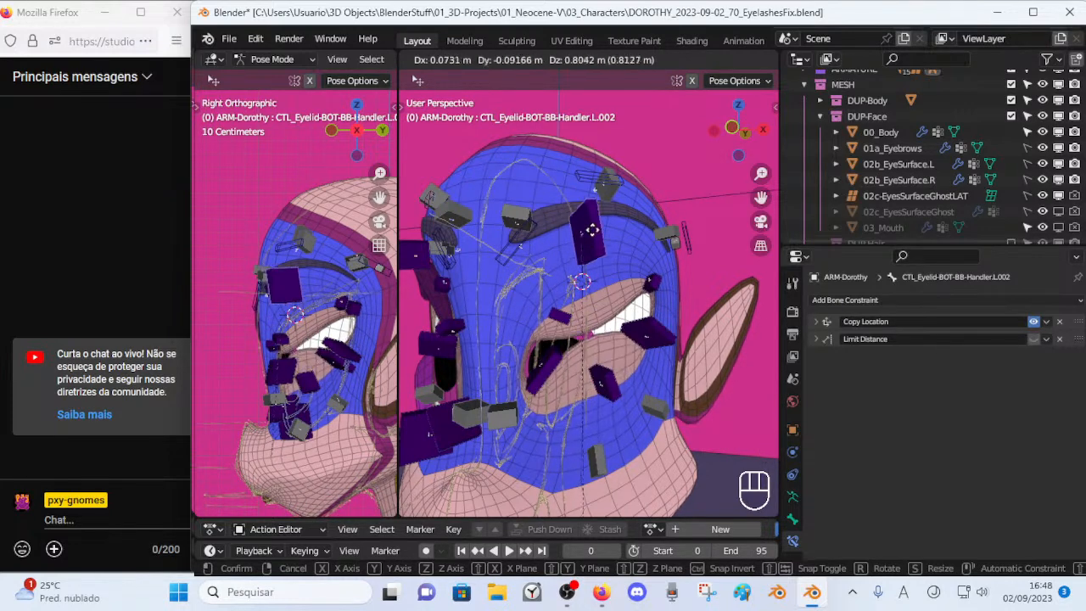
pyautogui.click(591, 322)
pyautogui.click(582, 282)
pyautogui.press('g')
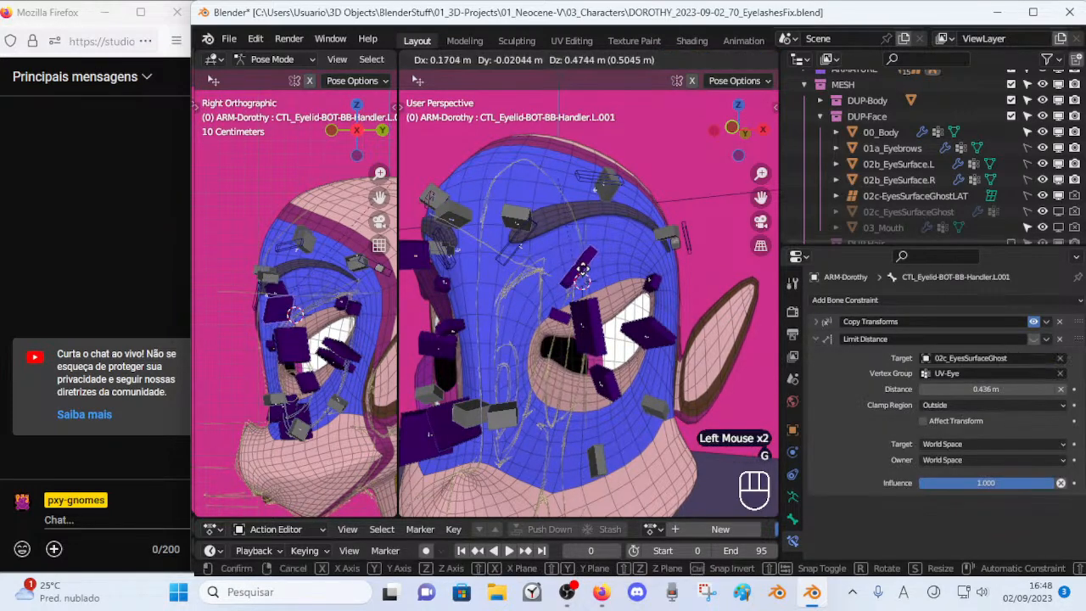
pyautogui.click(584, 267)
pyautogui.press('r')
pyautogui.click(617, 368)
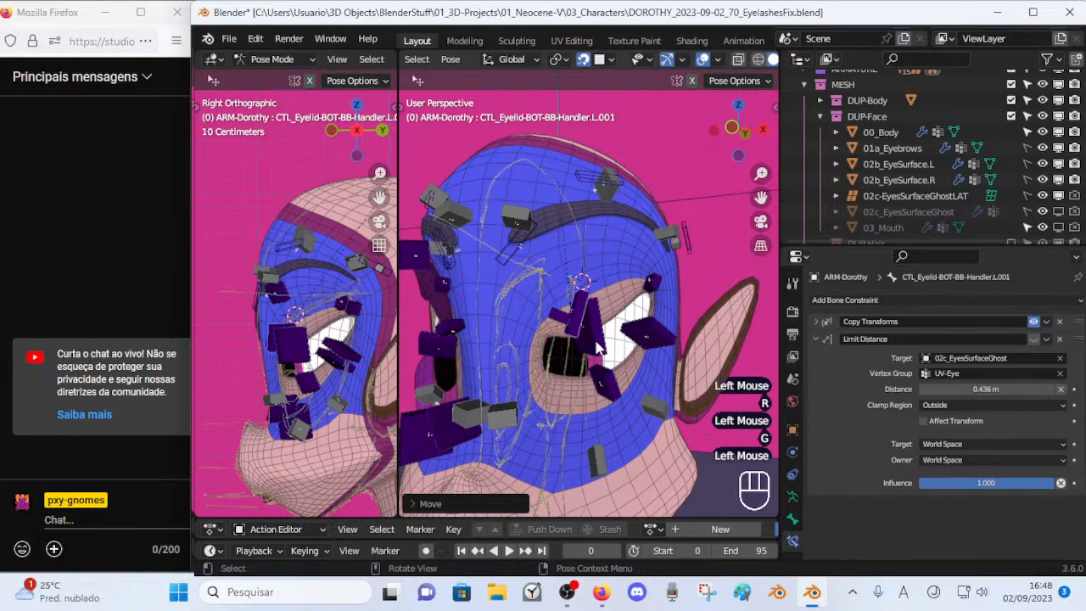
# Lower CTL_Eyelid-BOT-BB-Handler.L.002 to the outer side of the left pupil and CTL_Eyelid-BOT-BB-Handler.L.001 to its inner side.
pyautogui.click(617, 370)
pyautogui.press('g')
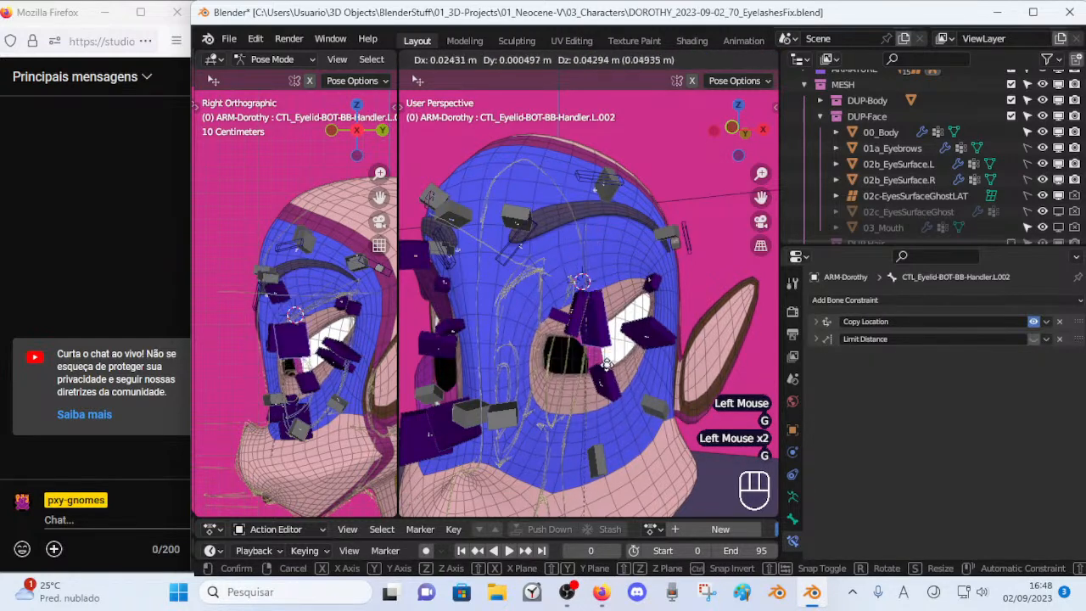
pyautogui.click(547, 376)
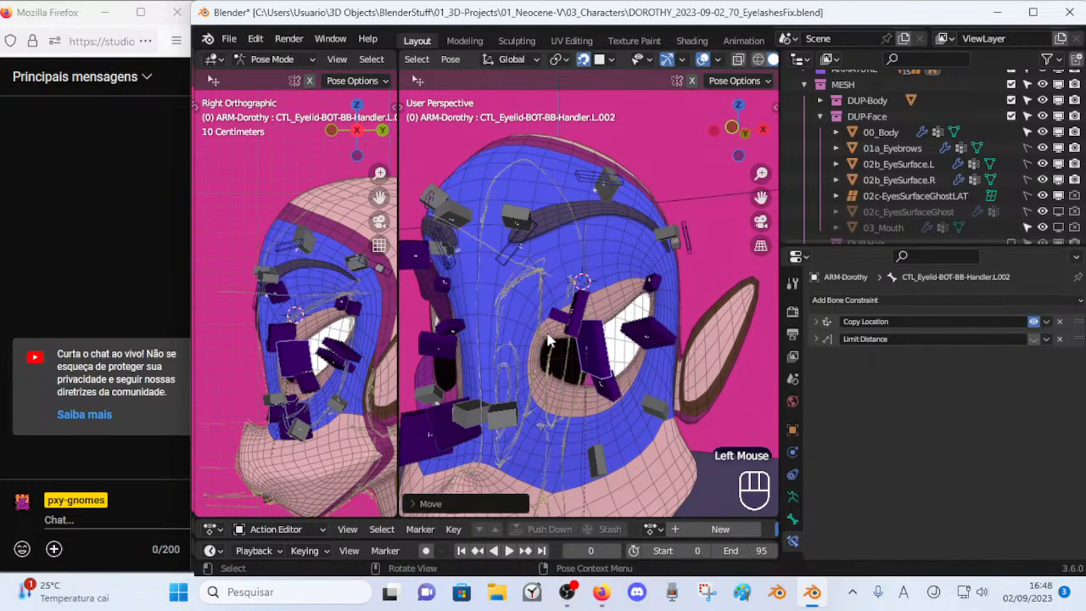
pyautogui.press('g')
pyautogui.click(575, 366)
pyautogui.click(575, 367)
pyautogui.press('g')
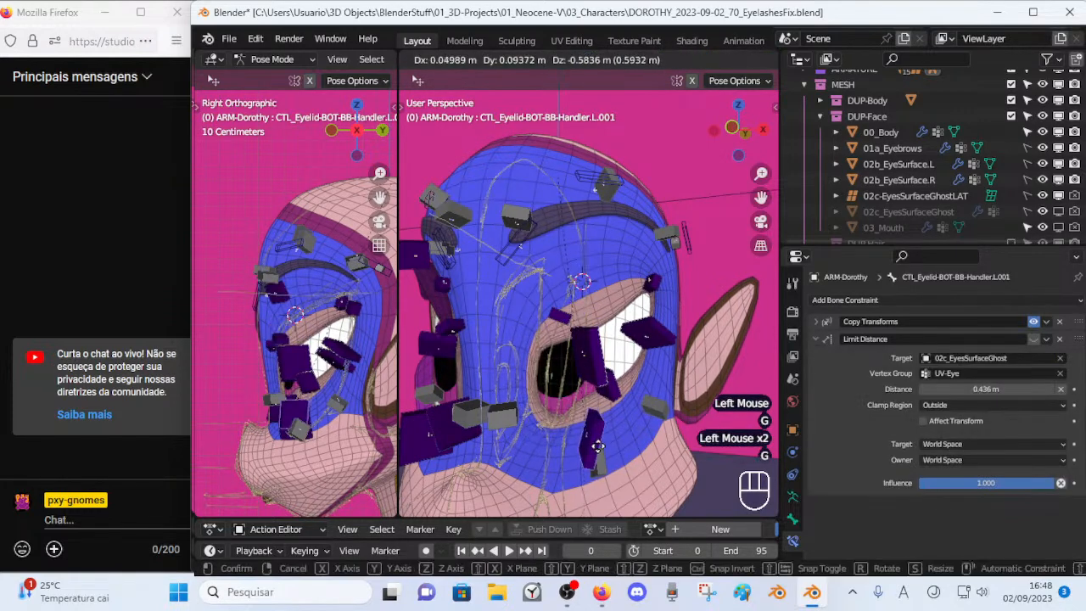
pyautogui.click(553, 376)
# Raise CTL_Eyelid-BOT-BB-Handler.L.003 to the left eye's outer corner and CTL_Eyelid-BOT-BB-Handler.L.002 toward the upper eyelid.
pyautogui.click(585, 352)
pyautogui.press('g')
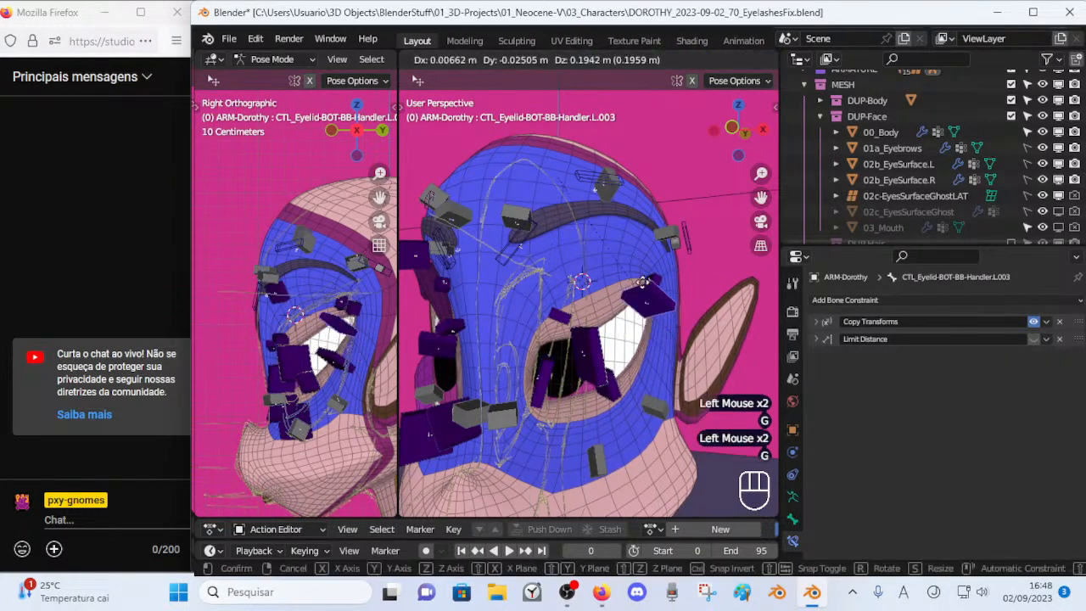
pyautogui.click(582, 348)
# Lower CTL_Eyelid-TOP-BB-Handler.L.001 to the left eye's inner lower eyelid and rotate it there.
pyautogui.click(582, 348)
pyautogui.press('g')
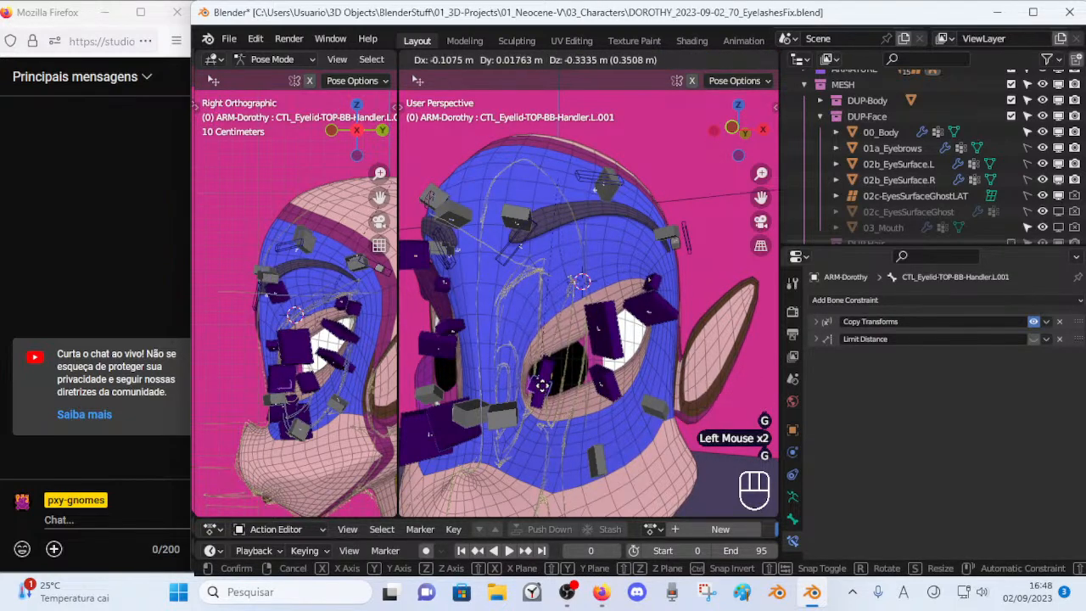
pyautogui.click(547, 378)
pyautogui.press('r')
pyautogui.click(609, 356)
pyautogui.press('g')
pyautogui.click(604, 317)
# Adjust CTL_Eyelid-BOT-BB-Handler.L.002 over the left eye and raise CTL_Eyelid-TOP-BB-Handler.L.002 to the upper eyelid.
pyautogui.click(604, 316)
pyautogui.press('g')
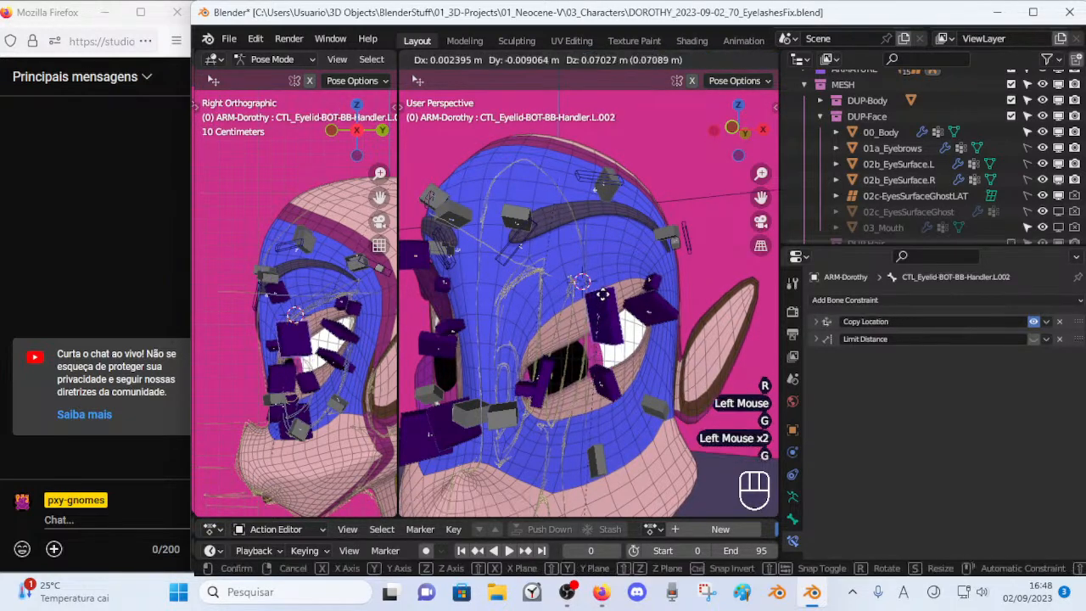
pyautogui.click(591, 356)
pyautogui.click(601, 379)
pyautogui.press('g')
pyautogui.click(605, 233)
# Lower CTL_Eyelid-BOT-BB-Handler.L.002 to the left lower eyelid, just outside the pupil.
pyautogui.click(600, 373)
pyautogui.press('g')
pyautogui.click(603, 424)
pyautogui.press('g')
pyautogui.click(603, 407)
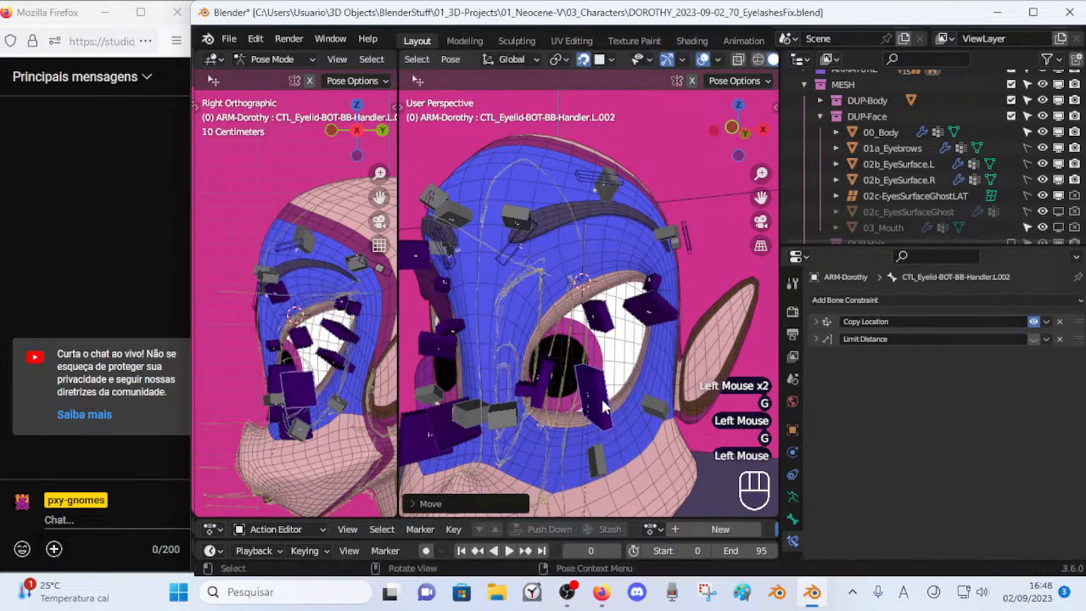
# Lower CTL_Eyelid-TOP-BB-Handler.L.002 to the left eye's outer lower eyelid and rotate it to follow the eye's contour.
pyautogui.click(608, 318)
pyautogui.press('g')
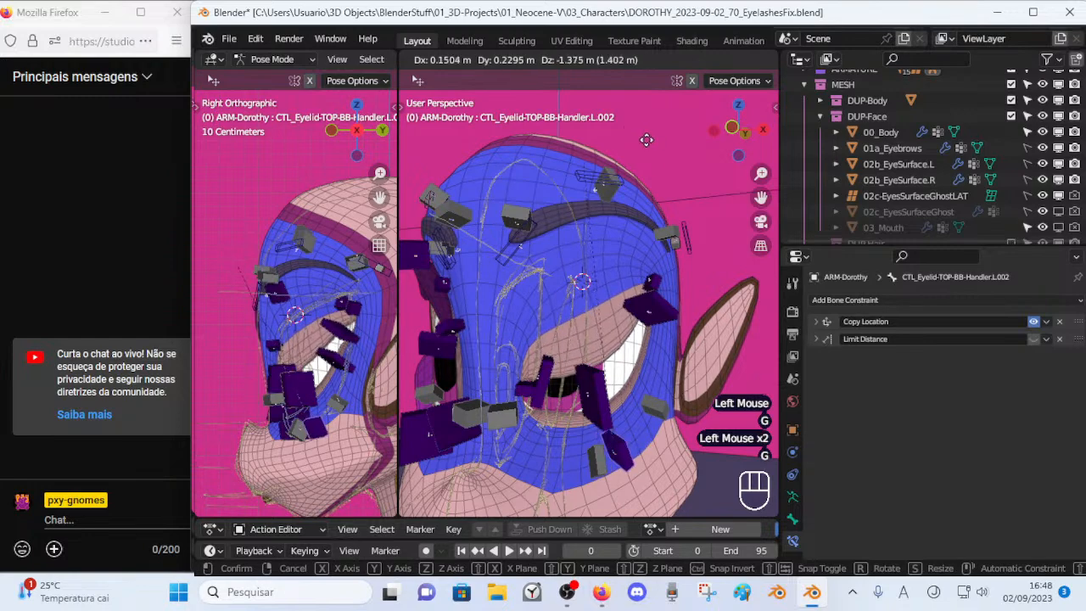
pyautogui.click(644, 138)
pyautogui.moveTo(645, 137); pyautogui.dragTo(621, 326, button='middle')
pyautogui.press('g')
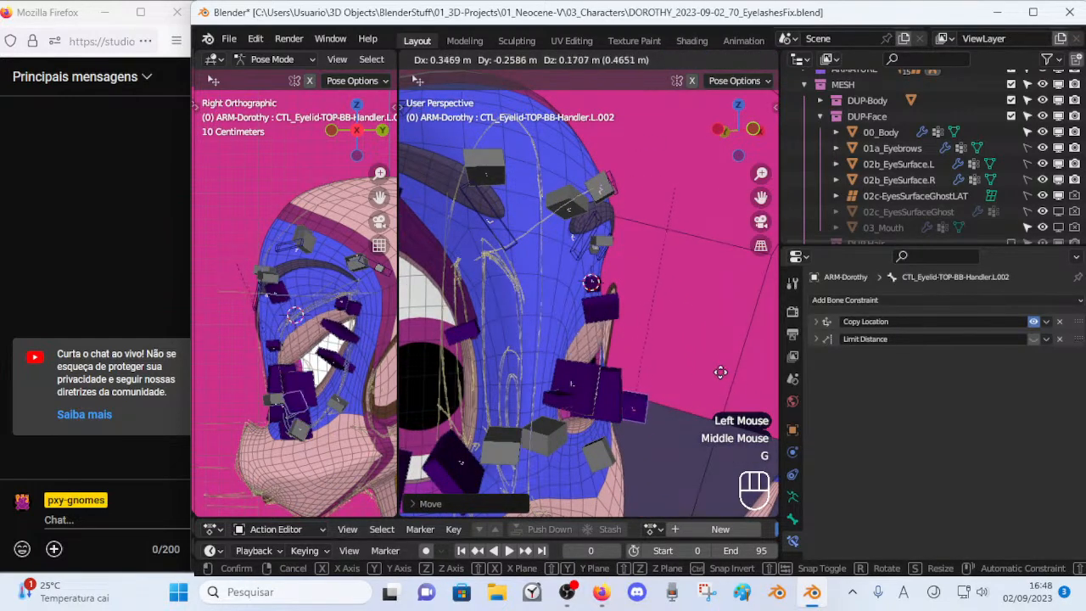
pyautogui.click(685, 239)
pyautogui.moveTo(685, 239); pyautogui.dragTo(563, 303, button='middle')
pyautogui.press('g')
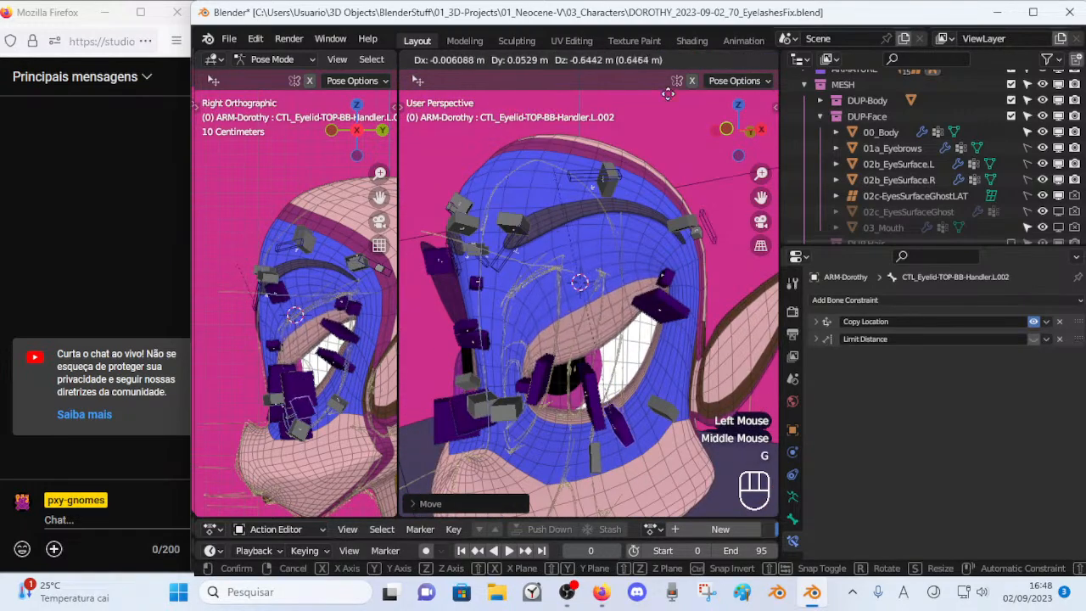
pyautogui.click(661, 395)
pyautogui.press('r')
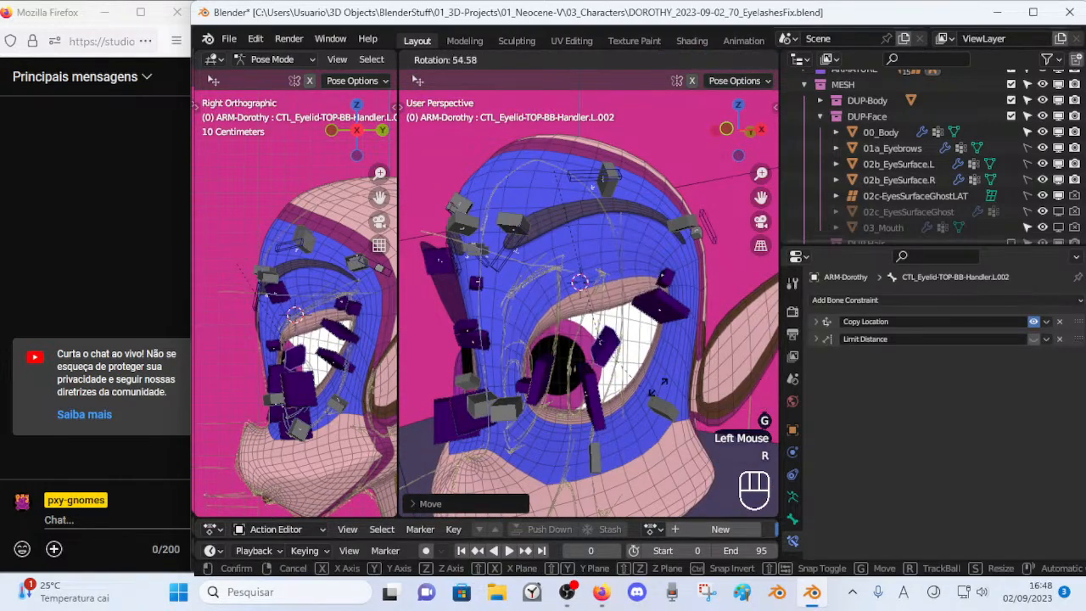
pyautogui.click(551, 355)
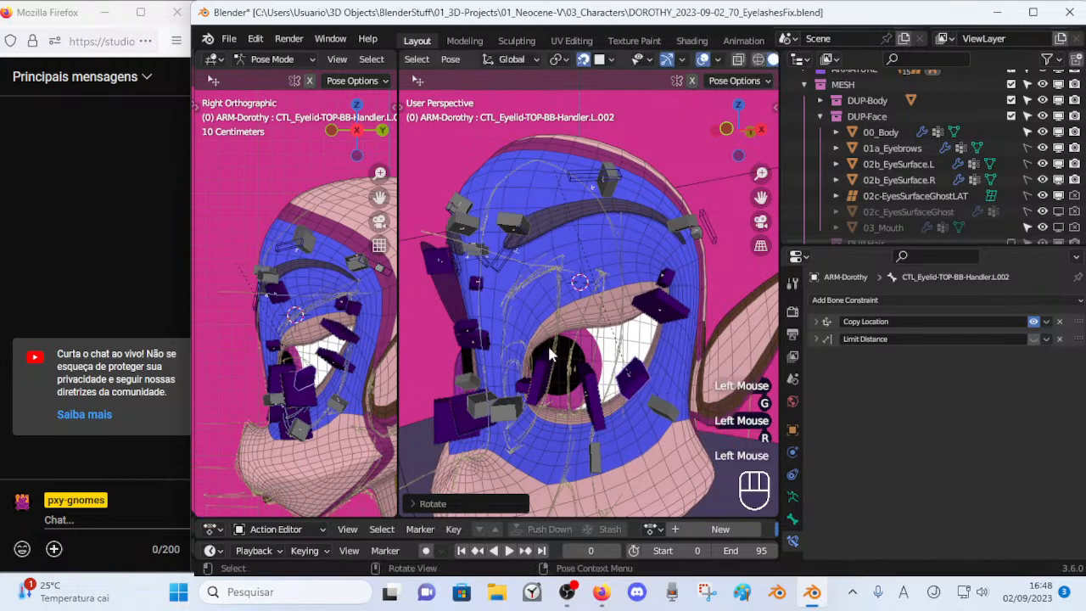
# Raise and rotate the handler at the left eye's inner lower corner above the inner upper eyelid, and nudge CTL_Eyelid-TOP-BB-Handler.L.002.
pyautogui.click(534, 380)
pyautogui.click(524, 385)
pyautogui.press('g')
pyautogui.click(572, 298)
pyautogui.press('r')
pyautogui.click(567, 399)
pyautogui.press('g')
pyautogui.click(593, 409)
pyautogui.click(618, 411)
pyautogui.press('g')
pyautogui.click(623, 409)
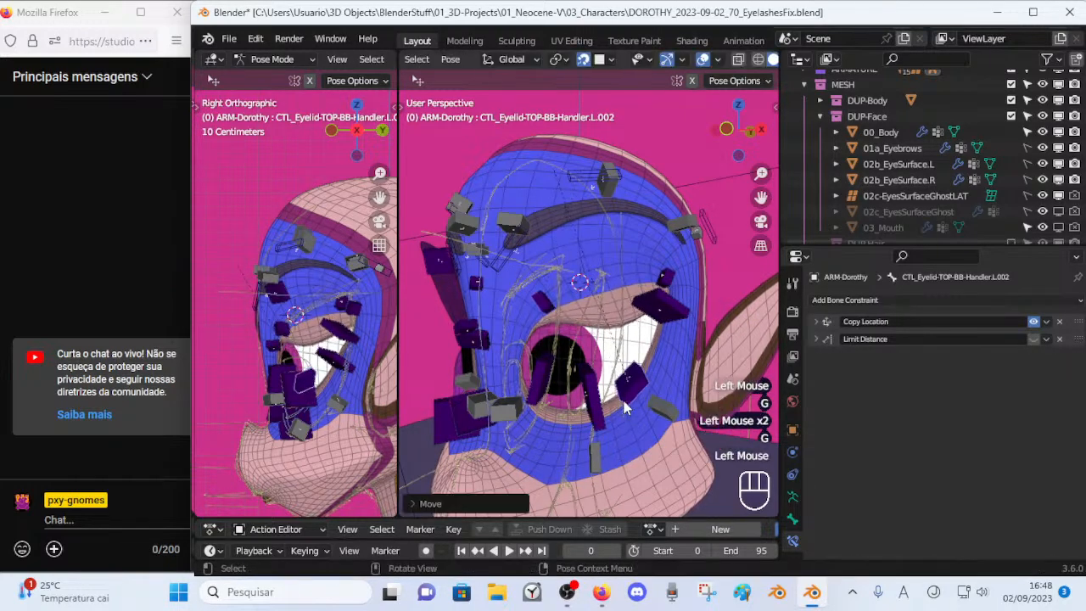
# Move CTL_Eyelid-TOP-BB-Handler.L.003 from the left eye's outer corner to the lower eyelid and rotate it.
pyautogui.click(672, 269)
pyautogui.press('g')
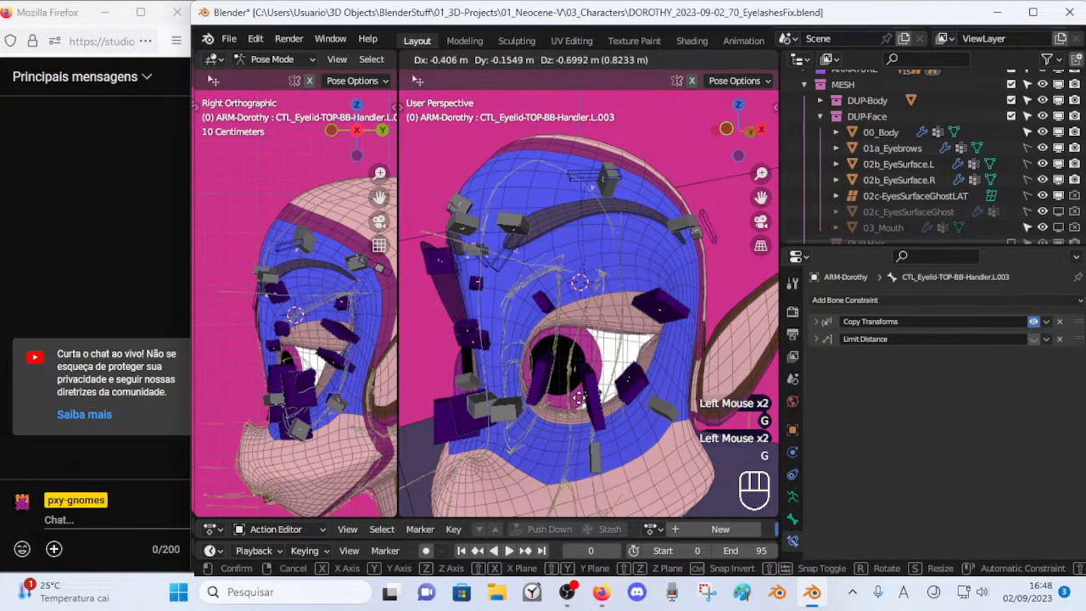
pyautogui.click(605, 397)
pyautogui.press('r')
pyautogui.click(594, 404)
pyautogui.press('g')
pyautogui.click(577, 416)
# Raise the handler at the lower eyelid over the left pupil, and lower the one above the eye's inner corner.
pyautogui.click(582, 407)
pyautogui.press('g')
pyautogui.click(573, 336)
pyautogui.click(544, 302)
pyautogui.press('g')
pyautogui.click(548, 339)
# Adjust CTL_Eyelid-BOT-BB-Handler.L.003 at the left eye's outer corner, and reset the pose of all visible bones.
pyautogui.click(652, 293)
pyautogui.press('g')
pyautogui.click(645, 300)
pyautogui.press('a')
pyautogui.hotkey('alt', 'q')
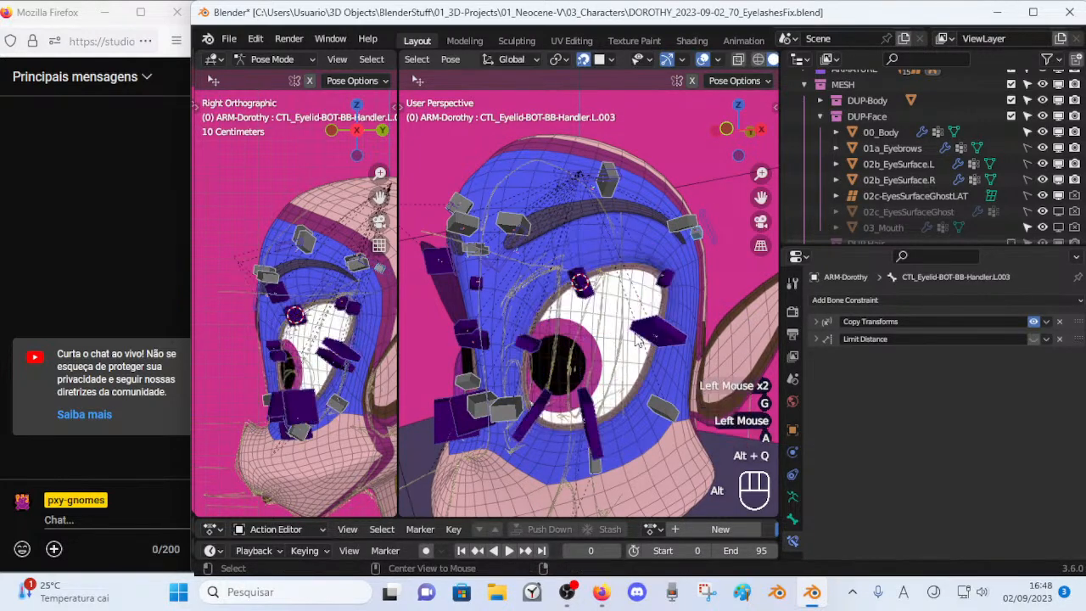
# Lower CTL_Eyelid-TOP-BB-Handler.L.002 below the left eye and raise CTL_Eyelid-BOT-BB-Handler.L.002 to the upper eyelid.
pyautogui.moveTo(591, 339); pyautogui.dragTo(549, 322, button='middle')
pyautogui.scroll(1, 549, 322)
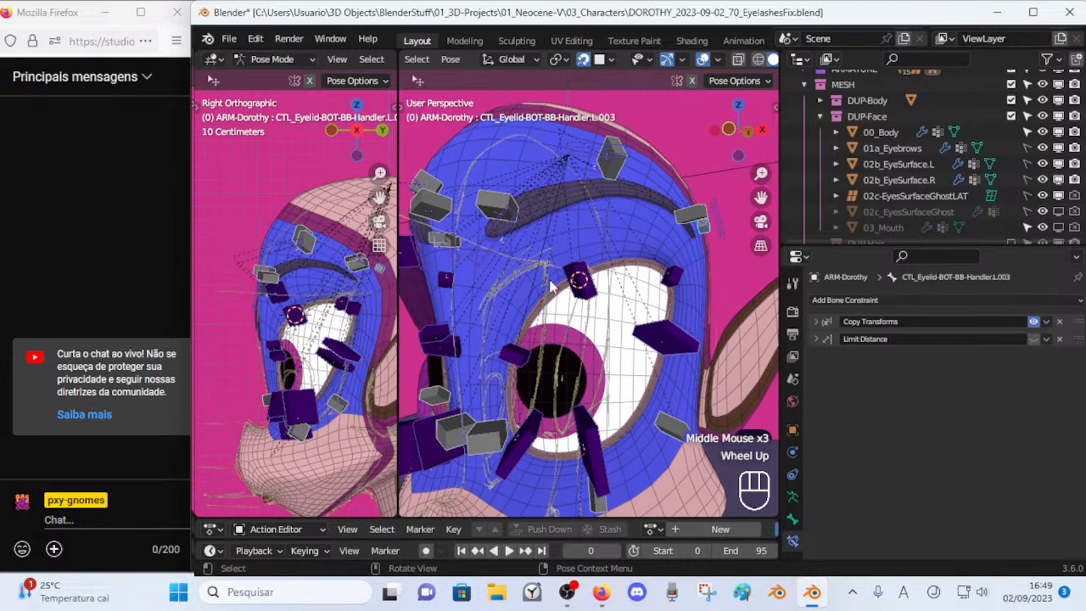
pyautogui.moveTo(613, 295); pyautogui.dragTo(527, 311, button='middle')
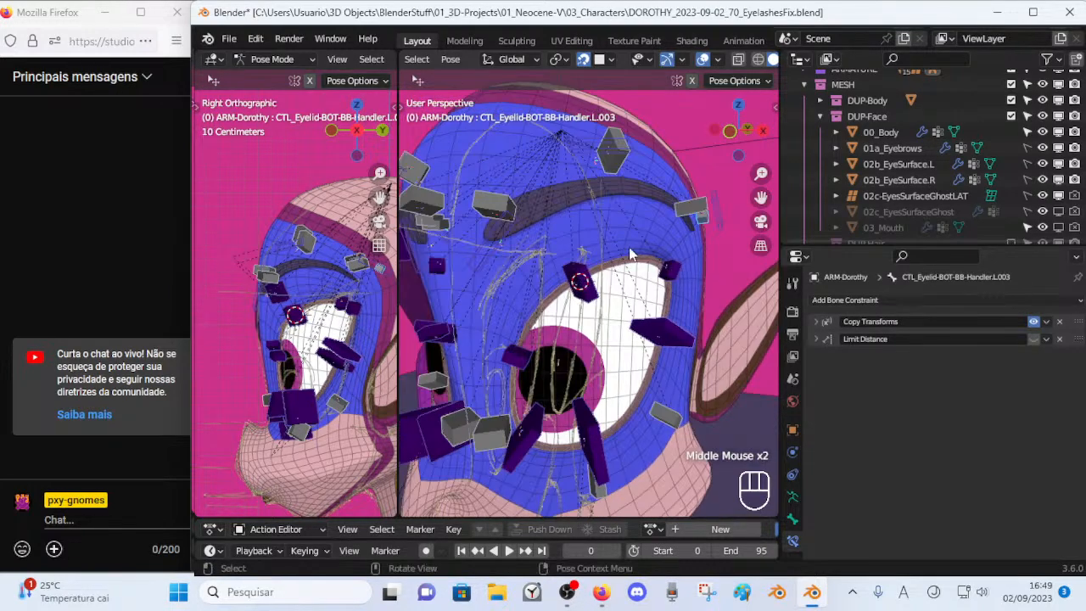
pyautogui.click(584, 282)
pyautogui.press('g')
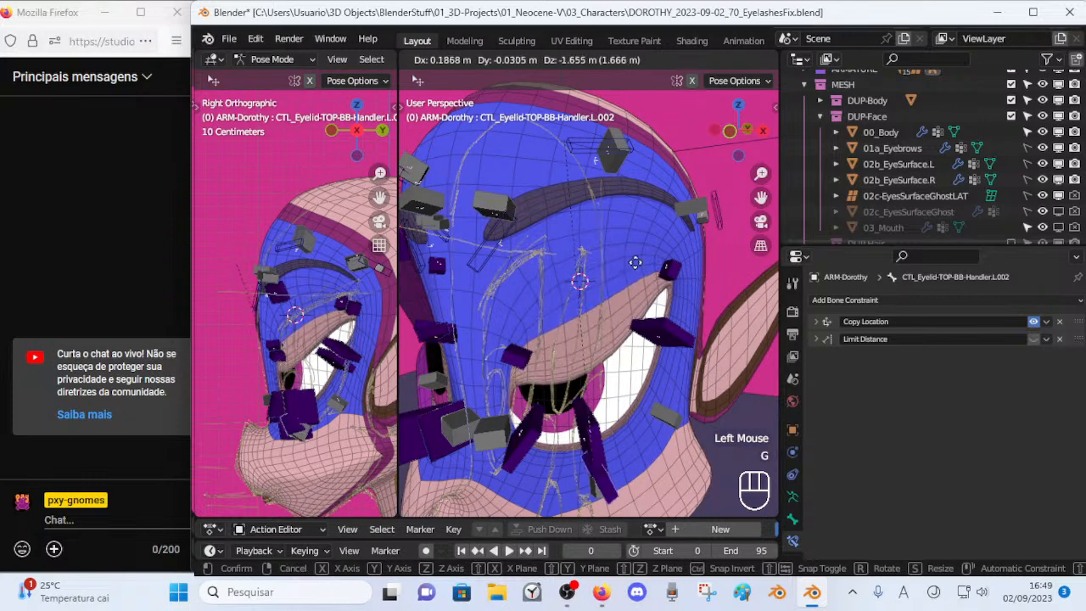
pyautogui.click(594, 399)
pyautogui.click(590, 464)
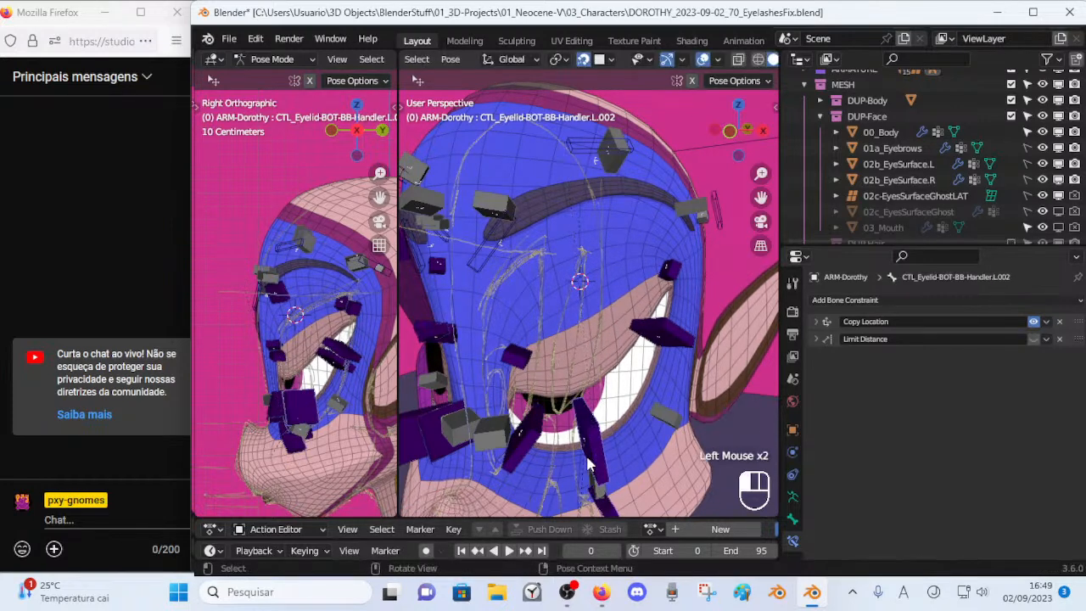
pyautogui.press('g')
pyautogui.click(563, 344)
# Move CTL_Eyelid-BOT-BB-Handler.L.001 across the left eye to test the lower eyelid, and reset the pose of all visible bones.
pyautogui.click(567, 339)
pyautogui.press('g')
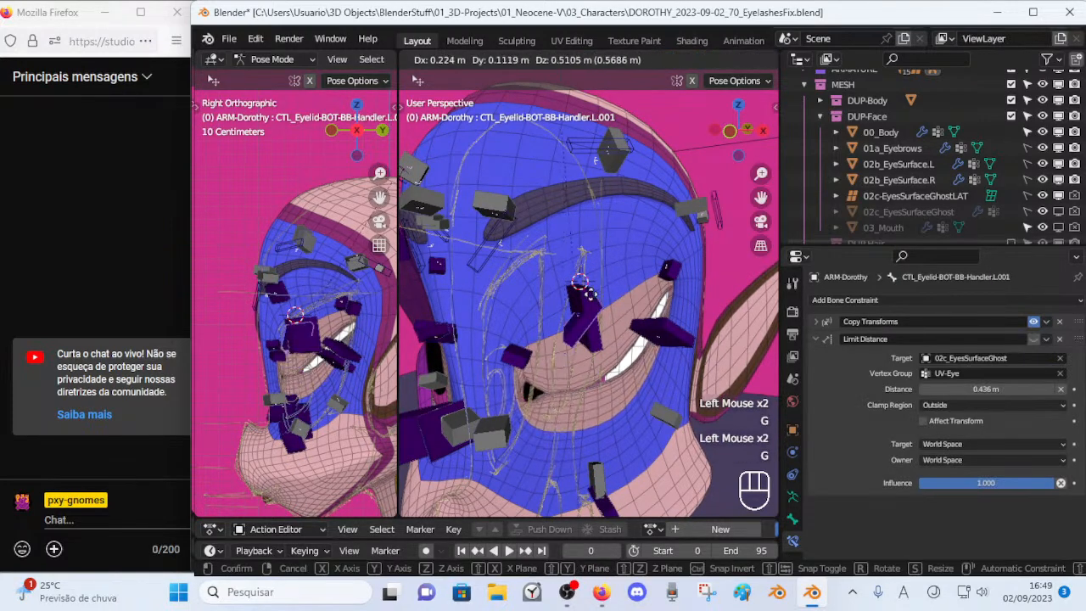
pyautogui.click(560, 430)
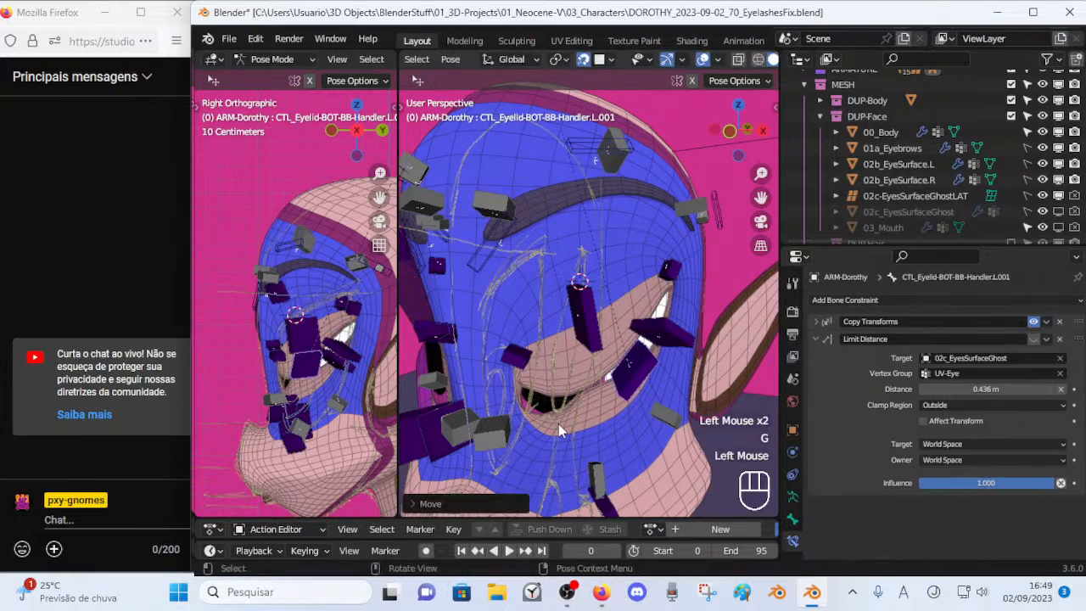
pyautogui.press('g')
pyautogui.click(548, 398)
pyautogui.press('g')
pyautogui.click(523, 454)
pyautogui.press('a')
pyautogui.hotkey('alt', 'q')
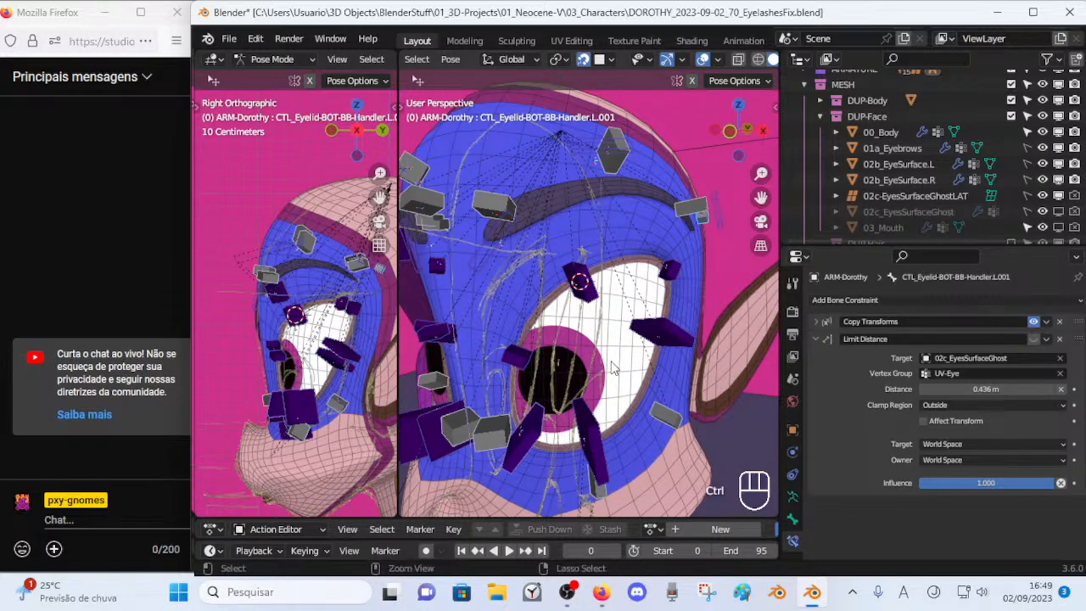
# Return to Object Mode, select the 00_Body mesh and turn off viewport display of its Mask: Eyelashes-TOP.L modifier.
pyautogui.hotkey('ctrl', 'Tab')
pyautogui.click(680, 372)
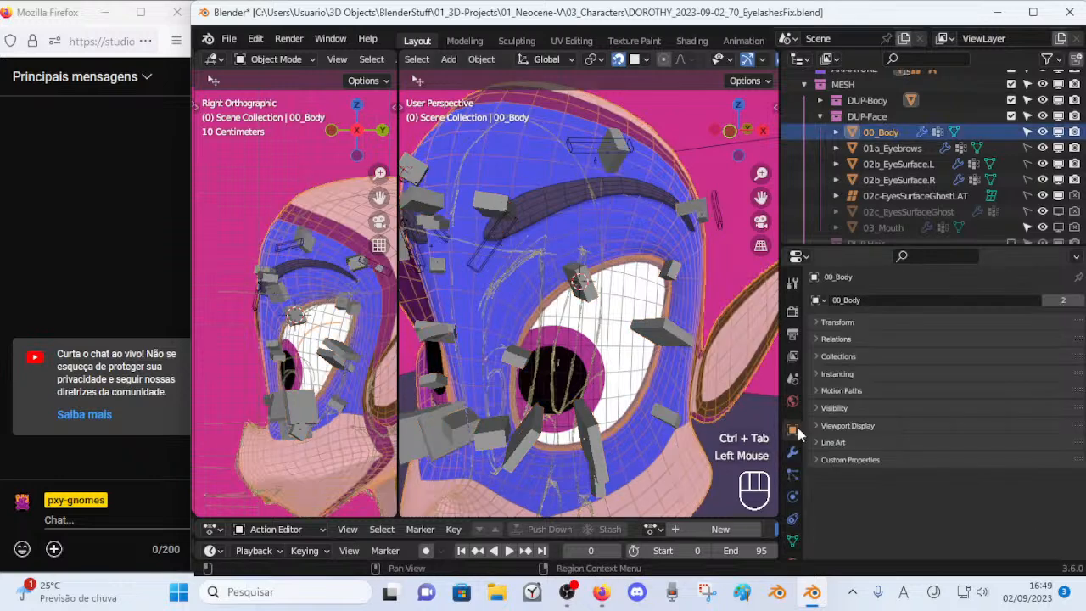
pyautogui.moveTo(779, 453); pyautogui.dragTo(776, 456)
pyautogui.click(789, 453)
pyautogui.scroll(-4, 996, 477)
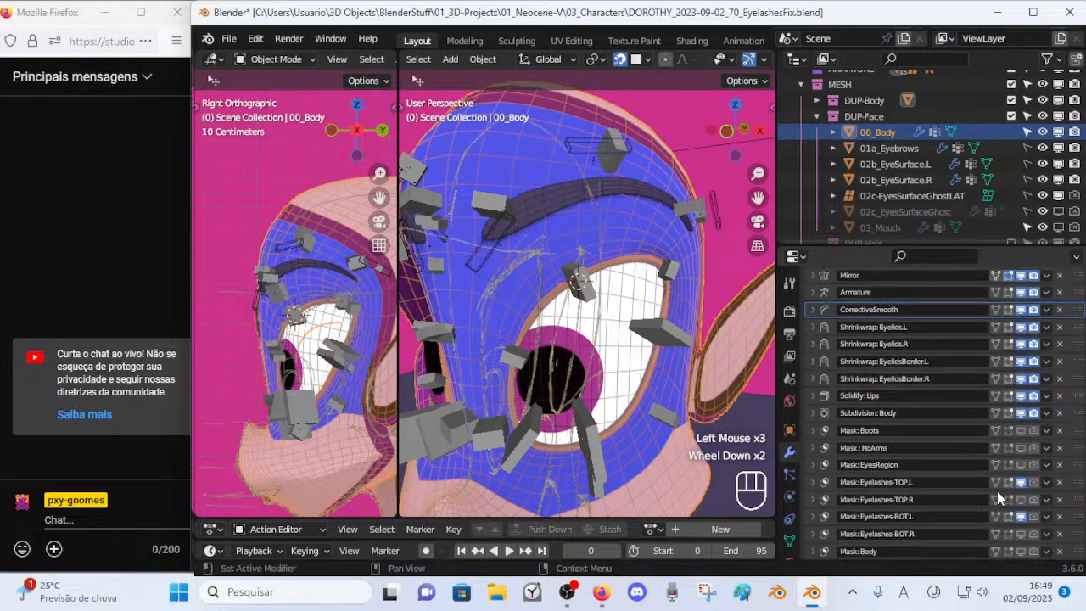
pyautogui.click(1016, 493)
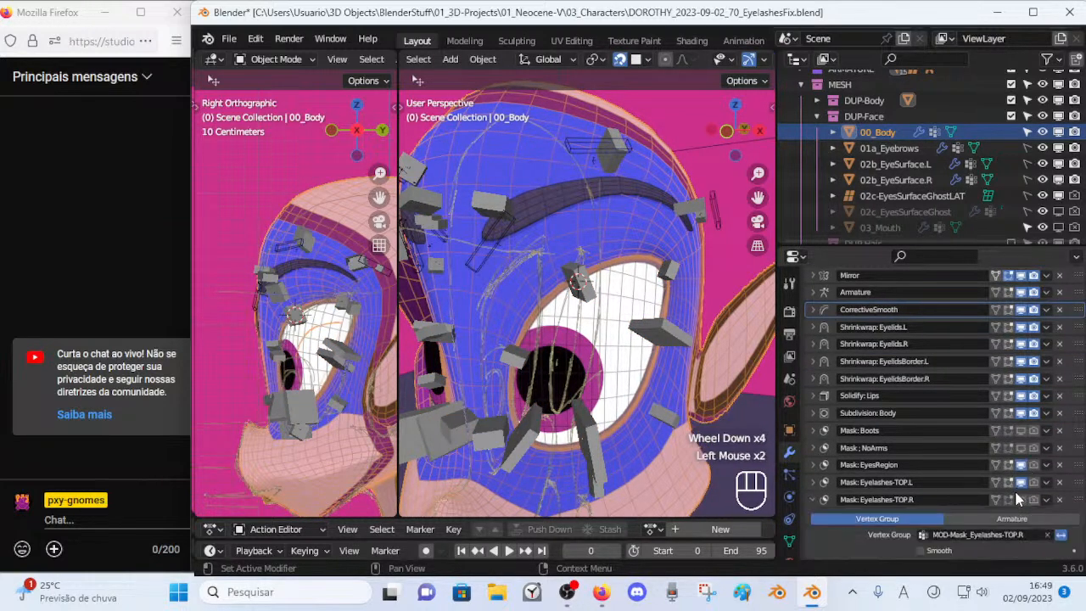
pyautogui.click(1020, 482)
pyautogui.moveTo(523, 320); pyautogui.dragTo(585, 332, button='middle')
pyautogui.scroll(-1, 997, 454)
pyautogui.scroll(1, 997, 449)
pyautogui.scroll(-2, 993, 449)
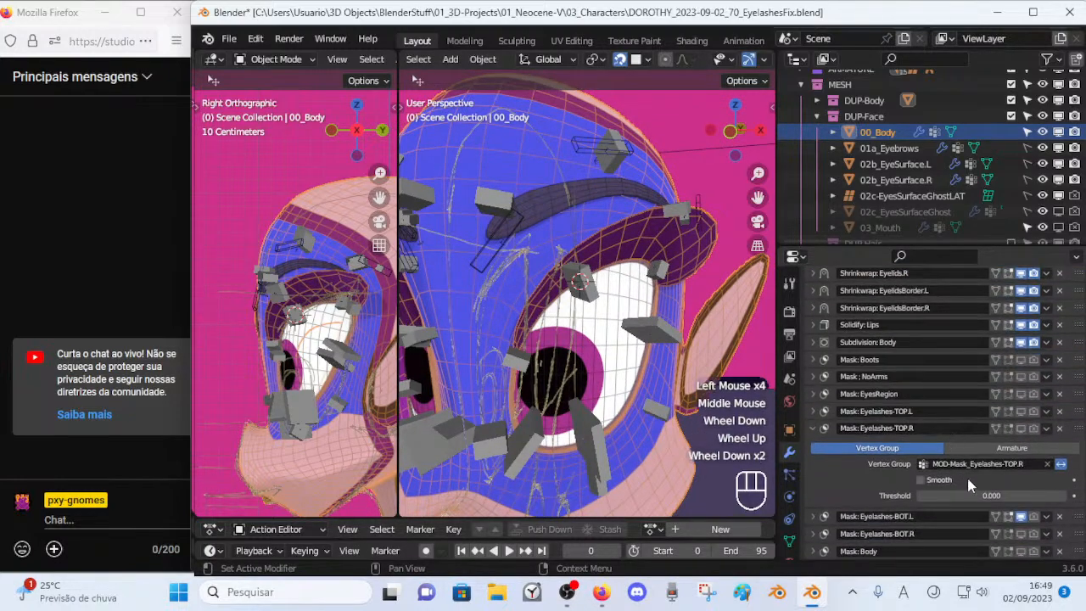
# Turn off viewport display of the Mask: Eyelashes-BOT.L modifier and switch the perspective view to Material Preview shading.
pyautogui.click(1020, 517)
pyautogui.click(812, 428)
pyautogui.moveTo(670, 393); pyautogui.dragTo(653, 240, button='middle')
pyautogui.scroll(-1, 653, 240)
pyautogui.scroll(-3, 721, 60)
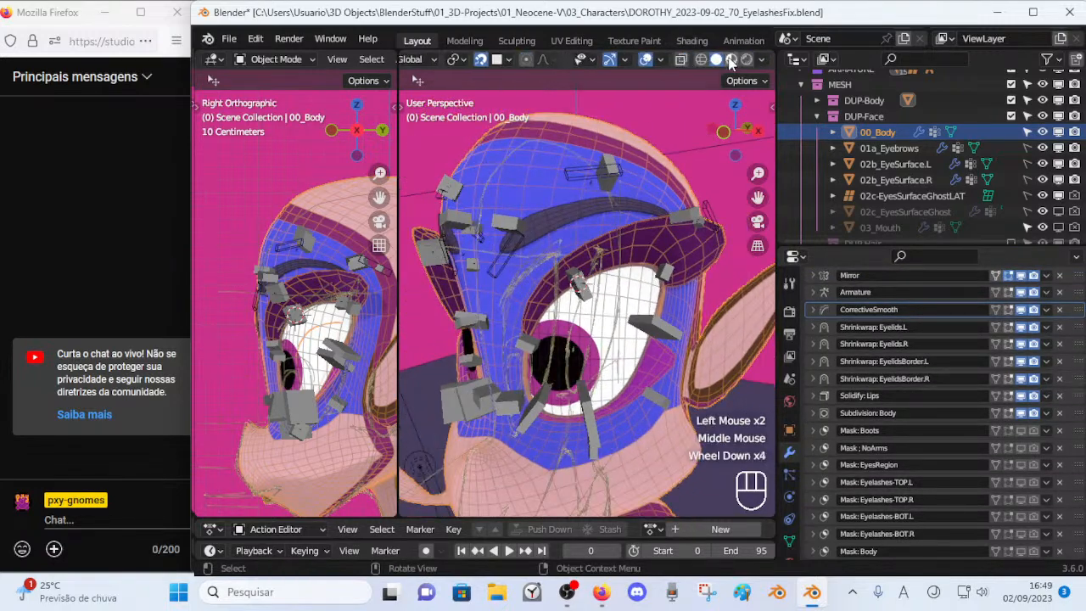
pyautogui.moveTo(527, 238); pyautogui.dragTo(540, 283, button='middle')
pyautogui.hotkey('shift', 'ctrl', 'alt', 'z')
pyautogui.moveTo(560, 329); pyautogui.dragTo(590, 298, button='middle')
# Return the armature to Pose Mode and lower CTL_Eyelid-TOP-BB-Handler.L.002 over the left eye to test the upper eyelid.
pyautogui.click(591, 297)
pyautogui.hotkey('ctrl', 'Tab')
pyautogui.click(594, 297)
pyautogui.press('g')
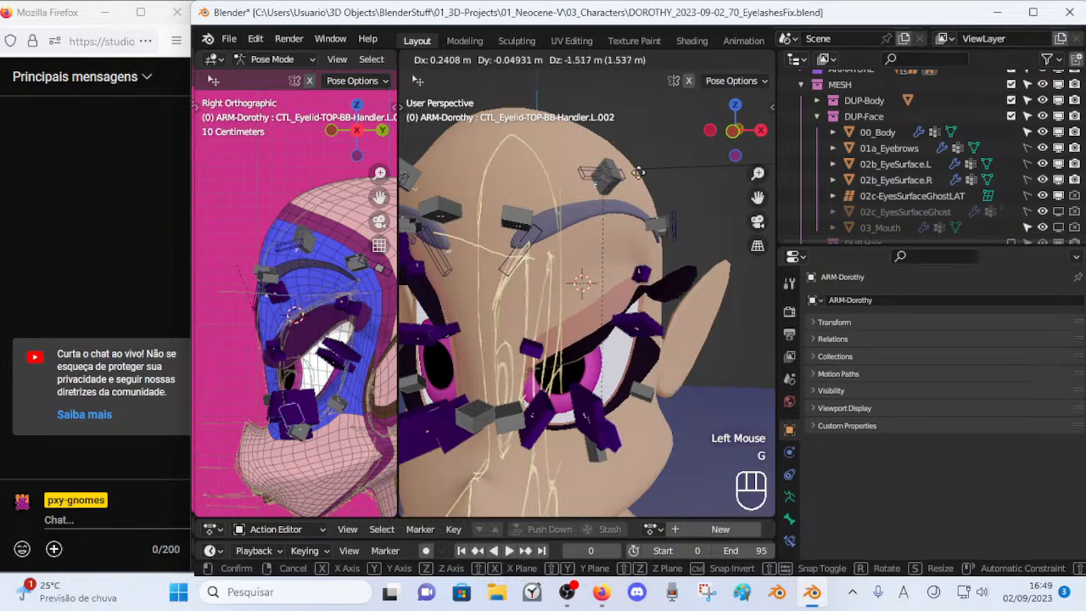
pyautogui.click(636, 422)
pyautogui.moveTo(636, 422); pyautogui.dragTo(652, 367, button='middle')
pyautogui.press('g')
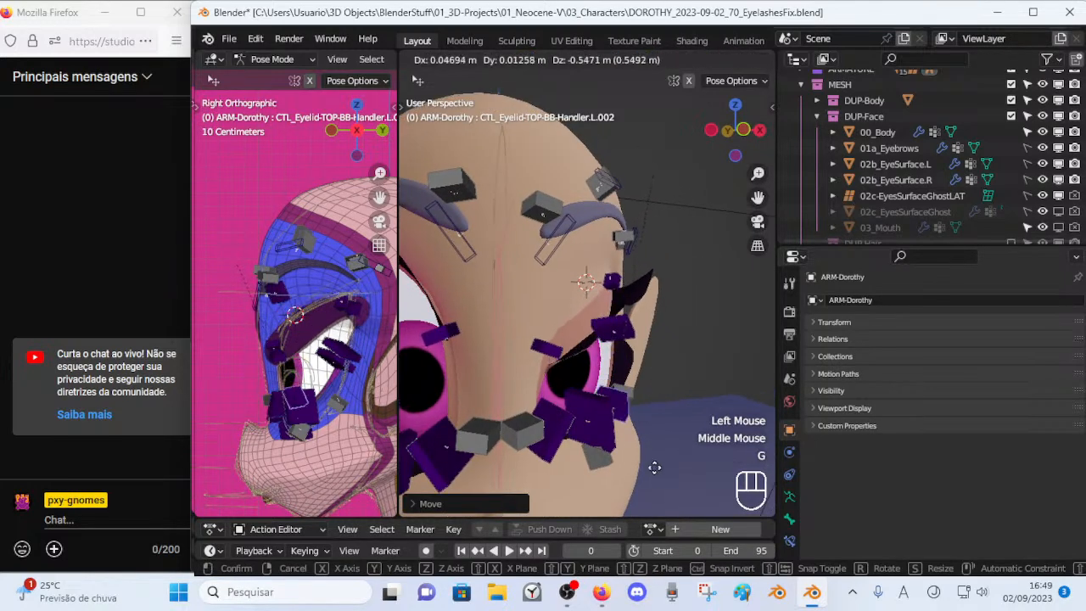
pyautogui.click(619, 299)
# Raise CTL_Eyelid-TOP-BB-Handler.L.002 toward the eyebrow and reposition it in front of the left eye.
pyautogui.moveTo(619, 299); pyautogui.dragTo(669, 331, button='middle')
pyautogui.press('g')
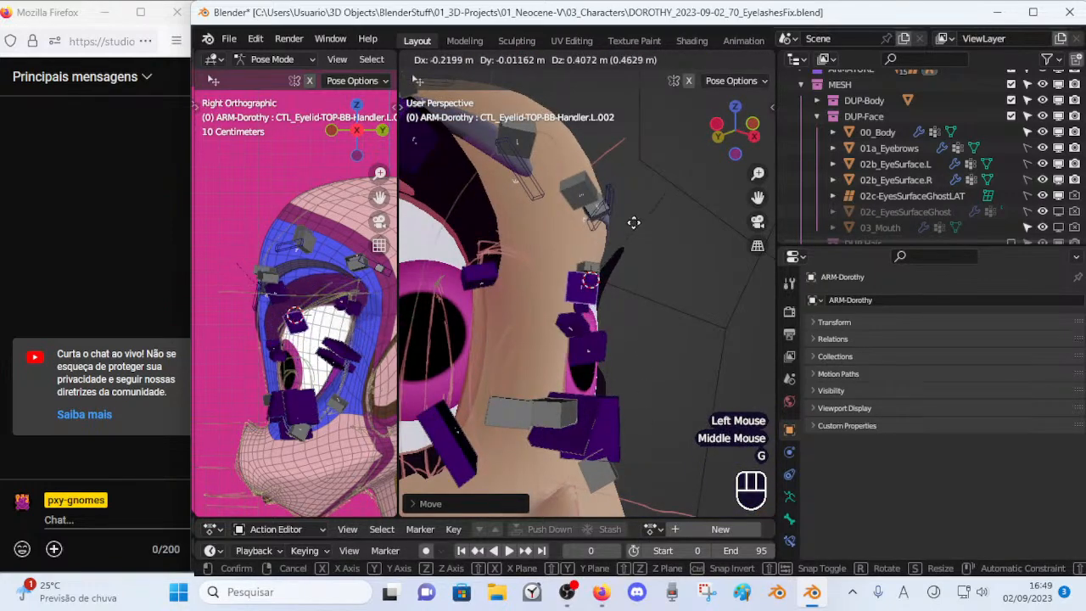
pyautogui.click(673, 90)
pyautogui.moveTo(673, 90); pyautogui.dragTo(584, 415, button='middle')
pyautogui.press('g')
pyautogui.click(551, 237)
# Move CTL_Eyelid-BOT-BB-Handler.L.002 up over the upper eyelid and back down to test the lower eyelid and its lashes.
pyautogui.click(584, 414)
pyautogui.press('g')
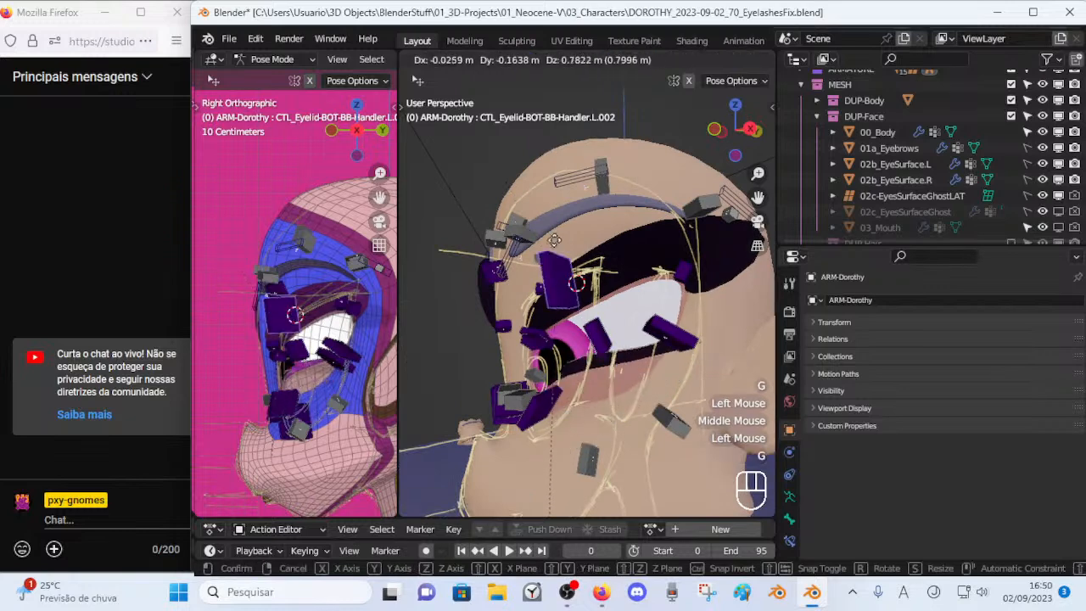
pyautogui.click(570, 311)
pyautogui.moveTo(570, 311); pyautogui.dragTo(497, 303, button='middle')
pyautogui.press('g')
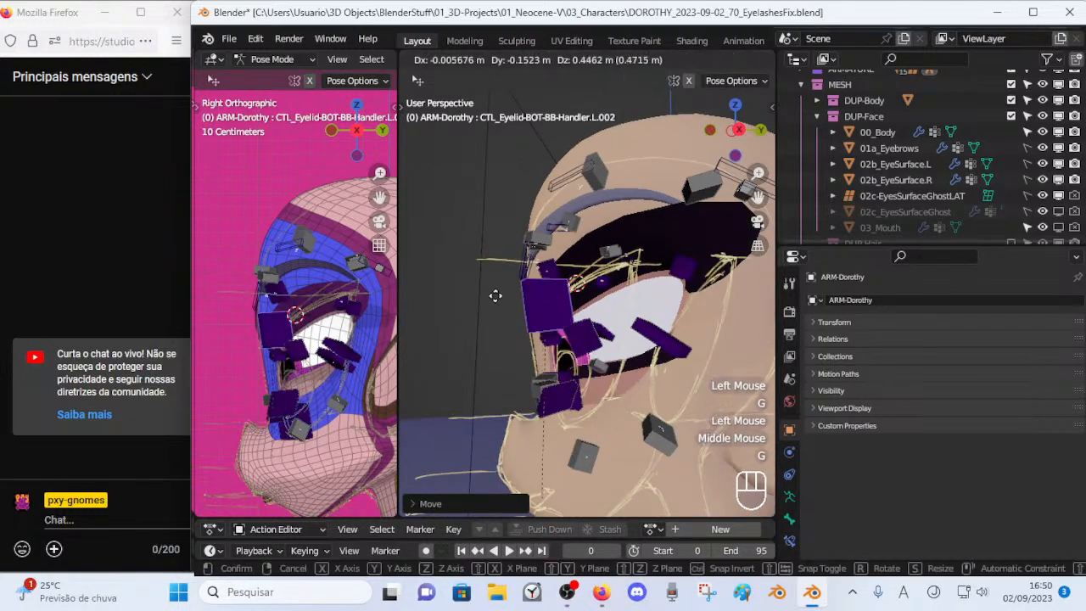
pyautogui.click(528, 369)
pyautogui.moveTo(527, 369); pyautogui.dragTo(653, 366, button='middle')
pyautogui.press('g')
pyautogui.click(655, 367)
pyautogui.press('g')
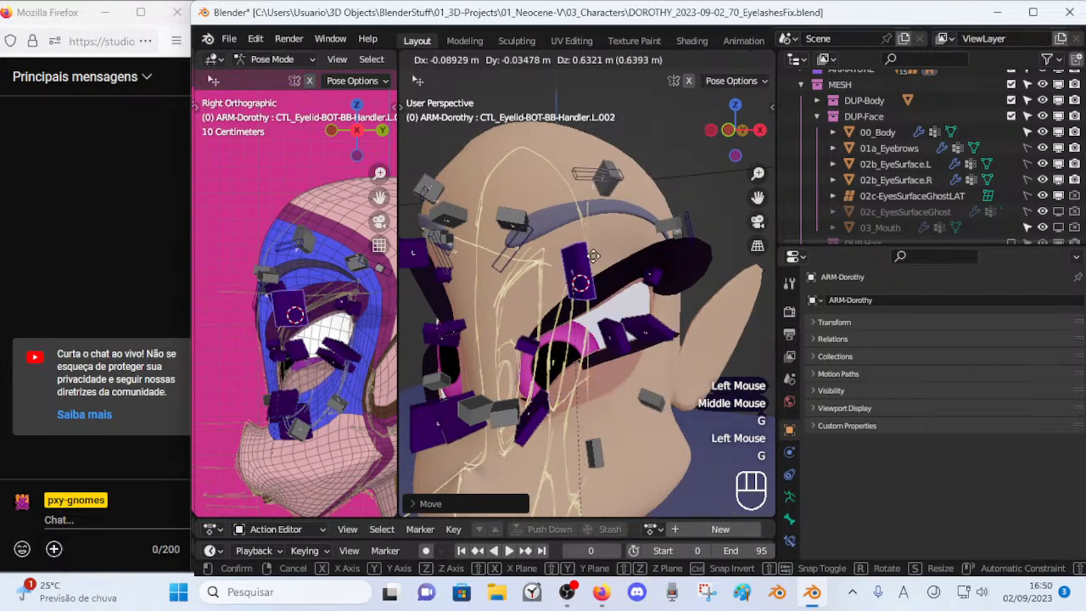
pyautogui.click(591, 366)
# Lower the handler at the left eye's inner corner slightly and raise CTL_Eyelid-TOP-BB-Handler.L.002 toward the upper eyelid.
pyautogui.moveTo(525, 370); pyautogui.dragTo(629, 370, button='middle')
pyautogui.click(539, 366)
pyautogui.press('g')
pyautogui.click(543, 385)
pyautogui.click(618, 366)
pyautogui.press('g')
pyautogui.click(628, 382)
pyautogui.press('g')
pyautogui.click(644, 254)
# Lower CTL_Eyelid-TOP-BB-Handler.L.002 down to the lower eyelid to test closing the left eye.
pyautogui.moveTo(658, 253); pyautogui.dragTo(657, 320, button='middle')
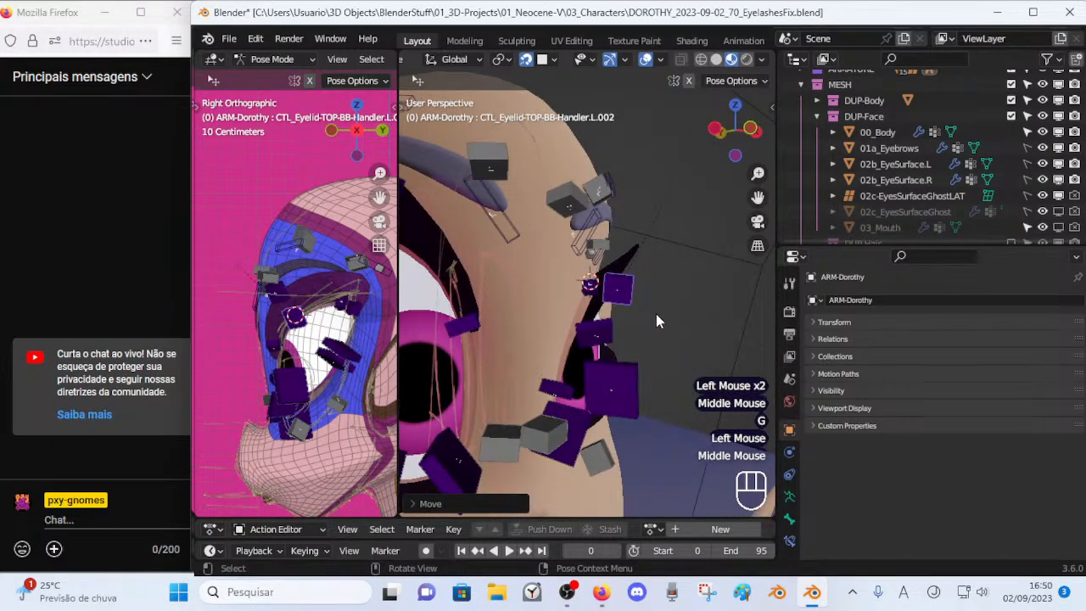
pyautogui.press('g')
pyautogui.click(628, 383)
pyautogui.moveTo(627, 383); pyautogui.dragTo(642, 355, button='middle')
pyautogui.press('g')
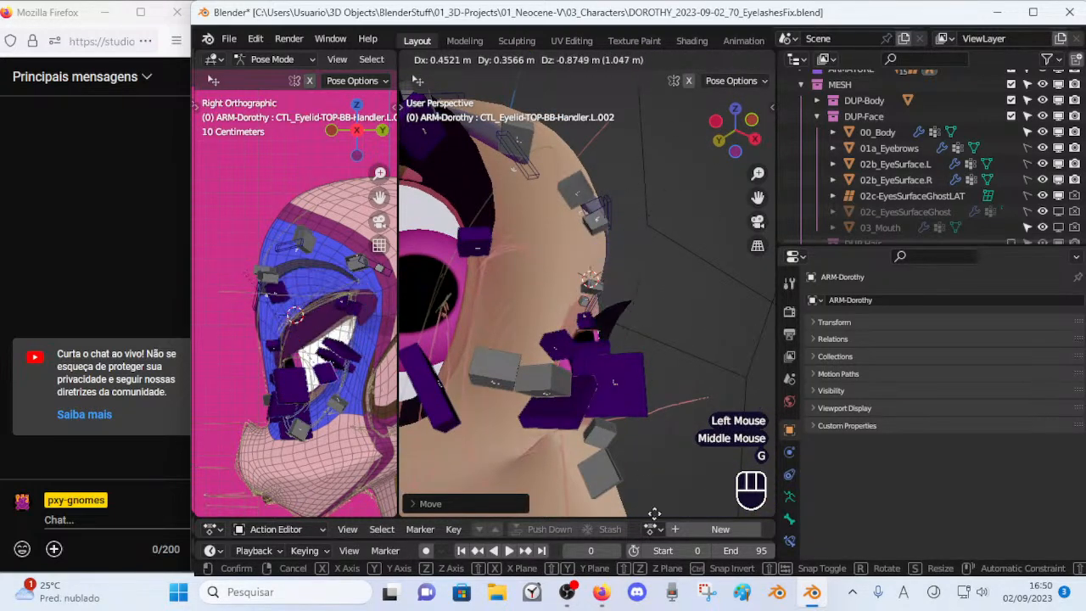
pyautogui.click(623, 324)
pyautogui.moveTo(624, 325); pyautogui.dragTo(693, 280, button='middle')
# Adjust the handler at the left eye's inner corner, and move CTL_Eyelid-TOP-BB-Handler.L.002 down and back up across the eye.
pyautogui.press('g')
pyautogui.click(532, 359)
pyautogui.press('g')
pyautogui.click(530, 354)
pyautogui.press('g')
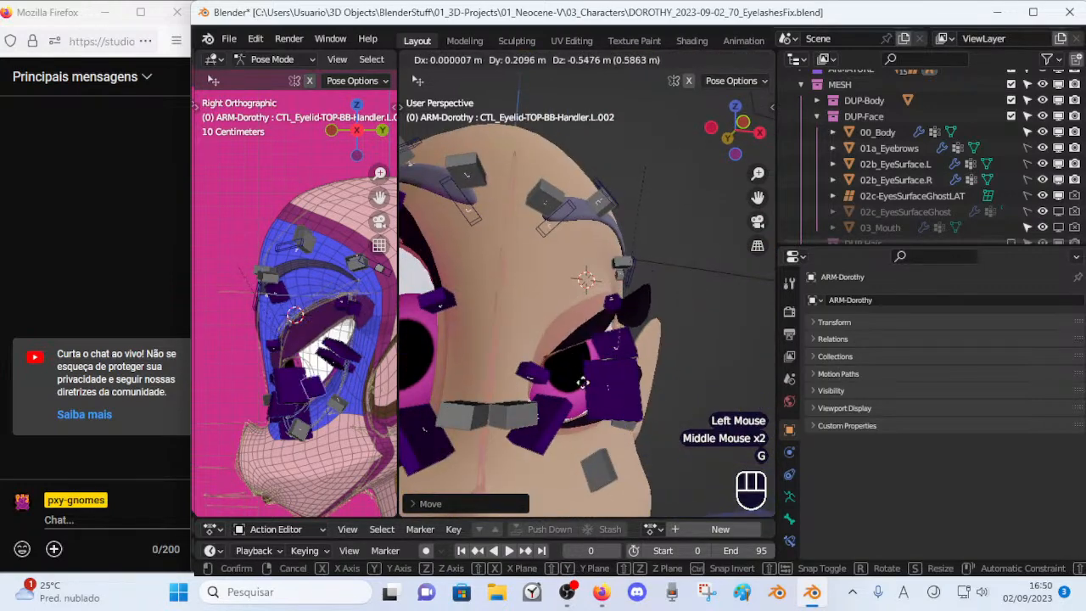
pyautogui.click(582, 409)
pyautogui.moveTo(582, 410); pyautogui.dragTo(628, 212, button='middle')
pyautogui.press('g')
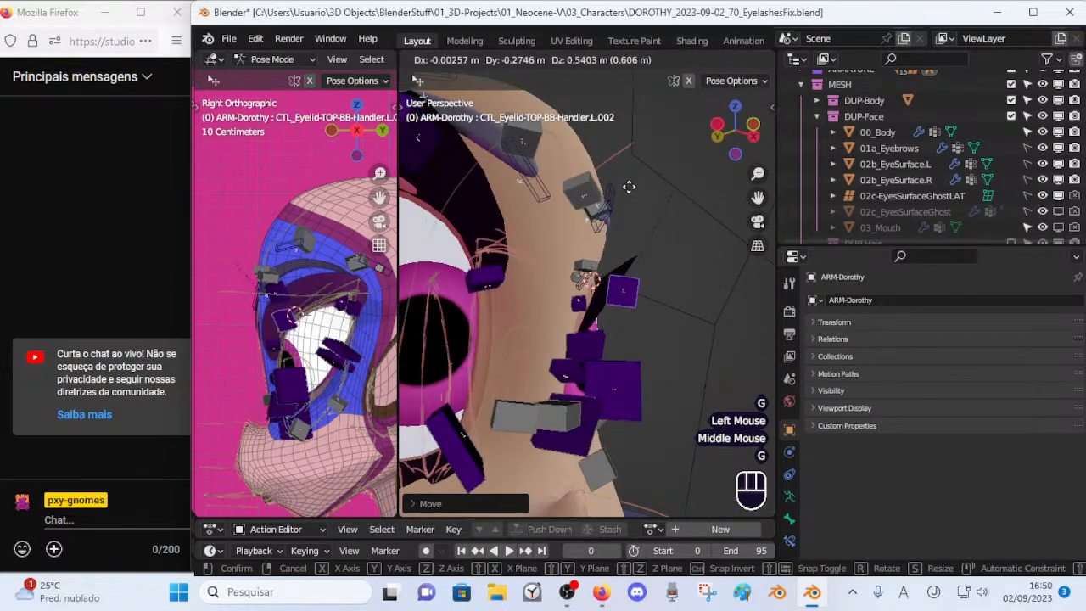
pyautogui.click(639, 273)
pyautogui.moveTo(640, 273); pyautogui.dragTo(500, 318, button='middle')
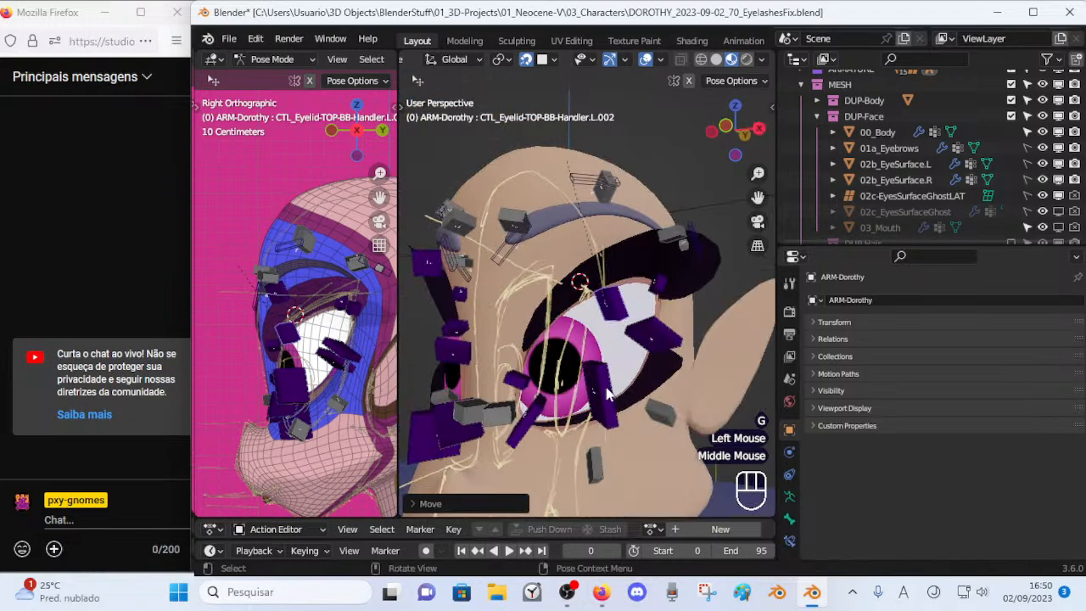
# Raise CTL_Eyelid-BOT-BB-Handler.L.002 above the upper eyelid and bring it back down in front of the left pupil.
pyautogui.click(611, 392)
pyautogui.press('g')
pyautogui.click(580, 200)
pyautogui.moveTo(580, 200); pyautogui.dragTo(543, 253, button='middle')
pyautogui.press('g')
pyautogui.click(562, 366)
# Adjust the handler at the left eye's outer corner and lower CTL_Eyelid-TOP-BB-Handler.L.003.
pyautogui.click(673, 330)
pyautogui.press('g')
pyautogui.click(688, 303)
pyautogui.click(682, 275)
pyautogui.moveTo(682, 275); pyautogui.dragTo(594, 288, button='middle')
pyautogui.press('g')
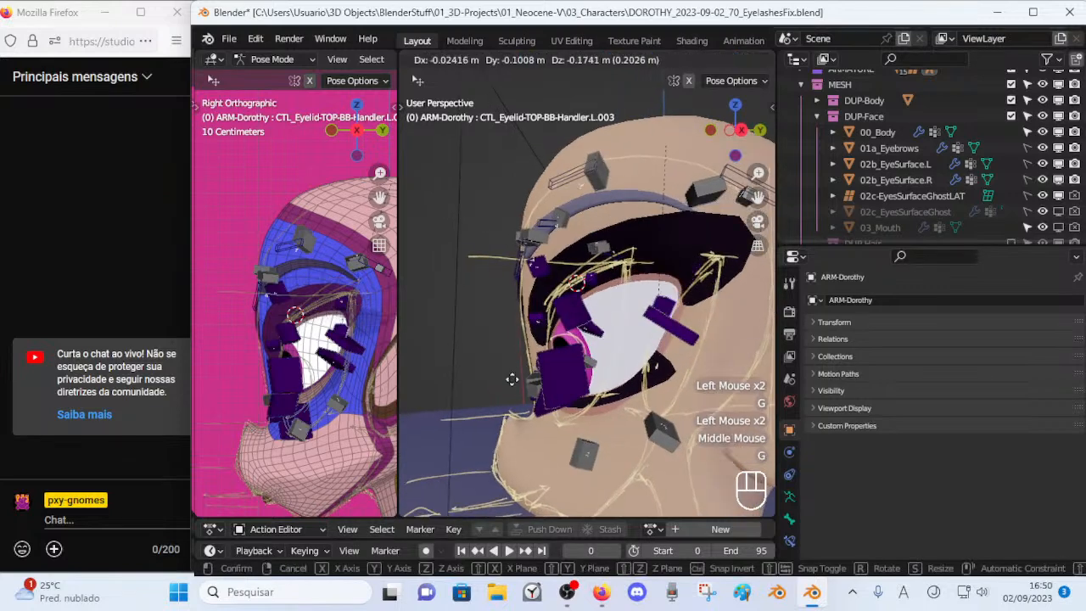
pyautogui.click(558, 298)
pyautogui.press('g')
pyautogui.click(590, 325)
# Move CTL_Eyelid-TOP-BB-Handler.L.002 repeatedly across the left eye, ending below the lower eyelid.
pyautogui.moveTo(591, 326); pyautogui.dragTo(712, 323, button='middle')
pyautogui.click(565, 317)
pyautogui.press('g')
pyautogui.click(526, 306)
pyautogui.press('g')
pyautogui.click(645, 354)
pyautogui.press('g')
pyautogui.moveTo(644, 354)
pyautogui.mouseDown(button='middle')
pyautogui.moveTo(679, 373)
pyautogui.moveTo(624, 358)
pyautogui.moveTo(700, 387)
pyautogui.moveTo(650, 341)
pyautogui.moveTo(642, 360)
pyautogui.mouseUp(button='middle')
pyautogui.click(628, 365)
pyautogui.scroll(-2, 625, 357)
pyautogui.press('g')
pyautogui.click(684, 368)
pyautogui.press('g')
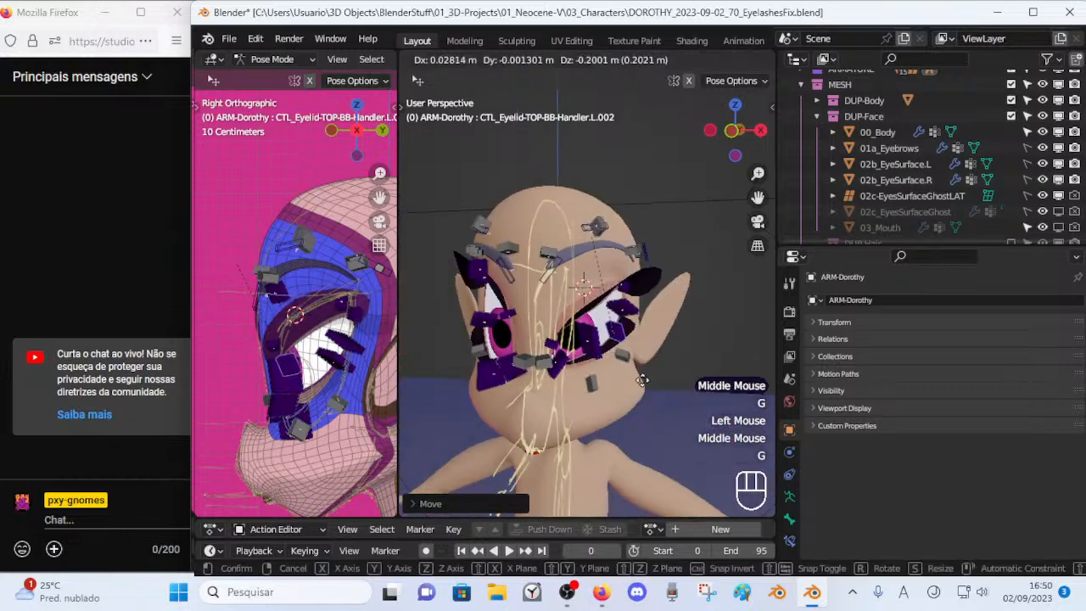
pyautogui.click(615, 403)
pyautogui.scroll(2, 613, 401)
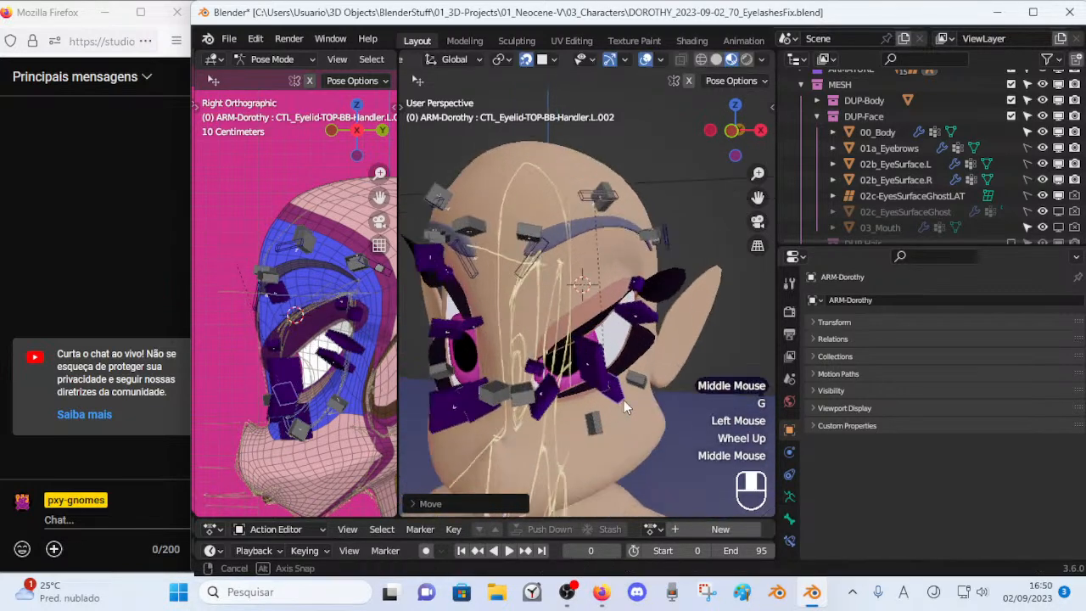
# Reposition CTL_Eyelid-BOT-BB-Handler.L.002 in front of the left pupil to test the lower eyelid.
pyautogui.moveTo(612, 401); pyautogui.dragTo(624, 335, button='middle')
pyautogui.press('g')
pyautogui.click(626, 323)
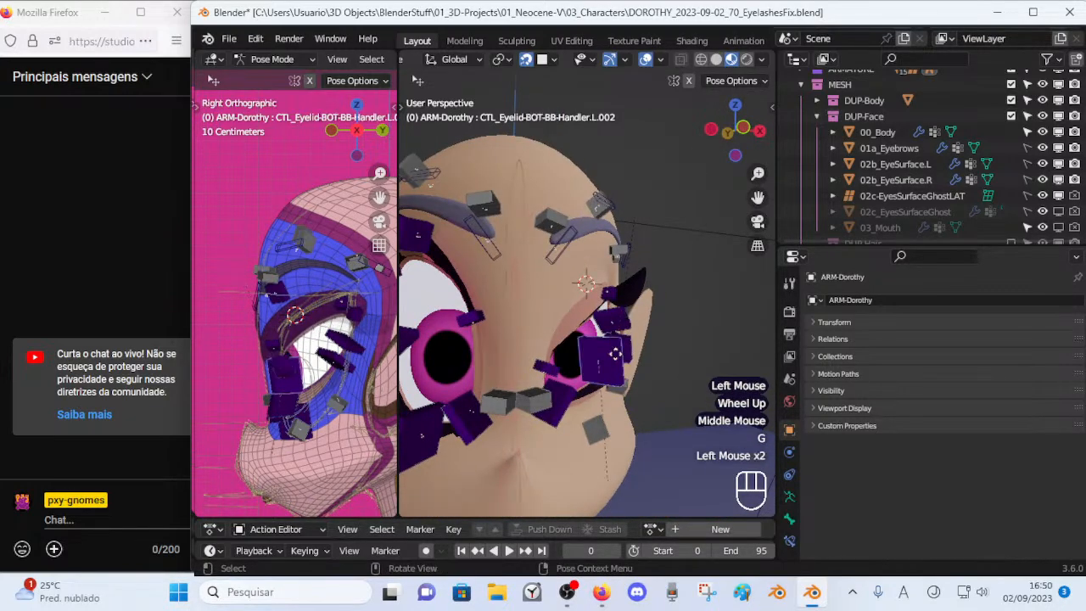
pyautogui.press('g')
pyautogui.click(615, 332)
# Adjust the lower-lid and inner-corner handlers of the left eye, raising the inner-corner one slightly.
pyautogui.moveTo(575, 398); pyautogui.dragTo(535, 386, button='middle')
pyautogui.click(591, 410)
pyautogui.press('g')
pyautogui.click(500, 363)
pyautogui.click(527, 366)
pyautogui.press('g')
pyautogui.click(535, 351)
# Move CTL_Eyelid-BOT-BB-Handler.L.002 slightly down and up to the left eyebrow to test the lower lashes.
pyautogui.click(585, 313)
pyautogui.press('g')
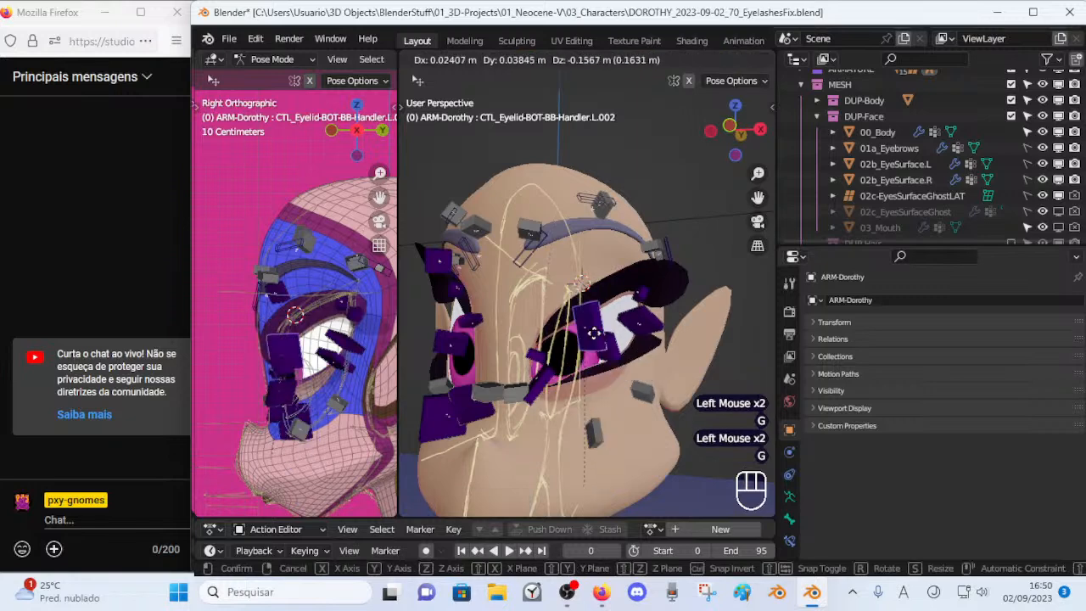
pyautogui.click(594, 338)
pyautogui.press('g')
pyautogui.click(597, 339)
pyautogui.scroll(2, 598, 341)
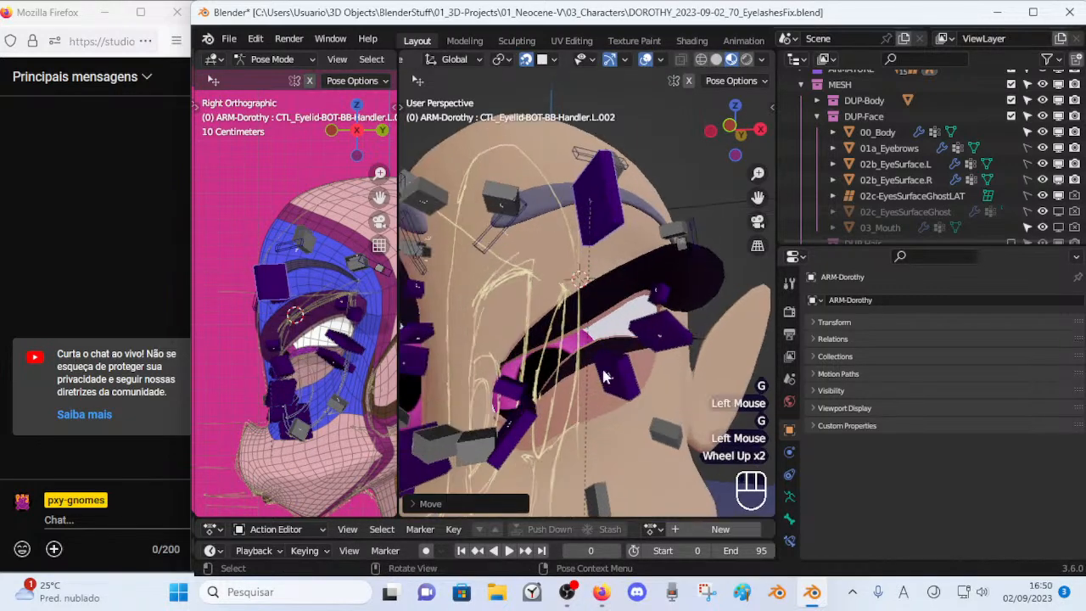
# Move CTL_Eyelid-TOP-BB-Handler.L.002 up and down around the left upper eyelid.
pyautogui.click(597, 339)
pyautogui.press('g')
pyautogui.click(617, 165)
pyautogui.scroll(-1, 603, 303)
pyautogui.moveTo(603, 303); pyautogui.dragTo(572, 293, button='middle')
pyautogui.press('g')
pyautogui.click(566, 331)
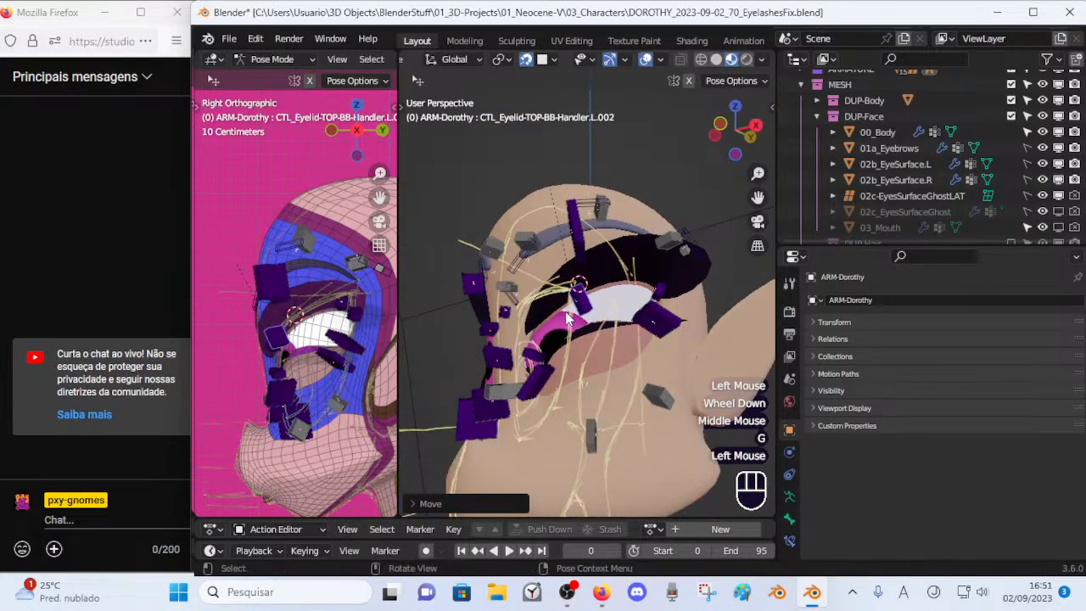
pyautogui.press('g')
pyautogui.click(589, 386)
# Raise CTL-OrbicularisOculi-BBH.L.006 below the left eye as a test, and reset the pose of all visible bones.
pyautogui.click(586, 379)
pyautogui.press('g')
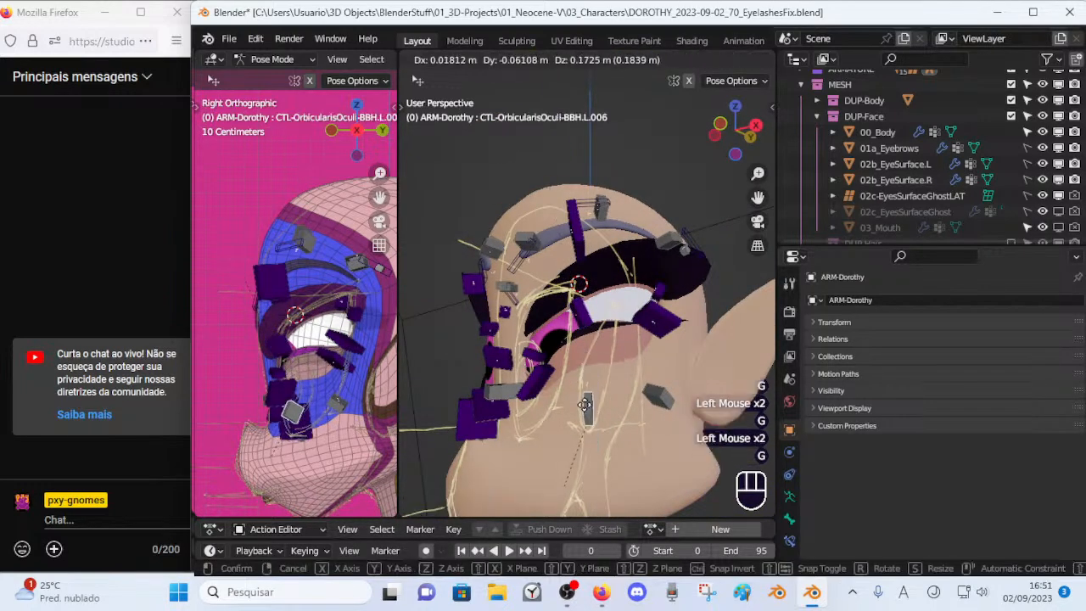
pyautogui.click(584, 398)
pyautogui.press('n')
pyautogui.hotkey('alt', 'q')
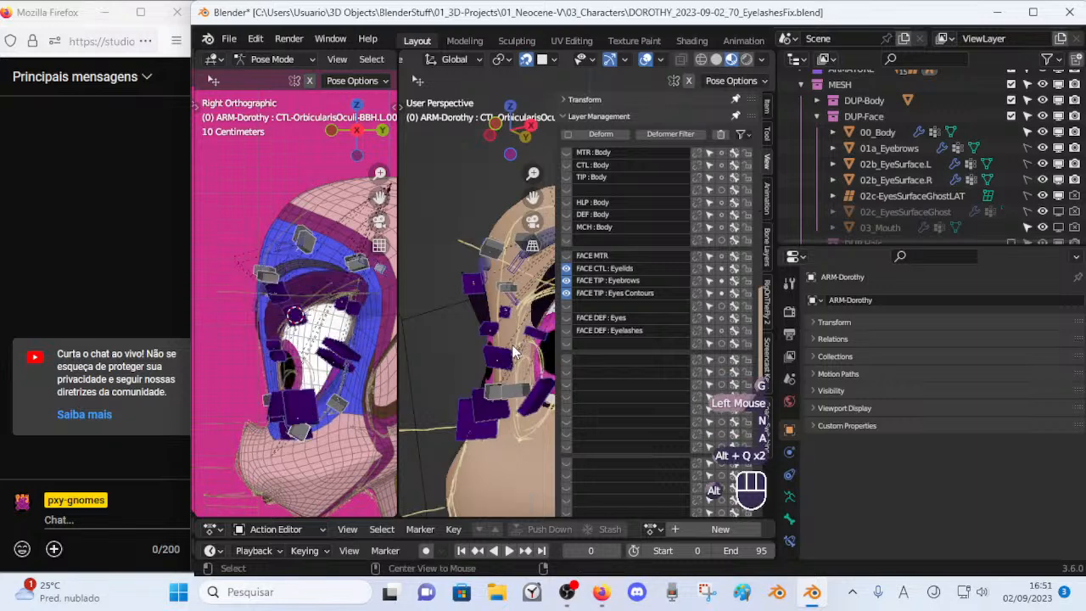
# Hide the FACE CTL : Eyelids, FACE TIP : Eyebrows and FACE TIP : Eyes Contours bone layers, and show FACE DEF : Eyes and FACE DEF : Eyelashes.
pyautogui.click(565, 287)
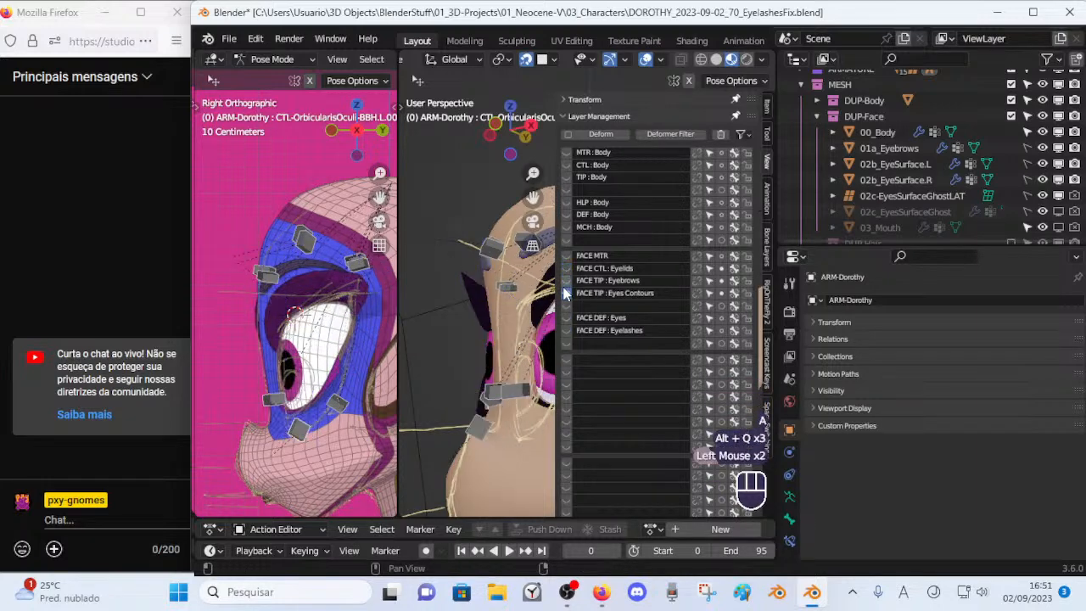
pyautogui.click(566, 329)
pyautogui.click(566, 317)
pyautogui.click(565, 293)
pyautogui.click(566, 280)
pyautogui.moveTo(502, 351); pyautogui.dragTo(498, 390, button='middle')
pyautogui.press('n')
pyautogui.press('n')
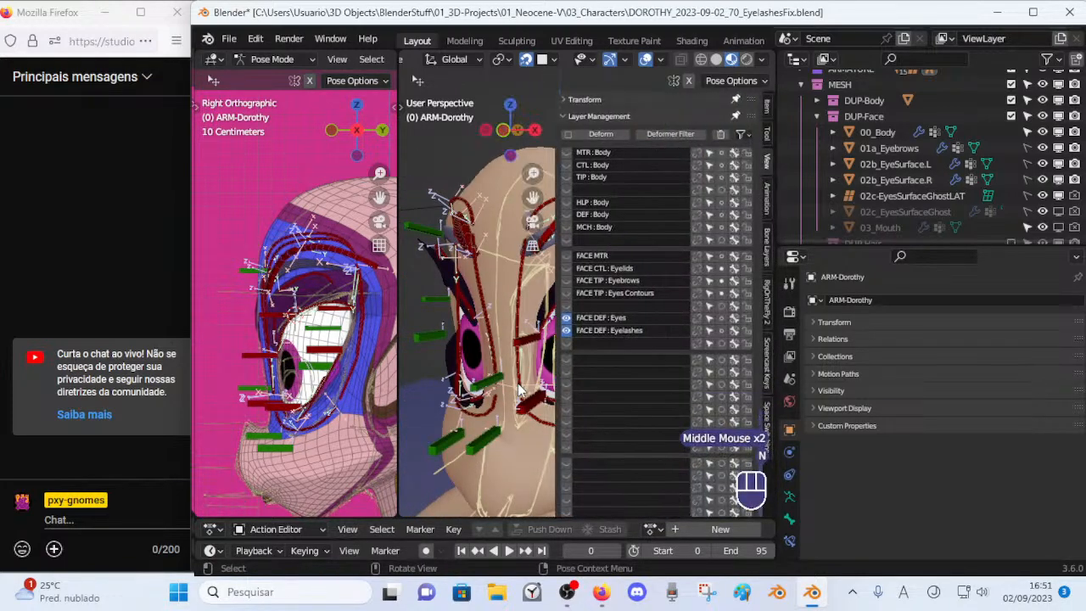
# Hide the FACE DEF : Eyes layer to isolate the eyelash bones, and toggle the FACE TIP : Eyes Contours layer.
pyautogui.click(568, 317)
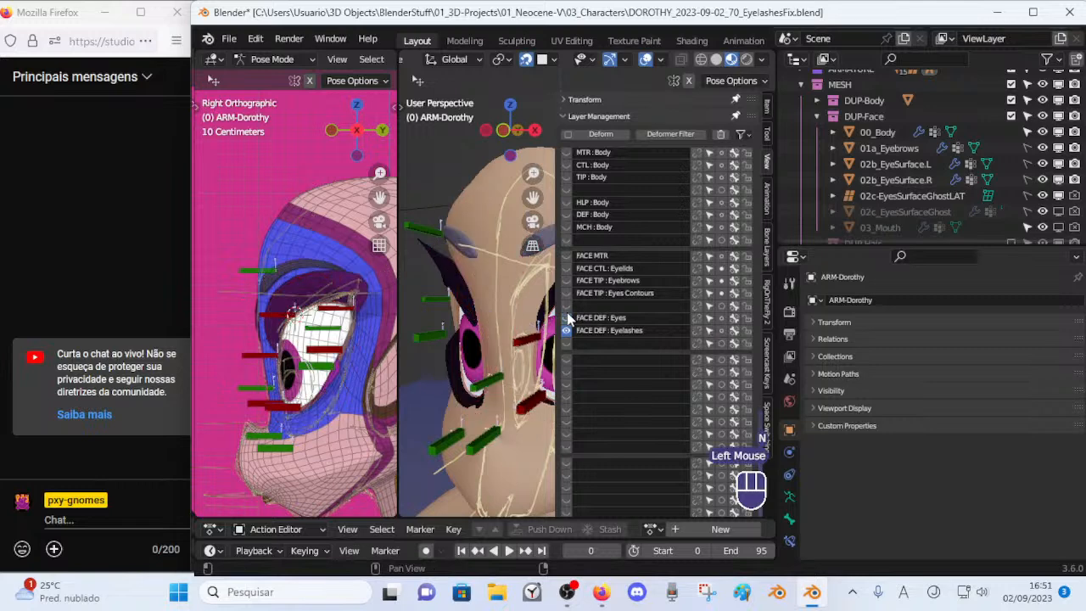
pyautogui.press('n')
pyautogui.moveTo(568, 317); pyautogui.dragTo(592, 267, button='middle')
pyautogui.press('n')
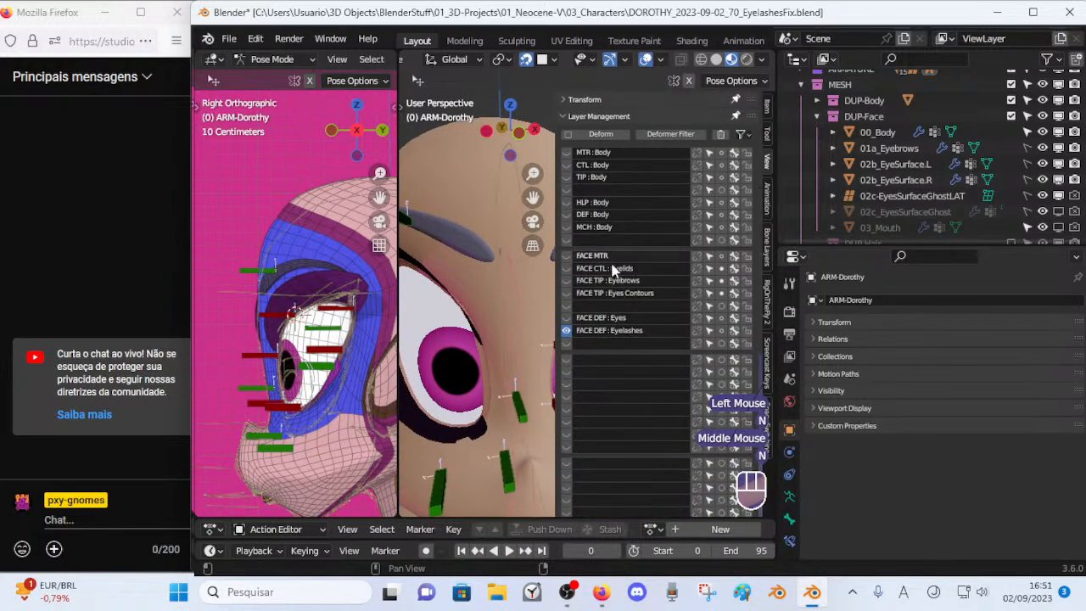
pyautogui.click(567, 293)
pyautogui.click(566, 293)
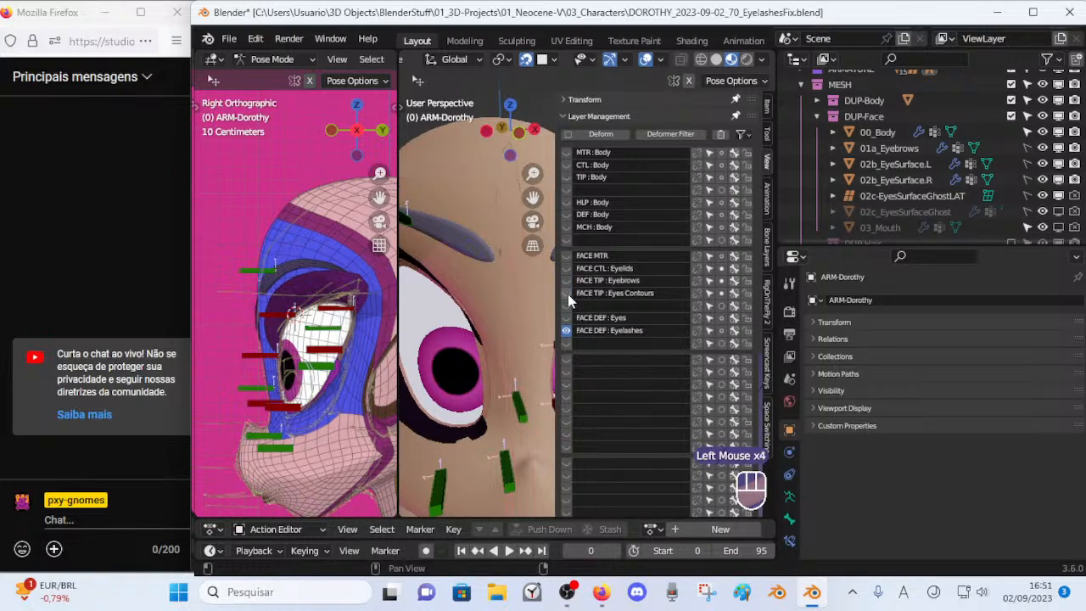
# Show the FACE DEF : Eyes and FACE CTL : Eyelids bone layers alongside the eyelash bones.
pyautogui.click(565, 318)
pyautogui.click(568, 268)
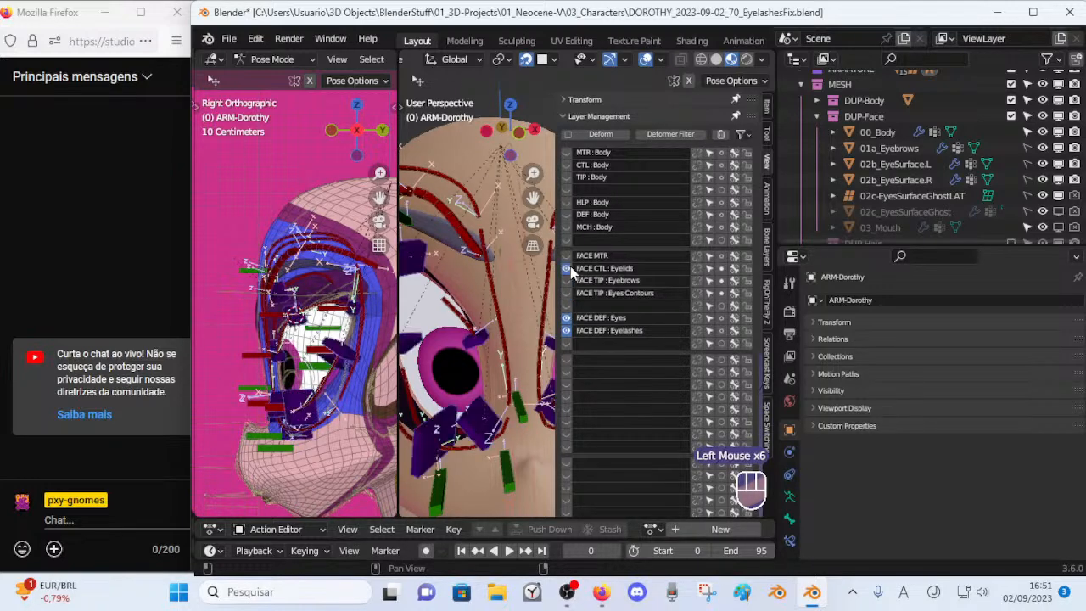
pyautogui.press('n')
pyautogui.moveTo(570, 266); pyautogui.dragTo(462, 305, button='middle')
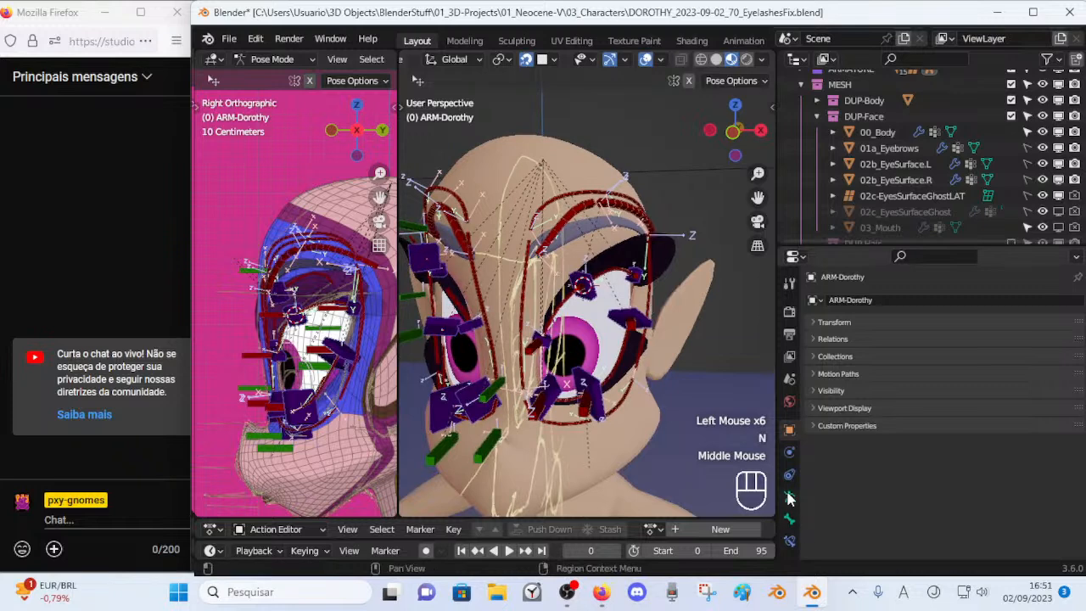
# Select the bones of the Eyes selection set, hide all other bones, and save the file.
pyautogui.click(789, 497)
pyautogui.scroll(-2, 884, 486)
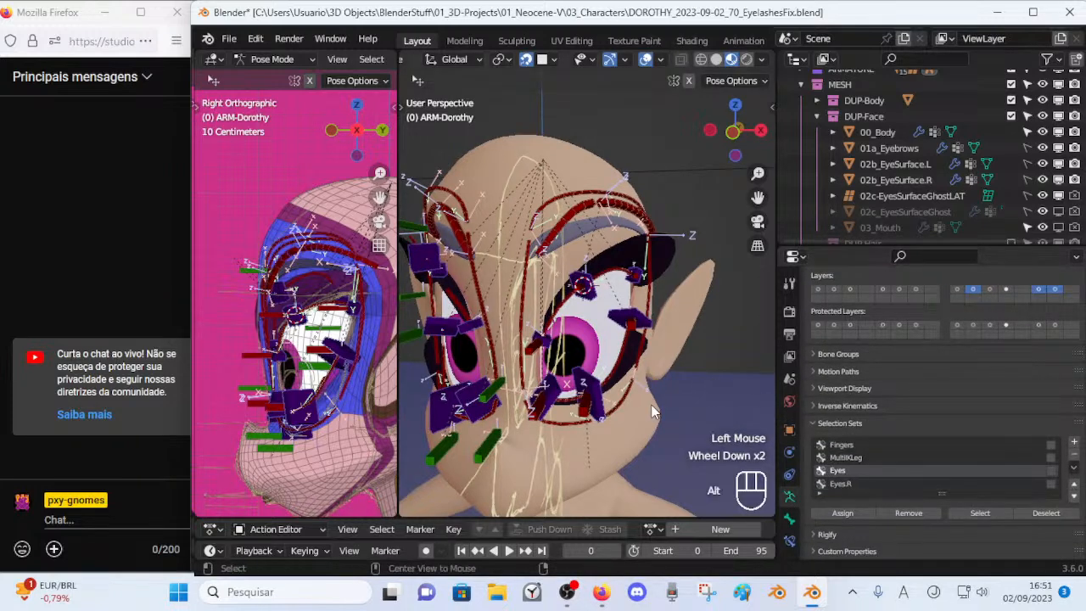
pyautogui.click(980, 512)
pyautogui.hotkey('shift', 'h')
pyautogui.moveTo(675, 331); pyautogui.dragTo(559, 284, button='middle')
pyautogui.hotkey('ctrl', 's')
pyautogui.scroll(1, 594, 306)
# Select the left eye's DEF-HEAD-Eyelash deform bones and enable the Transformation constraint on all of them at once.
pyautogui.click(557, 281)
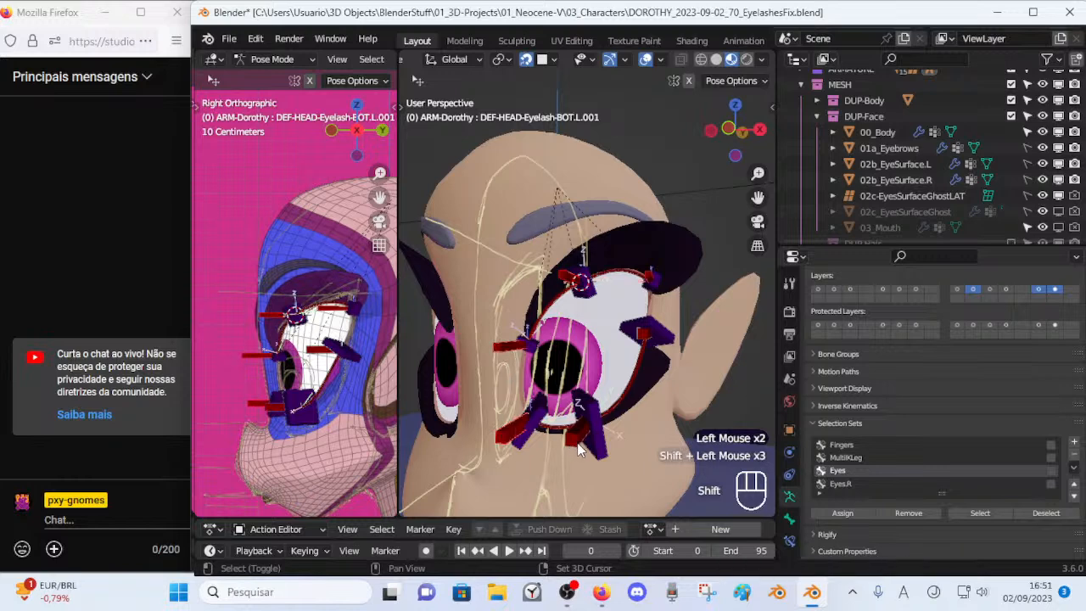
pyautogui.click(789, 540)
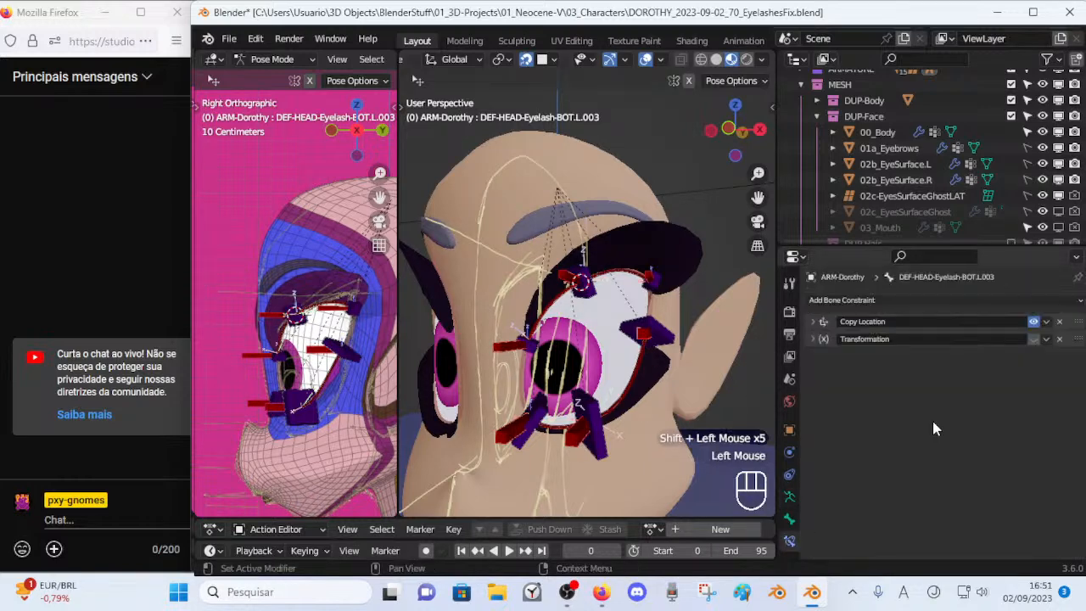
pyautogui.keyDown('alt'); pyautogui.click(1032, 338); pyautogui.keyUp('alt')
pyautogui.scroll(-1, 657, 360)
pyautogui.moveTo(657, 360); pyautogui.dragTo(628, 363, button='middle')
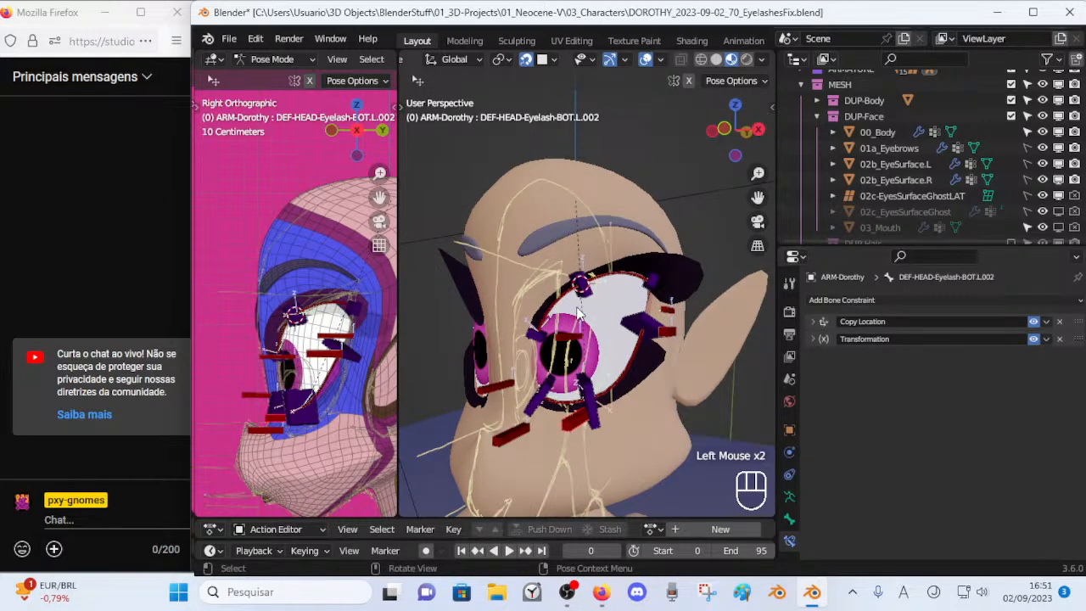
pyautogui.moveTo(580, 305); pyautogui.dragTo(564, 313, button='middle')
pyautogui.scroll(1, 564, 314)
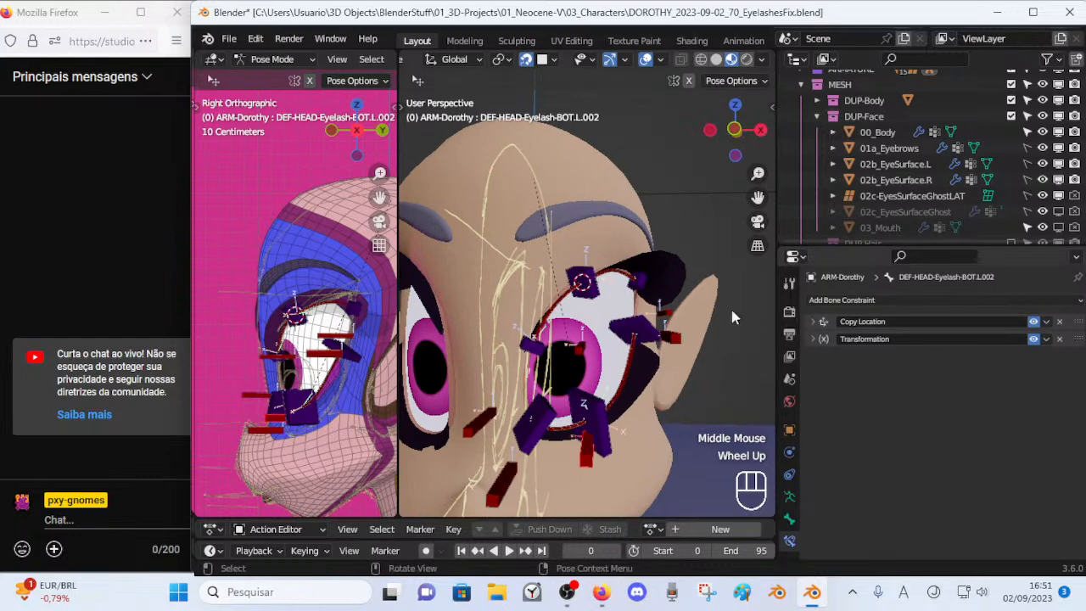
# Test-move CTL_Eyelid-TOP-BB-Handler.L.002 upward and back to check how the upper eyelash bone follows.
pyautogui.click(601, 299)
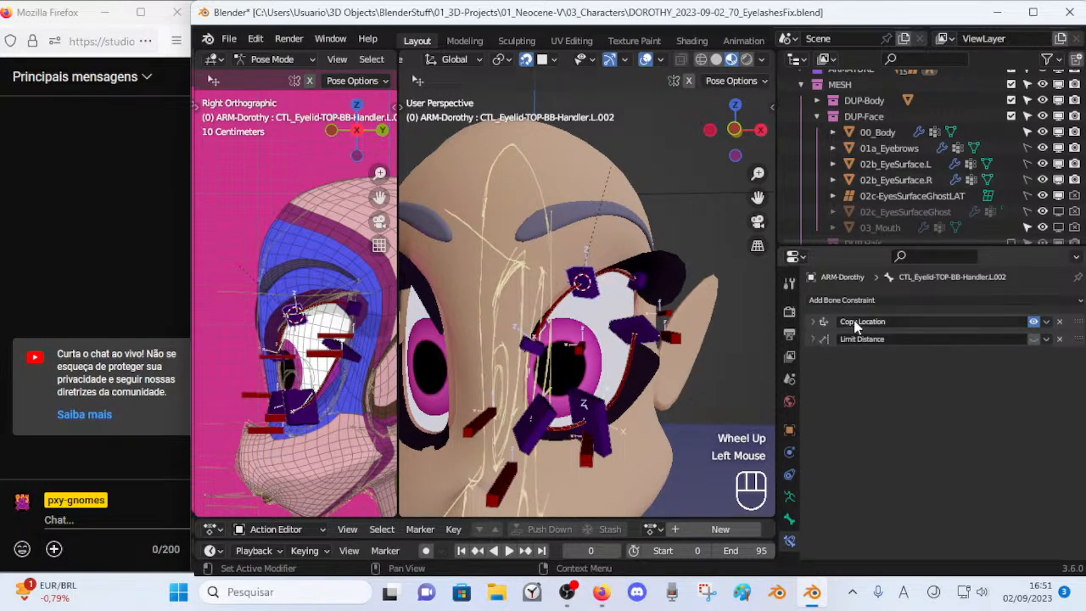
pyautogui.click(597, 299)
pyautogui.press('g')
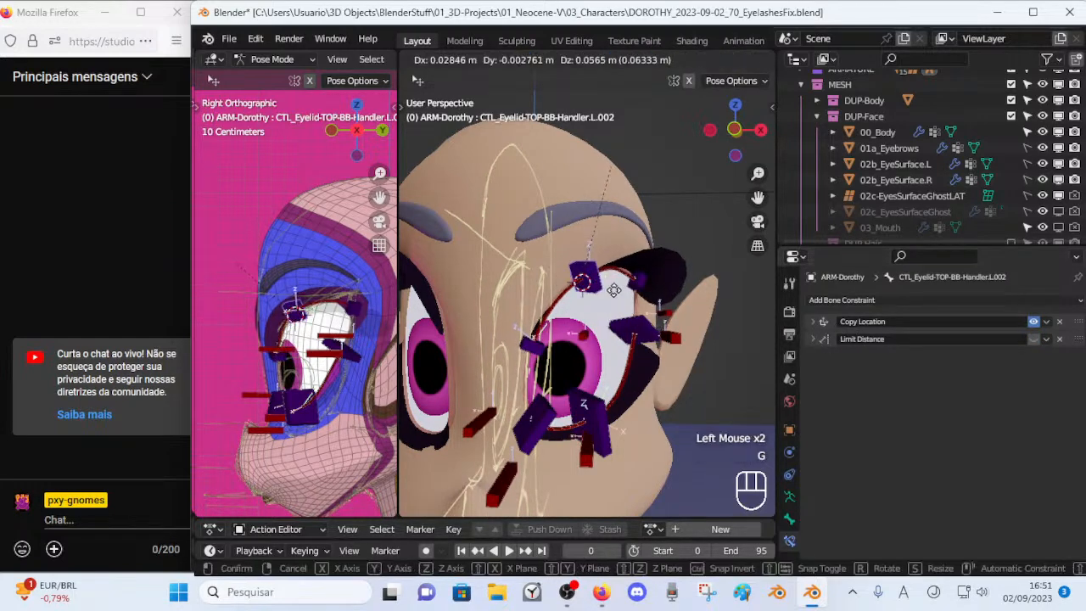
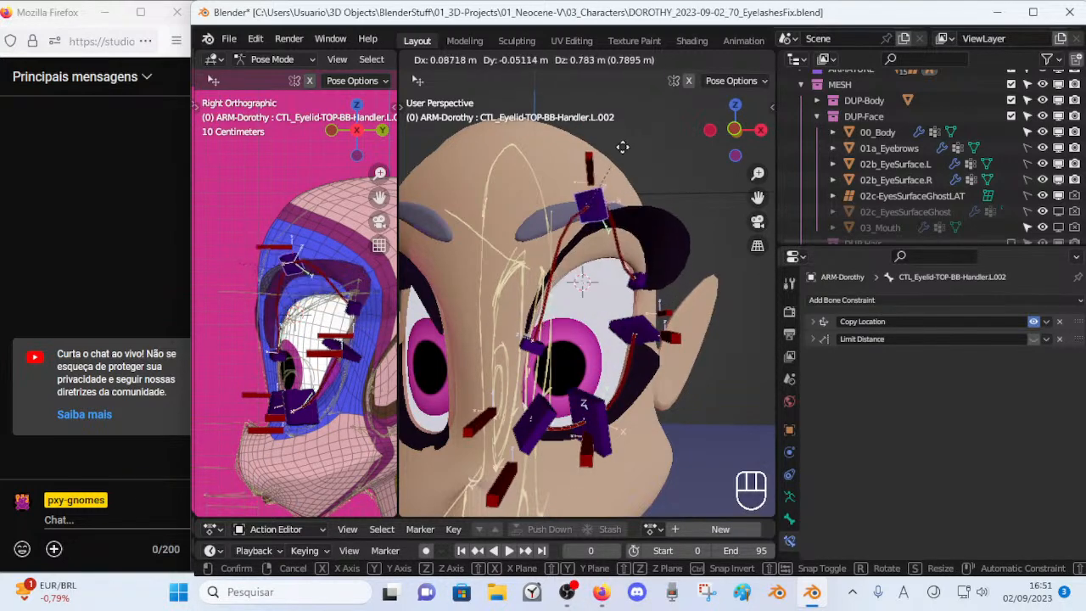
pyautogui.click(621, 296)
pyautogui.press('g')
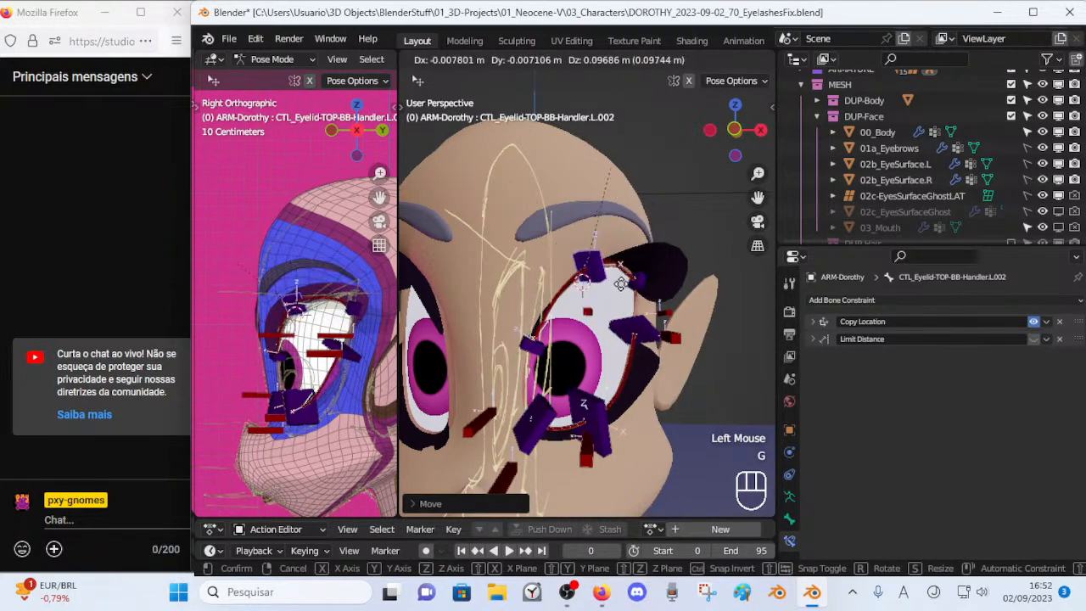
pyautogui.click(616, 290)
# Move CTL_Eyelid-BOT-BB-Handler.L.002 up and down to test the lower eyelash bone's response from several angles.
pyautogui.click(602, 387)
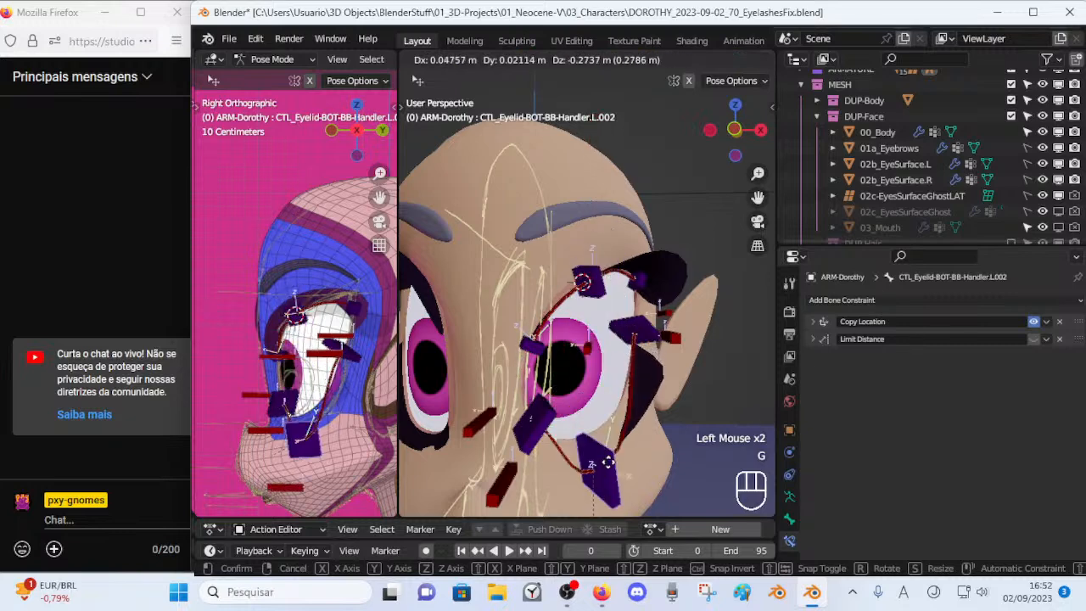
pyautogui.click(568, 388)
pyautogui.moveTo(568, 389); pyautogui.dragTo(650, 346, button='middle')
pyautogui.press('g')
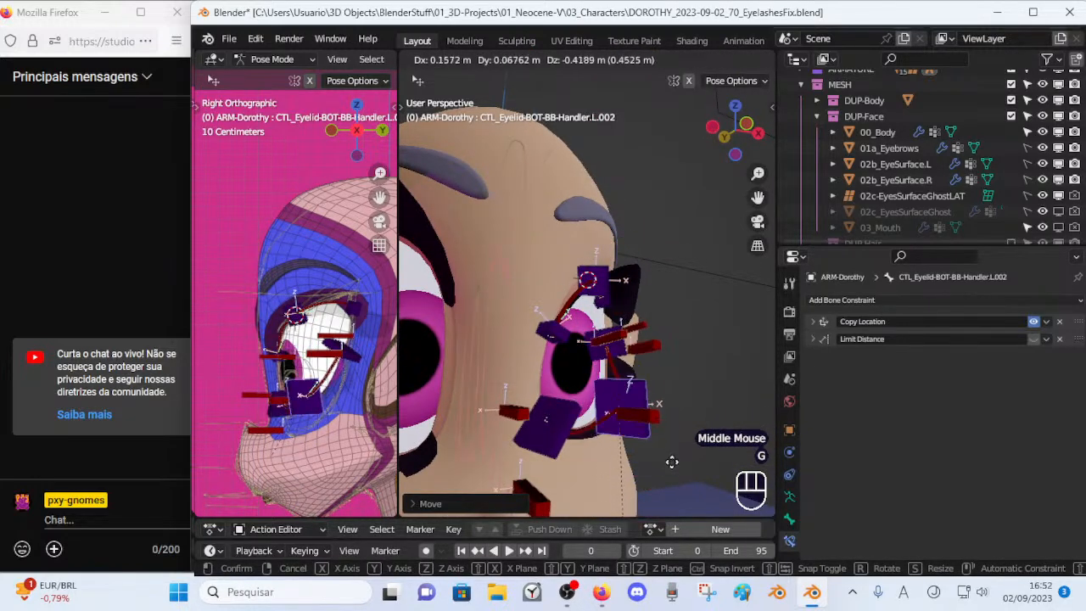
pyautogui.click(667, 426)
# Test the outer lower eyelash by moving CTL_Eyelid-BOT-BB-Handler.L.003 up and down.
pyautogui.moveTo(666, 425); pyautogui.dragTo(622, 362, button='middle')
pyautogui.click(645, 359)
pyautogui.press('g')
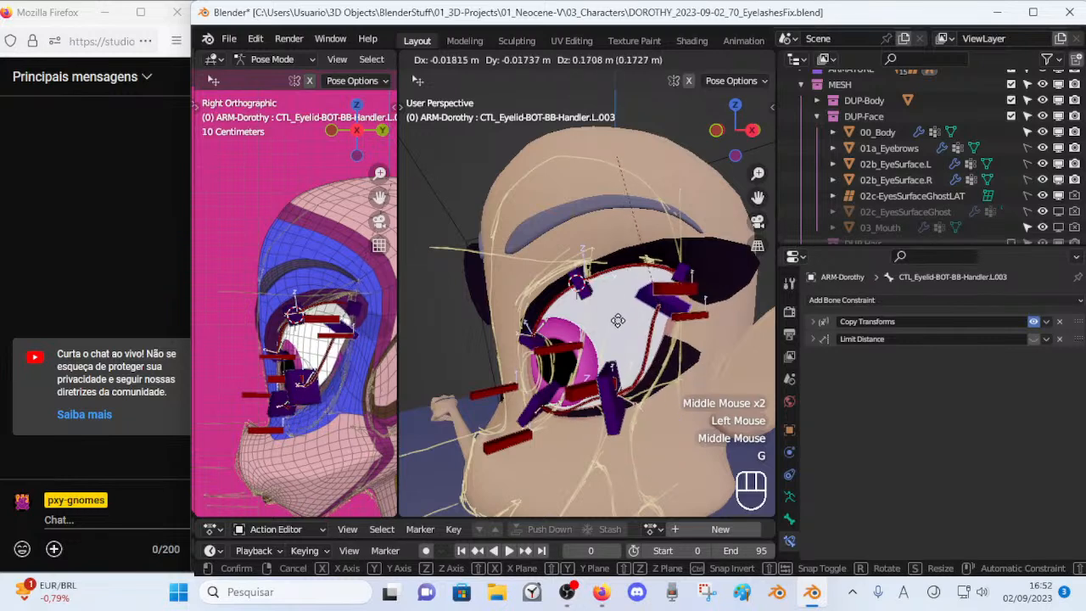
pyautogui.click(622, 390)
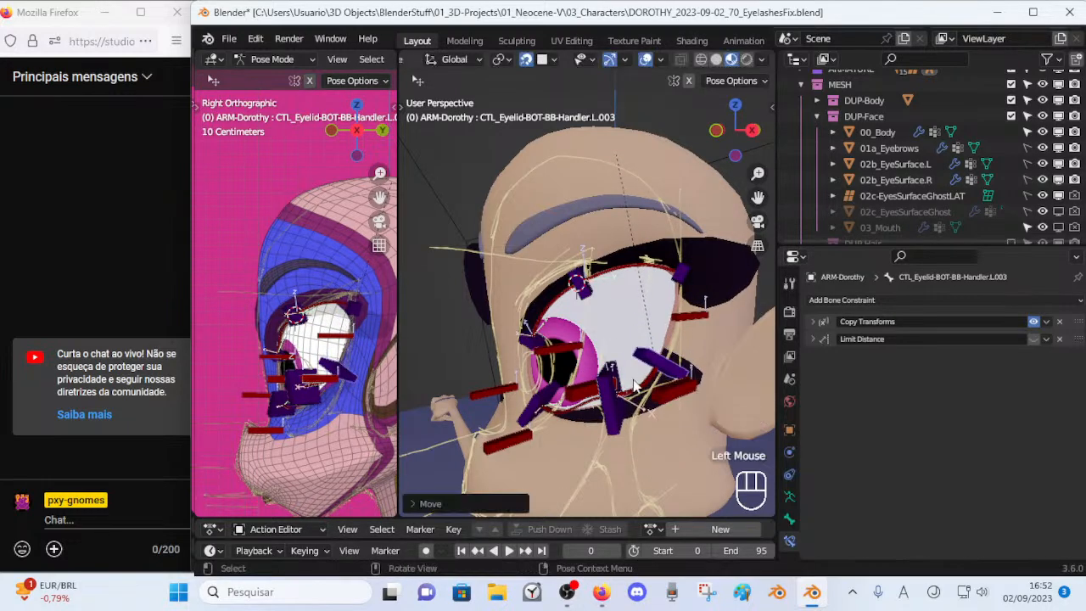
pyautogui.press('g')
pyautogui.click(712, 360)
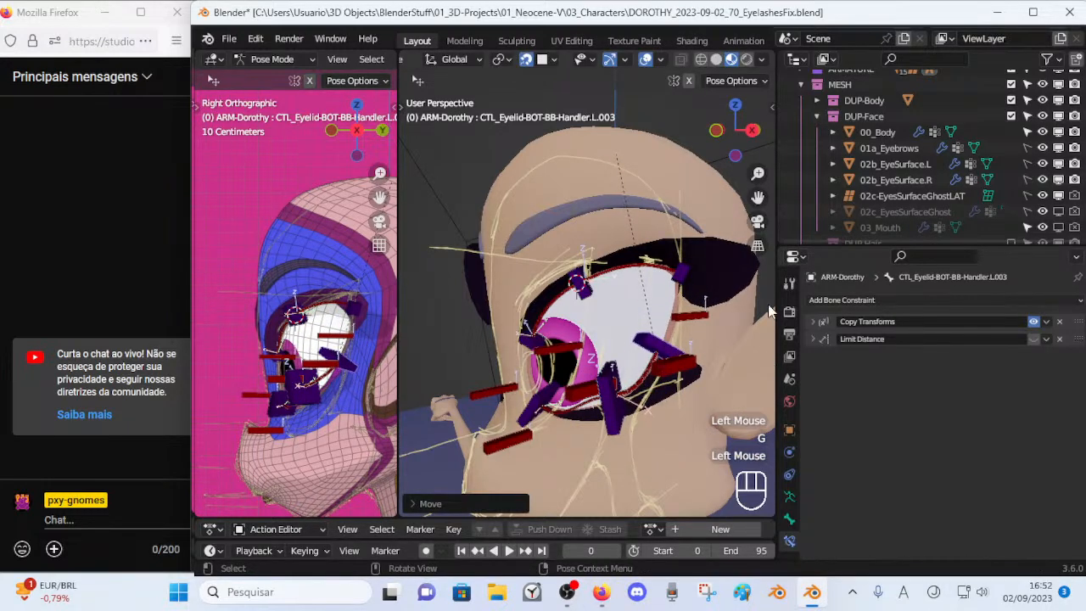
# Examine the Map To location ranges in the Transformation constraint of DEF-HEAD-Eyelash-TOP.L.003.
pyautogui.click(684, 290)
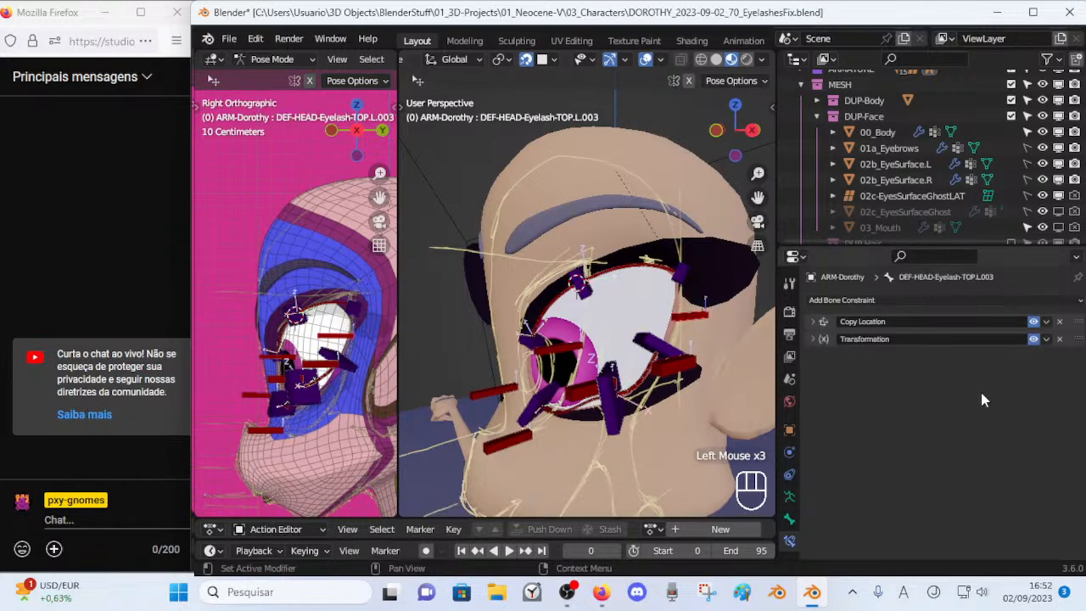
pyautogui.click(813, 339)
pyautogui.scroll(-2, 866, 458)
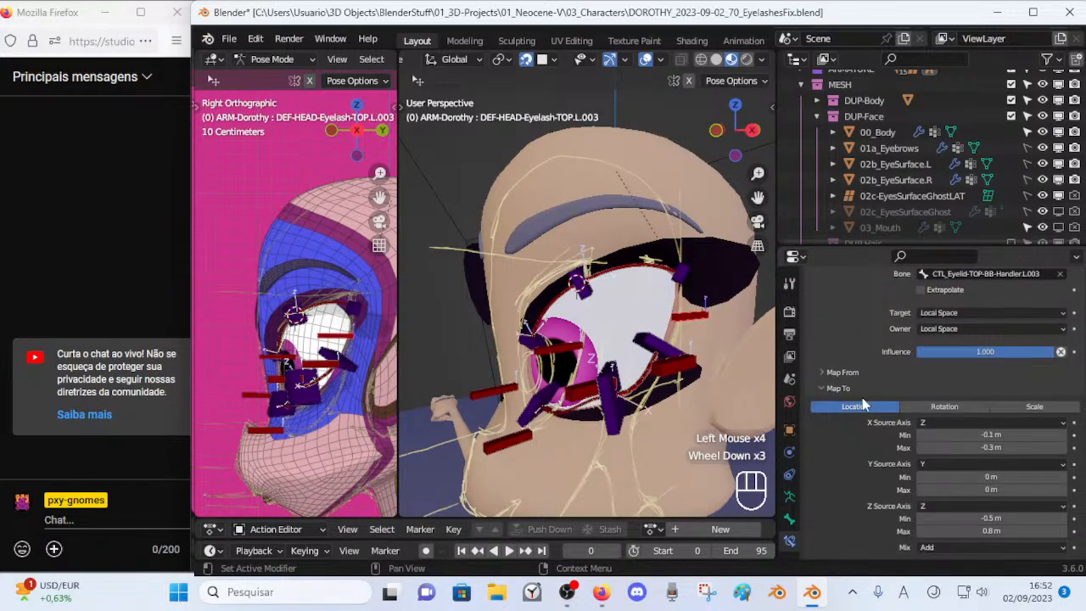
pyautogui.scroll(2, 865, 428)
pyautogui.click(812, 338)
# Nudge CTL_Eyelid-TOP-BB-Handler.L.002 and set the Map To location Z Max to 2 m in DEF-HEAD-Eyelash-TOP.L.002's Transformation constraint.
pyautogui.moveTo(593, 339); pyautogui.dragTo(628, 271, button='middle')
pyautogui.click(584, 312)
pyautogui.press('g')
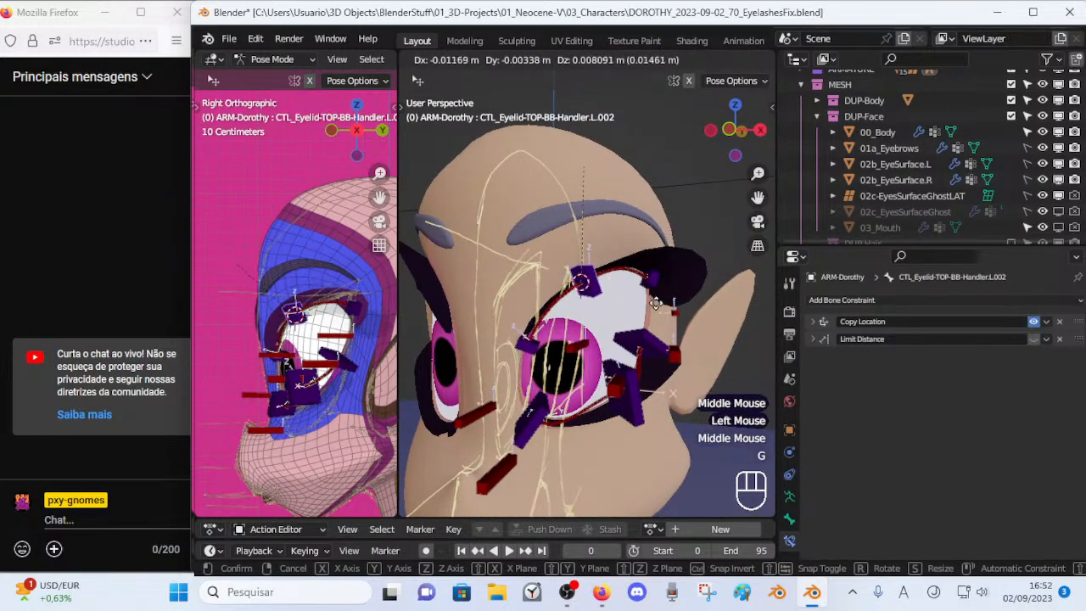
pyautogui.click(652, 304)
pyautogui.click(626, 333)
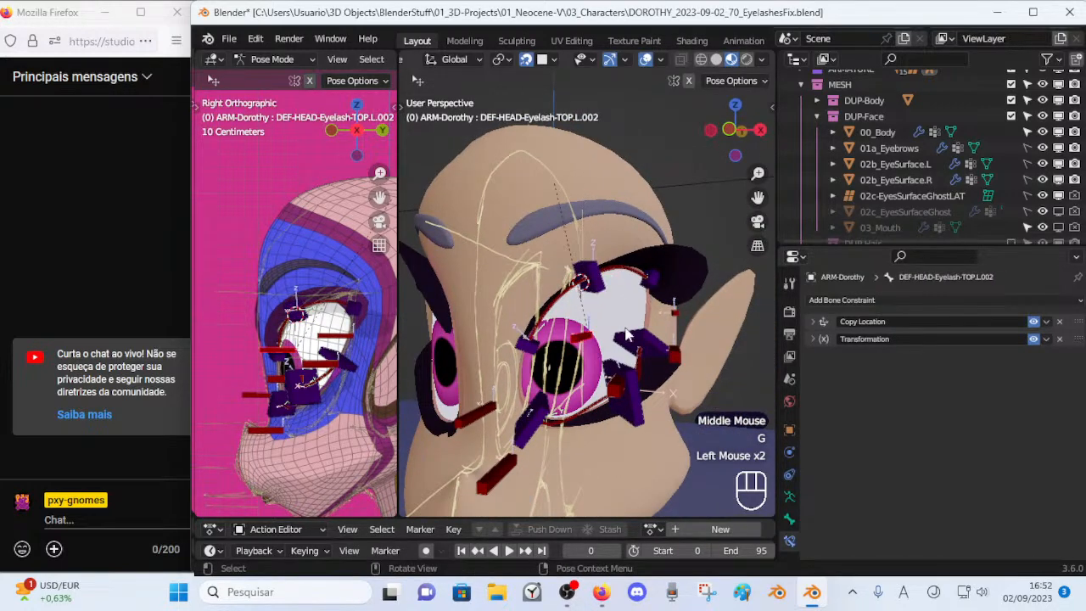
pyautogui.click(813, 339)
pyautogui.scroll(-2, 866, 437)
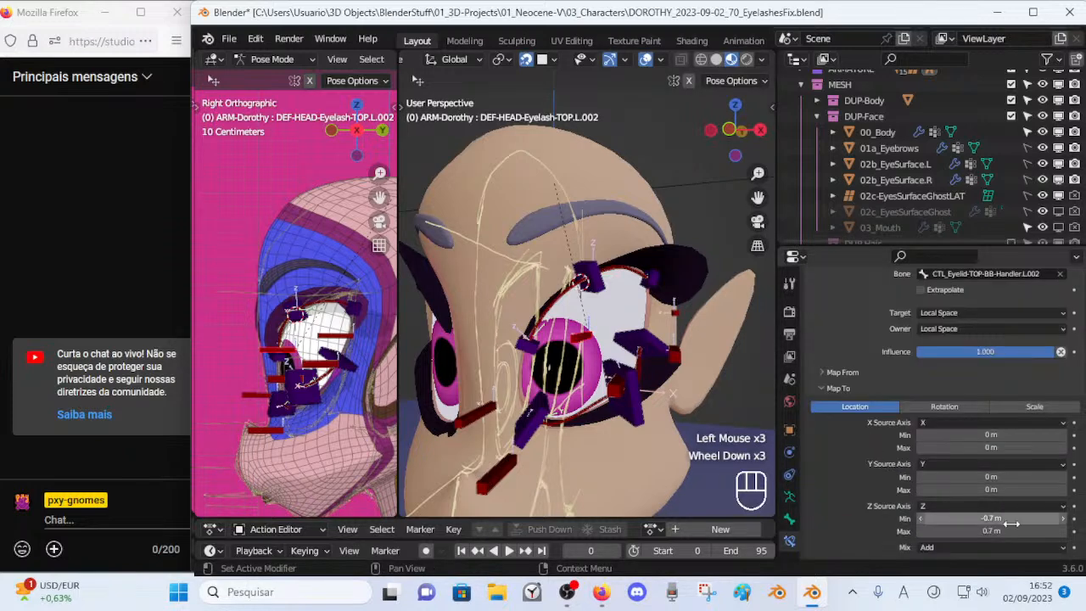
pyautogui.click(1064, 531)
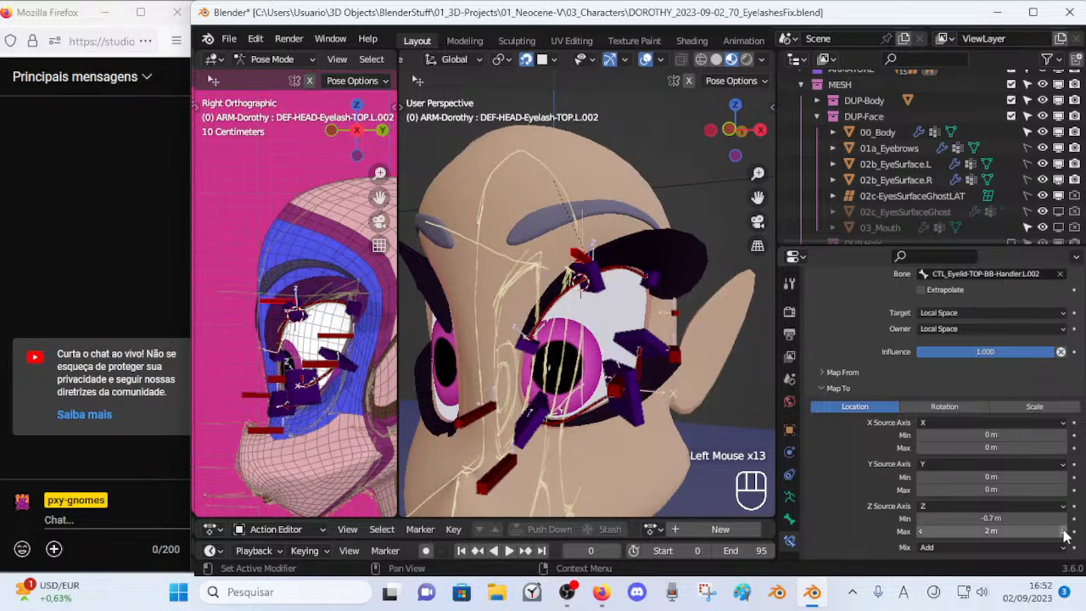
# Move CTL_Eyelid-TOP-BB-Handler.L.002 up and down repeatedly to test the upper eyelash with the 2 m Z maximum.
pyautogui.click(598, 289)
pyautogui.press('g')
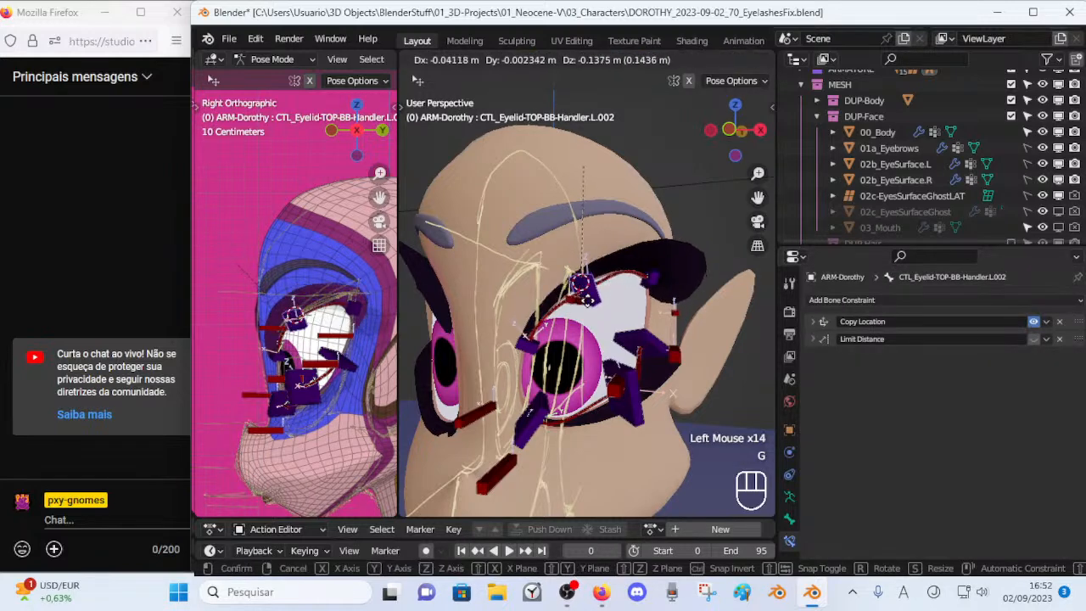
pyautogui.click(551, 305)
pyautogui.moveTo(551, 306); pyautogui.dragTo(650, 320, button='middle')
pyautogui.press('g')
pyautogui.click(525, 318)
pyautogui.press('g')
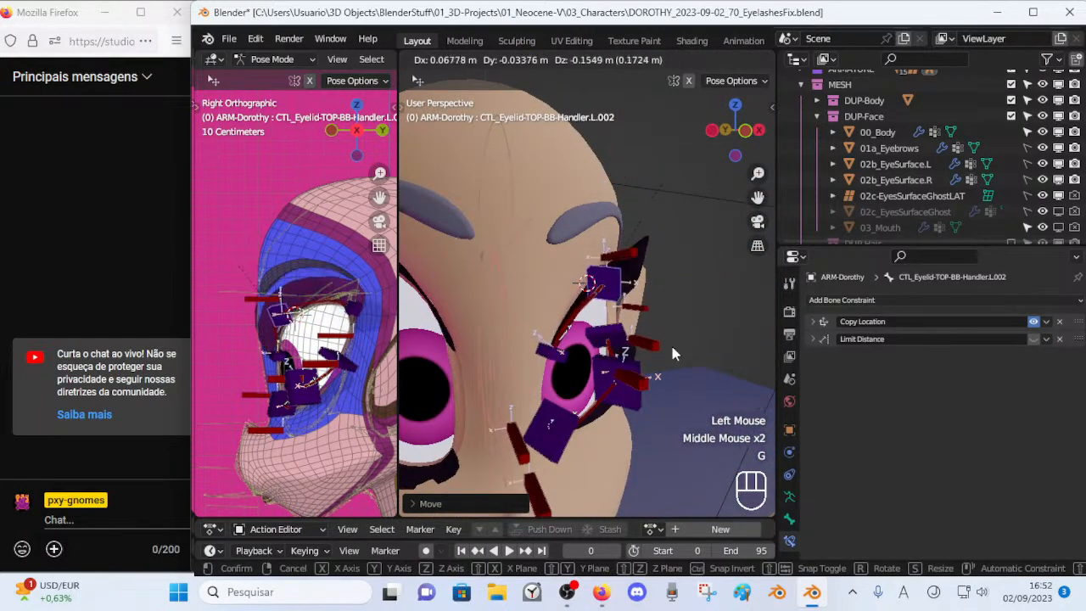
pyautogui.click(632, 253)
pyautogui.press('g')
pyautogui.click(634, 212)
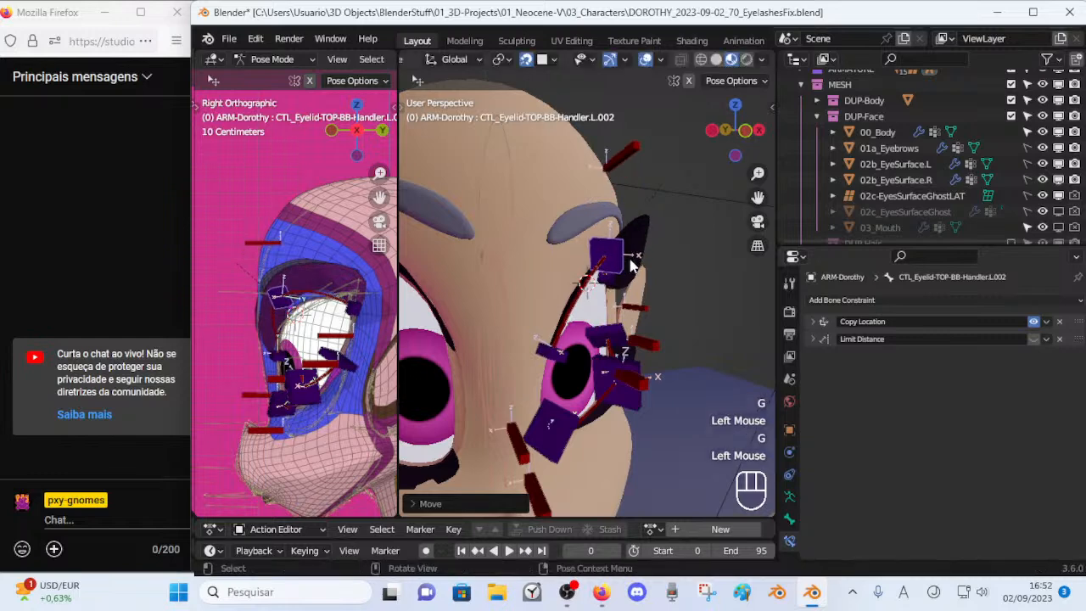
pyautogui.moveTo(635, 212); pyautogui.dragTo(594, 335, button='middle')
pyautogui.press('g')
pyautogui.click(585, 346)
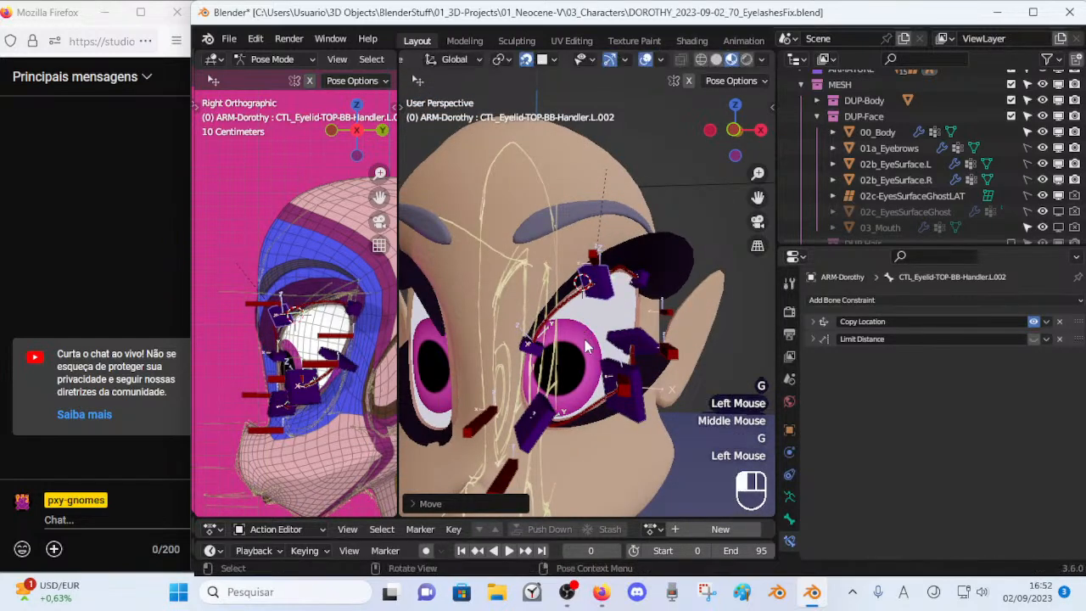
# Raise DEF-HEAD-Eyelash-TOP.L.002's Transformation location Z Max above 2 m and reselect CTL_Eyelid-TOP-BB-Handler.L.002.
pyautogui.click(594, 260)
pyautogui.scroll(-3, 1016, 537)
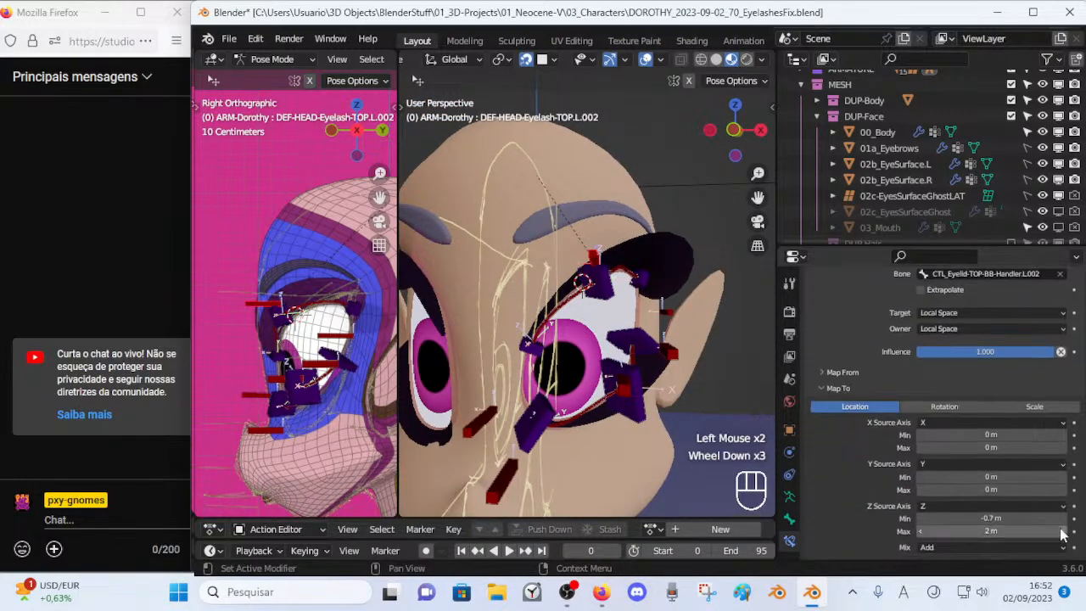
pyautogui.click(653, 298)
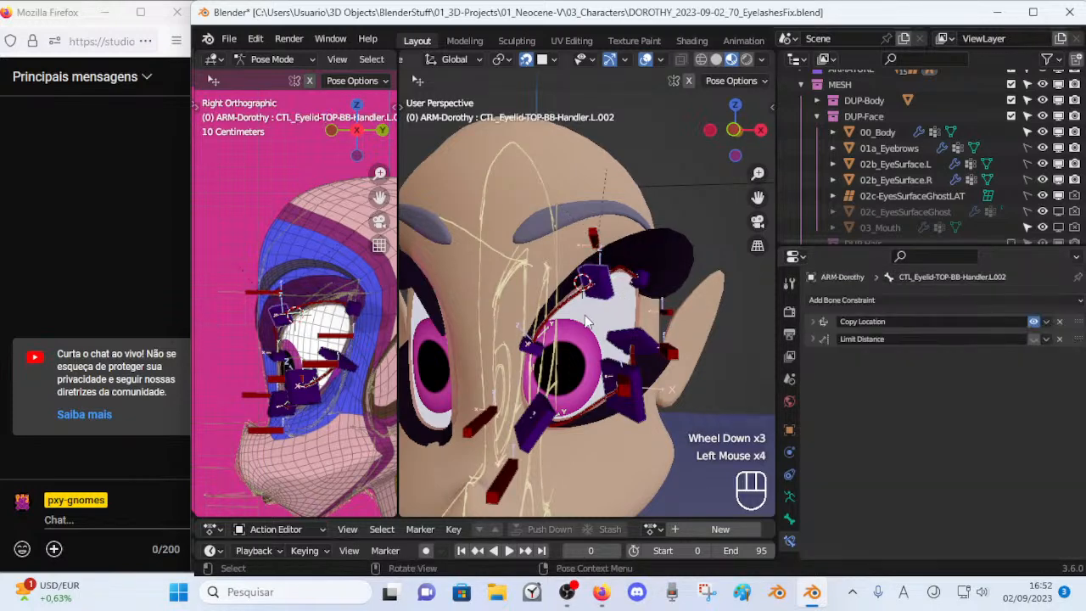
# Lower CTL_Eyelid-TOP-BB-Handler.L.002 toward the closed-eye pose and bring it back, checking the upper eyelash from different angles.
pyautogui.moveTo(653, 299); pyautogui.dragTo(651, 326, button='middle')
pyautogui.press('g')
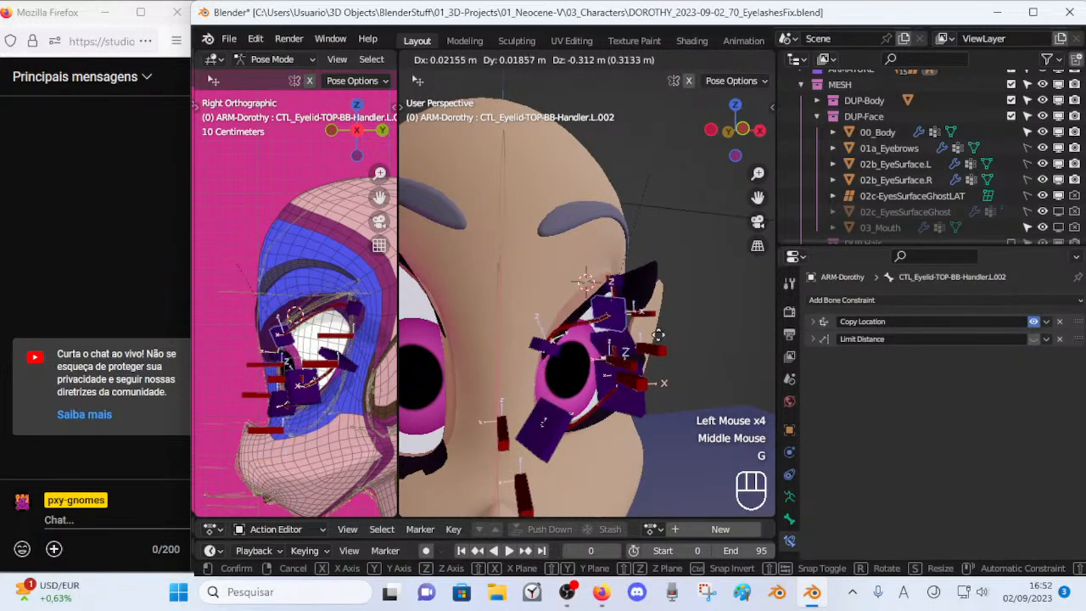
pyautogui.click(665, 343)
pyautogui.moveTo(665, 343); pyautogui.dragTo(666, 351, button='middle')
pyautogui.press('g')
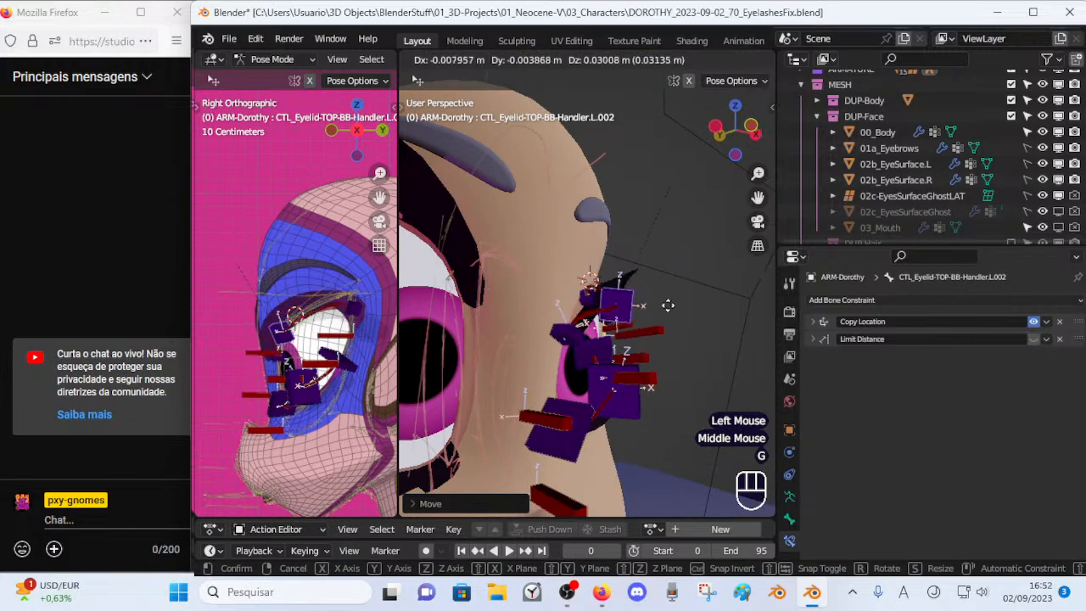
pyautogui.click(645, 314)
pyautogui.moveTo(644, 314); pyautogui.dragTo(578, 312, button='middle')
pyautogui.press('g')
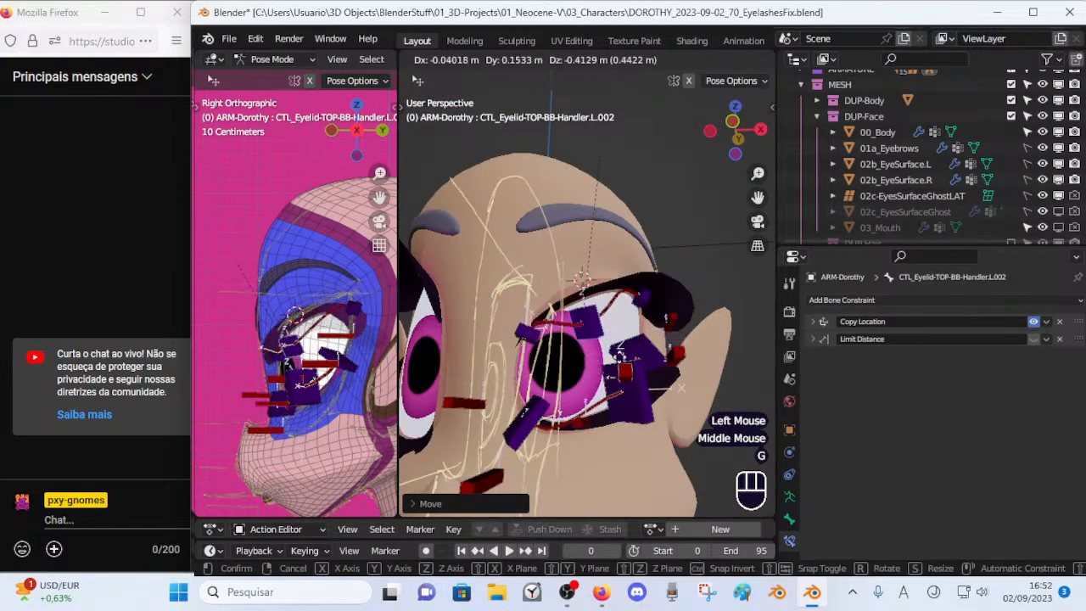
pyautogui.click(613, 441)
pyautogui.moveTo(613, 441); pyautogui.dragTo(583, 380, button='middle')
pyautogui.press('g')
pyautogui.click(513, 383)
pyautogui.press('g')
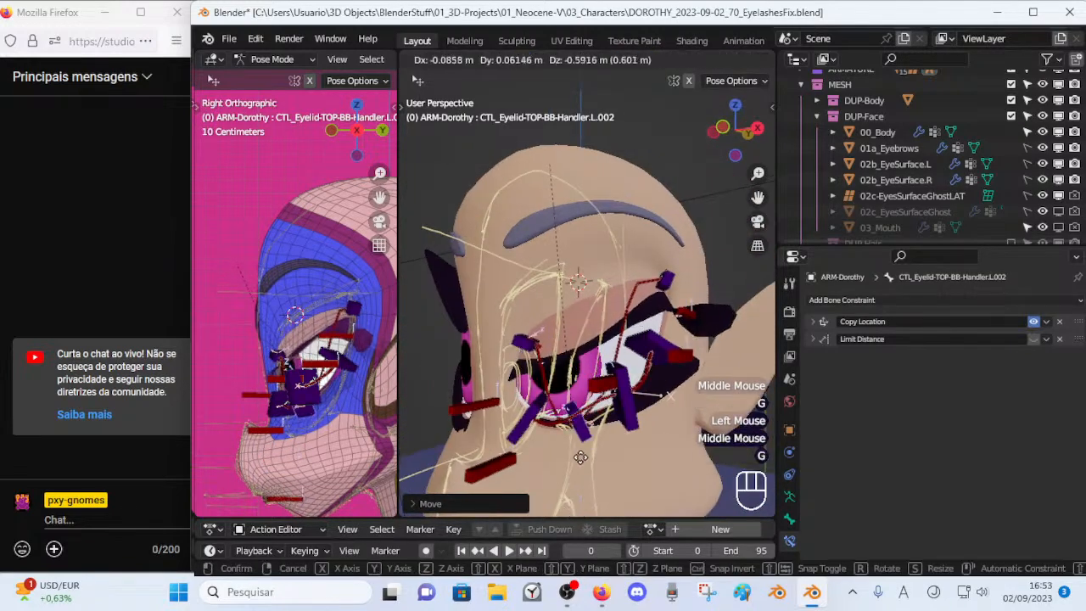
pyautogui.click(627, 271)
# Lower CTL_Eyelid-TOP-BB-Handler.L.002 and raise it toward the eyebrow to test the upper eyelash from different angles.
pyautogui.moveTo(628, 272)
pyautogui.mouseDown(button='middle')
pyautogui.moveTo(653, 261)
pyautogui.moveTo(611, 259)
pyautogui.mouseUp(button='middle')
pyautogui.press('g')
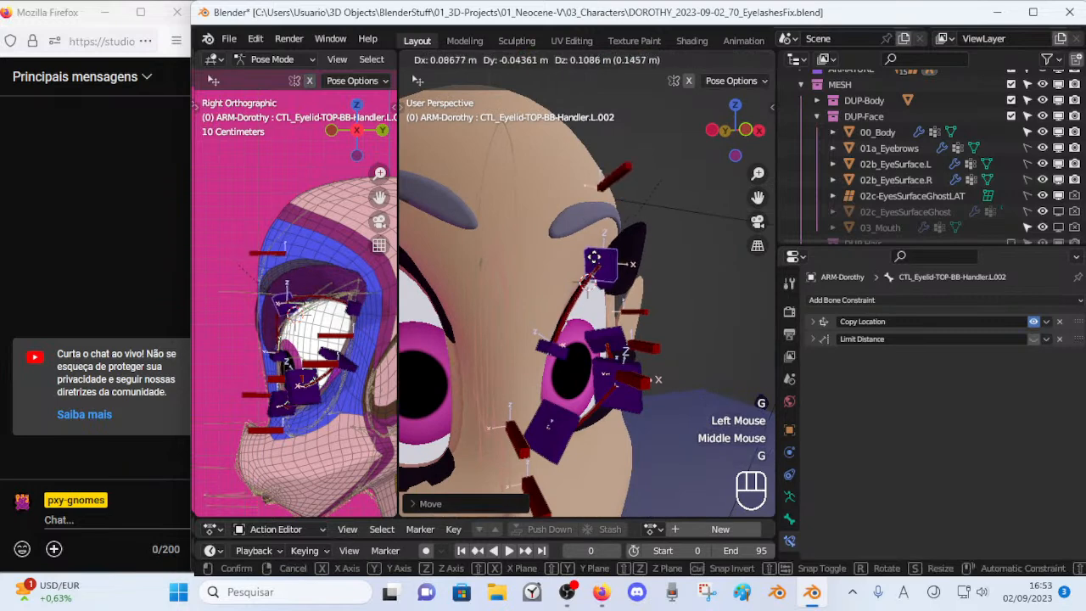
pyautogui.click(600, 355)
pyautogui.moveTo(601, 354); pyautogui.dragTo(607, 271, button='middle')
pyautogui.press('g')
pyautogui.click(589, 376)
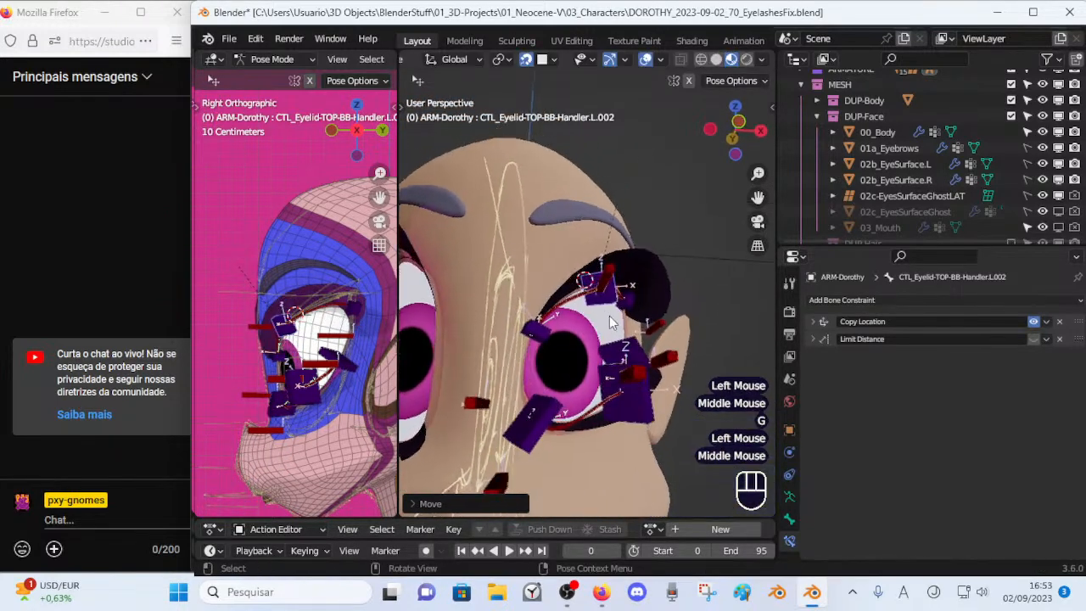
# Lower CTL_Eyelid-TOP-BB-Handler.L.002 over the eye and bring it back near the upper lid, then select CTL_Eyelid-TOP-BB-Handler.L.001.
pyautogui.press('g')
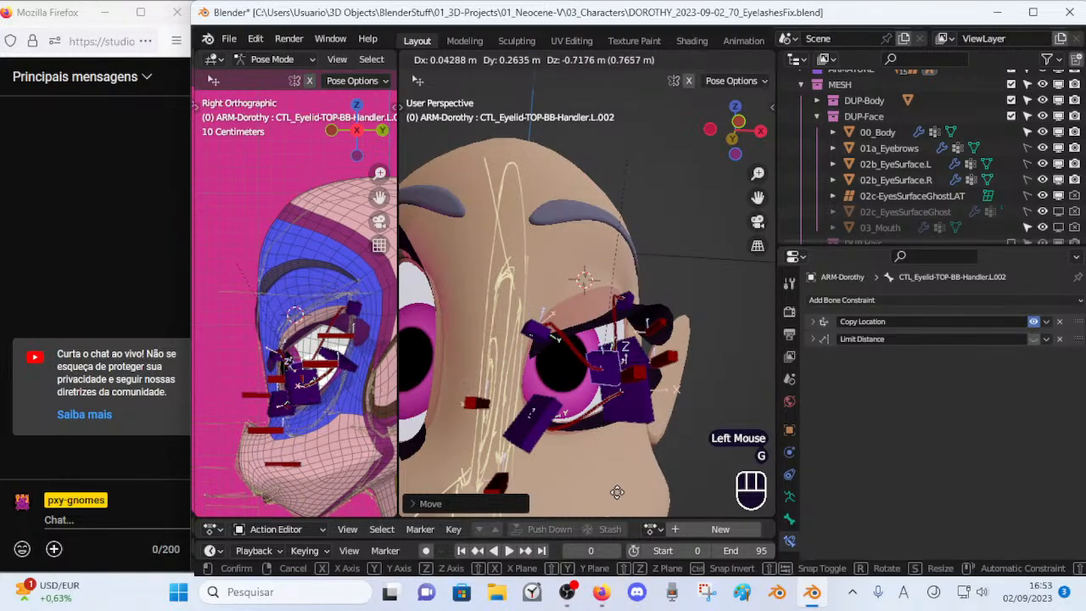
pyautogui.click(623, 360)
pyautogui.moveTo(623, 360)
pyautogui.mouseDown(button='middle')
pyautogui.moveTo(598, 365)
pyautogui.moveTo(621, 376)
pyautogui.mouseUp(button='middle')
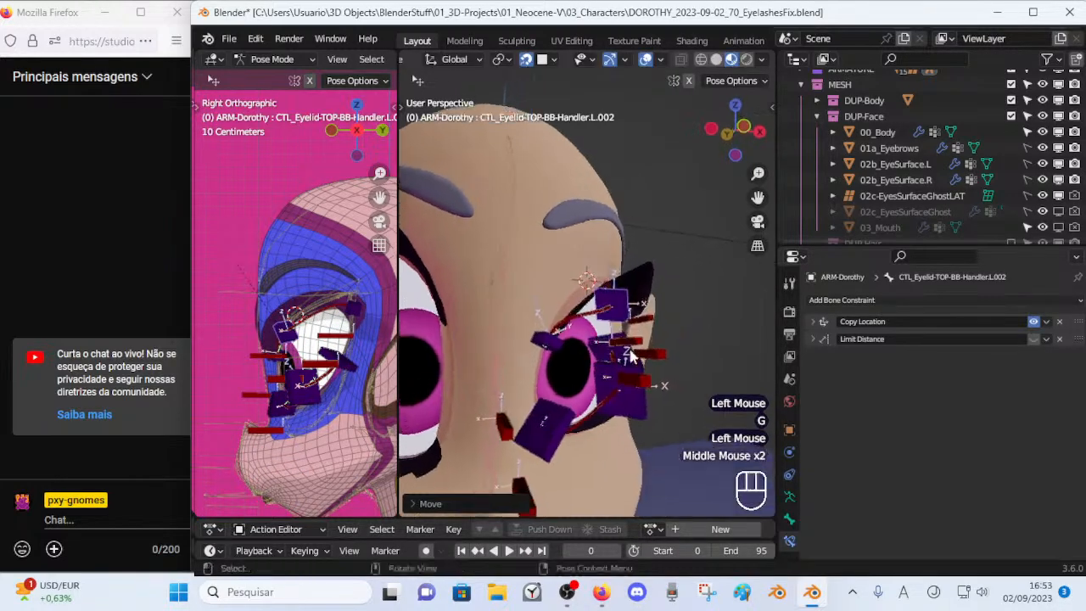
pyautogui.press('g')
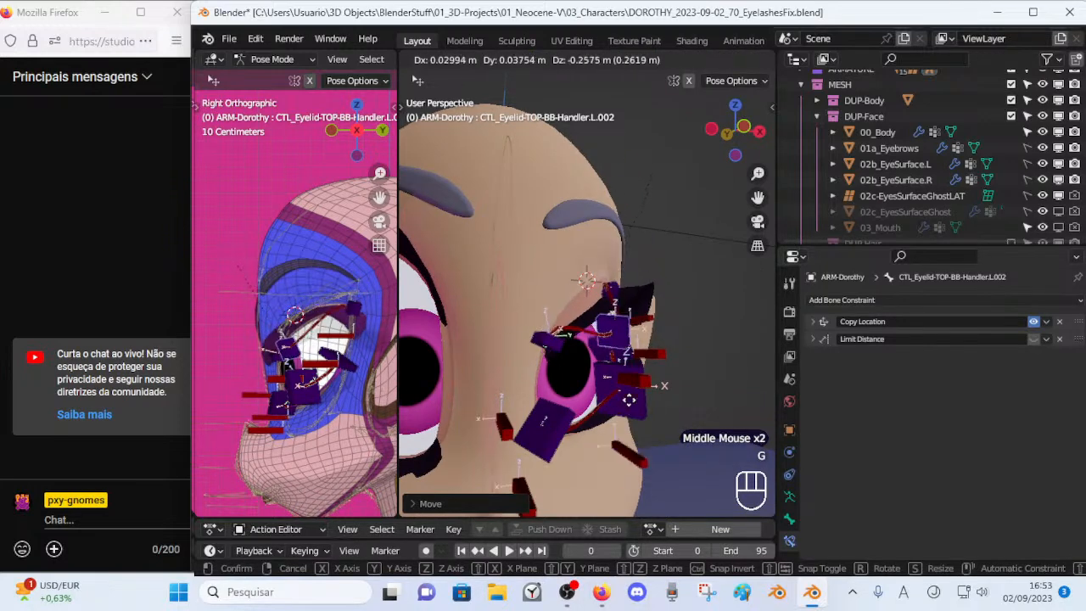
pyautogui.click(639, 407)
pyautogui.press('g')
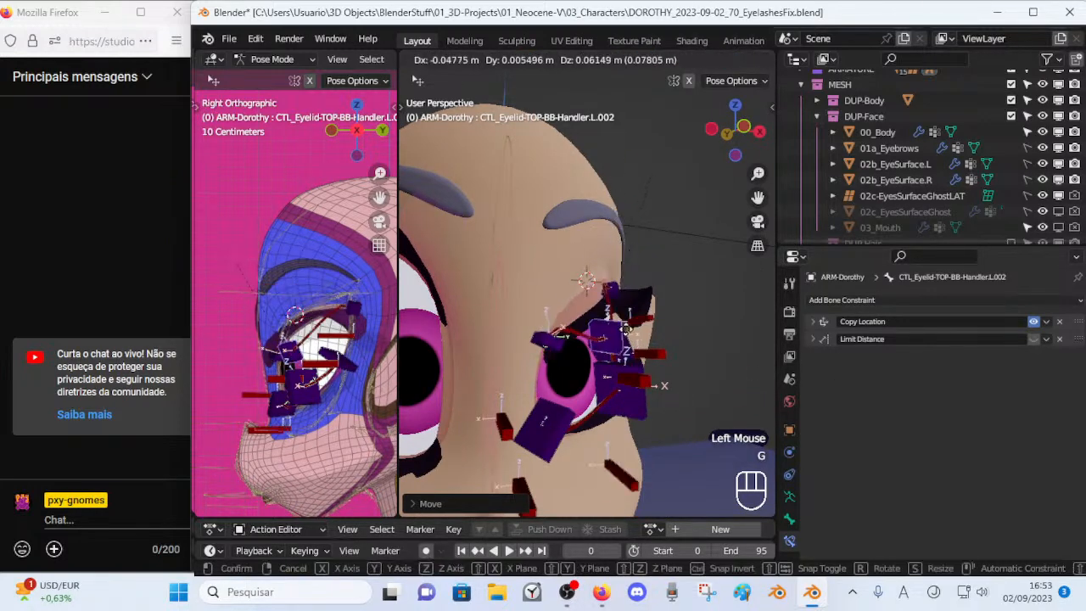
pyautogui.click(582, 340)
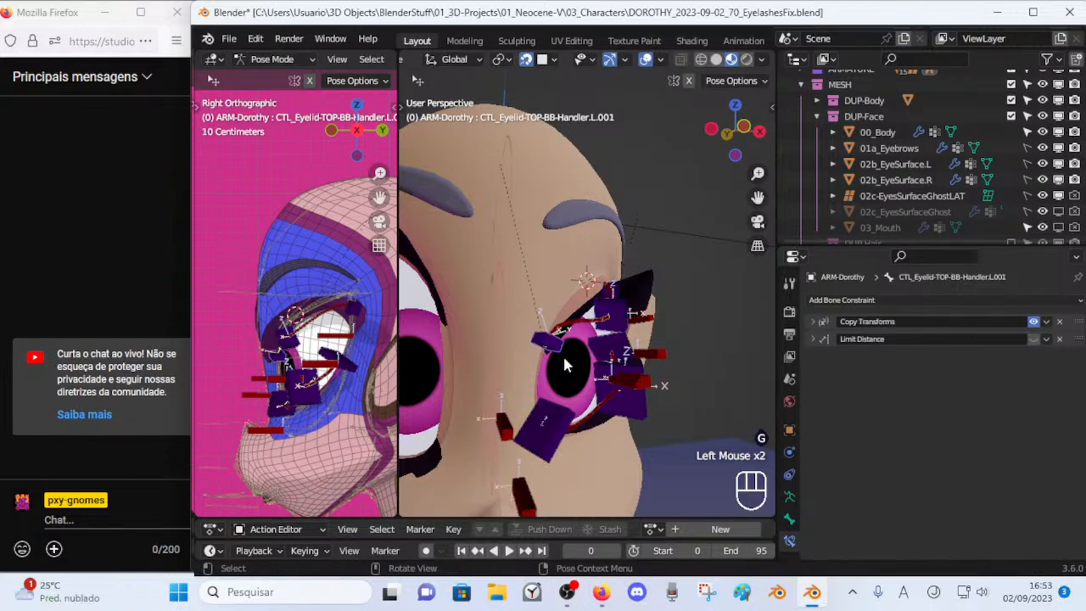
# Move CTL_Eyelid-TOP-BB-Handler.L.001 to test the inner part of the upper eyelash.
pyautogui.press('g')
pyautogui.click(572, 400)
pyautogui.moveTo(572, 400); pyautogui.dragTo(594, 324, button='middle')
pyautogui.press('g')
pyautogui.click(596, 319)
# Raise CTL_Eyelid-TOP-BB-Handler.L.002 above the eye and reposition it several times to check the wide-open upper eyelash.
pyautogui.press('g')
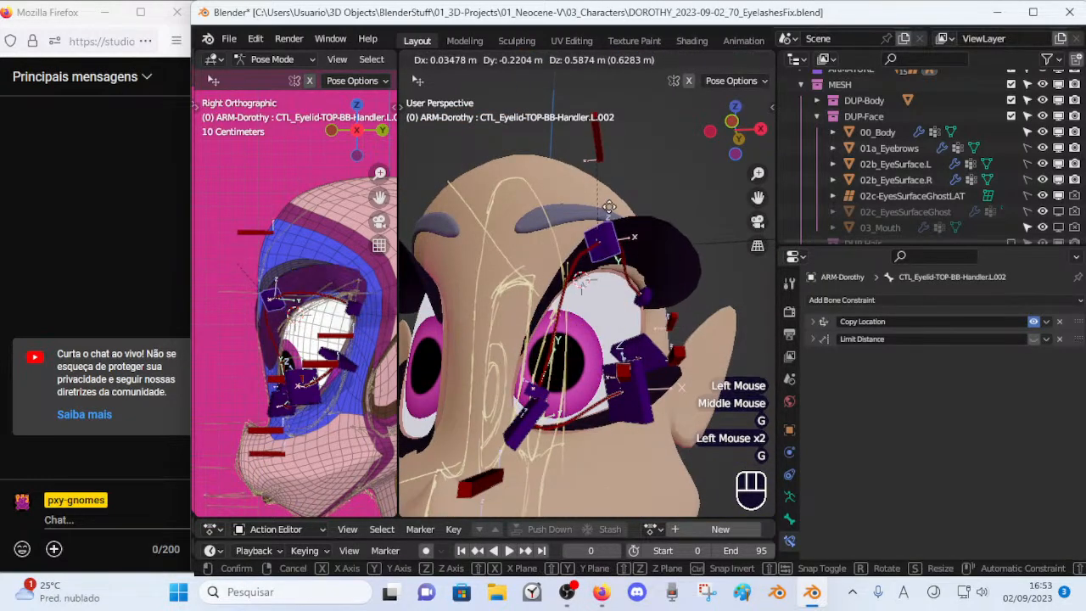
pyautogui.click(599, 280)
pyautogui.moveTo(598, 280); pyautogui.dragTo(640, 267, button='middle')
pyautogui.press('g')
pyautogui.click(653, 297)
pyautogui.press('g')
pyautogui.click(623, 306)
pyautogui.moveTo(623, 306); pyautogui.dragTo(598, 386, button='middle')
# Select all the visible face control bones and reset their pose.
pyautogui.press('a')
pyautogui.hotkey('alt', 'q')
pyautogui.hotkey('alt', 'q')
# Move CTL_Eyelid-BOT-BB-Handler.L.002 around the lower lid repeatedly to test the lower eyelash from several angles.
pyautogui.press('g')
pyautogui.click(585, 399)
pyautogui.press('g')
pyautogui.click(598, 366)
pyautogui.press('g')
pyautogui.click(632, 378)
pyautogui.press('g')
pyautogui.click(684, 390)
pyautogui.moveTo(684, 389); pyautogui.dragTo(577, 364, button='middle')
pyautogui.scroll(-3, 577, 365)
pyautogui.moveTo(636, 348); pyautogui.dragTo(543, 384, button='middle')
pyautogui.press('g')
pyautogui.click(561, 349)
# Enable the Limit Distance constraint on CTL_Eyelid-BOT-BB-Handler.L.002 and move the bone to test it.
pyautogui.scroll(2, 562, 350)
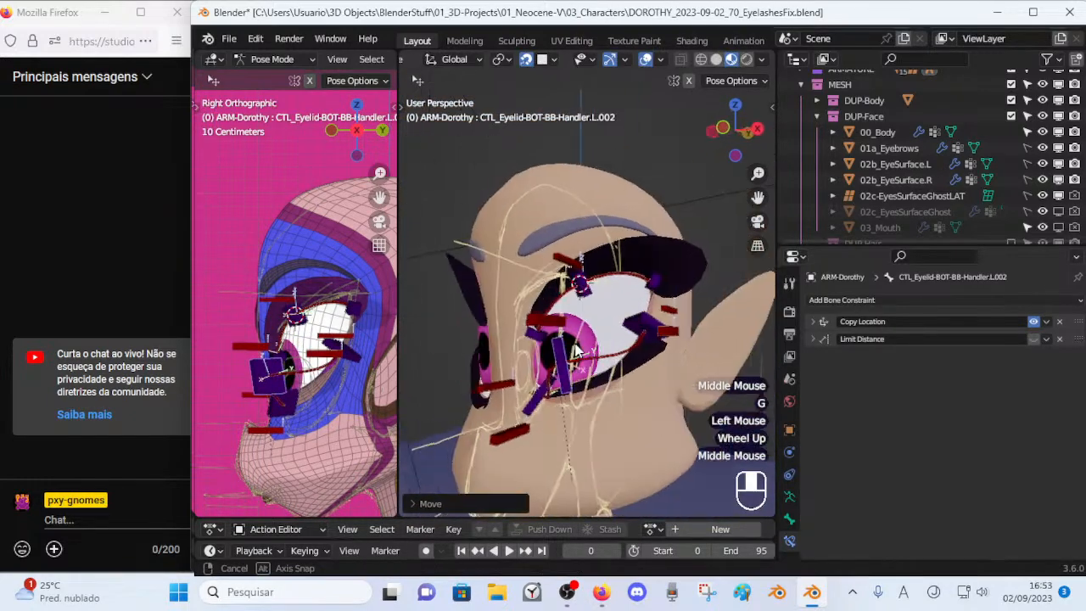
pyautogui.scroll(2, 542, 384)
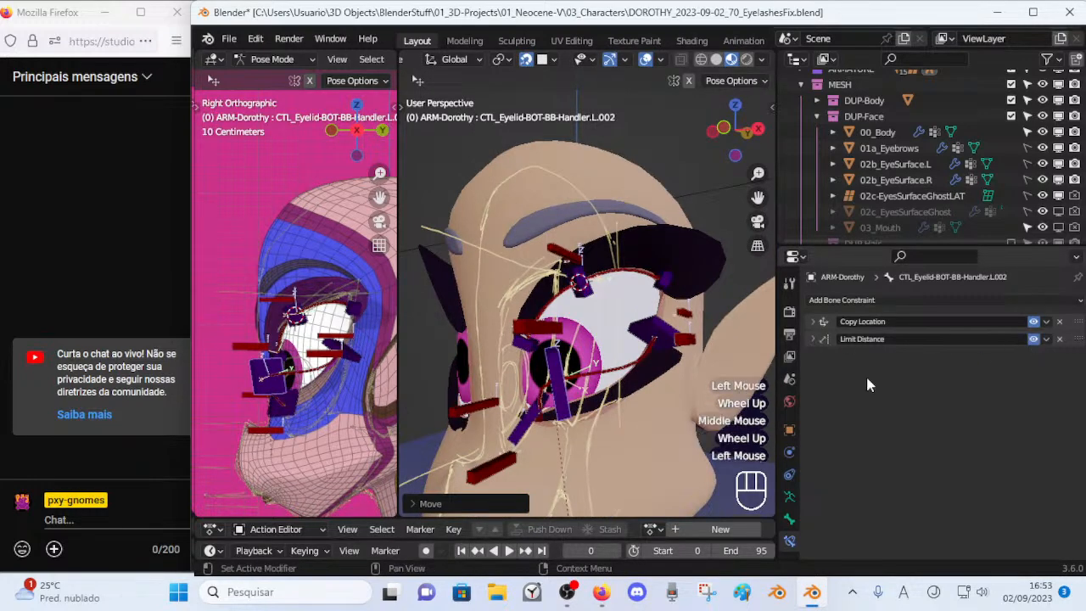
pyautogui.scroll(-2, 613, 394)
pyautogui.moveTo(614, 395); pyautogui.dragTo(560, 398, button='middle')
pyautogui.press('g')
pyautogui.click(582, 385)
# Slide CTL_Eyelid-BOT-BB-Handler.L.002 up and down over the eye surface with Limit Distance enabled, checking side and front angles.
pyautogui.scroll(1, 560, 399)
pyautogui.press('g')
pyautogui.click(536, 414)
pyautogui.press('g')
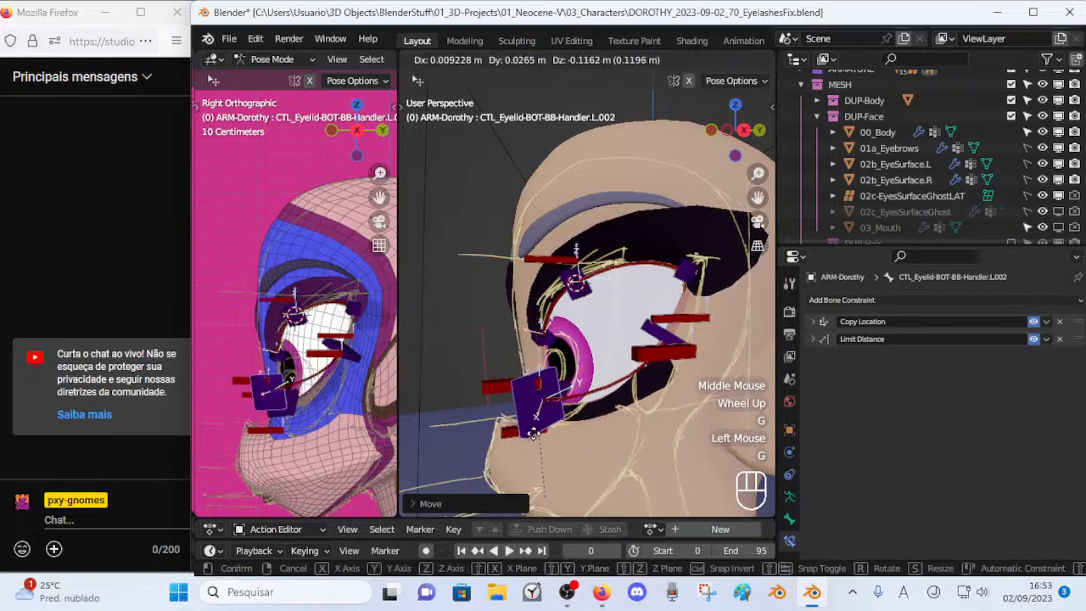
pyautogui.click(539, 359)
pyautogui.moveTo(539, 360); pyautogui.dragTo(579, 361, button='middle')
pyautogui.press('g')
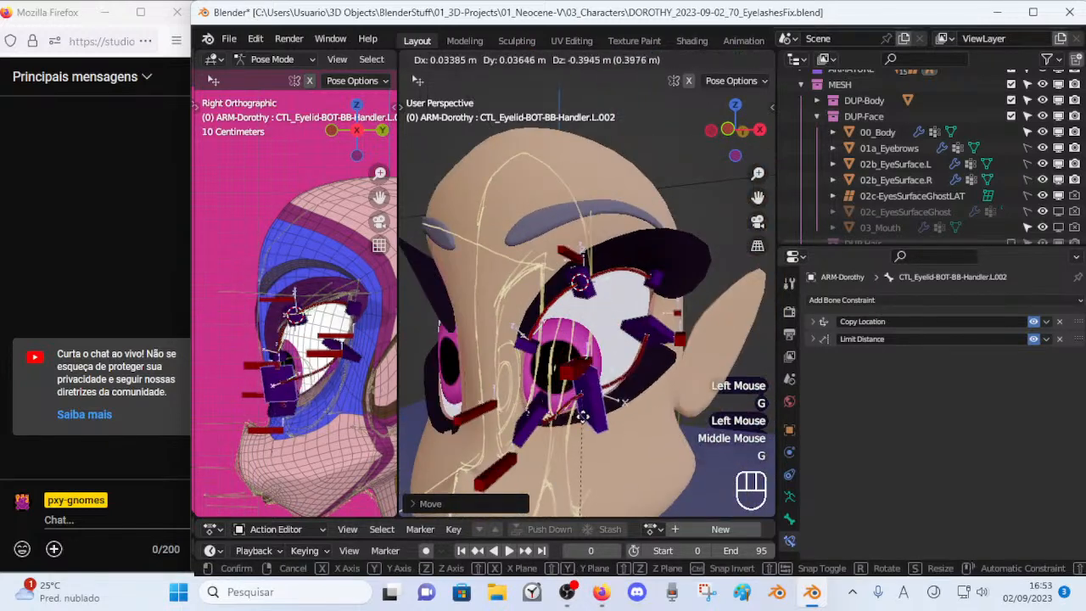
pyautogui.click(634, 379)
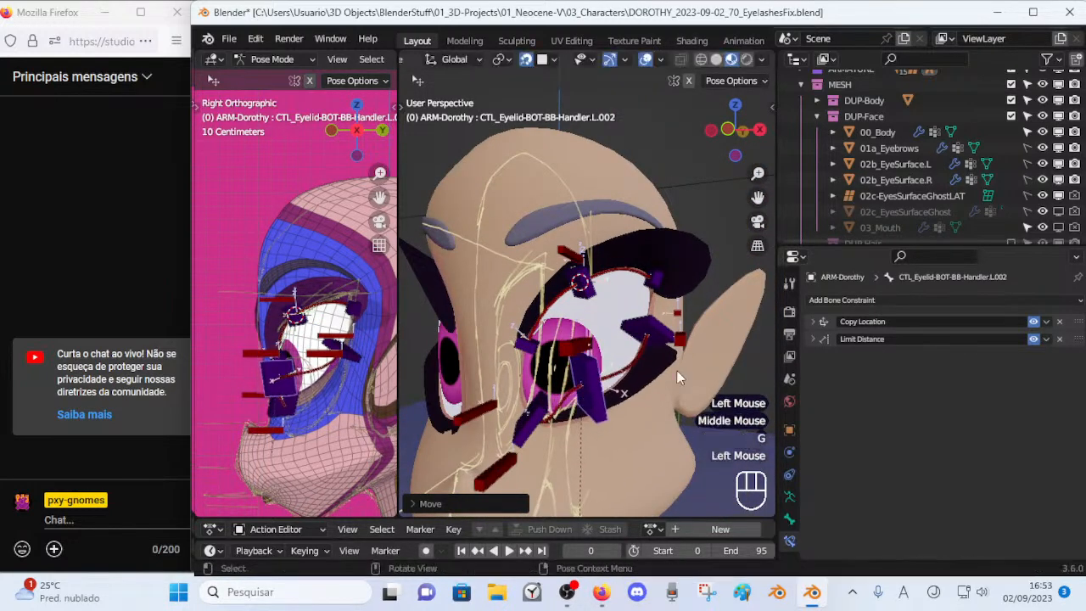
# Expand the Limit Distance settings of CTL_Eyelid-BOT-BB-Handler.L.002 and save the file.
pyautogui.click(812, 339)
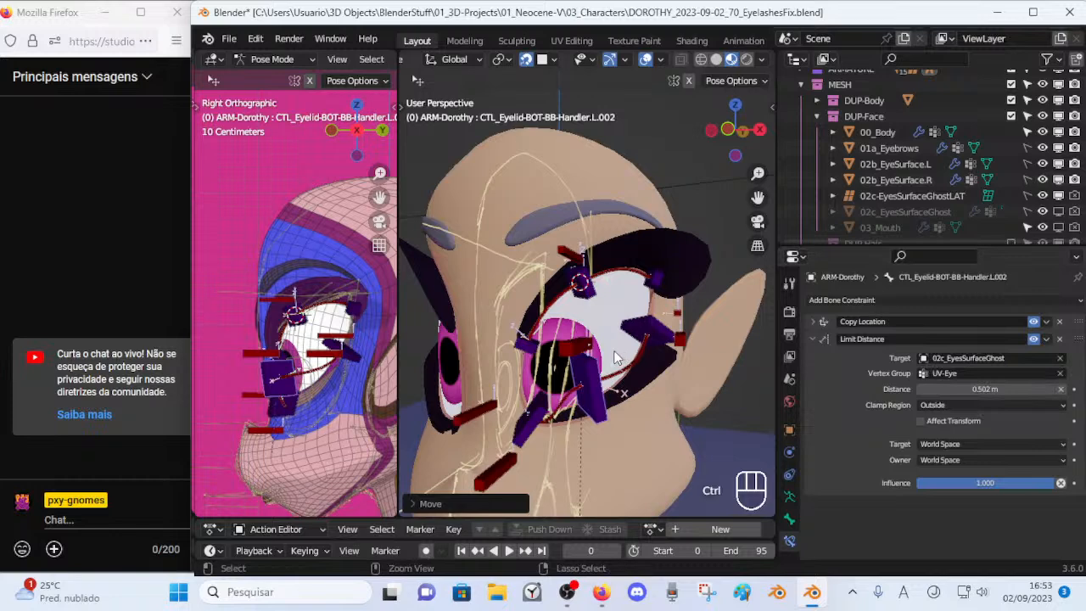
pyautogui.moveTo(617, 357); pyautogui.dragTo(651, 310, button='middle')
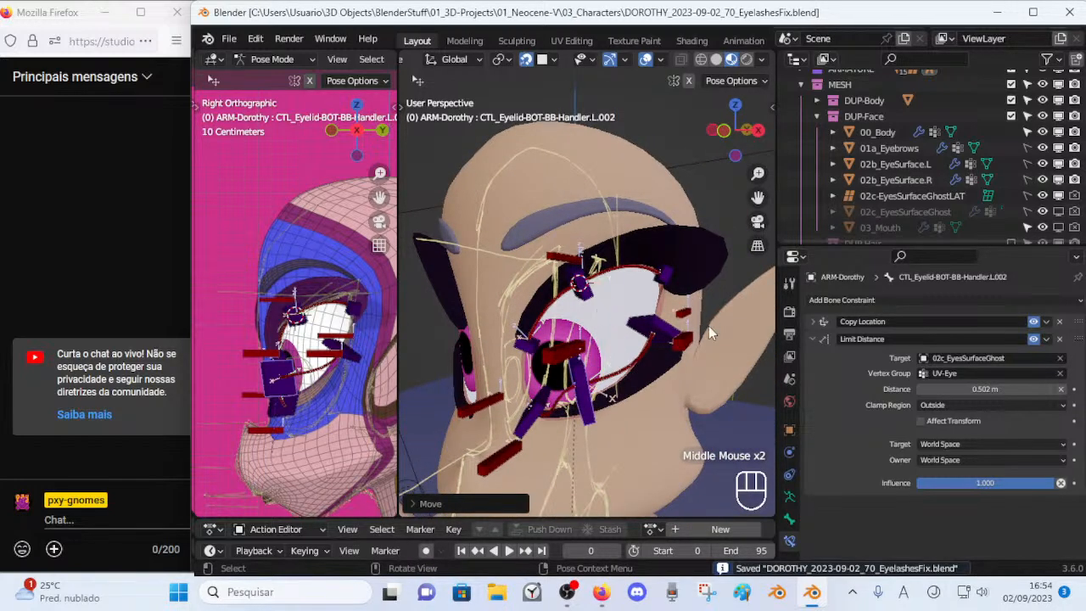
pyautogui.moveTo(601, 412); pyautogui.dragTo(494, 337, button='middle')
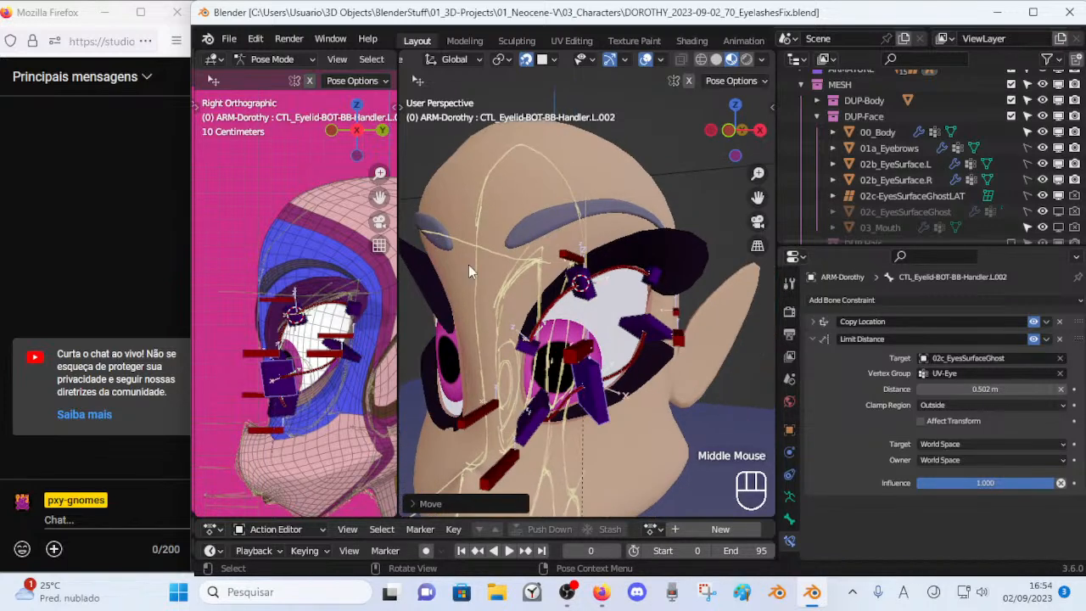
# Try moving CTL_Eyelid-BOT-BB-Handler.L.002 sideways and downward to test its distance limit, cancelling each move.
pyautogui.scroll(-2, 564, 263)
pyautogui.moveTo(616, 399); pyautogui.dragTo(603, 309, button='middle')
pyautogui.scroll(2, 575, 350)
pyautogui.scroll(1, 568, 349)
pyautogui.press('g')
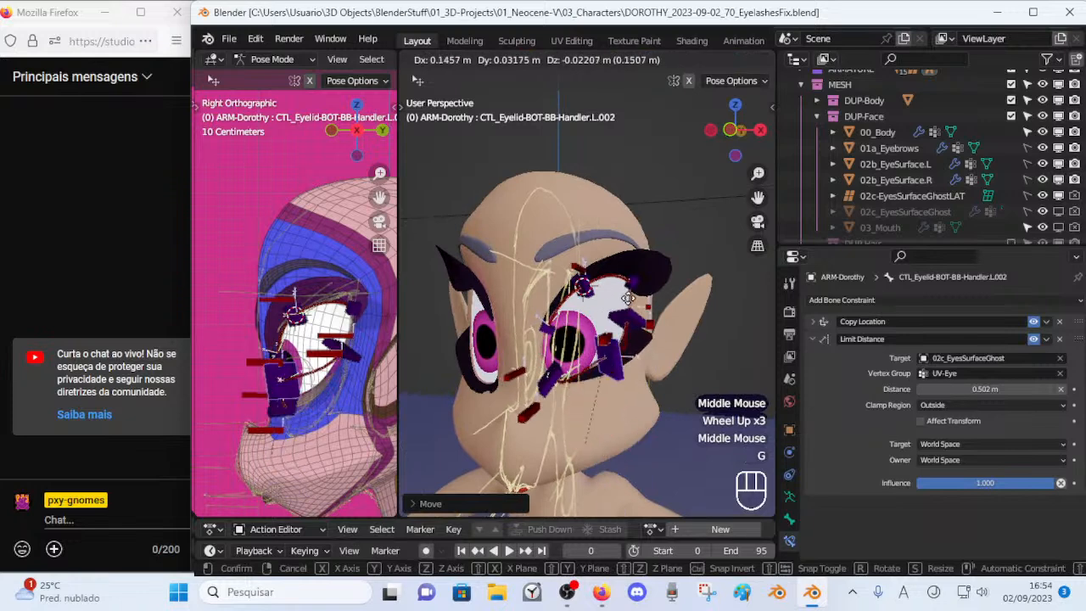
pyautogui.press('Escape')
pyautogui.press('g')
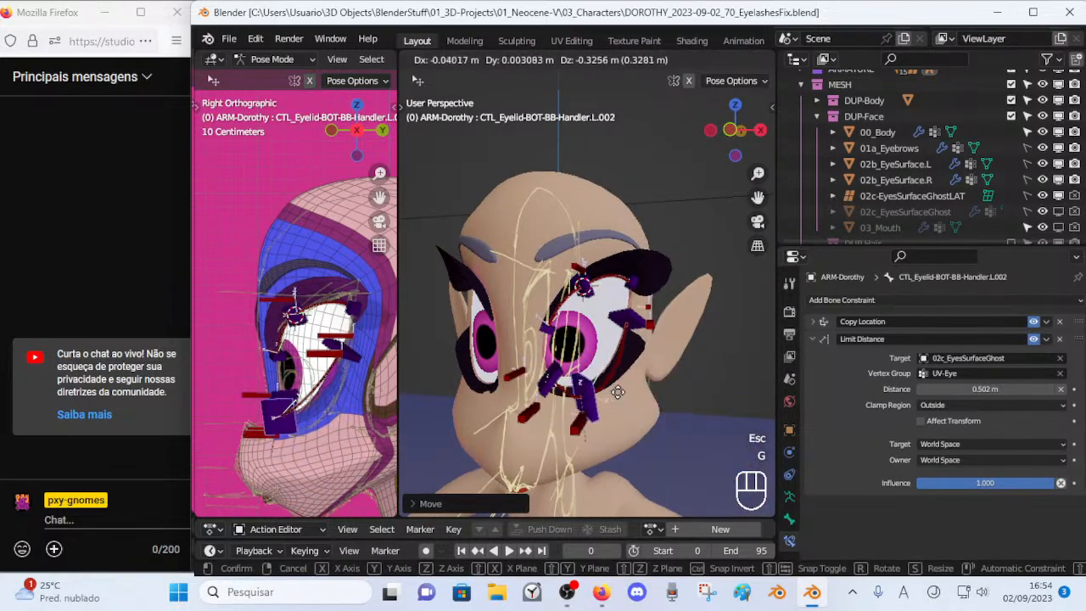
pyautogui.press('Escape')
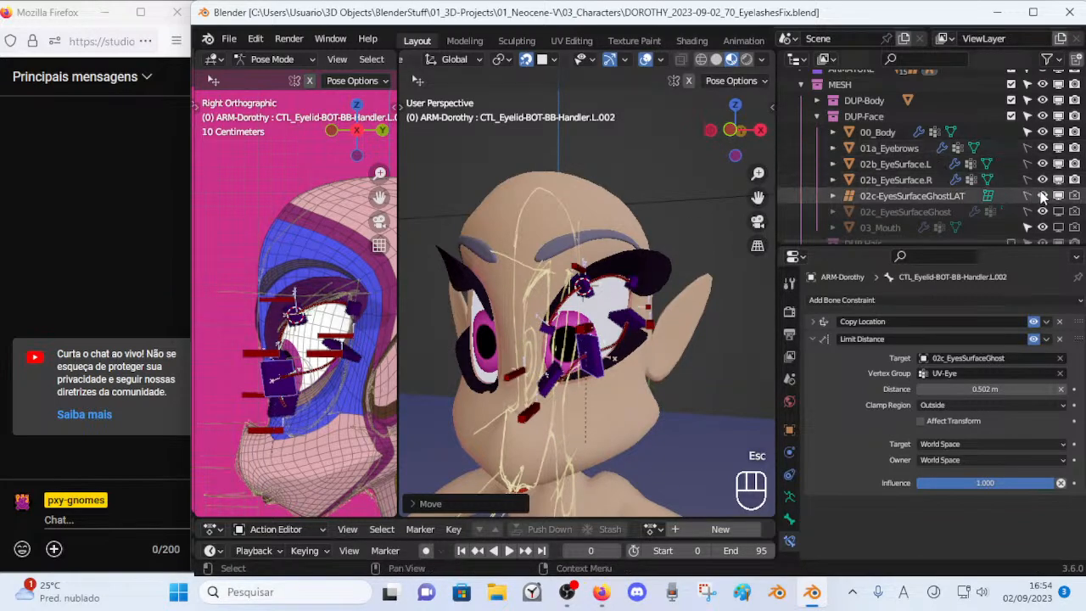
# Show the 02c_EyesSurfaceGhost mesh in the viewport, inspect it around the eye, and hide it again.
pyautogui.click(1058, 212)
pyautogui.moveTo(560, 339); pyautogui.dragTo(678, 292, button='middle')
pyautogui.click(1058, 211)
# Move CTL_Eyelid-BOT-BB-Handler.L.002 across the eye several times to test how it follows the ghost surface.
pyautogui.moveTo(684, 380); pyautogui.dragTo(637, 412, button='middle')
pyautogui.scroll(2, 638, 386)
pyautogui.press('g')
pyautogui.click(614, 414)
pyautogui.press('g')
pyautogui.click(720, 423)
pyautogui.scroll(-2, 630, 398)
pyautogui.press('g')
pyautogui.click(632, 414)
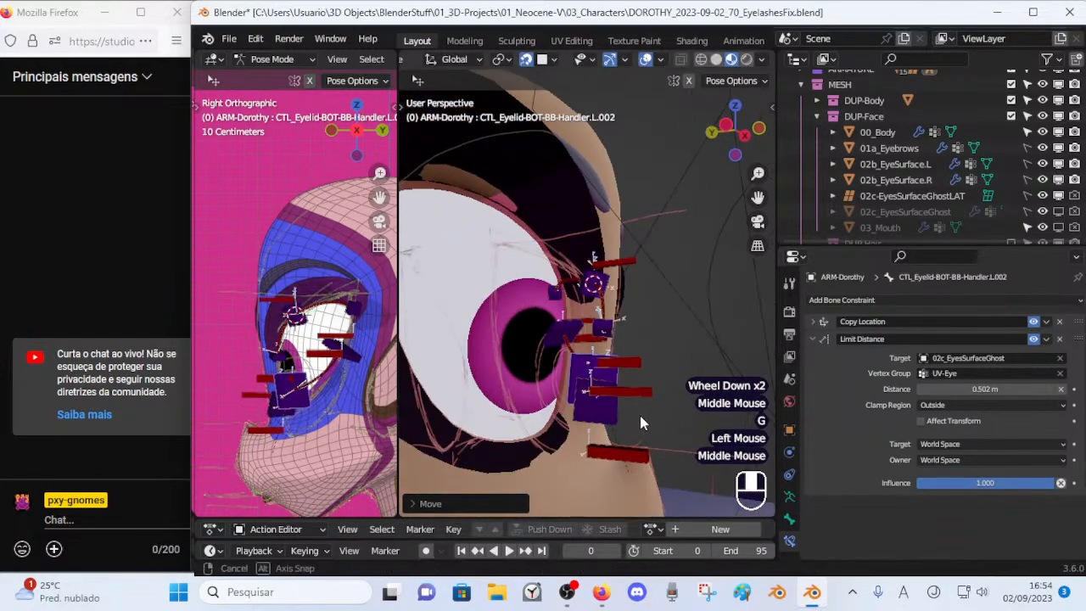
# Move CTL_Eyelid-BOT-BB-Handler.L.002 back and forth along the lower lid while checking the eye from the side.
pyautogui.press('g')
pyautogui.click(526, 416)
pyautogui.moveTo(526, 416); pyautogui.dragTo(441, 414, button='middle')
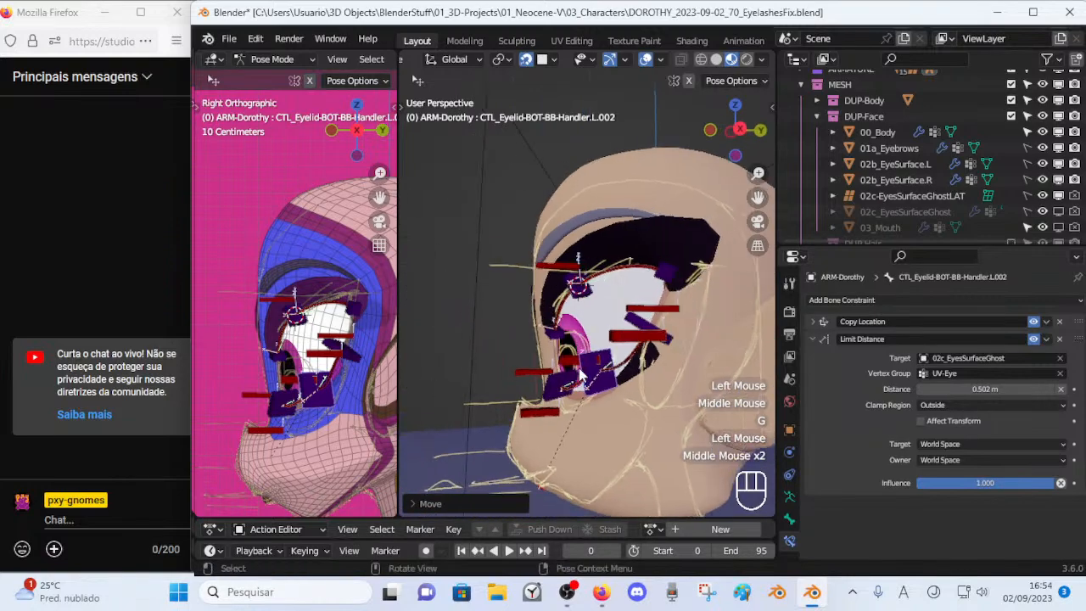
pyautogui.press('g')
pyautogui.click(538, 411)
pyautogui.press('g')
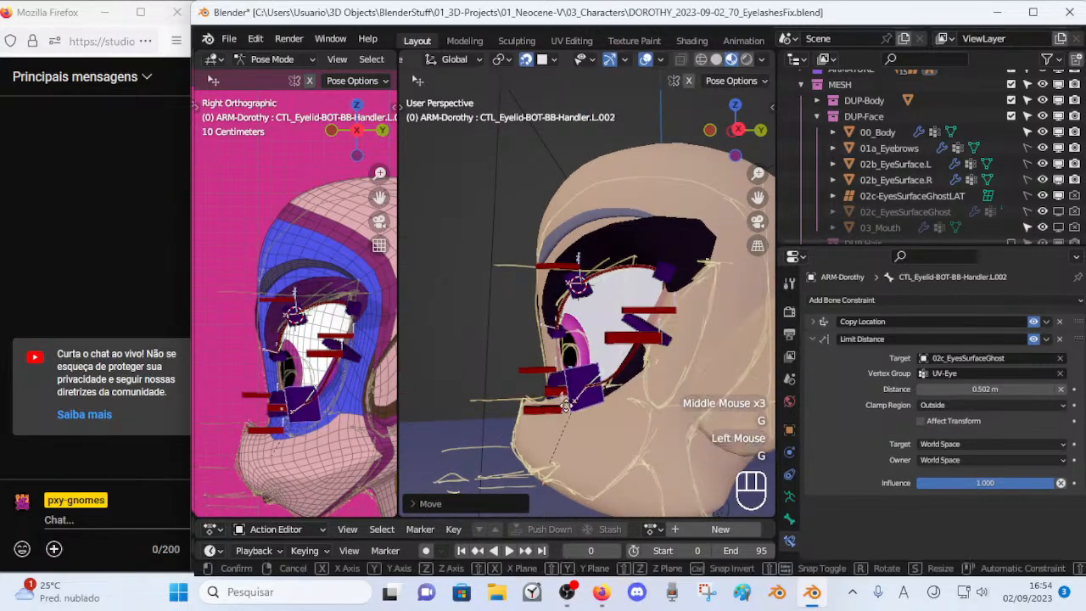
pyautogui.click(543, 410)
# Reposition CTL_Eyelid-BOT-BB-Handler.L.002 near the inner lower lid while checking the eyelash from the front three-quarter angle.
pyautogui.scroll(1, 544, 410)
pyautogui.moveTo(544, 409); pyautogui.dragTo(650, 419, button='middle')
pyautogui.scroll(1, 648, 424)
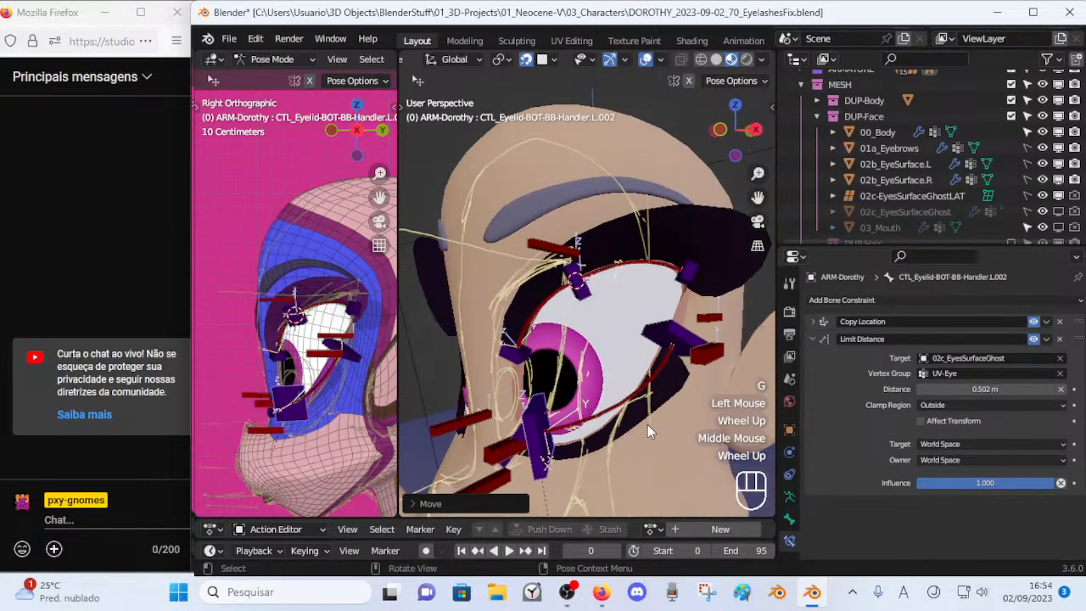
pyautogui.scroll(-2, 648, 424)
pyautogui.press('g')
pyautogui.click(648, 424)
# Select all the visible face control bones and clear their test pose.
pyautogui.press('a')
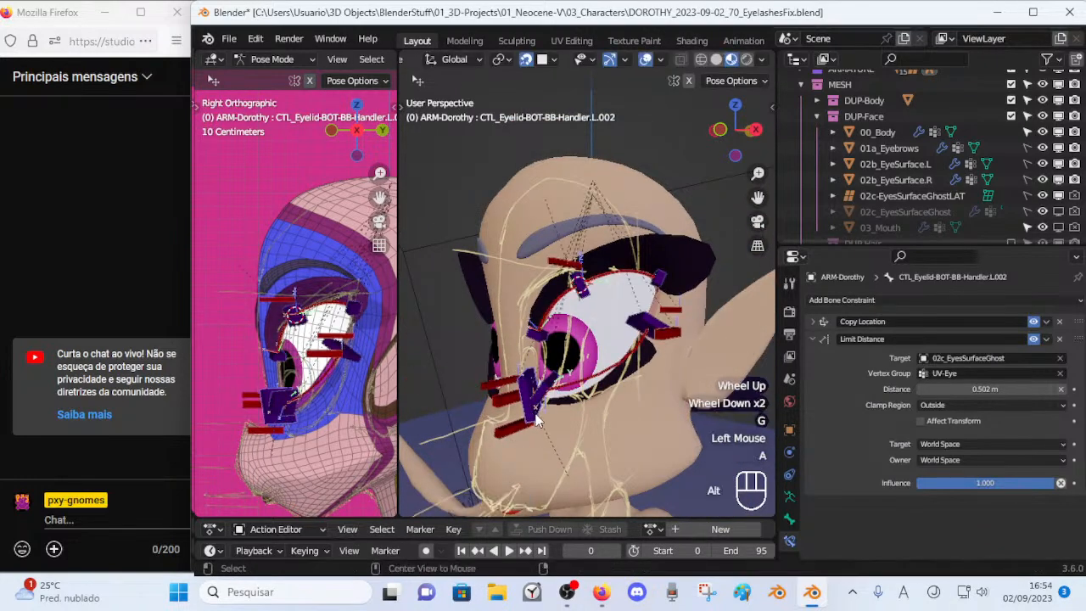
pyautogui.hotkey('alt', 'q')
pyautogui.hotkey('alt', 'q')
pyautogui.moveTo(648, 424); pyautogui.dragTo(558, 391, button='middle')
pyautogui.scroll(1, 656, 421)
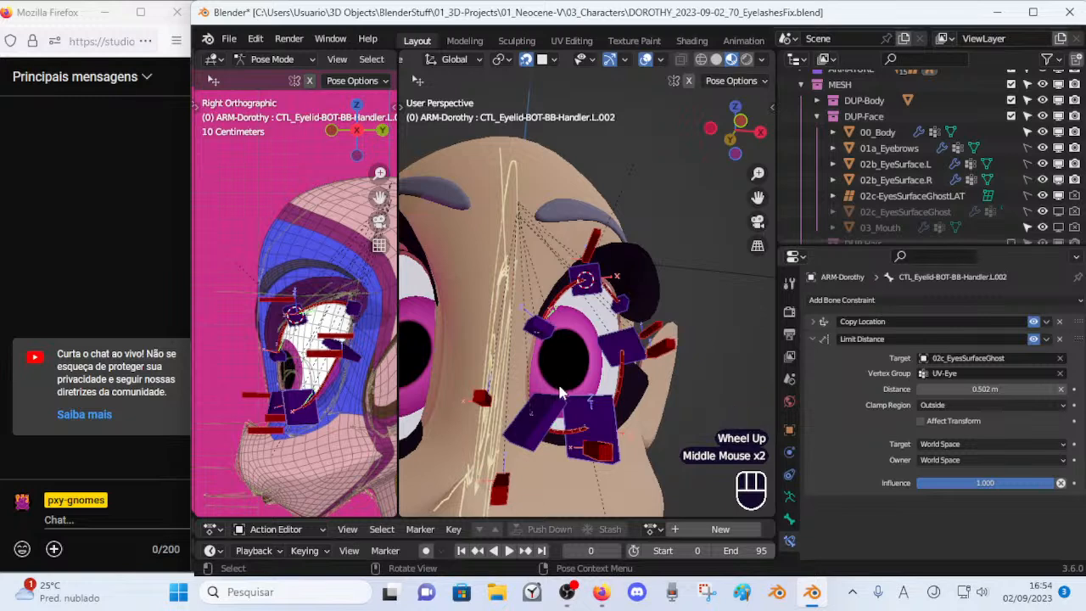
# Disable the Limit Distance constraint on CTL_Eyelid-BOT-BB-Handler.L.002 and move that bone up and down to test it without the limit.
pyautogui.moveTo(595, 396); pyautogui.dragTo(513, 410, button='middle')
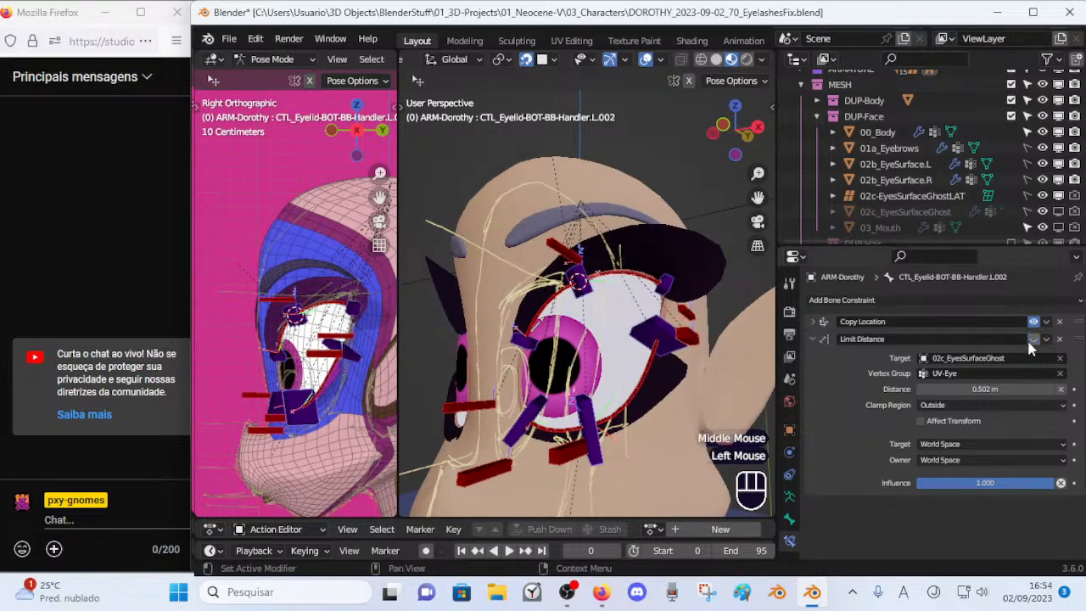
pyautogui.press('g')
pyautogui.press('Escape')
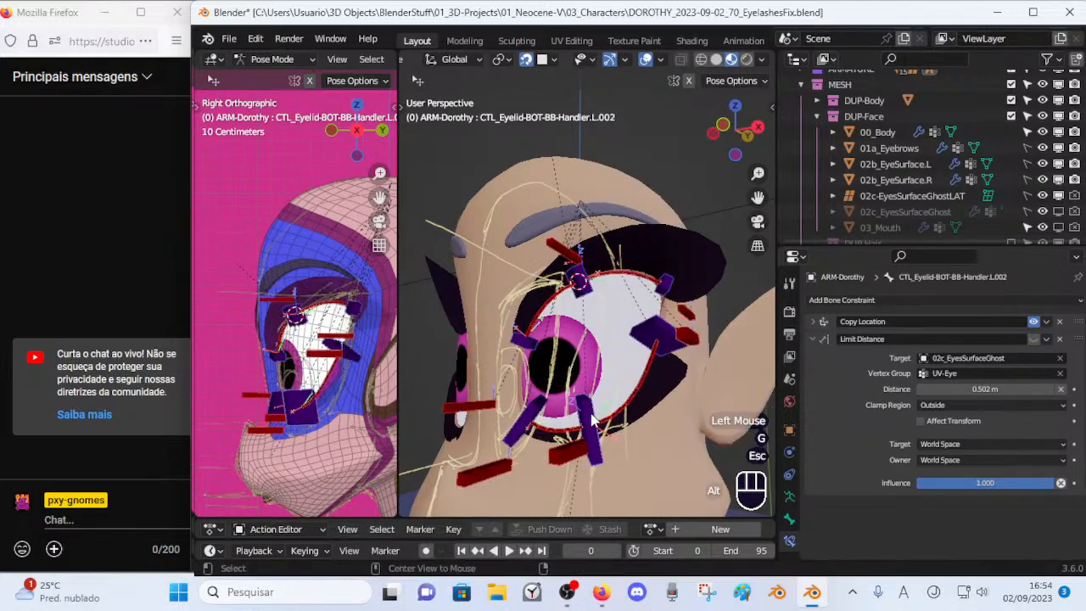
pyautogui.press('g')
pyautogui.click(585, 356)
pyautogui.moveTo(586, 356)
pyautogui.mouseDown(button='middle')
pyautogui.moveTo(583, 326)
pyautogui.moveTo(587, 340)
pyautogui.mouseUp(button='middle')
pyautogui.press('g')
pyautogui.click(594, 392)
# Raise CTL_Eyelid-BOT-BB-Handler.L.002 over the iris and lower it again to check the lower eyelash close up.
pyautogui.moveTo(593, 392)
pyautogui.mouseDown(button='middle')
pyautogui.moveTo(611, 399)
pyautogui.moveTo(597, 398)
pyautogui.mouseUp(button='middle')
pyautogui.scroll(1, 611, 397)
pyautogui.press('g')
pyautogui.click(598, 381)
pyautogui.press('g')
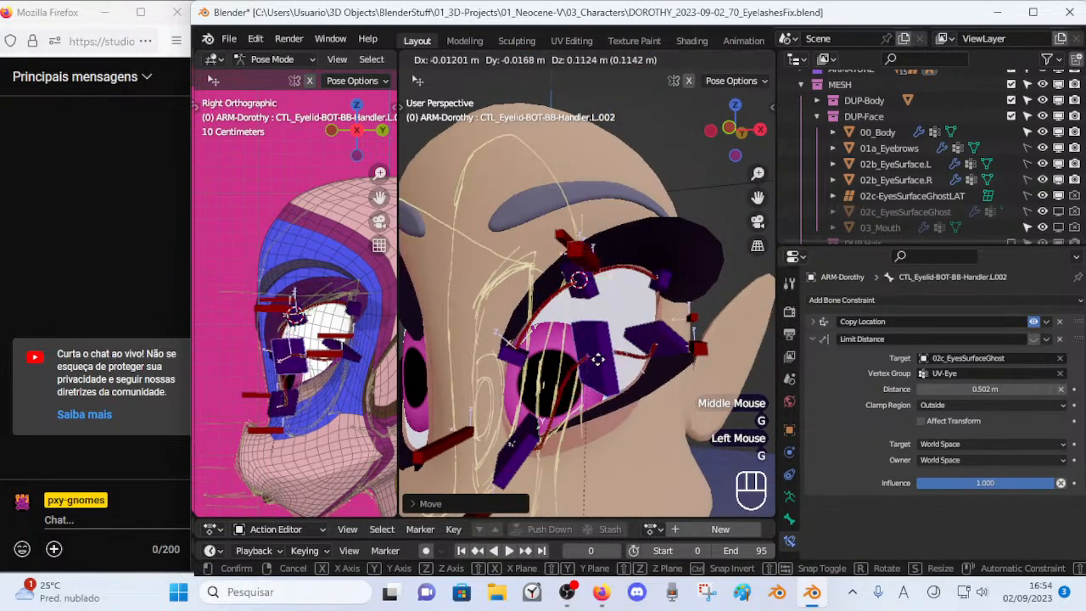
pyautogui.click(599, 395)
pyautogui.moveTo(599, 395)
pyautogui.mouseDown(button='middle')
pyautogui.moveTo(625, 412)
pyautogui.moveTo(597, 421)
pyautogui.moveTo(598, 399)
pyautogui.mouseUp(button='middle')
pyautogui.press('g')
pyautogui.click(610, 430)
# Move CTL_Eyelid-BOT-BB-Handler.L.002 sideways, up and back down below the lower lid to test the unrestricted lower eyelash.
pyautogui.press('g')
pyautogui.click(629, 421)
pyautogui.press('g')
pyautogui.click(603, 437)
pyautogui.press('g')
pyautogui.click(589, 371)
pyautogui.scroll(-1, 588, 371)
pyautogui.press('g')
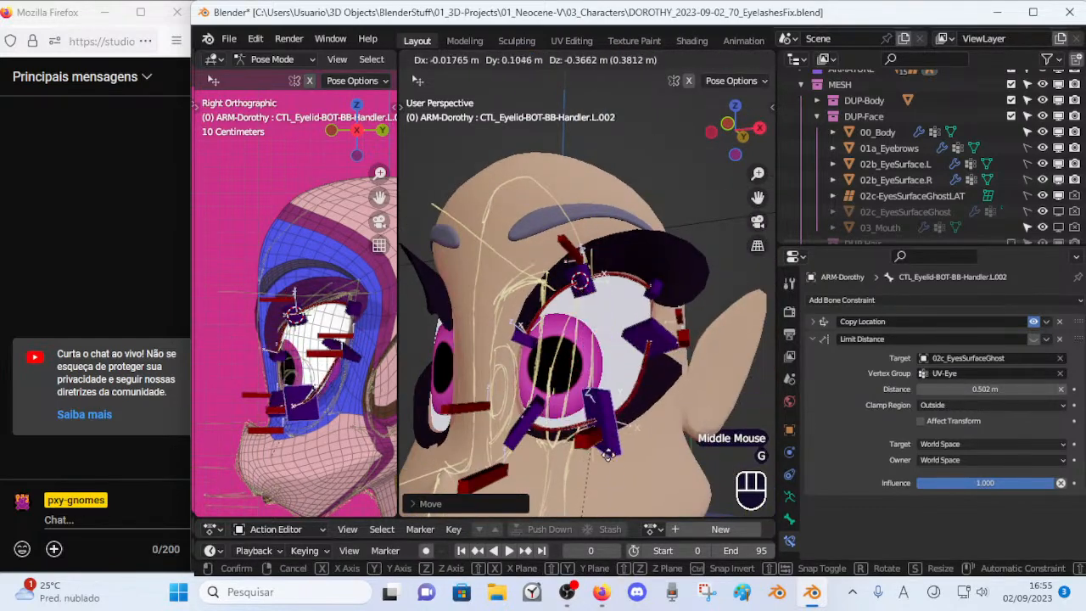
# Raise CTL_Eyelid-BOT-BB-Handler.L.002 up to the upper lid and bring it back down, checking from the front.
pyautogui.moveTo(558, 389); pyautogui.dragTo(614, 339, button='middle')
pyautogui.press('g')
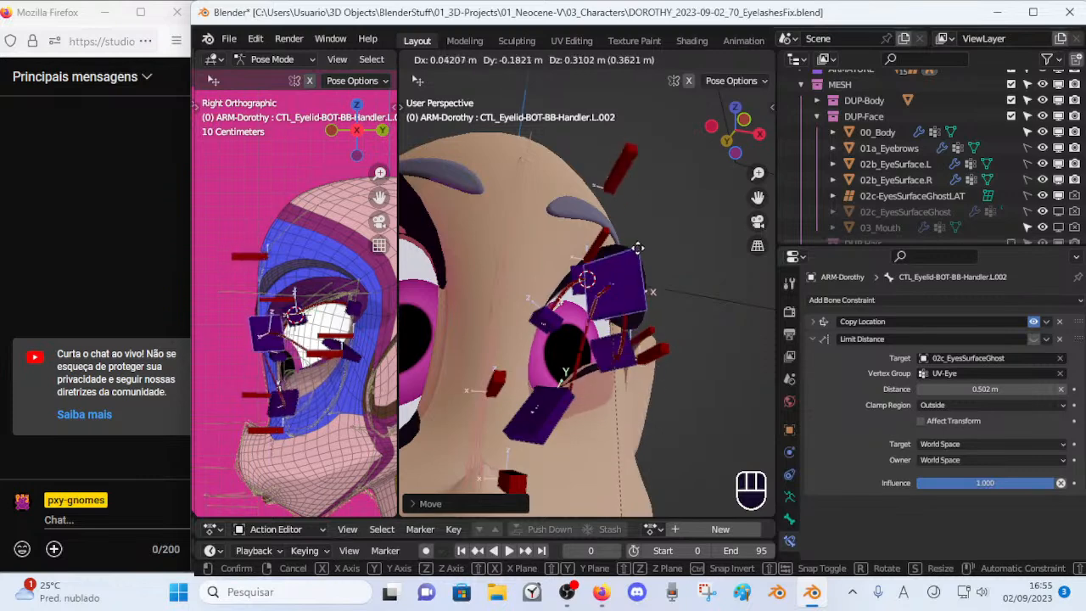
pyautogui.click(637, 398)
pyautogui.moveTo(637, 397); pyautogui.dragTo(577, 415, button='middle')
pyautogui.press('g')
pyautogui.click(679, 428)
# Raise and lower CTL_Eyelid-BOT-BB-Handler.L.002 while checking the lower eyelid's profile from the side.
pyautogui.press('g')
pyautogui.click(583, 360)
pyautogui.press('g')
pyautogui.click(607, 429)
pyautogui.press('g')
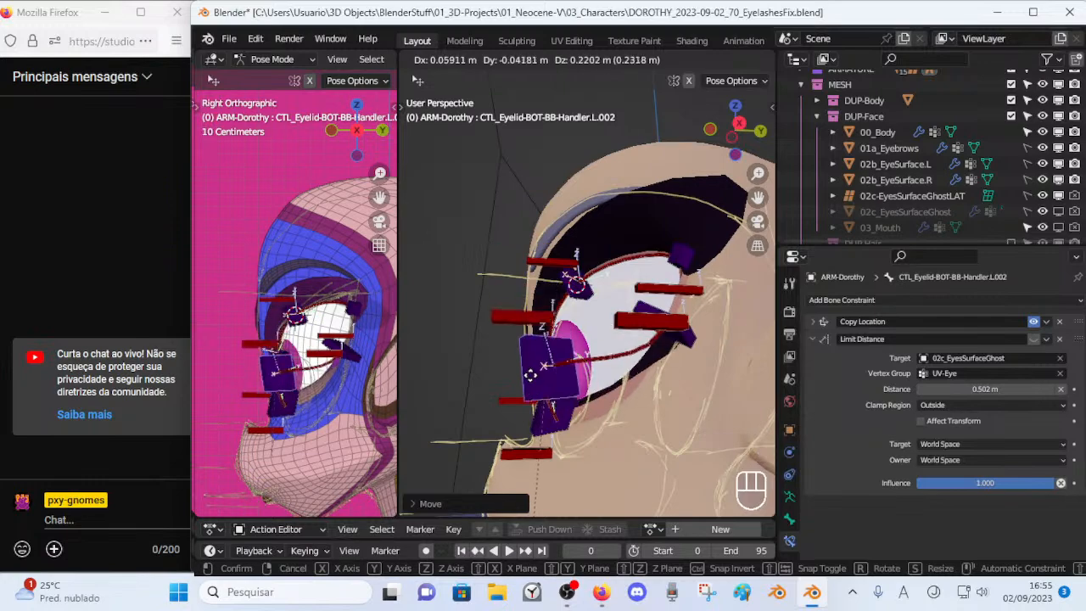
pyautogui.moveTo(519, 417); pyautogui.dragTo(577, 441, button='middle')
# Raise CTL_Eyelid-BOT-BB-Handler.L.001 toward the inner upper lid and lower it to test the inner lower eyelash.
pyautogui.moveTo(577, 441); pyautogui.dragTo(623, 436, button='middle')
pyautogui.click(594, 386)
pyautogui.press('g')
pyautogui.click(592, 300)
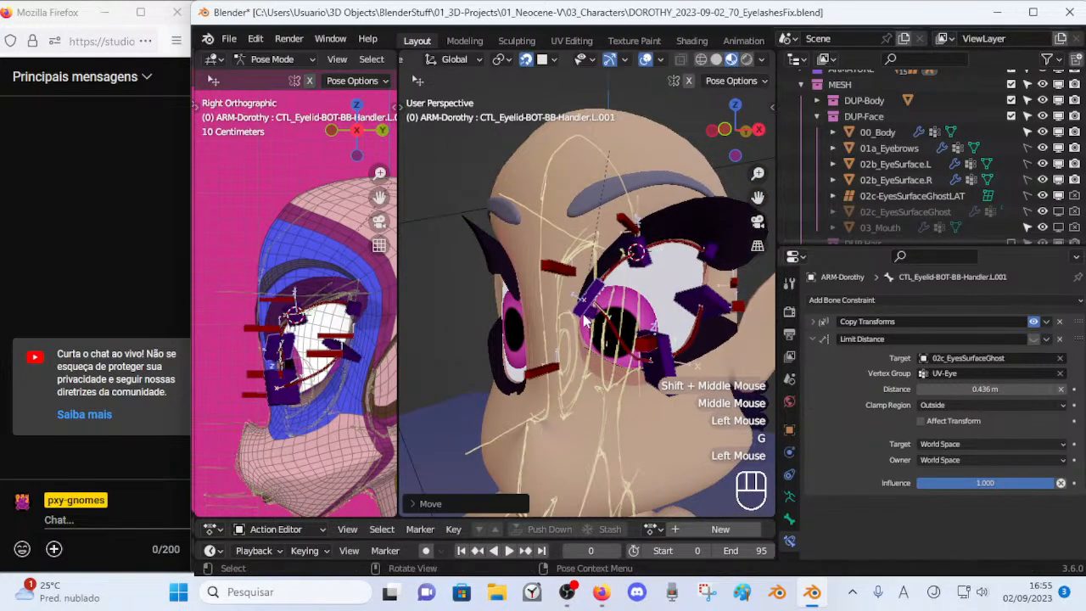
pyautogui.moveTo(591, 300); pyautogui.dragTo(627, 308, button='middle')
pyautogui.press('g')
pyautogui.click(616, 395)
# Reposition CTL_Eyelid-BOT-BB-Handler.L.002 at the lower lid and raise CTL_Eyelid-BOT-BB-Handler.L.003 up to the outer upper lid.
pyautogui.click(655, 373)
pyautogui.press('g')
pyautogui.click(669, 436)
pyautogui.moveTo(751, 357); pyautogui.dragTo(703, 353, button='middle')
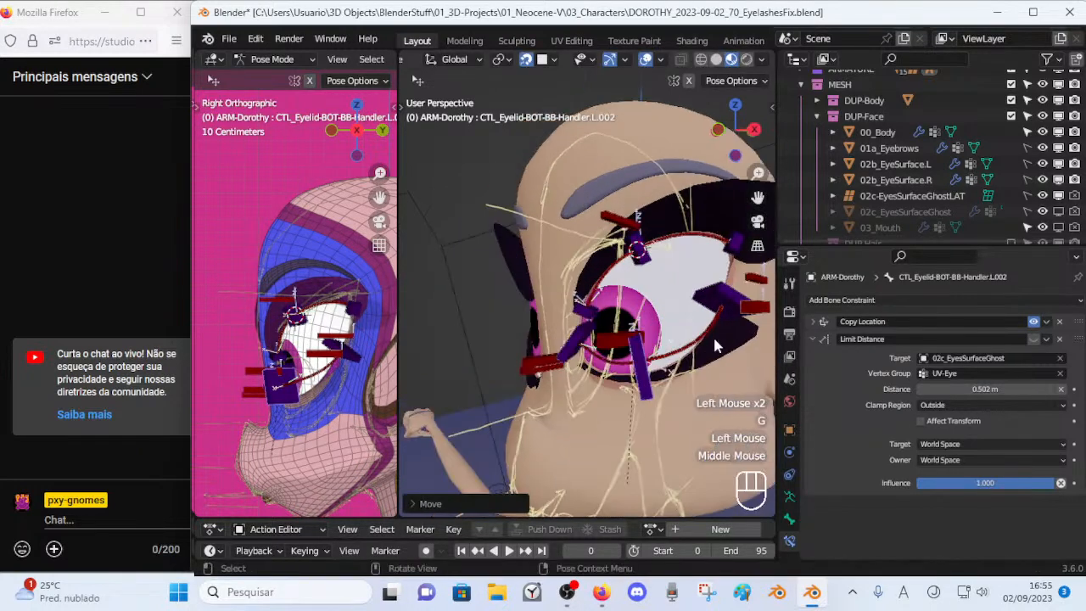
pyautogui.click(709, 317)
pyautogui.press('g')
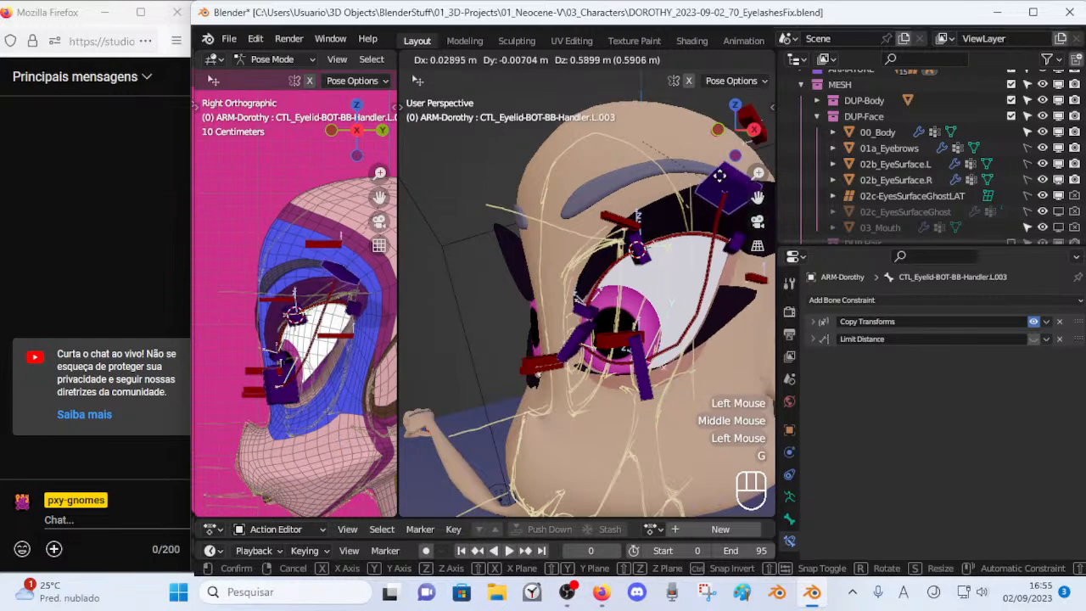
pyautogui.click(714, 212)
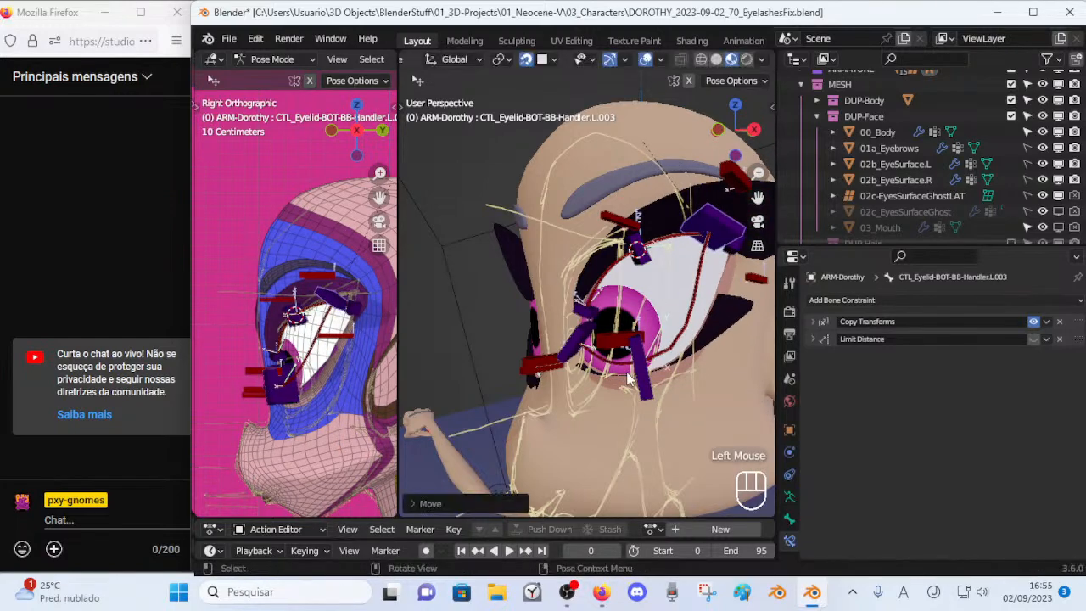
# Lower CTL_Eyelid-BOT-BB-Handler.L.002 below the left eye's lower lid and check the shape from the front.
pyautogui.click(644, 378)
pyautogui.press('g')
pyautogui.click(655, 417)
pyautogui.moveTo(655, 417); pyautogui.dragTo(702, 422, button='middle')
pyautogui.moveTo(644, 373); pyautogui.dragTo(665, 360, button='middle')
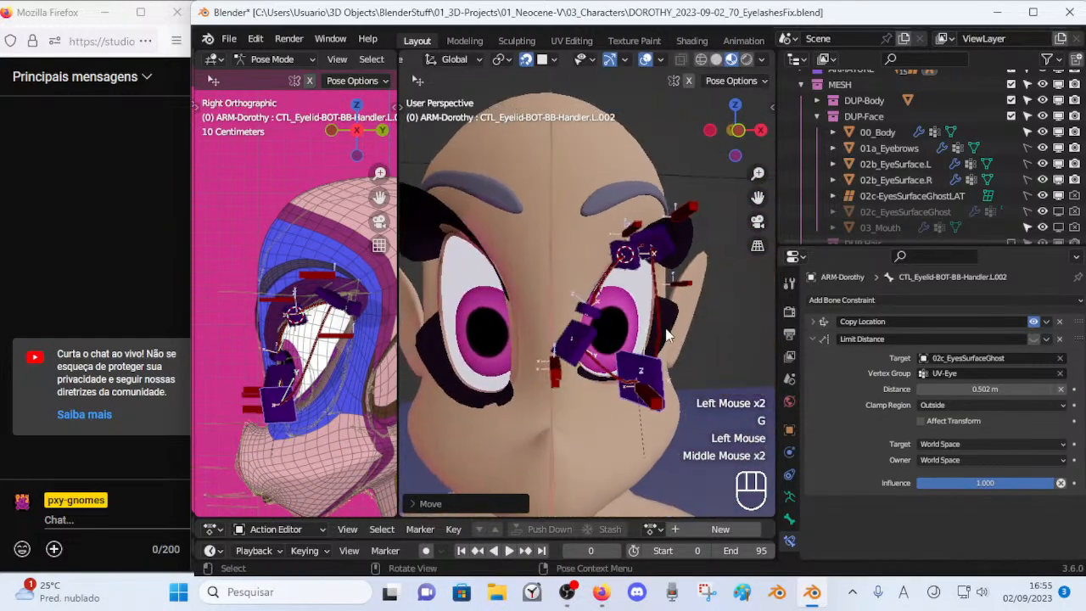
# Bring CTL_Eyelid-BOT-BB-Handler.L.003 down from the outer upper lid to the outer side of the left eye.
pyautogui.click(669, 254)
pyautogui.moveTo(667, 247); pyautogui.dragTo(675, 299, button='middle')
pyautogui.press('g')
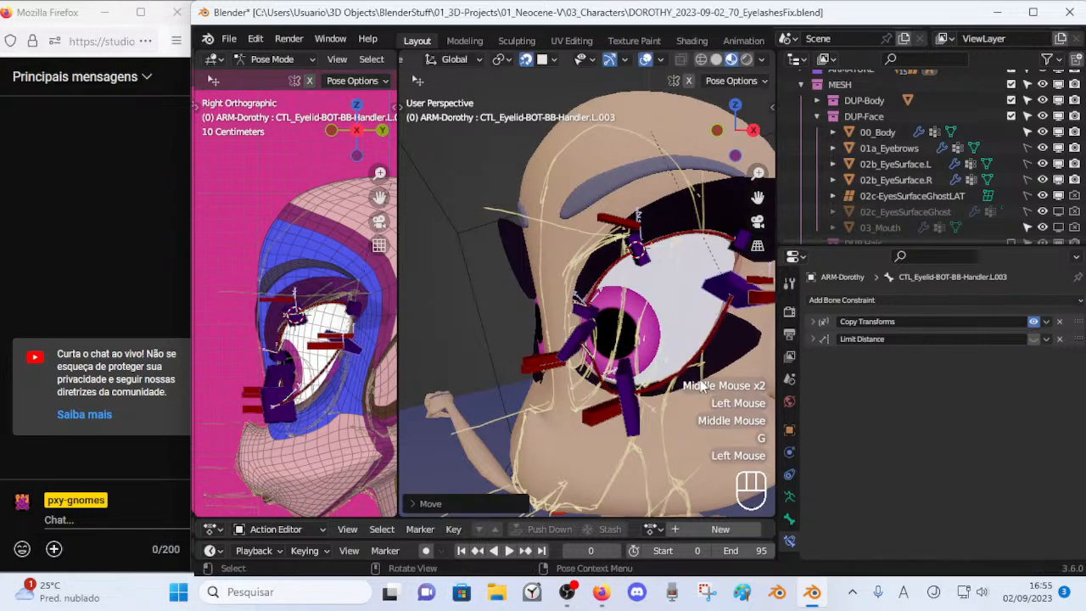
pyautogui.click(700, 387)
pyautogui.moveTo(700, 387); pyautogui.dragTo(709, 411, button='middle')
# Rotate and move the eyelid handler at the inner corner of the left eye.
pyautogui.click(591, 335)
pyautogui.press('r')
pyautogui.click(607, 338)
pyautogui.press('g')
pyautogui.click(619, 331)
# Raise CTL_Eyelid-BOT-BB-Handler.L.002 over the iris and CTL_Eyelid-BOT-BB-Handler.L.003 toward the outer upper lid.
pyautogui.click(638, 307)
pyautogui.press('g')
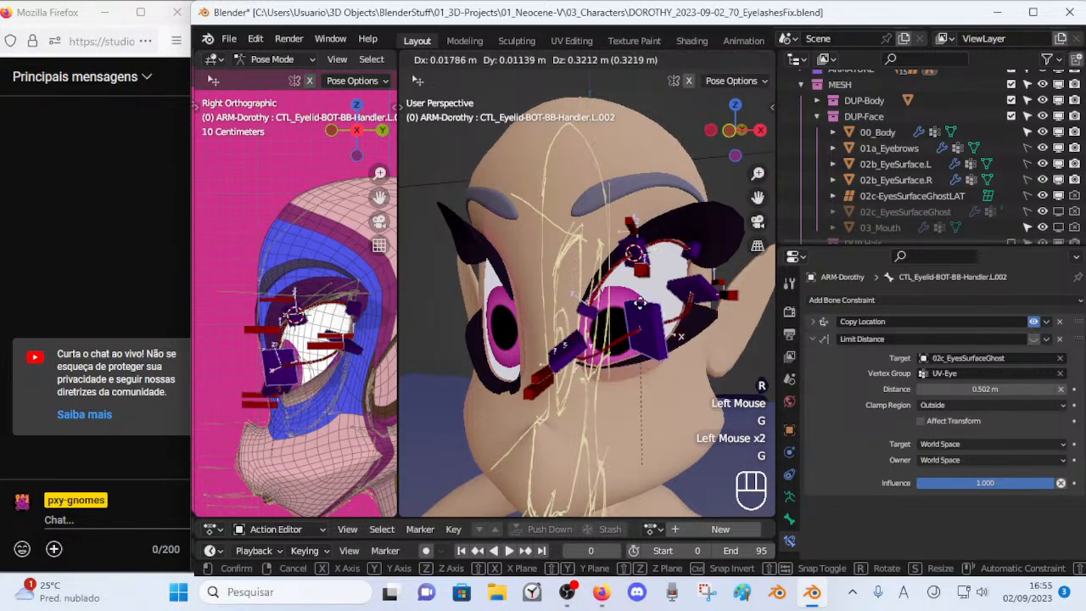
pyautogui.click(640, 326)
pyautogui.click(693, 281)
pyautogui.press('g')
pyautogui.click(694, 253)
# Lower CTL_Eyelid-BOT-BB-Handler.L.002 and CTL_Eyelid-BOT-BB-Handler.L.003 back toward the lower lid.
pyautogui.click(657, 373)
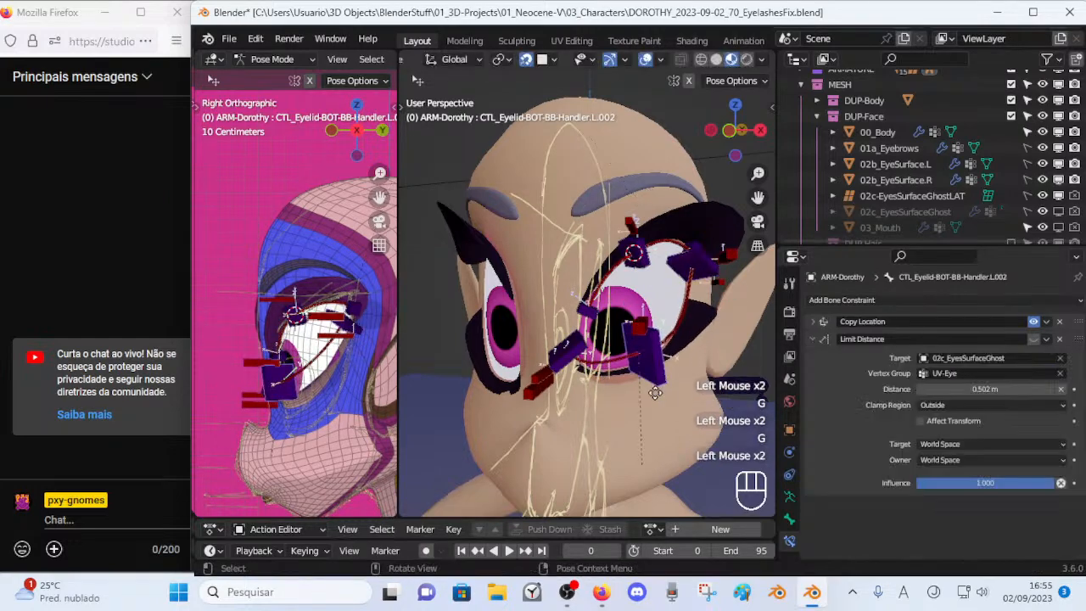
pyautogui.press('g')
pyautogui.click(653, 414)
pyautogui.click(704, 273)
pyautogui.press('g')
pyautogui.click(703, 320)
# Move CTL_Eyelid-TOP-BB-Handler.L.001 down toward the inner lower lid to test the inner upper eyelash.
pyautogui.moveTo(703, 320); pyautogui.dragTo(585, 346, button='middle')
pyautogui.press('g')
pyautogui.click(622, 334)
pyautogui.press('g')
pyautogui.click(612, 371)
pyautogui.press('g')
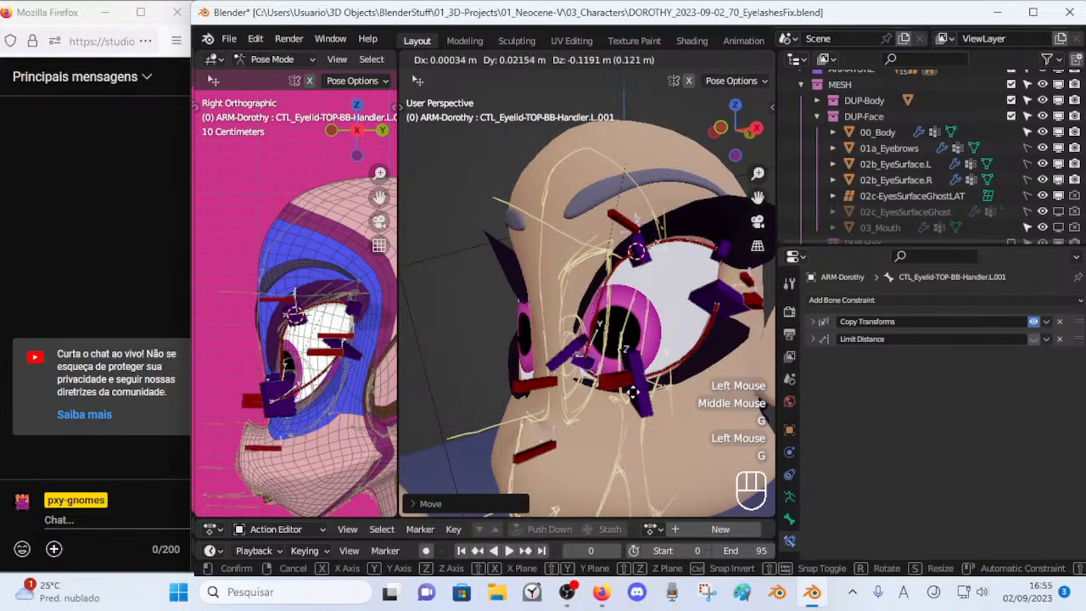
pyautogui.click(632, 366)
# Raise CTL_Eyelid-TOP-BB-Handler.L.002 above the middle of the upper lid and check its profile from the side.
pyautogui.click(644, 336)
pyautogui.press('g')
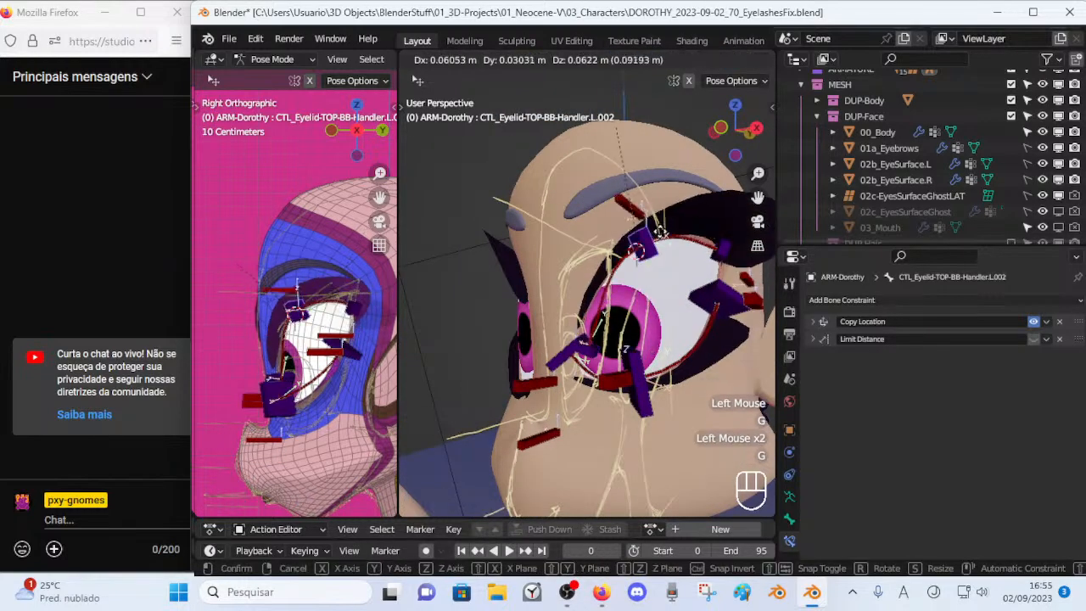
pyautogui.click(674, 306)
pyautogui.moveTo(674, 306); pyautogui.dragTo(661, 267, button='middle')
pyautogui.press('g')
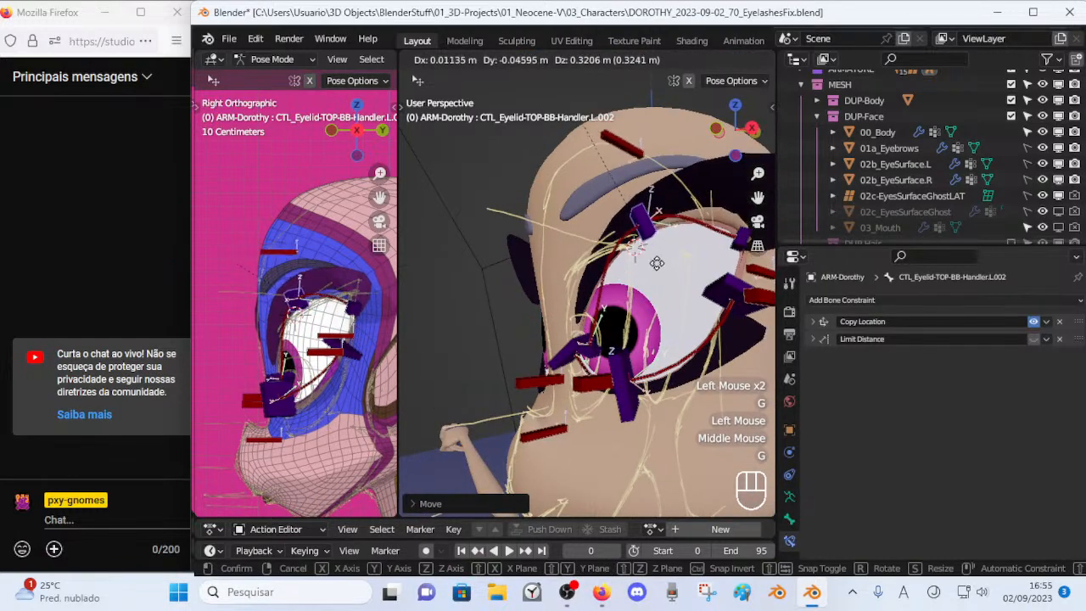
pyautogui.moveTo(715, 208); pyautogui.dragTo(644, 216, button='middle')
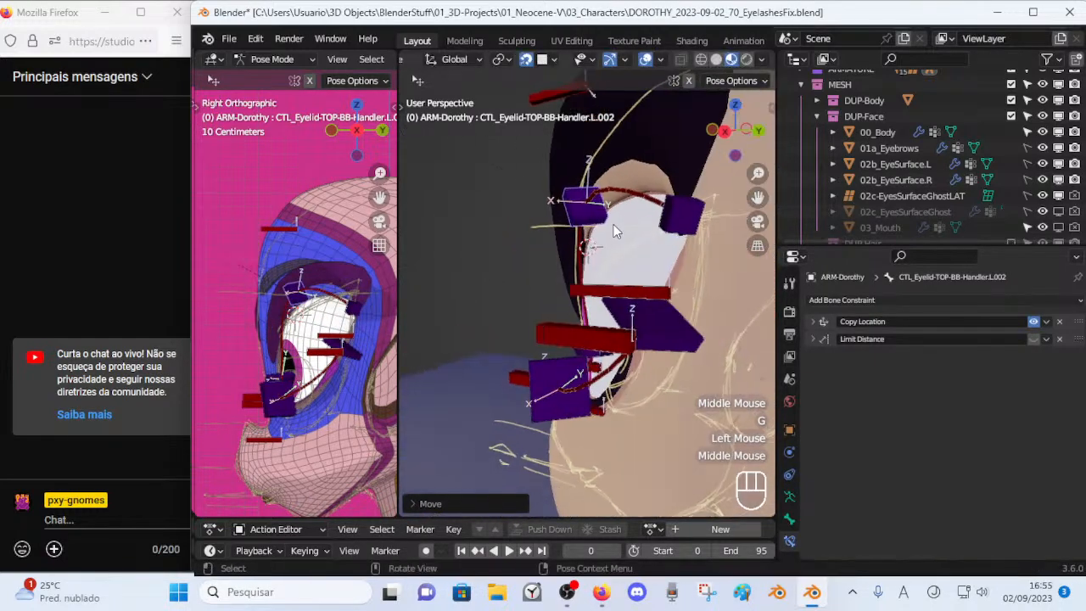
# Lower CTL_Eyelid-TOP-BB-Handler.L.002 back onto the upper lid while checking the eyelash profile.
pyautogui.press('g')
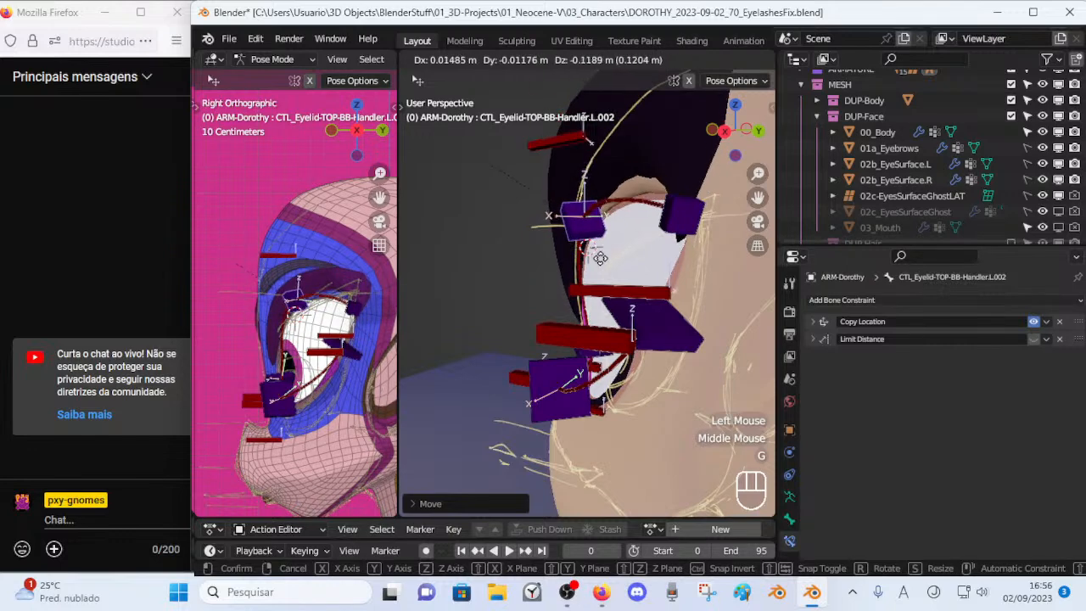
pyautogui.click(600, 258)
pyautogui.scroll(-1, 600, 258)
pyautogui.moveTo(602, 272); pyautogui.dragTo(621, 255, button='middle')
pyautogui.press('g')
pyautogui.click(625, 298)
pyautogui.moveTo(628, 295); pyautogui.dragTo(667, 242, button='middle')
# Reposition CTL_Eyelid-TOP-BB-Handler.L.003 around the outer upper lid to test the outer upper eyelash.
pyautogui.click(689, 247)
pyautogui.press('g')
pyautogui.click(687, 255)
pyautogui.press('g')
pyautogui.click(729, 227)
pyautogui.press('g')
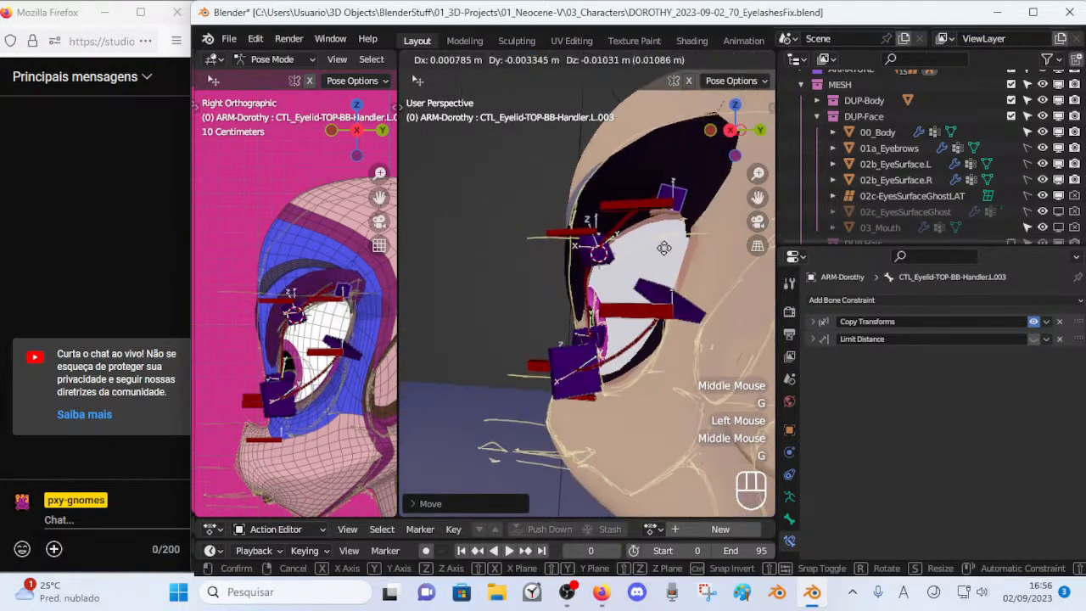
pyautogui.click(649, 265)
# Readjust the height of CTL_Eyelid-TOP-BB-Handler.L.003 while checking the upper eyelash from a wider side view.
pyautogui.press('g')
pyautogui.click(642, 252)
pyautogui.press('g')
pyautogui.click(648, 227)
pyautogui.scroll(-1, 648, 227)
pyautogui.moveTo(648, 228); pyautogui.dragTo(629, 273, button='middle')
pyautogui.press('g')
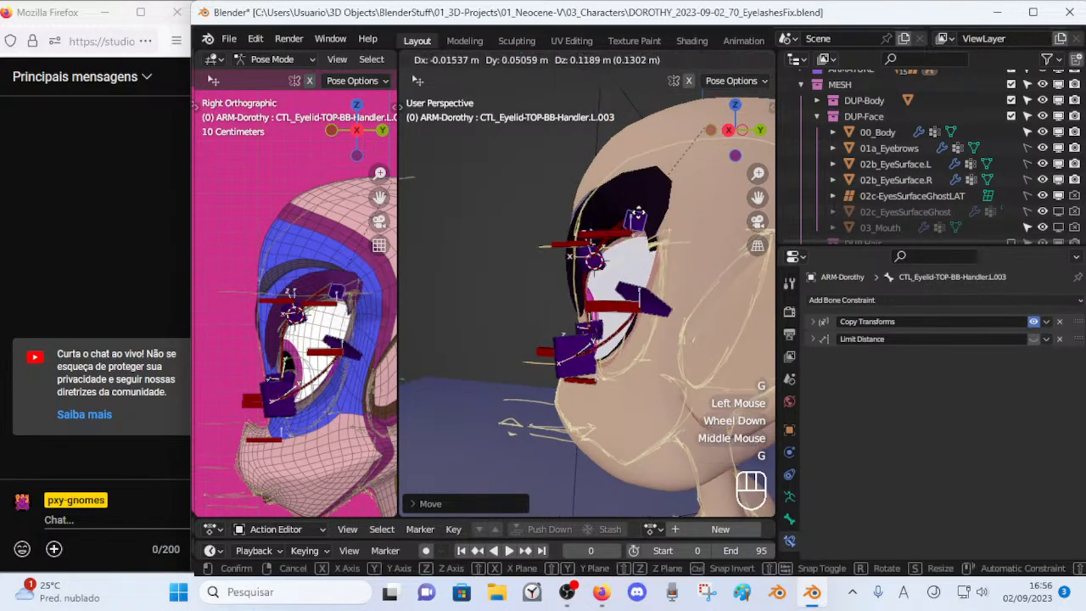
# Place the outer upper eyelid handler bone at its raised position and switch the main viewport to Solid shading.
pyautogui.click(651, 234)
pyautogui.press('Tab')
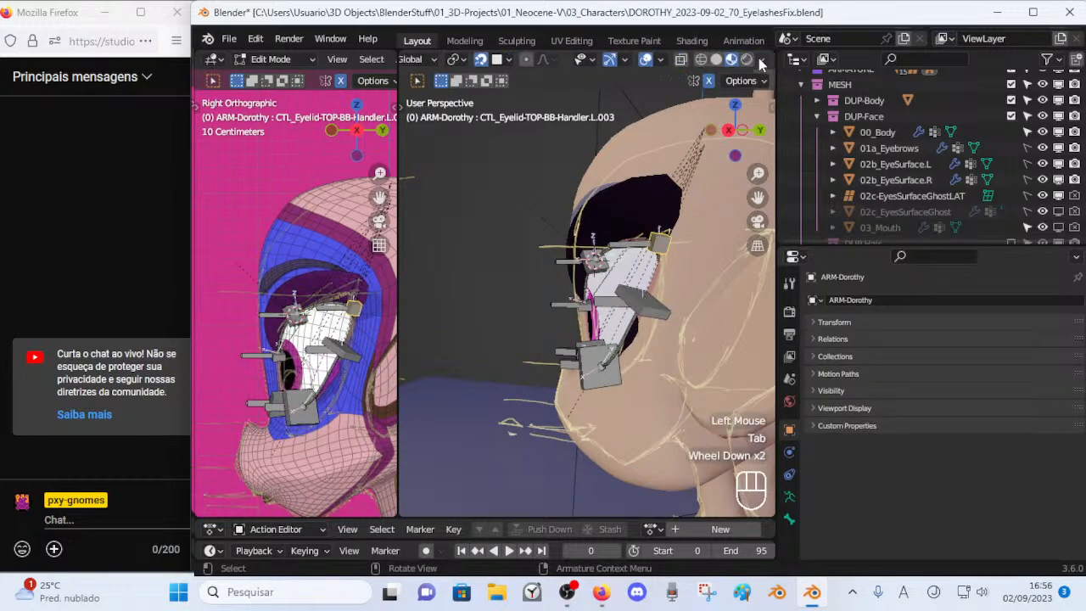
pyautogui.click(716, 60)
# Open the 00_Body mesh for editing and examine its topology and eyelid shape around the left eye socket.
pyautogui.press('Tab')
pyautogui.click(629, 209)
pyautogui.press('Tab')
pyautogui.hotkey('ctrl', 'Tab')
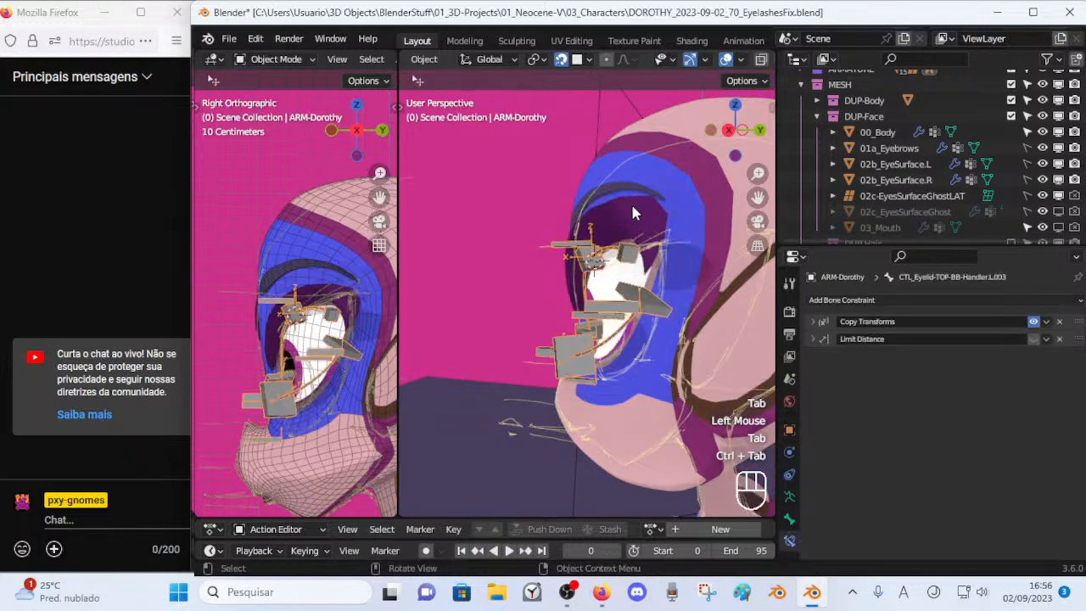
pyautogui.click(630, 204)
pyautogui.press('Tab')
pyautogui.moveTo(628, 218); pyautogui.dragTo(735, 227, button='middle')
pyautogui.moveTo(743, 178); pyautogui.dragTo(640, 238, button='middle')
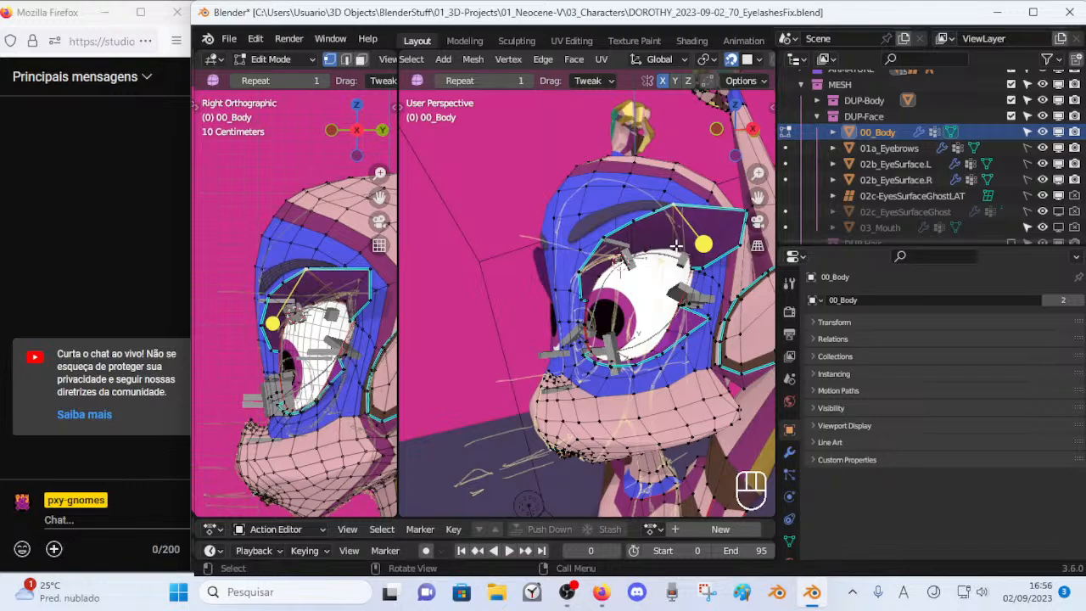
pyautogui.scroll(-1, 626, 248)
pyautogui.moveTo(662, 246); pyautogui.dragTo(638, 249, button='middle')
pyautogui.scroll(2, 627, 246)
pyautogui.moveTo(730, 242); pyautogui.dragTo(594, 252, button='middle')
pyautogui.press('Tab')
pyautogui.press('Tab')
pyautogui.press('Tab')
pyautogui.scroll(1, 626, 275)
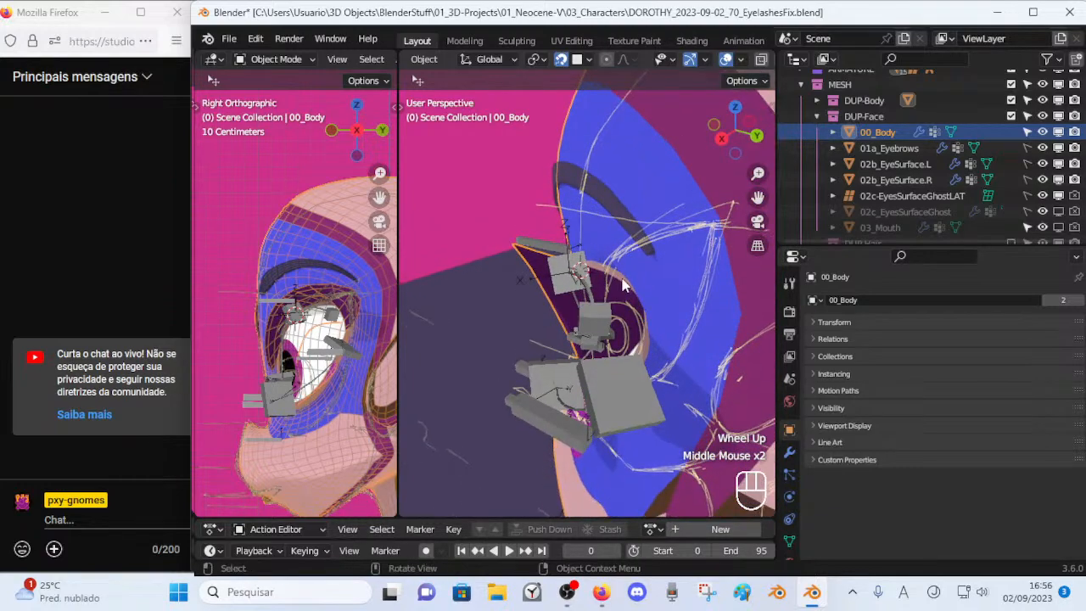
pyautogui.moveTo(631, 290)
pyautogui.mouseDown(button='middle')
pyautogui.moveTo(595, 266)
pyautogui.moveTo(612, 228)
pyautogui.moveTo(648, 221)
pyautogui.moveTo(648, 247)
pyautogui.moveTo(603, 251)
pyautogui.moveTo(602, 268)
pyautogui.moveTo(638, 282)
pyautogui.mouseUp(button='middle')
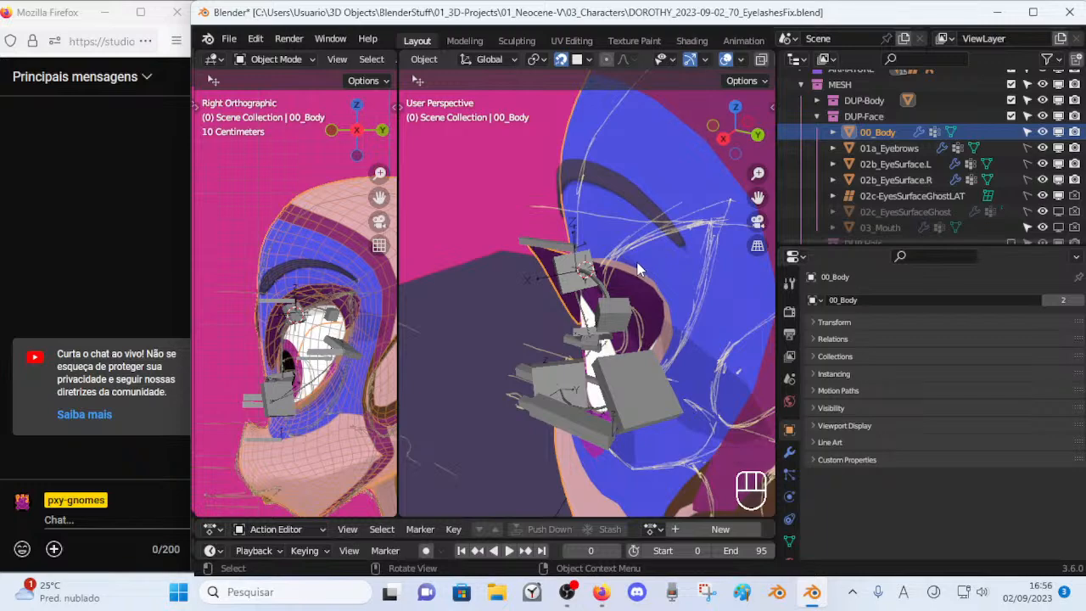
pyautogui.moveTo(582, 270); pyautogui.dragTo(653, 257, button='middle')
# Open the ARM-Dorothy armature for editing and examine the eyelid bones around the left eye from several angles.
pyautogui.click(653, 256)
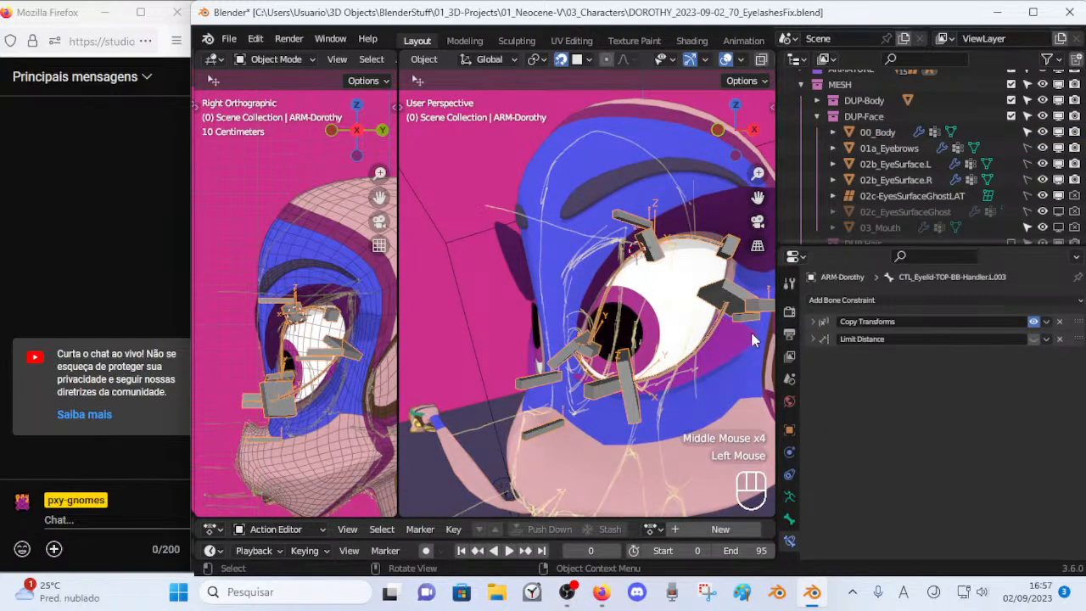
pyautogui.press('Tab')
pyautogui.press('Tab')
pyautogui.press('Tab')
pyautogui.moveTo(637, 268); pyautogui.dragTo(646, 295, button='middle')
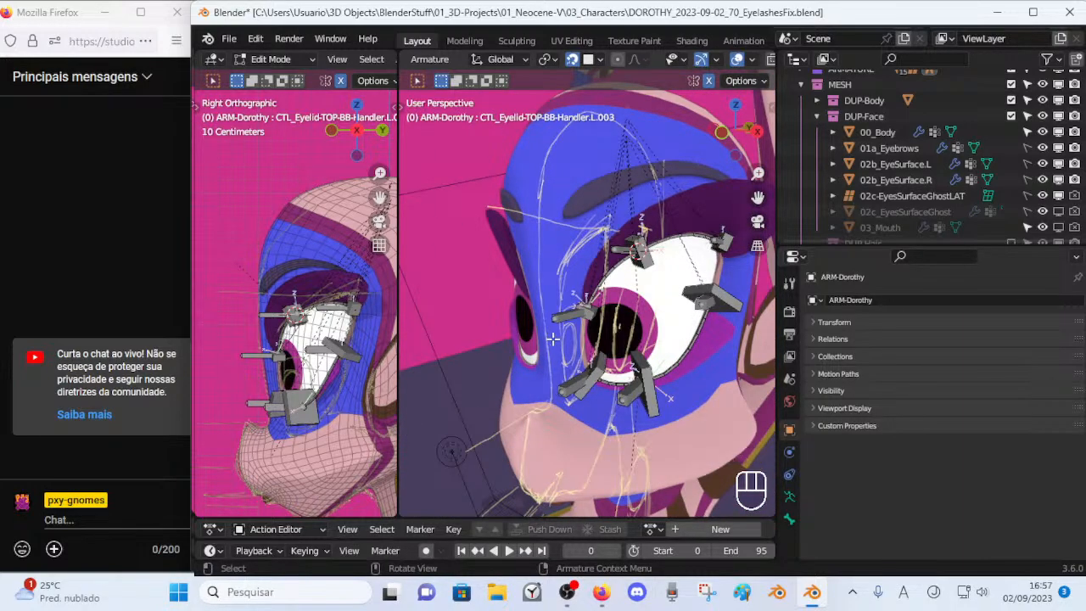
pyautogui.moveTo(676, 216); pyautogui.dragTo(631, 280, button='middle')
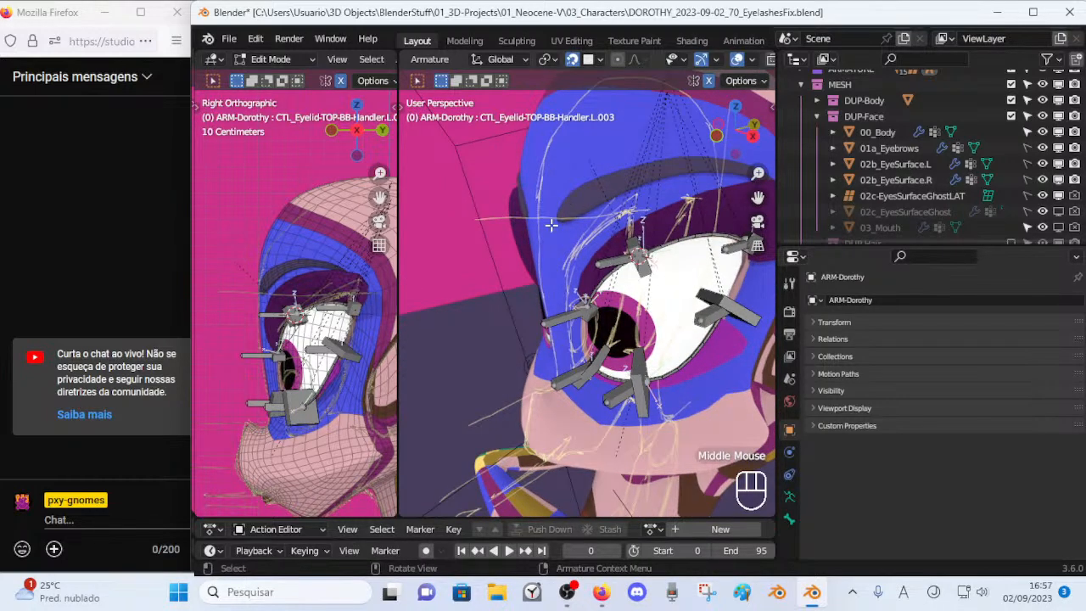
pyautogui.moveTo(661, 301); pyautogui.dragTo(701, 210, button='middle')
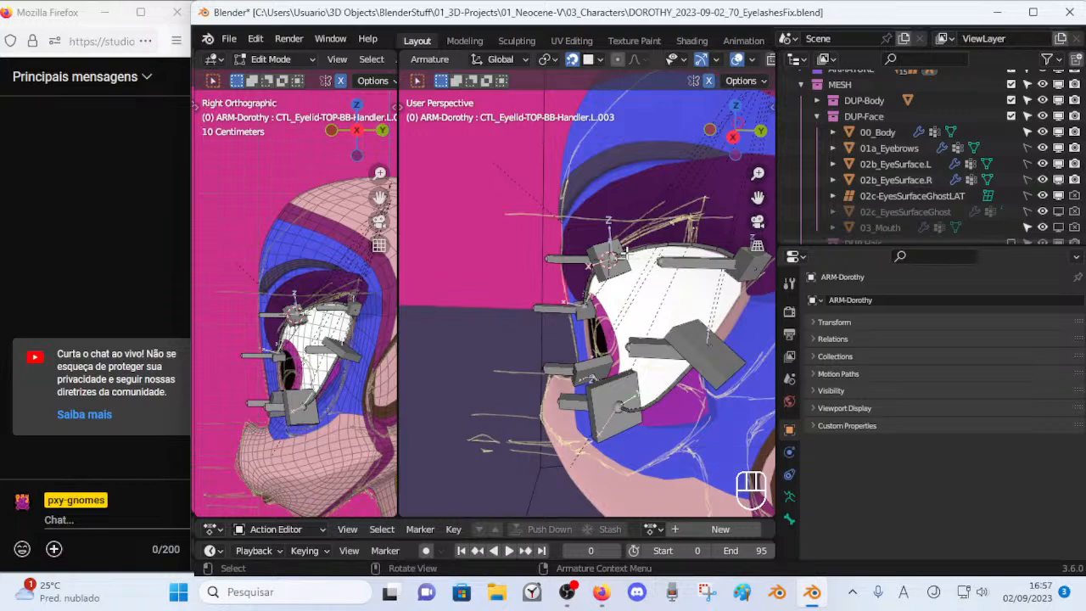
pyautogui.moveTo(666, 227); pyautogui.dragTo(612, 297, button='middle')
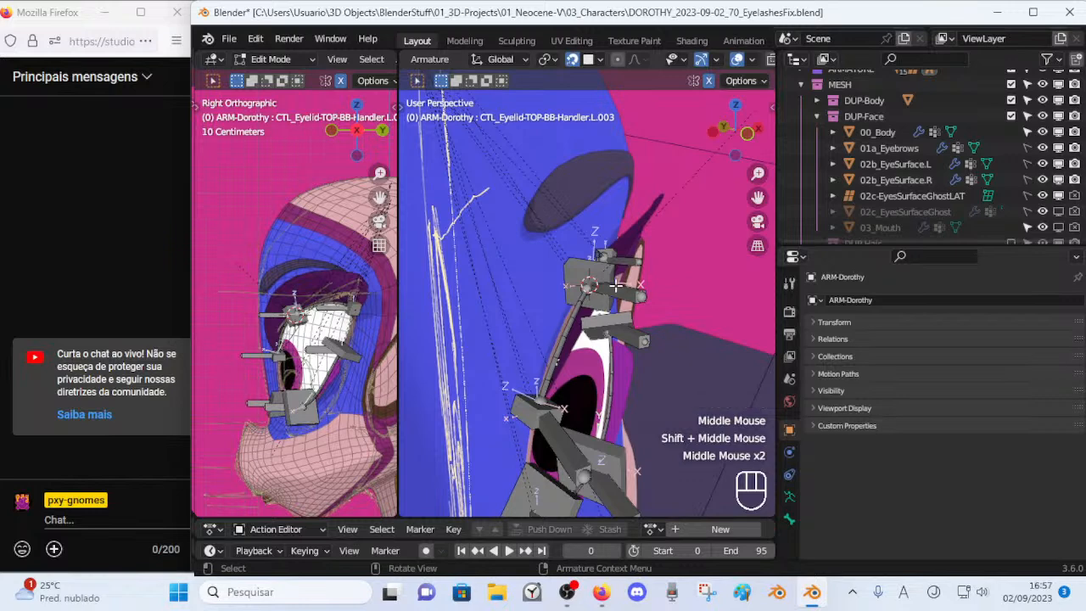
pyautogui.moveTo(611, 300)
pyautogui.mouseDown(button='middle')
pyautogui.moveTo(546, 307)
pyautogui.moveTo(539, 320)
pyautogui.moveTo(628, 297)
pyautogui.mouseUp(button='middle')
pyautogui.hotkey('ctrl', 'Tab')
pyautogui.moveTo(627, 296); pyautogui.dragTo(681, 223, button='middle')
pyautogui.press('Tab')
pyautogui.moveTo(659, 293); pyautogui.dragTo(538, 409, button='middle')
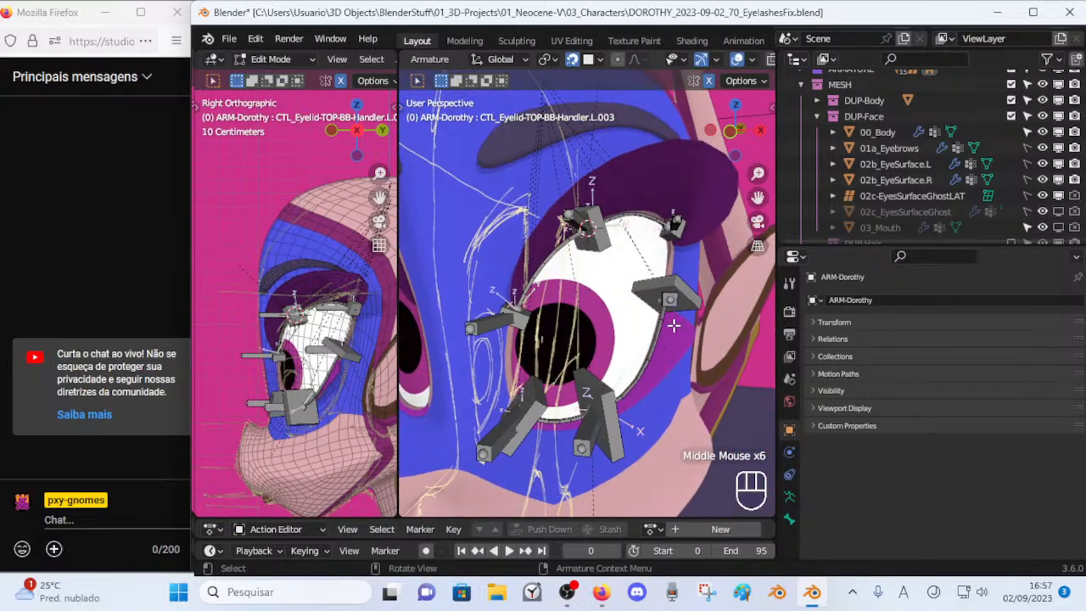
# Put the armature in Pose Mode and clear the pose transforms of all eyelid bones.
pyautogui.hotkey('ctrl', 'Tab')
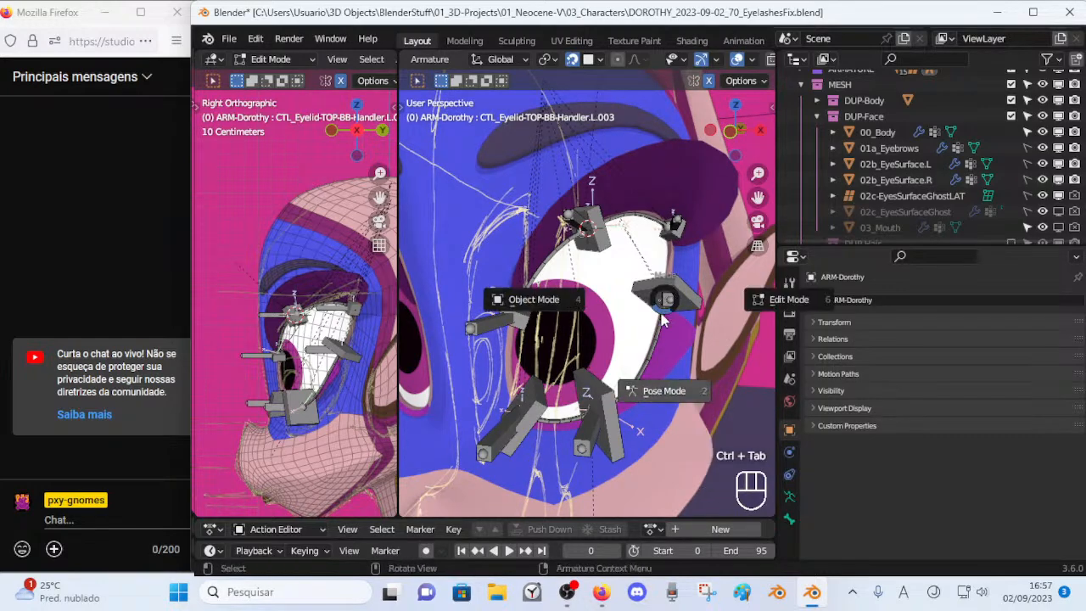
pyautogui.click(654, 344)
pyautogui.moveTo(654, 345); pyautogui.dragTo(594, 272, button='middle')
pyautogui.press('a')
pyautogui.hotkey('alt', 'q')
pyautogui.hotkey('alt', 'q')
pyautogui.scroll(-1, 558, 329)
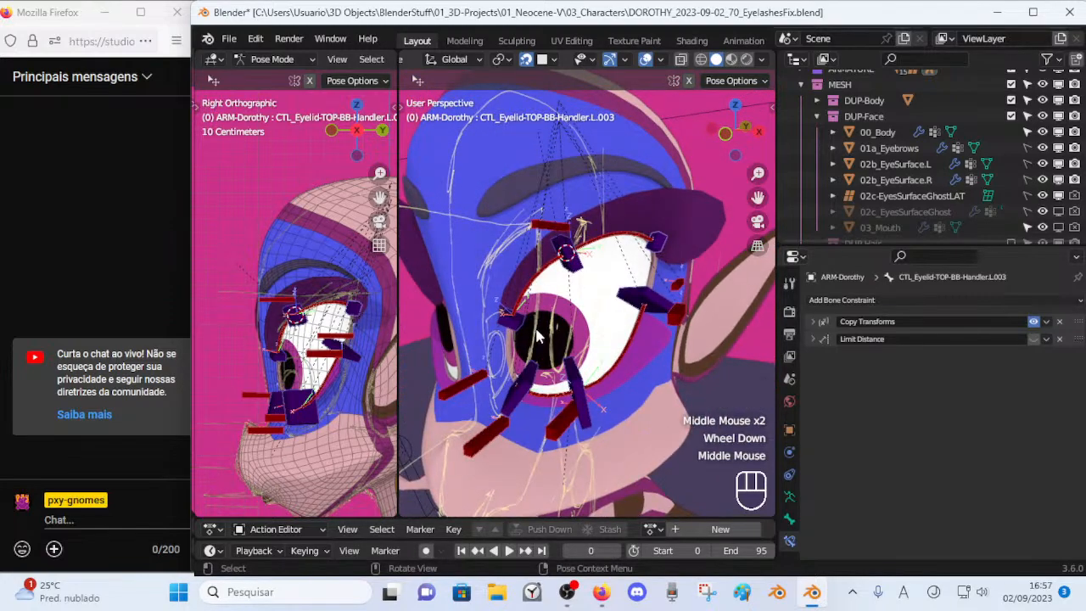
# Try moving CTL_Eyelid-TOP-BB-Handler.L.002 and a lower eyelid bone to test the lid deformation, cancelling each move.
pyautogui.moveTo(536, 337); pyautogui.dragTo(573, 340, button='middle')
pyautogui.click(586, 282)
pyautogui.press('g')
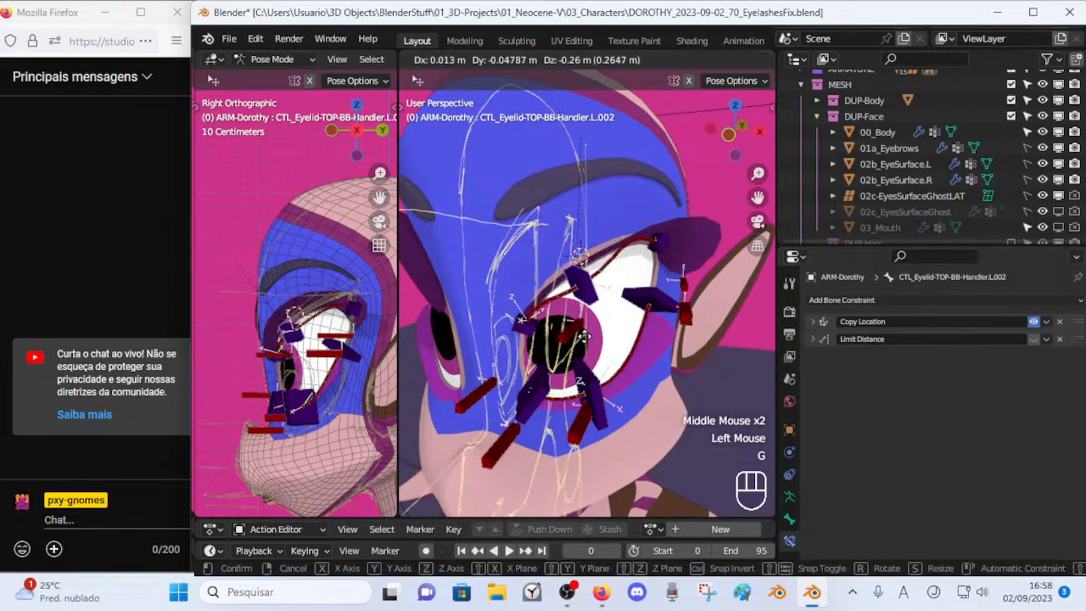
pyautogui.press('Escape')
pyautogui.moveTo(596, 285)
pyautogui.mouseDown(button='middle')
pyautogui.moveTo(611, 322)
pyautogui.moveTo(585, 365)
pyautogui.moveTo(653, 373)
pyautogui.moveTo(609, 277)
pyautogui.moveTo(599, 297)
pyautogui.moveTo(585, 272)
pyautogui.mouseUp(button='middle')
pyautogui.click(577, 382)
pyautogui.press('g')
pyautogui.press('Escape')
pyautogui.press('g')
pyautogui.press('Escape')
# Save the character file.
pyautogui.scroll(2, 649, 356)
pyautogui.hotkey('ctrl', 's')
pyautogui.scroll(-1, 642, 343)
pyautogui.scroll(-1, 642, 344)
# Move the CTL_Eyelid-TOP-BB-Handler.L.003 bone twice at the outer upper eyelid to test how the lid follows.
pyautogui.click(630, 274)
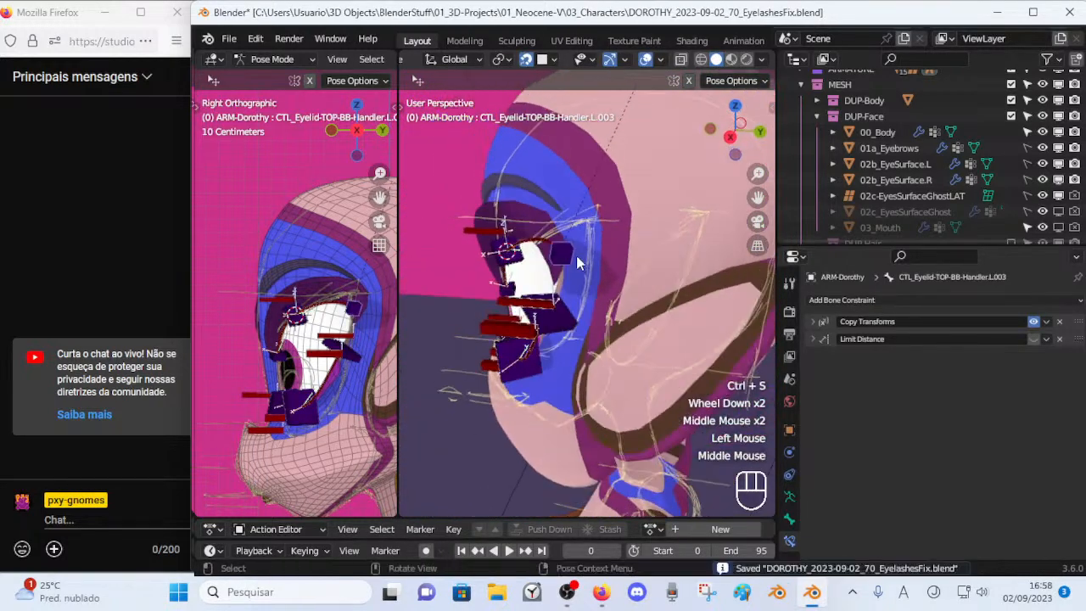
pyautogui.press('g')
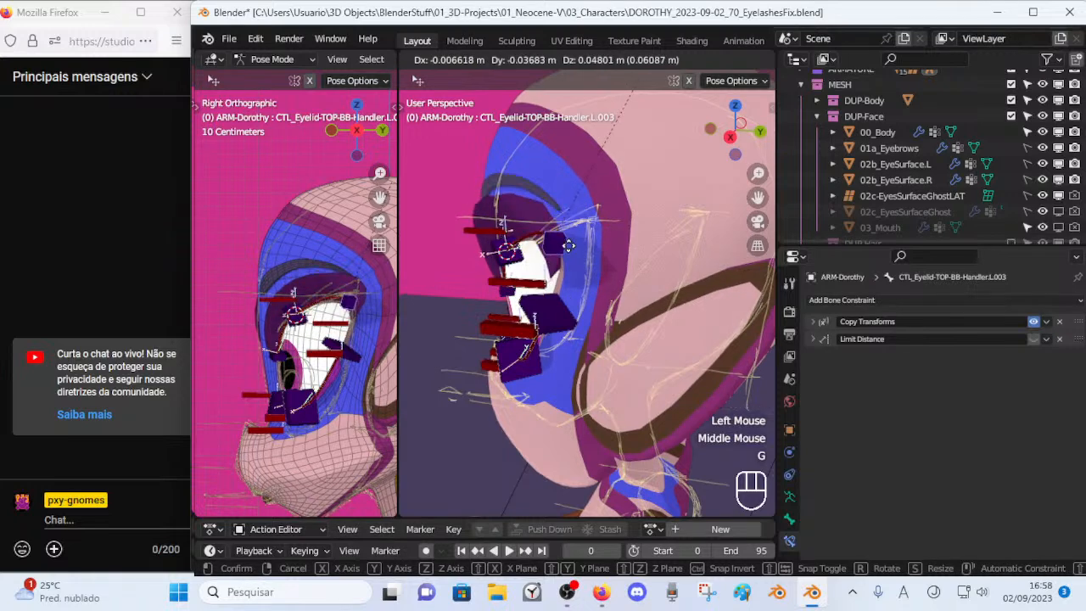
pyautogui.click(563, 258)
pyautogui.scroll(1, 565, 259)
pyautogui.moveTo(565, 260); pyautogui.dragTo(598, 260, button='middle')
pyautogui.press('g')
pyautogui.click(575, 274)
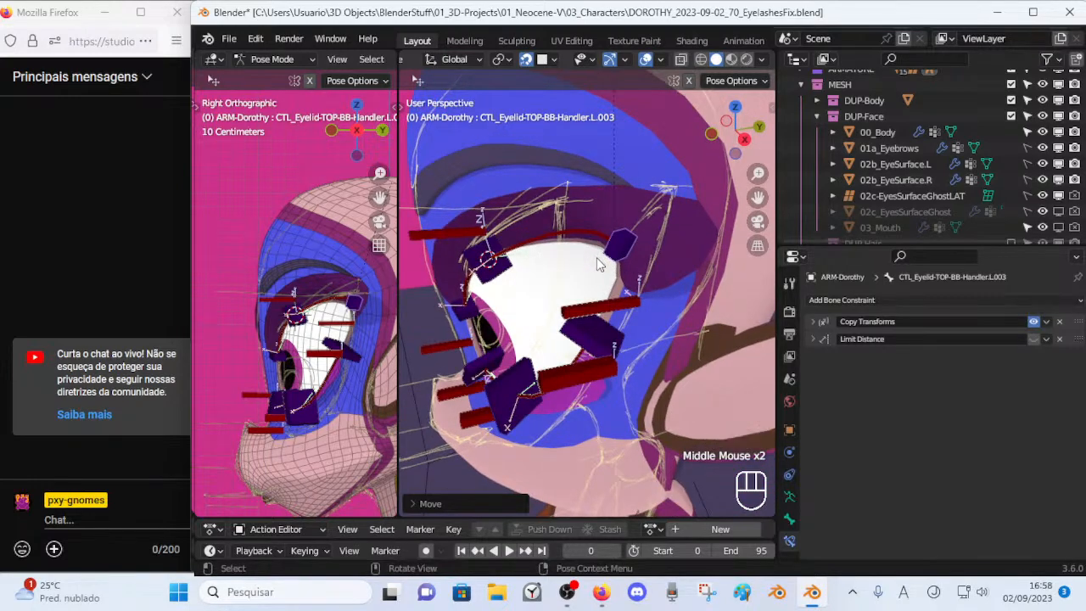
# Open 00_Body for editing and select the two outer corner faces of the left upper eyelid to inspect them.
pyautogui.moveTo(596, 259); pyautogui.dragTo(644, 140, button='middle')
pyautogui.press('Tab')
pyautogui.press('Tab')
pyautogui.hotkey('ctrl', 'Tab')
pyautogui.click(623, 295)
pyautogui.press('Tab')
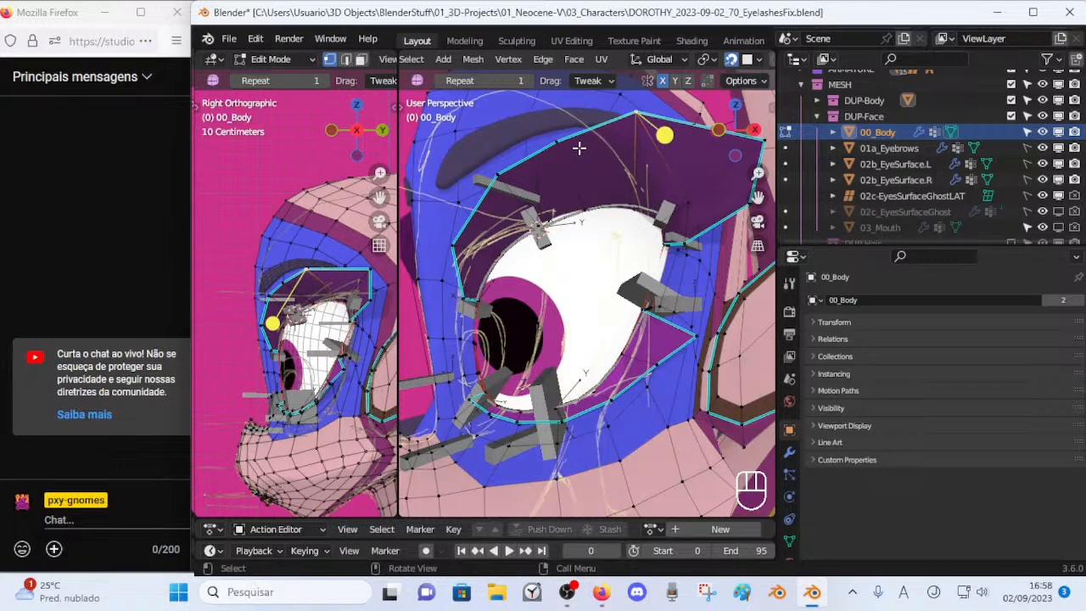
pyautogui.press('3')
pyautogui.click(715, 164)
pyautogui.keyDown('shift'); pyautogui.click(724, 189); pyautogui.keyUp('shift')
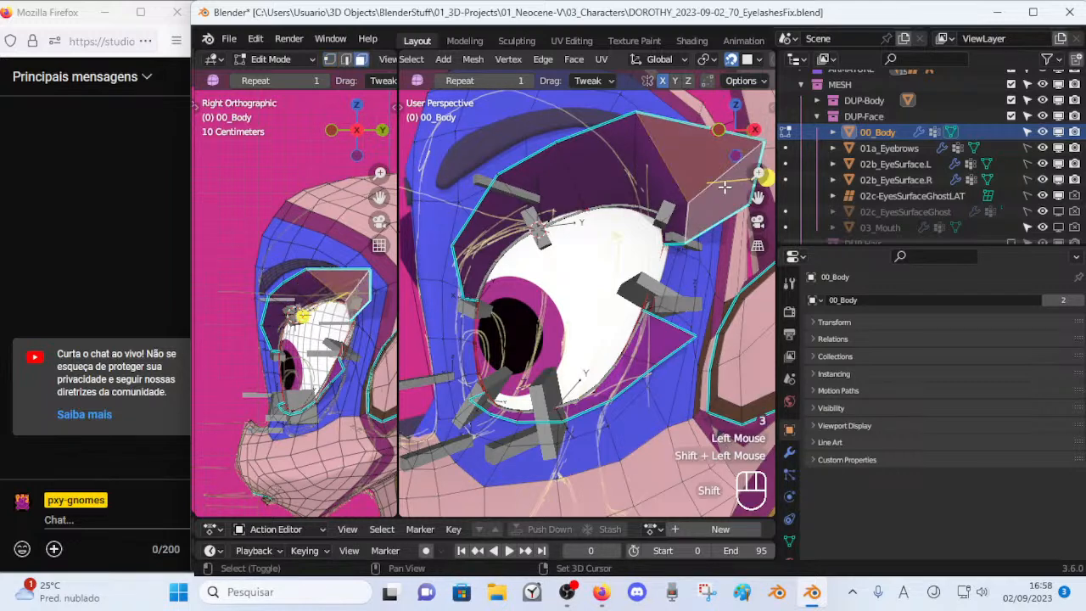
pyautogui.moveTo(684, 185); pyautogui.dragTo(672, 185, button='middle')
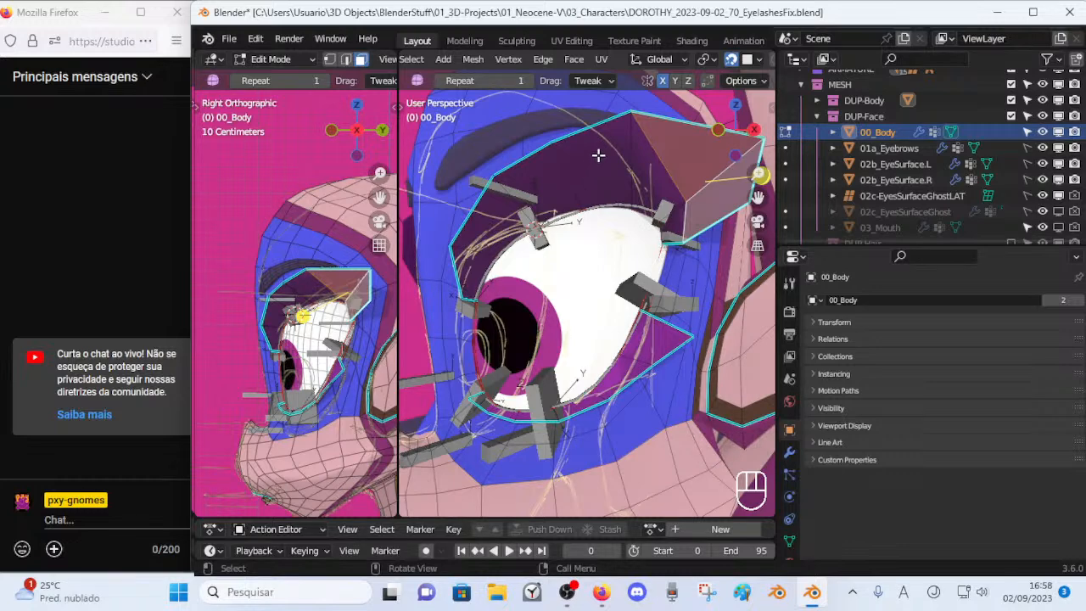
# Select the armature together with the 00_Body mesh in Object Mode and switch the mesh to Weight Paint mode.
pyautogui.press('Tab')
pyautogui.moveTo(602, 168); pyautogui.dragTo(625, 171, button='middle')
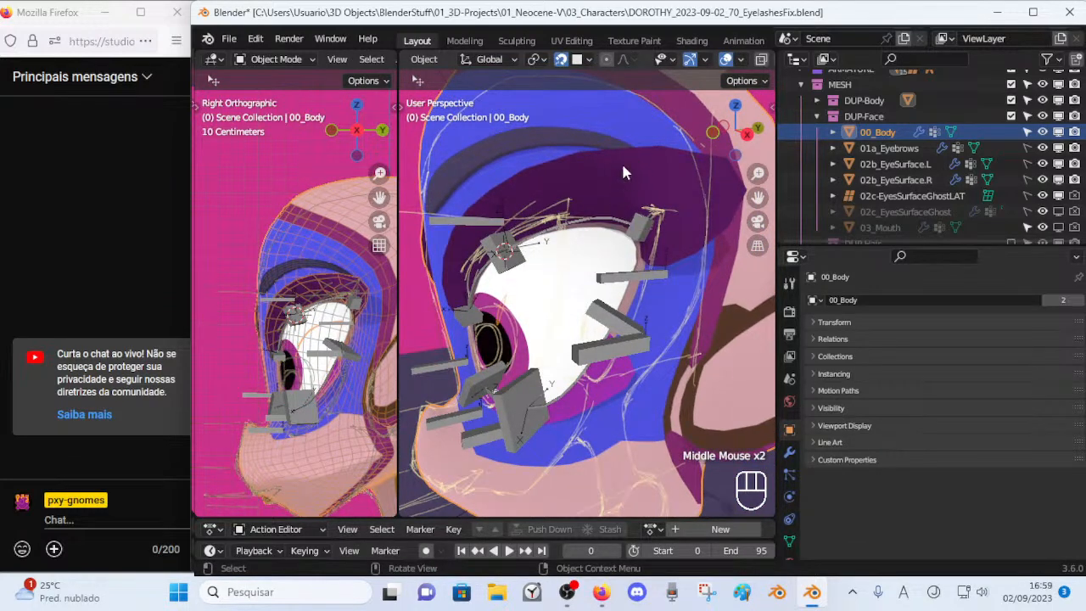
pyautogui.click(654, 192)
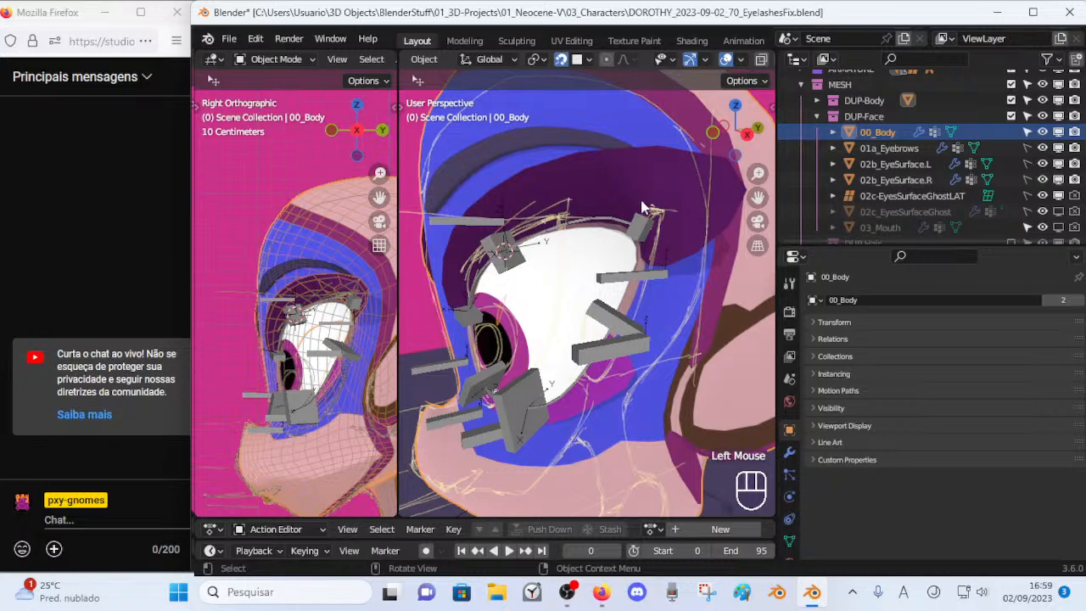
pyautogui.click(684, 153)
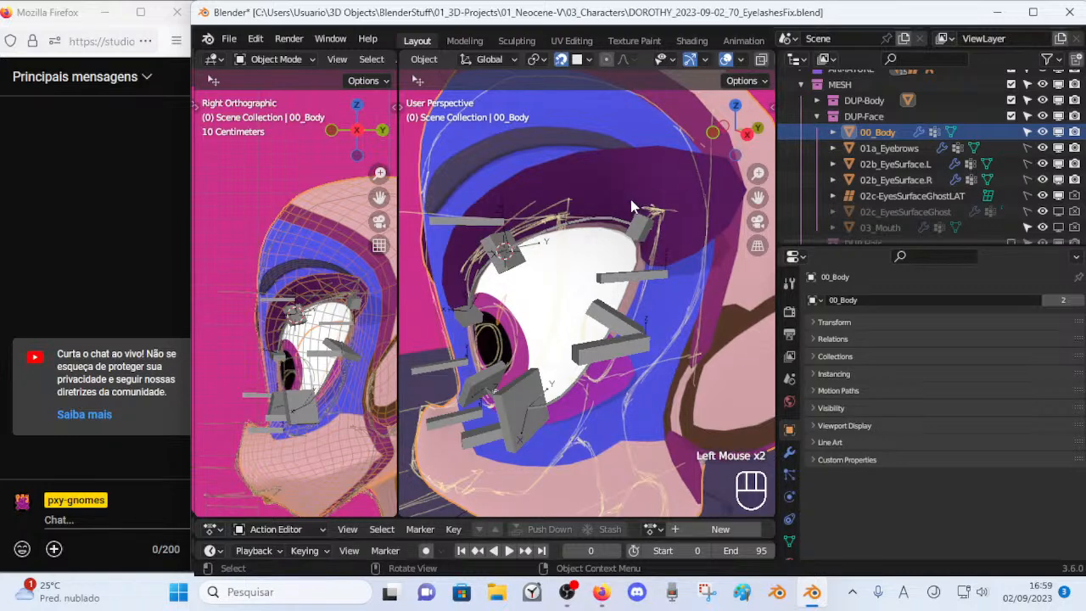
pyautogui.click(627, 156)
pyautogui.moveTo(627, 156); pyautogui.dragTo(588, 203, button='middle')
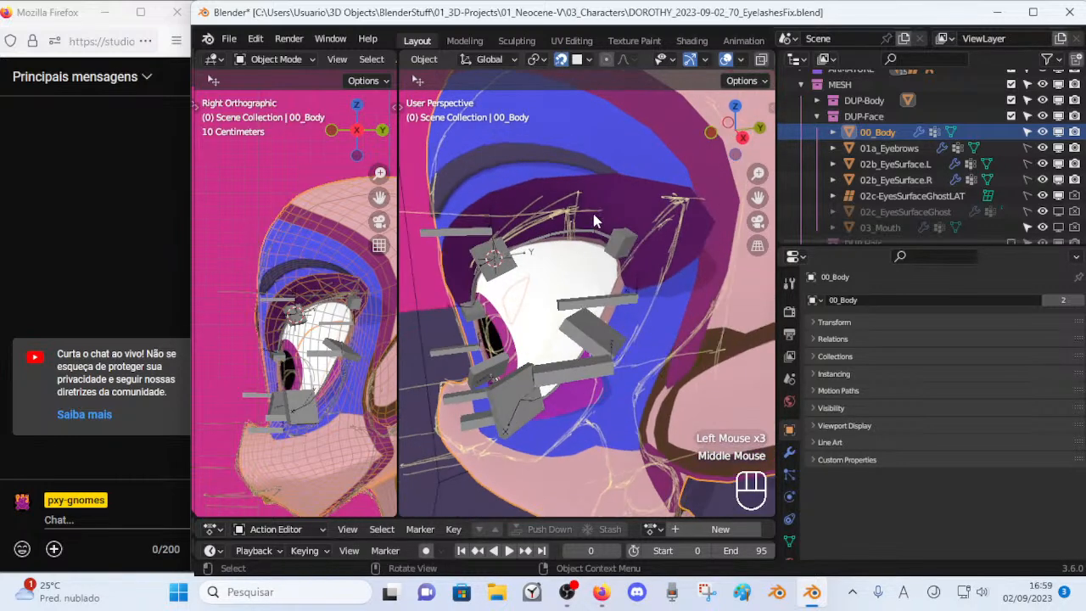
pyautogui.click(593, 204)
pyautogui.keyDown('shift'); pyautogui.click(642, 192); pyautogui.keyUp('shift')
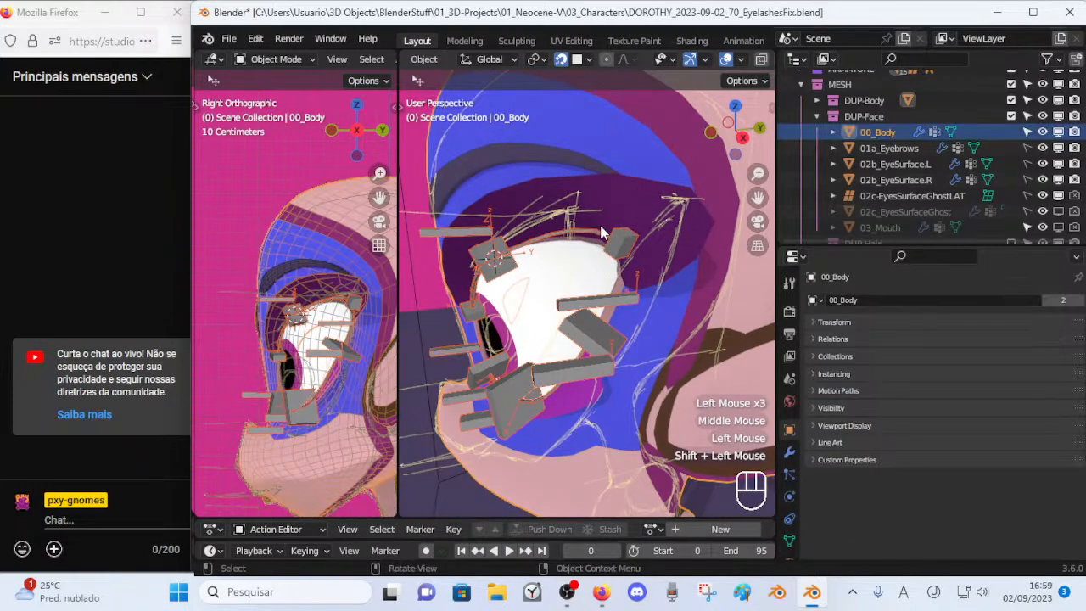
pyautogui.click(604, 227)
pyautogui.keyDown('shift'); pyautogui.click(640, 194); pyautogui.keyUp('shift')
pyautogui.click(616, 290)
pyautogui.keyDown('shift'); pyautogui.click(645, 191); pyautogui.keyUp('shift')
pyautogui.hotkey('ctrl', 'Tab')
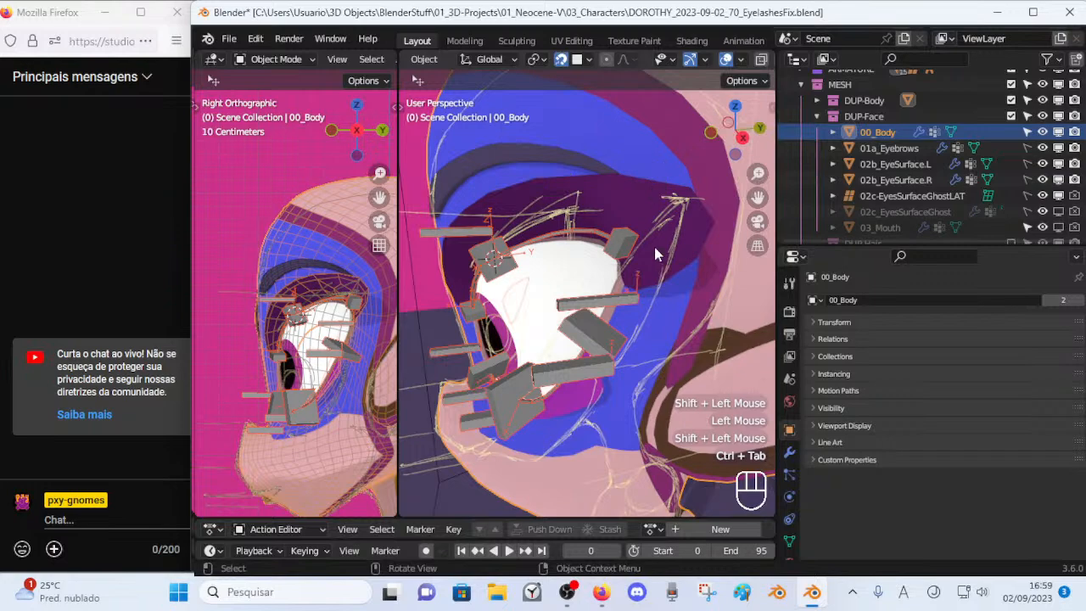
pyautogui.click(613, 296)
pyautogui.keyDown('shift'); pyautogui.click(635, 183); pyautogui.keyUp('shift')
pyautogui.hotkey('ctrl', 'Tab')
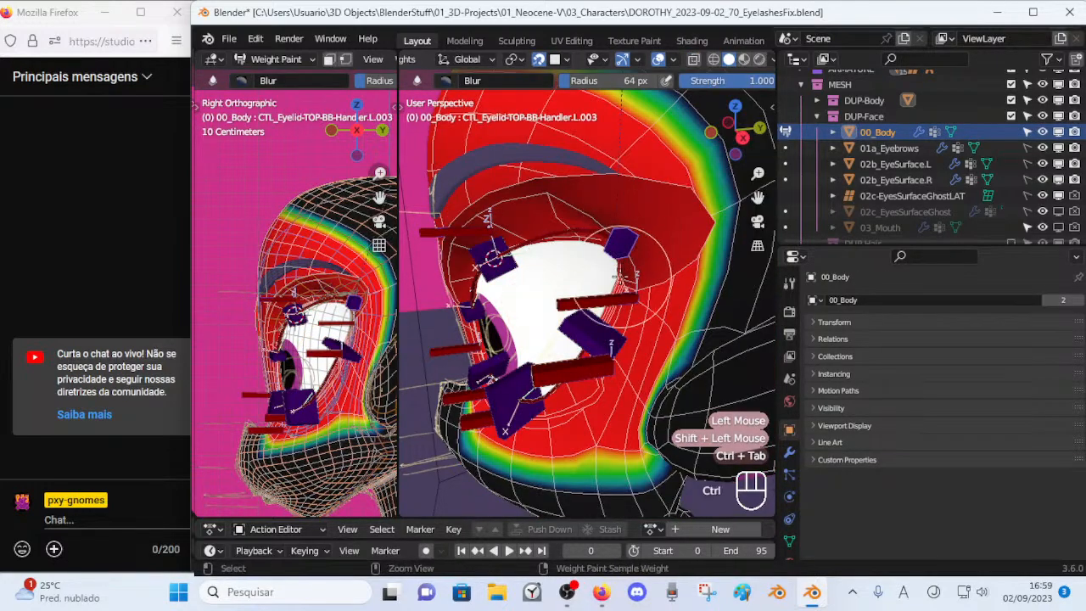
# Display the body weights of the DEF-HEAD-Eyelash-TOP.L.003 bone and undo the accidental hiding of the meshes.
pyautogui.keyDown('ctrl'); pyautogui.click(628, 271); pyautogui.keyUp('ctrl')
pyautogui.moveTo(627, 271); pyautogui.dragTo(599, 230, button='middle')
pyautogui.press('1')
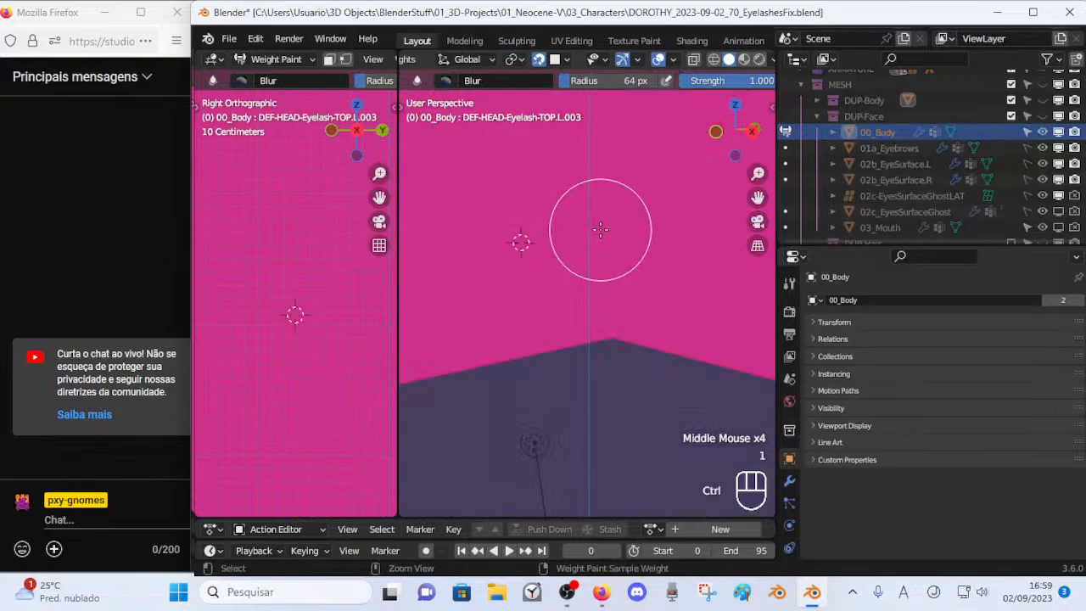
pyautogui.hotkey('ctrl', 'z')
# Turn on vertex selection masking and examine the bone's weights across the left upper eyelid.
pyautogui.click(494, 65)
pyautogui.scroll(2, 494, 65)
pyautogui.scroll(1, 494, 65)
pyautogui.click(524, 63)
pyautogui.moveTo(571, 148)
pyautogui.mouseDown(button='middle')
pyautogui.moveTo(535, 160)
pyautogui.moveTo(519, 215)
pyautogui.moveTo(582, 222)
pyautogui.moveTo(568, 206)
pyautogui.moveTo(663, 241)
pyautogui.moveTo(692, 223)
pyautogui.mouseUp(button='middle')
pyautogui.moveTo(695, 269); pyautogui.dragTo(694, 166, button='middle')
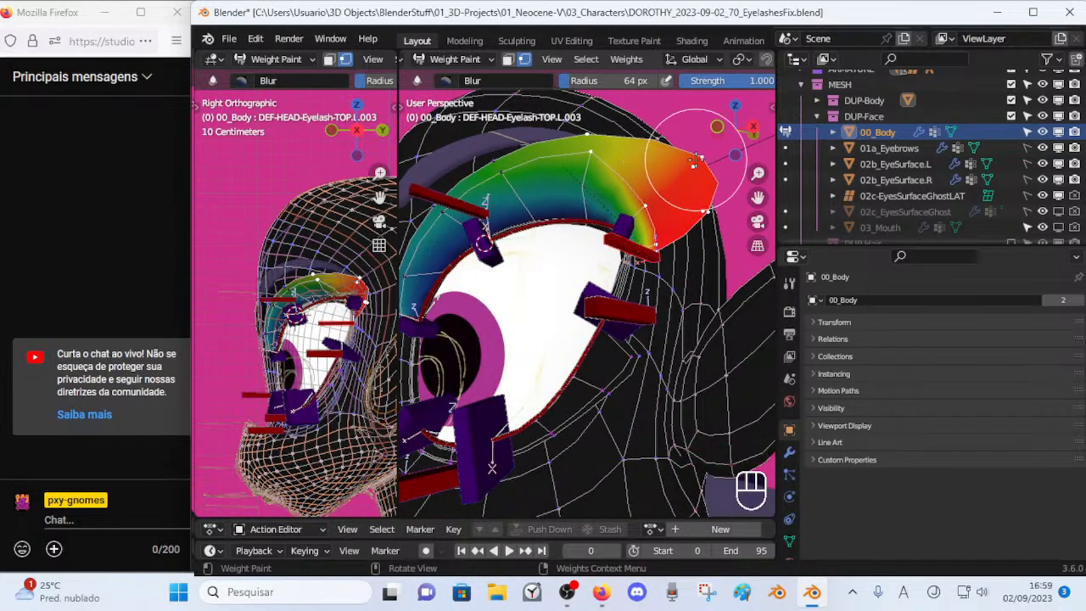
pyautogui.moveTo(691, 157)
pyautogui.mouseDown(button='middle')
pyautogui.moveTo(678, 174)
pyautogui.moveTo(678, 248)
pyautogui.mouseUp(button='middle')
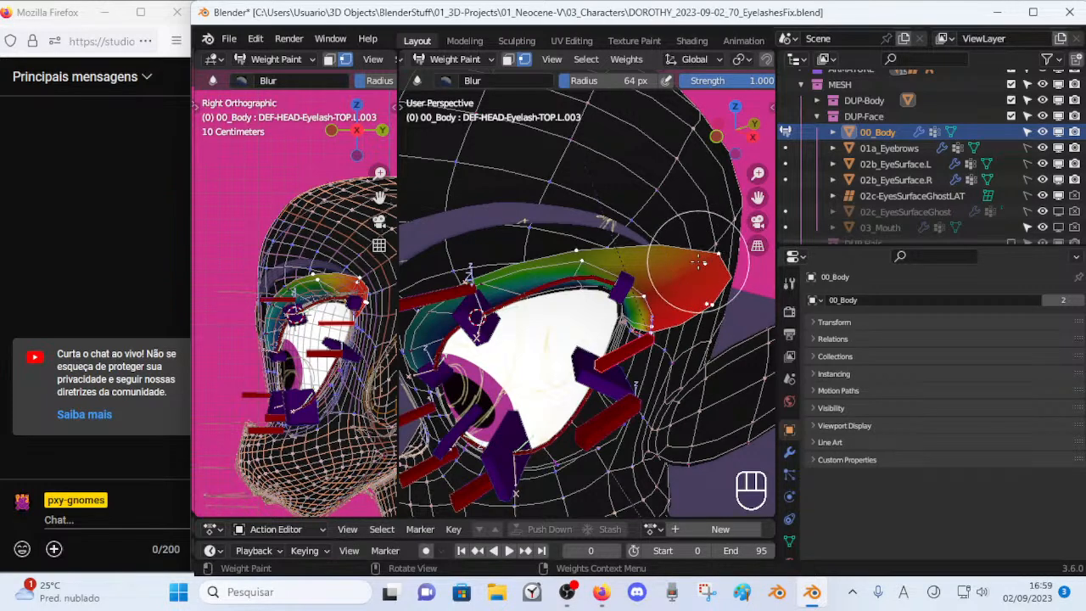
pyautogui.moveTo(666, 301); pyautogui.dragTo(700, 208, button='middle')
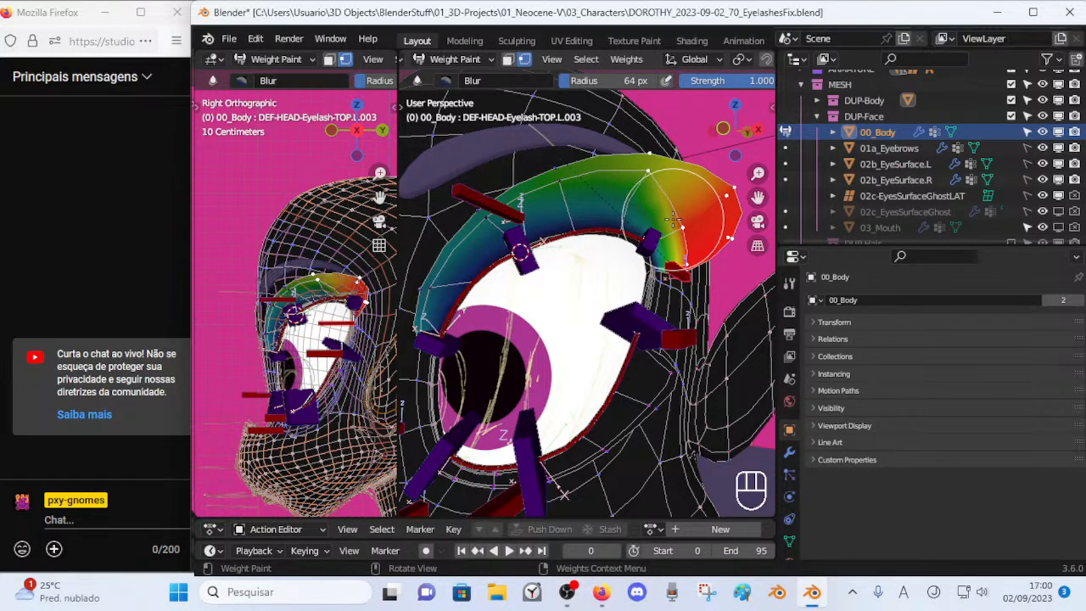
# Knife-cut a new edge on 00_Body from the upper eyelid's top border vertex to the inner vertex near the outer corner.
pyautogui.press('Tab')
pyautogui.moveTo(672, 219); pyautogui.dragTo(618, 253, button='middle')
pyautogui.press('1')
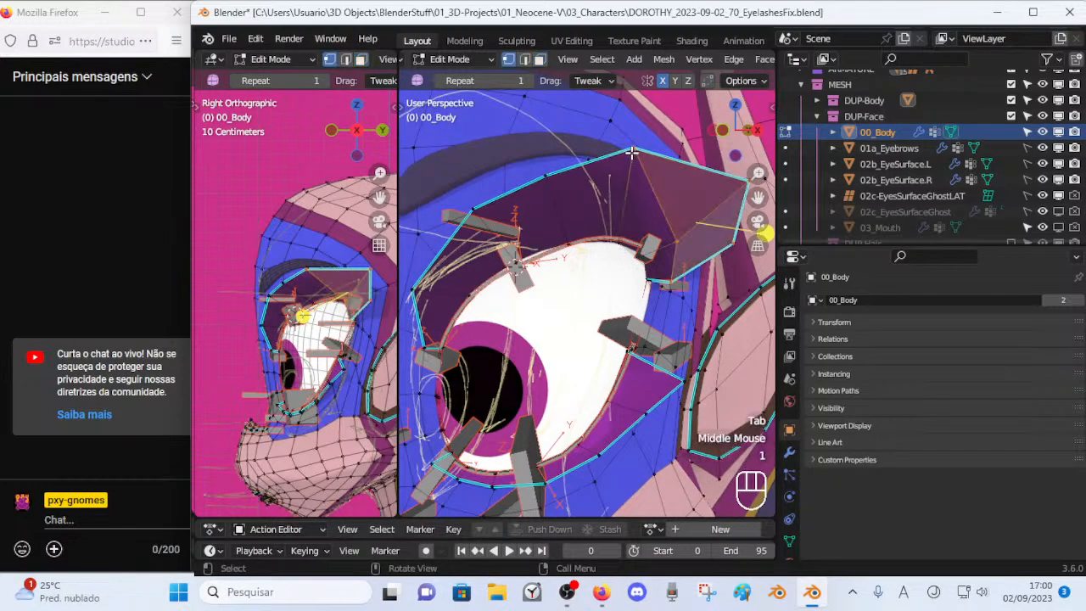
pyautogui.click(546, 177)
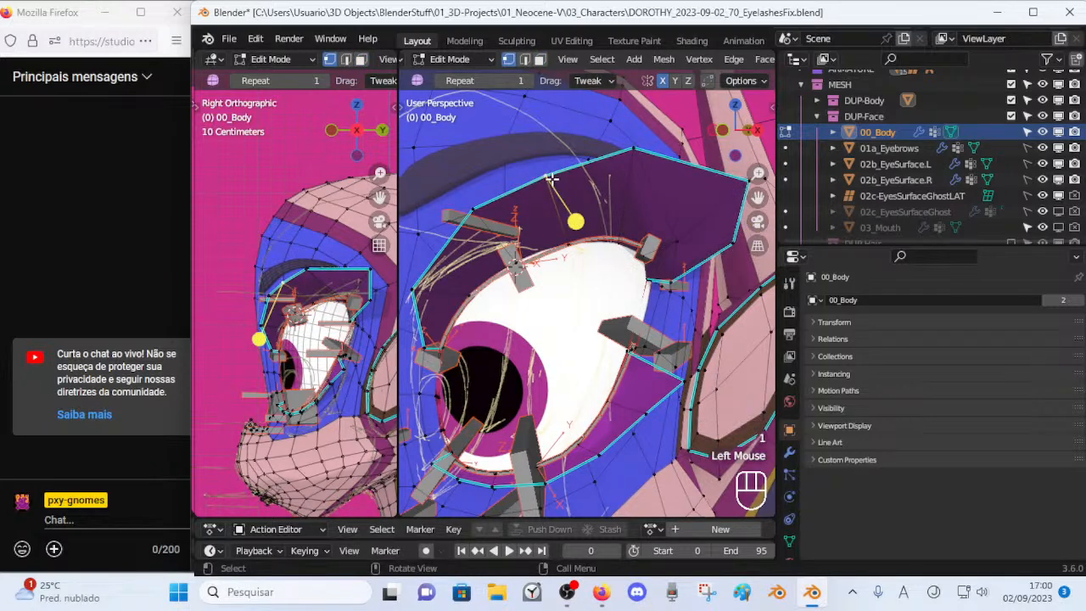
pyautogui.press('k')
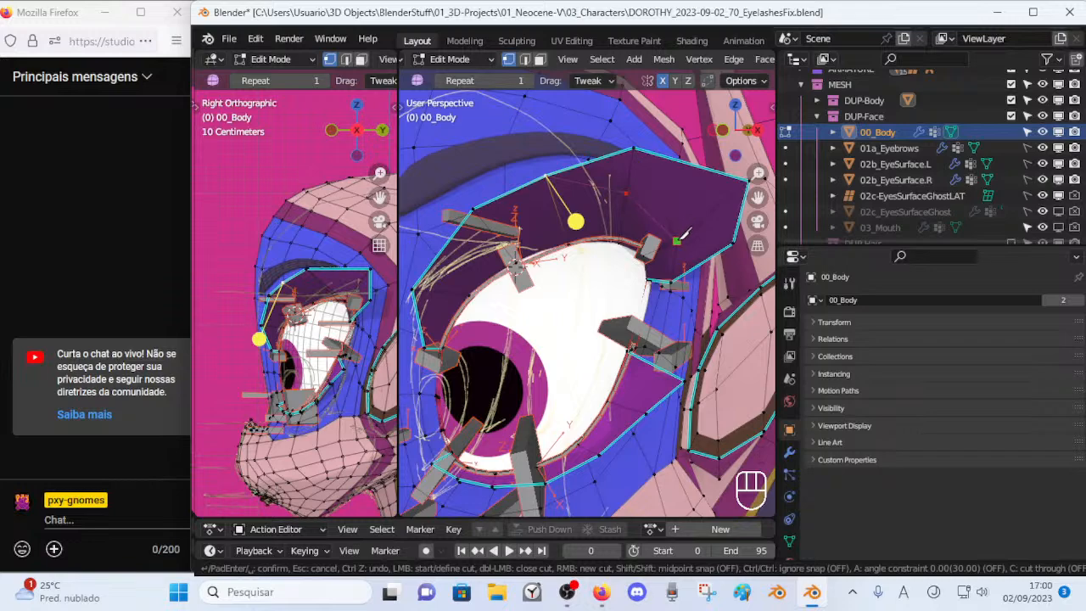
pyautogui.press('Return')
# Dissolve the unneeded edge on 00_Body's left upper eyelid near the outer corner and clear the selection.
pyautogui.press('2')
pyautogui.click(655, 196)
pyautogui.press('x')
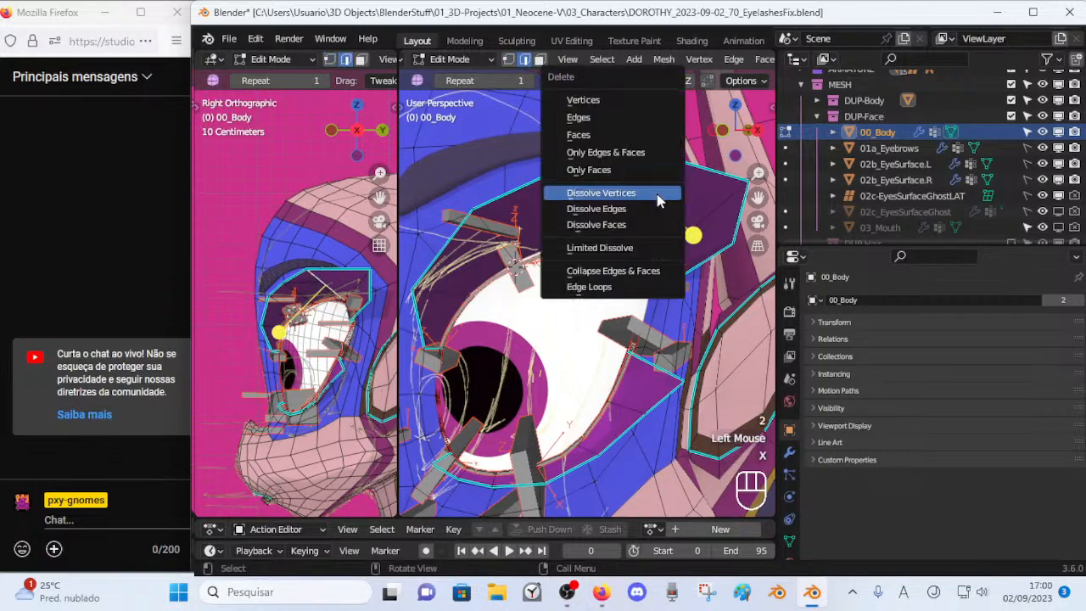
pyautogui.click(584, 207)
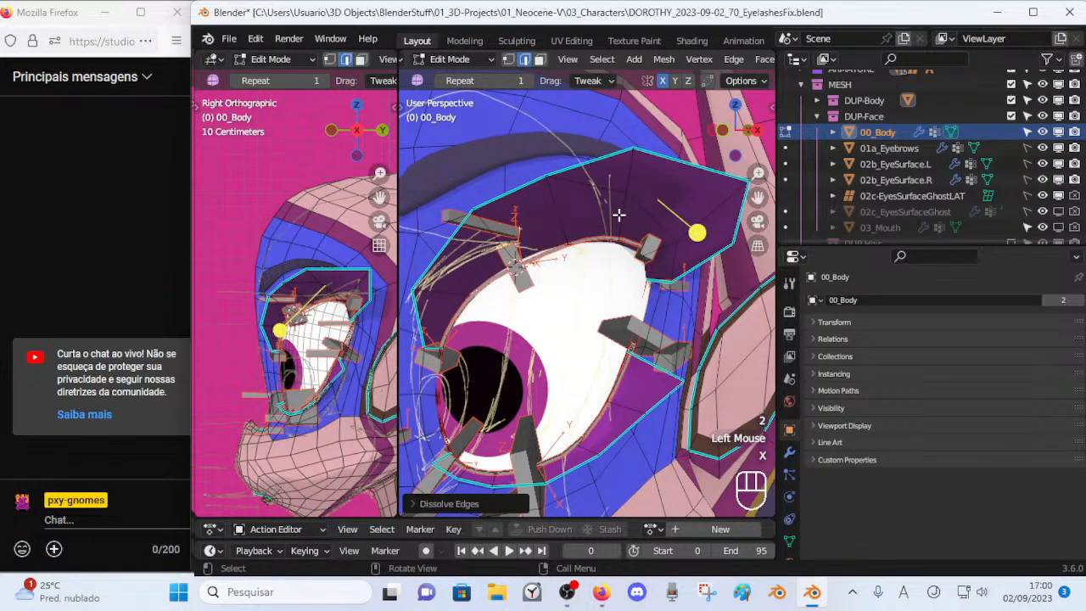
pyautogui.hotkey('alt', 'a')
# Return 00_Body to Weight Paint mode and turn off vertex selection masking.
pyautogui.press('Tab')
pyautogui.moveTo(623, 207)
pyautogui.mouseDown(button='middle')
pyautogui.moveTo(597, 215)
pyautogui.moveTo(526, 182)
pyautogui.moveTo(615, 248)
pyautogui.moveTo(608, 287)
pyautogui.mouseUp(button='middle')
pyautogui.scroll(-1, 585, 229)
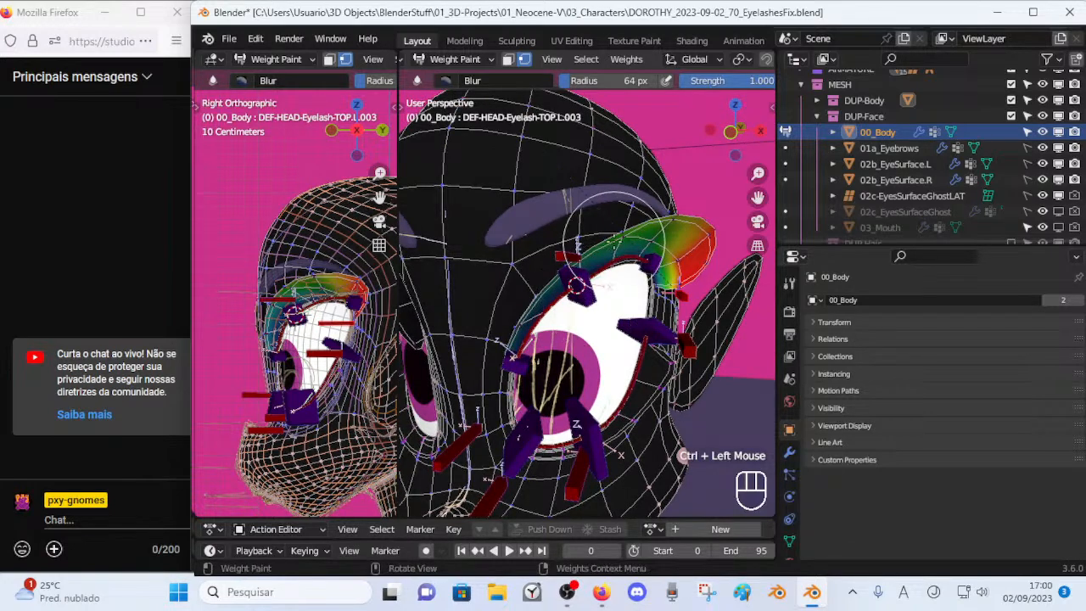
pyautogui.moveTo(614, 242); pyautogui.dragTo(594, 221, button='middle')
pyautogui.click(525, 60)
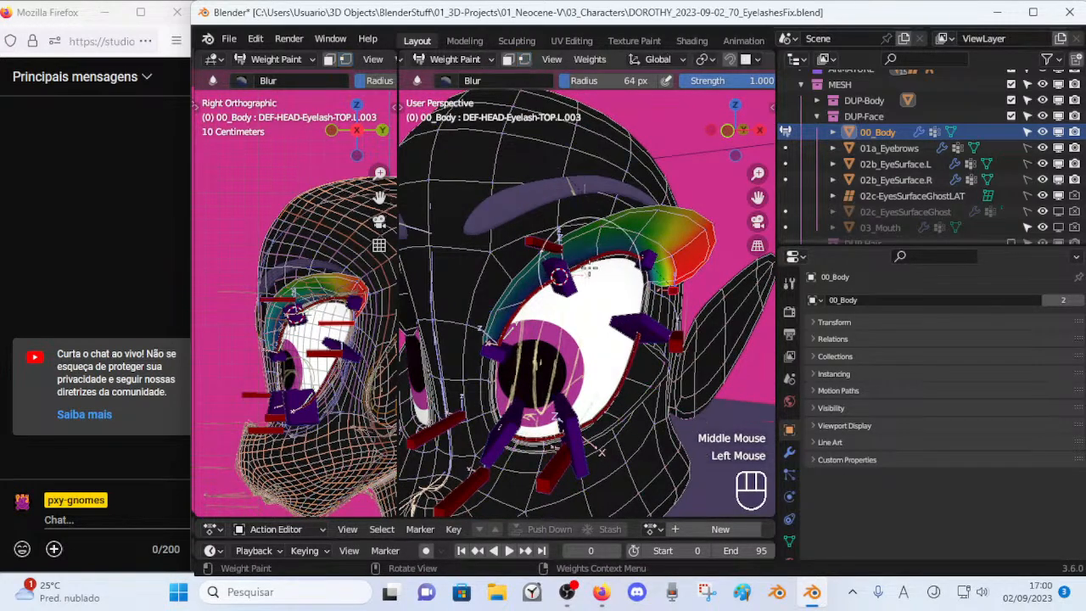
# Select the CTL_Eyelid-TOP-BB-Handler.L.002 bone and move it up and down repeatedly to test the left upper eyelid's deformation.
pyautogui.keyDown('ctrl'); pyautogui.click(561, 275); pyautogui.keyUp('ctrl')
pyautogui.press('g')
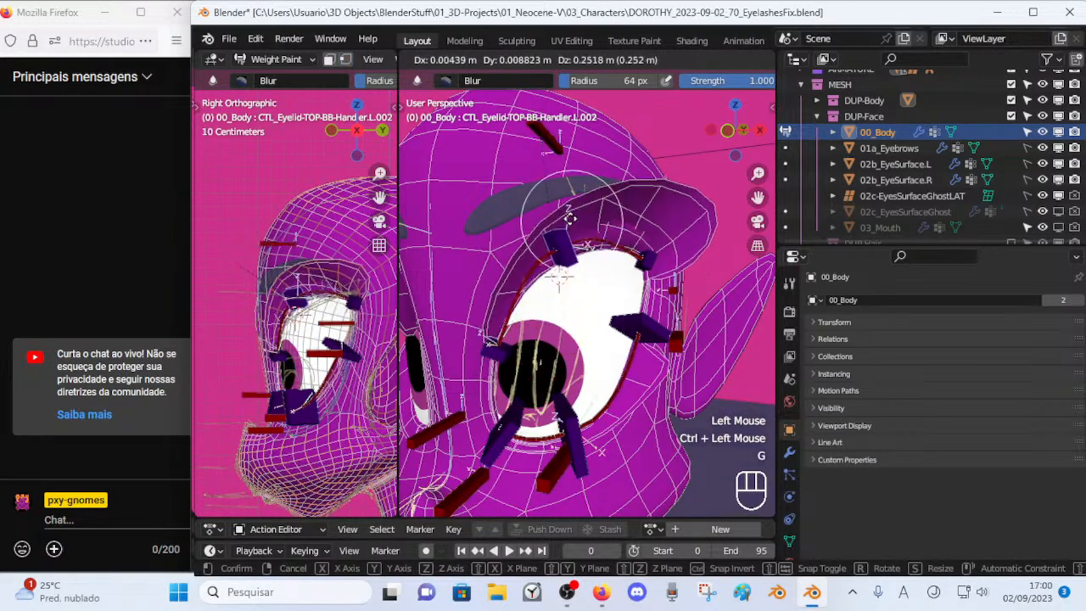
pyautogui.click(561, 279)
pyautogui.moveTo(598, 246); pyautogui.dragTo(632, 233, button='middle')
pyautogui.press('g')
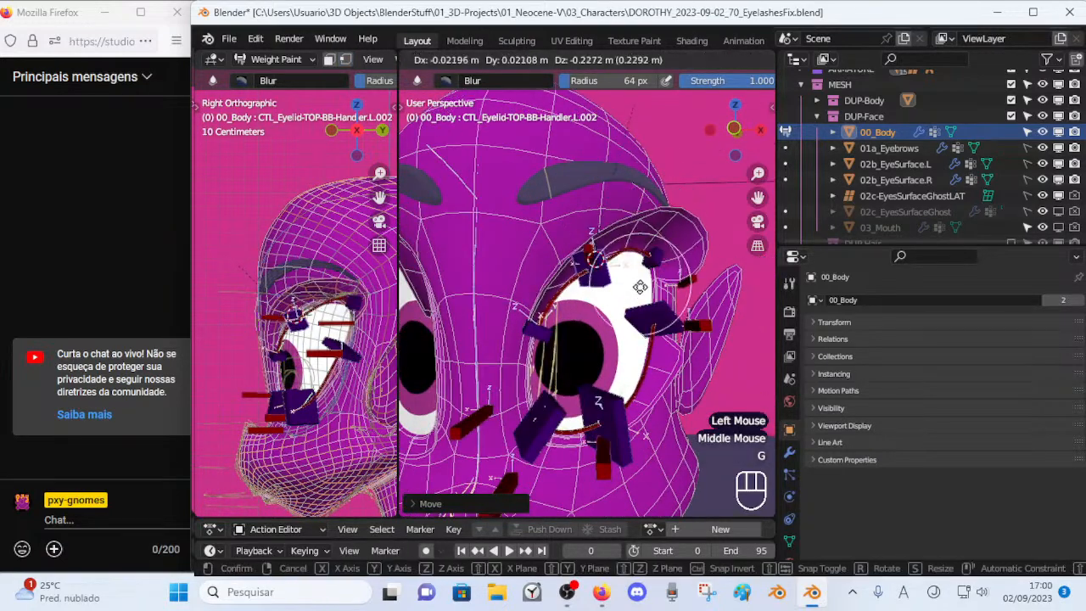
pyautogui.click(638, 280)
pyautogui.moveTo(638, 280); pyautogui.dragTo(651, 277, button='middle')
pyautogui.press('g')
pyautogui.click(668, 229)
pyautogui.press('g')
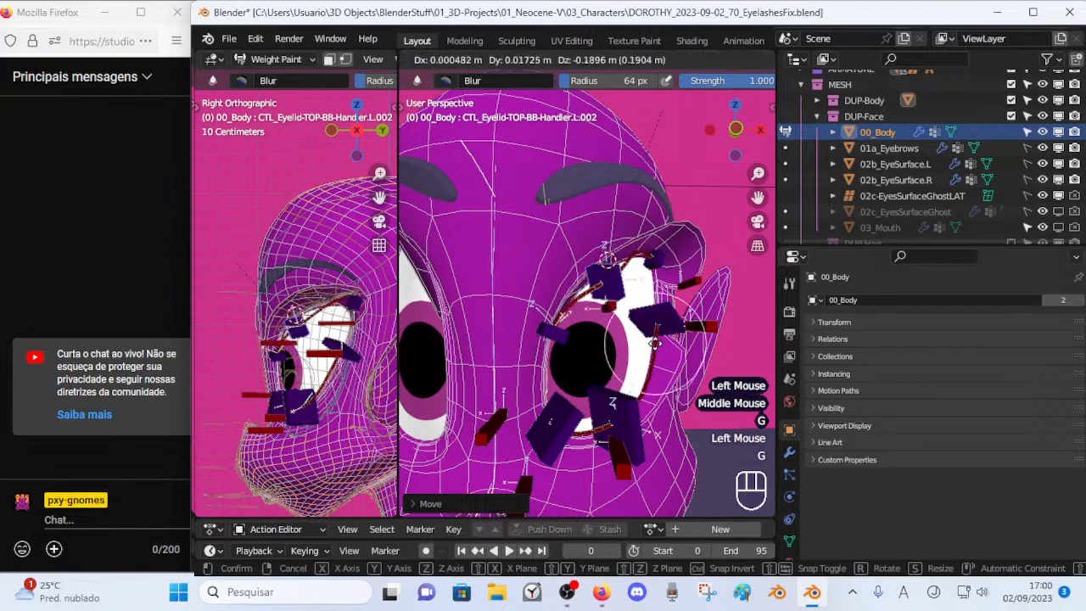
pyautogui.click(598, 285)
pyautogui.moveTo(598, 285); pyautogui.dragTo(614, 281, button='middle')
pyautogui.press('g')
pyautogui.click(556, 240)
pyautogui.press('g')
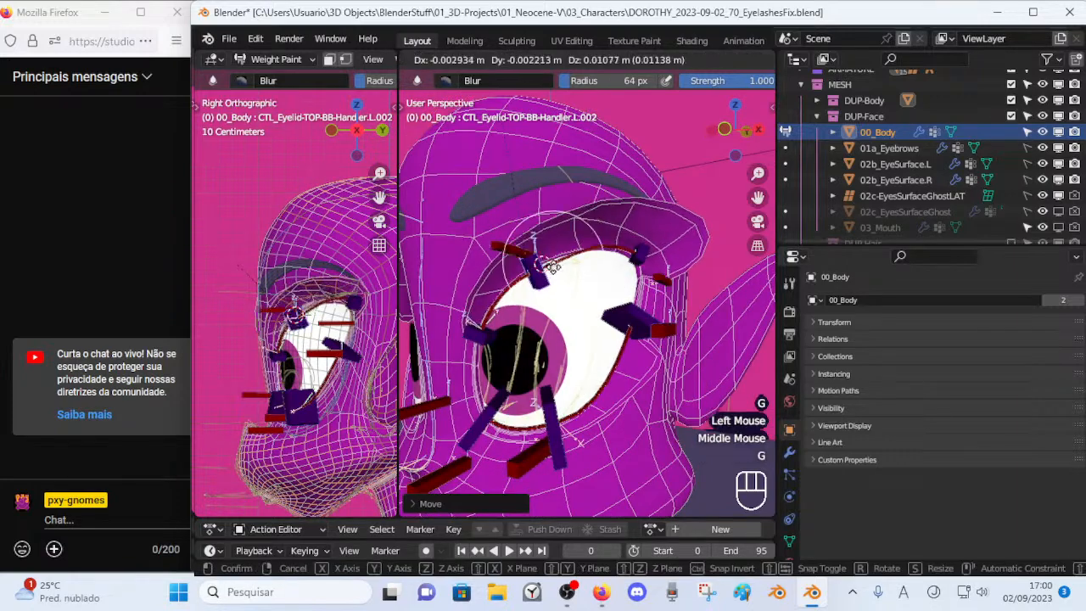
pyautogui.click(543, 261)
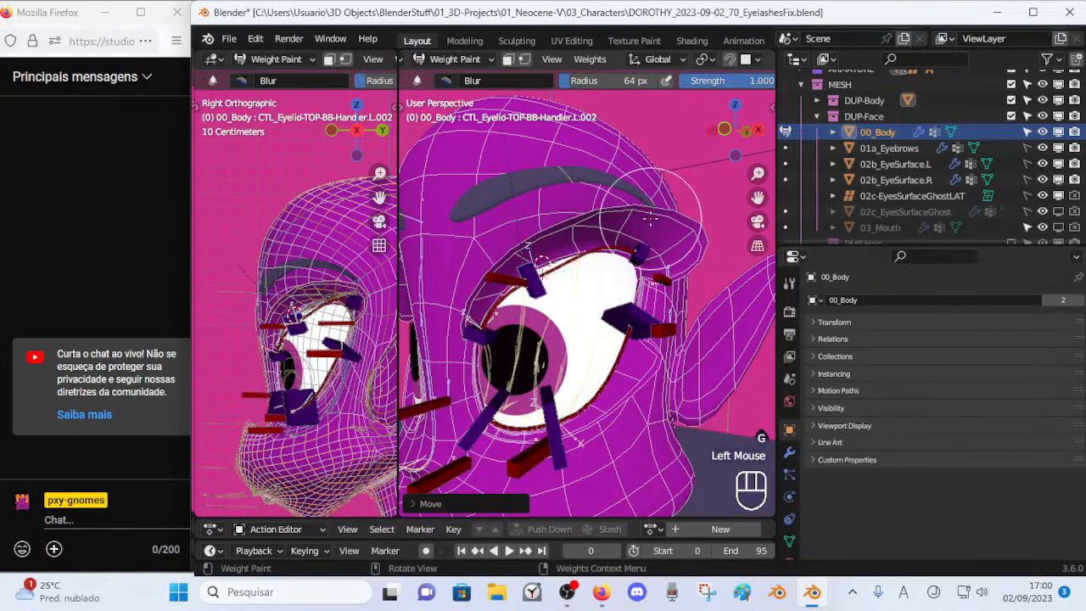
# Reposition the CTL_Eyelid-TOP-BB-Handler.L.002 bone several more times while examining the lid's outer half more closely.
pyautogui.moveTo(649, 219); pyautogui.dragTo(670, 213, button='middle')
pyautogui.press('g')
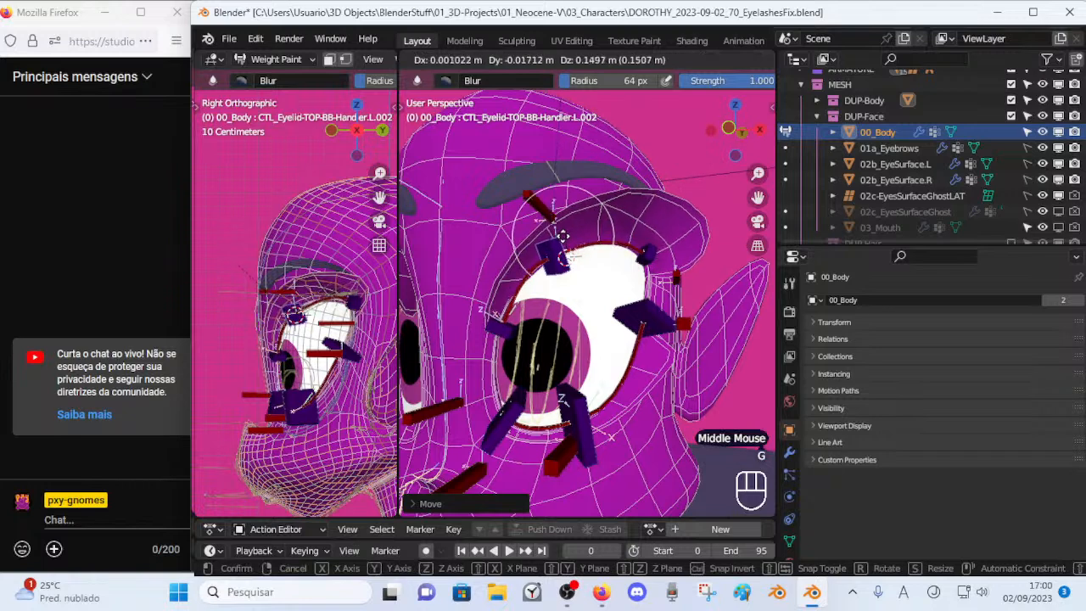
pyautogui.click(568, 261)
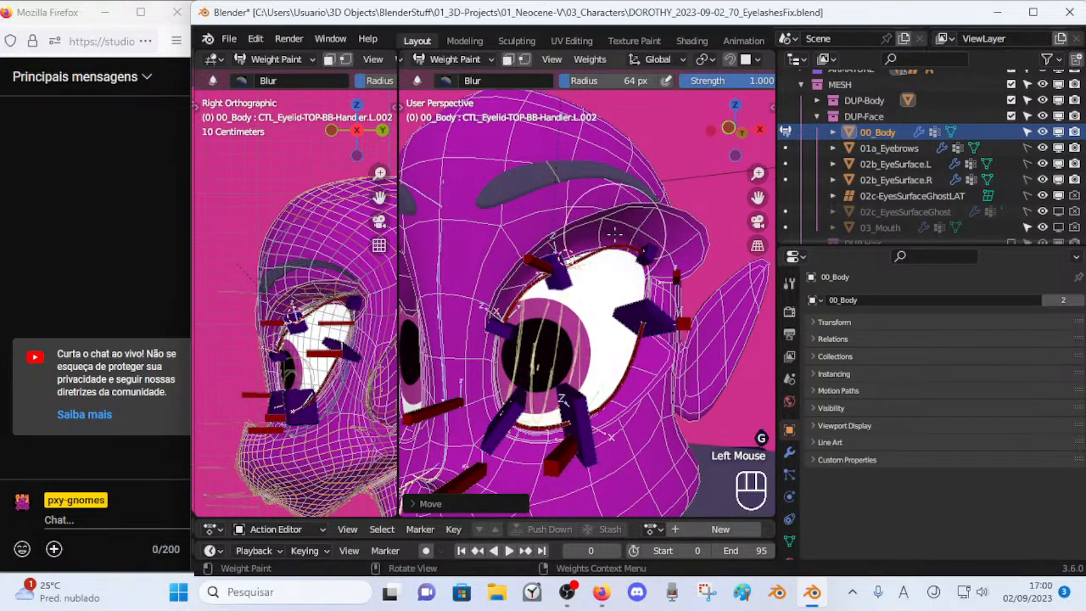
pyautogui.moveTo(611, 234); pyautogui.dragTo(627, 239, button='middle')
pyautogui.scroll(1, 628, 240)
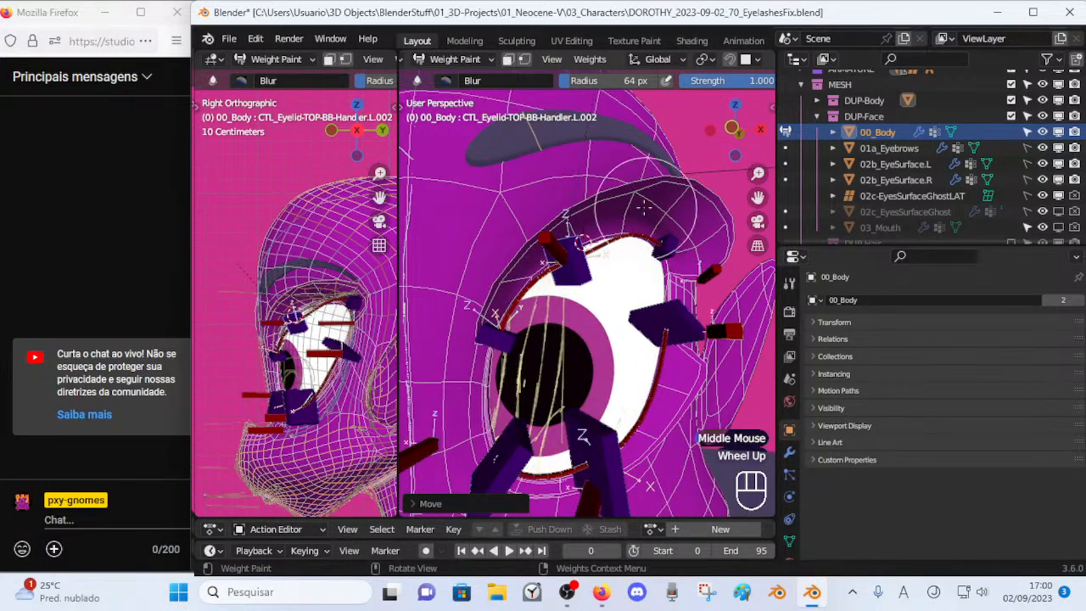
pyautogui.press('g')
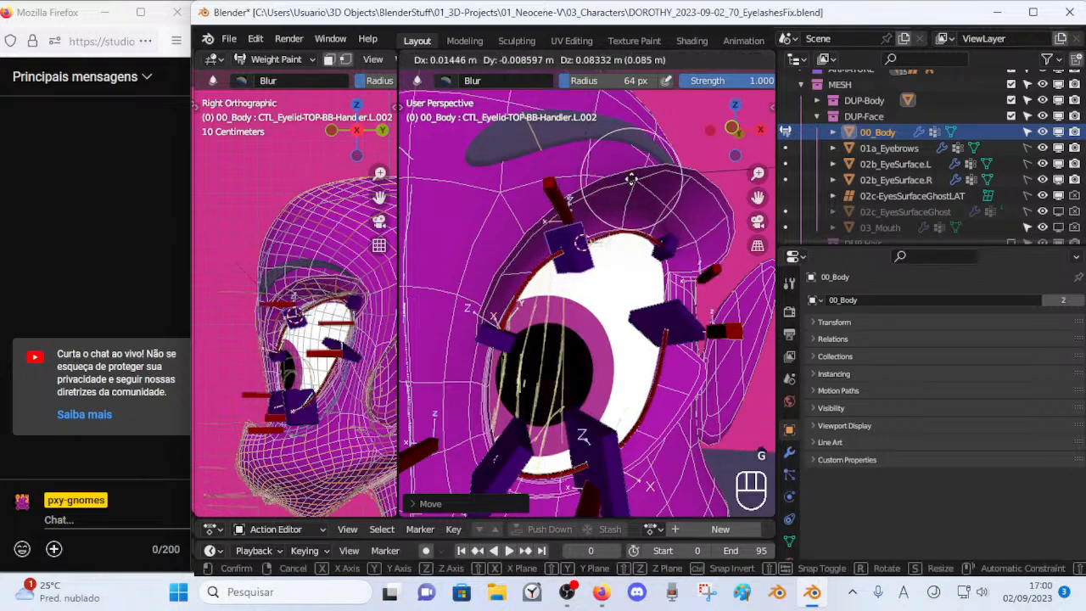
pyautogui.click(667, 182)
pyautogui.press('g')
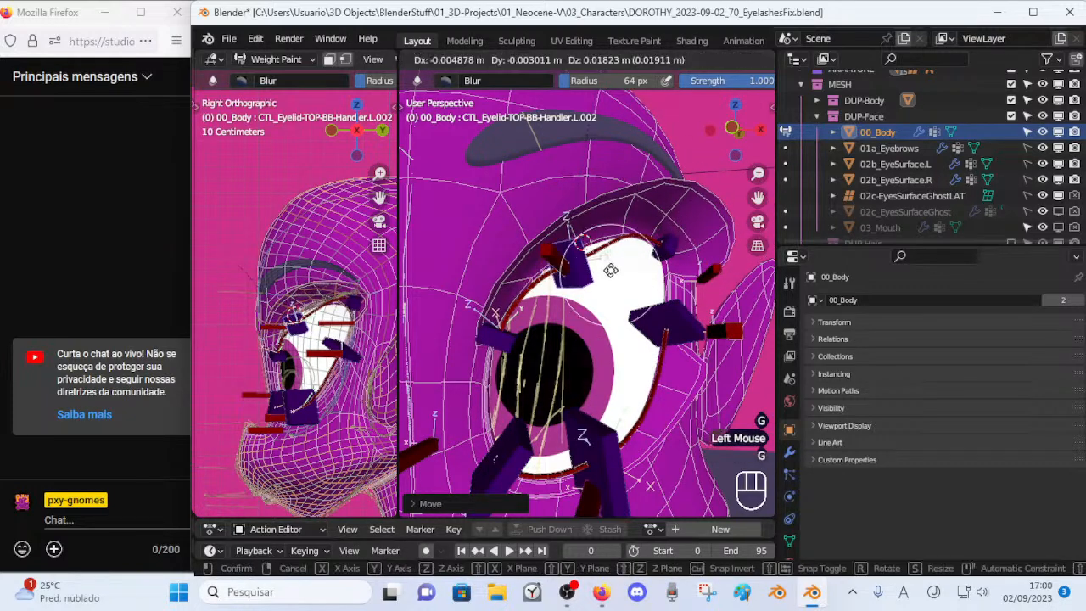
pyautogui.click(600, 268)
pyautogui.press('g')
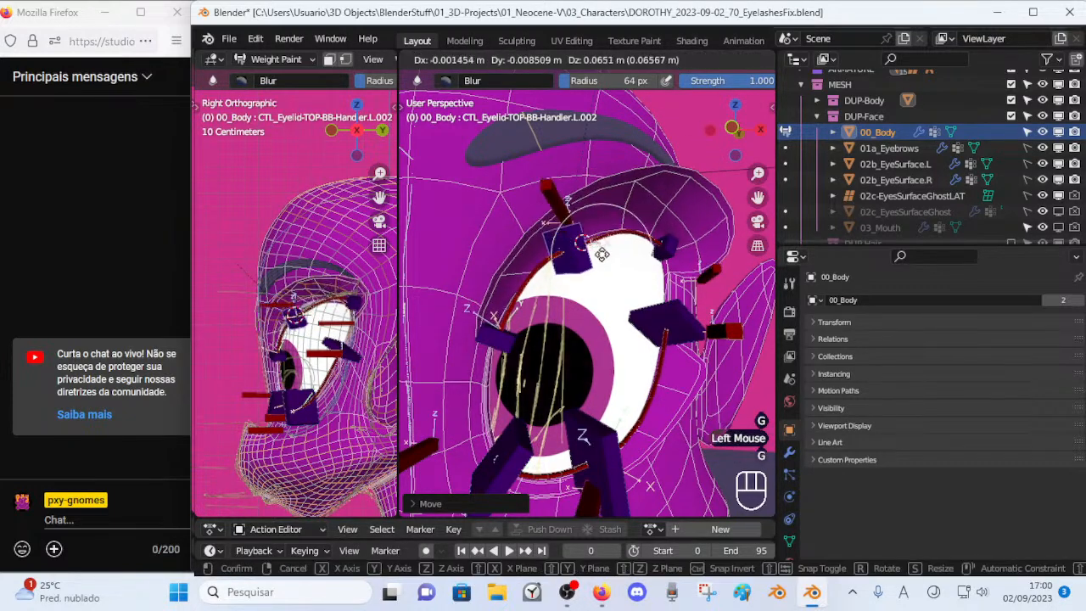
pyautogui.click(594, 261)
# Undo the accidental brush stroke, then select the CTL_Eyelid-TOP-BB-Handler.L.003 bone and raise it at the eyelid's outer corner.
pyautogui.click(676, 260)
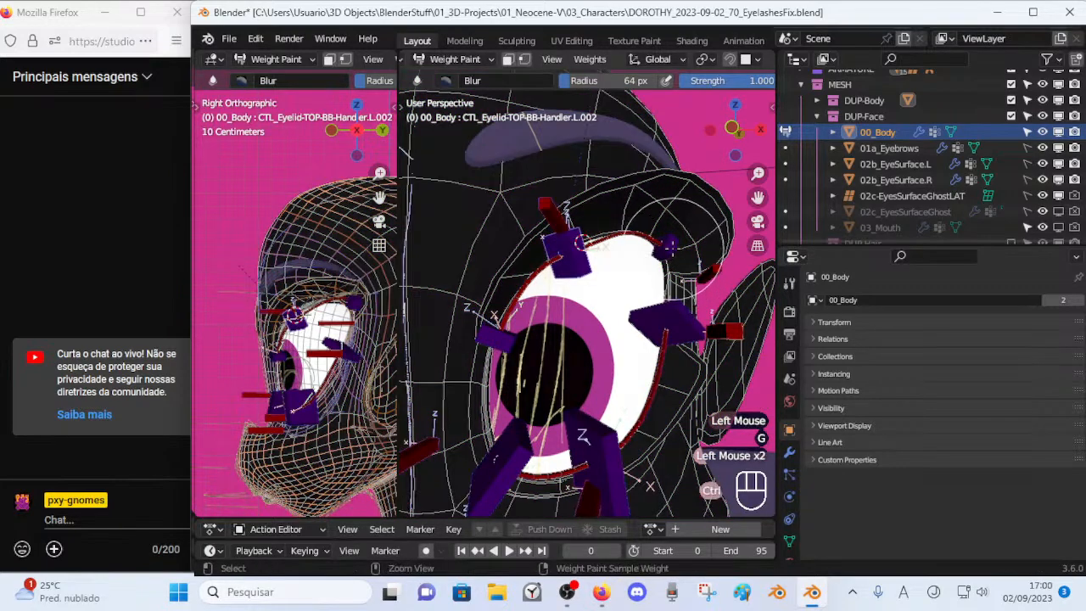
pyautogui.hotkey('ctrl', 'z')
pyautogui.keyDown('ctrl'); pyautogui.click(670, 245); pyautogui.keyUp('ctrl')
pyautogui.press('g')
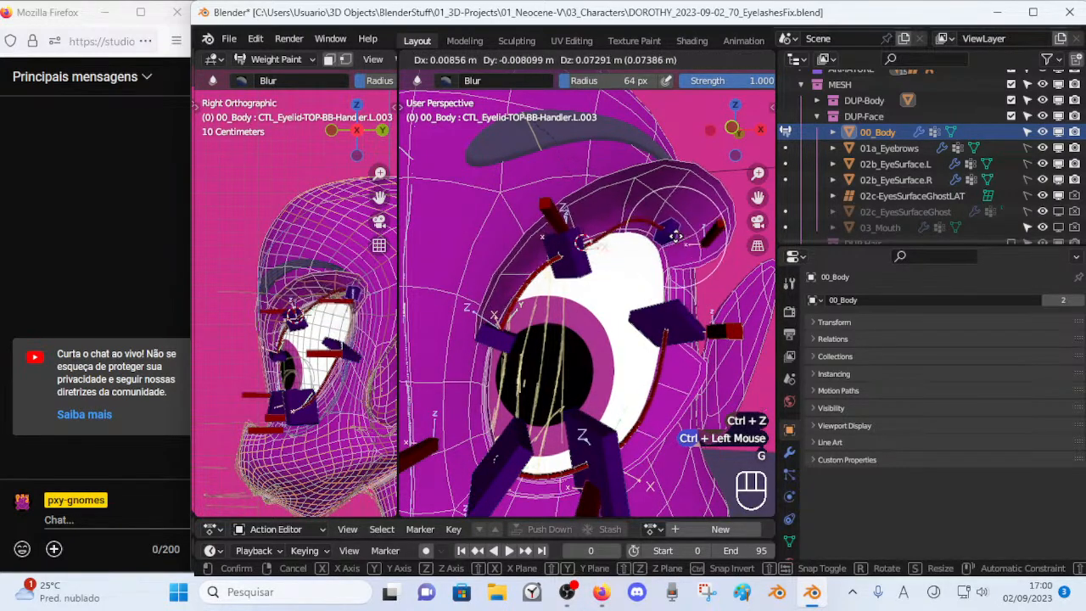
pyautogui.click(675, 238)
pyautogui.moveTo(674, 238); pyautogui.dragTo(619, 283, button='middle')
pyautogui.press('g')
pyautogui.click(604, 262)
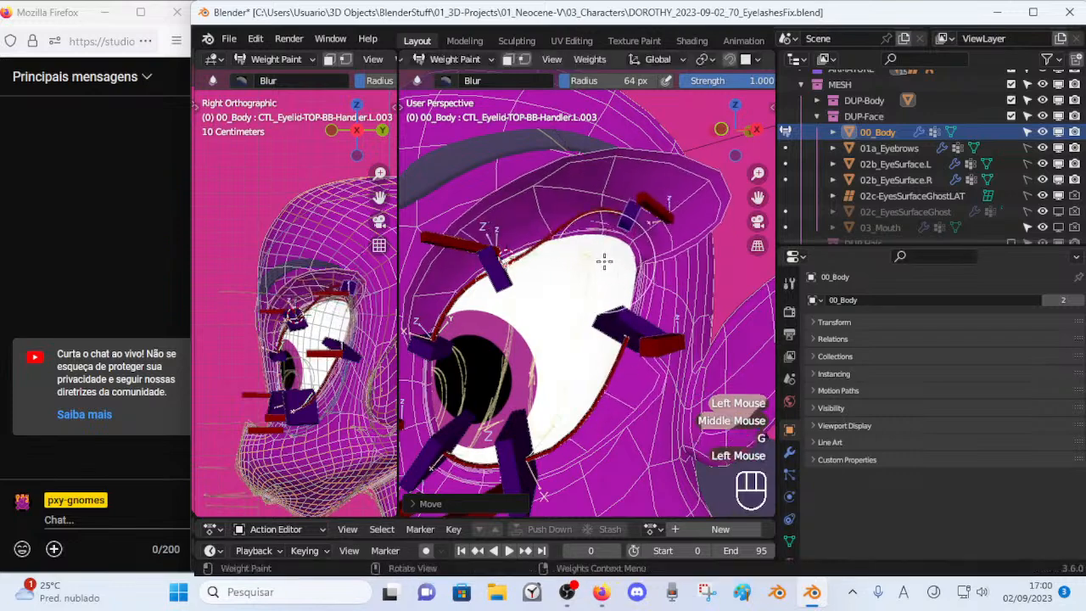
# Reselect the CTL_Eyelid-TOP-BB-Handler.L.002 bone and move it up and down to test the lid with the outer handle raised.
pyautogui.keyDown('ctrl'); pyautogui.click(492, 250); pyautogui.keyUp('ctrl')
pyautogui.press('g')
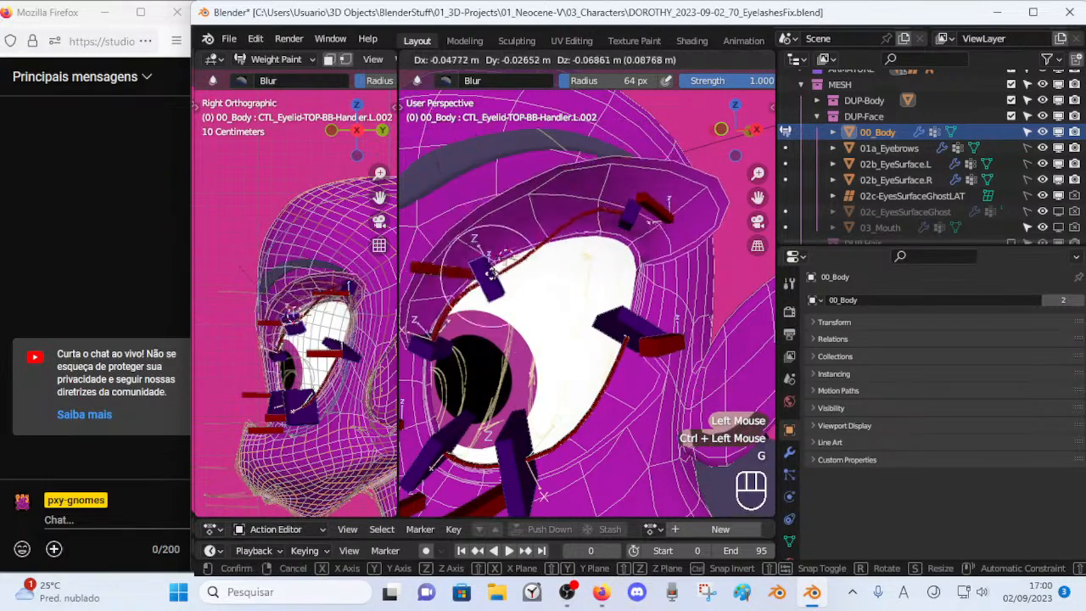
pyautogui.click(498, 229)
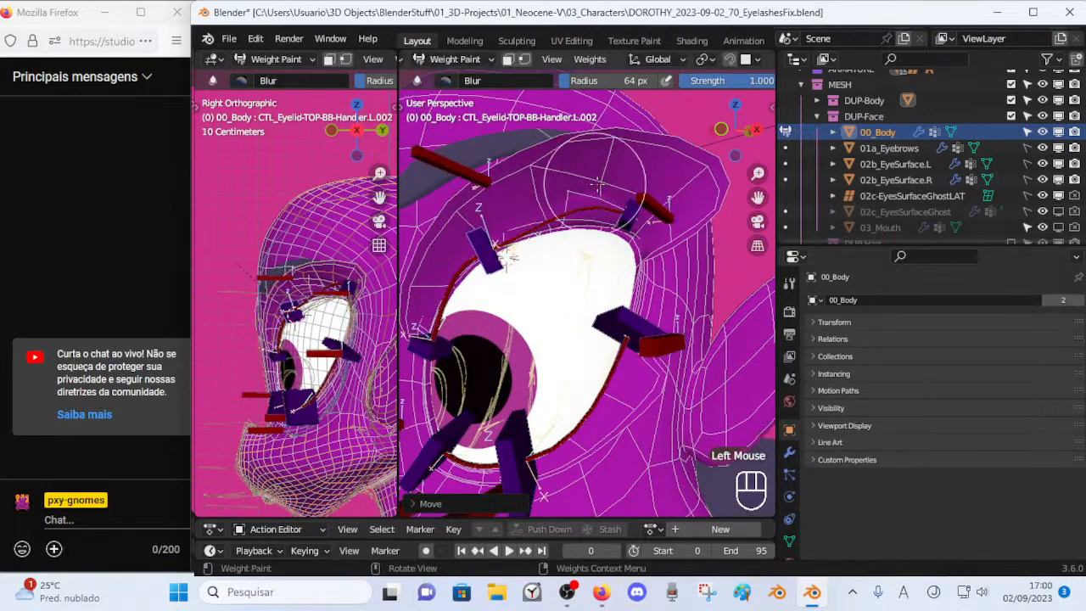
pyautogui.press('g')
pyautogui.click(506, 256)
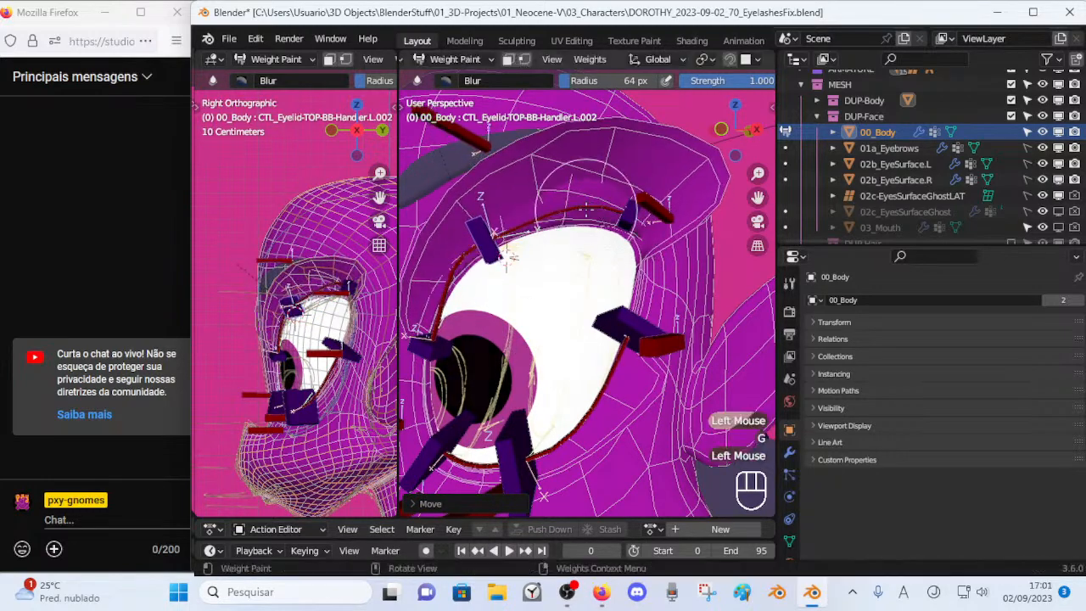
pyautogui.press('g')
pyautogui.click(510, 256)
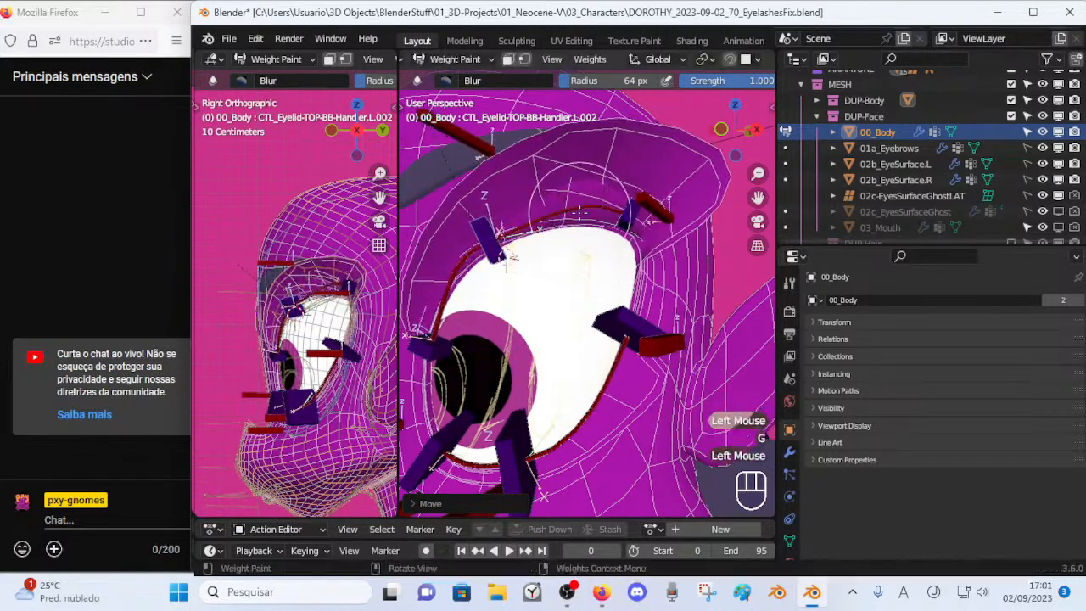
pyautogui.press('g')
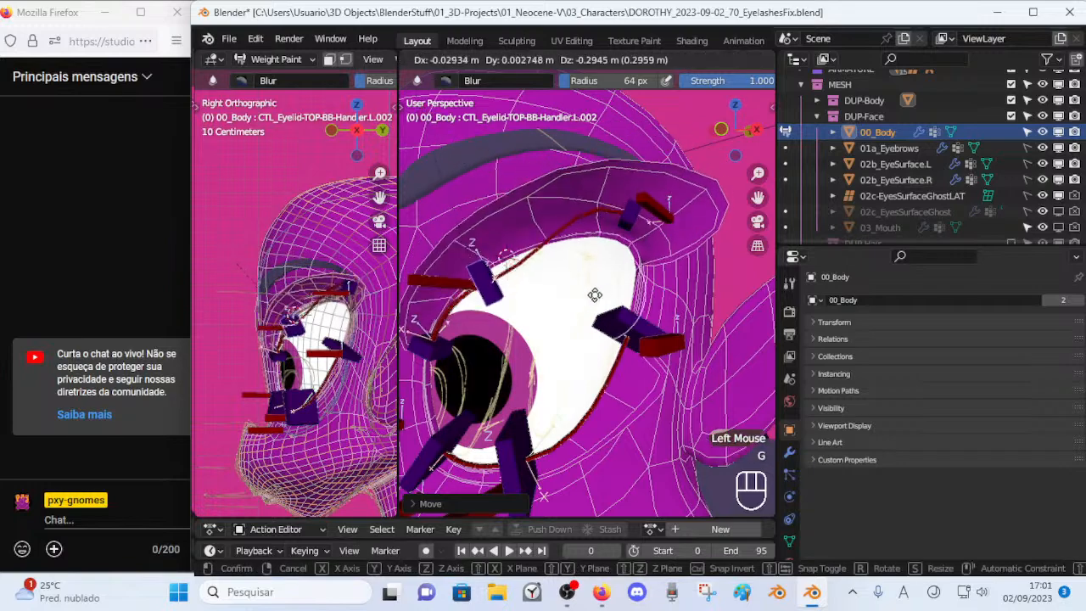
pyautogui.click(598, 247)
# Move the CTL_Eyelid-TOP-BB-Handler.L.002 bone again and compare the lid's bend from the front and the side.
pyautogui.moveTo(596, 248); pyautogui.dragTo(644, 250, button='middle')
pyautogui.press('g')
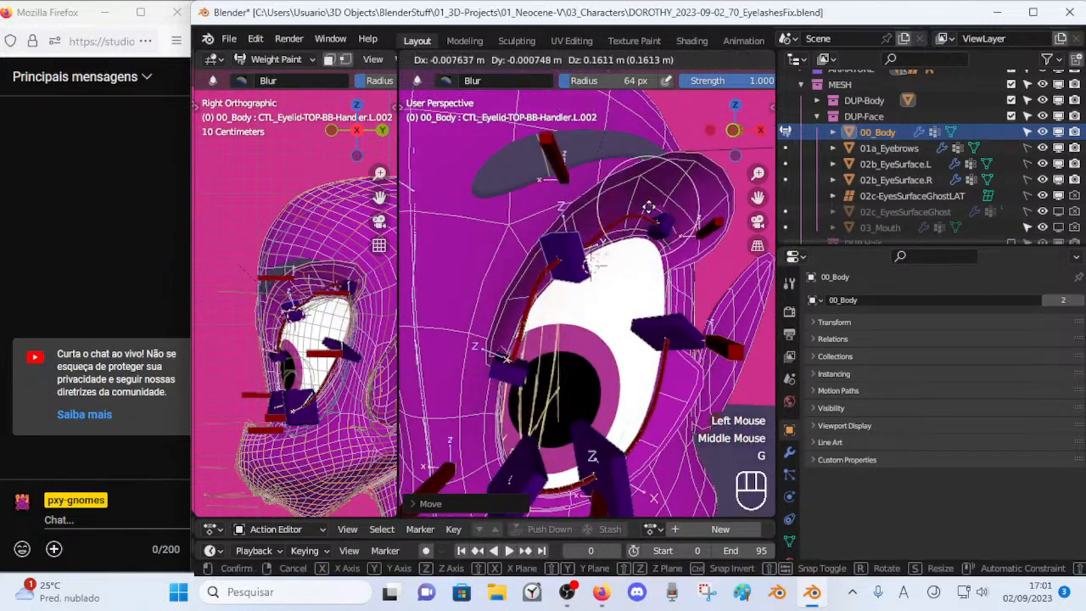
pyautogui.click(647, 271)
pyautogui.press('g')
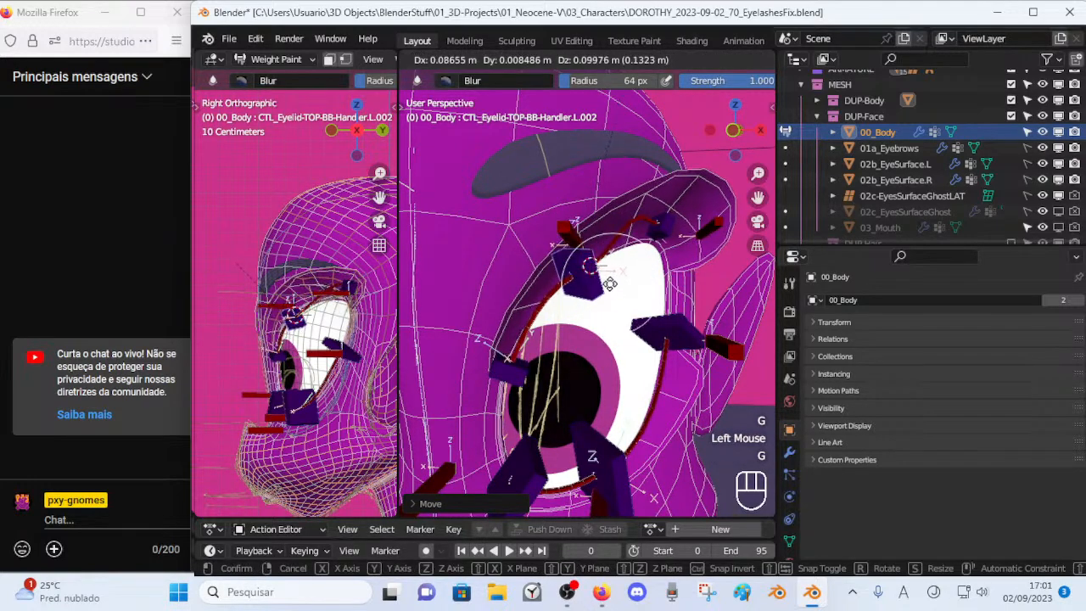
pyautogui.click(620, 286)
pyautogui.moveTo(620, 286); pyautogui.dragTo(543, 273, button='middle')
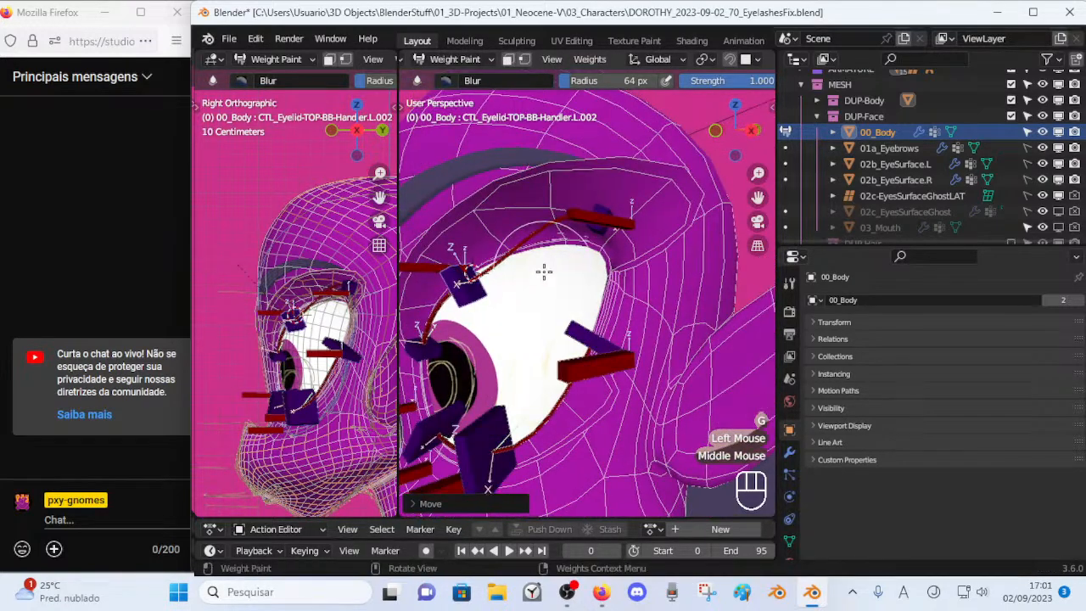
# Leave Weight Paint mode and open the 00_Body mesh in Edit Mode.
pyautogui.hotkey('ctrl', 'Tab')
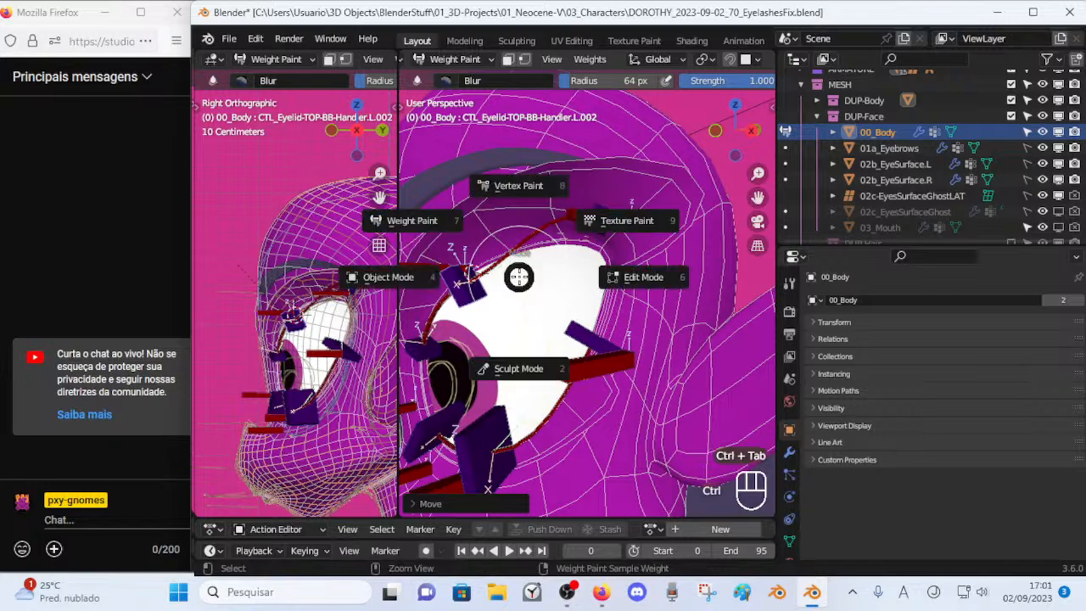
pyautogui.moveTo(519, 276)
pyautogui.mouseDown(button='middle')
pyautogui.moveTo(647, 312)
pyautogui.moveTo(641, 292)
pyautogui.moveTo(659, 281)
pyautogui.moveTo(647, 254)
pyautogui.moveTo(652, 203)
pyautogui.moveTo(677, 208)
pyautogui.mouseUp(button='middle')
pyautogui.click(659, 281)
pyautogui.click(638, 297)
pyautogui.moveTo(677, 208); pyautogui.dragTo(669, 211)
pyautogui.moveTo(669, 211); pyautogui.dragTo(503, 224, button='middle')
pyautogui.click(504, 213)
pyautogui.press('Tab')
# Slide two vertices of 00_Body along their edges in the skin fold above the left upper eyelid.
pyautogui.scroll(1, 472, 282)
pyautogui.moveTo(478, 317); pyautogui.dragTo(551, 280, button='middle')
pyautogui.scroll(1, 458, 289)
pyautogui.scroll(1, 471, 237)
pyautogui.scroll(1, 476, 266)
pyautogui.scroll(1, 527, 316)
pyautogui.press('1')
pyautogui.click(542, 296)
pyautogui.hotkey('shift', 'v')
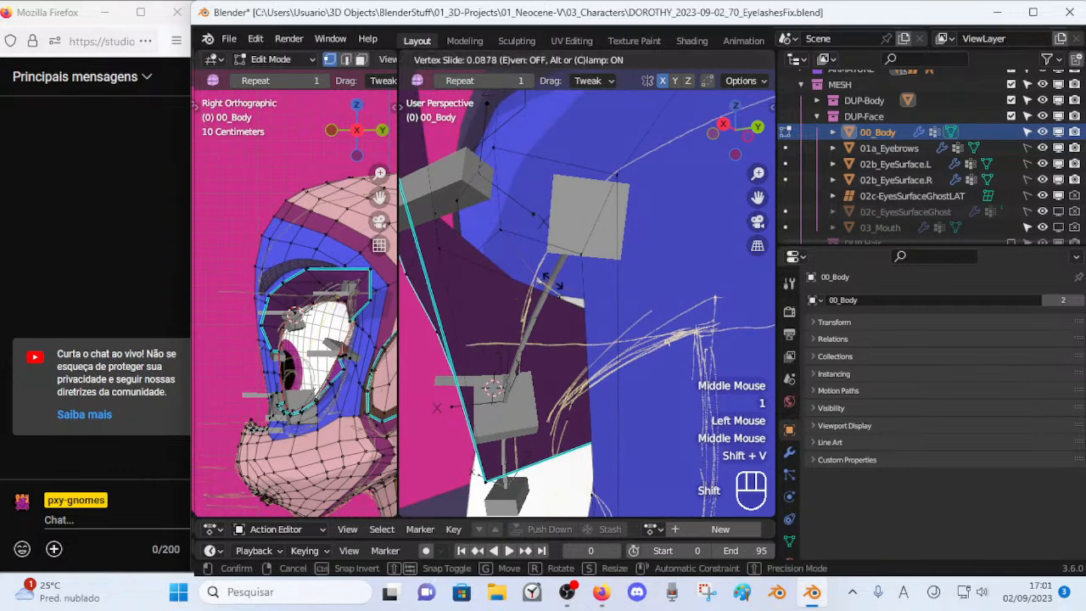
pyautogui.keyDown('shift'); pyautogui.click(549, 284); pyautogui.keyUp('shift')
pyautogui.click(415, 246)
pyautogui.hotkey('shift', 'v')
pyautogui.keyDown('shift'); pyautogui.click(534, 273); pyautogui.keyUp('shift')
# Smooth individual edges of the skin fold bordering the left upper eyelid with the Smooth tool.
pyautogui.press('2')
pyautogui.click(534, 269)
pyautogui.moveTo(465, 315); pyautogui.dragTo(496, 315)
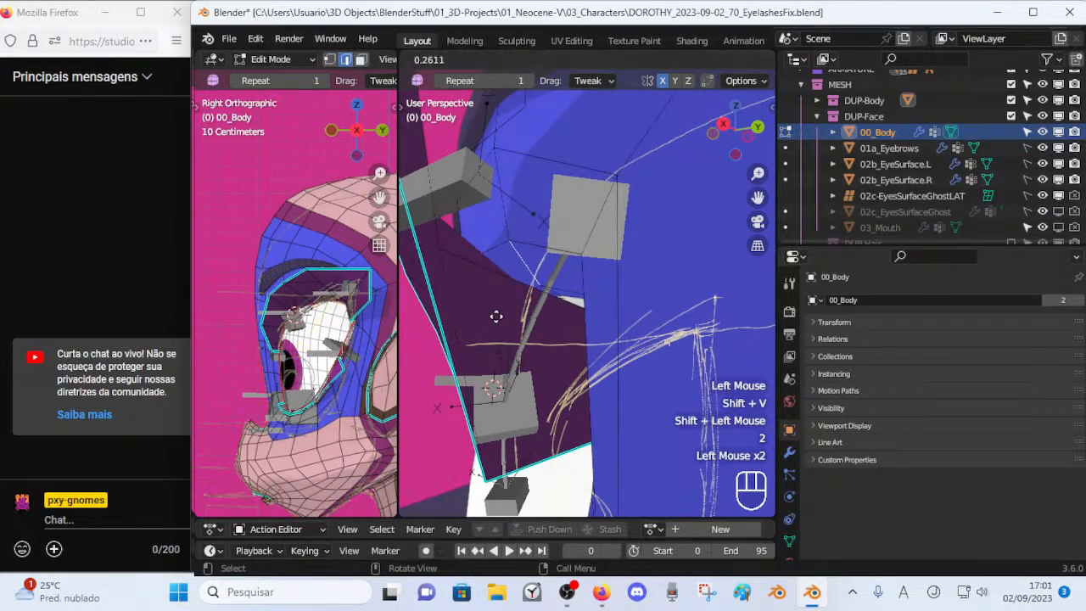
pyautogui.click(458, 314)
pyautogui.moveTo(509, 235); pyautogui.dragTo(481, 268, button='middle')
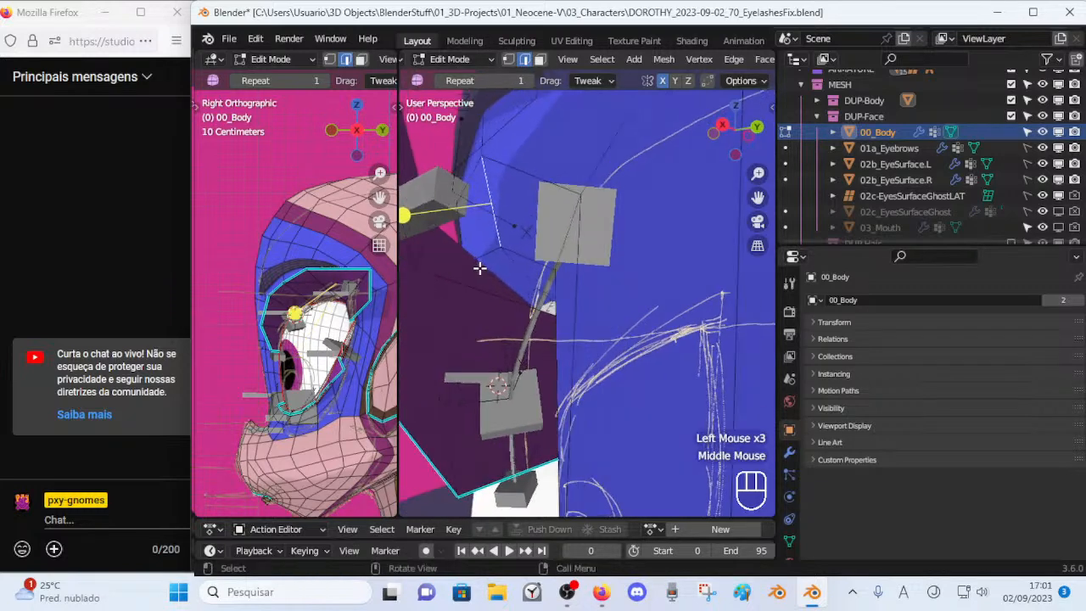
pyautogui.moveTo(404, 216); pyautogui.dragTo(419, 220)
pyautogui.click(582, 237)
# Select two neighbouring faces in the blue skin beside the eyelid fold, smooth them and shift them slightly.
pyautogui.press('3')
pyautogui.click(543, 218)
pyautogui.keyDown('shift'); pyautogui.click(570, 264); pyautogui.keyUp('shift')
pyautogui.moveTo(446, 305); pyautogui.dragTo(461, 305)
pyautogui.press('g')
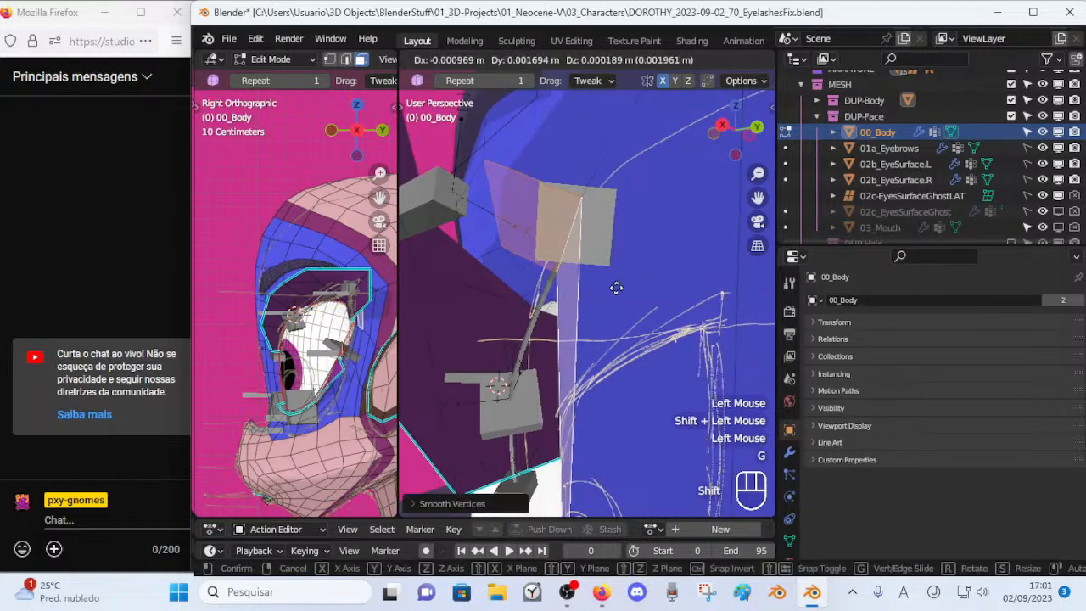
pyautogui.keyDown('shift'); pyautogui.click(640, 284); pyautogui.keyUp('shift')
# Select a single face on the blue fold above the left upper eyelid and nudge it slightly.
pyautogui.click(496, 236)
pyautogui.moveTo(496, 236); pyautogui.dragTo(688, 351, button='middle')
pyautogui.click(486, 313)
pyautogui.scroll(-1, 492, 318)
pyautogui.press('g')
pyautogui.keyDown('shift'); pyautogui.click(679, 335); pyautogui.keyUp('shift')
# Nudge two more faces, one at a time, along the narrow fold between the eyebrow and the upper eyelid.
pyautogui.click(594, 365)
pyautogui.press('g')
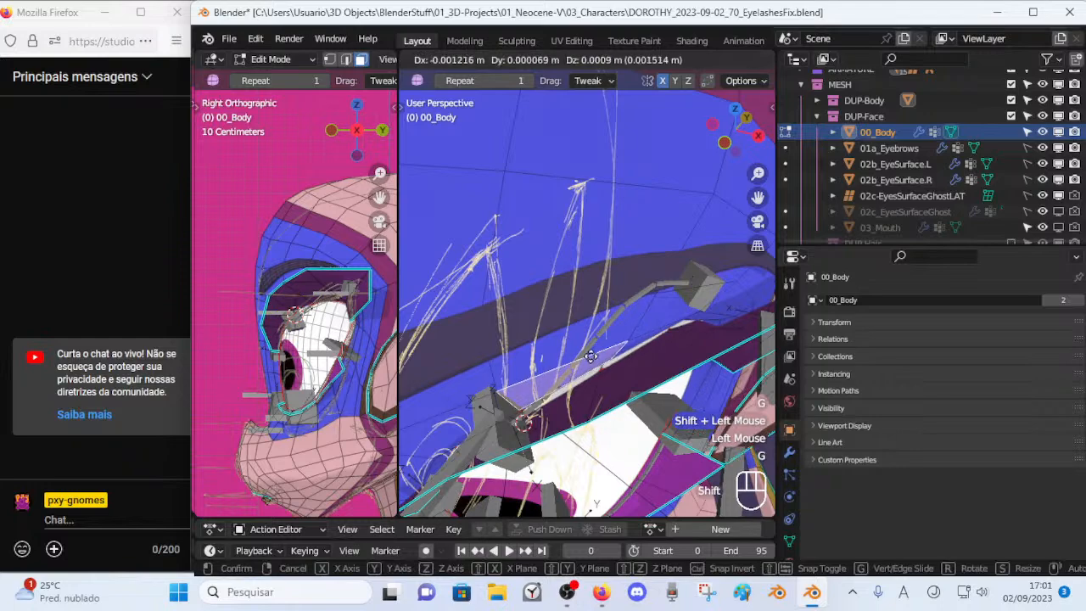
pyautogui.keyDown('shift'); pyautogui.click(662, 303); pyautogui.keyUp('shift')
pyautogui.moveTo(673, 319); pyautogui.dragTo(500, 250, button='middle')
pyautogui.click(652, 315)
pyautogui.press('g')
pyautogui.keyDown('shift'); pyautogui.click(642, 310); pyautogui.keyUp('shift')
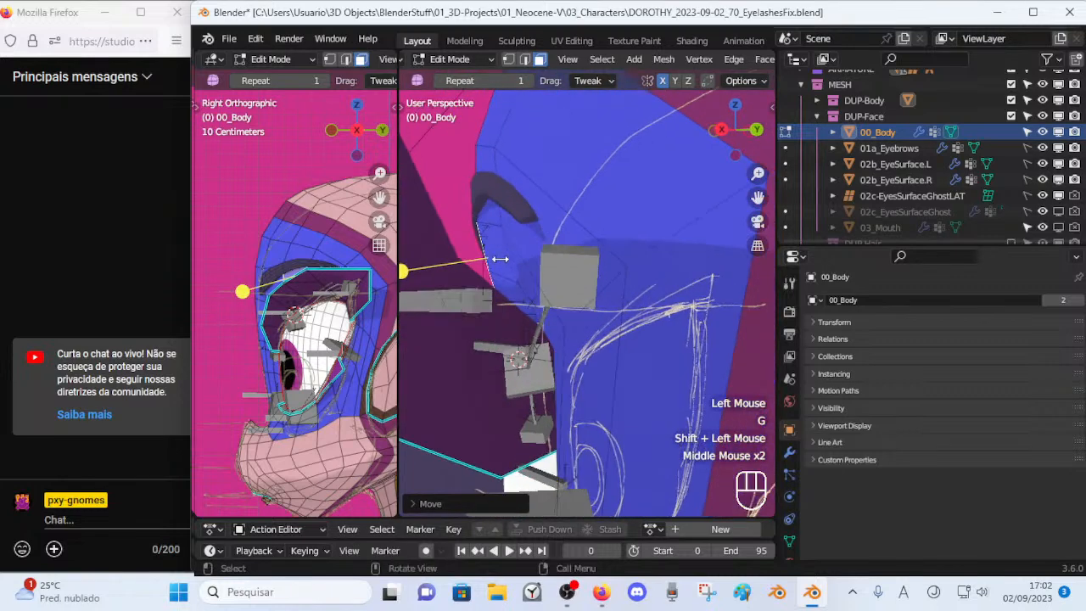
# Fine-tune the positions of individual vertices along the fold below the eyebrow to even out its shape.
pyautogui.press('1')
pyautogui.press('g')
pyautogui.moveTo(545, 285); pyautogui.dragTo(532, 322, button='middle')
pyautogui.keyDown('shift'); pyautogui.click(496, 306); pyautogui.keyUp('shift')
pyautogui.click(497, 231)
pyautogui.press('g')
pyautogui.keyDown('shift'); pyautogui.click(478, 236); pyautogui.keyUp('shift')
pyautogui.moveTo(478, 237); pyautogui.dragTo(584, 345, button='middle')
pyautogui.press('g')
pyautogui.keyDown('shift'); pyautogui.click(523, 348); pyautogui.keyUp('shift')
pyautogui.click(596, 391)
# Nudge an edge in the blue skin behind the left upper eyelid's outer end and return to vertex selection.
pyautogui.moveTo(596, 391); pyautogui.dragTo(610, 248, button='middle')
pyautogui.scroll(-2, 665, 121)
pyautogui.scroll(1, 632, 212)
pyautogui.press('2')
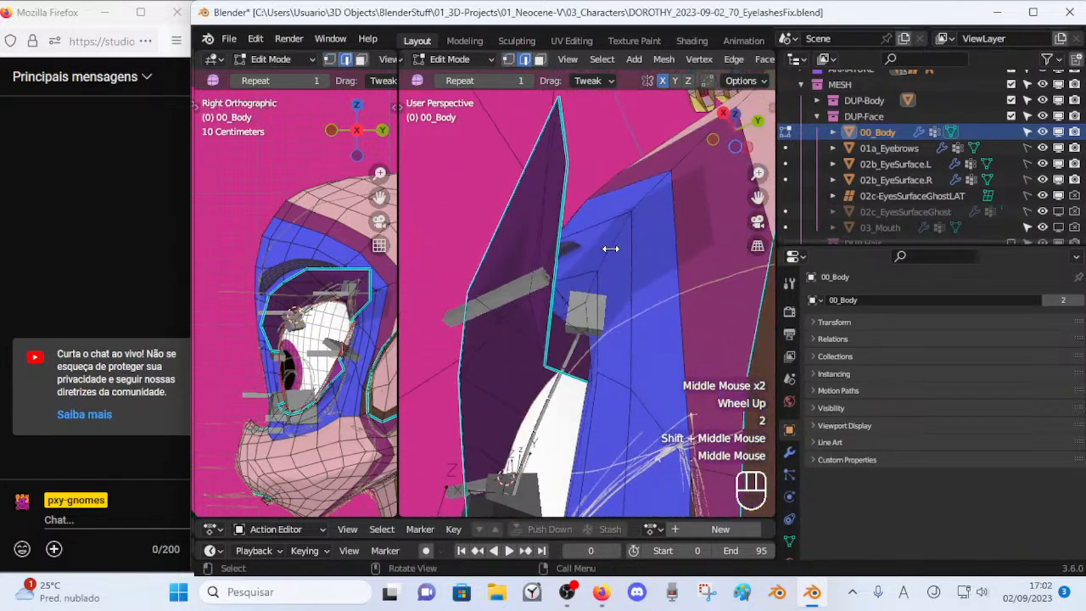
pyautogui.press('g')
pyautogui.keyDown('shift'); pyautogui.click(602, 211); pyautogui.keyUp('shift')
pyautogui.press('1')
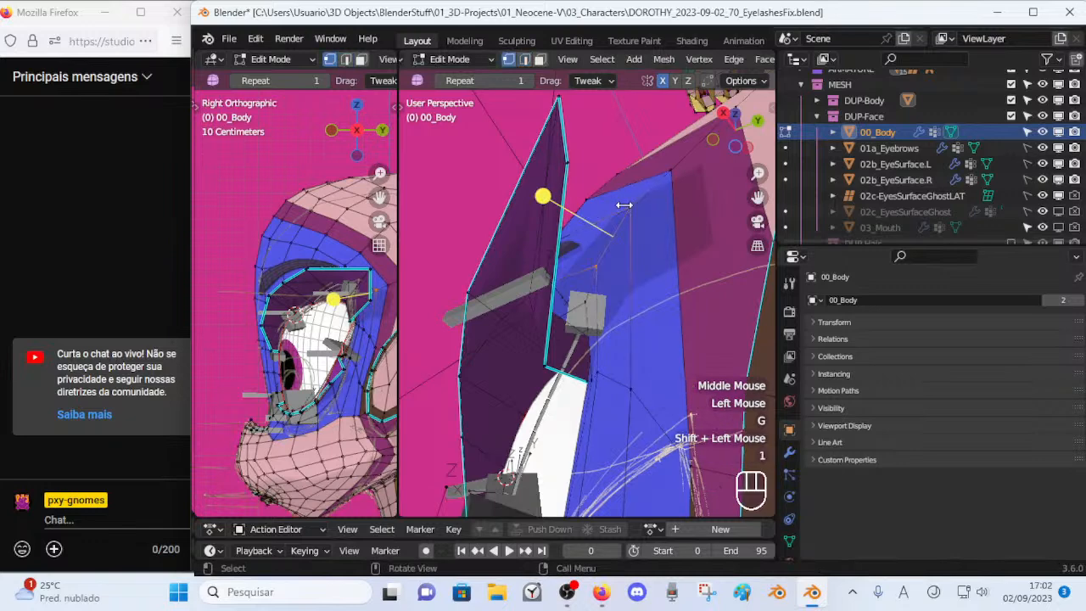
# Reposition two vertices, one at a time, in the blue fold just above the left upper eyelid.
pyautogui.click(622, 206)
pyautogui.press('g')
pyautogui.keyDown('shift'); pyautogui.click(625, 202); pyautogui.keyUp('shift')
pyautogui.click(591, 267)
pyautogui.moveTo(591, 266); pyautogui.dragTo(576, 312, button='middle')
pyautogui.press('g')
pyautogui.click(570, 290)
# Adjust two more vertices one by one along the inner part of the fold beside the upper eyelid.
pyautogui.click(574, 327)
pyautogui.press('g')
pyautogui.keyDown('shift'); pyautogui.click(576, 310); pyautogui.keyUp('shift')
pyautogui.click(575, 309)
pyautogui.press('g')
pyautogui.keyDown('shift'); pyautogui.click(571, 348); pyautogui.keyUp('shift')
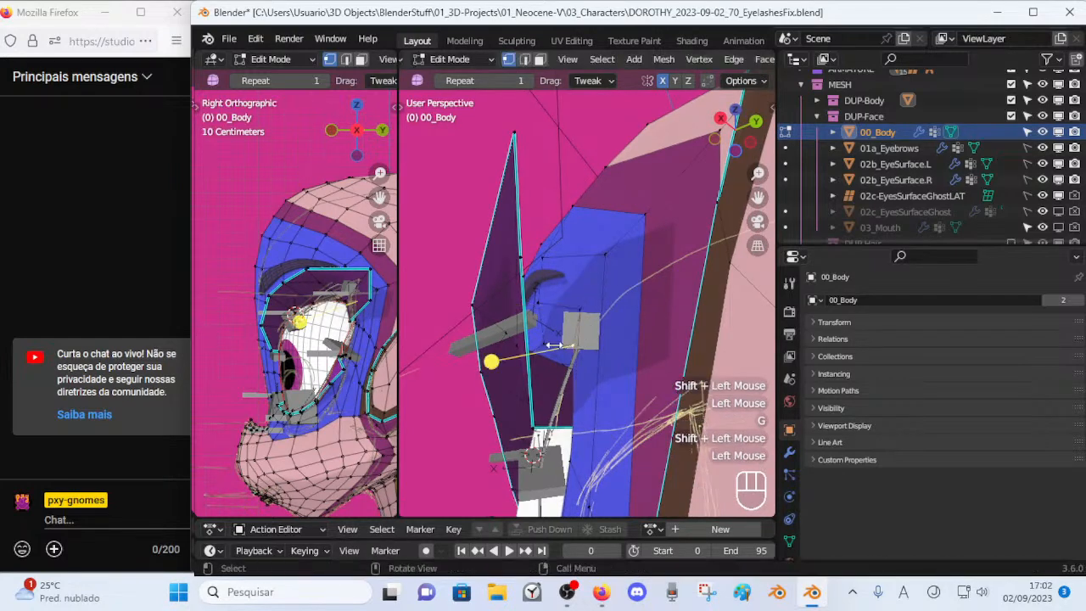
# Smooth the edge selection in the fold behind the upper eyelid and return to vertex selection.
pyautogui.press('2')
pyautogui.moveTo(552, 350); pyautogui.dragTo(569, 391, button='middle')
pyautogui.moveTo(506, 434); pyautogui.dragTo(512, 444)
pyautogui.press('1')
# Slide the selected vertex along its edge in the blue skin around the upper eyelid.
pyautogui.moveTo(567, 387); pyautogui.dragTo(575, 373, button='middle')
pyautogui.keyDown('shift'); pyautogui.moveTo(575, 373); pyautogui.dragTo(598, 301, button='middle'); pyautogui.keyUp('shift')
pyautogui.scroll(1, 597, 301)
pyautogui.moveTo(598, 301); pyautogui.dragTo(622, 405, button='middle')
pyautogui.hotkey('shift', 'v')
pyautogui.keyDown('shift'); pyautogui.click(699, 213); pyautogui.keyUp('shift')
# Select a face loop in the blue skin around the left eye and smooth it.
pyautogui.press('3')
pyautogui.keyDown('alt'); pyautogui.keyDown('shift'); pyautogui.click(692, 208); pyautogui.keyUp('shift'); pyautogui.keyUp('alt')
pyautogui.scroll(-2, 692, 209)
pyautogui.moveTo(639, 373); pyautogui.dragTo(668, 376)
pyautogui.moveTo(662, 314); pyautogui.dragTo(515, 199, button='middle')
# Select the face loop running past the outer side of the left eye, smooth it, and undo the last smoothing pass.
pyautogui.hotkey('alt', 'a')
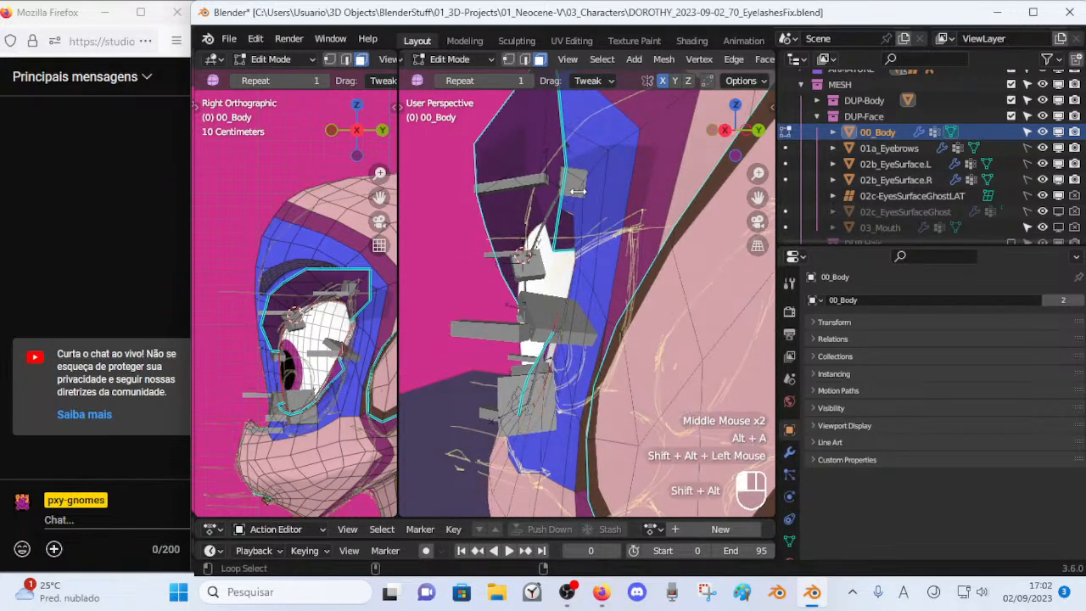
pyautogui.keyDown('alt'); pyautogui.keyDown('shift'); pyautogui.click(481, 292); pyautogui.keyUp('shift'); pyautogui.keyUp('alt')
pyautogui.moveTo(443, 313); pyautogui.dragTo(465, 314)
pyautogui.scroll(-2, 498, 342)
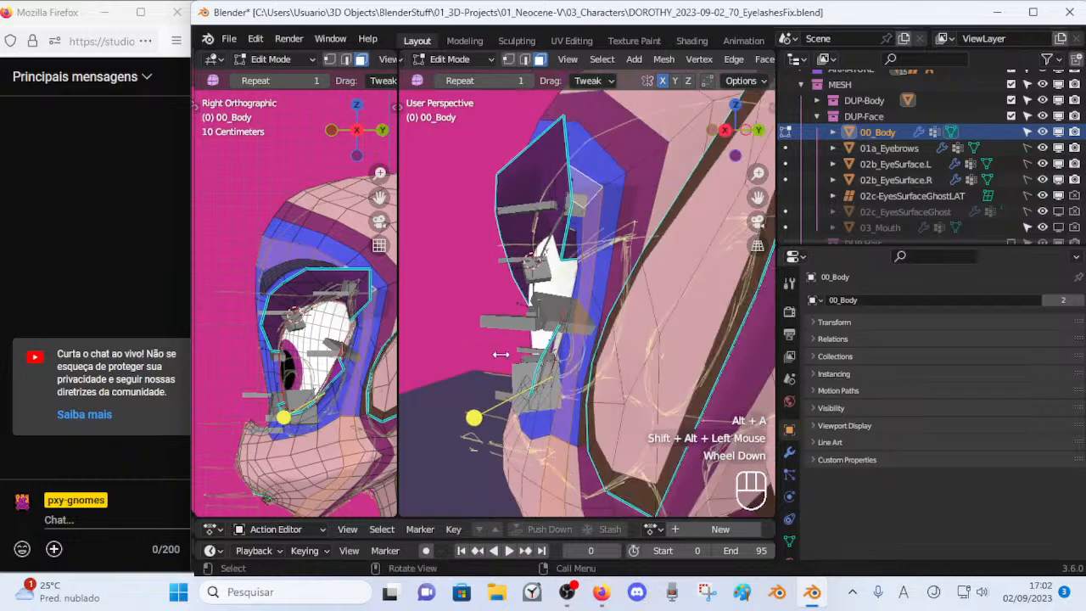
pyautogui.moveTo(480, 413); pyautogui.dragTo(482, 411)
pyautogui.hotkey('ctrl', 'z')
# Clear the selection and examine the left eyelid, fold and brow surface from the side, front and above.
pyautogui.moveTo(620, 230); pyautogui.dragTo(678, 222, button='middle')
pyautogui.scroll(-2, 570, 412)
pyautogui.moveTo(571, 412); pyautogui.dragTo(653, 312, button='middle')
pyautogui.scroll(2, 588, 346)
pyautogui.hotkey('alt', 'a')
pyautogui.scroll(1, 607, 423)
pyautogui.scroll(-1, 571, 419)
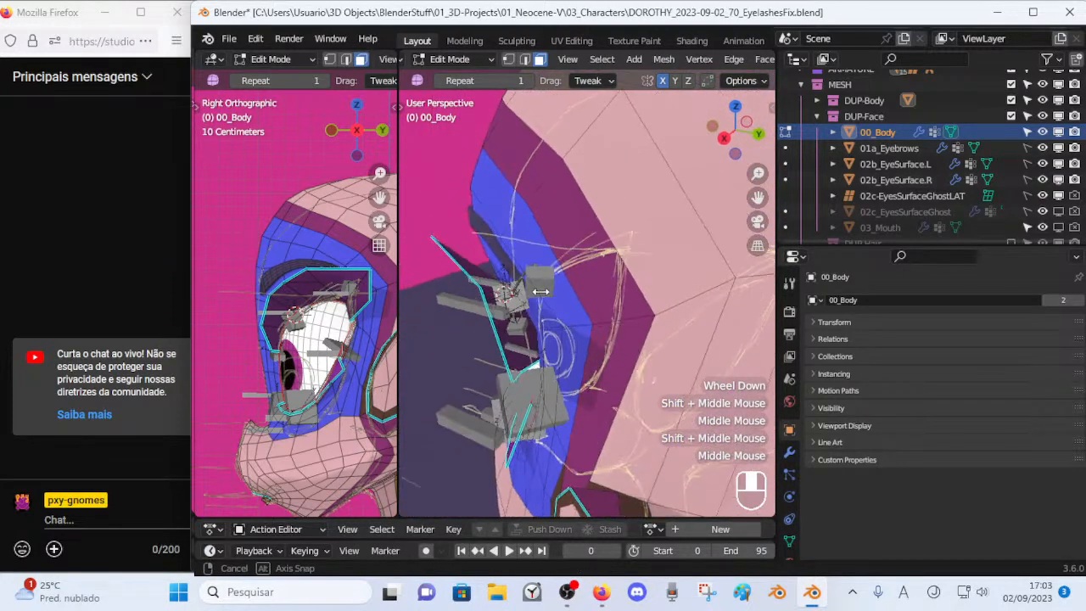
pyautogui.moveTo(520, 195); pyautogui.dragTo(556, 299, button='middle')
pyautogui.scroll(-2, 611, 246)
pyautogui.scroll(2, 645, 292)
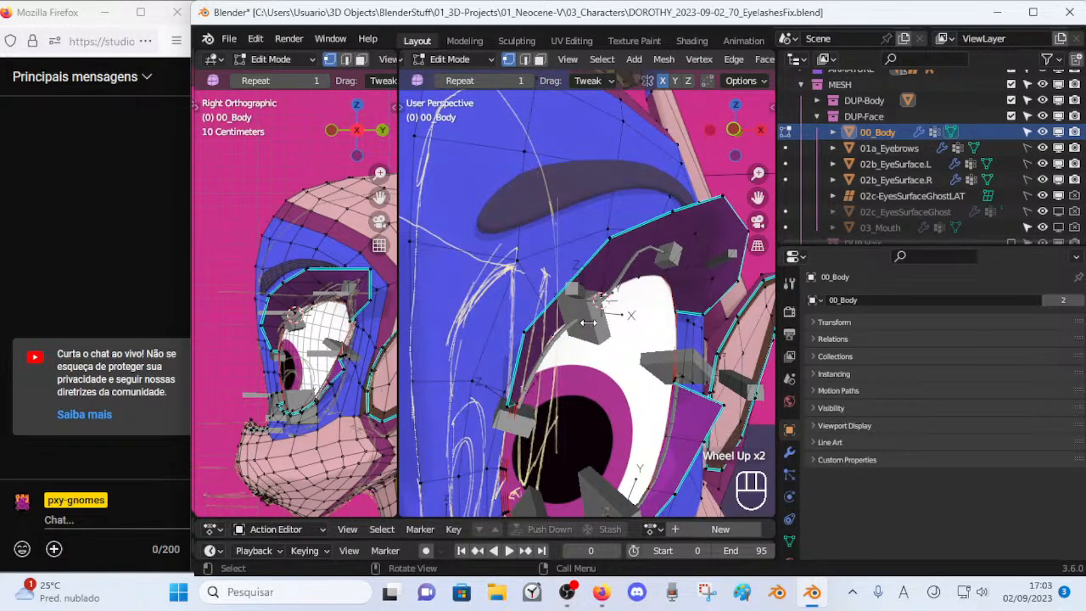
pyautogui.moveTo(645, 291); pyautogui.dragTo(629, 239, button='middle')
pyautogui.scroll(-1, 661, 268)
pyautogui.scroll(1, 652, 268)
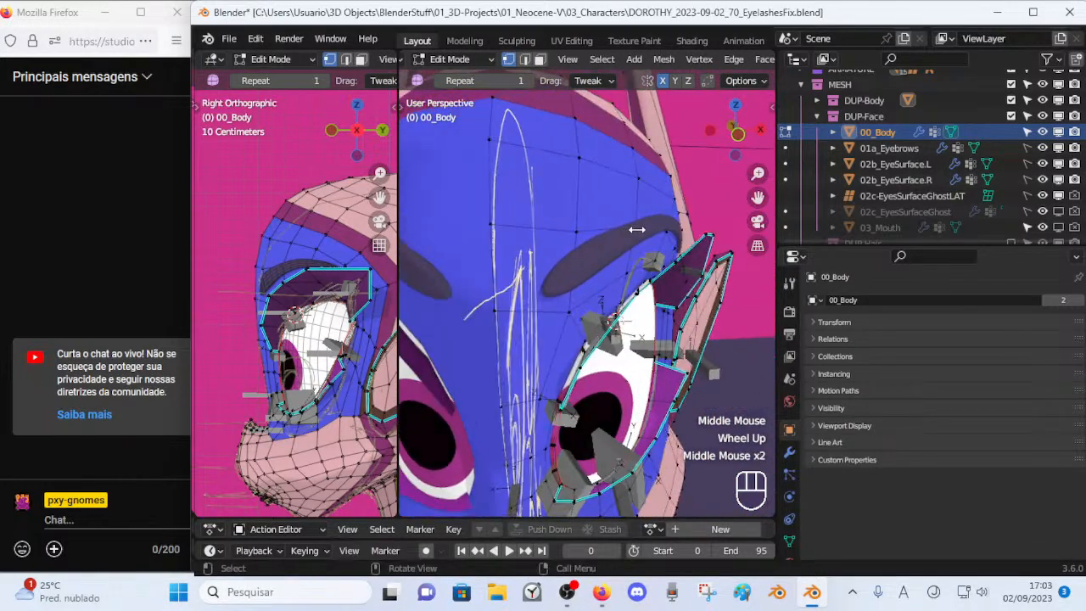
# Nudge a vertex near the left eyebrow and an edge around the upper eyelid, ending in vertex selection.
pyautogui.moveTo(561, 230); pyautogui.dragTo(618, 240, button='middle')
pyautogui.press('g')
pyautogui.keyDown('shift'); pyautogui.click(652, 209); pyautogui.keyUp('shift')
pyautogui.moveTo(652, 209); pyautogui.dragTo(572, 323, button='middle')
pyautogui.press('2')
pyautogui.click(593, 341)
pyautogui.press('g')
pyautogui.keyDown('shift'); pyautogui.click(646, 310); pyautogui.keyUp('shift')
pyautogui.press('1')
# Switch from mesh editing to posing the ARM-Dorothy armature and save the file.
pyautogui.scroll(-2, 594, 339)
pyautogui.hotkey('ctrl', 'Tab')
pyautogui.click(601, 341)
pyautogui.scroll(2, 600, 341)
pyautogui.hotkey('ctrl', 'Tab')
pyautogui.press('a')
pyautogui.hotkey('ctrl', 's')
# Test the lid deformation by moving CTL_Eyelid-TOP-BB-Handler.L.002 and CTL_Eyelid-BOT-BB-Handler.L.002 in turn.
pyautogui.click(568, 325)
pyautogui.press('g')
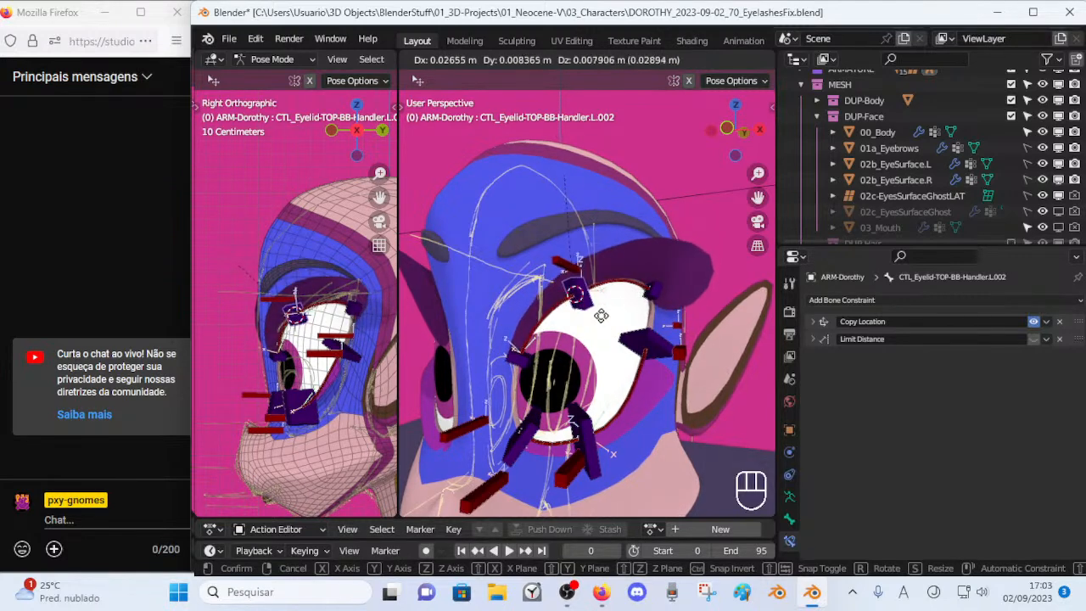
pyautogui.press('Escape')
pyautogui.moveTo(600, 315); pyautogui.dragTo(590, 365, button='middle')
pyautogui.click(585, 394)
pyautogui.press('g')
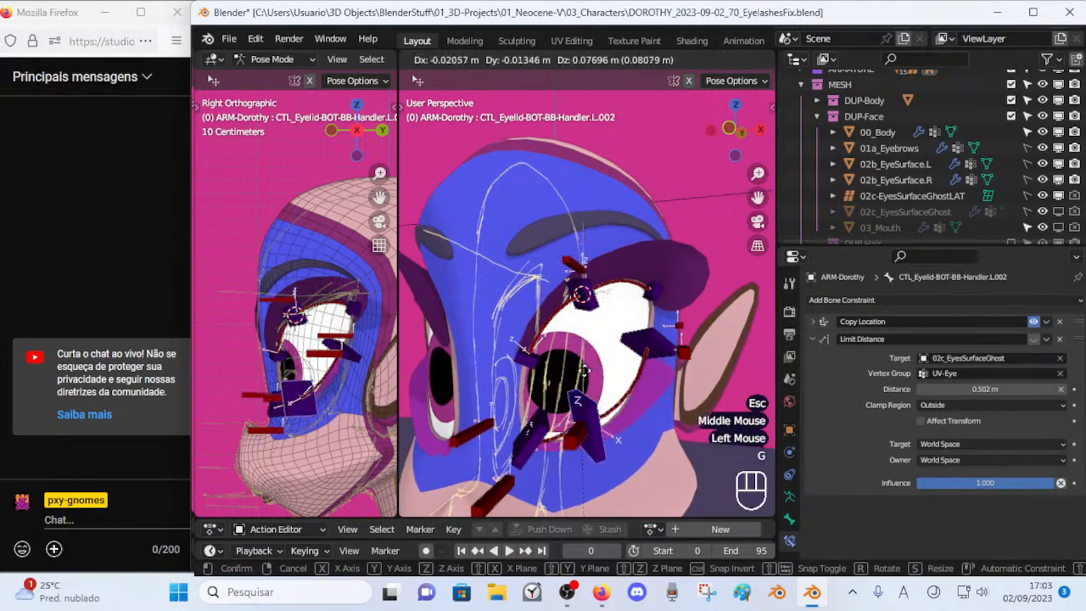
pyautogui.click(583, 399)
# Test the controls under the left eye by moving them around the lower eyelid.
pyautogui.moveTo(583, 399); pyautogui.dragTo(572, 371, button='middle')
pyautogui.click(501, 414)
pyautogui.press('g')
pyautogui.click(610, 390)
pyautogui.press('g')
pyautogui.click(572, 369)
# Test raising CTL_Eyelid-TOP-BB-Handler.L.002 towards the eyebrow from two viewing angles, cancelling each move.
pyautogui.click(581, 288)
pyautogui.press('g')
pyautogui.press('Escape')
pyautogui.press('g')
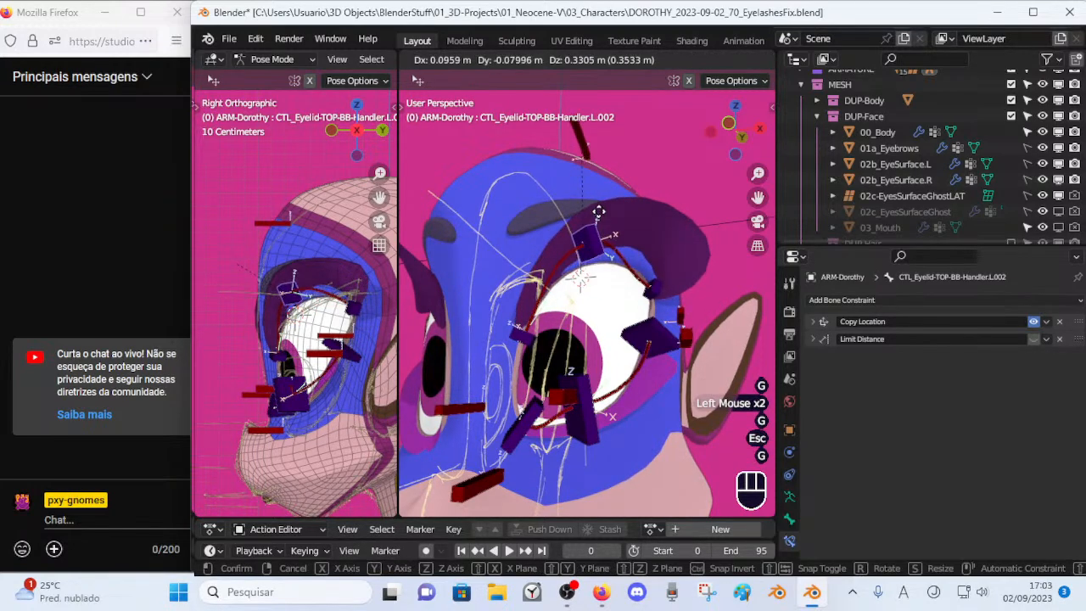
pyautogui.press('Escape')
pyautogui.moveTo(598, 211); pyautogui.dragTo(585, 254, button='middle')
pyautogui.press('g')
pyautogui.press('Escape')
# Show the FACE MTR bone layer and select the CTL-EyeContour-Top.L control above the left eyebrow.
pyautogui.press('n')
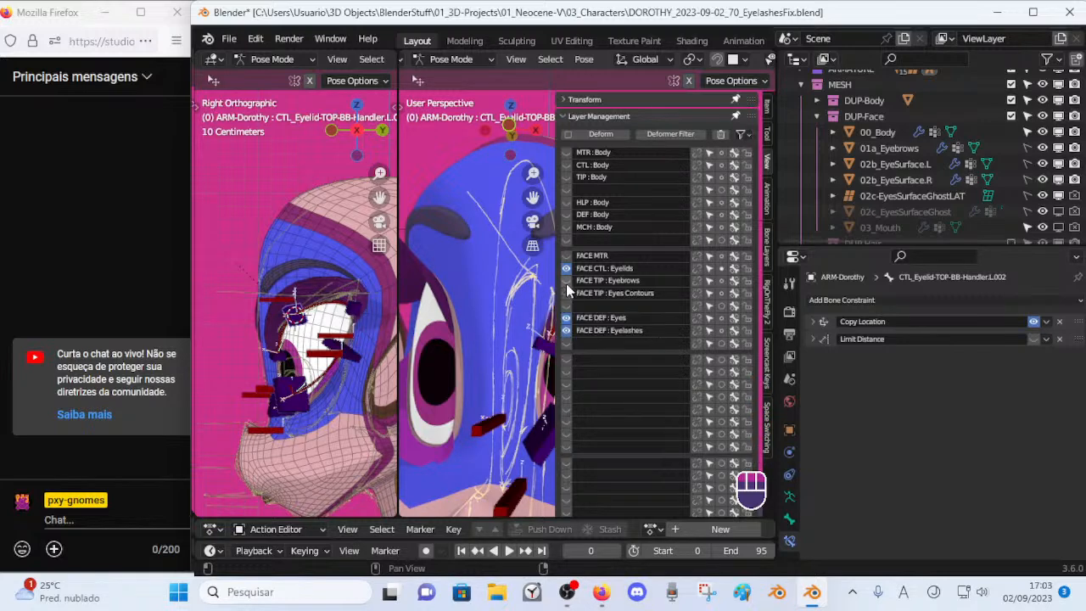
pyautogui.press('n')
pyautogui.click(640, 158)
pyautogui.scroll(-2, 609, 215)
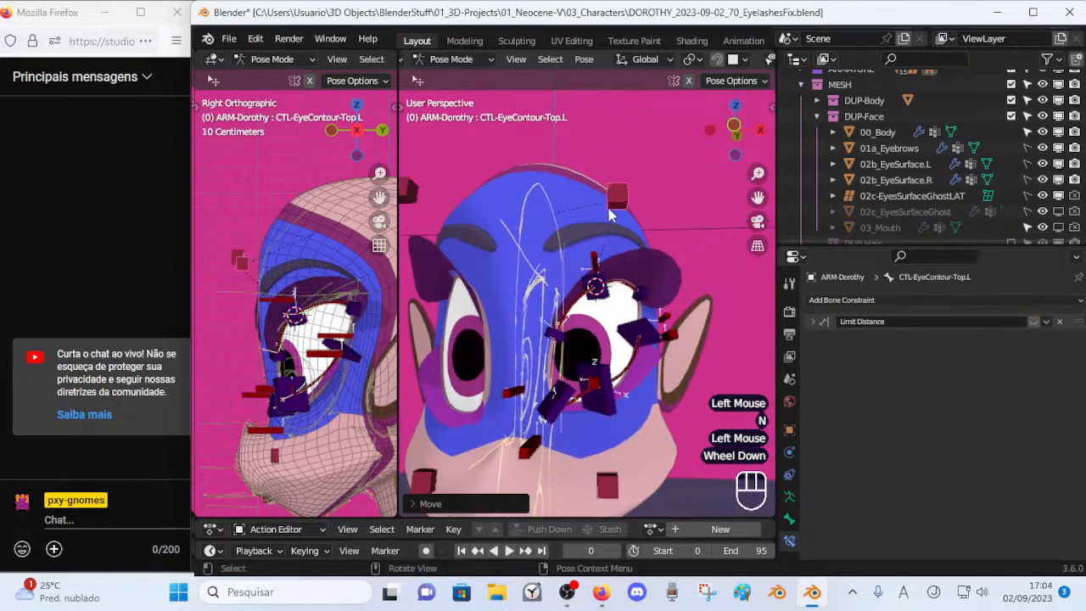
# Try raising CTL-EyeContour-Top.L from two viewing angles to test the upper eye contour, cancelling each move.
pyautogui.press('g')
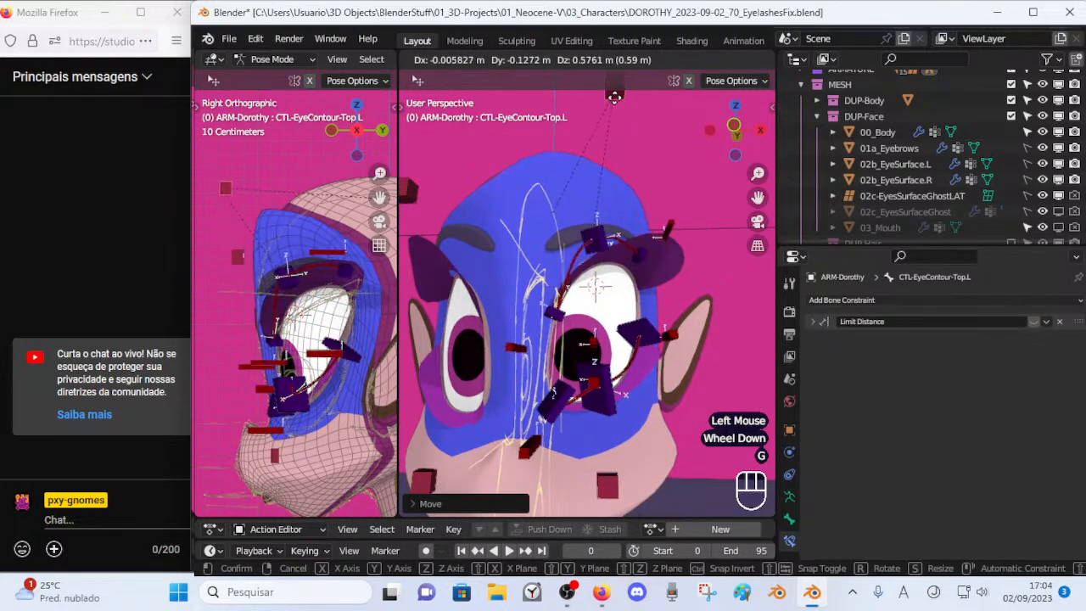
pyautogui.press('Escape')
pyautogui.moveTo(606, 166); pyautogui.dragTo(624, 241, button='middle')
pyautogui.press('g')
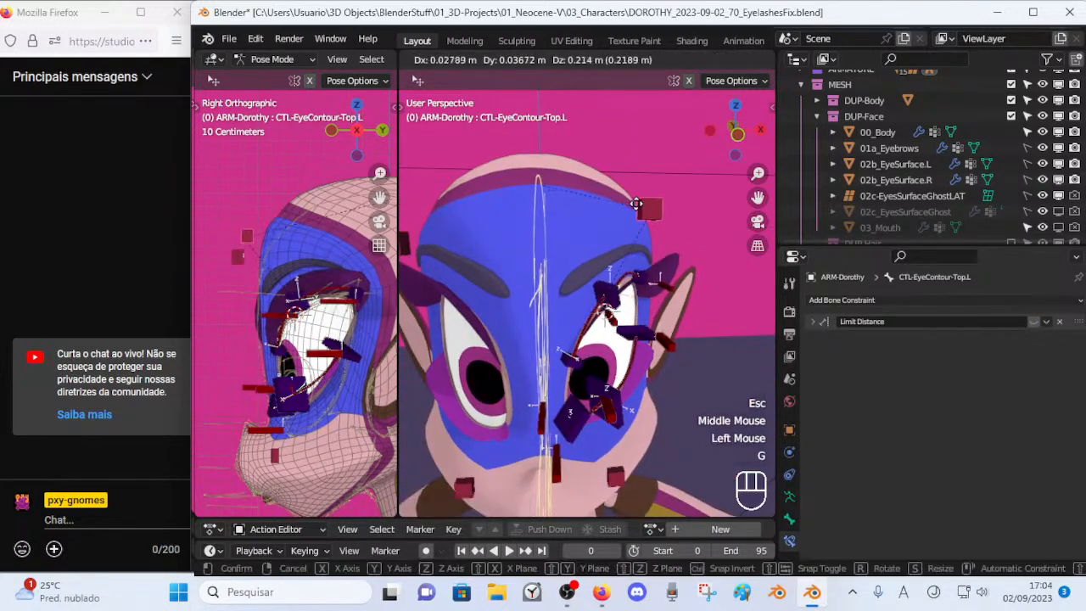
pyautogui.press('Escape')
# Raise CTL-EyeContour-Top.L slightly and turn on the wireframe overlay on the character.
pyautogui.moveTo(631, 191); pyautogui.dragTo(619, 216, button='middle')
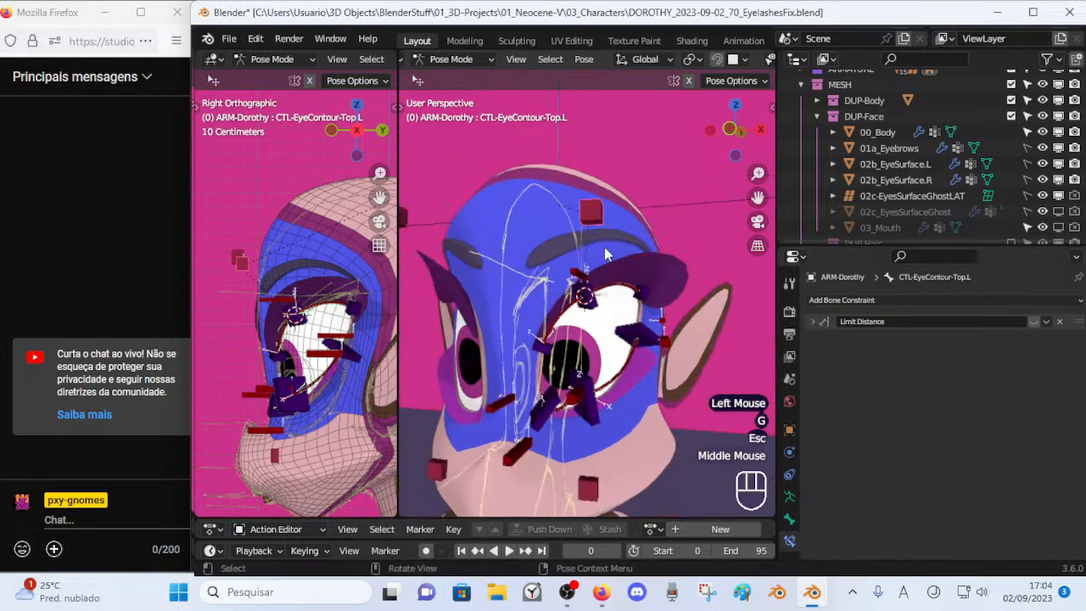
pyautogui.press('g')
pyautogui.click(617, 219)
pyautogui.hotkey('ctrl', 'alt', 'shift', 'z')
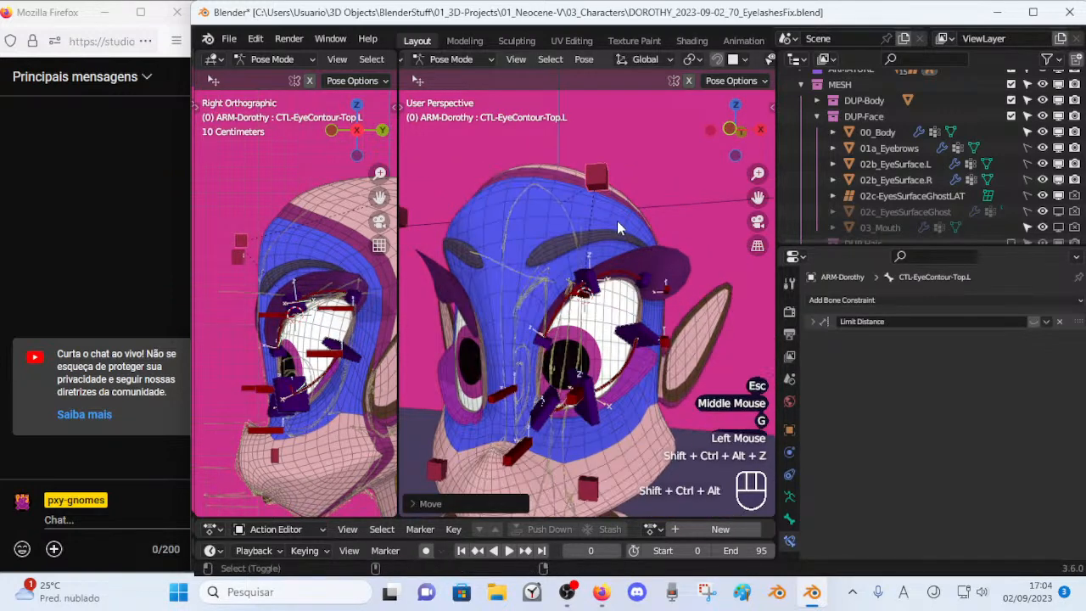
# Test the wireframe deformation by moving CTL-EyeContour-Top.L and raising CTL_Eyelid-TOP-BB-Handler.L.002 beneath it.
pyautogui.click(602, 187)
pyautogui.press('g')
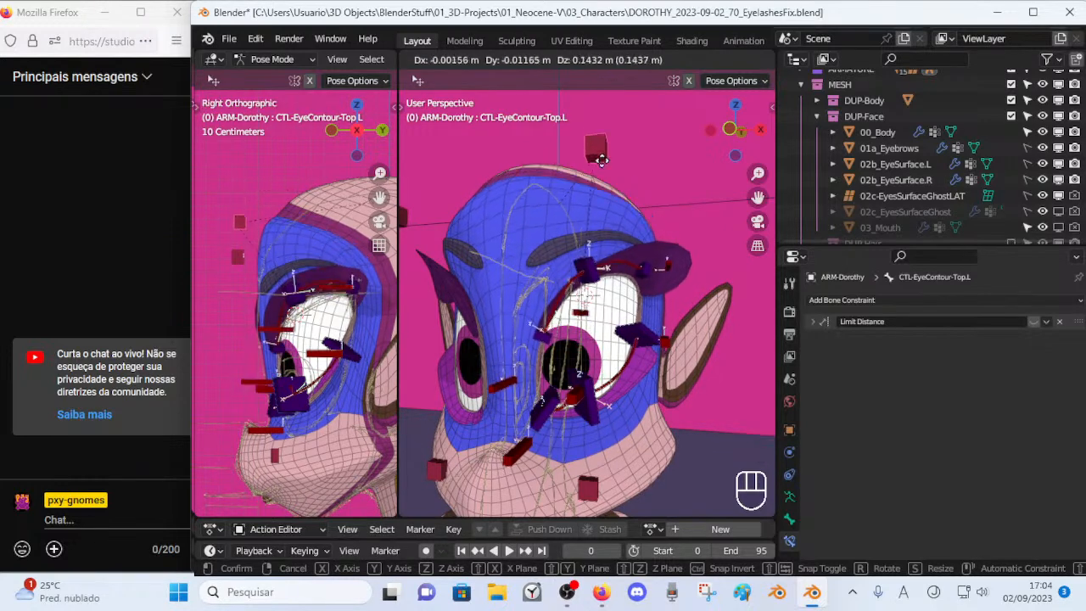
pyautogui.click(597, 188)
pyautogui.doubleClick(590, 270)
pyautogui.press('g')
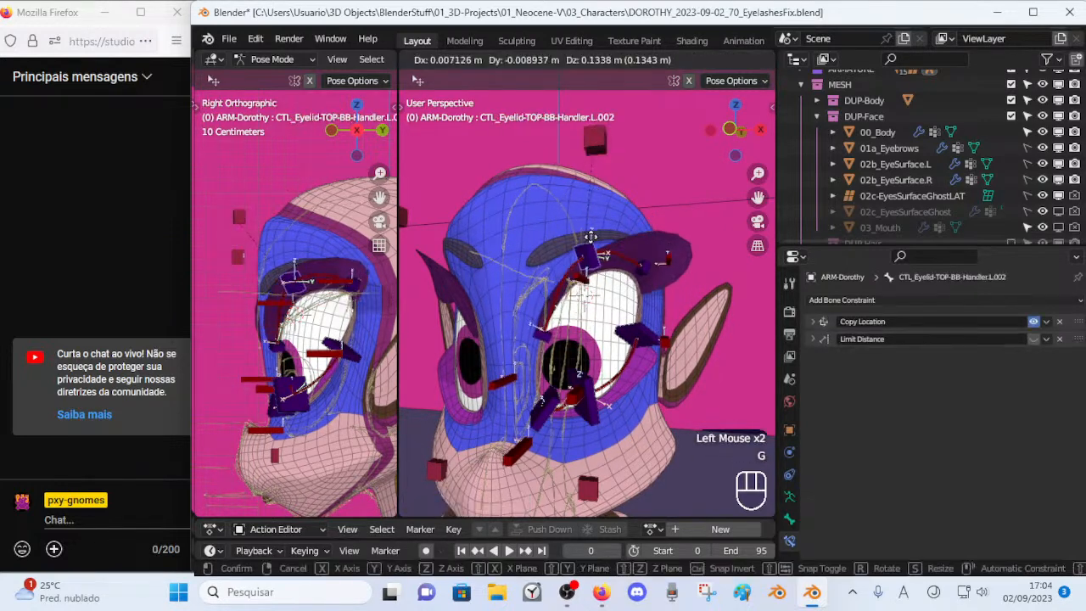
pyautogui.click(594, 228)
pyautogui.moveTo(594, 227); pyautogui.dragTo(623, 227, button='middle')
pyautogui.press('g')
pyautogui.click(625, 229)
# Shift CTL-EyeContour-Top.L up and down while checking the upper eyelid up close from the side.
pyautogui.click(623, 156)
pyautogui.press('g')
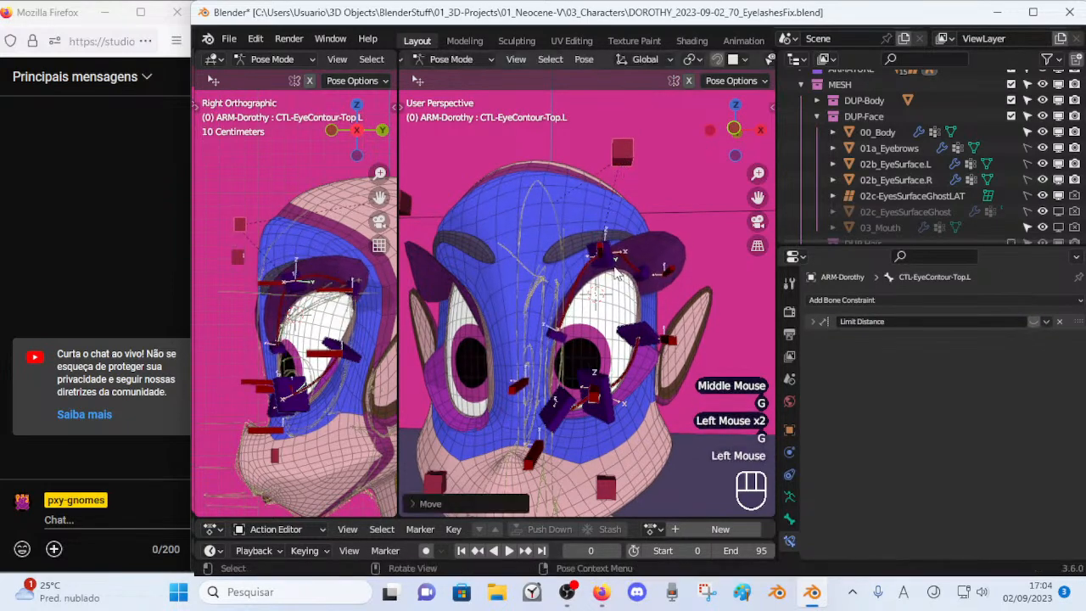
pyautogui.click(620, 171)
pyautogui.moveTo(619, 170); pyautogui.dragTo(551, 254, button='middle')
pyautogui.scroll(3, 526, 271)
pyautogui.press('g')
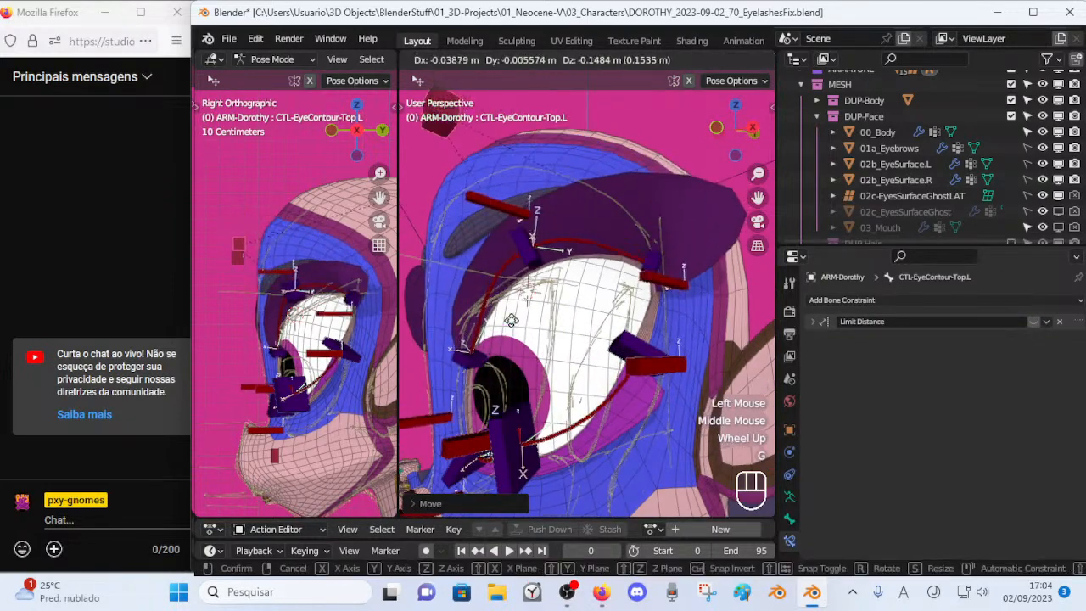
pyautogui.doubleClick(532, 199)
# Move and rotate CTL_Eyelid-TOP-BB-Handler.L.002 to test how the upper lid and eyelashes bend.
pyautogui.press('g')
pyautogui.click(536, 190)
pyautogui.moveTo(536, 190); pyautogui.dragTo(570, 200, button='middle')
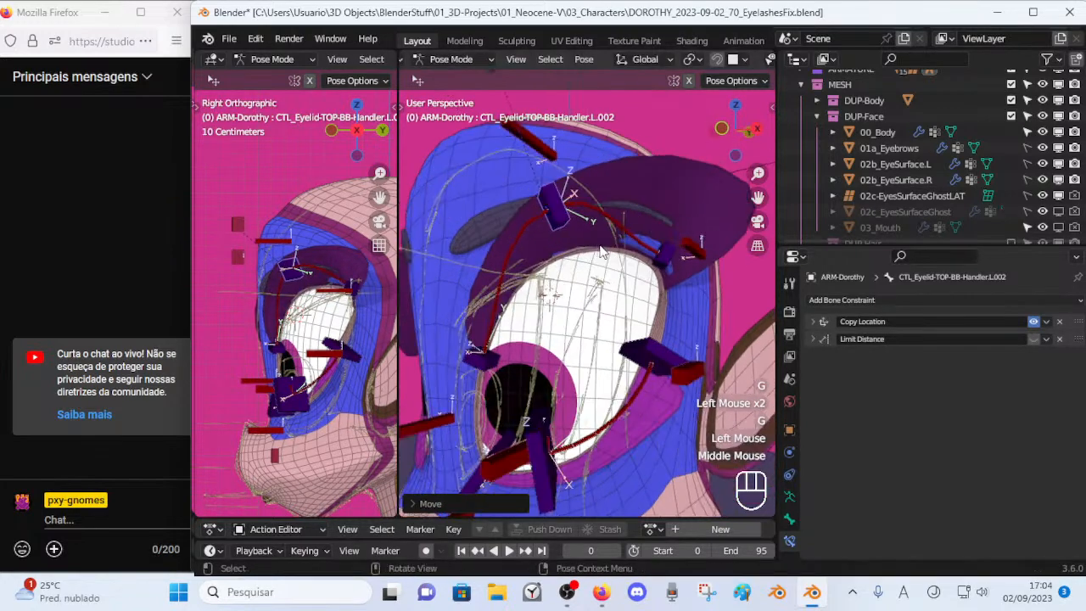
pyautogui.press('g')
pyautogui.click(650, 245)
pyautogui.press('r')
pyautogui.click(653, 273)
pyautogui.press('g')
pyautogui.click(653, 260)
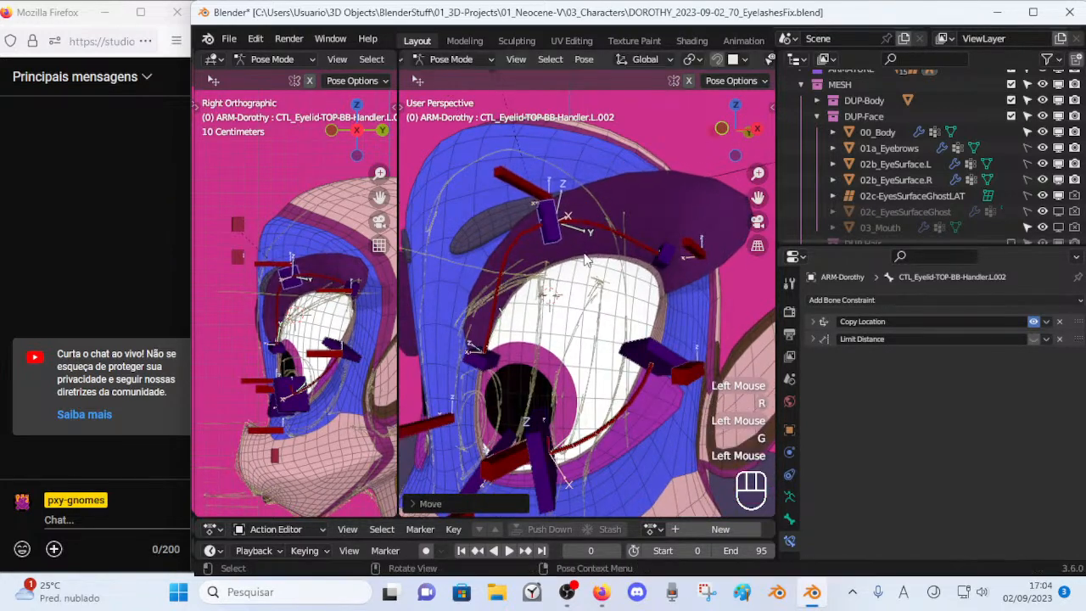
# Reposition the top eyelid handler once more and move CTL-EyeContour-Top.L in a front view.
pyautogui.moveTo(654, 260); pyautogui.dragTo(612, 180, button='middle')
pyautogui.press('g')
pyautogui.click(613, 177)
pyautogui.scroll(-1, 612, 176)
pyautogui.click(620, 168)
pyautogui.press('g')
pyautogui.click(618, 200)
# Select all pose controls and reset them to their rest pose.
pyautogui.press('a')
pyautogui.hotkey('alt', 'q')
pyautogui.hotkey('alt', 'q')
# Test CTL_Eyelid-TOP-BB-Handler.L.002 from the rest pose, and raise CTL-EyeContour-Top.L to check the contour.
pyautogui.click(600, 296)
pyautogui.press('g')
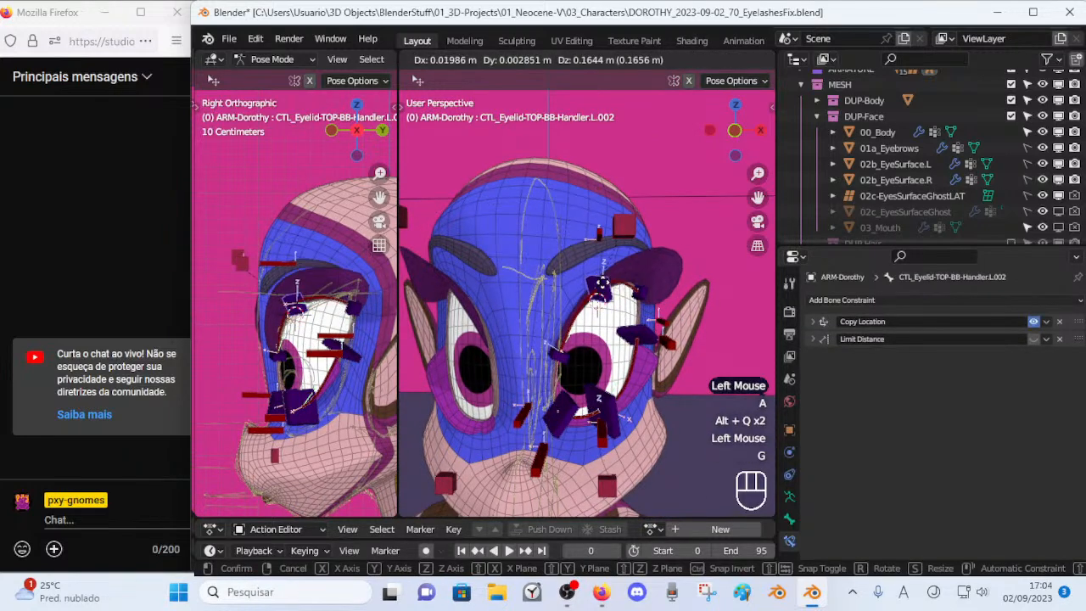
pyautogui.click(597, 294)
pyautogui.click(628, 226)
pyautogui.press('g')
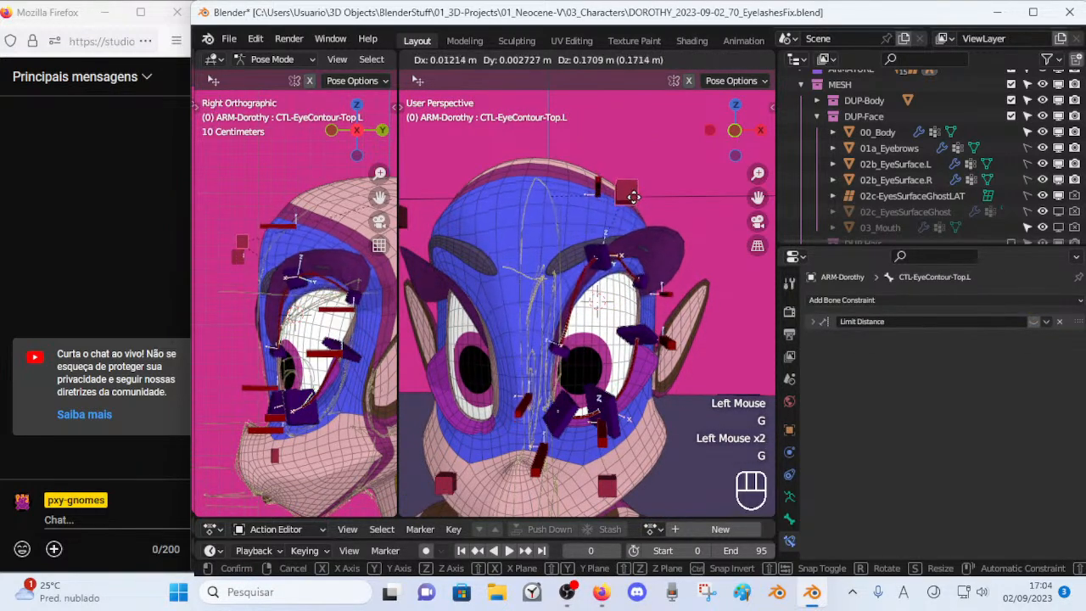
pyautogui.click(631, 212)
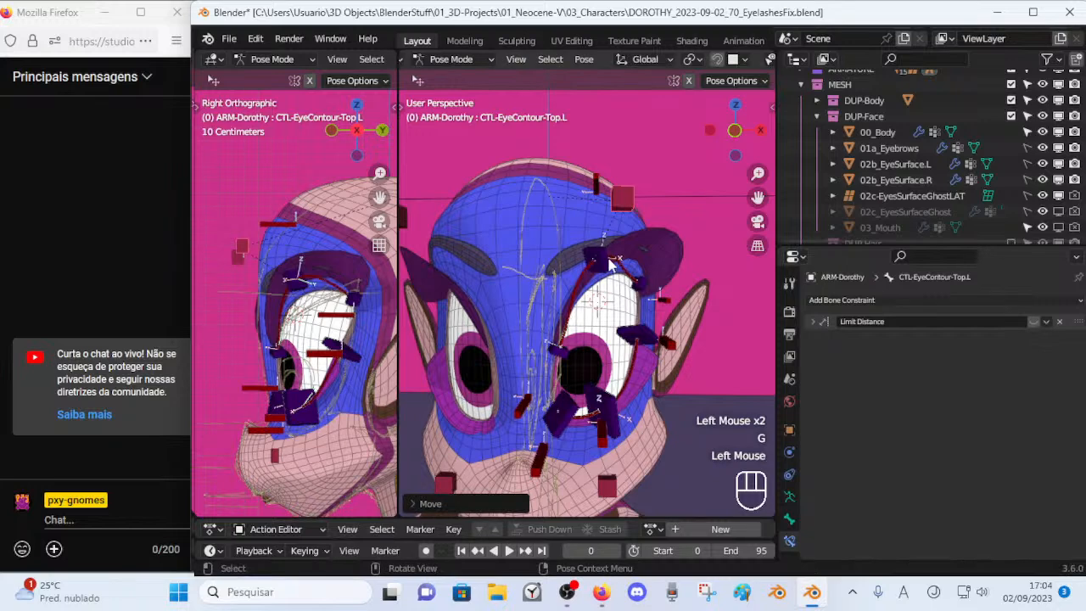
pyautogui.press('g')
pyautogui.click(607, 249)
# Lower CTL_Eyelid-TOP-BB-Handler.L.002 and reset every pose control to rest.
pyautogui.click(602, 268)
pyautogui.press('g')
pyautogui.click(607, 302)
pyautogui.press('a')
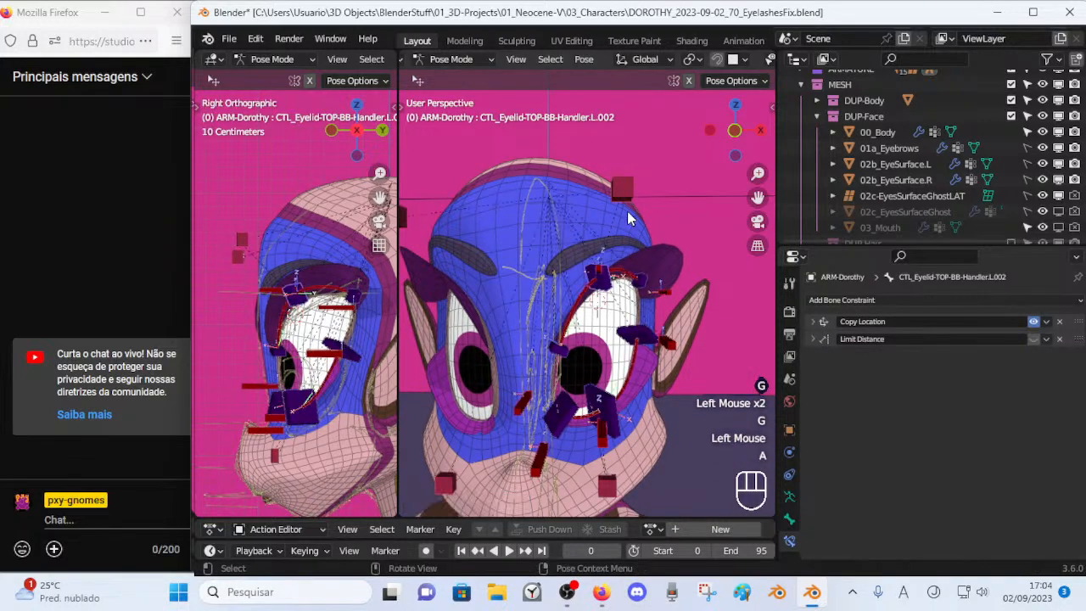
pyautogui.hotkey('alt', 'q')
pyautogui.hotkey('alt', 'q')
# Hide the FACE MTR bone layer and show the FACE TIP : Eyes Contours layer.
pyautogui.press('n')
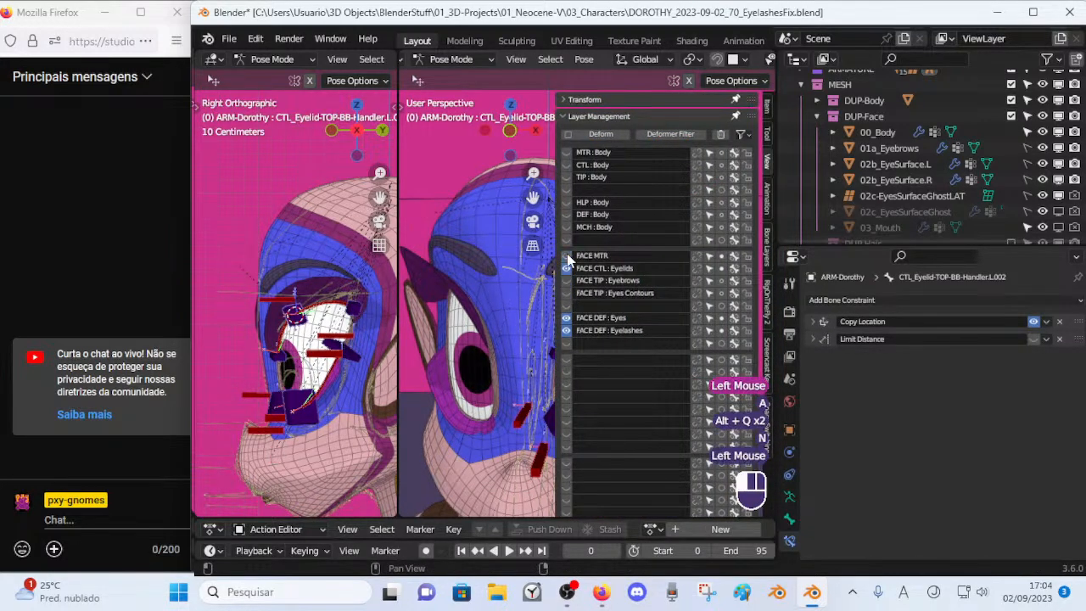
pyautogui.click(565, 293)
pyautogui.press('n')
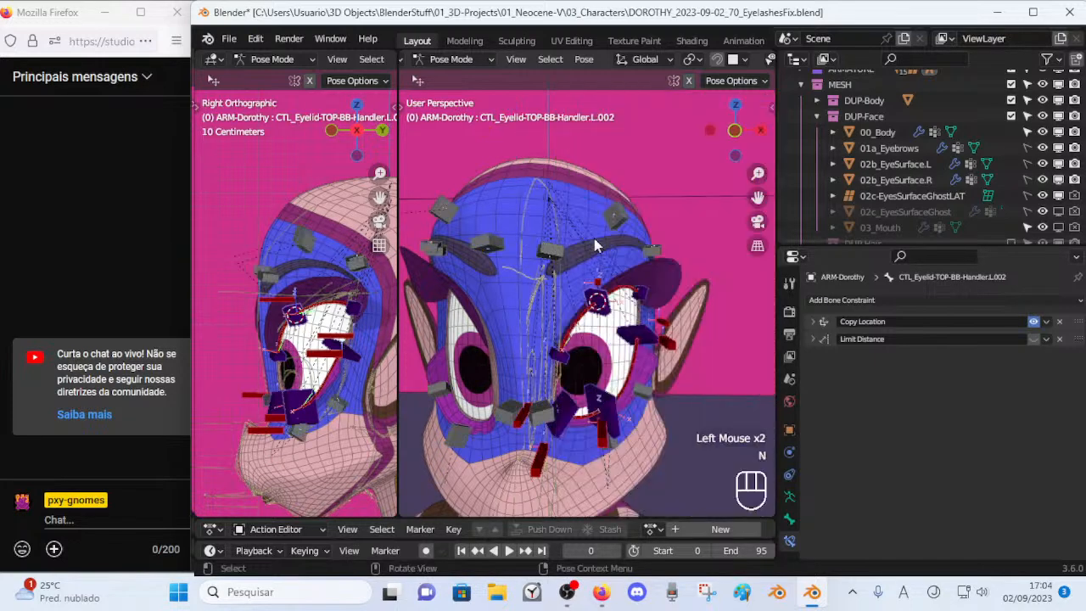
# Raise CTL-OrbicularisOculi-BBH.L.003 above the left eyebrow by about 0.31 m.
pyautogui.click(610, 222)
pyautogui.press('g')
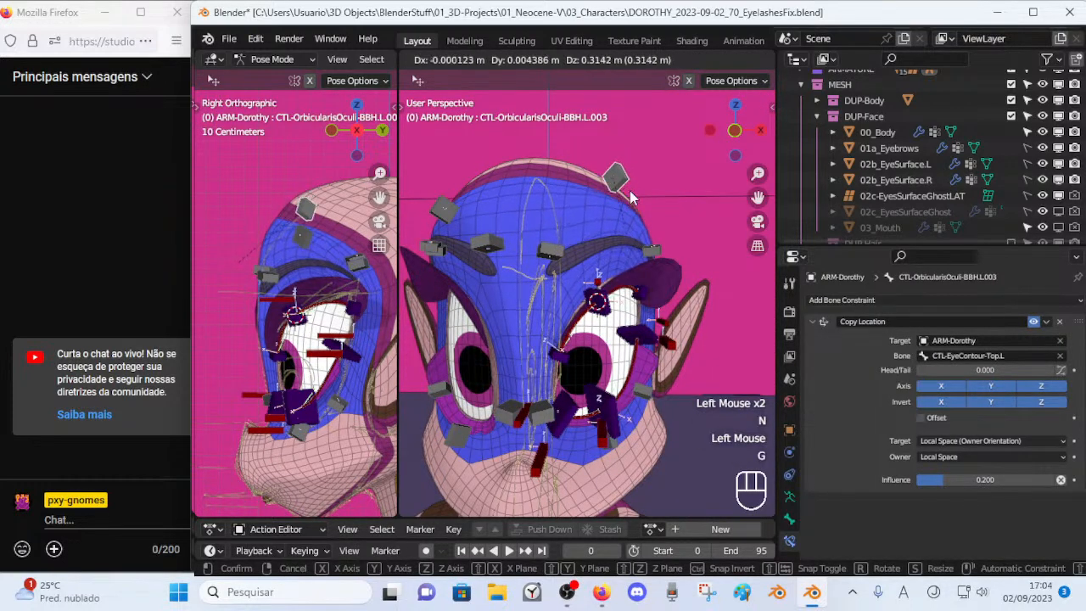
pyautogui.click(630, 191)
# Raise the orbicularis control at the left inner brow, and CTL-OrbicularisOculi-BBH.L.004 at the outer brow.
pyautogui.click(565, 250)
pyautogui.moveTo(628, 203); pyautogui.dragTo(601, 212, button='middle')
pyautogui.press('g')
pyautogui.click(599, 196)
pyautogui.click(618, 206)
pyautogui.press('g')
pyautogui.click(626, 212)
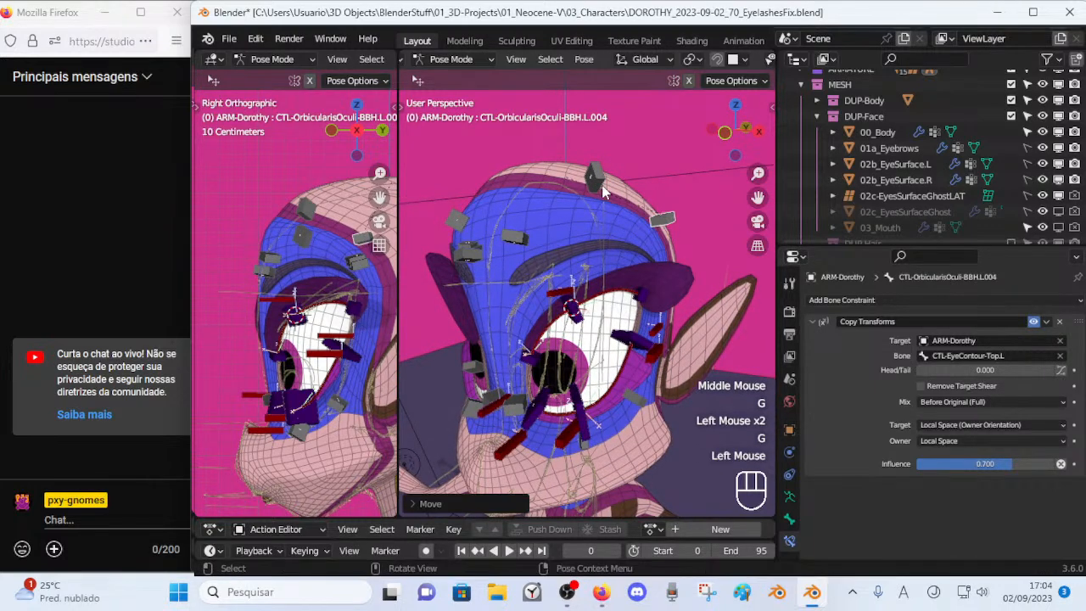
# Reposition CTL-OrbicularisOculi-BBH.L.003 above the left eyebrow.
pyautogui.click(599, 185)
pyautogui.press('g')
pyautogui.click(605, 225)
pyautogui.press('g')
pyautogui.click(606, 215)
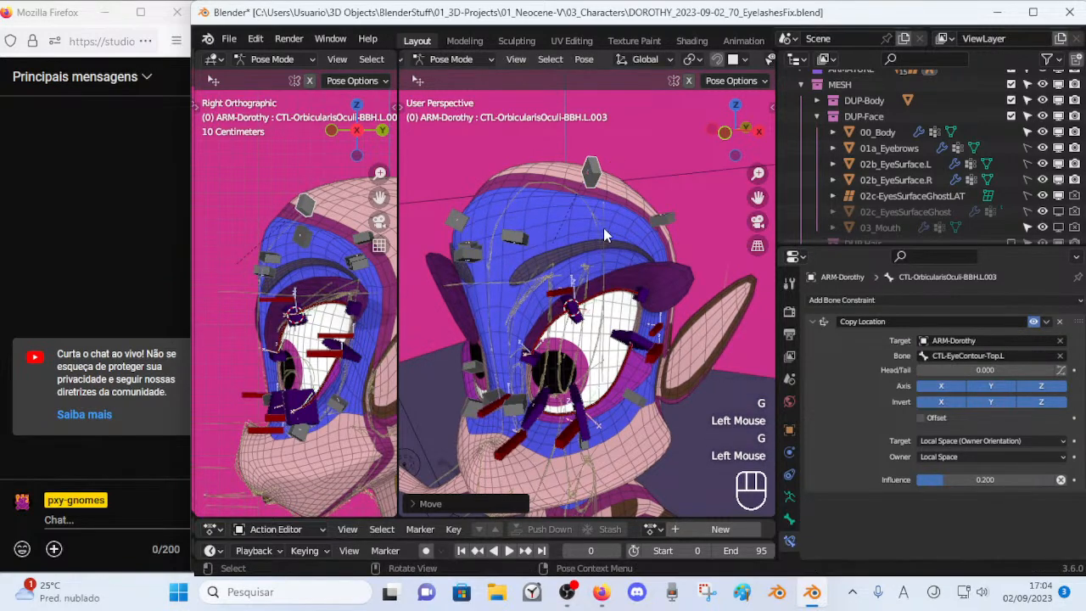
pyautogui.moveTo(603, 229); pyautogui.dragTo(599, 253, button='middle')
pyautogui.press('g')
pyautogui.click(592, 274)
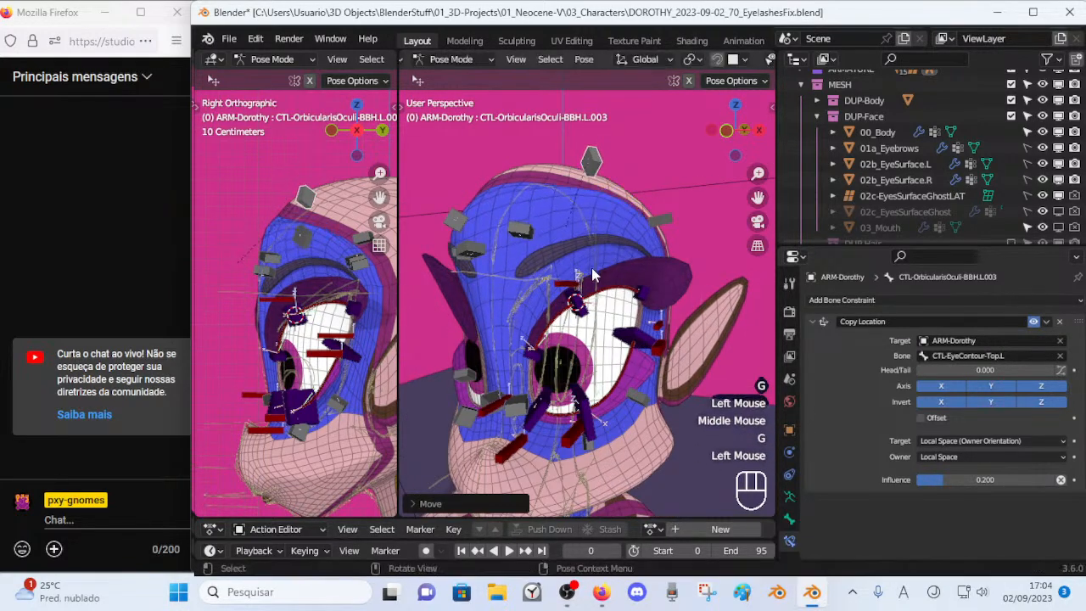
# Raise CTL_Eyelid-TOP-BB-Handler.L.002 from the left upper eyelid up to the forehead.
pyautogui.click(586, 315)
pyautogui.moveTo(585, 316); pyautogui.dragTo(620, 271, button='middle')
pyautogui.press('g')
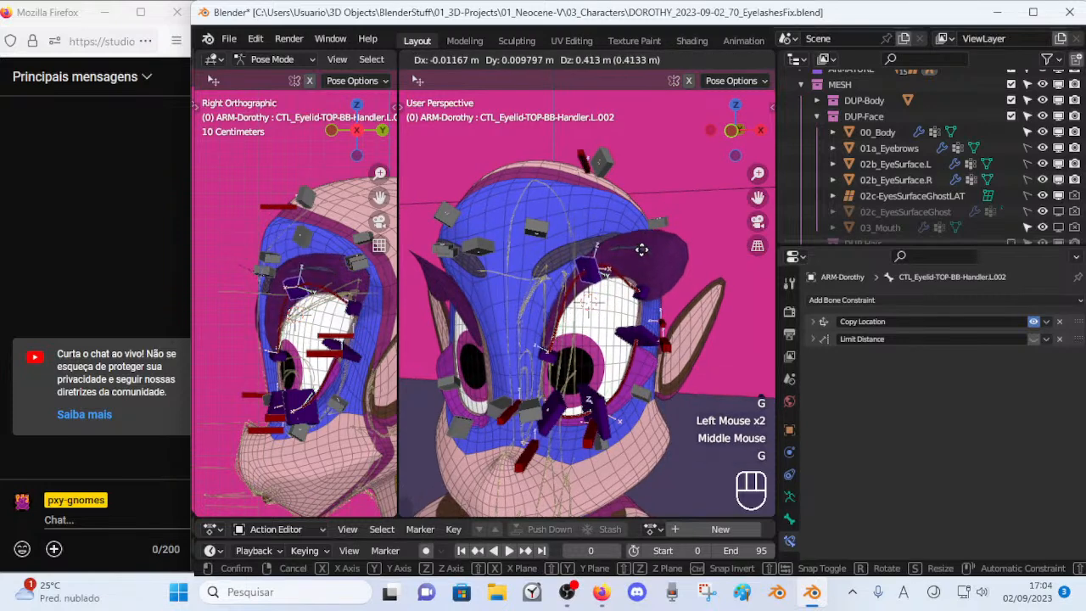
pyautogui.click(628, 255)
# Lower CTL-OrbicularisOculi-BBH.L.004 slightly at the left outer brow.
pyautogui.click(602, 197)
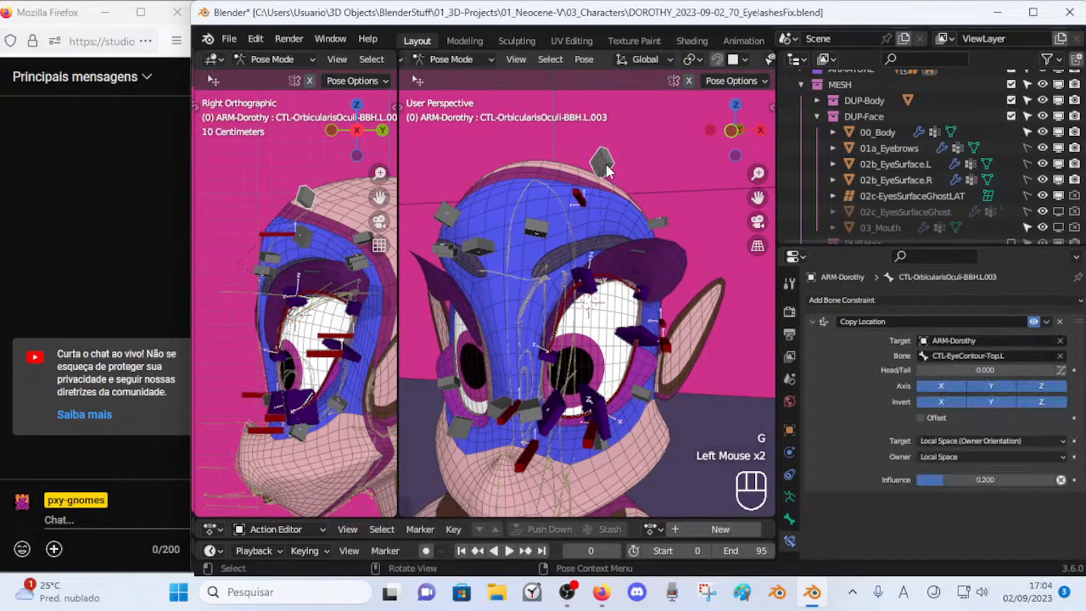
pyautogui.click(675, 217)
pyautogui.press('g')
pyautogui.click(666, 241)
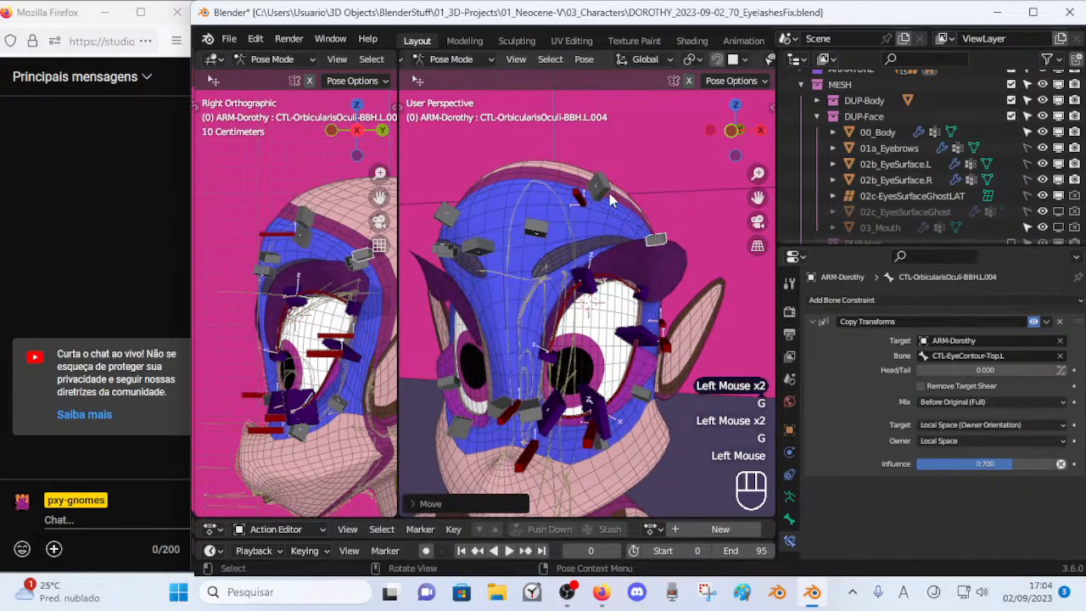
# Move and rotate CTL-OrbicularisOculi-BBH.L.003 above the left eyebrow.
pyautogui.click(612, 199)
pyautogui.press('g')
pyautogui.click(634, 196)
pyautogui.press('r')
pyautogui.click(637, 200)
pyautogui.press('g')
pyautogui.click(641, 204)
pyautogui.moveTo(640, 203)
pyautogui.mouseDown(button='middle')
pyautogui.moveTo(654, 230)
pyautogui.moveTo(634, 201)
pyautogui.mouseUp(button='middle')
# Shift CTL-OrbicularisOculi-BBH.L.003 back and down toward the forehead surface, checking it from the side.
pyautogui.click(589, 231)
pyautogui.press('g')
pyautogui.click(594, 248)
pyautogui.press('g')
pyautogui.moveTo(593, 247); pyautogui.dragTo(535, 187, button='middle')
pyautogui.click(641, 246)
pyautogui.click(536, 181)
pyautogui.press('g')
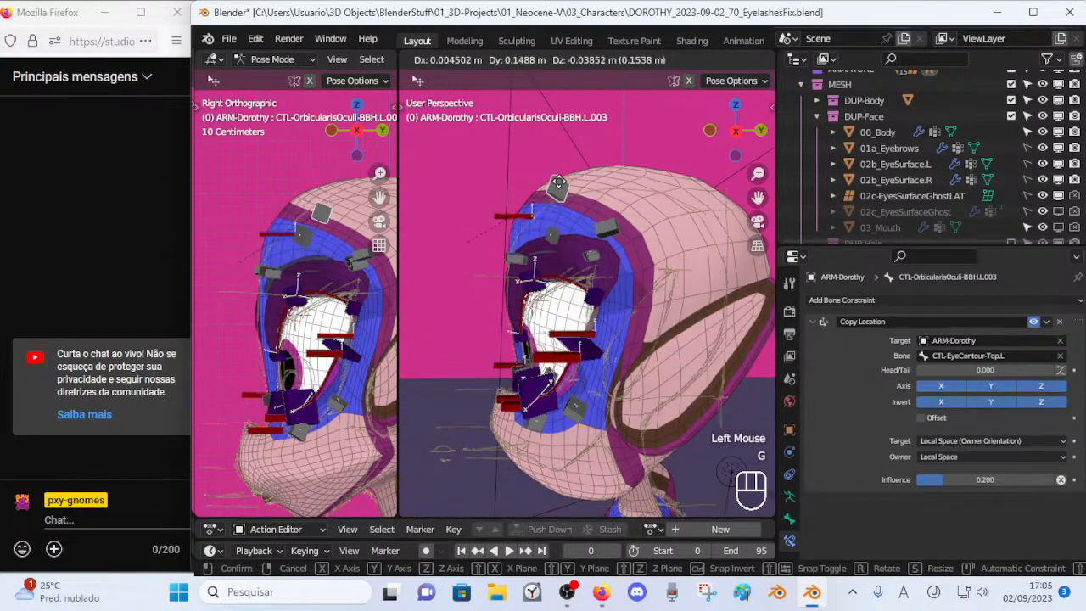
pyautogui.scroll(1, 557, 184)
pyautogui.moveTo(557, 184); pyautogui.dragTo(499, 204, button='middle')
pyautogui.scroll(1, 499, 204)
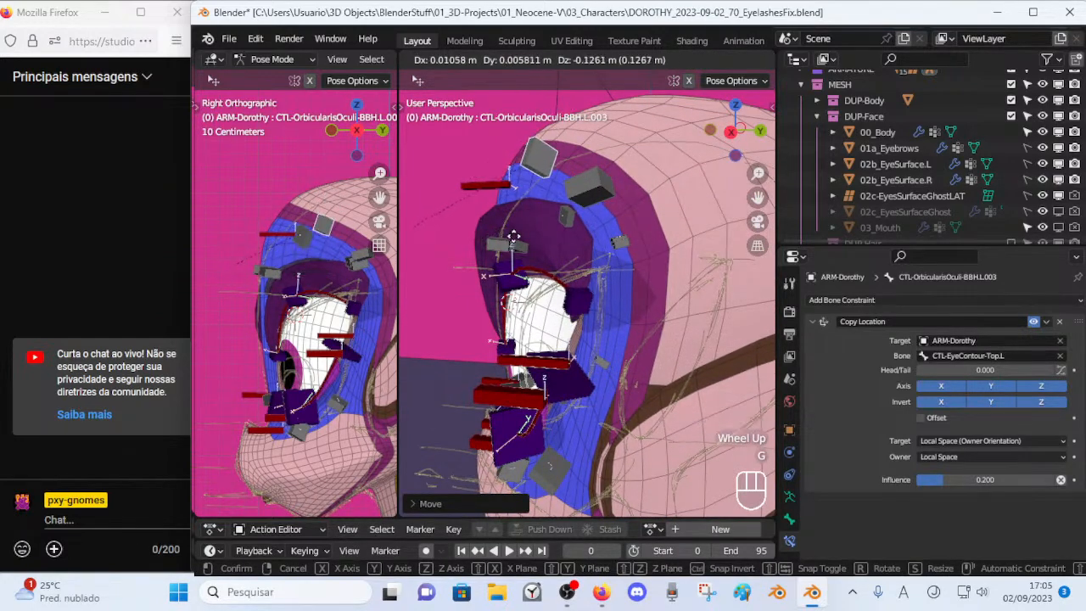
pyautogui.click(532, 165)
# Reset every pose control of the armature to rest.
pyautogui.moveTo(533, 166); pyautogui.dragTo(632, 288, button='middle')
pyautogui.scroll(-2, 614, 231)
pyautogui.press('g')
pyautogui.click(592, 186)
pyautogui.press('Escape')
pyautogui.press('a')
pyautogui.hotkey('alt', 'q')
pyautogui.hotkey('alt', 'q')
pyautogui.click(553, 233)
pyautogui.scroll(1, 553, 234)
pyautogui.press('r')
pyautogui.press('Escape')
pyautogui.scroll(1, 632, 245)
pyautogui.moveTo(631, 244); pyautogui.dragTo(623, 225, button='middle')
pyautogui.press('g')
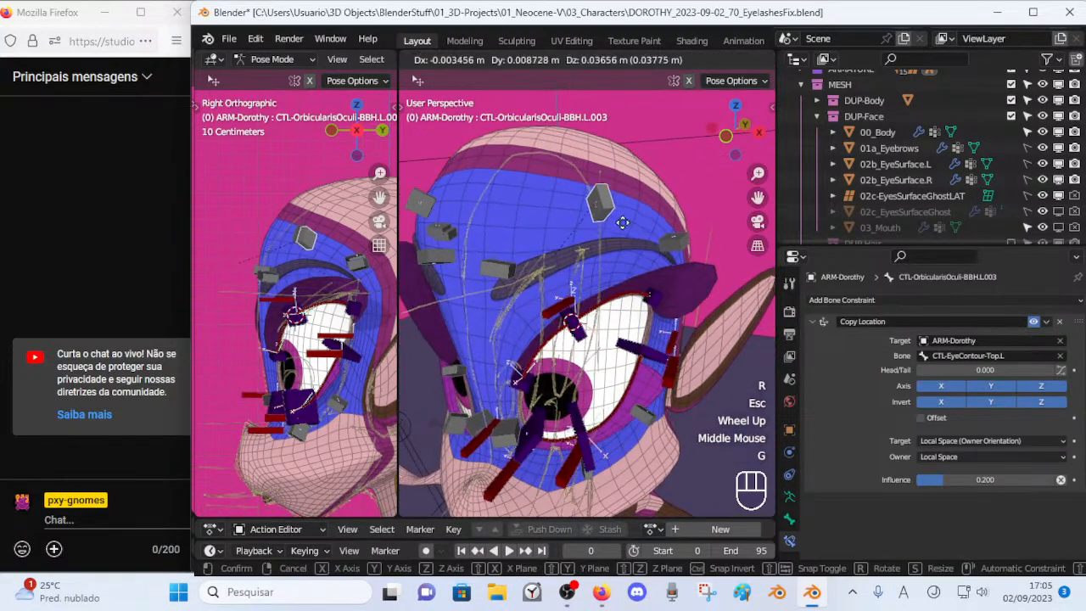
pyautogui.press('Escape')
# Test CTL-OrbicularisOculi-BBH.L.003 by moving it up and down in front of the left forehead.
pyautogui.moveTo(626, 168); pyautogui.dragTo(580, 290, button='middle')
pyautogui.scroll(2, 551, 206)
pyautogui.press('g')
pyautogui.click(612, 188)
pyautogui.moveTo(611, 188); pyautogui.dragTo(534, 203, button='middle')
pyautogui.keyDown('shift'); pyautogui.moveTo(543, 204); pyautogui.dragTo(559, 297, button='middle'); pyautogui.keyUp('shift')
pyautogui.moveTo(560, 297); pyautogui.dragTo(535, 265, button='middle')
pyautogui.press('g')
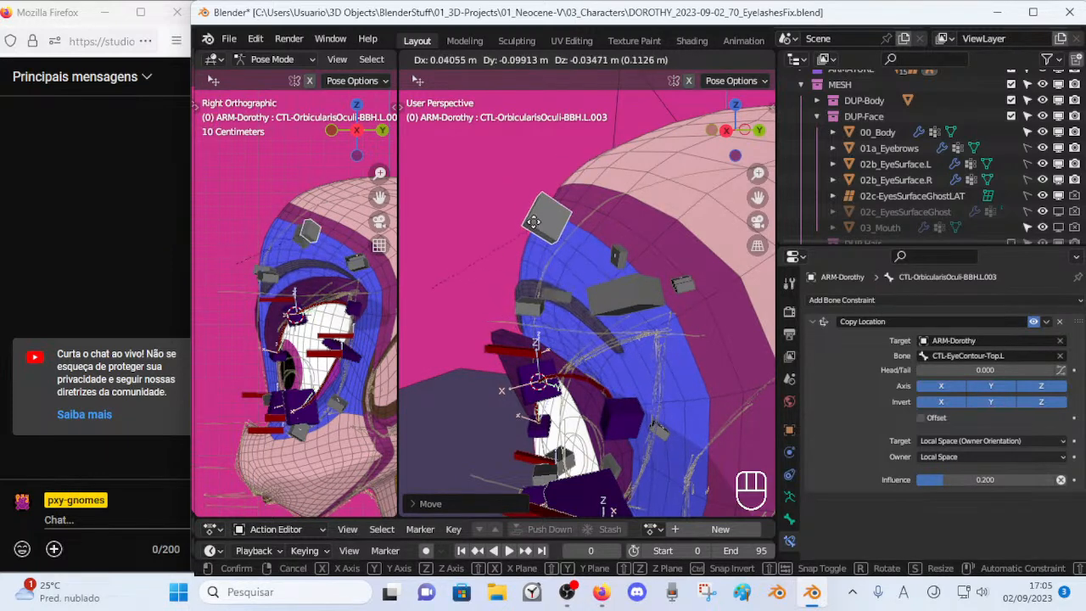
pyautogui.click(503, 319)
pyautogui.press('g')
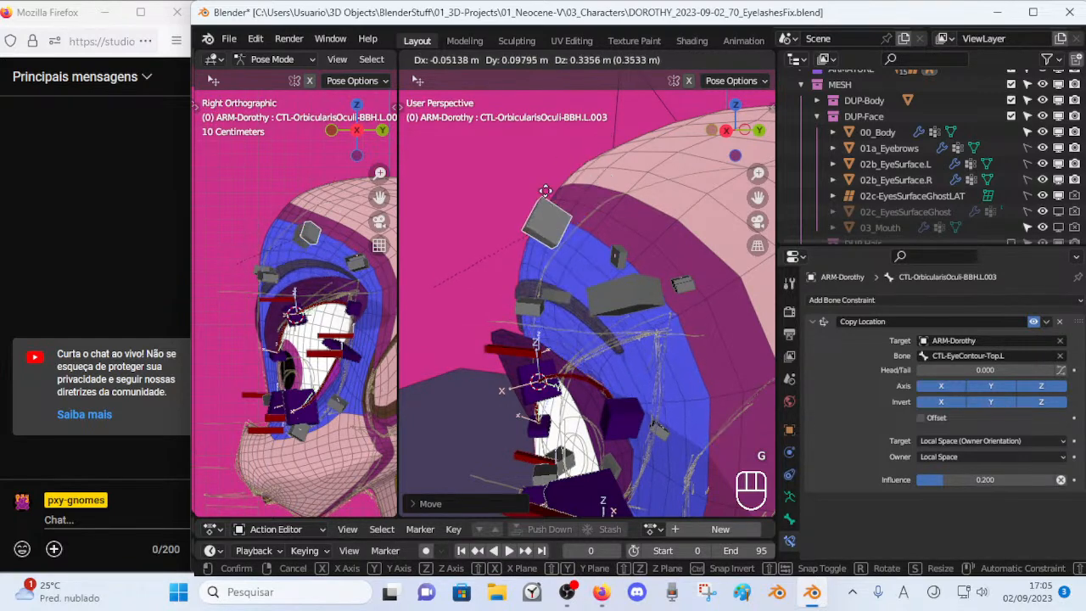
pyautogui.click(511, 298)
# Shift CTL-OrbicularisOculi-BBH.L.003 slightly toward the middle of the forehead.
pyautogui.moveTo(511, 298); pyautogui.dragTo(666, 313, button='middle')
pyautogui.press('g')
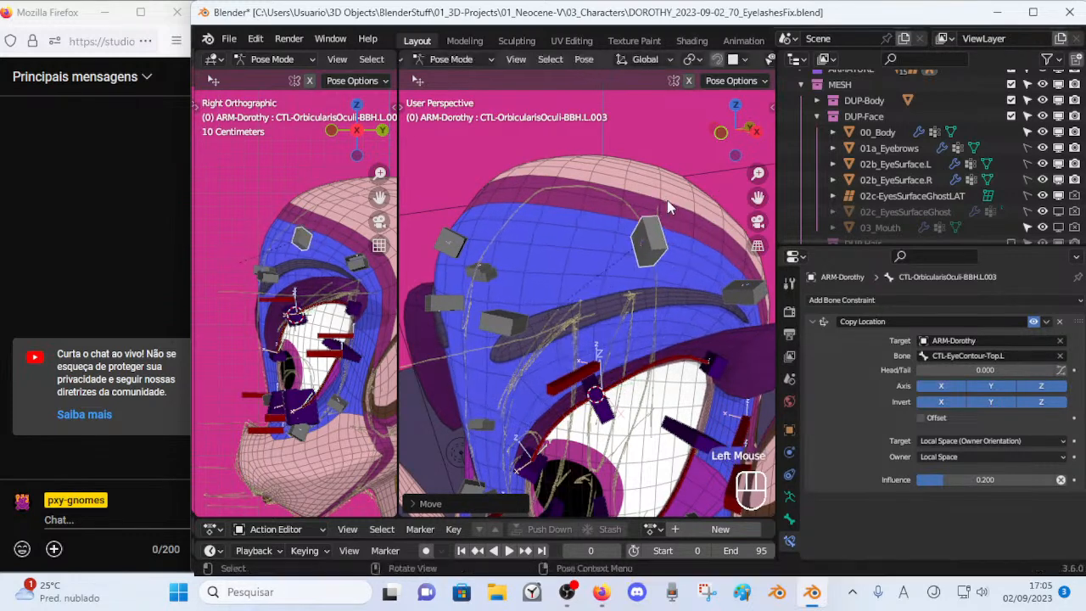
pyautogui.click(645, 263)
pyautogui.scroll(-2, 644, 262)
pyautogui.press('g')
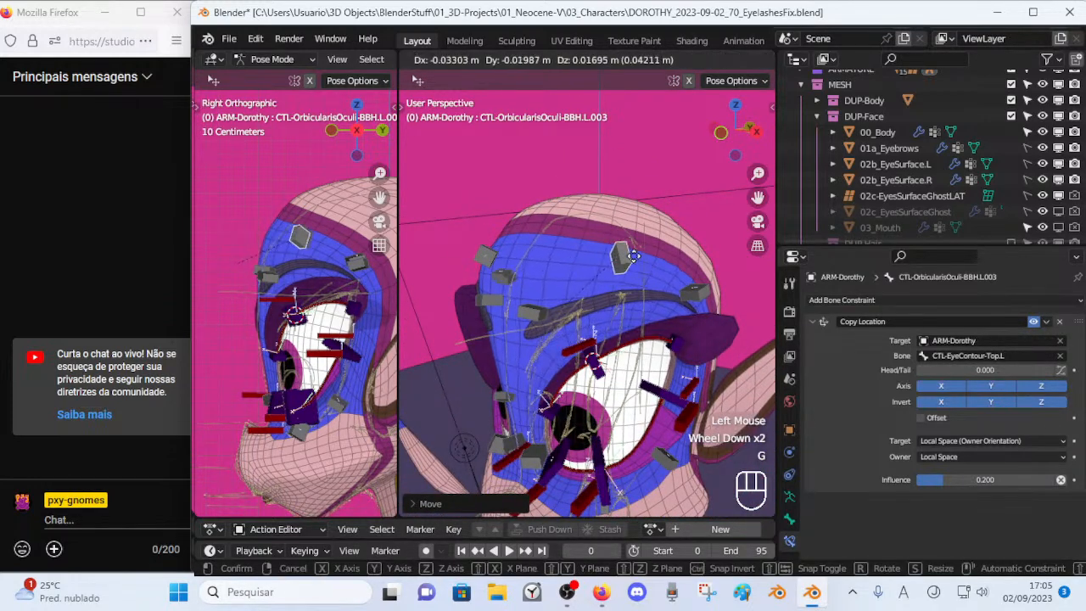
pyautogui.click(628, 256)
pyautogui.press('g')
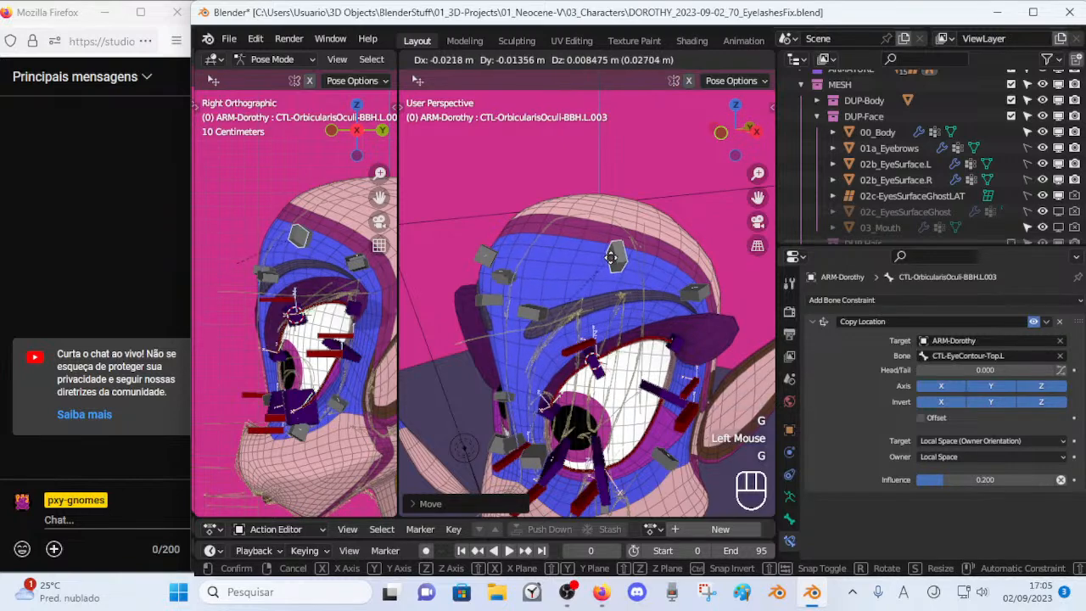
pyautogui.scroll(2, 604, 254)
pyautogui.moveTo(606, 258); pyautogui.dragTo(650, 307, button='middle')
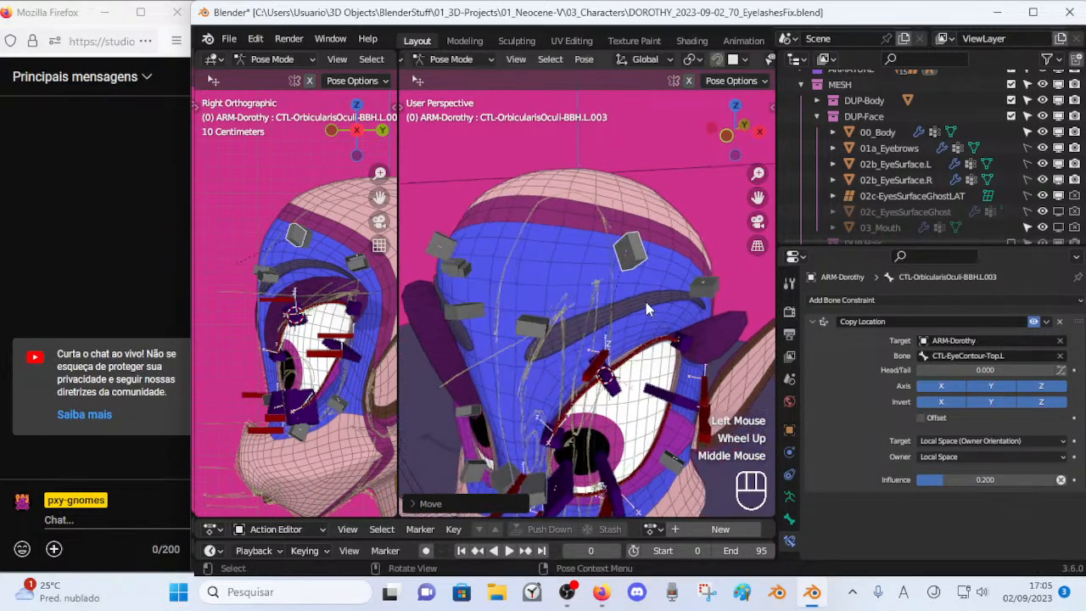
# Fine-tune the placement of CTL-OrbicularisOculi-BBH.L.003 against the forehead with several small moves from the side.
pyautogui.click(625, 272)
pyautogui.moveTo(625, 273); pyautogui.dragTo(619, 180, button='middle')
pyautogui.press('g')
pyautogui.click(618, 255)
pyautogui.press('g')
pyautogui.click(554, 273)
pyautogui.press('g')
pyautogui.click(570, 242)
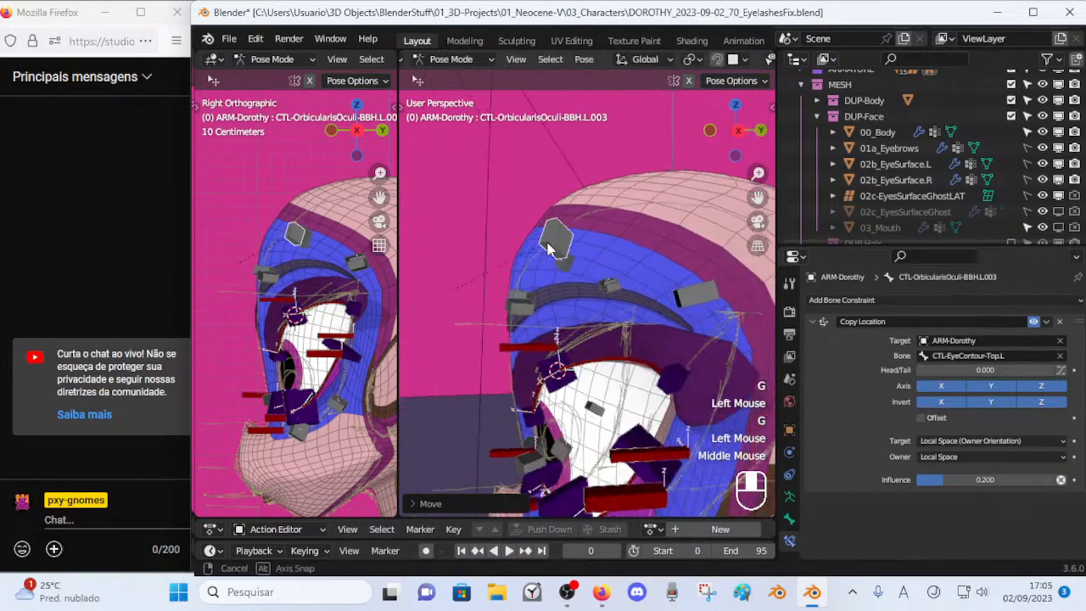
pyautogui.moveTo(552, 278); pyautogui.dragTo(622, 256, button='middle')
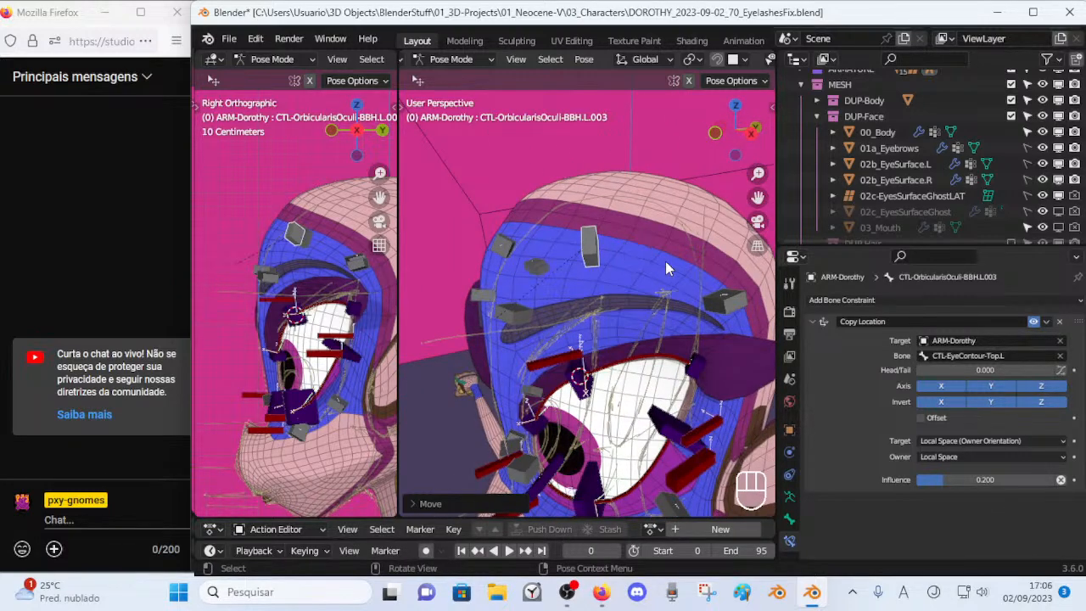
# Look through the bone constraints that can be added to CTL-OrbicularisOculi-BBH.L.003.
pyautogui.click(882, 300)
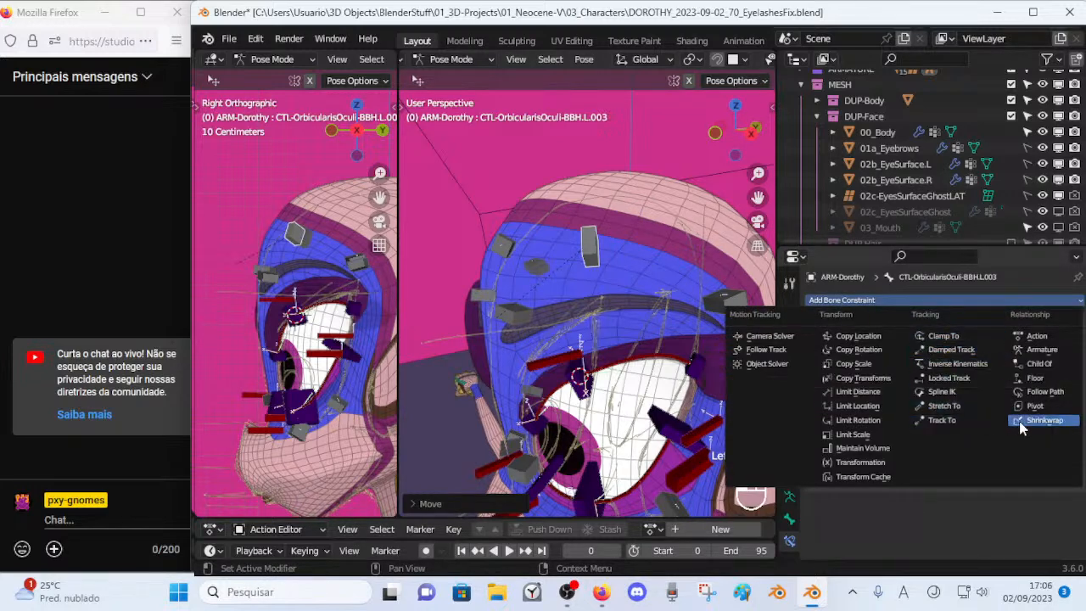
pyautogui.moveTo(591, 231); pyautogui.dragTo(665, 191, button='middle')
pyautogui.press('g')
pyautogui.press('Escape')
pyautogui.hotkey('alt', 'a')
# Test CTL-OrbicularisOculi-BBH.L.003 by moving it over the upper forehead and back above the left eyebrow.
pyautogui.click(605, 245)
pyautogui.press('g')
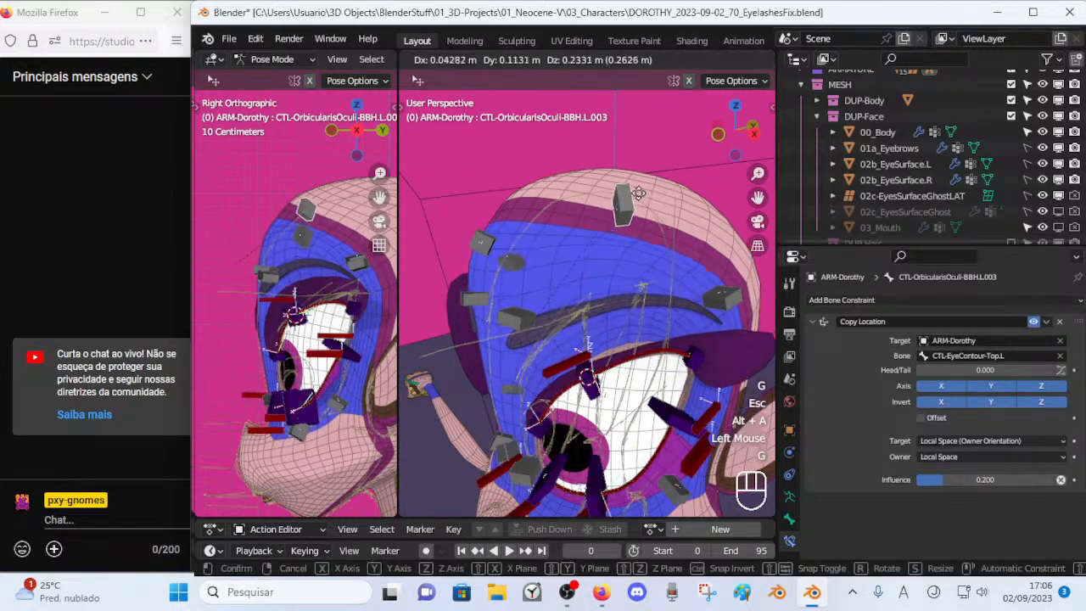
pyautogui.click(670, 242)
pyautogui.moveTo(670, 241); pyautogui.dragTo(698, 247, button='middle')
pyautogui.press('g')
pyautogui.moveTo(632, 244)
pyautogui.mouseDown(button='middle')
pyautogui.moveTo(598, 250)
pyautogui.moveTo(639, 231)
pyautogui.mouseUp(button='middle')
pyautogui.click(581, 254)
pyautogui.press('g')
pyautogui.click(595, 261)
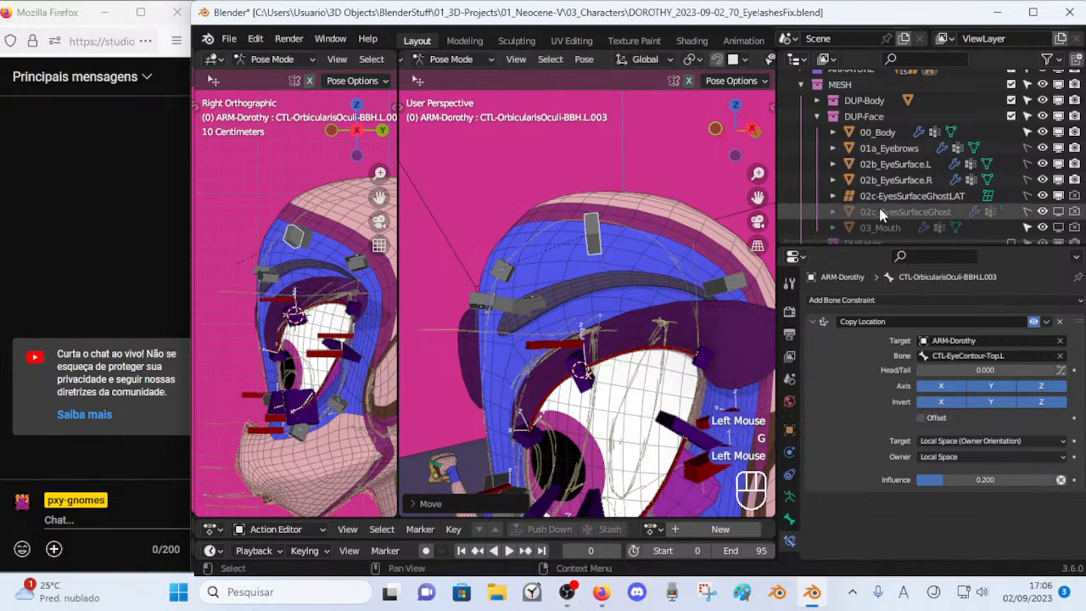
# Toggle the viewport display of 02c_EyesSurfaceGhost repeatedly to compare its surface with the brow controls.
pyautogui.click(1057, 213)
pyautogui.click(1057, 213)
pyautogui.click(1057, 213)
pyautogui.click(1057, 213)
pyautogui.click(1057, 213)
pyautogui.moveTo(620, 224); pyautogui.dragTo(522, 223, button='middle')
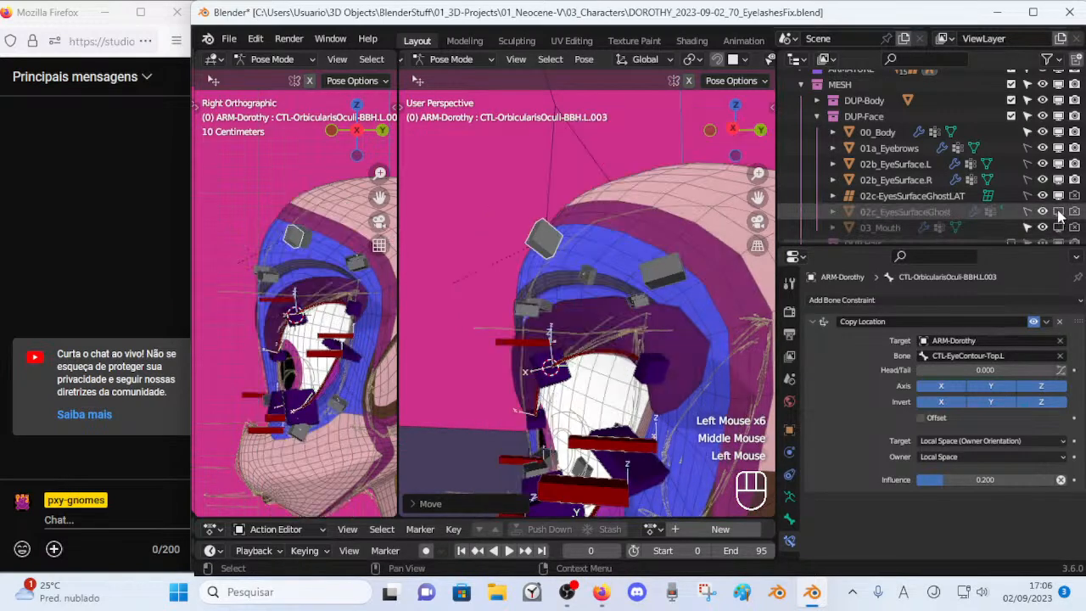
pyautogui.click(1058, 212)
pyautogui.click(1058, 212)
pyautogui.scroll(-1, 588, 262)
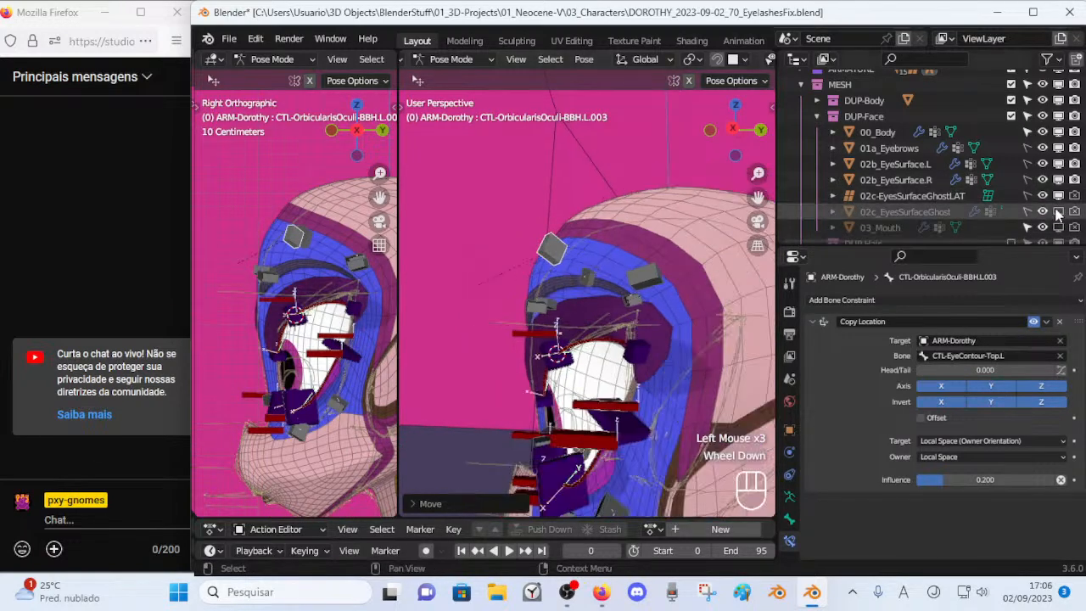
pyautogui.click(1057, 212)
pyautogui.click(1058, 212)
# Examine the left brow and eyelid controls from the side and front.
pyautogui.keyDown('shift'); pyautogui.moveTo(547, 248); pyautogui.dragTo(555, 251, button='middle'); pyautogui.keyUp('shift')
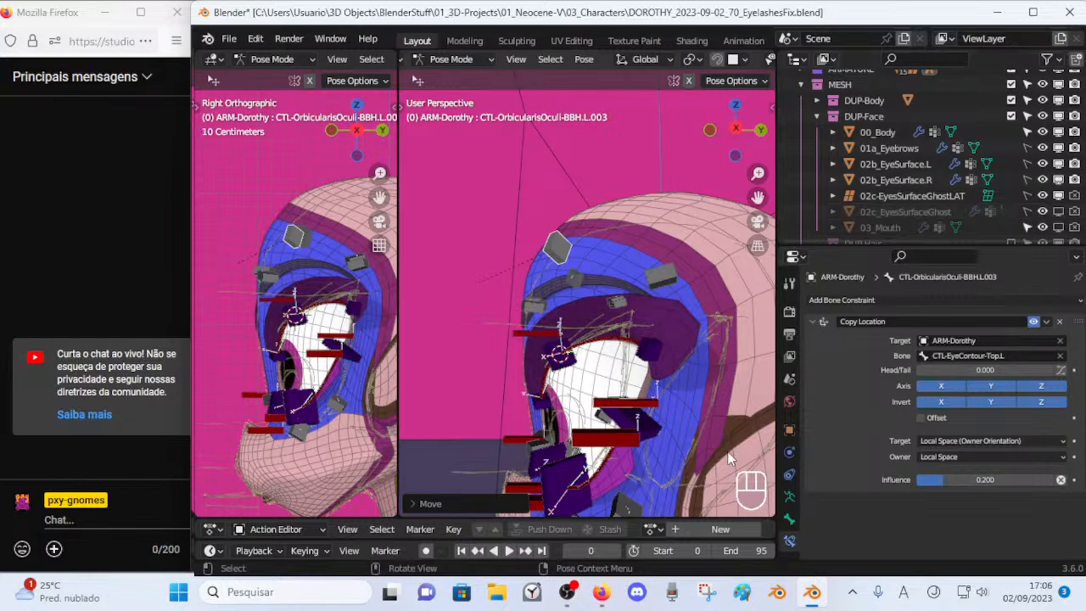
pyautogui.scroll(-1, 791, 529)
pyautogui.moveTo(629, 348); pyautogui.dragTo(687, 346, button='middle')
pyautogui.moveTo(621, 278); pyautogui.dragTo(485, 255, button='middle')
pyautogui.scroll(1, 534, 308)
pyautogui.scroll(1, 577, 327)
pyautogui.scroll(-2, 625, 327)
pyautogui.scroll(-2, 562, 311)
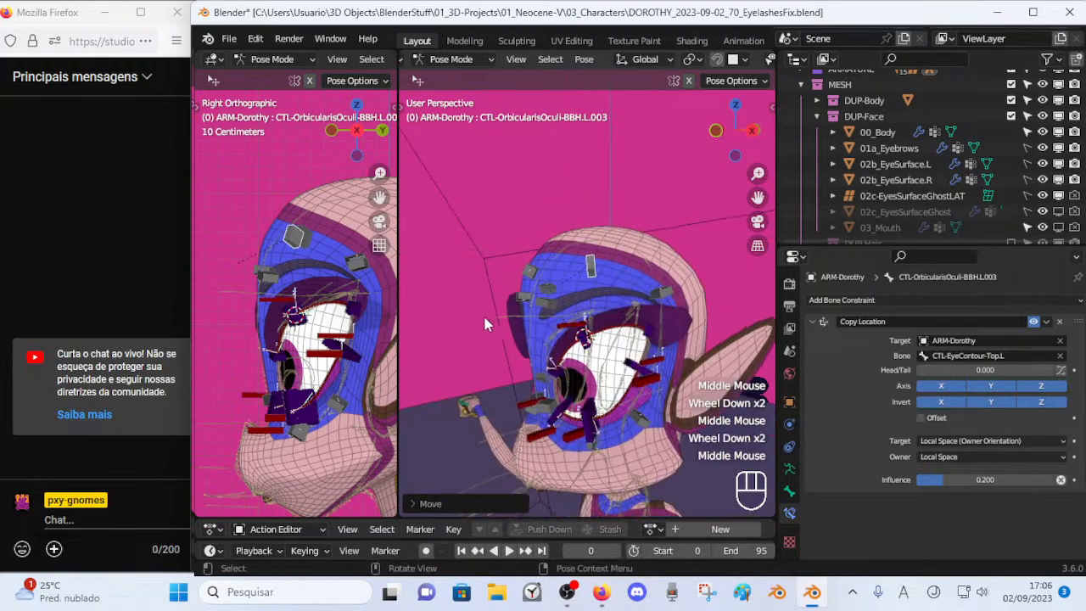
pyautogui.scroll(2, 510, 321)
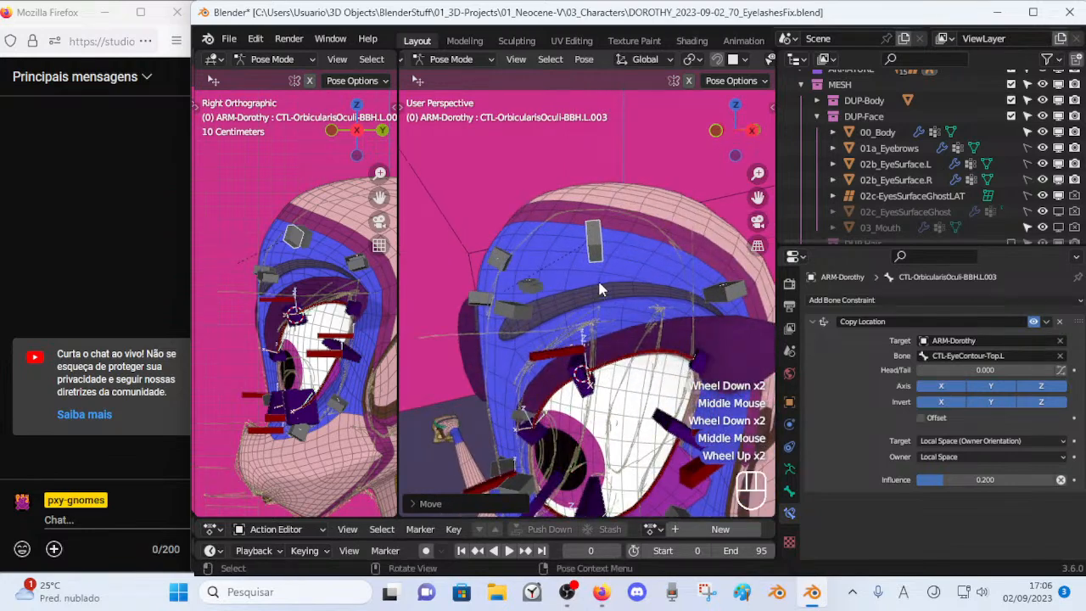
# Show 02c_EyesSurfaceGhost in the viewports and examine its curvature around the left brow and eye controls.
pyautogui.click(1059, 211)
pyautogui.moveTo(594, 227); pyautogui.dragTo(553, 348, button='middle')
pyautogui.scroll(-1, 530, 242)
pyautogui.scroll(-1, 505, 328)
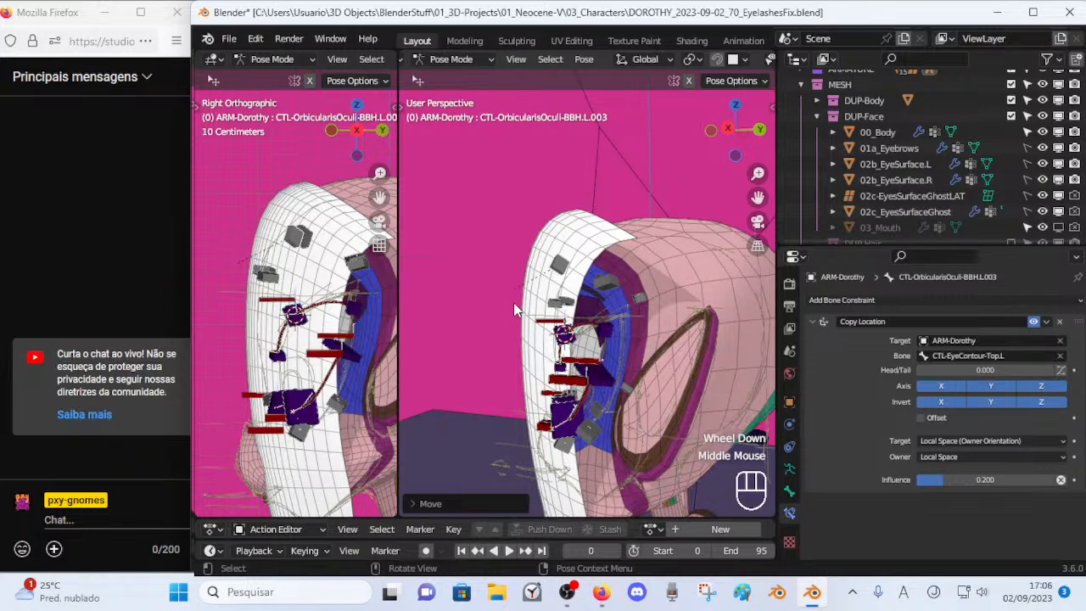
pyautogui.scroll(2, 532, 280)
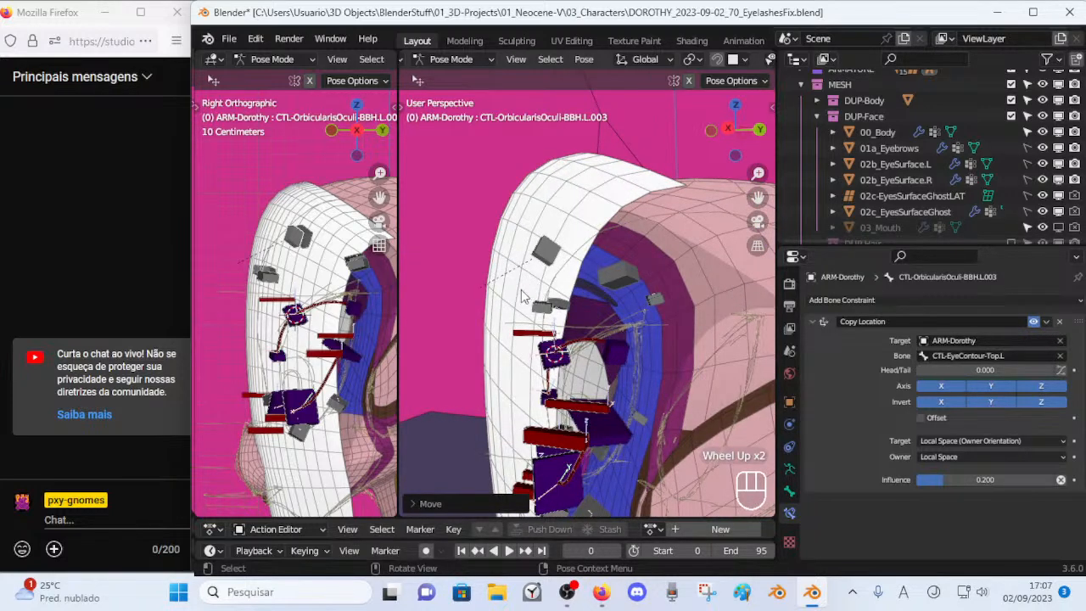
pyautogui.moveTo(494, 288); pyautogui.dragTo(515, 257, button='middle')
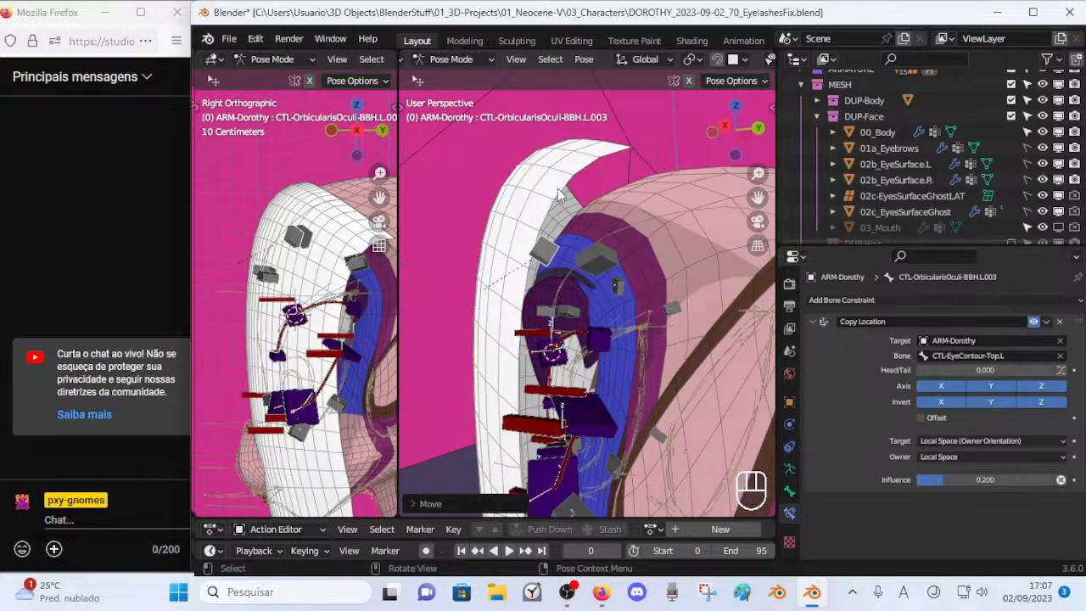
pyautogui.moveTo(492, 278); pyautogui.dragTo(410, 323, button='middle')
pyautogui.moveTo(651, 290); pyautogui.dragTo(533, 291, button='middle')
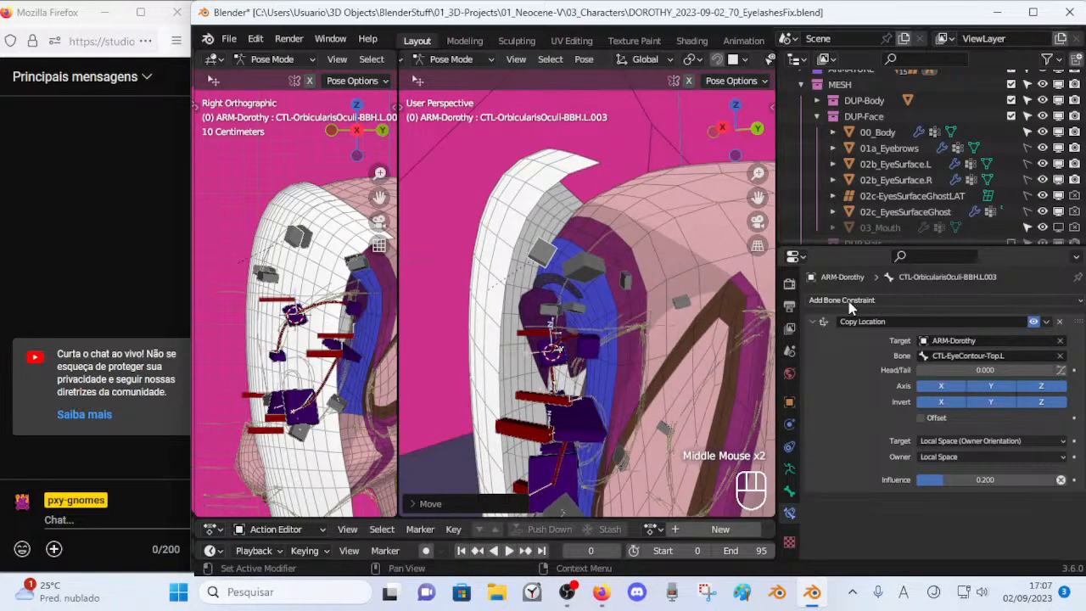
pyautogui.moveTo(513, 310); pyautogui.dragTo(424, 236, button='middle')
pyautogui.scroll(-1, 642, 326)
pyautogui.scroll(-1, 587, 287)
pyautogui.scroll(2, 578, 304)
pyautogui.scroll(1, 513, 282)
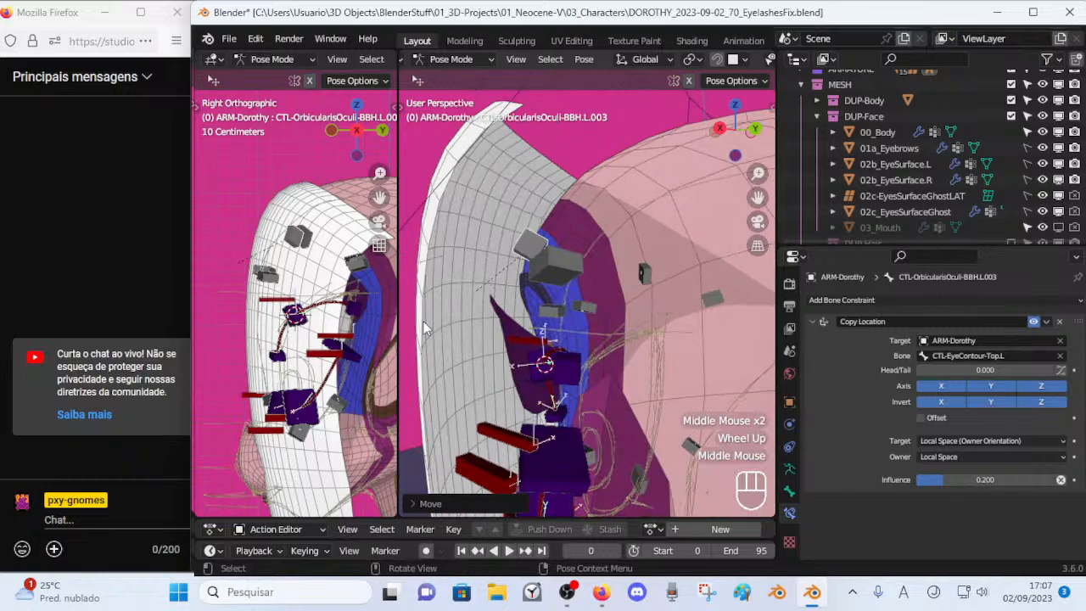
pyautogui.moveTo(496, 414); pyautogui.dragTo(604, 361, button='middle')
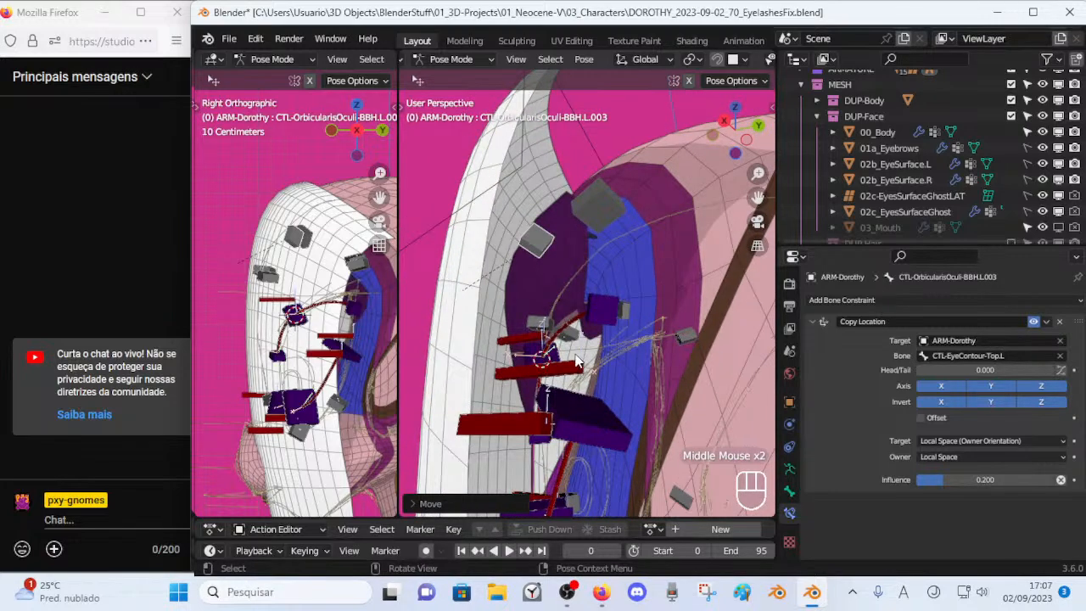
# Select CTL_Eyelid-BOT-BB-Handler.L.002 below the left eye and display its Limit Distance constraint settings.
pyautogui.click(535, 243)
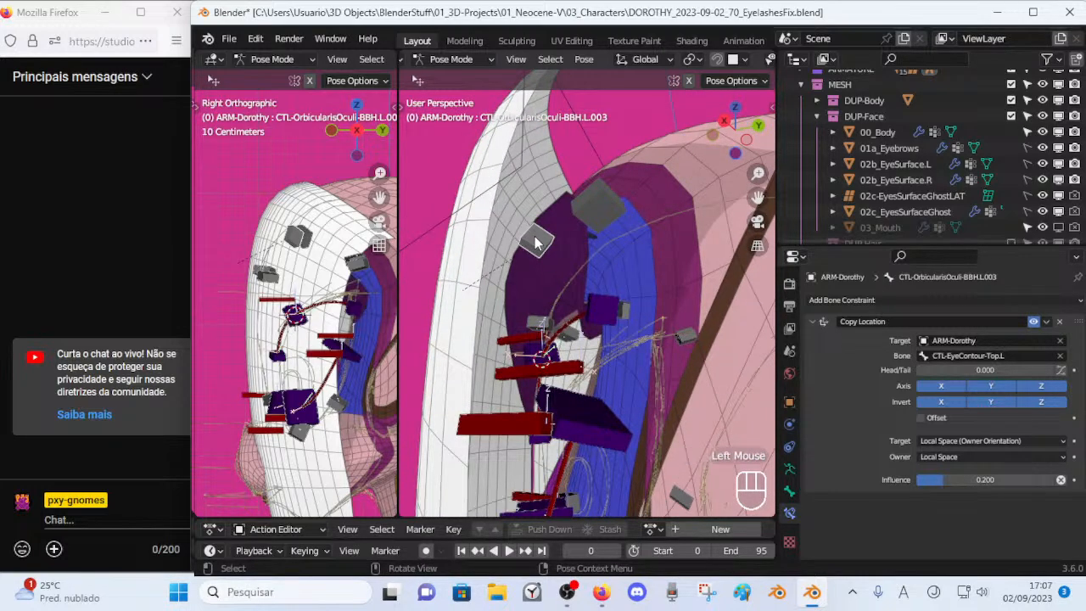
pyautogui.scroll(-1, 513, 288)
pyautogui.click(496, 297)
pyautogui.scroll(-1, 496, 297)
pyautogui.moveTo(496, 297); pyautogui.dragTo(597, 344, button='middle')
pyautogui.click(552, 448)
pyautogui.press('g')
pyautogui.press('Escape')
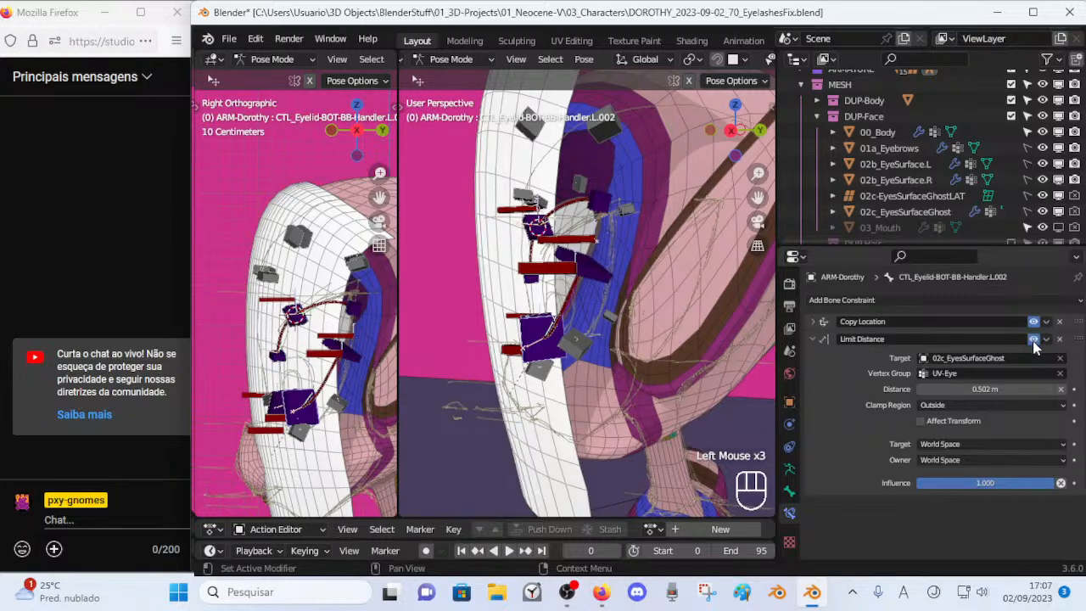
# Try the Inside clamp region on the lower eyelid handler's Limit Distance constraint.
pyautogui.moveTo(989, 388); pyautogui.dragTo(1019, 389)
pyautogui.hotkey('ctrl', 'z')
pyautogui.click(972, 407)
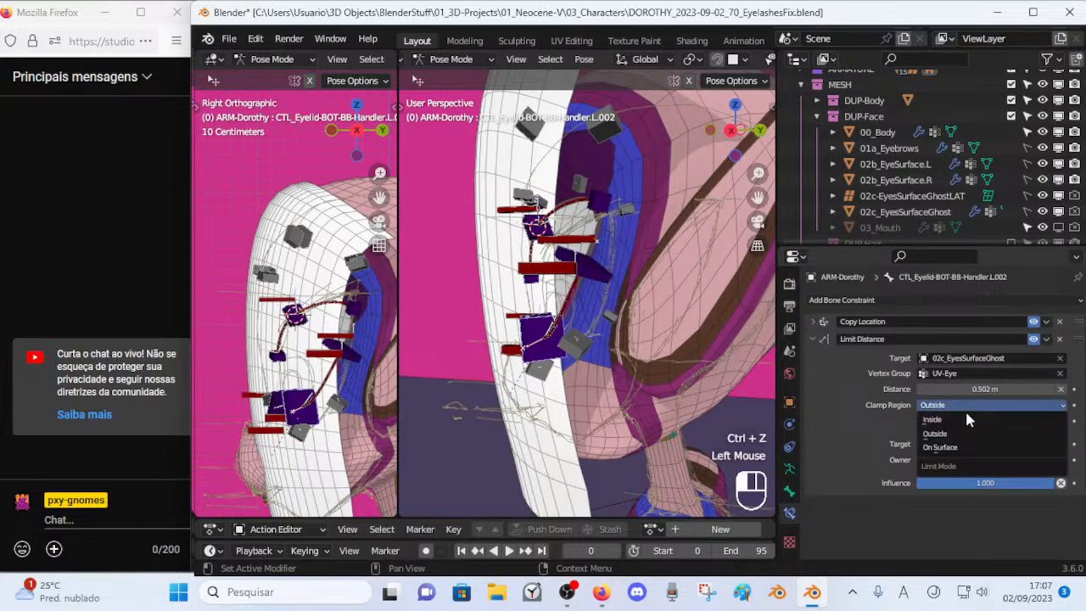
pyautogui.click(966, 415)
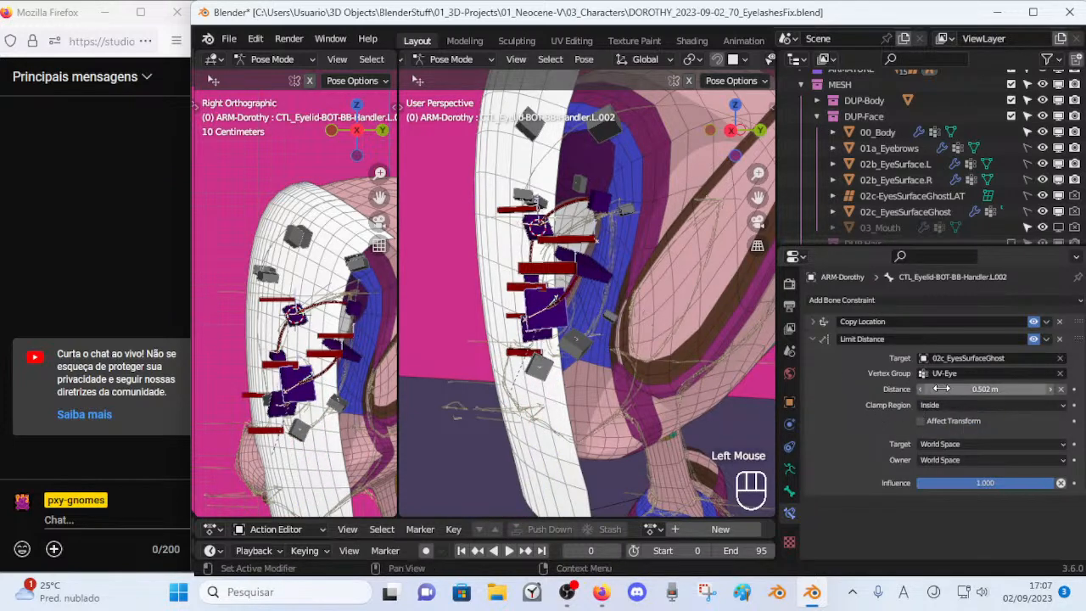
# Try the On Surface clamp region on the lower eyelid handler's Limit Distance constraint with a test move.
pyautogui.click(989, 405)
pyautogui.click(967, 446)
pyautogui.press('g')
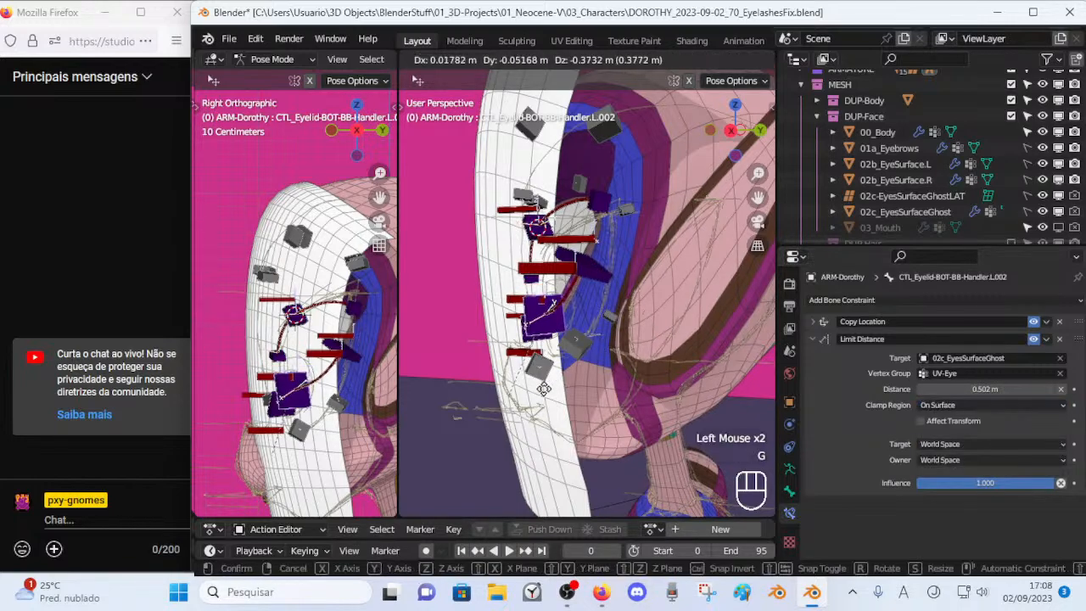
pyautogui.press('Escape')
pyautogui.moveTo(499, 297)
pyautogui.mouseDown(button='middle')
pyautogui.moveTo(509, 305)
pyautogui.moveTo(490, 317)
pyautogui.mouseUp(button='middle')
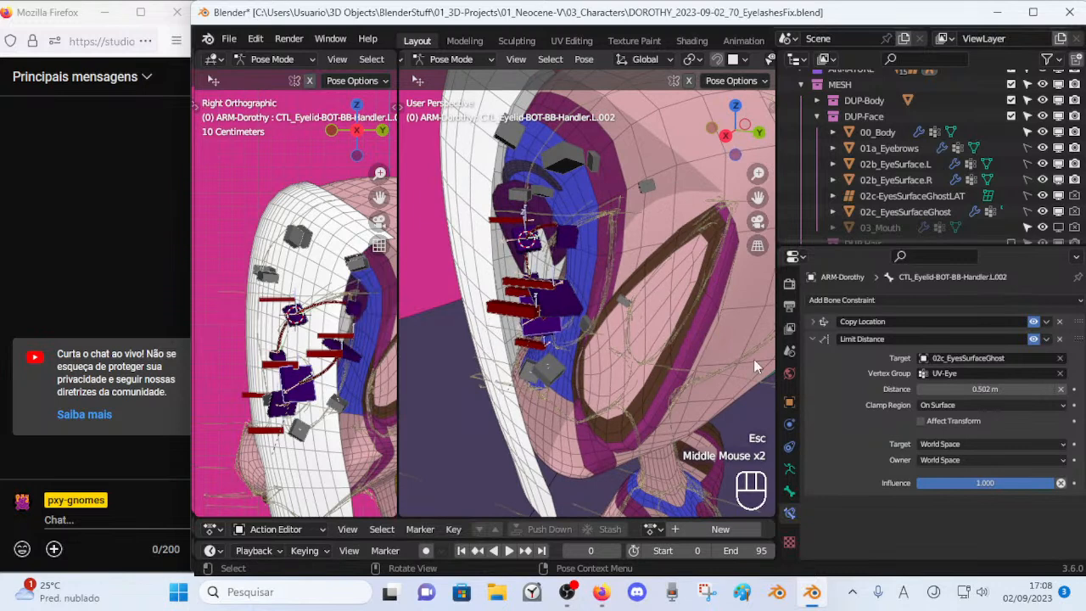
# Switch the Limit Distance clamp region to Inside and try moving the lower eyelid handler.
pyautogui.click(967, 406)
pyautogui.click(958, 424)
pyautogui.click(967, 406)
pyautogui.click(954, 404)
pyautogui.press('g')
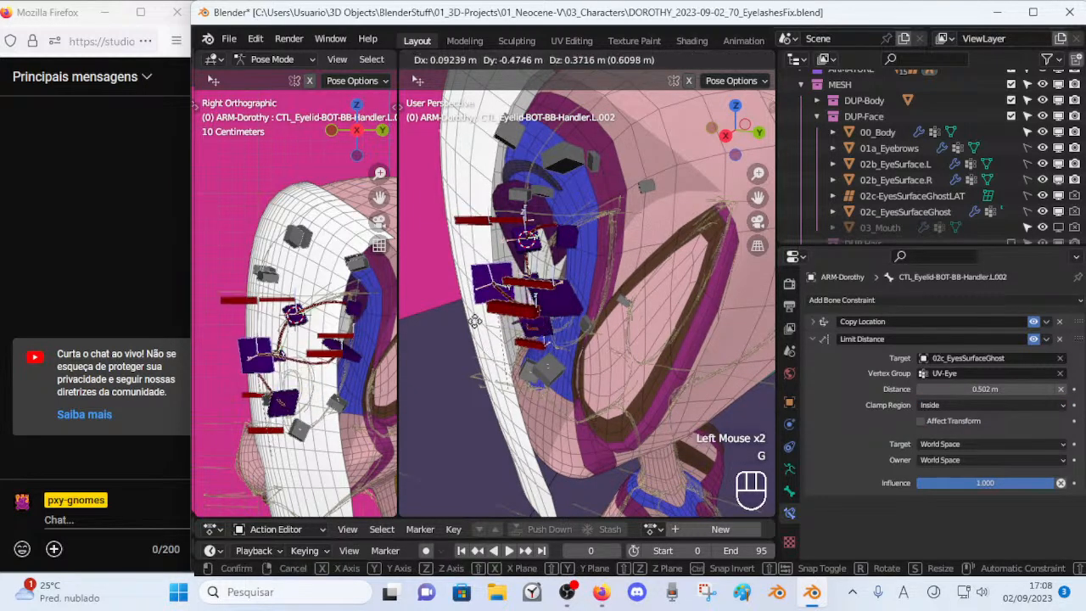
pyautogui.press('Escape')
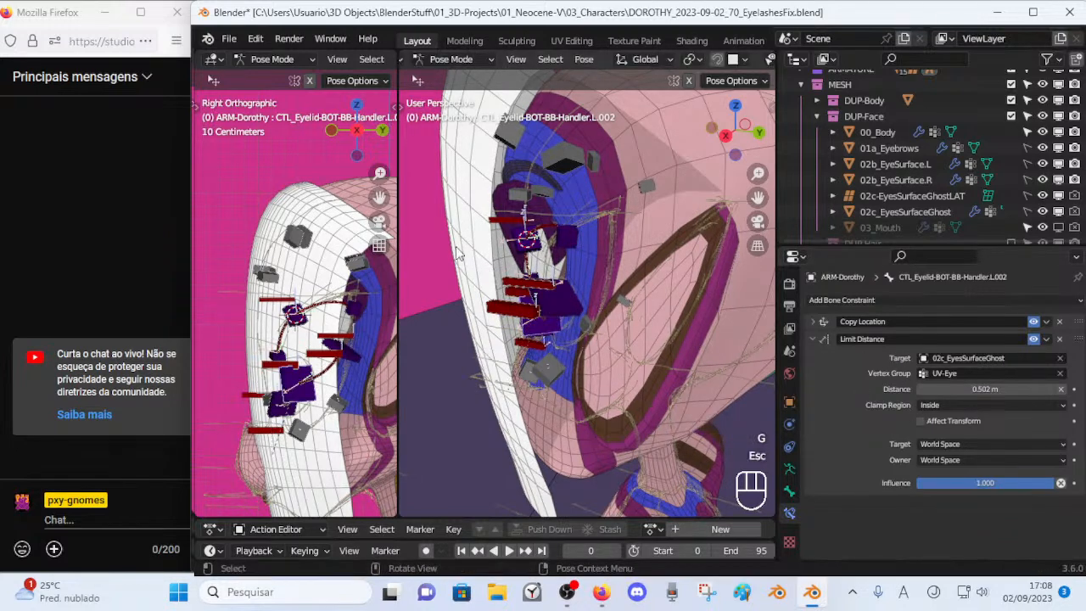
# Set the Limit Distance clamp region to Outside and disable the constraint on the lower eyelid handler.
pyautogui.click(957, 405)
pyautogui.click(956, 417)
pyautogui.click(957, 407)
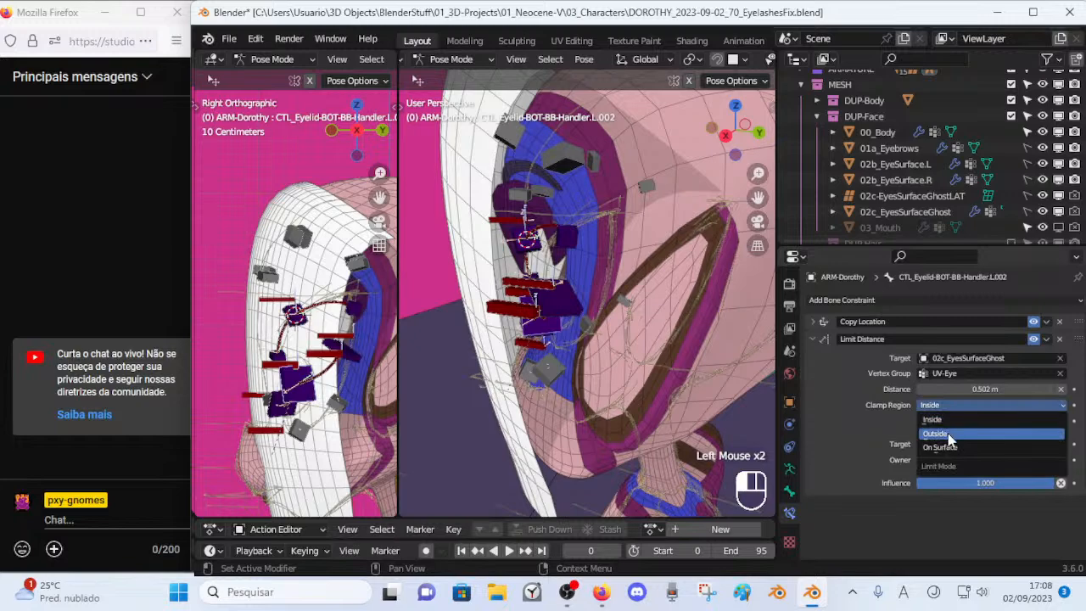
pyautogui.click(949, 416)
pyautogui.moveTo(570, 311)
pyautogui.mouseDown(button='middle')
pyautogui.moveTo(627, 322)
pyautogui.moveTo(568, 315)
pyautogui.mouseUp(button='middle')
pyautogui.click(1034, 339)
# Compare the Limit Distance settings of CTL_Eyelid-BOT-BB-Handler.L.003 and CTL_Eyelid-BOT-BB-Handler.L.002, and examine their placement around the left eye.
pyautogui.click(580, 293)
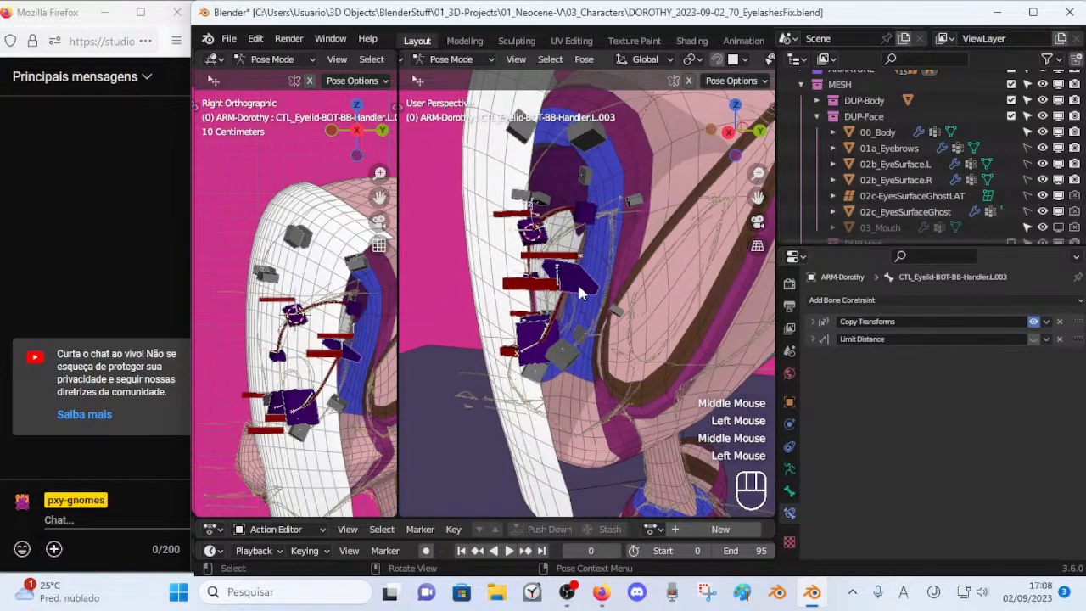
pyautogui.click(537, 359)
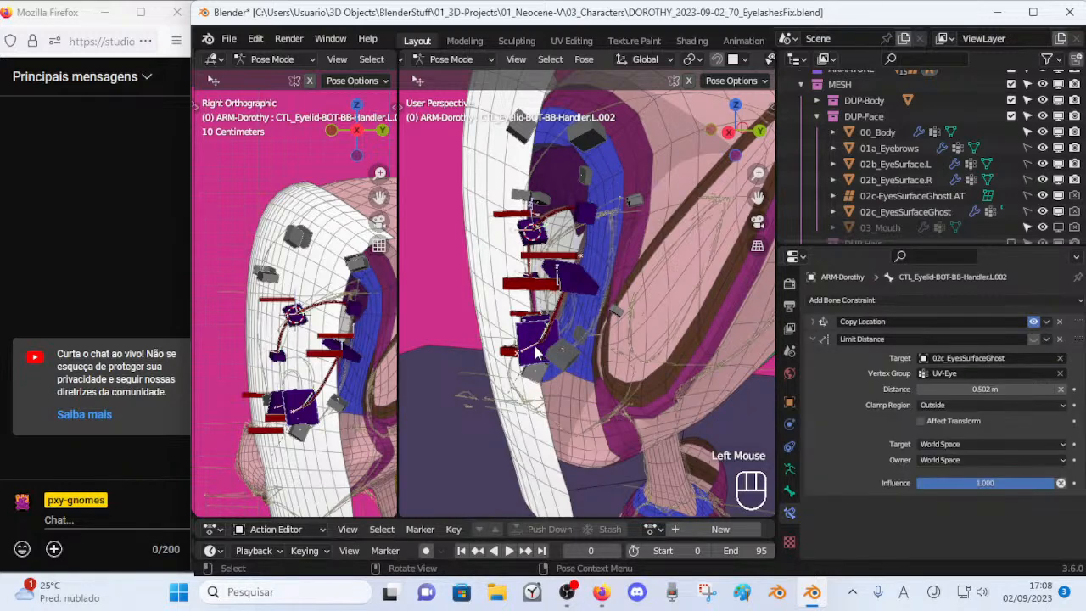
pyautogui.click(576, 292)
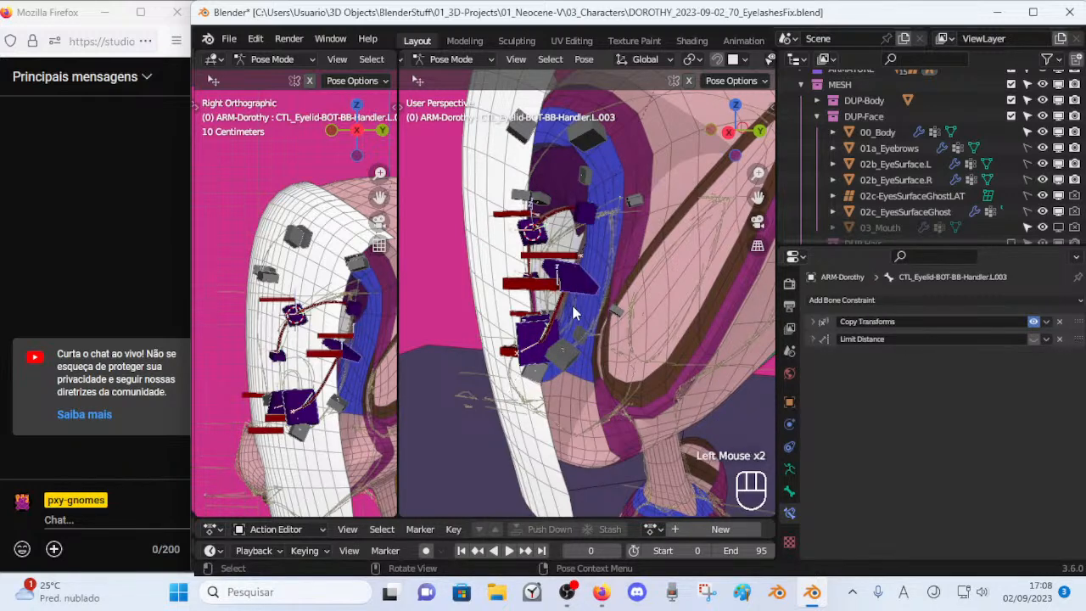
pyautogui.click(814, 339)
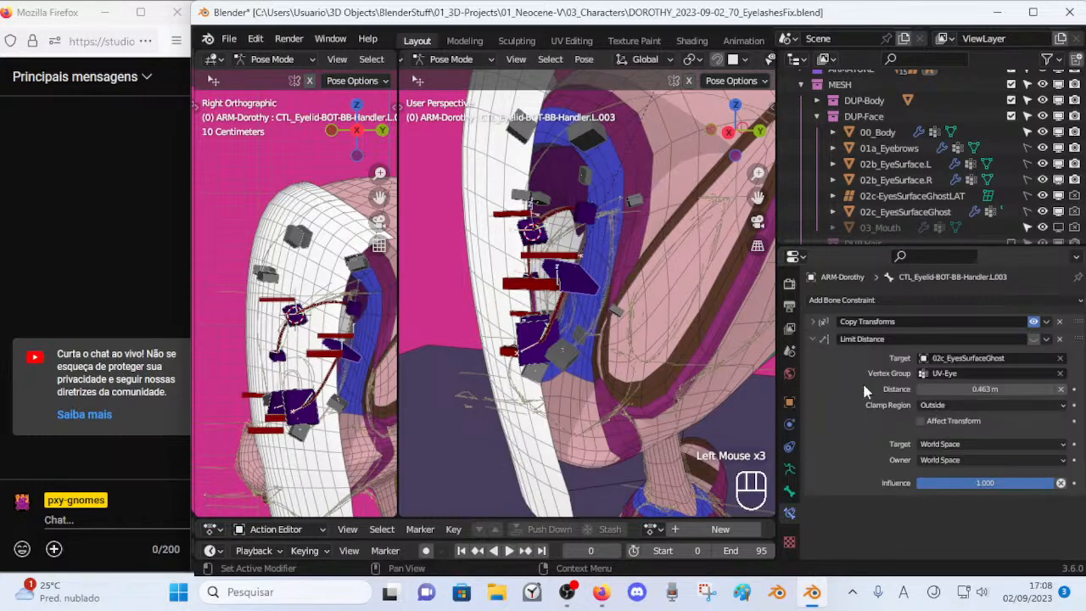
pyautogui.moveTo(514, 347); pyautogui.dragTo(494, 318, button='middle')
pyautogui.scroll(-2, 675, 343)
pyautogui.scroll(2, 478, 297)
pyautogui.scroll(-2, 494, 318)
pyautogui.moveTo(614, 318); pyautogui.dragTo(585, 295, button='middle')
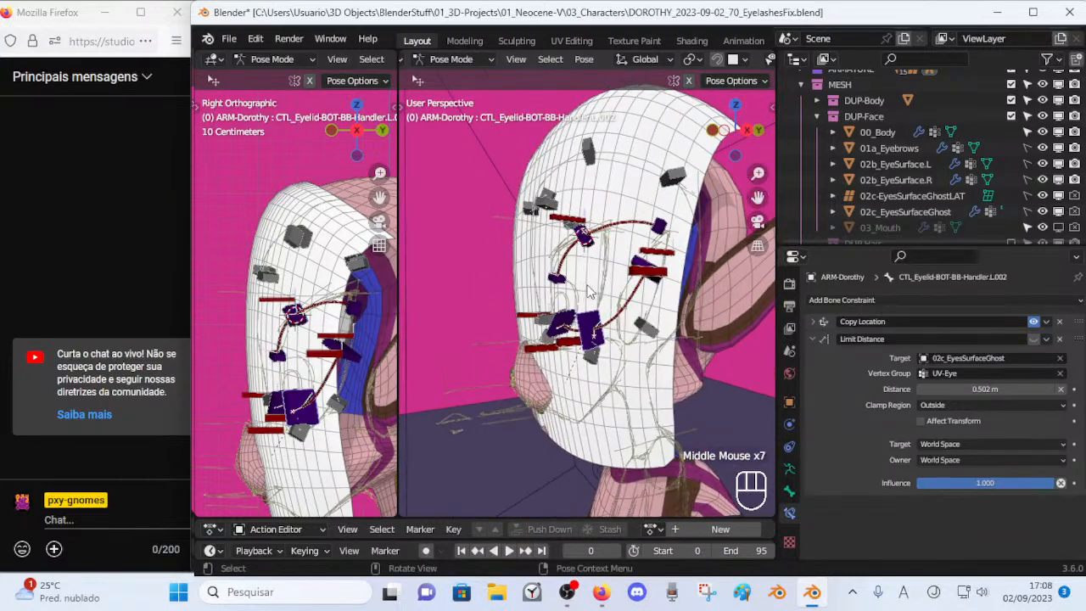
# Switch to Object Mode and hide 02c_EyesSurfaceGhost from the viewports.
pyautogui.hotkey('ctrl', 'Tab')
pyautogui.click(605, 187)
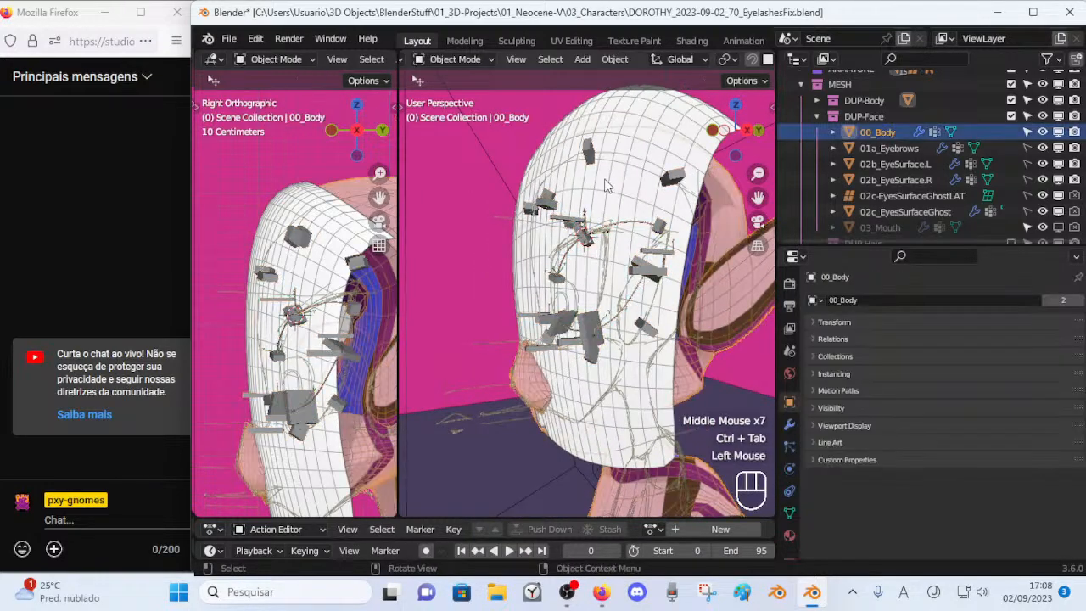
pyautogui.click(650, 127)
pyautogui.press('h')
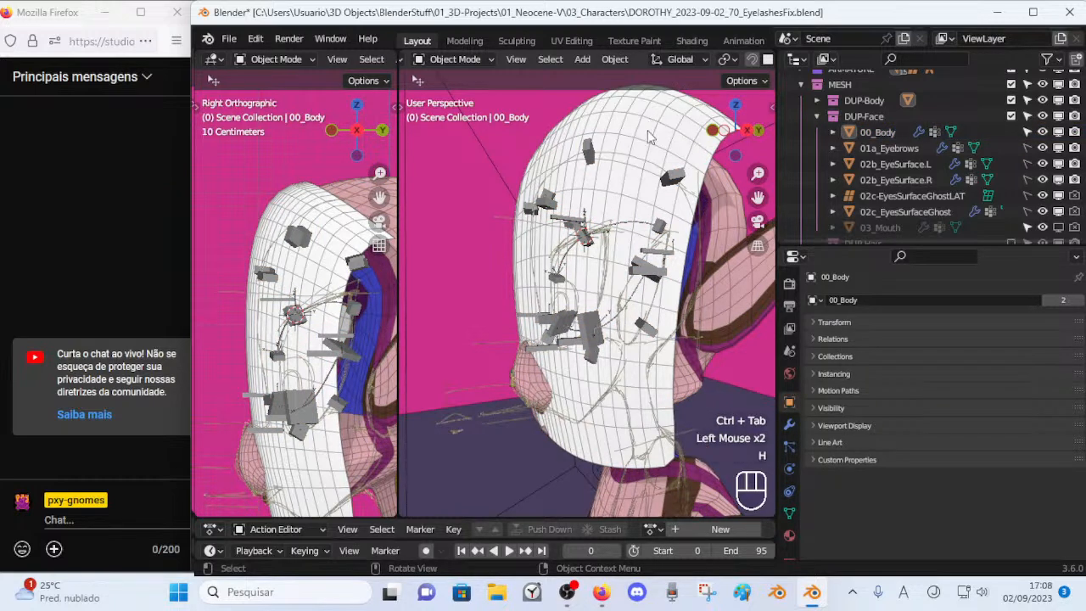
pyautogui.hotkey('ctrl', 'z')
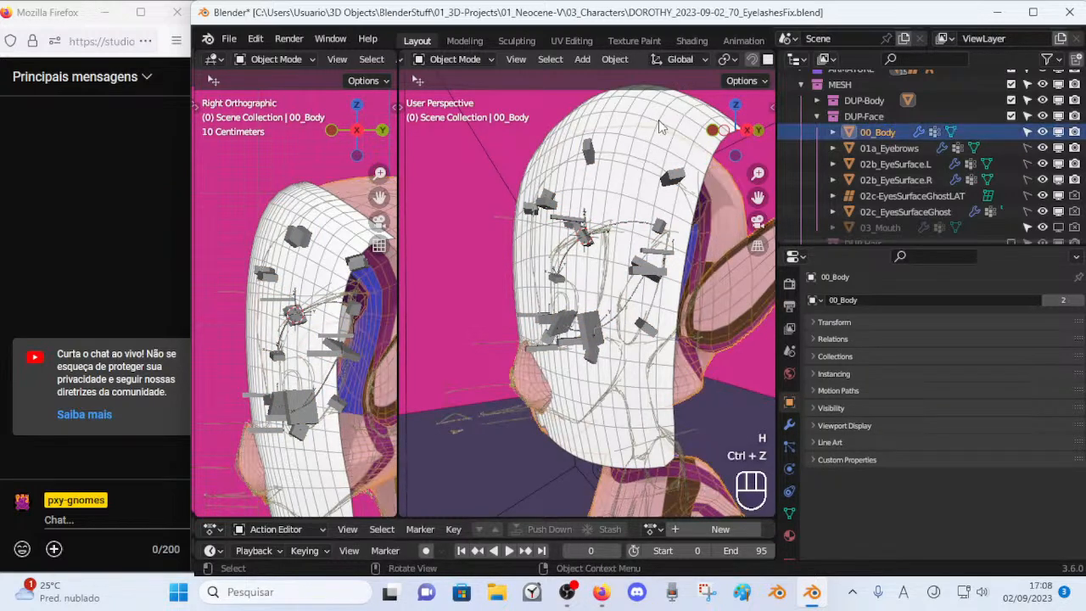
pyautogui.click(1057, 211)
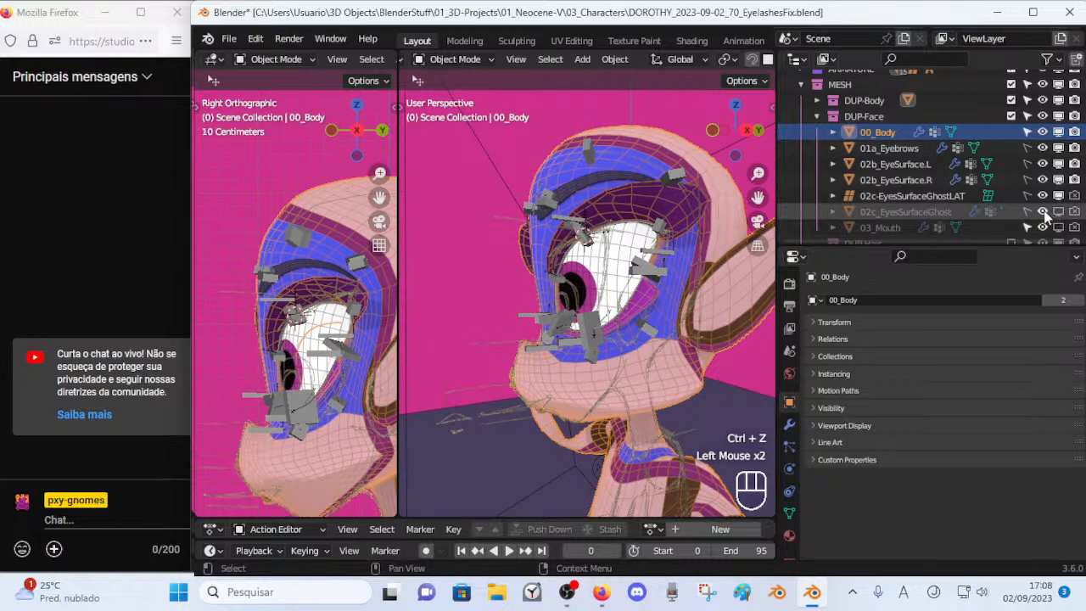
# Select the ARM-Dorothy armature, return to Pose Mode and select the lower eyelid handler CTL_Eyelid-BOT-BB-Handler.L.002.
pyautogui.click(593, 235)
pyautogui.moveTo(600, 269); pyautogui.dragTo(607, 300, button='middle')
pyautogui.click(589, 331)
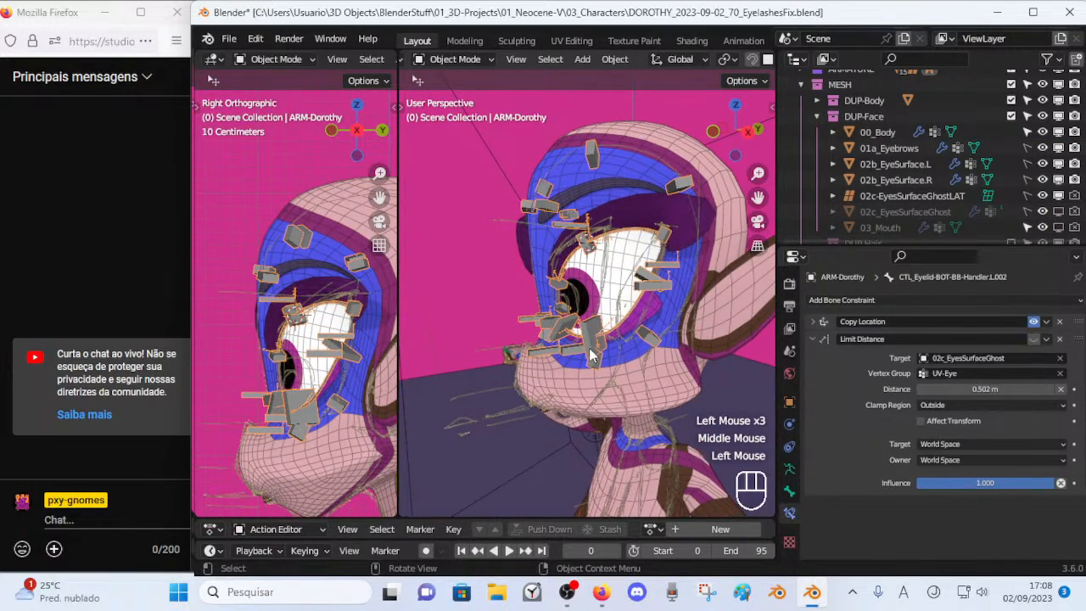
pyautogui.scroll(1, 591, 353)
pyautogui.hotkey('ctrl', 'Tab')
pyautogui.click(591, 353)
# Move the lower eyelid handler up over the left eye as a deformation test and save the file.
pyautogui.moveTo(591, 353); pyautogui.dragTo(642, 314, button='middle')
pyautogui.press('g')
pyautogui.click(621, 263)
pyautogui.scroll(1, 628, 314)
pyautogui.hotkey('ctrl', 's')
pyautogui.click(641, 314)
pyautogui.press('g')
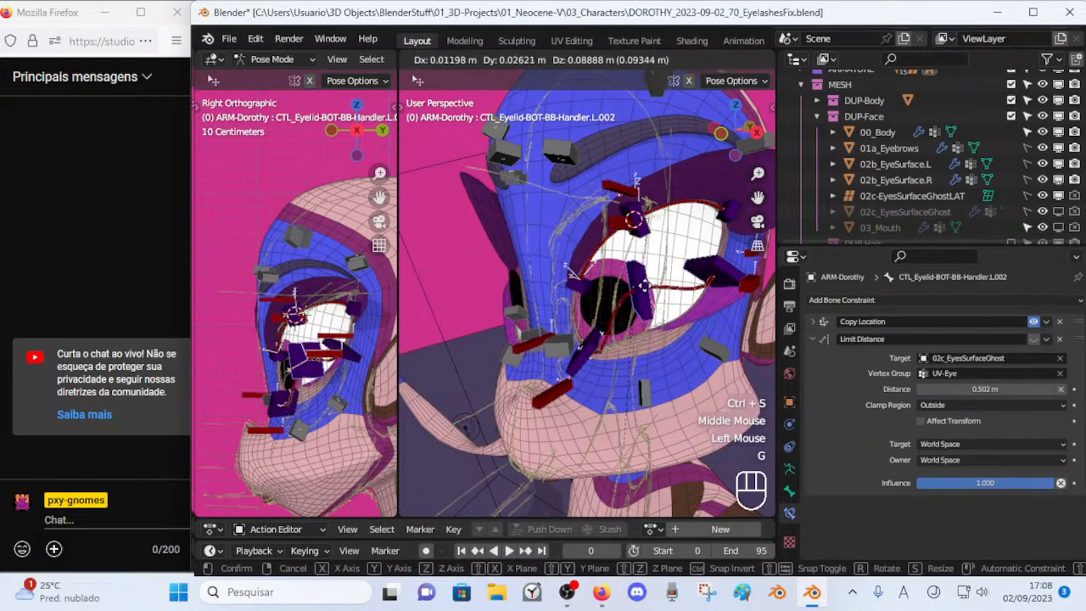
pyautogui.click(649, 318)
pyautogui.moveTo(650, 318); pyautogui.dragTo(678, 322, button='middle')
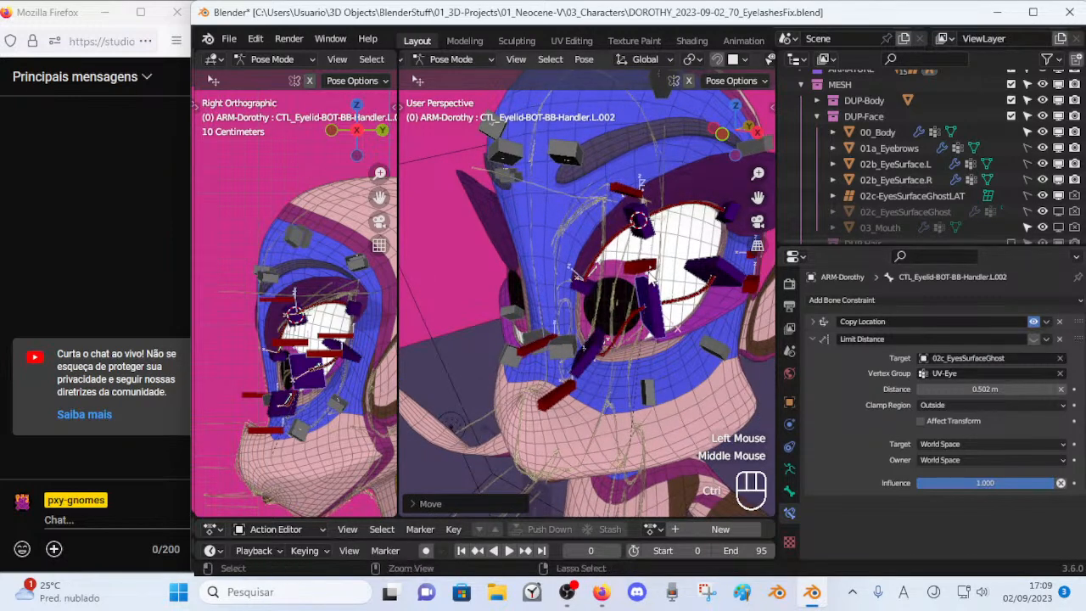
pyautogui.hotkey('ctrl', 's')
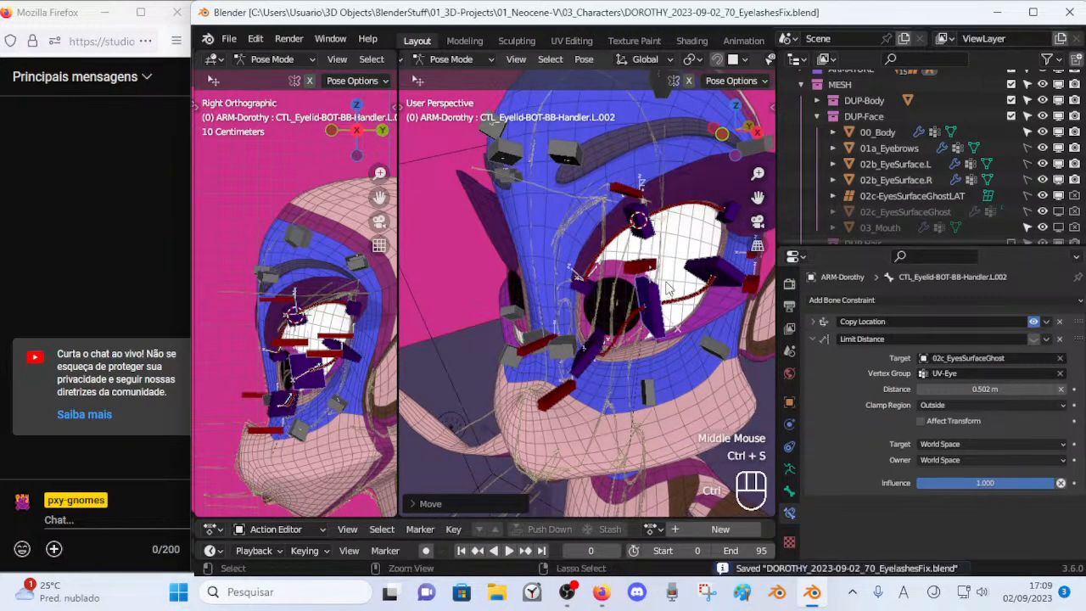
# Replace the Limit Distance target with 02b_EyeSurface.L and test-move the lower eyelid handler over the eye.
pyautogui.click(1060, 358)
pyautogui.click(905, 166)
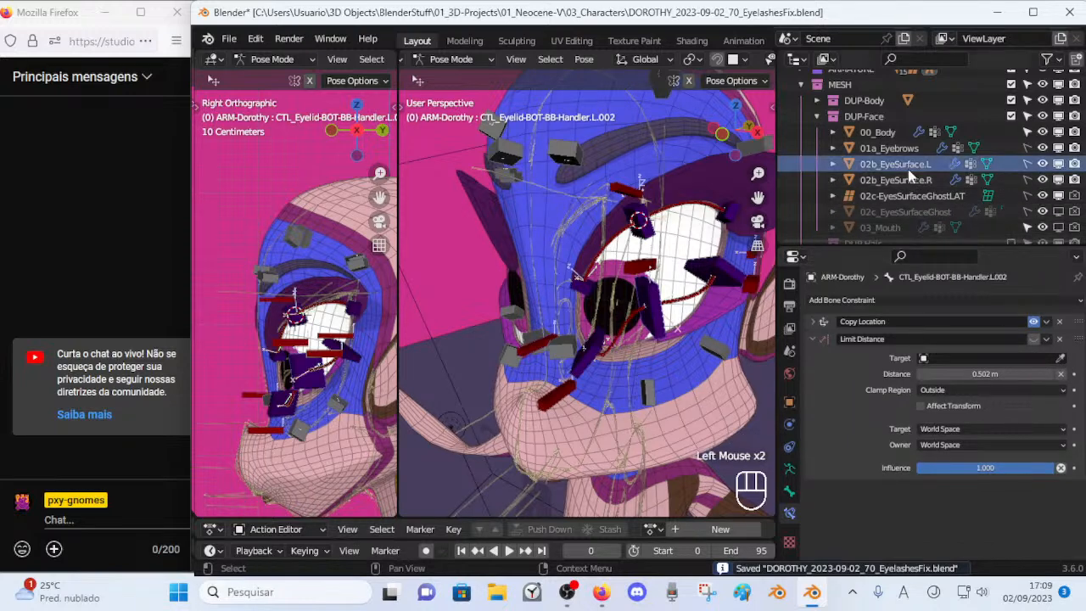
pyautogui.press('F2')
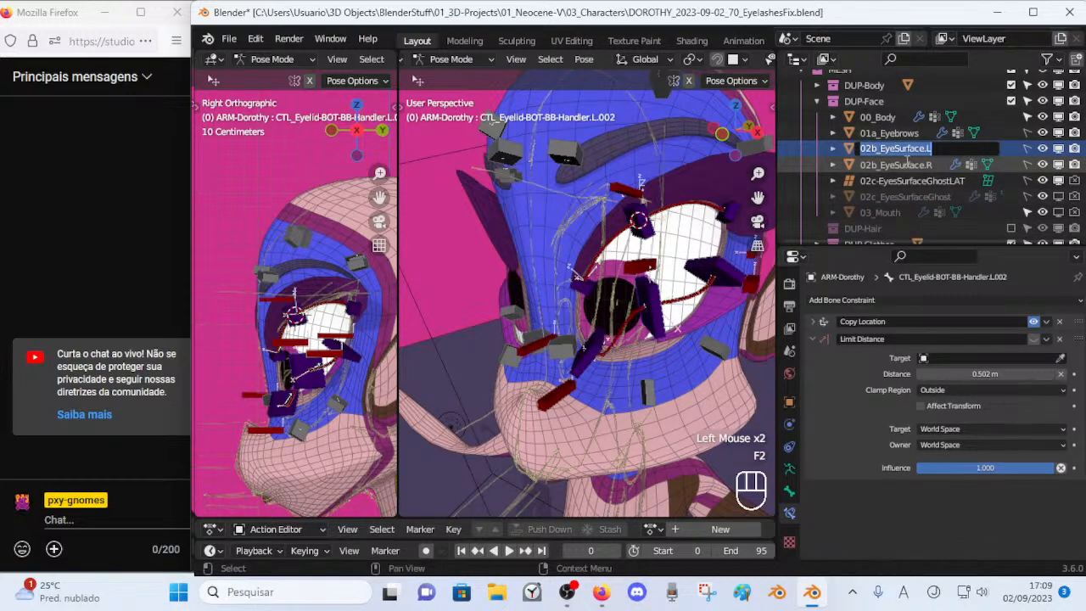
pyautogui.hotkey('ctrl', 'c')
pyautogui.press('Escape')
pyautogui.hotkey('ctrl', 'v')
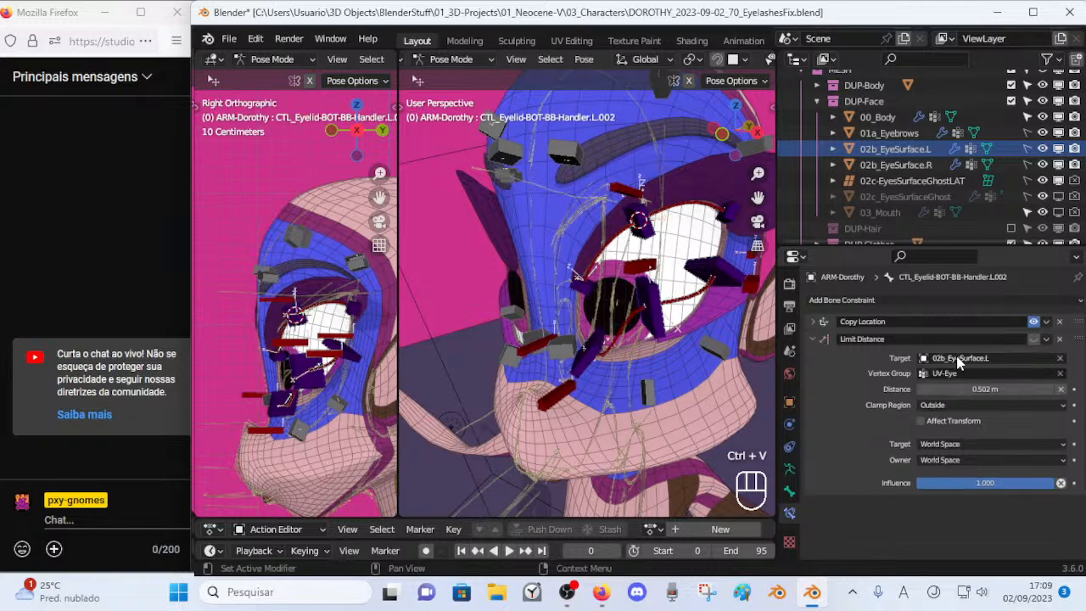
pyautogui.click(672, 315)
pyautogui.press('g')
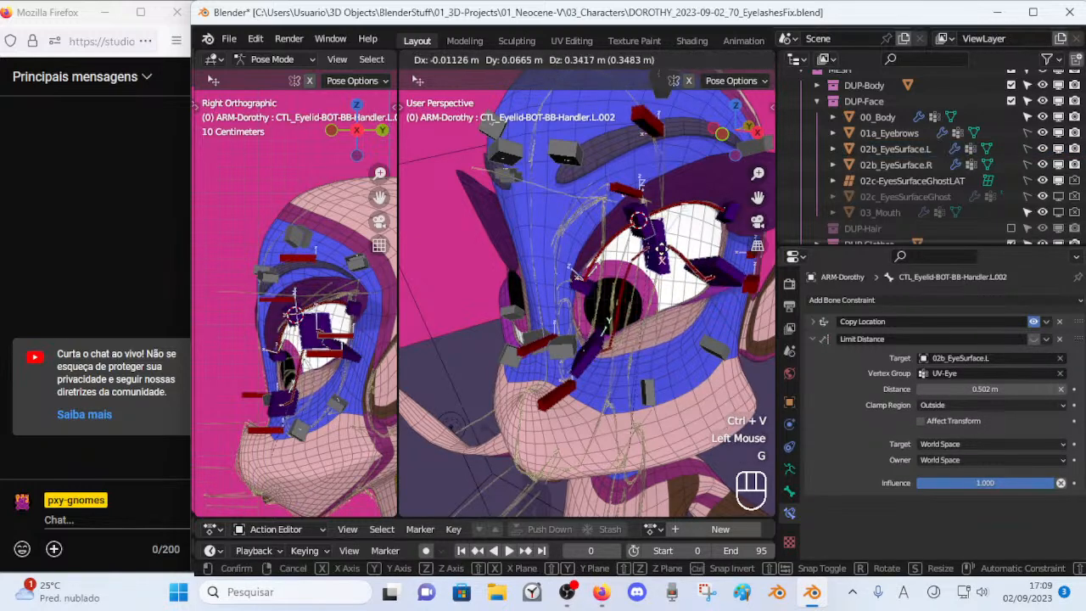
pyautogui.click(663, 332)
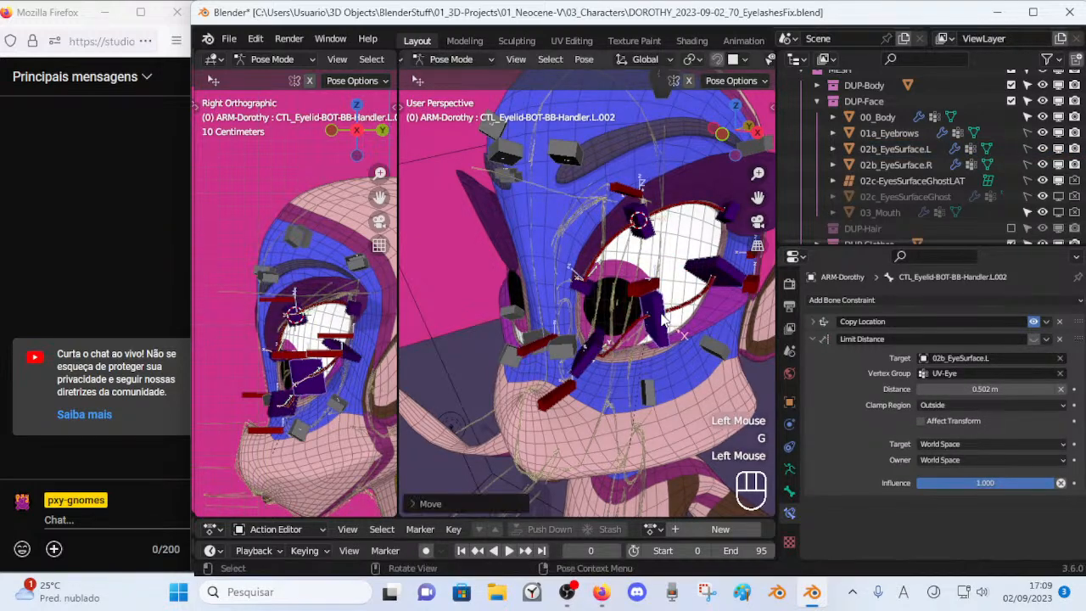
# Set the Limit Distance clamp region to On Surface for 02b_EyeSurface.L and try moving the handler from front and side.
pyautogui.click(965, 409)
pyautogui.click(962, 450)
pyautogui.press('g')
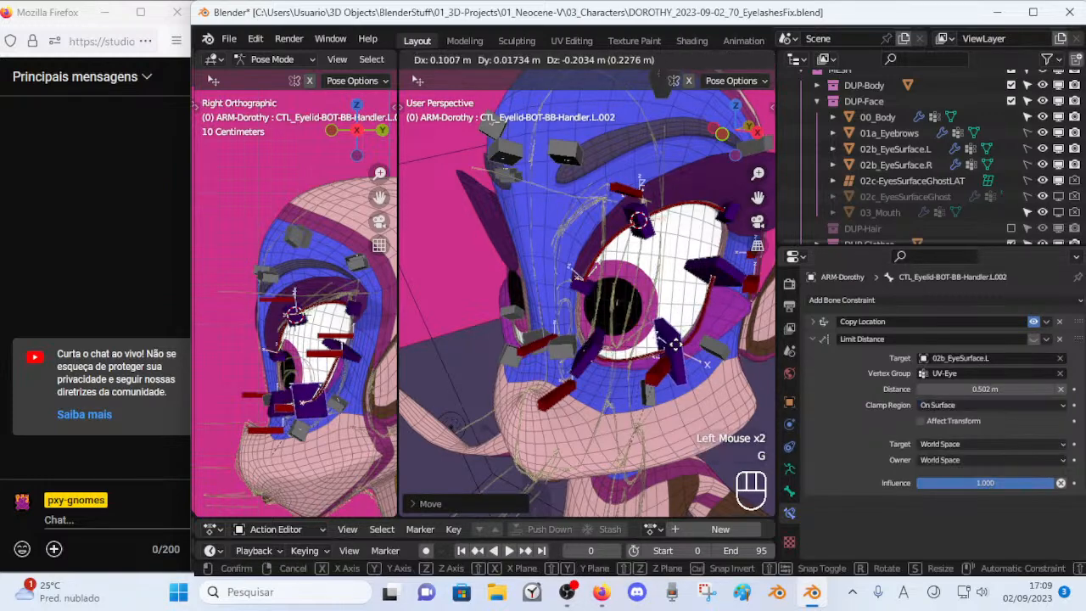
pyautogui.click(636, 307)
pyautogui.moveTo(636, 307); pyautogui.dragTo(517, 292, button='middle')
pyautogui.press('g')
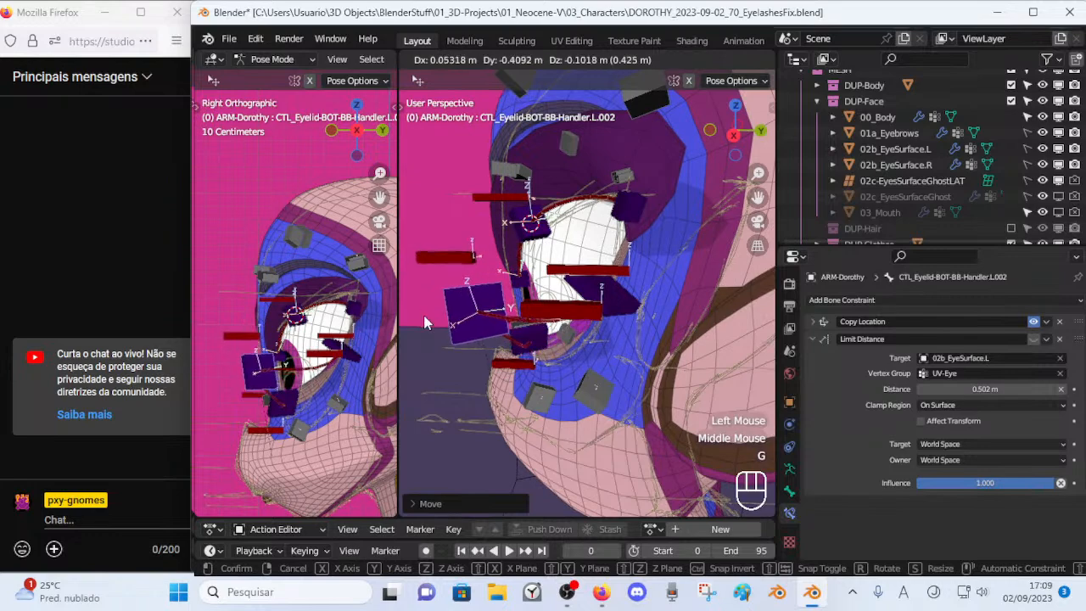
pyautogui.press('Escape')
# Enable the Limit Distance constraint and test it by moving the lower eyelid handler across the left eye.
pyautogui.click(1033, 338)
pyautogui.moveTo(593, 322); pyautogui.dragTo(706, 307, button='middle')
pyautogui.press('g')
pyautogui.click(653, 327)
pyautogui.press('g')
pyautogui.click(697, 319)
pyautogui.press('g')
pyautogui.click(711, 309)
# Reset the Limit Distance distance value and test-move the lower eyelid handler over the eye surface.
pyautogui.press('BackSpace')
pyautogui.press('BackSpace')
pyautogui.press('g')
pyautogui.click(691, 350)
pyautogui.moveTo(683, 346); pyautogui.dragTo(629, 318, button='middle')
pyautogui.press('g')
pyautogui.click(649, 327)
pyautogui.press('g')
pyautogui.click(645, 315)
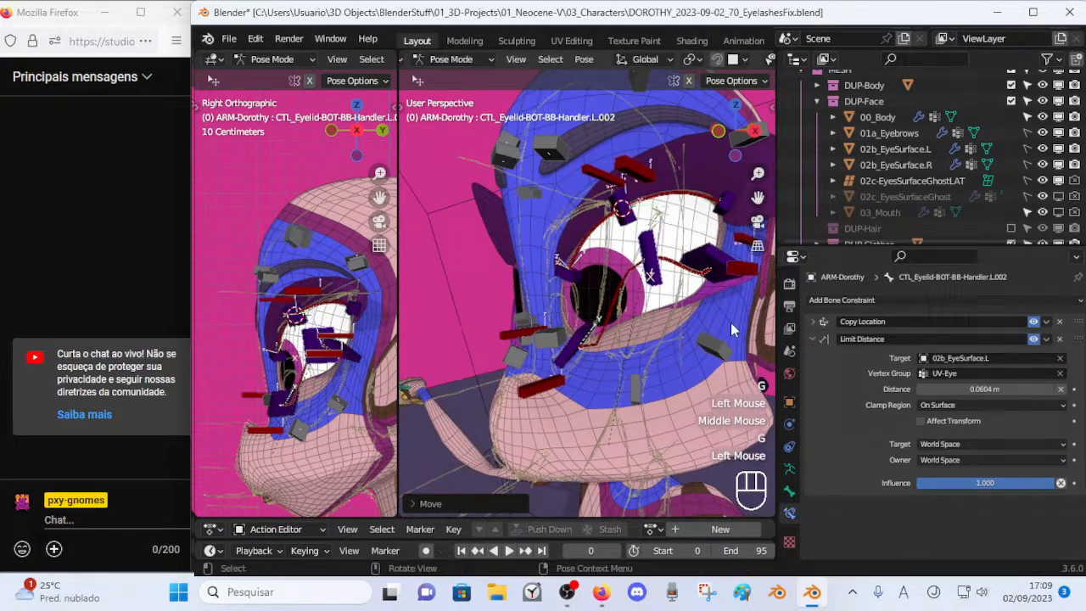
# Try the Outside clamp region with test moves of the lower eyelid handler, and return the handler to its rest position.
pyautogui.click(976, 406)
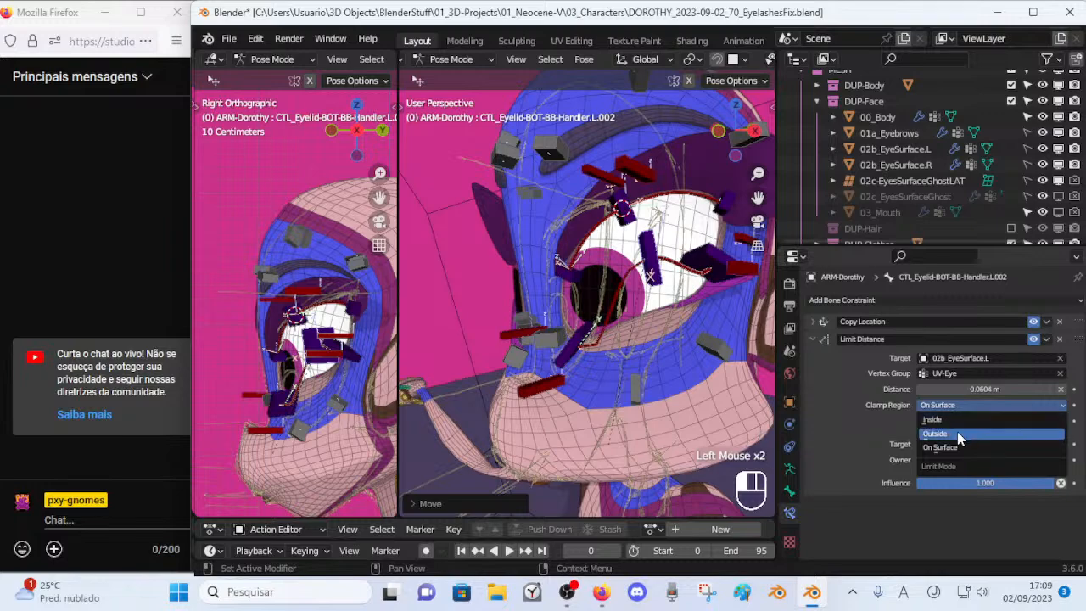
pyautogui.click(958, 434)
pyautogui.moveTo(650, 304); pyautogui.dragTo(670, 289, button='middle')
pyautogui.press('g')
pyautogui.click(706, 255)
pyautogui.moveTo(705, 254); pyautogui.dragTo(629, 306, button='middle')
pyautogui.press('g')
pyautogui.click(509, 290)
pyautogui.hotkey('alt', 'q')
pyautogui.hotkey('alt', 'q')
pyautogui.moveTo(661, 293); pyautogui.dragTo(576, 316, button='middle')
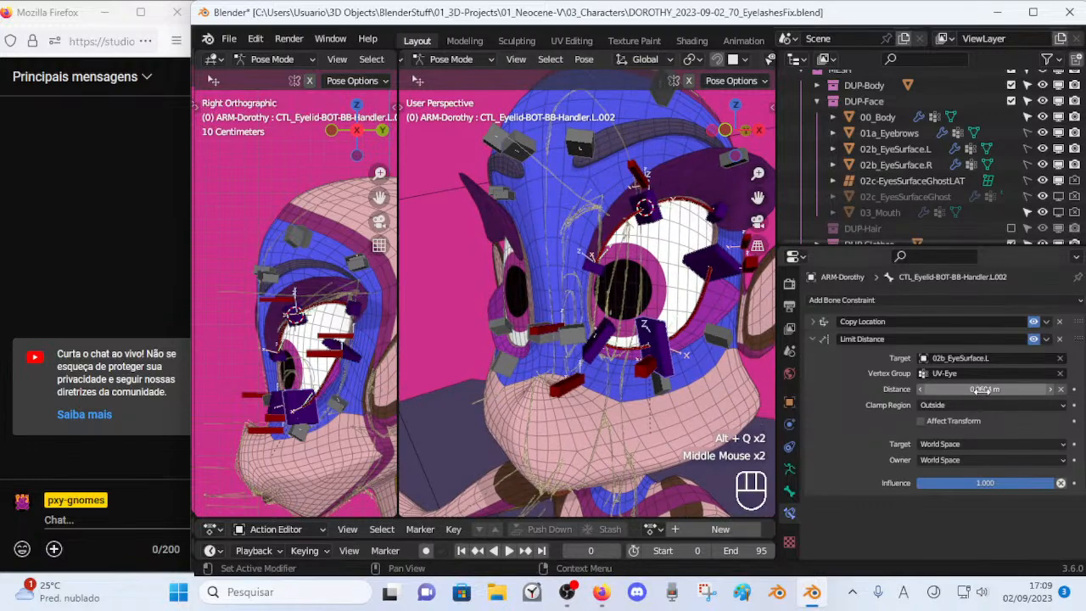
# Set the Limit Distance distance to 0.0528 m and test-move the lower eyelid handler.
pyautogui.moveTo(940, 394); pyautogui.dragTo(939, 395)
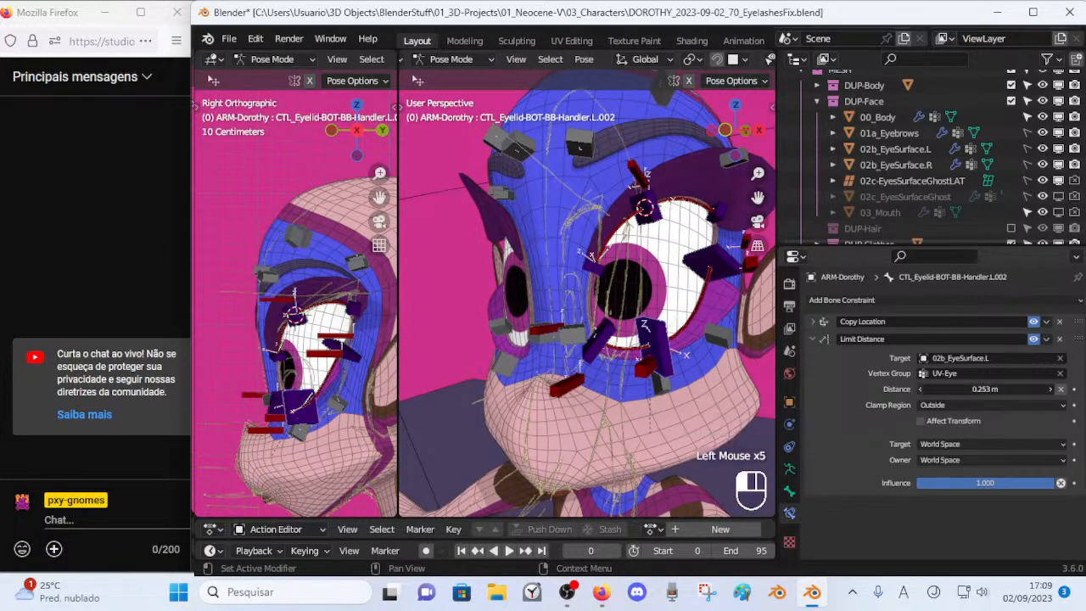
pyautogui.press('g')
pyautogui.click(723, 311)
pyautogui.moveTo(648, 337); pyautogui.dragTo(724, 339, button='middle')
pyautogui.press('g')
pyautogui.click(403, 296)
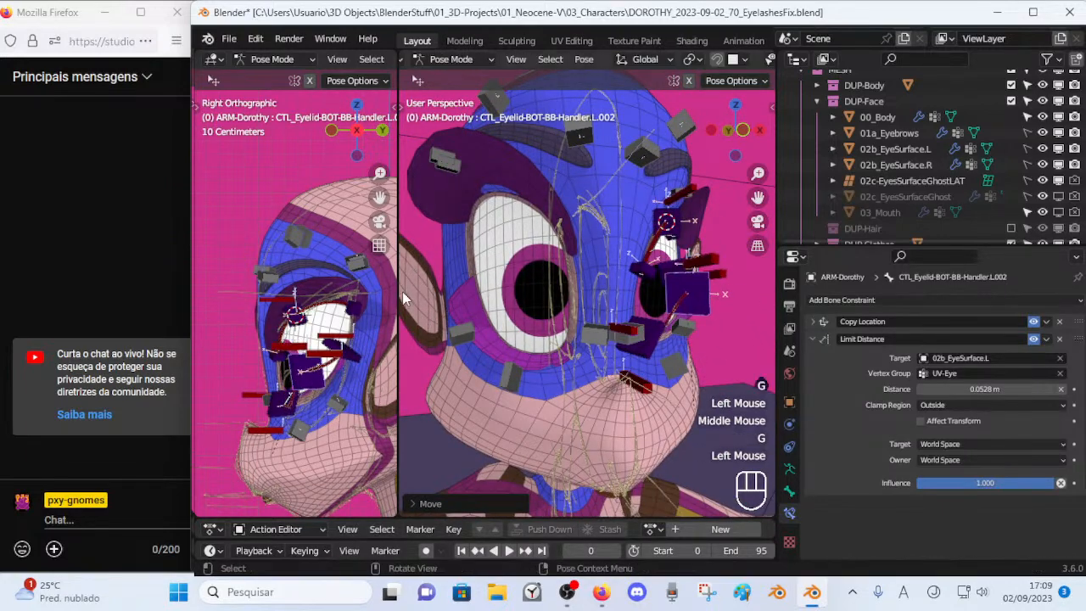
# Move the lower eyelid handler repeatedly around the left eye to test the Outside limit, and disable the Limit Distance constraint.
pyautogui.moveTo(645, 264); pyautogui.dragTo(551, 280, button='middle')
pyautogui.press('g')
pyautogui.click(546, 296)
pyautogui.press('g')
pyautogui.click(712, 305)
pyautogui.moveTo(713, 305); pyautogui.dragTo(611, 332, button='middle')
pyautogui.press('g')
pyautogui.click(570, 343)
pyautogui.press('g')
pyautogui.click(625, 349)
pyautogui.press('g')
pyautogui.click(616, 344)
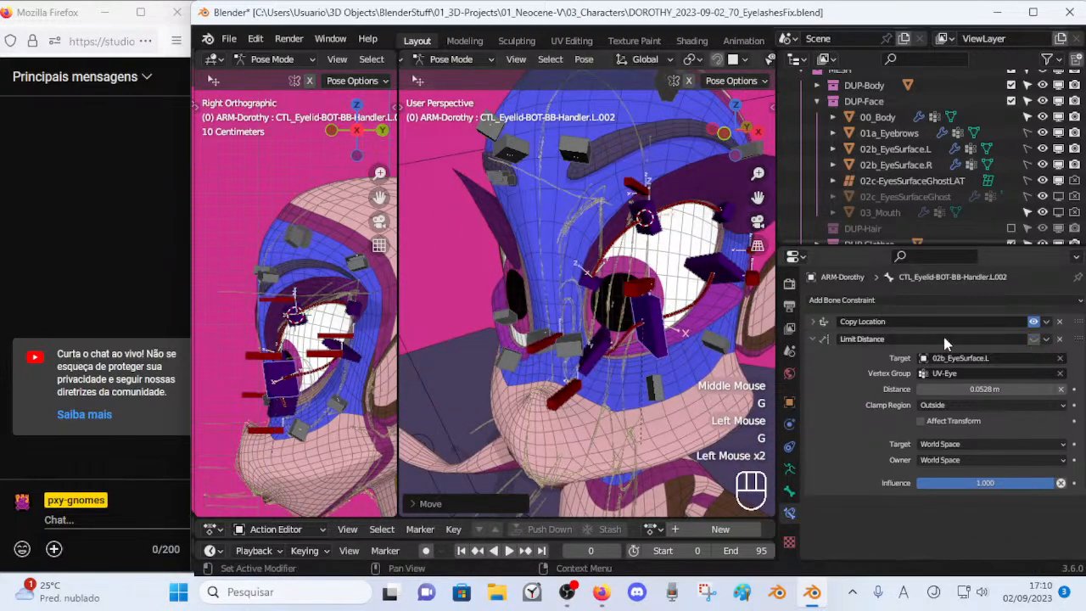
# Try moving and rotating the lower eyelid handler with its Limit Distance constraint disabled.
pyautogui.press('g')
pyautogui.click(663, 331)
pyautogui.press('r')
pyautogui.click(666, 326)
pyautogui.press('g')
pyautogui.click(713, 335)
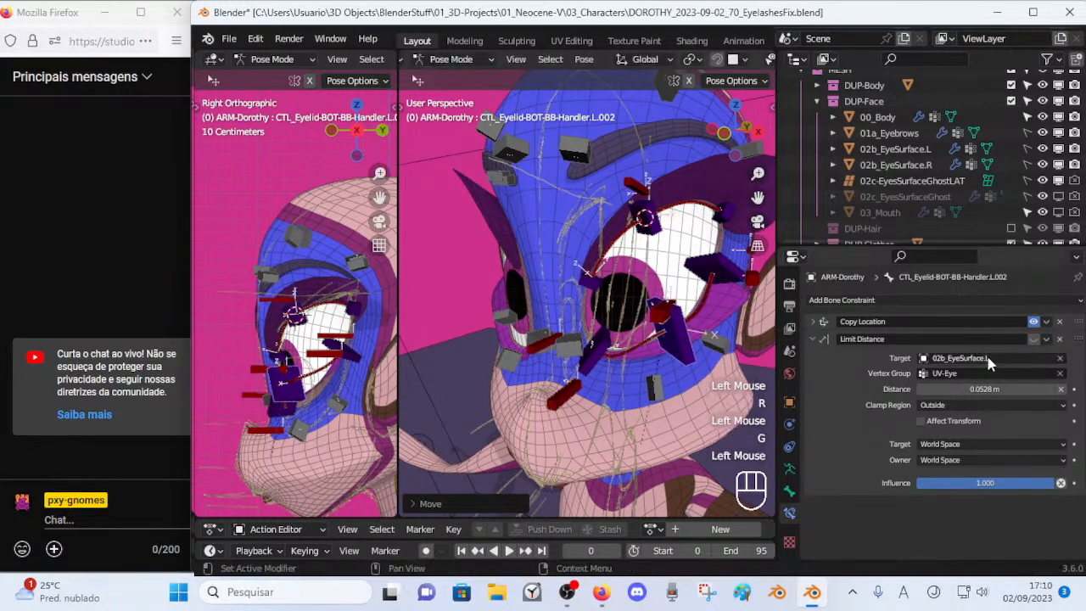
# Delete the lower eyelid handler's Limit Distance constraint and reset all pose bones to their rest positions.
pyautogui.click(1058, 338)
pyautogui.press('a')
pyautogui.hotkey('alt', 'q')
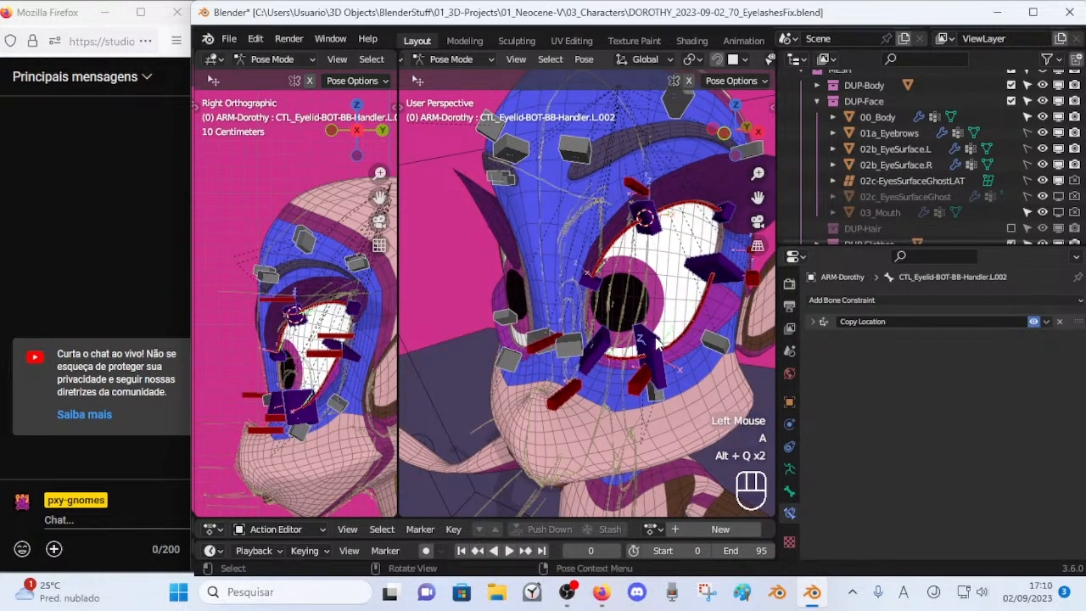
# Check the constraints on DEF-HEAD-Eyelash-BOT.L.002 and reselect CTL_Eyelid-BOT-BB-Handler.L.002.
pyautogui.click(659, 342)
pyautogui.click(641, 386)
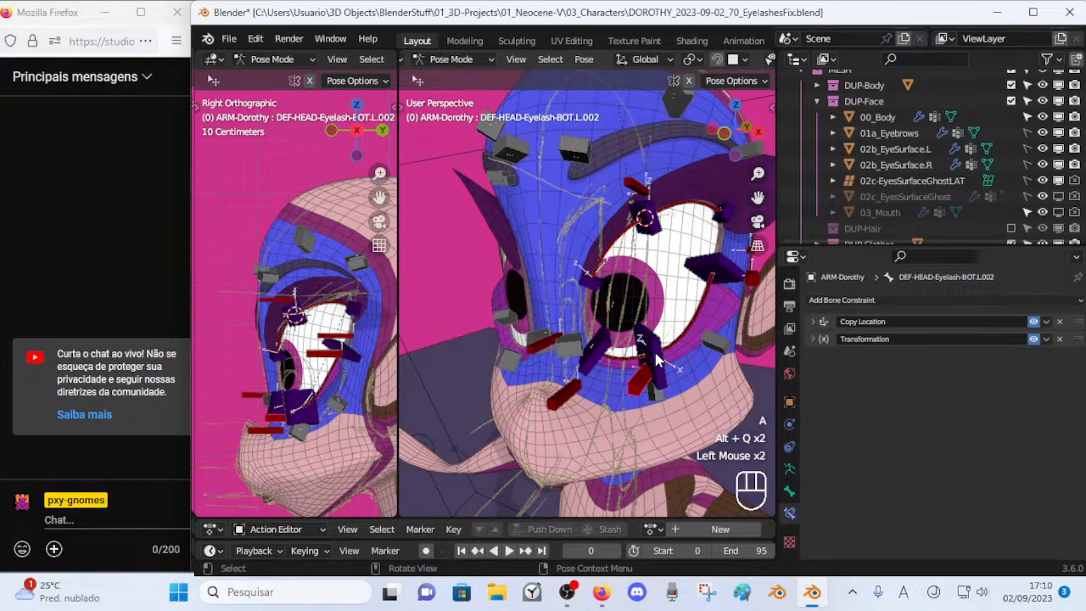
pyautogui.click(652, 367)
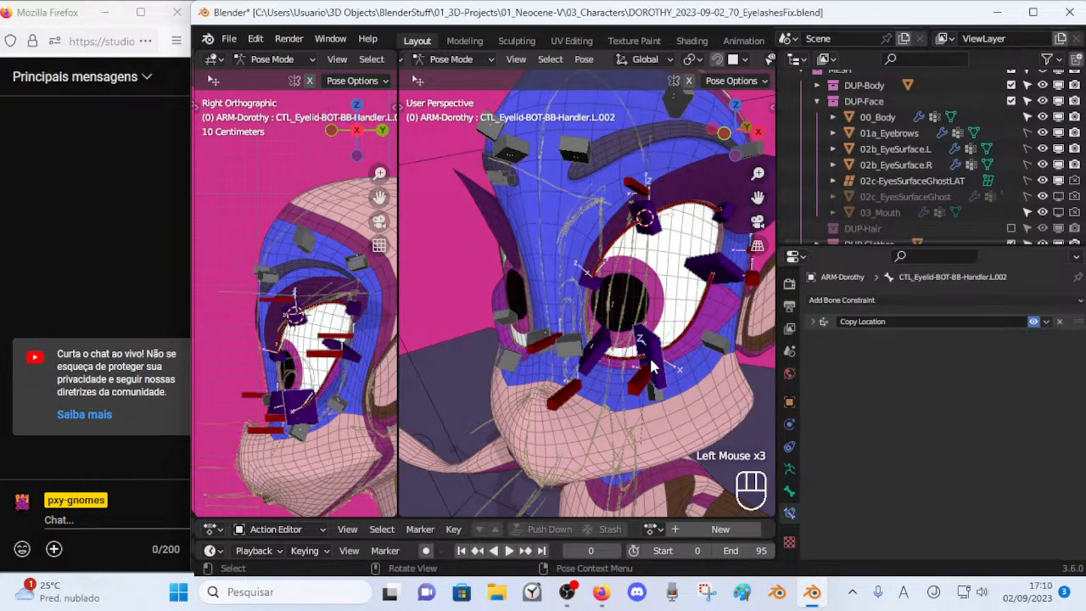
# Add a Shrinkwrap constraint to the lower left eyelid handler, targeting 02b_EyeSurface.L.
pyautogui.click(814, 300)
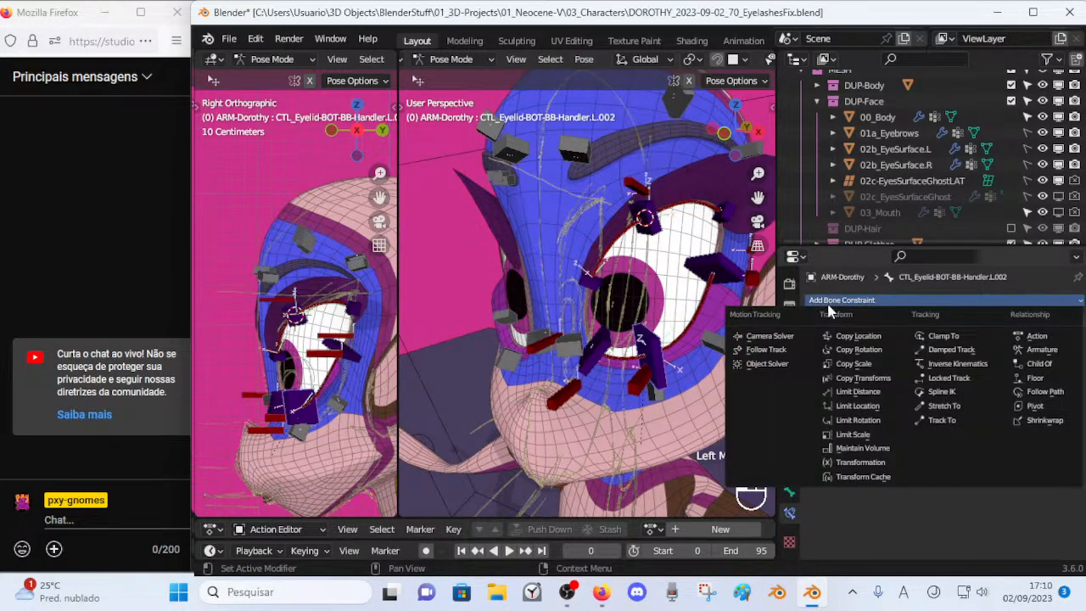
pyautogui.click(1044, 420)
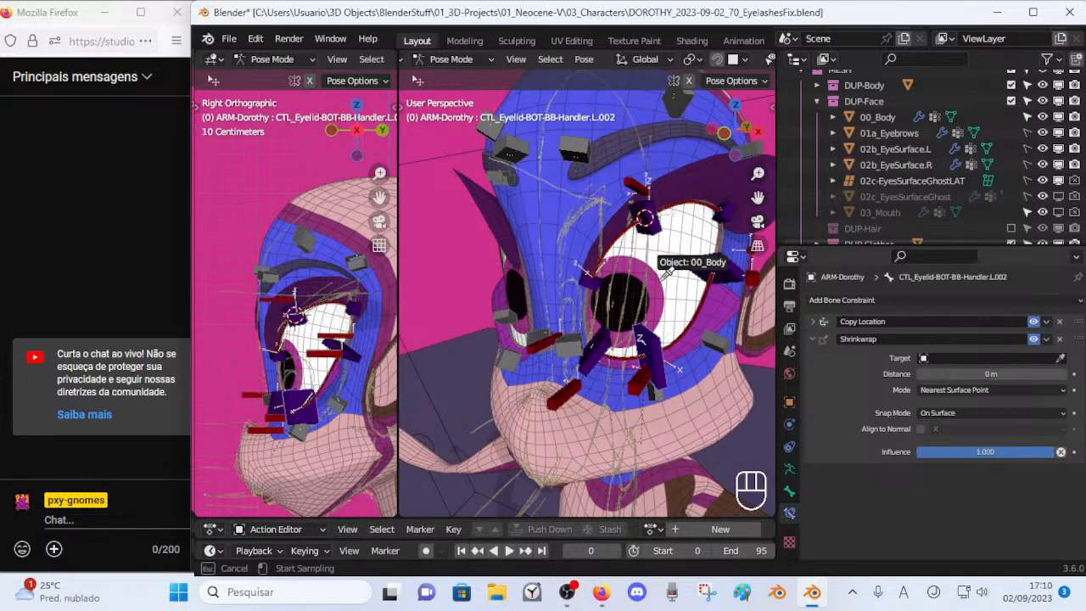
pyautogui.click(915, 154)
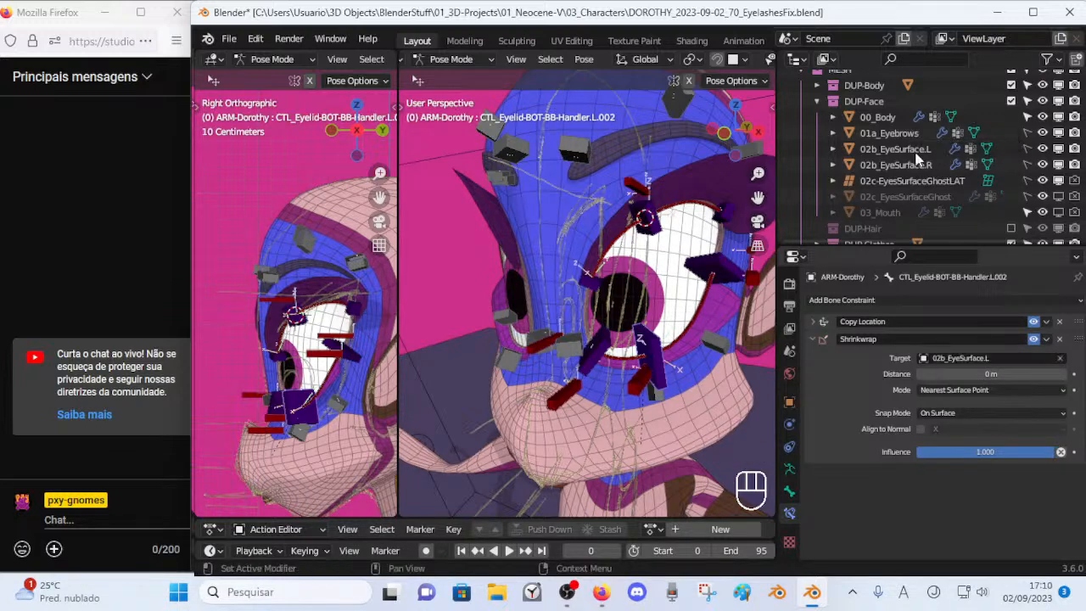
# Move the lower eyelid handler across the left eye from several angles to test its Shrinkwrap constraint.
pyautogui.press('g')
pyautogui.click(670, 331)
pyautogui.press('g')
pyautogui.moveTo(670, 331); pyautogui.dragTo(607, 280, button='middle')
pyautogui.click(641, 247)
pyautogui.scroll(-2, 641, 246)
pyautogui.press('g')
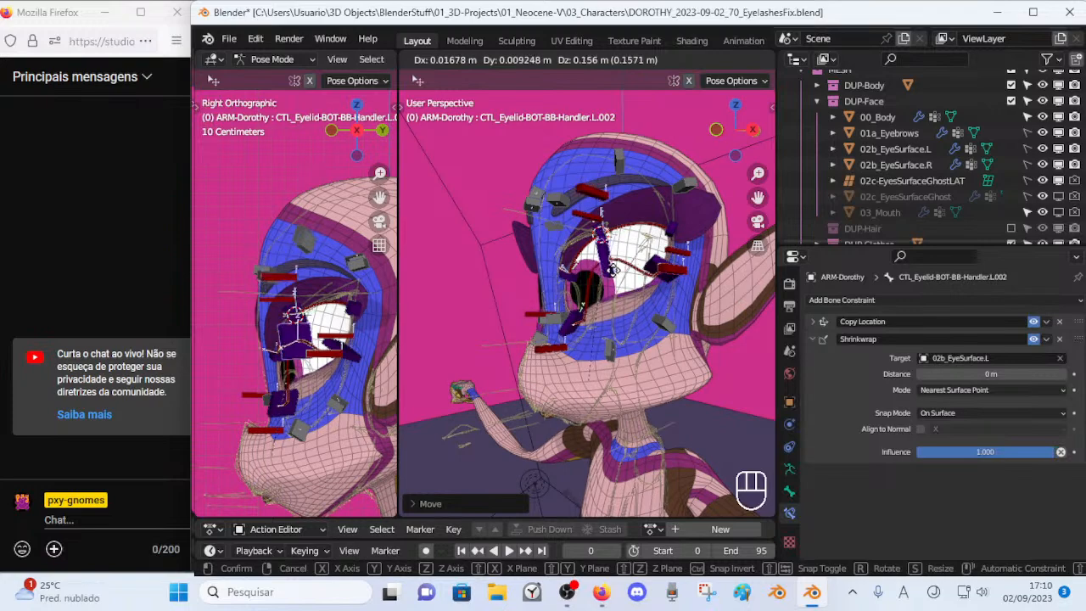
pyautogui.click(604, 307)
pyautogui.scroll(1, 604, 307)
pyautogui.scroll(1, 603, 307)
pyautogui.moveTo(604, 307); pyautogui.dragTo(648, 263, button='middle')
pyautogui.press('g')
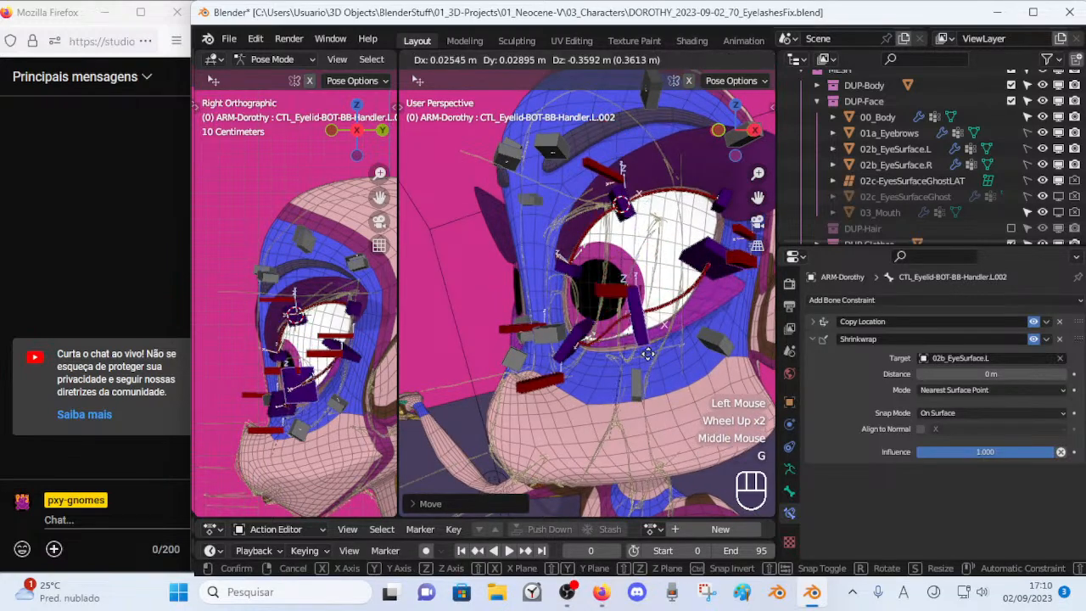
pyautogui.click(622, 329)
# Raise and lower the handler repeatedly to check how the lower eyelid follows the eye surface.
pyautogui.press('g')
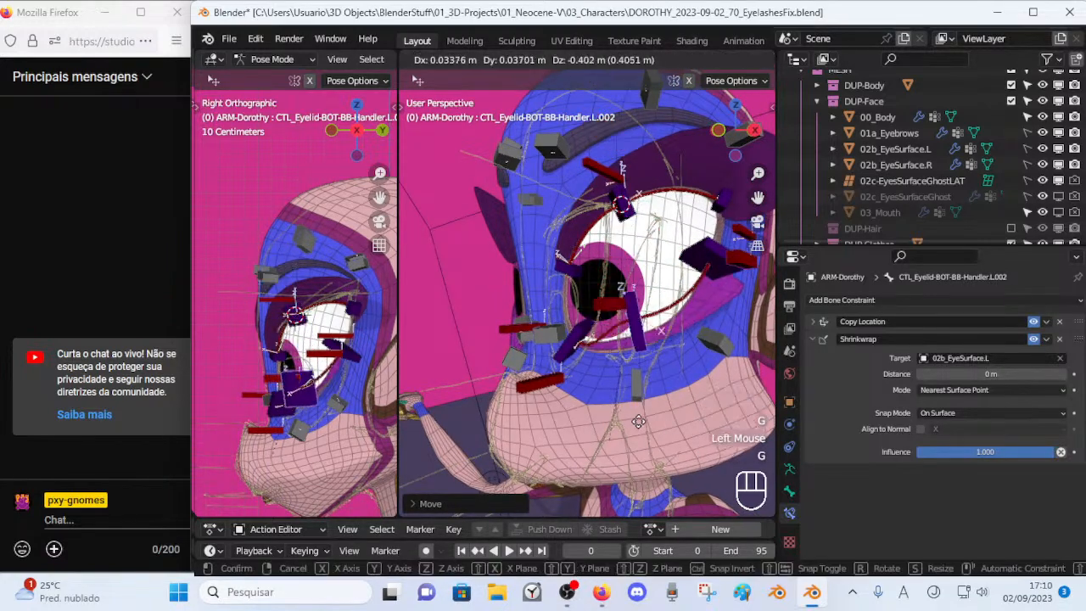
pyautogui.click(629, 261)
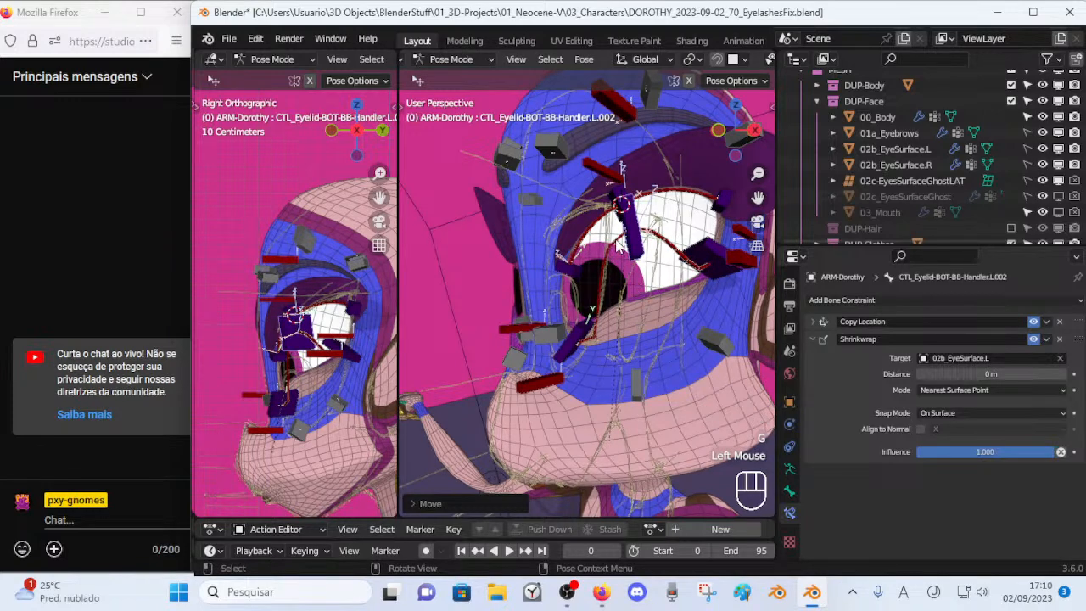
pyautogui.press('g')
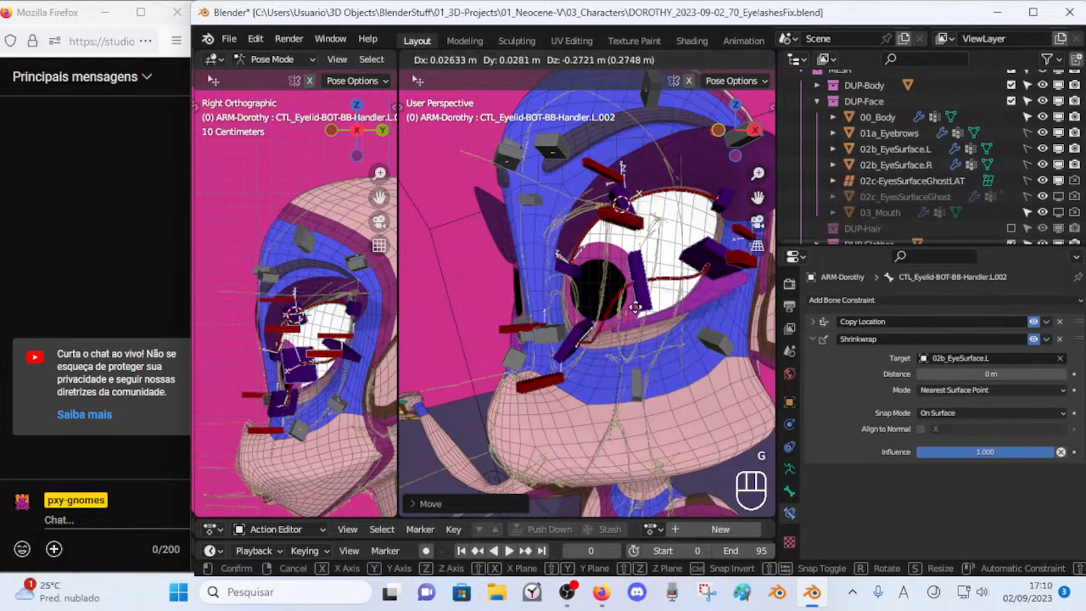
pyautogui.click(626, 327)
pyautogui.press('g')
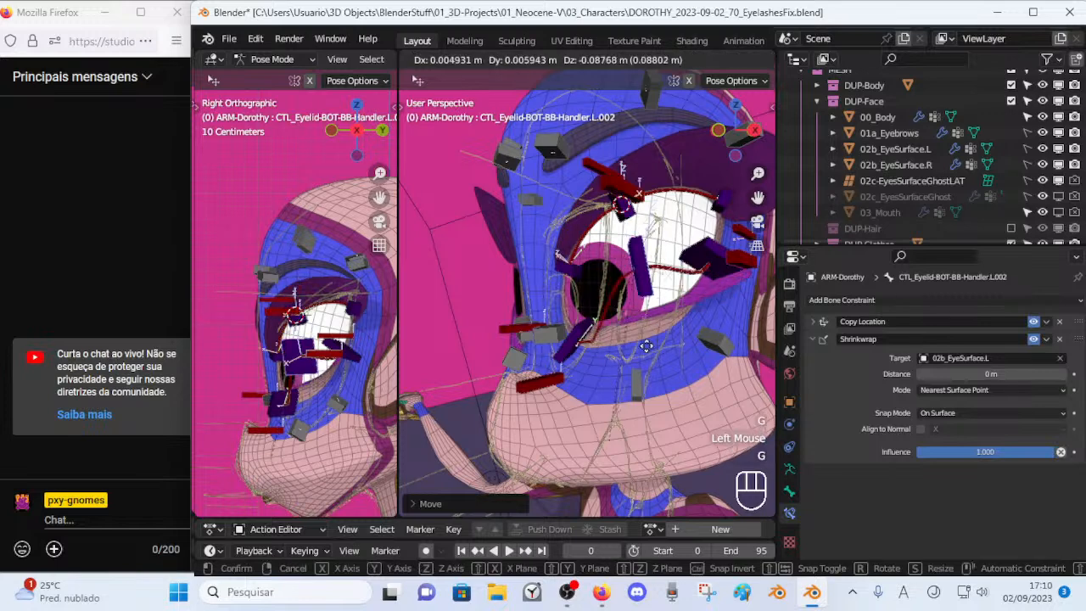
pyautogui.click(620, 330)
pyautogui.press('g')
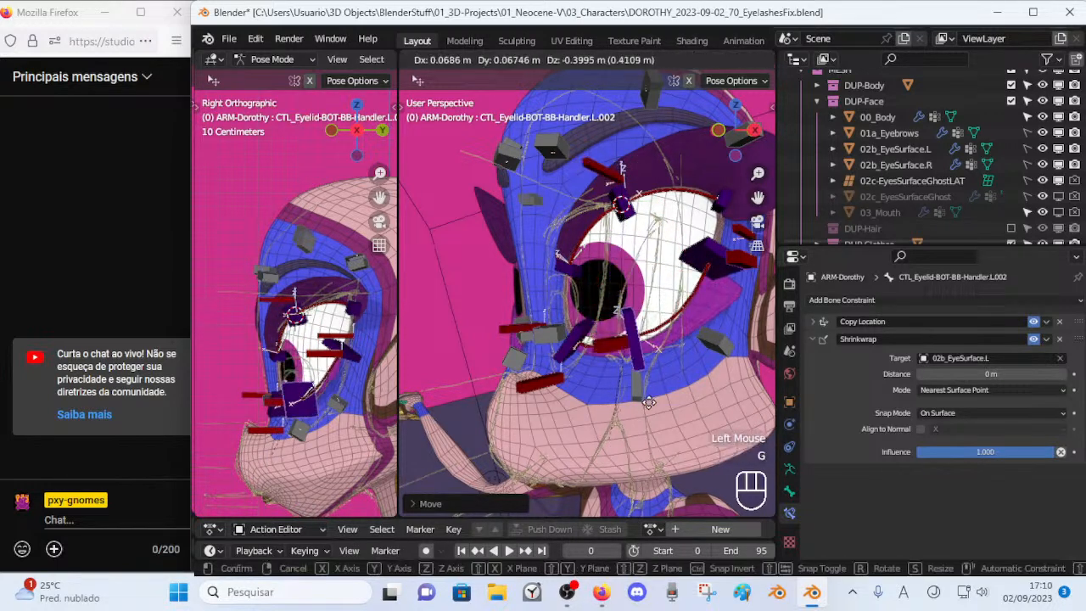
pyautogui.click(632, 292)
# Move the handler around the lower part of the eye in front and side views to inspect the eyelid deformation.
pyautogui.moveTo(632, 293); pyautogui.dragTo(634, 284, button='middle')
pyautogui.press('g')
pyautogui.click(657, 335)
pyautogui.press('g')
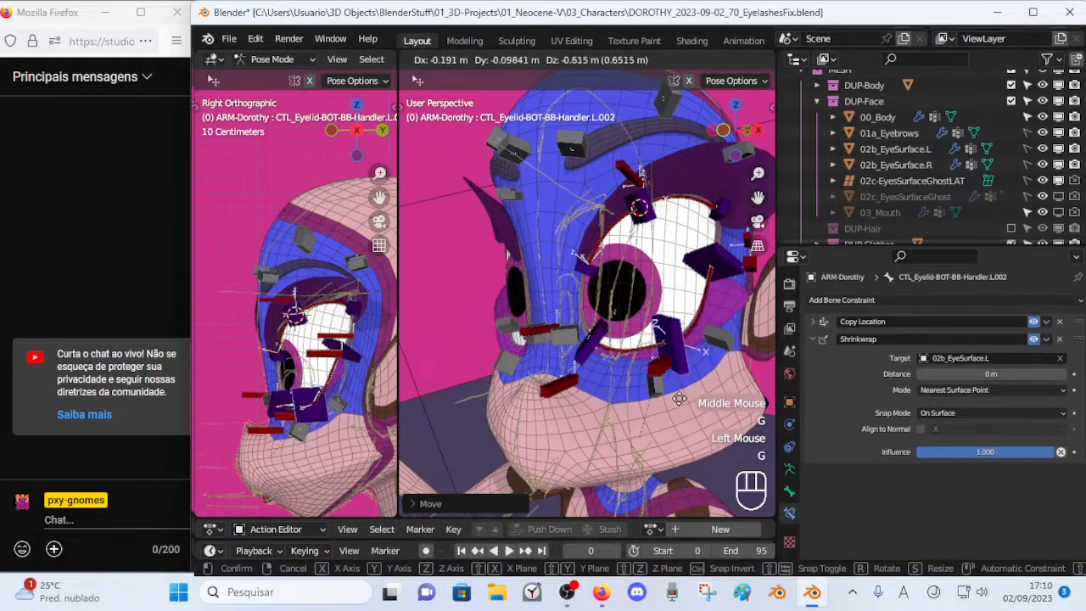
pyautogui.click(652, 349)
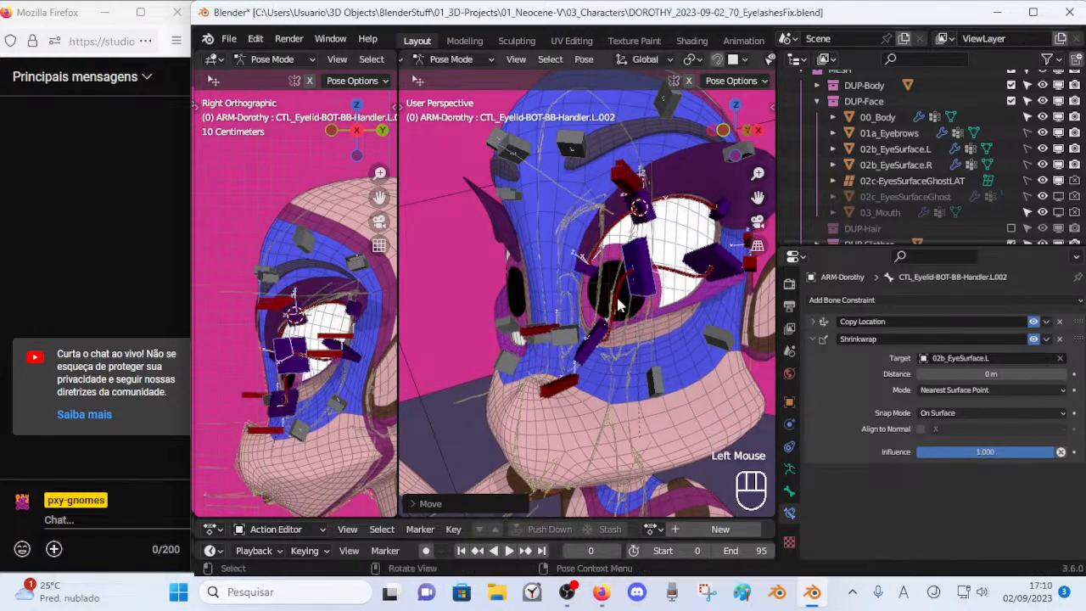
pyautogui.moveTo(653, 348); pyautogui.dragTo(666, 344, button='middle')
pyautogui.press('g')
pyautogui.click(676, 343)
pyautogui.press('g')
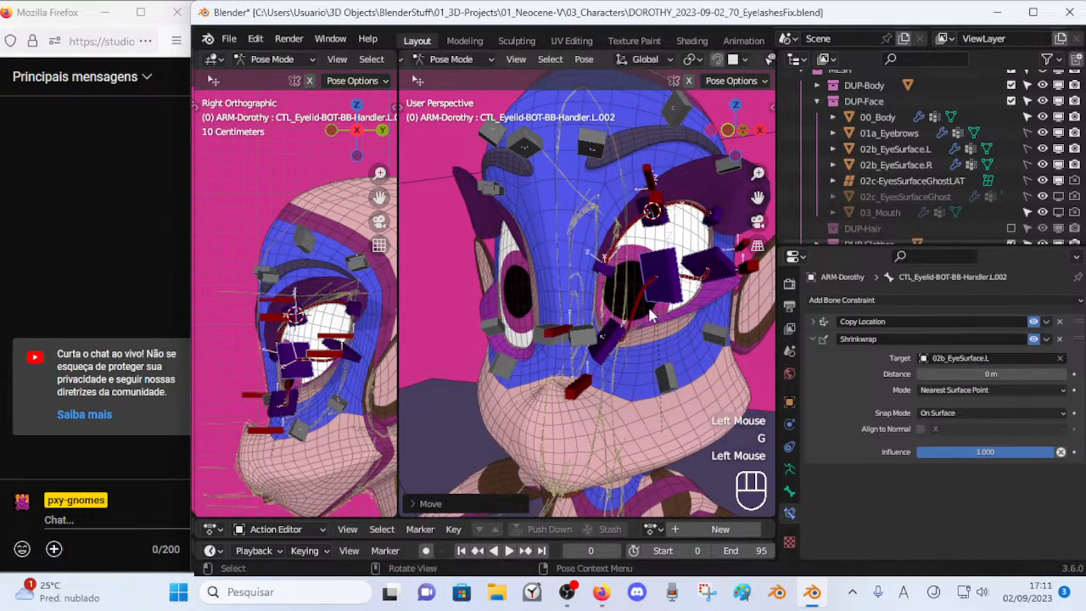
pyautogui.click(648, 366)
pyautogui.moveTo(648, 366); pyautogui.dragTo(661, 339, button='middle')
pyautogui.press('g')
pyautogui.click(668, 288)
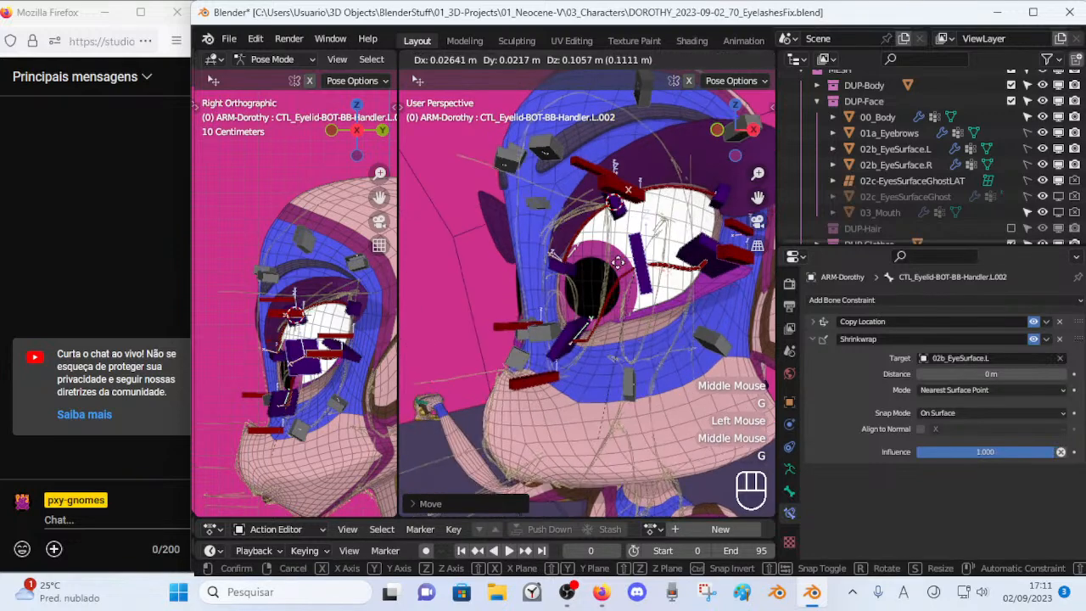
# Show the CTL : Body and MTR : Body bone layers and bring the eye tracking controls into view.
pyautogui.scroll(-2, 547, 296)
pyautogui.moveTo(547, 297); pyautogui.dragTo(539, 300, button='middle')
pyautogui.press('n')
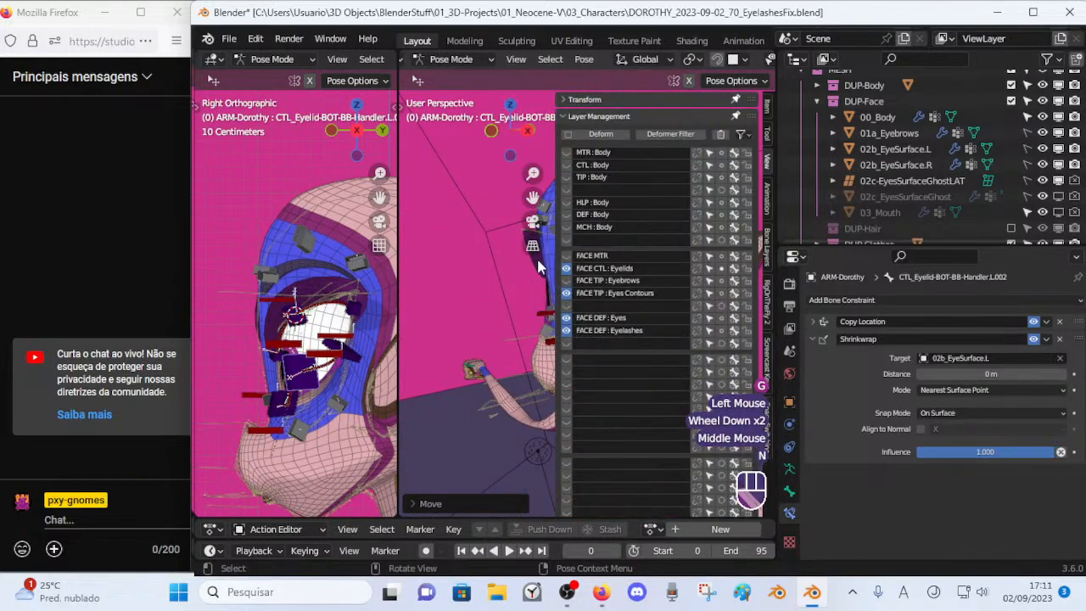
pyautogui.click(566, 164)
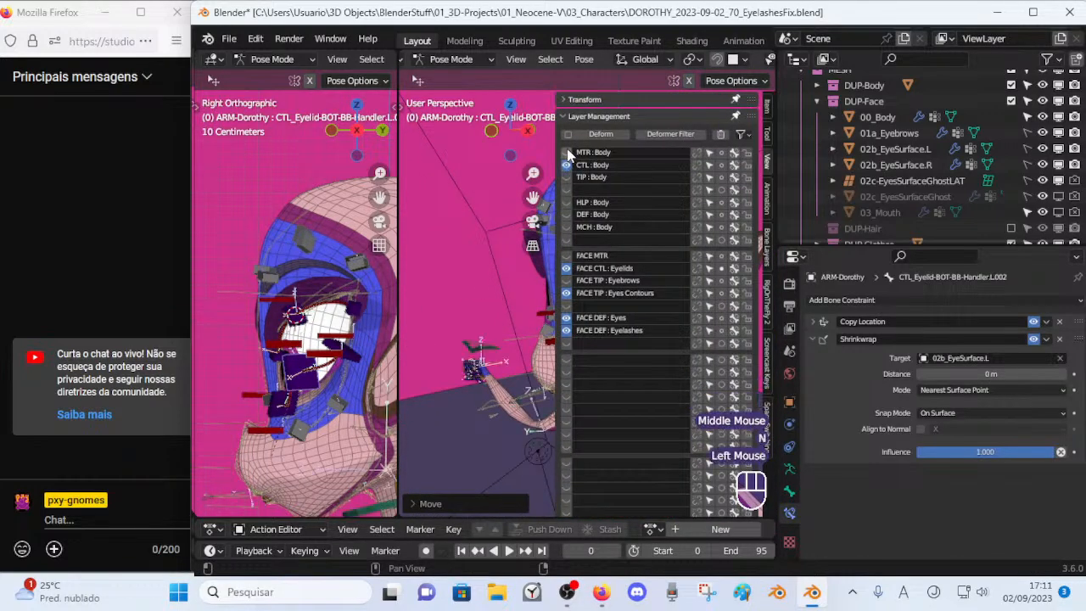
pyautogui.scroll(-2, 491, 200)
pyautogui.press('n')
pyautogui.moveTo(456, 262); pyautogui.dragTo(513, 263, button='middle')
pyautogui.scroll(-1, 513, 263)
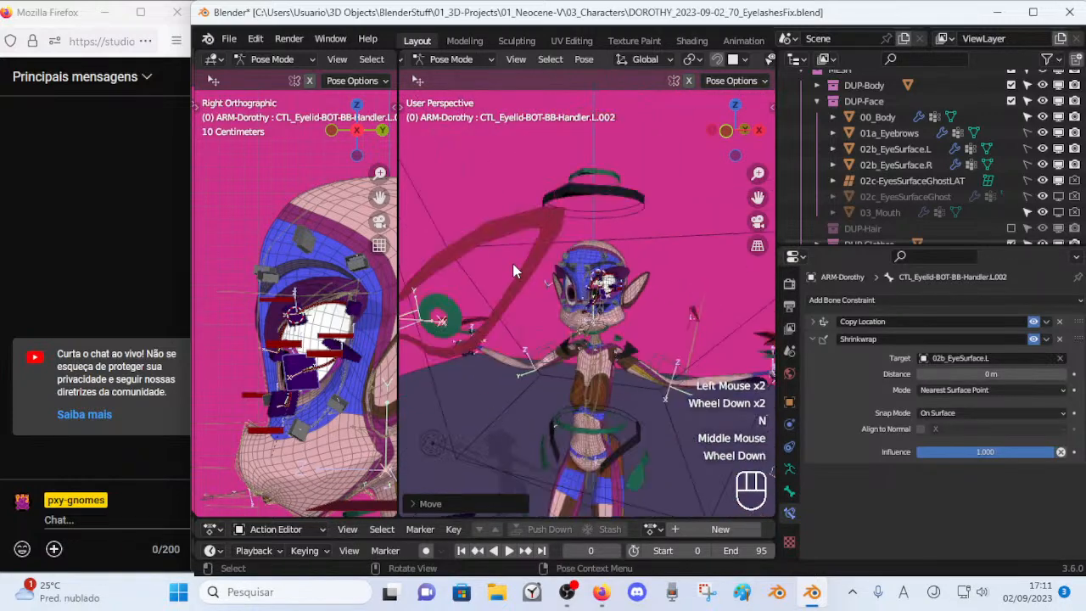
# Try moving CTL-Eye-Track.L and MTR-Eyes-TRACK to test the eye direction, cancelling each move.
pyautogui.click(451, 311)
pyautogui.press('g')
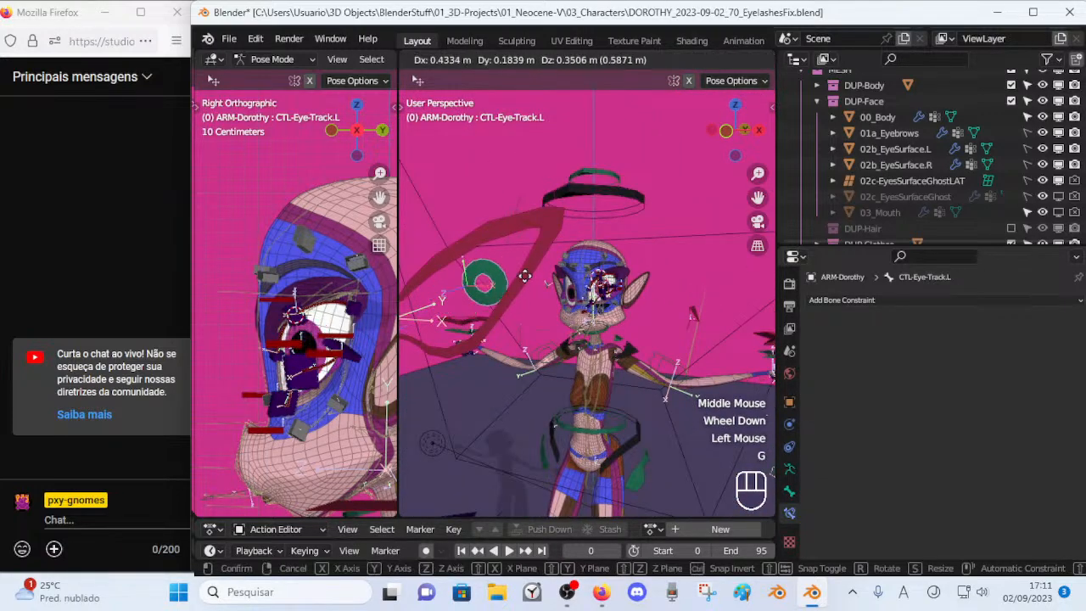
pyautogui.press('Escape')
pyautogui.click(530, 277)
pyautogui.press('g')
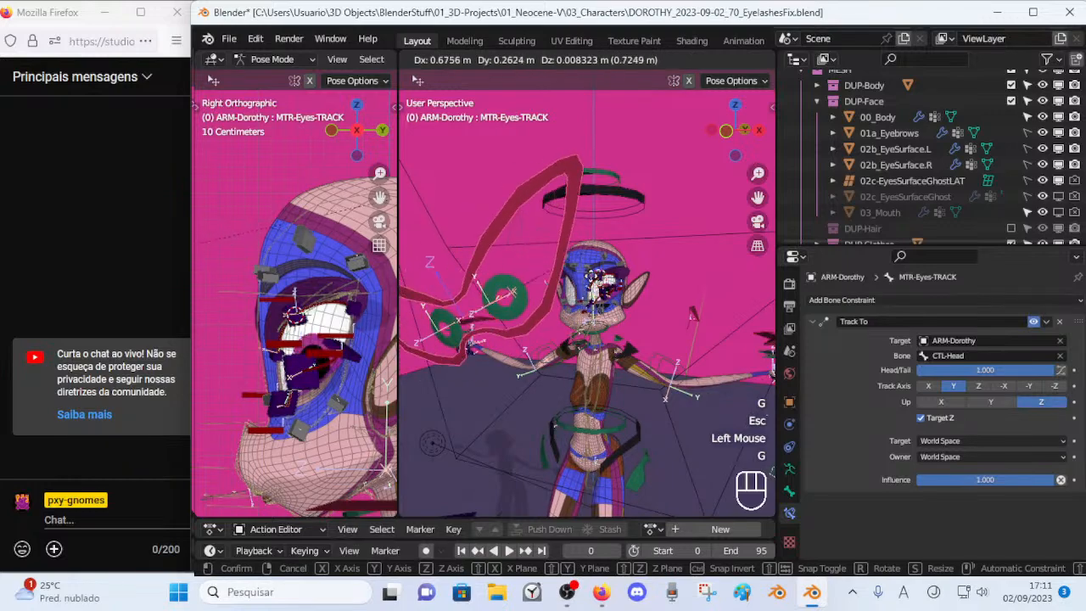
pyautogui.press('Escape')
pyautogui.click(475, 292)
pyautogui.press('g')
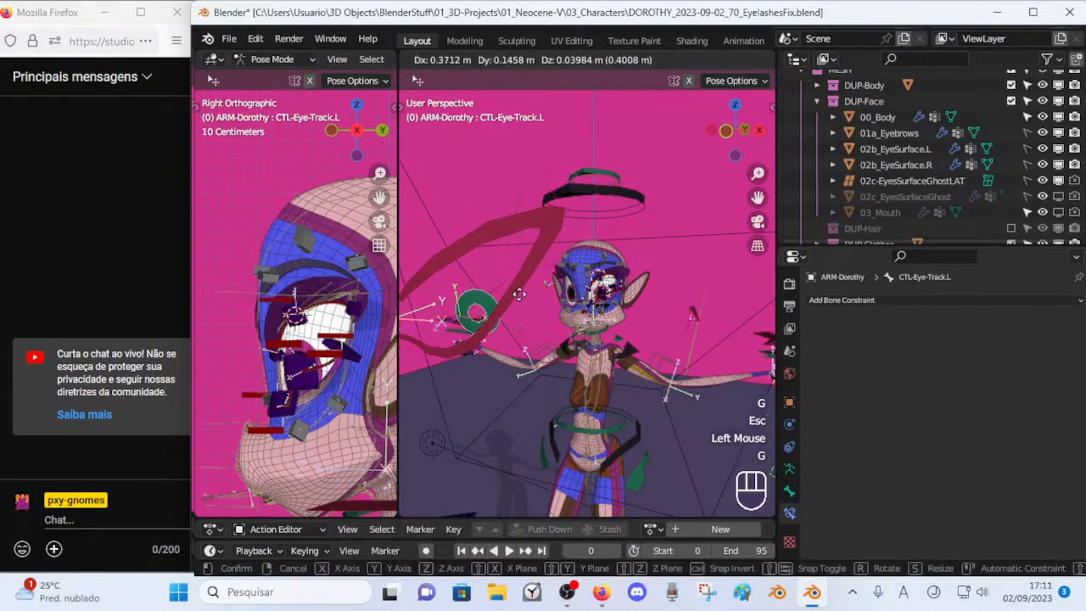
pyautogui.press('Escape')
# Reselect and reposition the lower left eyelid handler, and set its Shrinkwrap distance to 0.1 m.
pyautogui.scroll(4, 498, 287)
pyautogui.moveTo(594, 314); pyautogui.dragTo(641, 324, button='middle')
pyautogui.click(670, 316)
pyautogui.scroll(1, 620, 322)
pyautogui.press('g')
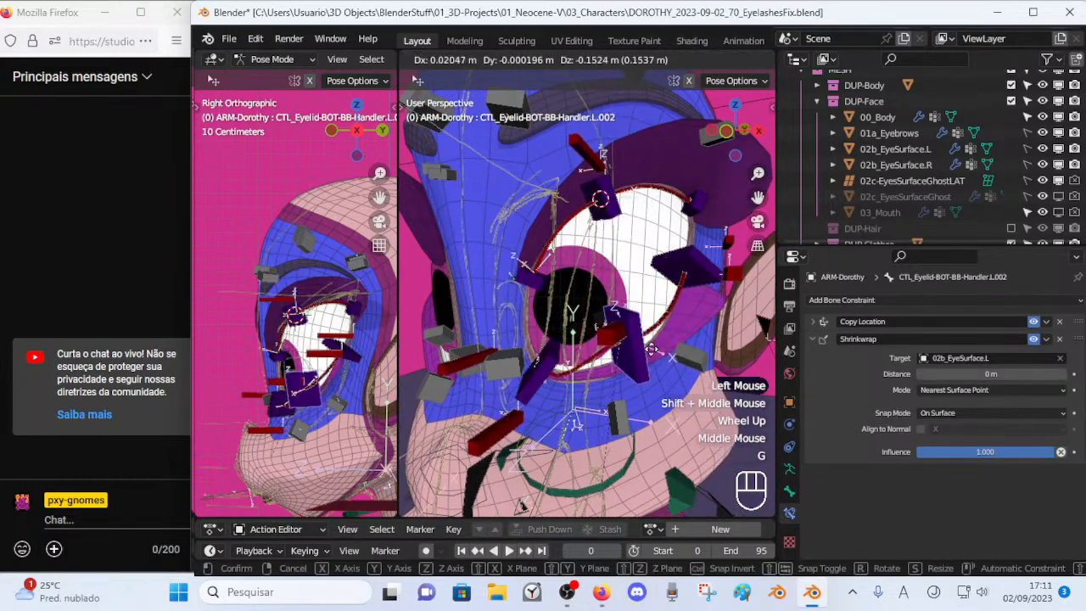
pyautogui.click(648, 266)
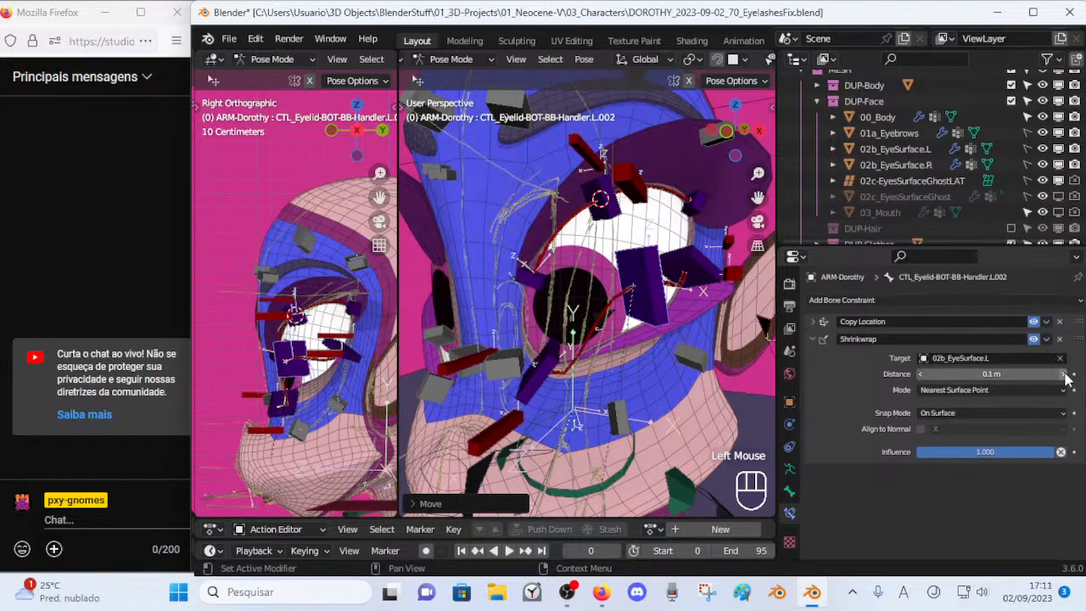
# Move the handler over the left eye to test the 0.1 m Shrinkwrap distance.
pyautogui.press('g')
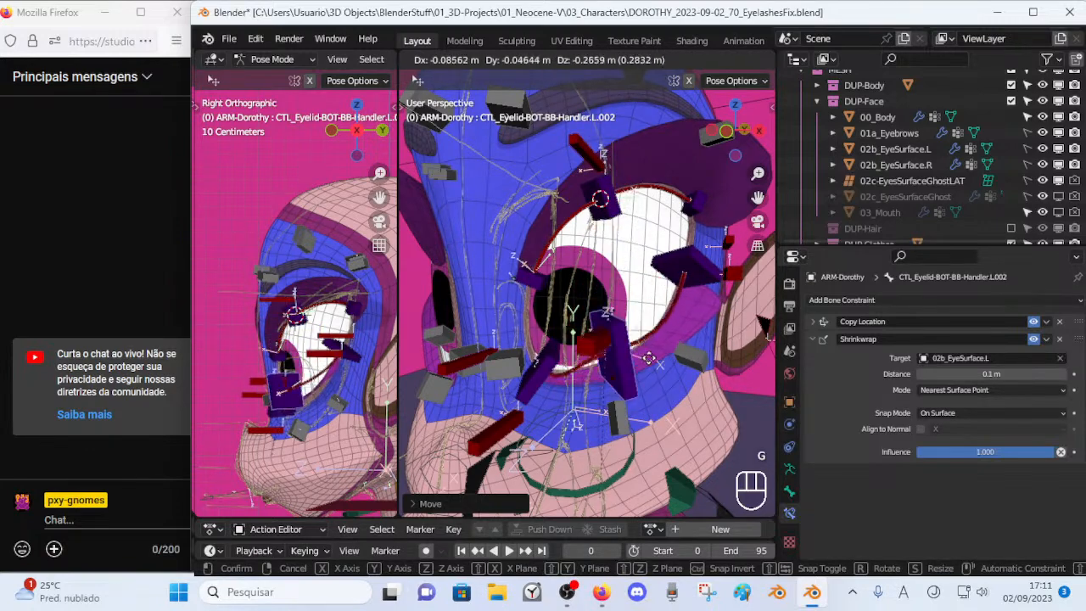
pyautogui.click(678, 339)
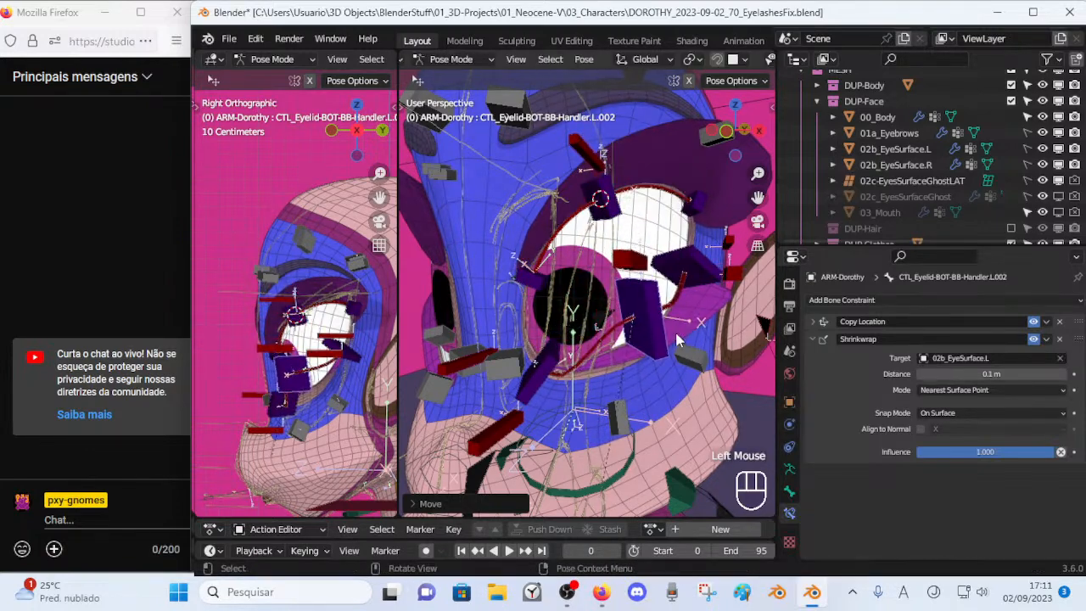
pyautogui.scroll(-1, 628, 325)
pyautogui.moveTo(626, 330); pyautogui.dragTo(636, 319, button='middle')
pyautogui.scroll(1, 635, 321)
pyautogui.press('g')
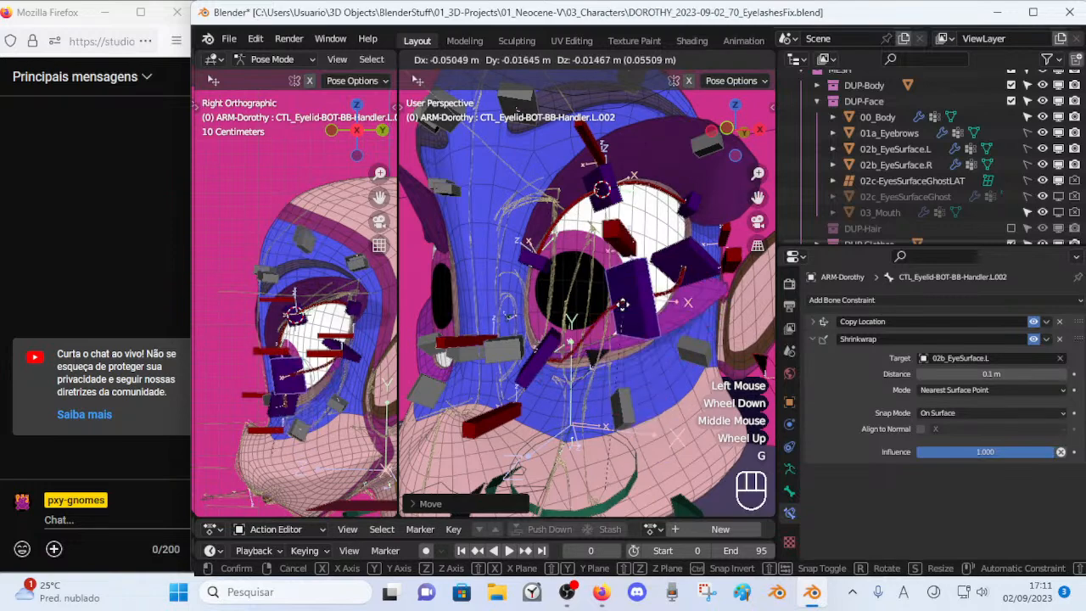
pyautogui.click(622, 307)
# Set the handler's Shrinkwrap distance to 0.2 m and move it over the eye to test the offset.
pyautogui.click(1062, 373)
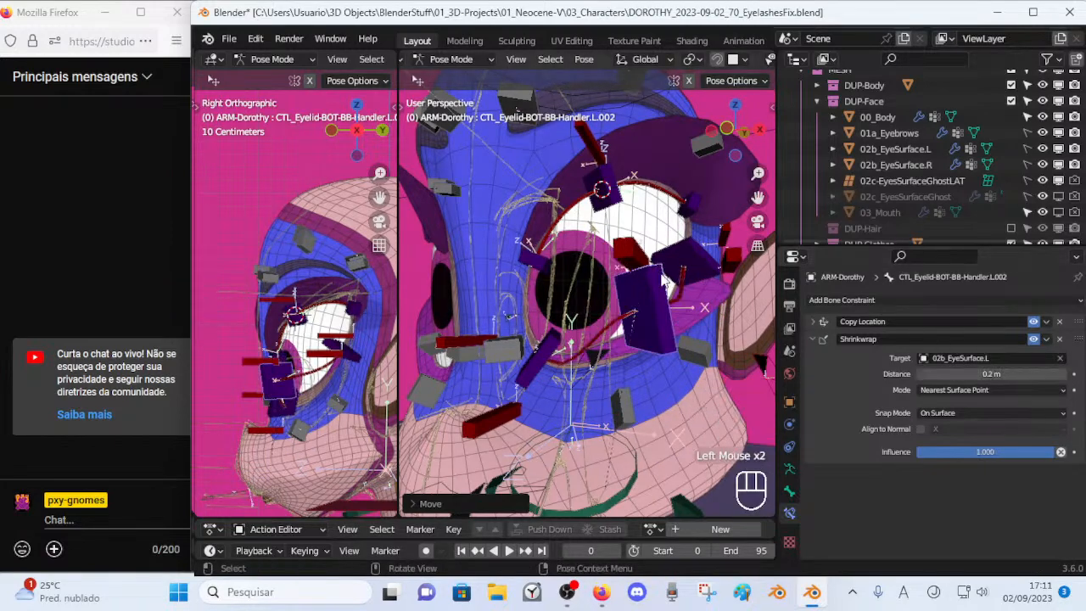
pyautogui.moveTo(646, 338); pyautogui.dragTo(662, 339, button='middle')
pyautogui.press('g')
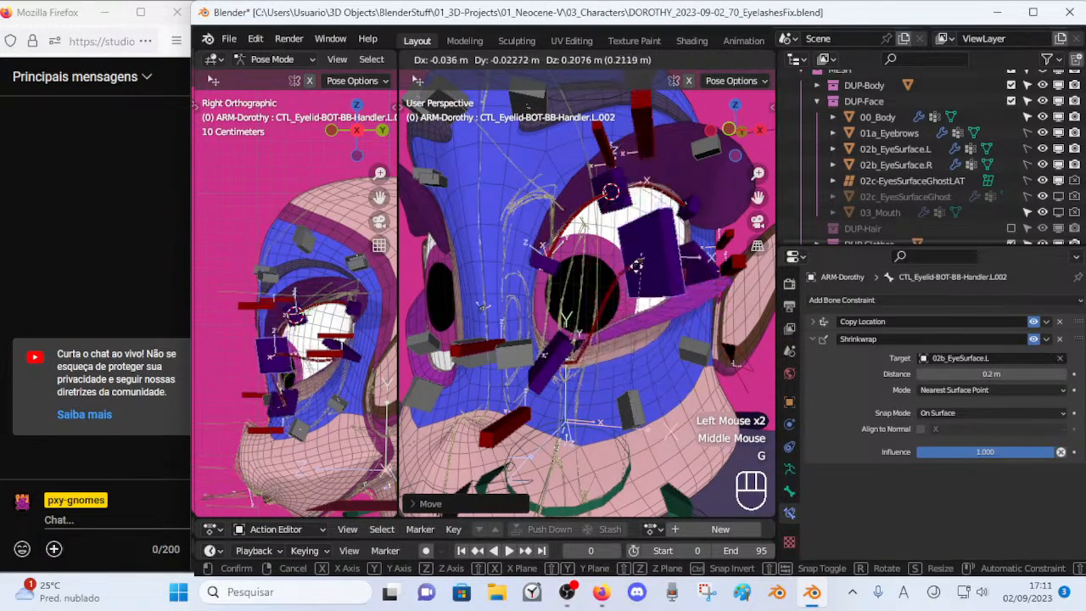
pyautogui.click(638, 312)
pyautogui.moveTo(637, 312); pyautogui.dragTo(524, 330, button='middle')
pyautogui.press('g')
pyautogui.click(653, 288)
# Move the handler up and down from side and front angles to test the 0.2 m Shrinkwrap distance.
pyautogui.scroll(-2, 644, 305)
pyautogui.press('g')
pyautogui.click(642, 342)
pyautogui.press('g')
pyautogui.click(512, 262)
pyautogui.moveTo(513, 262); pyautogui.dragTo(571, 367, button='middle')
pyautogui.press('g')
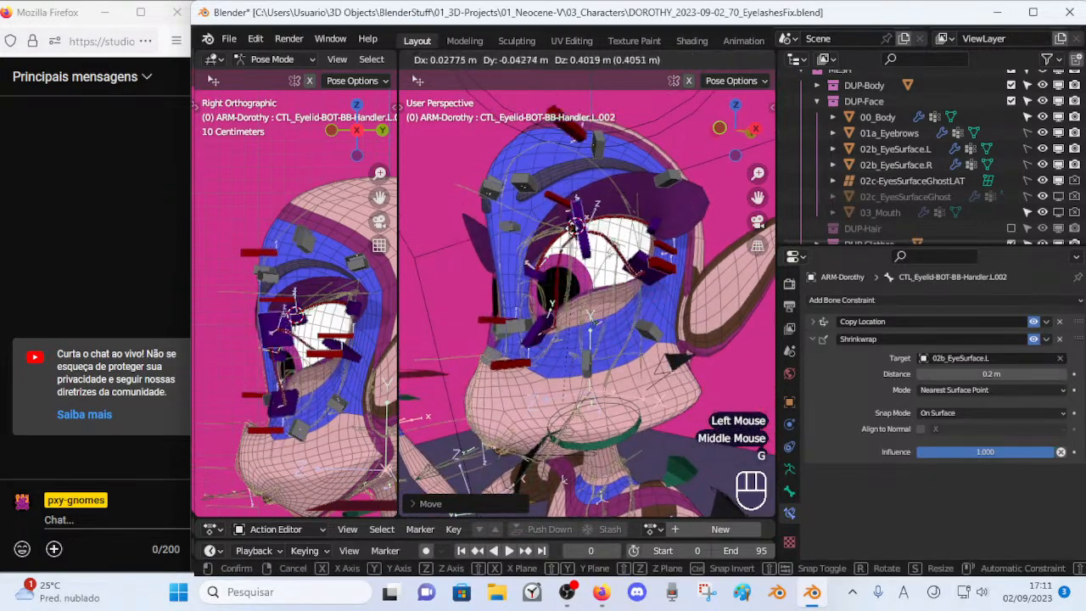
pyautogui.click(585, 340)
pyautogui.moveTo(586, 340); pyautogui.dragTo(704, 328, button='middle')
pyautogui.scroll(2, 645, 335)
pyautogui.press('g')
pyautogui.click(702, 379)
# Move the handler between the lower and upper eyelid to examine the eyelid and eyelash deformation at 0.2 m.
pyautogui.moveTo(702, 379); pyautogui.dragTo(581, 383, button='middle')
pyautogui.press('g')
pyautogui.click(639, 339)
pyautogui.press('g')
pyautogui.click(664, 359)
pyautogui.press('g')
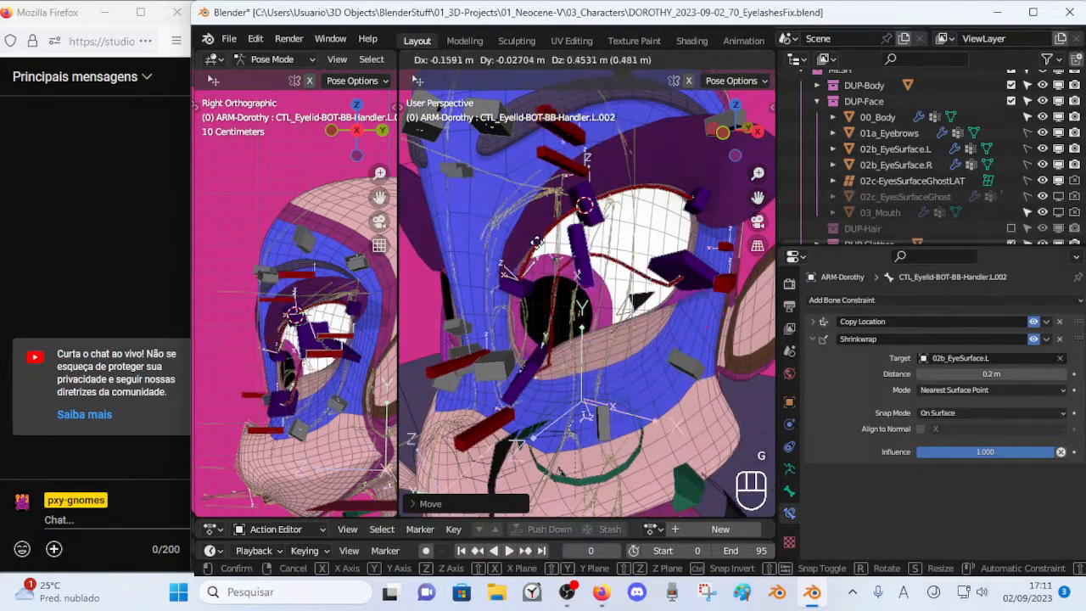
pyautogui.click(616, 303)
pyautogui.moveTo(616, 303); pyautogui.dragTo(565, 228, button='middle')
pyautogui.press('g')
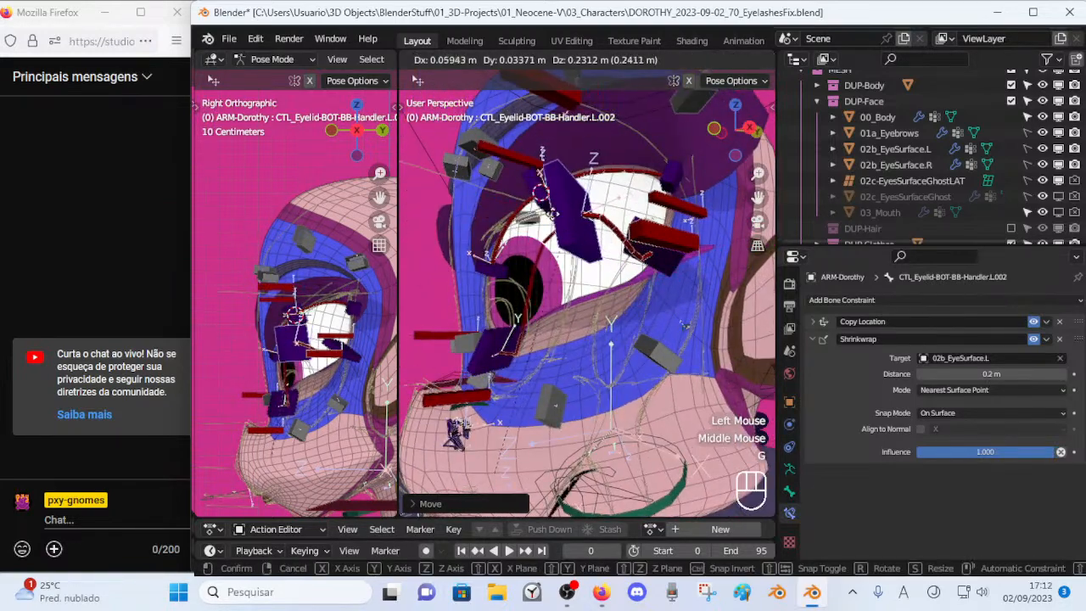
pyautogui.click(531, 345)
pyautogui.moveTo(531, 344); pyautogui.dragTo(556, 339, button='middle')
pyautogui.press('g')
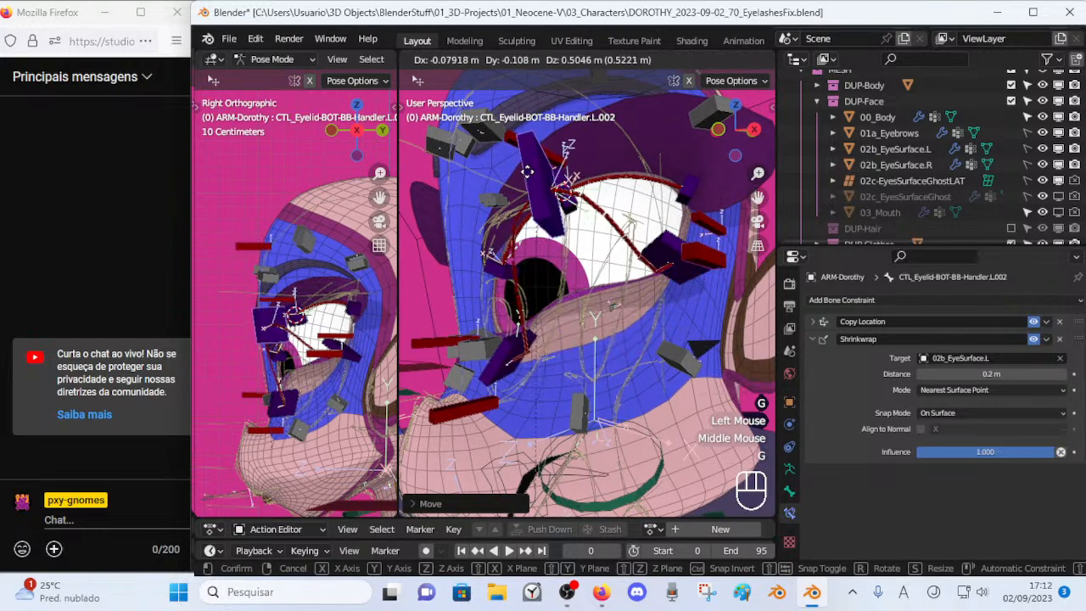
pyautogui.click(547, 302)
# Enable Align to Normal on the X axis for the Shrinkwrap constraint and test it by moving the handler.
pyautogui.moveTo(547, 303); pyautogui.dragTo(620, 293, button='middle')
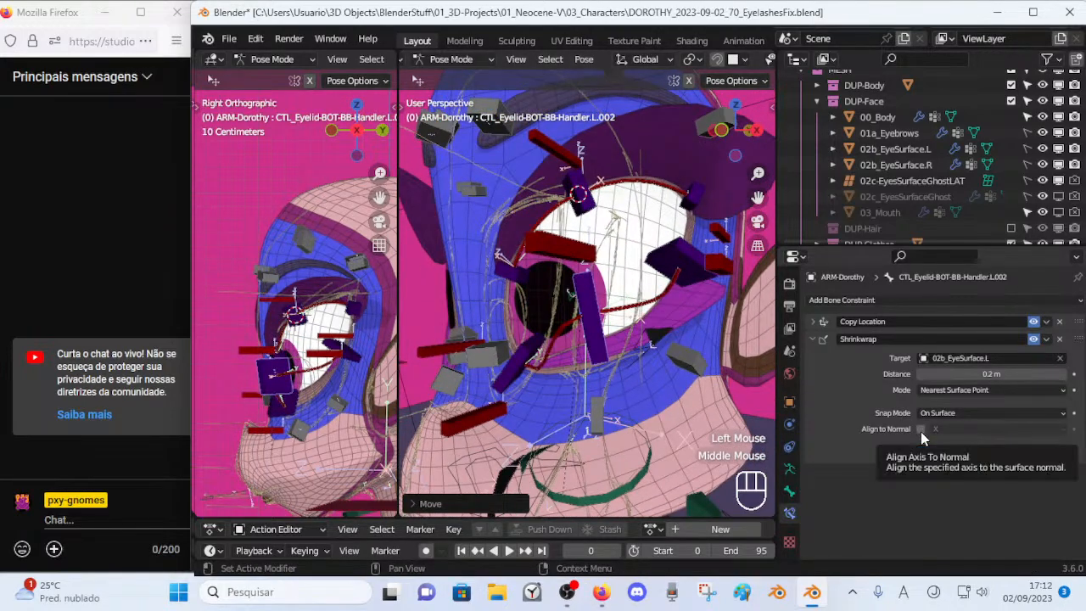
pyautogui.click(920, 429)
pyautogui.moveTo(509, 280); pyautogui.dragTo(631, 327, button='middle')
pyautogui.press('g')
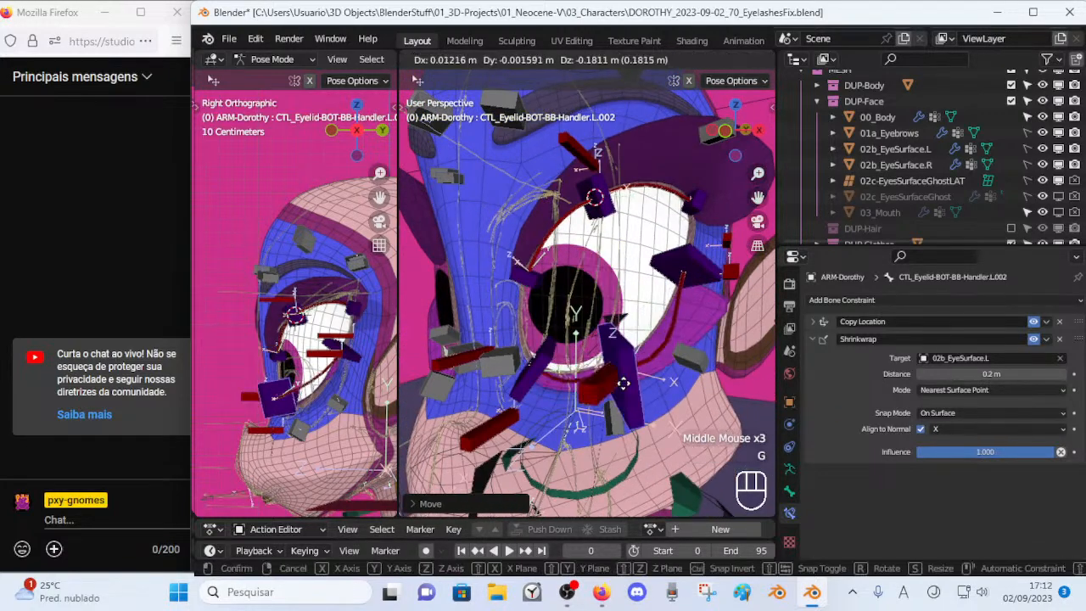
pyautogui.click(623, 365)
pyautogui.press('g')
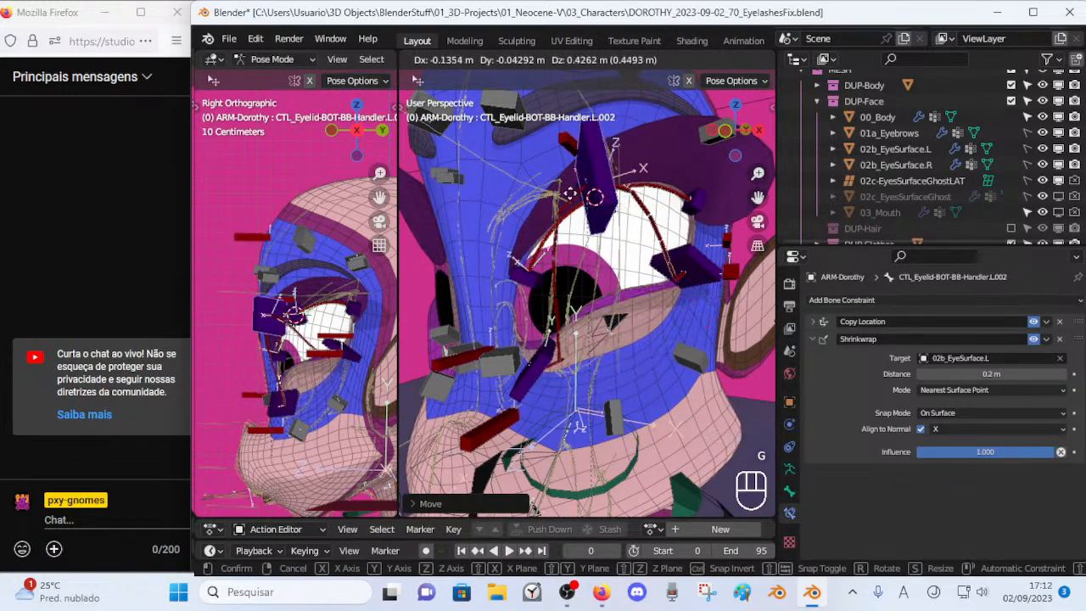
pyautogui.click(567, 293)
pyautogui.scroll(-1, 567, 293)
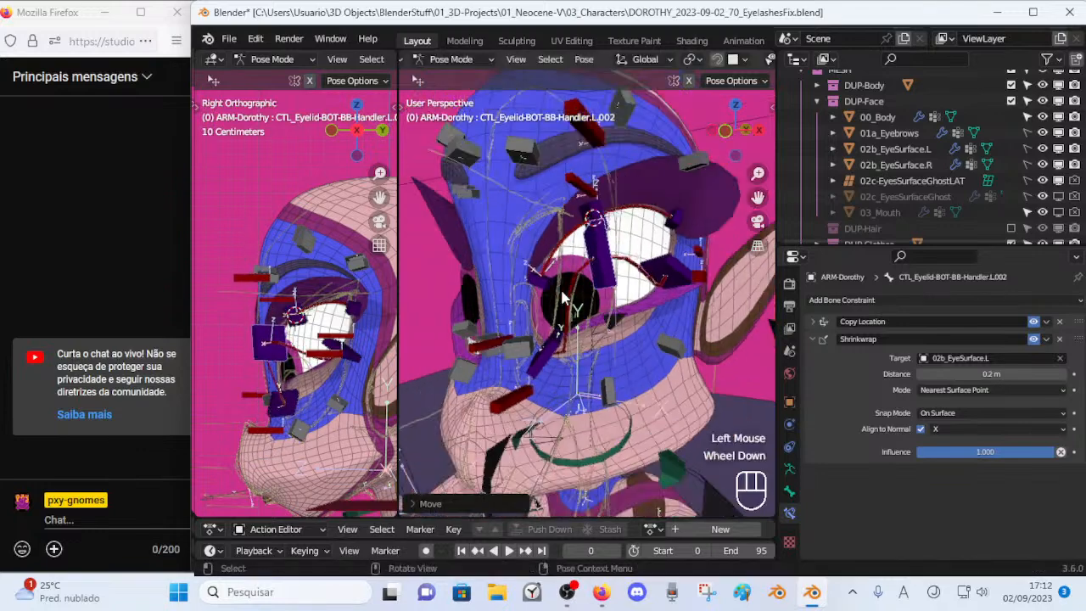
# Move and rotate the lower eyelid handler over the eye to test the X-aligned Shrinkwrap, and save the file.
pyautogui.press('g')
pyautogui.click(610, 280)
pyautogui.press('r')
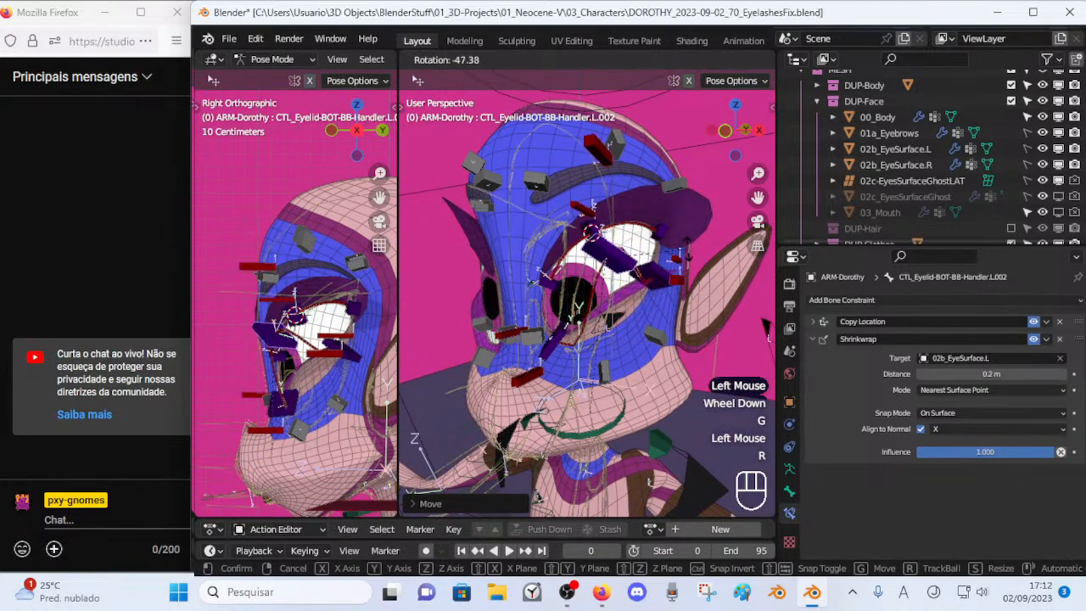
pyautogui.click(628, 292)
pyautogui.press('g')
pyautogui.click(644, 304)
pyautogui.hotkey('ctrl', 's')
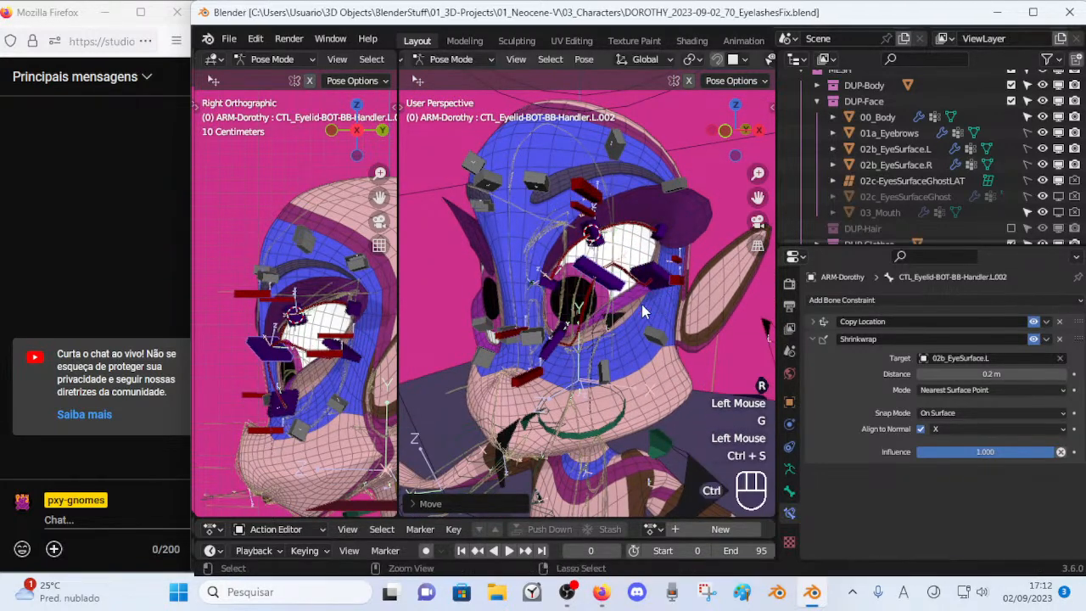
# Test the handler again with repeated moves and a rotation between the upper and lower eyelid from a more frontal angle.
pyautogui.moveTo(644, 305); pyautogui.dragTo(609, 295, button='middle')
pyautogui.press('g')
pyautogui.click(612, 313)
pyautogui.press('r')
pyautogui.click(618, 329)
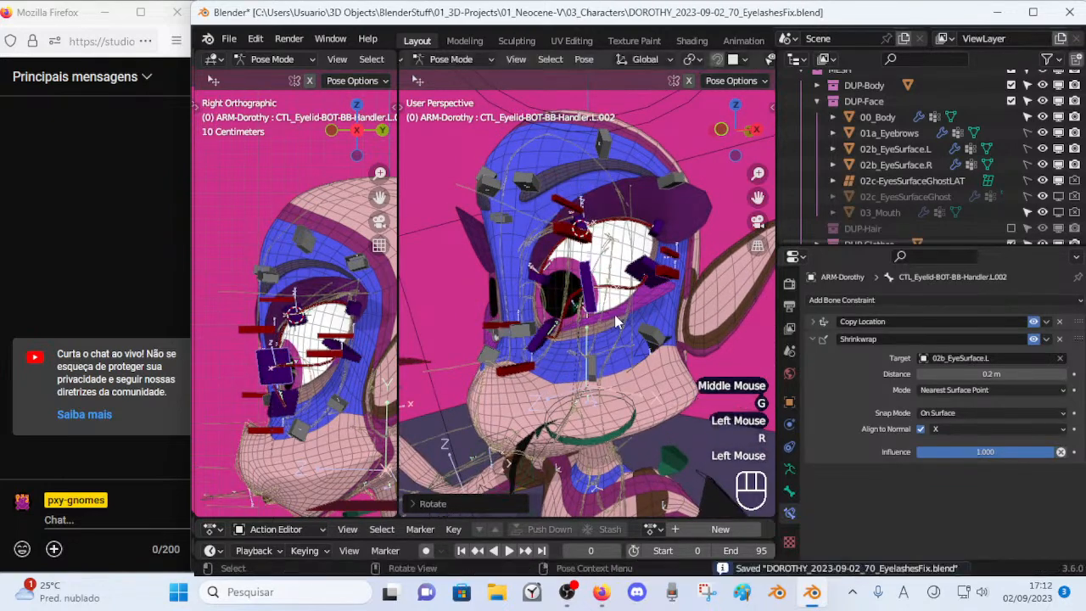
pyautogui.press('g')
pyautogui.click(632, 326)
pyautogui.press('g')
pyautogui.click(629, 336)
pyautogui.scroll(2, 629, 335)
pyautogui.moveTo(629, 336); pyautogui.dragTo(620, 314, button='middle')
pyautogui.press('g')
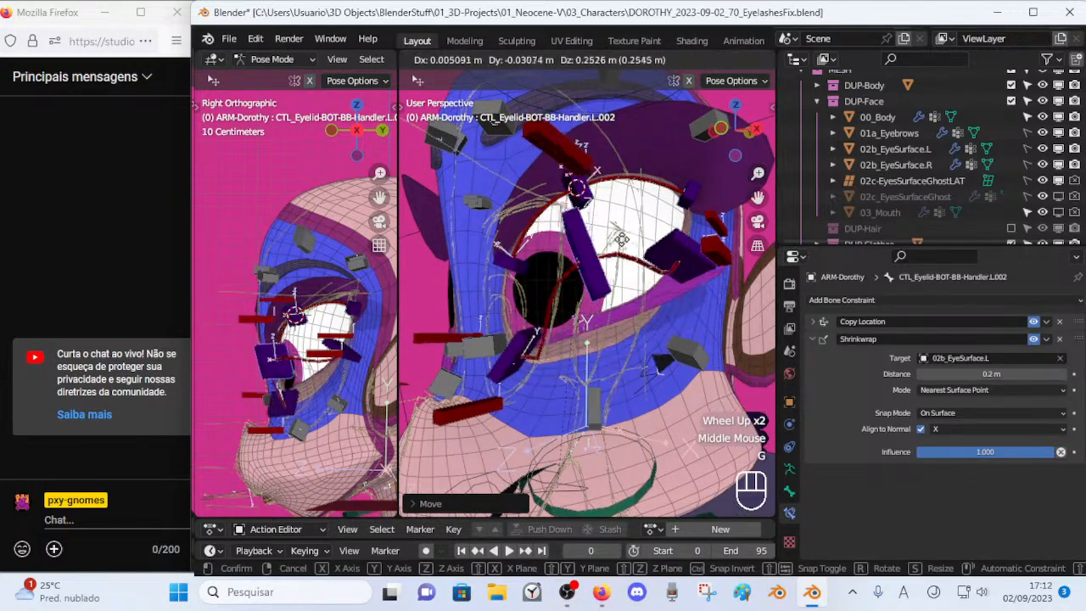
pyautogui.click(643, 305)
# Examine the handler's alignment and the lower eyelid deformation from several angles.
pyautogui.scroll(-3, 627, 322)
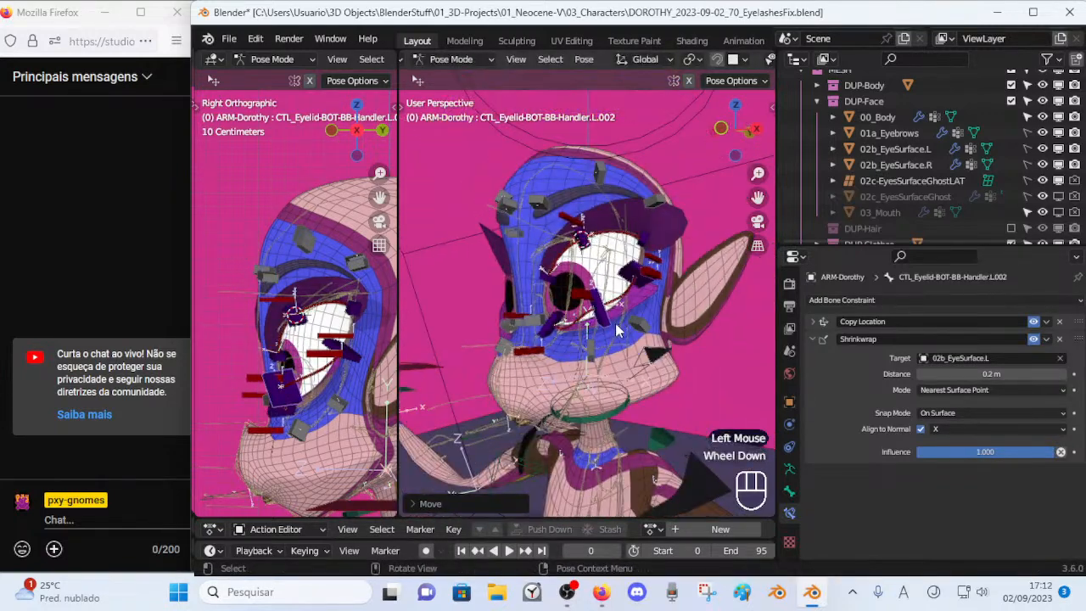
pyautogui.moveTo(582, 336); pyautogui.dragTo(576, 289, button='middle')
pyautogui.scroll(-2, 591, 291)
pyautogui.scroll(4, 598, 294)
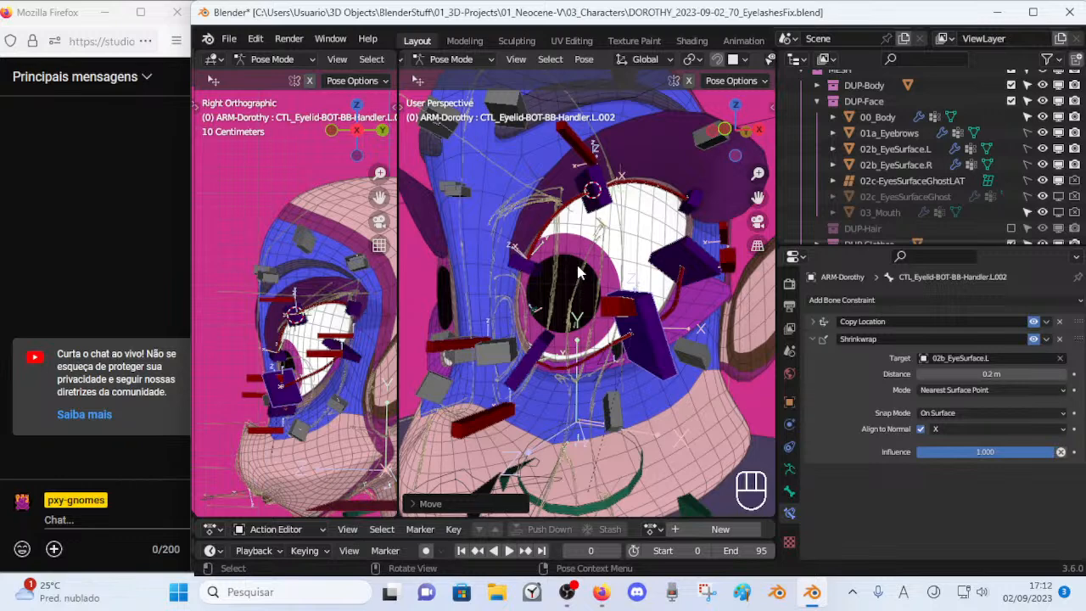
pyautogui.moveTo(596, 262); pyautogui.dragTo(626, 251, button='middle')
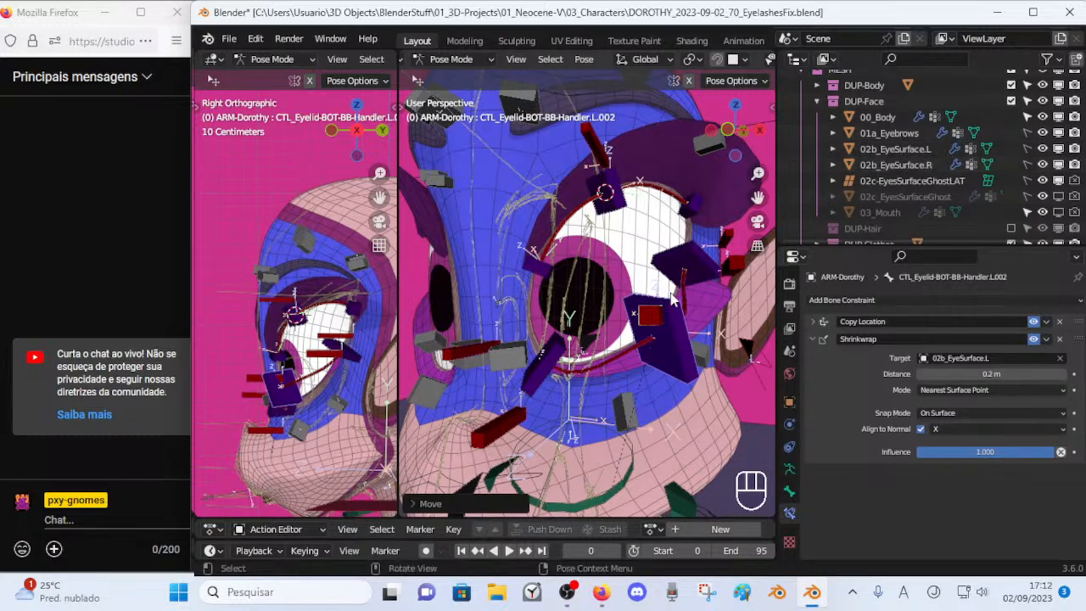
pyautogui.moveTo(606, 272); pyautogui.dragTo(609, 274, button='middle')
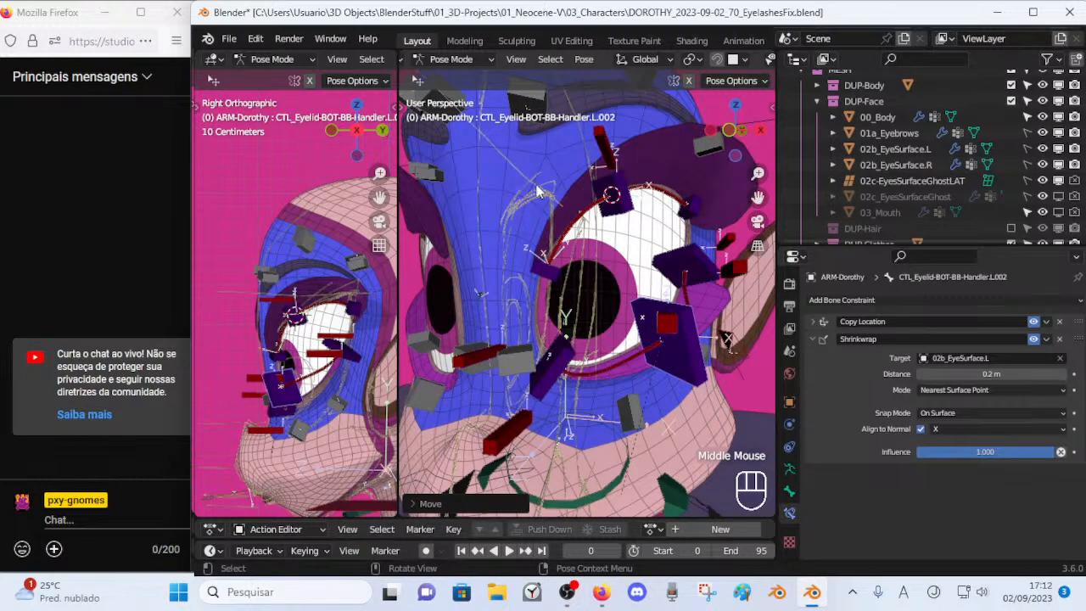
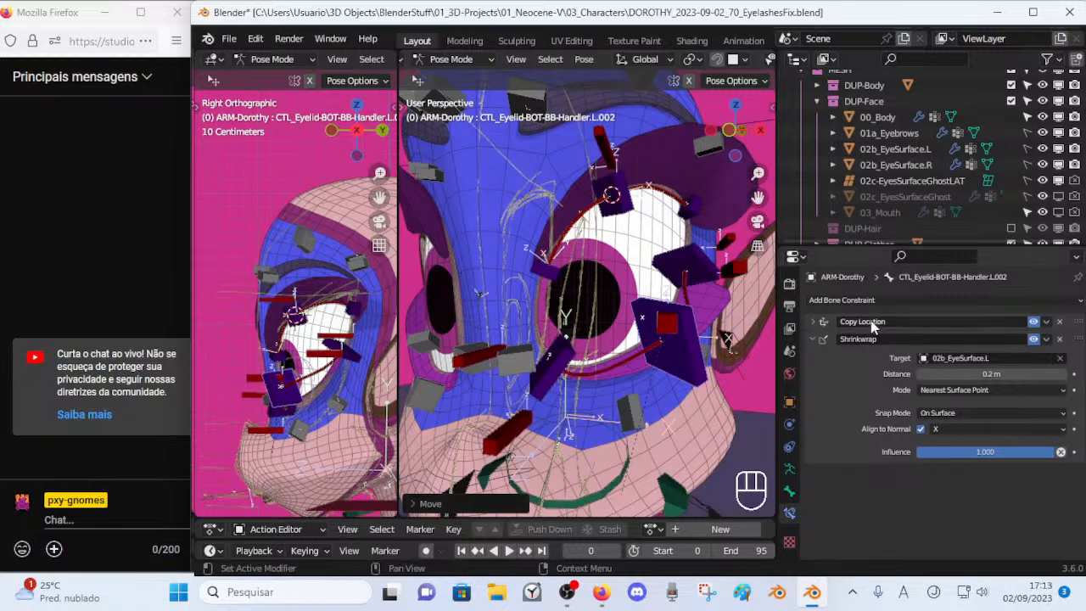
pyautogui.moveTo(629, 235); pyautogui.dragTo(645, 314, button='middle')
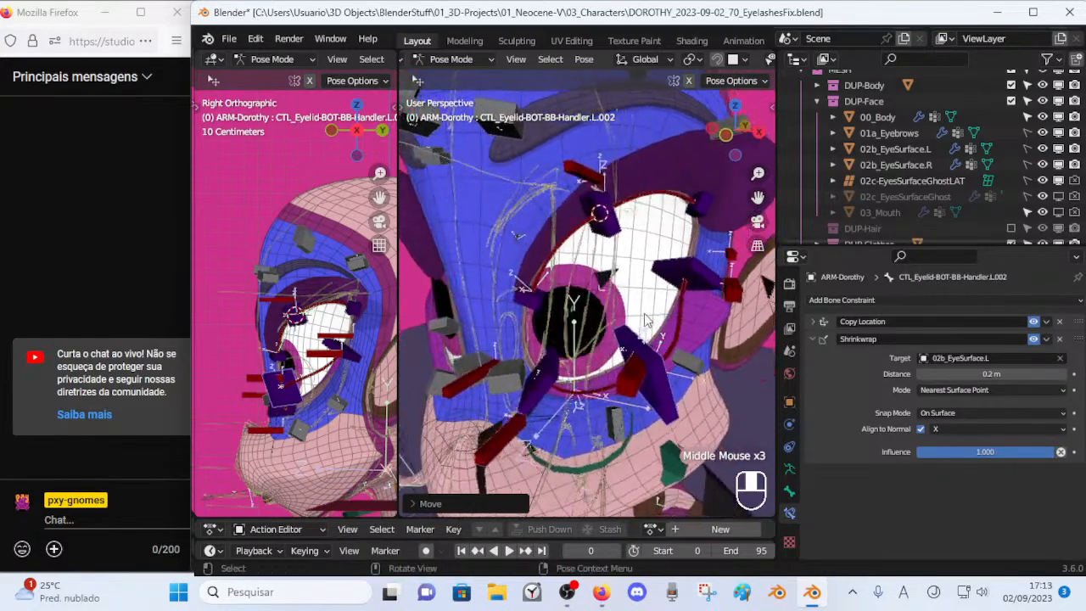
pyautogui.moveTo(637, 276); pyautogui.dragTo(654, 336, button='middle')
# Reselect the lower eyelid handler and move it up to the upper eyelid and across the eye.
pyautogui.click(704, 361)
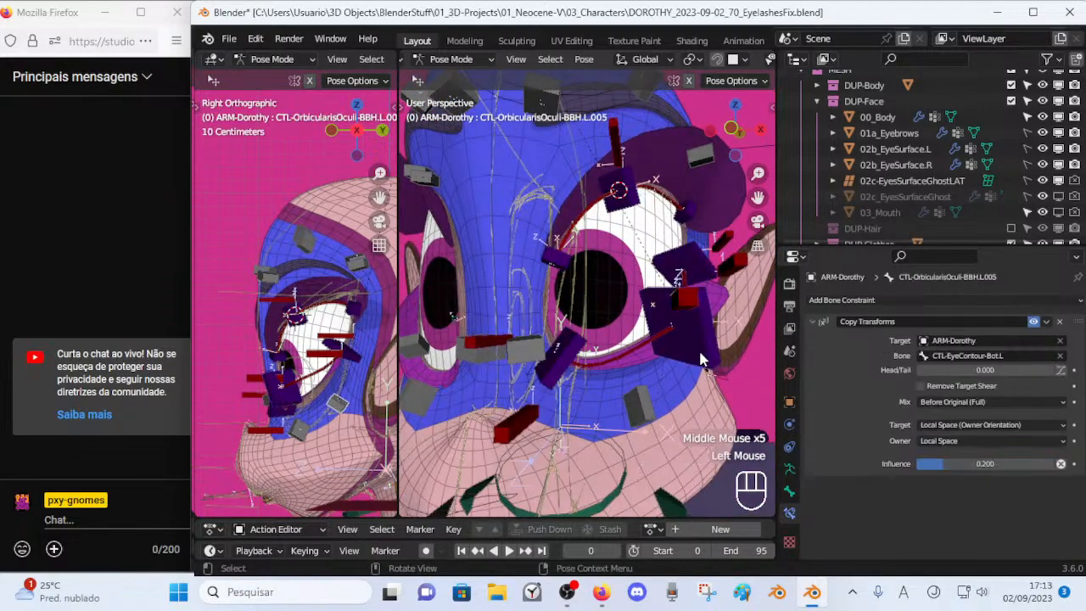
pyautogui.press('g')
pyautogui.press('Escape')
pyautogui.click(690, 360)
pyautogui.press('g')
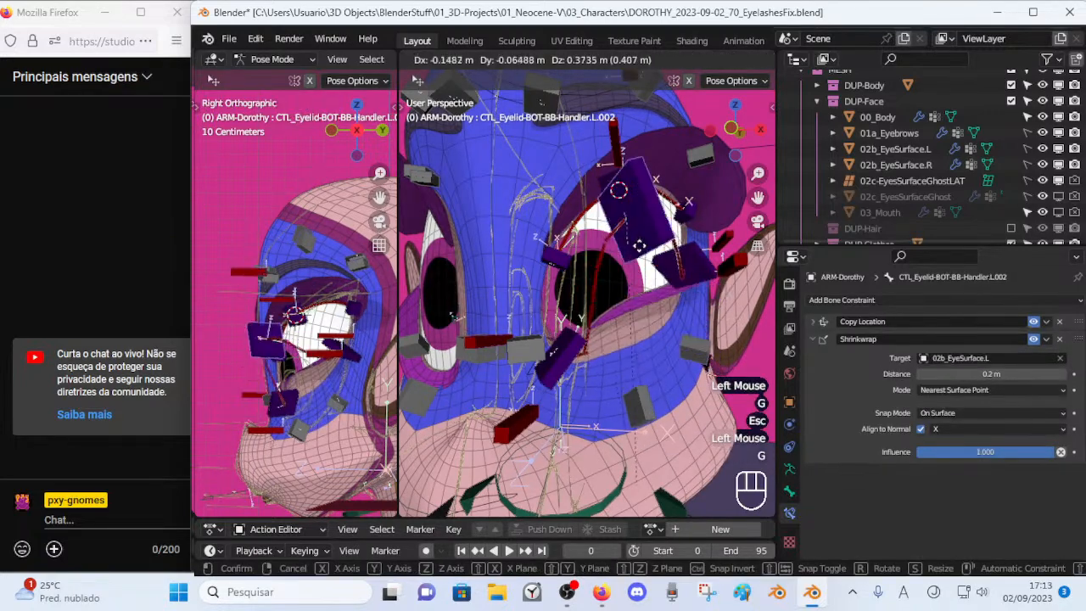
pyautogui.click(669, 270)
pyautogui.press('g')
pyautogui.moveTo(668, 270); pyautogui.dragTo(582, 277, button='middle')
pyautogui.click(484, 305)
# Move the handler back and forth along the lower eyelid to check how it follows the eye surface.
pyautogui.moveTo(484, 305); pyautogui.dragTo(601, 326, button='middle')
pyautogui.press('g')
pyautogui.click(610, 325)
pyautogui.press('g')
pyautogui.click(657, 394)
pyautogui.moveTo(656, 399); pyautogui.dragTo(651, 363, button='middle')
pyautogui.press('g')
pyautogui.click(594, 298)
pyautogui.press('g')
pyautogui.click(707, 325)
pyautogui.press('g')
pyautogui.click(577, 343)
# Move the handler below the lower eyelid and back up over the eye to check the eyelash deformation.
pyautogui.press('g')
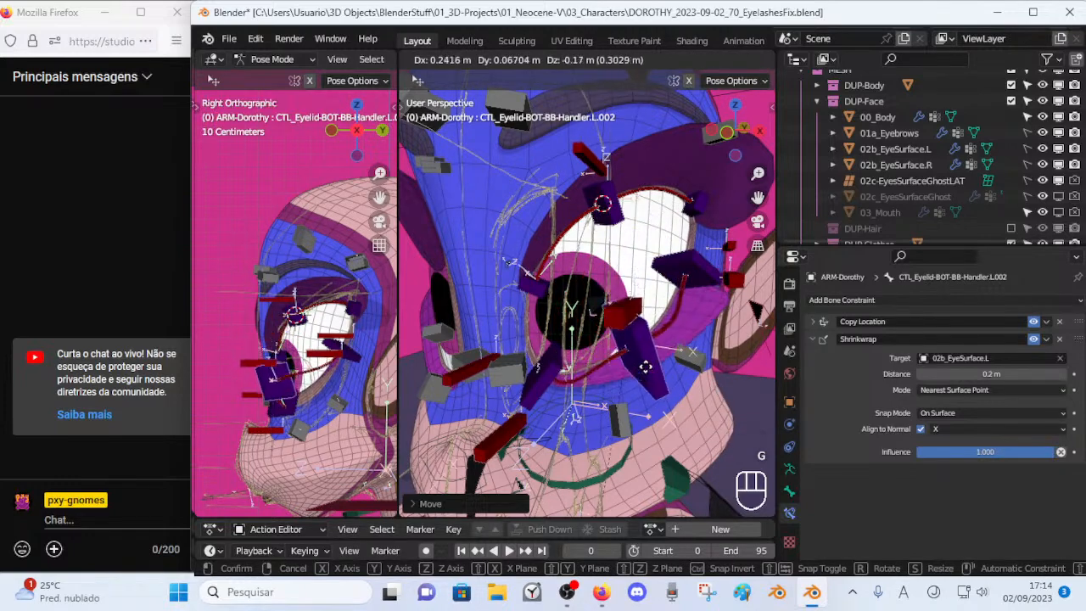
pyautogui.click(635, 310)
pyautogui.moveTo(635, 310); pyautogui.dragTo(593, 251, button='middle')
pyautogui.press('g')
pyautogui.click(598, 410)
pyautogui.moveTo(599, 409); pyautogui.dragTo(622, 326, button='middle')
pyautogui.press('g')
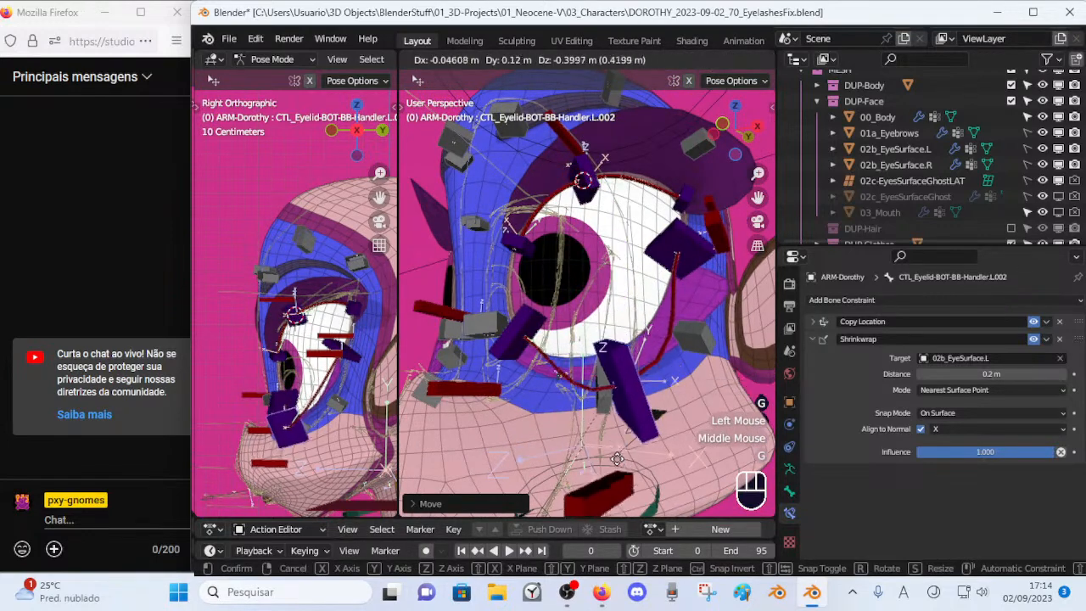
pyautogui.click(619, 421)
pyautogui.press('g')
pyautogui.moveTo(619, 421); pyautogui.dragTo(571, 370, button='middle')
pyautogui.click(685, 408)
pyautogui.scroll(-1, 685, 408)
pyautogui.press('g')
pyautogui.click(621, 248)
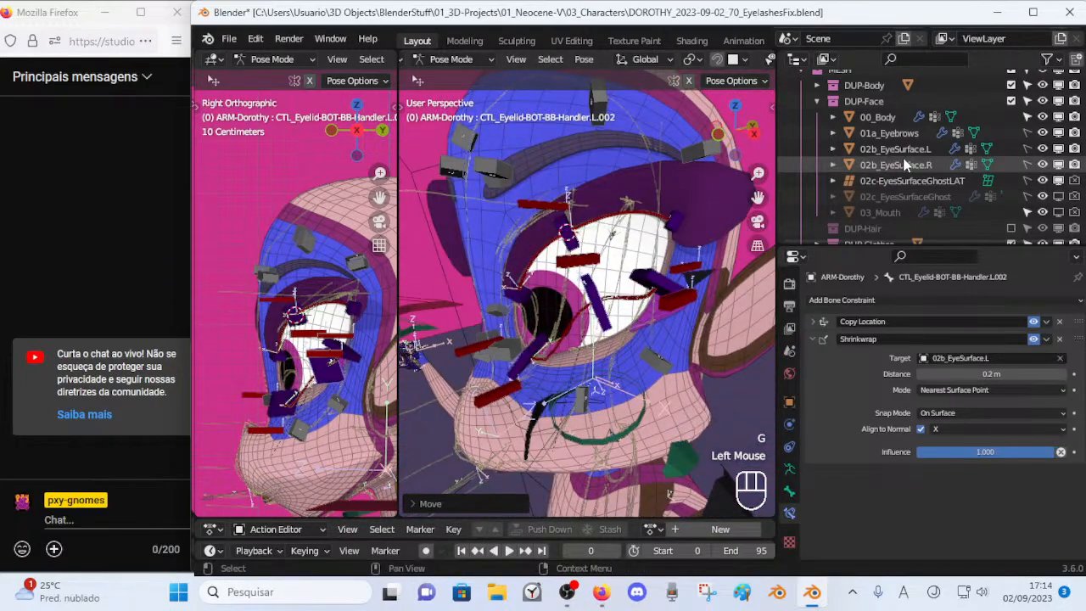
# Toggle the viewport visibility of 02b_EyeSurface.L off and on.
pyautogui.keyDown('alt'); pyautogui.click(1042, 149); pyautogui.keyUp('alt')
pyautogui.keyDown('alt'); pyautogui.click(1043, 149); pyautogui.keyUp('alt')
pyautogui.keyDown('shift'); pyautogui.click(1042, 149); pyautogui.keyUp('shift')
pyautogui.keyDown('shift'); pyautogui.click(1042, 150); pyautogui.keyUp('shift')
pyautogui.rightClick(1042, 150)
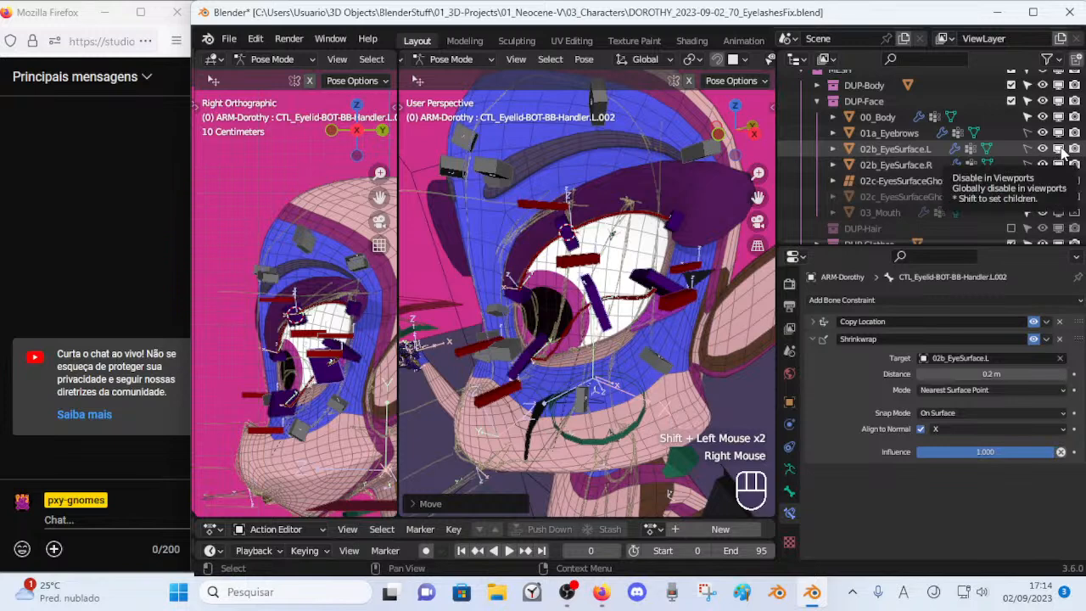
pyautogui.keyDown('alt'); pyautogui.click(1060, 149); pyautogui.keyUp('alt')
pyautogui.keyDown('alt'); pyautogui.click(1061, 149); pyautogui.keyUp('alt')
pyautogui.click(1060, 150)
pyautogui.click(1060, 150)
# Select 02b_EyeSurface.L and make it selectable in the viewports.
pyautogui.click(925, 151)
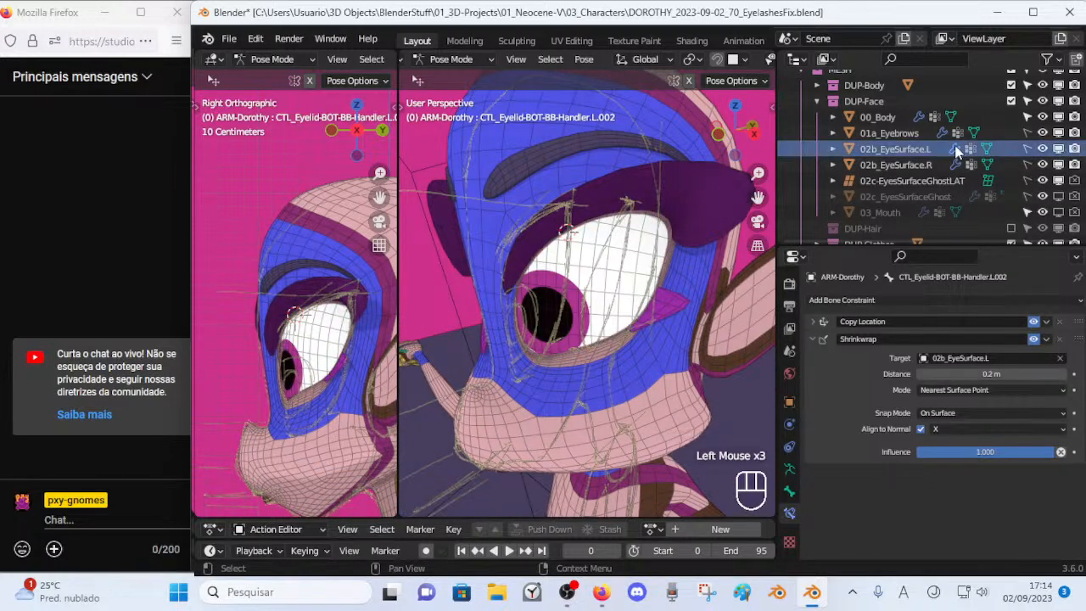
pyautogui.click(1026, 149)
pyautogui.hotkey('ctrl', 'Tab')
pyautogui.click(605, 285)
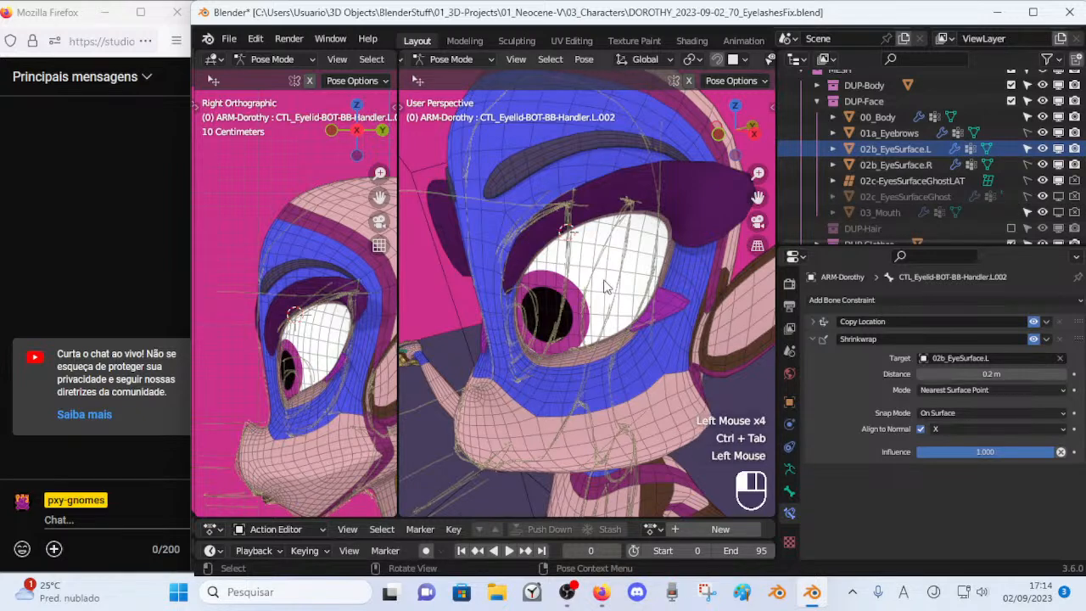
pyautogui.hotkey('ctrl', 'Tab')
pyautogui.press('4')
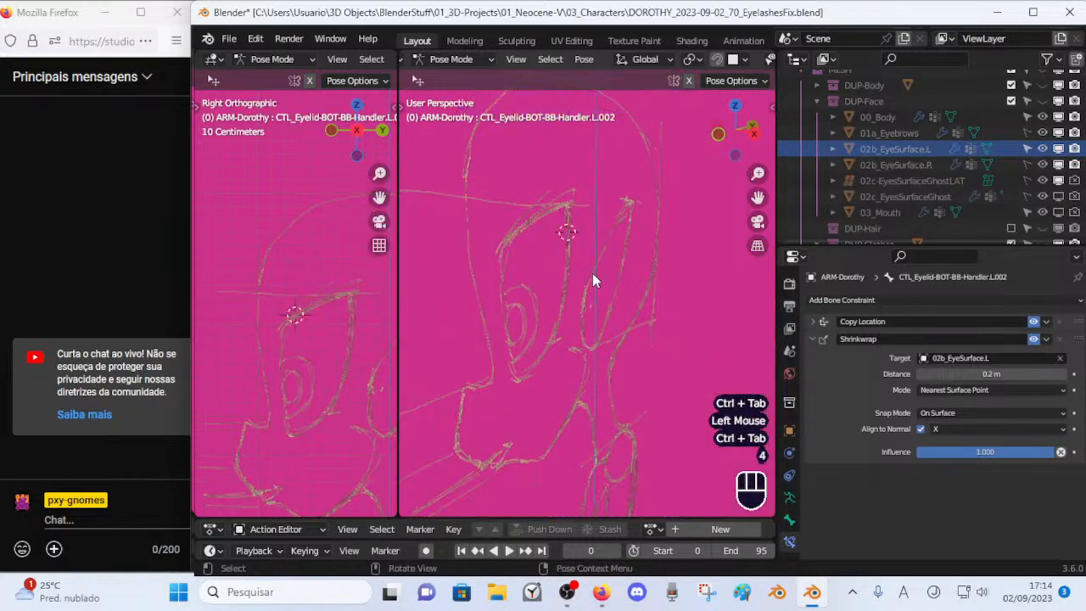
pyautogui.hotkey('ctrl', 'z')
pyautogui.click(599, 292)
pyautogui.hotkey('shift', 'h')
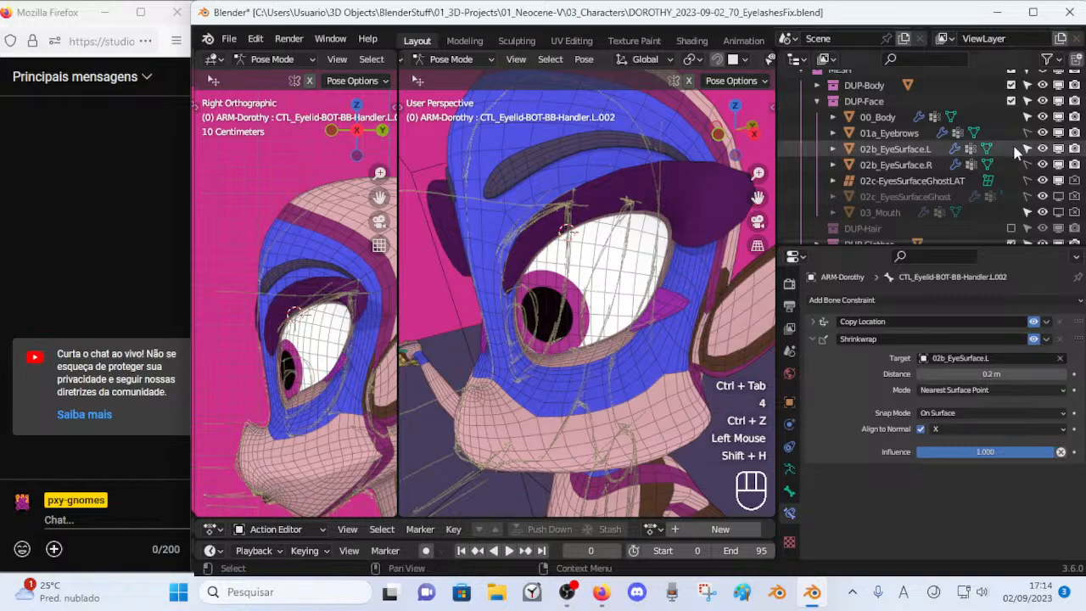
# Reselect 02b_EyeSurface.L and try to isolate and move it.
pyautogui.click(921, 153)
pyautogui.scroll(-2, 605, 276)
pyautogui.hotkey('shift', 'h')
pyautogui.click(921, 152)
pyautogui.scroll(-1, 500, 308)
pyautogui.moveTo(490, 305); pyautogui.dragTo(507, 312, button='middle')
pyautogui.hotkey('alt', 'a')
pyautogui.press('g')
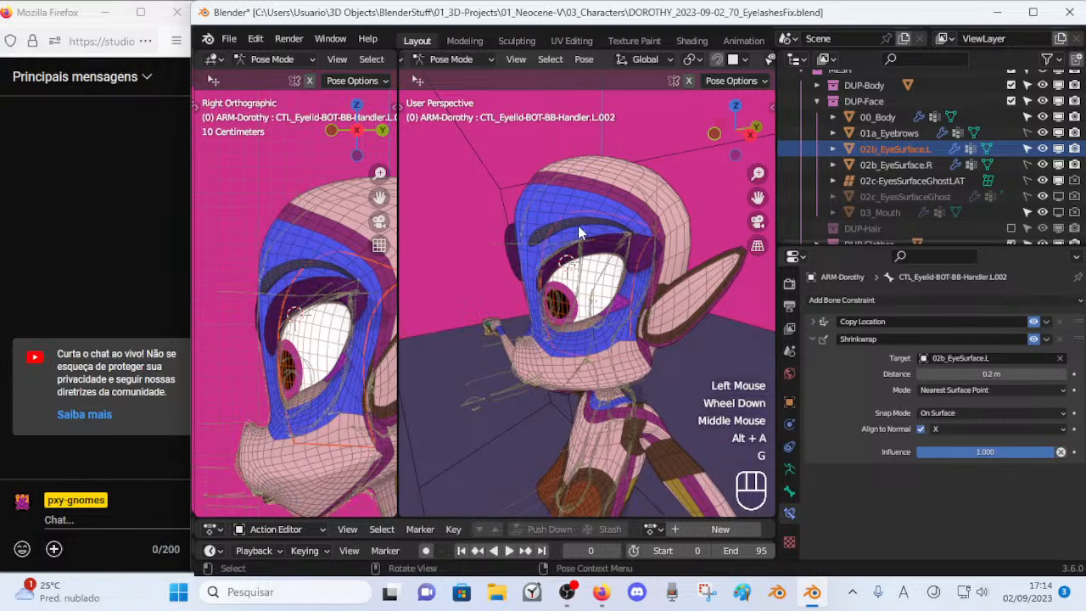
pyautogui.press('Escape')
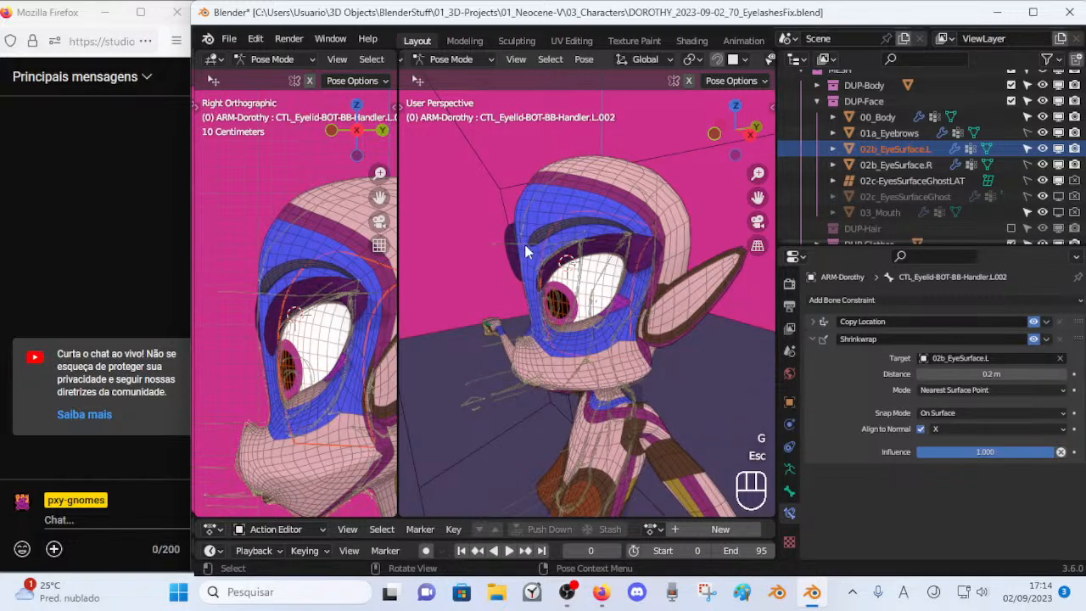
# Try to switch from Pose Mode to editing the selected eye surface.
pyautogui.hotkey('ctrl', 'Tab')
pyautogui.press('4')
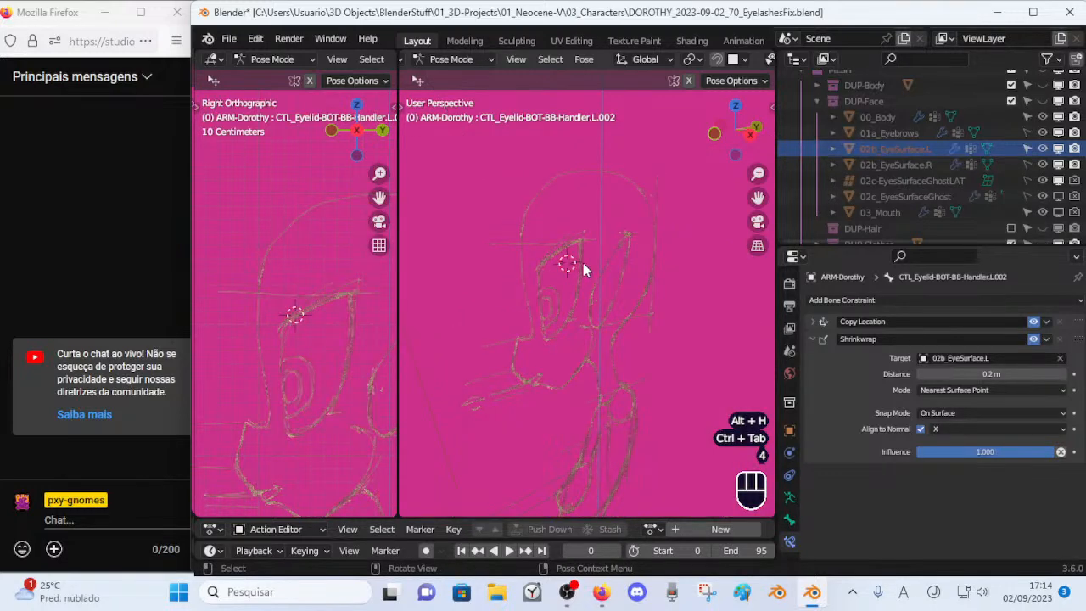
pyautogui.hotkey('ctrl', 'z')
pyautogui.click(494, 179)
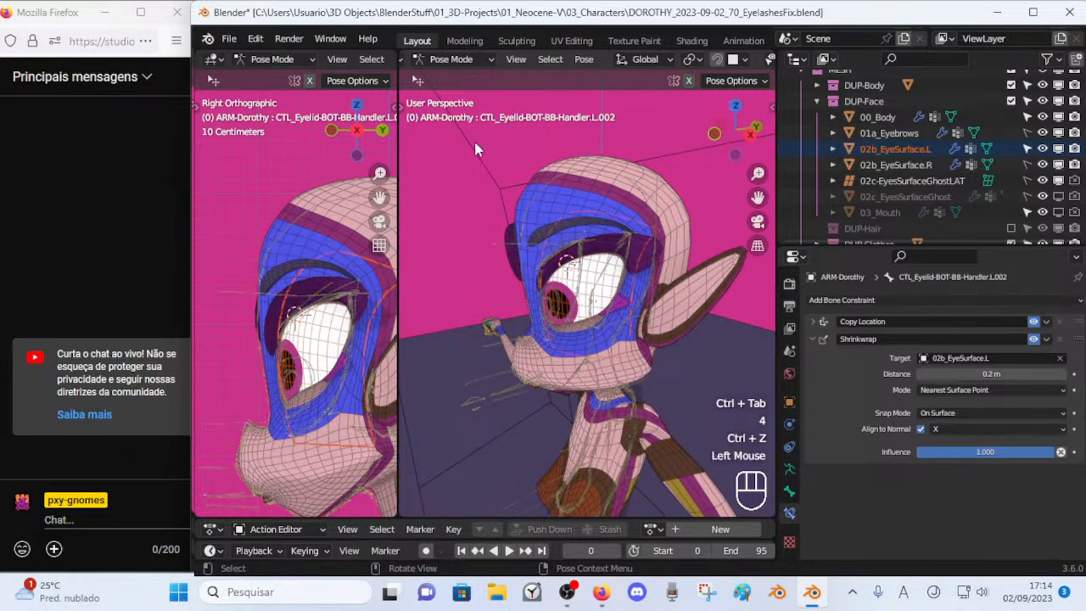
pyautogui.click(444, 60)
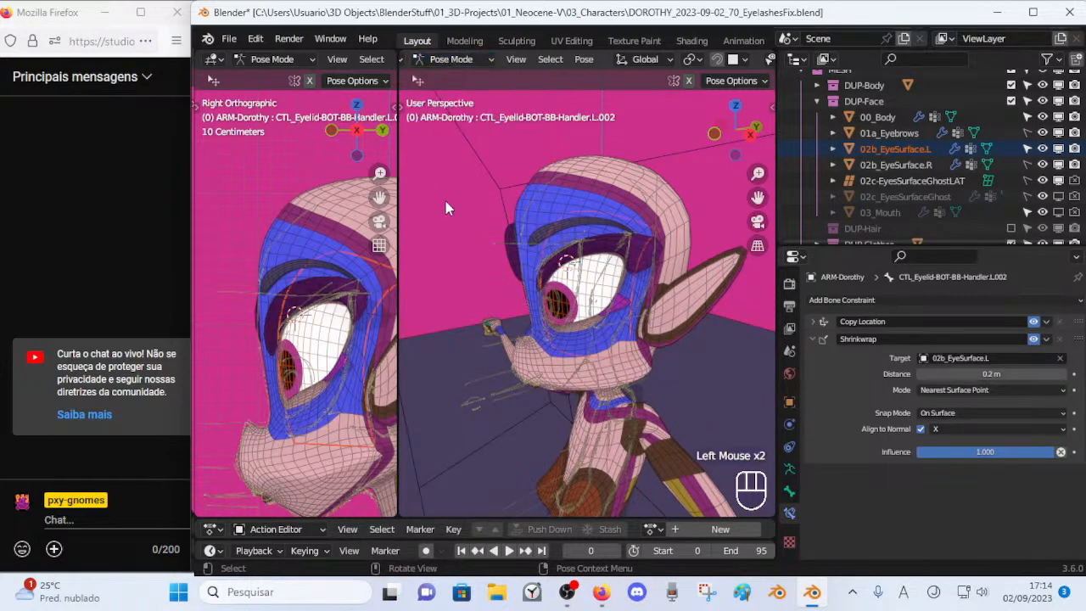
pyautogui.moveTo(443, 170); pyautogui.dragTo(507, 260, button='middle')
pyautogui.press('Tab')
pyautogui.scroll(2, 406, 56)
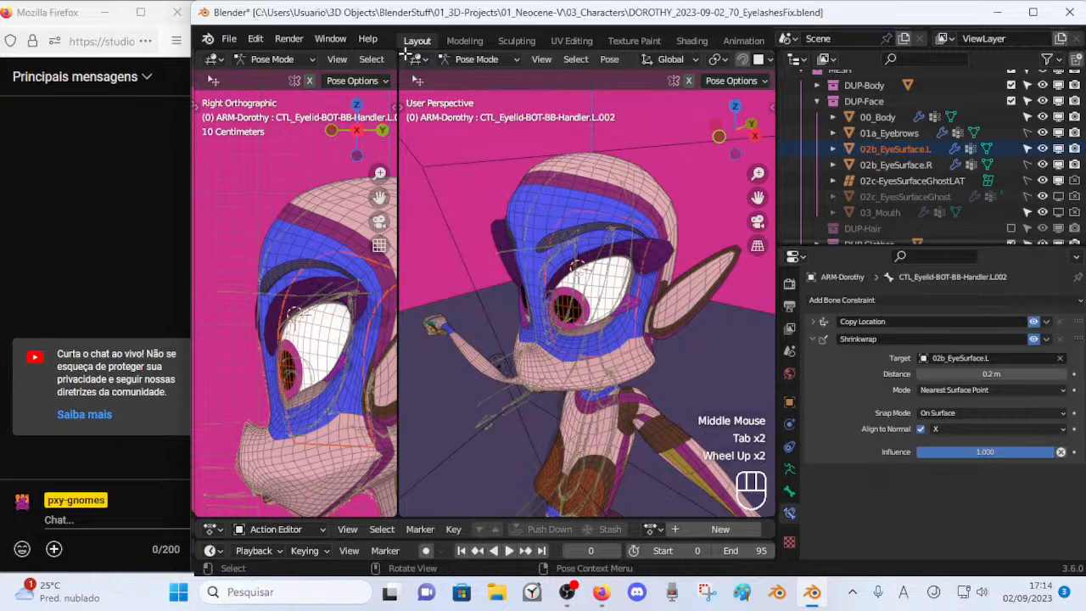
pyautogui.hotkey('ctrl', 'Tab')
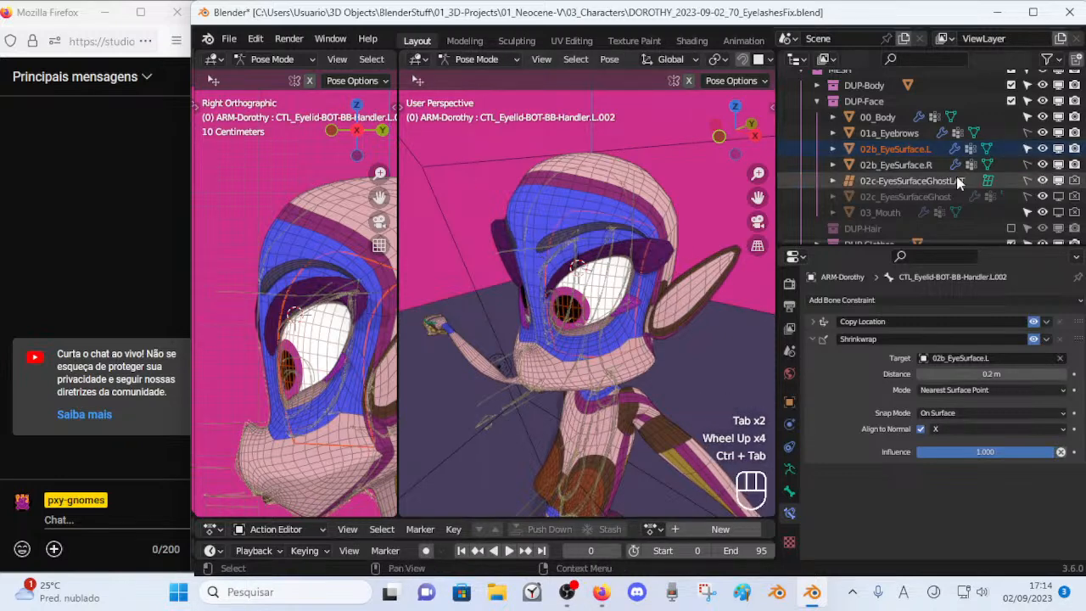
# Try to reveal hidden objects and leave Pose Mode with 02b_EyeSurface.L selected.
pyautogui.click(910, 146)
pyautogui.scroll(-3, 923, 195)
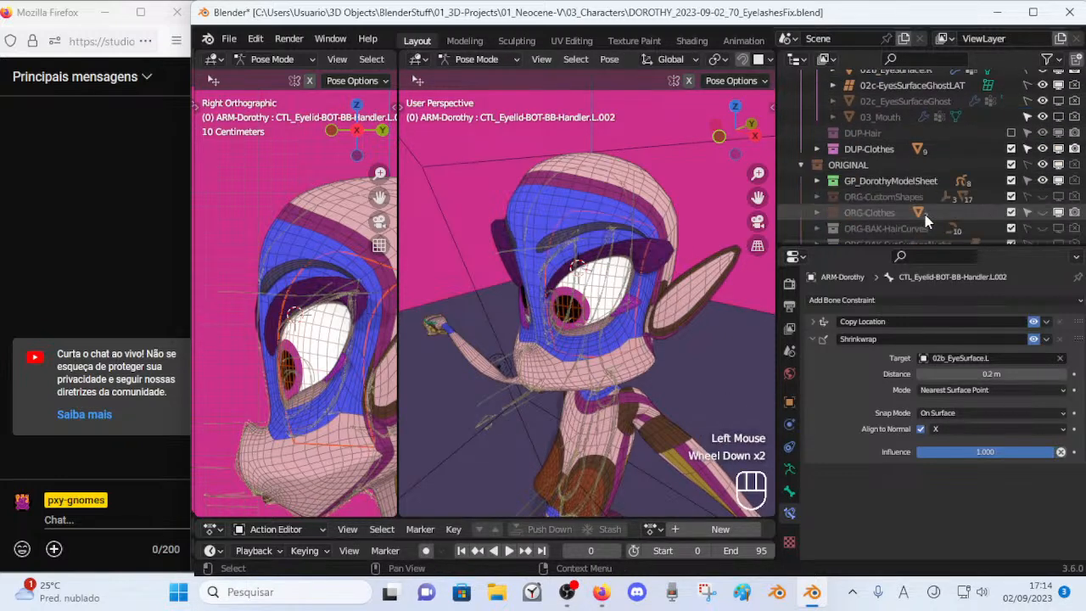
pyautogui.scroll(2, 921, 214)
pyautogui.scroll(1, 623, 270)
pyautogui.click(620, 269)
pyautogui.hotkey('alt', 'h')
pyautogui.scroll(-1, 614, 309)
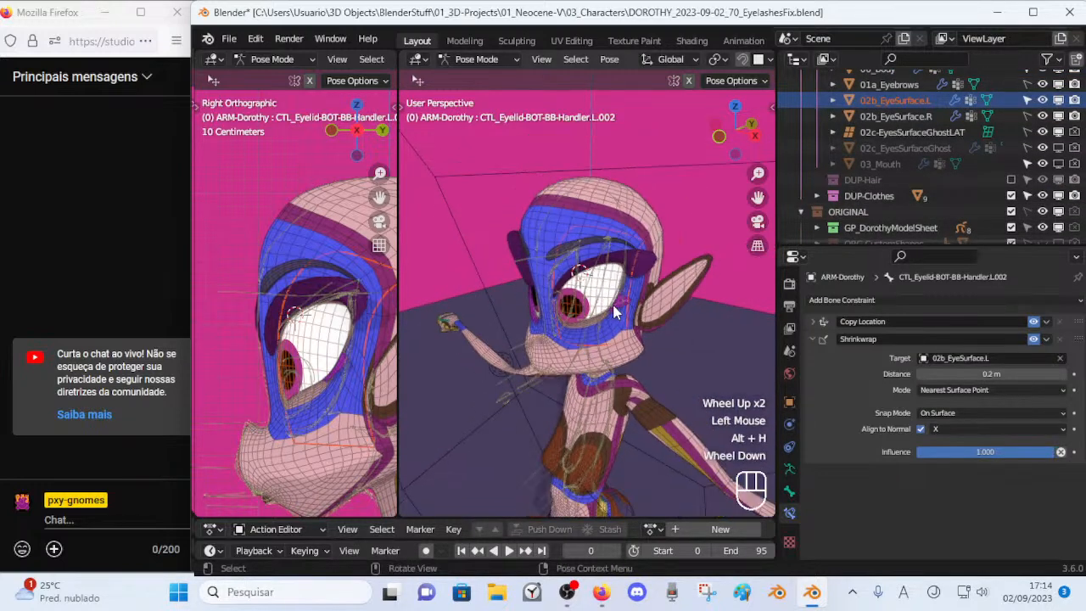
pyautogui.press('Tab')
pyautogui.press('Tab')
pyautogui.click(458, 60)
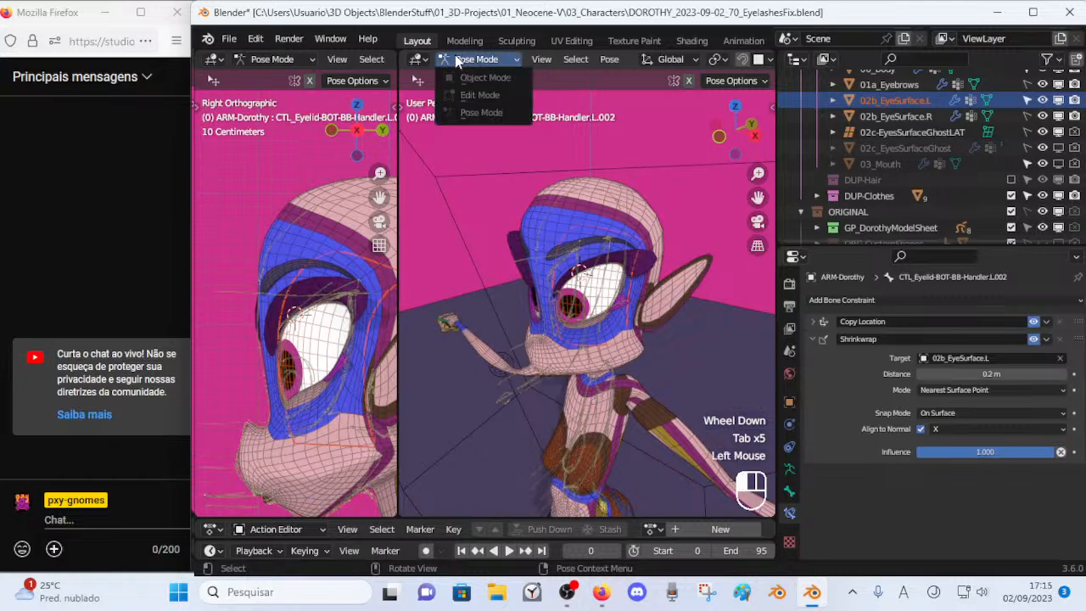
pyautogui.click(885, 103)
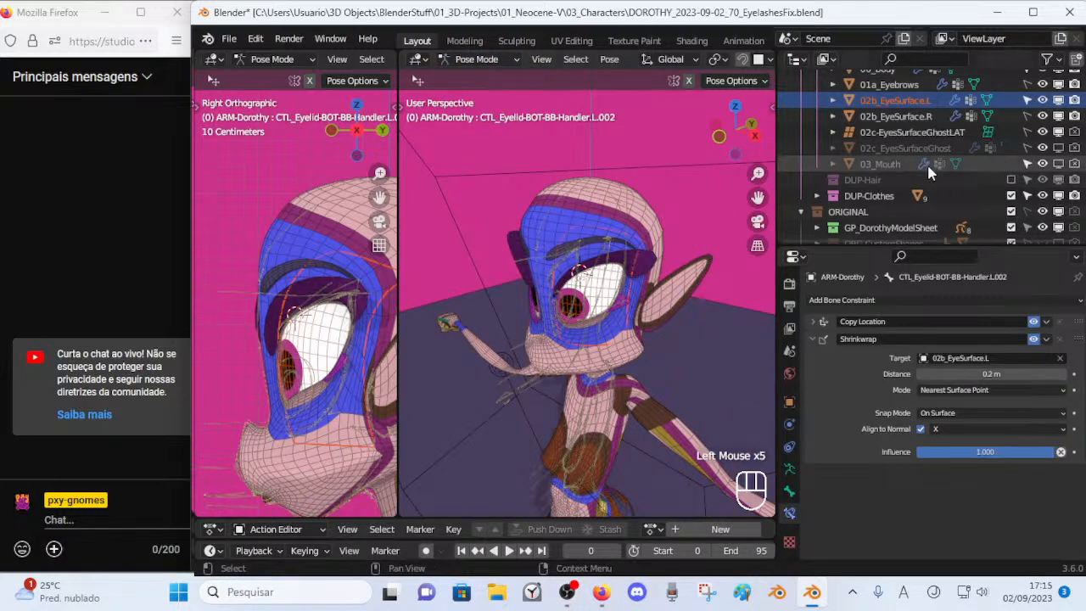
# Select ARM-Dorothy in the ARMATURE collection and enable its display in the viewports.
pyautogui.scroll(-3, 823, 195)
pyautogui.scroll(4, 844, 148)
pyautogui.scroll(2, 840, 139)
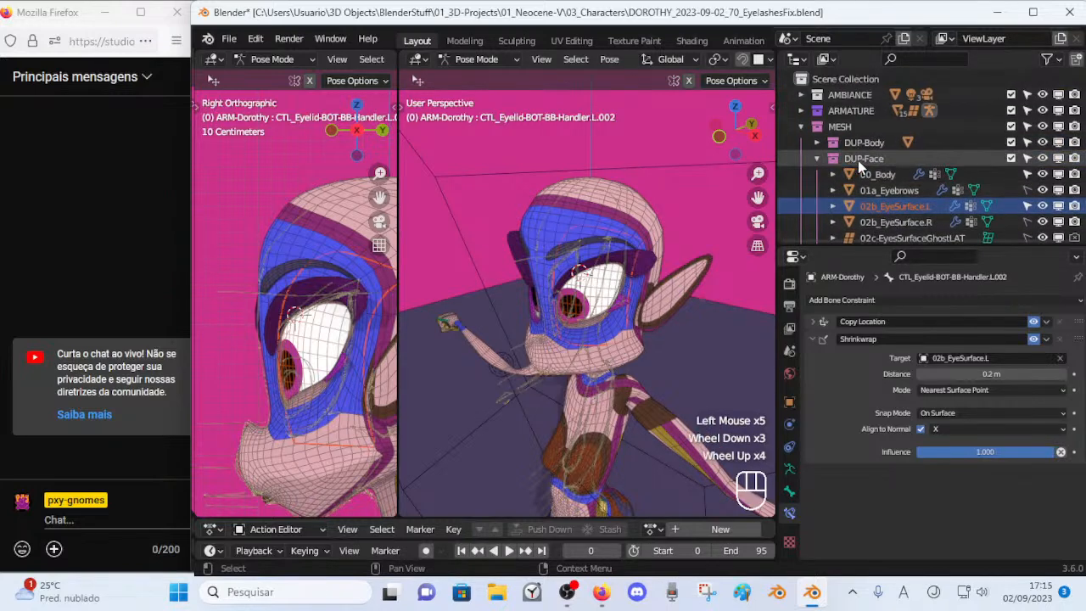
pyautogui.click(816, 127)
pyautogui.click(868, 127)
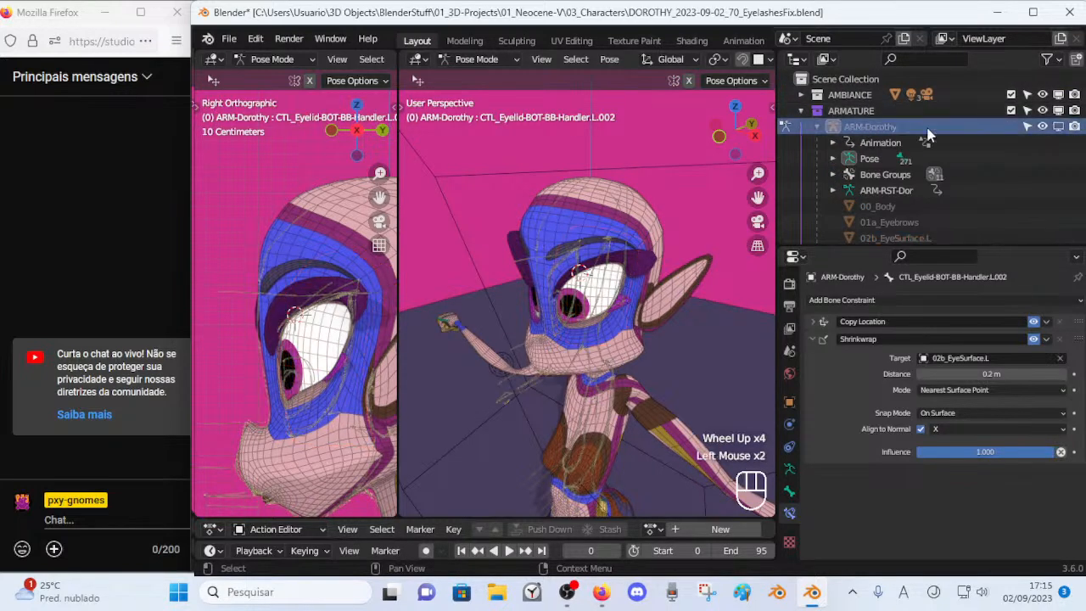
pyautogui.click(1060, 127)
pyautogui.scroll(1, 622, 239)
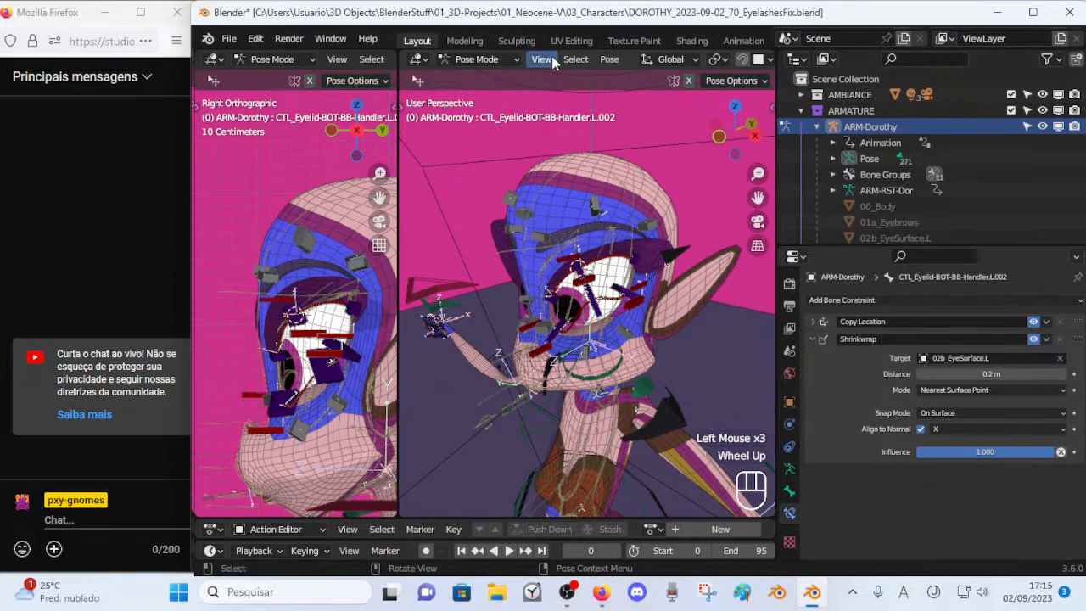
pyautogui.click(476, 59)
pyautogui.scroll(1, 543, 255)
pyautogui.moveTo(543, 254); pyautogui.dragTo(501, 246, button='middle')
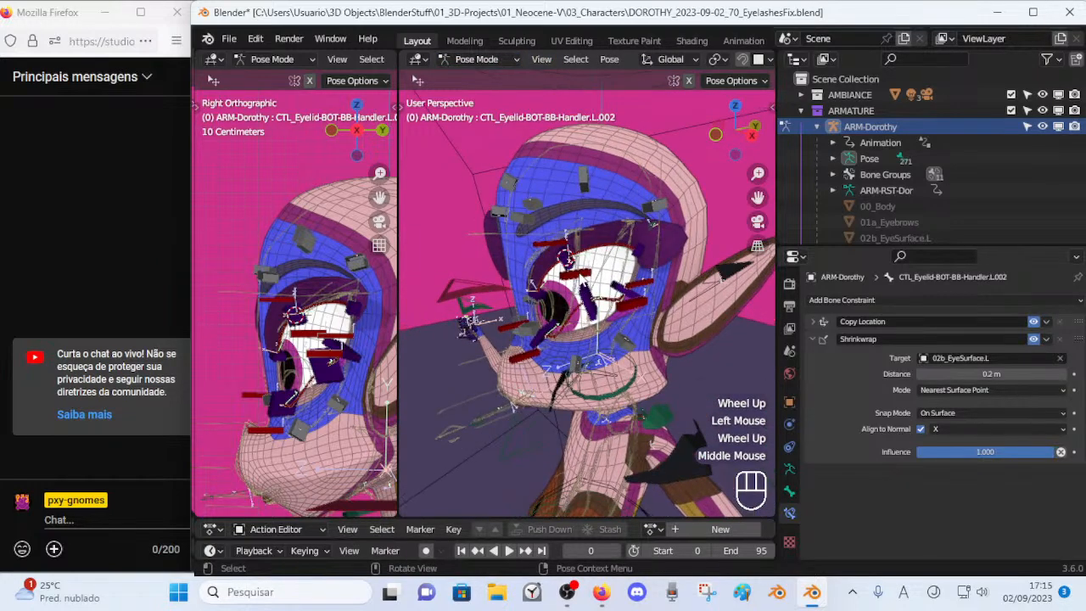
# Leave Pose Mode, select 02b_EyeSurface.L in Object Mode and locate its entry in the outliner hierarchy.
pyautogui.hotkey('ctrl', 'Tab')
pyautogui.click(618, 261)
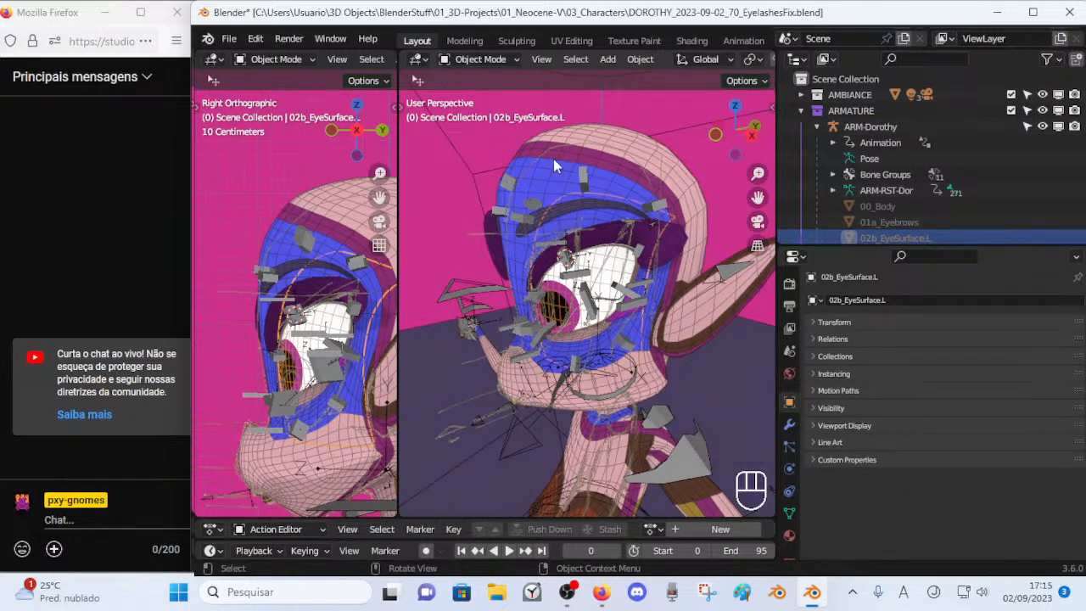
pyautogui.scroll(-2, 983, 218)
pyautogui.scroll(-1, 1001, 173)
pyautogui.scroll(4, 983, 173)
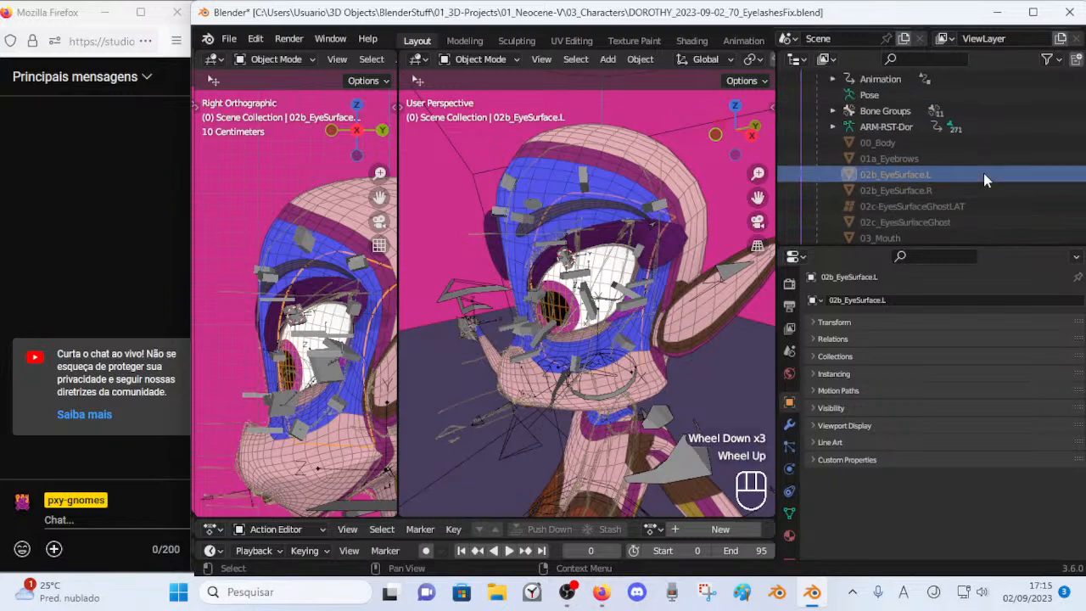
pyautogui.scroll(-2, 930, 183)
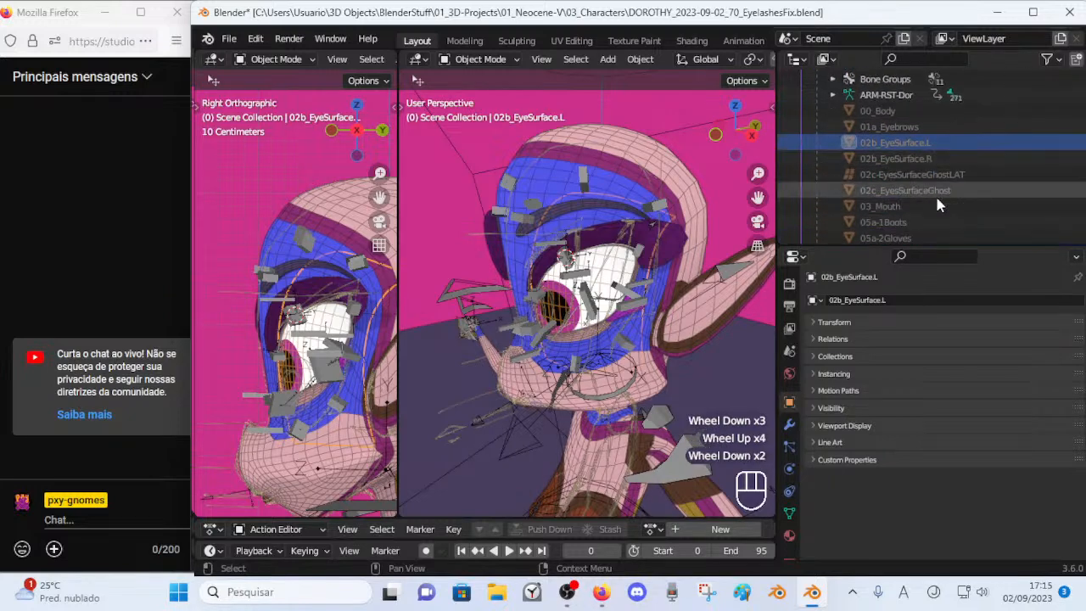
# Isolate 02b_EyeSurface.L to inspect its mesh from the front and side, and reveal the hidden objects again.
pyautogui.click(620, 272)
pyautogui.click(602, 260)
pyautogui.hotkey('shift', 'h')
pyautogui.moveTo(573, 293); pyautogui.dragTo(555, 218, button='middle')
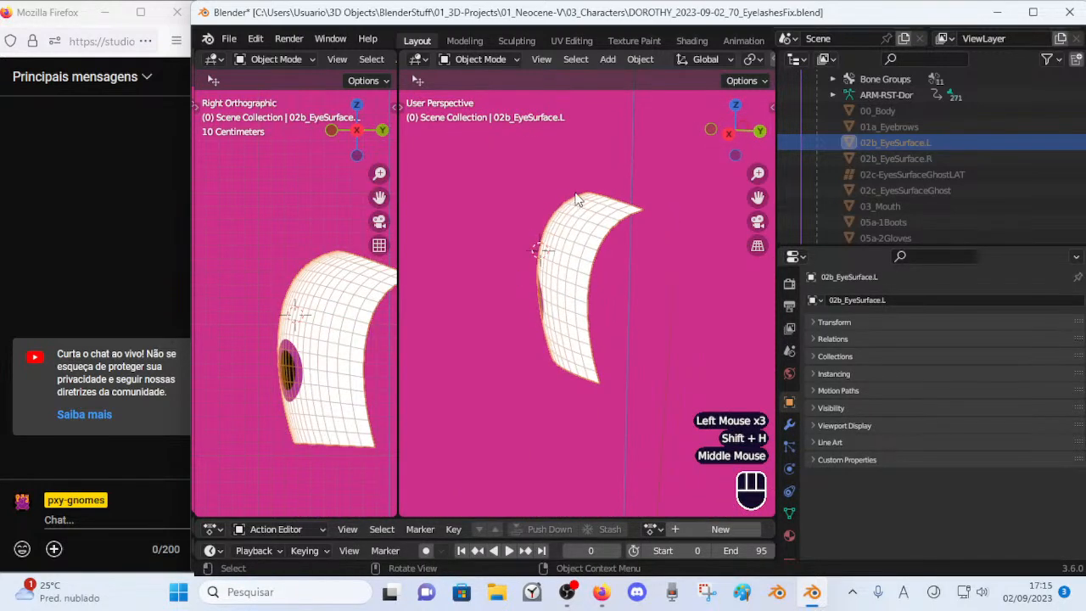
pyautogui.moveTo(584, 355); pyautogui.dragTo(575, 373, button='middle')
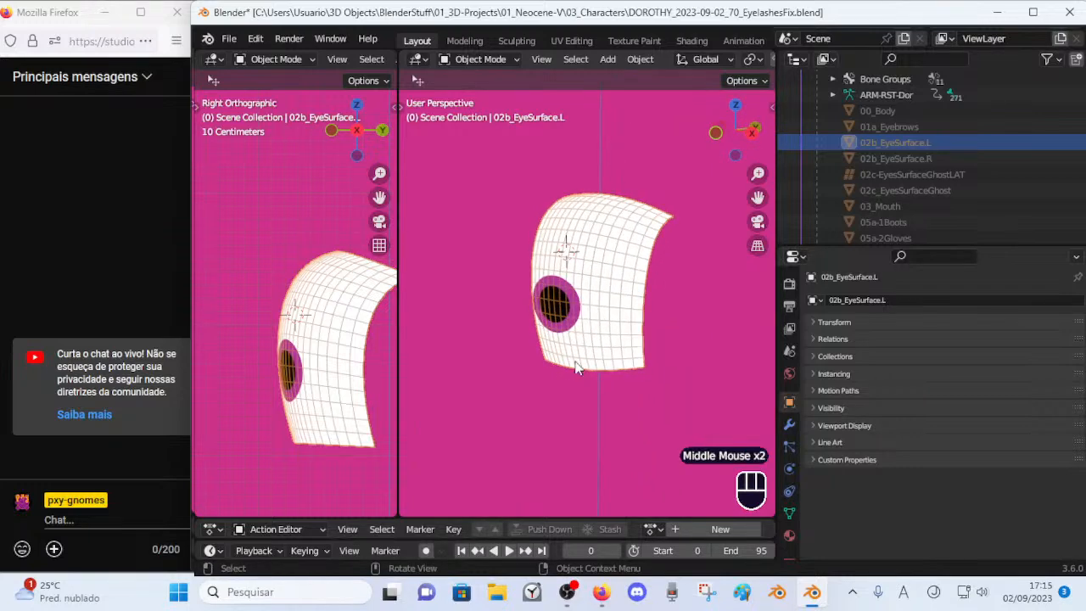
pyautogui.press('Tab')
pyautogui.press('Tab')
pyautogui.hotkey('alt', 'h')
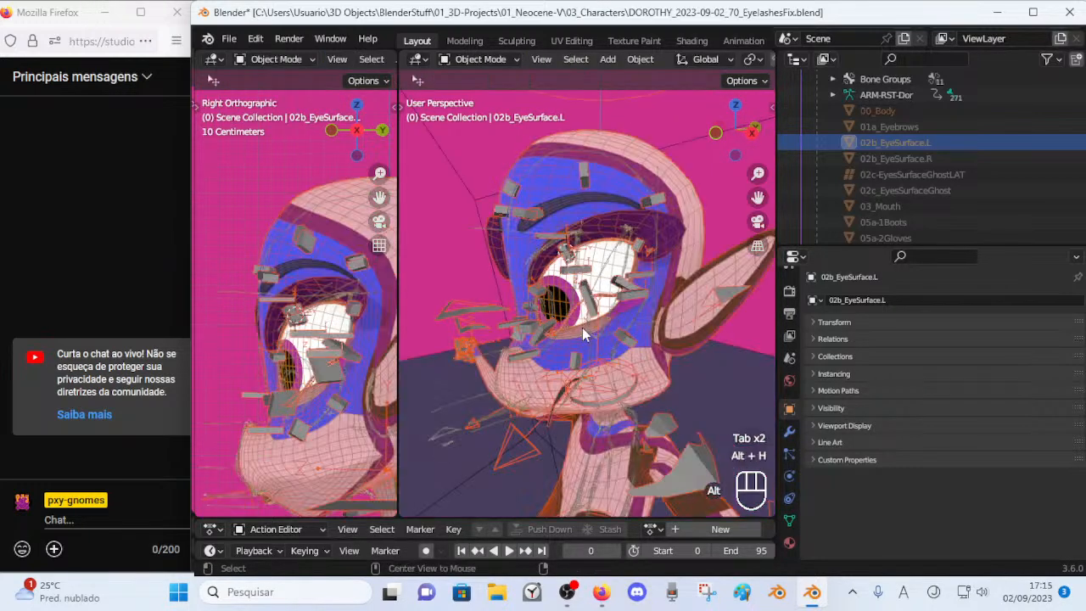
# Isolate 02b_EyeSurface.L once more to examine its curvature from above, and restore the hidden objects.
pyautogui.moveTo(621, 229); pyautogui.dragTo(594, 206, button='middle')
pyautogui.press('Tab')
pyautogui.press('Tab')
pyautogui.click(580, 254)
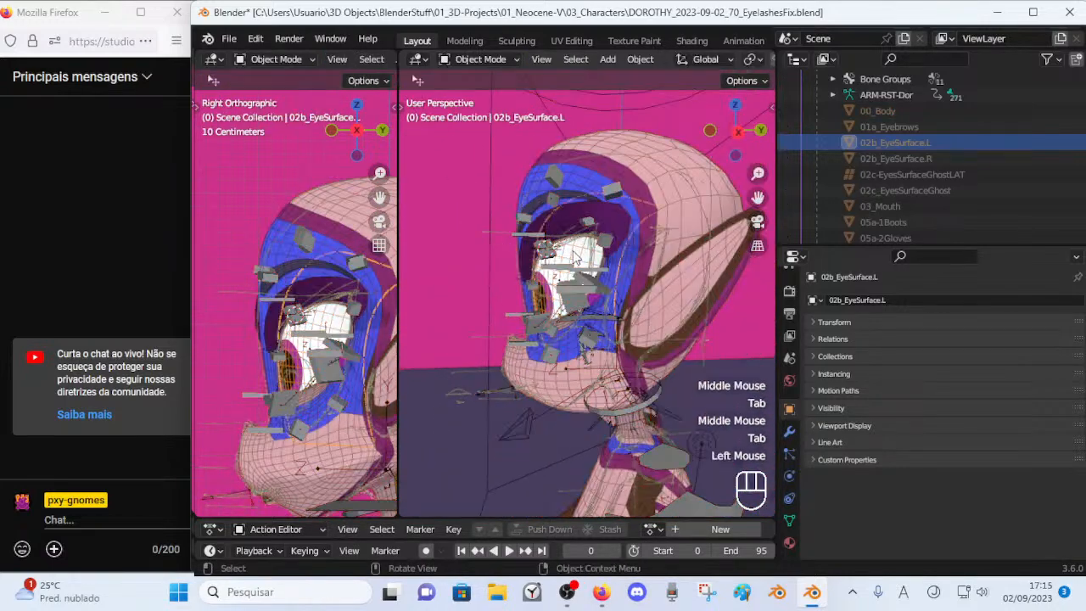
pyautogui.hotkey('shift', 'h')
pyautogui.moveTo(624, 292); pyautogui.dragTo(617, 357, button='middle')
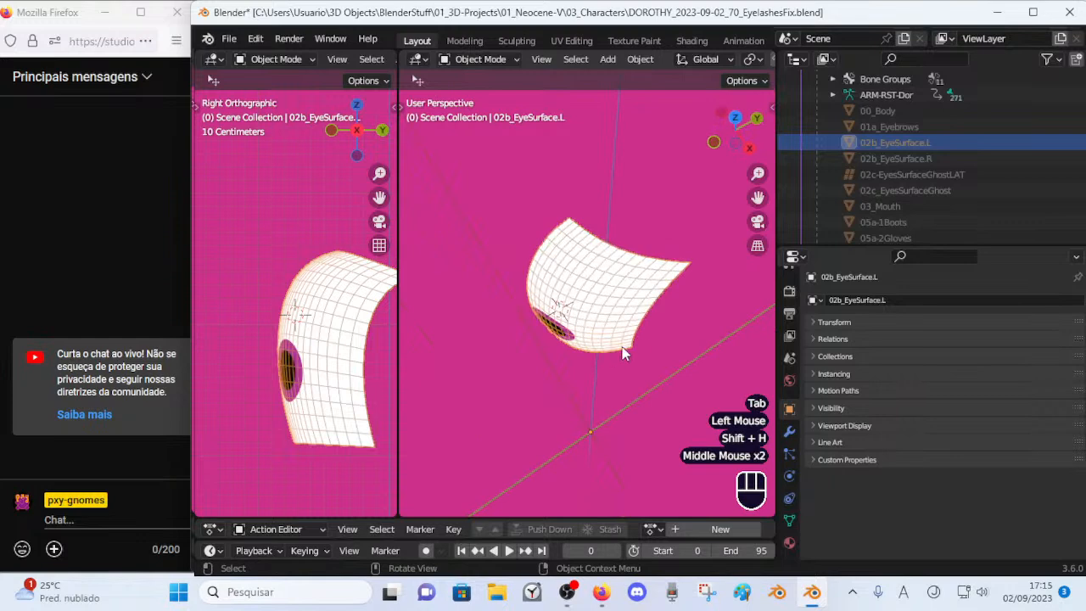
pyautogui.moveTo(603, 272); pyautogui.dragTo(634, 326, button='middle')
pyautogui.press('Tab')
pyautogui.press('Tab')
pyautogui.hotkey('alt', 'h')
pyautogui.moveTo(548, 308); pyautogui.dragTo(575, 280, button='middle')
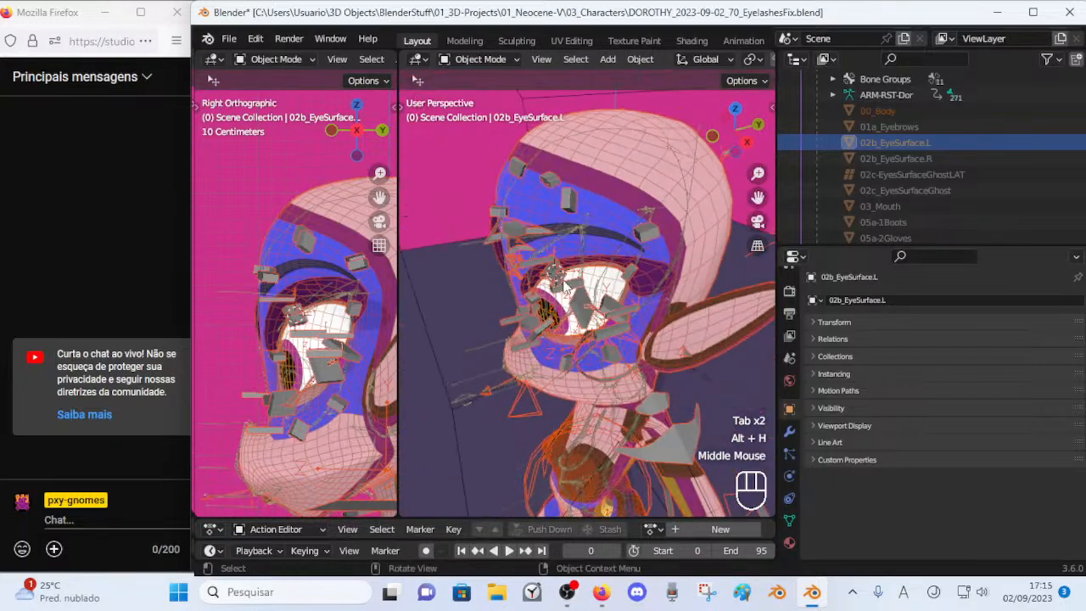
# Select ARM-Dorothy and switch to Pose Mode with CTL_Eyelid-BOT-BB-Handler.L.002 selected.
pyautogui.moveTo(635, 316); pyautogui.dragTo(582, 315, button='middle')
pyautogui.moveTo(613, 243); pyautogui.dragTo(617, 314, button='middle')
pyautogui.scroll(1, 598, 280)
pyautogui.click(617, 313)
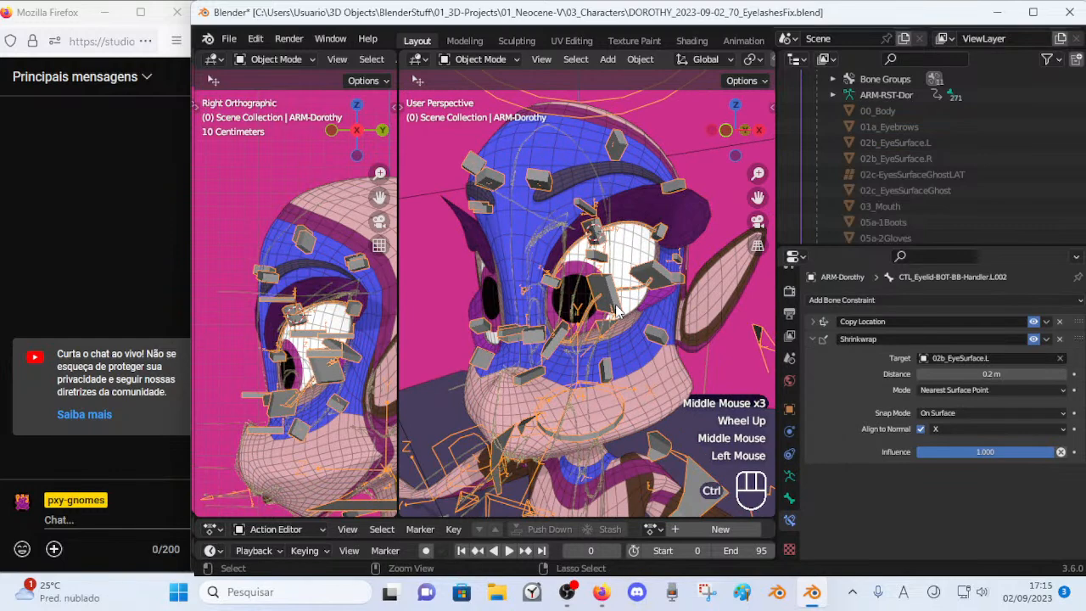
pyautogui.hotkey('ctrl', 'Tab')
pyautogui.click(617, 312)
# Try moving CTL_Eyelid-BOT-BB-Handler.L.002 up and down across the eye to test how it follows the surface.
pyautogui.press('g')
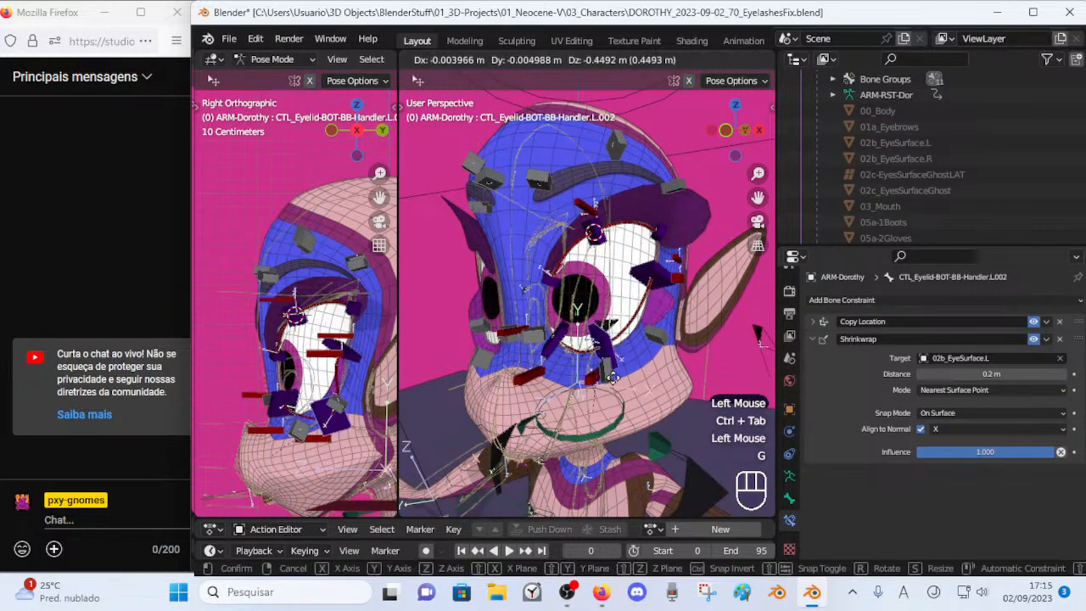
pyautogui.click(627, 293)
pyautogui.moveTo(628, 292); pyautogui.dragTo(556, 297, button='middle')
pyautogui.press('g')
pyautogui.click(540, 325)
pyautogui.press('g')
pyautogui.click(547, 314)
pyautogui.click(570, 249)
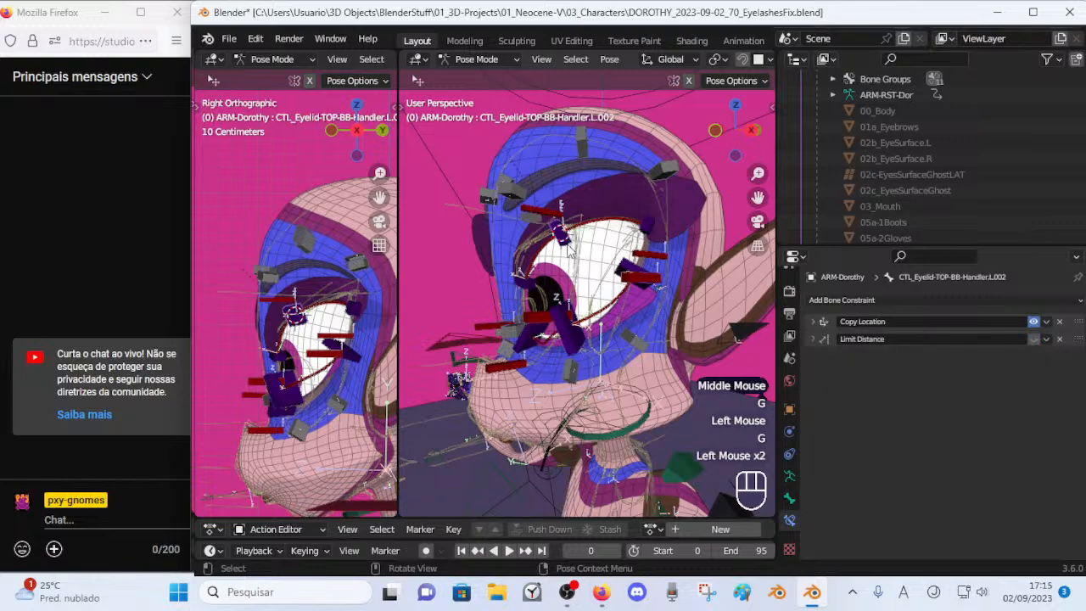
# Reselect the middle lower-left eyelid handler and try moving it sideways and downward from another view.
pyautogui.click(571, 329)
pyautogui.moveTo(572, 329); pyautogui.dragTo(585, 382, button='middle')
pyautogui.press('g')
pyautogui.click(564, 344)
pyautogui.press('g')
pyautogui.click(509, 367)
pyautogui.press('g')
pyautogui.click(582, 378)
# Try moving CTL_Eyelid-BOT-BB-Handler.L.003 at the outer corner of the left eye.
pyautogui.click(637, 270)
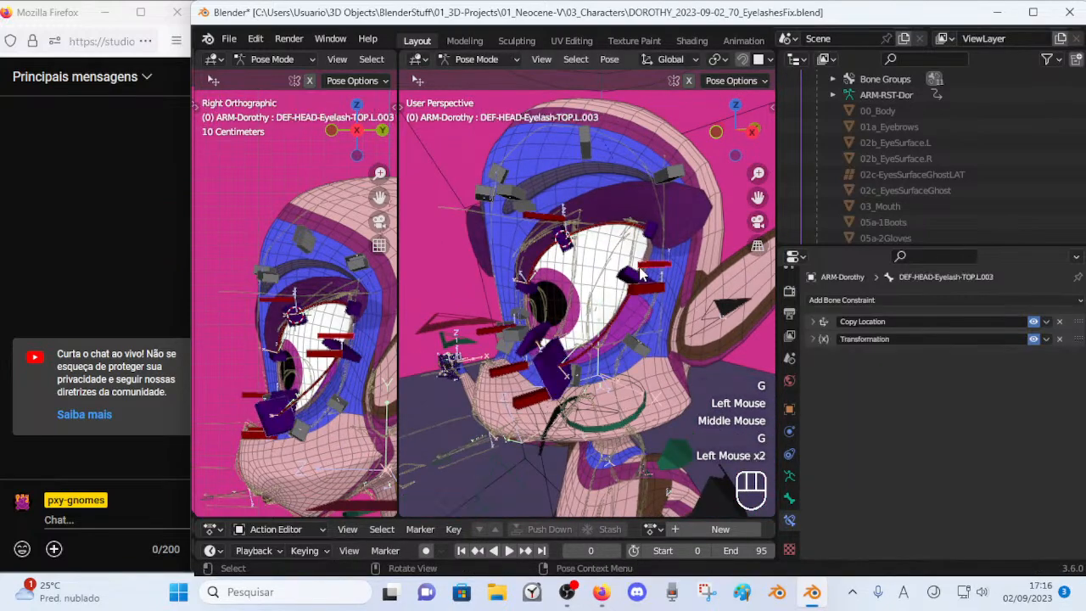
pyautogui.moveTo(640, 271); pyautogui.dragTo(654, 277, button='middle')
pyautogui.click(658, 276)
pyautogui.press('g')
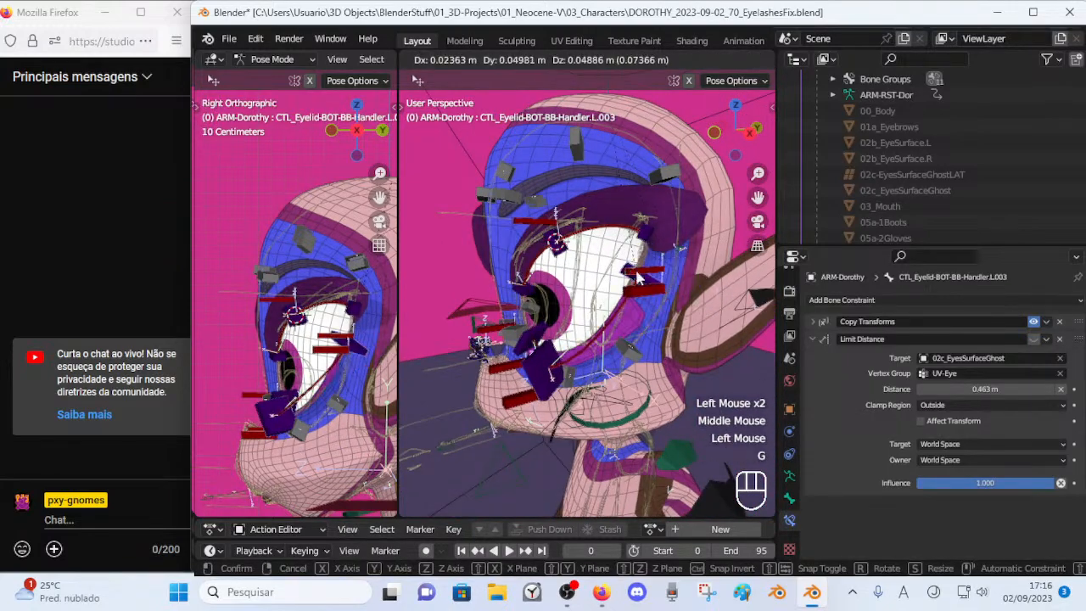
pyautogui.press('Escape')
# Try repositioning CTL_Eyelid-BOT-BB-Handler.L.002 along the lower eyelid again.
pyautogui.moveTo(614, 314); pyautogui.dragTo(642, 317, button='middle')
pyautogui.click(580, 351)
pyautogui.moveTo(580, 351); pyautogui.dragTo(618, 335, button='middle')
pyautogui.press('g')
pyautogui.click(605, 325)
pyautogui.press('g')
pyautogui.click(632, 338)
# Try raising and rotating CTL_Eyelid-BOT-BB-Handler.L.002 over the pupil and toward the upper eyelid.
pyautogui.press('g')
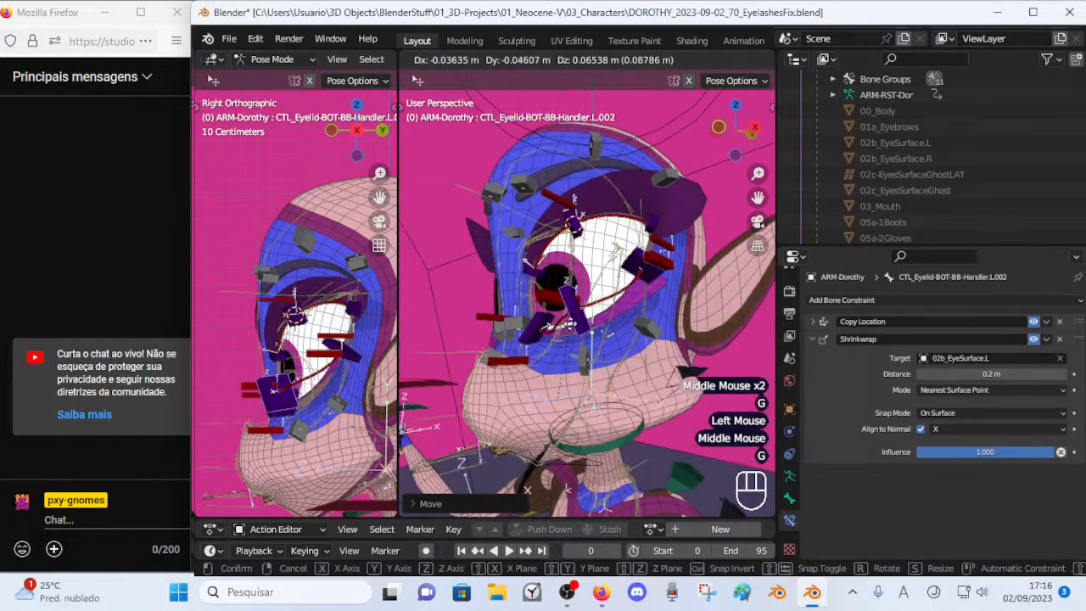
pyautogui.click(571, 322)
pyautogui.press('r')
pyautogui.click(573, 315)
pyautogui.press('g')
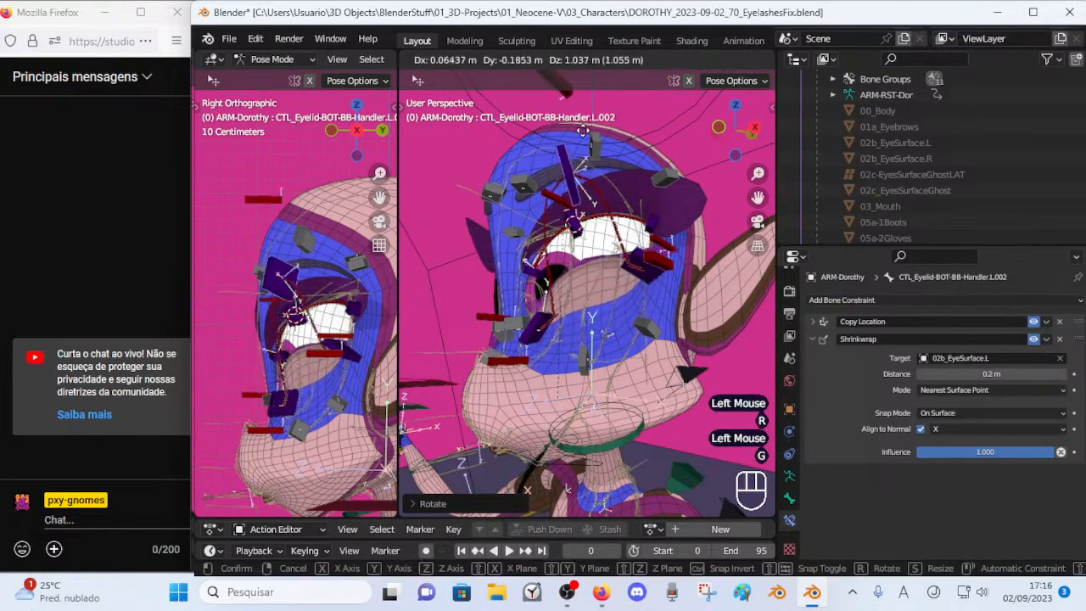
pyautogui.click(582, 140)
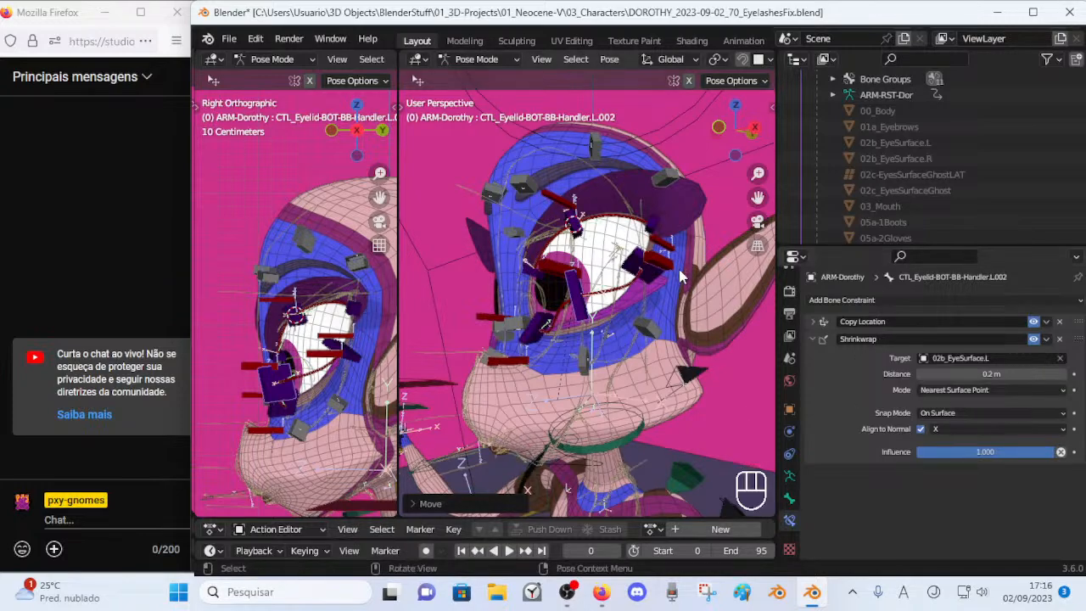
# Select the bones of the Eyes selection set and hide all other bones of the armature.
pyautogui.click(640, 264)
pyautogui.moveTo(640, 265); pyautogui.dragTo(570, 342, button='middle')
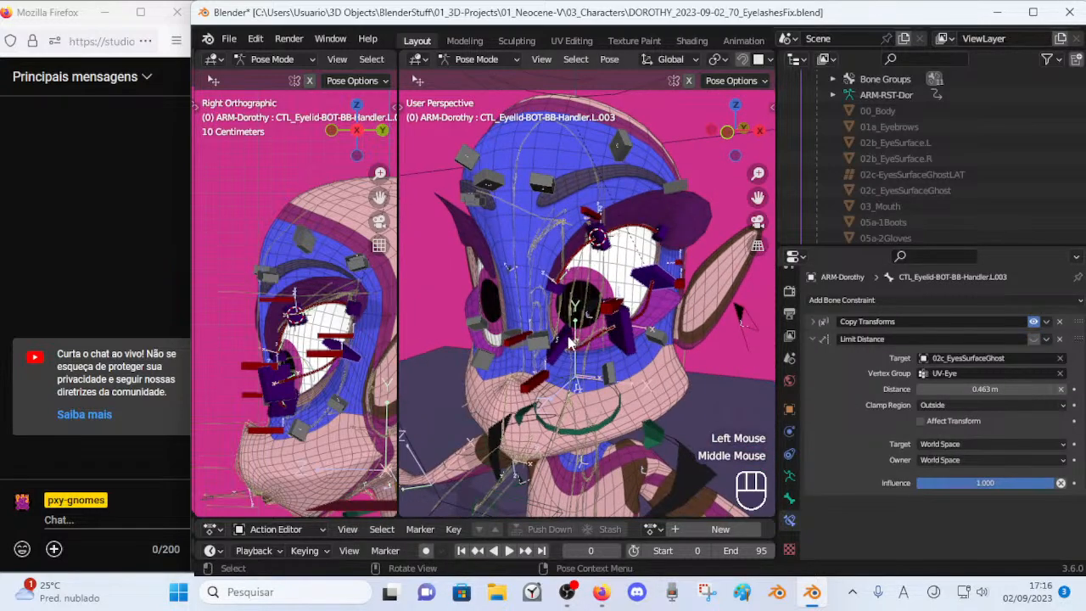
pyautogui.click(789, 475)
pyautogui.scroll(-2, 971, 492)
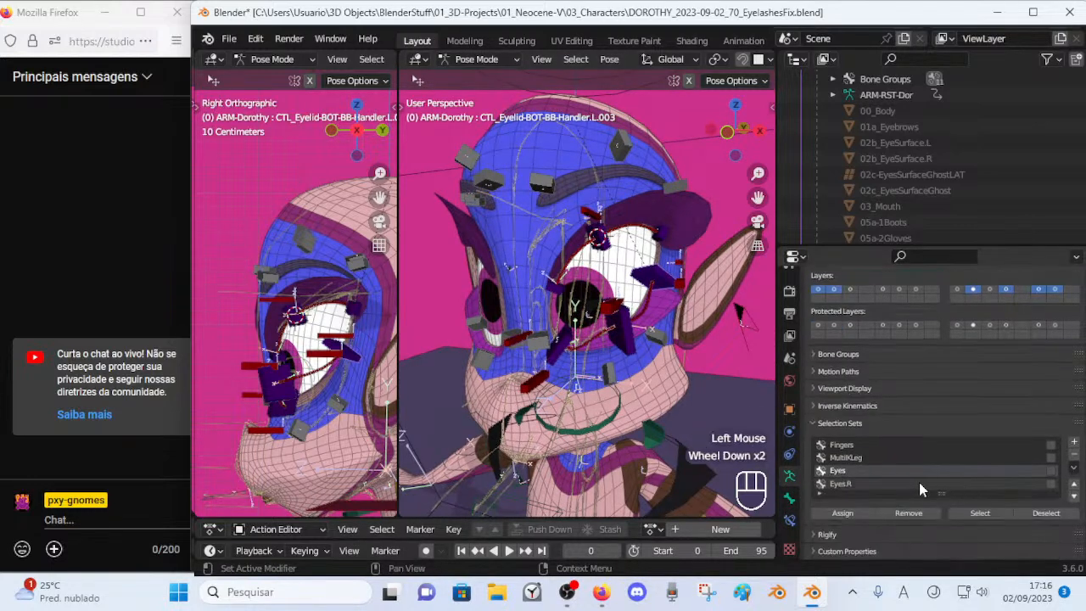
pyautogui.hotkey('alt', 'a')
pyautogui.click(980, 512)
pyautogui.hotkey('shift', 'h')
pyautogui.moveTo(695, 355); pyautogui.dragTo(628, 360, button='middle')
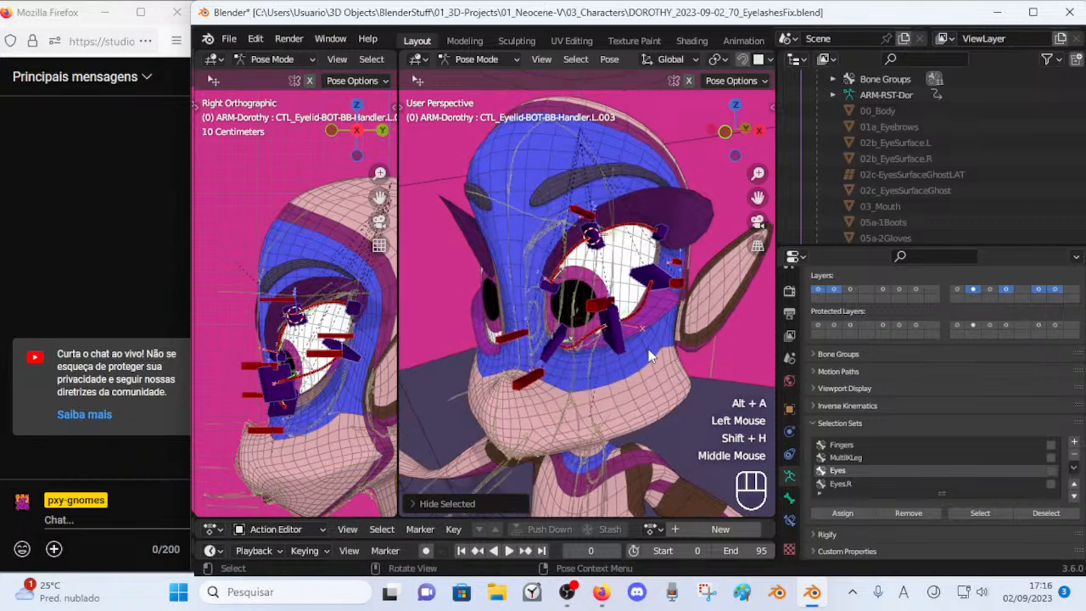
# Reset the pose transforms of all visible eye bones.
pyautogui.hotkey('alt', 'a')
pyautogui.scroll(2, 553, 355)
pyautogui.press('a')
pyautogui.hotkey('alt', 'q')
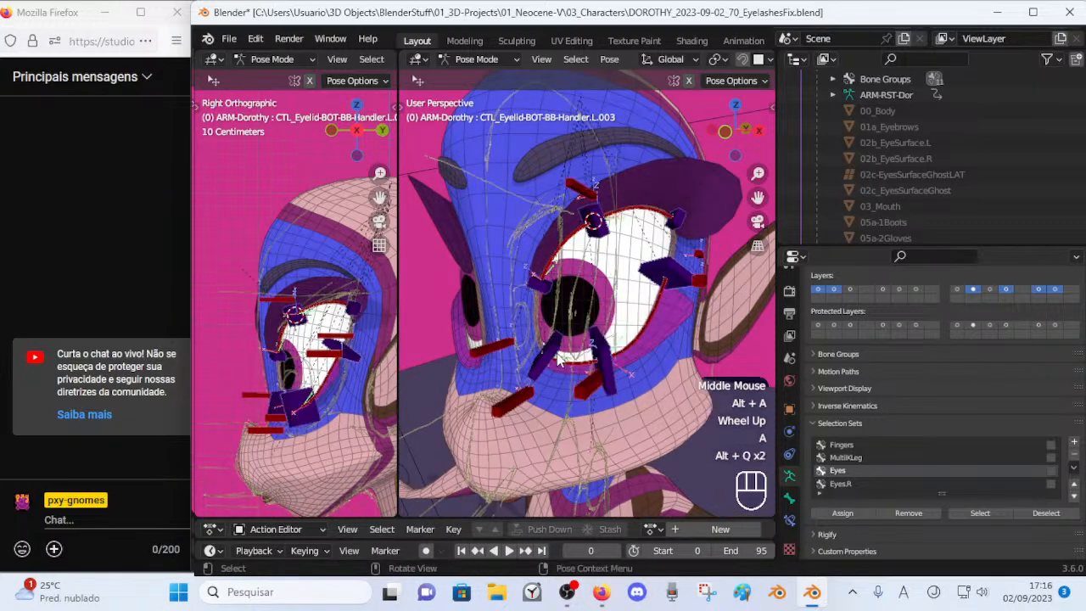
# Remove the Limit Distance constraint from CTL_Eyelid-BOT-BB-Handler.L.001 and CTL_Eyelid-BOT-BB-Handler.L.003.
pyautogui.click(557, 360)
pyautogui.click(789, 518)
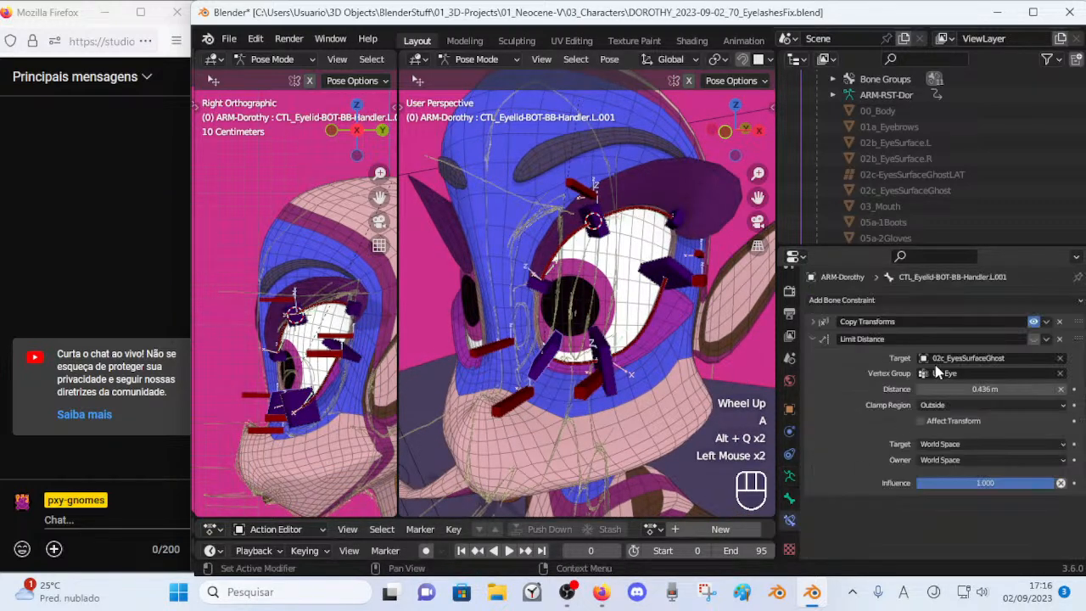
pyautogui.click(1059, 338)
pyautogui.click(652, 269)
pyautogui.click(1046, 338)
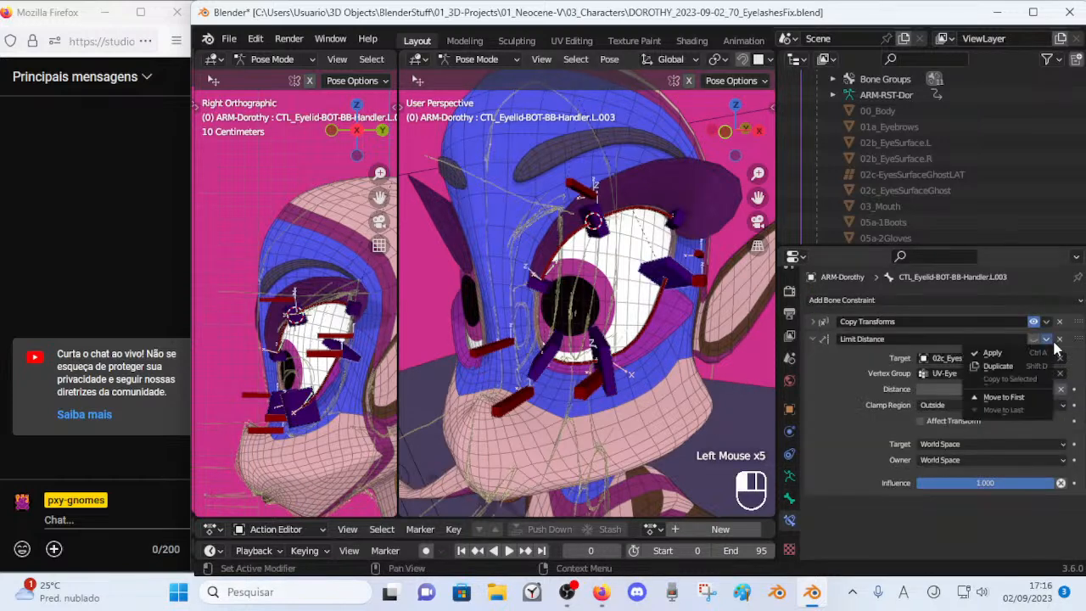
pyautogui.click(1060, 338)
# Remove the Limit Distance constraint from the three left CTL_Eyelid-TOP-BB-Handler bones.
pyautogui.click(674, 223)
pyautogui.click(684, 222)
pyautogui.click(1061, 338)
pyautogui.click(600, 234)
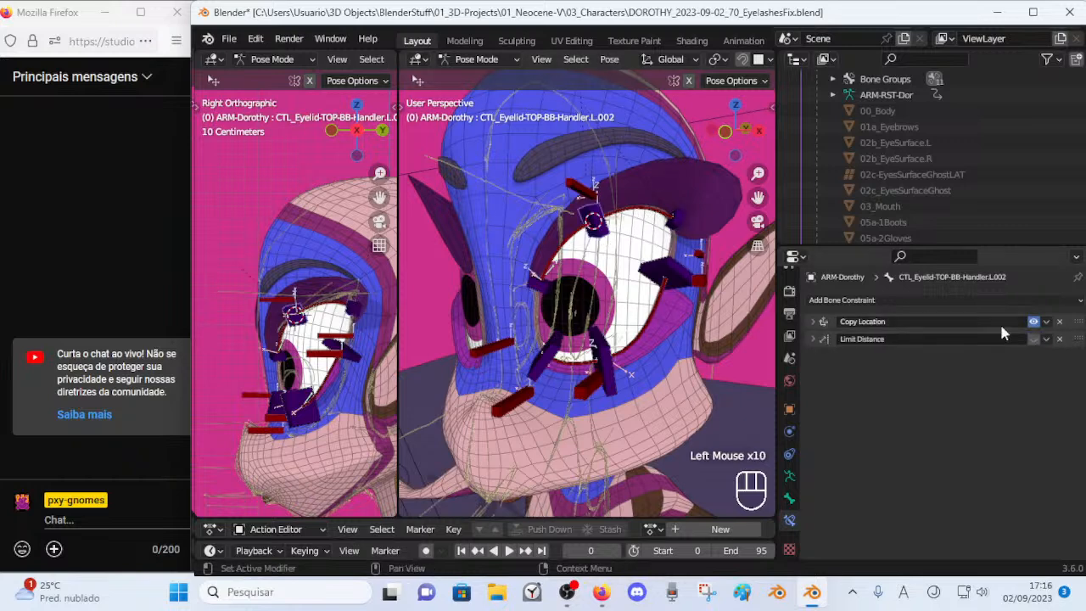
pyautogui.click(1060, 338)
pyautogui.click(704, 290)
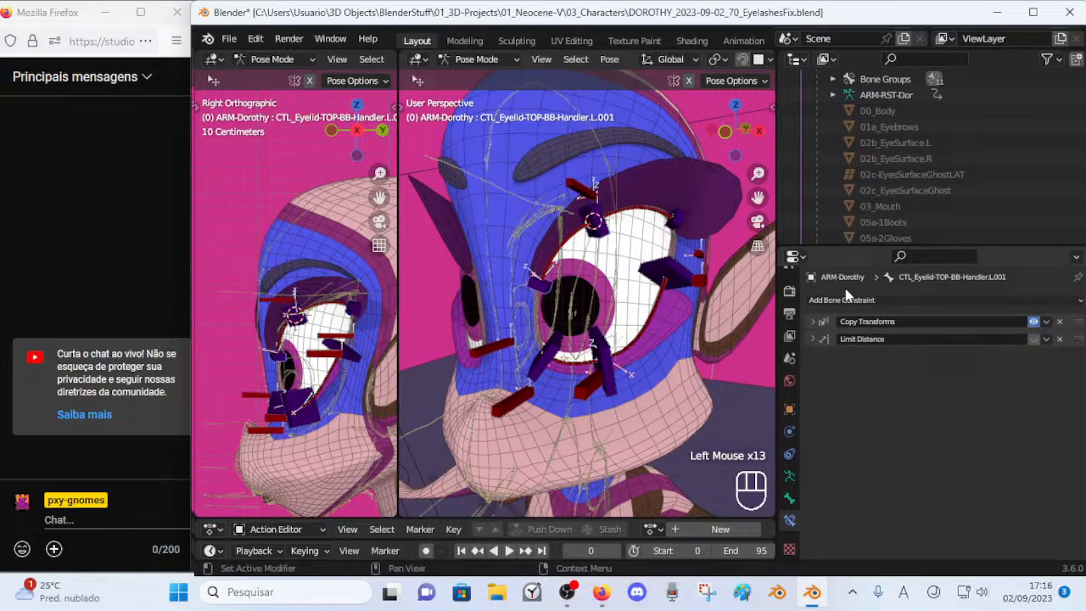
pyautogui.click(1058, 339)
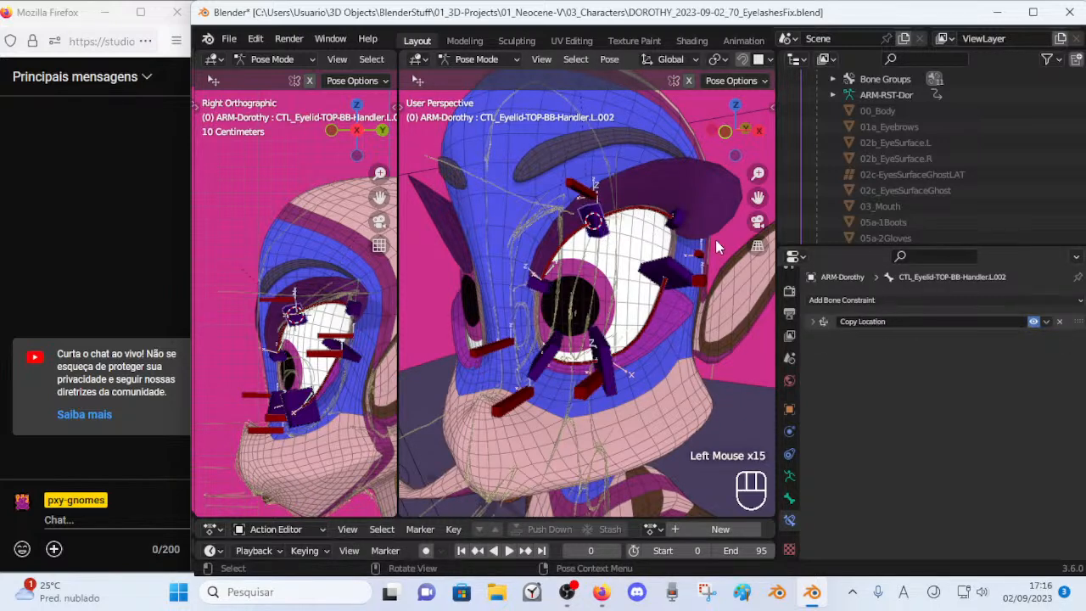
# Check the remaining bone constraints on the left upper and lower eyelid handlers.
pyautogui.click(612, 375)
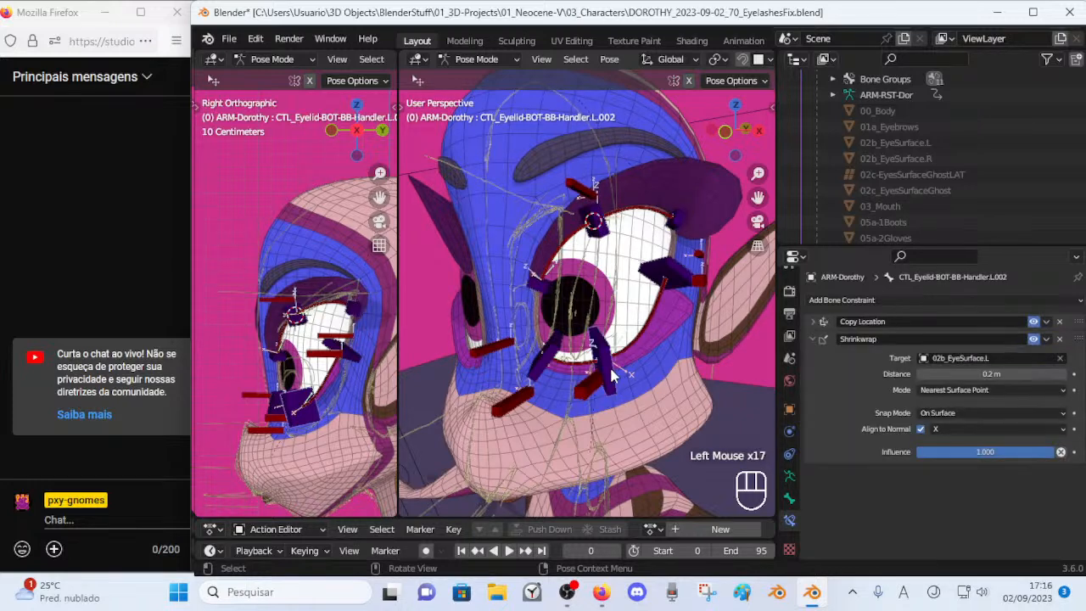
pyautogui.click(552, 354)
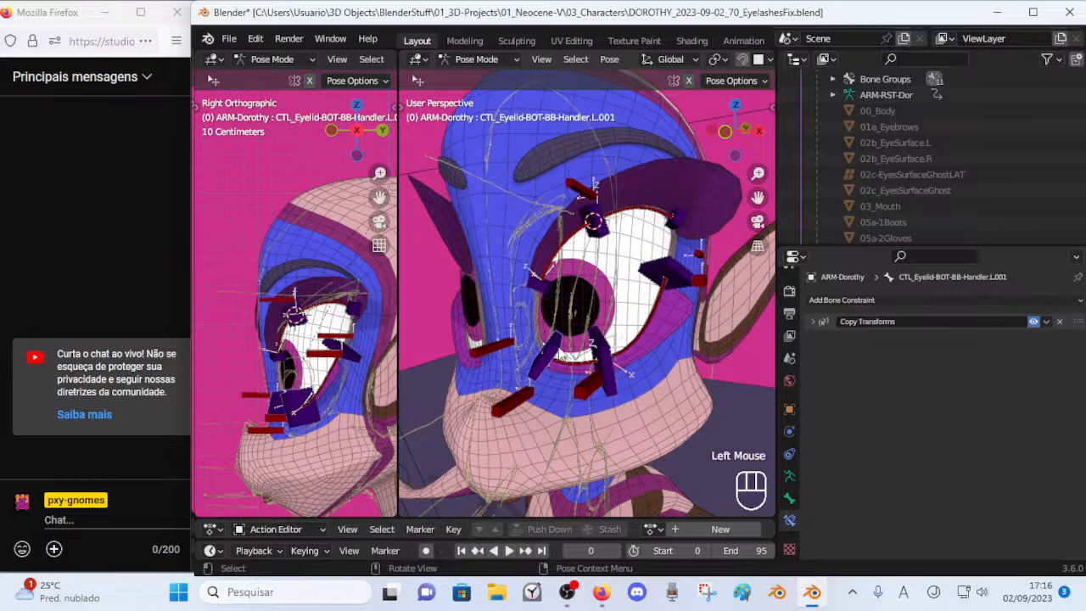
pyautogui.click(547, 291)
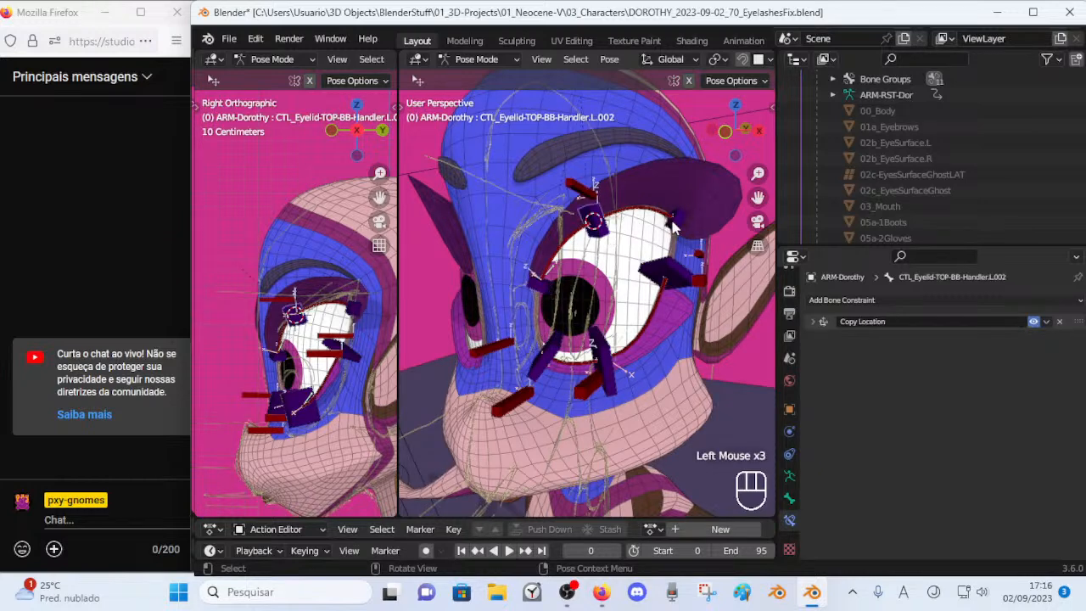
# Try moving and rotating CTL_Eyelid-TOP-BB-Handler.L.002 over the eye.
pyautogui.press('g')
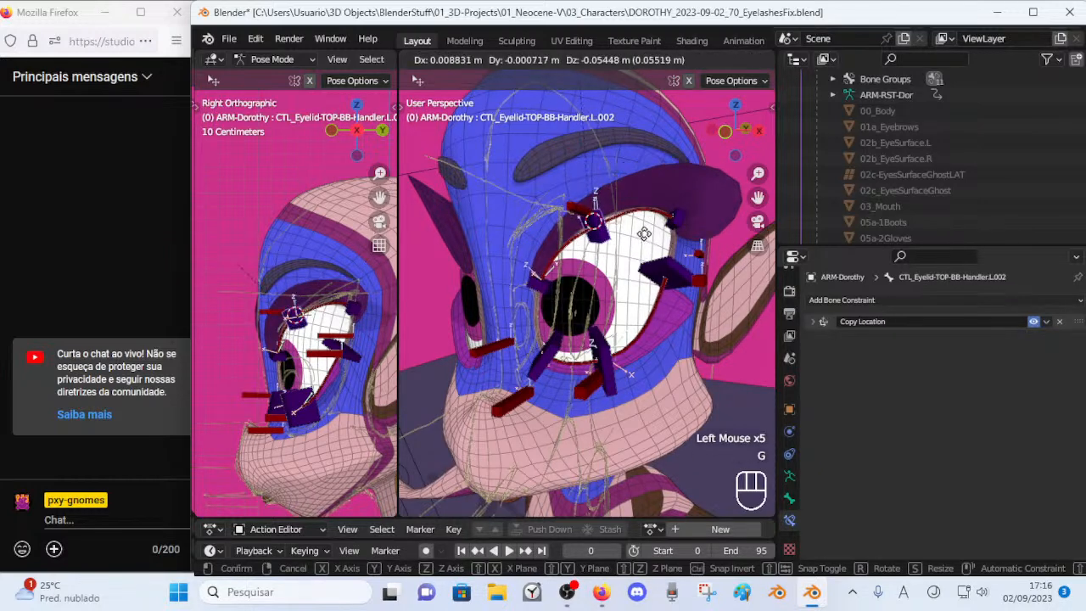
pyautogui.click(653, 229)
pyautogui.press('r')
pyautogui.click(660, 209)
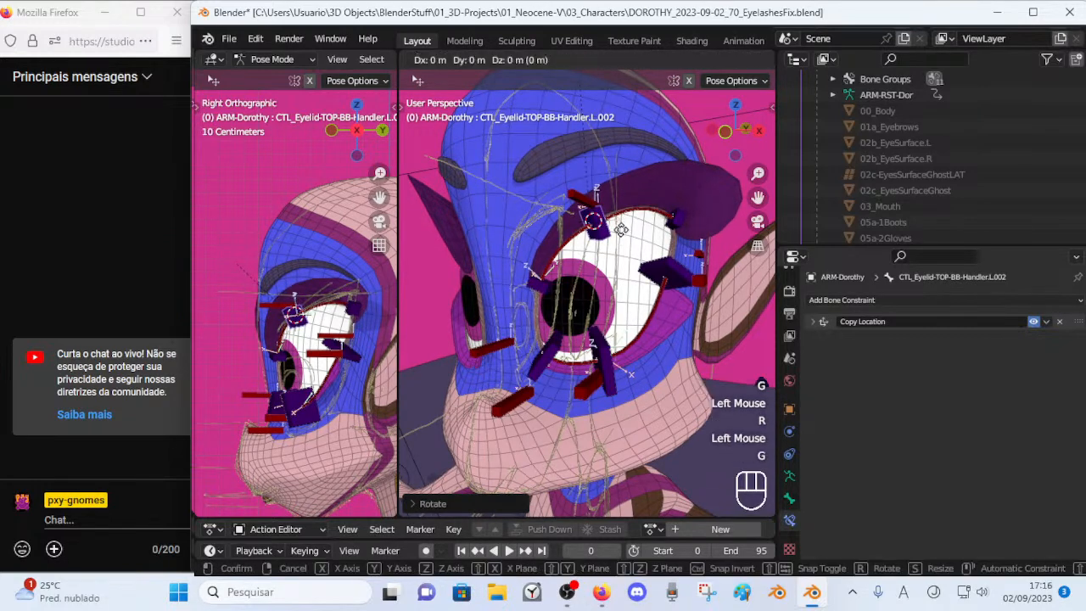
# Reset the transforms of all visible bones and save the file.
pyautogui.press('a')
pyautogui.hotkey('alt', 'q')
pyautogui.hotkey('alt', 'q')
pyautogui.hotkey('ctrl', 's')
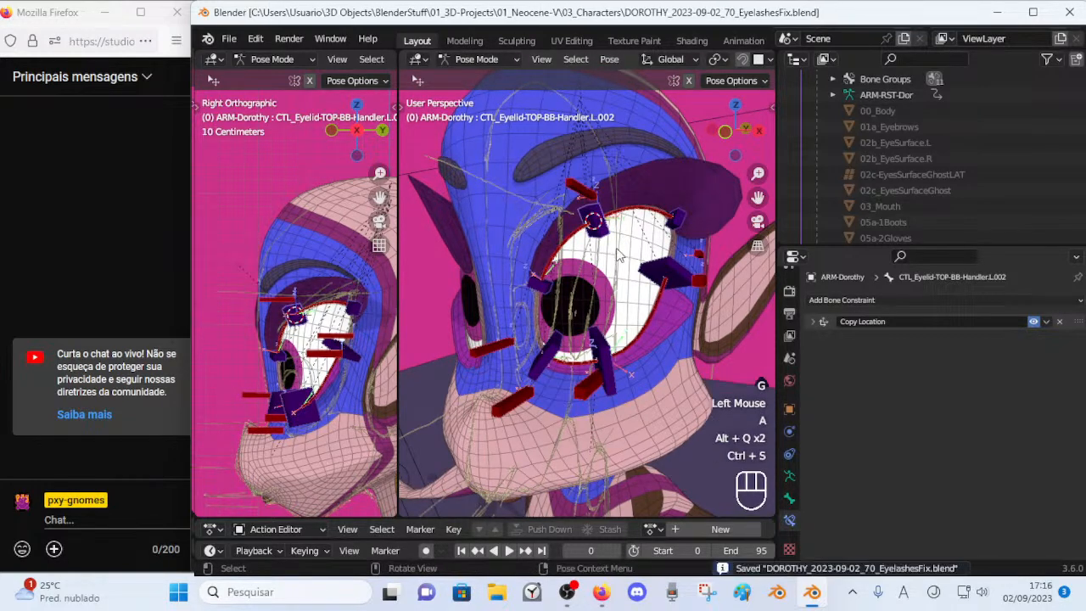
# Add a Shrinkwrap constraint to CTL_Eyelid-TOP-BB-Handler.L.002 and try the same on CTL_Eyelid-TOP-BB-Handler.L.001.
pyautogui.click(607, 243)
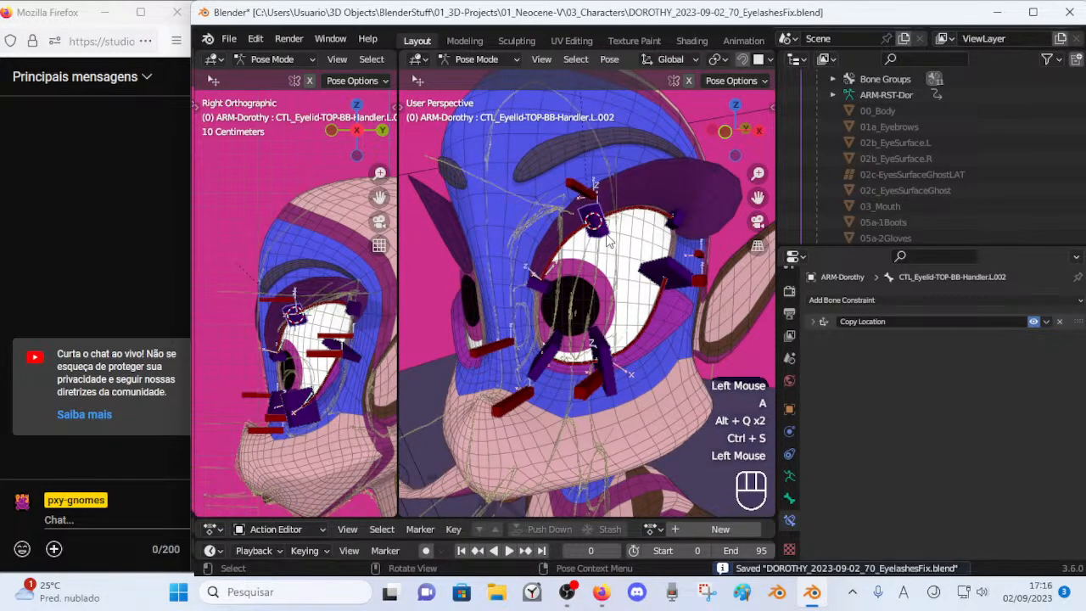
pyautogui.click(840, 301)
pyautogui.click(1049, 422)
pyautogui.click(617, 306)
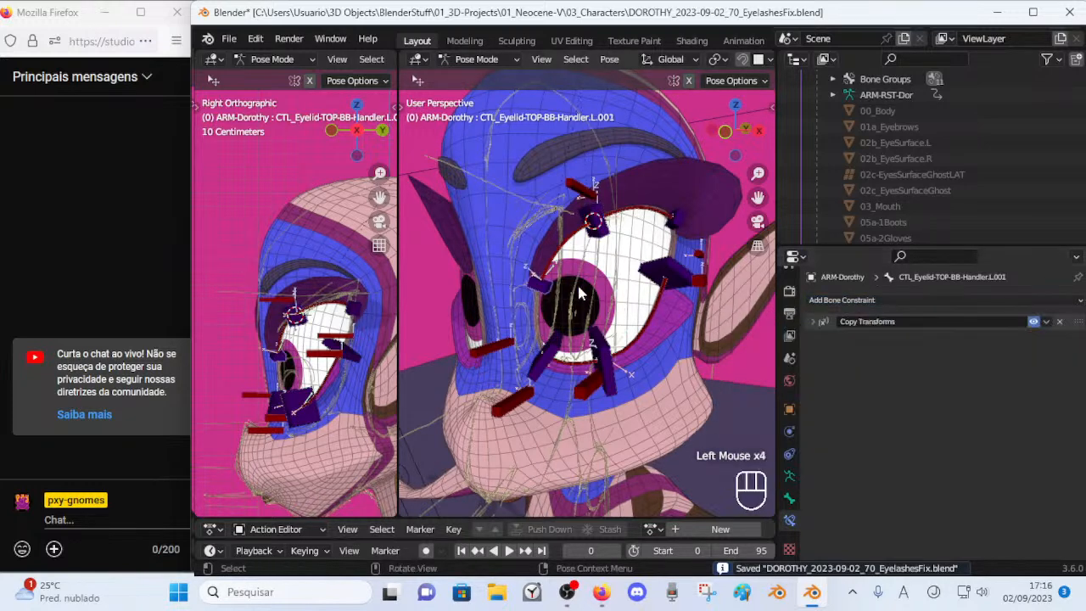
pyautogui.click(934, 300)
pyautogui.click(1049, 419)
# Add a Shrinkwrap constraint to CTL_Eyelid-BOT-BB-Handler.L.001.
pyautogui.click(678, 253)
pyautogui.keyDown('shift'); pyautogui.click(570, 360); pyautogui.keyUp('shift')
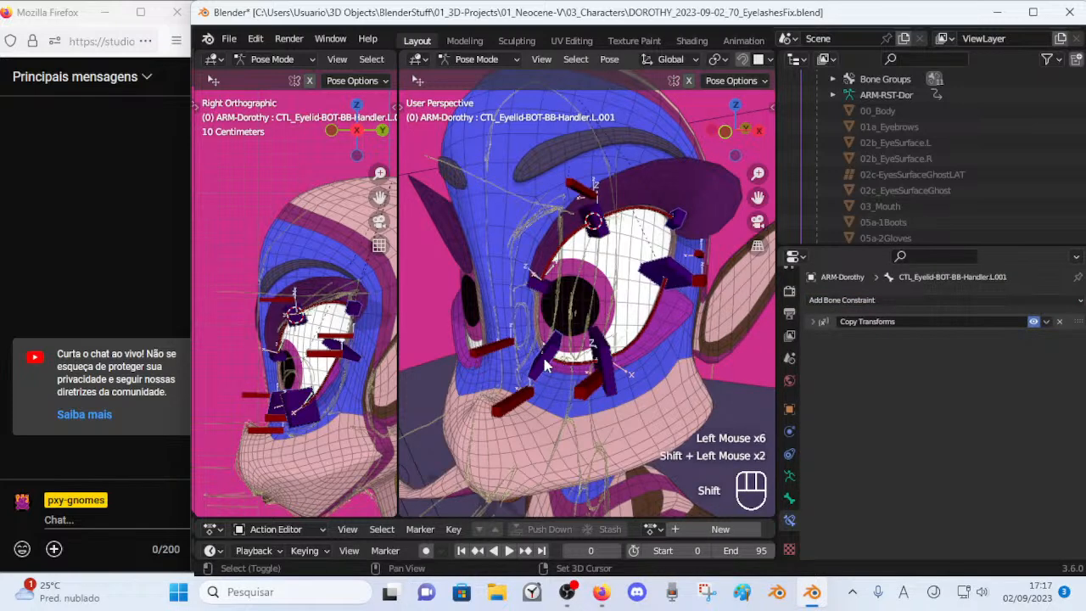
pyautogui.keyDown('alt'); pyautogui.click(892, 302); pyautogui.keyUp('alt')
pyautogui.keyDown('alt'); pyautogui.click(1049, 419); pyautogui.keyUp('alt')
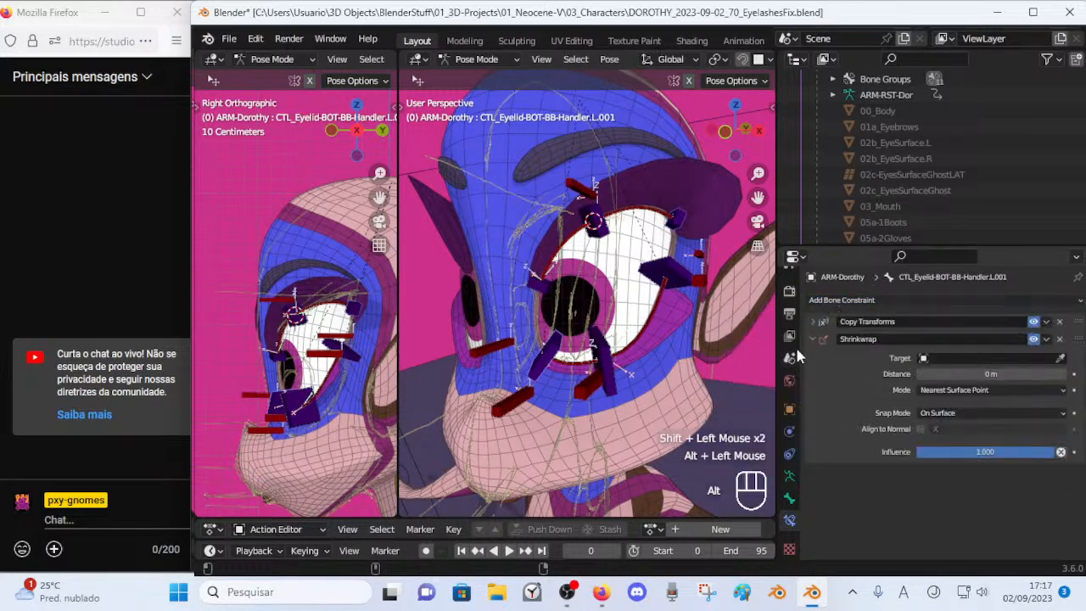
# Check which of the left eyelid handlers already carry a Shrinkwrap constraint.
pyautogui.click(562, 355)
pyautogui.click(556, 340)
pyautogui.click(544, 275)
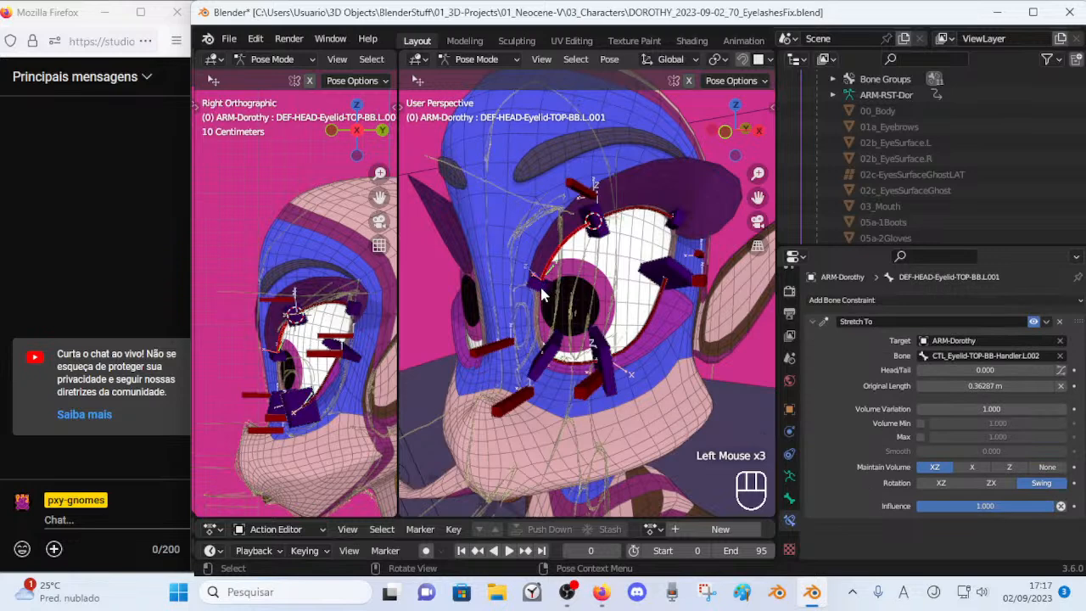
pyautogui.click(545, 293)
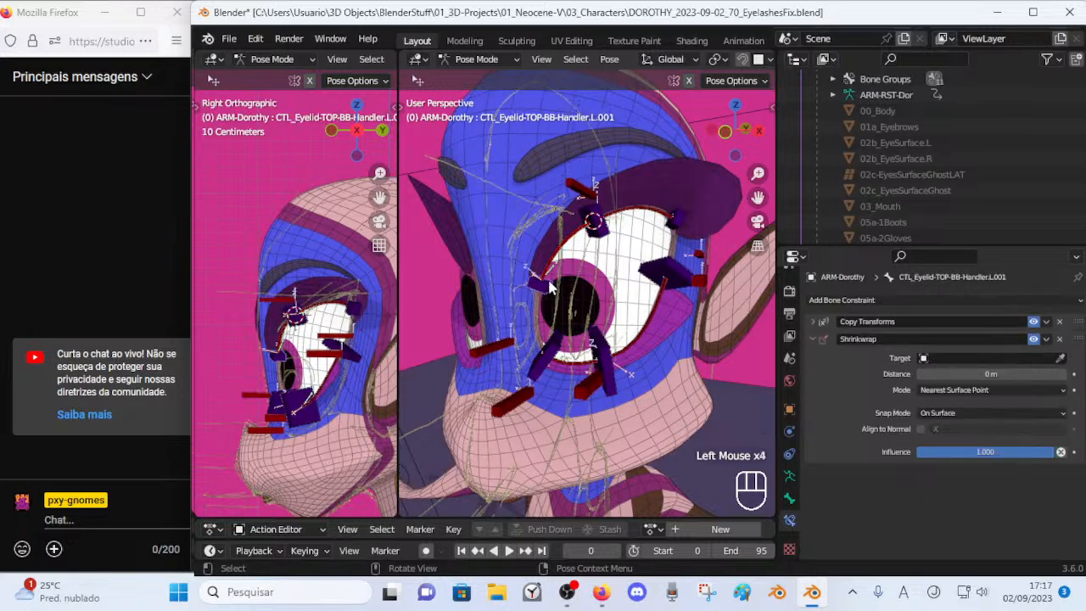
pyautogui.click(691, 218)
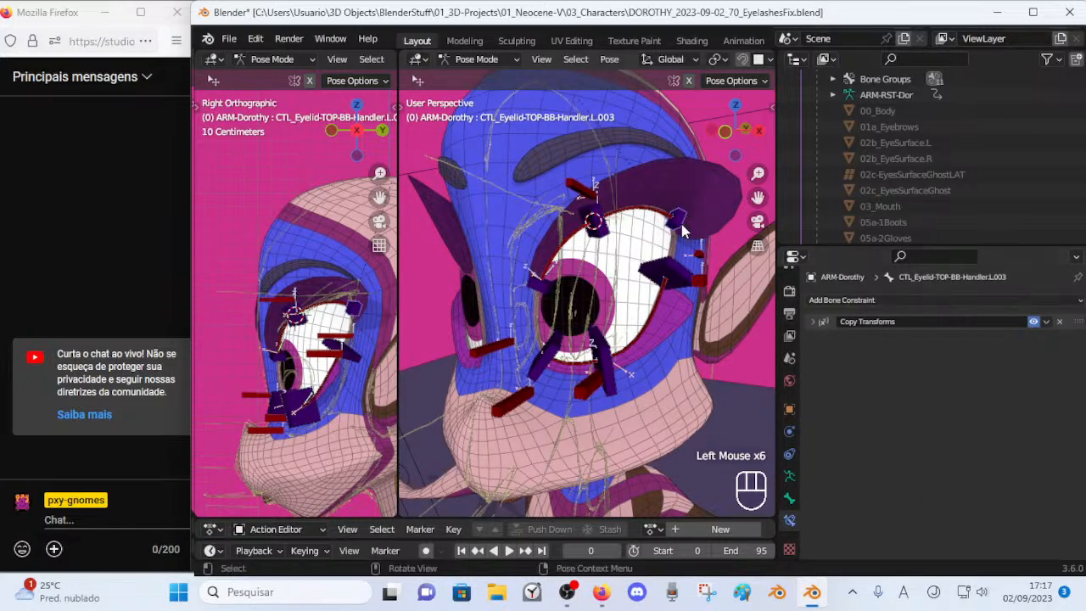
pyautogui.click(592, 236)
# Add a Shrinkwrap constraint to CTL_Eyelid-TOP-BB-Handler.L.003 and CTL_Eyelid-BOT-BB-Handler.L.003, and check the other handlers' constraint stacks.
pyautogui.click(686, 222)
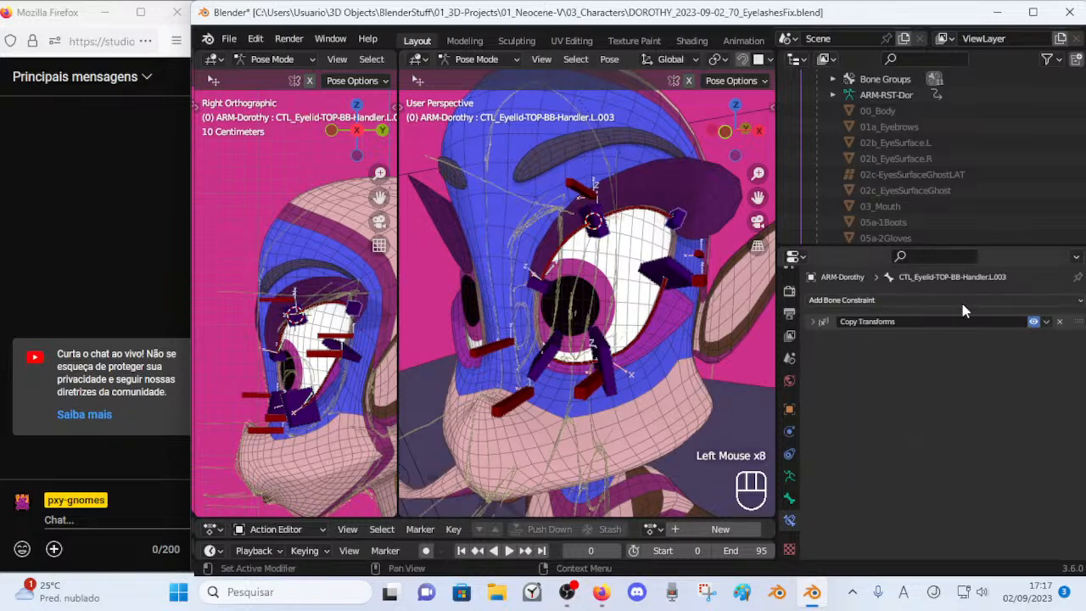
pyautogui.click(964, 300)
pyautogui.click(1039, 415)
pyautogui.click(678, 272)
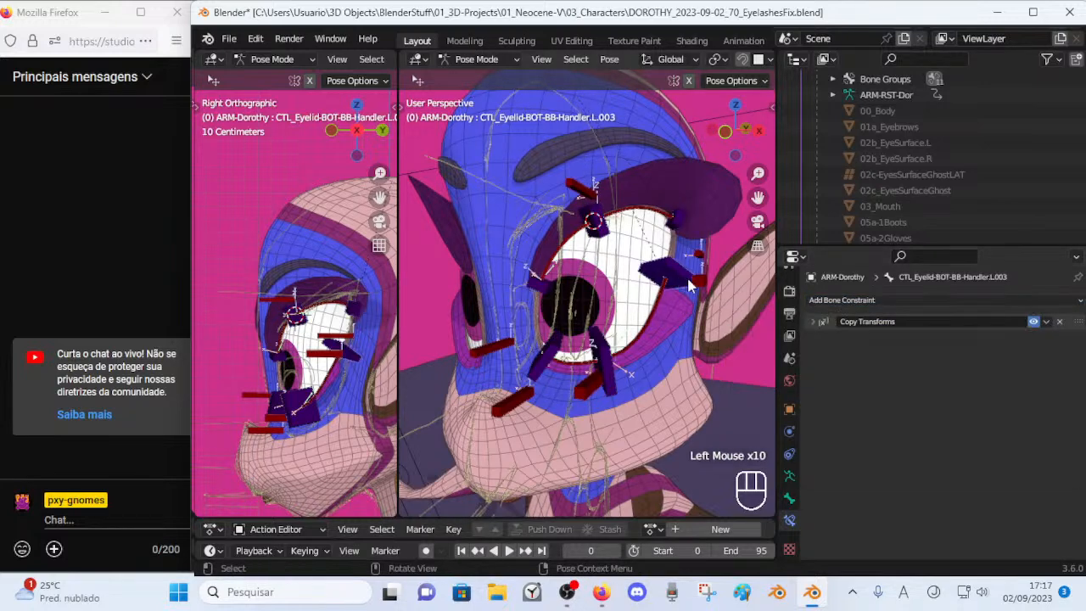
pyautogui.click(965, 300)
pyautogui.click(1039, 416)
pyautogui.click(621, 401)
pyautogui.click(539, 360)
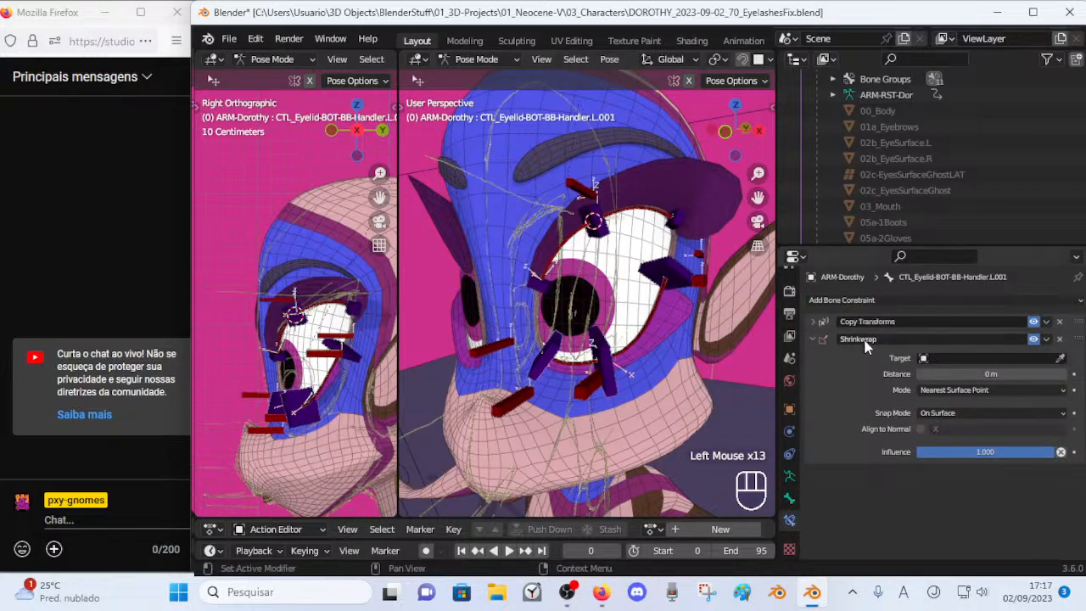
pyautogui.click(544, 294)
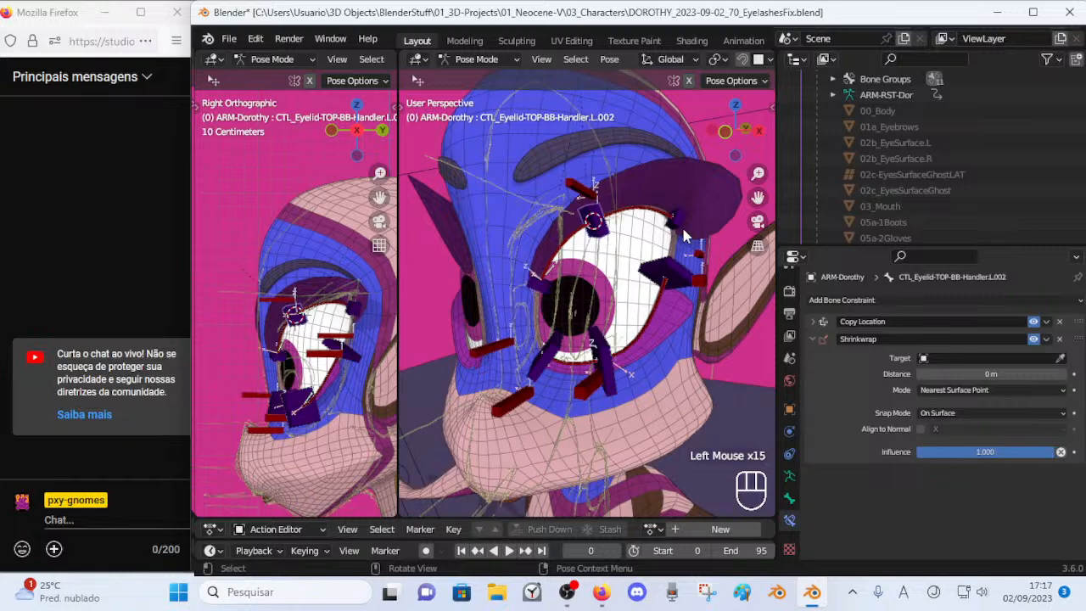
# Set the Shrinkwrap target to 02b_EyeSurface.L on all the left upper and lower eyelid handlers.
pyautogui.keyDown('shift'); pyautogui.click(602, 234); pyautogui.keyUp('shift')
pyautogui.keyDown('shift'); pyautogui.click(542, 297); pyautogui.keyUp('shift')
pyautogui.keyDown('shift'); pyautogui.click(535, 371); pyautogui.keyUp('shift')
pyautogui.keyDown('shift'); pyautogui.click(604, 365); pyautogui.keyUp('shift')
pyautogui.keyDown('shift'); pyautogui.click(660, 270); pyautogui.keyUp('shift')
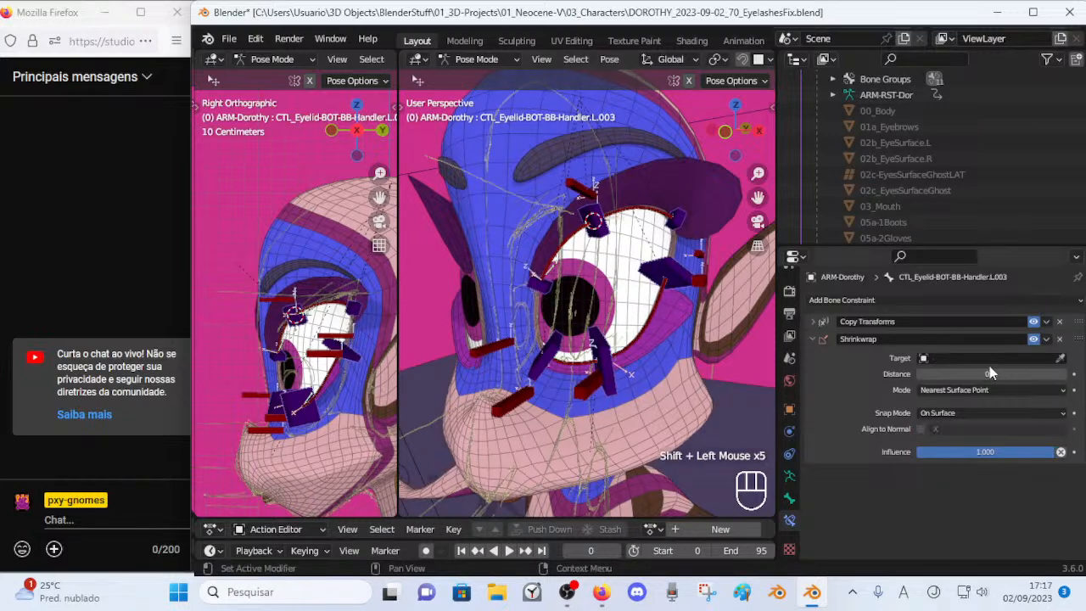
pyautogui.keyDown('shift'); pyautogui.click(614, 385); pyautogui.keyUp('shift')
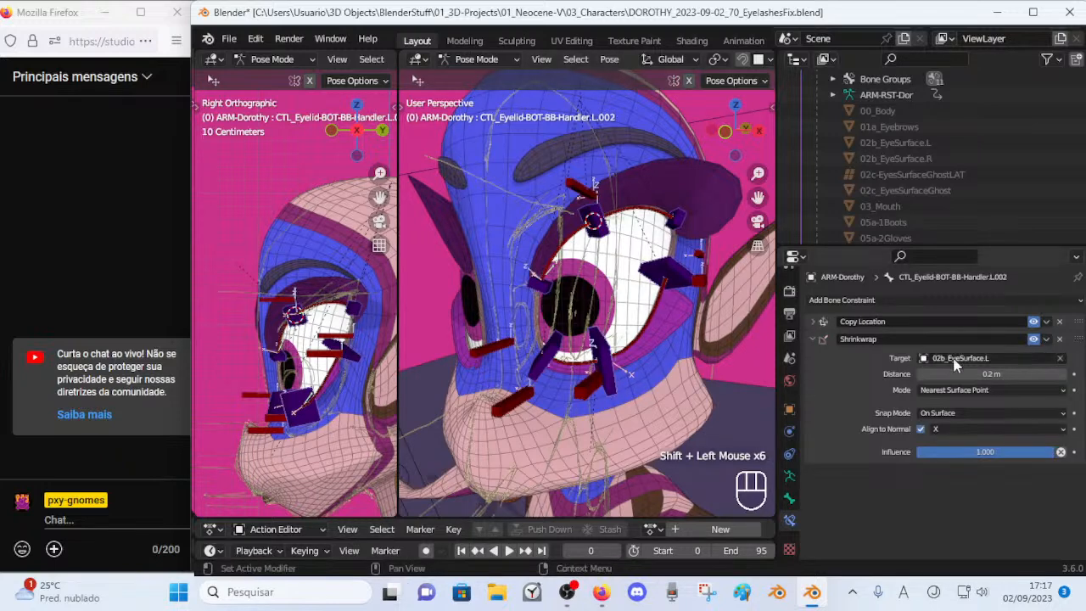
pyautogui.hotkey('ctrl', 'c')
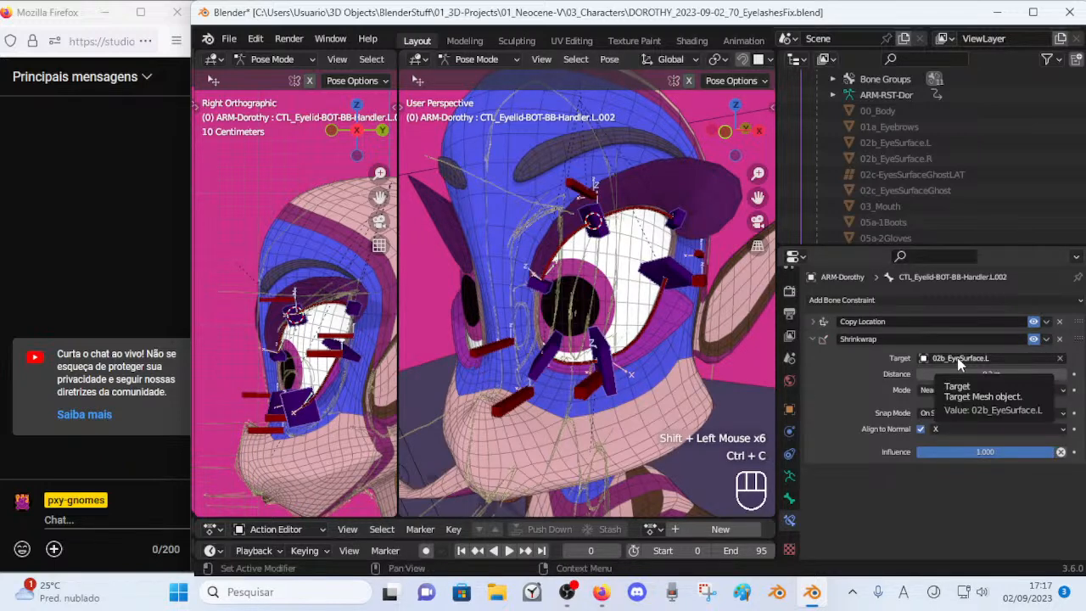
pyautogui.keyDown('shift'); pyautogui.click(957, 360); pyautogui.keyUp('shift')
pyautogui.hotkey('ctrl', 'v')
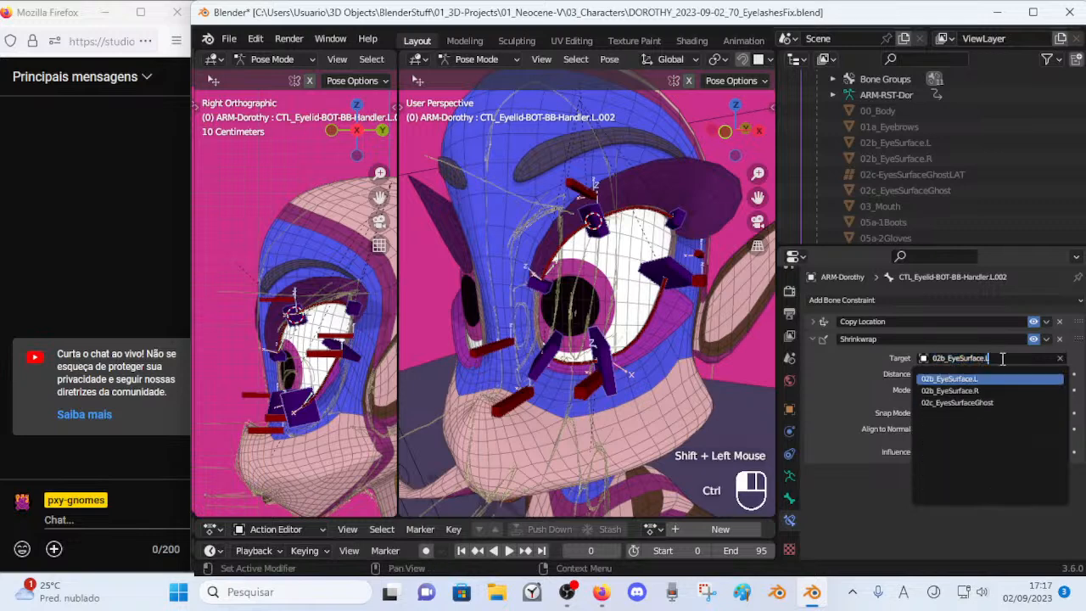
pyautogui.press('Return')
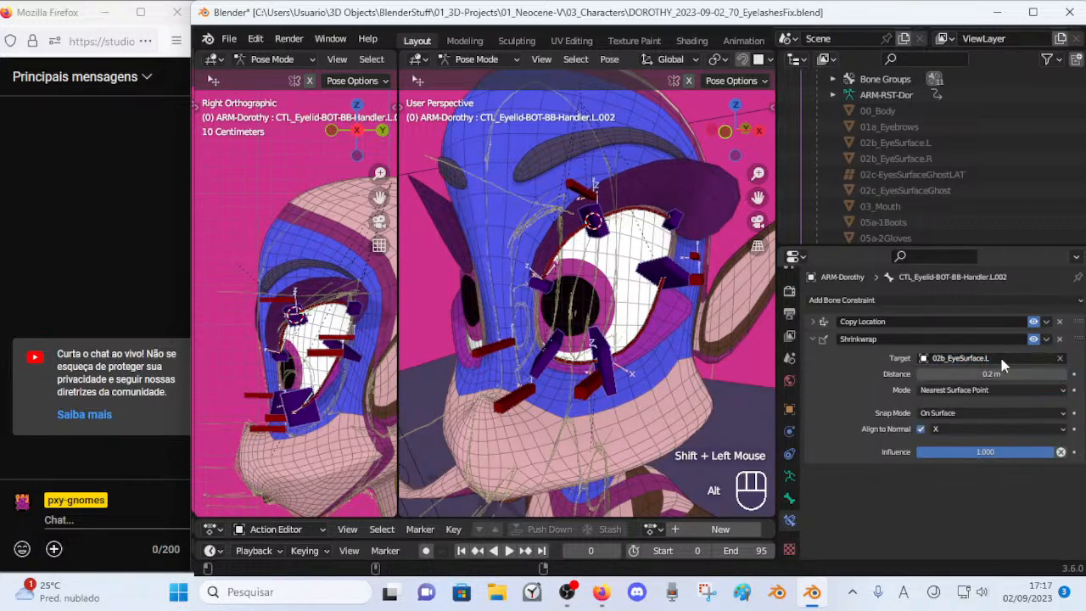
# Apply a Shrinkwrap distance of 0.2 m and Align to Normal on X to all selected eyelid handlers.
pyautogui.keyDown('alt'); pyautogui.click(991, 374); pyautogui.keyUp('alt')
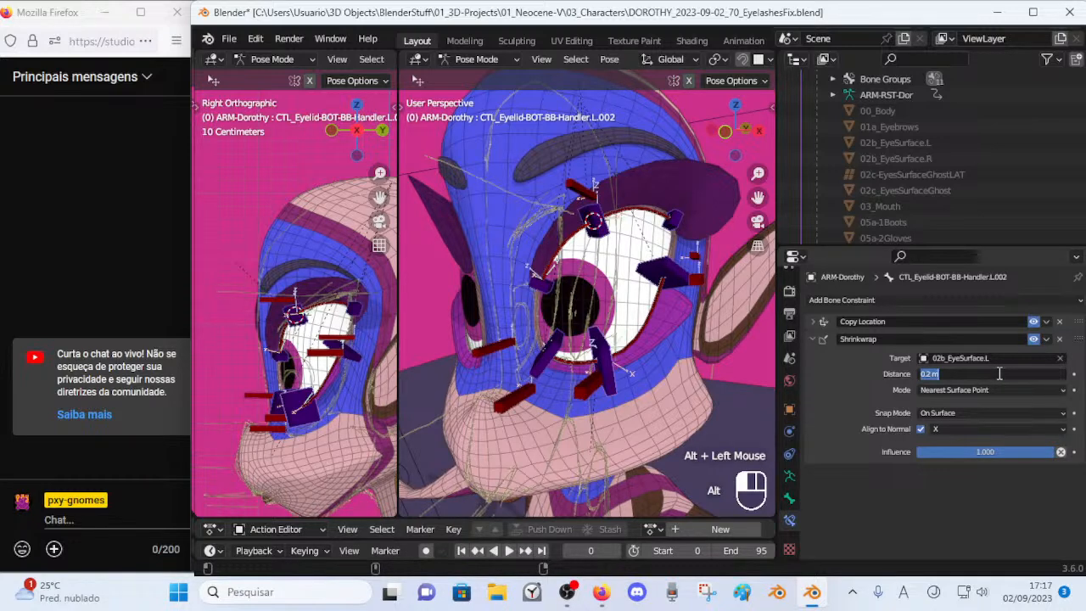
pyautogui.press('Return')
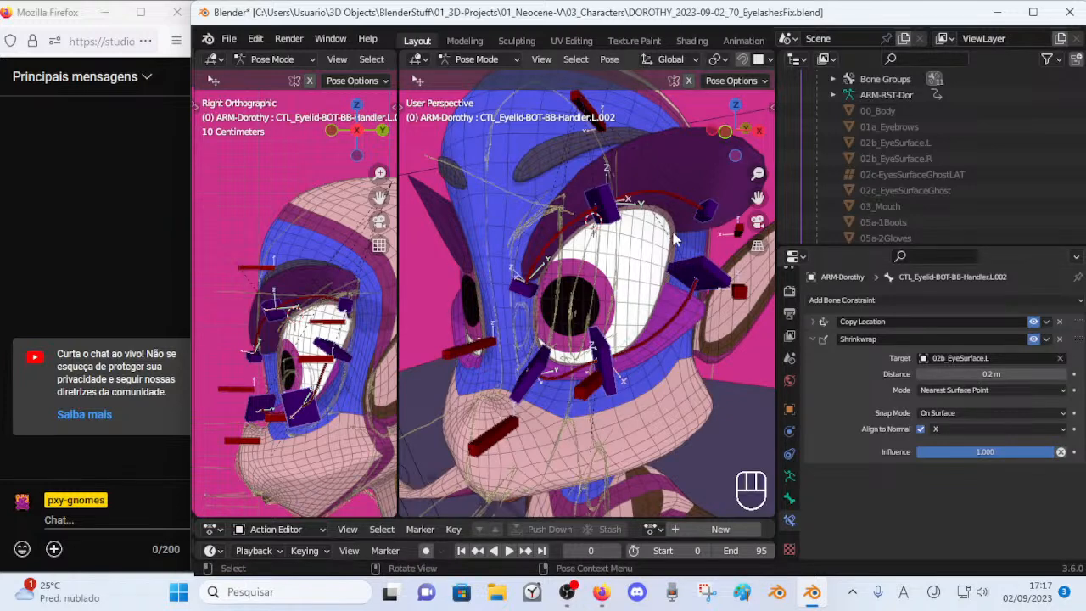
pyautogui.keyDown('alt'); pyautogui.click(922, 430); pyautogui.keyUp('alt')
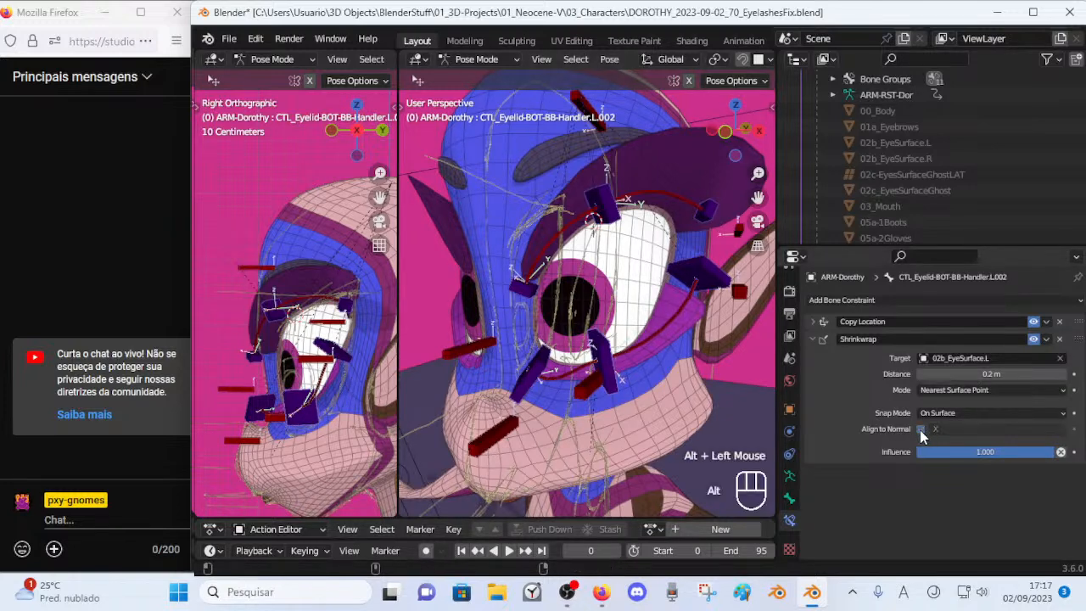
pyautogui.keyDown('alt'); pyautogui.click(921, 430); pyautogui.keyUp('alt')
pyautogui.keyDown('alt'); pyautogui.moveTo(931, 416); pyautogui.dragTo(933, 433); pyautogui.keyUp('alt')
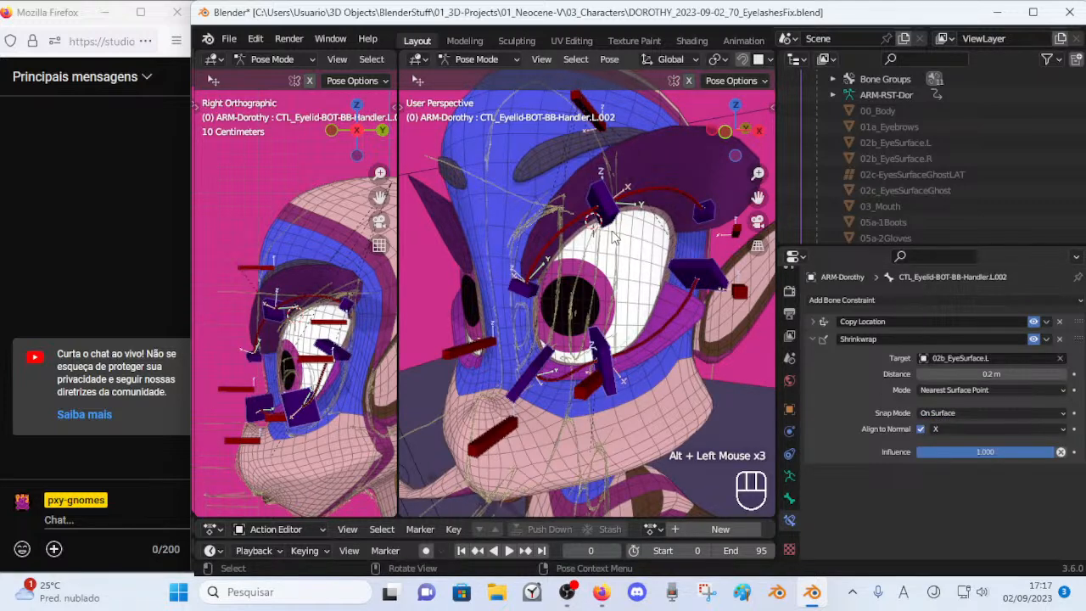
# Reset all visible bone transforms and try moving CTL_Eyelid-TOP-BB-Handler.L.002 over the eye surface.
pyautogui.press('a')
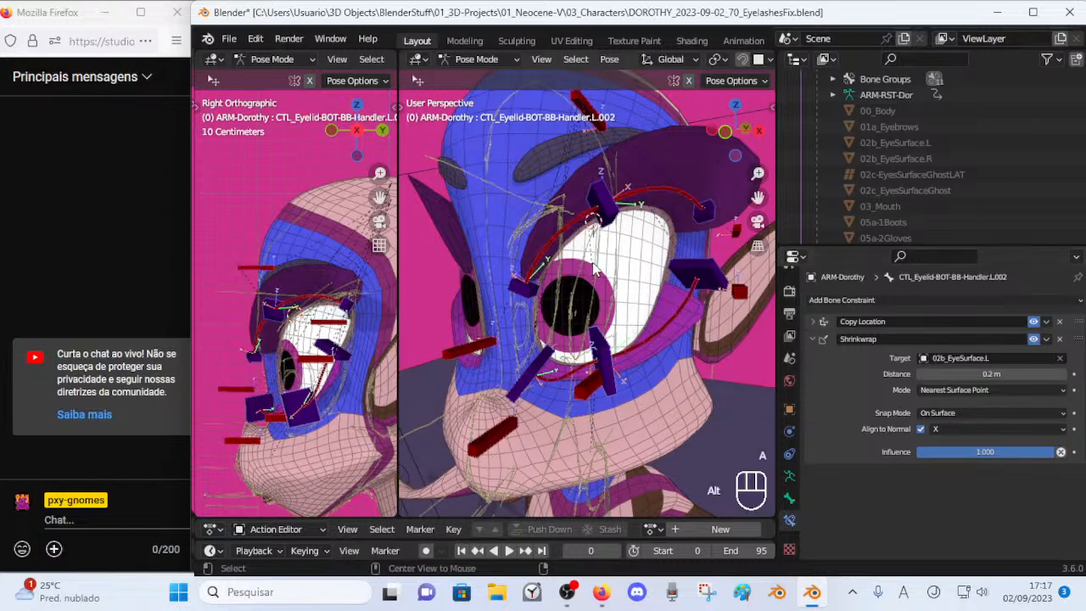
pyautogui.click(612, 214)
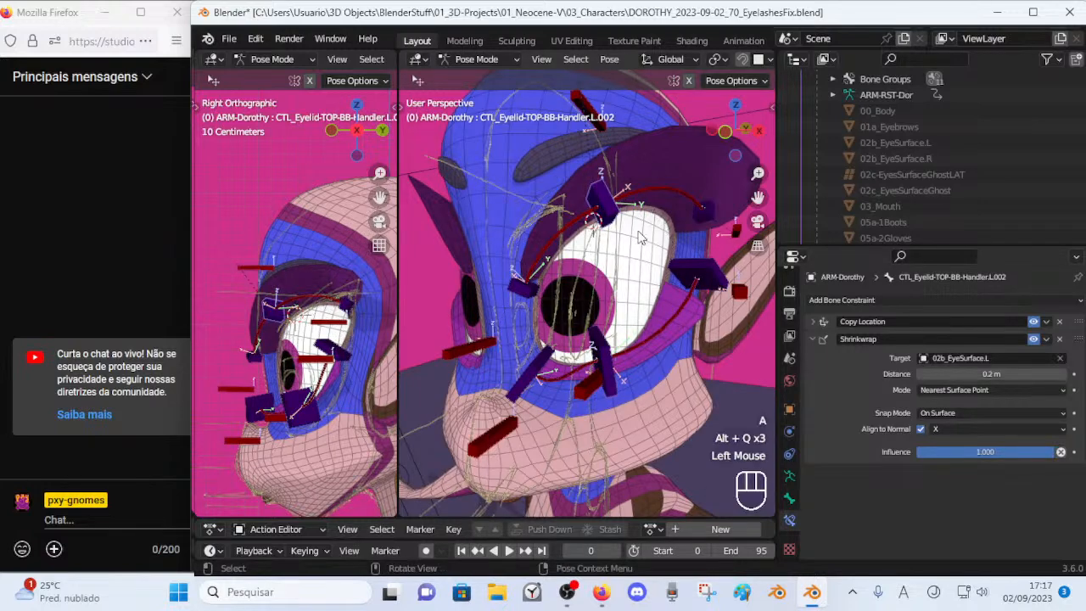
pyautogui.moveTo(635, 234); pyautogui.dragTo(652, 233, button='middle')
pyautogui.press('g')
pyautogui.click(583, 280)
pyautogui.moveTo(584, 281); pyautogui.dragTo(633, 243, button='middle')
pyautogui.press('g')
pyautogui.click(598, 335)
pyautogui.press('g')
pyautogui.click(570, 292)
# Try moving CTL_Eyelid-TOP-BB-Handler.L.001 around the inner corner of the left eye, checking from several angles.
pyautogui.click(570, 293)
pyautogui.press('g')
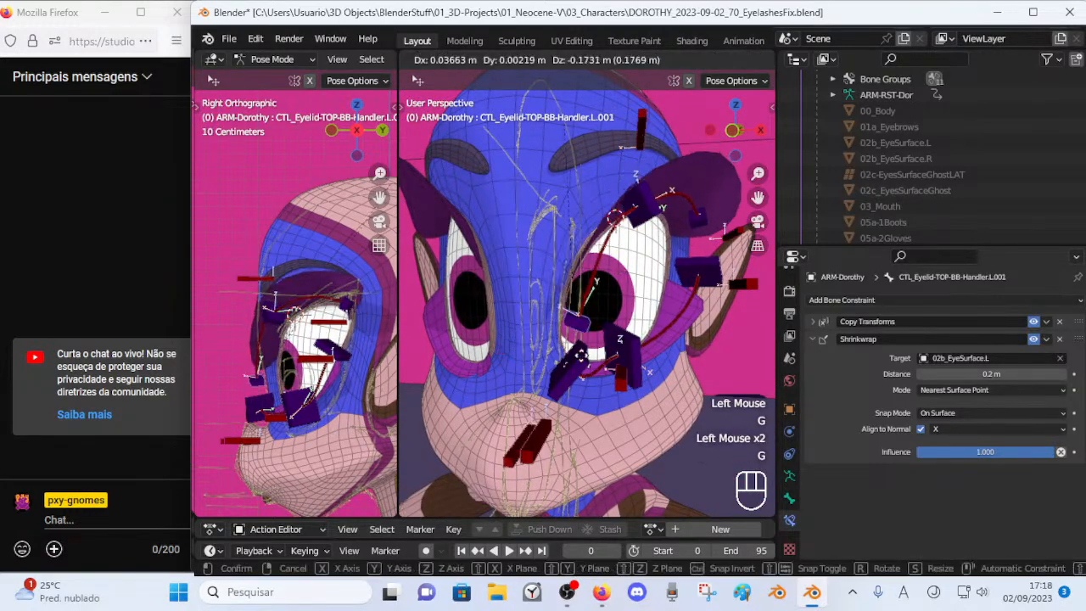
pyautogui.click(601, 351)
pyautogui.moveTo(602, 352)
pyautogui.mouseDown(button='middle')
pyautogui.moveTo(640, 324)
pyautogui.moveTo(557, 298)
pyautogui.moveTo(484, 312)
pyautogui.moveTo(593, 370)
pyautogui.mouseUp(button='middle')
pyautogui.press('g')
pyautogui.click(613, 300)
pyautogui.press('g')
pyautogui.click(574, 310)
pyautogui.press('g')
pyautogui.click(498, 331)
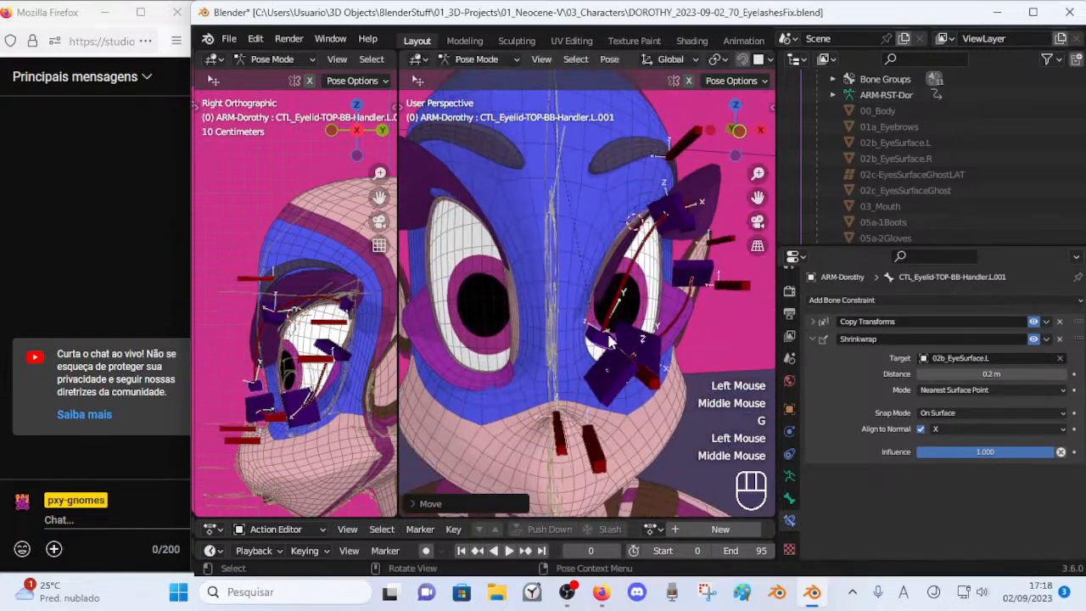
pyautogui.press('g')
pyautogui.click(612, 325)
pyautogui.moveTo(612, 325); pyautogui.dragTo(597, 347, button='middle')
pyautogui.press('g')
pyautogui.click(610, 324)
# Try moving and rotating the inner lower eyelid handler, CTL_Eyelid-BOT-BB-Handler.L.001, over the eye surface.
pyautogui.click(595, 345)
pyautogui.press('g')
pyautogui.click(592, 351)
pyautogui.press('g')
pyautogui.click(630, 346)
pyautogui.press('g')
pyautogui.click(545, 352)
pyautogui.press('g')
pyautogui.click(555, 349)
pyautogui.press('g')
pyautogui.click(617, 335)
pyautogui.press('r')
pyautogui.click(626, 337)
pyautogui.press('g')
pyautogui.click(623, 349)
pyautogui.press('g')
pyautogui.click(608, 325)
# Try moving the middle lower eyelid handler, CTL_Eyelid-BOT-BB-Handler.L.002, along the lower lid.
pyautogui.click(613, 332)
pyautogui.press('g')
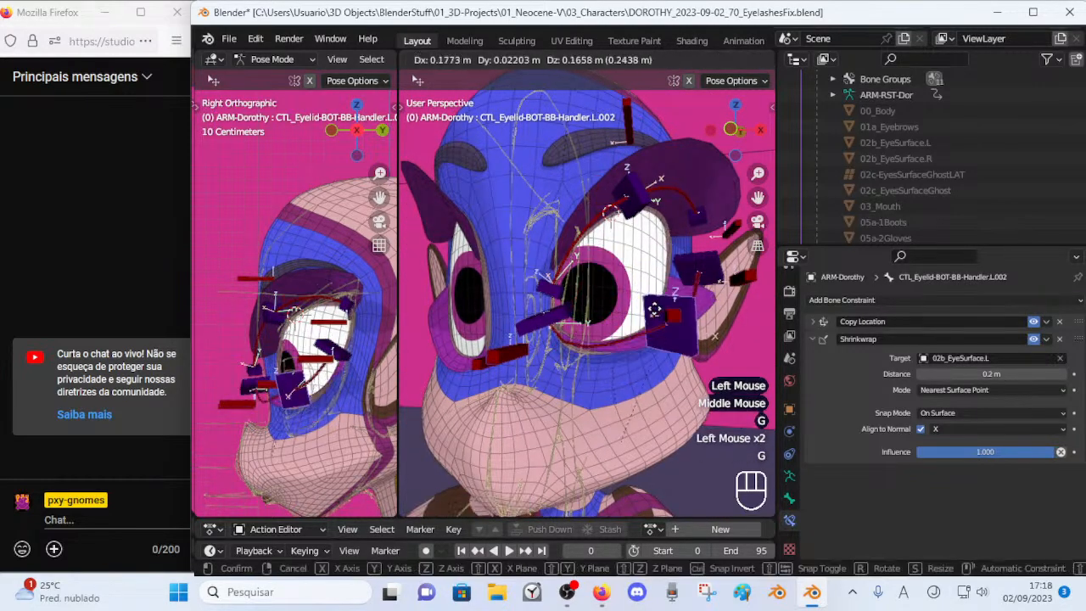
pyautogui.click(636, 350)
pyautogui.moveTo(636, 349); pyautogui.dragTo(582, 383, button='middle')
pyautogui.press('g')
pyautogui.click(614, 356)
pyautogui.scroll(-2, 583, 337)
pyautogui.press('g')
pyautogui.click(578, 373)
pyautogui.scroll(2, 578, 376)
# Reset the transforms of all visible bones to clear the test poses.
pyautogui.moveTo(560, 335); pyautogui.dragTo(582, 263, button='middle')
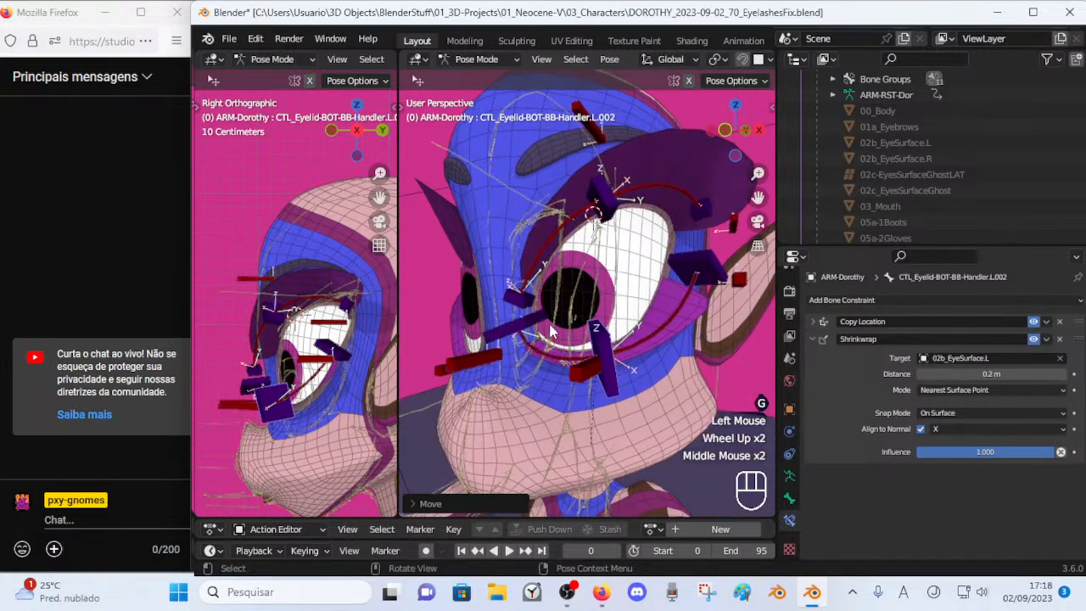
pyautogui.keyDown('shift'); pyautogui.click(583, 259); pyautogui.keyUp('shift')
pyautogui.keyDown('shift'); pyautogui.click(583, 259); pyautogui.keyUp('shift')
pyautogui.keyDown('shift'); pyautogui.click(526, 307); pyautogui.keyUp('shift')
pyautogui.press('a')
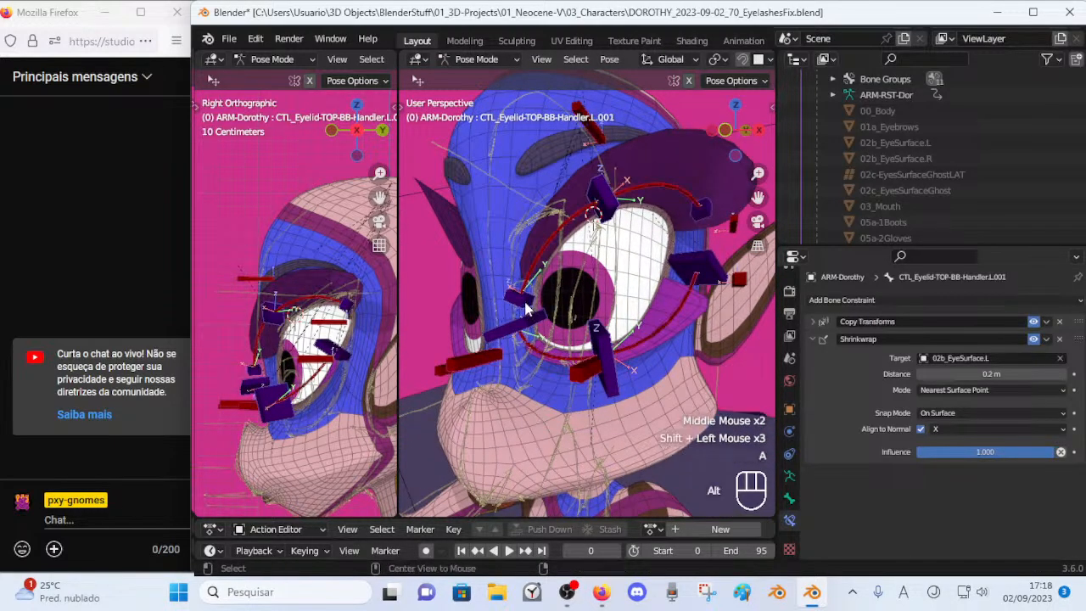
pyautogui.hotkey('alt', 'g')
pyautogui.hotkey('alt', 'g')
# Set the Shrinkwrap distance to 0.02 m on all the selected left eyelid handlers.
pyautogui.click(539, 360)
pyautogui.keyDown('shift'); pyautogui.click(597, 346); pyautogui.keyUp('shift')
pyautogui.keyDown('shift'); pyautogui.click(525, 282); pyautogui.keyUp('shift')
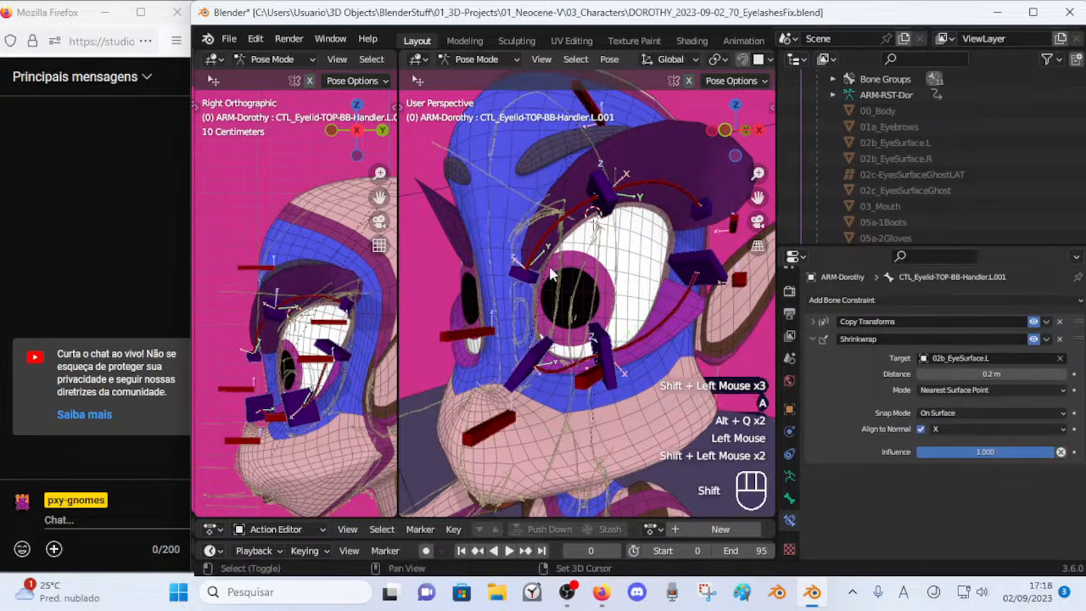
pyautogui.keyDown('shift'); pyautogui.click(689, 211); pyautogui.keyUp('shift')
pyautogui.keyDown('shift'); pyautogui.click(690, 258); pyautogui.keyUp('shift')
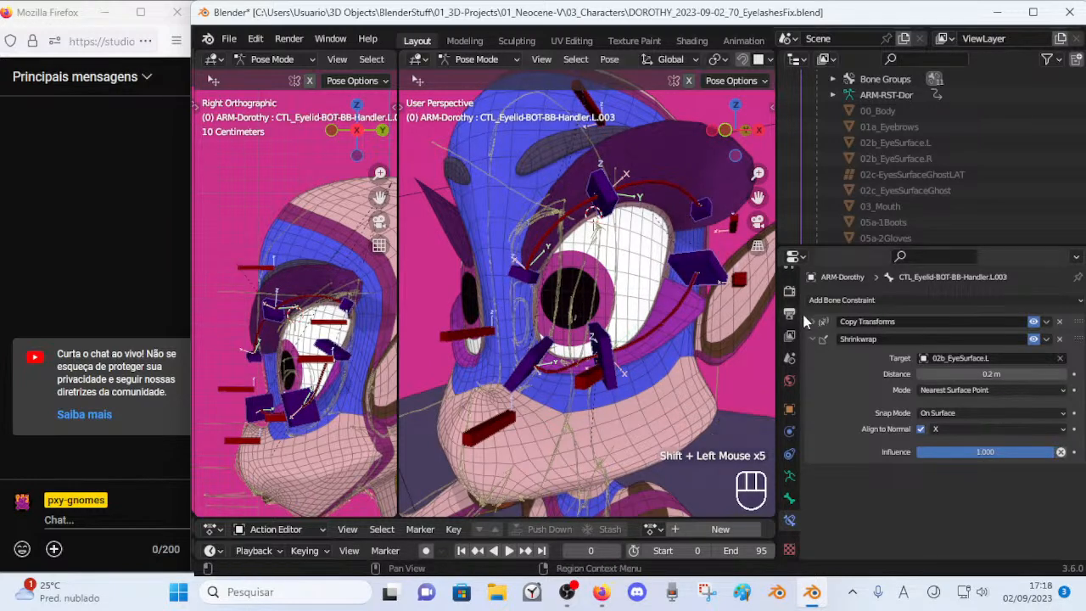
pyautogui.keyDown('alt'); pyautogui.click(919, 377); pyautogui.keyUp('alt')
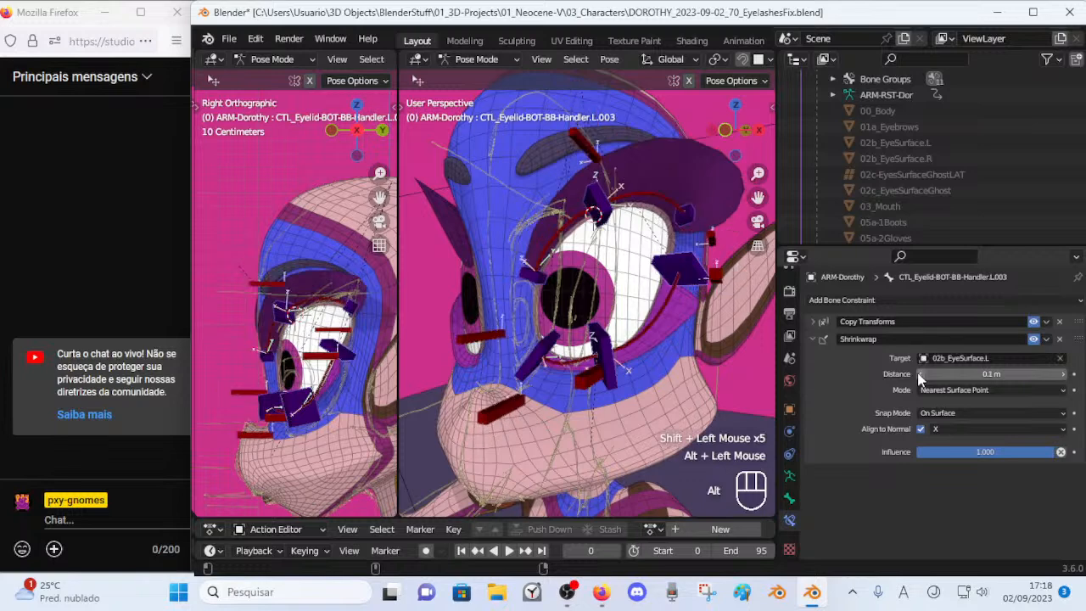
pyautogui.keyDown('alt'); pyautogui.click(946, 373); pyautogui.keyUp('alt')
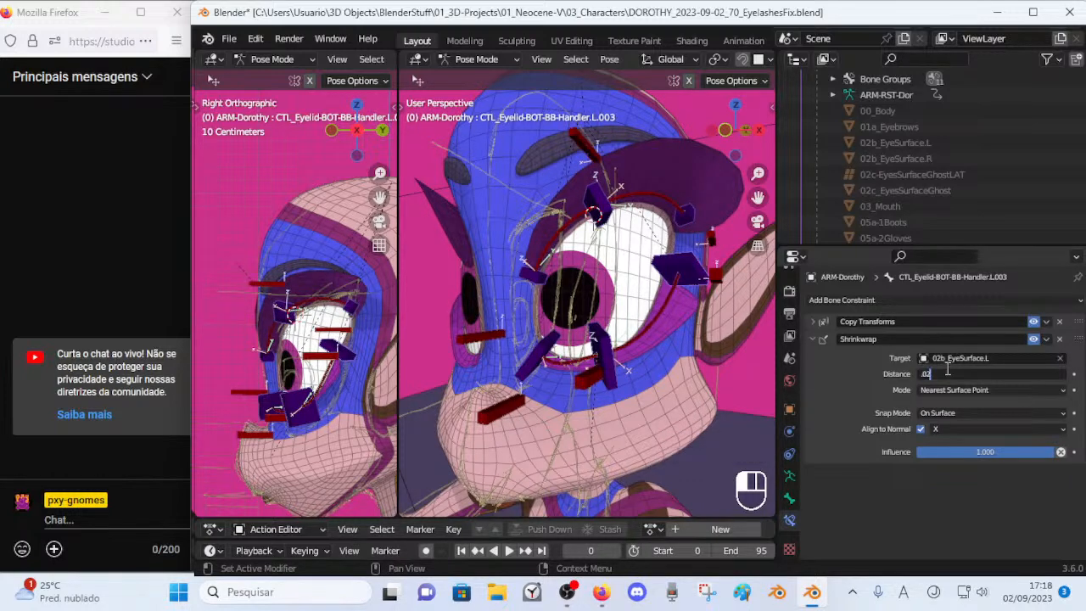
pyautogui.write('.02')
pyautogui.press('Return')
# Try moving CTL_Eyelid-TOP-BB-Handler.L.002 over the eye with the reduced Shrinkwrap distance.
pyautogui.moveTo(549, 280); pyautogui.dragTo(591, 244, button='middle')
pyautogui.click(584, 212)
pyautogui.press('g')
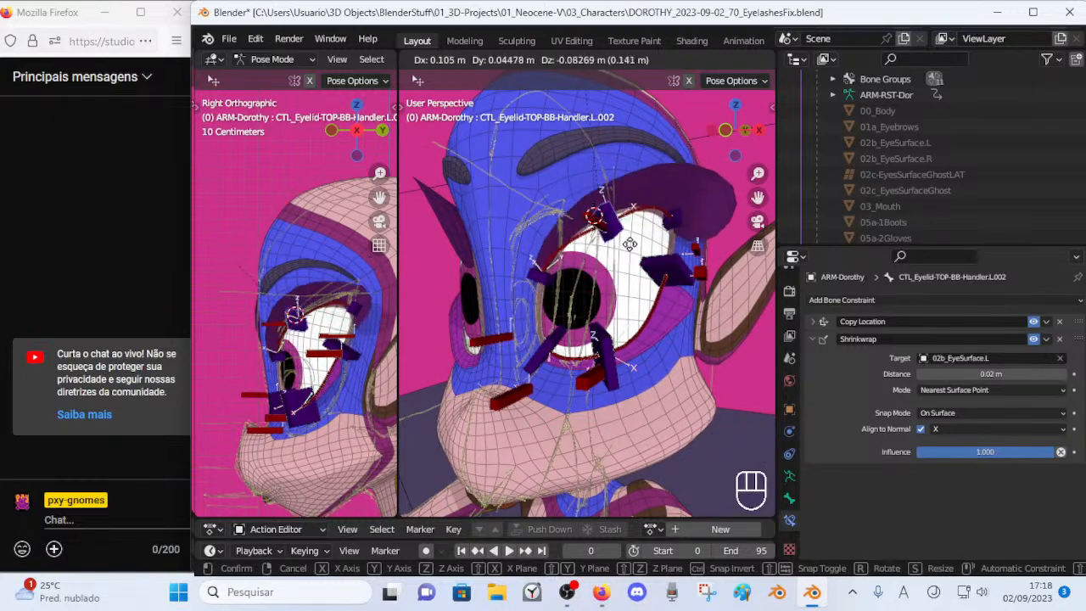
pyautogui.click(625, 252)
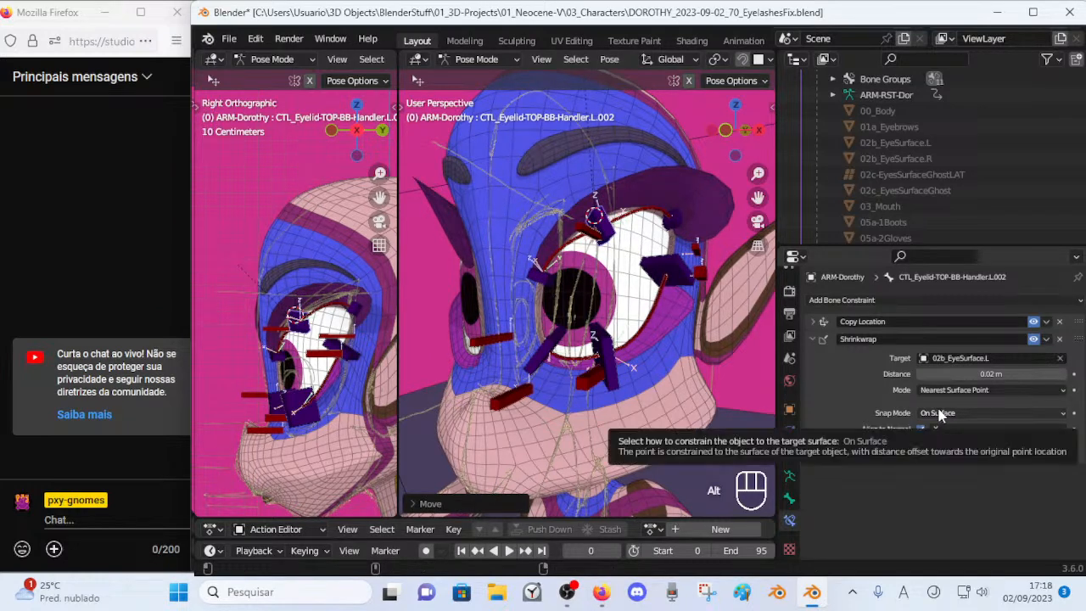
# Set the Shrinkwrap snap mode to Outside Surface on the selected left upper and lower eyelid handlers.
pyautogui.keyDown('alt'); pyautogui.click(939, 413); pyautogui.keyUp('alt')
pyautogui.press('Escape')
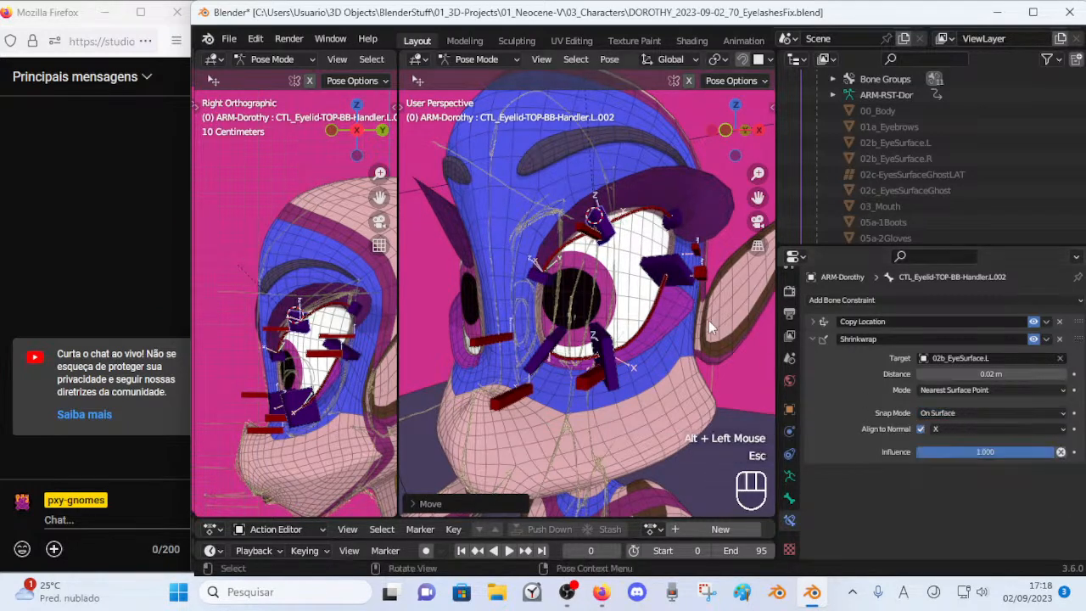
pyautogui.keyDown('shift'); pyautogui.click(549, 287); pyautogui.keyUp('shift')
pyautogui.keyDown('shift'); pyautogui.click(554, 350); pyautogui.keyUp('shift')
pyautogui.keyDown('shift'); pyautogui.click(593, 346); pyautogui.keyUp('shift')
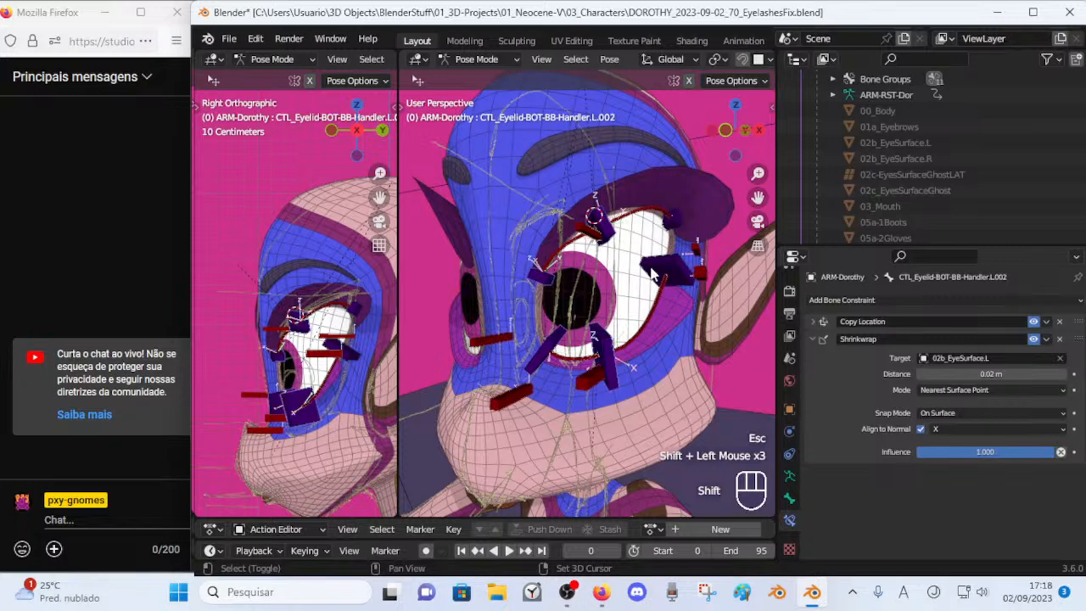
pyautogui.keyDown('shift'); pyautogui.click(668, 238); pyautogui.keyUp('shift')
pyautogui.keyDown('alt'); pyautogui.click(926, 415); pyautogui.keyUp('alt')
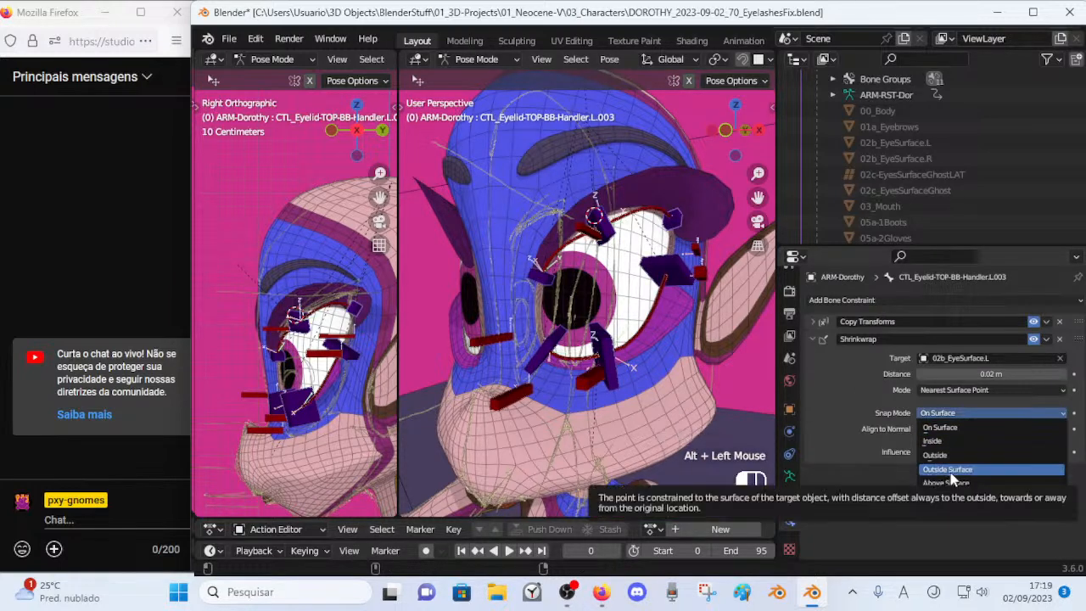
pyautogui.keyDown('alt'); pyautogui.click(948, 469); pyautogui.keyUp('alt')
# Try moving CTL_Eyelid-TOP-BB-Handler.L.002 down over the eye and back with the Outside Surface snap mode.
pyautogui.click(607, 229)
pyautogui.press('g')
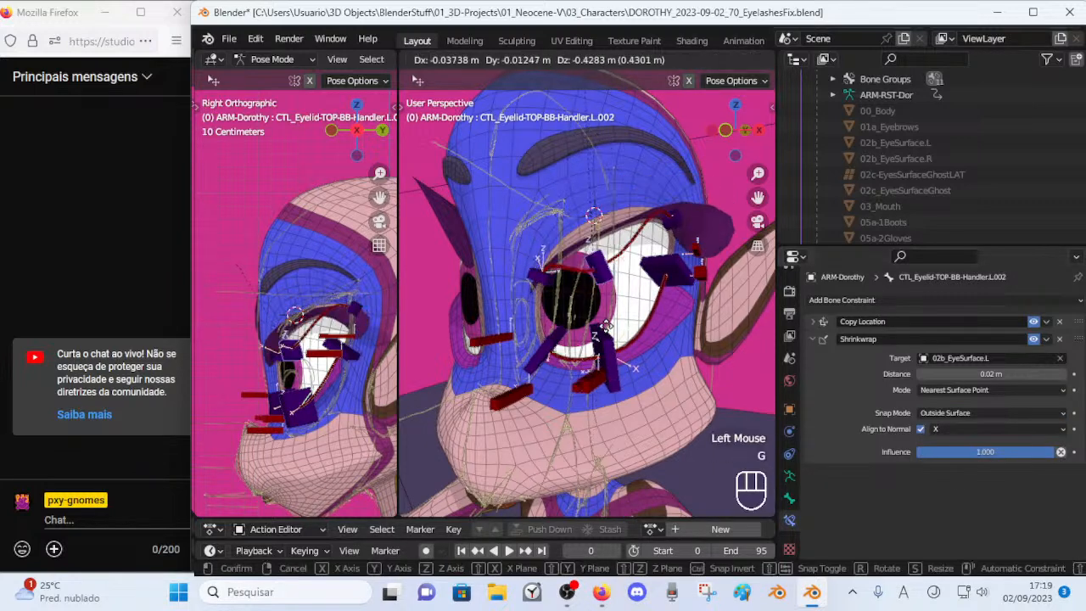
pyautogui.click(598, 208)
pyautogui.press('g')
pyautogui.click(613, 207)
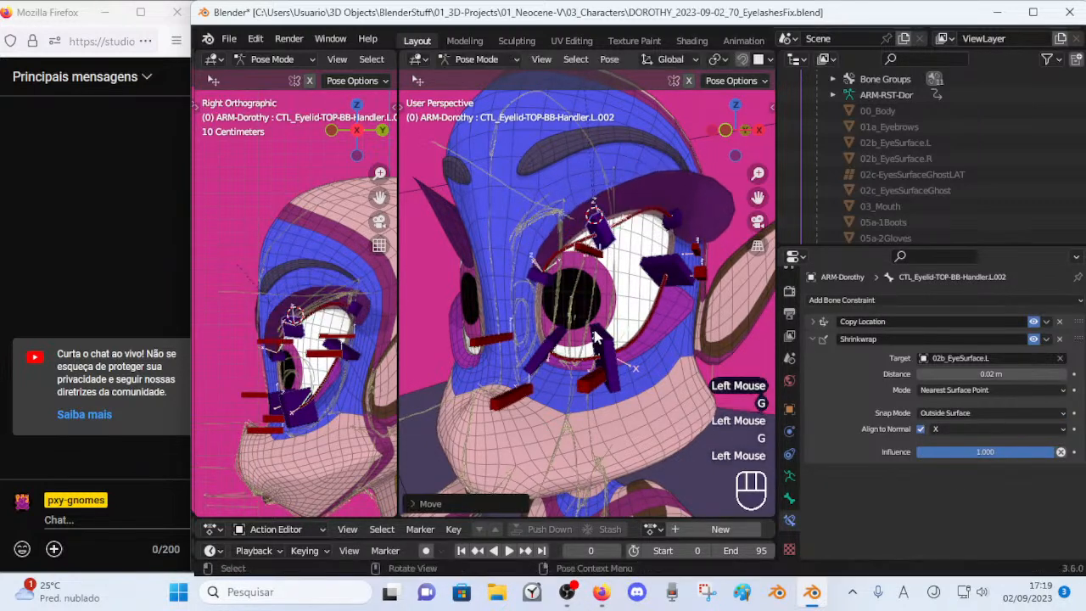
# Try moving the left lower eyelid handlers L.001, L.002 and L.003 over the eye surface.
pyautogui.click(595, 332)
pyautogui.press('g')
pyautogui.click(558, 339)
pyautogui.click(557, 336)
pyautogui.press('g')
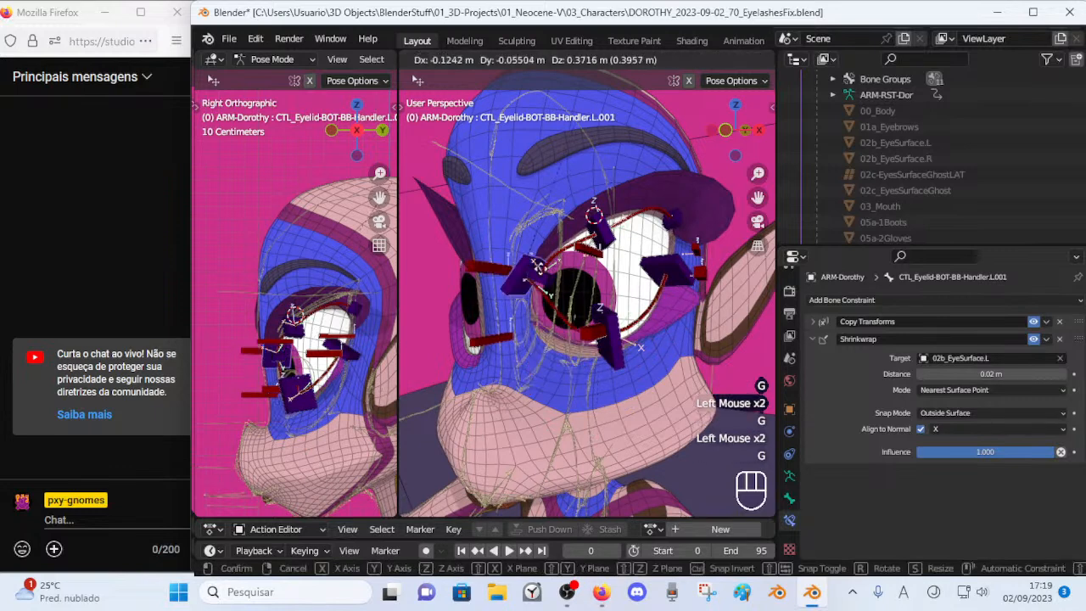
pyautogui.click(539, 297)
pyautogui.click(666, 266)
pyautogui.press('g')
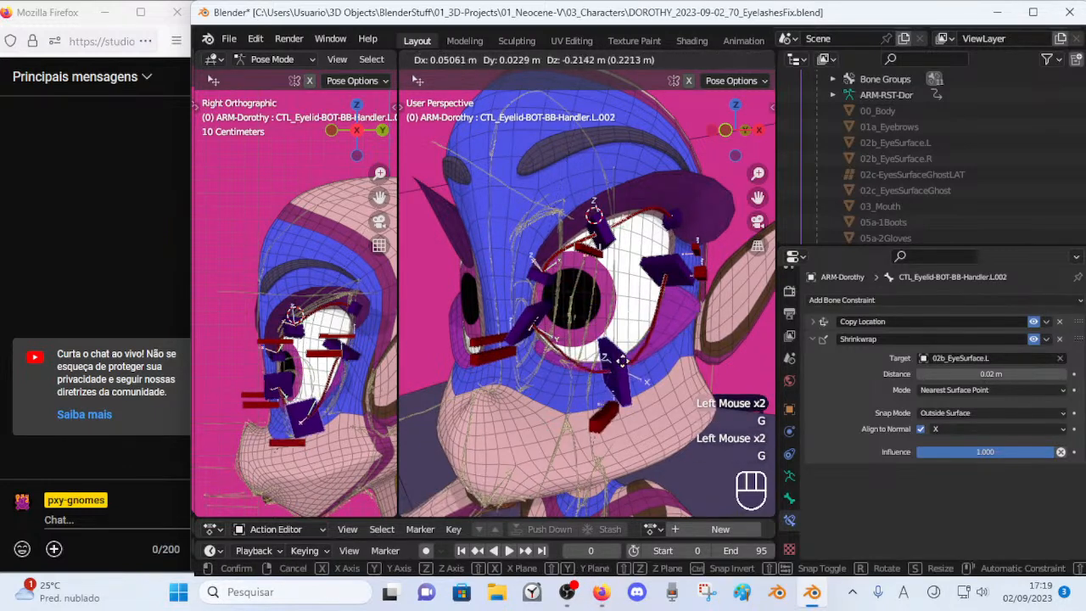
pyautogui.click(678, 258)
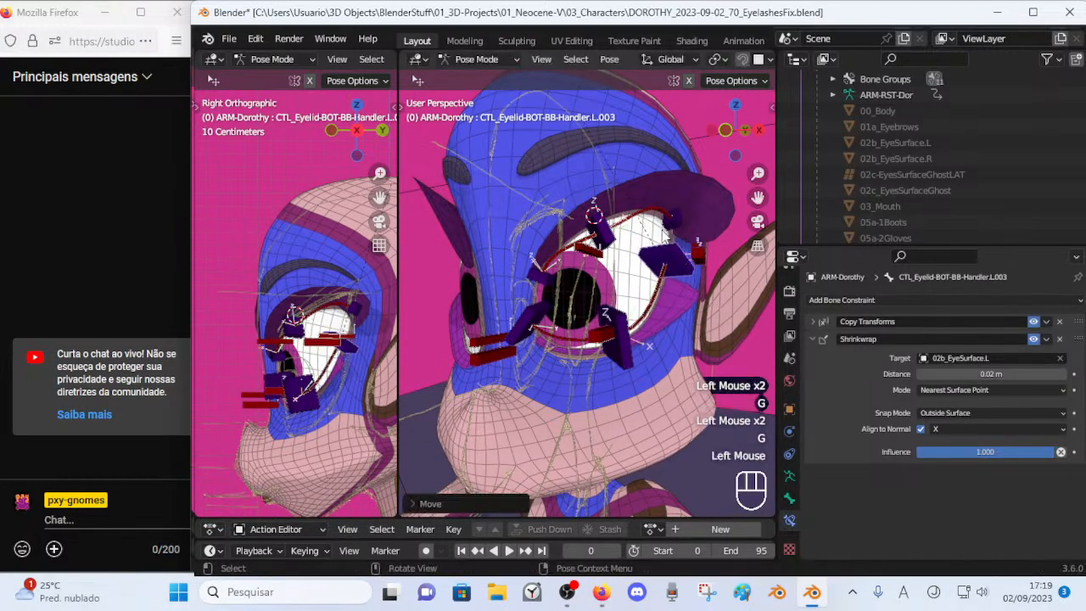
# Try moving the left upper eyelid handlers L.003 and L.002 around the upper edge of the eye.
pyautogui.click(674, 222)
pyautogui.press('g')
pyautogui.click(671, 234)
pyautogui.click(596, 222)
pyautogui.press('g')
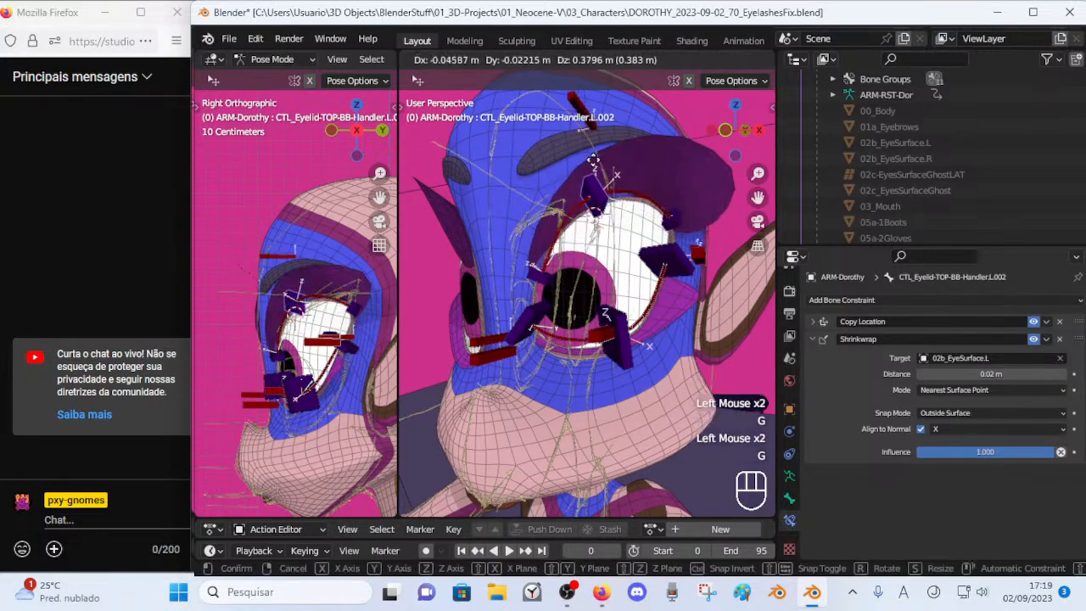
pyautogui.click(584, 228)
# Try moving CTL_Eyelid-TOP-BB-Handler.L.001 beyond the inner eye corner, across the pupil and back.
pyautogui.click(532, 265)
pyautogui.press('g')
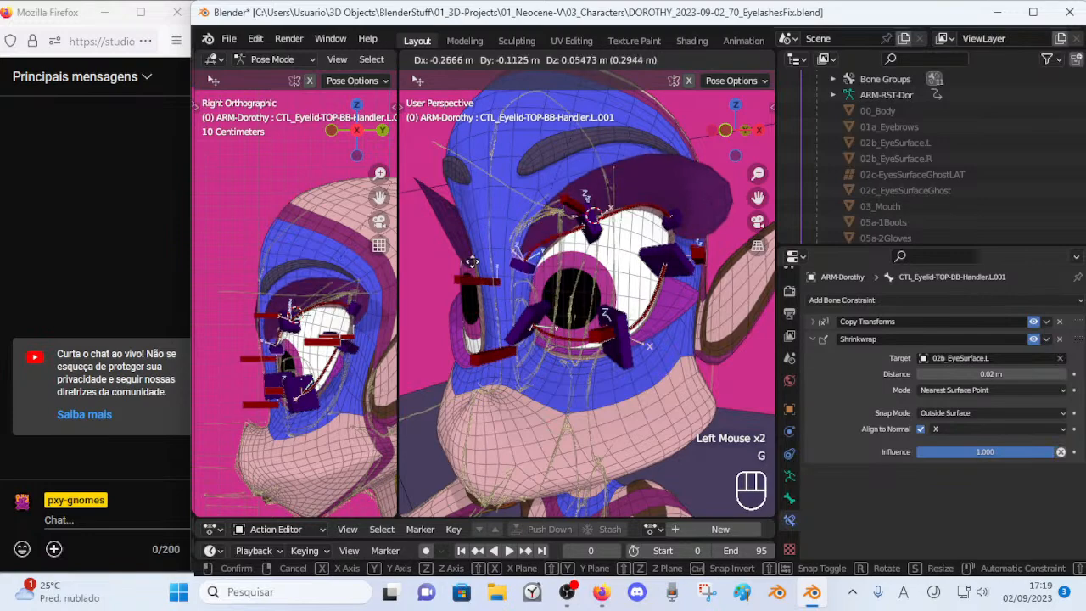
pyautogui.click(547, 276)
pyautogui.moveTo(547, 276); pyautogui.dragTo(584, 331, button='middle')
pyautogui.scroll(2, 582, 298)
pyautogui.press('g')
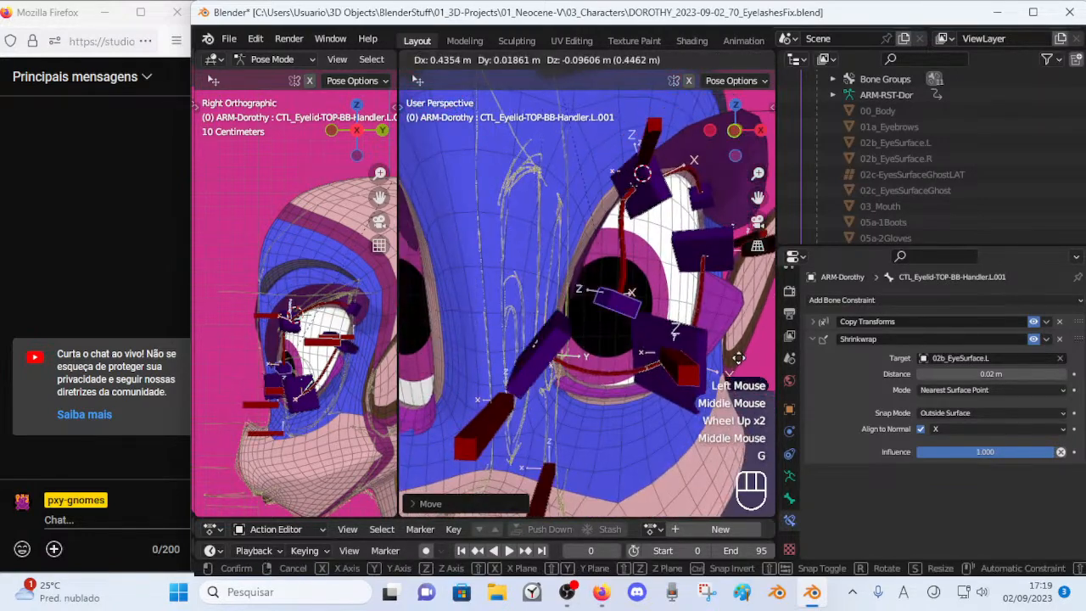
pyautogui.click(620, 335)
pyautogui.press('g')
pyautogui.click(655, 339)
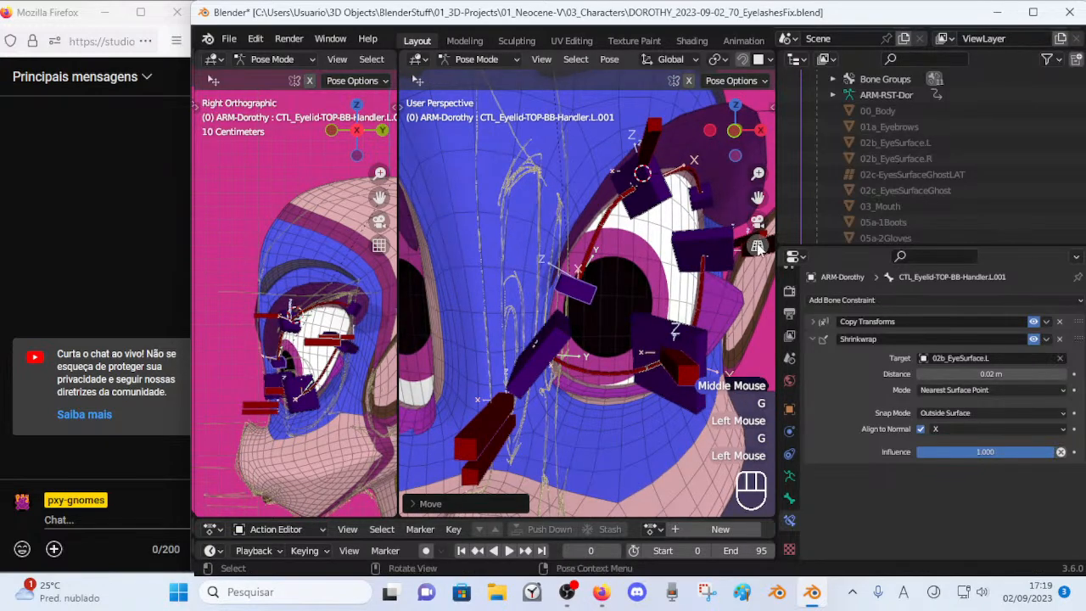
# Try moving CTL_Eyelid-TOP-BB-Handler.L.001 off the inner edge of the eye towards the nose bridge.
pyautogui.scroll(-2, 654, 340)
pyautogui.moveTo(655, 339); pyautogui.dragTo(600, 306, button='middle')
pyautogui.scroll(1, 597, 311)
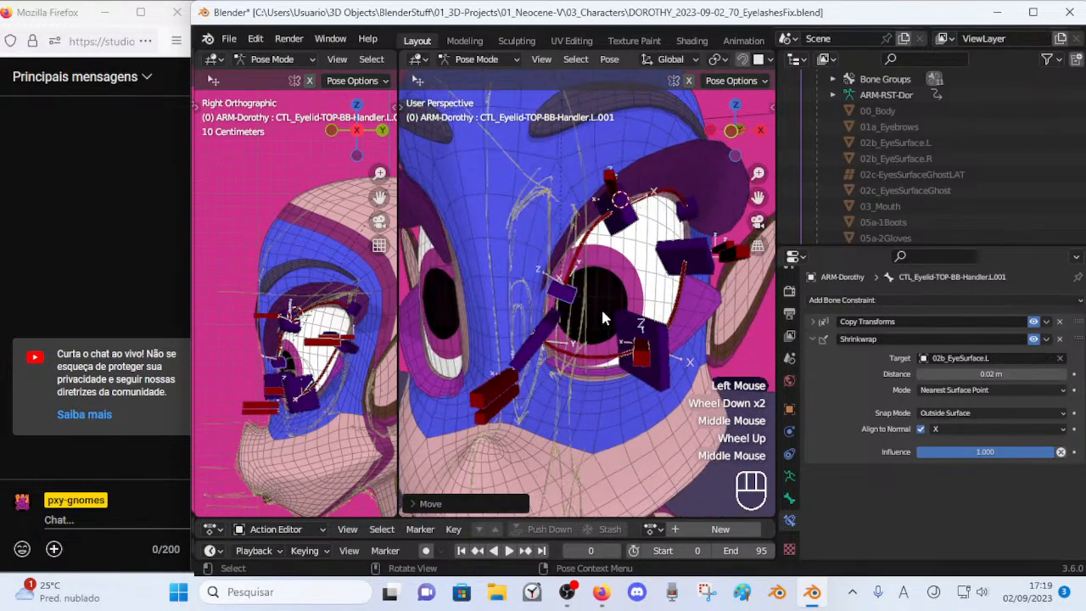
pyautogui.press('g')
pyautogui.click(555, 311)
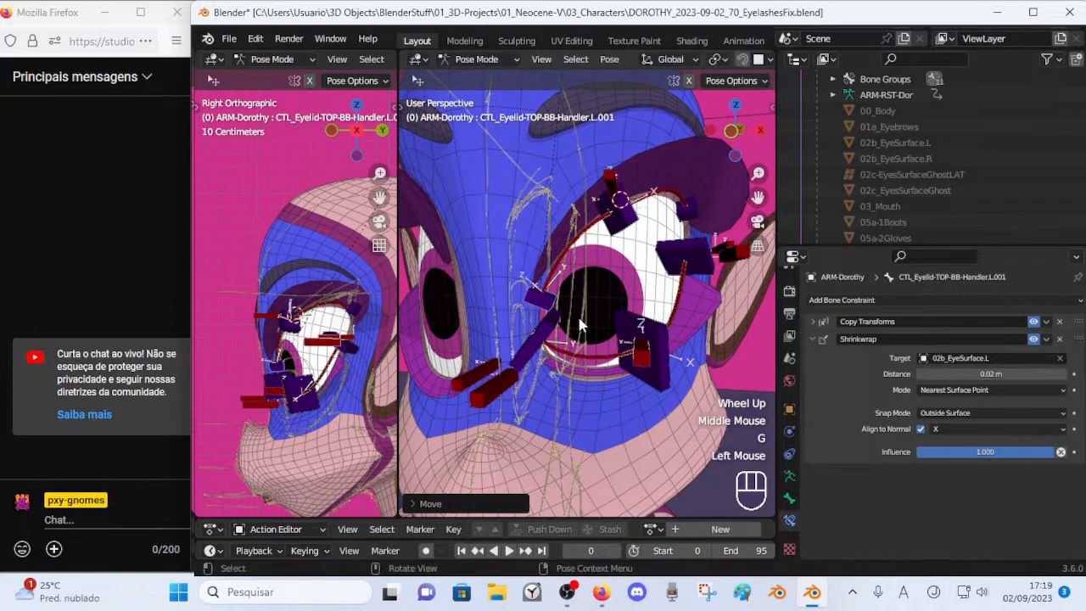
pyautogui.press('g')
pyautogui.click(504, 296)
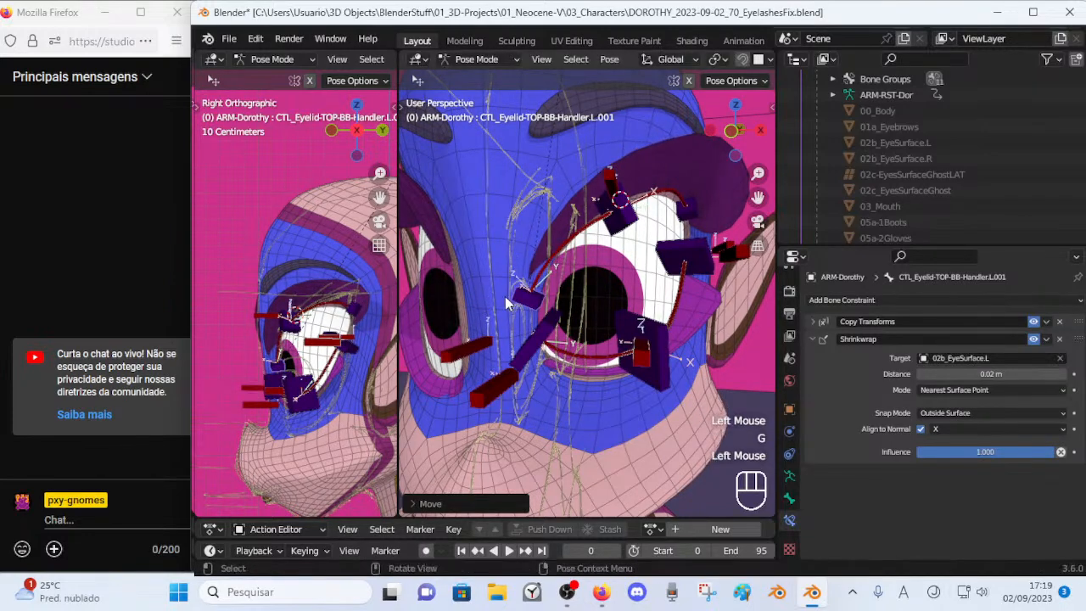
# Reposition CTL_Eyelid-TOP-BB-Handler.L.001 back and forth around the inner eye corner to test its snapping.
pyautogui.moveTo(504, 296); pyautogui.dragTo(564, 304, button='middle')
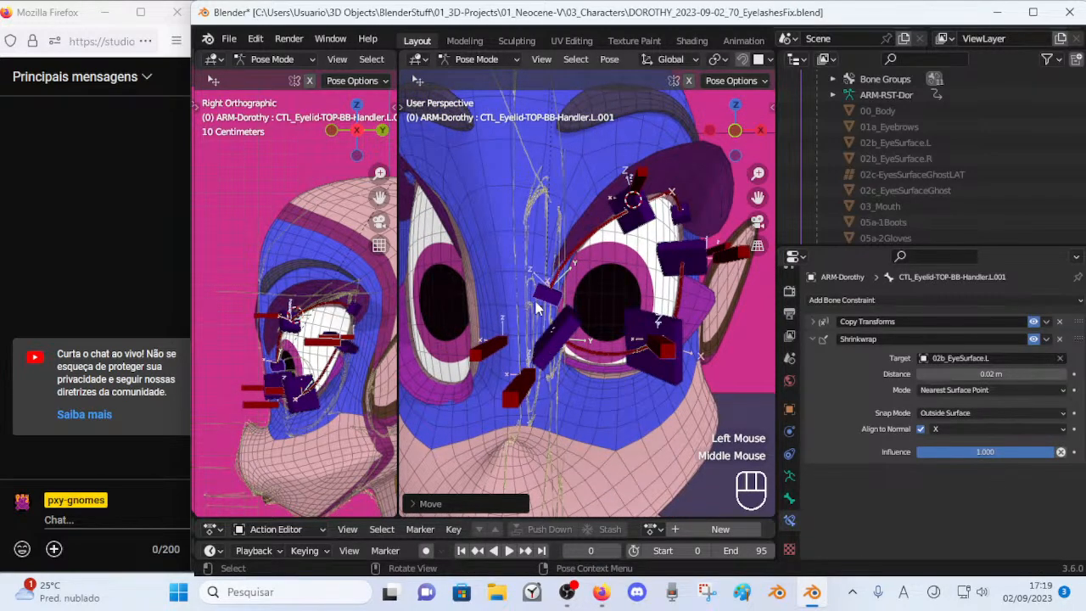
pyautogui.click(558, 296)
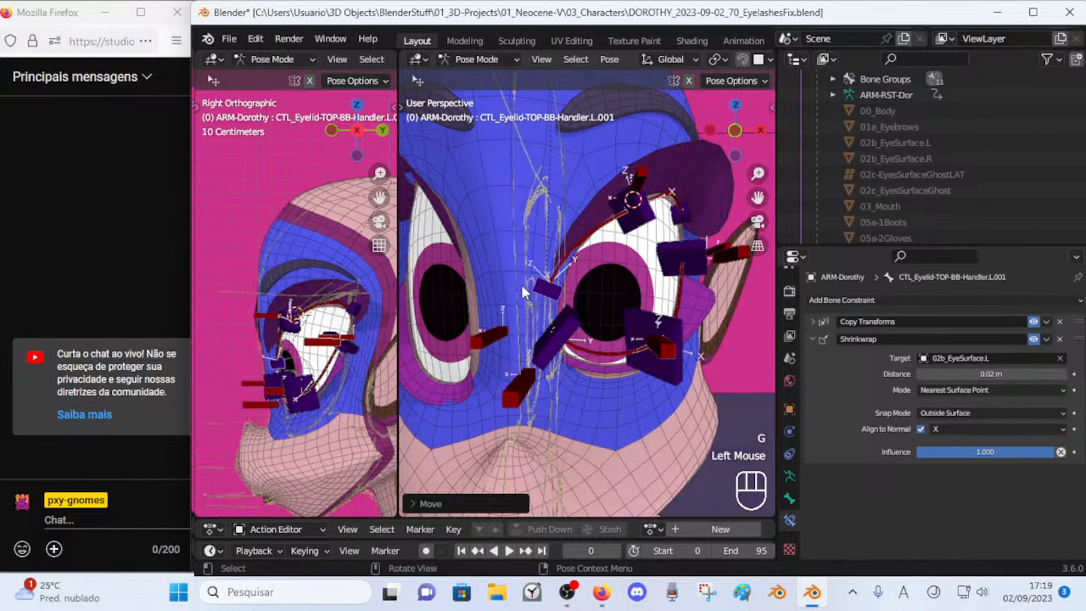
pyautogui.press('g')
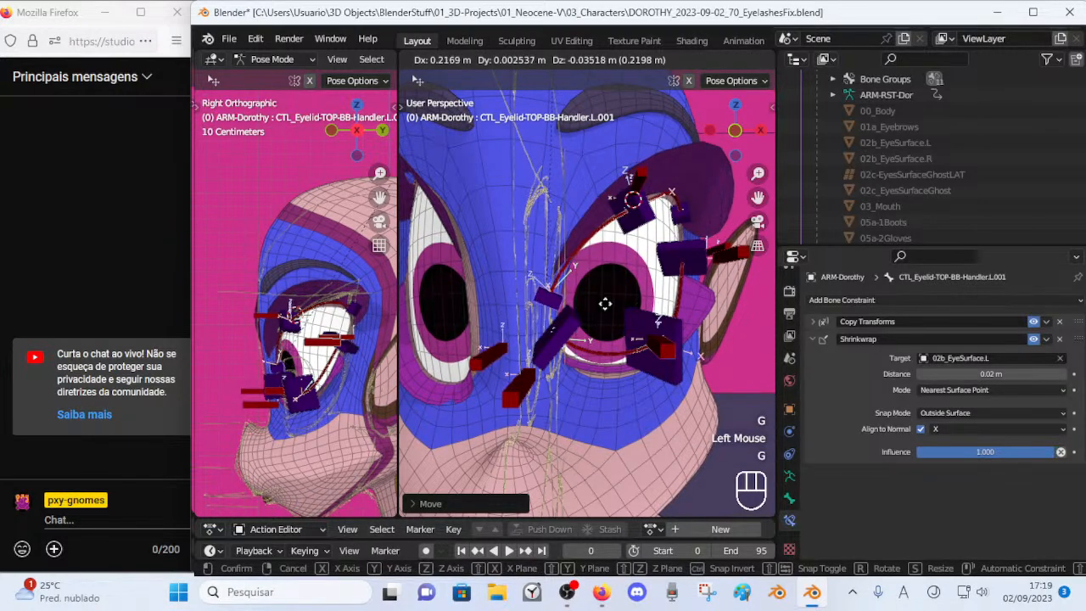
pyautogui.click(679, 311)
pyautogui.scroll(-2, 679, 311)
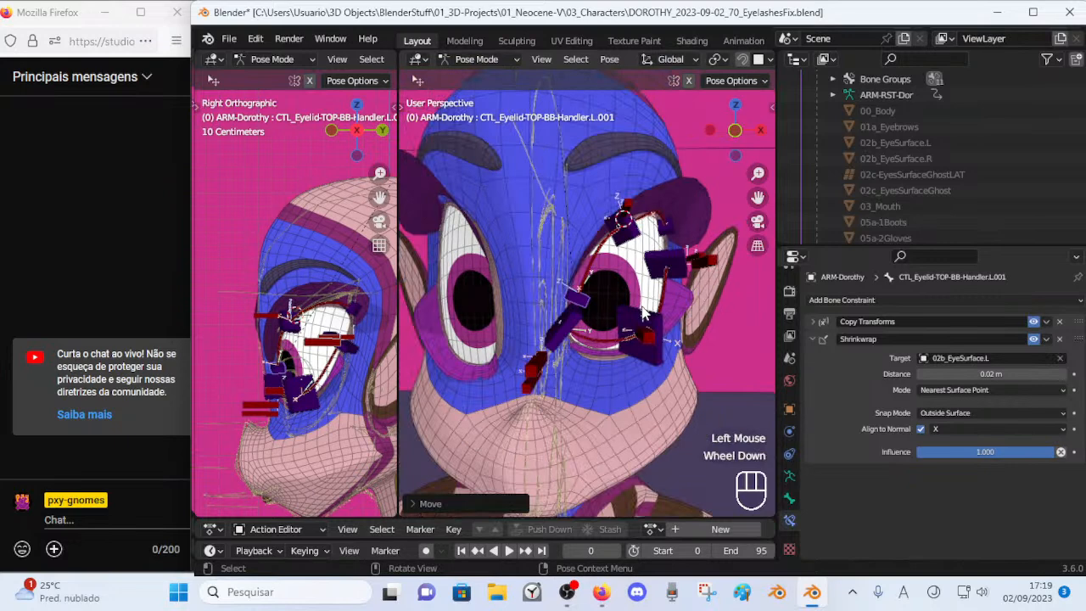
pyautogui.moveTo(678, 311); pyautogui.dragTo(643, 315, button='middle')
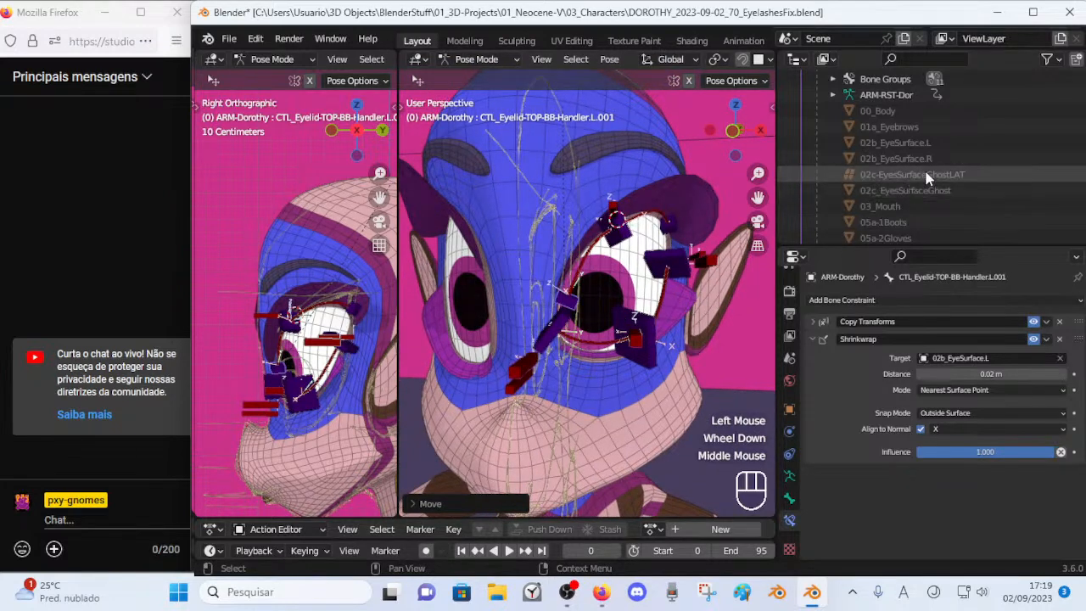
pyautogui.press('g')
pyautogui.click(571, 297)
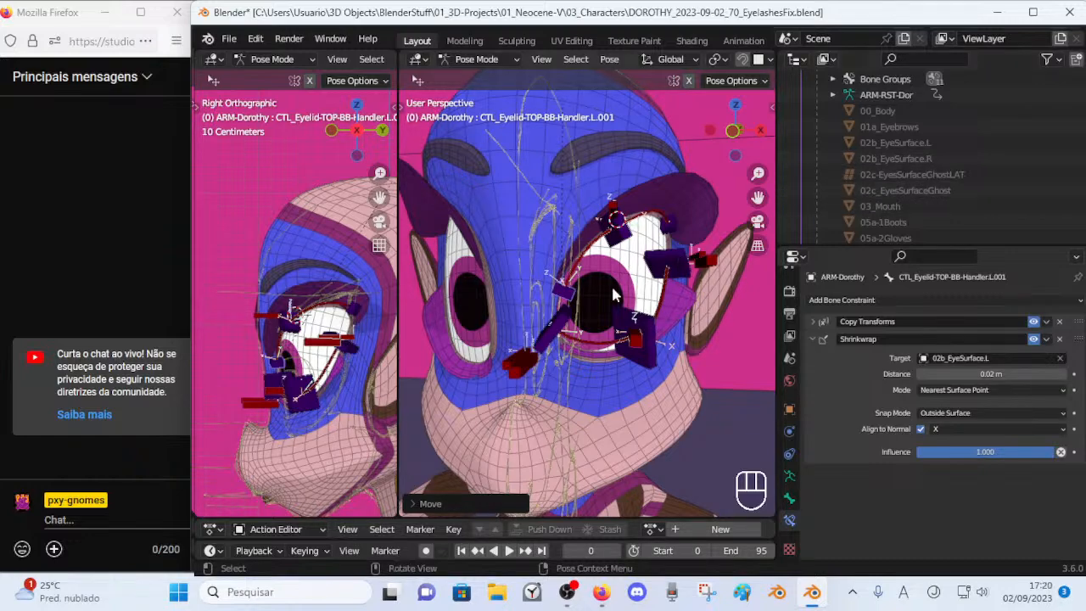
# Check the inner corner deformation from several angles and move CTL_Eyelid-TOP-BB-Handler.L.001 onto the pupil and back.
pyautogui.moveTo(592, 281); pyautogui.dragTo(560, 312, button='middle')
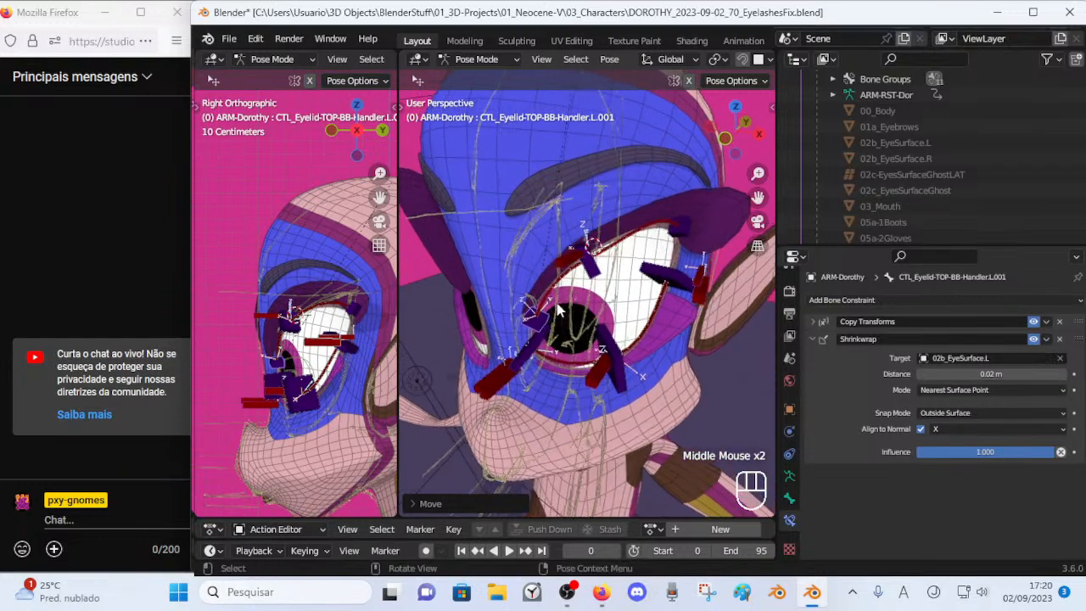
pyautogui.moveTo(620, 293); pyautogui.dragTo(537, 298, button='middle')
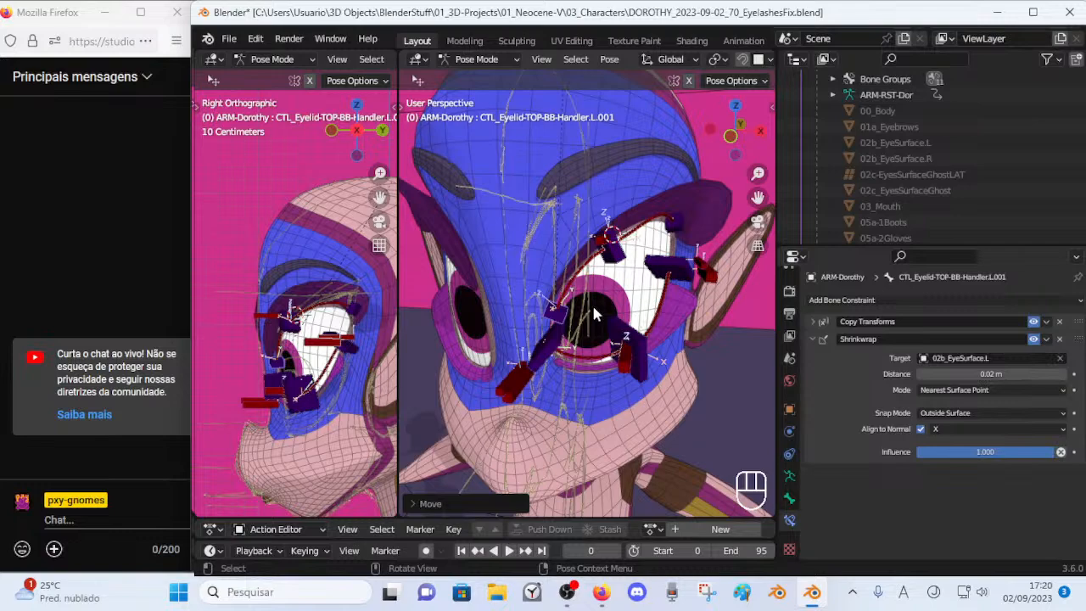
pyautogui.moveTo(596, 312)
pyautogui.mouseDown(button='middle')
pyautogui.moveTo(604, 307)
pyautogui.moveTo(593, 303)
pyautogui.mouseUp(button='middle')
pyautogui.scroll(1, 614, 301)
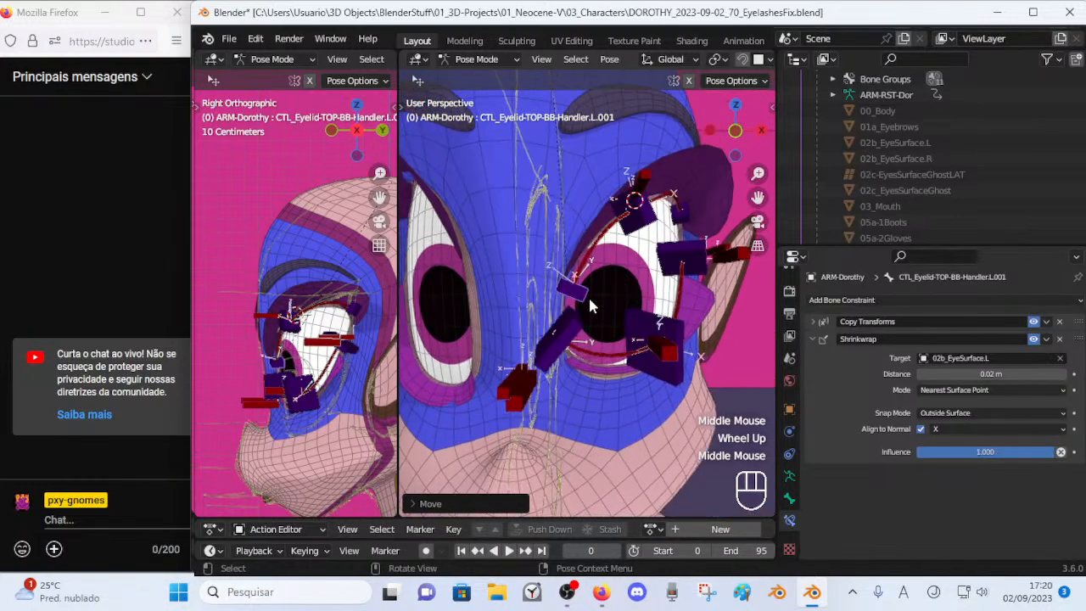
pyautogui.press('g')
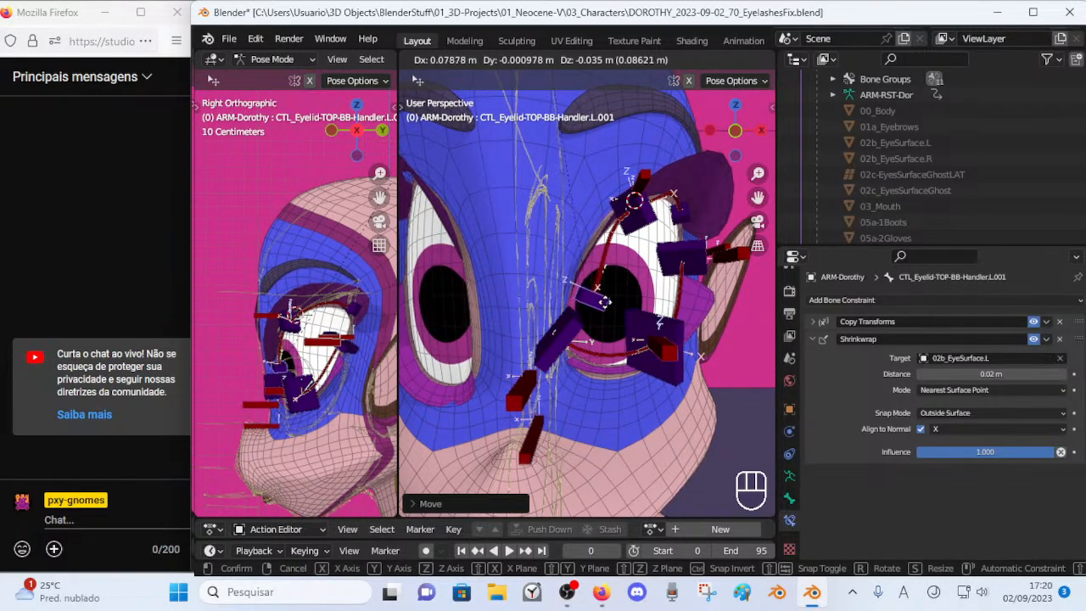
pyautogui.click(605, 307)
pyautogui.press('g')
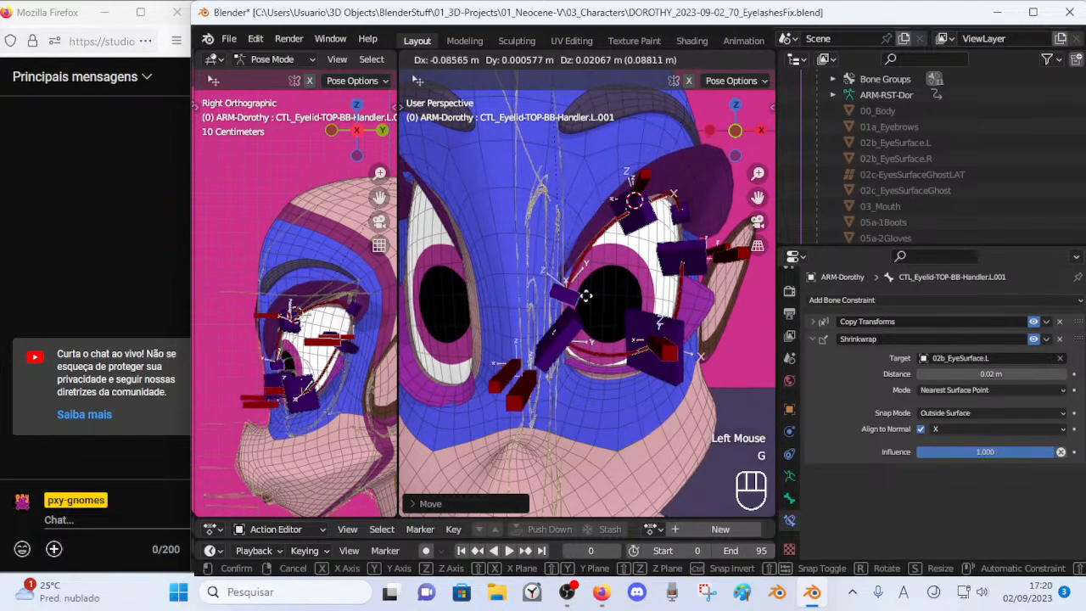
pyautogui.click(567, 293)
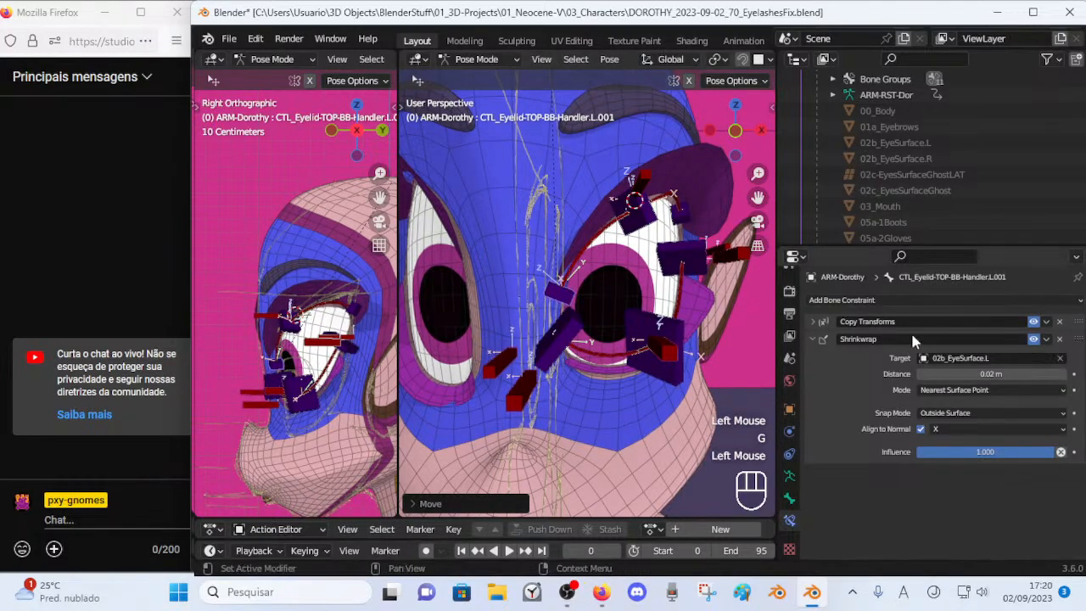
# Disable the Shrinkwrap constraint on CTL_Eyelid-TOP-BB-Handler.L.001 and try moving it without the constraint.
pyautogui.click(1033, 339)
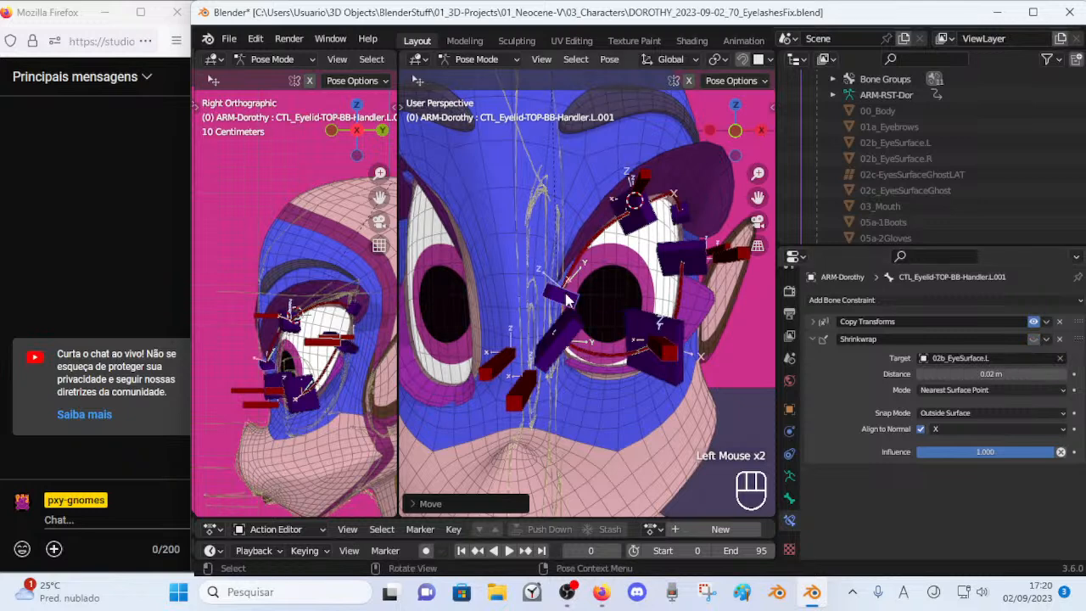
pyautogui.press('g')
pyautogui.click(564, 284)
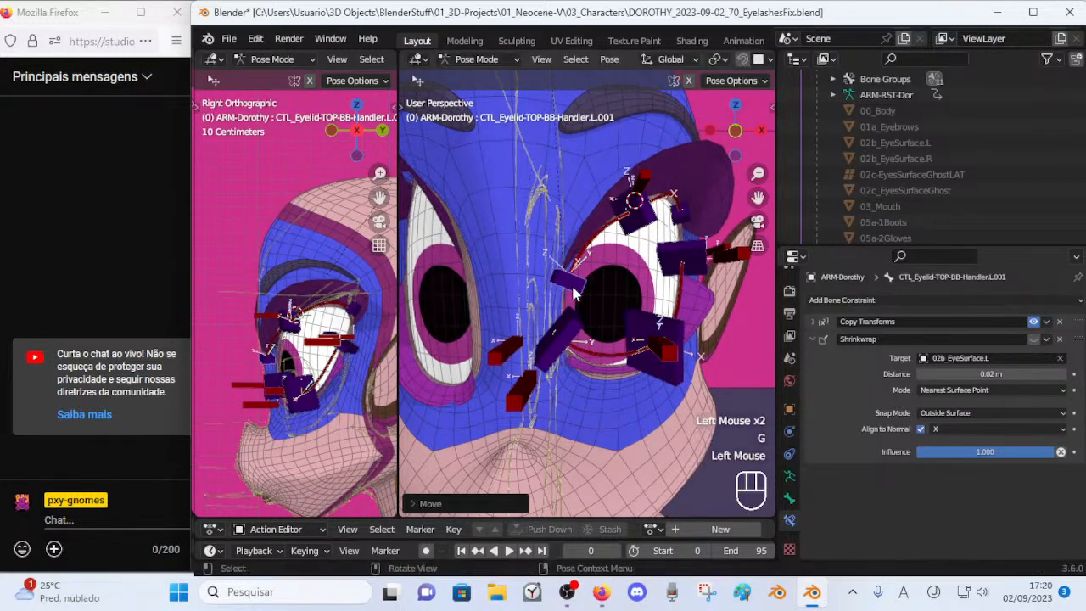
pyautogui.press('g')
pyautogui.click(598, 280)
# Restore the Shrinkwrap constraint and reset the transforms of all visible bones.
pyautogui.press('a')
pyautogui.hotkey('alt', 'q')
pyautogui.hotkey('alt', 'q')
# Move CTL_Eyelid-TOP-BB-Handler.L.001 slightly down along the inner edge of the eye.
pyautogui.click(583, 284)
pyautogui.press('g')
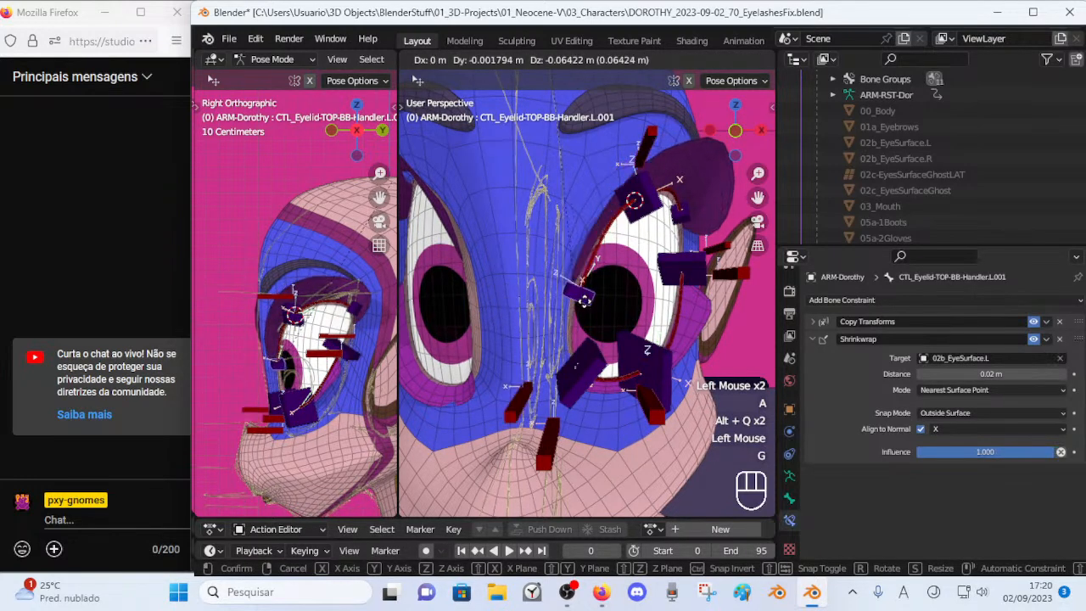
pyautogui.click(592, 301)
# Move CTL_Eyelid-BOT-BB-Handler.L.001 slightly up at the inner eye corner and rotate it.
pyautogui.moveTo(593, 301); pyautogui.dragTo(565, 364, button='middle')
pyautogui.click(565, 364)
pyautogui.press('g')
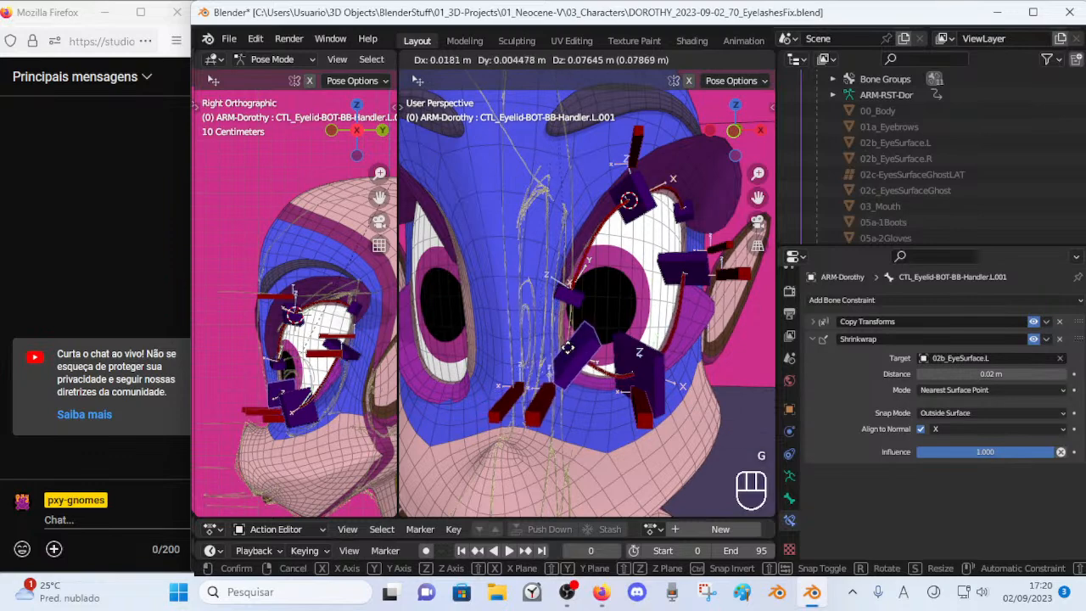
pyautogui.click(558, 341)
pyautogui.moveTo(559, 342); pyautogui.dragTo(577, 338, button='middle')
pyautogui.press('r')
pyautogui.click(520, 359)
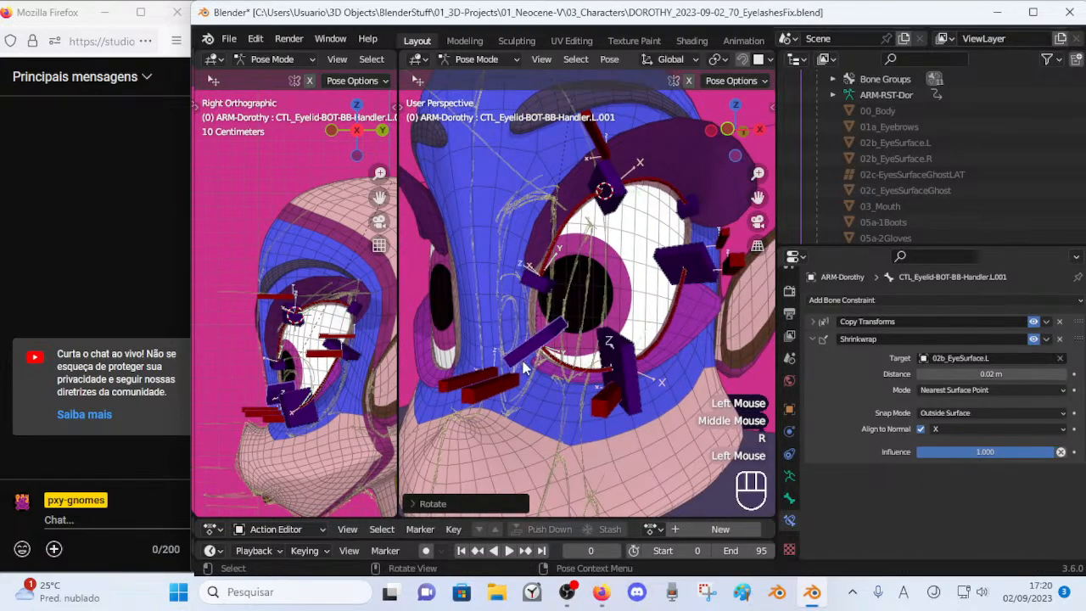
# Try moving CTL_Eyelid-BOT-BB-Handler.L.001 outside the inner eye corner and back while viewing it up close.
pyautogui.scroll(-2, 521, 359)
pyautogui.press('g')
pyautogui.click(539, 362)
pyautogui.moveTo(539, 363)
pyautogui.mouseDown(button='middle')
pyautogui.moveTo(521, 361)
pyautogui.moveTo(552, 370)
pyautogui.moveTo(522, 370)
pyautogui.mouseUp(button='middle')
pyautogui.scroll(2, 520, 360)
pyautogui.scroll(1, 535, 373)
pyautogui.press('g')
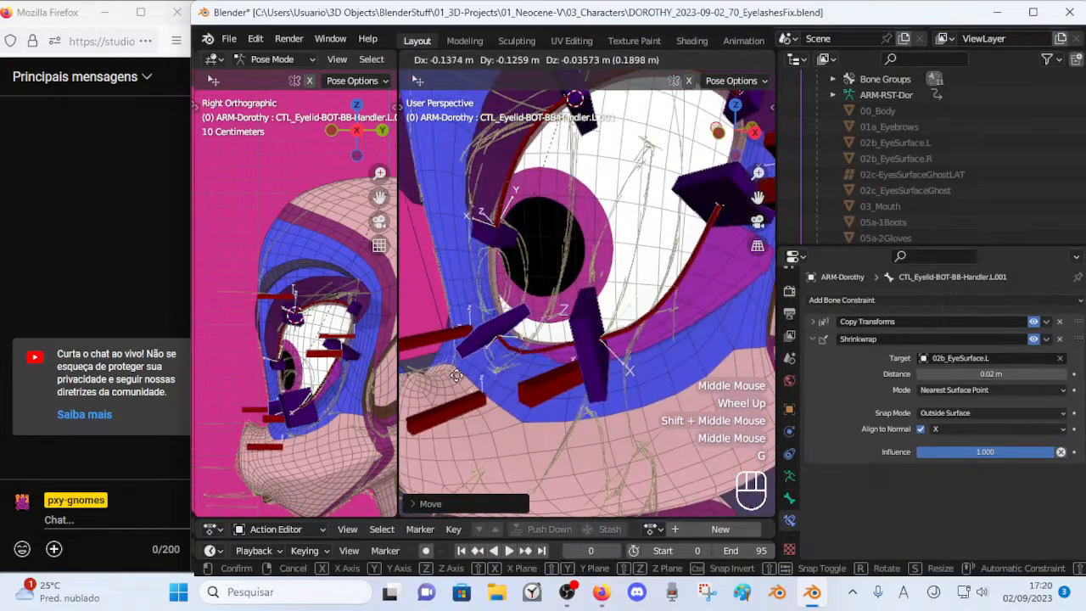
pyautogui.click(632, 348)
# Try moving CTL_Eyelid-BOT-BB-Handler.L.001 repeatedly between the eye and the nose bridge.
pyautogui.moveTo(632, 348); pyautogui.dragTo(678, 344, button='middle')
pyautogui.press('g')
pyautogui.click(570, 343)
pyautogui.press('g')
pyautogui.moveTo(570, 344); pyautogui.dragTo(596, 369, button='middle')
pyautogui.click(482, 344)
pyautogui.press('g')
pyautogui.click(586, 371)
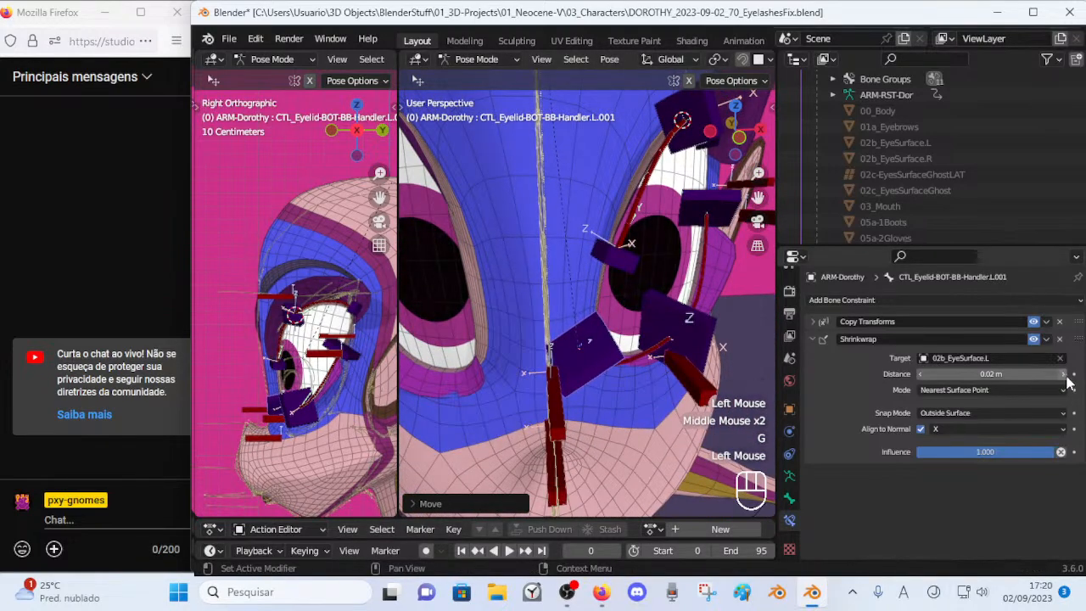
# Set the Shrinkwrap distance of CTL_Eyelid-BOT-BB-Handler.L.001 to 0.22 m and try moving it around the inner eye corner.
pyautogui.click(1064, 375)
pyautogui.click(1064, 374)
pyautogui.moveTo(594, 369); pyautogui.dragTo(664, 366, button='middle')
pyautogui.press('g')
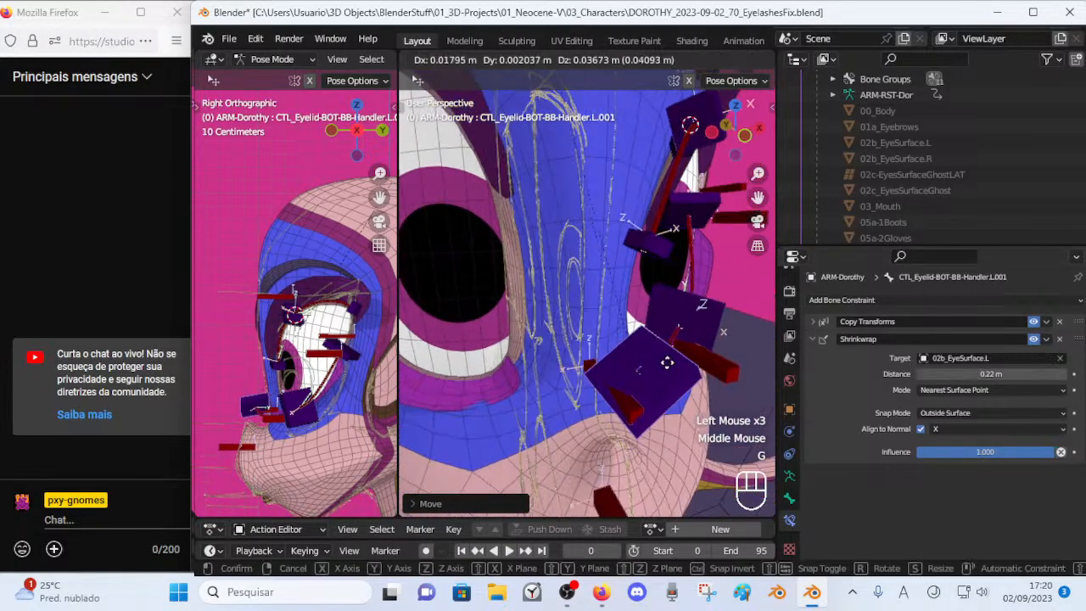
pyautogui.click(690, 327)
pyautogui.moveTo(690, 327); pyautogui.dragTo(535, 303, button='middle')
pyautogui.press('g')
pyautogui.click(570, 283)
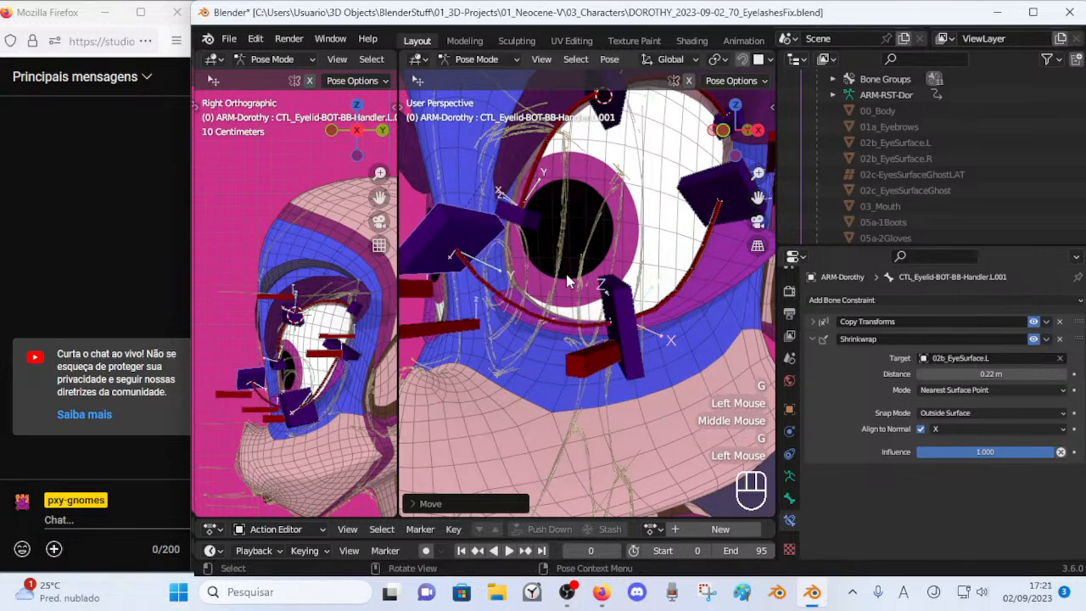
# Set the Shrinkwrap distance of the inner lower eyelid handler (L.001) to 0.05 m.
pyautogui.click(920, 375)
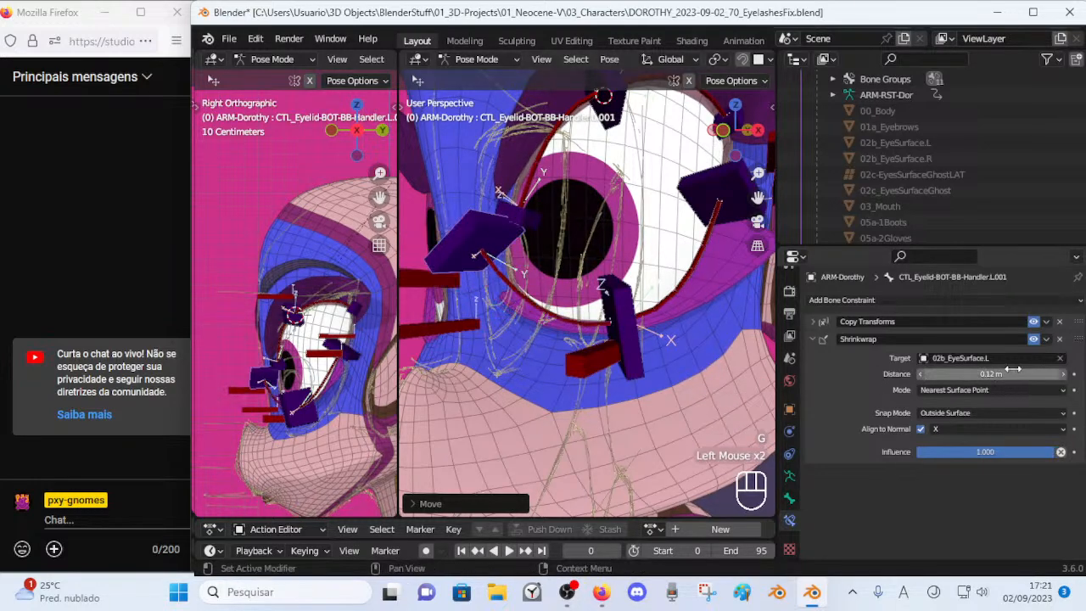
pyautogui.click(918, 375)
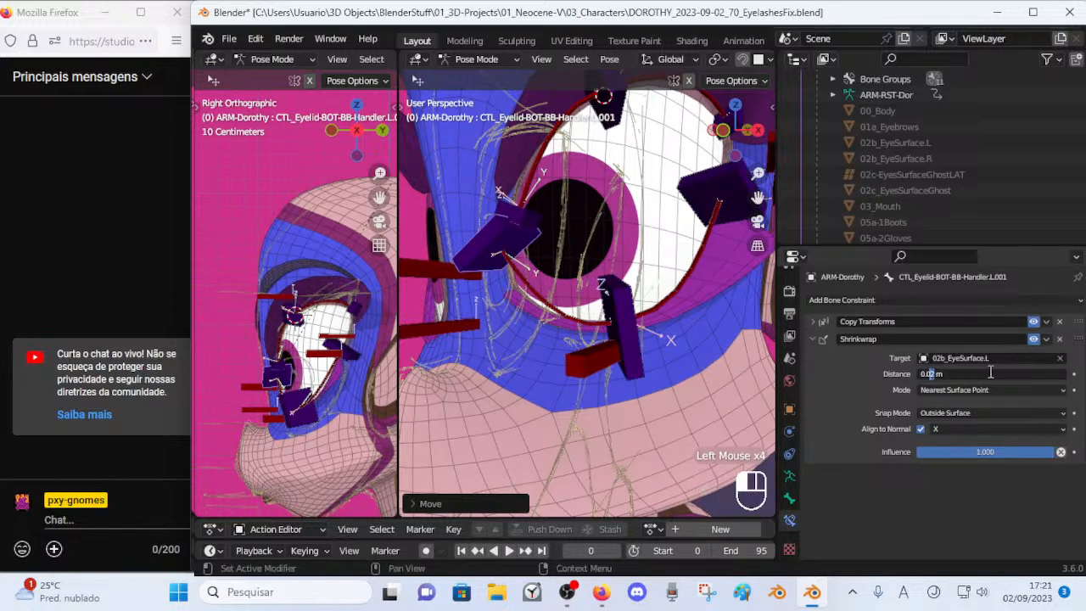
pyautogui.press('BackSpace')
pyautogui.write('5')
pyautogui.press('Return')
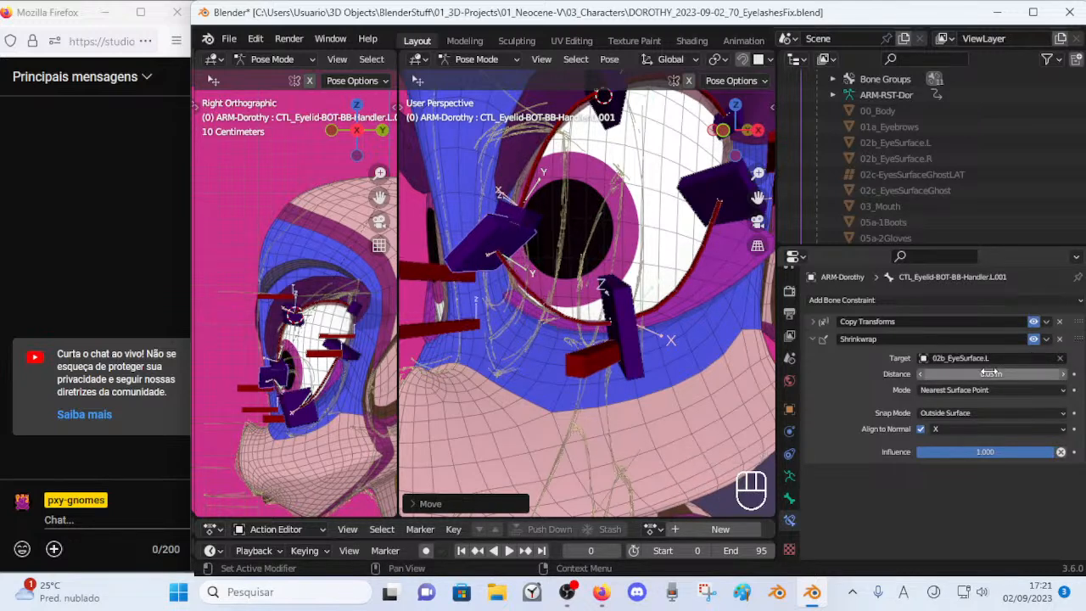
# Move the inner lower eyelid handler (L.001) down along the lower lid toward the central handler.
pyautogui.click(507, 241)
pyautogui.press('g')
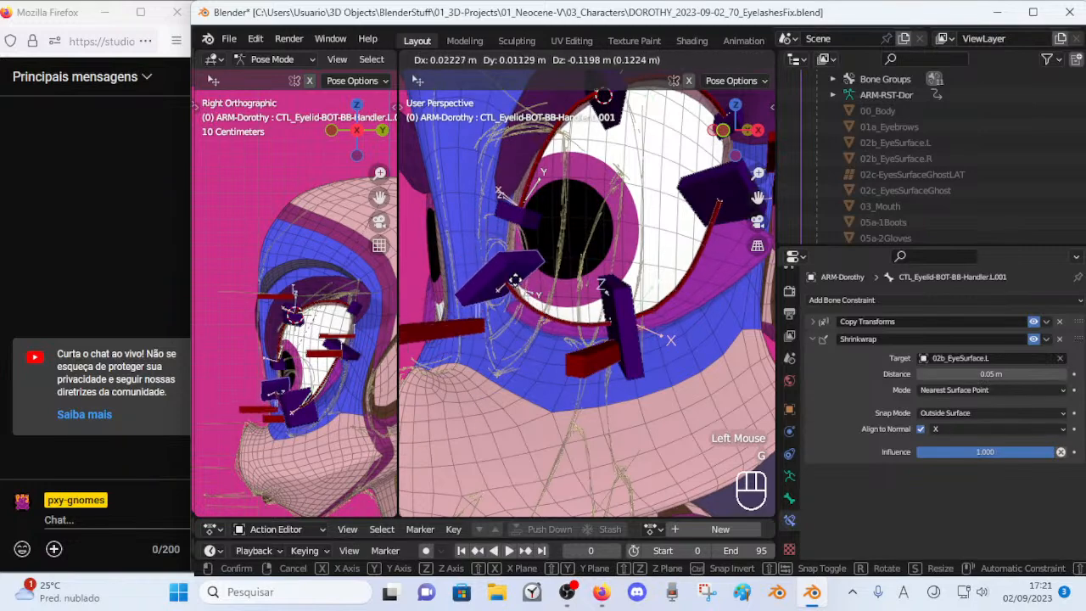
pyautogui.click(547, 316)
pyautogui.moveTo(547, 315); pyautogui.dragTo(569, 323, button='middle')
pyautogui.press('g')
pyautogui.click(663, 333)
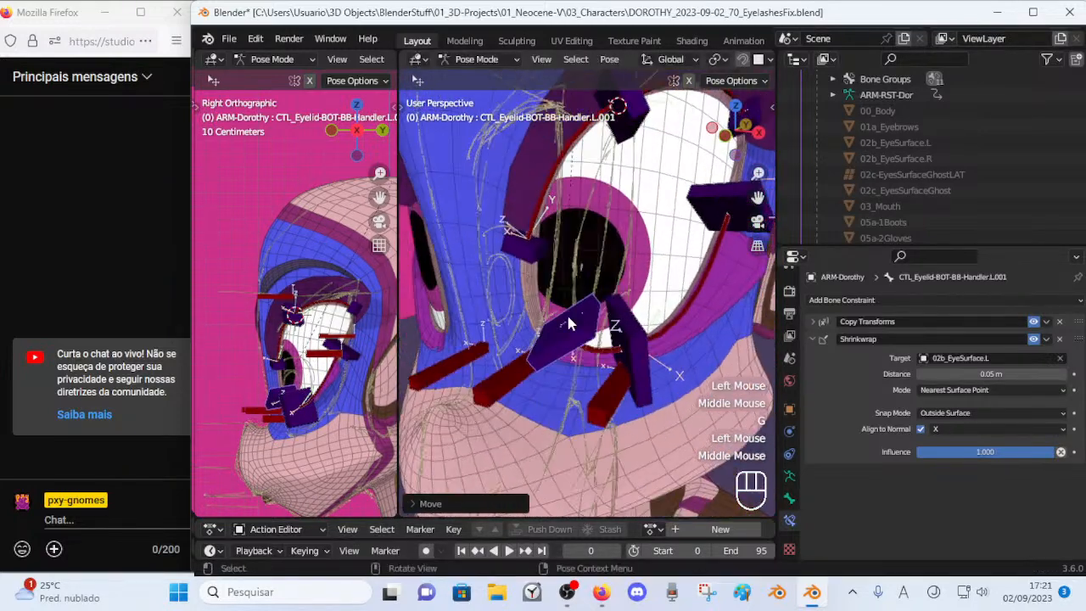
# Shift the inner lower eyelid handler (L.001) back toward the inner side of the lower lid.
pyautogui.press('g')
pyautogui.click(499, 325)
pyautogui.press('g')
pyautogui.click(516, 316)
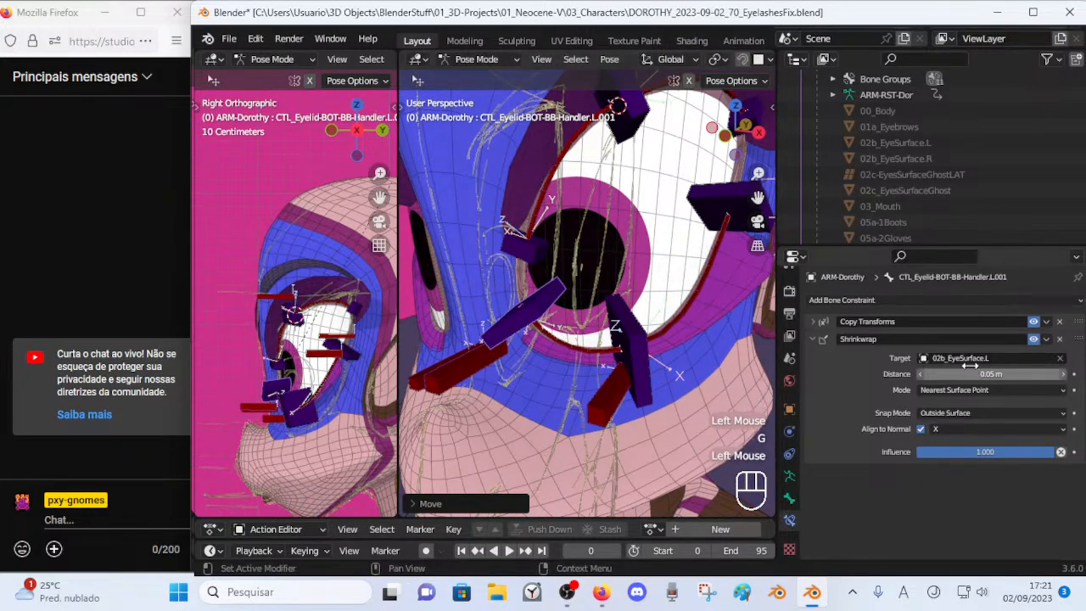
pyautogui.press('g')
pyautogui.click(533, 320)
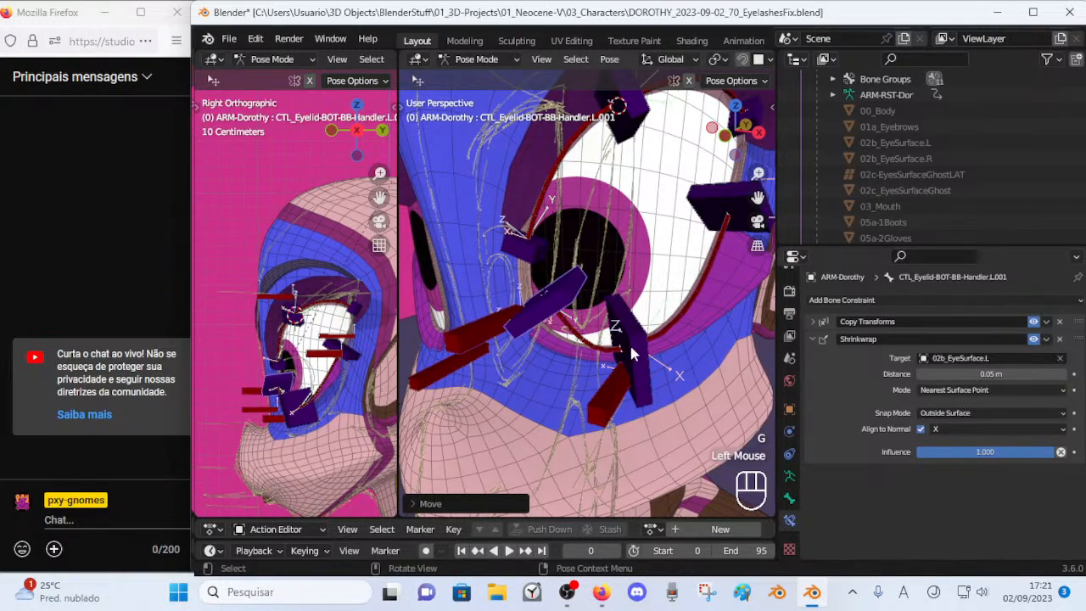
# Shift the L.001 handler around the eye's lower inner corner and set its Shrinkwrap distance to 0.08 m.
pyautogui.press('g')
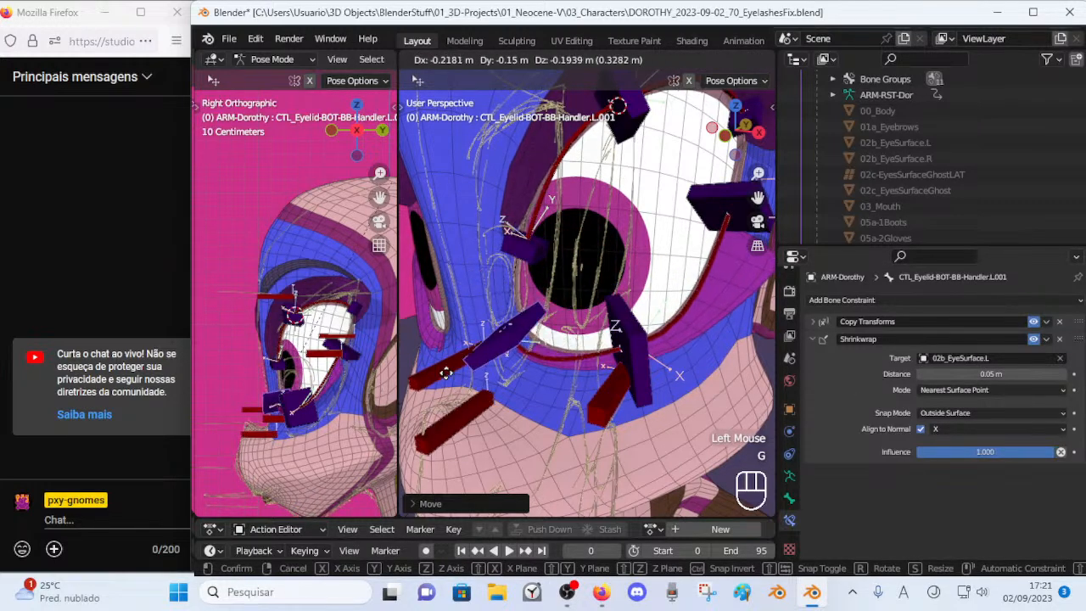
pyautogui.click(442, 349)
pyautogui.moveTo(443, 349); pyautogui.dragTo(438, 333, button='middle')
pyautogui.press('g')
pyautogui.click(523, 293)
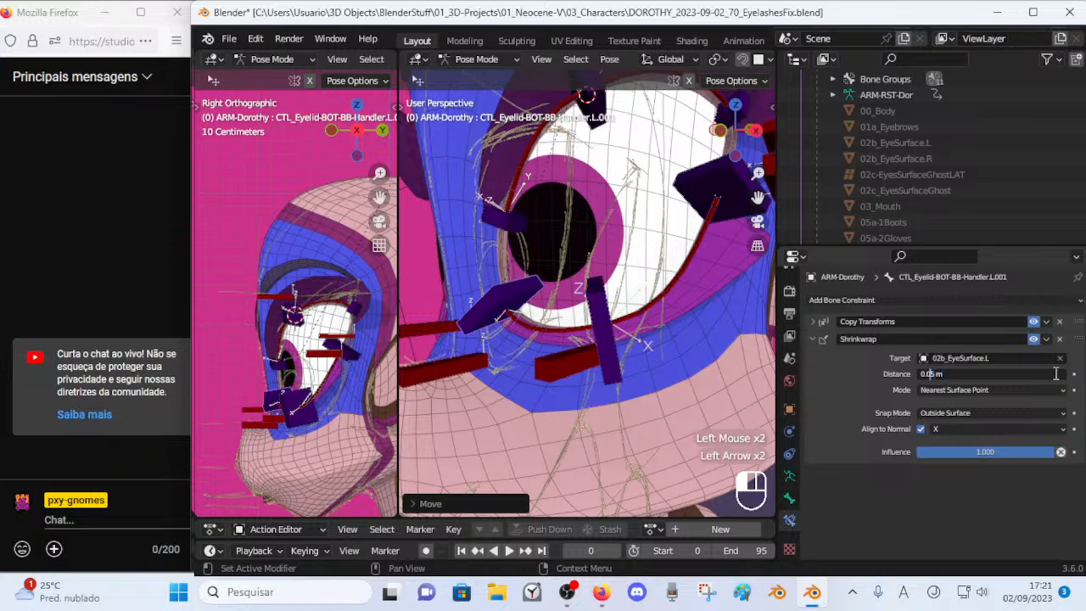
pyautogui.write('8')
pyautogui.press('Return')
# Raise the L.001 handler toward the eye's inner corner and save the file.
pyautogui.moveTo(585, 213); pyautogui.dragTo(572, 200, button='middle')
pyautogui.press('g')
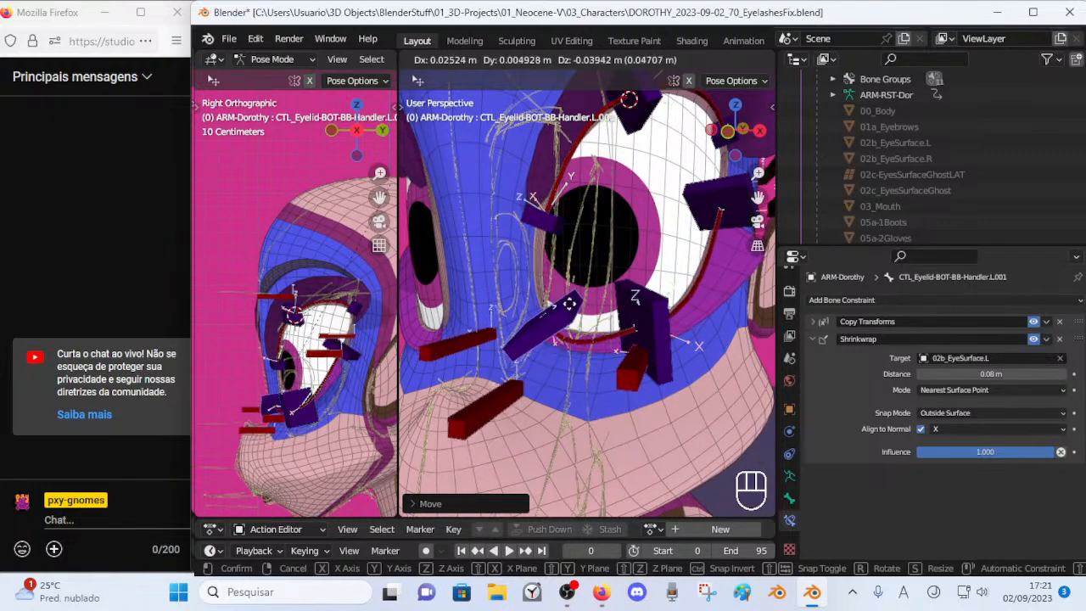
pyautogui.click(553, 255)
pyautogui.hotkey('ctrl', 's')
# Reposition the central lower eyelid handler (L.002) on the lower lid and set its Shrinkwrap distance to 0.1 m.
pyautogui.click(660, 293)
pyautogui.press('g')
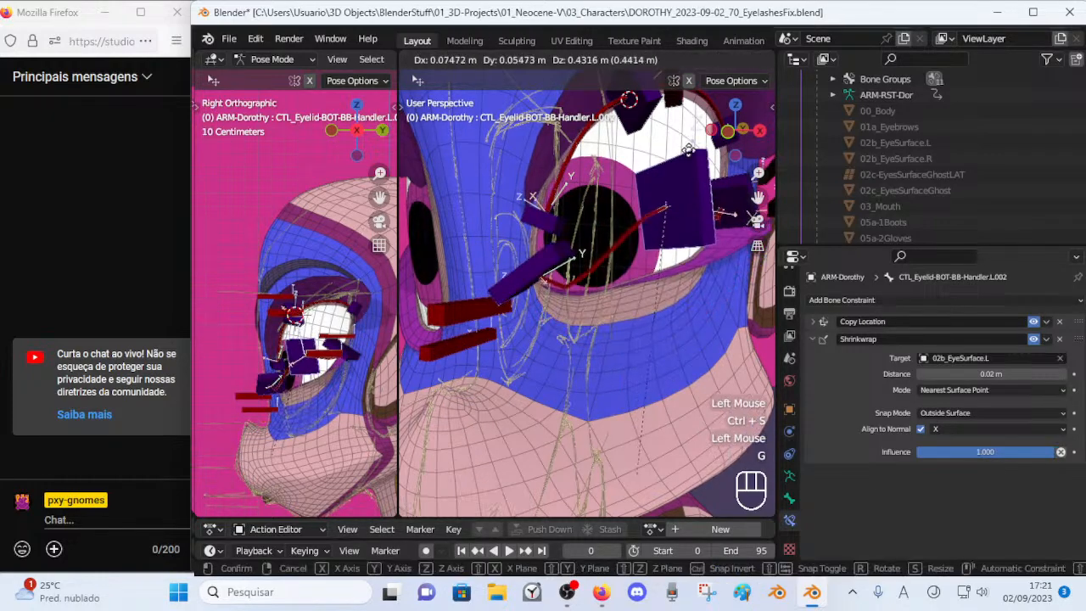
pyautogui.click(741, 314)
pyautogui.moveTo(741, 313); pyautogui.dragTo(730, 340, button='middle')
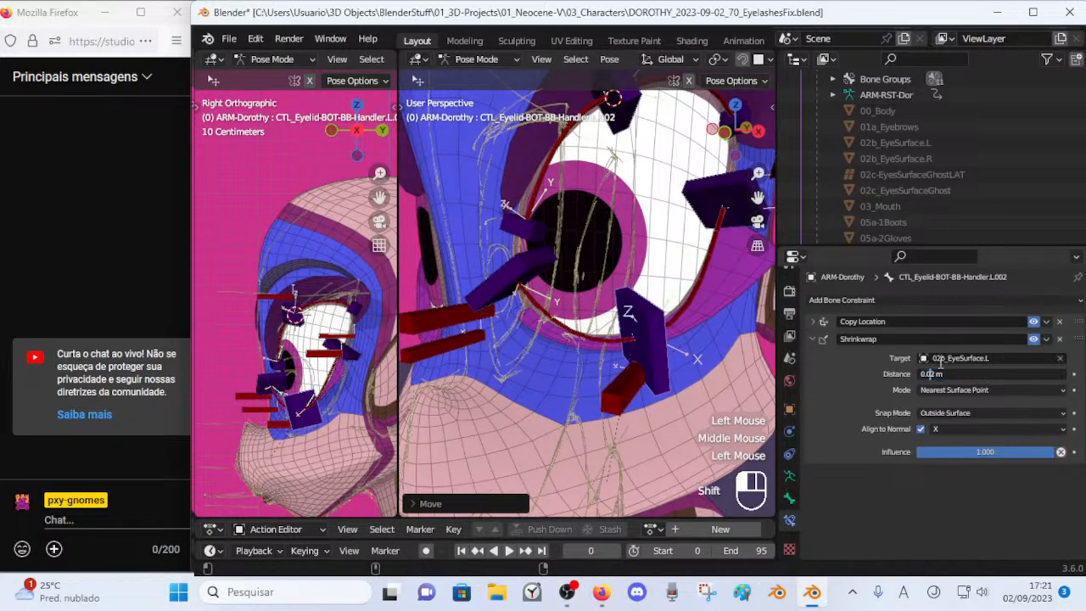
pyautogui.press('Delete')
pyautogui.write('1')
pyautogui.press('Return')
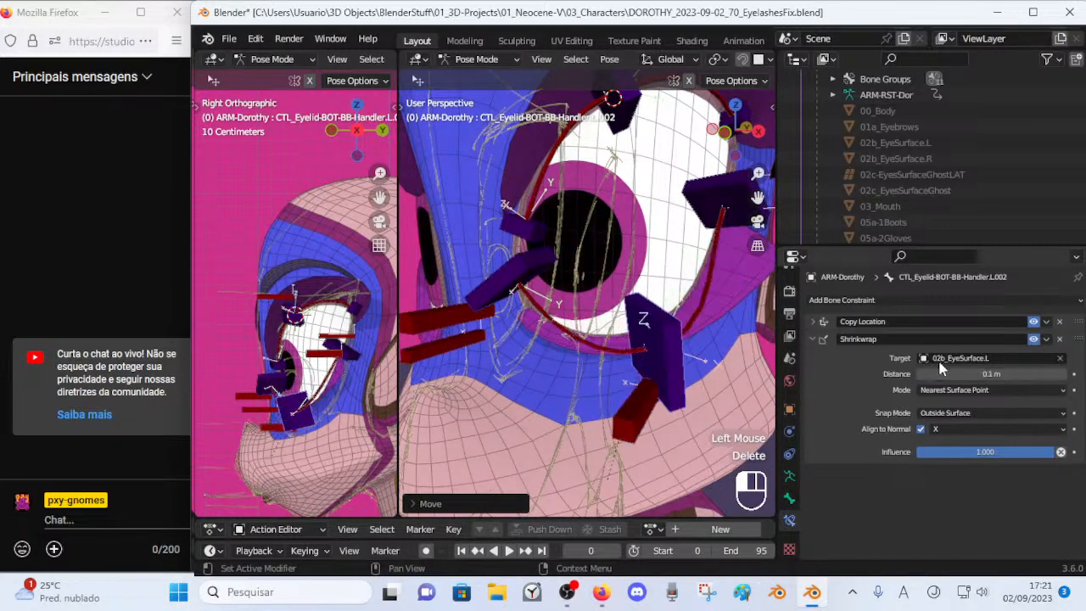
# Adjust the height of the central lower eyelid handler (L.002) along the edge of the lower lid.
pyautogui.click(665, 380)
pyautogui.press('g')
pyautogui.click(648, 328)
pyautogui.scroll(-2, 651, 339)
pyautogui.moveTo(651, 339); pyautogui.dragTo(609, 353, button='middle')
pyautogui.press('g')
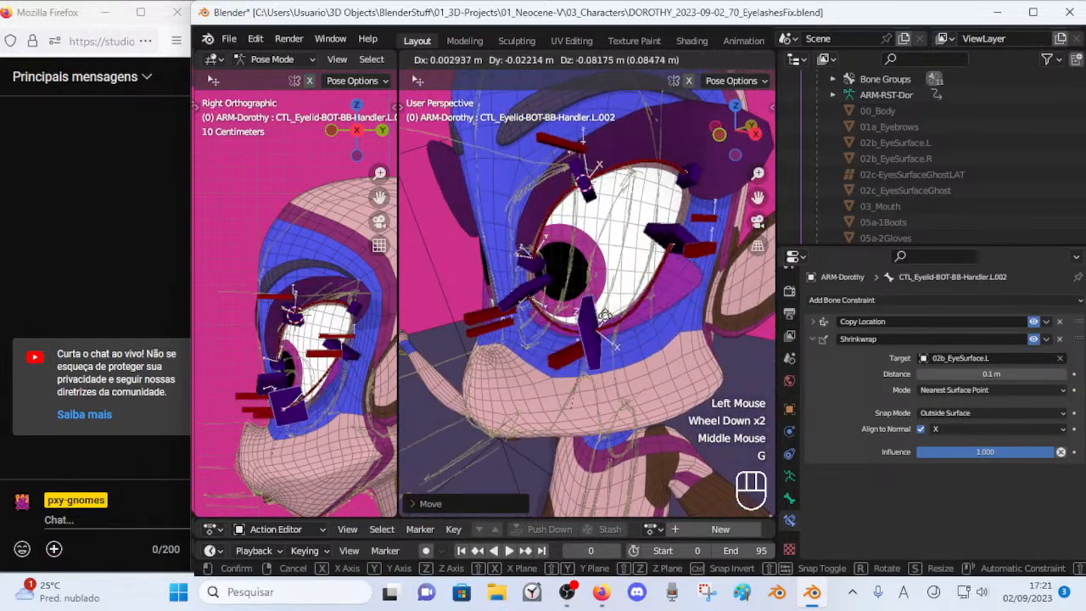
pyautogui.click(609, 344)
# Raise the L.002 handler toward the lower edge of the iris and set its Shrinkwrap distance to 0.15 m.
pyautogui.scroll(1, 585, 325)
pyautogui.press('g')
pyautogui.click(626, 322)
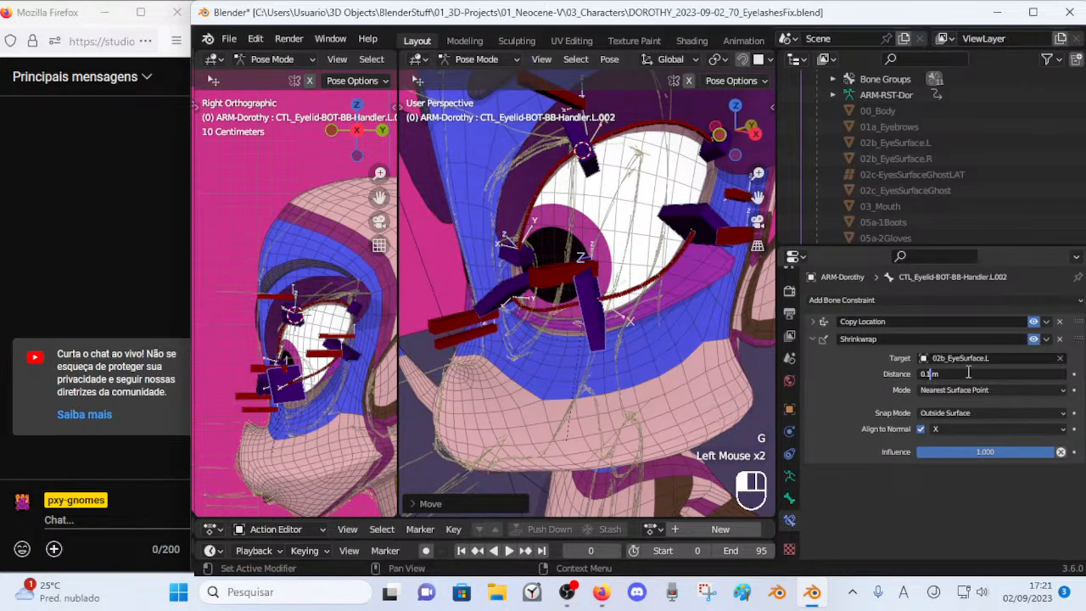
pyautogui.write('0.15')
pyautogui.press('Return')
# Place the L.002 handler back at the lower eyelid's edge and save the file.
pyautogui.press('g')
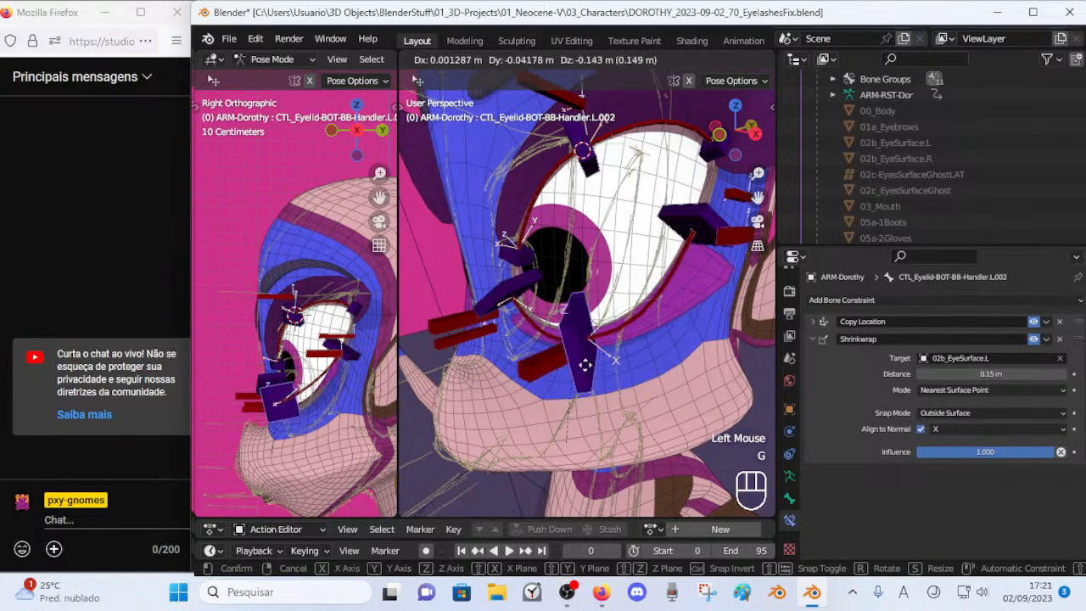
pyautogui.click(638, 354)
pyautogui.hotkey('ctrl', 's')
# Raise the central lower eyelid handler (L.002) across the eye and settle it over the eye's lower outer part.
pyautogui.press('g')
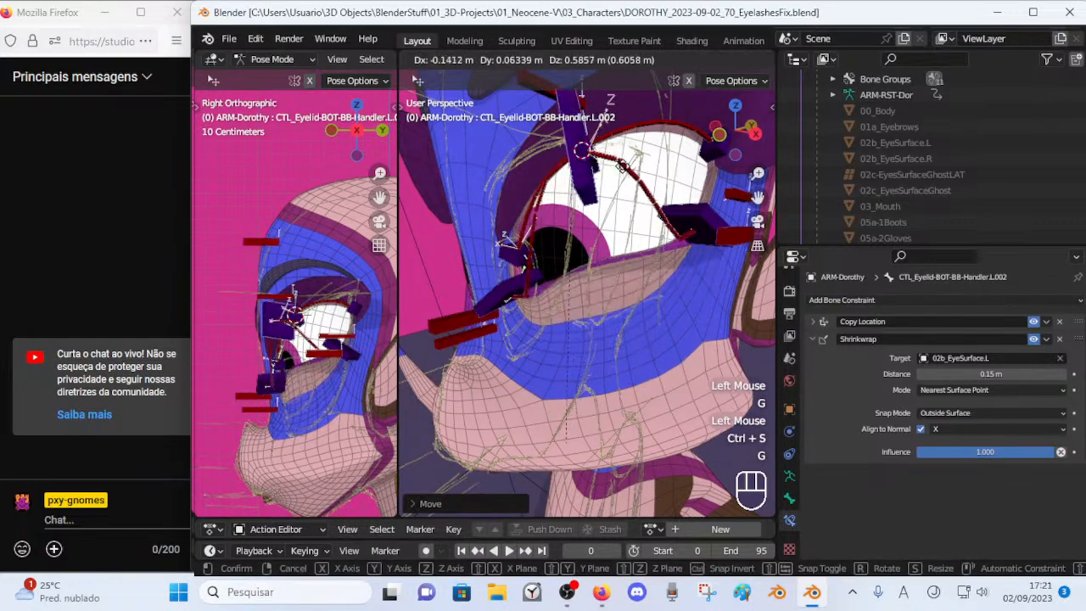
pyautogui.click(630, 236)
pyautogui.moveTo(641, 310); pyautogui.dragTo(668, 295, button='middle')
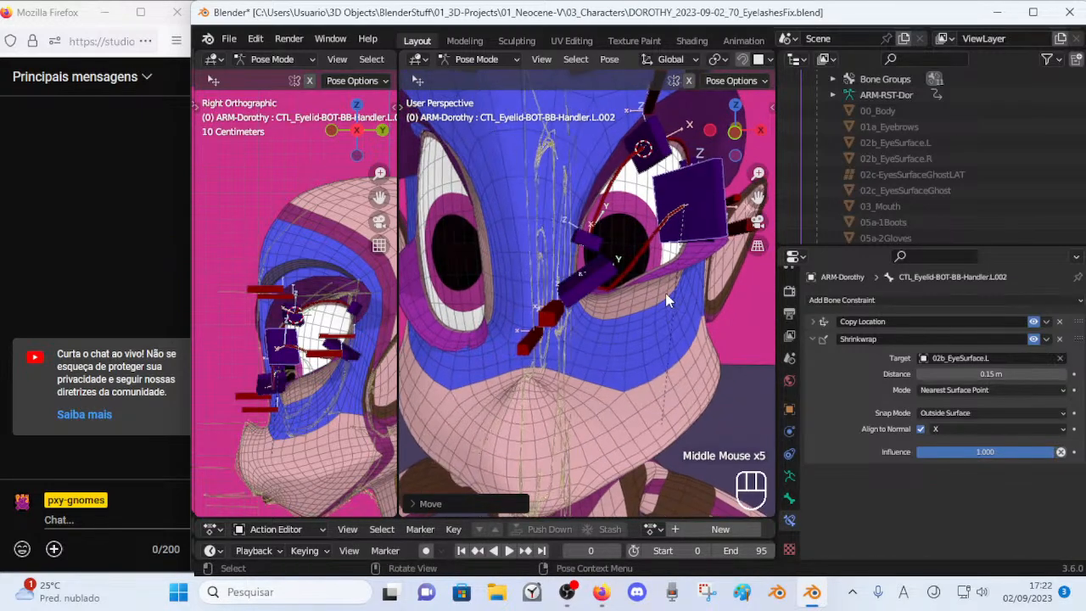
pyautogui.press('g')
pyautogui.click(647, 323)
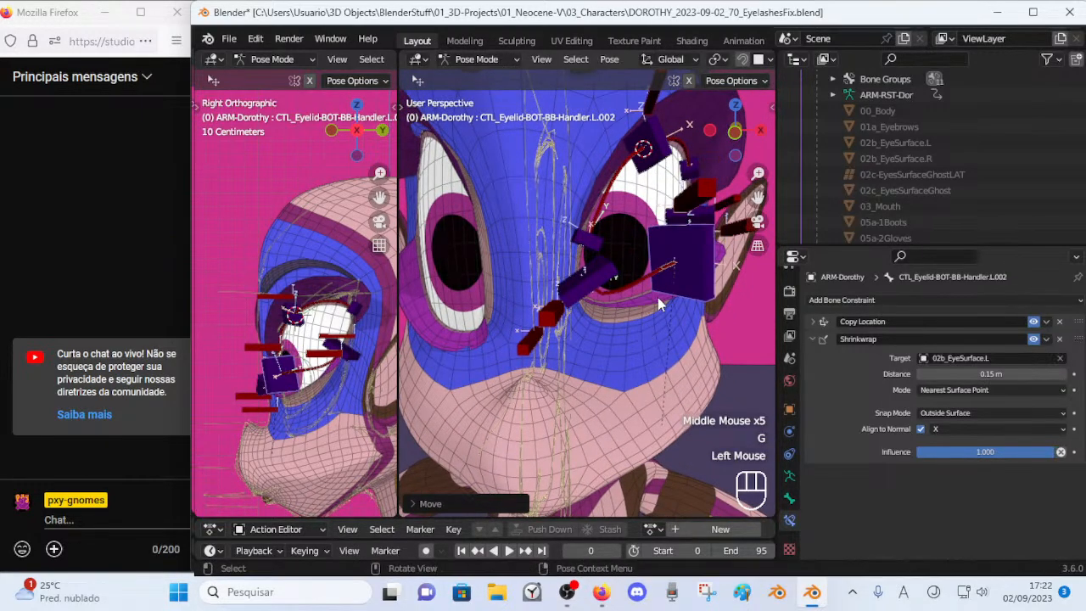
# Lower the L.002 handler to just below the eye's lower edge, checking it from the side.
pyautogui.moveTo(685, 296); pyautogui.dragTo(642, 290, button='middle')
pyautogui.moveTo(659, 238); pyautogui.dragTo(560, 339, button='middle')
pyautogui.press('g')
pyautogui.click(616, 278)
pyautogui.press('g')
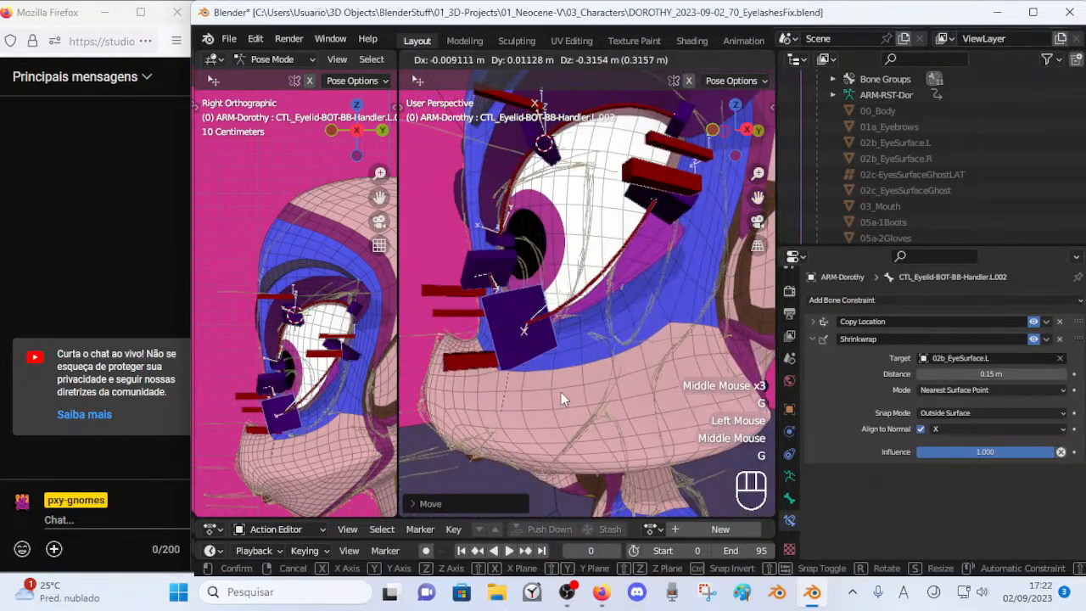
pyautogui.click(560, 393)
# Test the L.002 handler's vertical range over the eye and settle it against the lower lid line.
pyautogui.moveTo(559, 393); pyautogui.dragTo(493, 340, button='middle')
pyautogui.press('g')
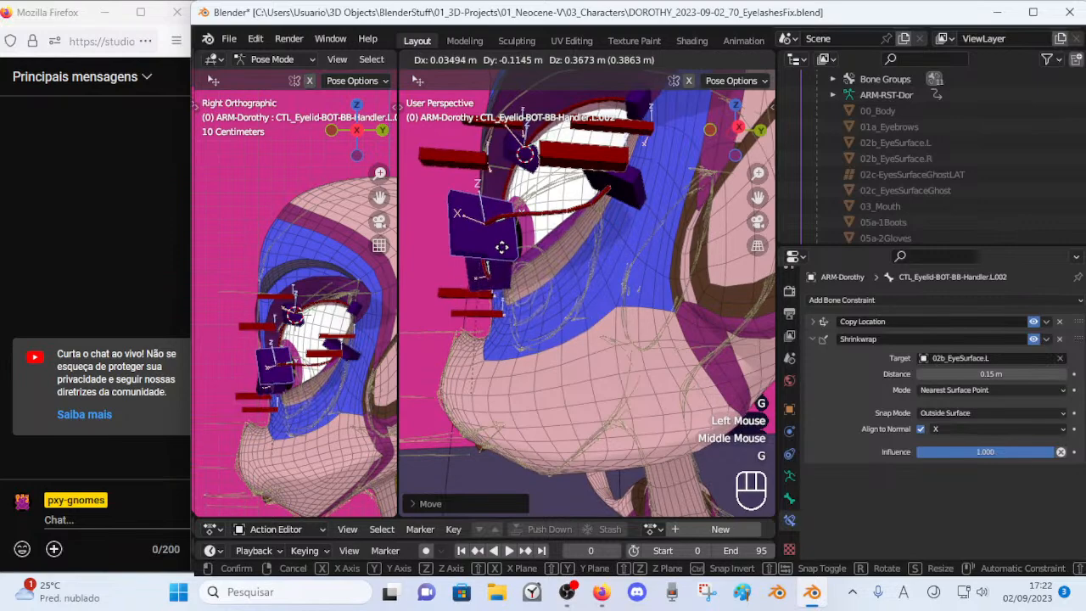
pyautogui.click(558, 367)
pyautogui.moveTo(558, 360); pyautogui.dragTo(641, 398, button='middle')
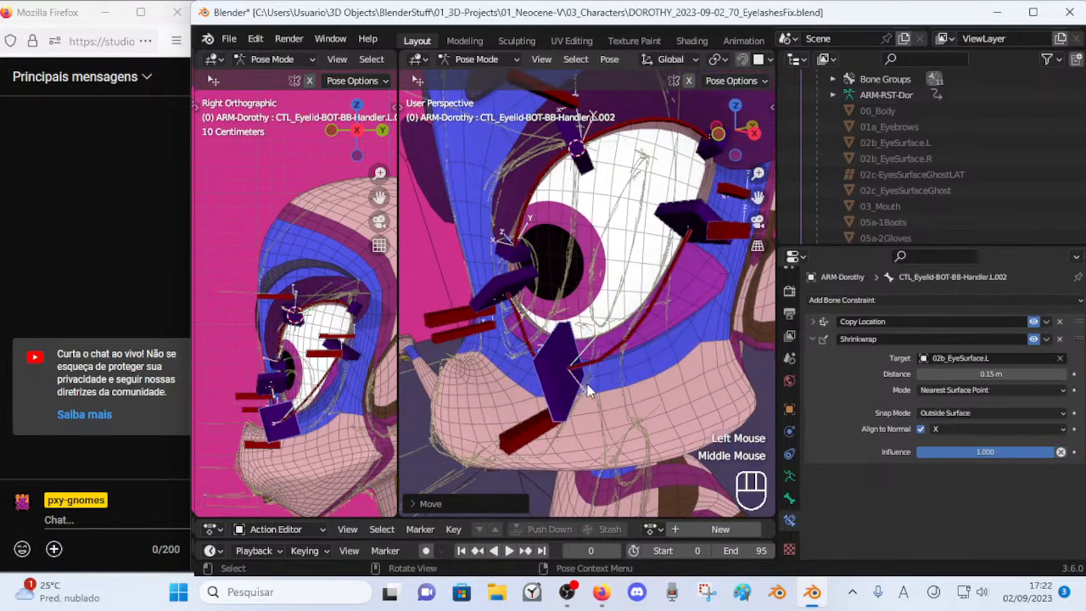
pyautogui.keyDown('shift'); pyautogui.moveTo(676, 266); pyautogui.dragTo(603, 321, button='middle'); pyautogui.keyUp('shift')
pyautogui.press('g')
pyautogui.click(591, 297)
# Move the outer lower eyelid handler (L.003) up to the eye's outer corner and set its Shrinkwrap distance to 0.1 m.
pyautogui.click(658, 257)
pyautogui.press('g')
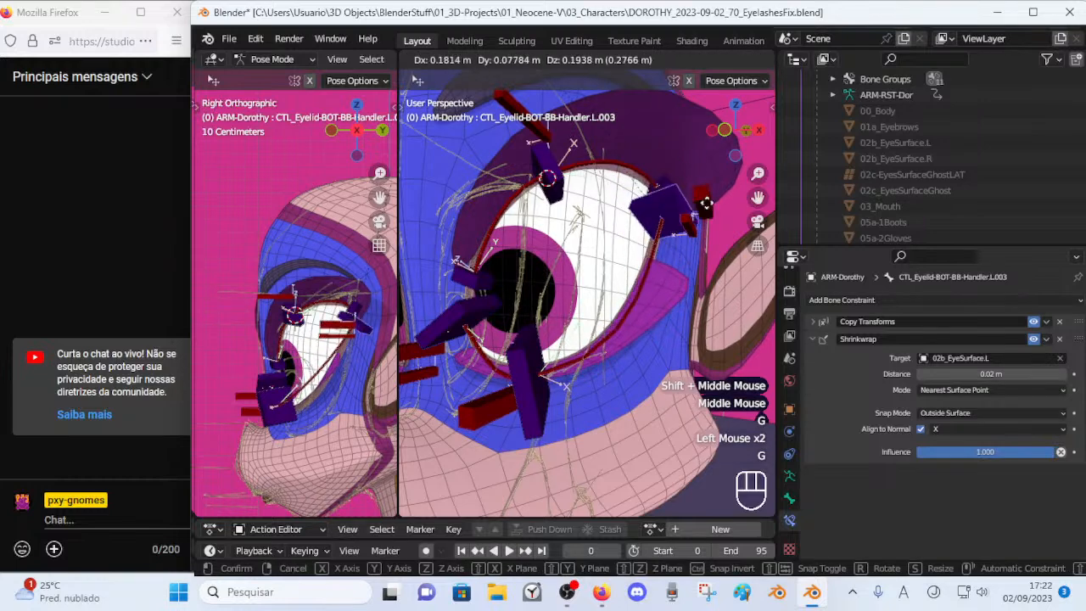
pyautogui.click(737, 194)
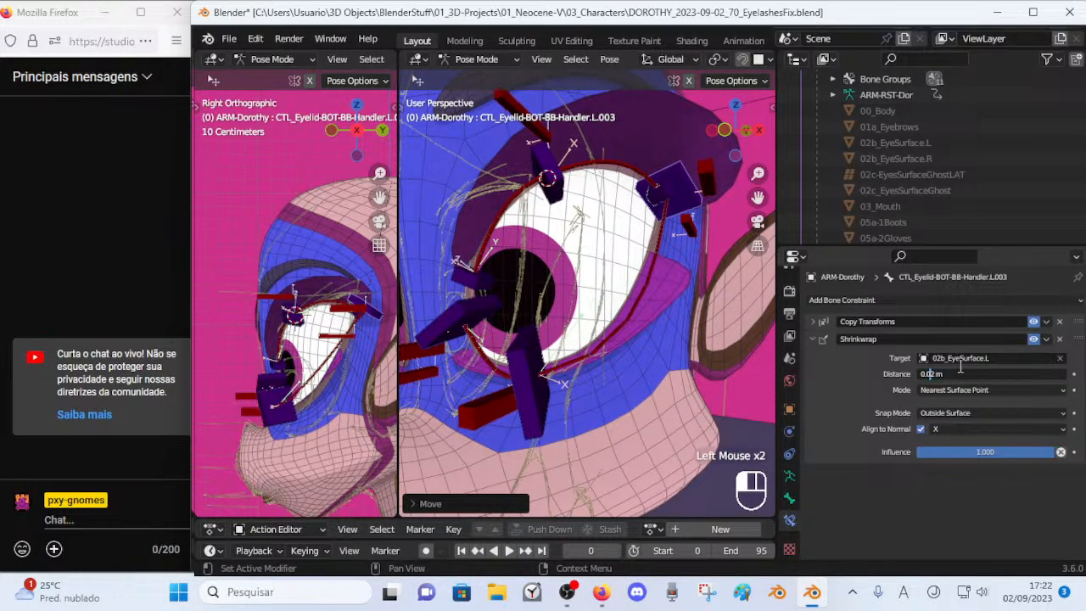
pyautogui.write('8')
pyautogui.press('Return')
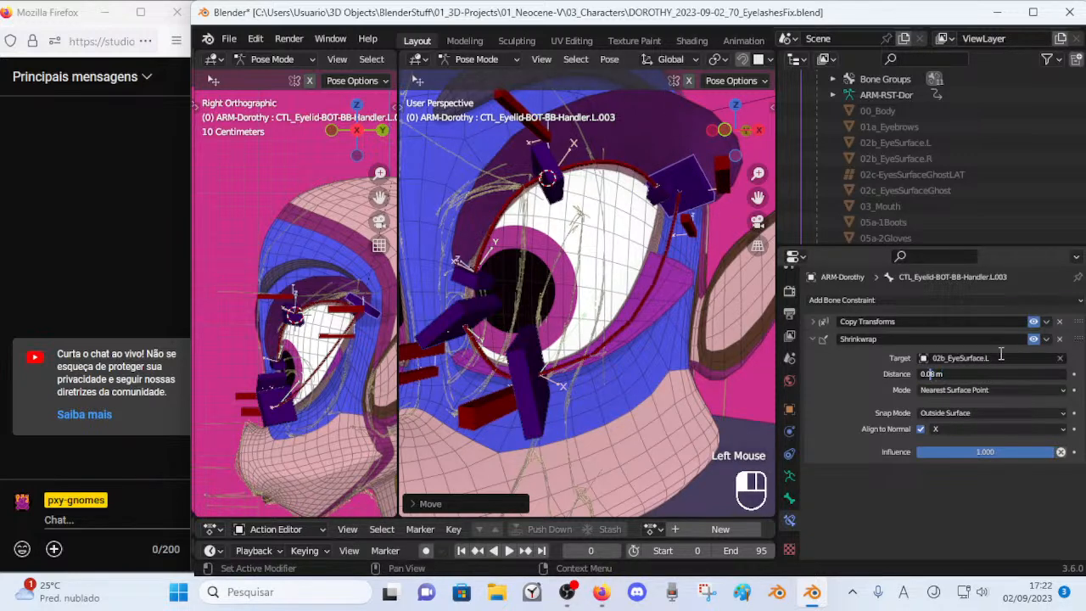
# Nudge the outer handler (L.003) at the eye's outer corner and raise the central lower handler (L.002) over the pupil.
pyautogui.press('g')
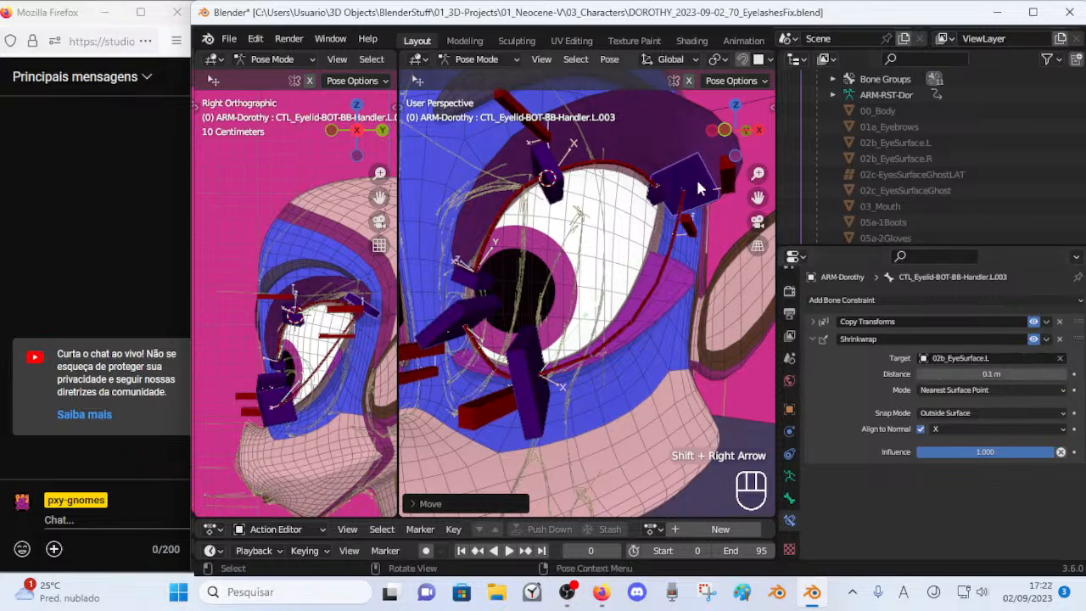
pyautogui.click(518, 364)
pyautogui.click(519, 370)
pyautogui.press('g')
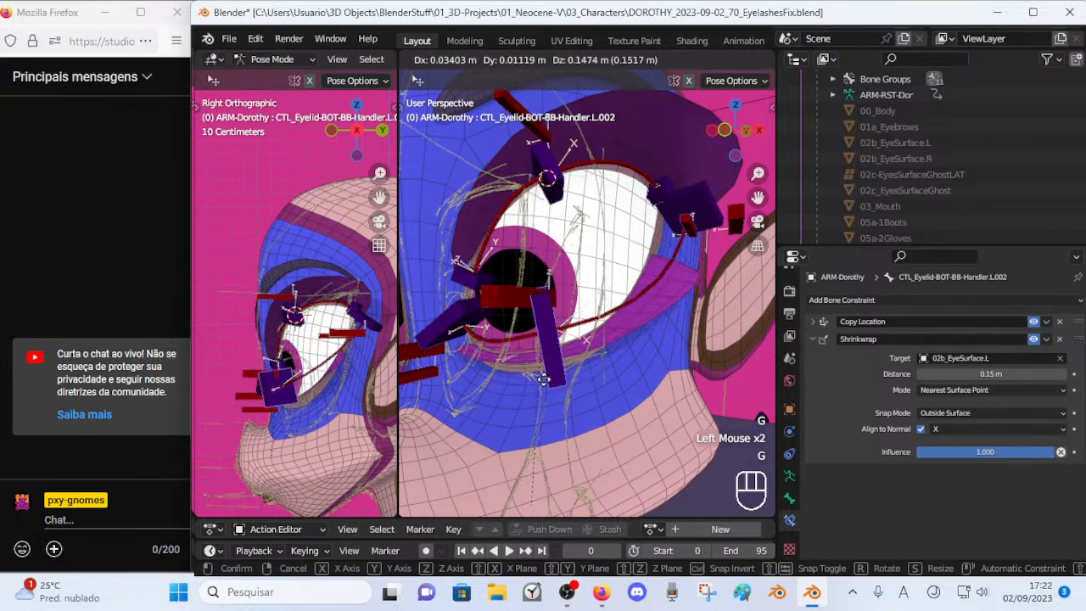
pyautogui.click(688, 225)
pyautogui.click(687, 225)
pyautogui.press('g')
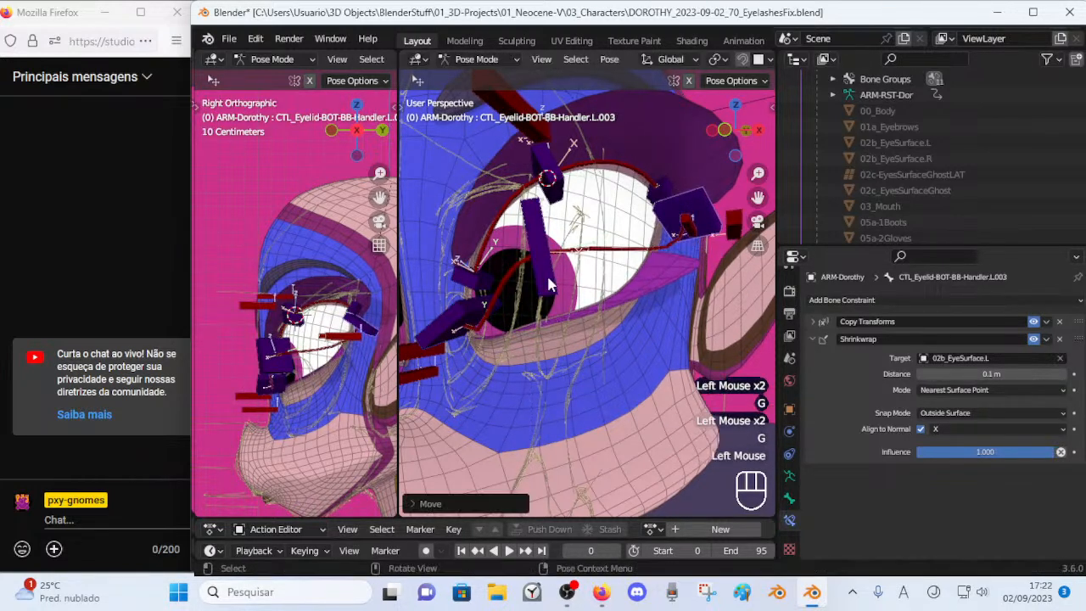
# Return the central lower eyelid handler (L.002) to the lower lid's edge.
pyautogui.click(544, 329)
pyautogui.scroll(-2, 544, 329)
pyautogui.press('g')
pyautogui.click(613, 327)
# Fine-tune the position of the outer lower eyelid handler (L.003) near the eye's outer corner and save the file.
pyautogui.moveTo(612, 327); pyautogui.dragTo(810, 350, button='middle')
pyautogui.click(650, 254)
pyautogui.press('g')
pyautogui.click(636, 254)
pyautogui.press('g')
pyautogui.click(615, 245)
pyautogui.press('g')
pyautogui.click(612, 249)
pyautogui.scroll(3, 612, 249)
pyautogui.hotkey('ctrl', 's')
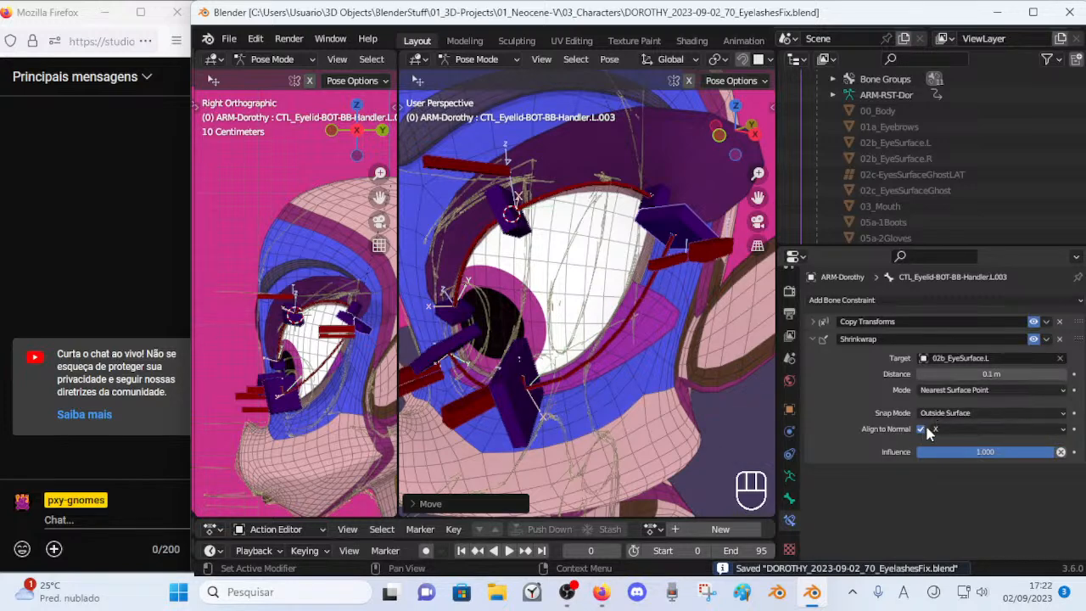
# Rotate the outer lower eyelid handler (L.003) freely and lower it along the outer lid.
pyautogui.hotkey('ctrl', 'r')
pyautogui.press('r')
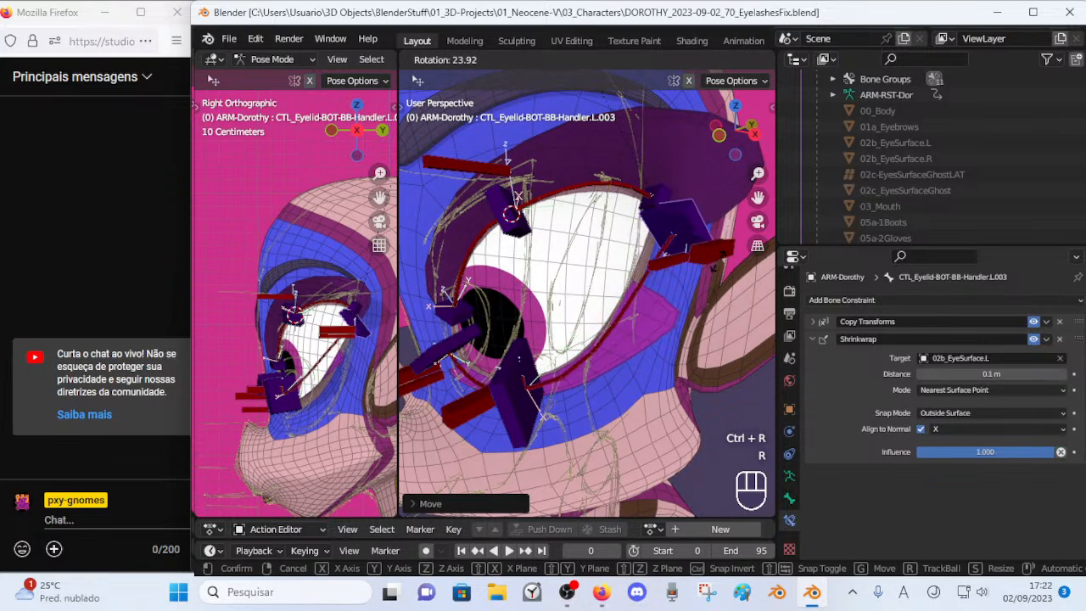
pyautogui.click(678, 305)
pyautogui.press('g')
pyautogui.click(687, 324)
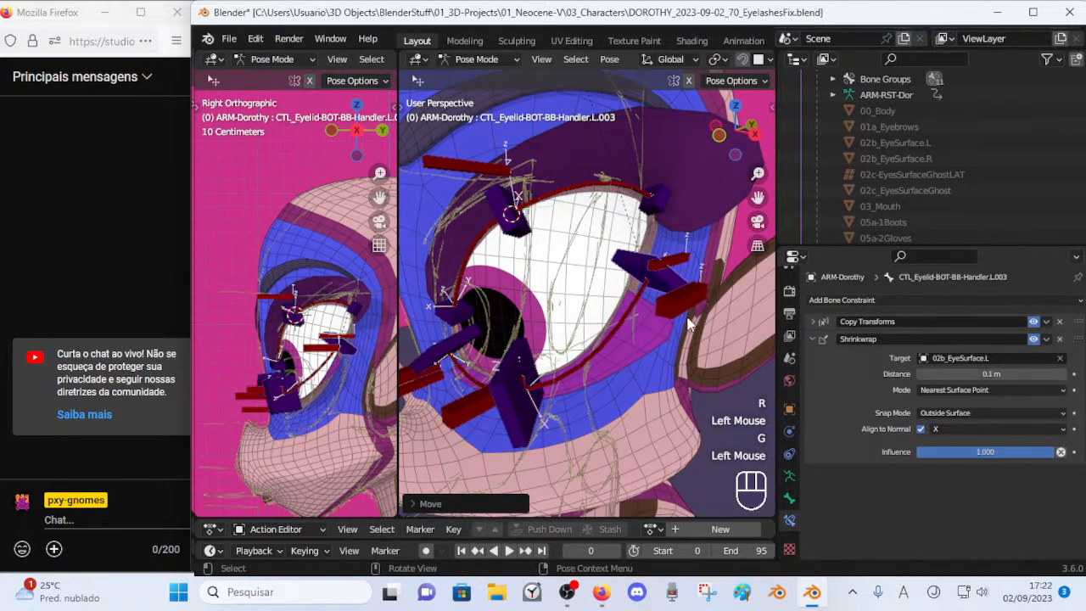
pyautogui.press('r')
pyautogui.press('y')
pyautogui.press('u')
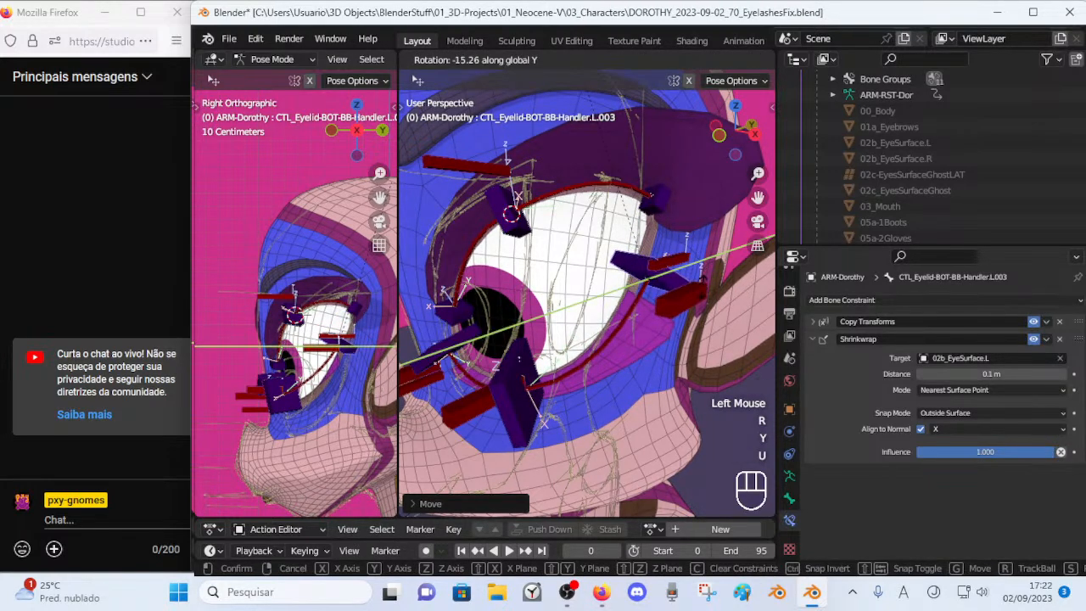
pyautogui.press('y')
pyautogui.press('Escape')
# Shift the outer lower eyelid handler (L.003) inward along the outer part of the lower lid.
pyautogui.press('g')
pyautogui.click(622, 298)
pyautogui.moveTo(622, 298); pyautogui.dragTo(689, 276, button='middle')
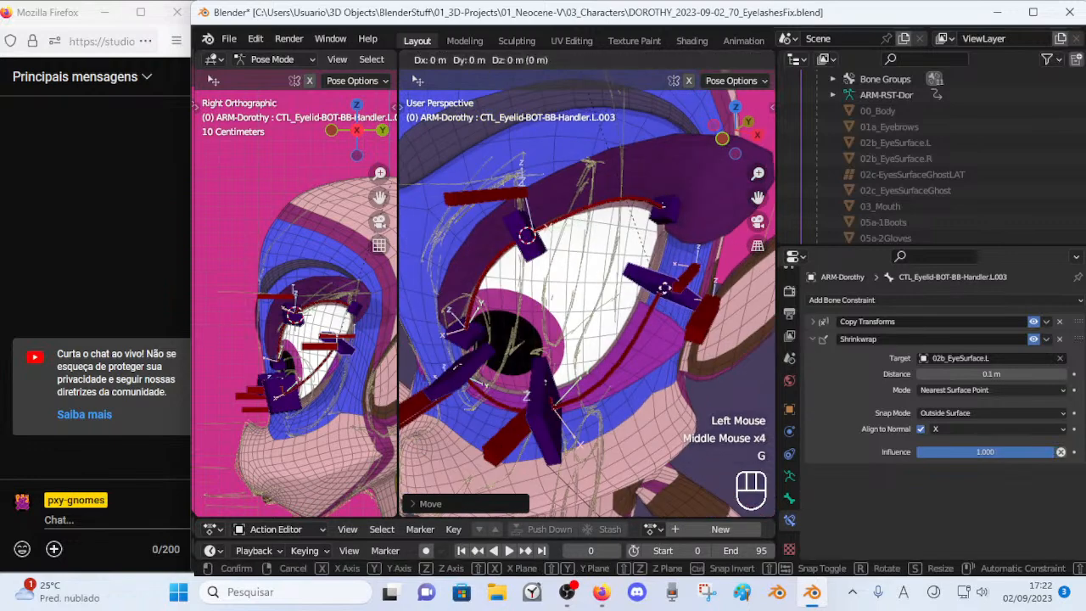
pyautogui.press('g')
pyautogui.click(607, 344)
# Raise the central lower eyelid handler (L.002) over the pupil and bring it back down toward the lower lid.
pyautogui.click(532, 386)
pyautogui.press('g')
pyautogui.click(516, 334)
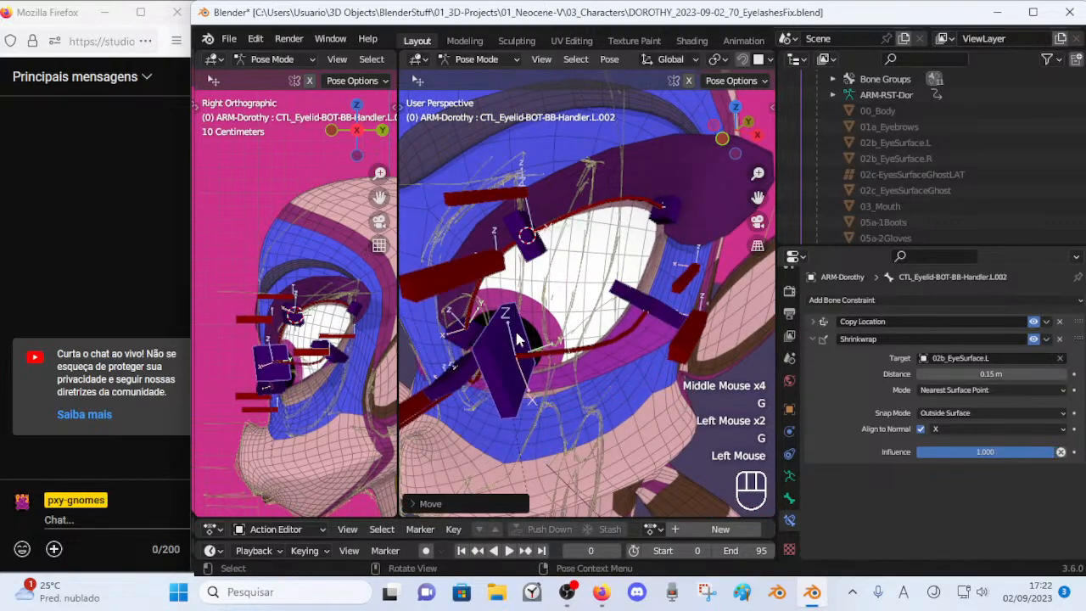
pyautogui.press('g')
pyautogui.click(524, 388)
# Move the central lower eyelid handler (L.002) up and back down in front of the pupil.
pyautogui.moveTo(524, 388); pyautogui.dragTo(514, 323, button='middle')
pyautogui.press('g')
pyautogui.click(519, 311)
pyautogui.press('g')
pyautogui.click(524, 303)
pyautogui.moveTo(483, 333); pyautogui.dragTo(689, 363, button='middle')
pyautogui.press('g')
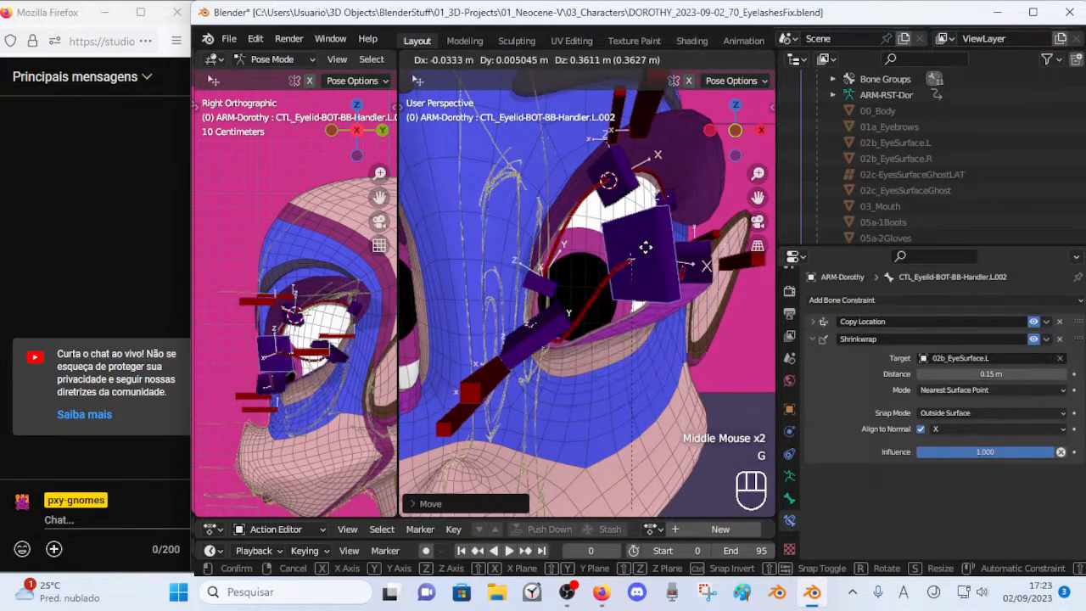
pyautogui.click(637, 320)
# Try shifting the central lower eyelash bone (DEF-HEAD-Eyelash-BOT.L.002) downward.
pyautogui.moveTo(654, 353); pyautogui.dragTo(660, 294, button='middle')
pyautogui.click(660, 295)
pyautogui.press('g')
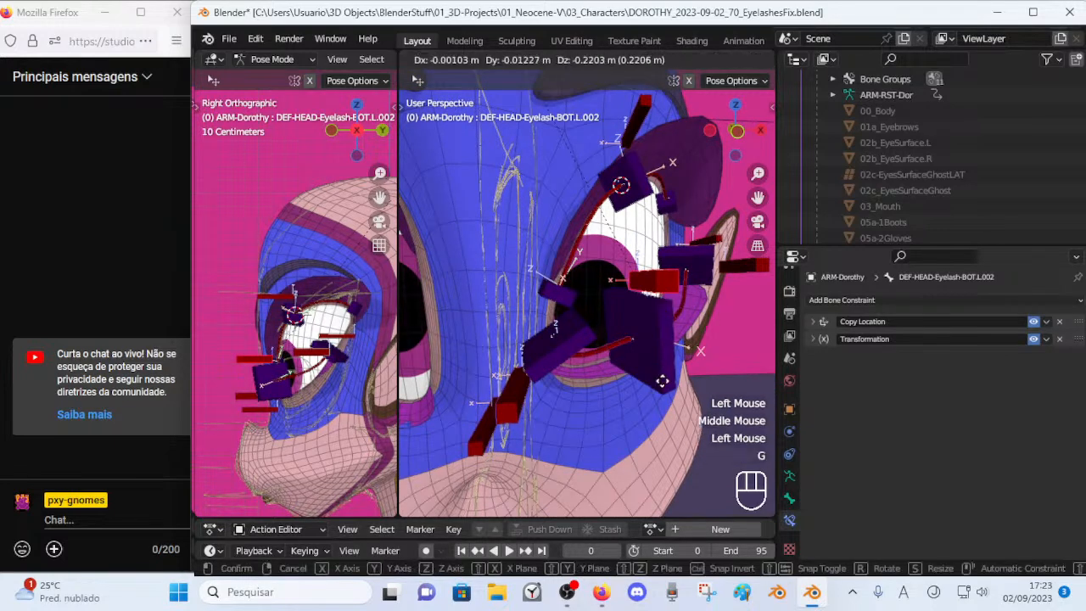
pyautogui.click(662, 363)
# Lower the central lower eyelid handler (L.002) below the eye and bring it back up to the lid edge.
pyautogui.click(658, 370)
pyautogui.press('g')
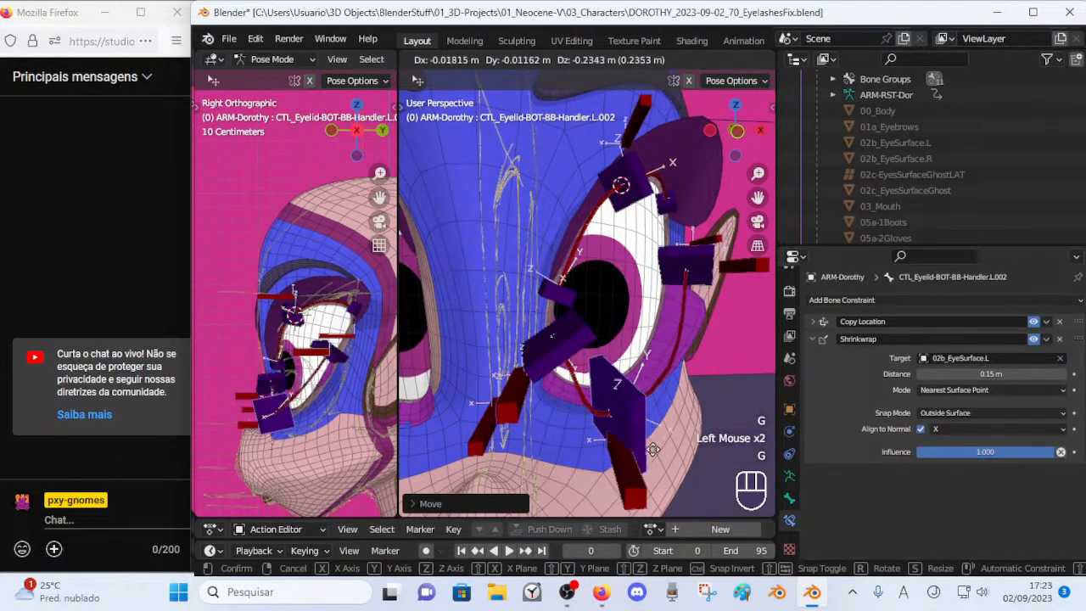
pyautogui.click(645, 408)
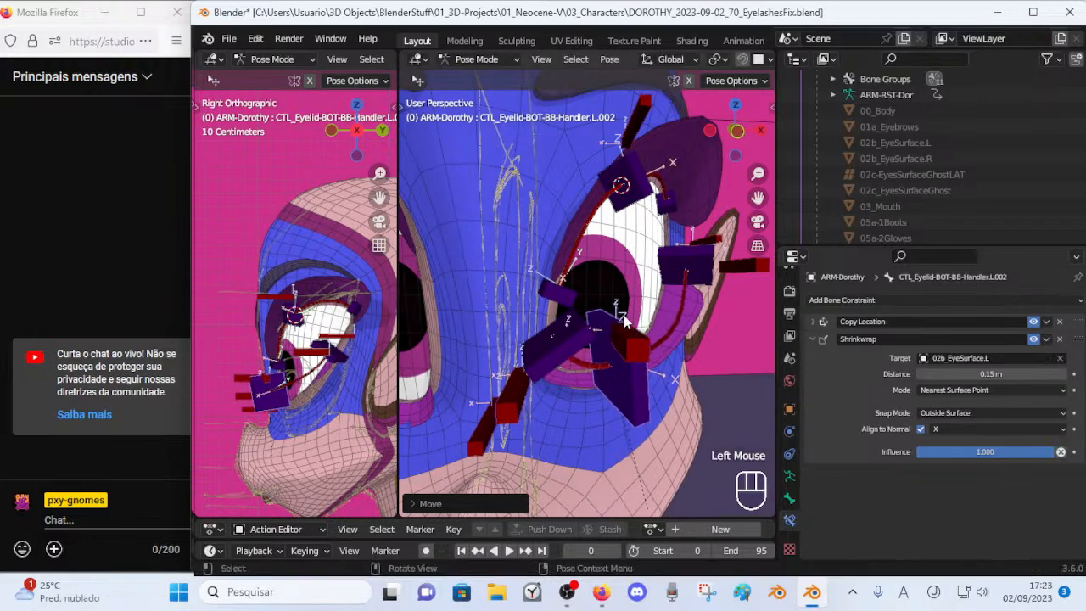
pyautogui.moveTo(645, 405); pyautogui.dragTo(612, 360, button='middle')
pyautogui.press('g')
pyautogui.click(605, 348)
# Set the Map To location Z Min to -1 m in the central lower eyelash bone's (BOT.L.002) Transformation constraint.
pyautogui.click(580, 324)
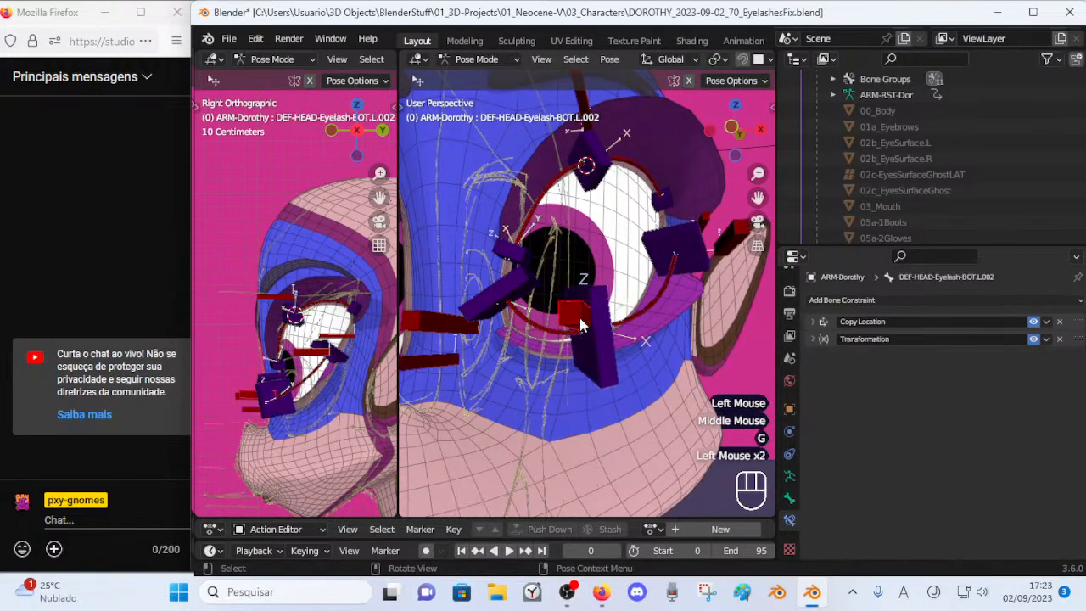
pyautogui.click(820, 342)
pyautogui.scroll(-3, 972, 489)
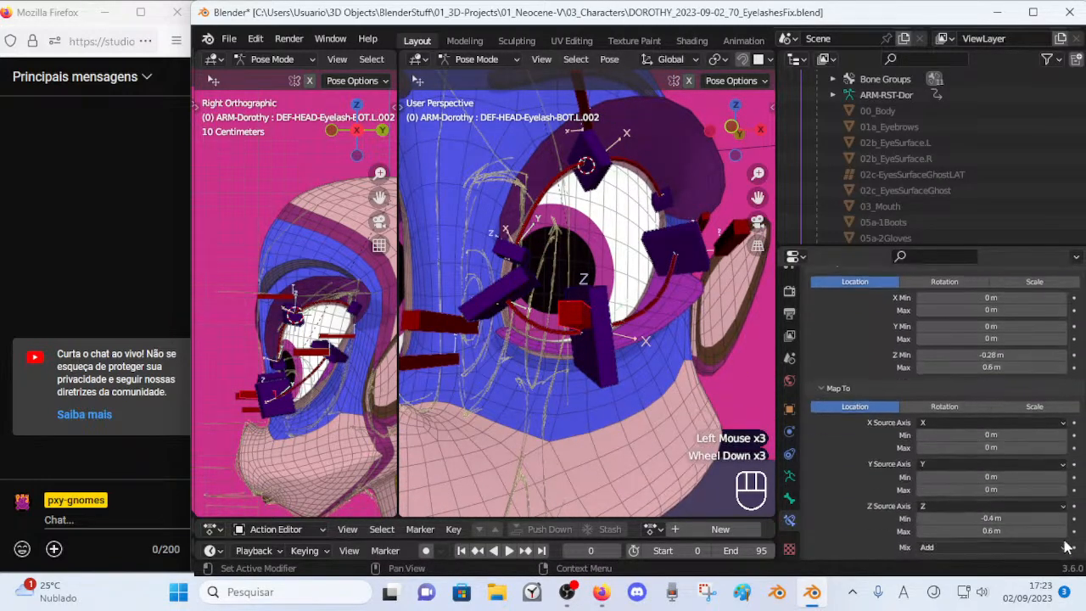
pyautogui.click(922, 520)
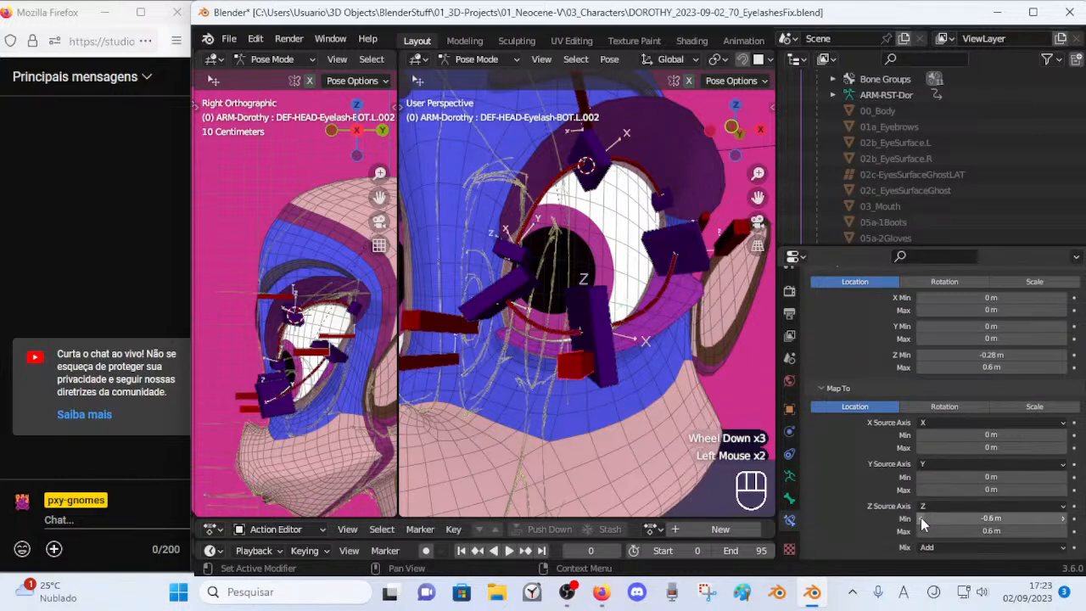
pyautogui.click(922, 520)
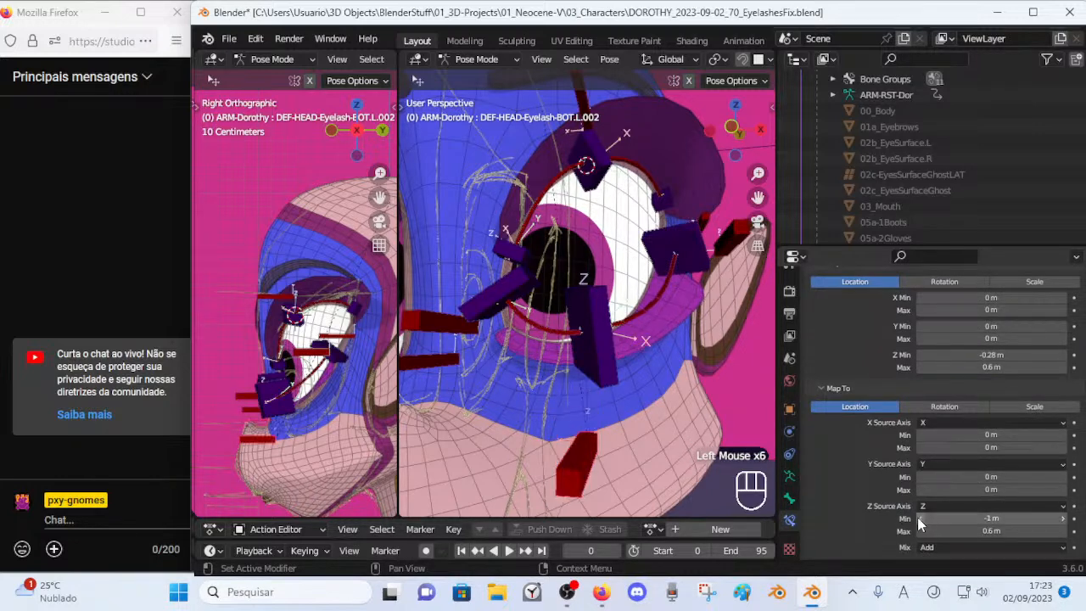
# Raise the central lower eyelid handler (L.002) from the lower lid to the middle of the eye.
pyautogui.click(598, 356)
pyautogui.press('g')
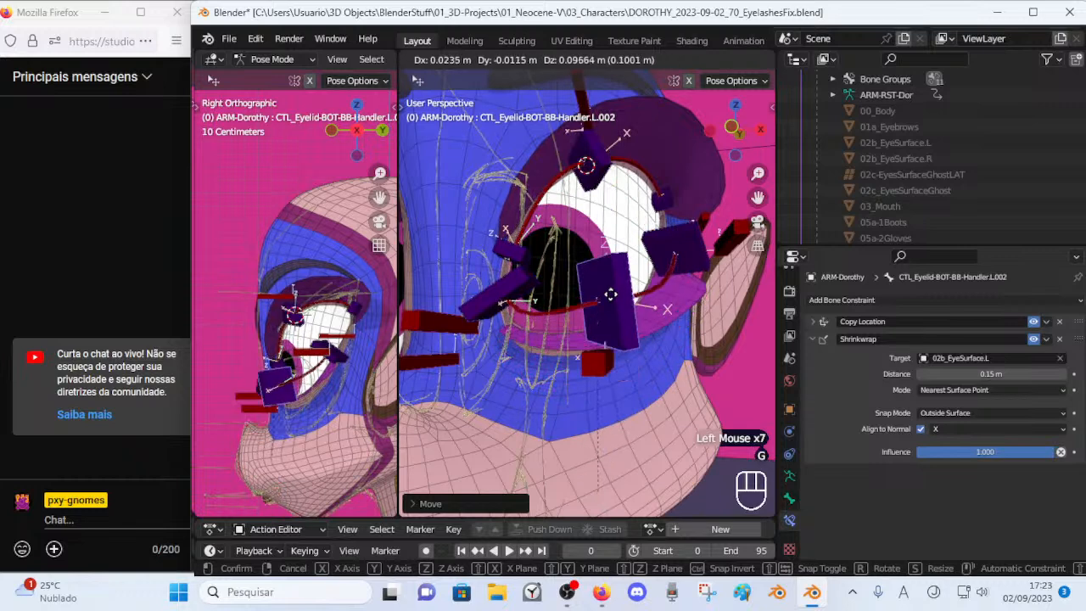
pyautogui.click(574, 209)
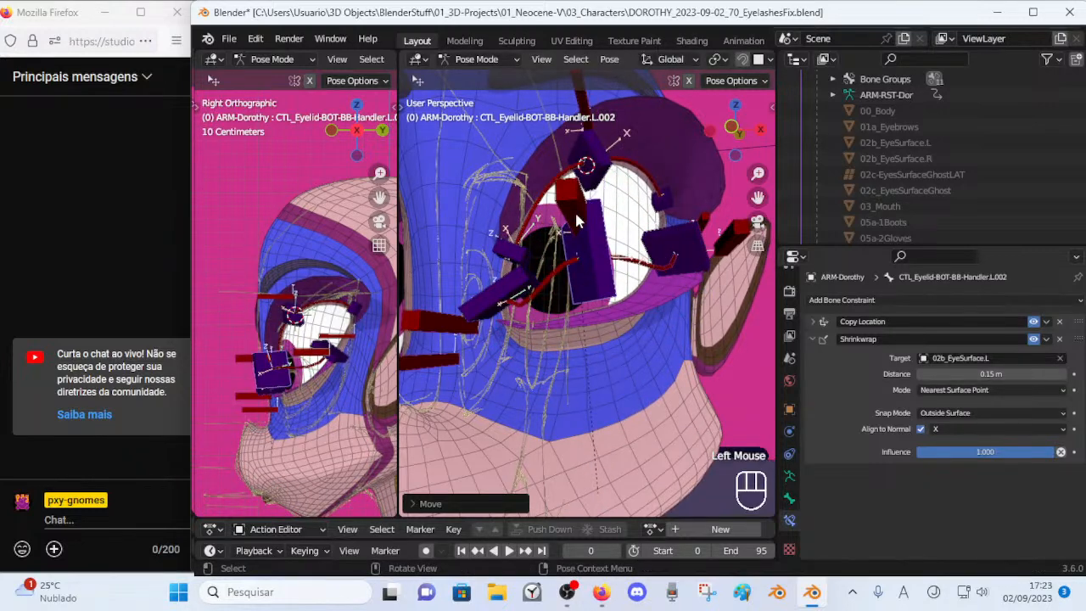
# Raise the lower eyelash bone's (BOT.L.002) Transformation Map To Z Max to 1 m, lowering the central eyelid handler to the lid between adjustments.
pyautogui.click(574, 209)
pyautogui.scroll(-2, 1011, 458)
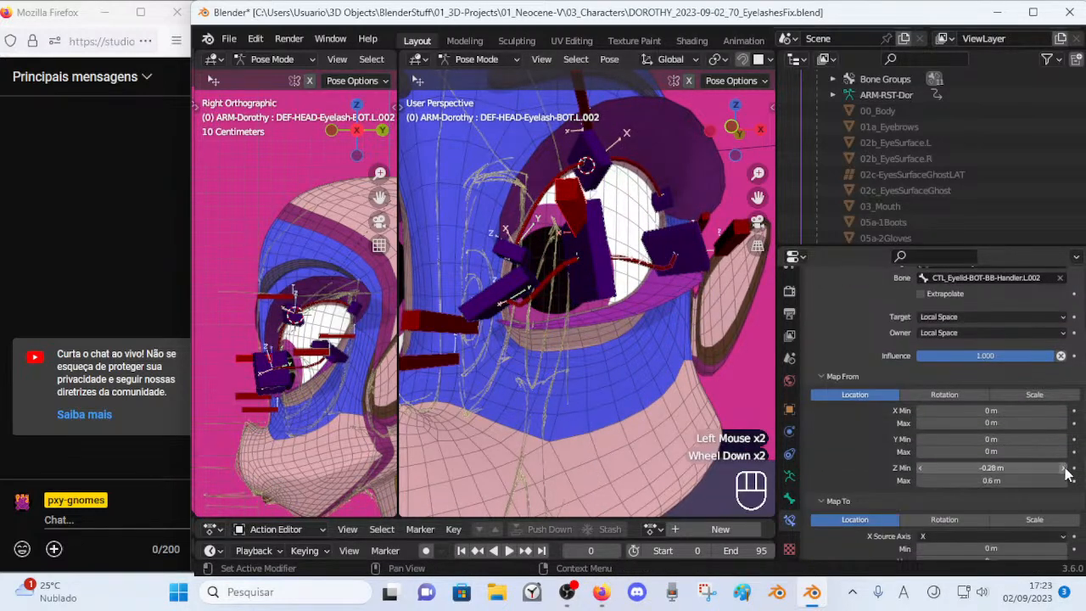
pyautogui.scroll(-5, 1067, 472)
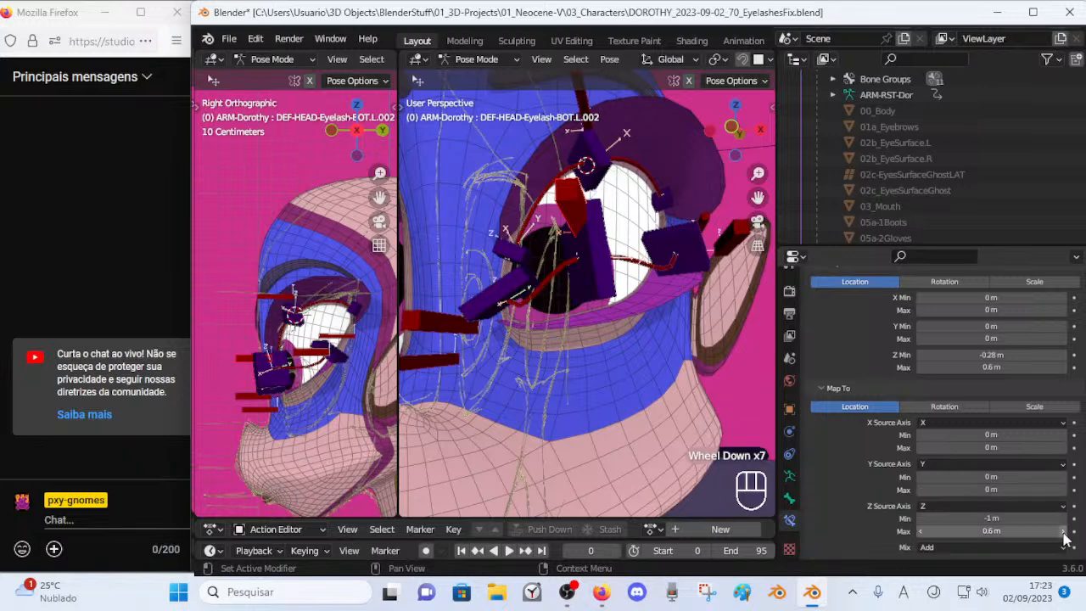
pyautogui.click(1063, 531)
pyautogui.click(1062, 532)
pyautogui.click(598, 283)
pyautogui.press('g')
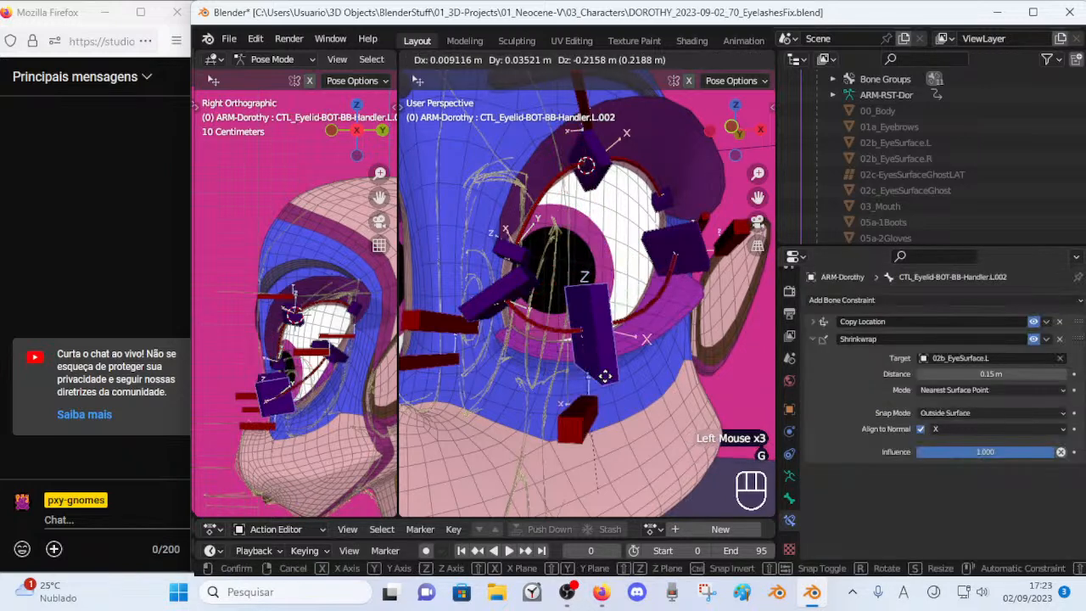
pyautogui.click(626, 384)
pyautogui.click(626, 384)
pyautogui.scroll(-4, 1051, 536)
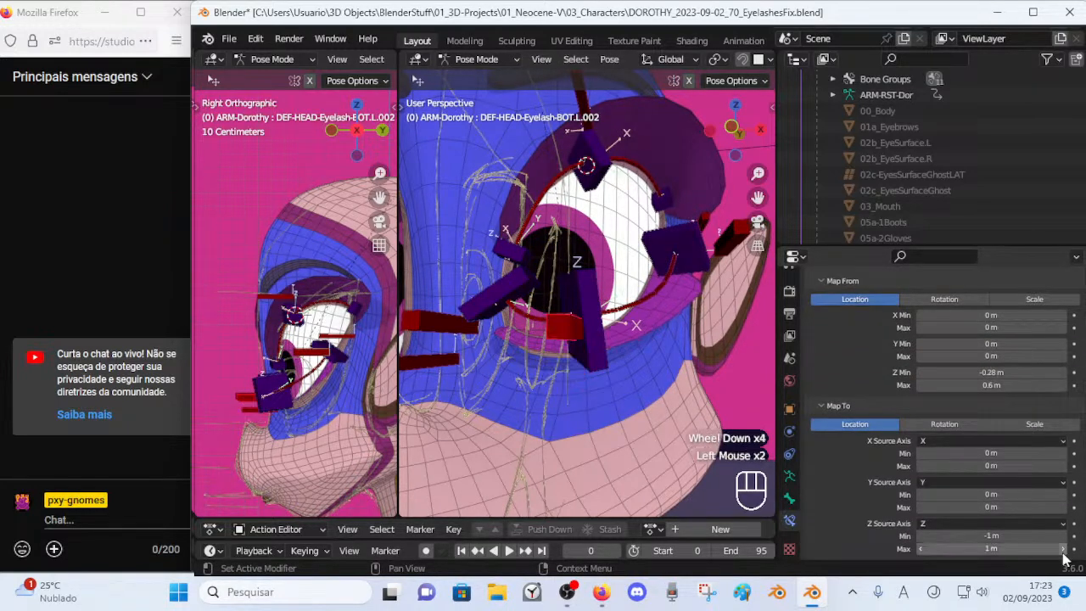
# Raise the central lower eyelid handler (L.002) toward the upper lid and reposition it over the outer part of the pupil.
pyautogui.click(592, 354)
pyautogui.press('g')
pyautogui.click(591, 248)
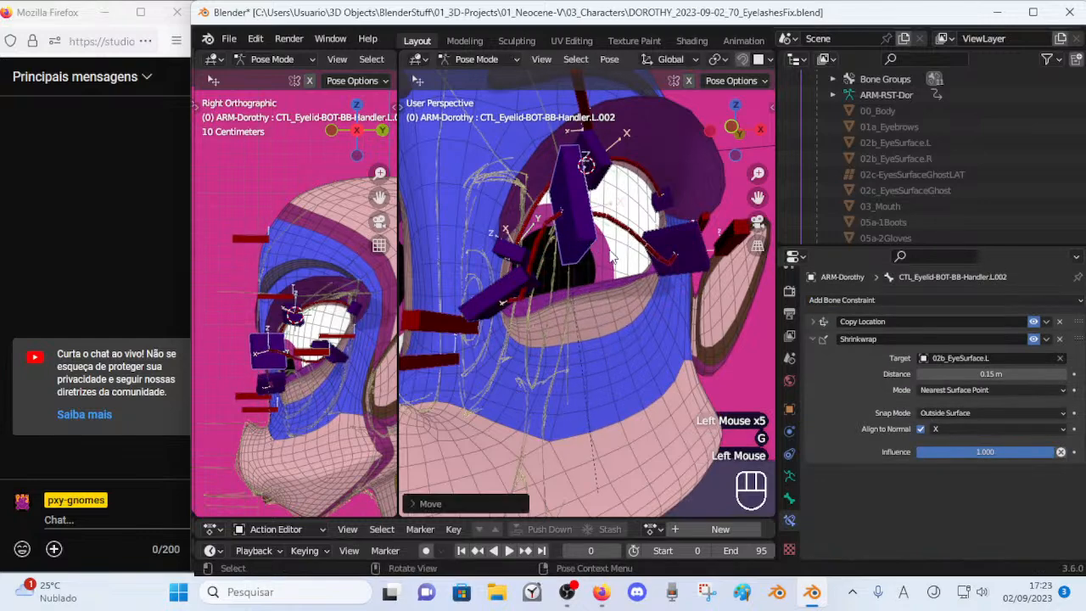
pyautogui.keyDown('shift'); pyautogui.moveTo(592, 250); pyautogui.dragTo(586, 286, button='middle'); pyautogui.keyUp('shift')
pyautogui.press('g')
pyautogui.click(608, 303)
pyautogui.scroll(-2, 564, 197)
pyautogui.moveTo(564, 198); pyautogui.dragTo(569, 177, button='middle')
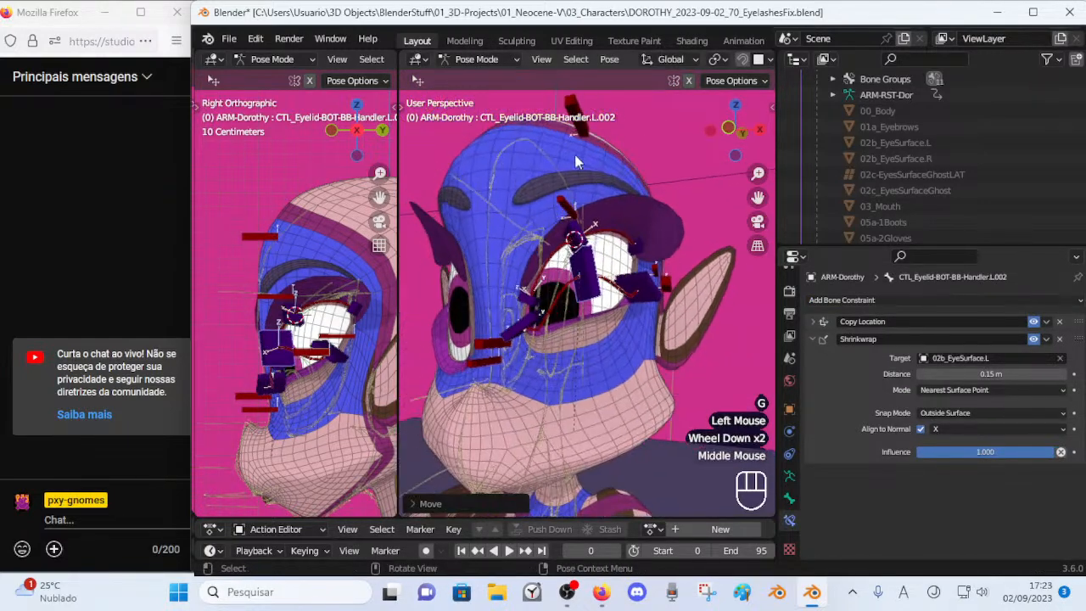
# Increase the lower eyelash bone's (BOT.L.002) Transformation Map To Z Max to 1.2 m.
pyautogui.click(583, 127)
pyautogui.scroll(1, 634, 333)
pyautogui.scroll(-5, 942, 407)
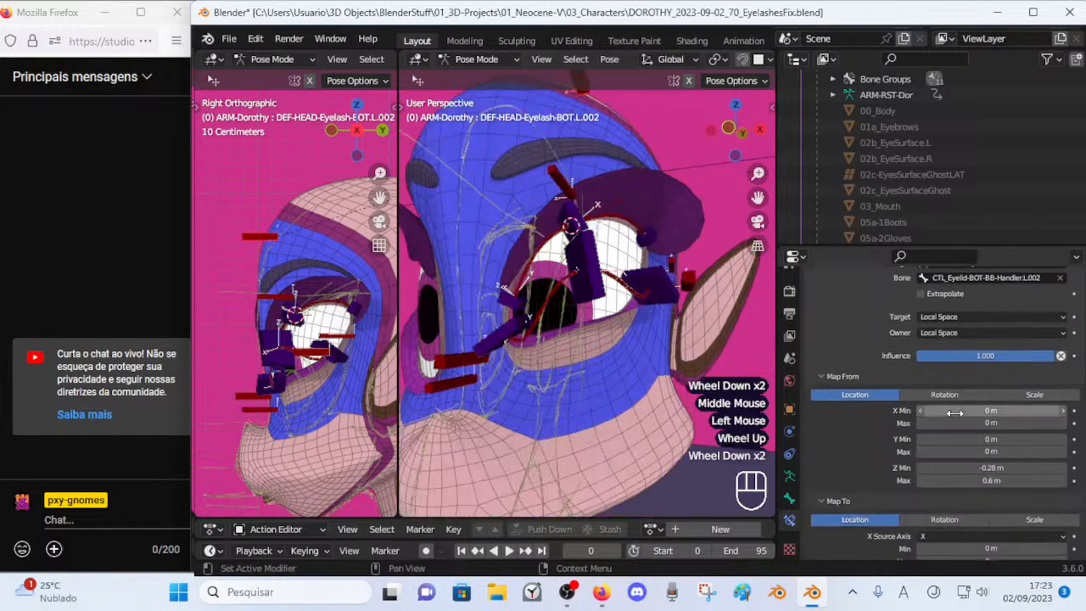
pyautogui.click(1063, 531)
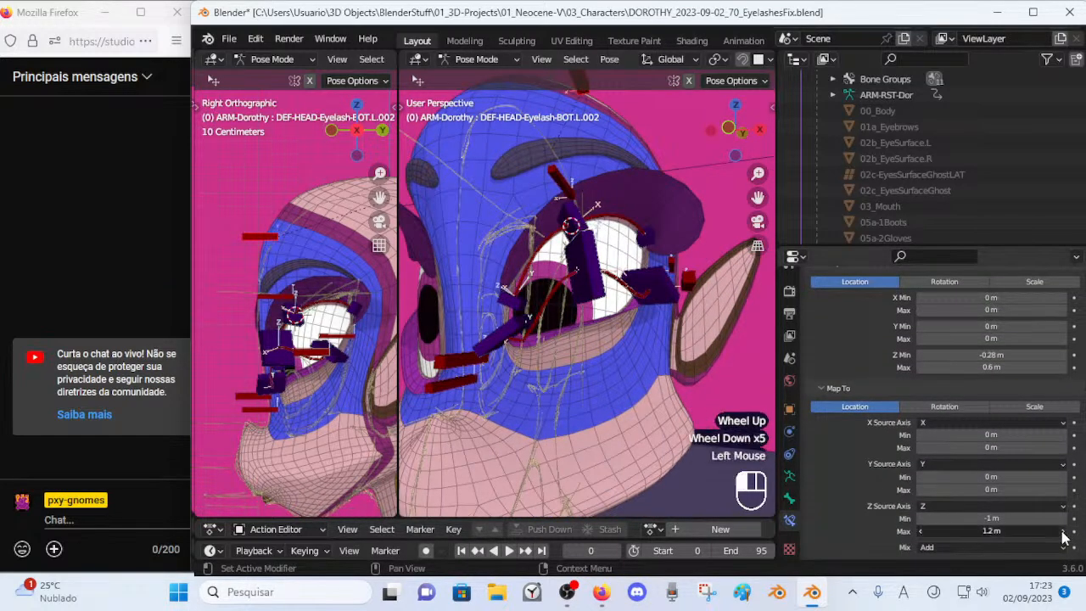
# Test the central lower eyelid handler (L.002) by moving it between the lower cheek and the middle of the eye.
pyautogui.moveTo(592, 323); pyautogui.dragTo(617, 323, button='middle')
pyautogui.click(625, 283)
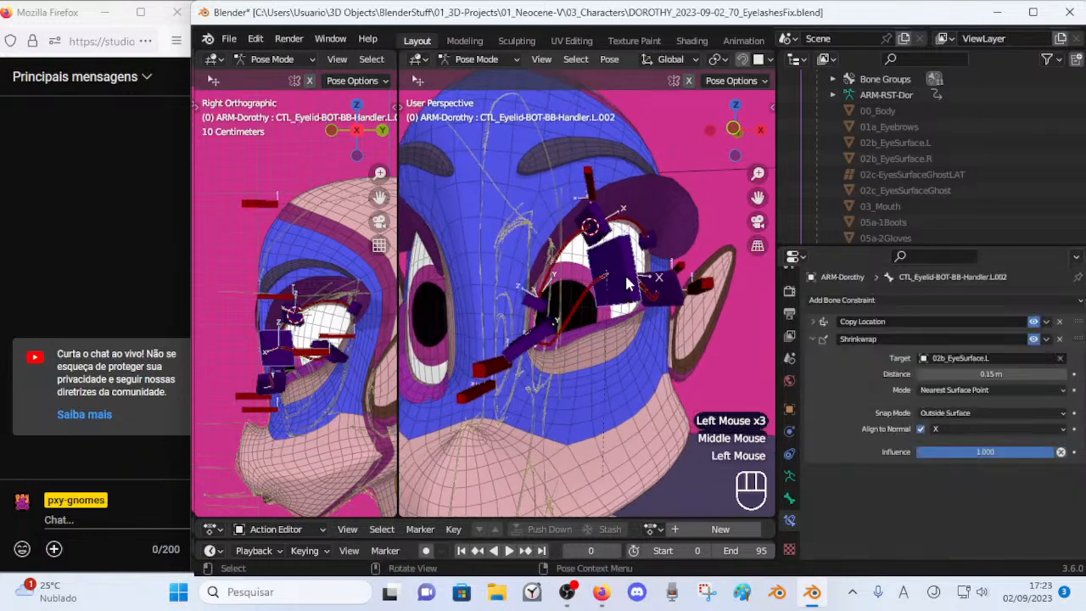
pyautogui.press('g')
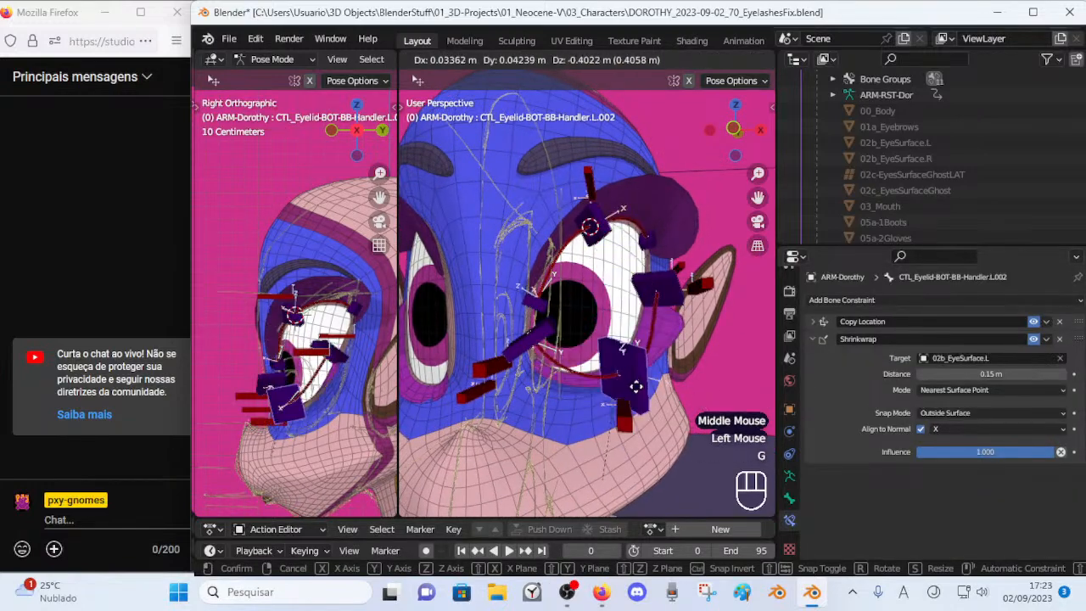
pyautogui.click(633, 270)
pyautogui.moveTo(634, 270); pyautogui.dragTo(657, 289, button='middle')
pyautogui.press('g')
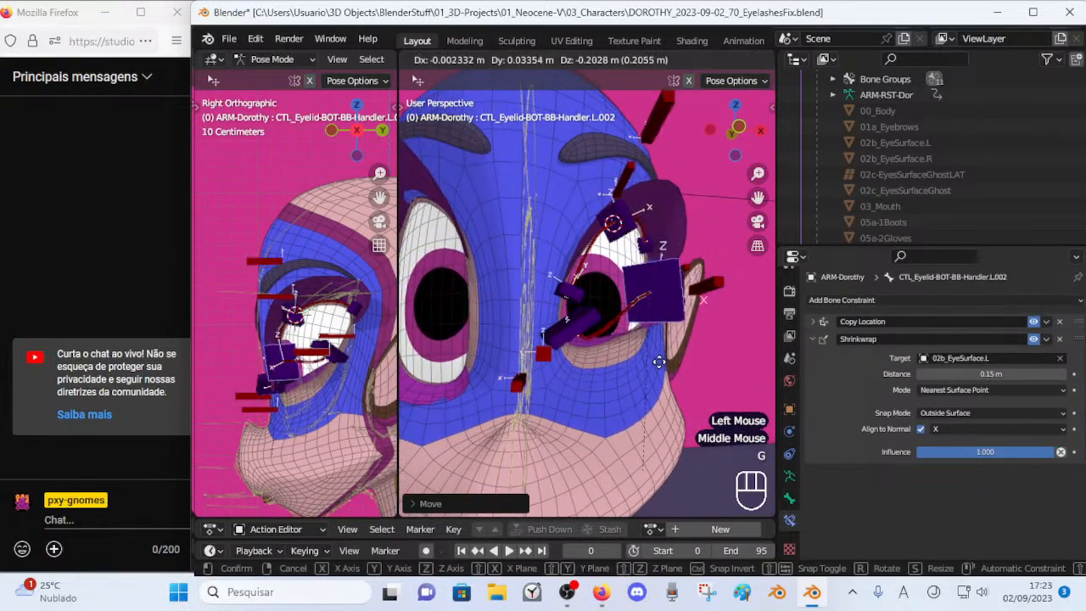
pyautogui.click(636, 338)
# Rotate the inner lower eyelid handler (L.001) to a steeper angle and reposition it beside the eye's inner corner.
pyautogui.press('r')
pyautogui.click(664, 267)
pyautogui.press('g')
pyautogui.click(686, 283)
pyautogui.press('g')
pyautogui.press('Escape')
# Reposition the central lower eyelid handler (L.002) along the lid and nudge the inner handler (L.001) slightly upward.
pyautogui.click(653, 273)
pyautogui.press('g')
pyautogui.click(638, 280)
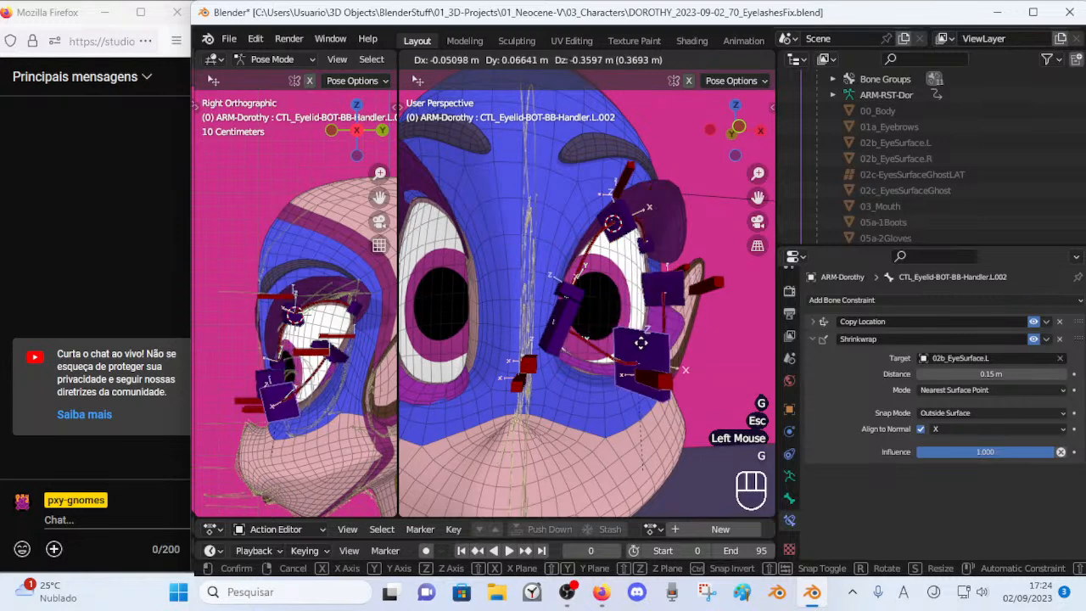
pyautogui.click(555, 357)
pyautogui.press('g')
pyautogui.click(552, 344)
# Move the central lower eyelid handler (L.002) up and down across the eye, leaving it raised over the pupil's outer side.
pyautogui.click(644, 288)
pyautogui.press('g')
pyautogui.click(645, 310)
pyautogui.press('g')
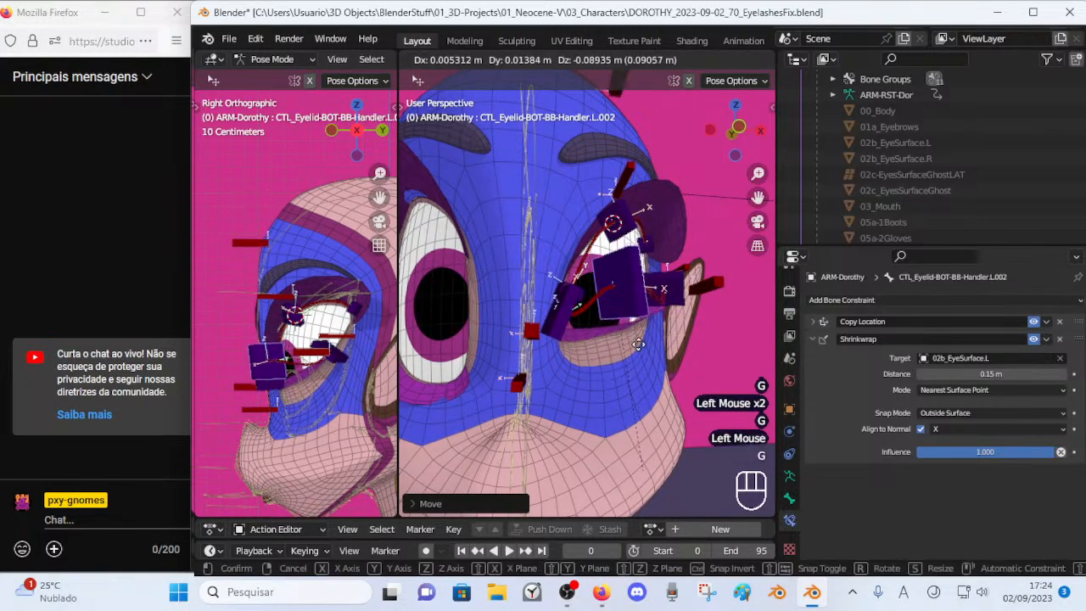
pyautogui.click(642, 303)
pyautogui.press('g')
pyautogui.click(638, 329)
# Reduce the lower eyelash bone's (BOT.L.002) Transformation Map To Z Max to 0.8 m.
pyautogui.moveTo(637, 331); pyautogui.dragTo(612, 305, button='middle')
pyautogui.scroll(-1, 605, 140)
pyautogui.click(586, 288)
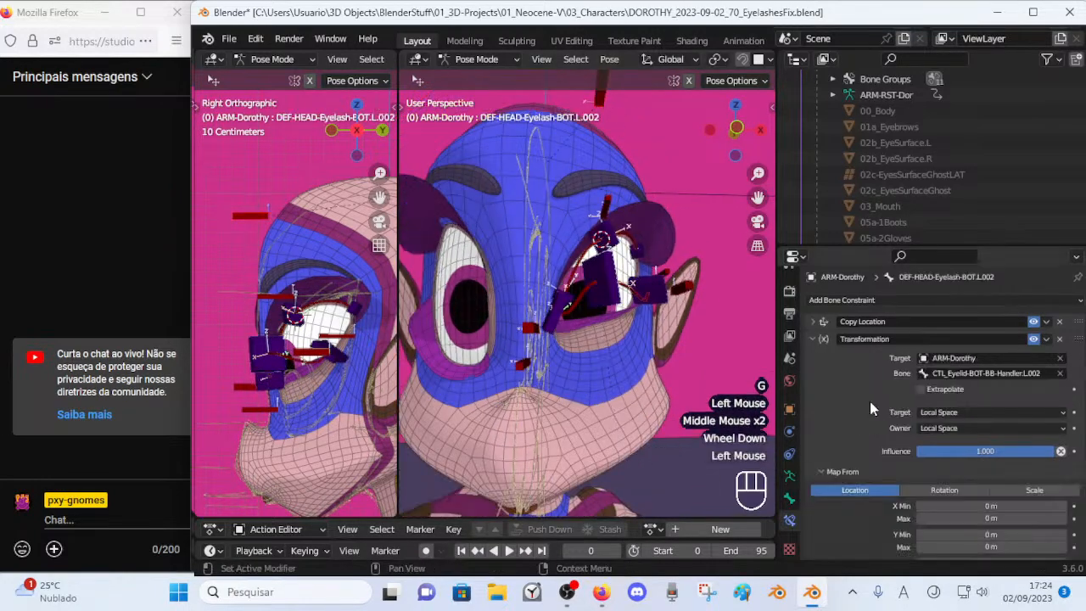
pyautogui.scroll(-4, 955, 509)
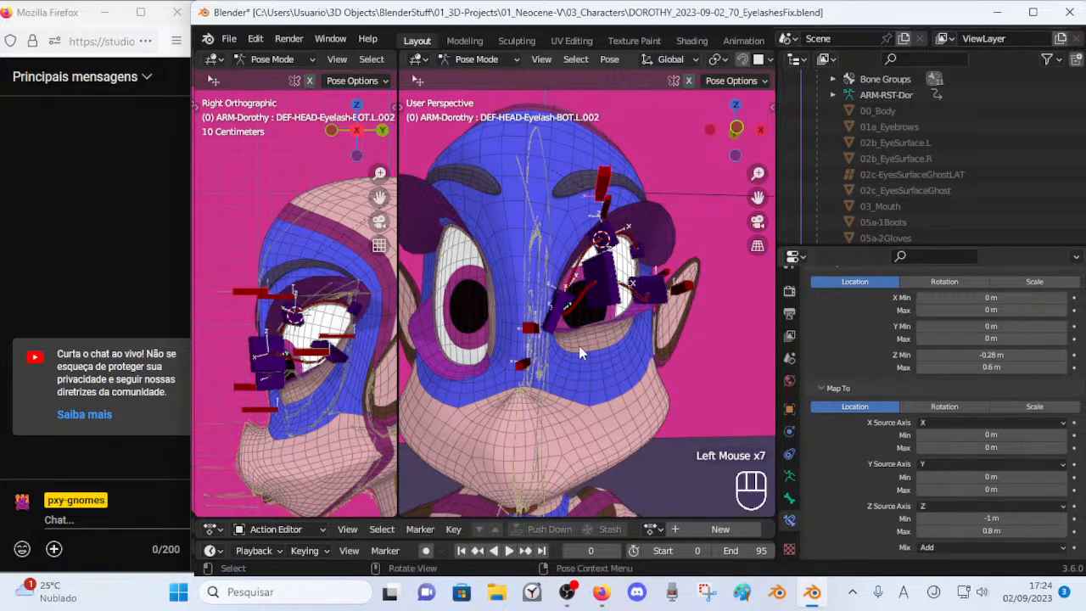
# Lower the central lower eyelid handler (L.002) beneath the pupil and fine-tune its height along the lower lid.
pyautogui.scroll(1, 577, 343)
pyautogui.click(544, 340)
pyautogui.click(543, 339)
pyautogui.press('g')
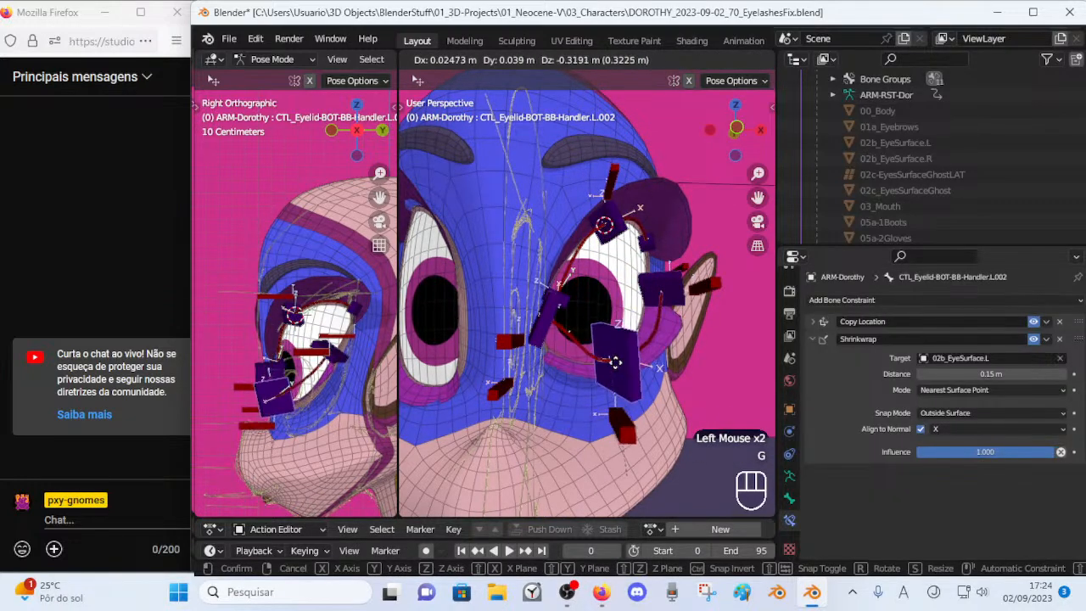
pyautogui.click(624, 377)
pyautogui.press('g')
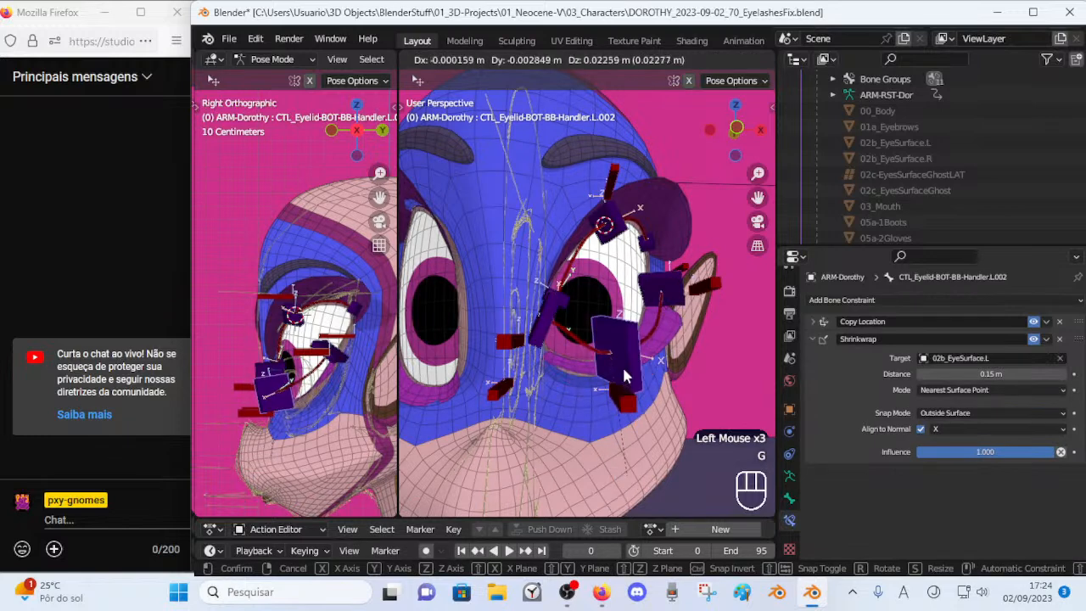
pyautogui.click(623, 358)
# Set the lower eyelash bone's (BOT.L.002) Map To Z Min to -1.4 m and raise the central eyelid handler toward the upper lid.
pyautogui.click(623, 358)
pyautogui.scroll(-4, 904, 467)
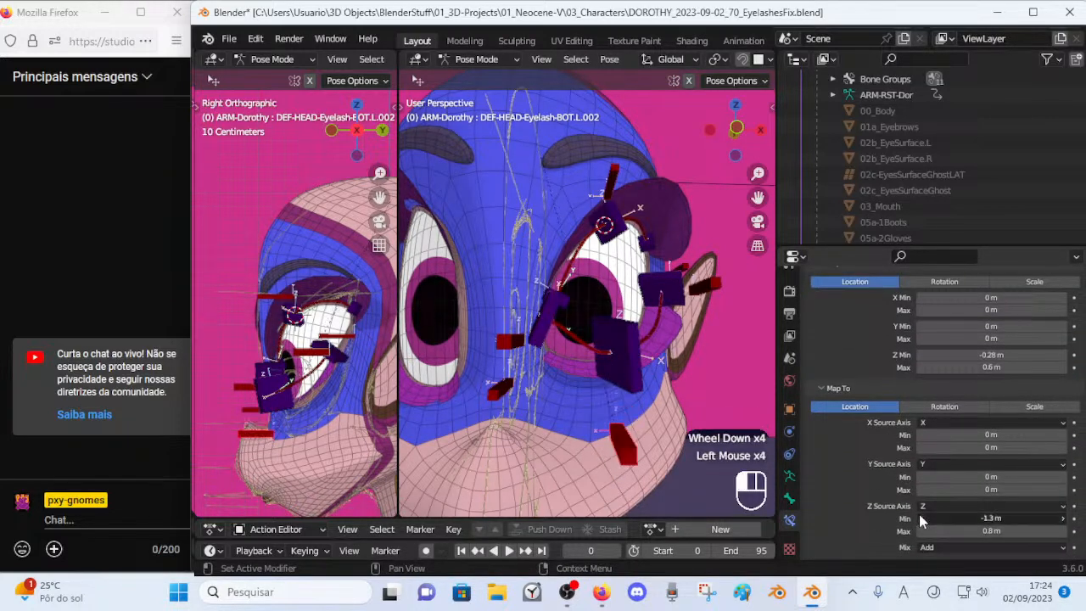
pyautogui.click(664, 397)
pyautogui.press('g')
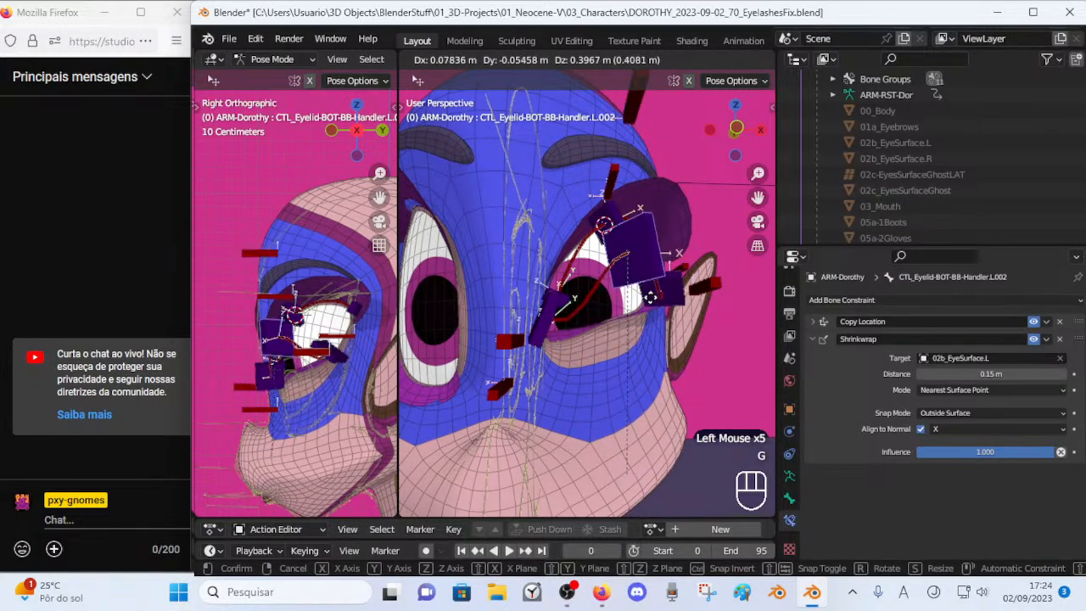
pyautogui.click(646, 297)
# Set the Map To Z Max of the lower eyelash bone's (BOT.L.002) Transformation constraint to 0.6 m.
pyautogui.click(636, 118)
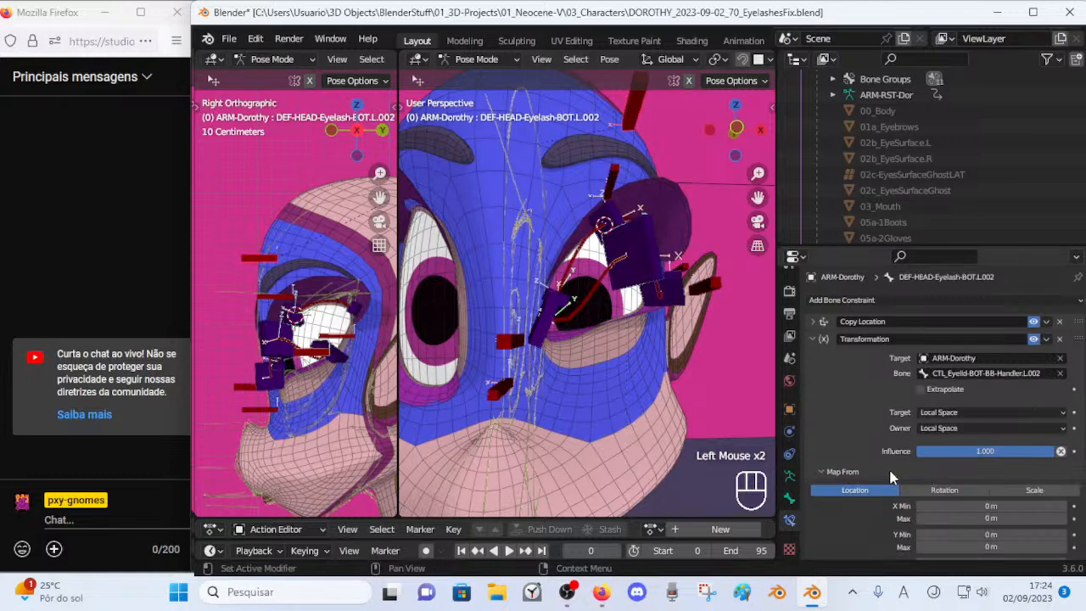
pyautogui.scroll(-5, 984, 500)
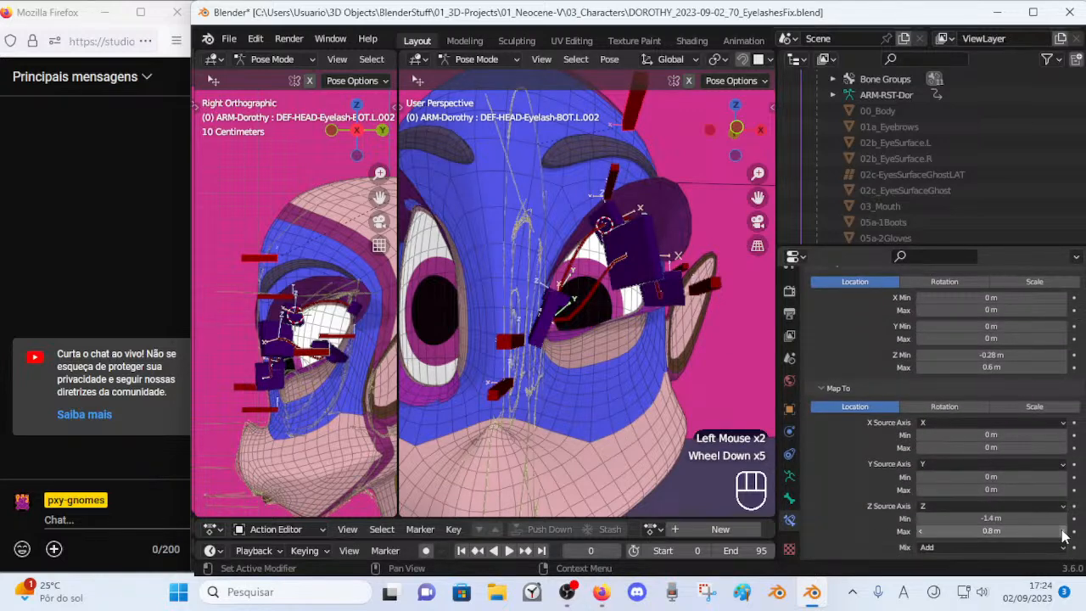
pyautogui.click(1062, 531)
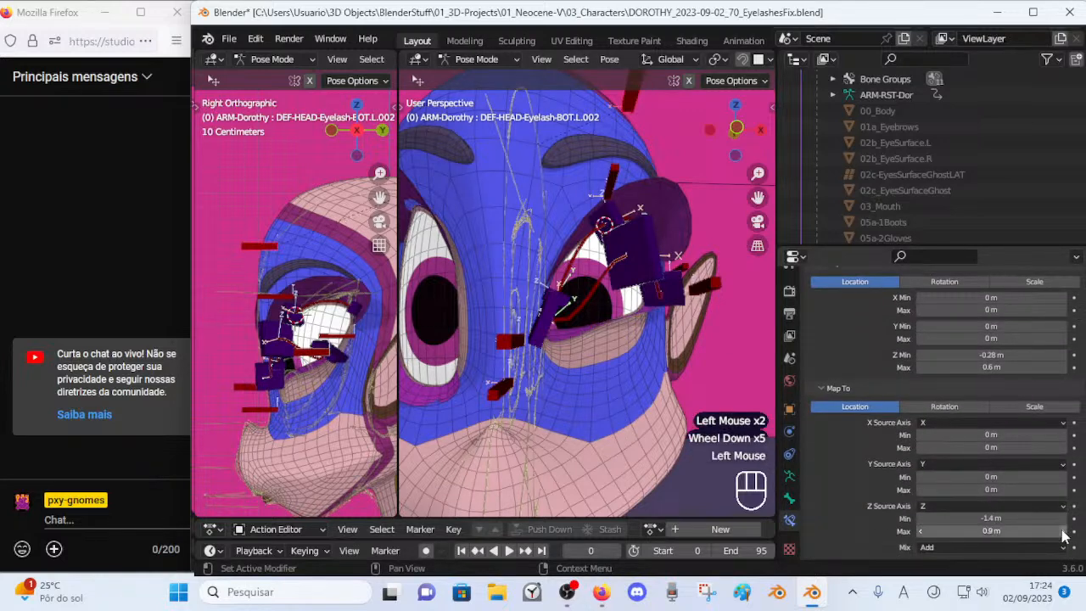
pyautogui.click(919, 530)
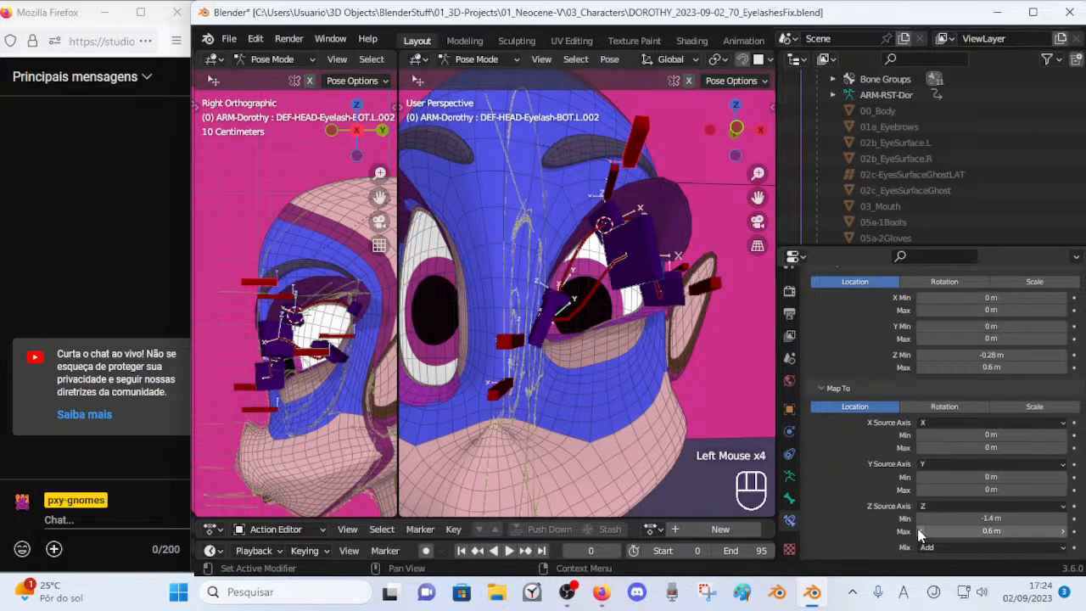
# Bring the central lower eyelid handler (L.002) down from the upper lid to the lower lid.
pyautogui.click(664, 299)
pyautogui.press('g')
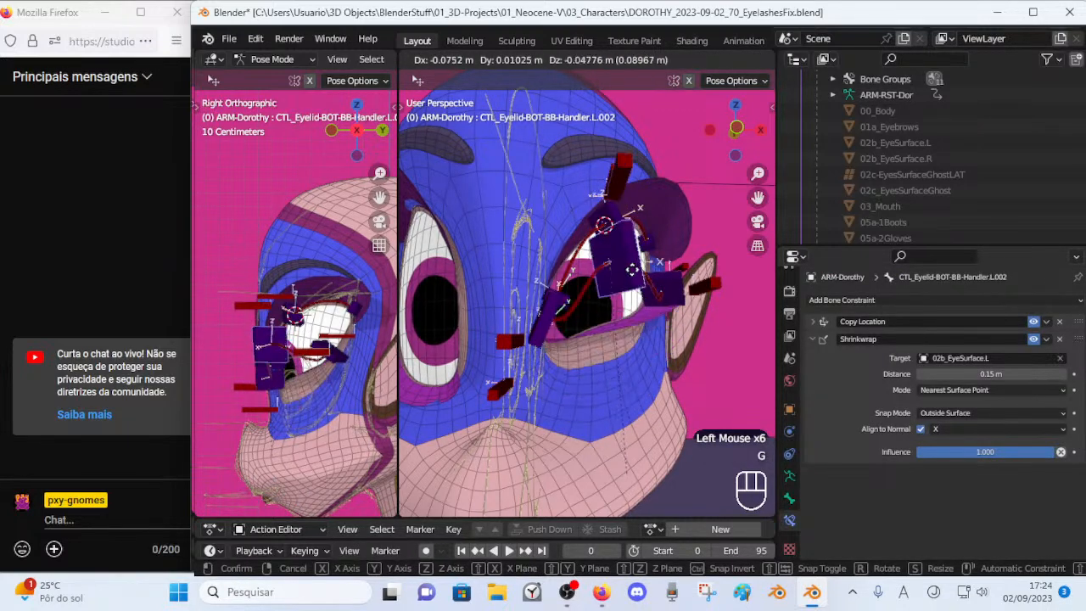
pyautogui.click(636, 343)
# Raise the inner lower eyelid handler (L.001) along the inner corner of the left eye.
pyautogui.click(538, 343)
pyautogui.moveTo(576, 351); pyautogui.dragTo(563, 331, button='middle')
pyautogui.press('g')
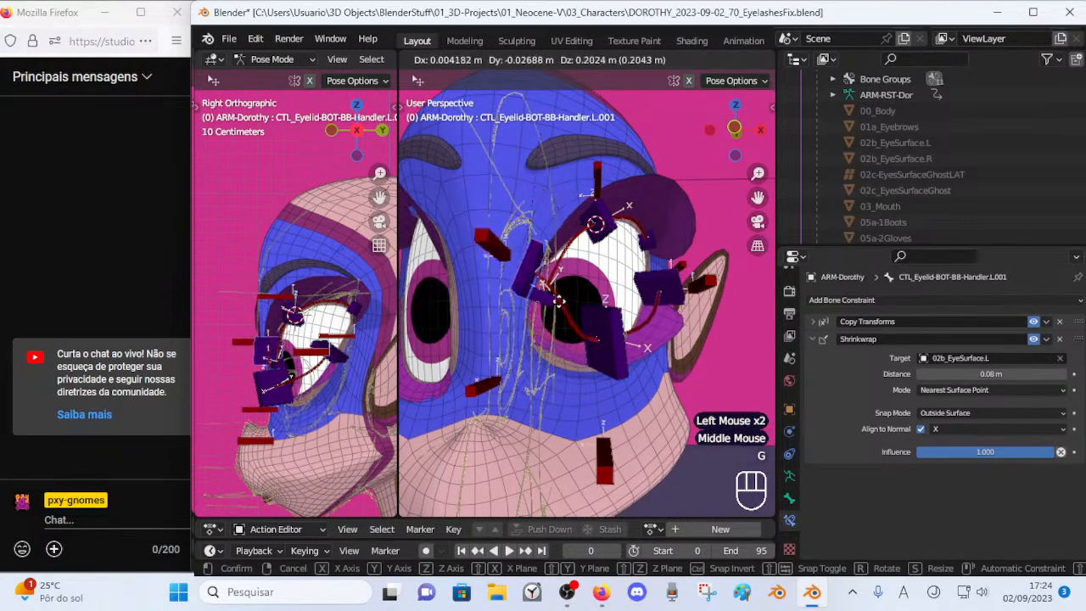
pyautogui.click(491, 333)
# Set the inner lower eyelash bone's (BOT.L.001) Transformation Map To Z range to Min -0.6 m and Max 0.6 m.
pyautogui.click(490, 332)
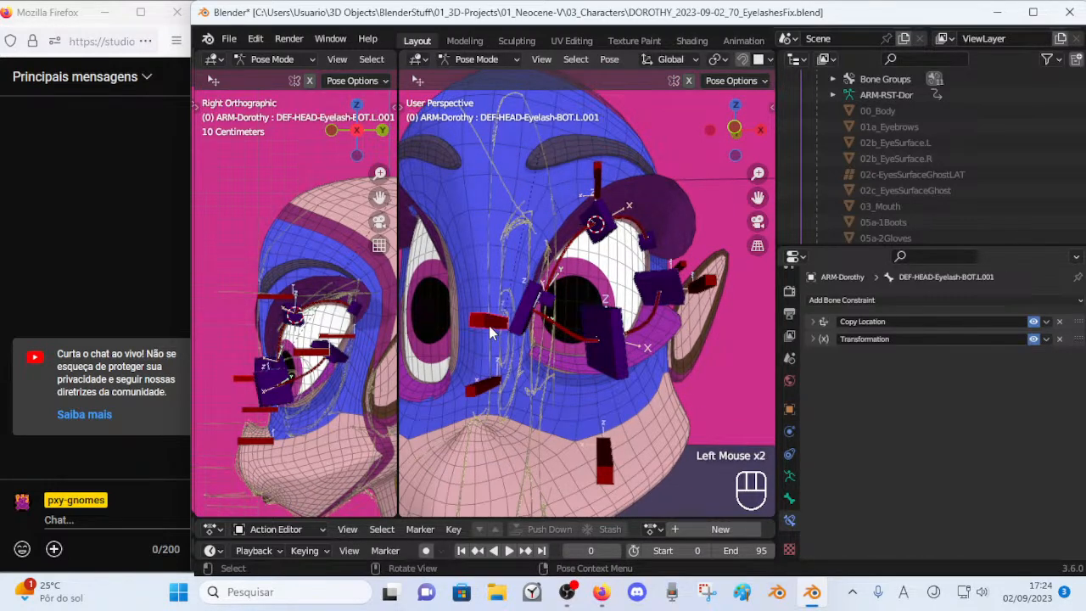
pyautogui.click(817, 341)
pyautogui.scroll(-4, 848, 382)
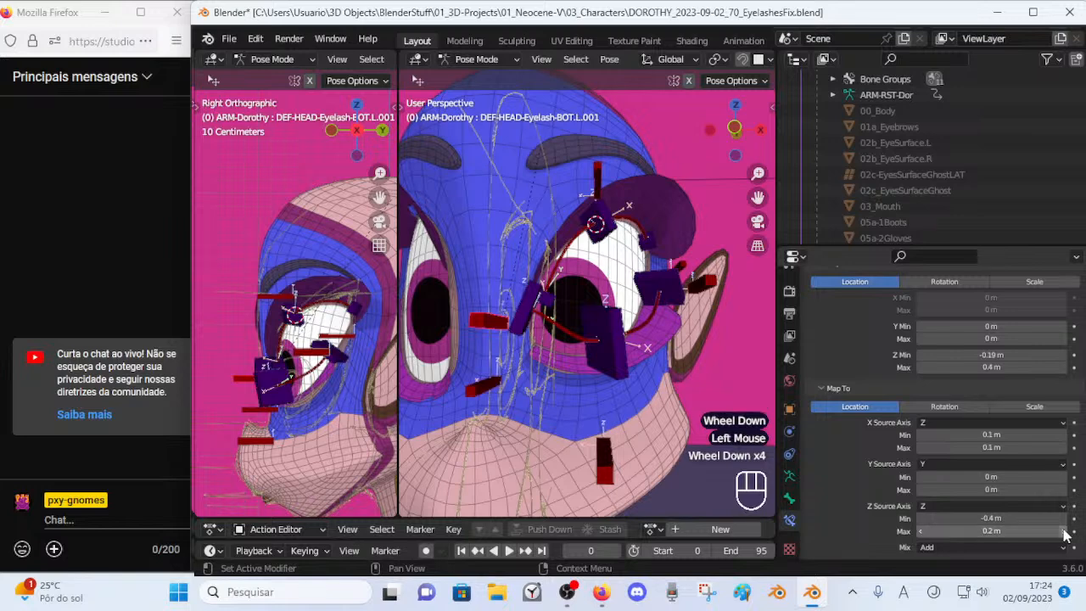
pyautogui.click(1062, 531)
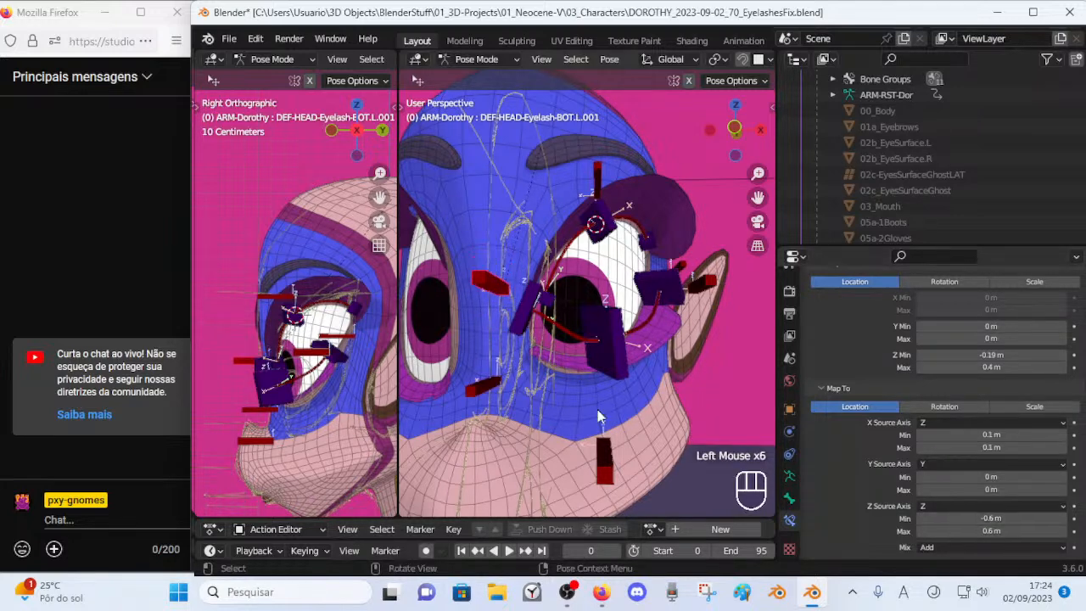
# Reposition the inner lower eyelid handler (L.001) at the eye corner and raise the central handler (L.002) toward the upper lid.
pyautogui.click(492, 284)
pyautogui.press('g')
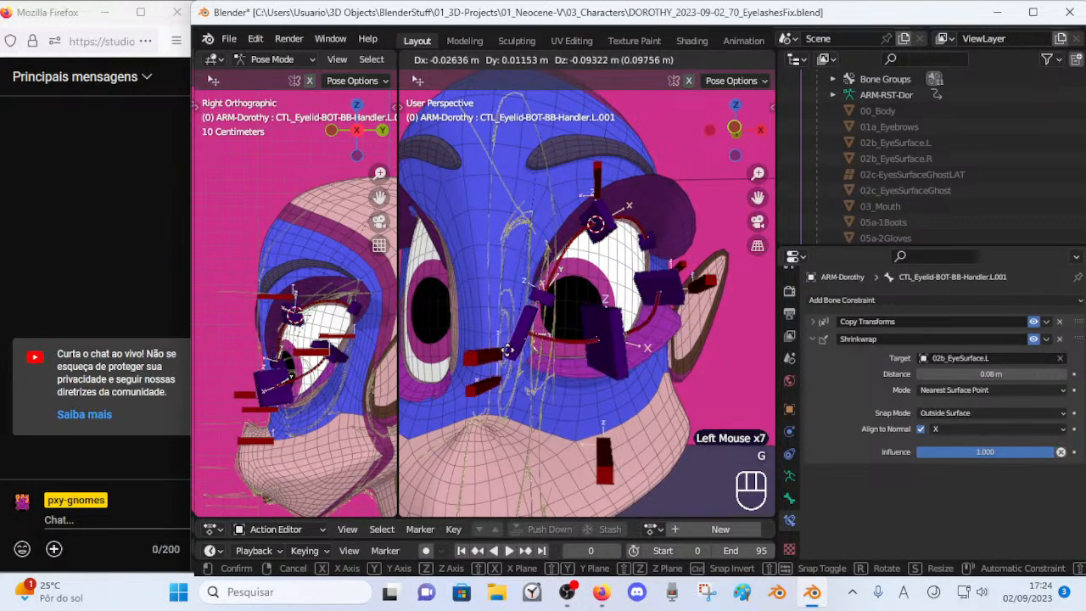
pyautogui.click(507, 347)
pyautogui.click(602, 338)
pyautogui.press('g')
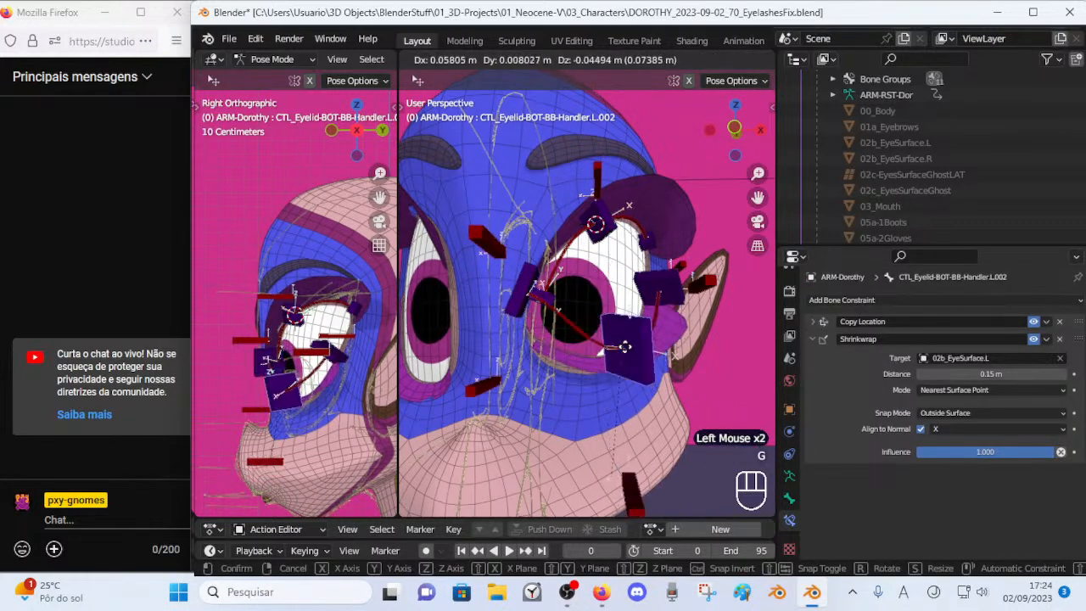
pyautogui.click(594, 280)
# Lower the inner lower eyelid handler (L.001) and rotate it to follow the slope of the raised lower lid.
pyautogui.click(513, 312)
pyautogui.press('g')
pyautogui.click(505, 375)
pyautogui.press('r')
pyautogui.click(583, 348)
pyautogui.press('g')
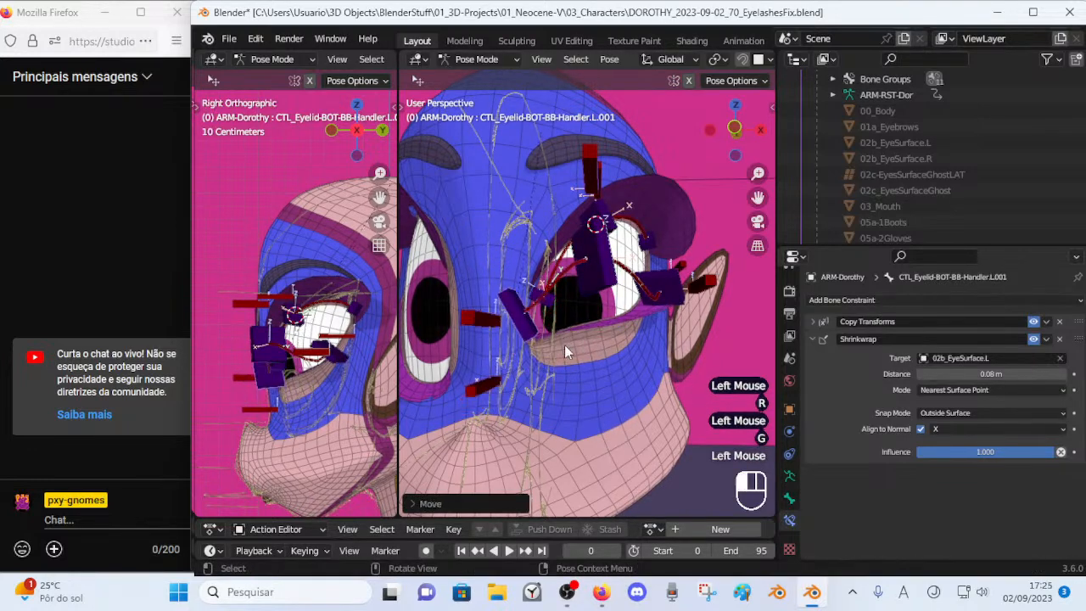
pyautogui.click(566, 350)
# Move the central lower eyelid handler (L.002) down over the pupil and readjust its height.
pyautogui.click(598, 248)
pyautogui.press('g')
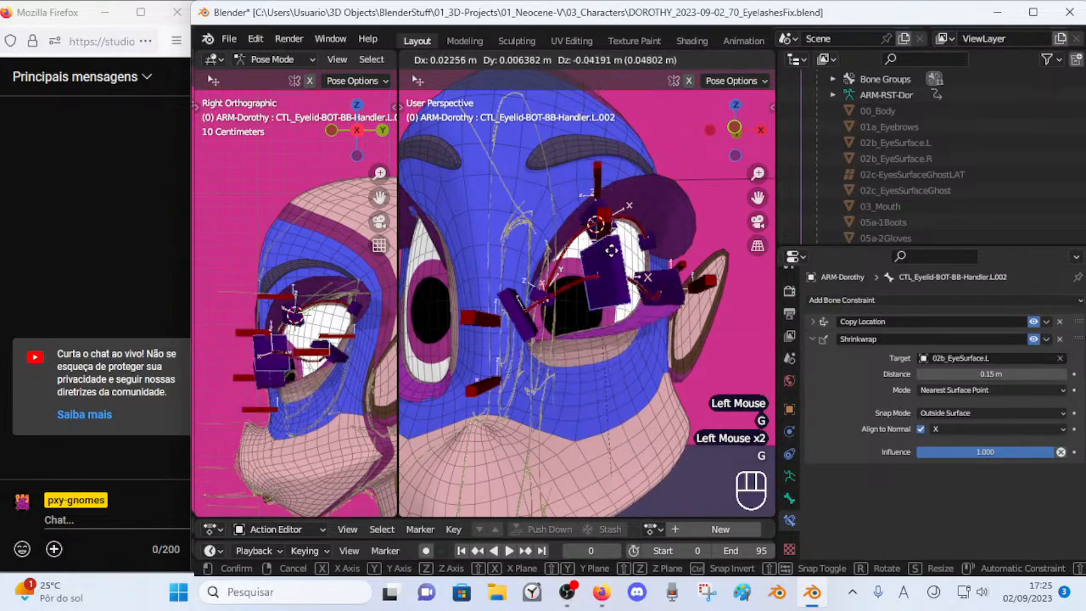
pyautogui.click(604, 314)
pyautogui.press('g')
pyautogui.click(569, 276)
# Rotate the inner lower eyelid handler (L.001) back upright and shift it higher at the eye corner.
pyautogui.click(543, 336)
pyautogui.press('r')
pyautogui.click(519, 344)
pyautogui.press('g')
pyautogui.click(519, 337)
# Raise the central lower eyelid handler (L.002) until it reaches the upper lid.
pyautogui.click(601, 298)
pyautogui.press('g')
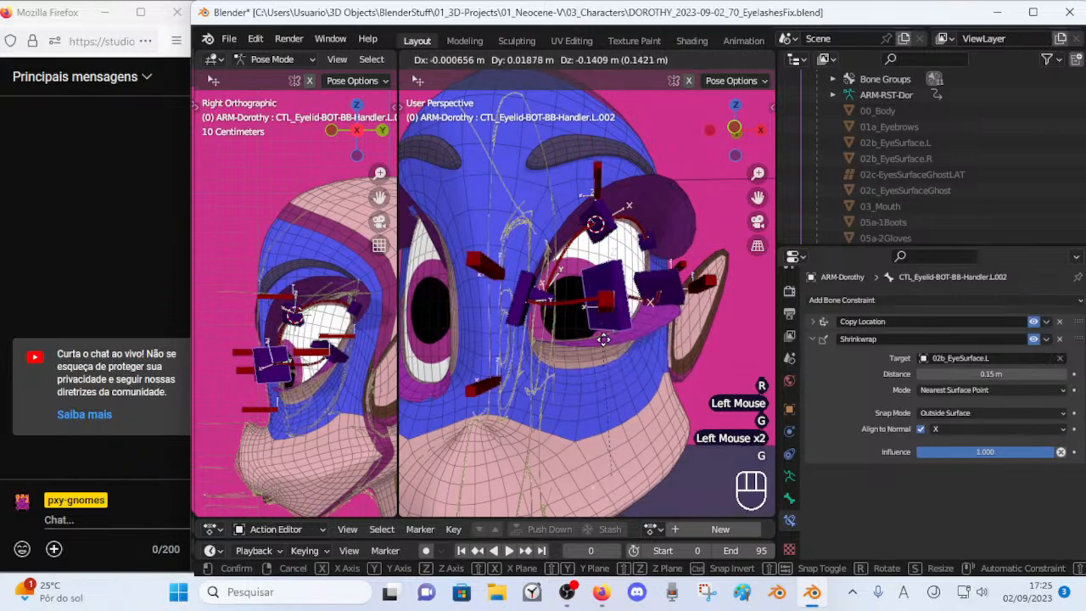
pyautogui.click(602, 287)
# Lower the inner lower eyelid handler (L.001), tilt it along the lid line and fine-tune its position.
pyautogui.click(529, 317)
pyautogui.press('g')
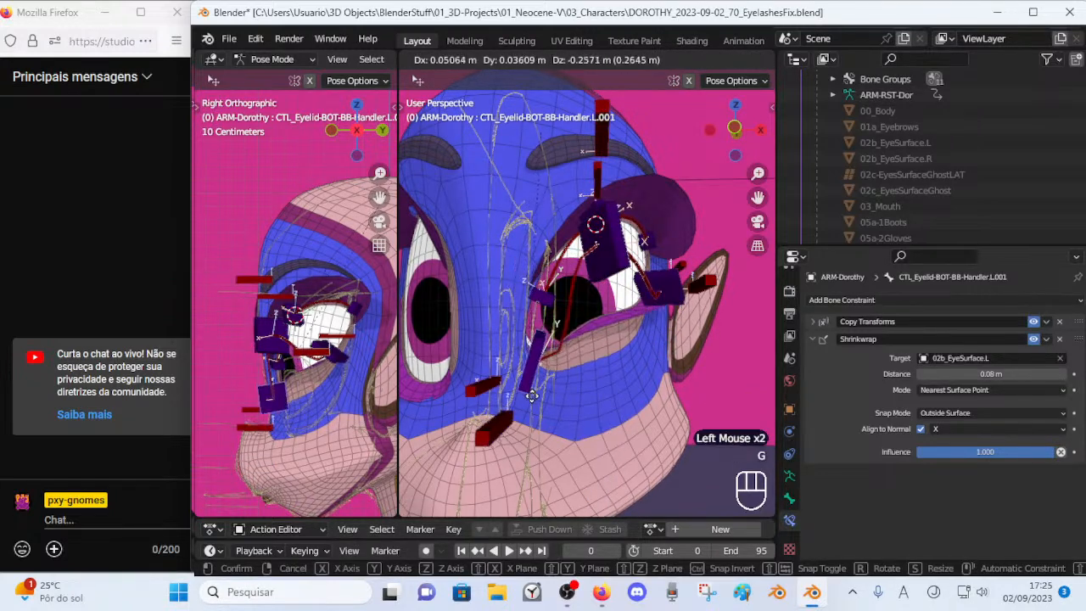
pyautogui.click(536, 377)
pyautogui.press('r')
pyautogui.click(564, 356)
pyautogui.press('g')
pyautogui.click(587, 334)
# Push the central eyelid handler (L.002) up against the upper lid and nudge the inner handler (L.001) lower.
pyautogui.click(596, 254)
pyautogui.press('g')
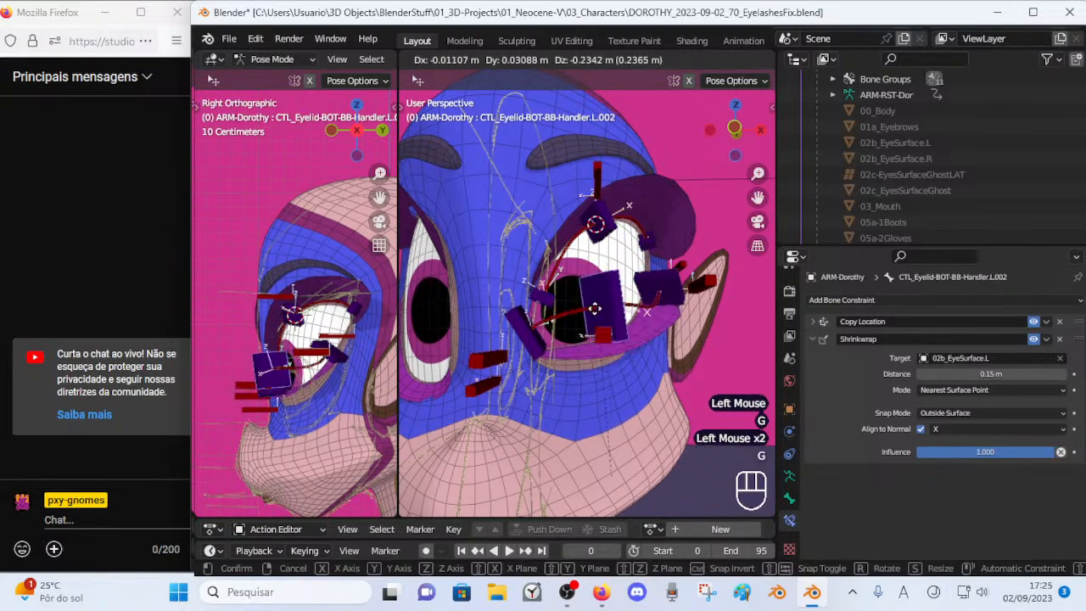
pyautogui.click(594, 269)
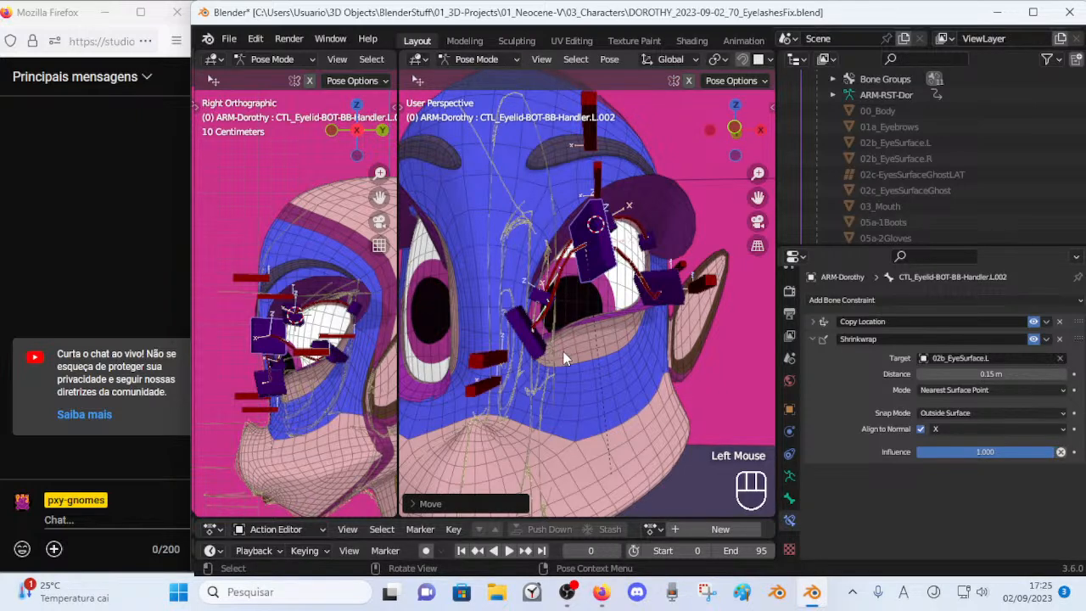
pyautogui.press('g')
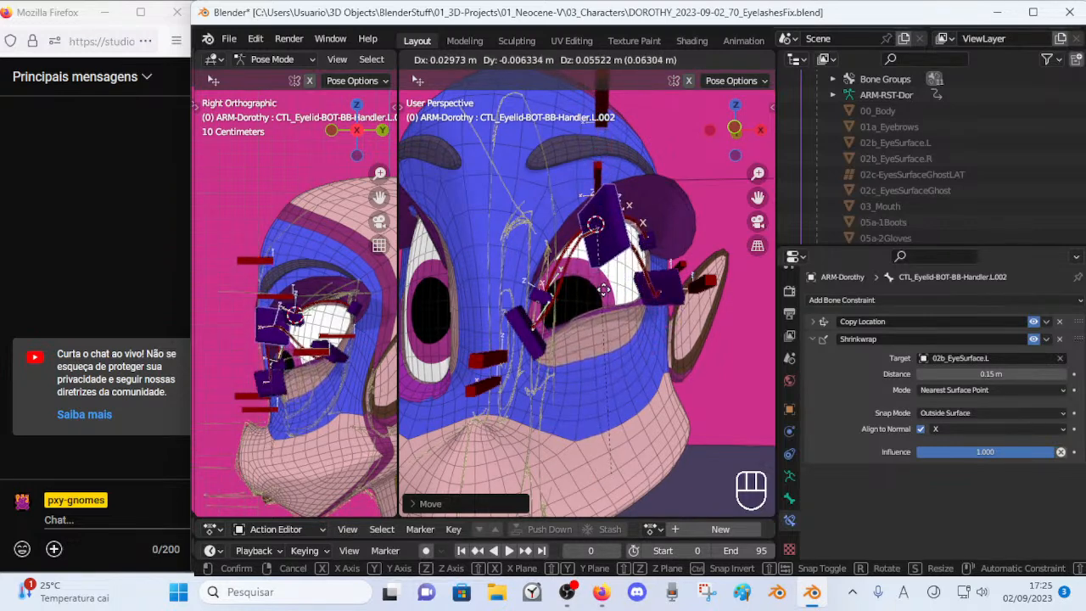
pyautogui.click(606, 301)
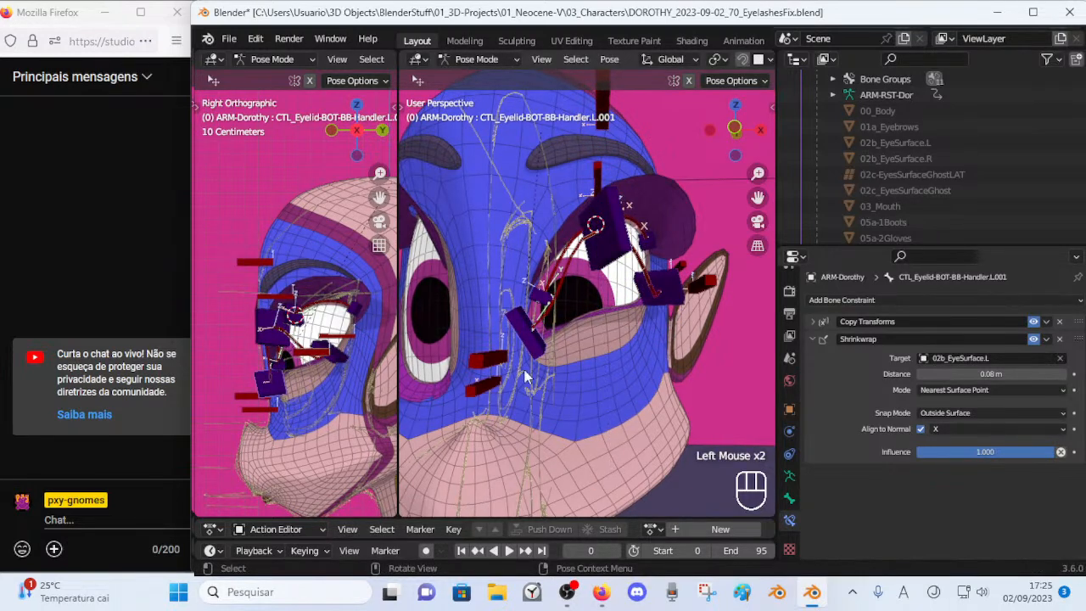
pyautogui.press('g')
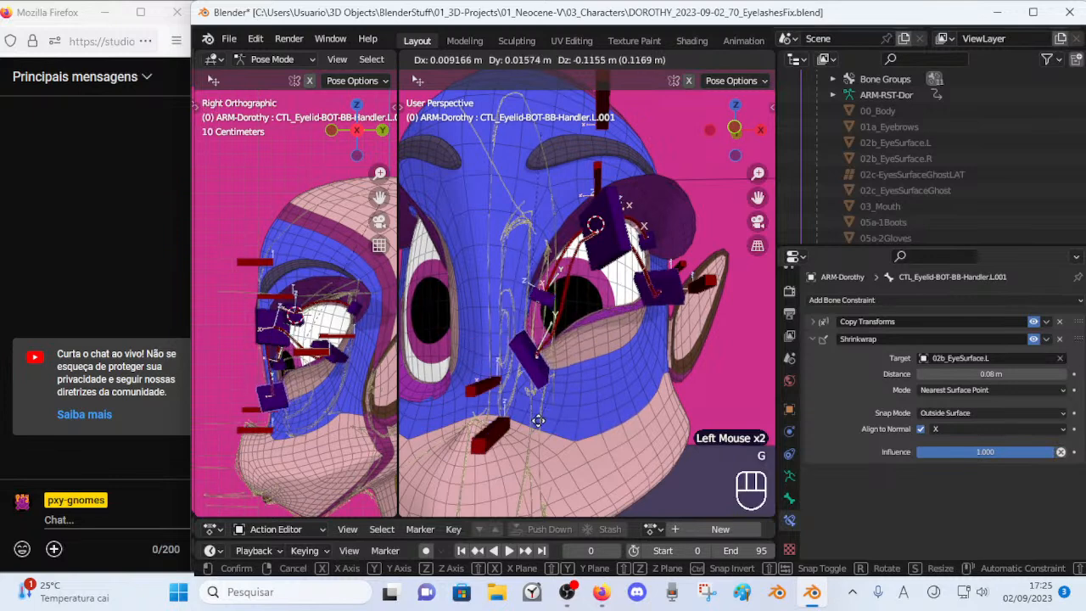
pyautogui.click(538, 395)
# Set the Map To Z Min of the inner lower eyelash bone's (BOT.L.001) Transformation constraint to -1.6 m.
pyautogui.click(547, 331)
pyautogui.scroll(-3, 895, 488)
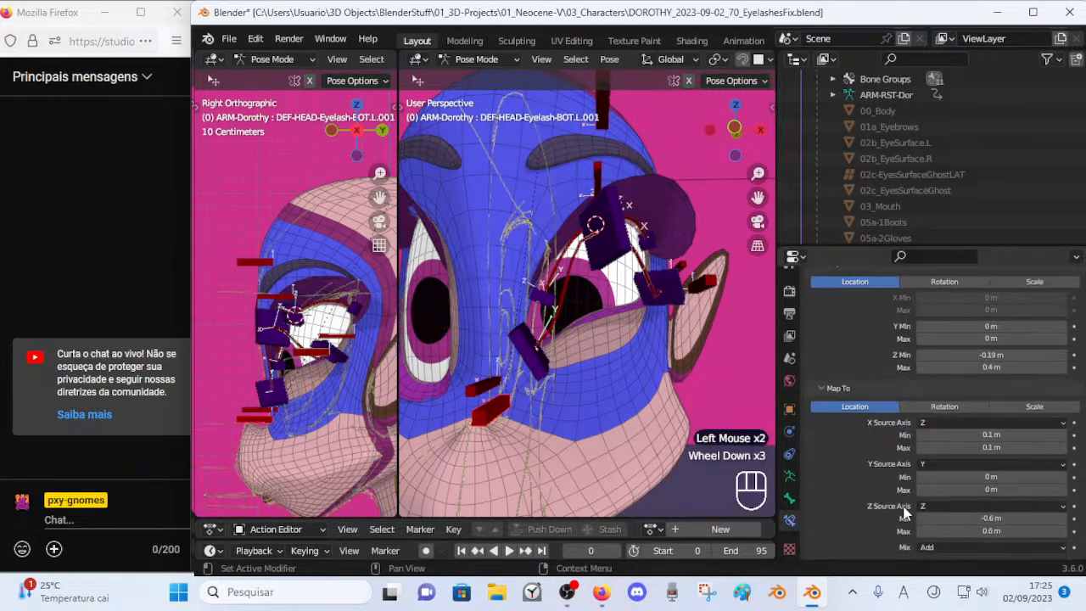
pyautogui.click(918, 518)
pyautogui.click(919, 517)
pyautogui.click(918, 517)
pyautogui.click(918, 518)
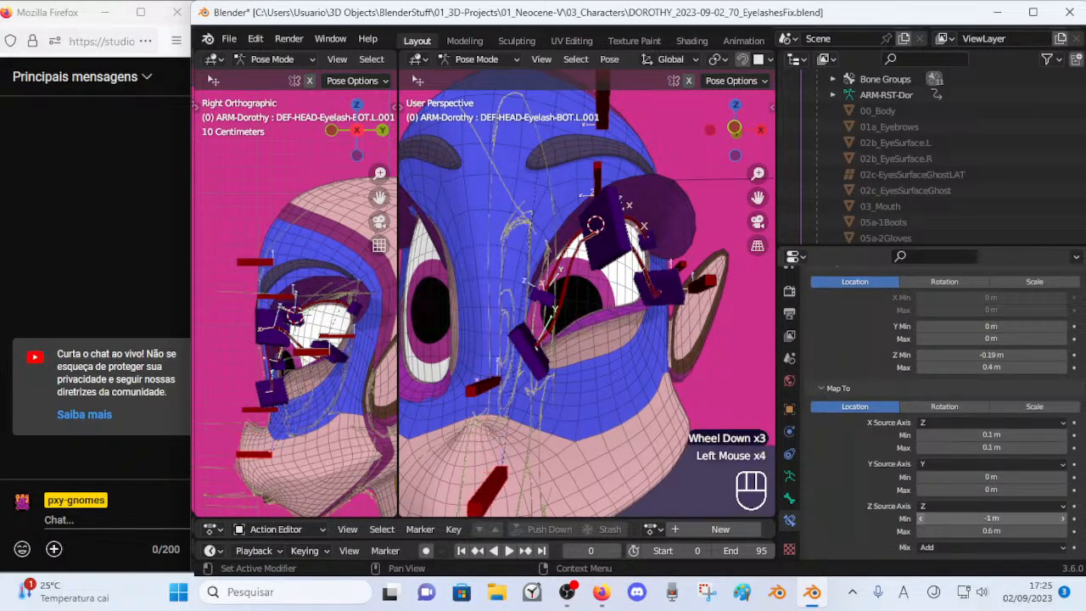
pyautogui.click(918, 517)
pyautogui.click(918, 518)
pyautogui.click(919, 517)
pyautogui.click(918, 517)
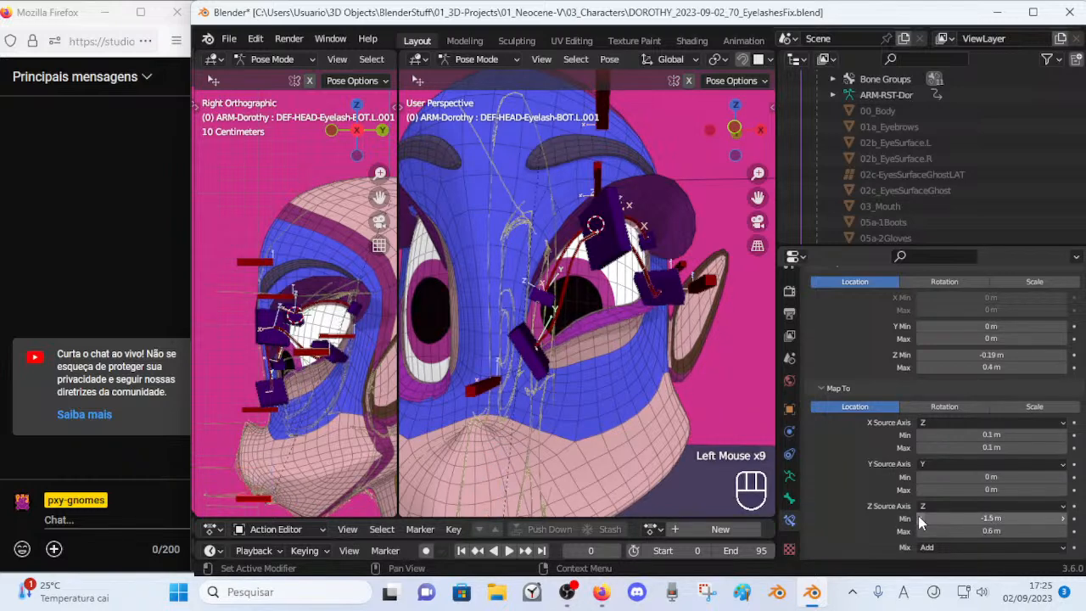
# Bring the central eyelid handler (L.002) down from the upper lid, raise the inner handler (L.001) slightly and readjust the central one.
pyautogui.click(626, 259)
pyautogui.press('g')
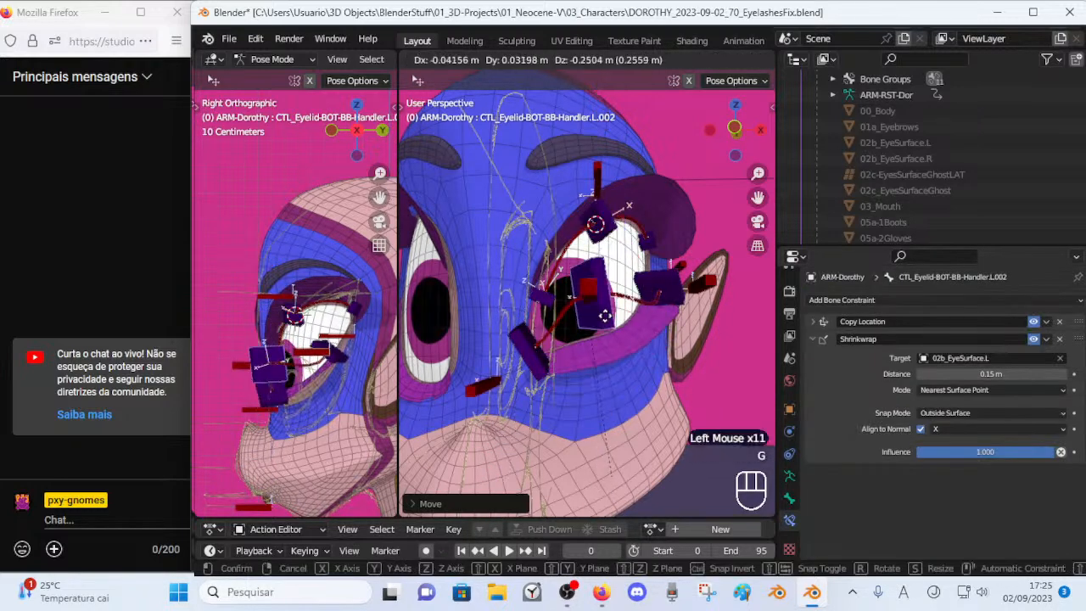
pyautogui.click(606, 294)
pyautogui.click(536, 351)
pyautogui.press('g')
pyautogui.click(529, 307)
pyautogui.click(593, 272)
pyautogui.press('g')
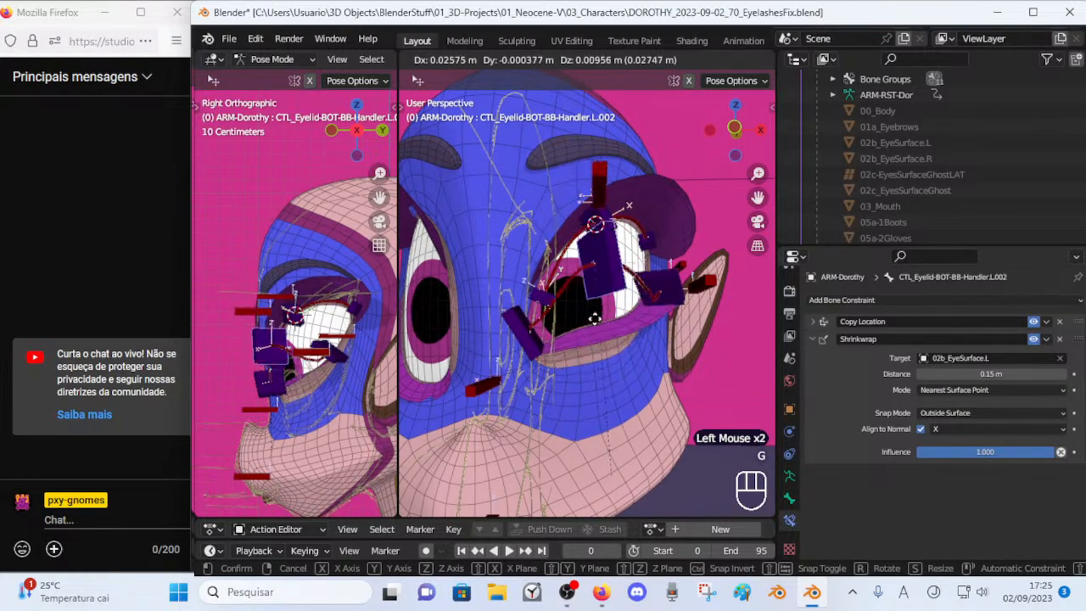
pyautogui.click(539, 373)
# Decrease the Map To Z Min of the inner lower eyelash bone (BOT.L.001) a little further.
pyautogui.scroll(-2, 538, 374)
pyautogui.click(523, 435)
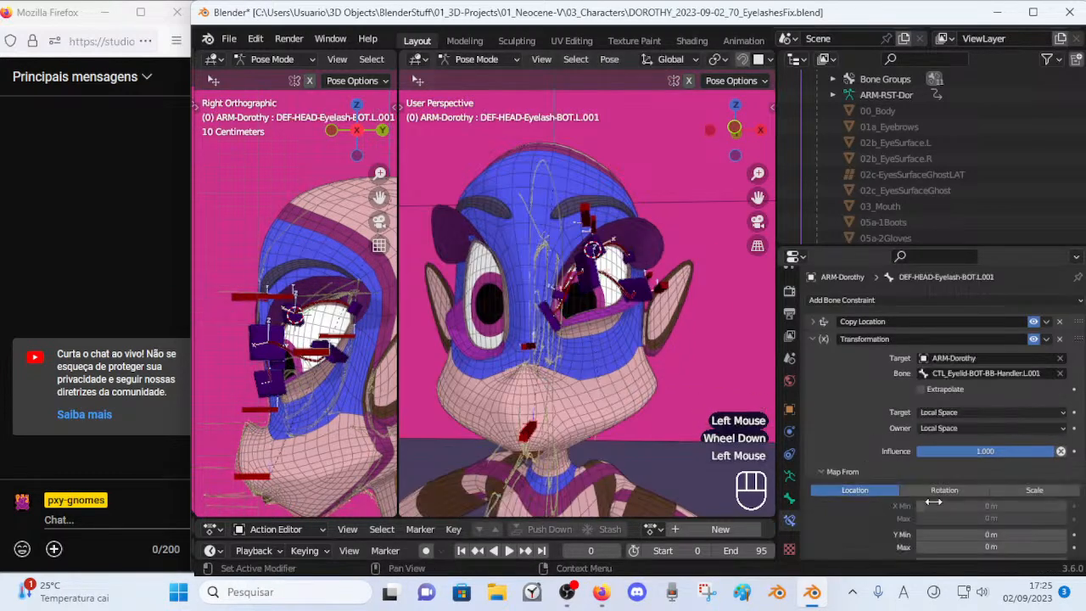
pyautogui.scroll(-5, 911, 504)
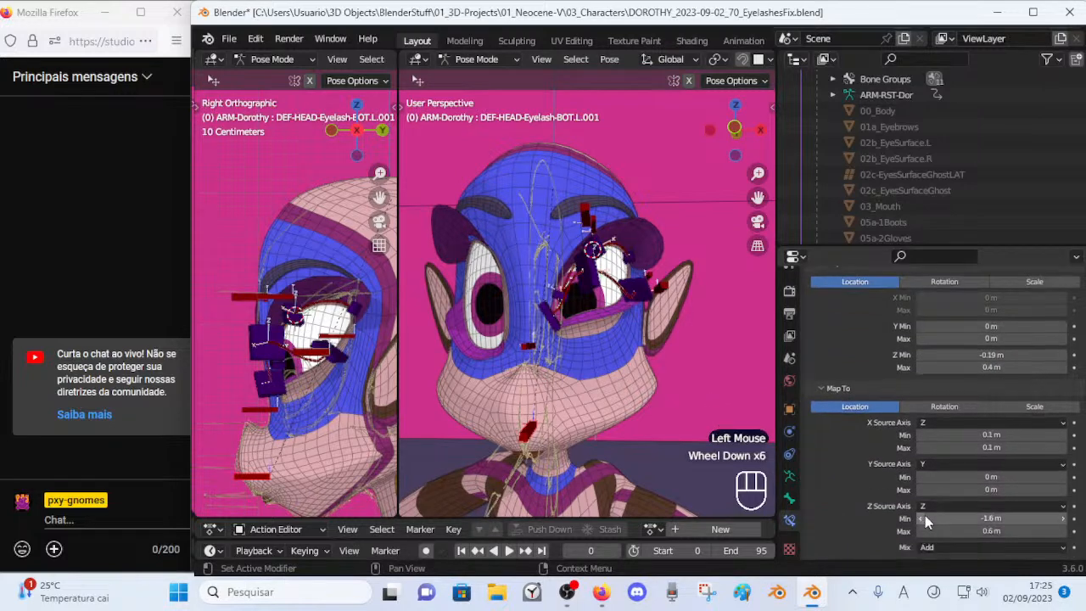
pyautogui.scroll(1, 582, 325)
# Lower the central eyelid handler (L.002) over the pupil, and clear the pose transforms of all bones.
pyautogui.click(592, 274)
pyautogui.press('g')
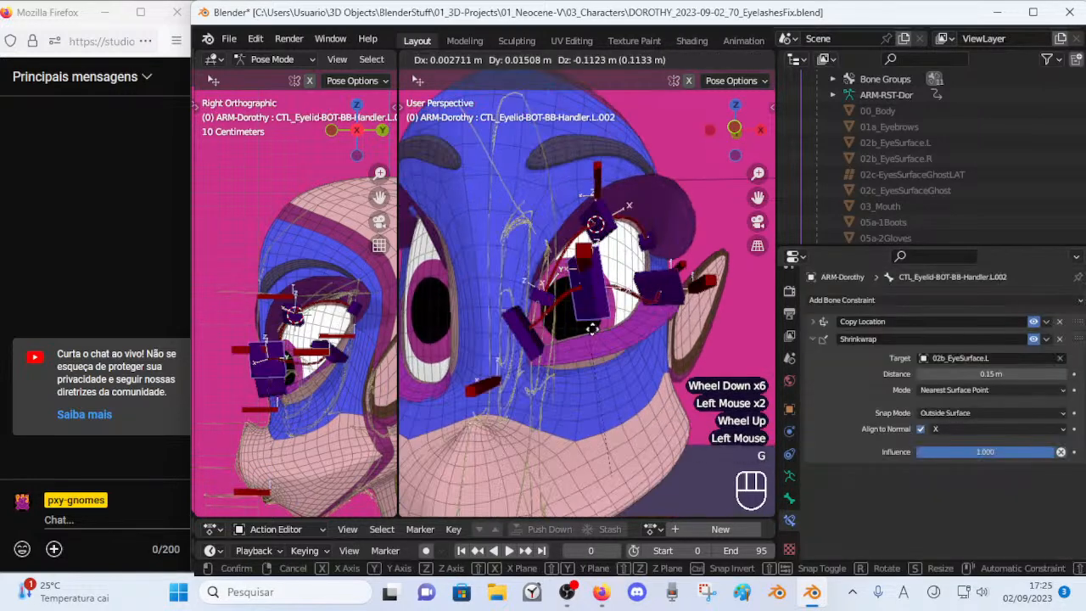
pyautogui.click(596, 341)
pyautogui.press('a')
pyautogui.hotkey('alt', 'q')
# Test the central lower eyelid handler (L.002) by raising it slightly, and reset it to its rest position.
pyautogui.click(541, 363)
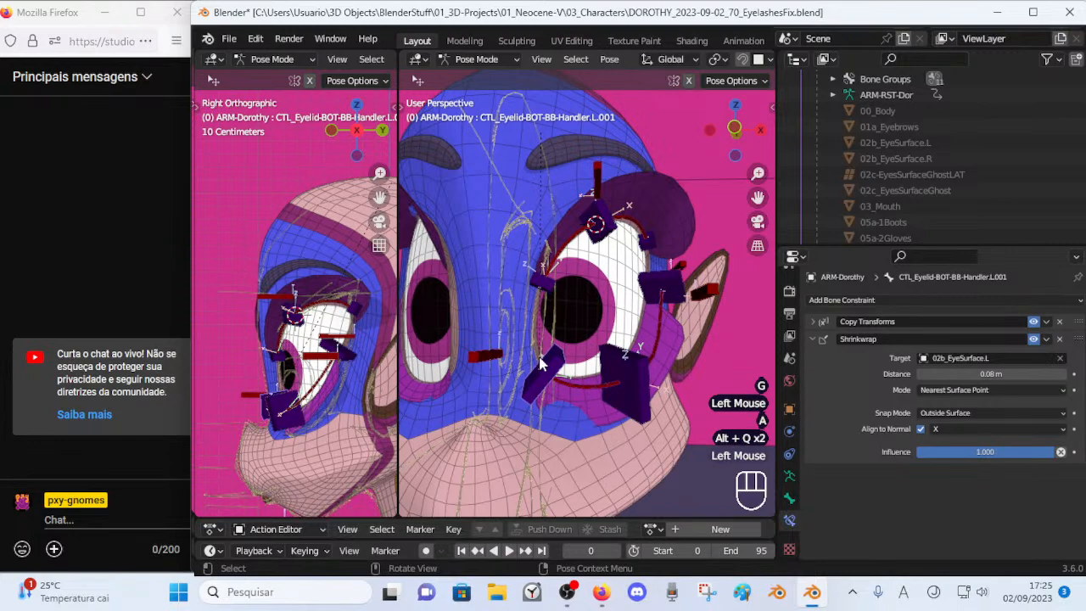
pyautogui.scroll(-2, 552, 380)
pyautogui.click(613, 348)
pyautogui.click(606, 348)
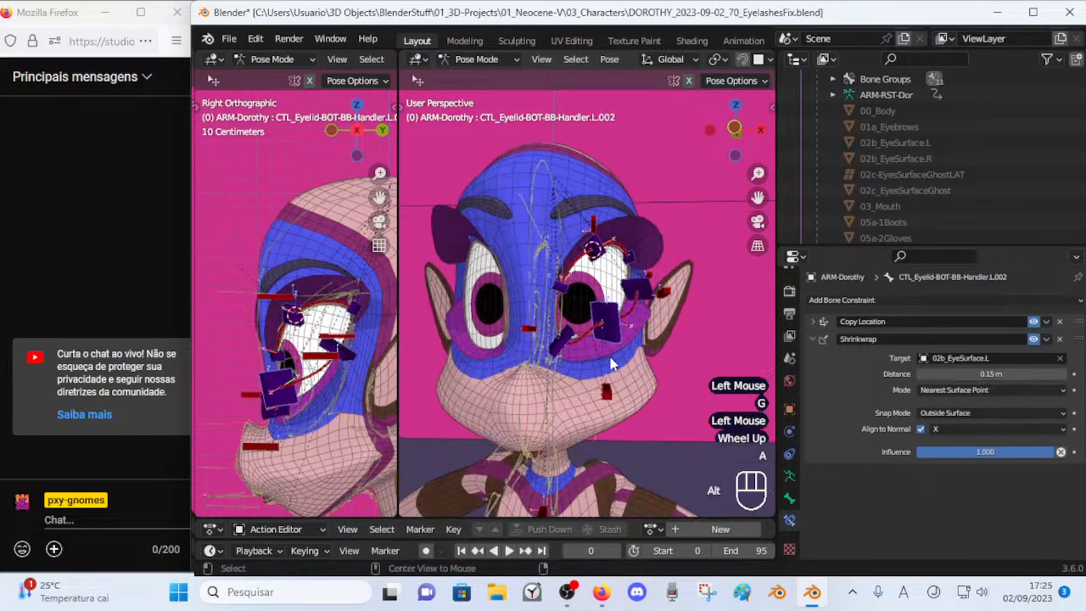
pyautogui.hotkey('alt', 'q')
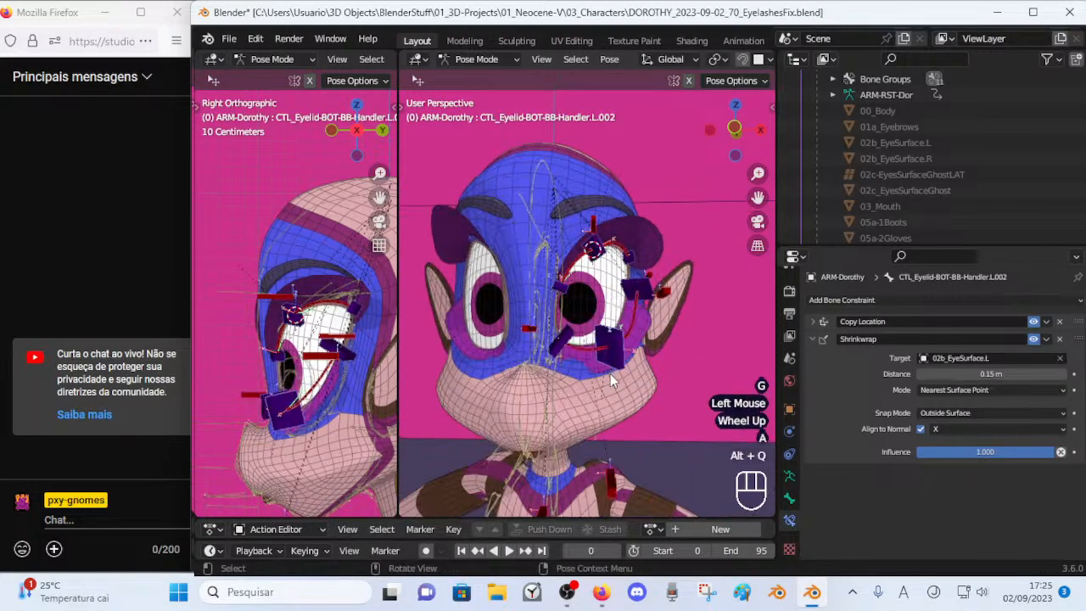
# Compare the Map To ranges of both lower eyelash bones and set BOT.L.001's Z Min to -0.6 m.
pyautogui.keyDown('shift'); pyautogui.moveTo(569, 418); pyautogui.dragTo(561, 364, button='middle'); pyautogui.keyUp('shift')
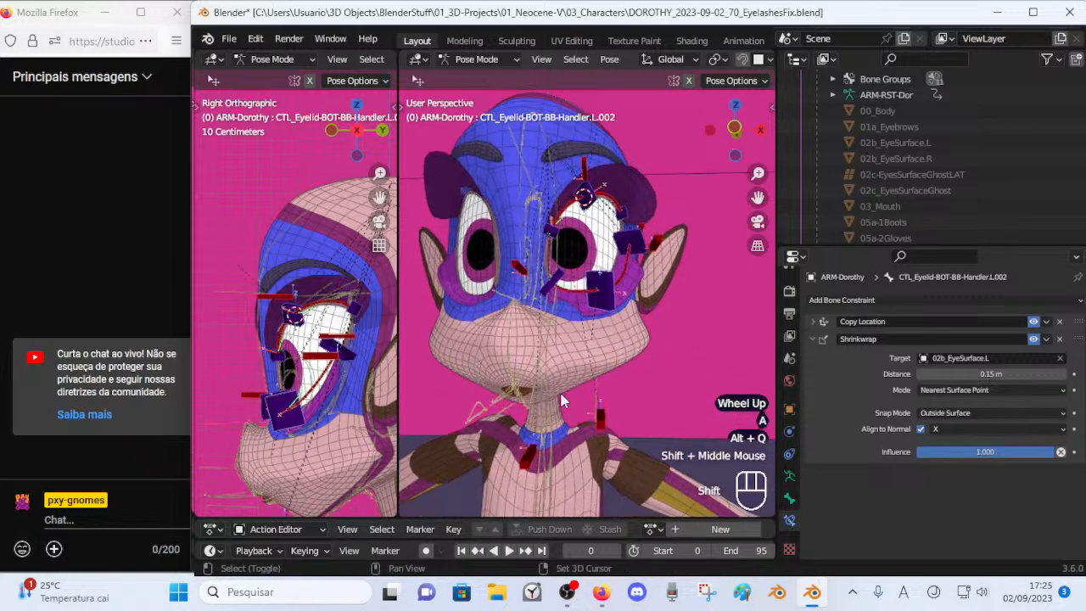
pyautogui.click(531, 453)
pyautogui.keyDown('shift'); pyautogui.click(603, 421); pyautogui.keyUp('shift')
pyautogui.scroll(-2, 1040, 454)
pyautogui.scroll(-3, 1035, 466)
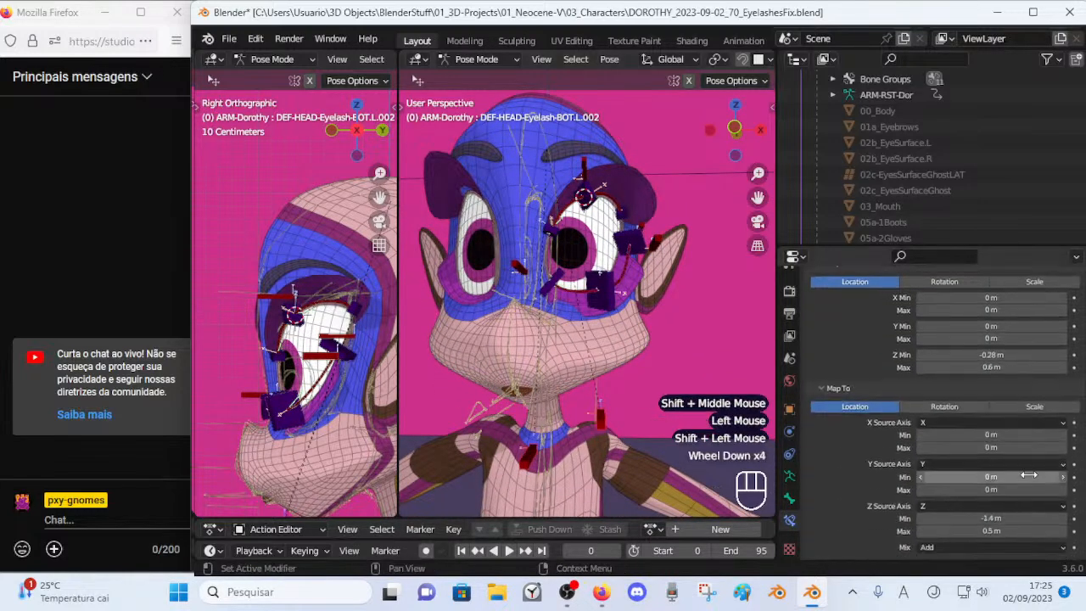
pyautogui.click(521, 457)
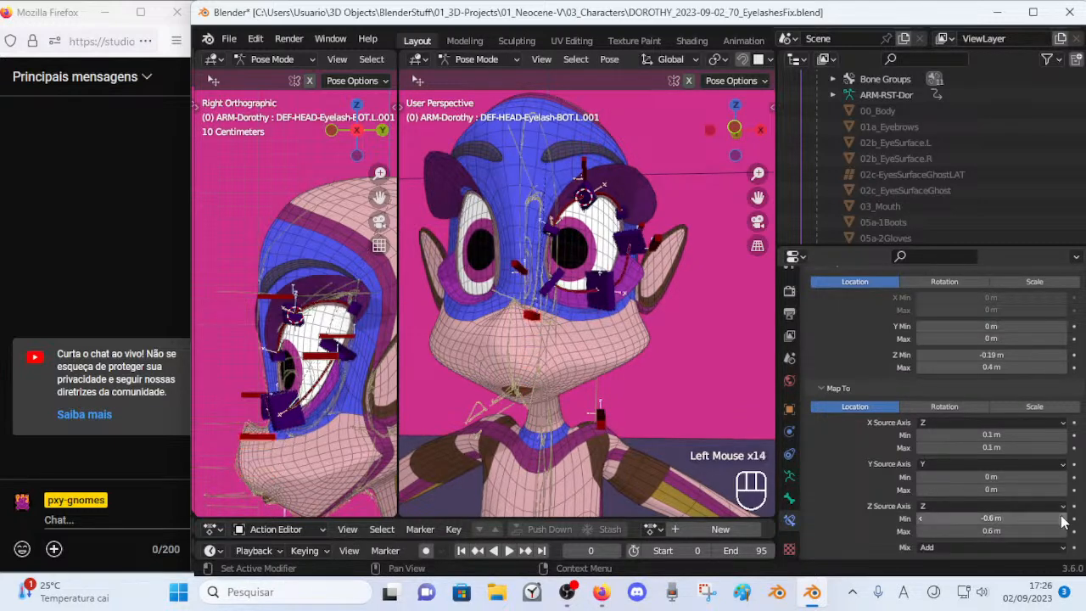
# Try a Map To Z Min of -0.6 m on the upper eyelash bone (TOP.L.002) and undo it.
pyautogui.click(599, 268)
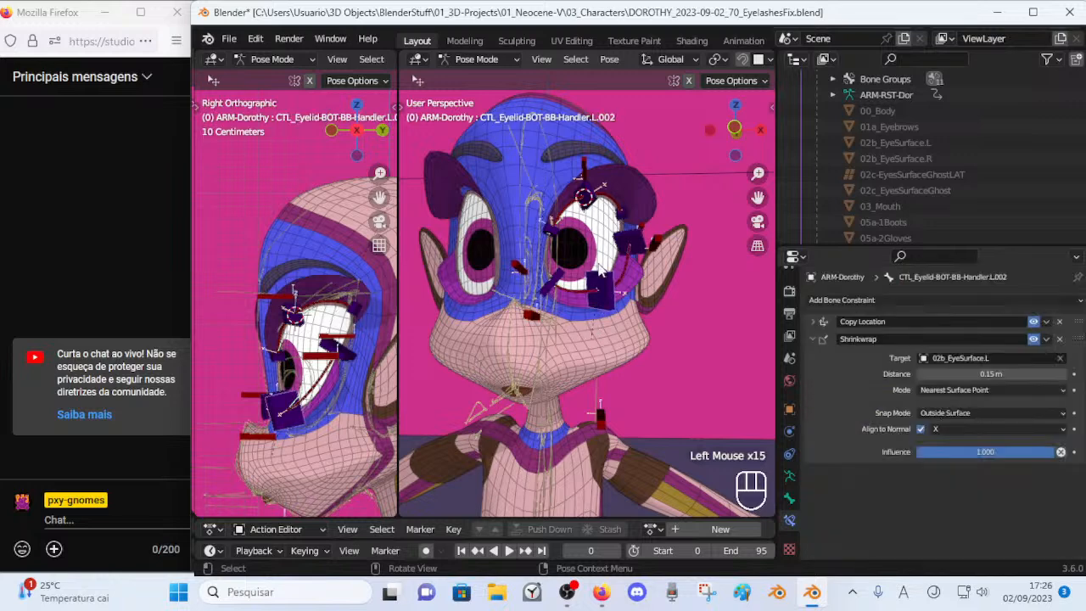
pyautogui.click(591, 164)
pyautogui.scroll(-2, 1077, 506)
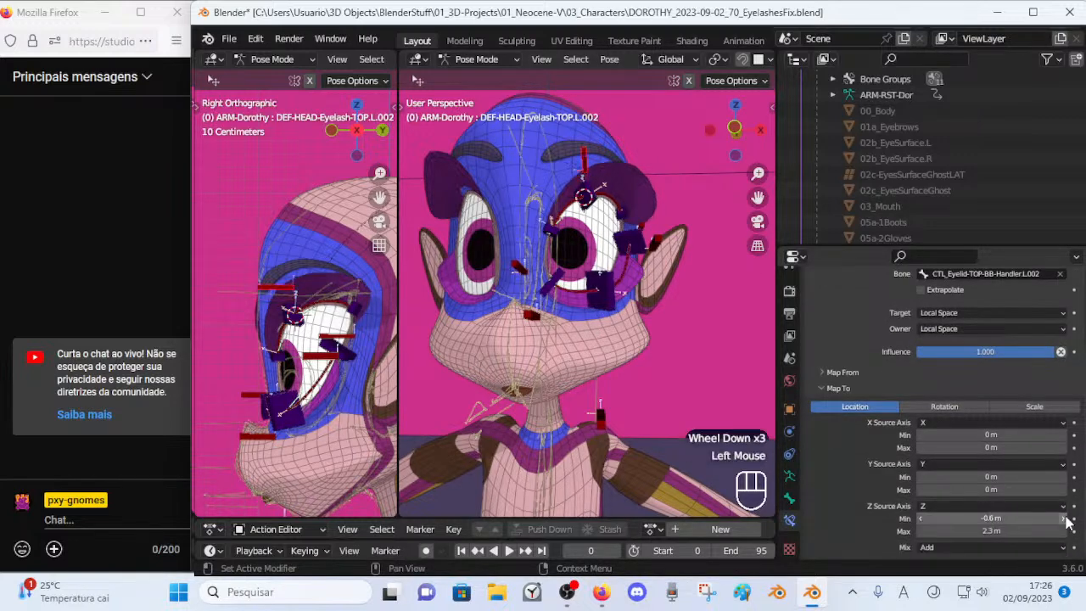
pyautogui.hotkey('ctrl', 'z')
# Raise the central lower eyelid handler (L.002) slightly to test how the lower eyelash bone follows it.
pyautogui.click(598, 298)
pyautogui.moveTo(564, 324); pyautogui.dragTo(554, 366, button='middle')
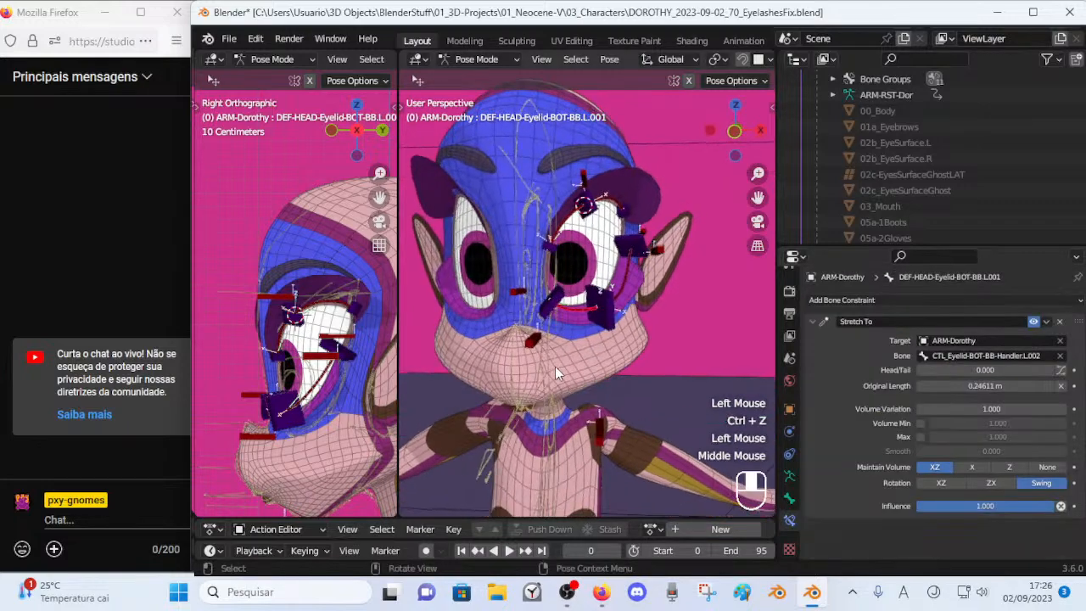
pyautogui.click(536, 339)
pyautogui.moveTo(579, 311); pyautogui.dragTo(585, 327, button='middle')
pyautogui.click(587, 329)
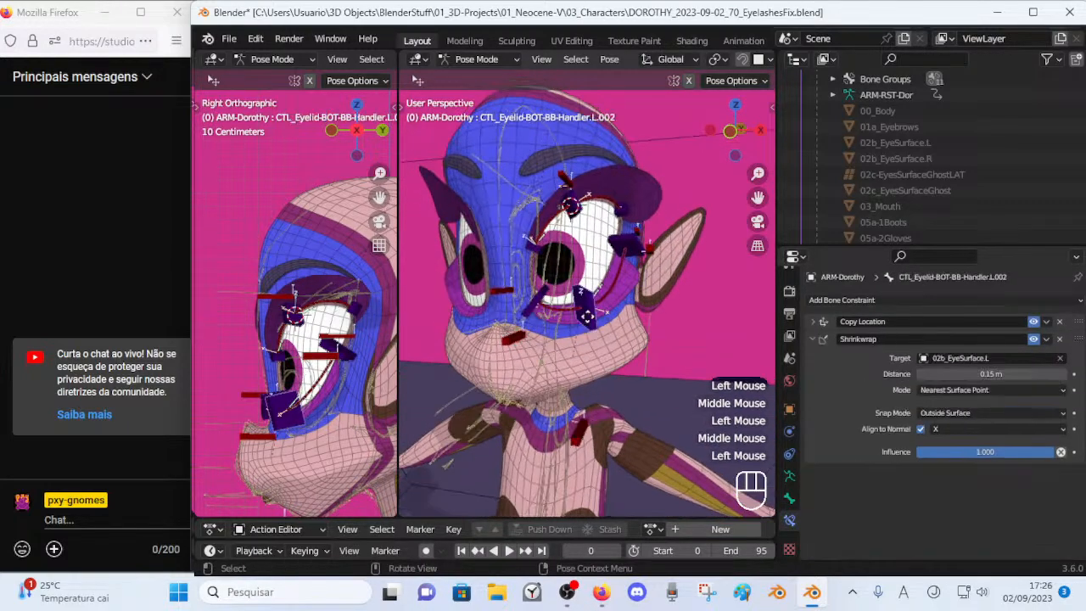
pyautogui.press('g')
pyautogui.click(583, 297)
pyautogui.click(583, 312)
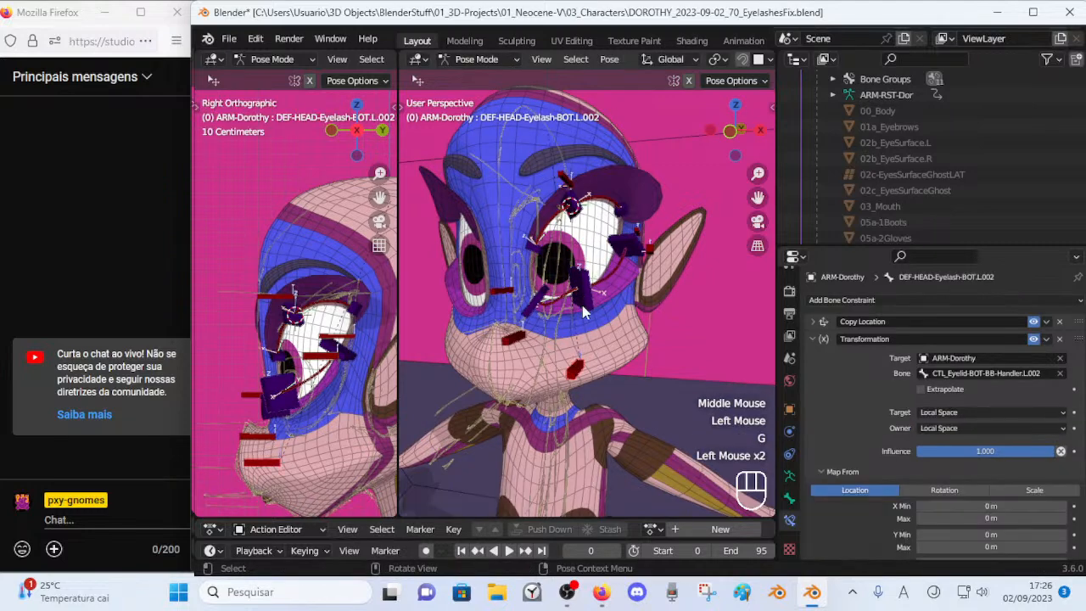
# Clear the pose transforms of all bones and select the central lower eyelash bone (BOT.L.002).
pyautogui.press('a')
pyautogui.hotkey('alt', 'q')
pyautogui.click(582, 409)
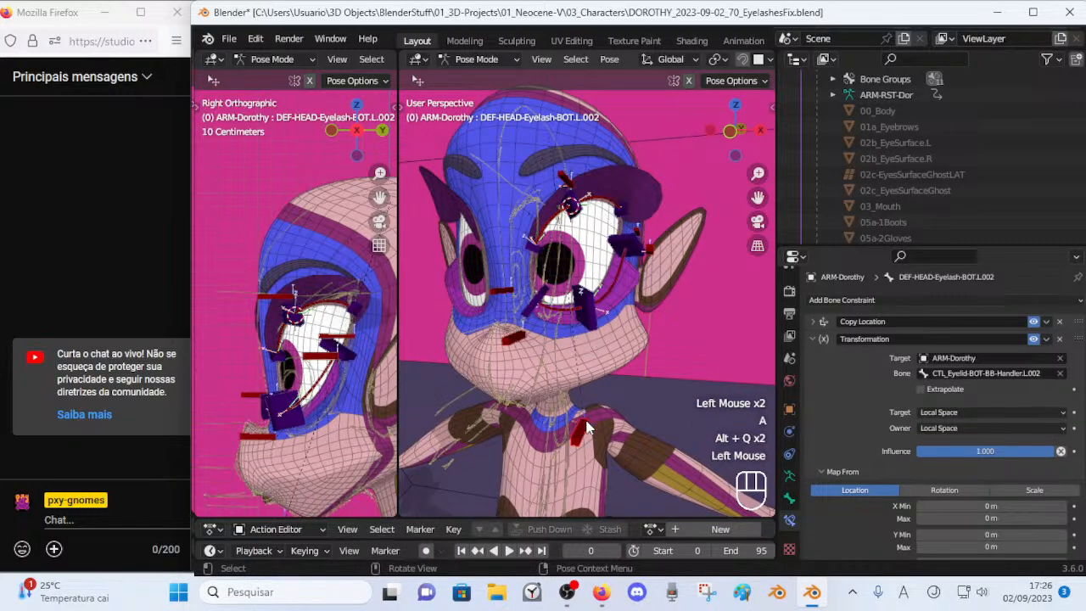
# Set the Map To Z Min of the central lower eyelash bone (BOT.L.002) to -0.6 m and raise its eyelid handler as a test.
pyautogui.scroll(-3, 976, 509)
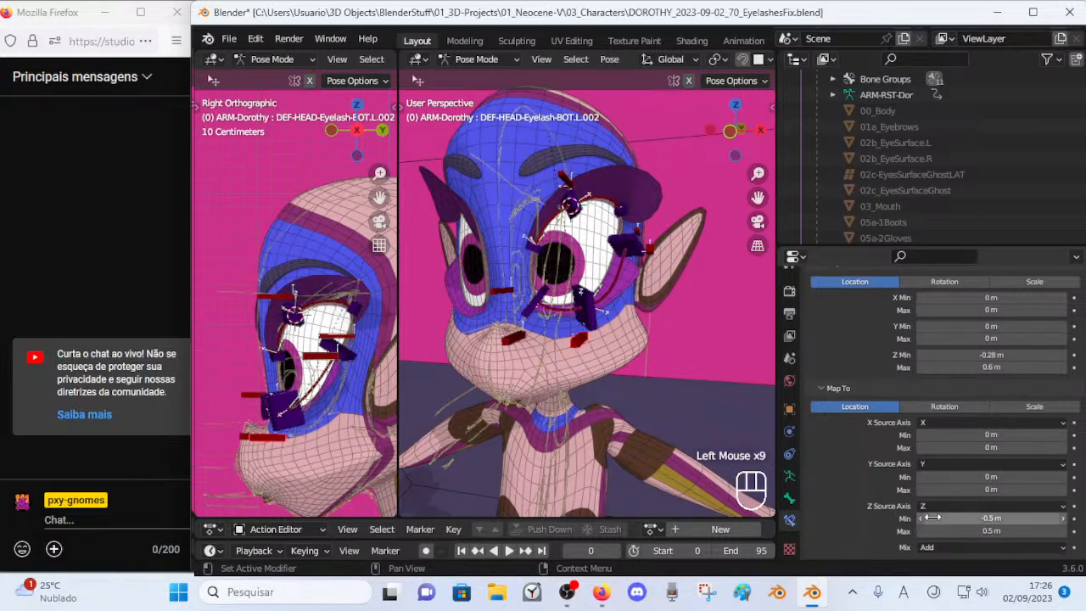
pyautogui.scroll(2, 532, 307)
pyautogui.click(625, 340)
pyautogui.press('g')
pyautogui.click(613, 323)
# Switch the armature between Edit Mode and Pose Mode to compare the raised lower eyelid handler (L.002) with its rest position.
pyautogui.press('Tab')
pyautogui.press('Tab')
pyautogui.press('Tab')
pyautogui.moveTo(605, 314); pyautogui.dragTo(598, 307, button='middle')
pyautogui.press('Tab')
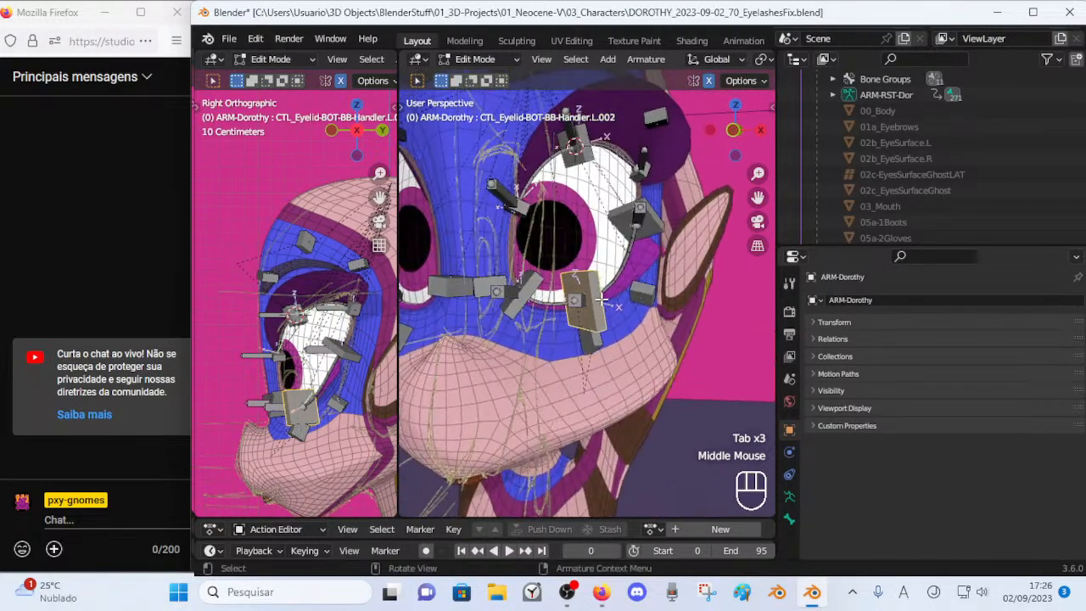
pyautogui.press('Tab')
pyautogui.press('Tab')
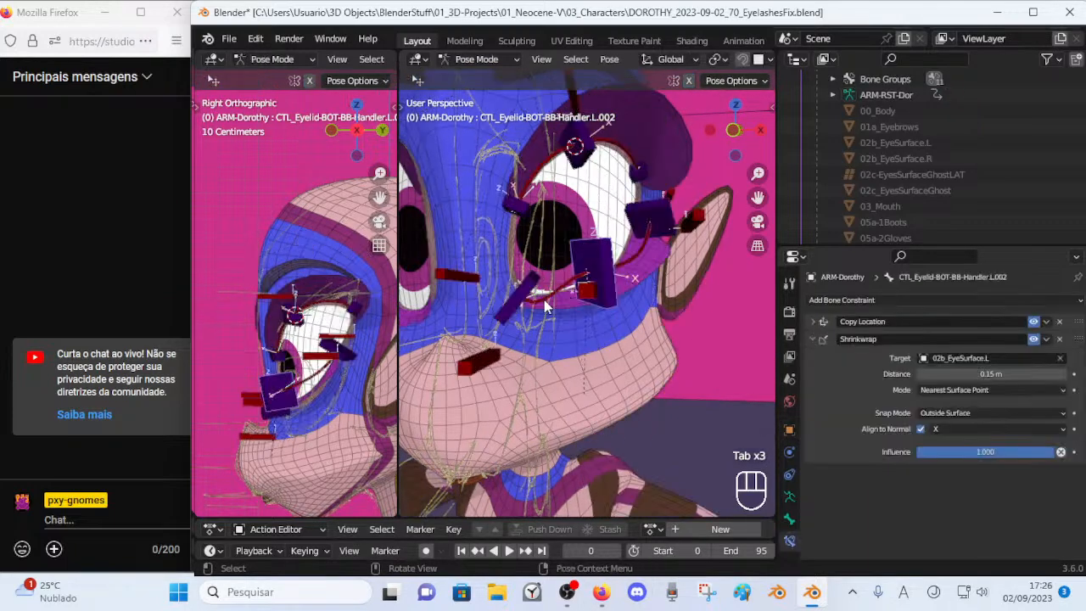
# Raise the inner lower eyelid handler (L.001) as a test and clear the pose transforms of all bones.
pyautogui.press('g')
pyautogui.click(530, 250)
pyautogui.press('a')
pyautogui.hotkey('alt', 'g')
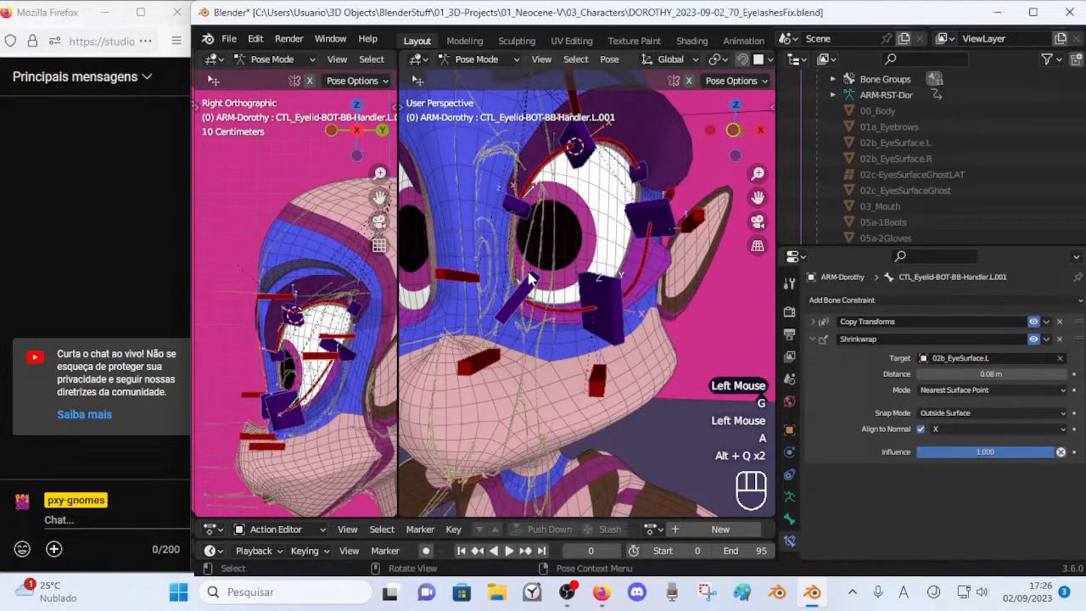
pyautogui.click(604, 309)
pyautogui.press('g')
pyautogui.press('Escape')
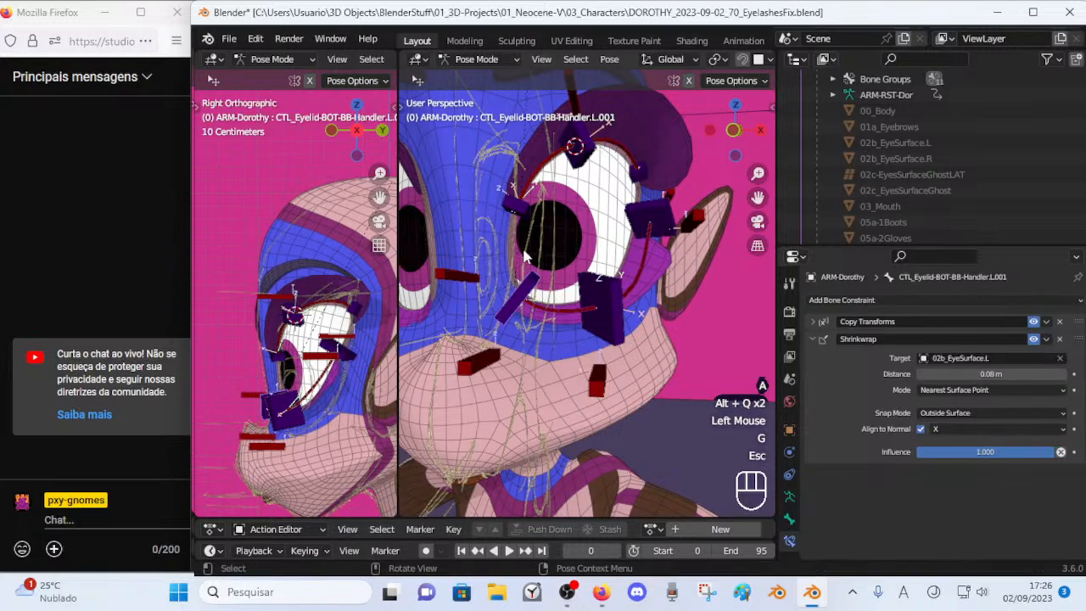
# Set the Map To Z Min of the inner lower eyelash bone (BOT.L.001) to -0.5 m.
pyautogui.click(487, 349)
pyautogui.scroll(-5, 972, 421)
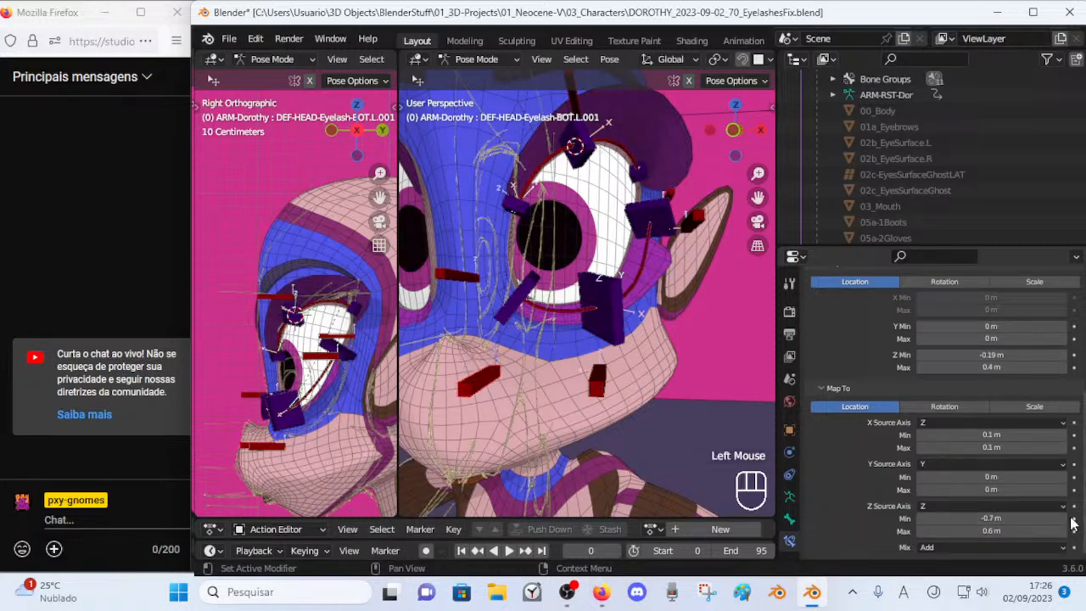
pyautogui.click(1063, 518)
pyautogui.click(1064, 518)
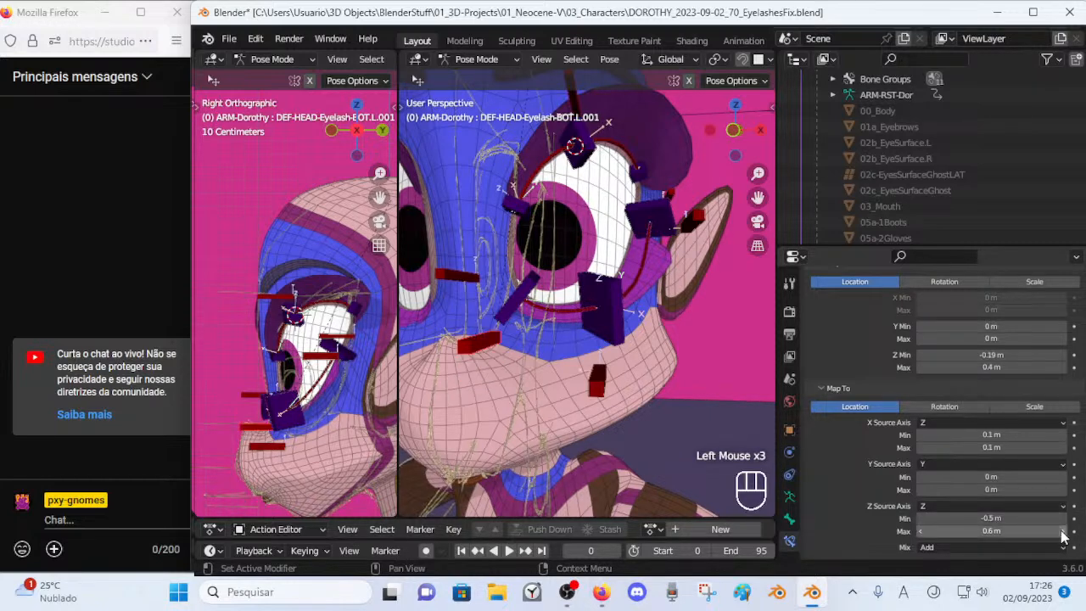
# Raise the central and inner lower eyelid handlers (L.002 and L.001) and rotate the inner one to test the eyelashes.
pyautogui.click(634, 348)
pyautogui.press('g')
pyautogui.click(611, 251)
pyautogui.click(516, 295)
pyautogui.press('g')
pyautogui.click(517, 254)
pyautogui.press('r')
pyautogui.click(542, 191)
pyautogui.press('g')
pyautogui.click(551, 223)
# Reposition the central lower eyelid handler (L.002) and examine the Map To ranges of the lower eyelash bone BOT.L.002.
pyautogui.click(608, 239)
pyautogui.press('g')
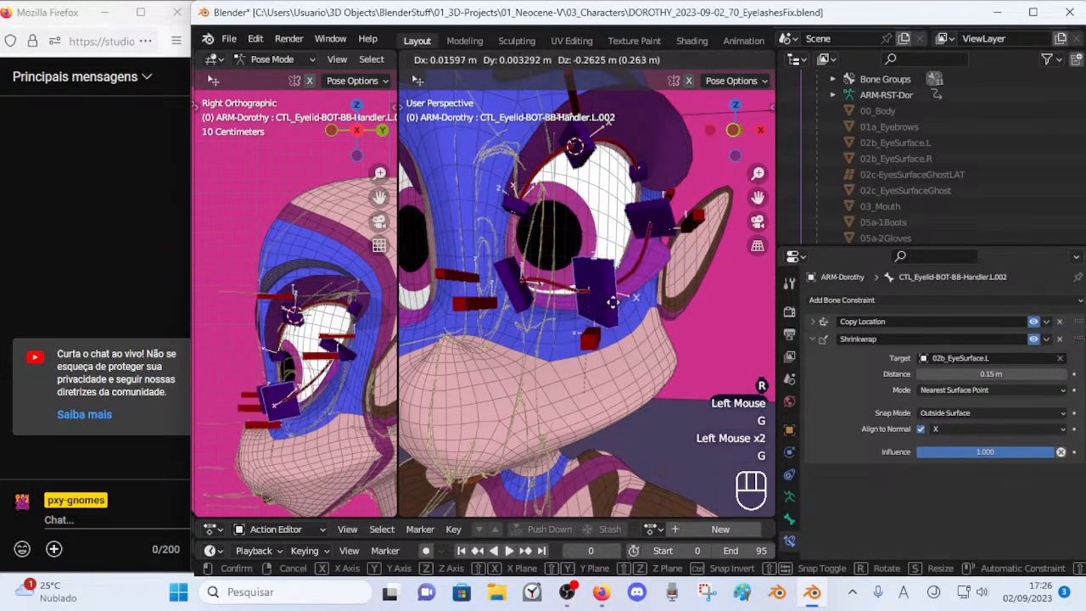
pyautogui.click(609, 299)
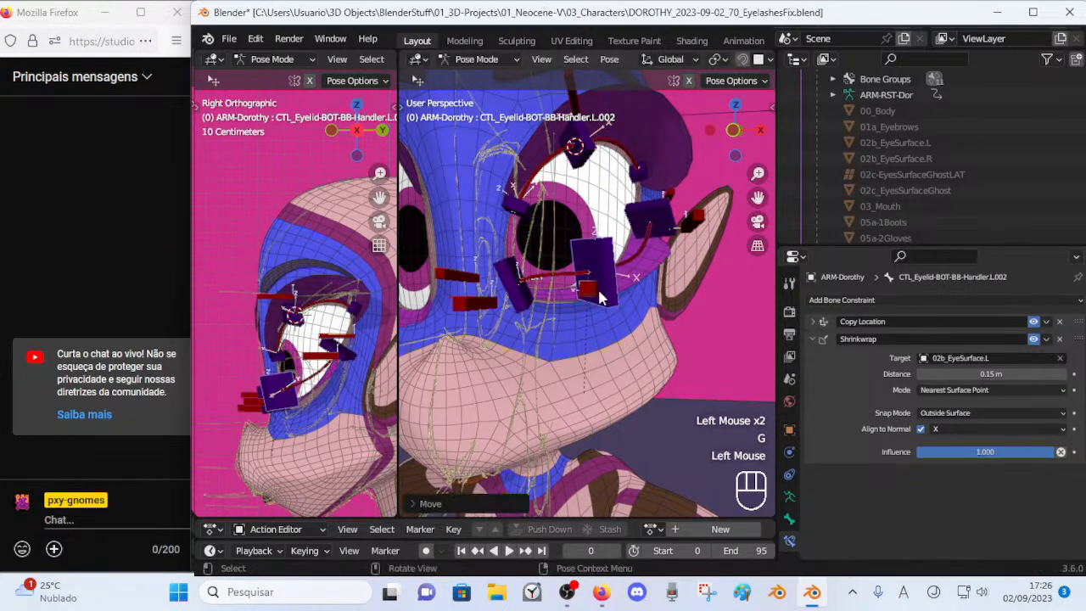
pyautogui.click(609, 298)
pyautogui.scroll(-4, 955, 508)
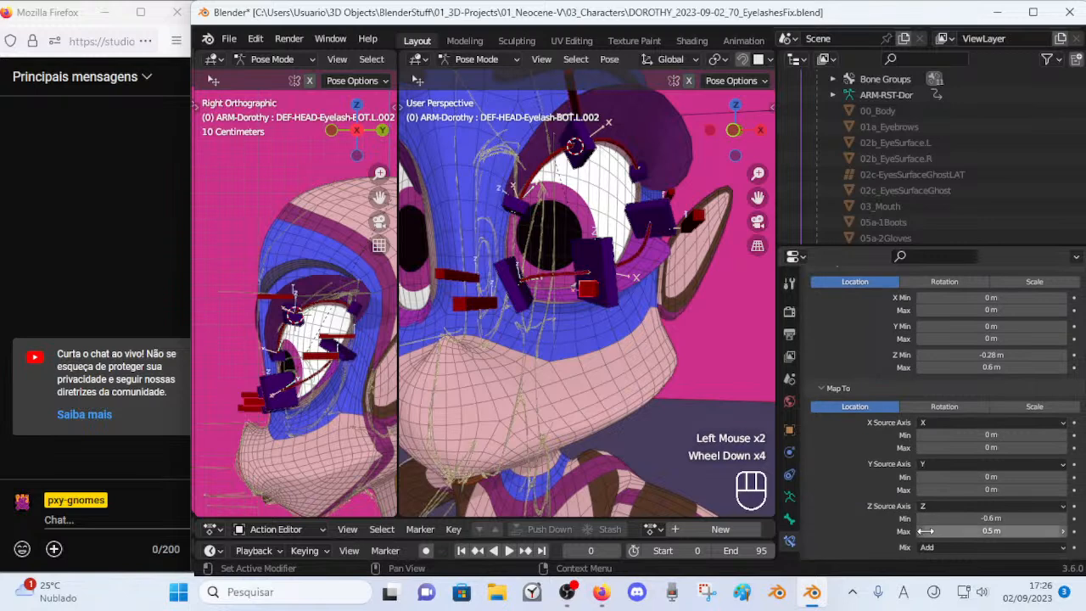
# Move the central and inner lower eyelid handlers (L.002 and L.001) up and down over the eye to compare how the lashes follow.
pyautogui.click(601, 269)
pyautogui.press('g')
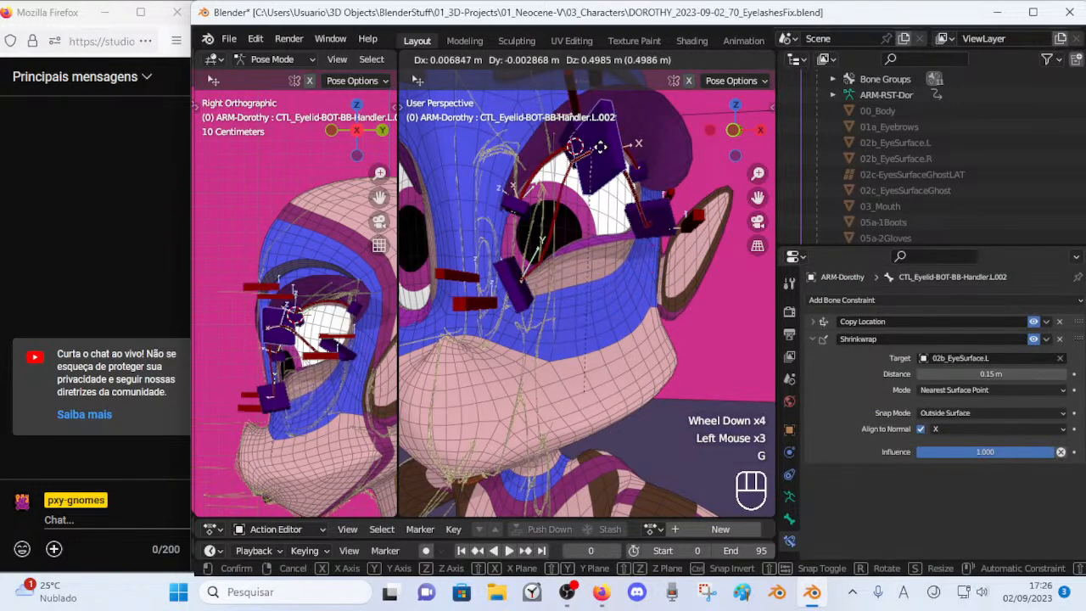
pyautogui.click(591, 241)
pyautogui.click(518, 300)
pyautogui.press('g')
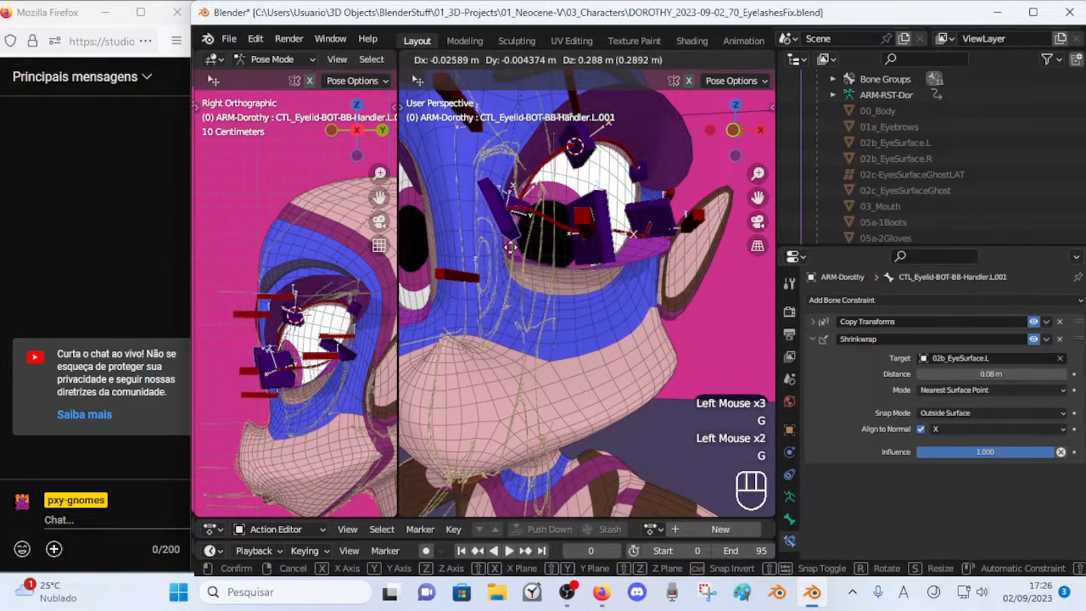
pyautogui.click(512, 290)
pyautogui.click(583, 247)
pyautogui.press('g')
pyautogui.click(596, 261)
pyautogui.click(600, 249)
pyautogui.press('g')
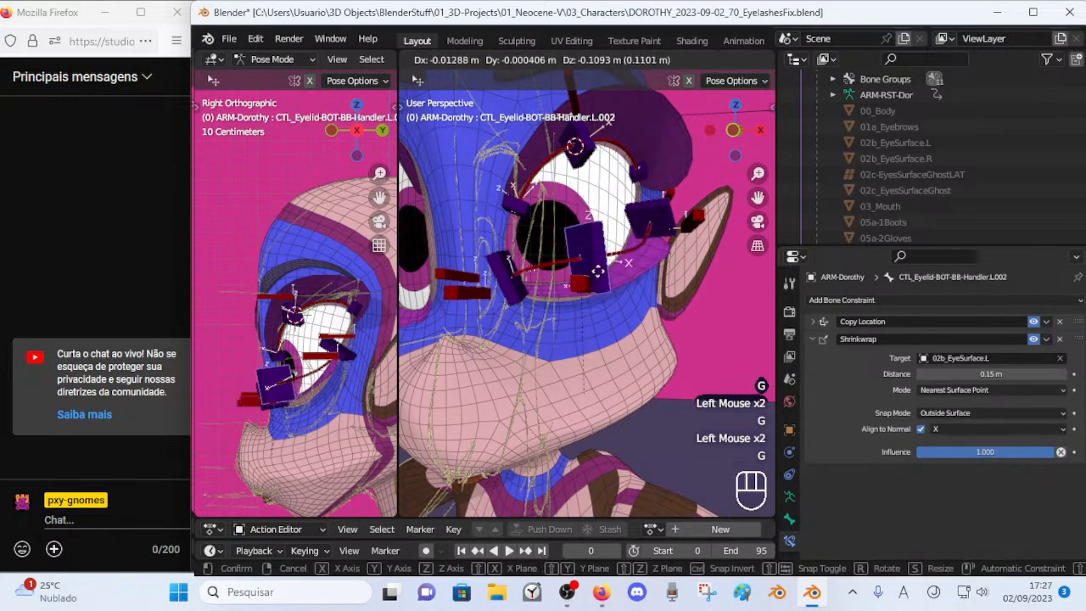
pyautogui.click(589, 222)
# Raise the inner lower eyelid handler (L.001) and lower the Map To Z Max of the inner lower eyelash bone (BOT.L.001) to -0.2 m.
pyautogui.click(516, 297)
pyautogui.press('g')
pyautogui.click(506, 236)
pyautogui.click(467, 170)
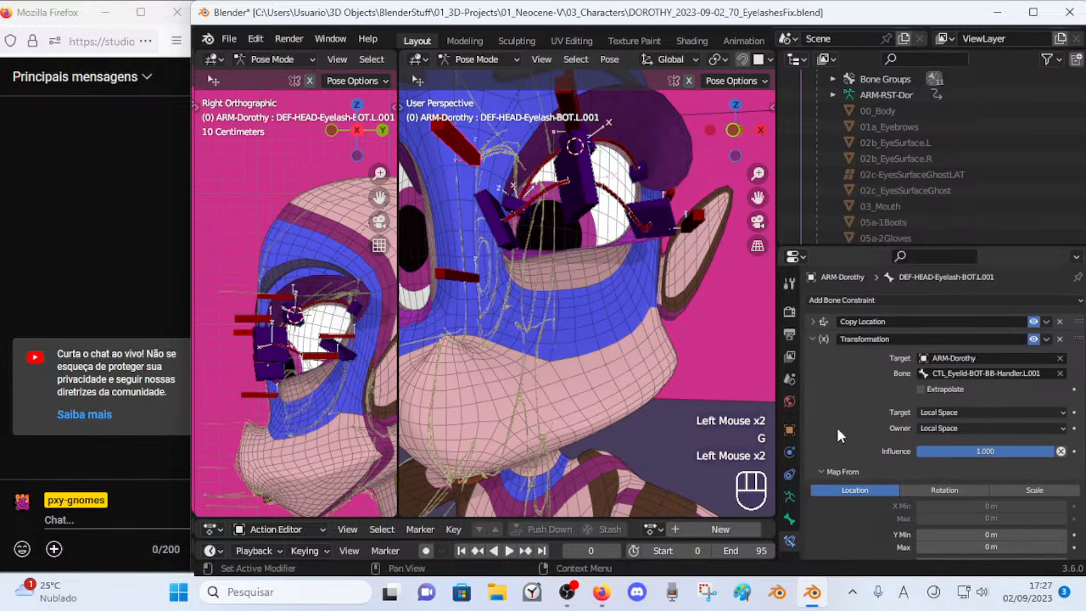
pyautogui.scroll(-4, 827, 416)
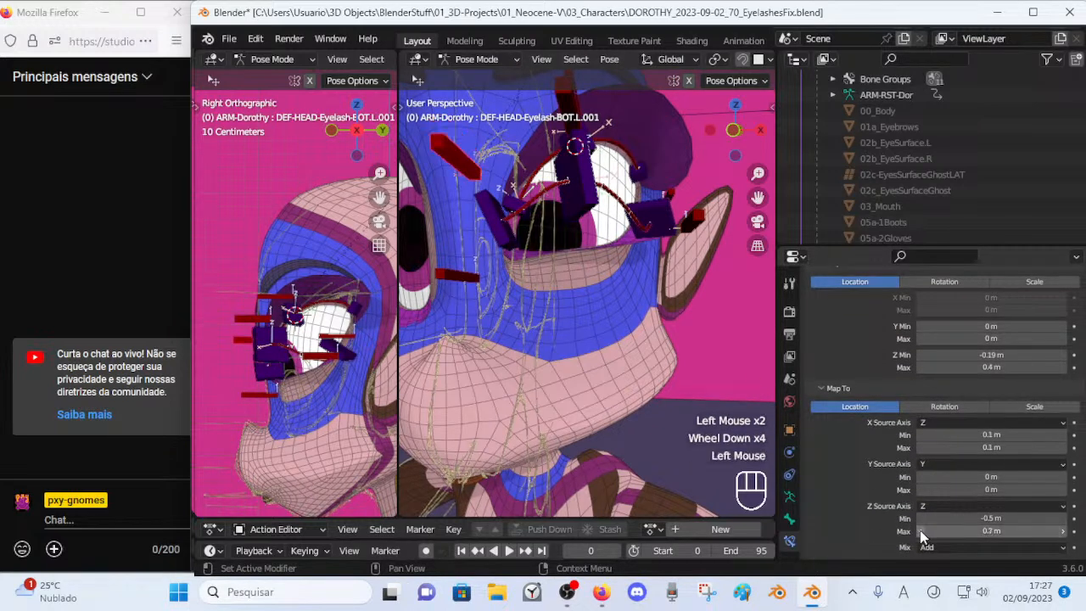
pyautogui.click(921, 531)
pyautogui.click(921, 531)
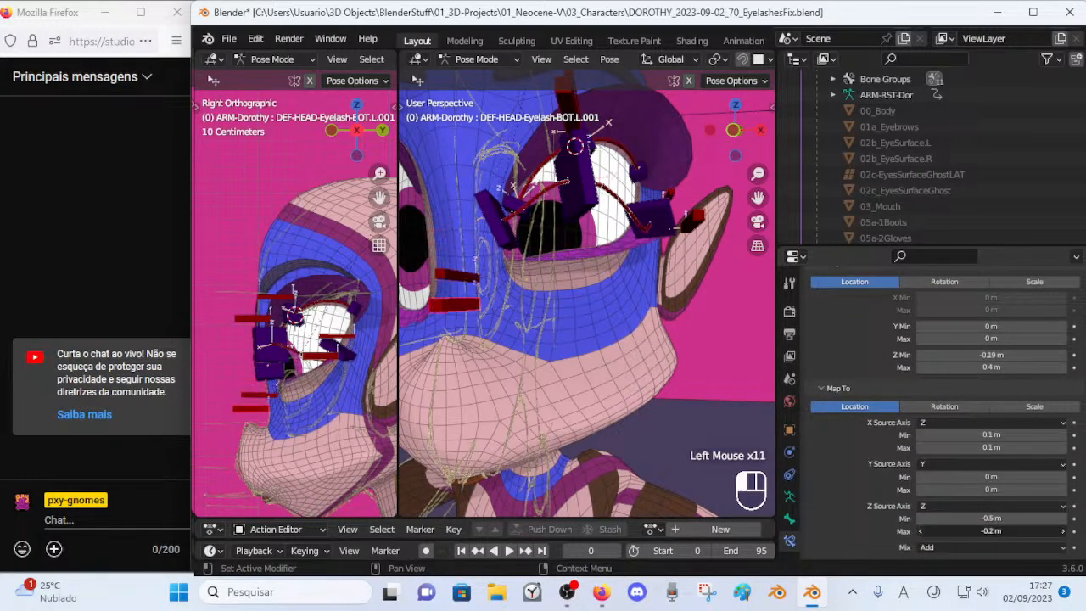
# Lower the central eyelid handler (L.002) and clear the pose transforms of all bones.
pyautogui.click(581, 201)
pyautogui.press('g')
pyautogui.click(595, 287)
pyautogui.press('a')
pyautogui.hotkey('alt', 'q')
pyautogui.hotkey('alt', 'q')
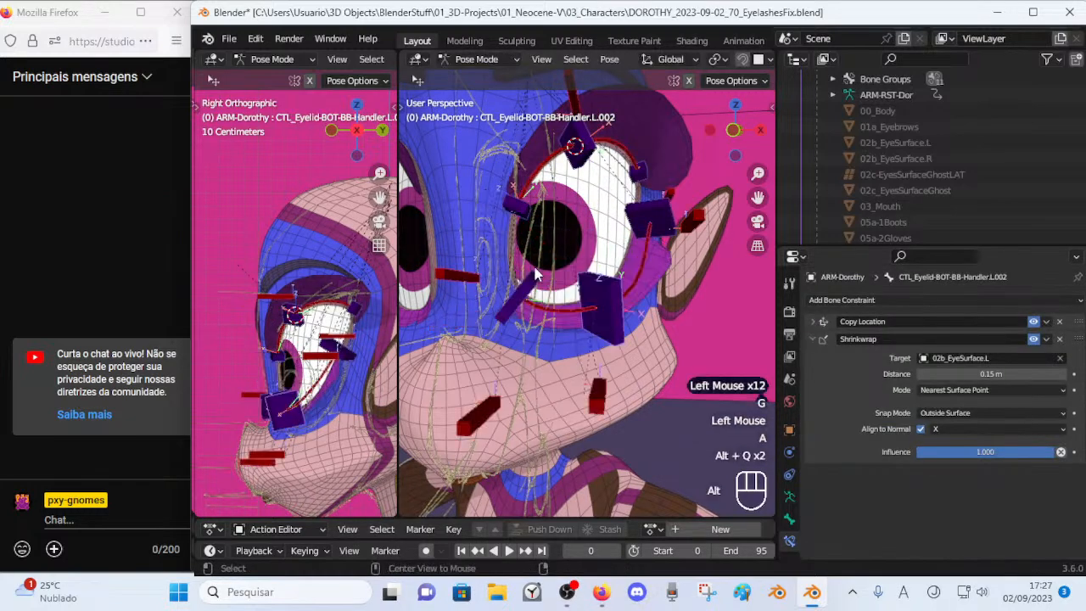
# Raise the inner and central lower eyelid handlers (L.001 and L.002) from rest and readjust the inner one to test the new range.
pyautogui.click(512, 307)
pyautogui.press('g')
pyautogui.click(495, 250)
pyautogui.click(610, 328)
pyautogui.press('g')
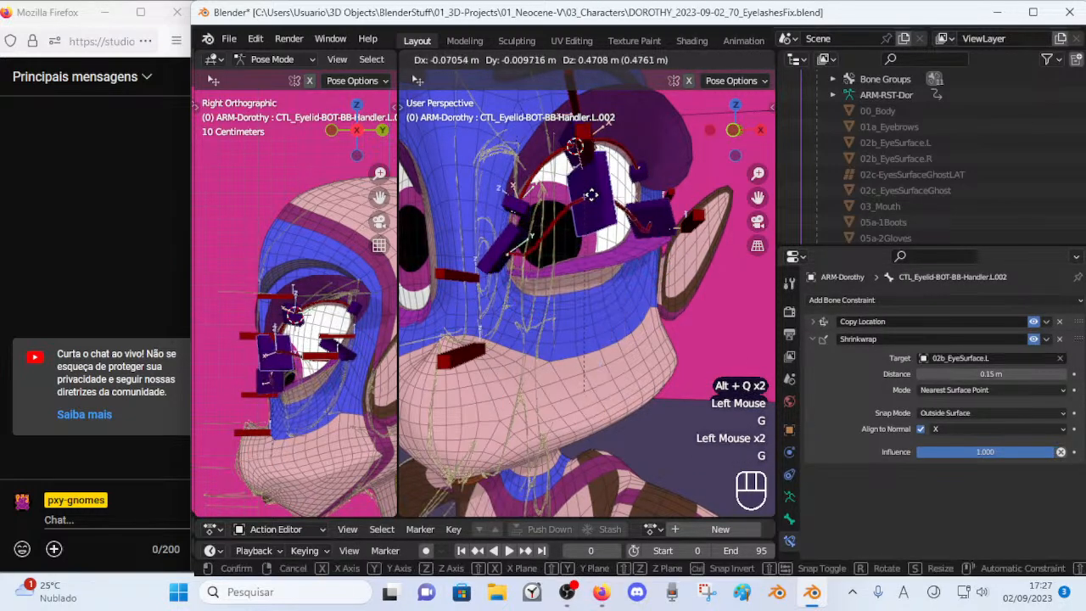
pyautogui.click(596, 227)
pyautogui.click(494, 270)
pyautogui.press('g')
pyautogui.click(487, 278)
# Raise the central lower eyelid handler (L.002) close to the upper lid, and rotate and raise the inner handler (L.001).
pyautogui.press('g')
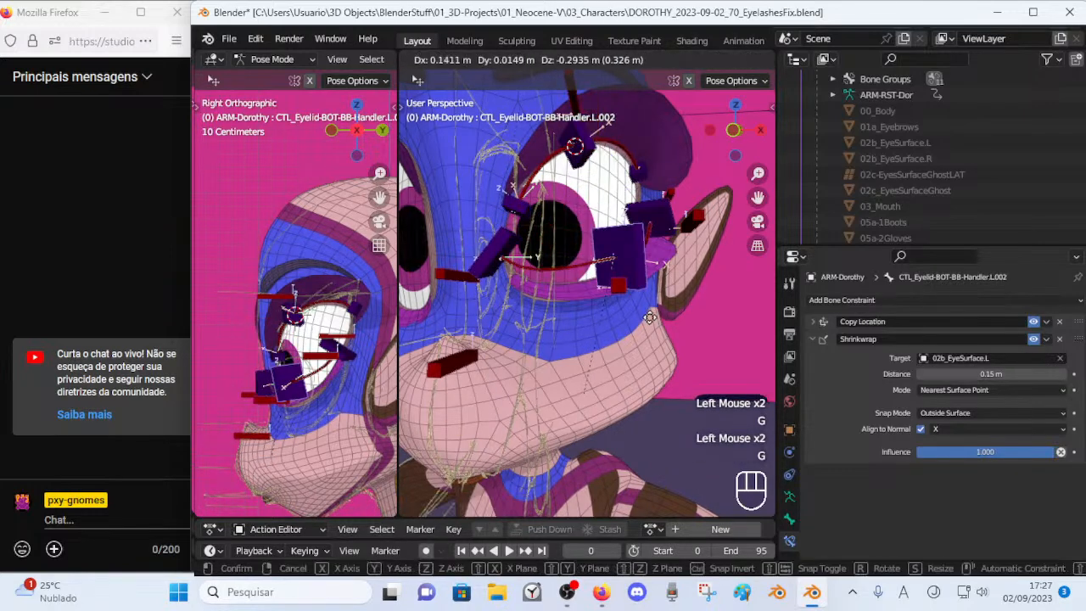
pyautogui.click(607, 247)
pyautogui.press('r')
pyautogui.click(589, 281)
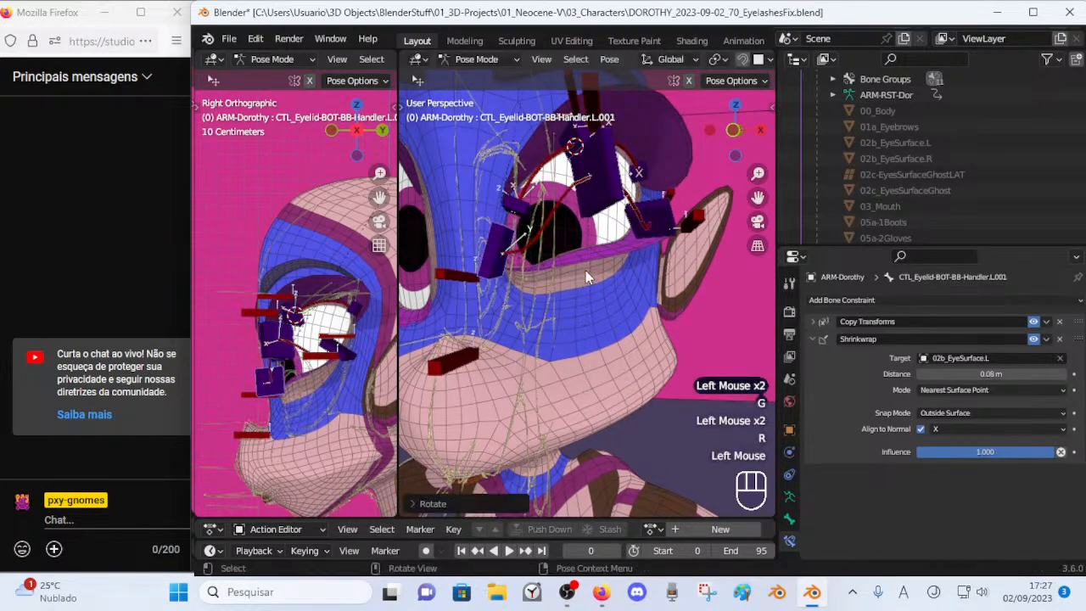
pyautogui.press('g')
pyautogui.click(569, 245)
pyautogui.press('g')
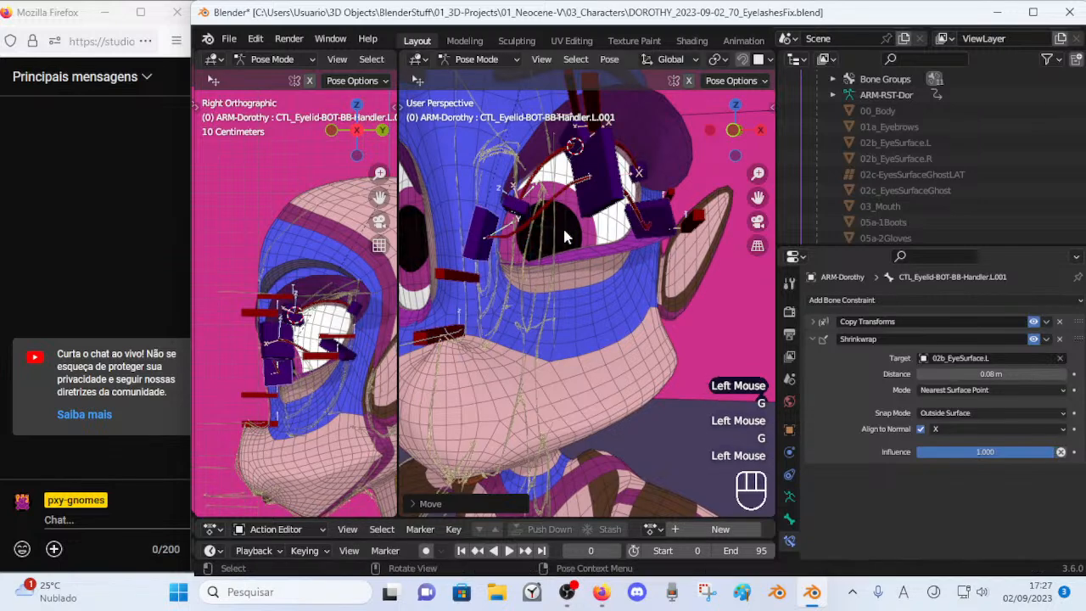
pyautogui.click(561, 229)
# Refine the position and rotation of the inner lower eyelid handler (L.001) at the inner eye corner, checking from several angles.
pyautogui.moveTo(561, 229); pyautogui.dragTo(544, 268, button='middle')
pyautogui.press('g')
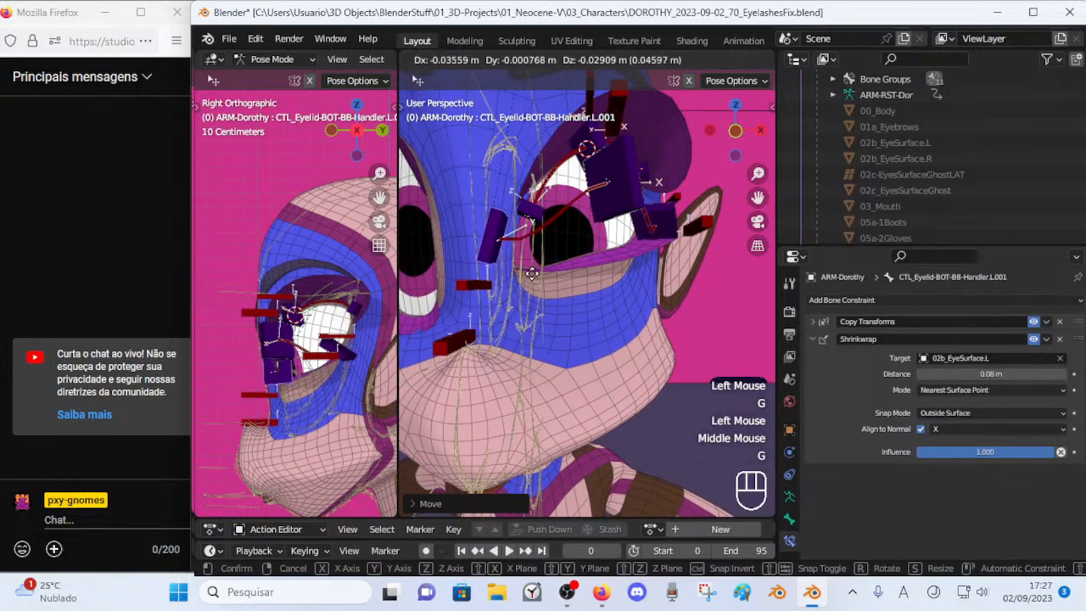
pyautogui.click(555, 300)
pyautogui.press('r')
pyautogui.click(636, 269)
pyautogui.press('g')
pyautogui.click(640, 229)
pyautogui.moveTo(640, 229); pyautogui.dragTo(577, 273, button='middle')
pyautogui.press('g')
pyautogui.click(532, 278)
pyautogui.press('g')
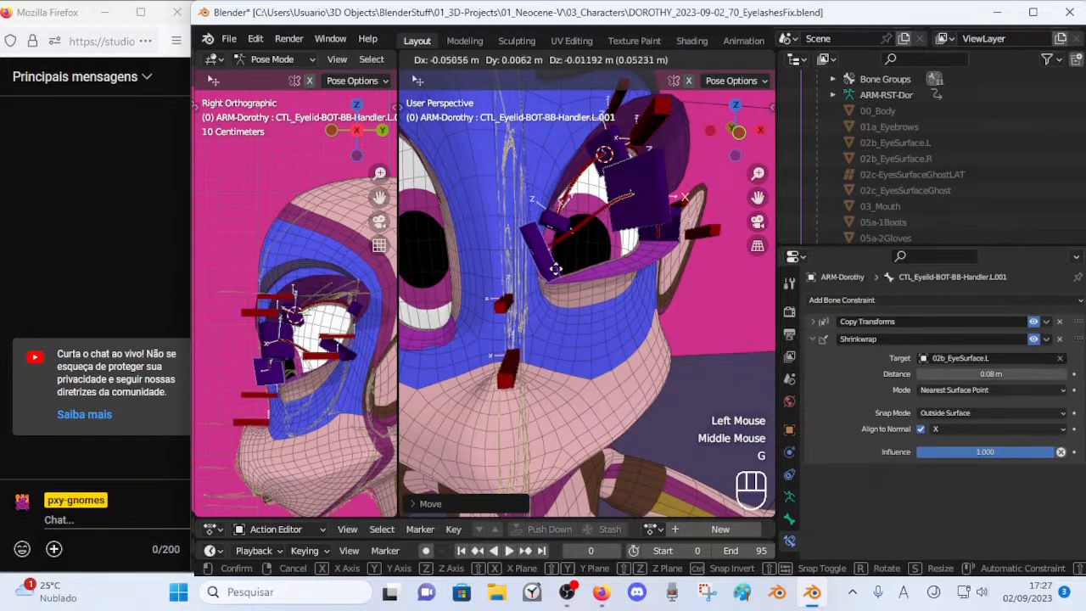
pyautogui.click(617, 224)
# Reposition the central lower eyelid handler (L.002) along the eye surface and save the file.
pyautogui.moveTo(666, 231); pyautogui.dragTo(555, 324, button='middle')
pyautogui.press('g')
pyautogui.click(600, 258)
pyautogui.press('g')
pyautogui.click(601, 259)
pyautogui.hotkey('ctrl', 's')
pyautogui.press('g')
pyautogui.click(564, 293)
pyautogui.press('g')
pyautogui.click(560, 284)
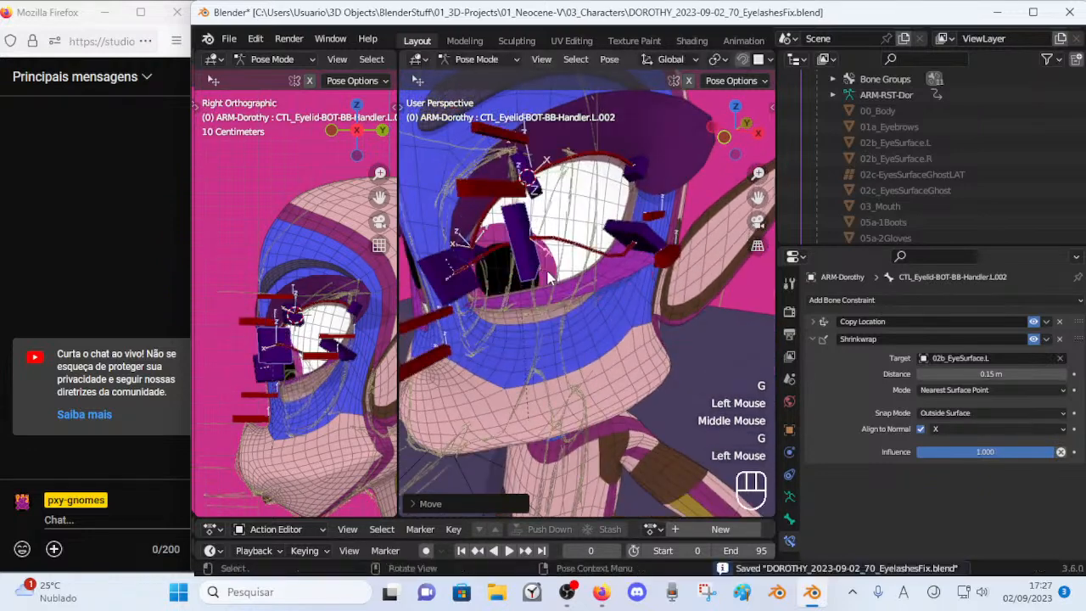
# Raise the outer lower eyelid handler (L.003) and set its Shrinkwrap distance to 0.12 m.
pyautogui.moveTo(618, 245); pyautogui.dragTo(594, 225, button='middle')
pyautogui.click(612, 233)
pyautogui.press('g')
pyautogui.click(611, 170)
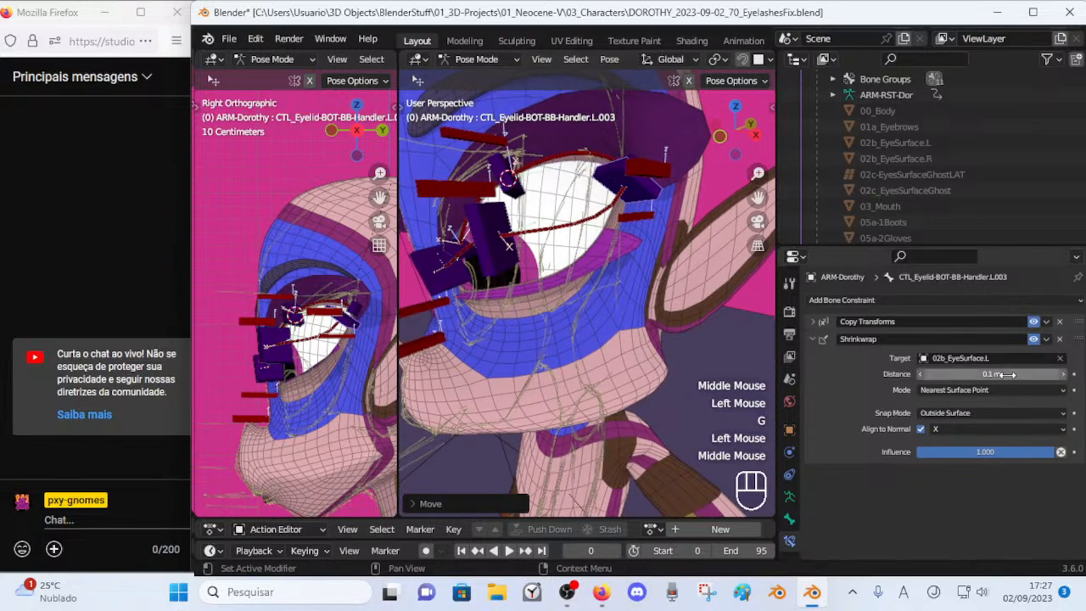
pyautogui.click(1065, 374)
pyautogui.moveTo(559, 265); pyautogui.dragTo(594, 259, button='middle')
pyautogui.click(922, 374)
pyautogui.click(997, 374)
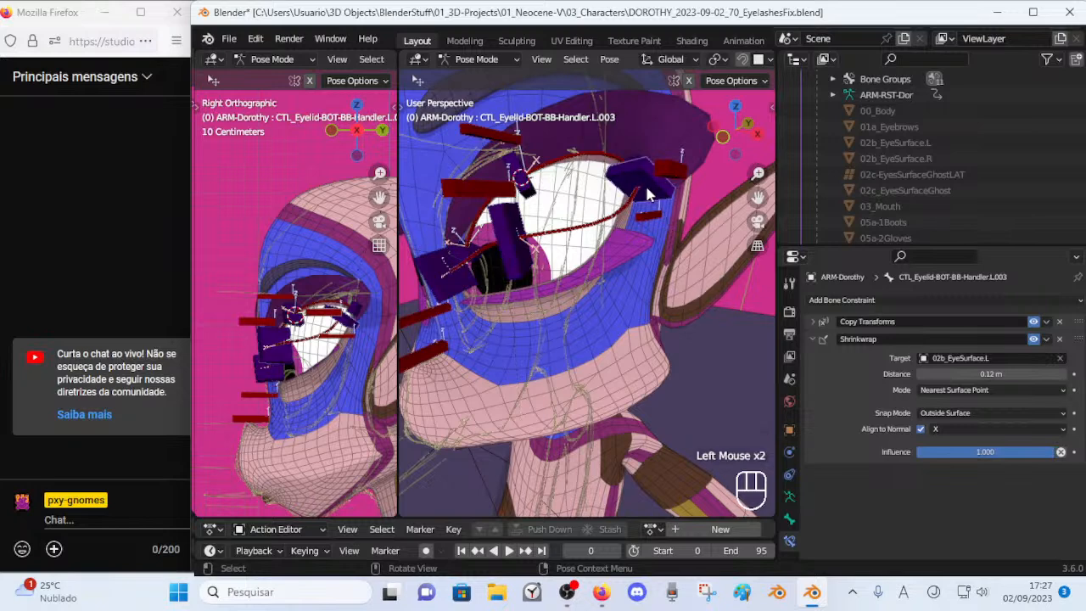
# Move the outer lower eyelid handler (L.003) repeatedly up and down over the eye to test how the lid and lash follow.
pyautogui.press('g')
pyautogui.click(640, 263)
pyautogui.press('g')
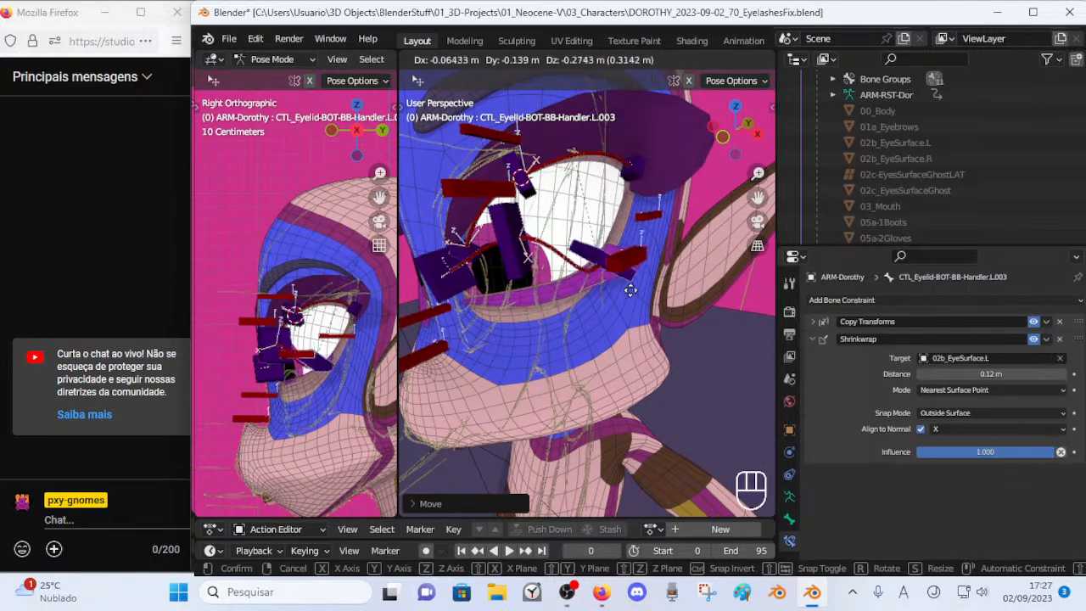
pyautogui.click(638, 200)
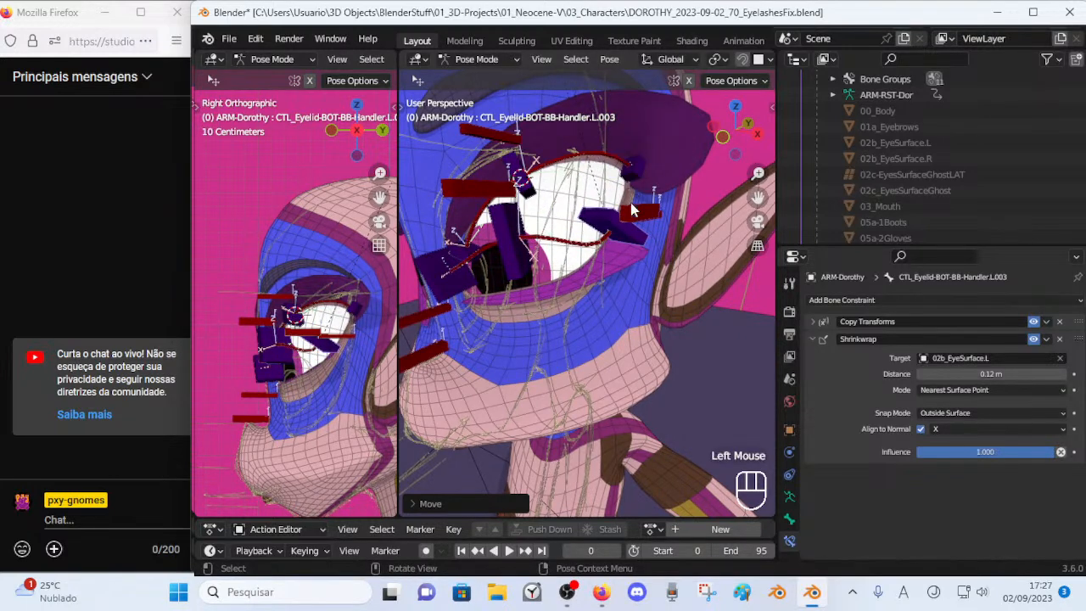
pyautogui.press('g')
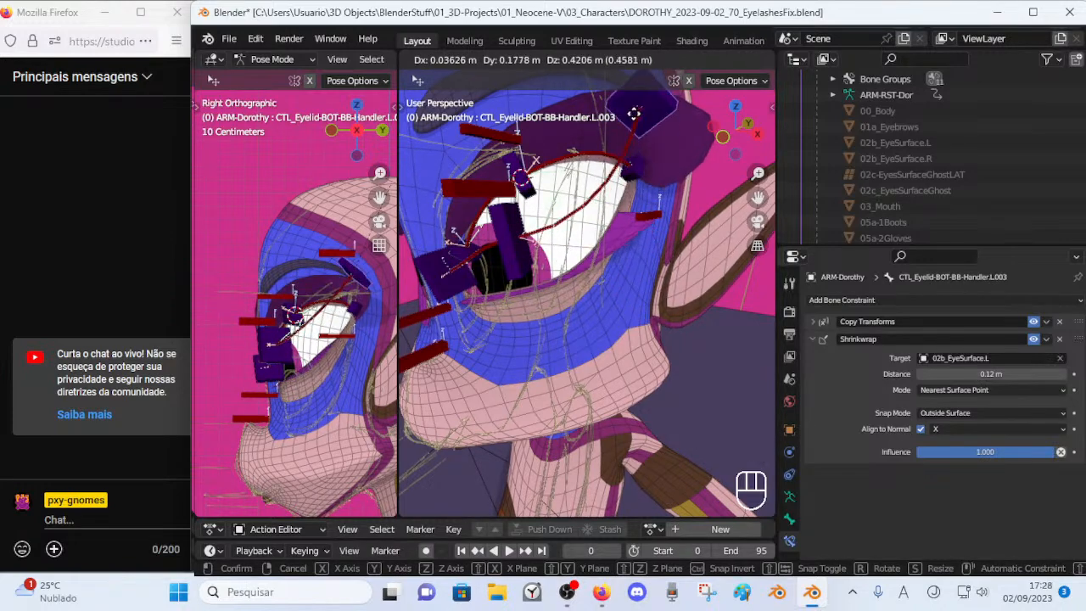
pyautogui.click(617, 220)
pyautogui.moveTo(629, 192); pyautogui.dragTo(629, 203, button='middle')
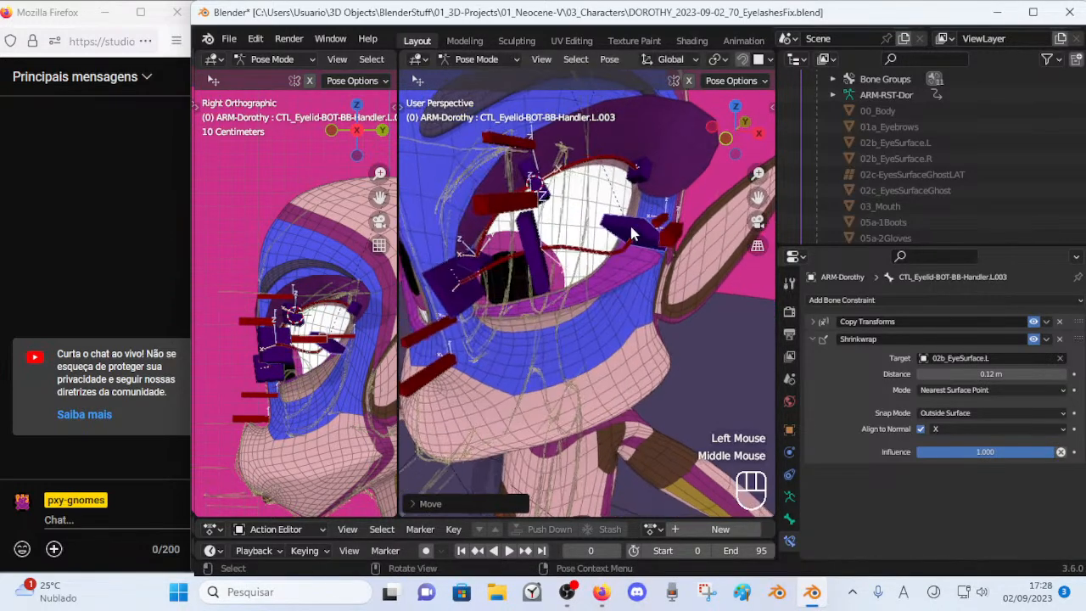
pyautogui.press('g')
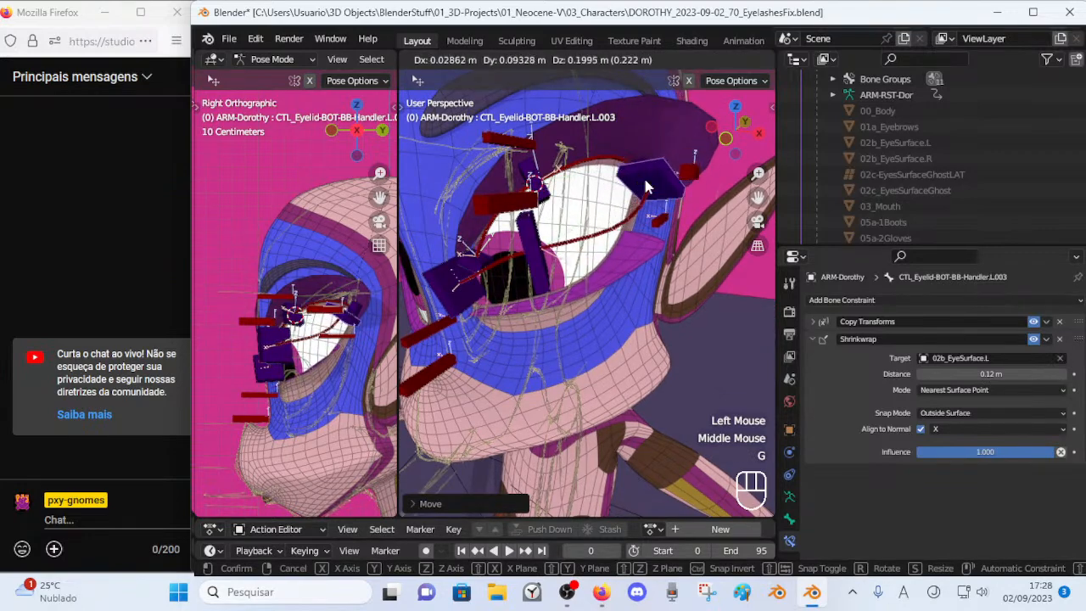
pyautogui.click(644, 179)
pyautogui.press('g')
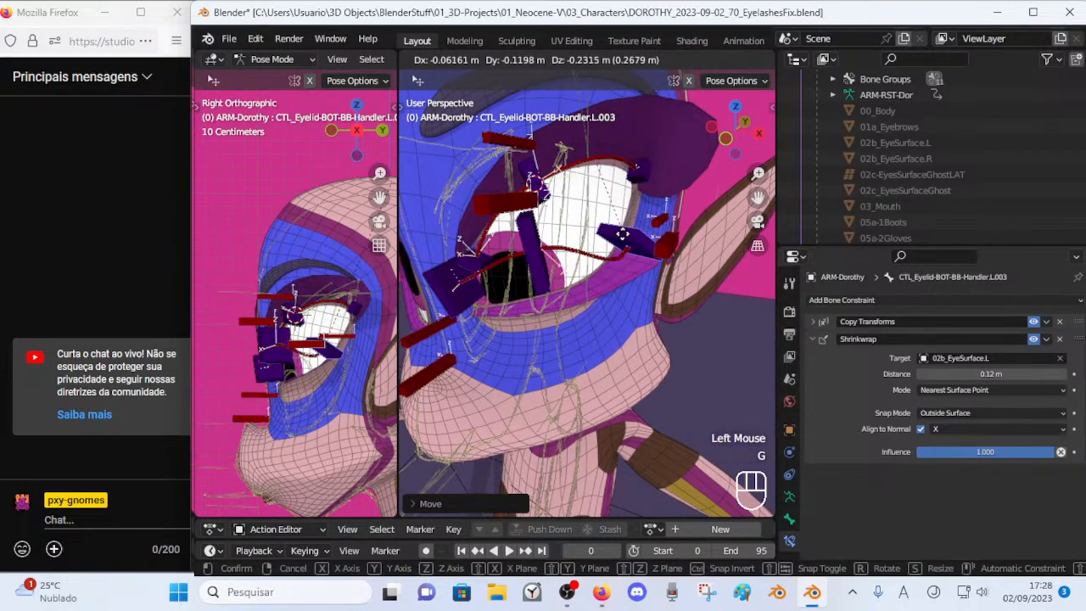
pyautogui.click(622, 205)
pyautogui.press('g')
pyautogui.click(620, 200)
pyautogui.press('g')
pyautogui.click(626, 194)
pyautogui.press('g')
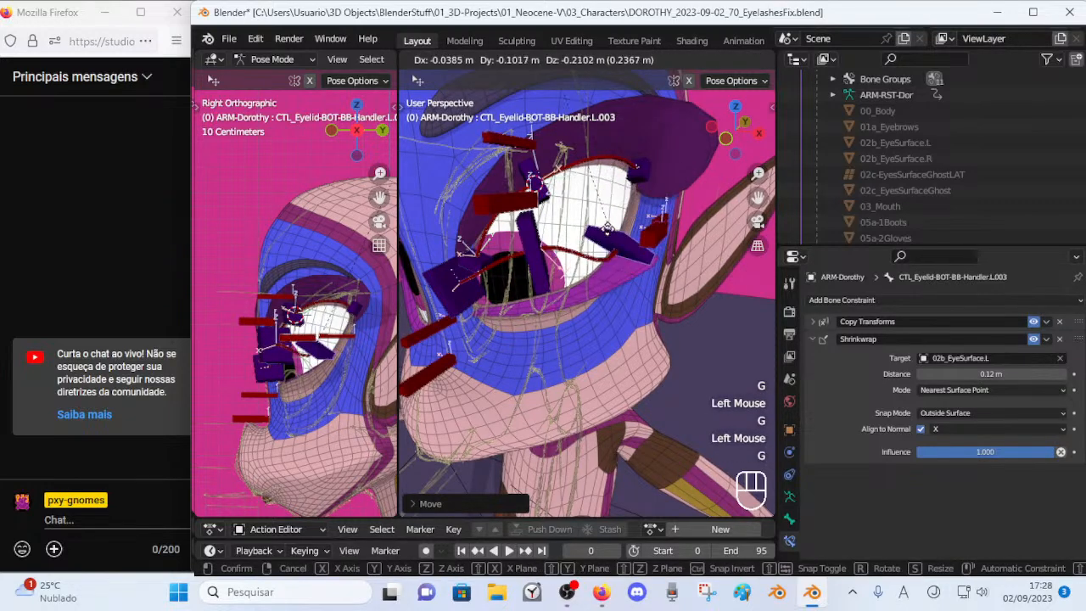
pyautogui.click(672, 178)
# Set the Transformation constraint's Z output minimum on the outer lower eyelash bone (BOT.L.003) to -0.6 m.
pyautogui.click(665, 179)
pyautogui.click(810, 338)
pyautogui.scroll(-2, 997, 458)
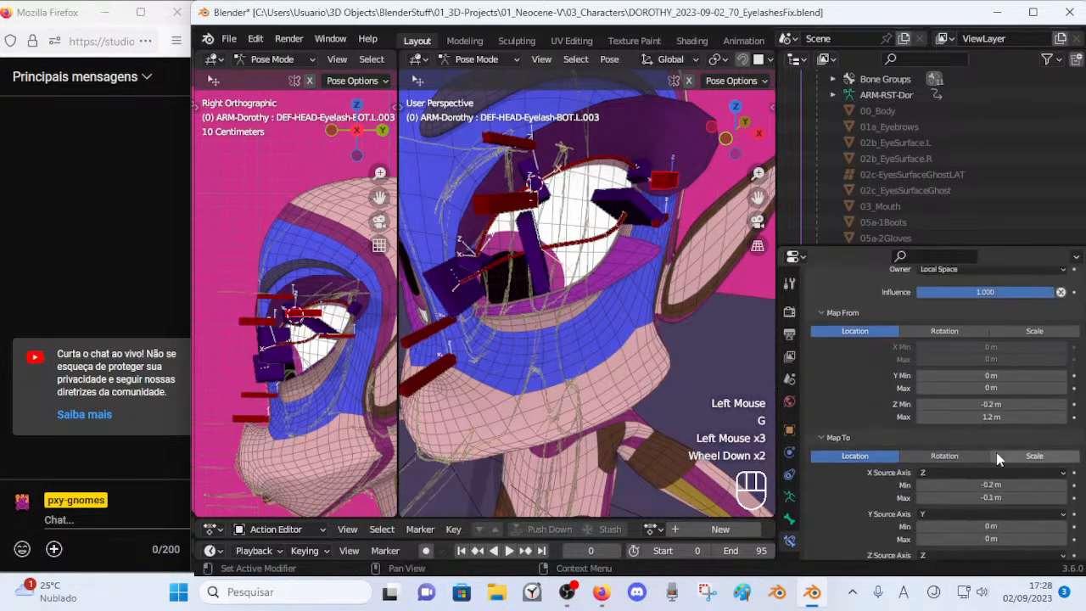
pyautogui.scroll(-2, 998, 458)
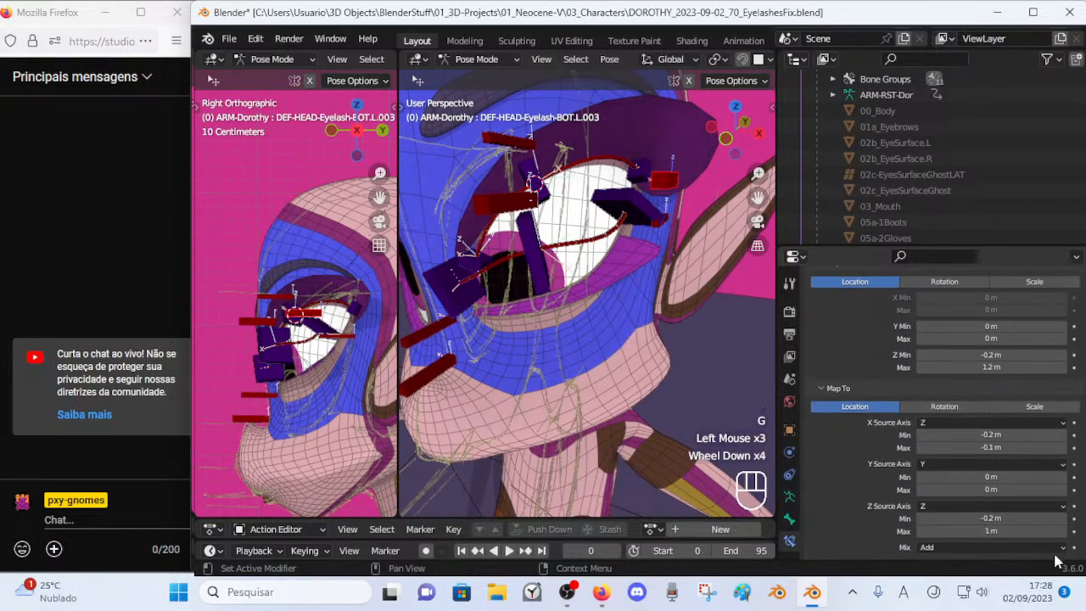
pyautogui.click(921, 518)
pyautogui.click(921, 519)
pyautogui.click(921, 519)
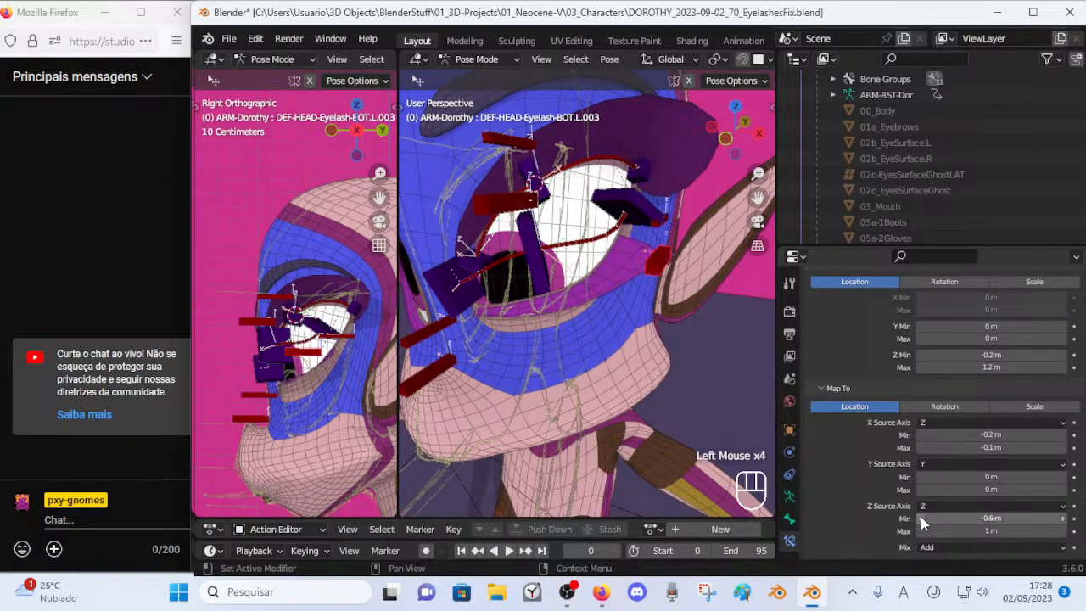
# Move the outer lower eyelid handler (L.003) to test the lash, and reset the pose of all bones.
pyautogui.click(647, 218)
pyautogui.press('g')
pyautogui.click(627, 301)
pyautogui.press('a')
pyautogui.hotkey('alt', 'q')
pyautogui.hotkey('alt', 'q')
# Set the Transformation constraint's Z output minimum on the central lower eyelash bone (BOT.L.002) to -0.4 m.
pyautogui.moveTo(619, 278); pyautogui.dragTo(570, 327, button='middle')
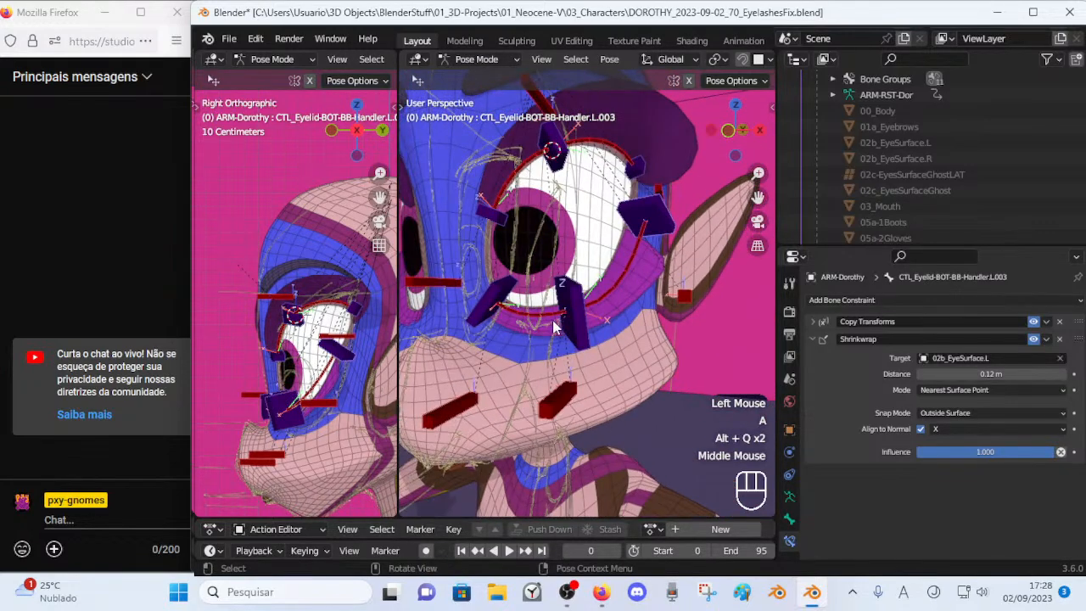
pyautogui.click(570, 401)
pyautogui.scroll(-3, 1014, 481)
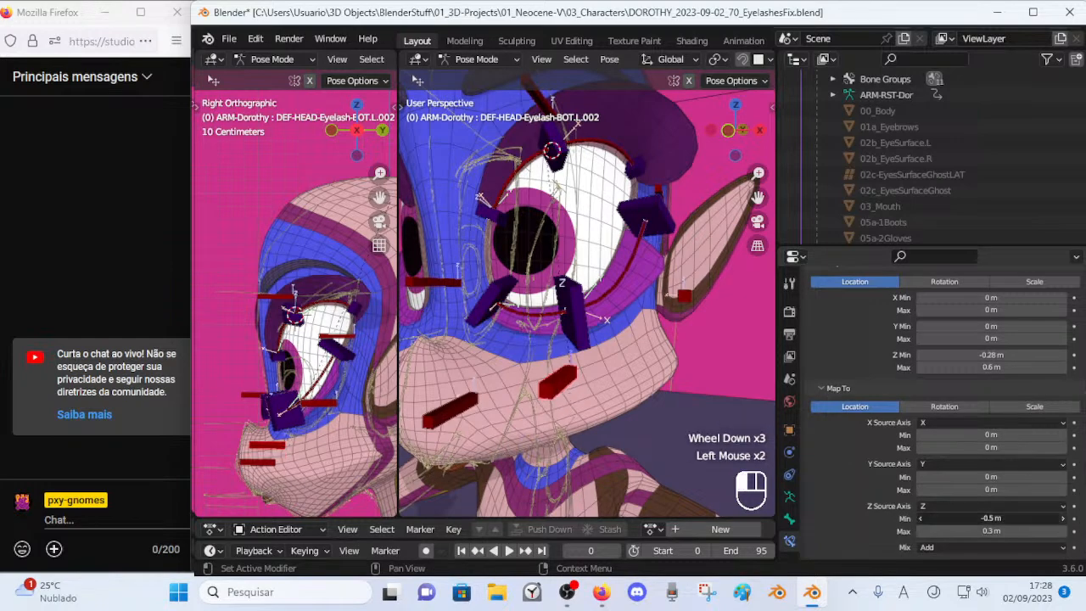
# Set the Transformation constraint's Z output minimum on the outer lower eyelash bone (BOT.L.003) to -0.3 m.
pyautogui.click(657, 188)
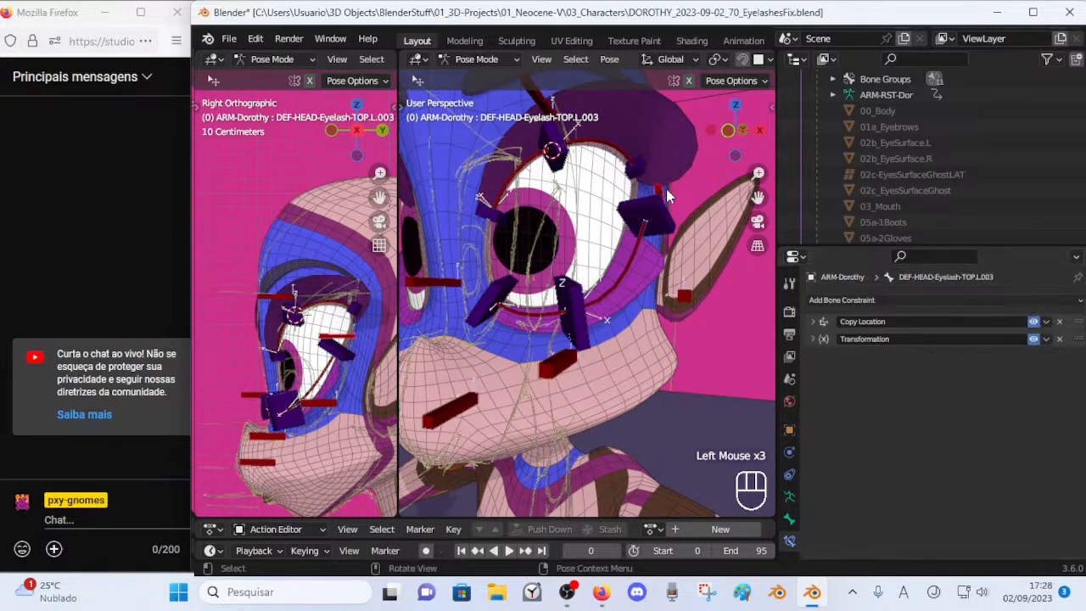
pyautogui.click(816, 341)
pyautogui.moveTo(661, 340); pyautogui.dragTo(704, 339, button='middle')
pyautogui.click(699, 331)
pyautogui.scroll(1, 699, 331)
pyautogui.scroll(-4, 1017, 475)
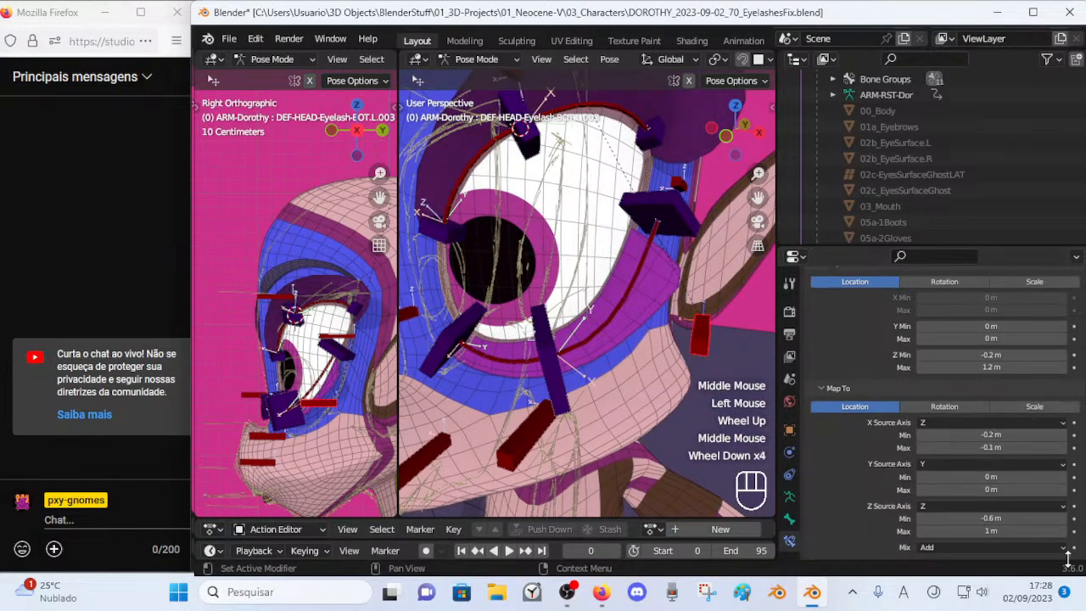
pyautogui.click(1063, 518)
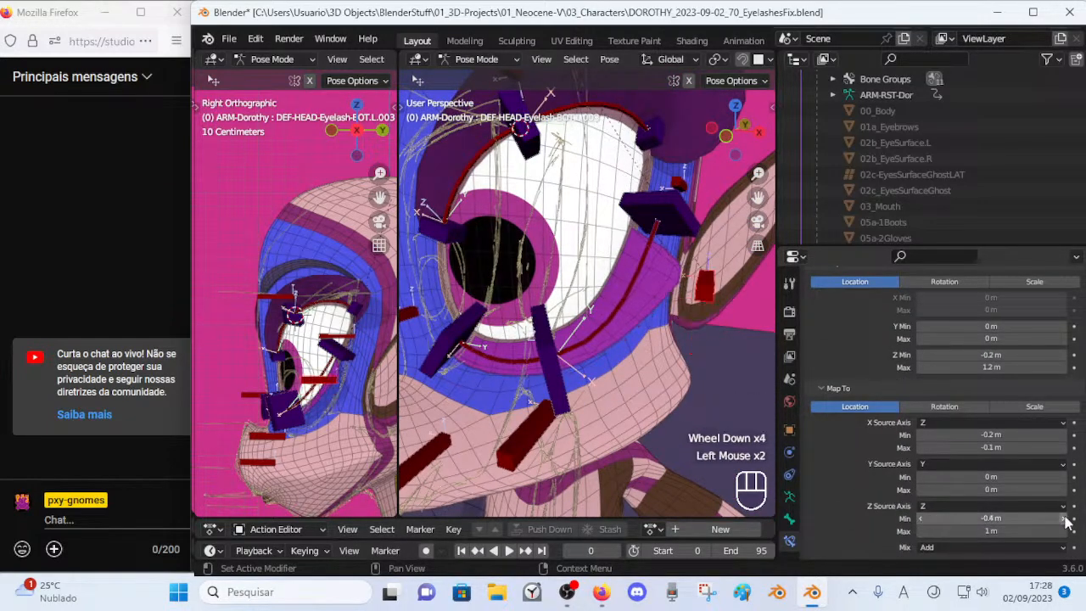
pyautogui.moveTo(676, 322); pyautogui.dragTo(628, 294, button='middle')
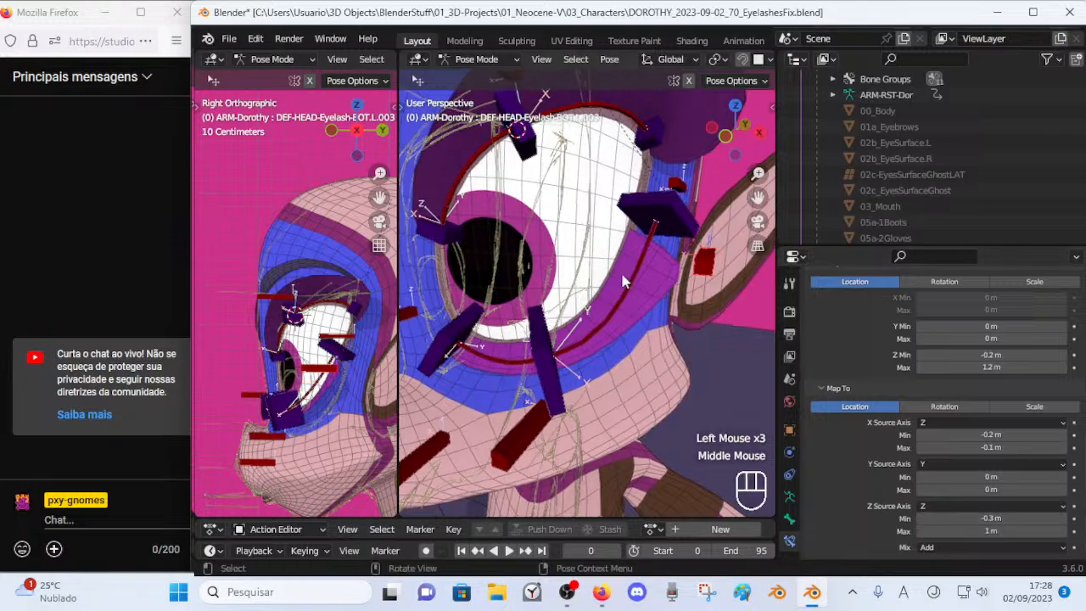
# Raise the central lower eyelid handler (L.002) and move the outer one (L.003) up and down to test the lashes.
pyautogui.click(559, 386)
pyautogui.press('g')
pyautogui.click(634, 196)
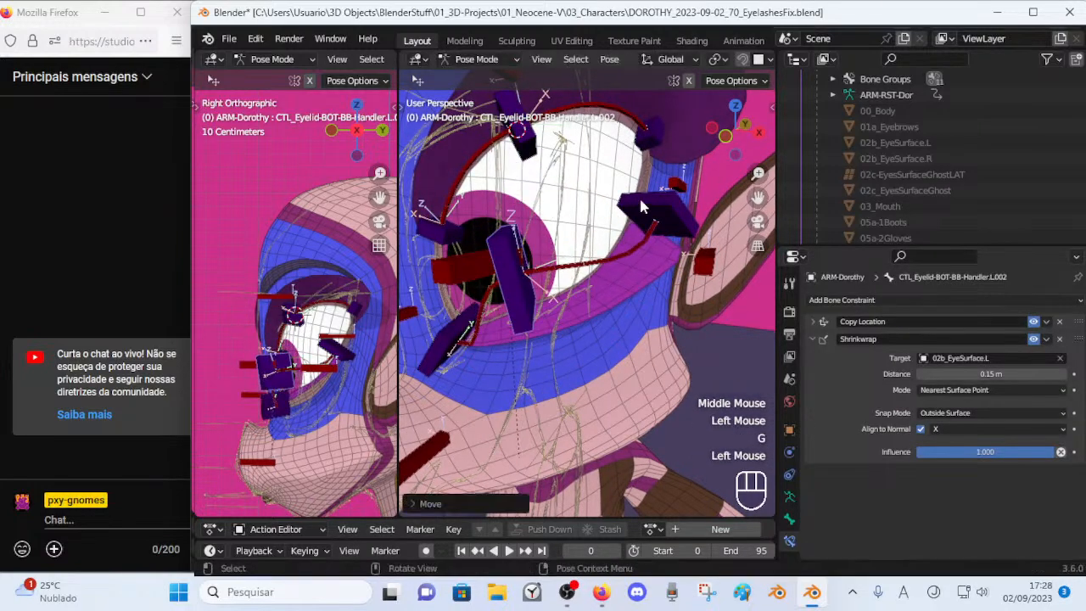
pyautogui.click(634, 196)
pyautogui.press('g')
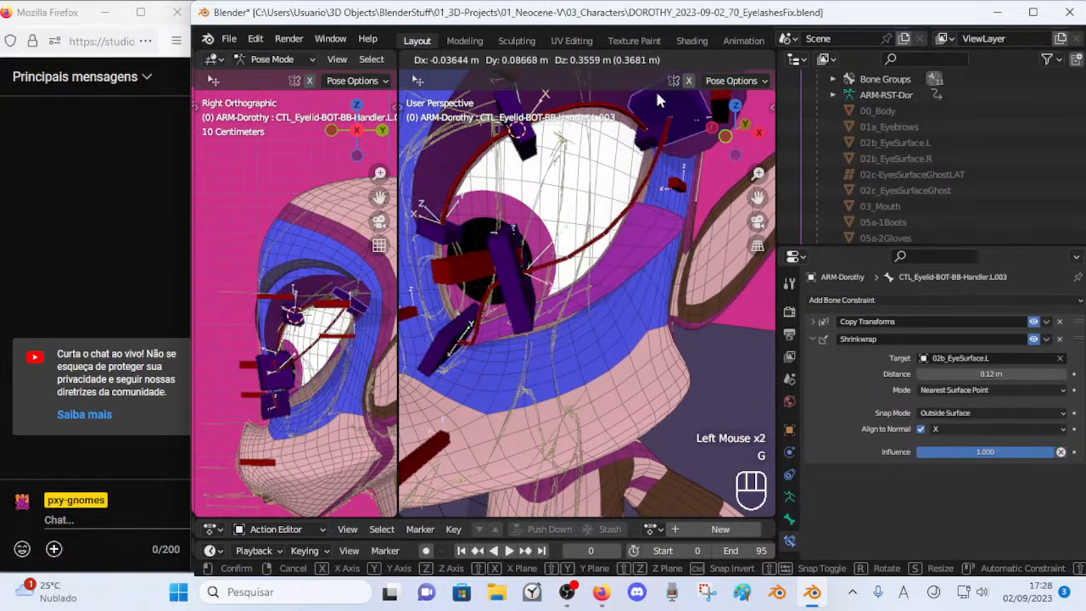
pyautogui.click(574, 288)
pyautogui.scroll(-2, 573, 288)
pyautogui.keyDown('shift'); pyautogui.moveTo(573, 288); pyautogui.dragTo(555, 315, button='middle'); pyautogui.keyUp('shift')
pyautogui.press('g')
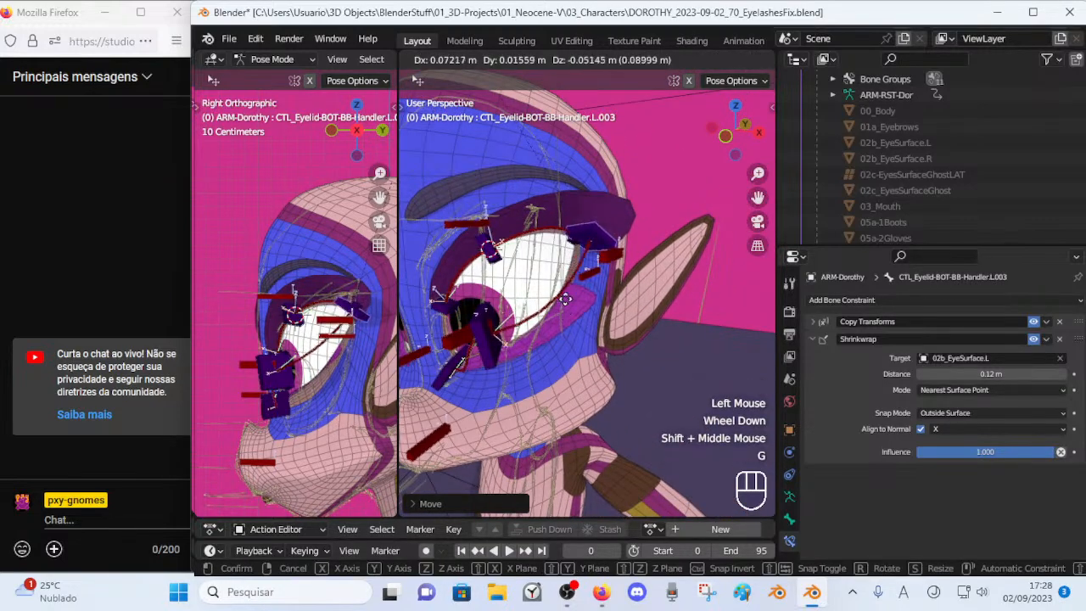
pyautogui.click(555, 315)
# Try a Z output maximum of 8.3 m in the Transformation constraint of the outer lower eyelash bone (BOT.L.003).
pyautogui.click(556, 316)
pyautogui.scroll(-4, 999, 463)
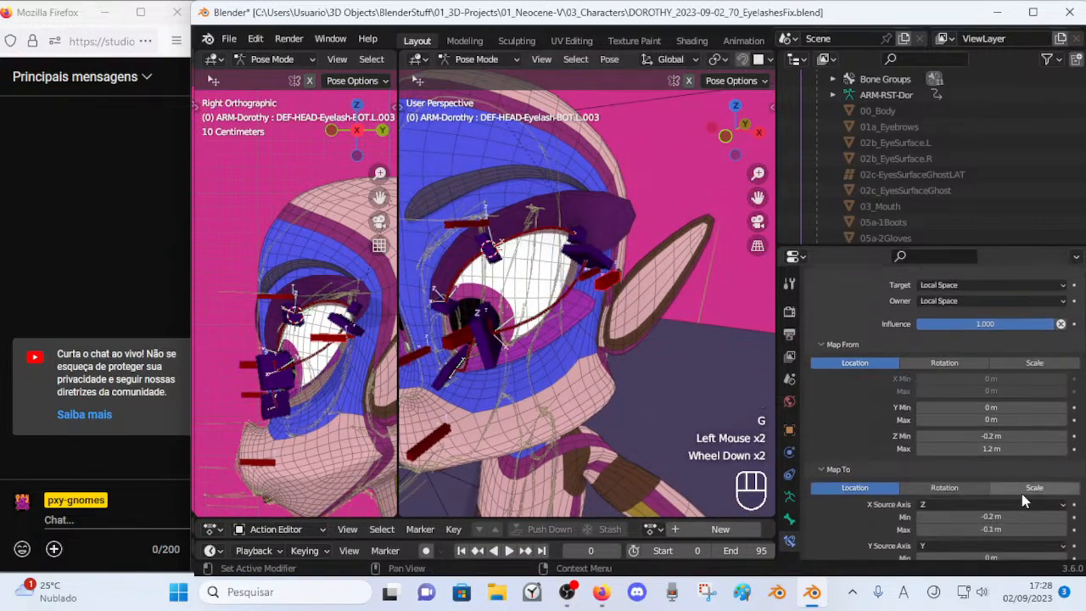
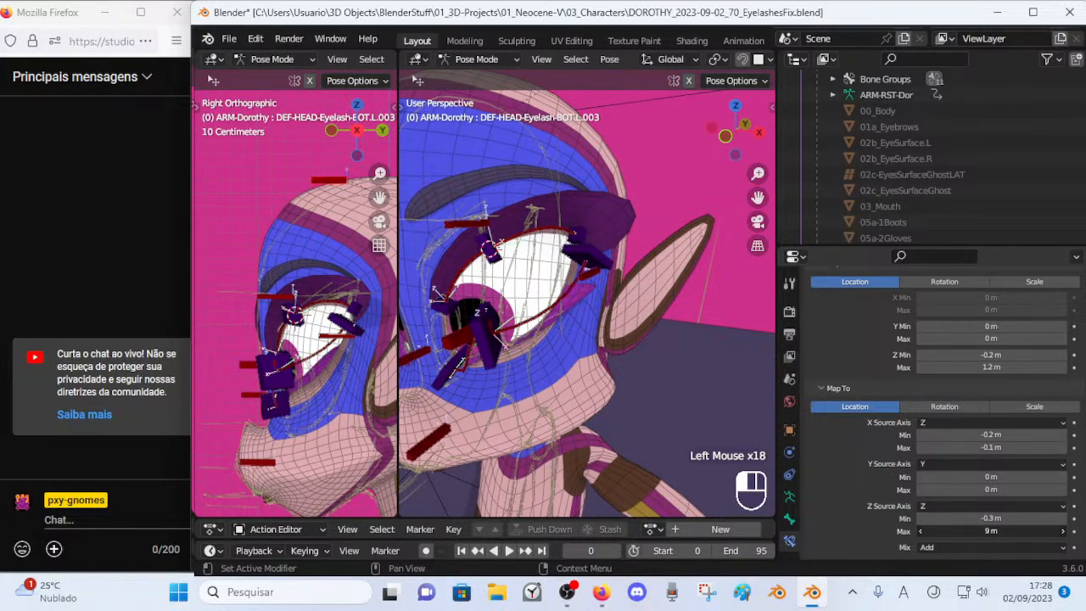
pyautogui.moveTo(479, 335); pyautogui.dragTo(554, 305, button='middle')
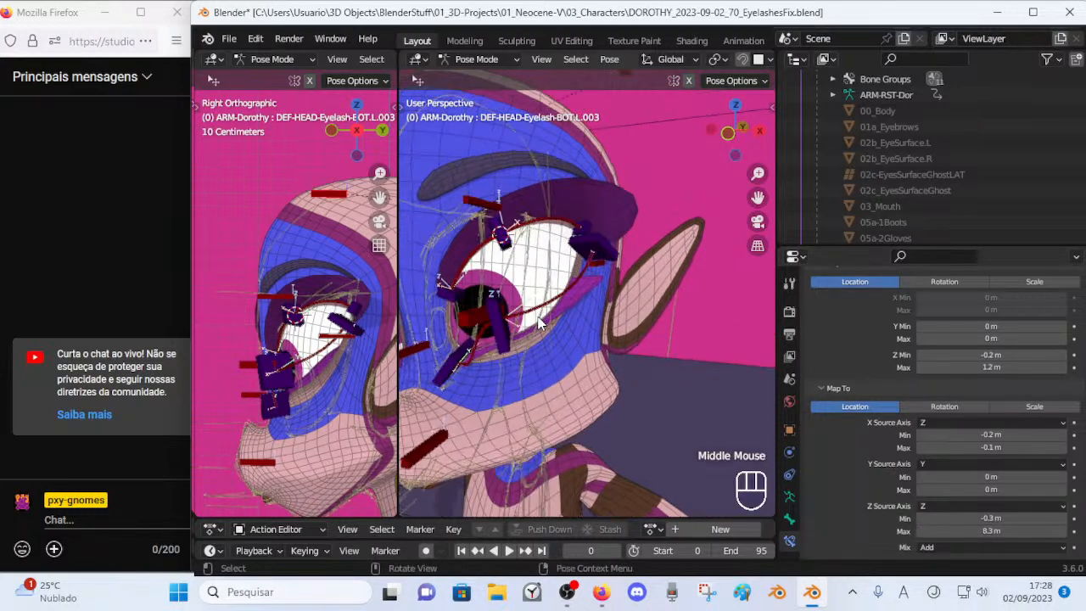
pyautogui.scroll(2, 554, 305)
# Move the outer lower eyelid handler (L.003) repeatedly over the eye and check the lash bone's travel from several angles.
pyautogui.click(594, 241)
pyautogui.press('g')
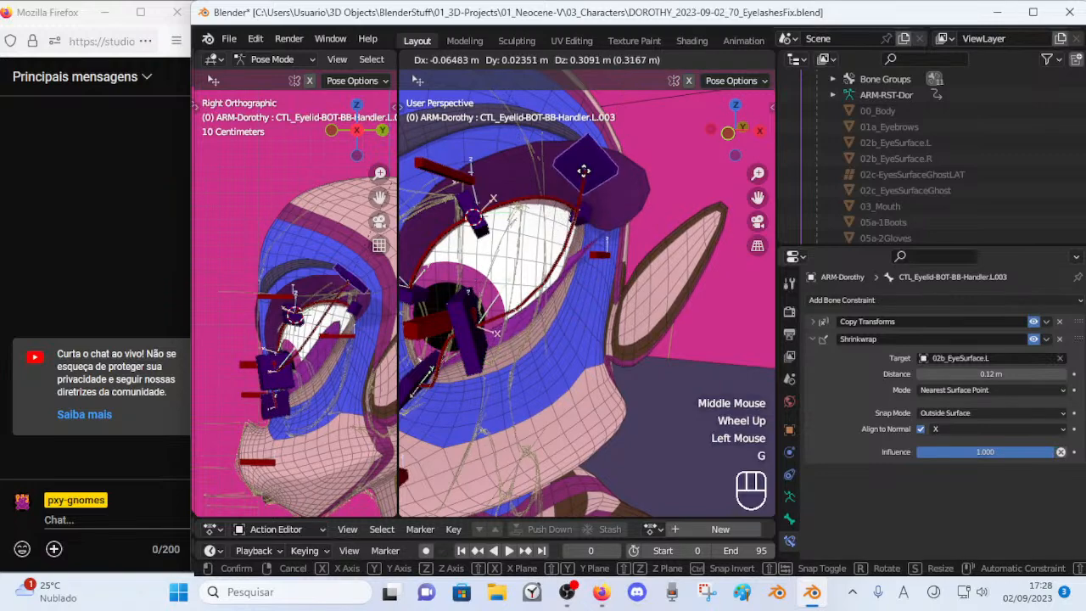
pyautogui.click(581, 239)
pyautogui.moveTo(580, 238); pyautogui.dragTo(595, 274, button='middle')
pyautogui.press('g')
pyautogui.click(605, 231)
pyautogui.scroll(-2, 540, 305)
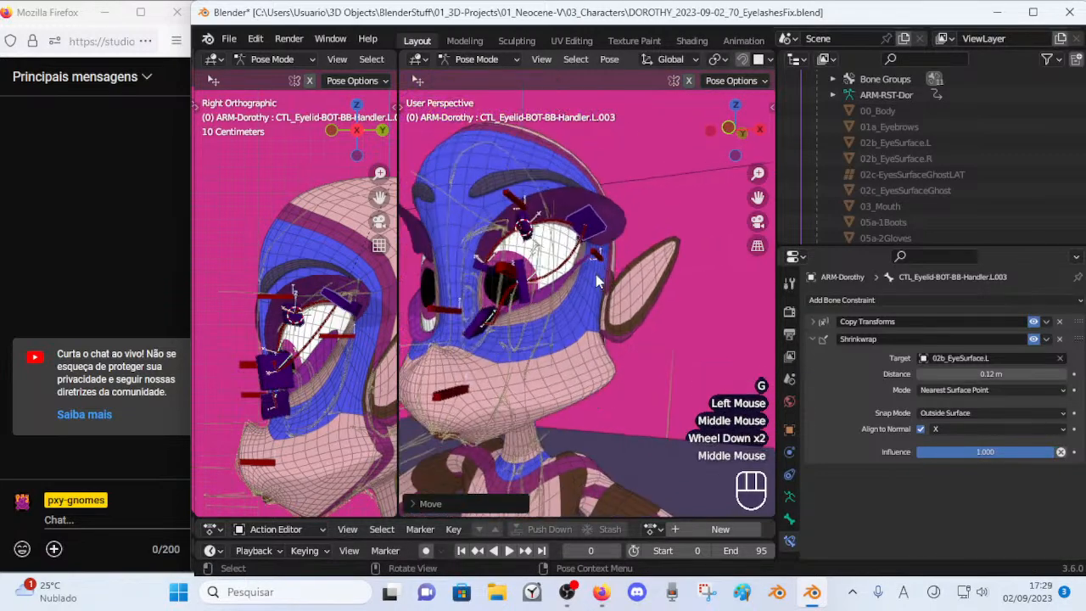
pyautogui.press('g')
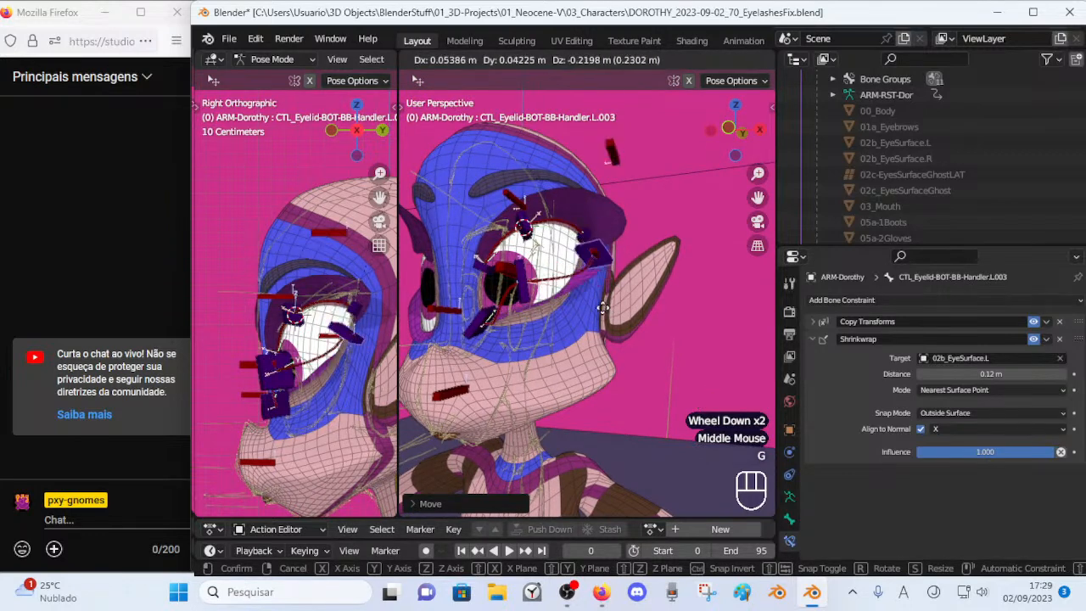
pyautogui.click(599, 284)
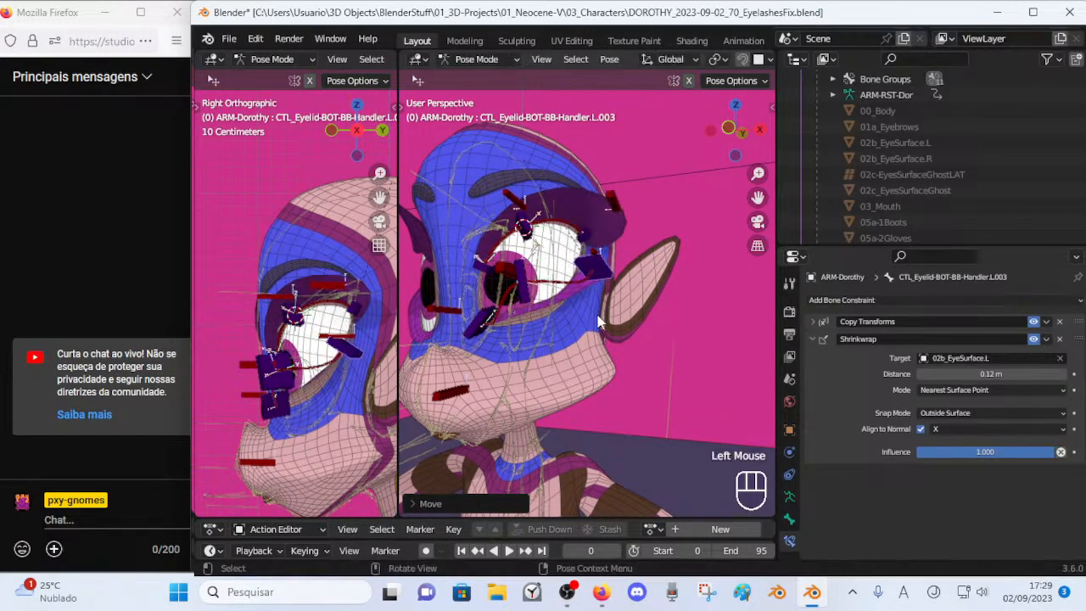
pyautogui.press('g')
pyautogui.click(596, 295)
# Set the Z output maximum of the outer lower eyelash bone (BOT.L.003) back to 1 m.
pyautogui.click(625, 290)
pyautogui.scroll(-3, 984, 509)
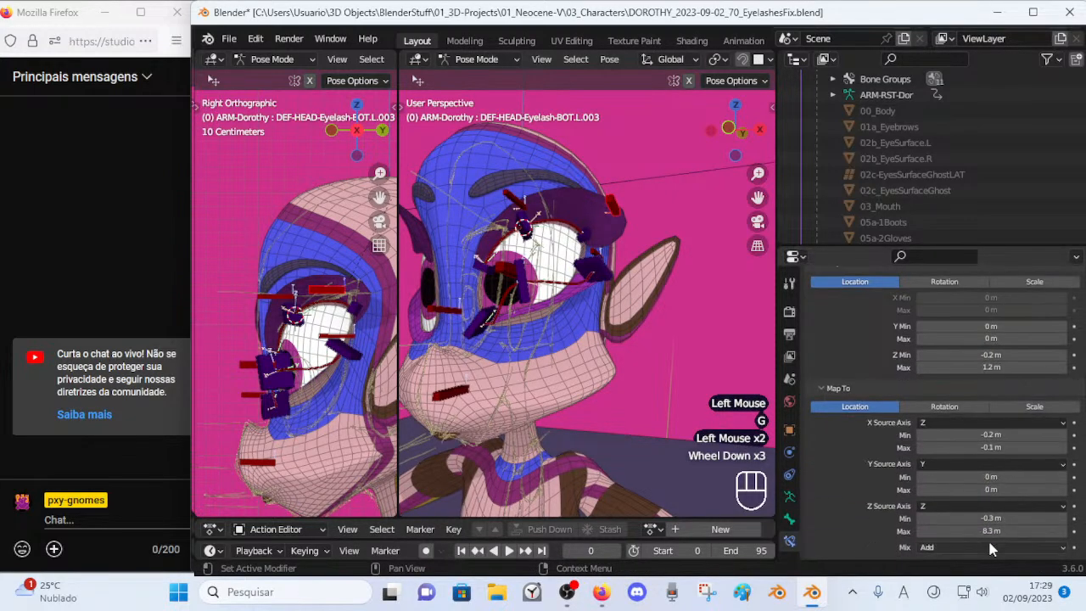
pyautogui.click(1000, 531)
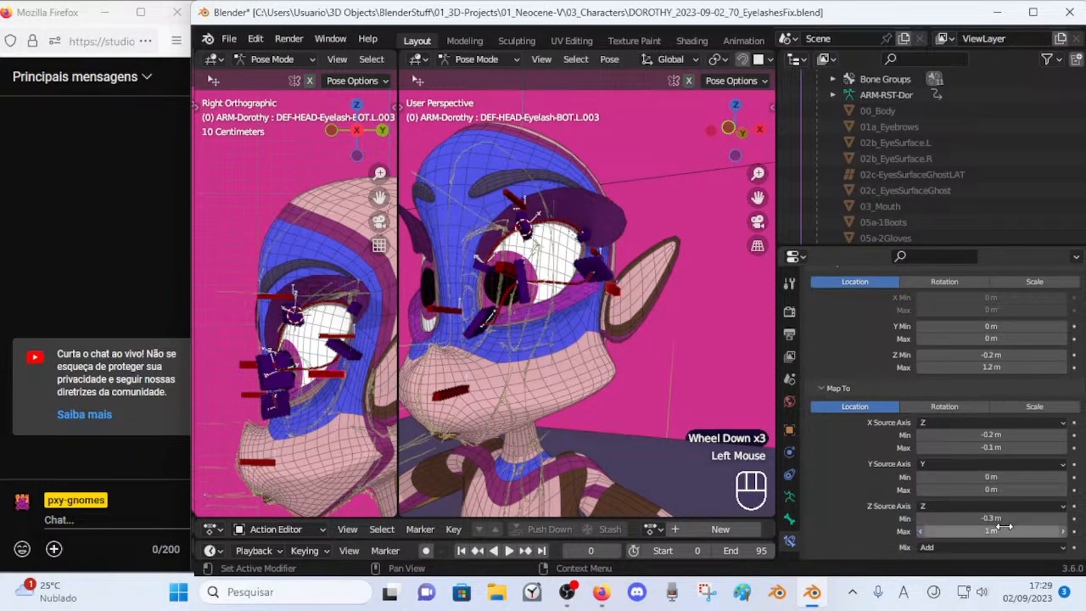
# Raise and lower the outer lower eyelid handler (L.003) again to check how its lash follows.
pyautogui.click(591, 273)
pyautogui.press('g')
pyautogui.click(597, 254)
pyautogui.press('g')
pyautogui.click(591, 280)
pyautogui.scroll(1, 560, 292)
# Move the central lower eyelid handler (L.002) up and back down over the eye to test its lash.
pyautogui.click(518, 301)
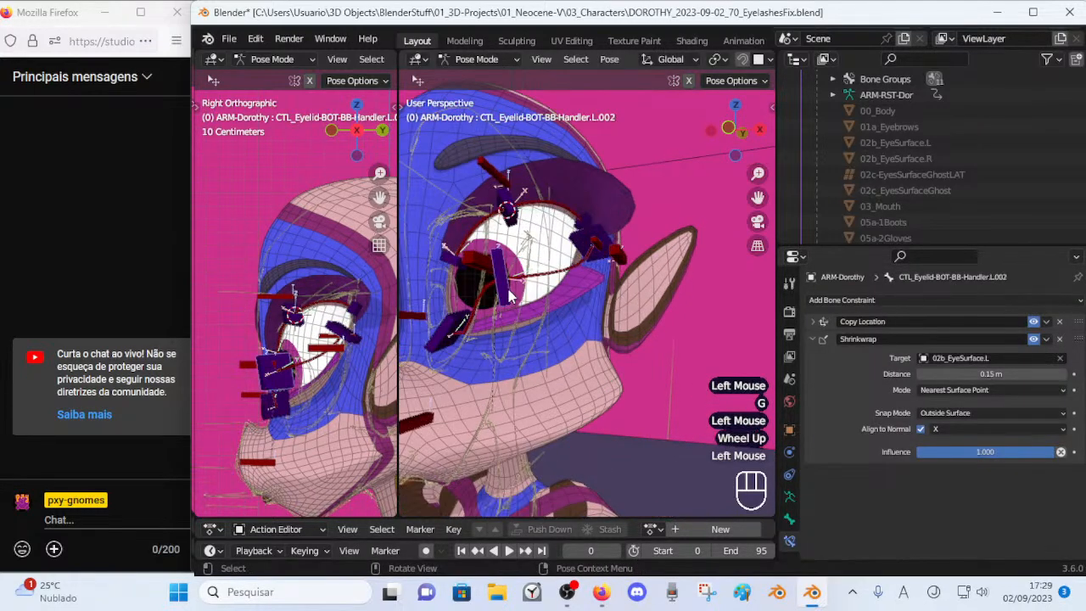
pyautogui.press('g')
pyautogui.click(511, 270)
pyautogui.press('g')
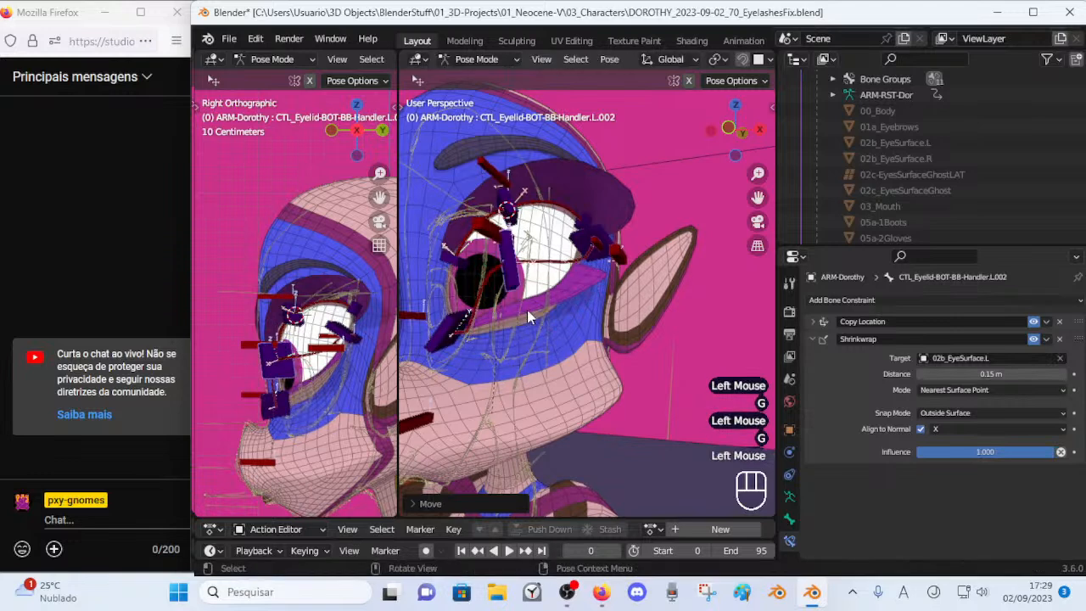
pyautogui.click(529, 343)
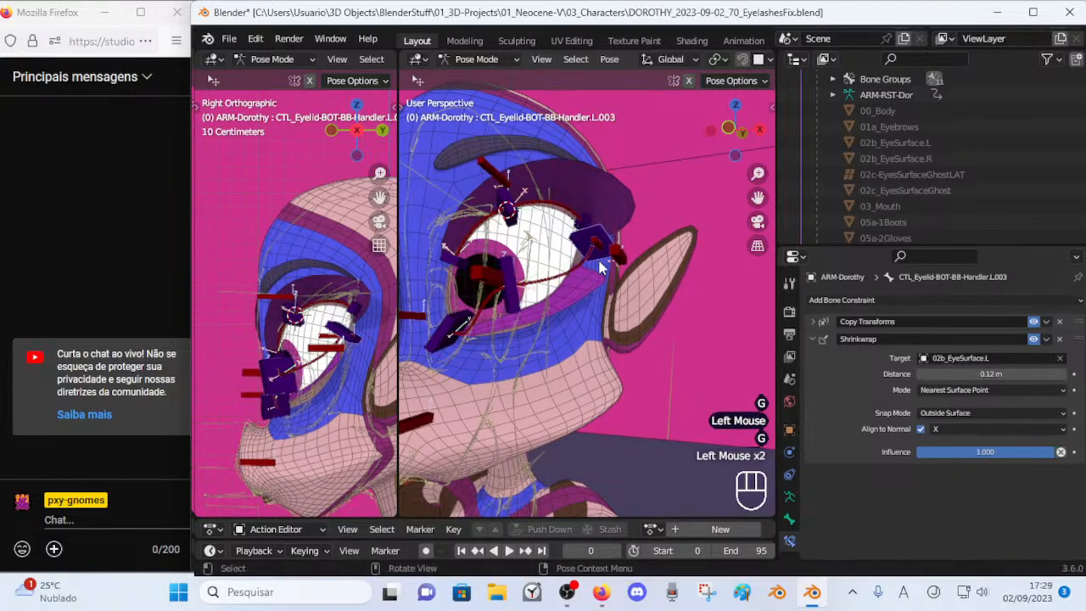
# Test the outer lower eyelid handler (L.003) from a more frontal angle, and reset the pose of all bones.
pyautogui.press('g')
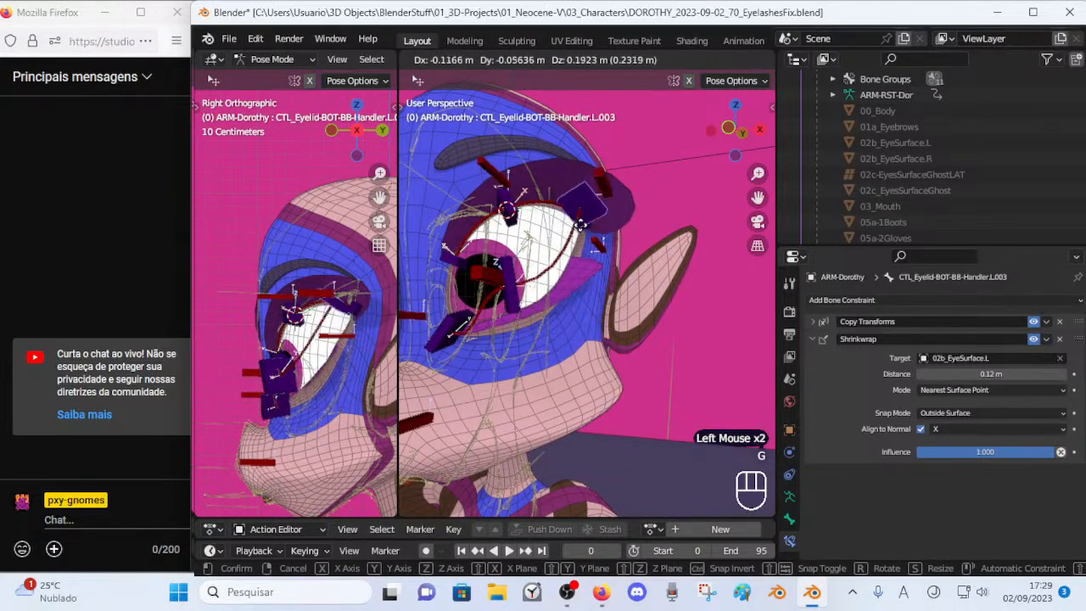
pyautogui.click(566, 307)
pyautogui.moveTo(520, 301); pyautogui.dragTo(543, 301, button='middle')
pyautogui.press('g')
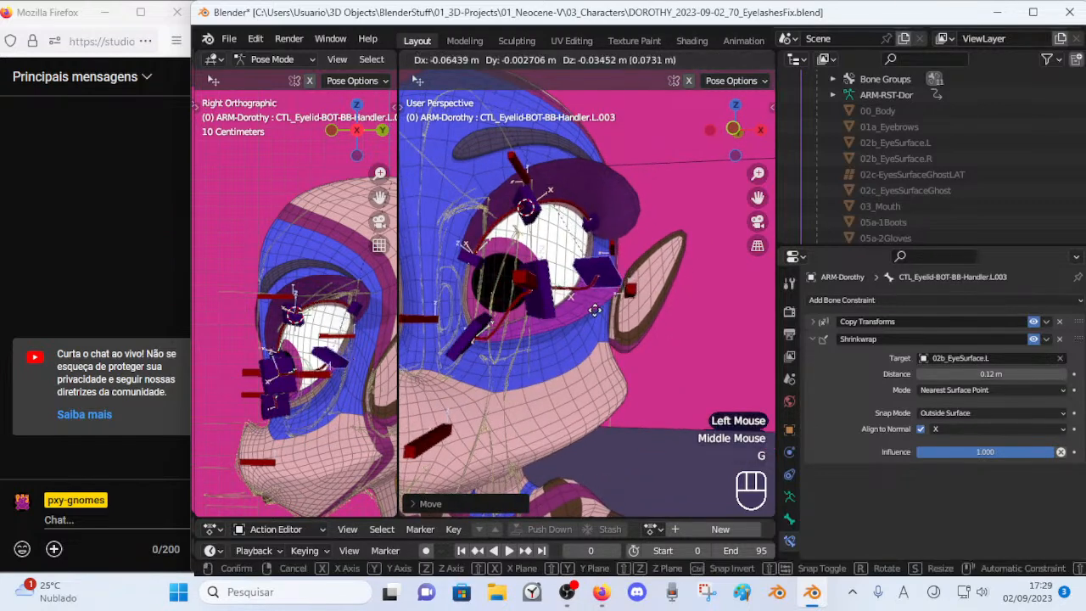
pyautogui.click(589, 286)
pyautogui.press('a')
pyautogui.hotkey('alt', 'q')
pyautogui.hotkey('alt', 'q')
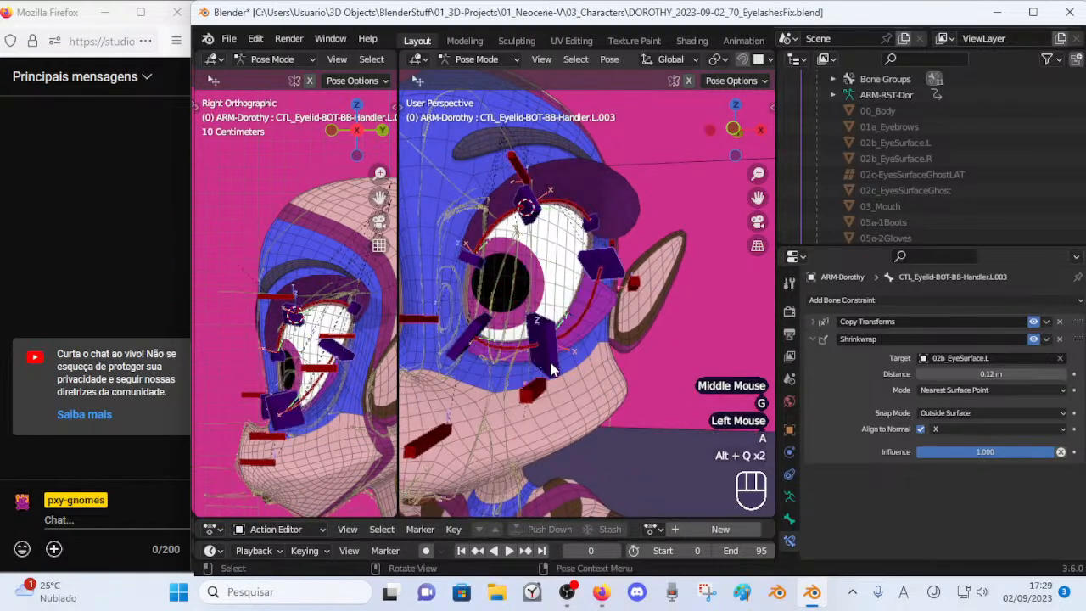
# Raise the central (L.002) and inner (L.001) lower eyelid handlers to pose a partly closed lower lid.
pyautogui.click(556, 361)
pyautogui.press('g')
pyautogui.click(551, 297)
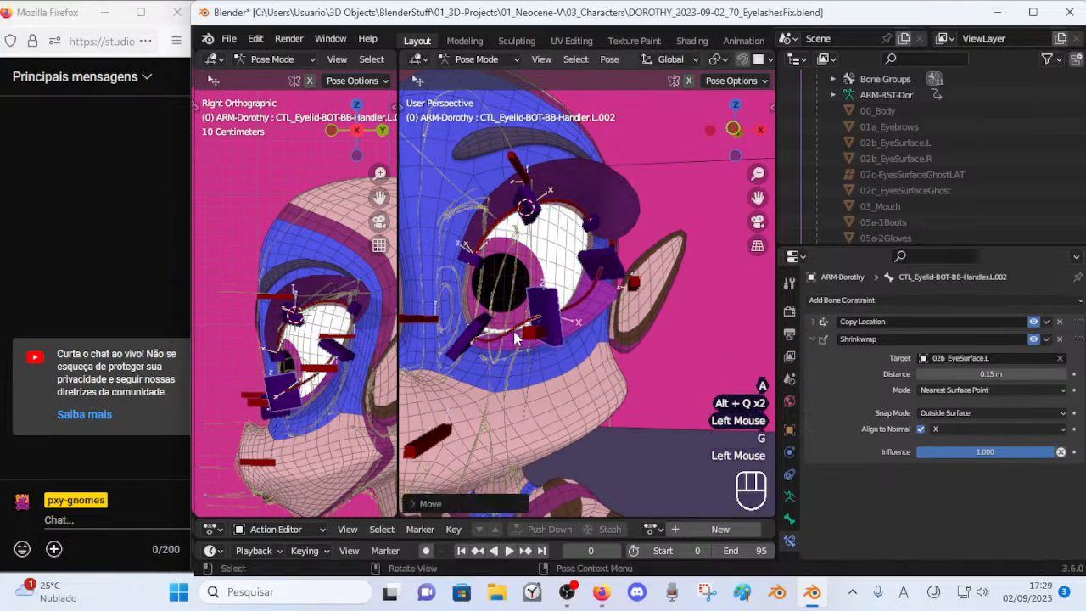
pyautogui.click(480, 291)
pyautogui.press('g')
pyautogui.click(515, 309)
pyautogui.click(548, 341)
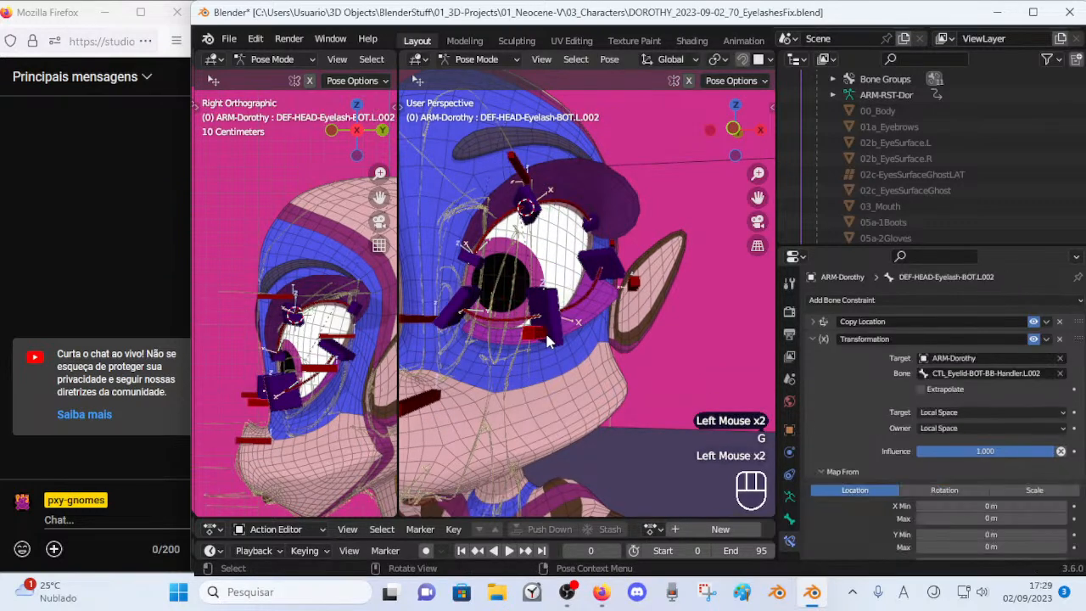
pyautogui.press('g')
pyautogui.press('Escape')
# Test the central lower eyelid handler (L.002) over the eye and set its lash bone's Z output maximum to 0.5 m.
pyautogui.click(547, 309)
pyautogui.press('g')
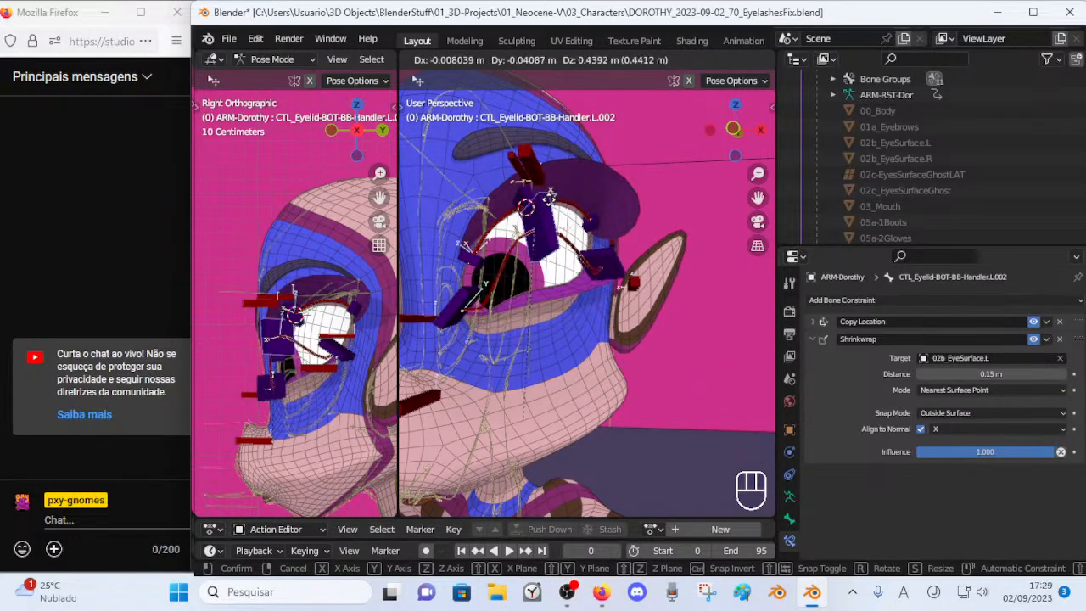
pyautogui.click(549, 277)
pyautogui.click(535, 308)
pyautogui.scroll(-4, 1073, 549)
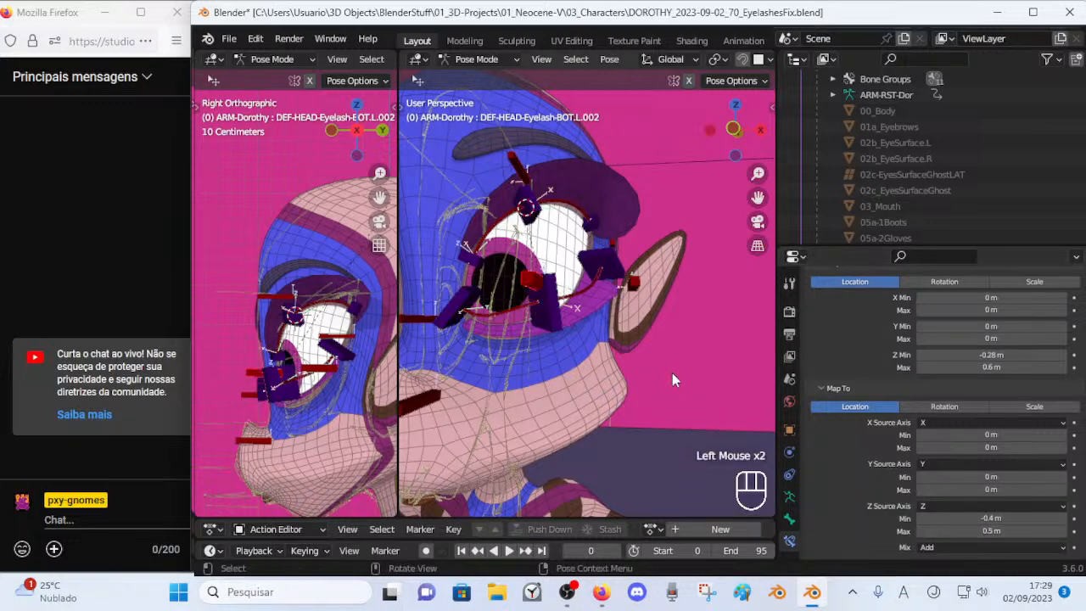
# Move the central (L.002) and inner (L.001) lower eyelid handlers up and down to check the lash motion.
pyautogui.click(563, 330)
pyautogui.press('g')
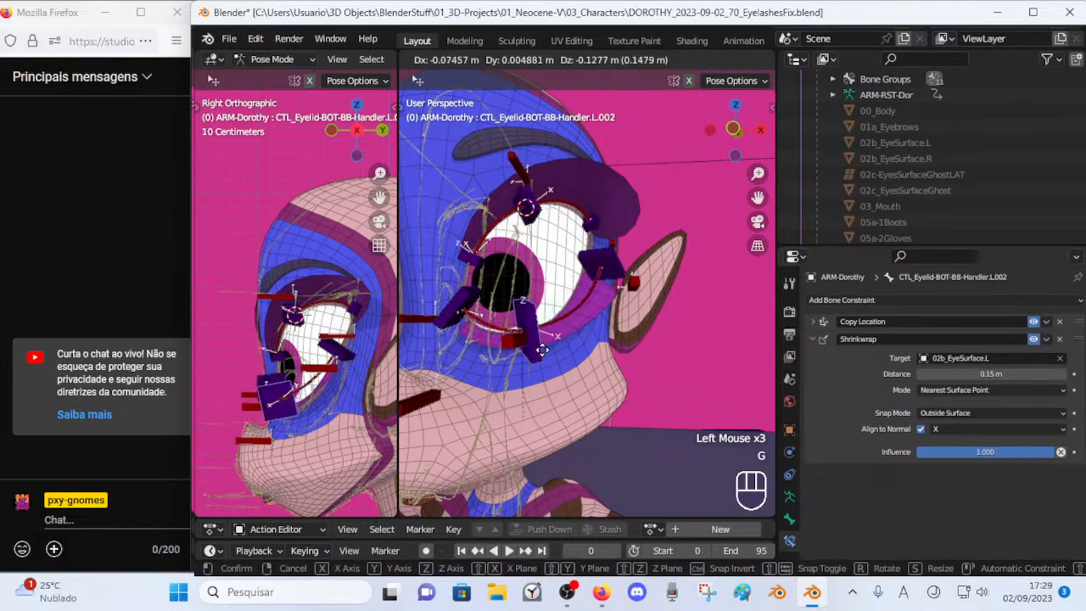
pyautogui.click(532, 307)
pyautogui.click(455, 301)
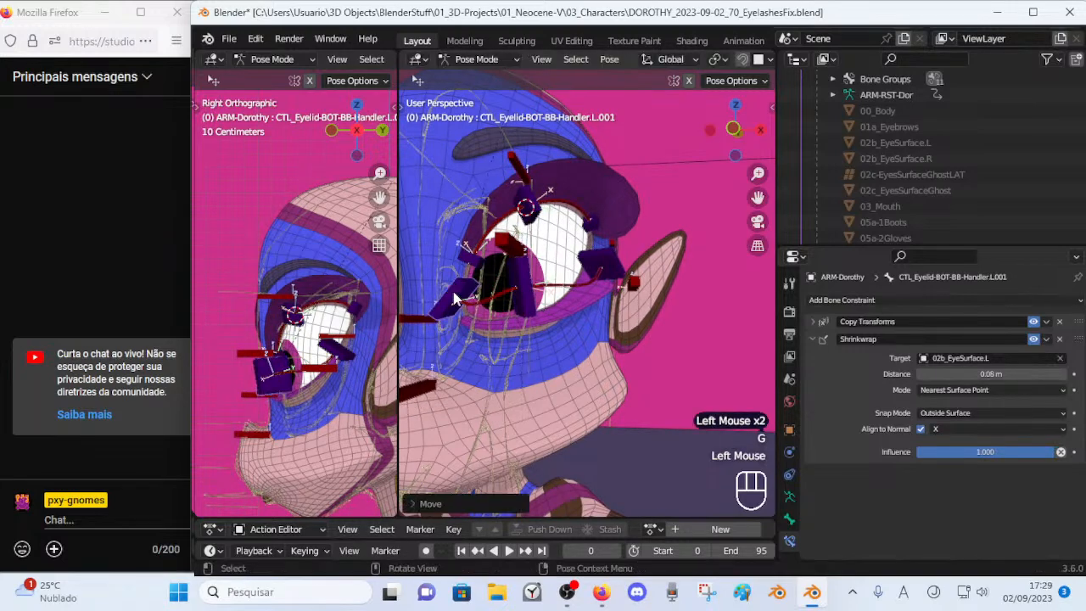
pyautogui.press('g')
pyautogui.click(472, 320)
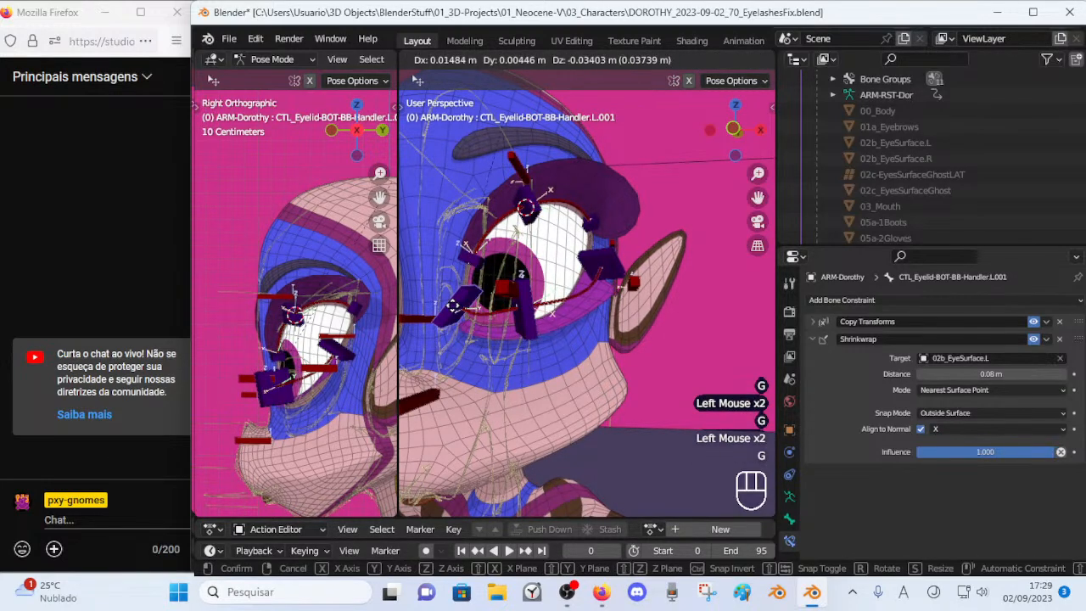
# Set the Transformation constraint's Z output maximum on the inner lower eyelash bone (BOT.L.001) to 0.1 m.
pyautogui.click(431, 389)
pyautogui.click(431, 389)
pyautogui.scroll(-2, 973, 493)
pyautogui.scroll(-3, 973, 494)
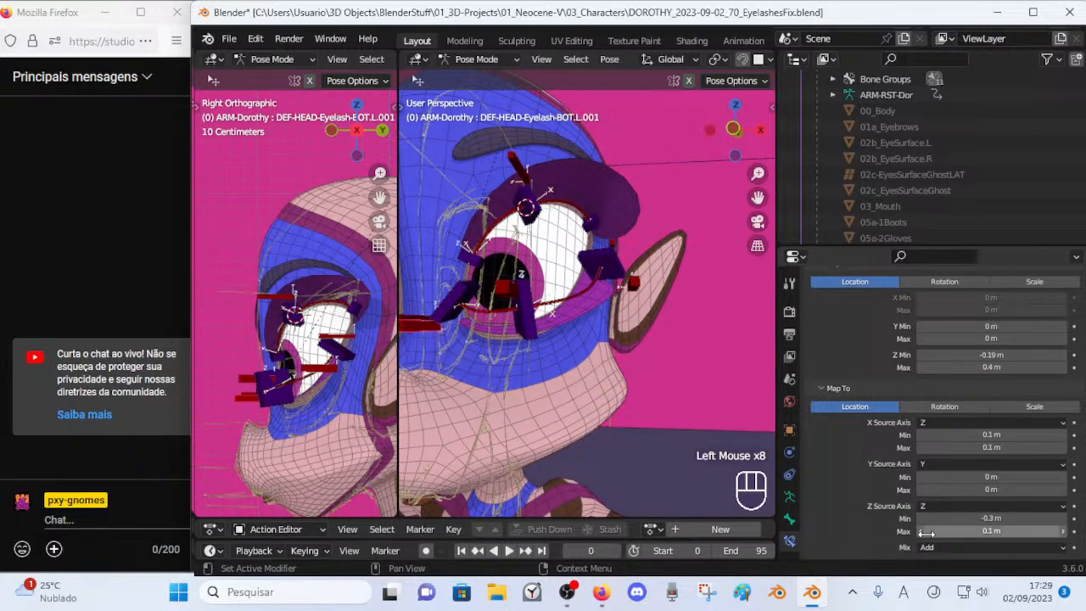
# Raise the central lower eyelid handler (BOT L.002) over the eye to test the lash motion.
pyautogui.click(539, 331)
pyautogui.press('g')
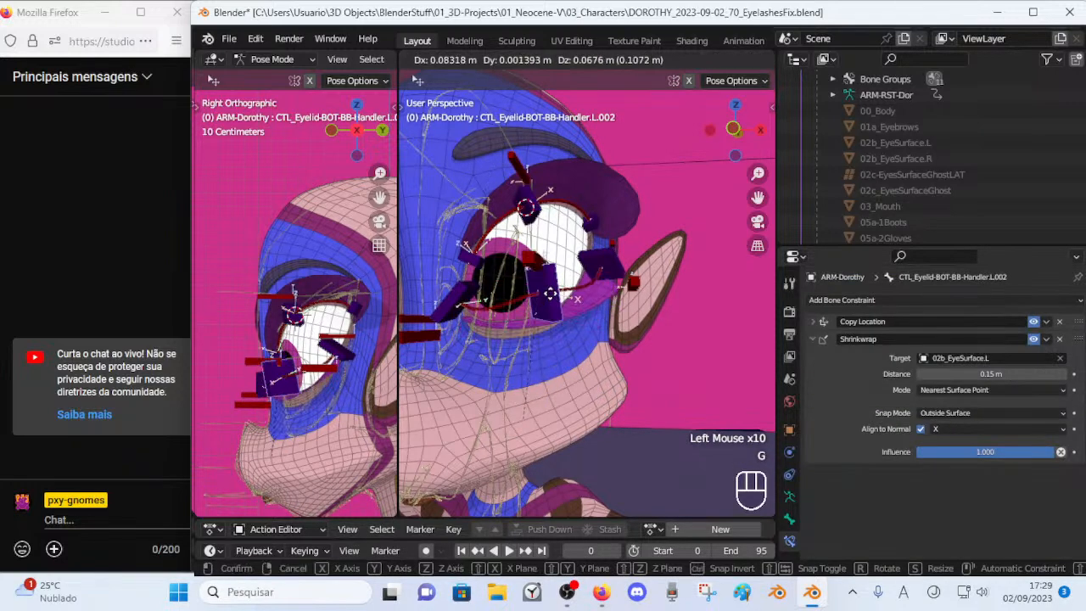
pyautogui.click(536, 284)
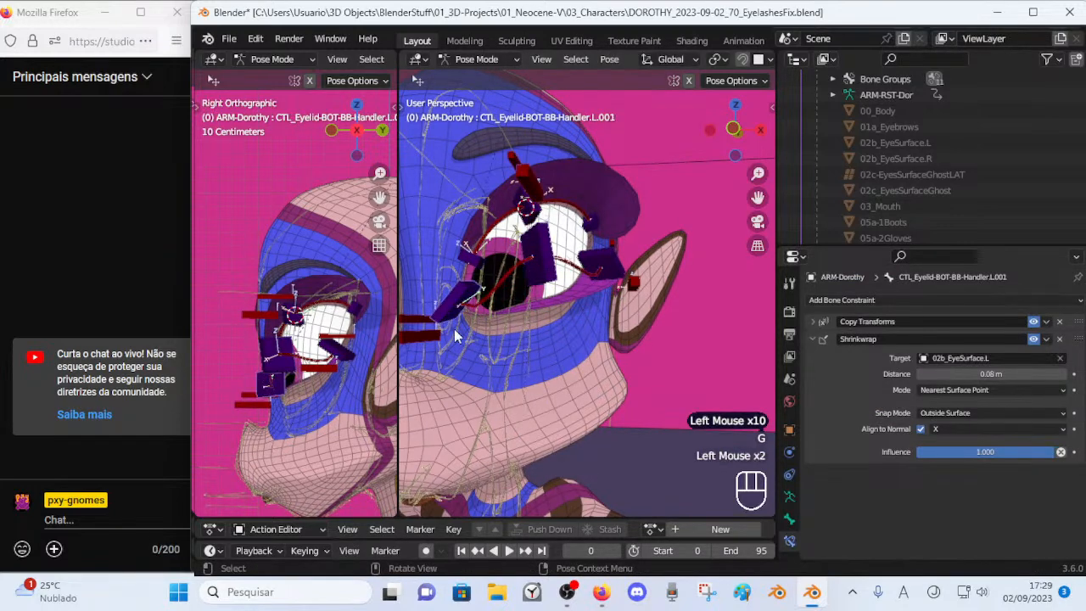
# Rotate the inner lower eyelid handler (BOT L.001) and move it up near the inner corner of the eye.
pyautogui.moveTo(449, 323); pyautogui.dragTo(551, 301, button='middle')
pyautogui.press('r')
pyautogui.click(554, 298)
pyautogui.press('g')
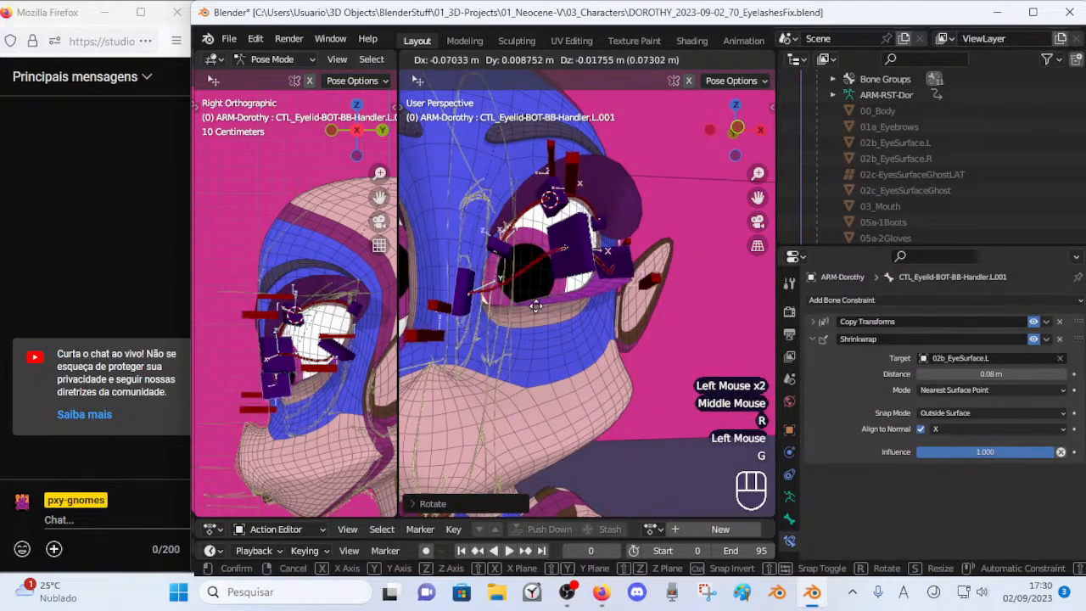
pyautogui.click(512, 320)
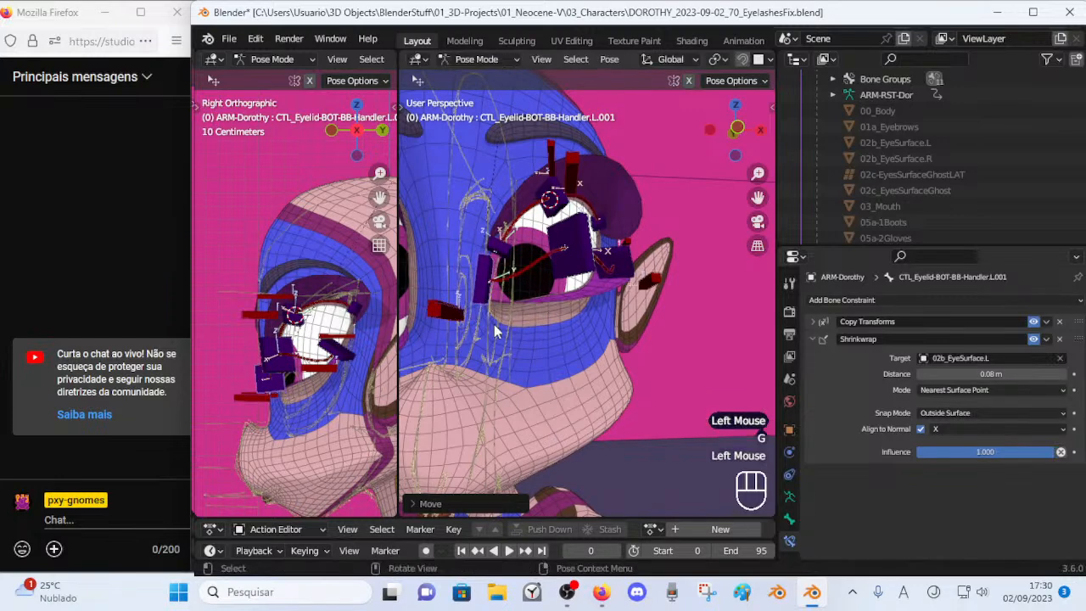
# Lower the inner lower eyelid handler (BOT L.001) and set its lash bone's Transformation Z output maximum to -0.3 m.
pyautogui.moveTo(512, 321); pyautogui.dragTo(509, 331, button='middle')
pyautogui.press('g')
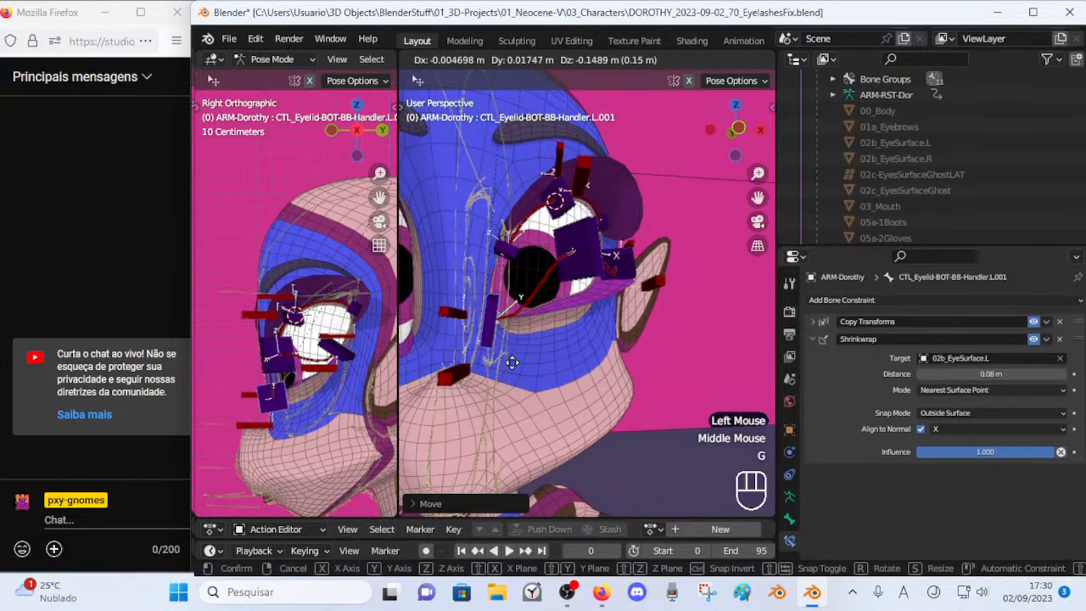
pyautogui.click(475, 359)
pyautogui.click(475, 359)
pyautogui.scroll(-4, 940, 509)
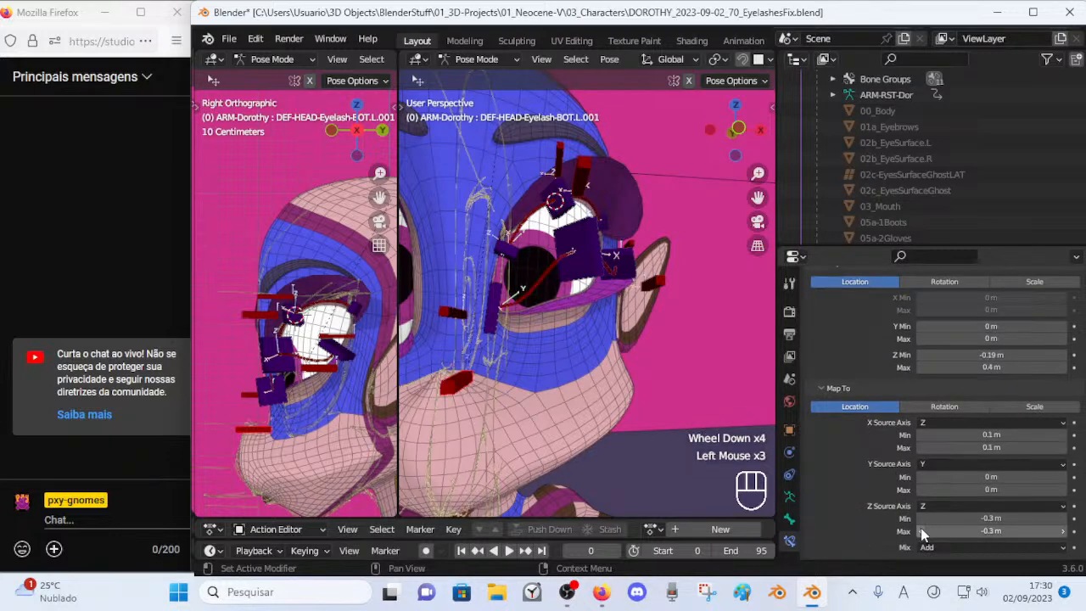
# Pull the central lower eyelid handler (BOT L.002) down to open the lower lid.
pyautogui.click(514, 293)
pyautogui.press('g')
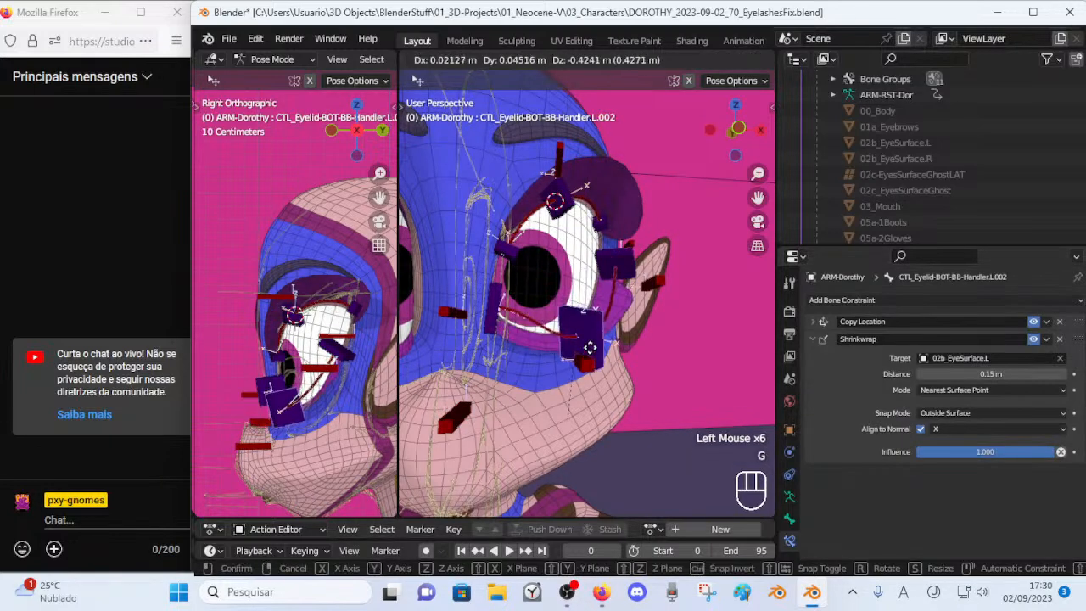
pyautogui.click(526, 298)
# Move the inner lower eyelid handler (BOT L.001) around the inner eye corner to check how its lash follows.
pyautogui.click(461, 414)
pyautogui.click(496, 327)
pyautogui.press('a')
pyautogui.hotkey('alt', 'q')
pyautogui.hotkey('alt', 'q')
pyautogui.click(504, 327)
pyautogui.moveTo(504, 326); pyautogui.dragTo(606, 355, button='middle')
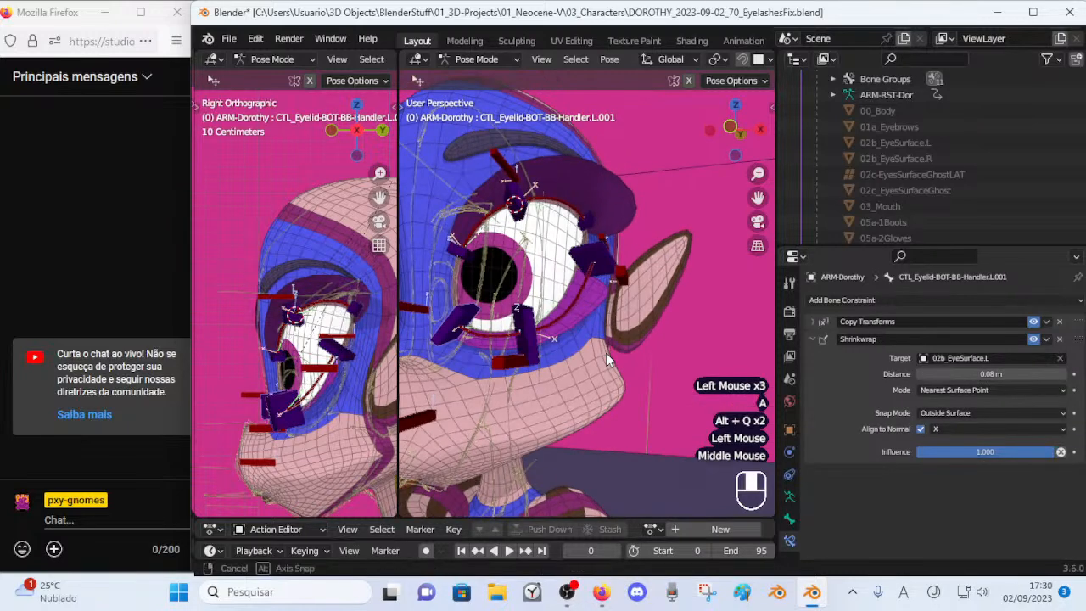
pyautogui.press('g')
pyautogui.click(455, 342)
pyautogui.click(455, 338)
pyautogui.press('g')
pyautogui.click(473, 293)
# Test the lower eyelid handlers at raised and lowered positions, and save the file.
pyautogui.press('g')
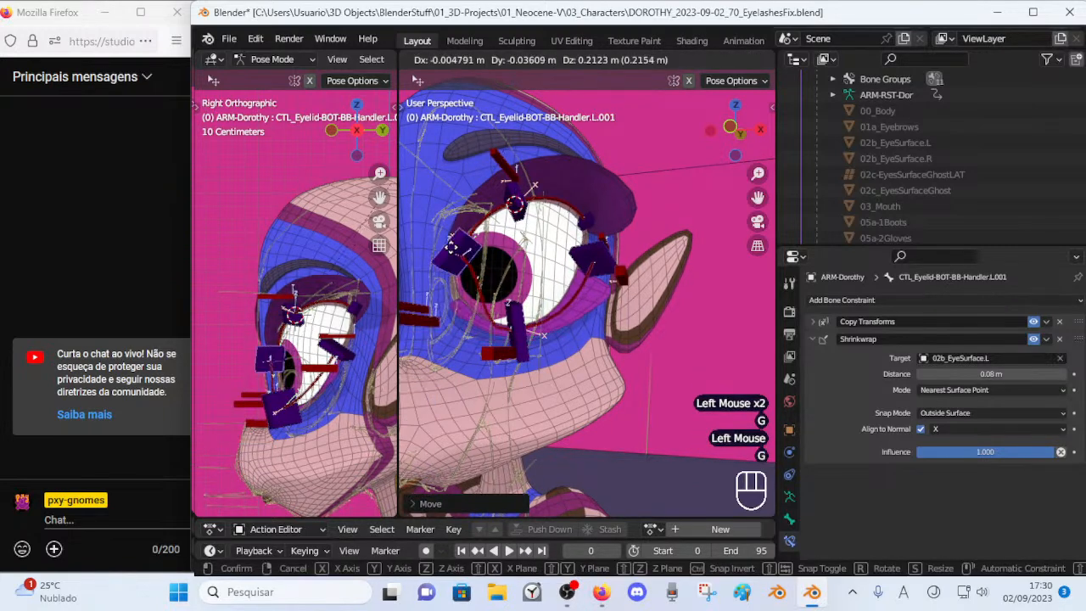
pyautogui.click(477, 287)
pyautogui.click(507, 304)
pyautogui.press('g')
pyautogui.click(523, 246)
pyautogui.press('g')
pyautogui.click(482, 302)
pyautogui.hotkey('ctrl', 's')
# Move and rotate the left lower eyelid handlers over the eye to check the lid and lash deformation.
pyautogui.press('g')
pyautogui.click(530, 290)
pyautogui.press('g')
pyautogui.click(488, 290)
pyautogui.click(452, 286)
pyautogui.press('g')
pyautogui.click(453, 279)
pyautogui.press('r')
pyautogui.click(507, 276)
pyautogui.click(541, 271)
pyautogui.press('g')
pyautogui.click(543, 307)
# Move the central upper eyelid handler (TOP L.002) over the eye to check how the upper lid follows the surface.
pyautogui.keyDown('shift'); pyautogui.moveTo(528, 207); pyautogui.dragTo(570, 315, button='middle'); pyautogui.keyUp('shift')
pyautogui.moveTo(570, 316); pyautogui.dragTo(623, 338, button='middle')
pyautogui.click(558, 312)
pyautogui.press('g')
pyautogui.click(591, 296)
pyautogui.press('g')
pyautogui.click(637, 288)
pyautogui.moveTo(639, 290); pyautogui.dragTo(650, 332, button='middle')
pyautogui.moveTo(649, 333); pyautogui.dragTo(635, 351, button='middle')
pyautogui.press('g')
pyautogui.click(645, 304)
# Set the central upper eyelid handler's (TOP L.002) Shrinkwrap distance to 0.12 m and test the lid by moving the handler up and down.
pyautogui.moveTo(645, 306); pyautogui.dragTo(543, 329, button='middle')
pyautogui.moveTo(543, 329); pyautogui.dragTo(585, 341, button='middle')
pyautogui.scroll(1, 610, 318)
pyautogui.press('g')
pyautogui.click(644, 333)
pyautogui.press('g')
pyautogui.click(579, 343)
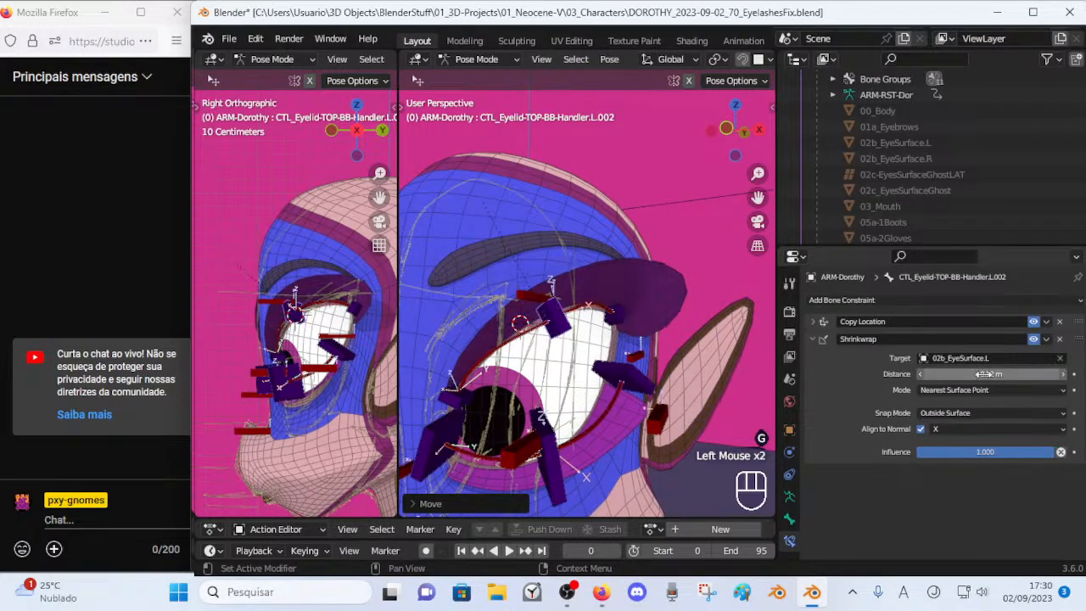
pyautogui.moveTo(611, 331); pyautogui.dragTo(627, 313, button='middle')
pyautogui.press('g')
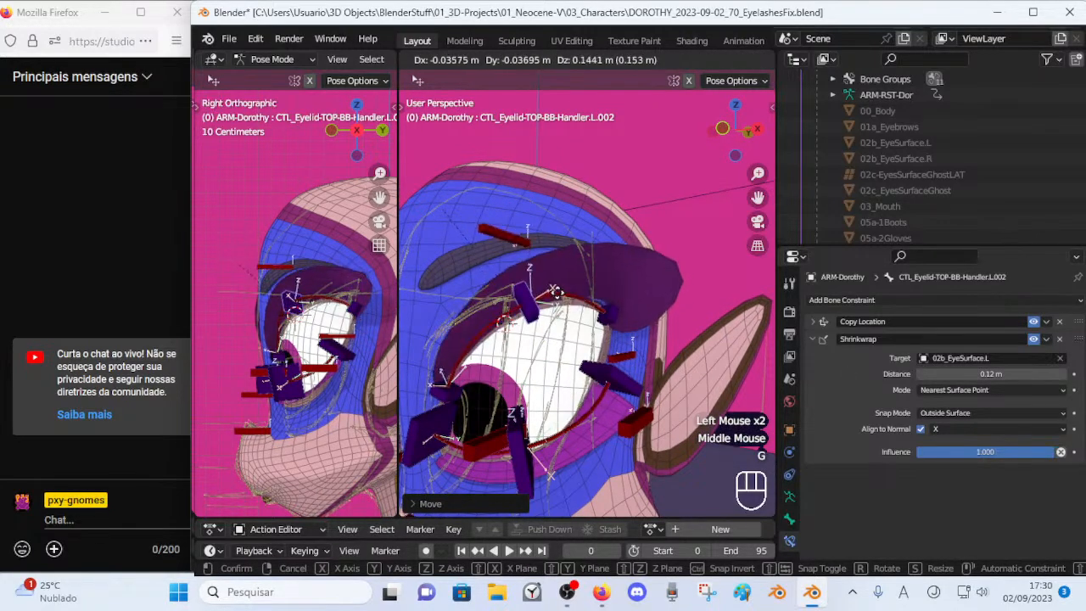
pyautogui.click(555, 291)
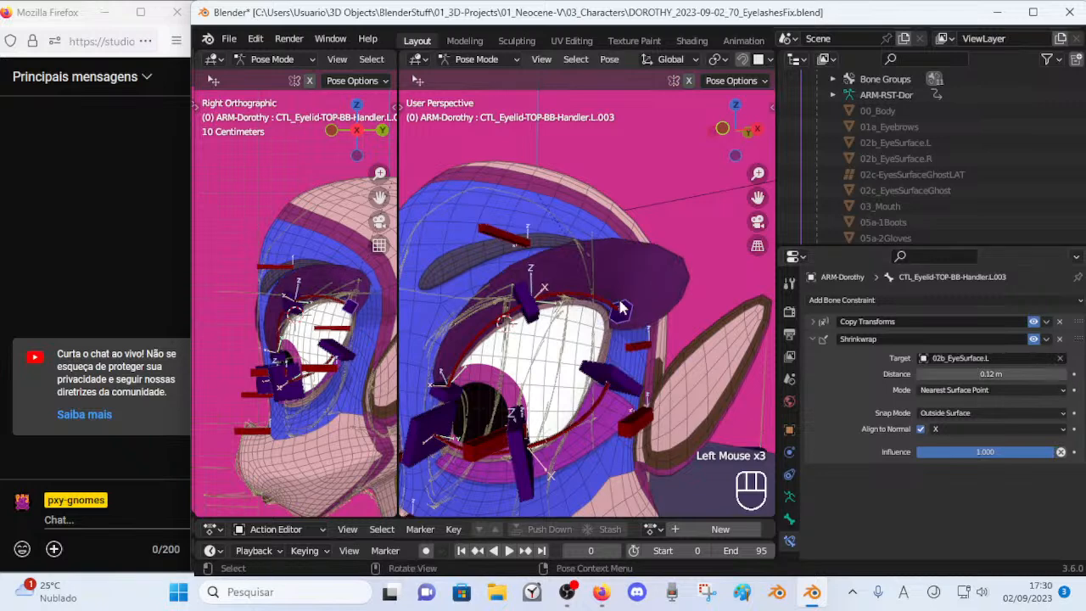
# Move the outer upper eyelid handler (TOP L.003) around the outer eye corner to check the lid against the eye.
pyautogui.press('g')
pyautogui.click(623, 331)
pyautogui.press('g')
pyautogui.click(609, 357)
pyautogui.moveTo(608, 357); pyautogui.dragTo(594, 362, button='middle')
pyautogui.press('g')
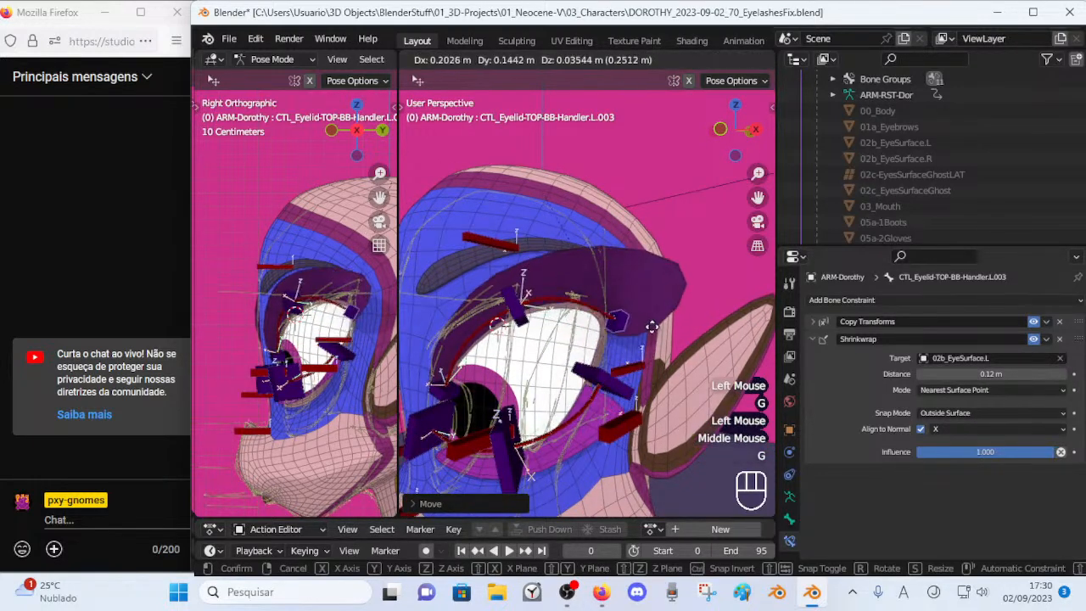
pyautogui.click(623, 326)
pyautogui.press('g')
pyautogui.click(600, 325)
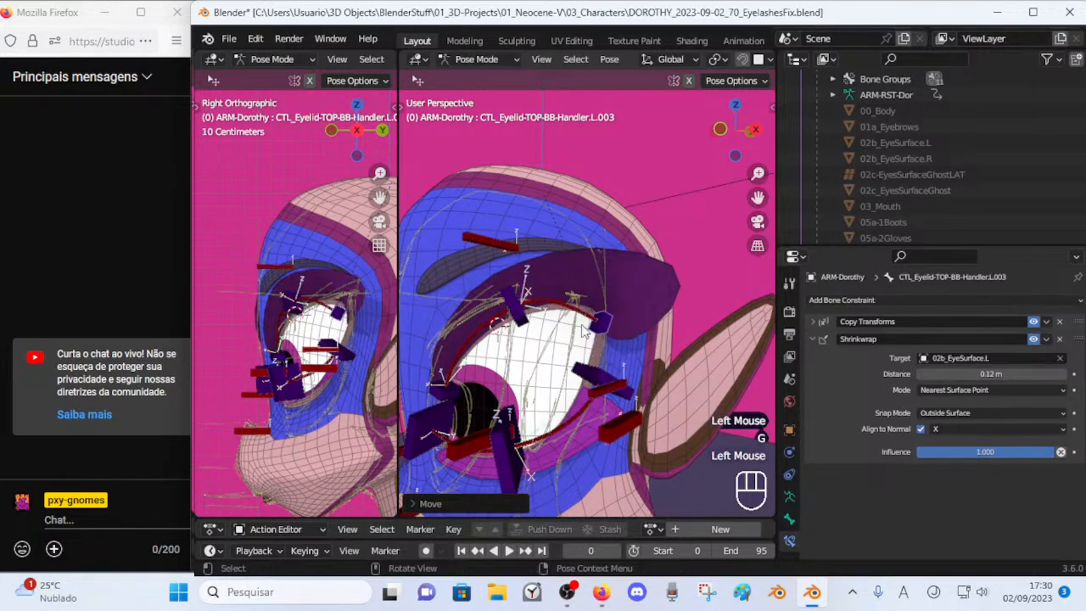
# Set the central upper eyelid handler's (TOP L.002) Shrinkwrap distance to 0.15 m and test it by lowering the lid.
pyautogui.click(519, 327)
pyautogui.press('g')
pyautogui.click(506, 348)
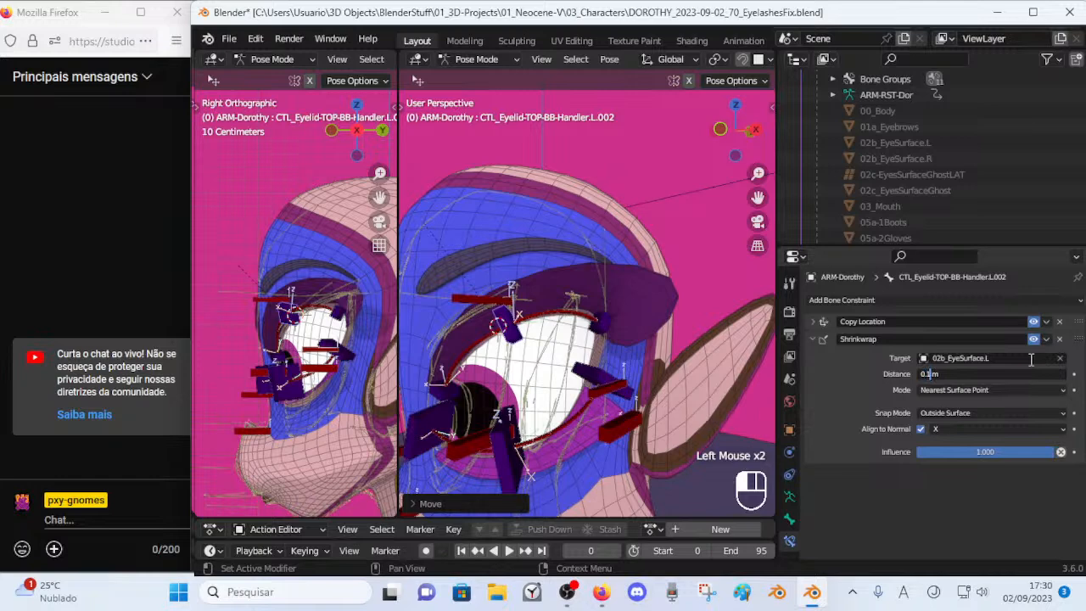
pyautogui.moveTo(465, 245); pyautogui.dragTo(585, 343, button='middle')
pyautogui.click(528, 331)
pyautogui.press('g')
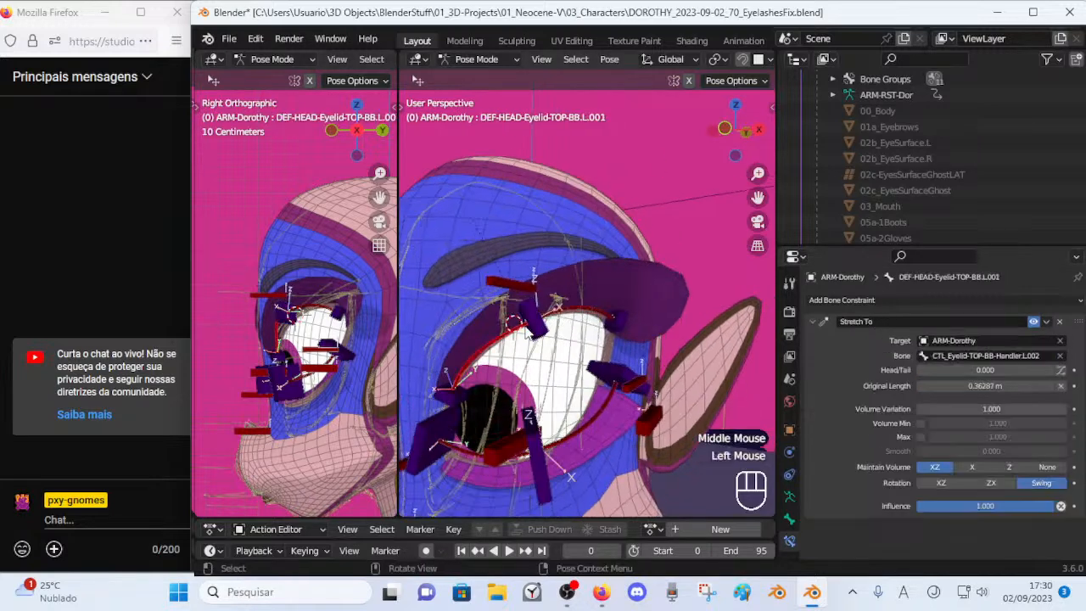
pyautogui.press('Escape')
pyautogui.click(538, 338)
pyautogui.press('g')
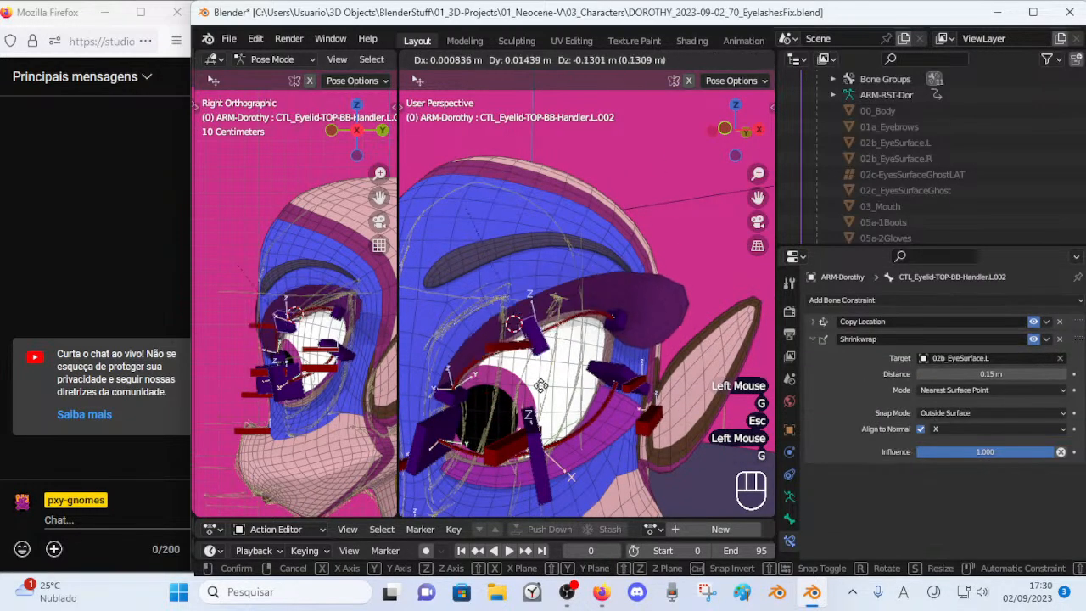
pyautogui.click(516, 330)
# Rotate and raise the central upper eyelid handler (TOP L.002) to check the upper lid's shape.
pyautogui.moveTo(516, 330); pyautogui.dragTo(564, 322, button='middle')
pyautogui.press('r')
pyautogui.click(577, 307)
pyautogui.press('g')
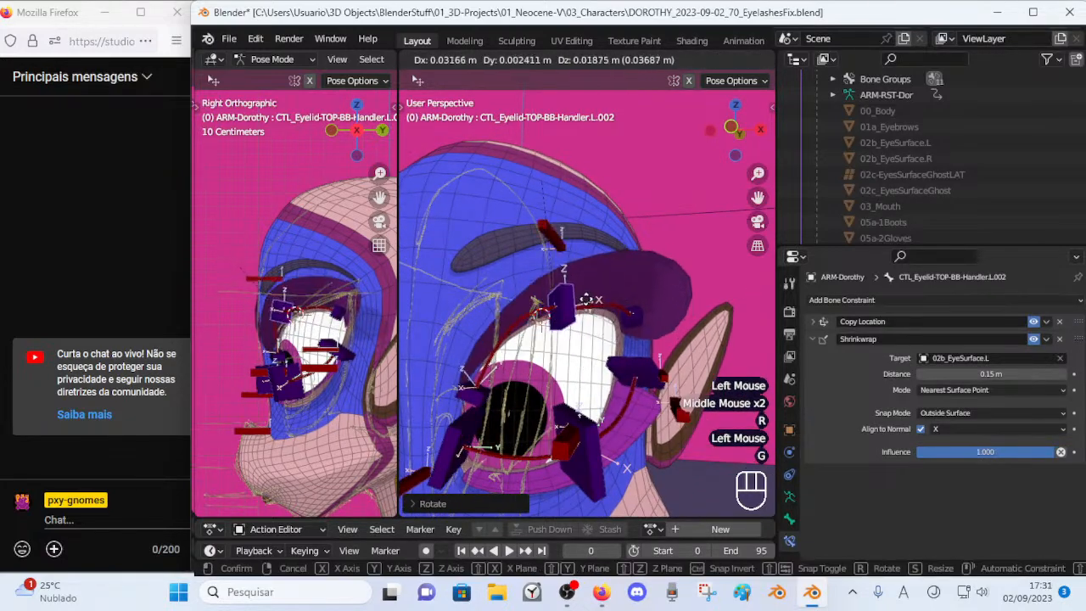
pyautogui.click(564, 303)
# Lower the central upper eyelid handler (TOP L.002) over the eye and examine the lid from the front.
pyautogui.moveTo(564, 303); pyautogui.dragTo(623, 386, button='middle')
pyautogui.press('g')
pyautogui.click(643, 315)
pyautogui.press('g')
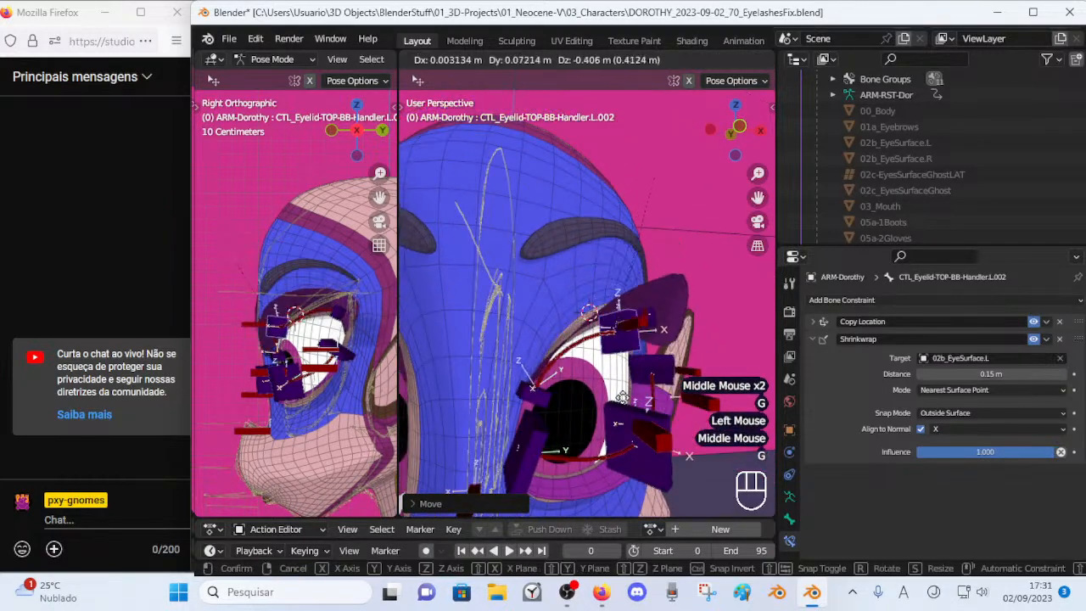
pyautogui.click(607, 378)
pyautogui.press('g')
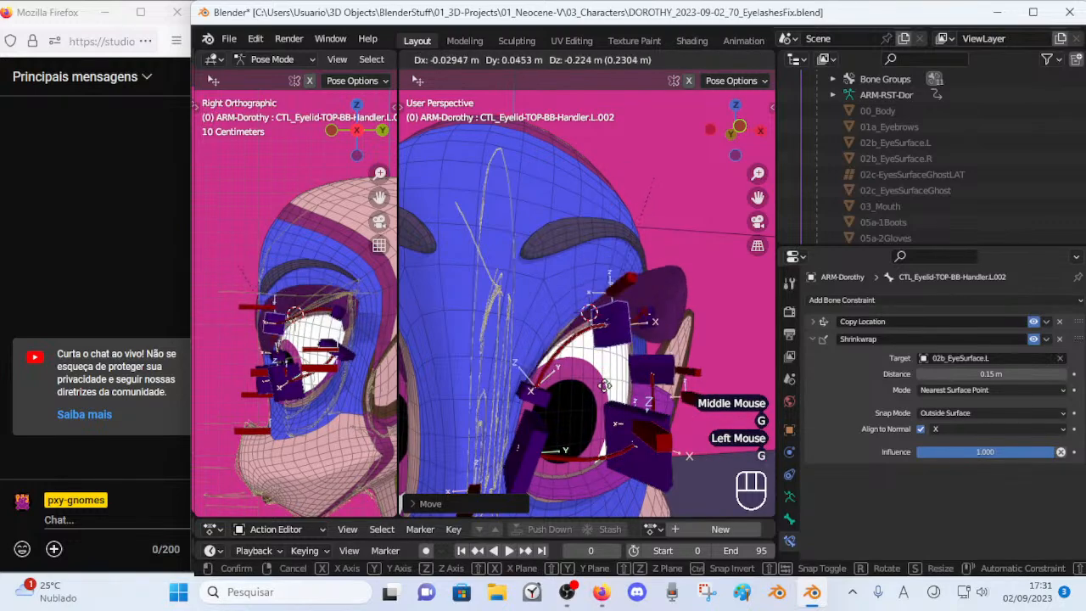
pyautogui.click(604, 348)
# Move the central upper eyelid handler (TOP L.002) up and down, leaving it raised above the eye.
pyautogui.moveTo(604, 348); pyautogui.dragTo(679, 293, button='middle')
pyautogui.press('g')
pyautogui.click(673, 306)
pyautogui.press('g')
pyautogui.click(675, 386)
pyautogui.moveTo(674, 385); pyautogui.dragTo(559, 415, button='middle')
pyautogui.press('g')
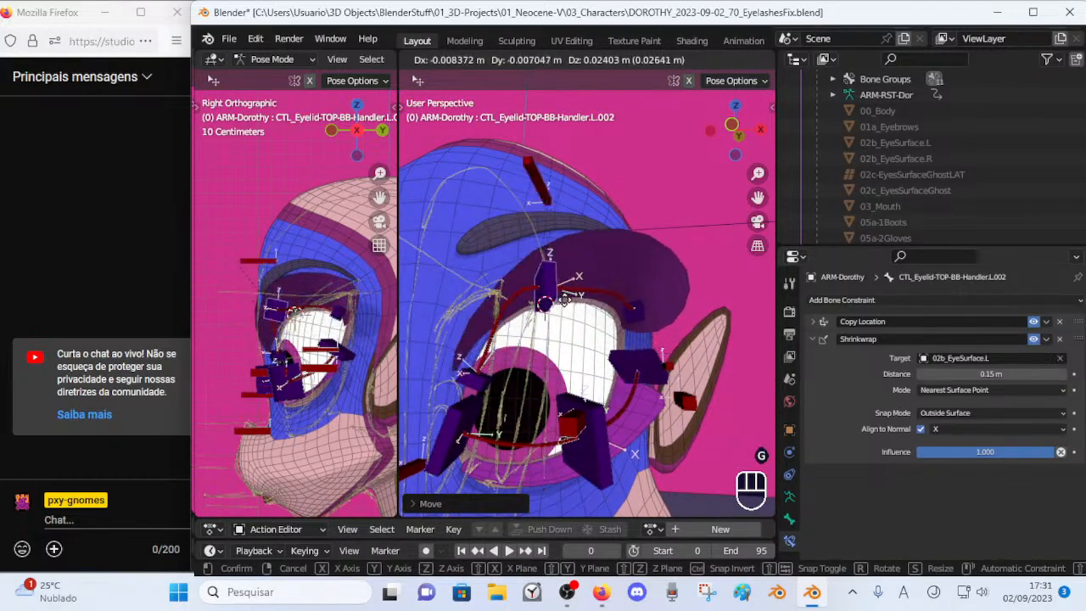
pyautogui.click(564, 299)
pyautogui.press('g')
pyautogui.click(566, 303)
# Test the outer upper eyelid handler (TOP L.003) above the eye corner and set its Shrinkwrap distance to 0.13 m.
pyautogui.moveTo(566, 304); pyautogui.dragTo(511, 319, button='middle')
pyautogui.click(577, 331)
pyautogui.press('g')
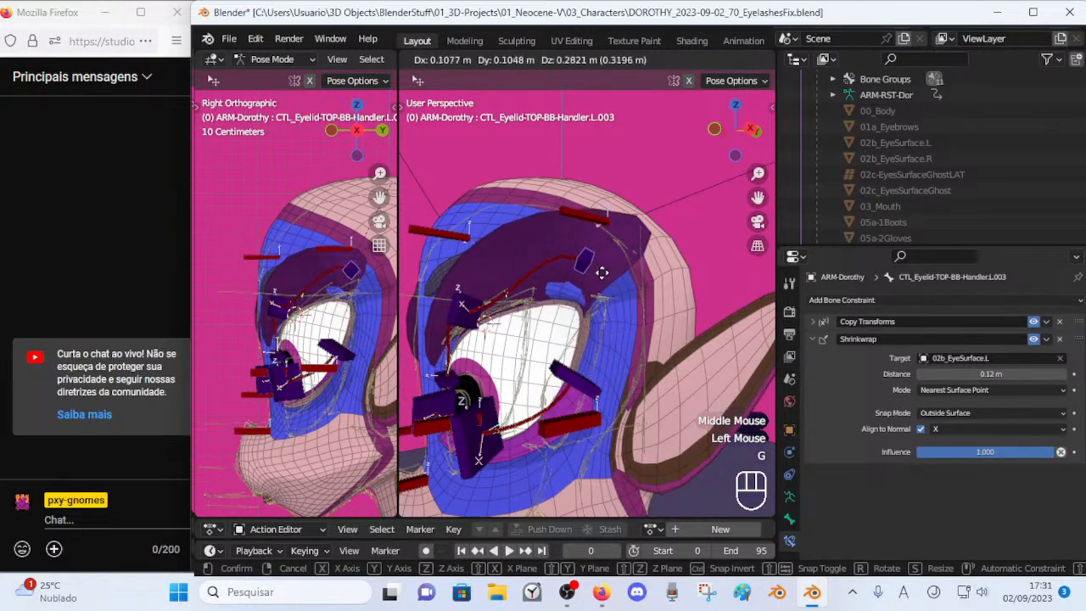
pyautogui.click(597, 292)
pyautogui.press('g')
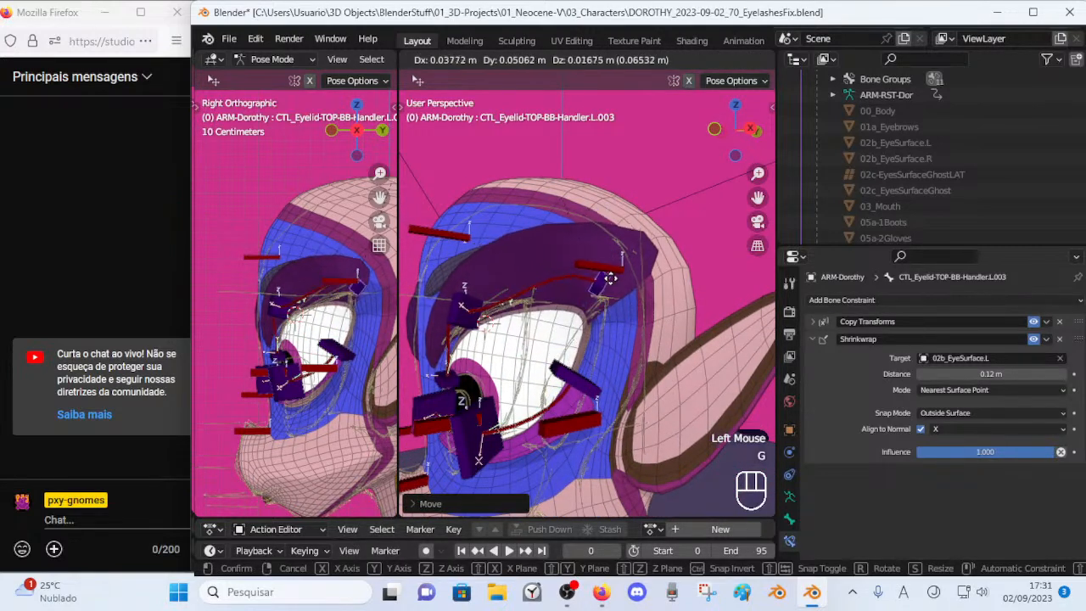
pyautogui.click(598, 315)
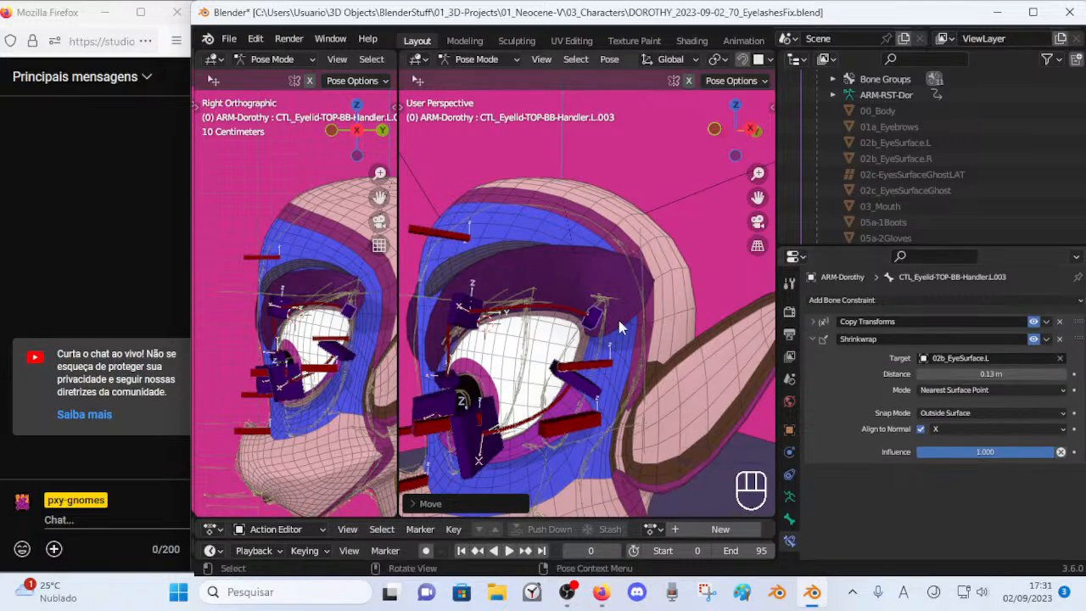
# Set the outer upper eyelid handler's (TOP L.003) Shrinkwrap distance to 0.14 m and retest it around the outer eye corner.
pyautogui.press('g')
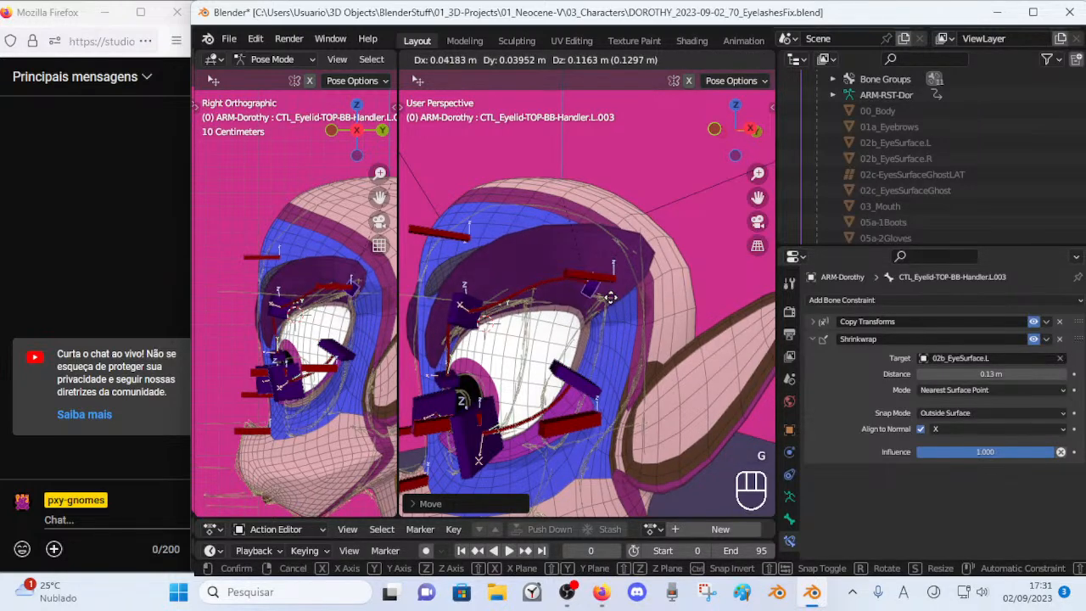
pyautogui.click(619, 298)
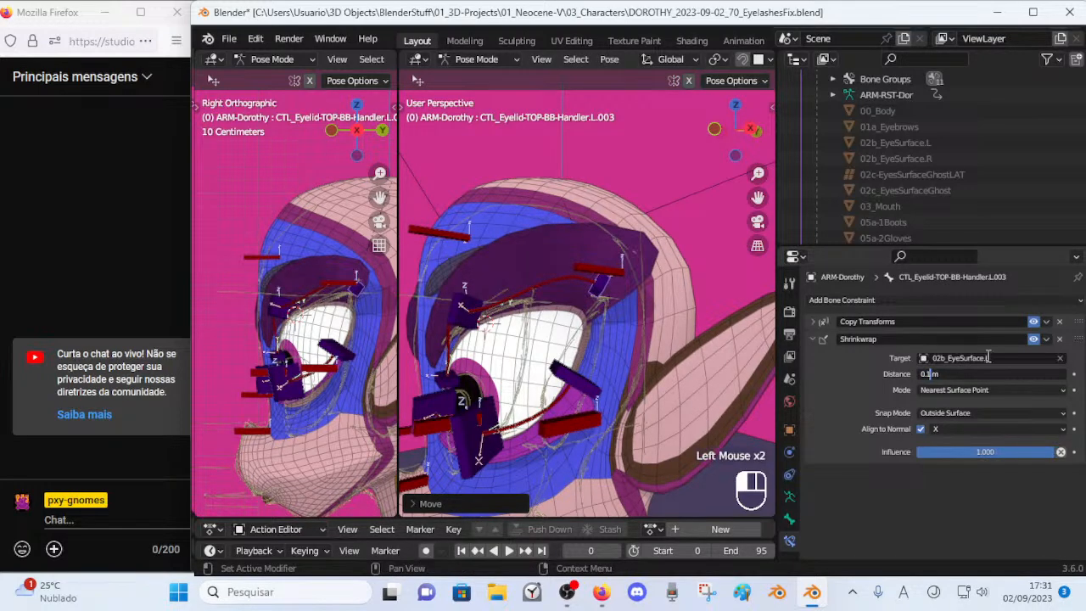
pyautogui.press('g')
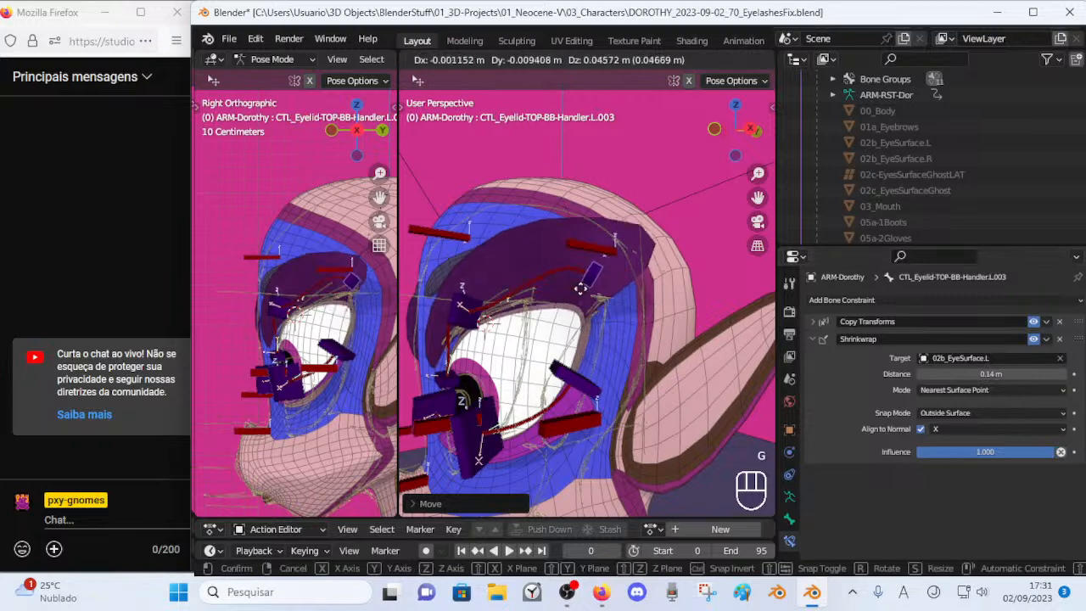
pyautogui.click(532, 323)
pyautogui.moveTo(528, 319); pyautogui.dragTo(597, 319, button='middle')
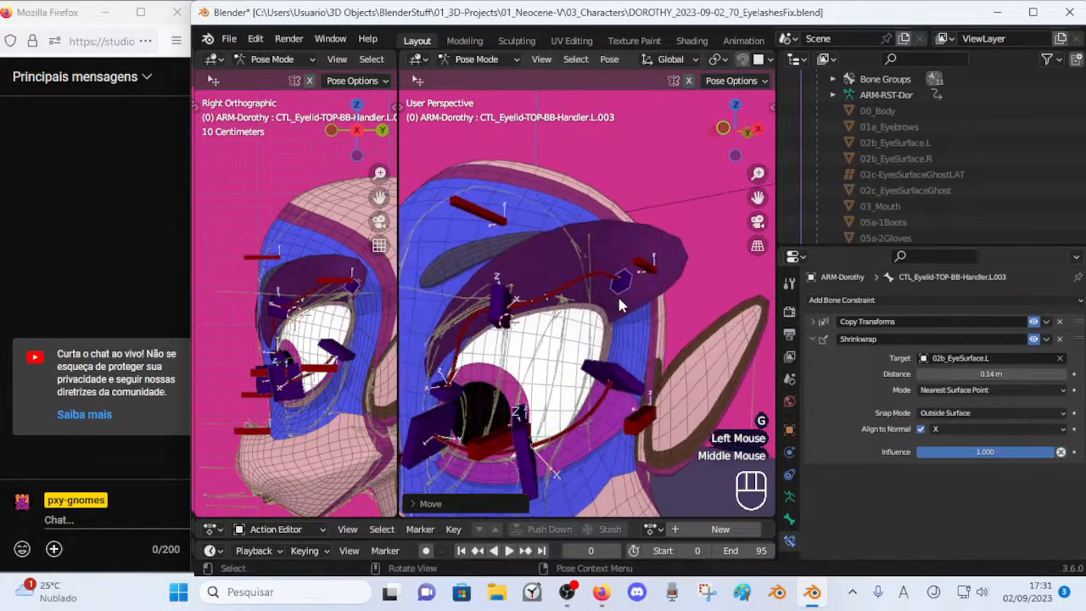
pyautogui.press('g')
pyautogui.click(582, 341)
# Raise the central upper eyelid handler (TOP L.002) and set its Shrinkwrap distance to 0.17 m.
pyautogui.click(502, 312)
pyautogui.press('g')
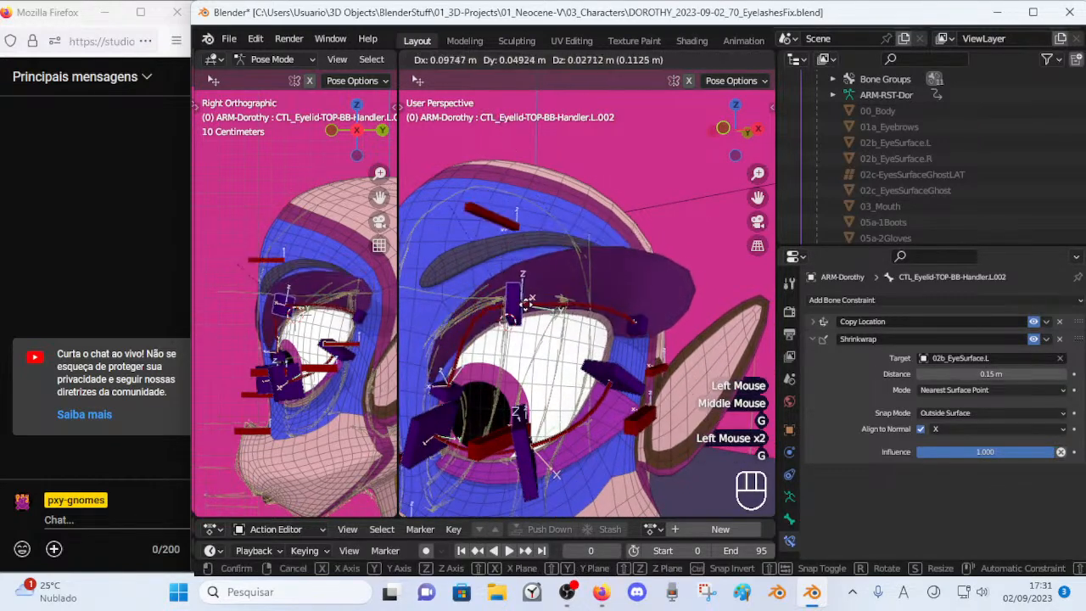
pyautogui.click(538, 263)
pyautogui.press('g')
pyautogui.click(542, 289)
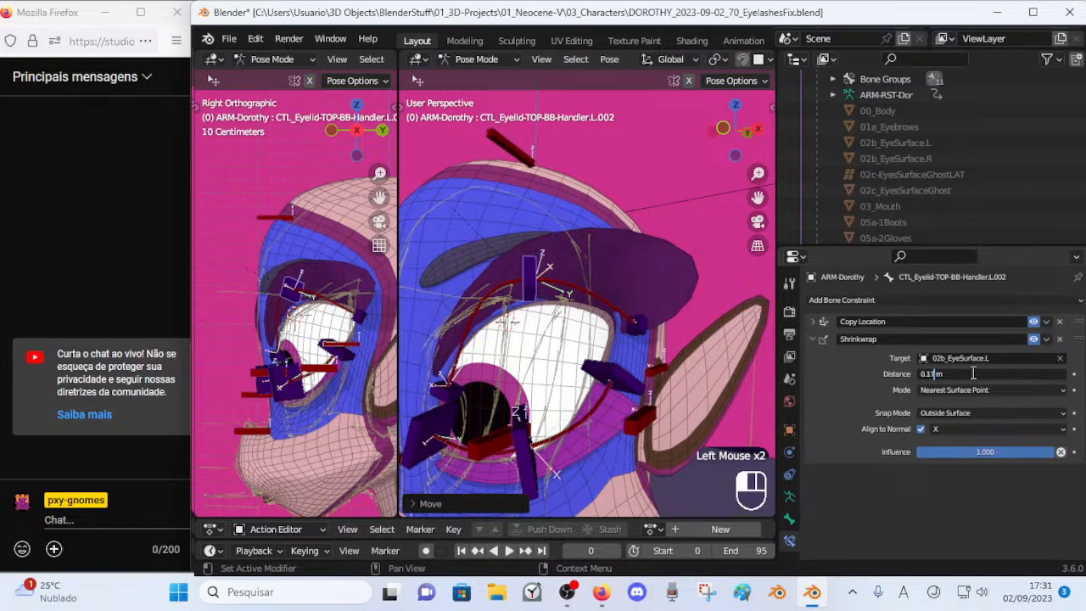
# Move the central upper eyelid handler (TOP L.002) again to check the lid's clearance from the eye.
pyautogui.click(502, 297)
pyautogui.press('g')
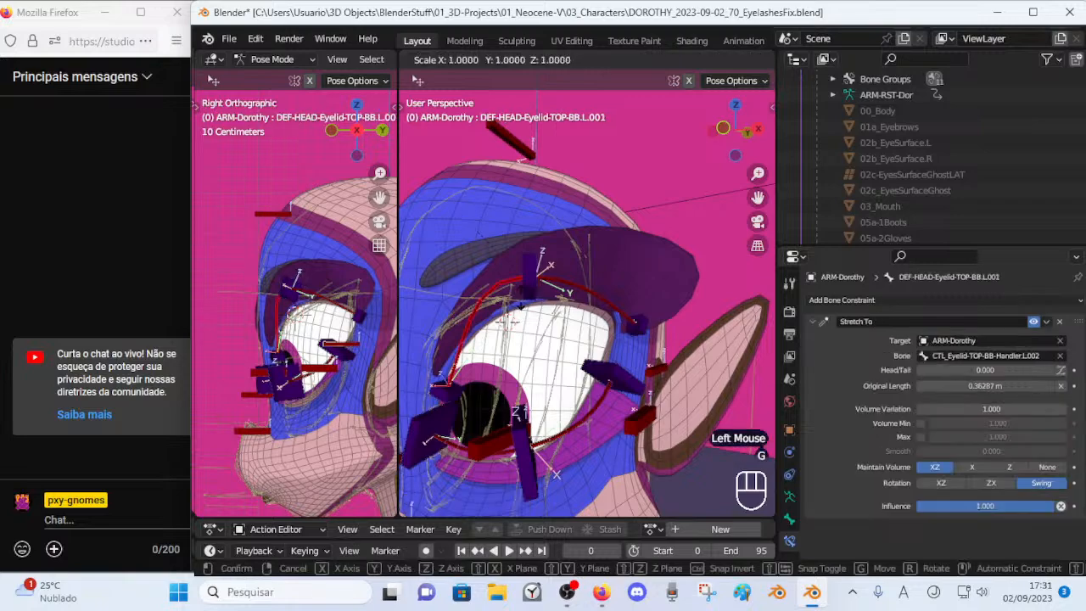
pyautogui.press('Escape')
pyautogui.click(521, 292)
pyautogui.press('g')
pyautogui.click(517, 321)
pyautogui.moveTo(517, 321)
pyautogui.mouseDown(button='middle')
pyautogui.moveTo(596, 351)
pyautogui.moveTo(701, 354)
pyautogui.moveTo(677, 335)
pyautogui.moveTo(703, 318)
pyautogui.moveTo(687, 312)
pyautogui.moveTo(518, 303)
pyautogui.mouseUp(button='middle')
pyautogui.press('g')
pyautogui.click(702, 309)
# Move the inner upper eyelid handler (TOP L.001) down over the inner part of the eye to test the lid.
pyautogui.scroll(-1, 552, 309)
pyautogui.click(486, 359)
pyautogui.moveTo(486, 359); pyautogui.dragTo(530, 339, button='middle')
pyautogui.scroll(2, 547, 315)
pyautogui.press('g')
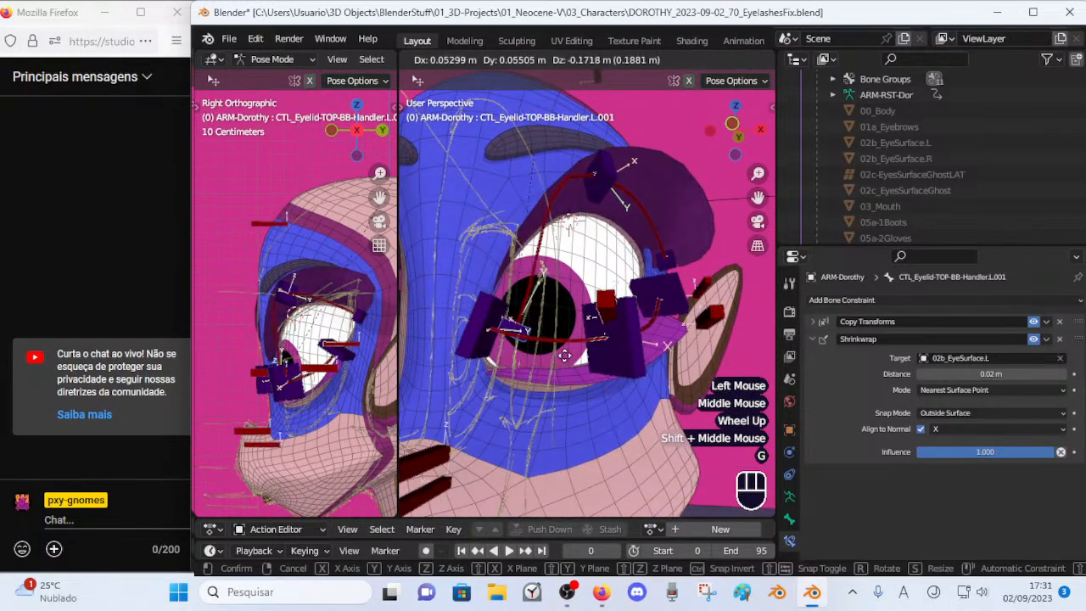
pyautogui.click(532, 341)
pyautogui.press('g')
pyautogui.click(564, 347)
# Rotate and reposition the inner upper eyelid handler (TOP L.001) and set its Shrinkwrap distance to 0.1 m.
pyautogui.press('r')
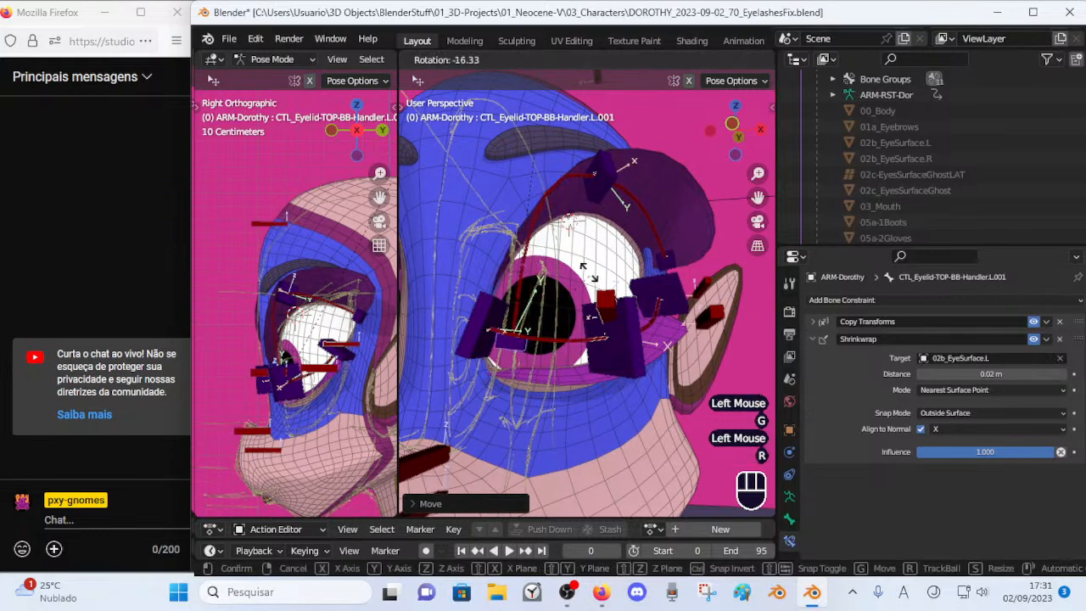
pyautogui.click(555, 331)
pyautogui.press('g')
pyautogui.click(543, 301)
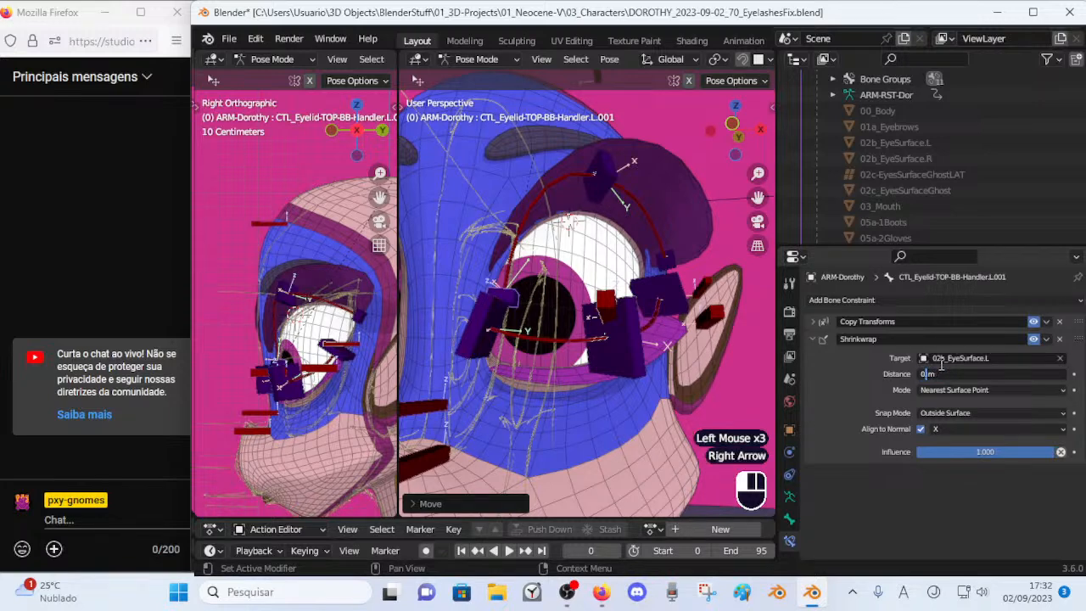
pyautogui.press('Return')
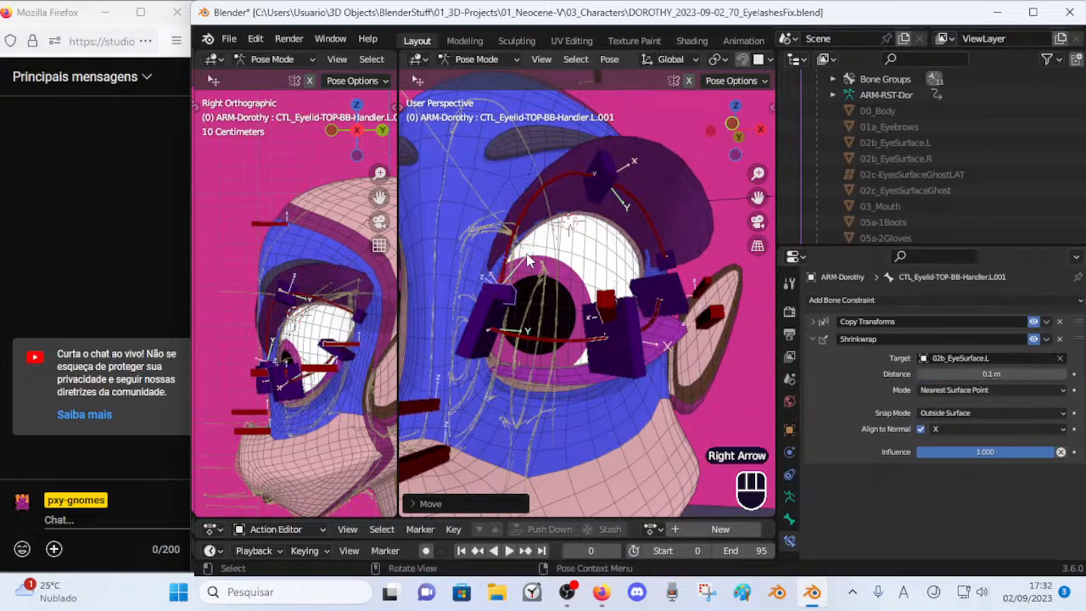
# Move the inner upper eyelid handler (TOP L.001) across the left eye to test the lid's clearance.
pyautogui.press('g')
pyautogui.click(556, 295)
pyautogui.moveTo(556, 295); pyautogui.dragTo(543, 254, button='middle')
pyautogui.press('g')
pyautogui.click(551, 225)
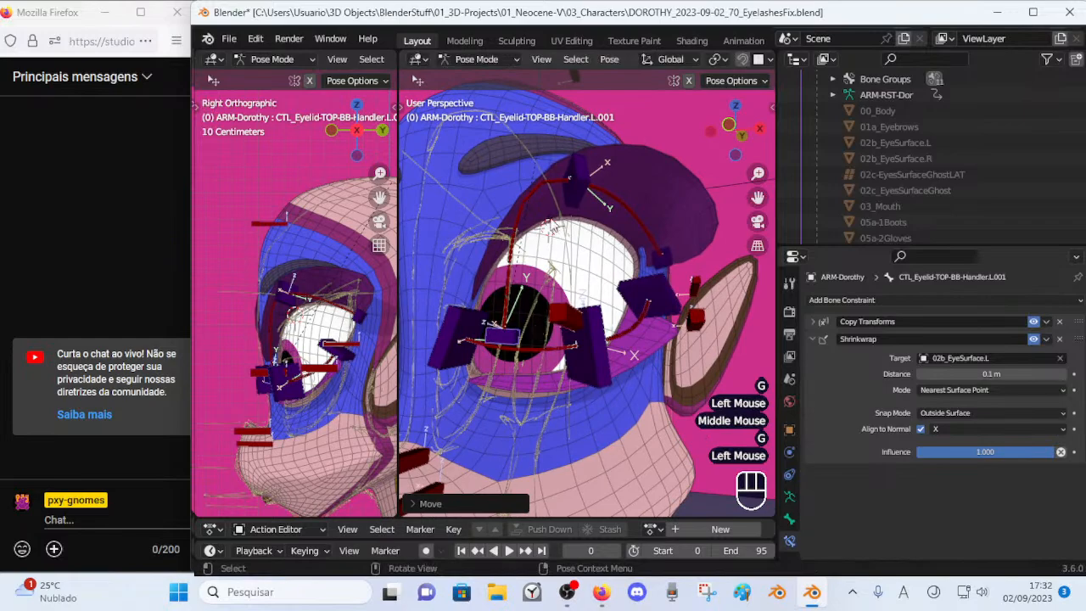
pyautogui.press('g')
pyautogui.click(566, 242)
# Clear the pose transforms of all the eyelid handlers and check the lids at rest.
pyautogui.press('a')
pyautogui.hotkey('alt', 'q')
pyautogui.hotkey('alt', 'q')
pyautogui.moveTo(543, 318); pyautogui.dragTo(500, 320, button='middle')
pyautogui.moveTo(475, 326); pyautogui.dragTo(541, 249, button='middle')
pyautogui.moveTo(679, 281); pyautogui.dragTo(632, 266, button='middle')
pyautogui.scroll(-2, 640, 283)
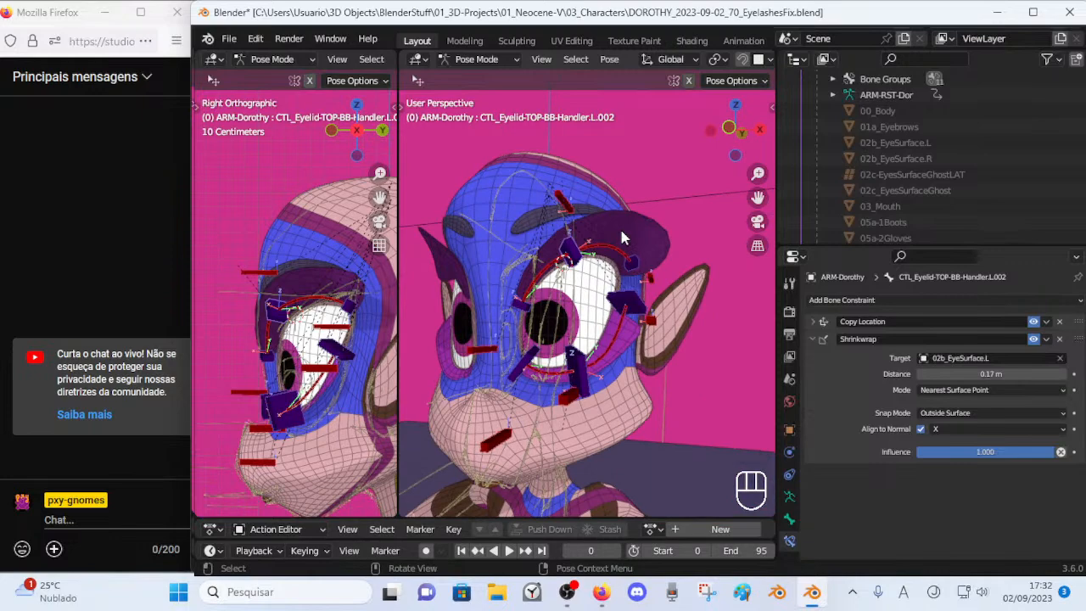
# Save the file and open the body mesh (00_Body) in Edit Mode.
pyautogui.hotkey('ctrl', 'Tab')
pyautogui.click(622, 238)
pyautogui.press('Tab')
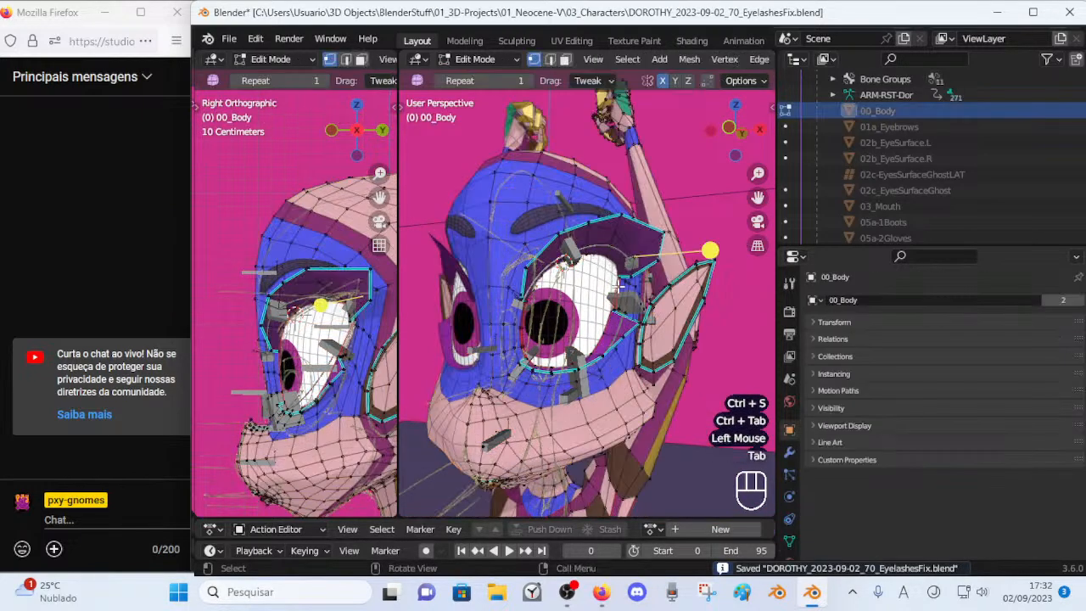
# Select the edges around the left upper eyelid crease and smooth them, checking the shape in Object Mode.
pyautogui.scroll(2, 622, 238)
pyautogui.moveTo(659, 270); pyautogui.dragTo(674, 270)
pyautogui.hotkey('alt', 'a')
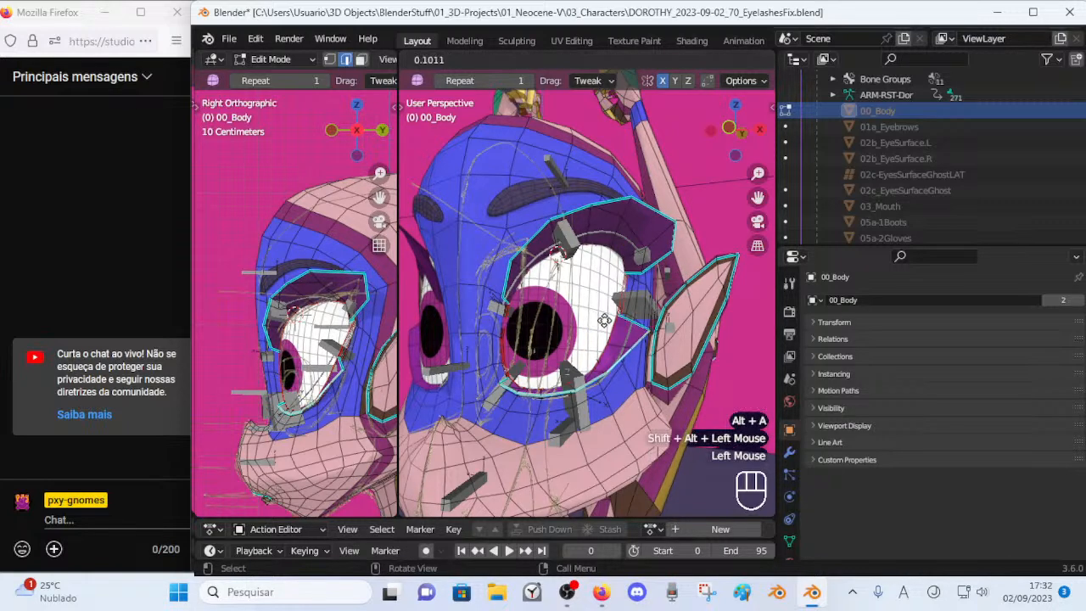
pyautogui.moveTo(604, 320); pyautogui.dragTo(604, 319)
pyautogui.press('Tab')
pyautogui.moveTo(604, 320); pyautogui.dragTo(646, 221, button='middle')
pyautogui.press('Tab')
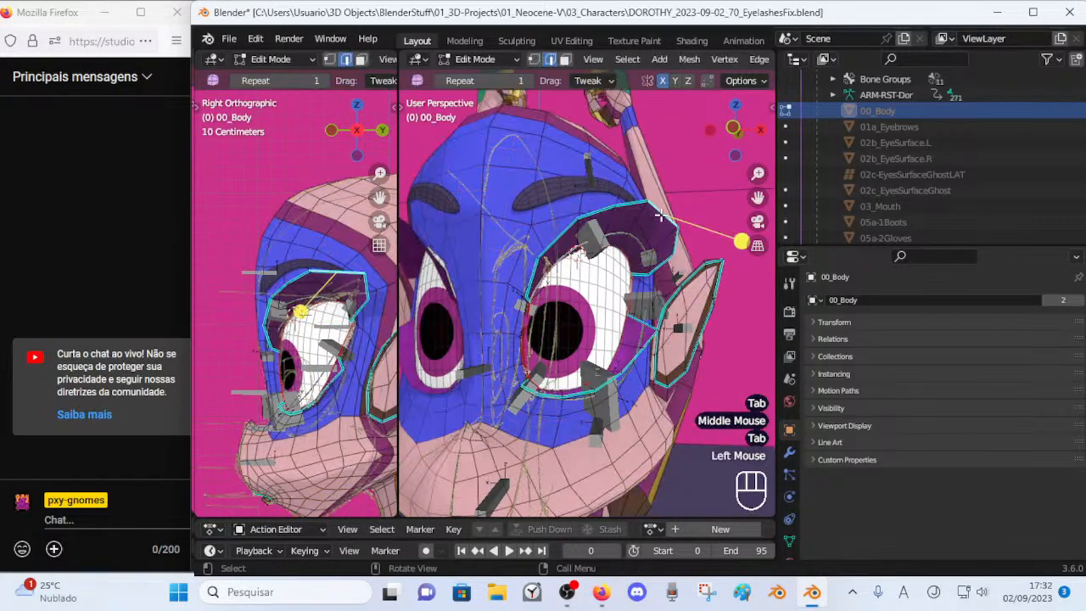
# Slide the vertices along the top and outer part of the left upper eyelid crease.
pyautogui.hotkey('shift', 'v')
pyautogui.keyDown('shift'); pyautogui.click(636, 197); pyautogui.keyUp('shift')
pyautogui.hotkey('shift', 'v')
pyautogui.keyDown('shift'); pyautogui.click(668, 221); pyautogui.keyUp('shift')
pyautogui.press('Tab')
pyautogui.moveTo(670, 227); pyautogui.dragTo(671, 233, button='middle')
# Smooth the left upper eyelid crease edges with the Smooth tool, comparing the result in Object Mode from several angles.
pyautogui.press('Tab')
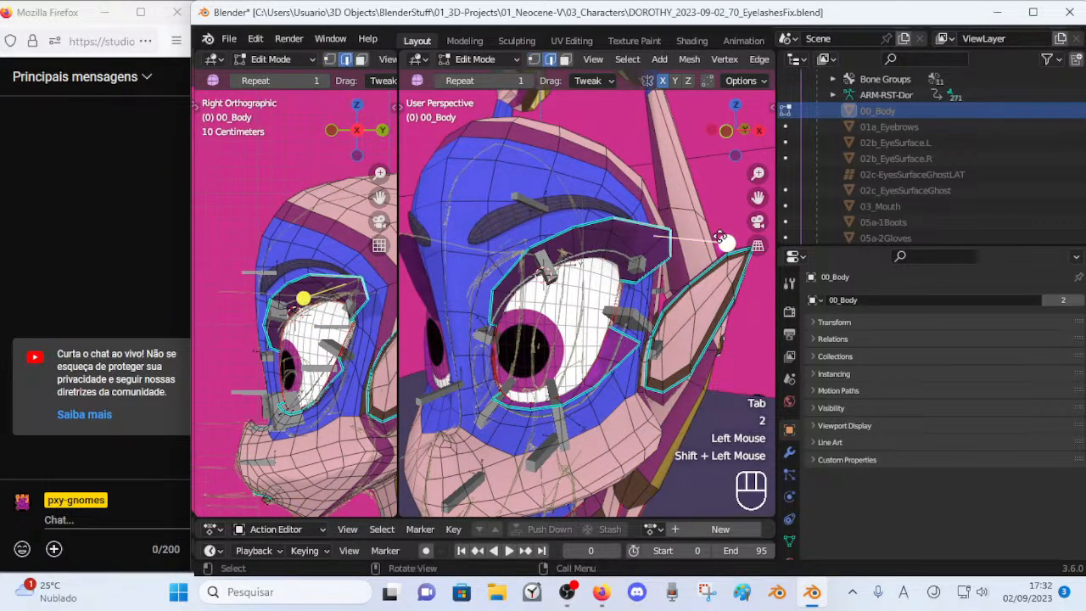
pyautogui.press('Tab')
pyautogui.moveTo(627, 258); pyautogui.dragTo(569, 263, button='middle')
pyautogui.press('Tab')
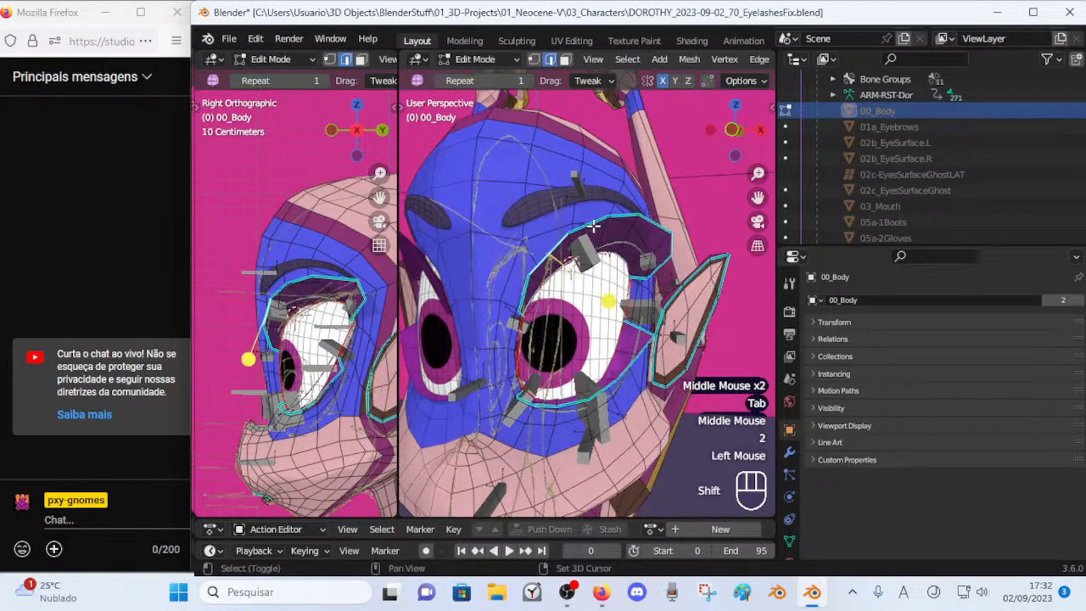
pyautogui.press('Tab')
pyautogui.moveTo(642, 270); pyautogui.dragTo(575, 234, button='middle')
pyautogui.press('Tab')
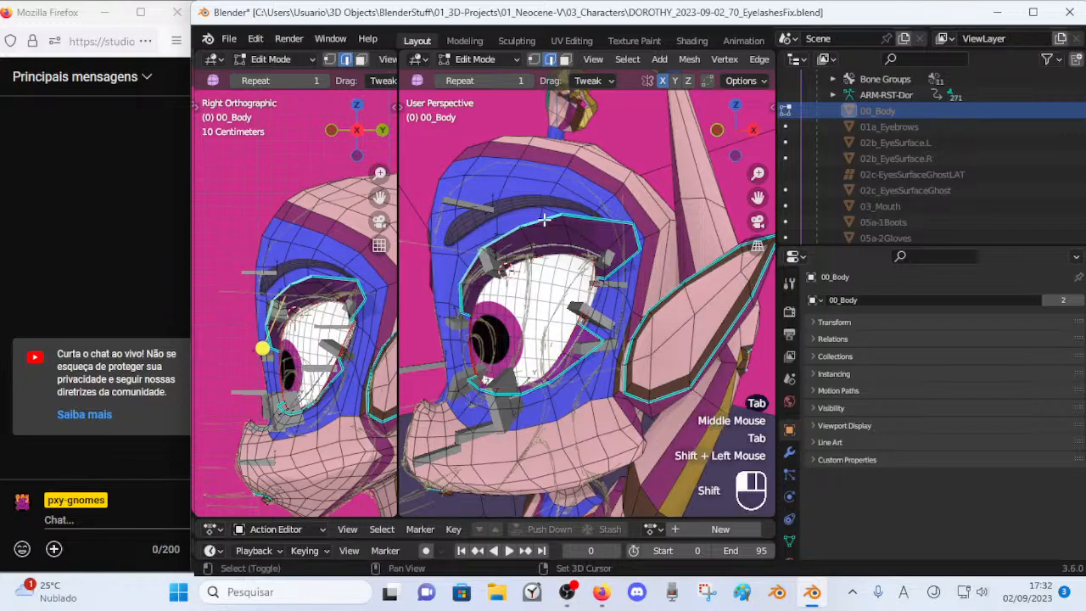
pyautogui.press('Tab')
pyautogui.moveTo(704, 278); pyautogui.dragTo(577, 297, button='middle')
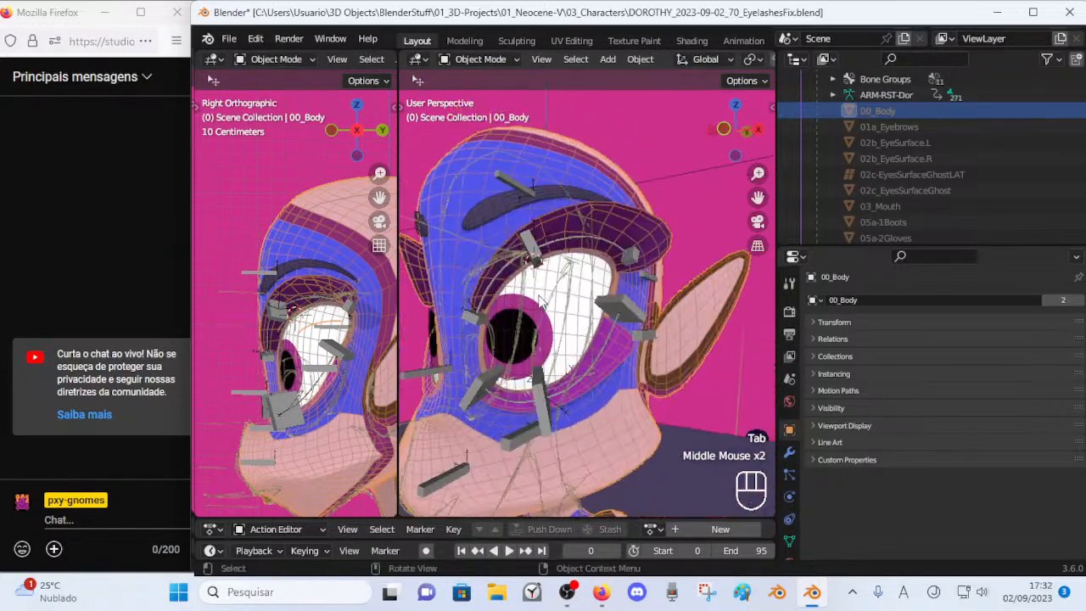
# In front view, move the vertices along the inner half of the left upper eyelid crease to even its curve.
pyautogui.press('KP_1')
pyautogui.press('Tab')
pyautogui.scroll(1, 547, 286)
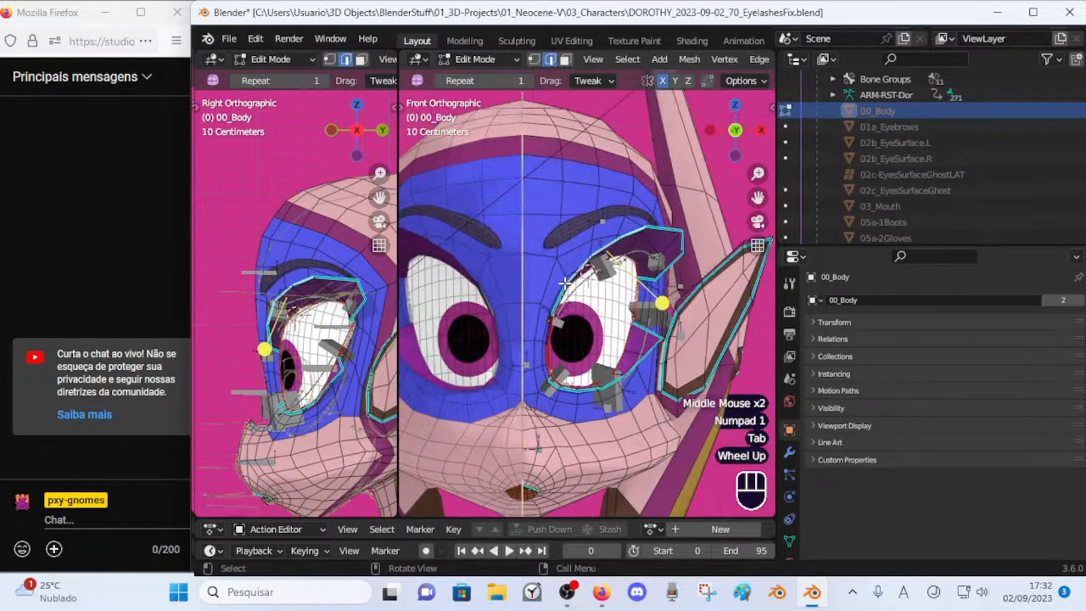
pyautogui.press('1')
pyautogui.scroll(2, 556, 279)
pyautogui.press('g')
pyautogui.keyDown('shift'); pyautogui.click(561, 251); pyautogui.keyUp('shift')
pyautogui.click(593, 237)
pyautogui.press('g')
pyautogui.keyDown('shift'); pyautogui.click(589, 233); pyautogui.keyUp('shift')
pyautogui.click(631, 213)
pyautogui.press('g')
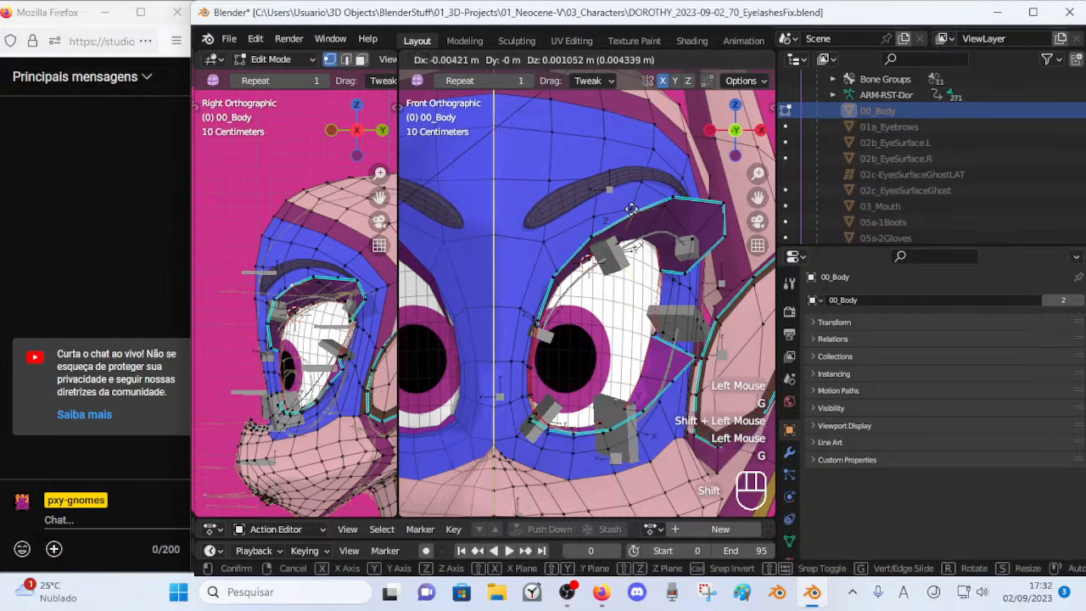
pyautogui.keyDown('shift'); pyautogui.click(598, 193); pyautogui.keyUp('shift')
pyautogui.press('Tab')
pyautogui.press('Tab')
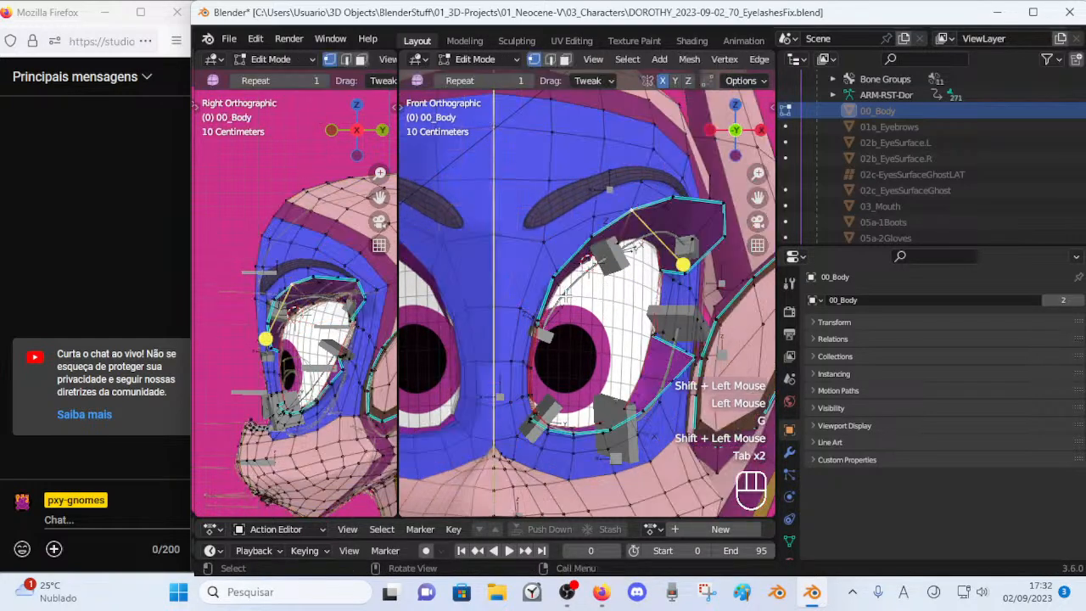
# Refine the positions of the left eyelid crease vertices from the inner eye corner up toward the eyebrow.
pyautogui.press('g')
pyautogui.keyDown('shift'); pyautogui.click(532, 293); pyautogui.keyUp('shift')
pyautogui.press('g')
pyautogui.keyDown('shift'); pyautogui.click(489, 404); pyautogui.keyUp('shift')
pyautogui.click(549, 278)
pyautogui.press('g')
pyautogui.keyDown('shift'); pyautogui.click(535, 267); pyautogui.keyUp('shift')
pyautogui.click(591, 235)
pyautogui.press('g')
pyautogui.keyDown('shift'); pyautogui.click(588, 213); pyautogui.keyUp('shift')
pyautogui.keyDown('shift'); pyautogui.click(632, 212); pyautogui.keyUp('shift')
# Move the vertices at the peak and outer top corner of the left upper eyelid crease.
pyautogui.click(674, 194)
pyautogui.press('g')
pyautogui.keyDown('shift'); pyautogui.click(677, 192); pyautogui.keyUp('shift')
pyautogui.click(729, 203)
pyautogui.press('g')
pyautogui.keyDown('shift'); pyautogui.click(731, 203); pyautogui.keyUp('shift')
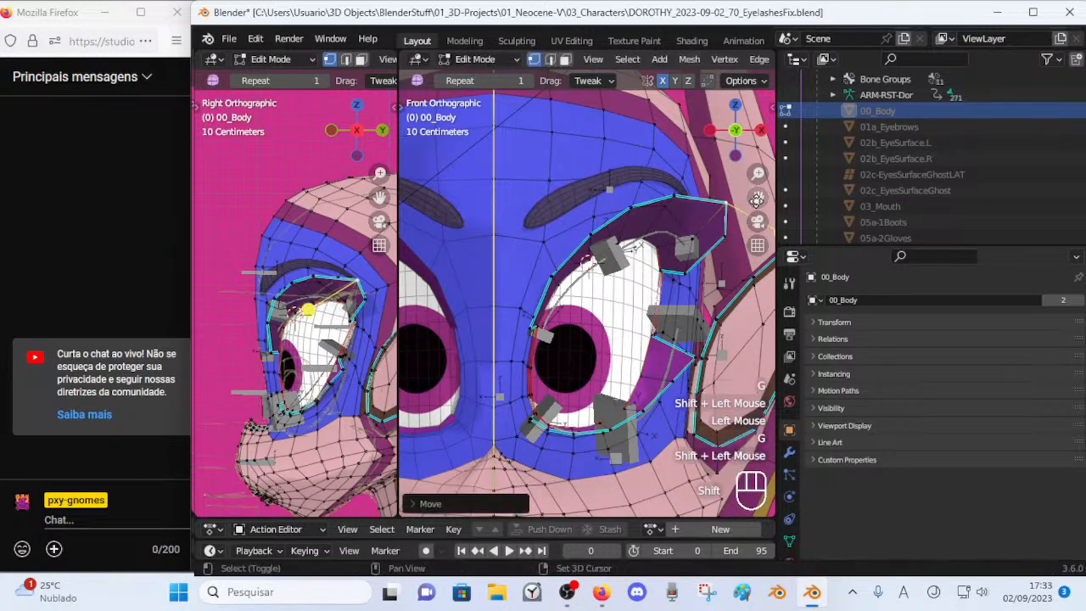
# Adjust the vertices on the outer side of the left upper eyelid and check the lid in Object Mode.
pyautogui.click(689, 274)
pyautogui.press('g')
pyautogui.keyDown('shift'); pyautogui.click(667, 243); pyautogui.keyUp('shift')
pyautogui.click(729, 235)
pyautogui.press('g')
pyautogui.keyDown('shift'); pyautogui.click(731, 276); pyautogui.keyUp('shift')
pyautogui.press('Tab')
pyautogui.scroll(-1, 731, 246)
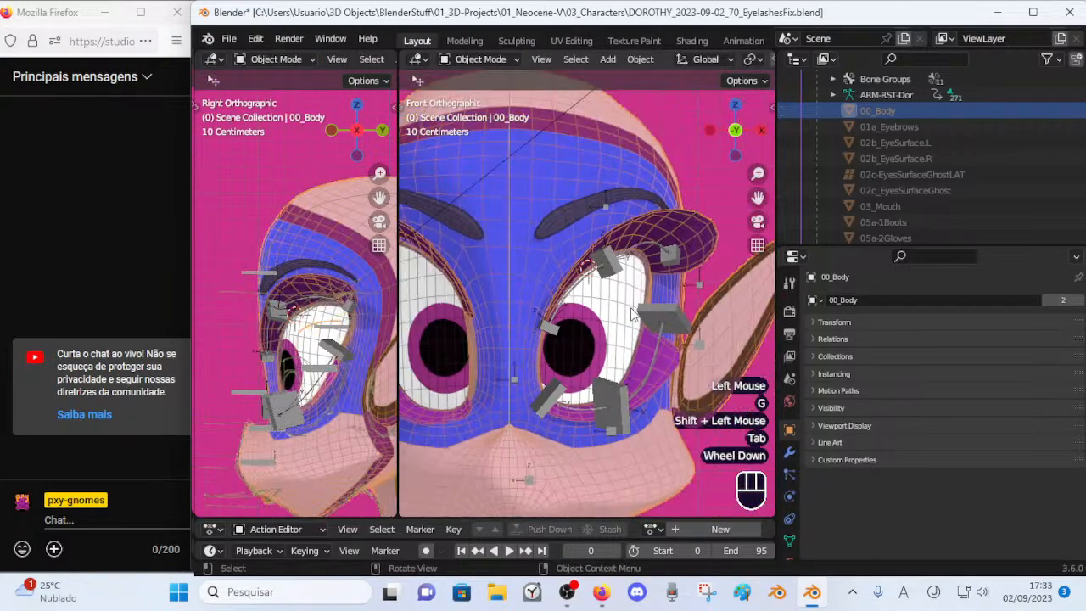
# Pull the two outermost vertices of the left upper eyelid inward toward the eye.
pyautogui.press('Tab')
pyautogui.press('g')
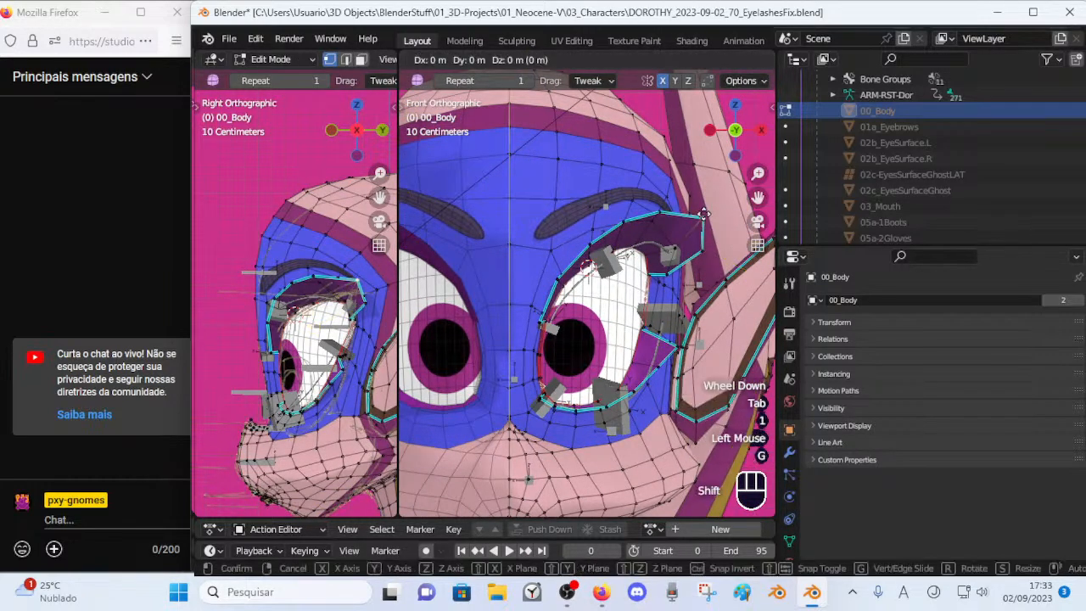
pyautogui.keyDown('shift'); pyautogui.click(695, 218); pyautogui.keyUp('shift')
pyautogui.click(696, 255)
pyautogui.press('g')
pyautogui.keyDown('shift'); pyautogui.click(645, 292); pyautogui.keyUp('shift')
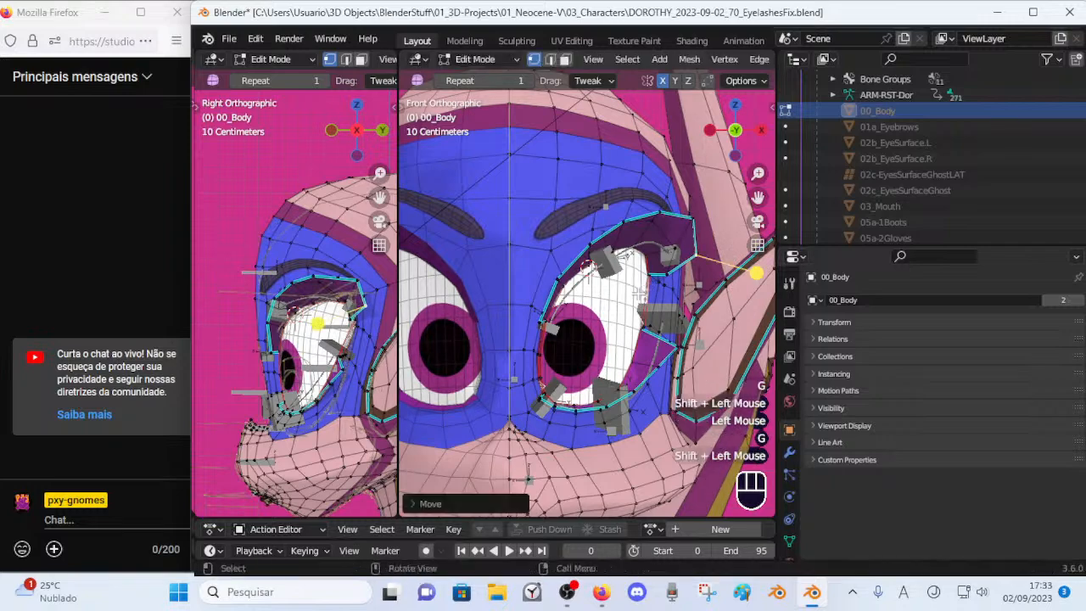
# Fine-tune the lower vertex on the left upper eyelid's outer edge to round the lid's silhouette.
pyautogui.press('Tab')
pyautogui.press('Tab')
pyautogui.click(700, 258)
pyautogui.press('g')
pyautogui.keyDown('shift'); pyautogui.click(703, 259); pyautogui.keyUp('shift')
pyautogui.click(703, 256)
pyautogui.press('g')
pyautogui.keyDown('shift'); pyautogui.click(703, 231); pyautogui.keyUp('shift')
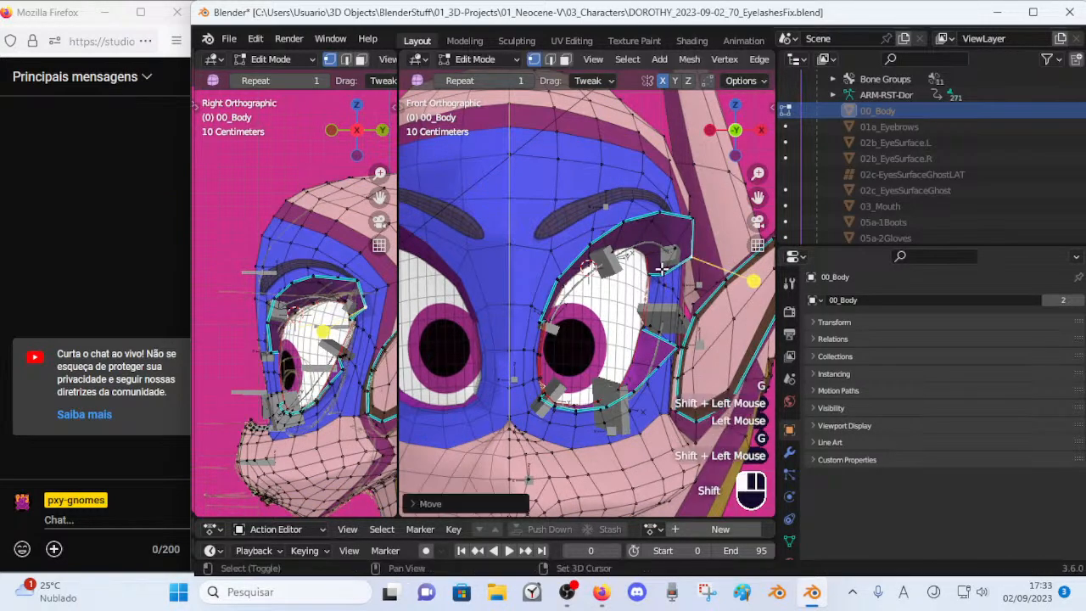
pyautogui.press('Tab')
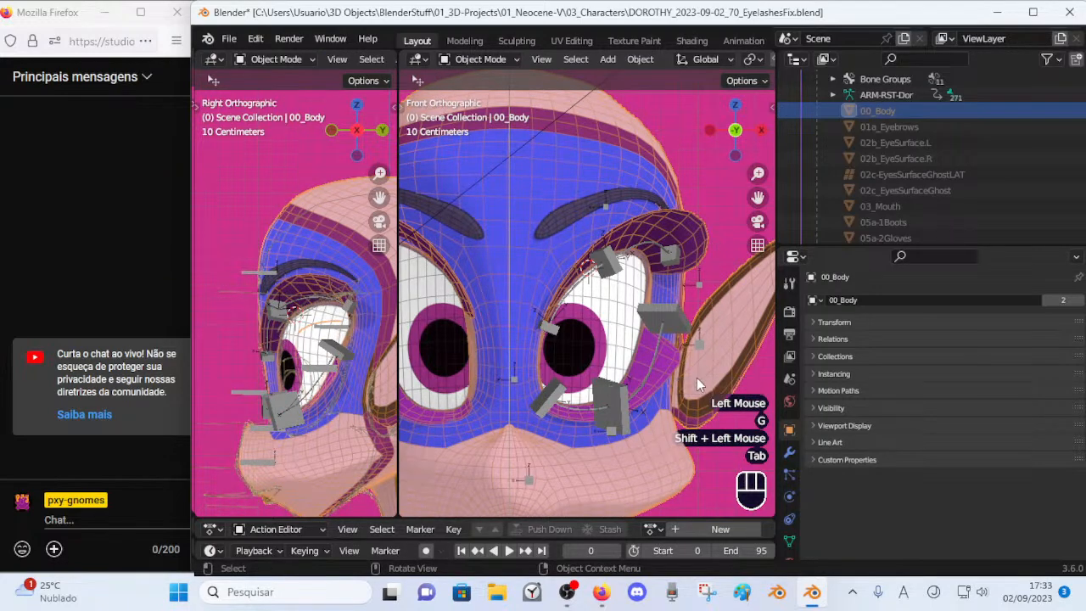
# Move the outer corner vertices of the left lower eyelid outward, away from the eye.
pyautogui.press('Tab')
pyautogui.click(658, 363)
pyautogui.press('g')
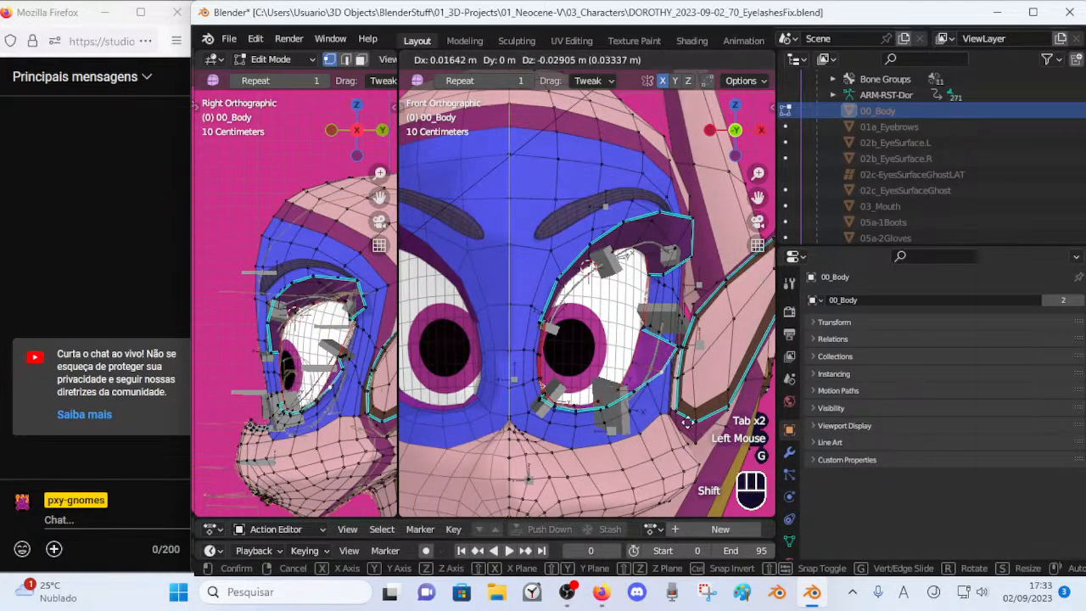
pyautogui.keyDown('shift'); pyautogui.click(680, 339); pyautogui.keyUp('shift')
pyautogui.press('Tab')
pyautogui.press('Tab')
pyautogui.press('g')
pyautogui.keyDown('shift'); pyautogui.click(694, 389); pyautogui.keyUp('shift')
pyautogui.press('Tab')
pyautogui.press('Tab')
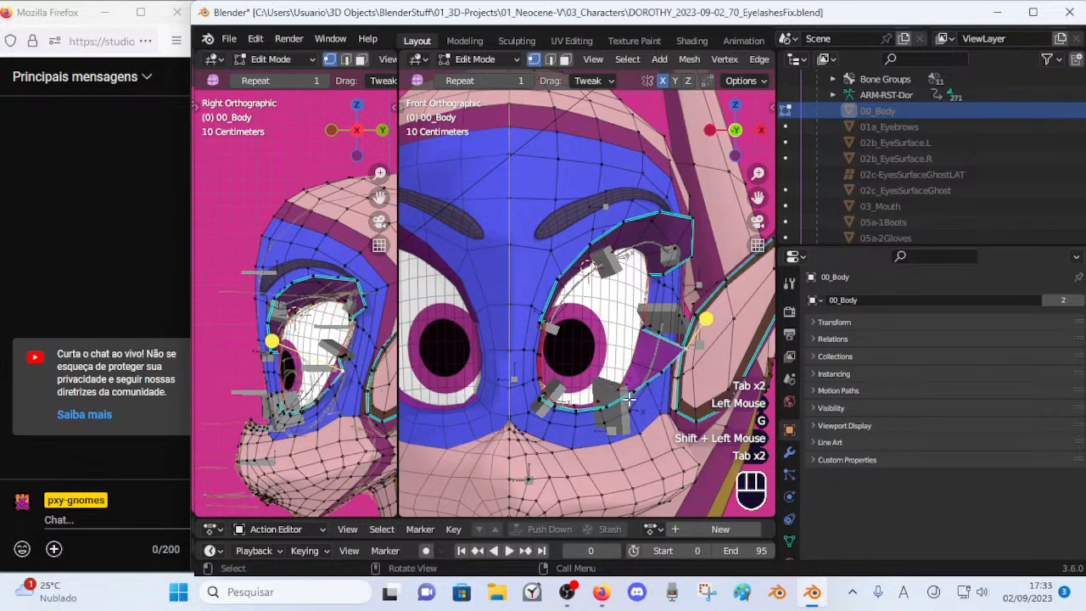
# Reposition the vertices under the middle of the left lower eyelid, working from a view below the eye.
pyautogui.keyDown('shift'); pyautogui.click(631, 392); pyautogui.keyUp('shift')
pyautogui.scroll(1, 606, 409)
pyautogui.keyDown('shift'); pyautogui.scroll(1, 607, 409); pyautogui.keyUp('shift')
pyautogui.keyDown('shift'); pyautogui.moveTo(606, 408); pyautogui.dragTo(576, 383, button='middle'); pyautogui.keyUp('shift')
pyautogui.press('Tab')
pyautogui.press('Tab')
pyautogui.press('Tab')
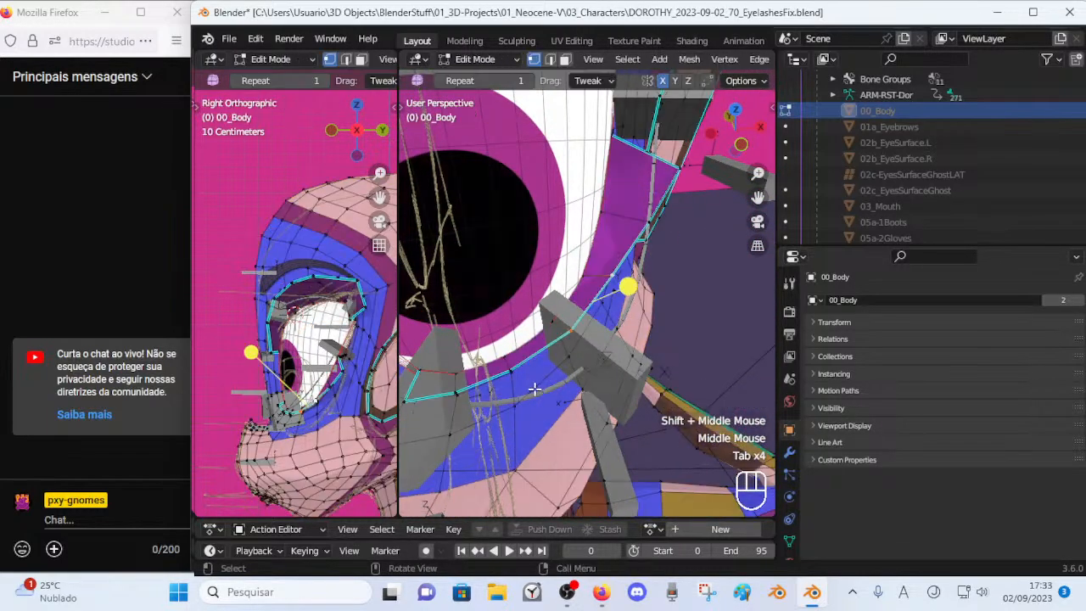
pyautogui.press('Tab')
pyautogui.press('g')
pyautogui.keyDown('shift'); pyautogui.click(554, 340); pyautogui.keyUp('shift')
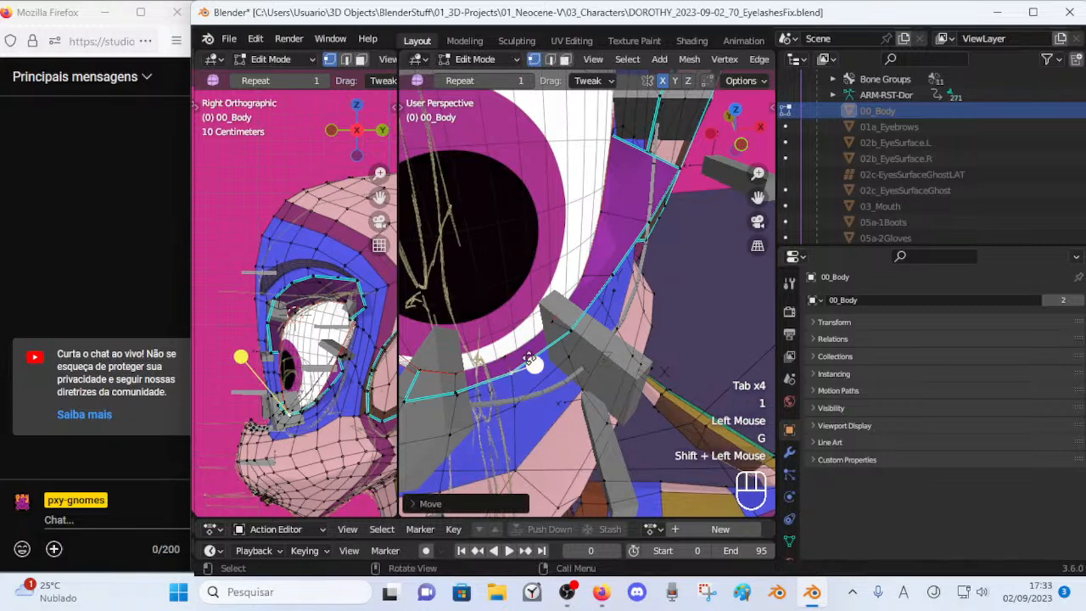
# Nudge the neighbouring left lower eyelid crease vertices to even out the curve beneath the eye.
pyautogui.click(453, 394)
pyautogui.press('g')
pyautogui.keyDown('shift'); pyautogui.click(547, 348); pyautogui.keyUp('shift')
pyautogui.click(577, 326)
pyautogui.press('Tab')
pyautogui.press('Tab')
pyautogui.click(511, 367)
pyautogui.press('g')
pyautogui.keyDown('shift'); pyautogui.click(519, 365); pyautogui.keyUp('shift')
pyautogui.press('Tab')
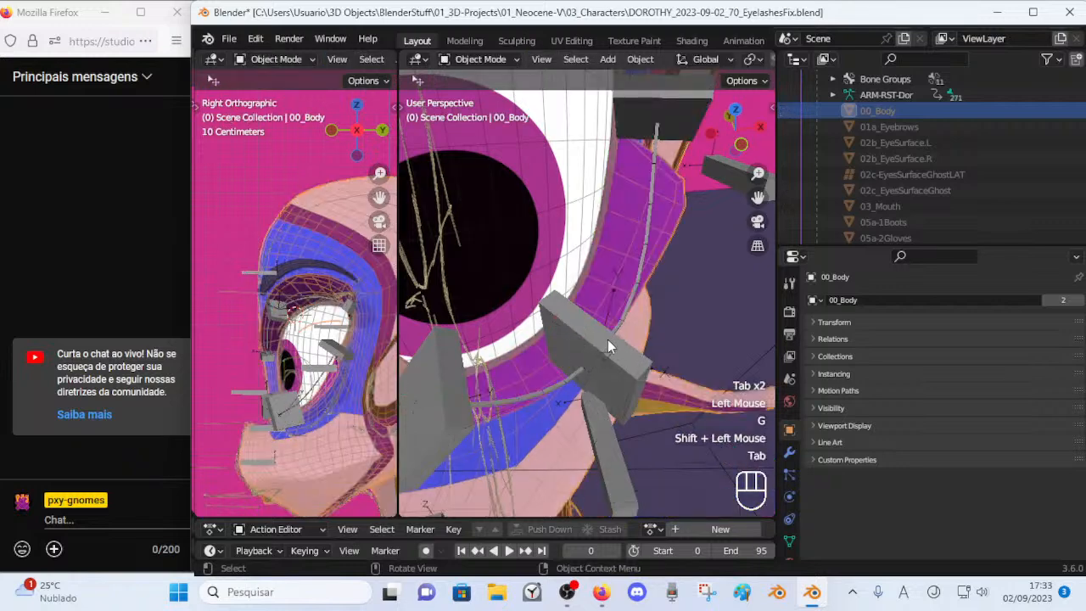
# Slide the selected edges on the left lower eyelid along the crease toward the inner corner.
pyautogui.press('Tab')
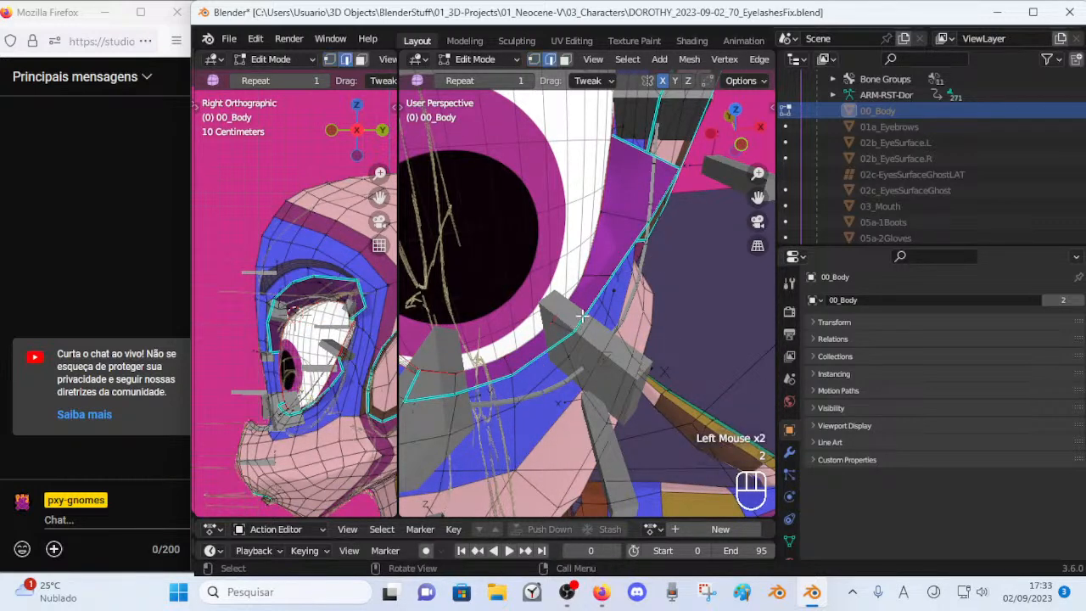
pyautogui.hotkey('shift', 'v')
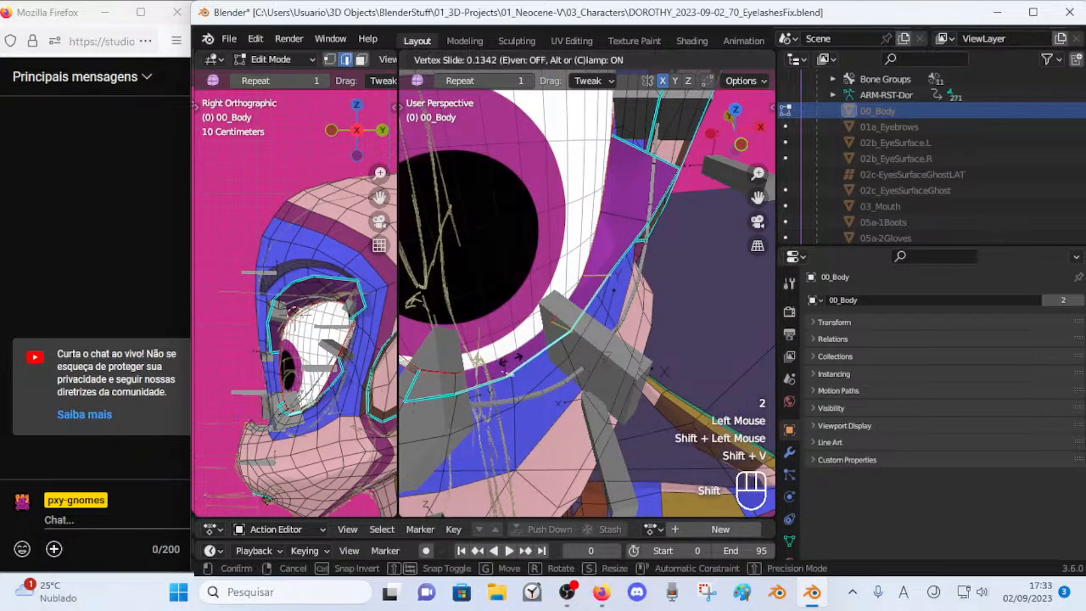
pyautogui.keyDown('shift'); pyautogui.click(531, 372); pyautogui.keyUp('shift')
pyautogui.press('Tab')
pyautogui.press('Tab')
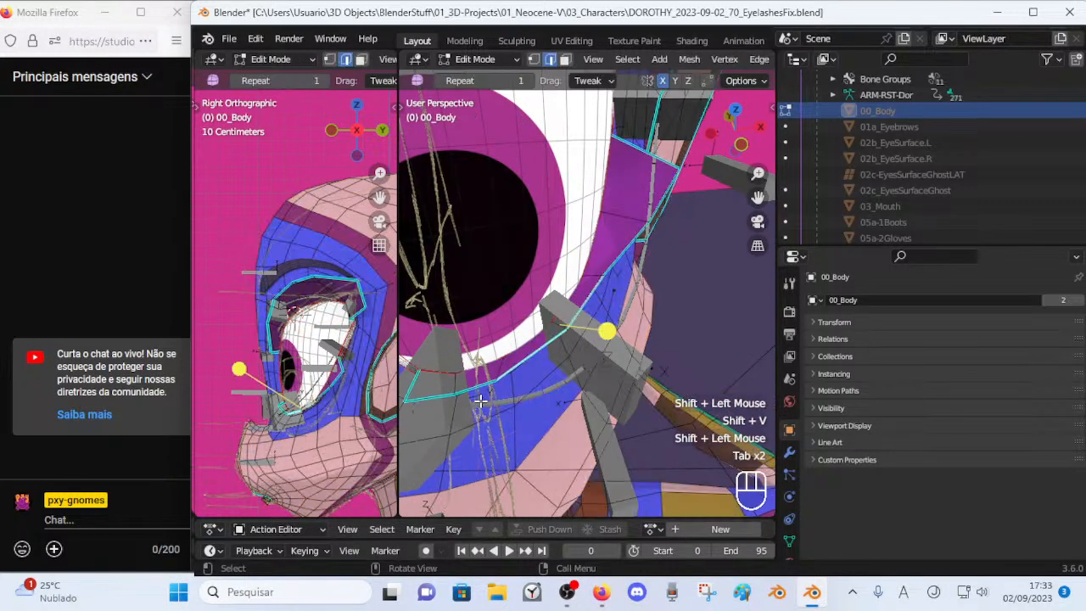
pyautogui.keyDown('shift'); pyautogui.moveTo(473, 390); pyautogui.dragTo(490, 386, button='middle'); pyautogui.keyUp('shift')
pyautogui.press('1')
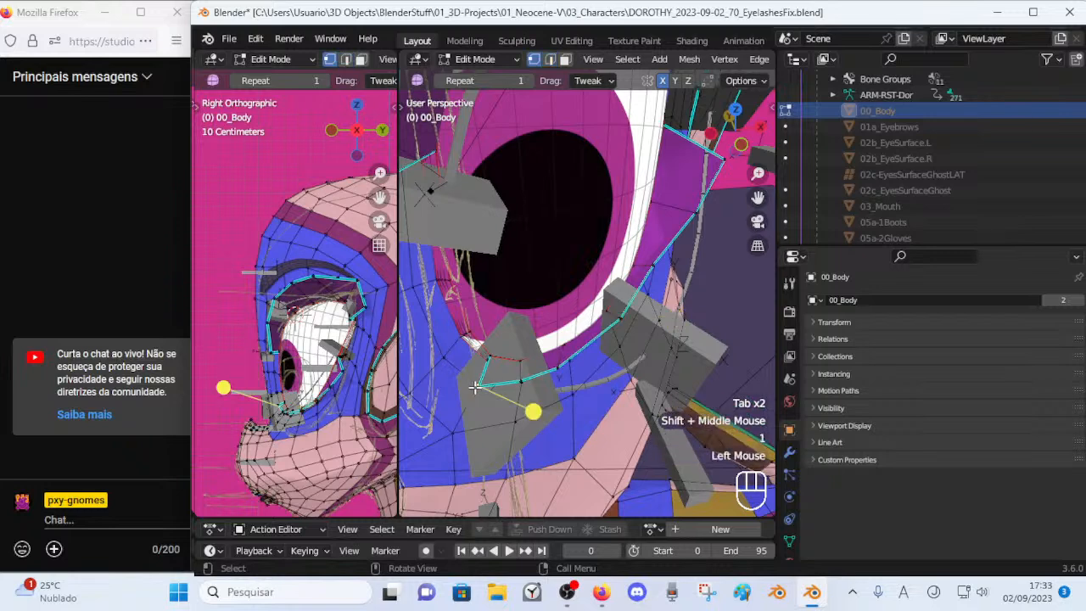
pyautogui.press('g')
pyautogui.press('Escape')
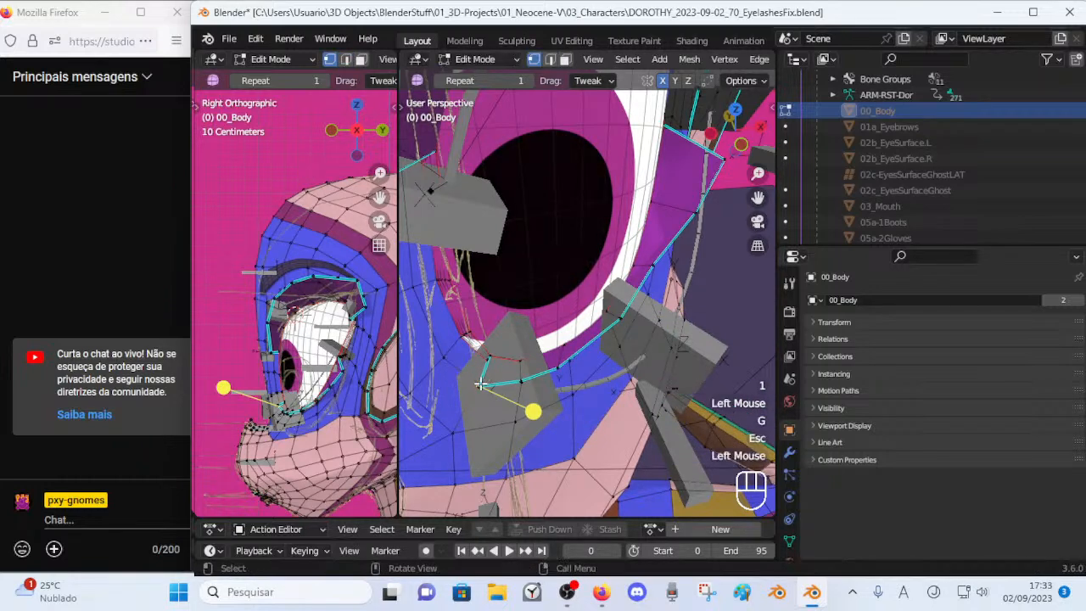
pyautogui.press('g')
pyautogui.press('Escape')
pyautogui.moveTo(475, 390); pyautogui.dragTo(600, 320, button='middle')
pyautogui.press('Tab')
pyautogui.scroll(-1, 443, 333)
pyautogui.press('Tab')
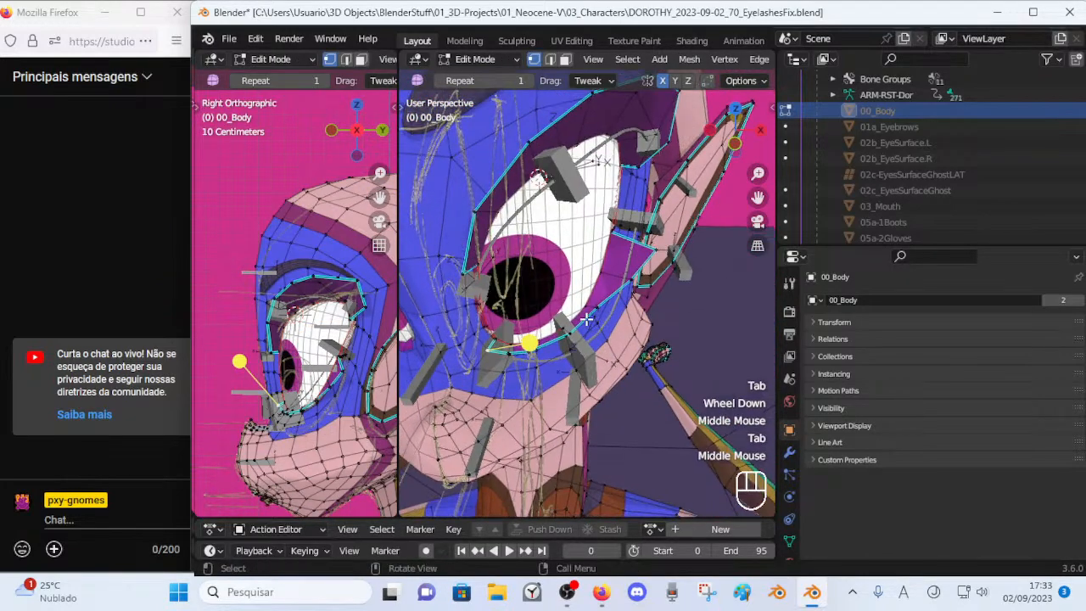
pyautogui.click(597, 309)
pyautogui.hotkey('alt', 'a')
pyautogui.click(586, 320)
pyautogui.press('g')
pyautogui.press('Escape')
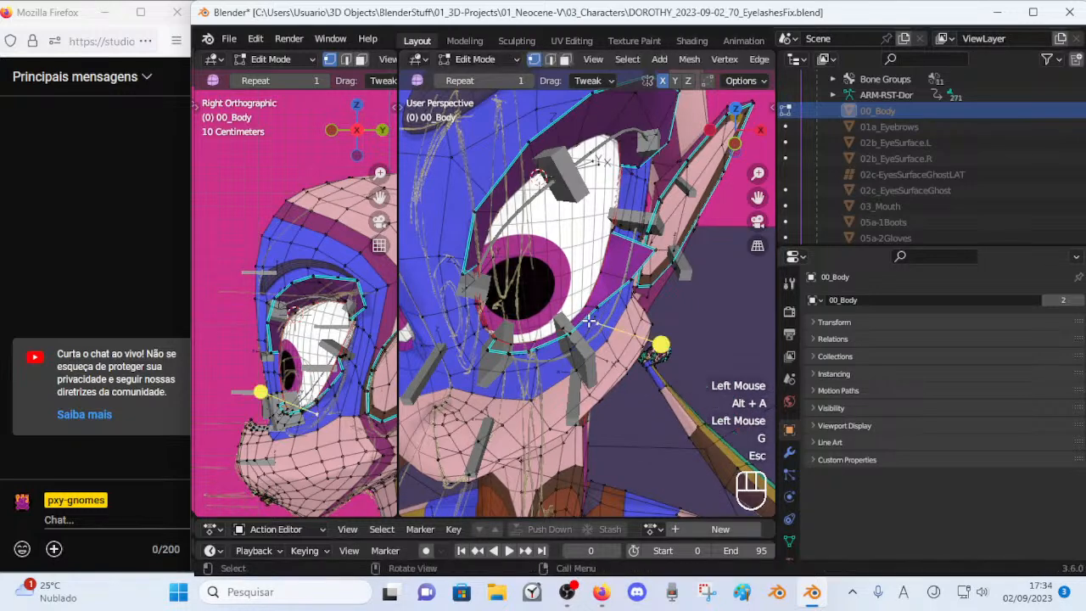
# Move and rotate an edge on the outer part of the left lower eyelid crease to correct its slope.
pyautogui.click(582, 317)
pyautogui.press('g')
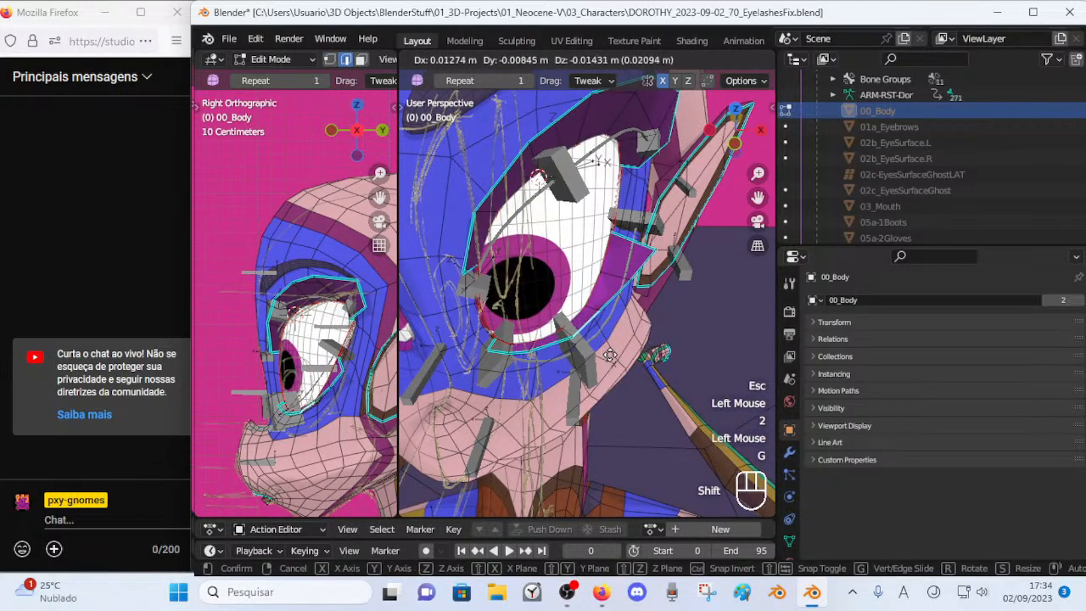
pyautogui.keyDown('shift'); pyautogui.click(608, 352); pyautogui.keyUp('shift')
pyautogui.press('r')
pyautogui.click(652, 338)
pyautogui.press('g')
pyautogui.keyDown('shift'); pyautogui.click(634, 312); pyautogui.keyUp('shift')
# Move the left lower eyelid crease vertices of the body mesh to smooth the curve beneath the eye.
pyautogui.press('Tab')
pyautogui.moveTo(633, 305); pyautogui.dragTo(645, 229, button='middle')
pyautogui.press('Tab')
pyautogui.press('1')
pyautogui.press('g')
pyautogui.keyDown('shift'); pyautogui.click(646, 240); pyautogui.keyUp('shift')
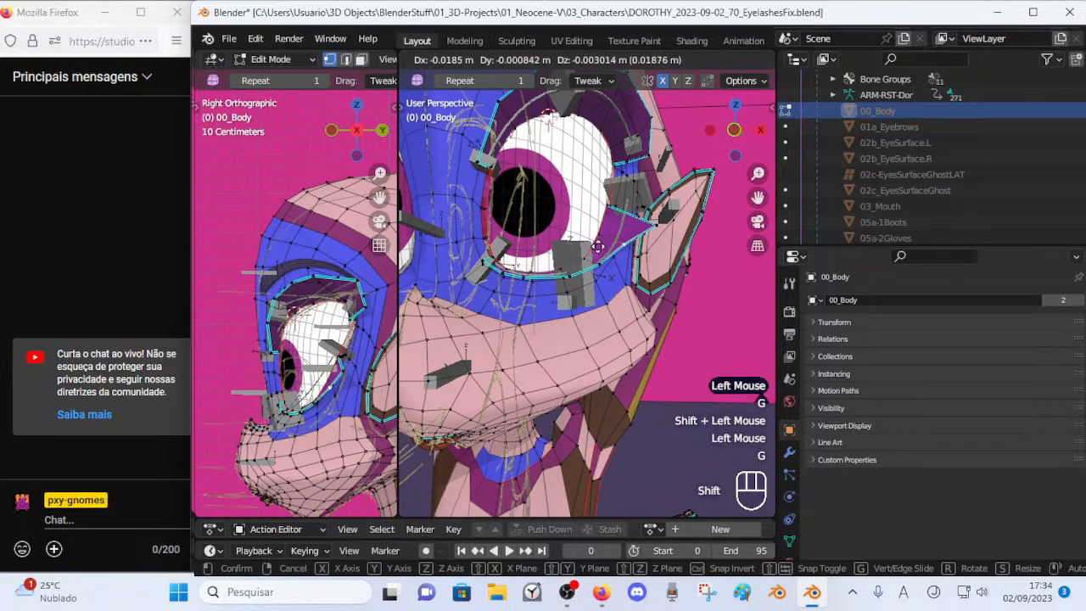
# Slide the lower eyelid crease edges slightly to even the curve, leave mesh editing and save the file.
pyautogui.press('Tab')
pyautogui.moveTo(625, 240); pyautogui.dragTo(596, 312, button='middle')
pyautogui.press('Tab')
pyautogui.press('2')
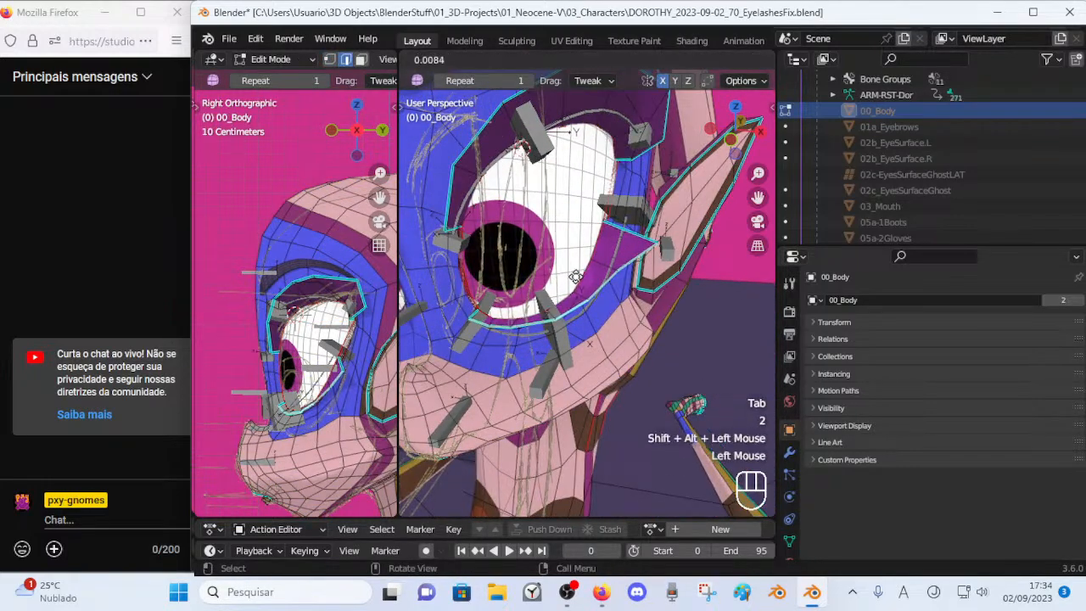
pyautogui.press('Tab')
pyautogui.moveTo(597, 272); pyautogui.dragTo(614, 287, button='middle')
pyautogui.scroll(-3, 599, 301)
pyautogui.hotkey('ctrl', 's')
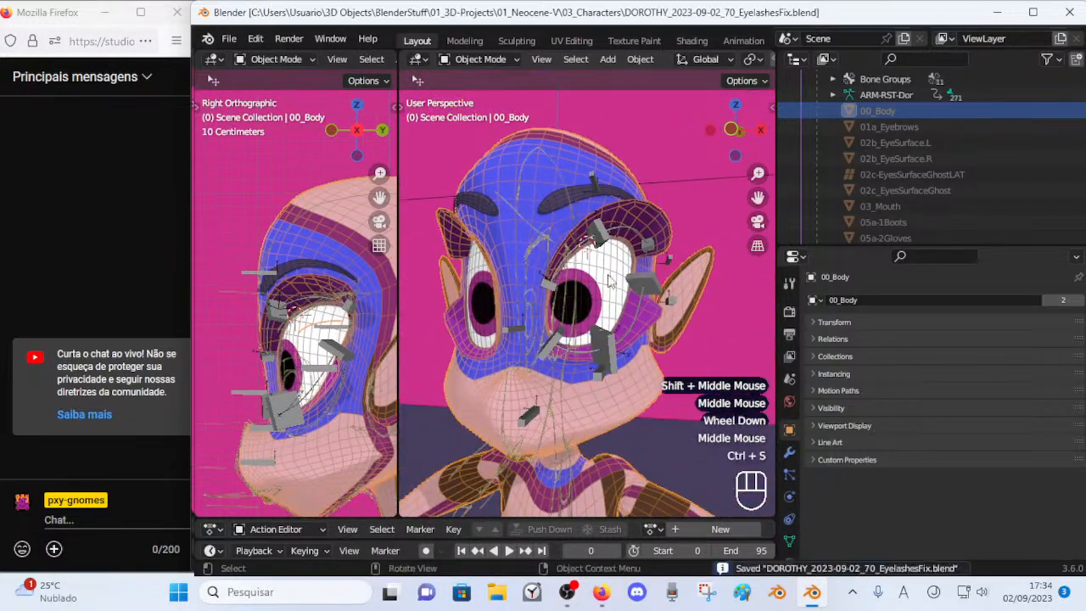
# Select the ARM-Dorothy armature and switch it to Pose Mode.
pyautogui.scroll(2, 599, 263)
pyautogui.click(600, 254)
pyautogui.hotkey('ctrl', 'Tab')
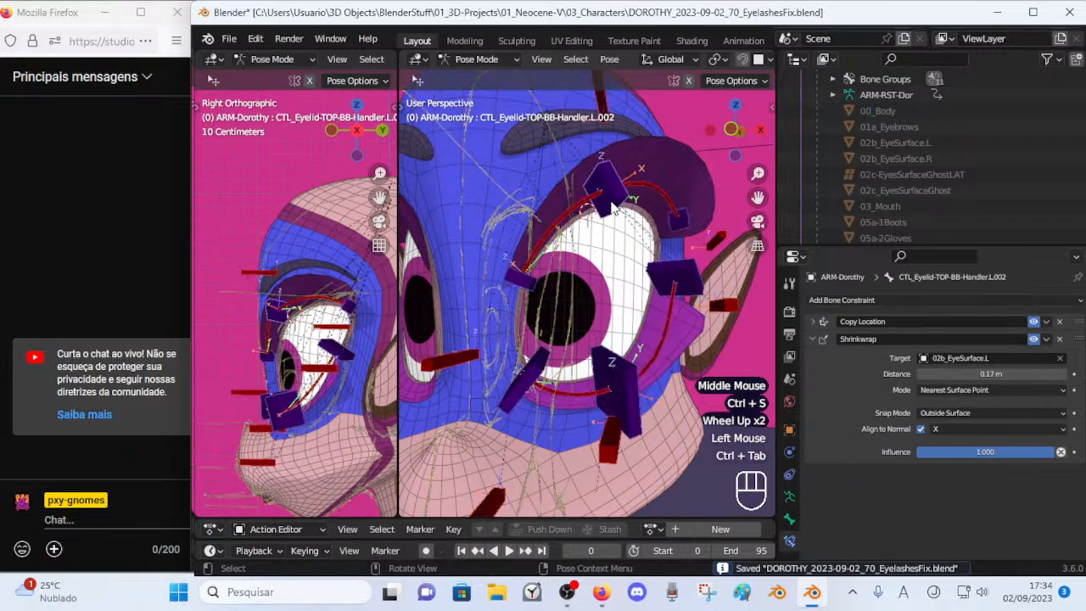
# Move the middle handler of the left upper eyelid up and down over the eye to test the lid closing.
pyautogui.click(604, 227)
pyautogui.scroll(-1, 605, 227)
pyautogui.press('g')
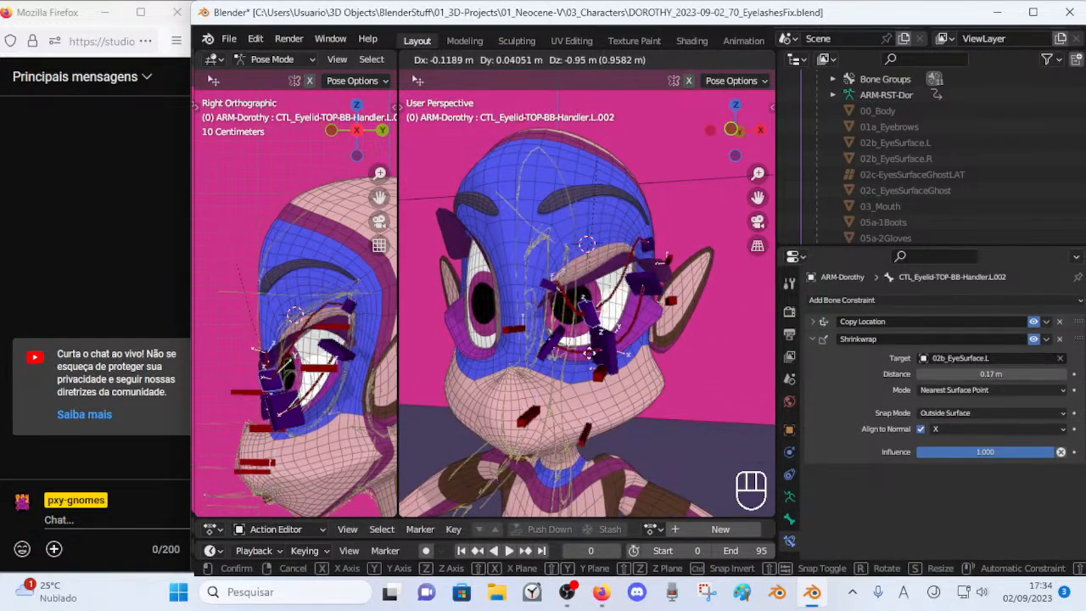
pyautogui.click(591, 268)
pyautogui.press('g')
pyautogui.click(548, 320)
pyautogui.click(591, 253)
pyautogui.press('g')
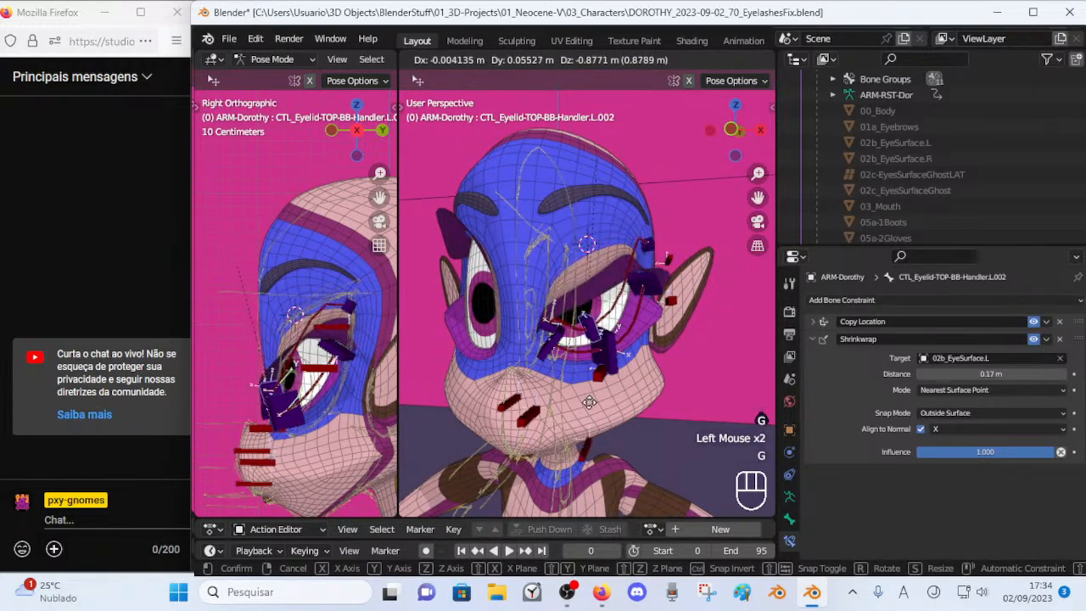
pyautogui.click(590, 437)
# Reposition the middle upper eyelid handler from a frontal view to check the eyelash on a partly closed lid.
pyautogui.moveTo(590, 437); pyautogui.dragTo(654, 286, button='middle')
pyautogui.press('g')
pyautogui.click(629, 317)
pyautogui.scroll(2, 626, 322)
pyautogui.press('g')
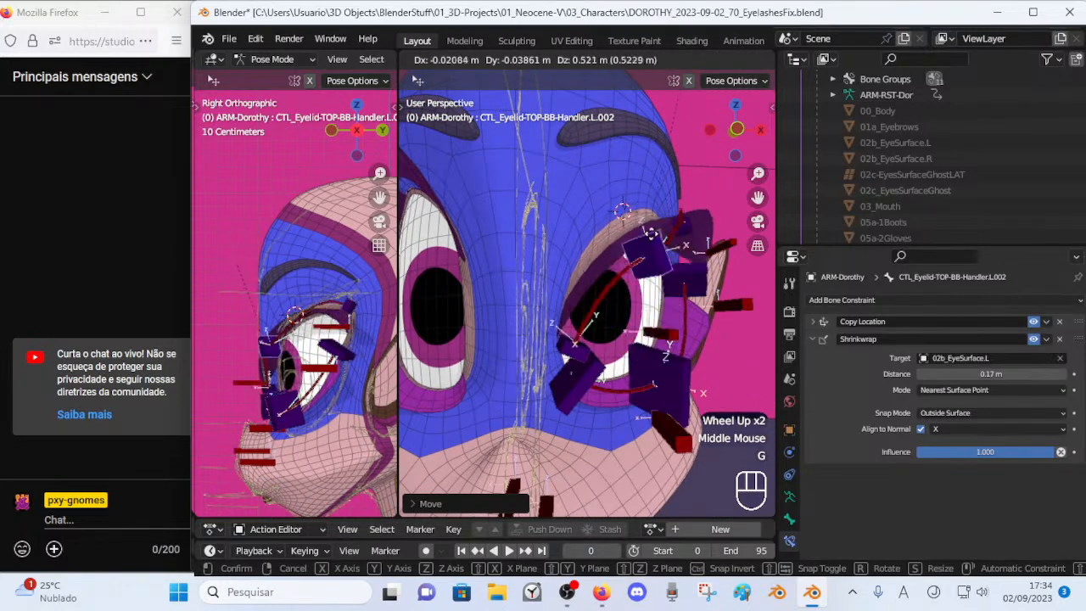
pyautogui.click(652, 389)
# Set the Z location Map To range of DEF-HEAD-Eyelash-TOP.L.002's Transformation constraint to Min -0.4 m and Max 3 m.
pyautogui.click(649, 445)
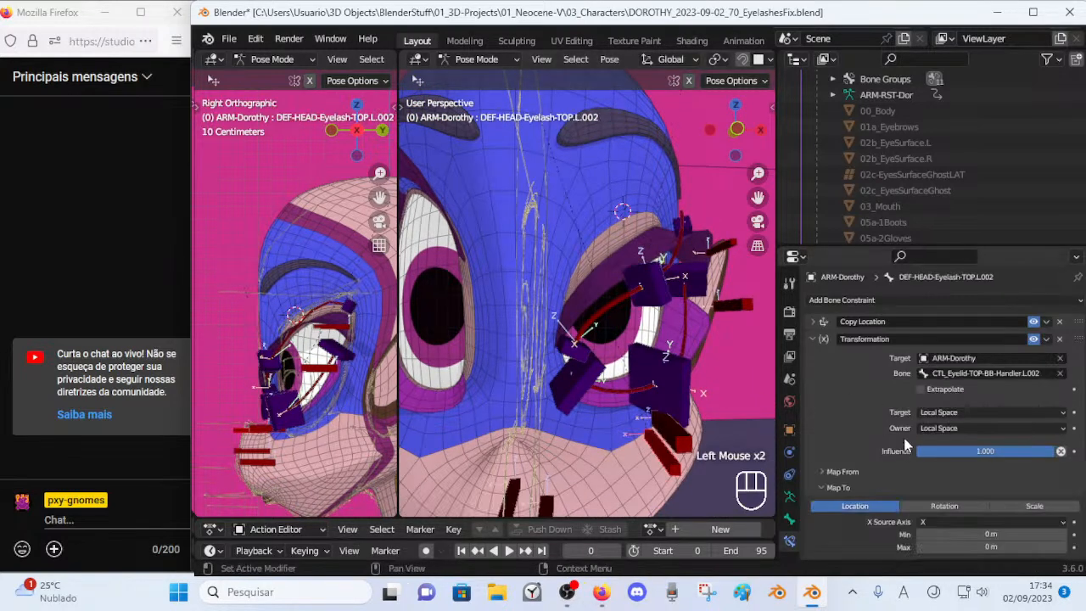
pyautogui.scroll(-4, 905, 451)
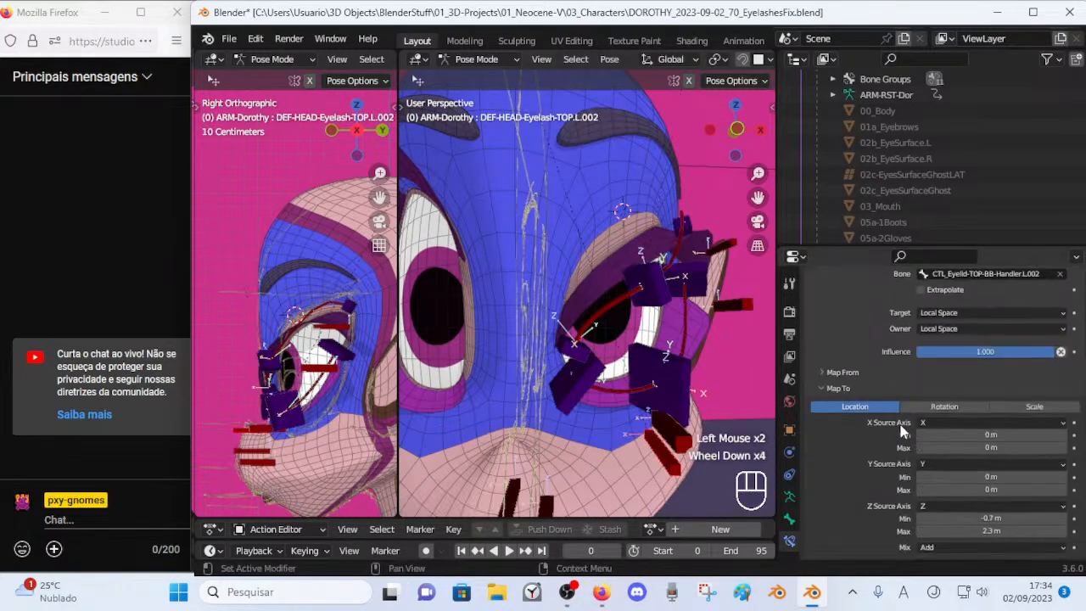
pyautogui.doubleClick(1064, 519)
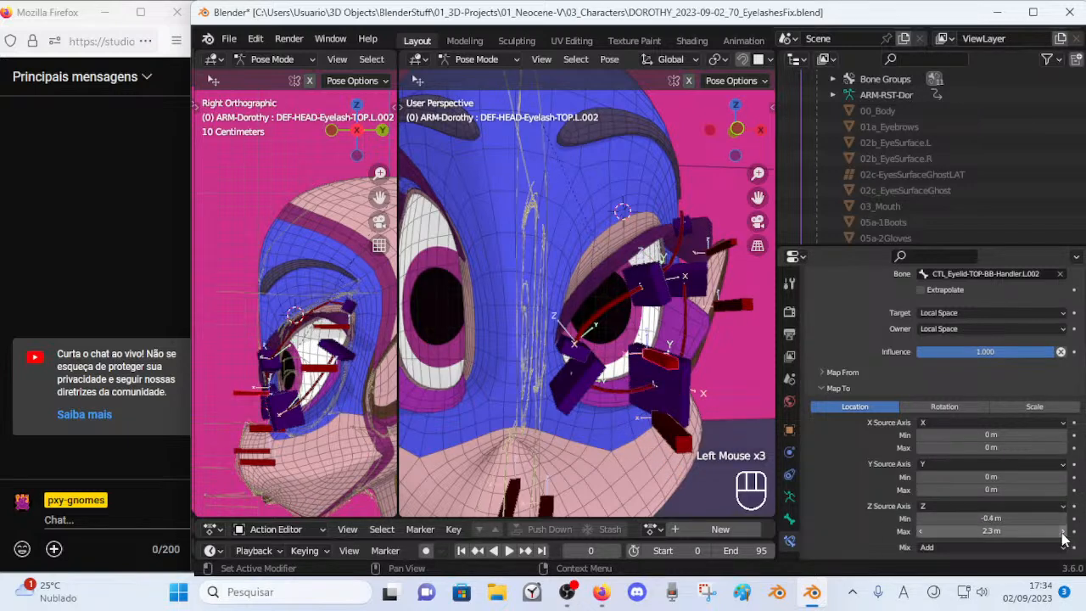
# Raise and lower the middle upper eyelid handler to test how the eyelash follows the new Transformation range.
pyautogui.click(653, 269)
pyautogui.press('g')
pyautogui.click(645, 258)
pyautogui.scroll(-3, 644, 259)
pyautogui.moveTo(644, 259); pyautogui.dragTo(596, 205, button='middle')
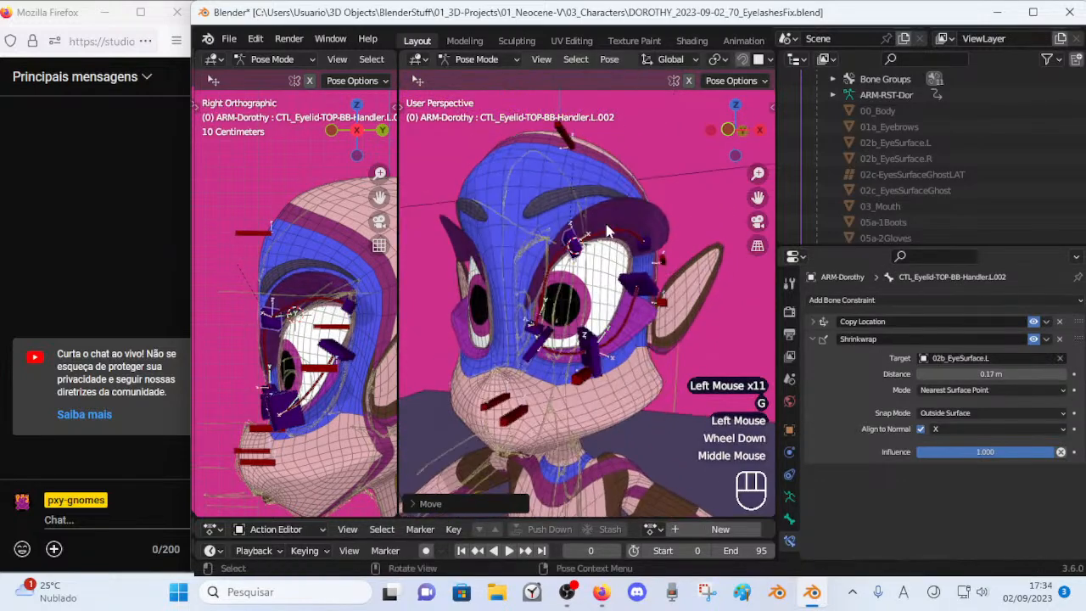
pyautogui.press('g')
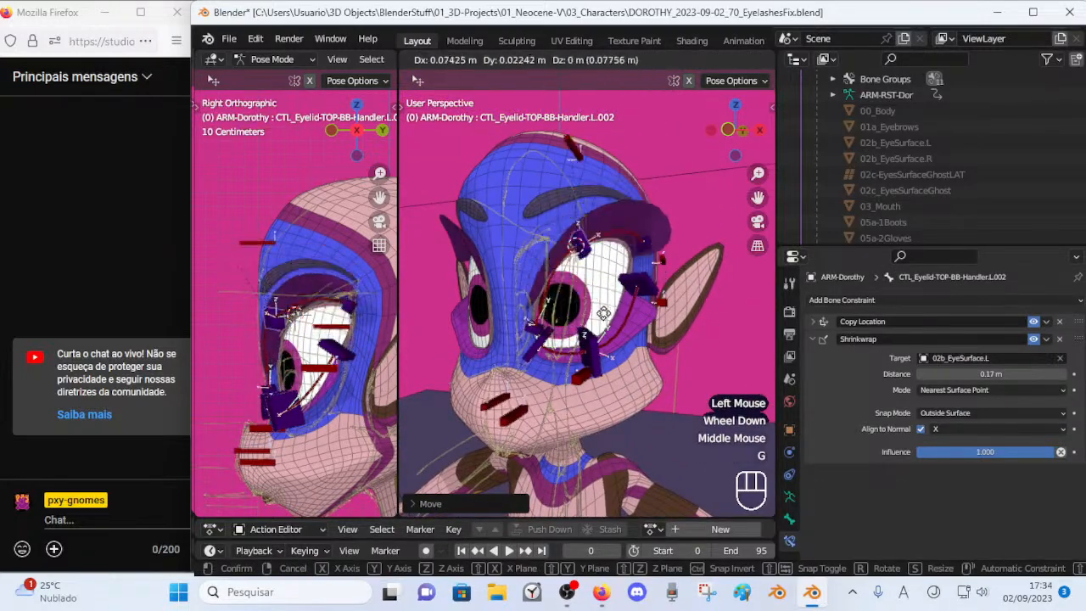
pyautogui.click(604, 455)
pyautogui.moveTo(572, 370); pyautogui.dragTo(592, 362, button='middle')
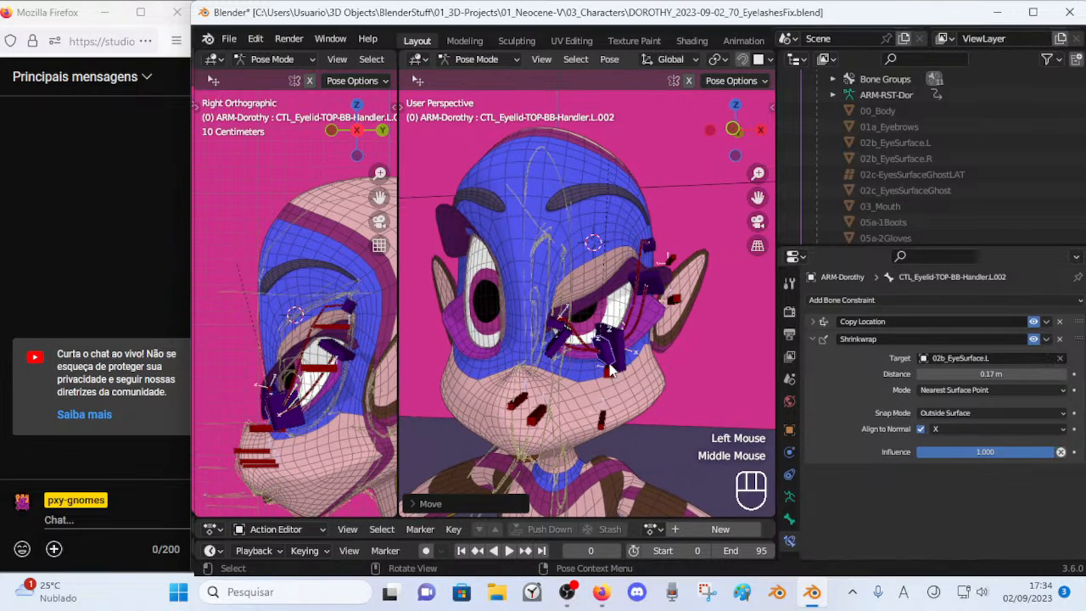
# Refine the Z location range of the eyelash bone DEF-HEAD-Eyelash-TOP.L.002 to Min -0.1 m and Max 3.2 m.
pyautogui.scroll(2, 610, 370)
pyautogui.click(611, 467)
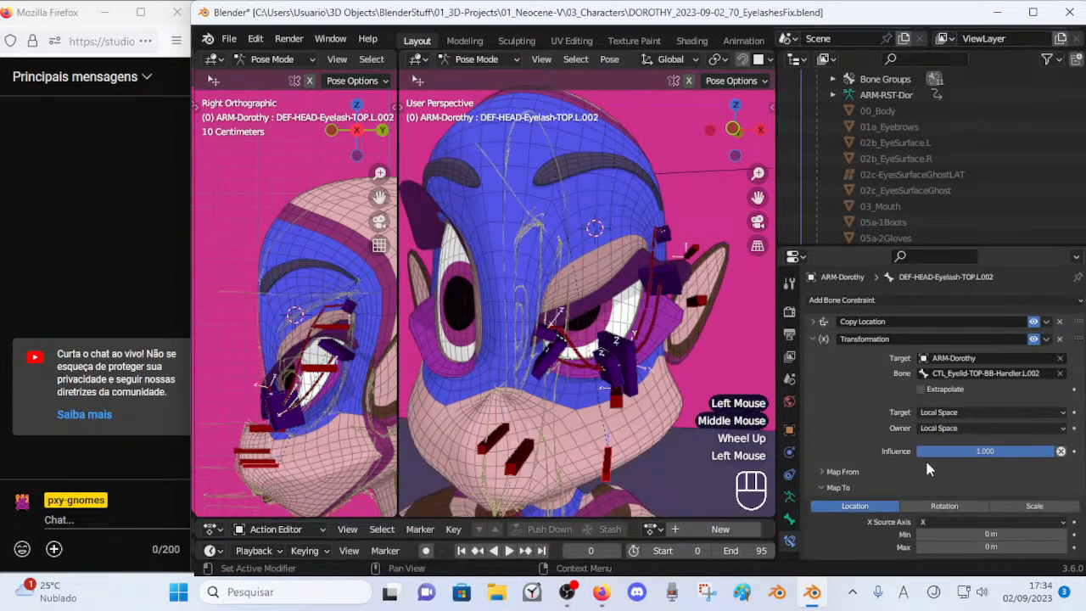
pyautogui.scroll(-3, 925, 472)
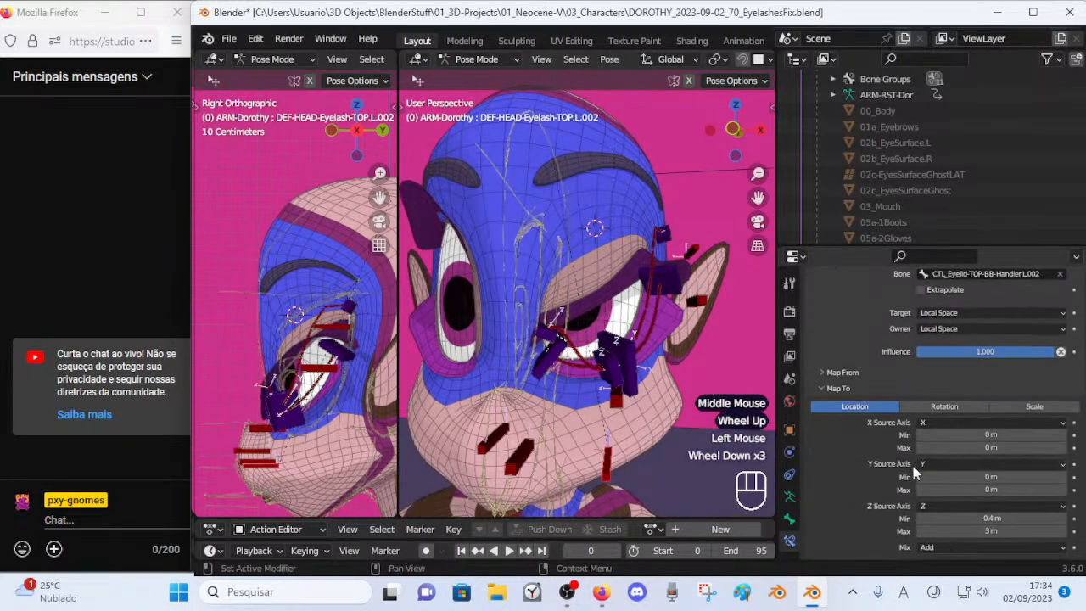
pyautogui.click(1061, 518)
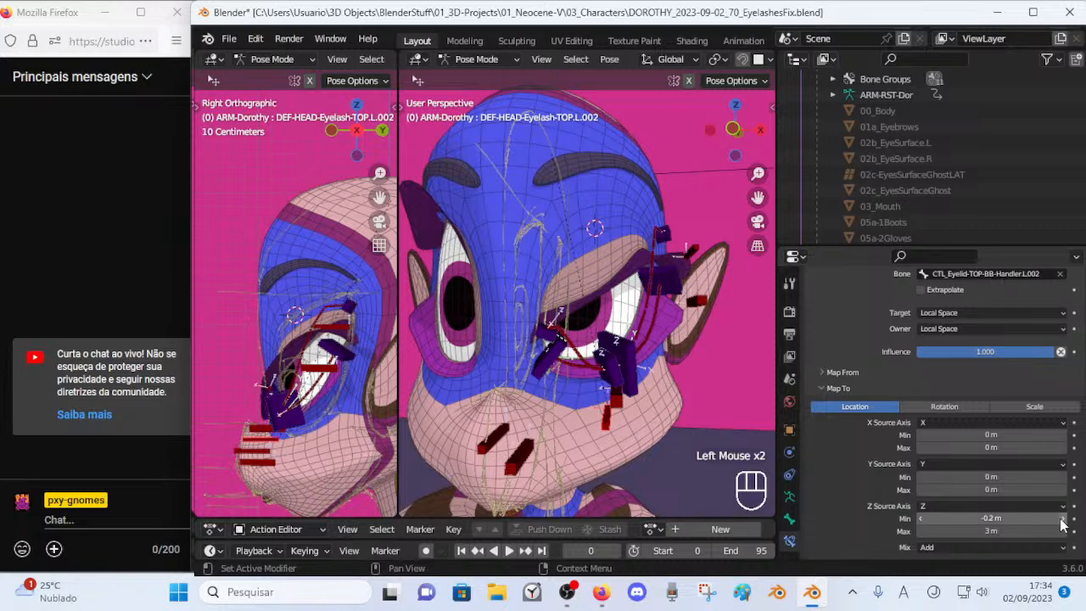
pyautogui.moveTo(496, 285); pyautogui.dragTo(648, 343, button='middle')
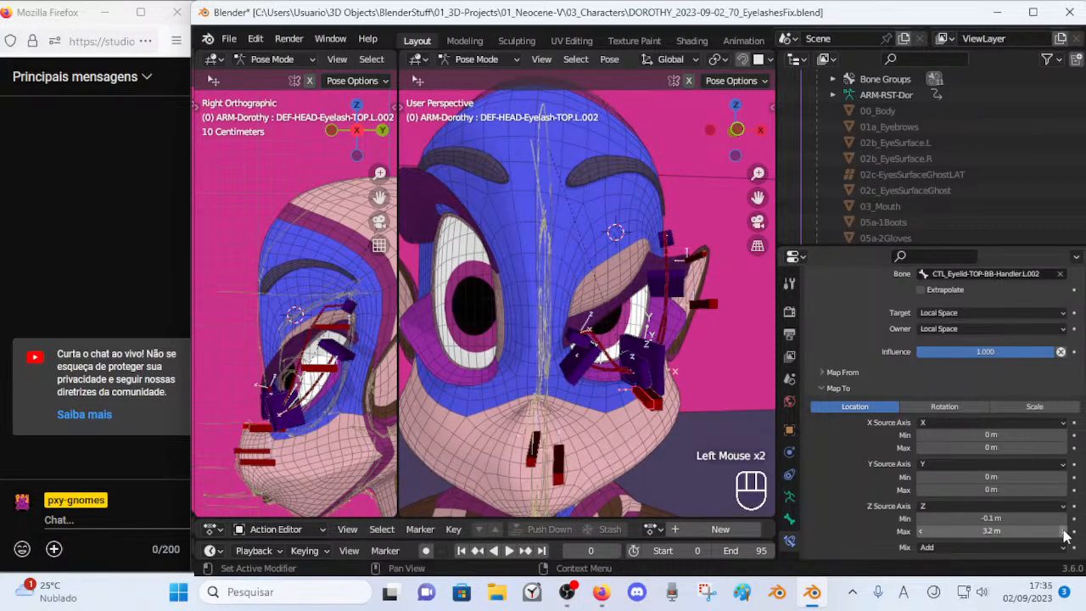
# Move the middle upper eyelid handler between open and closed positions to check the lid and eyelash from the side.
pyautogui.click(644, 372)
pyautogui.moveTo(628, 372); pyautogui.dragTo(608, 372, button='middle')
pyautogui.press('g')
pyautogui.click(601, 133)
pyautogui.moveTo(629, 212); pyautogui.dragTo(586, 227, button='middle')
pyautogui.press('g')
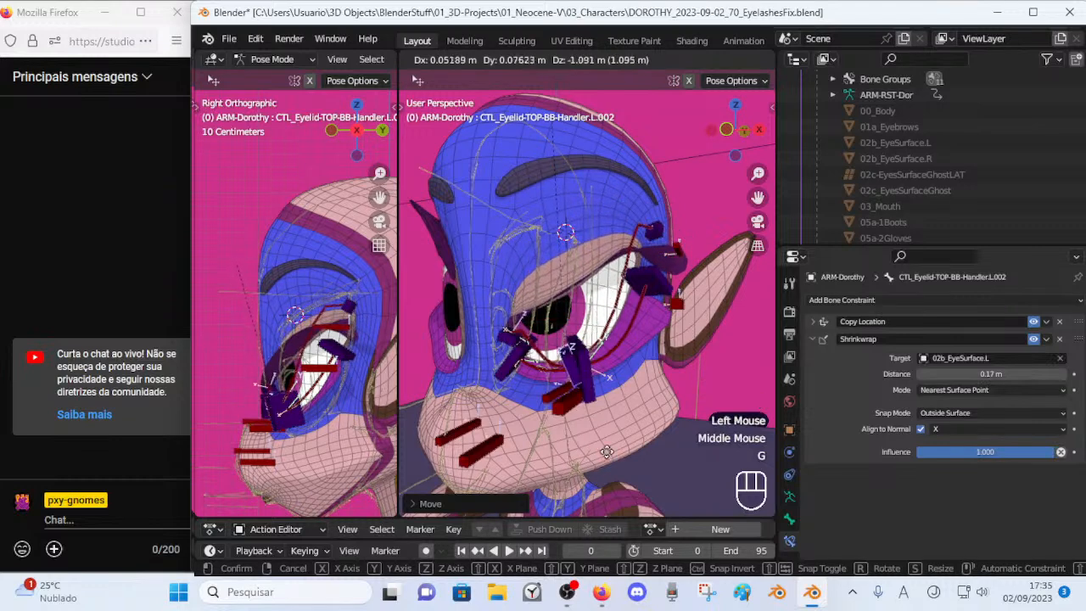
pyautogui.click(594, 339)
pyautogui.moveTo(594, 339); pyautogui.dragTo(539, 339, button='middle')
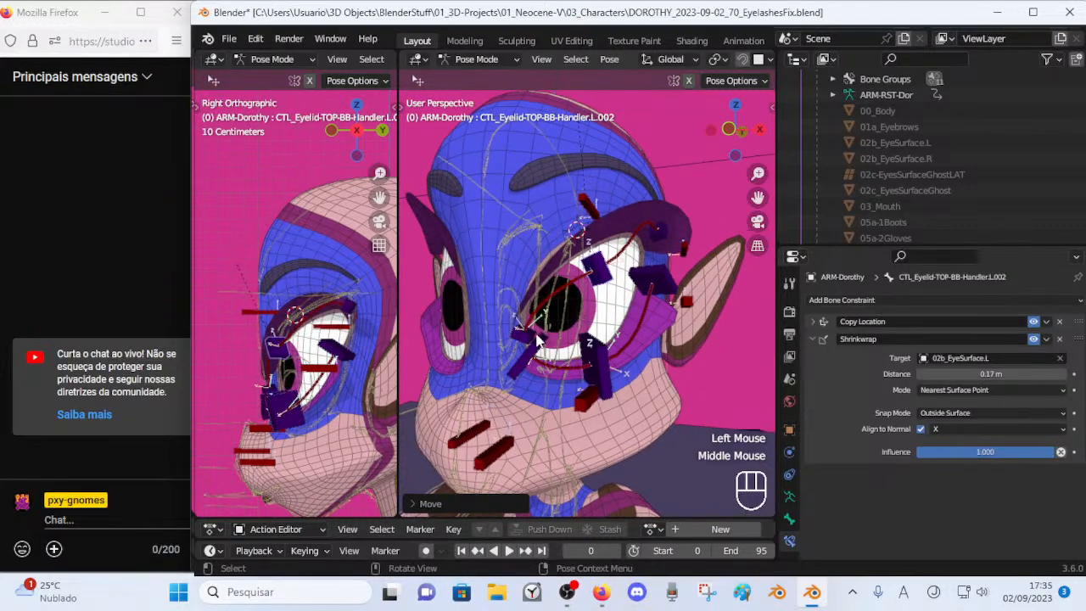
# Nudge the inner handler of the left upper eyelid, and move and rotate its outer handler.
pyautogui.click(526, 329)
pyautogui.press('g')
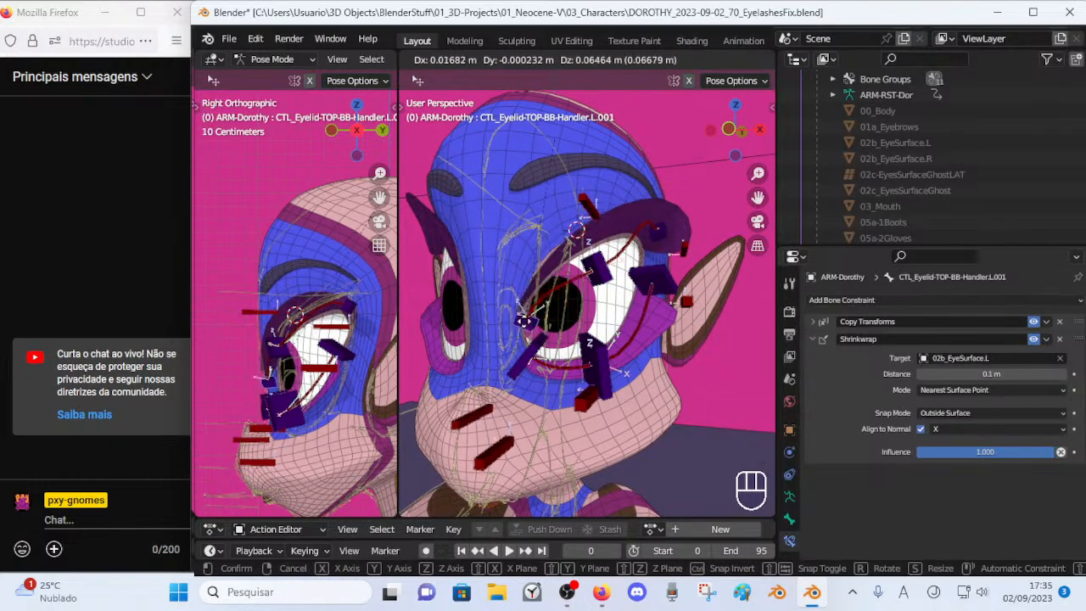
pyautogui.click(525, 320)
pyautogui.moveTo(611, 281); pyautogui.dragTo(593, 268, button='middle')
pyautogui.click(663, 241)
pyautogui.press('g')
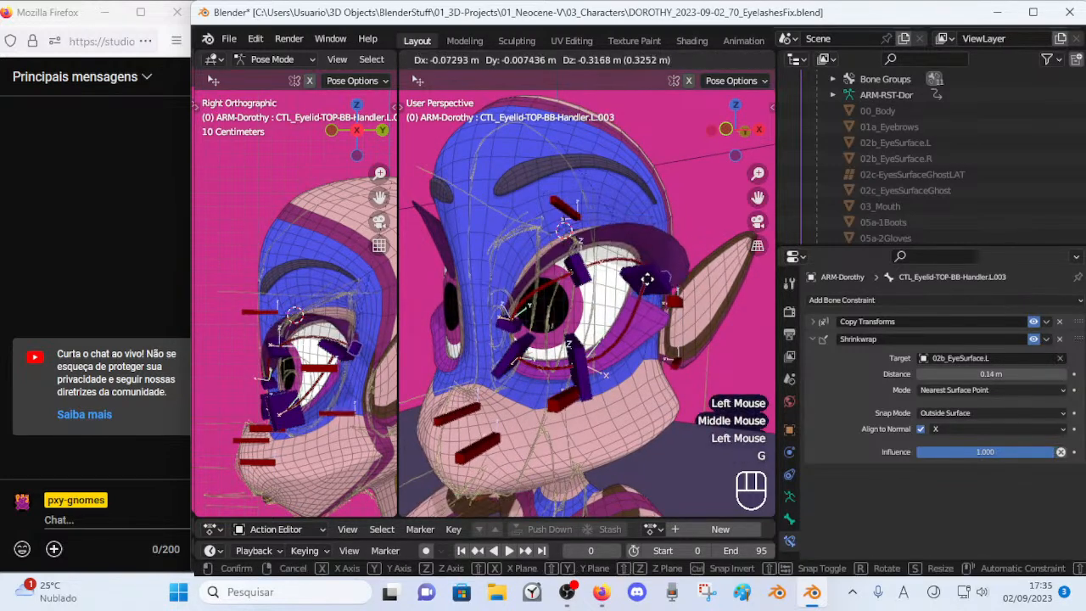
pyautogui.click(653, 240)
pyautogui.press('r')
pyautogui.click(599, 280)
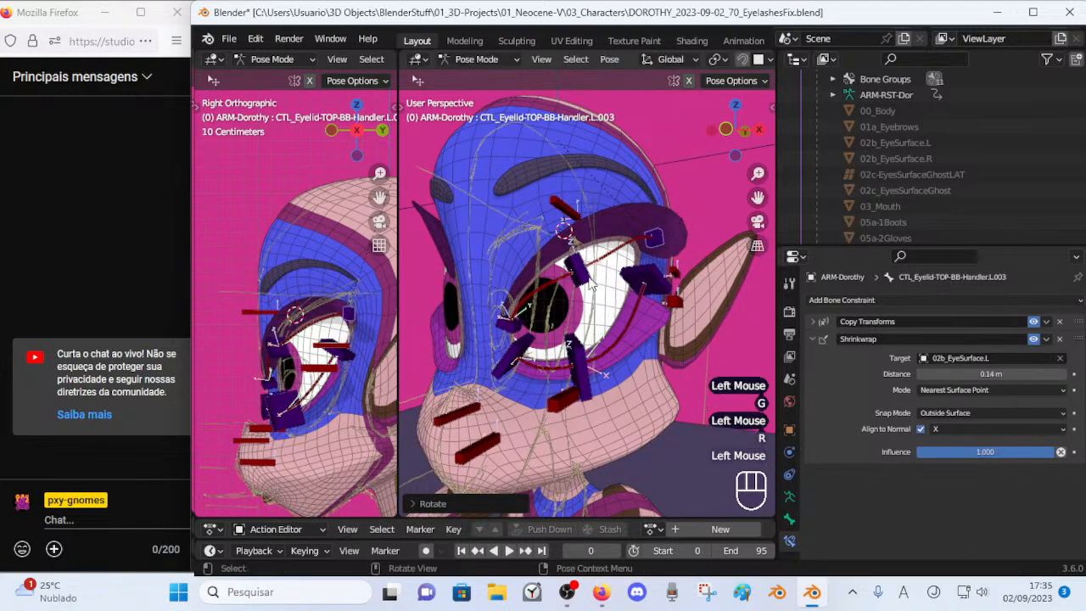
# Adjust the middle upper eyelid handler and bring the outer upper one down to pose a lowered lid.
pyautogui.click(578, 269)
pyautogui.press('g')
pyautogui.click(574, 252)
pyautogui.press('g')
pyautogui.click(611, 277)
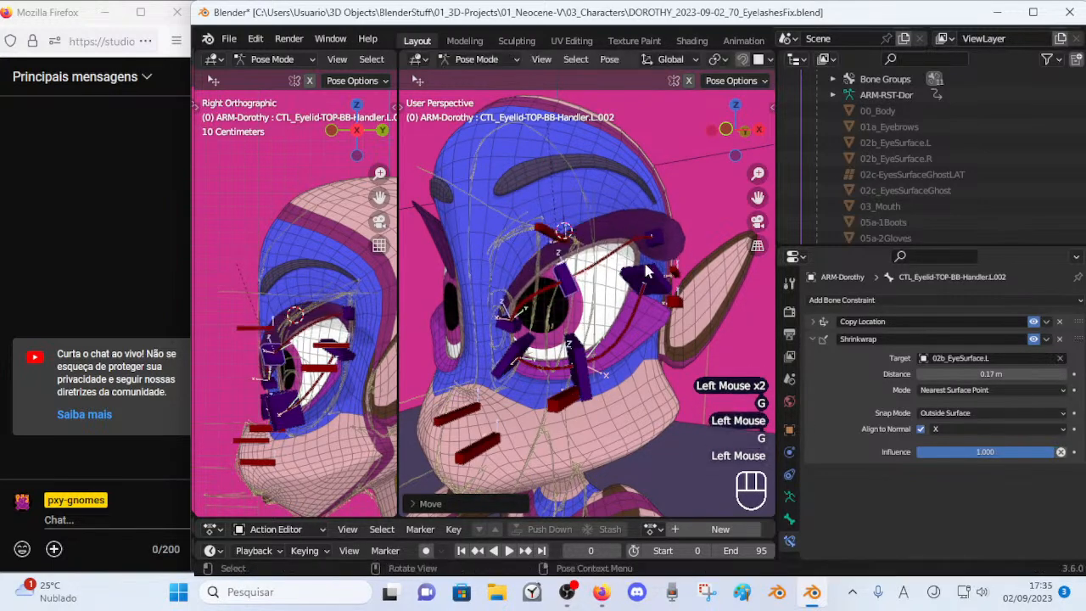
pyautogui.press('g')
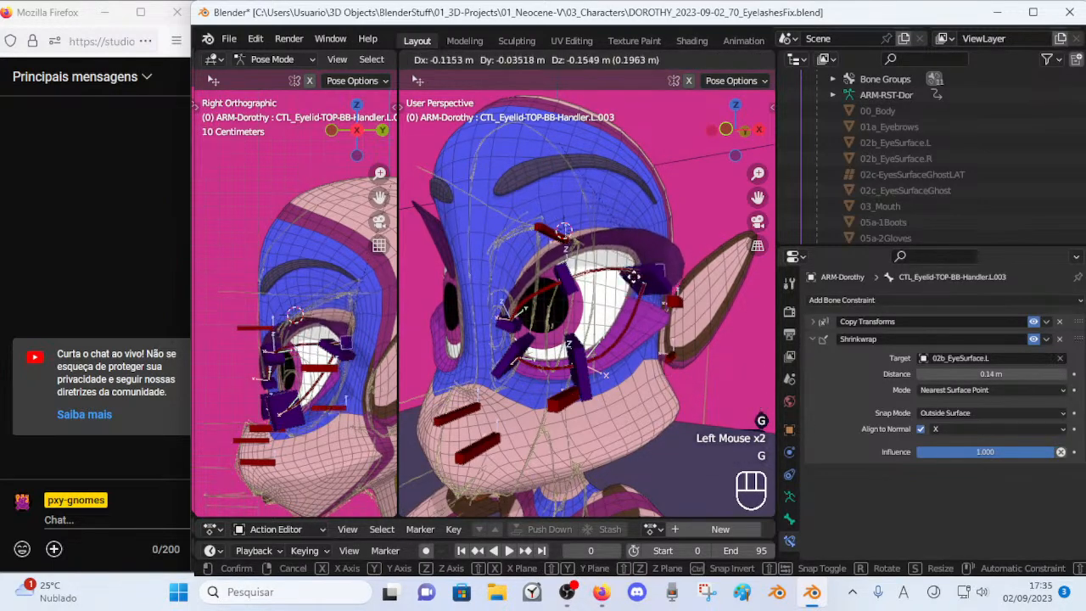
pyautogui.click(630, 283)
# Move the middle and outer handlers of the left lower eyelid down and rotate the handler at the outer corner.
pyautogui.click(586, 373)
pyautogui.press('g')
pyautogui.click(572, 383)
pyautogui.click(652, 291)
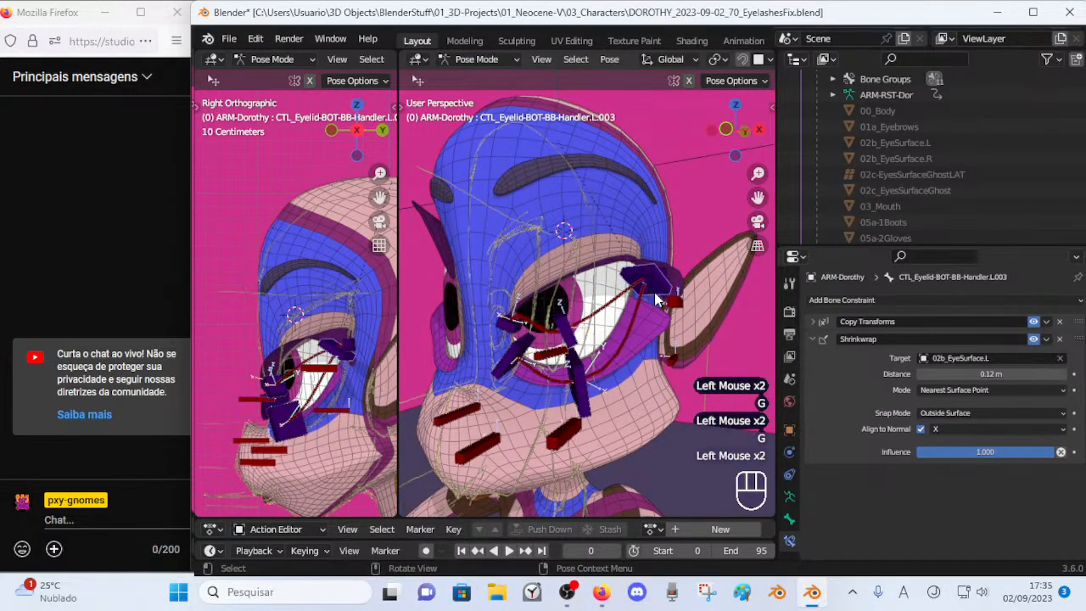
pyautogui.press('g')
pyautogui.click(651, 292)
pyautogui.click(661, 279)
pyautogui.press('r')
pyautogui.click(658, 299)
# Move the outer upper eyelid handler around the eye's outer corner to test how it follows the eye surface.
pyautogui.moveTo(659, 300)
pyautogui.mouseDown(button='middle')
pyautogui.moveTo(611, 280)
pyautogui.moveTo(646, 307)
pyautogui.mouseUp(button='middle')
pyautogui.press('g')
pyautogui.click(548, 232)
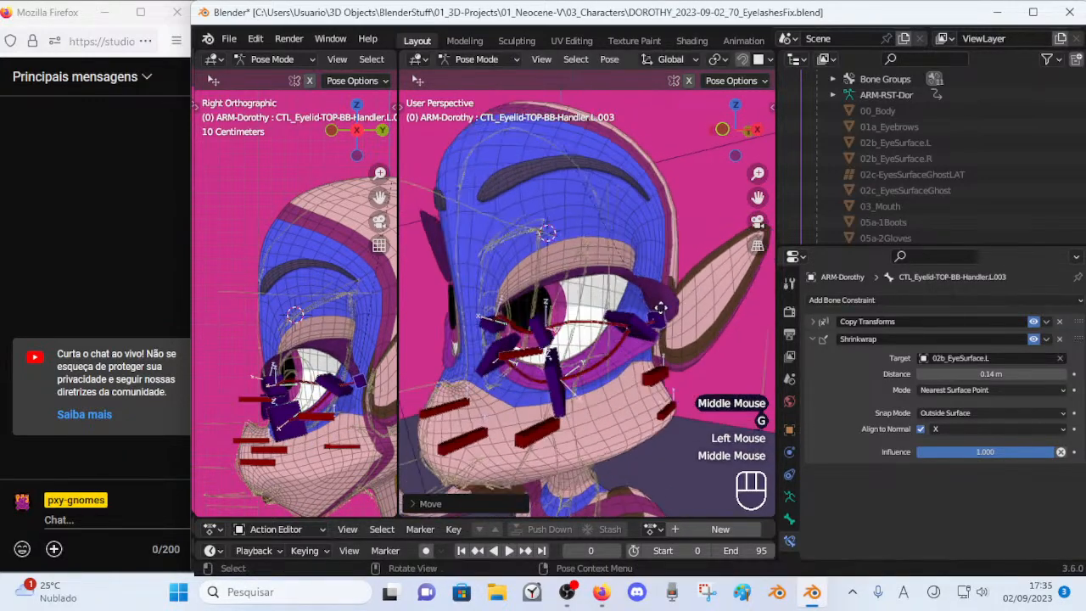
pyautogui.press('g')
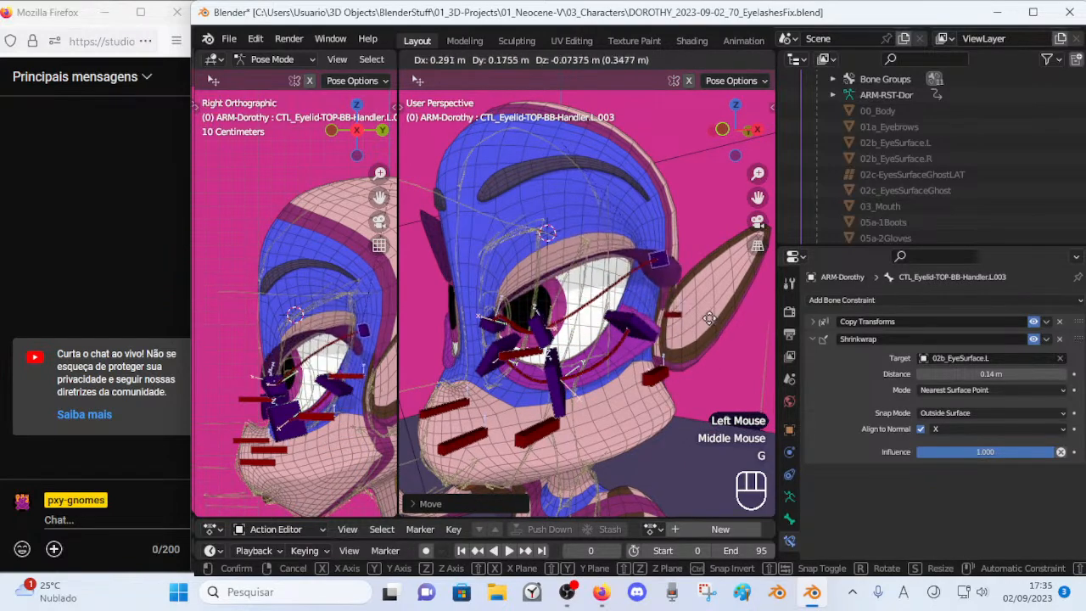
pyautogui.click(710, 318)
pyautogui.press('g')
pyautogui.click(598, 270)
pyautogui.moveTo(599, 269); pyautogui.dragTo(585, 255, button='middle')
pyautogui.press('g')
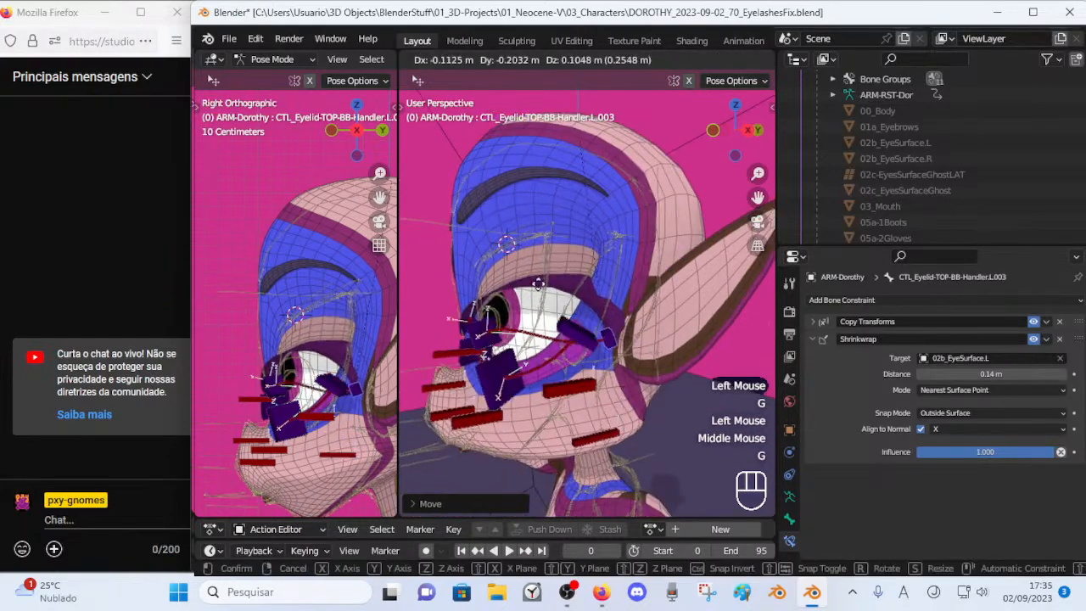
pyautogui.click(478, 159)
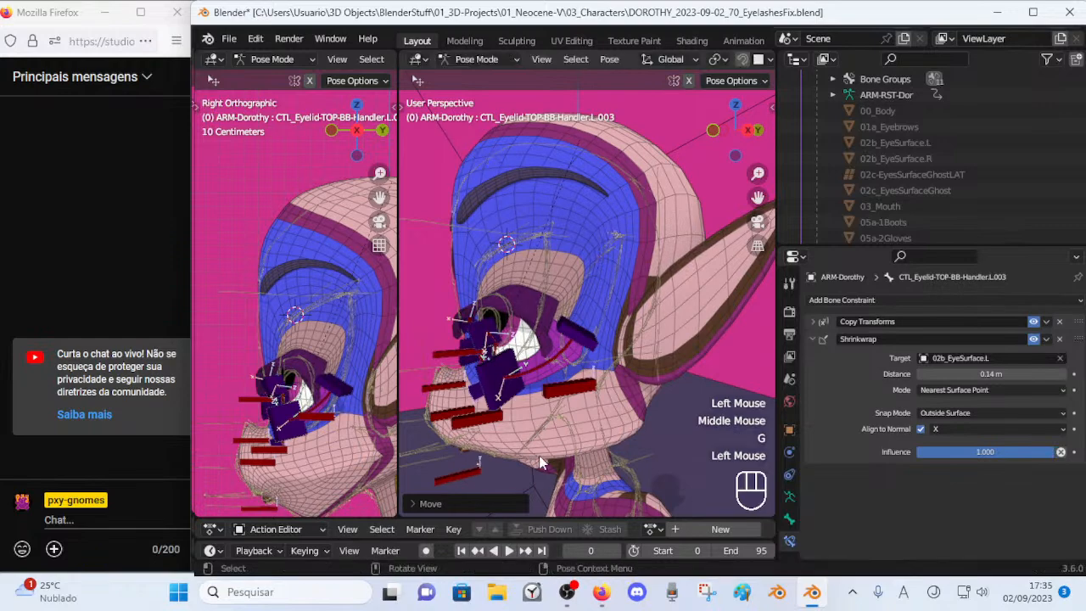
# Swing the outer upper eyelid handler to extreme positions above and below the outer corner of the eye.
pyautogui.moveTo(543, 435); pyautogui.dragTo(626, 467, button='middle')
pyautogui.press('g')
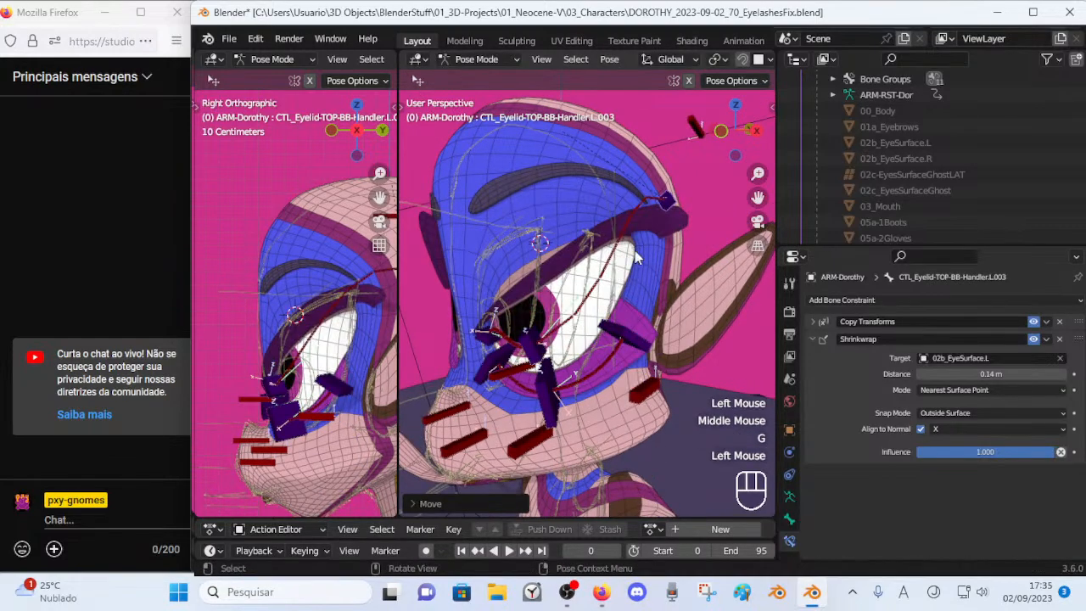
pyautogui.click(640, 227)
pyautogui.press('g')
pyautogui.click(637, 225)
pyautogui.moveTo(637, 226); pyautogui.dragTo(526, 170, button='middle')
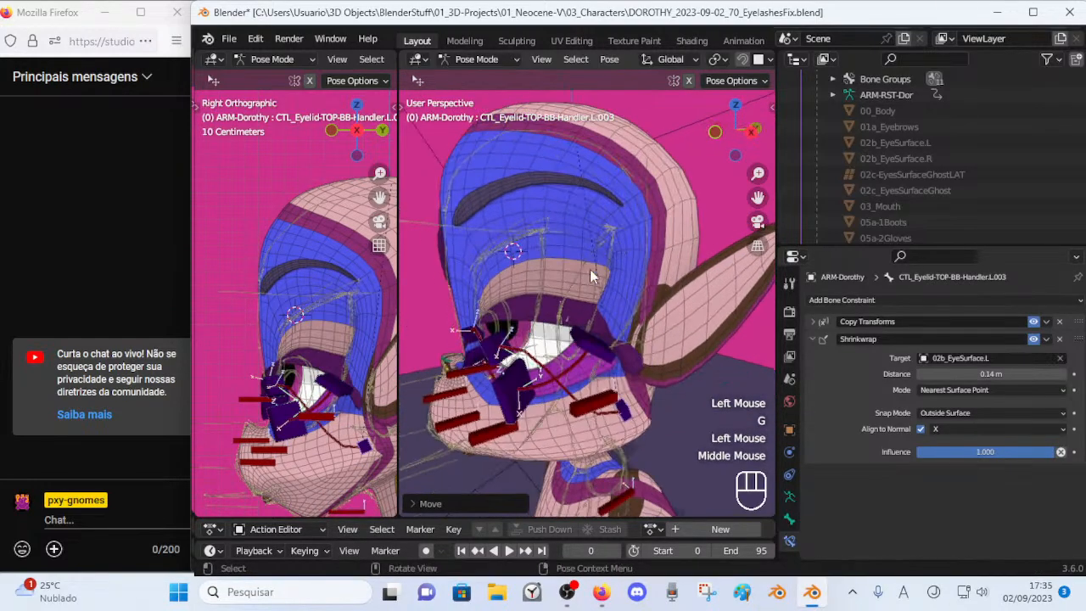
pyautogui.press('g')
pyautogui.click(586, 244)
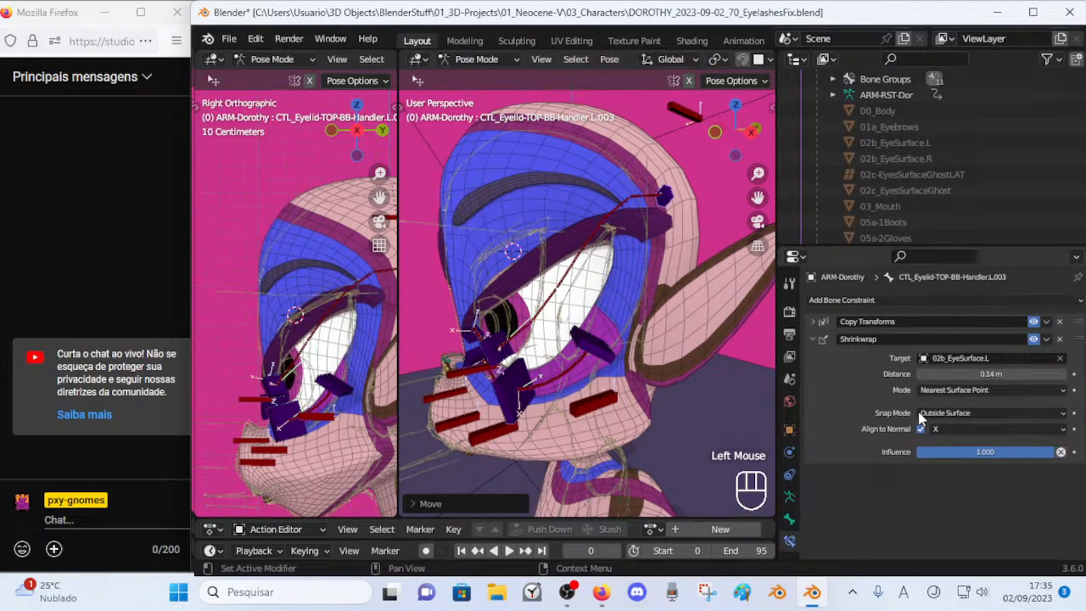
# Set the outer upper eyelid handler's Shrinkwrap snap mode to Outside, then test it by moving the handler and toggling the constraint.
pyautogui.click(945, 413)
pyautogui.click(944, 455)
pyautogui.press('g')
pyautogui.click(653, 204)
pyautogui.press('g')
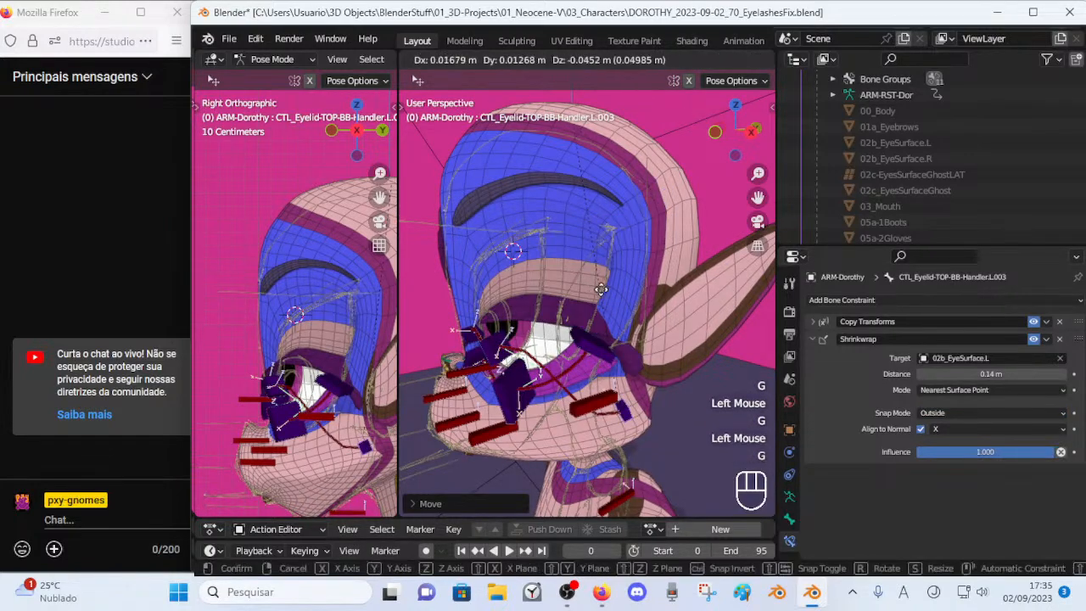
pyautogui.click(643, 212)
pyautogui.moveTo(643, 212); pyautogui.dragTo(646, 286, button='middle')
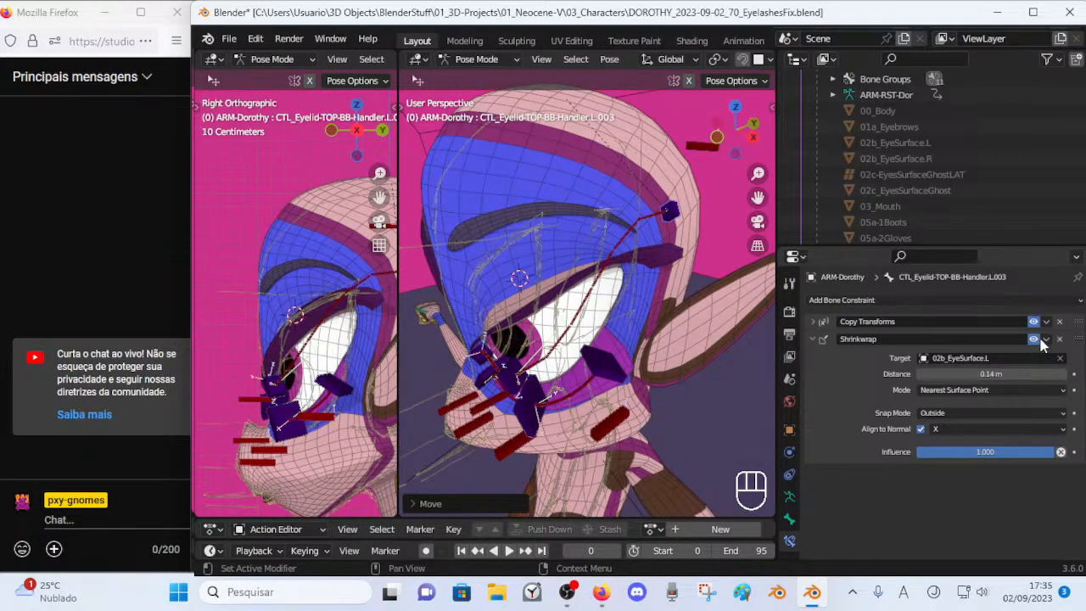
pyautogui.click(1036, 338)
pyautogui.click(1035, 339)
# Select all the bones and clear their pose transforms.
pyautogui.press('a')
pyautogui.hotkey('alt', 'q')
pyautogui.hotkey('alt', 'q')
pyautogui.hotkey('alt', 'q')
# Move the outer upper eyelid handler around the eye's outer corner, testing its Outside snapping from several view angles.
pyautogui.click(626, 269)
pyautogui.moveTo(626, 269); pyautogui.dragTo(657, 262, button='middle')
pyautogui.press('g')
pyautogui.click(674, 280)
pyautogui.press('g')
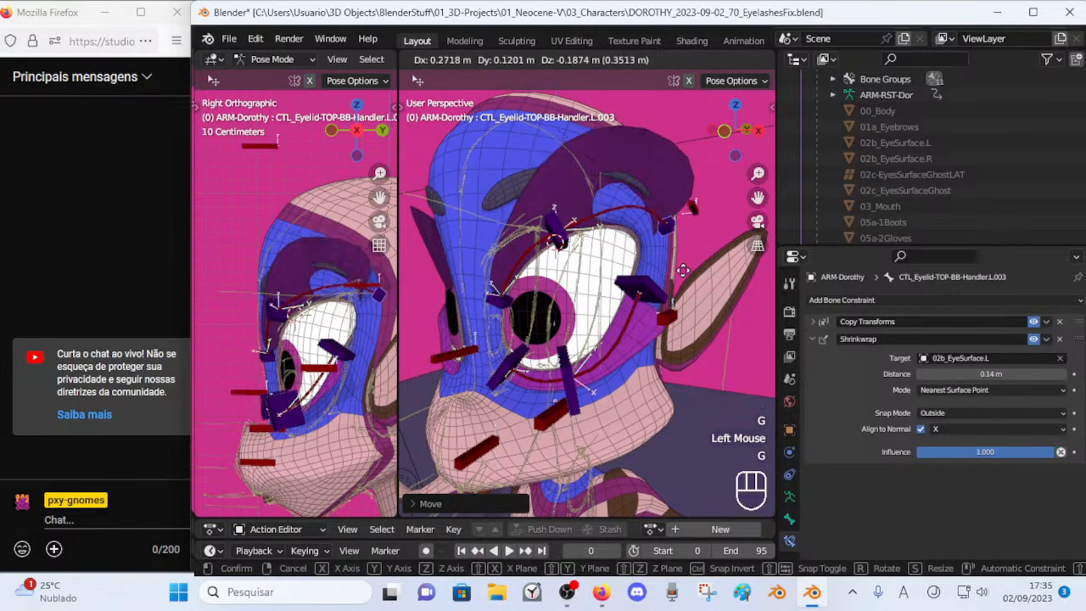
pyautogui.click(682, 273)
pyautogui.moveTo(683, 273); pyautogui.dragTo(621, 242, button='middle')
pyautogui.press('g')
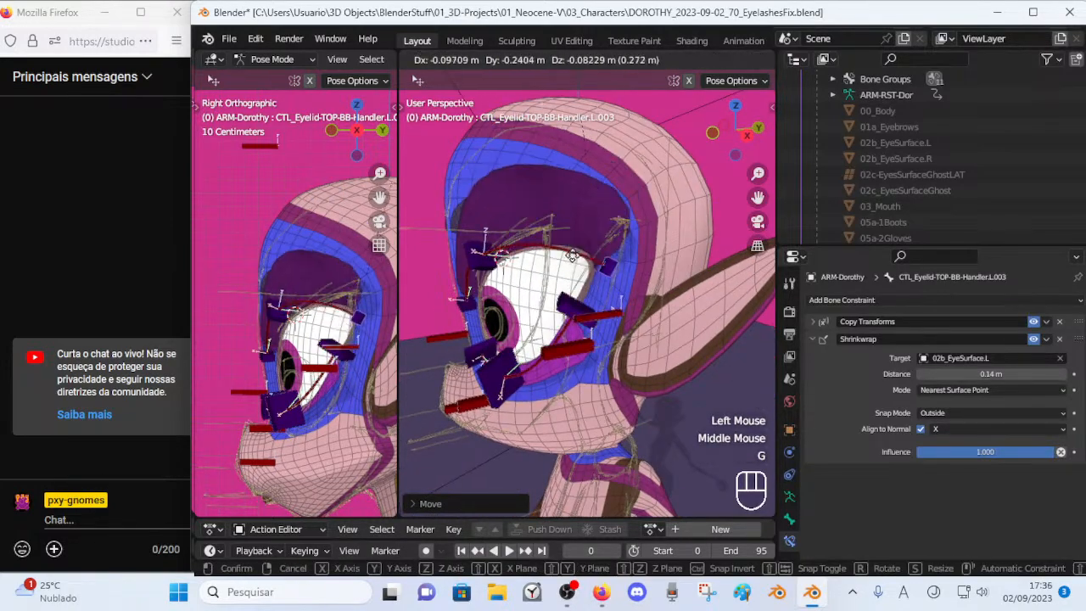
pyautogui.click(553, 288)
# Swing the outer upper eyelid handler inward above the eye and bring it back to the outer corner.
pyautogui.moveTo(645, 212); pyautogui.dragTo(630, 300, button='middle')
pyautogui.press('g')
pyautogui.click(592, 271)
pyautogui.press('g')
pyautogui.click(623, 293)
pyautogui.press('g')
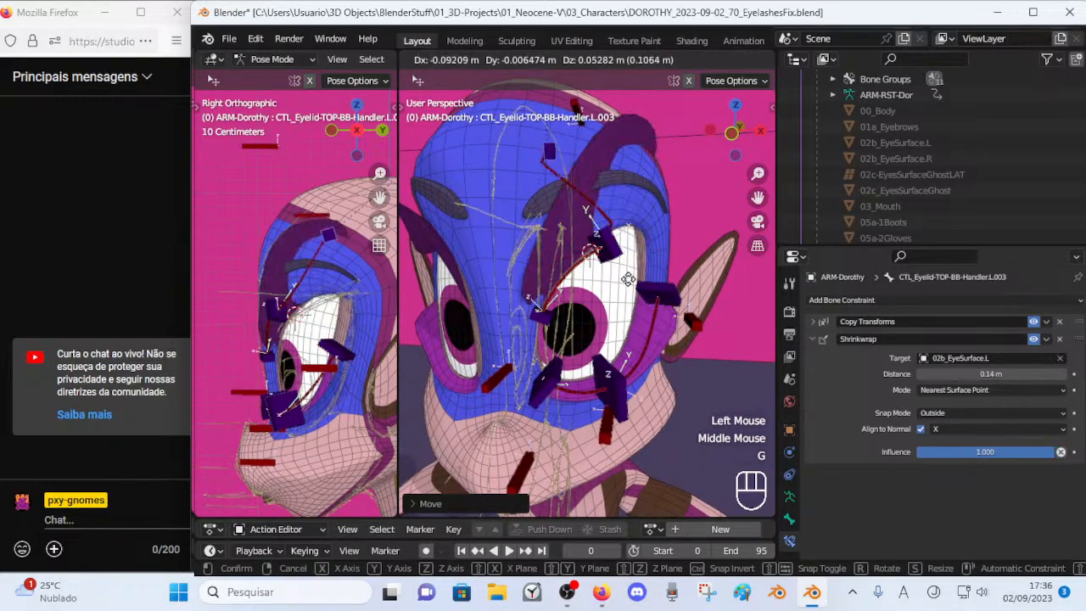
pyautogui.click(649, 311)
# Lower the middle upper eyelid handler over the eye to pull the upper lid partly closed.
pyautogui.click(610, 252)
pyautogui.press('g')
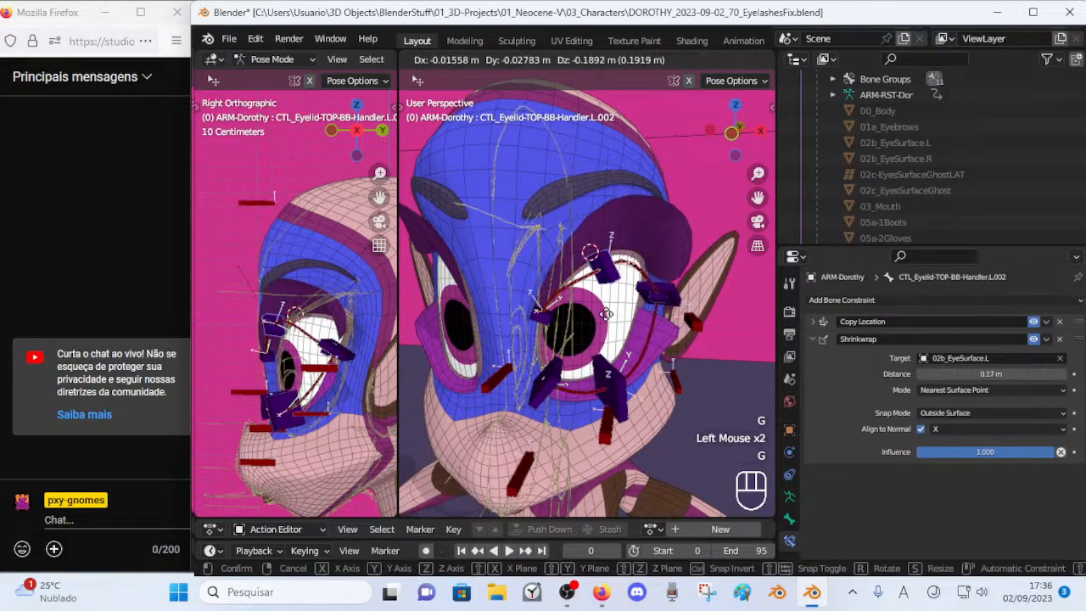
pyautogui.click(617, 326)
pyautogui.moveTo(617, 327); pyautogui.dragTo(574, 265, button='middle')
pyautogui.press('g')
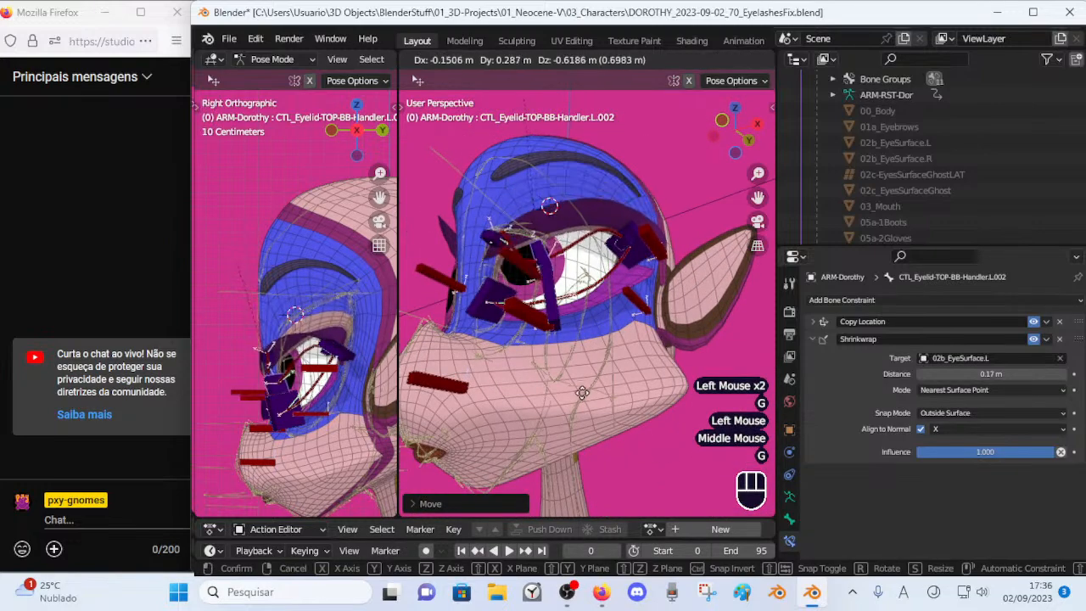
pyautogui.click(584, 305)
pyautogui.moveTo(583, 305); pyautogui.dragTo(591, 330, button='middle')
pyautogui.press('g')
pyautogui.click(617, 268)
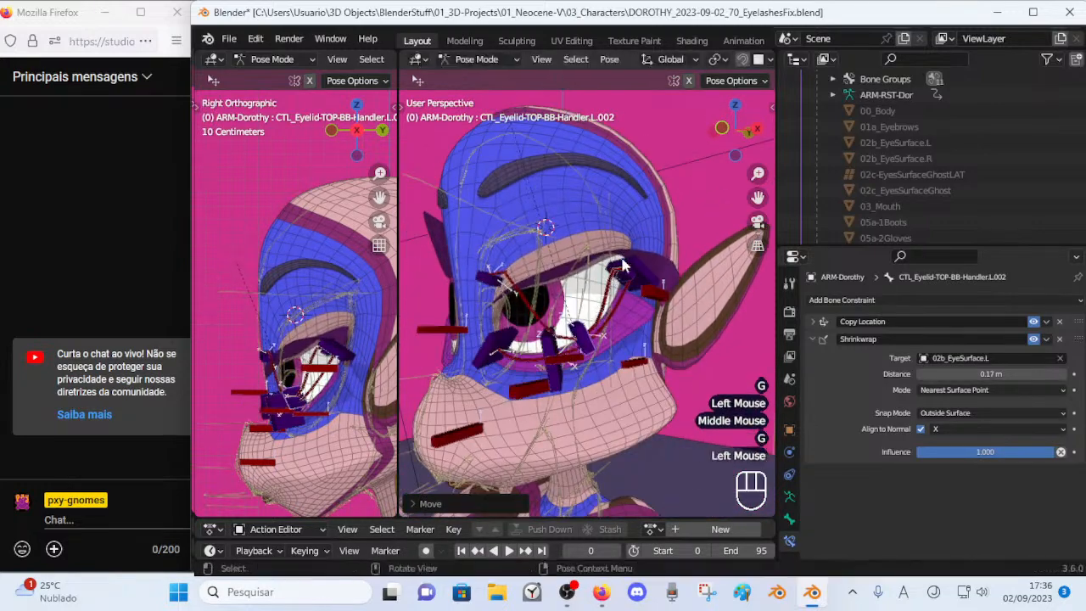
# Rotate the outer upper eyelid handler and reposition it at the eye's outer corner.
pyautogui.press('r')
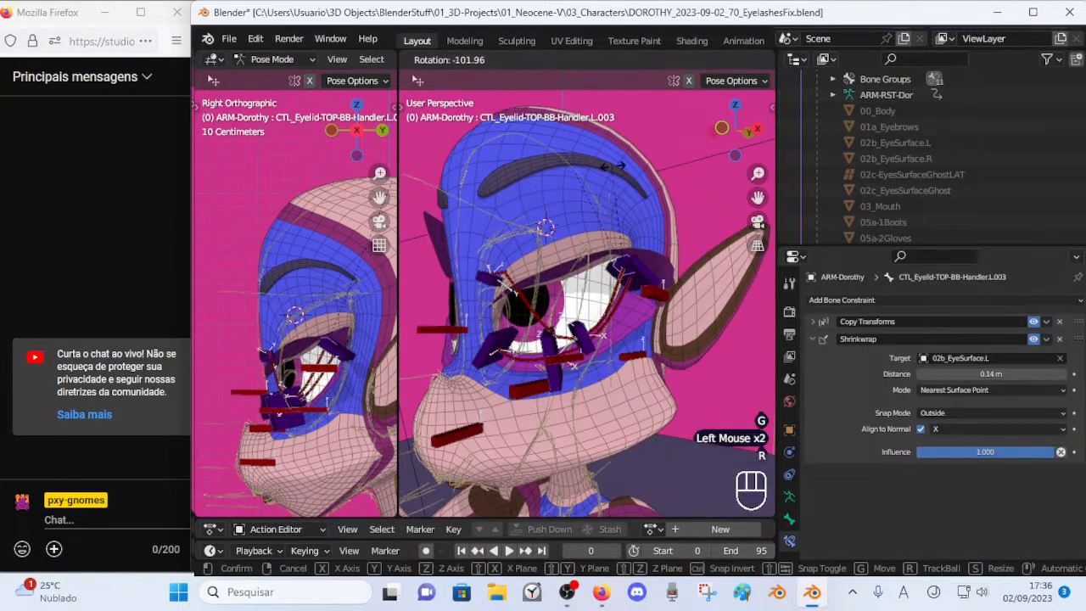
pyautogui.click(611, 164)
pyautogui.press('g')
pyautogui.click(616, 301)
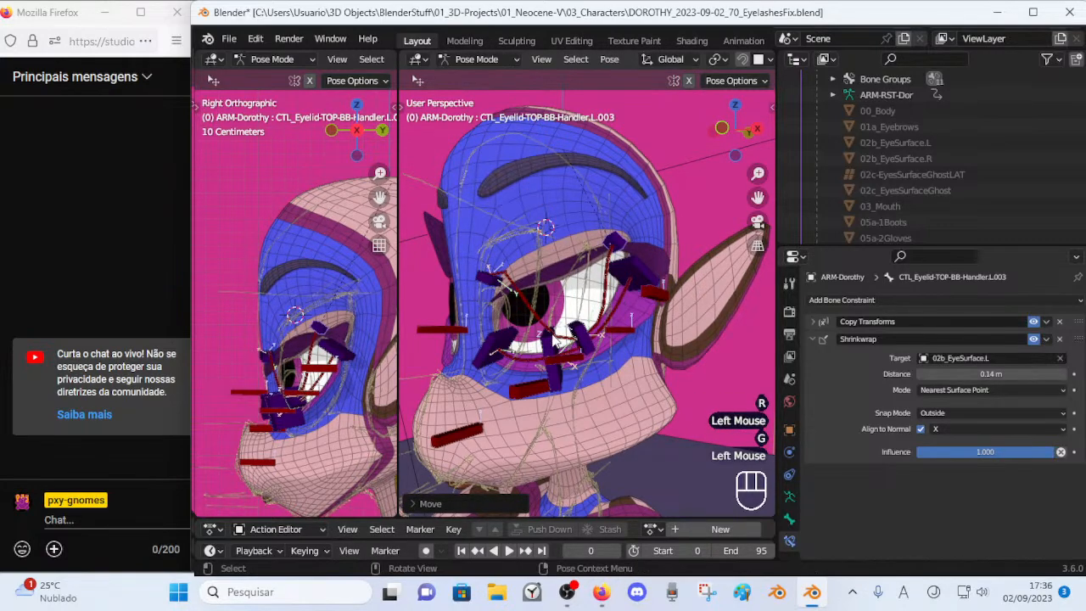
# Adjust the positions of the middle lower and middle upper eyelid handlers in front of the eye.
pyautogui.click(590, 327)
pyautogui.moveTo(590, 326); pyautogui.dragTo(577, 316, button='middle')
pyautogui.press('g')
pyautogui.click(574, 316)
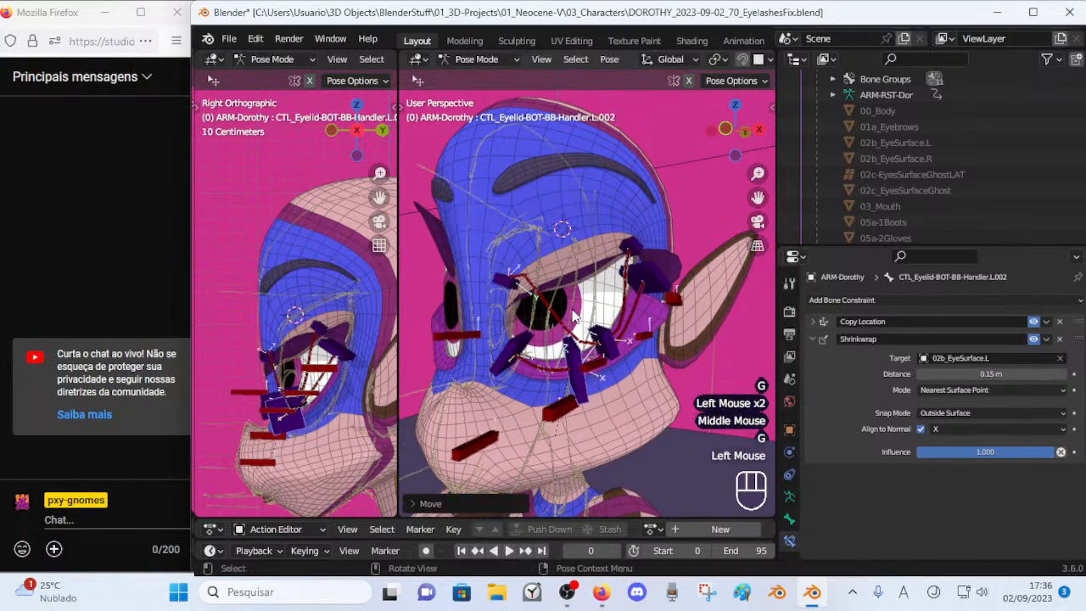
pyautogui.click(604, 339)
pyautogui.press('g')
pyautogui.click(549, 305)
# Rotate the inner upper eyelid handler and move it down at the eye's inner corner.
pyautogui.click(602, 234)
pyautogui.press('r')
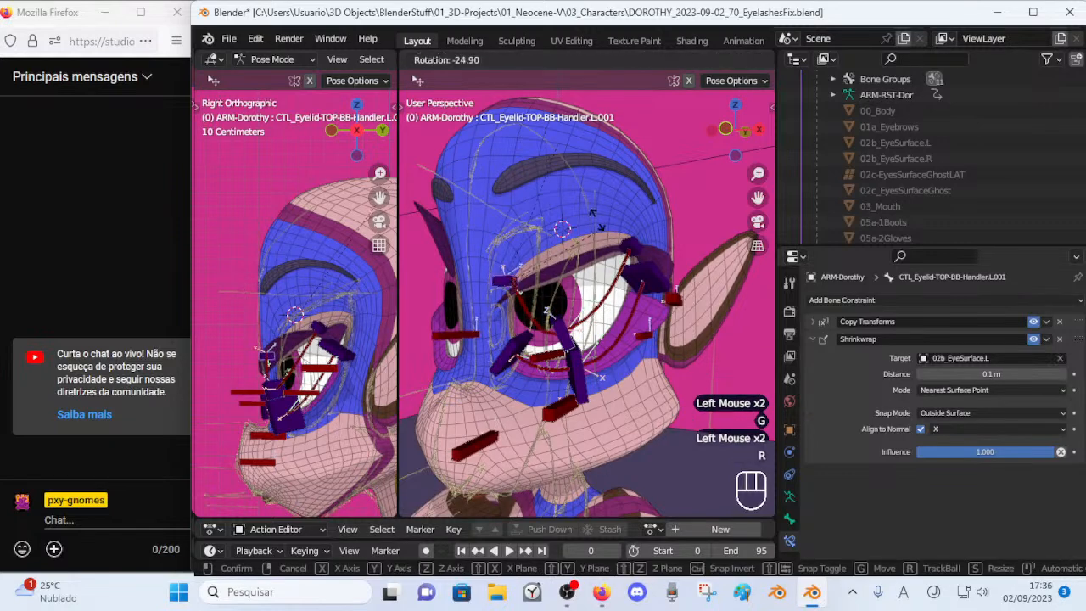
pyautogui.click(539, 185)
pyautogui.press('g')
pyautogui.click(533, 321)
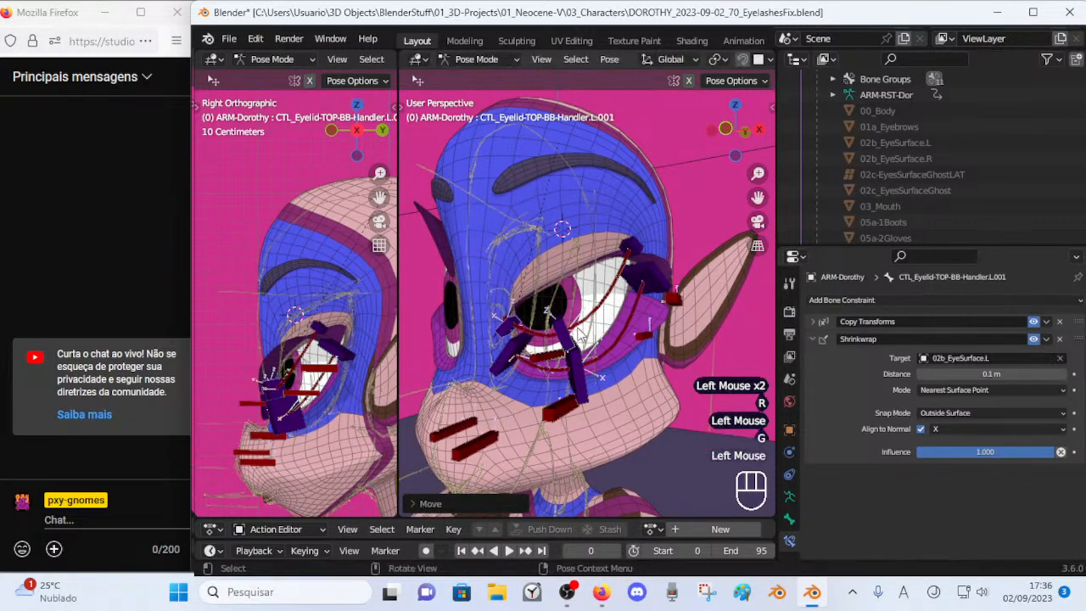
# Pull the middle upper eyelid handler down past the lower eyelid to test the closed pose.
pyautogui.click(562, 331)
pyautogui.click(574, 337)
pyautogui.press('g')
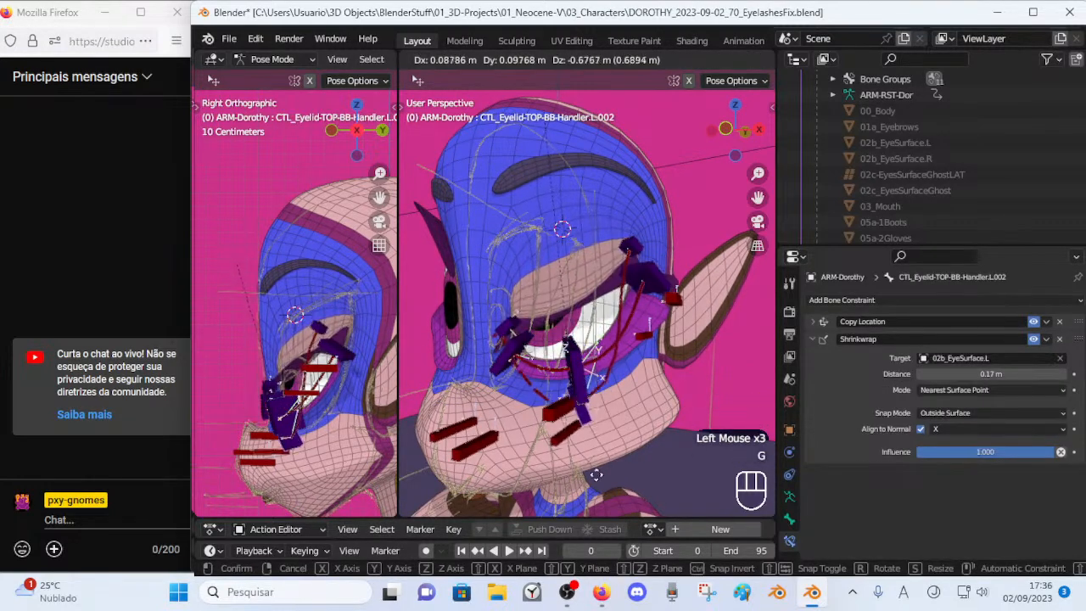
pyautogui.click(587, 407)
pyautogui.press('g')
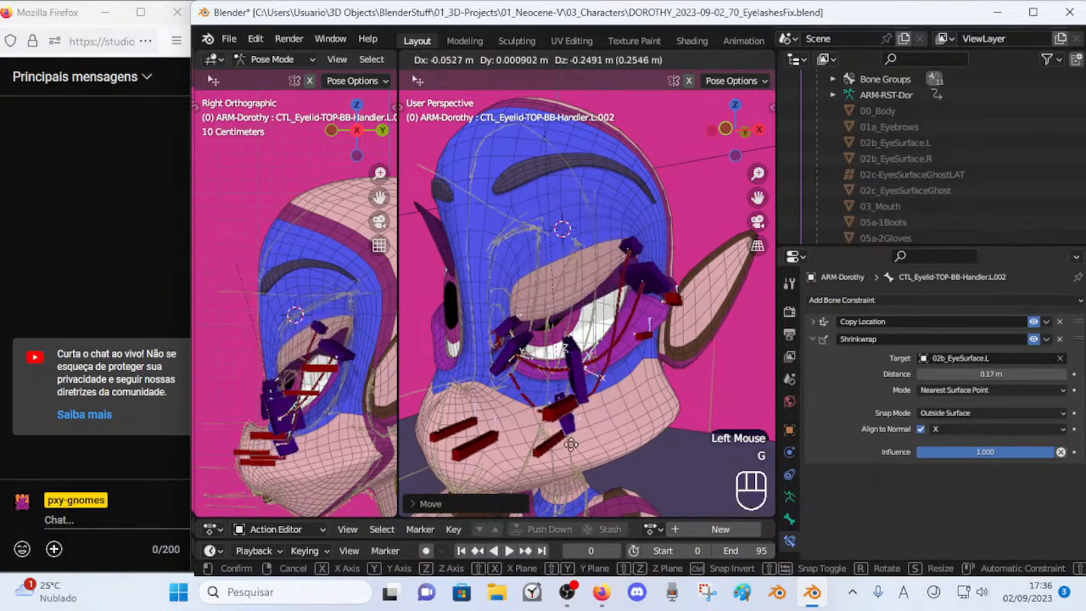
pyautogui.click(560, 394)
# Raise the middle upper eyelid handler back over the iris to reopen the lid halfway.
pyautogui.press('g')
pyautogui.moveTo(560, 395); pyautogui.dragTo(607, 413, button='middle')
pyautogui.click(589, 411)
pyautogui.press('g')
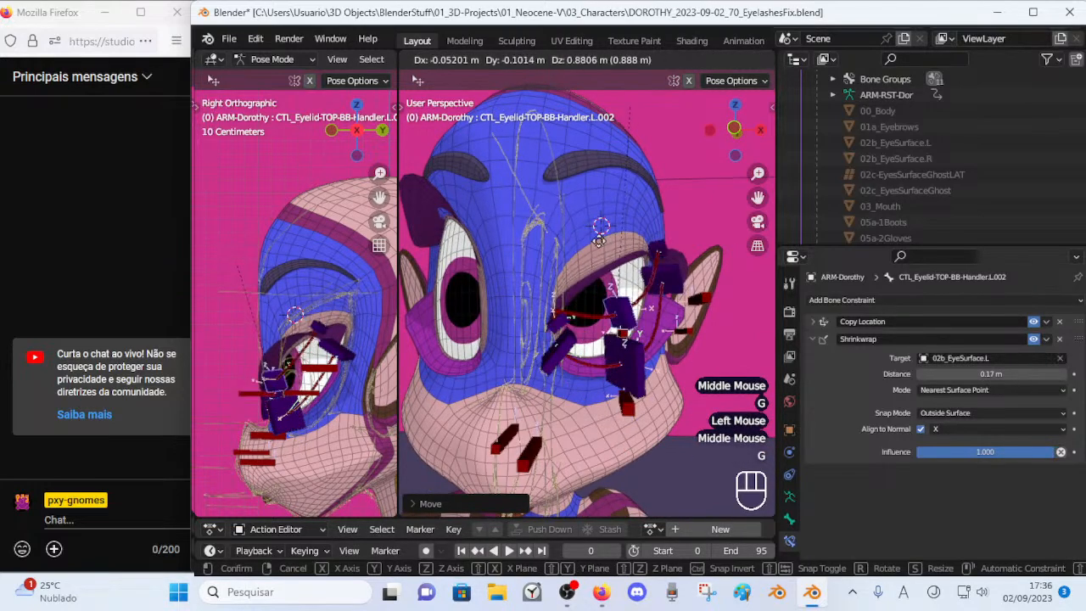
pyautogui.click(587, 205)
pyautogui.moveTo(627, 316); pyautogui.dragTo(587, 312, button='middle')
pyautogui.press('g')
pyautogui.click(559, 273)
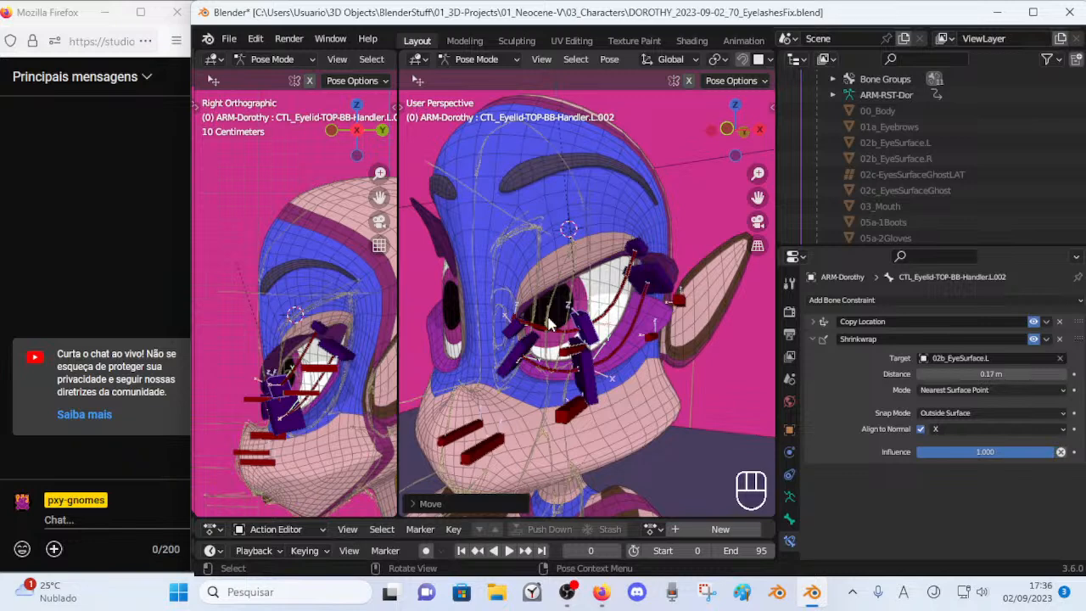
# Rotate and reposition the inner upper eyelid handler to reshape the lid's inner corner.
pyautogui.click(523, 332)
pyautogui.press('r')
pyautogui.click(591, 337)
pyautogui.press('g')
pyautogui.click(589, 342)
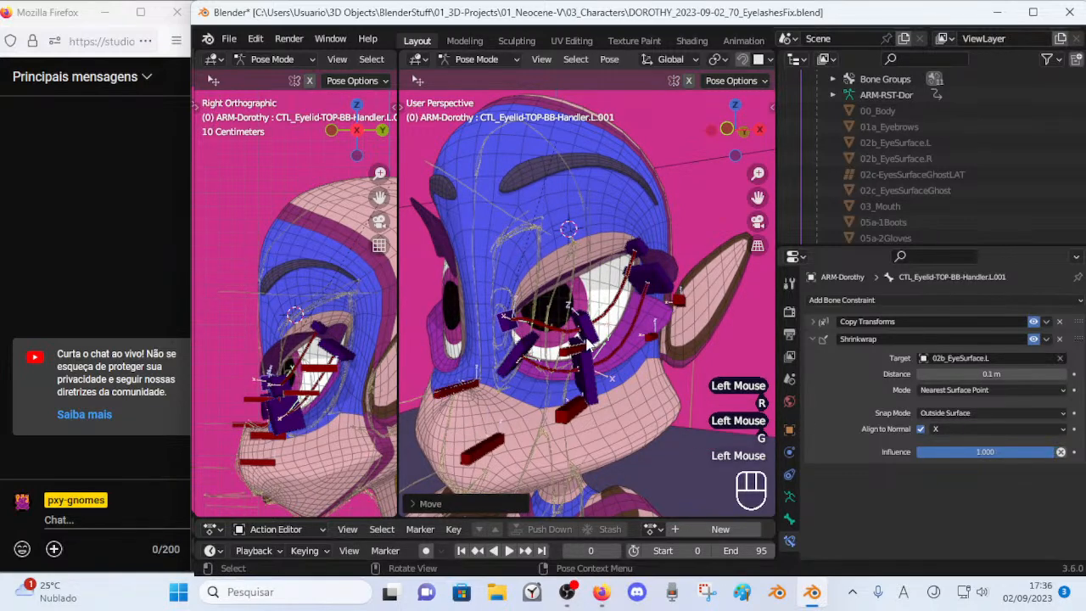
# Nudge the middle upper eyelid handler to refine the upper lid's curve above the iris.
pyautogui.click(585, 332)
pyautogui.press('g')
pyautogui.click(579, 274)
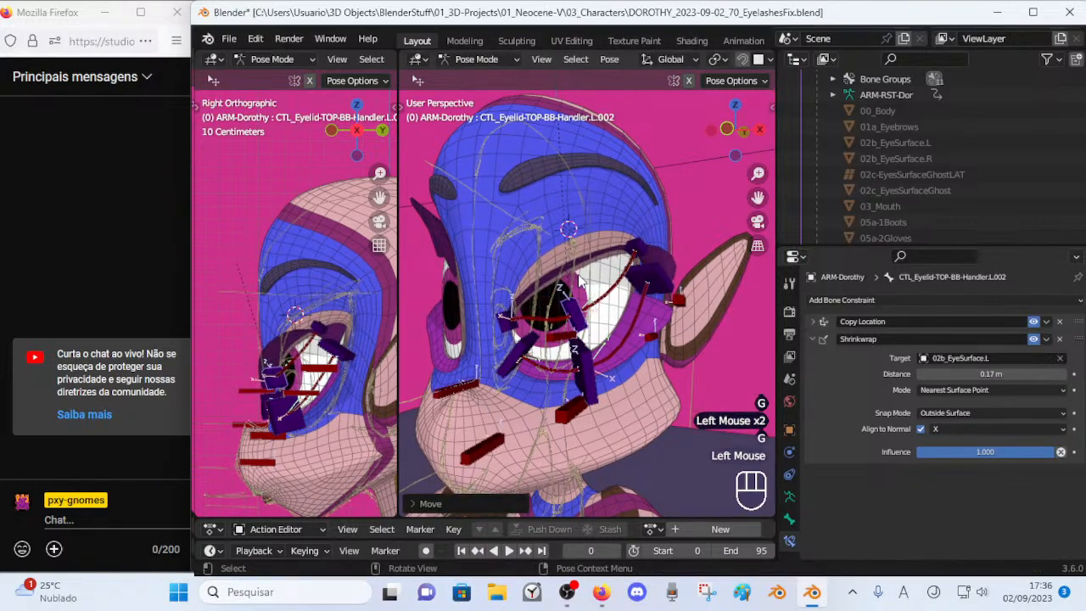
pyautogui.moveTo(580, 280); pyautogui.dragTo(597, 273, button='middle')
pyautogui.press('g')
pyautogui.click(634, 267)
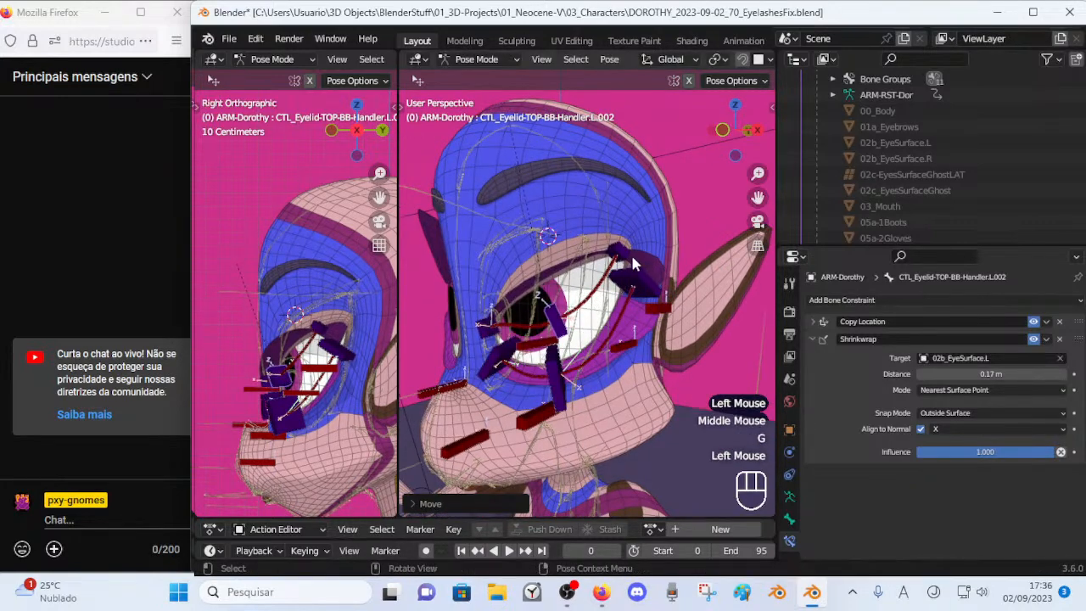
# Move the outer upper eyelid handler down and up, settling it above the eye's outer corner.
pyautogui.click(618, 255)
pyautogui.press('g')
pyautogui.click(591, 306)
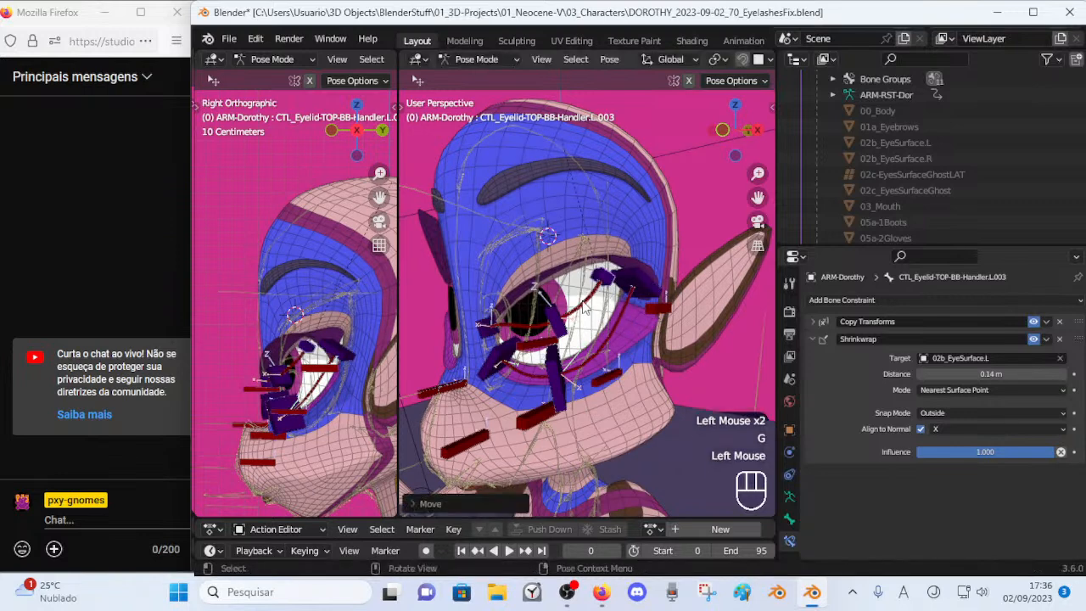
pyautogui.press('g')
pyautogui.click(628, 273)
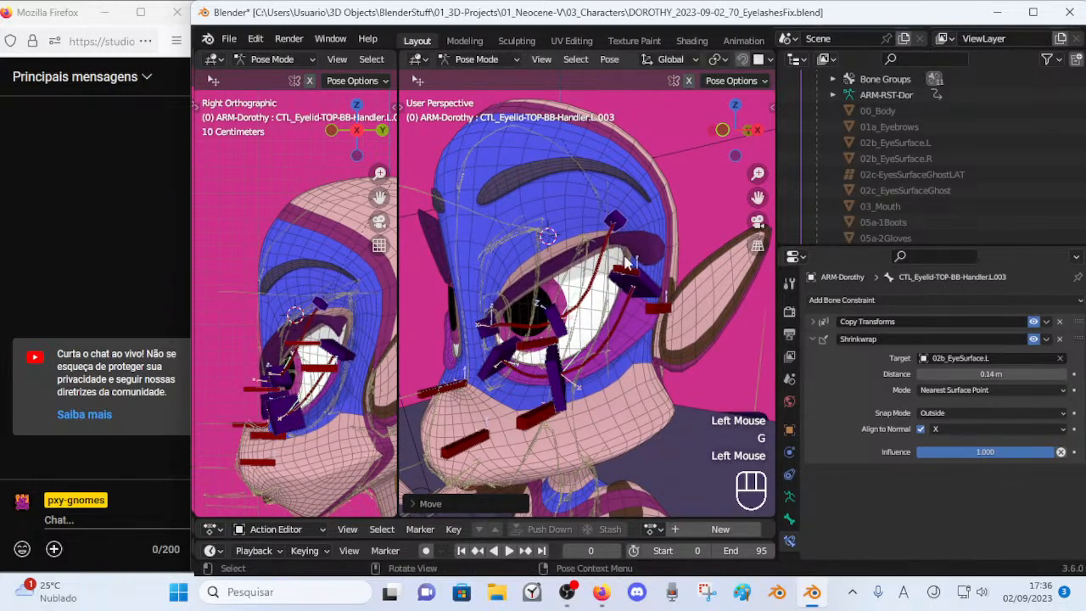
pyautogui.moveTo(629, 273); pyautogui.dragTo(645, 261, button='middle')
pyautogui.press('g')
pyautogui.click(651, 259)
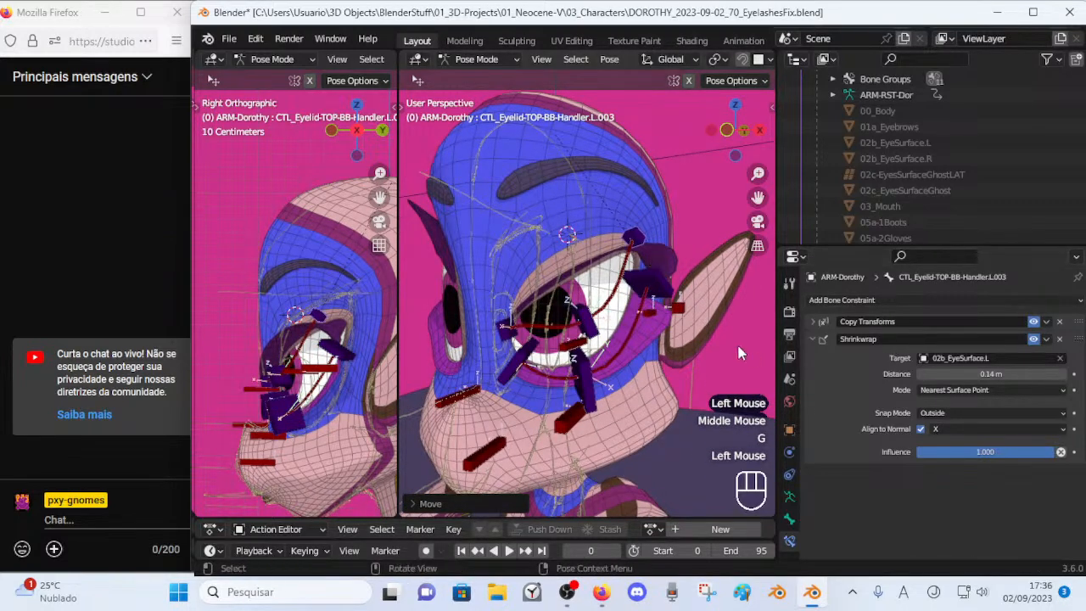
# Reposition the outer lower eyelid handler to reshape the lower lid's outer corner.
pyautogui.click(658, 299)
pyautogui.press('g')
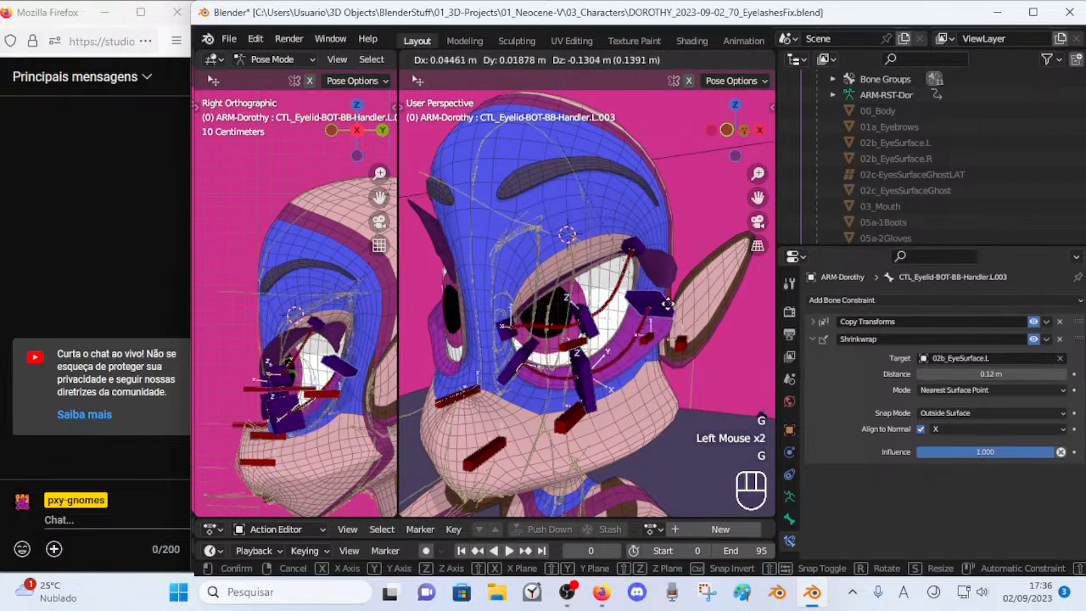
pyautogui.click(608, 310)
pyautogui.moveTo(608, 310); pyautogui.dragTo(570, 326, button='middle')
pyautogui.press('g')
pyautogui.click(603, 307)
pyautogui.press('g')
pyautogui.click(589, 357)
# Move the middle lower eyelid handler to adjust the curve of the lower lid.
pyautogui.click(524, 383)
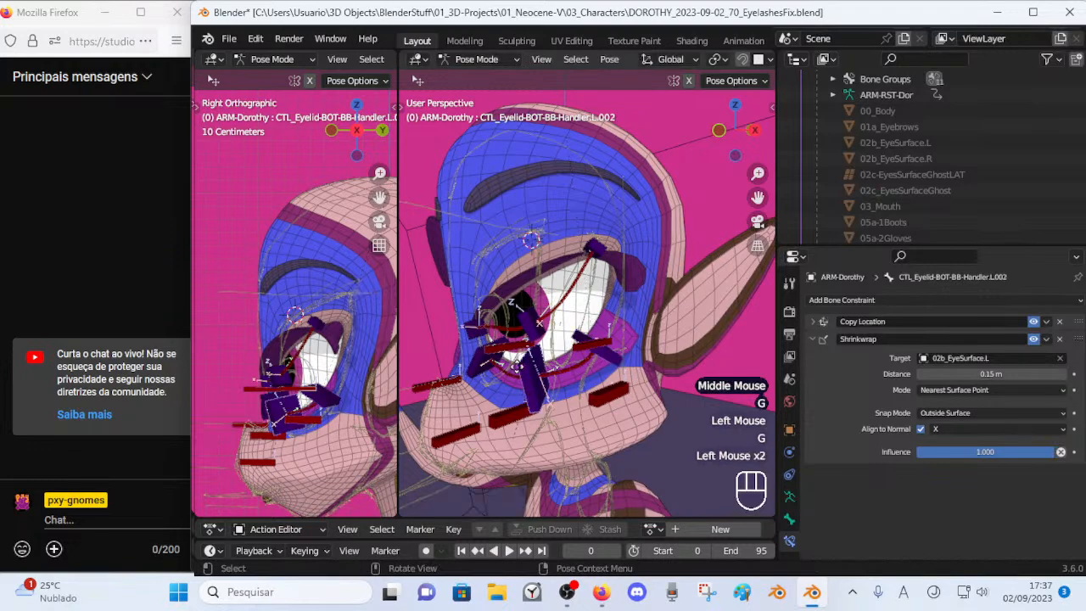
pyautogui.press('g')
pyautogui.click(508, 322)
pyautogui.moveTo(524, 325); pyautogui.dragTo(557, 320, button='middle')
pyautogui.press('g')
pyautogui.click(557, 321)
# Swing the middle upper eyelid handler below and above the iris to test it against the new lower lid pose.
pyautogui.click(560, 317)
pyautogui.press('g')
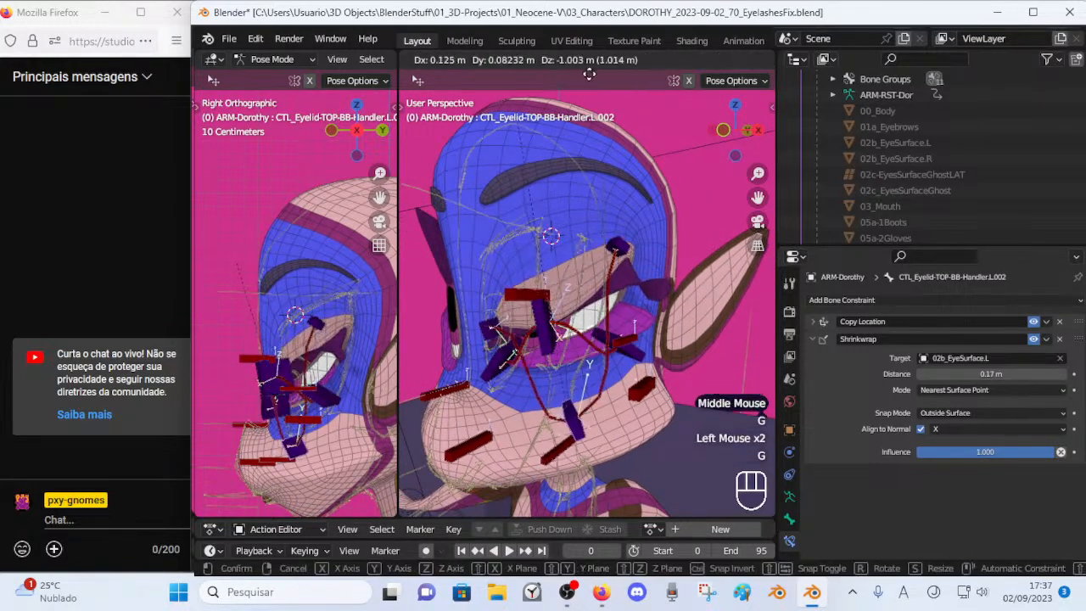
pyautogui.click(552, 307)
pyautogui.press('g')
pyautogui.click(560, 308)
pyautogui.moveTo(560, 308); pyautogui.dragTo(594, 305, button='middle')
pyautogui.press('g')
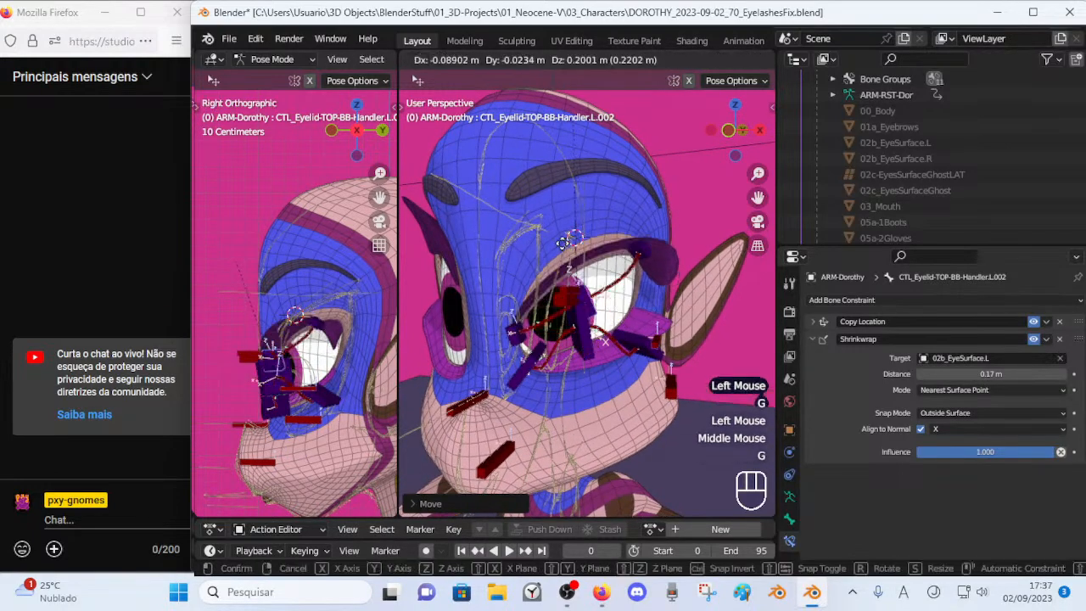
pyautogui.click(565, 330)
# Move the outer upper eyelid handler down toward the lower lid's outer corner, checking it from several angles.
pyautogui.click(567, 327)
pyautogui.moveTo(567, 327); pyautogui.dragTo(586, 279, button='middle')
pyautogui.press('g')
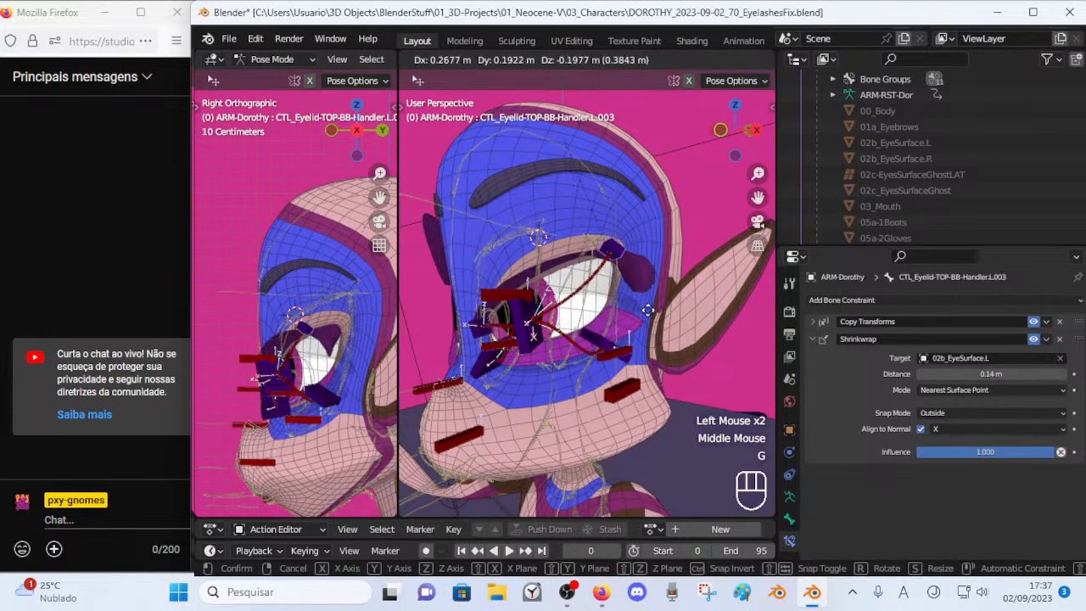
pyautogui.click(573, 313)
pyautogui.press('g')
pyautogui.click(577, 318)
pyautogui.moveTo(577, 318); pyautogui.dragTo(584, 327, button='middle')
pyautogui.press('g')
pyautogui.click(580, 329)
# Fine-tune the eyelid handlers at the middle of the eye, moving the middle lower one downward.
pyautogui.click(567, 335)
pyautogui.press('g')
pyautogui.click(568, 337)
pyautogui.click(567, 337)
pyautogui.press('g')
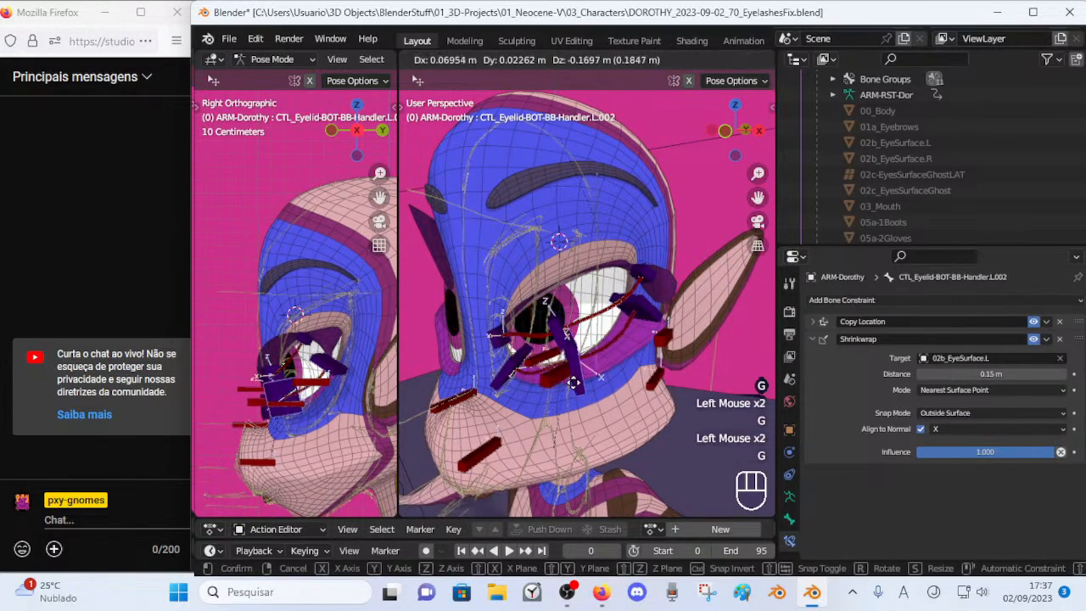
pyautogui.click(568, 406)
# Select the armature together with 00_Body and enter Weight Paint mode on the body mesh.
pyautogui.hotkey('ctrl', 'Tab')
pyautogui.click(564, 271)
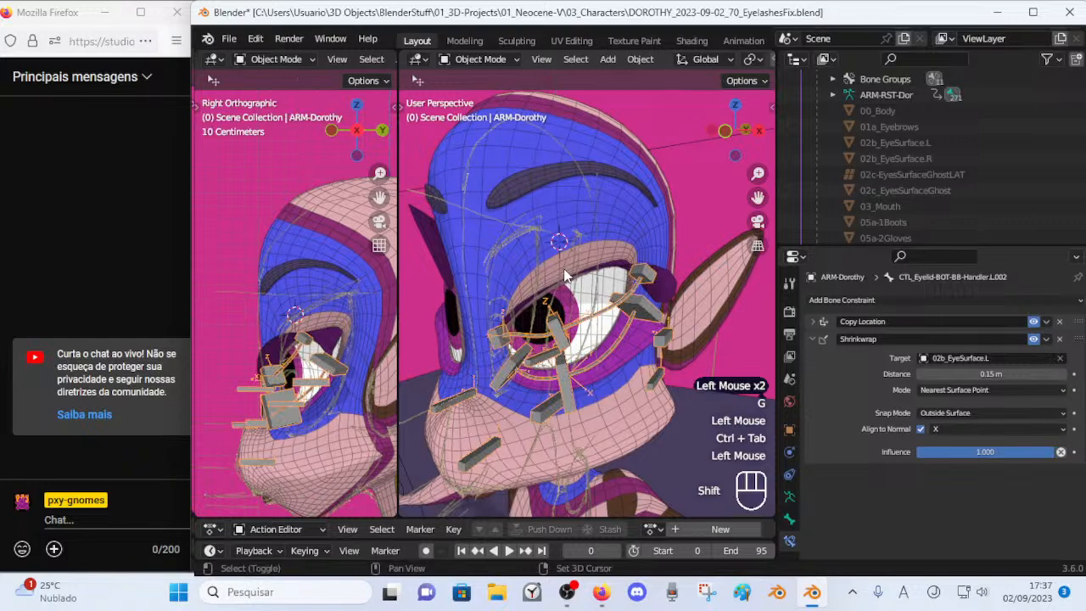
pyautogui.keyDown('shift'); pyautogui.click(566, 265); pyautogui.keyUp('shift')
pyautogui.hotkey('ctrl', 'Tab')
pyautogui.press('7')
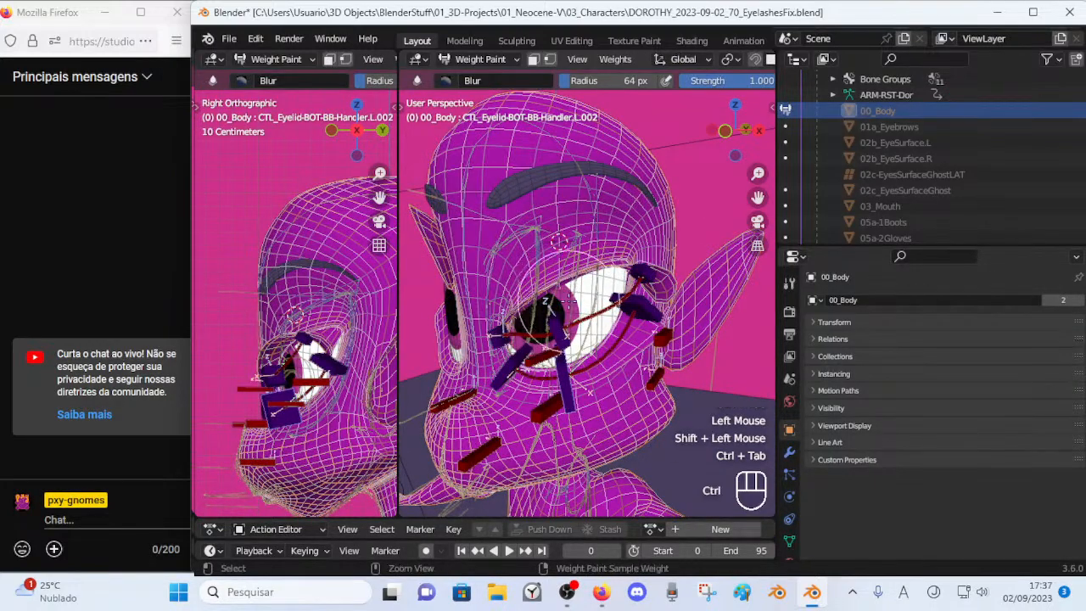
# Inspect the weights of the left upper eyelid bones TOP-BB.L.002 and TOP-BB.L.001 while moving a handler.
pyautogui.scroll(2, 559, 241)
pyautogui.keyDown('ctrl'); pyautogui.click(538, 203); pyautogui.keyUp('ctrl')
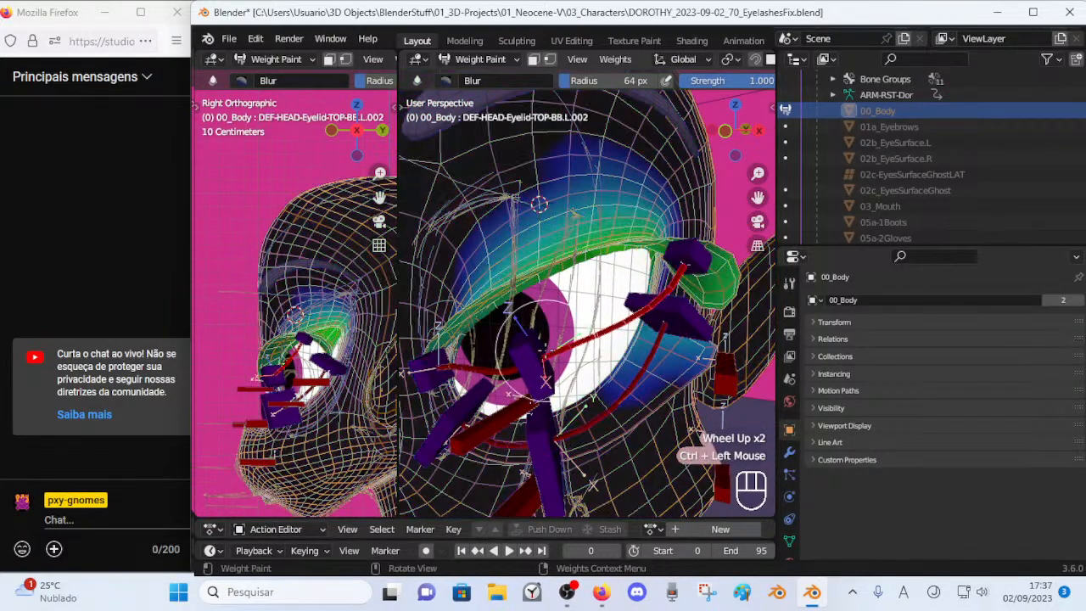
pyautogui.keyDown('ctrl'); pyautogui.click(523, 351); pyautogui.keyUp('ctrl')
pyautogui.press('g')
pyautogui.click(542, 385)
pyautogui.keyDown('ctrl'); pyautogui.click(551, 388); pyautogui.keyUp('ctrl')
pyautogui.moveTo(560, 368); pyautogui.dragTo(689, 306, button='middle')
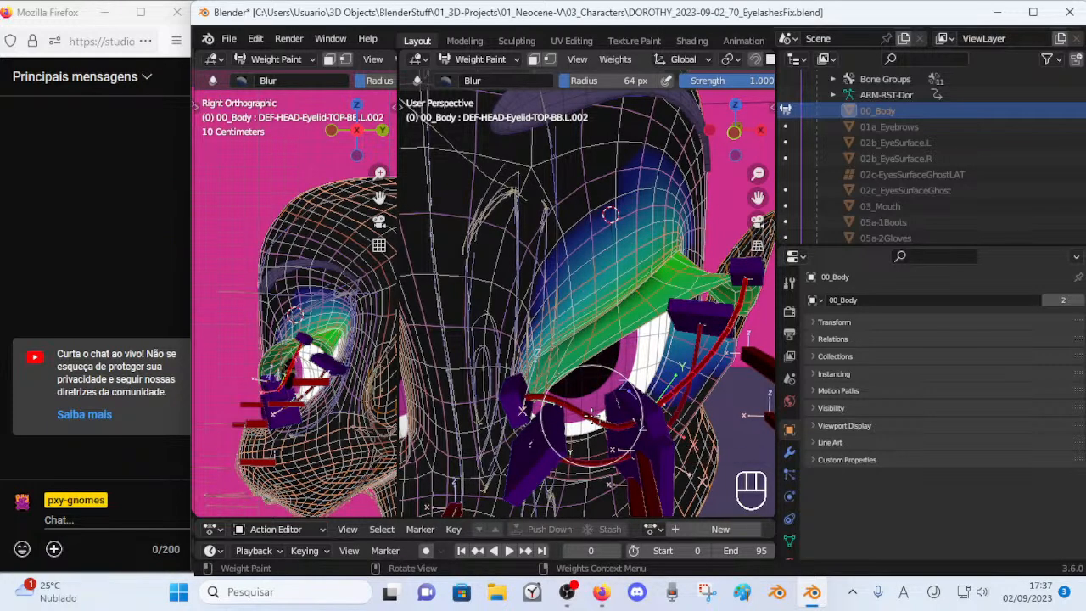
pyautogui.keyDown('ctrl'); pyautogui.click(591, 418); pyautogui.keyUp('ctrl')
pyautogui.moveTo(591, 417); pyautogui.dragTo(621, 295, button='middle')
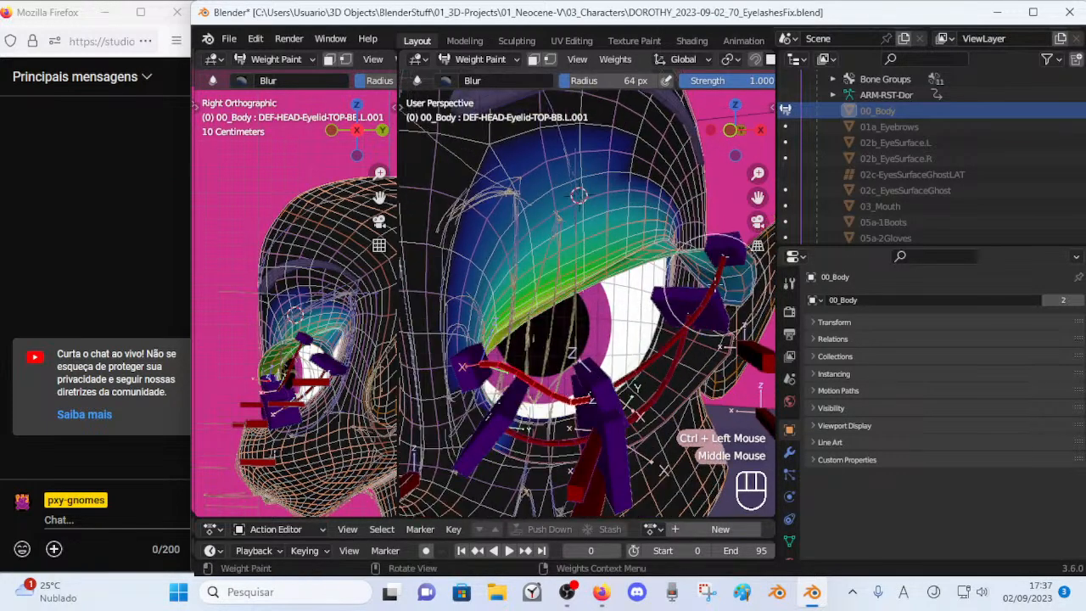
# Inspect the weights of the left lower eyelid bone DEF-HEAD-Eyelid-BOT-BB.L.001 from several angles.
pyautogui.keyDown('ctrl'); pyautogui.click(567, 434); pyautogui.keyUp('ctrl')
pyautogui.moveTo(560, 356); pyautogui.dragTo(532, 338, button='middle')
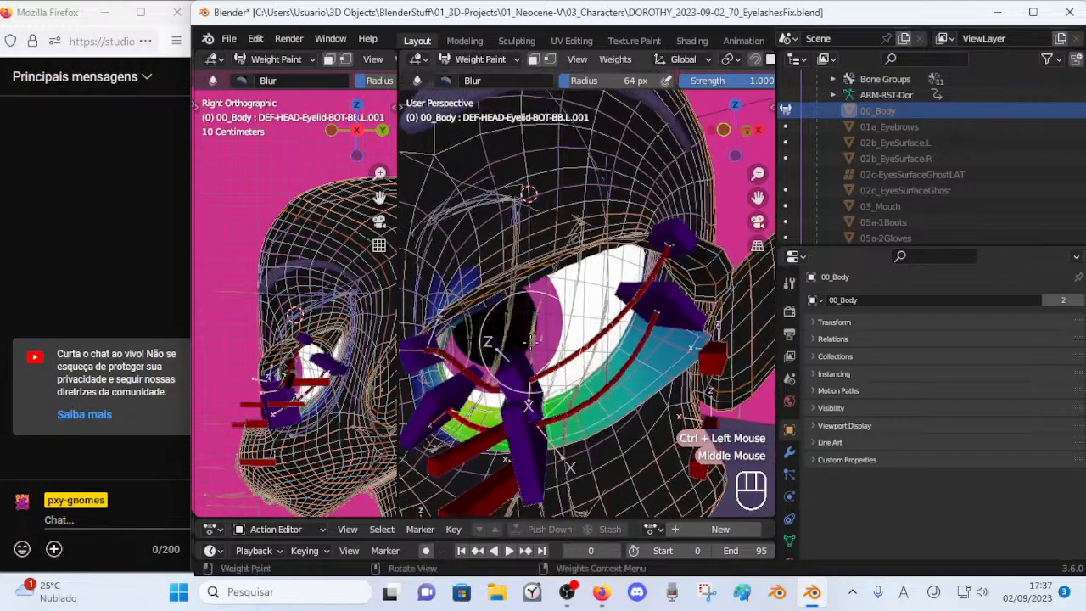
pyautogui.moveTo(587, 389)
pyautogui.mouseDown(button='middle')
pyautogui.moveTo(551, 373)
pyautogui.moveTo(517, 412)
pyautogui.moveTo(589, 420)
pyautogui.mouseUp(button='middle')
pyautogui.keyDown('ctrl'); pyautogui.click(513, 419); pyautogui.keyUp('ctrl')
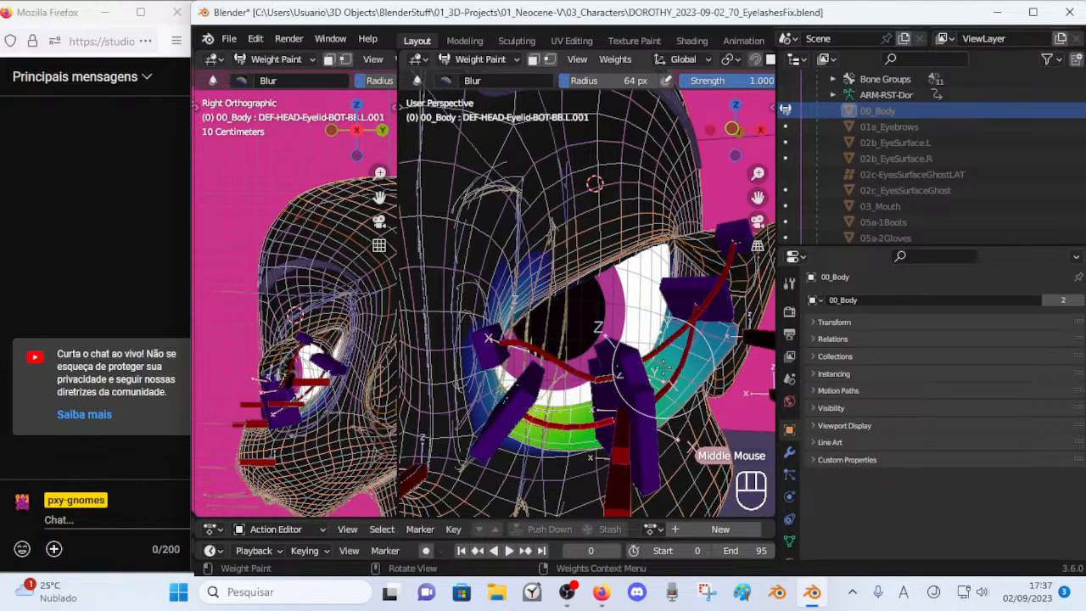
pyautogui.scroll(-2, 660, 363)
pyautogui.moveTo(659, 363); pyautogui.dragTo(598, 348, button='middle')
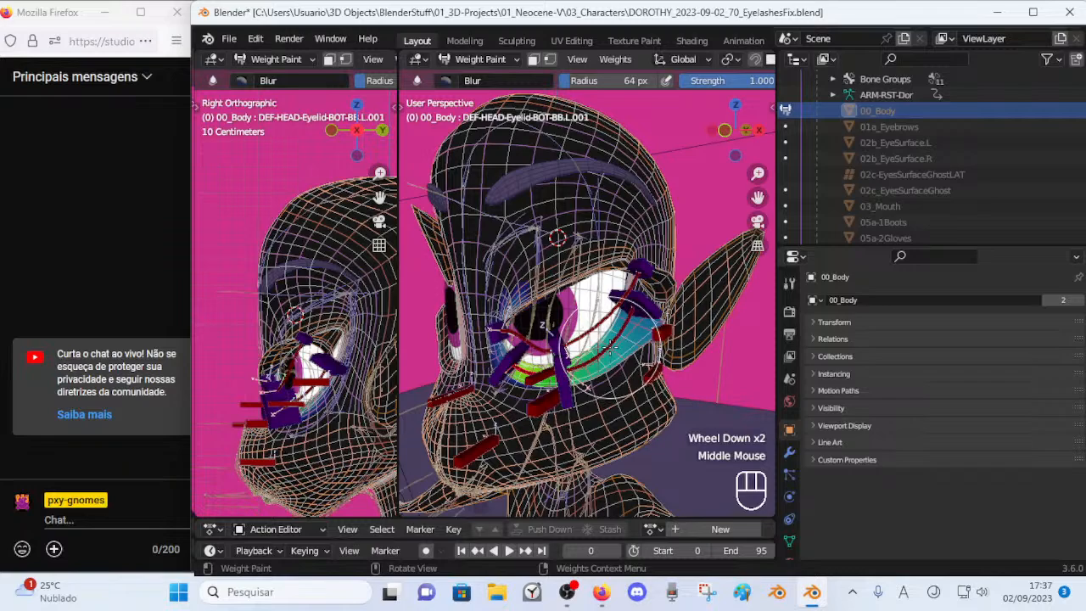
# Inspect the weights of the left lower eyelid bone DEF-HEAD-Eyelid-BOT-BB.L.002 and the neighbouring lid bones on 00_Body.
pyautogui.moveTo(598, 348); pyautogui.dragTo(564, 330, button='middle')
pyautogui.scroll(1, 576, 339)
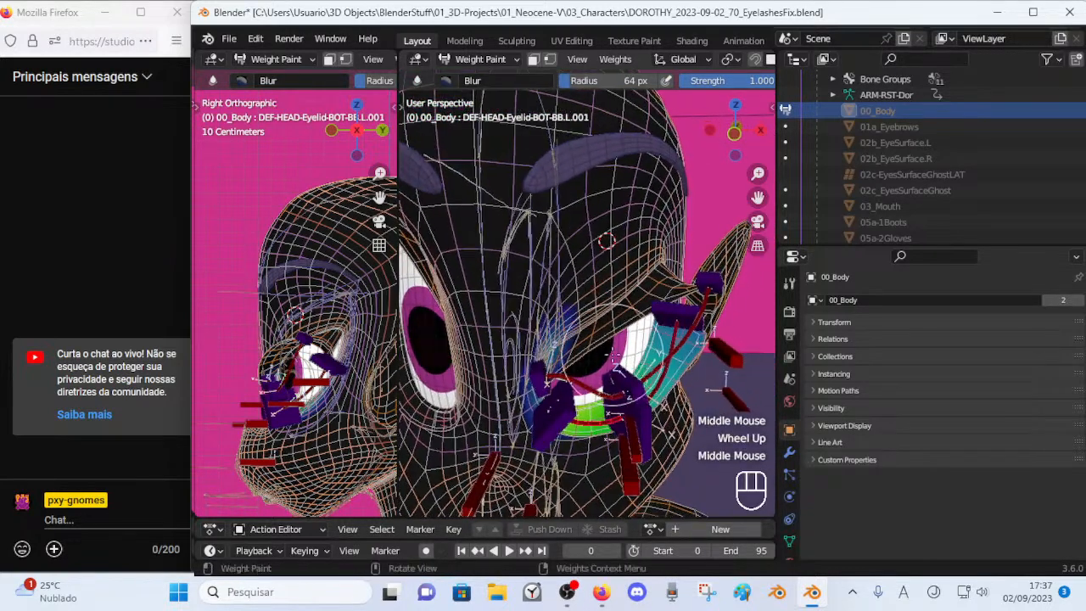
pyautogui.moveTo(607, 241); pyautogui.dragTo(536, 242, button='middle')
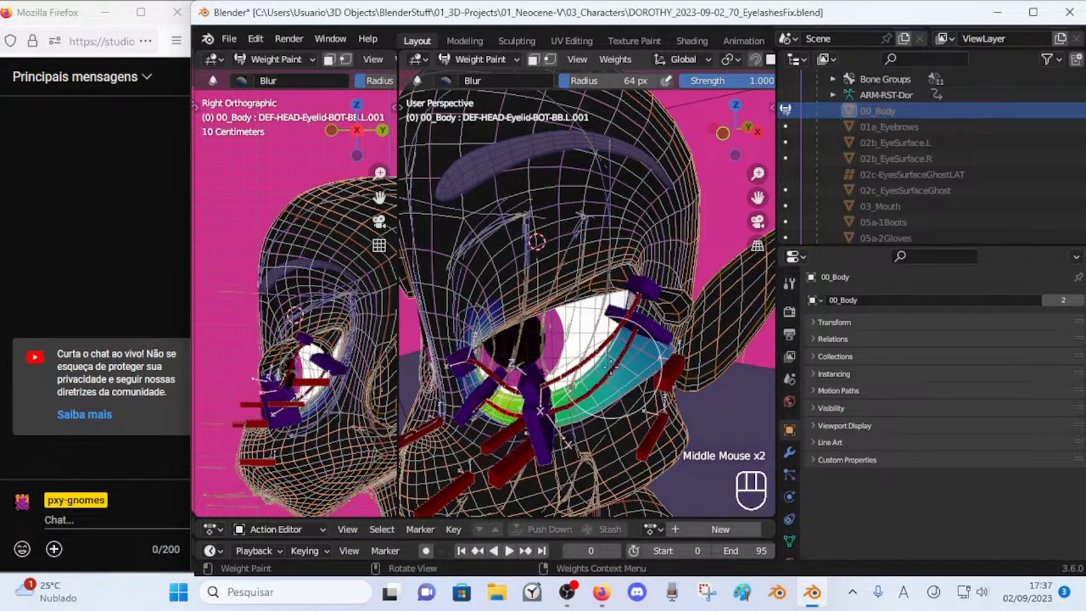
pyautogui.keyDown('ctrl'); pyautogui.click(611, 367); pyautogui.keyUp('ctrl')
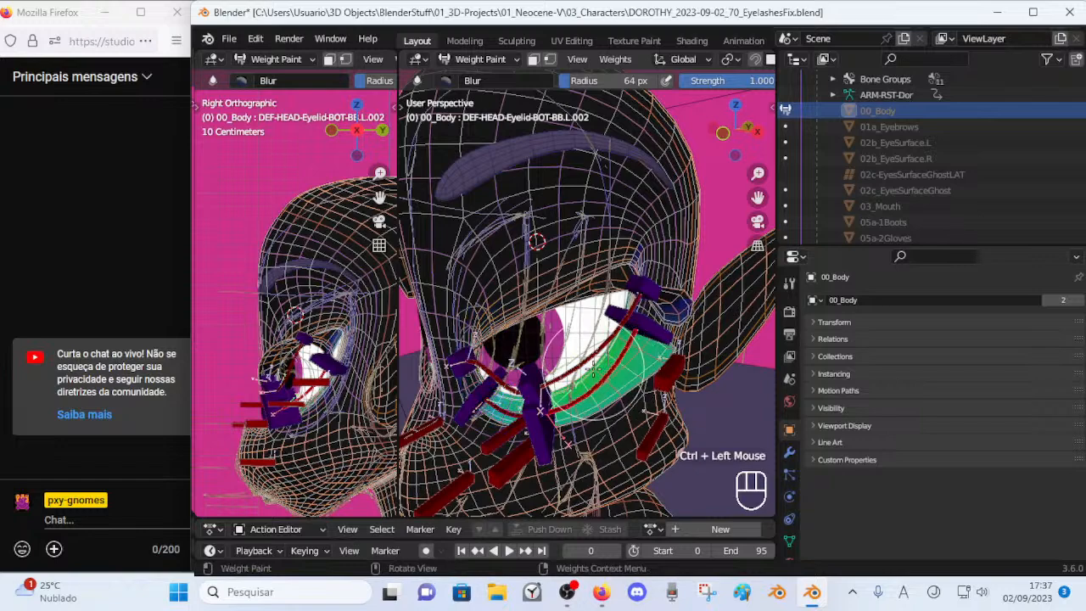
pyautogui.moveTo(593, 369); pyautogui.dragTo(600, 363, button='middle')
pyautogui.keyDown('ctrl'); pyautogui.click(600, 361); pyautogui.keyUp('ctrl')
pyautogui.keyDown('ctrl'); pyautogui.click(485, 373); pyautogui.keyUp('ctrl')
pyautogui.moveTo(517, 331); pyautogui.dragTo(556, 327, button='middle')
# Leave Weight Paint mode, put the armature in Pose Mode and raise the middle handler of the left upper eyelid.
pyautogui.hotkey('ctrl', 'Tab')
pyautogui.moveTo(594, 324); pyautogui.dragTo(638, 359, button='middle')
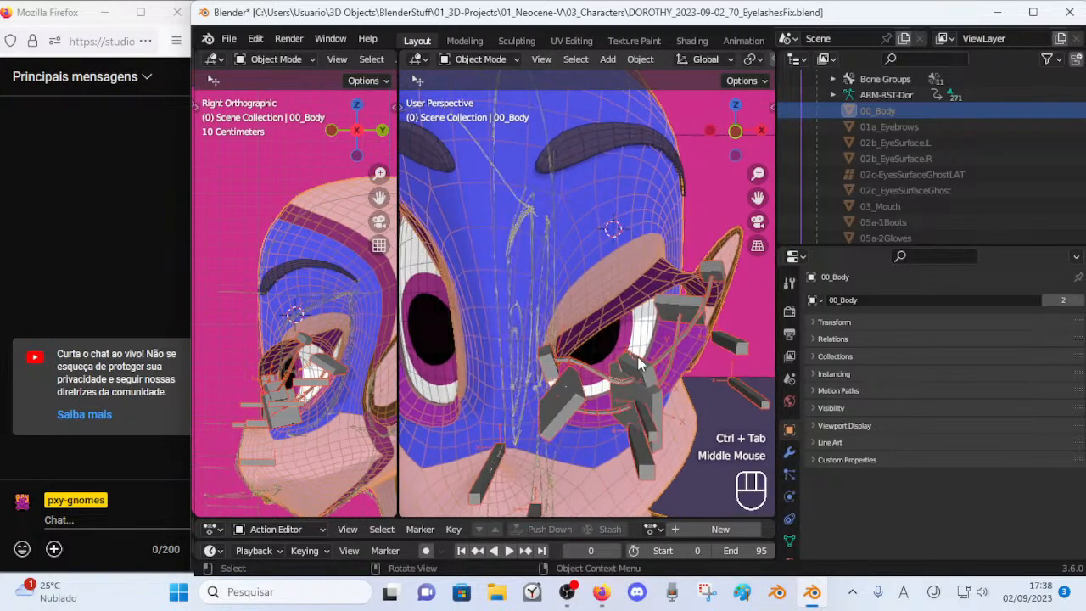
pyautogui.click(638, 360)
pyautogui.hotkey('ctrl', 'Tab')
pyautogui.click(638, 358)
pyautogui.press('g')
pyautogui.click(624, 190)
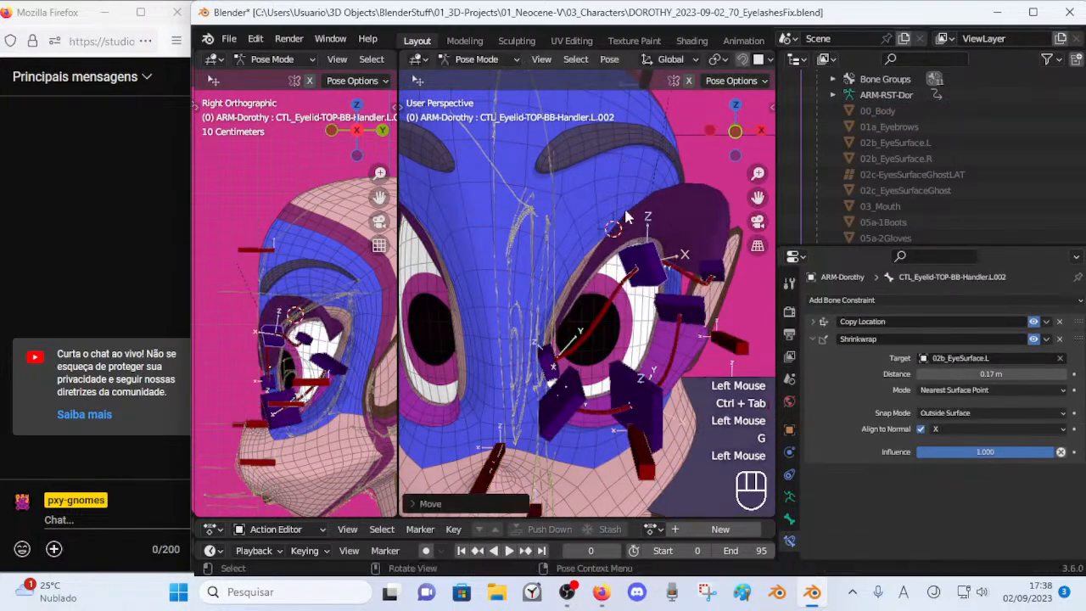
# Move the middle handler of the left lower eyelid downward.
pyautogui.moveTo(622, 184); pyautogui.dragTo(568, 279, button='middle')
pyautogui.click(560, 293)
pyautogui.press('g')
pyautogui.click(566, 328)
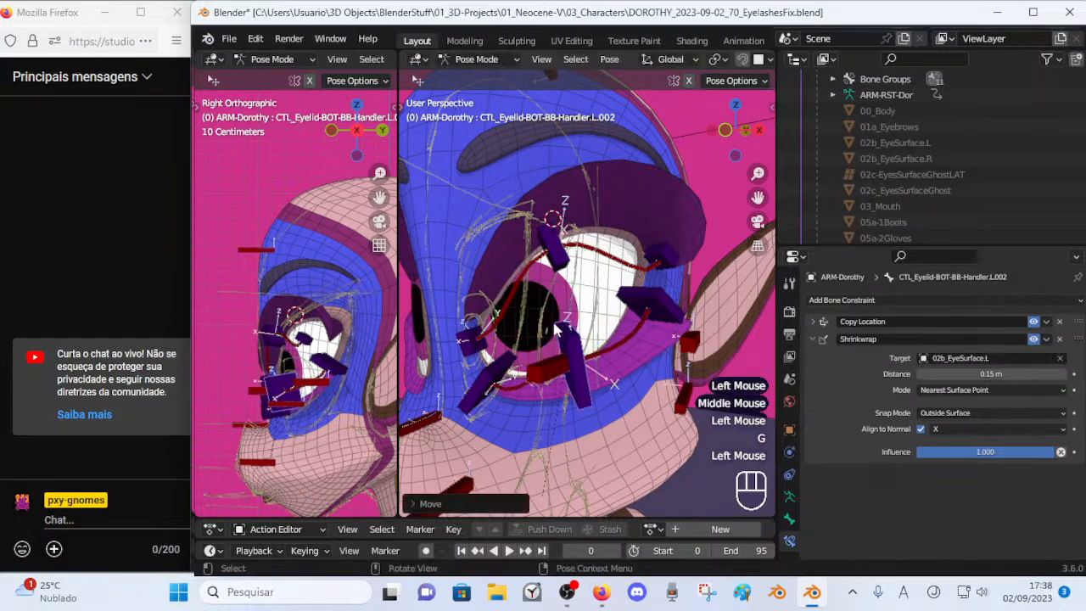
pyautogui.moveTo(570, 330); pyautogui.dragTo(529, 331, button='middle')
# Rotate and reposition the outer handler of the left upper eyelid, CTL_Eyelid-TOP-BB-Handler.L.003.
pyautogui.click(606, 263)
pyautogui.press('r')
pyautogui.click(594, 280)
pyautogui.press('g')
pyautogui.click(594, 305)
pyautogui.press('g')
pyautogui.click(588, 346)
pyautogui.moveTo(588, 346); pyautogui.dragTo(624, 344, button='middle')
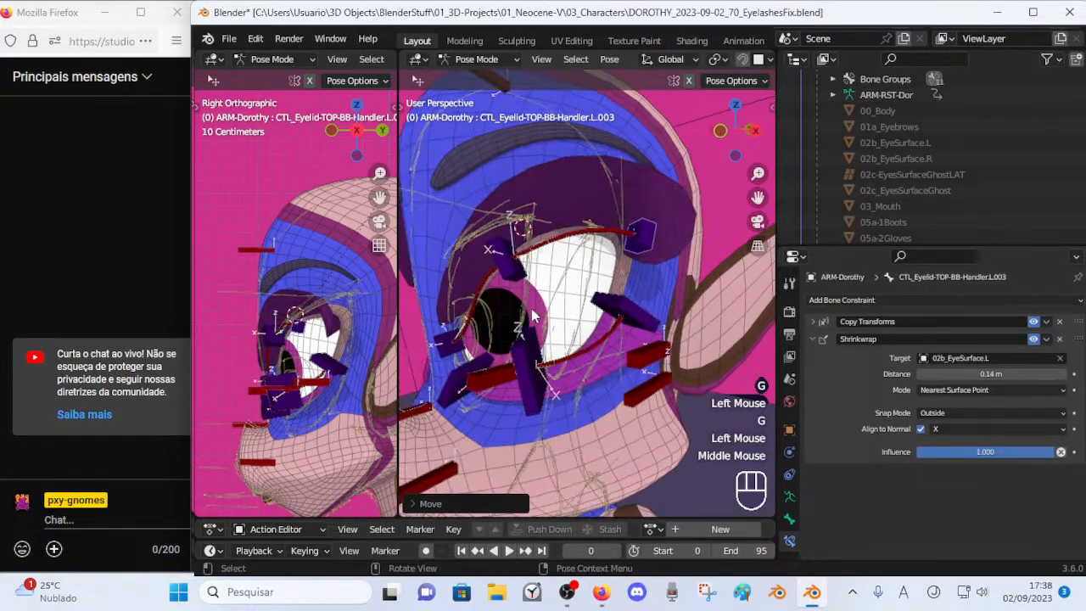
# Move the middle handler of the left upper eyelid slightly down over the eye.
pyautogui.click(514, 259)
pyautogui.press('g')
pyautogui.click(534, 300)
pyautogui.moveTo(521, 303); pyautogui.dragTo(553, 372, button='middle')
# Fine-tune the position of the left lower eyelid's middle handler, CTL_Eyelid-BOT-BB-Handler.L.002.
pyautogui.click(582, 411)
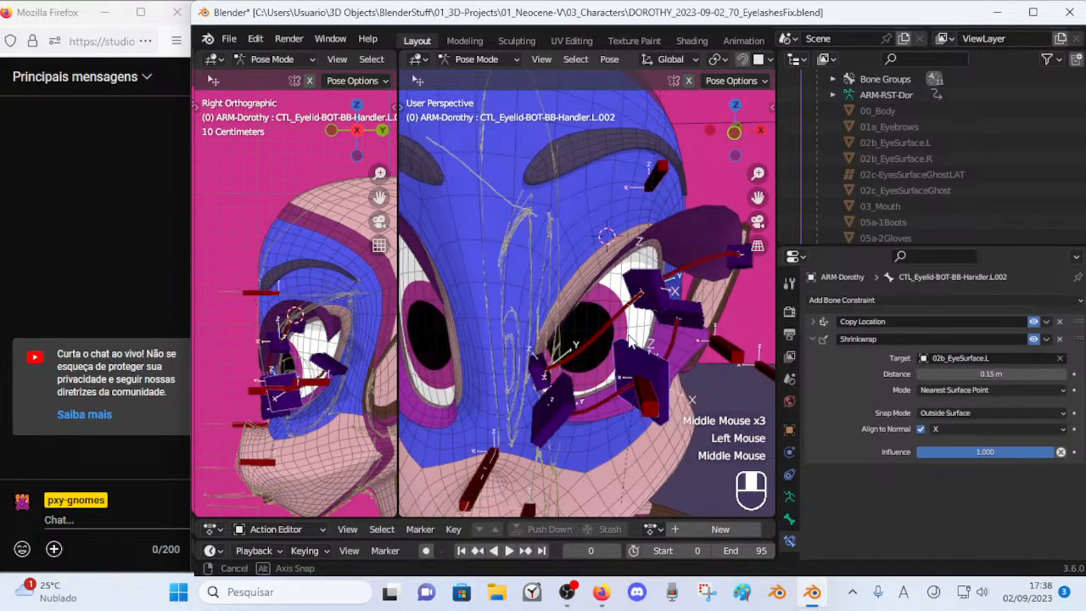
pyautogui.moveTo(582, 410); pyautogui.dragTo(593, 381, button='middle')
pyautogui.press('g')
pyautogui.click(608, 353)
pyautogui.scroll(-1, 599, 418)
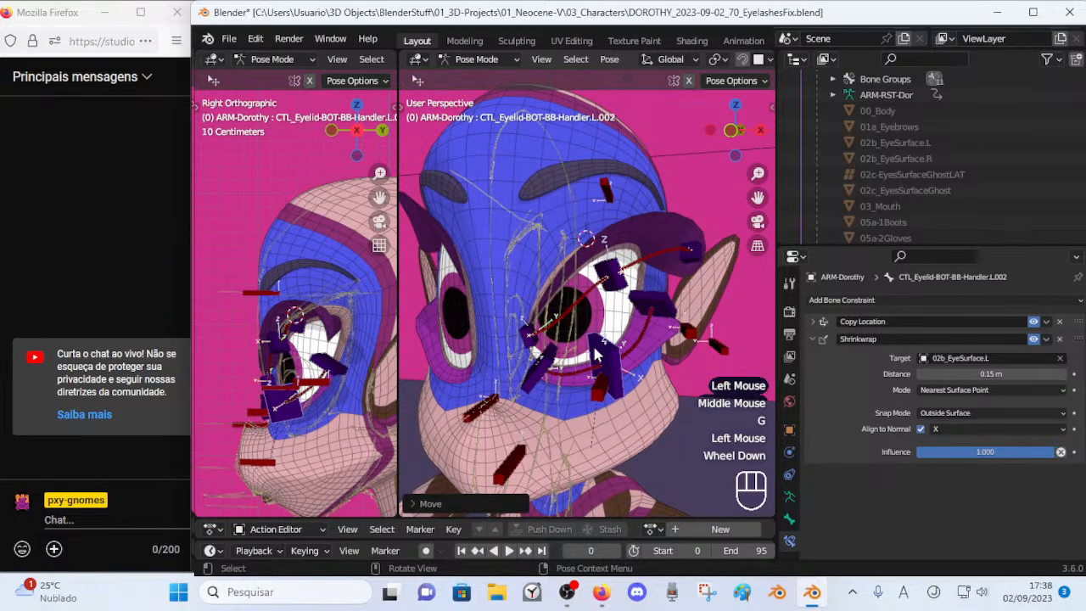
pyautogui.press('g')
pyautogui.click(598, 360)
# Lower the left upper eyelid's middle handler, CTL_Eyelid-TOP-BB-Handler.L.002, and adjust its height.
pyautogui.click(597, 357)
pyautogui.press('g')
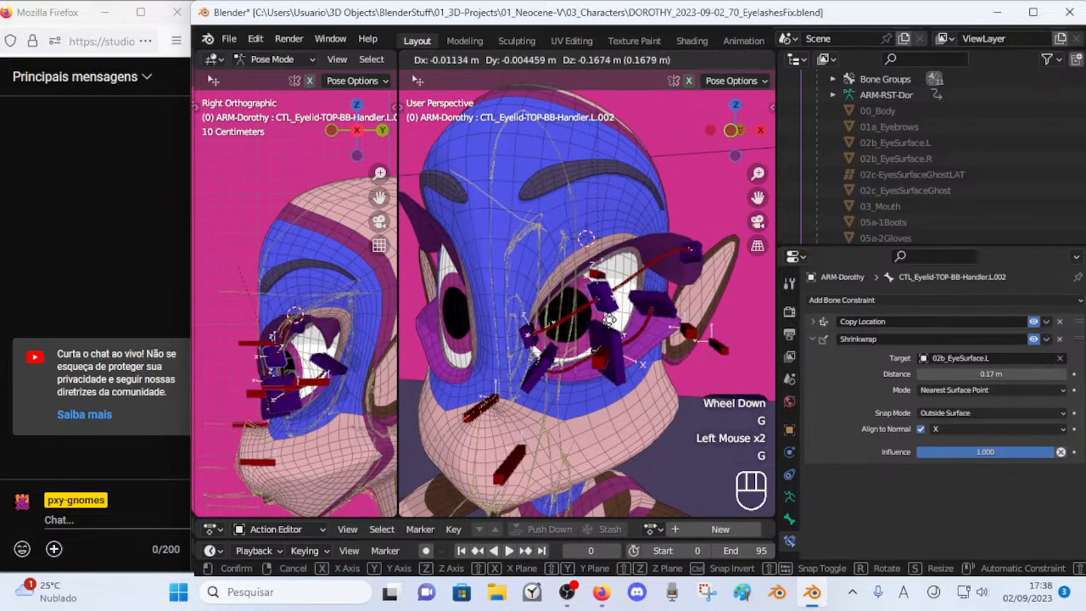
pyautogui.click(601, 327)
pyautogui.press('g')
pyautogui.click(604, 307)
# Compare the eyelid handlers' rest positions in Edit Mode with the posed eyelids and view them from several angles.
pyautogui.press('Tab')
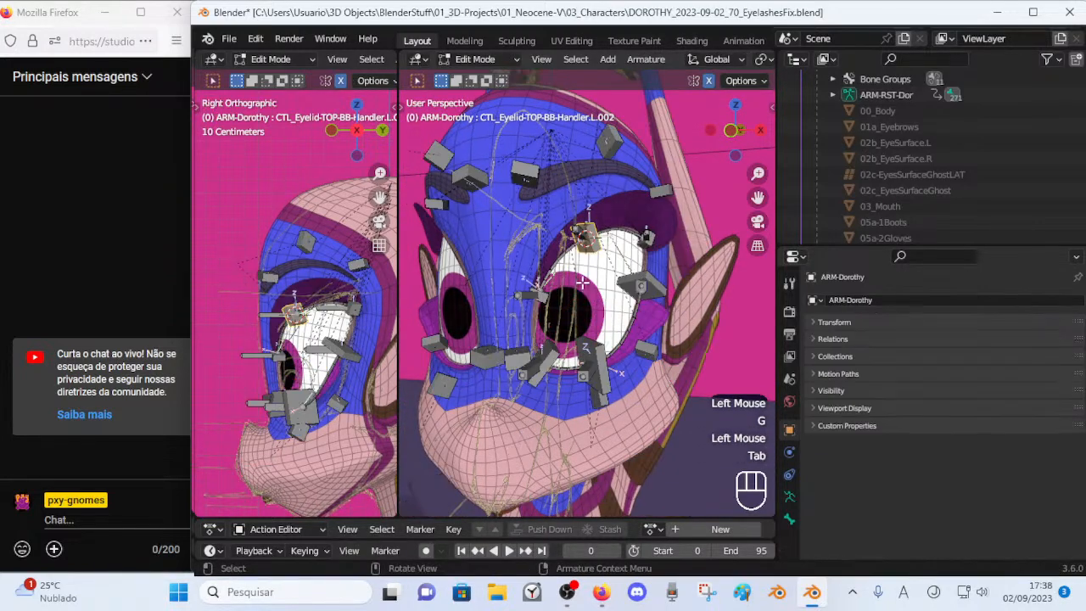
pyautogui.press('Tab')
pyautogui.press('Tab')
pyautogui.moveTo(585, 339); pyautogui.dragTo(628, 335, button='middle')
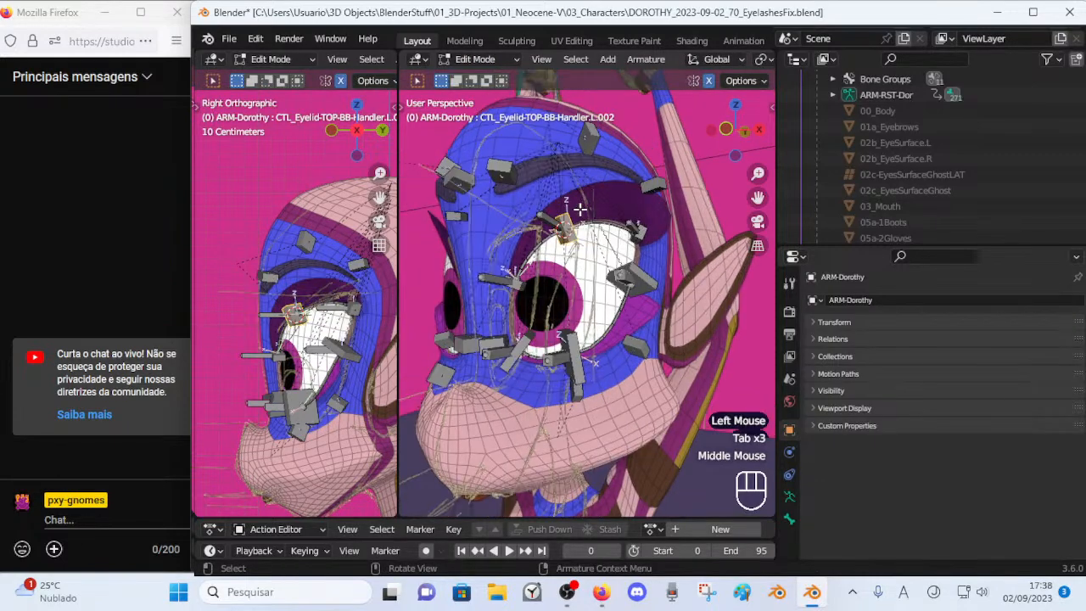
pyautogui.moveTo(546, 352); pyautogui.dragTo(582, 351, button='middle')
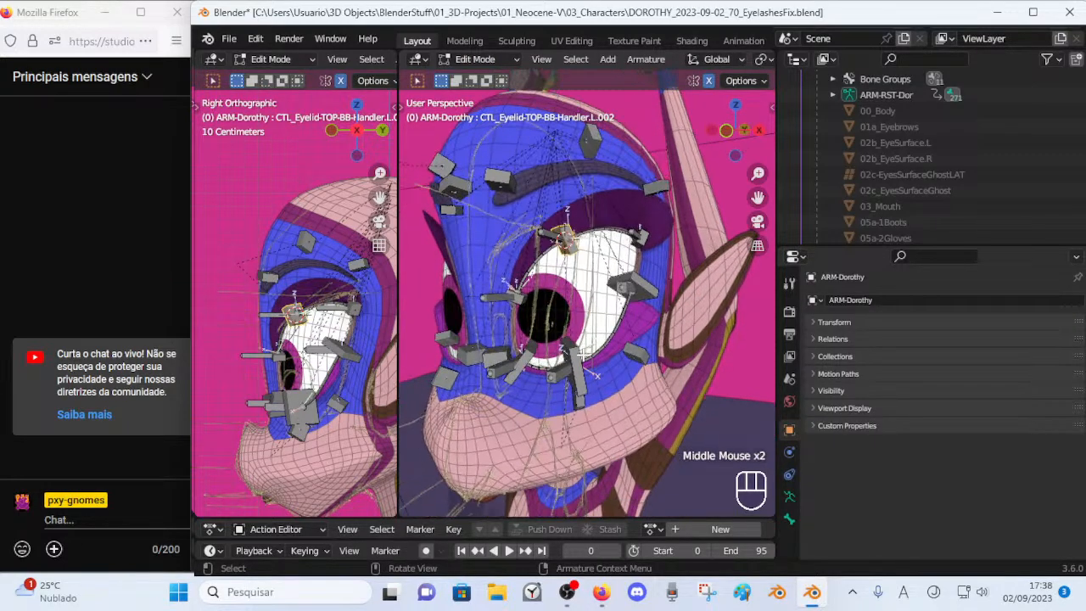
pyautogui.press('Tab')
pyautogui.moveTo(573, 271); pyautogui.dragTo(581, 316, button='middle')
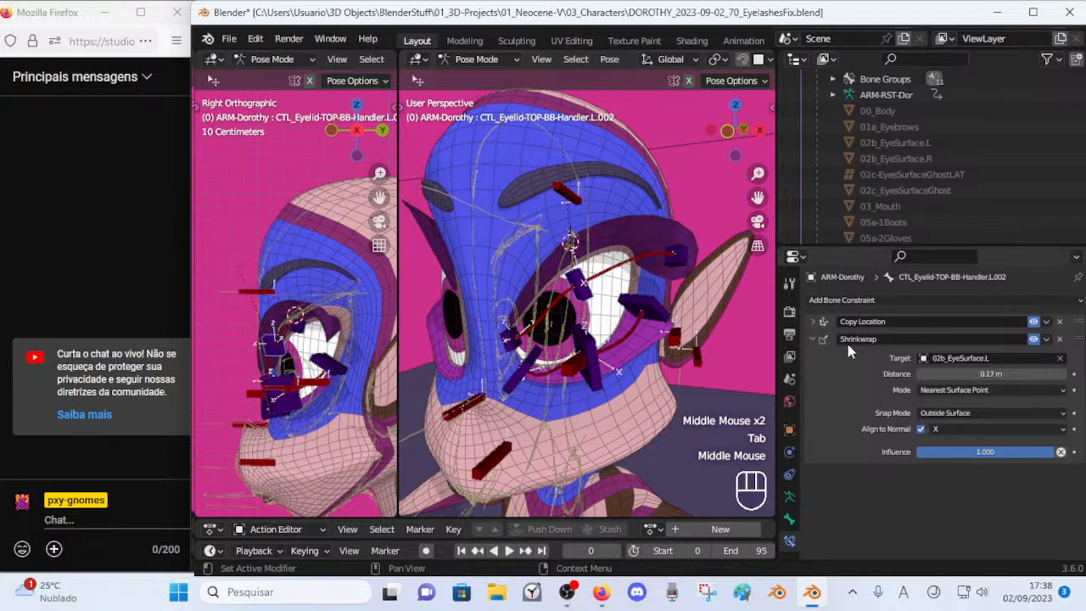
pyautogui.moveTo(611, 282)
pyautogui.mouseDown(button='middle')
pyautogui.moveTo(629, 281)
pyautogui.moveTo(578, 284)
pyautogui.moveTo(582, 294)
pyautogui.moveTo(627, 293)
pyautogui.mouseUp(button='middle')
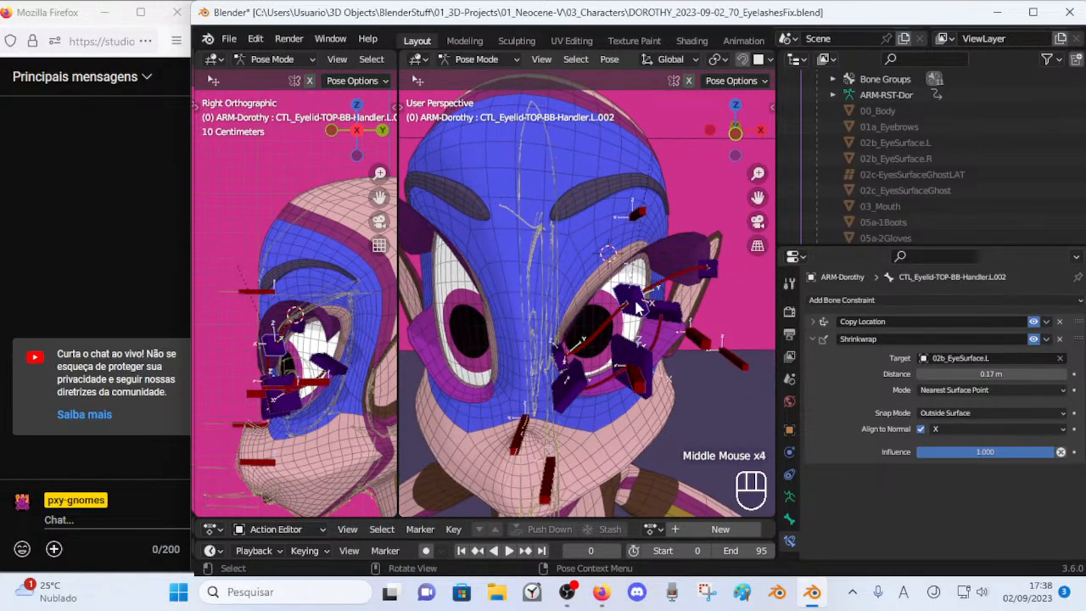
pyautogui.moveTo(651, 295); pyautogui.dragTo(719, 316, button='middle')
pyautogui.scroll(2, 654, 294)
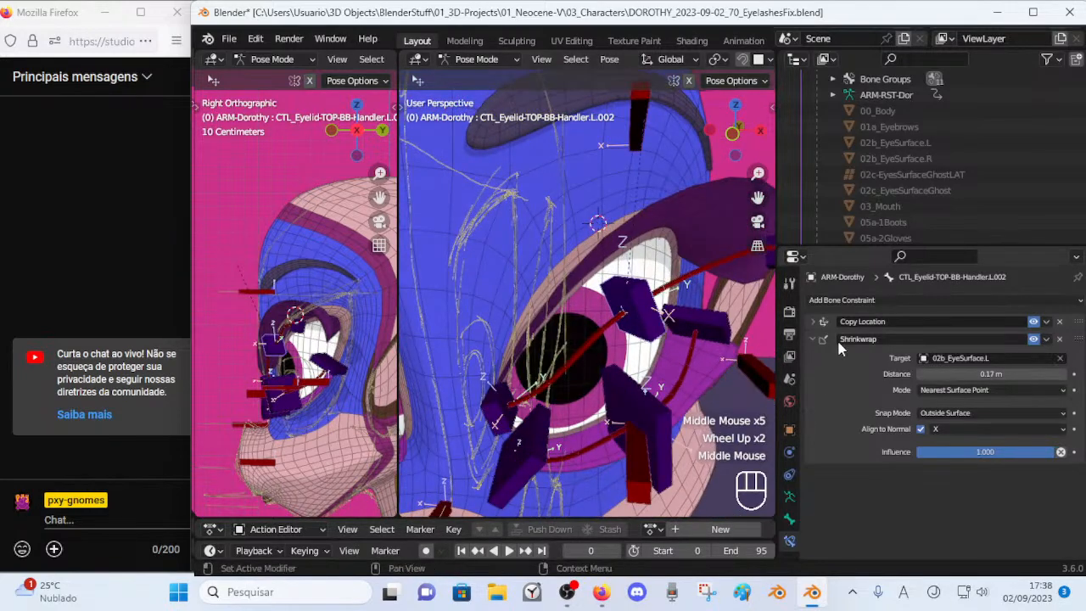
pyautogui.moveTo(609, 293); pyautogui.dragTo(622, 297, button='middle')
pyautogui.scroll(-1, 622, 297)
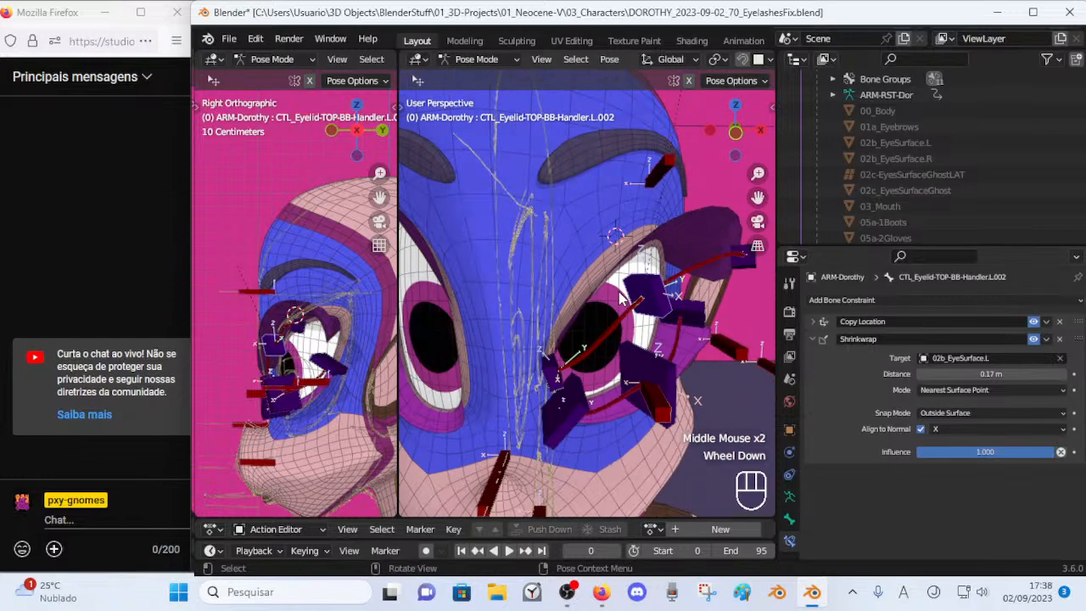
# Check the left eyelid handlers and the Stretch To constraint of the upper eyelid bone DEF-HEAD-Eyelid-TOP-BB.L.001.
pyautogui.click(555, 363)
pyautogui.click(561, 400)
pyautogui.click(637, 370)
pyautogui.moveTo(636, 370); pyautogui.dragTo(552, 336, button='middle')
pyautogui.click(602, 315)
pyautogui.click(601, 297)
pyautogui.click(601, 296)
pyautogui.click(601, 297)
pyautogui.moveTo(602, 297); pyautogui.dragTo(492, 313, button='middle')
pyautogui.click(576, 268)
pyautogui.scroll(-2, 577, 272)
pyautogui.moveTo(576, 271); pyautogui.dragTo(595, 290, button='middle')
pyautogui.scroll(2, 576, 322)
pyautogui.scroll(-1, 582, 348)
pyautogui.scroll(2, 600, 282)
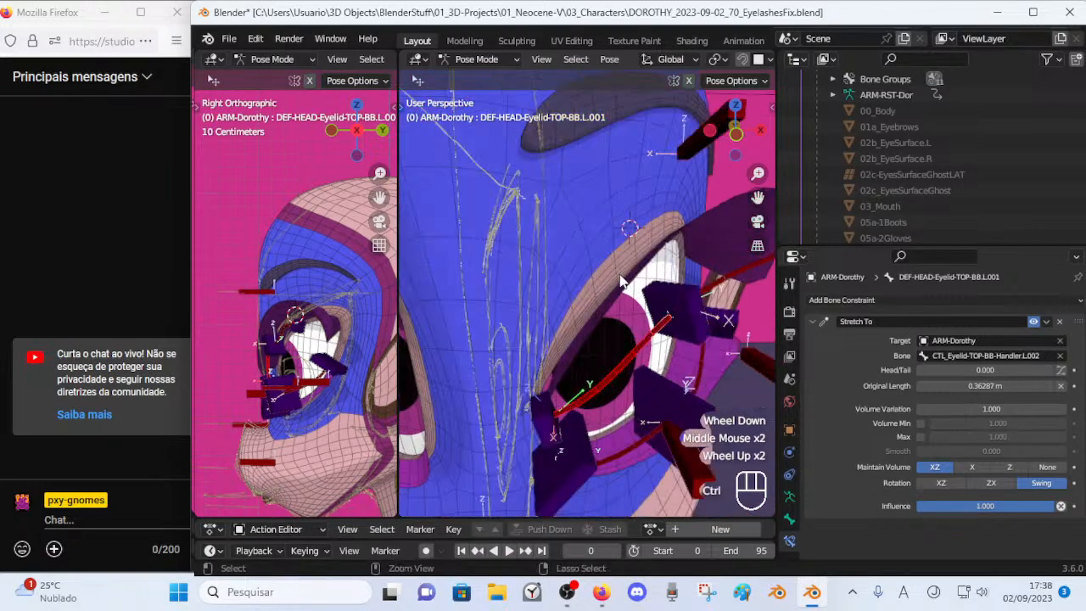
# Select the 00_Body mesh and enter Edit Mode, comparing the left upper eyelid's edges with the posed result.
pyautogui.hotkey('ctrl', 'Tab')
pyautogui.click(566, 219)
pyautogui.press('Tab')
pyautogui.moveTo(566, 220); pyautogui.dragTo(678, 216, button='middle')
pyautogui.scroll(2, 622, 297)
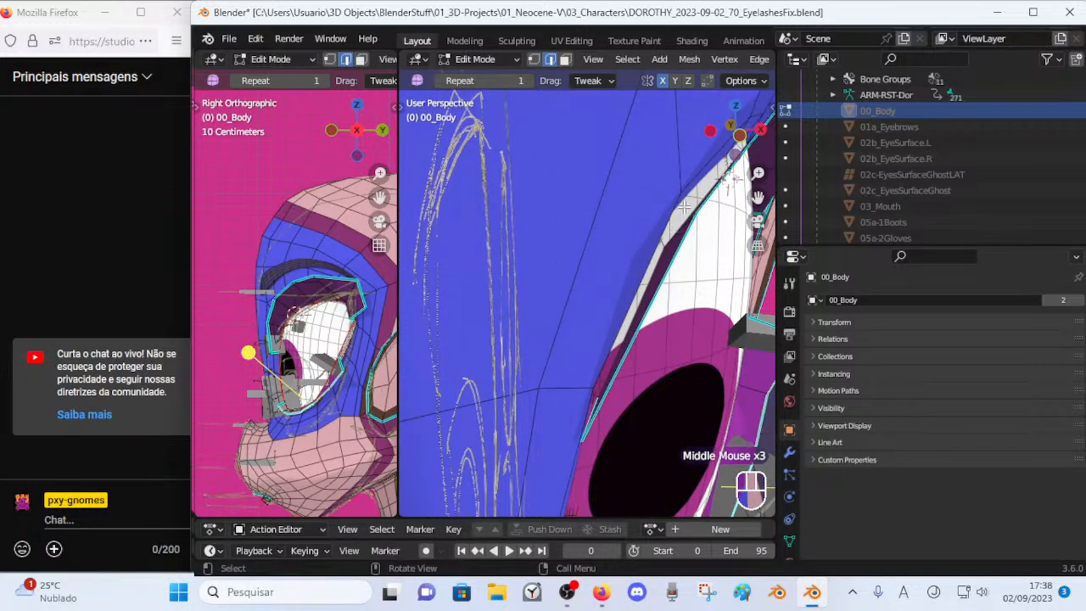
pyautogui.scroll(-3, 684, 206)
pyautogui.press('Tab')
pyautogui.moveTo(651, 287); pyautogui.dragTo(522, 314, button='middle')
pyautogui.press('Tab')
pyautogui.scroll(-2, 509, 322)
pyautogui.scroll(2, 556, 254)
pyautogui.moveTo(564, 275); pyautogui.dragTo(551, 214, button='middle')
# Examine the vertices along the outer part and corner of the left upper eyelid on 00_Body.
pyautogui.press('2')
pyautogui.click(609, 177)
pyautogui.press('1')
pyautogui.click(599, 179)
pyautogui.click(643, 213)
pyautogui.click(641, 238)
pyautogui.click(668, 218)
pyautogui.click(670, 177)
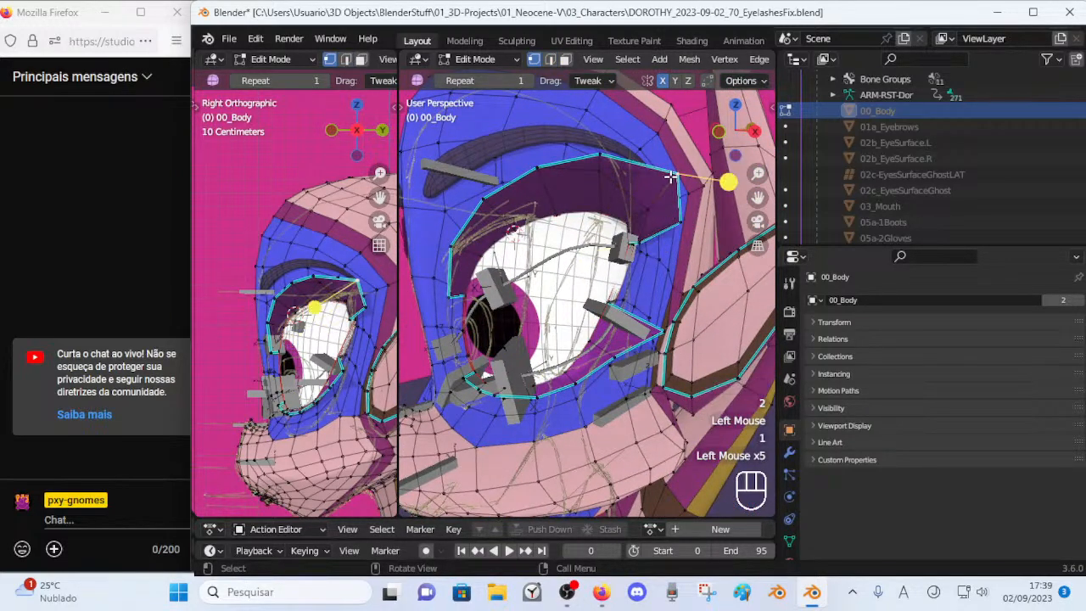
pyautogui.click(598, 161)
pyautogui.click(601, 176)
pyautogui.click(647, 216)
pyautogui.click(644, 214)
pyautogui.click(668, 221)
pyautogui.moveTo(668, 220); pyautogui.dragTo(575, 266, button='middle')
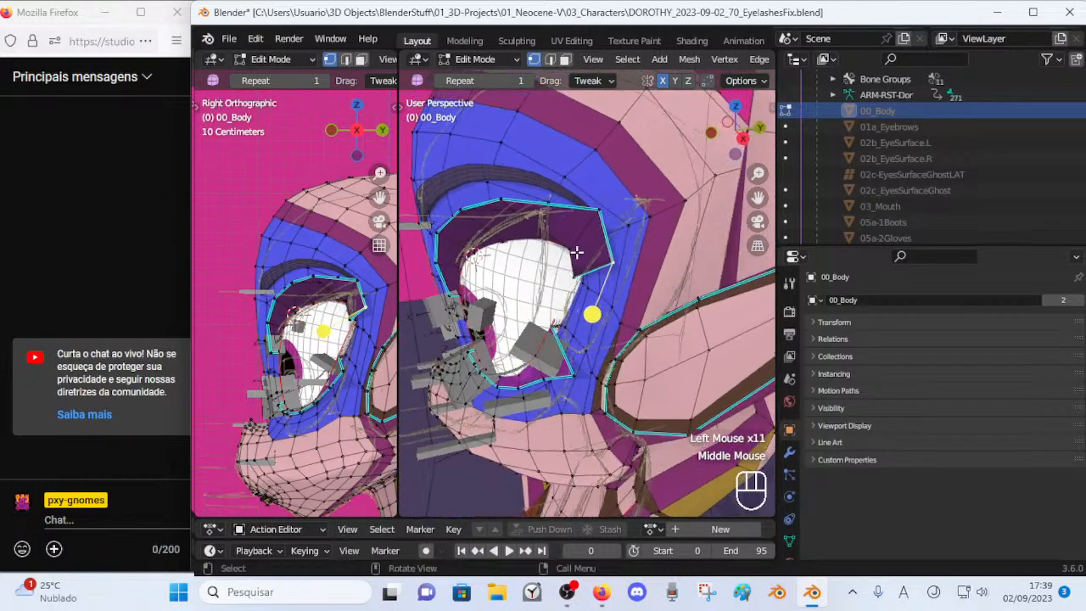
pyautogui.moveTo(551, 229); pyautogui.dragTo(603, 226, button='middle')
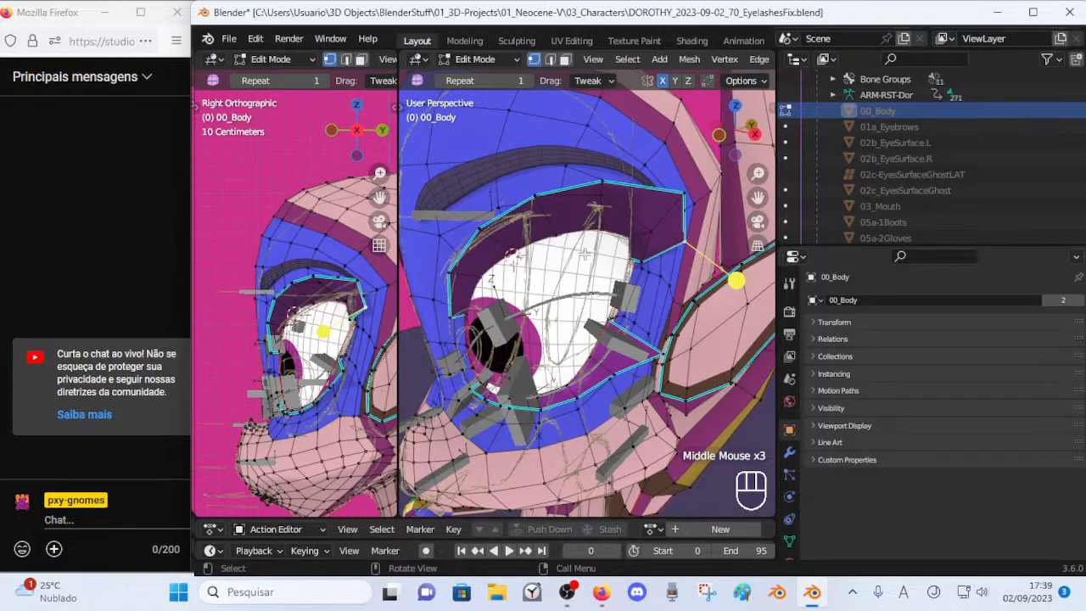
pyautogui.moveTo(593, 266); pyautogui.dragTo(463, 172, button='middle')
pyautogui.moveTo(528, 219); pyautogui.dragTo(606, 237, button='middle')
# Save the file and dissolve the selected vertices in the outer part of the left upper eyelid on 00_Body.
pyautogui.hotkey('ctrl', 's')
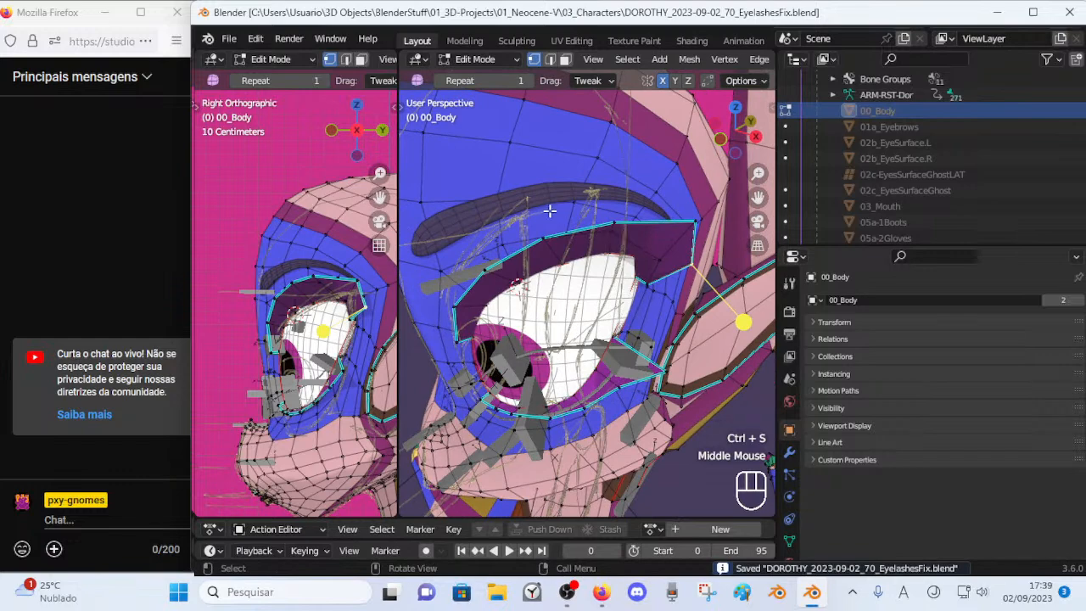
pyautogui.moveTo(729, 263); pyautogui.dragTo(603, 192, button='middle')
pyautogui.hotkey('ctrl', 's')
pyautogui.click(644, 235)
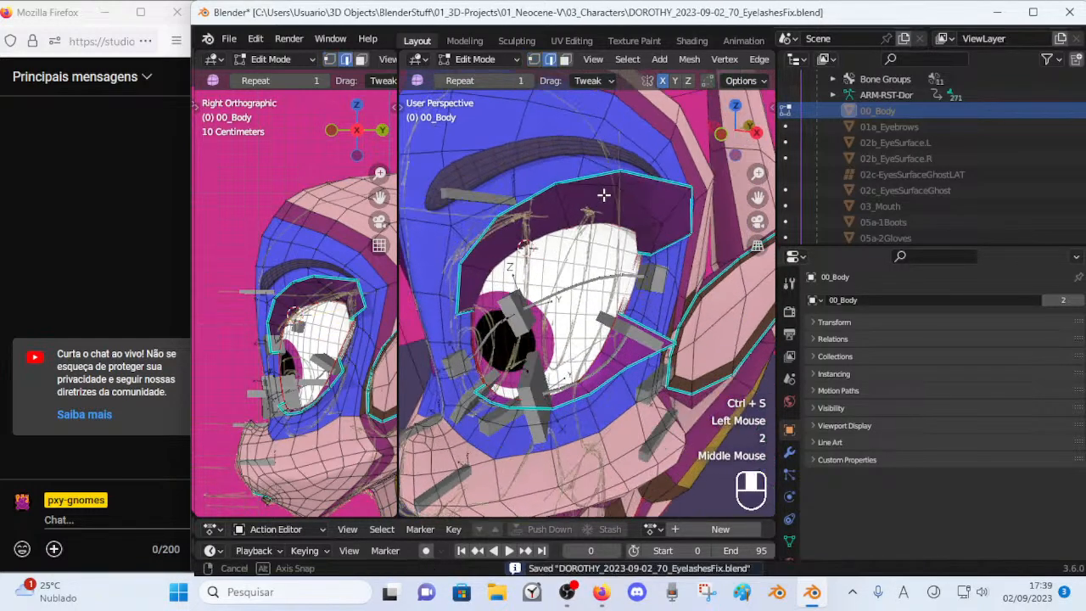
pyautogui.hotkey('ctrl', 's')
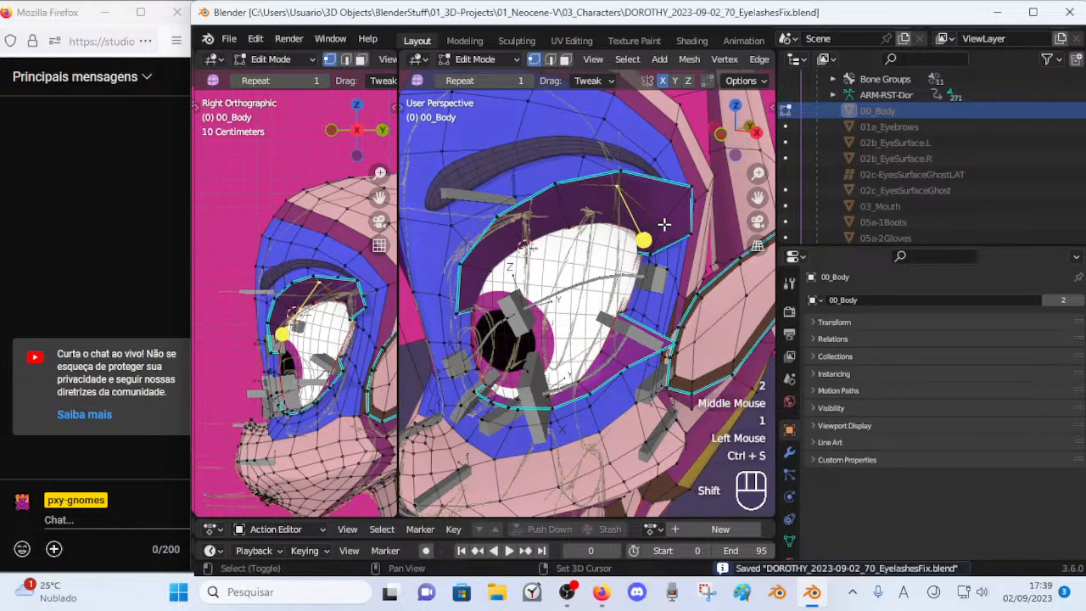
pyautogui.keyDown('shift'); pyautogui.doubleClick(651, 250); pyautogui.keyUp('shift')
pyautogui.press('x')
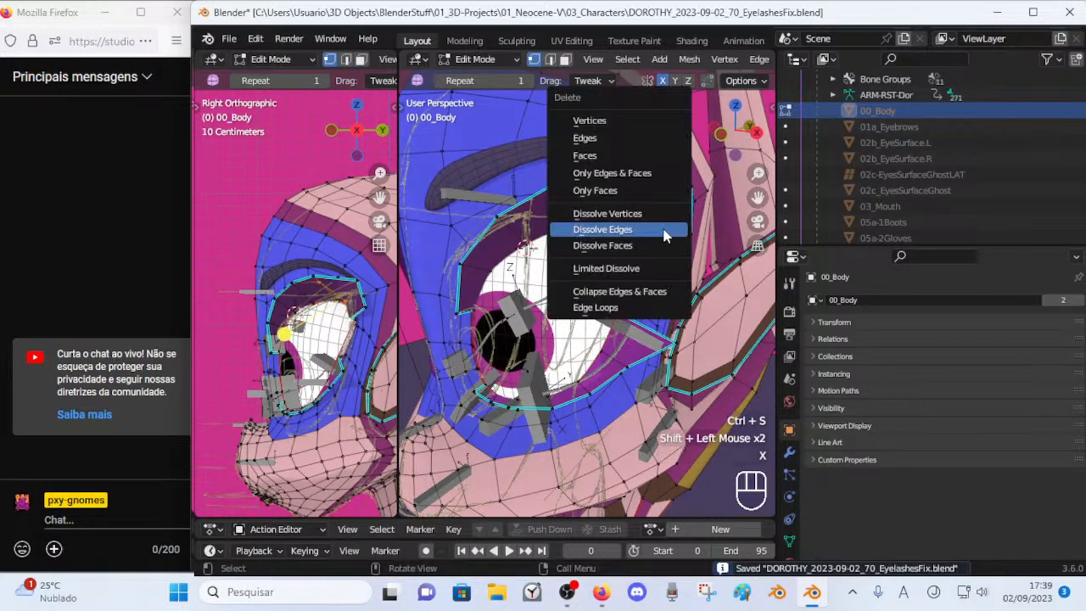
pyautogui.click(660, 212)
pyautogui.moveTo(634, 244); pyautogui.dragTo(664, 184, button='middle')
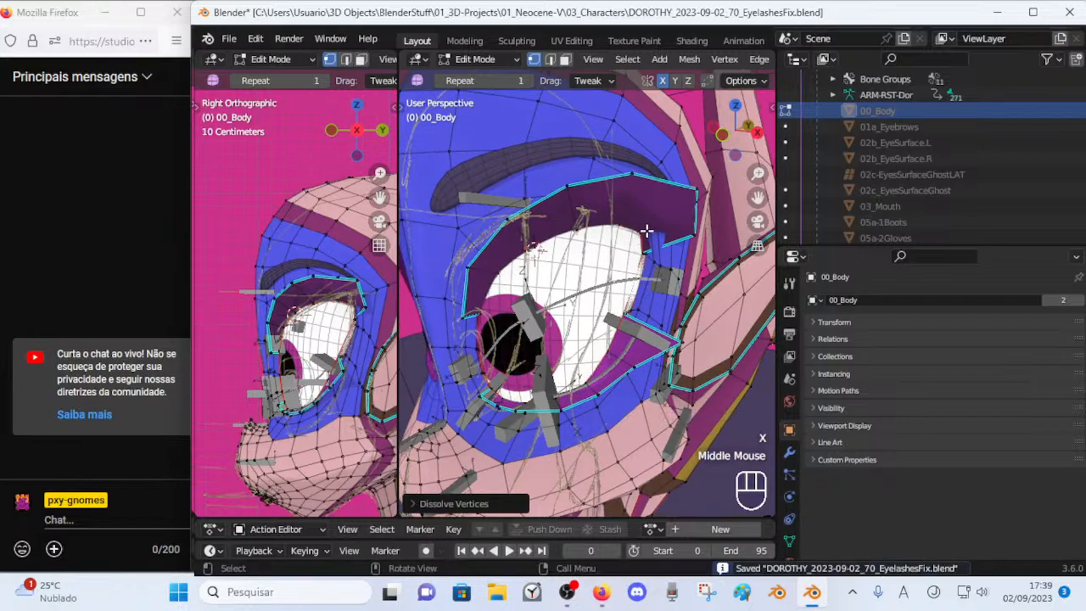
# Return the armature to Pose Mode and test the edited eyelid by moving the middle upper handler up and down.
pyautogui.press('Tab')
pyautogui.moveTo(576, 228); pyautogui.dragTo(543, 235, button='middle')
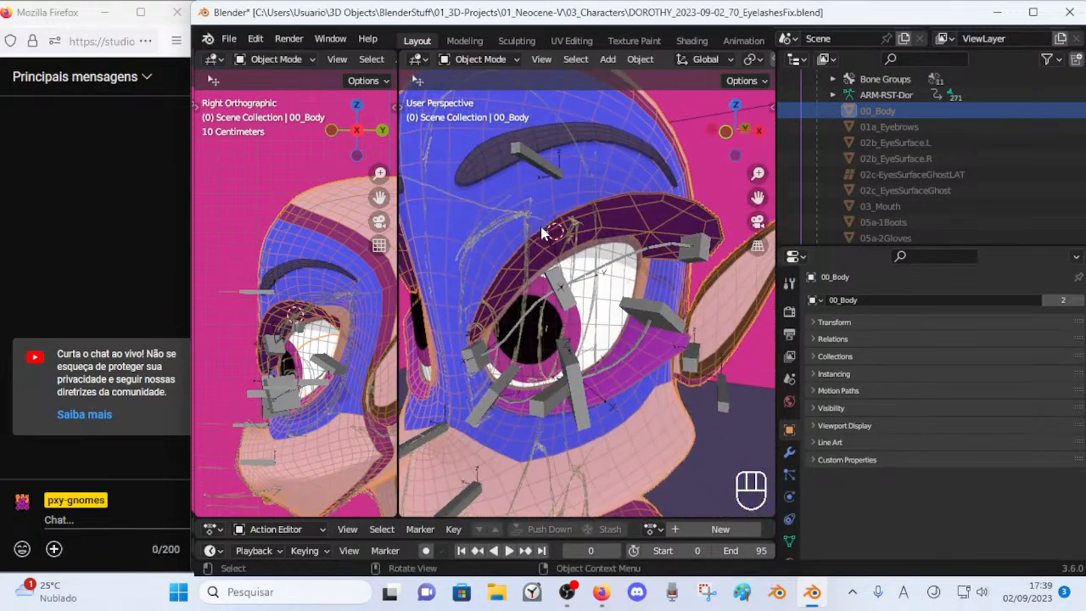
pyautogui.click(554, 270)
pyautogui.hotkey('ctrl', 'Tab')
pyautogui.click(557, 276)
pyautogui.press('g')
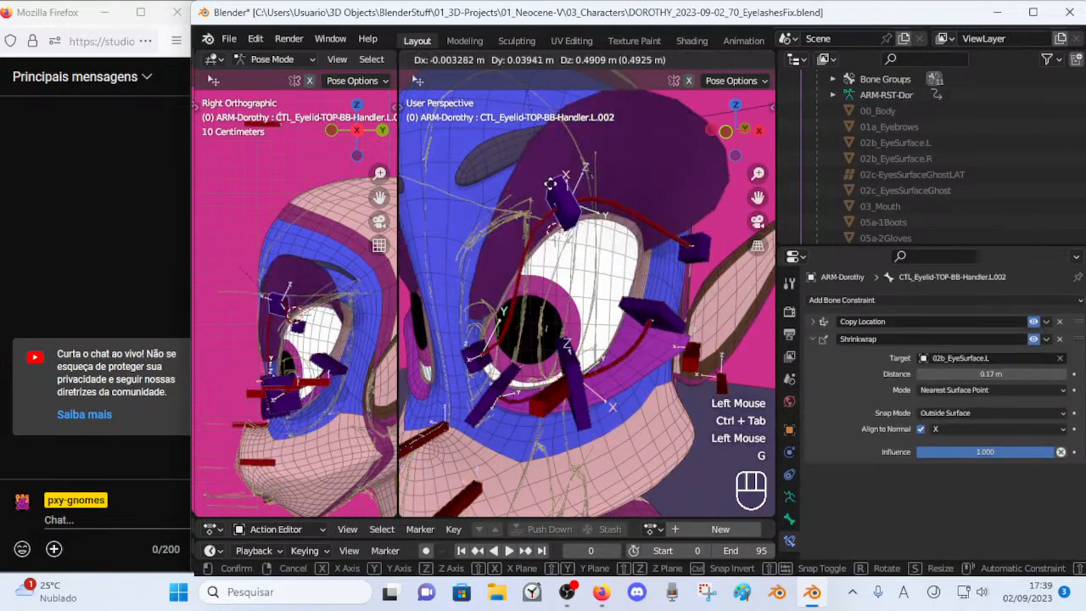
pyautogui.click(546, 316)
# Examine the left upper eyelid's shape from several angles, comparing the posed and rest states of the armature.
pyautogui.moveTo(623, 286); pyautogui.dragTo(637, 181, button='middle')
pyautogui.press('Tab')
pyautogui.press('Tab')
pyautogui.press('Tab')
pyautogui.press('1')
pyautogui.press('Tab')
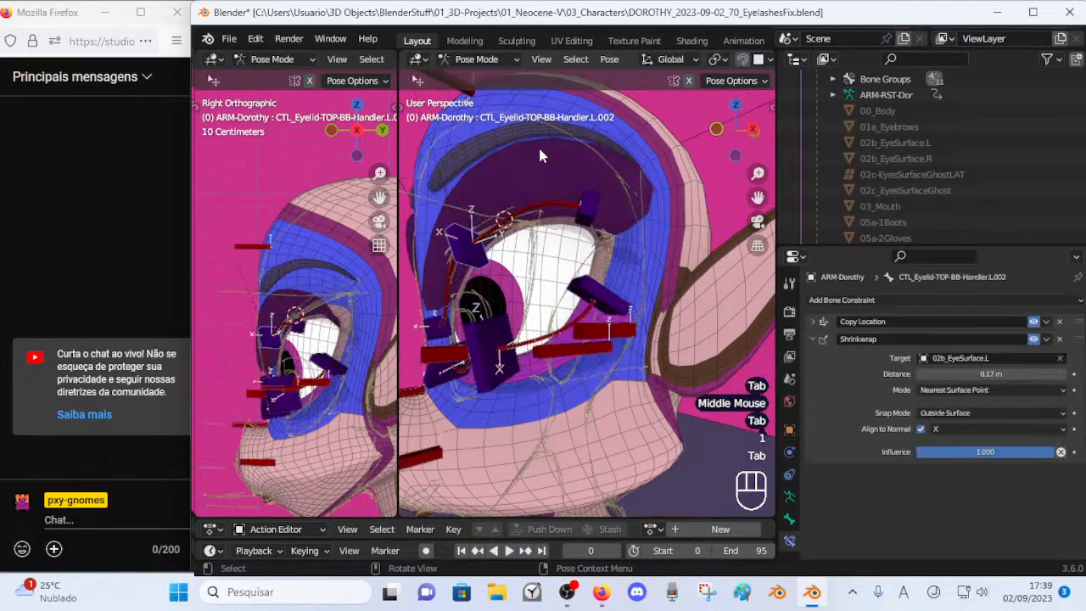
pyautogui.moveTo(450, 250); pyautogui.dragTo(546, 286, button='middle')
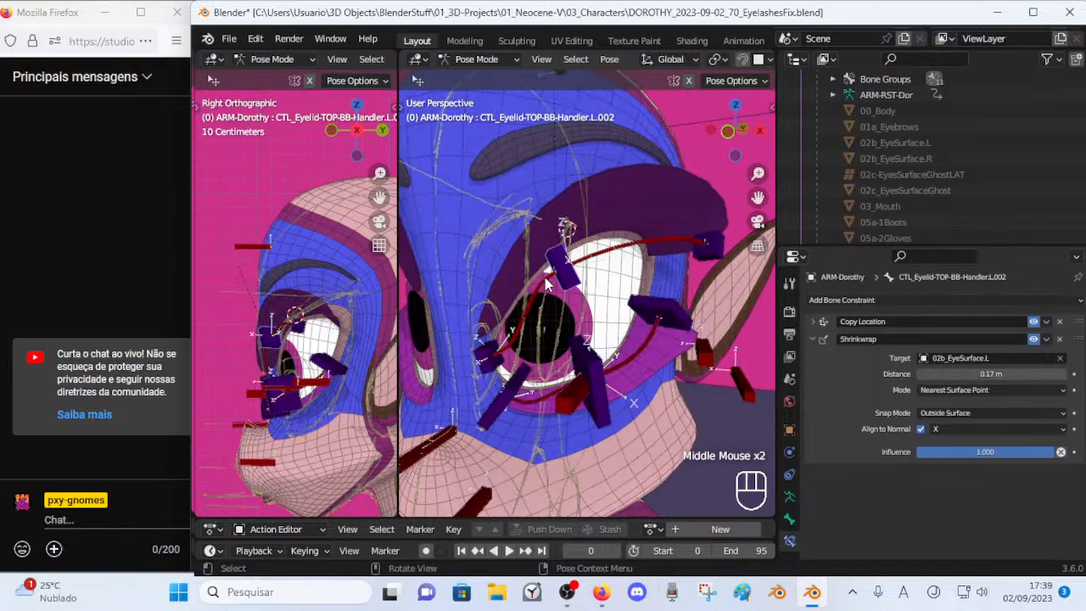
pyautogui.moveTo(647, 251); pyautogui.dragTo(602, 282, button='middle')
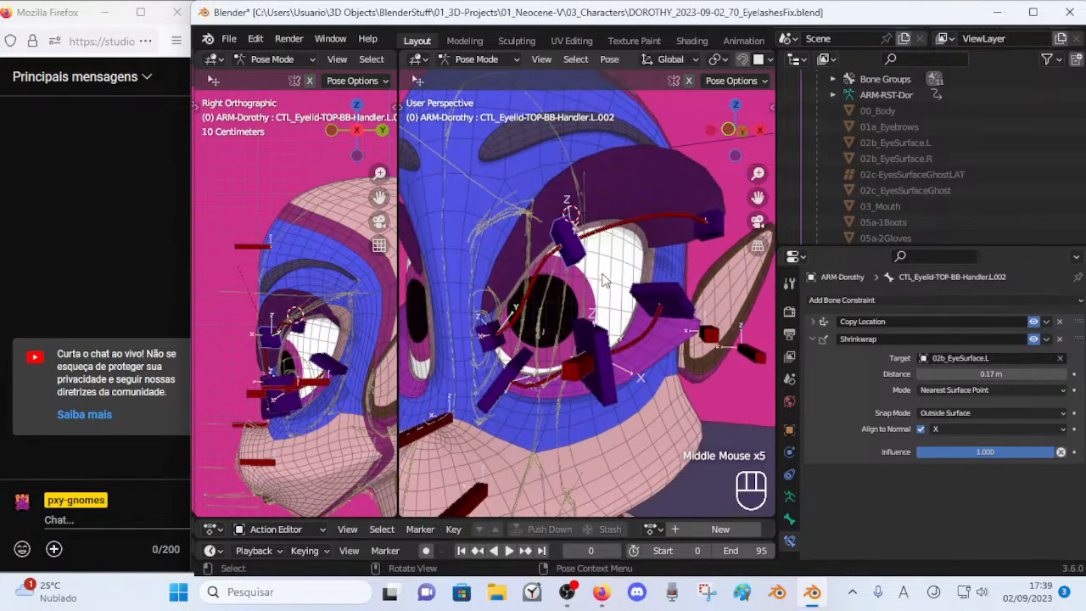